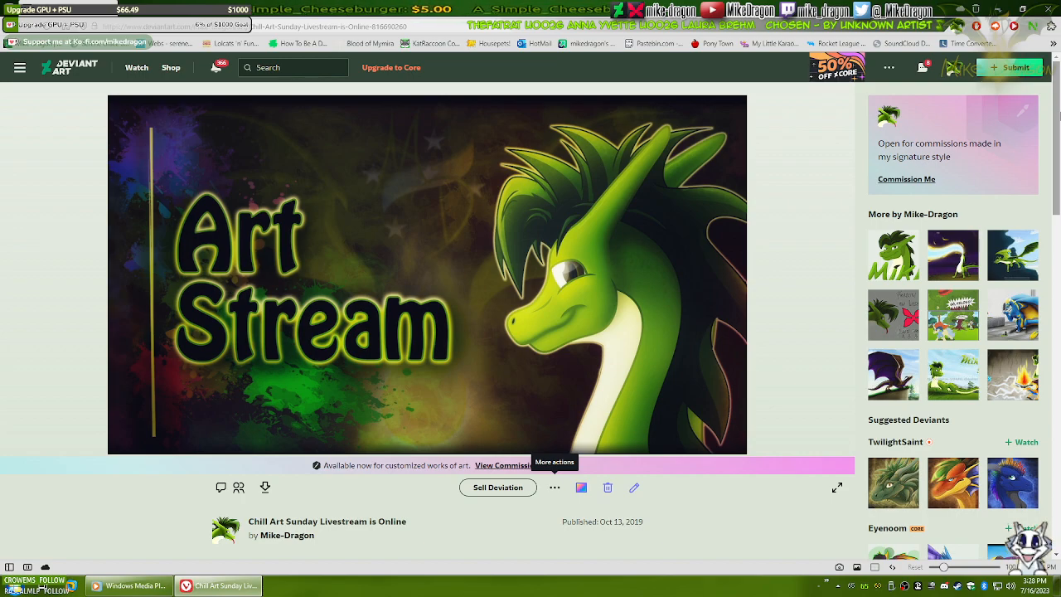
- Leave the browser and open the oC - Photoshop folder, found under Art and WIP in the personal Documents folder
click(244, 586)
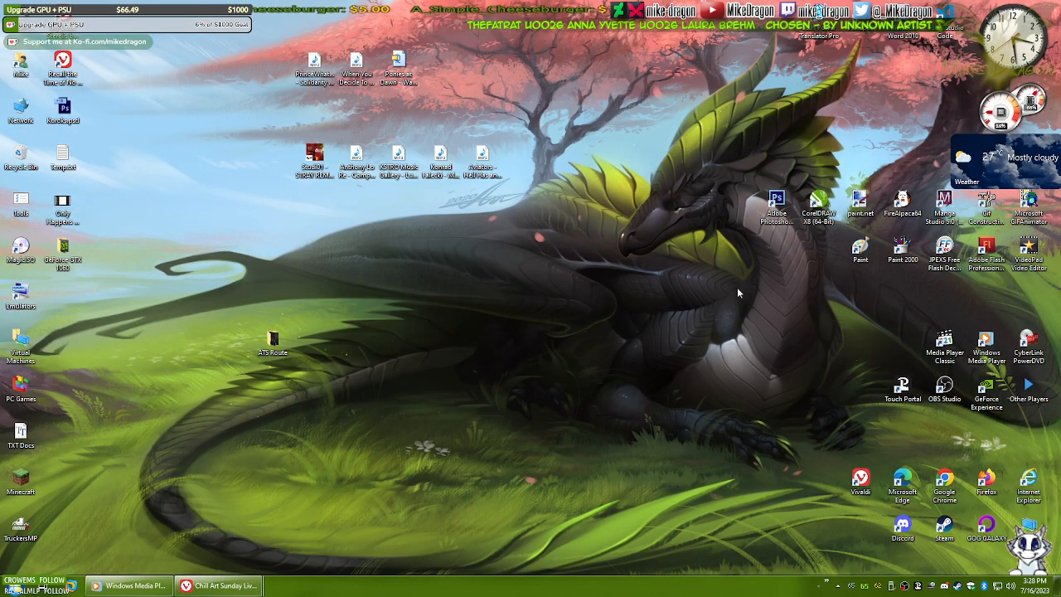
key(super+e)
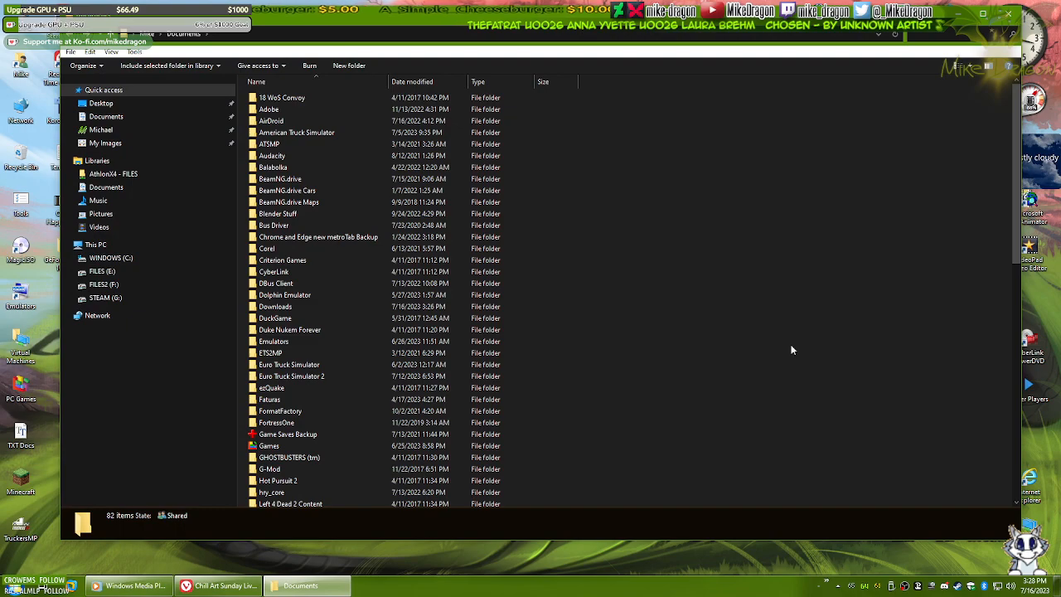
text(mi)
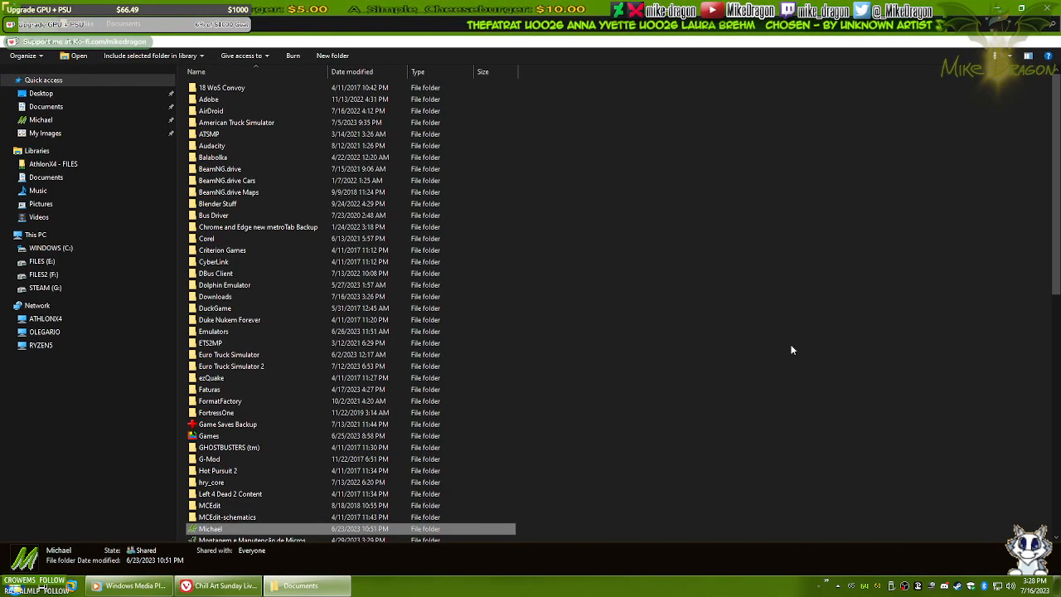
key(Return)
text(a)
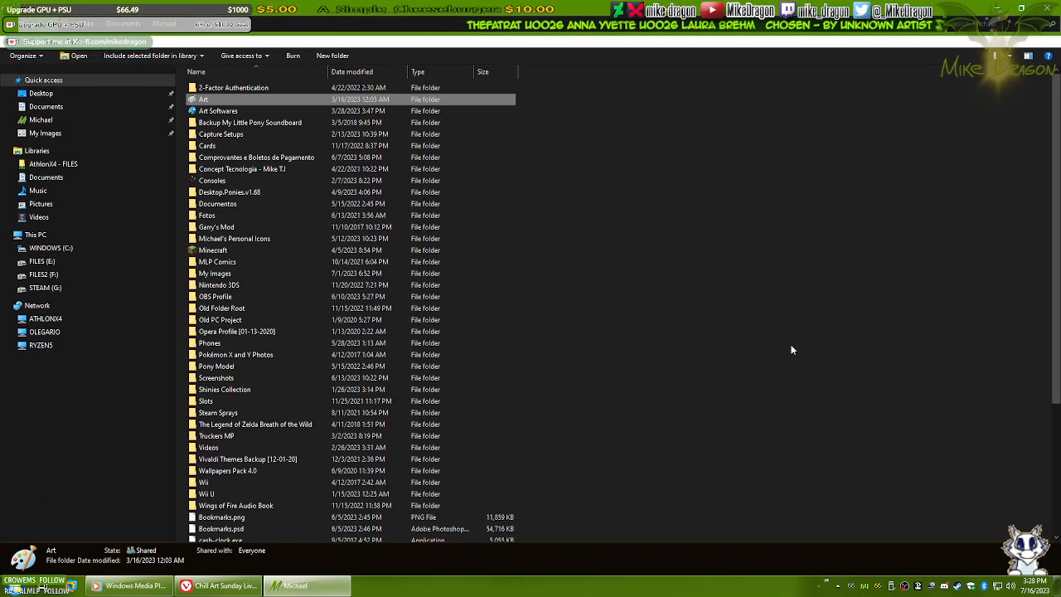
key(Return)
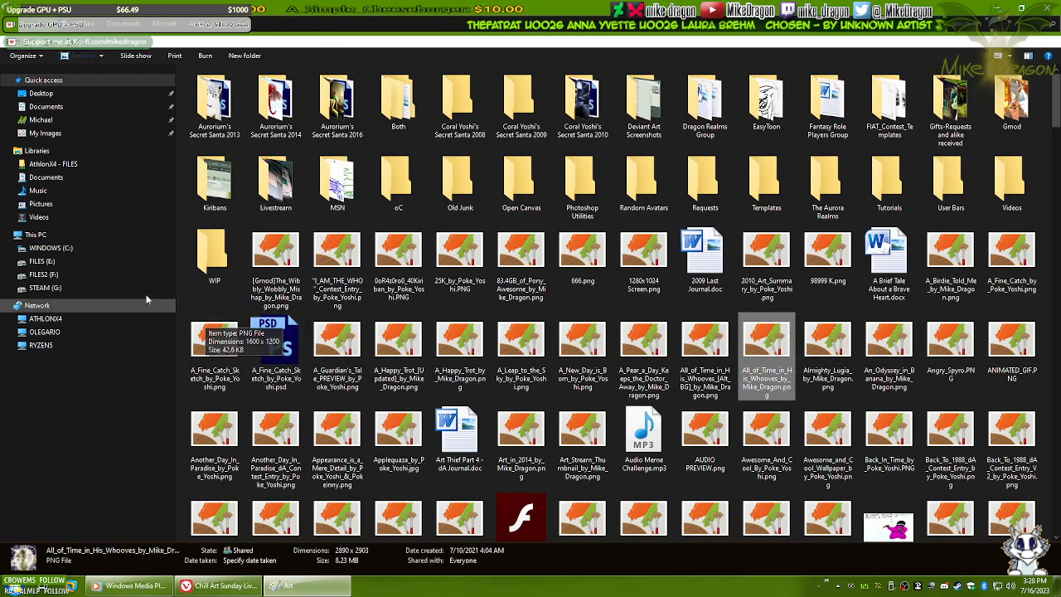
double_click(200, 258)
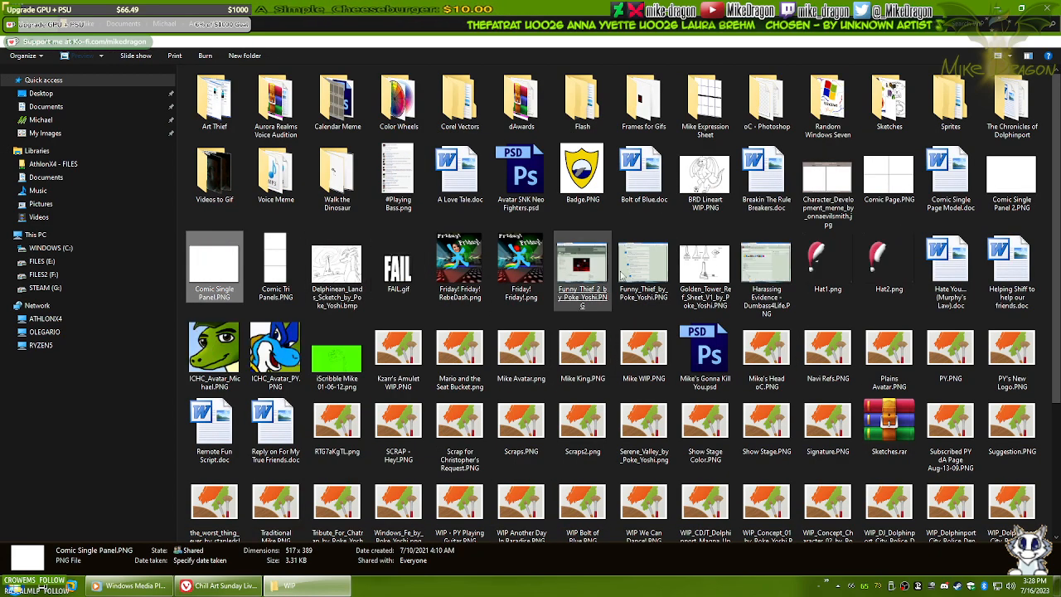
double_click(765, 104)
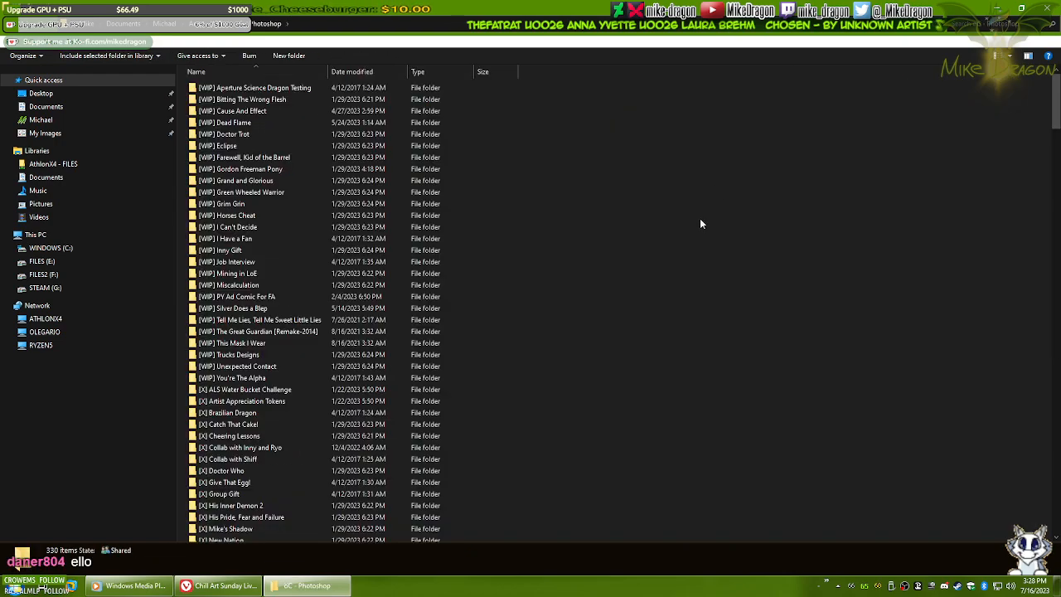
- Open the Commissions folder inside oC - Photoshop
text(co)
key(Down)
key(Down)
key(Down)
key(Down)
key(Down)
key(Down)
key(Down)
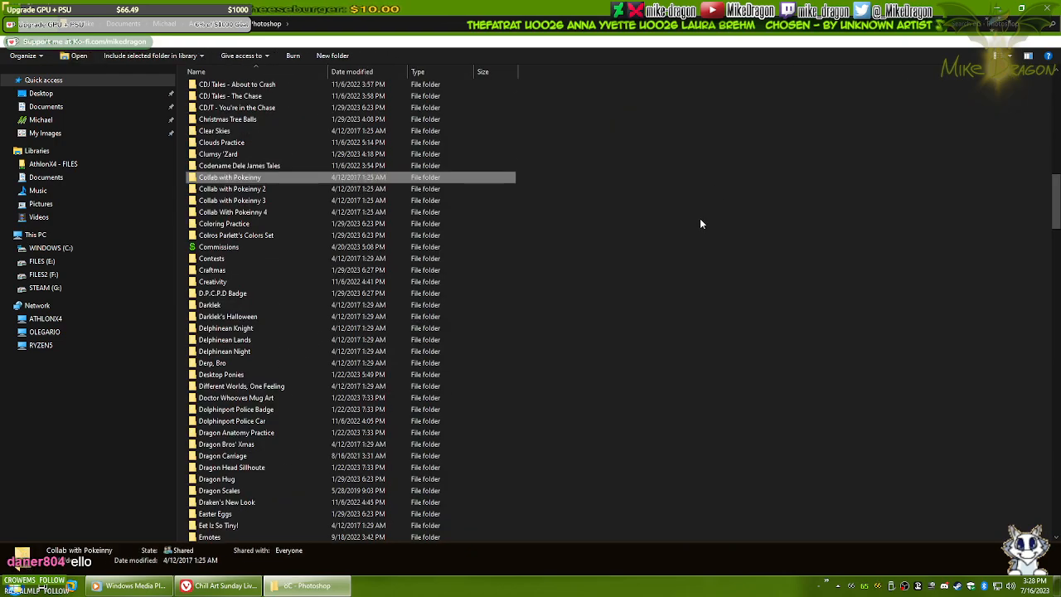
key(Return)
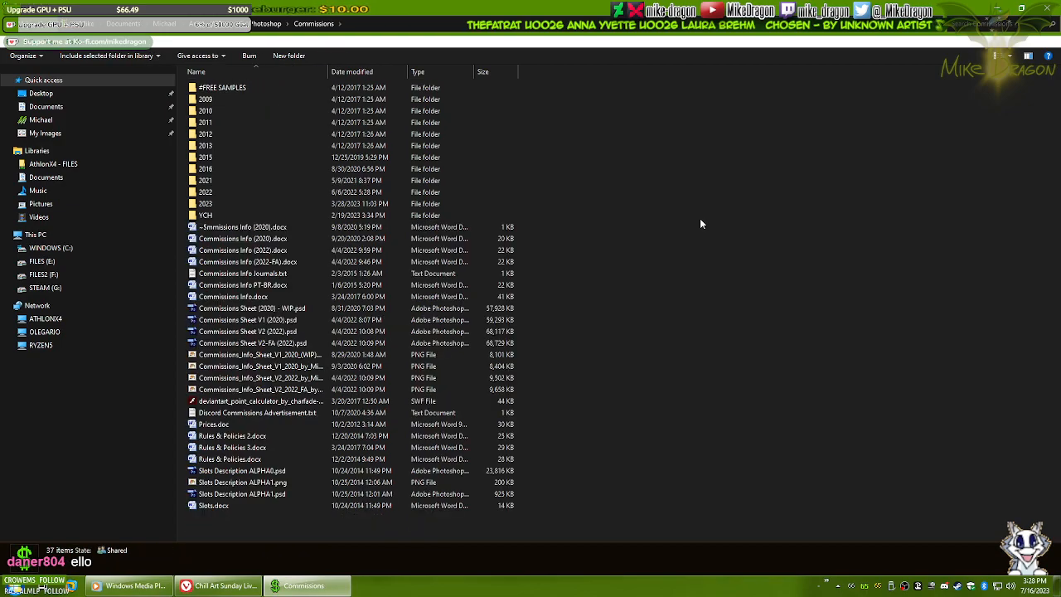
- Open the 2023 commissions folder and enter its #1 commission folder
key(Down)
key(Down)
key(Down)
key(Down)
key(Down)
key(Down)
key(Down)
key(Down)
key(Down)
key(Down)
key(Down)
key(Up)
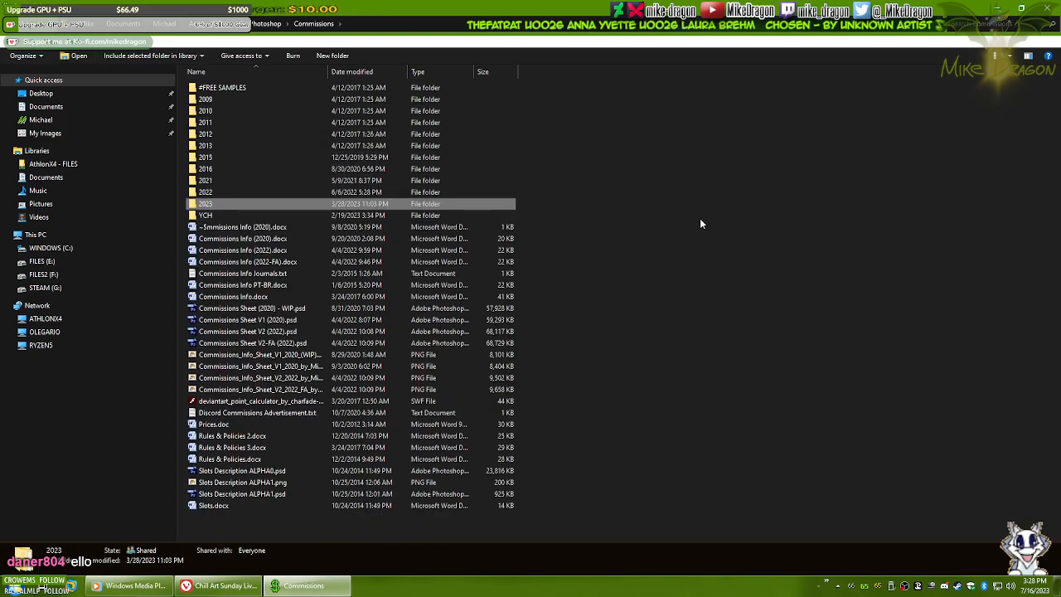
key(Return)
key(Down)
key(Return)
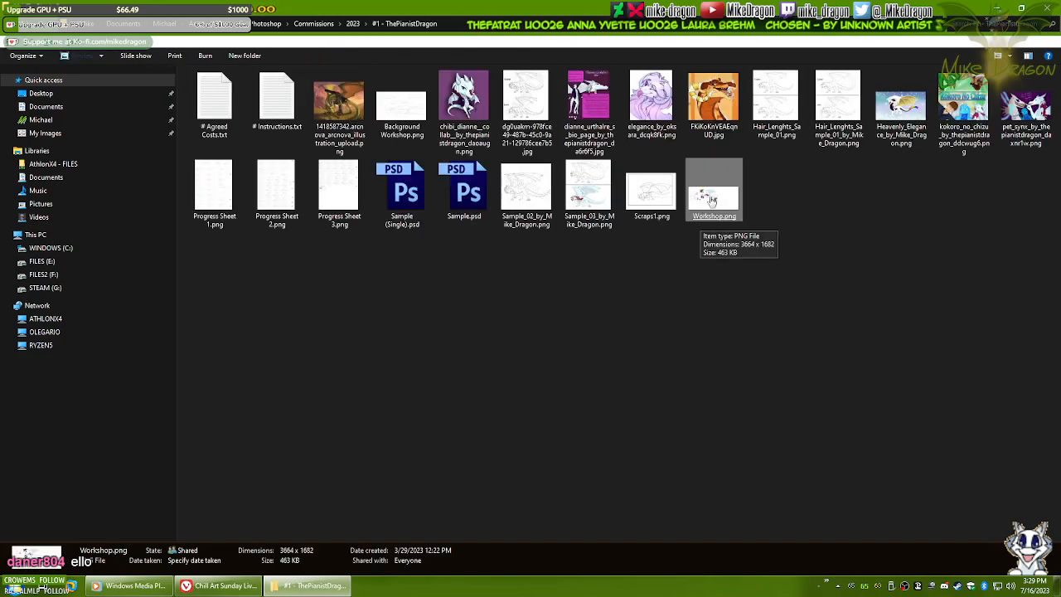
- Open Workshop.png in Paint and paste its whole image into a new canvas reduced to 1 × 1 pixels
right_click(709, 199)
click(589, 232)
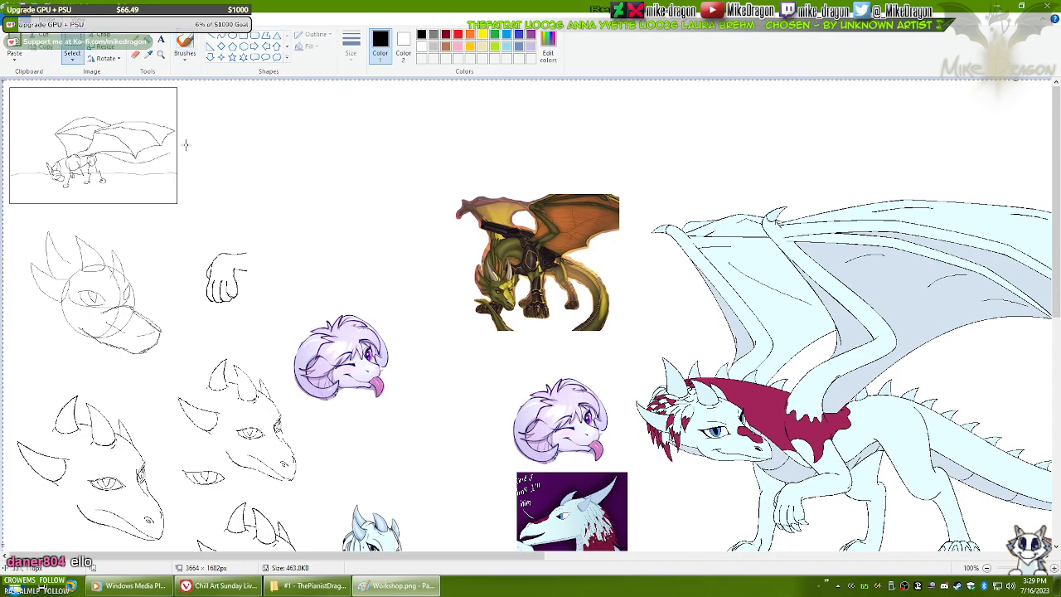
key(ctrl+n)
key(ctrl+e)
text(1)
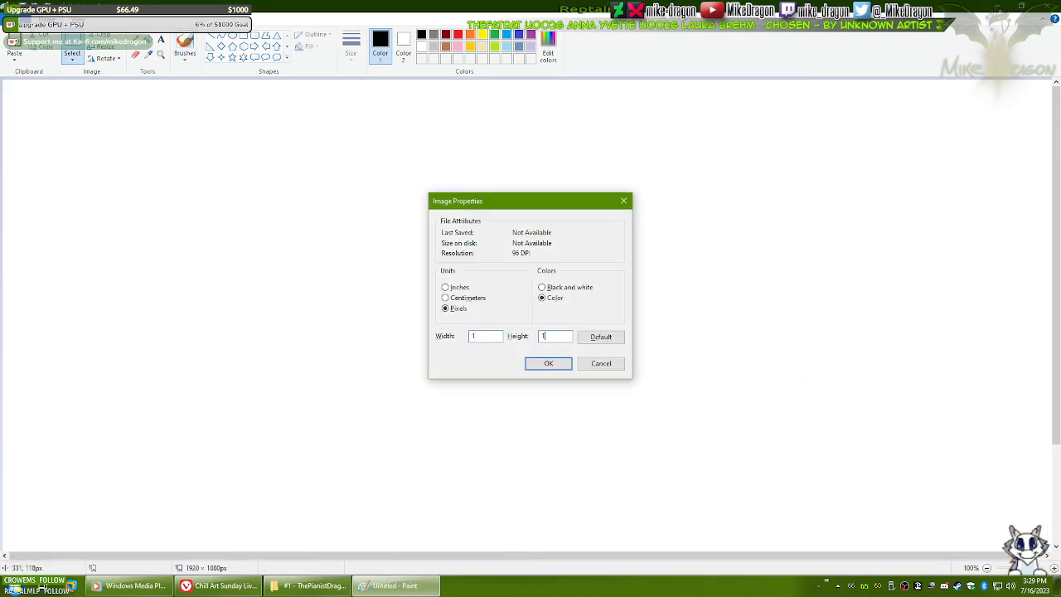
key(Return)
key(ctrl+v)
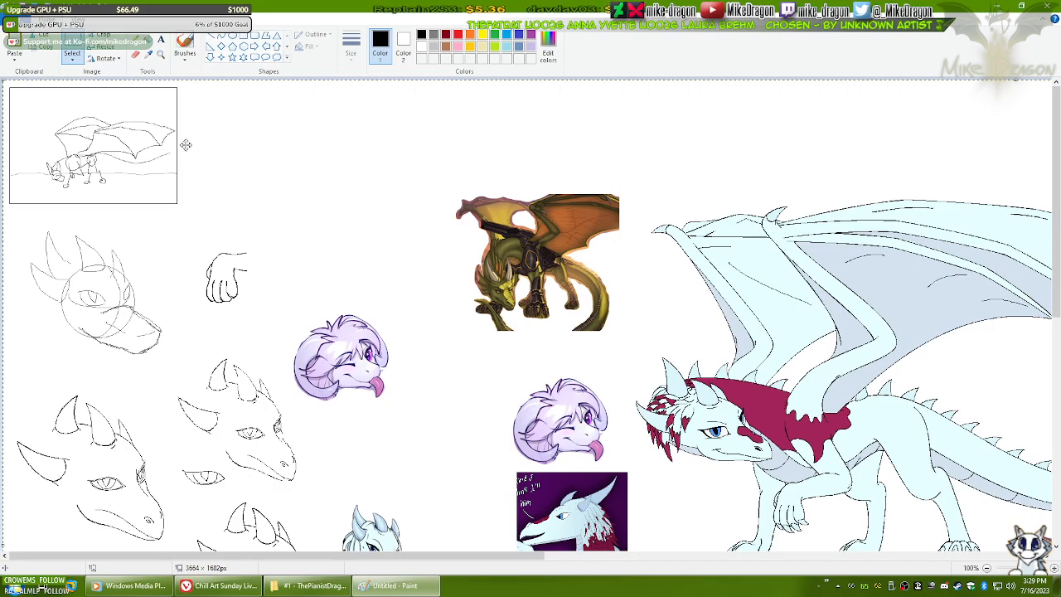
- Open Progress Sheet 3.png from the commission folder for editing in Paint
click(311, 586)
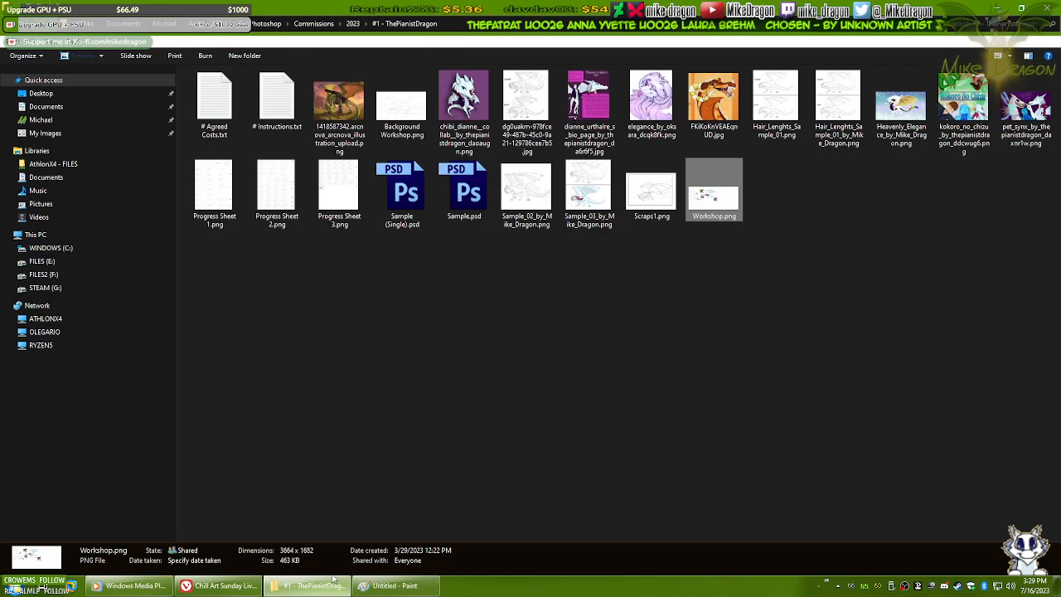
click(591, 334)
right_click(333, 190)
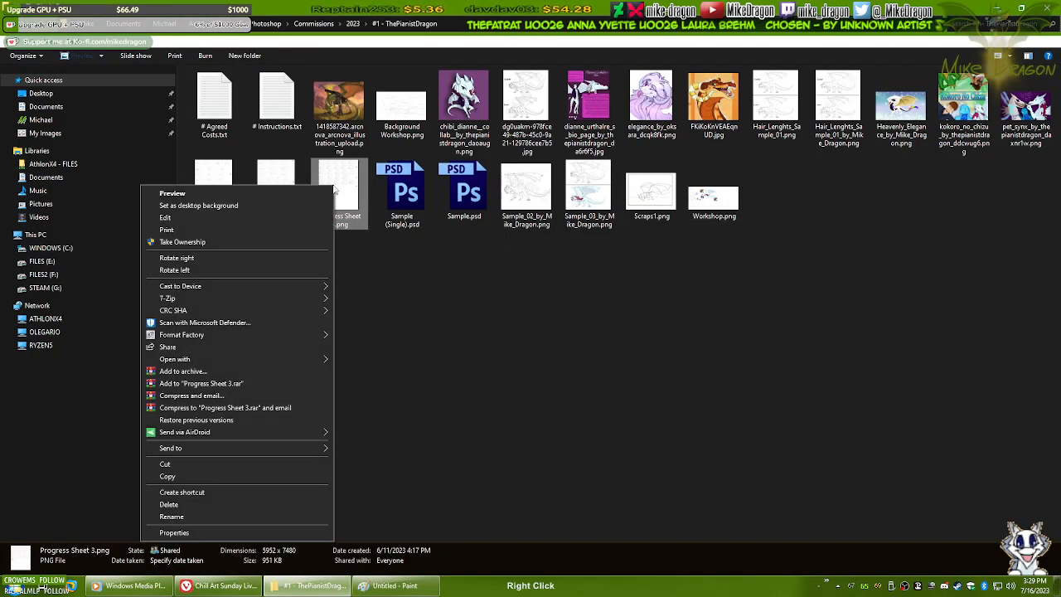
click(304, 220)
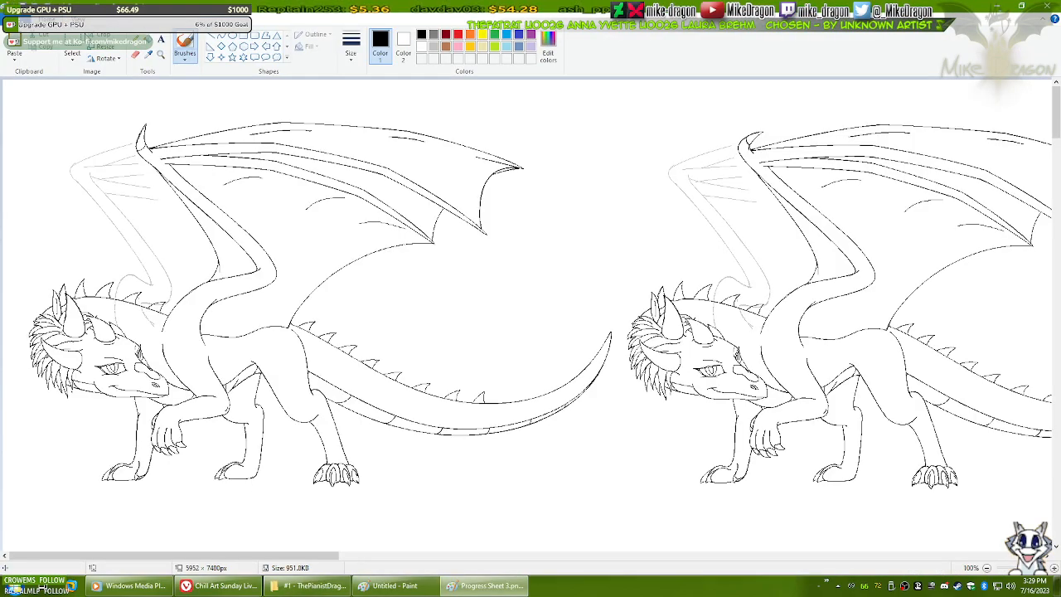
- Free-form select and copy the last dragon line art in the 07/09/23 row of Progress Sheet 3.png
click(72, 51)
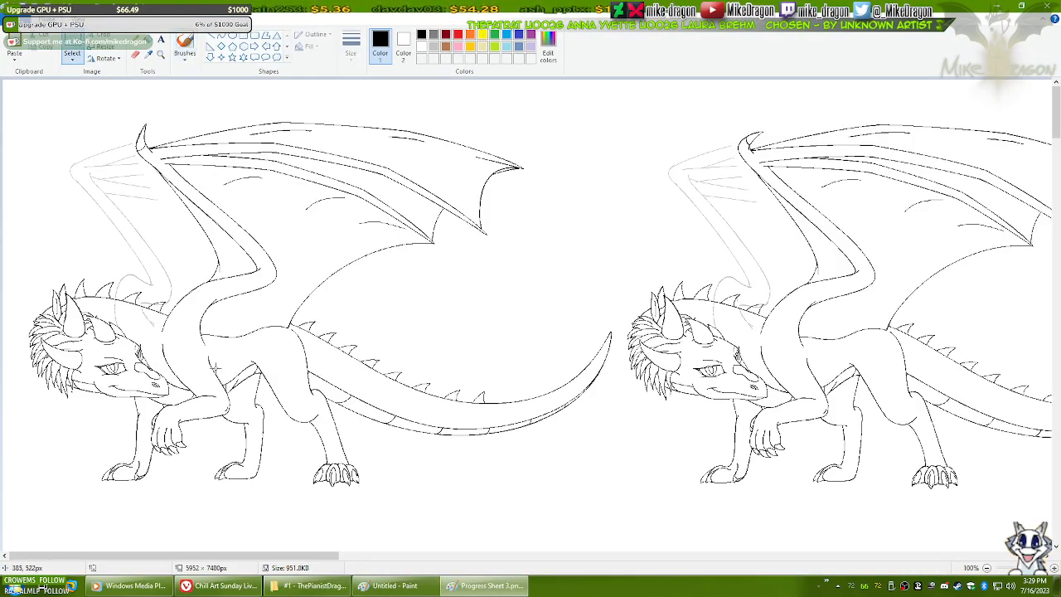
scroll(213, 365, down, 1)
drag(1056, 137, 1056, 335)
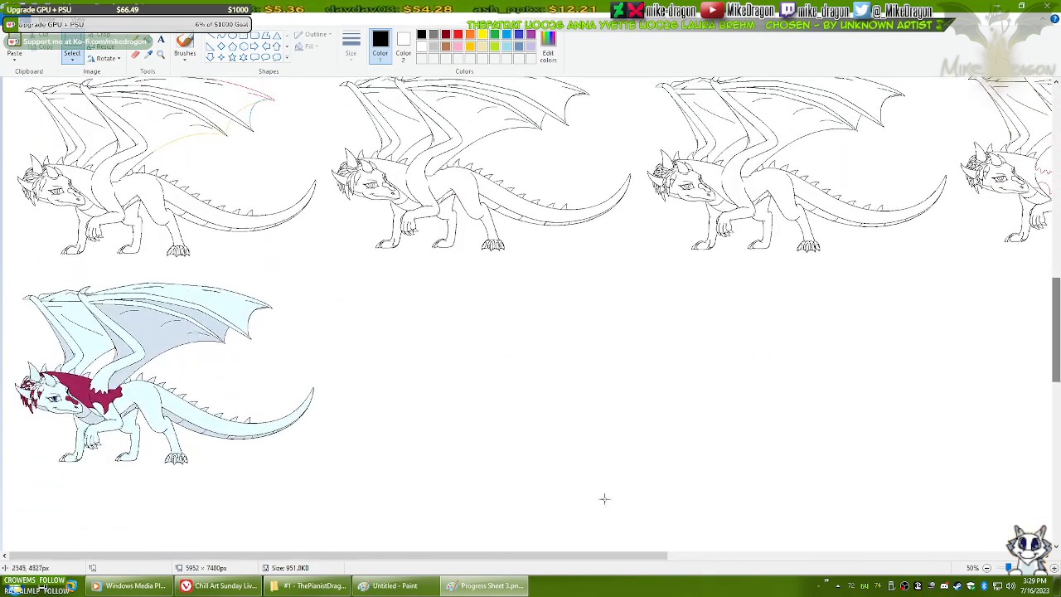
click(502, 586)
click(407, 592)
drag(453, 557, 649, 557)
drag(1057, 202, 1056, 235)
click(485, 587)
drag(465, 558, 930, 539)
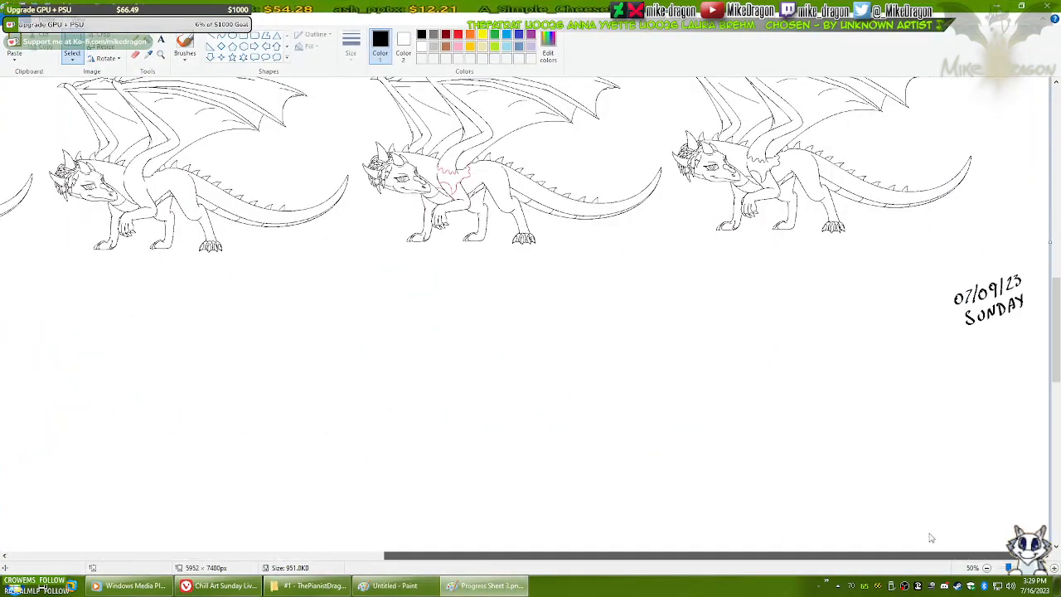
scroll(734, 285, up, 3)
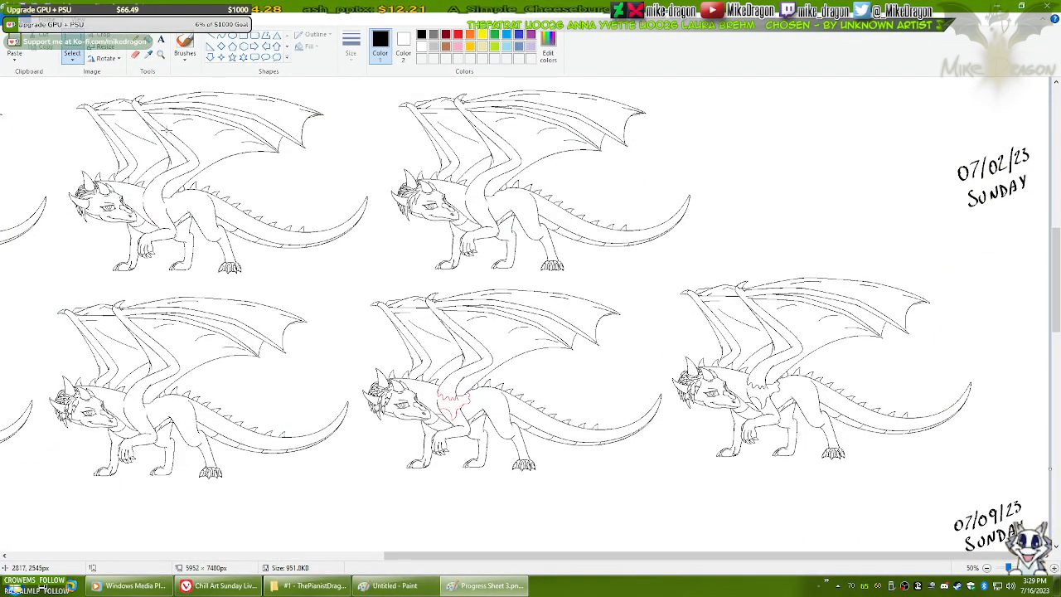
click(73, 60)
click(60, 99)
mouse_move(773, 249)
mouse_down()
mouse_move(665, 272)
mouse_move(660, 396)
mouse_move(676, 415)
mouse_move(656, 338)
mouse_move(678, 271)
mouse_move(792, 245)
mouse_move(950, 276)
mouse_move(940, 340)
mouse_move(998, 392)
mouse_move(951, 447)
mouse_move(856, 472)
mouse_move(769, 478)
mouse_move(697, 462)
mouse_move(683, 424)
mouse_up()
click(679, 432)
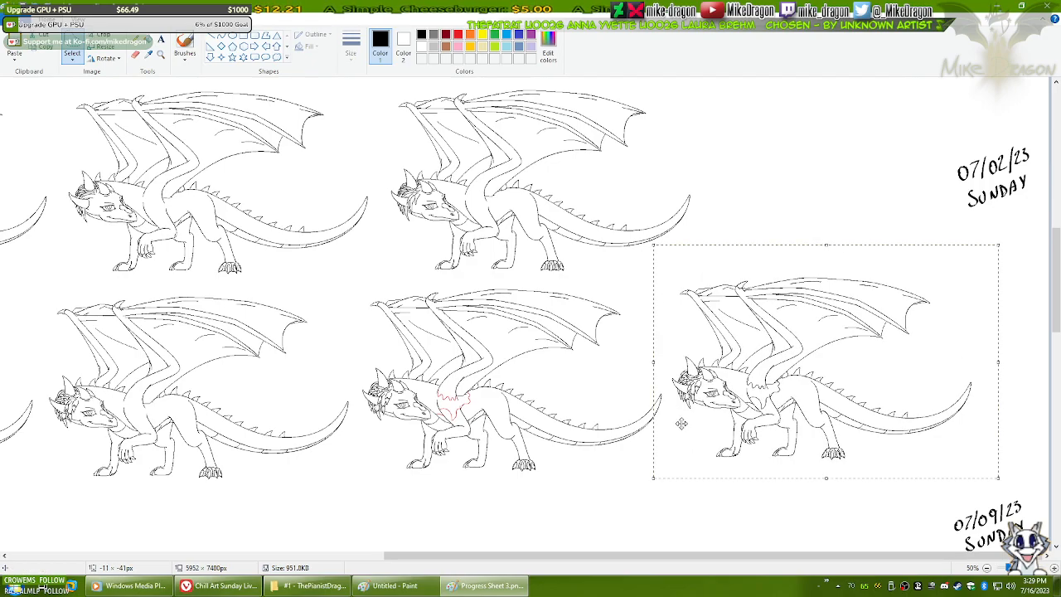
- Free-form select the large coloured dragon in the untitled Paint image and delete it
click(394, 586)
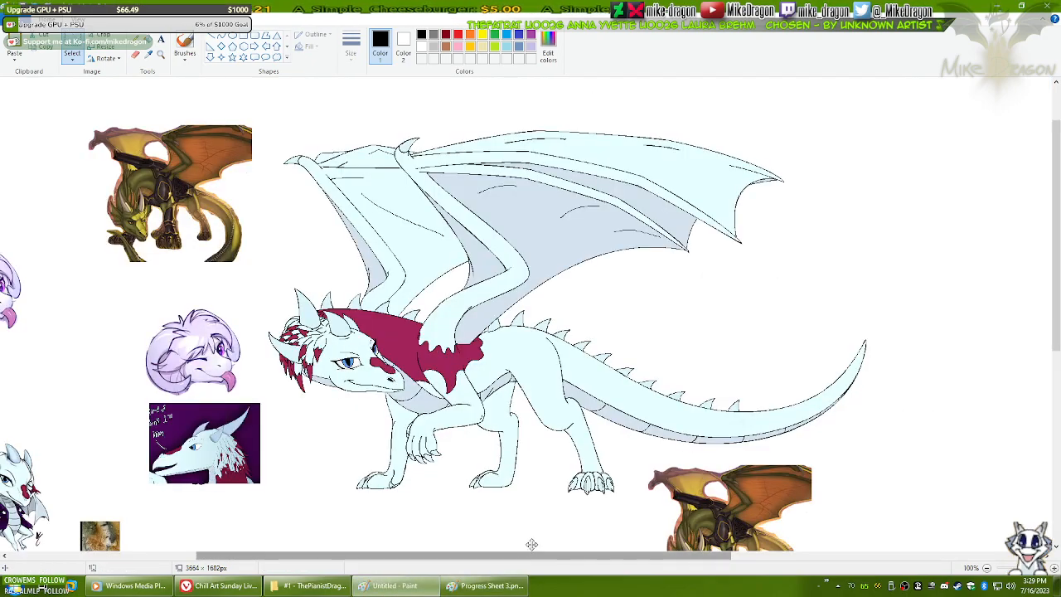
key(ctrl+v)
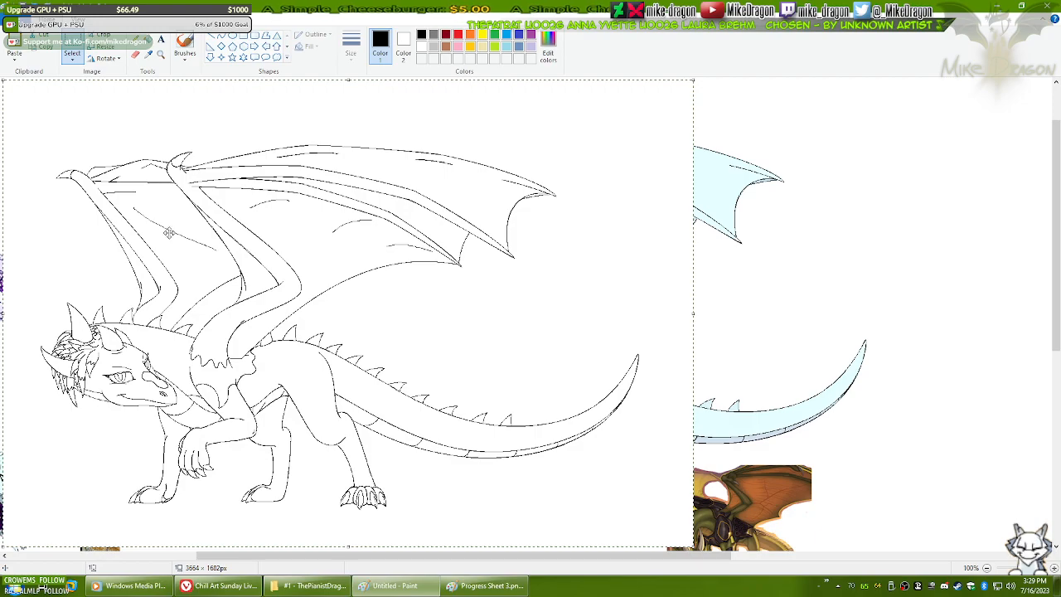
key(ctrl+z)
click(72, 56)
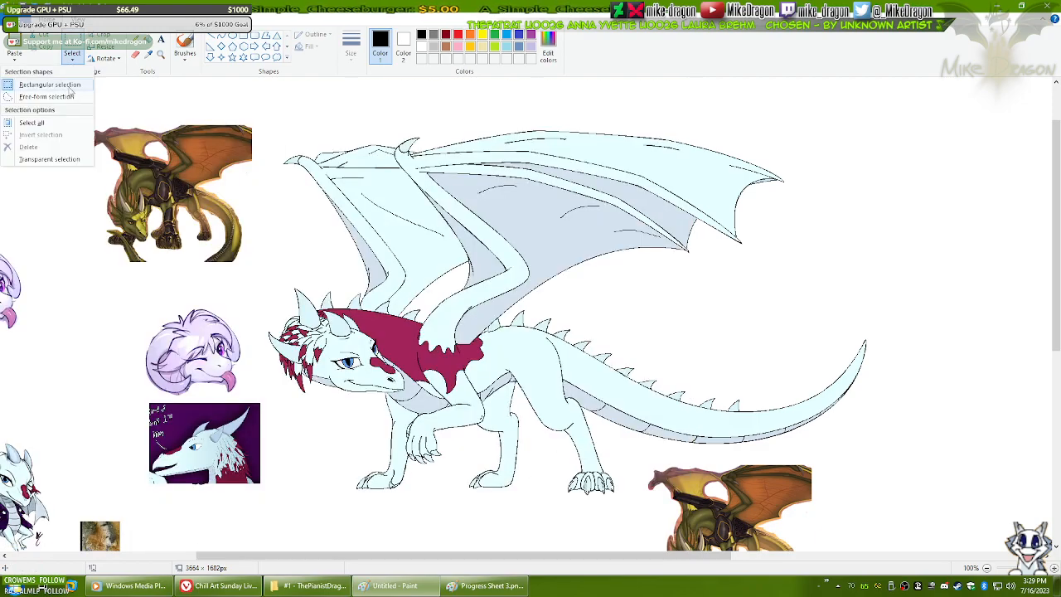
click(70, 96)
mouse_move(310, 121)
mouse_down()
mouse_move(280, 138)
mouse_move(283, 272)
mouse_move(260, 327)
mouse_move(262, 365)
mouse_move(323, 476)
mouse_move(408, 512)
mouse_move(617, 512)
mouse_move(633, 487)
mouse_move(633, 448)
mouse_move(793, 443)
mouse_move(919, 367)
mouse_move(832, 275)
mouse_move(833, 146)
mouse_move(527, 87)
mouse_move(282, 122)
mouse_up()
key(Delete)
- Paste the copied dragon line art with transparent selection and move it into the space of the deleted coloured dragon
key(ctrl+v)
click(72, 60)
click(45, 160)
mouse_move(186, 309)
mouse_down()
mouse_move(626, 290)
mouse_move(455, 293)
mouse_move(428, 279)
mouse_up()
- Save the image as Workshop.png in the commission folder, replacing the existing file
key(ctrl+s)
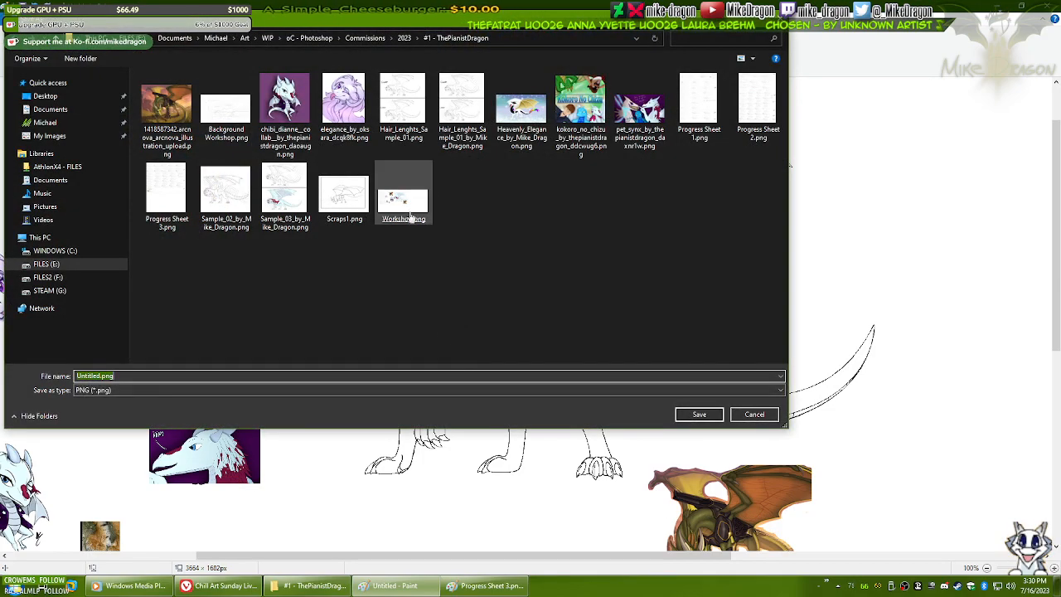
double_click(412, 222)
click(572, 295)
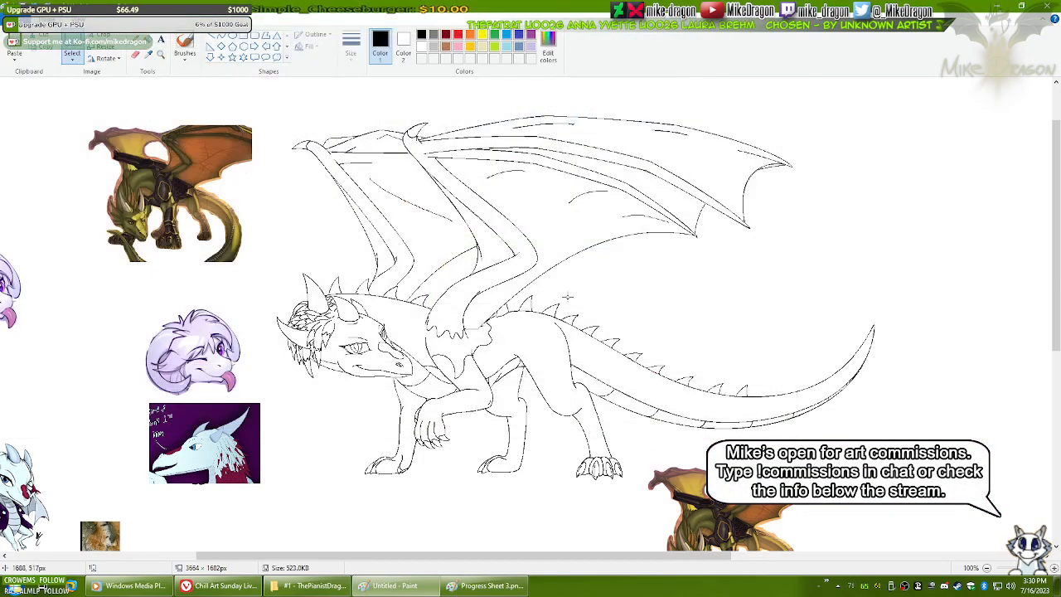
- Magnify the dragon's tail in Workshop.png to 200% to inspect its line art
click(161, 54)
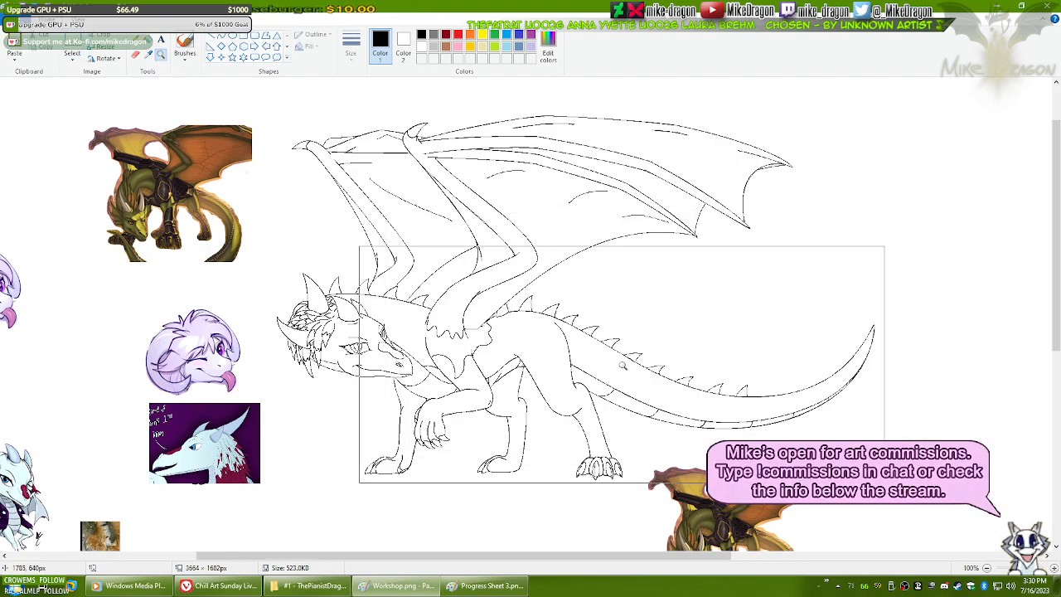
click(704, 381)
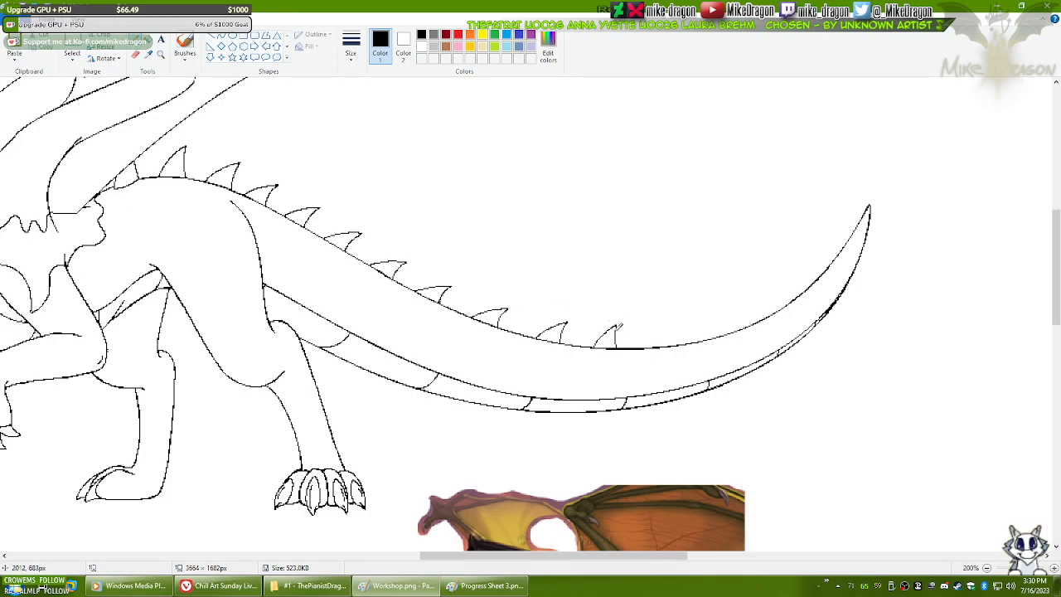
click(324, 586)
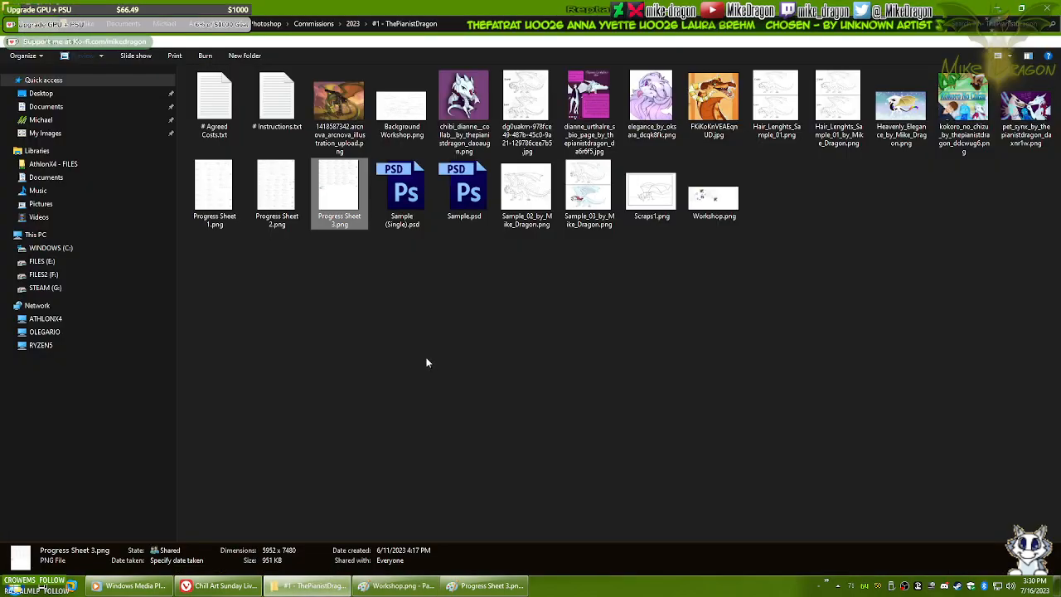
click(400, 585)
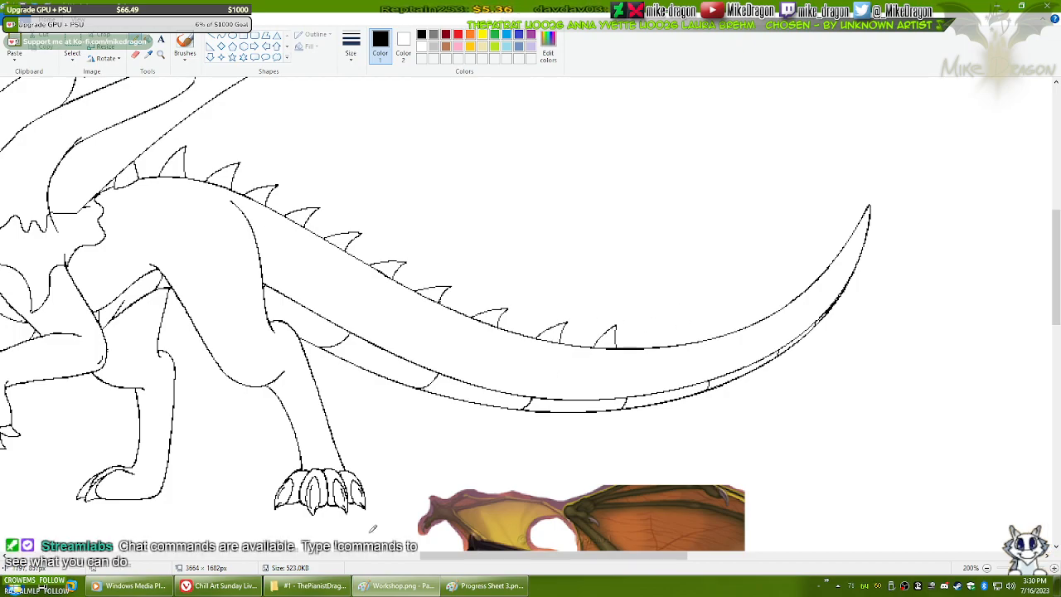
- Open the Dianne chibi collab and bio page reference images together from the commission folder
key(alt+Tab)
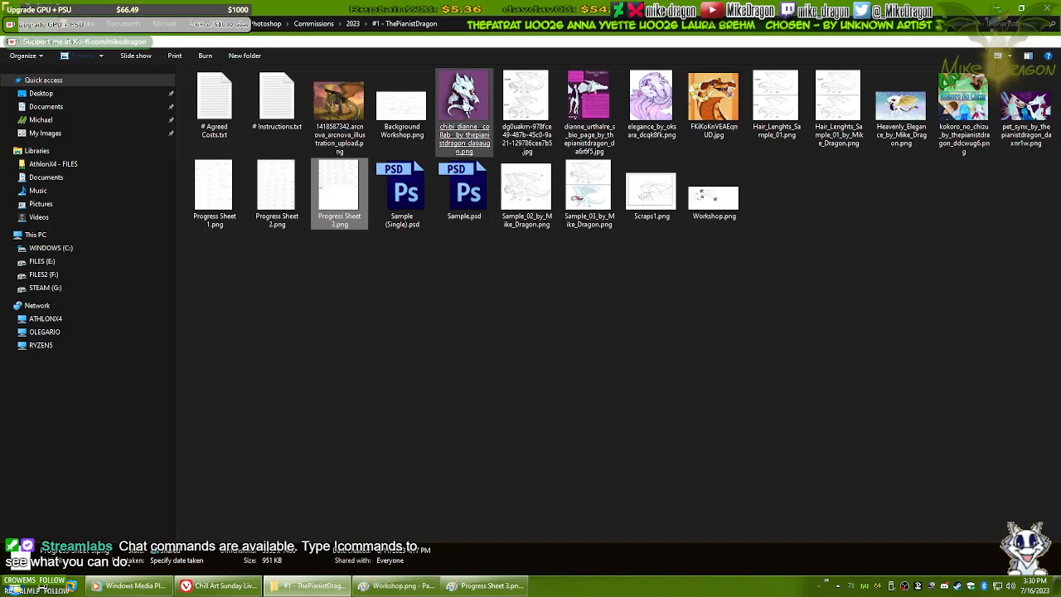
click(463, 104)
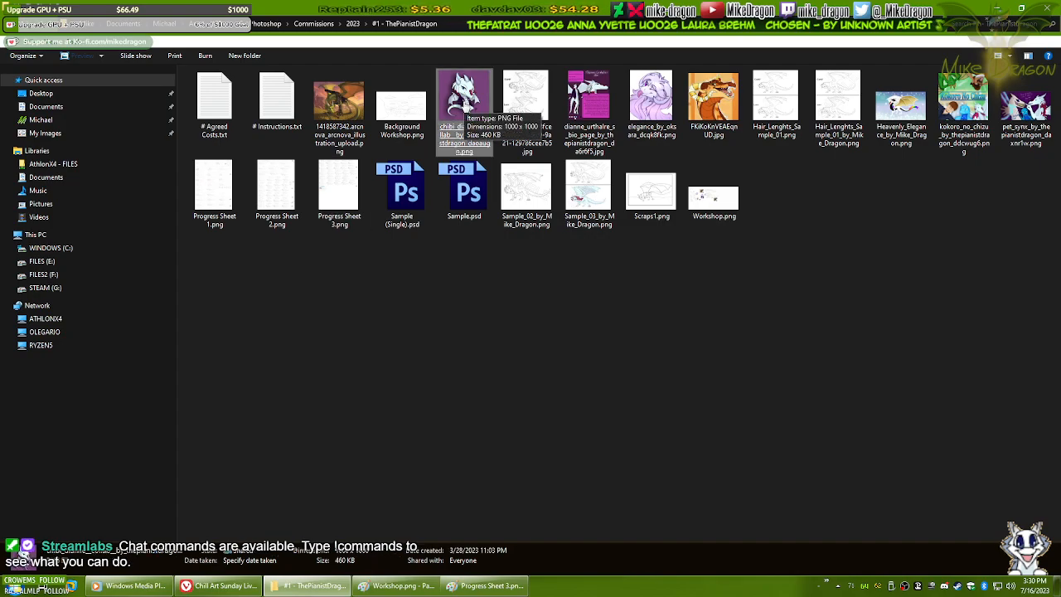
ctrl+click(590, 103)
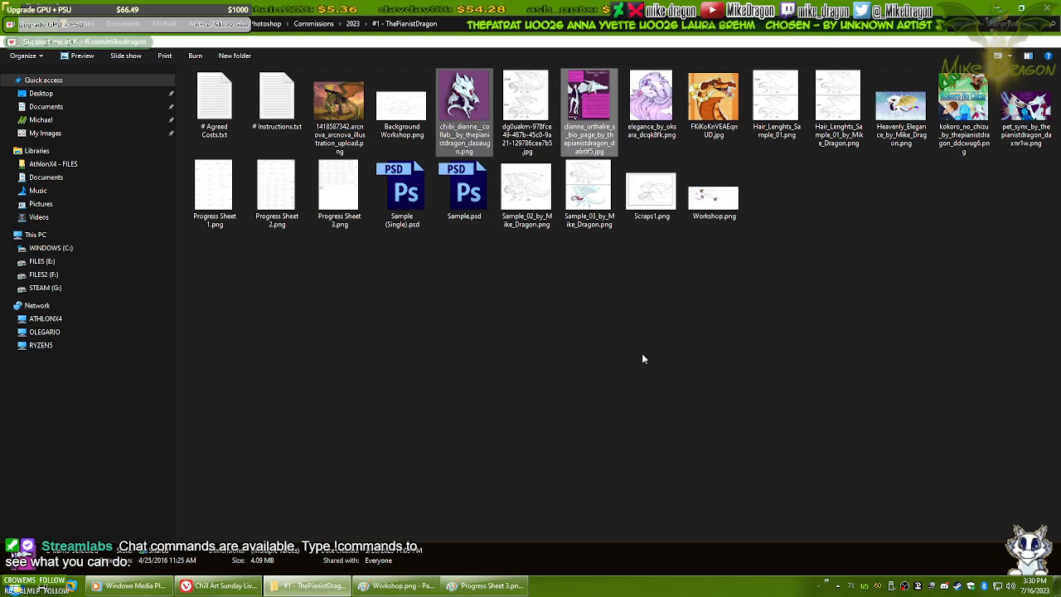
key(Return)
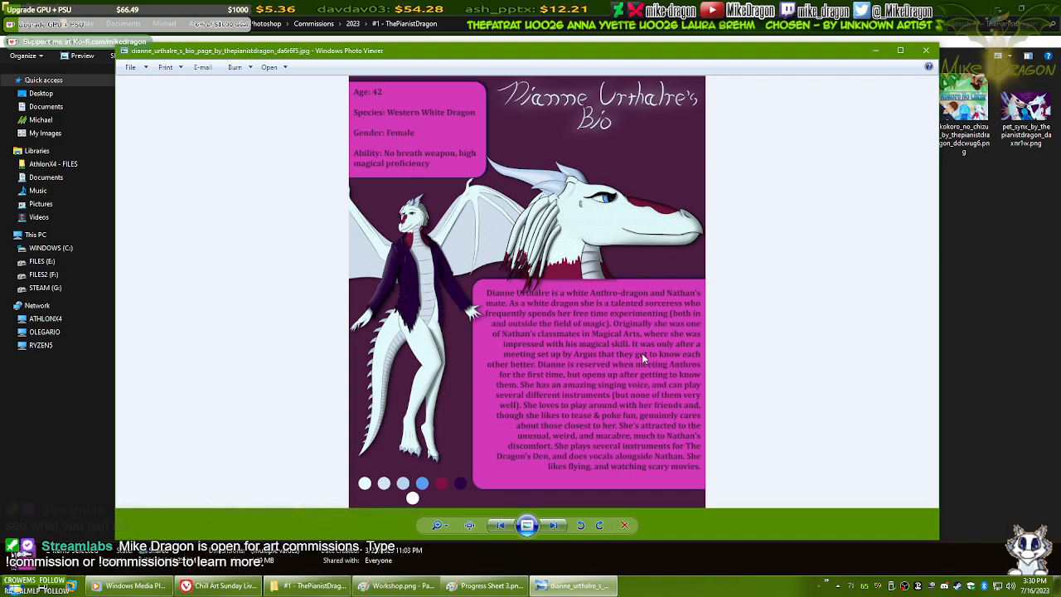
- Examine the tail up close in the Dianne chibi collab image and on the bio page reference
key(Right)
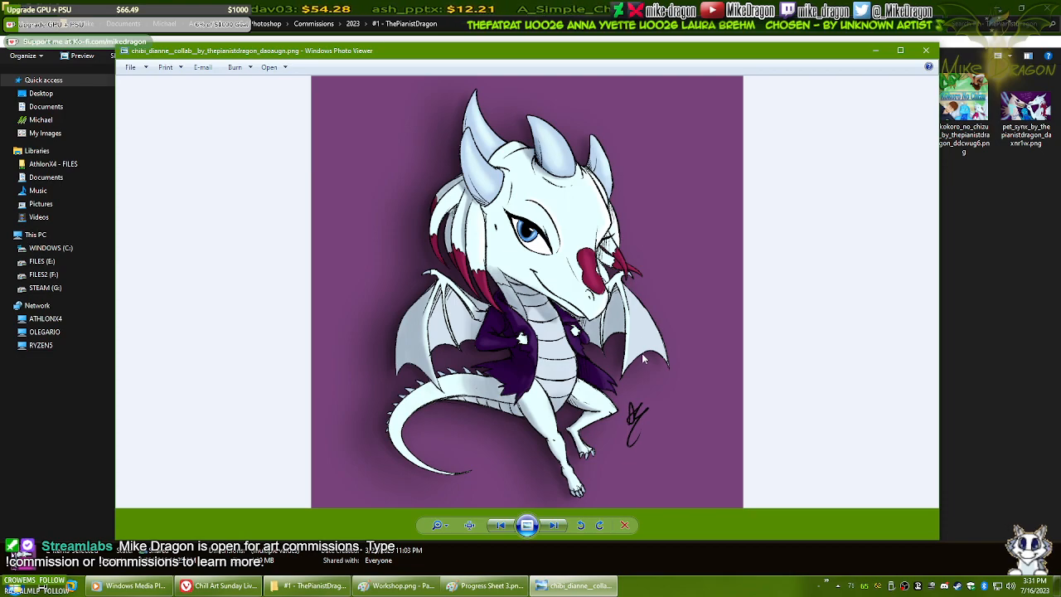
scroll(424, 434, up, 10)
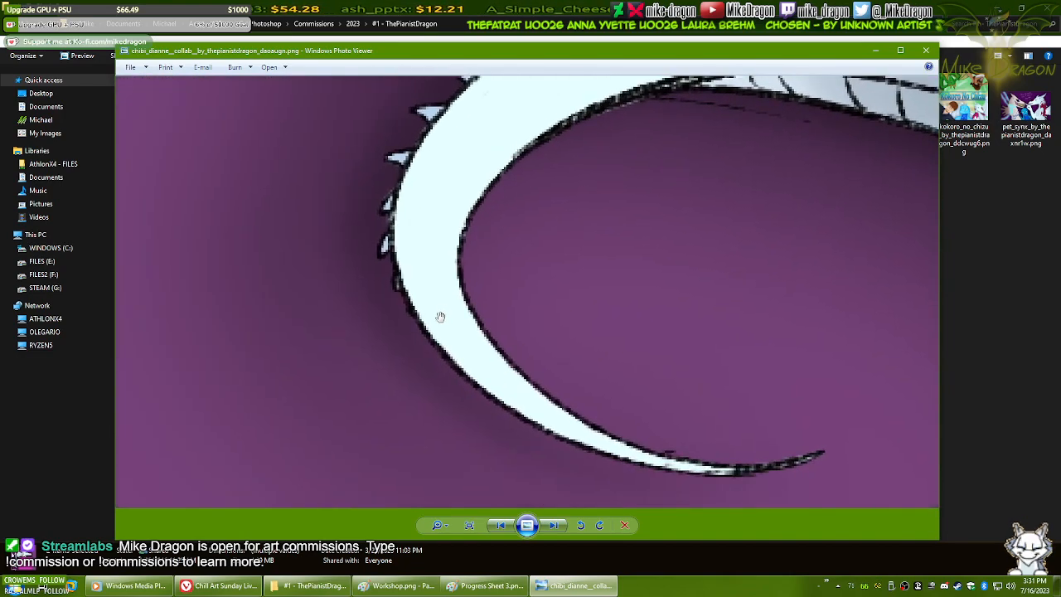
scroll(406, 237, down, 8)
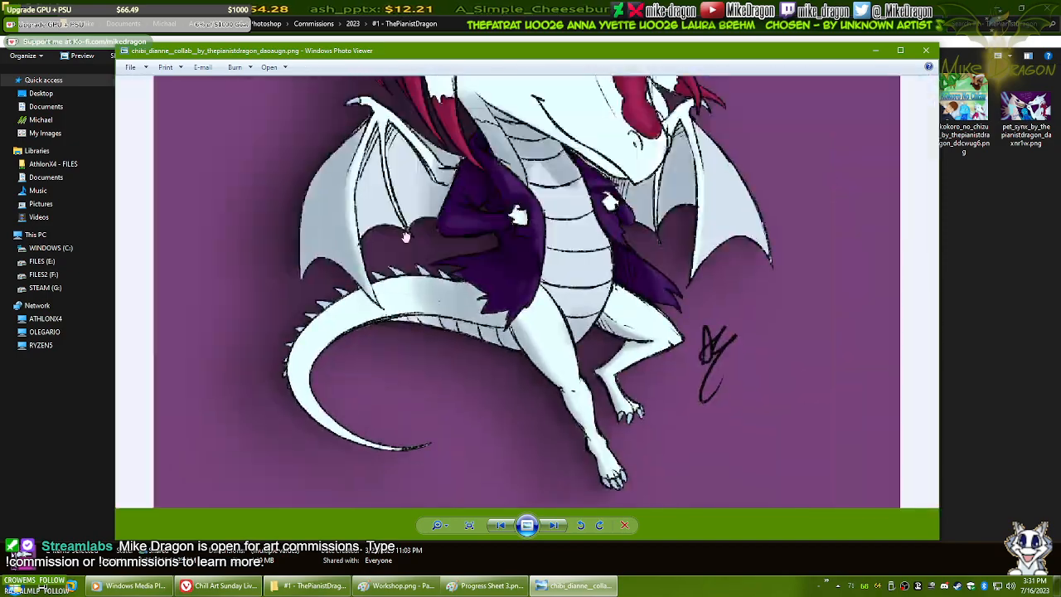
scroll(393, 264, down, 2)
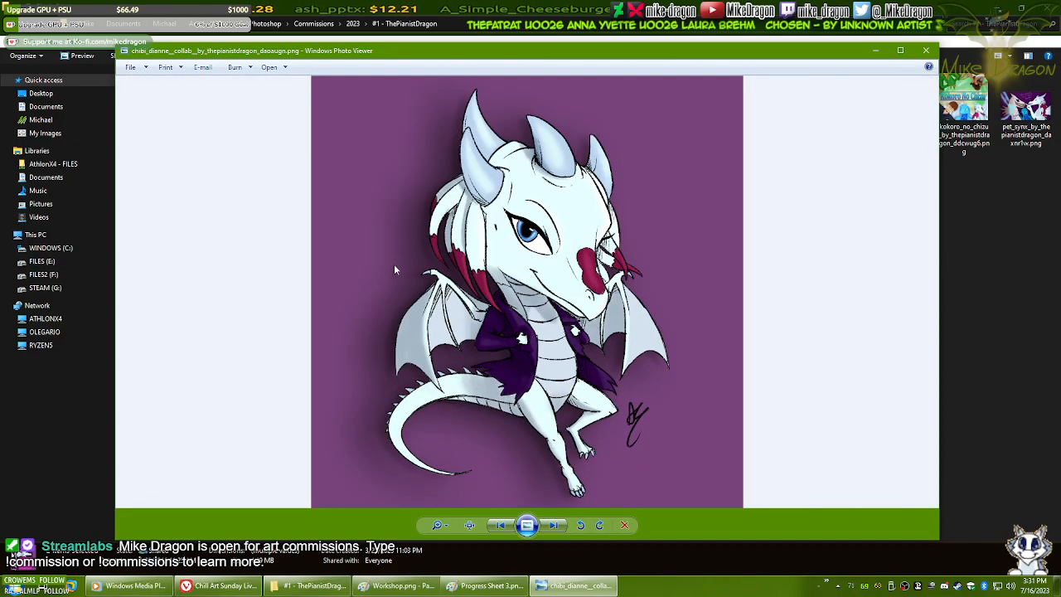
click(560, 528)
scroll(652, 367, up, 5)
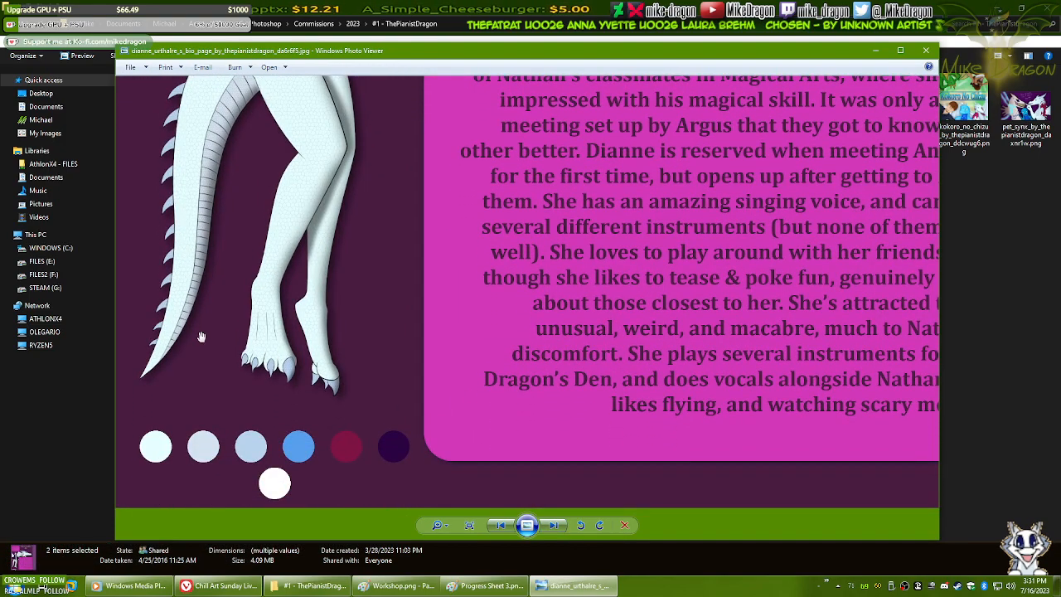
drag(186, 147, 148, 428)
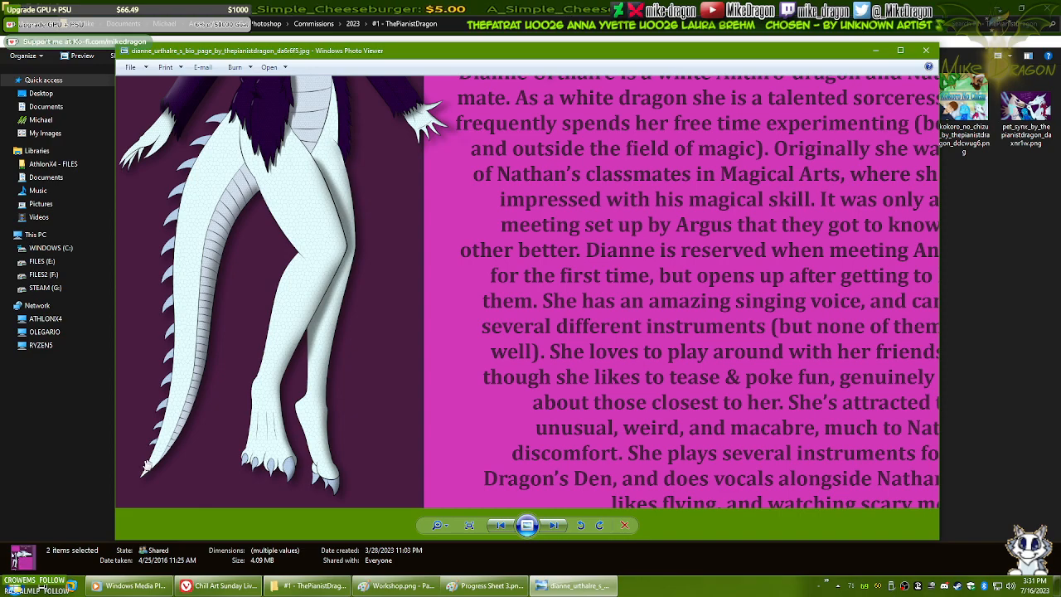
mouse_move(192, 376)
mouse_down()
mouse_move(197, 405)
mouse_move(212, 380)
mouse_up()
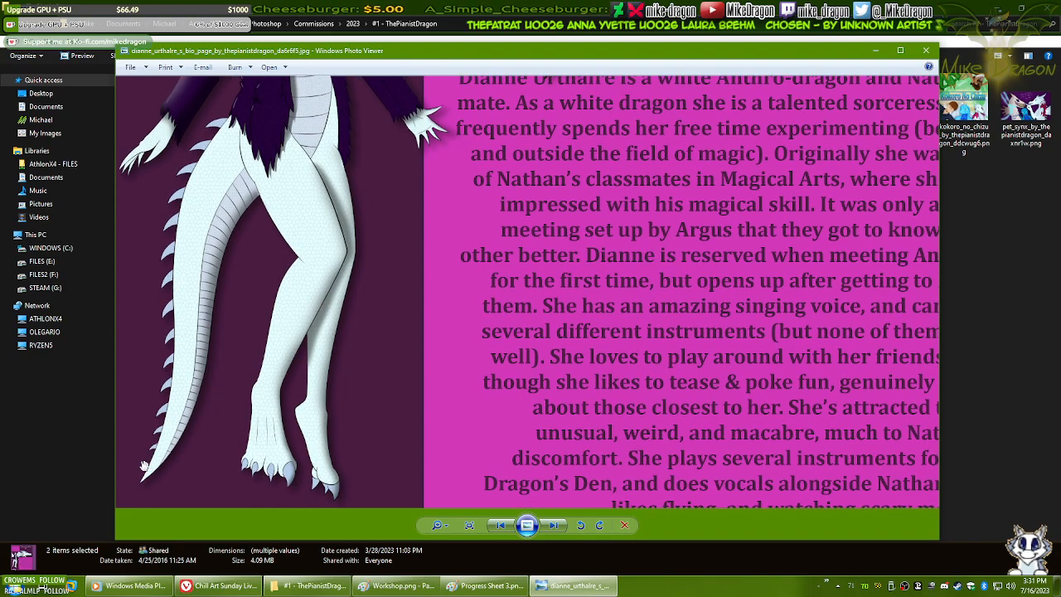
- Inspect the chibi collab's tail and spikes again at higher magnification, and close the image viewer
click(551, 525)
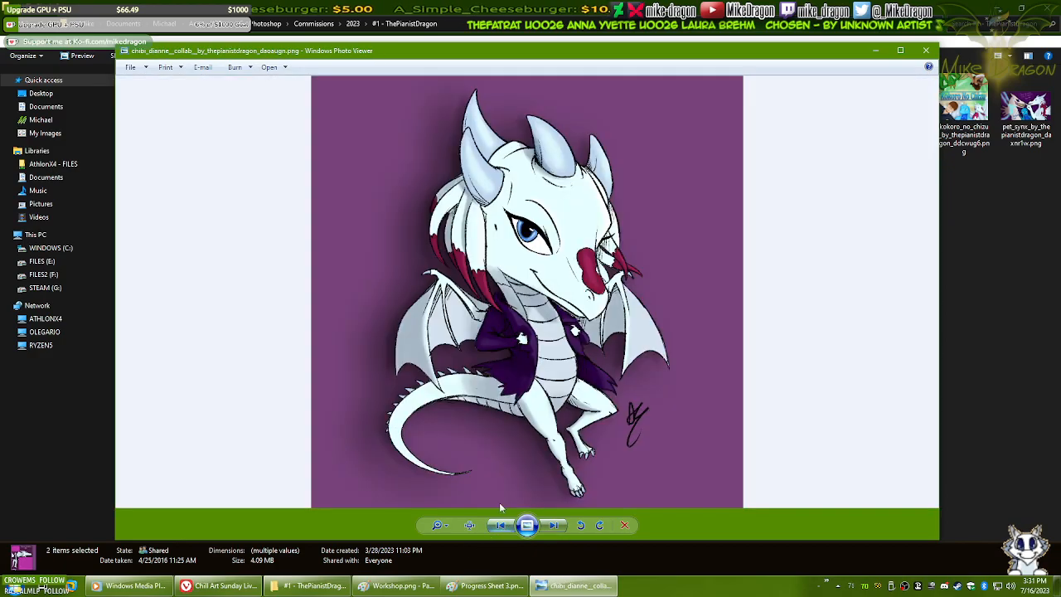
scroll(403, 438, up, 3)
drag(453, 393, 454, 376)
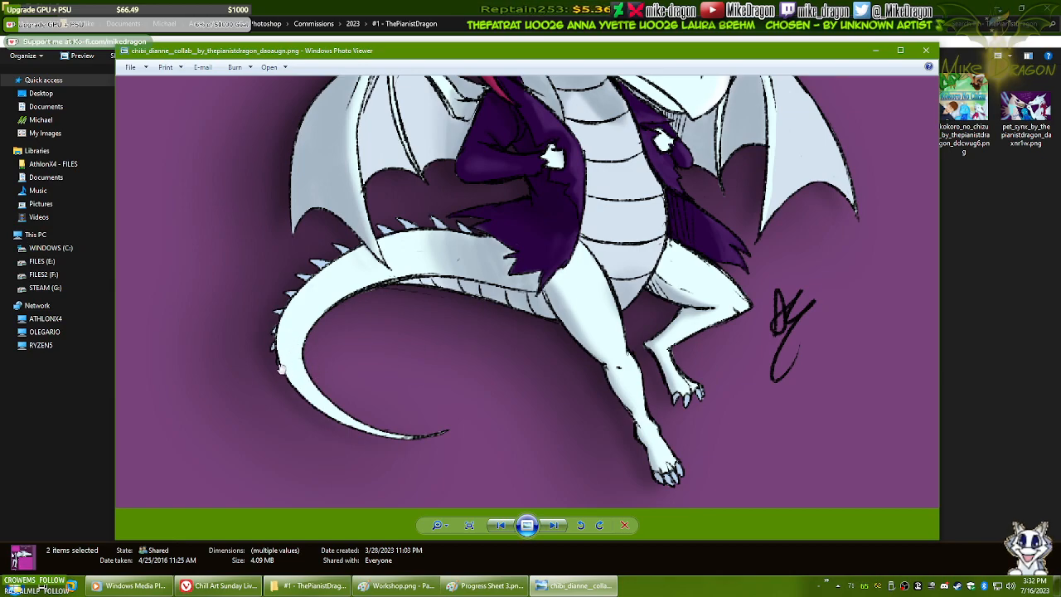
scroll(282, 369, down, 4)
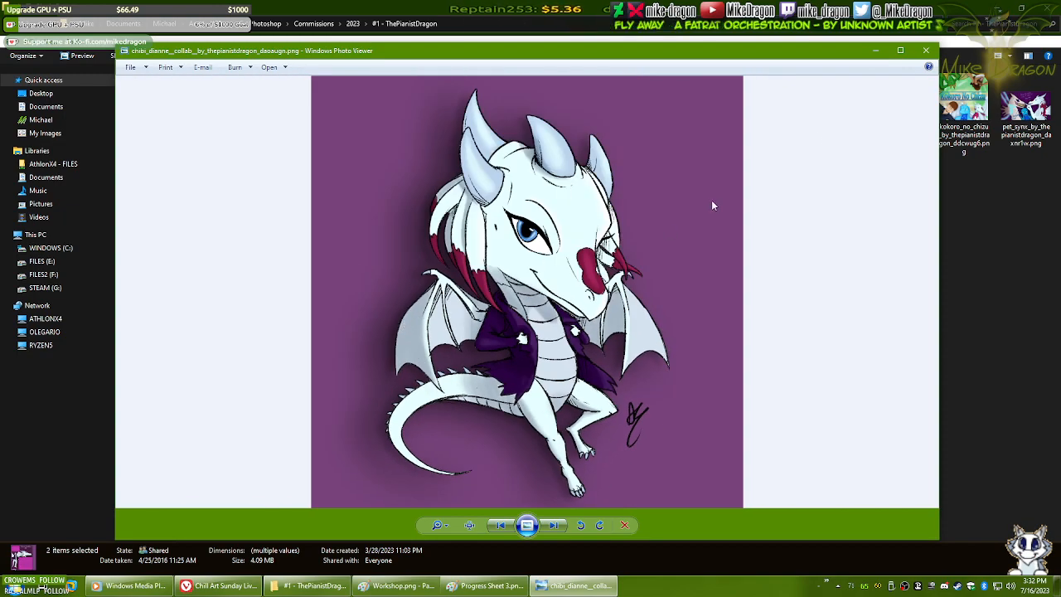
click(928, 51)
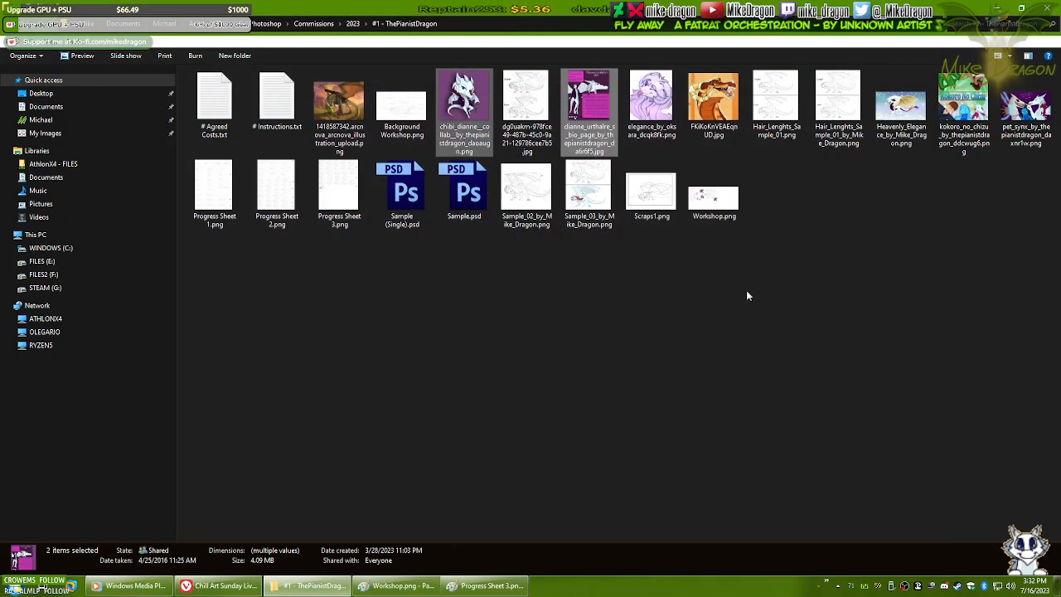
- Reopen the bio page to study its tail spikes and tip, check the chibi collab image once more, and close the viewer
double_click(589, 107)
scroll(330, 458, up, 3)
scroll(330, 458, up, 1)
drag(330, 459, 551, 402)
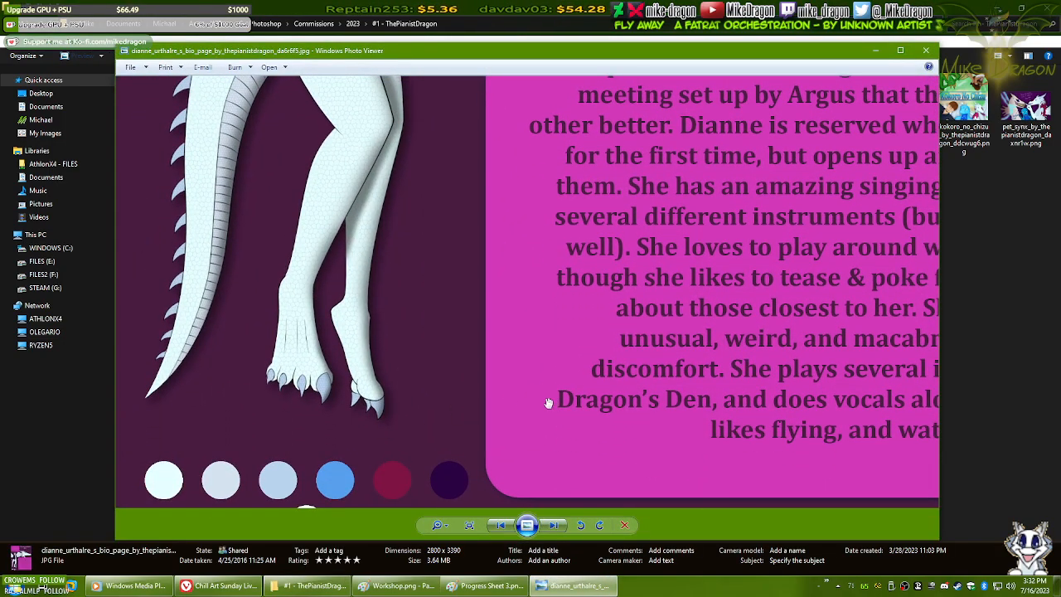
drag(329, 317, 391, 372)
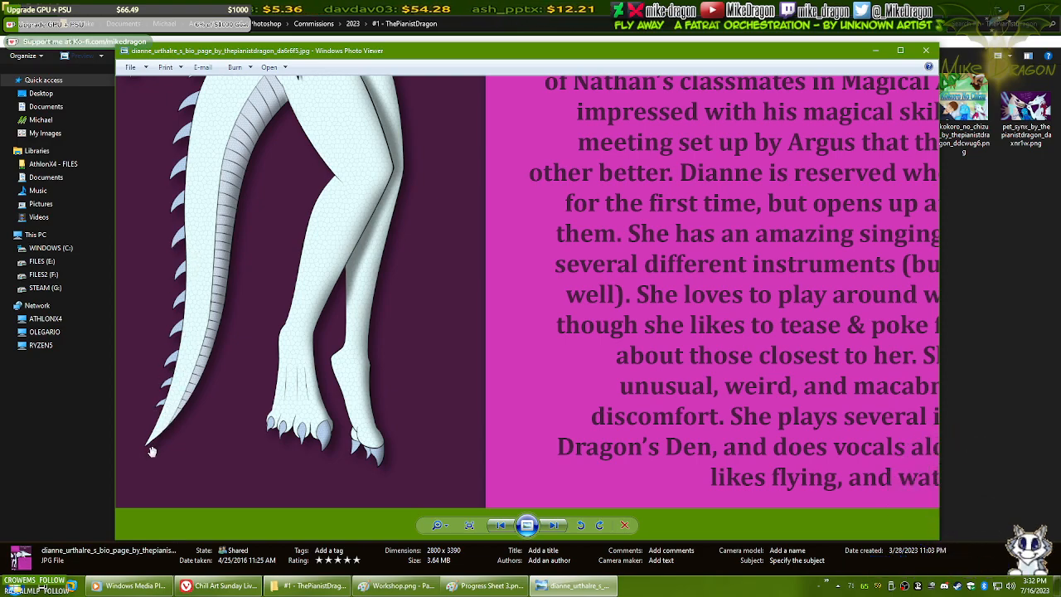
click(926, 50)
double_click(465, 108)
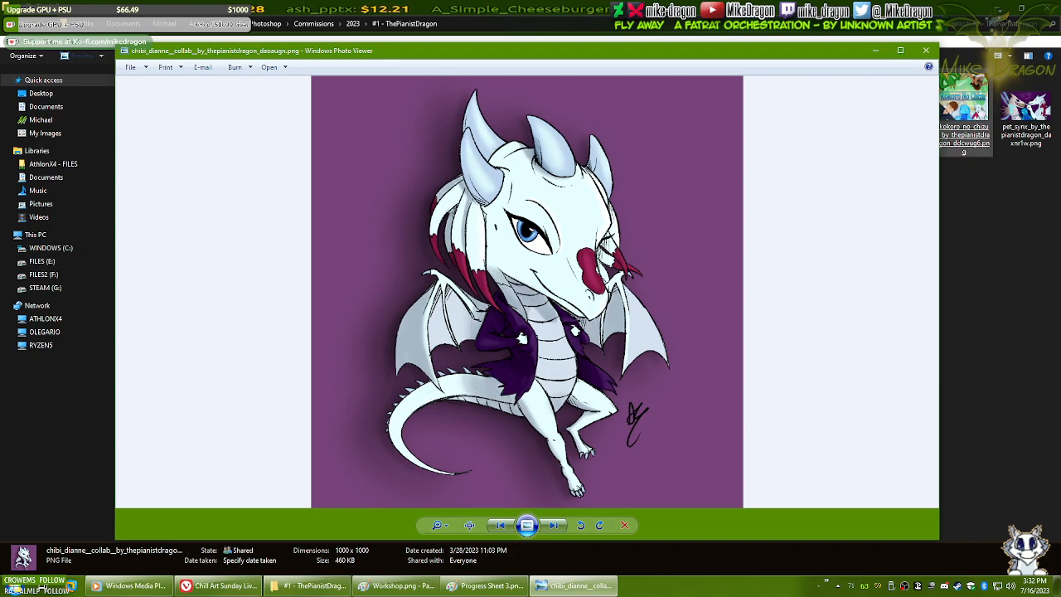
click(926, 51)
- Switch to Workshop.png in Paint and magnify the dragon's spiked tail to 300%
key(alt+Tab)
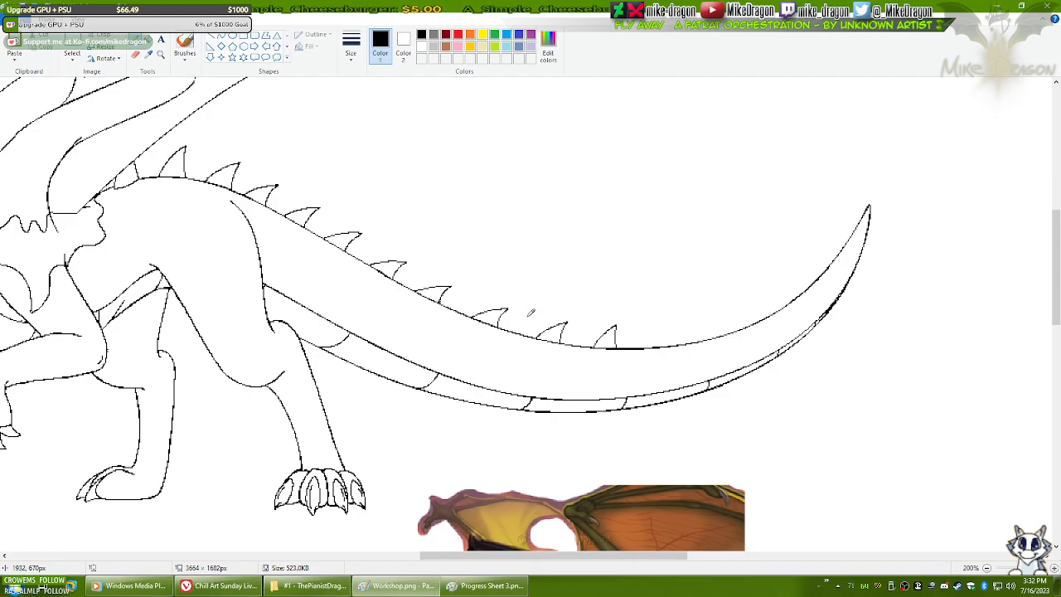
click(162, 56)
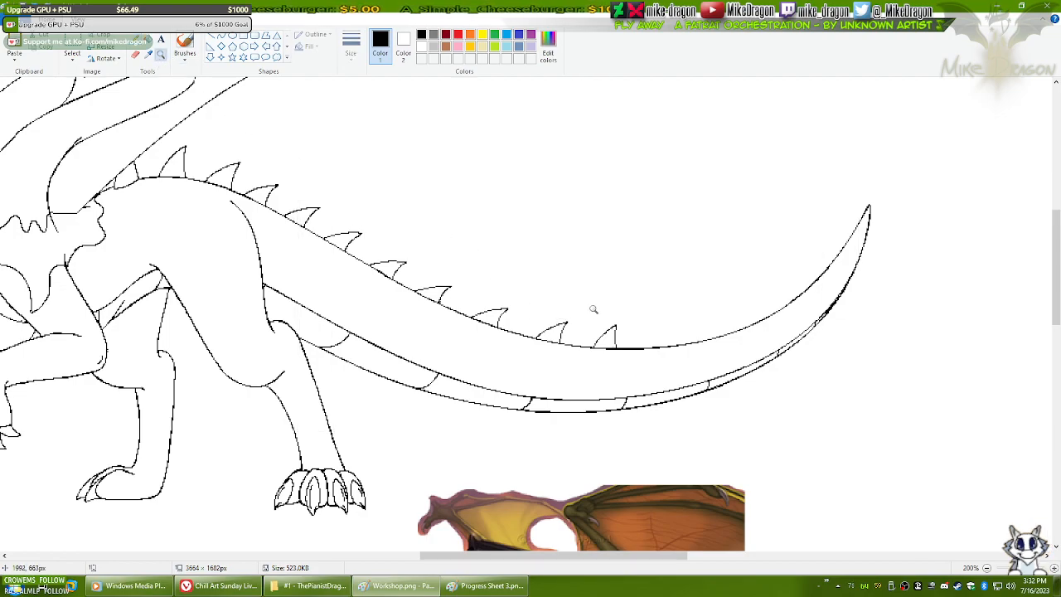
click(616, 287)
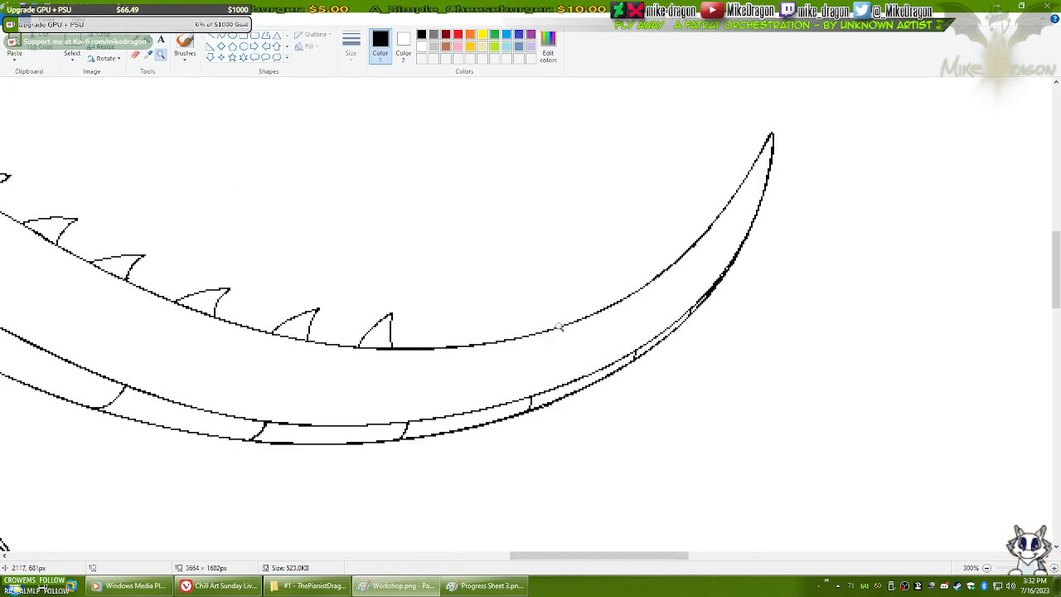
drag(540, 556, 499, 556)
drag(1059, 287, 1059, 276)
drag(563, 562, 575, 561)
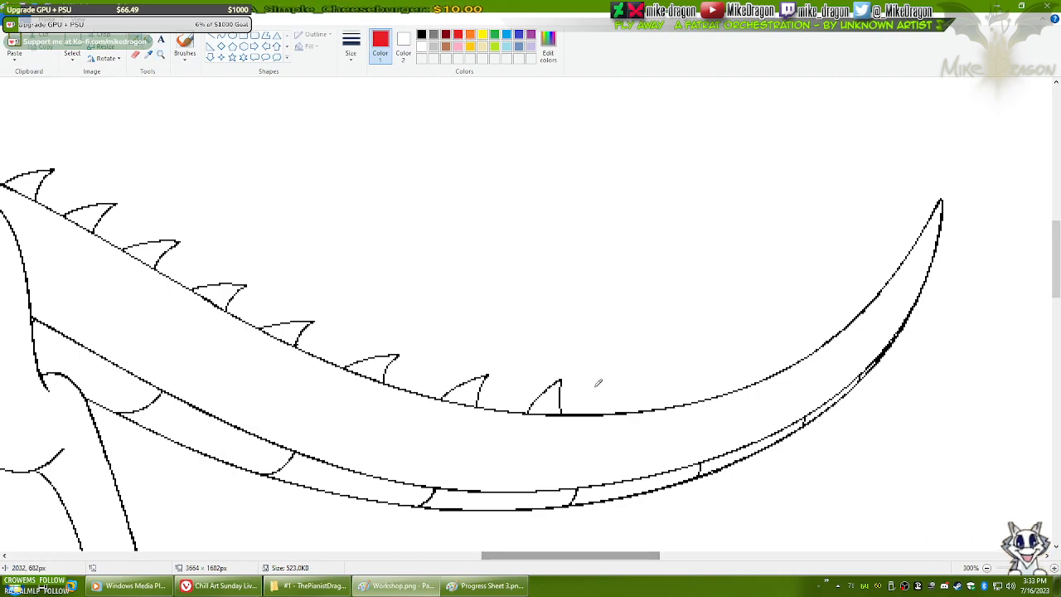
drag(540, 558, 509, 559)
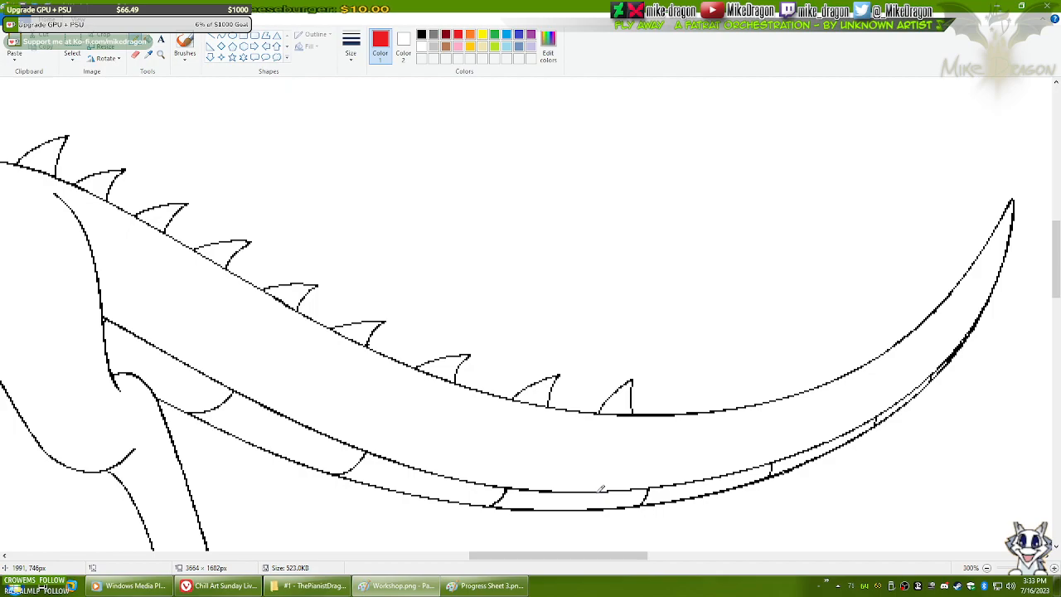
- Try a thin pink curved guide about 401 px wide from the sixth-last spike's tip towards the tail tip, and undo it
click(458, 46)
click(222, 36)
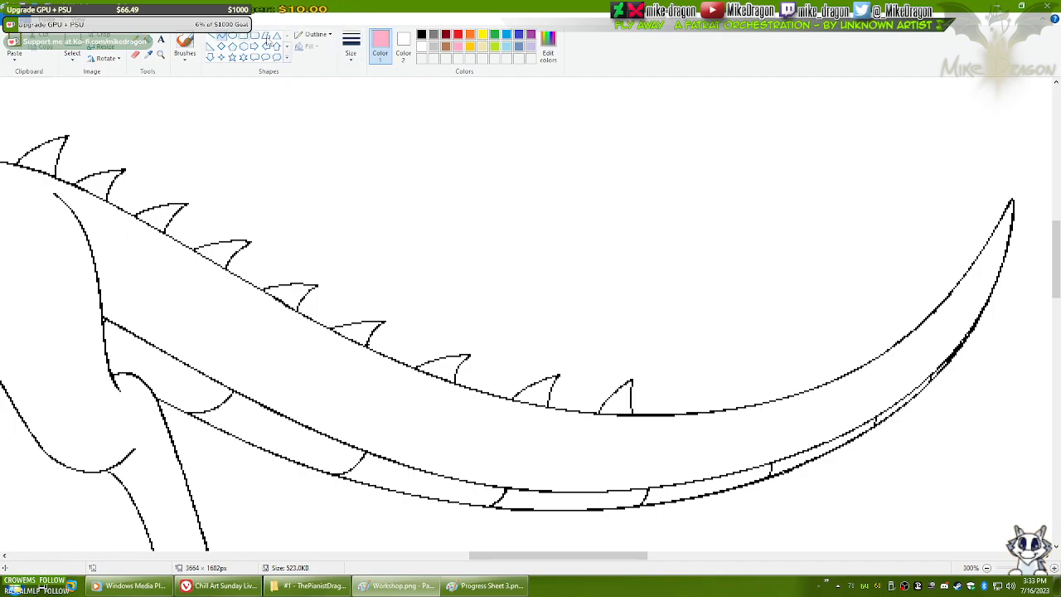
click(350, 45)
click(353, 99)
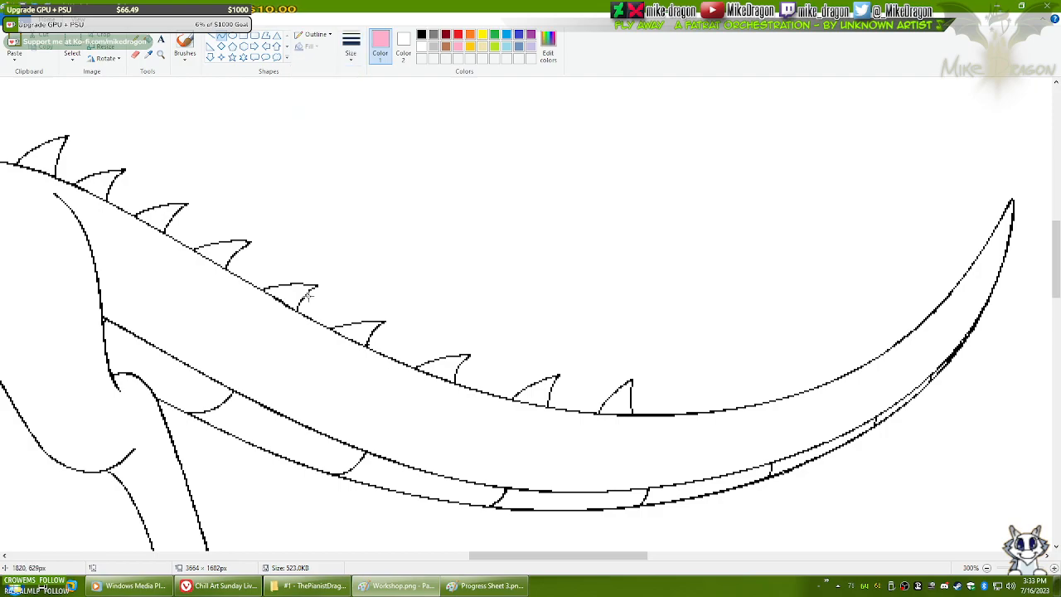
drag(251, 242, 917, 294)
drag(336, 304, 367, 355)
mouse_move(749, 475)
mouse_down()
mouse_move(765, 491)
mouse_move(753, 489)
mouse_up()
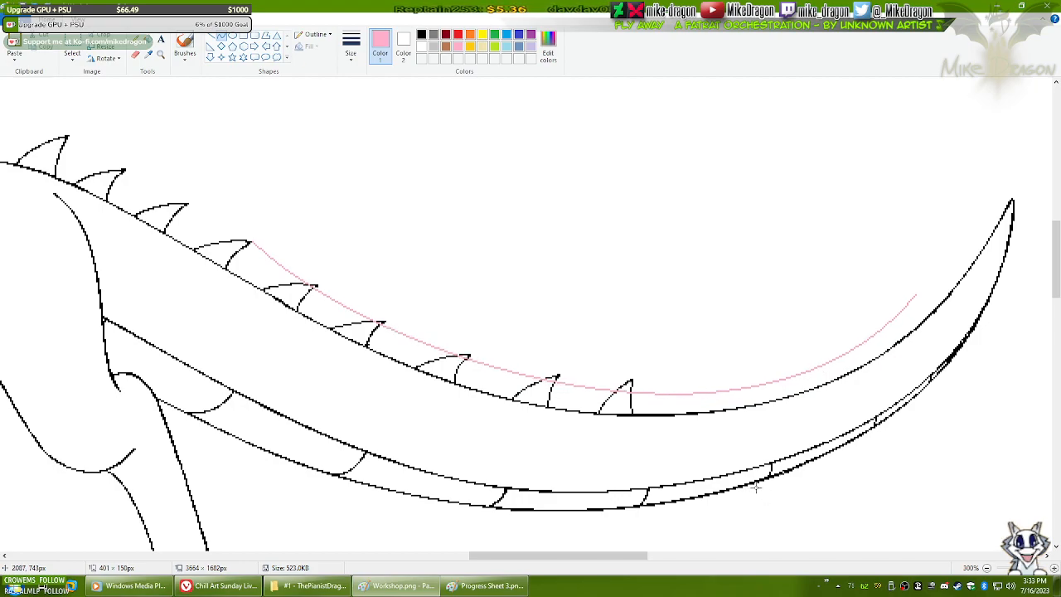
drag(756, 490, 762, 480)
key(ctrl+z)
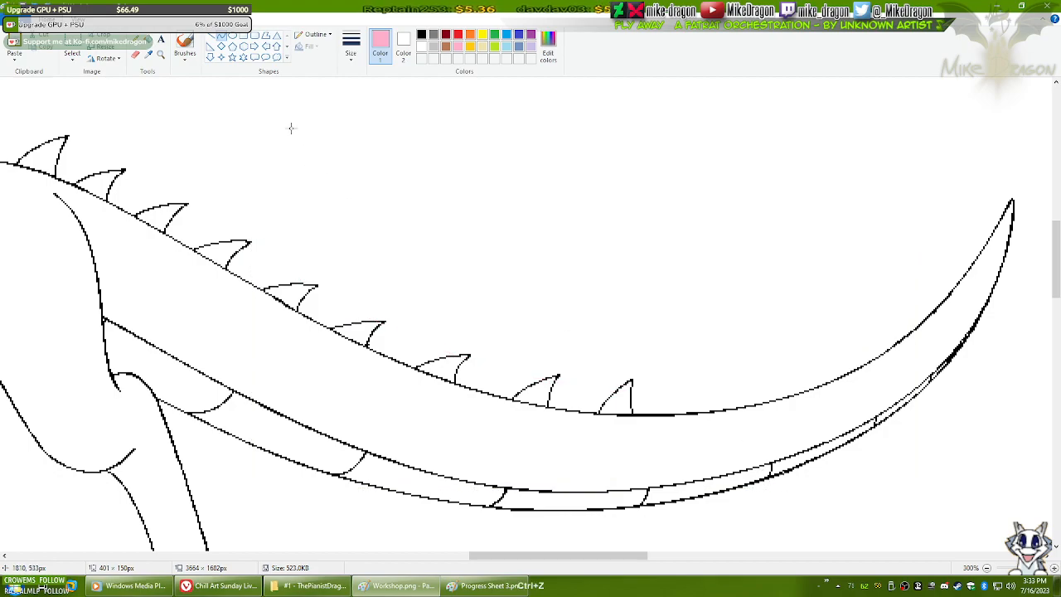
- Try circling the tip of the fifth spike from the tail's end in red, and undo the mark
click(459, 35)
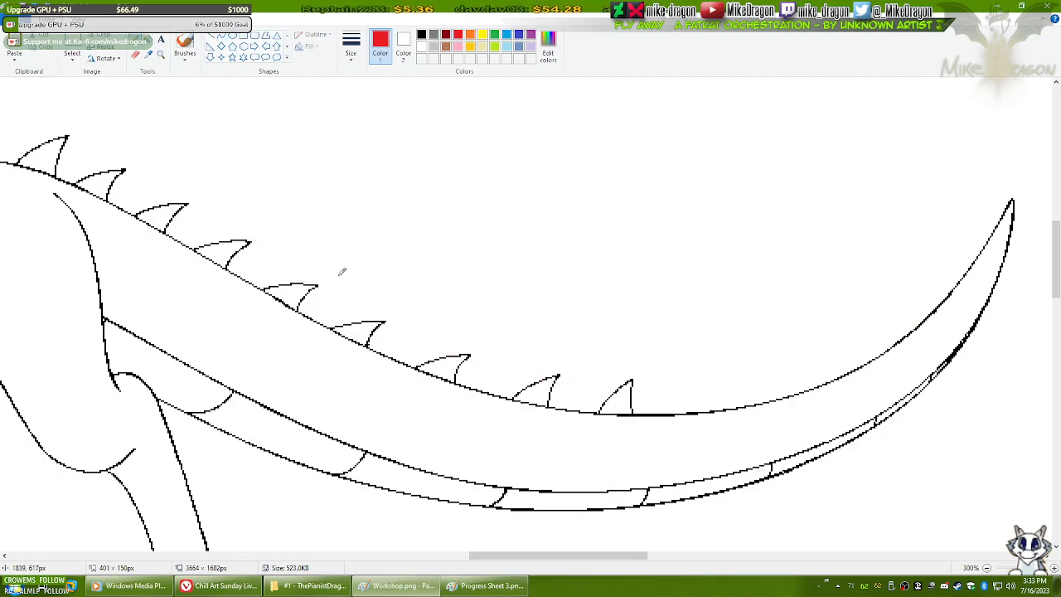
drag(322, 277, 310, 295)
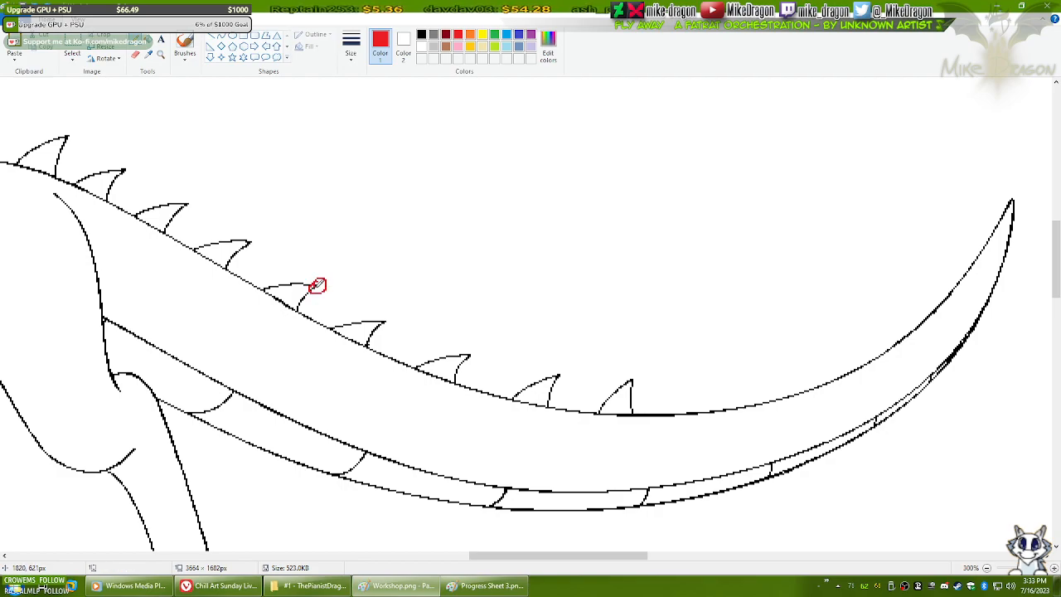
key(ctrl+z)
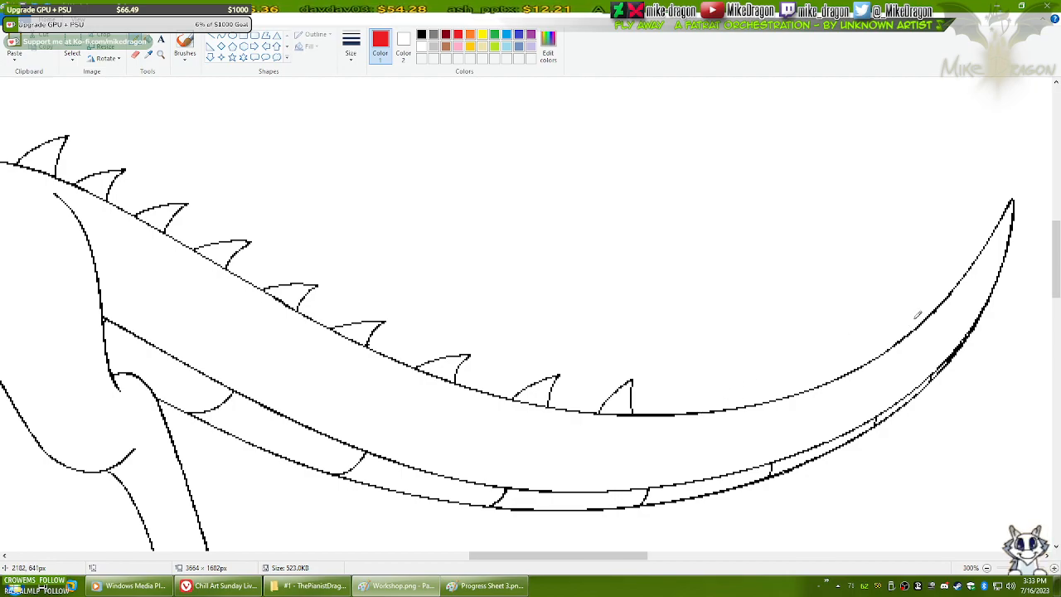
- Open the Dianne bio page from the commission folder and examine the spacing and shape of its tail spikes up close
drag(574, 562, 556, 563)
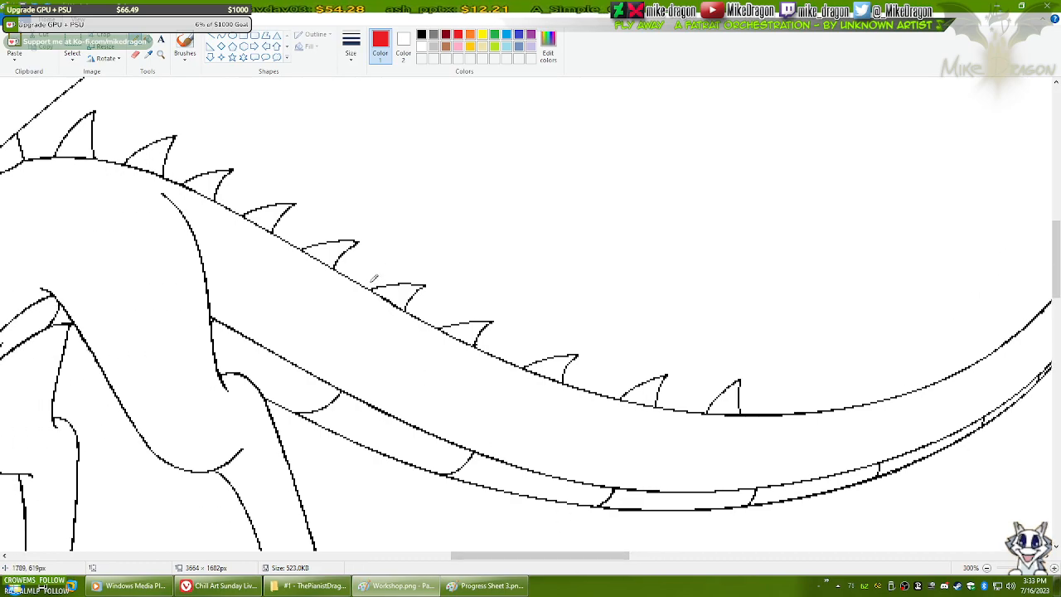
click(309, 586)
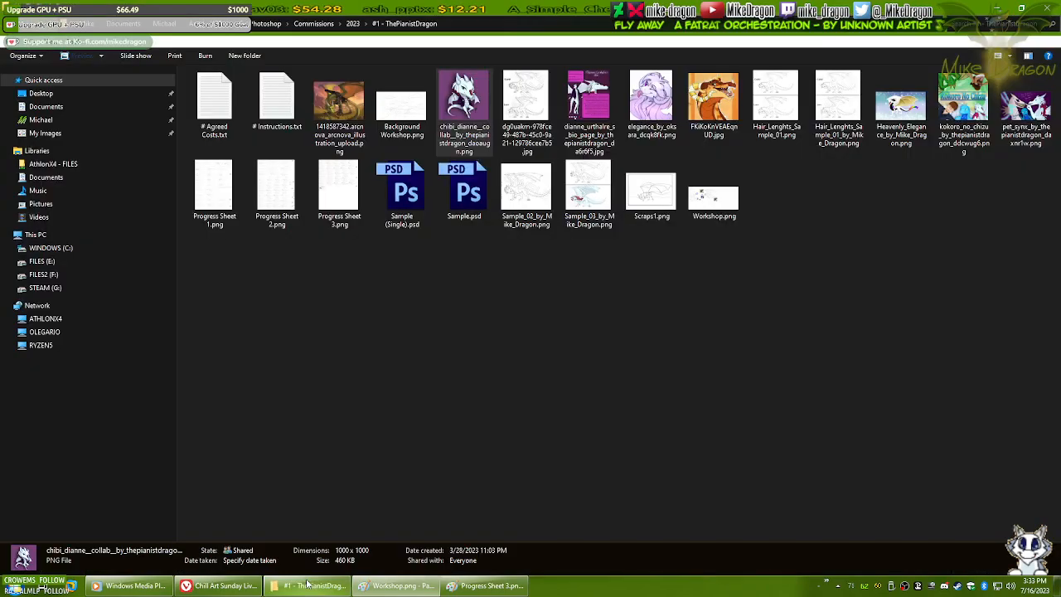
double_click(585, 123)
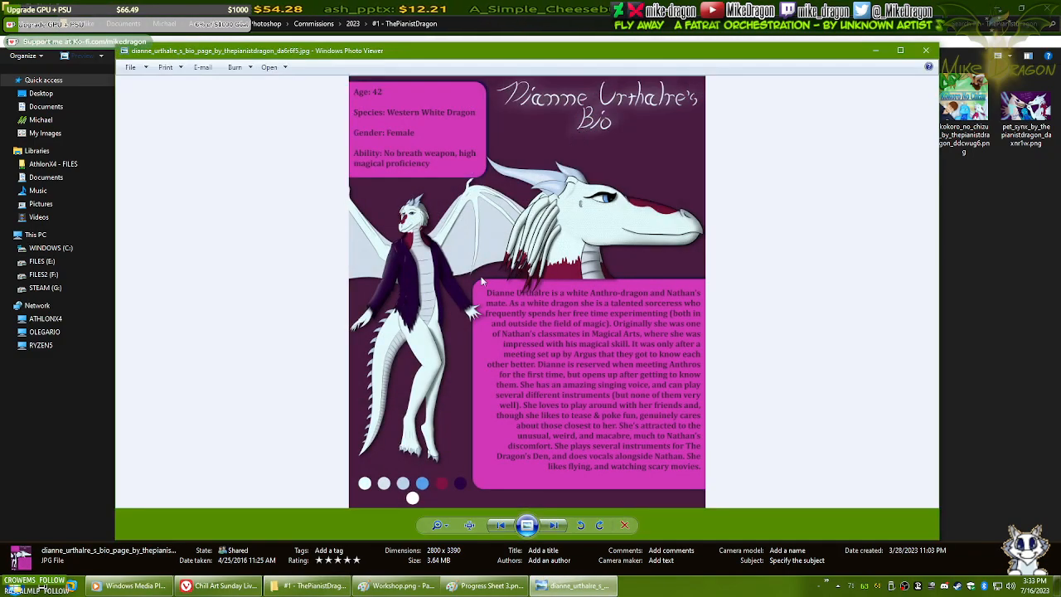
scroll(311, 400, up, 2)
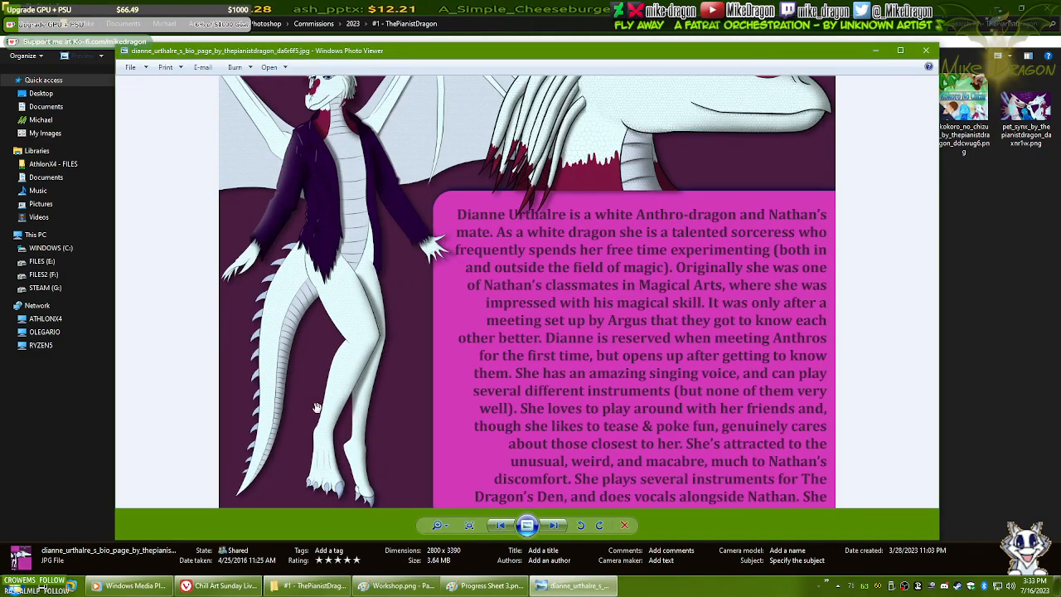
scroll(317, 407, up, 1)
drag(292, 415, 347, 365)
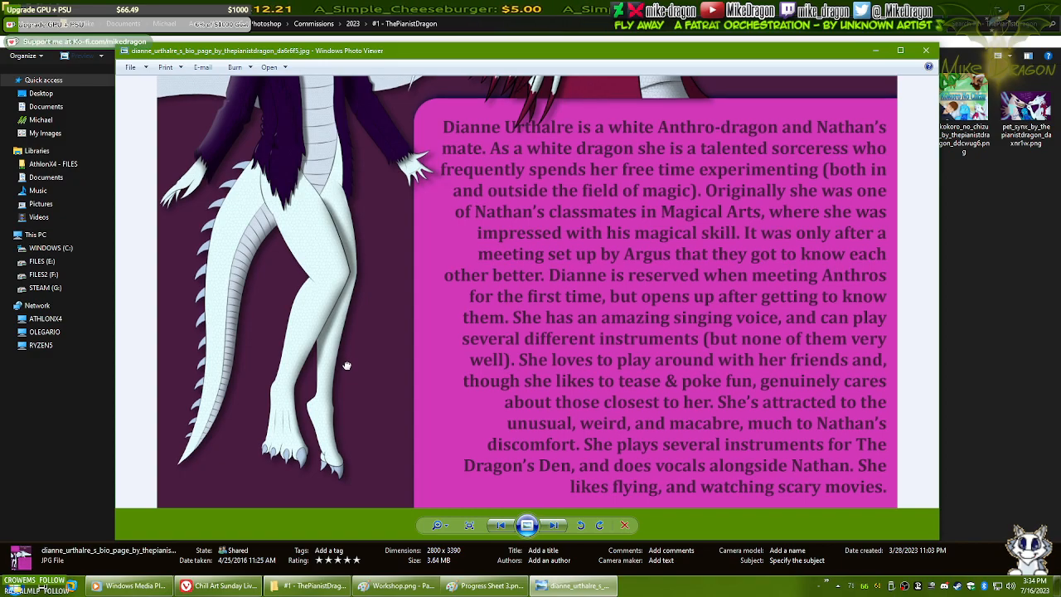
scroll(347, 366, up, 3)
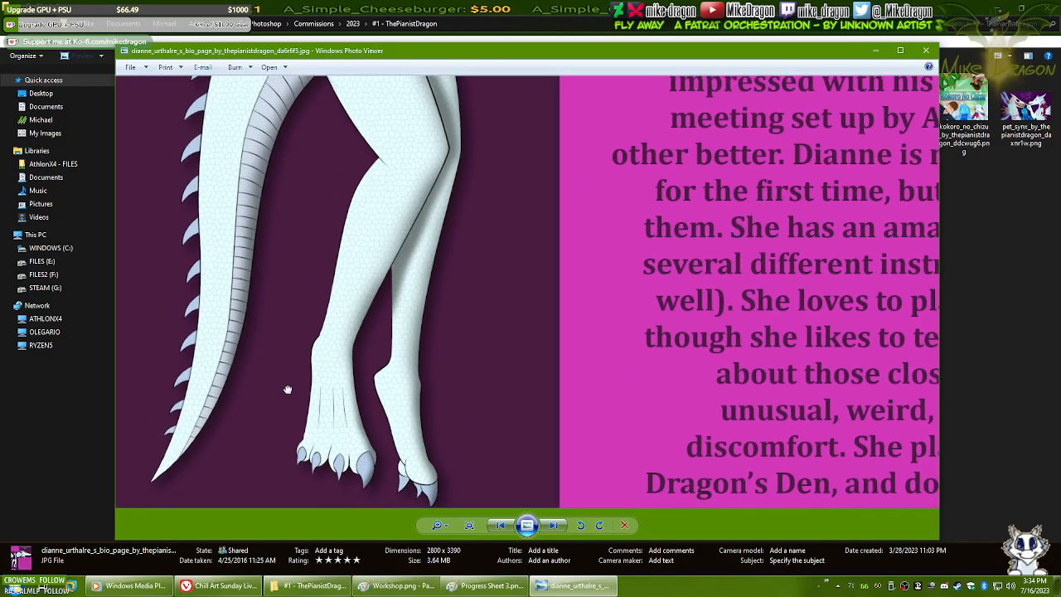
drag(202, 229, 207, 249)
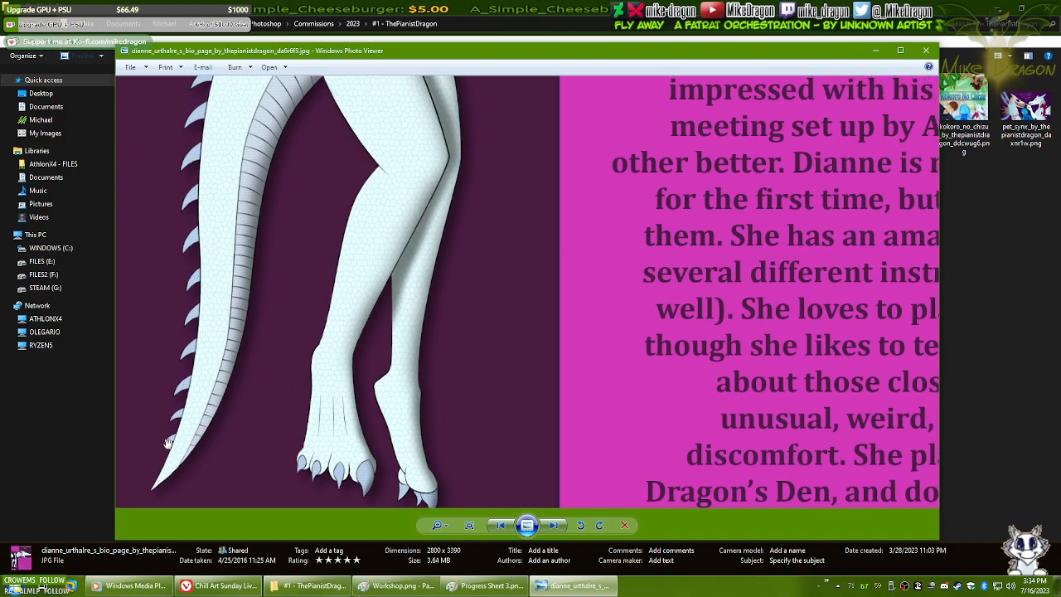
- Switch back to Workshop.png in Paint and trace a slightly shorter red outline over the fifth spike from the tail's end
click(400, 585)
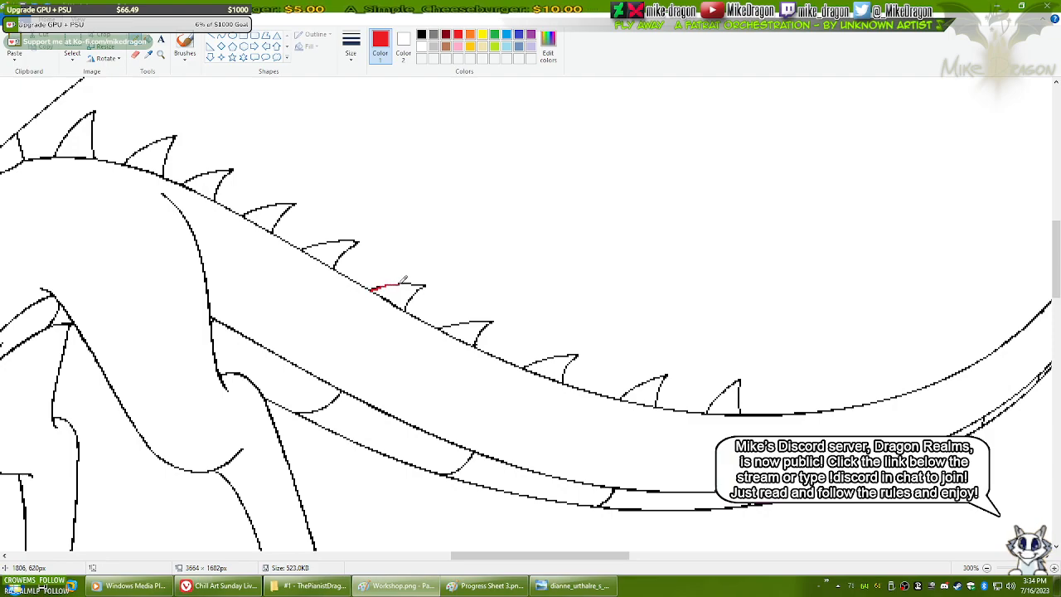
drag(372, 289, 422, 283)
key(ctrl+z)
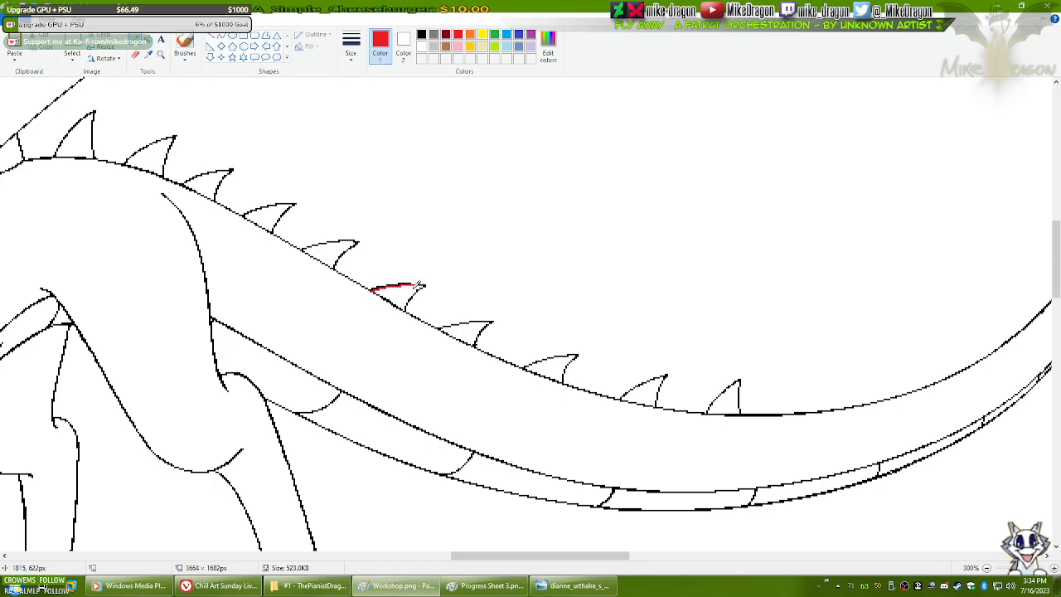
key(ctrl+z)
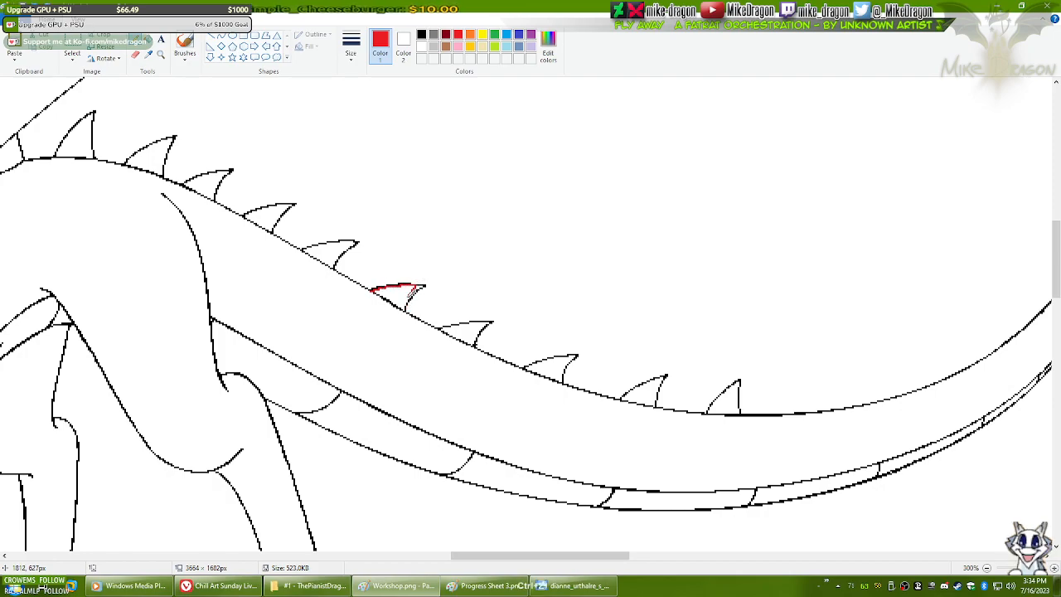
drag(404, 309, 404, 311)
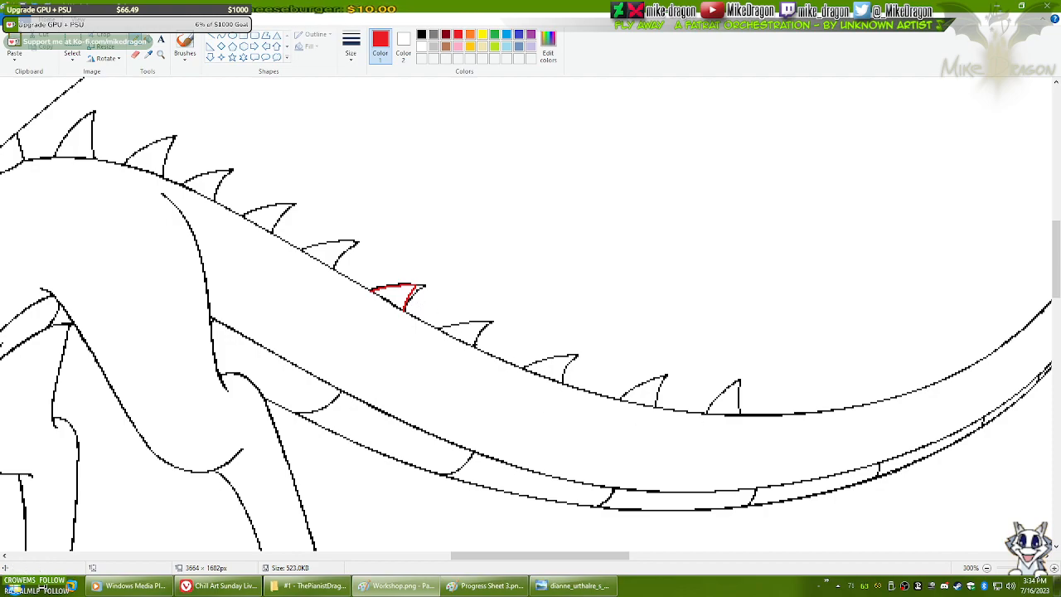
- Magnify the tail spikes to 500% and undo the red outline on the fifth-last spike
click(1055, 568)
click(1055, 568)
drag(1059, 228, 1059, 246)
mouse_move(526, 560)
mouse_down()
mouse_move(584, 560)
mouse_move(566, 556)
mouse_up()
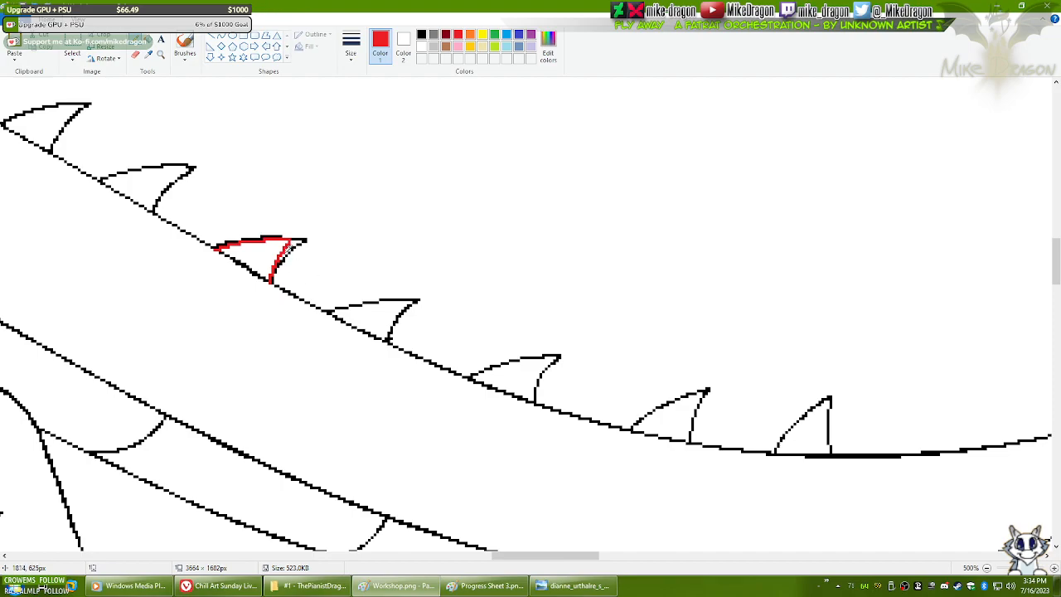
key(ctrl+z)
key(ctrl+z)
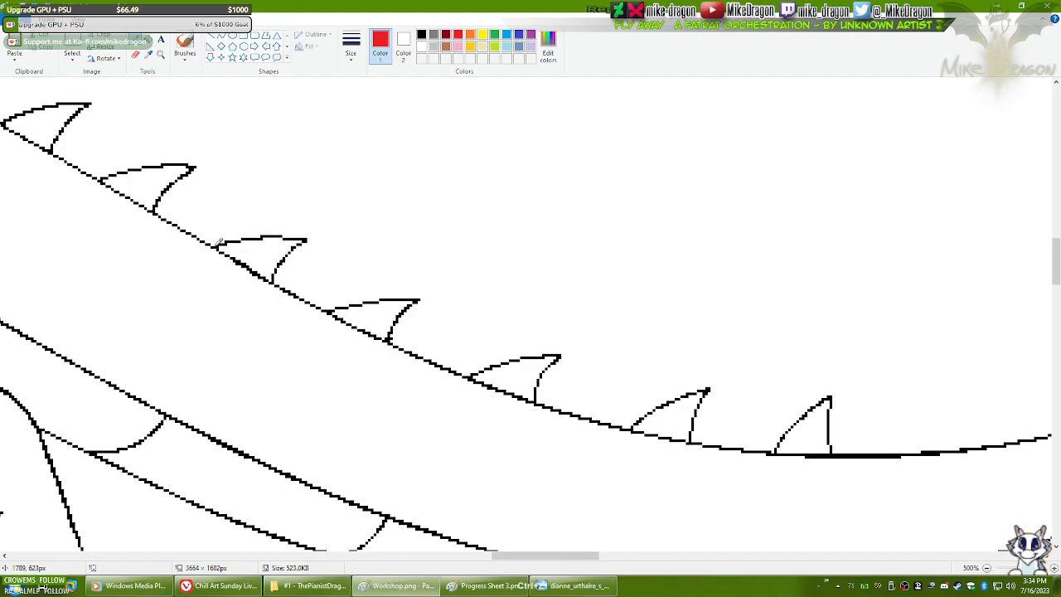
- Try retracing the fifth-last spike's upper and rear edges in red, and undo the strokes
drag(218, 246, 295, 247)
key(ctrl+z)
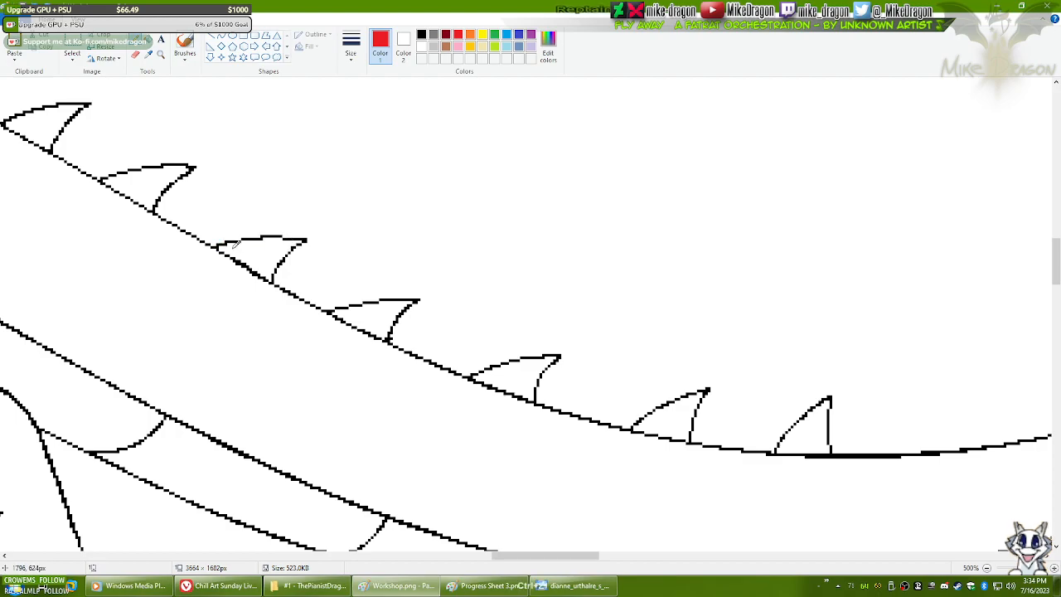
mouse_move(224, 243)
mouse_down()
mouse_move(260, 240)
mouse_move(223, 246)
mouse_move(287, 241)
mouse_move(235, 246)
mouse_move(269, 272)
mouse_move(287, 242)
mouse_move(265, 280)
mouse_up()
key(ctrl+z)
key(ctrl+z)
key(ctrl+z)
key(ctrl+z)
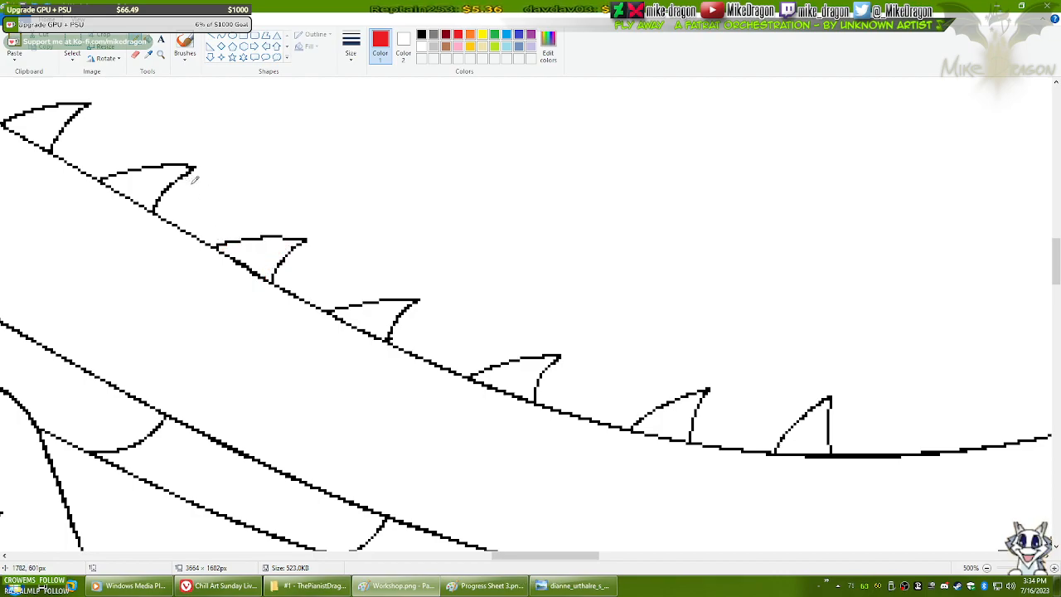
- Outline the fifth-last spike in red with a shorter tip and its rear edge set slightly inside the black line
drag(219, 244, 289, 229)
key(ctrl+z)
drag(222, 247, 290, 236)
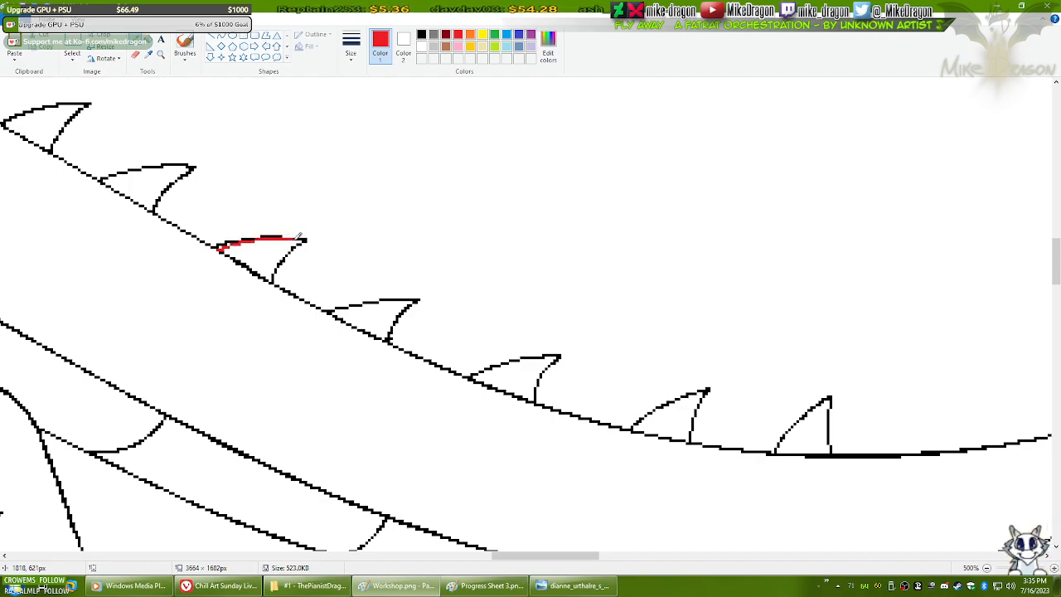
drag(295, 238, 267, 277)
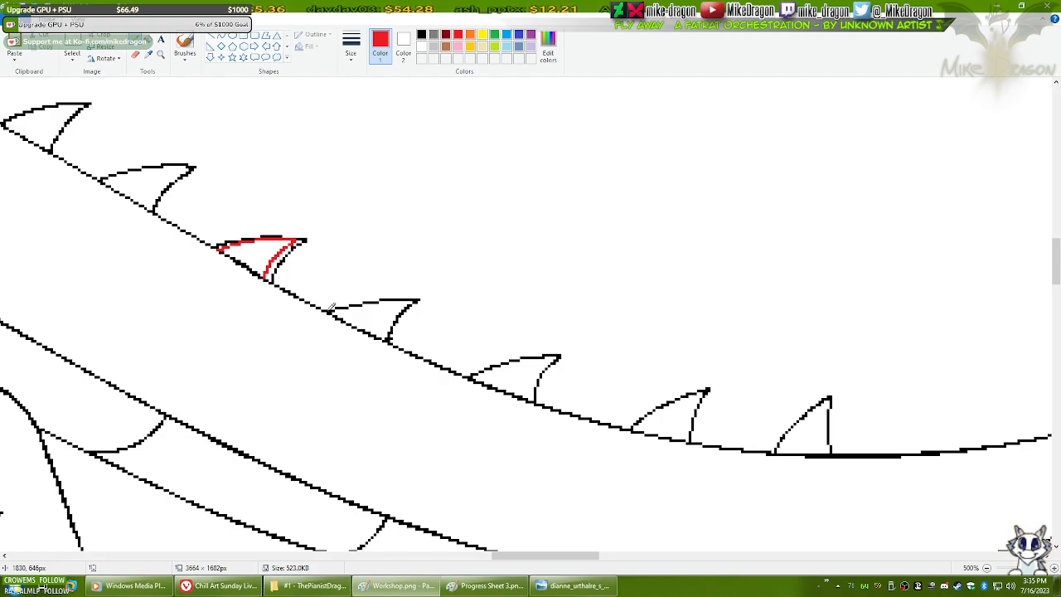
- Outline the fourth-last spike in red, following its upper edge and setting the tip and rear edge inward
drag(338, 302, 406, 291)
key(ctrl+z)
key(ctrl+z)
drag(332, 309, 404, 294)
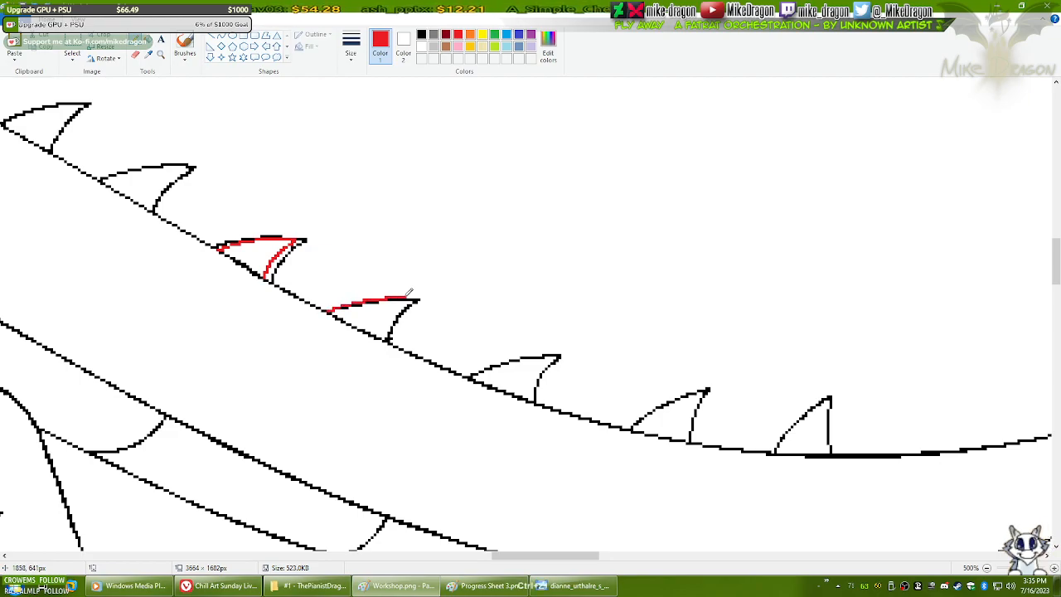
key(ctrl+z)
mouse_move(330, 310)
mouse_down()
mouse_move(403, 296)
mouse_move(372, 333)
mouse_up()
key(ctrl+z)
drag(406, 295, 374, 335)
key(ctrl+z)
drag(404, 299, 376, 338)
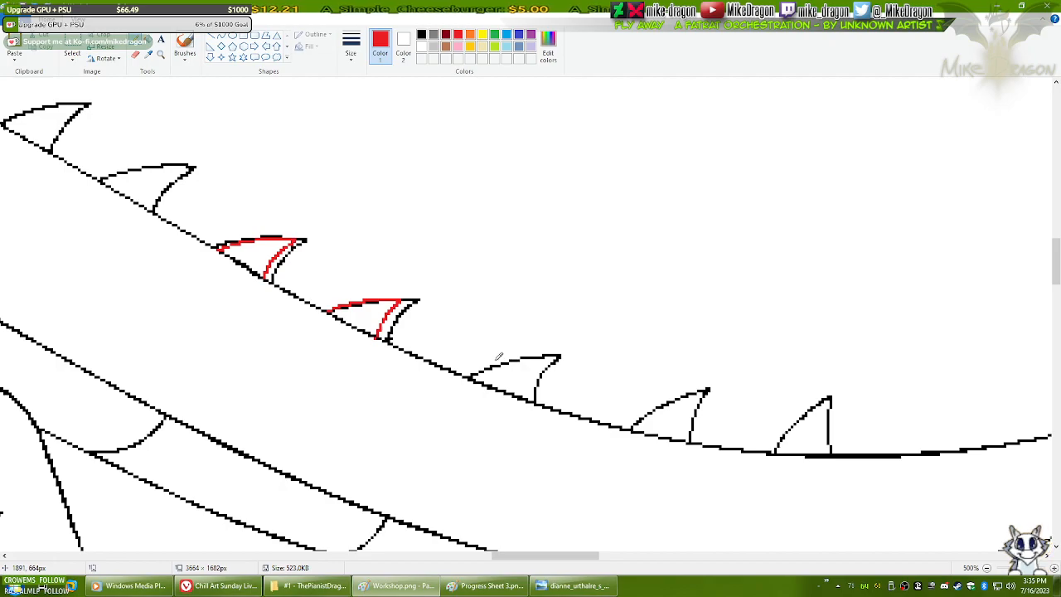
- Outline the third-last spike in red, slightly narrower than the black one, redoing the upper edge until it curves smoothly
drag(473, 375, 539, 357)
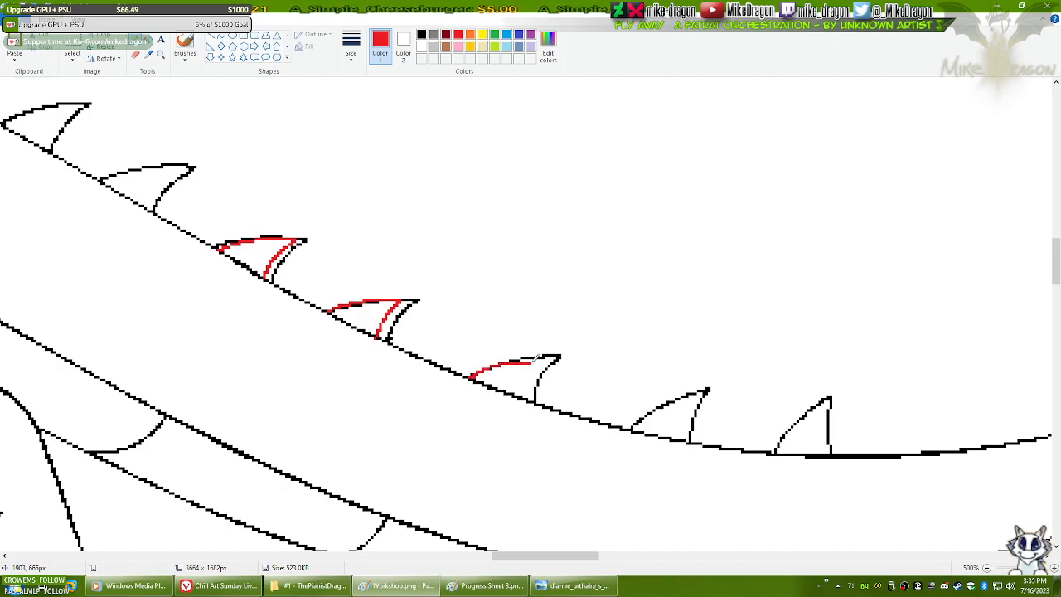
key(ctrl+z)
drag(471, 374, 547, 348)
key(ctrl+z)
drag(473, 374, 545, 349)
key(ctrl+z)
drag(473, 375, 541, 351)
key(ctrl+z)
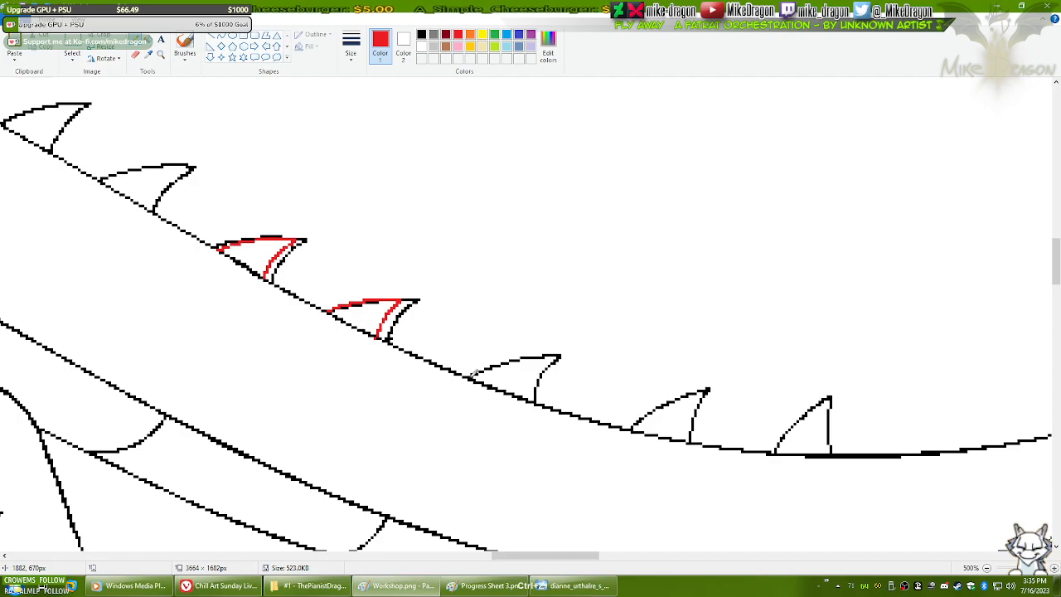
drag(471, 377, 522, 357)
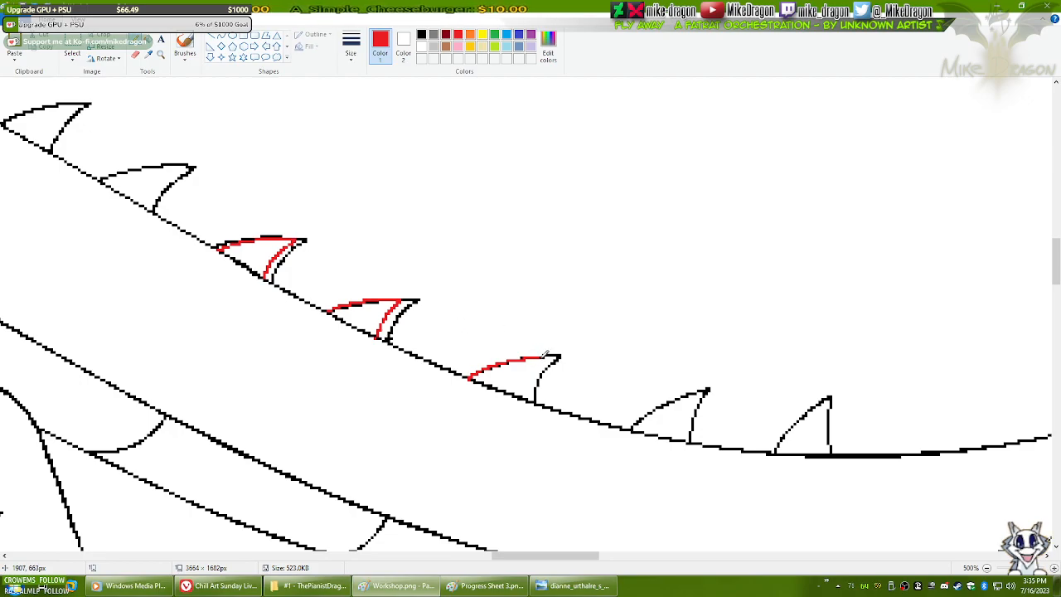
drag(542, 356, 523, 393)
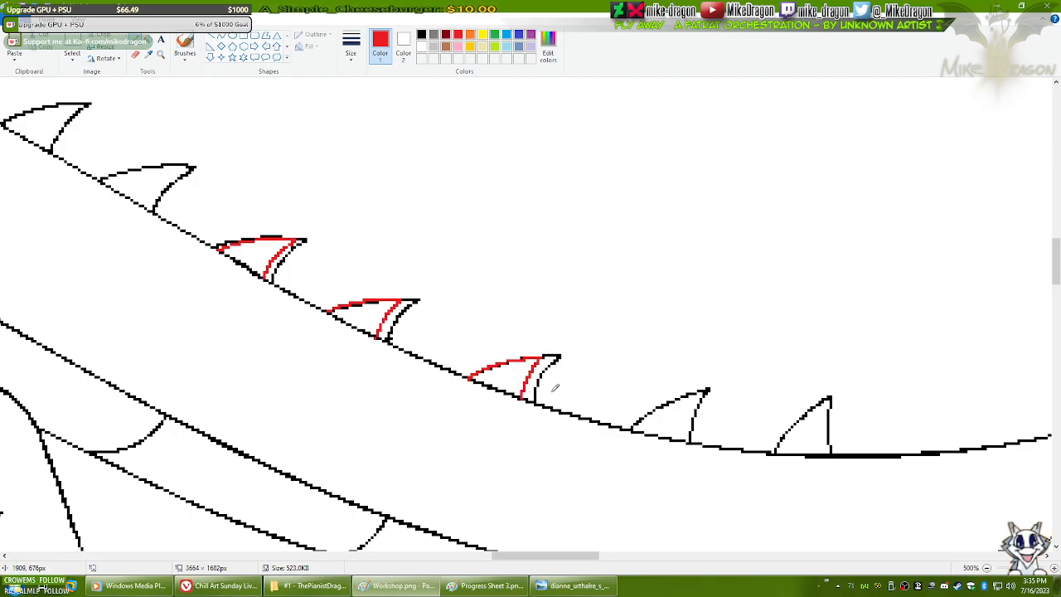
- Outline the second-last spike in red with a lower tip and a curved rear edge inside the black line
drag(636, 424, 676, 396)
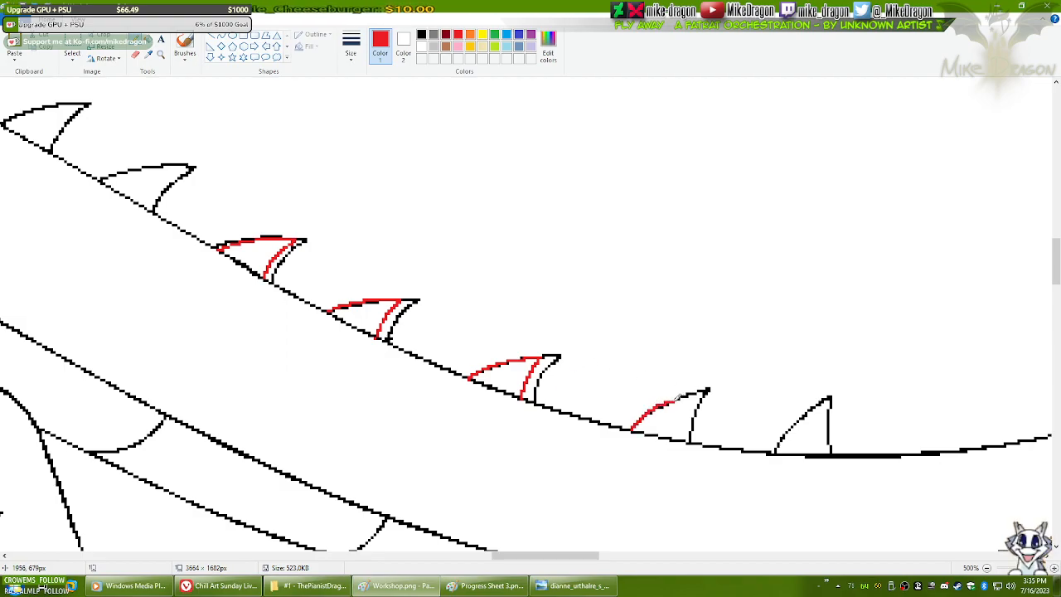
key(ctrl+z)
mouse_move(634, 428)
mouse_down()
mouse_move(680, 393)
mouse_move(673, 427)
mouse_up()
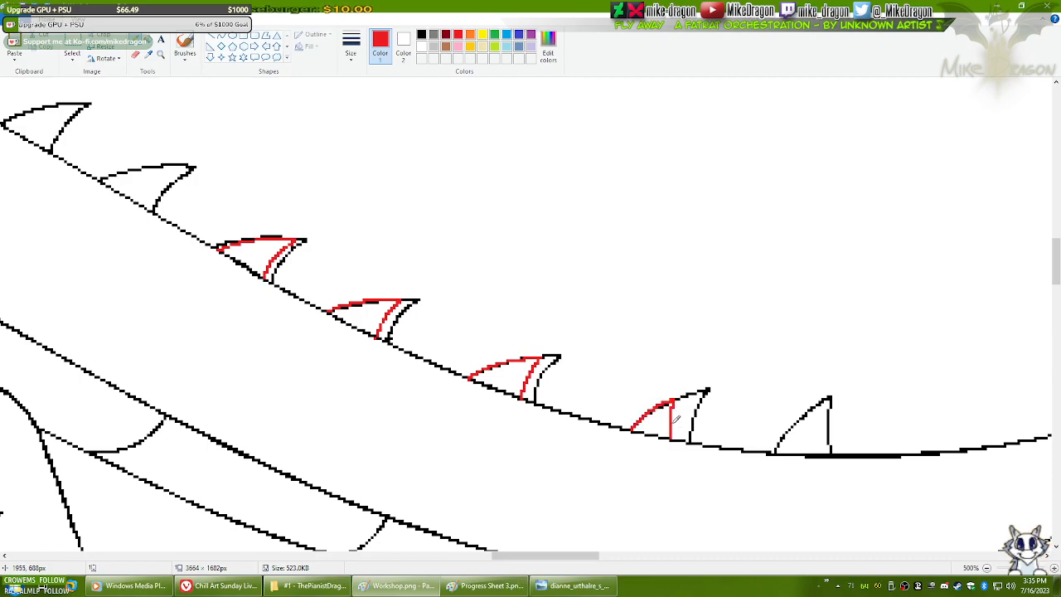
key(ctrl+z)
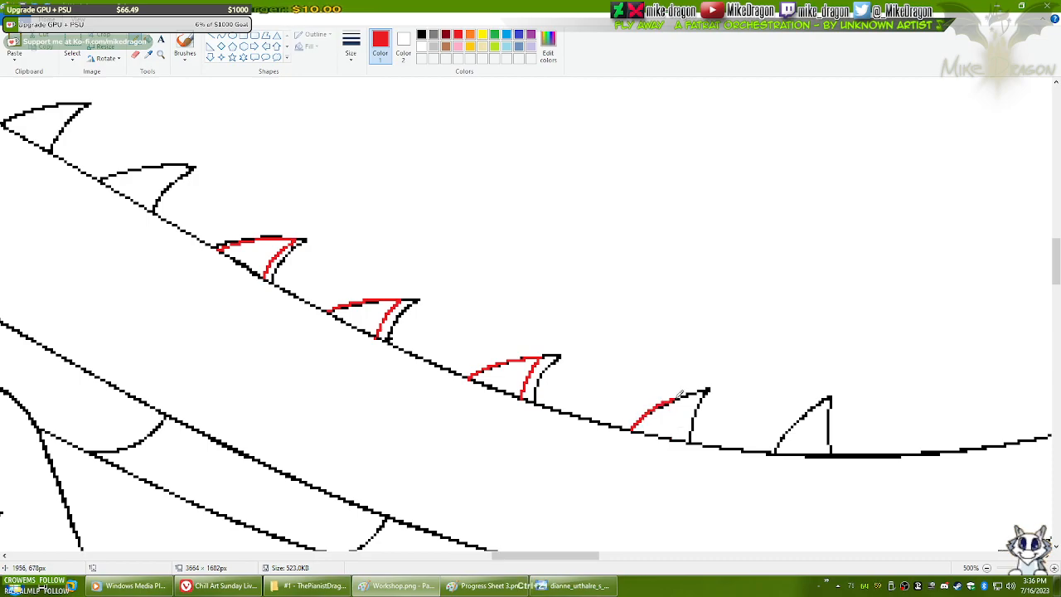
drag(683, 397, 679, 436)
key(ctrl+z)
drag(685, 393, 682, 433)
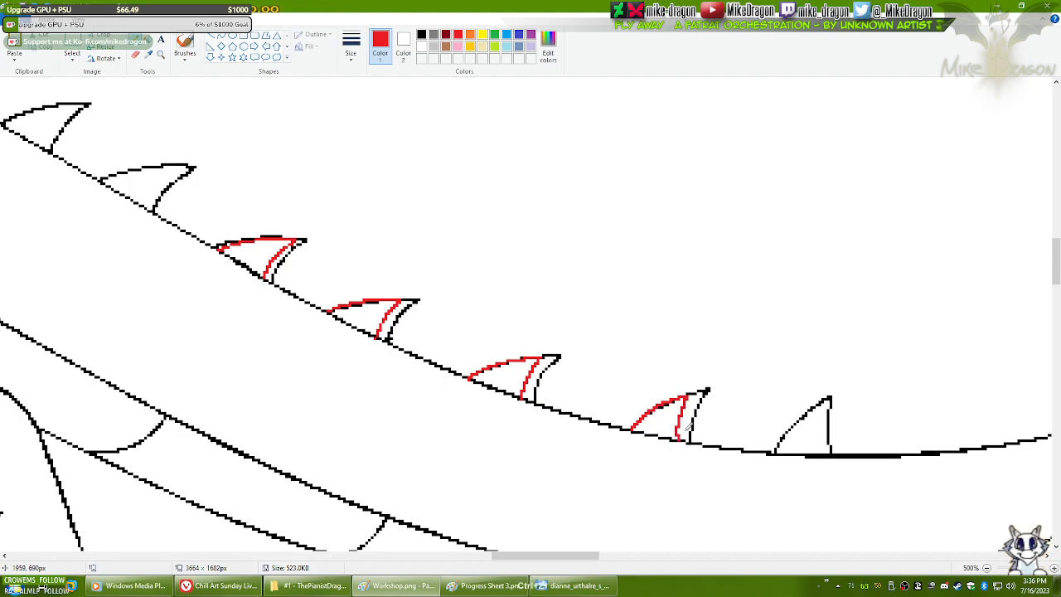
- Outline the last black spike in red, making it shorter and narrower with a nearly vertical rear edge
mouse_move(514, 555)
mouse_down()
mouse_move(568, 561)
mouse_move(526, 566)
mouse_move(575, 566)
mouse_up()
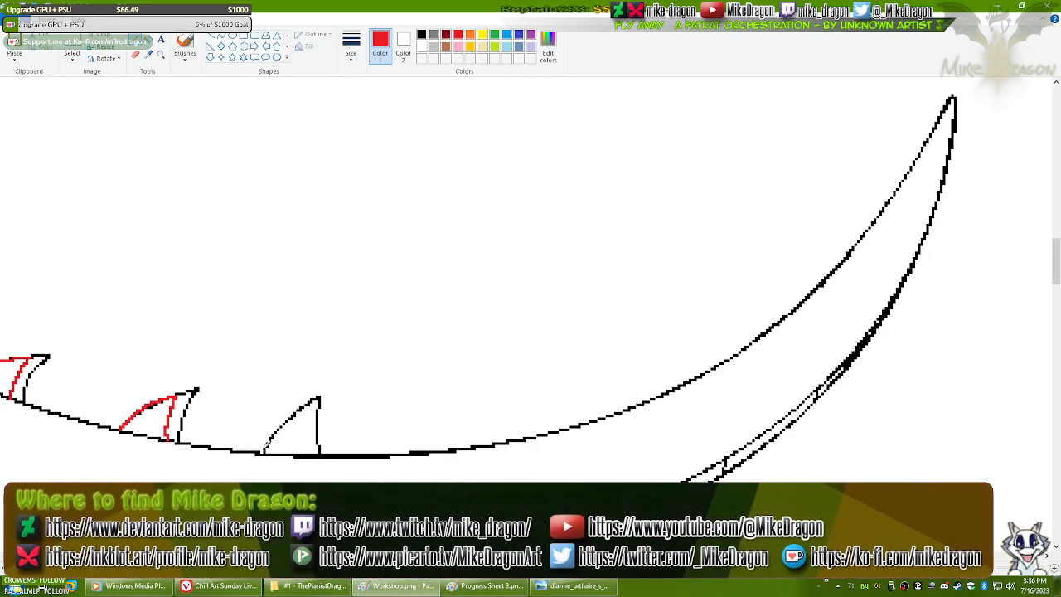
drag(270, 442, 306, 416)
key(ctrl+z)
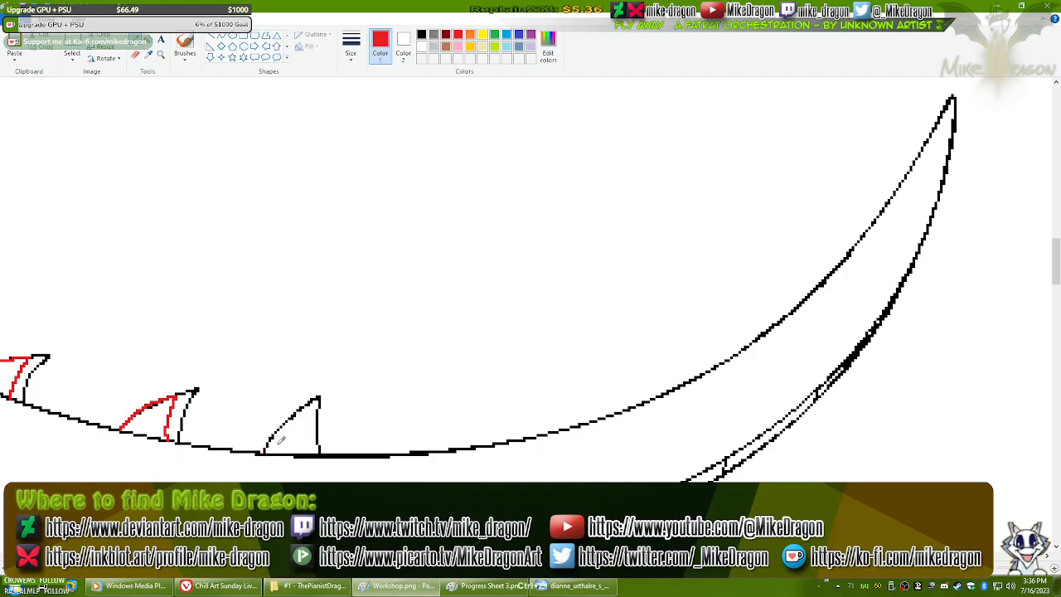
drag(266, 451, 301, 409)
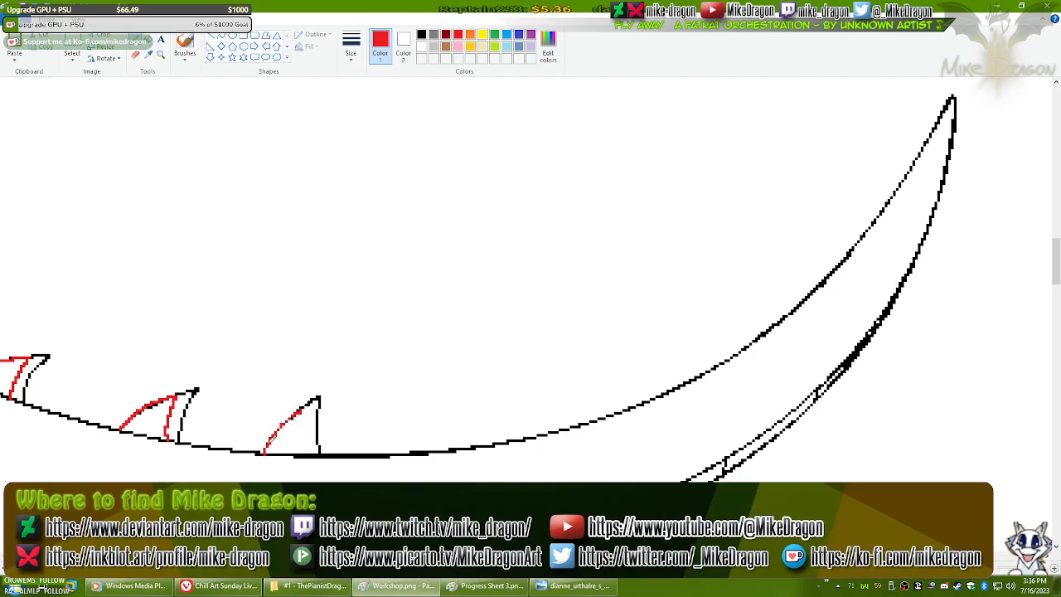
key(ctrl+z)
drag(266, 448, 305, 410)
key(ctrl+z)
drag(264, 452, 294, 415)
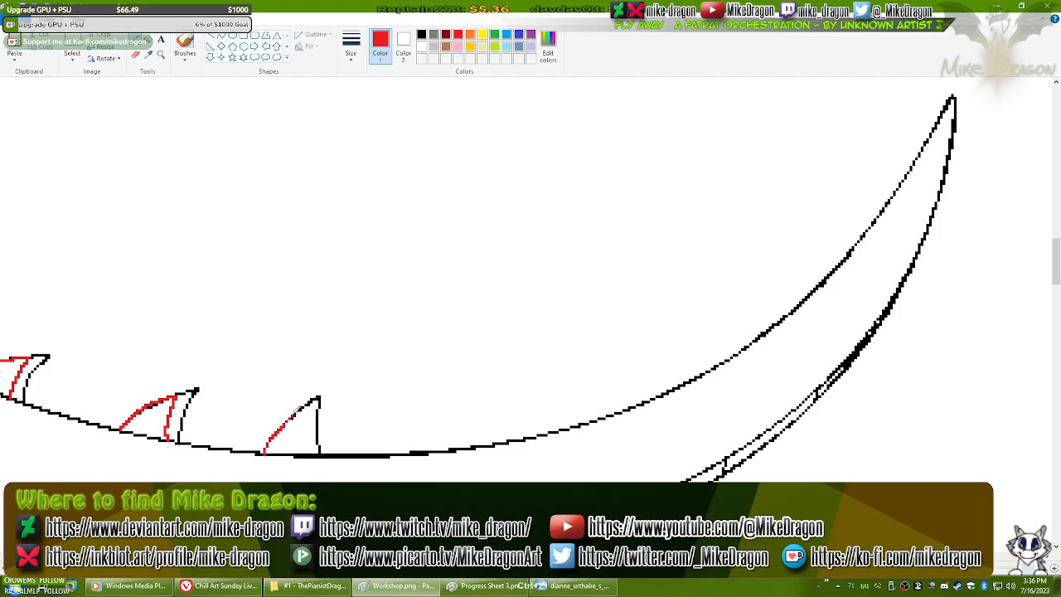
key(ctrl+z)
mouse_move(264, 453)
mouse_down()
mouse_move(310, 405)
mouse_move(309, 453)
mouse_up()
key(ctrl+z)
drag(304, 412, 307, 454)
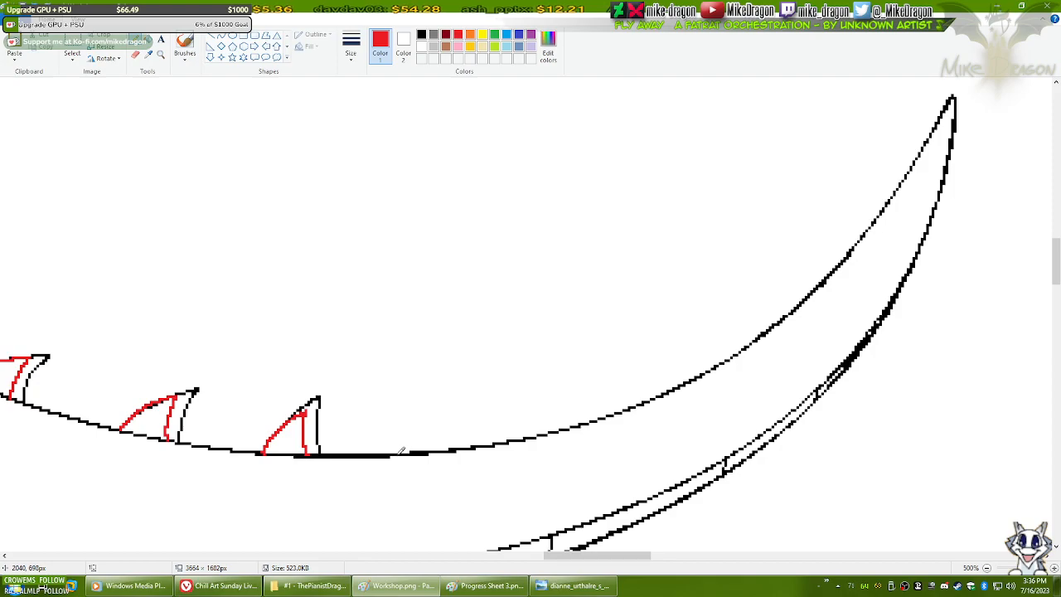
- Draw a new red spike on the tail's upper edge, beyond the last black spike and towards the tail tip
drag(399, 453, 425, 399)
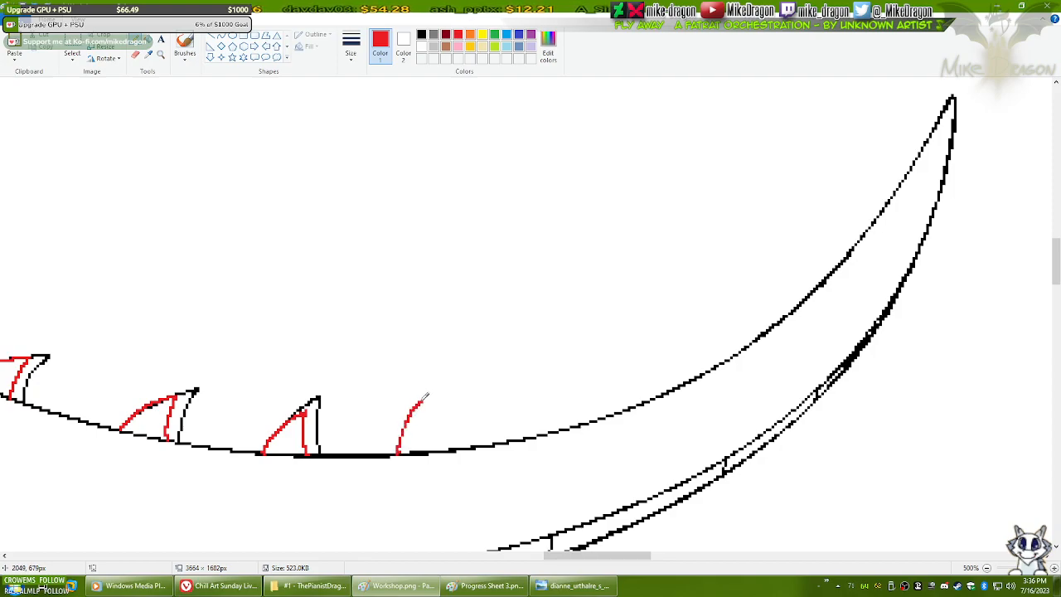
key(ctrl+z)
mouse_move(397, 454)
mouse_down()
mouse_move(432, 405)
mouse_move(440, 451)
mouse_up()
key(ctrl+z)
drag(431, 404, 439, 439)
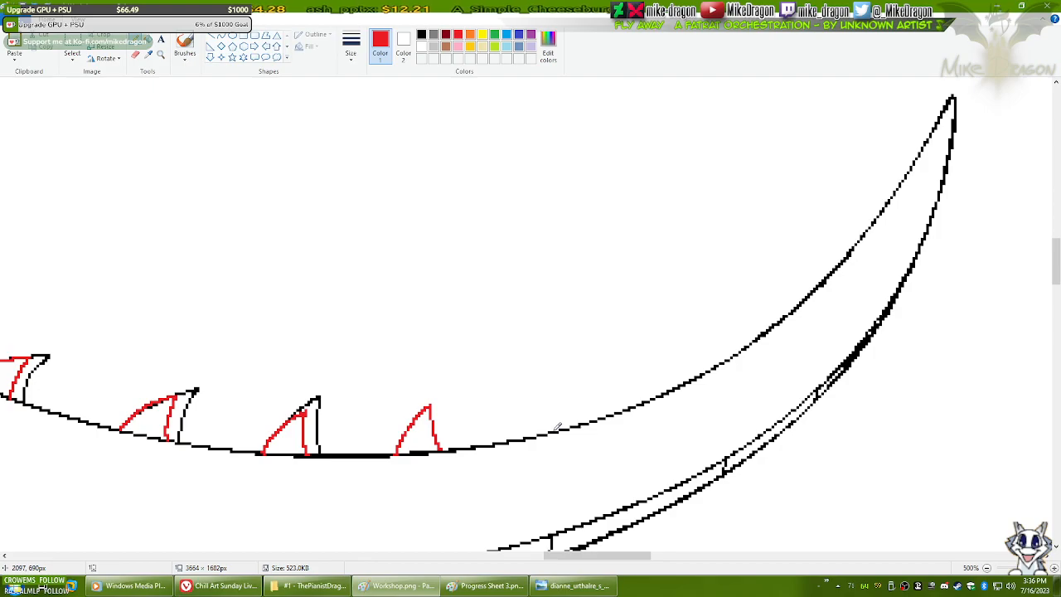
- Try a second new red spike farther towards the tail tip, and undo its strokes
drag(558, 428, 565, 380)
key(ctrl+z)
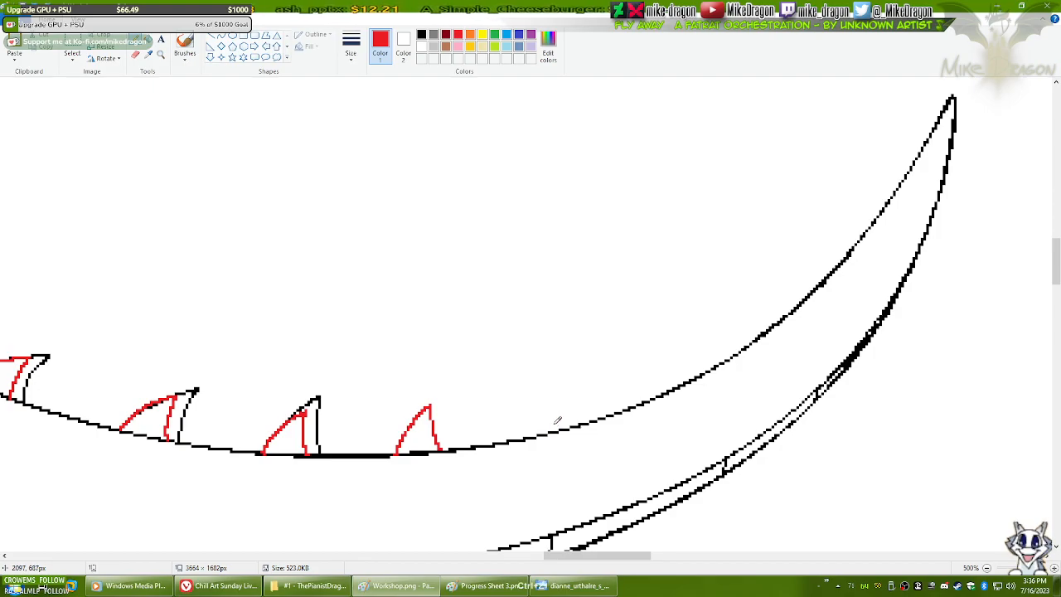
drag(558, 428, 570, 383)
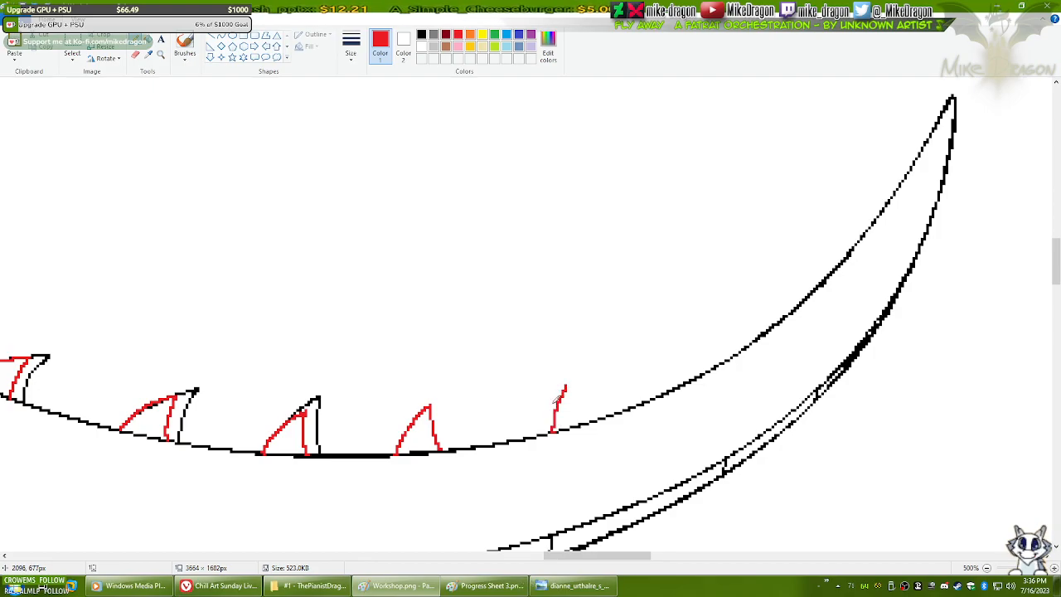
key(ctrl+z)
mouse_move(549, 431)
mouse_down()
mouse_move(565, 380)
mouse_move(584, 419)
mouse_up()
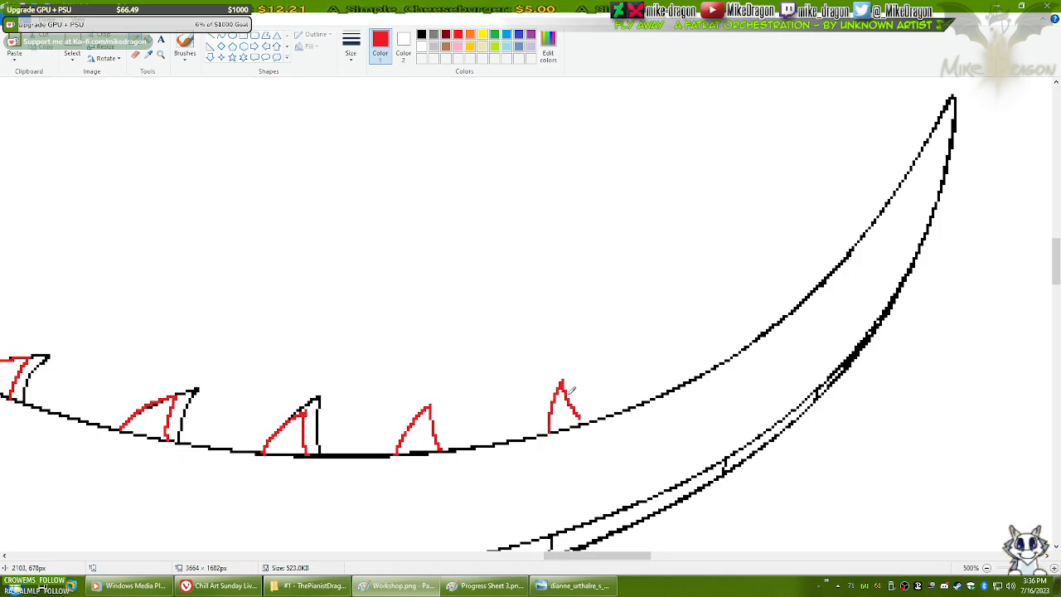
key(ctrl+z)
drag(563, 381, 585, 417)
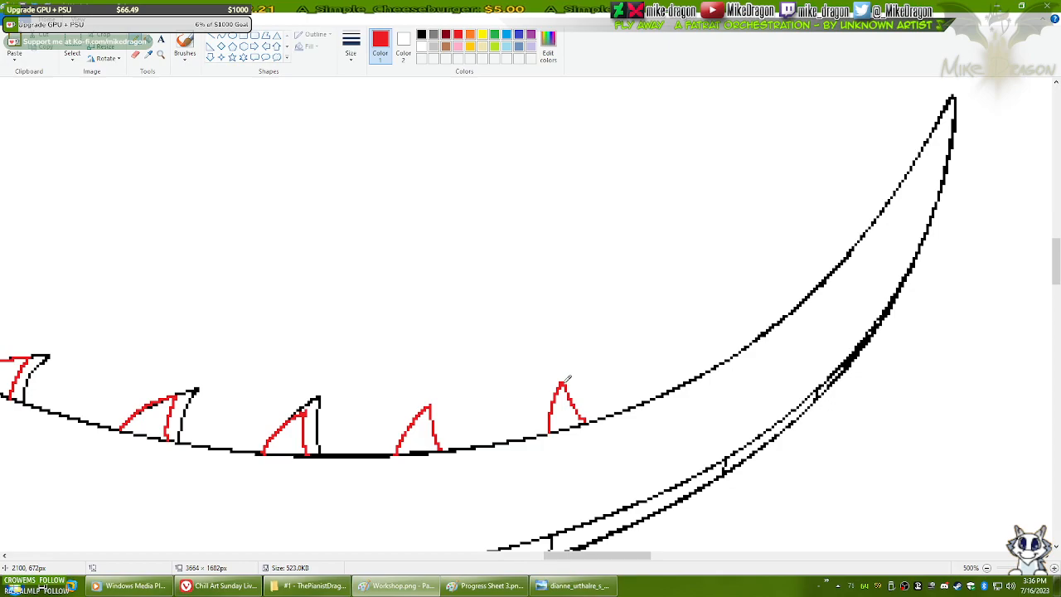
key(ctrl+z)
drag(565, 383, 584, 419)
key(ctrl+z)
drag(564, 381, 586, 421)
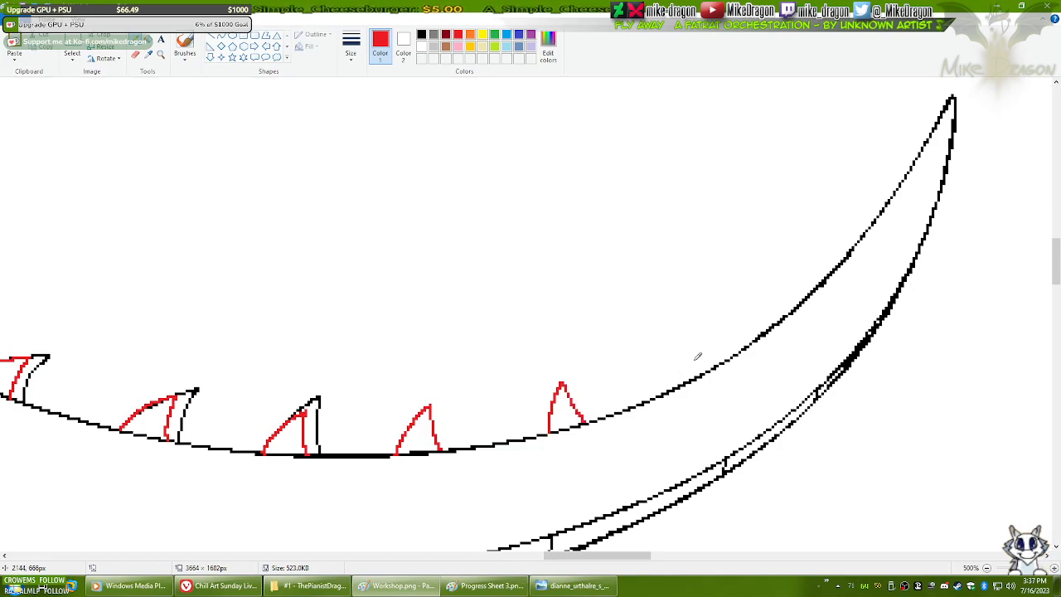
mouse_move(594, 556)
mouse_down()
mouse_move(562, 556)
mouse_move(596, 556)
mouse_up()
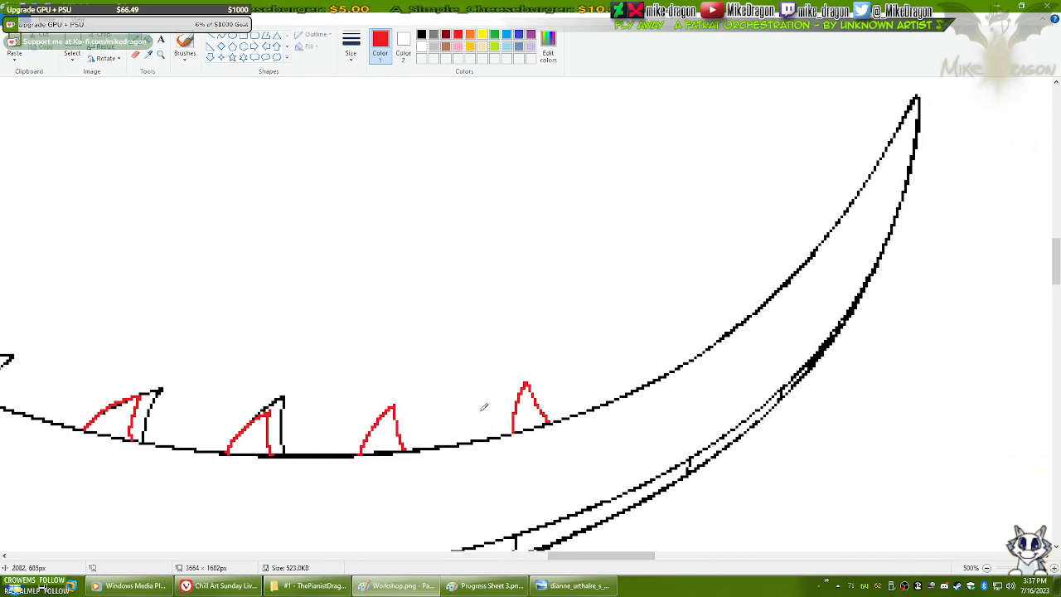
key(ctrl+z)
key(ctrl+z)
key(ctrl+z)
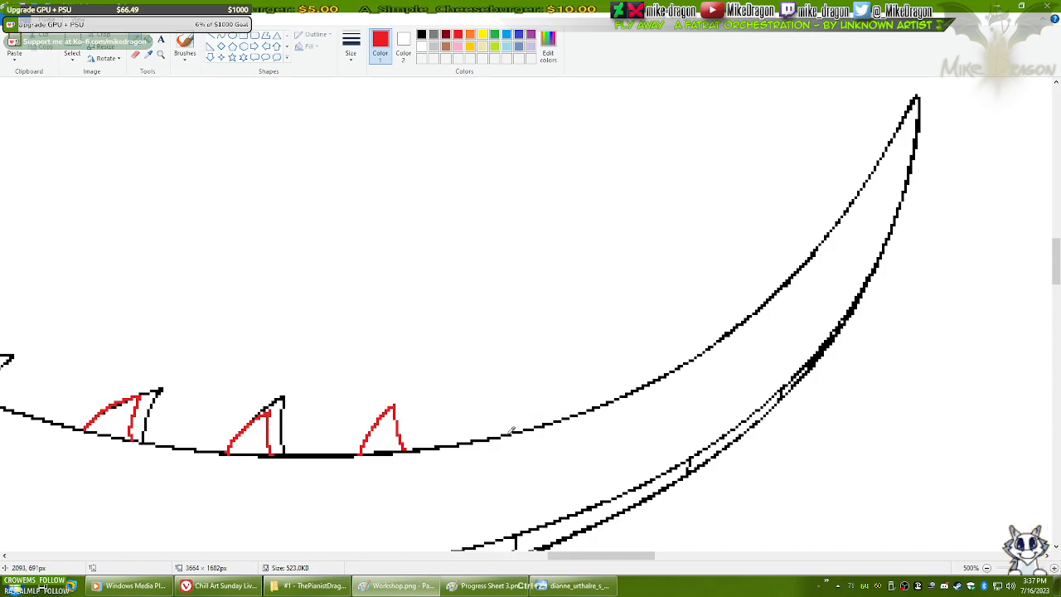
- Draw the second new red spike with a slightly smaller outline, a little closer to the first new one
drag(507, 432, 514, 383)
key(ctrl+z)
mouse_move(505, 435)
mouse_down()
mouse_move(518, 385)
mouse_move(535, 426)
mouse_up()
key(ctrl+z)
drag(518, 387, 539, 424)
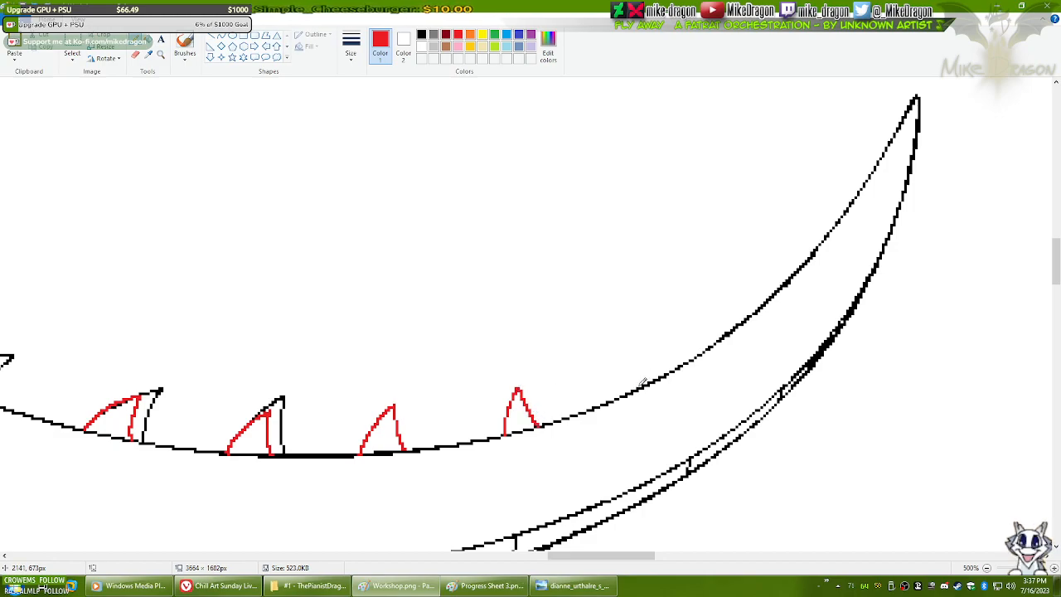
- Try a third new red spike on the tail's upper edge, farther towards the tip, and undo its strokes
drag(633, 374, 630, 348)
key(ctrl+z)
mouse_move(632, 390)
mouse_down()
mouse_move(630, 348)
mouse_move(629, 388)
mouse_up()
key(ctrl+z)
drag(628, 343, 661, 378)
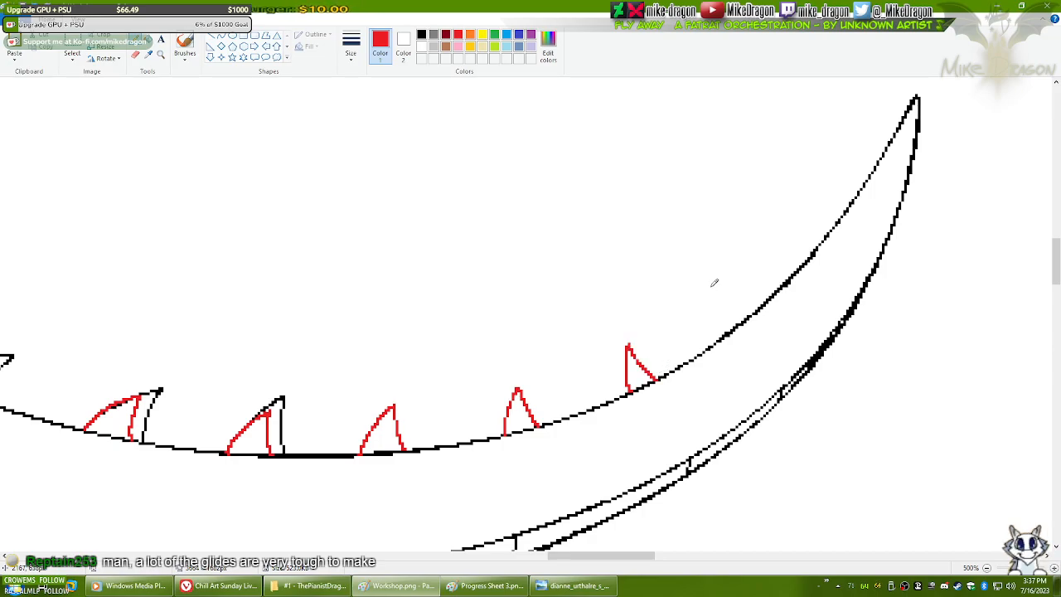
key(ctrl+z)
key(ctrl+z)
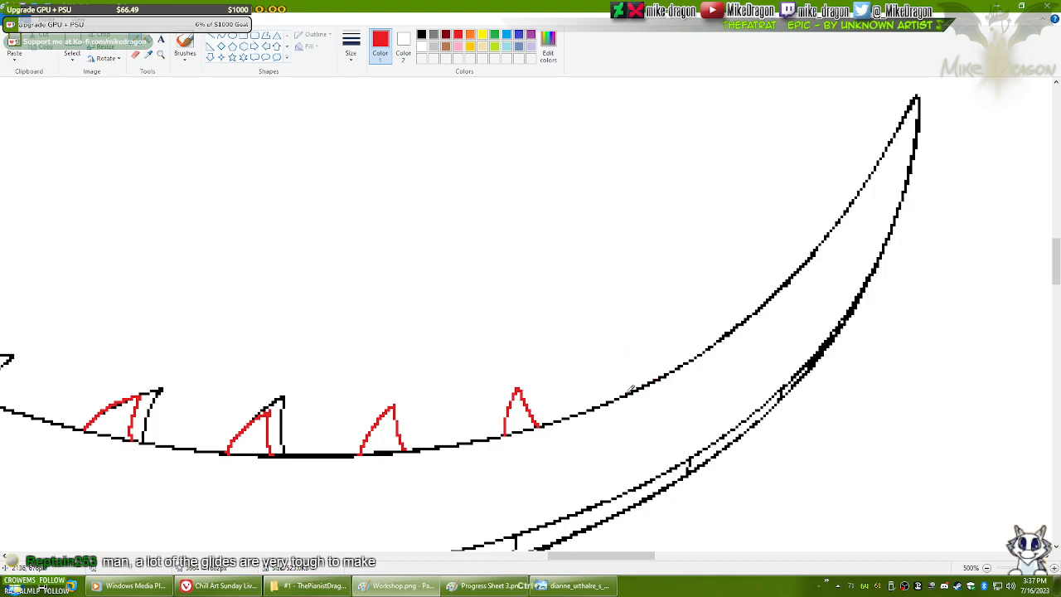
- Try several near-vertical red strokes as the third new spike's body-side edge, and undo each of them
mouse_move(631, 388)
mouse_down()
mouse_move(630, 355)
mouse_move(627, 392)
mouse_up()
key(ctrl+z)
key(ctrl+z)
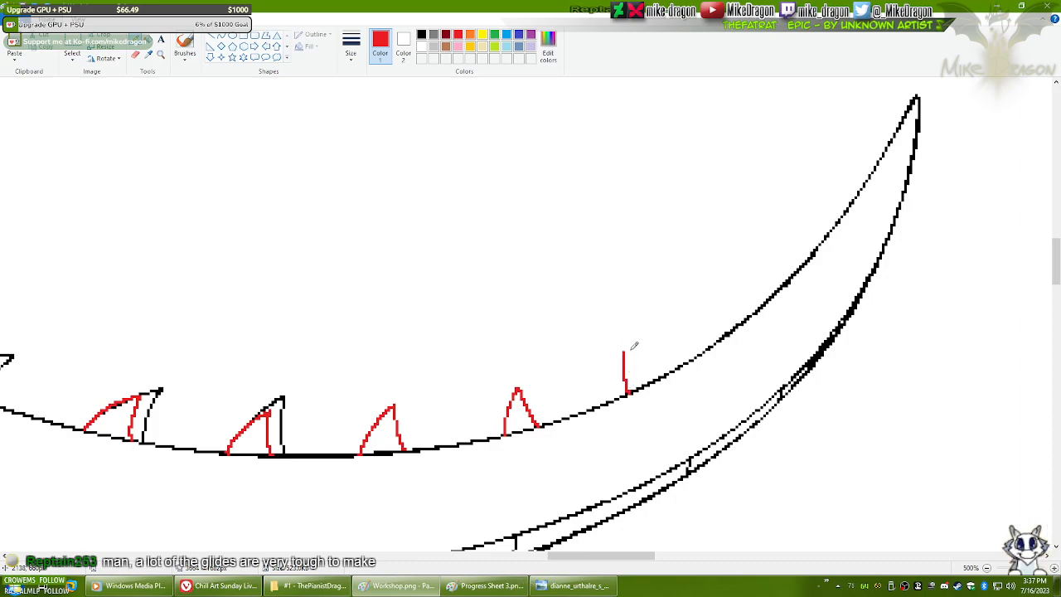
key(ctrl+z)
drag(626, 392, 627, 359)
key(ctrl+z)
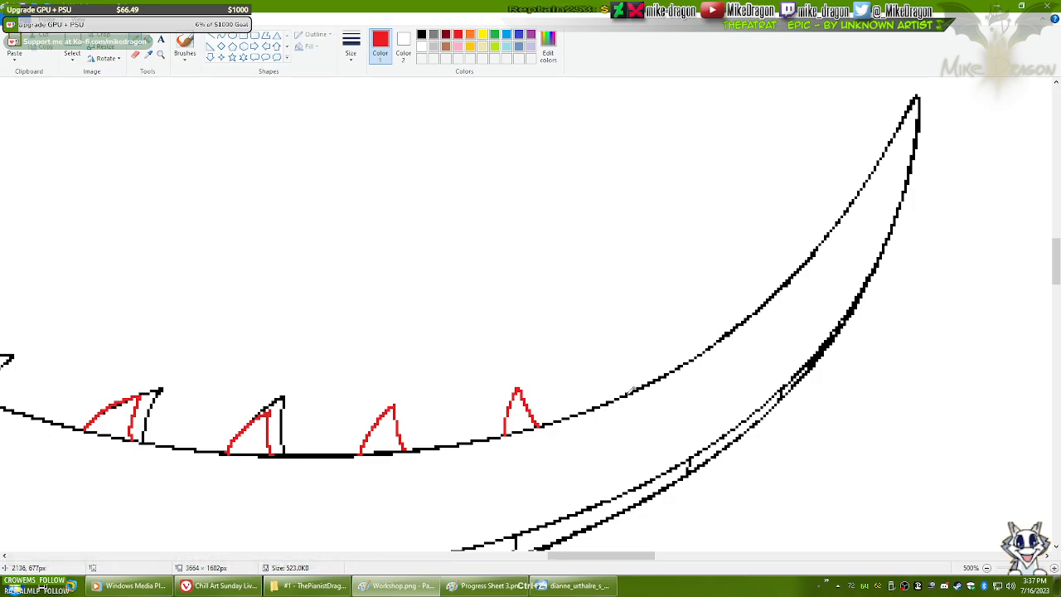
drag(627, 349, 623, 395)
key(ctrl+z)
key(ctrl+z)
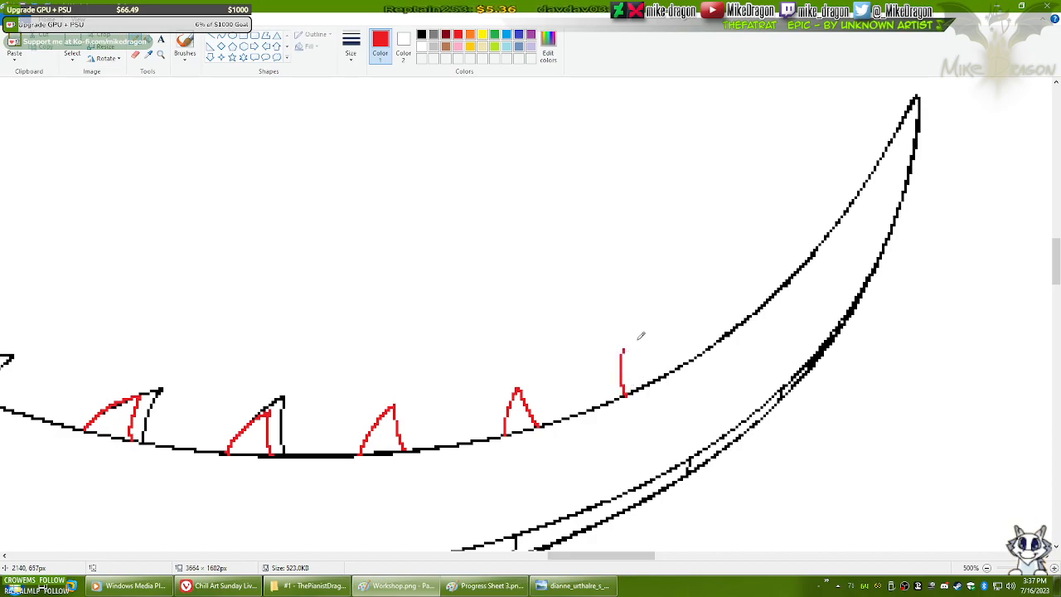
key(ctrl+z)
drag(623, 351, 622, 395)
key(ctrl+z)
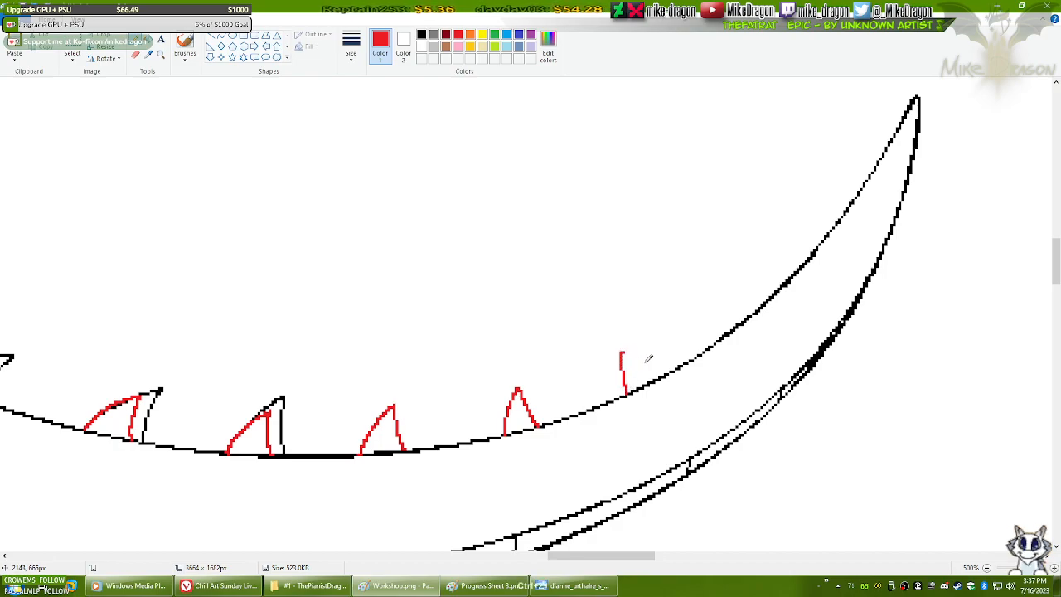
drag(625, 394, 628, 347)
key(ctrl+z)
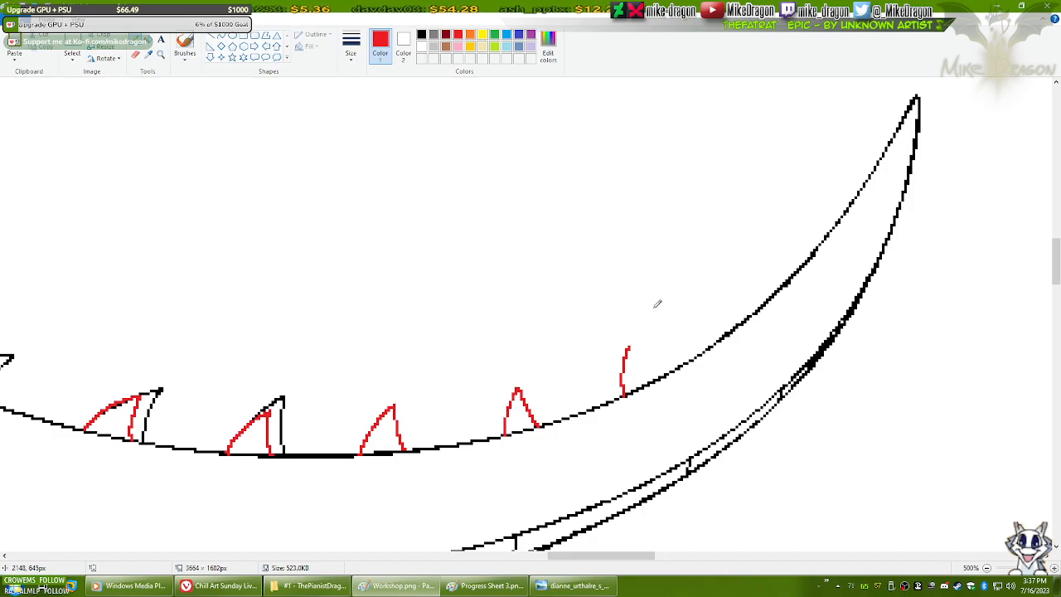
key(ctrl+z)
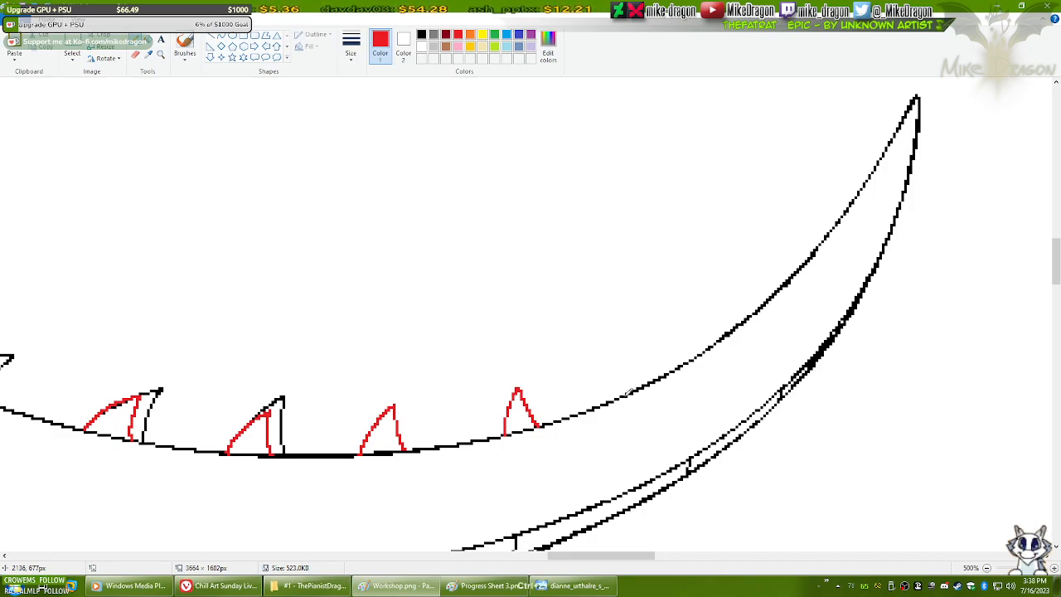
drag(622, 396, 622, 369)
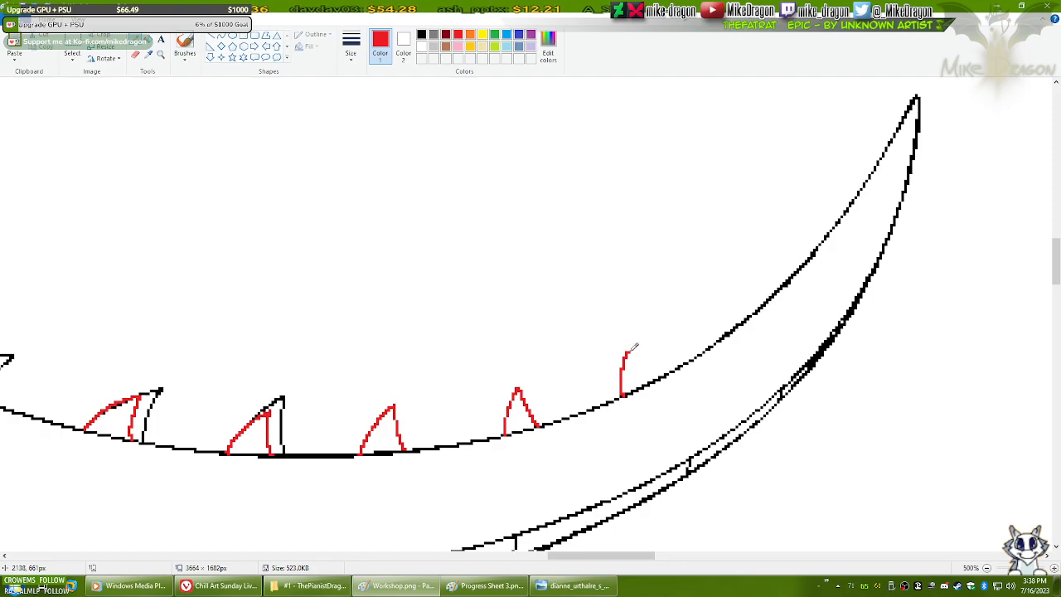
key(ctrl+z)
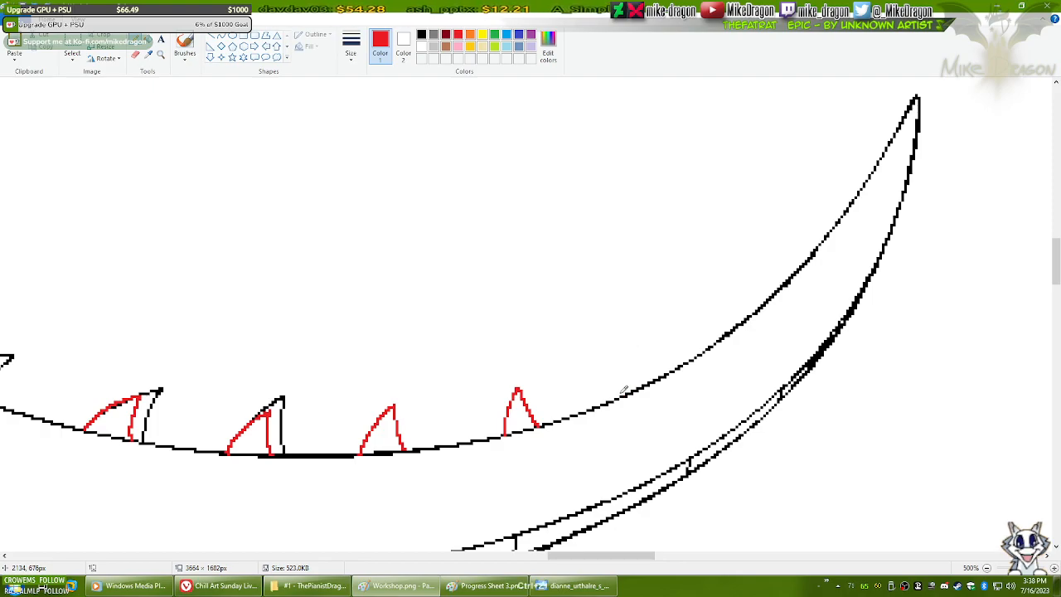
- Draw the third new red spike with its body-side edge leaning slightly towards the tail tip and a curved edge on the tip side
drag(625, 395, 628, 347)
key(ctrl+z)
mouse_move(624, 396)
mouse_down()
mouse_move(629, 346)
mouse_move(653, 378)
mouse_move(639, 359)
mouse_move(652, 377)
mouse_move(622, 378)
mouse_move(635, 345)
mouse_up()
key(ctrl+z)
key(ctrl+z)
key(ctrl+z)
key(ctrl+z)
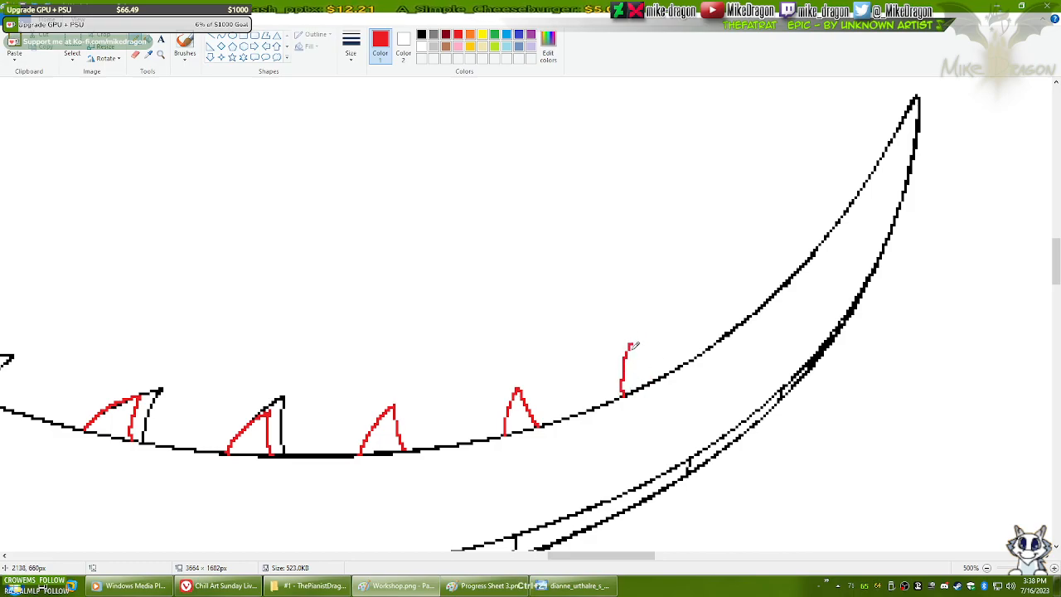
key(ctrl+z)
mouse_move(624, 395)
mouse_down()
mouse_move(630, 344)
mouse_move(656, 363)
mouse_up()
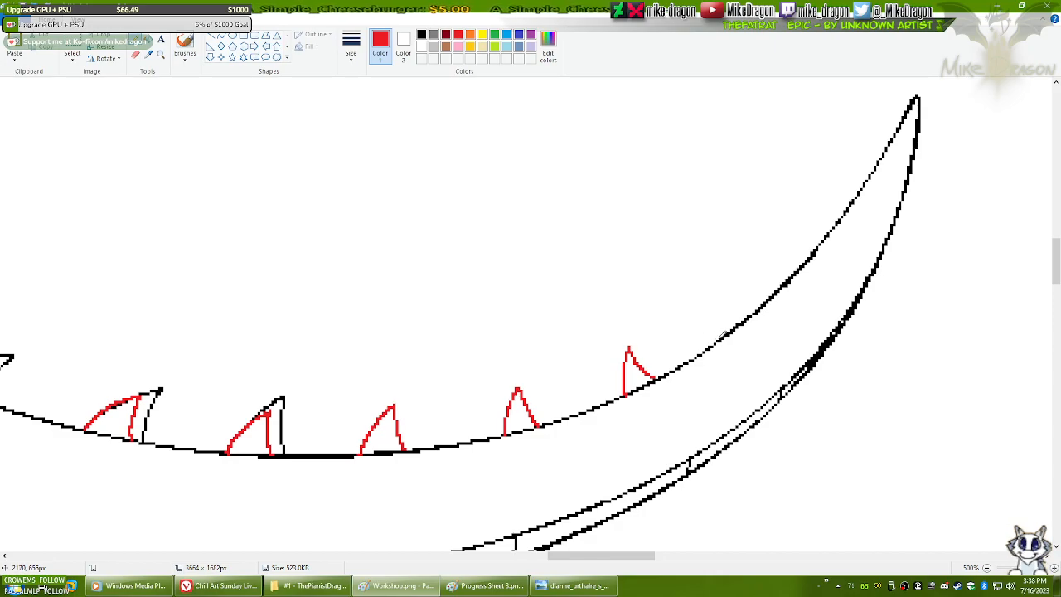
- Draw a fourth new red spike farther up the tail's upper edge, with a nearly vertical body-side edge and a short tip-side edge
mouse_move(720, 336)
mouse_down()
mouse_move(716, 299)
mouse_move(718, 336)
mouse_up()
key(ctrl+z)
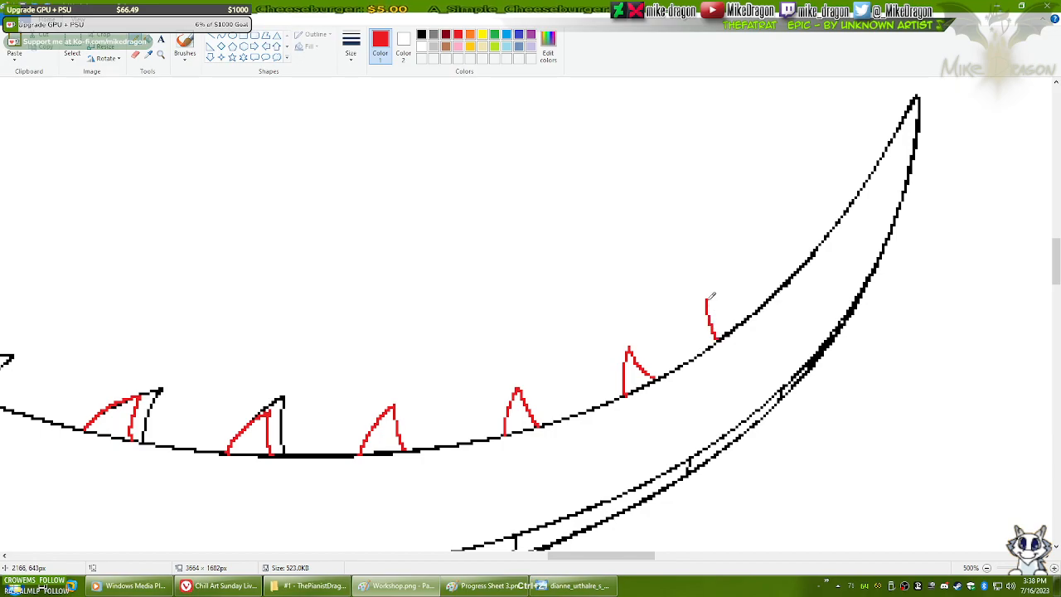
mouse_move(708, 299)
mouse_down()
mouse_move(746, 317)
mouse_move(716, 296)
mouse_move(721, 337)
mouse_up()
key(ctrl+z)
key(ctrl+z)
key(ctrl+z)
key(ctrl+z)
drag(715, 291, 722, 337)
drag(718, 290, 749, 315)
key(ctrl+z)
key(ctrl+z)
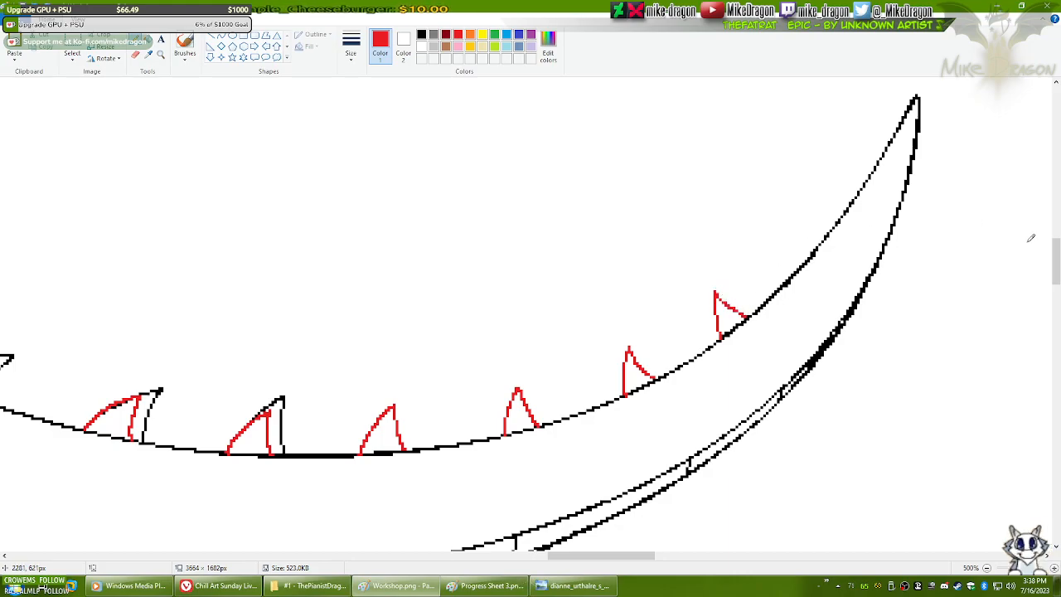
- Draw a fifth new red spike, tilted back towards the body, just below the tail tip on the upper edge
scroll(840, 283, up, 3)
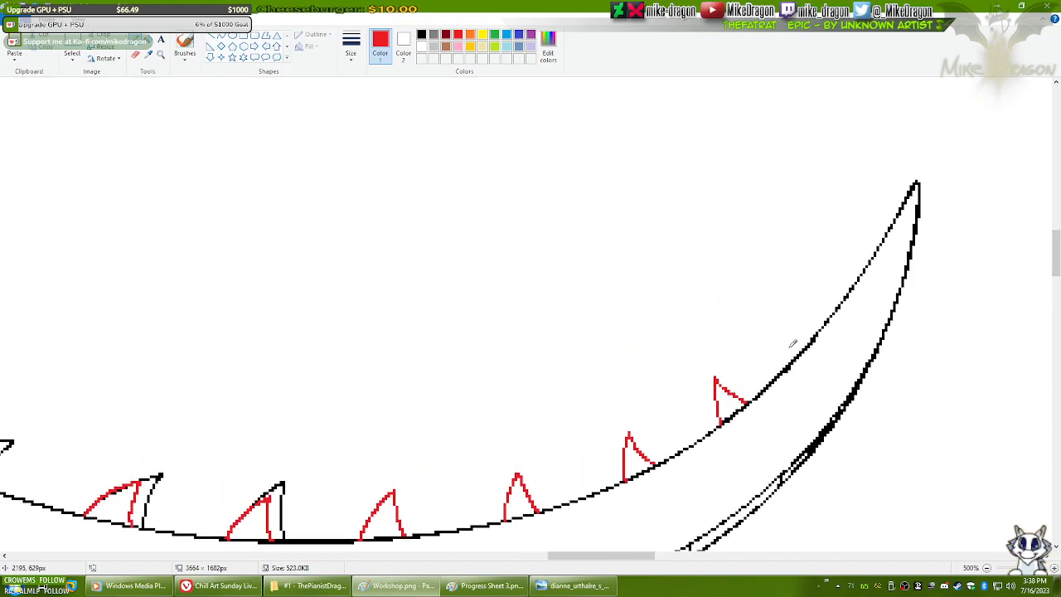
mouse_move(808, 344)
mouse_down()
mouse_move(794, 304)
mouse_move(805, 347)
mouse_up()
key(ctrl+z)
drag(790, 308, 825, 324)
key(ctrl+z)
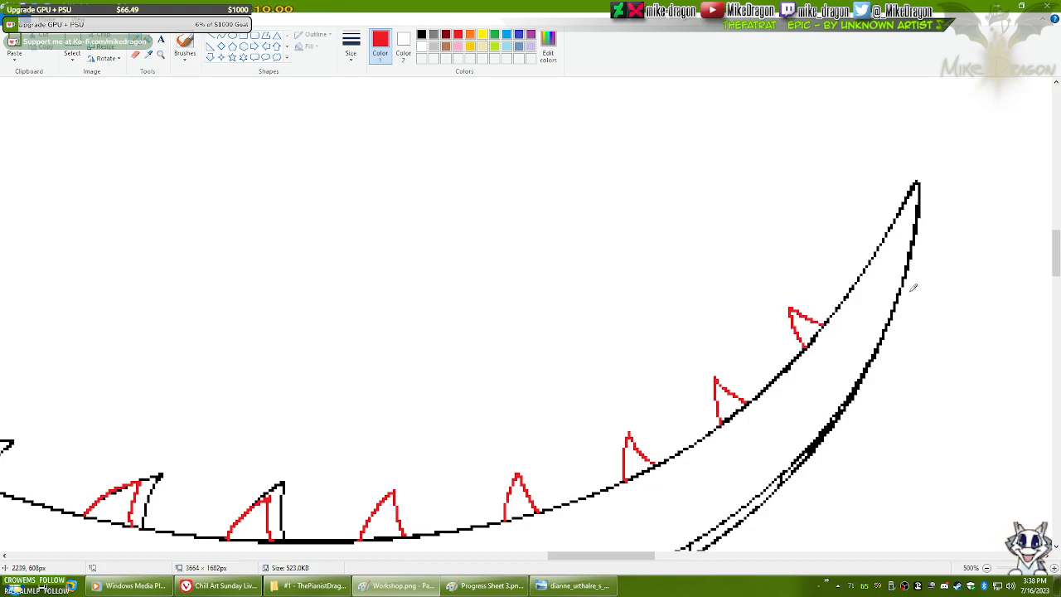
- Erase the leftover black outlines of the five old spikes around their red replacements, keeping the red lines and tail edge
scroll(718, 289, down, 2)
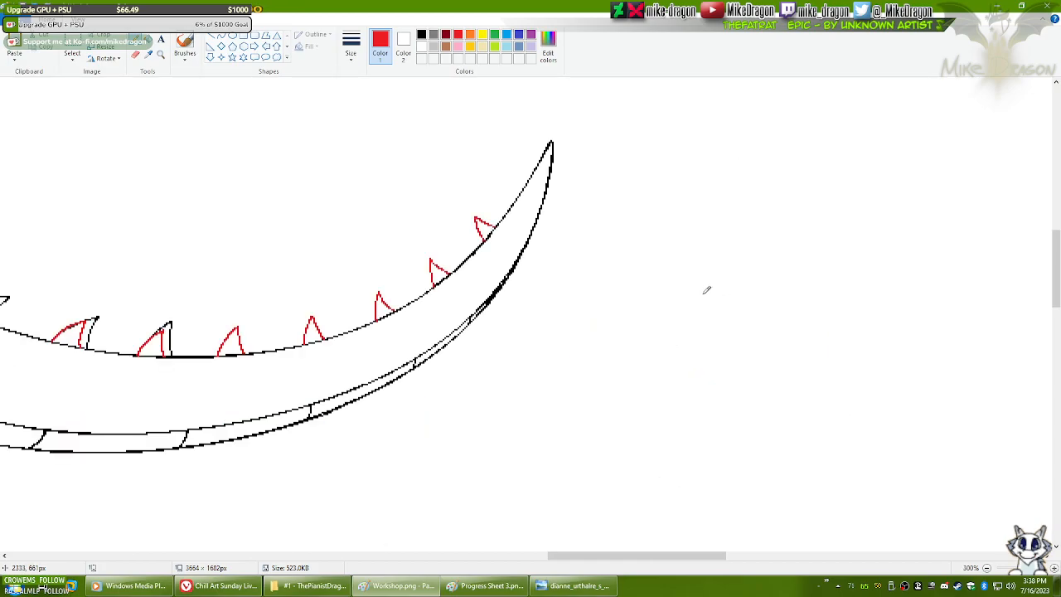
drag(661, 558, 592, 558)
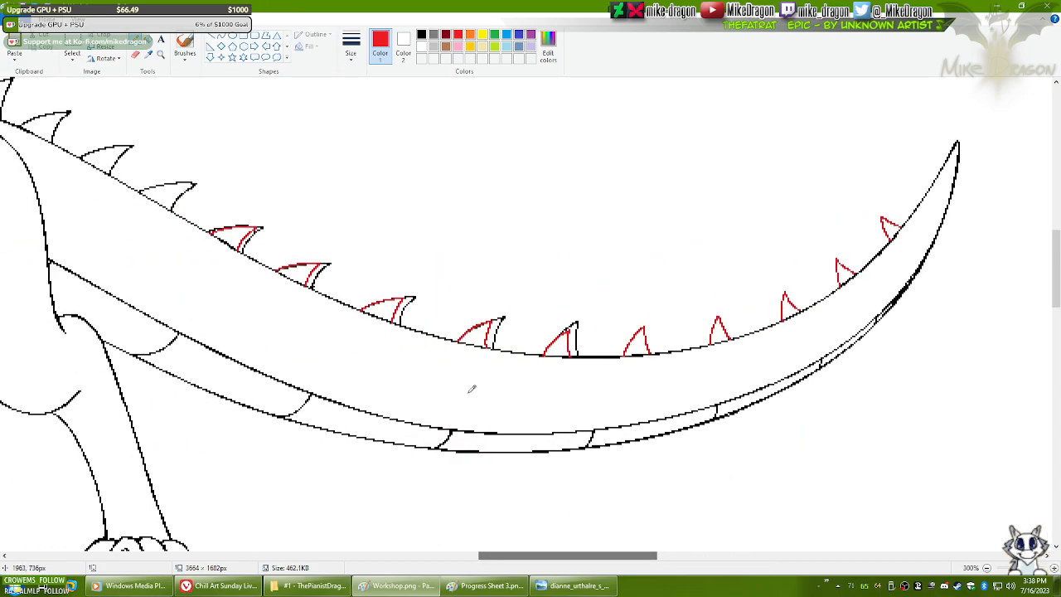
click(160, 55)
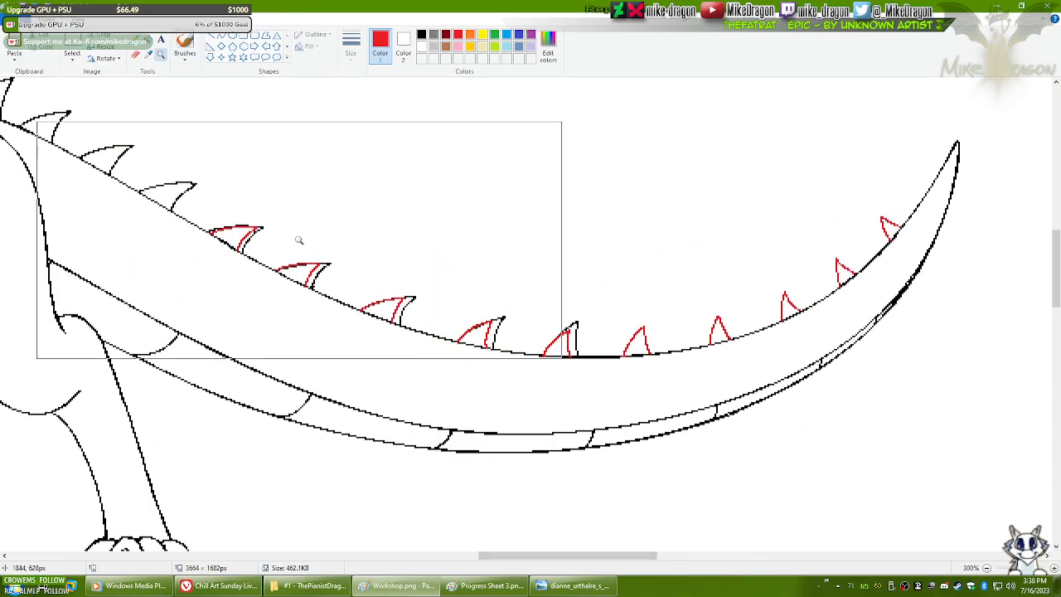
click(346, 256)
click(137, 55)
click(421, 34)
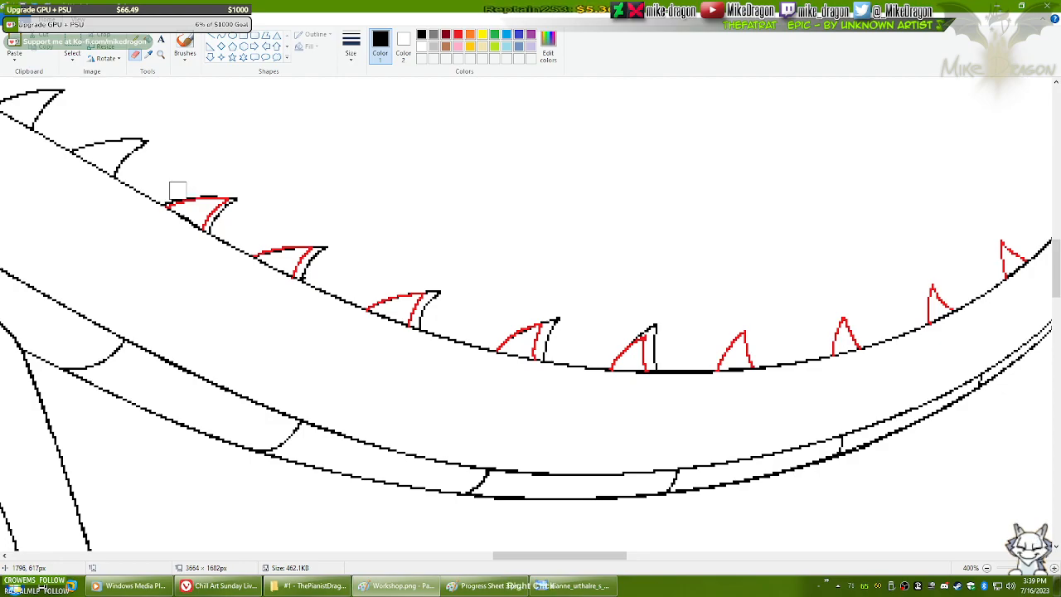
mouse_move(172, 197)
mouse_down()
mouse_move(229, 185)
mouse_move(220, 219)
mouse_up()
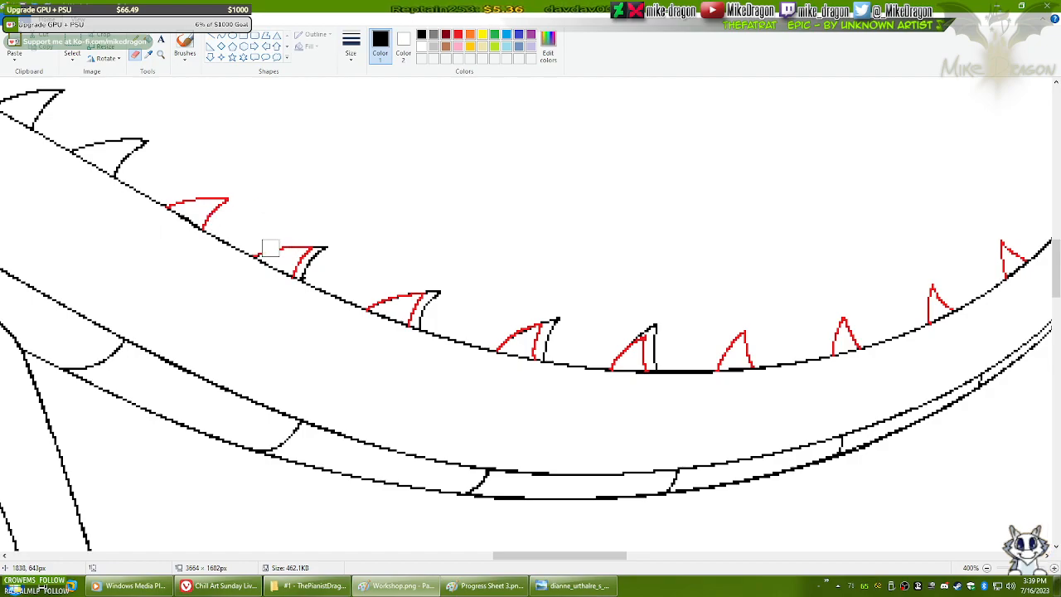
mouse_move(266, 247)
mouse_down()
mouse_move(325, 243)
mouse_move(308, 266)
mouse_up()
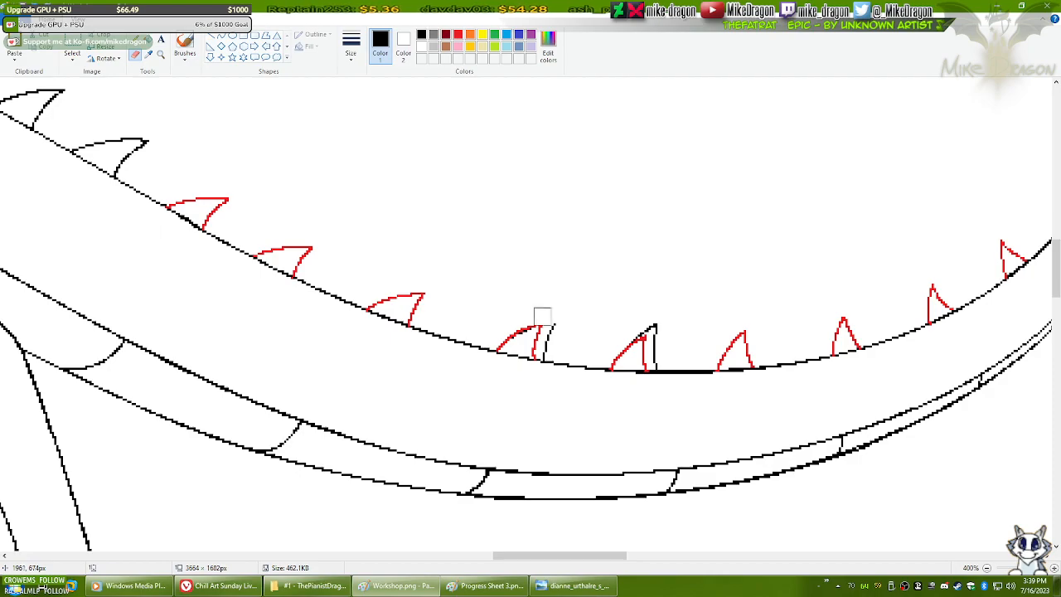
drag(544, 334, 550, 348)
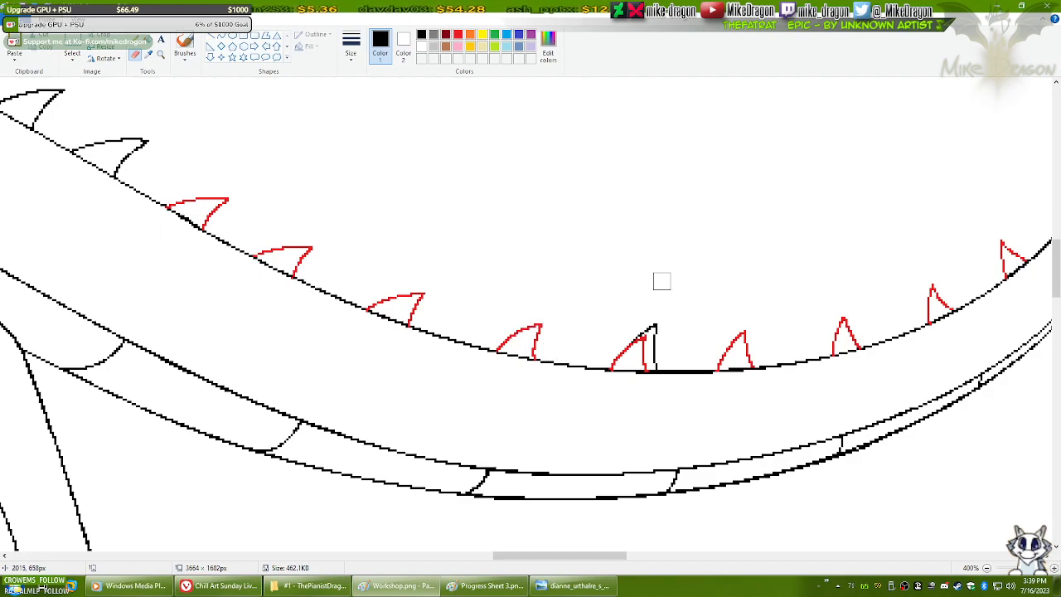
mouse_move(630, 348)
mouse_down()
mouse_move(660, 336)
mouse_move(657, 358)
mouse_up()
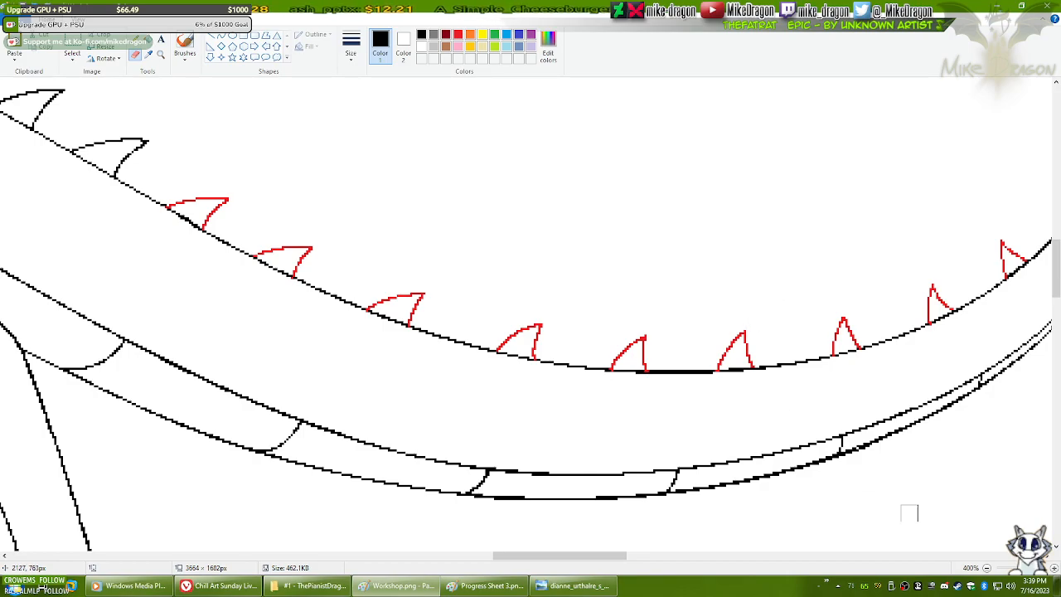
- Enlarge the eraser and use it to replace red with black on all ten red tail spikes, leaving the other lines intact
click(987, 569)
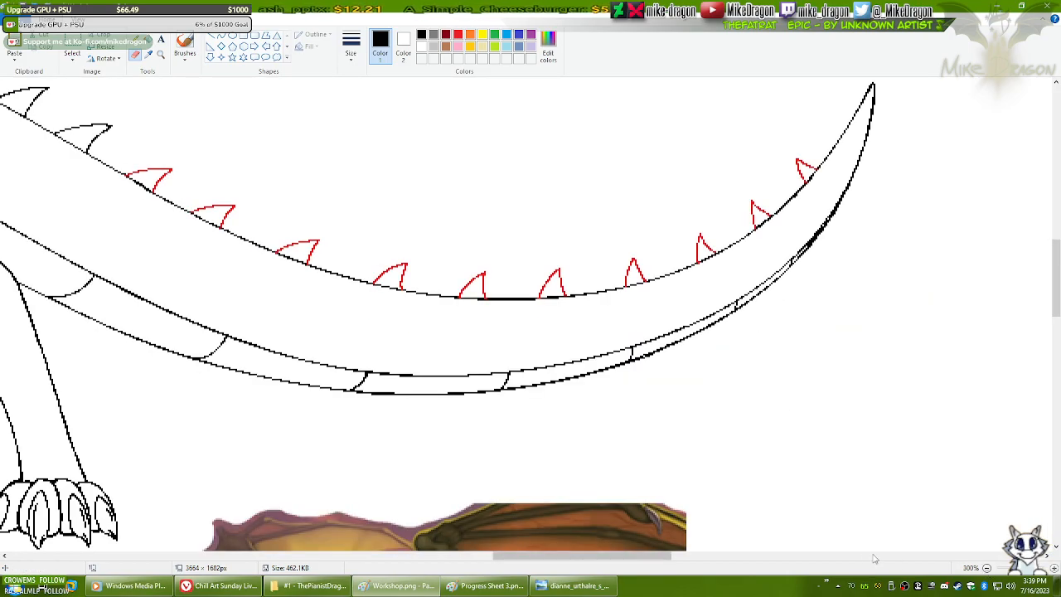
drag(651, 555, 630, 562)
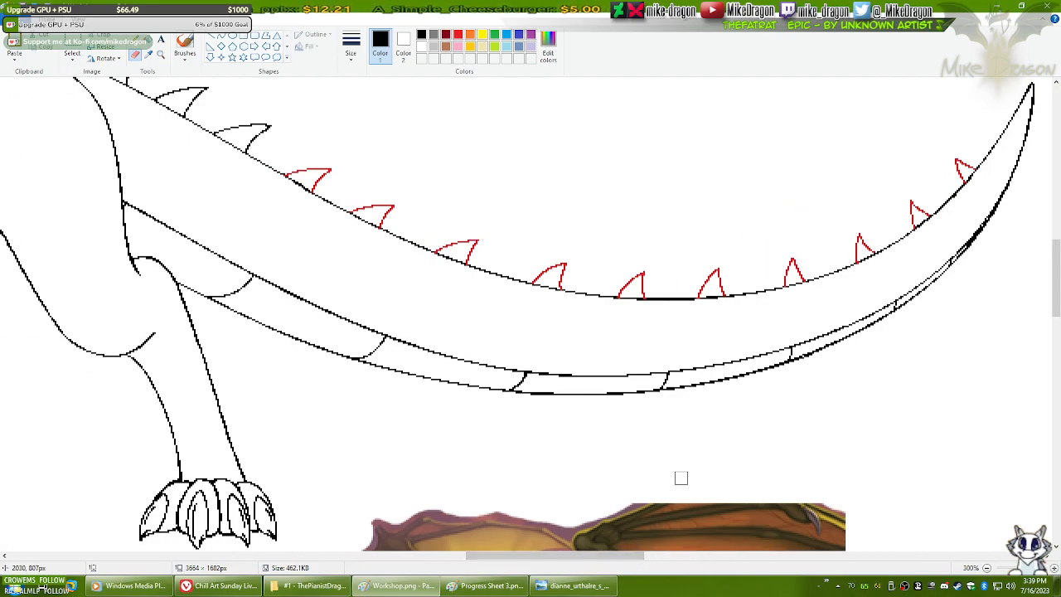
key(ctrl+plus)
key(ctrl+plus)
key(ctrl+plus)
key(ctrl+plus)
key(ctrl+plus)
key(ctrl+plus)
key(ctrl+plus)
key(ctrl+plus)
key(ctrl+plus)
key(ctrl+plus)
key(ctrl+plus)
key(ctrl+plus)
key(ctrl+plus)
key(ctrl+plus)
key(ctrl+plus)
key(ctrl+plus)
key(ctrl+plus)
key(ctrl+plus)
key(ctrl+plus)
key(ctrl+plus)
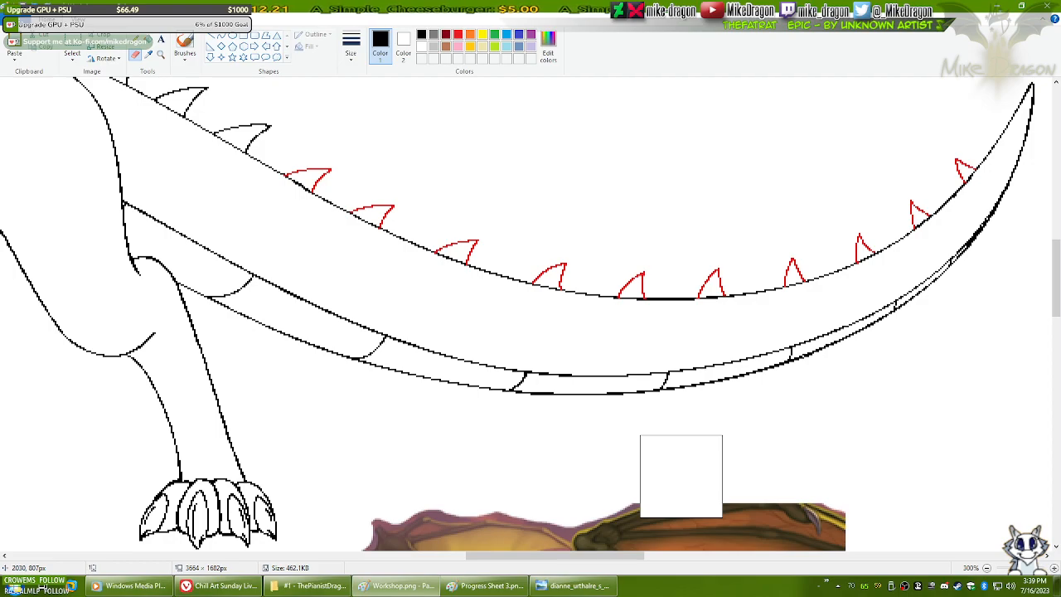
click(461, 36)
click(404, 46)
click(422, 34)
click(381, 46)
mouse_move(277, 171)
mouse_down()
mouse_move(463, 250)
mouse_move(653, 277)
mouse_move(823, 248)
mouse_move(955, 166)
mouse_move(973, 137)
mouse_up()
click(149, 56)
right_click(419, 127)
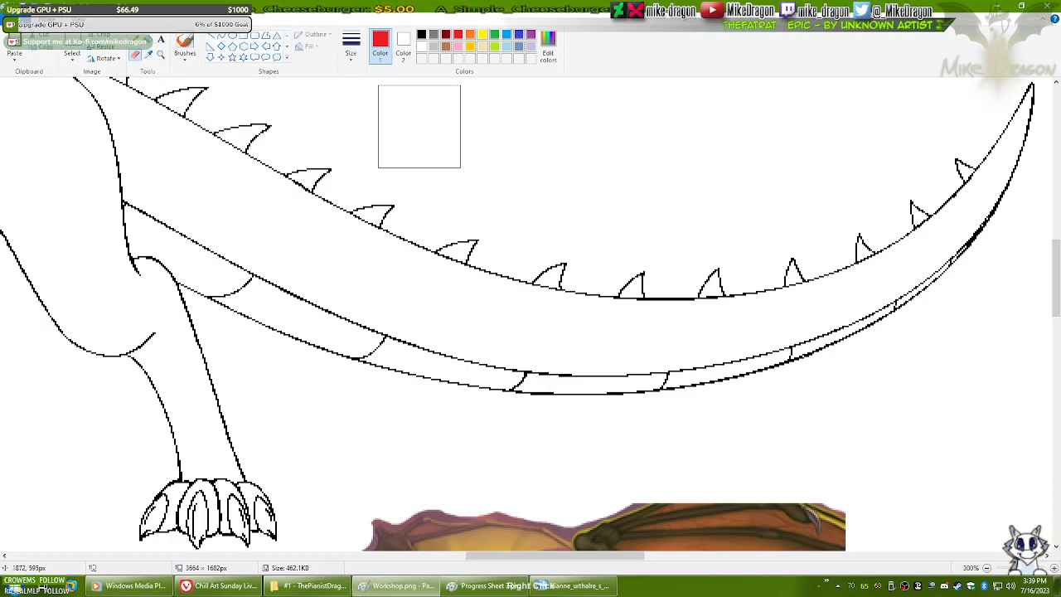
- Compare the whole dragon's tail spikes with the Dianne bio page picture, and close the picture
scroll(420, 127, down, 4)
drag(591, 557, 365, 557)
drag(1057, 358, 1057, 243)
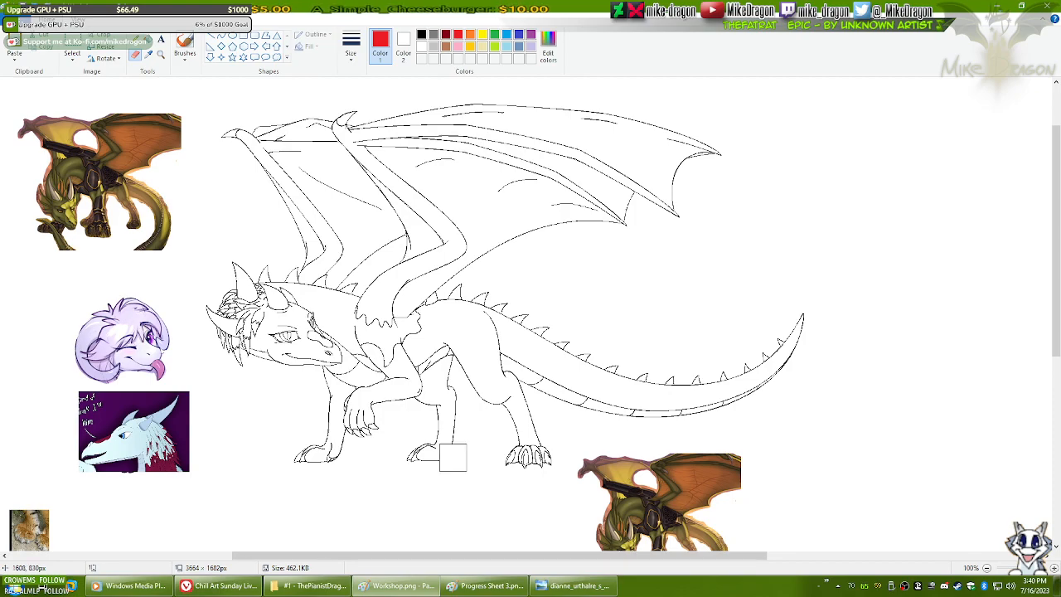
click(564, 587)
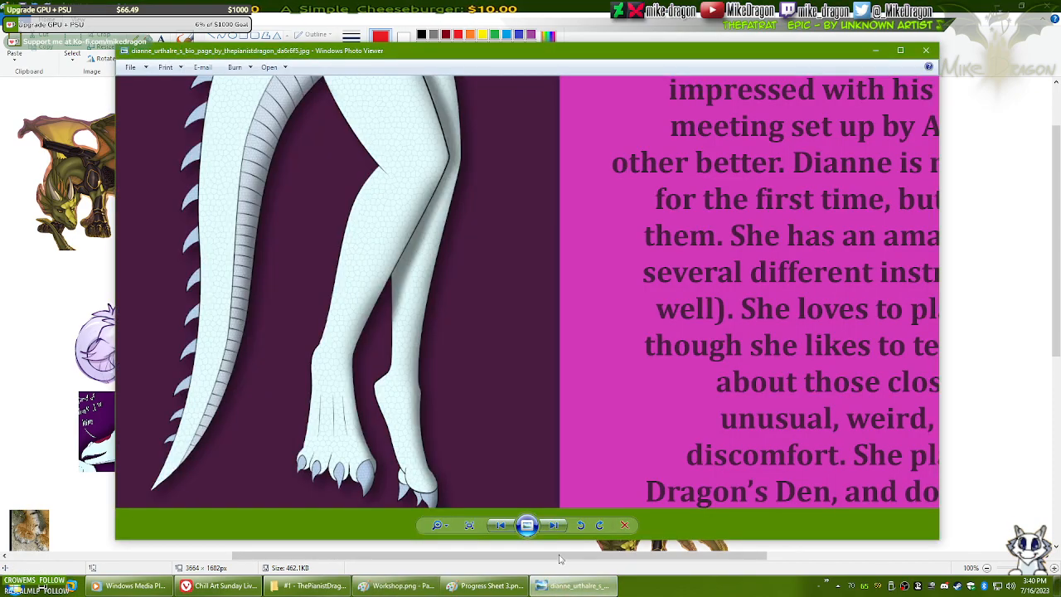
scroll(600, 413, down, 2)
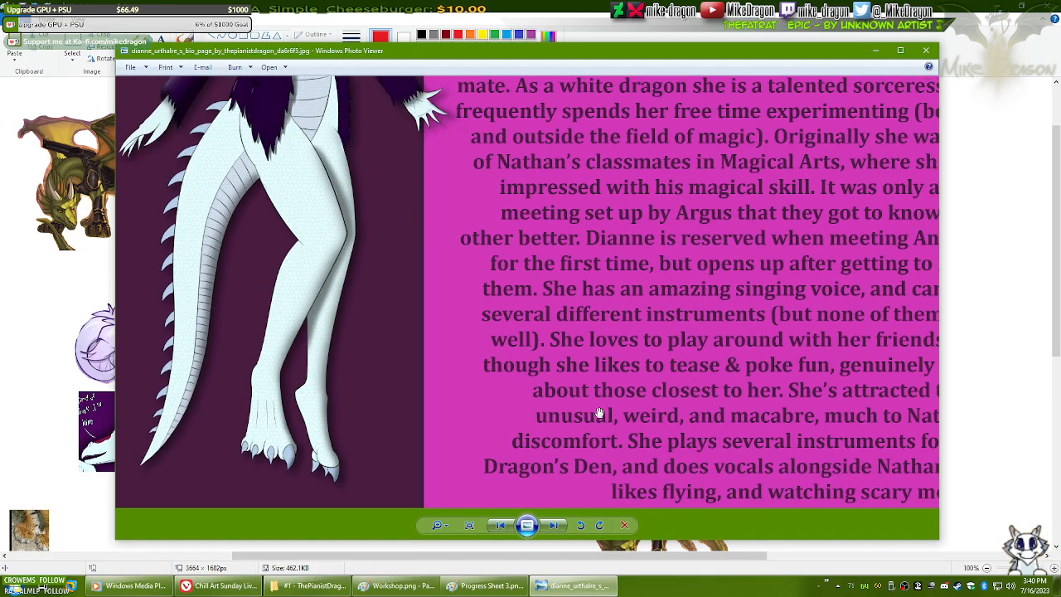
click(573, 588)
click(571, 589)
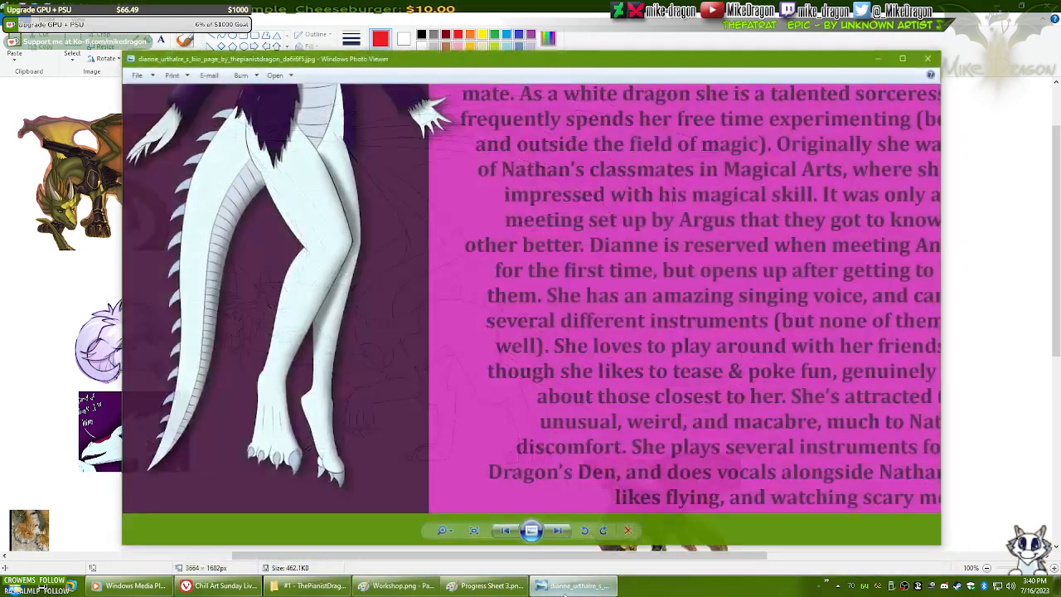
click(566, 591)
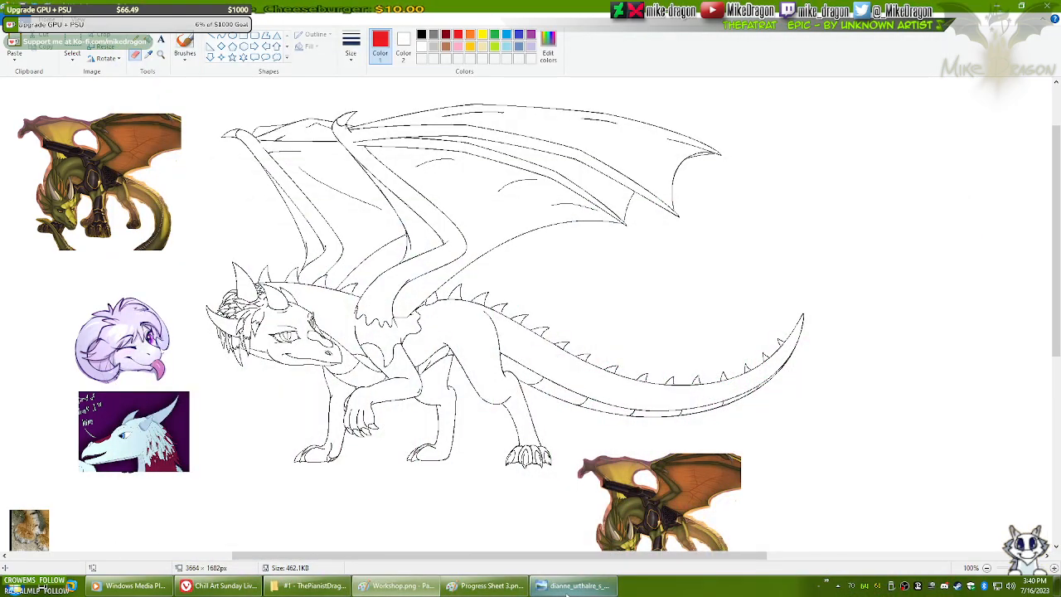
click(566, 592)
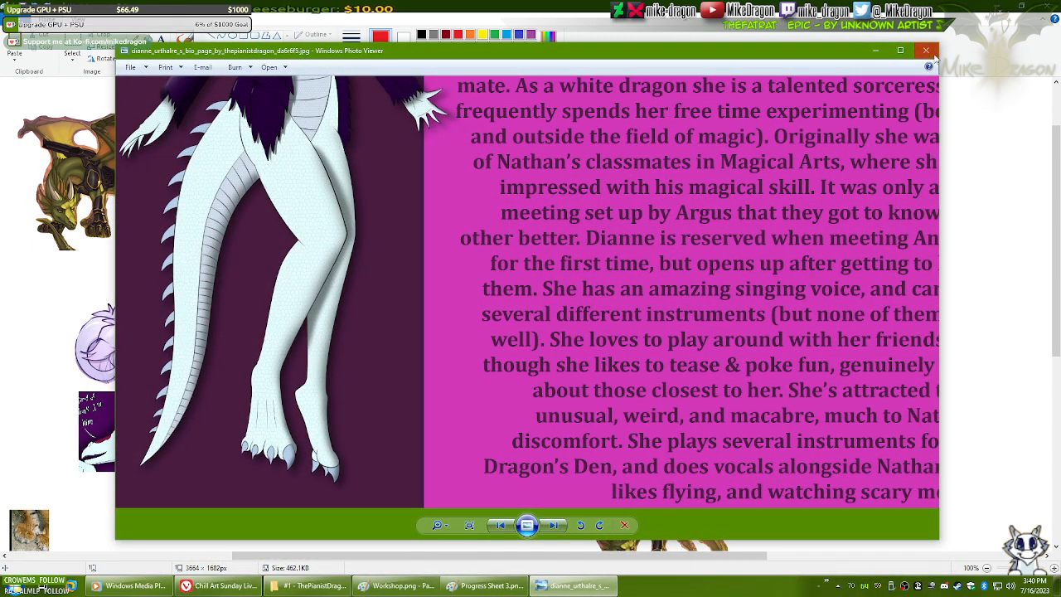
click(929, 52)
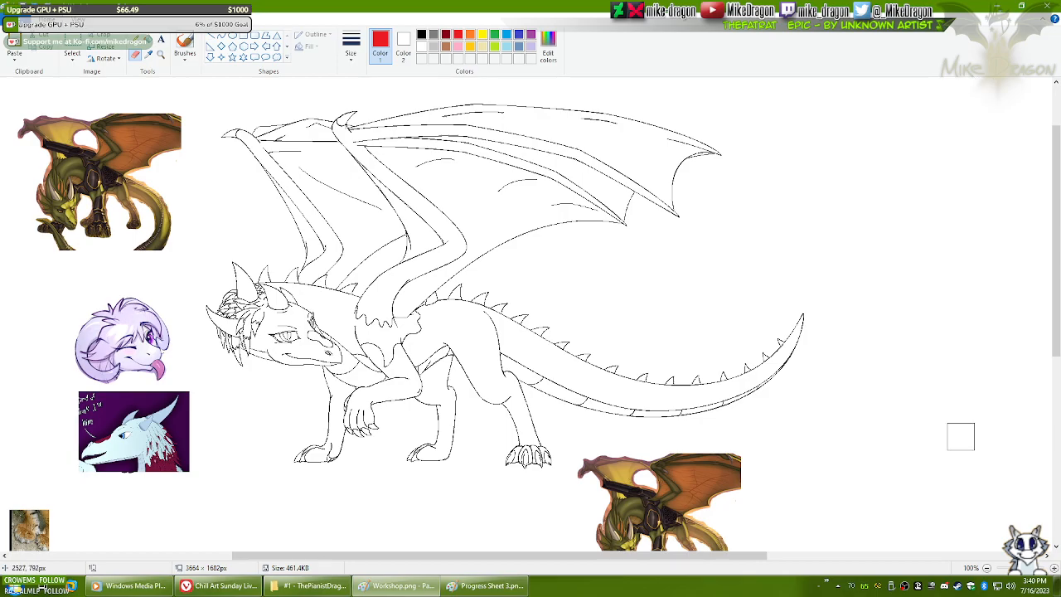
- Inspect the dragon's line art up close from head to tail spikes and feet, checking it against the reference heads on the canvas
click(1055, 568)
drag(1057, 204, 1058, 248)
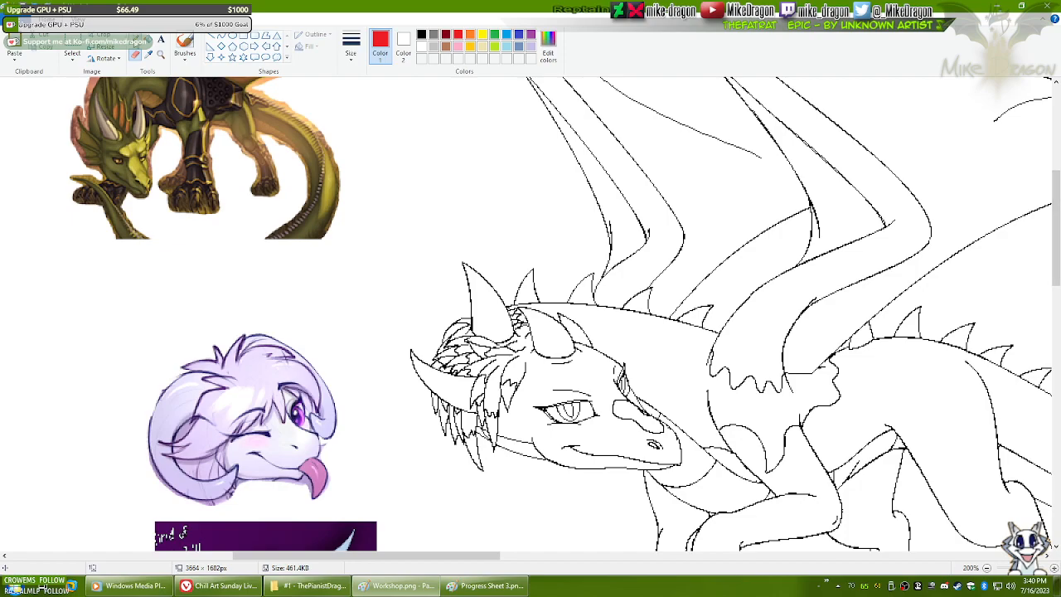
drag(476, 556, 544, 555)
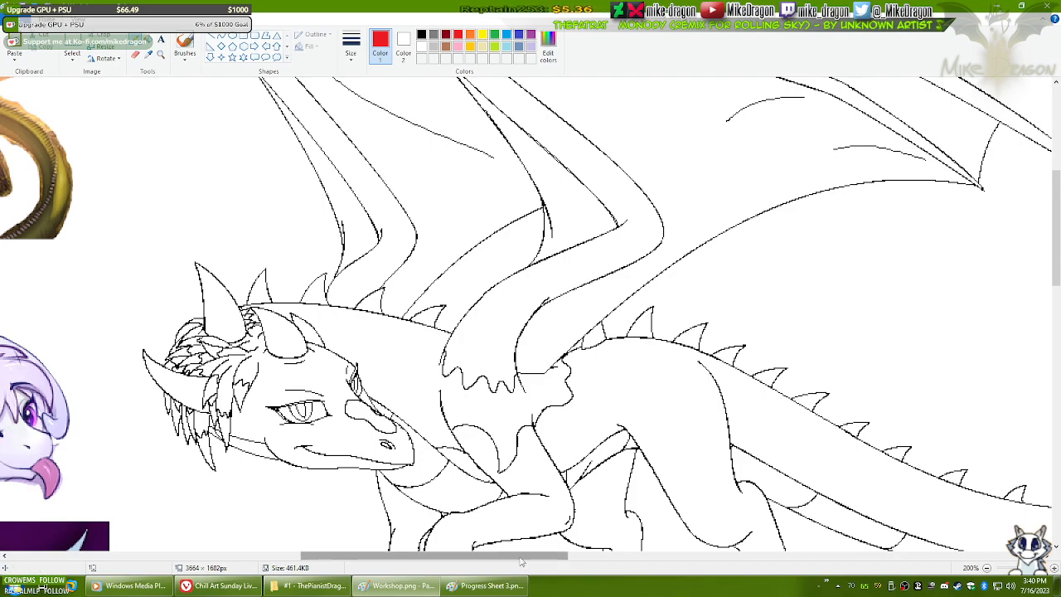
drag(525, 561, 545, 563)
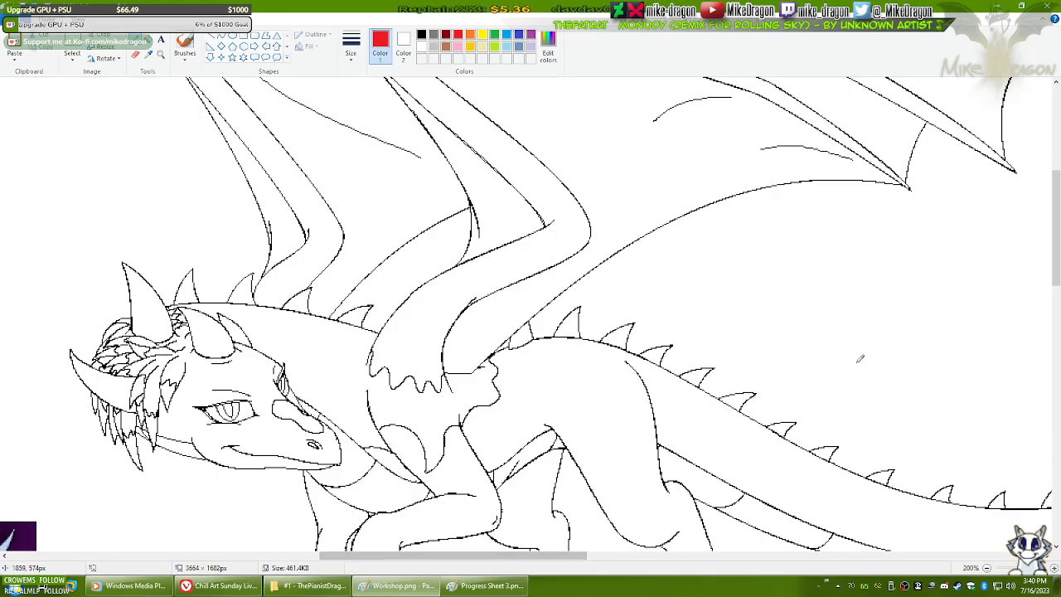
drag(1058, 264, 1058, 279)
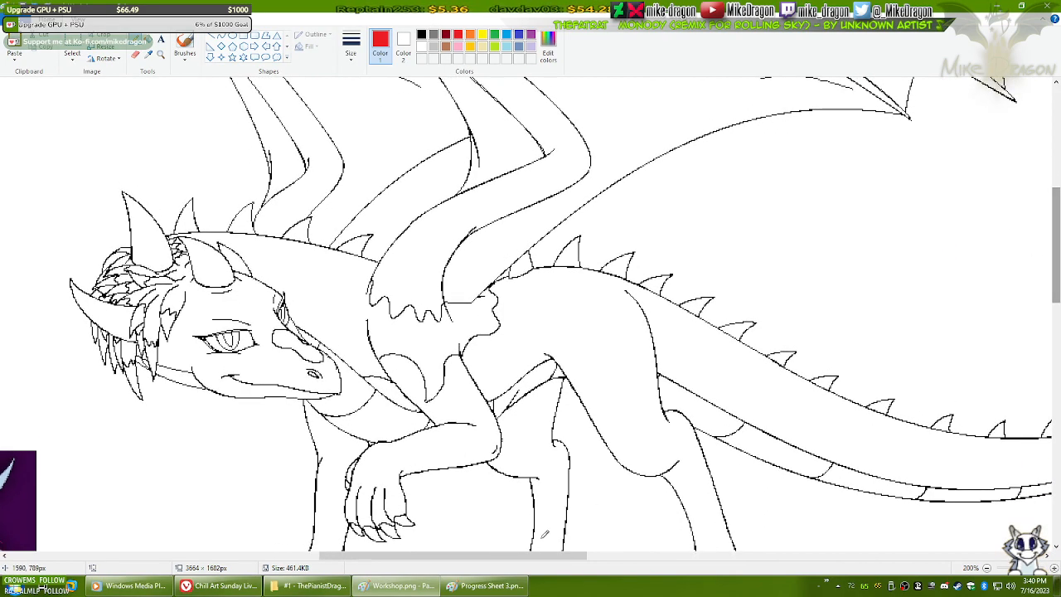
drag(510, 564, 200, 564)
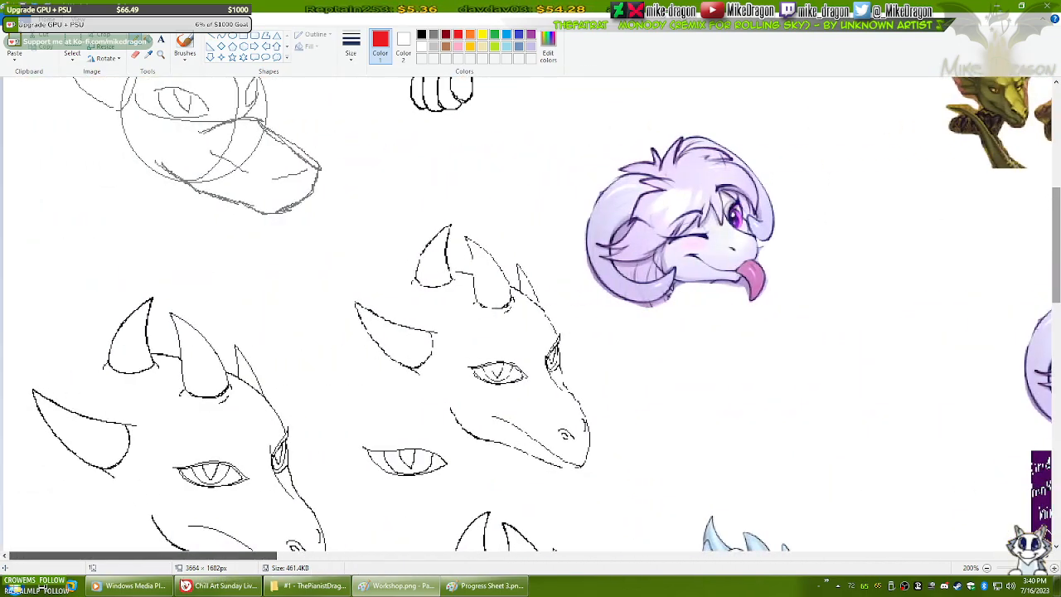
mouse_move(1058, 276)
mouse_down()
mouse_move(1052, 326)
mouse_move(1051, 274)
mouse_up()
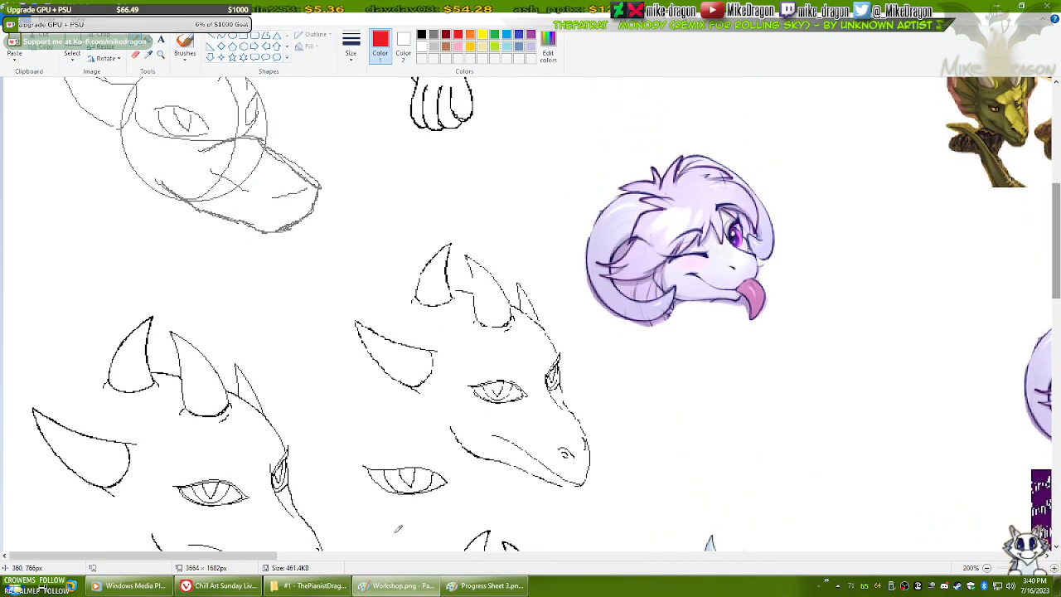
mouse_move(257, 556)
mouse_down()
mouse_move(589, 555)
mouse_move(515, 555)
mouse_move(525, 555)
mouse_up()
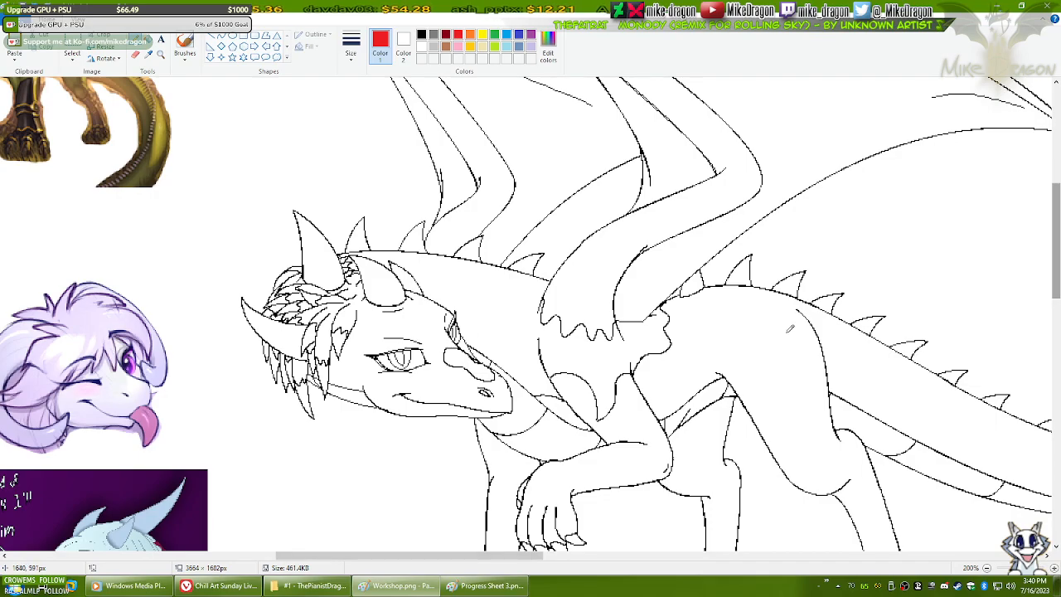
drag(1058, 253, 1059, 272)
drag(475, 563, 534, 554)
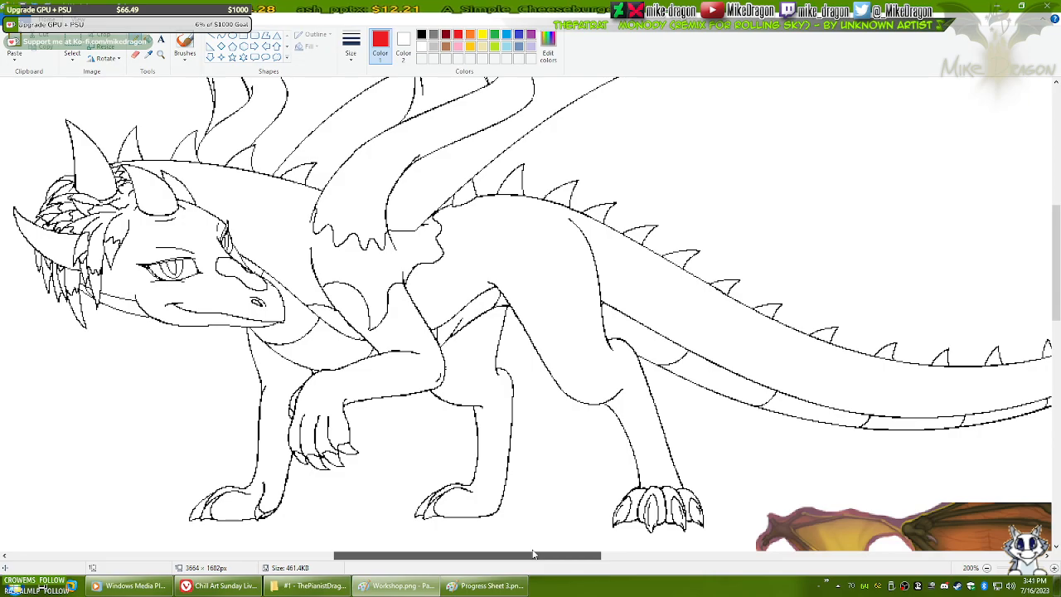
mouse_move(534, 554)
mouse_down()
mouse_move(607, 558)
mouse_move(513, 563)
mouse_move(583, 557)
mouse_move(536, 562)
mouse_up()
- Set the drawing colour to black and clean up the near wing's upper finger line beside the thumb claw
drag(1057, 274, 1058, 228)
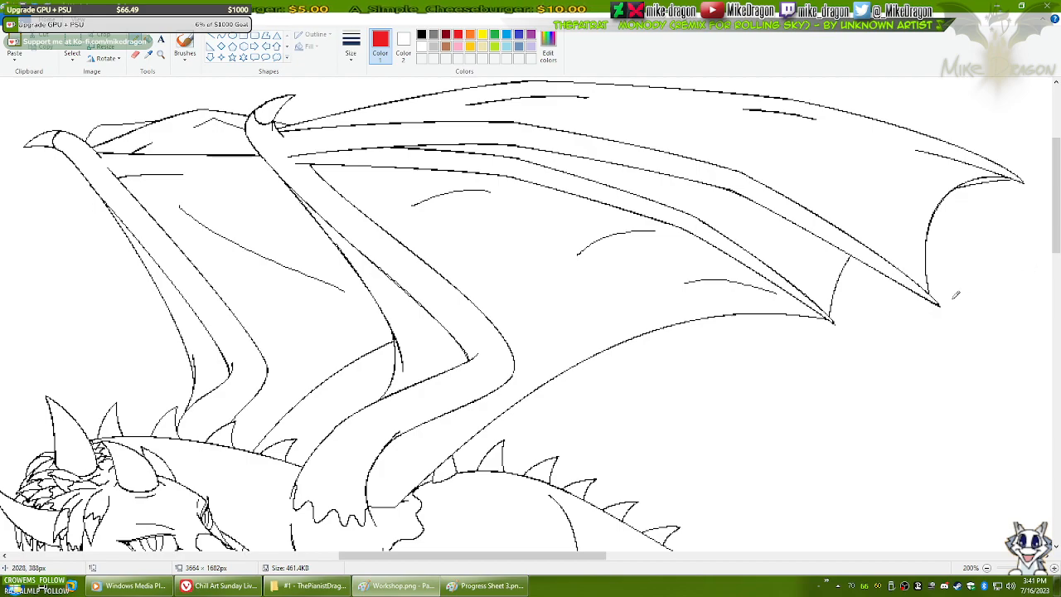
drag(467, 560, 441, 564)
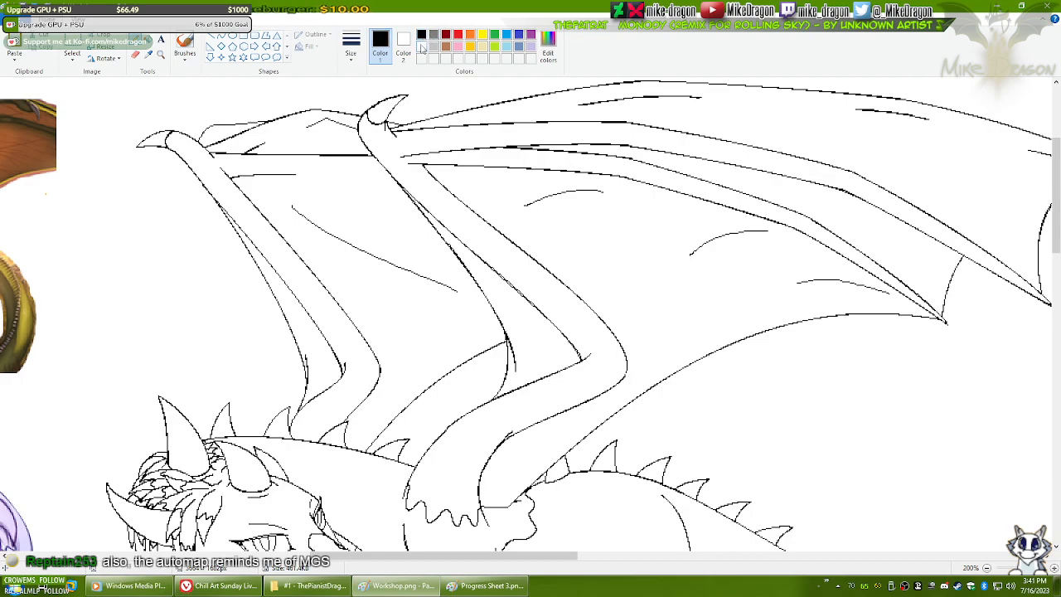
right_click(406, 130)
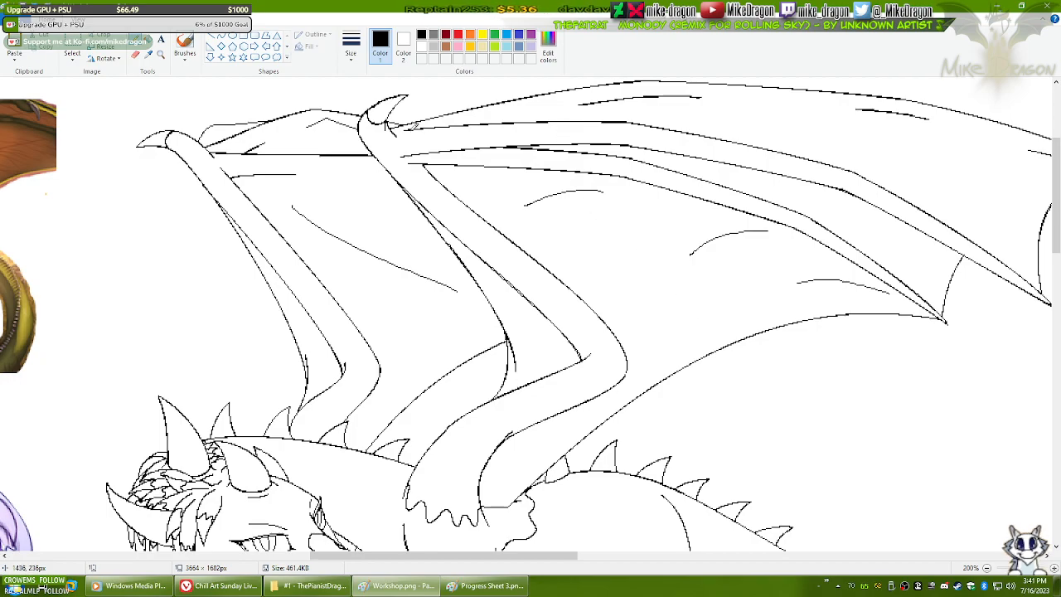
- Review the wings, head, back and complete figure of the dragon, both at full view and enlarged
scroll(440, 135, down, 1)
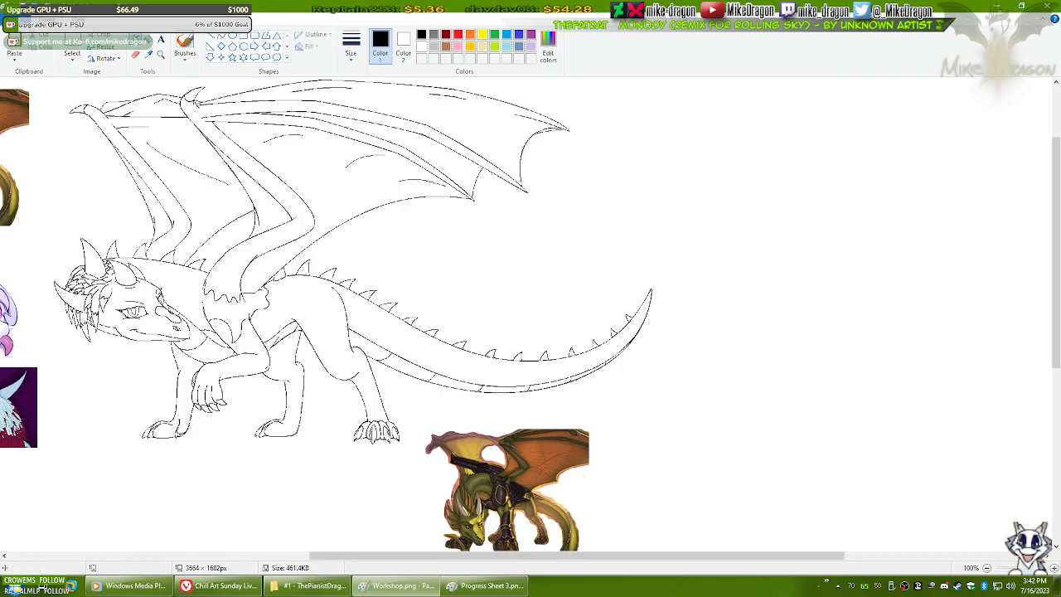
click(160, 55)
click(175, 135)
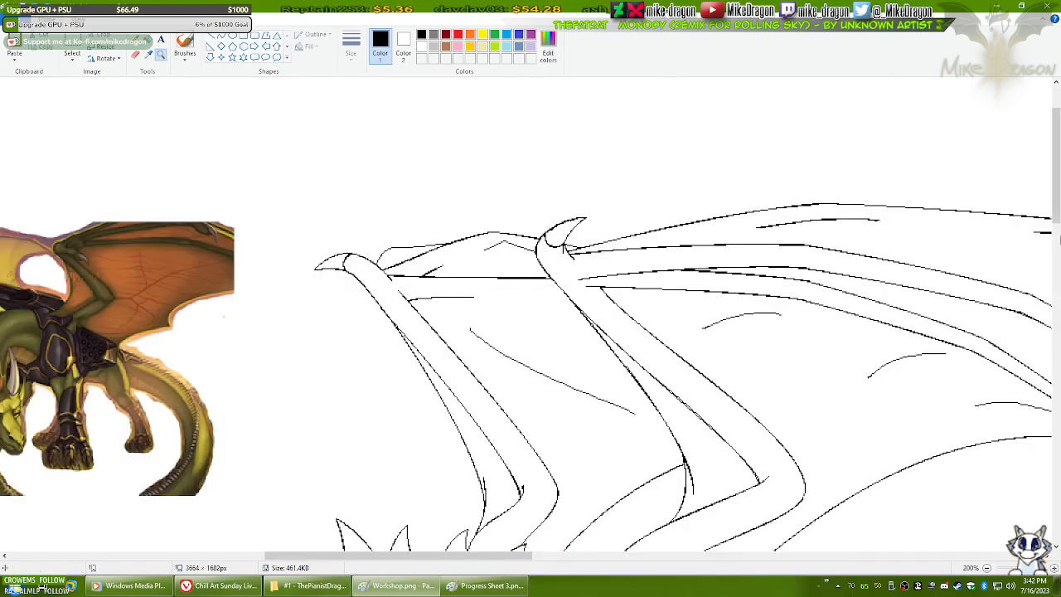
scroll(1059, 234, down, 3)
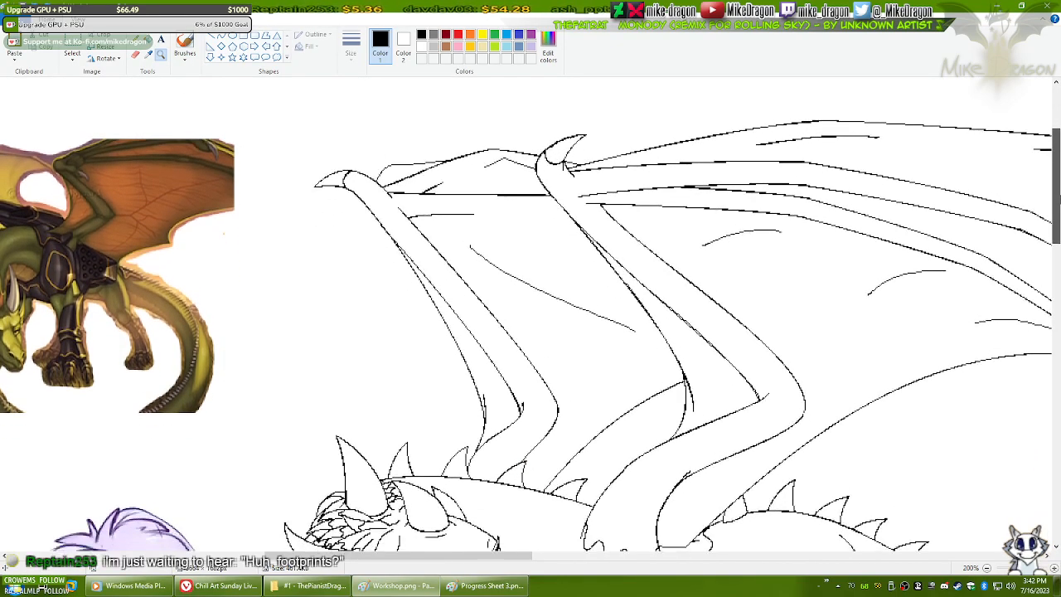
drag(1059, 203, 1059, 247)
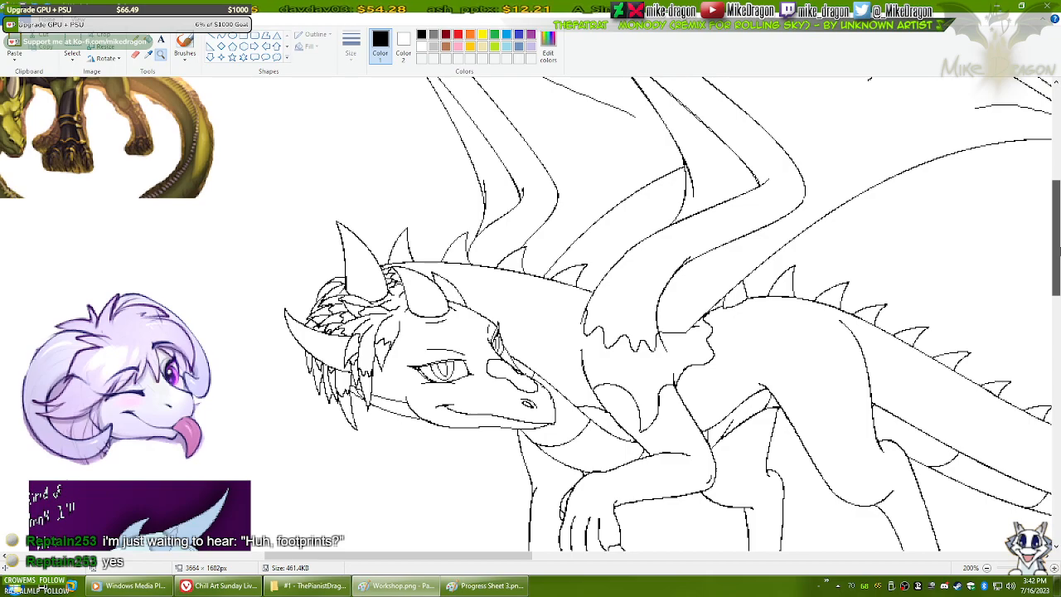
right_click(471, 278)
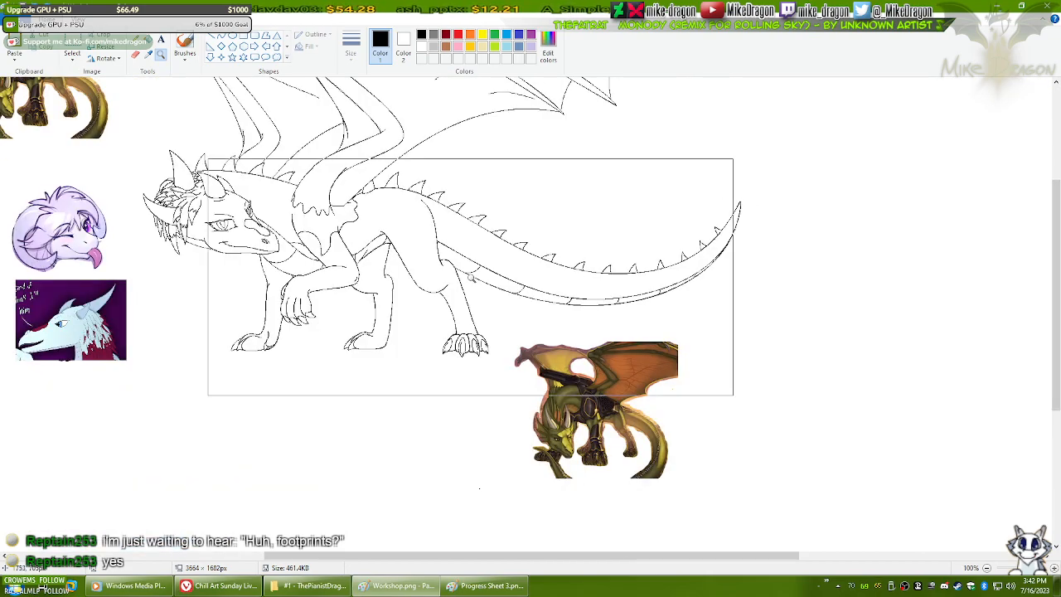
scroll(531, 316, up, 2)
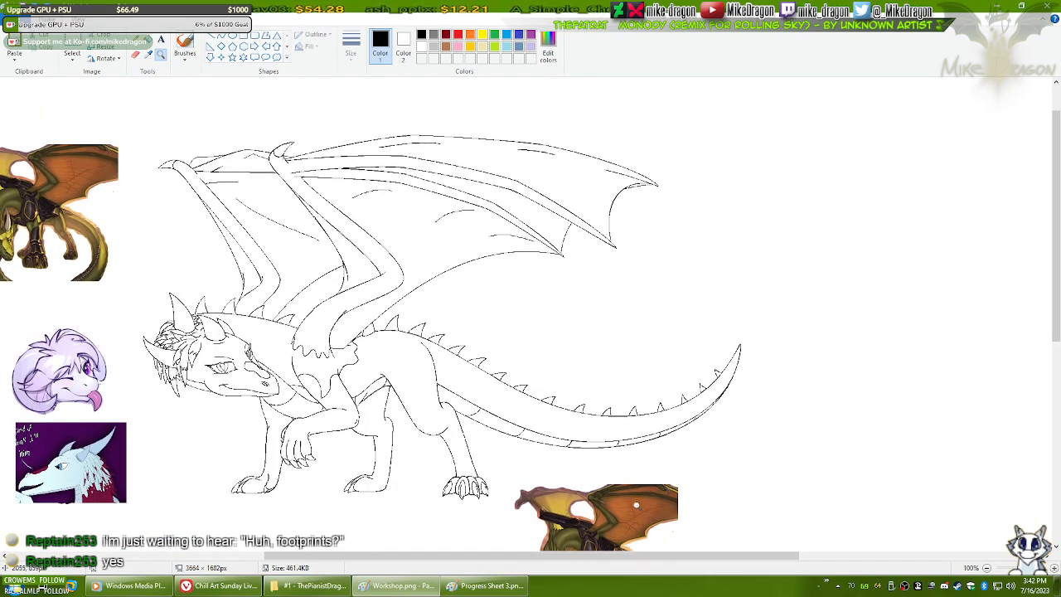
drag(604, 562, 600, 563)
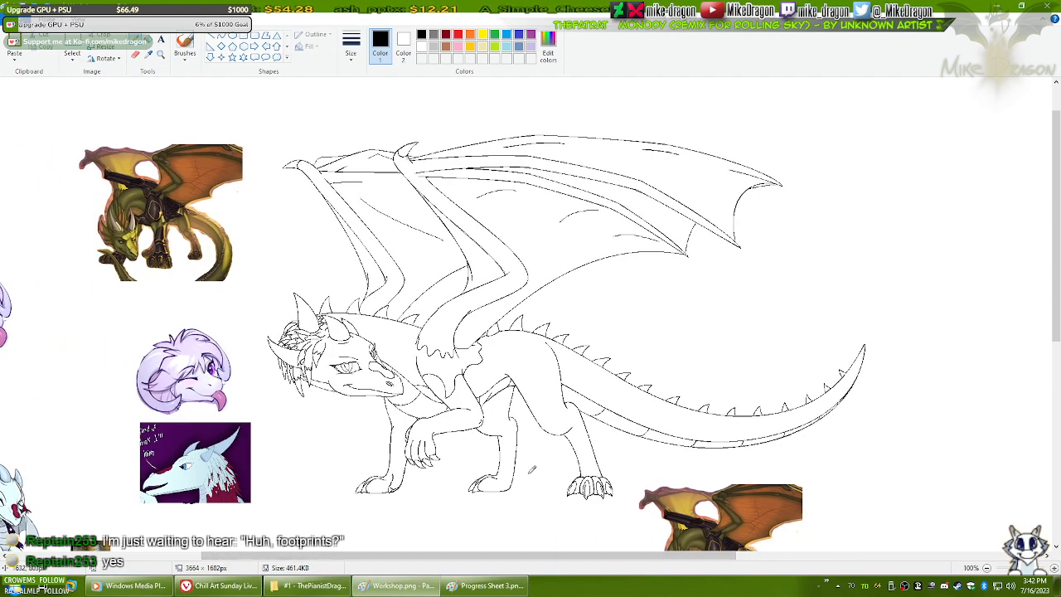
- Copy the whole dragon line drawing from Workshop.png with a rectangular selection
click(73, 58)
click(47, 97)
mouse_move(331, 116)
mouse_down()
mouse_move(470, 100)
mouse_move(818, 107)
mouse_move(867, 209)
mouse_move(728, 357)
mouse_move(969, 316)
mouse_move(907, 432)
mouse_move(798, 458)
mouse_move(636, 464)
mouse_move(629, 490)
mouse_move(576, 523)
mouse_move(401, 527)
mouse_move(300, 499)
mouse_move(251, 358)
mouse_move(285, 138)
mouse_move(343, 111)
mouse_up()
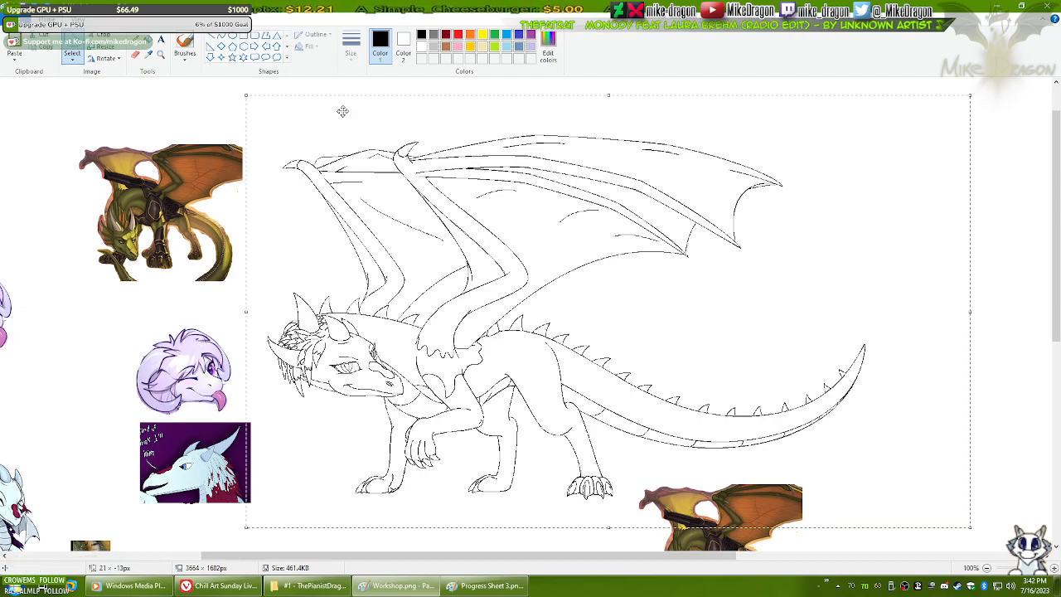
click(328, 586)
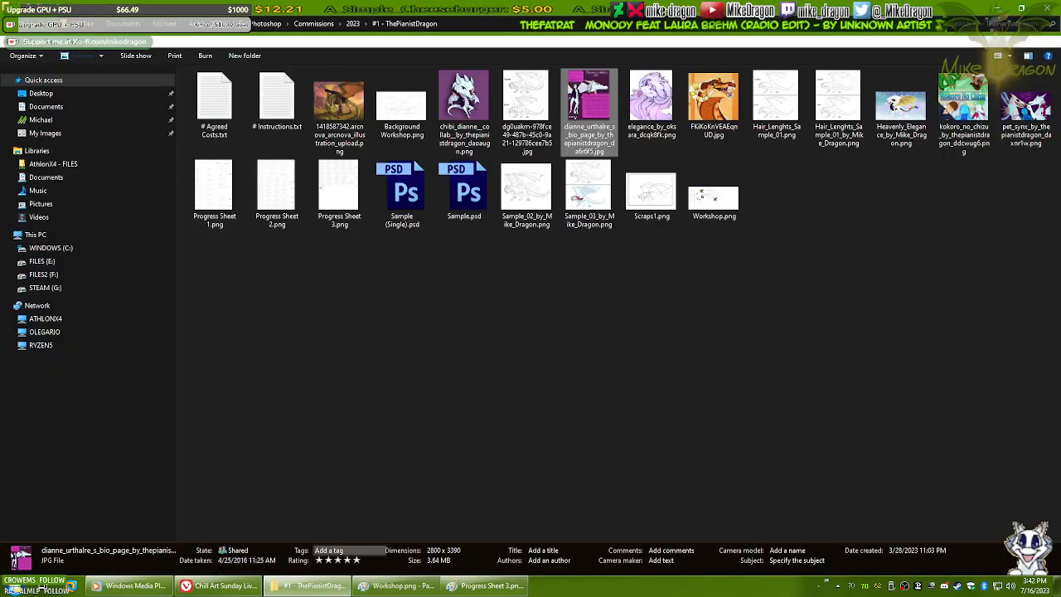
- Switch to Progress Sheet 3.png, paste the dragon with a transparent background, and place it beside the coloured dragon in the last row
click(489, 586)
drag(581, 557, 206, 557)
scroll(478, 334, down, 3)
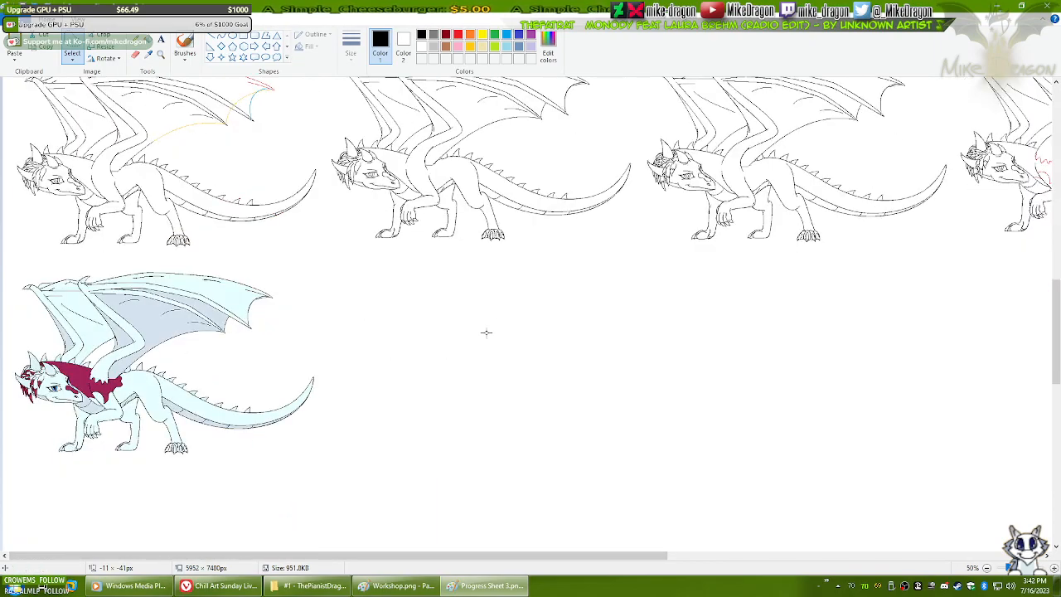
key(ctrl+v)
click(72, 60)
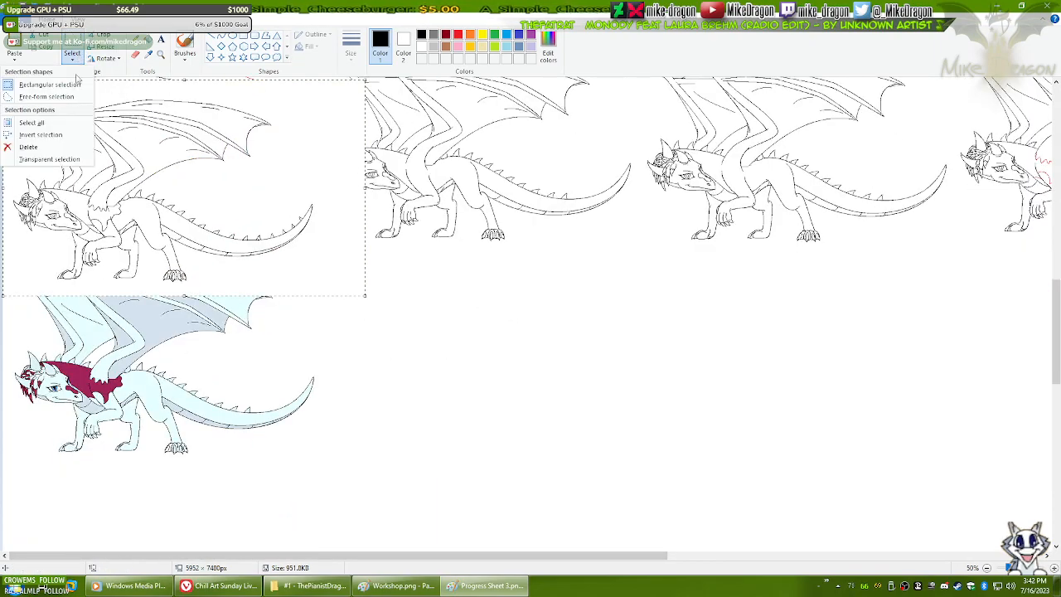
click(50, 161)
drag(416, 371, 428, 375)
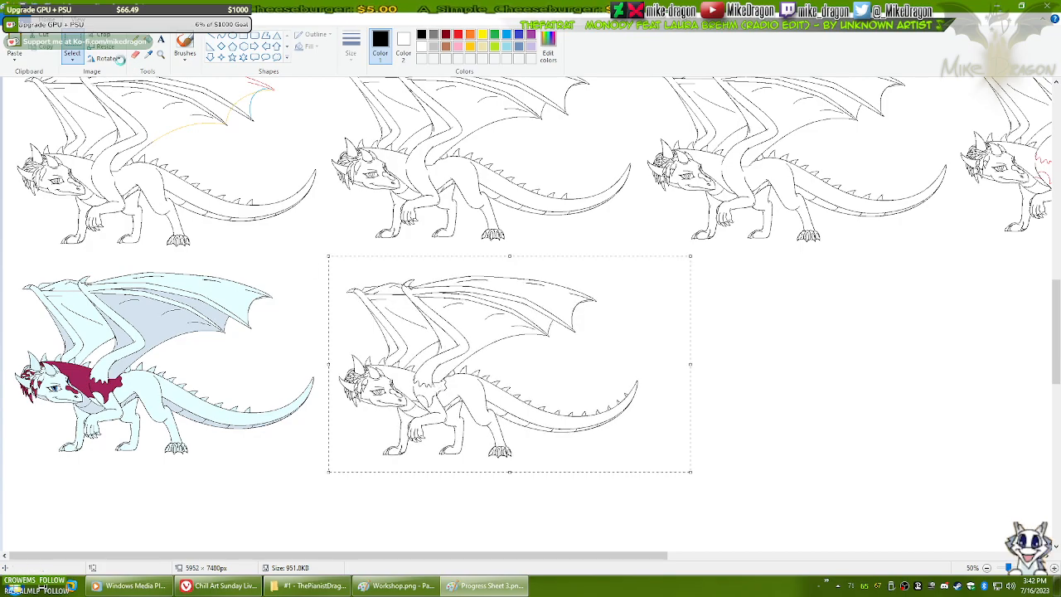
- With a black calligraphy brush, handwrite the date 07/16/23 at the last row's outer end, below the 07/09/23 note
click(185, 56)
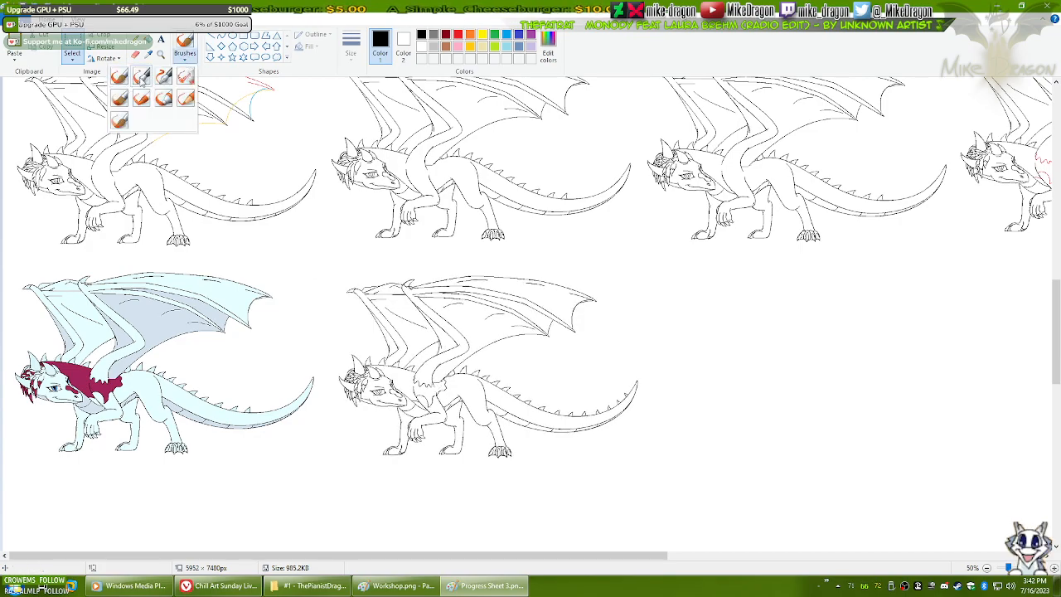
click(141, 76)
drag(461, 562, 837, 562)
click(161, 54)
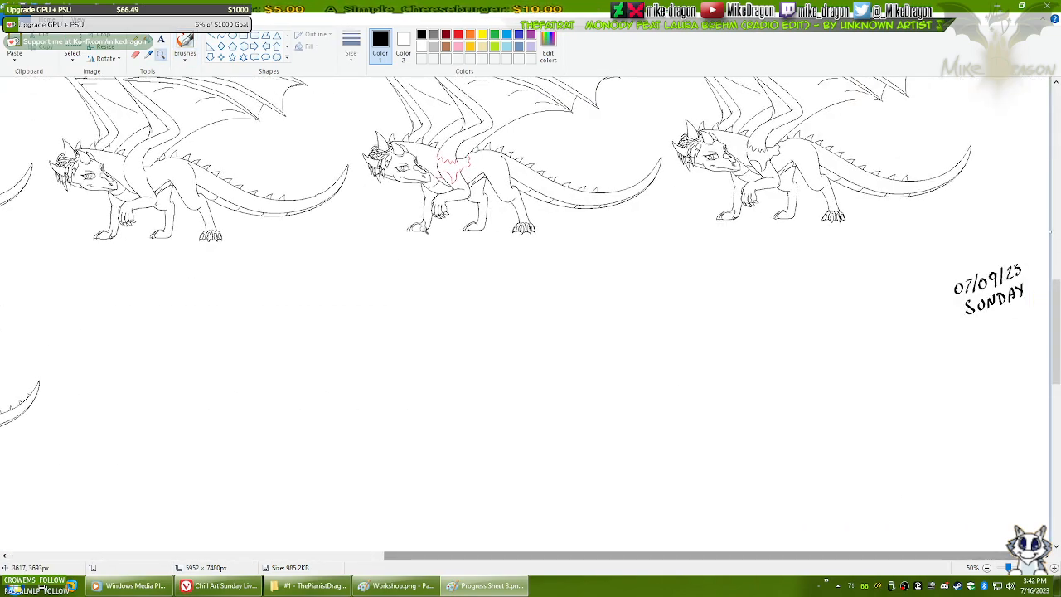
click(1028, 369)
click(1030, 364)
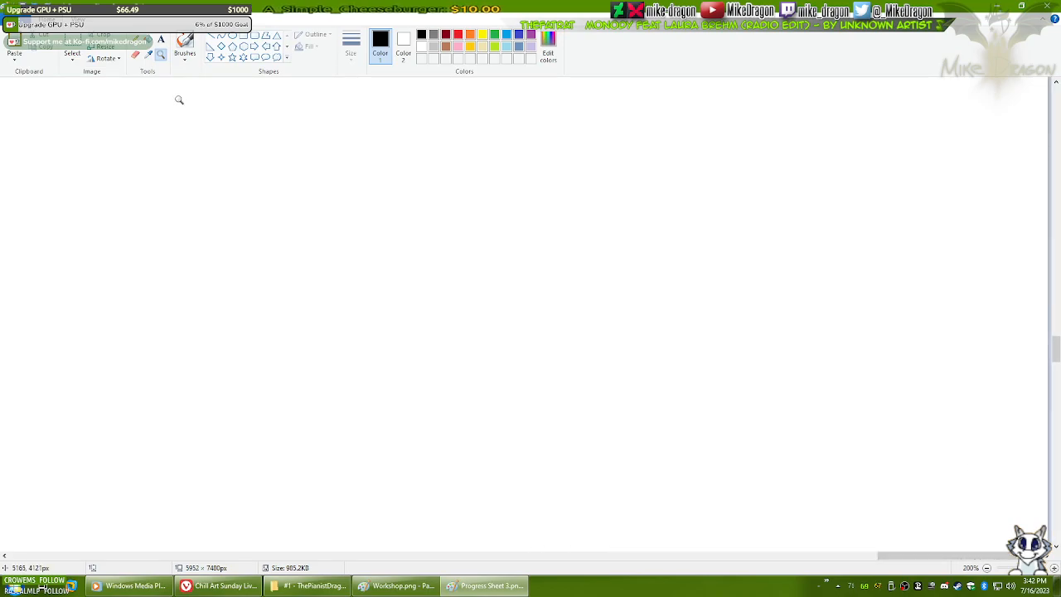
click(184, 45)
mouse_move(628, 264)
mouse_down()
mouse_move(618, 308)
mouse_move(628, 262)
mouse_move(680, 240)
mouse_move(687, 295)
mouse_up()
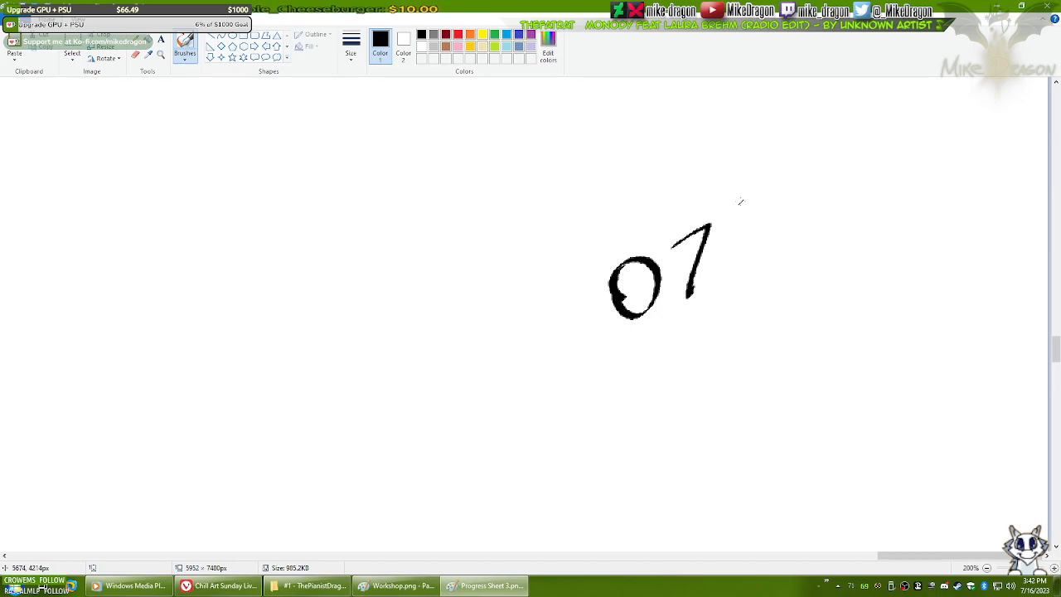
drag(742, 202, 729, 288)
drag(777, 199, 770, 270)
mouse_move(806, 189)
mouse_down()
mouse_move(793, 248)
mouse_move(796, 225)
mouse_up()
drag(839, 168, 830, 249)
drag(857, 189, 893, 218)
mouse_move(889, 159)
mouse_down()
mouse_move(904, 162)
mouse_move(895, 214)
mouse_up()
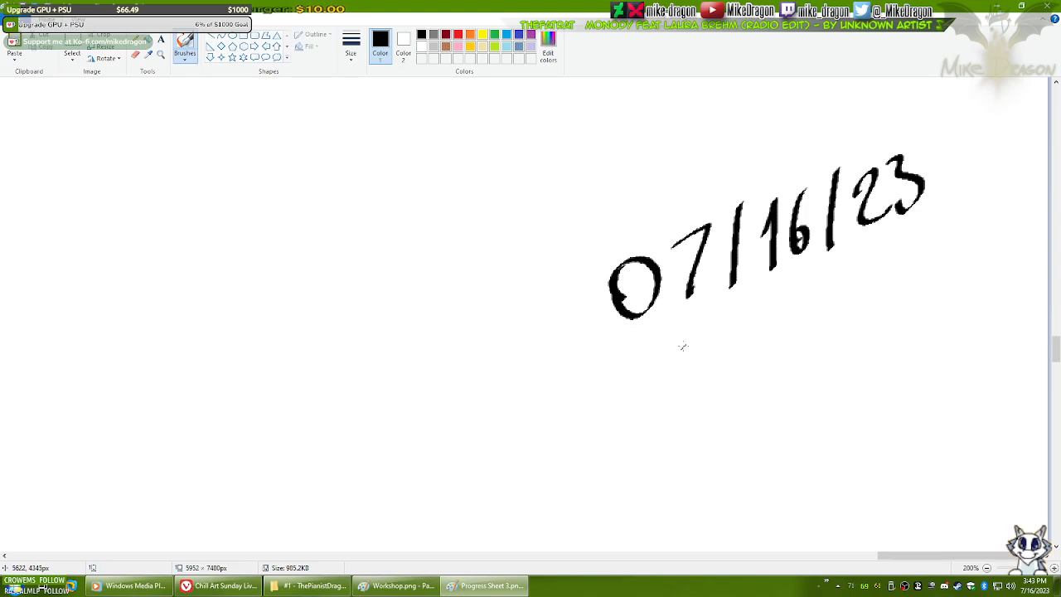
- Handwrite SUNDAY at the same upward slant beneath the 07/16/23 date
drag(685, 345, 711, 398)
drag(715, 345, 746, 341)
mouse_move(771, 383)
mouse_down()
mouse_move(798, 368)
mouse_move(801, 315)
mouse_up()
mouse_move(826, 313)
mouse_down()
mouse_move(832, 352)
mouse_move(867, 276)
mouse_move(877, 312)
mouse_up()
drag(912, 262, 905, 315)
drag(880, 257, 909, 292)
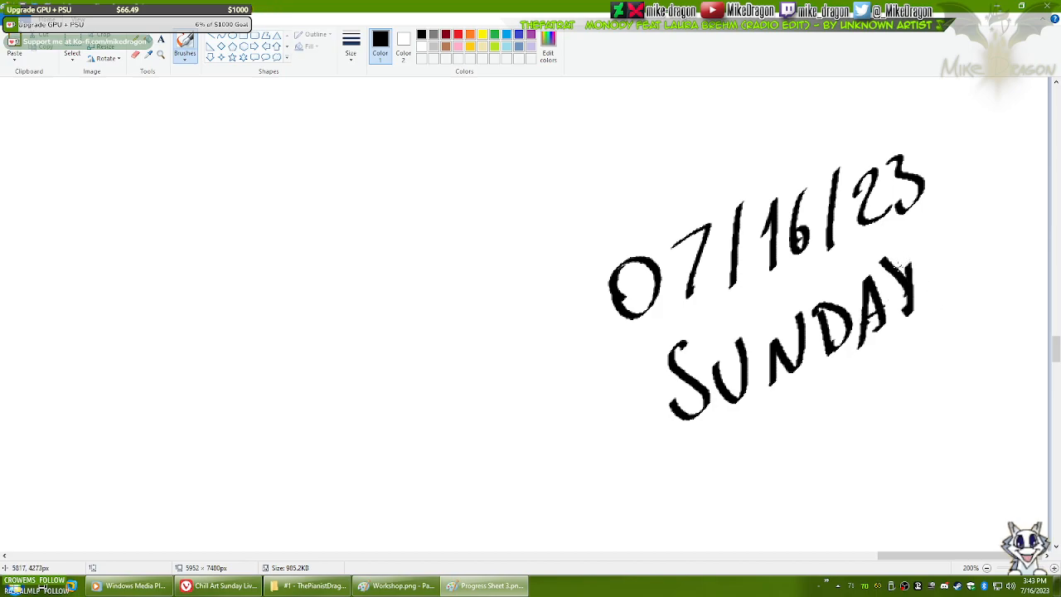
- Undo the Y of SUNDAY and redraw it with a longer stem
key(ctrl+z)
key(ctrl+z)
drag(917, 247, 912, 324)
drag(882, 257, 909, 296)
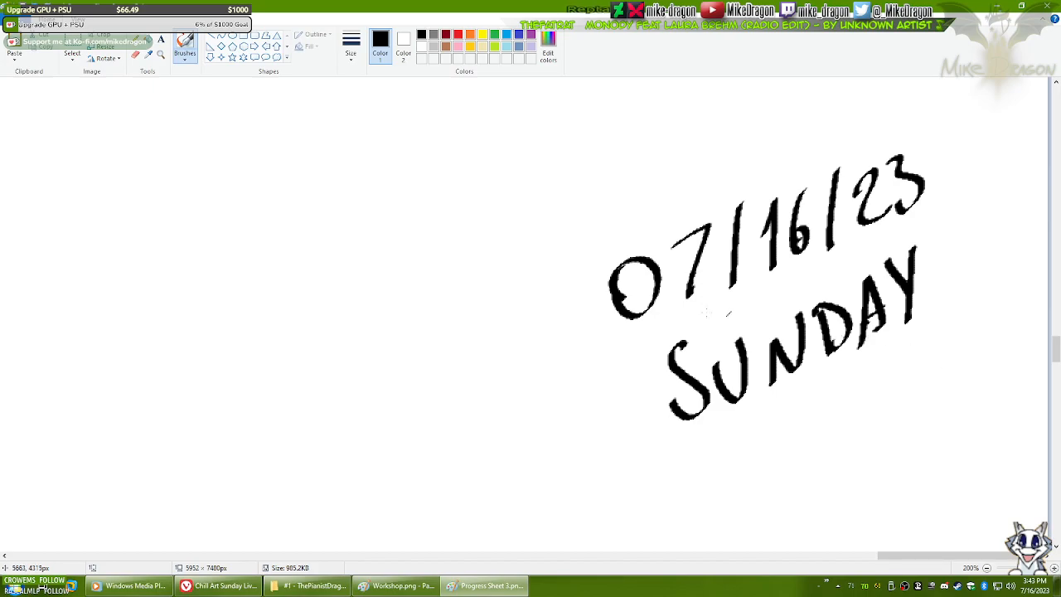
- Shorten the progress sheet's canvas to 5952 × 4672 px, ending just below the last row of dragons, and close the sheet
scroll(726, 314, down, 4)
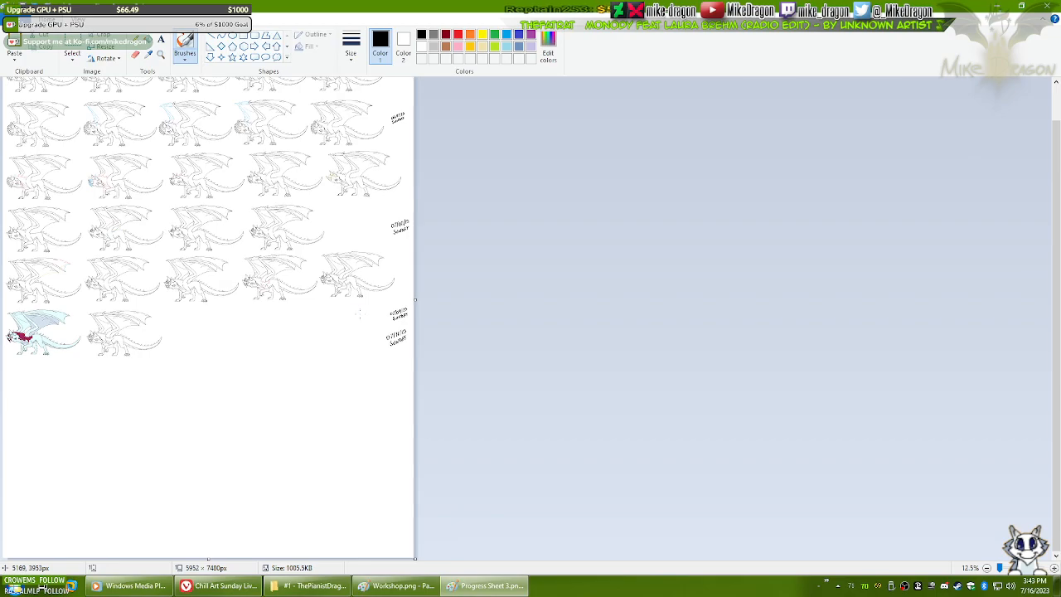
drag(1058, 347, 1060, 196)
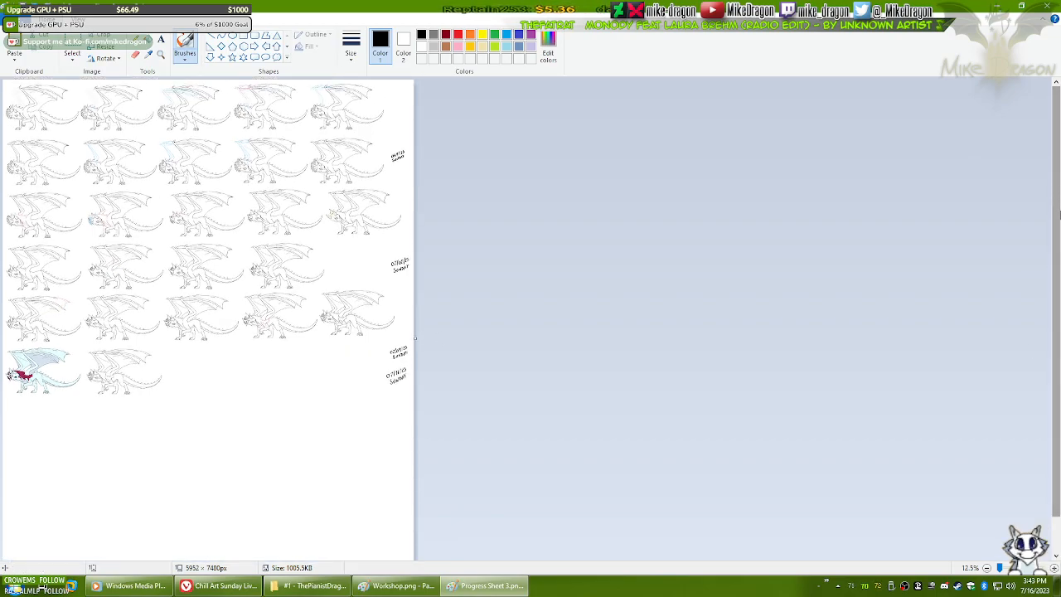
scroll(715, 286, down, 1)
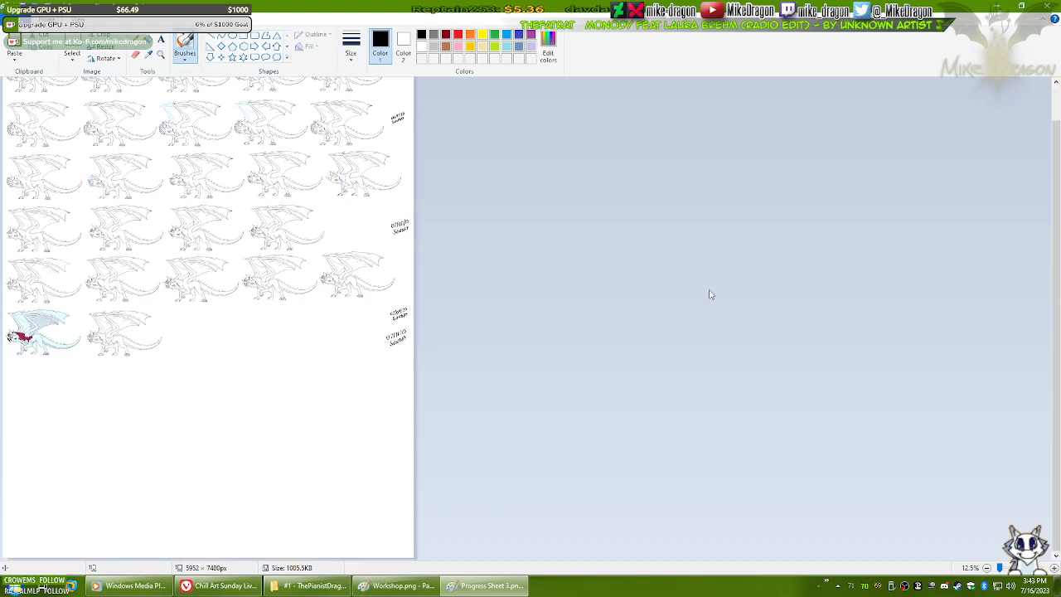
drag(208, 557, 230, 403)
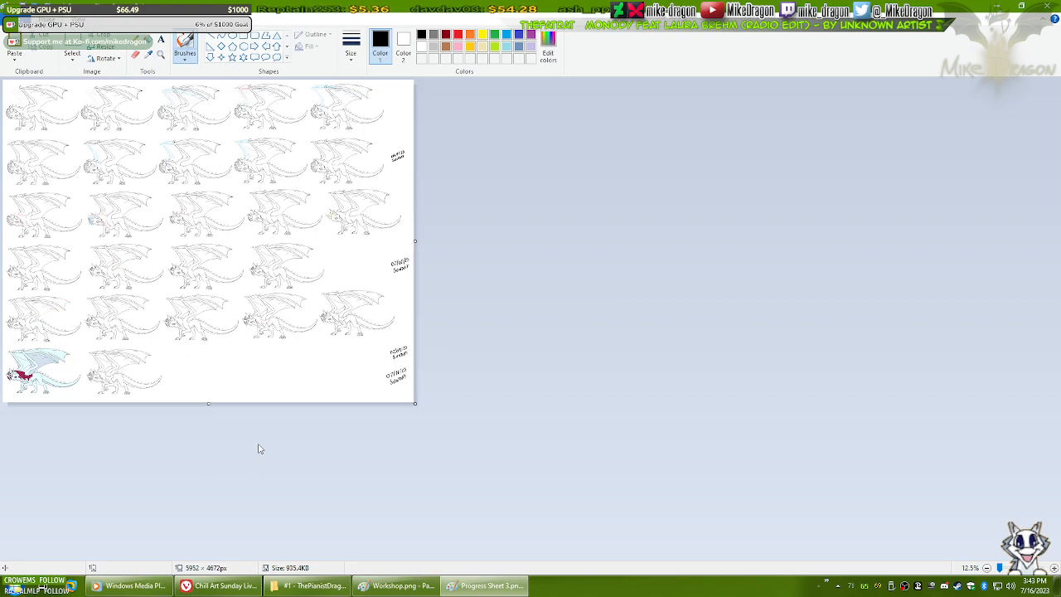
click(1044, 6)
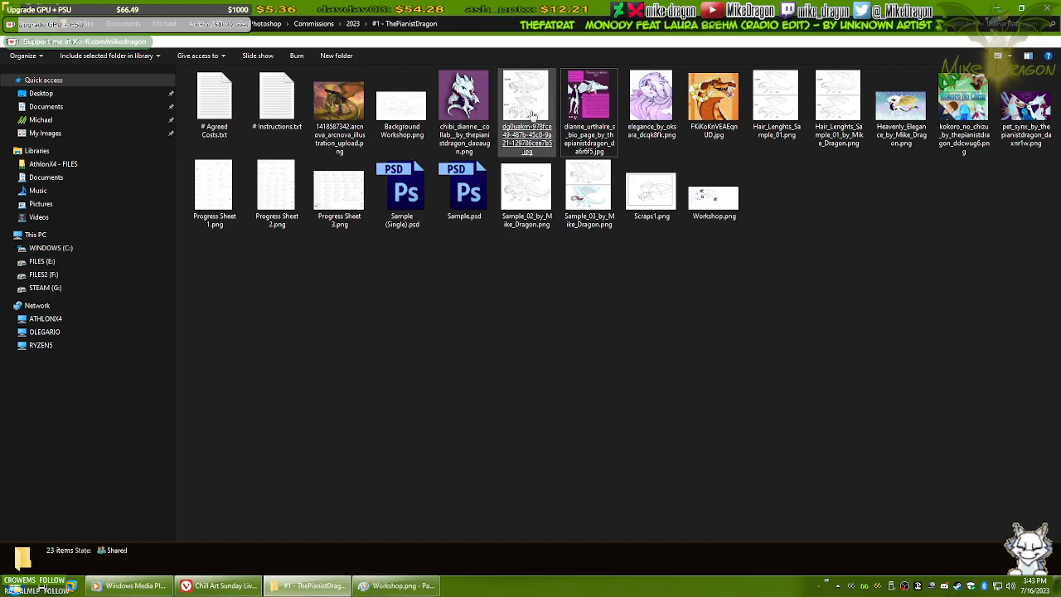
- Open Background Workshop.png for editing in Paint and turn on transparent selection
click(405, 133)
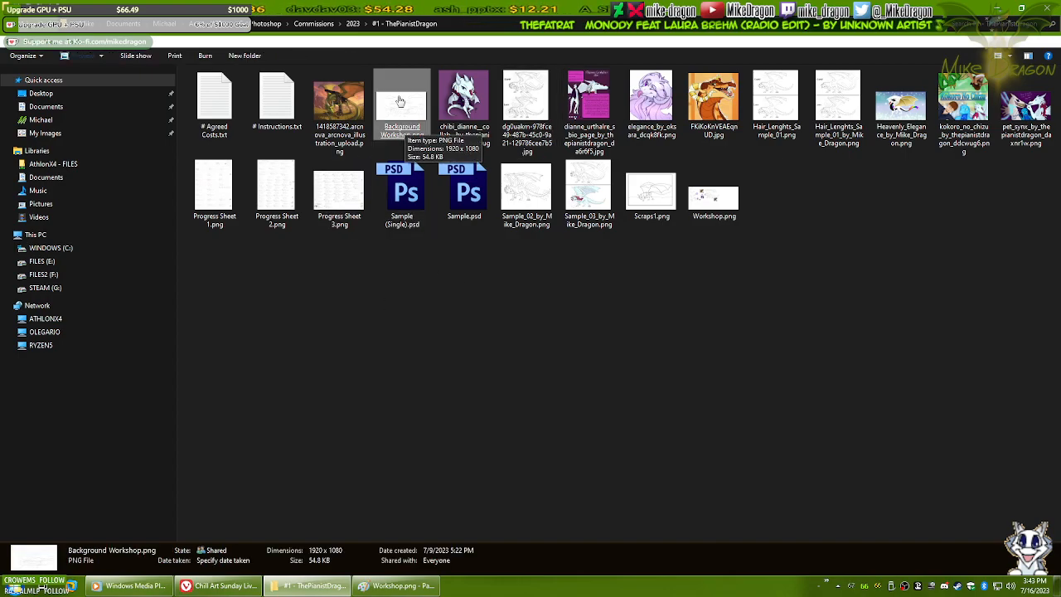
right_click(401, 97)
click(374, 130)
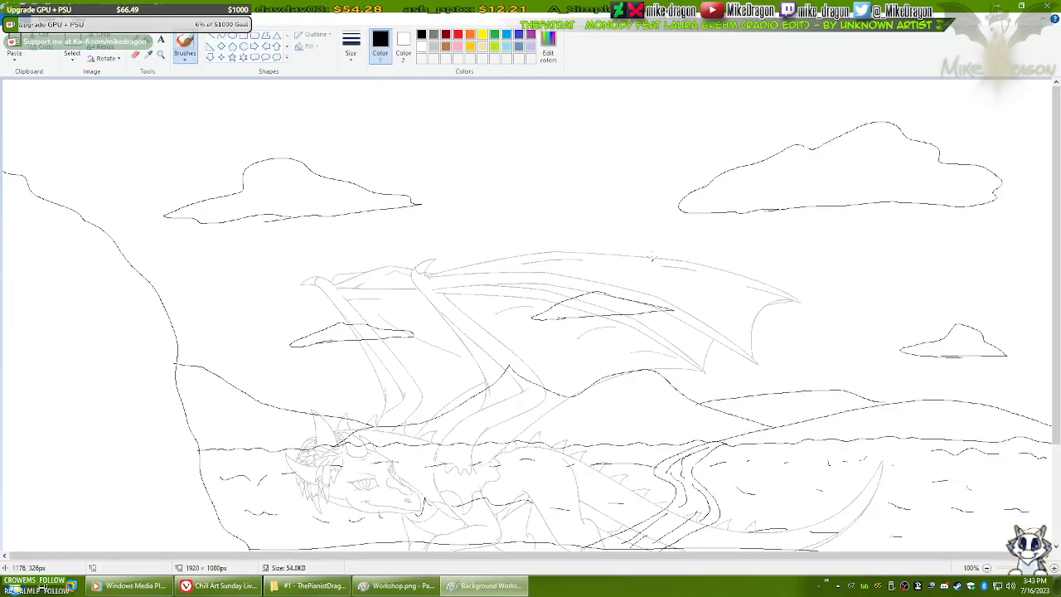
scroll(540, 219, down, 1)
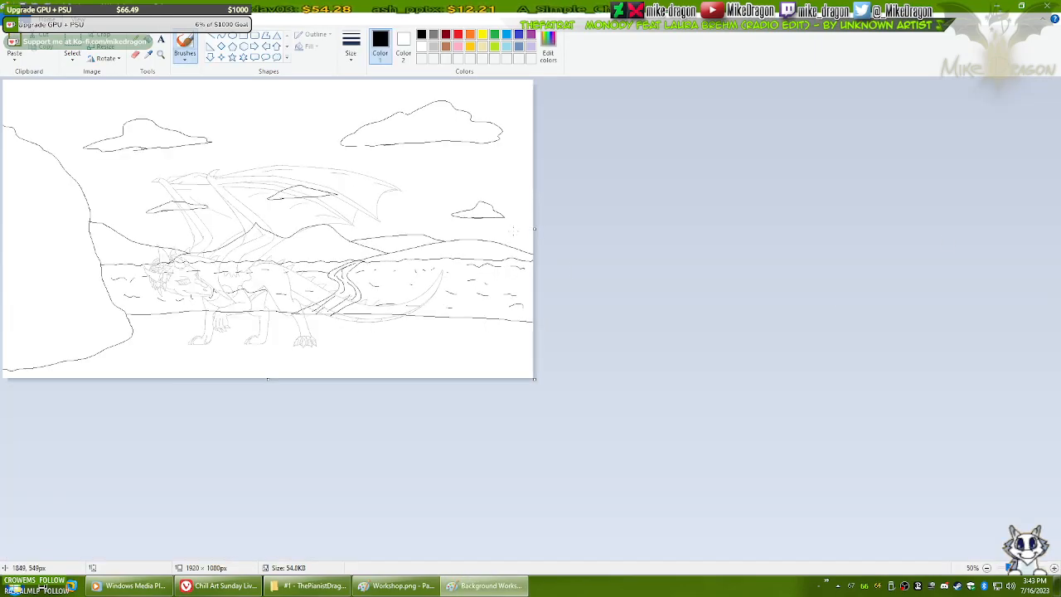
scroll(514, 230, up, 1)
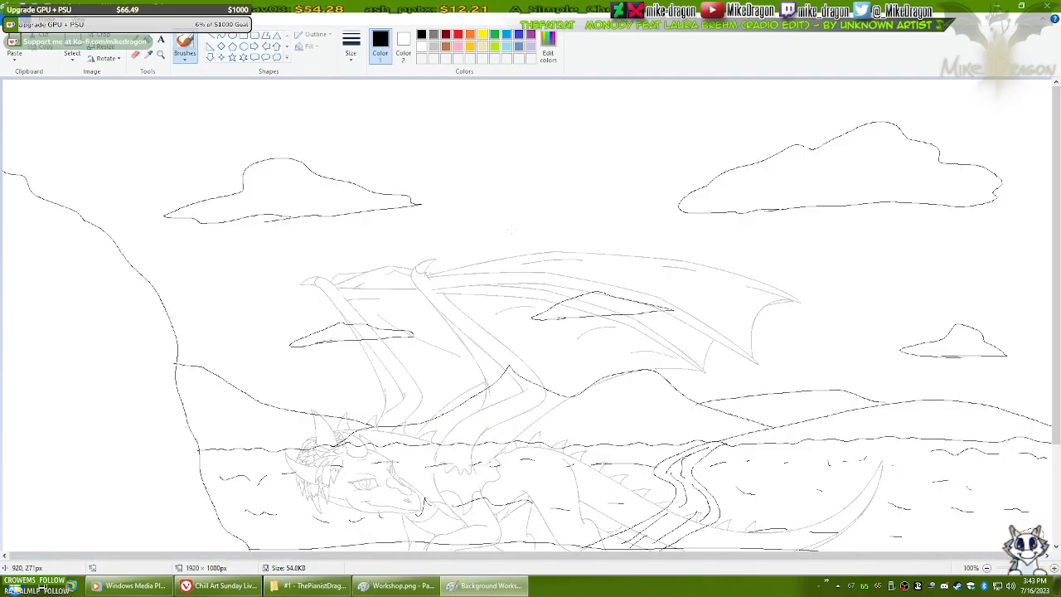
click(73, 56)
click(72, 159)
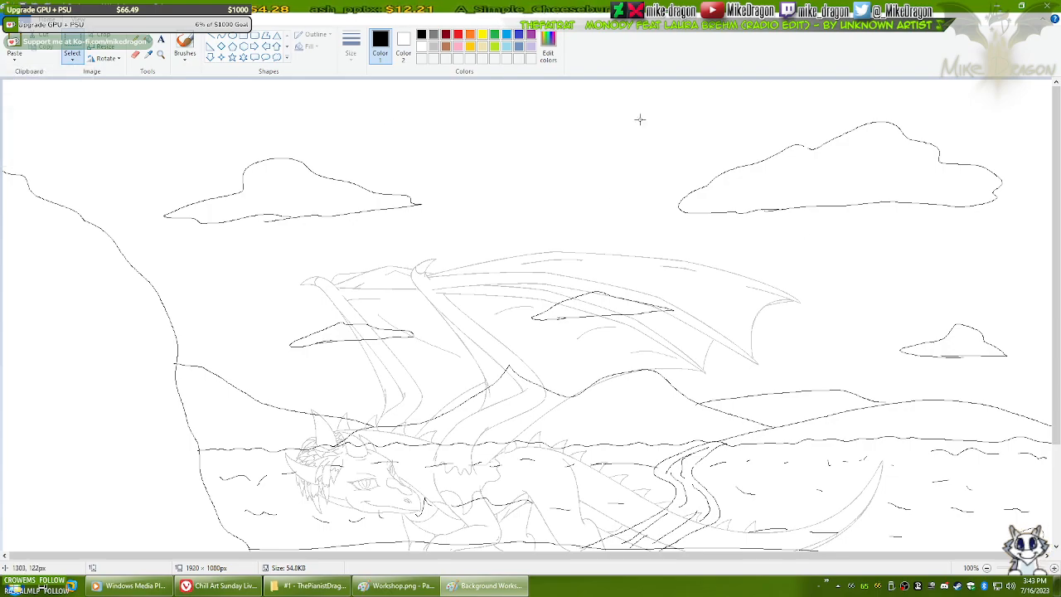
- Try recolouring the cloud and cliff outlines from black to brown with an enlarged eraser, and restore white as the secondary colour
click(405, 46)
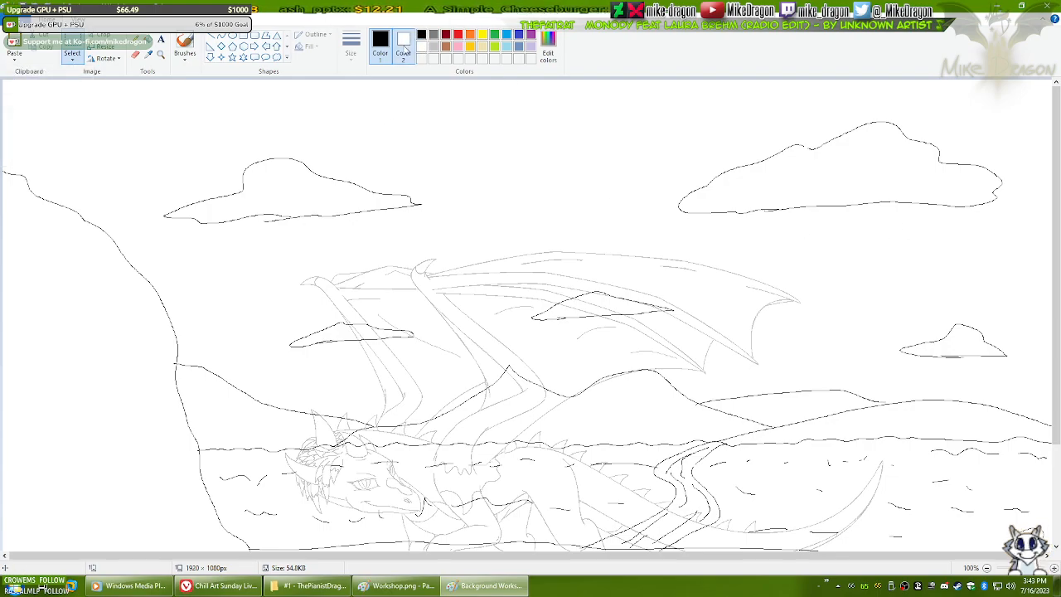
click(446, 47)
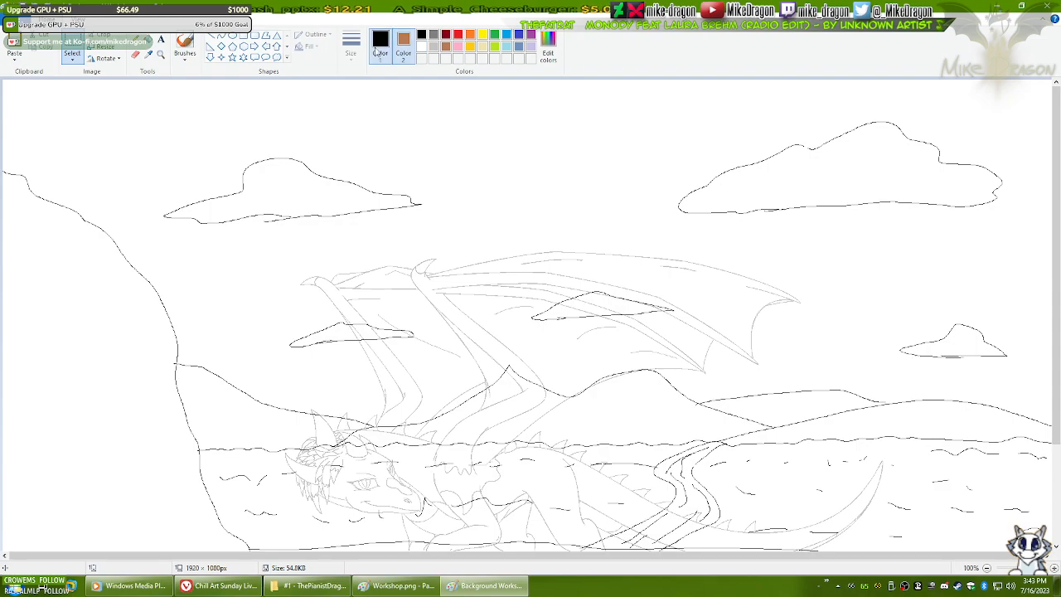
click(379, 44)
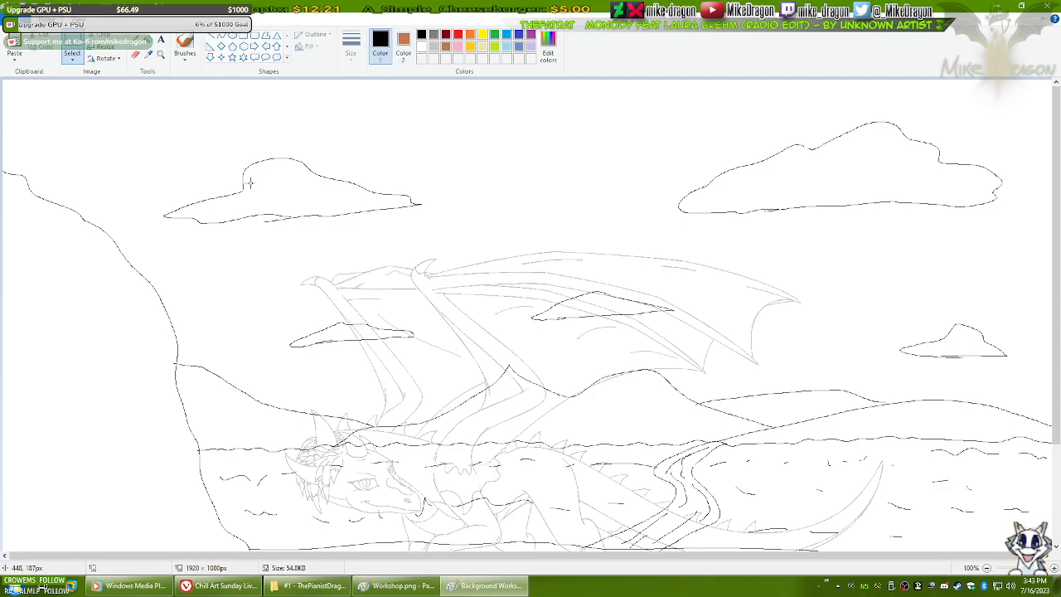
scroll(248, 182, down, 1)
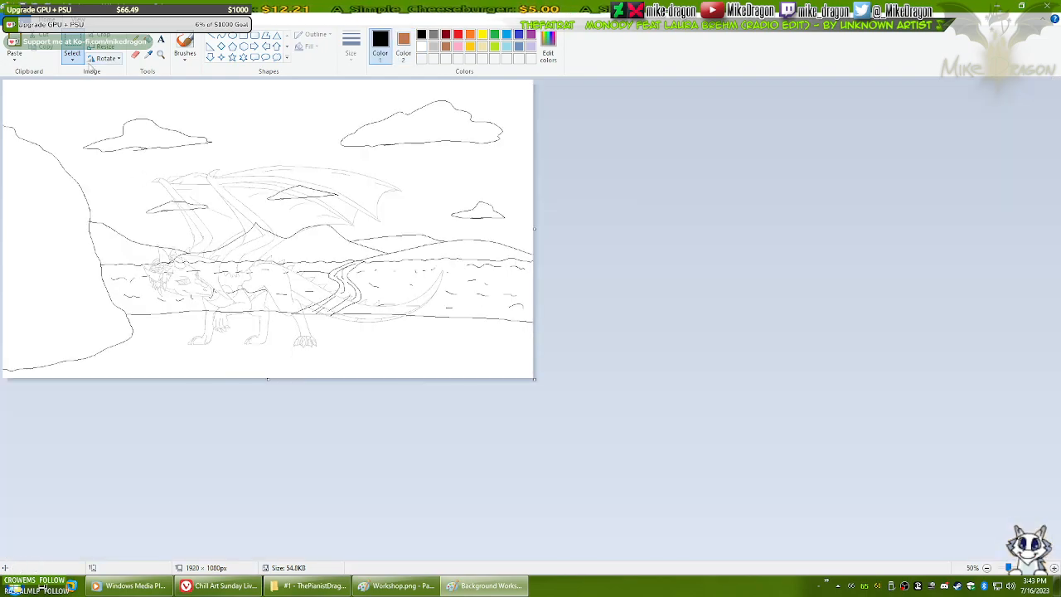
click(135, 55)
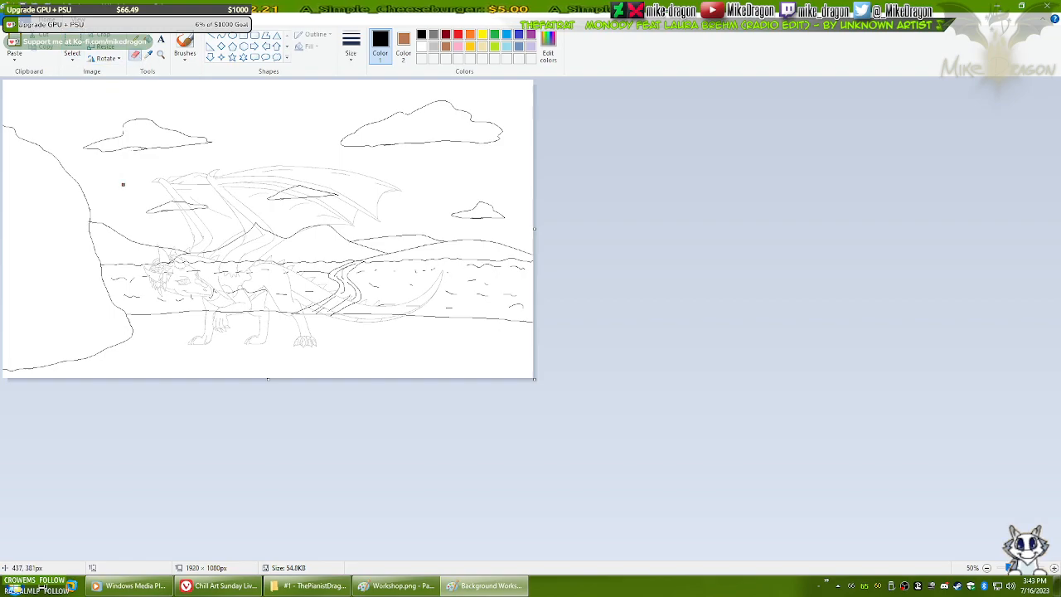
key(ctrl+plus)
key(ctrl+plus)
key(ctrl+plus)
key(ctrl+plus)
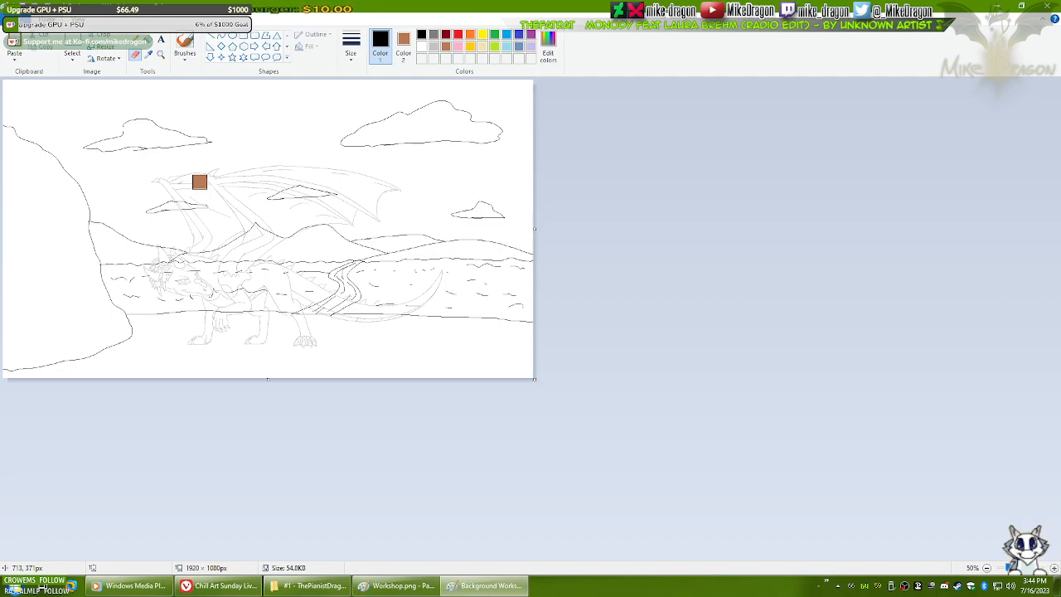
mouse_move(338, 143)
mouse_down()
mouse_move(423, 102)
mouse_move(412, 112)
mouse_move(457, 112)
mouse_move(493, 141)
mouse_move(361, 149)
mouse_up()
mouse_move(329, 201)
mouse_down()
mouse_move(306, 206)
mouse_move(320, 191)
mouse_up()
mouse_move(221, 211)
mouse_down()
mouse_move(194, 199)
mouse_move(142, 202)
mouse_move(183, 193)
mouse_move(196, 153)
mouse_move(131, 141)
mouse_move(155, 110)
mouse_move(239, 123)
mouse_move(76, 154)
mouse_move(197, 138)
mouse_up()
mouse_move(7, 134)
mouse_down()
mouse_move(65, 156)
mouse_move(119, 291)
mouse_move(100, 270)
mouse_move(147, 335)
mouse_move(2, 377)
mouse_move(80, 353)
mouse_move(53, 334)
mouse_move(113, 282)
mouse_up()
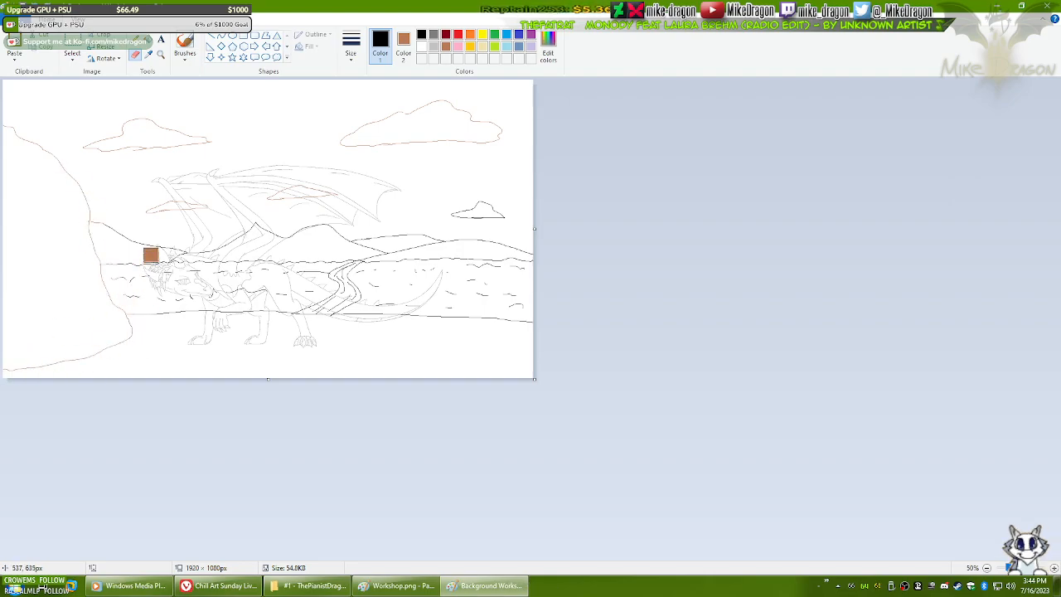
click(149, 54)
right_click(246, 88)
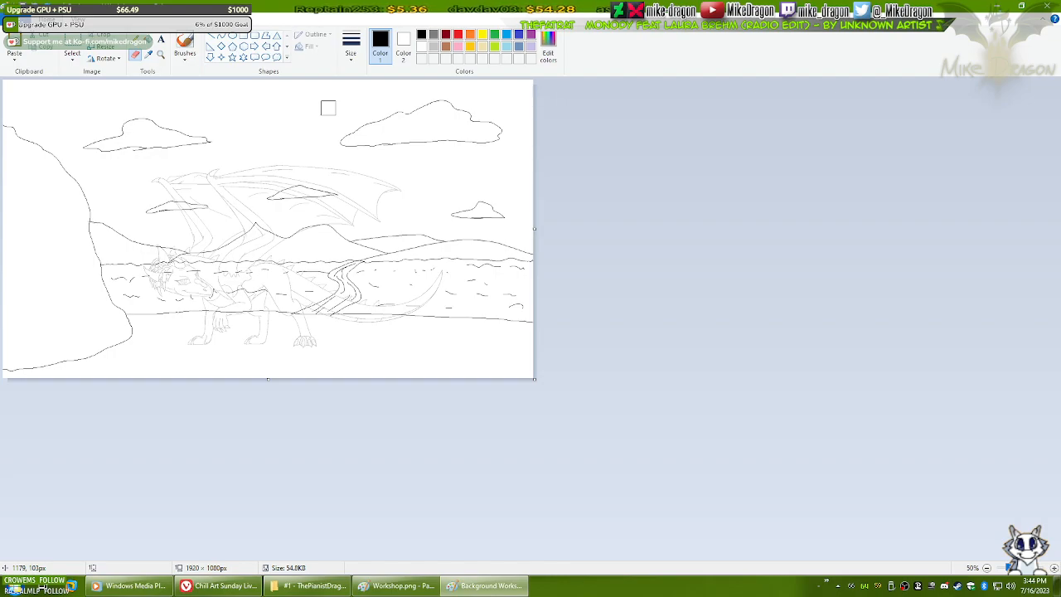
- Copy the whole background drawing and clear it to a solid canvas with brown as the secondary colour
key(ctrl+a)
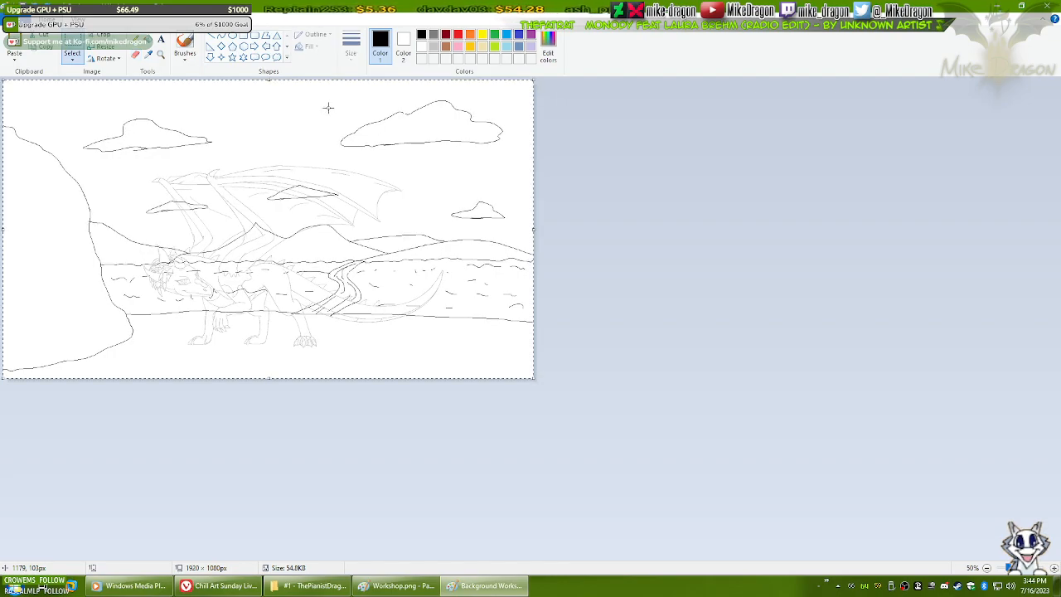
click(404, 45)
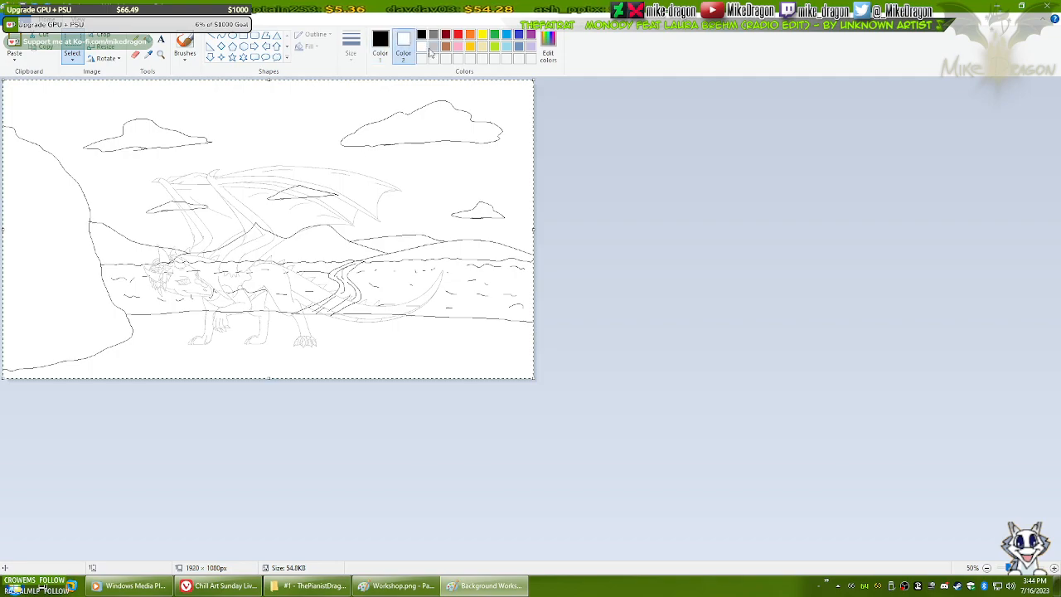
click(446, 47)
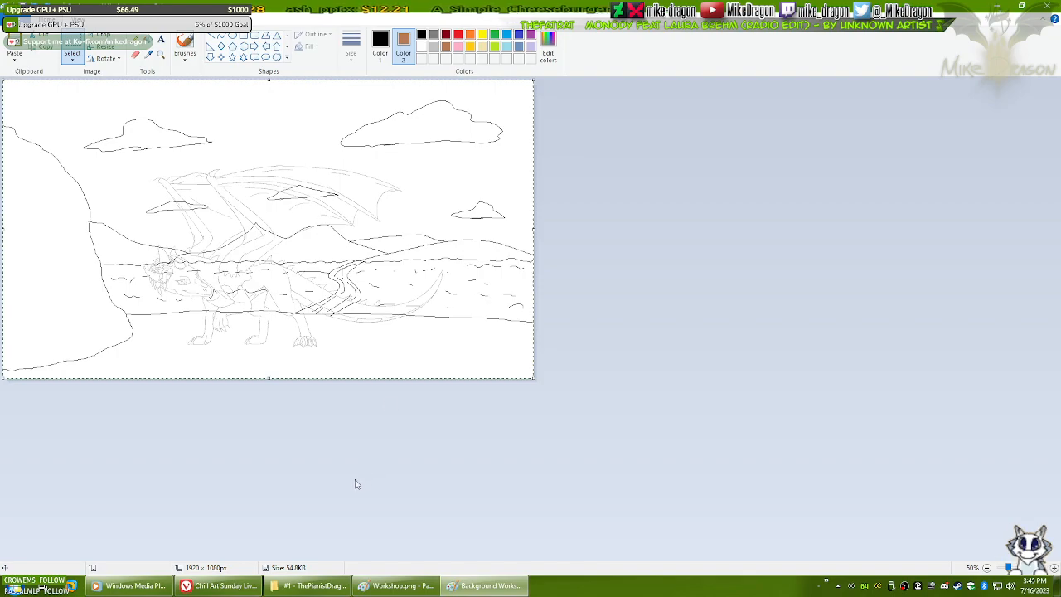
key(Delete)
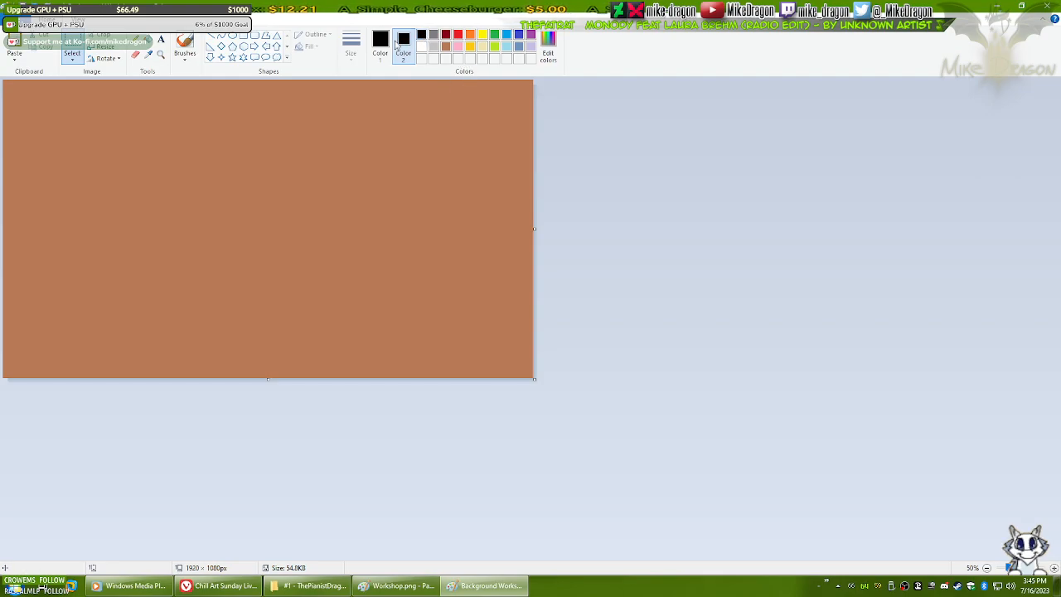
- With black as the secondary colour, paste the copied drawing transparently over the brown canvas so its black outlines turn brown
click(72, 54)
click(640, 39)
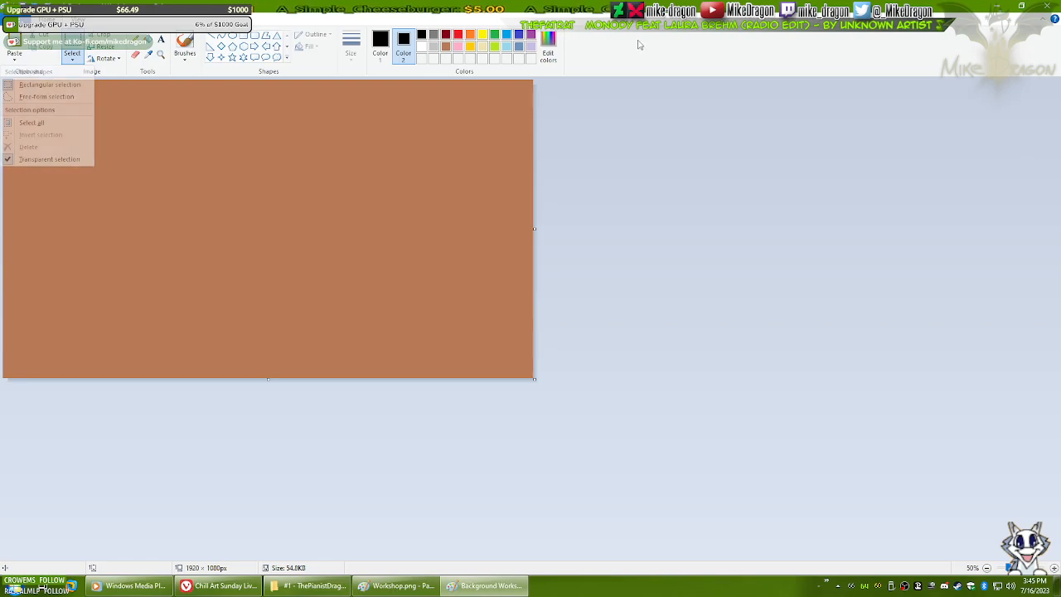
key(ctrl+v)
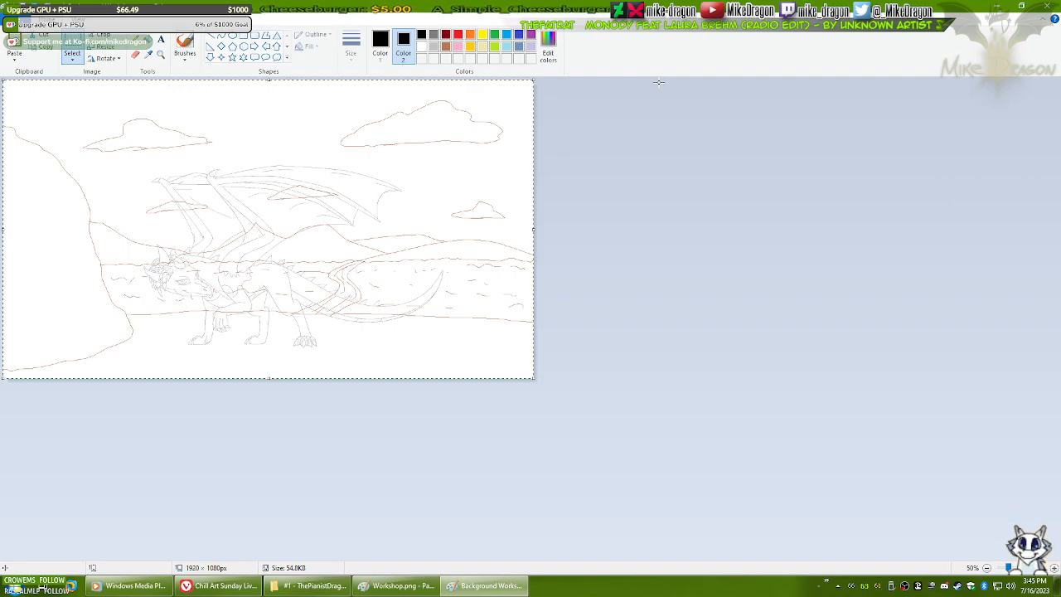
click(703, 342)
scroll(700, 344, up, 1)
drag(1057, 238, 1060, 335)
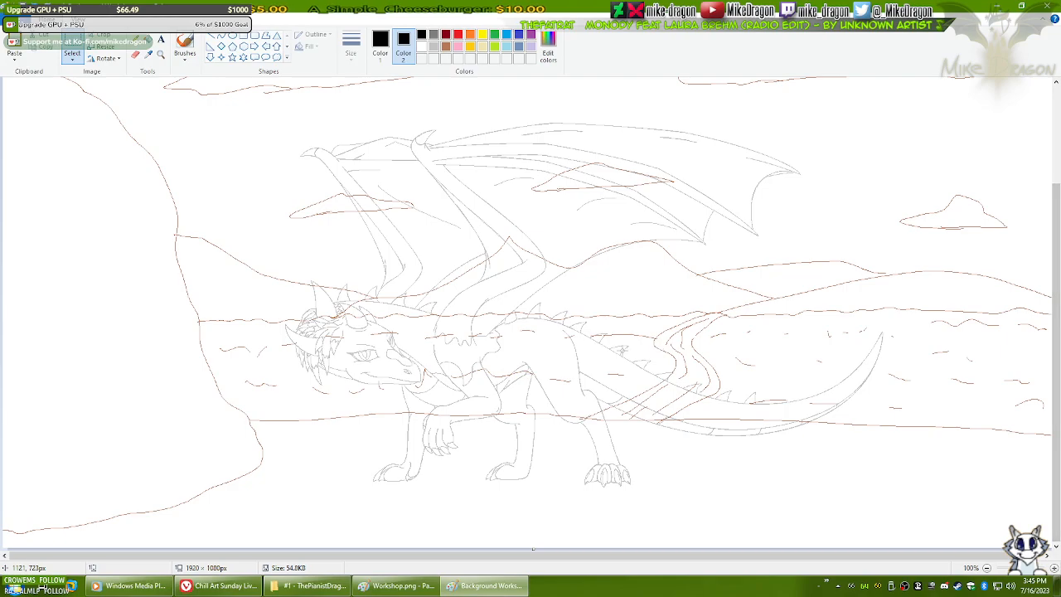
key(ctrl+z)
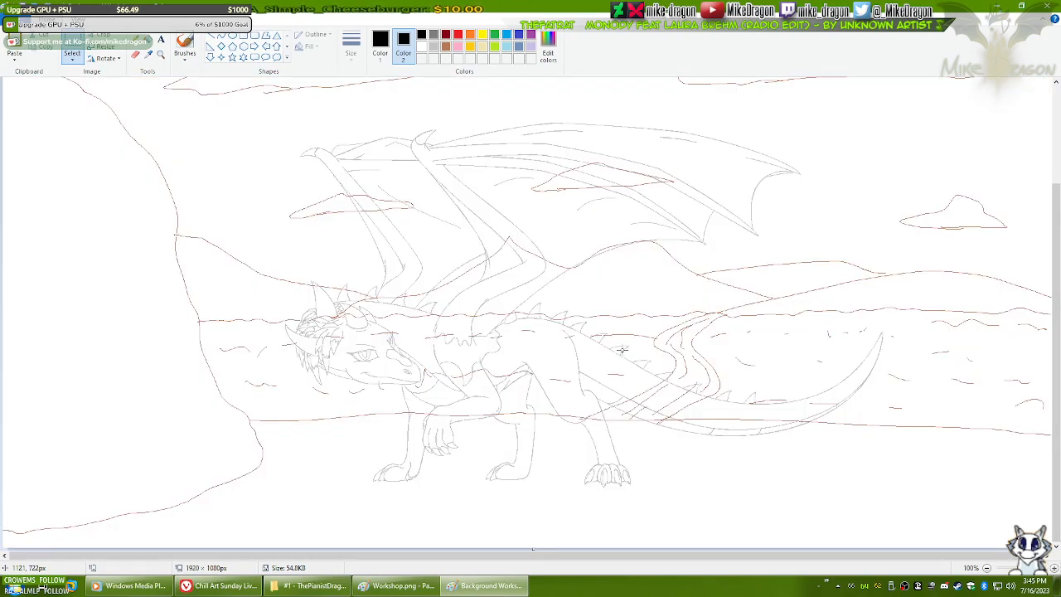
- Go to the desktop and open Paint 2000
click(447, 586)
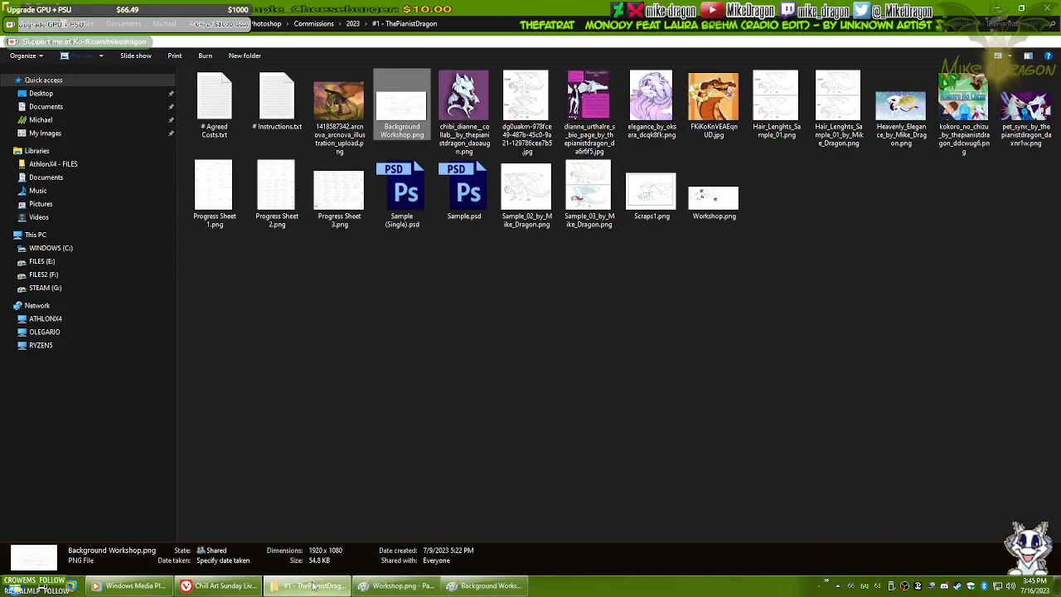
click(448, 587)
key(super+d)
drag(615, 390, 665, 430)
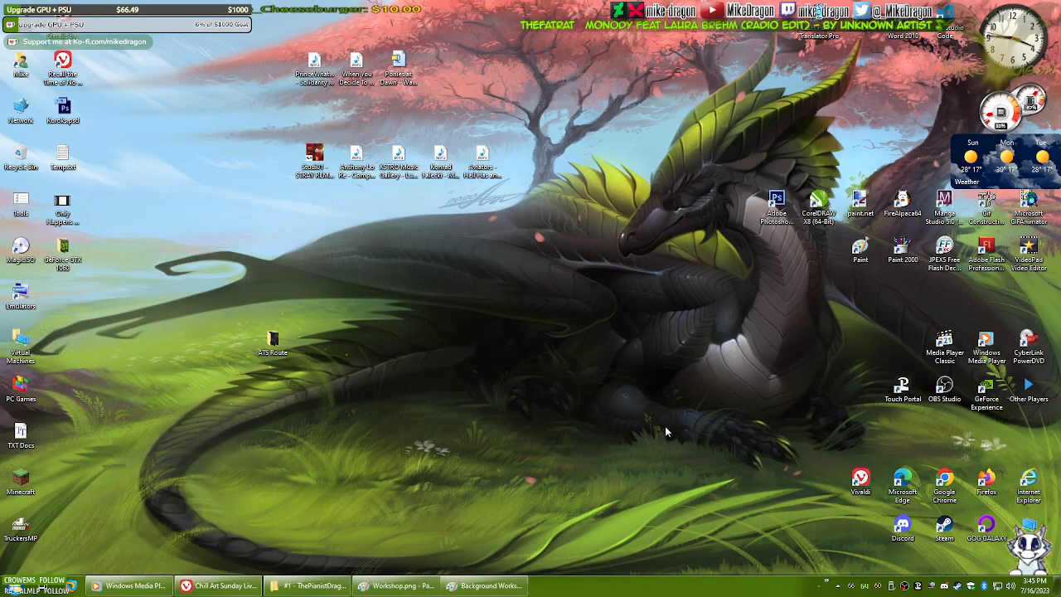
double_click(903, 249)
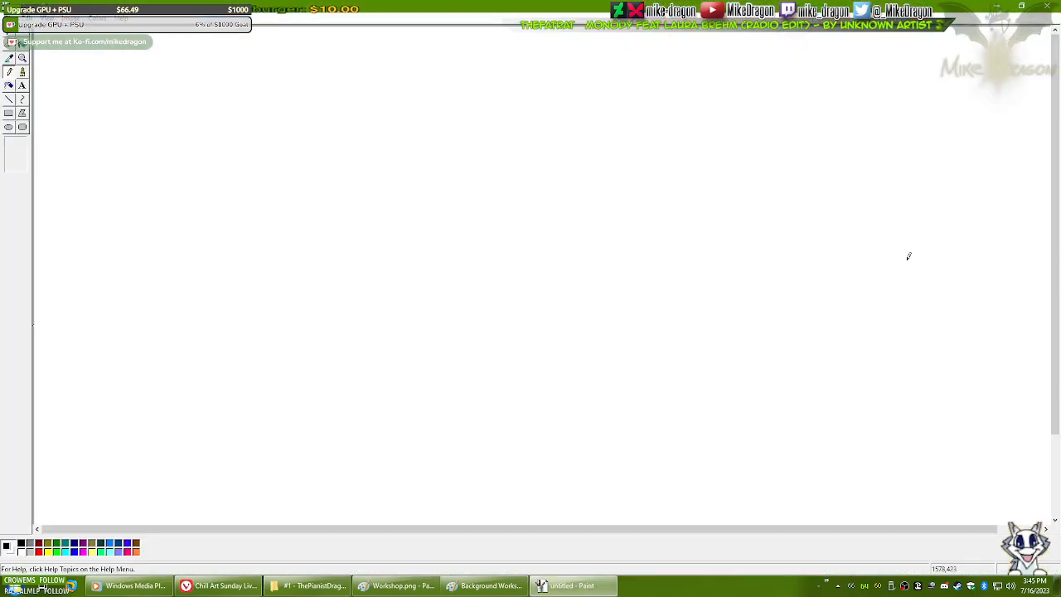
- Shrink the blank canvas to 1 × 1 px and paste the copied background drawing, letting the canvas grow to fit
key(ctrl+e)
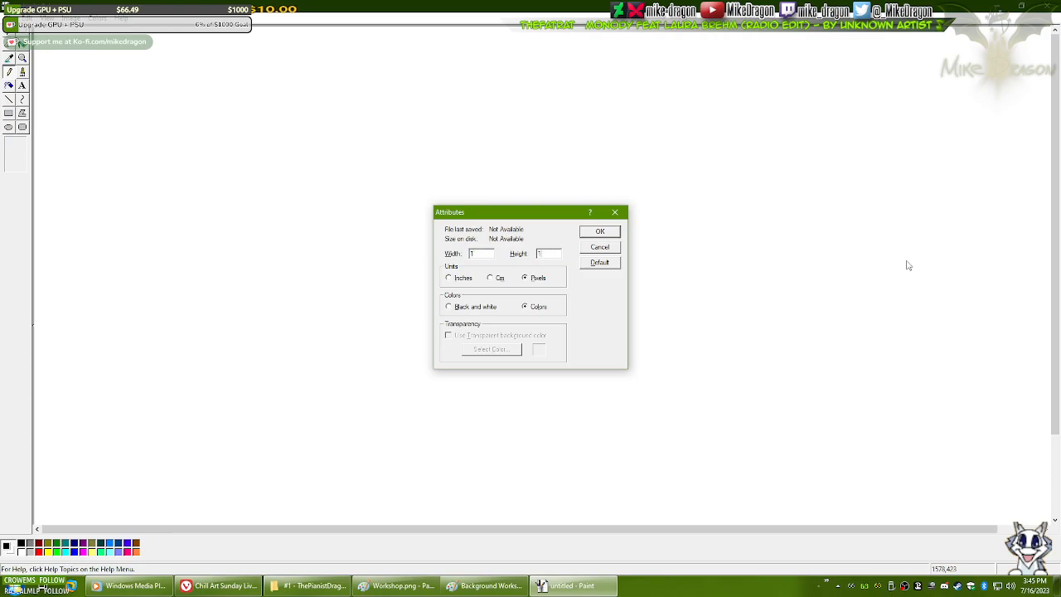
key(Return)
key(ctrl+v)
key(Return)
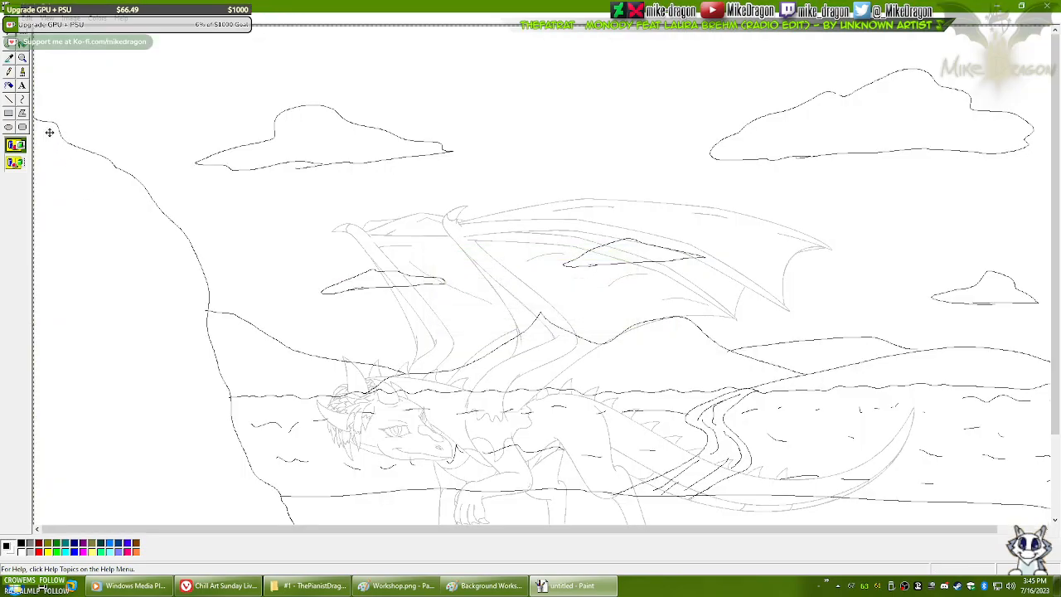
- Select the Eraser for the pasted background drawing and enlarge its square tip far beyond the largest preset size
click(9, 58)
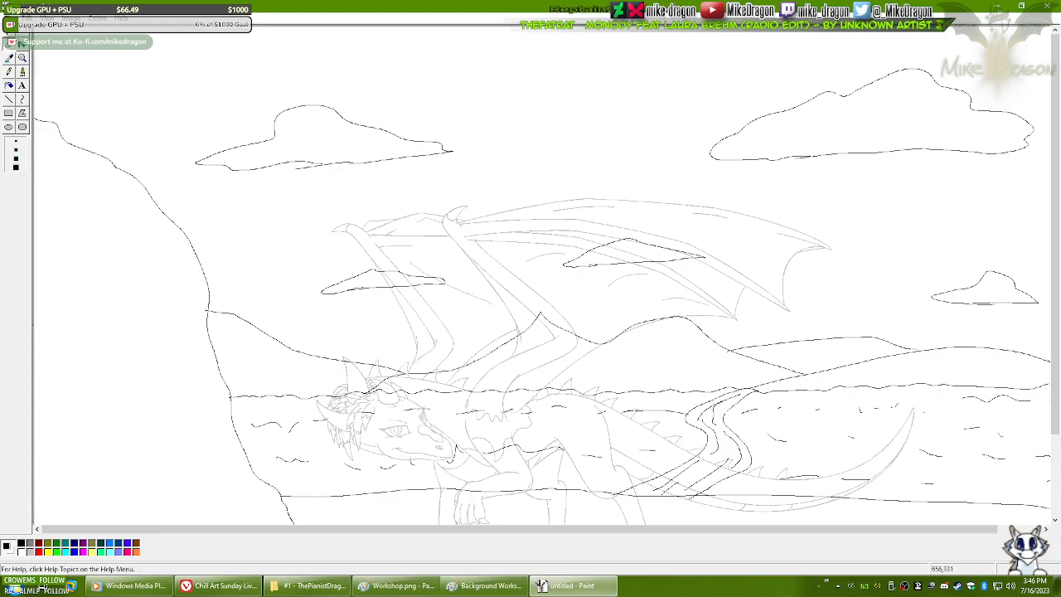
key(ctrl+KP_Add)
key(ctrl+KP_Add)
key(ctrl+KP_Add)
key(ctrl+KP_Add)
key(ctrl+KP_Add)
key(ctrl+KP_Add)
key(ctrl+KP_Add)
key(ctrl+KP_Add)
key(ctrl+KP_Add)
key(ctrl+KP_Add)
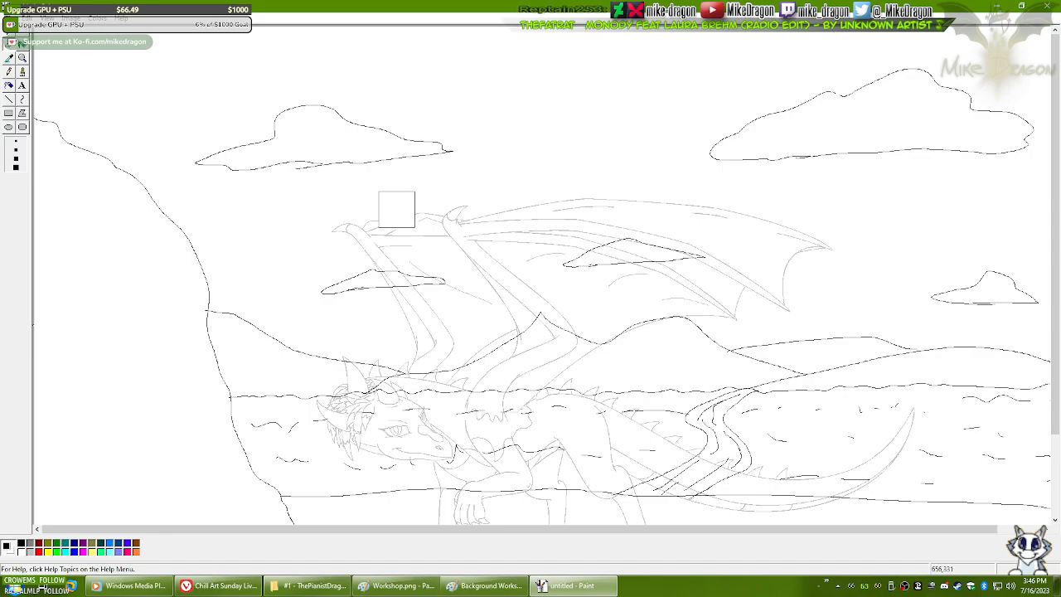
key(ctrl+KP_Add)
key(ctrl+KP_Add)
key(ctrl+KP_Add)
key(ctrl+KP_Add)
key(ctrl+KP_Add)
key(ctrl+KP_Add)
key(ctrl+KP_Add)
key(ctrl+KP_Add)
key(ctrl+KP_Add)
key(ctrl+KP_Add)
key(ctrl+KP_Add)
key(ctrl+KP_Add)
key(ctrl+KP_Add)
key(ctrl+KP_Add)
key(ctrl+KP_Add)
key(ctrl+KP_Add)
key(ctrl+KP_Add)
key(ctrl+KP_Add)
key(ctrl+KP_Add)
key(ctrl+KP_Add)
key(ctrl+KP_Add)
key(ctrl+KP_Add)
key(ctrl+KP_Add)
key(ctrl+KP_Add)
key(ctrl+KP_Add)
key(ctrl+KP_Add)
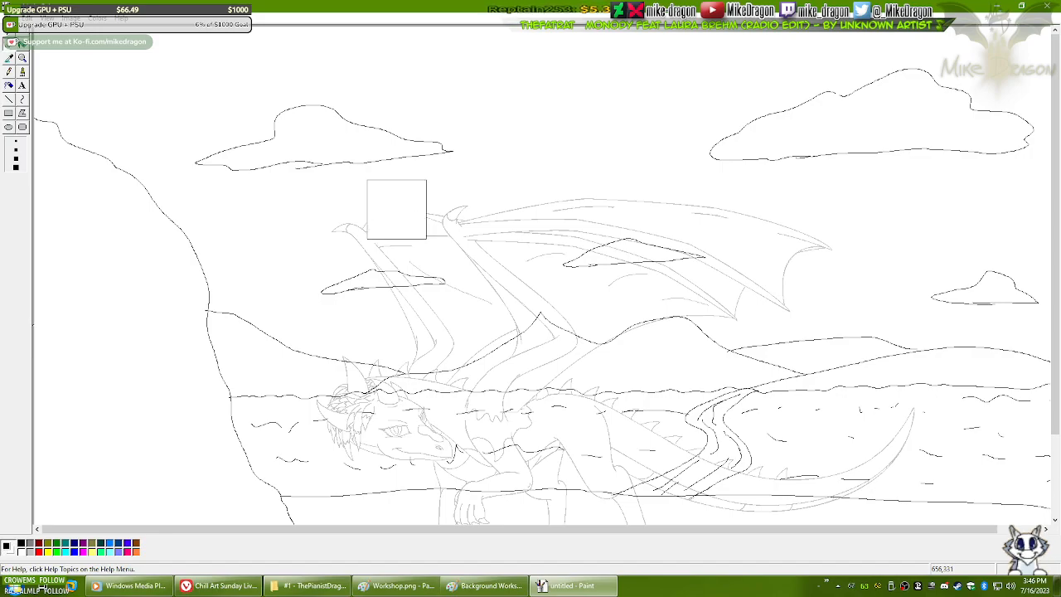
key(ctrl+KP_Add)
key(ctrl+KP_Add)
key(ctrl+KP_Add)
key(ctrl+KP_Add)
key(ctrl+KP_Add)
key(ctrl+KP_Add)
key(ctrl+KP_Add)
key(ctrl+KP_Add)
key(ctrl+KP_Add)
key(ctrl+KP_Add)
key(ctrl+KP_Add)
key(ctrl+KP_Add)
key(ctrl+KP_Add)
key(ctrl+KP_Add)
key(ctrl+KP_Add)
key(ctrl+KP_Add)
key(ctrl+KP_Add)
key(ctrl+KP_Add)
key(ctrl+KP_Add)
key(ctrl+KP_Add)
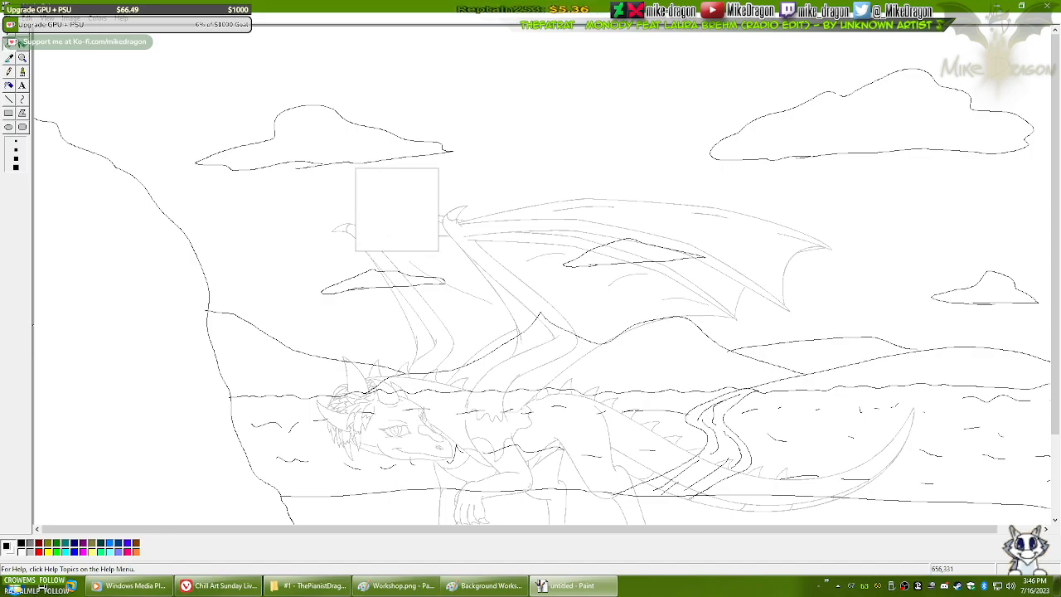
key(ctrl+KP_Add)
key(ctrl+KP_Add)
key(ctrl+KP_Add)
key(ctrl+KP_Add)
key(ctrl+KP_Add)
key(ctrl+KP_Add)
key(ctrl+KP_Add)
key(ctrl+KP_Add)
key(ctrl+KP_Add)
key(ctrl+KP_Add)
key(ctrl+KP_Add)
key(ctrl+KP_Add)
key(ctrl+KP_Add)
key(ctrl+KP_Add)
key(ctrl+KP_Add)
key(ctrl+KP_Add)
key(ctrl+KP_Add)
key(ctrl+KP_Add)
key(ctrl+KP_Add)
key(ctrl+KP_Add)
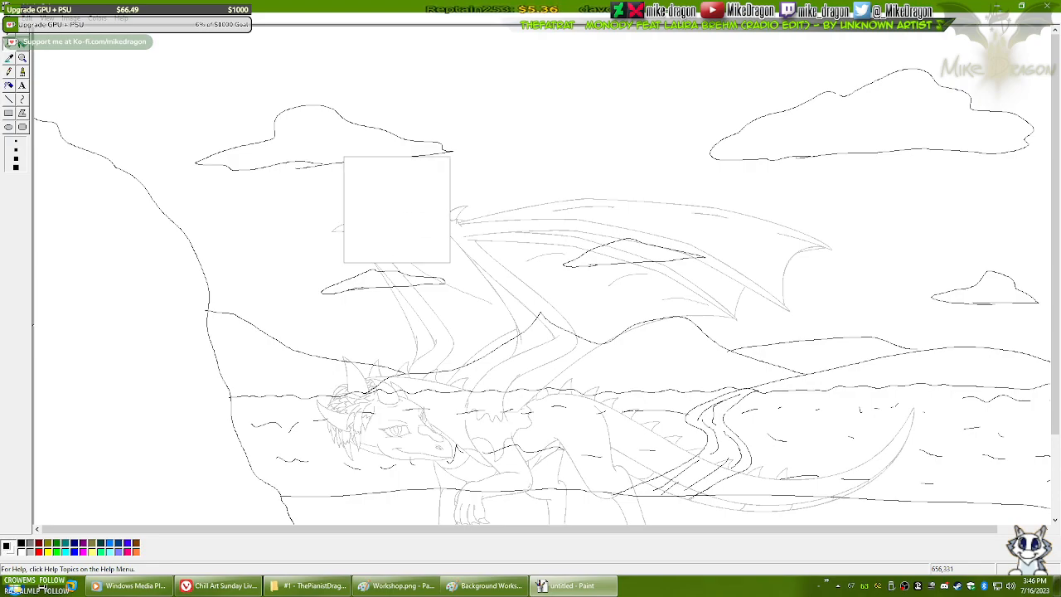
key(ctrl+KP_Add)
key(ctrl+KP_Add)
key(ctrl+KP_Add)
key(ctrl+KP_Add)
key(ctrl+KP_Add)
key(ctrl+KP_Add)
key(ctrl+KP_Add)
key(ctrl+KP_Add)
key(ctrl+KP_Add)
key(ctrl+KP_Add)
key(ctrl+KP_Add)
key(ctrl+KP_Add)
key(ctrl+KP_Add)
key(ctrl+KP_Add)
key(ctrl+KP_Add)
key(ctrl+KP_Add)
key(ctrl+KP_Add)
key(ctrl+KP_Add)
key(ctrl+KP_Add)
key(ctrl+KP_Add)
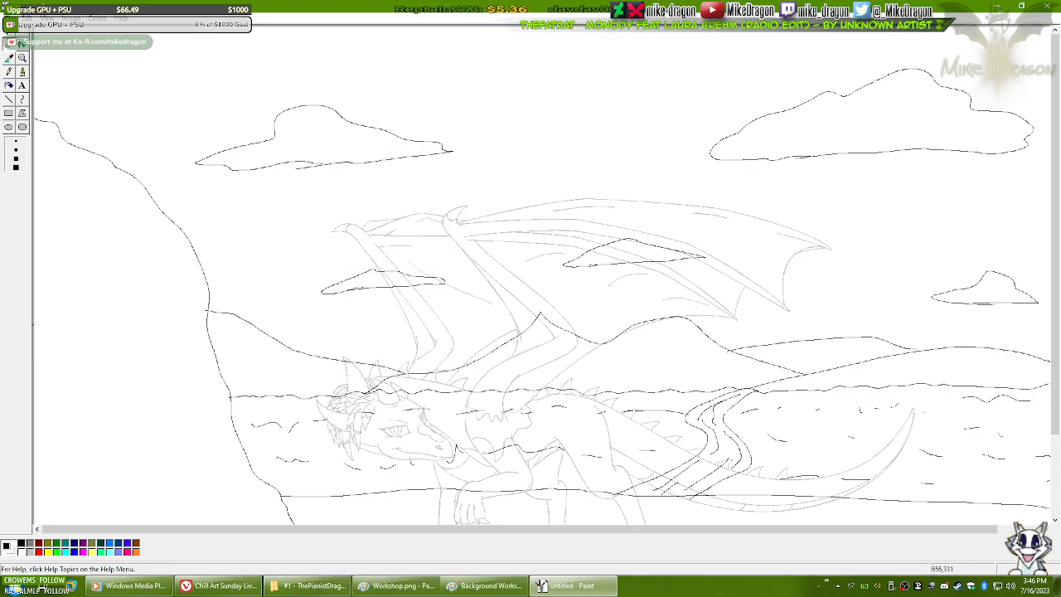
key(ctrl+KP_Add)
key(ctrl+KP_Add)
key(ctrl+KP_Add)
key(ctrl+KP_Add)
key(ctrl+KP_Add)
key(ctrl+KP_Add)
key(ctrl+KP_Add)
key(ctrl+KP_Add)
key(ctrl+KP_Add)
key(ctrl+KP_Add)
key(ctrl+KP_Add)
key(ctrl+KP_Add)
key(ctrl+KP_Add)
key(ctrl+KP_Add)
key(ctrl+KP_Add)
key(ctrl+KP_Add)
key(ctrl+KP_Add)
key(ctrl+KP_Add)
key(ctrl+KP_Add)
key(ctrl+KP_Add)
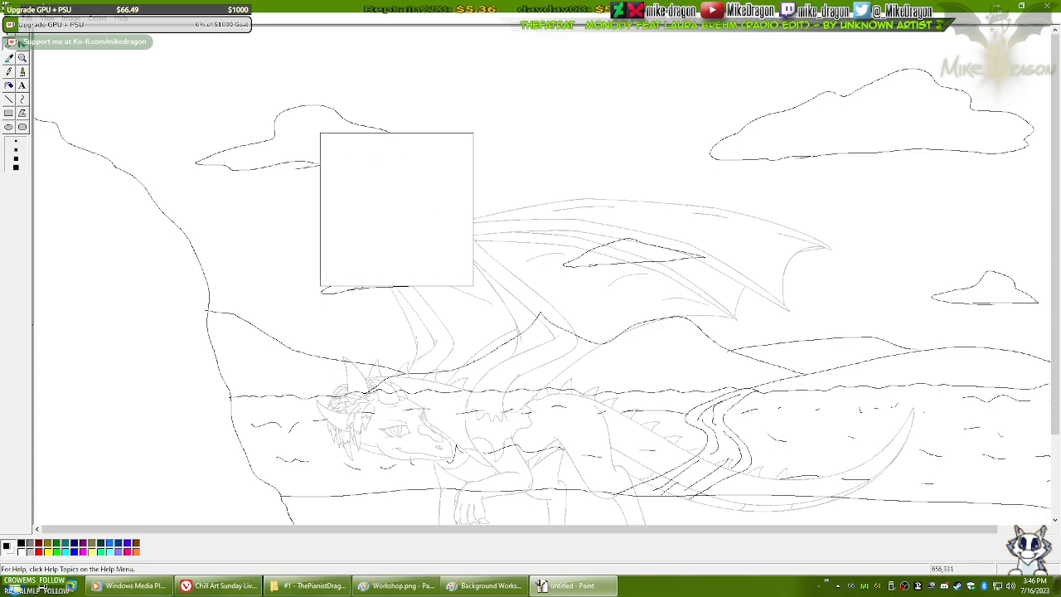
key(ctrl+KP_Add)
key(ctrl+KP_Add)
key(ctrl+KP_Add)
key(ctrl+KP_Add)
key(ctrl+KP_Add)
key(ctrl+KP_Add)
key(ctrl+KP_Add)
key(ctrl+KP_Add)
key(ctrl+KP_Add)
key(ctrl+KP_Add)
key(ctrl+KP_Add)
key(ctrl+KP_Add)
key(ctrl+KP_Add)
key(ctrl+KP_Add)
key(ctrl+KP_Add)
key(ctrl+KP_Add)
key(ctrl+KP_Add)
key(ctrl+KP_Add)
key(ctrl+KP_Add)
key(ctrl+KP_Add)
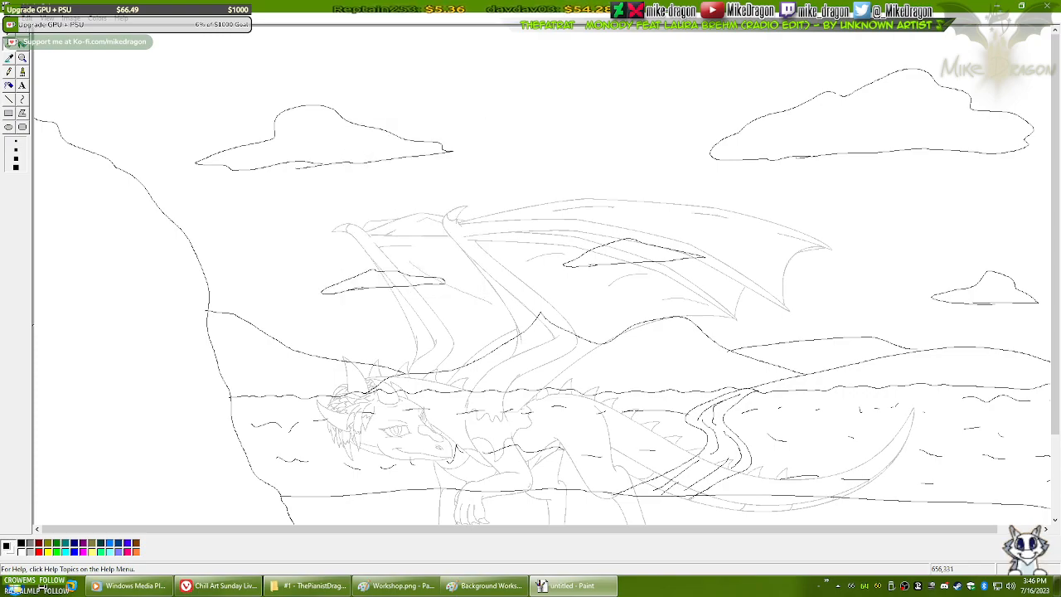
key(ctrl+KP_Add)
key(ctrl+KP_Add)
key(ctrl+KP_Add)
key(ctrl+KP_Add)
key(ctrl+KP_Add)
key(ctrl+KP_Add)
key(ctrl+KP_Add)
key(ctrl+KP_Add)
key(ctrl+KP_Add)
key(ctrl+KP_Add)
key(ctrl+KP_Add)
key(ctrl+KP_Add)
key(ctrl+KP_Add)
key(ctrl+KP_Add)
key(ctrl+KP_Add)
key(ctrl+KP_Add)
key(ctrl+KP_Add)
key(ctrl+KP_Add)
key(ctrl+KP_Add)
key(ctrl+KP_Add)
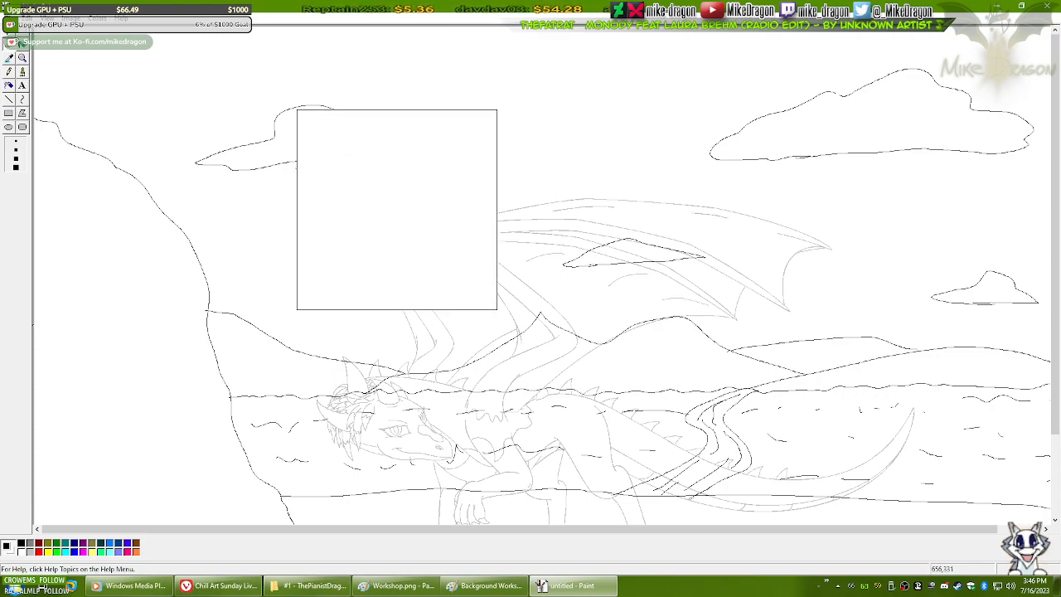
- Keep enlarging the Eraser's square tip until it spans about a third of the drawing's visible width
key(ctrl+KP_Add)
key(ctrl+KP_Add)
key(ctrl+KP_Add)
key(ctrl+KP_Add)
key(ctrl+KP_Add)
key(ctrl+KP_Add)
key(ctrl+KP_Add)
key(ctrl+KP_Add)
key(ctrl+KP_Add)
key(ctrl+KP_Add)
key(ctrl+KP_Add)
key(ctrl+KP_Add)
key(ctrl+KP_Add)
key(ctrl+KP_Add)
key(ctrl+KP_Add)
key(ctrl+KP_Add)
key(ctrl+KP_Add)
key(ctrl+KP_Add)
key(ctrl+KP_Add)
key(ctrl+KP_Add)
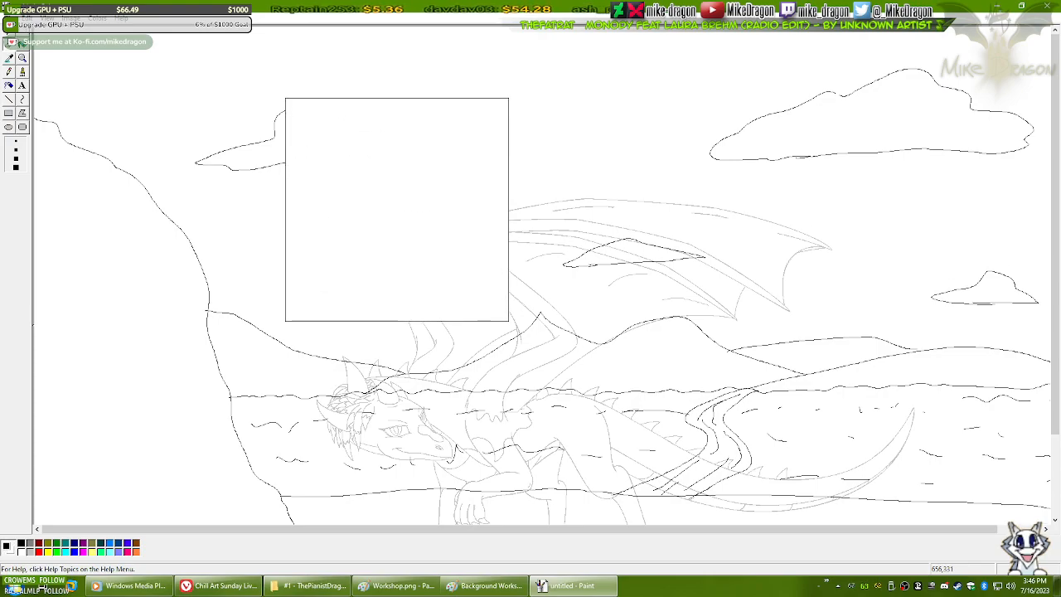
key(ctrl+KP_Add)
key(ctrl+KP_Add)
key(ctrl+KP_Add)
key(ctrl+KP_Add)
key(ctrl+KP_Add)
key(ctrl+KP_Add)
key(ctrl+KP_Add)
key(ctrl+KP_Add)
key(ctrl+KP_Add)
key(ctrl+KP_Add)
key(ctrl+KP_Add)
key(ctrl+KP_Add)
key(ctrl+KP_Add)
key(ctrl+KP_Add)
key(ctrl+KP_Add)
key(ctrl+KP_Add)
key(ctrl+KP_Add)
key(ctrl+KP_Add)
key(ctrl+KP_Add)
key(ctrl+KP_Add)
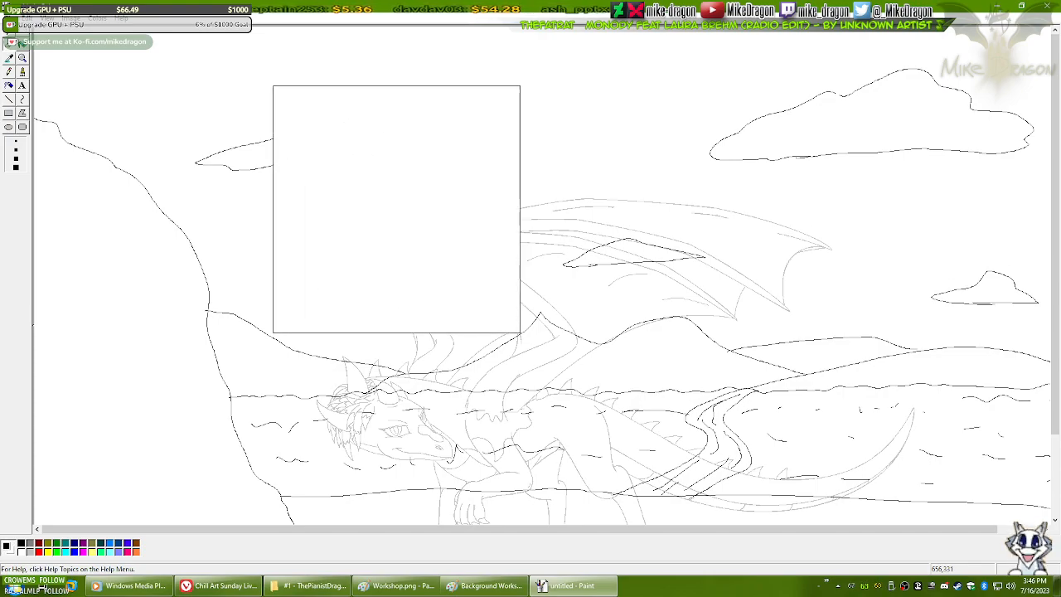
key(ctrl+KP_Add)
key(ctrl+KP_Add)
key(ctrl+KP_Add)
key(ctrl+KP_Add)
key(ctrl+KP_Add)
key(ctrl+KP_Add)
key(ctrl+KP_Add)
key(ctrl+KP_Add)
key(ctrl+KP_Add)
key(ctrl+KP_Add)
key(ctrl+KP_Add)
key(ctrl+KP_Add)
key(ctrl+KP_Add)
key(ctrl+KP_Add)
key(ctrl+KP_Add)
key(ctrl+KP_Add)
key(ctrl+KP_Add)
key(ctrl+KP_Add)
key(ctrl+KP_Add)
key(ctrl+KP_Add)
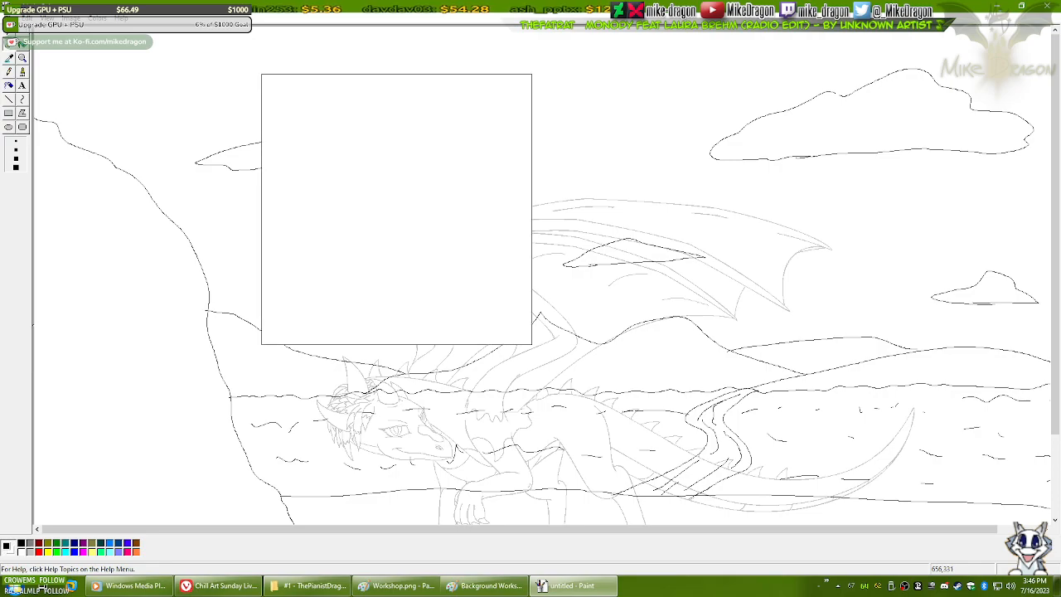
key(ctrl+KP_Add)
key(ctrl+KP_Add)
key(ctrl+KP_Add)
key(ctrl+KP_Add)
key(ctrl+KP_Add)
key(ctrl+KP_Add)
key(ctrl+KP_Add)
key(ctrl+KP_Add)
key(ctrl+KP_Add)
key(ctrl+KP_Add)
key(ctrl+KP_Add)
key(ctrl+KP_Add)
key(ctrl+KP_Add)
key(ctrl+KP_Add)
key(ctrl+KP_Add)
key(ctrl+KP_Add)
key(ctrl+KP_Add)
key(ctrl+KP_Add)
key(ctrl+KP_Add)
key(ctrl+KP_Add)
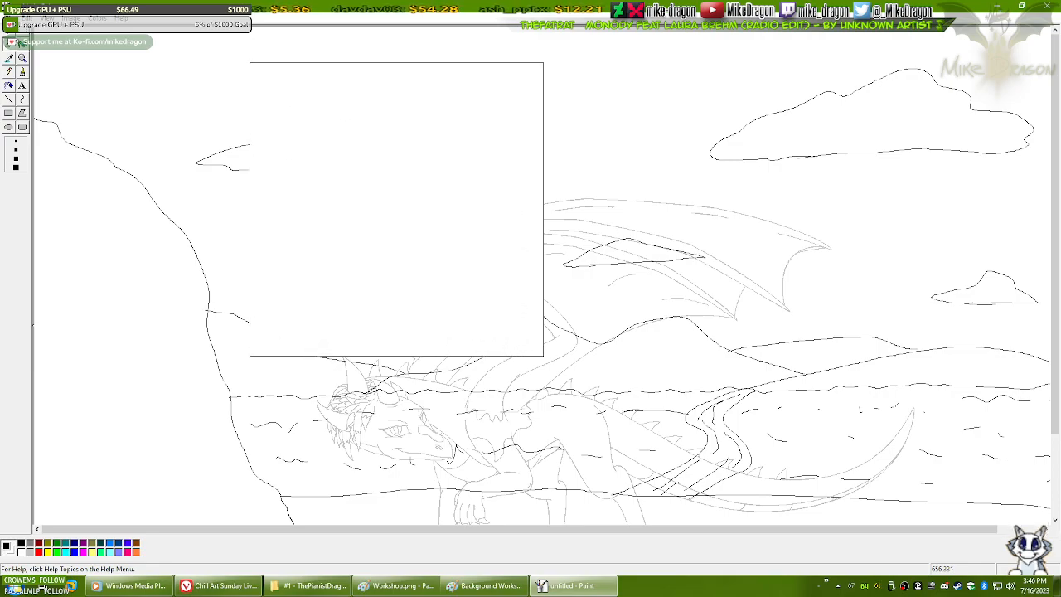
key(ctrl+KP_Add)
key(ctrl+KP_Add)
key(ctrl+KP_Add)
key(ctrl+KP_Add)
key(ctrl+KP_Add)
key(ctrl+KP_Add)
key(ctrl+KP_Add)
key(ctrl+KP_Add)
key(ctrl+KP_Add)
key(ctrl+KP_Add)
key(ctrl+KP_Add)
key(ctrl+KP_Add)
key(ctrl+KP_Add)
key(ctrl+KP_Add)
key(ctrl+KP_Add)
key(ctrl+KP_Add)
key(ctrl+KP_Add)
key(ctrl+KP_Add)
key(ctrl+KP_Add)
key(ctrl+KP_Add)
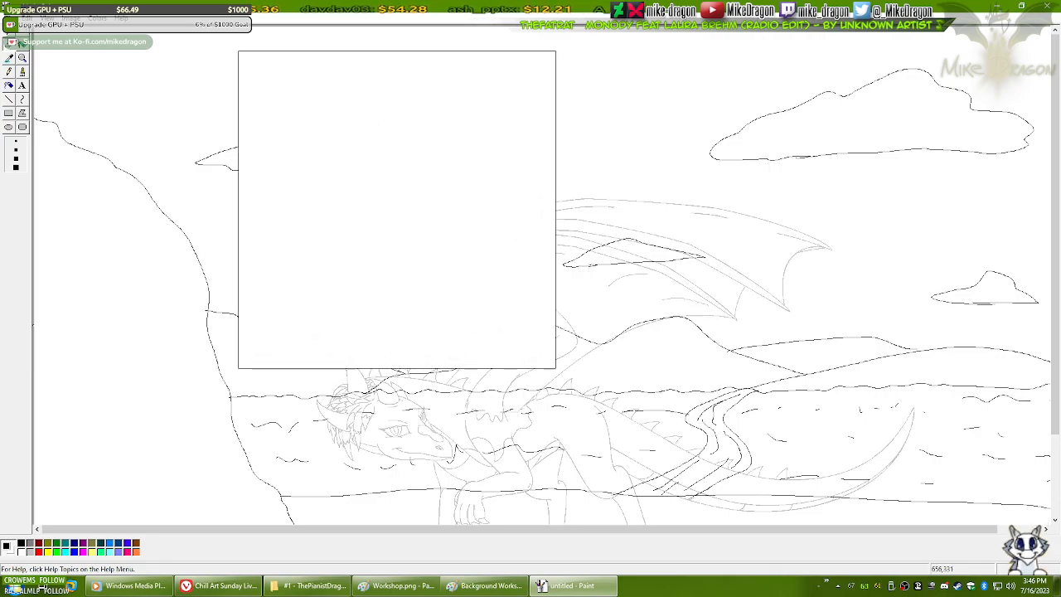
key(ctrl+KP_Add)
key(ctrl+KP_Add)
key(ctrl+KP_Add)
key(ctrl+KP_Add)
key(ctrl+KP_Add)
key(ctrl+KP_Add)
key(ctrl+KP_Add)
key(ctrl+KP_Add)
key(ctrl+KP_Add)
key(ctrl+KP_Add)
key(ctrl+KP_Add)
key(ctrl+KP_Add)
key(ctrl+KP_Add)
key(ctrl+KP_Add)
key(ctrl+KP_Add)
key(ctrl+KP_Add)
key(ctrl+KP_Add)
key(ctrl+KP_Add)
key(ctrl+KP_Add)
key(ctrl+KP_Add)
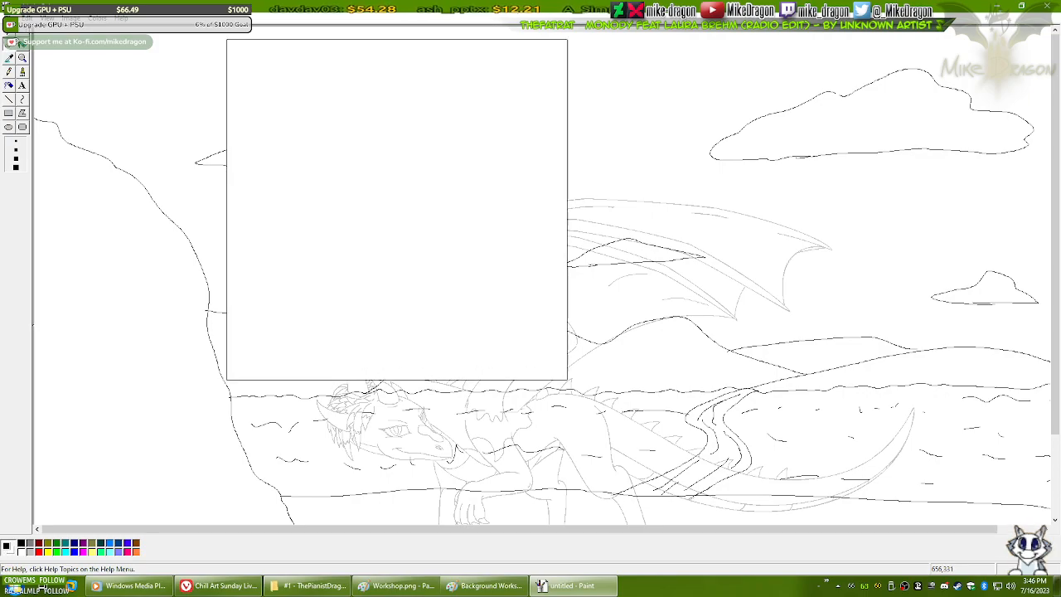
- Switch to the Background Workshop drawing in the newer Paint, select its Eraser and compare the tip size with Paint 2000's
click(485, 585)
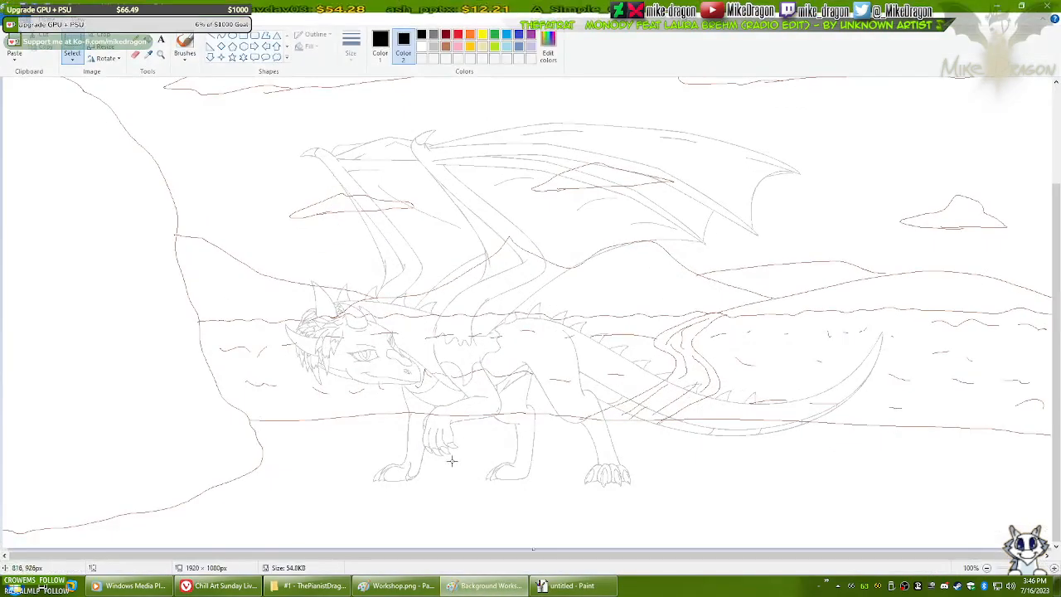
click(136, 55)
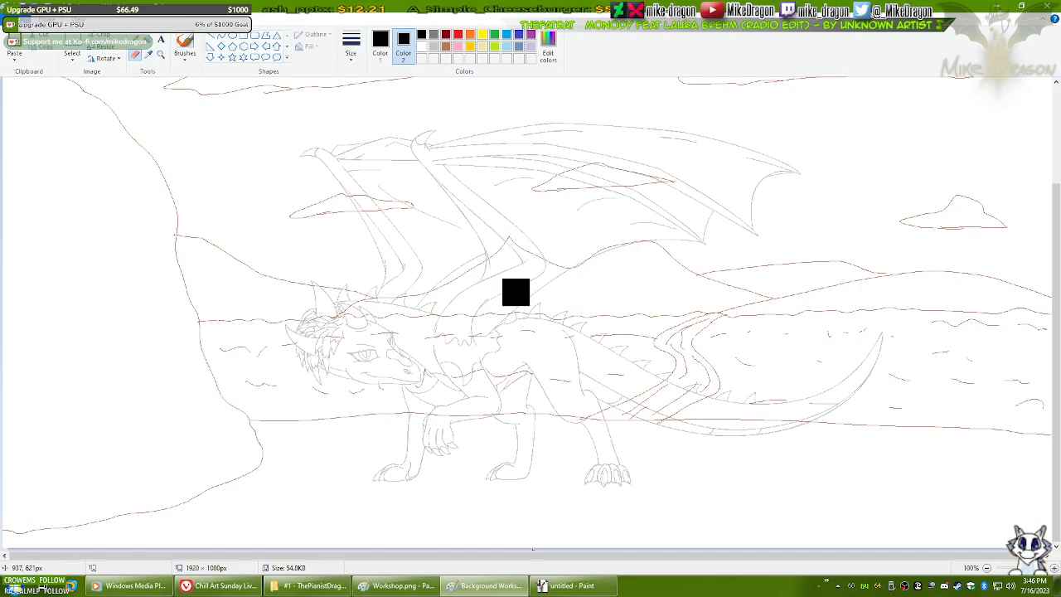
key(alt+Tab)
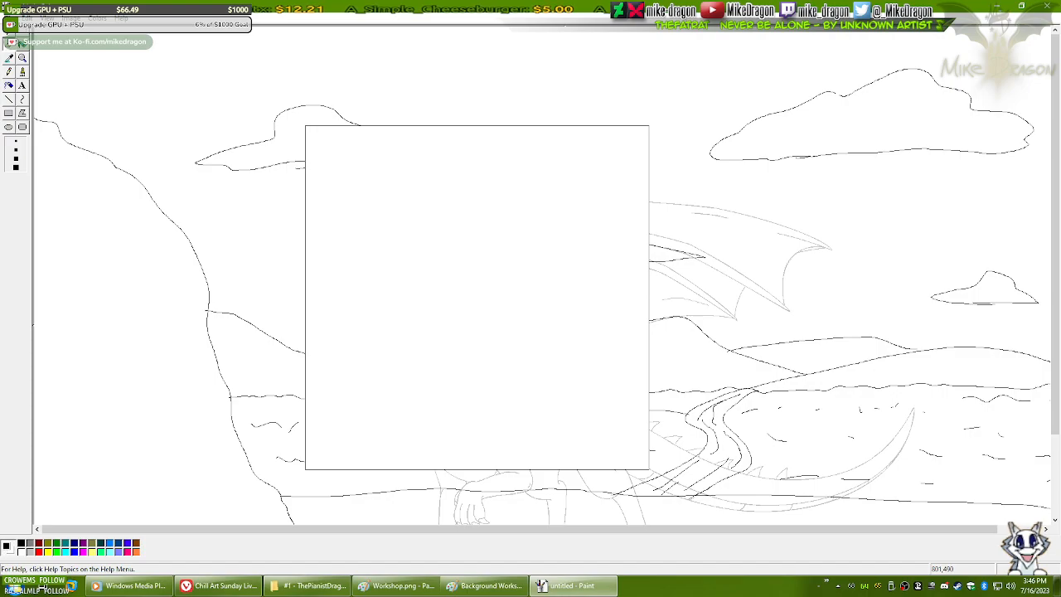
key(alt+Tab)
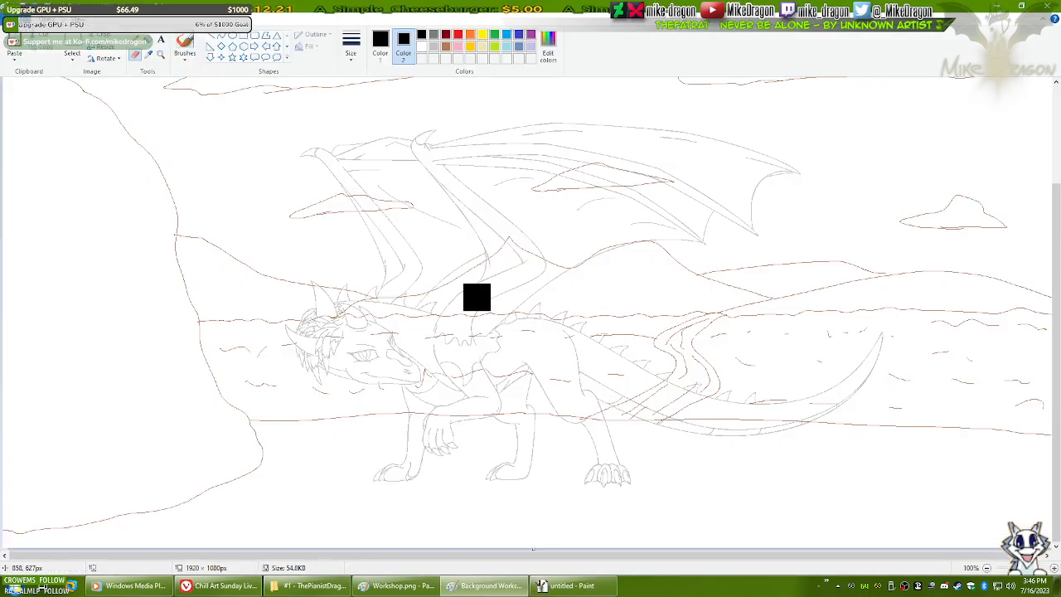
- Return to Paint 2000 and close the red-outlined test drawing without saving it
key(alt+Tab)
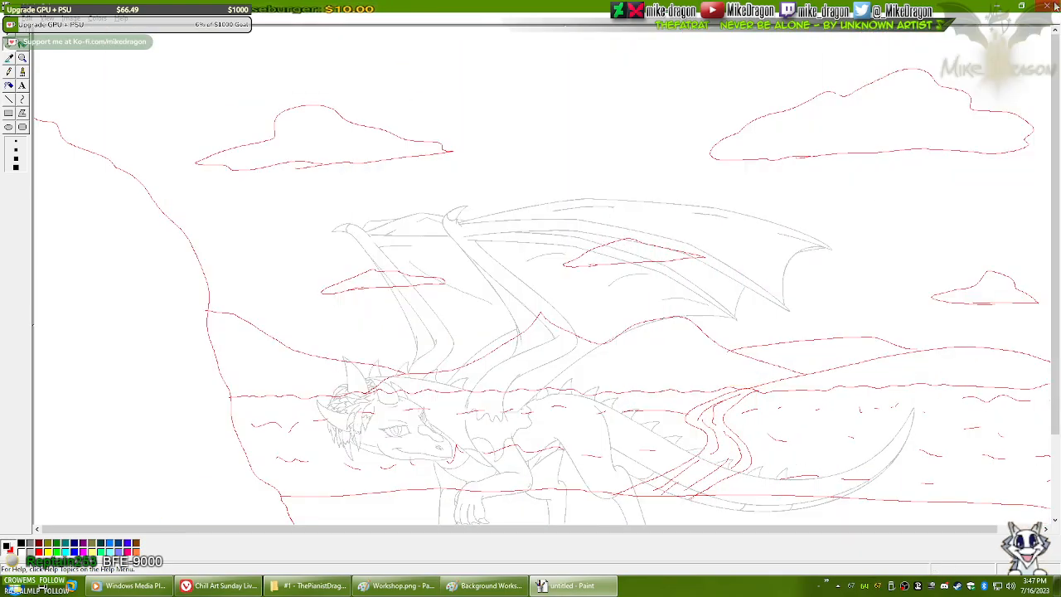
click(1048, 6)
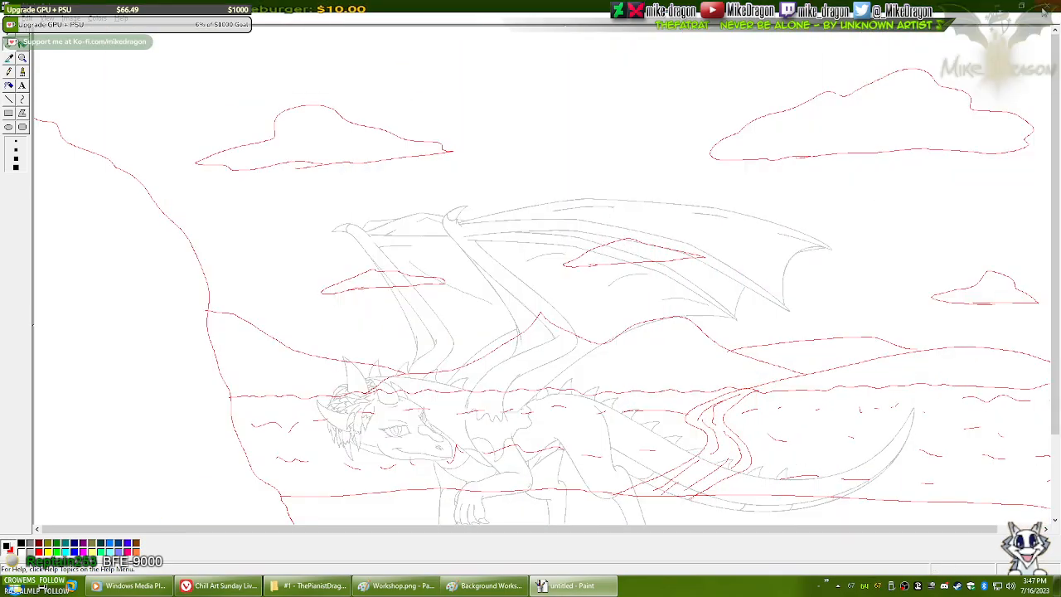
click(534, 316)
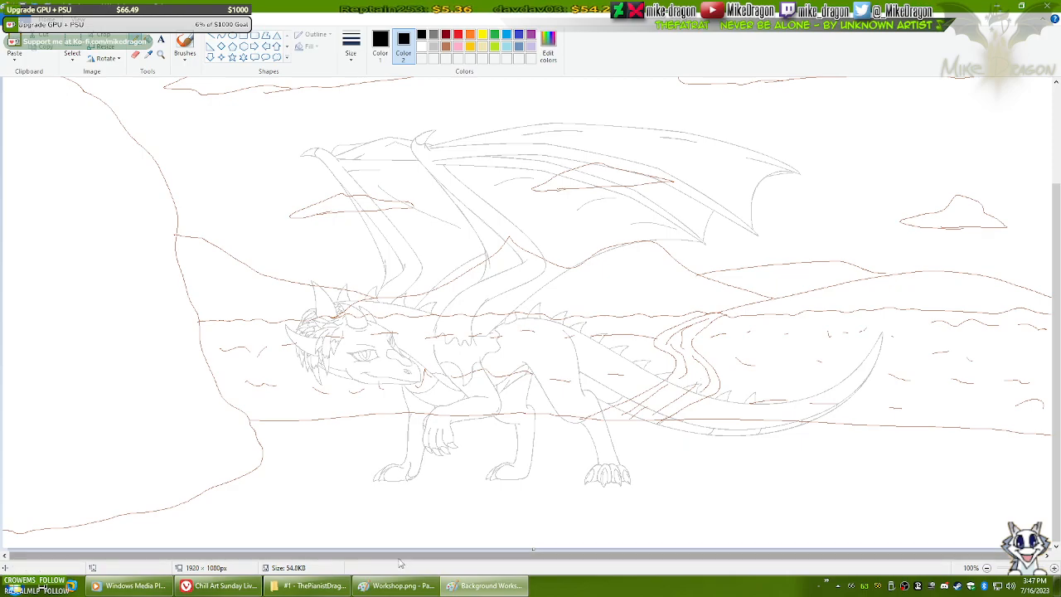
- Copy the black dragon line art from Workshop.png and paste it transparently over the background drawing, aligned exactly on the grey dragon
click(400, 586)
click(490, 585)
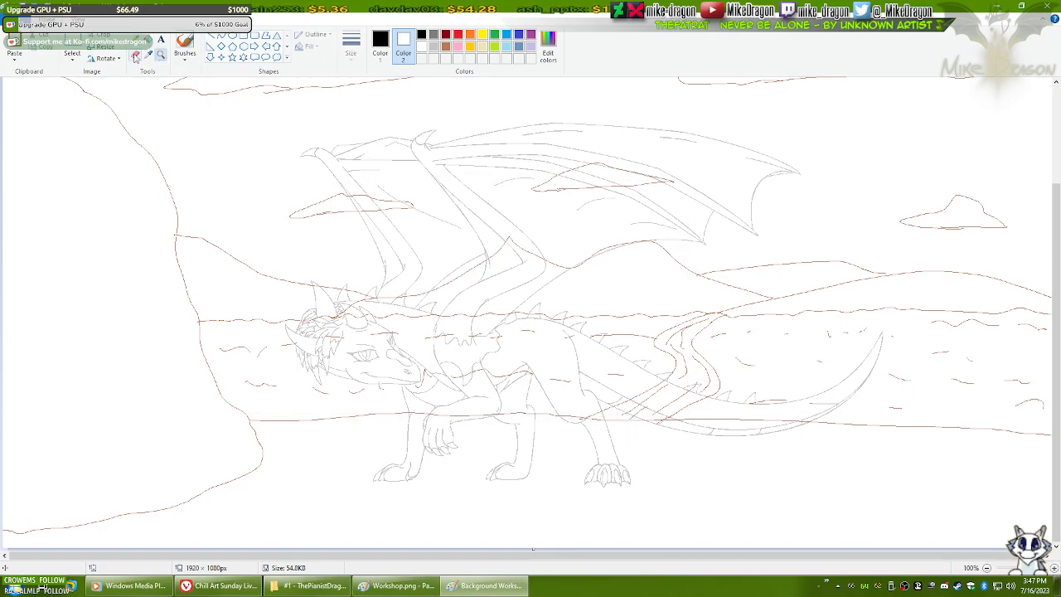
click(365, 207)
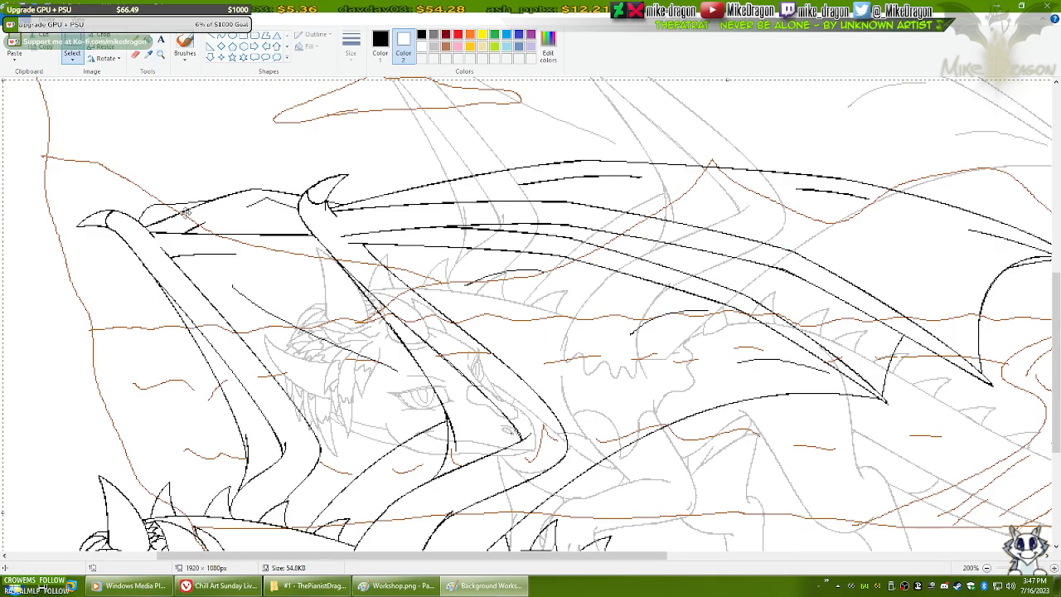
drag(377, 198, 504, 135)
key(Up)
key(Up)
key(Right)
key(Left)
key(Up)
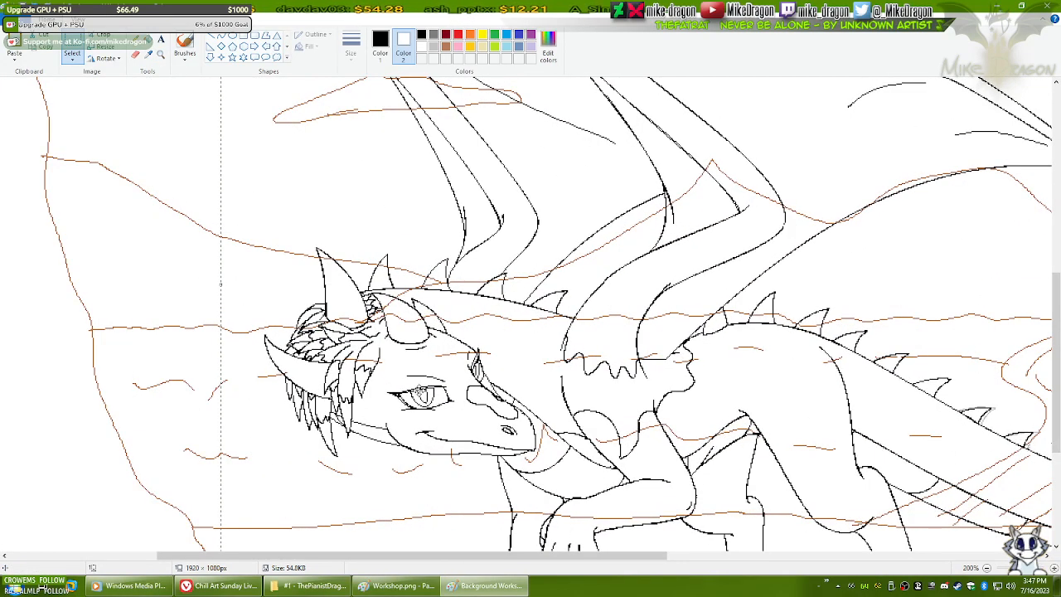
scroll(407, 363, down, 1)
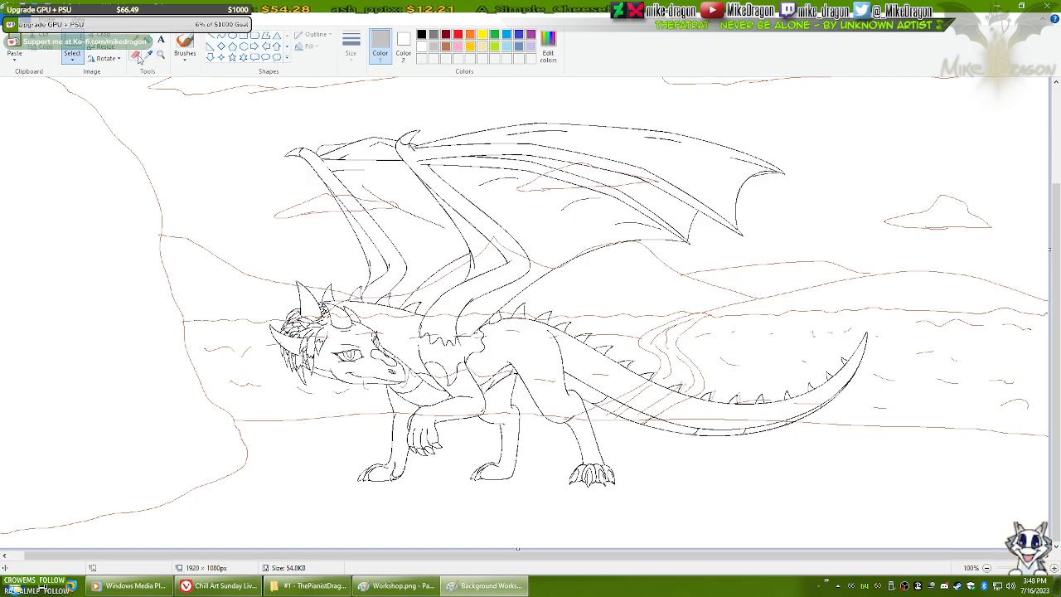
- Copy the whole combined drawing and paste it into a newly opened Paint 2000, enlarging the bitmap to fit
click(136, 54)
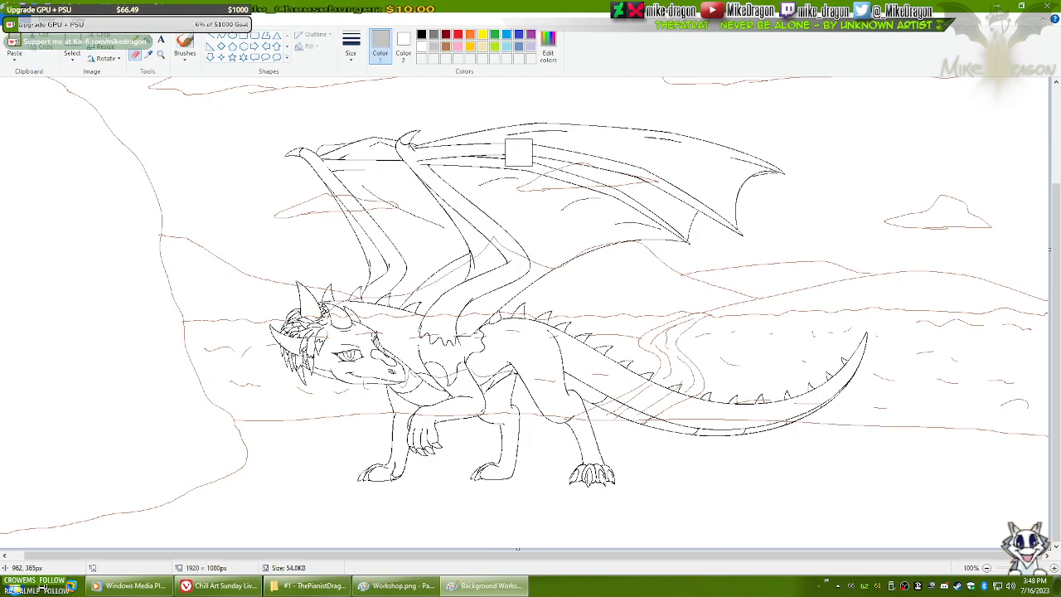
key(ctrl+a)
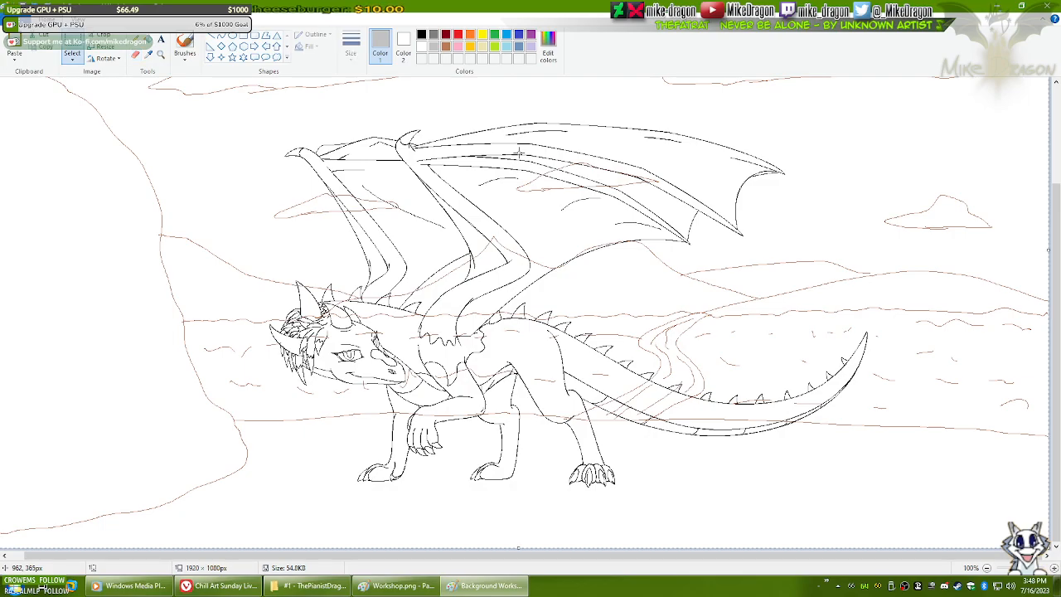
click(488, 585)
click(410, 586)
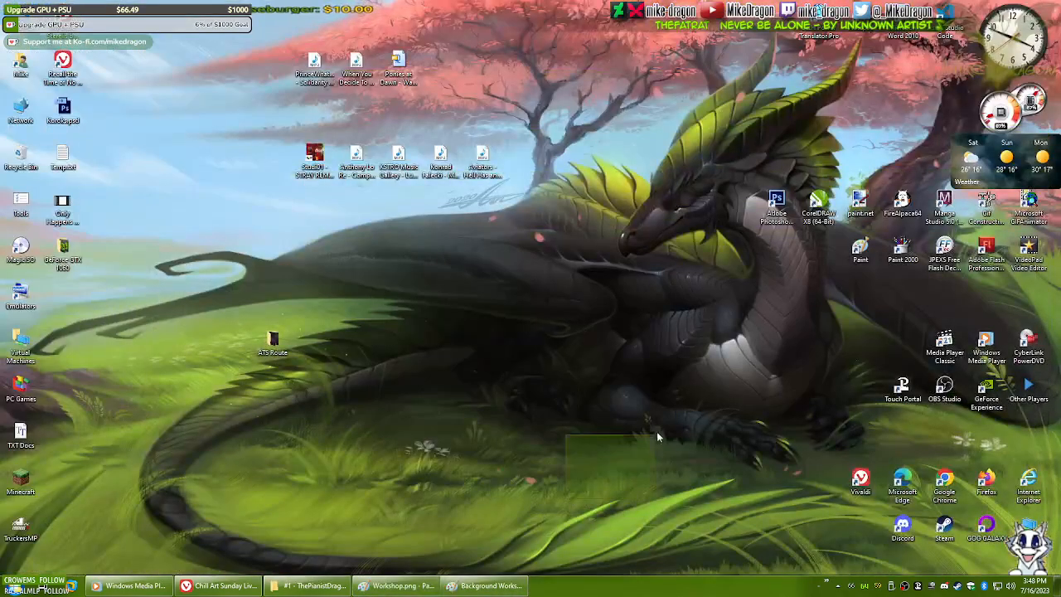
double_click(903, 247)
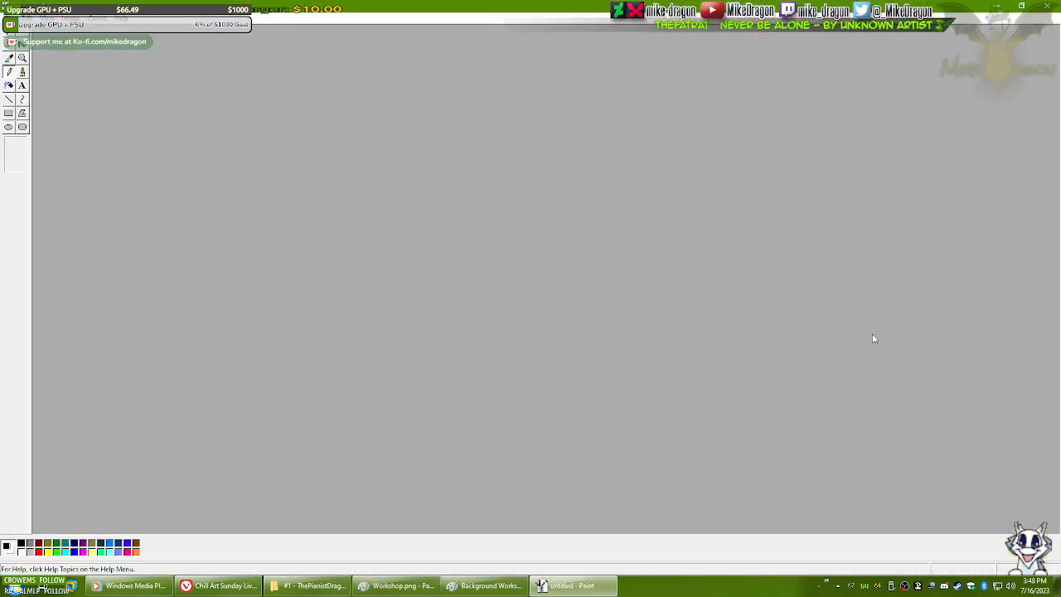
key(ctrl+v)
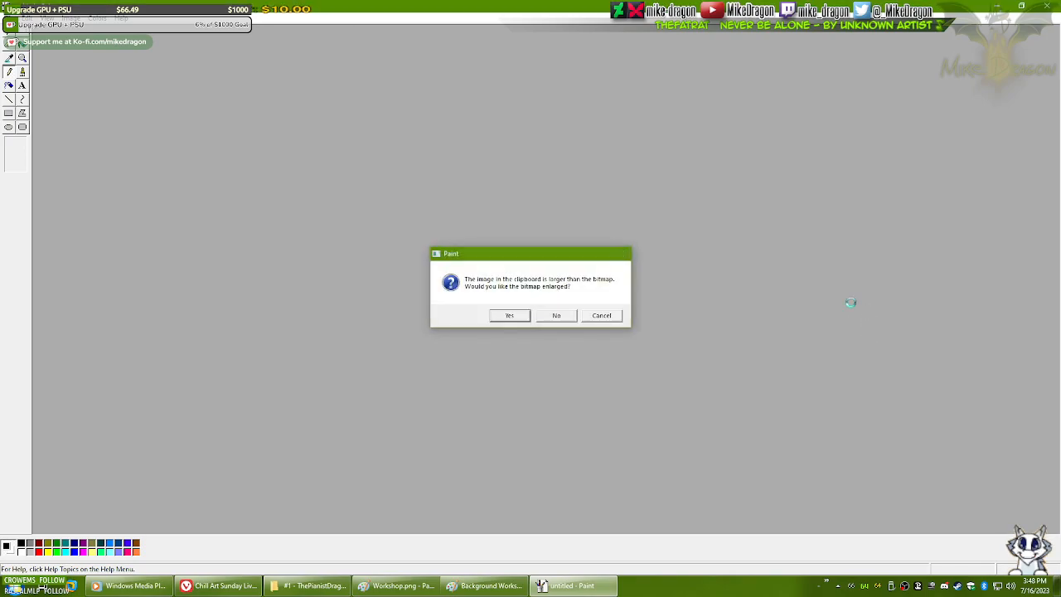
key(Return)
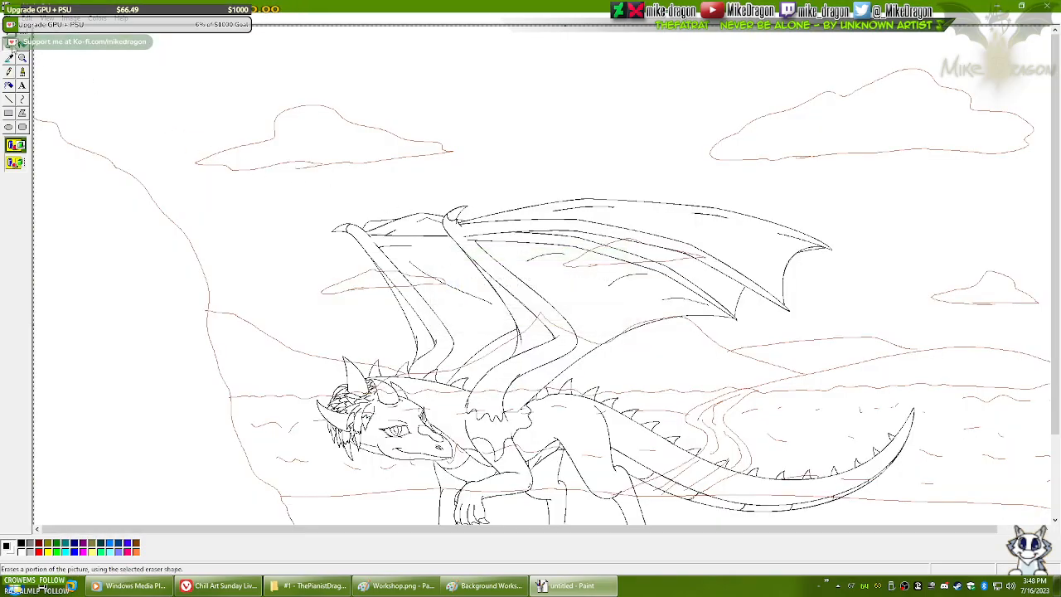
- Select the Eraser in Paint 2000 and enlarge its tip until it is a huge square covering most of the upper-left cloud
click(9, 45)
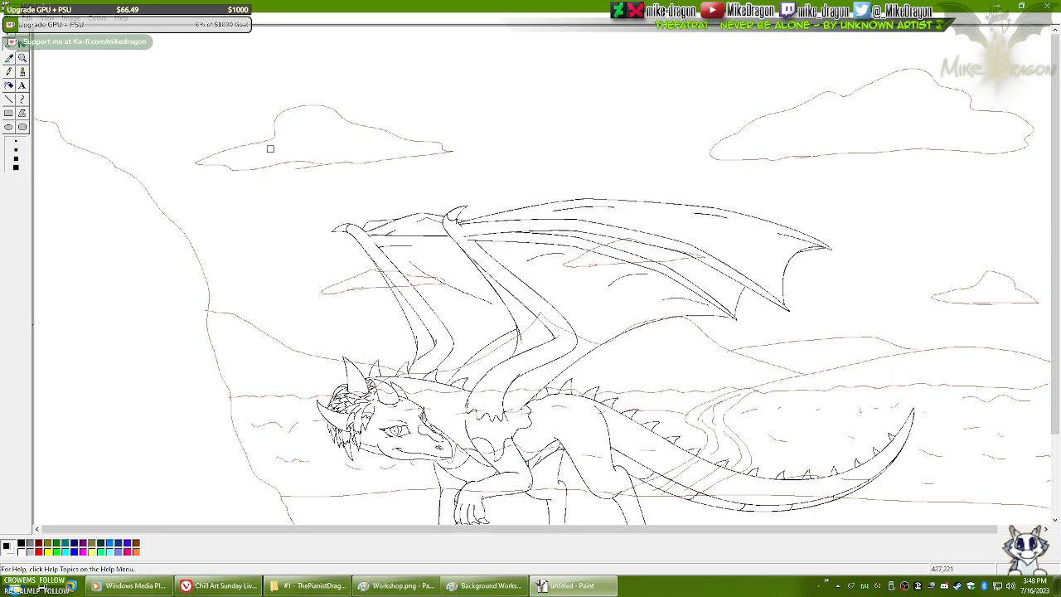
key(ctrl+KP_Add)
key(ctrl+KP_Add)
key(ctrl+KP_Add)
key(ctrl+KP_Add)
key(ctrl+KP_Add)
key(ctrl+KP_Add)
key(ctrl+KP_Add)
key(ctrl+KP_Add)
key(ctrl+KP_Add)
key(ctrl+KP_Add)
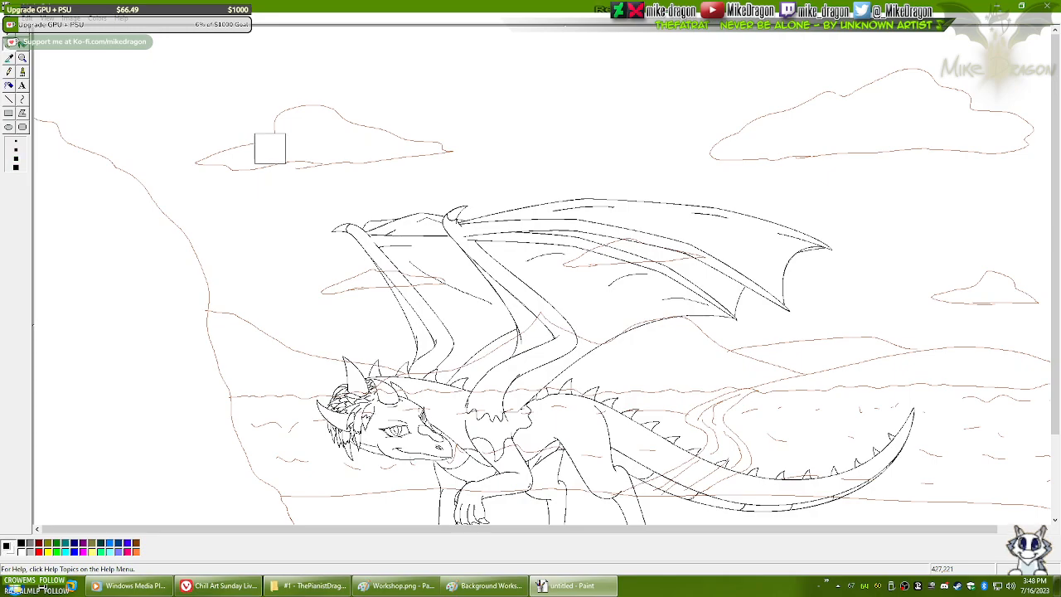
key(ctrl+KP_Add)
key(ctrl+KP_Add)
key(ctrl+KP_Add)
key(ctrl+KP_Add)
key(ctrl+KP_Add)
key(ctrl+KP_Add)
key(ctrl+KP_Add)
key(ctrl+KP_Add)
key(ctrl+KP_Add)
key(ctrl+KP_Add)
key(ctrl+KP_Add)
key(ctrl+KP_Add)
key(ctrl+KP_Add)
key(ctrl+KP_Add)
key(ctrl+KP_Add)
key(ctrl+KP_Add)
key(ctrl+KP_Add)
key(ctrl+KP_Add)
key(ctrl+KP_Add)
key(ctrl+KP_Add)
key(ctrl+KP_Add)
key(ctrl+KP_Add)
key(ctrl+KP_Add)
key(ctrl+KP_Add)
key(ctrl+KP_Add)
key(ctrl+KP_Add)
key(ctrl+KP_Add)
key(ctrl+KP_Add)
key(ctrl+KP_Add)
key(ctrl+KP_Add)
key(ctrl+KP_Add)
key(ctrl+KP_Add)
key(ctrl+KP_Add)
key(ctrl+KP_Add)
key(ctrl+KP_Add)
key(ctrl+KP_Add)
key(ctrl+KP_Add)
key(ctrl+KP_Add)
key(ctrl+KP_Add)
key(ctrl+KP_Add)
key(ctrl+KP_Add)
key(ctrl+KP_Add)
key(ctrl+KP_Add)
key(ctrl+KP_Add)
key(ctrl+KP_Add)
key(ctrl+KP_Add)
key(ctrl+KP_Add)
key(ctrl+KP_Add)
key(ctrl+KP_Add)
key(ctrl+KP_Add)
key(ctrl+KP_Add)
key(ctrl+KP_Add)
key(ctrl+KP_Add)
key(ctrl+KP_Add)
key(ctrl+KP_Add)
key(ctrl+KP_Add)
key(ctrl+KP_Add)
key(ctrl+KP_Add)
key(ctrl+KP_Add)
key(ctrl+KP_Add)
key(ctrl+KP_Add)
key(ctrl+KP_Add)
key(ctrl+KP_Add)
key(ctrl+KP_Add)
key(ctrl+KP_Add)
key(ctrl+KP_Add)
key(ctrl+KP_Add)
key(ctrl+KP_Add)
key(ctrl+KP_Add)
key(ctrl+KP_Add)
key(ctrl+KP_Add)
key(ctrl+KP_Add)
key(ctrl+KP_Add)
key(ctrl+KP_Add)
key(ctrl+KP_Add)
key(ctrl+KP_Add)
key(ctrl+KP_Add)
key(ctrl+KP_Add)
key(ctrl+KP_Add)
key(ctrl+KP_Add)
key(ctrl+KP_Add)
key(ctrl+KP_Add)
key(ctrl+KP_Add)
key(ctrl+KP_Add)
key(ctrl+KP_Add)
key(ctrl+KP_Add)
key(ctrl+KP_Add)
key(ctrl+KP_Add)
key(ctrl+KP_Add)
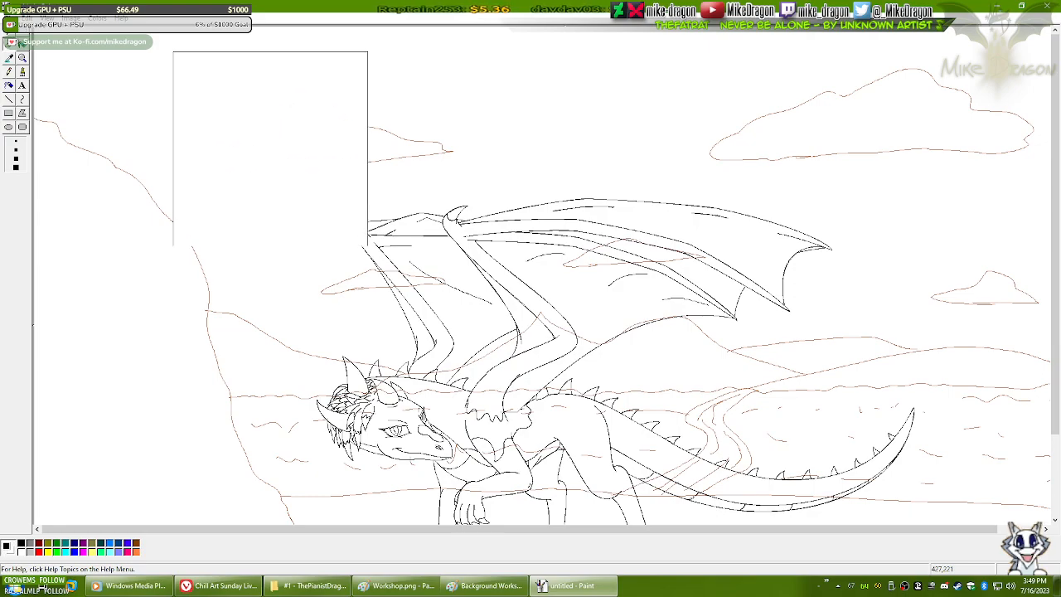
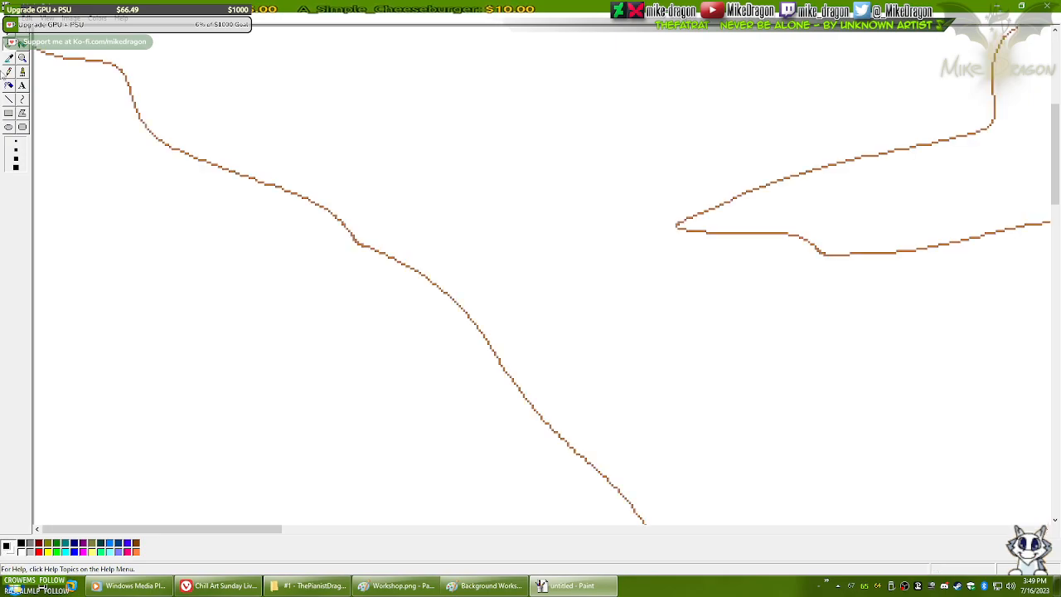
- Pick the brown of the scenery outlines as the foreground colour and recolour those outlines grey across the canvas with the enlarged Eraser
click(10, 58)
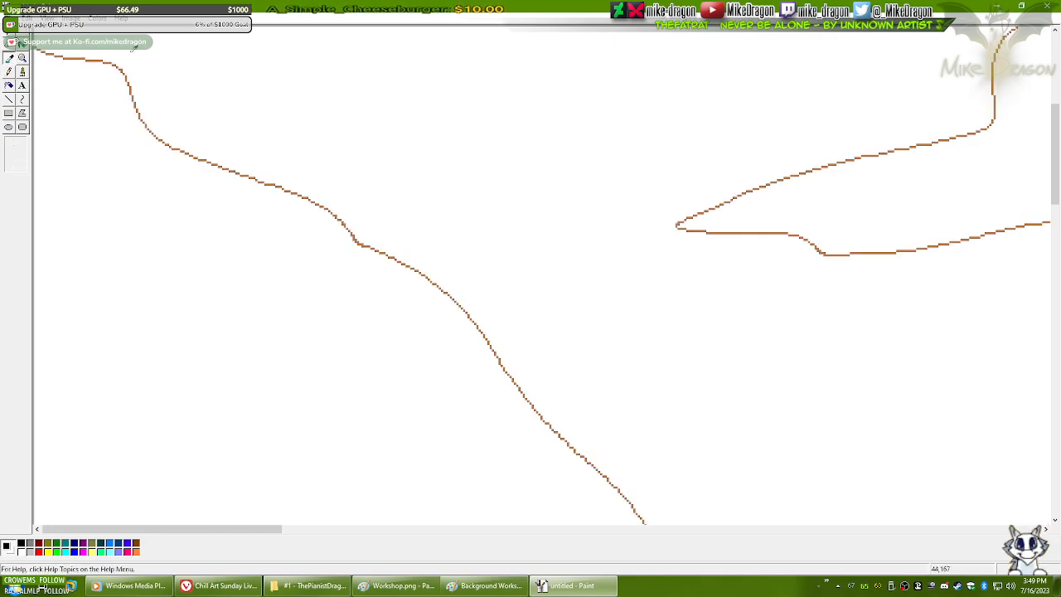
click(125, 73)
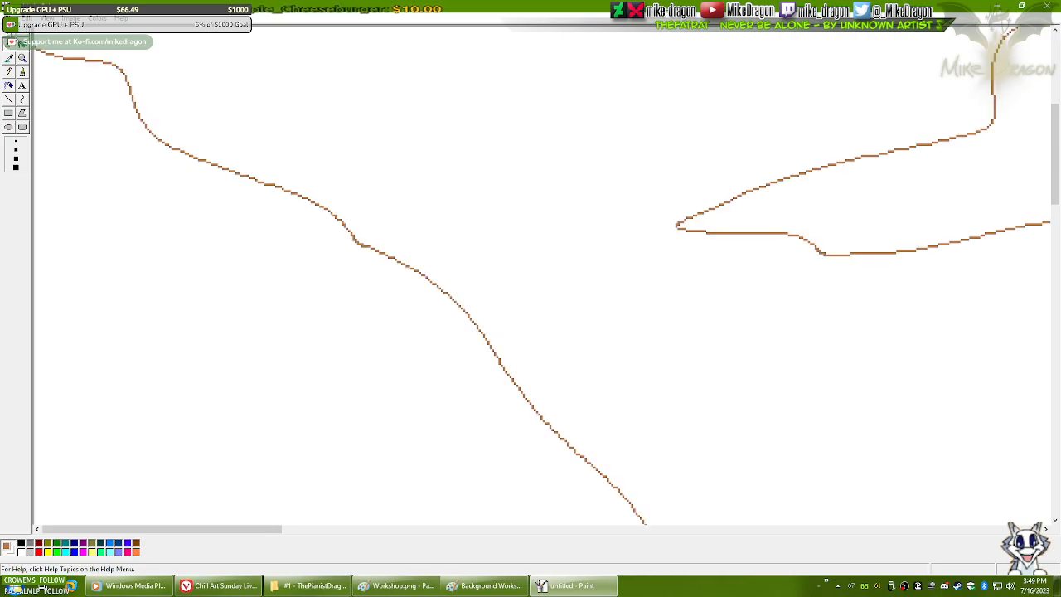
click(23, 59)
click(96, 75)
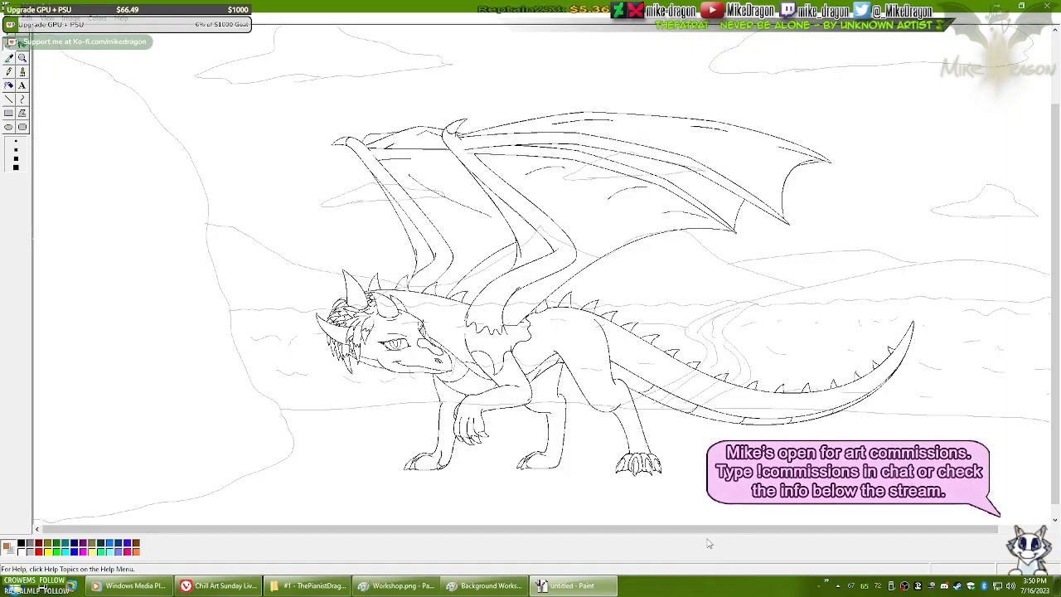
drag(714, 533, 845, 533)
mouse_move(1055, 431)
mouse_down()
mouse_move(1056, 472)
mouse_move(1055, 395)
mouse_up()
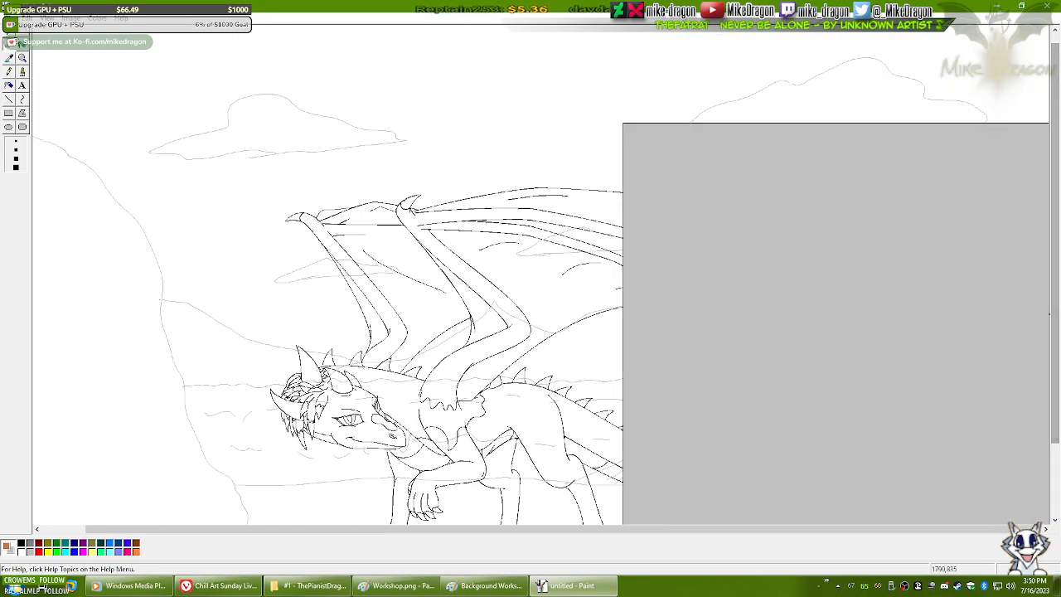
mouse_move(757, 532)
mouse_down()
mouse_move(561, 536)
mouse_move(569, 531)
mouse_up()
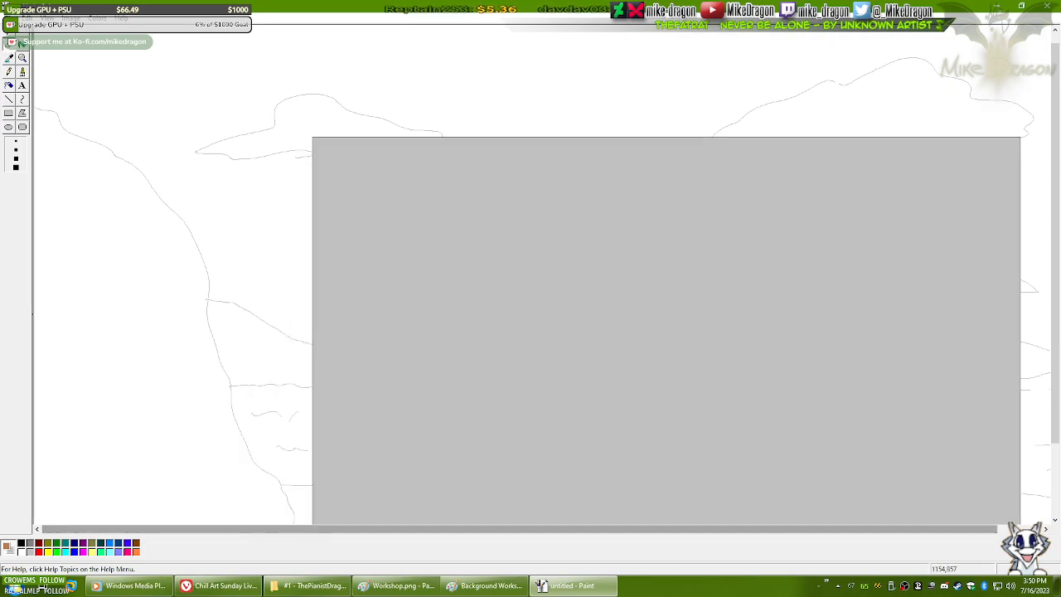
drag(1054, 340, 1048, 403)
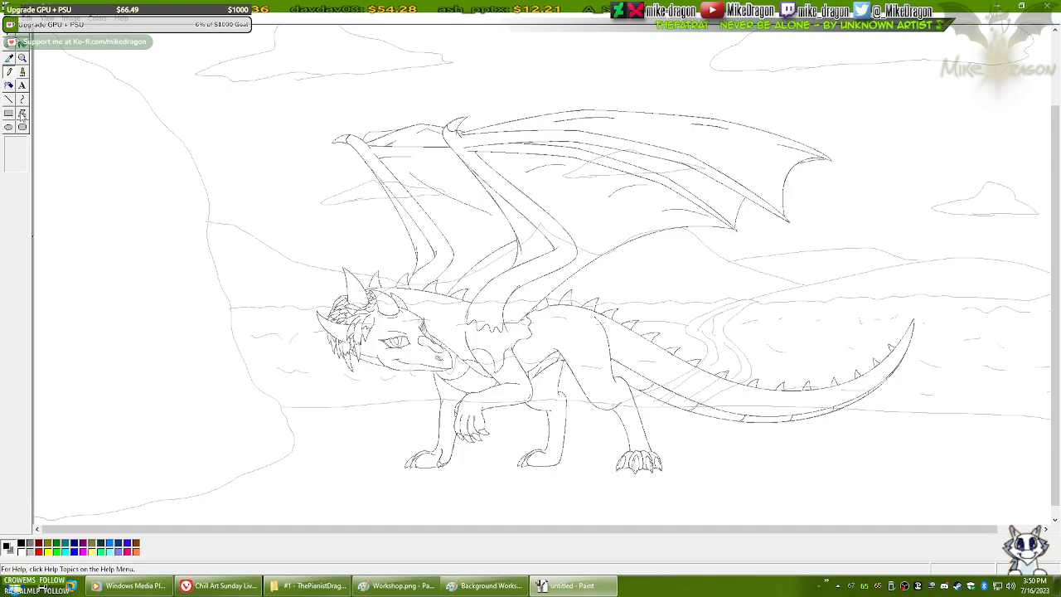
- Copy the recoloured drawing from Paint 2000 and paste it over the Background Workshop drawing in the newer Paint
click(13, 42)
click(491, 585)
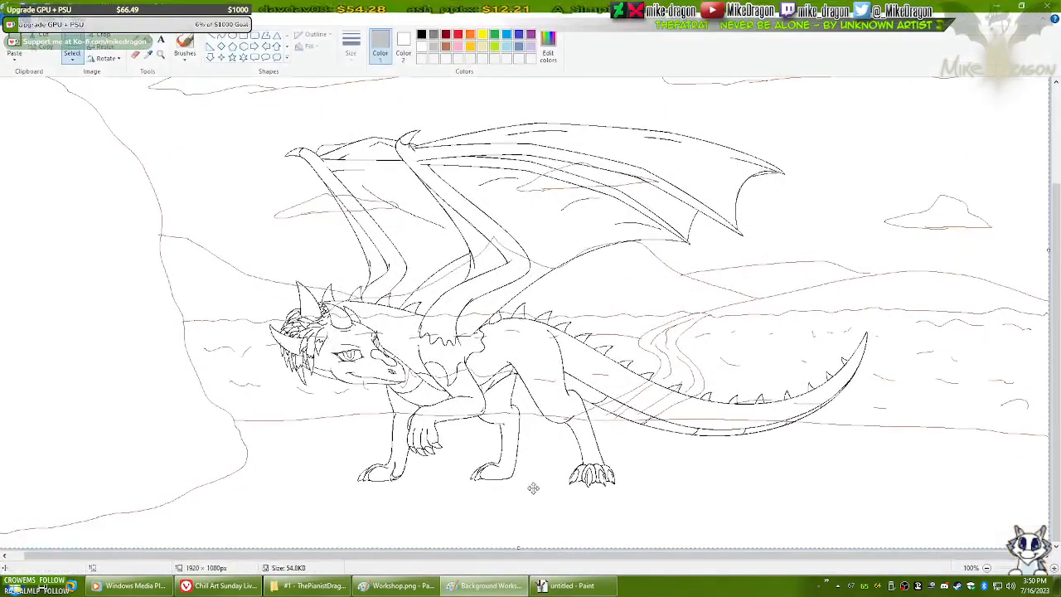
scroll(535, 476, up, 1)
scroll(498, 448, down, 2)
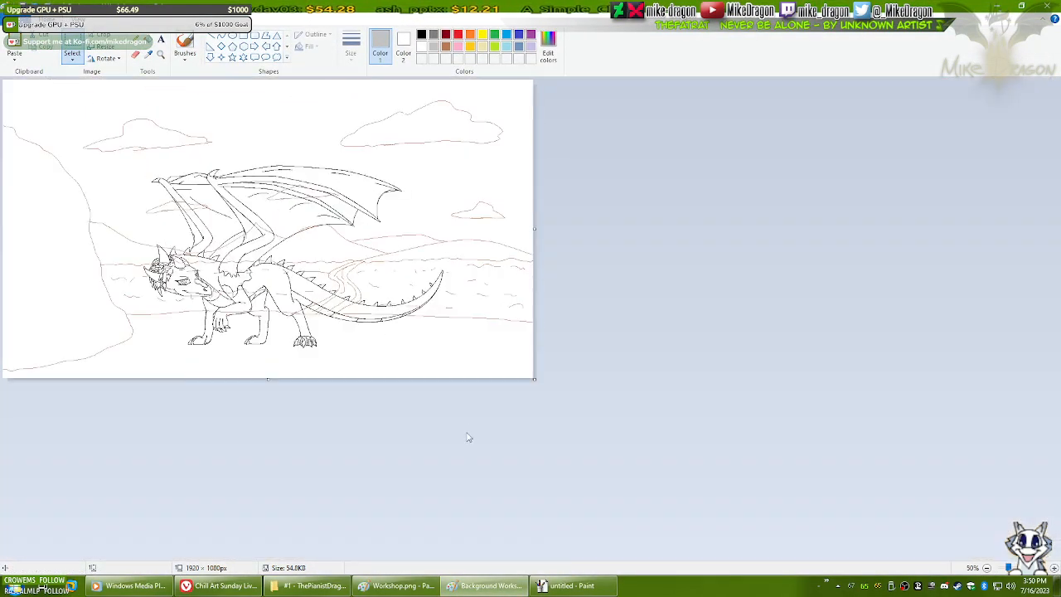
key(ctrl+a)
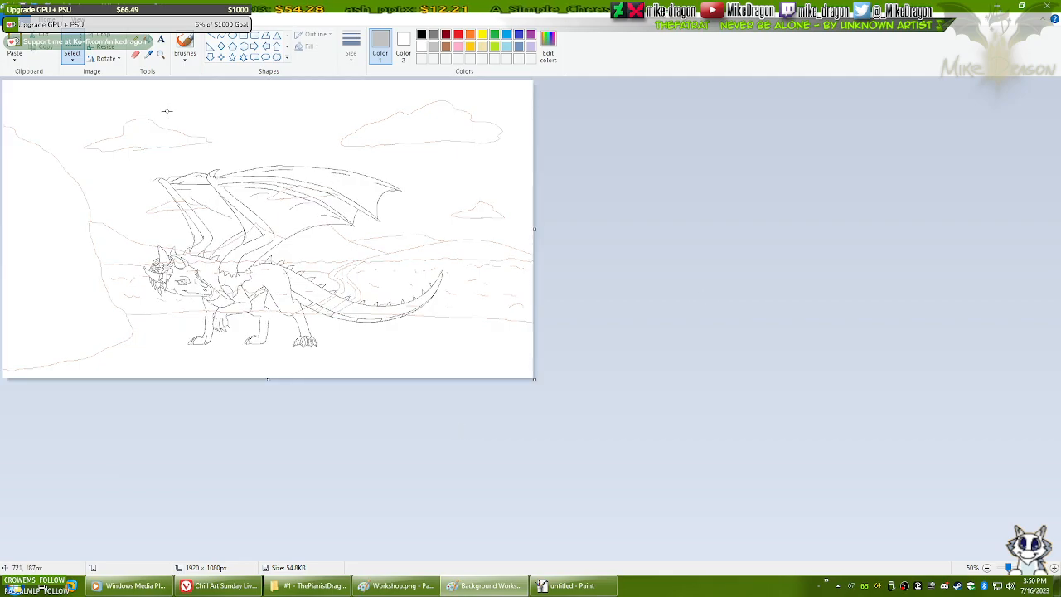
- Save the drawing as a separate PNG named General Sketch For Corel
click(14, 23)
click(36, 112)
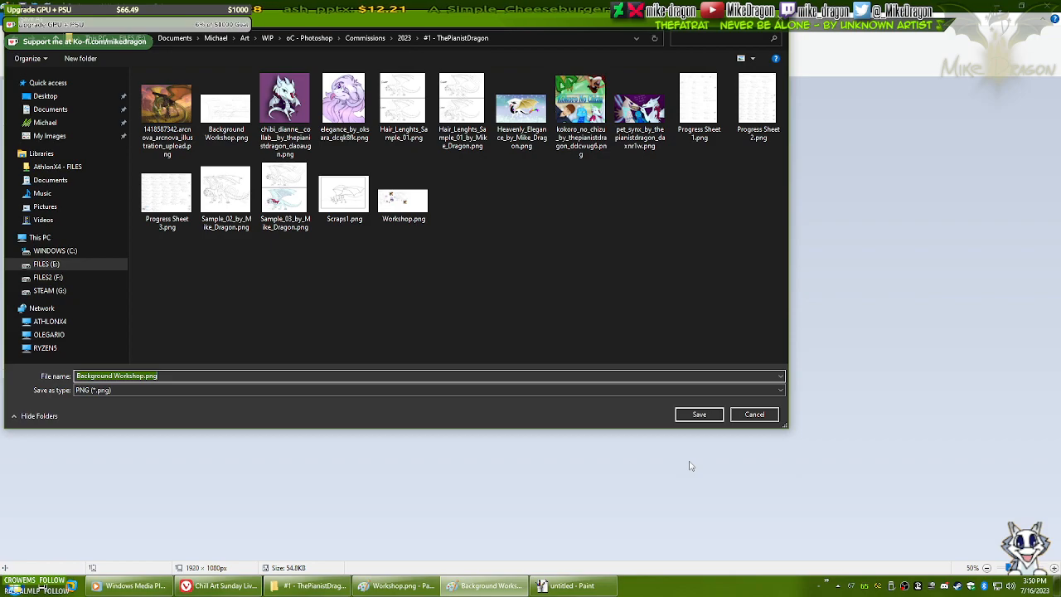
text(Ge)
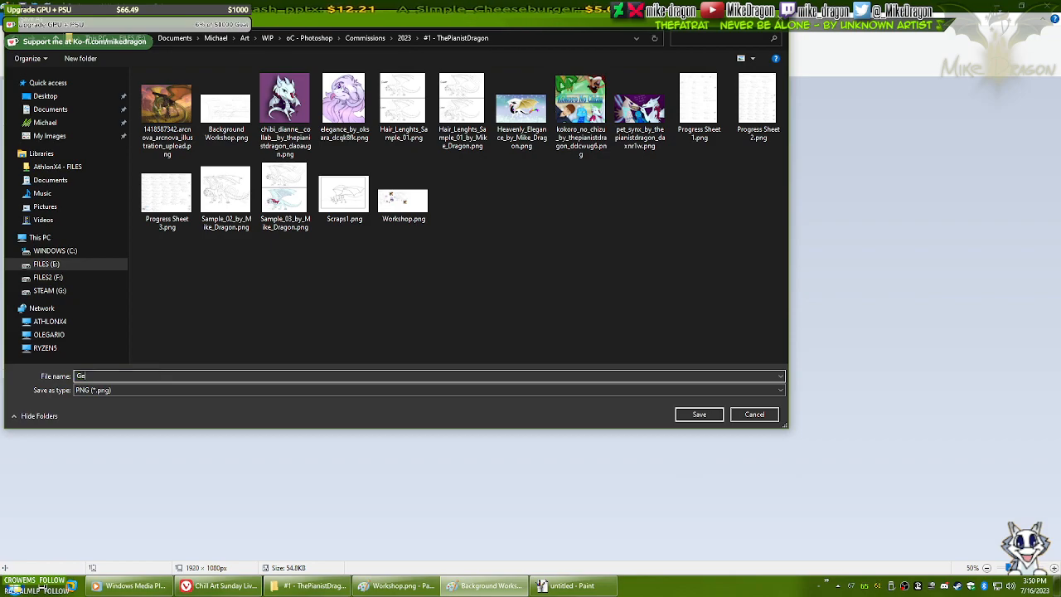
text(neral Sketch For Corel)
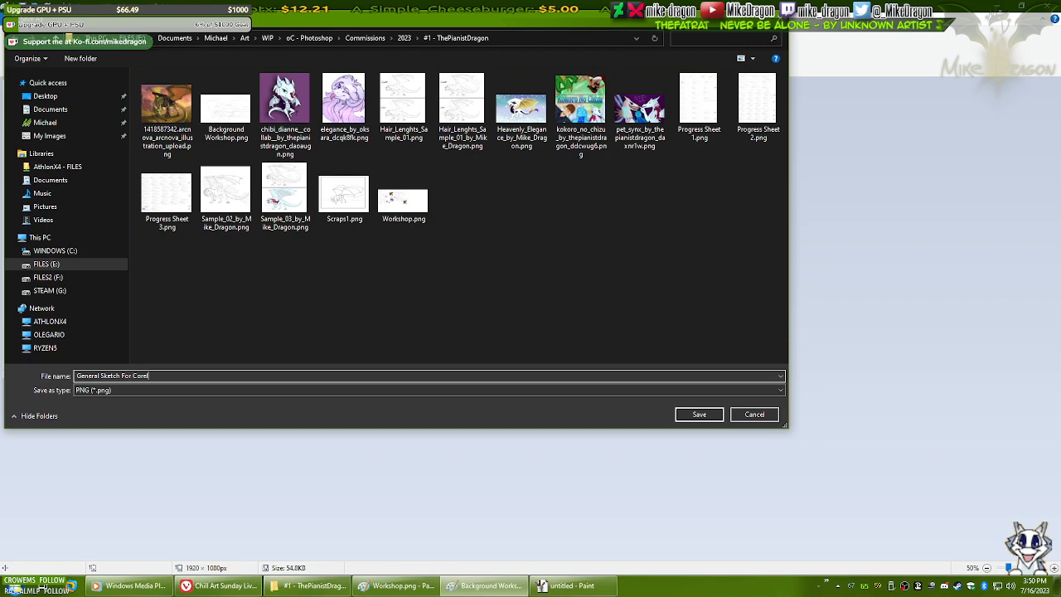
key(Return)
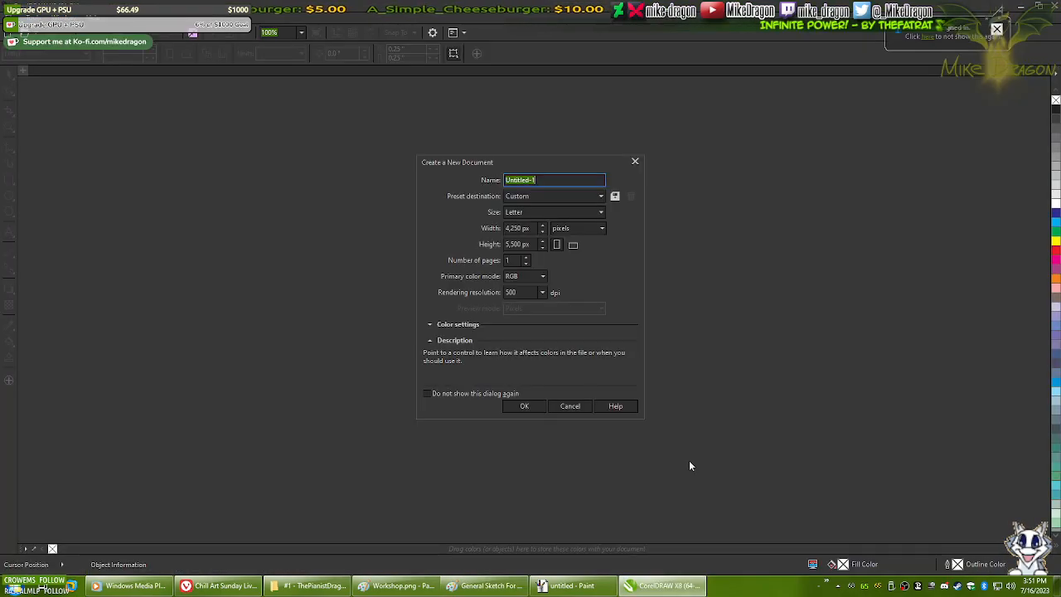
- Create a new CorelDRAW document with the default Letter size at 500 dpi, and leave the file-open dialog without opening anything
key(Return)
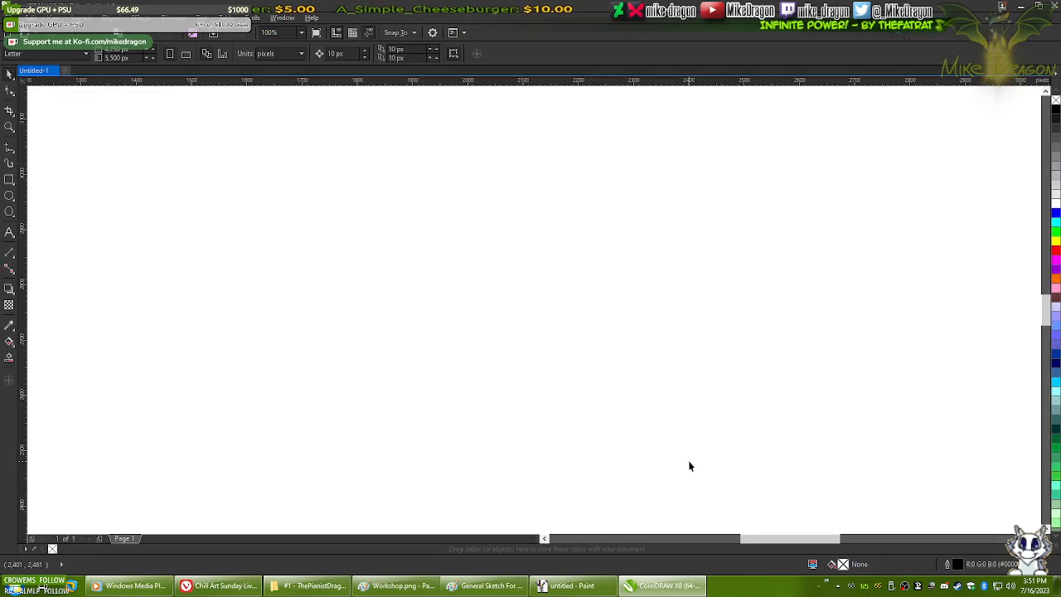
key(ctrl+o)
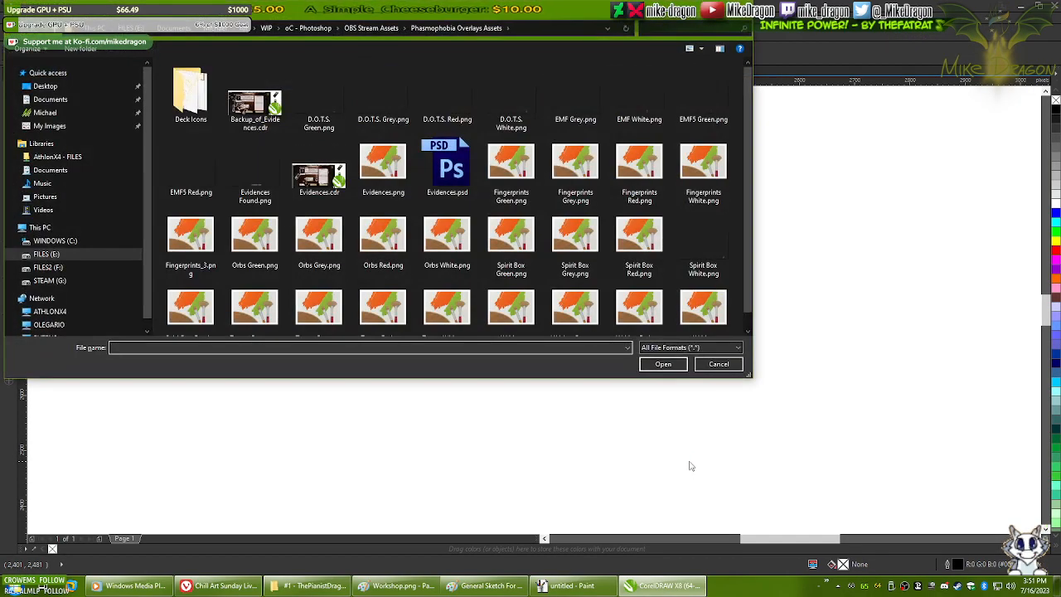
key(Escape)
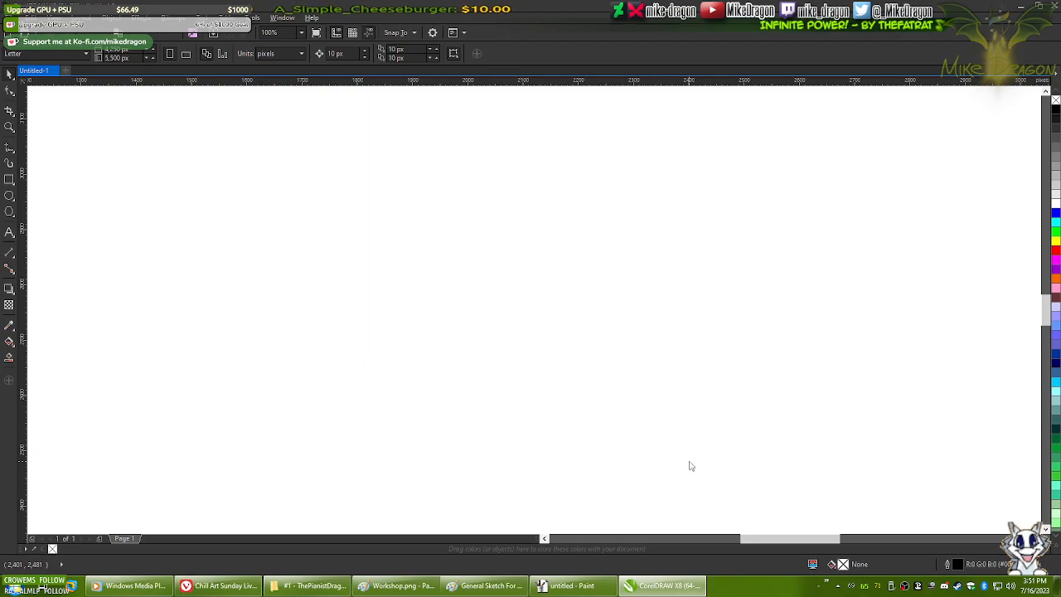
- Import General Sketch For Corel.png from the commission's folder and place it on the page at its original size
key(ctrl+i)
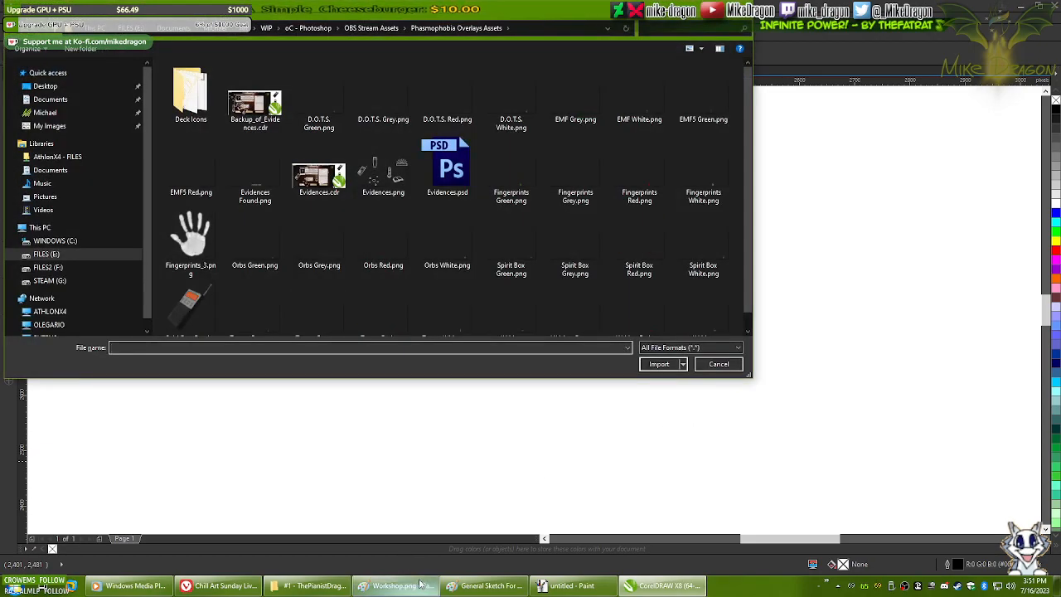
click(311, 585)
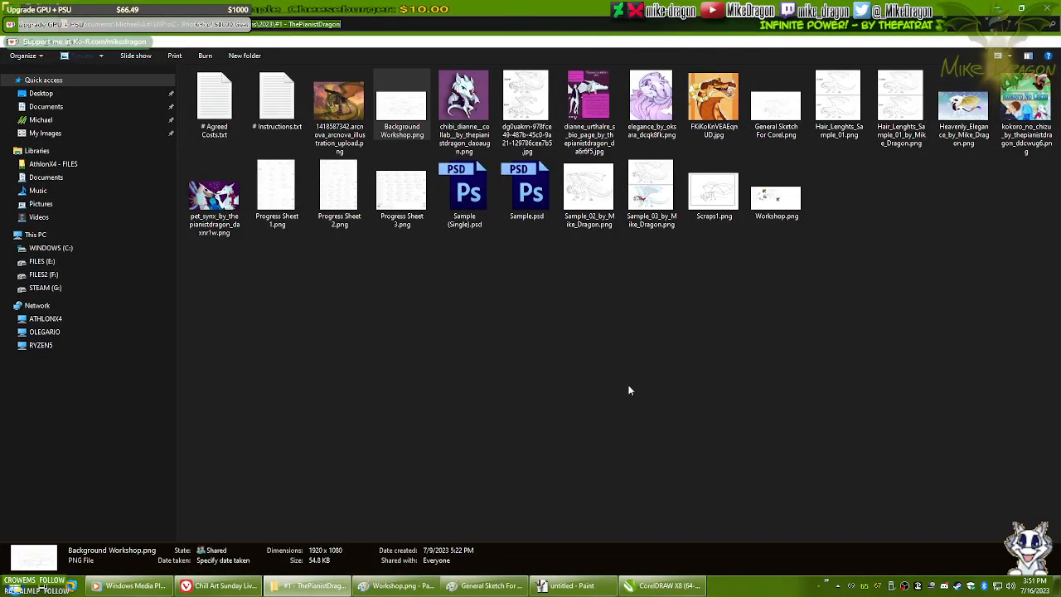
click(663, 585)
key(ctrl+v)
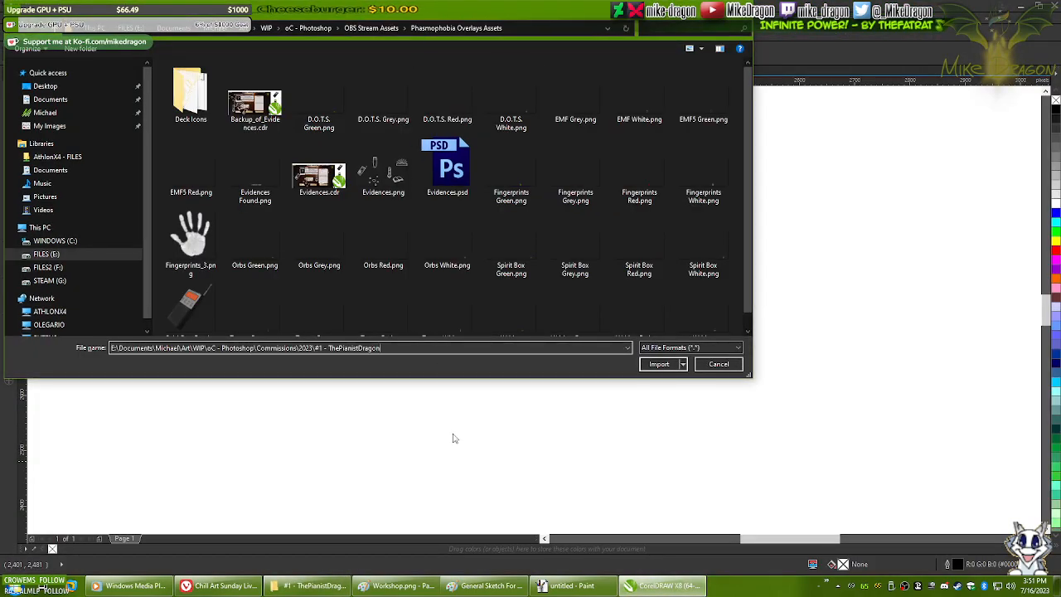
key(Return)
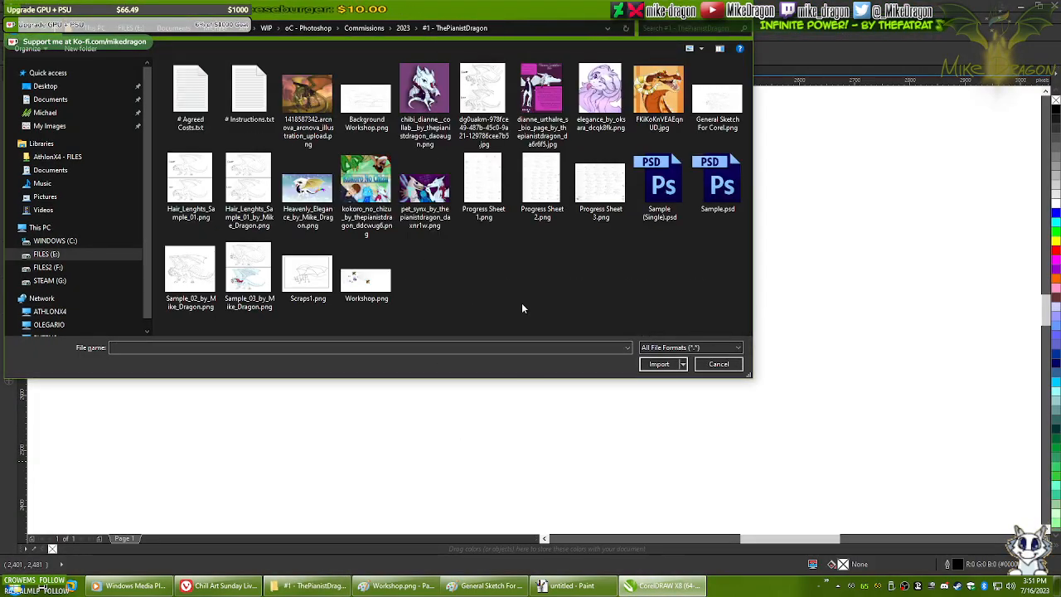
key(g)
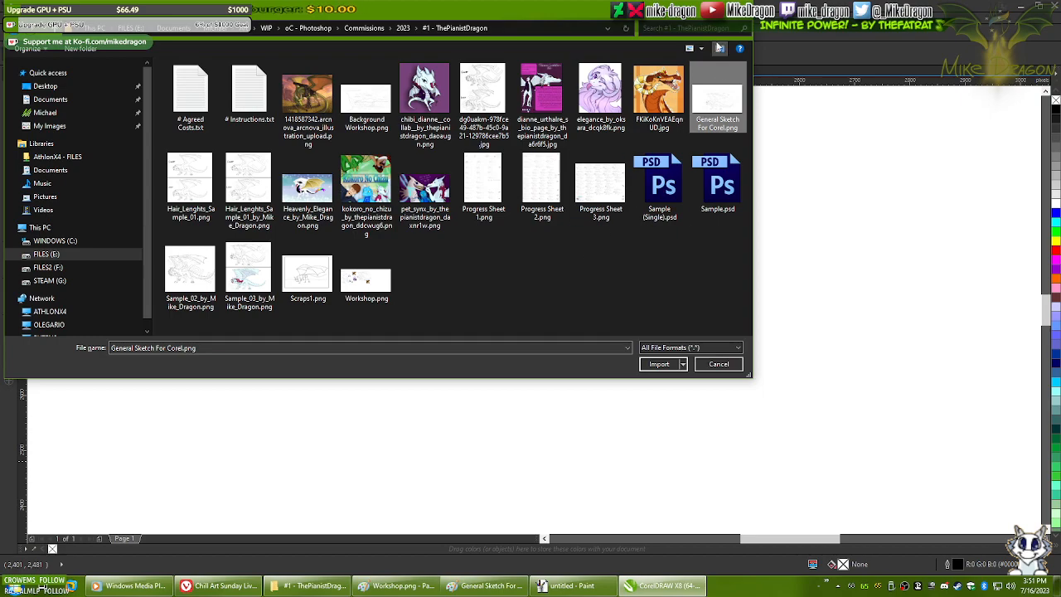
double_click(713, 102)
click(441, 173)
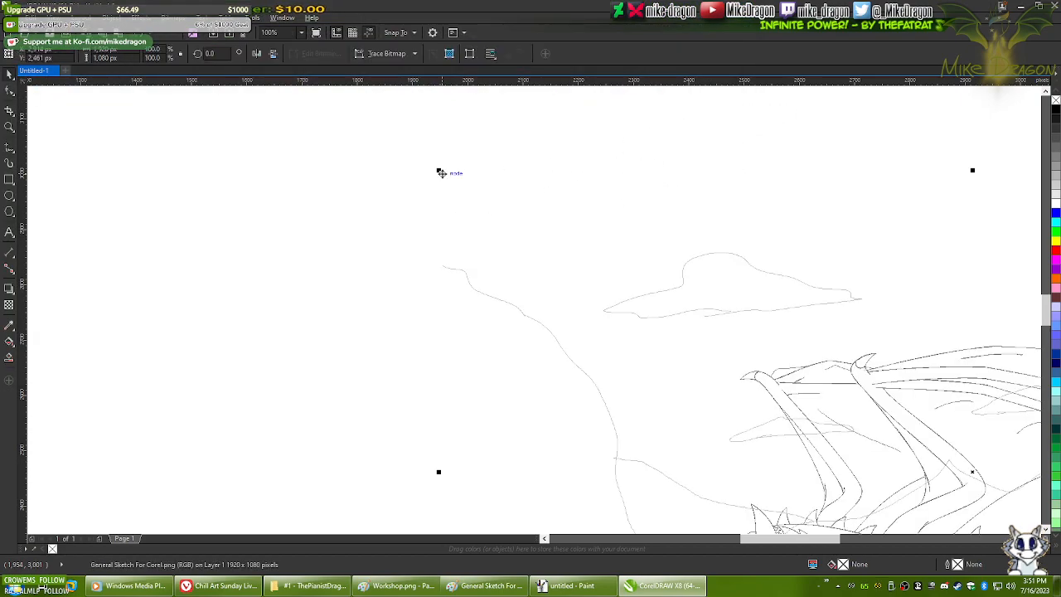
- Set the page size to 1,920 × 1,080 px to match the imported sketch
key(shift+F2)
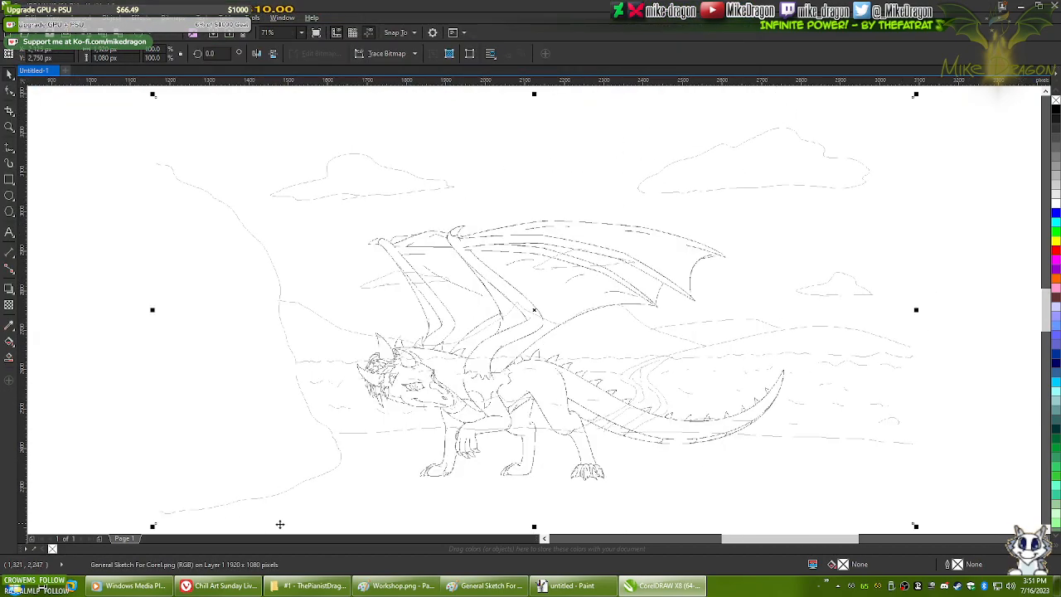
drag(507, 540, 197, 529)
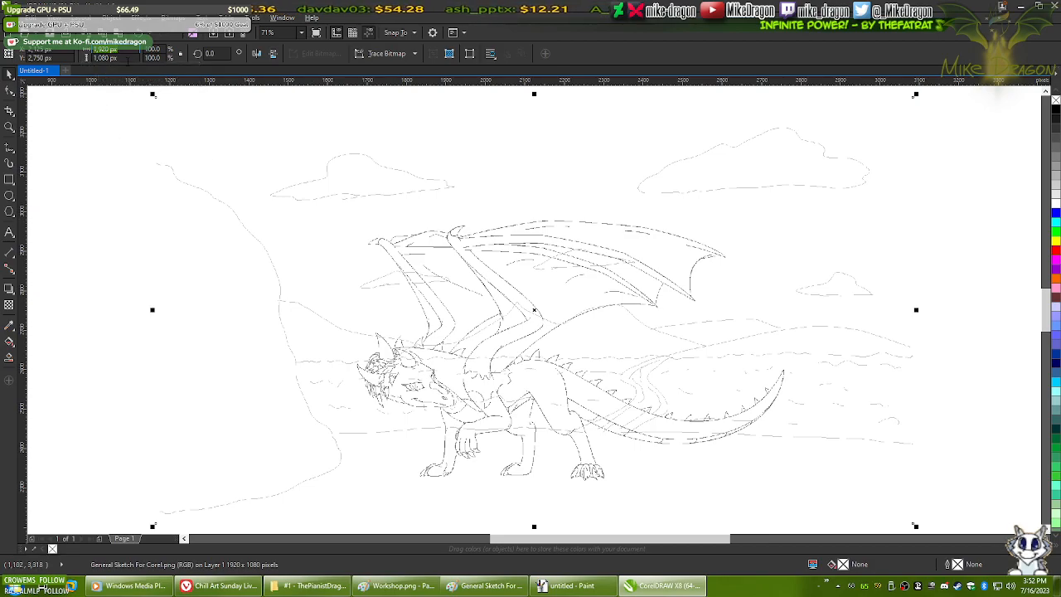
click(73, 165)
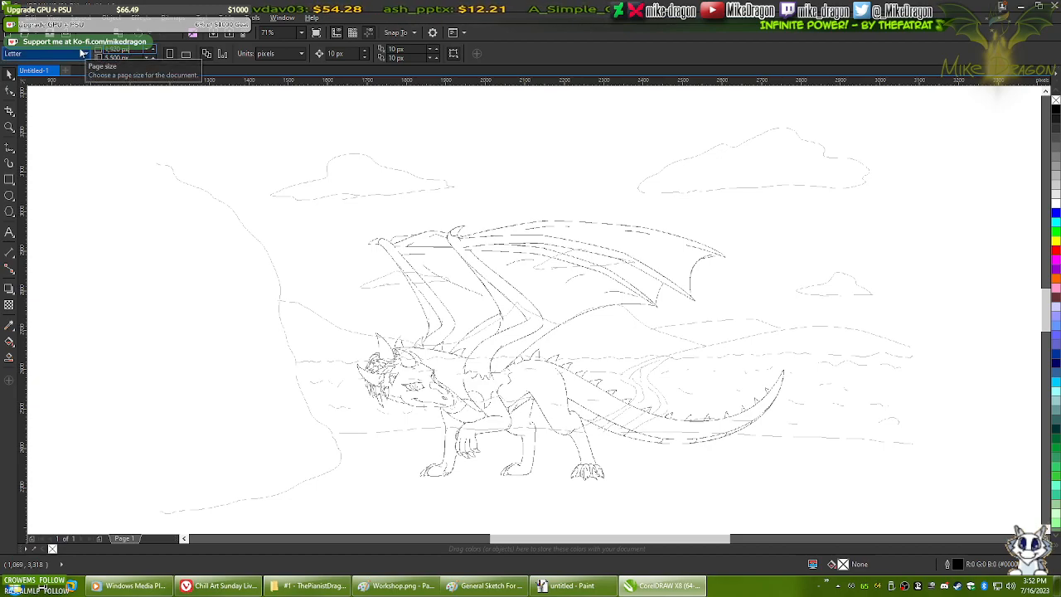
click(368, 265)
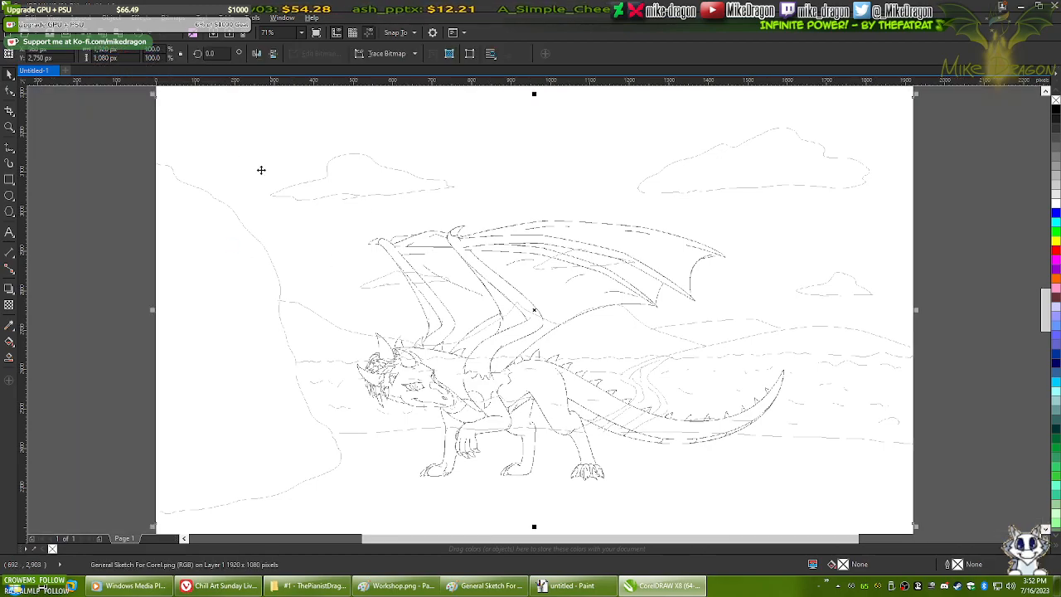
click(85, 114)
drag(131, 59, 94, 58)
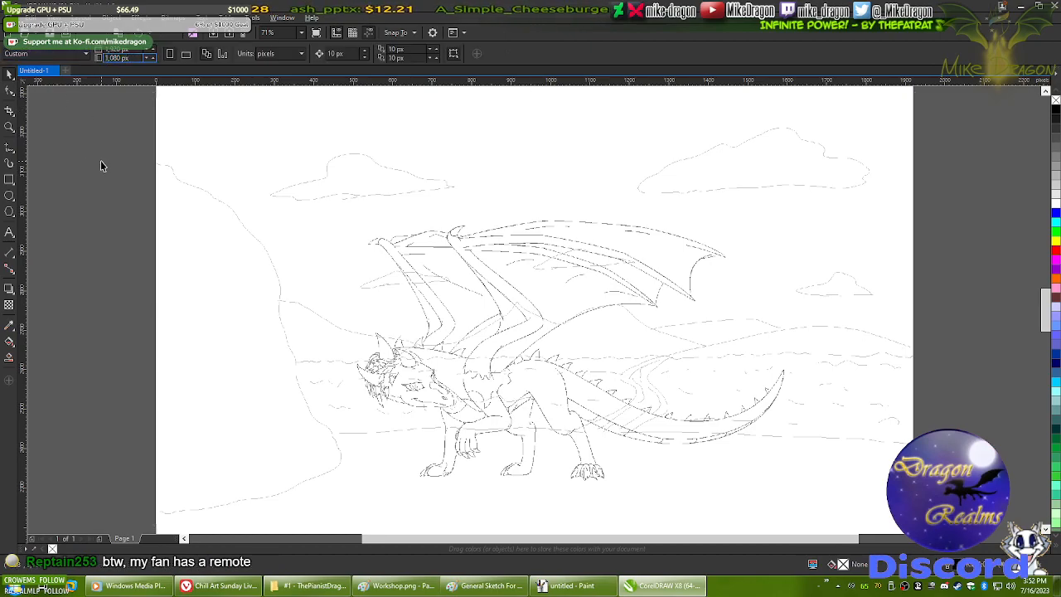
key(Return)
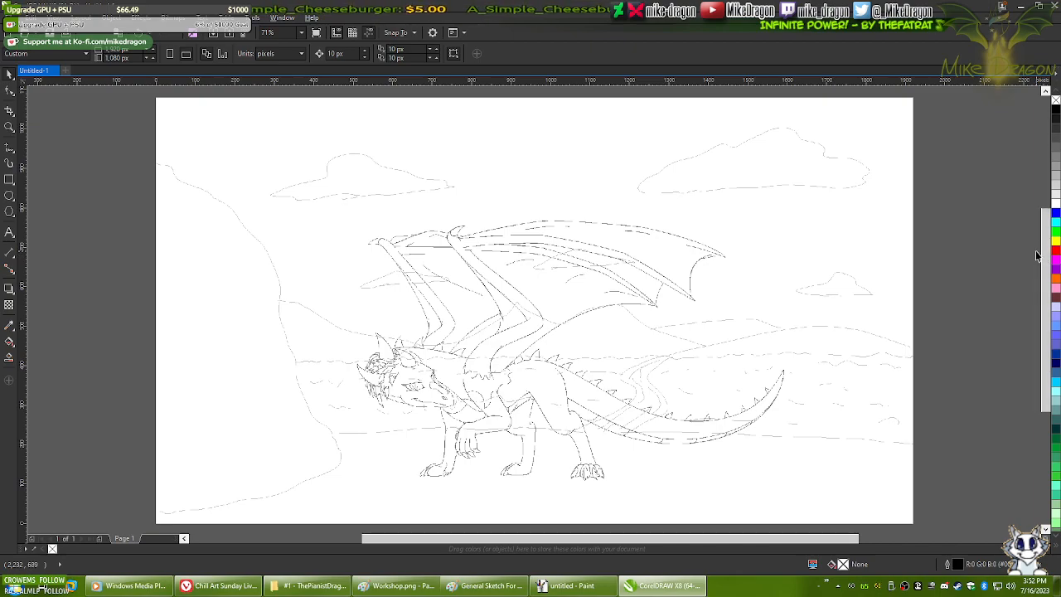
- Draw a small rectangle beside the page and set its height to 1,080 px
click(9, 179)
drag(62, 158, 115, 224)
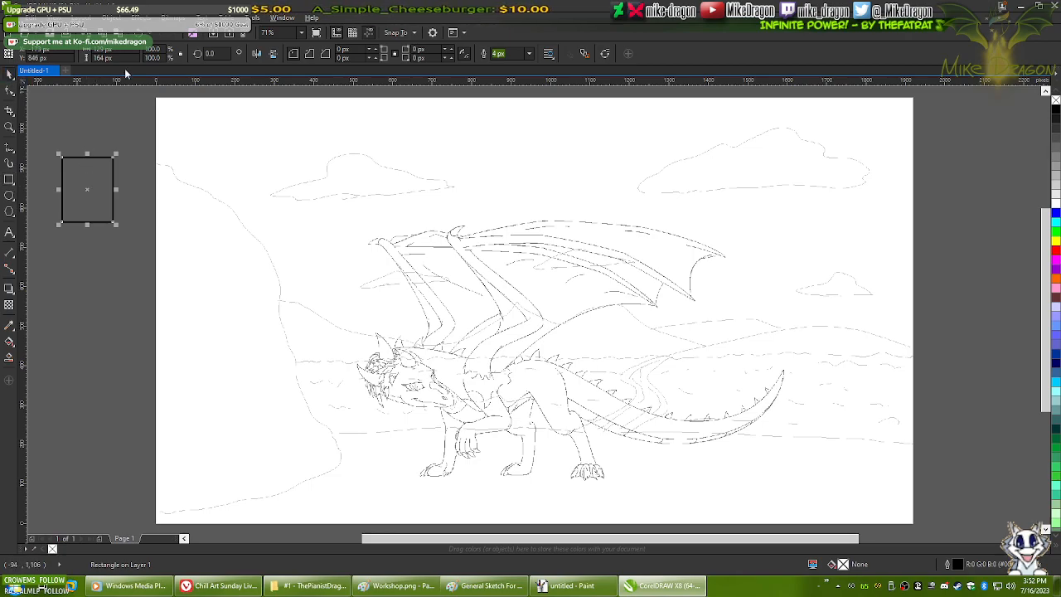
key(Return)
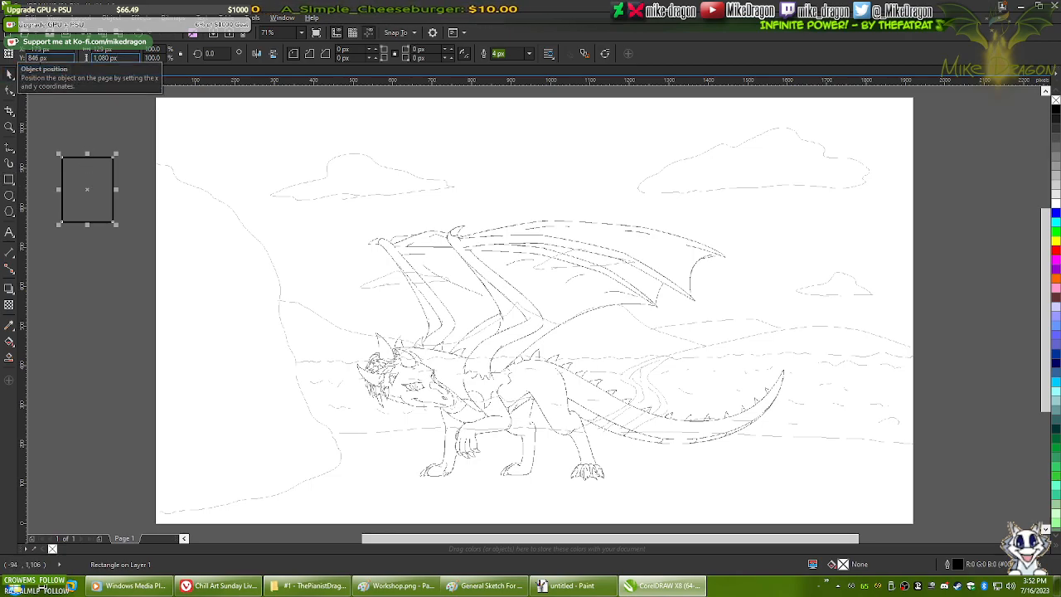
- Set the rectangle's width to 1,920 px and centre it on the page
click(229, 142)
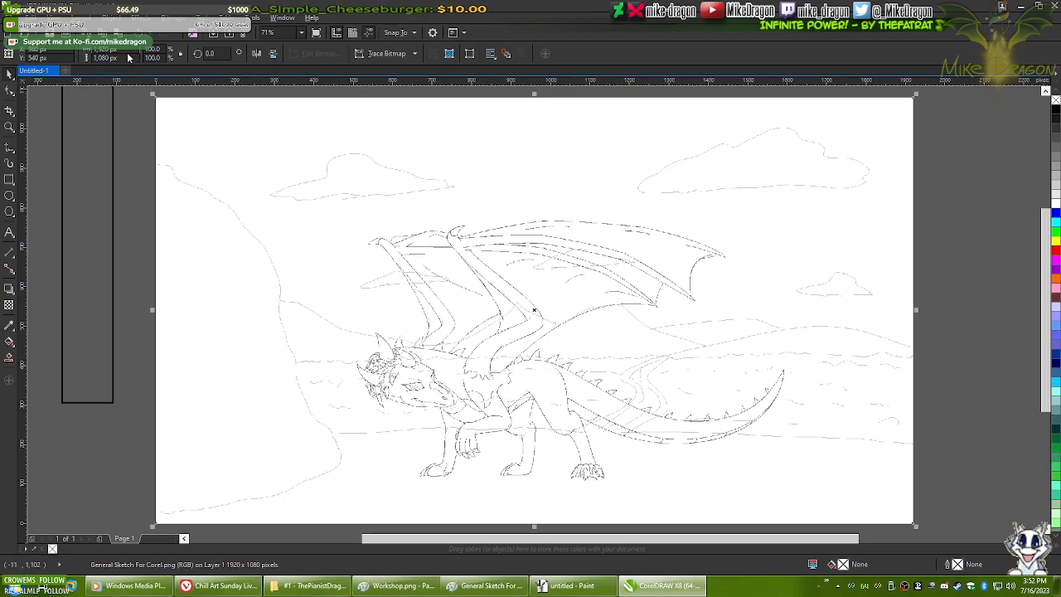
click(102, 124)
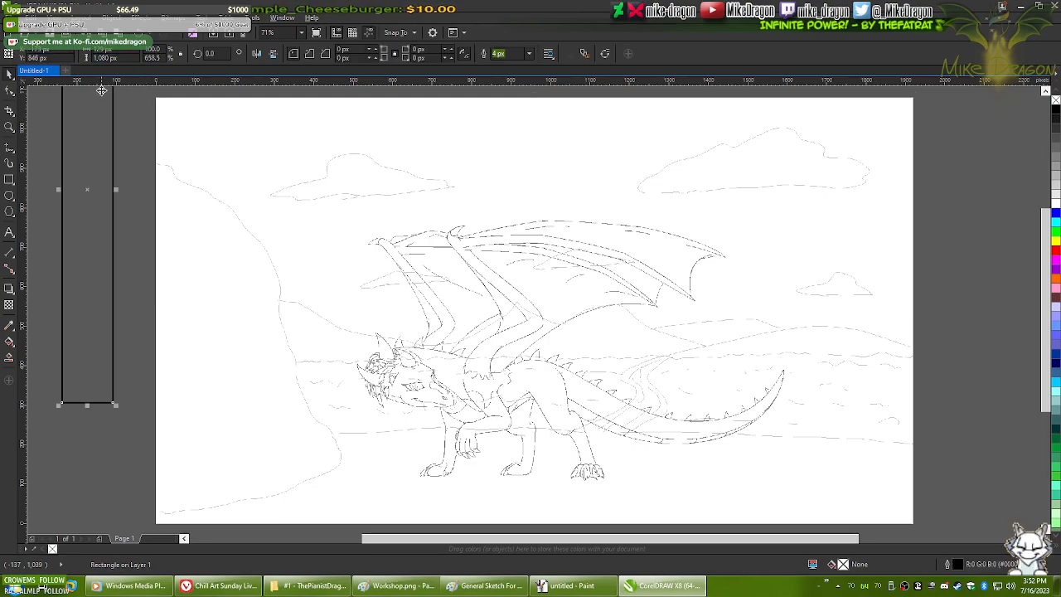
text(1920)
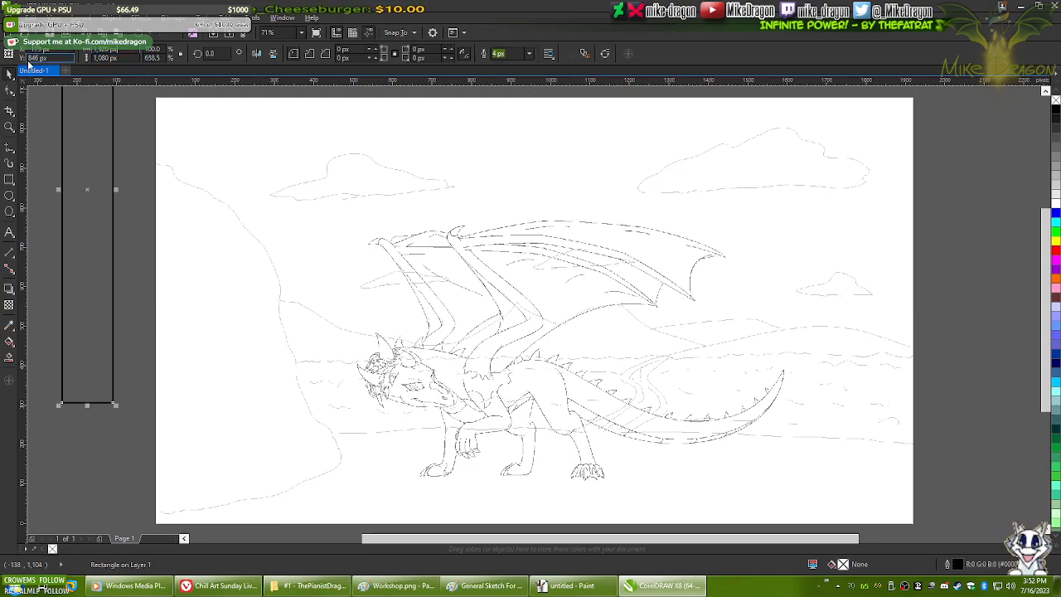
key(Return)
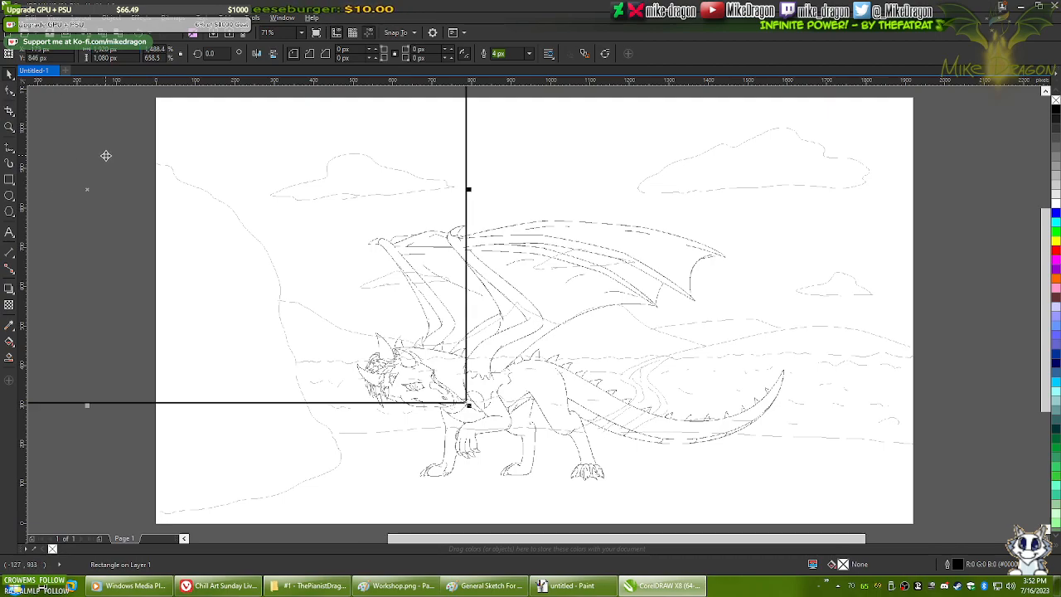
key(p)
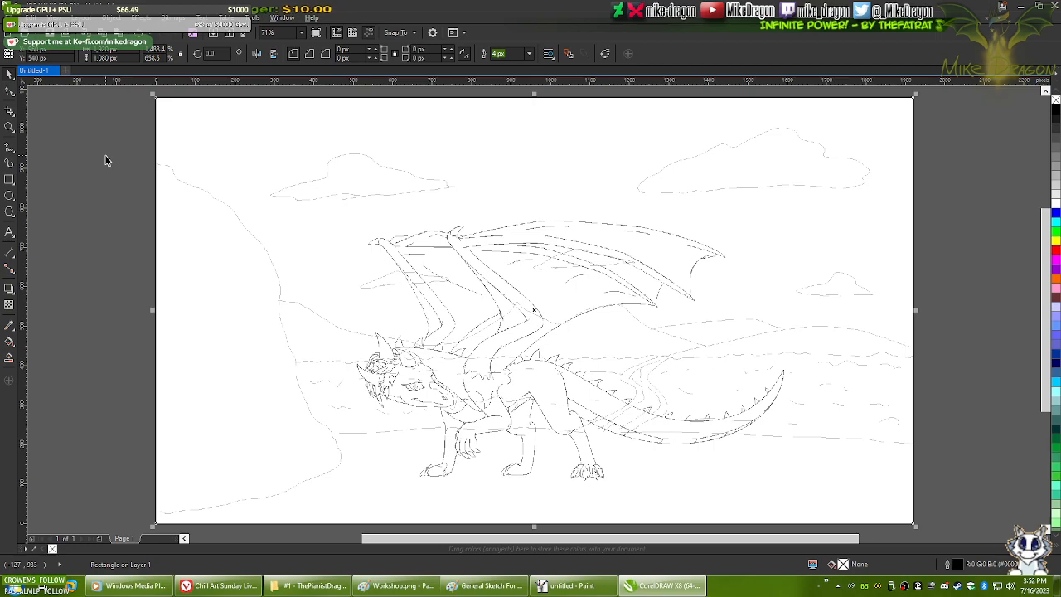
click(106, 160)
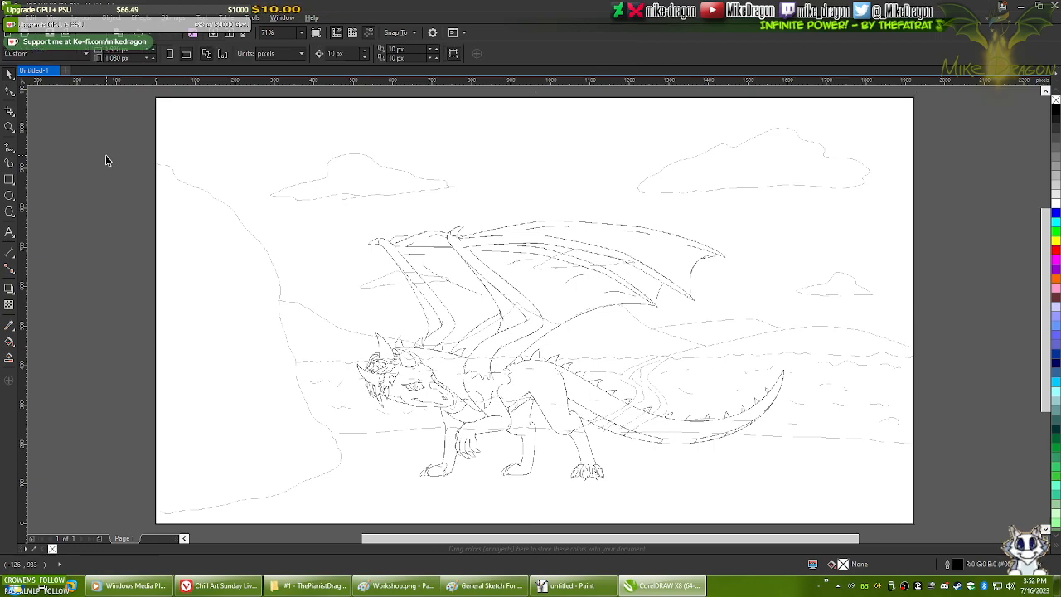
- Save the document in CDR format as Linearts ALPHA0 in the commission's folder
key(ctrl+s)
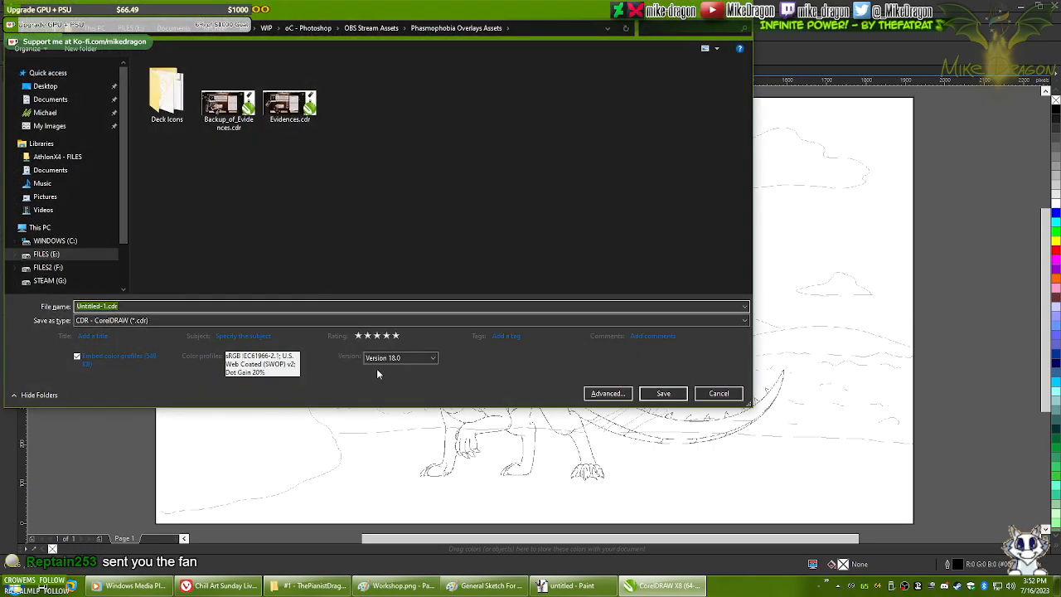
click(311, 585)
click(464, 24)
key(ctrl+c)
key(alt+Tab)
key(ctrl+v)
text(\)
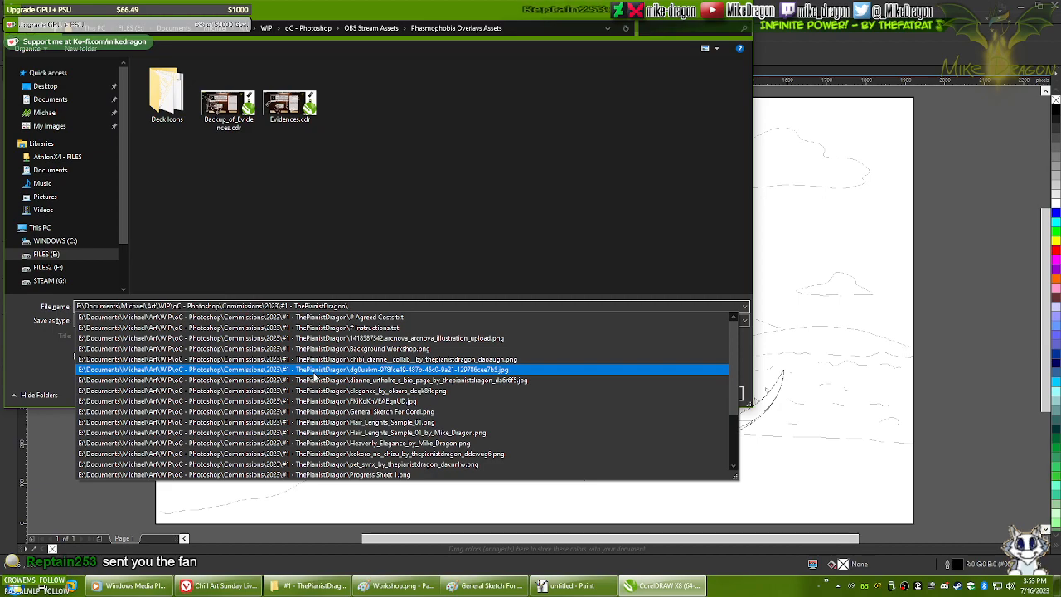
text(Line)
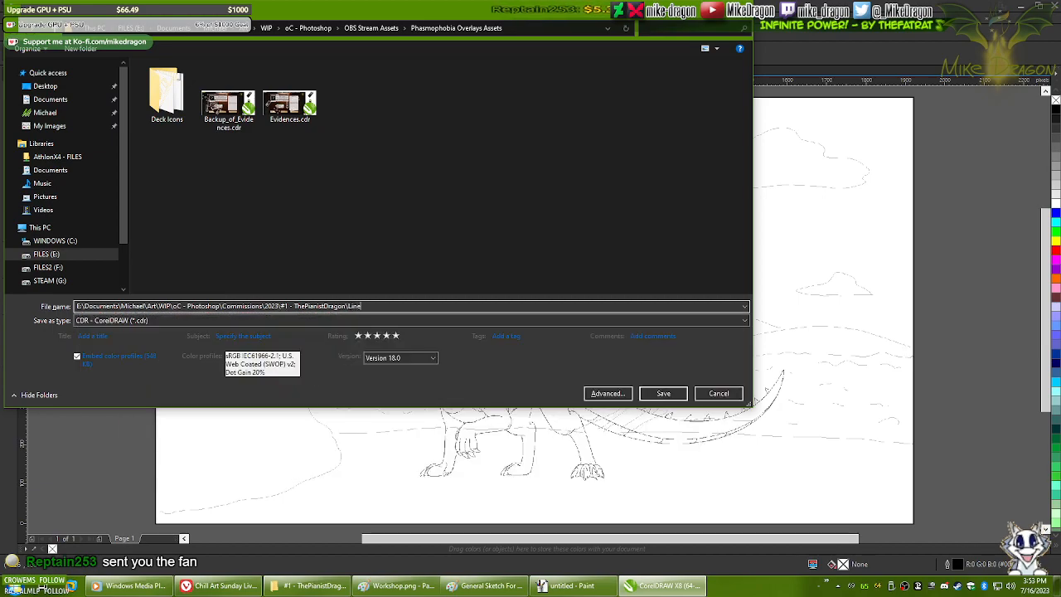
text(arts 1080p)
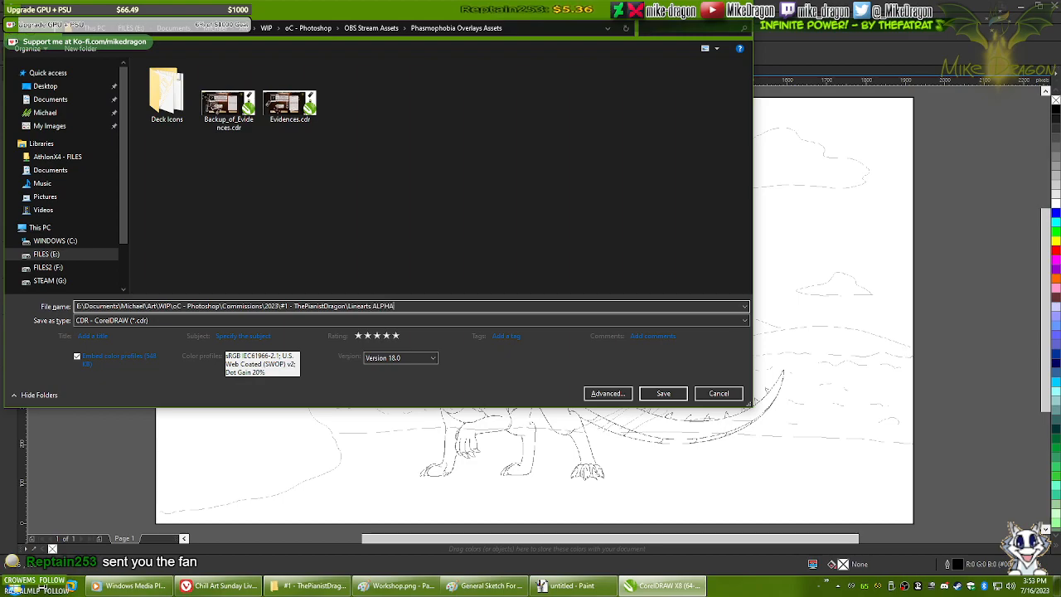
key(Return)
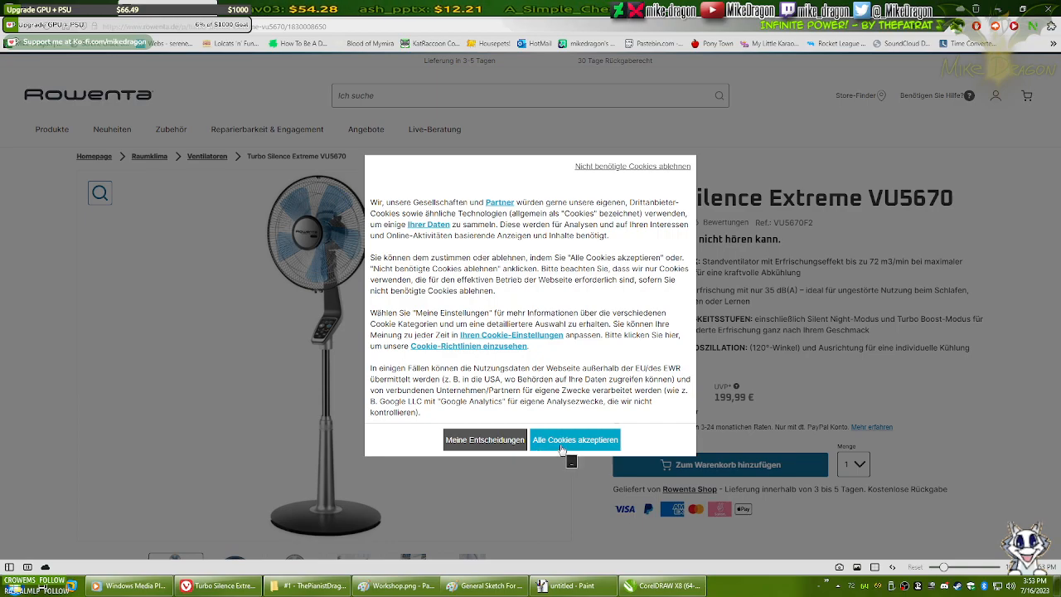
- View the Turbo Silence Extreme VU5670 fan page with all cookies accepted, then close it and return to CorelDRAW
click(564, 440)
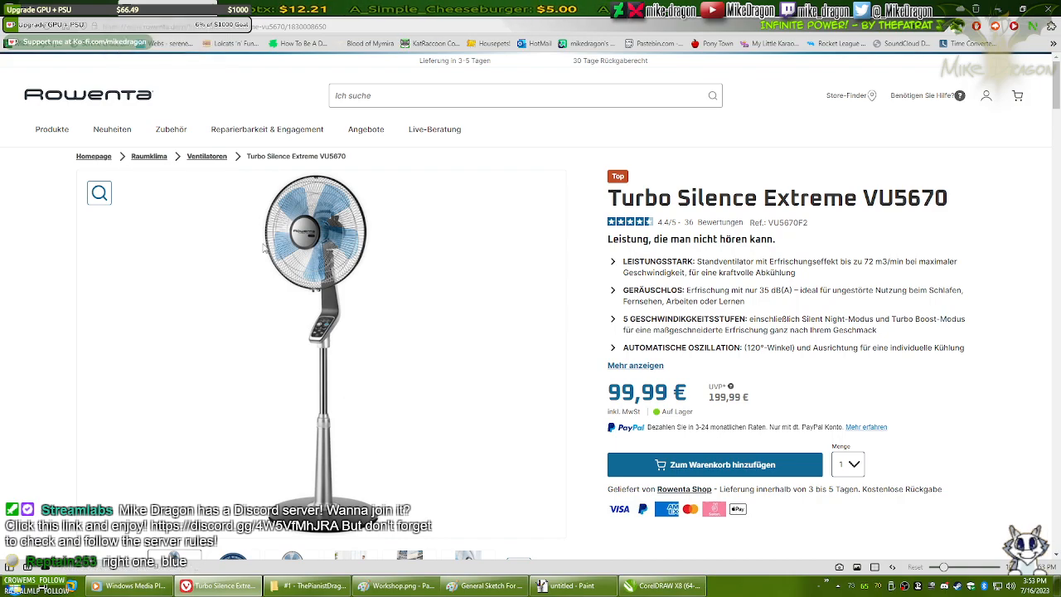
click(69, 7)
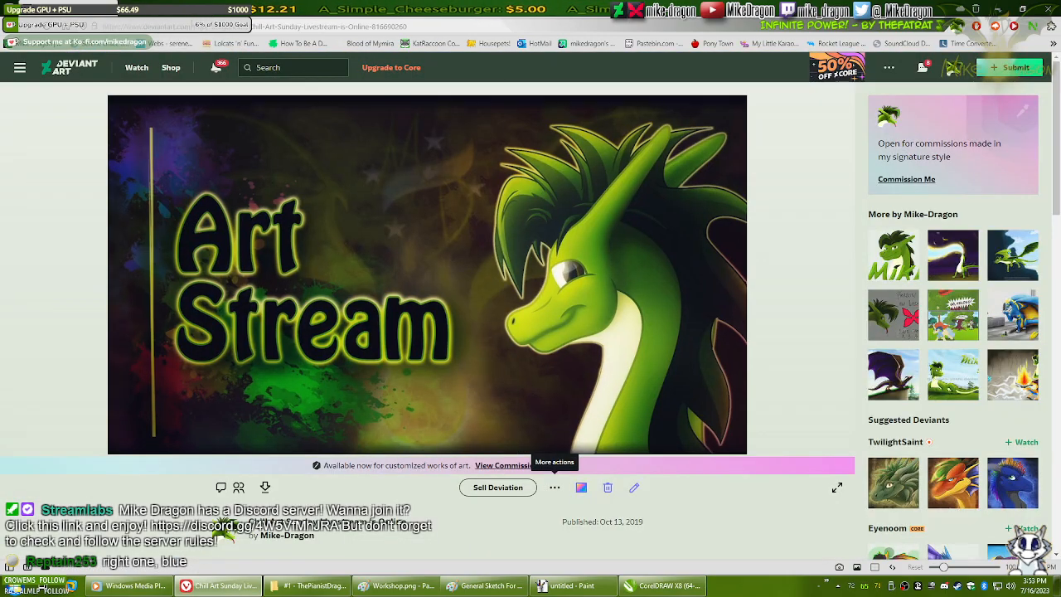
click(224, 586)
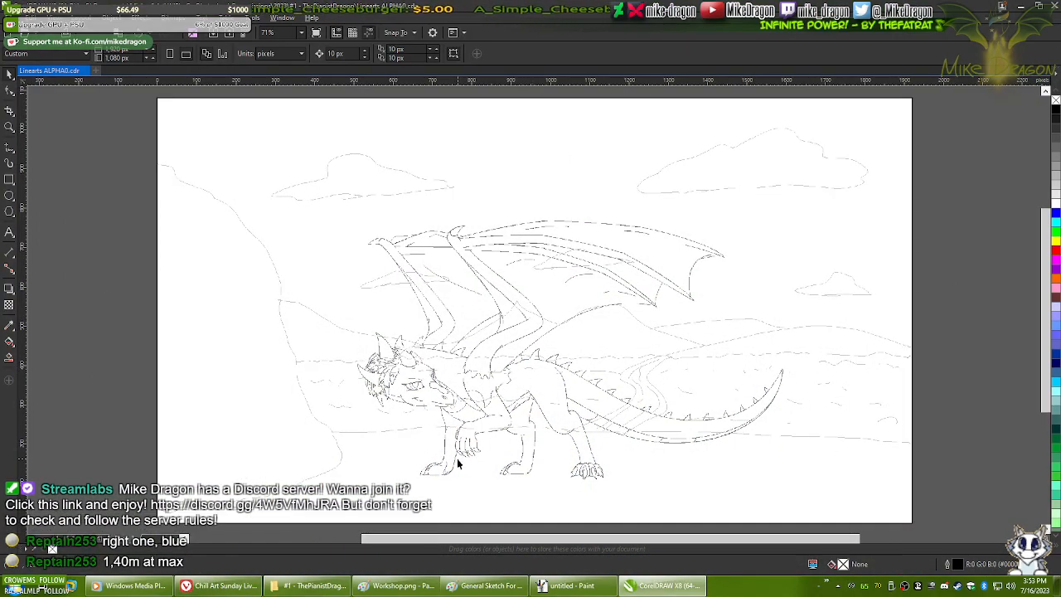
- Choose the 2-Point Line tool and set the document's default miter limit for graphic objects to 0.5
click(10, 147)
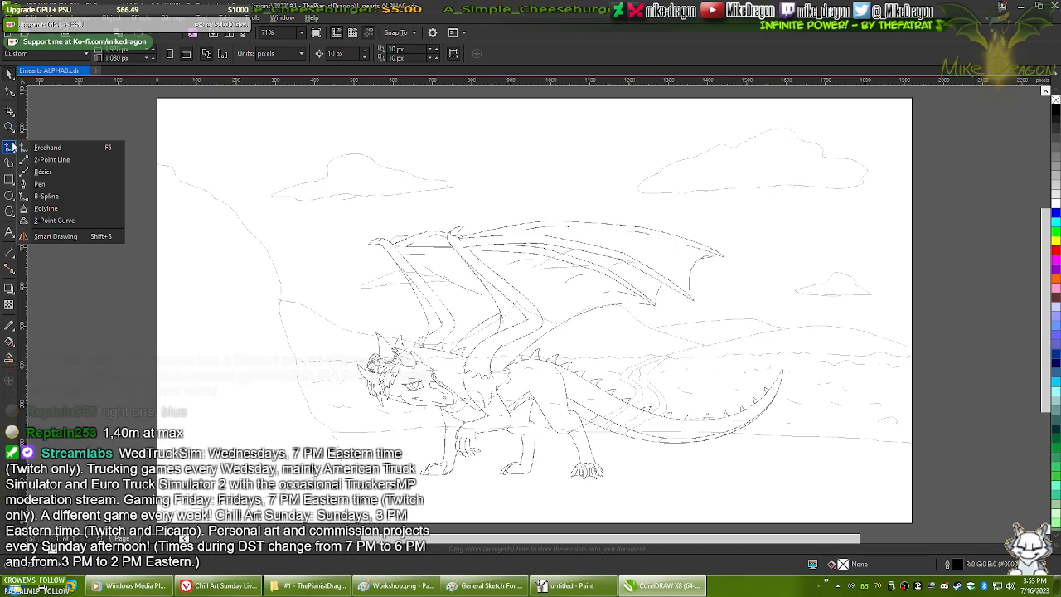
click(37, 160)
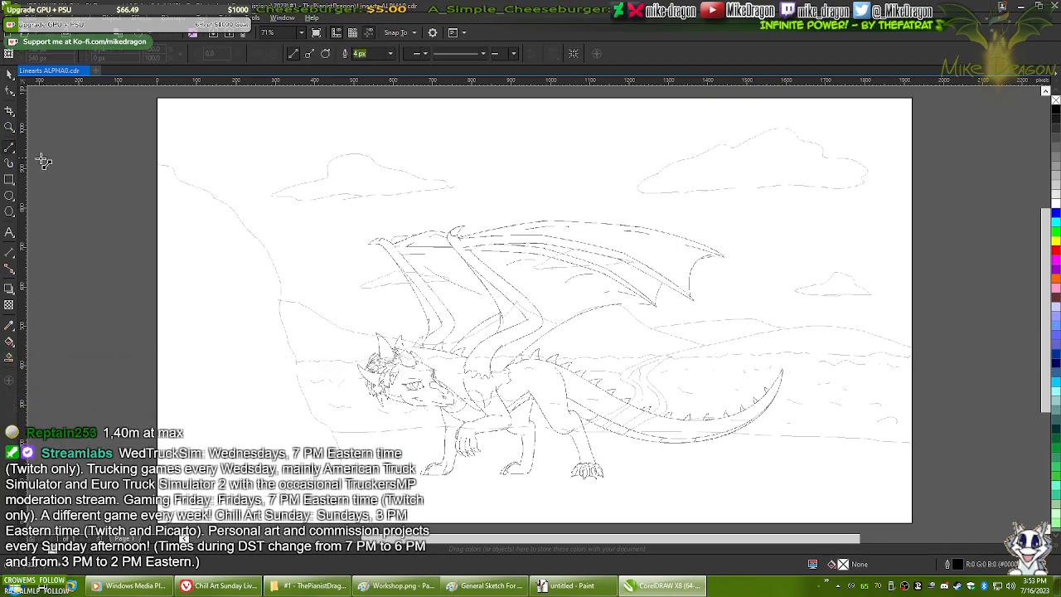
right_click(984, 163)
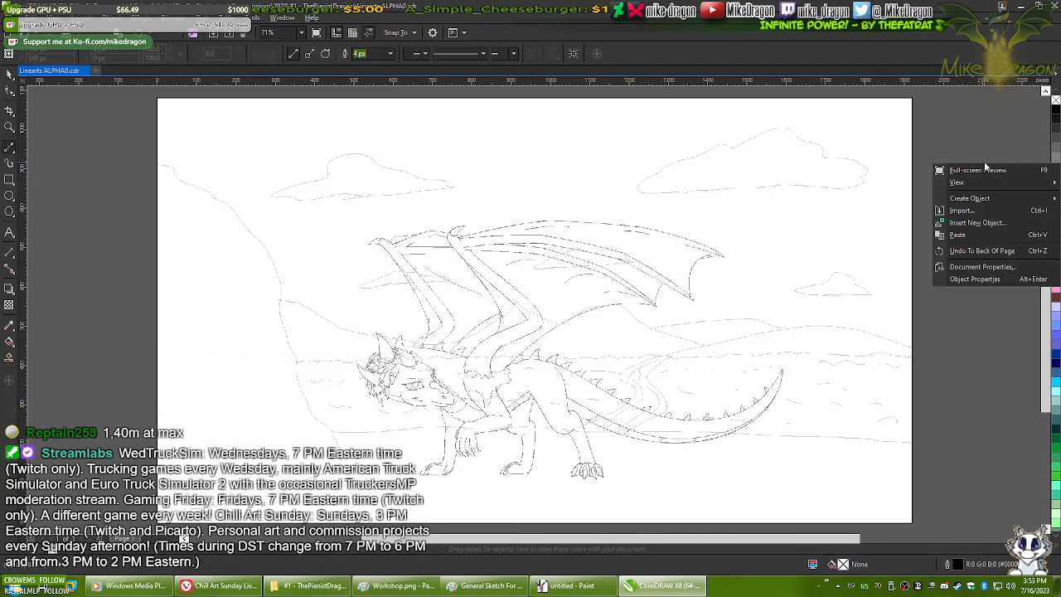
click(975, 278)
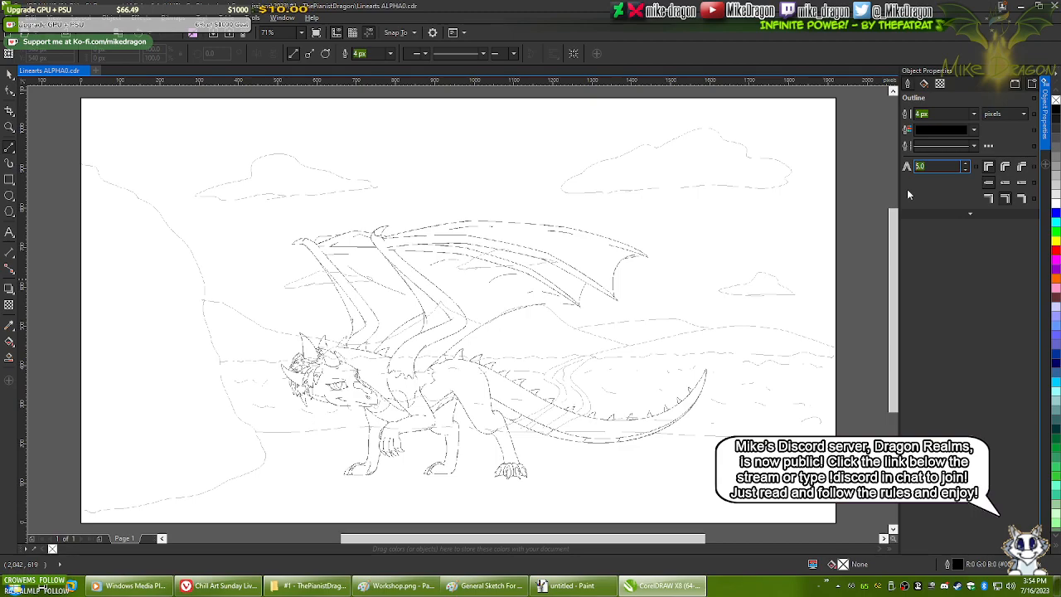
text(0.5)
key(Return)
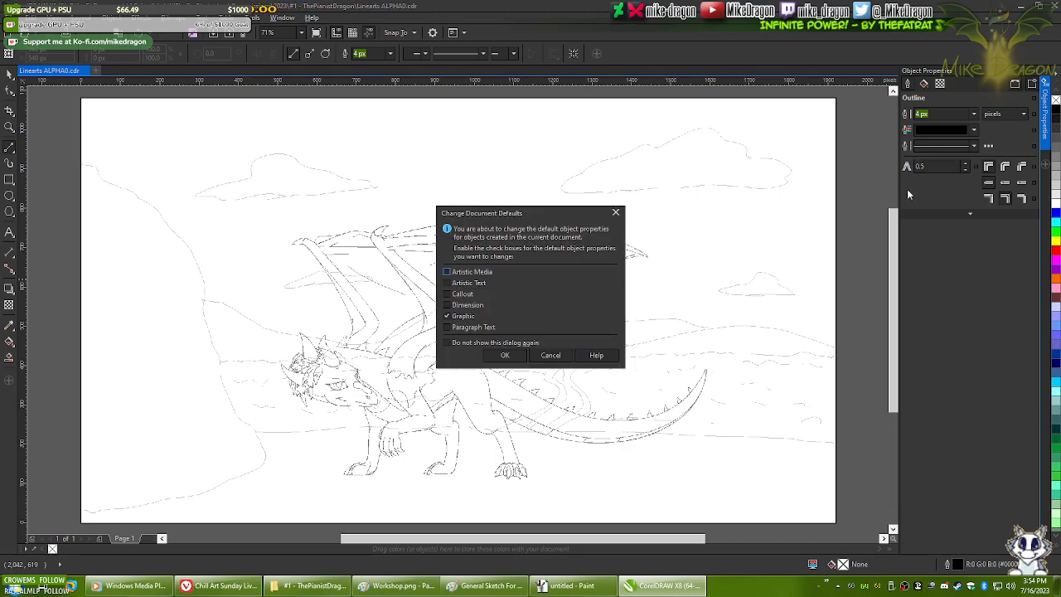
click(505, 356)
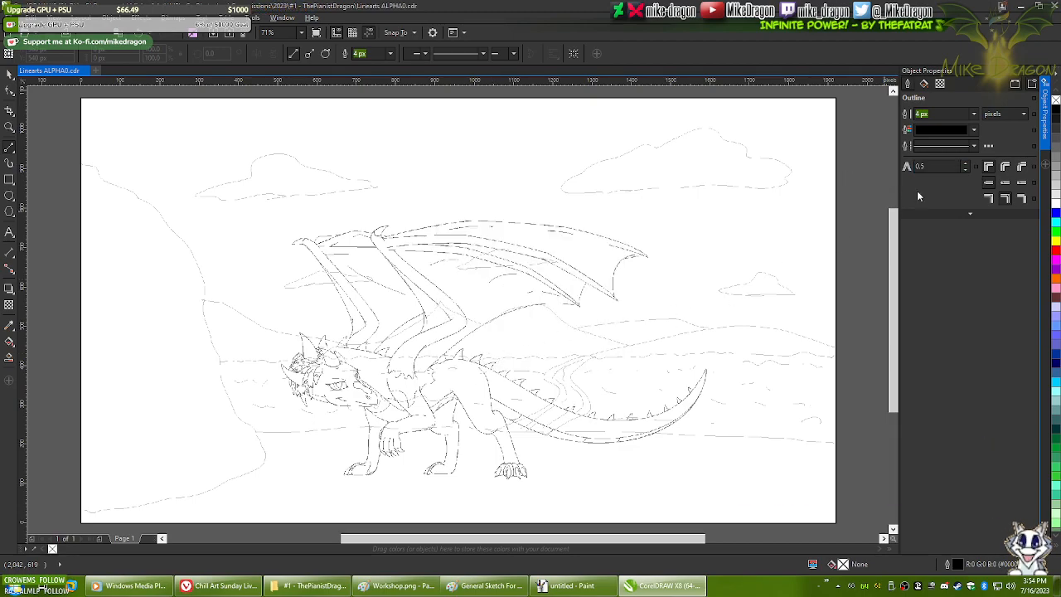
click(1045, 74)
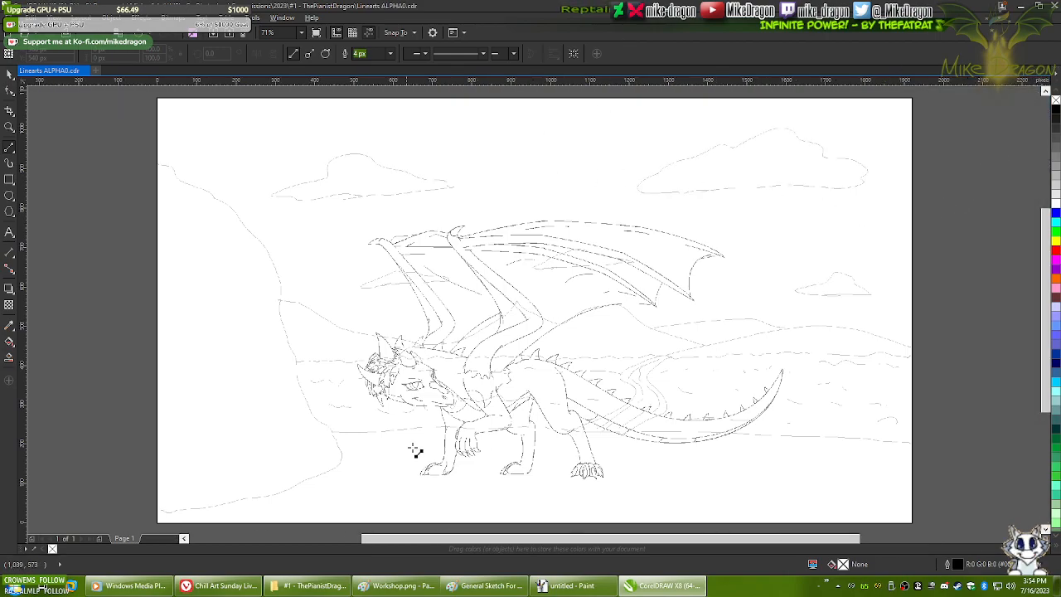
- Switch the document display out of the pixel view mode
scroll(379, 436, up, 10)
scroll(482, 349, down, 5)
scroll(469, 348, up, 5)
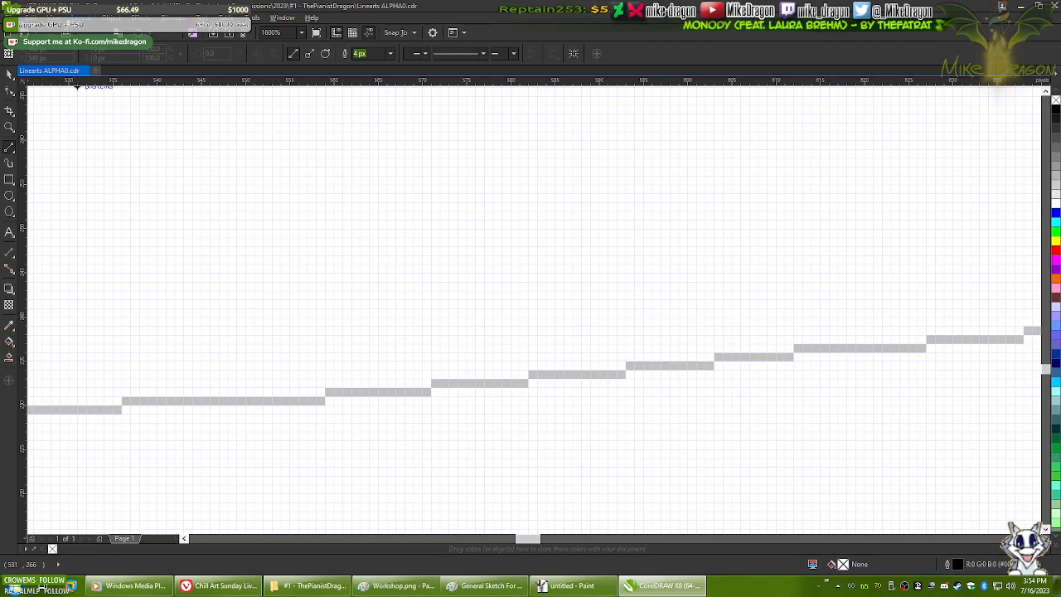
click(52, 17)
click(74, 79)
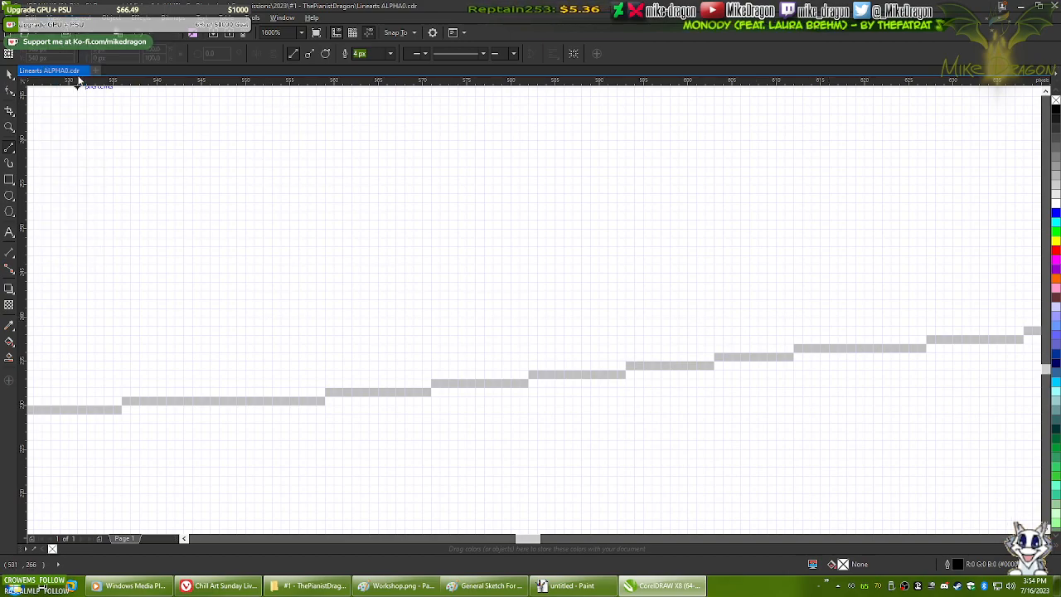
- Examine the sketch's line art up close around the dragon's head, neck, chest and wing base
scroll(247, 343, down, 5)
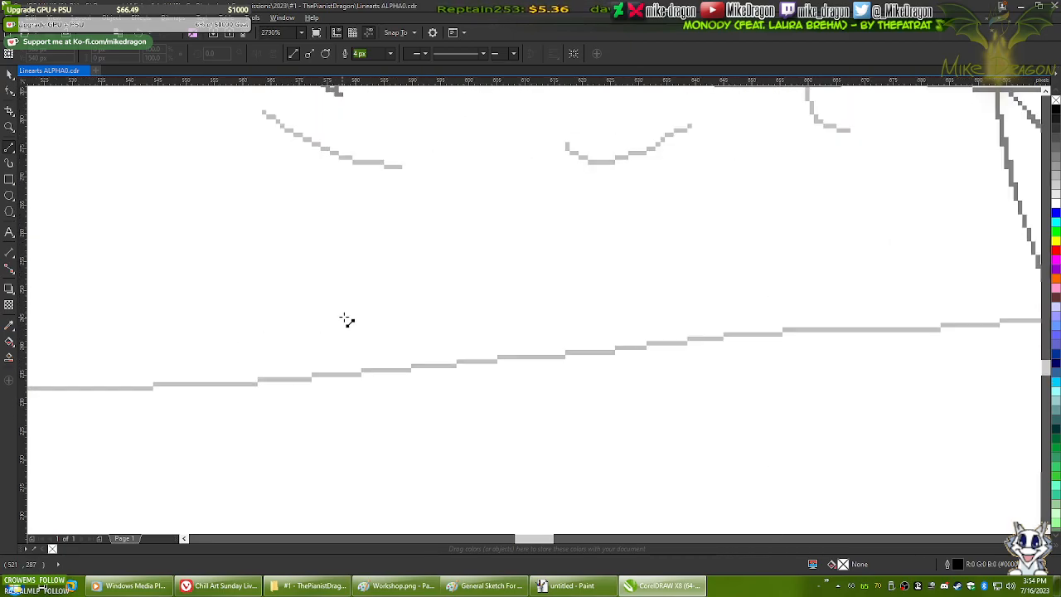
mouse_move(555, 232)
mouse_down()
mouse_move(432, 424)
mouse_move(463, 398)
mouse_move(481, 353)
mouse_move(461, 193)
mouse_move(365, 223)
mouse_move(388, 398)
mouse_move(618, 320)
mouse_move(395, 327)
mouse_move(426, 408)
mouse_up()
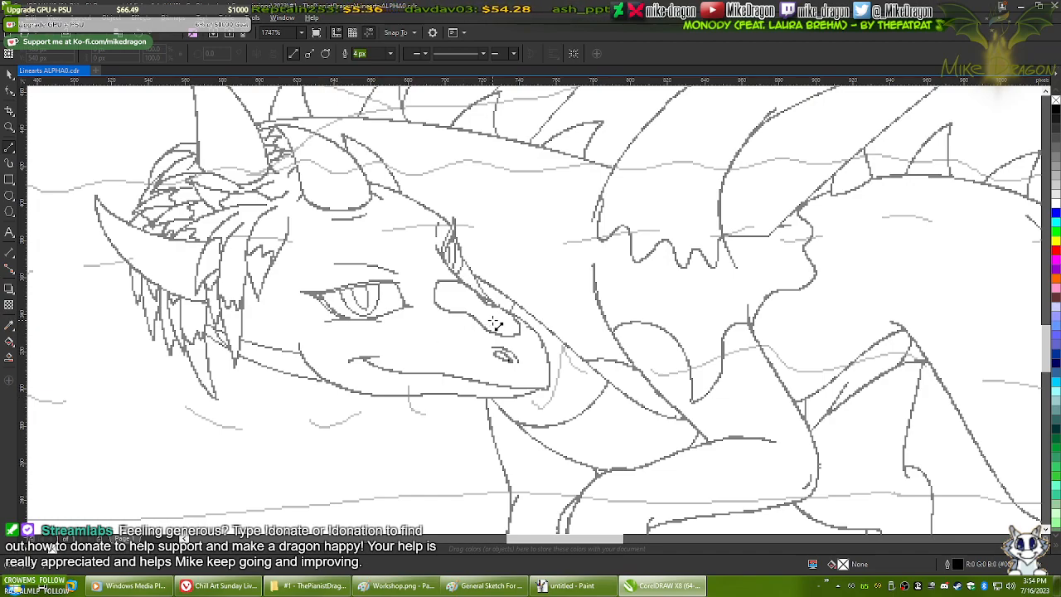
drag(360, 348, 656, 267)
mouse_move(797, 237)
mouse_down()
mouse_move(781, 262)
mouse_move(422, 431)
mouse_move(384, 431)
mouse_up()
mouse_move(751, 332)
mouse_down()
mouse_move(594, 328)
mouse_move(394, 280)
mouse_up()
drag(296, 343, 682, 250)
scroll(682, 253, up, 1)
drag(561, 318, 612, 323)
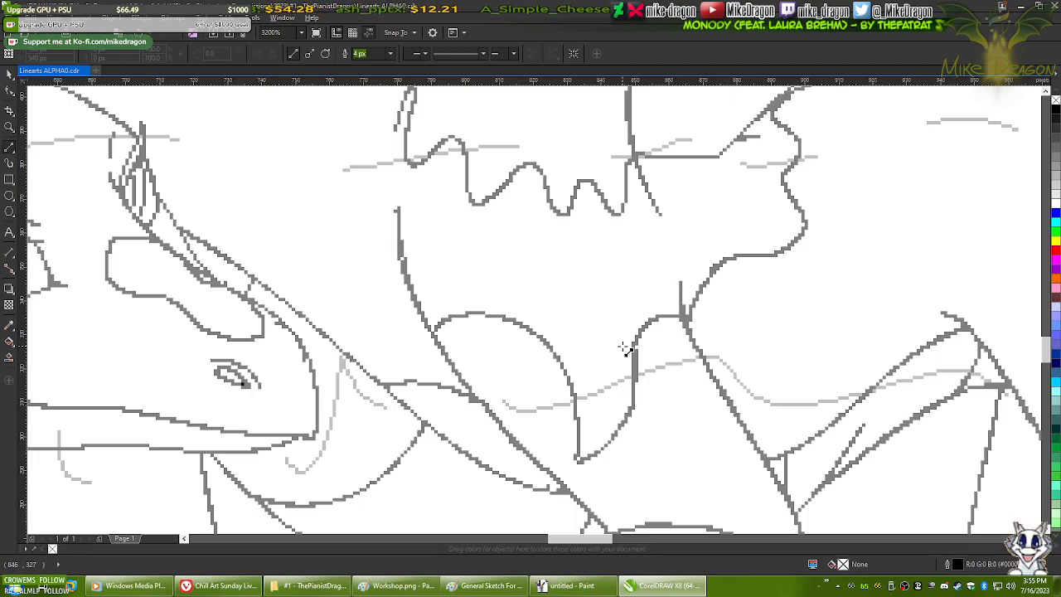
scroll(593, 439, right, 1)
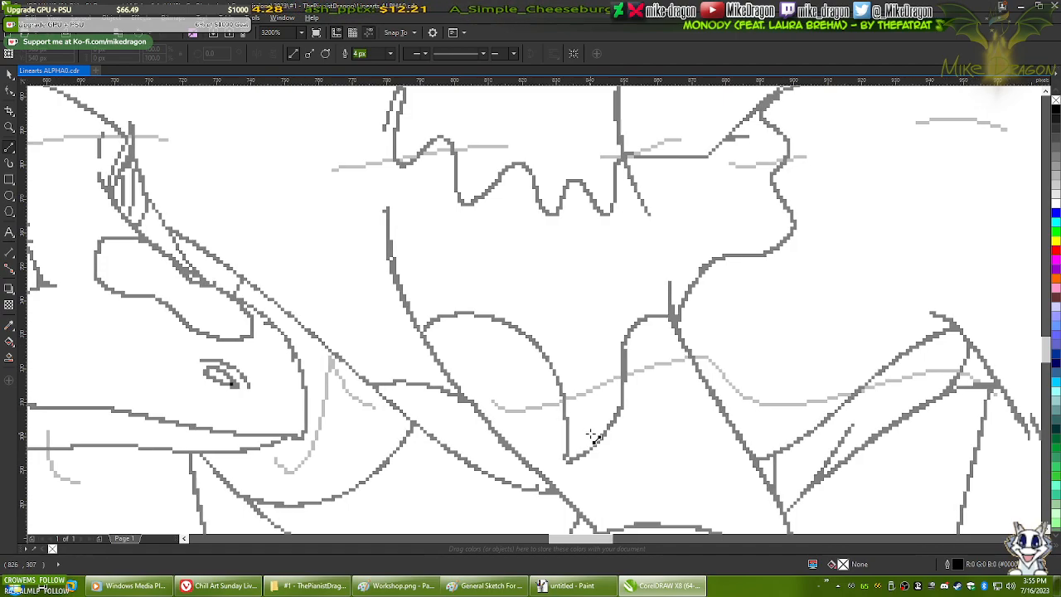
scroll(597, 433, up, 1)
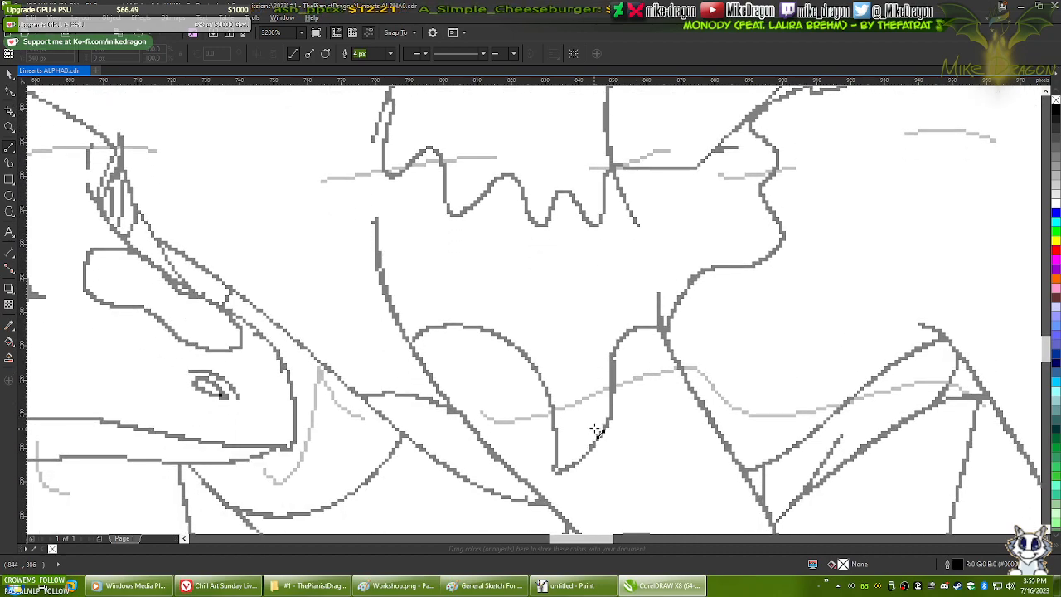
scroll(600, 426, left, 3)
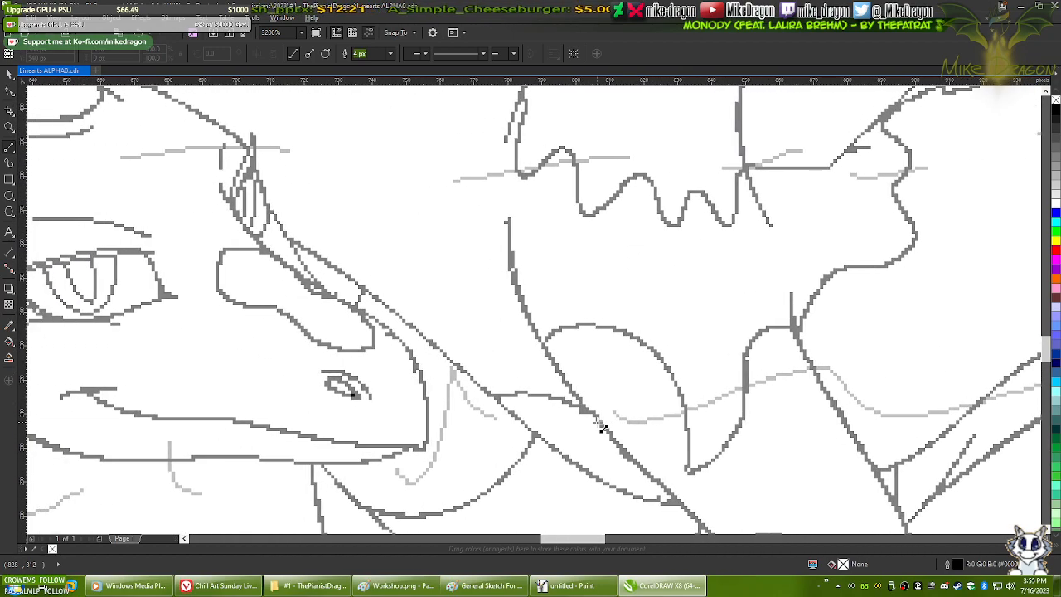
scroll(601, 424, right, 3)
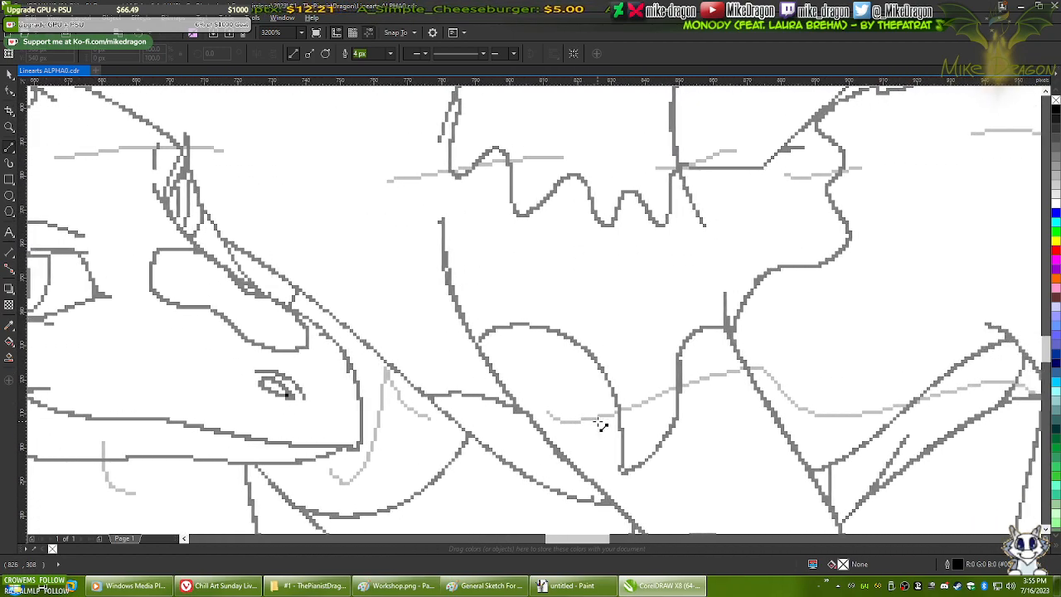
scroll(601, 423, left, 2)
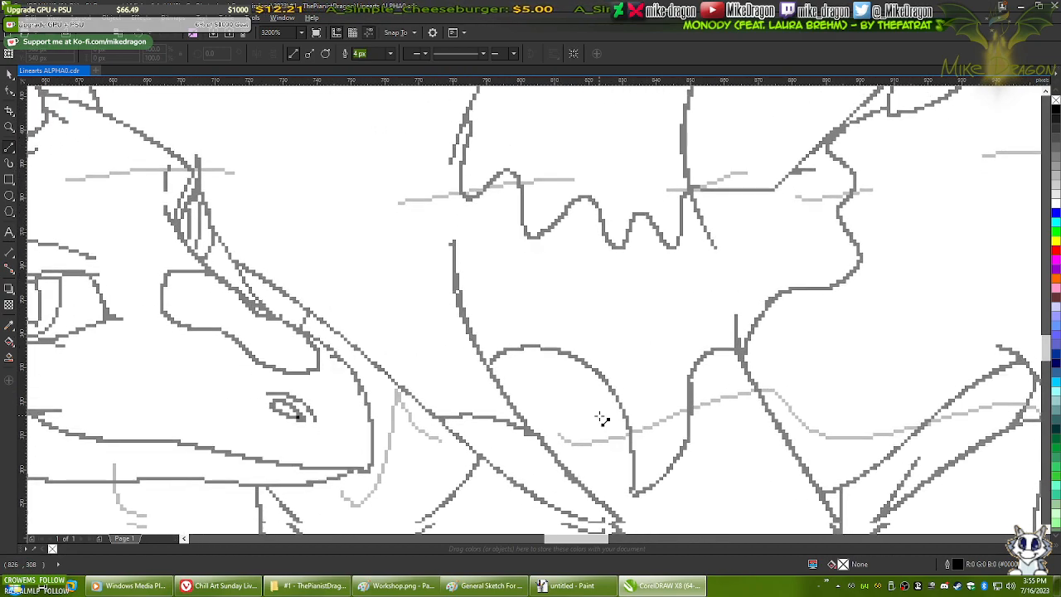
scroll(601, 419, up, 3)
scroll(601, 412, down, 3)
scroll(599, 410, up, 2)
scroll(598, 409, down, 2)
scroll(598, 408, up, 4)
scroll(599, 408, down, 2)
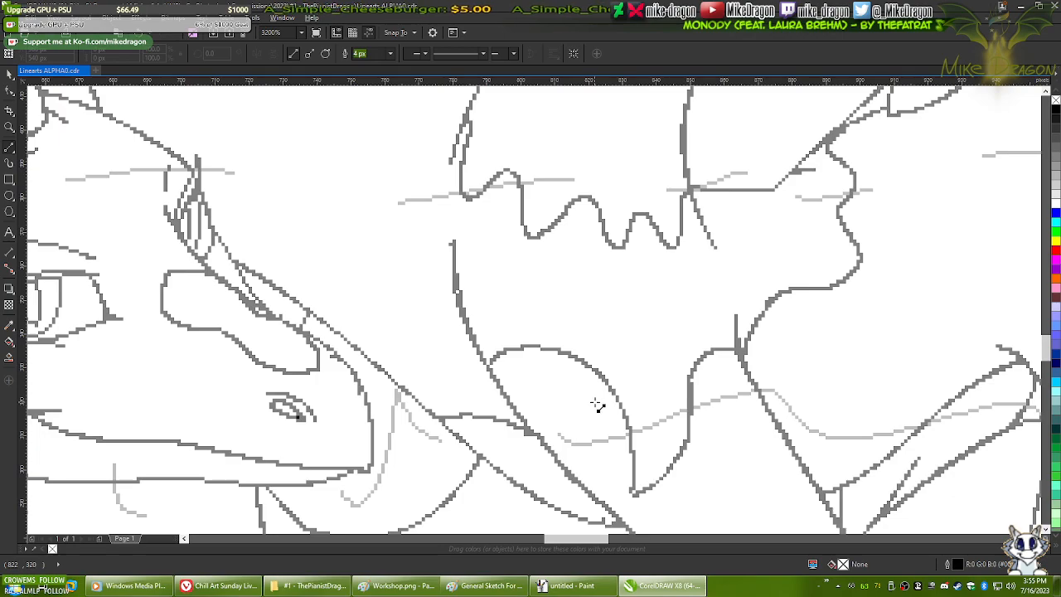
mouse_move(426, 399)
mouse_down()
mouse_move(696, 361)
mouse_move(767, 407)
mouse_move(797, 391)
mouse_up()
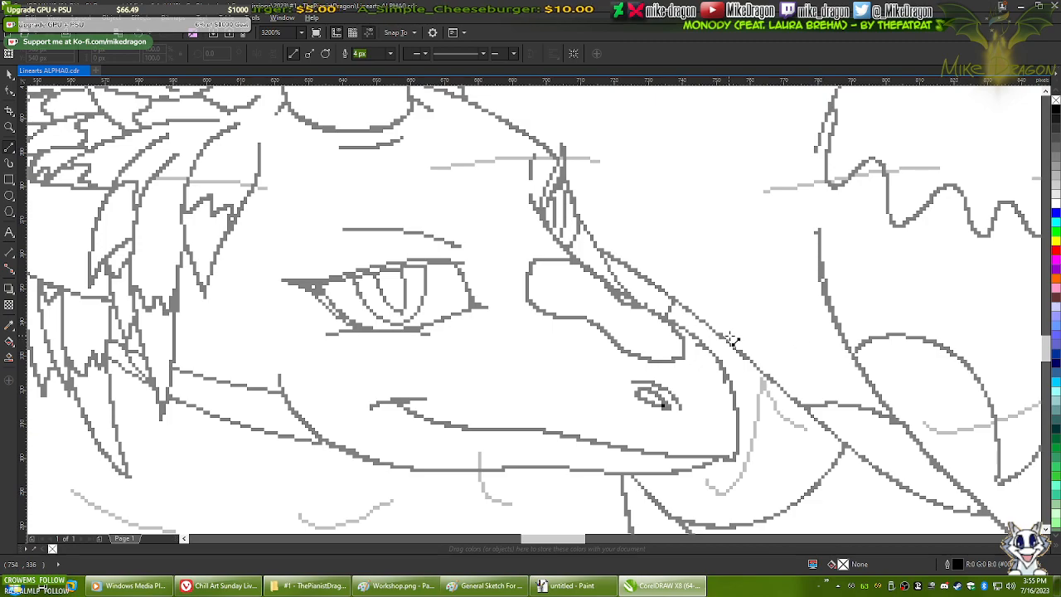
- Draw a connected two-segment 2-point line, about 61 × 79 px overall, from the dragon's brow notch along the snout to the nose tip
scroll(732, 340, up, 1)
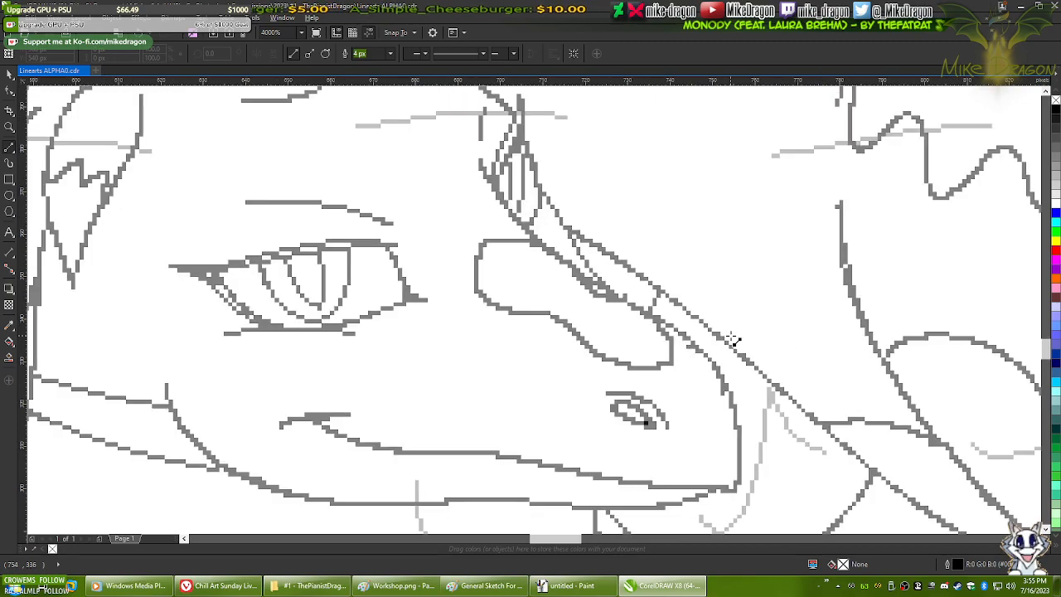
click(481, 161)
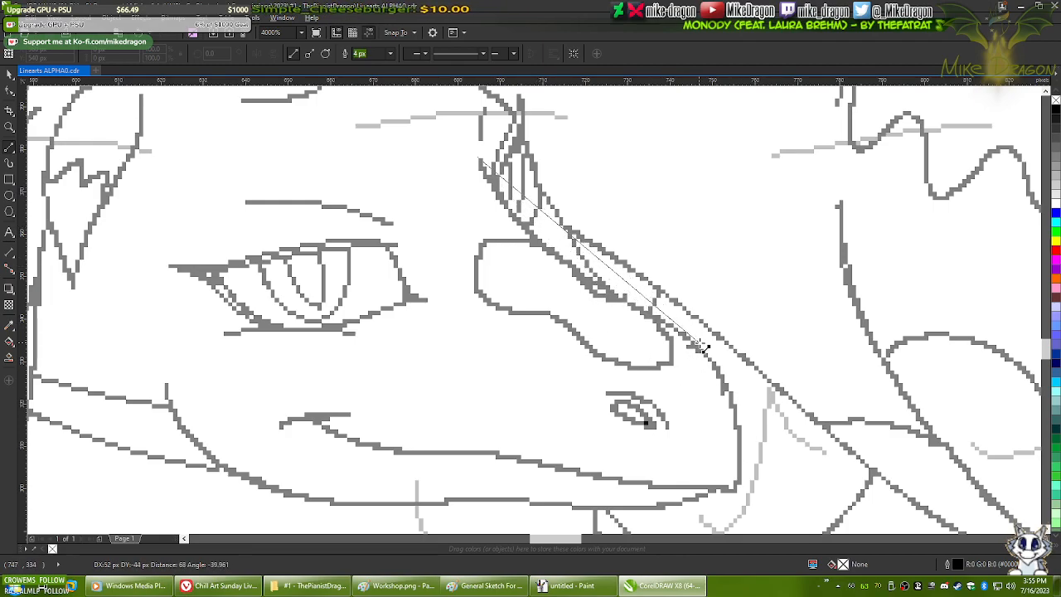
click(655, 318)
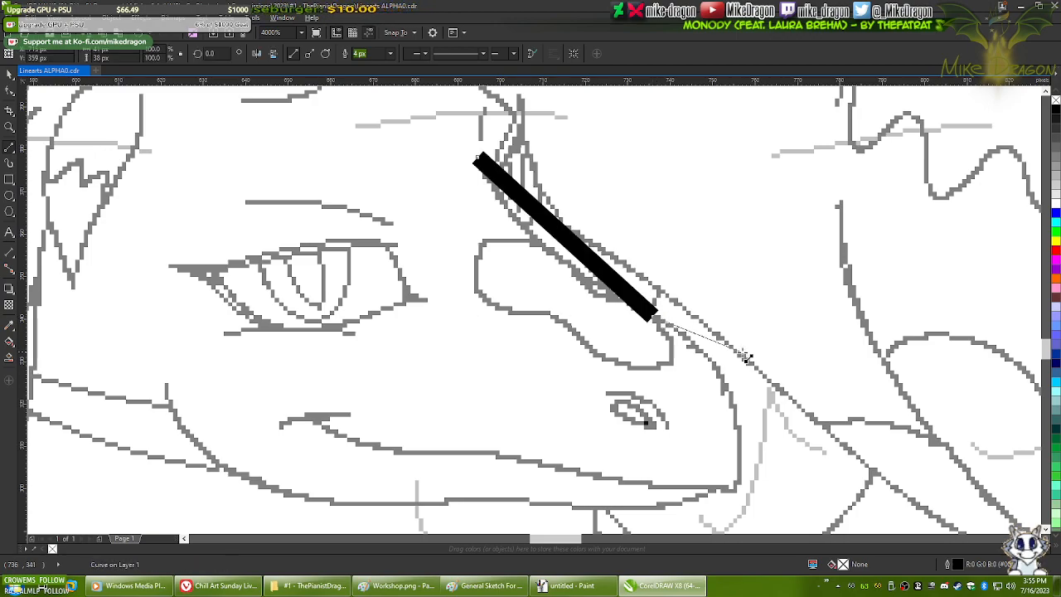
double_click(737, 491)
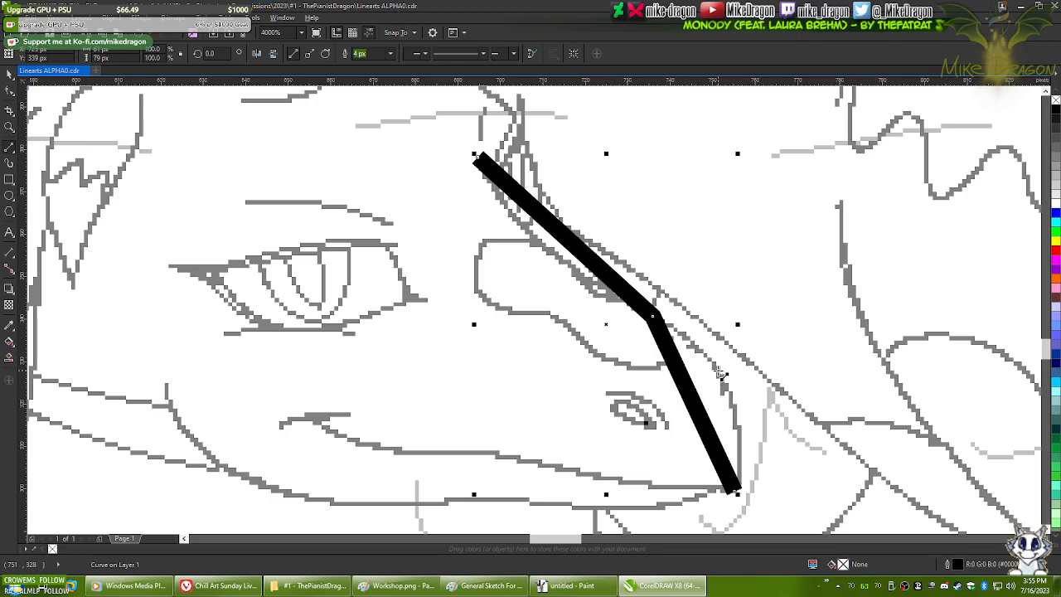
- Try outline widths of 3 px and 2 px on the snout line, and settle on 3 px
scroll(514, 344, down, 1)
scroll(514, 344, down, 1)
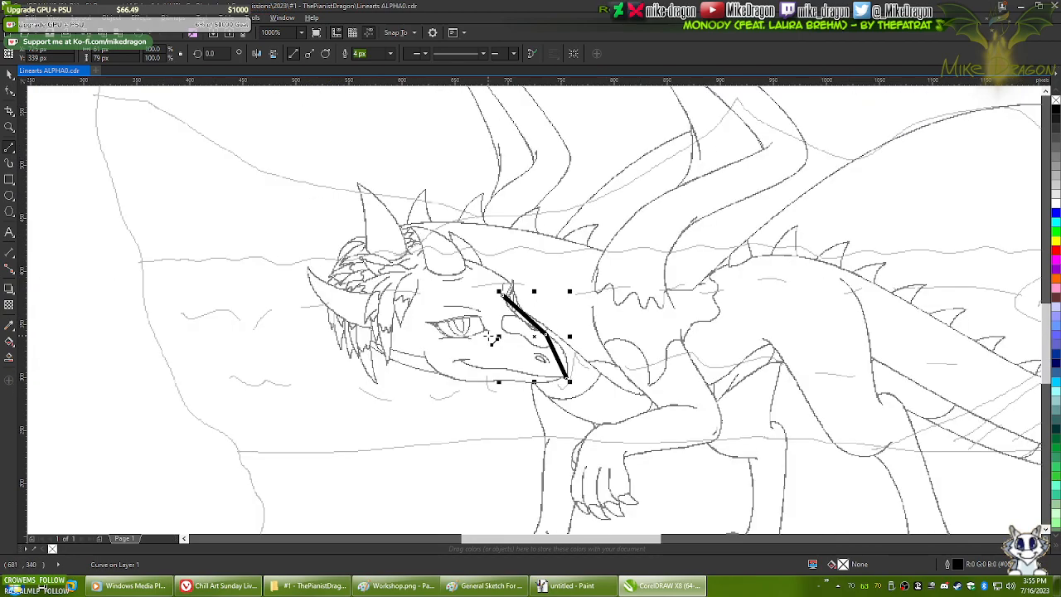
scroll(629, 358, up, 1)
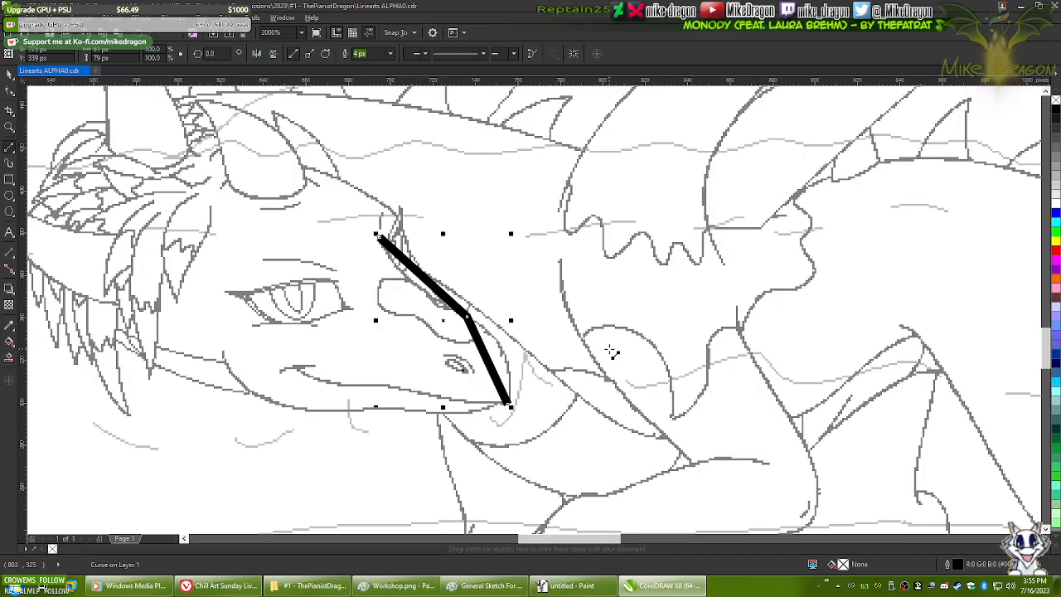
scroll(612, 352, down, 1)
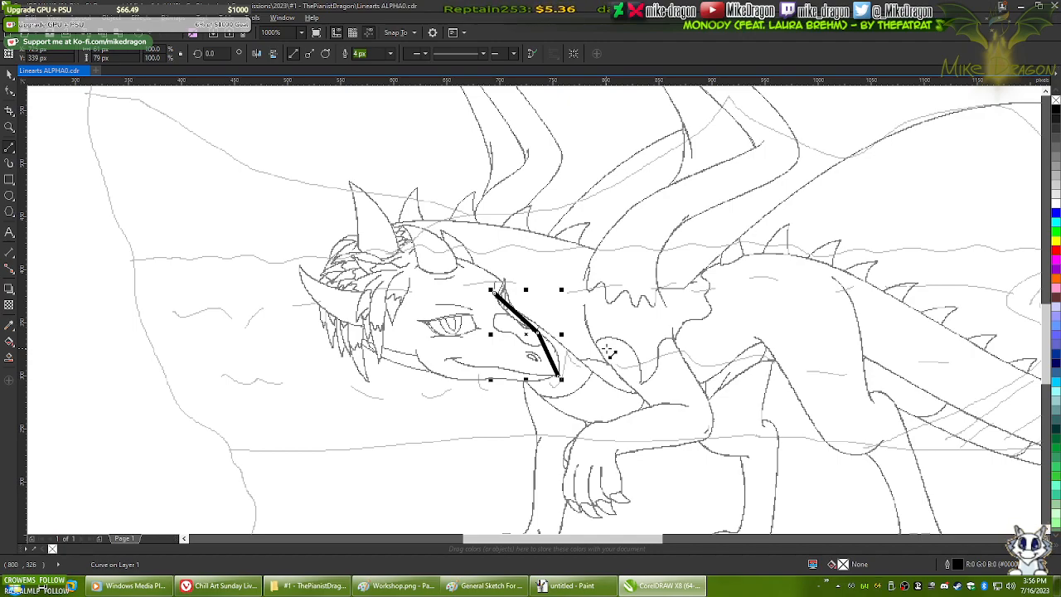
scroll(543, 340, up, 2)
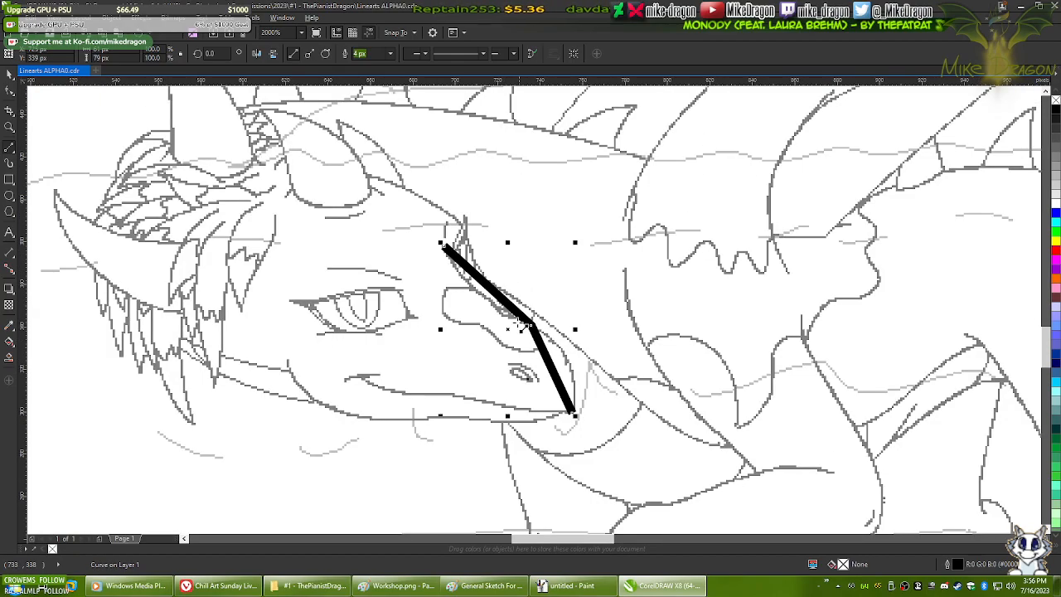
click(389, 55)
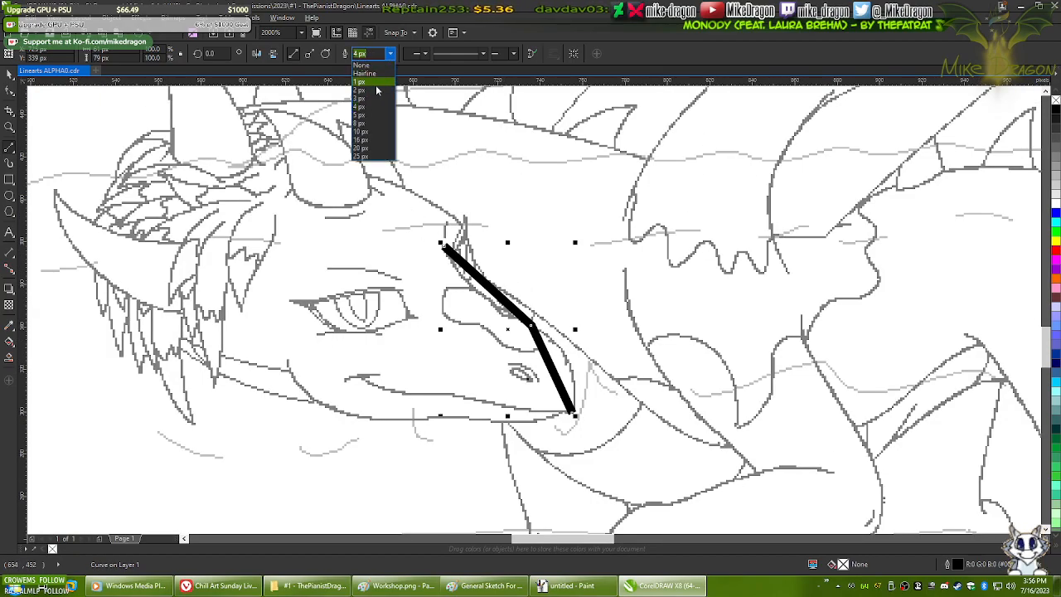
click(369, 104)
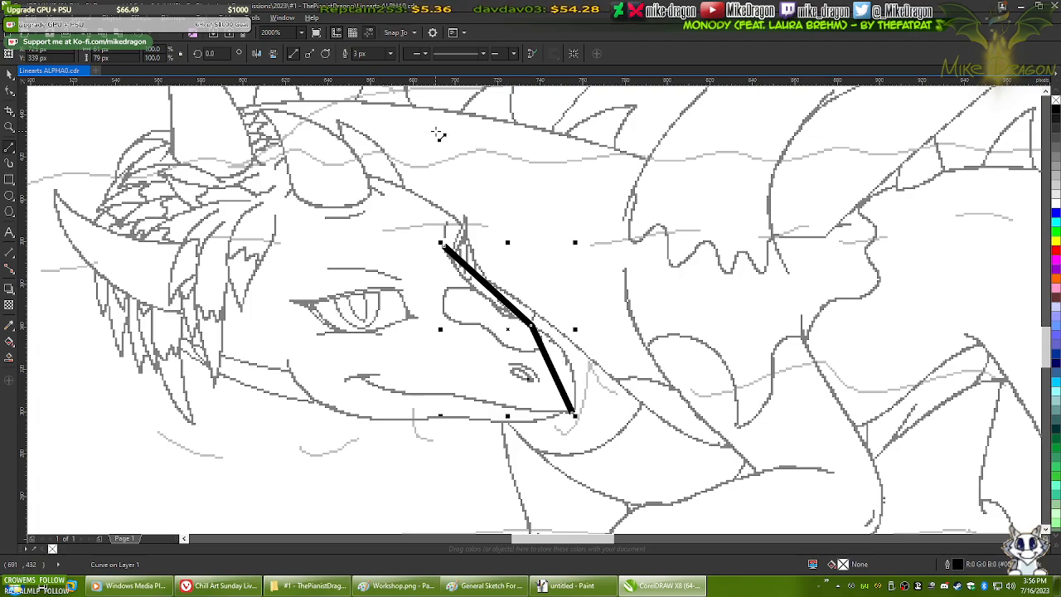
click(392, 53)
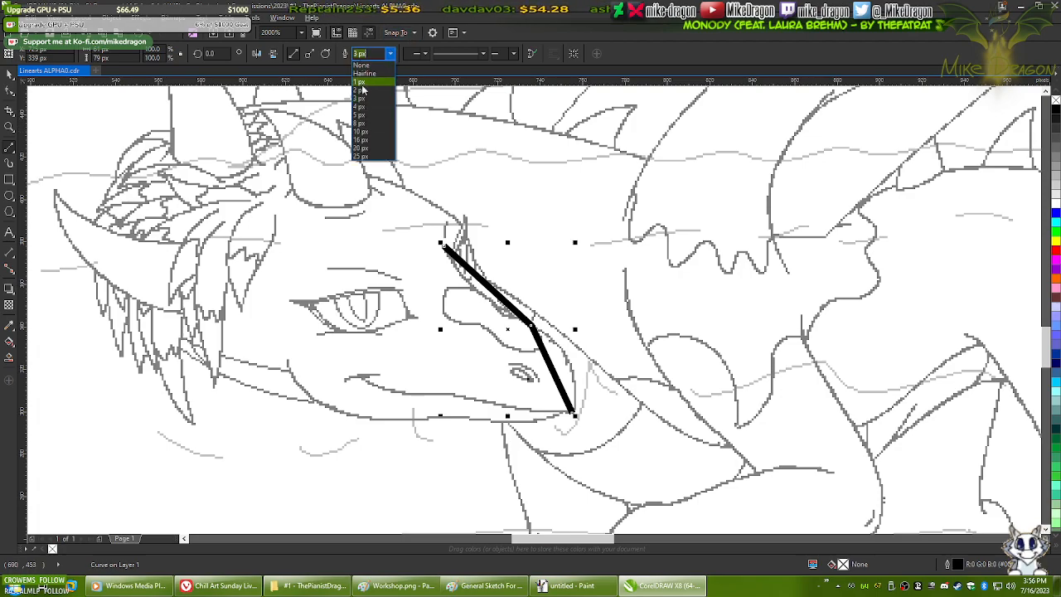
click(370, 91)
click(391, 53)
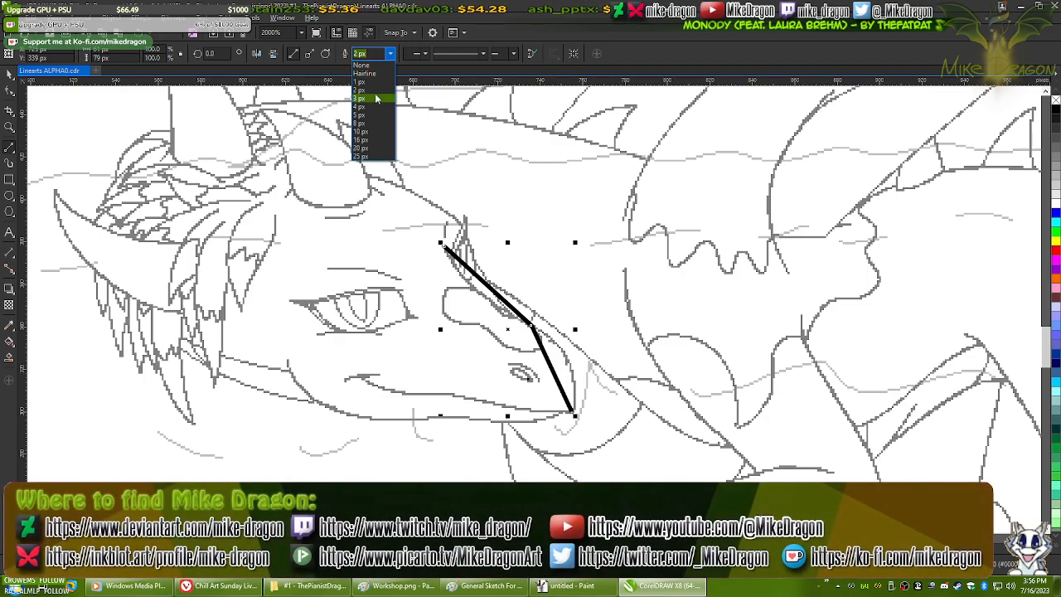
click(376, 98)
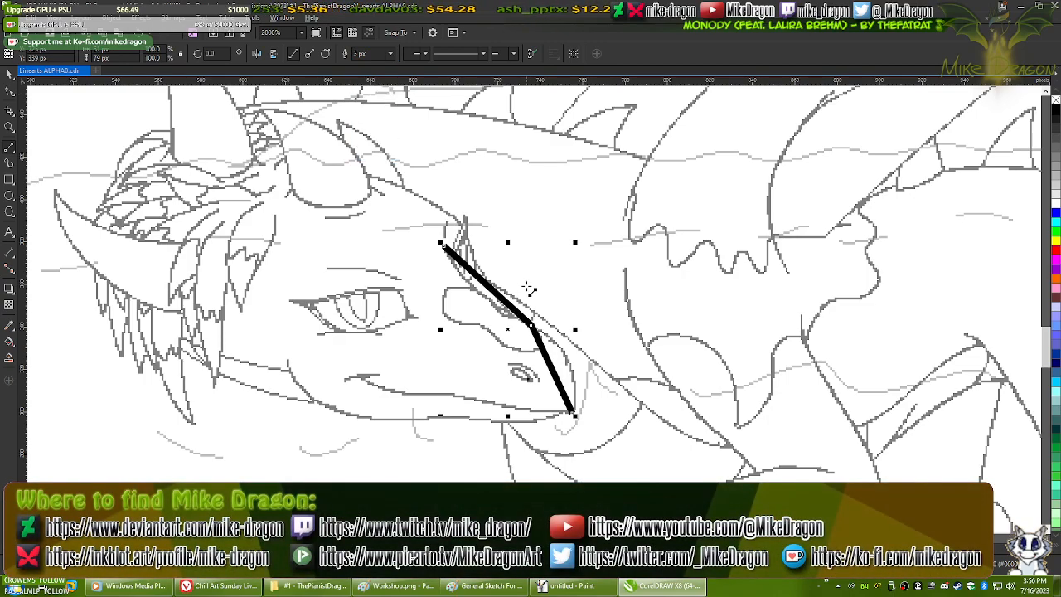
- Select all nodes of the snout line with the Shape tool and convert its straight segments to curves
scroll(522, 313, up, 1)
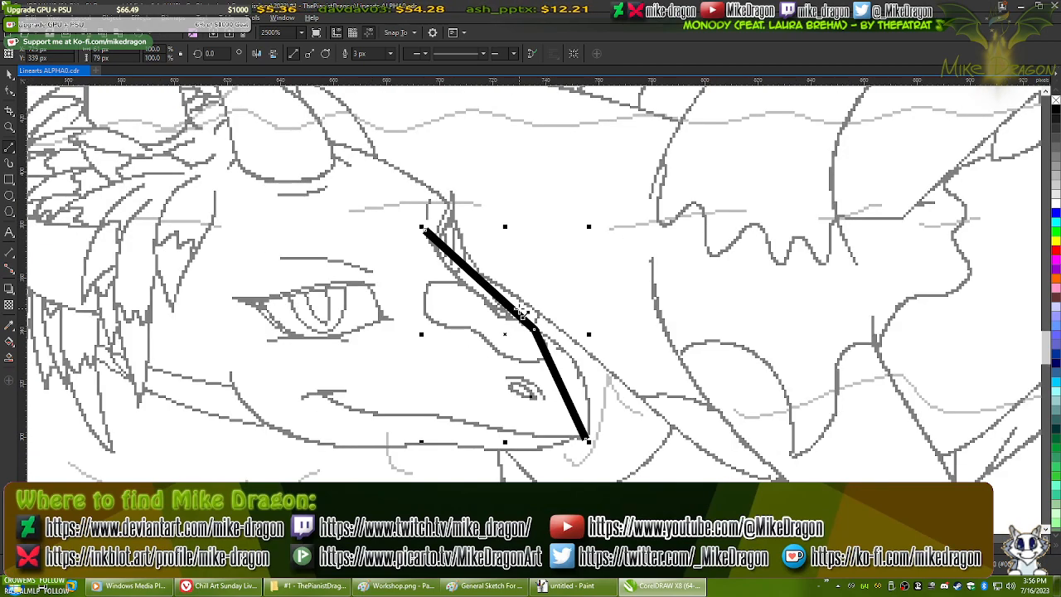
scroll(522, 313, up, 1)
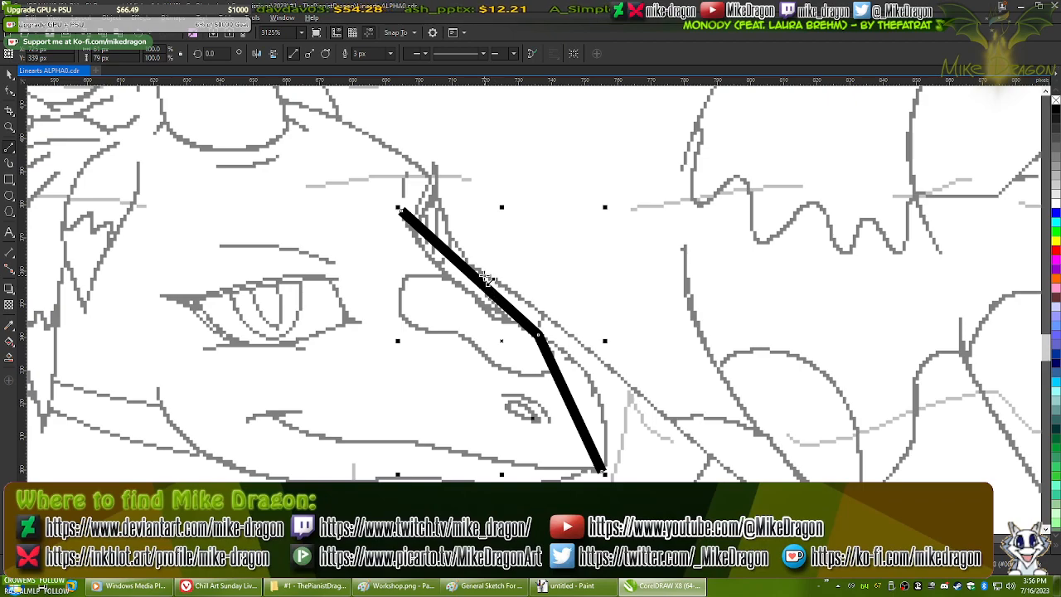
scroll(500, 367, up, 1)
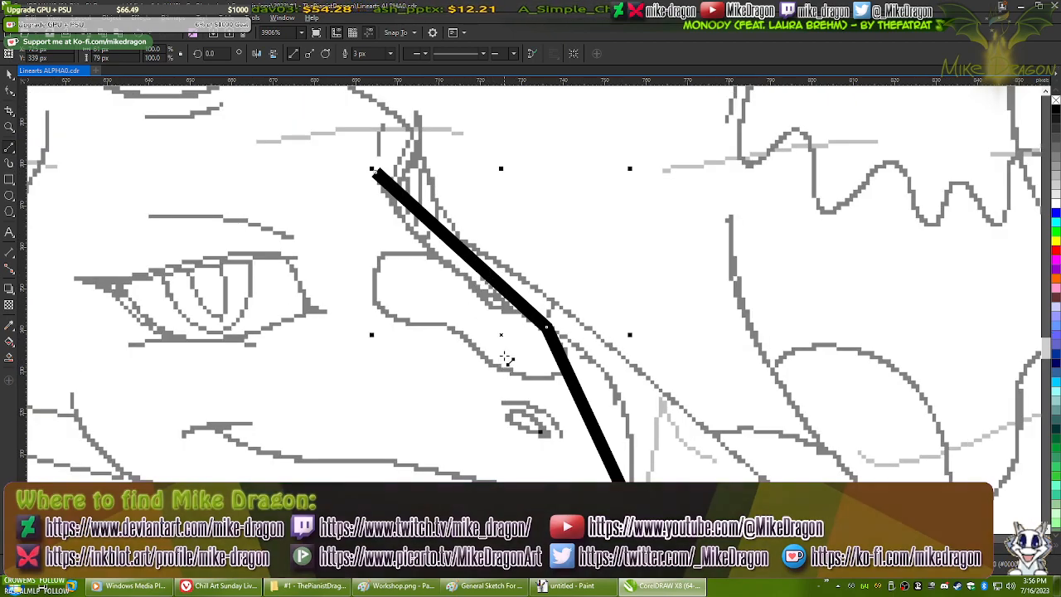
scroll(501, 349, down, 1)
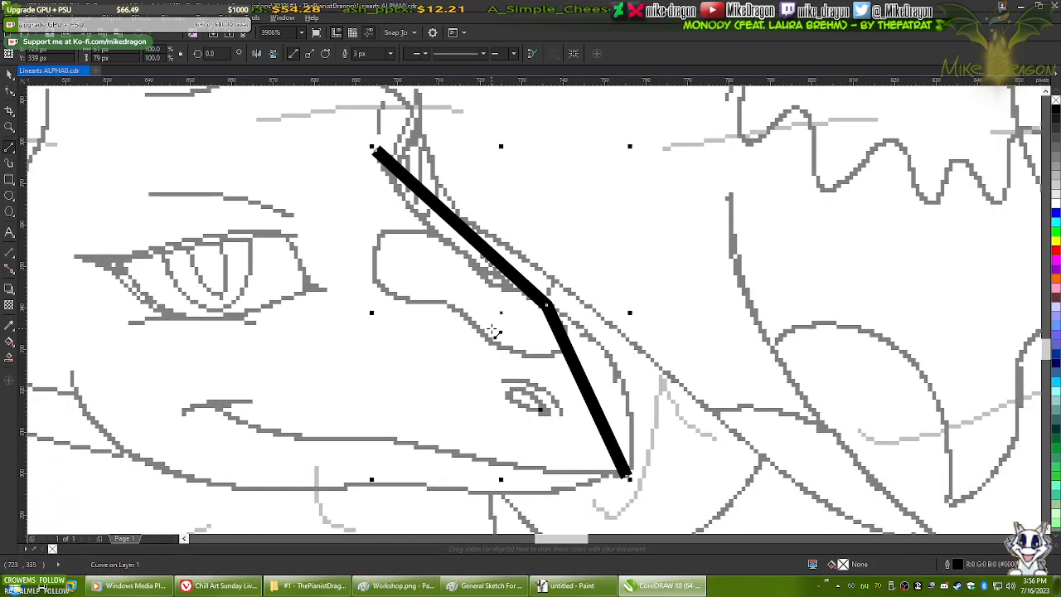
key(F10)
drag(325, 119, 701, 502)
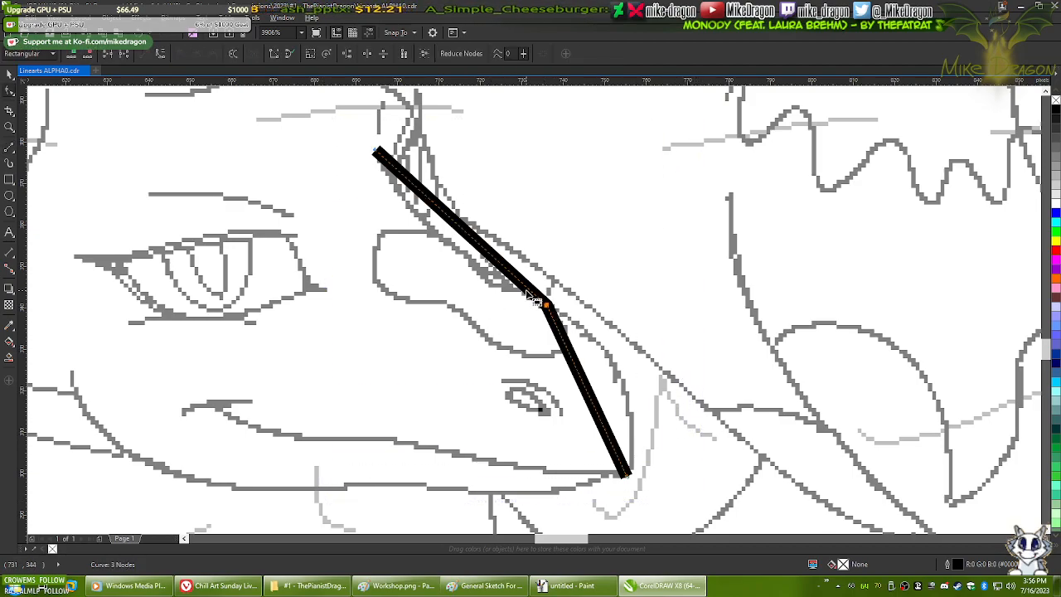
right_click(530, 296)
click(555, 339)
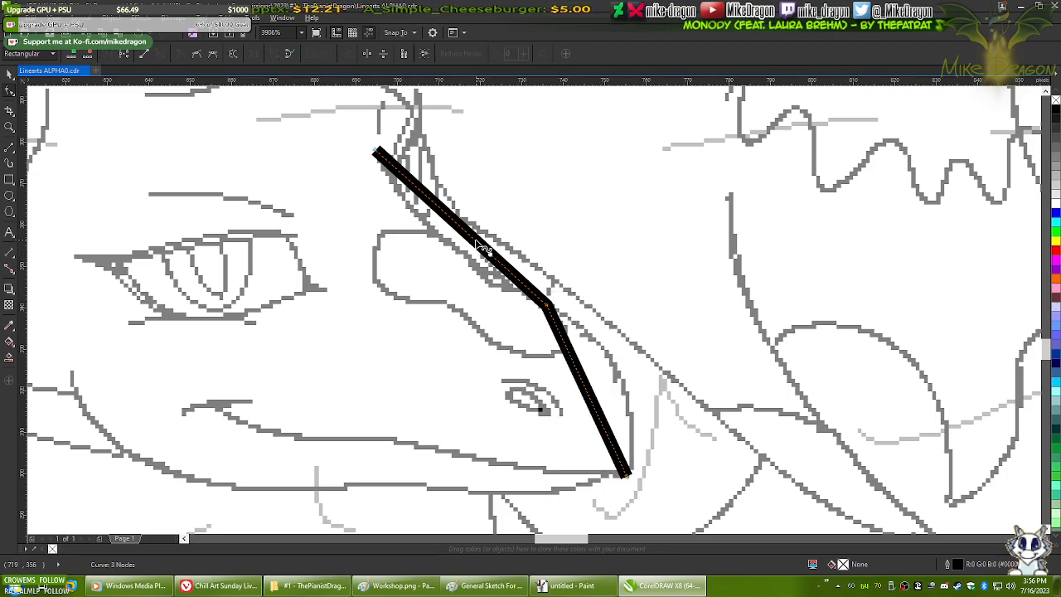
- Bend the upper segment along the sketched snout bridge and the lower one around the nose, and smooth the joint between them
drag(479, 245, 452, 250)
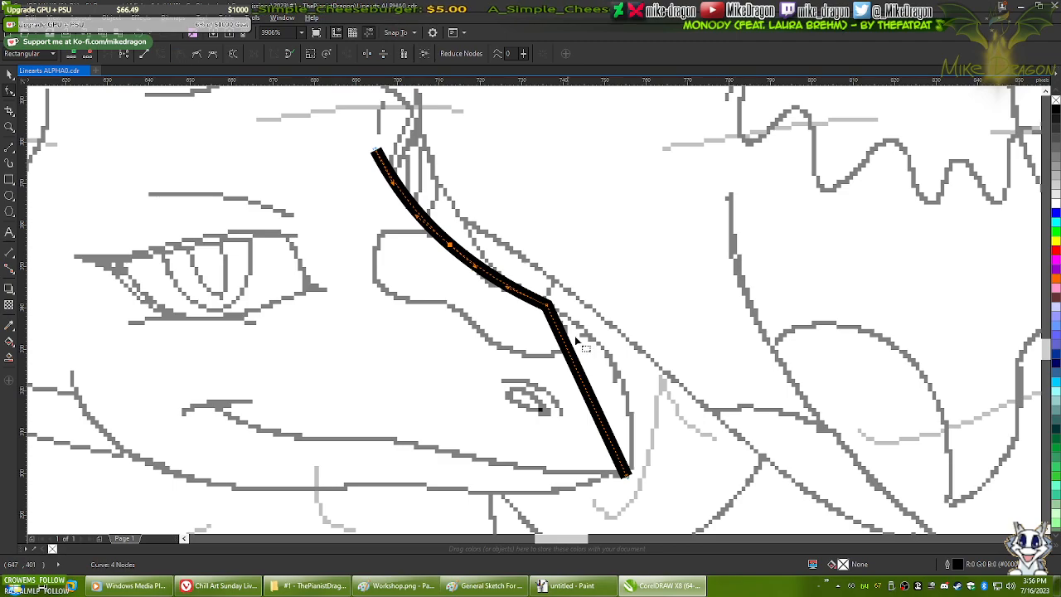
click(589, 402)
drag(594, 407, 627, 385)
click(179, 55)
click(463, 341)
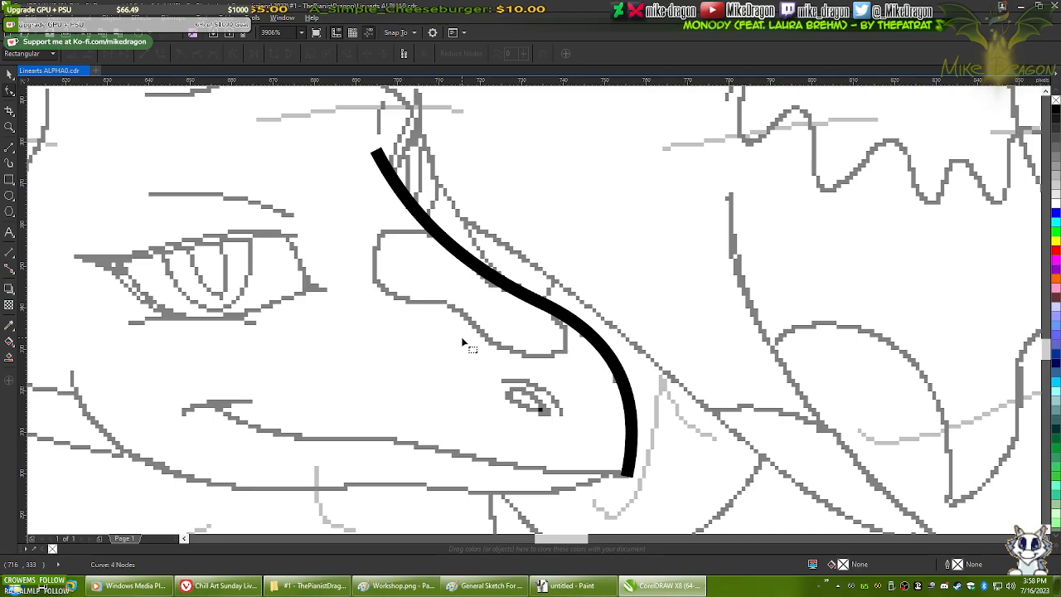
scroll(461, 336, down, 4)
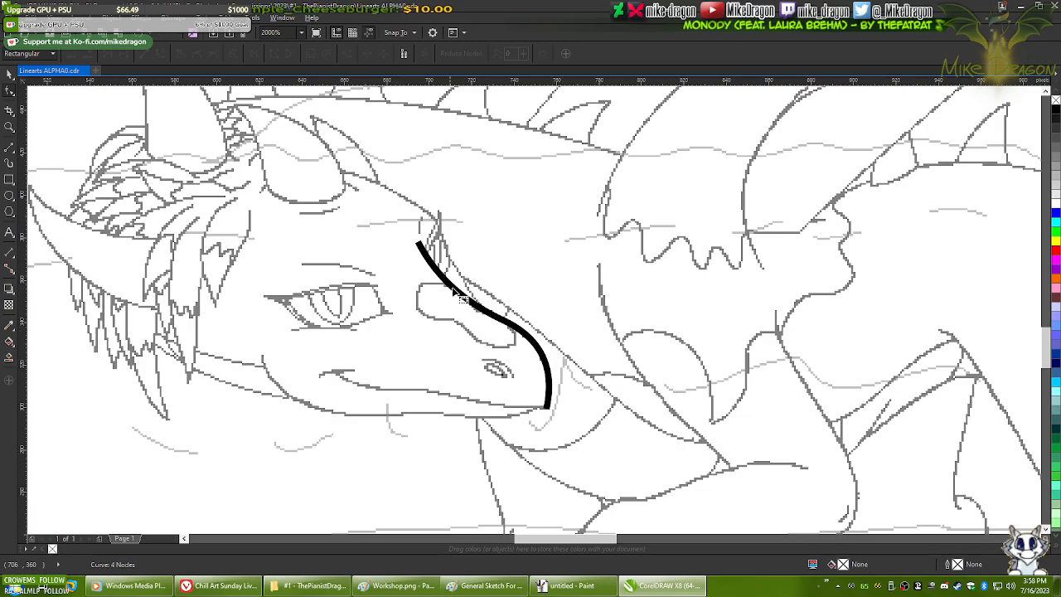
- Switch to the untitled Paint window and close it without saving
click(569, 585)
key(alt+F4)
click(533, 316)
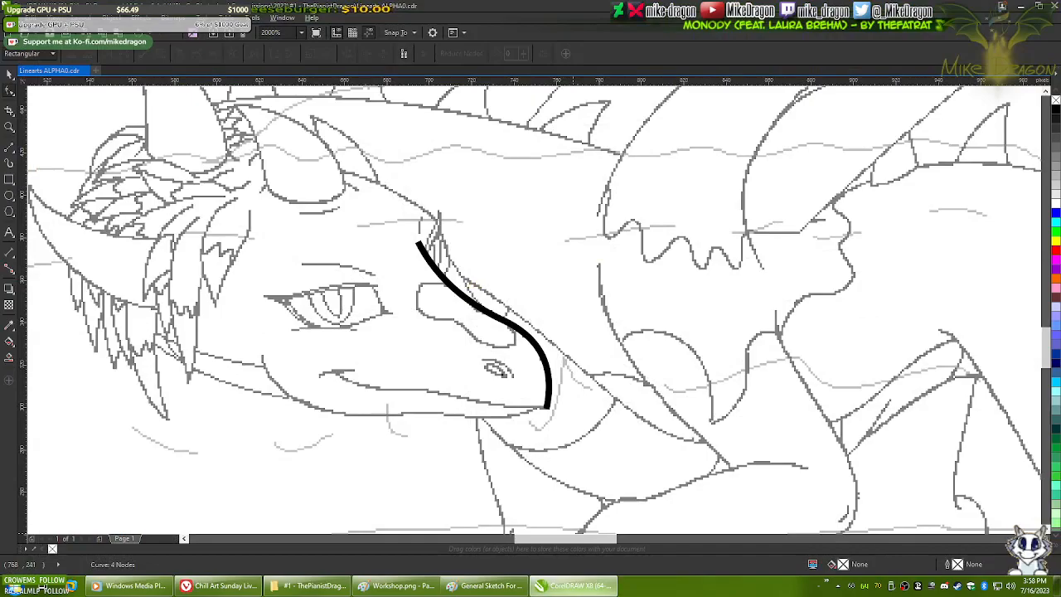
- Minimize CorelDRAW and open the Documents folder from the desktop
click(1000, 9)
click(1001, 9)
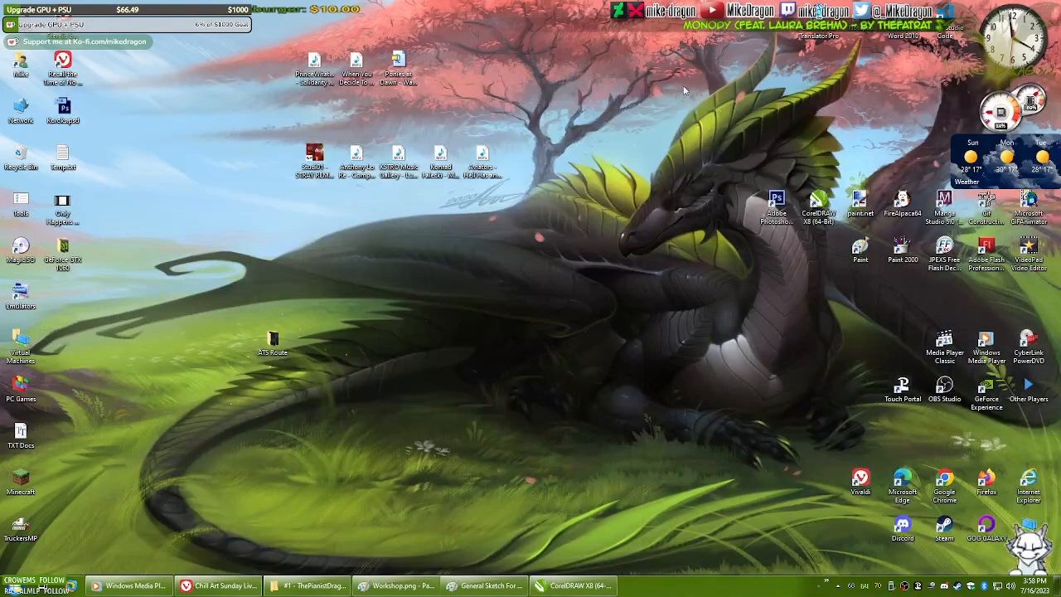
double_click(17, 77)
scroll(689, 263, down, 10)
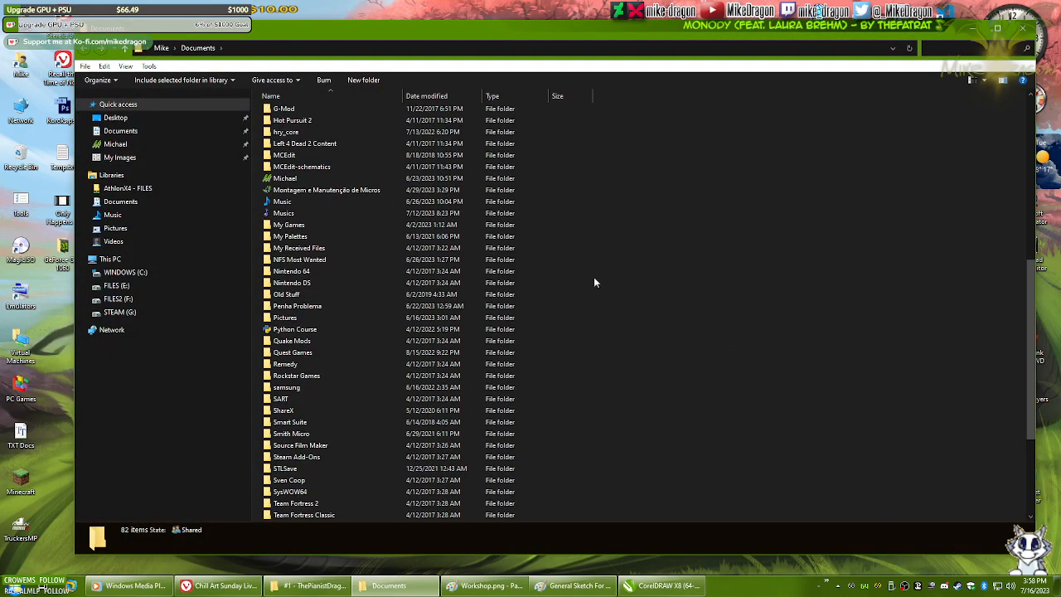
- Browse through the personal folder in Documents to Art > WIP > oC - Photoshop
double_click(286, 178)
scroll(705, 336, down, 3)
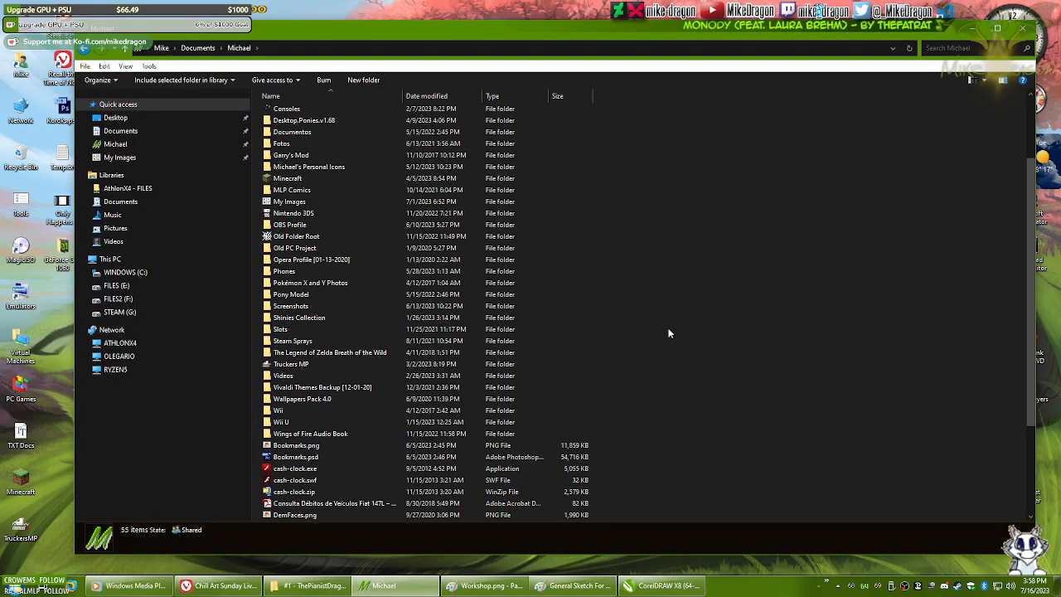
scroll(679, 333, up, 3)
double_click(297, 125)
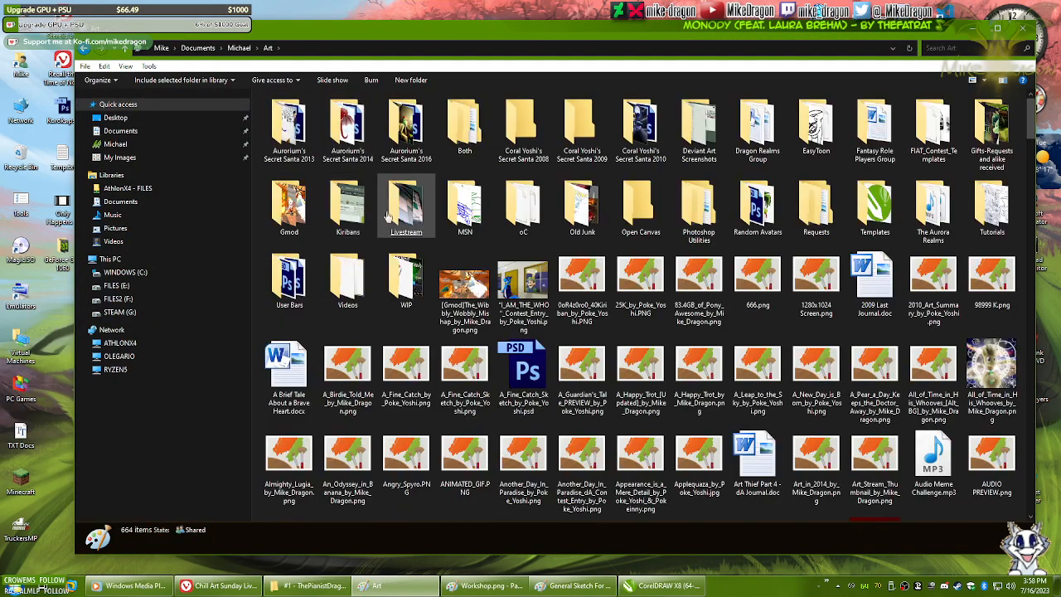
double_click(406, 281)
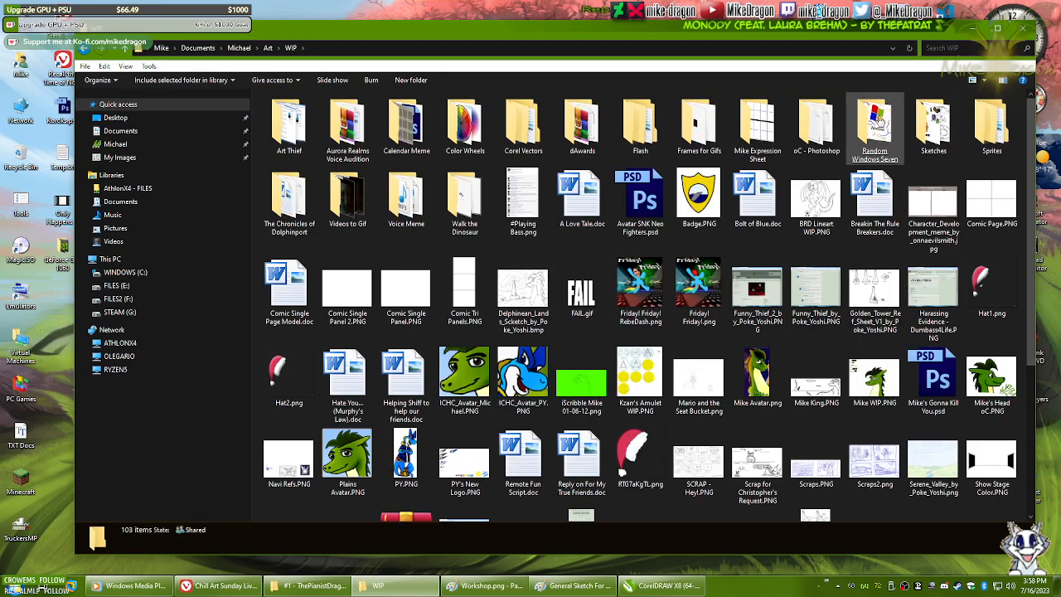
double_click(815, 125)
- Find the Nostalgia Art folder among the oC - Photoshop projects and open its WIP subfolder
scroll(796, 218, down, 6)
scroll(799, 220, up, 6)
scroll(798, 222, down, 2)
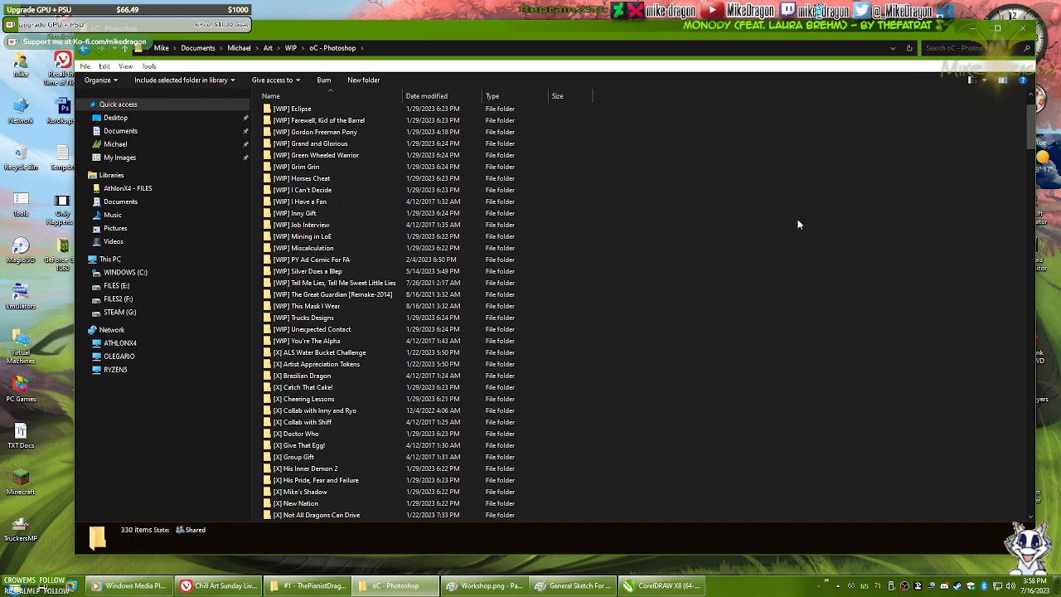
text(ndow)
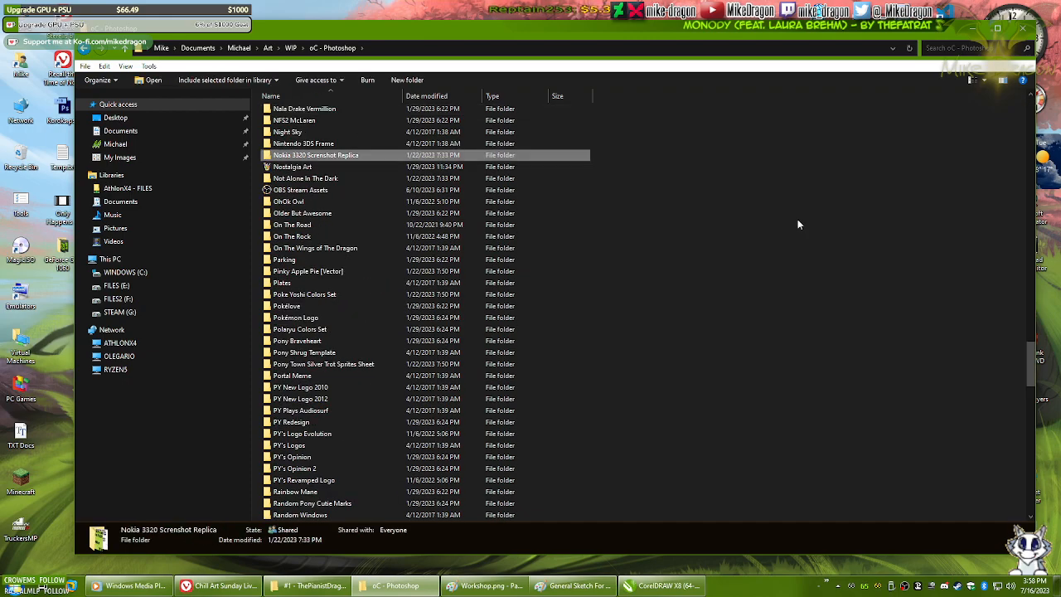
text(s)
key(Return)
text(nw)
key(Return)
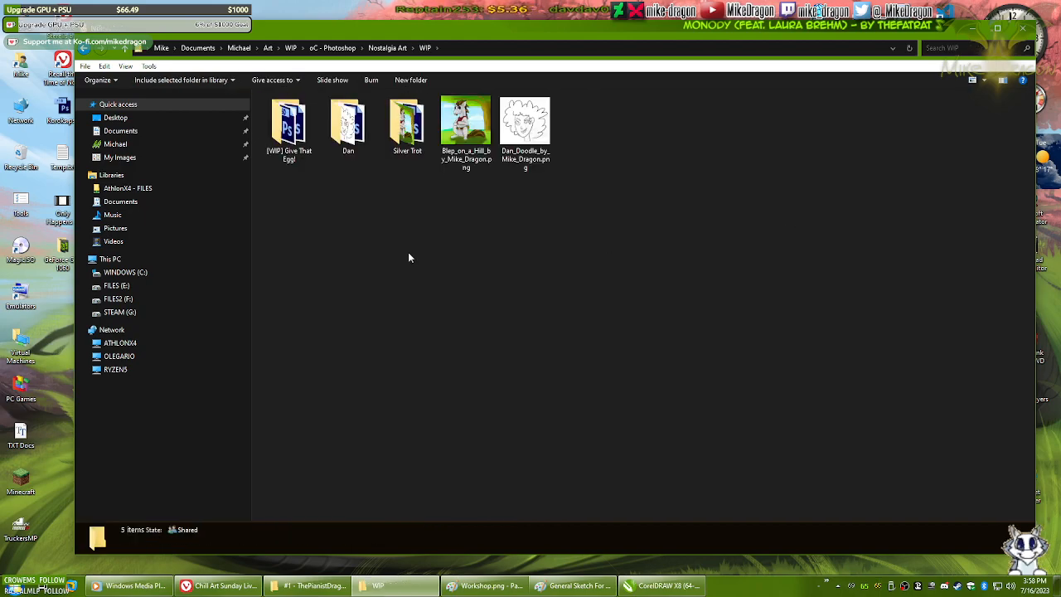
- Open Linearts ALPHA 1.psd from the [WIP] Give That Egg! folder in Photoshop and examine the dragon's colored line art up close
double_click(289, 124)
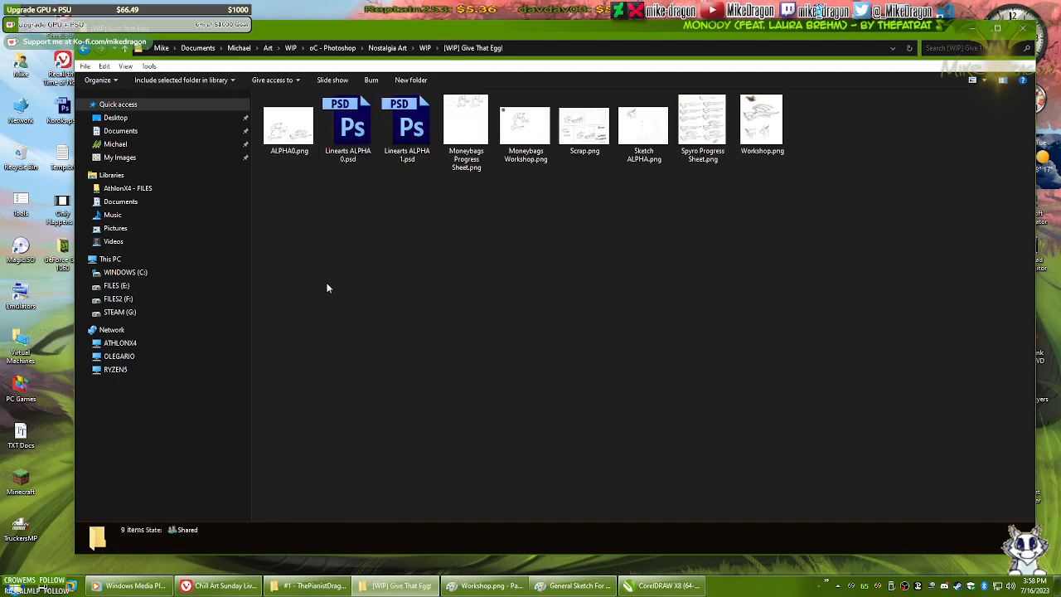
double_click(407, 126)
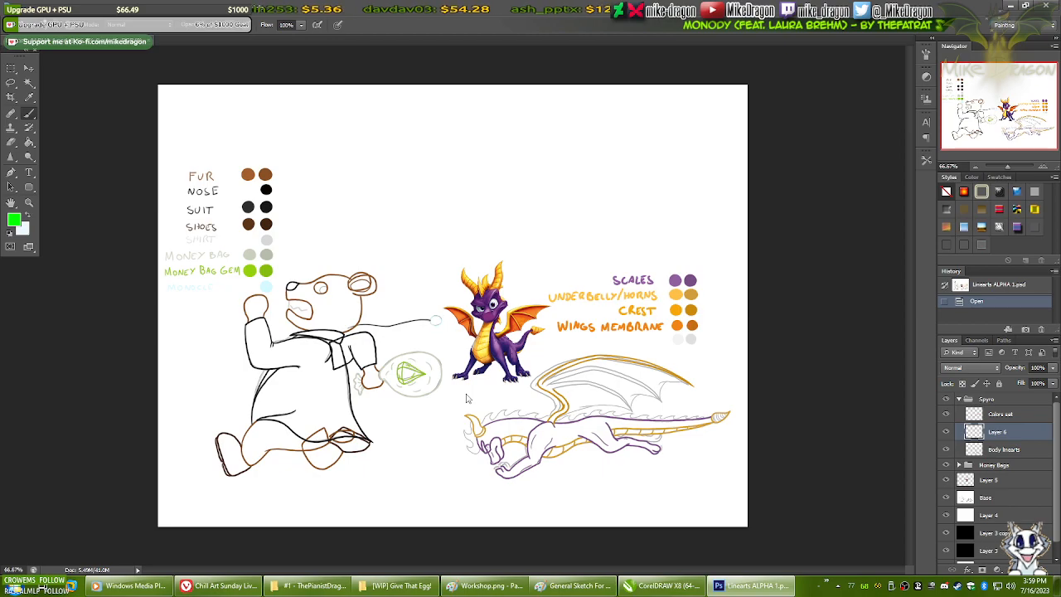
scroll(468, 398, up, 4)
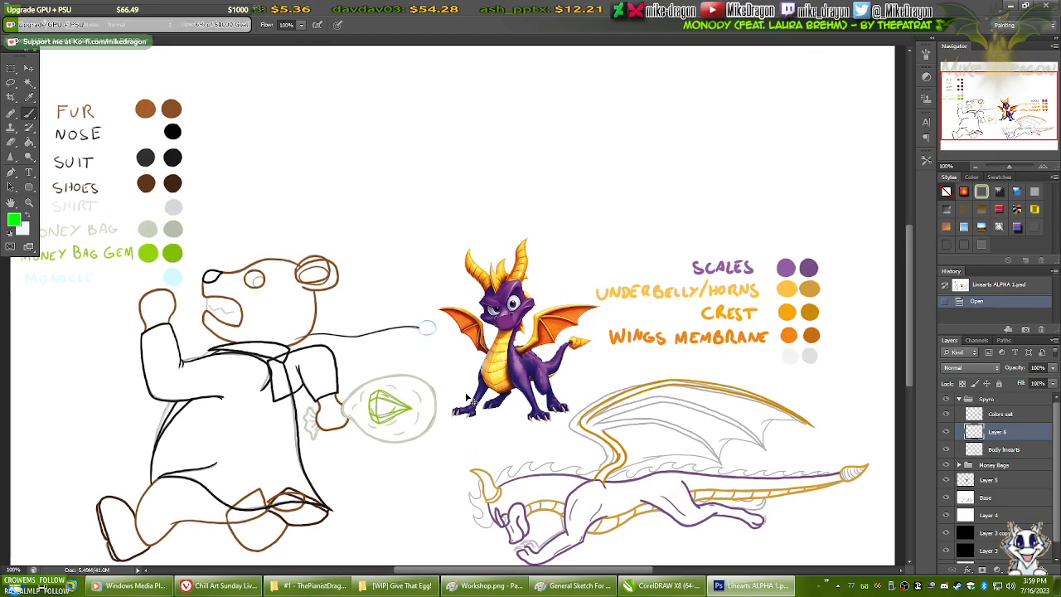
mouse_move(379, 373)
mouse_down()
mouse_move(344, 355)
mouse_move(141, 49)
mouse_up()
drag(984, 141, 1012, 117)
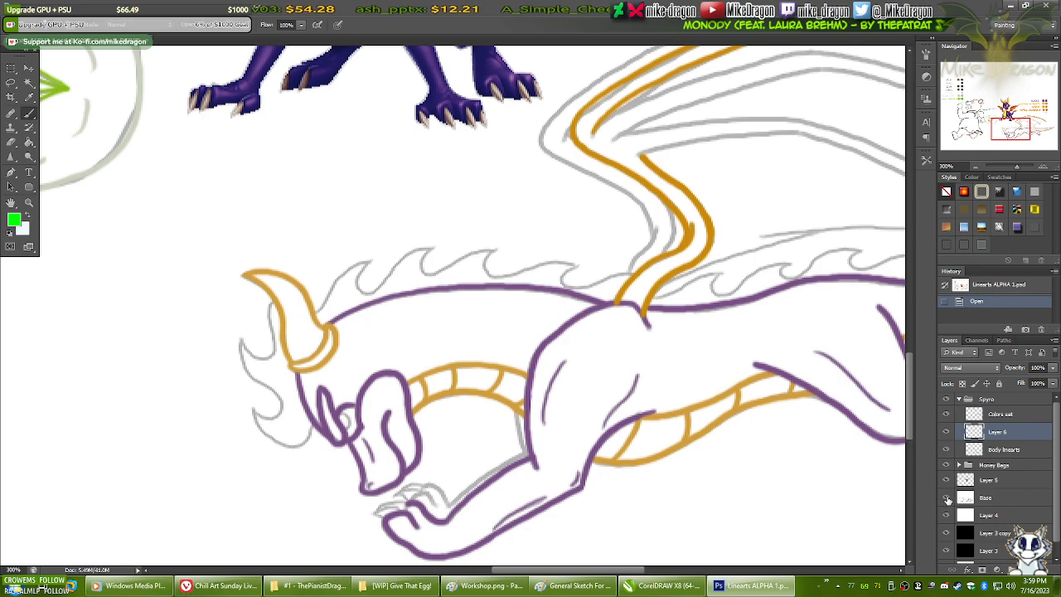
- Toggle the visibility of the Base layer and Layer 6 to check which parts of the dragon drawing each contains
click(947, 498)
click(948, 499)
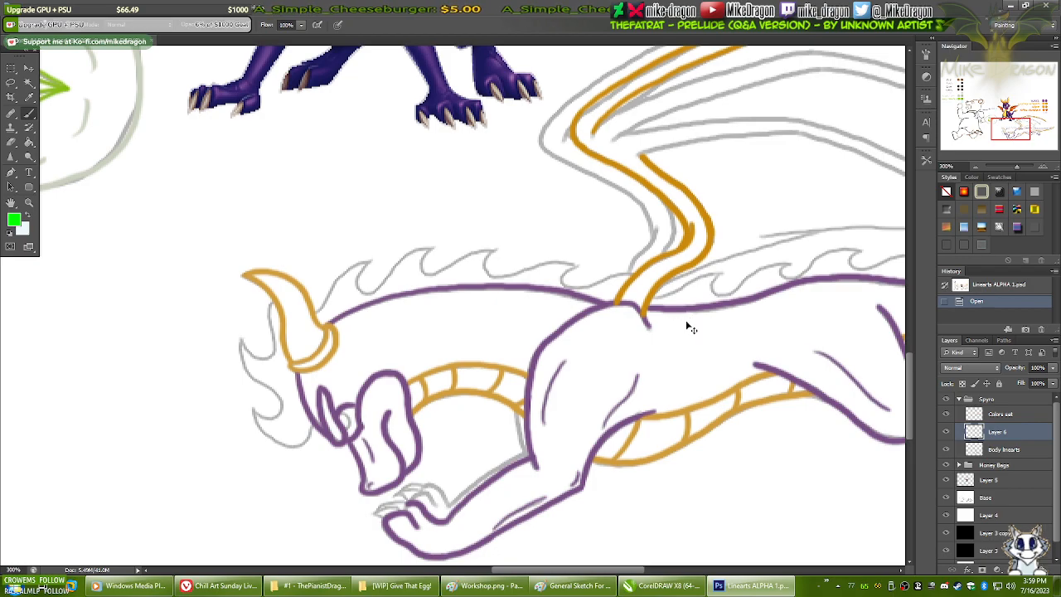
scroll(686, 322, up, 2)
drag(312, 502, 430, 382)
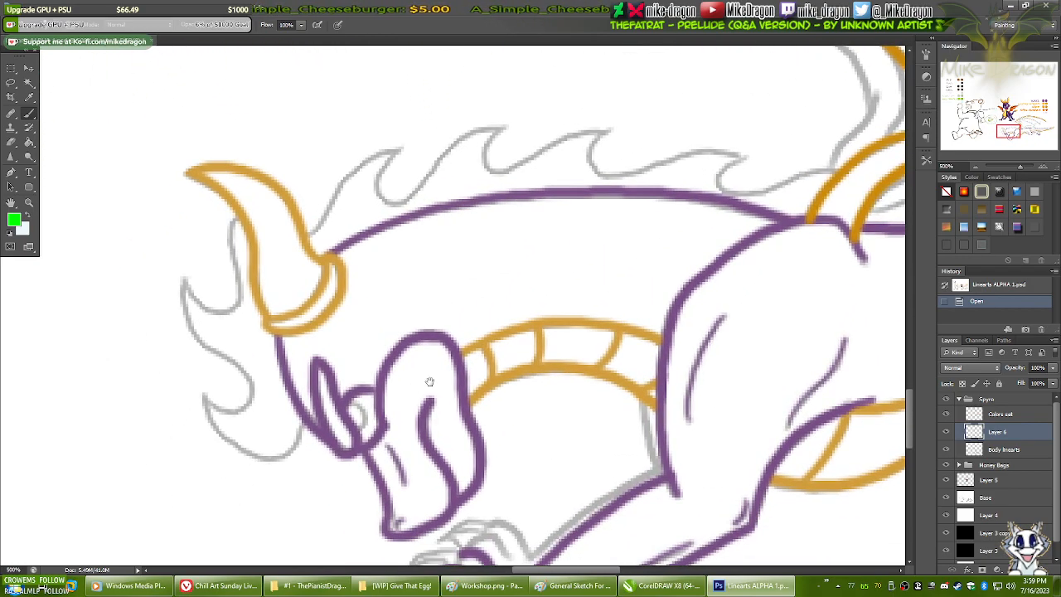
click(947, 433)
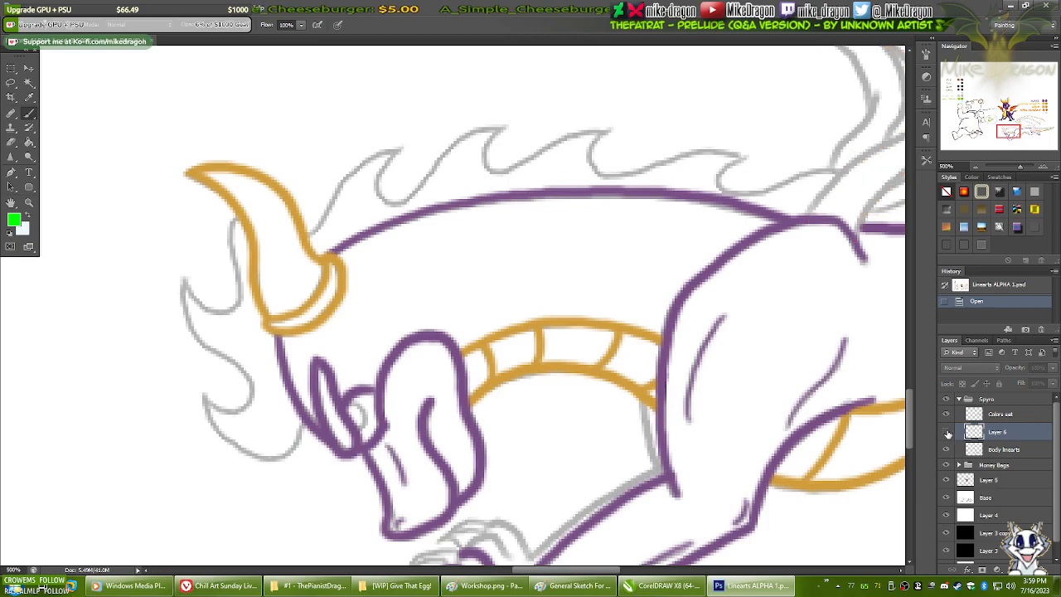
click(947, 434)
click(947, 434)
click(947, 434)
drag(781, 333, 497, 438)
click(947, 434)
click(947, 433)
- Rename Layer 6 in the Spyro group as "Wings lineart"
double_click(998, 433)
text(Wings)
key(Return)
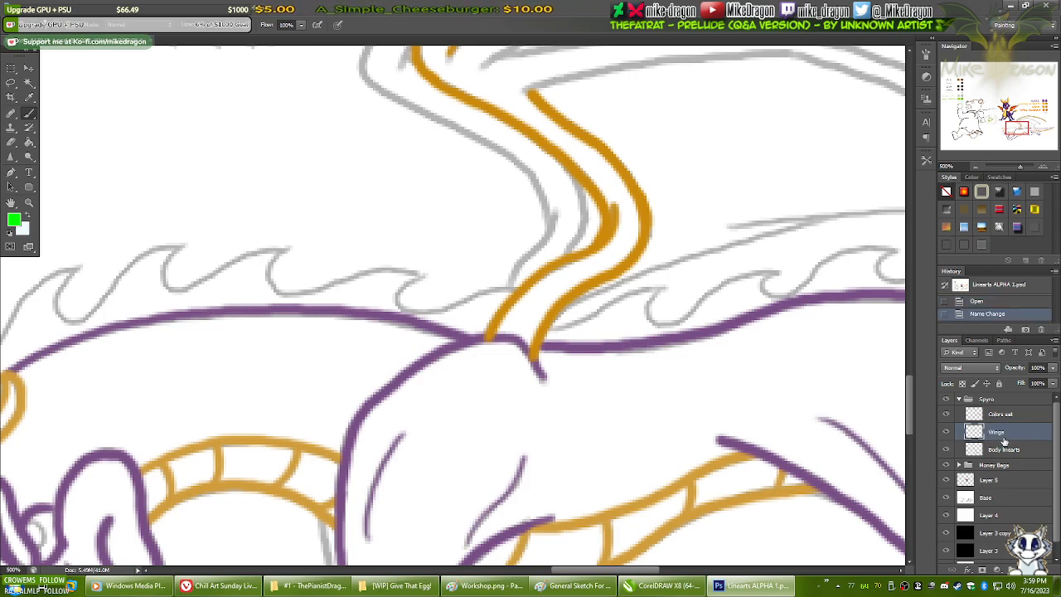
double_click(987, 432)
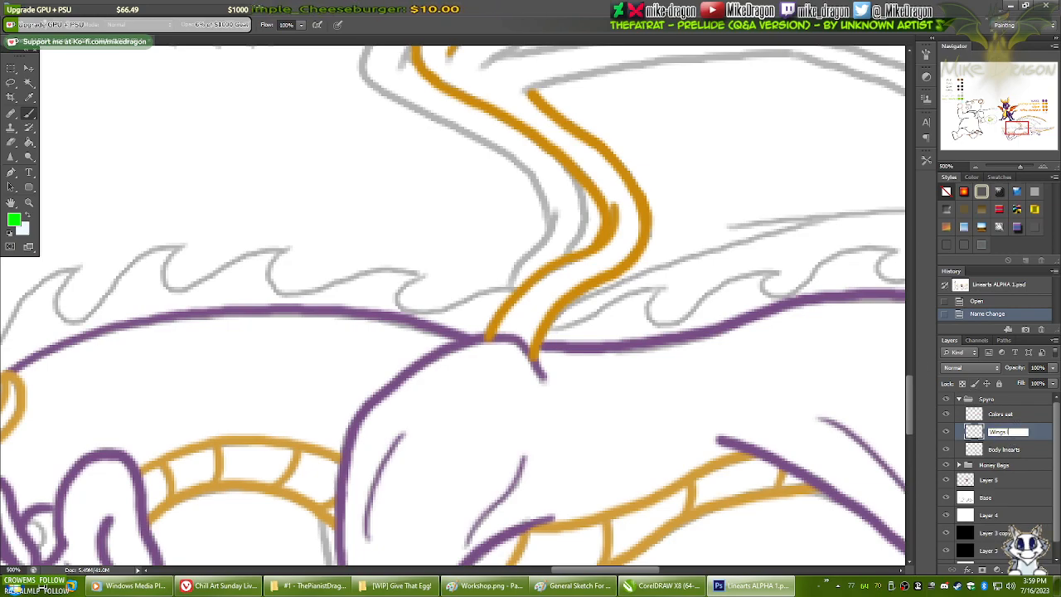
key(Return)
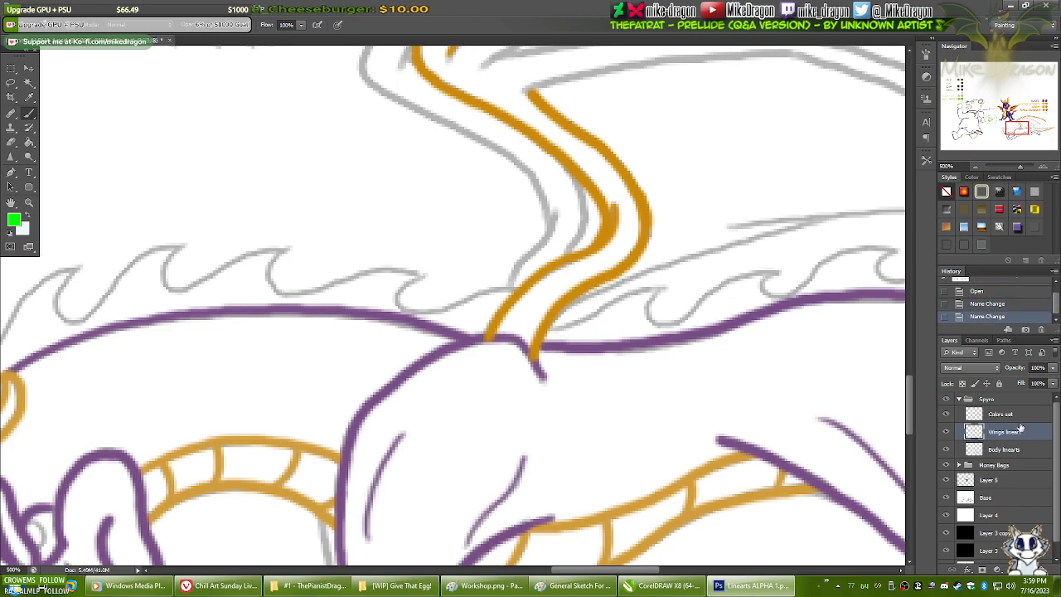
- Add a new layer beneath Body linearts in the Spyro group and name it "Crest lineart"
drag(473, 439, 799, 357)
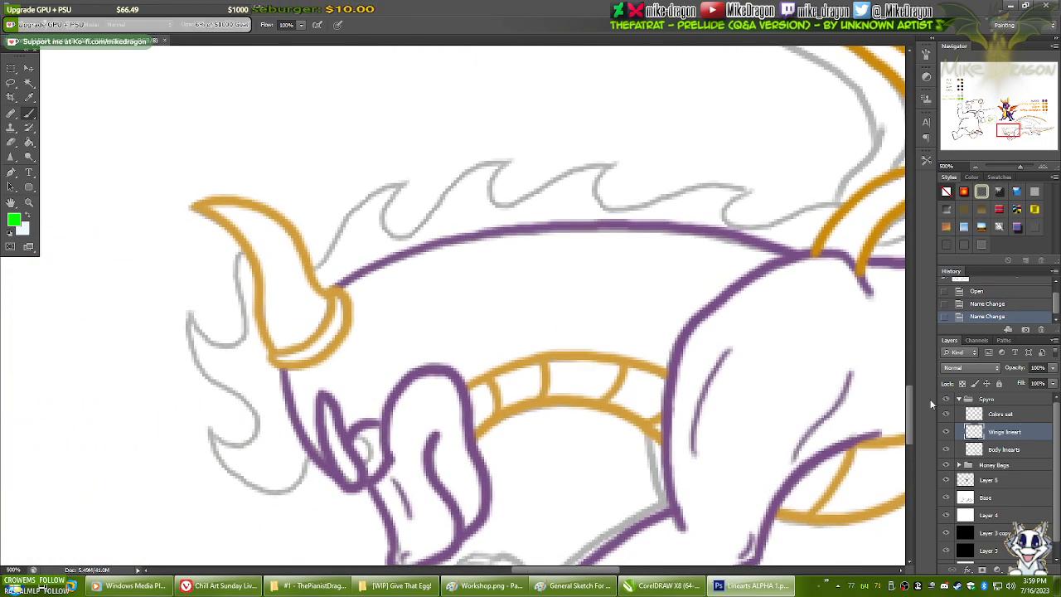
click(994, 452)
click(1028, 570)
drag(986, 449, 990, 476)
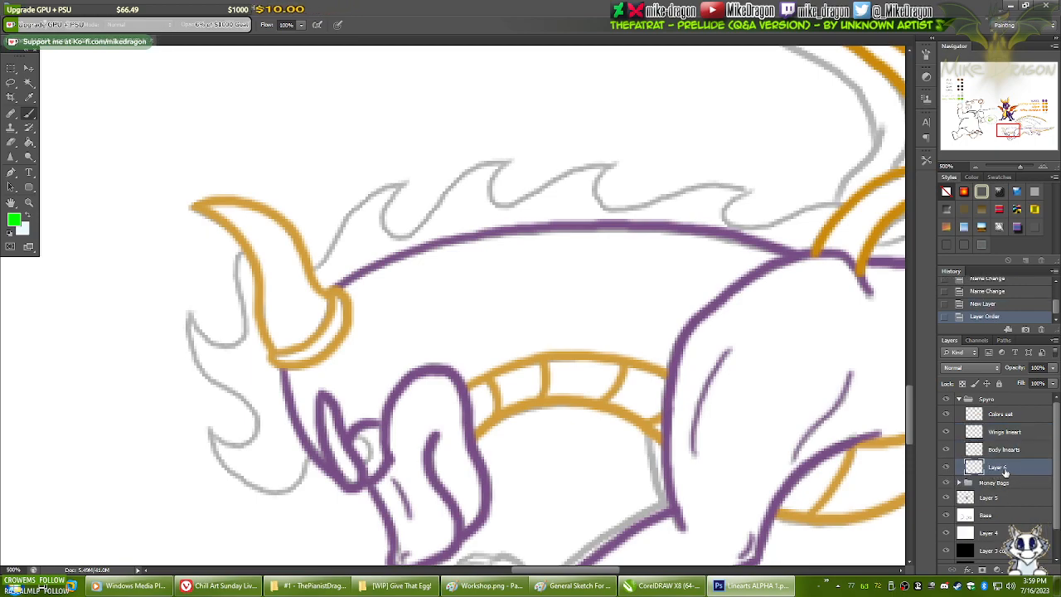
double_click(1003, 468)
text(Coll)
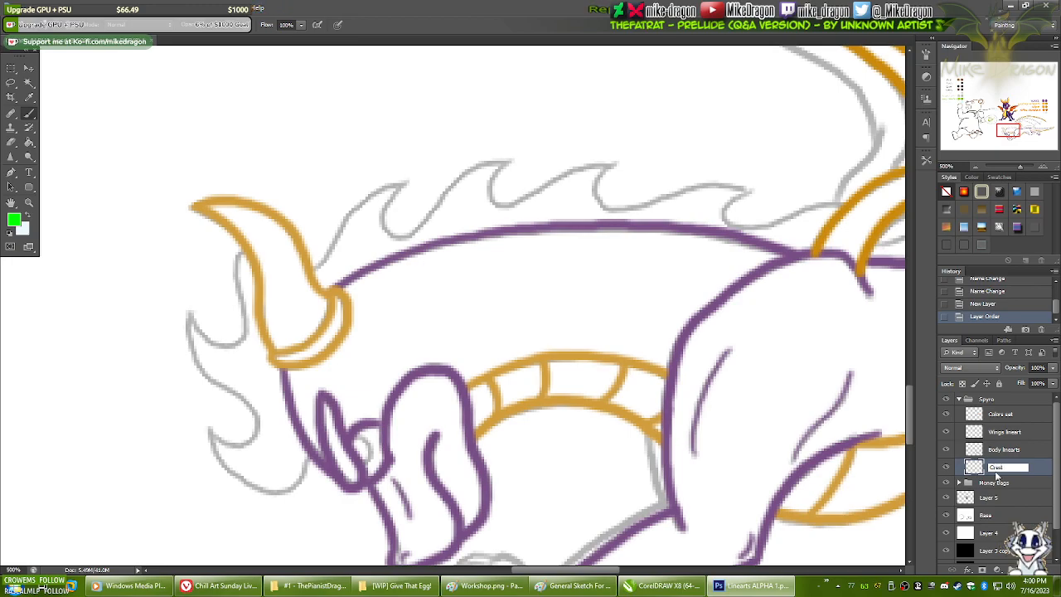
text(st lineart)
key(Return)
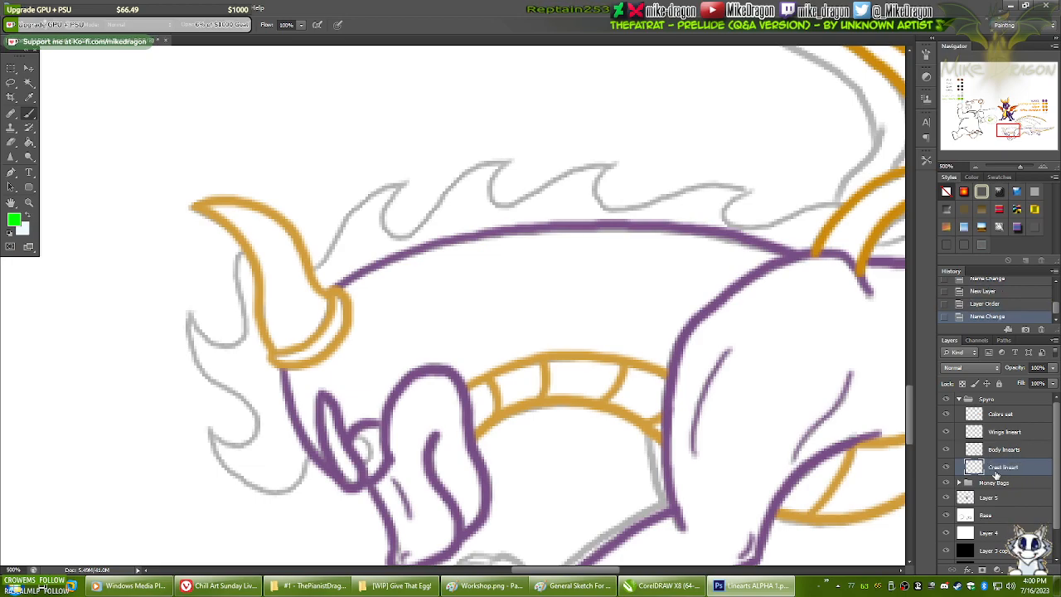
- Sample a golden orange from the canvas as the foreground color and ready the Brush tool at the dragon's head for the crest
key(i)
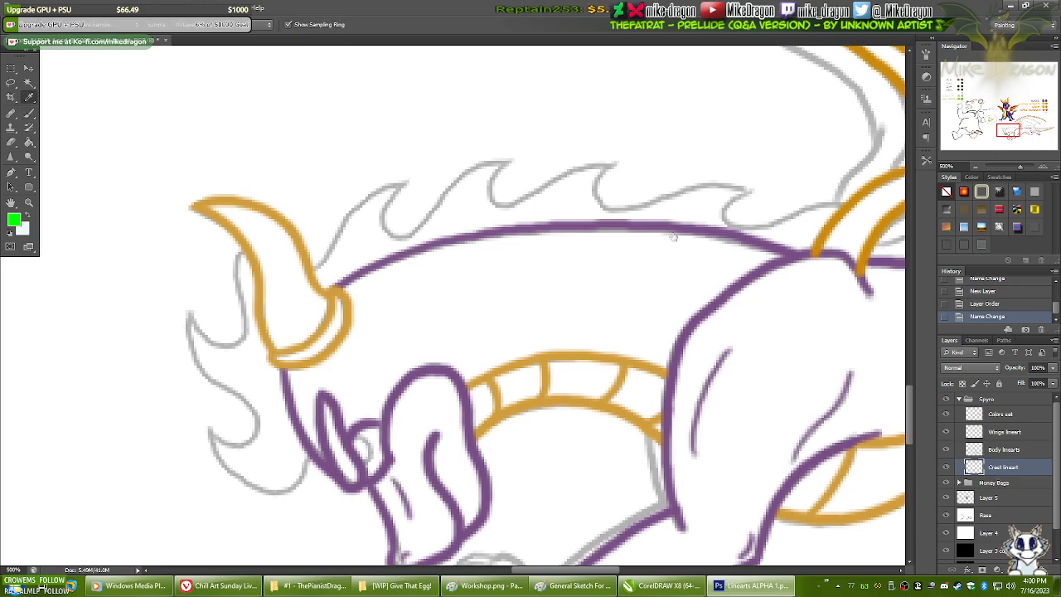
drag(524, 158, 527, 497)
mouse_move(509, 128)
mouse_down()
mouse_move(519, 370)
mouse_move(538, 471)
mouse_up()
drag(490, 284, 501, 82)
drag(490, 404, 655, 234)
click(771, 204)
key(b)
mouse_move(435, 448)
mouse_down()
mouse_move(429, 350)
mouse_move(440, 277)
mouse_move(438, 365)
mouse_move(457, 345)
mouse_up()
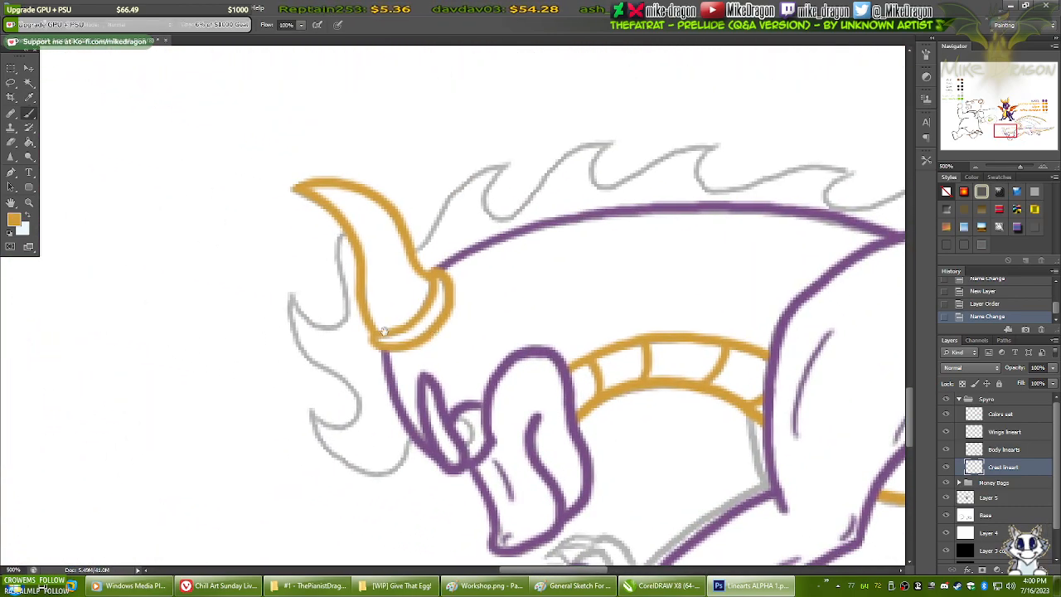
right_click(385, 383)
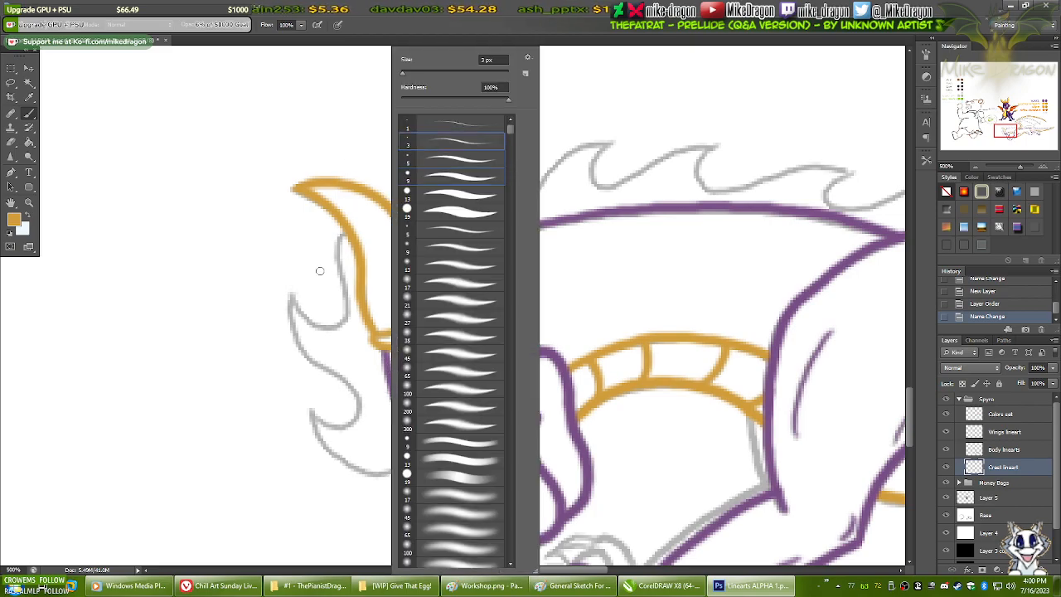
click(265, 237)
drag(265, 237, 329, 336)
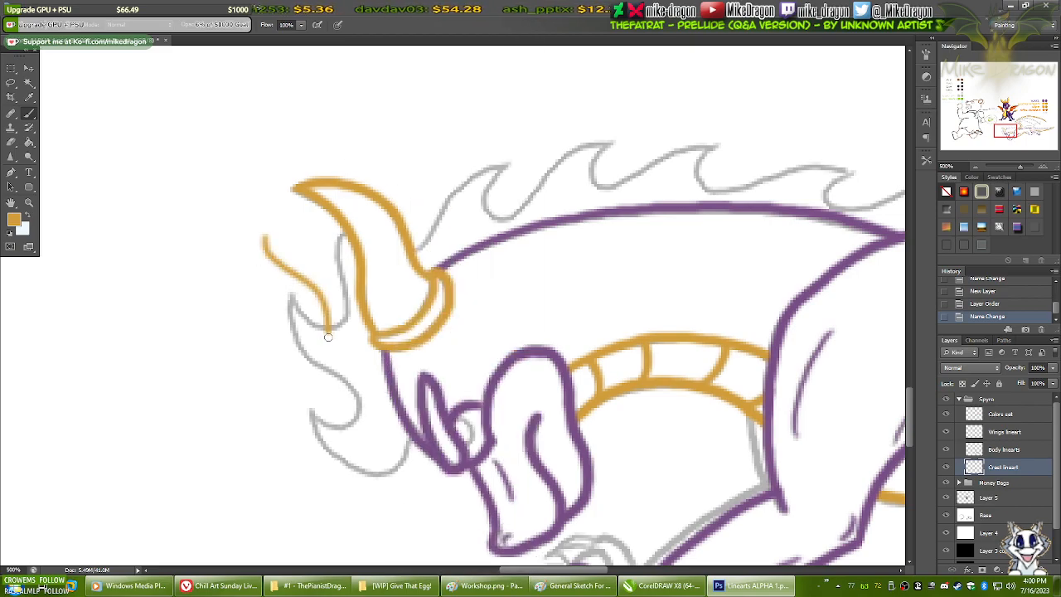
key(ctrl+z)
right_click(373, 348)
click(425, 155)
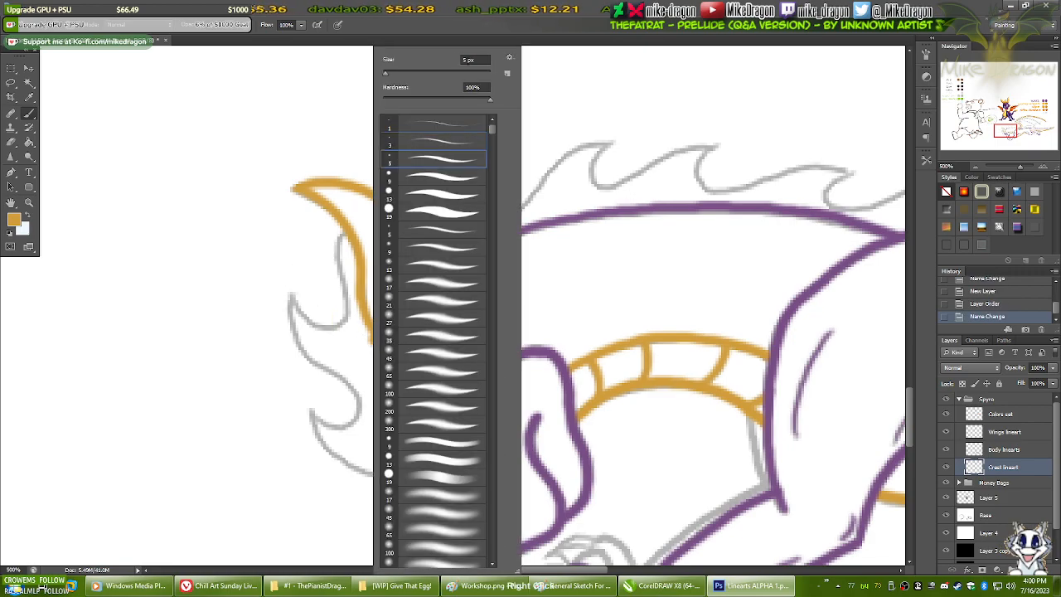
key(Return)
mouse_move(288, 230)
mouse_down()
mouse_move(320, 264)
mouse_move(327, 342)
mouse_up()
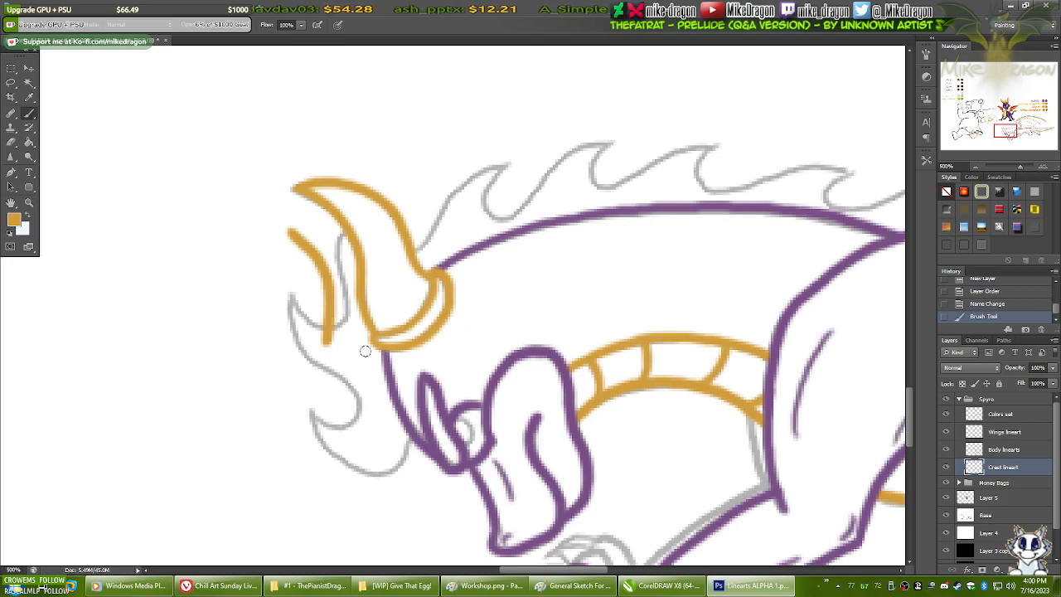
key(ctrl+z)
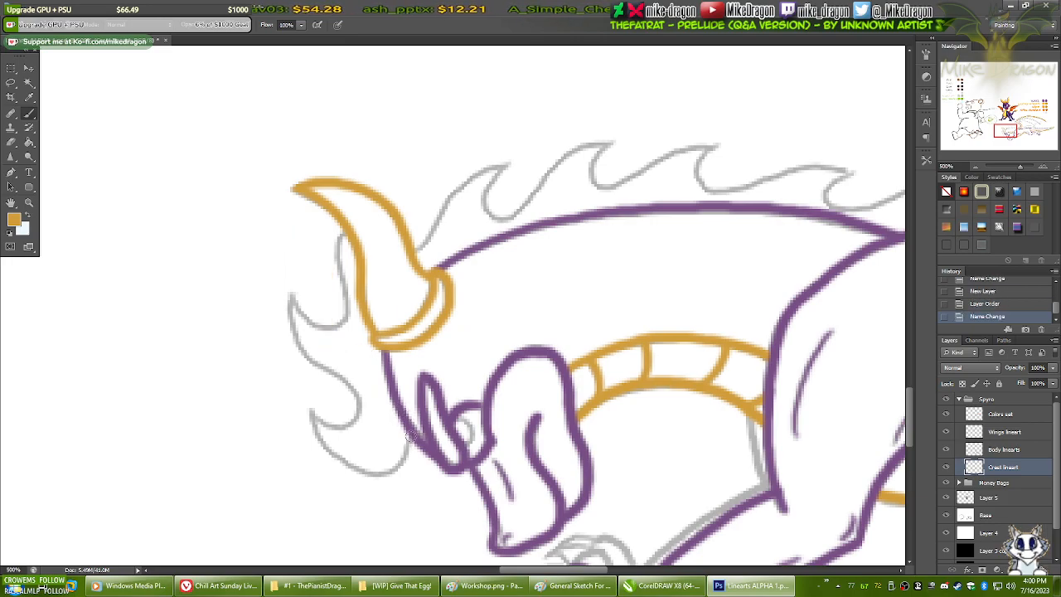
mouse_move(412, 437)
mouse_down()
mouse_move(391, 471)
mouse_move(366, 476)
mouse_move(330, 453)
mouse_move(309, 419)
mouse_up()
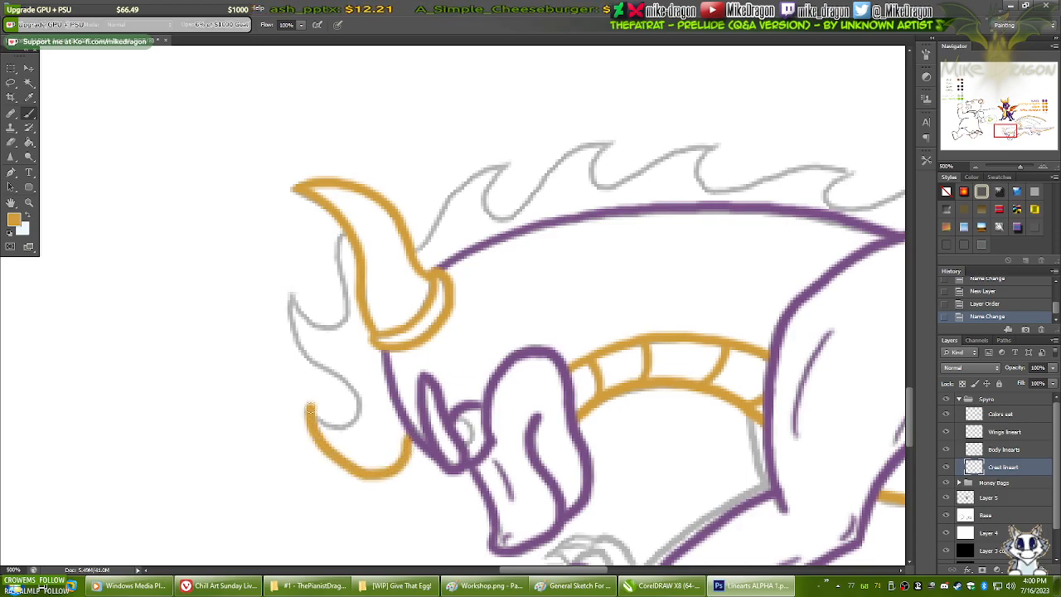
key(ctrl+z)
- Set the brush to 3 px and trace the outer curve of the lowest head-crest spike on the Crest lineart layer
right_click(349, 208)
click(379, 142)
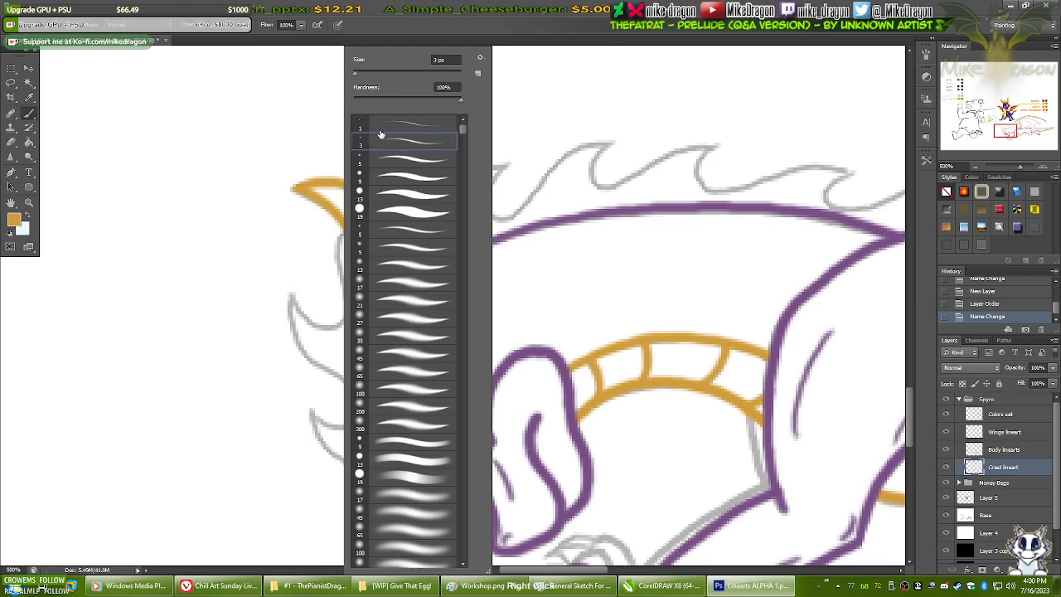
click(462, 18)
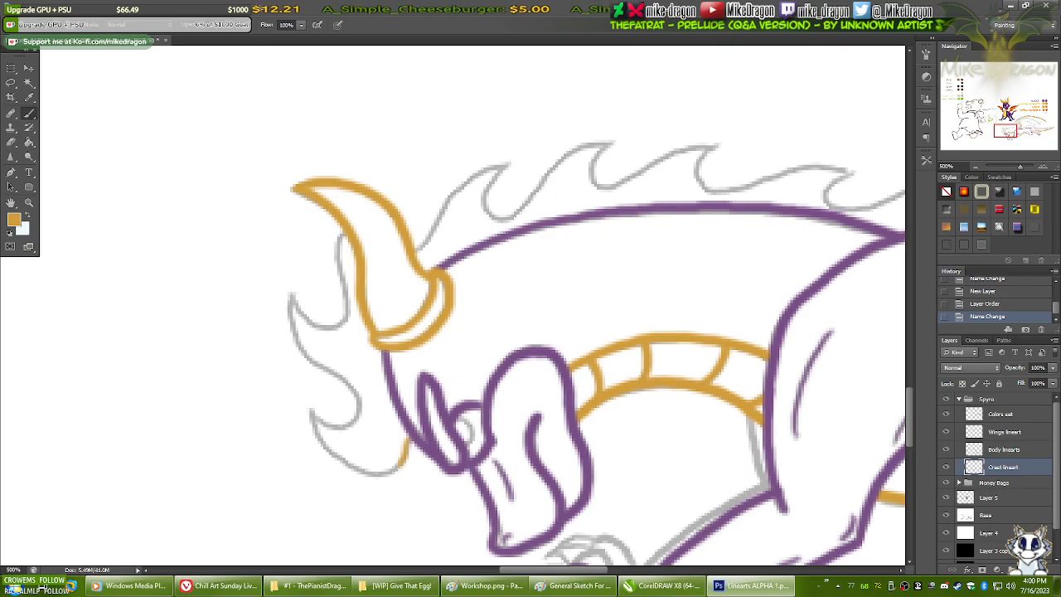
mouse_move(408, 443)
mouse_down()
mouse_move(378, 473)
mouse_move(311, 415)
mouse_up()
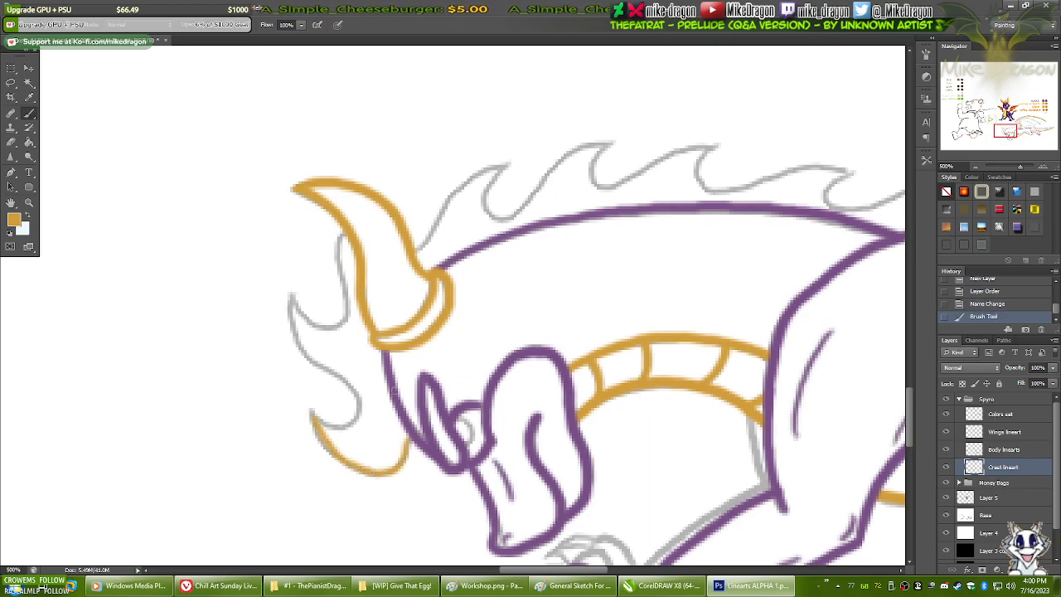
key(ctrl+z)
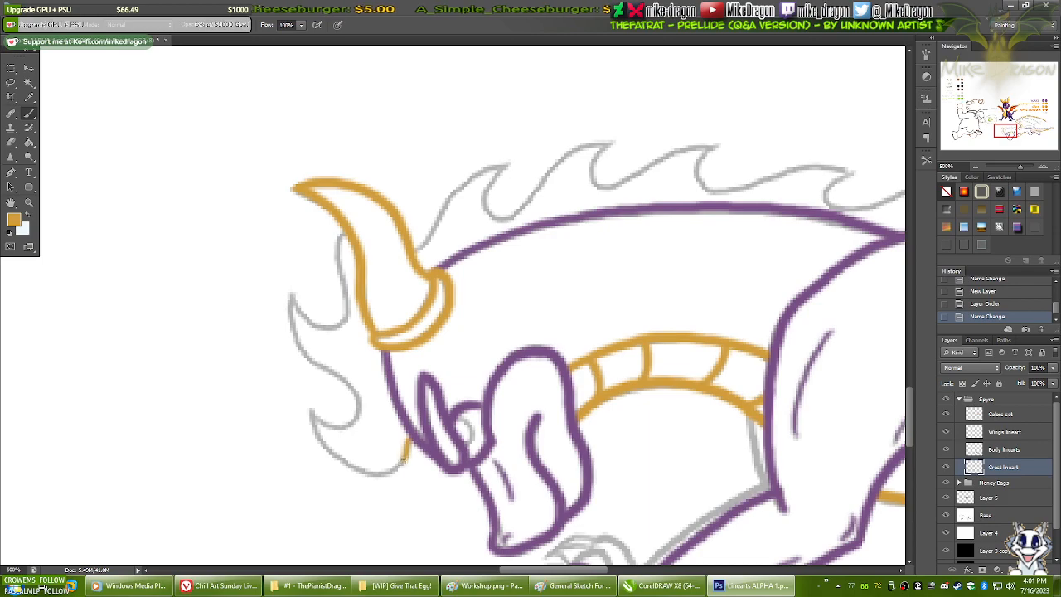
mouse_move(409, 440)
mouse_down()
mouse_move(363, 473)
mouse_move(340, 470)
mouse_move(310, 411)
mouse_up()
key(ctrl+z)
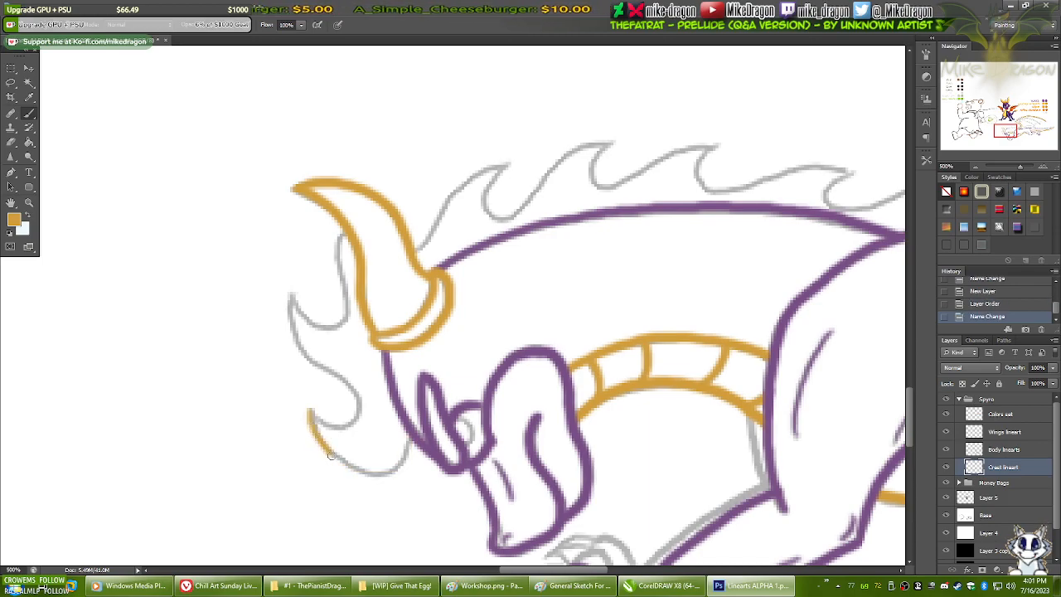
drag(330, 453, 355, 472)
key(ctrl+z)
mouse_move(311, 409)
mouse_down()
mouse_move(353, 471)
mouse_move(376, 476)
mouse_move(414, 436)
mouse_up()
- Trace the gray sketch of the remaining head-crest spikes up to the horn, undoing and redrawing inaccurate strokes
mouse_move(315, 415)
mouse_down()
mouse_move(344, 427)
mouse_move(359, 412)
mouse_up()
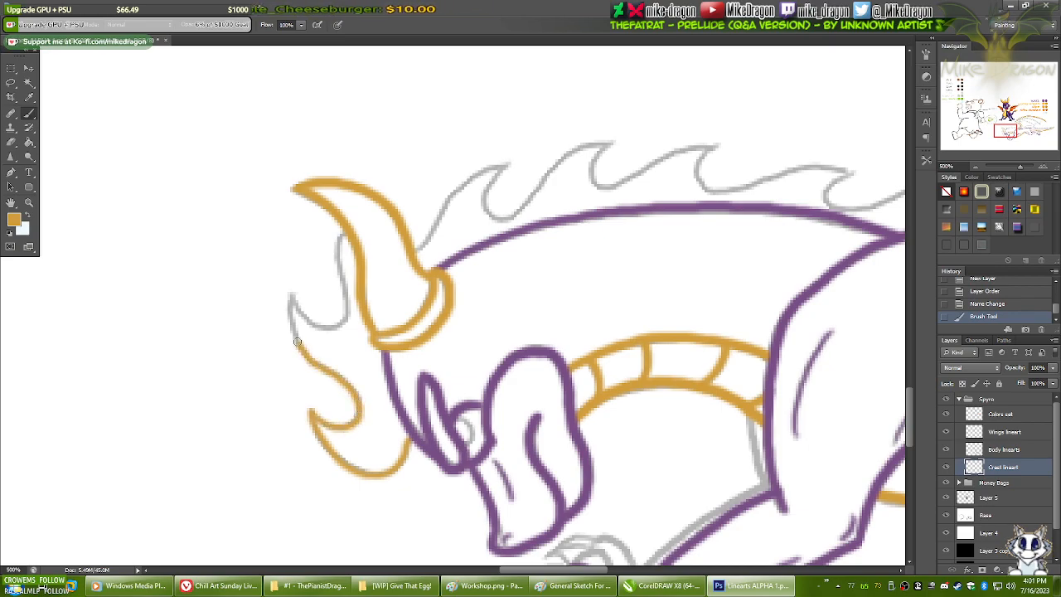
drag(297, 341, 291, 321)
key(ctrl+z)
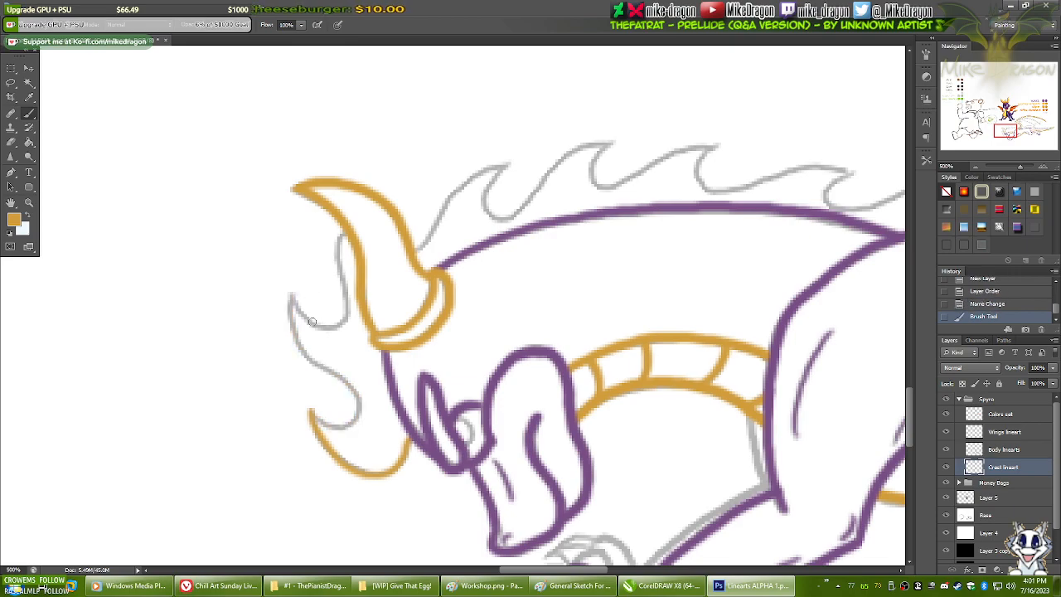
mouse_move(291, 293)
mouse_down()
mouse_move(305, 354)
mouse_move(352, 388)
mouse_move(361, 416)
mouse_move(336, 423)
mouse_move(312, 408)
mouse_up()
key(ctrl+z)
mouse_move(291, 294)
mouse_down()
mouse_move(288, 325)
mouse_move(357, 405)
mouse_move(344, 427)
mouse_move(311, 414)
mouse_up()
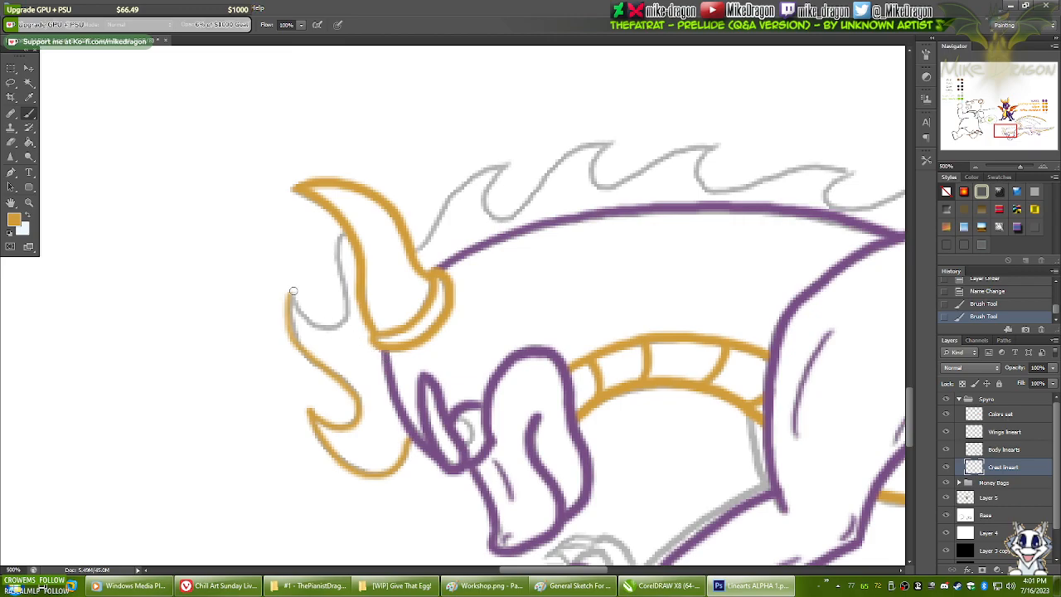
mouse_move(294, 304)
mouse_down()
mouse_move(328, 334)
mouse_move(346, 321)
mouse_move(300, 311)
mouse_move(321, 330)
mouse_move(347, 321)
mouse_move(345, 229)
mouse_move(335, 265)
mouse_move(343, 323)
mouse_move(318, 325)
mouse_move(291, 287)
mouse_up()
key(ctrl+z)
key(ctrl+z)
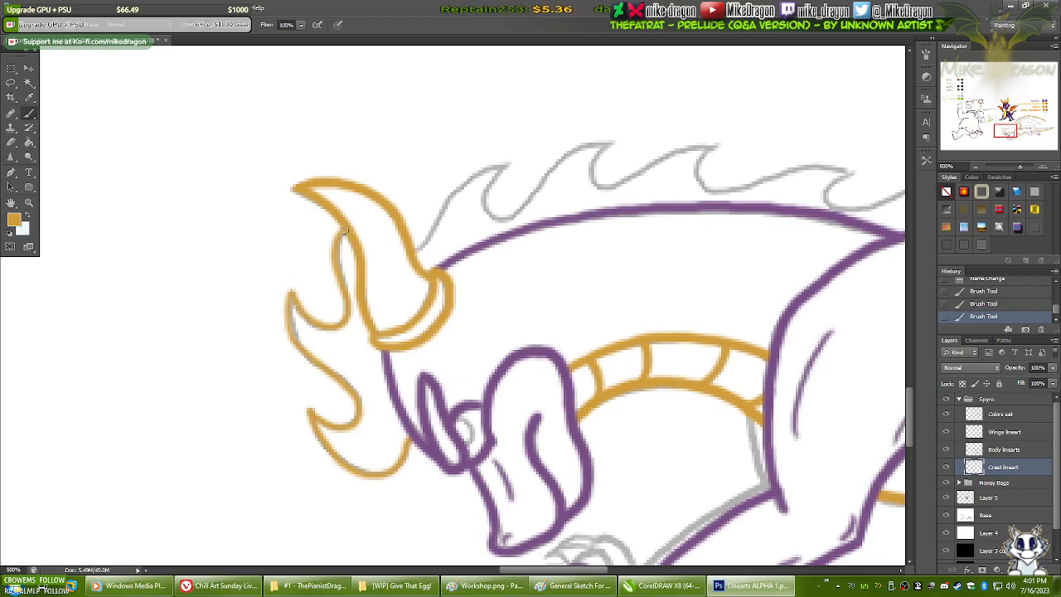
- Close the crest outline through the horn and down to the face, and hide the Base sketch layer
mouse_move(365, 217)
mouse_down()
mouse_move(385, 243)
mouse_move(398, 338)
mouse_move(419, 375)
mouse_up()
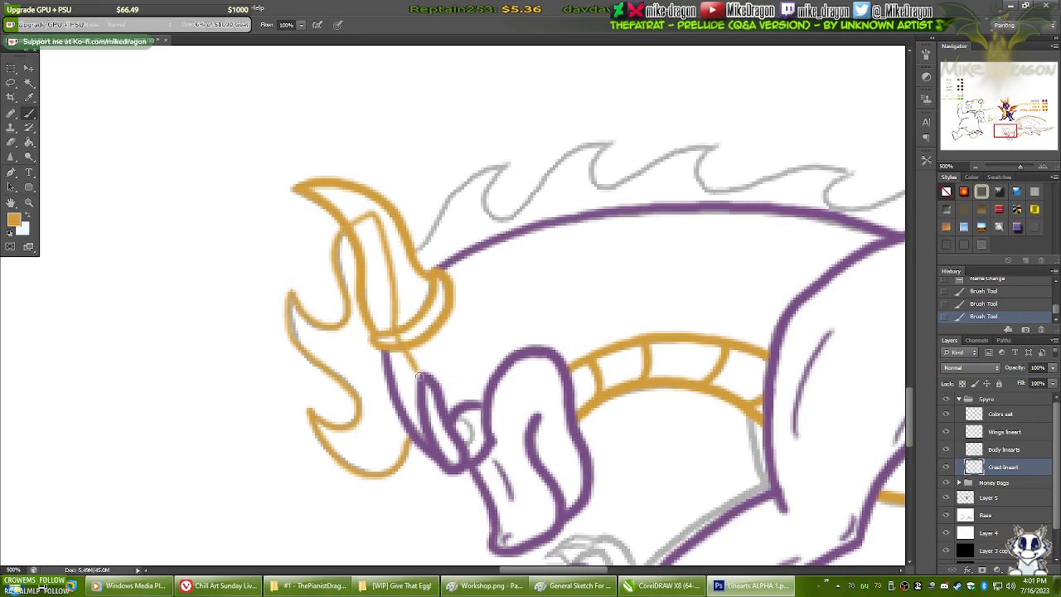
drag(412, 439, 412, 440)
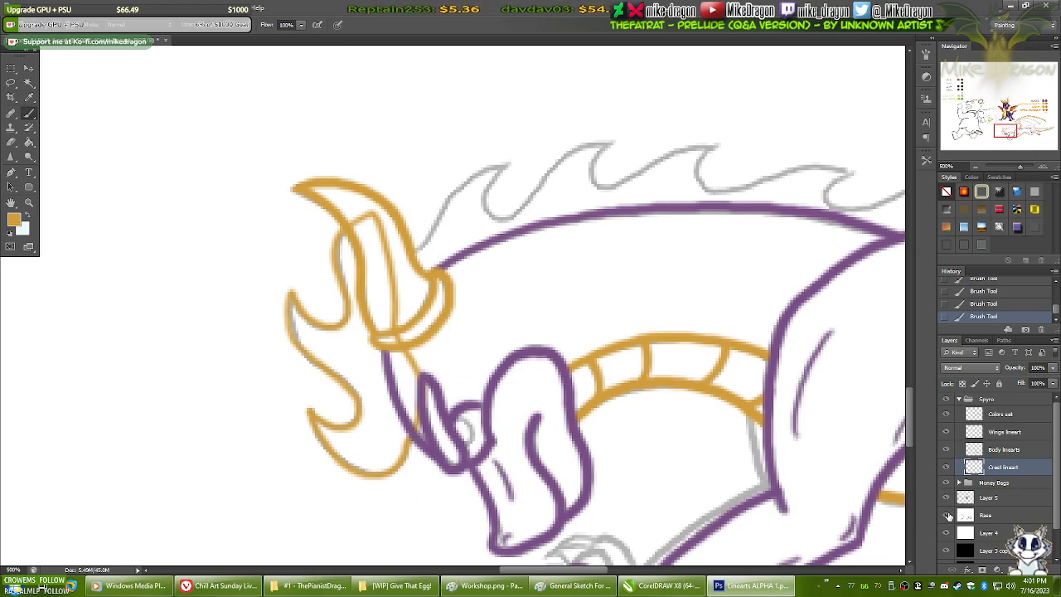
click(947, 515)
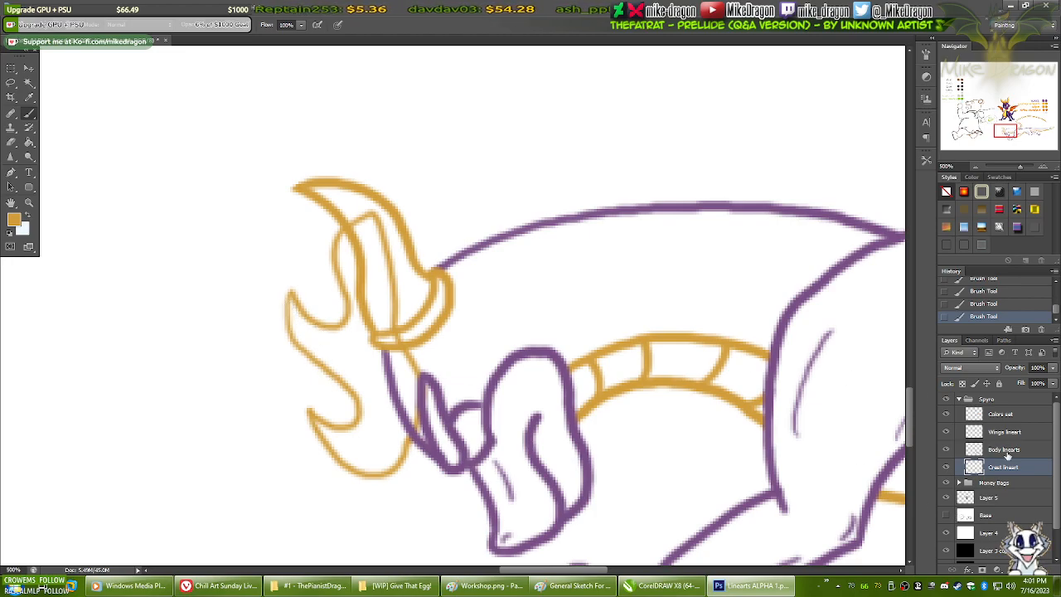
- Add a new layer directly beneath the Crest lineart layer in the Spyro group
click(1028, 570)
drag(985, 470, 1008, 492)
key(ctrl+plus)
key(ctrl+plus)
key(ctrl+plus)
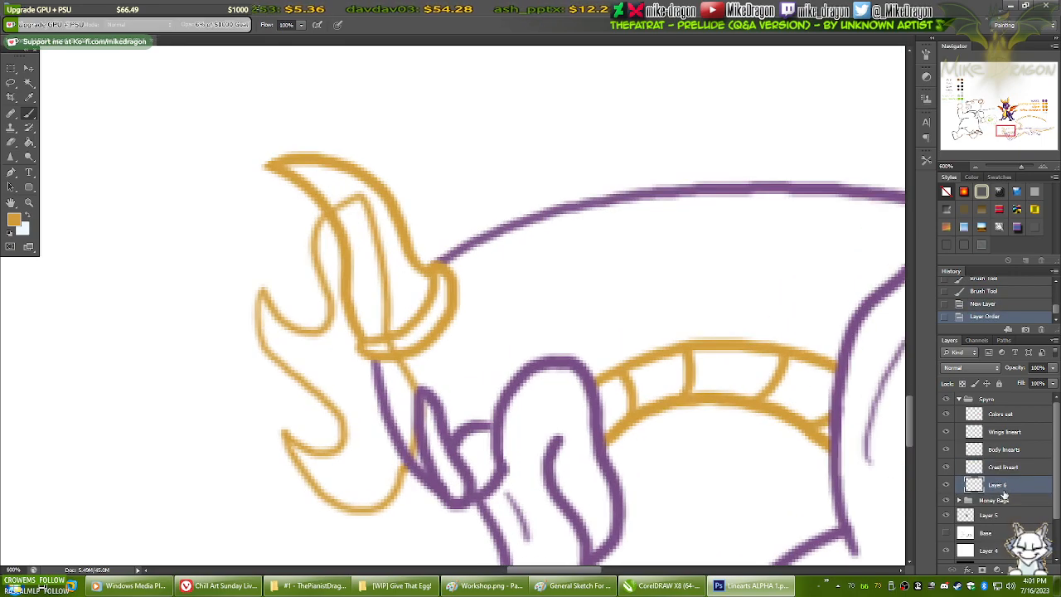
- Sample the lighter yellow HORNS swatch as the brush colour and return to the head crest
drag(1042, 108, 1042, 102)
key(i)
click(576, 365)
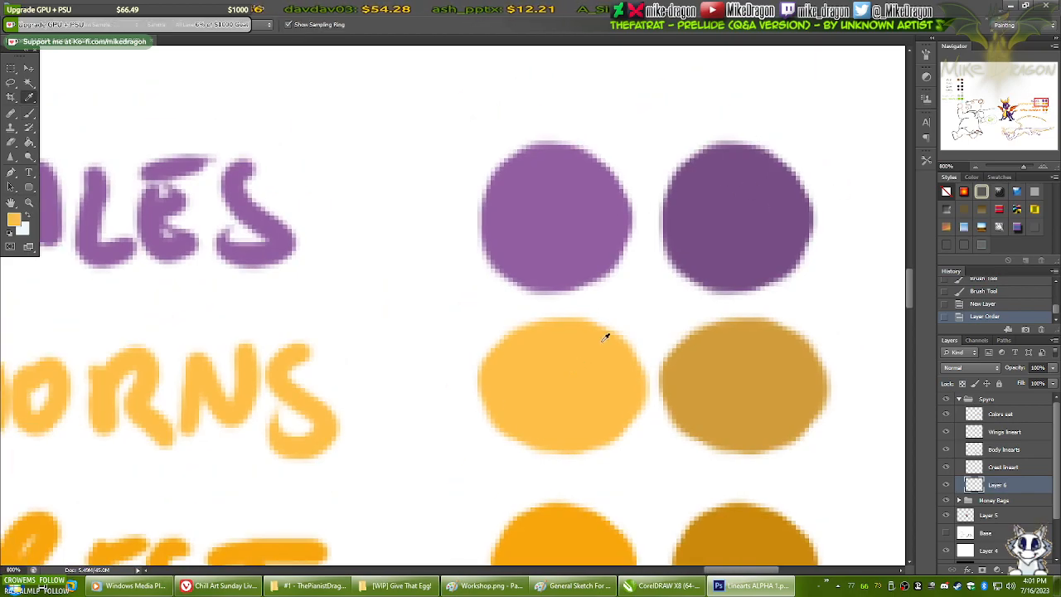
key(b)
drag(1042, 103, 1006, 131)
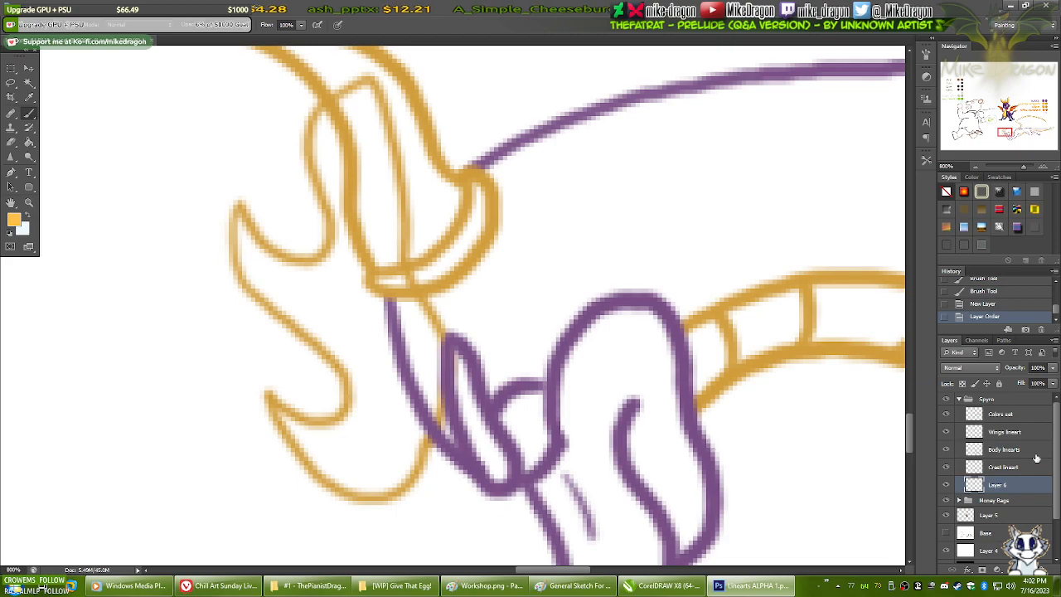
- Turn the white Layer 4 off and on to compare backgrounds, and set its opacity to 50%
drag(1053, 471, 946, 530)
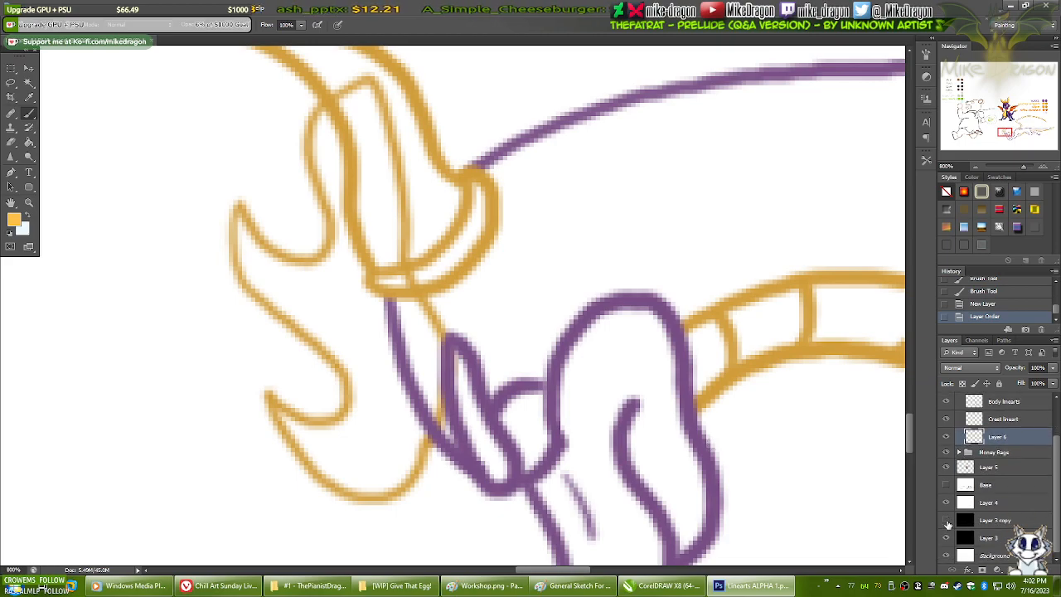
click(947, 503)
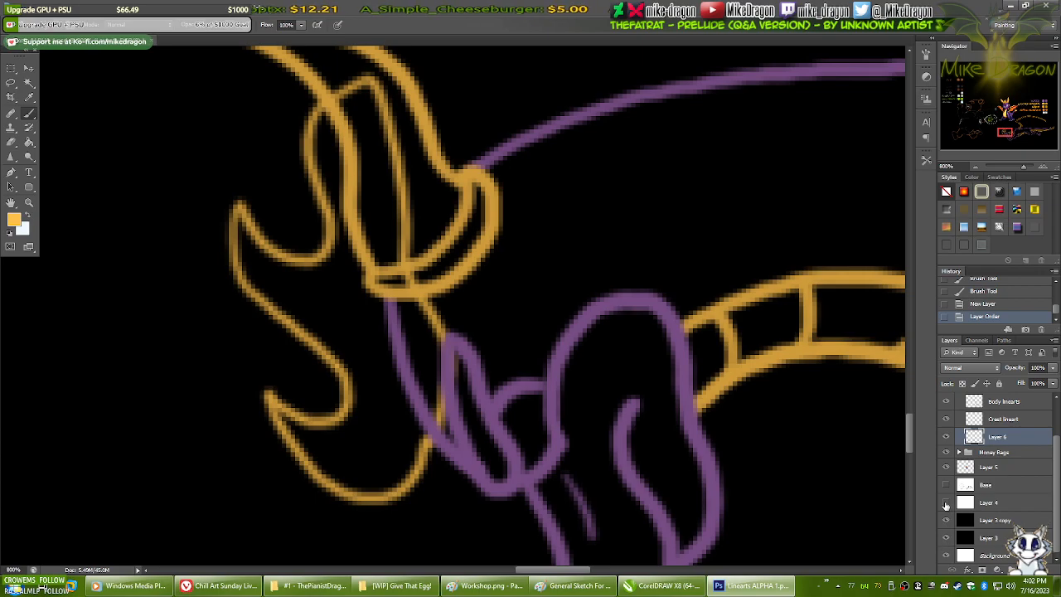
click(946, 504)
click(948, 503)
click(948, 503)
click(985, 504)
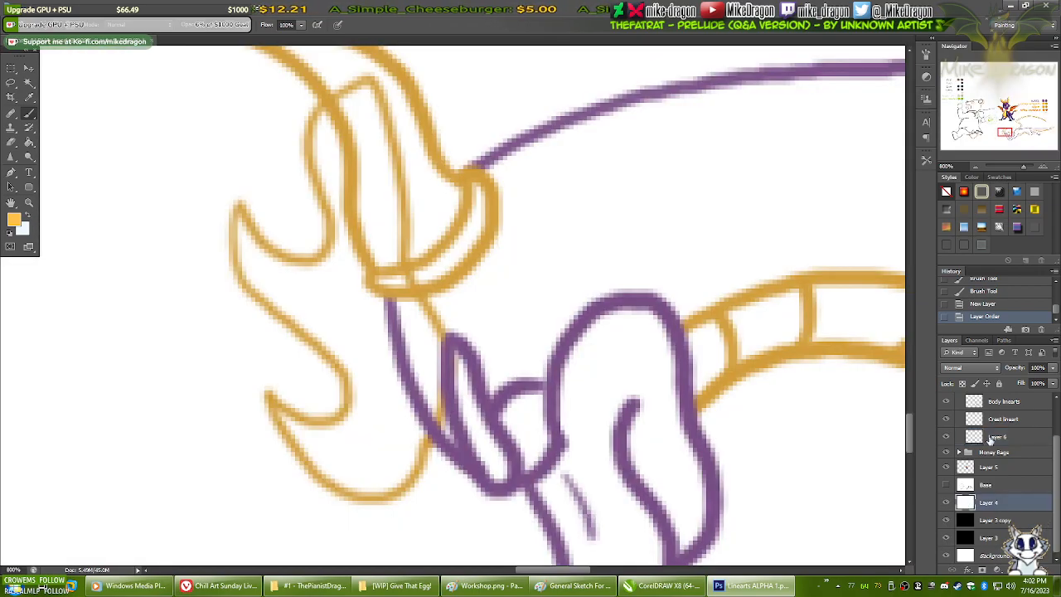
double_click(1038, 368)
text(50)
key(Return)
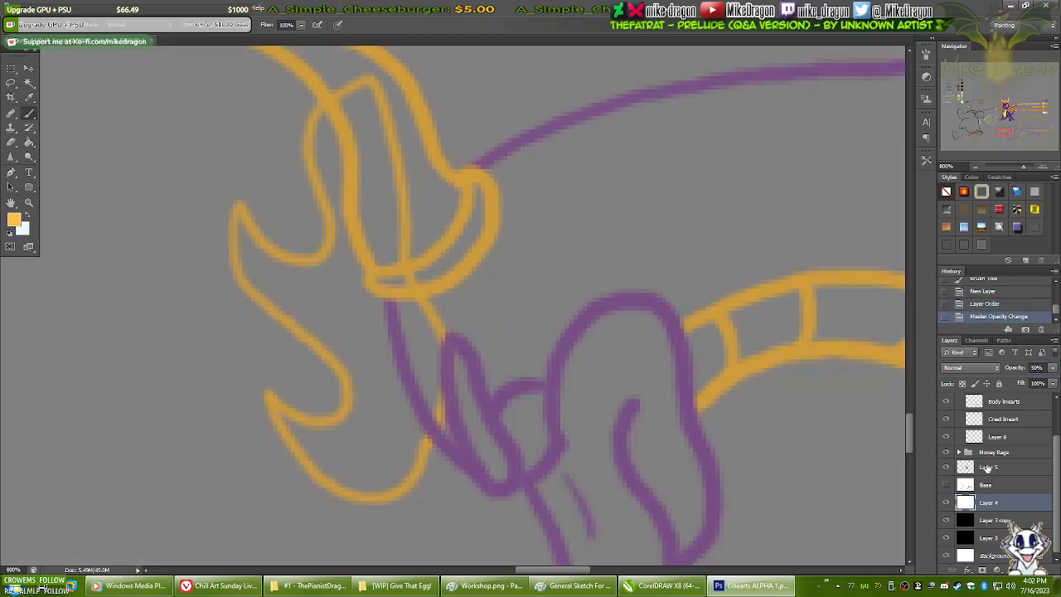
- Try filling the tip of the lowest crest spike with the light yellow brush on Layer 6
click(998, 438)
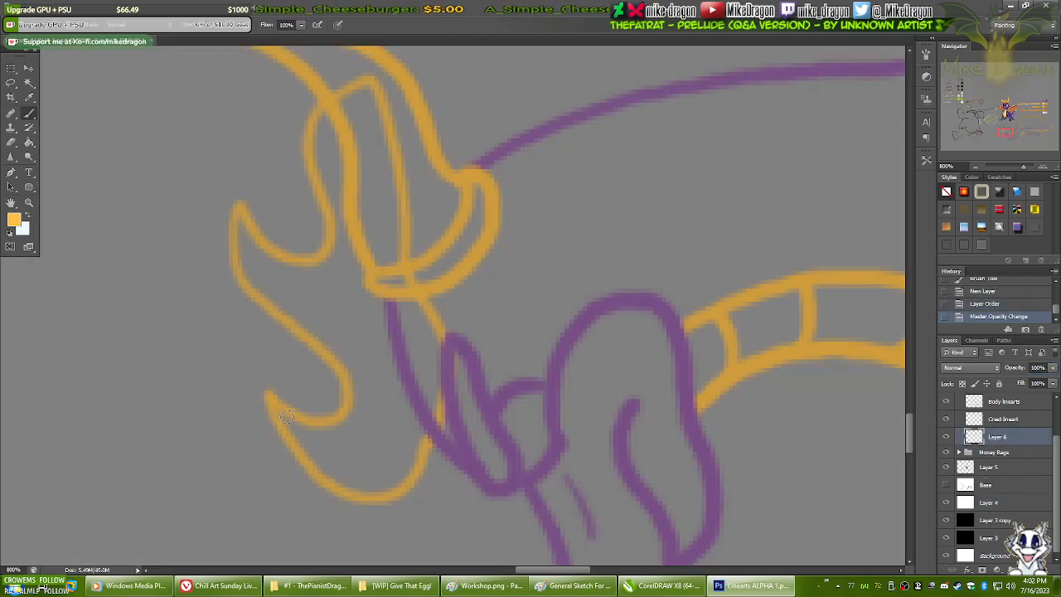
right_click(282, 413)
click(520, 33)
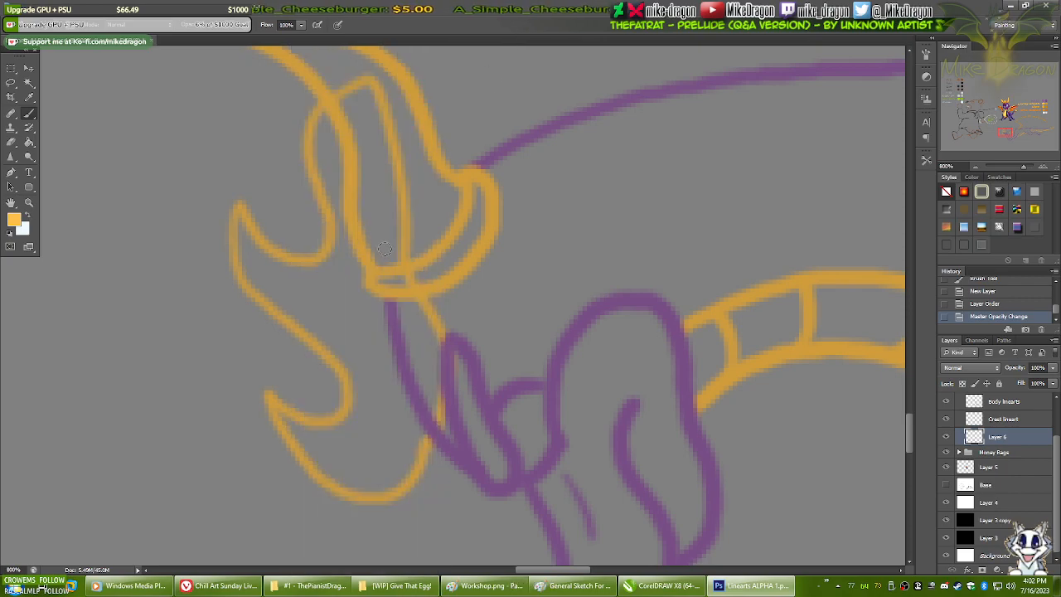
mouse_move(280, 416)
mouse_down()
mouse_move(310, 452)
mouse_move(322, 436)
mouse_move(315, 430)
mouse_up()
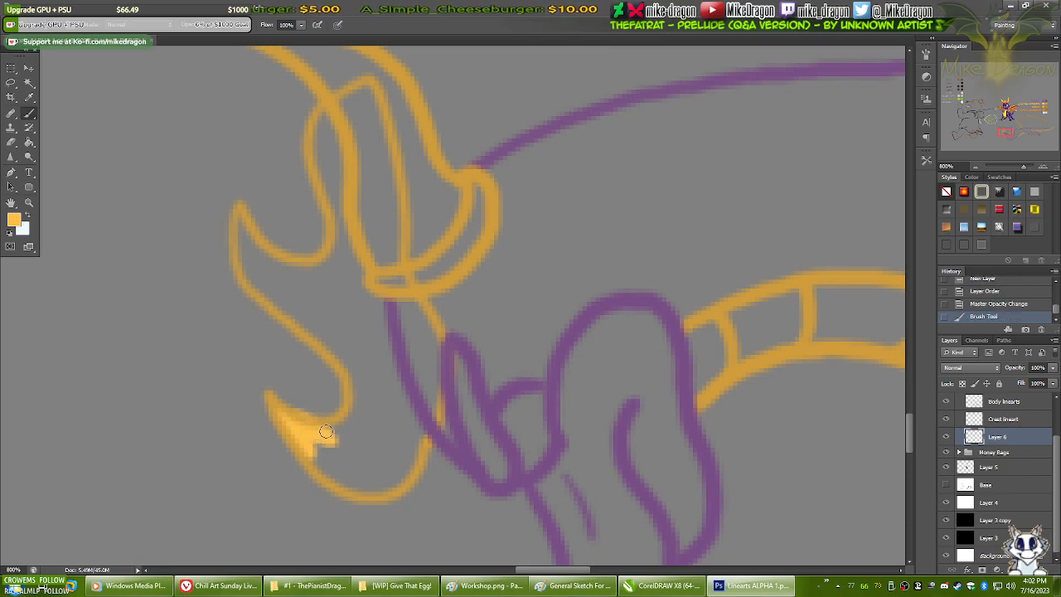
key(v)
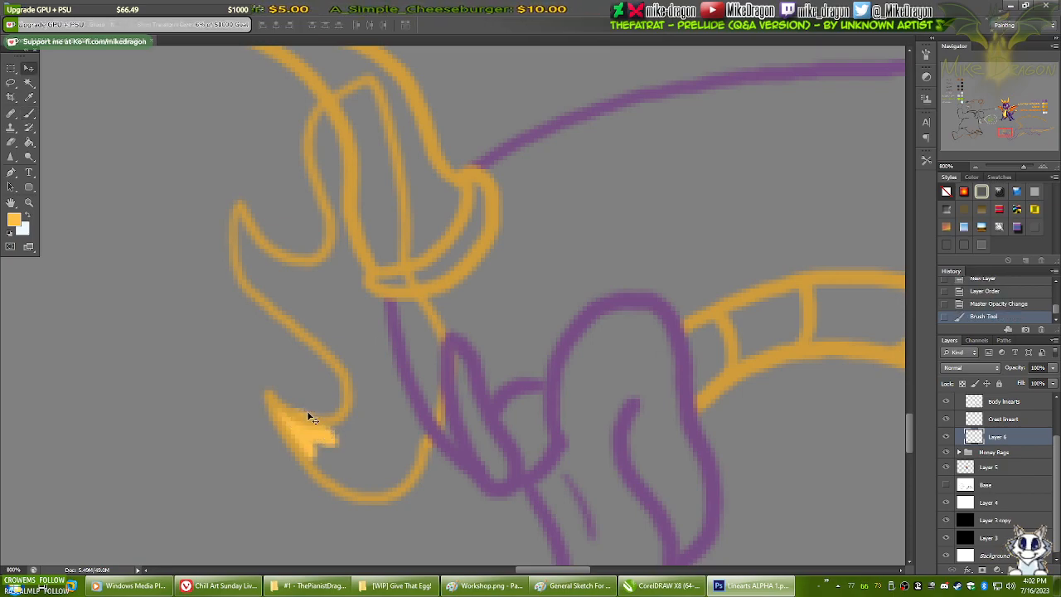
key(b)
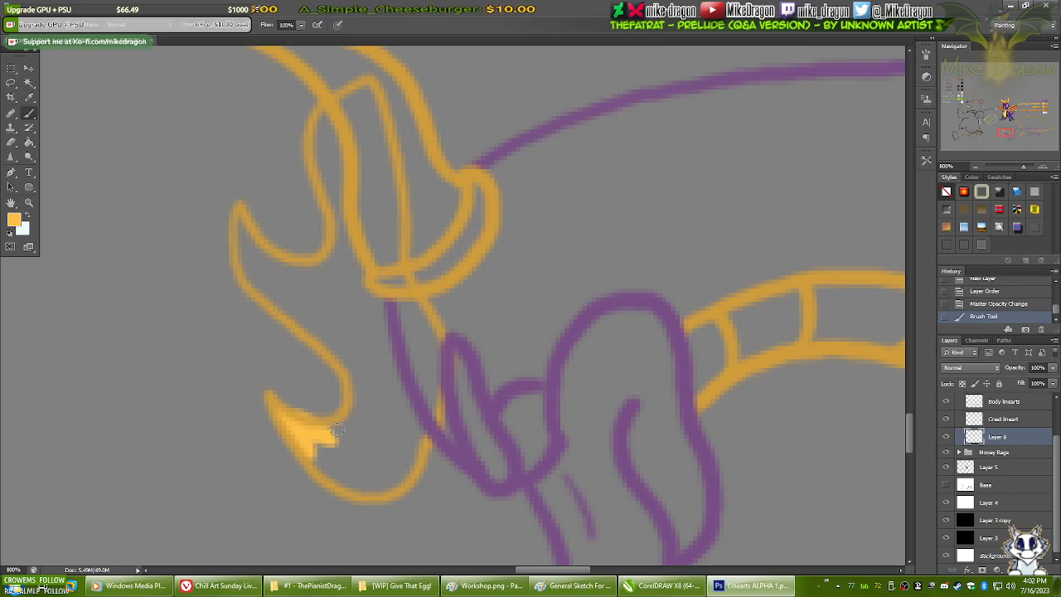
- Erase along the upper edge of the filled spike tip, and undo both the erasing and the fill strokes
key(e)
right_click(308, 388)
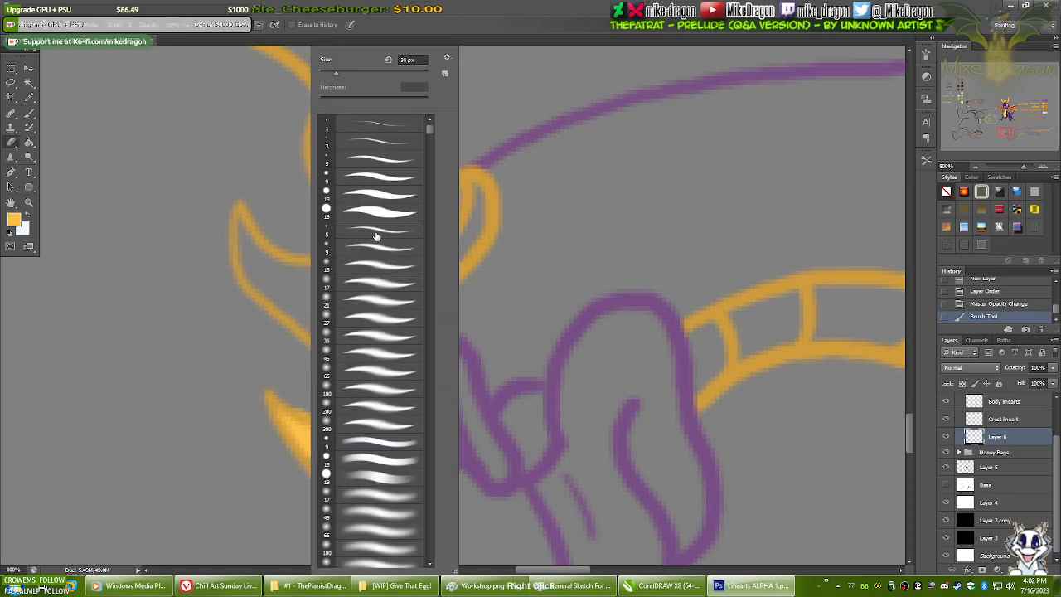
double_click(323, 343)
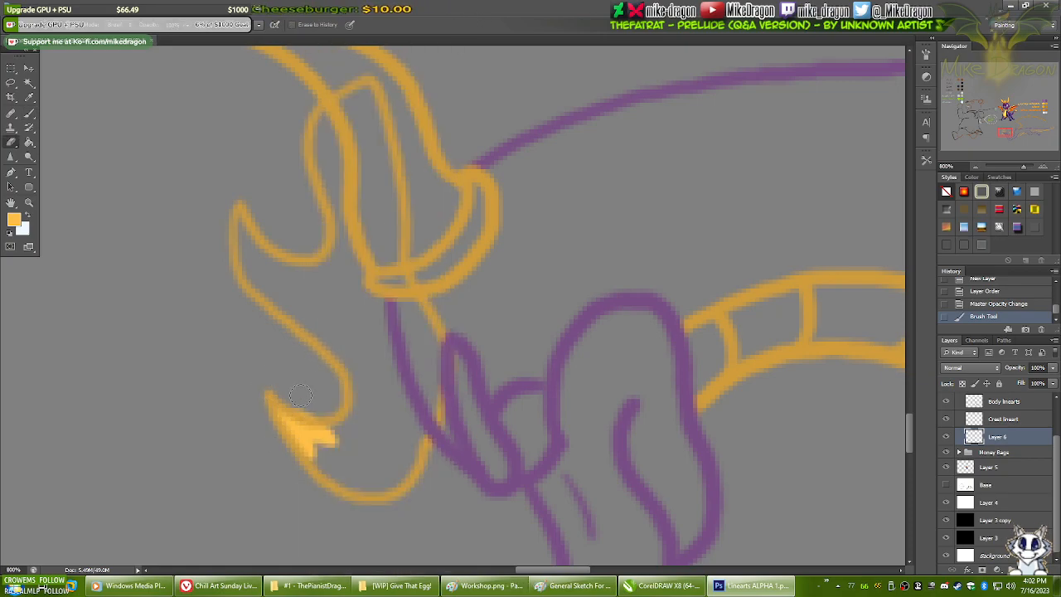
drag(306, 404, 330, 403)
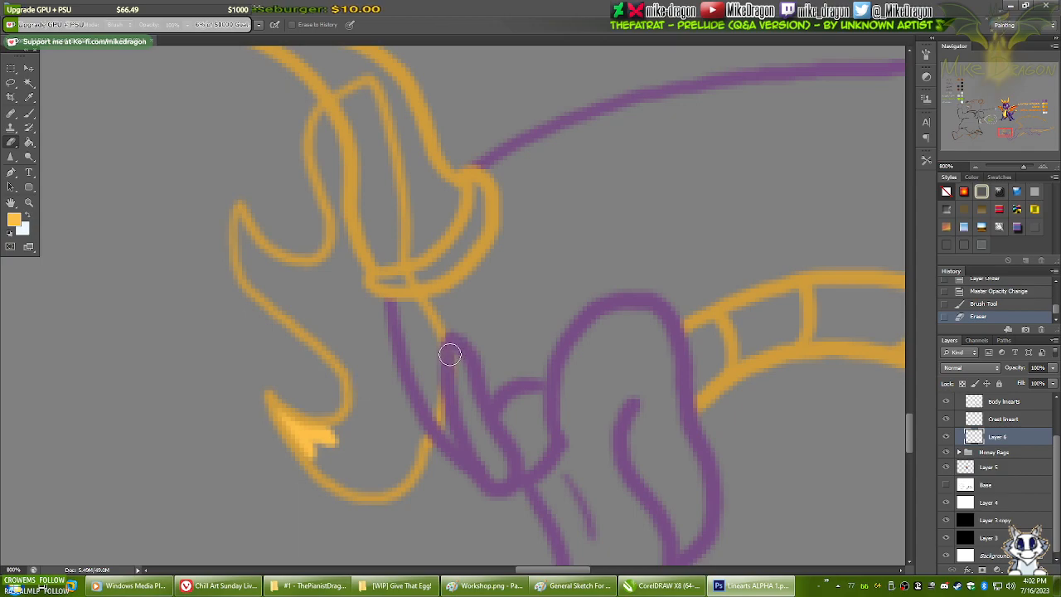
key(ctrl+alt+z)
key(ctrl+alt+z)
- Fill the lower rounded part of the lowest crest spike with light yellow brush strokes on Layer 6
key(b)
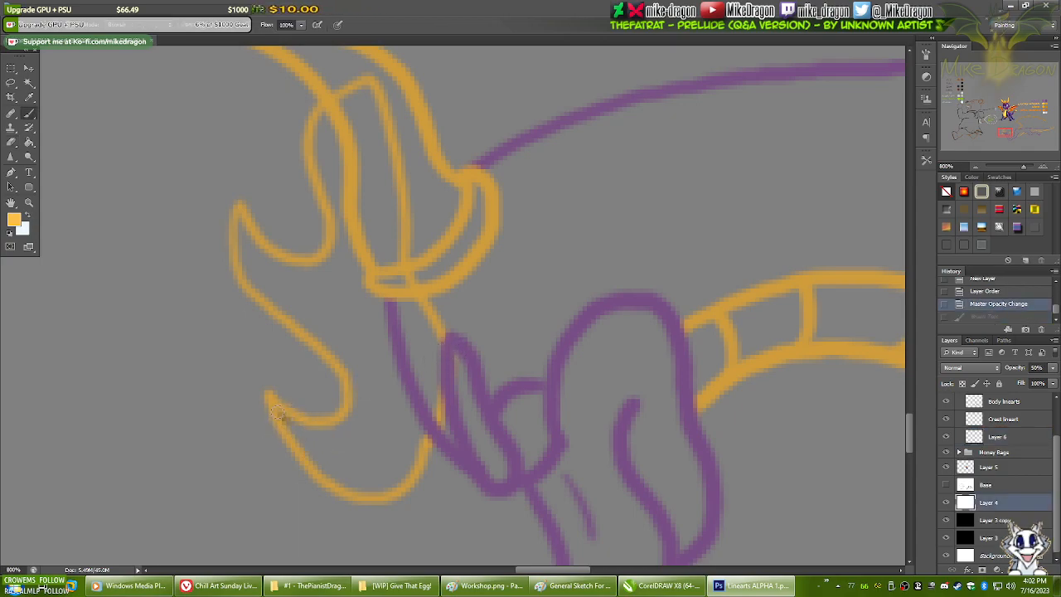
click(284, 419)
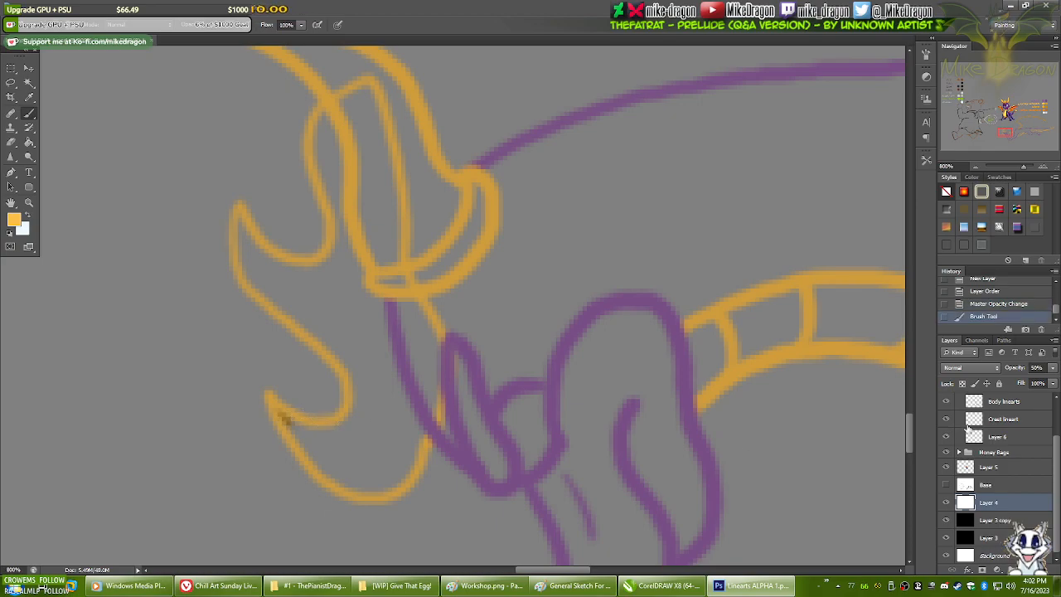
key(ctrl+z)
ctrl+click(552, 377)
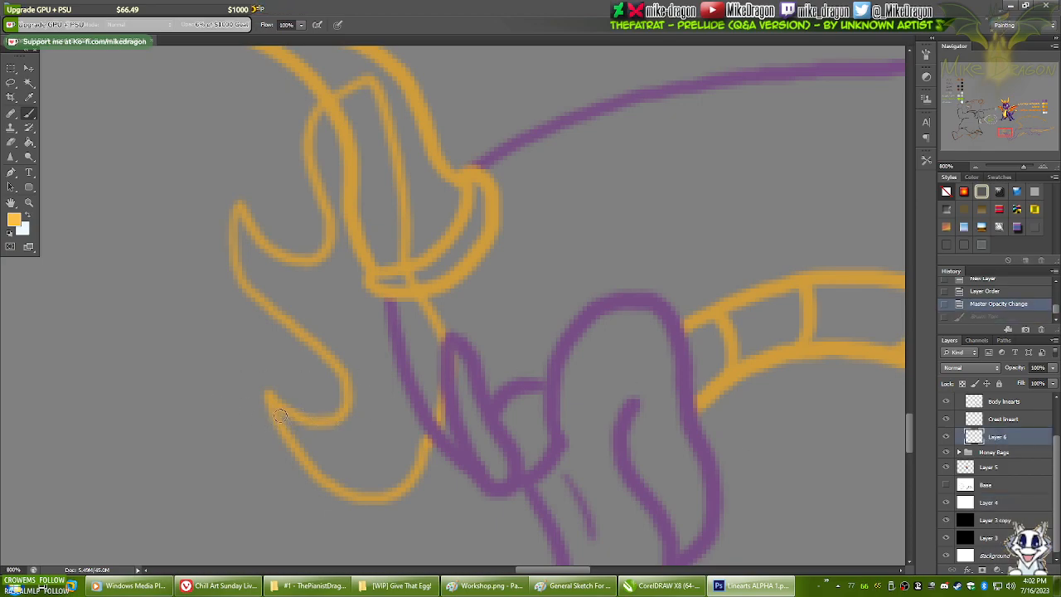
mouse_move(283, 417)
mouse_down()
mouse_move(305, 445)
mouse_move(296, 426)
mouse_move(328, 431)
mouse_move(361, 414)
mouse_move(335, 428)
mouse_move(318, 462)
mouse_move(368, 489)
mouse_move(400, 481)
mouse_move(418, 431)
mouse_move(399, 467)
mouse_move(340, 463)
mouse_move(350, 472)
mouse_move(361, 455)
mouse_move(327, 440)
mouse_move(342, 448)
mouse_move(371, 427)
mouse_move(371, 448)
mouse_move(398, 429)
mouse_up()
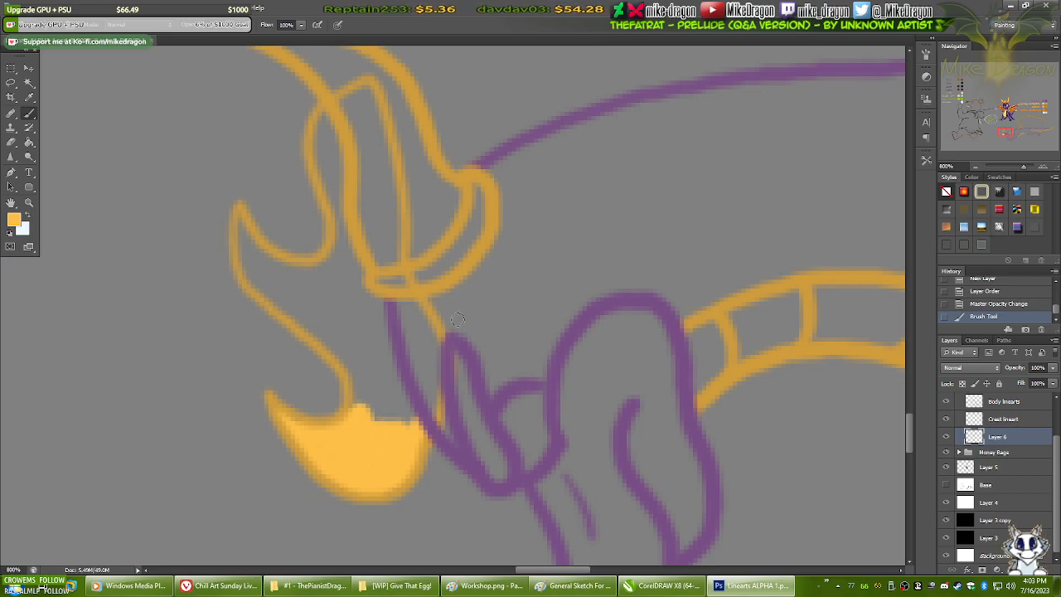
- Touch up the yellow fill along the inner outline of the lowest crest spike, and erase along the outside of its lower edge
key(ctrl+plus)
key(ctrl+plus)
drag(346, 465, 487, 237)
key(v)
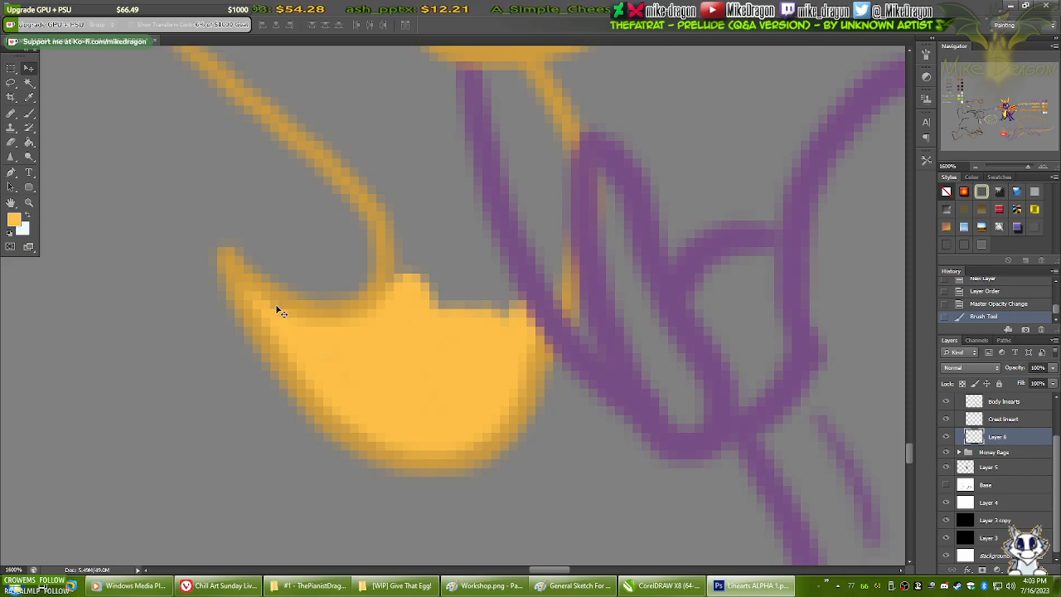
key(b)
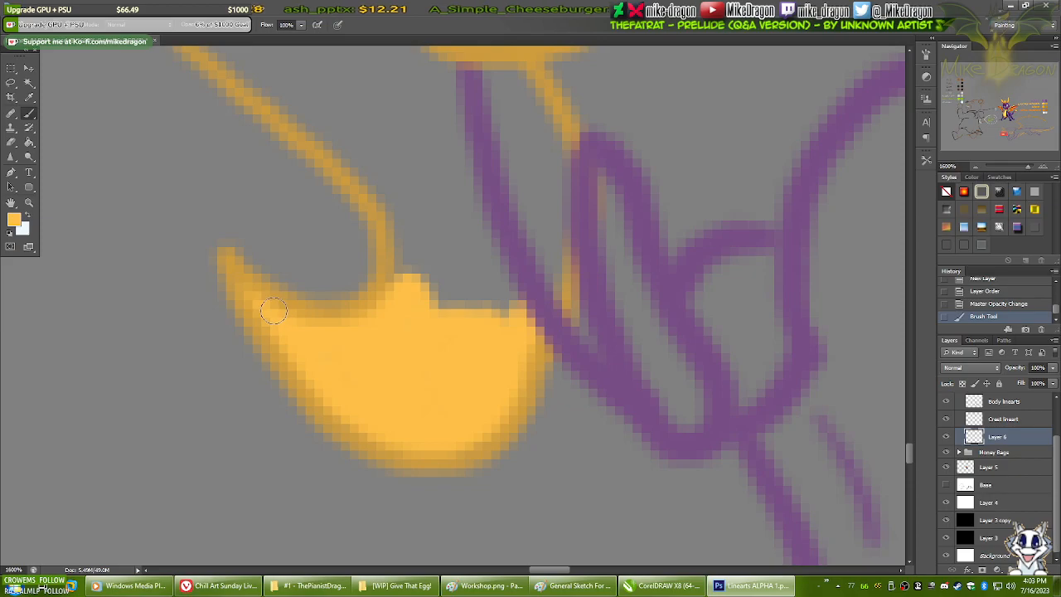
drag(277, 311, 280, 314)
drag(450, 159, 519, 471)
mouse_move(617, 131)
mouse_down()
mouse_move(400, 396)
mouse_move(450, 291)
mouse_move(610, 33)
mouse_up()
mouse_move(404, 497)
mouse_down()
mouse_move(393, 254)
mouse_move(379, 306)
mouse_up()
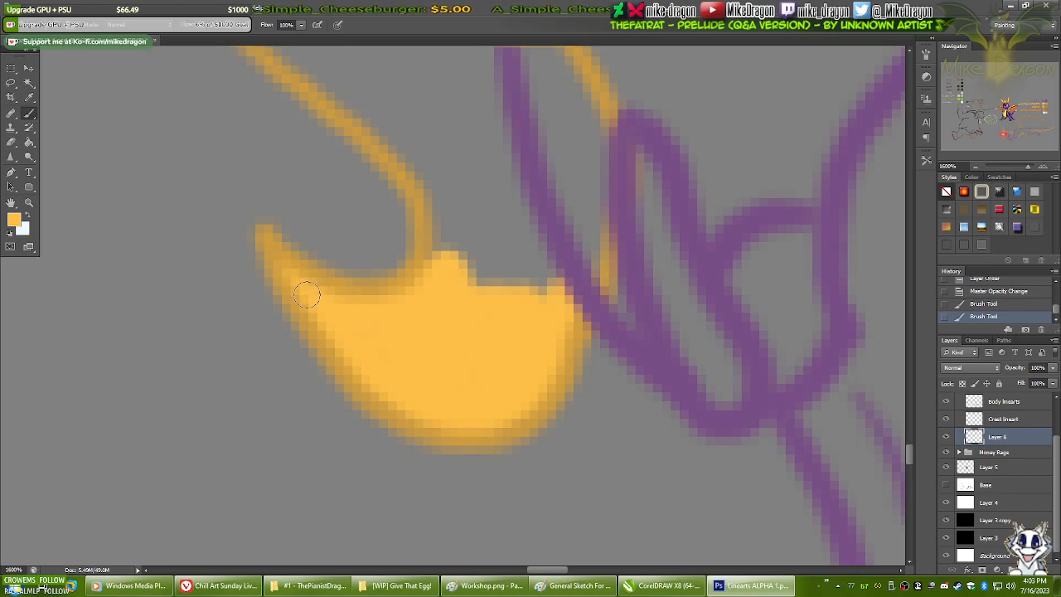
drag(349, 346, 412, 381)
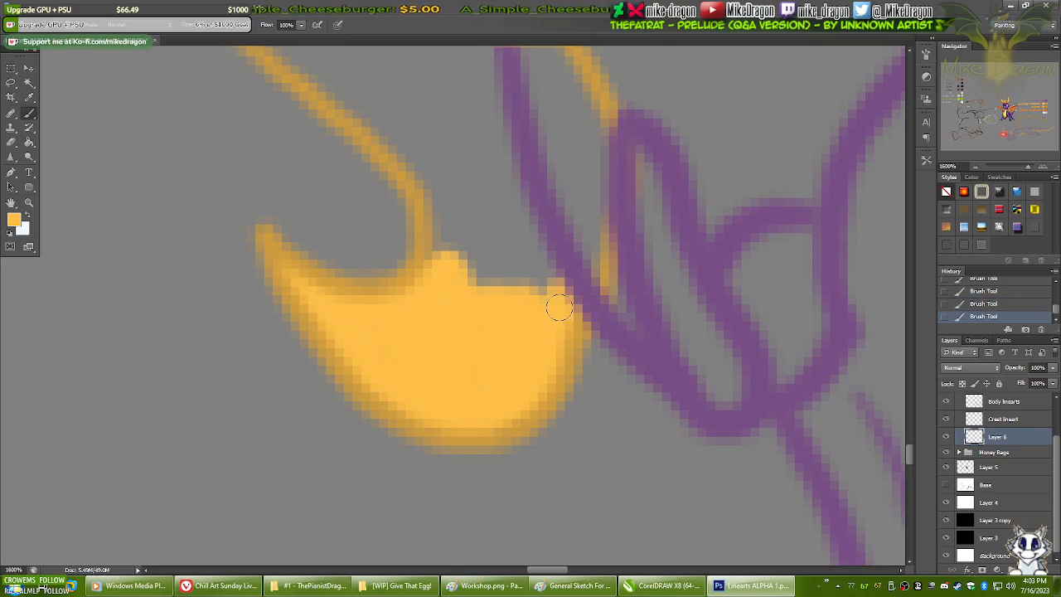
mouse_move(334, 343)
mouse_down()
mouse_move(325, 382)
mouse_move(416, 357)
mouse_up()
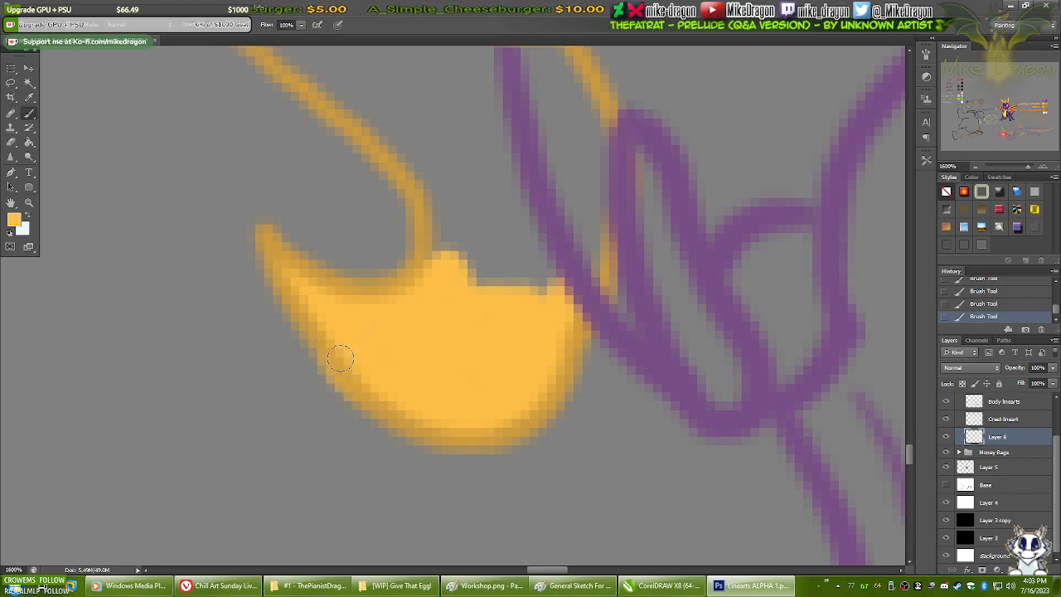
key(e)
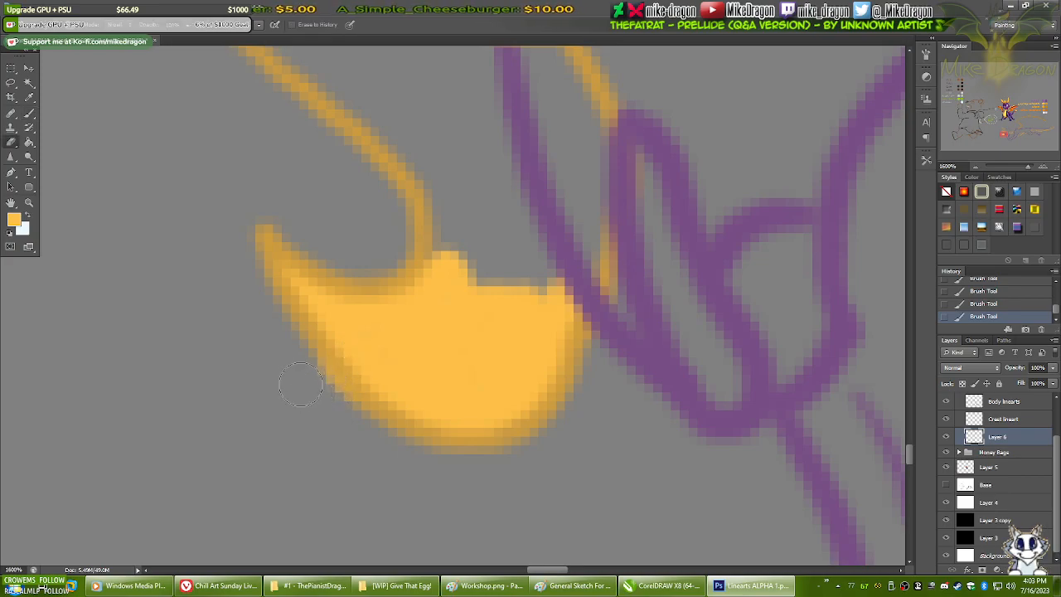
mouse_move(326, 392)
mouse_down()
mouse_move(320, 400)
mouse_move(376, 448)
mouse_up()
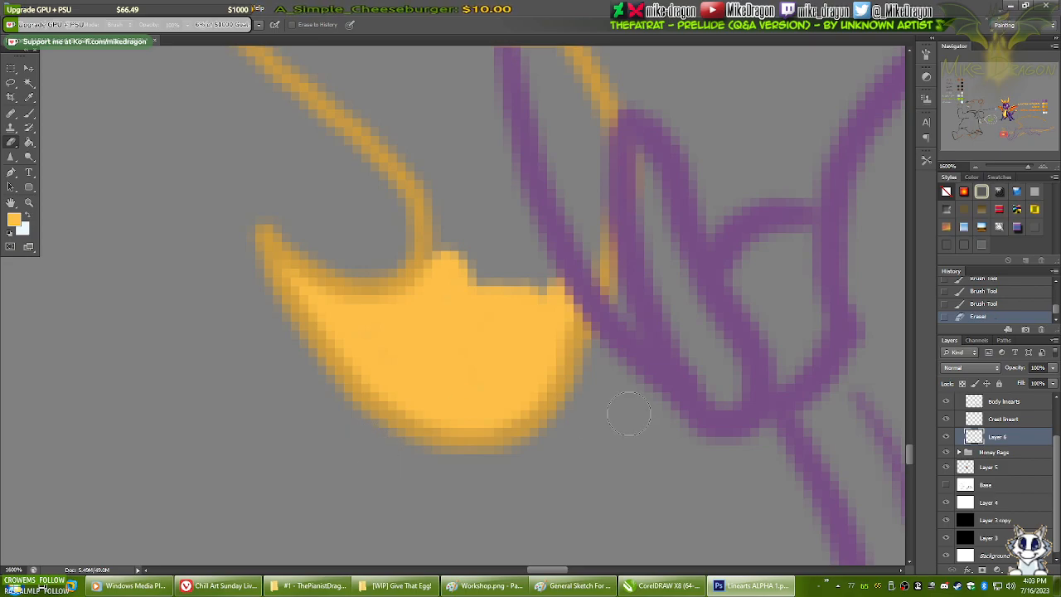
- Select the empty area outside the crest with the Magic Wand on the crest lineart layer
key(ctrl+minus)
key(ctrl+minus)
key(ctrl+minus)
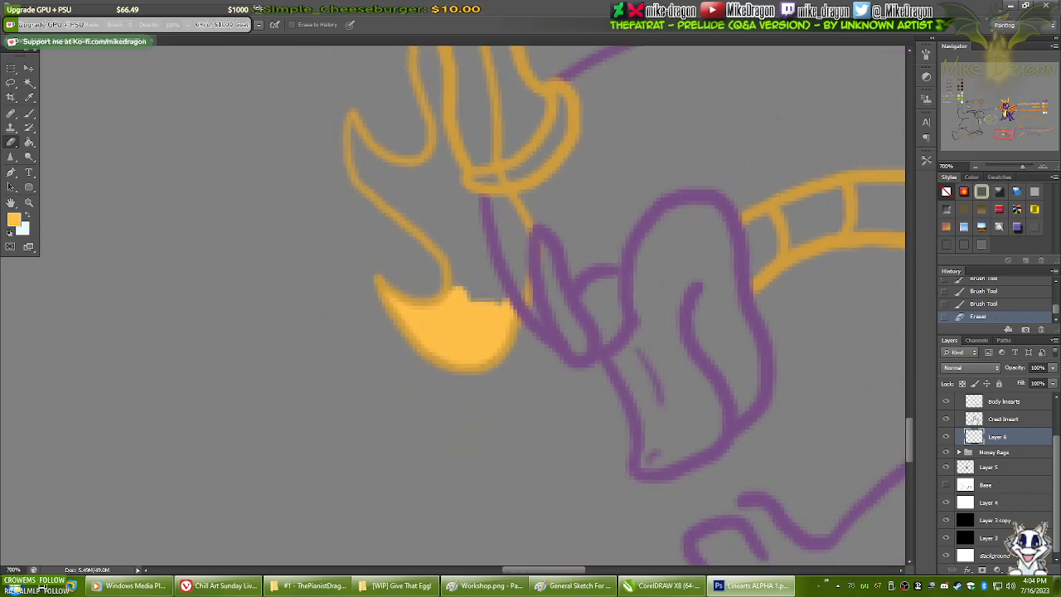
click(989, 423)
key(w)
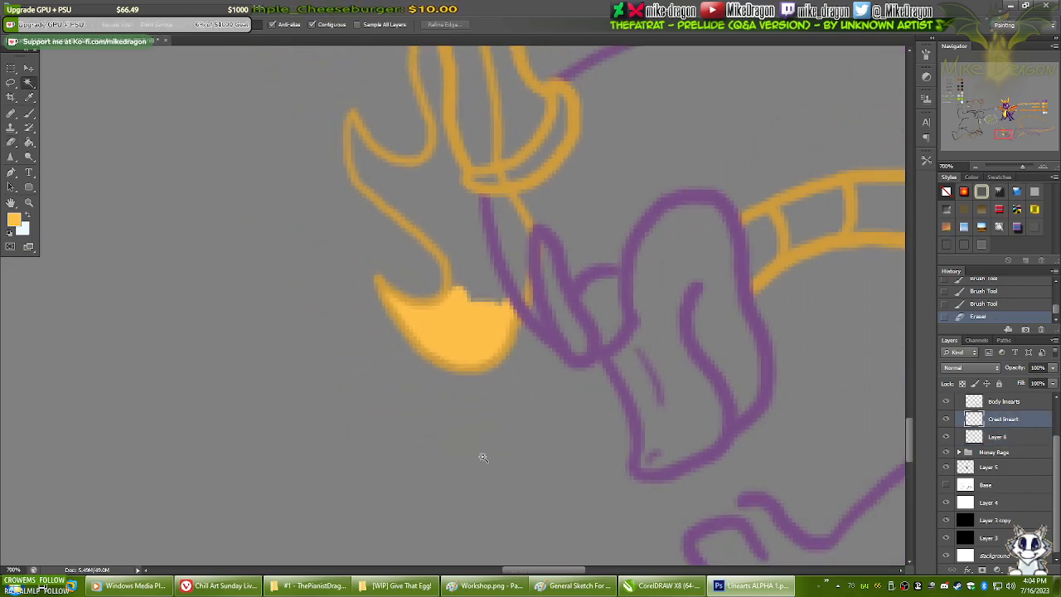
click(435, 481)
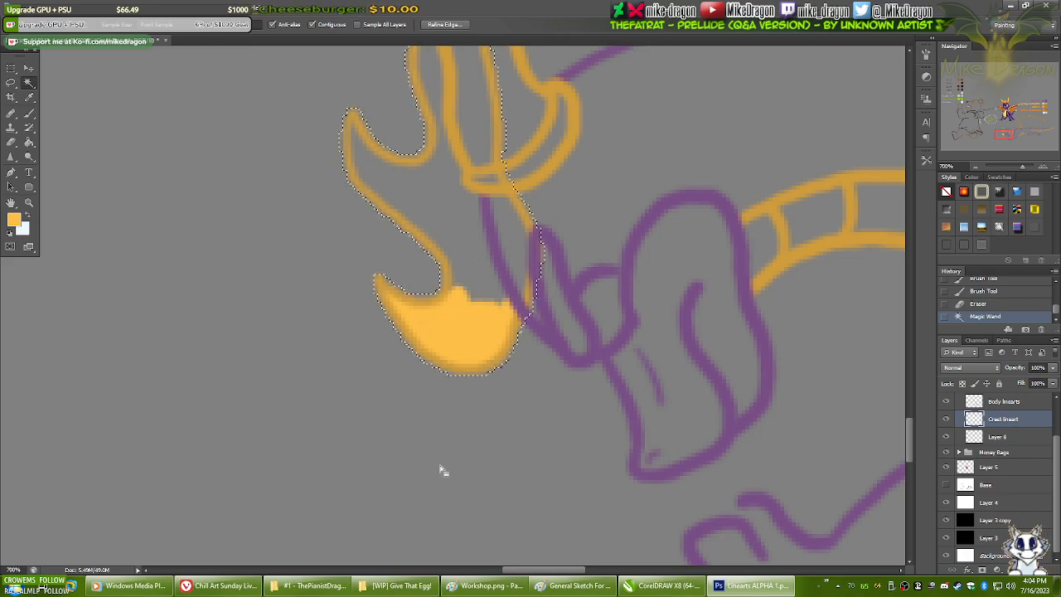
- Expand the selection by 1 pixel and get the brush ready on Layer 6
drag(645, 247, 578, 374)
key(ctrl+plus)
key(ctrl+plus)
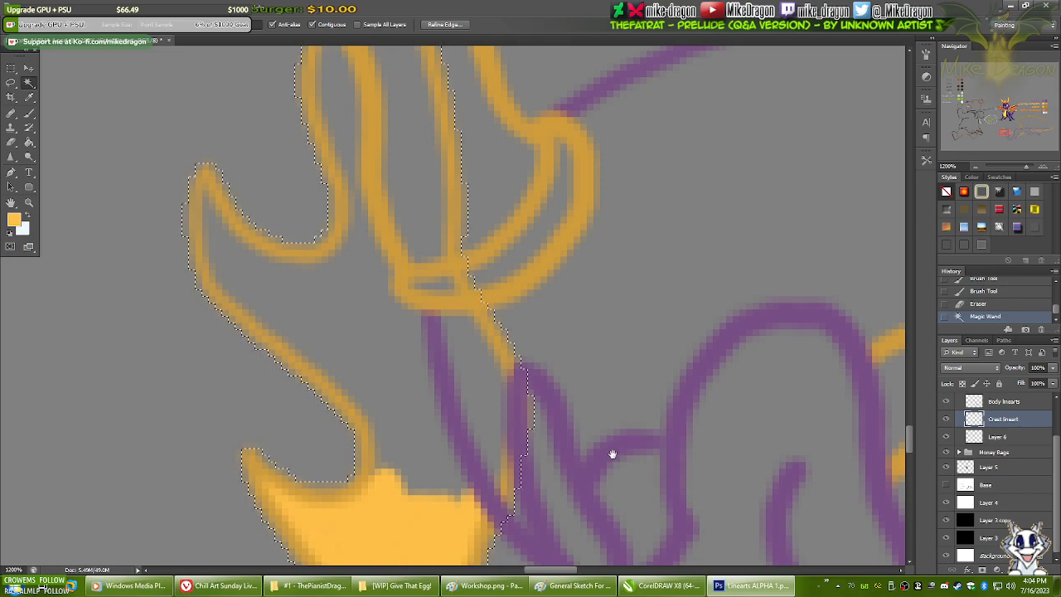
drag(612, 453, 621, 353)
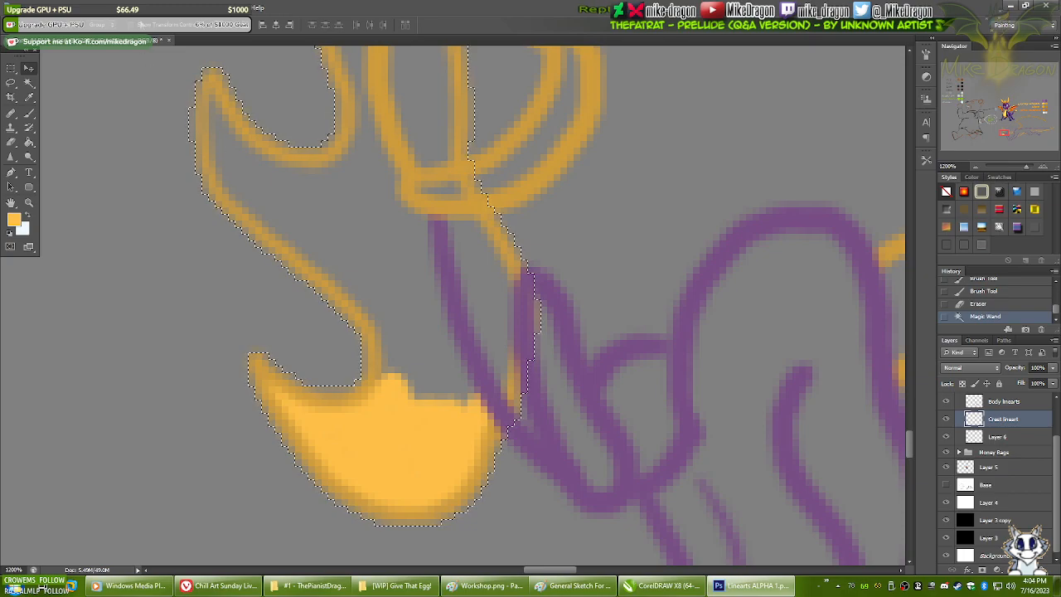
click(147, 8)
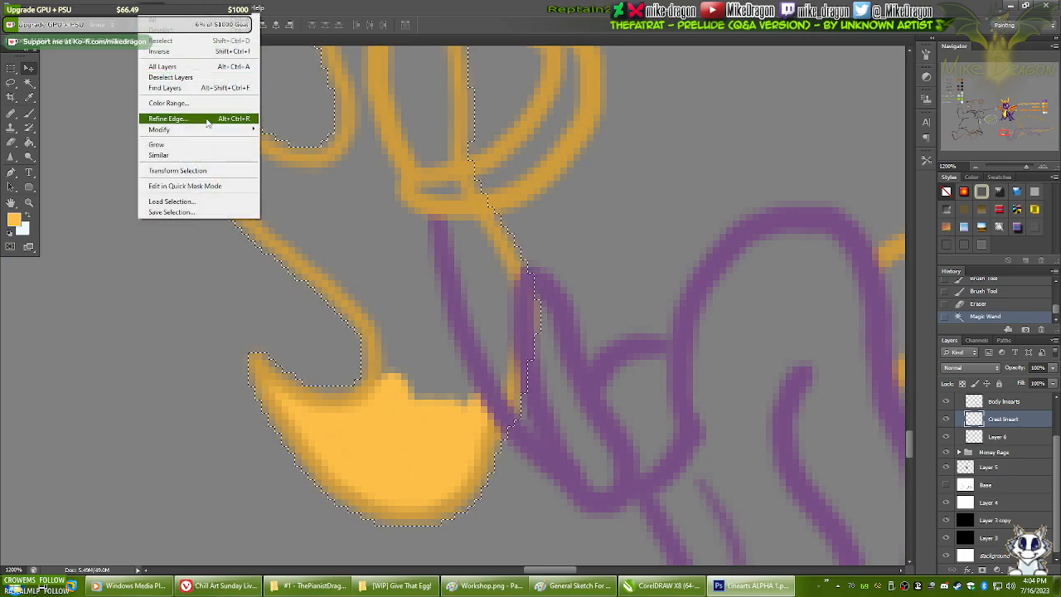
mouse_move(240, 129)
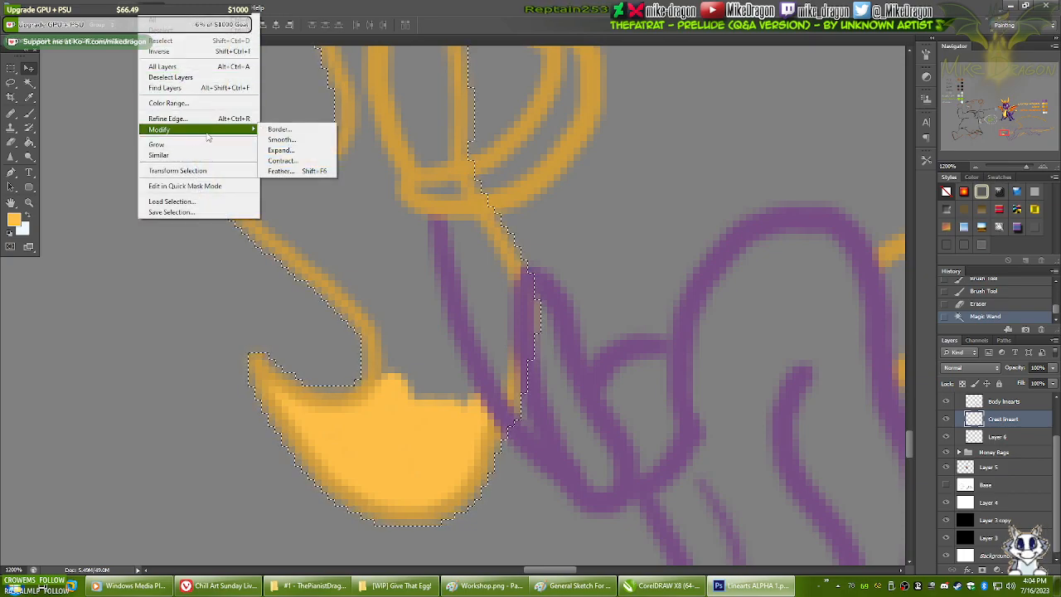
click(282, 151)
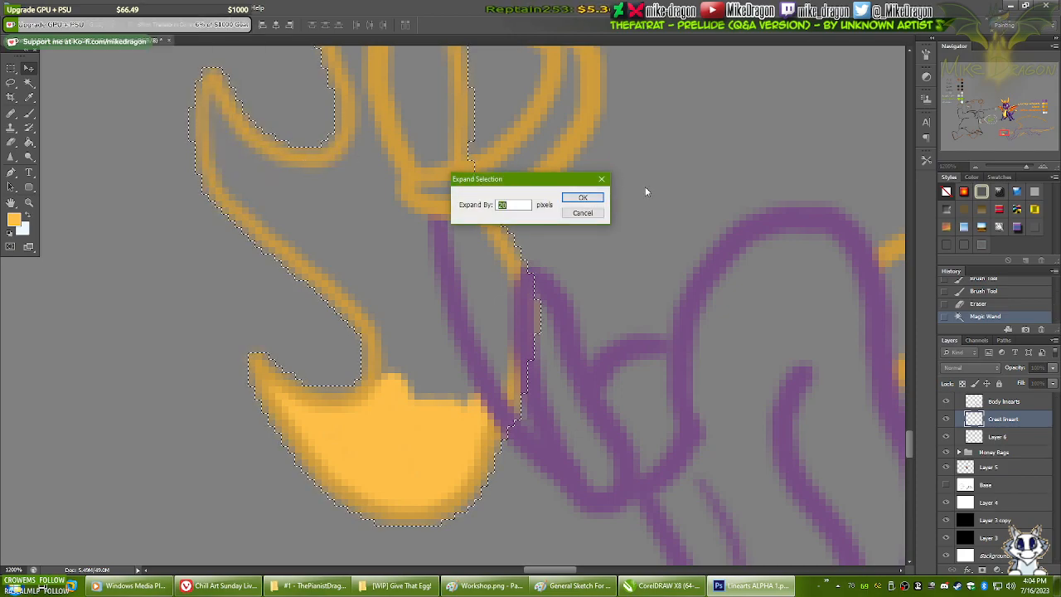
text(1)
key(Return)
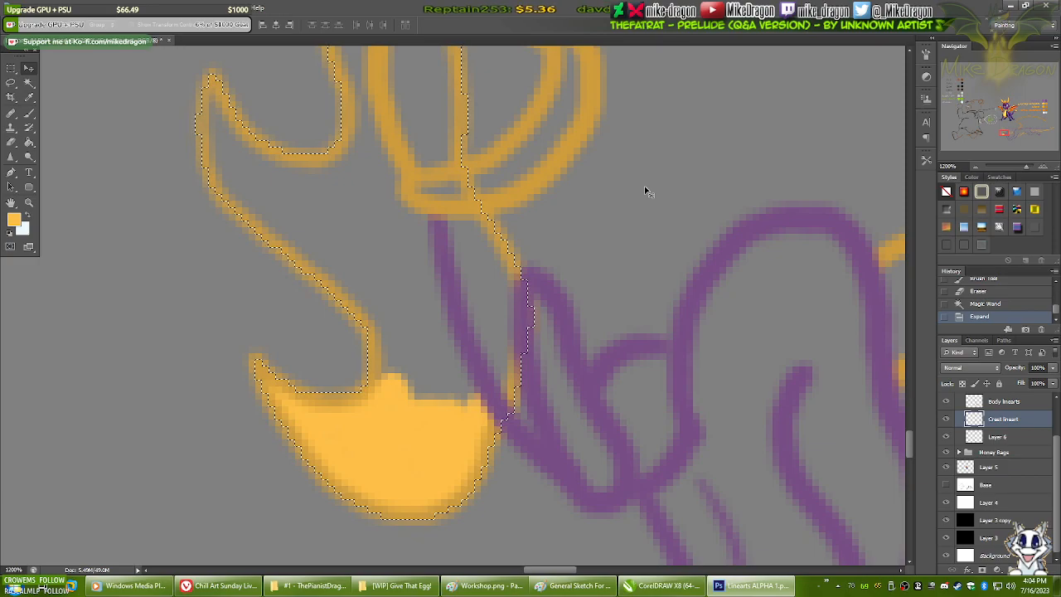
click(989, 443)
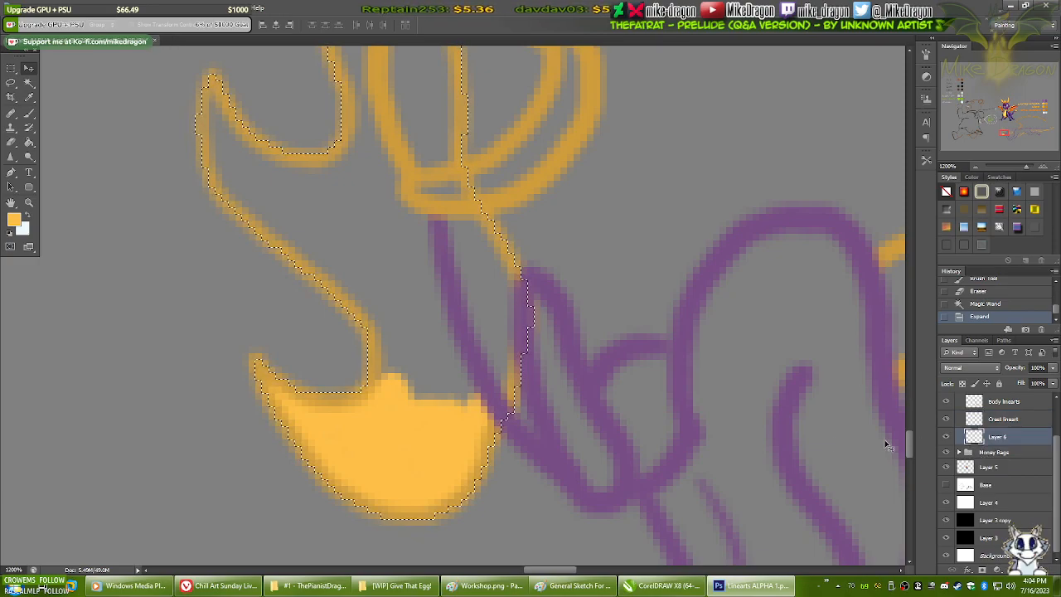
key(b)
drag(399, 358, 416, 366)
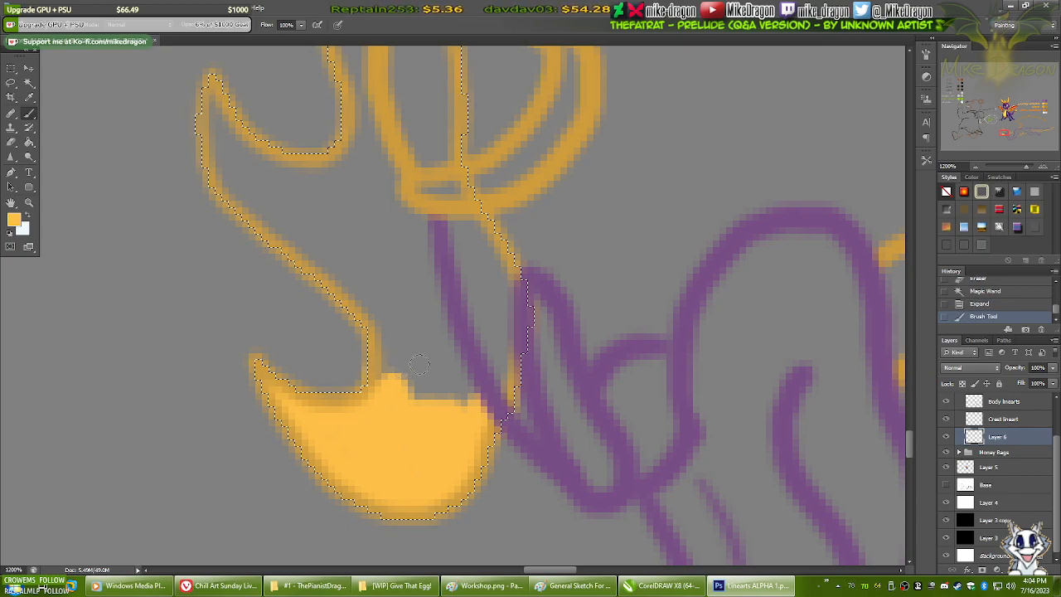
key(ctrl+z)
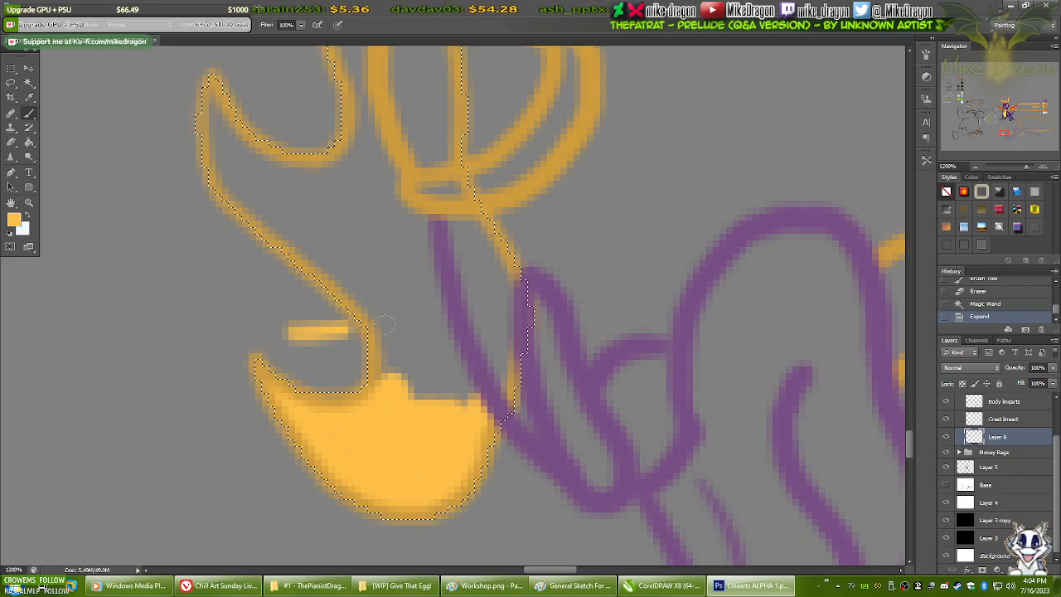
drag(370, 326, 452, 322)
key(ctrl+z)
- Invert the selection, paint the crest area above the lowest spike light yellow, and deselect
key(ctrl+shift+i)
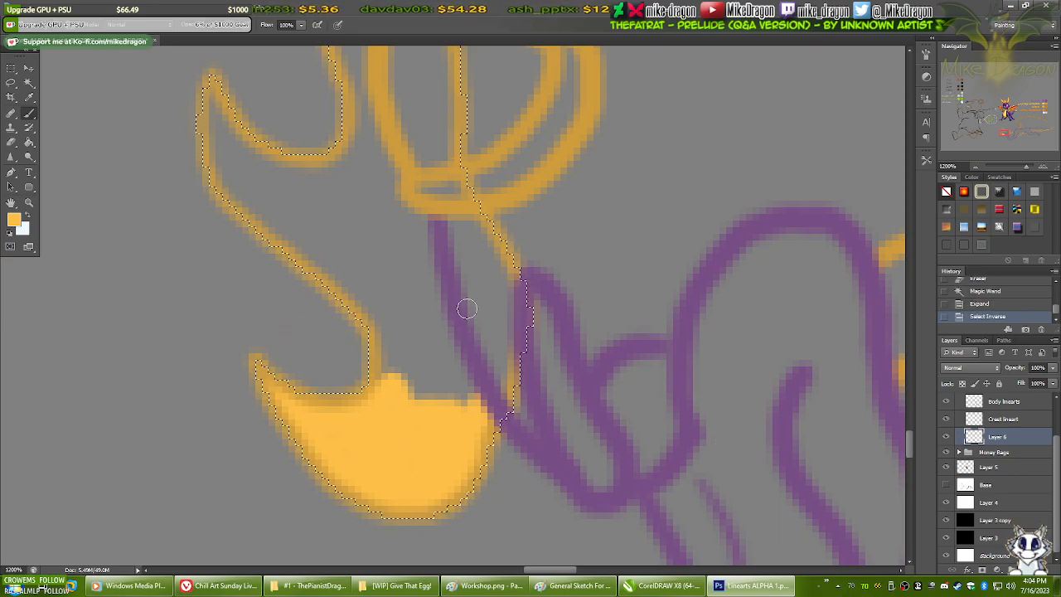
mouse_move(384, 369)
mouse_down()
mouse_move(411, 360)
mouse_move(350, 357)
mouse_move(408, 330)
mouse_move(345, 326)
mouse_move(373, 296)
mouse_move(307, 321)
mouse_move(375, 266)
mouse_move(346, 312)
mouse_move(416, 286)
mouse_move(381, 337)
mouse_move(423, 290)
mouse_move(306, 324)
mouse_move(365, 273)
mouse_move(370, 244)
mouse_move(248, 298)
mouse_move(312, 214)
mouse_move(263, 230)
mouse_move(229, 267)
mouse_move(328, 213)
mouse_move(365, 215)
mouse_move(287, 268)
mouse_move(434, 238)
mouse_move(327, 307)
mouse_move(331, 318)
mouse_move(442, 299)
mouse_move(445, 310)
mouse_move(412, 339)
mouse_move(365, 350)
mouse_up()
key(ctrl+d)
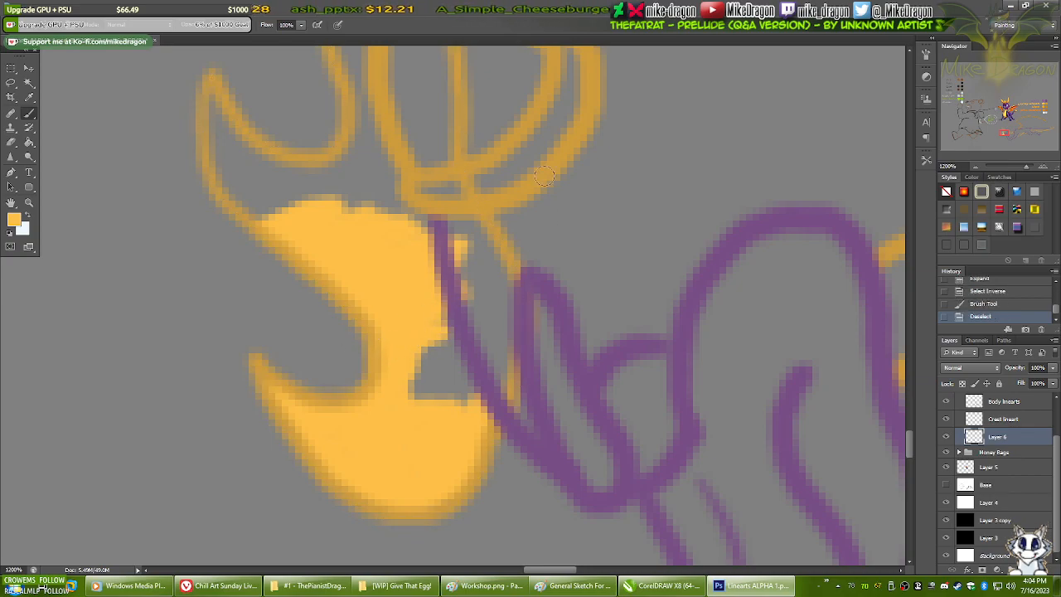
key(ctrl+plus)
key(ctrl+plus)
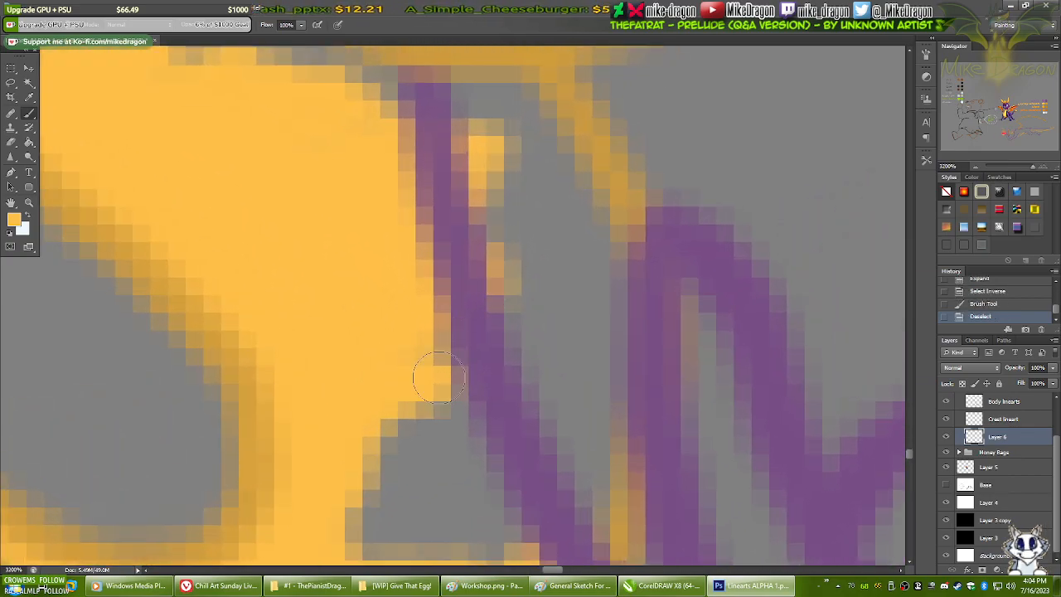
drag(222, 231, 526, 343)
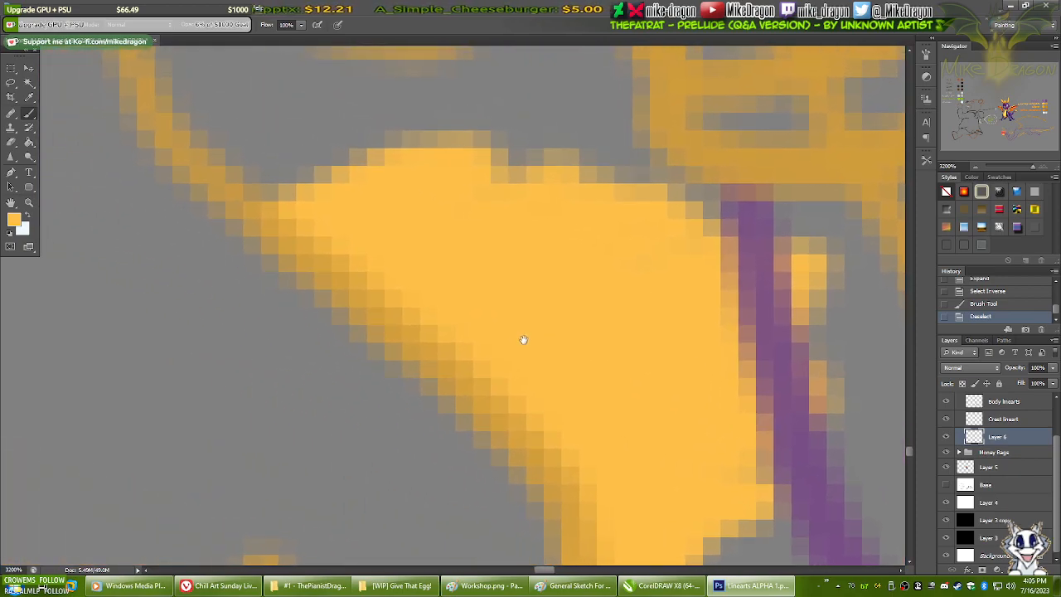
key(v)
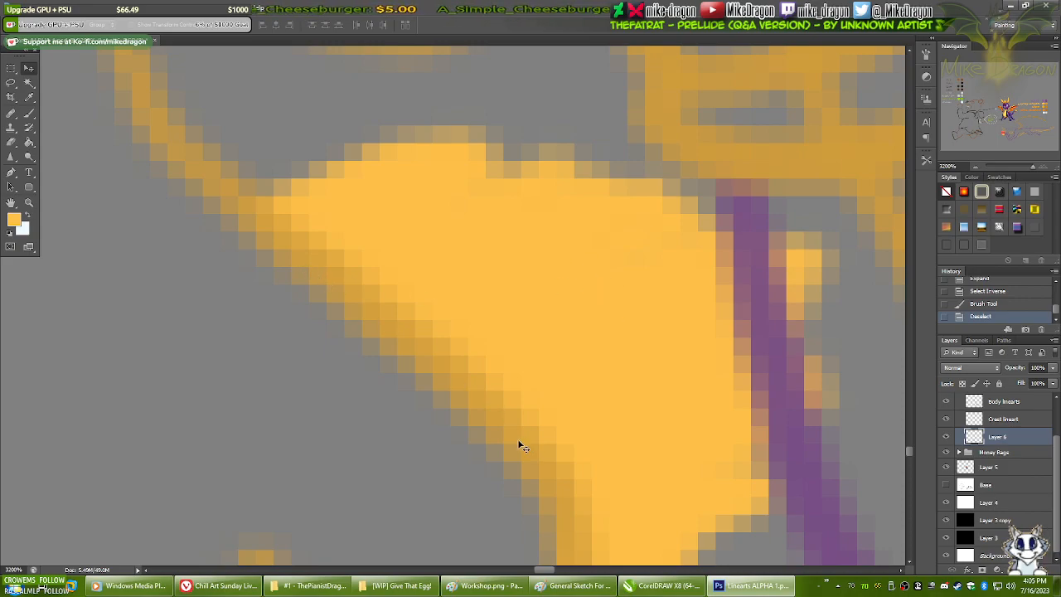
scroll(520, 446, down, 4)
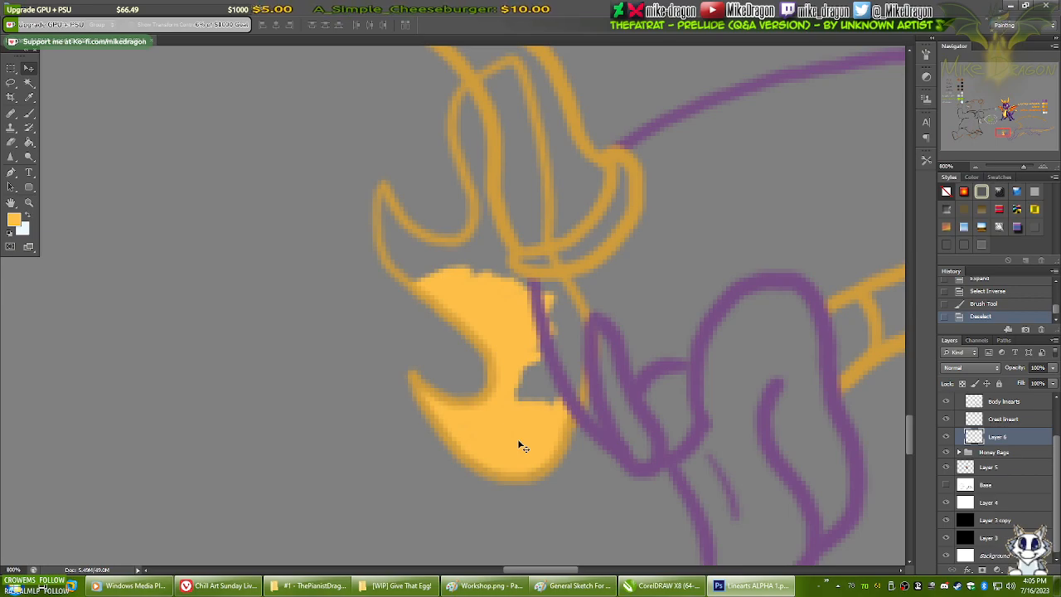
- Switch to File Explorer and go up from the [WIP] Give That Egg! folder to the oC - Photoshop folder
click(400, 585)
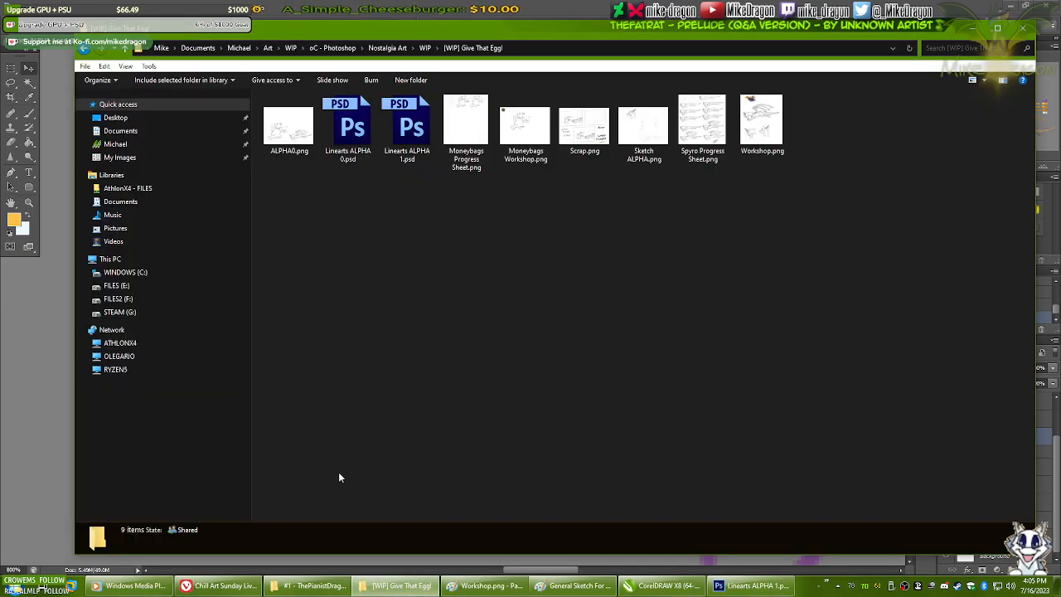
key(BackSpace)
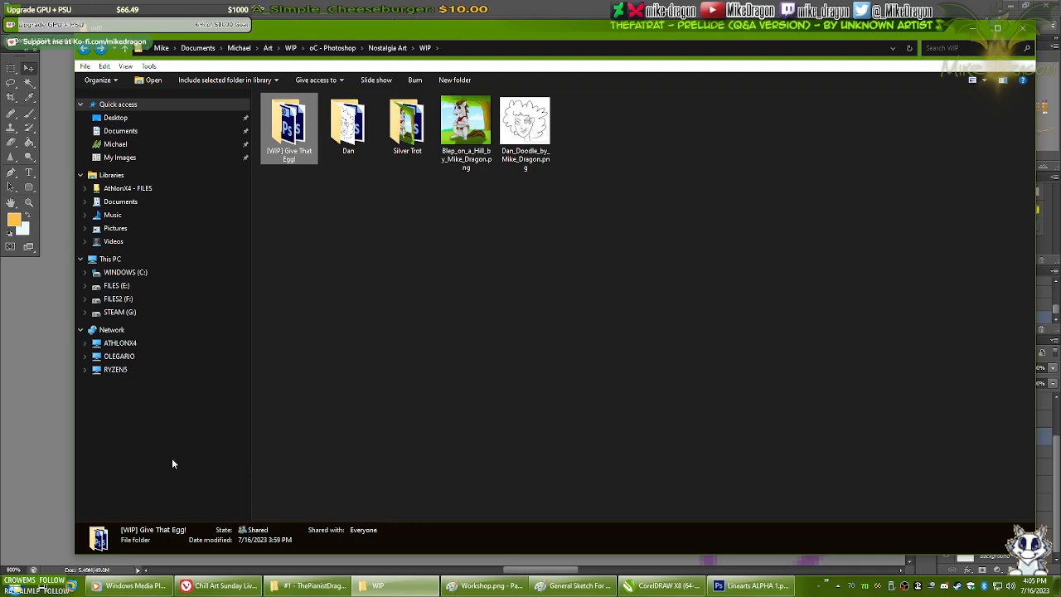
key(BackSpace)
key(BackSpace)
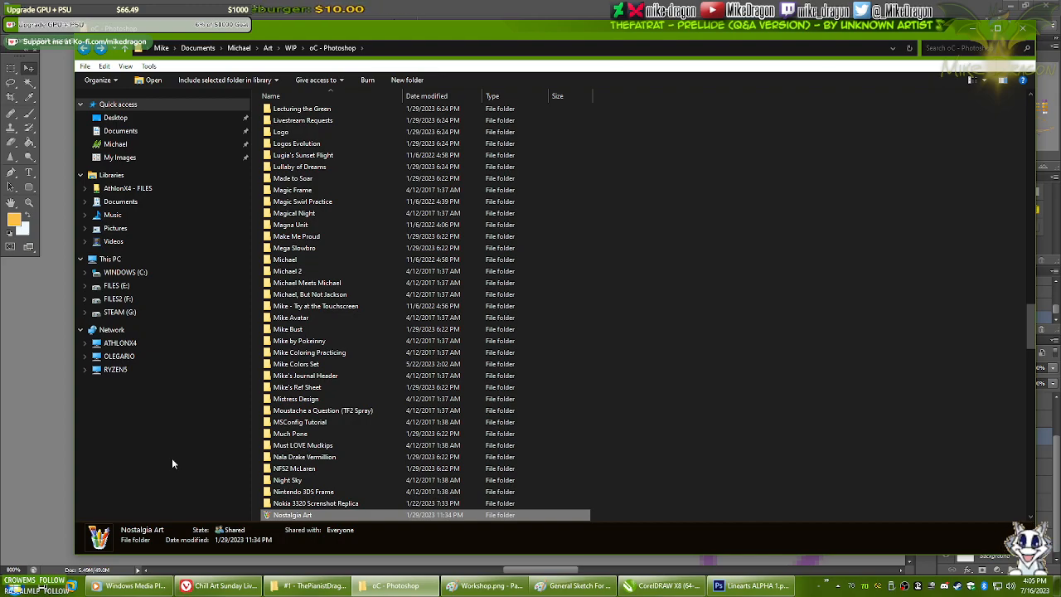
- Find the Braveheart Does a Blep folder within oC - Photoshop and open it
key(y)
key(Down)
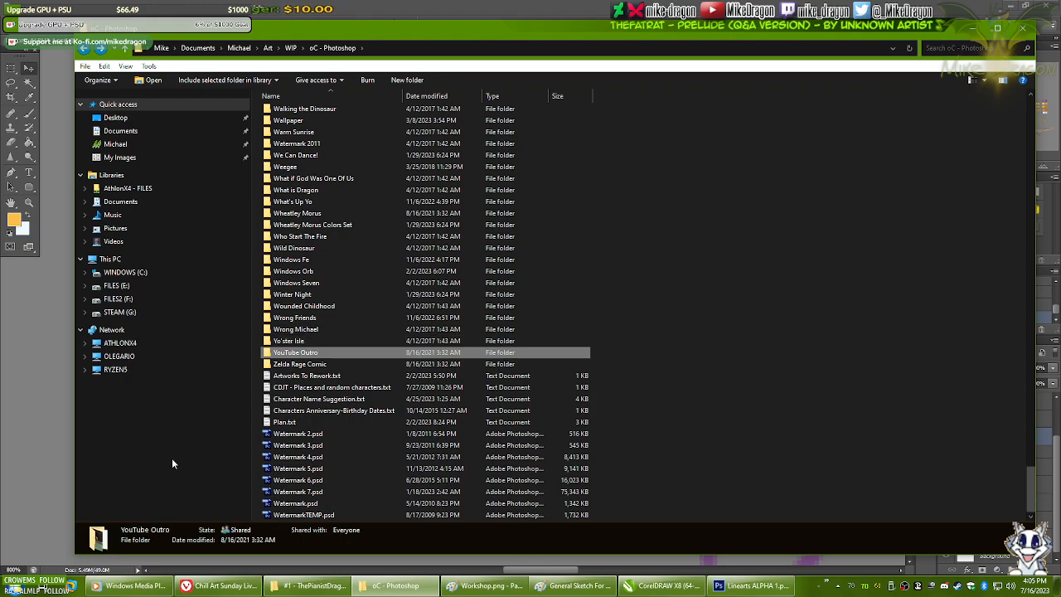
key(Up)
key(Up)
key(b)
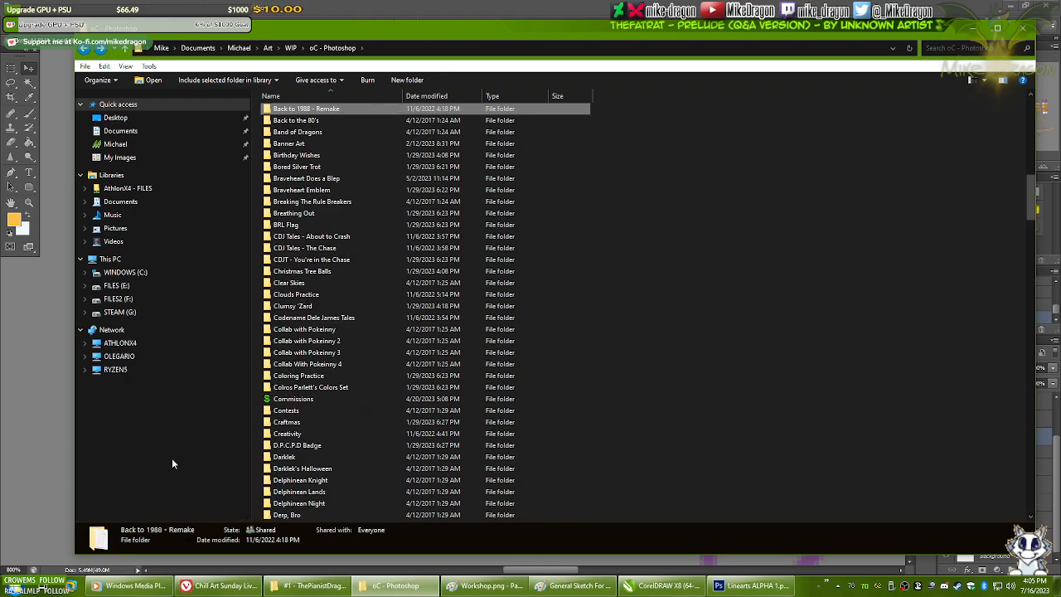
key(Down)
key(Down)
key(Down)
key(Down)
key(Down)
key(Down)
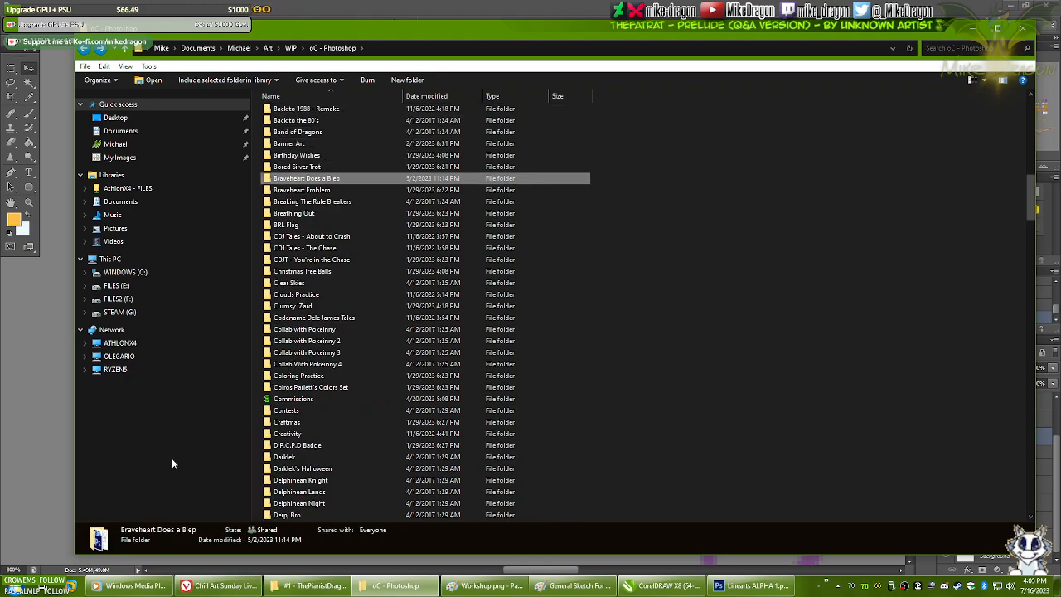
key(Return)
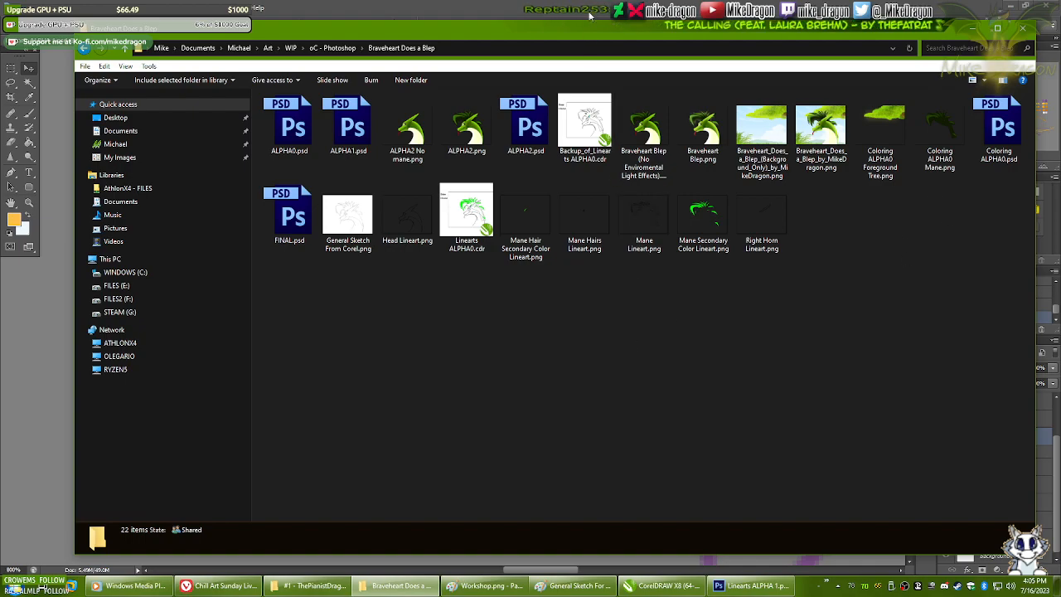
- Open Coloring ALPHA0.psd from the Braveheart Does a Blep folder in Photoshop
key(alt+Tab)
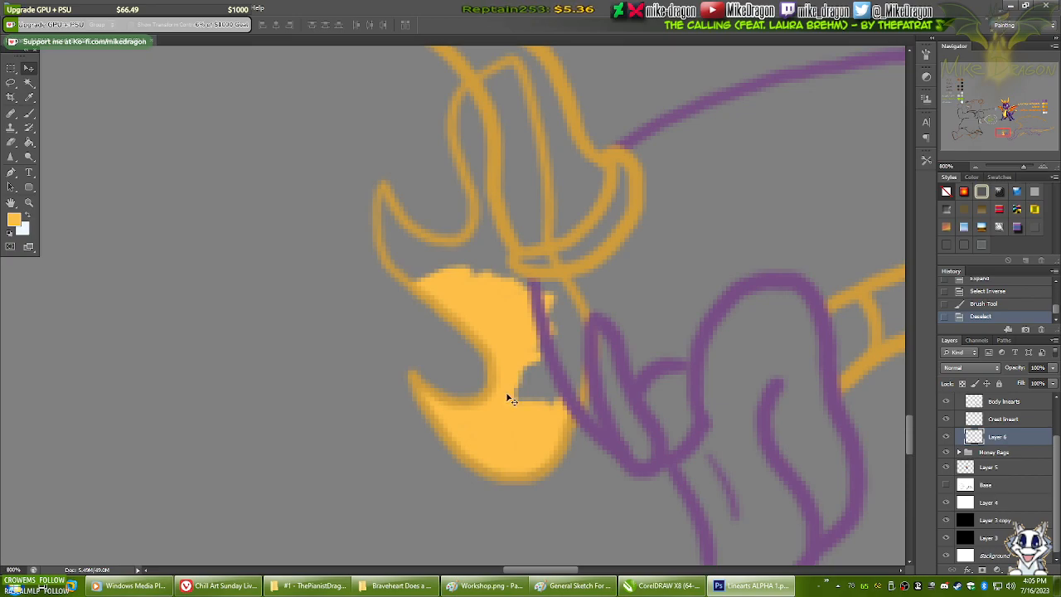
click(411, 585)
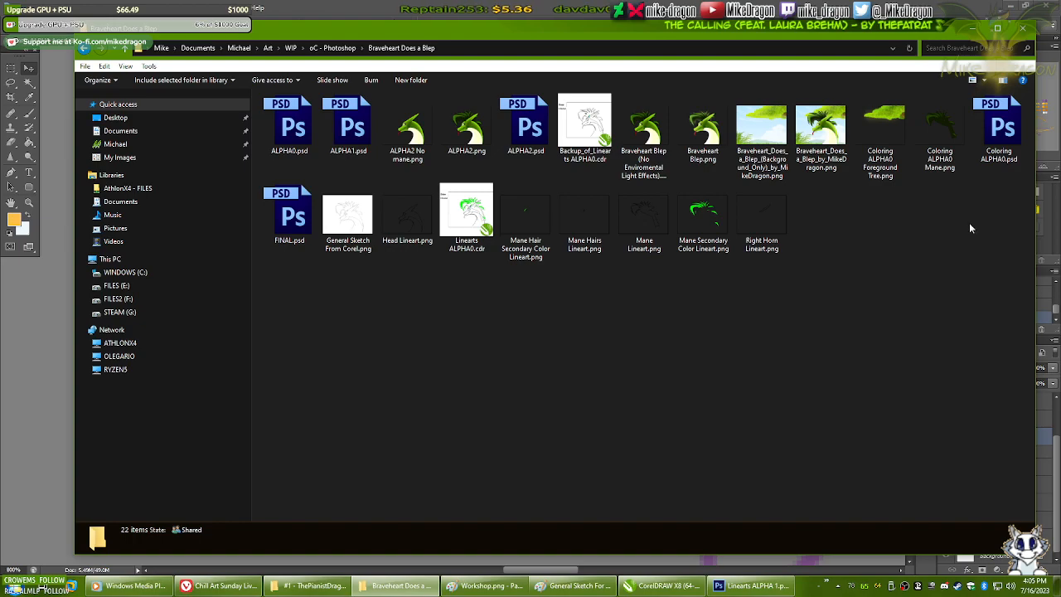
key(alt+Tab)
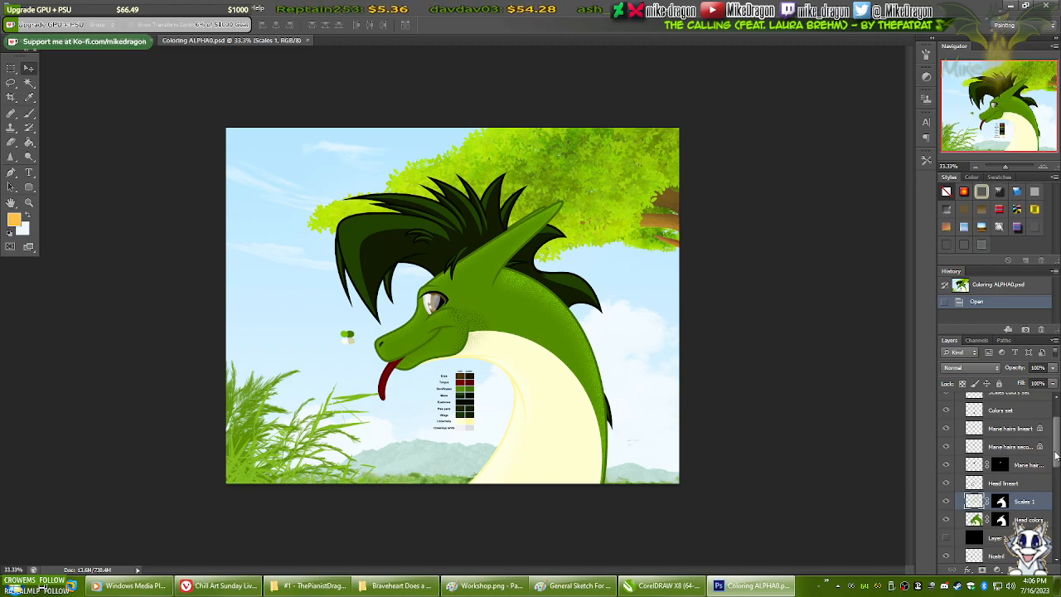
- Hide the Head colors, Scales 1 and mane hair color layers, keeping the Colors set layer visible
click(947, 520)
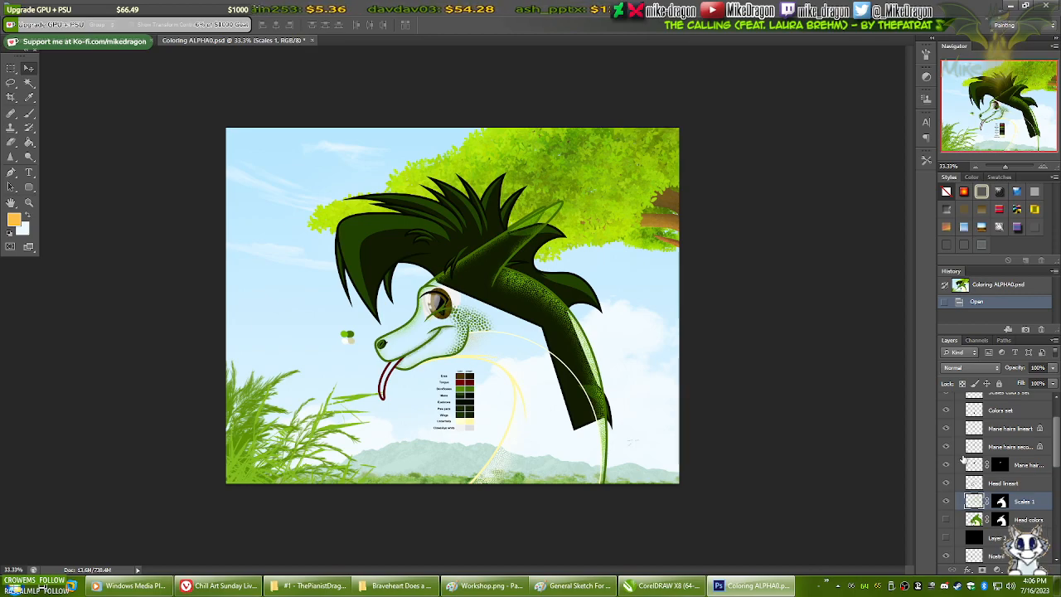
click(947, 501)
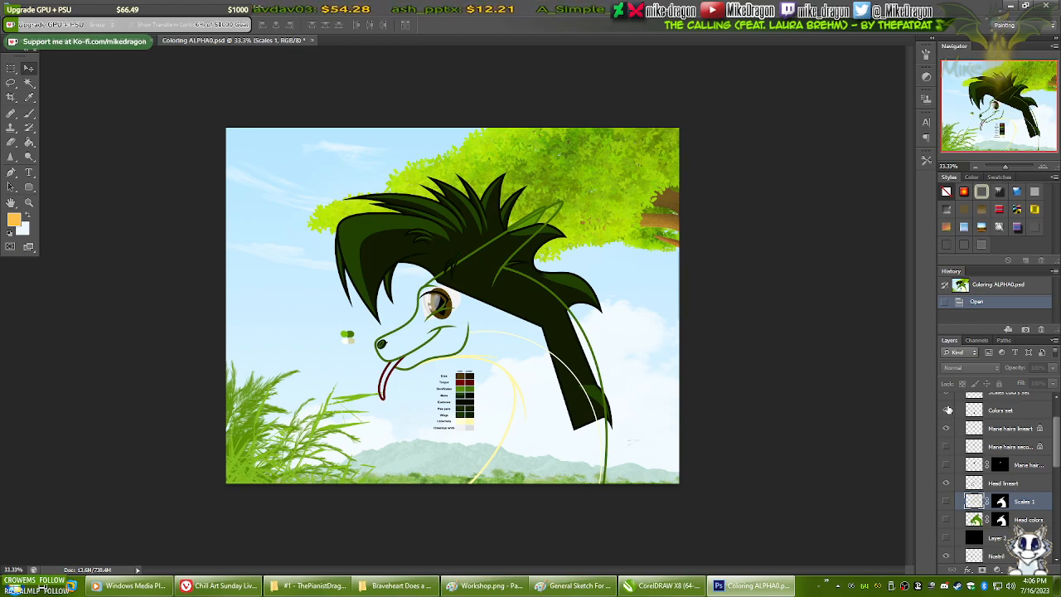
click(946, 410)
scroll(1056, 445, up, 2)
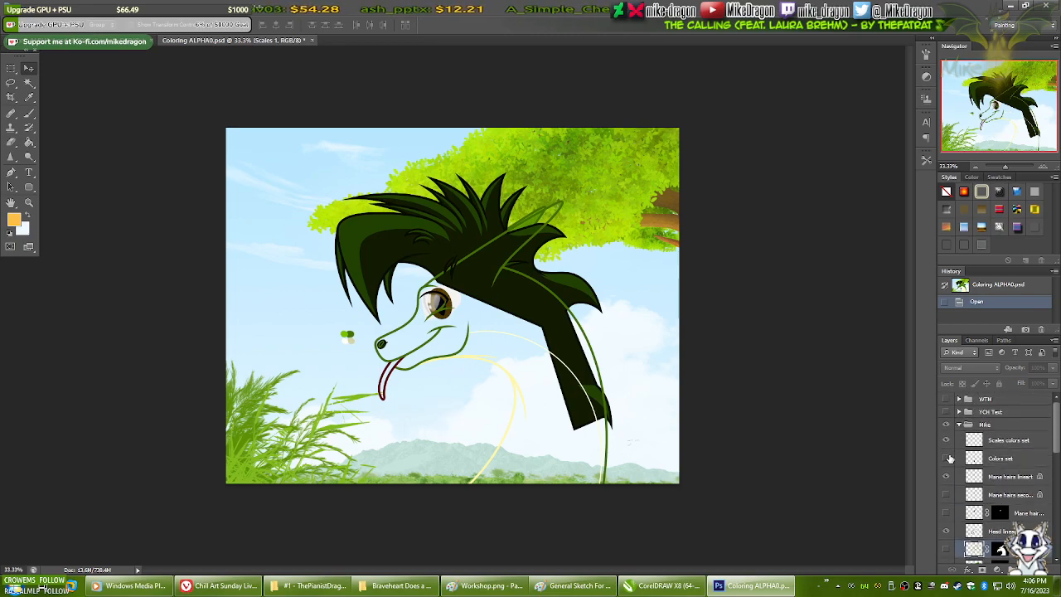
click(946, 457)
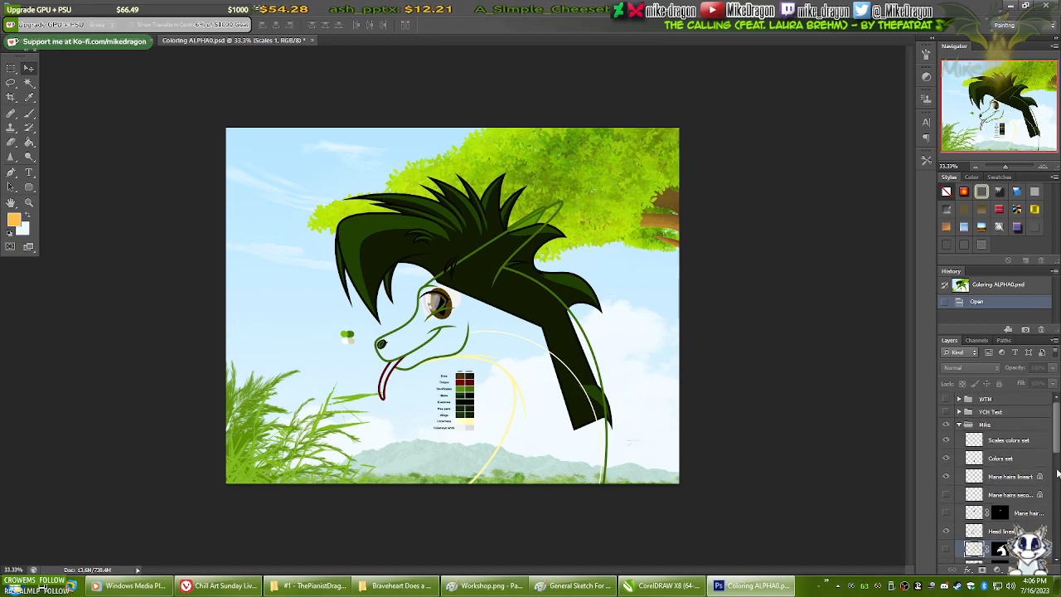
- Hide the Mane color, Scales 2, right horn color, Nostril and Mane secondary layers so the mane and horn show lineart only
scroll(1056, 495, down, 5)
scroll(973, 403, down, 2)
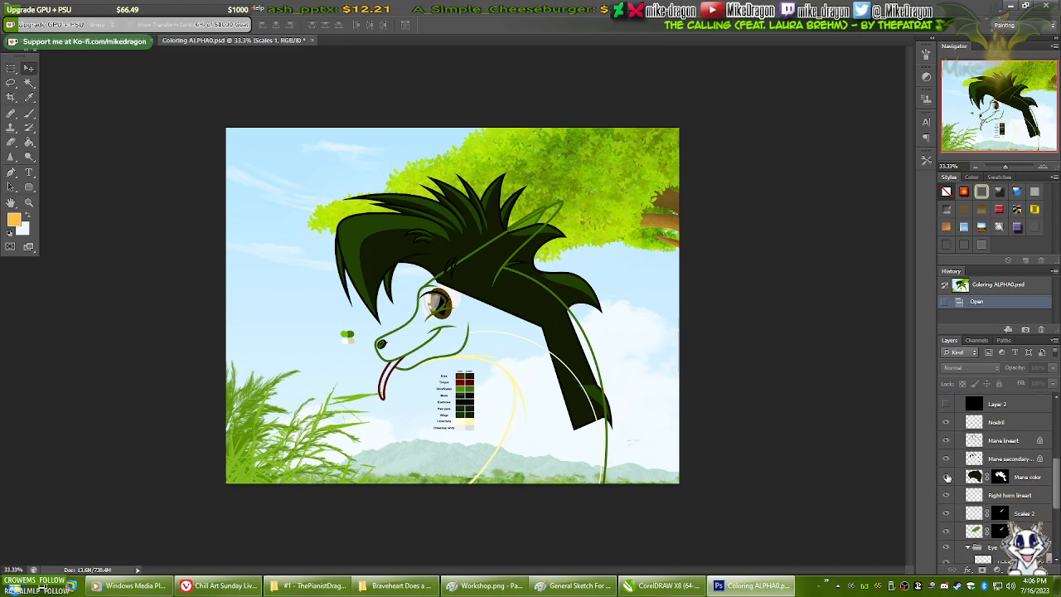
click(946, 478)
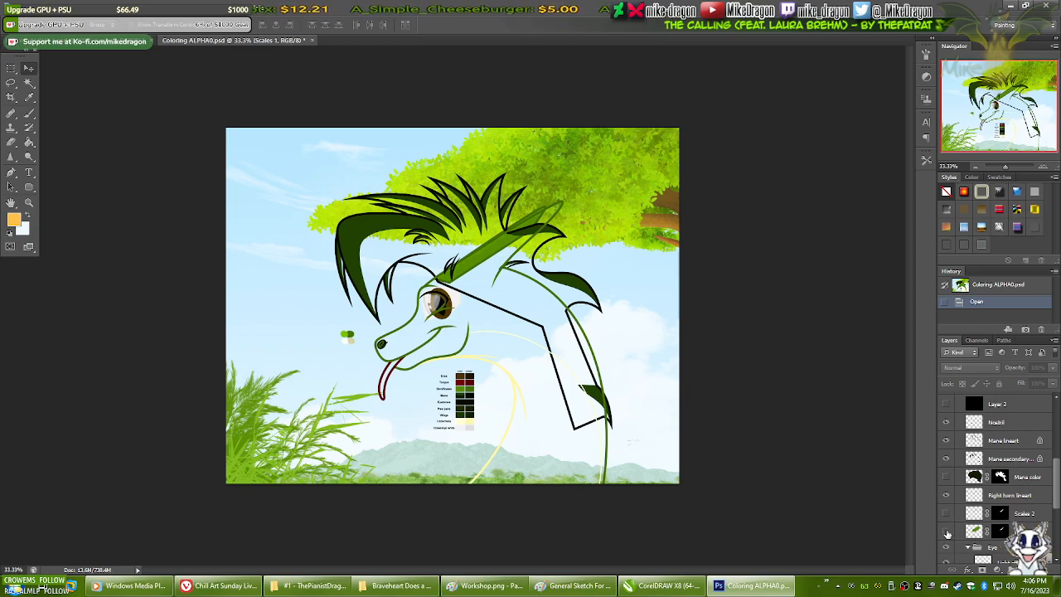
click(947, 531)
click(947, 531)
click(947, 532)
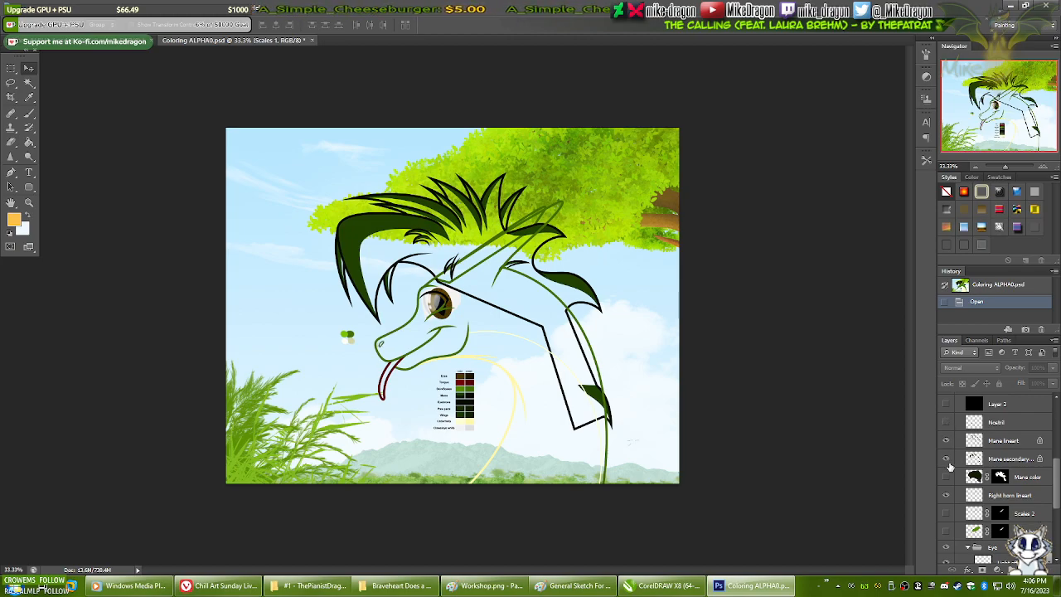
click(947, 460)
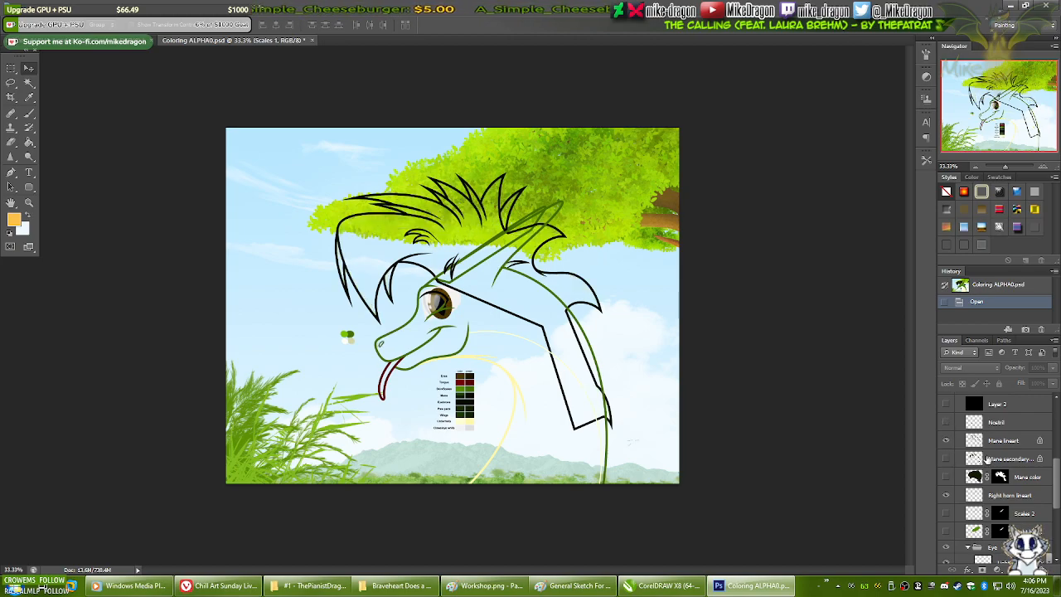
- Hide the Eye group and the Background group, leaving the lineart on transparency
scroll(1051, 483, up, 5)
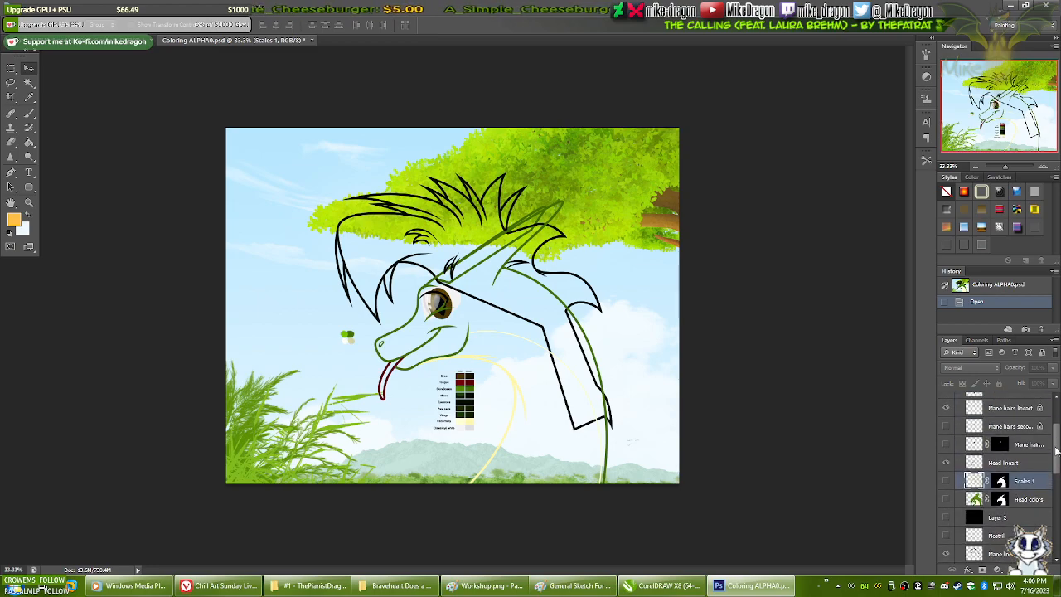
scroll(1056, 492, down, 5)
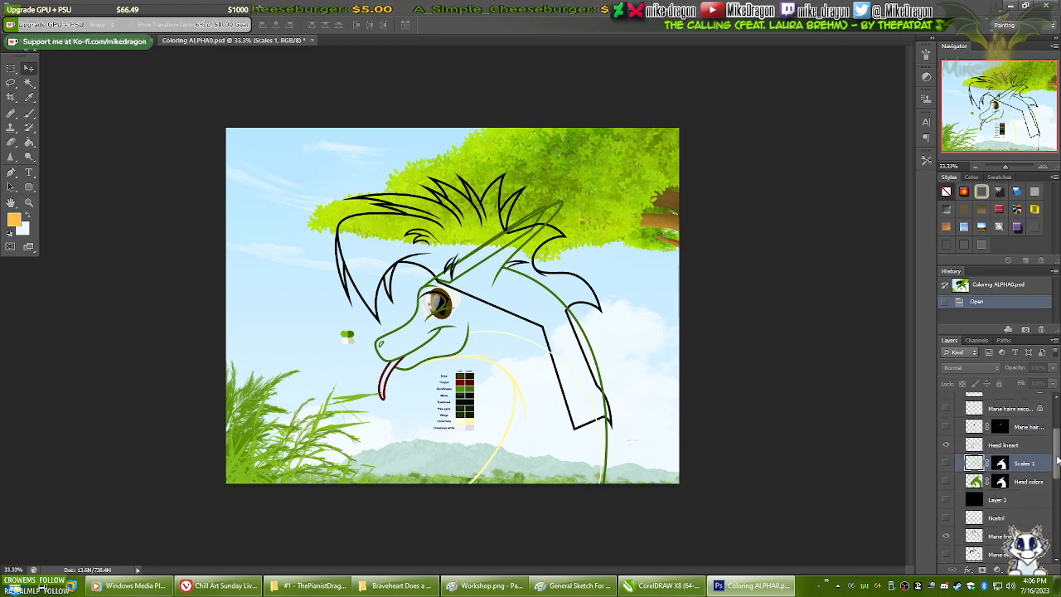
drag(1055, 492, 1055, 494)
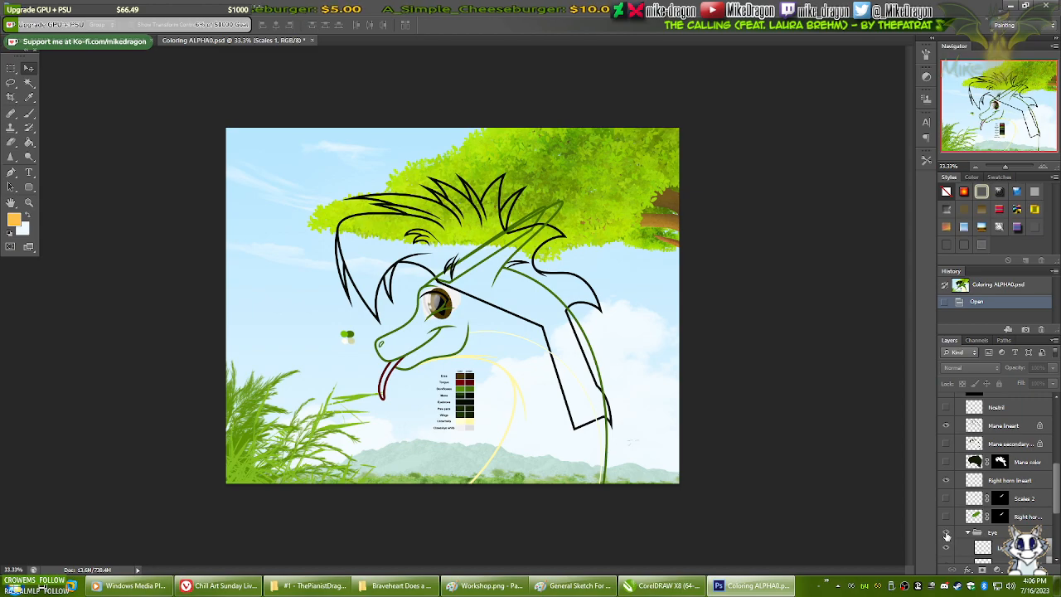
click(947, 534)
scroll(1035, 506, down, 4)
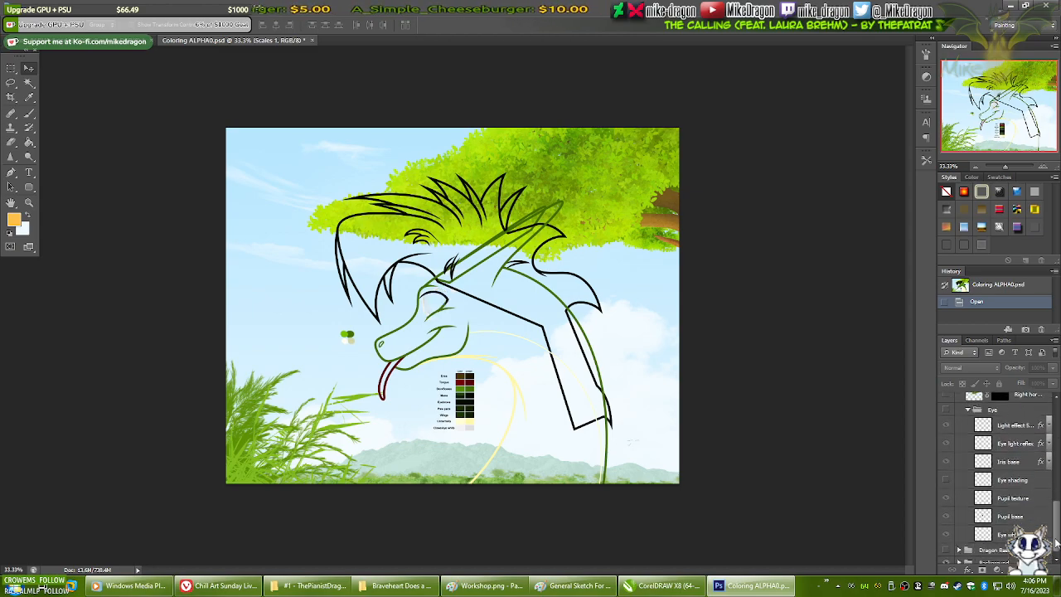
click(947, 557)
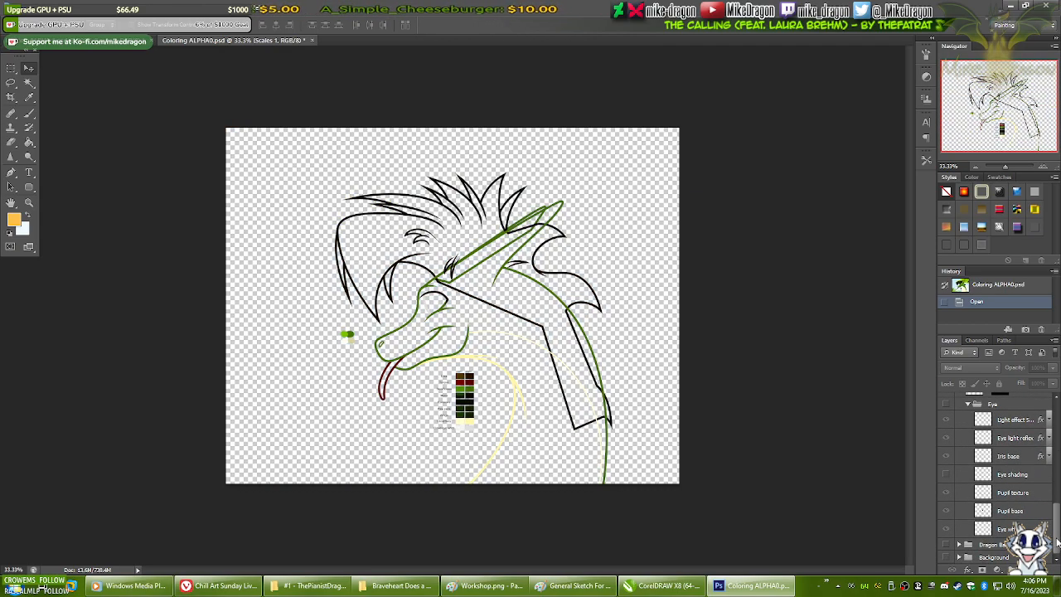
- Add a new layer above the Background group and fill it with light gray cdcdcd using the Paint Bucket
click(994, 557)
click(1028, 569)
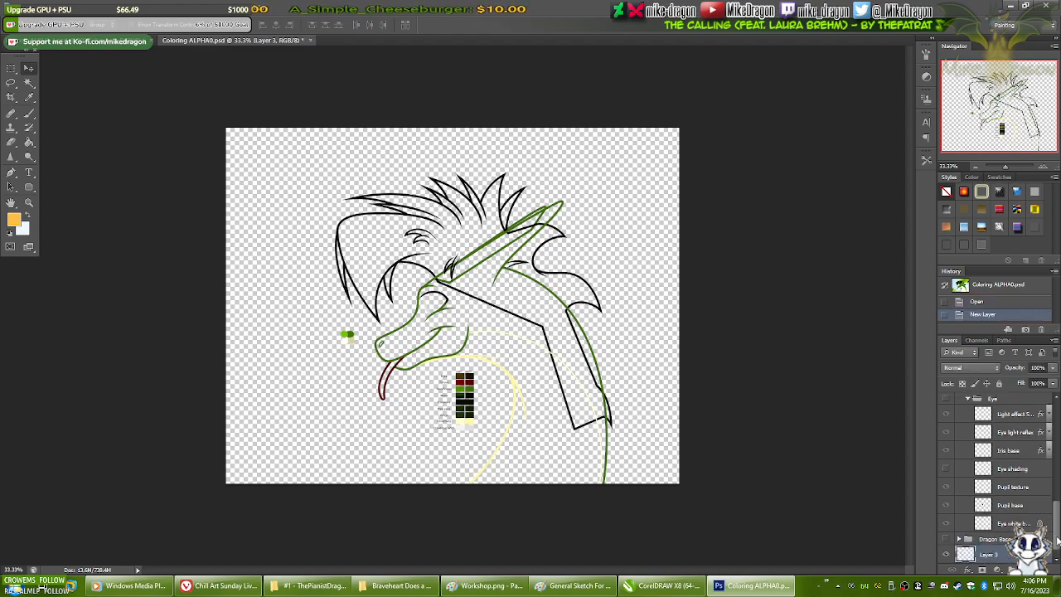
scroll(1036, 507, down, 1)
key(h)
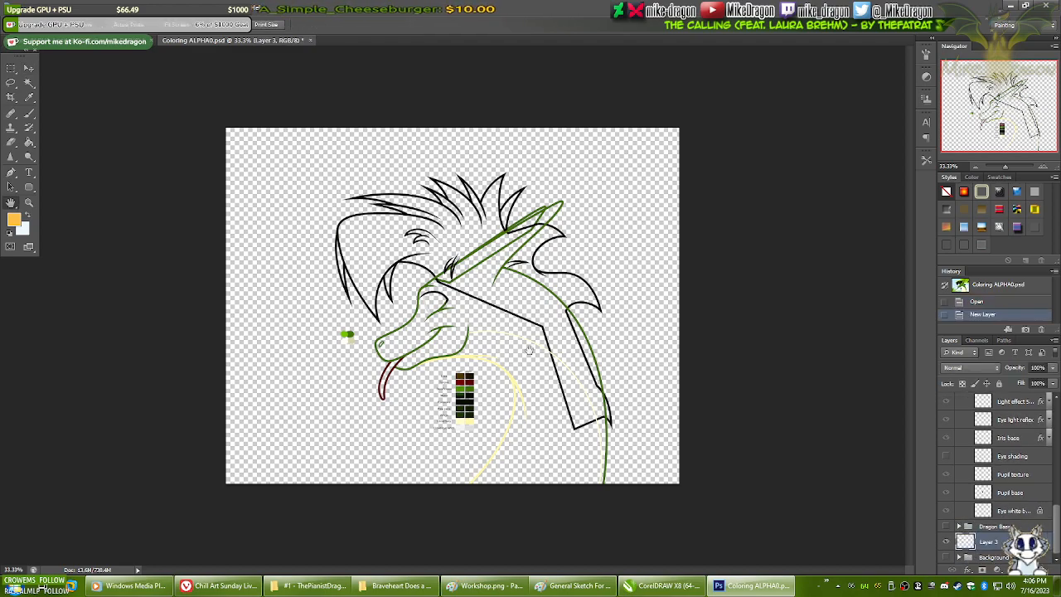
key(shift+g)
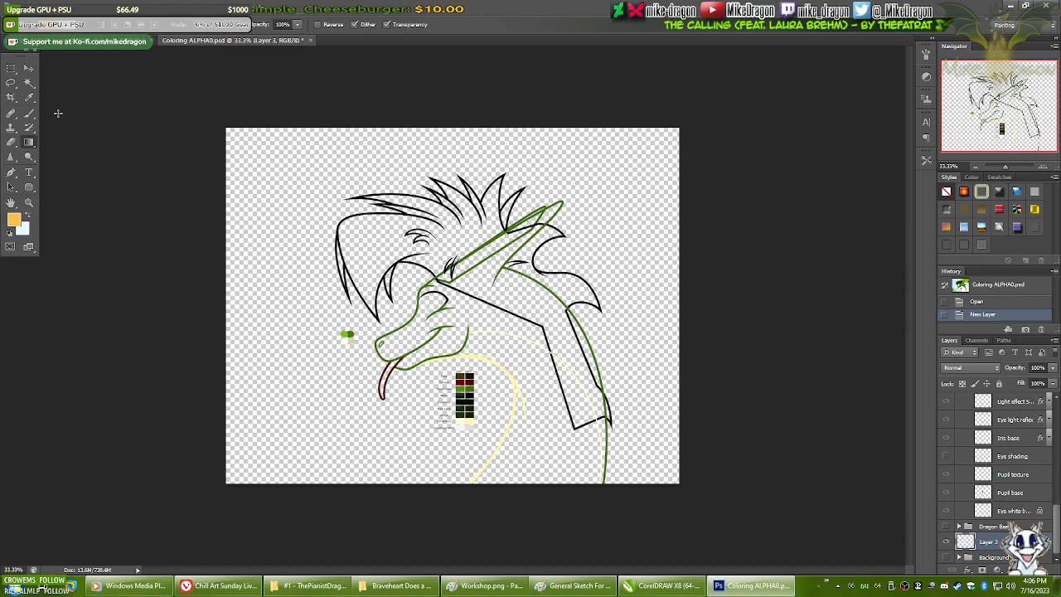
right_click(28, 147)
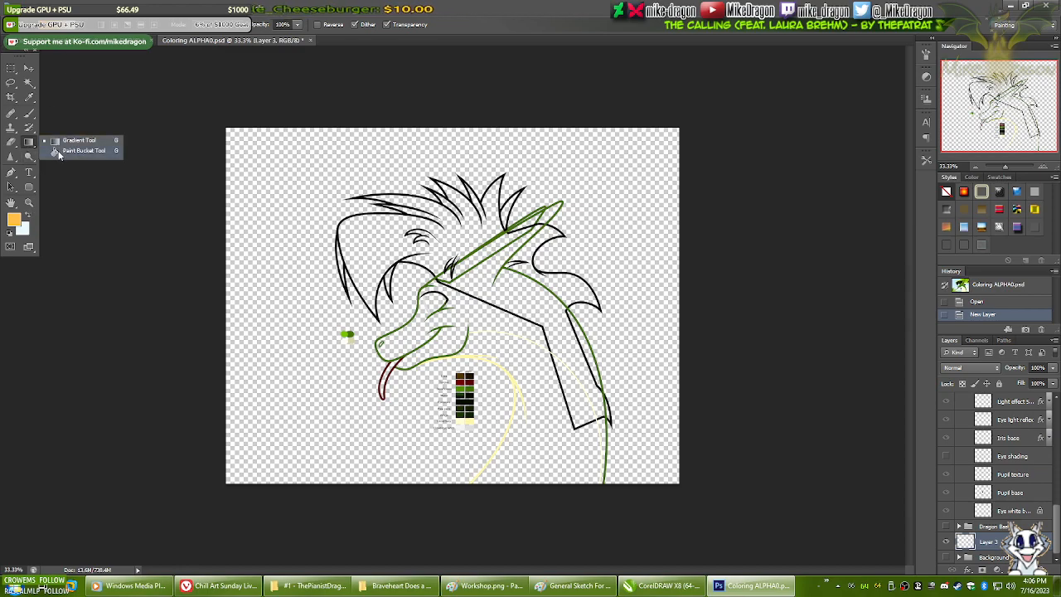
click(59, 152)
click(13, 218)
click(310, 256)
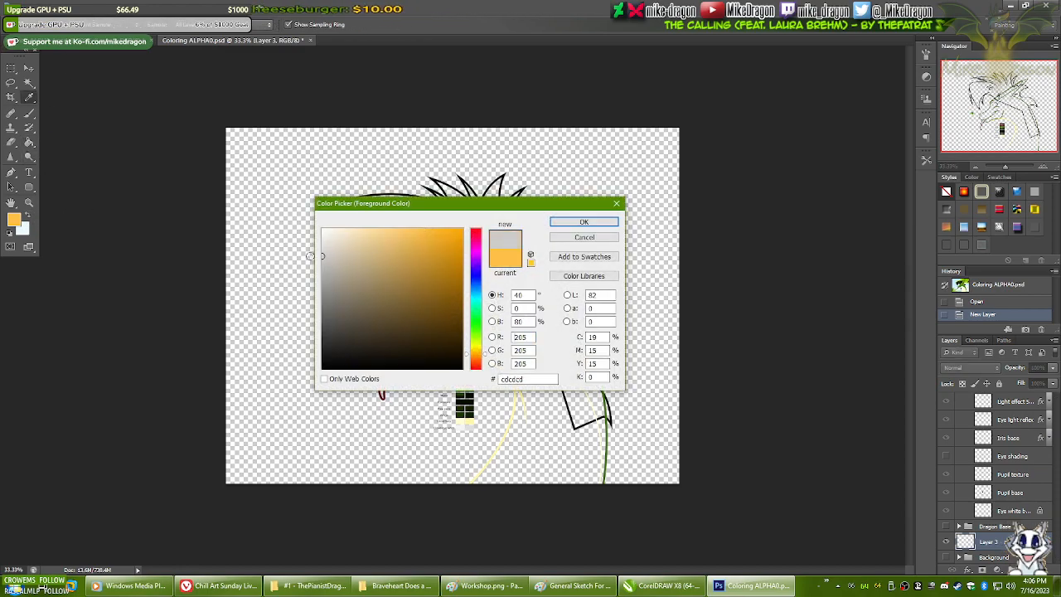
click(584, 223)
click(548, 308)
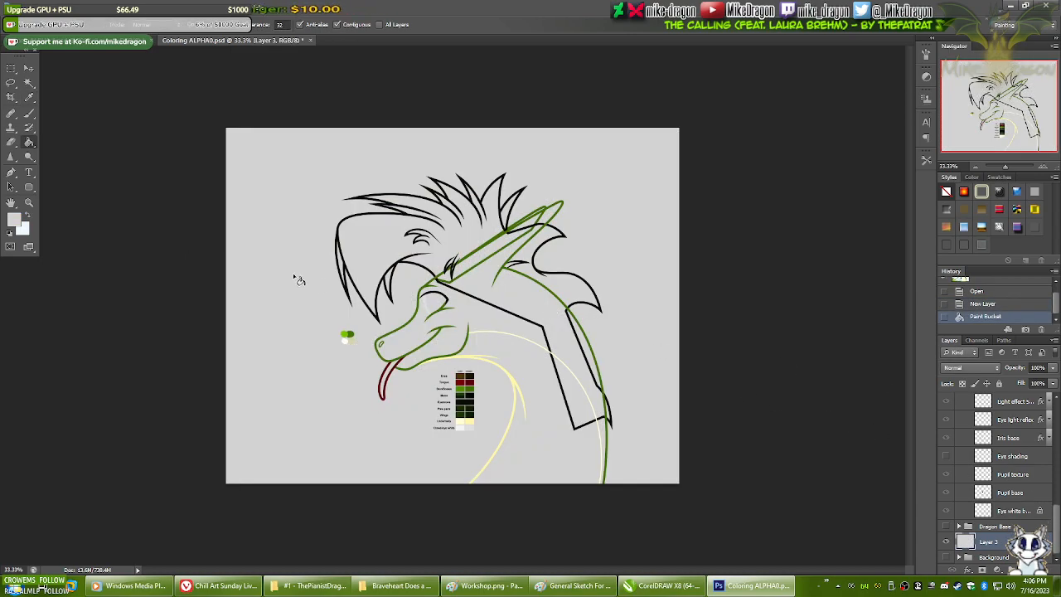
- Refill Layer 3 with a darker medium gray
click(13, 219)
drag(338, 289, 310, 297)
click(584, 224)
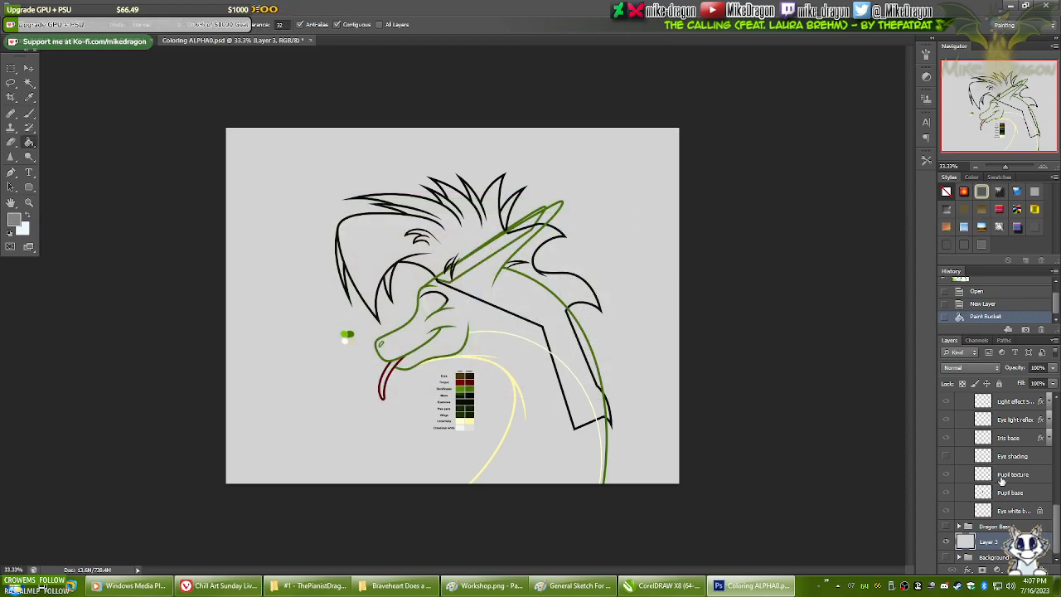
click(626, 368)
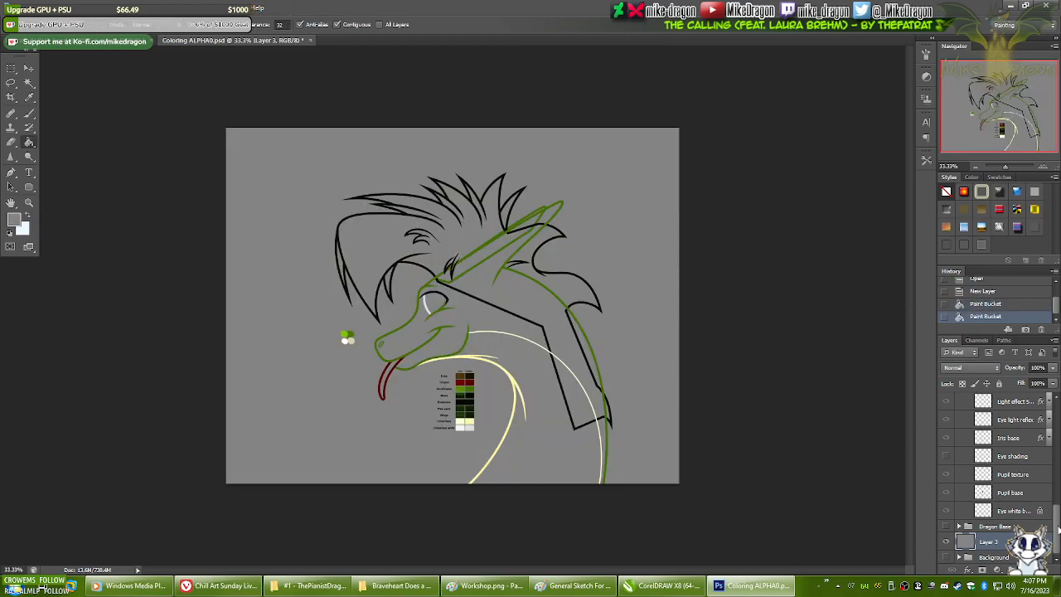
- Examine the eye lineart at 500% and compare it with the crest lineart in the Linearts ALPHA 1 document
scroll(1058, 528, up, 3)
scroll(561, 399, up, 4)
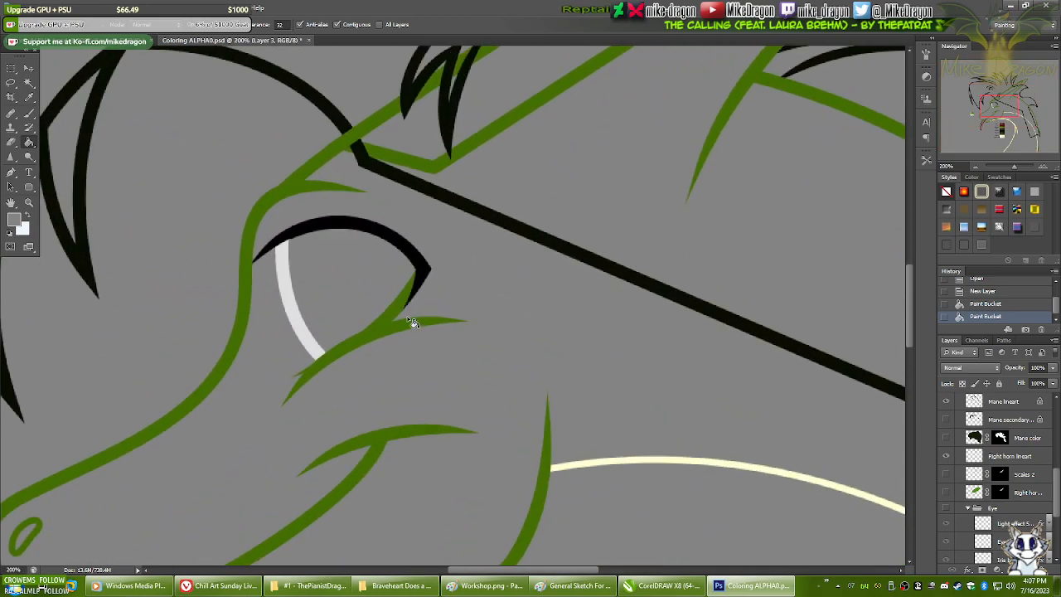
drag(382, 373, 514, 483)
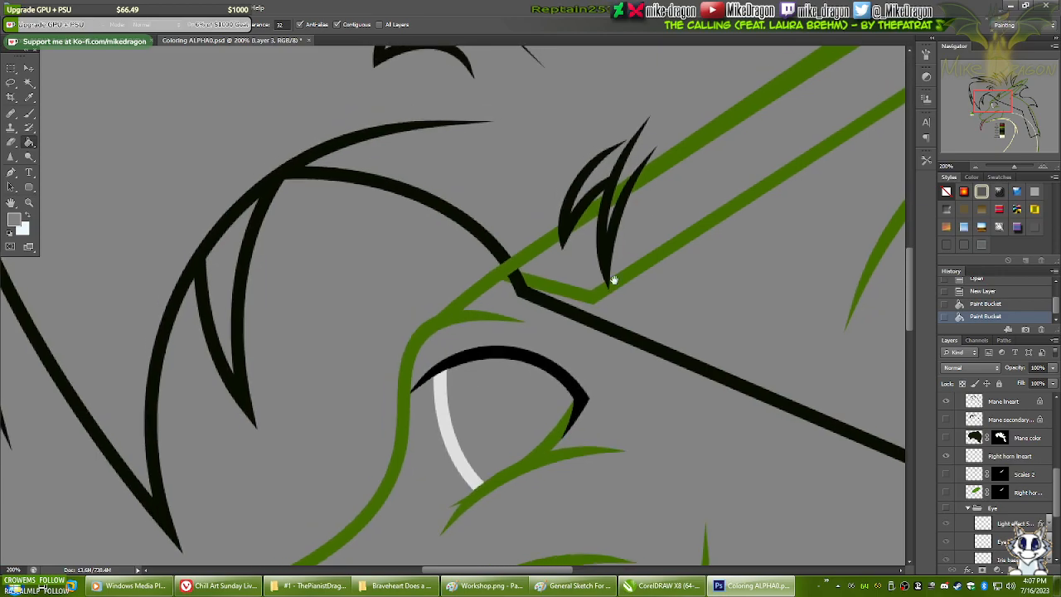
drag(621, 233, 431, 297)
scroll(431, 301, up, 2)
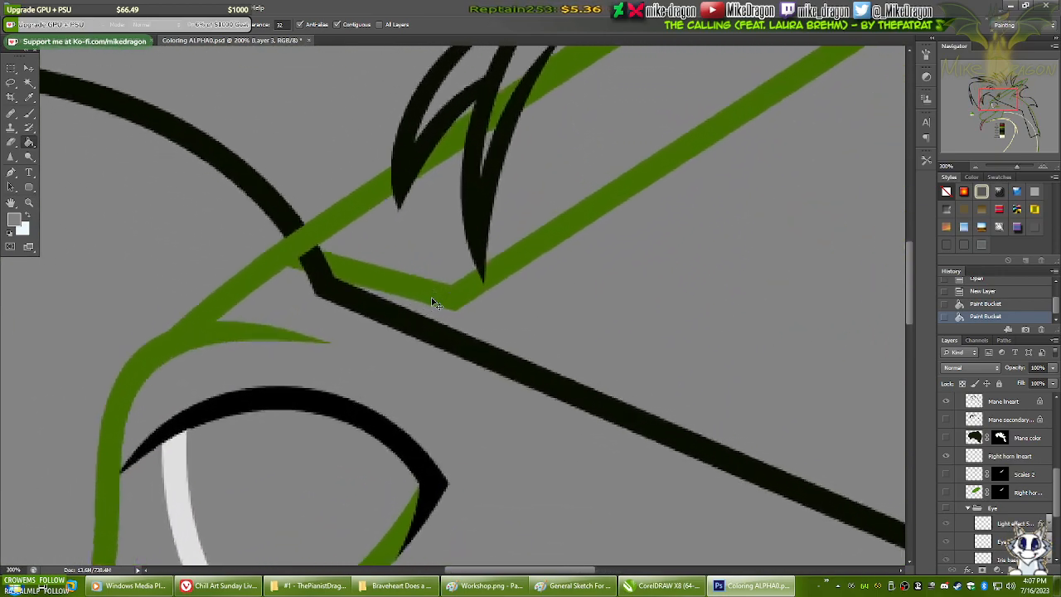
drag(244, 408, 471, 211)
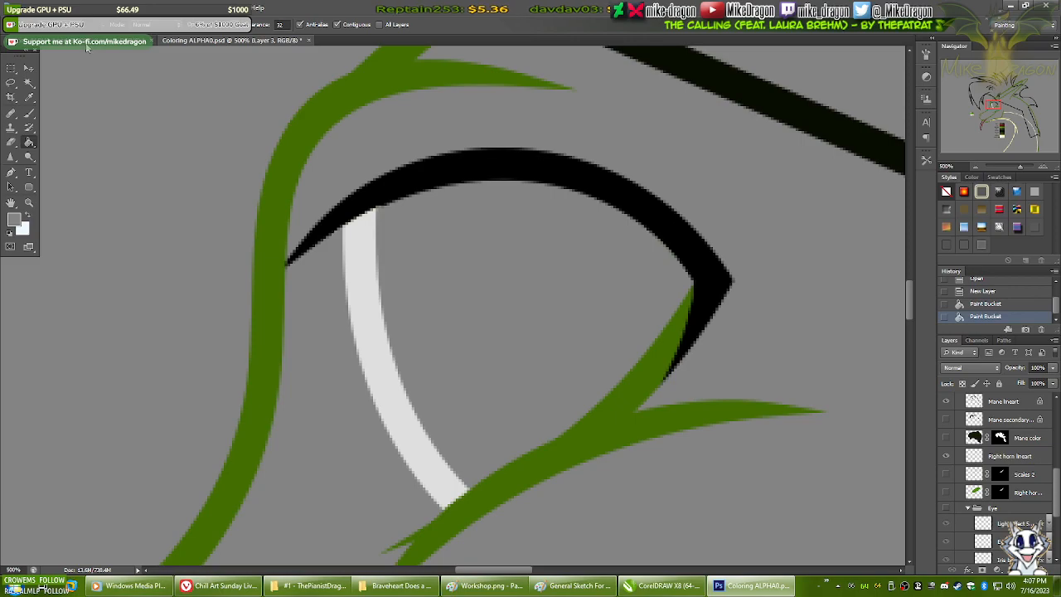
click(86, 43)
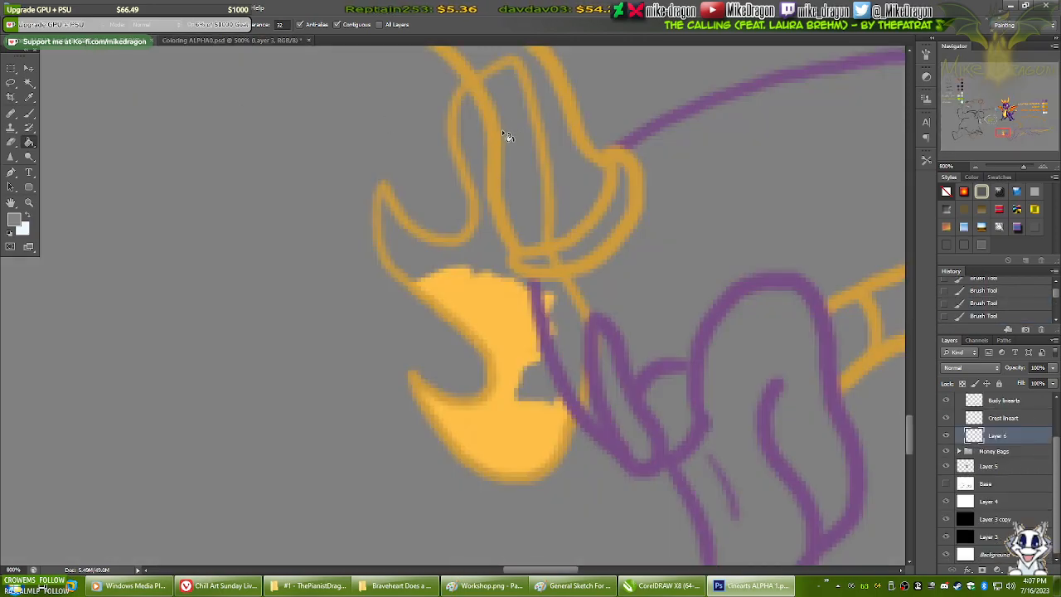
click(240, 40)
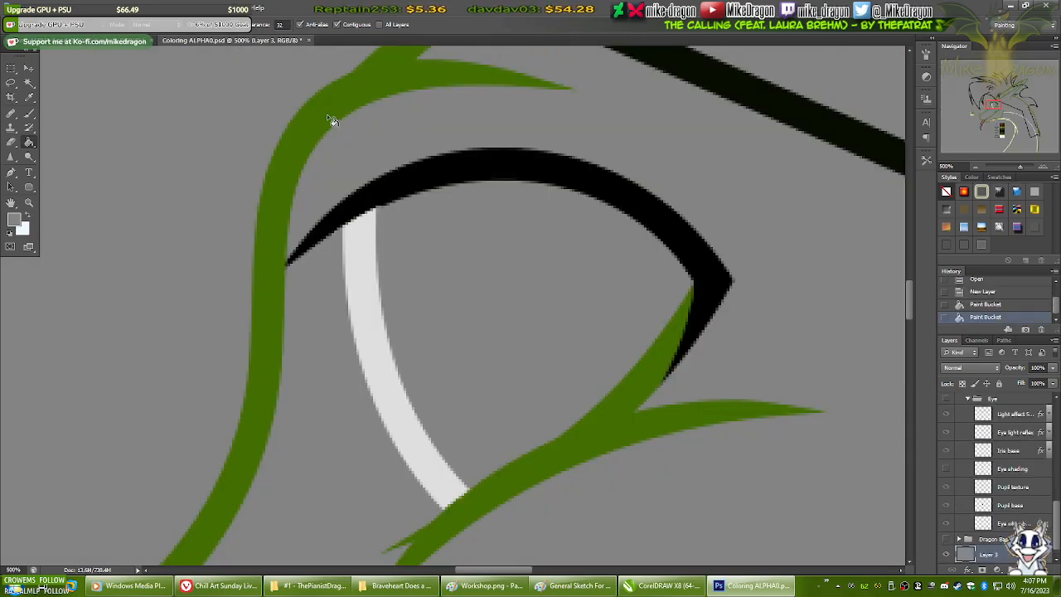
- Examine the line edges and tips around the dragon's face and mane in Coloring ALPHA0.psd
drag(384, 453, 426, 287)
mouse_move(366, 350)
mouse_down()
mouse_move(391, 348)
mouse_move(442, 254)
mouse_move(434, 261)
mouse_move(502, 263)
mouse_up()
mouse_move(422, 349)
mouse_down()
mouse_move(597, 230)
mouse_move(473, 270)
mouse_move(445, 157)
mouse_up()
mouse_move(457, 497)
mouse_down()
mouse_move(465, 417)
mouse_move(505, 324)
mouse_move(519, 221)
mouse_move(538, 184)
mouse_move(476, 346)
mouse_move(447, 532)
mouse_up()
drag(524, 119, 495, 553)
mouse_move(385, 52)
mouse_down()
mouse_move(377, 220)
mouse_move(635, 279)
mouse_up()
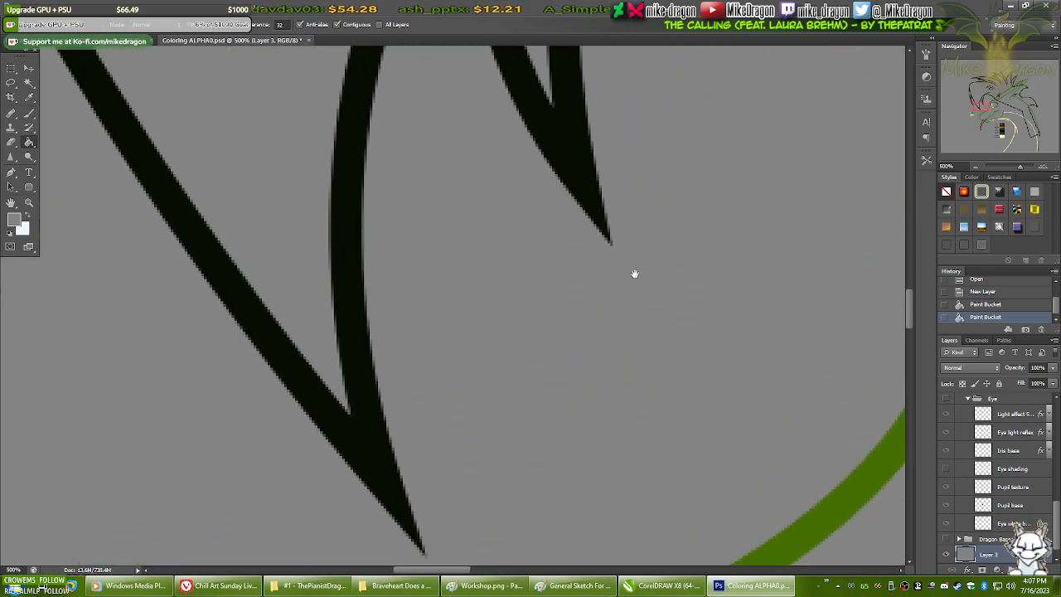
- Select the Mane lineart layer, unlock its transparent pixels, and toggle its visibility to check its contents
key(ctrl+minus)
key(ctrl+minus)
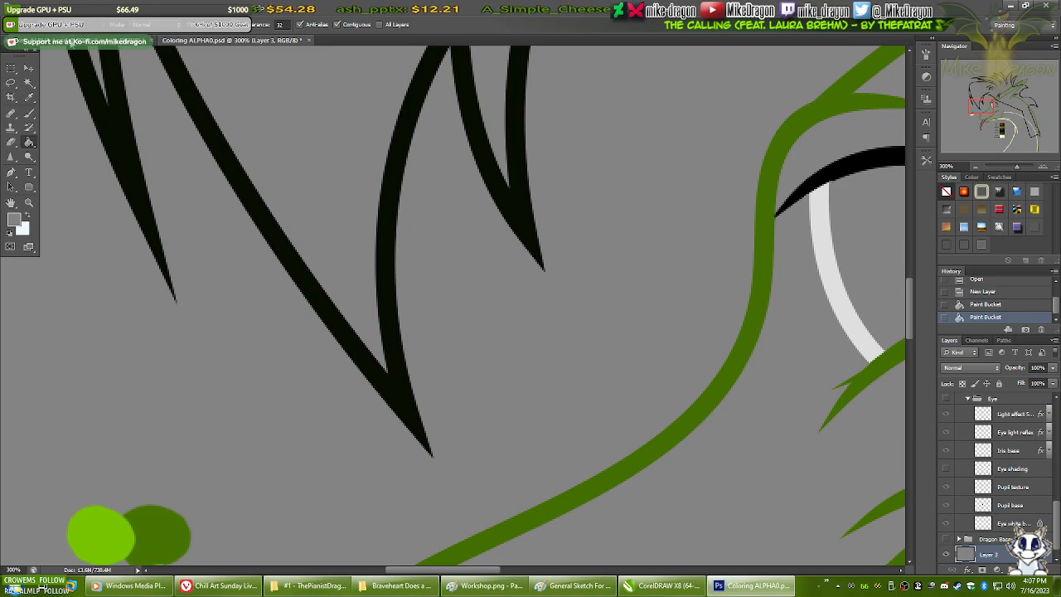
click(71, 43)
click(203, 41)
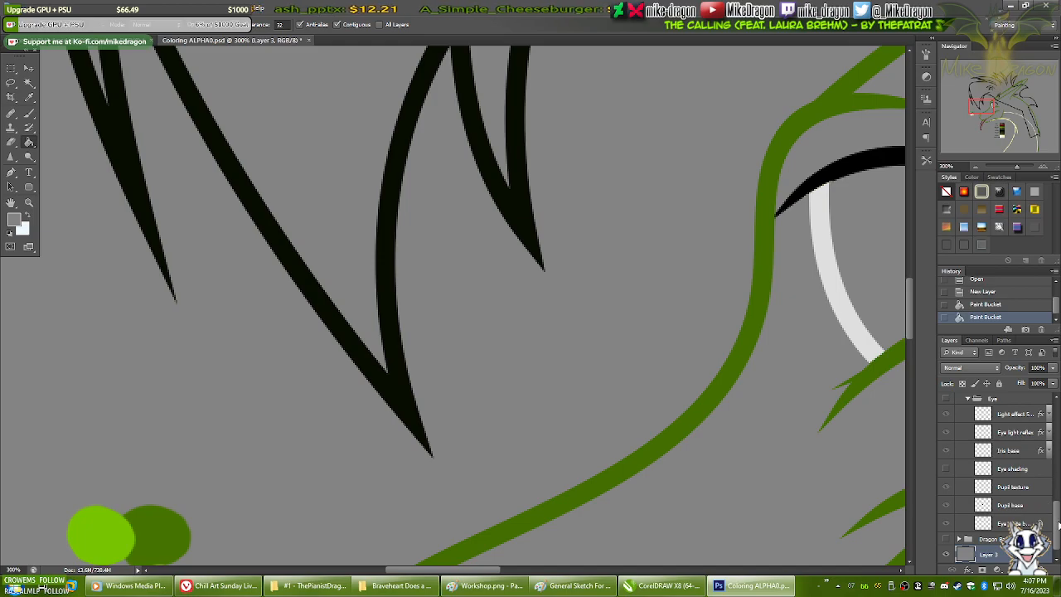
scroll(1058, 524, up, 3)
scroll(1057, 489, up, 4)
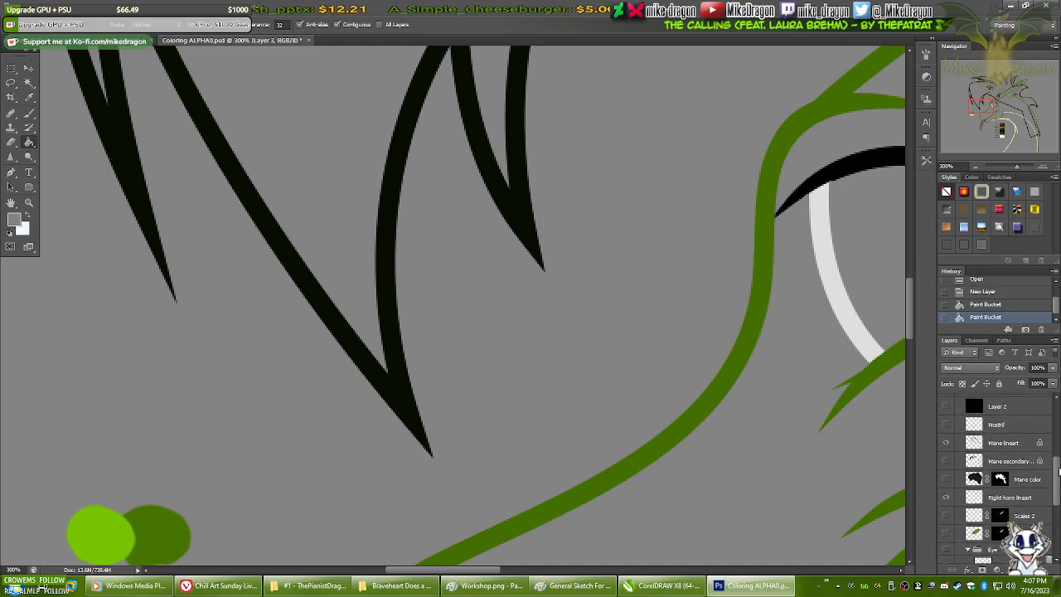
click(1011, 481)
click(962, 384)
click(947, 479)
click(947, 479)
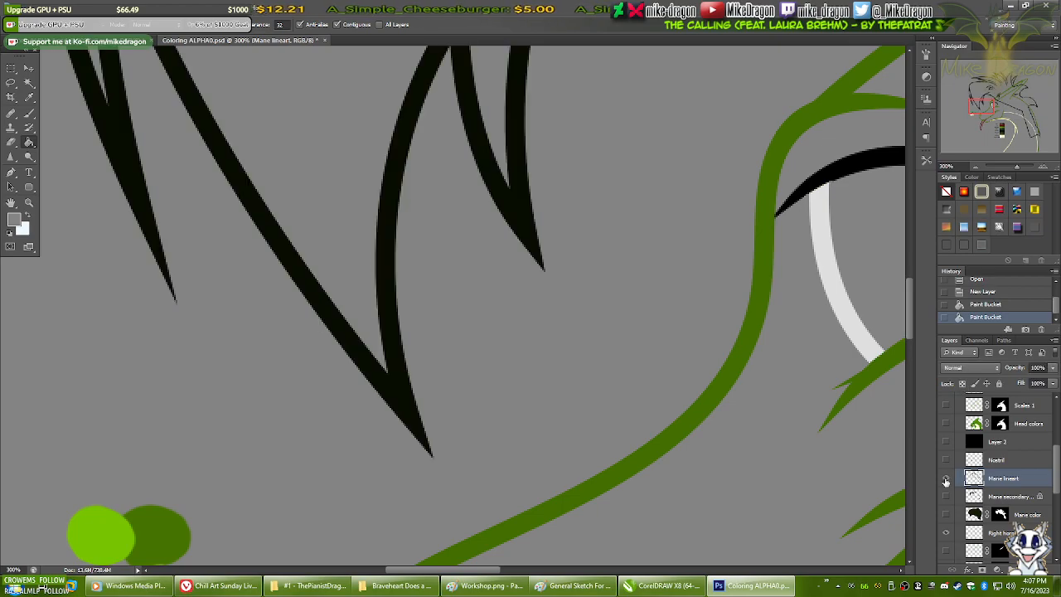
- Select the empty area outside the mane lineart with the Magic Wand and expand the selection
scroll(328, 270, down, 2)
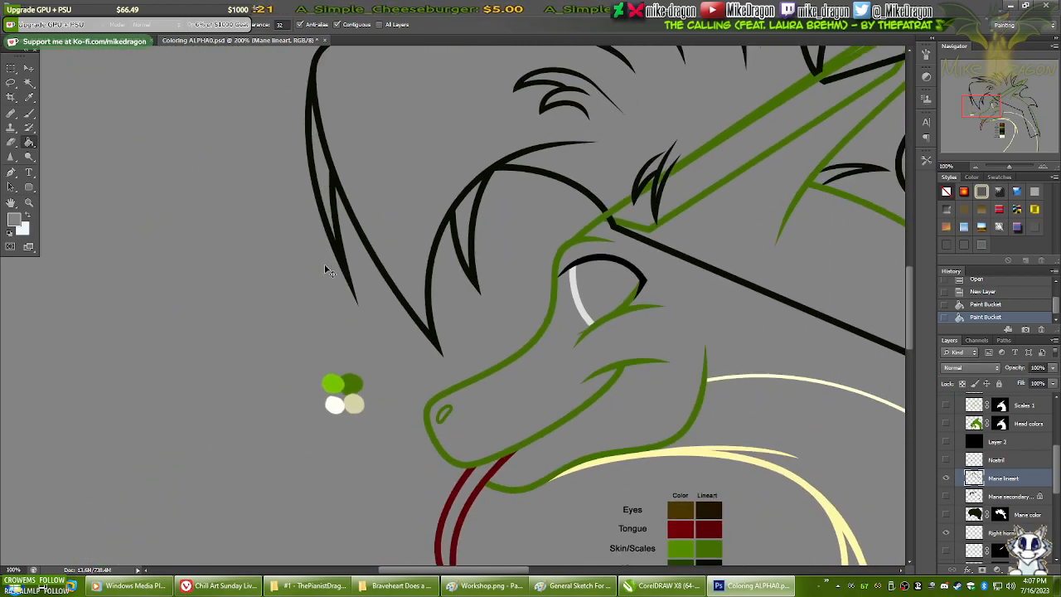
drag(541, 276, 458, 408)
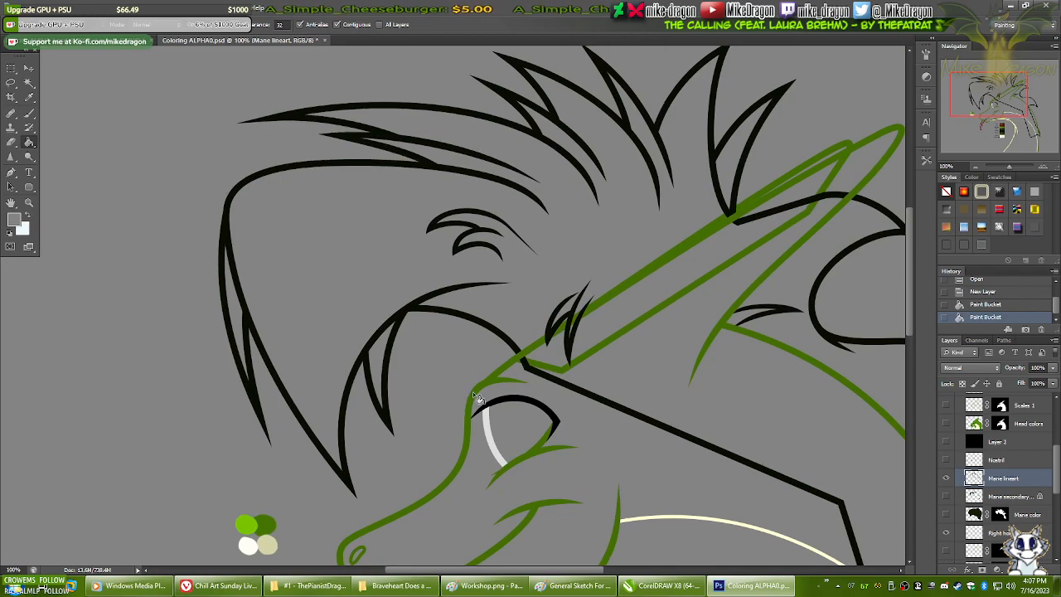
key(w)
click(137, 158)
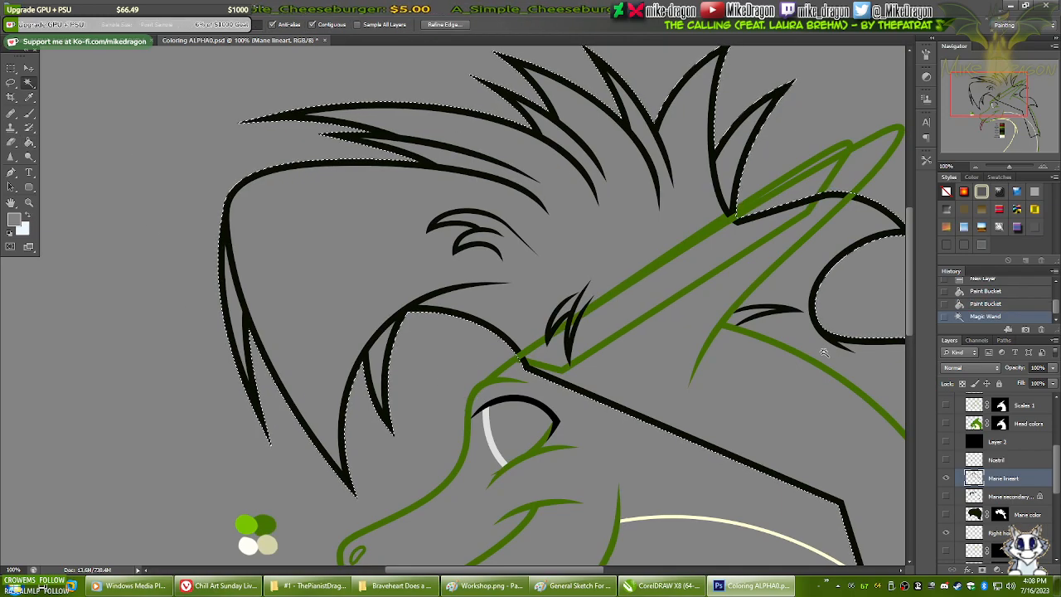
click(151, 7)
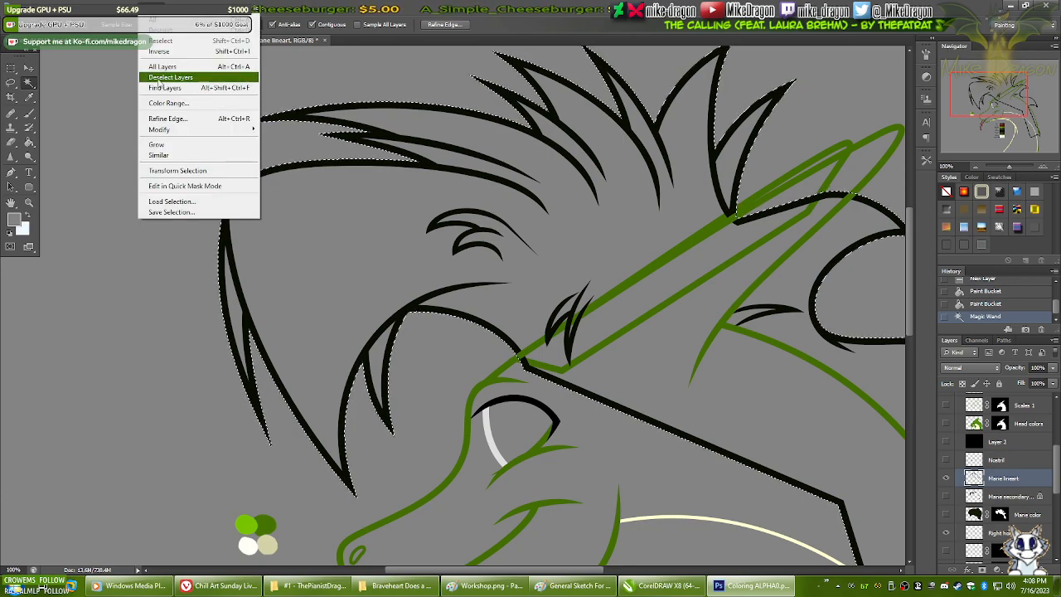
mouse_move(160, 130)
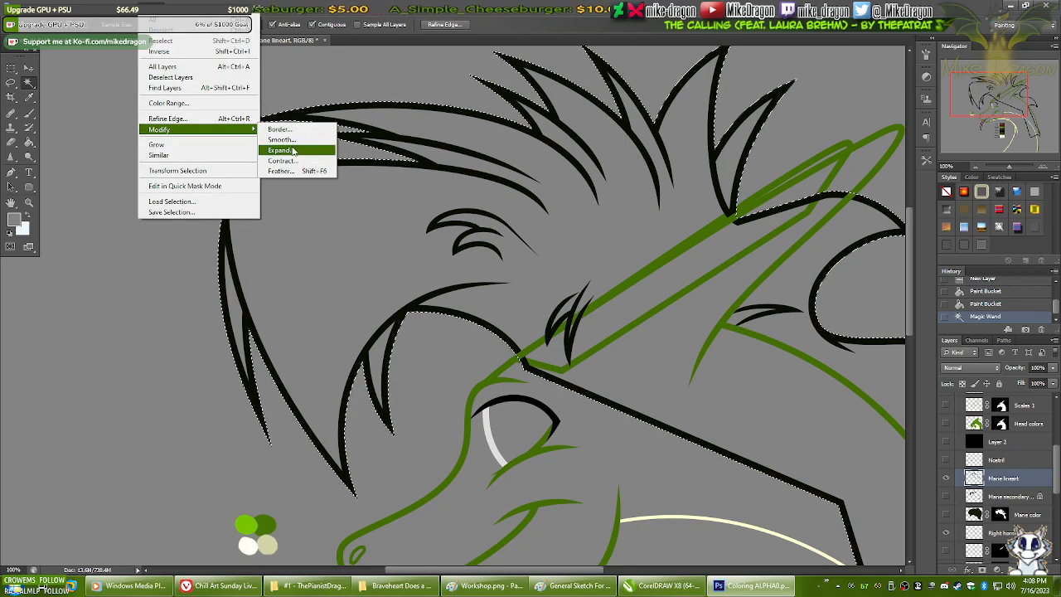
click(340, 151)
key(Return)
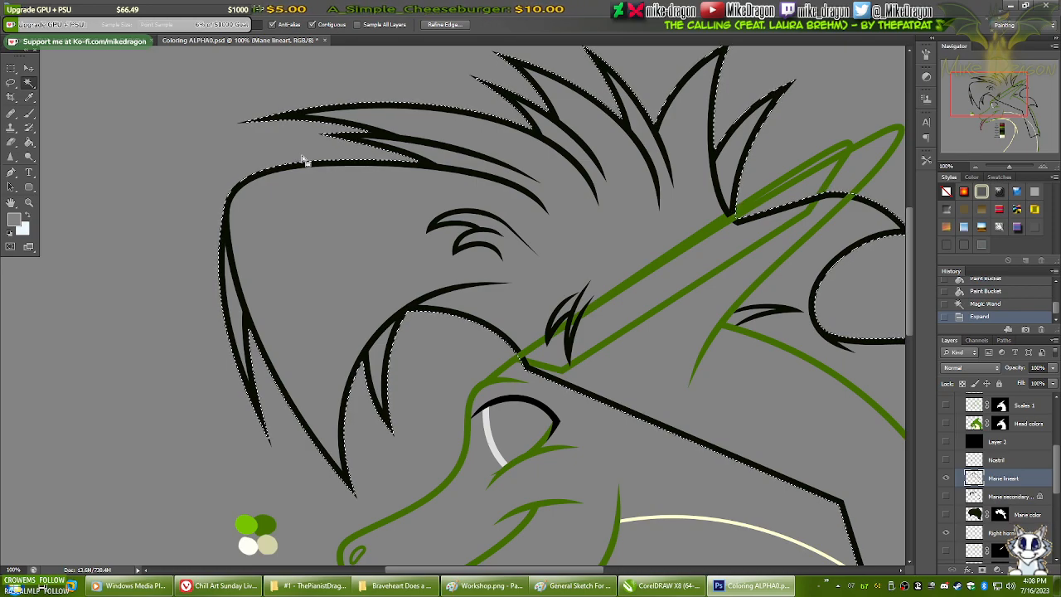
- Examine how the expanded selection's edge sits on the mane lineart and its tips at up to 600%
key(ctrl+plus)
key(ctrl+plus)
drag(252, 411, 628, 199)
key(ctrl+plus)
key(ctrl+plus)
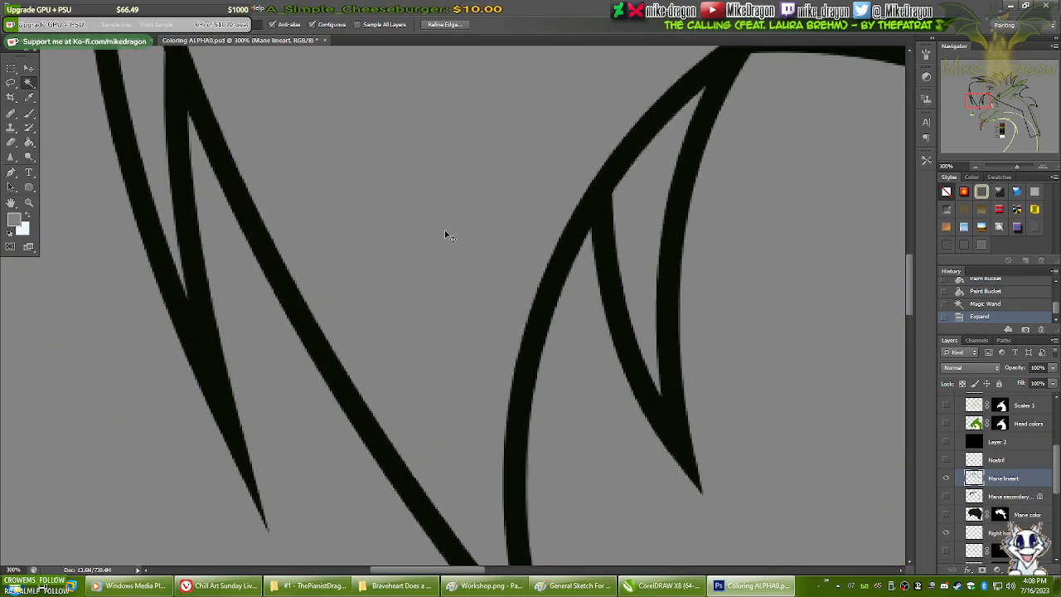
key(ctrl+plus)
drag(218, 299, 630, 194)
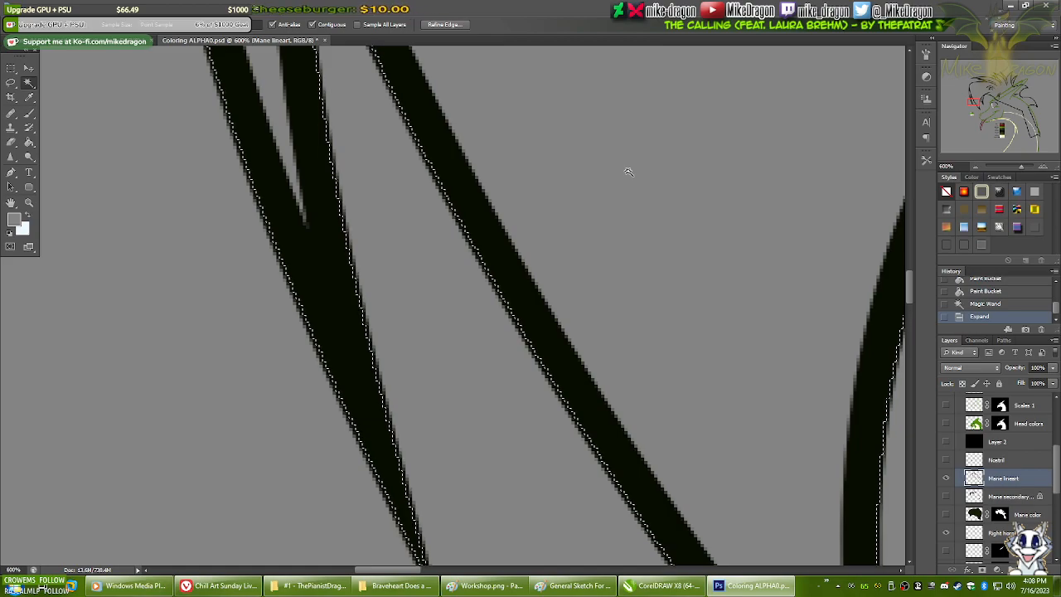
key(ctrl+minus)
key(ctrl+minus)
key(ctrl+minus)
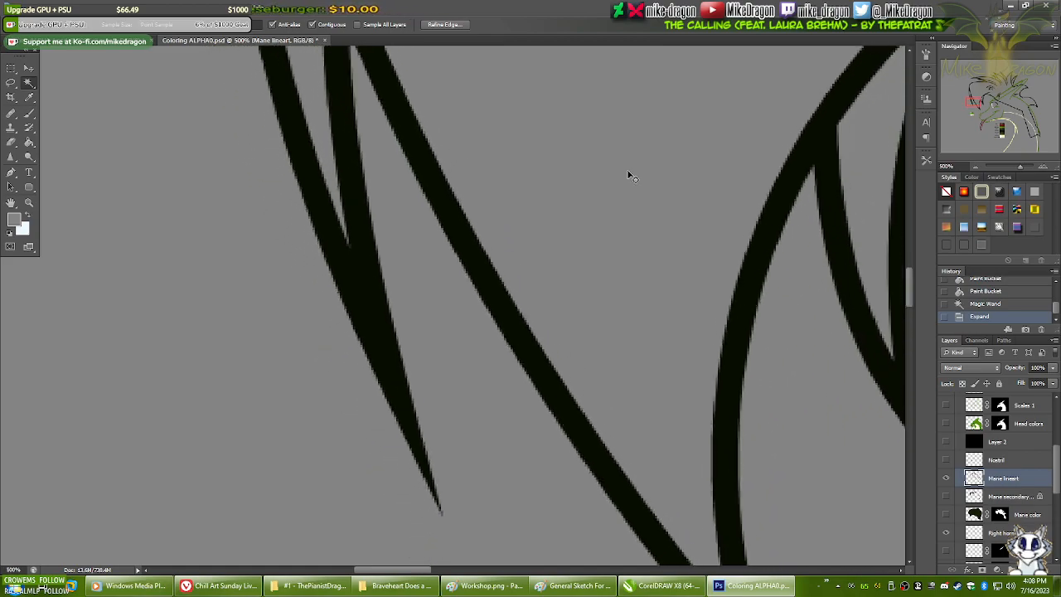
- Add a new layer directly beneath the Mane lineart layer, leaving its transparent pixels unlocked
key(alt+bracketleft)
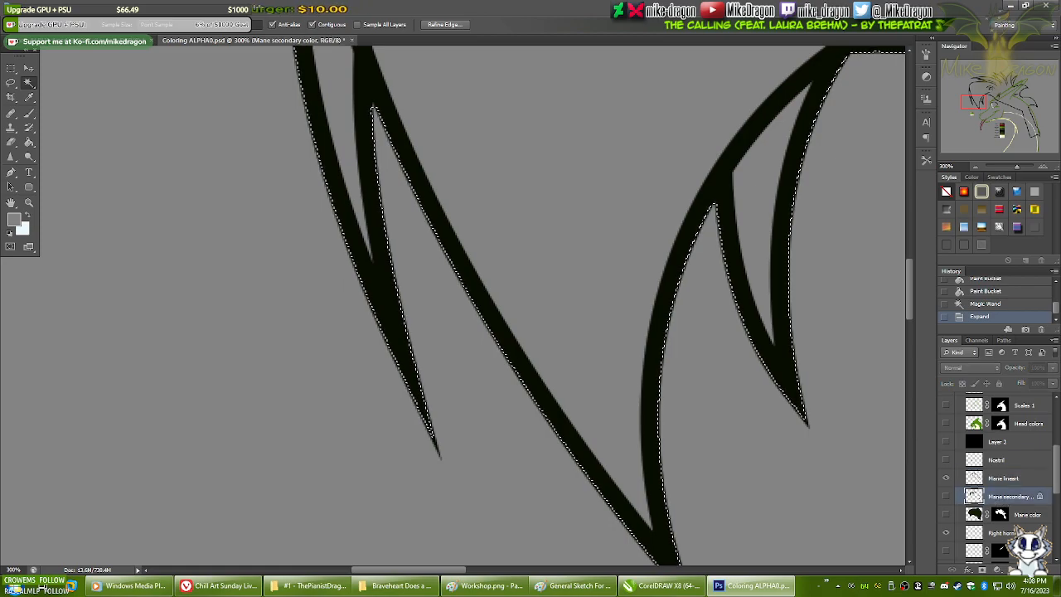
key(ctrl+shift+alt+n)
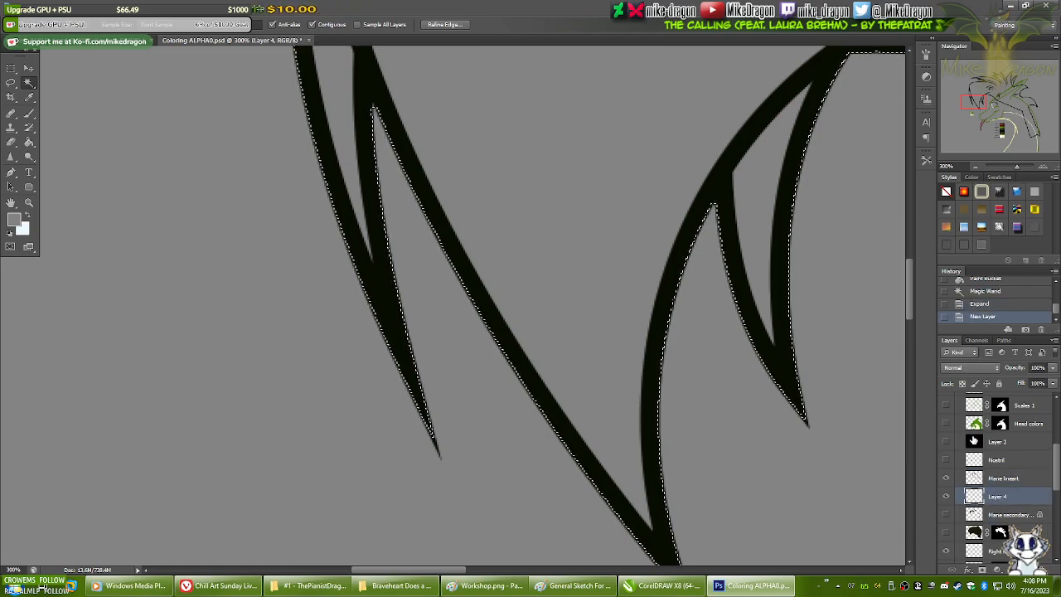
click(963, 384)
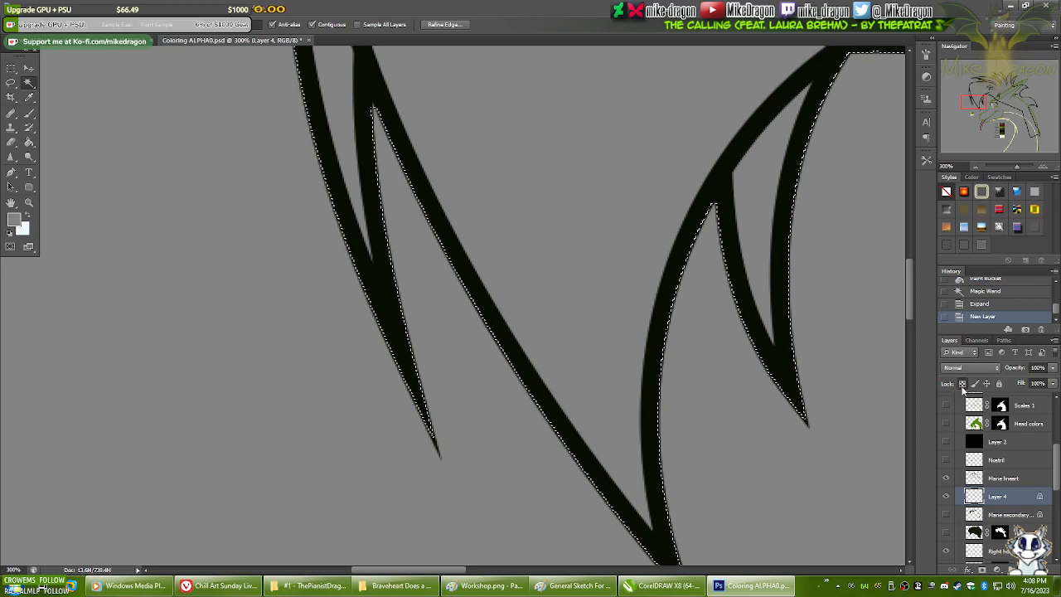
click(963, 383)
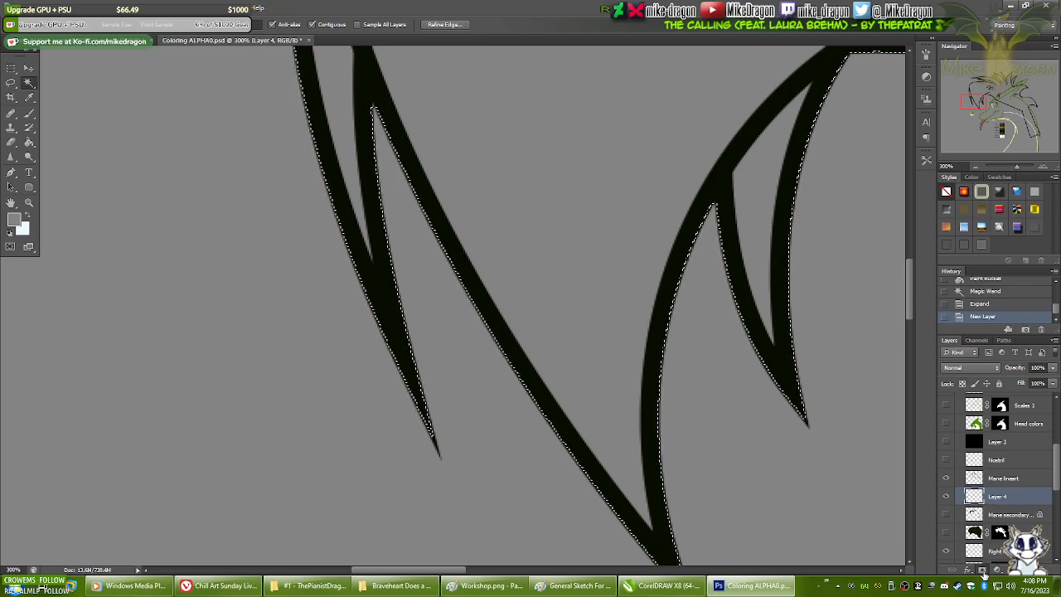
- Try adding a layer mask to Layer 4 from the current outside selection
click(983, 572)
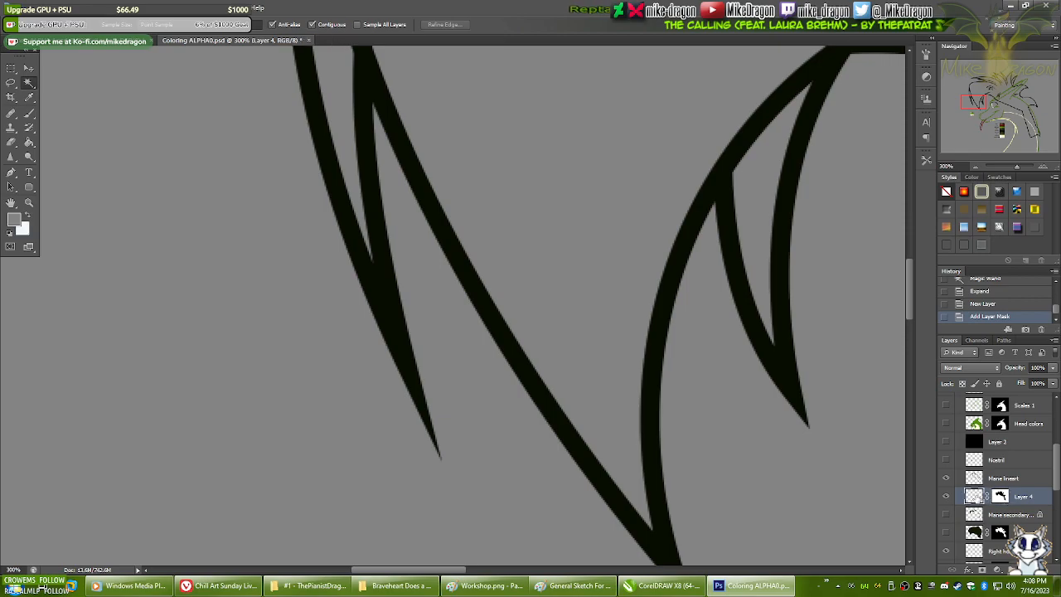
- Sample the dark Mane swatch from the Color column of the color chart as the foreground color
key(ctrl+minus)
key(ctrl+minus)
key(ctrl+minus)
drag(987, 106, 1000, 120)
key(i)
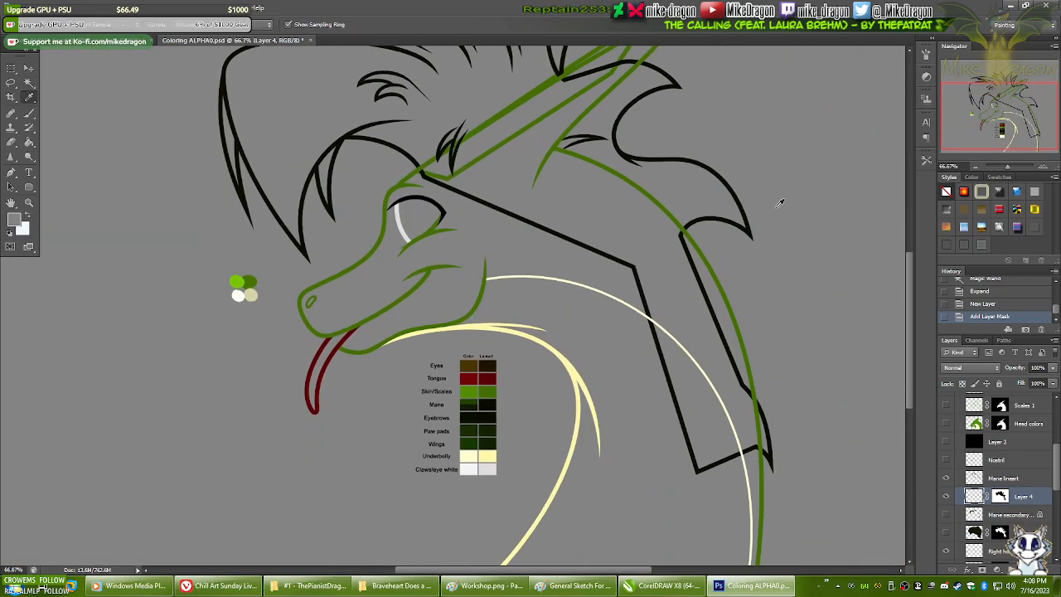
click(470, 404)
- Set the Brush tool to a hard round tip of about 200 px at 100% hardness
key(ctrl+plus)
key(ctrl+plus)
key(ctrl+plus)
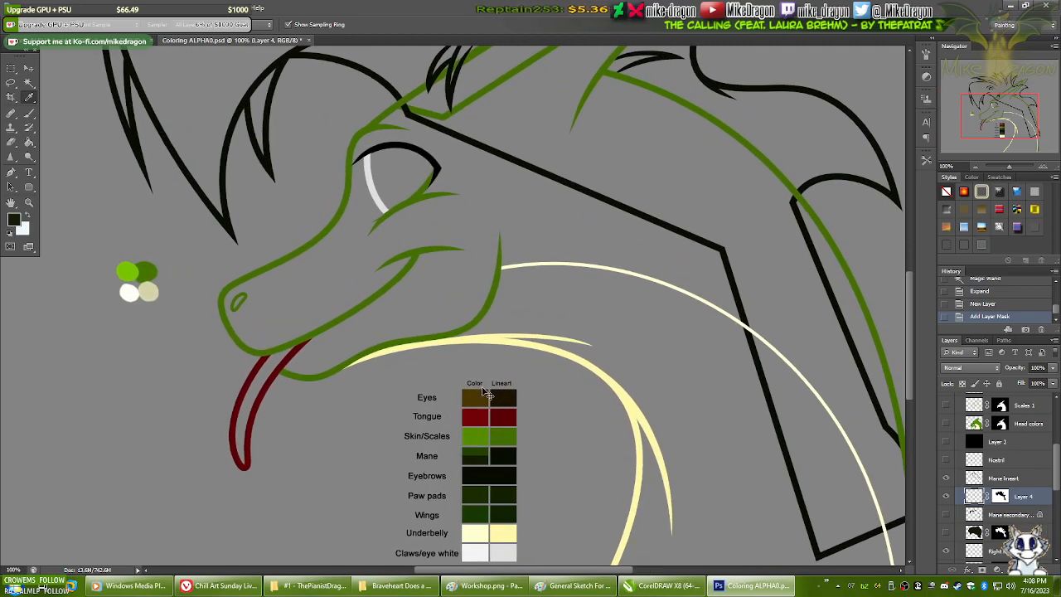
drag(287, 208, 584, 378)
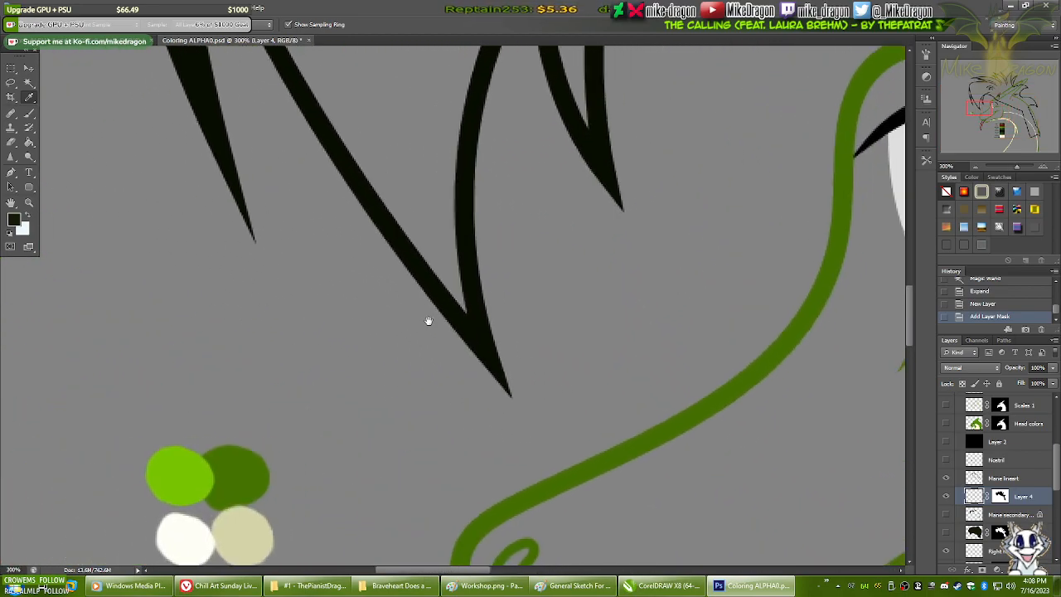
key(ctrl+minus)
key(b)
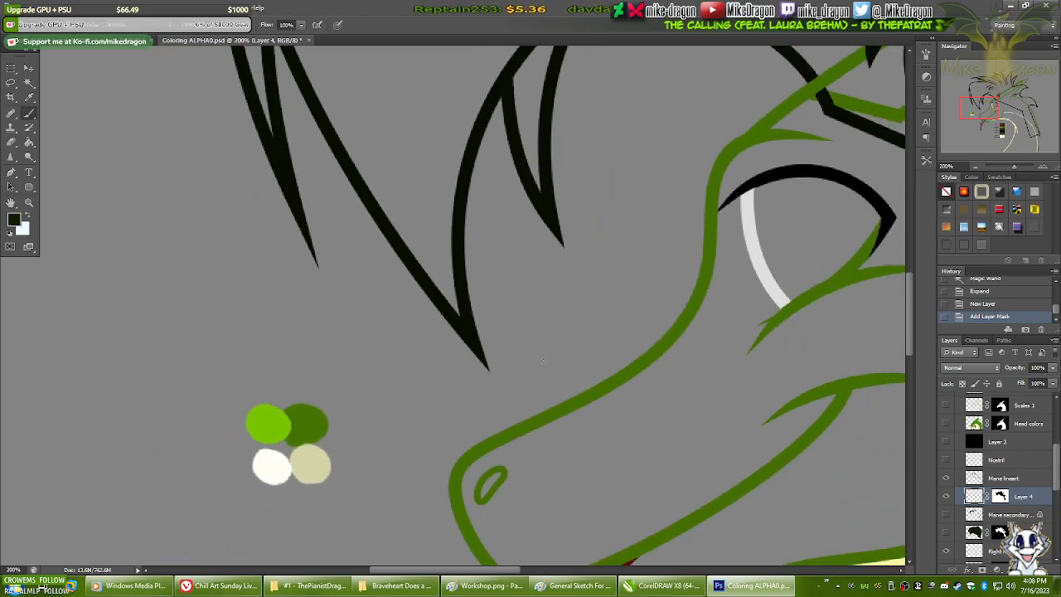
key(ctrl+minus)
drag(576, 220, 433, 324)
right_click(327, 301)
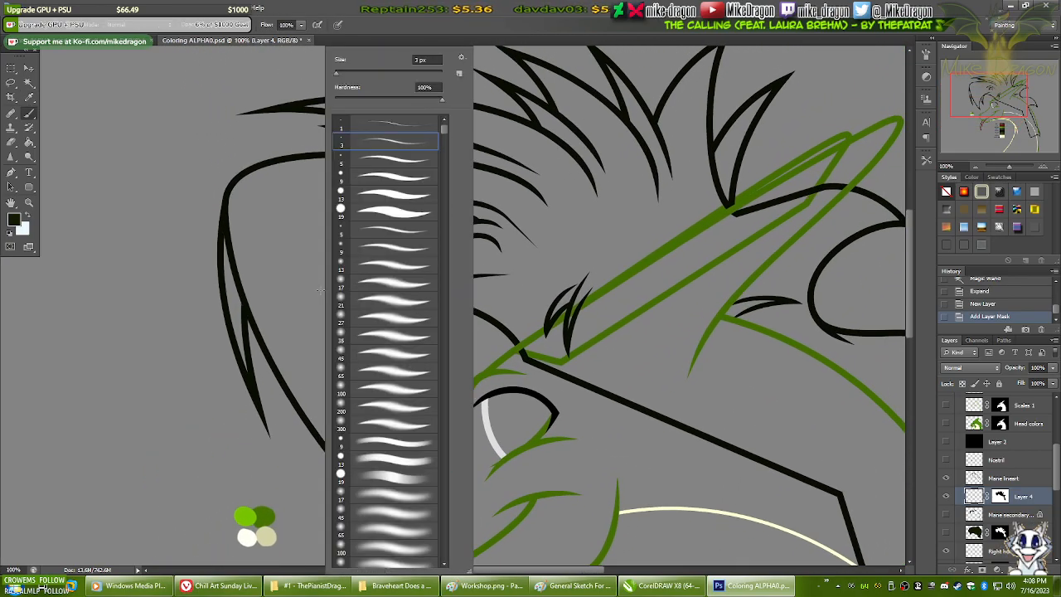
click(369, 212)
click(384, 74)
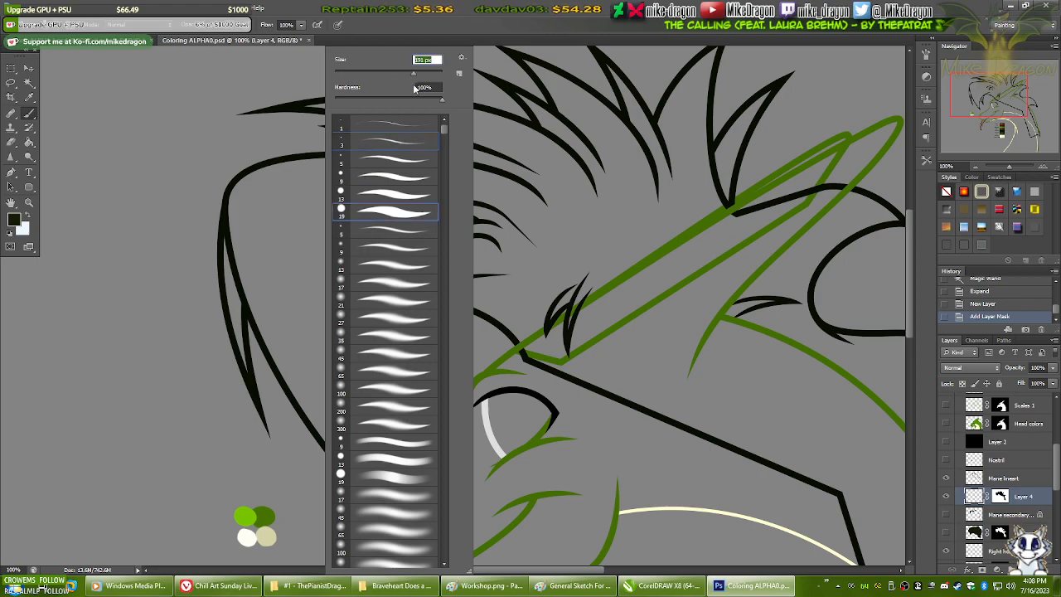
click(440, 21)
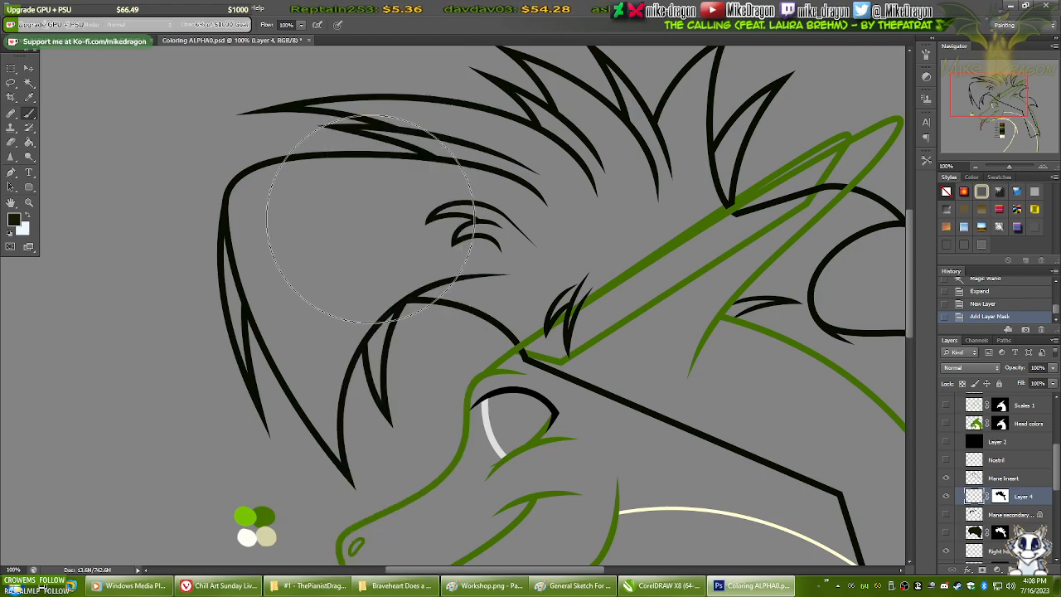
- Try a brush stroke across the masked mane area, and undo both the stroke and the layer mask
mouse_move(429, 395)
mouse_down()
mouse_move(257, 386)
mouse_move(489, 373)
mouse_up()
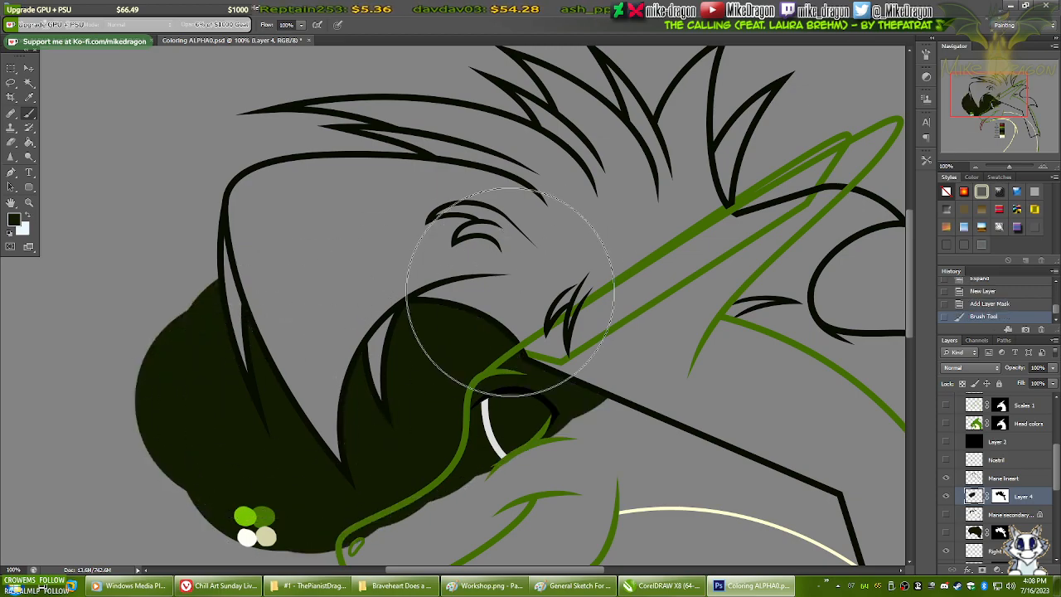
key(ctrl+z)
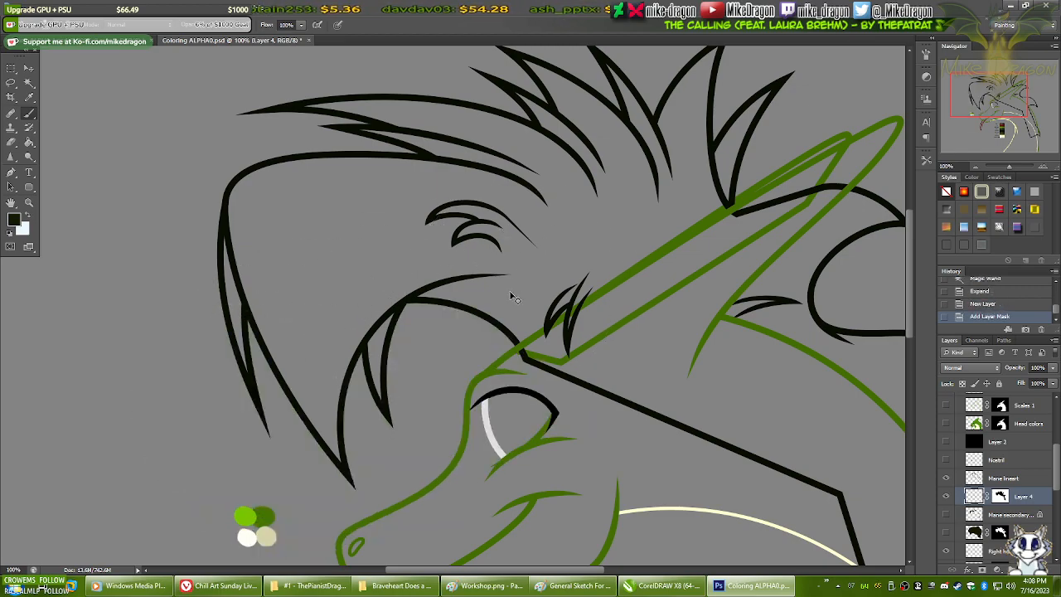
key(ctrl+z)
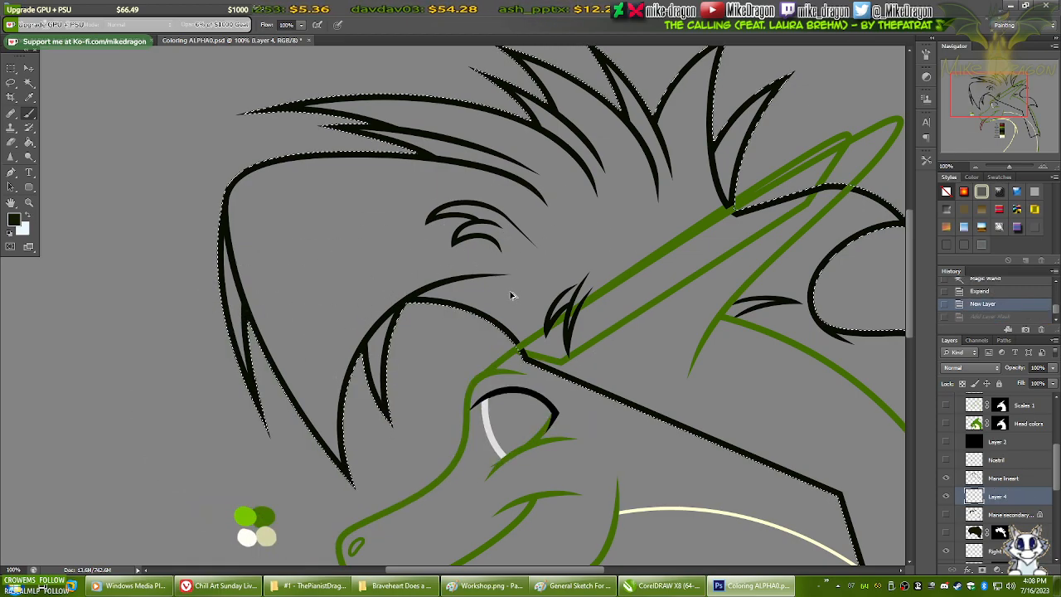
- Invert the selection to cover the mane and add it to Layer 4 as a layer mask
key(ctrl+shift+i)
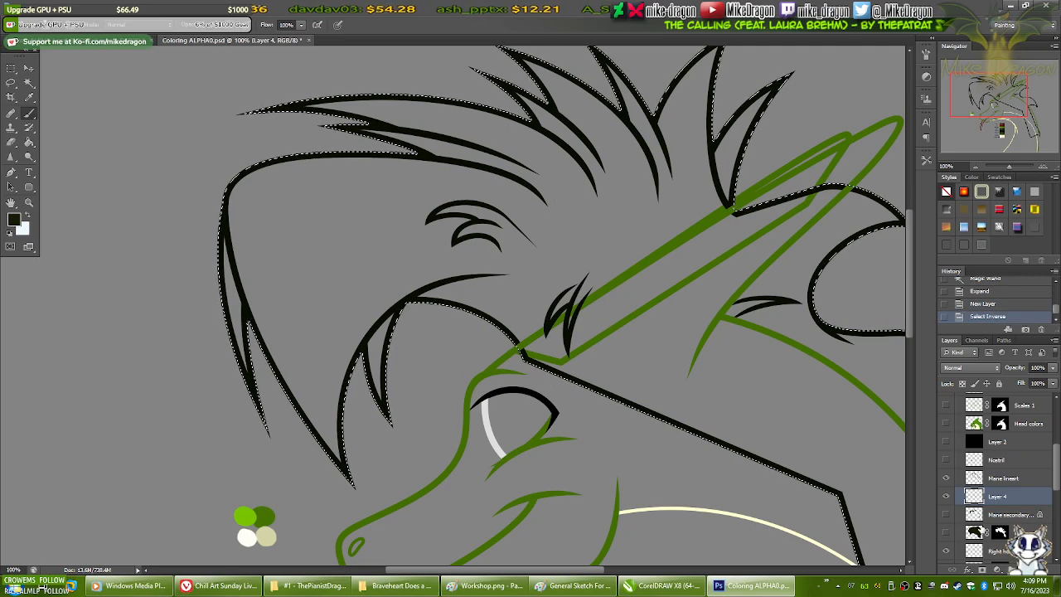
click(983, 571)
- Paint the whole mane on Layer 4 itself with the sampled dark green, within the layer mask
click(976, 496)
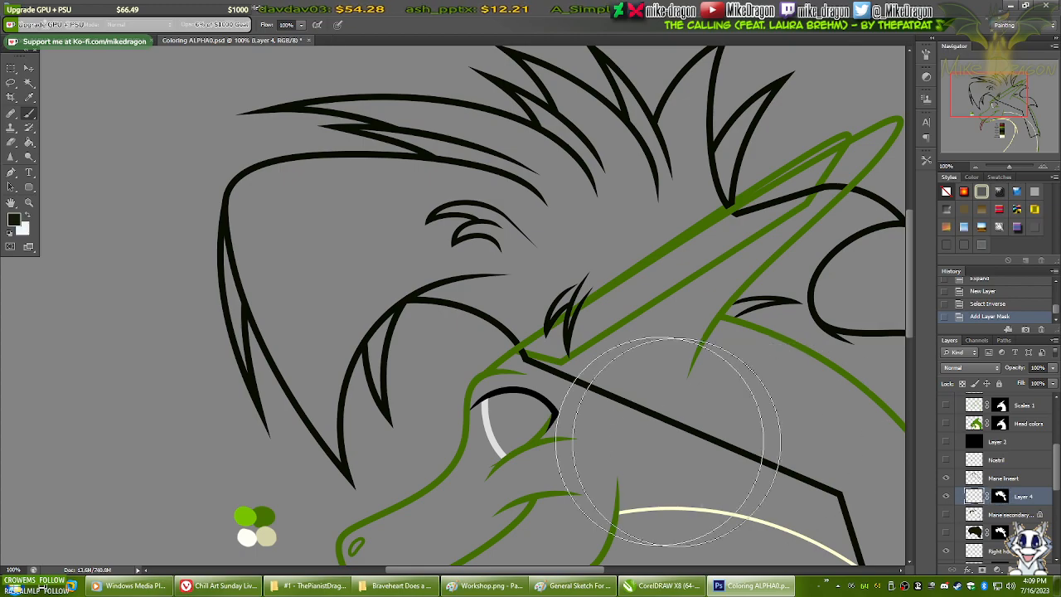
mouse_move(307, 391)
mouse_down()
mouse_move(296, 462)
mouse_move(394, 419)
mouse_move(237, 351)
mouse_move(208, 261)
mouse_move(544, 142)
mouse_move(738, 348)
mouse_move(877, 343)
mouse_move(758, 462)
mouse_move(865, 509)
mouse_up()
mouse_move(275, 378)
mouse_down()
mouse_move(225, 225)
mouse_move(805, 308)
mouse_up()
- Examine the mane fill along the lineart edges, tips and inner corners at up to 700%
key(ctrl+plus)
key(ctrl+plus)
key(ctrl+plus)
drag(255, 480, 644, 171)
drag(312, 442, 374, 284)
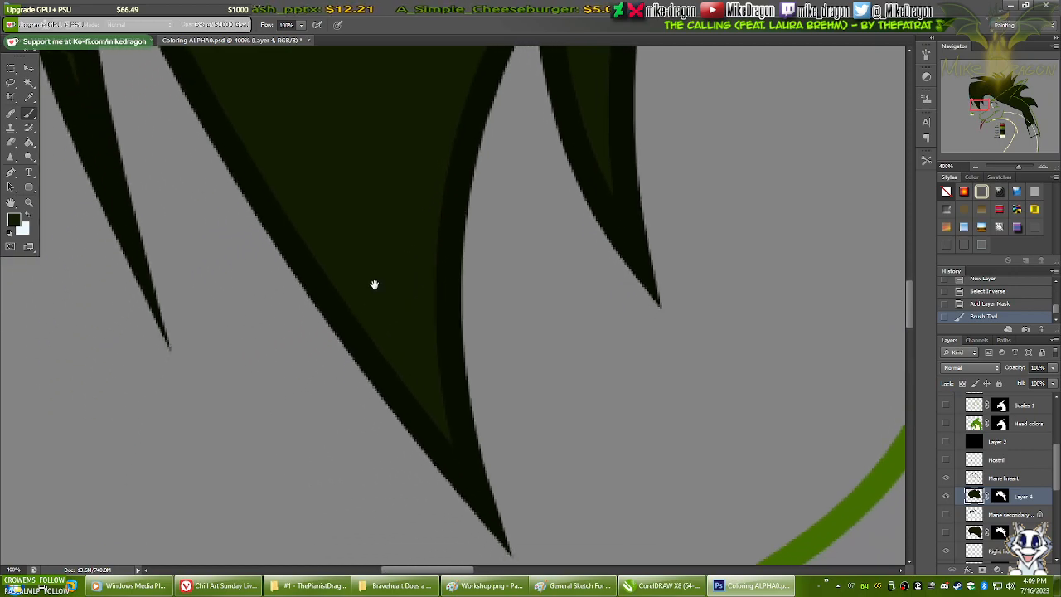
key(ctrl+plus)
key(ctrl+plus)
key(ctrl+plus)
key(v)
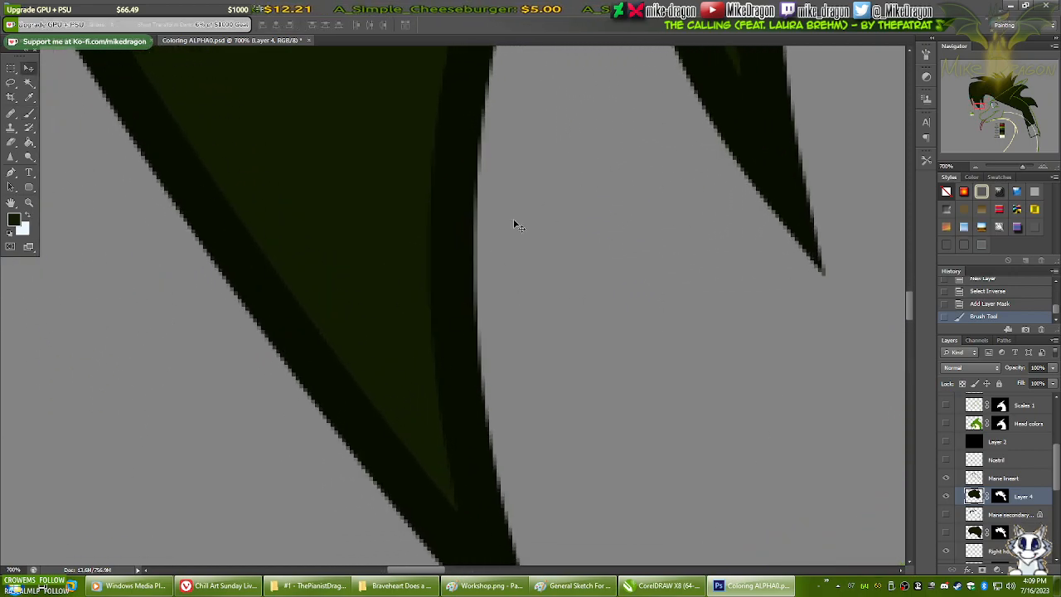
mouse_move(225, 265)
mouse_down()
mouse_move(304, 457)
mouse_move(591, 177)
mouse_move(505, 307)
mouse_up()
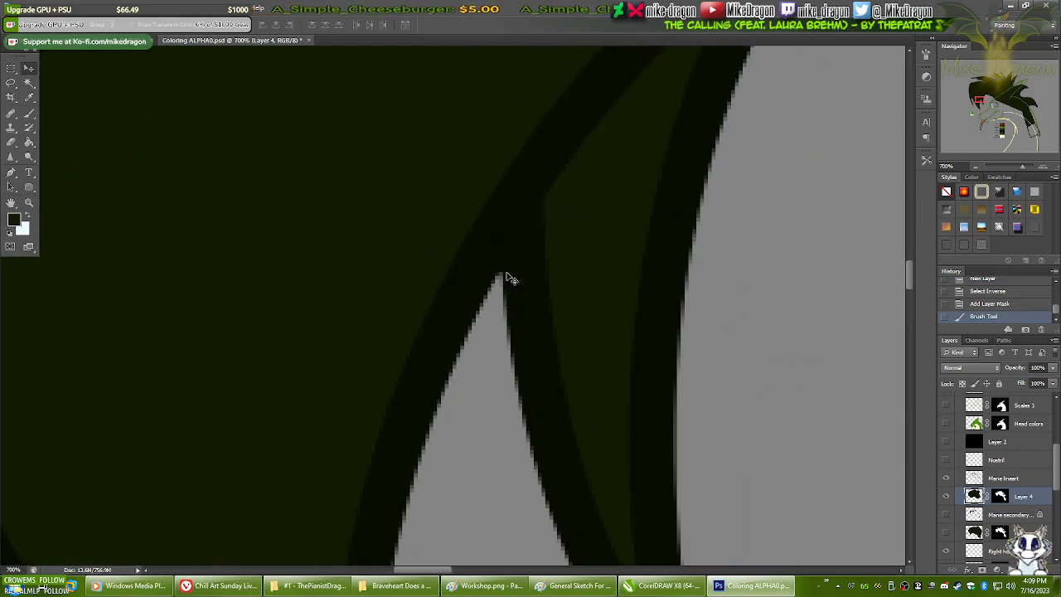
- Target Layer 4's mask and set up a 5 px brush at 100% hardness with white as the painting colour
click(1000, 496)
key(x)
key(b)
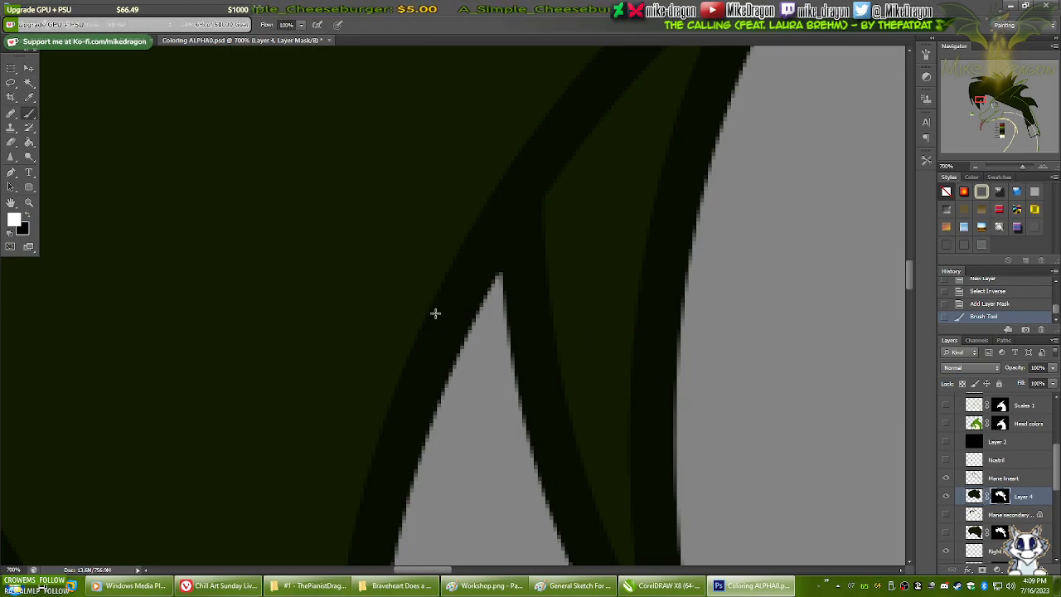
right_click(433, 310)
click(466, 162)
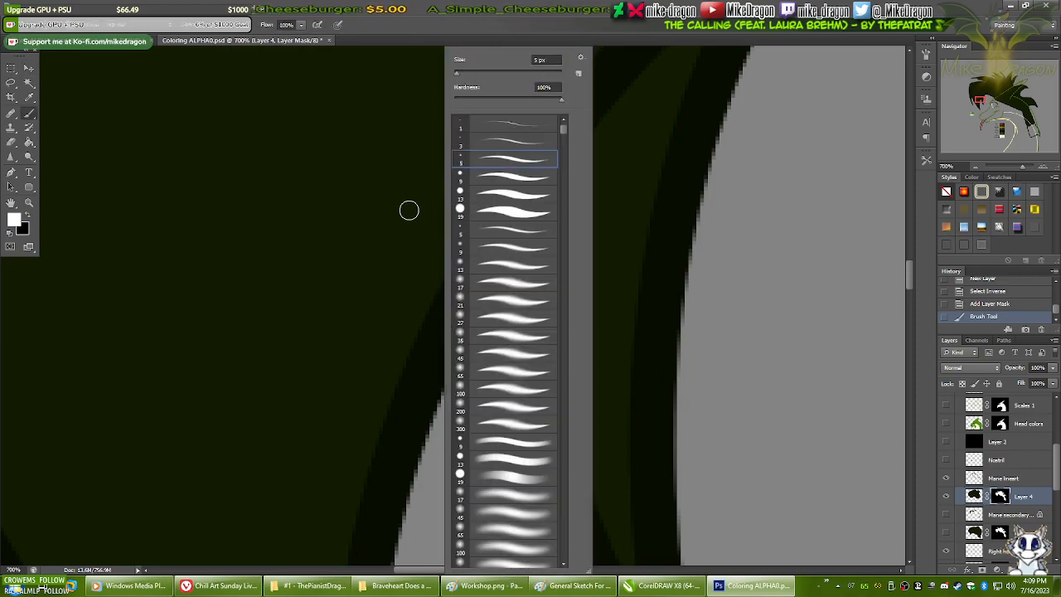
click(522, 26)
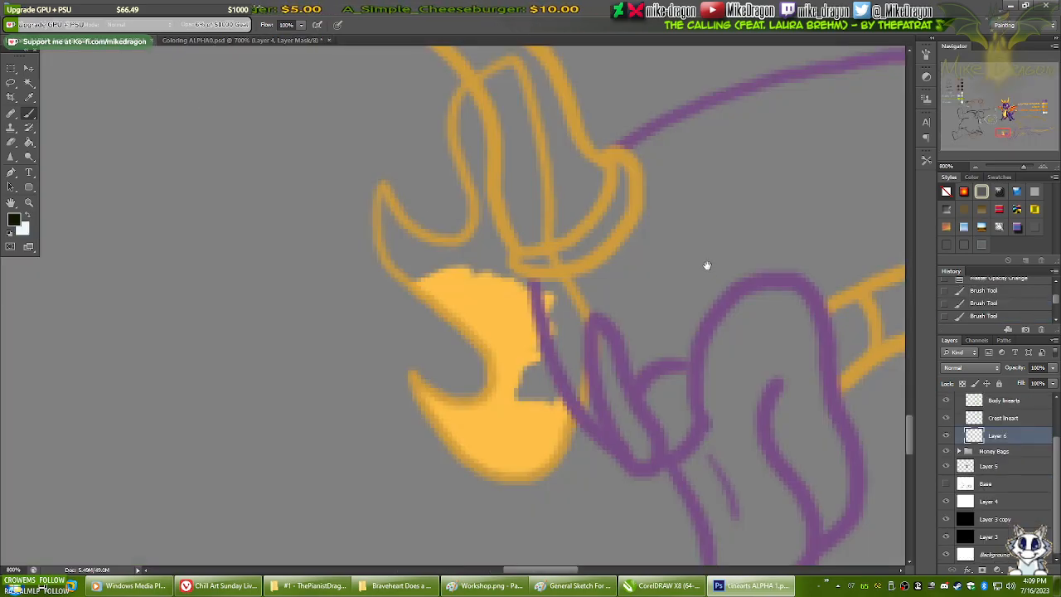
- Examine the body and claw lineart in Linearts ALPHA 1.psd, and return to Coloring ALPHA0.psd
drag(707, 266, 249, 433)
drag(806, 236, 464, 274)
drag(739, 522, 331, 166)
drag(560, 313, 225, 415)
drag(731, 272, 332, 262)
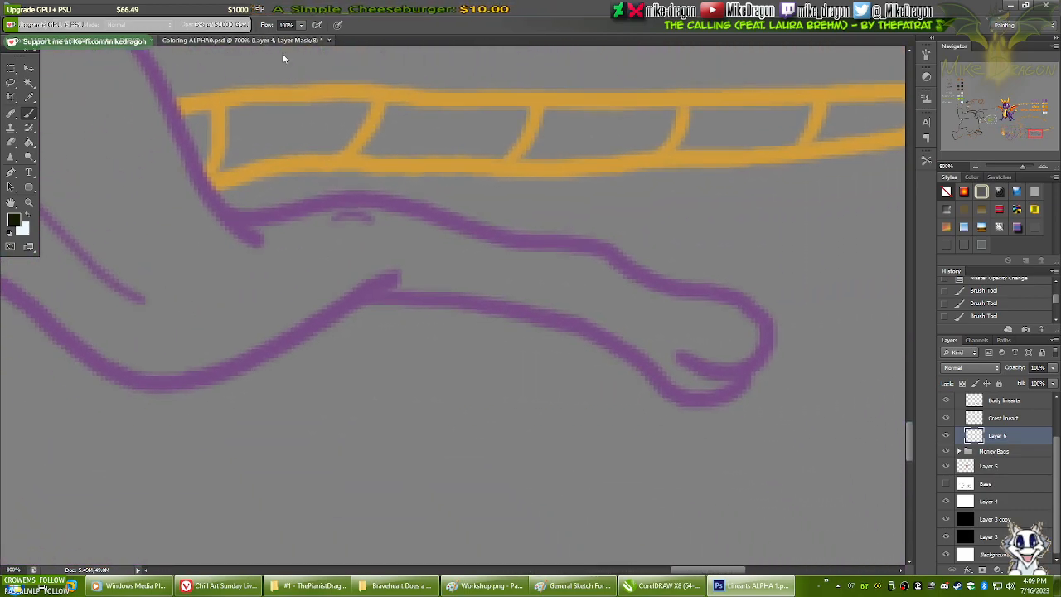
click(261, 39)
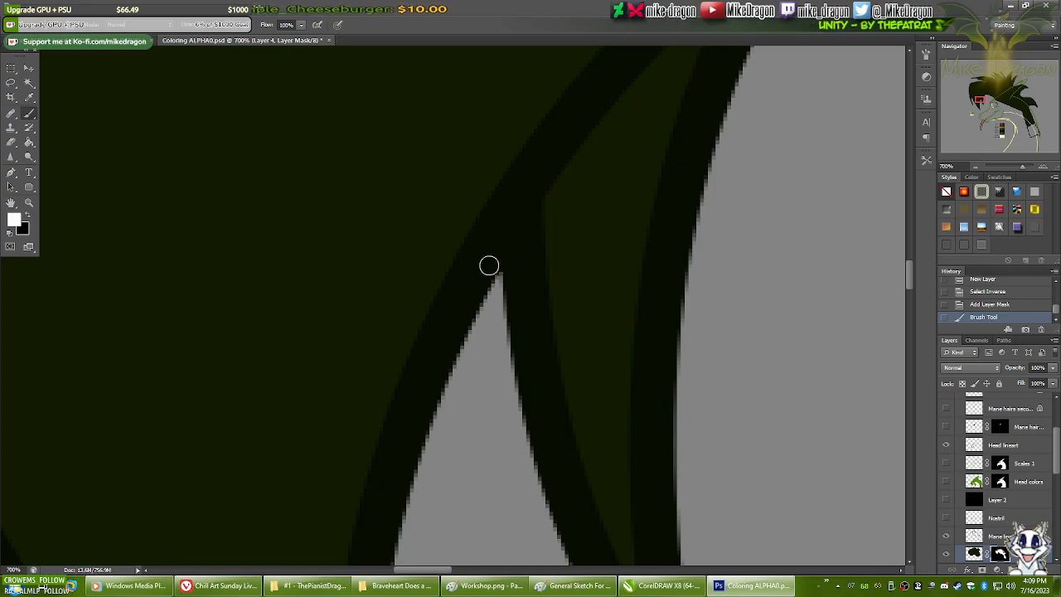
- Retouch Layer 4's mask at the sharp inner corners between the mane's strands, dabbing with white first and black for the remaining corners
click(501, 267)
key(x)
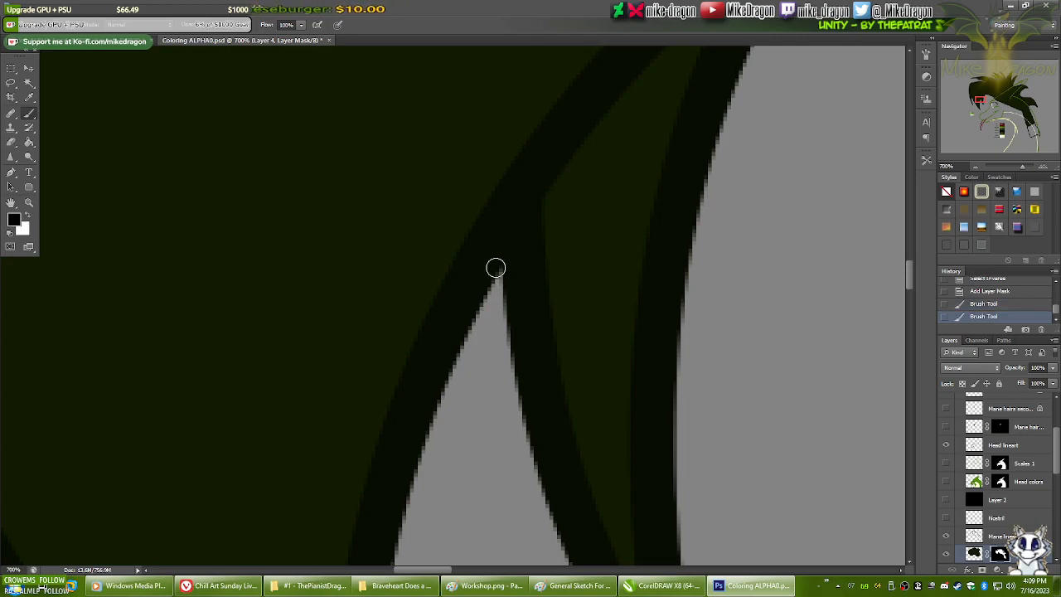
scroll(599, 298, down, 3)
scroll(463, 304, down, 1)
mouse_move(267, 227)
mouse_down()
mouse_move(401, 268)
mouse_move(377, 289)
mouse_up()
mouse_move(412, 136)
mouse_down()
mouse_move(376, 277)
mouse_move(355, 489)
mouse_up()
drag(602, 160, 373, 260)
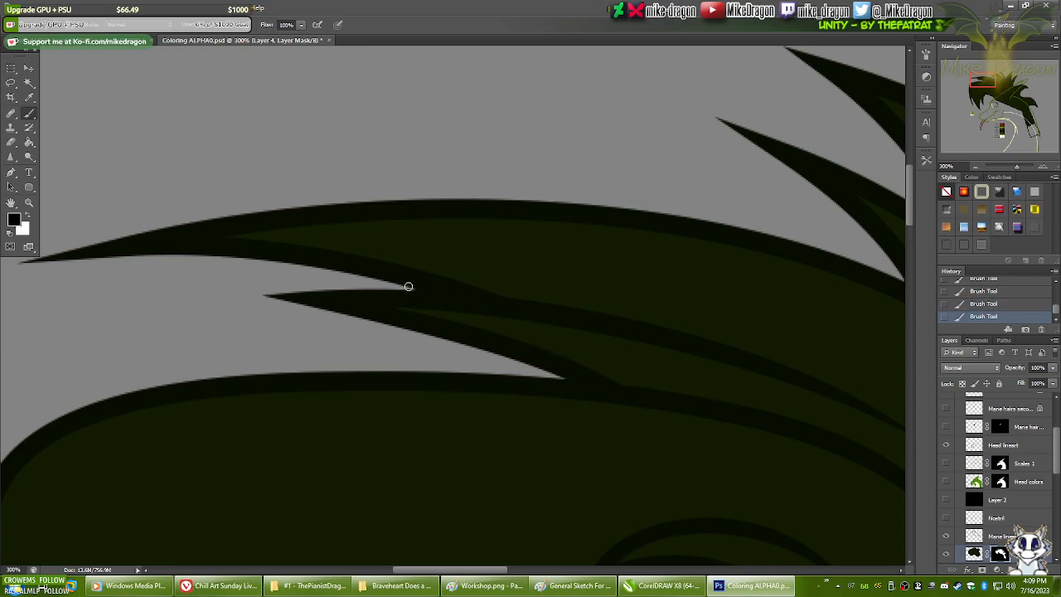
drag(758, 320, 483, 201)
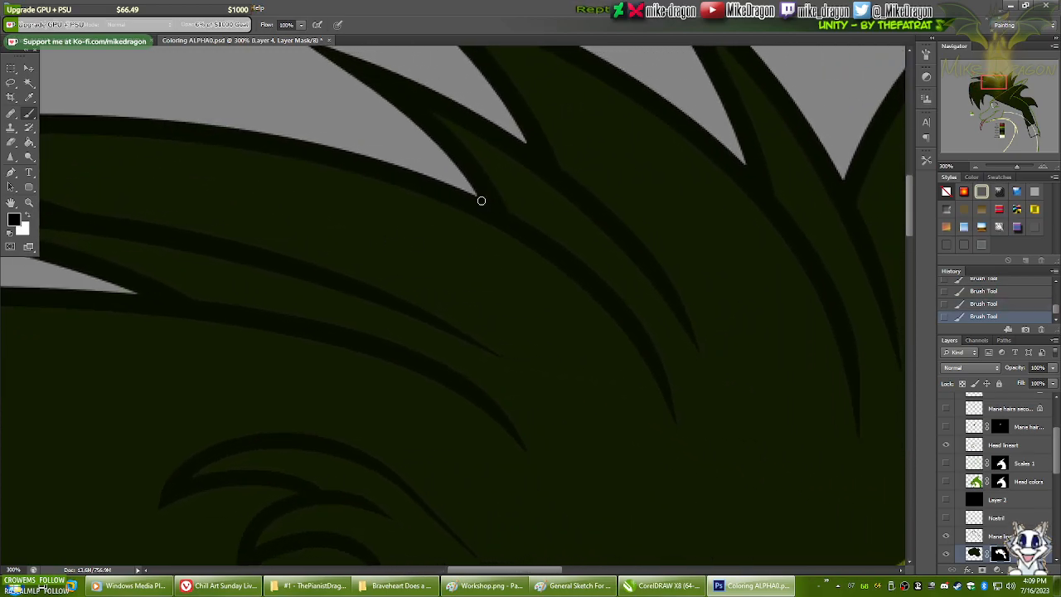
drag(531, 148, 525, 145)
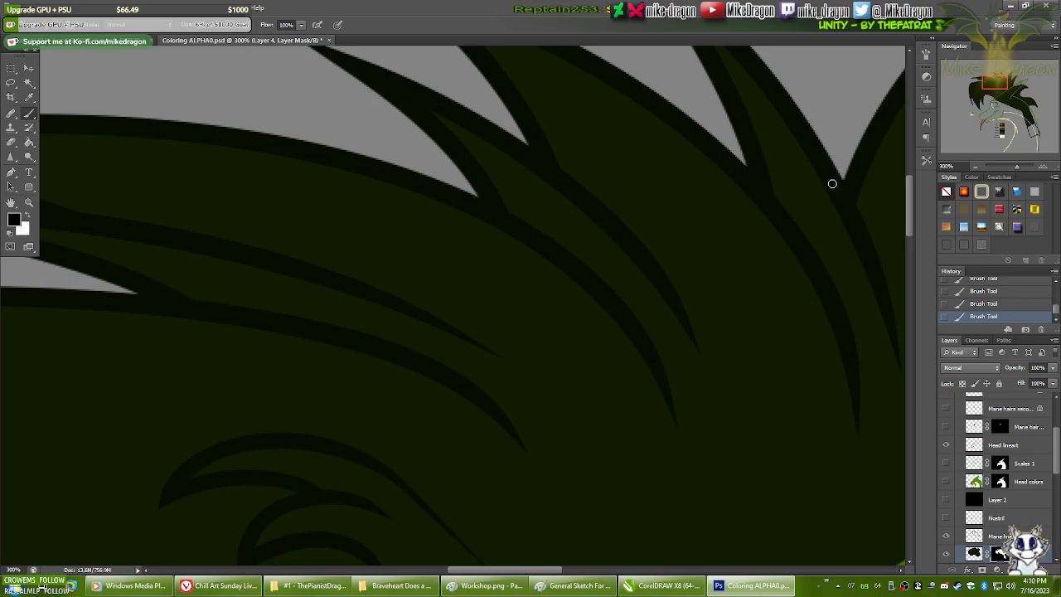
- Examine the retouched mane edges from the upper tufts to the front strands and the arch above the eye, at up to 700%
mouse_move(330, 477)
mouse_down()
mouse_move(514, 361)
mouse_move(595, 348)
mouse_up()
mouse_move(327, 410)
mouse_down()
mouse_move(536, 313)
mouse_move(498, 323)
mouse_up()
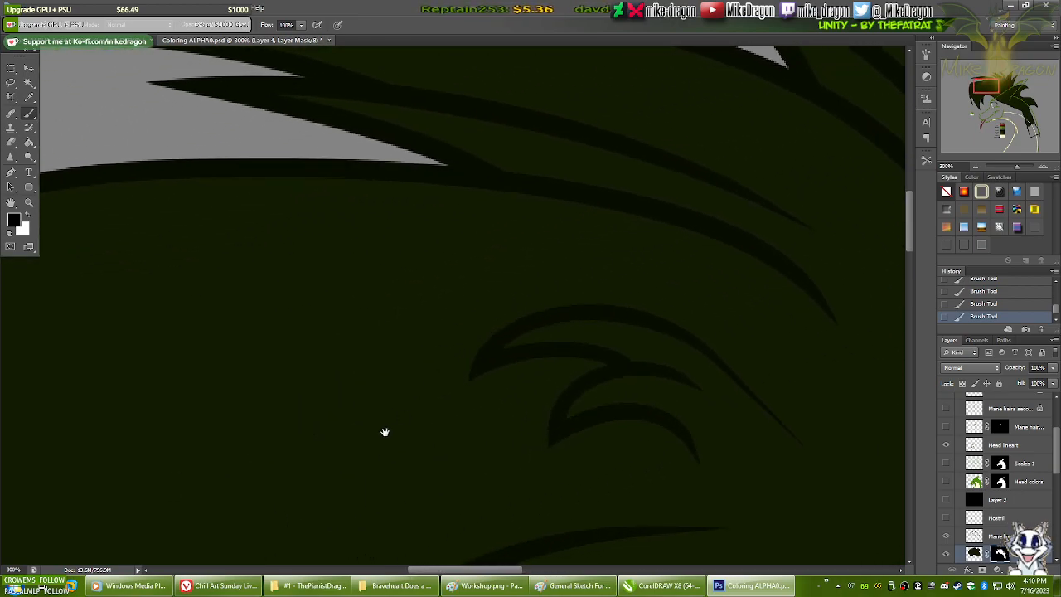
drag(382, 438, 536, 233)
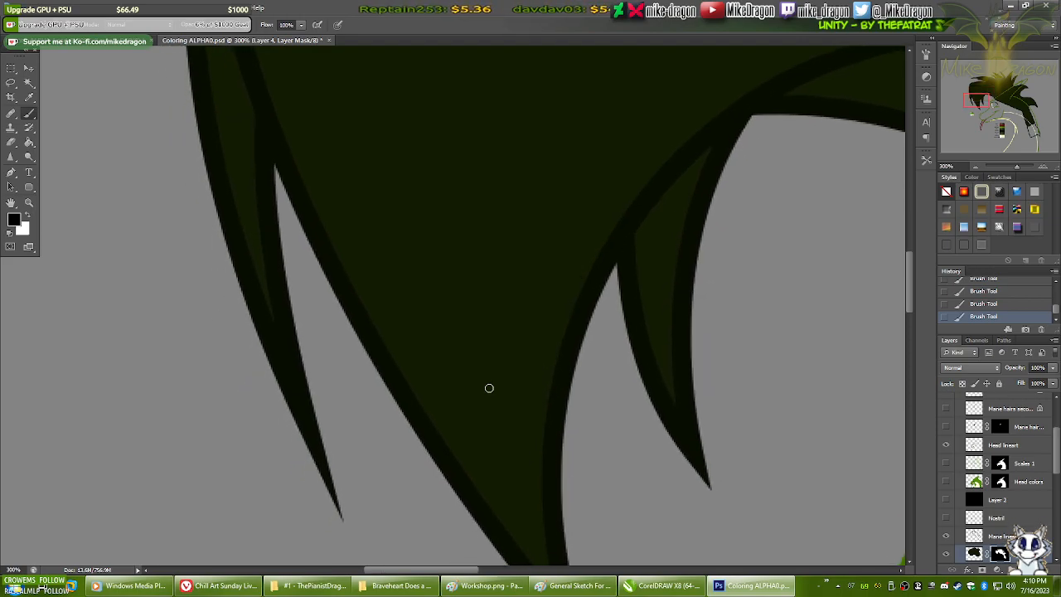
scroll(490, 388, up, 3)
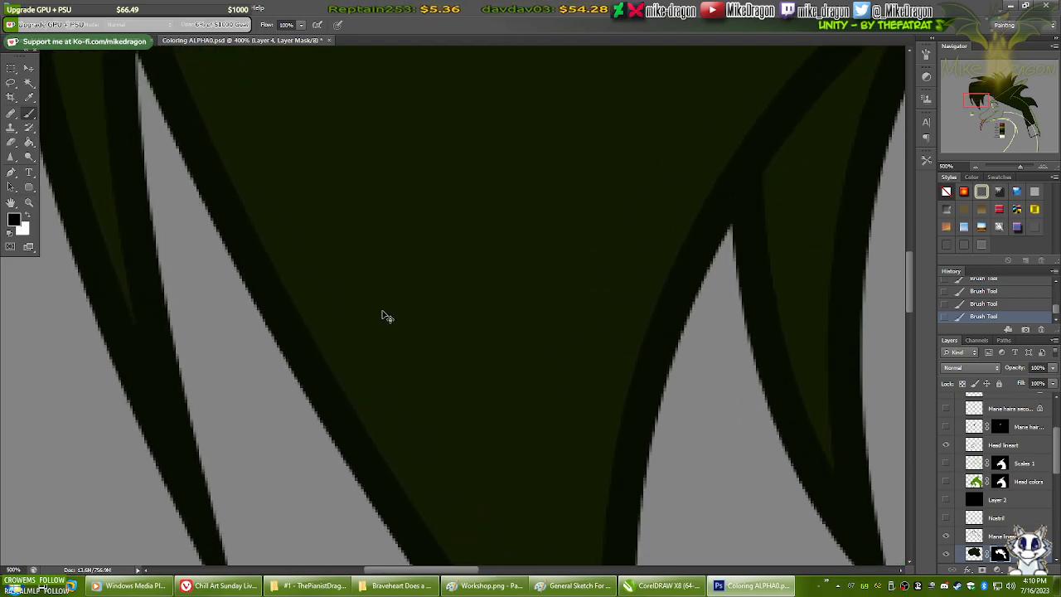
scroll(246, 201, up, 1)
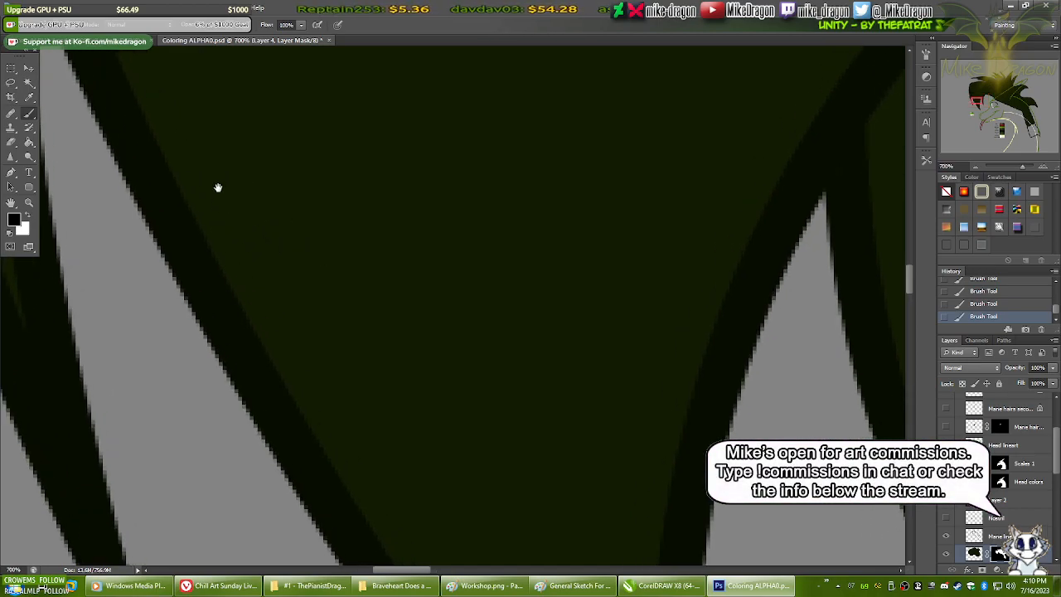
drag(216, 191, 479, 417)
drag(385, 107, 400, 205)
drag(441, 373, 378, 180)
drag(426, 370, 264, 100)
drag(495, 334, 301, 206)
drag(584, 70, 332, 313)
drag(522, 135, 351, 271)
drag(435, 278, 305, 200)
scroll(432, 276, down, 5)
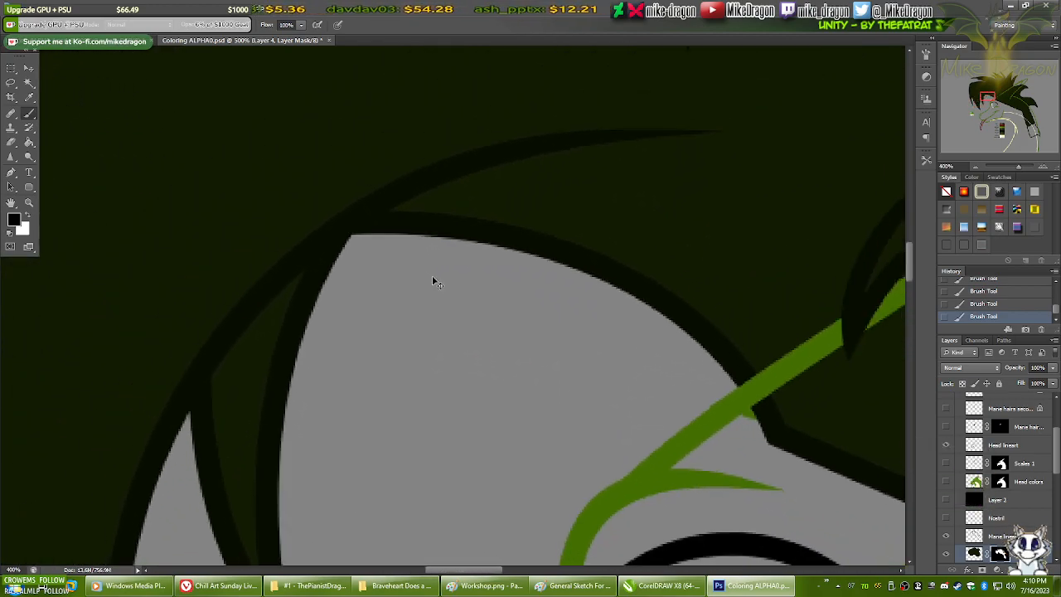
- Open the finished picture Braveheart_Does_a_Blep_by_MikeDragon.png from the Braveheart Does a Blep folder and show it fitted to the viewer
click(387, 589)
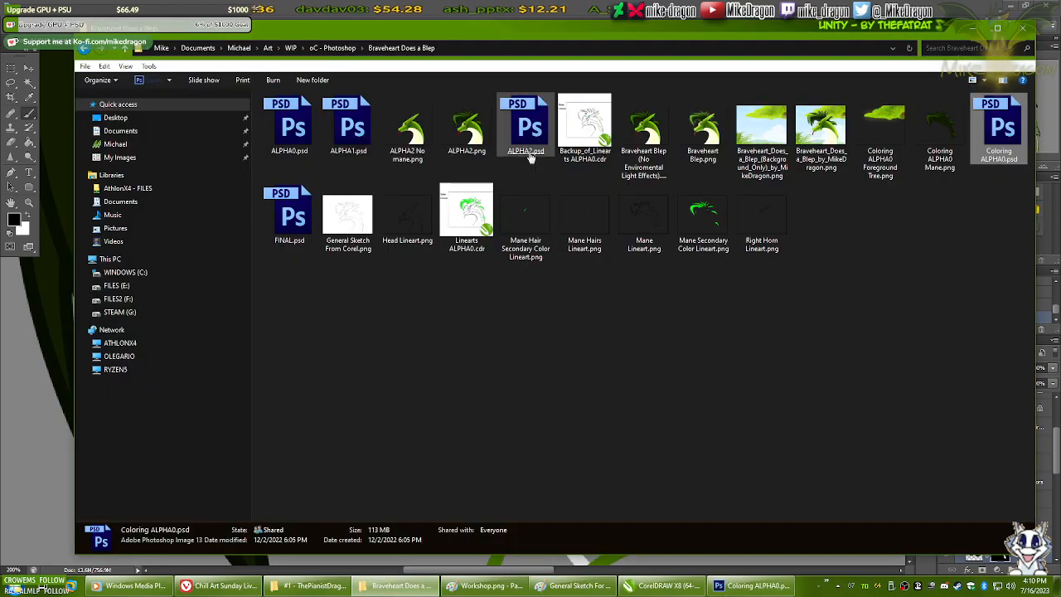
double_click(819, 137)
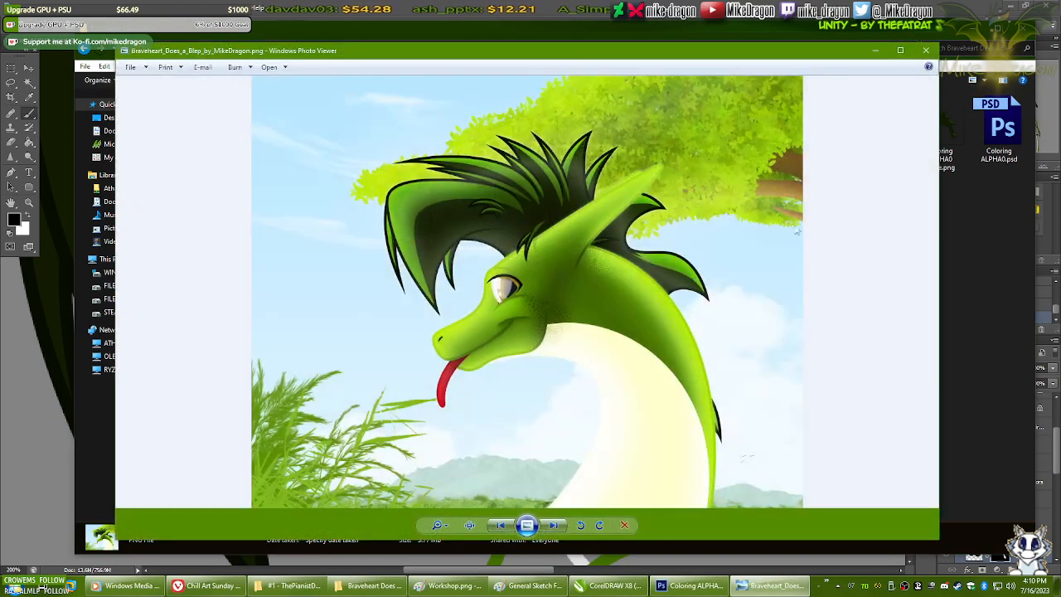
scroll(510, 363, up, 3)
scroll(442, 274, up, 2)
click(467, 524)
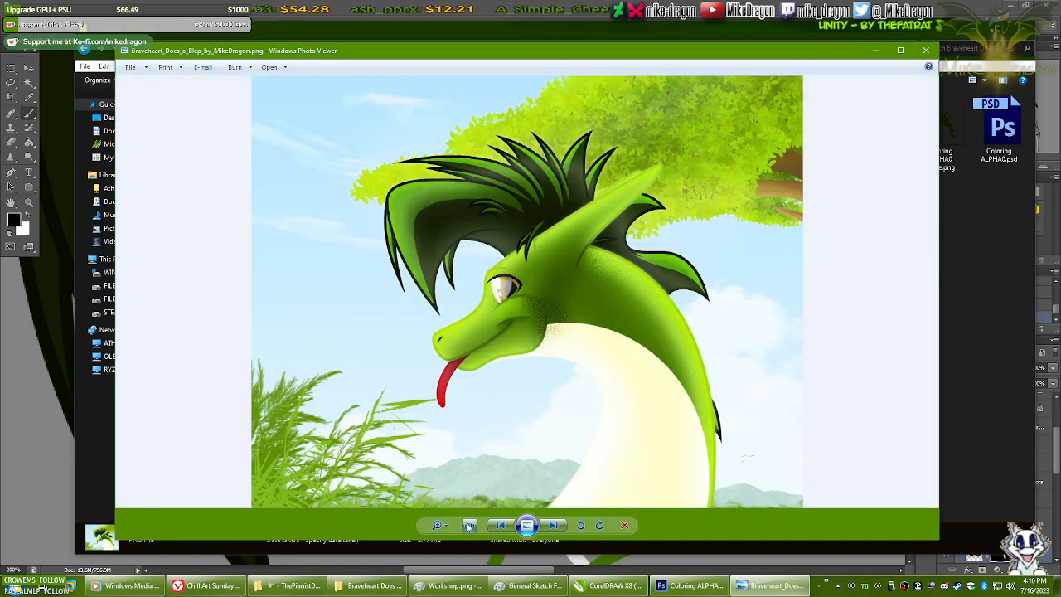
- Examine the finished mane's colour along the lineart edges, strand tips and the arch above the eye at high magnification
scroll(403, 251, up, 4)
scroll(428, 233, up, 1)
drag(428, 234, 505, 337)
scroll(301, 394, up, 5)
scroll(349, 243, up, 1)
scroll(350, 243, up, 1)
scroll(387, 356, up, 1)
scroll(484, 254, down, 2)
drag(667, 209, 436, 260)
drag(386, 402, 343, 132)
drag(606, 221, 262, 76)
drag(539, 127, 517, 443)
drag(575, 171, 474, 408)
scroll(478, 315, down, 3)
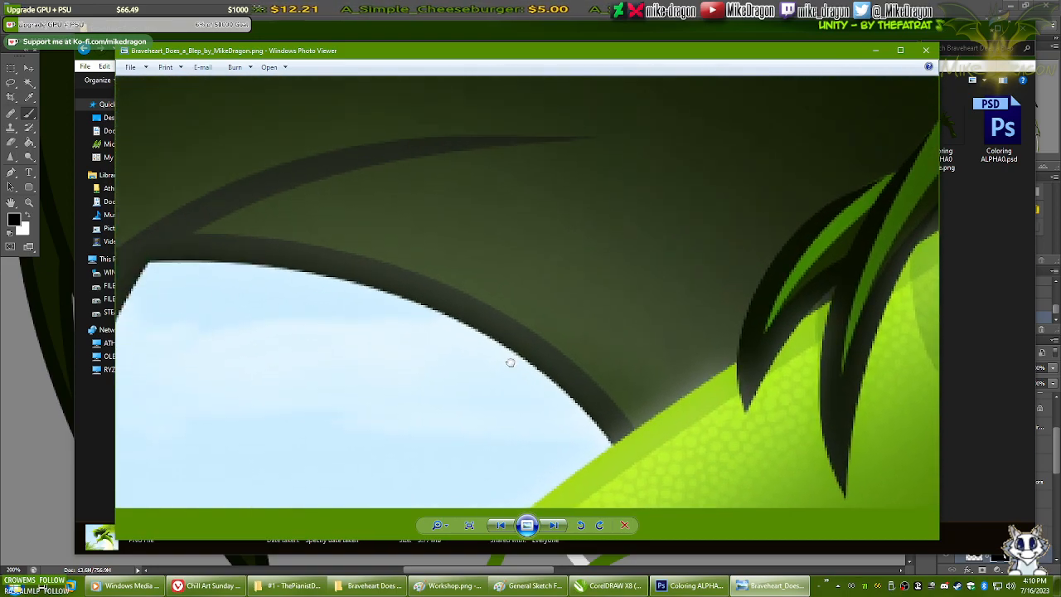
- Close the picture viewer and the folder window, and close Coloring ALPHA0.psd with its changes saved
click(927, 51)
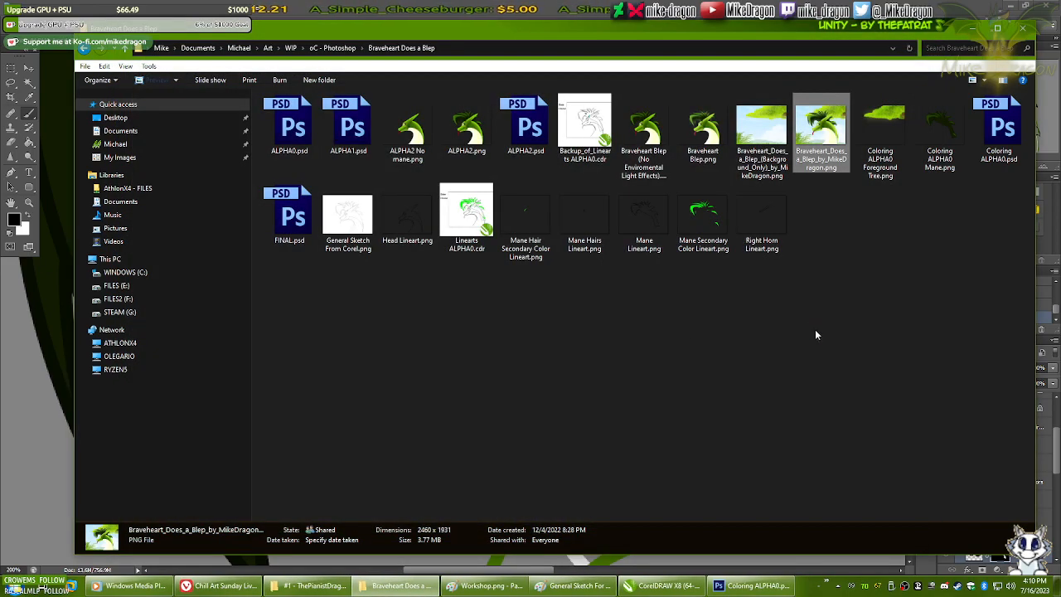
click(818, 327)
click(1023, 29)
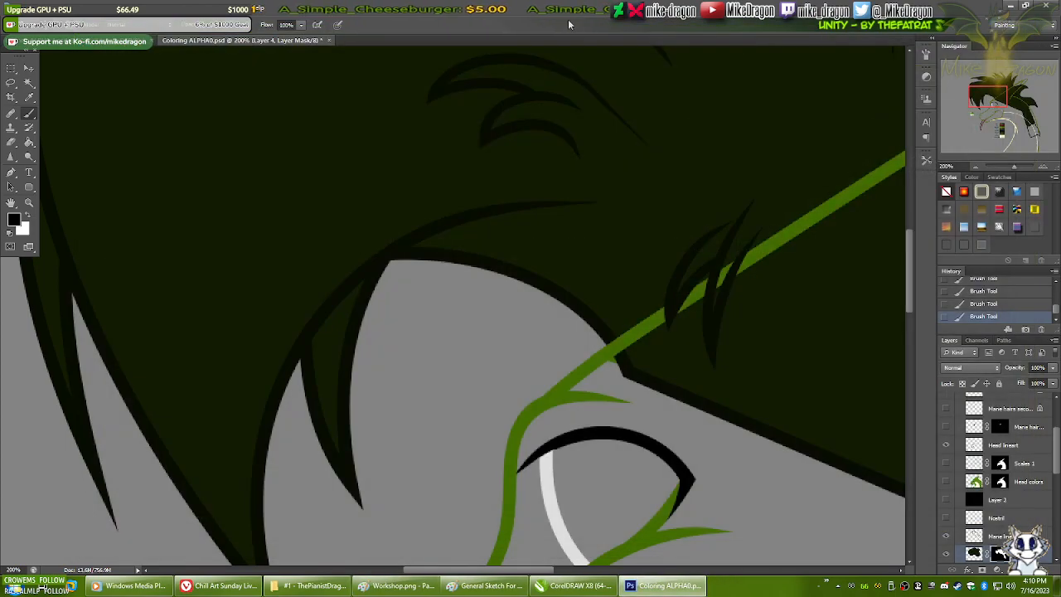
click(329, 41)
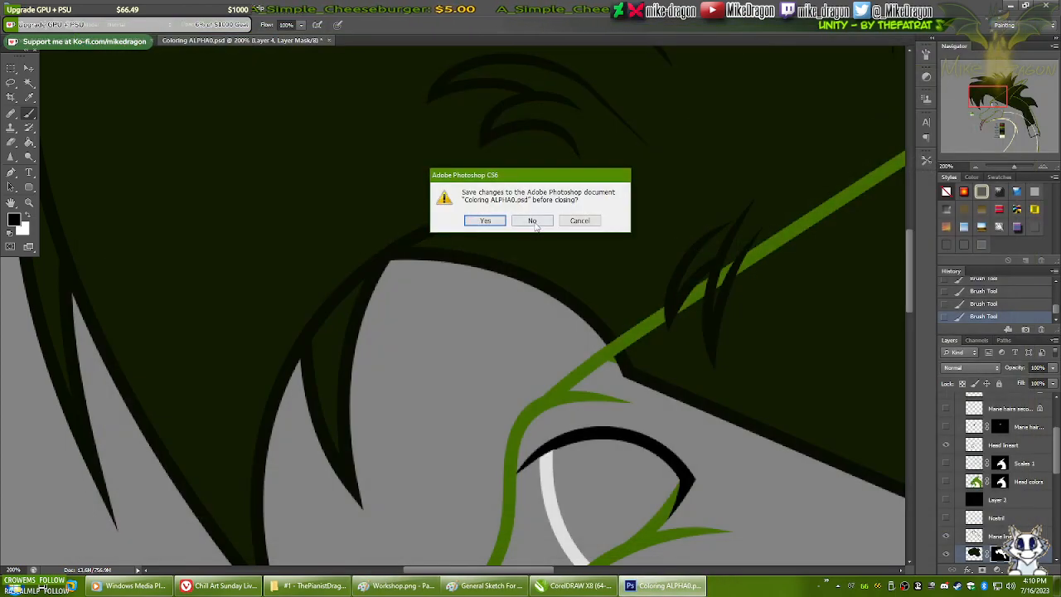
click(486, 221)
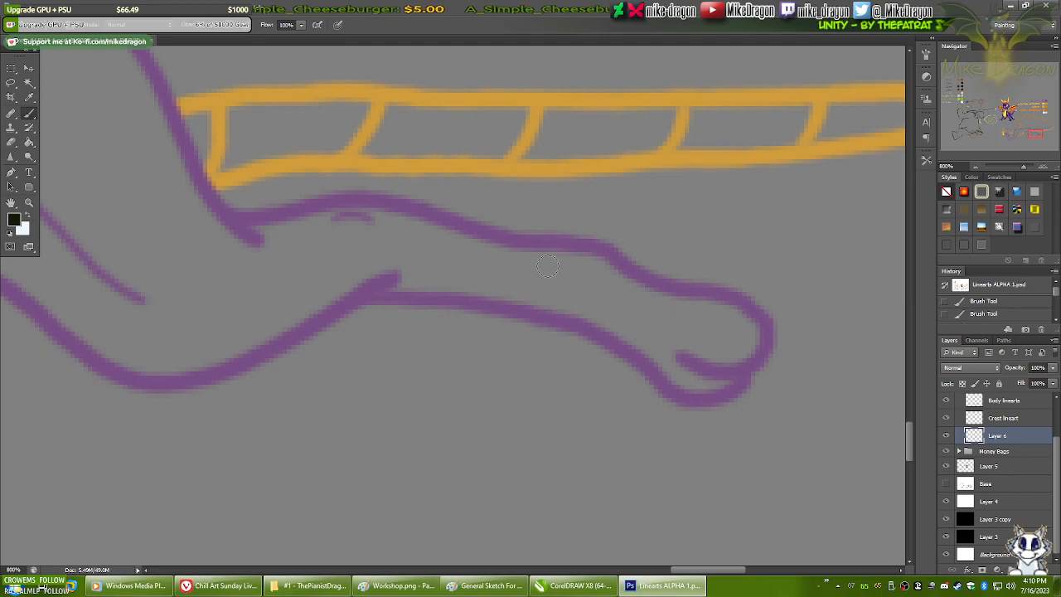
- Scribble a looping dark freehand stroke across the running dragon on Layer 6 of Linearts ALPHA 1.psd
scroll(550, 258, down, 2)
scroll(548, 259, down, 6)
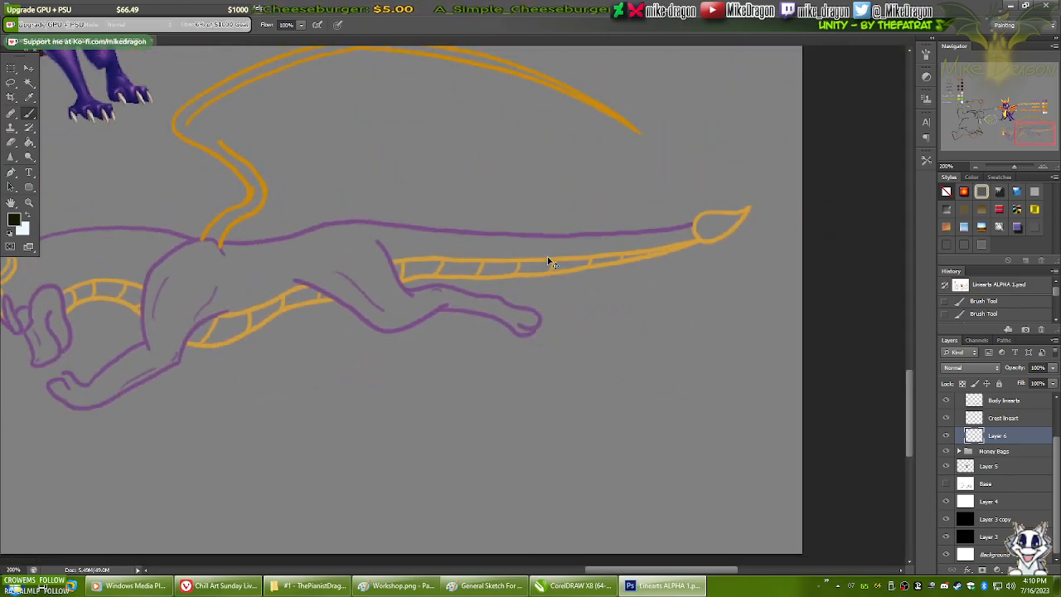
drag(353, 267, 541, 317)
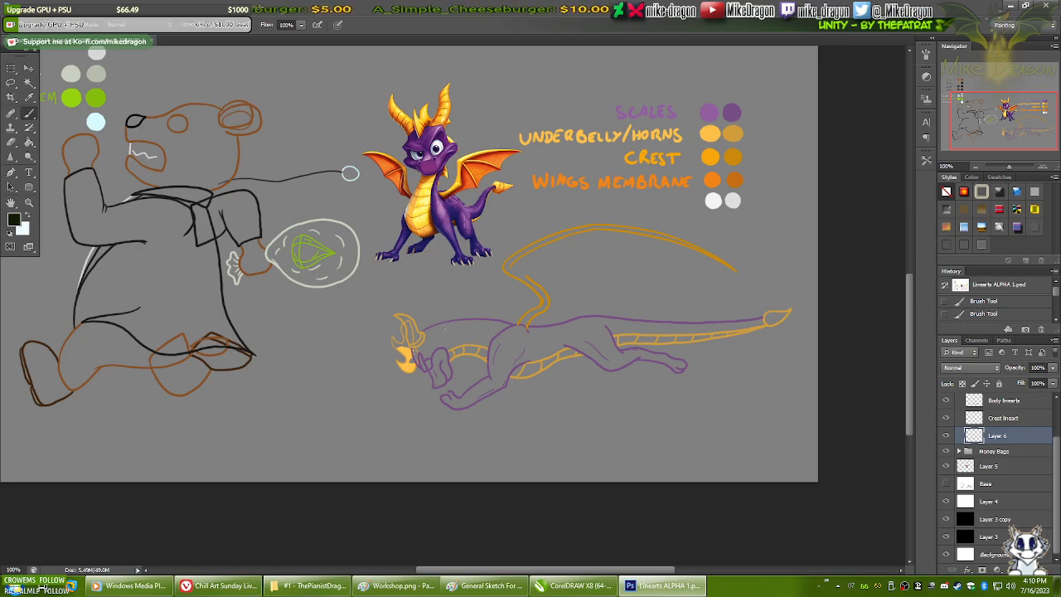
mouse_move(301, 364)
mouse_down()
mouse_move(464, 332)
mouse_move(647, 315)
mouse_move(695, 372)
mouse_up()
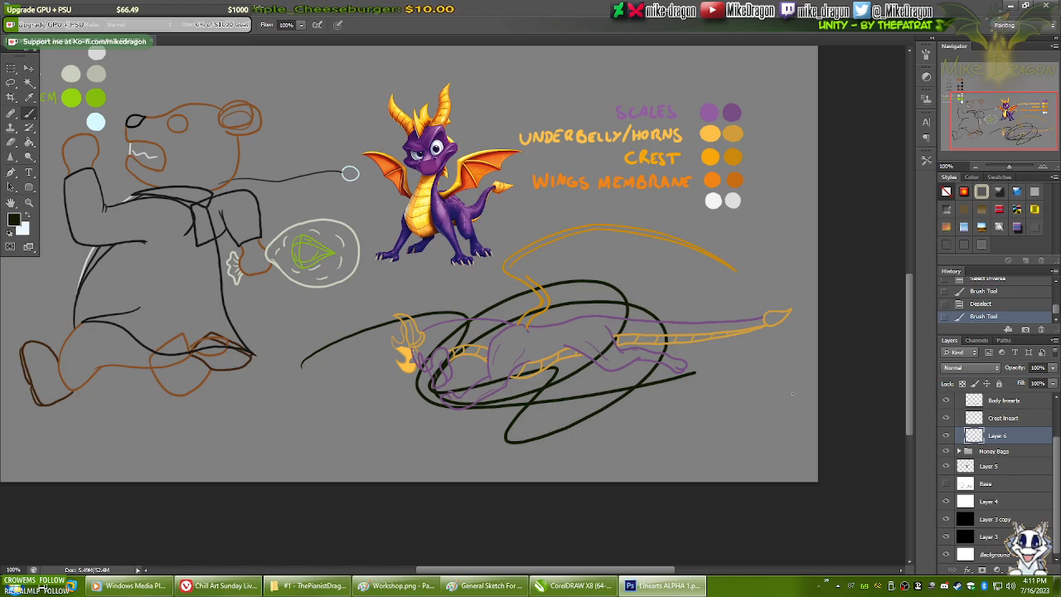
- Quit Photoshop without saving Linearts ALPHA 1.psd, and switch to Linearts ALPHA0.cdr in CorelDRAW
click(1046, 7)
click(533, 221)
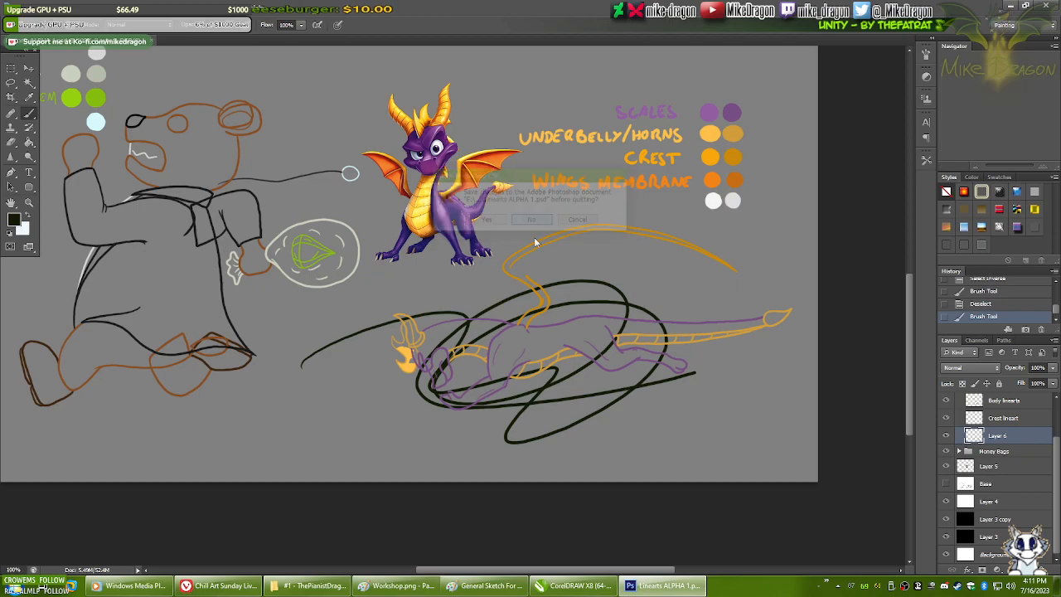
click(569, 585)
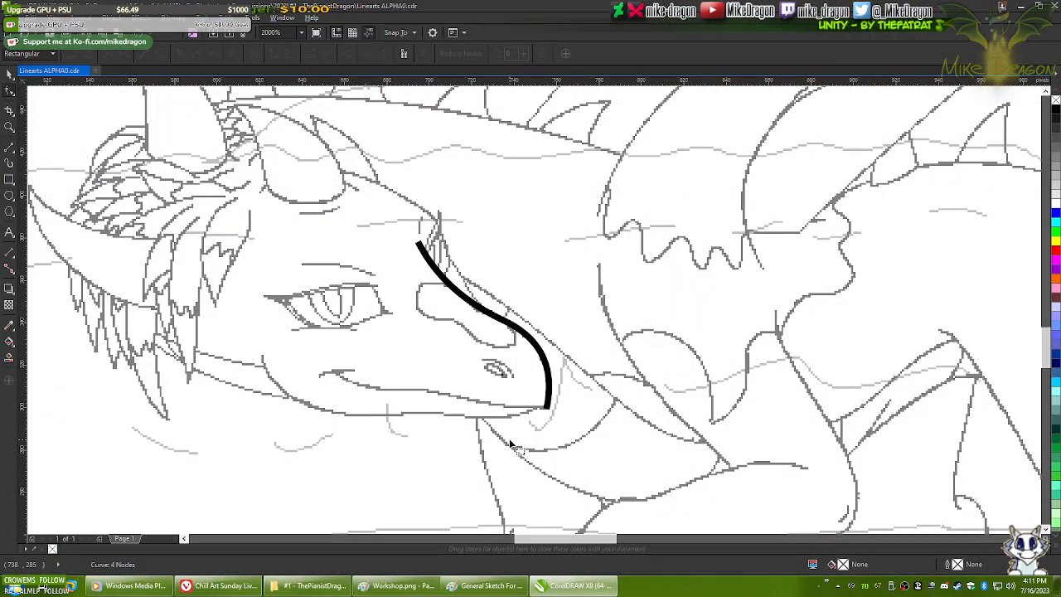
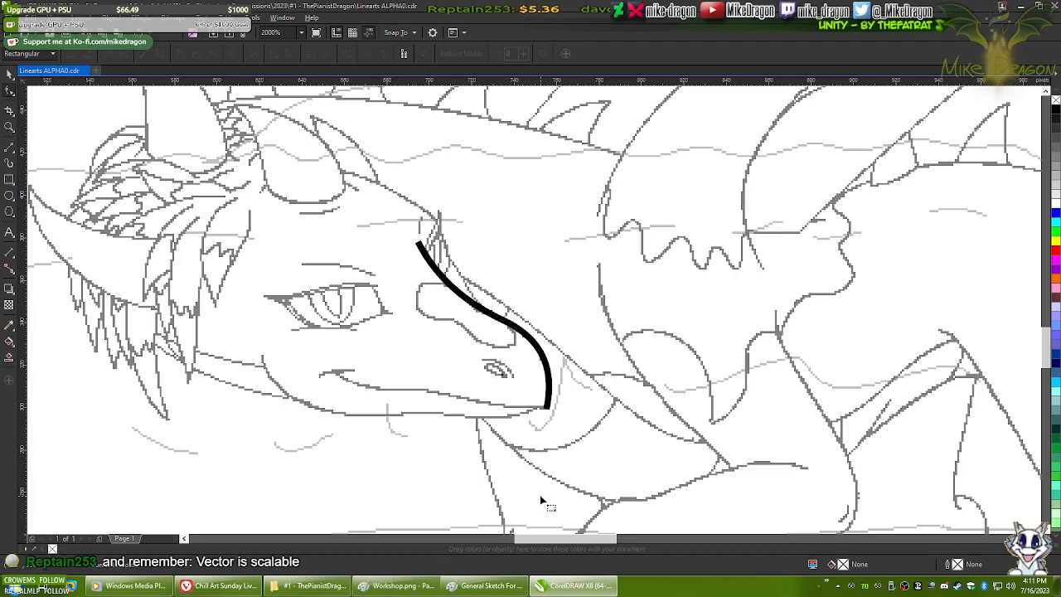
- Select the thick black snout curve with the Shape tool and examine its edges against the pixelated sketch at extreme magnification
scroll(504, 414, up, 2)
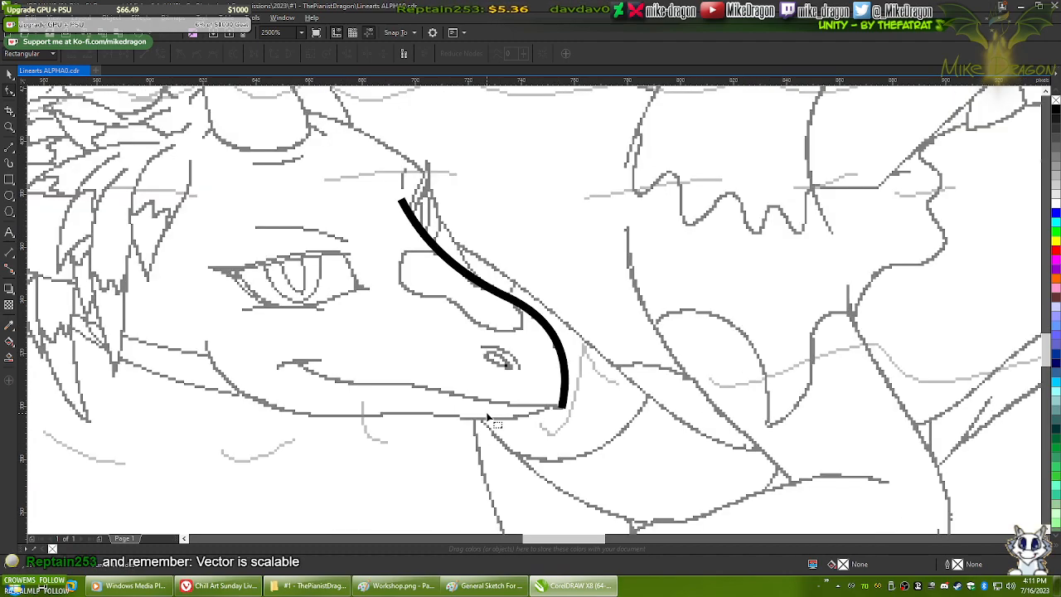
click(488, 406)
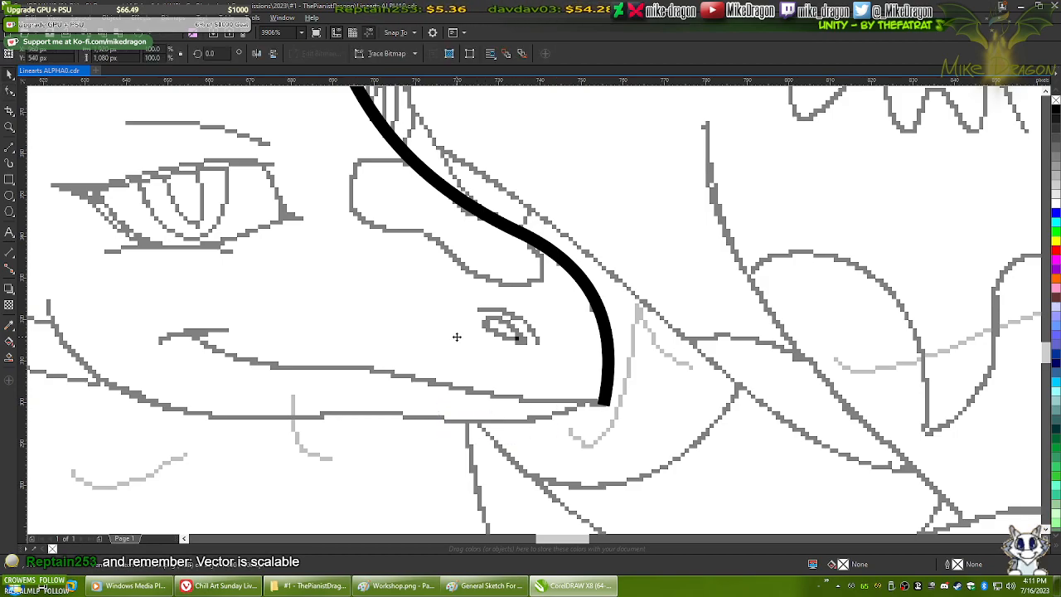
drag(371, 368, 495, 353)
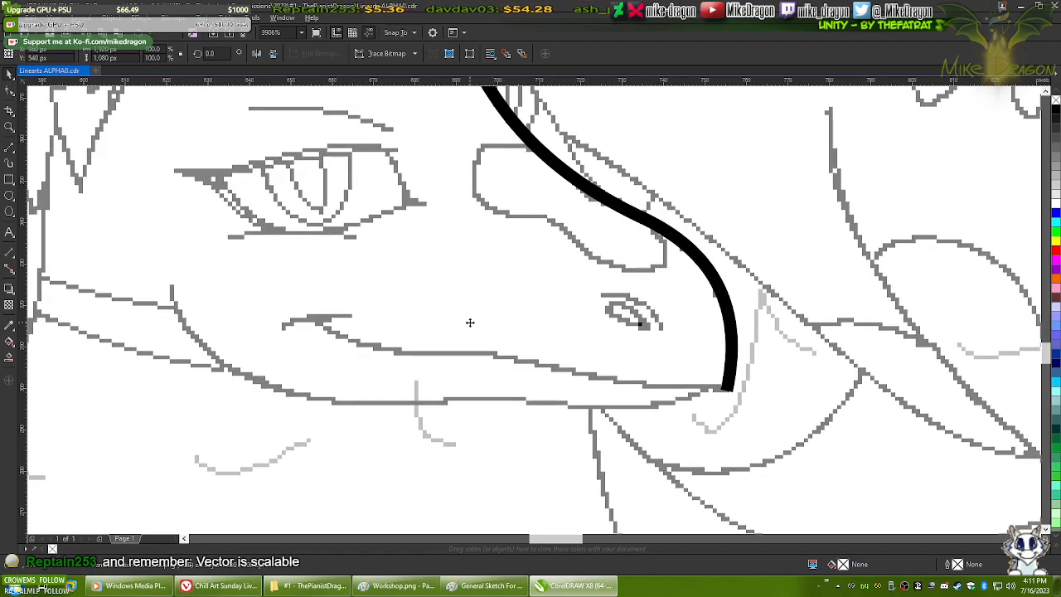
click(10, 146)
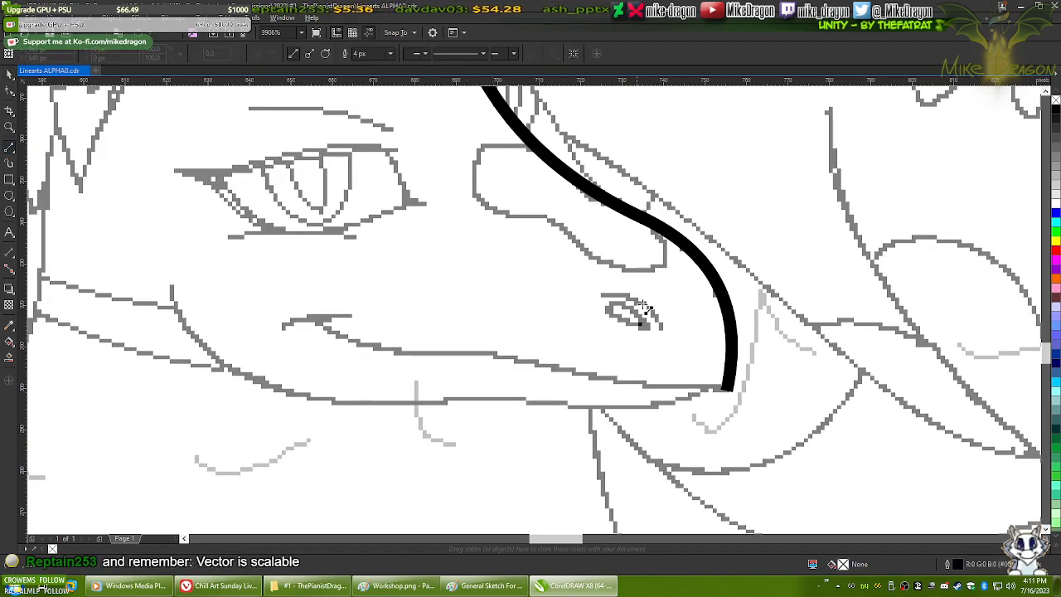
key(F10)
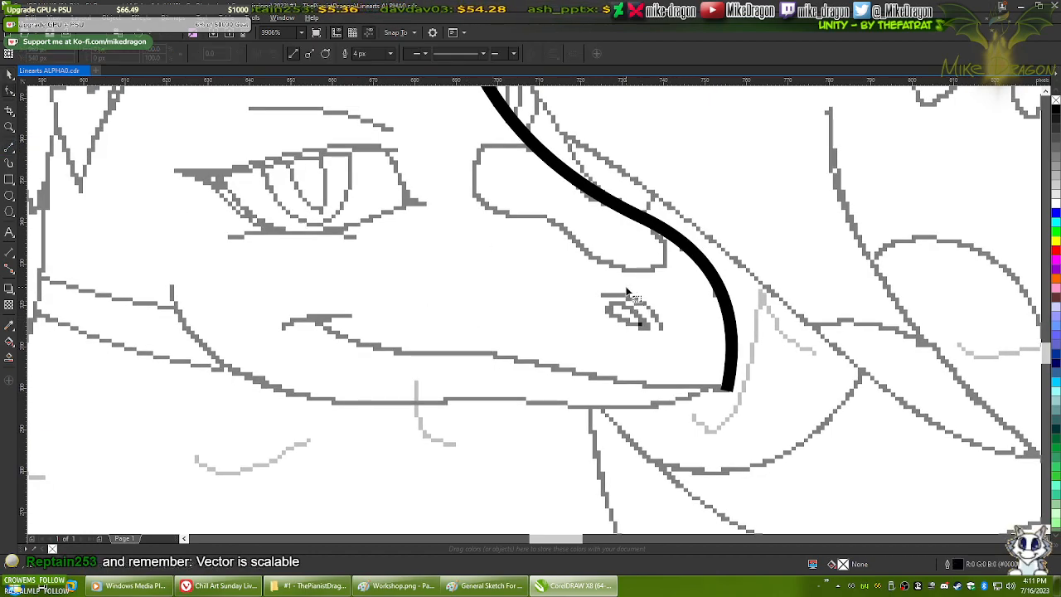
click(737, 364)
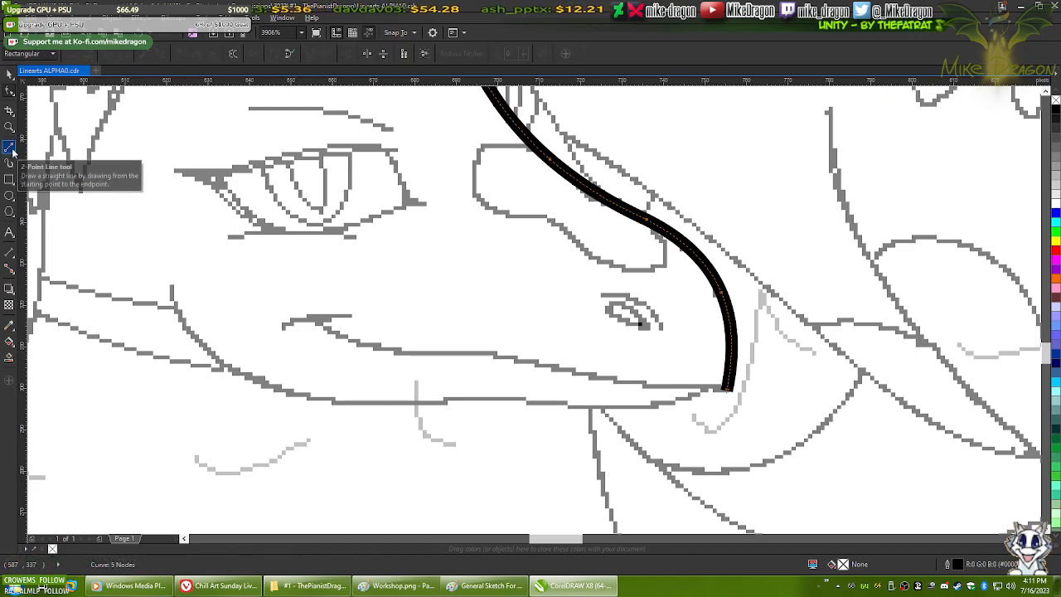
scroll(678, 216, up, 6)
scroll(678, 229, down, 2)
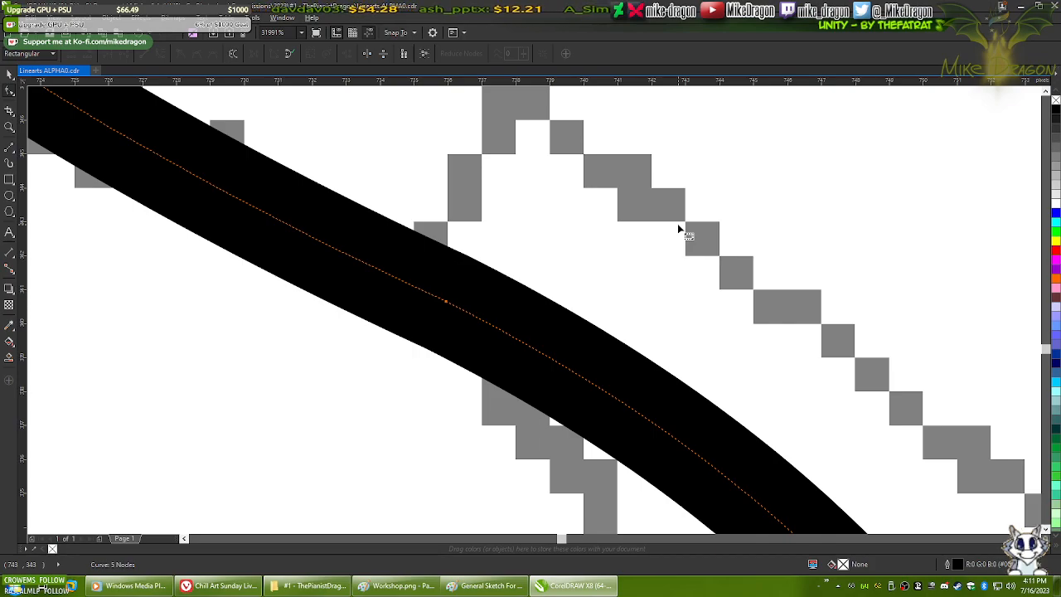
- Add a node on each side of the snout curve's middle node, and delete that middle node to smooth the bend
scroll(679, 229, down, 2)
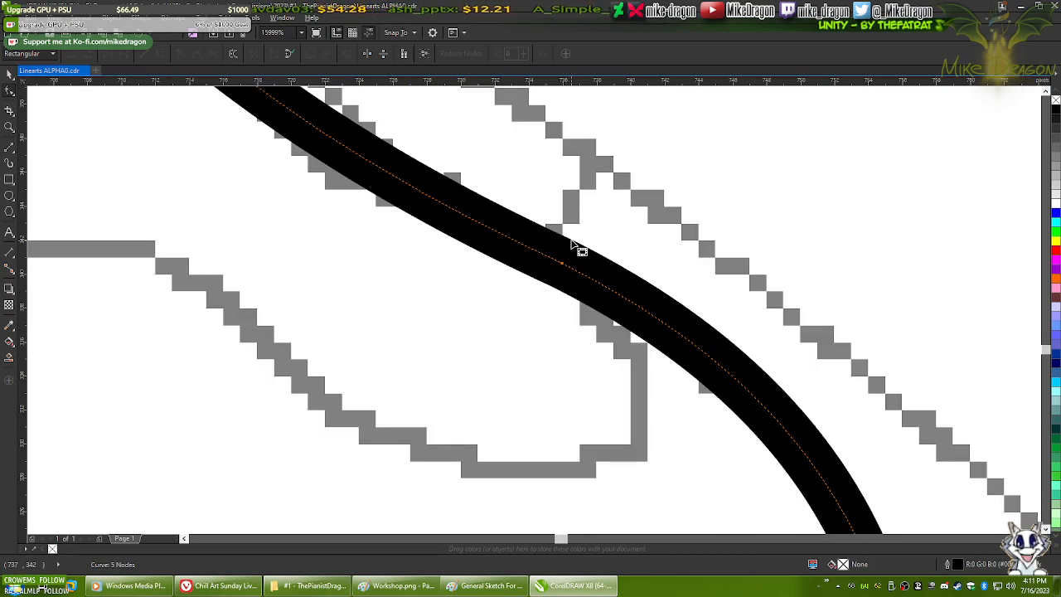
scroll(565, 253, down, 2)
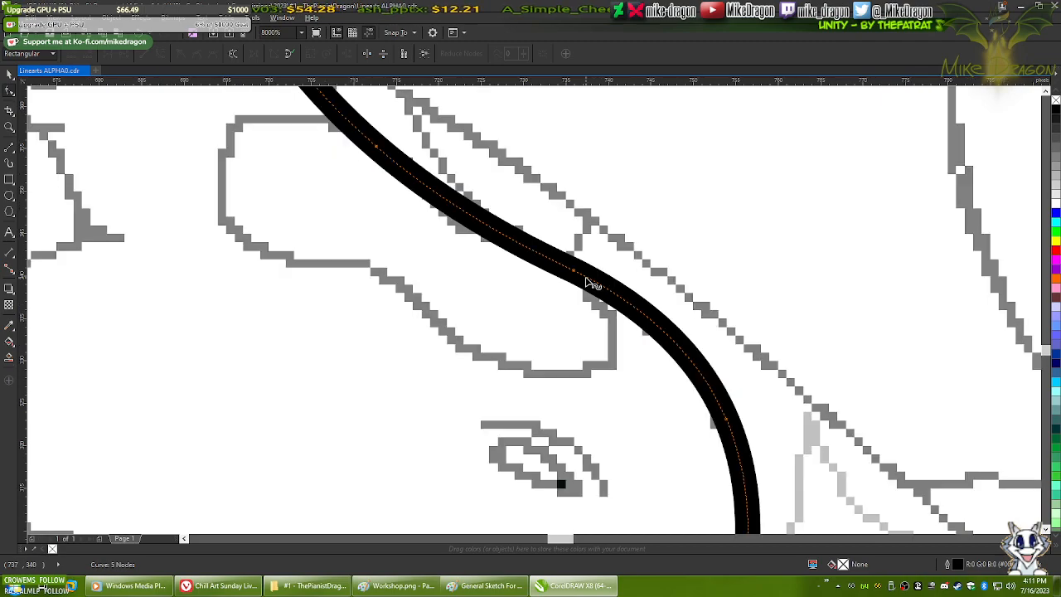
scroll(653, 267, up, 1)
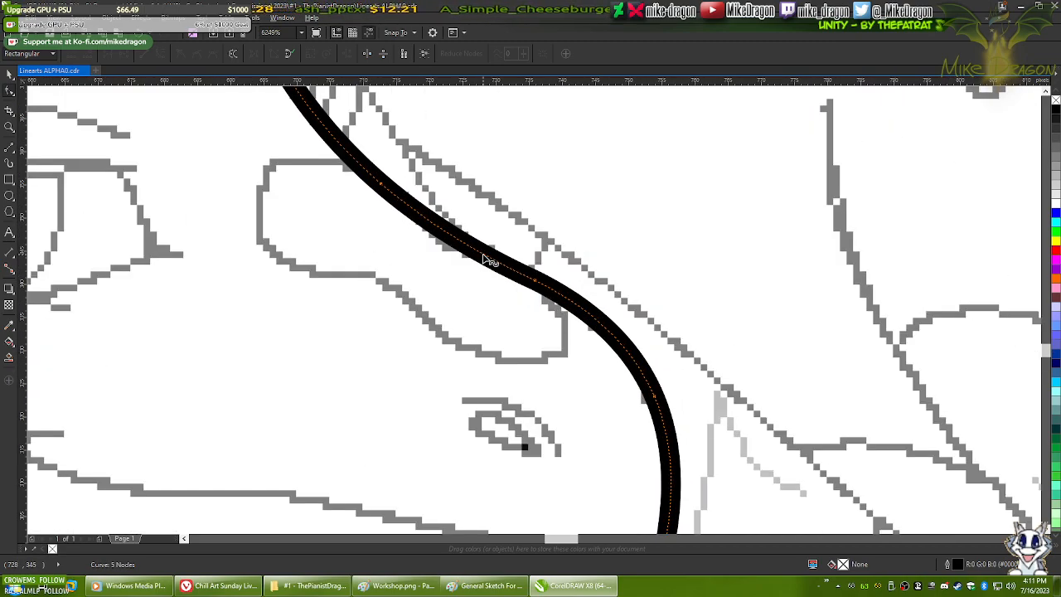
double_click(484, 255)
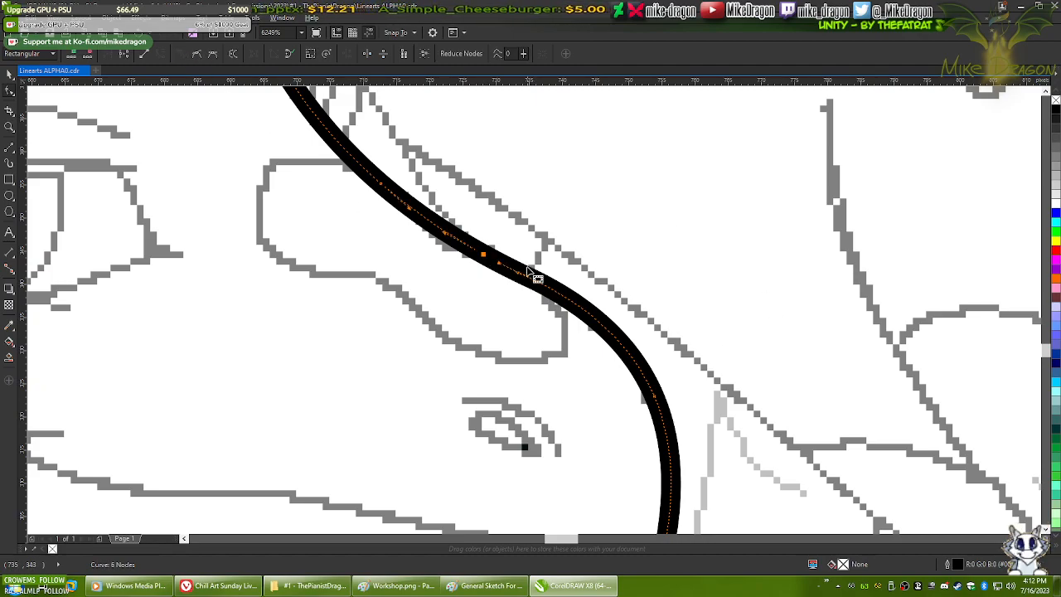
double_click(591, 317)
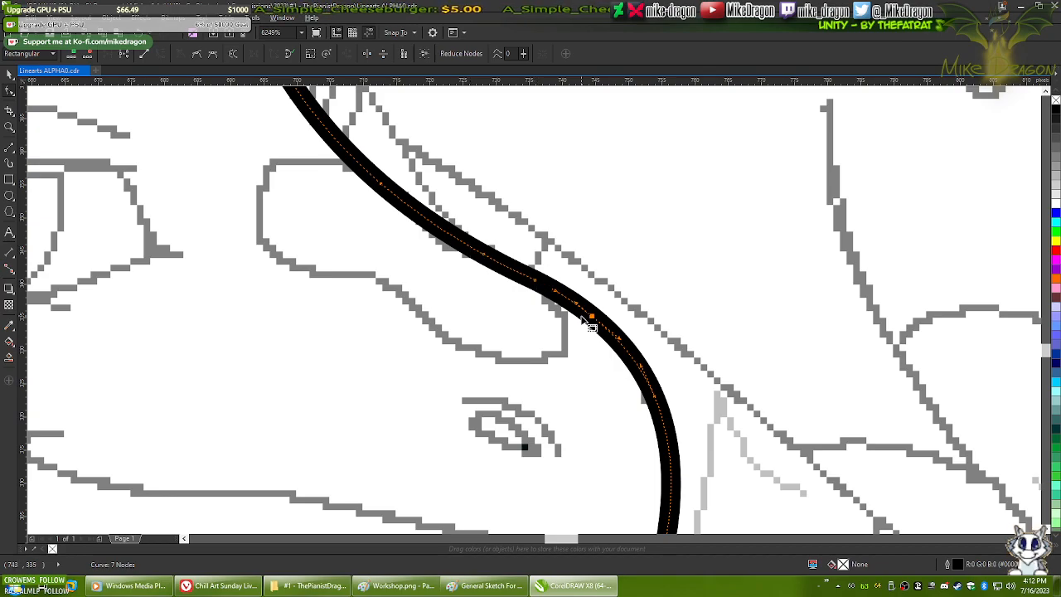
key(Delete)
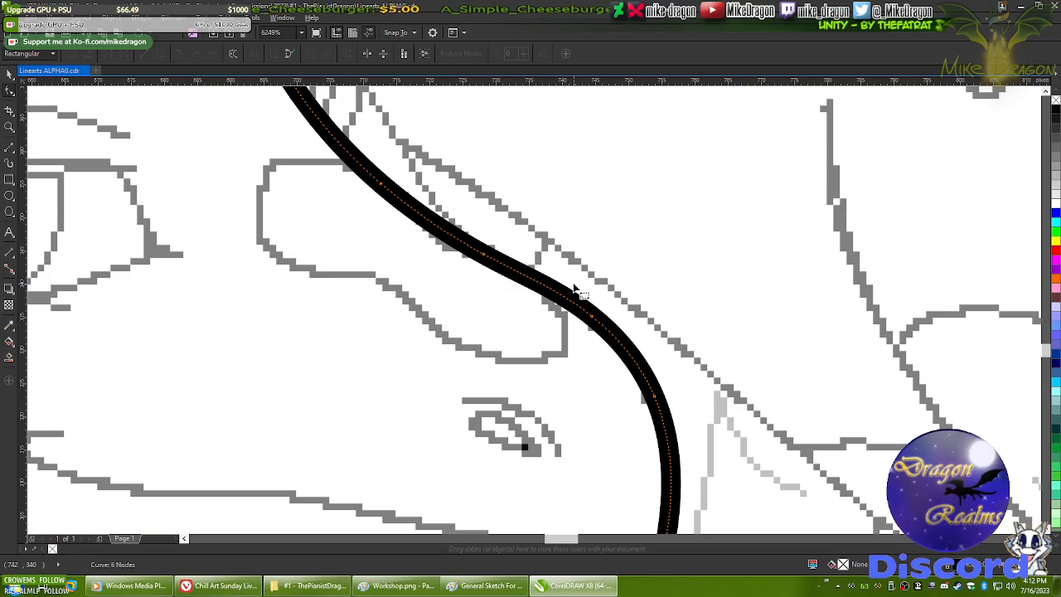
- Examine the snout curve's bend and its lower end against the pixelated sketch at several magnifications
scroll(574, 288, up, 4)
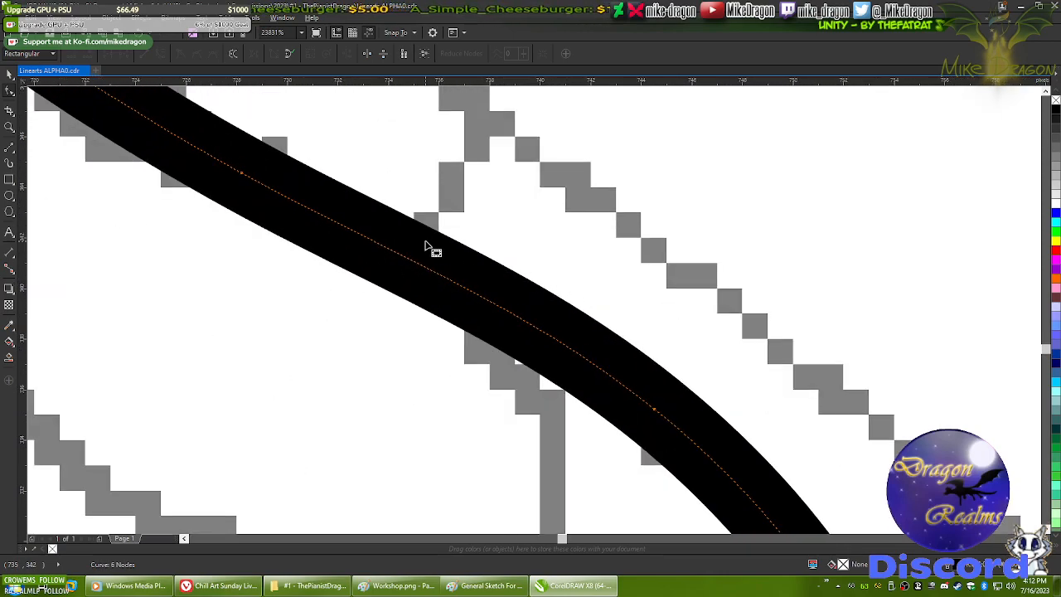
scroll(430, 248, down, 4)
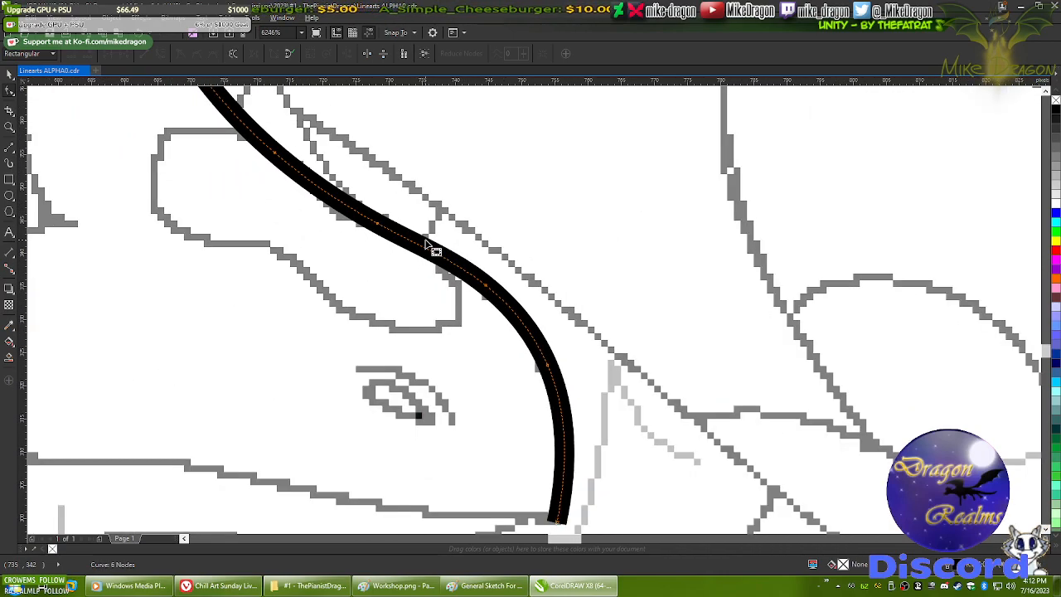
scroll(421, 249, up, 3)
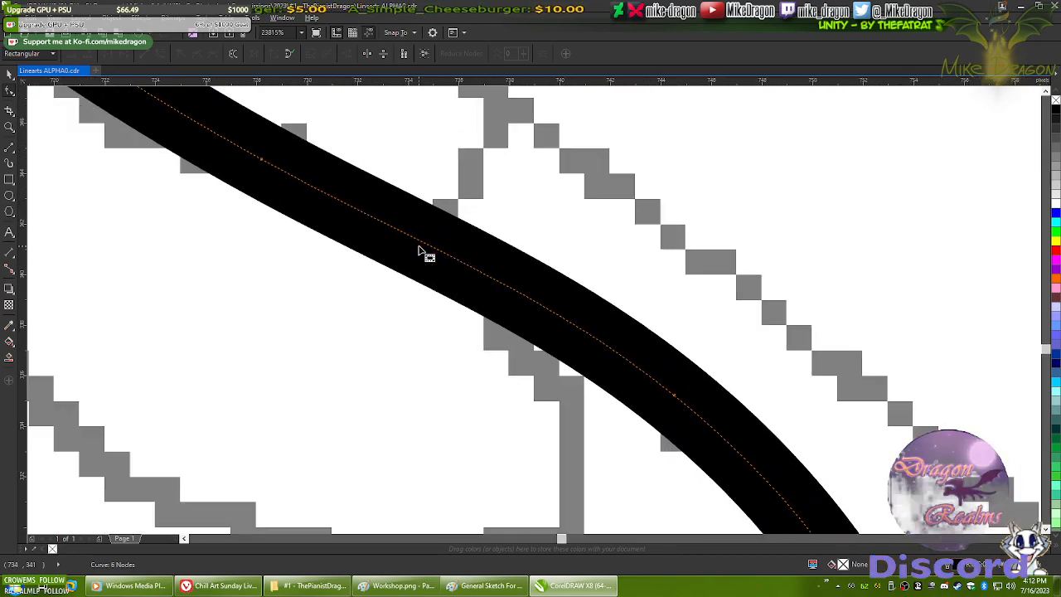
scroll(421, 250, down, 2)
scroll(422, 251, down, 1)
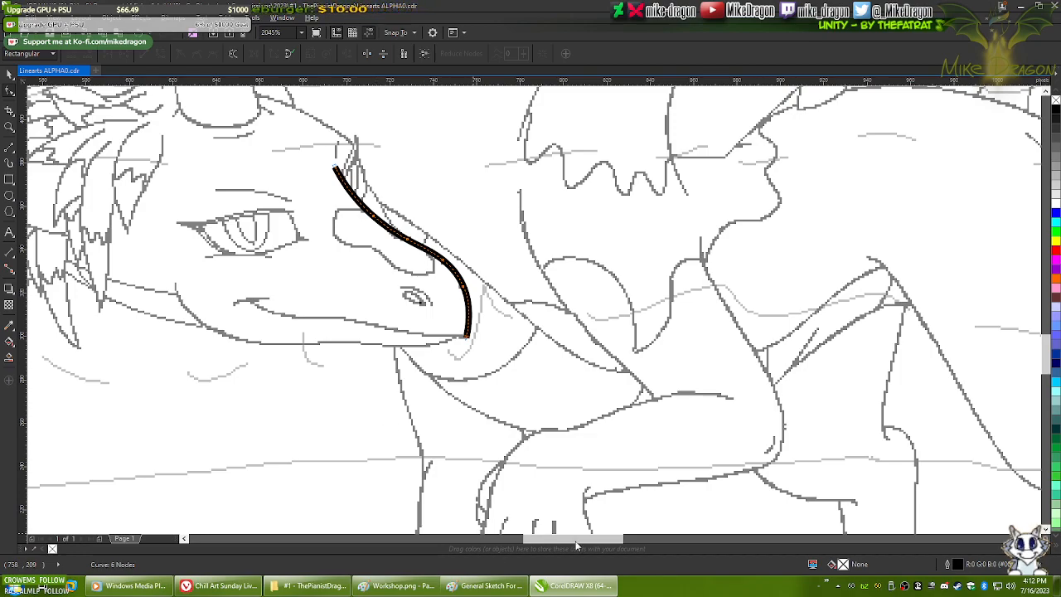
drag(576, 545, 565, 539)
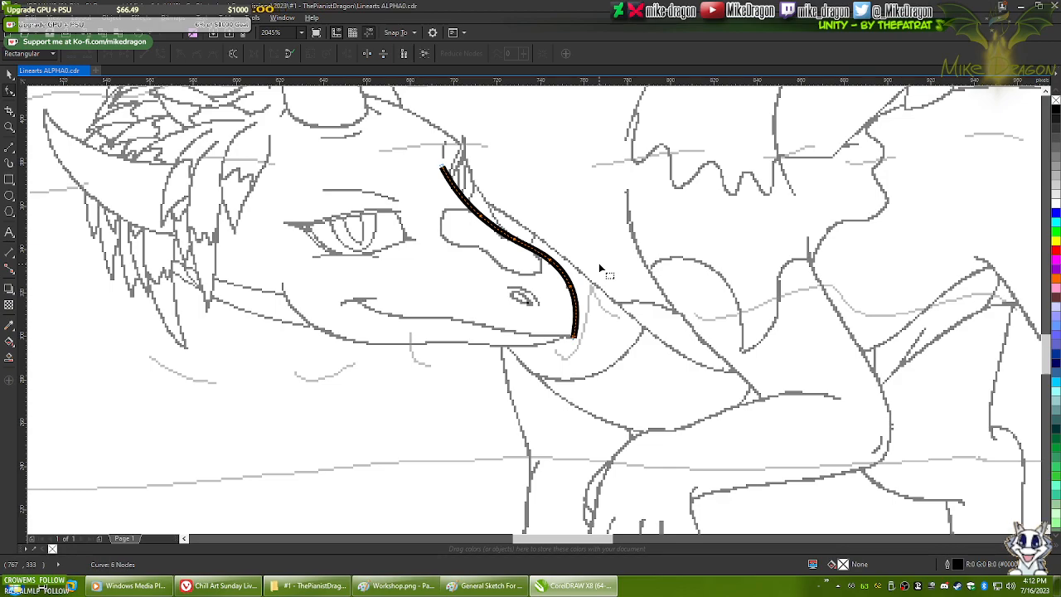
scroll(561, 309, up, 3)
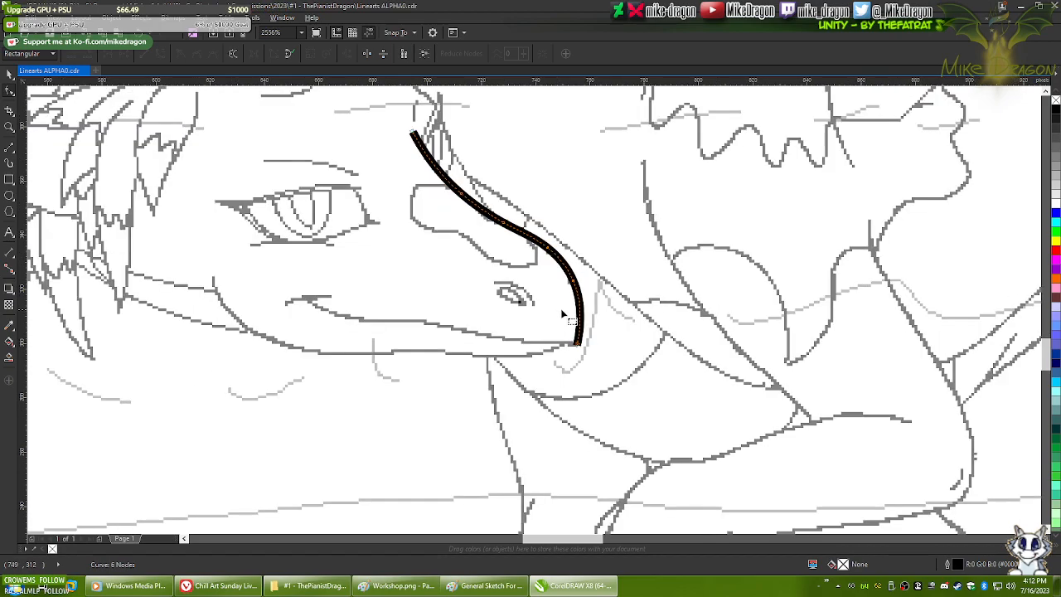
scroll(576, 348, up, 8)
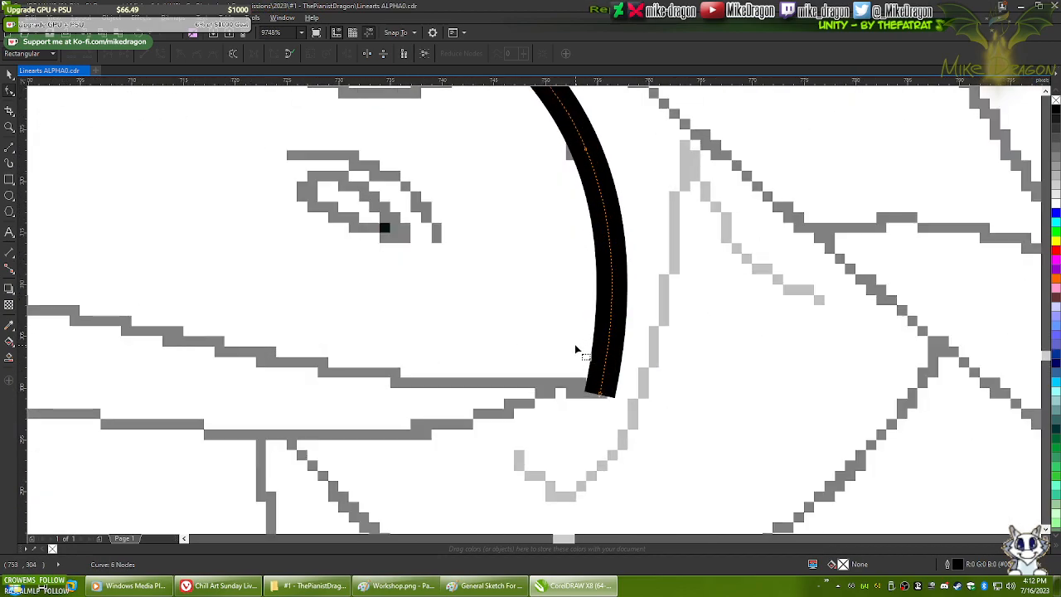
scroll(659, 221, up, 2)
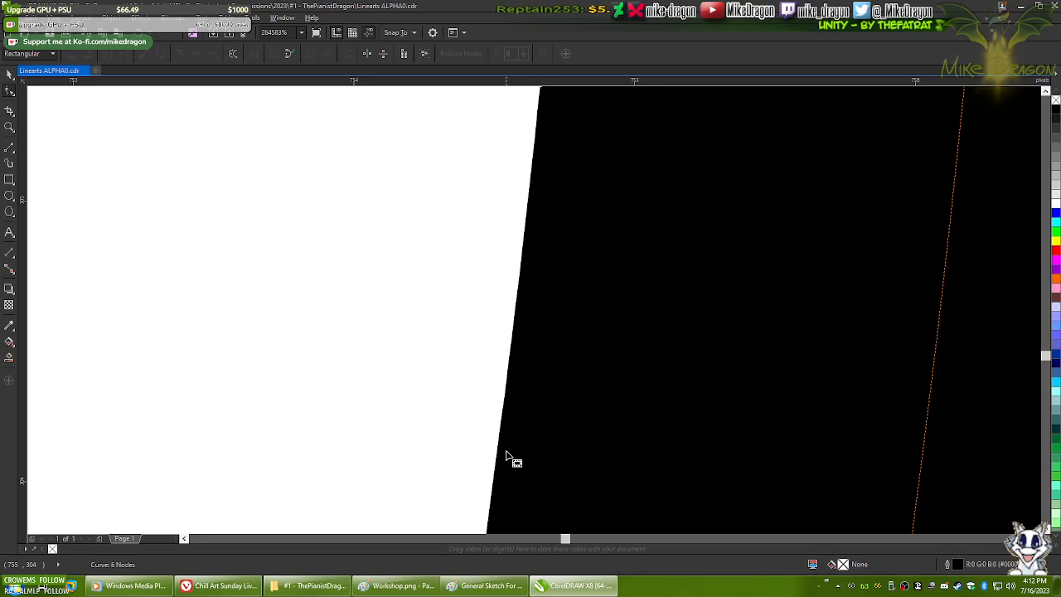
scroll(523, 373, down, 5)
scroll(522, 329, down, 3)
drag(421, 402, 623, 368)
scroll(639, 410, down, 2)
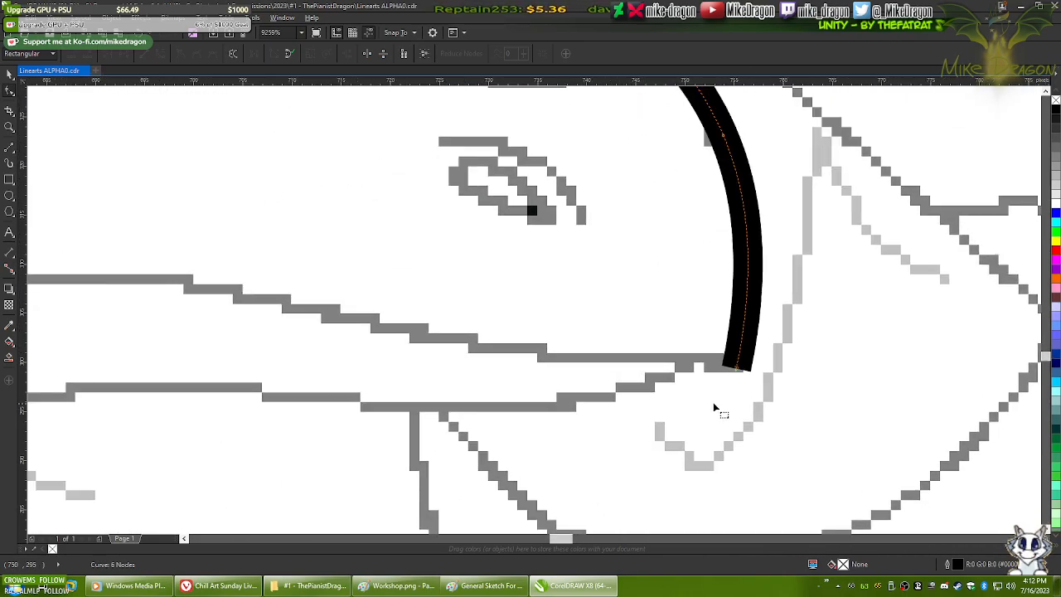
- Extend the snout curve from its lower end with straight Freehand segments along the sketched mouth line to the mouth's corner
click(15, 153)
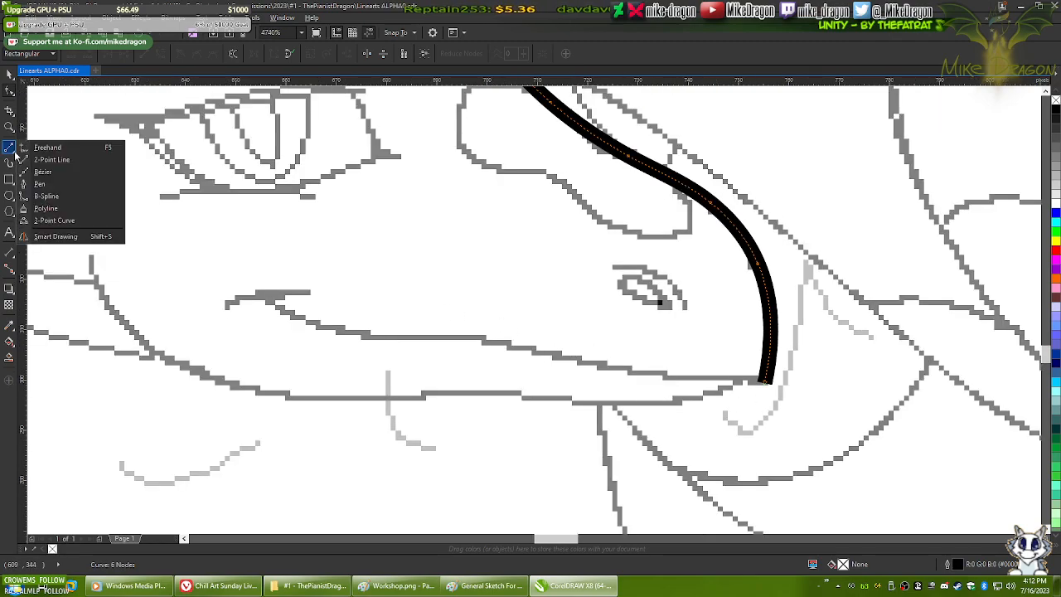
click(48, 147)
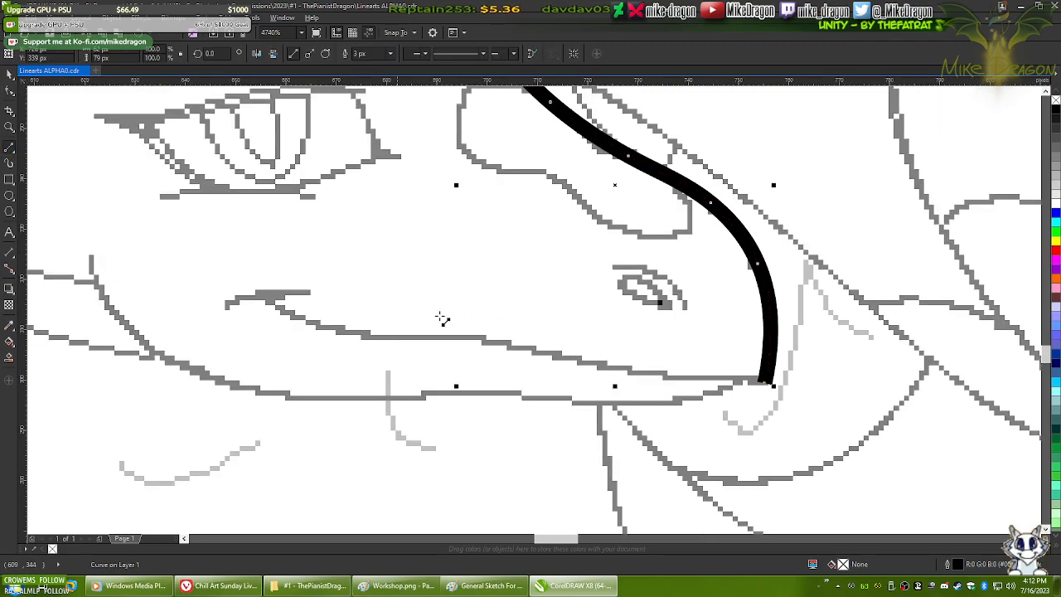
click(763, 382)
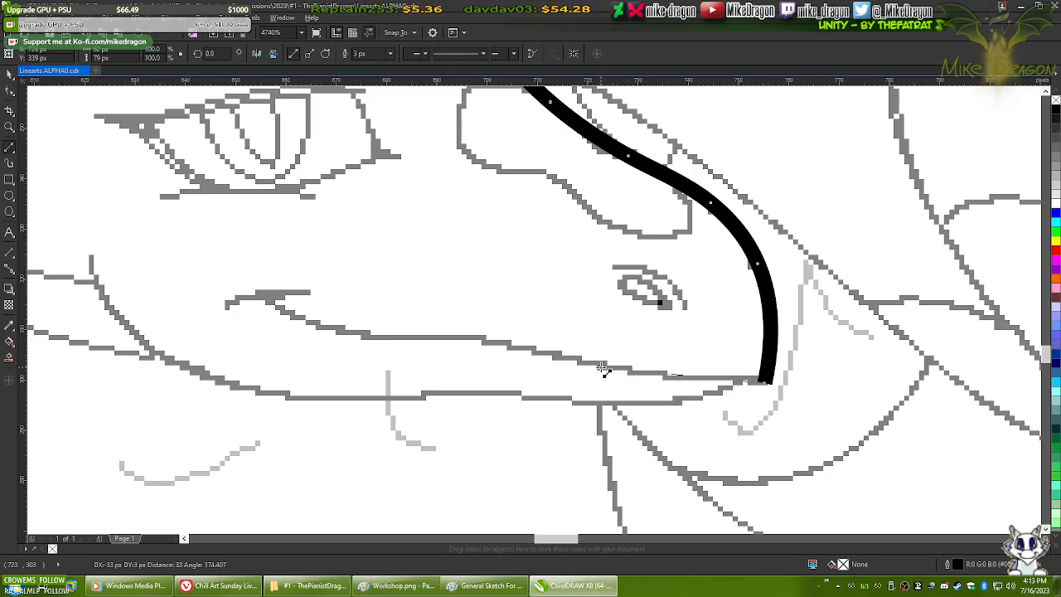
click(603, 367)
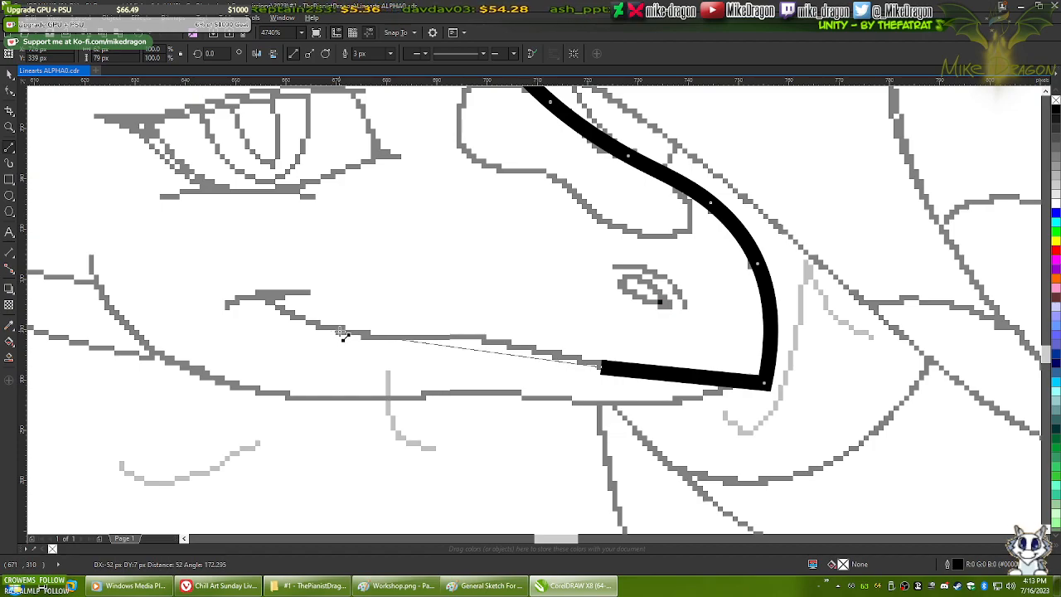
click(341, 334)
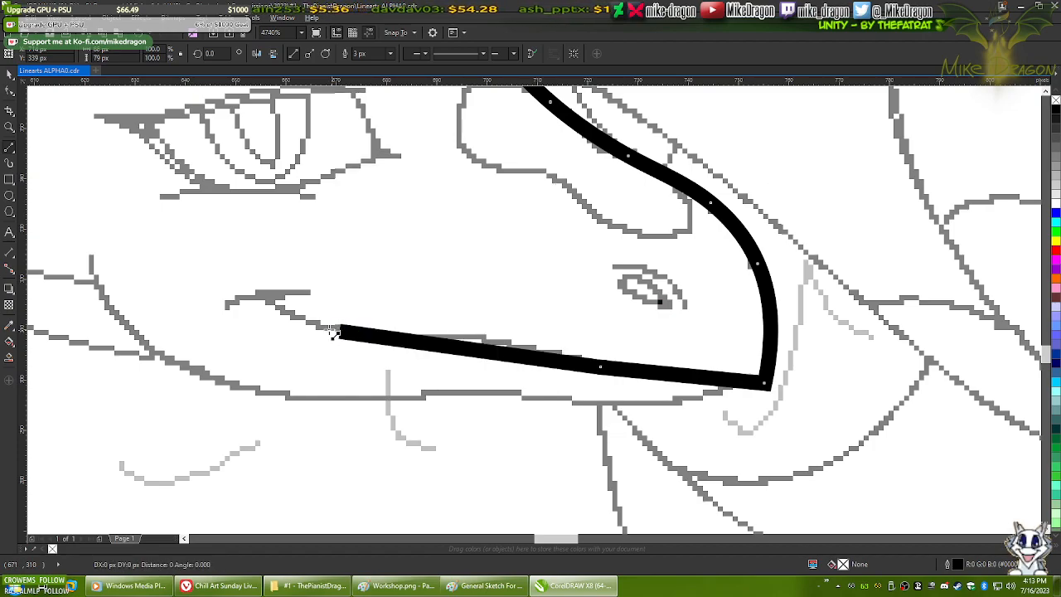
double_click(264, 299)
- Select the nodes of the new mouth line with the Shape tool and convert its segments to curves
key(F10)
drag(215, 245, 771, 439)
right_click(531, 365)
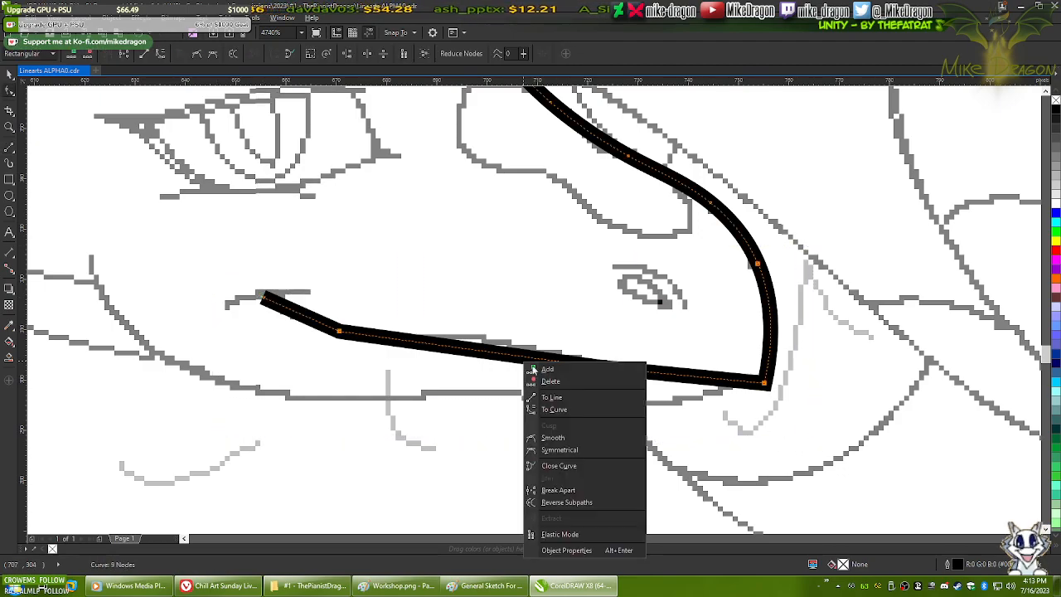
click(586, 411)
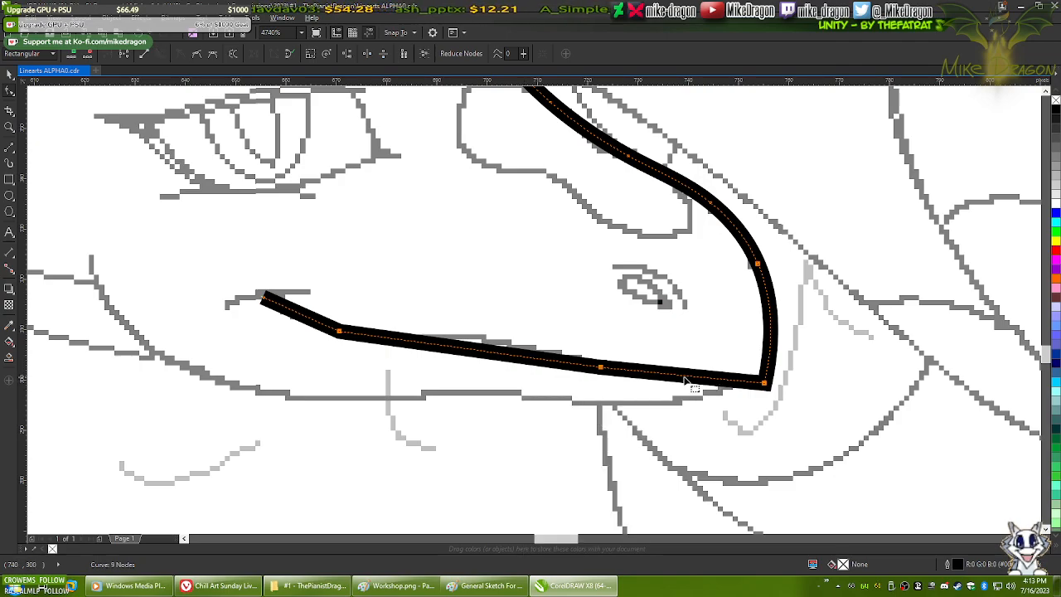
click(770, 387)
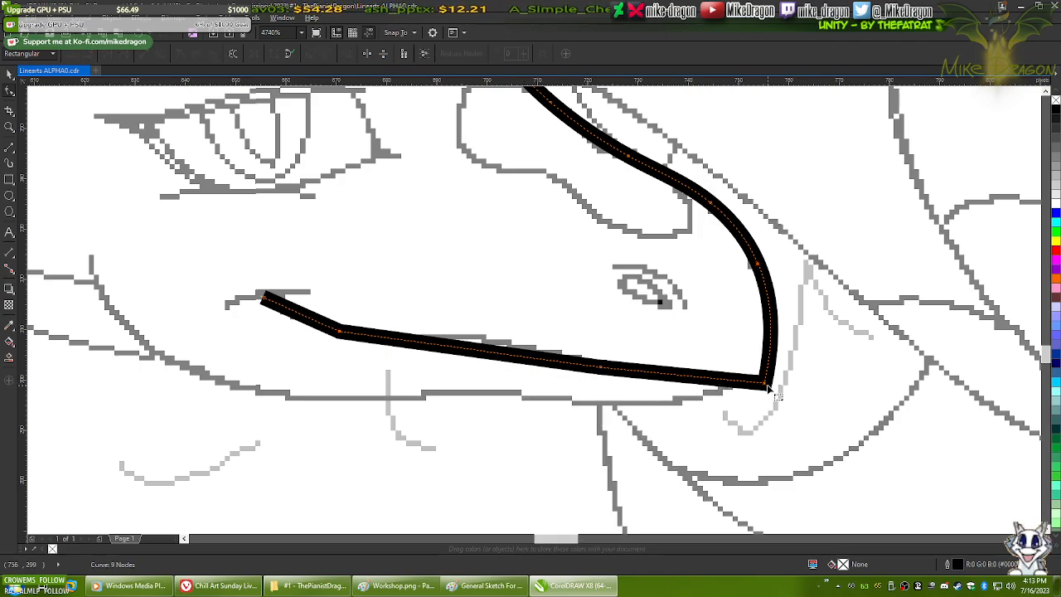
- Bend the two mouth segments nearest the snout tip onto the sketch, adding a node mid-segment and adjusting the neighbouring node's handle
click(764, 383)
drag(757, 380, 711, 378)
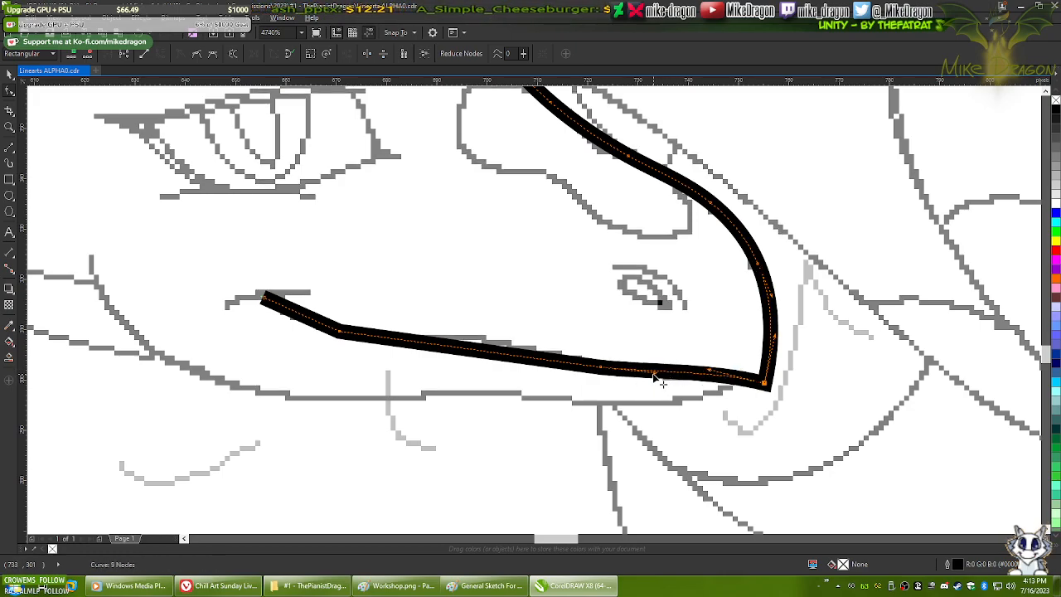
click(601, 367)
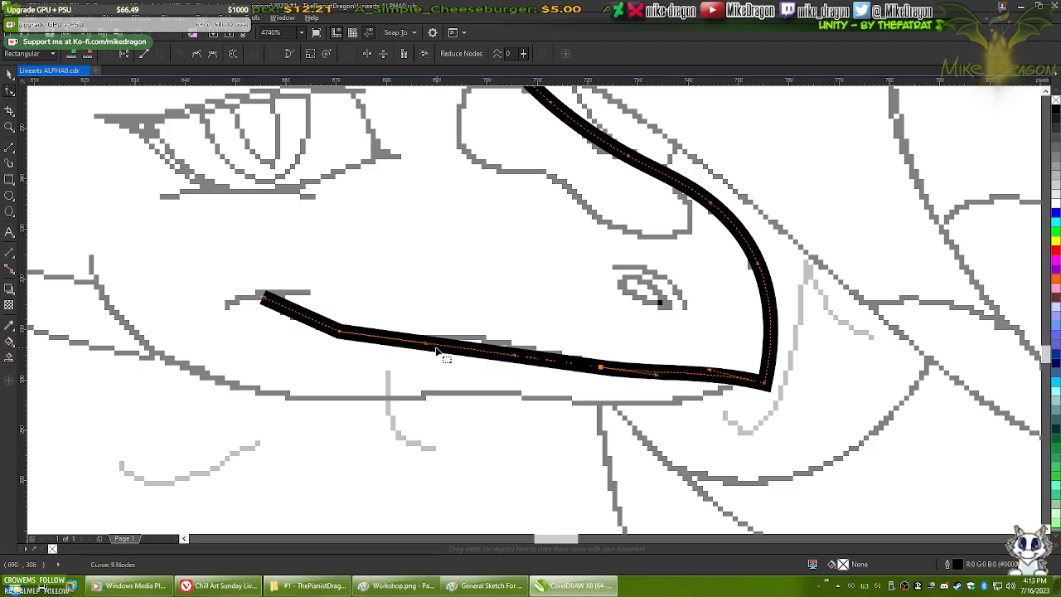
drag(470, 350, 481, 339)
double_click(481, 339)
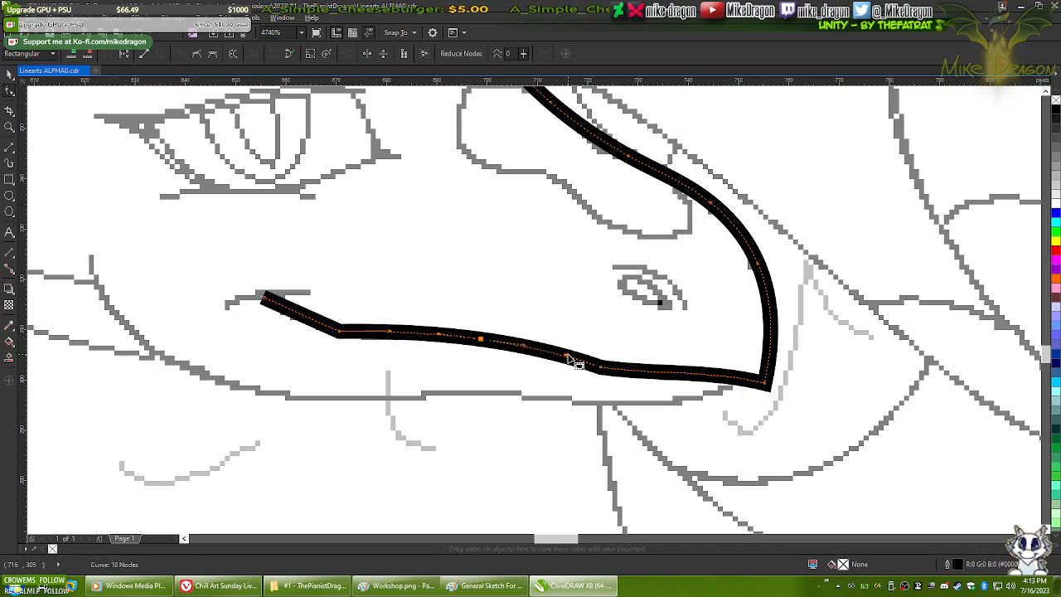
scroll(567, 356, up, 2)
drag(565, 346, 564, 345)
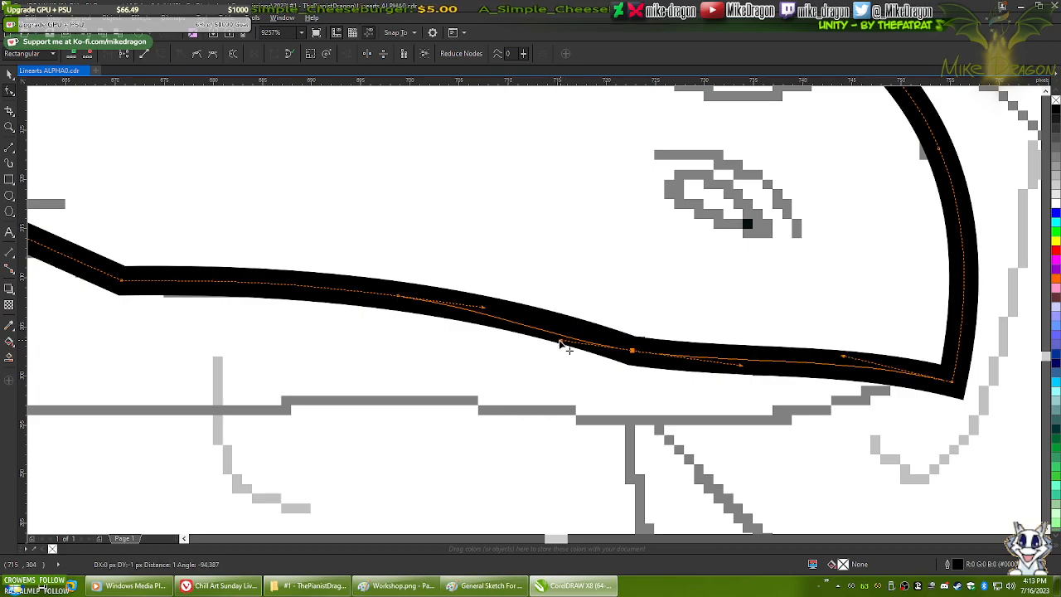
- Bend the segments on both sides of the node near the mouth's corner into a smooth curve following the sketch
scroll(561, 348, down, 3)
scroll(495, 344, up, 2)
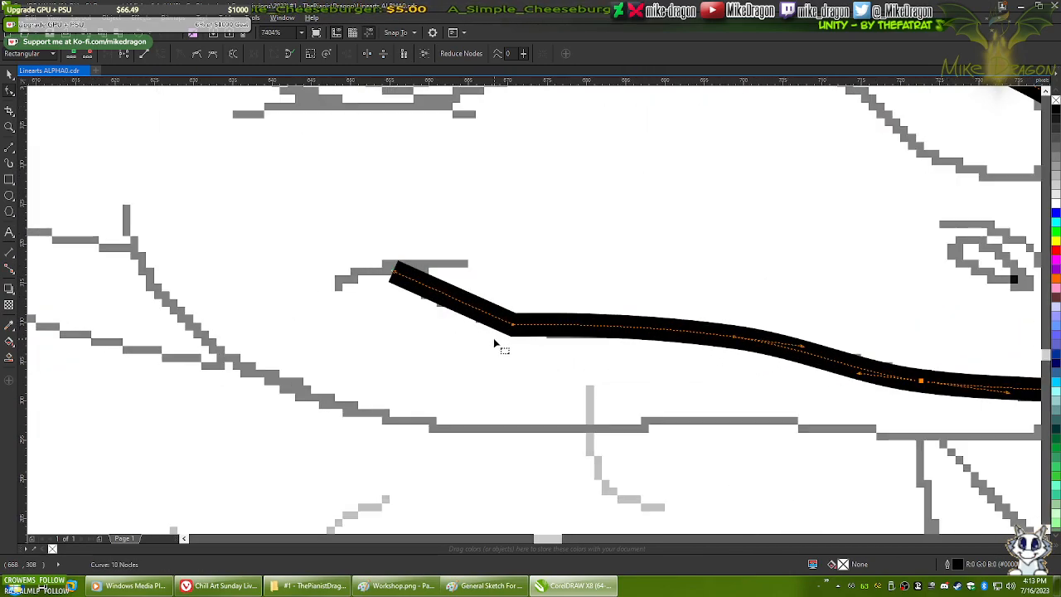
click(514, 326)
drag(594, 330, 582, 349)
drag(475, 308, 443, 304)
key(ctrl+z)
scroll(249, 276, down, 2)
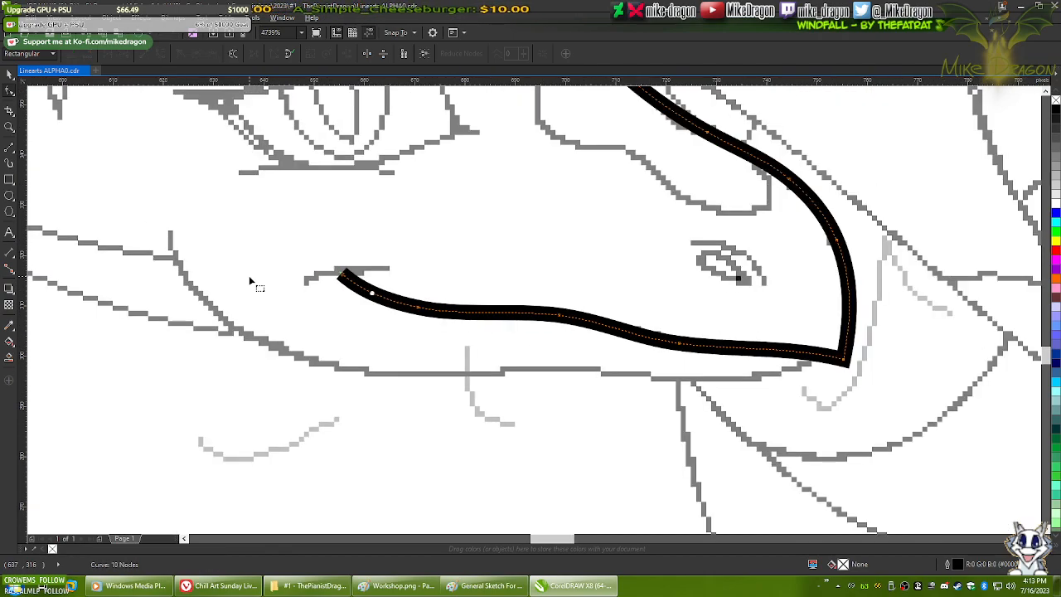
- Delete the node near the mouth's corner, and replace the node midway to the snout tip with one closer to the tip
scroll(489, 313, up, 1)
double_click(399, 306)
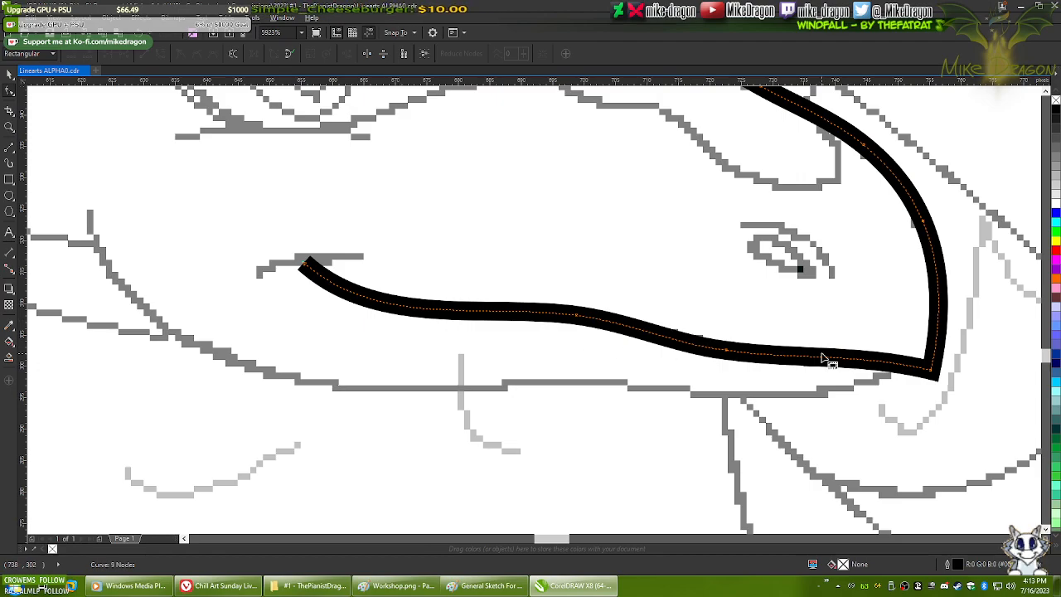
scroll(849, 365, up, 1)
double_click(826, 359)
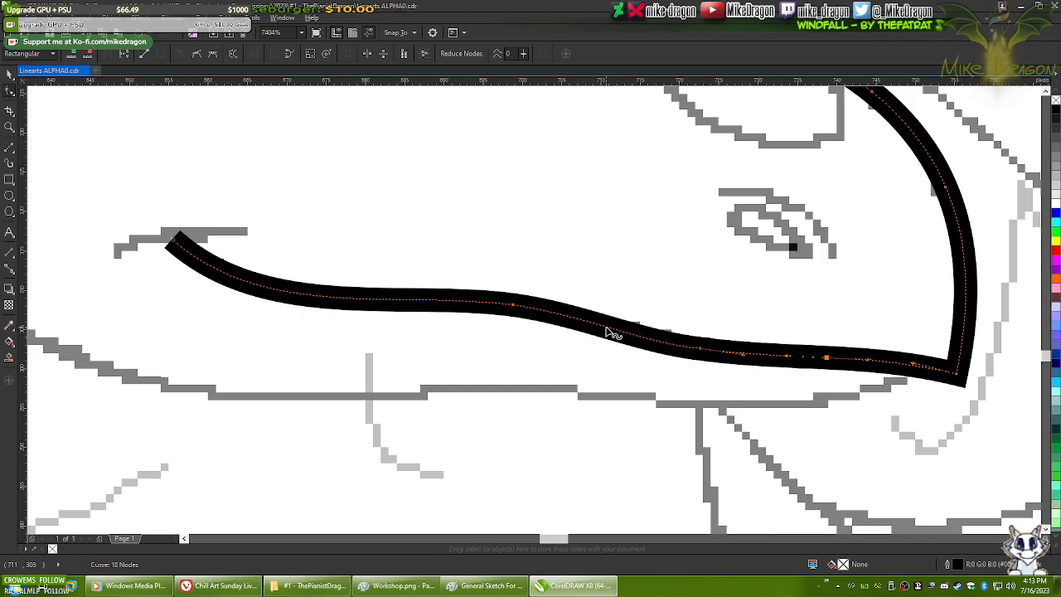
key(Delete)
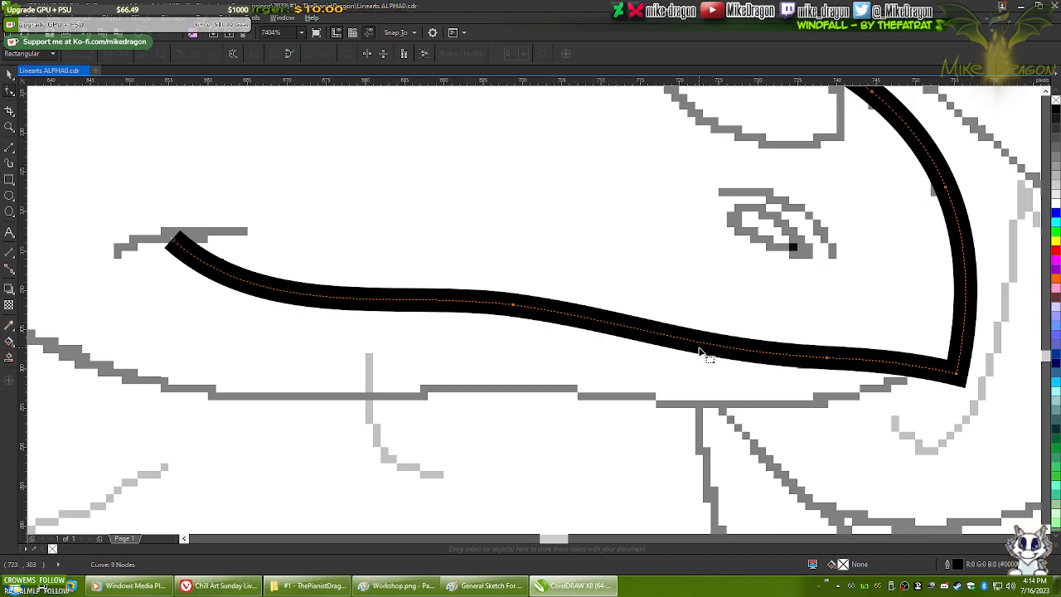
click(647, 378)
scroll(498, 357, down, 5)
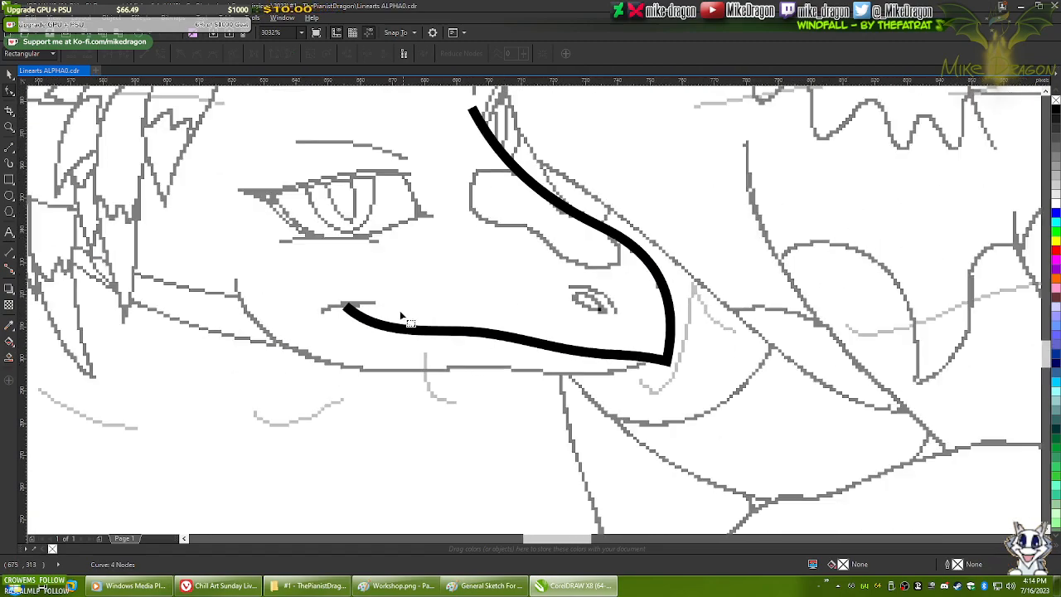
- Select all objects on the layer and try to shift them slightly sideways, undoing the move
double_click(12, 76)
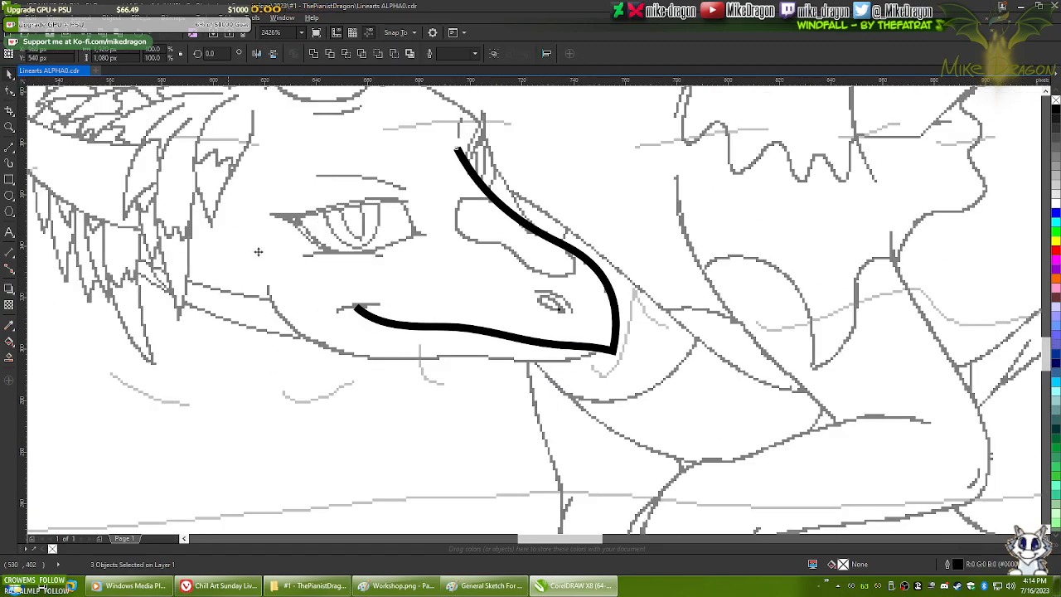
drag(394, 325, 466, 327)
key(ctrl+z)
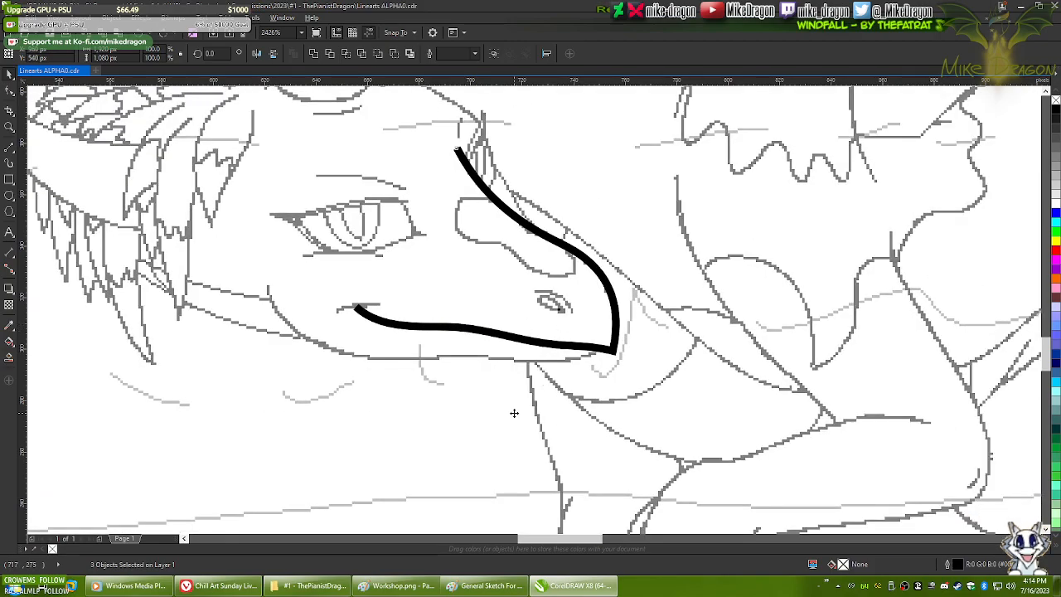
- Try to move all the selected objects together by the snout tip
drag(613, 348, 763, 291)
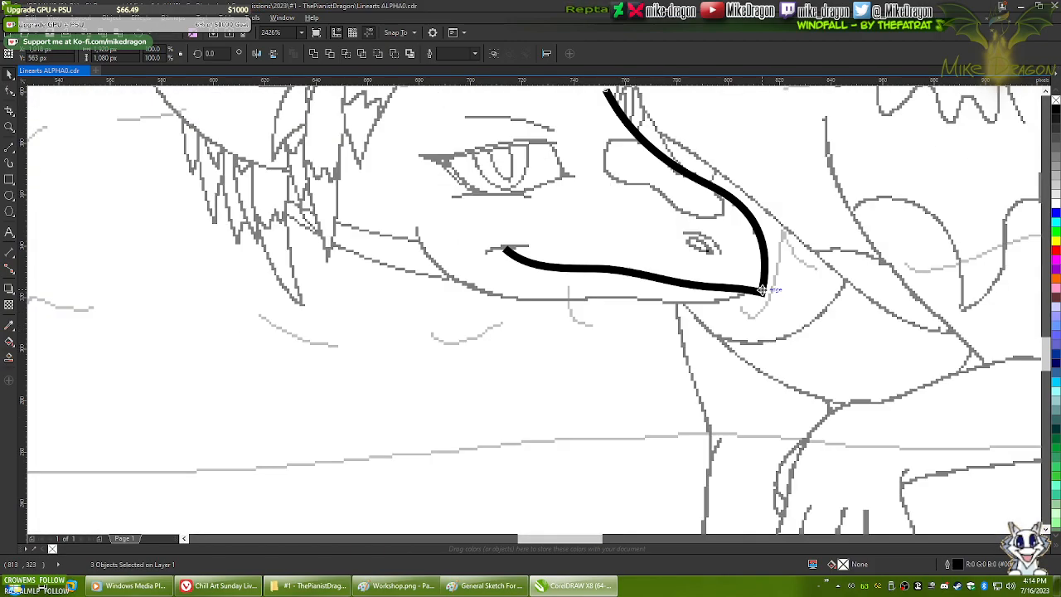
scroll(765, 279, down, 5)
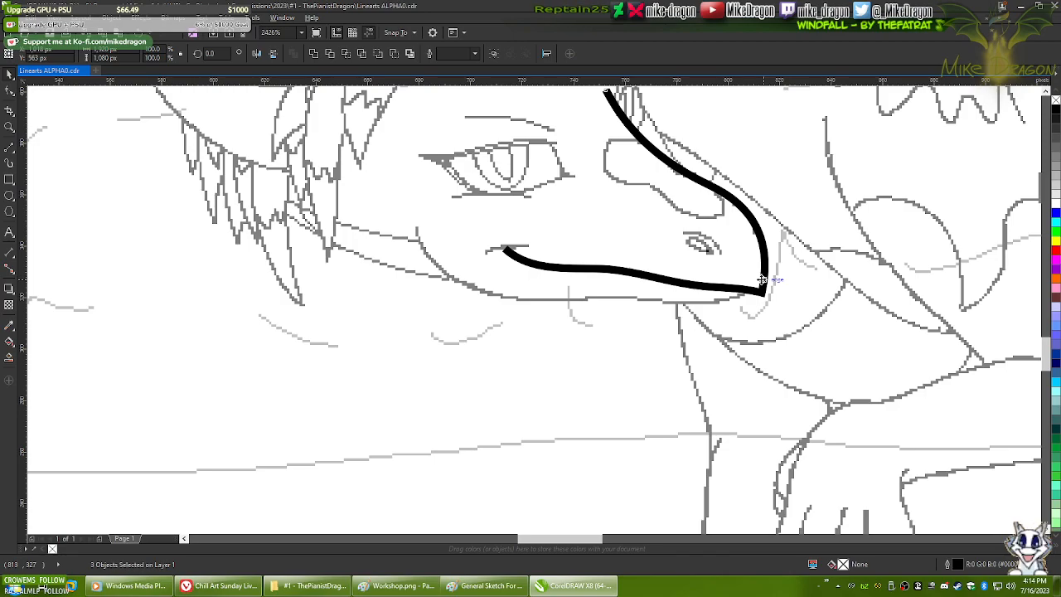
scroll(382, 334, down, 2)
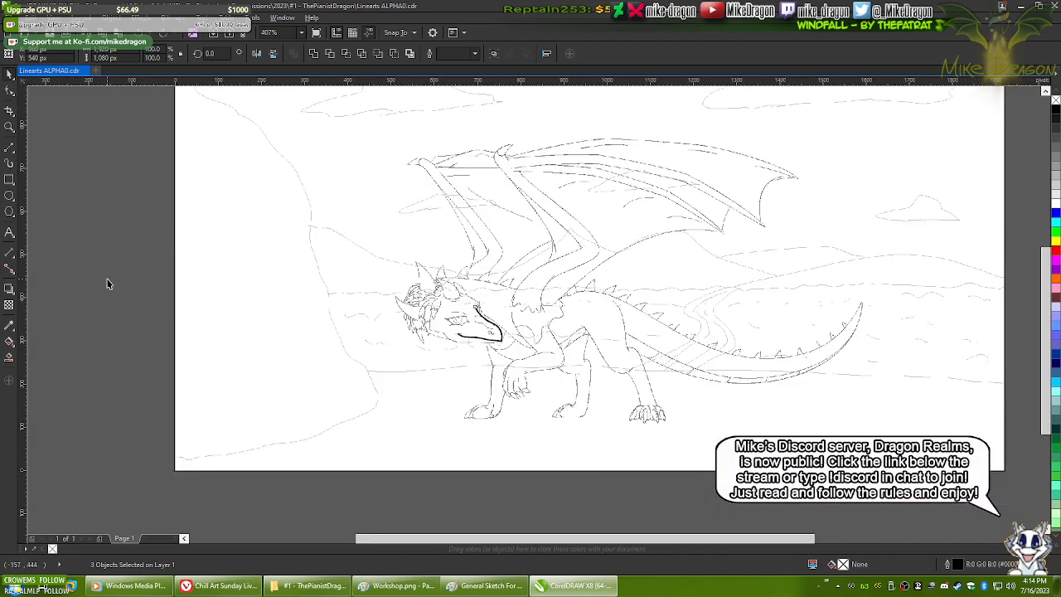
- Try to move the snout-and-mouth curve on its own, then return it to its place over the sketch
click(107, 283)
click(499, 330)
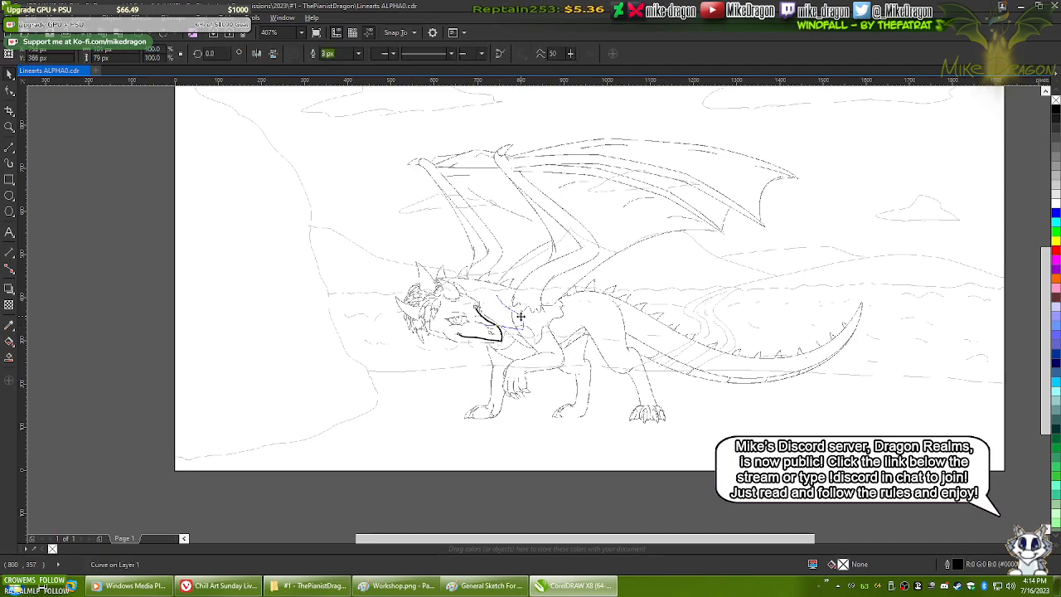
scroll(485, 319, up, 3)
scroll(478, 308, up, 3)
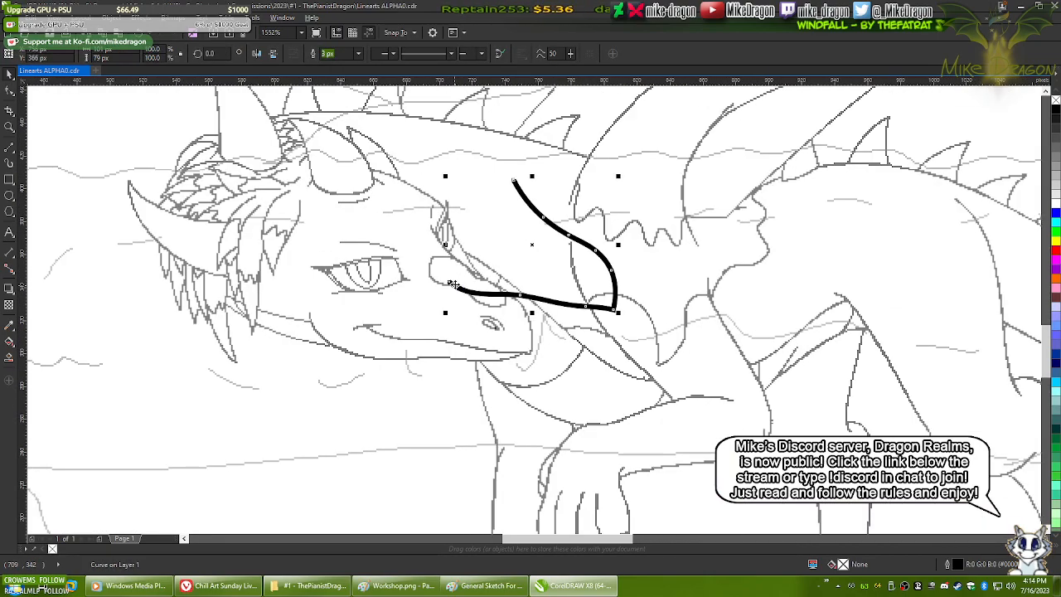
scroll(432, 290, up, 1)
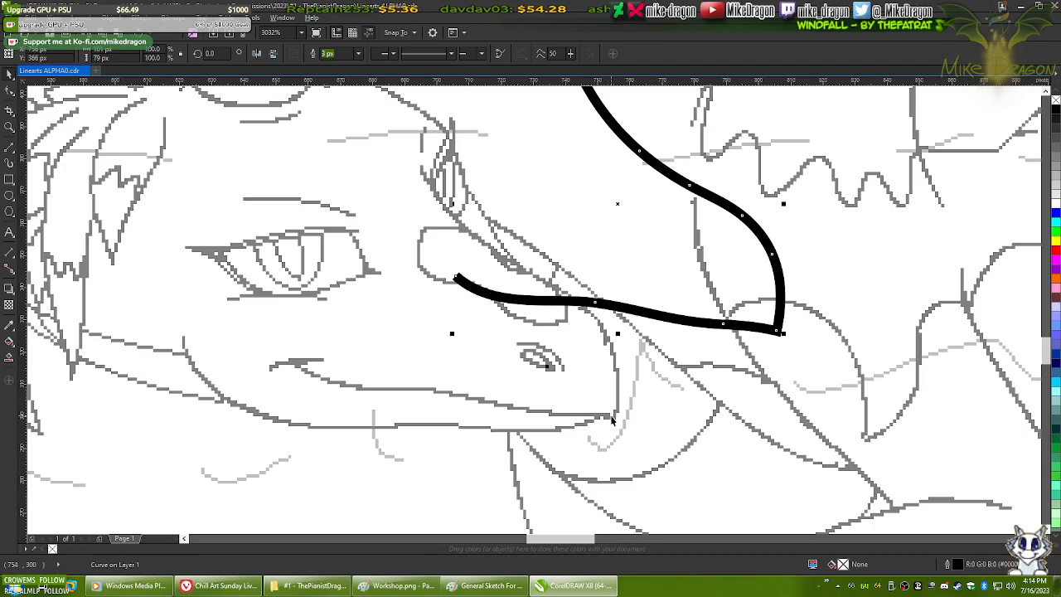
key(ctrl+z)
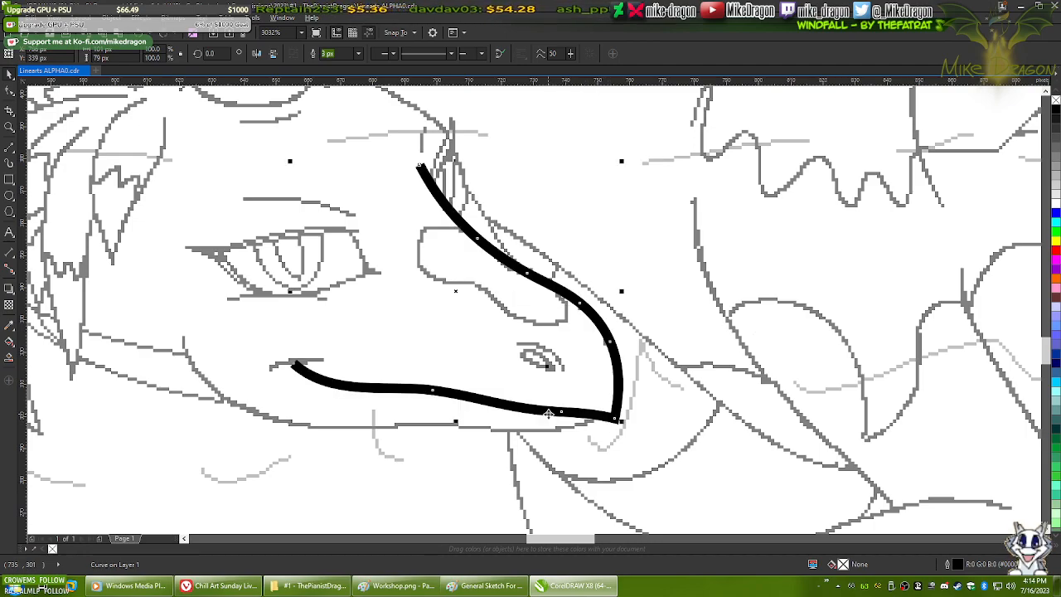
key(ctrl+z)
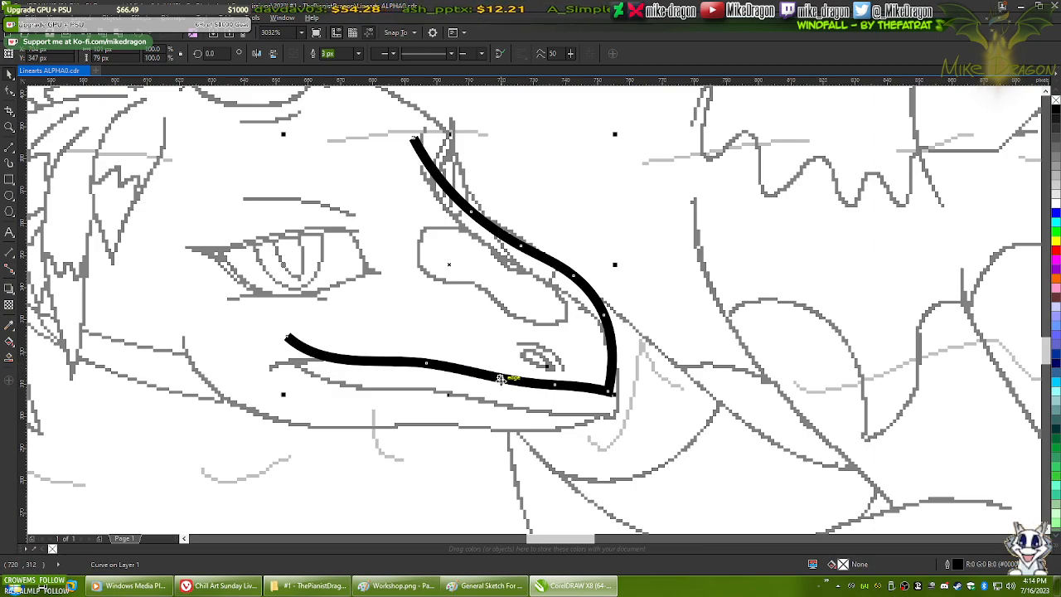
drag(501, 378, 508, 405)
- Shorten the handle of the mouth line's middle node on the side facing the snout tip
key(F10)
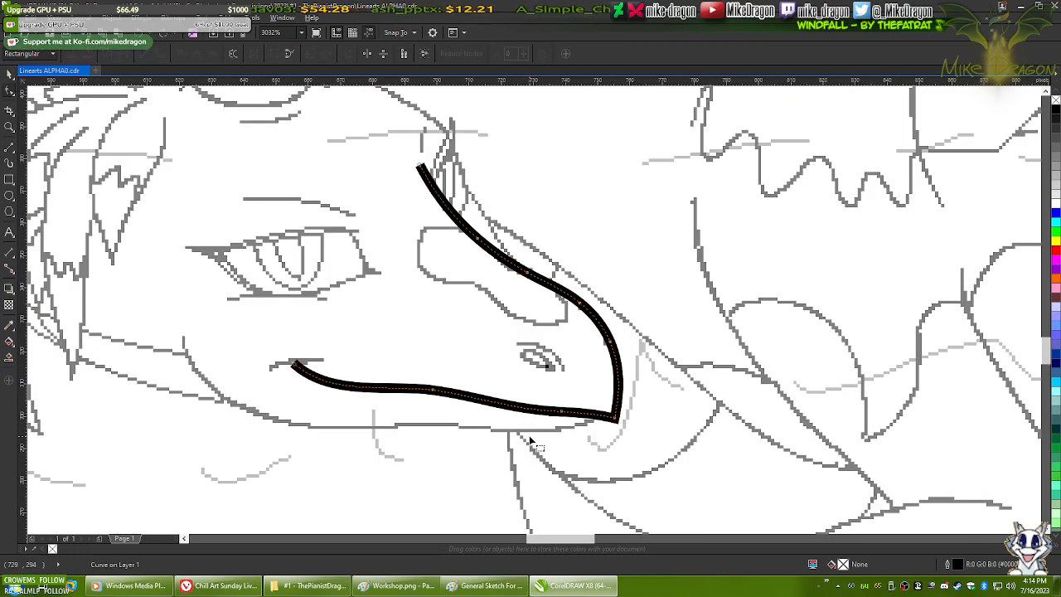
scroll(531, 441, up, 3)
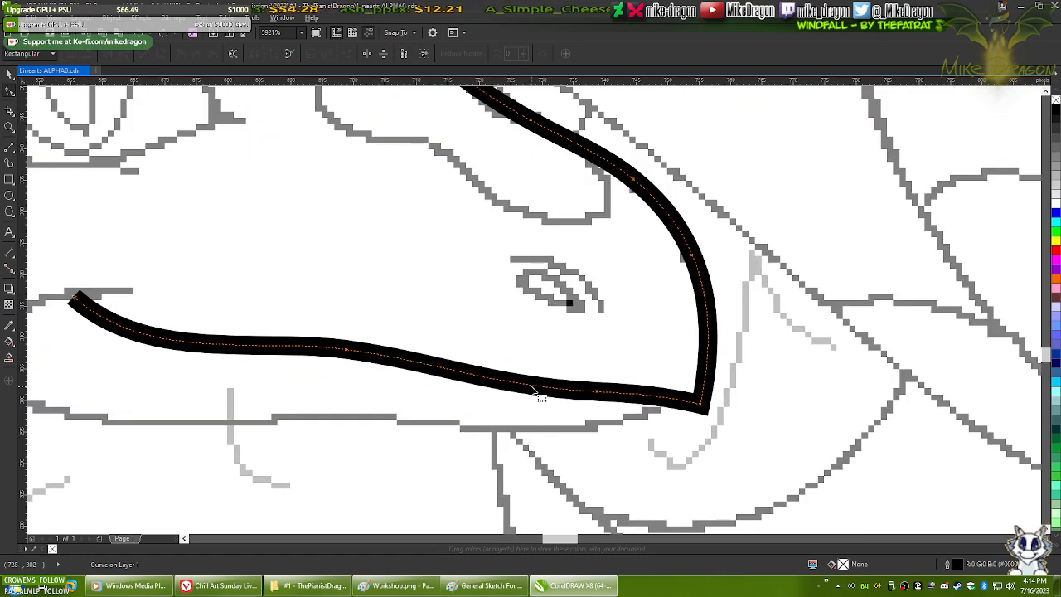
click(346, 352)
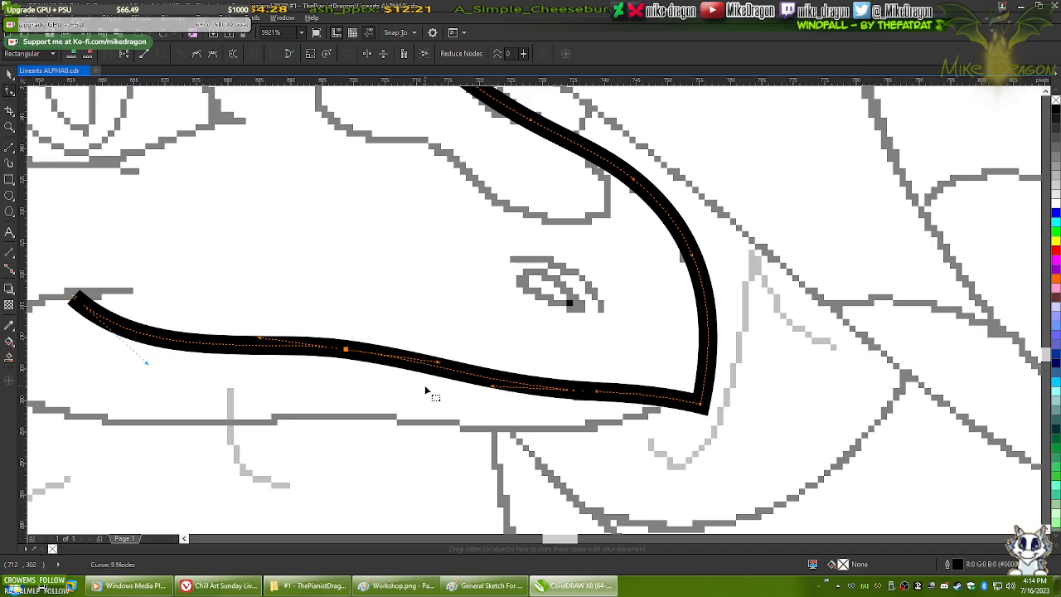
scroll(425, 388, up, 2)
drag(445, 348, 414, 341)
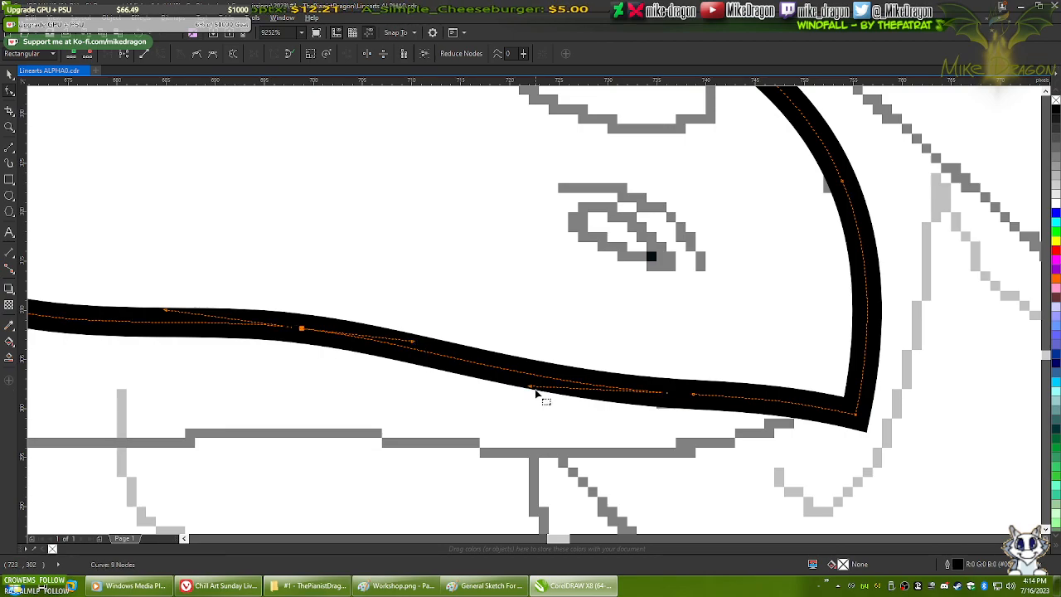
- Lower the mouth node nearest the snout tip slightly and adjust the two handles shaping the segment between it and the middle node
scroll(595, 430, up, 2)
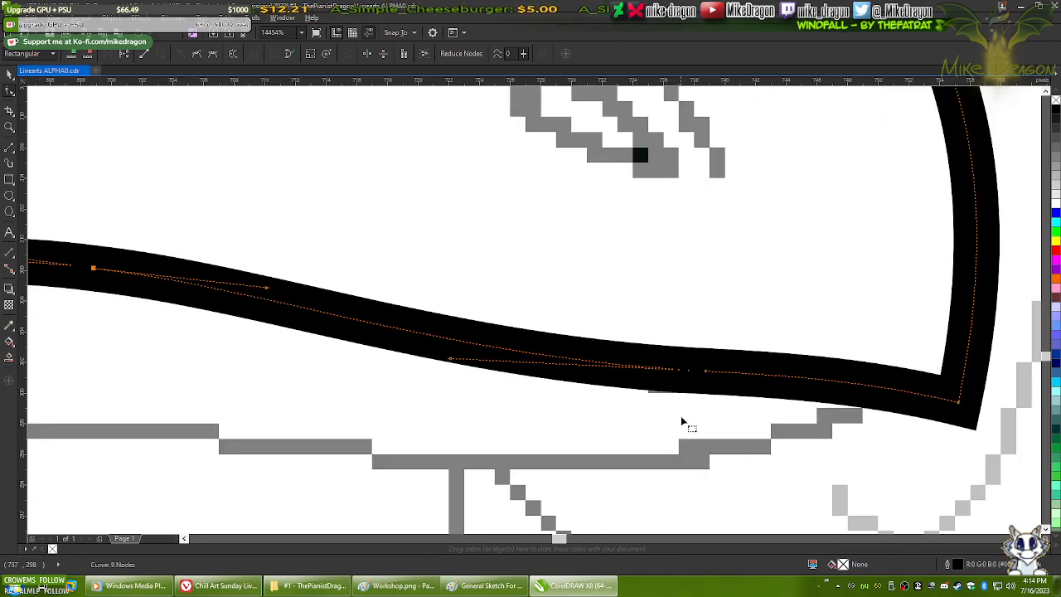
drag(705, 371, 705, 379)
scroll(719, 408, down, 3)
scroll(696, 406, up, 1)
drag(645, 395, 636, 393)
drag(535, 352, 569, 350)
drag(638, 394, 627, 395)
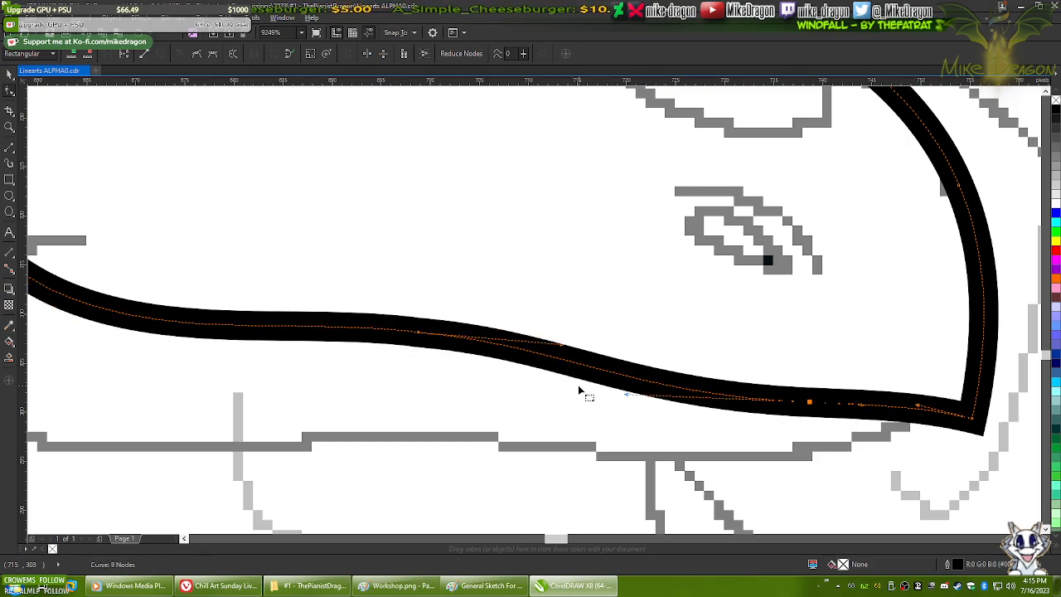
- Replace the mouth line's middle node with two nodes, one on either side of it
scroll(578, 385, down, 1)
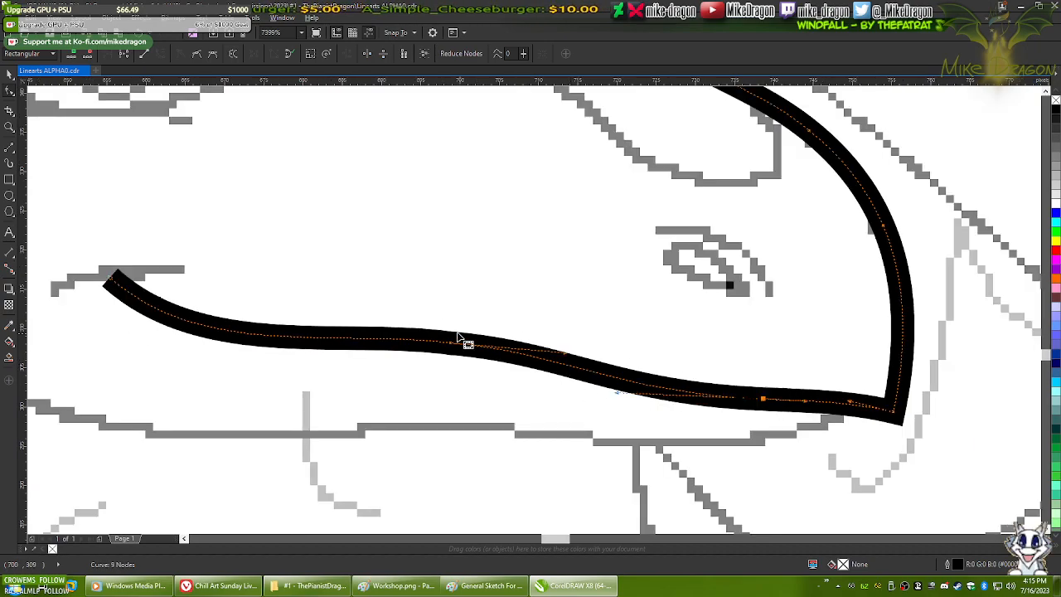
double_click(533, 358)
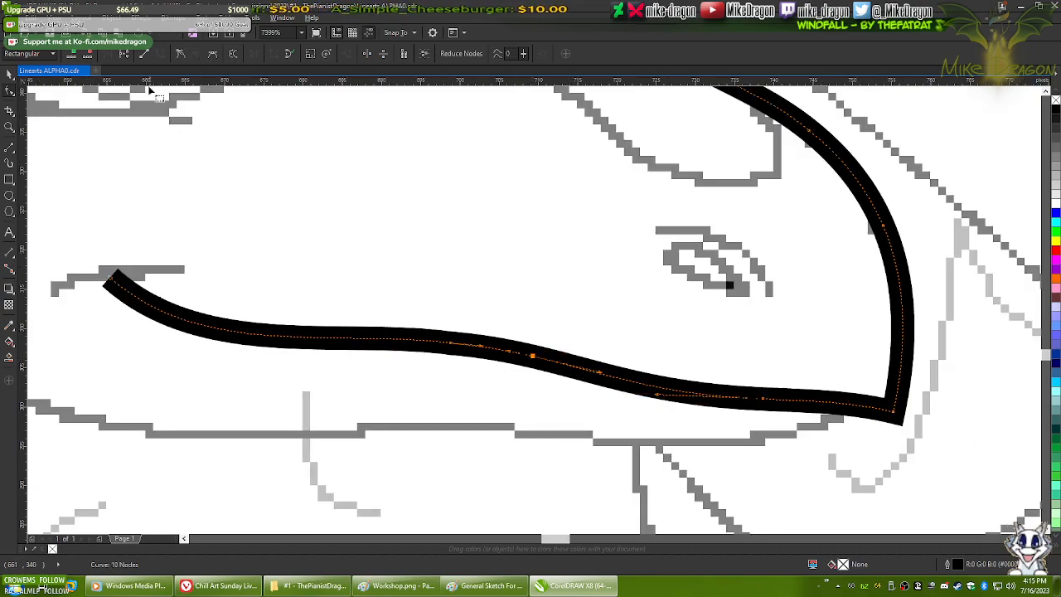
double_click(363, 339)
double_click(452, 343)
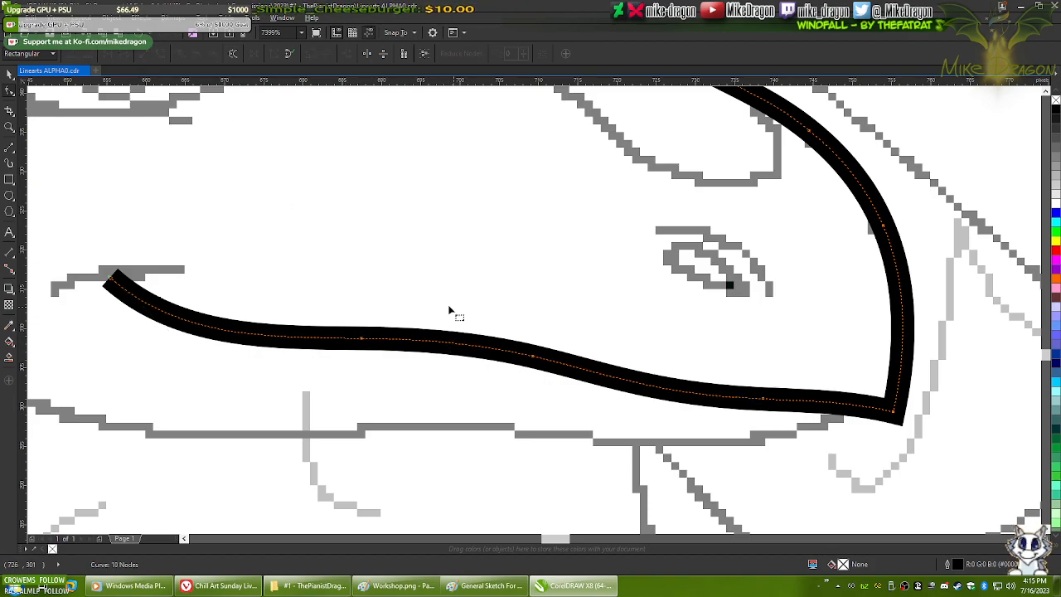
- Add a node on each side of the sharp snout-tip corner and delete the corner node to round it
scroll(793, 408, down, 2)
scroll(652, 360, up, 5)
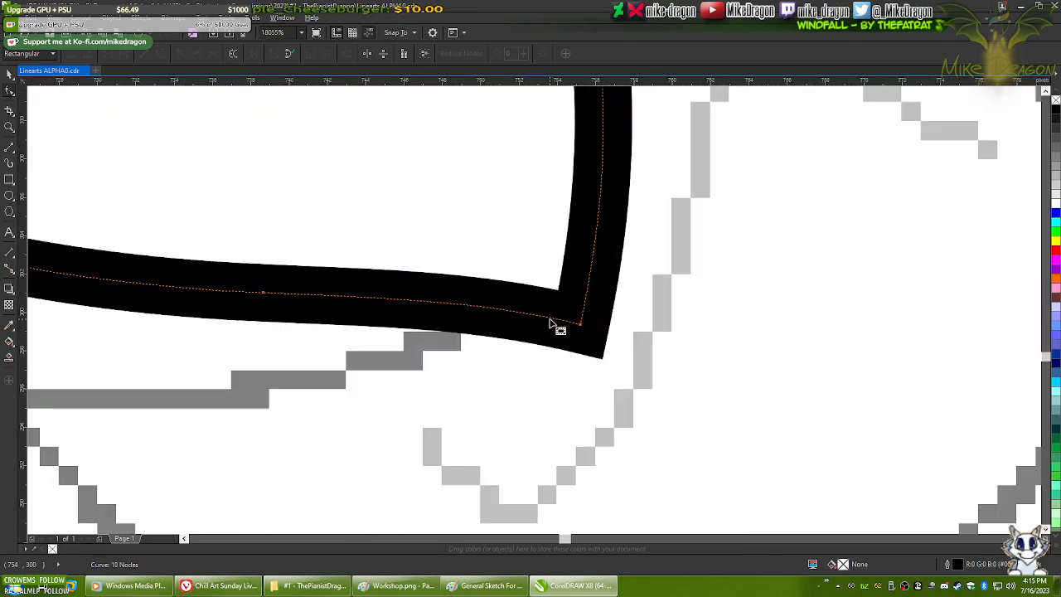
scroll(595, 327, up, 3)
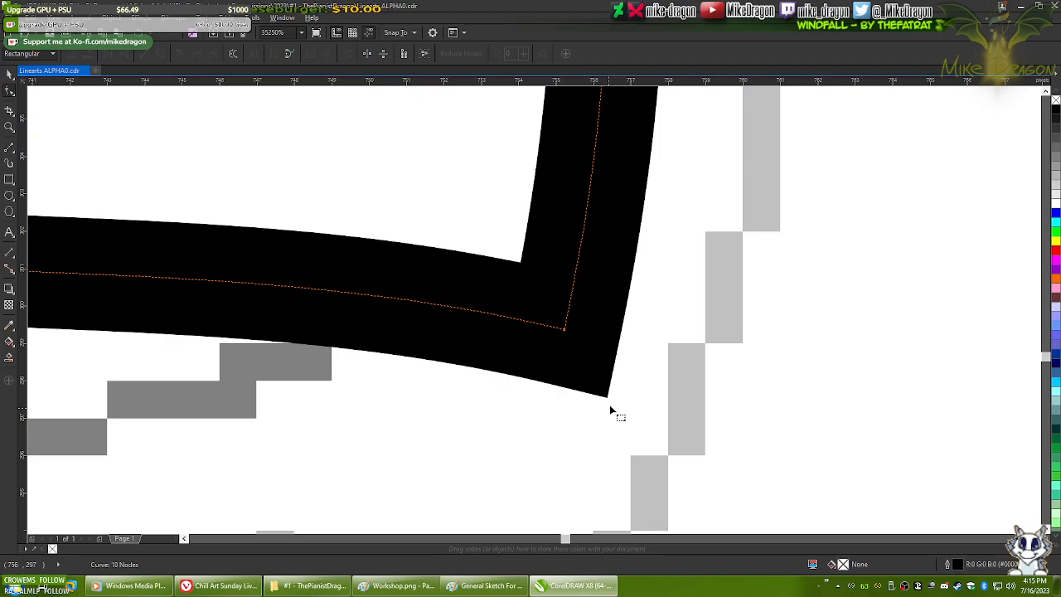
scroll(589, 448, down, 2)
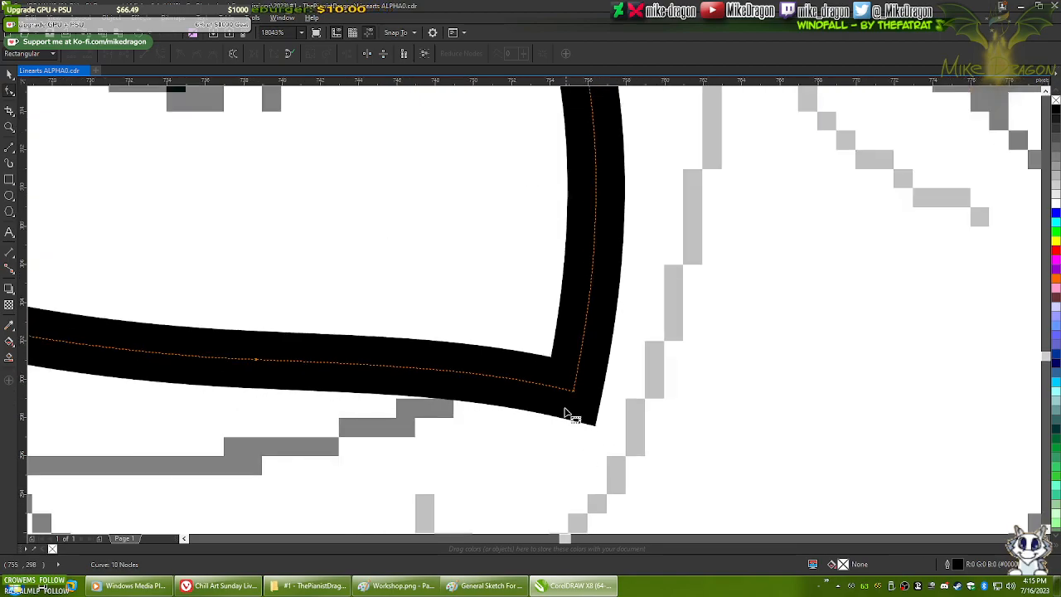
double_click(523, 381)
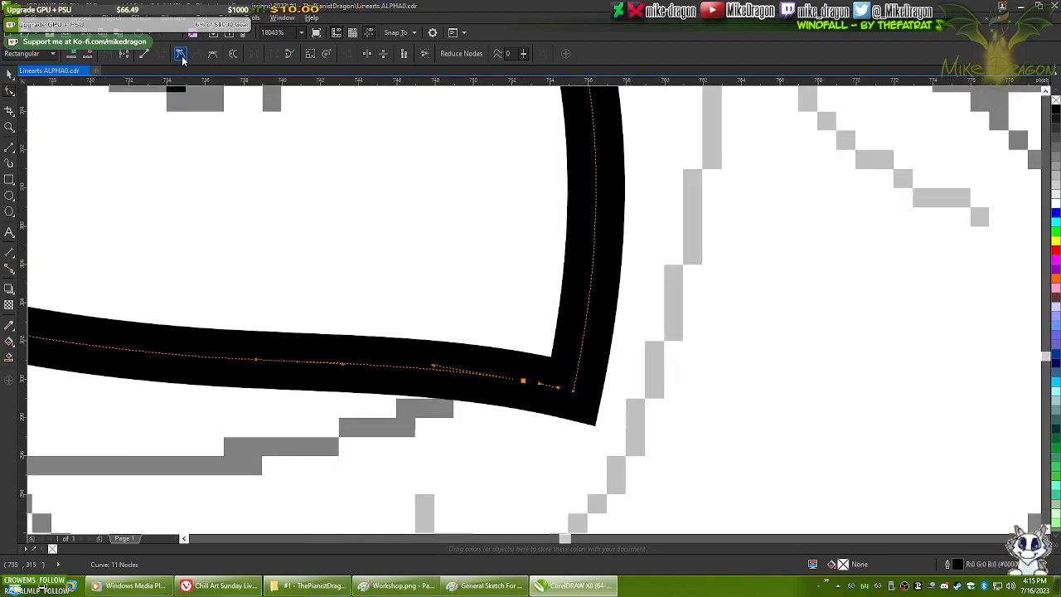
double_click(582, 345)
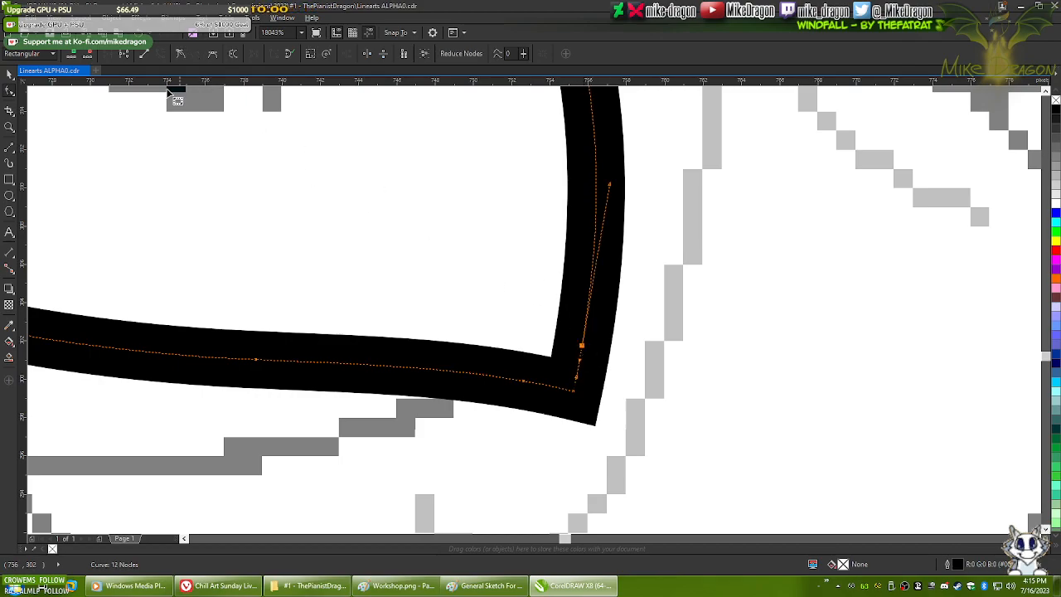
double_click(574, 388)
- Pull in the handles of the two nodes beside the snout tip to even out the rounded corner
scroll(591, 422, up, 1)
click(461, 350)
scroll(573, 384, up, 1)
drag(541, 404, 544, 354)
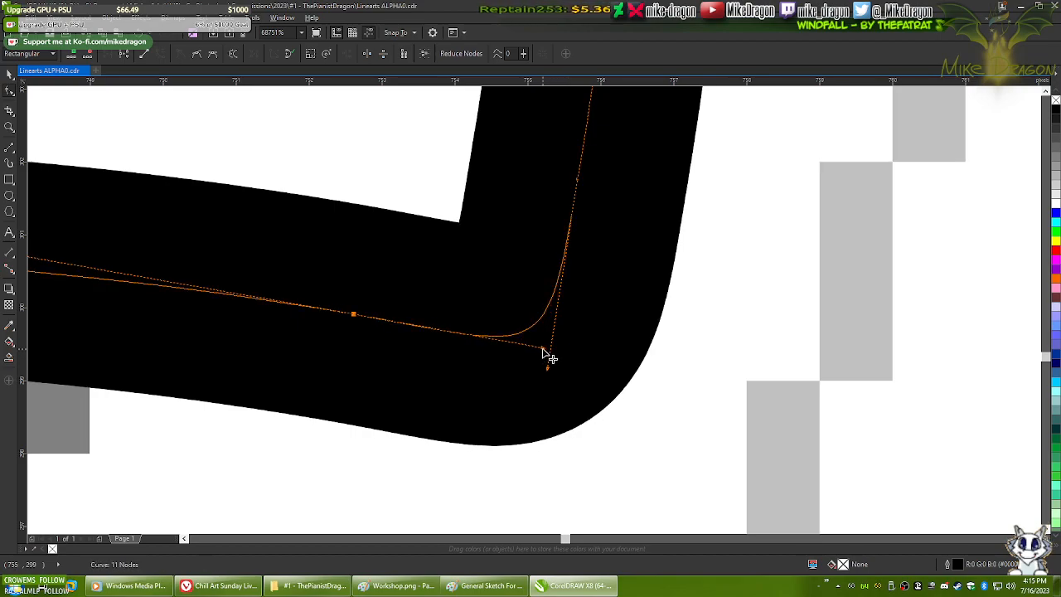
drag(547, 371, 550, 358)
- Examine the rounded snout tip and the mouth line's inner end against the sketch
scroll(555, 359, down, 5)
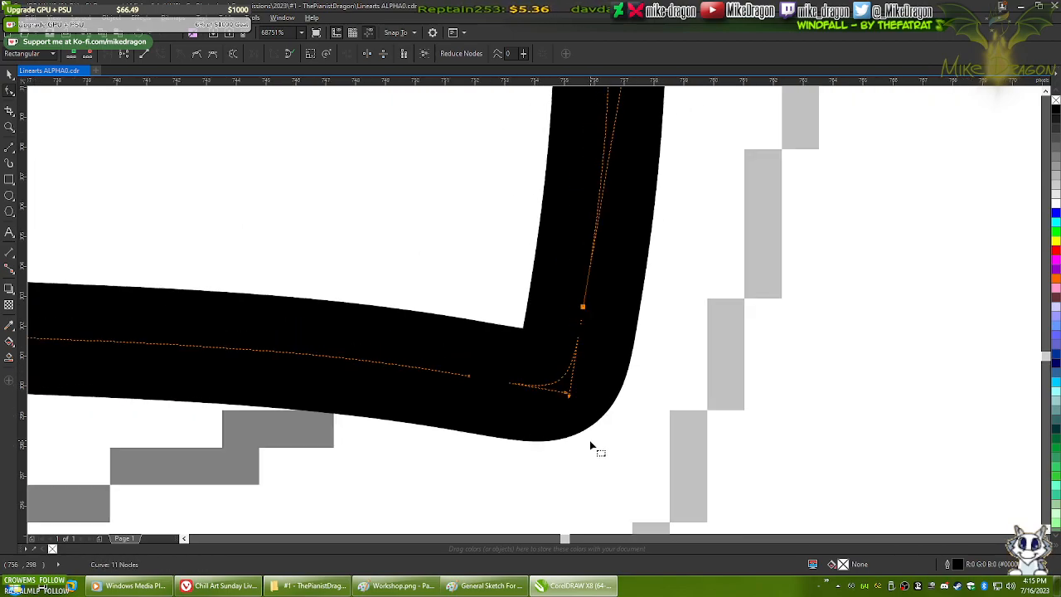
scroll(750, 352, down, 2)
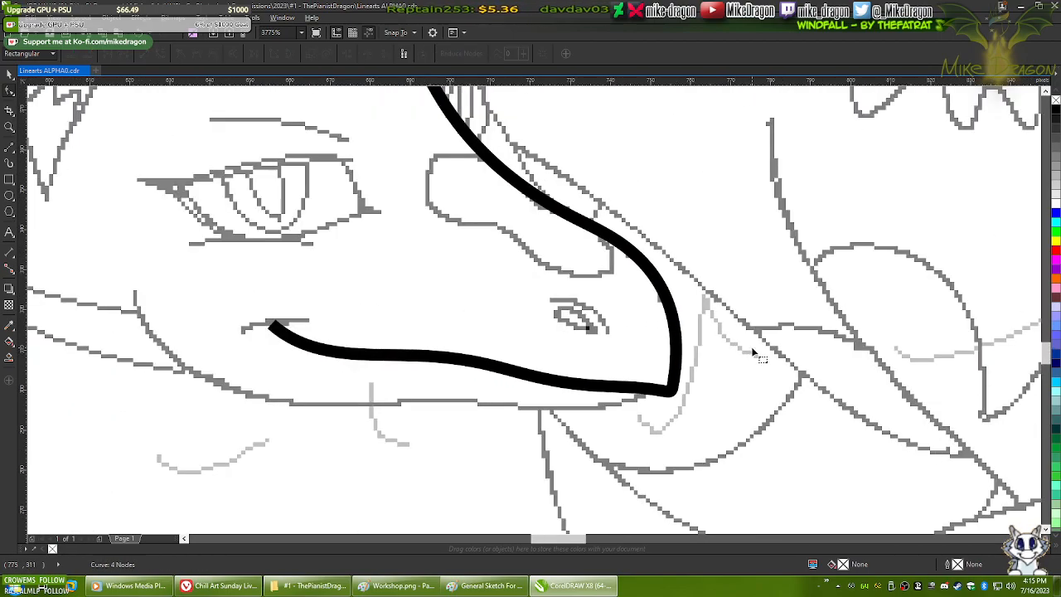
scroll(714, 386, up, 3)
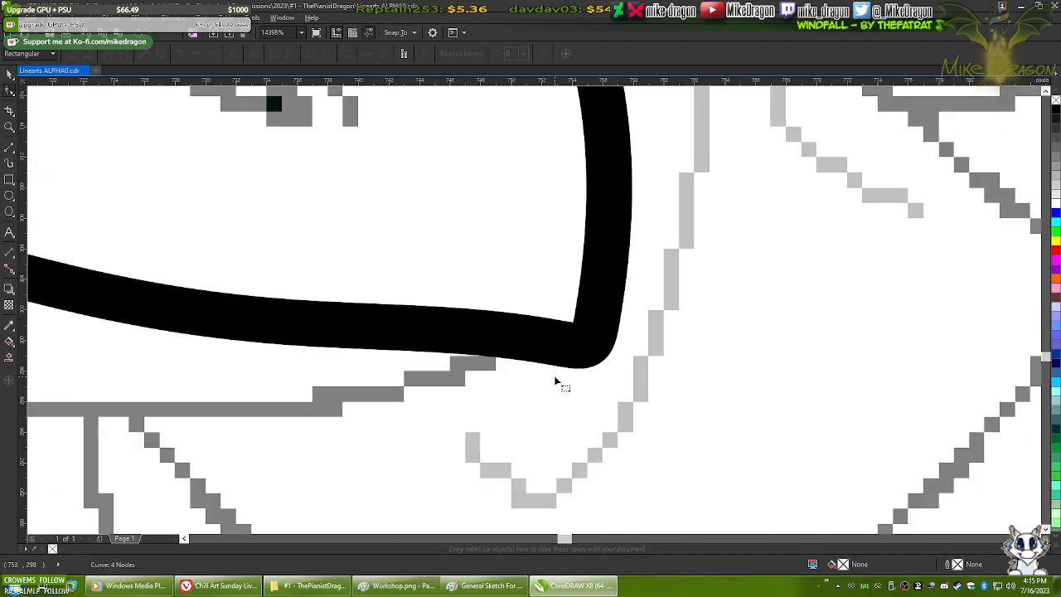
scroll(614, 374, down, 4)
scroll(289, 348, up, 1)
scroll(159, 285, down, 1)
scroll(145, 290, up, 1)
scroll(145, 288, up, 1)
scroll(243, 287, up, 2)
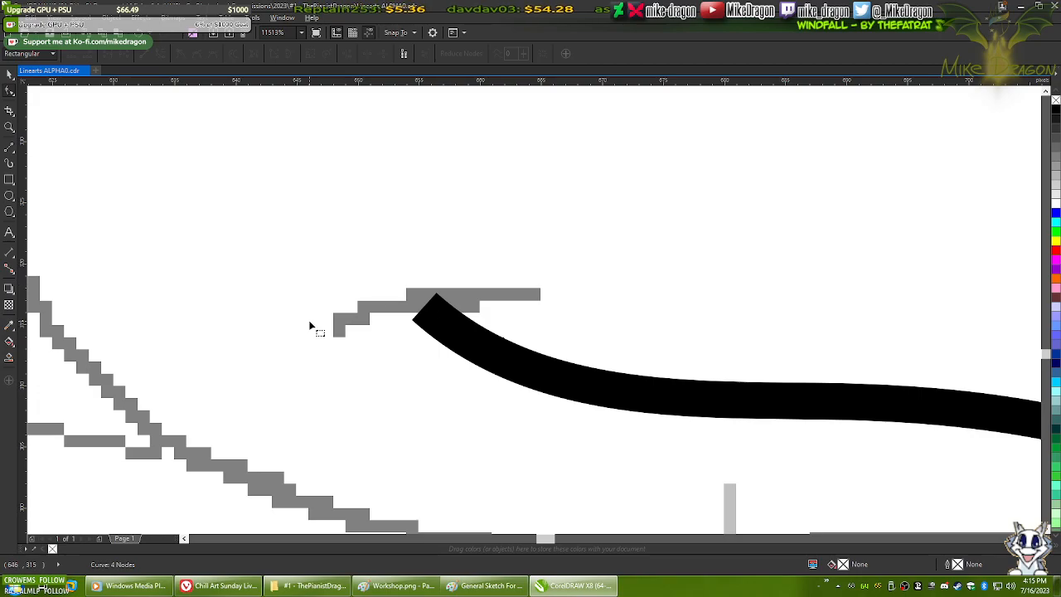
scroll(336, 334, down, 3)
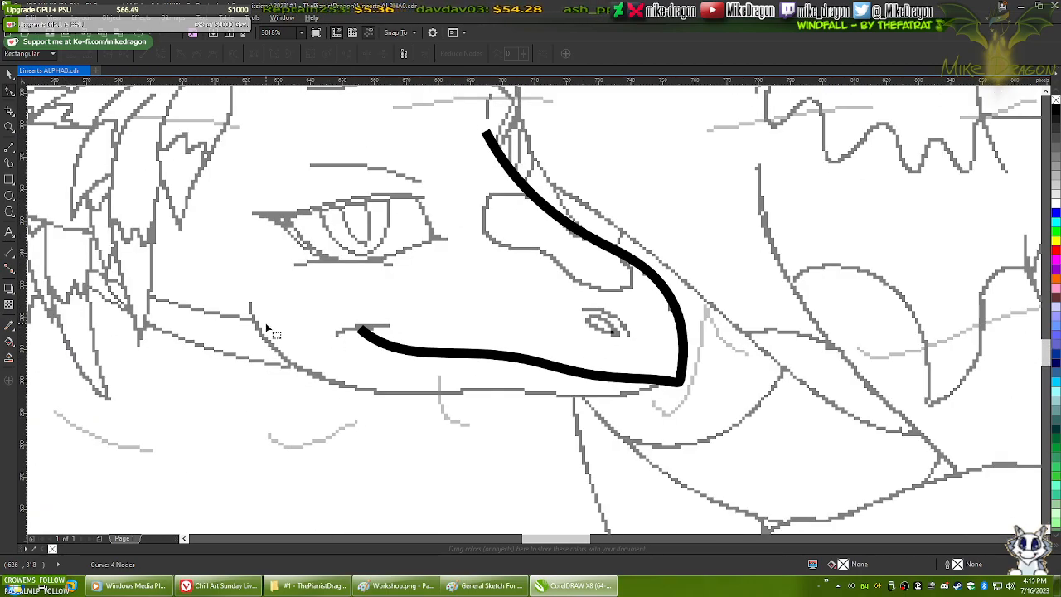
- Draw a closed two-segment line across the crease at the mouth's inner end and give it a thinner outline
scroll(292, 322, up, 3)
click(6, 148)
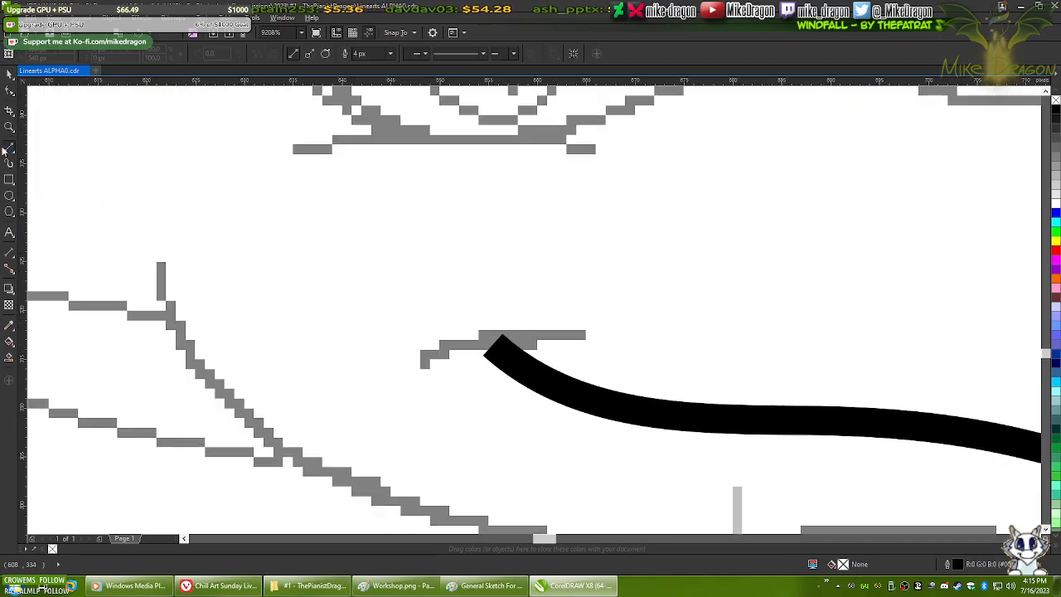
click(421, 373)
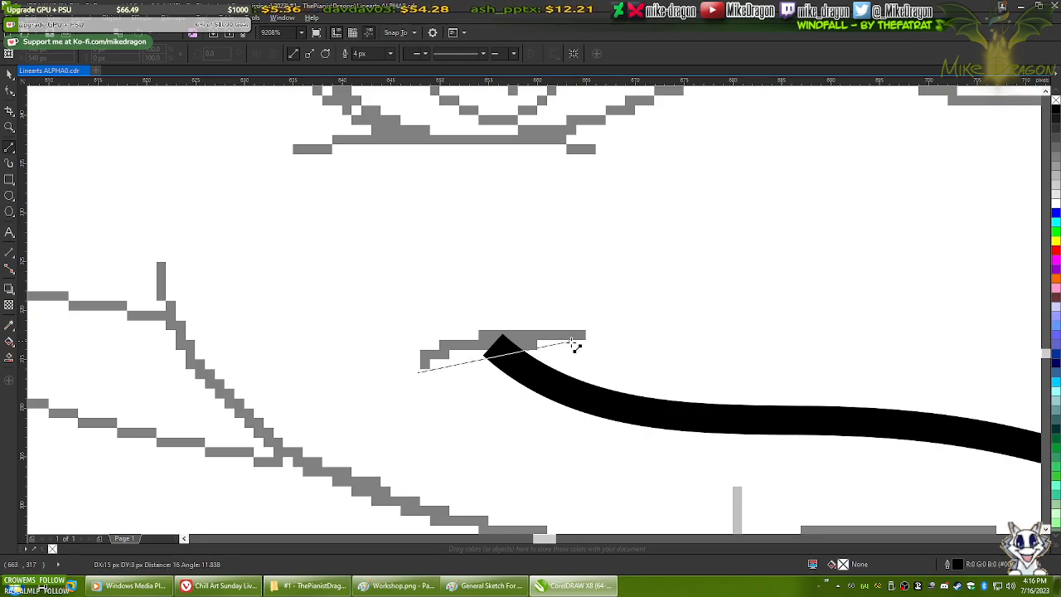
click(591, 342)
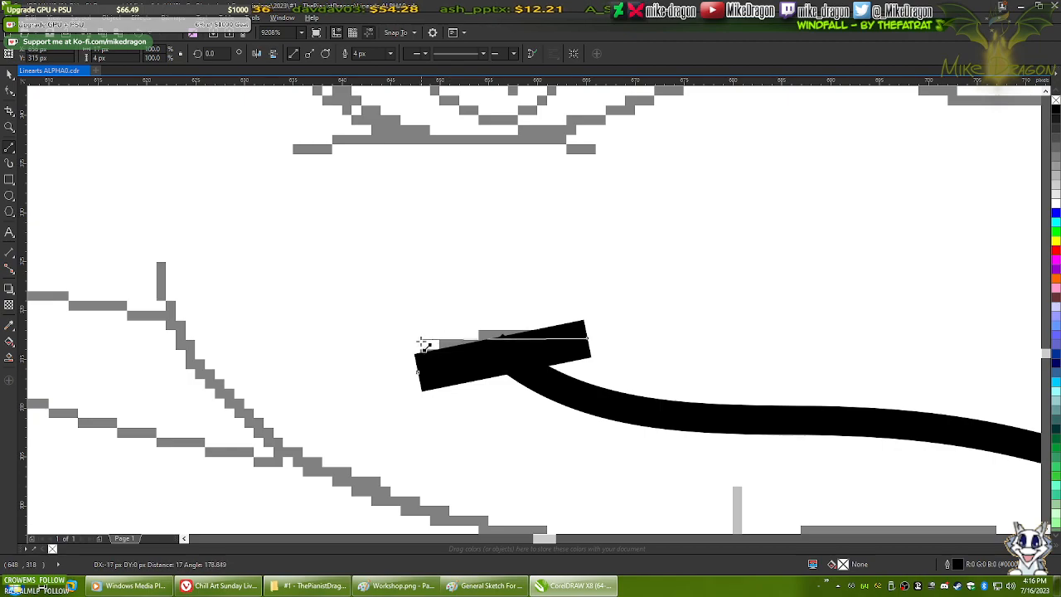
click(418, 373)
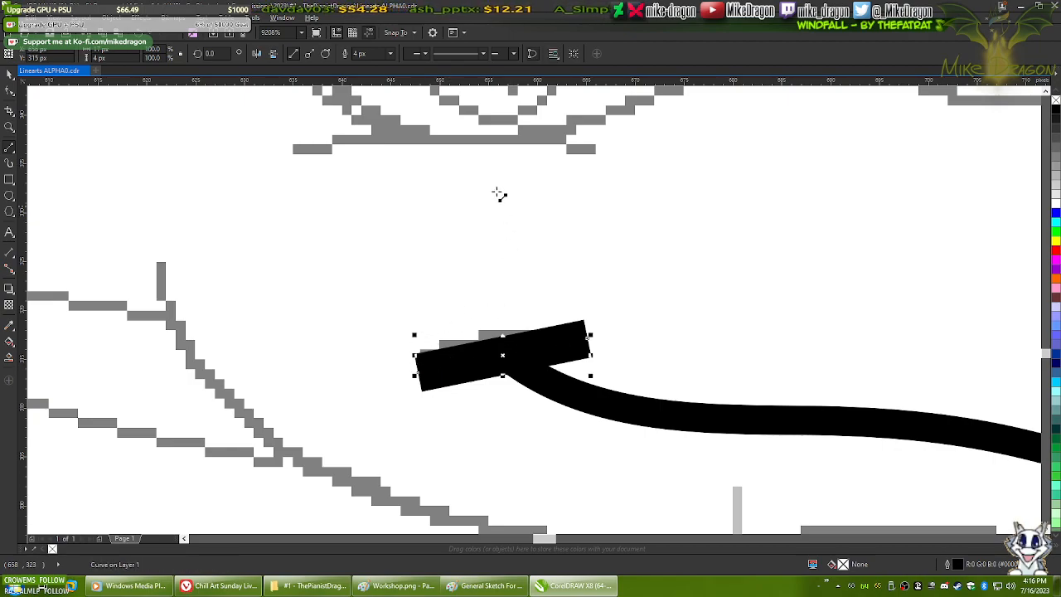
click(390, 53)
click(375, 81)
- Convert the mouth crease's segments to curves and bend them into a closed crescent, extending its outer end slightly
key(F10)
right_click(466, 377)
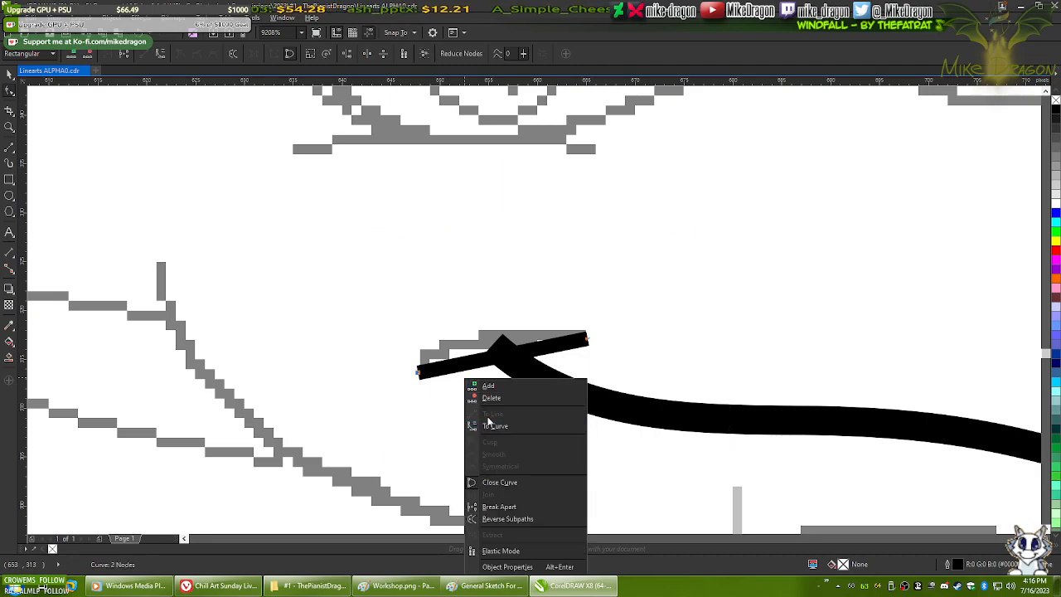
click(488, 398)
drag(489, 359, 519, 308)
click(587, 339)
drag(417, 374, 409, 376)
drag(497, 365, 530, 296)
- Reposition both end nodes of the mouth-crease crescent and adjust the handles of its upper and lower curves
click(588, 338)
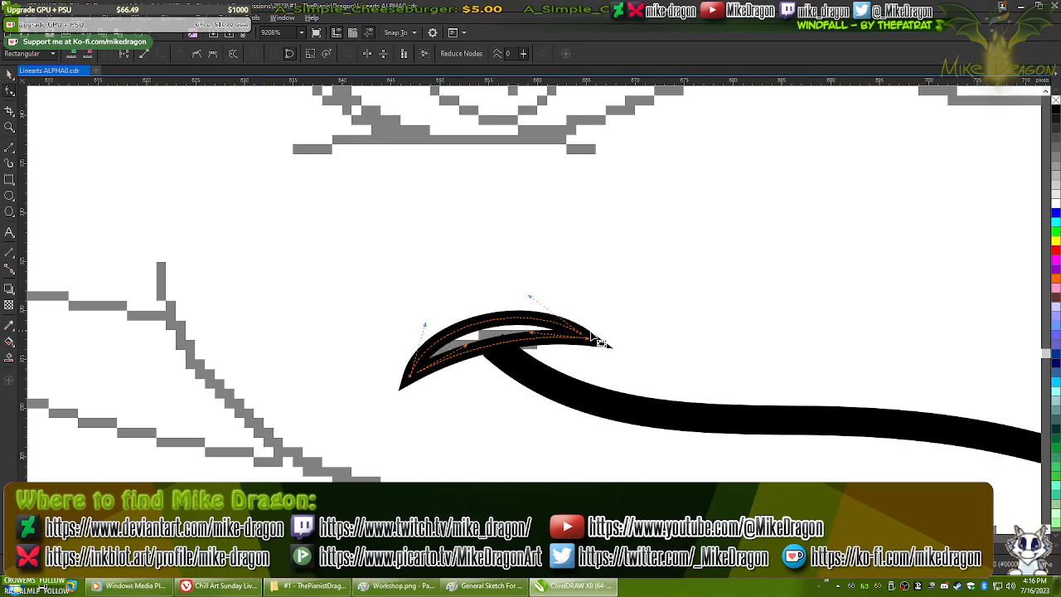
scroll(596, 336, up, 2)
drag(638, 334, 631, 327)
drag(489, 308, 402, 329)
drag(202, 424, 206, 437)
drag(247, 309, 238, 275)
drag(487, 219, 447, 237)
drag(347, 361, 315, 367)
drag(491, 324, 478, 313)
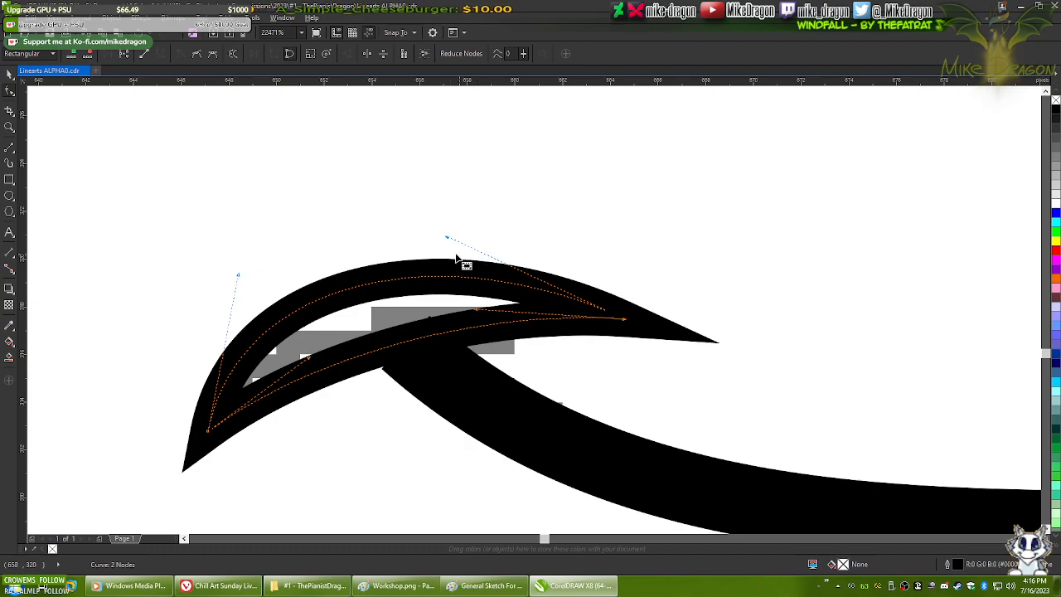
- Adjust both handles of the mouth-crease crescent's upper curve and shift its lower-left end node slightly inward
drag(447, 238, 455, 233)
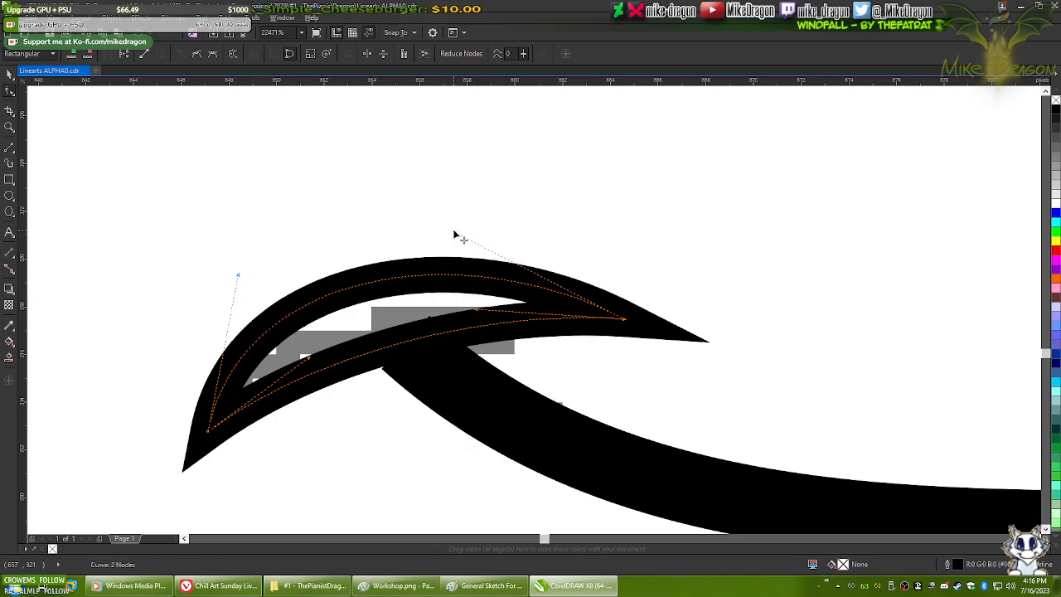
drag(208, 440, 213, 449)
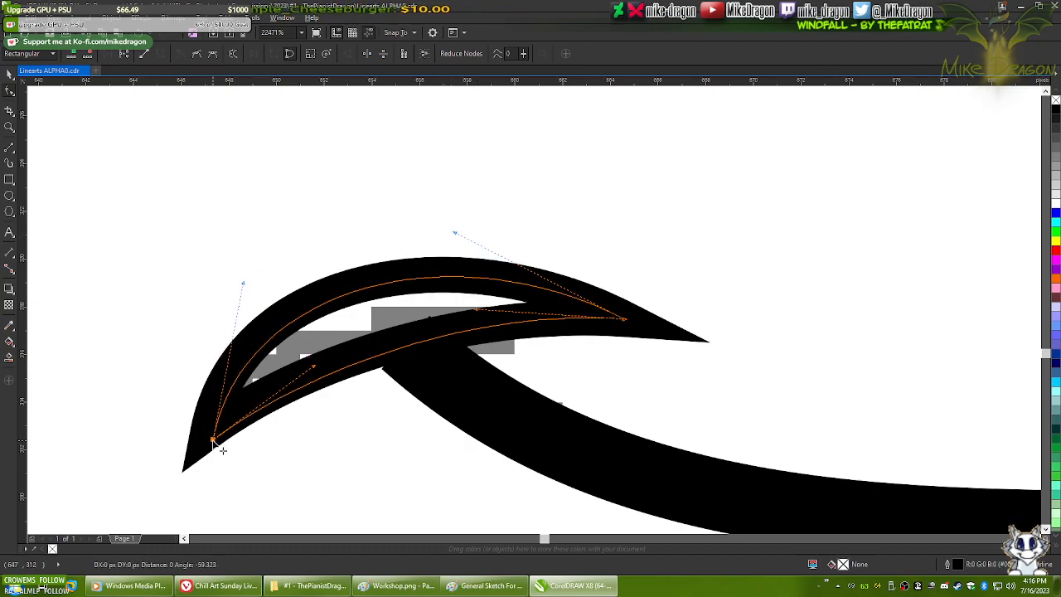
drag(244, 284, 264, 253)
scroll(347, 346, down, 4)
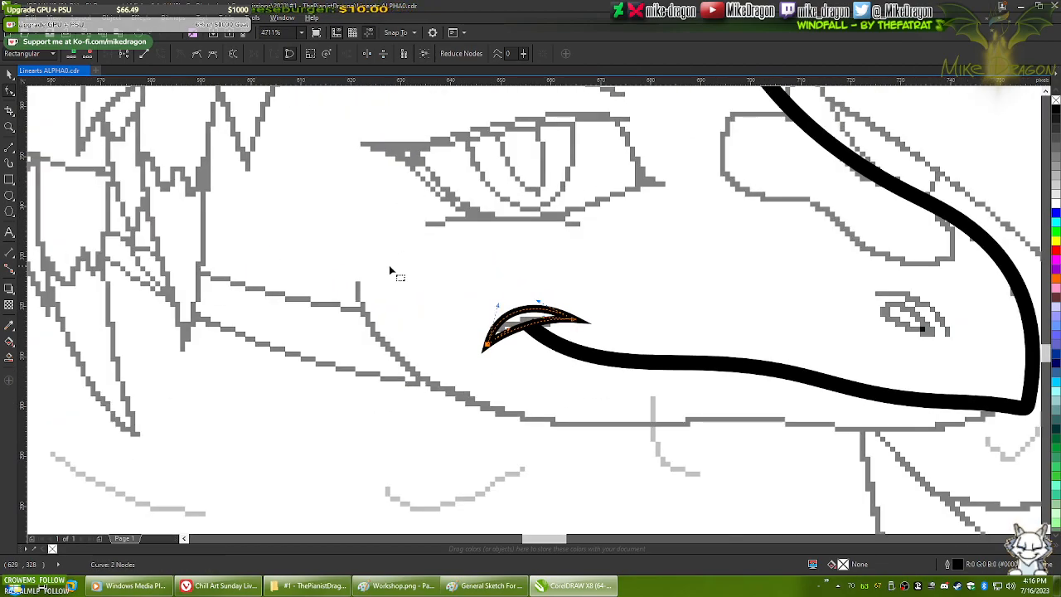
scroll(514, 303, up, 4)
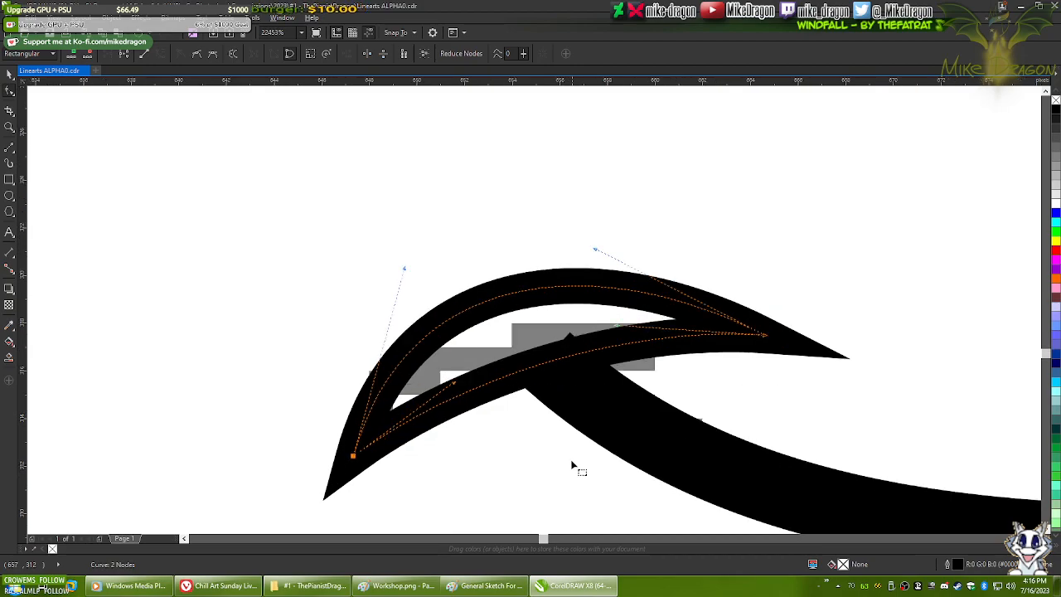
scroll(573, 464, up, 1)
drag(461, 283, 464, 285)
scroll(467, 286, down, 7)
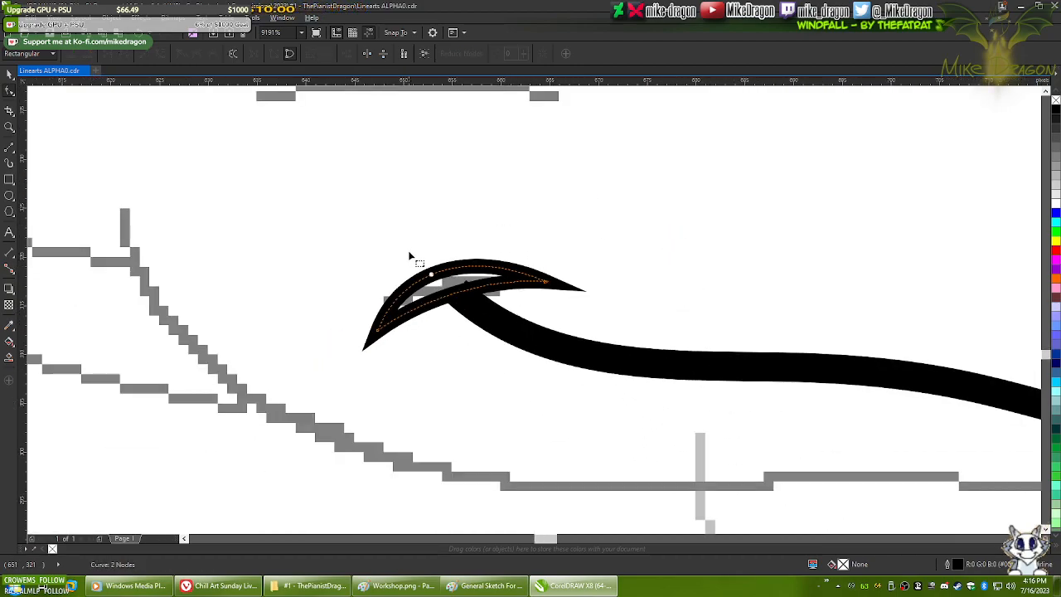
scroll(426, 327, down, 3)
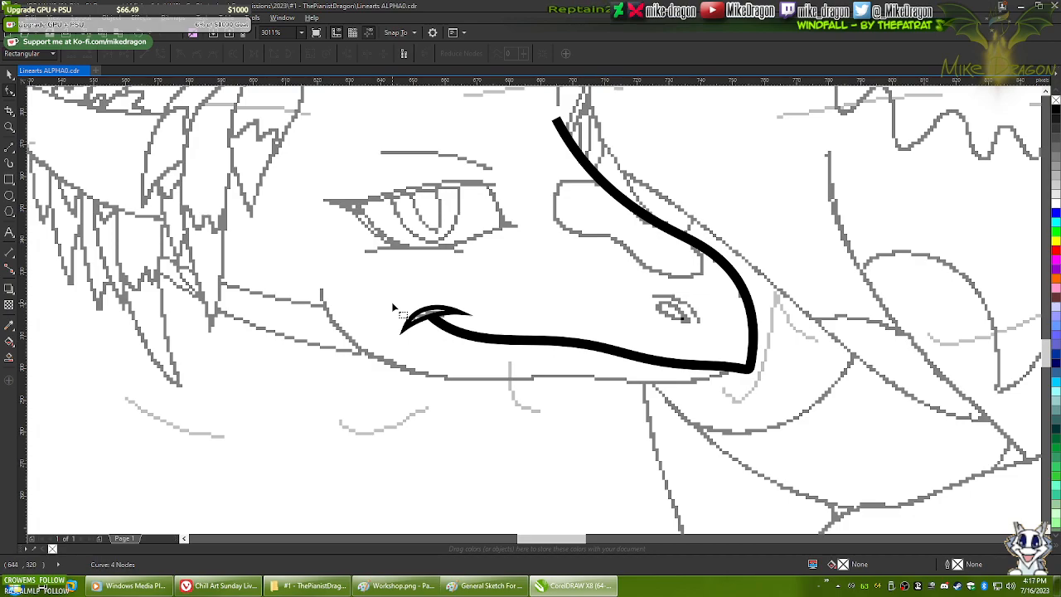
- Nudge the left handle of the mouth-crease crescent's upper curve slightly outward
scroll(393, 302, up, 4)
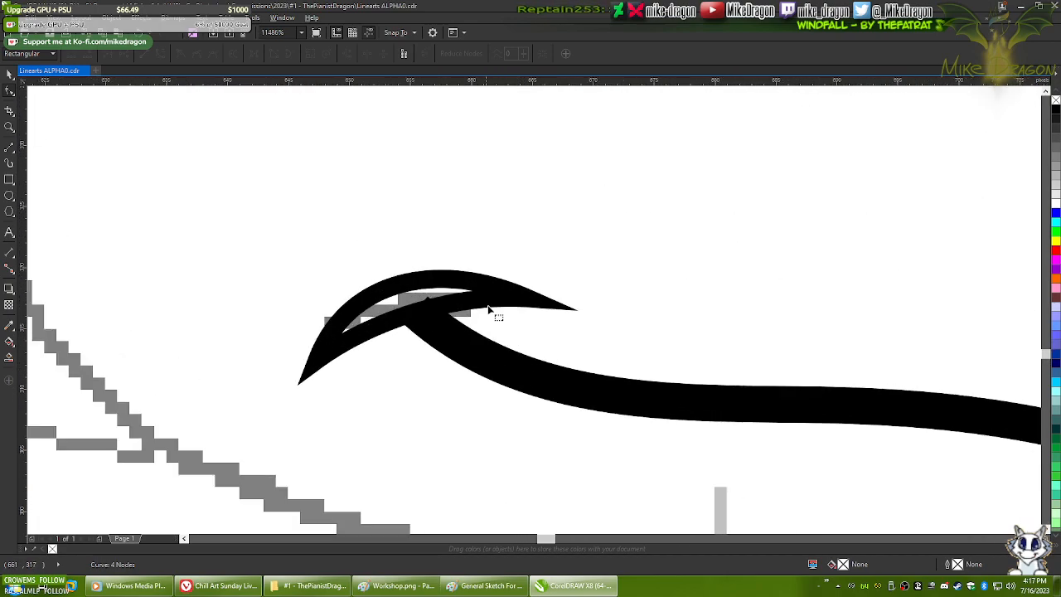
scroll(487, 312, up, 2)
click(483, 316)
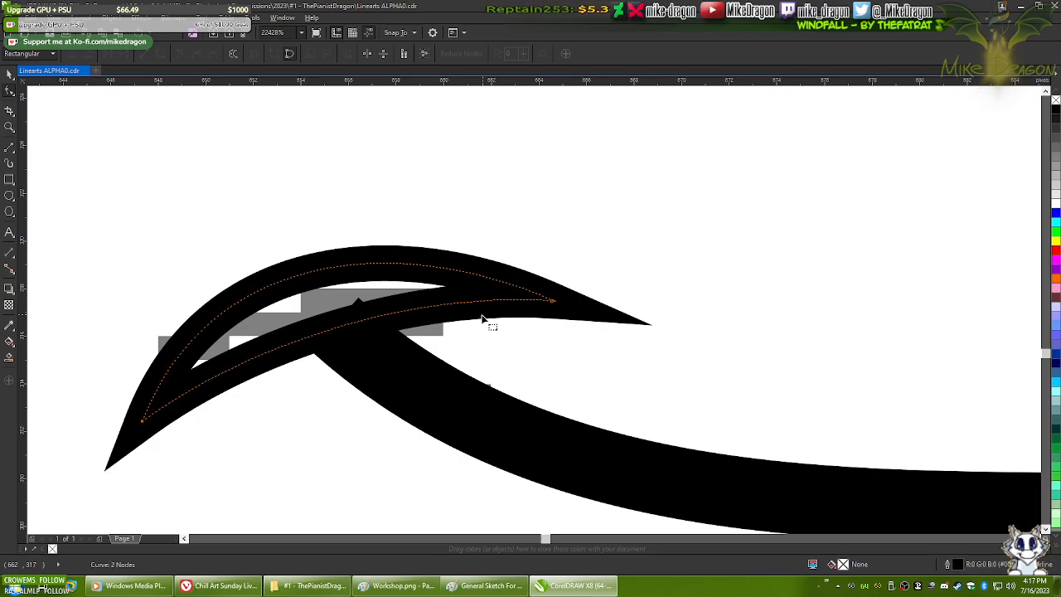
click(503, 354)
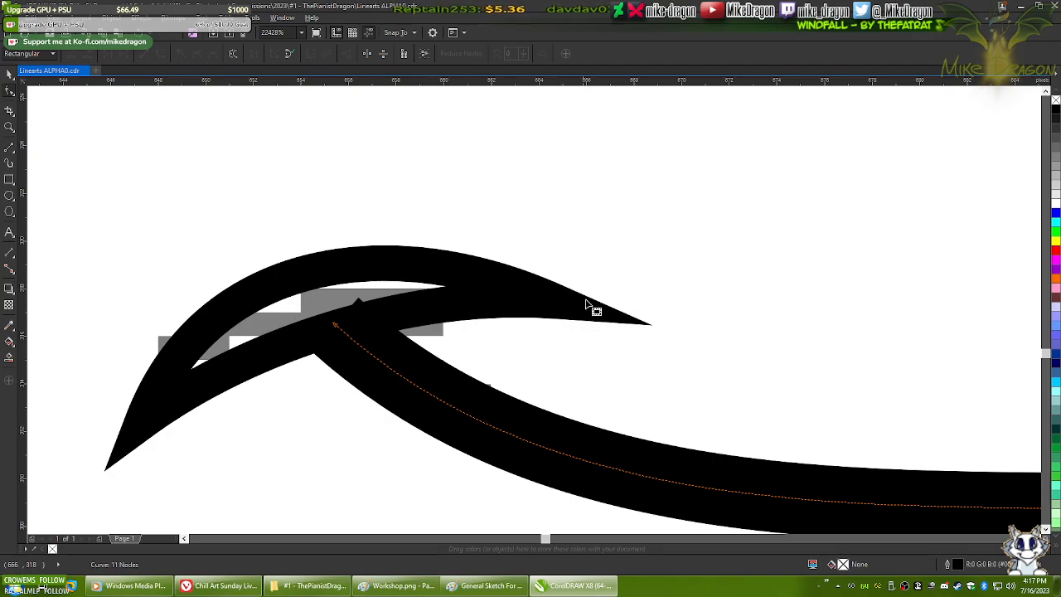
click(543, 308)
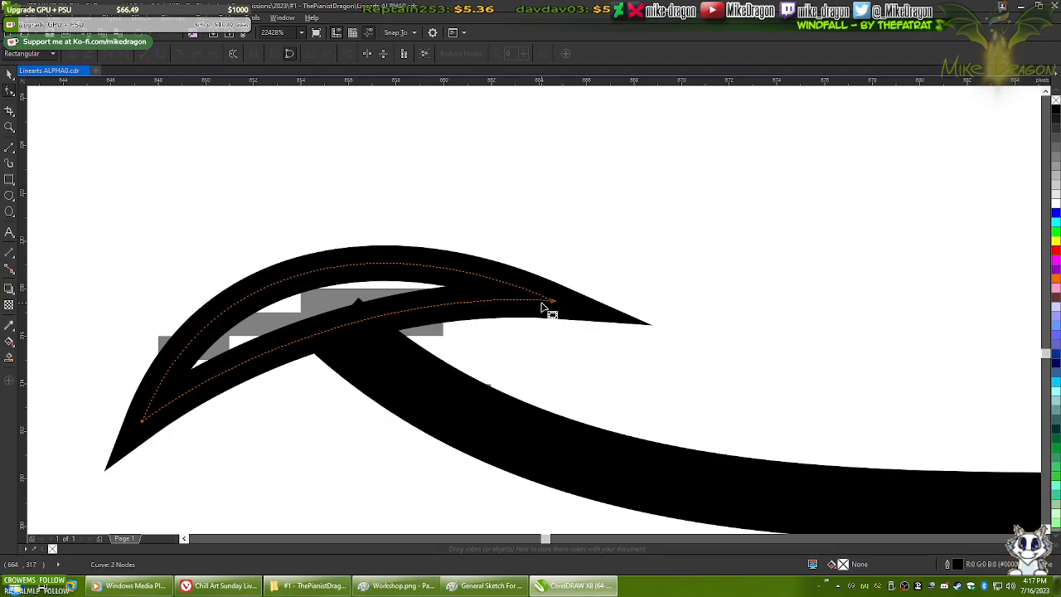
click(554, 305)
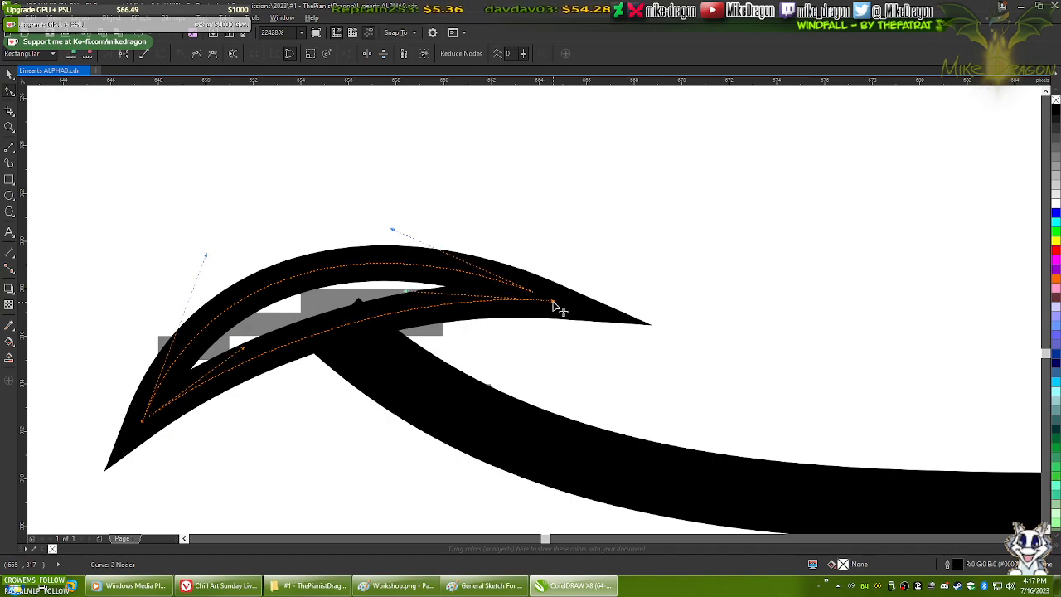
drag(394, 236, 406, 233)
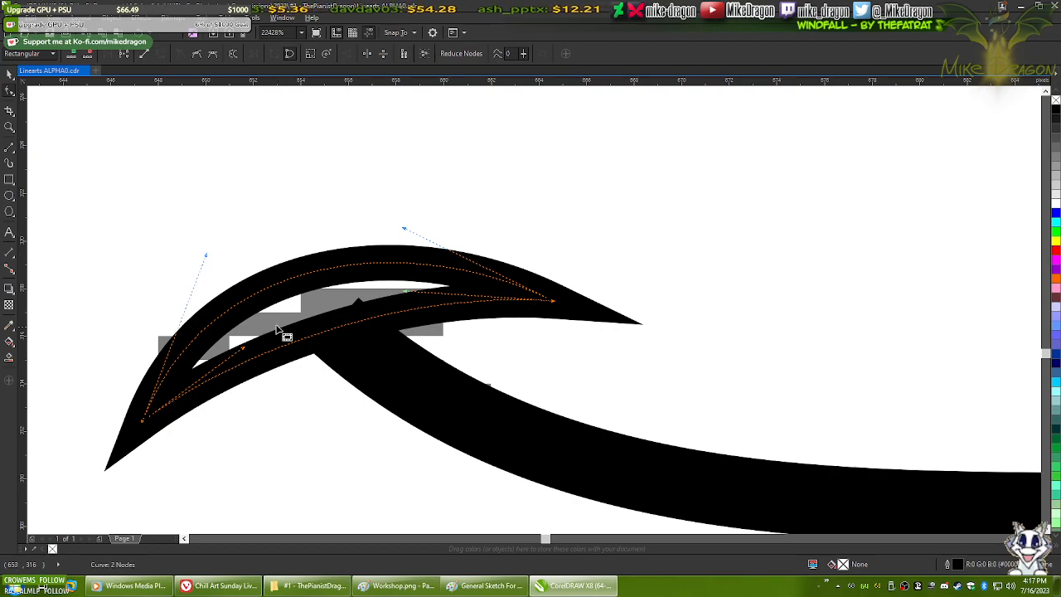
key(ctrl+z)
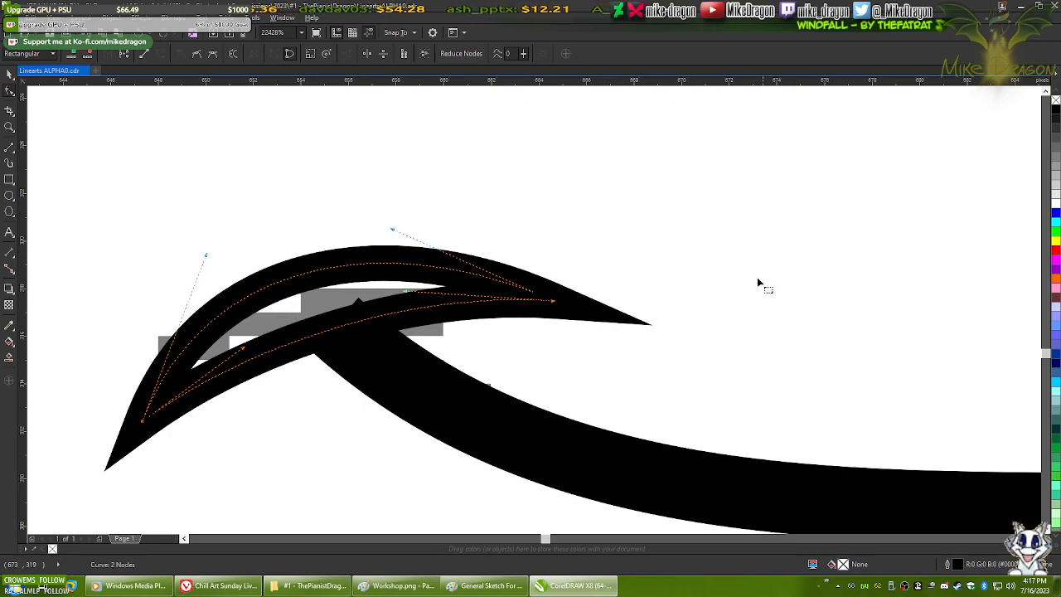
drag(208, 260, 197, 261)
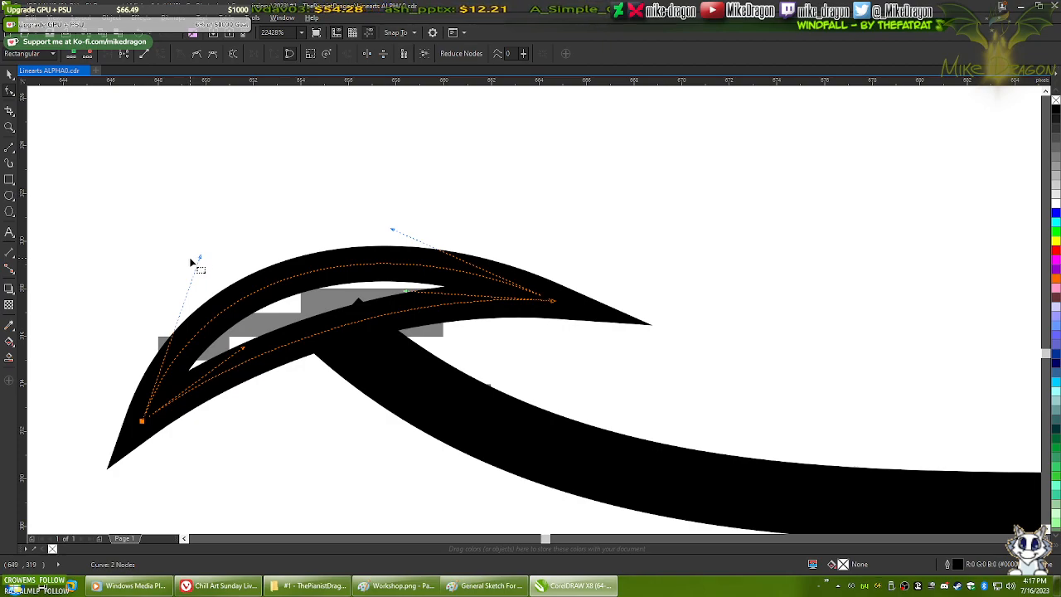
- Fill the mouth-crease crescent with black and remove its outline
click(1056, 110)
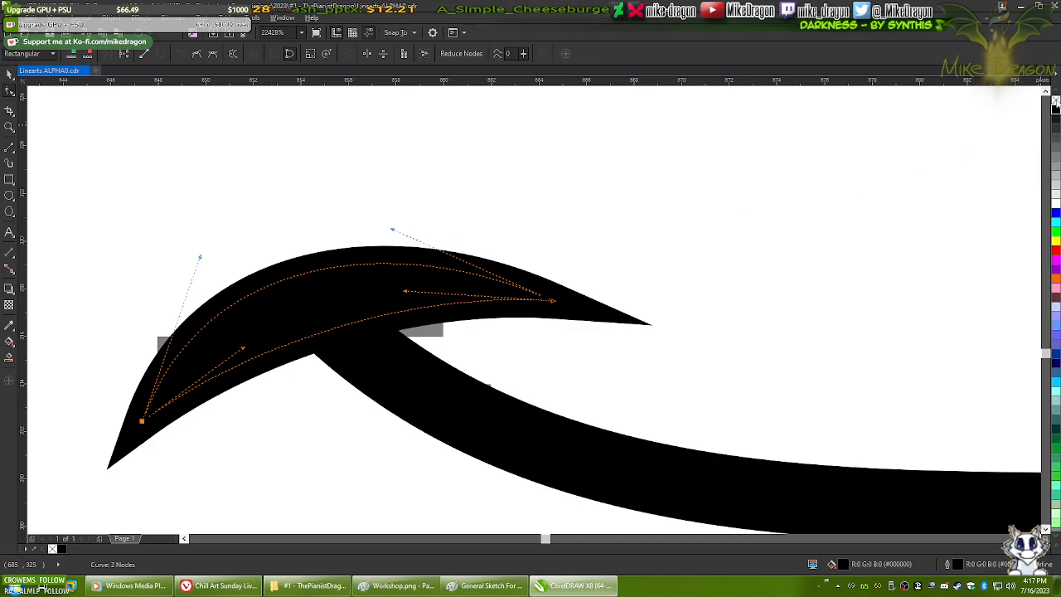
click(1056, 100)
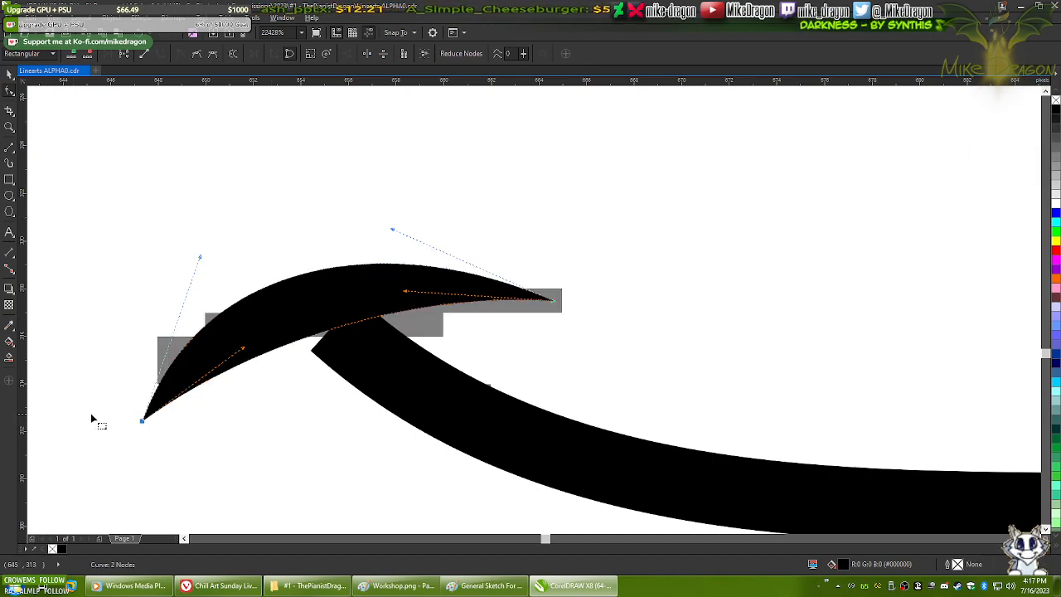
- Reposition the filled crescent's lower-left tip against the sketch and angle its upper curve's handle there more steeply
drag(588, 385, 699, 340)
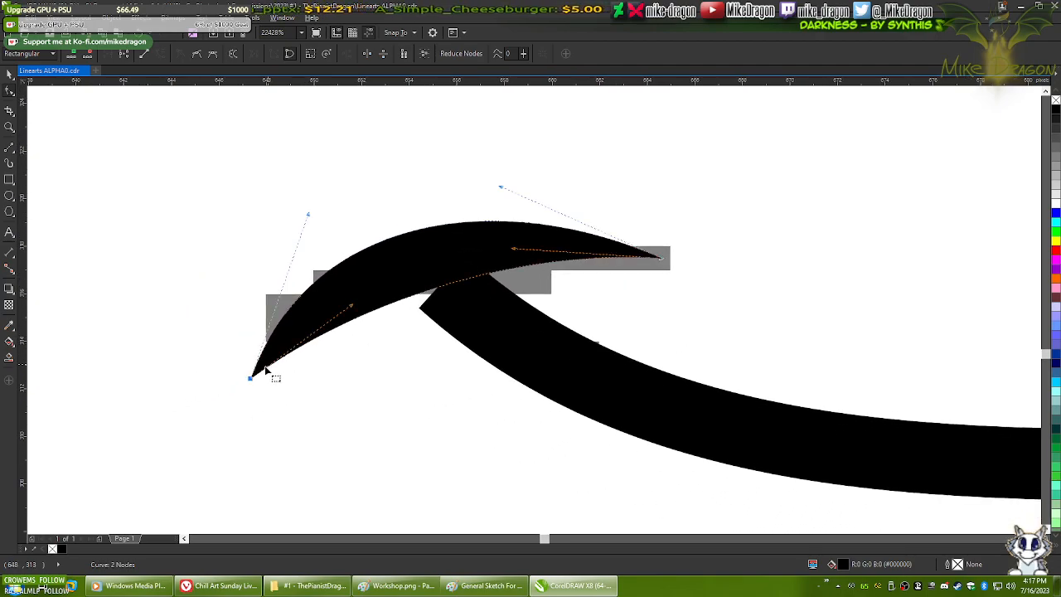
drag(250, 383, 252, 404)
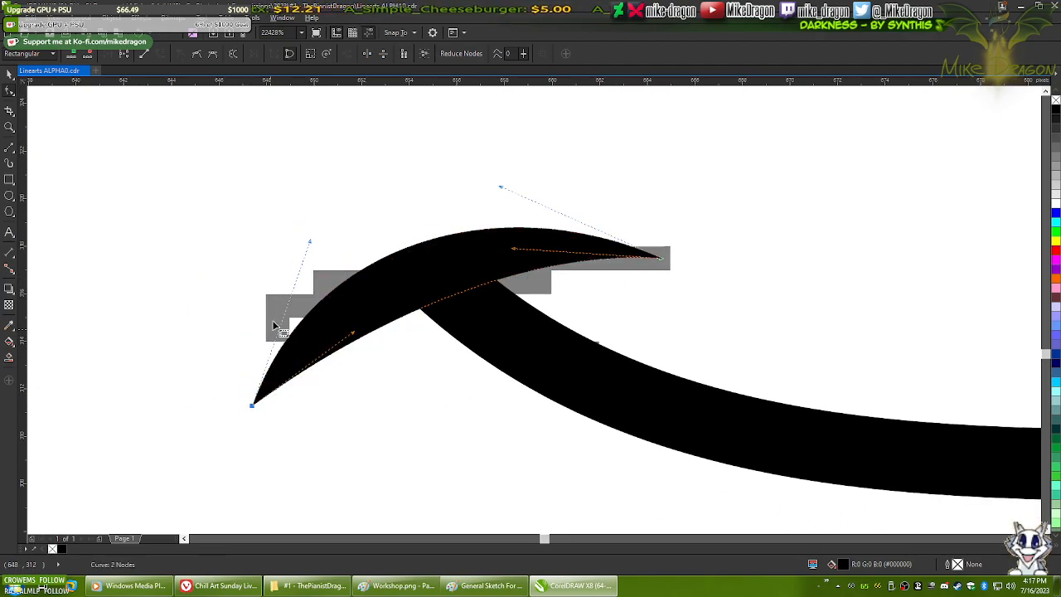
drag(312, 243, 286, 221)
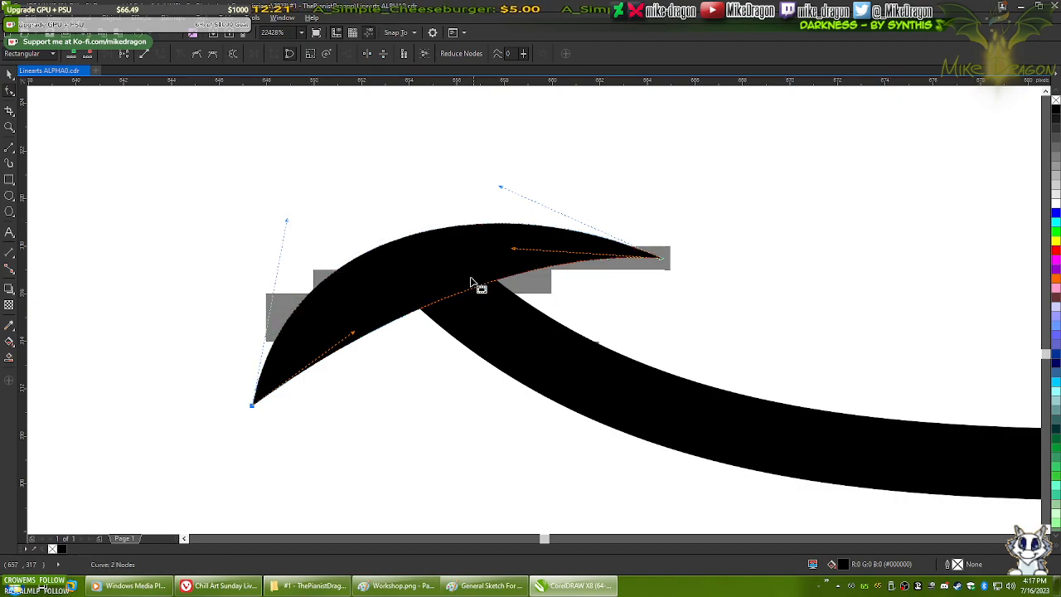
click(326, 311)
drag(252, 403, 247, 385)
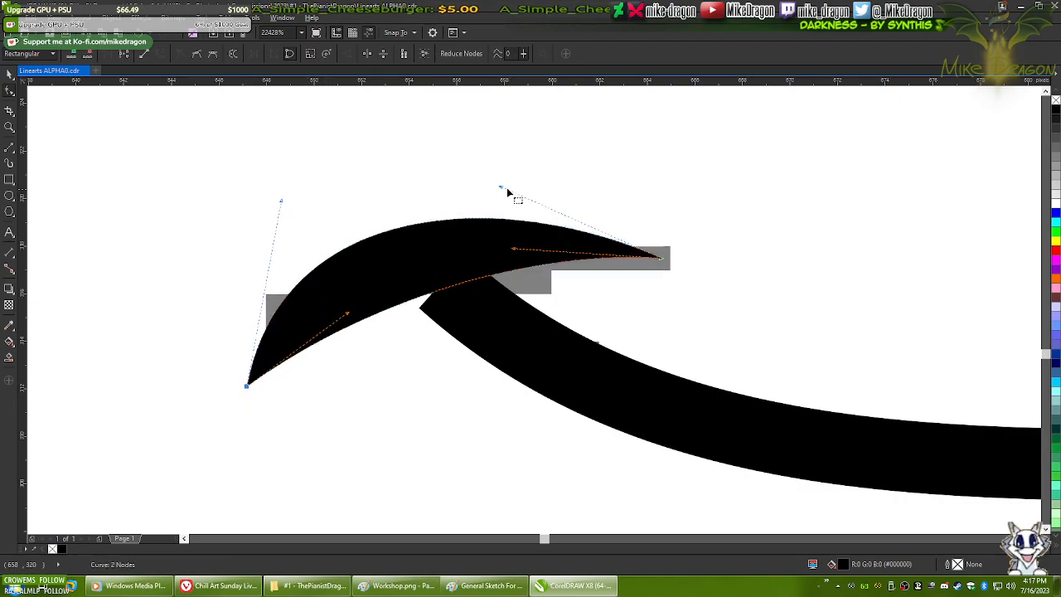
- Extend both tips of the crescent slightly outward and adjust the right handle of its upper curve
drag(500, 190, 510, 180)
drag(666, 263, 688, 271)
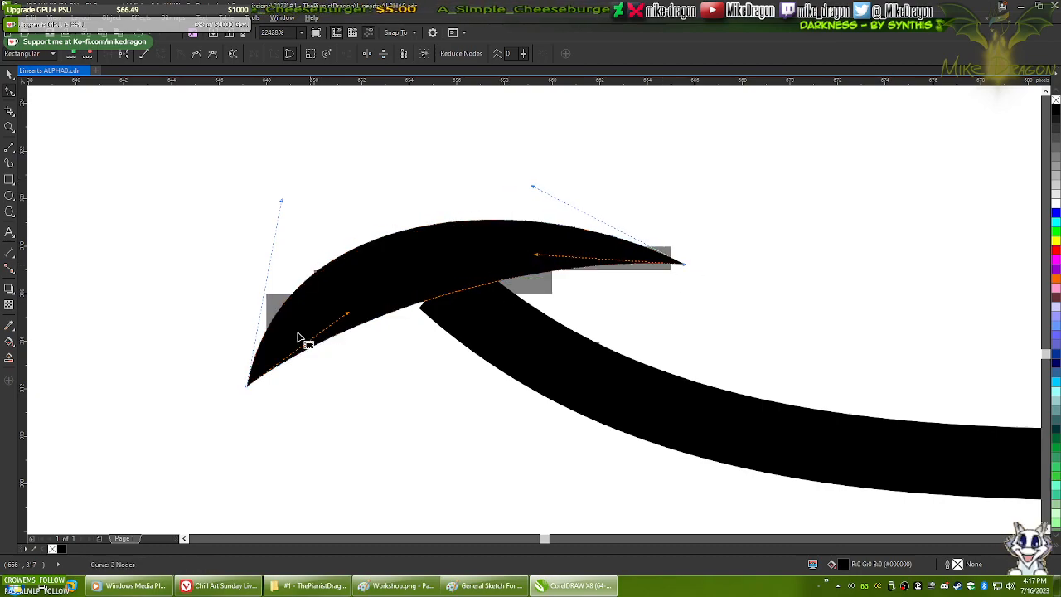
drag(248, 387, 239, 399)
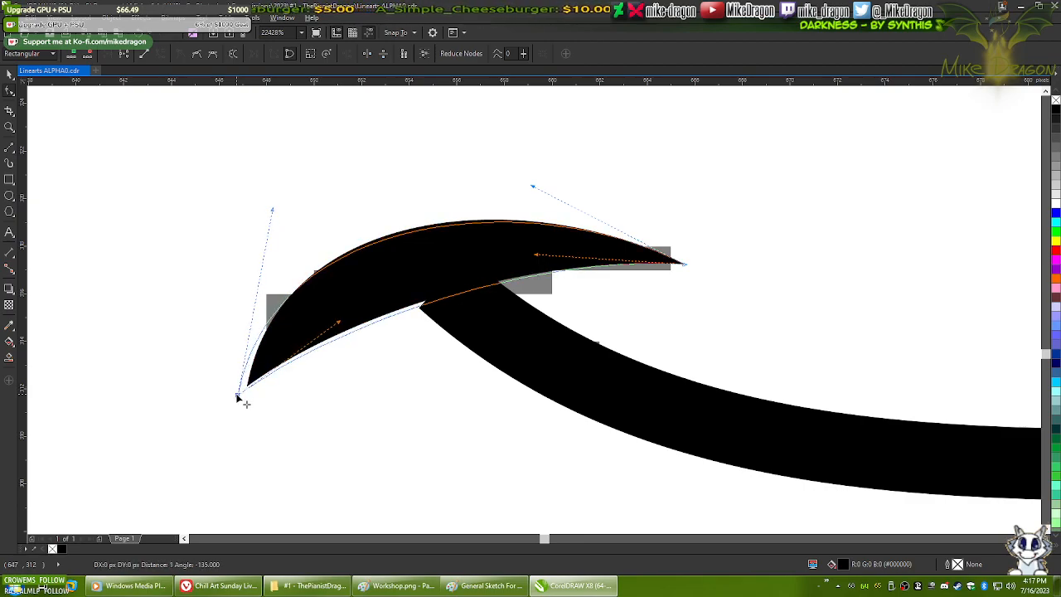
drag(238, 399, 238, 396)
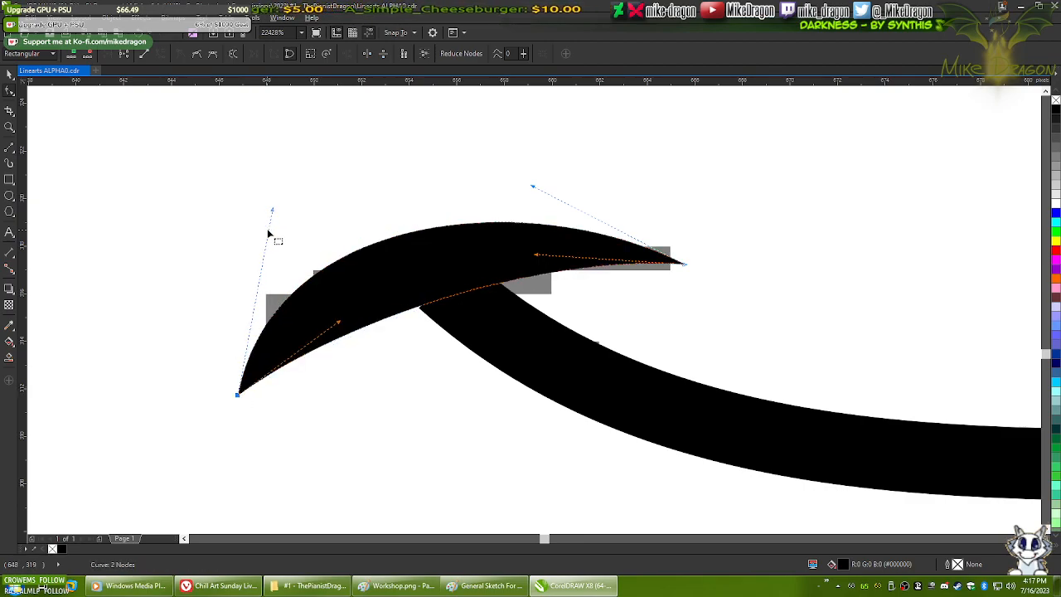
- Refine both handles of the crescent's upper curve and raise the left handle of its lower curve, then deselect it
drag(273, 213, 292, 210)
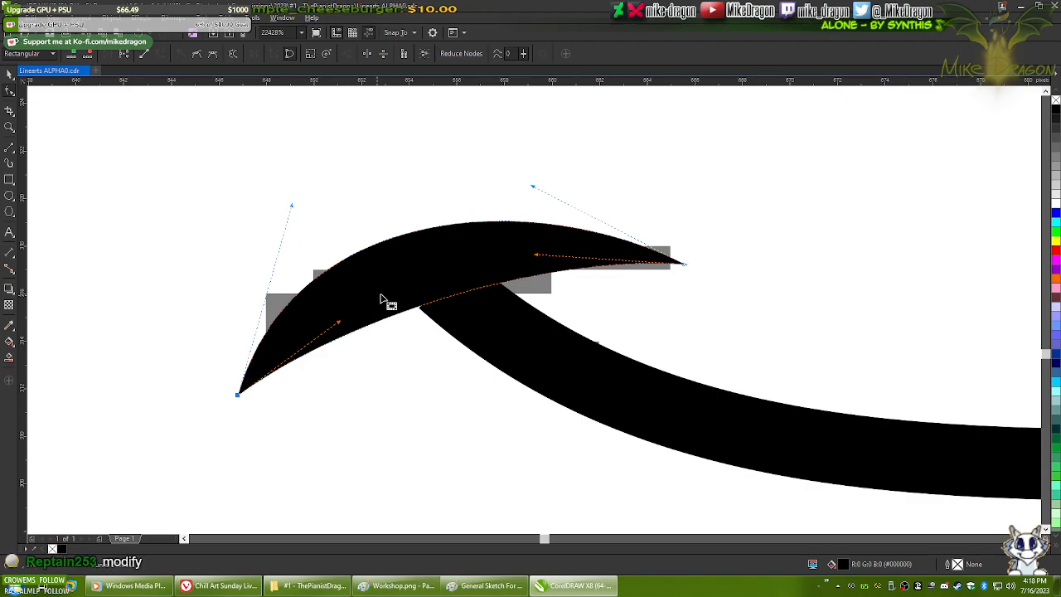
drag(295, 209, 282, 197)
drag(535, 191, 525, 194)
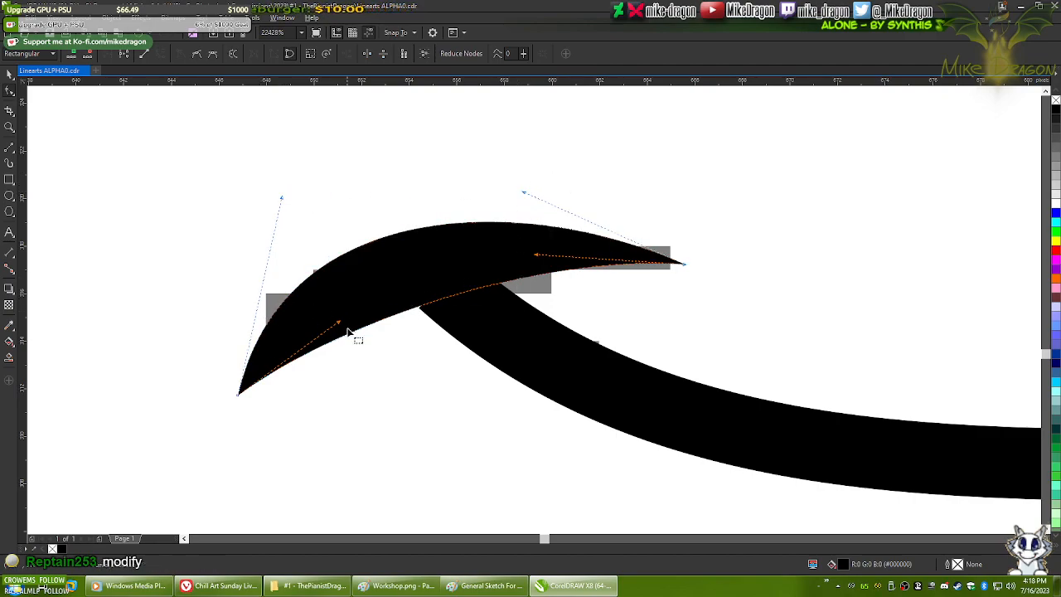
drag(339, 323, 338, 315)
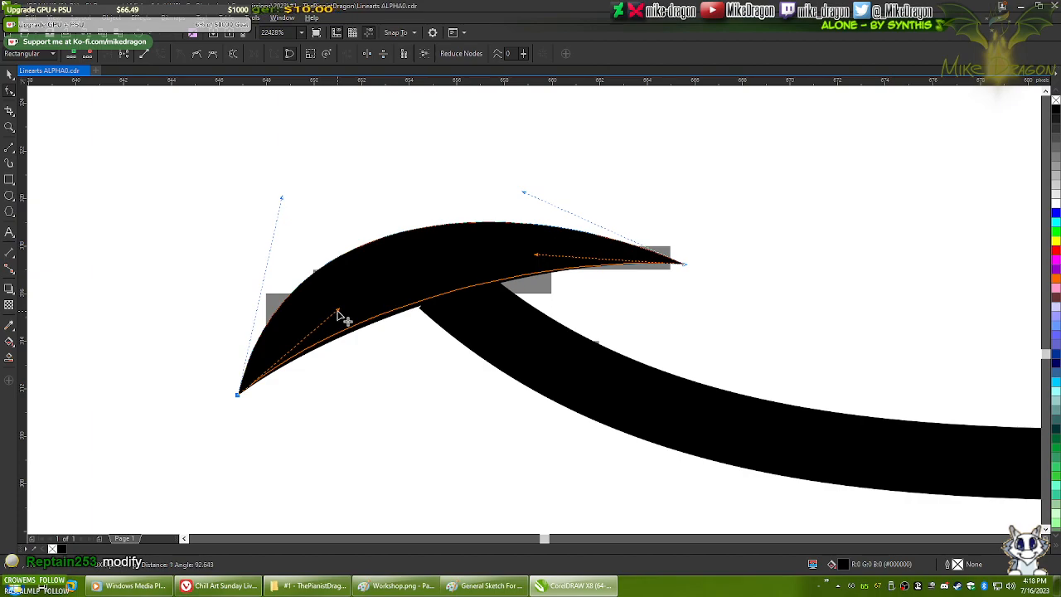
click(425, 395)
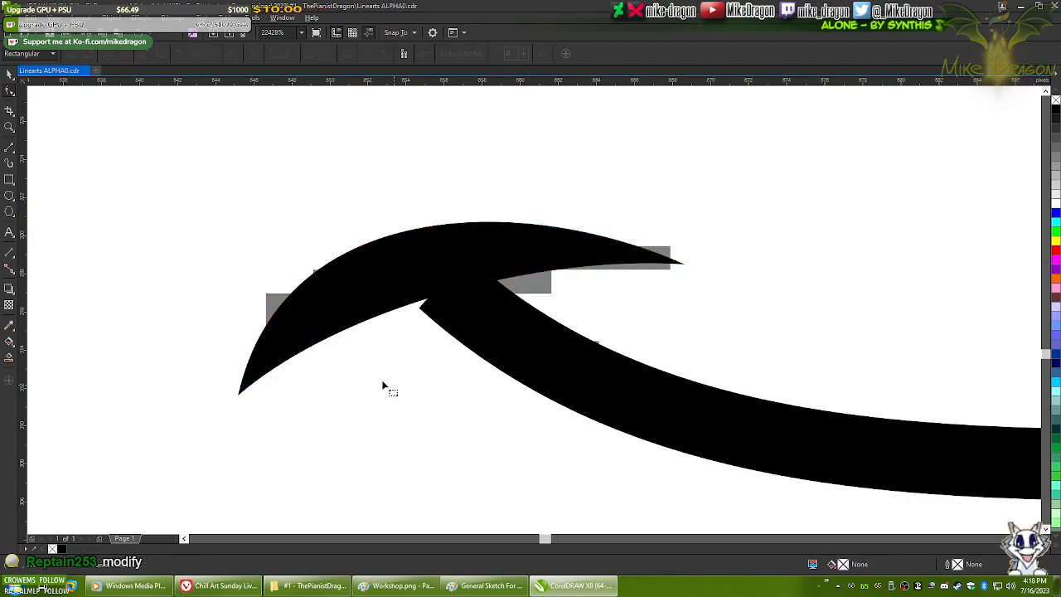
- Move the mouth line's inner end node further into the crescent so its square end is hidden
scroll(392, 390, down, 5)
scroll(307, 340, up, 4)
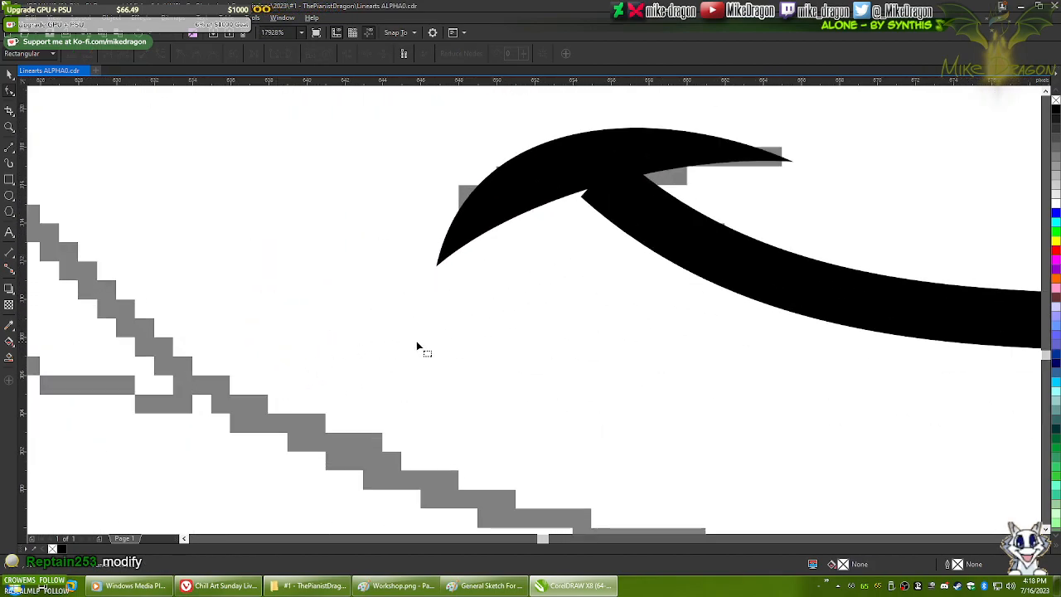
scroll(569, 277, down, 1)
scroll(635, 249, up, 3)
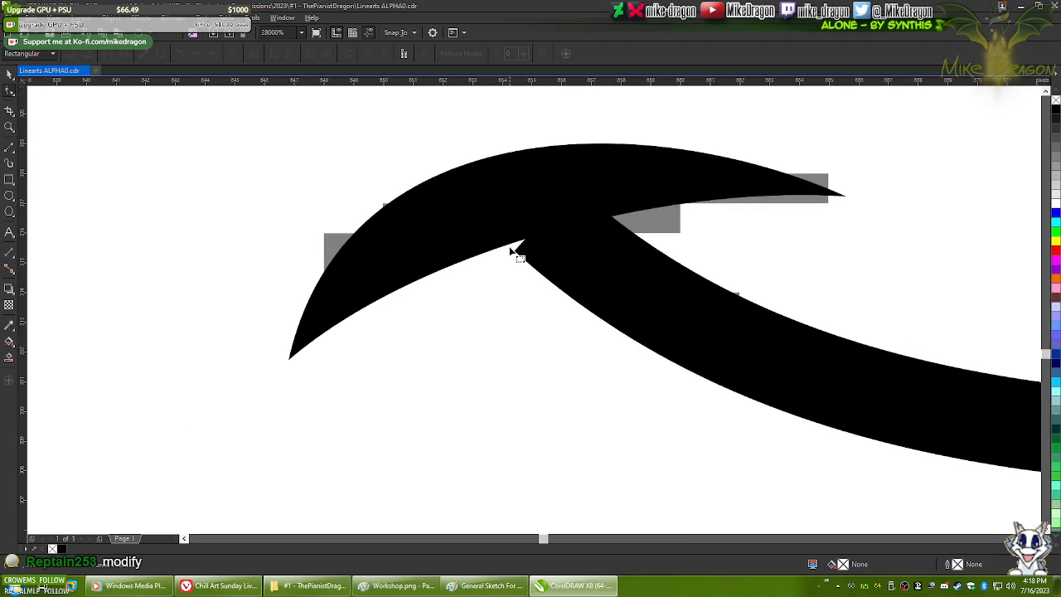
click(569, 277)
scroll(356, 319, down, 2)
scroll(440, 292, up, 2)
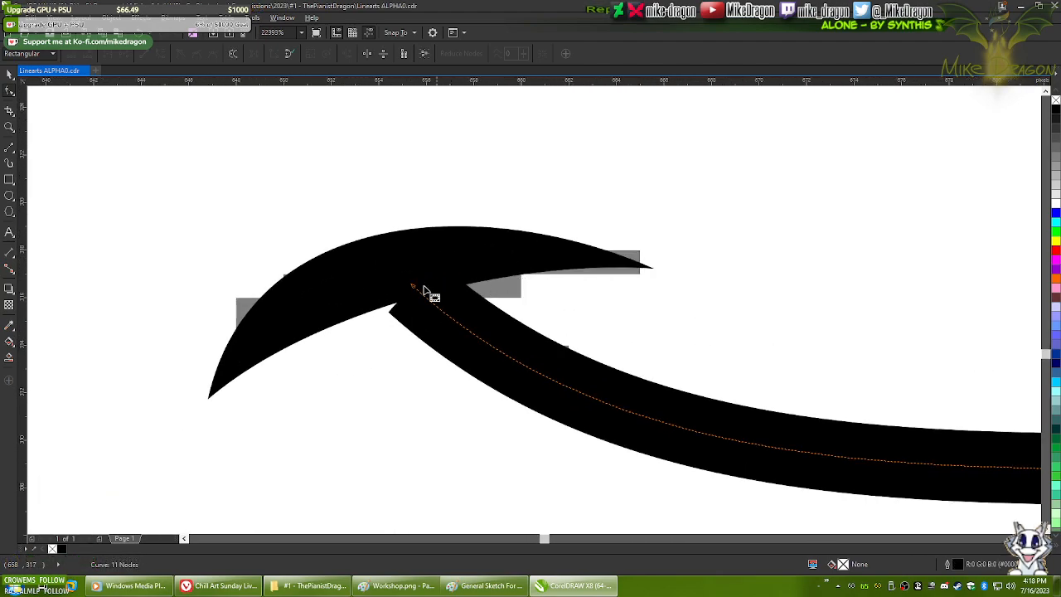
drag(413, 285, 397, 279)
scroll(282, 280, down, 2)
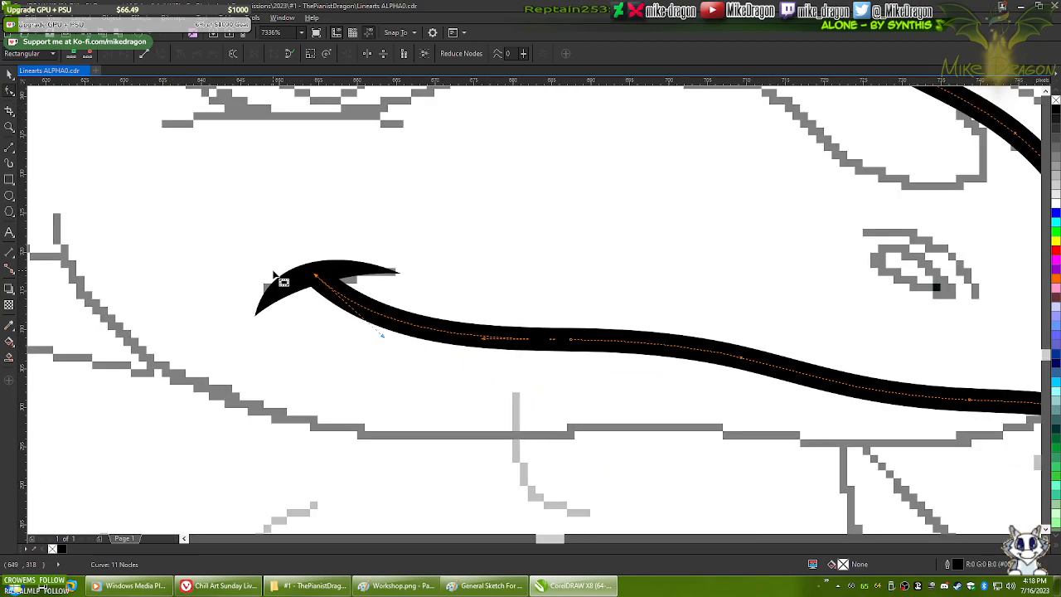
scroll(348, 371, down, 2)
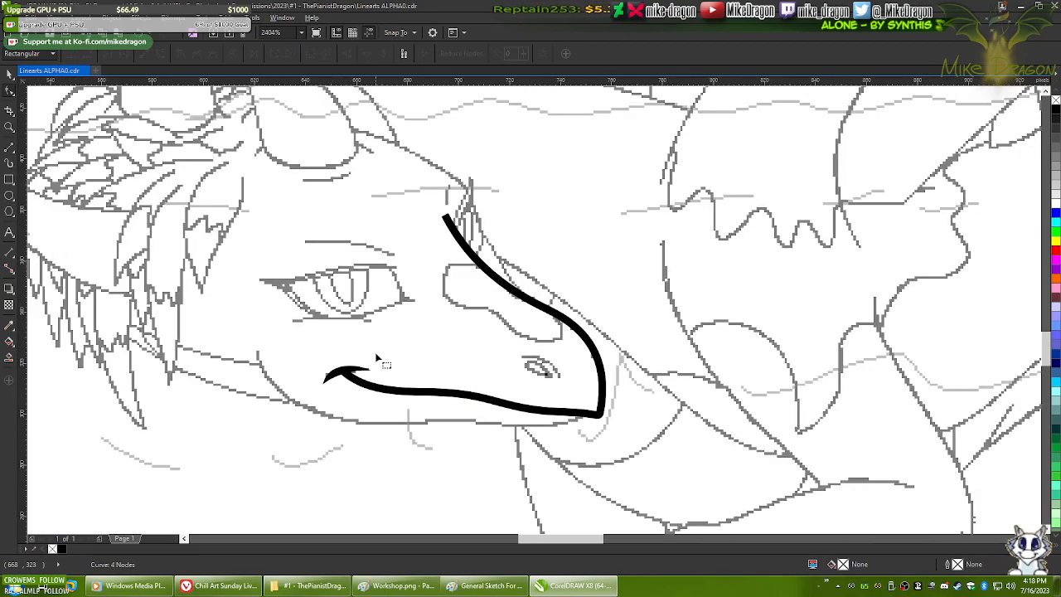
- Select the whole mouth-crease crescent with the Pick tool and move it up and left, clear of the mouth line
scroll(315, 372, up, 4)
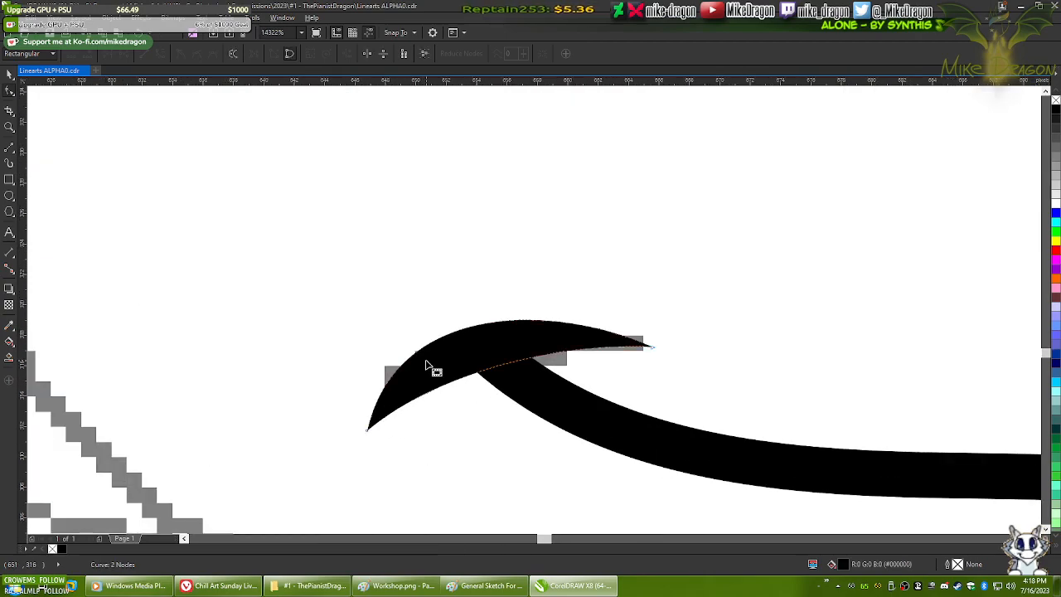
scroll(396, 384, up, 1)
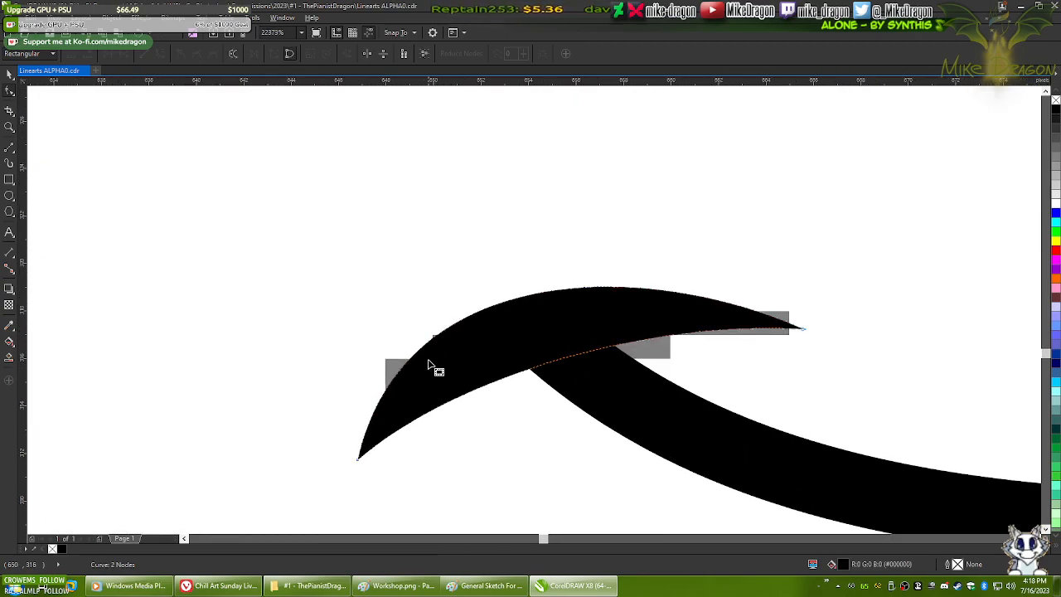
click(9, 73)
drag(406, 389, 325, 251)
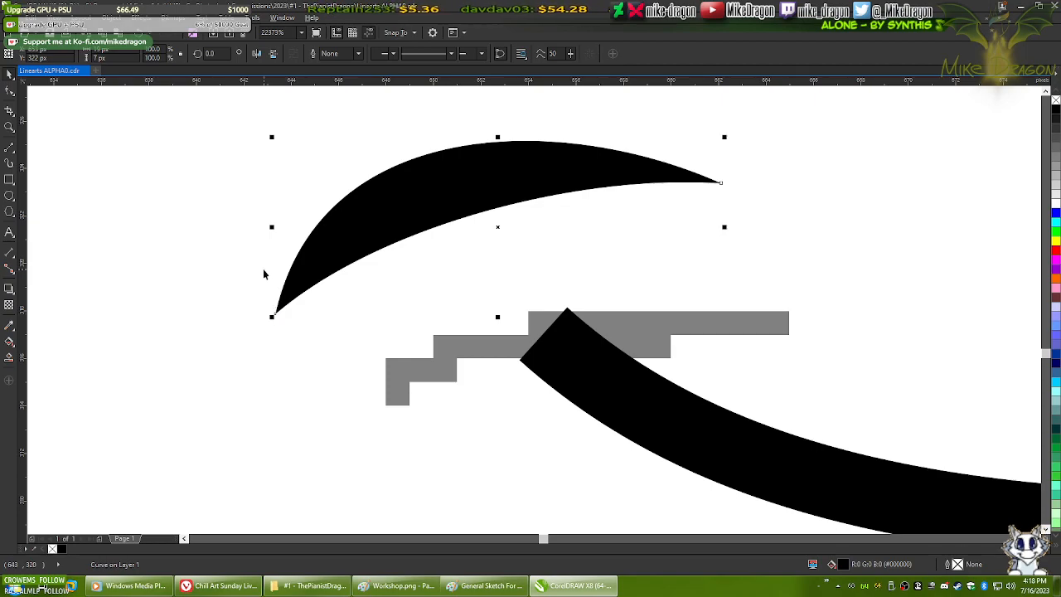
- Undo the crescent's move, raise its lower-left tip slightly, refine both curve handles at that tip, and deselect it
key(ctrl+z)
key(F10)
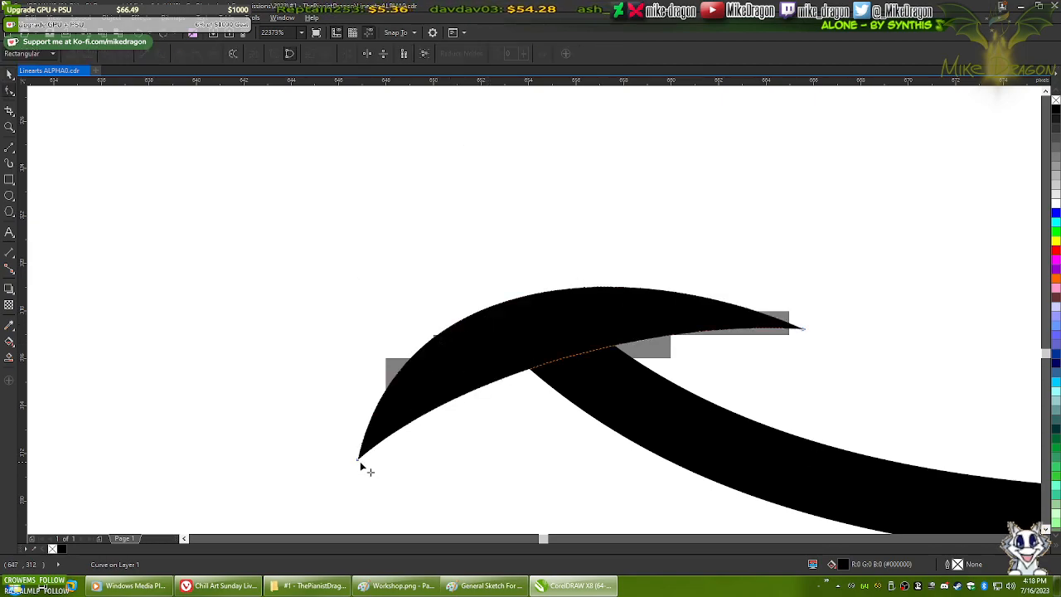
drag(358, 462, 352, 437)
drag(452, 351, 462, 357)
drag(396, 244, 387, 285)
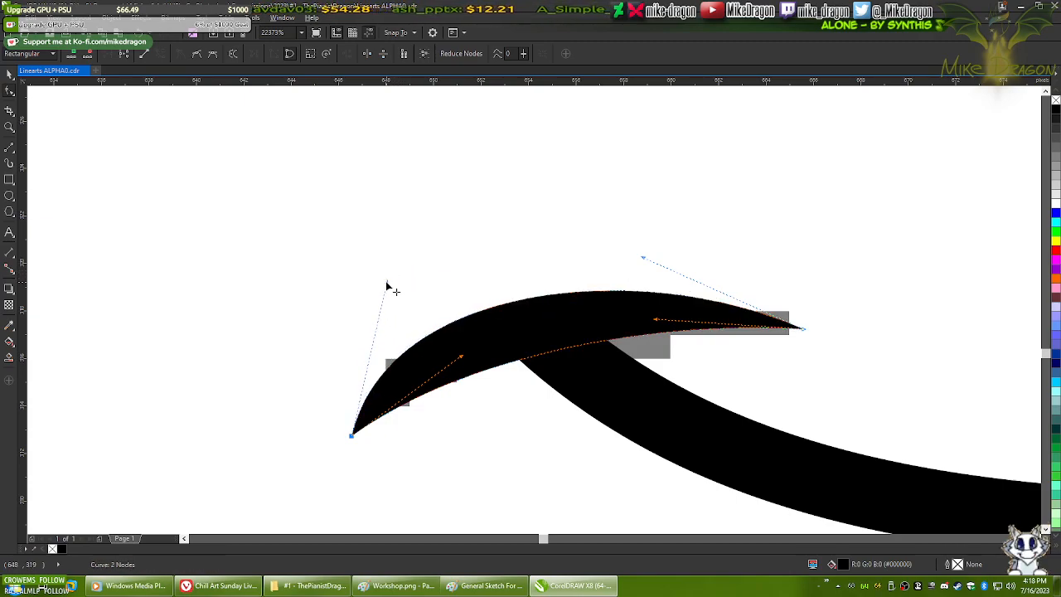
click(449, 213)
- Examine the traced snout, mouth line and mouth-corner crease against the head sketch, from the full page to close range
scroll(439, 220, down, 3)
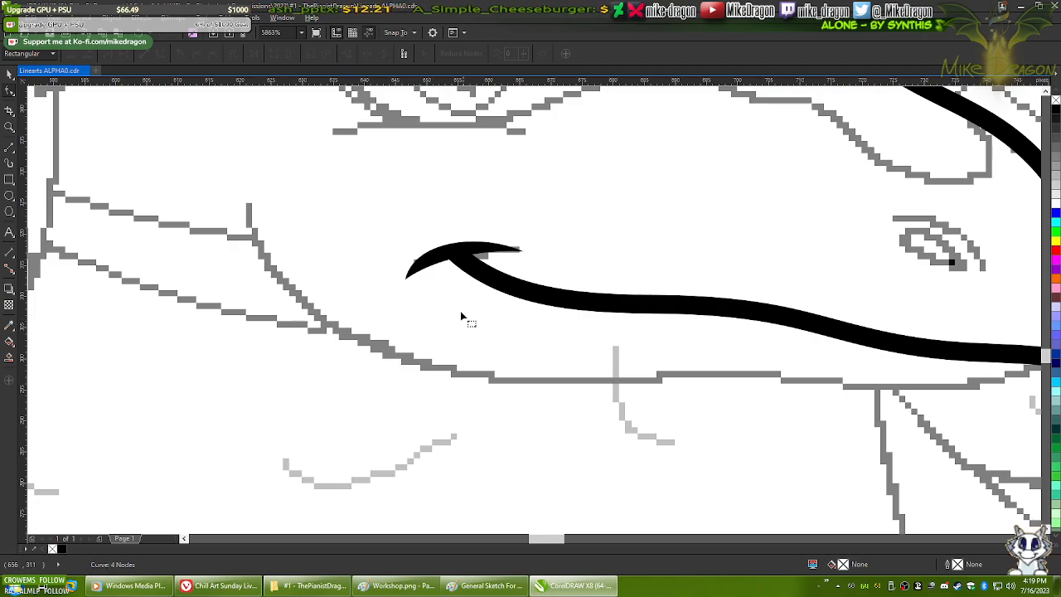
scroll(464, 323, down, 6)
scroll(33, 93, down, 3)
click(9, 73)
click(122, 303)
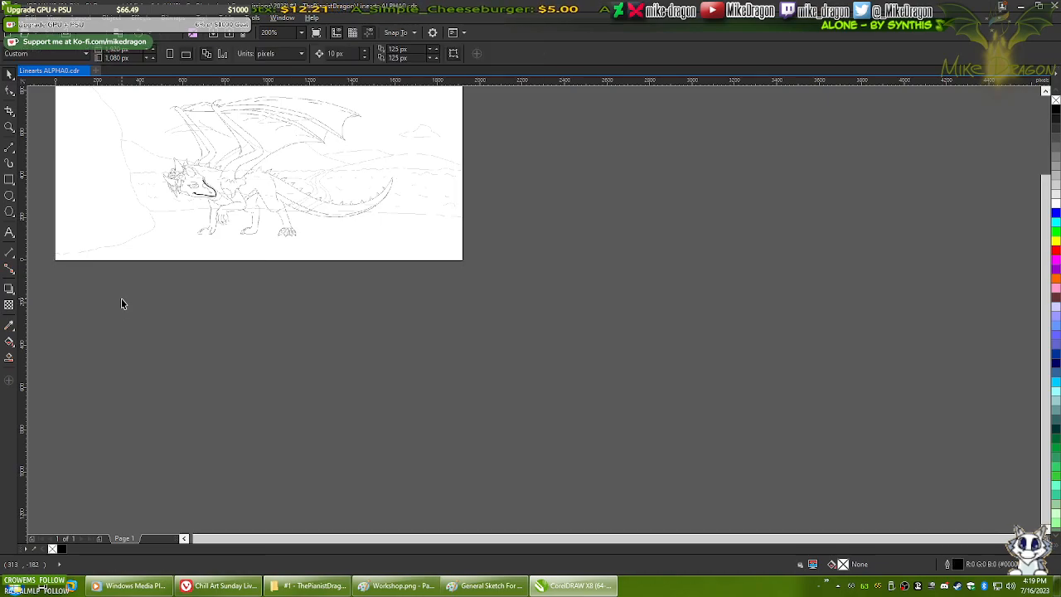
scroll(149, 204, up, 6)
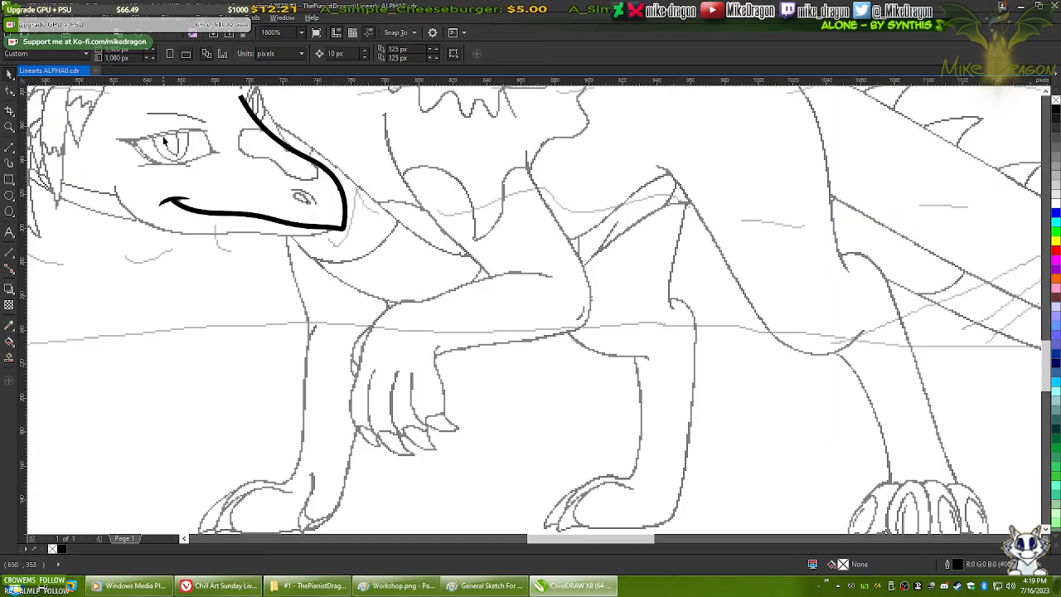
drag(235, 216, 402, 296)
scroll(510, 318, up, 1)
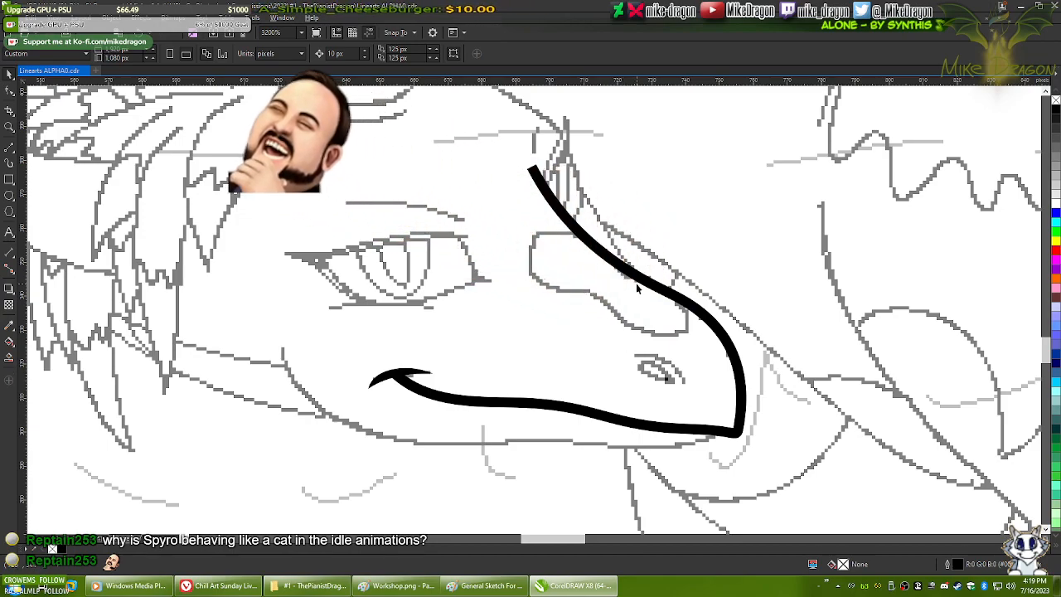
scroll(637, 289, up, 1)
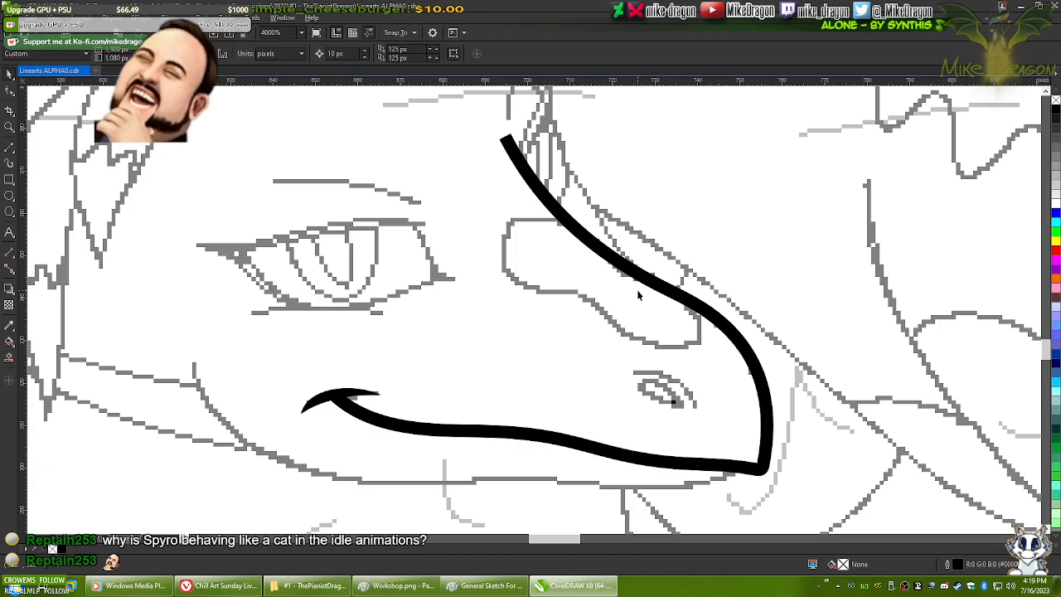
drag(639, 292, 609, 294)
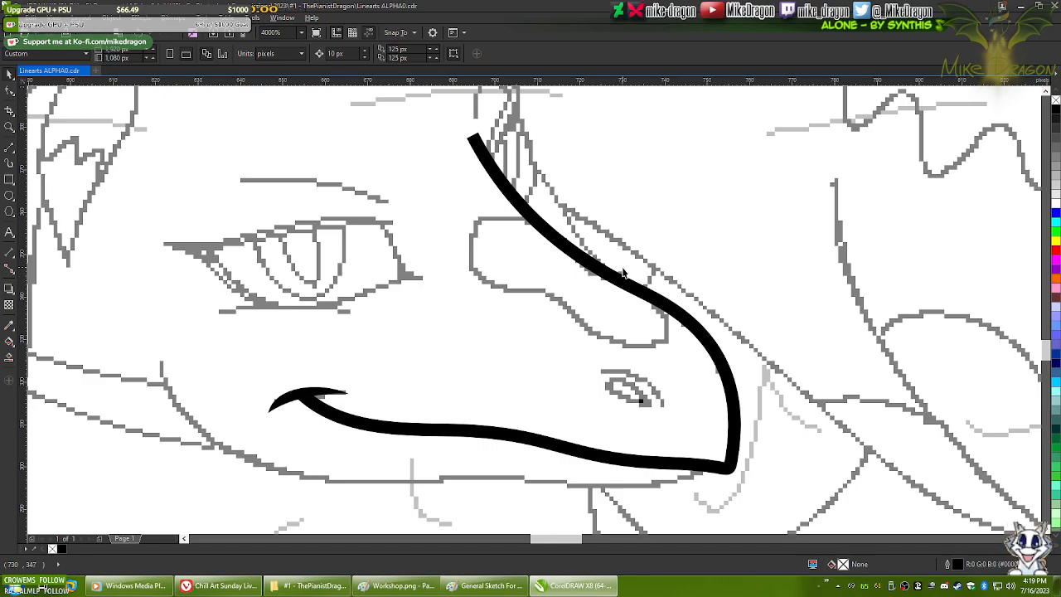
drag(473, 308, 484, 321)
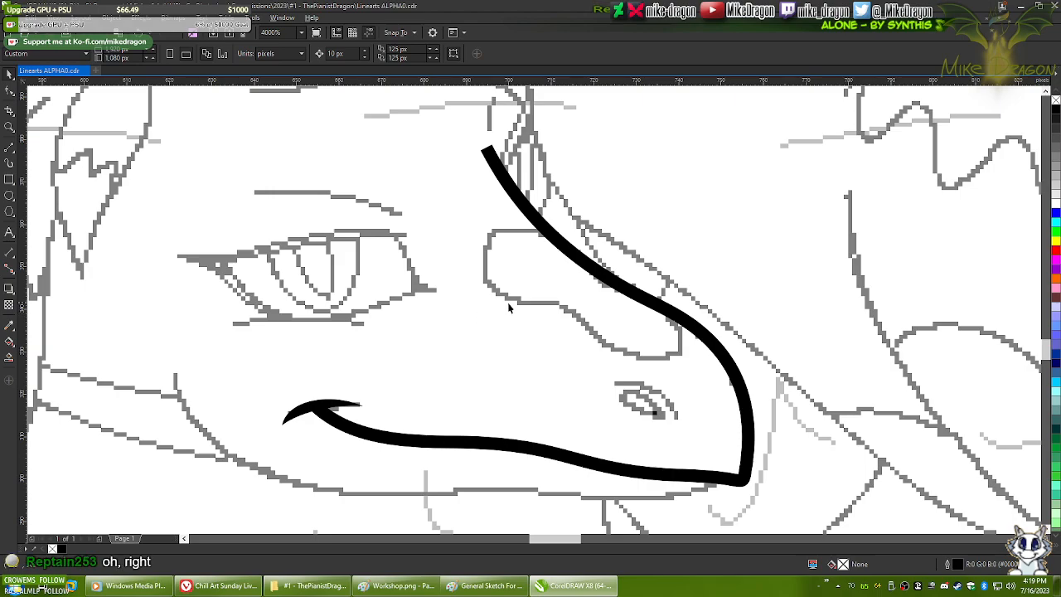
drag(499, 280, 515, 296)
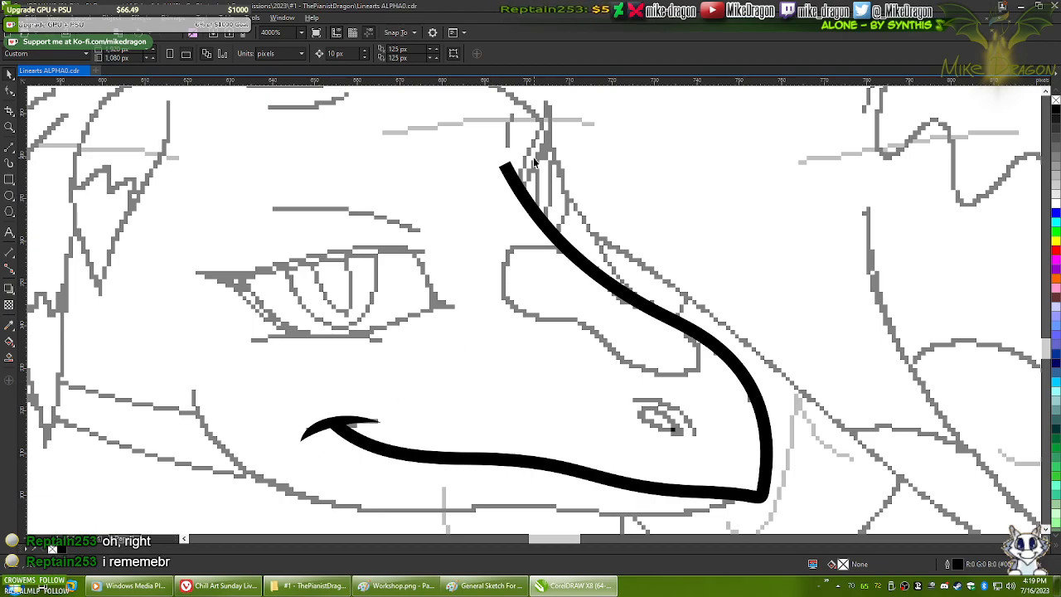
- Inspect the nodes and upper end of the snout line, and the shape of the mouth-corner crescent up close
click(509, 176)
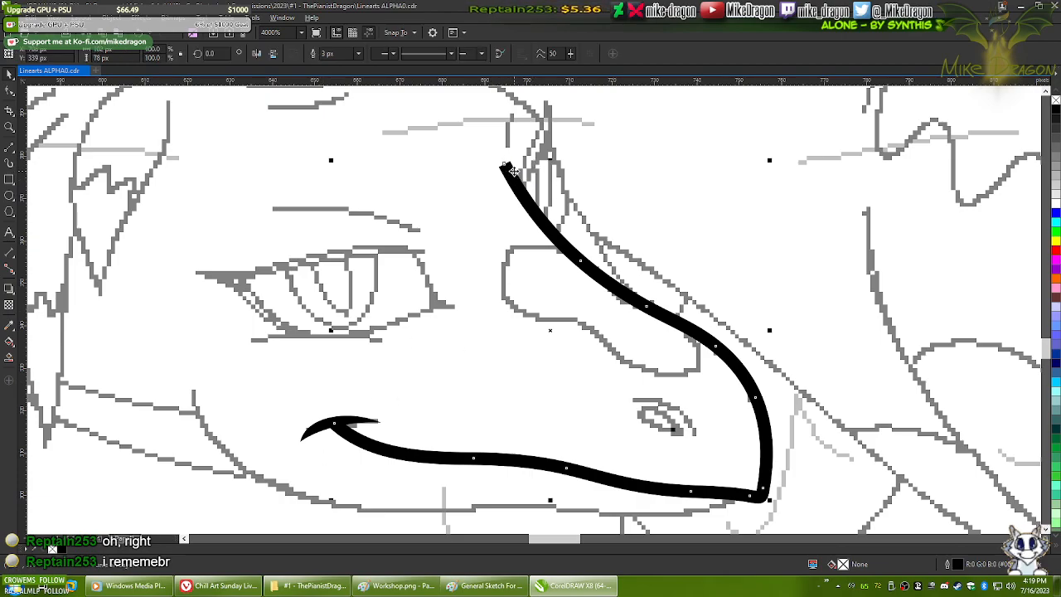
key(F10)
scroll(514, 159, up, 3)
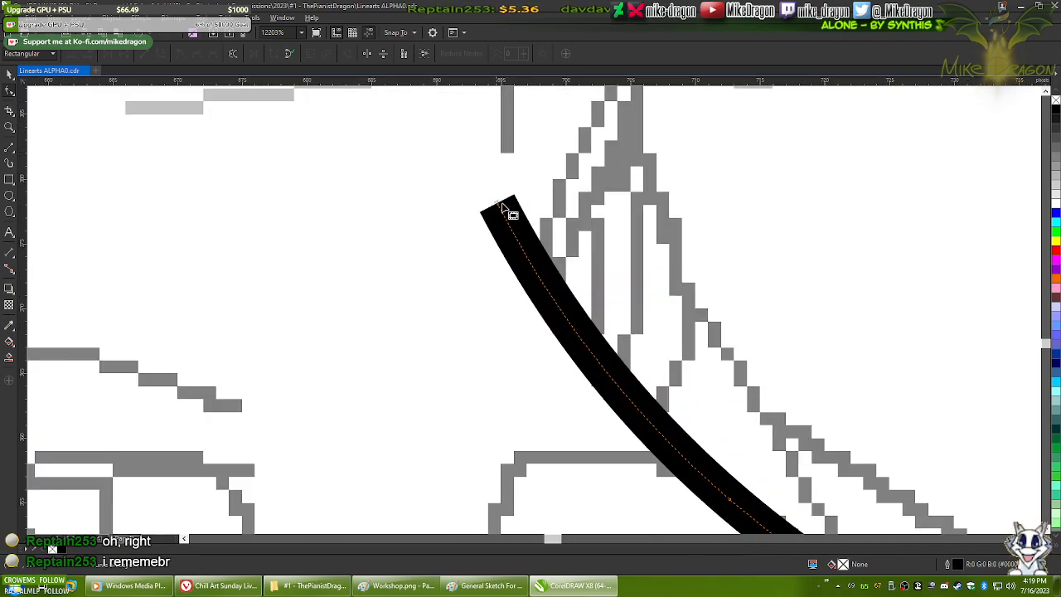
scroll(512, 203, down, 4)
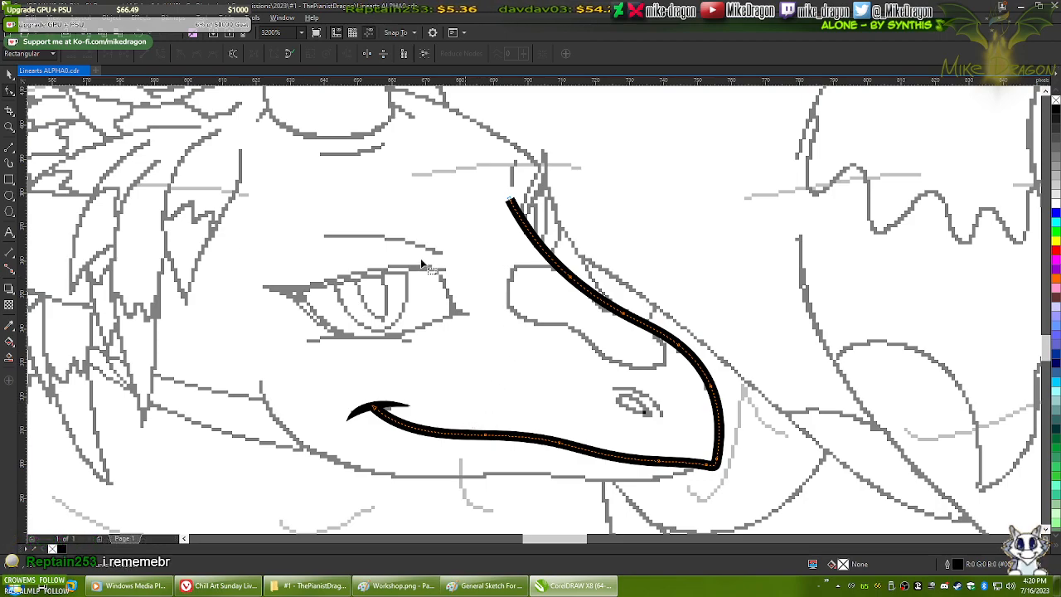
click(7, 74)
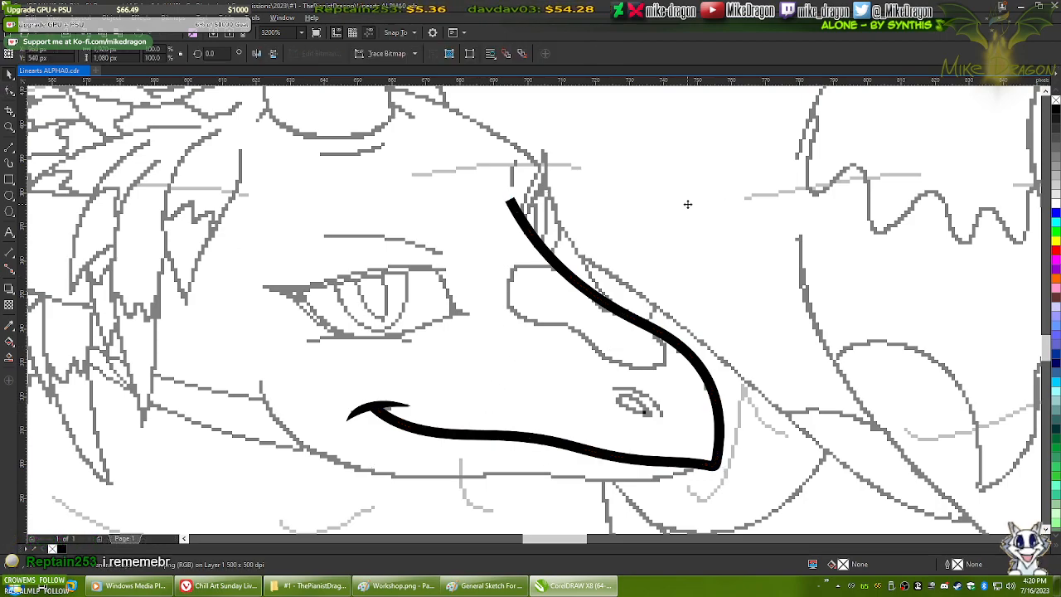
click(546, 225)
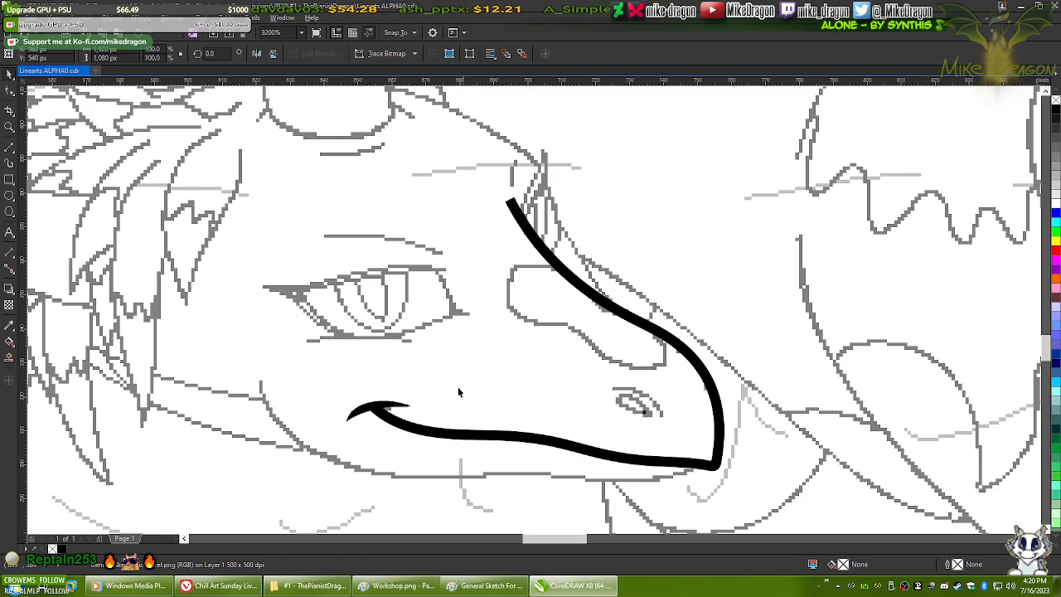
scroll(378, 462, up, 5)
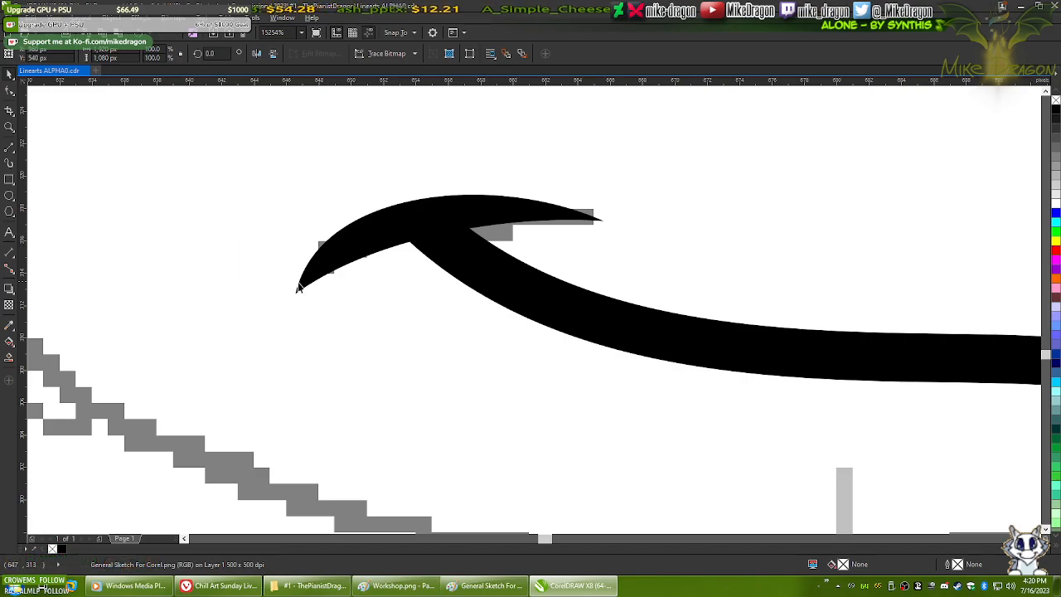
- Switch to the browser and open the artwork "YCH - Argus Does a Blep" from the DeviantArt profile's gallery
click(219, 585)
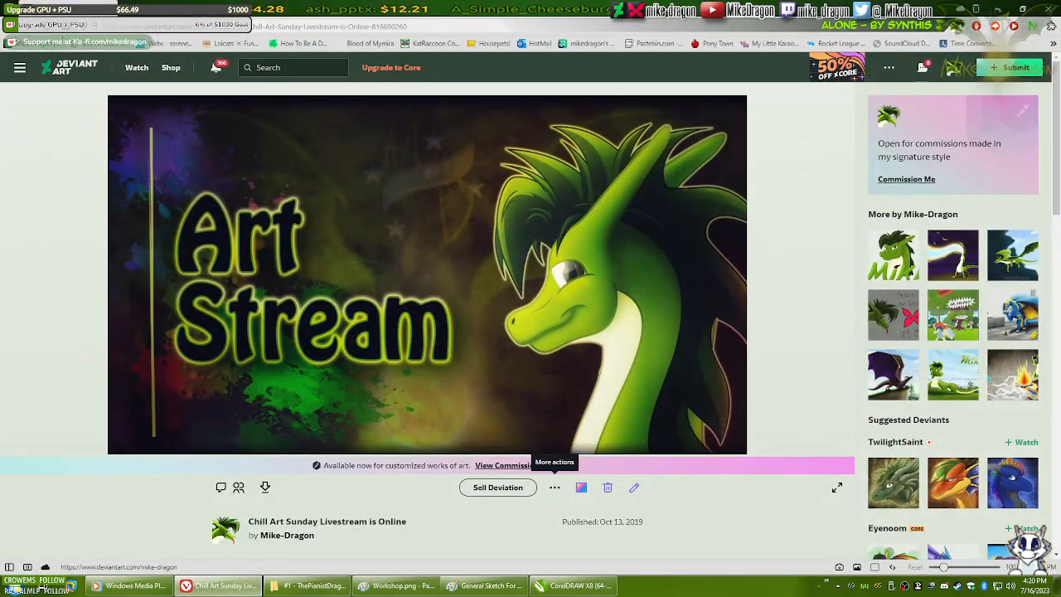
click(38, 48)
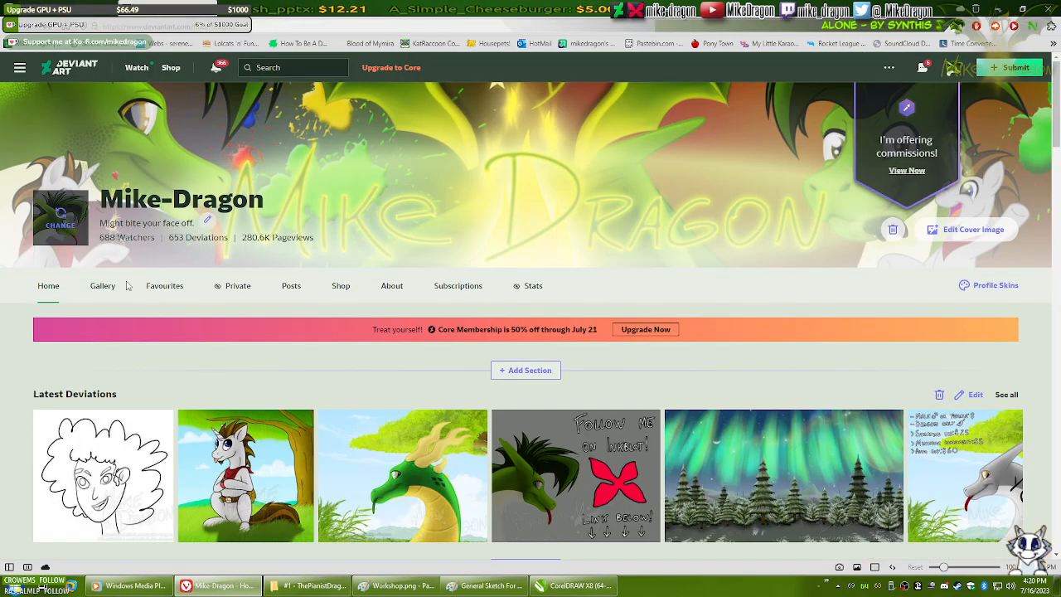
click(103, 287)
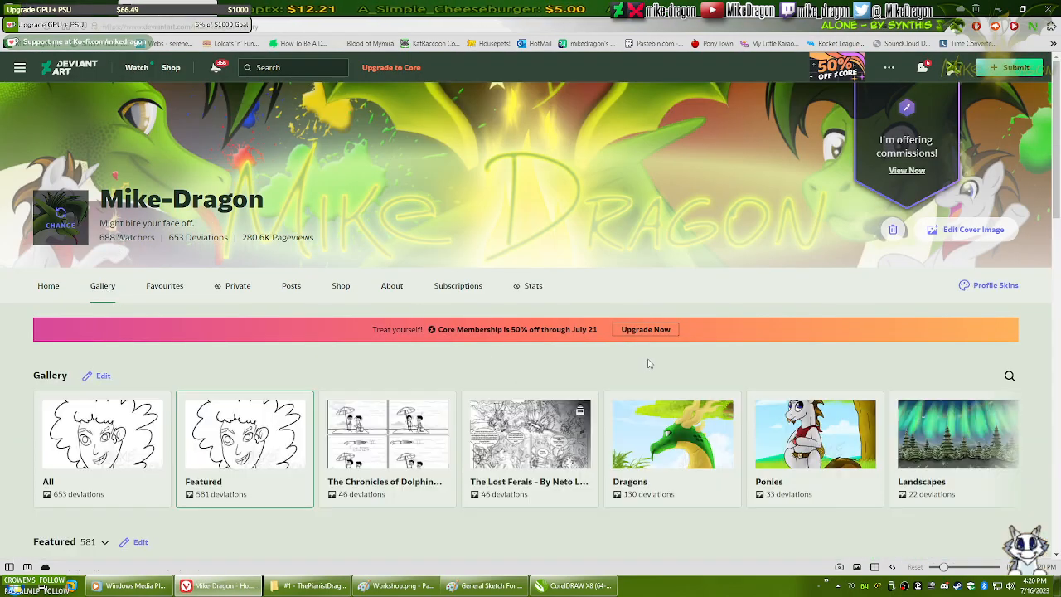
scroll(649, 364, down, 5)
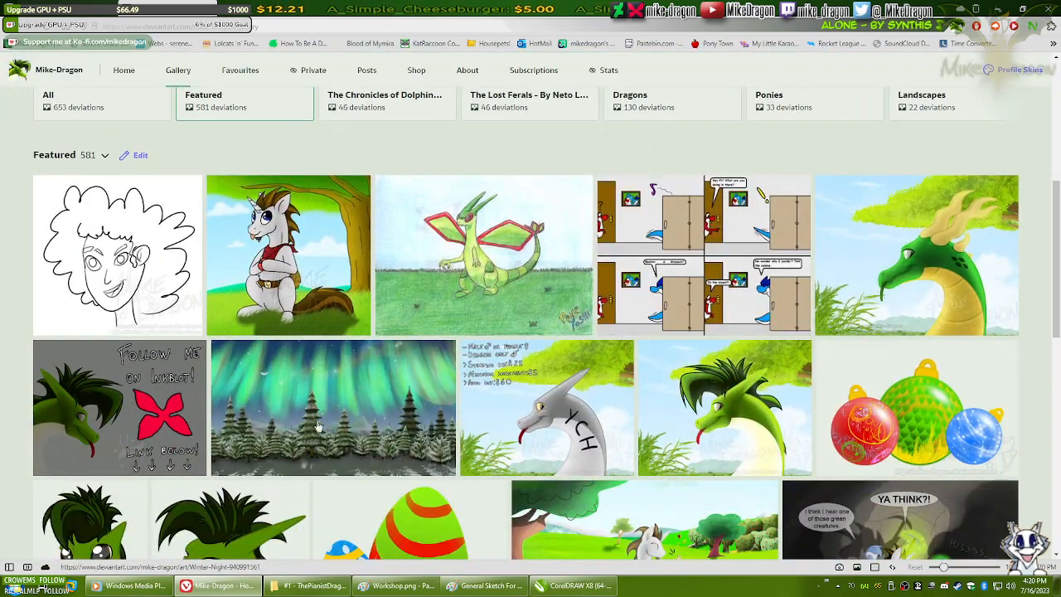
scroll(276, 425, down, 1)
click(927, 167)
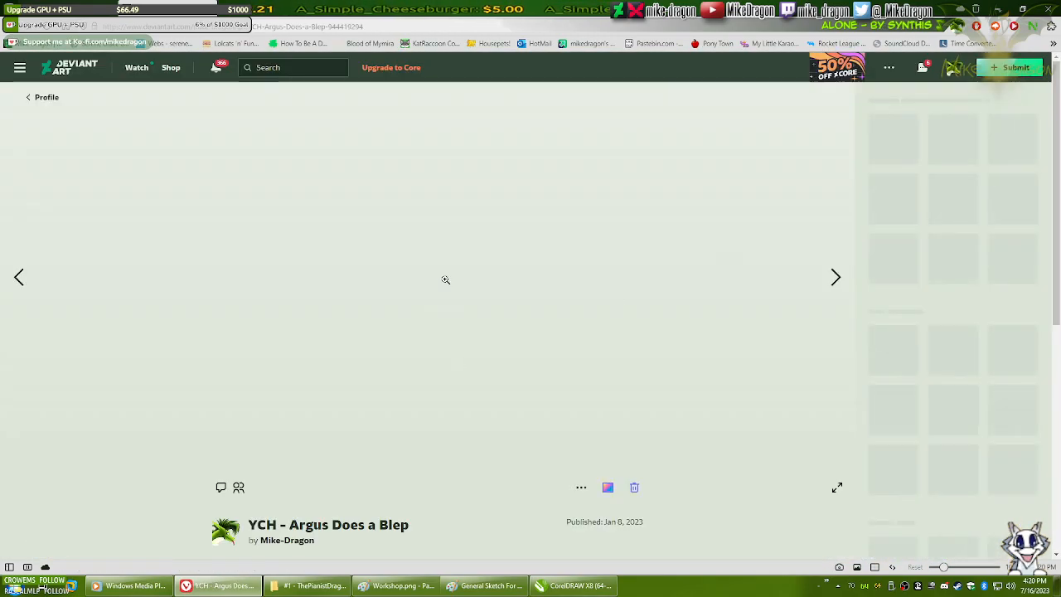
click(593, 299)
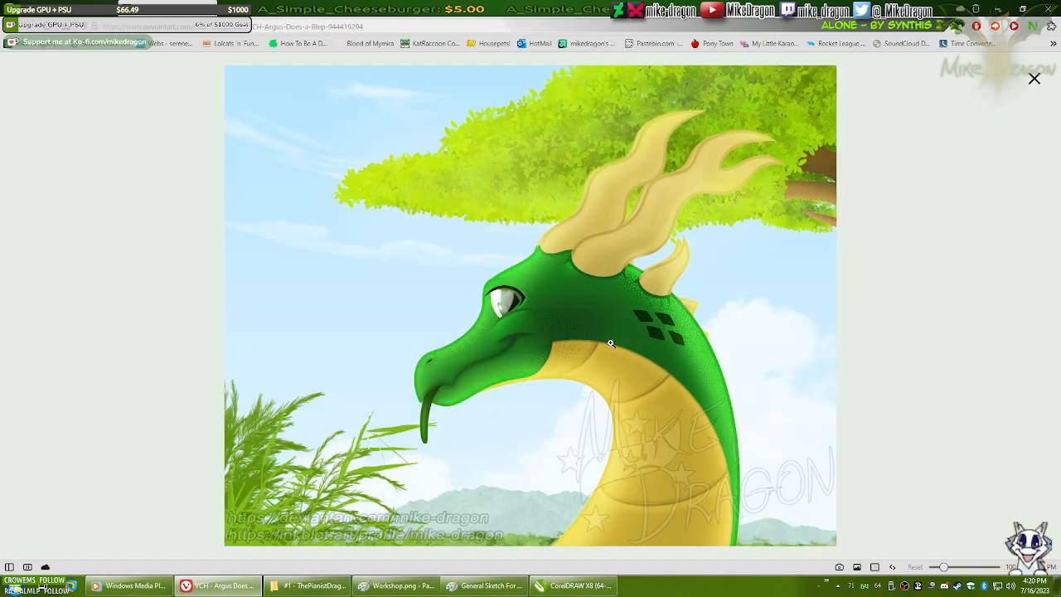
- View the artwork at full size and examine the dragon's eye, mouth corner and jaw lines, then leave it
click(592, 354)
scroll(613, 369, down, 3)
drag(487, 555, 651, 551)
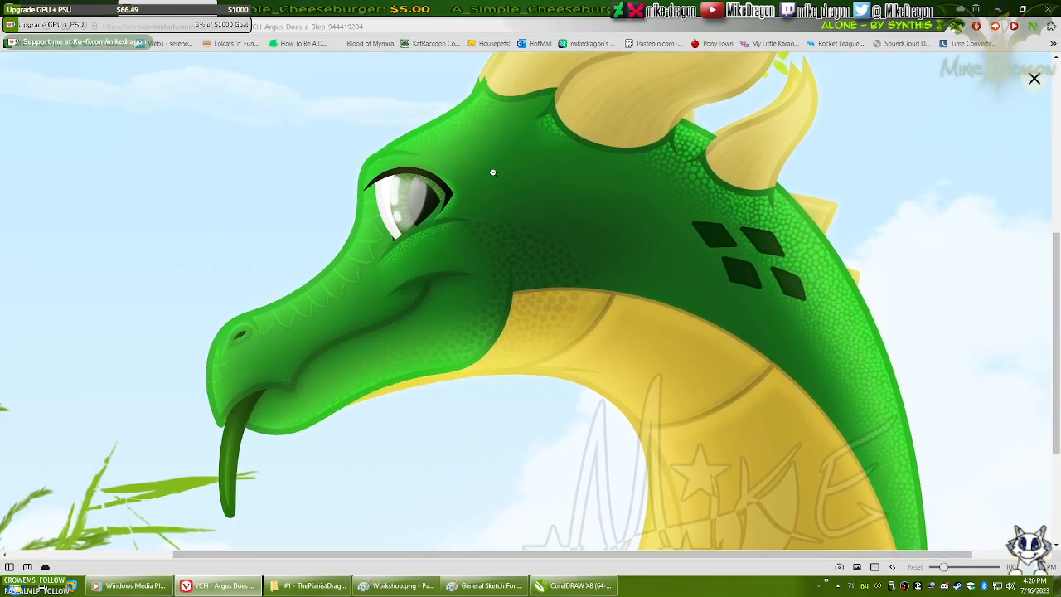
scroll(472, 148, up, 8)
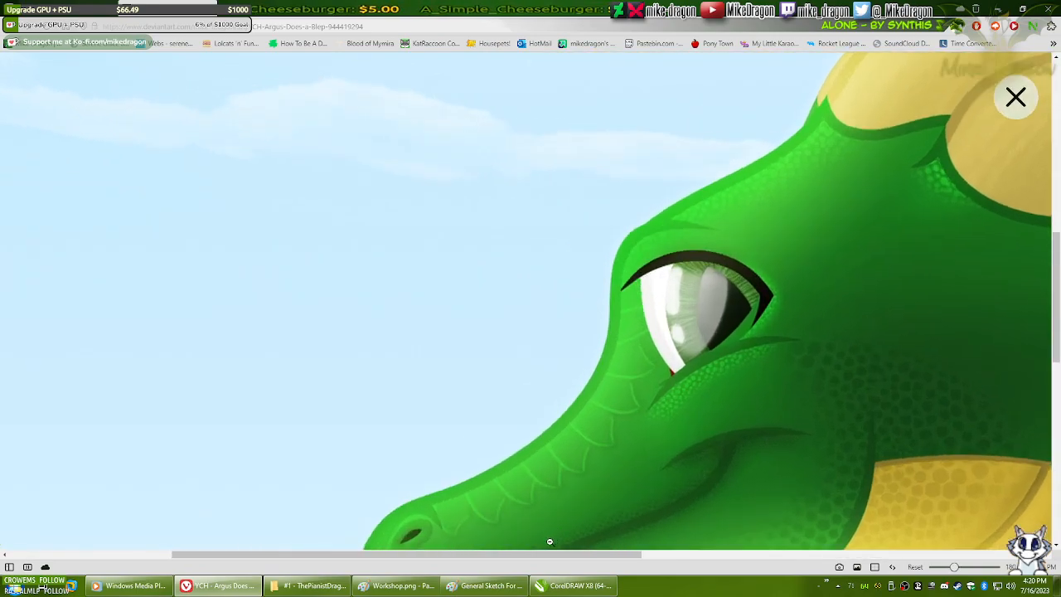
scroll(551, 541, up, 2)
drag(549, 546, 711, 543)
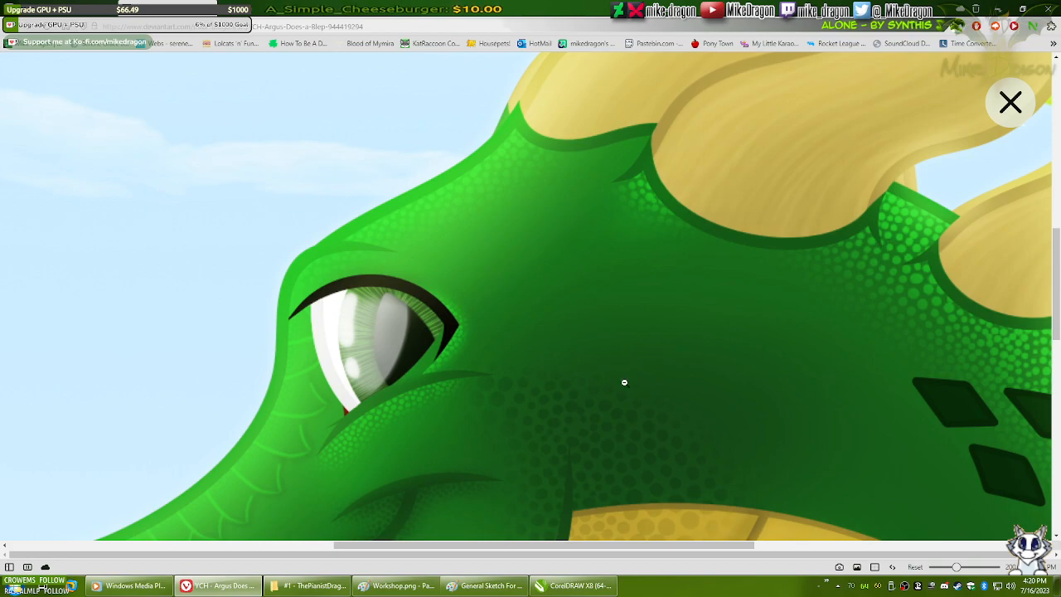
scroll(481, 373, down, 3)
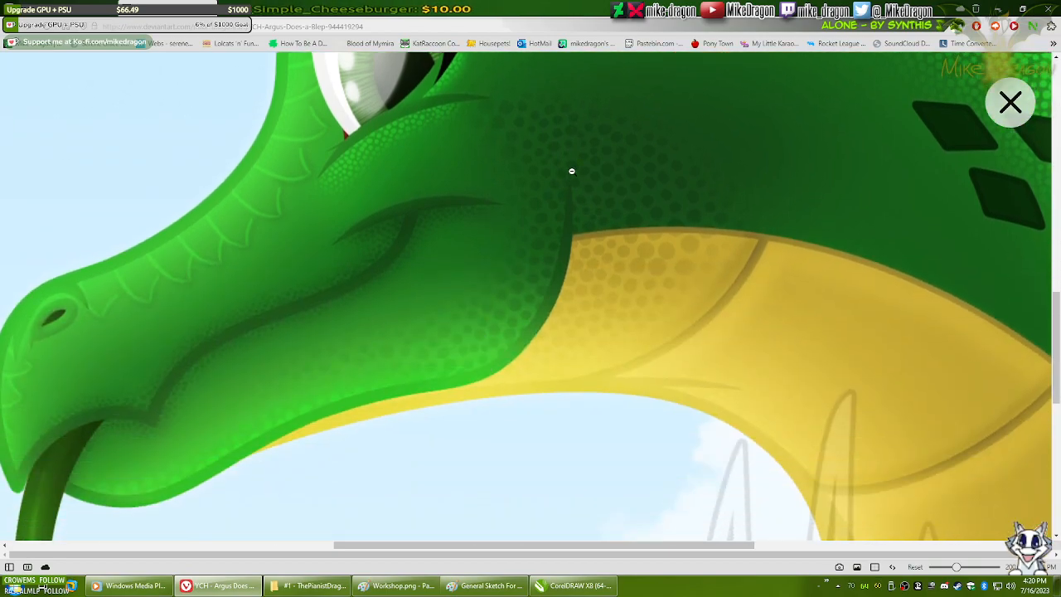
scroll(597, 315, down, 3)
scroll(580, 290, up, 3)
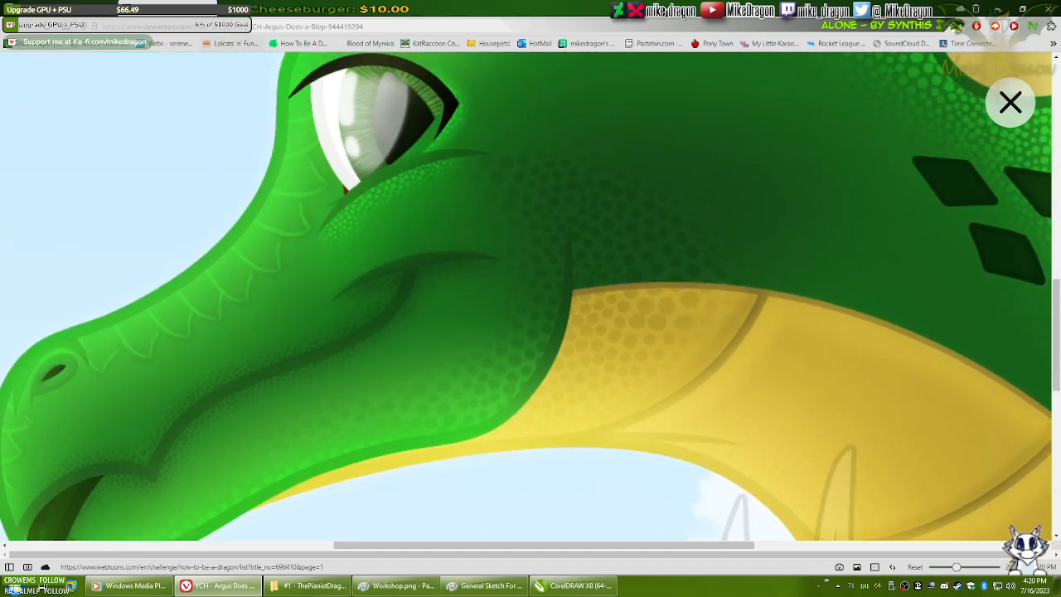
click(178, 7)
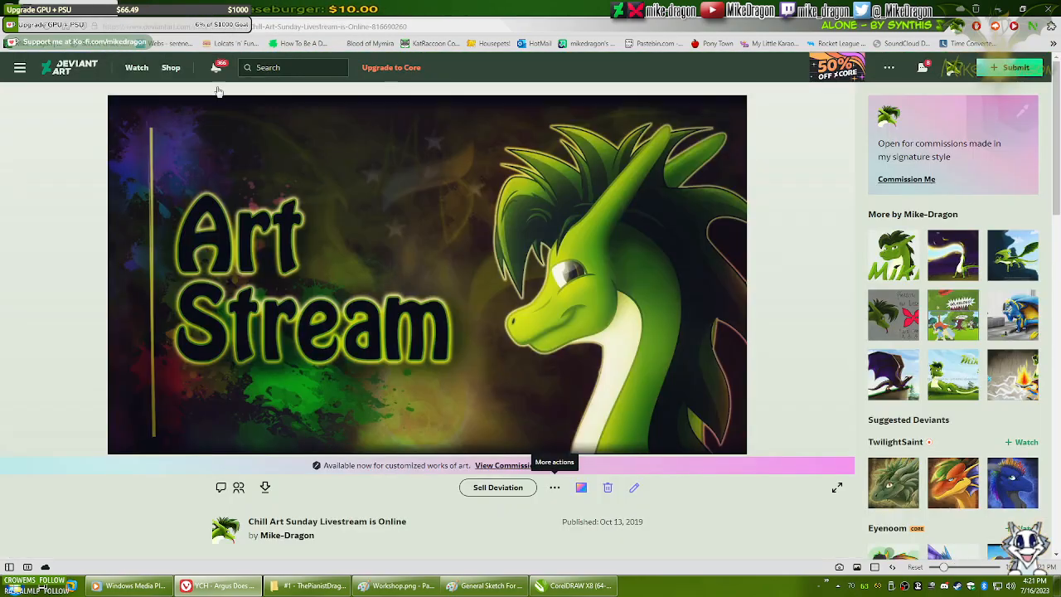
- Switch back to CorelDRAW and set the outline colour of the snout-and-mouth line to blue (R:0 G:0 B:255)
click(574, 586)
scroll(462, 221, down, 3)
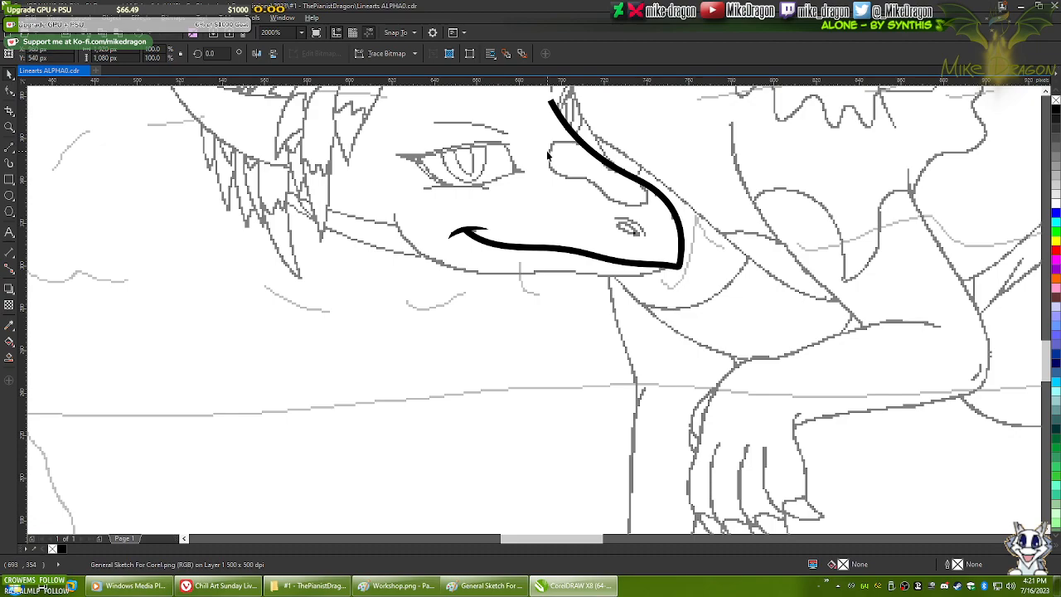
scroll(351, 301, up, 4)
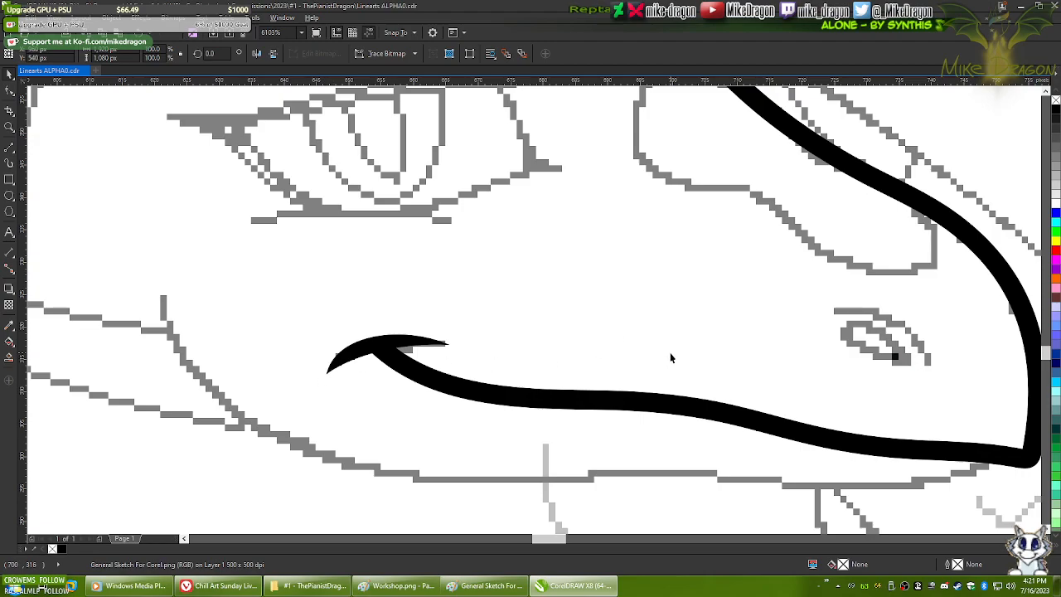
drag(628, 208, 589, 454)
drag(626, 221, 529, 289)
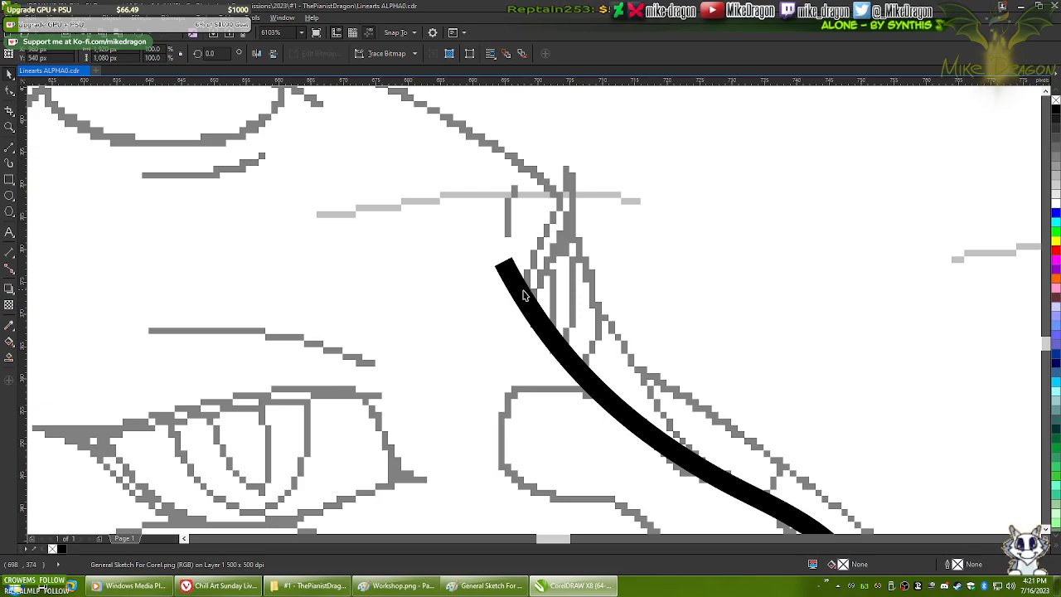
drag(522, 296, 485, 245)
key(F10)
click(484, 245)
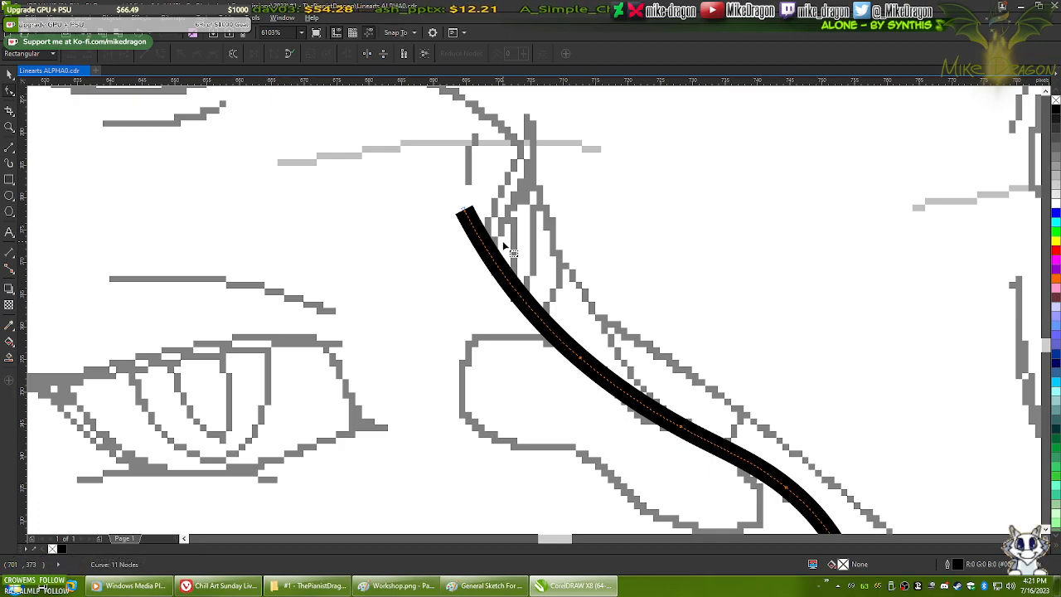
scroll(549, 228, up, 1)
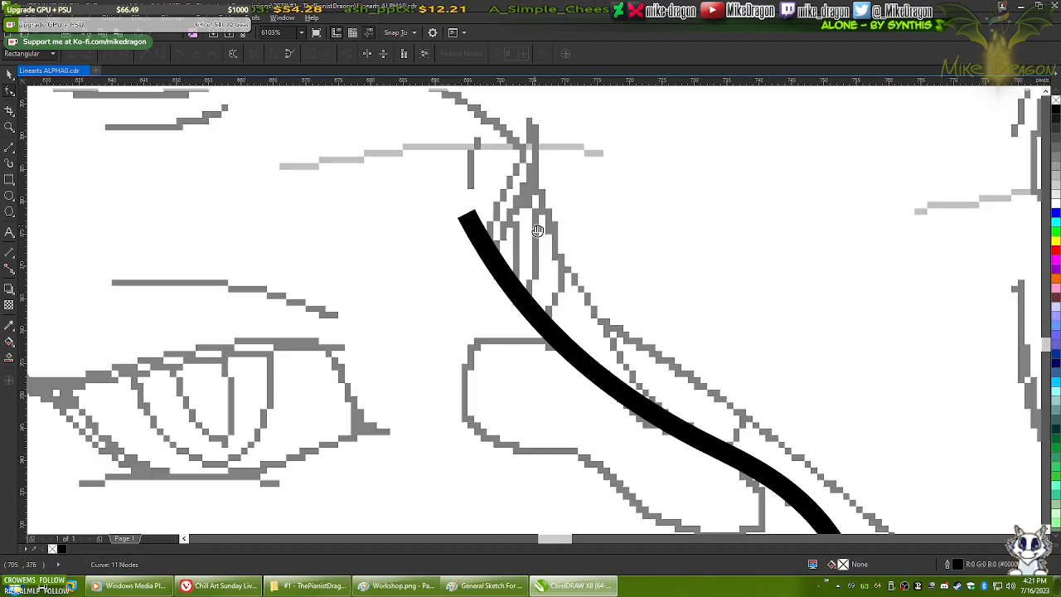
click(1057, 215)
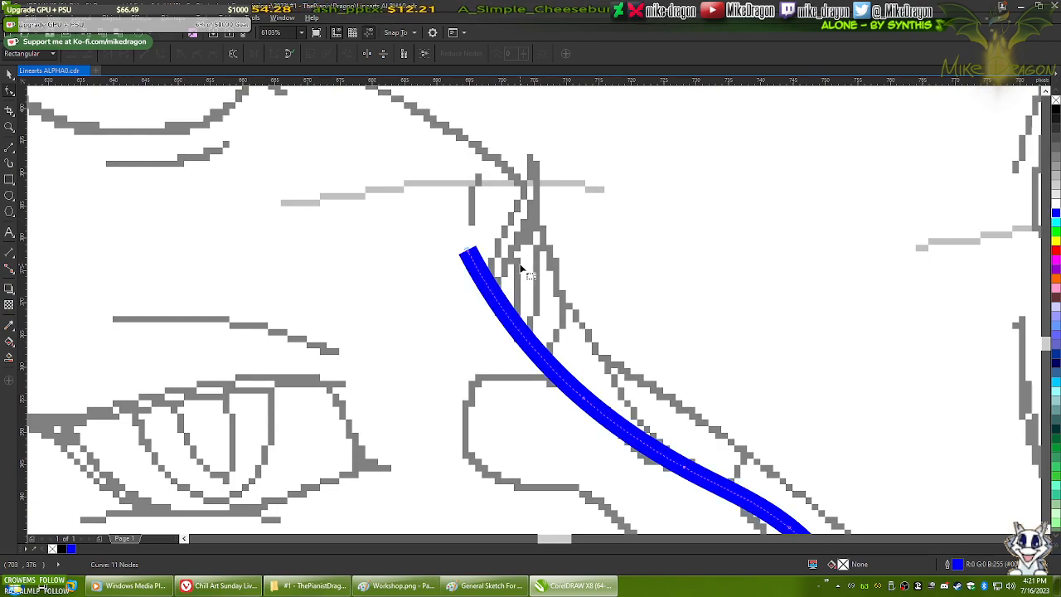
scroll(489, 286, up, 3)
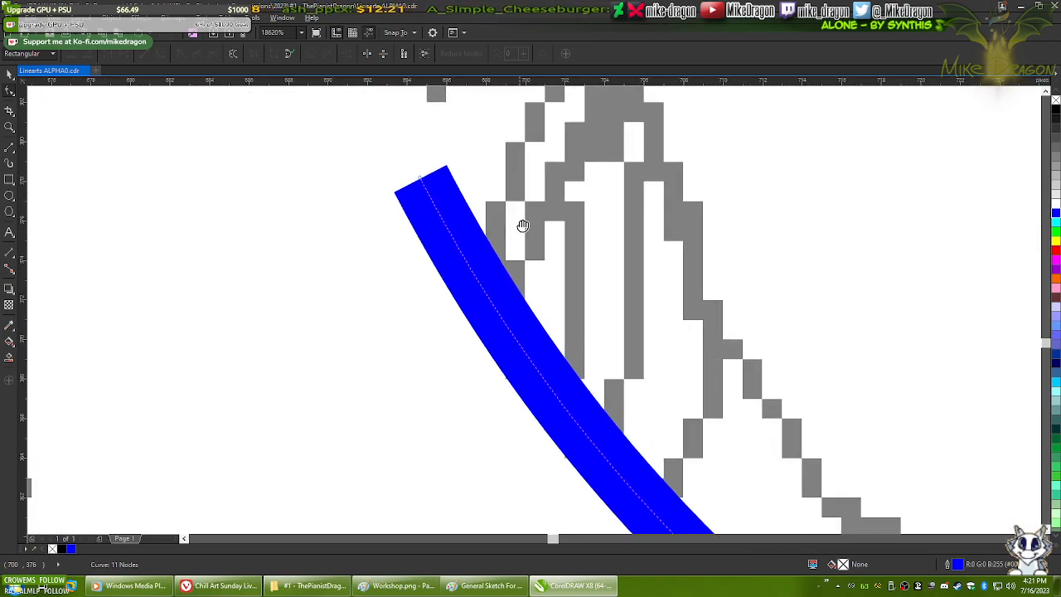
- Draw a narrow closed triangle over the upper end of the blue snout line, its sharp tip at the line's end
drag(521, 228, 533, 262)
mouse_move(556, 219)
mouse_down()
mouse_move(568, 236)
mouse_move(608, 151)
mouse_up()
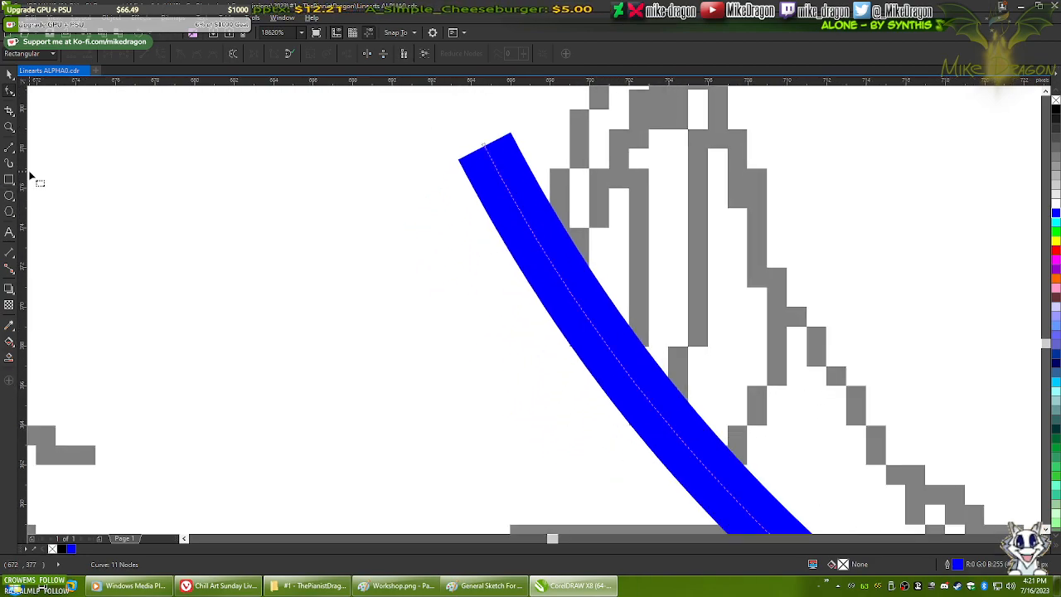
click(9, 147)
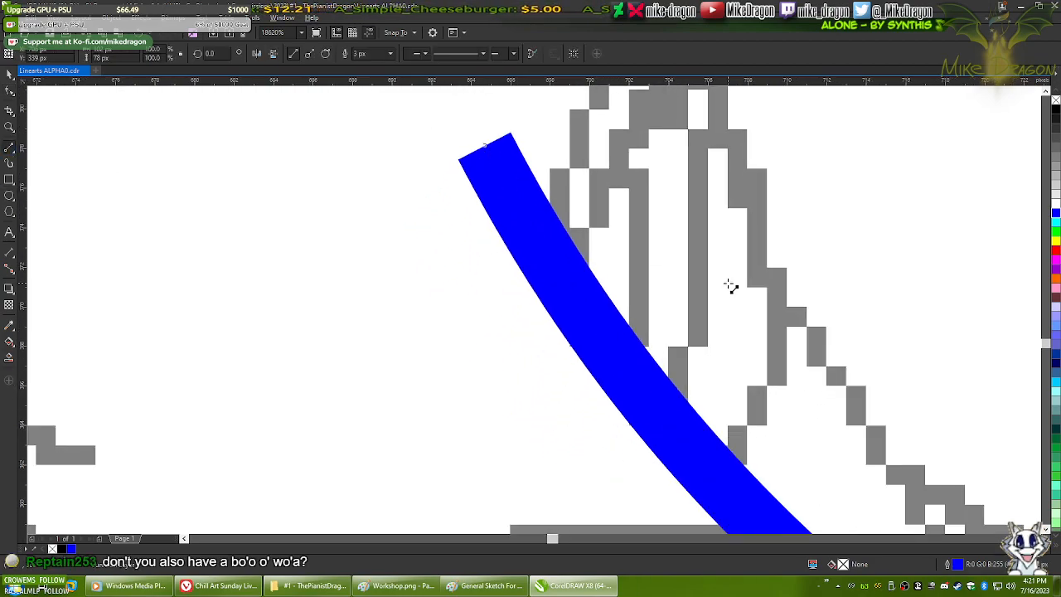
scroll(655, 270, down, 1)
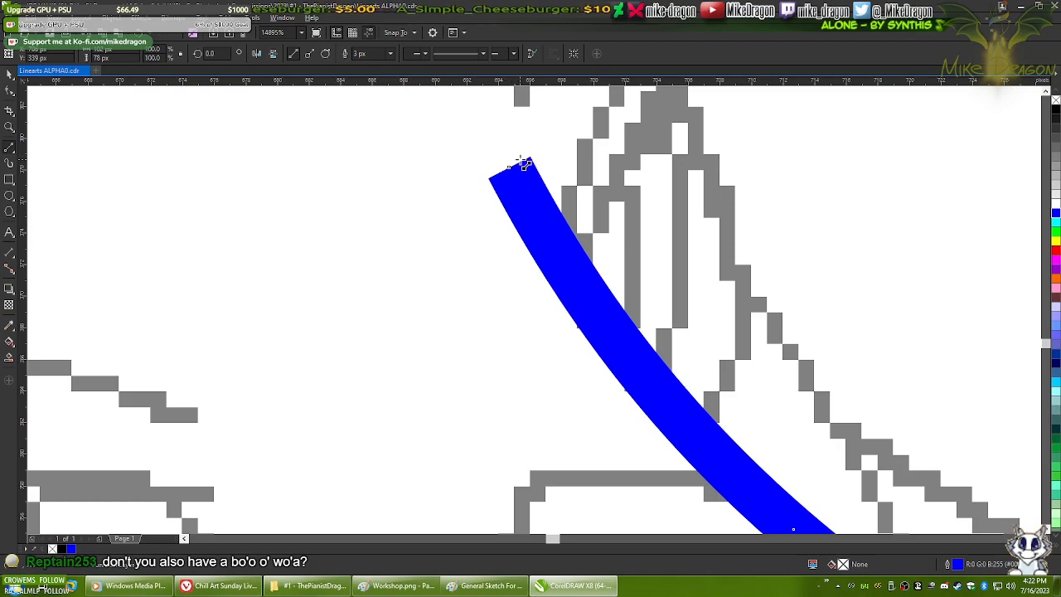
mouse_move(521, 161)
mouse_down()
mouse_move(524, 203)
mouse_move(597, 372)
mouse_move(624, 381)
mouse_up()
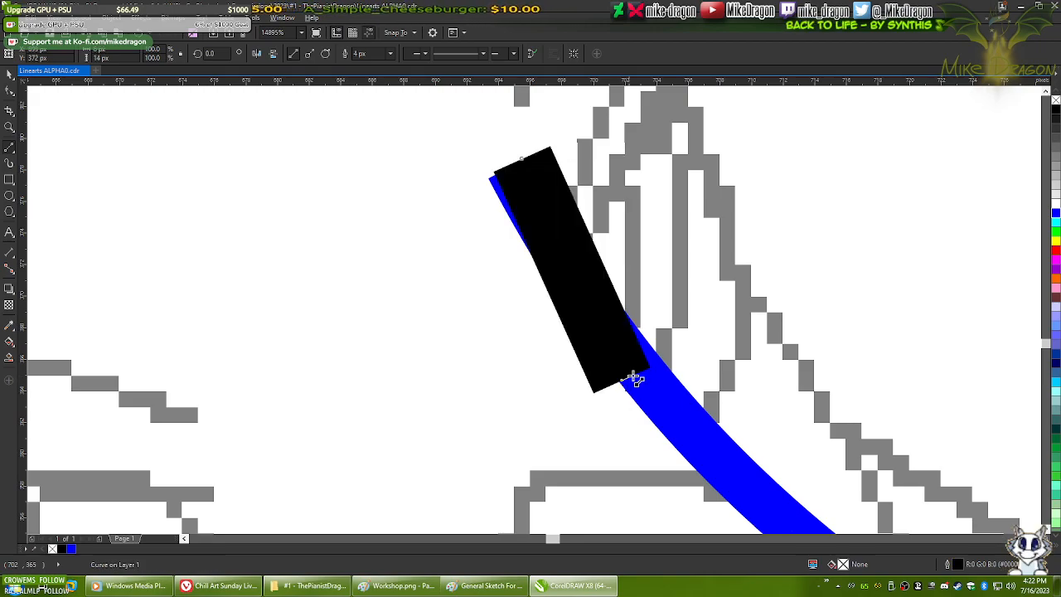
click(655, 359)
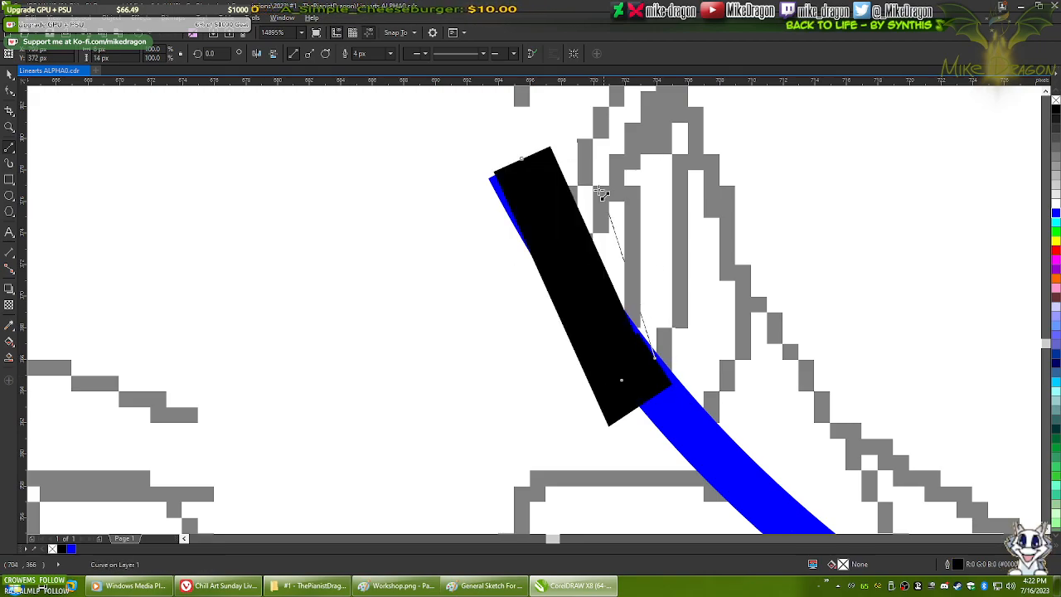
click(521, 159)
- Set the triangle's outline width to Hairline and convert its segments to curves
click(373, 53)
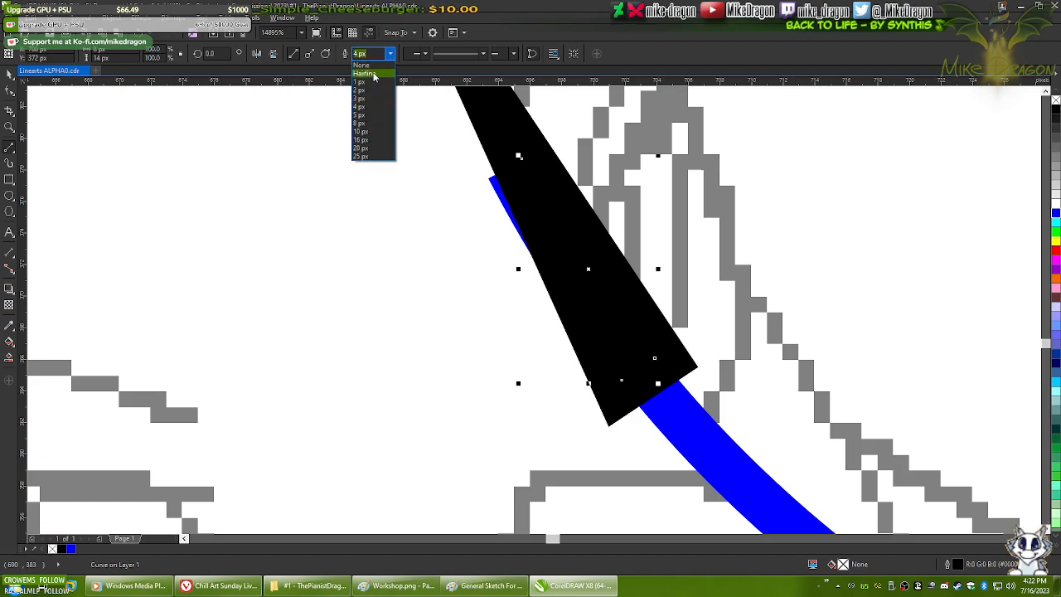
click(371, 81)
key(F10)
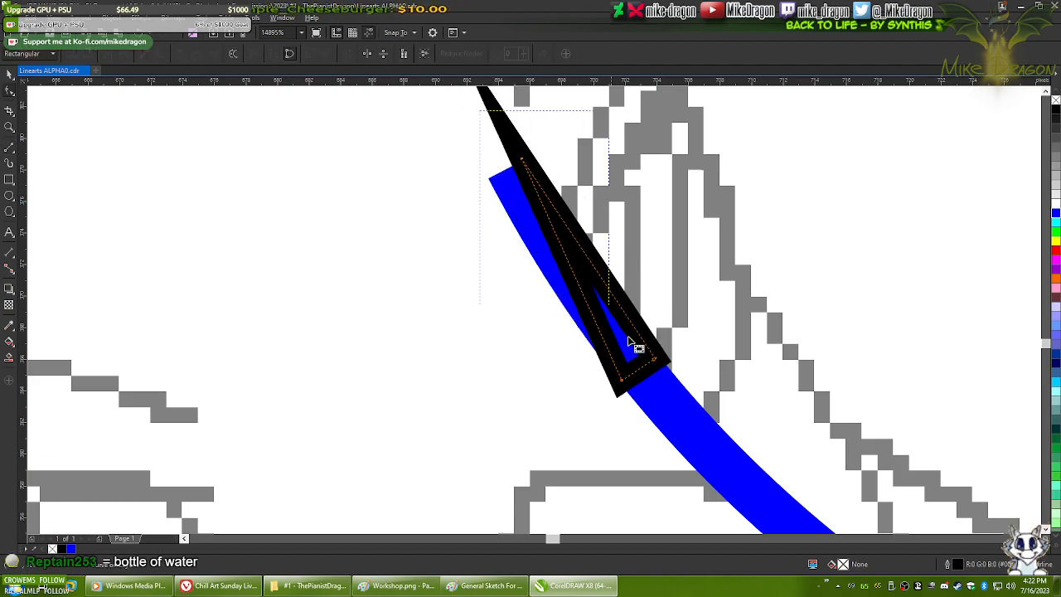
right_click(598, 314)
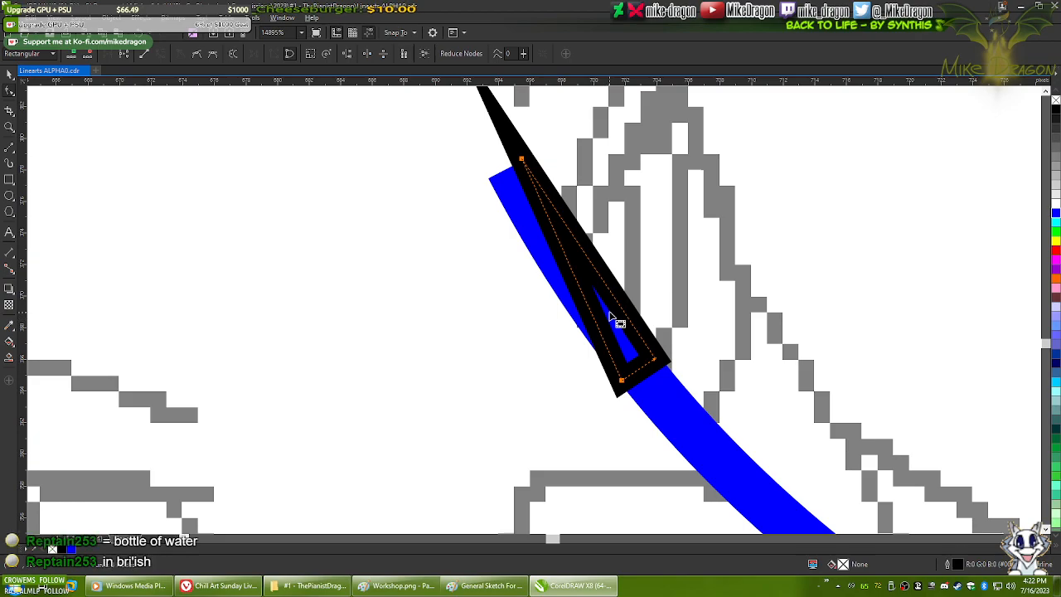
- Bend the triangle's two long sides to follow the curvature of the blue snout line
scroll(664, 236, up, 1)
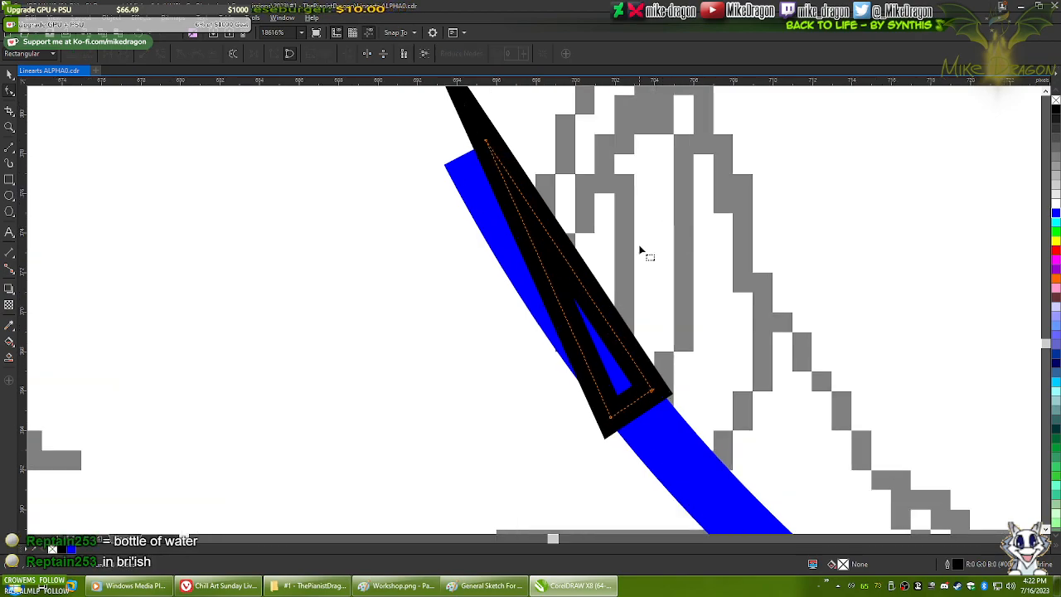
drag(636, 261, 583, 315)
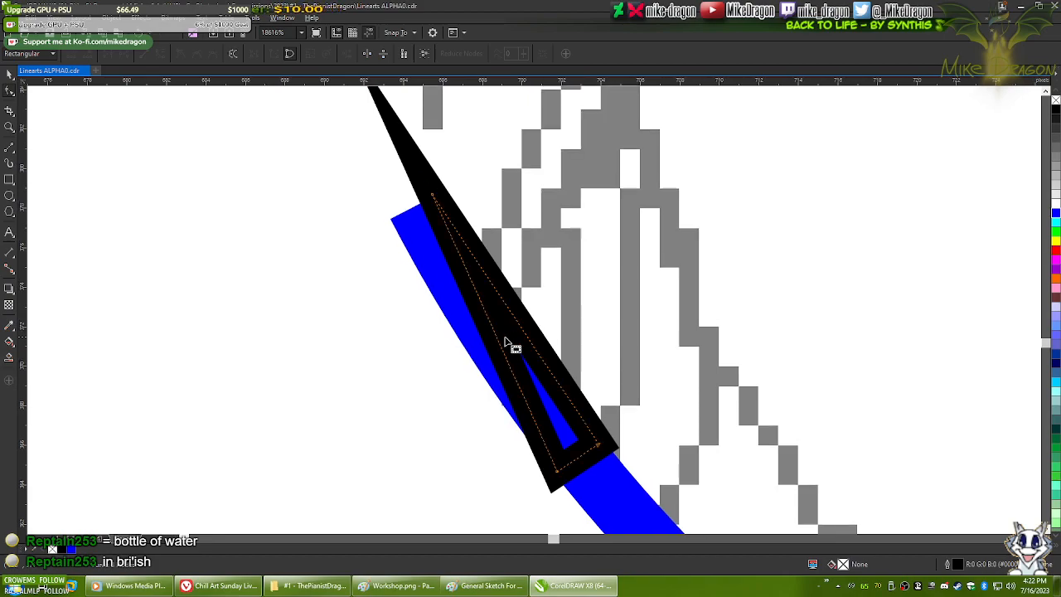
mouse_move(508, 357)
mouse_down()
mouse_move(486, 355)
mouse_move(522, 351)
mouse_up()
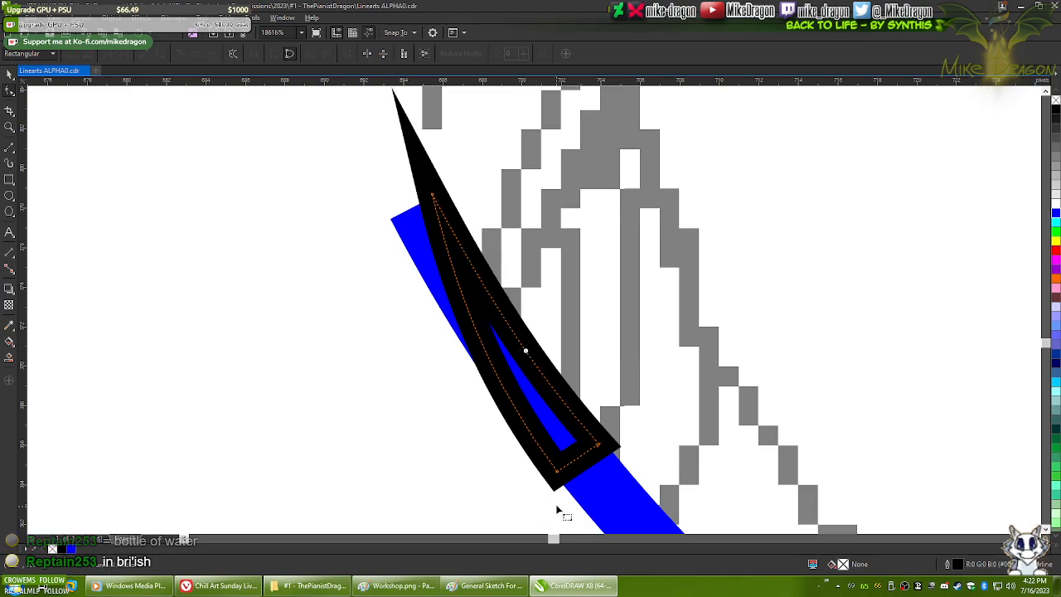
scroll(557, 512, up, 3)
drag(501, 429, 532, 404)
drag(620, 342, 564, 397)
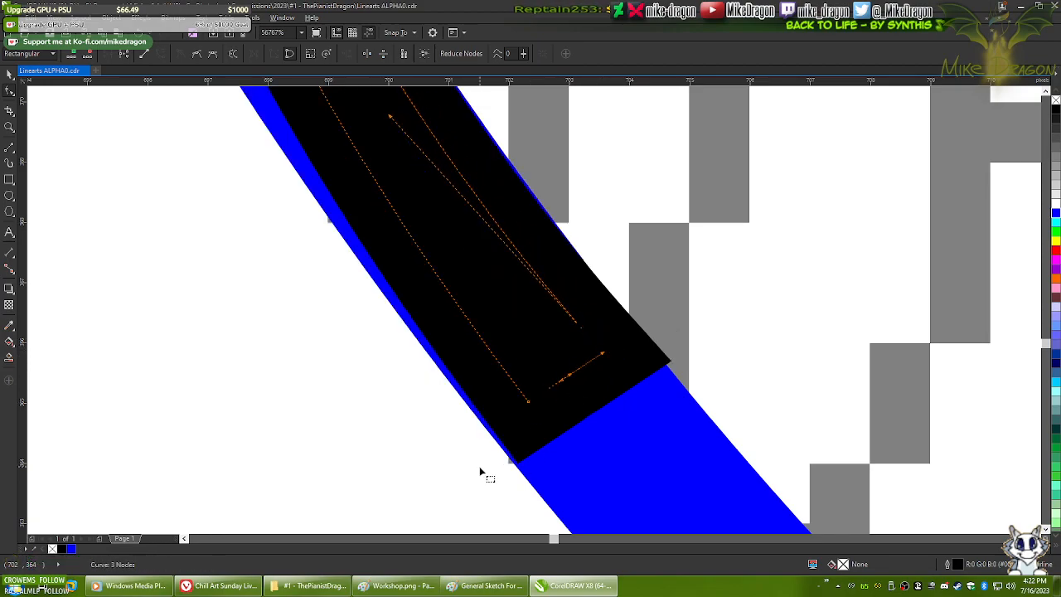
- Move the triangle's lower-left corner node so its outline approaches the left edge of the blue line
scroll(480, 472, up, 1)
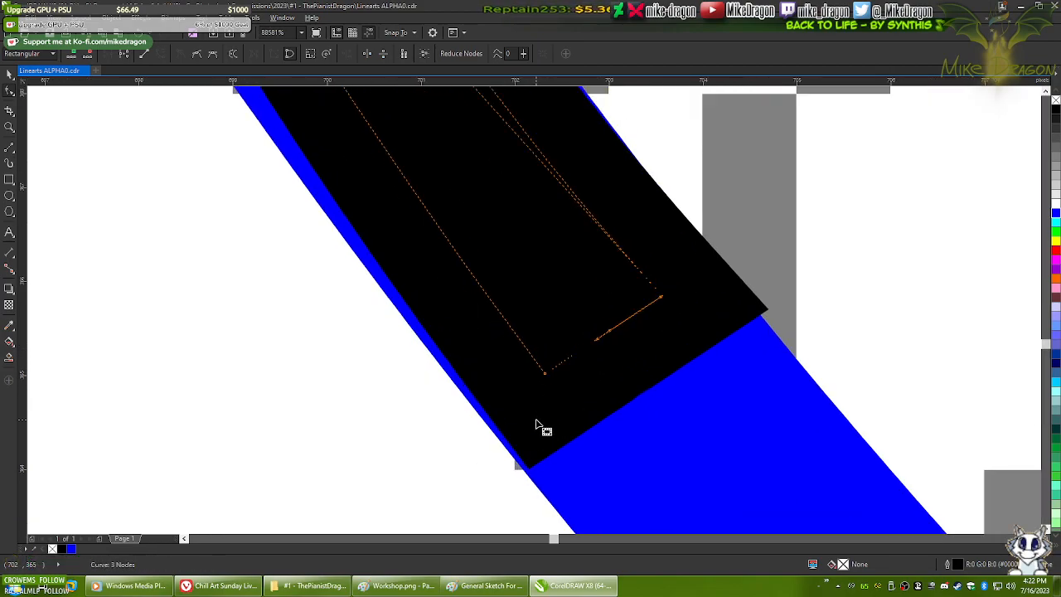
drag(540, 422, 552, 412)
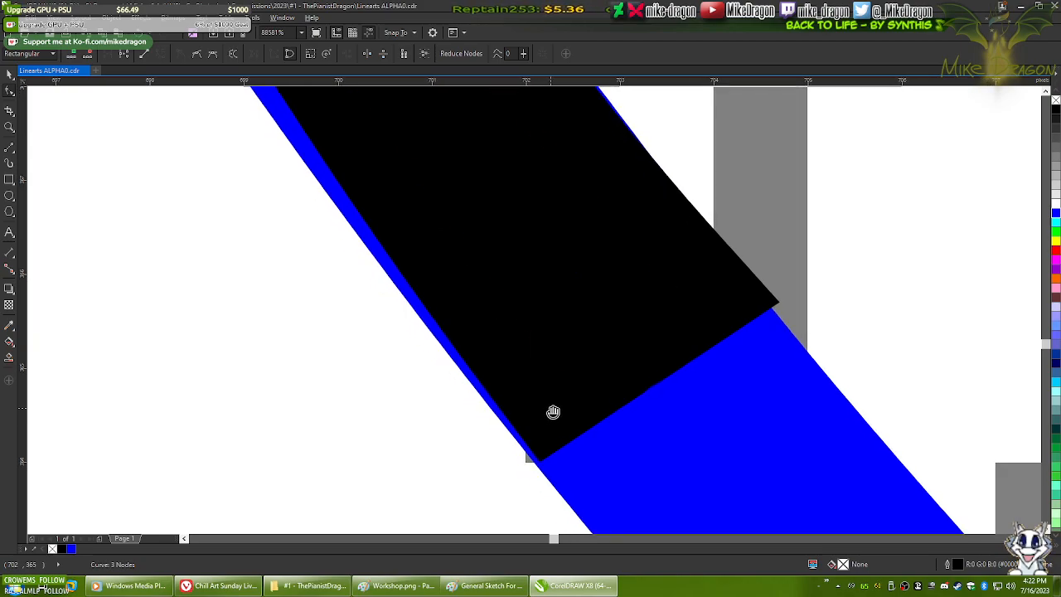
scroll(533, 406, up, 1)
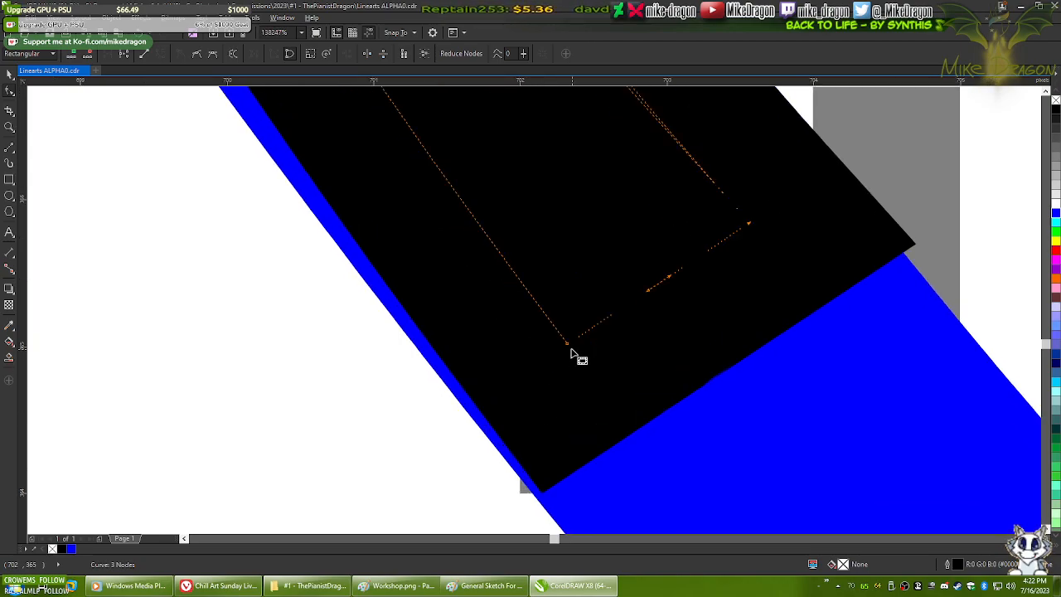
scroll(539, 431, up, 2)
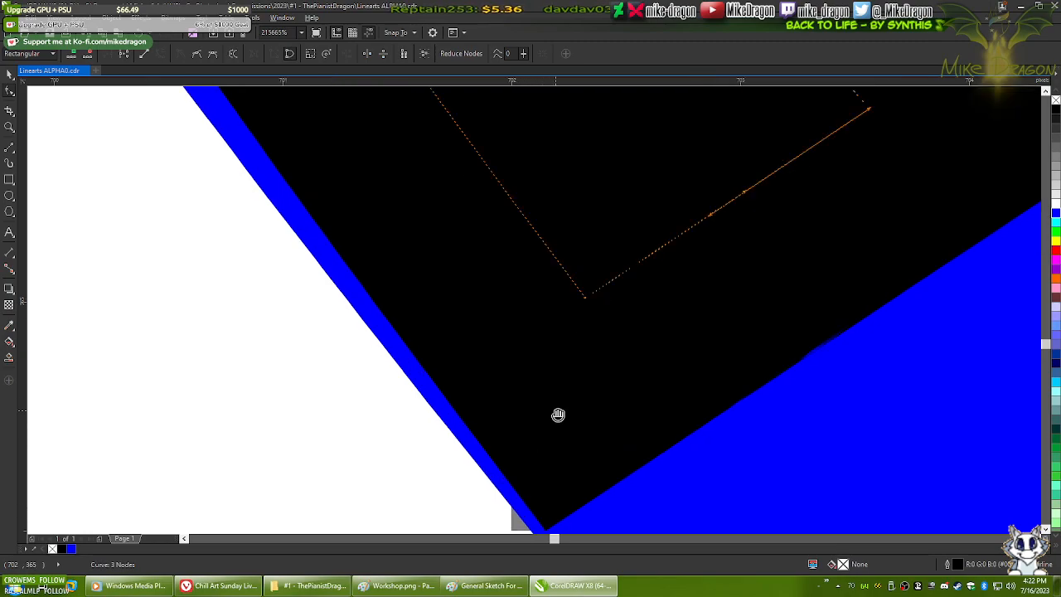
drag(558, 415, 572, 357)
drag(589, 267, 583, 272)
scroll(545, 481, up, 1)
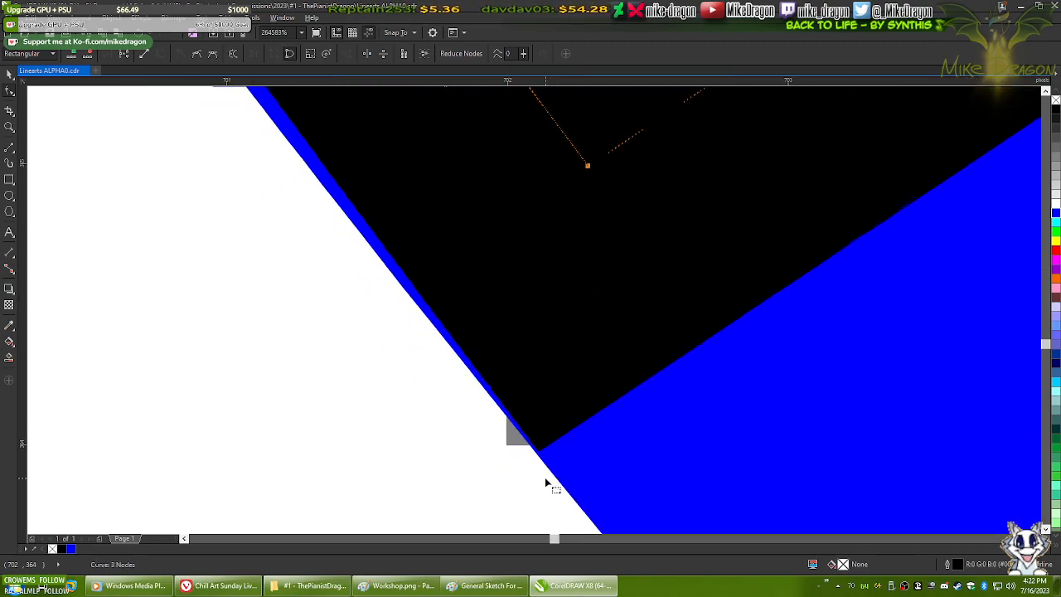
- Fine-tune the lower-left corner node until the black outline meets the blue line's left edge
scroll(556, 433, down, 3)
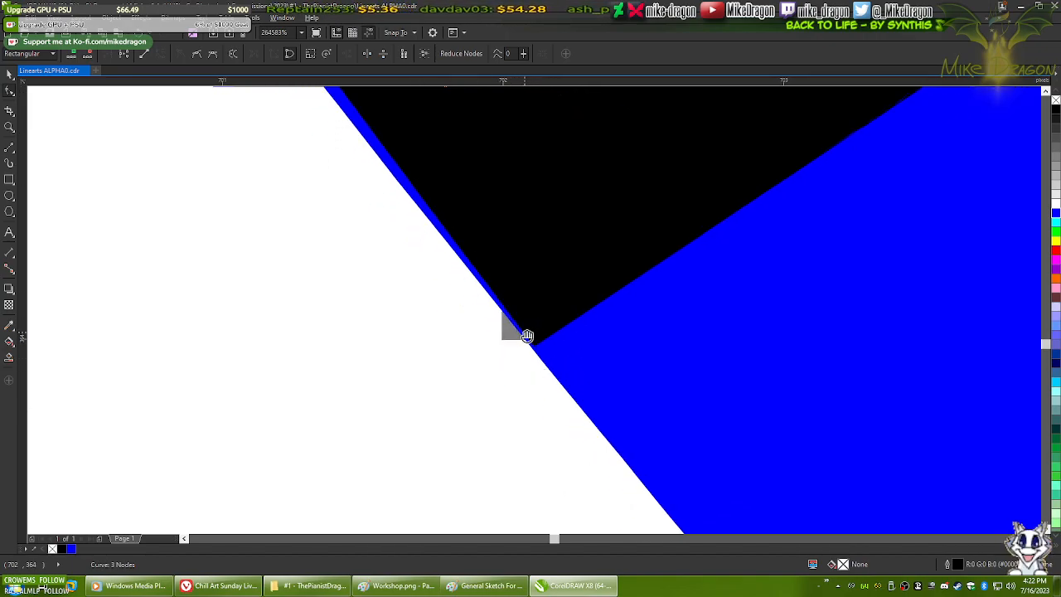
scroll(527, 336, up, 3)
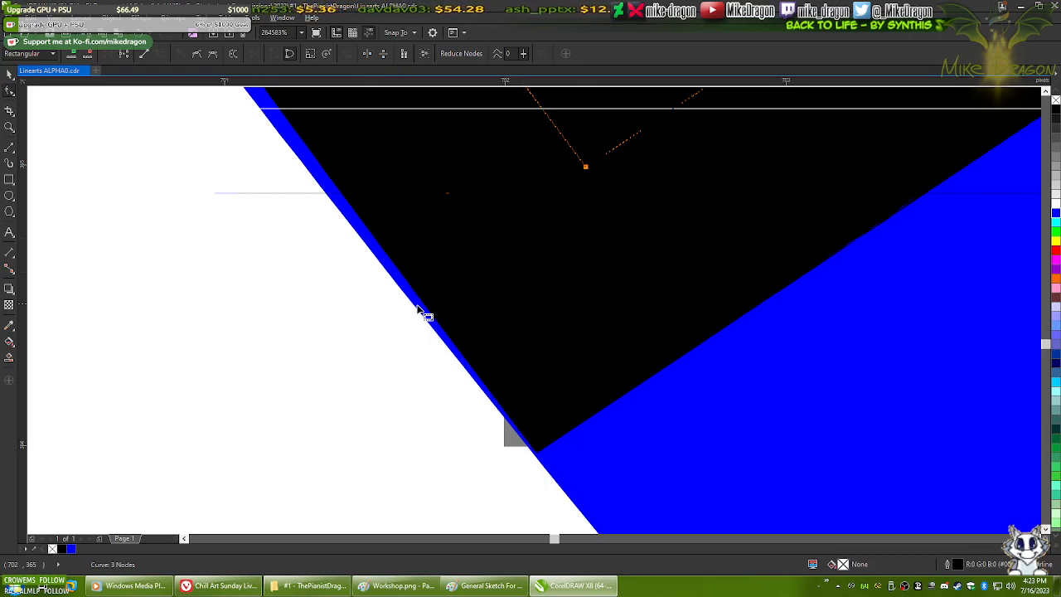
drag(585, 168, 581, 172)
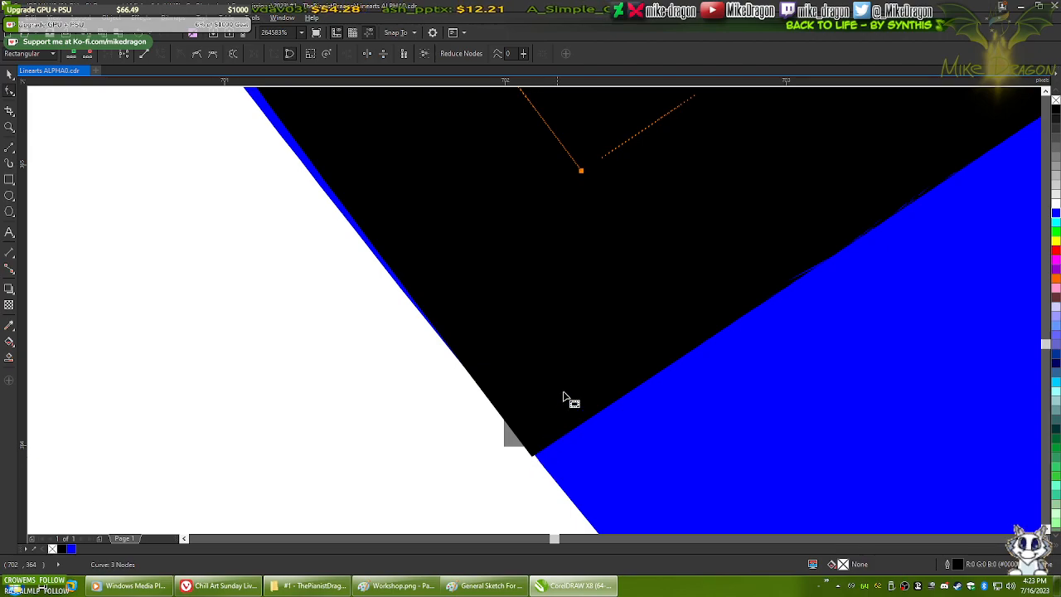
scroll(577, 191, up, 1)
drag(574, 196, 578, 194)
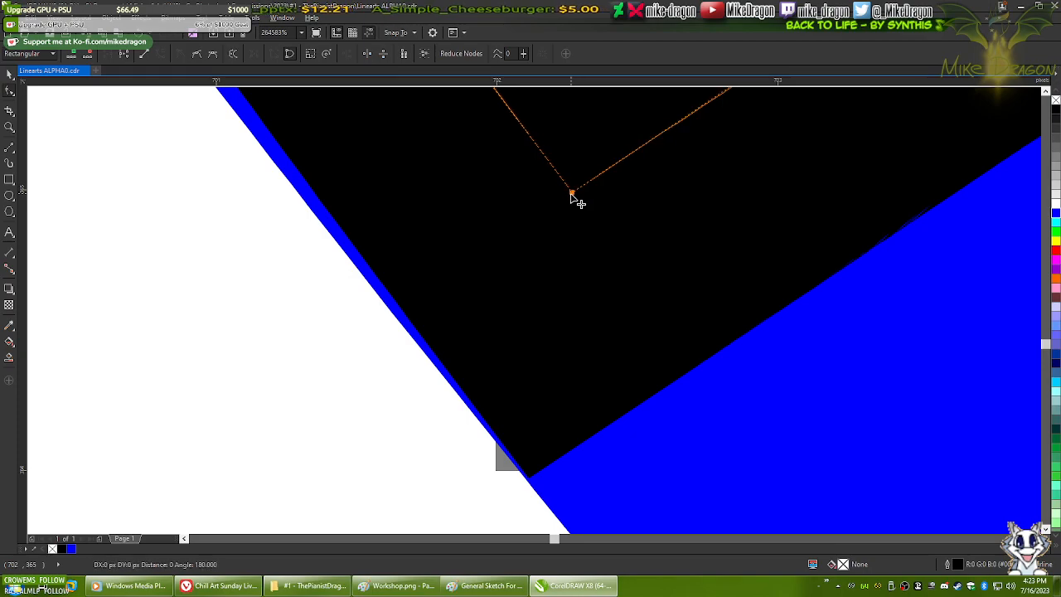
drag(631, 105, 580, 209)
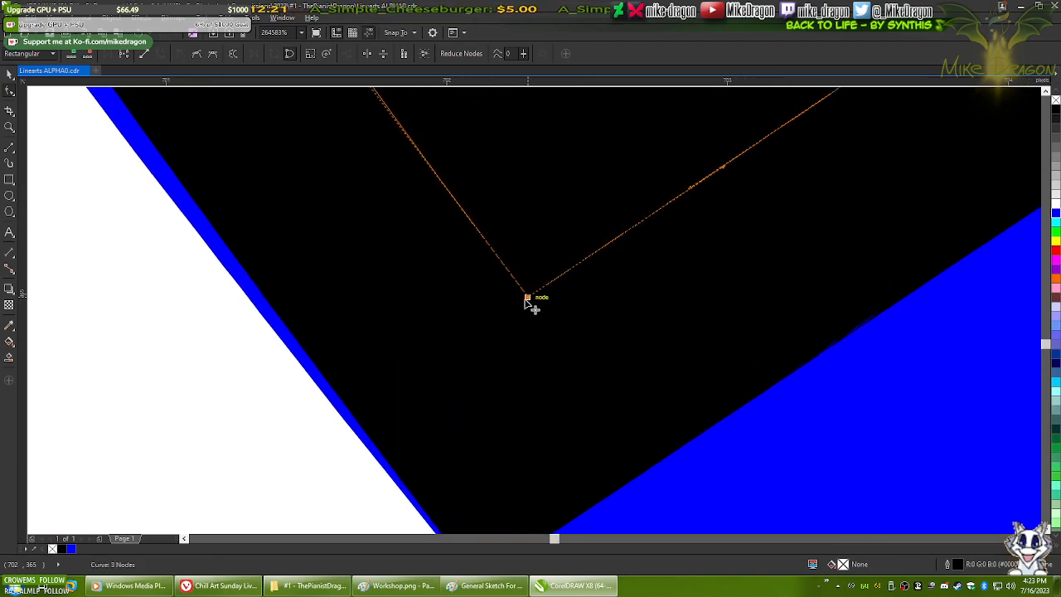
scroll(534, 298, down, 2)
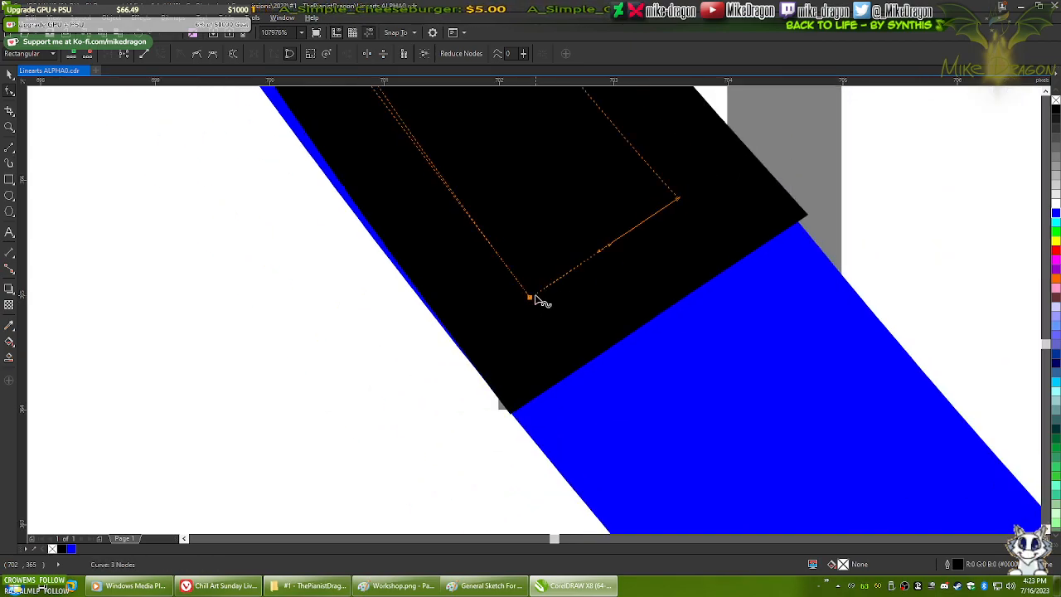
- Move the triangle's lower-right corner node inward so its outline corner sits on the blue line's right edge
scroll(720, 199, up, 2)
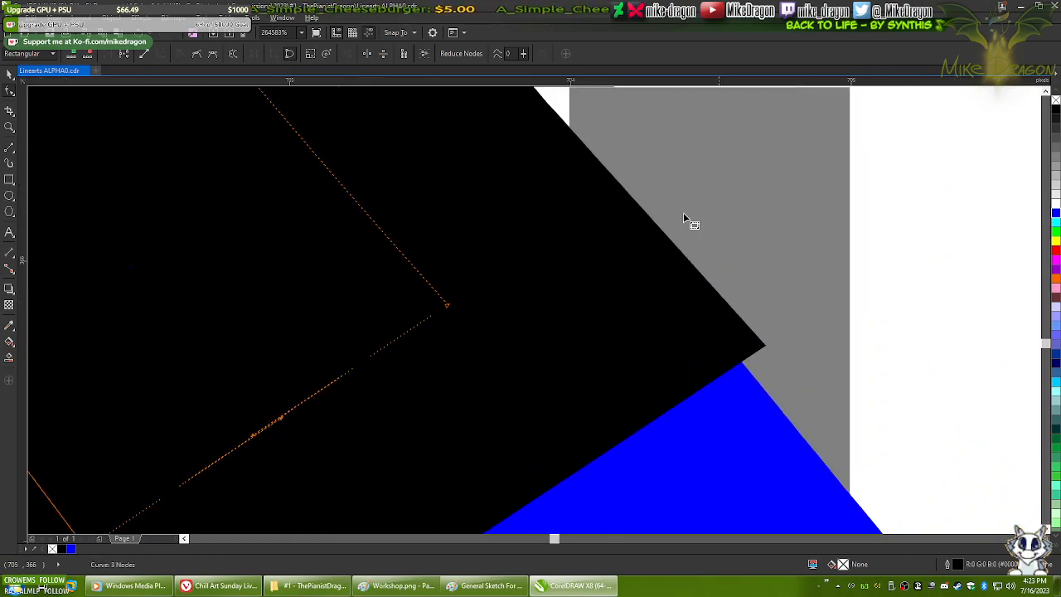
drag(458, 305, 425, 320)
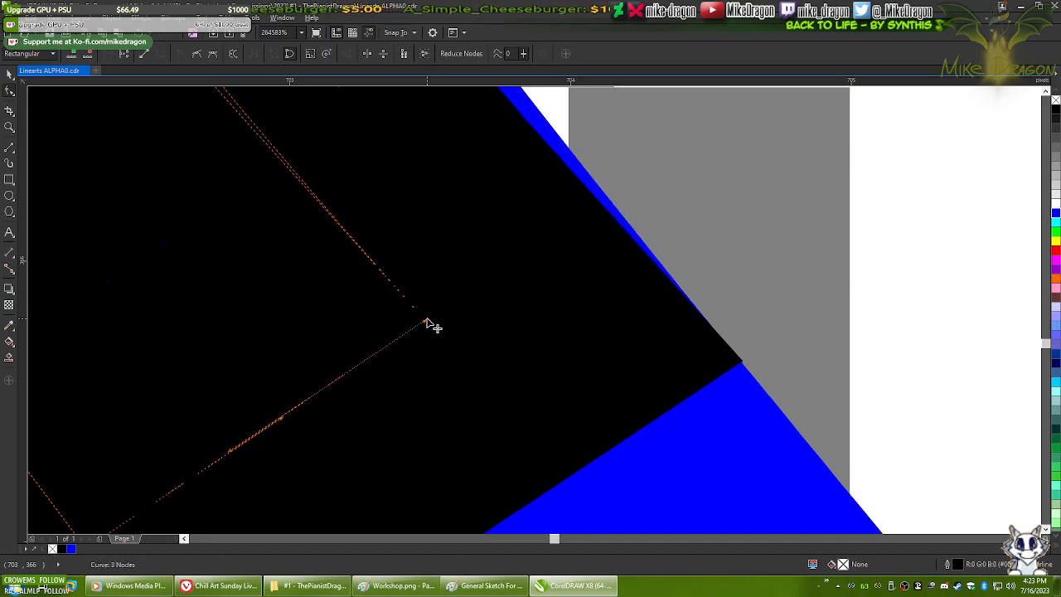
scroll(718, 394, down, 5)
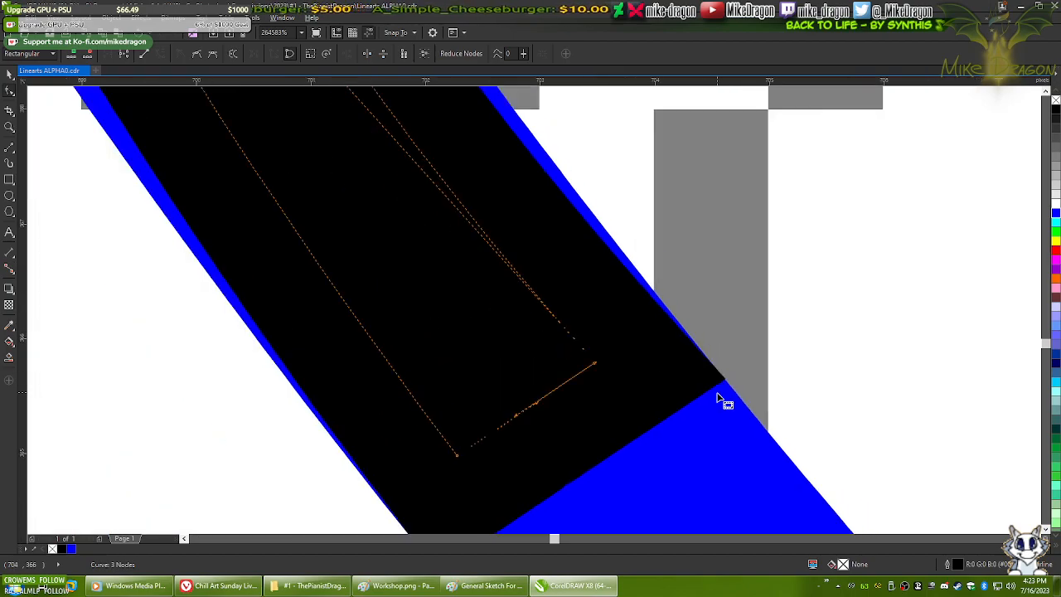
- Move the triangle's upper tip node down and slightly right within the end of the blue line
drag(595, 245, 569, 379)
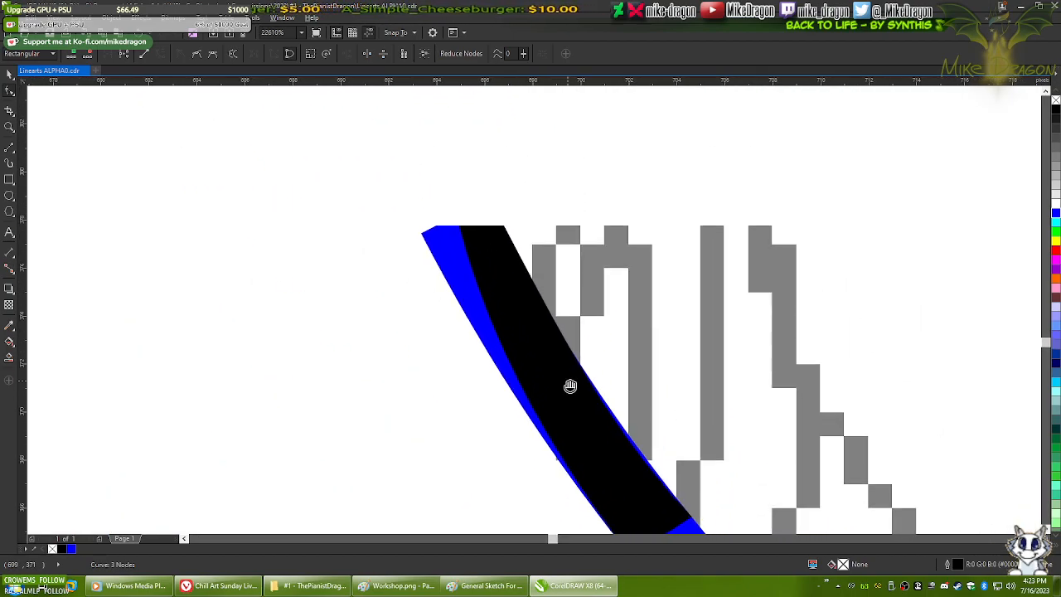
scroll(461, 203, up, 1)
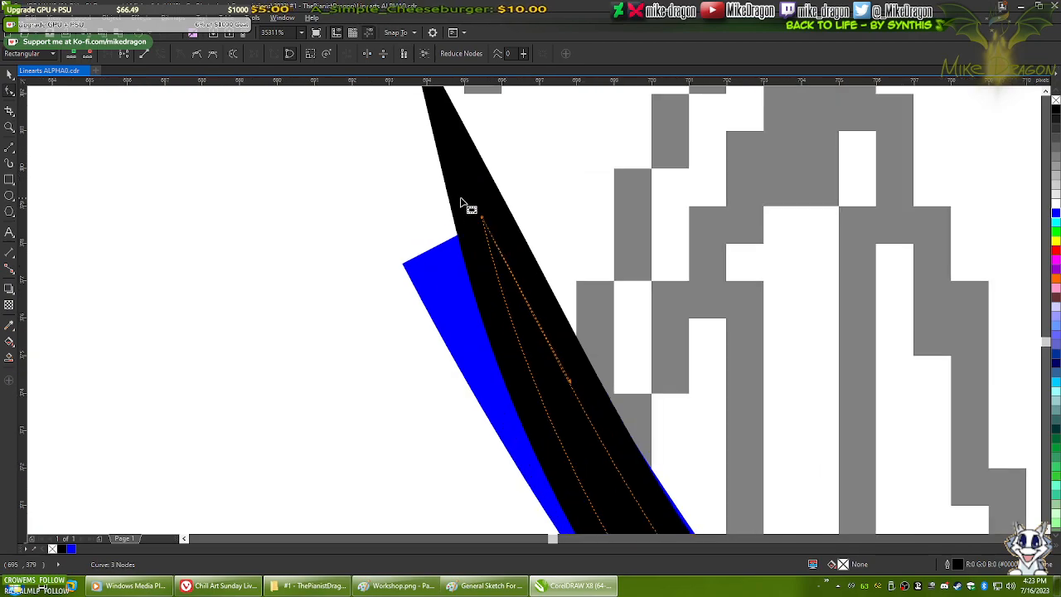
drag(481, 220, 478, 262)
scroll(487, 217, down, 6)
scroll(505, 229, up, 4)
scroll(450, 230, up, 1)
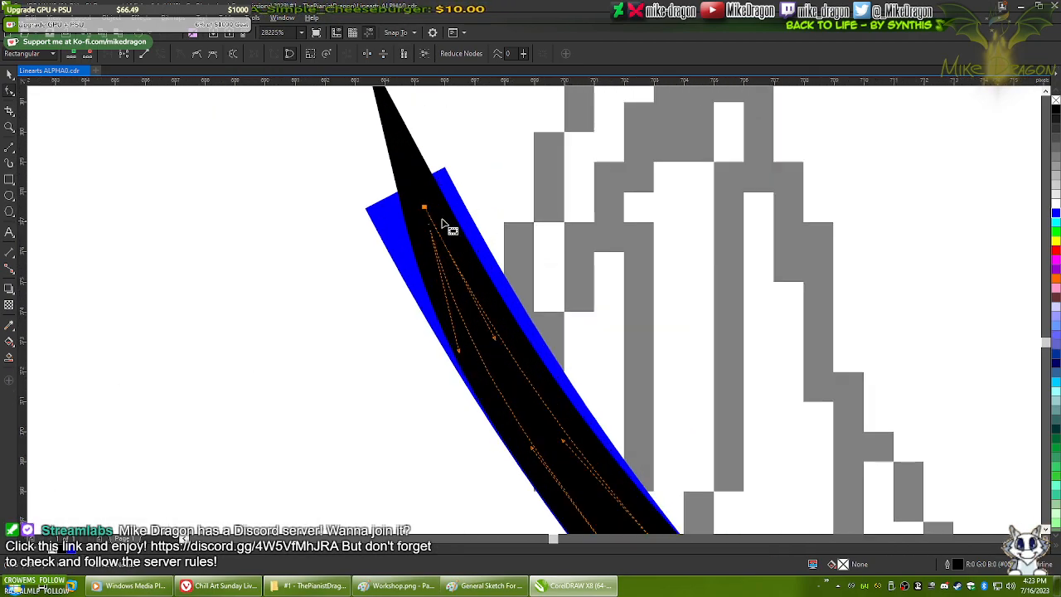
mouse_move(431, 211)
mouse_down()
mouse_move(447, 209)
mouse_move(439, 206)
mouse_up()
key(ctrl+z)
click(426, 210)
drag(441, 205, 440, 207)
scroll(517, 171, down, 2)
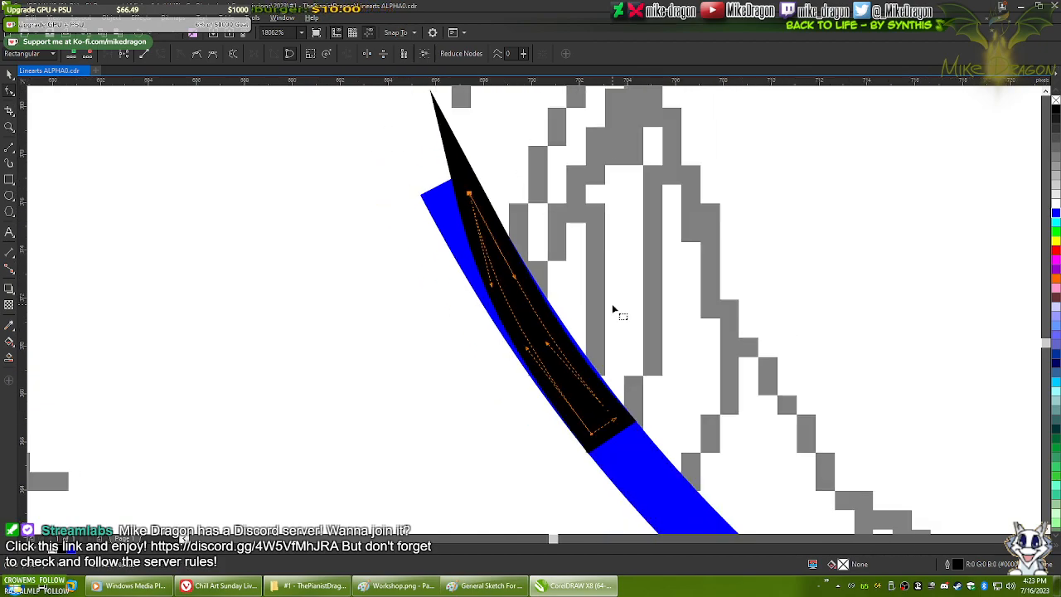
- Adjust the curve handles of the triangle's long sides so they hug the blue line's edges near its wide end
scroll(614, 310, up, 2)
drag(510, 367, 525, 368)
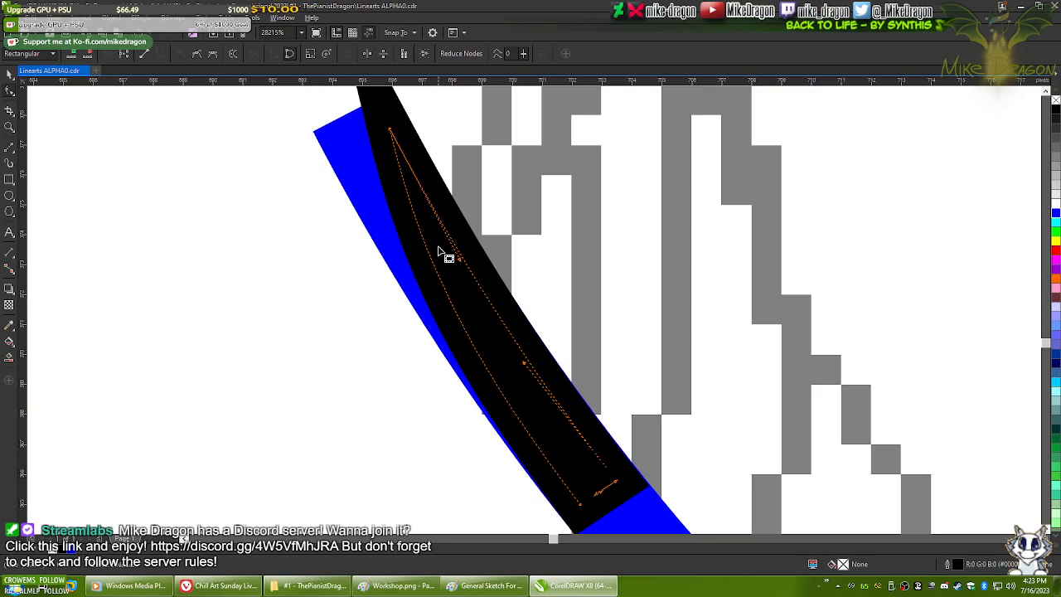
click(389, 130)
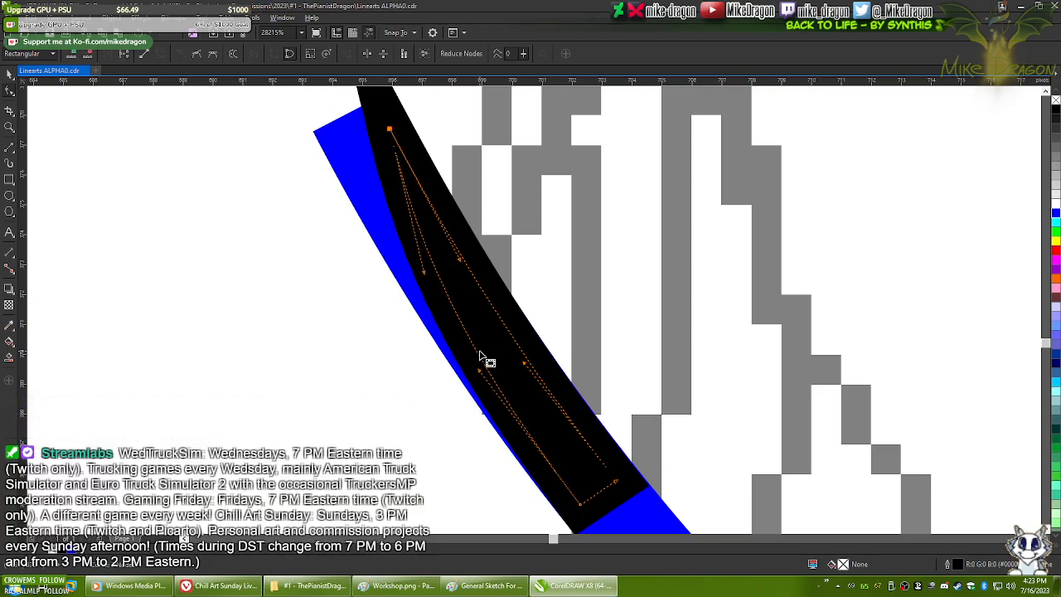
drag(514, 405, 499, 342)
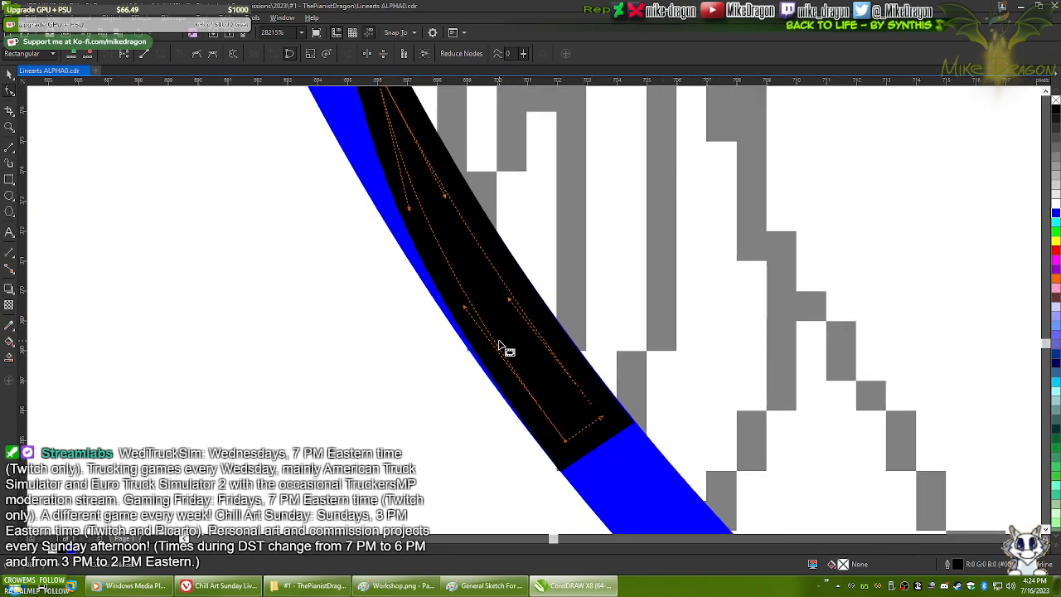
scroll(467, 343, up, 4)
drag(515, 385, 462, 269)
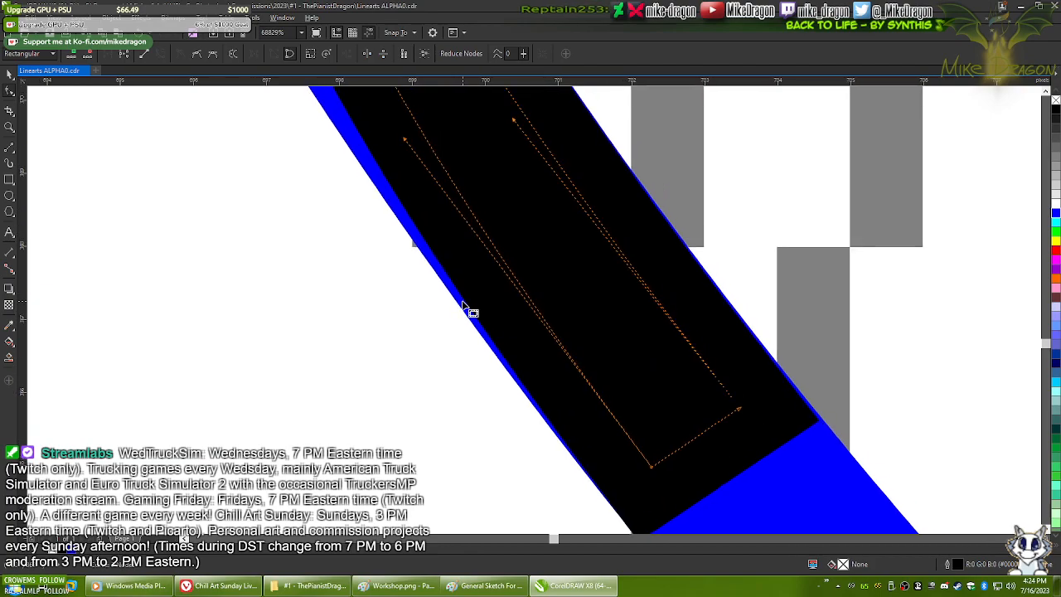
drag(405, 140, 417, 174)
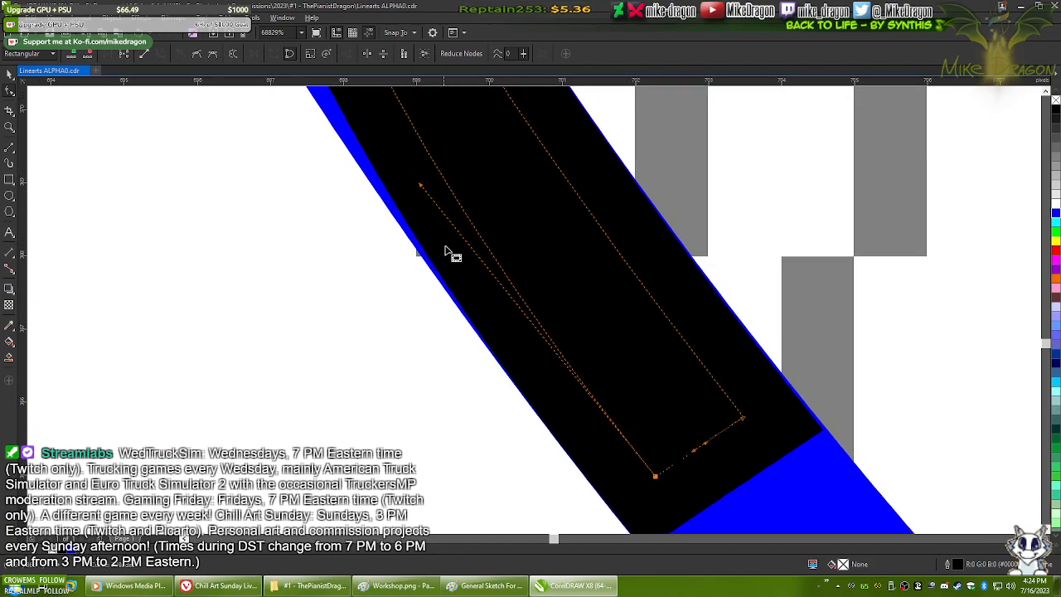
drag(455, 256, 489, 445)
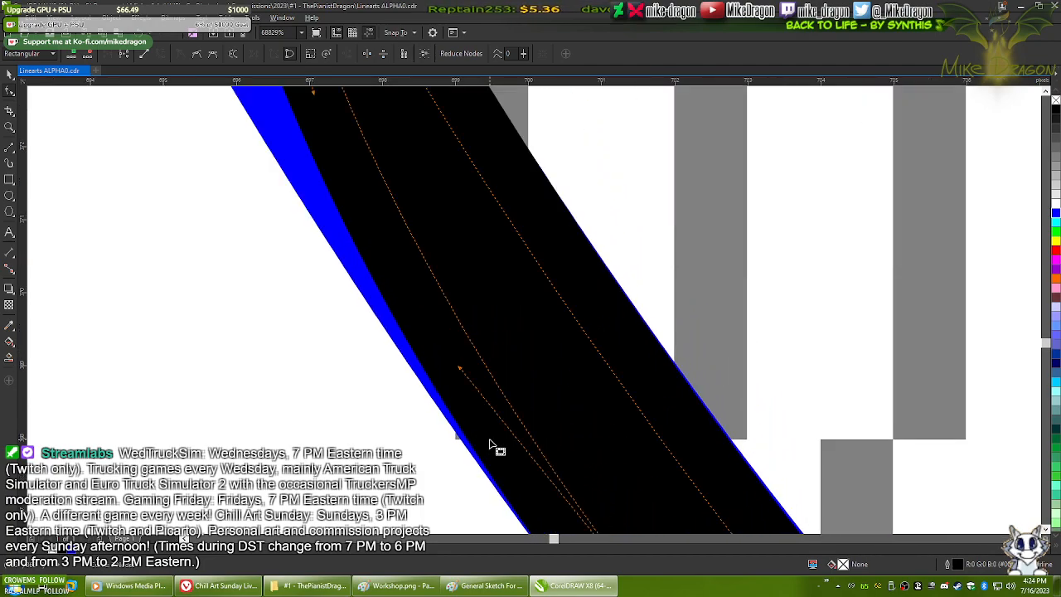
scroll(387, 308, down, 4)
scroll(397, 371, up, 3)
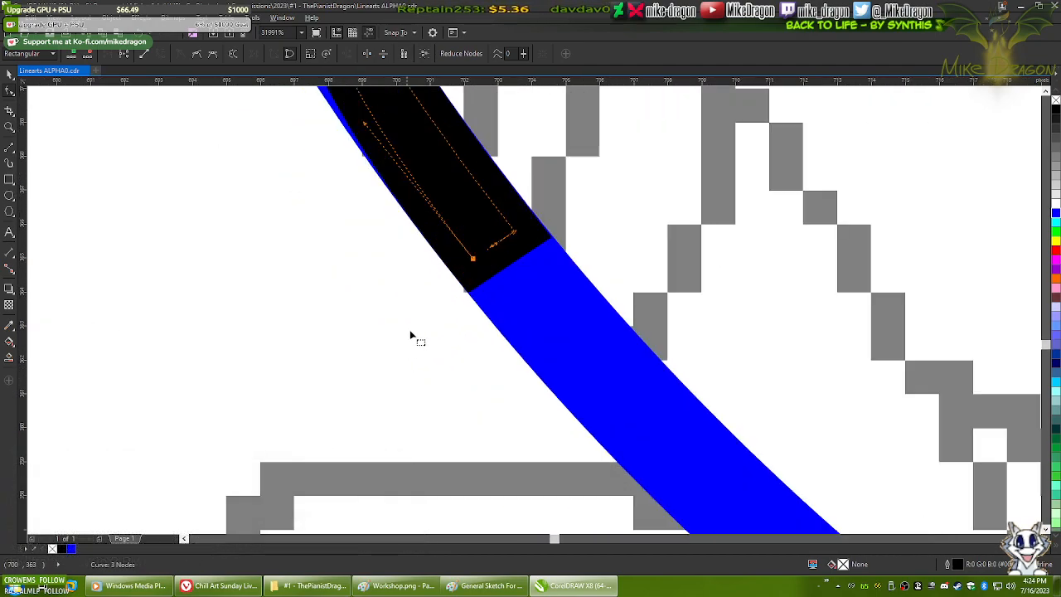
drag(459, 372, 462, 374)
scroll(599, 370, up, 2)
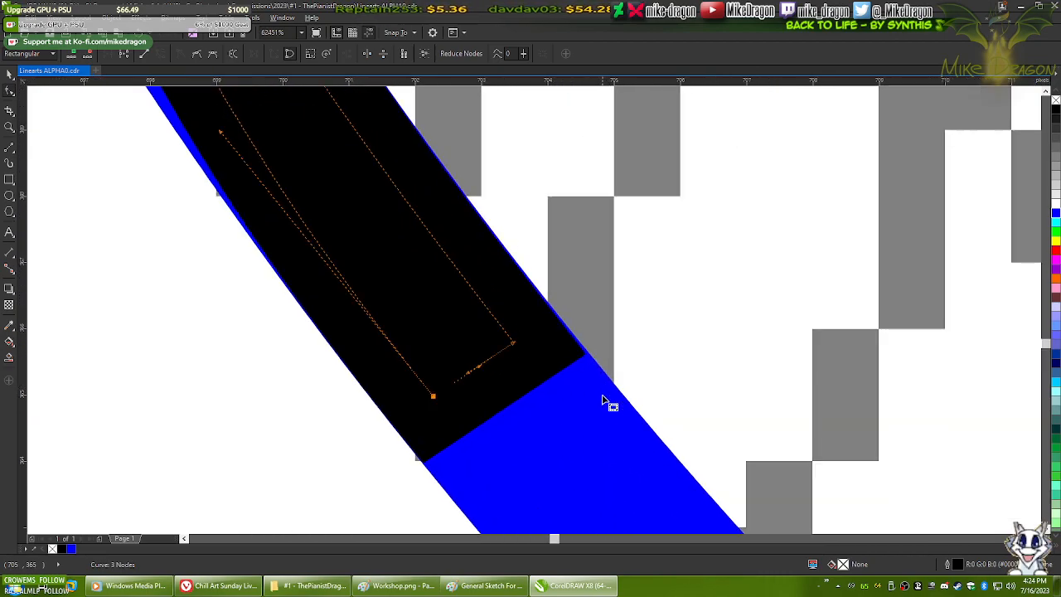
scroll(603, 392, down, 4)
scroll(440, 165, up, 2)
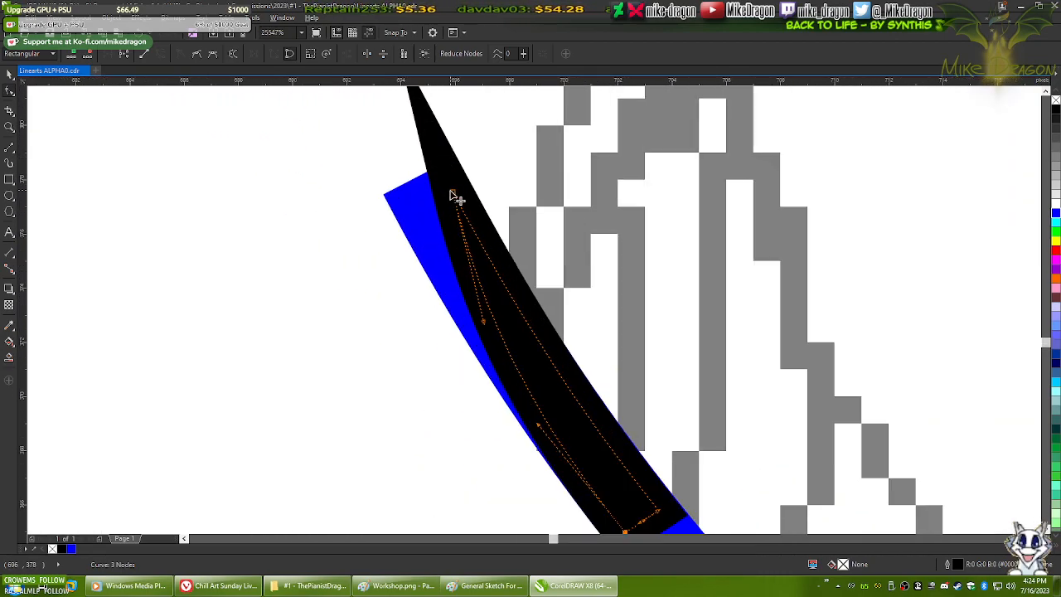
scroll(487, 309, down, 1)
drag(485, 315, 487, 322)
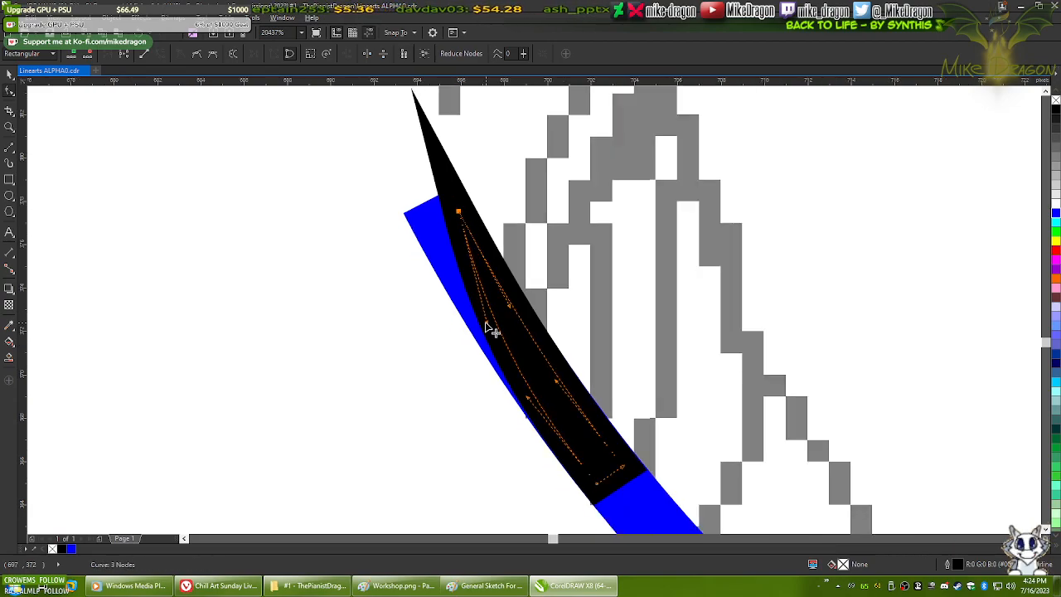
key(ctrl+z)
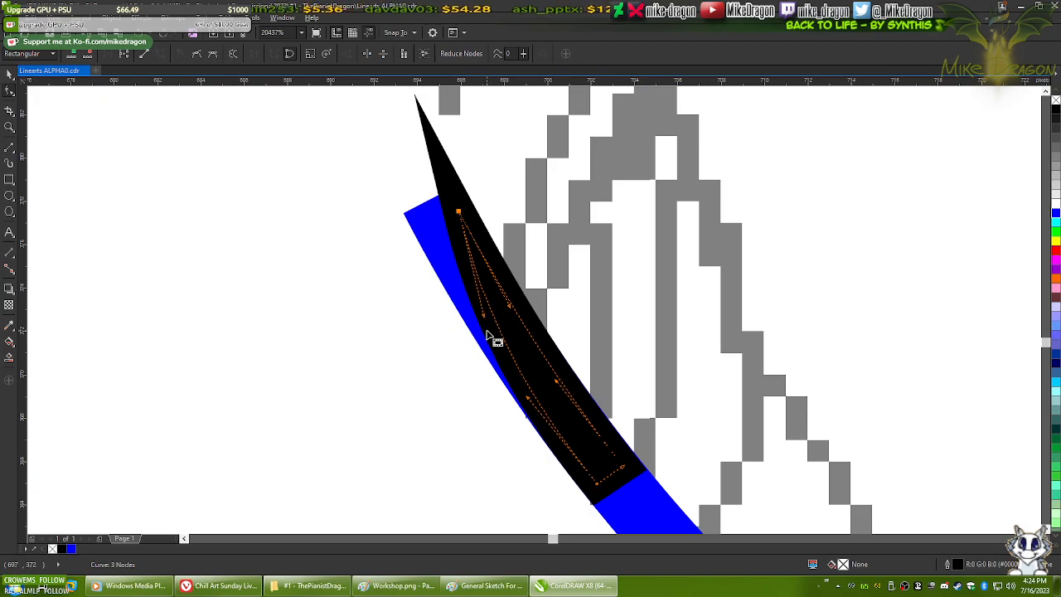
- Move the pointed tip node of the black tapered shape down so its outer edge follows the blue curve
drag(459, 213, 465, 237)
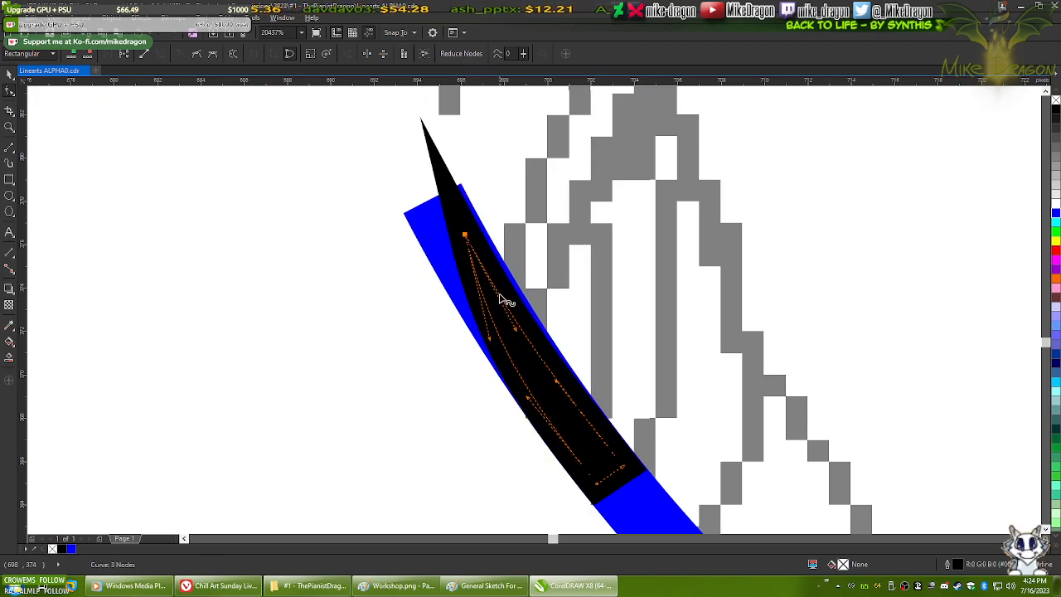
scroll(471, 239, up, 3)
drag(490, 340, 503, 330)
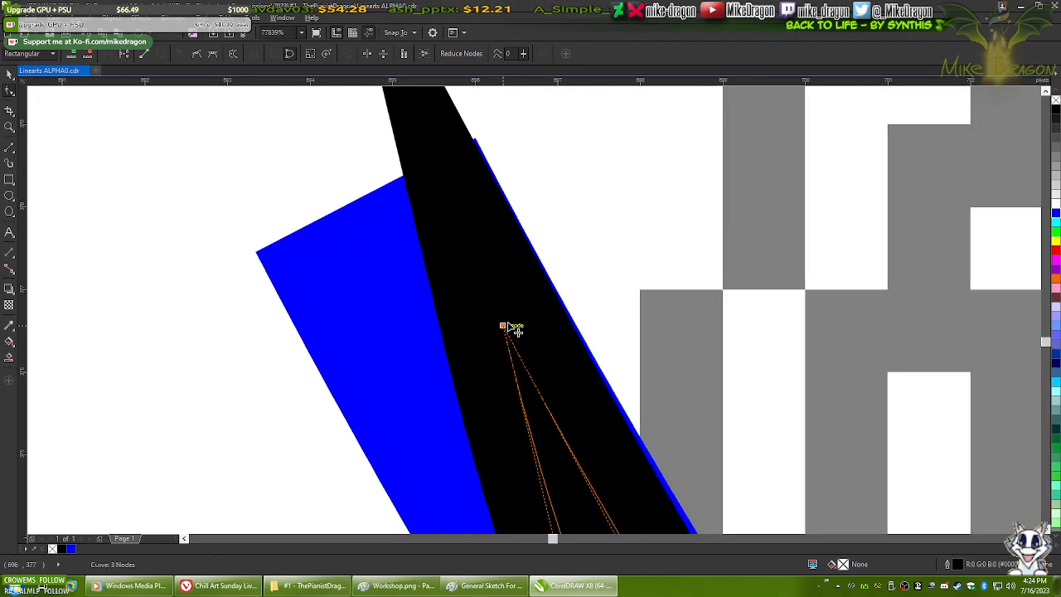
- Adjust the curve handles along the black taper's outer edge so it lines up with the blue curve's outer side
scroll(484, 199, down, 1)
scroll(529, 296, up, 1)
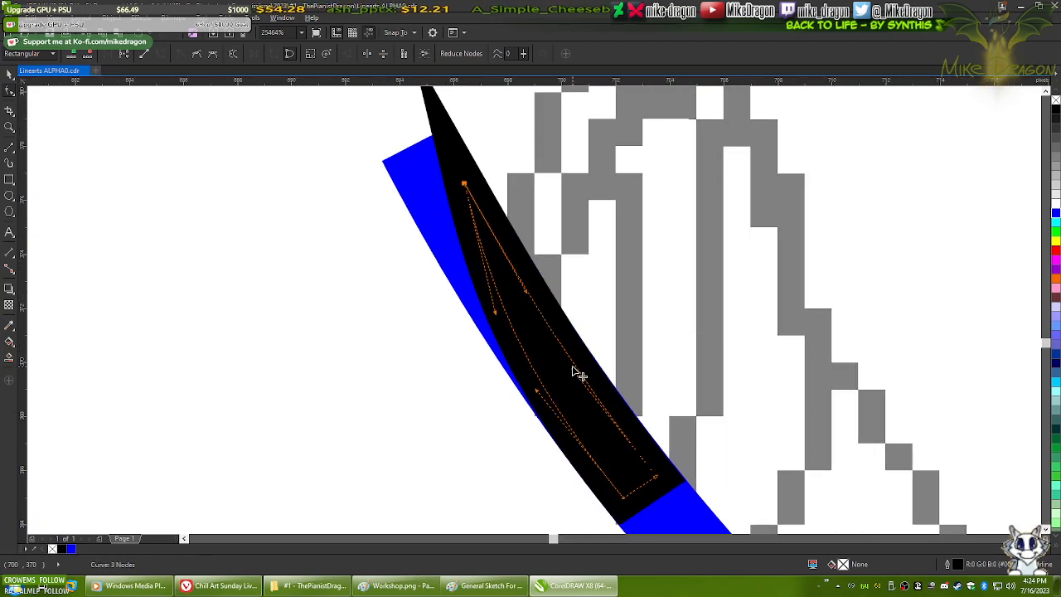
drag(580, 378, 526, 280)
scroll(530, 290, up, 2)
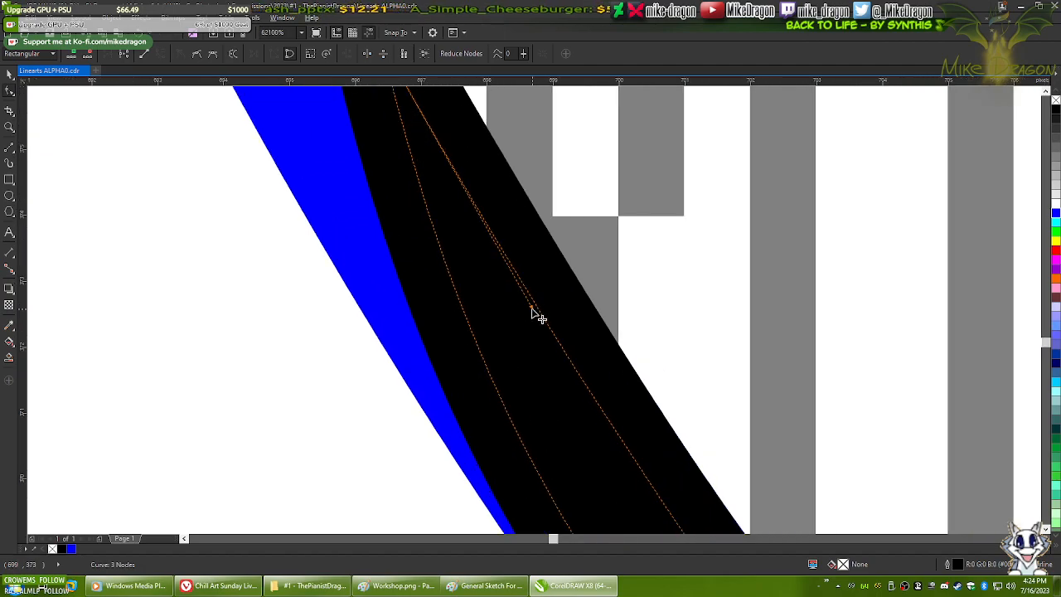
scroll(531, 308, down, 2)
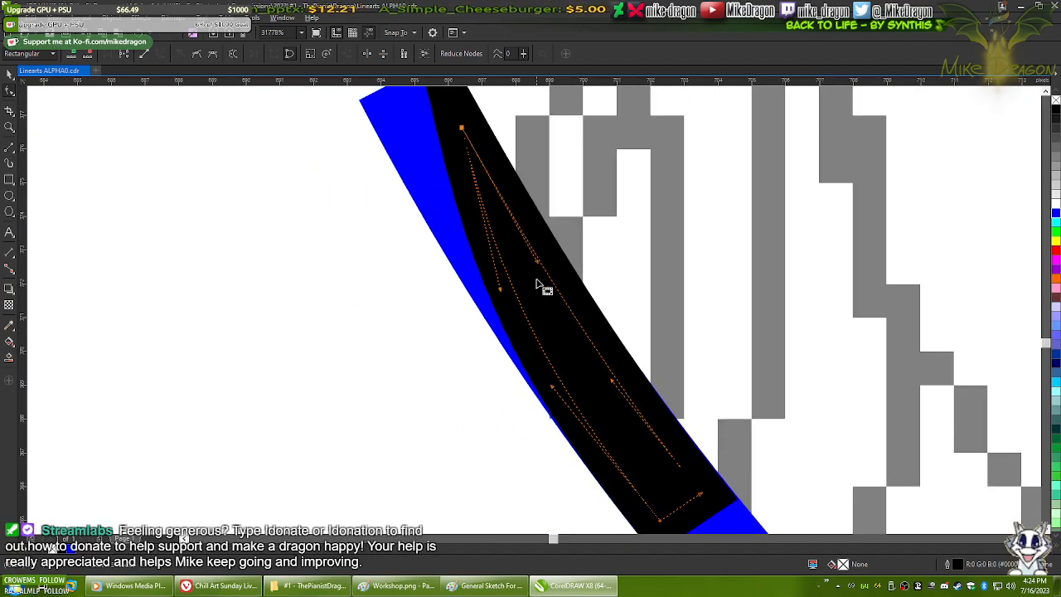
- Adjust the lower curve handle of the black taper's inner edge so it blends smoothly into the blue curve
scroll(507, 226, down, 2)
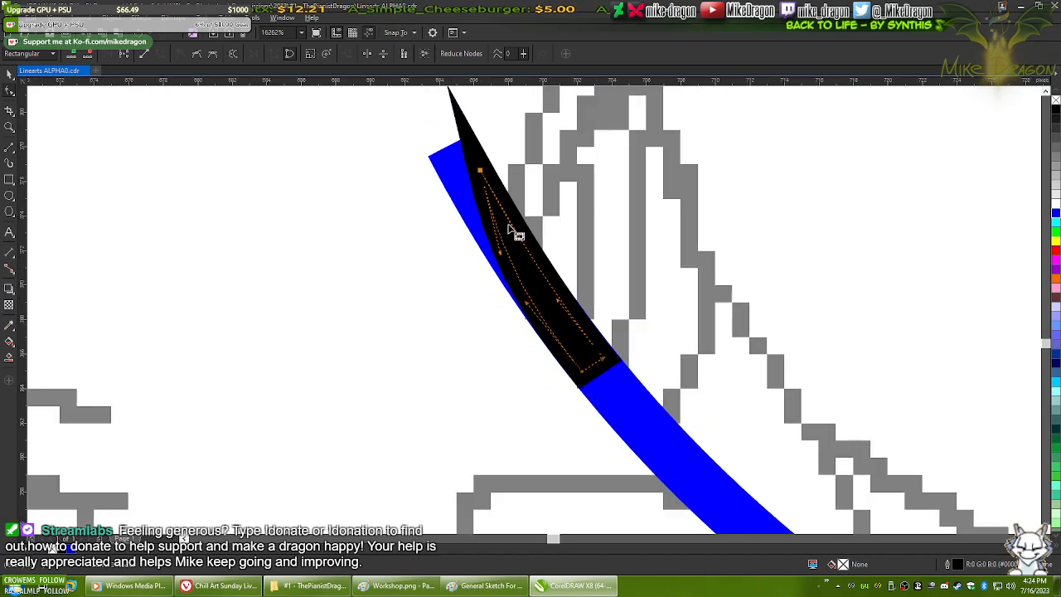
scroll(525, 309, up, 2)
drag(488, 256, 509, 287)
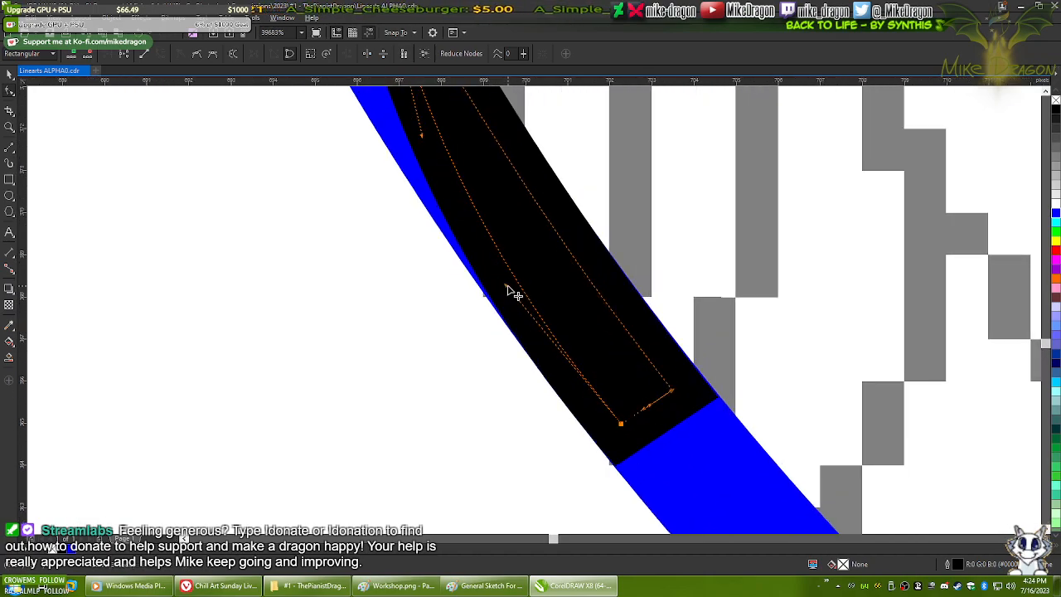
scroll(513, 373, down, 3)
scroll(441, 168, down, 1)
scroll(444, 174, up, 3)
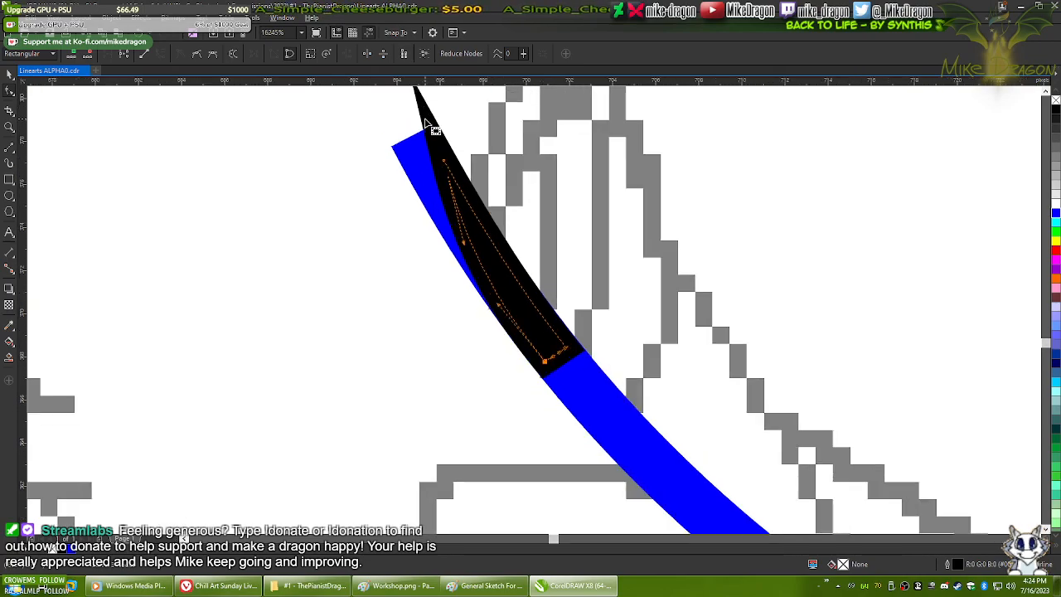
- Refine the tip node's handle on the black taper's inner edge to smooth the curve toward the point
click(492, 345)
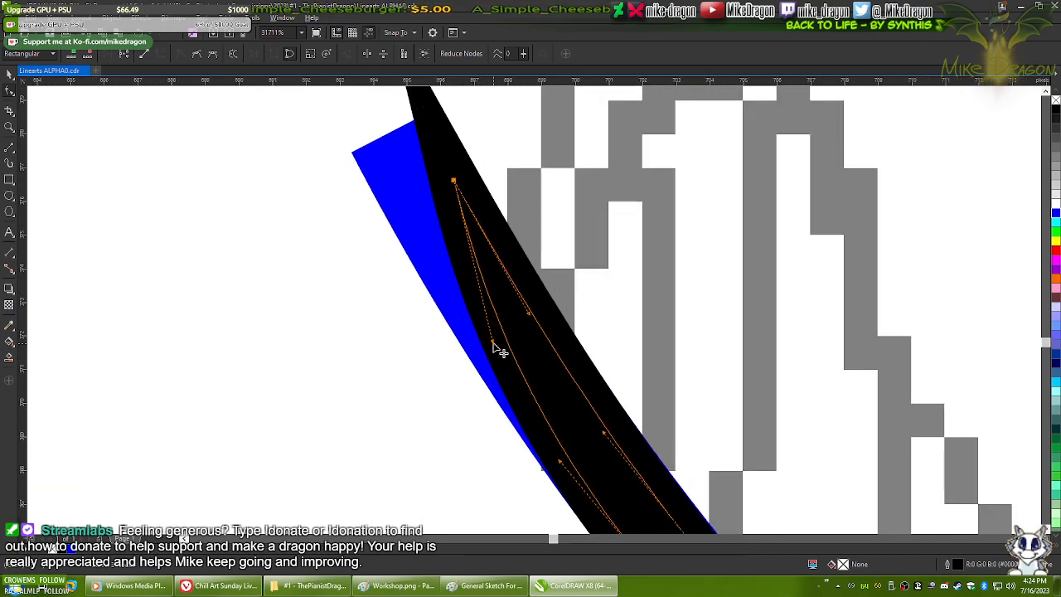
drag(492, 319, 493, 319)
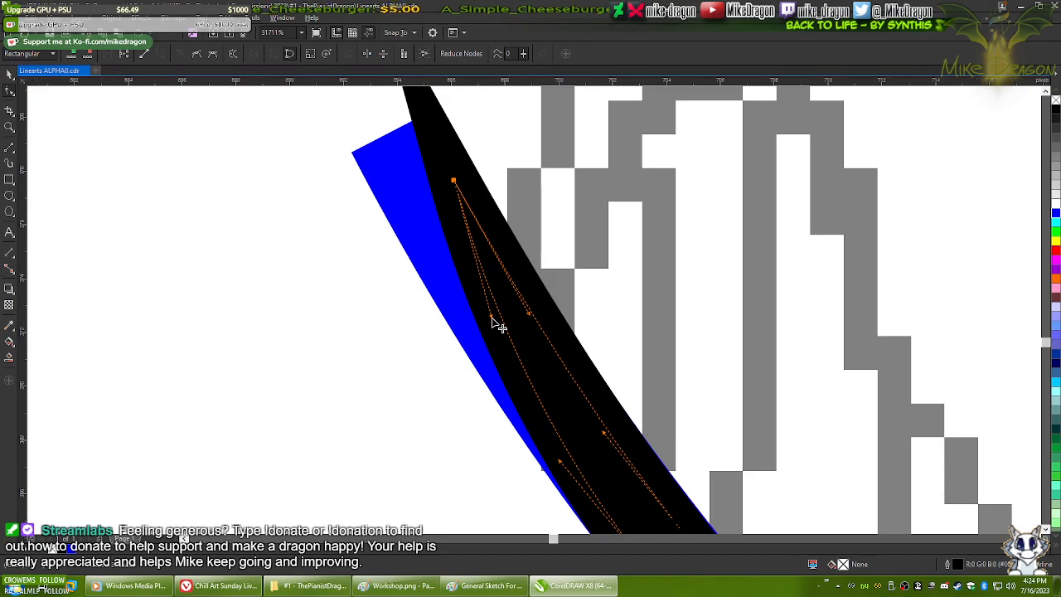
scroll(496, 325, down, 4)
scroll(481, 235, up, 4)
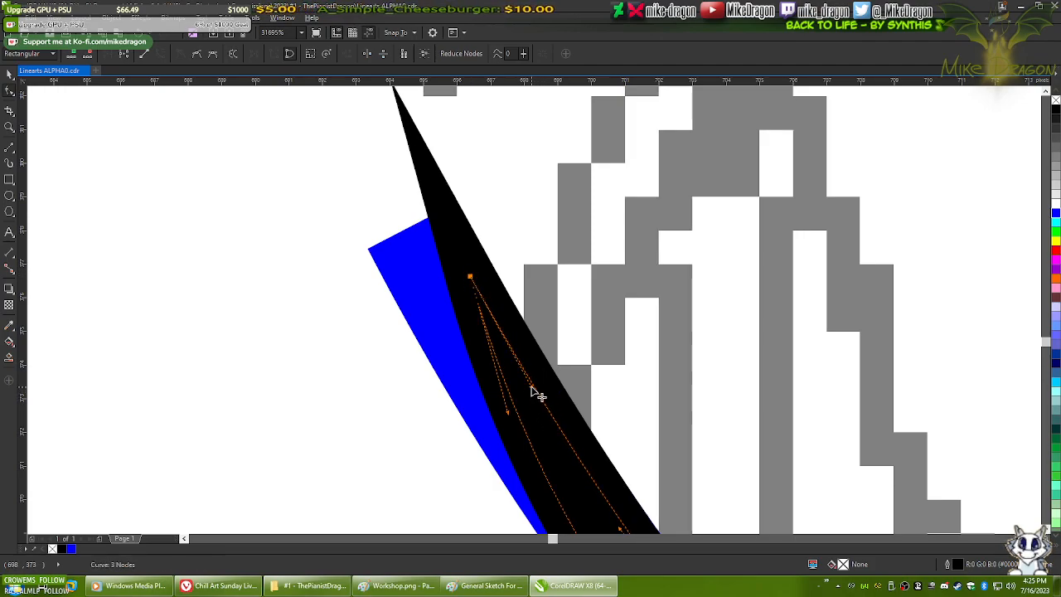
mouse_move(511, 420)
mouse_down()
mouse_move(515, 454)
mouse_move(515, 437)
mouse_up()
- Move the outer corner node at the black taper's wide end outward to meet the blue curve's edge
drag(567, 464, 511, 309)
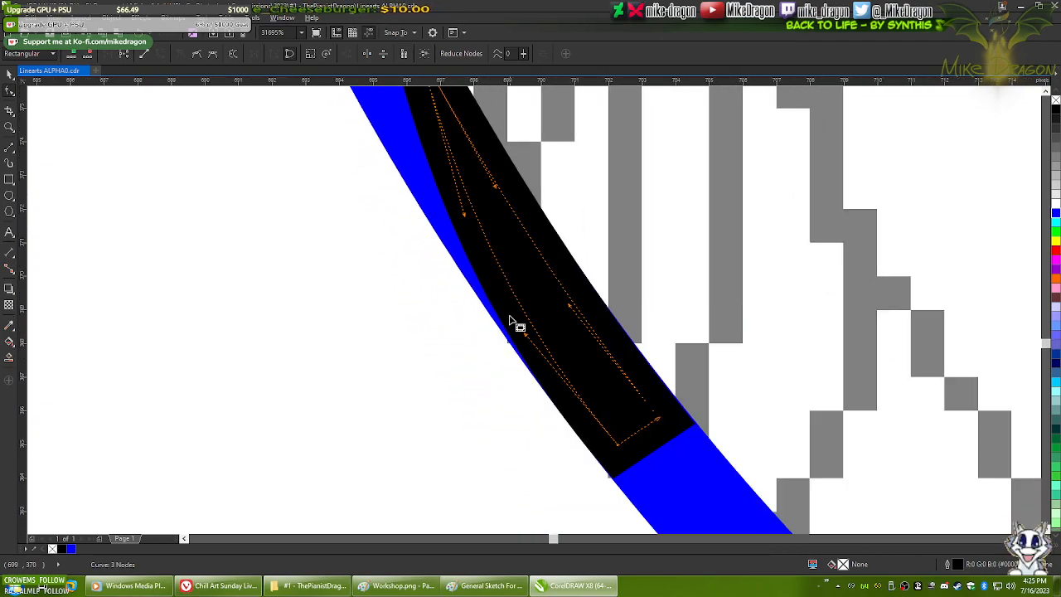
scroll(631, 414, up, 3)
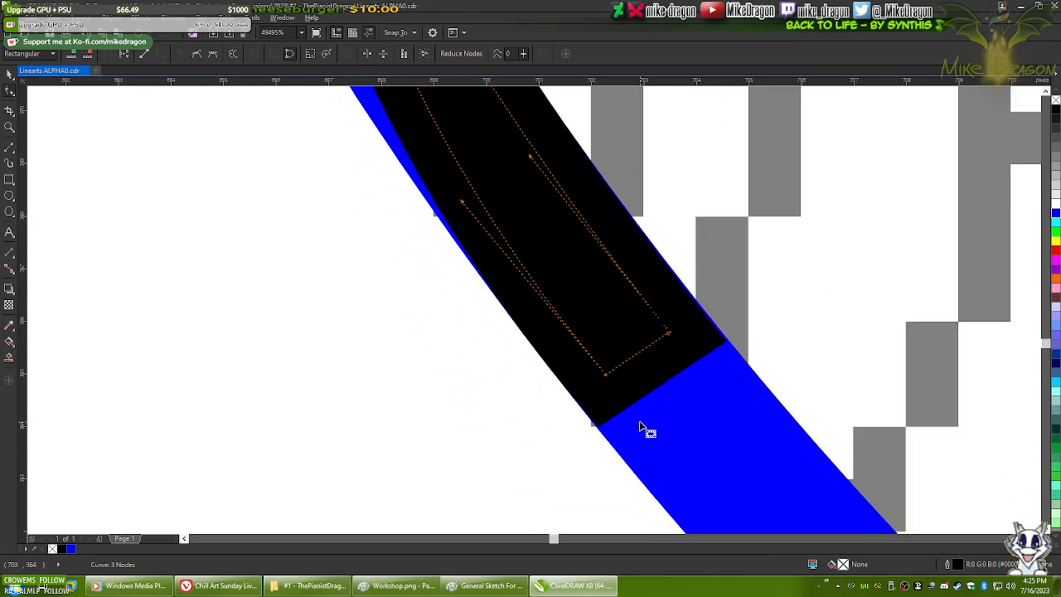
scroll(613, 384, up, 1)
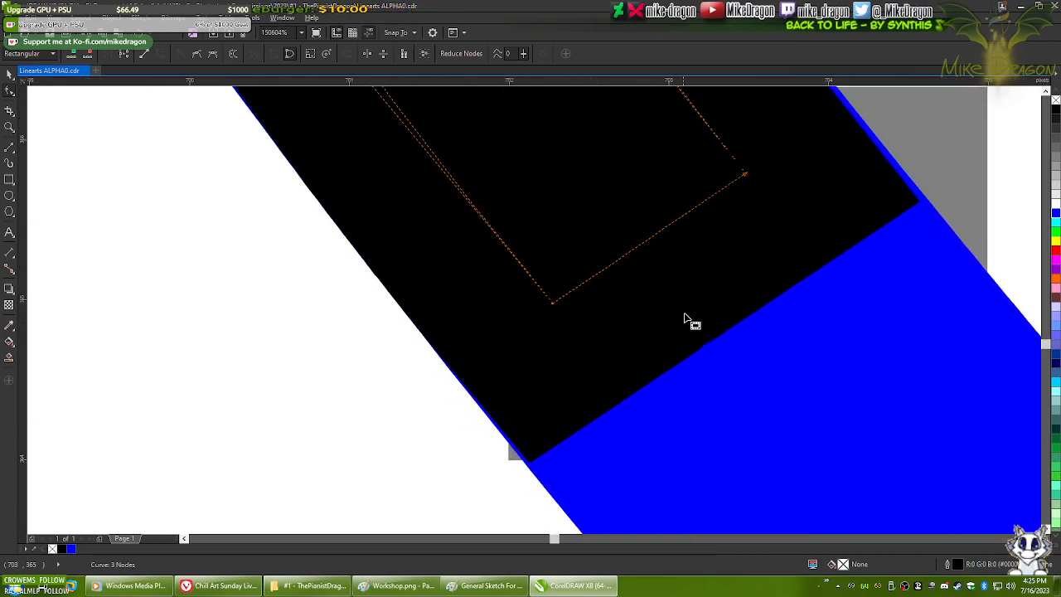
drag(771, 306, 494, 498)
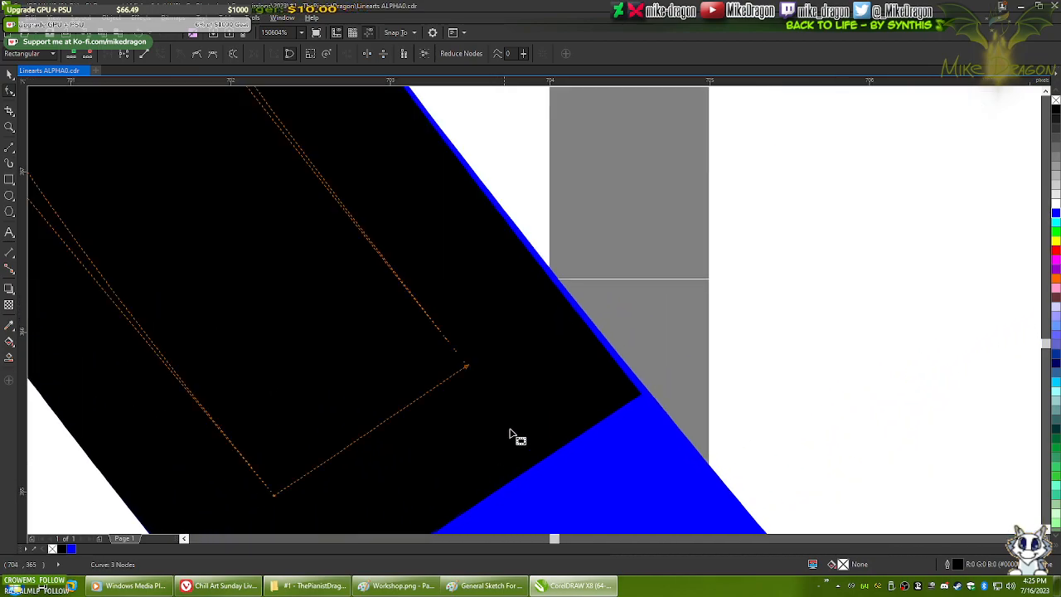
scroll(481, 362, up, 1)
drag(480, 374, 488, 367)
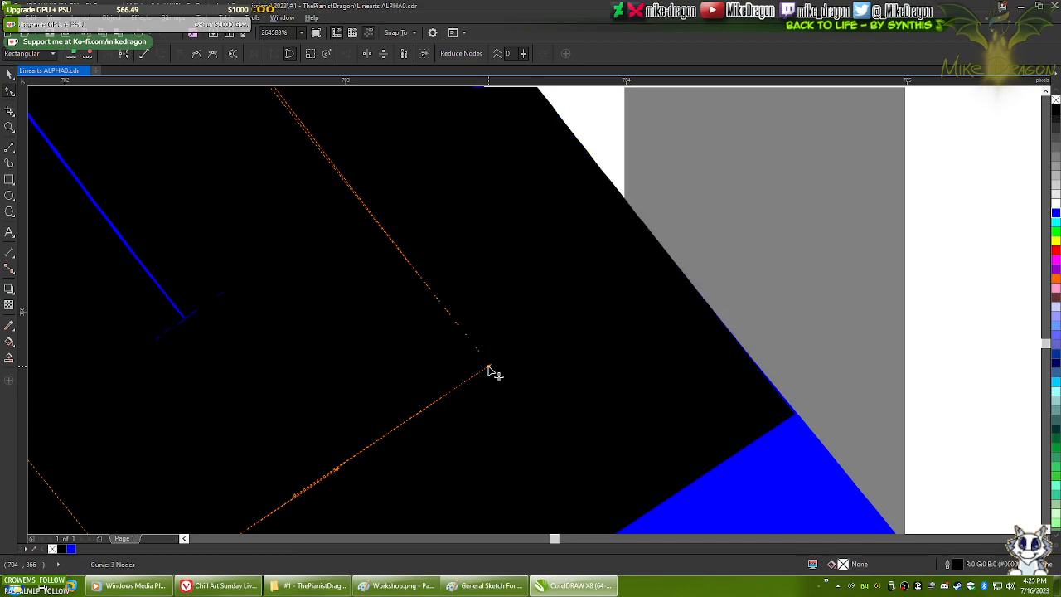
- Fill the tapered shape with black
scroll(592, 441, down, 2)
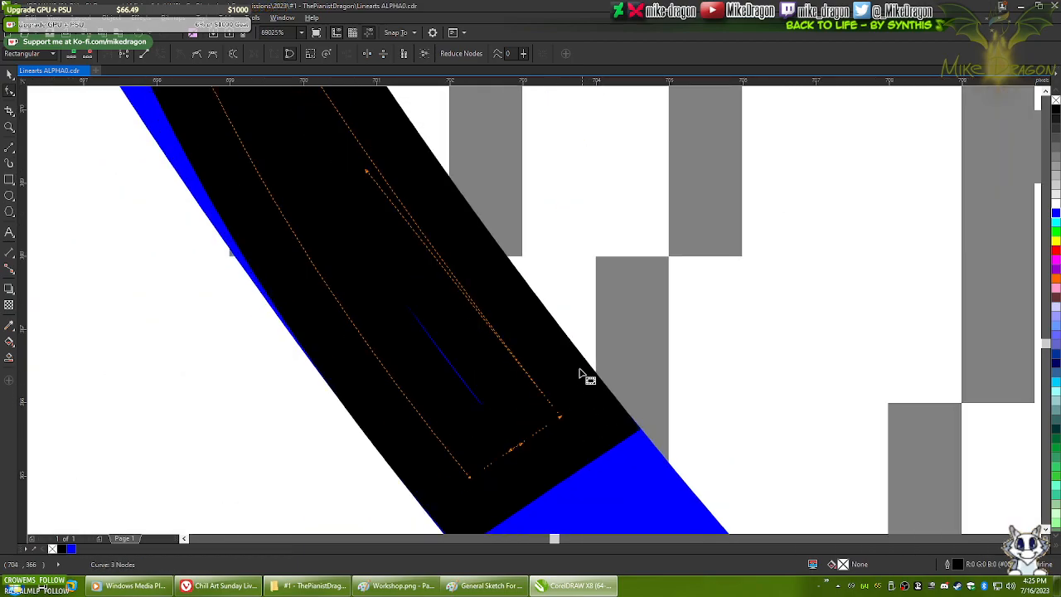
drag(493, 301, 501, 238)
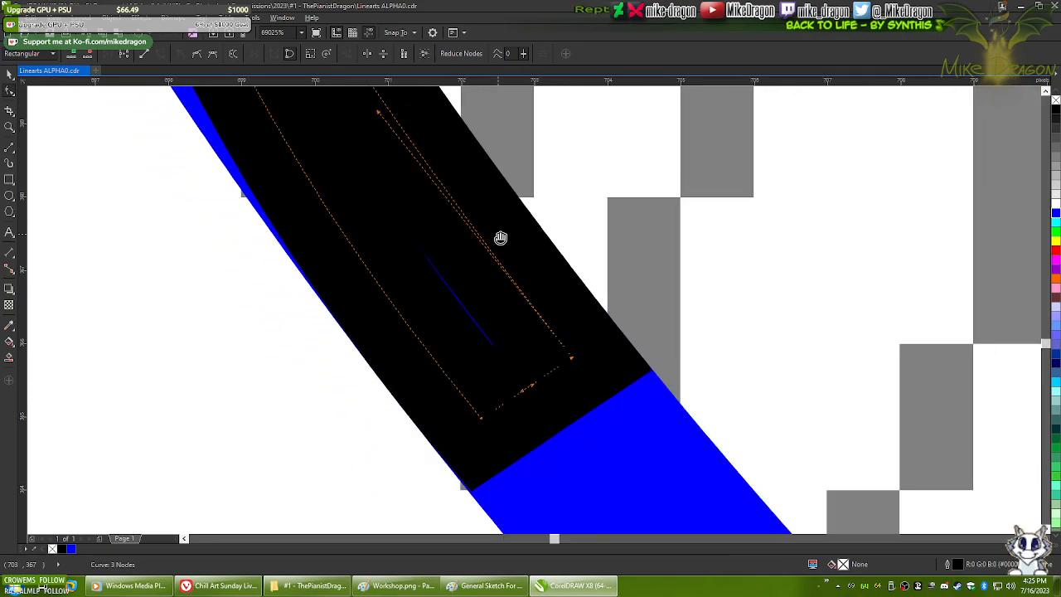
click(1057, 109)
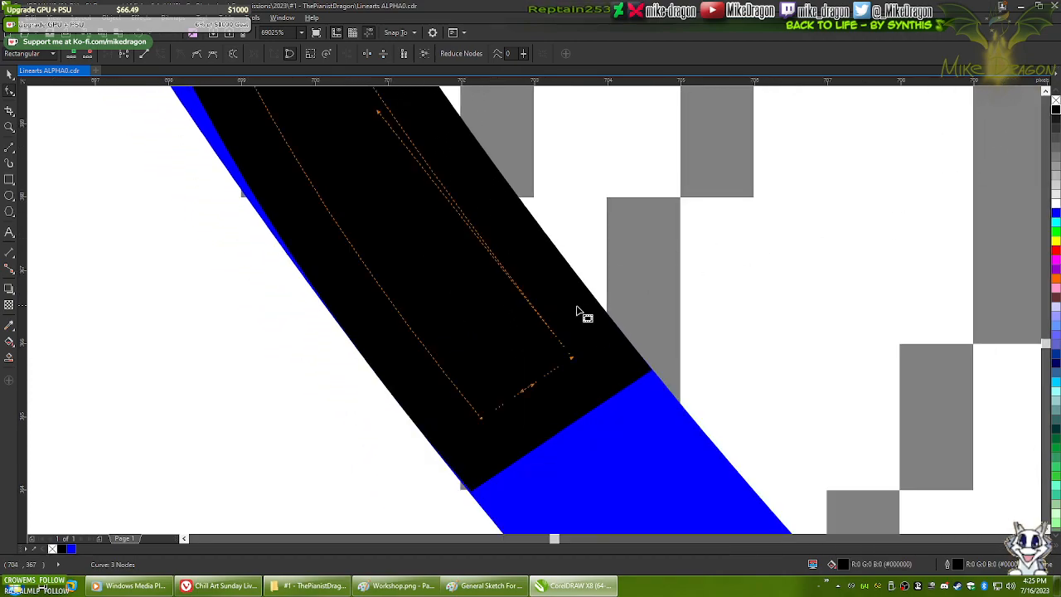
- Shorten the blue curve by adding a node beneath the black taper and deleting its original upper end node
click(631, 471)
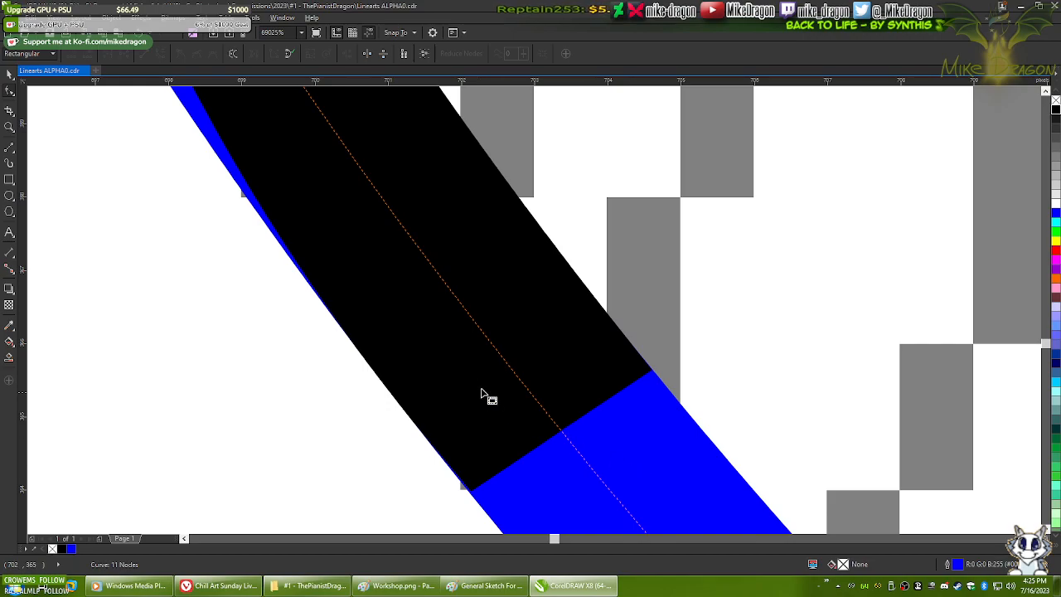
scroll(479, 362, up, 2)
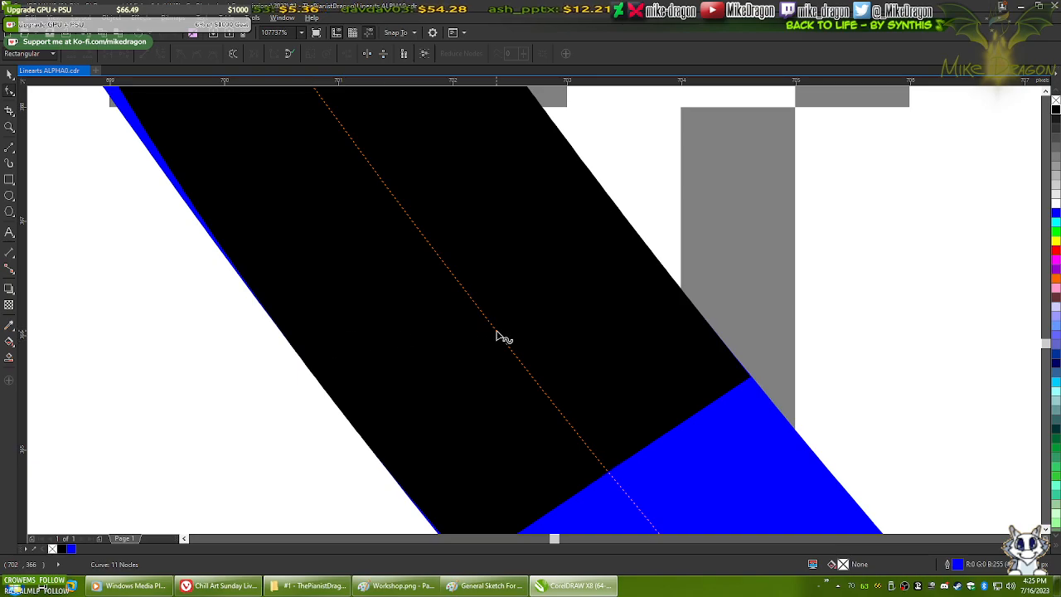
double_click(456, 280)
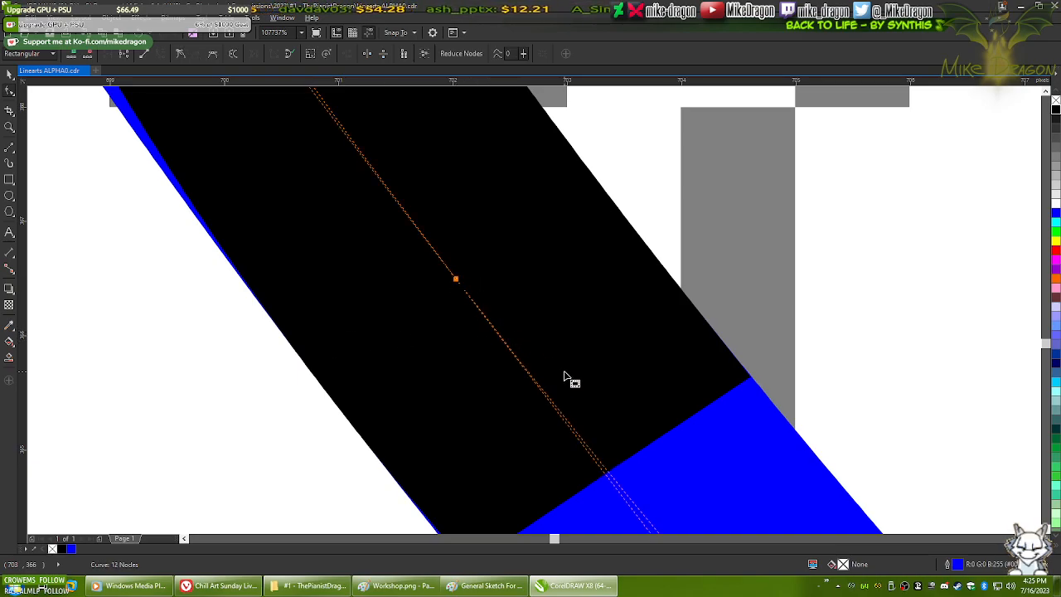
scroll(569, 381, down, 3)
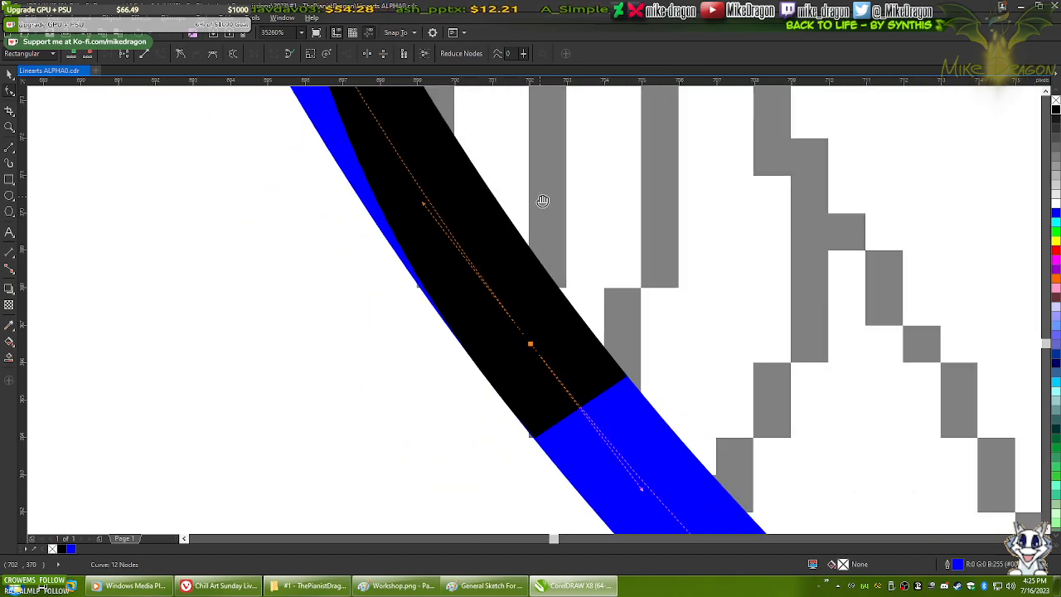
scroll(541, 202, up, 5)
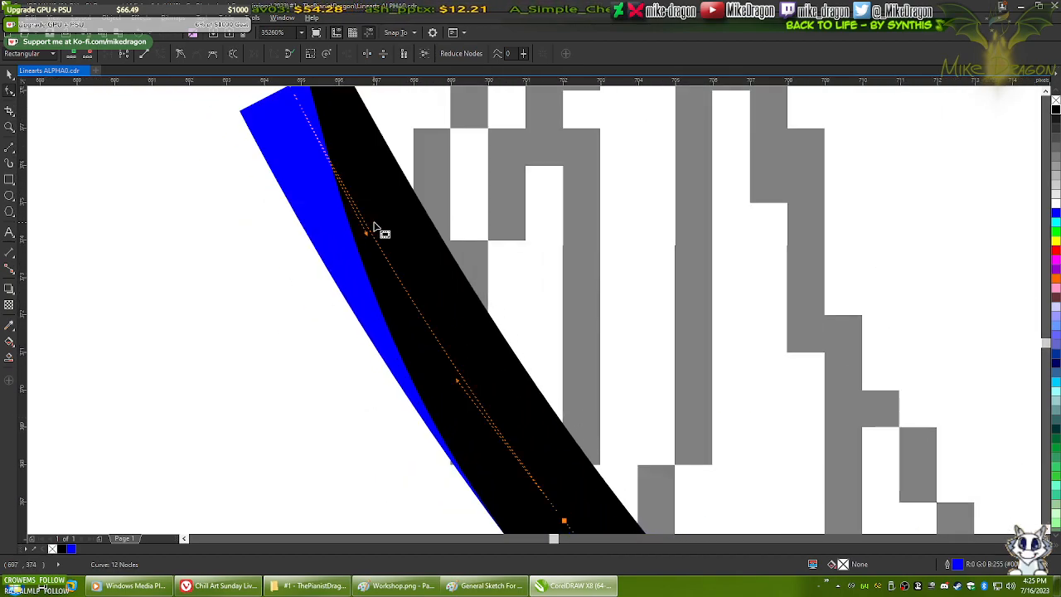
scroll(369, 216, down, 1)
double_click(319, 134)
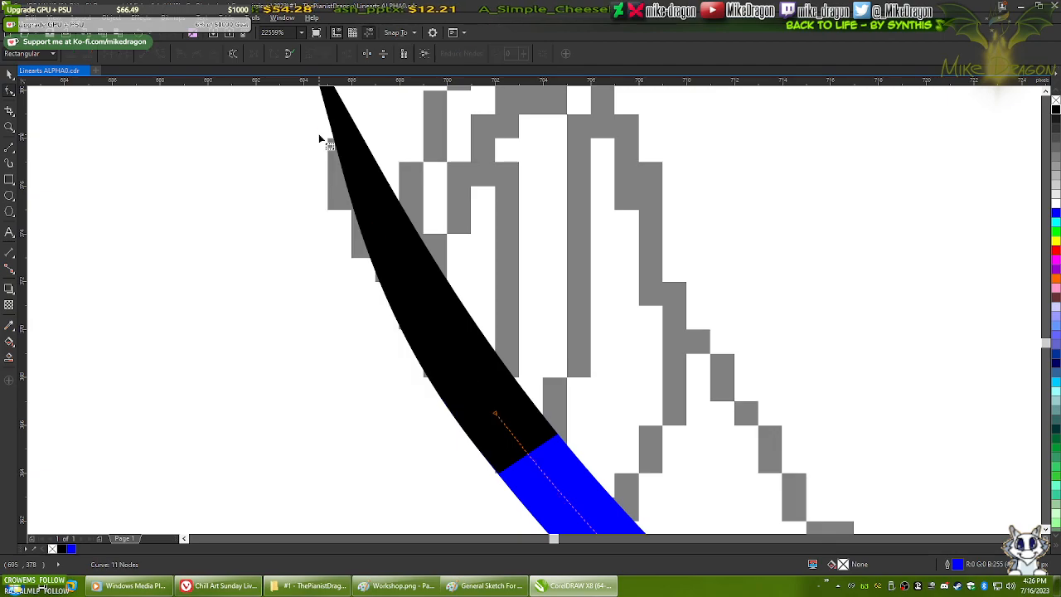
- Change the blue curve's outline colour to black and deselect it
scroll(554, 488, up, 1)
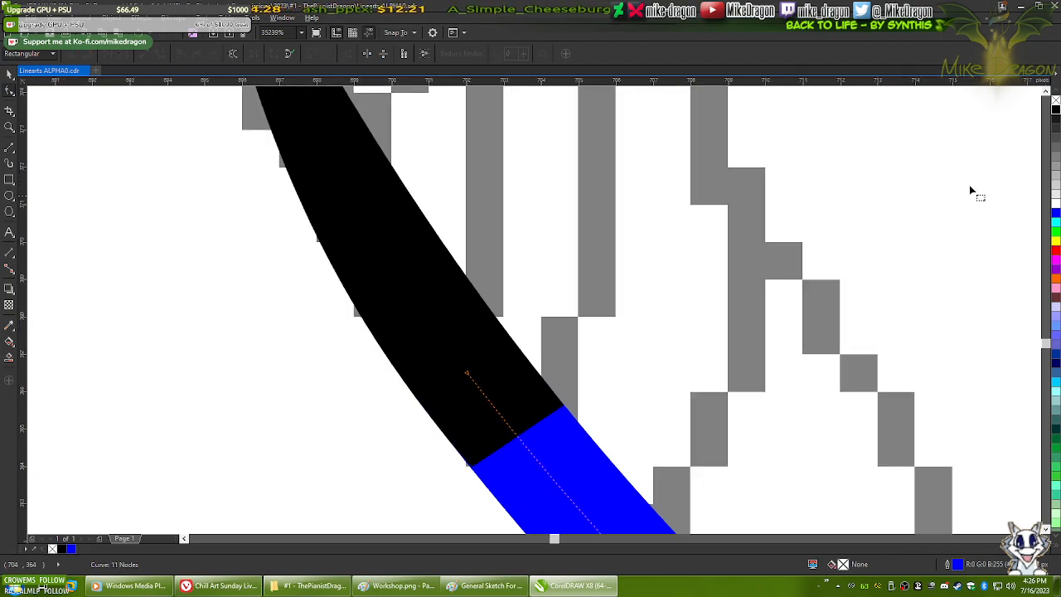
right_click(1056, 113)
click(571, 317)
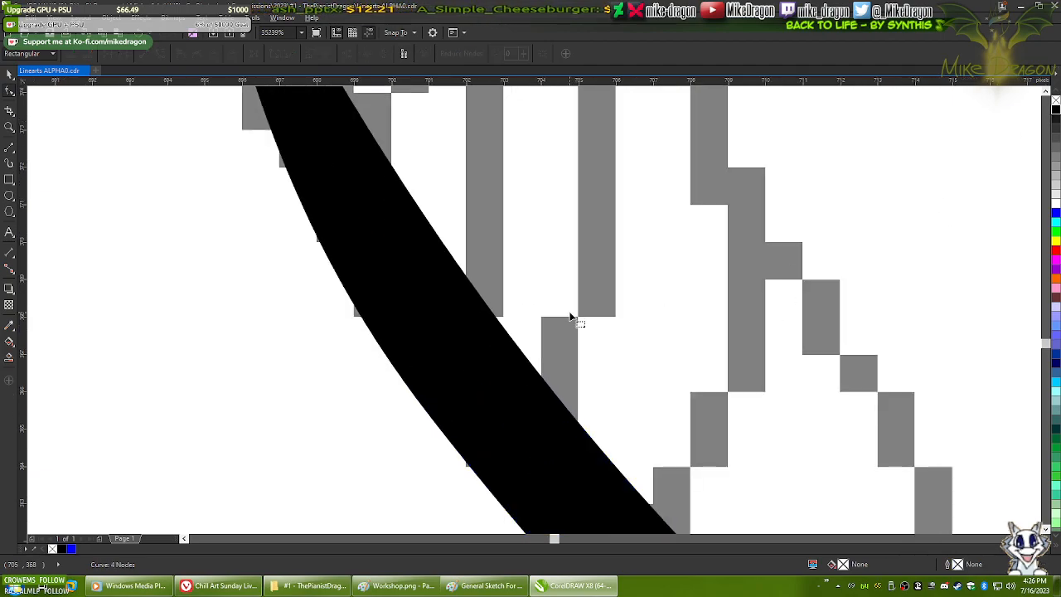
scroll(571, 317, up, 4)
scroll(574, 377, down, 9)
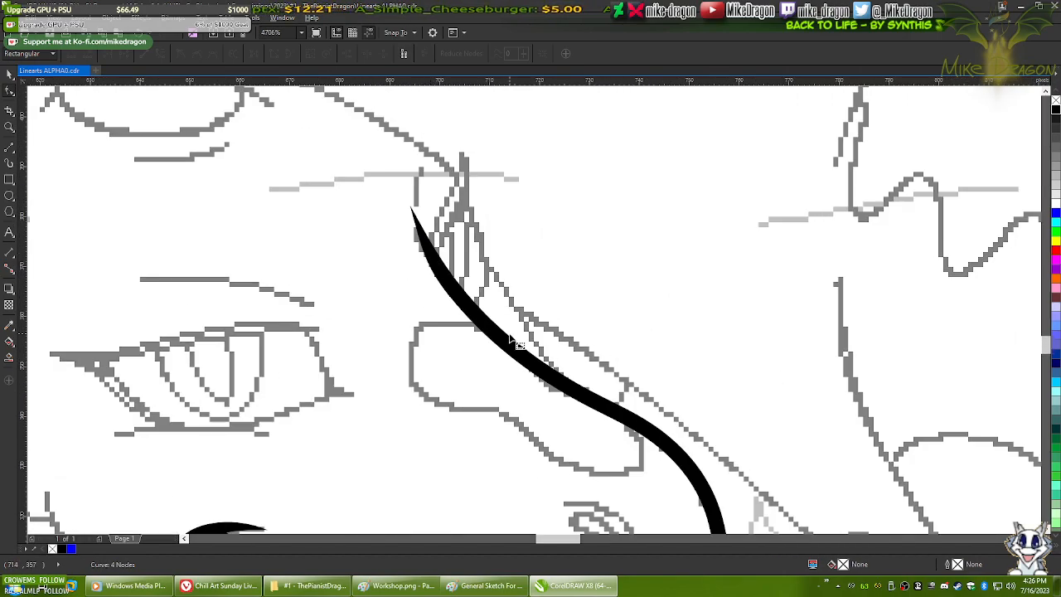
- Try moving the tapered tip and the snout outline together off the sketch, and undo the move
click(9, 74)
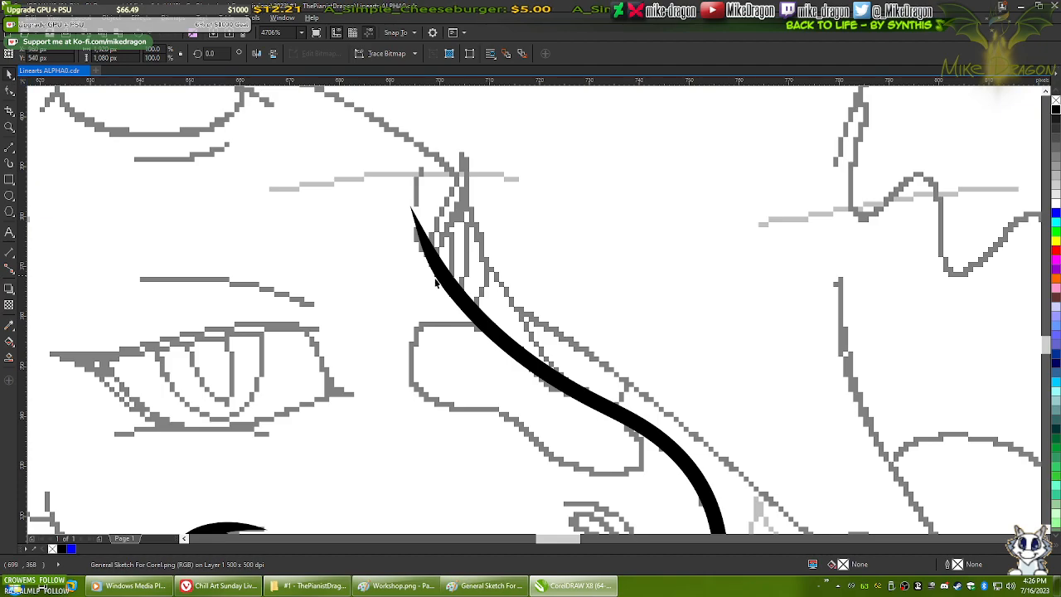
shift+click(455, 292)
drag(486, 326, 655, 270)
click(343, 278)
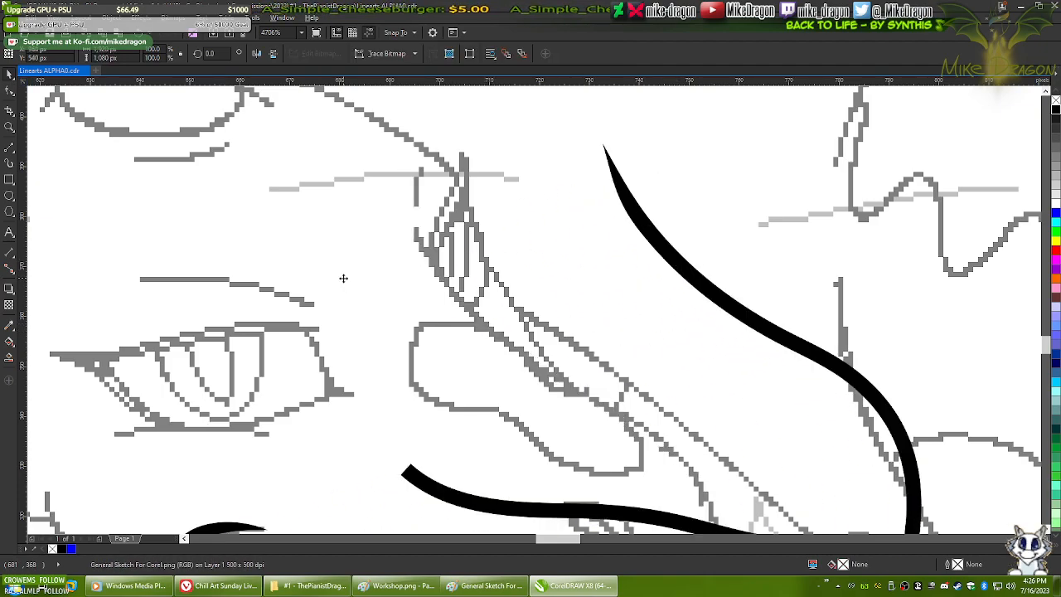
scroll(409, 233, down, 2)
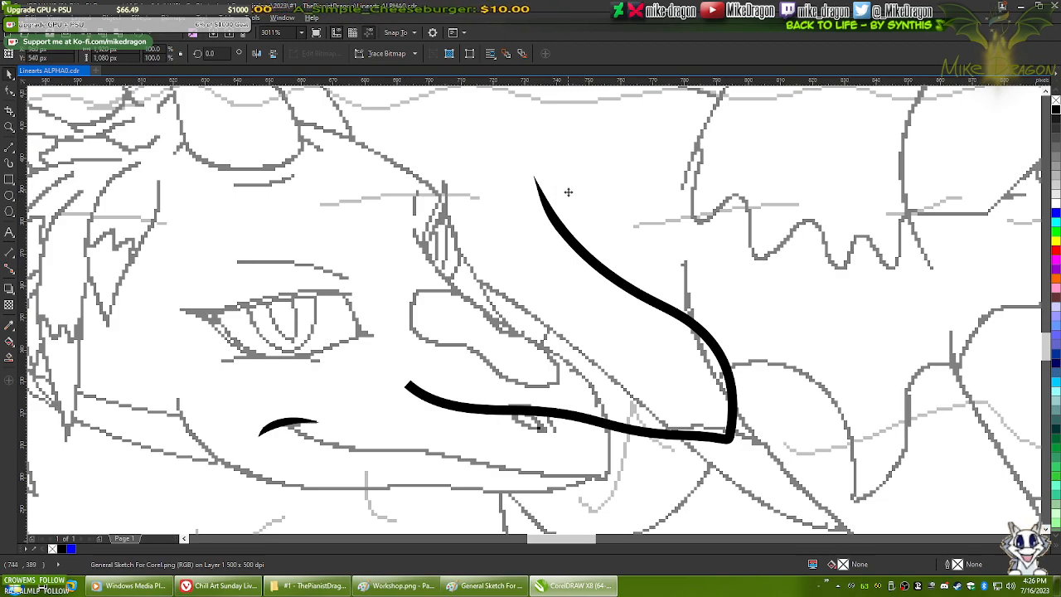
key(ctrl+z)
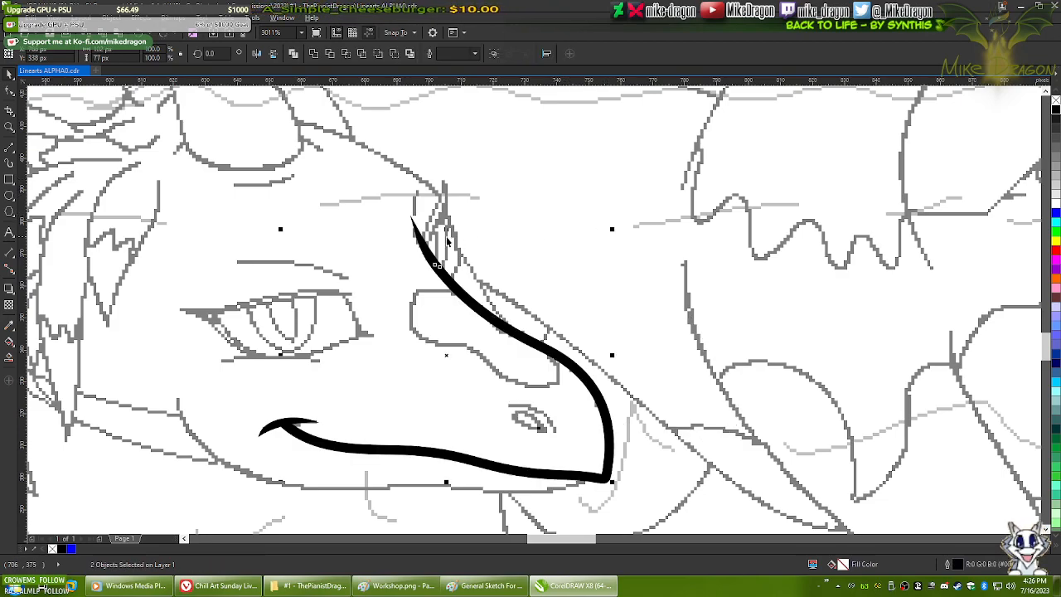
- Draw a three-segment polyline along the sketch's lower jaw, from the snout's lower corner to the jaw's rear end, with a 3 px outline
click(435, 161)
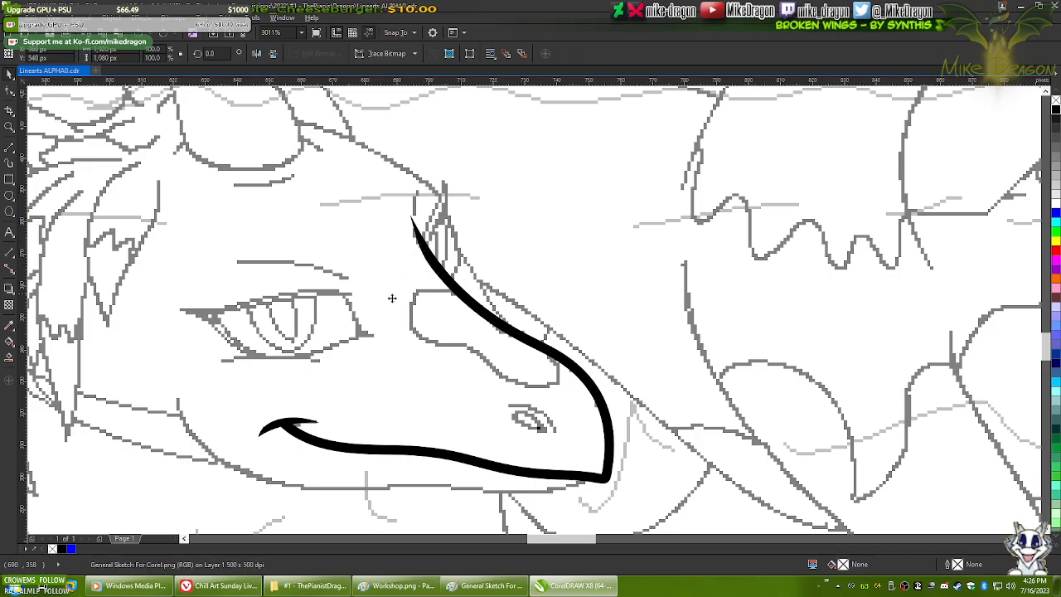
key(shift+F4)
click(73, 192)
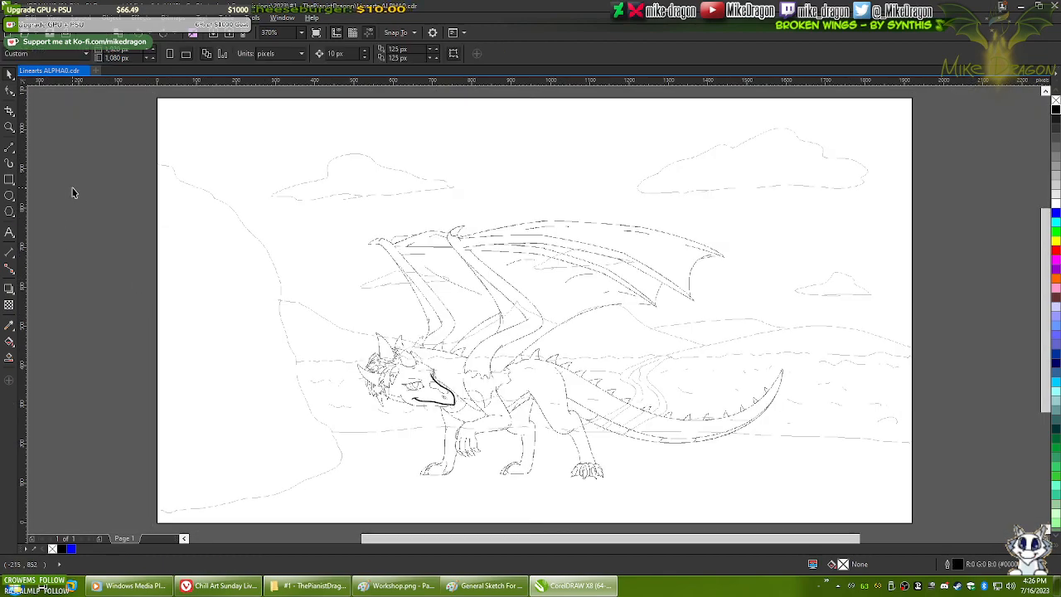
scroll(398, 437, up, 6)
scroll(708, 245, up, 5)
scroll(743, 249, down, 3)
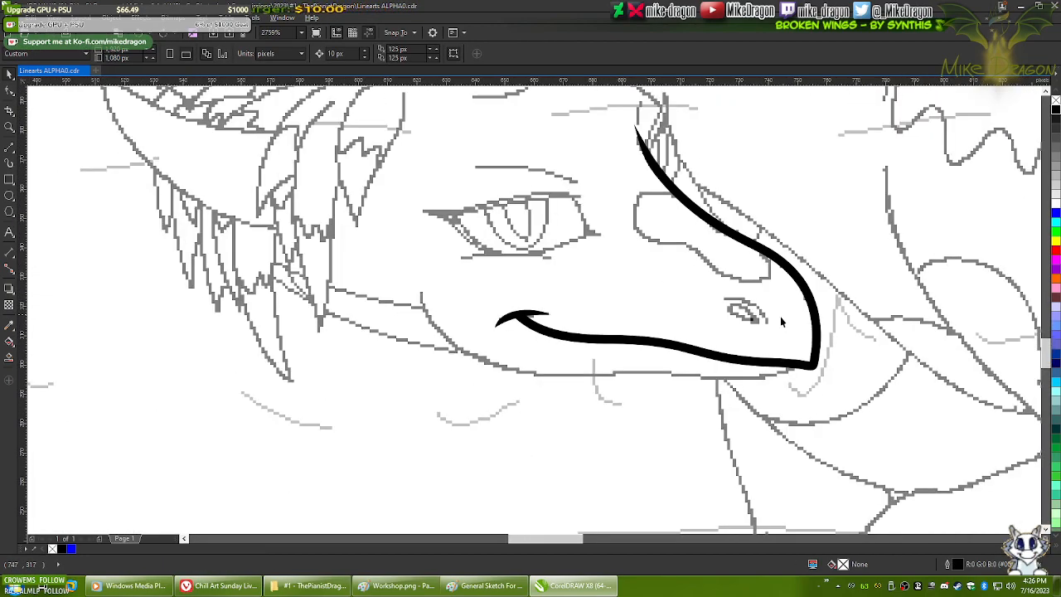
key(F5)
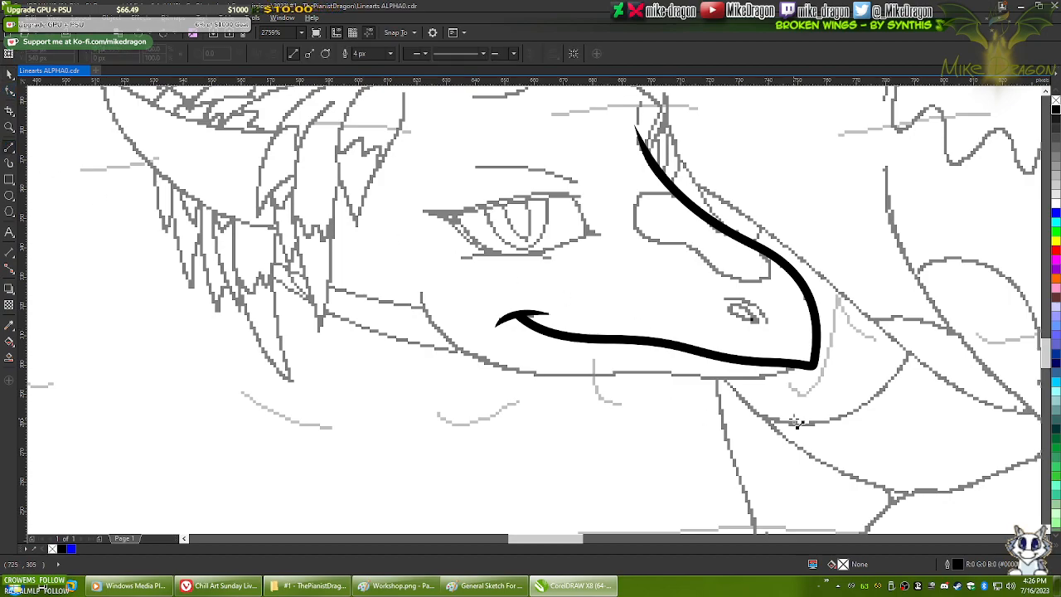
scroll(794, 422, up, 2)
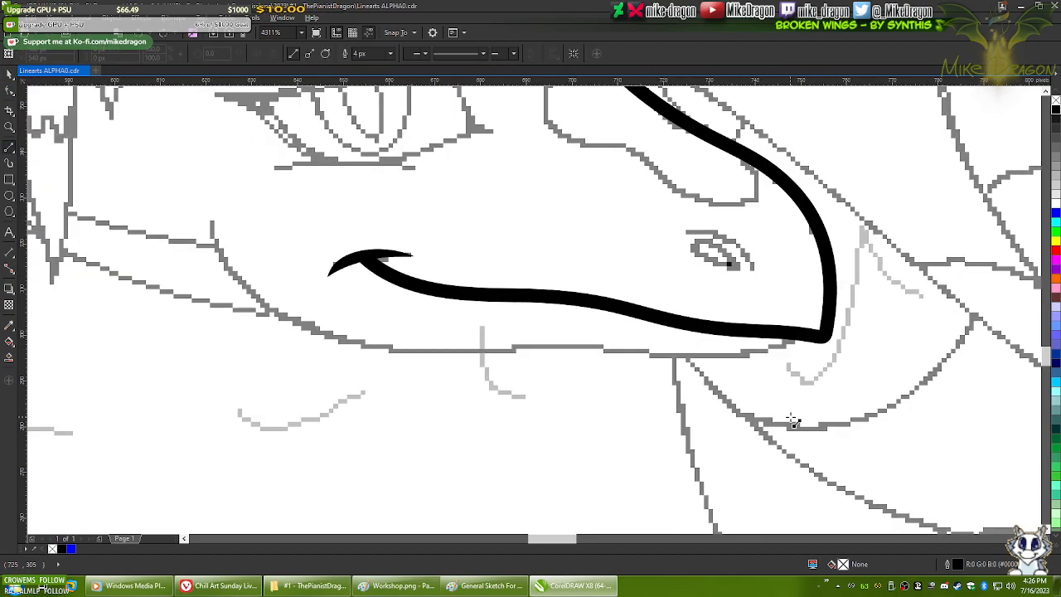
click(794, 337)
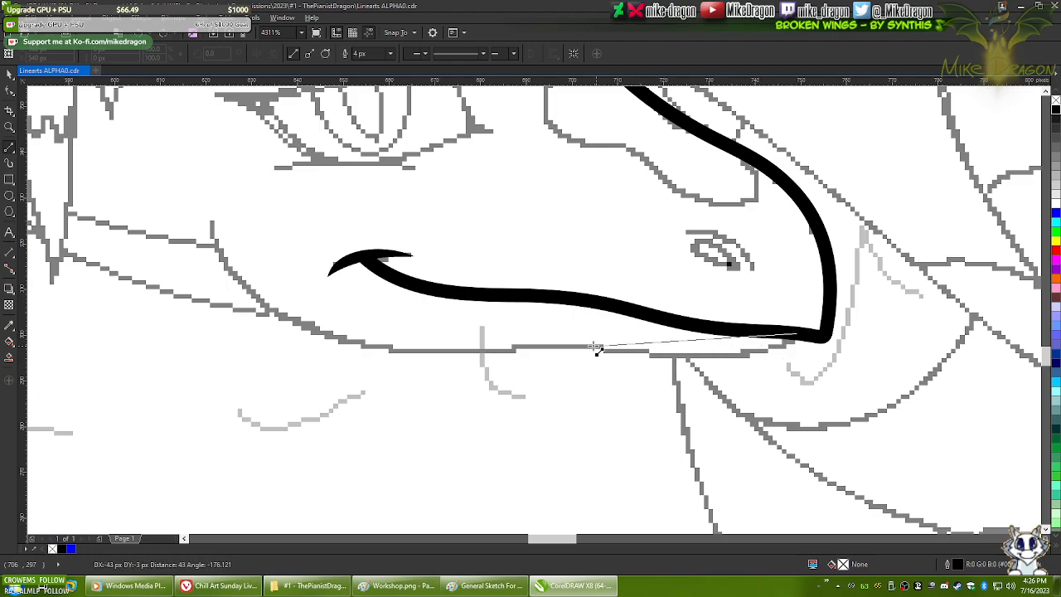
click(563, 346)
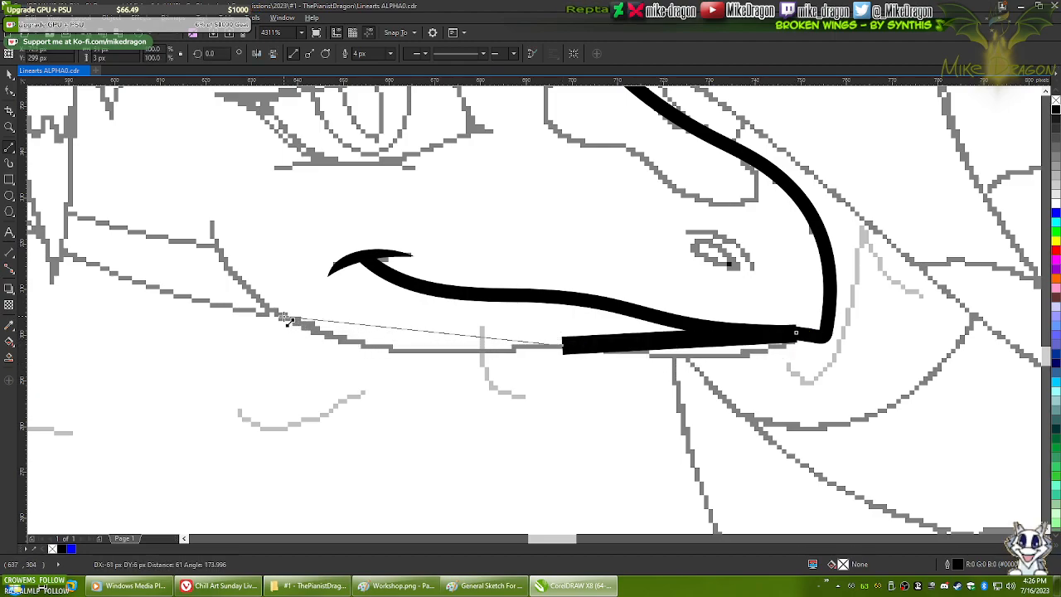
click(366, 348)
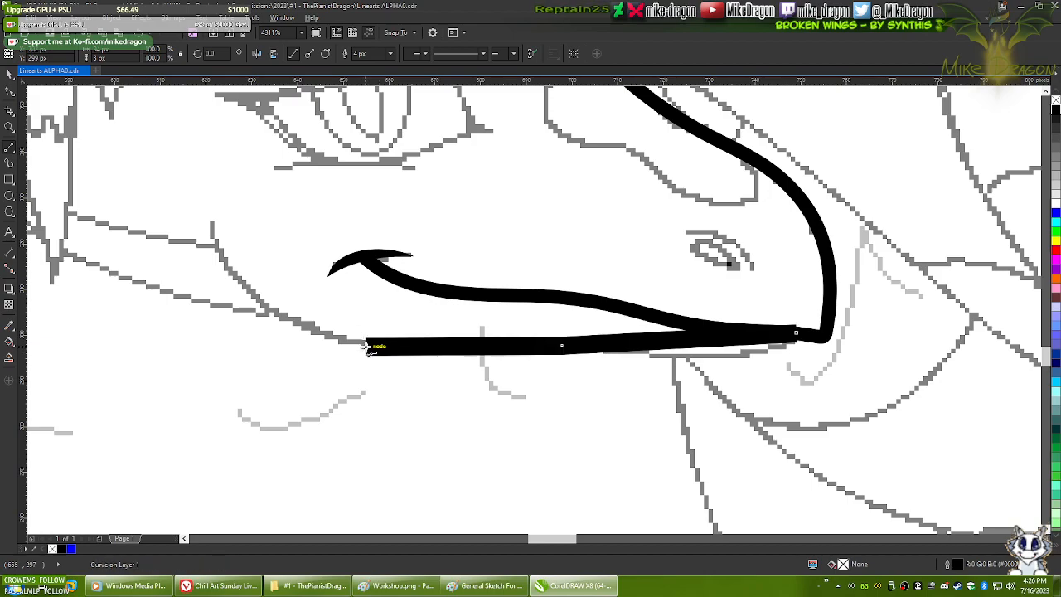
double_click(212, 221)
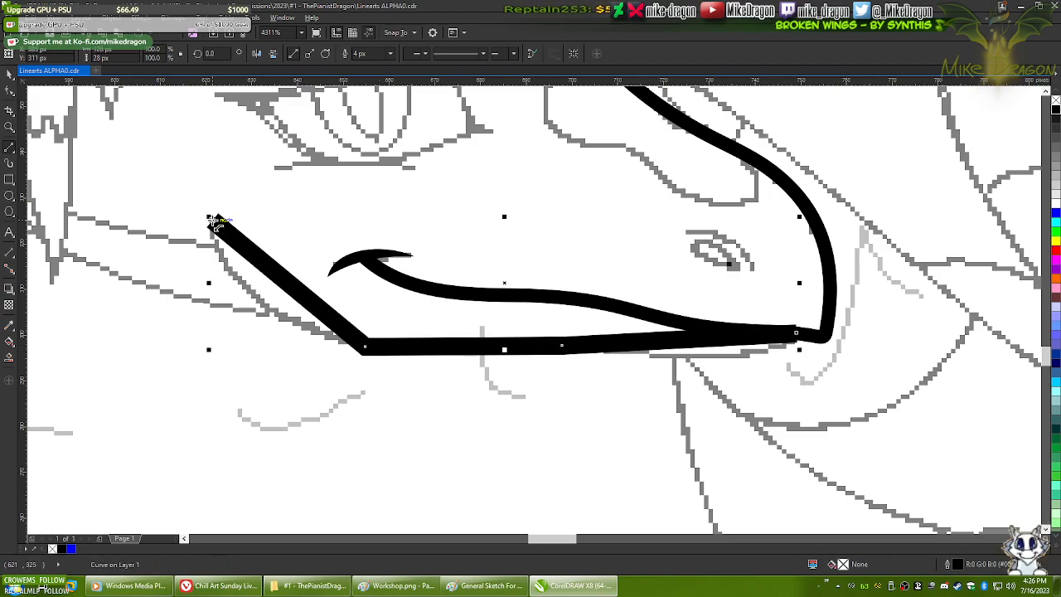
click(390, 53)
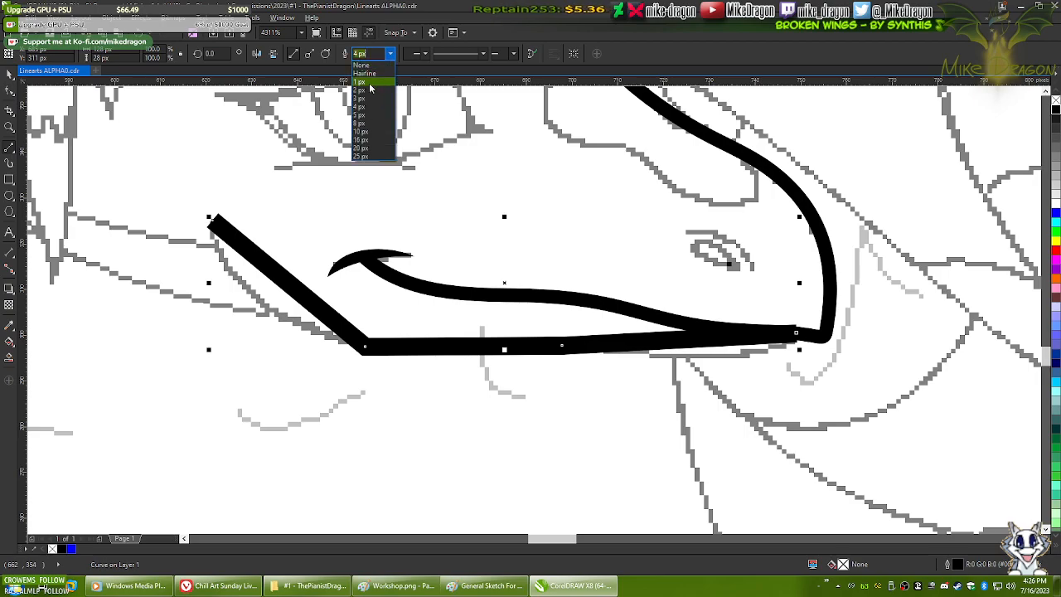
click(365, 97)
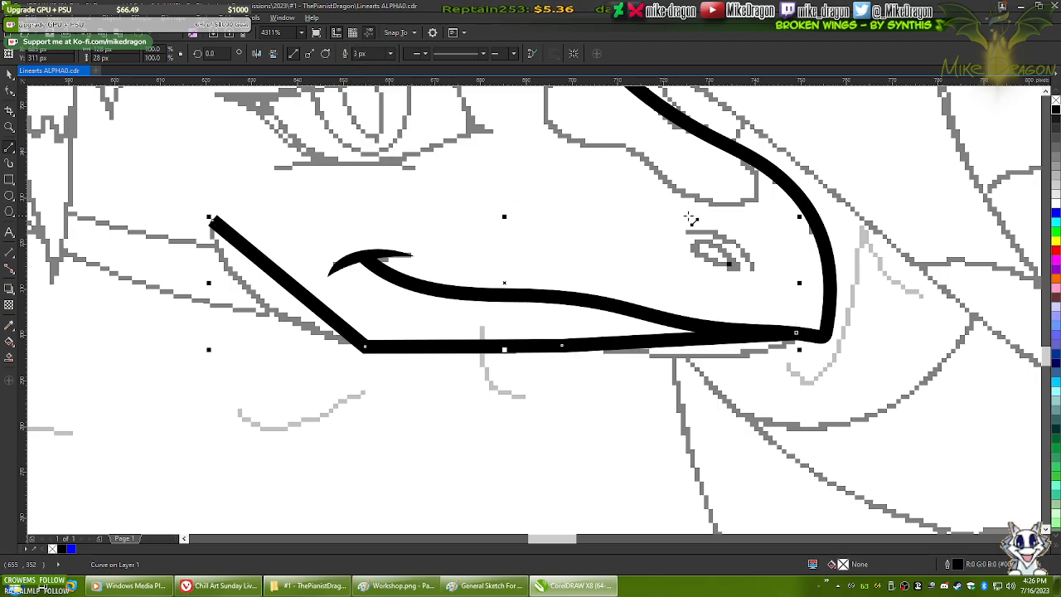
- Convert all segments of the jaw line to curves and bend its front and rear segments to follow the sketched jaw
key(F10)
drag(879, 195, 121, 406)
right_click(404, 293)
click(432, 341)
scroll(679, 370, up, 1)
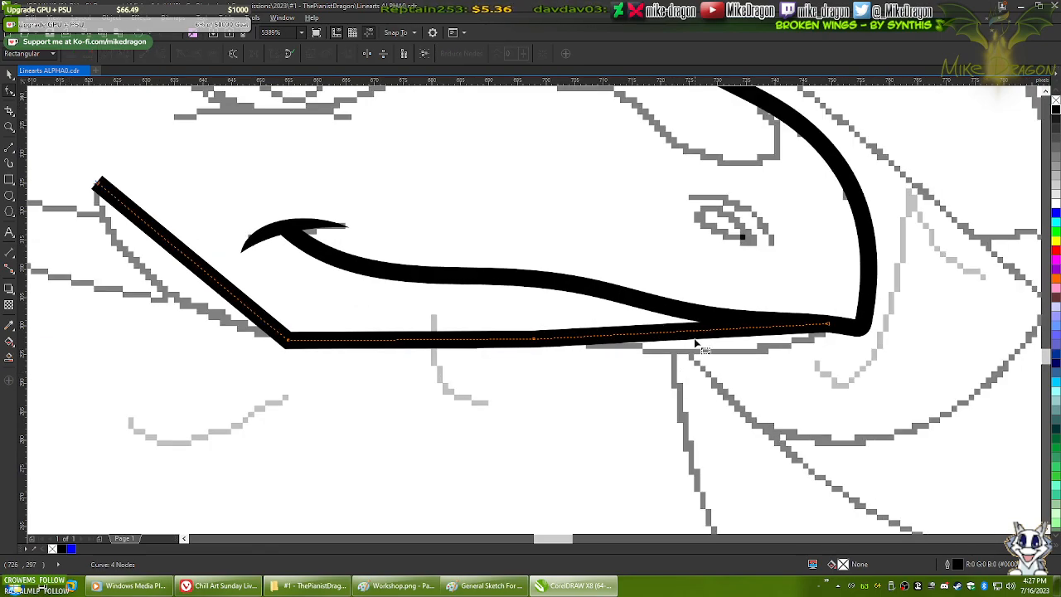
mouse_move(695, 335)
mouse_down()
mouse_move(722, 355)
mouse_move(751, 356)
mouse_up()
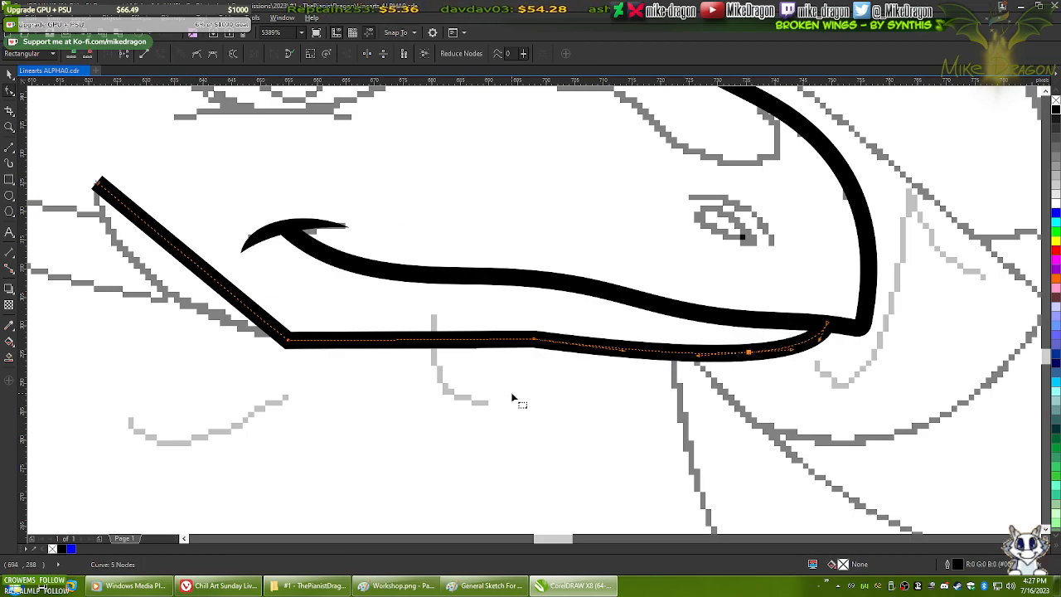
drag(199, 267, 155, 286)
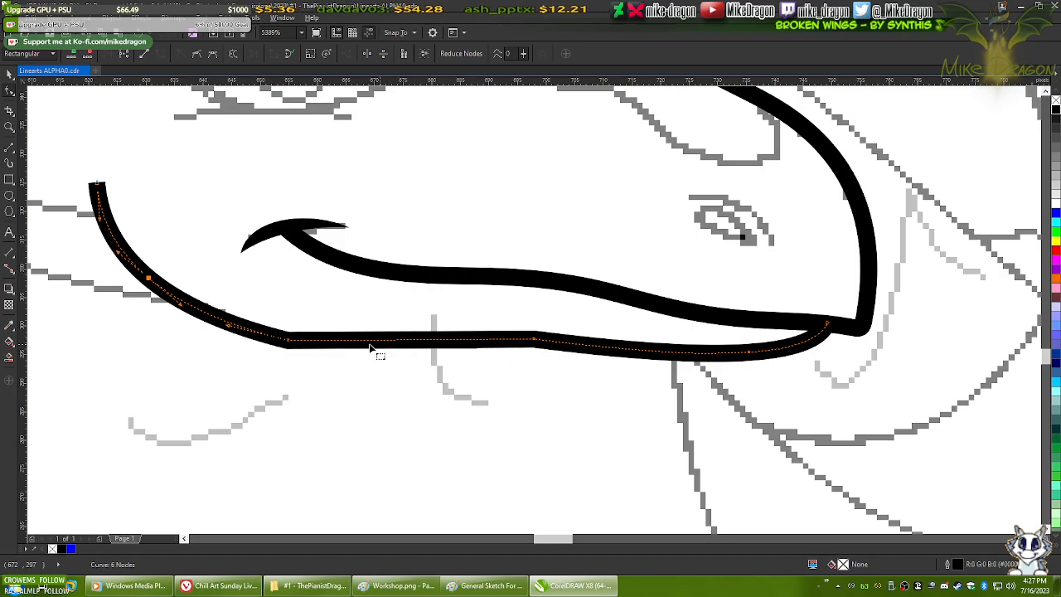
- Try bending the jaw curve's middle segment upward and moving the curve off the sketch, and undo both changes
drag(415, 343, 417, 330)
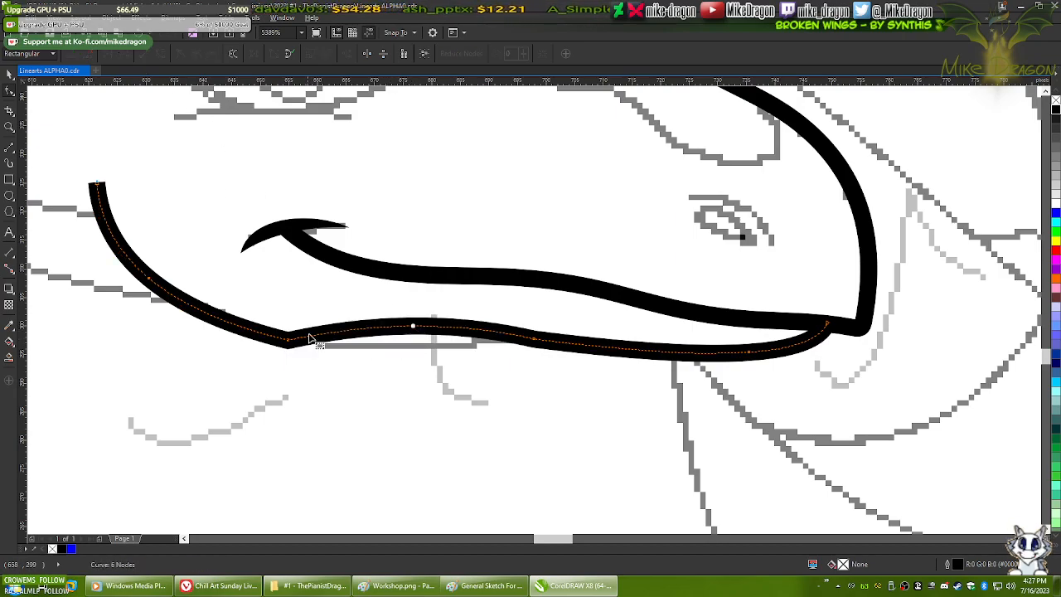
scroll(308, 377, up, 1)
scroll(307, 378, down, 1)
key(space)
drag(264, 334, 240, 217)
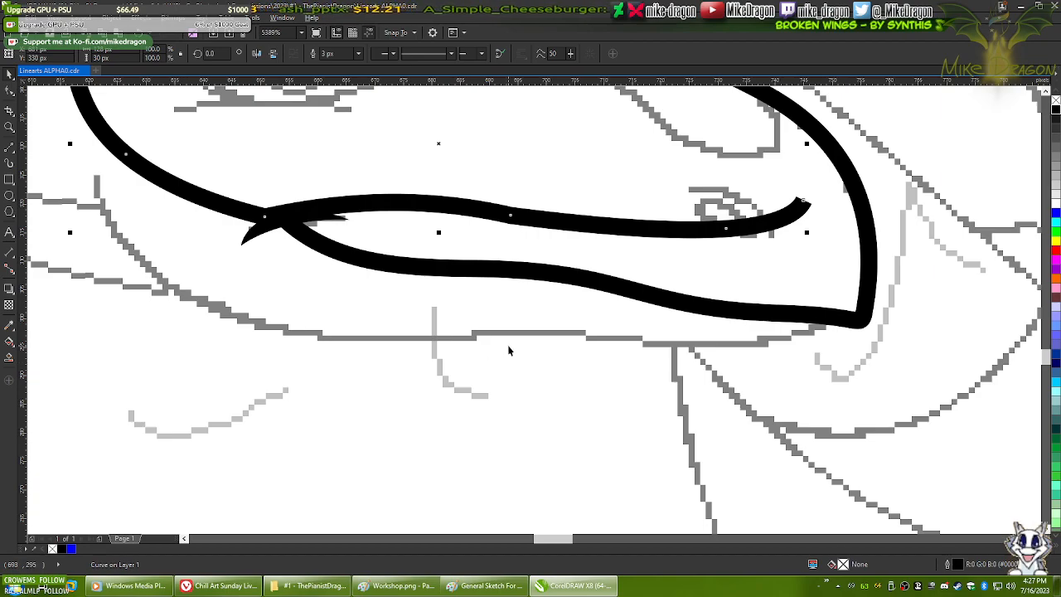
key(ctrl+z)
key(ctrl+z)
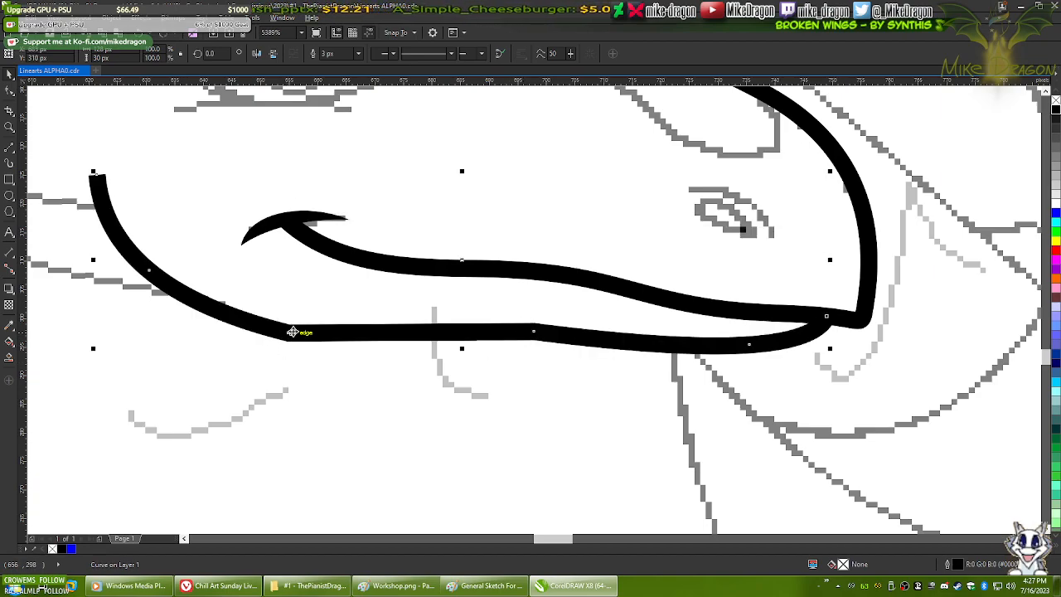
- Delete the jaw curve's corner node below the mouth's rear end and adjust the adjoining handles to smooth the underside
key(F10)
key(Delete)
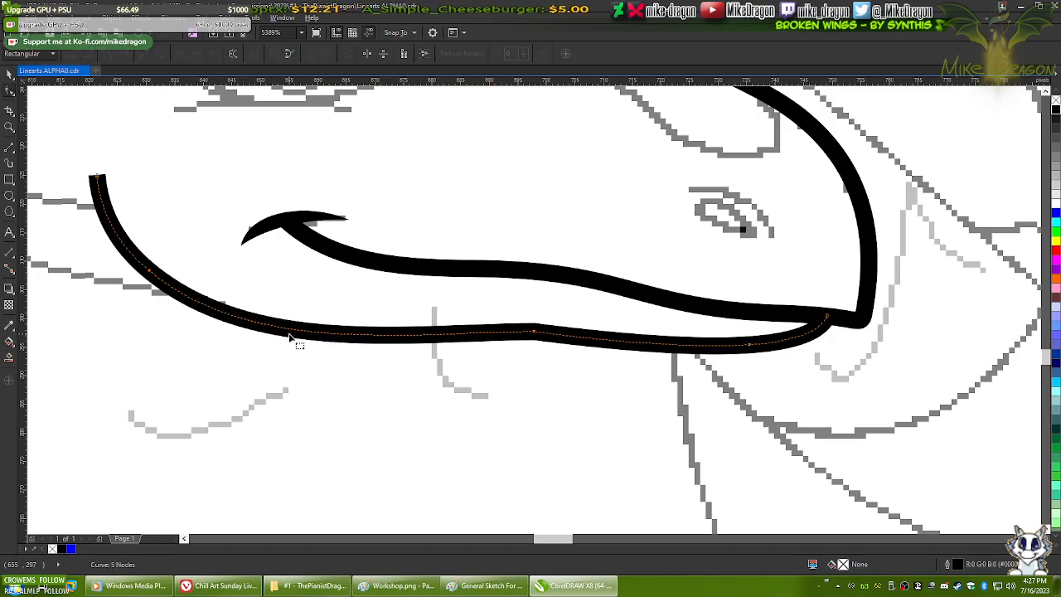
click(535, 332)
drag(407, 337, 433, 310)
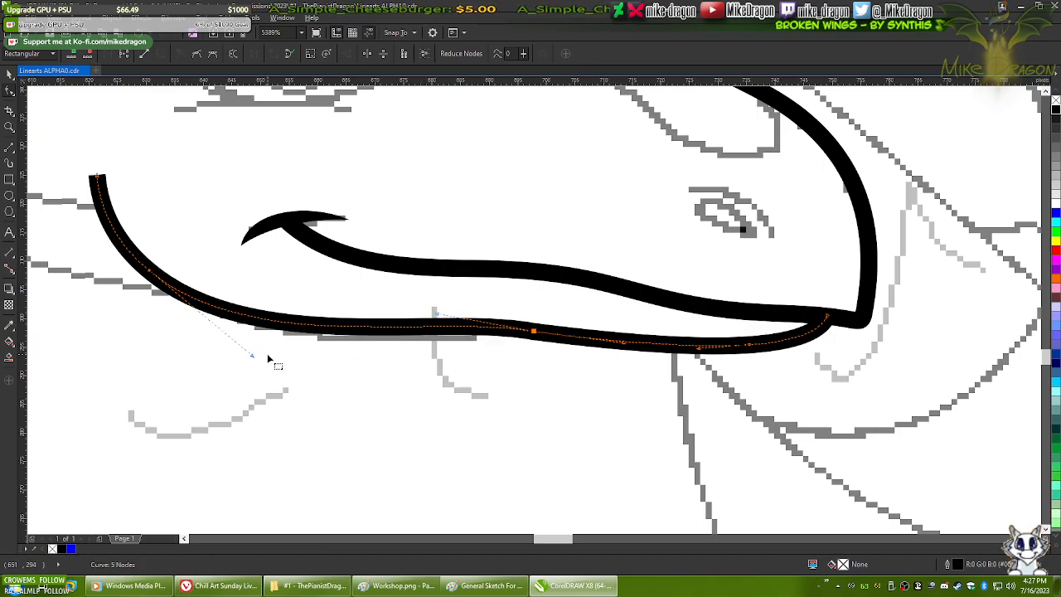
drag(252, 358, 273, 383)
- Delete the node in the jaw's rear bend and adjust the handles at both ends of that segment to fit the sketch
double_click(155, 278)
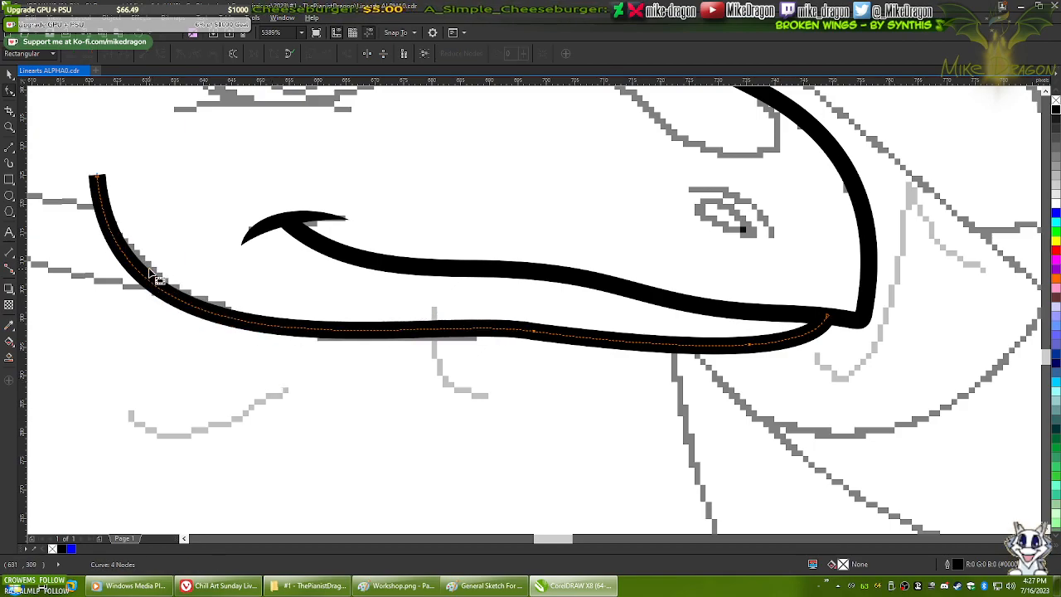
click(100, 178)
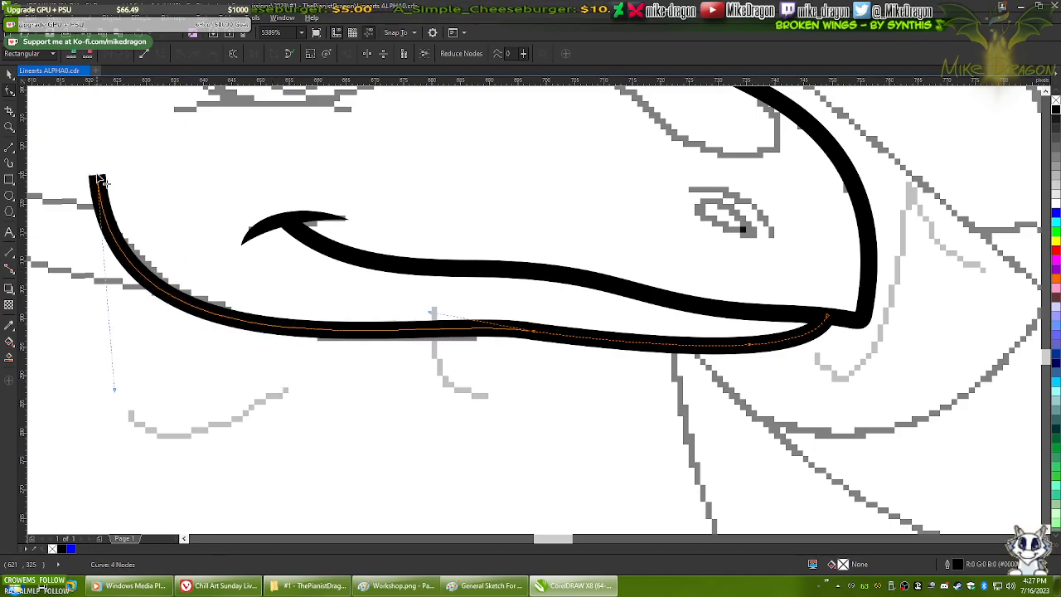
drag(114, 393, 145, 394)
drag(432, 313, 441, 324)
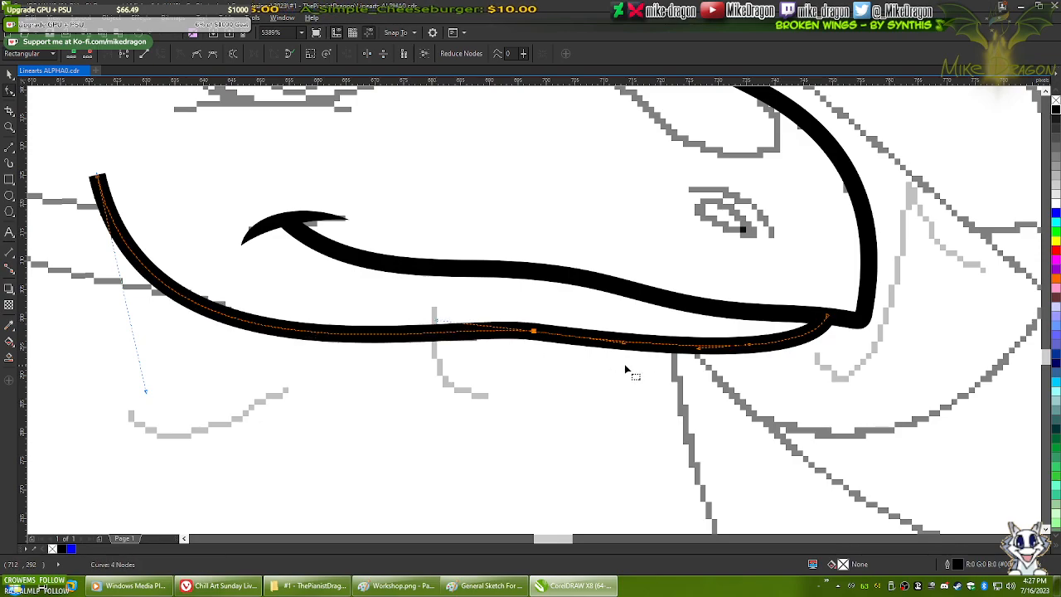
- Move the jaw curve up off the sketch to see the line beneath, and return it to its place
scroll(819, 384, up, 1)
click(9, 73)
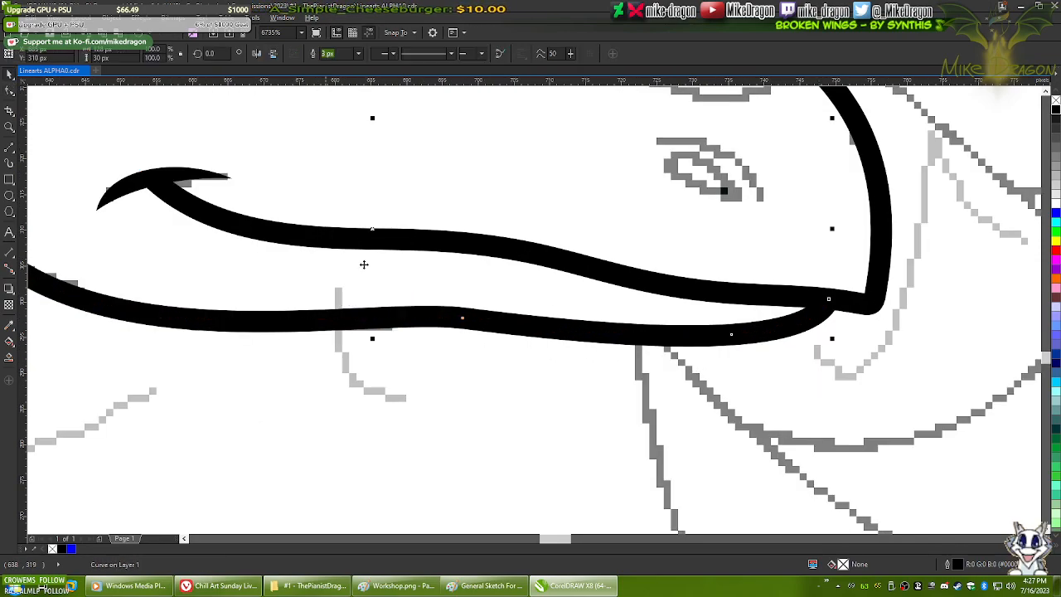
drag(512, 332, 504, 181)
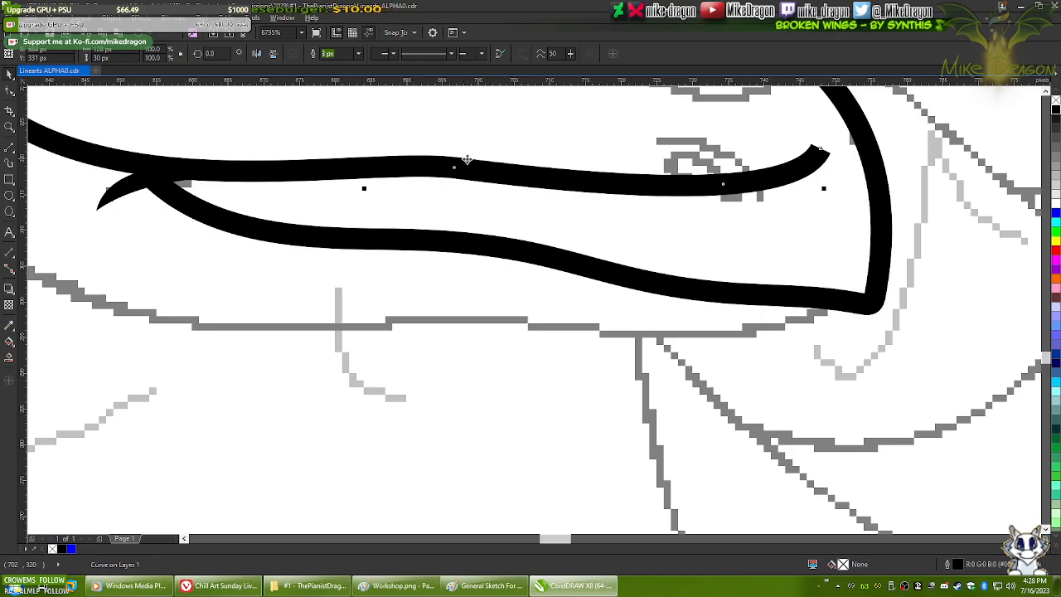
drag(569, 169, 578, 318)
- Add a node farther back on the jaw's underside and delete the old middle node in front of it
key(F10)
click(465, 321)
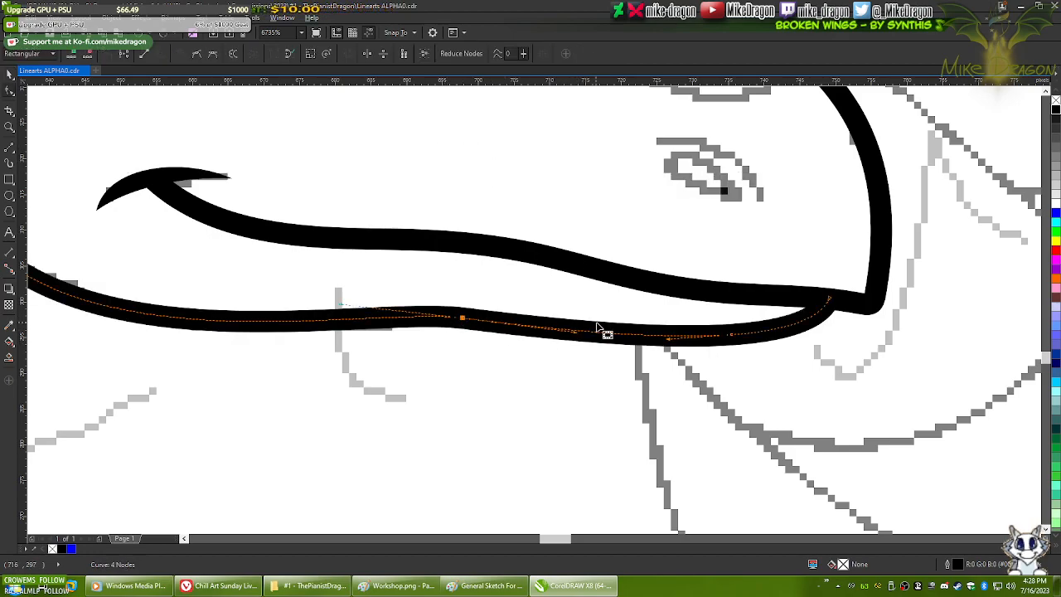
drag(580, 336, 646, 342)
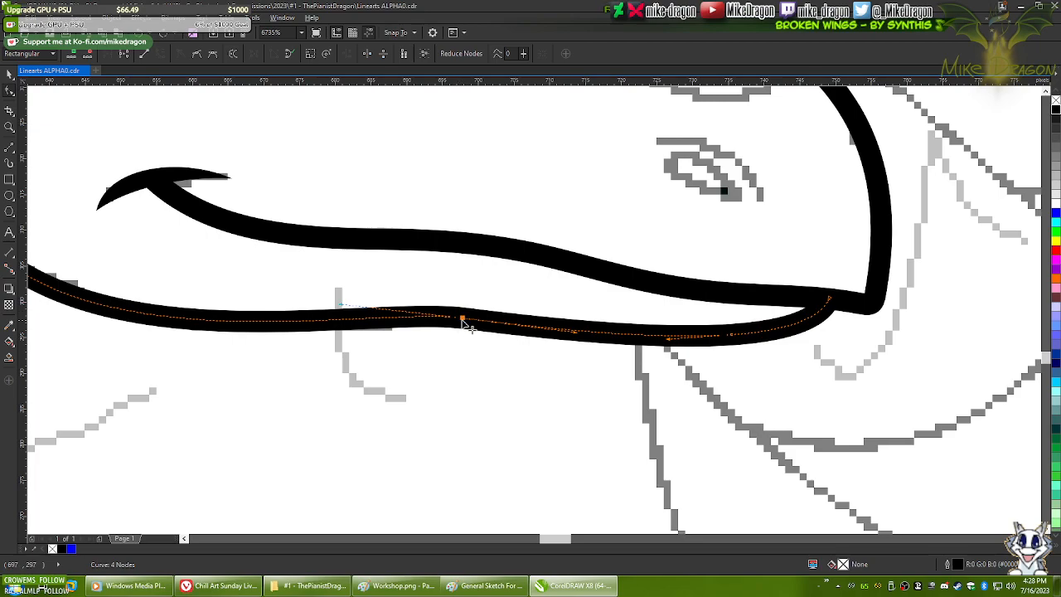
double_click(381, 320)
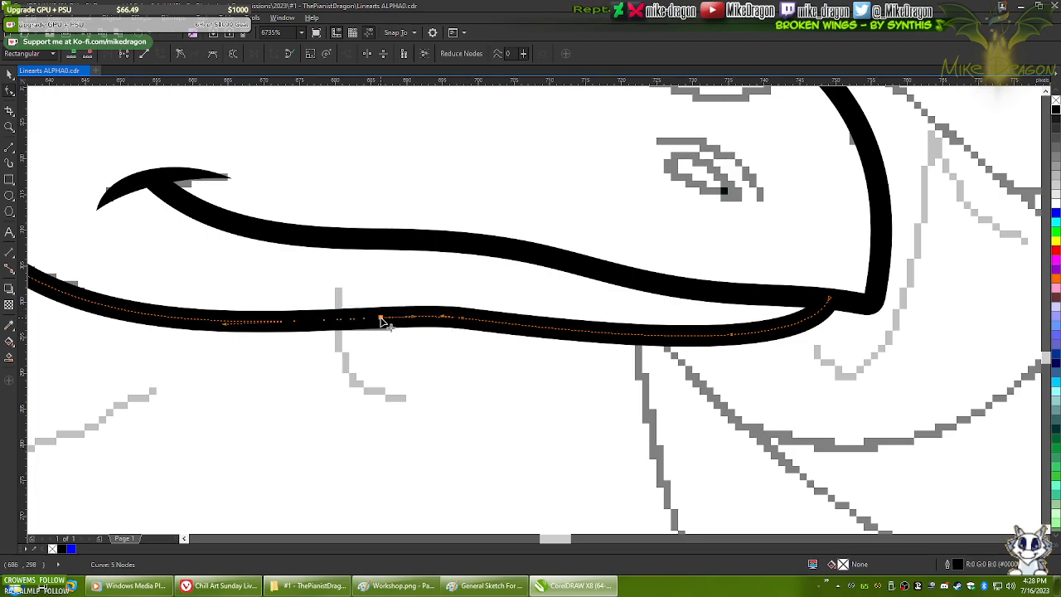
click(180, 54)
drag(413, 375, 539, 387)
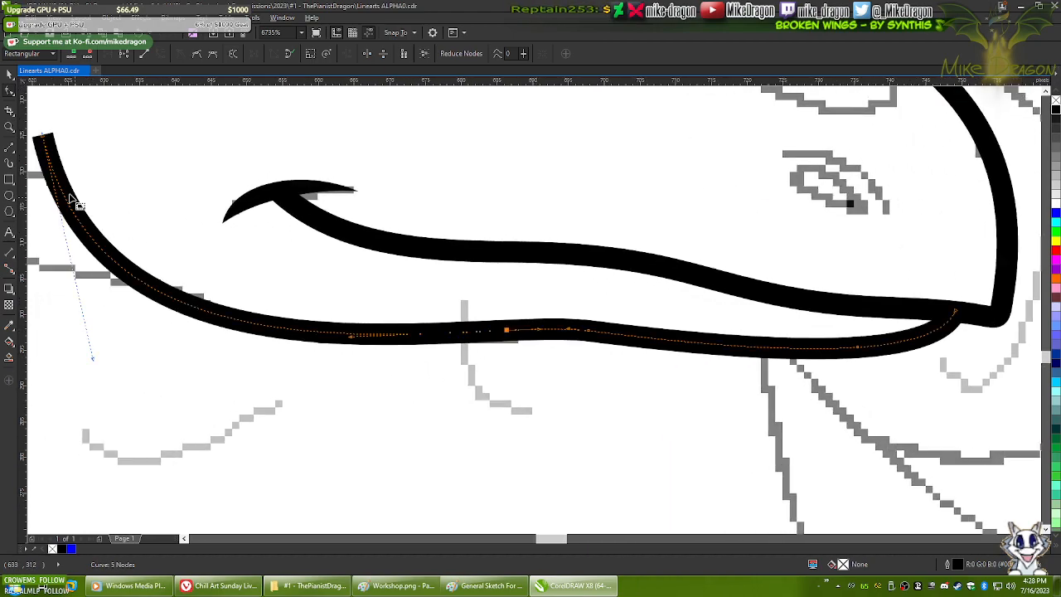
double_click(590, 332)
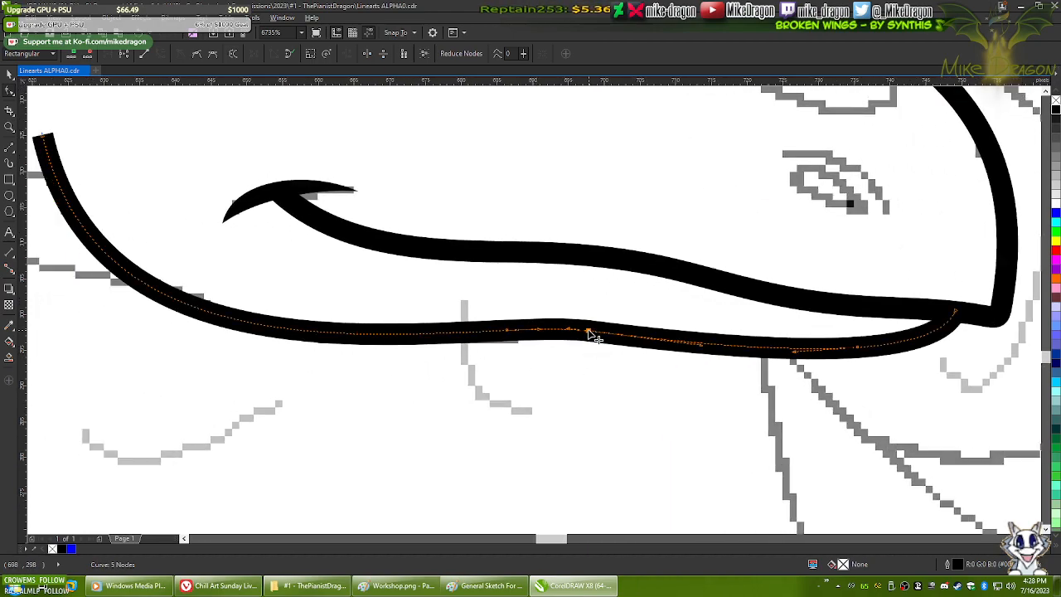
drag(647, 409, 471, 390)
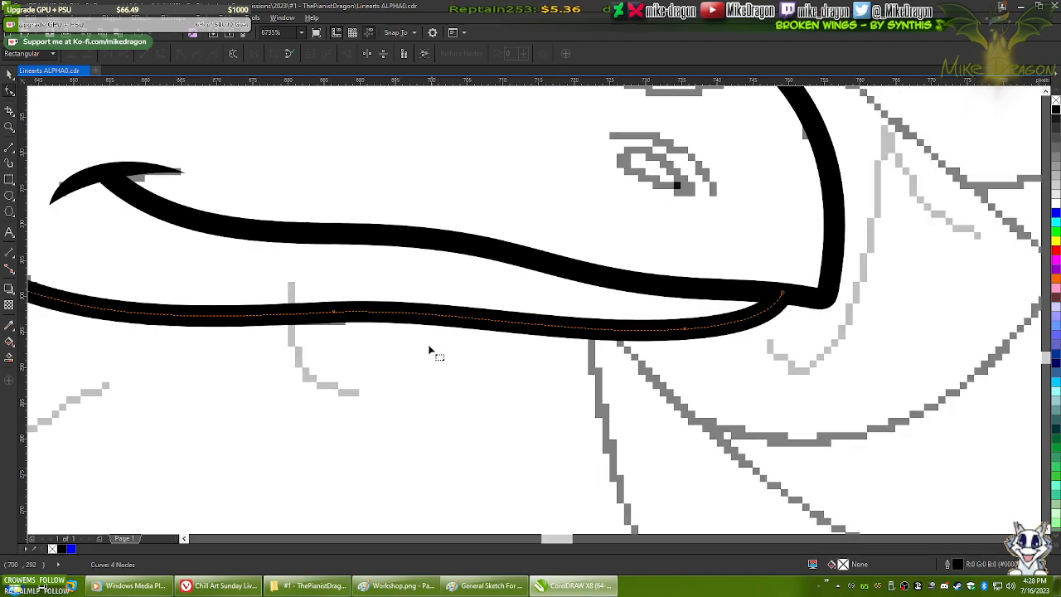
- Delete the jaw curve's node near the chin and add a new one slightly farther back on the same segment
double_click(685, 330)
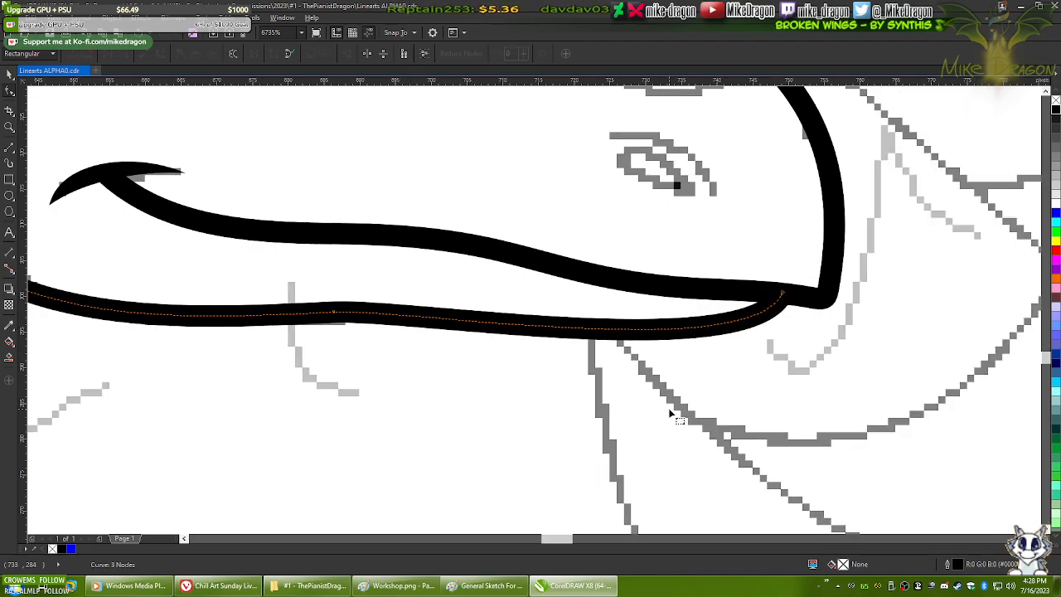
scroll(670, 412, down, 2)
scroll(685, 407, up, 3)
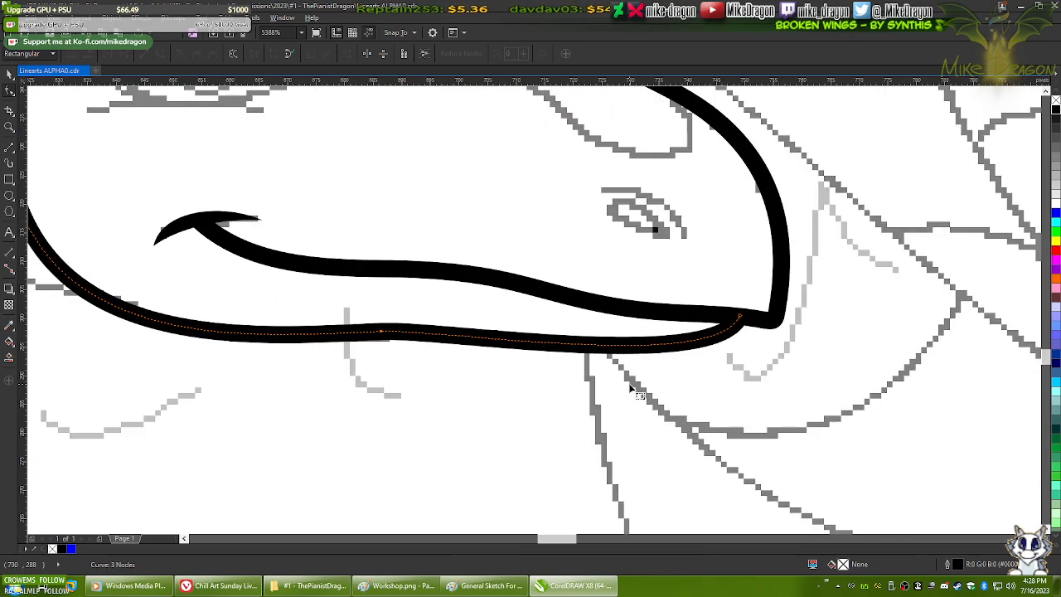
double_click(661, 344)
- Shift the jaw curve's chin node slightly back and lengthen the handles of the segment behind it to follow the sketch
scroll(470, 334, up, 2)
drag(478, 327, 542, 317)
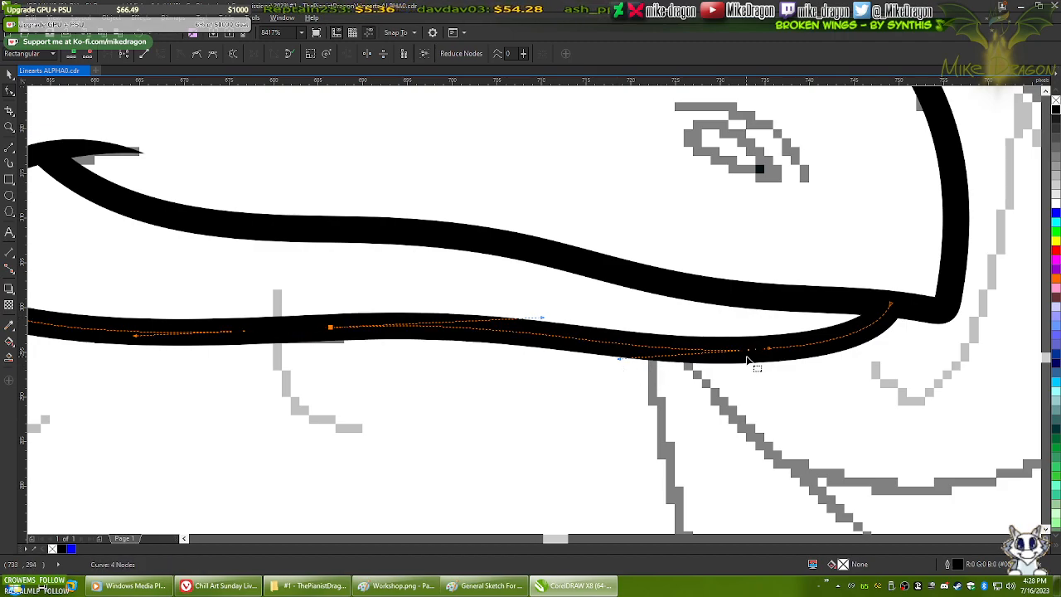
drag(768, 353, 758, 356)
drag(544, 319, 555, 320)
drag(615, 369, 593, 367)
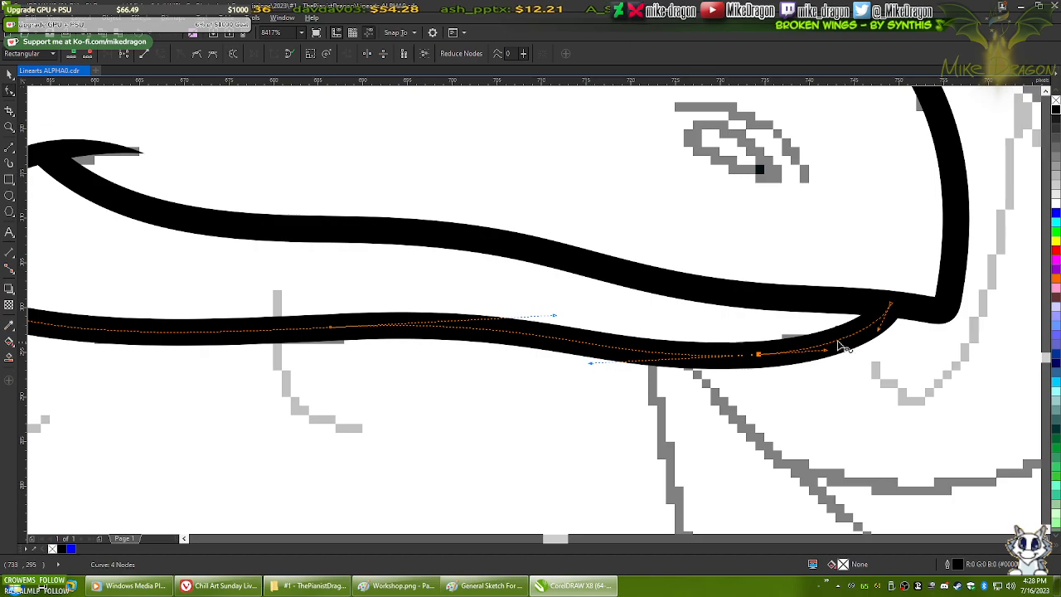
drag(757, 357, 741, 359)
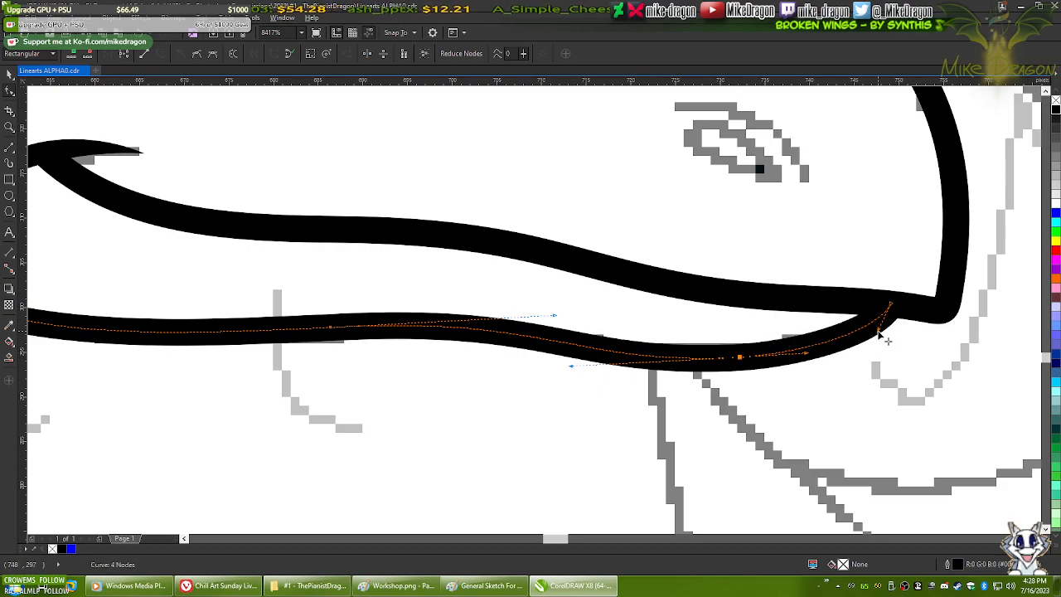
- Move the jaw curve up to compare it with the sketch line beneath, and undo the move
click(9, 73)
drag(534, 343, 470, 193)
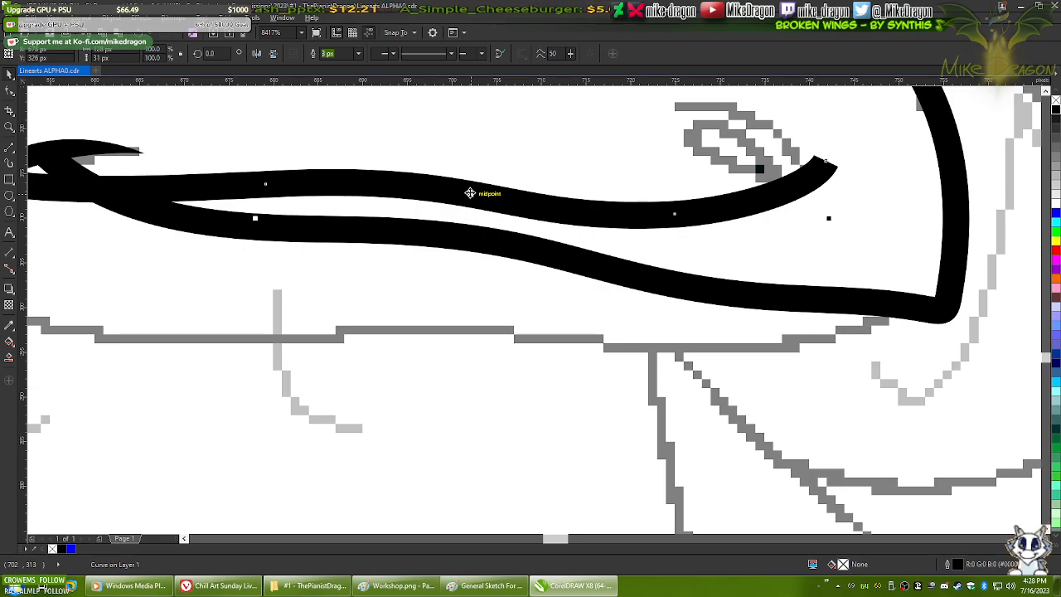
key(ctrl+z)
- Raise the jaw curve's chin node slightly so the underside follows the sketch line
double_click(758, 357)
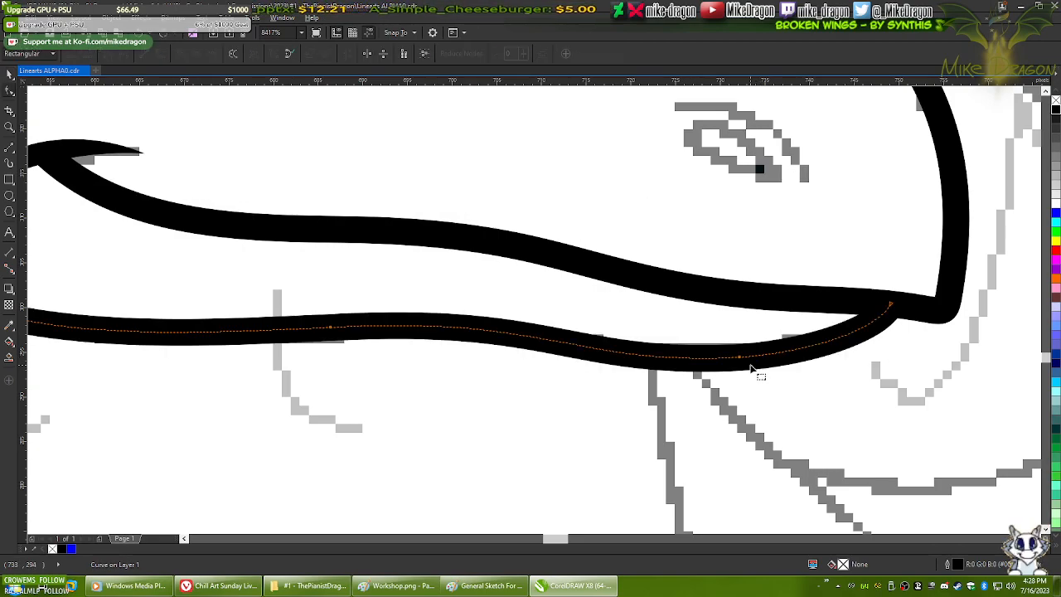
click(739, 360)
drag(738, 358, 738, 355)
scroll(695, 363, down, 1)
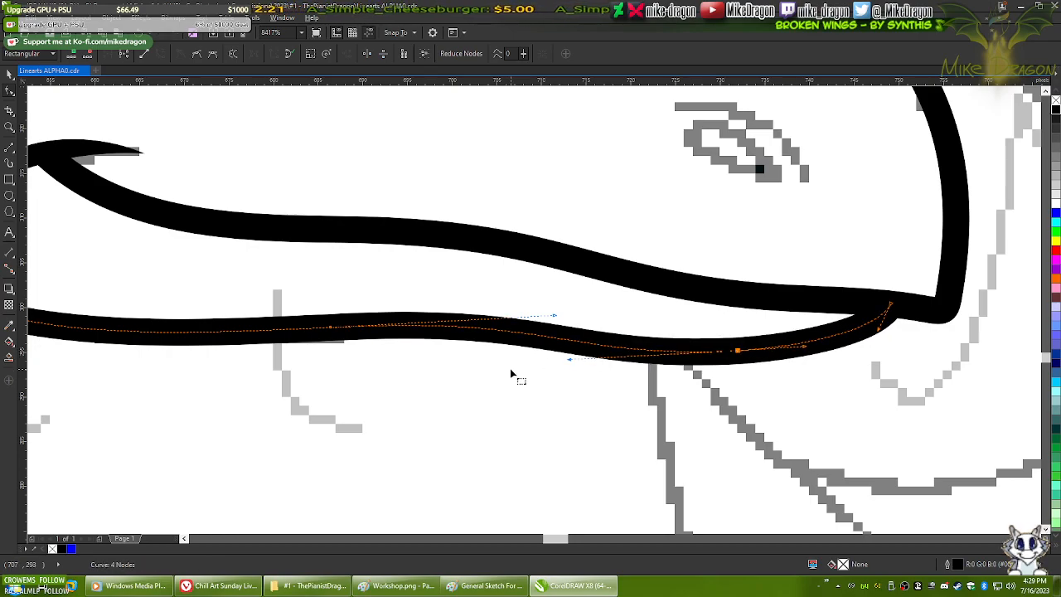
scroll(592, 455, down, 1)
scroll(581, 429, up, 2)
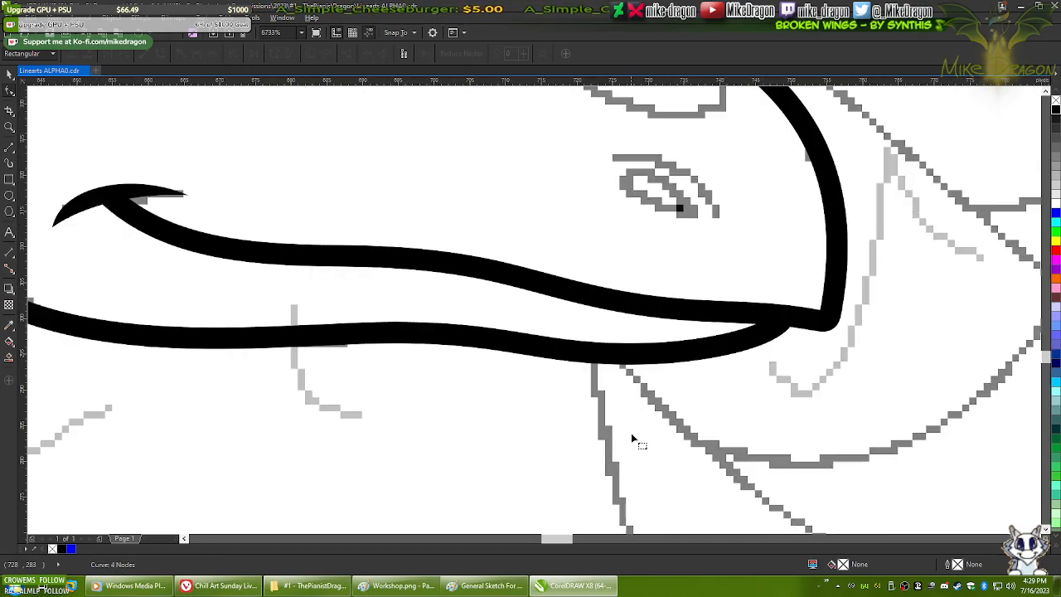
click(614, 365)
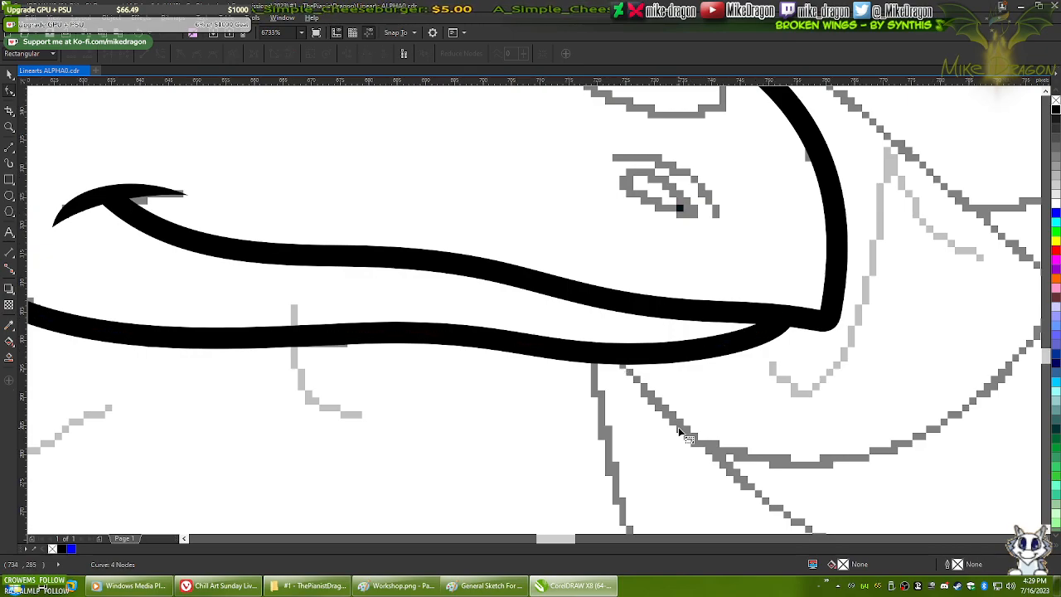
- Change the jaw curve's outline color to blue
scroll(682, 435, down, 3)
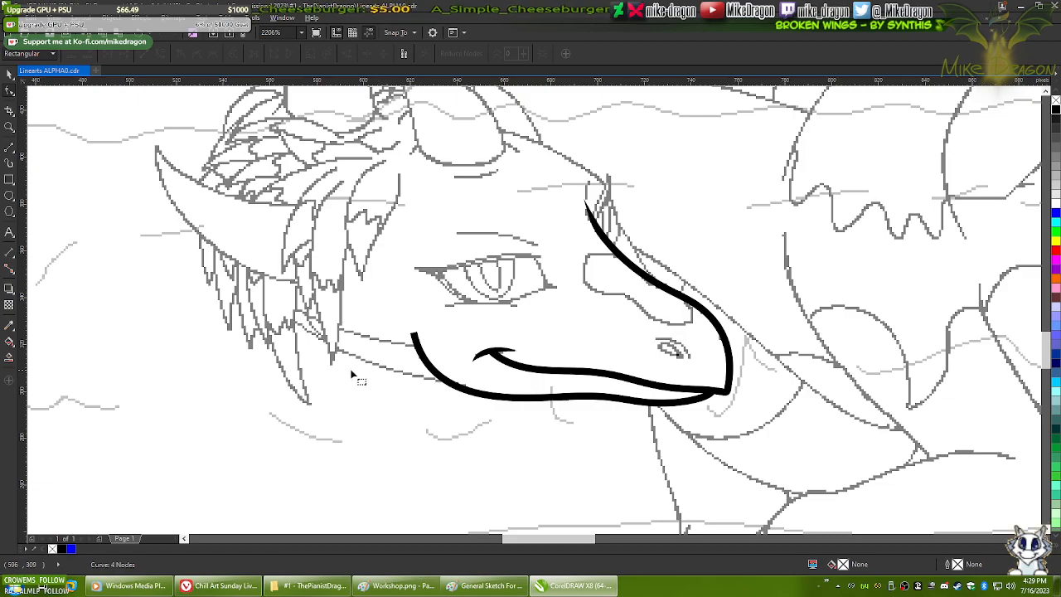
scroll(350, 370, up, 2)
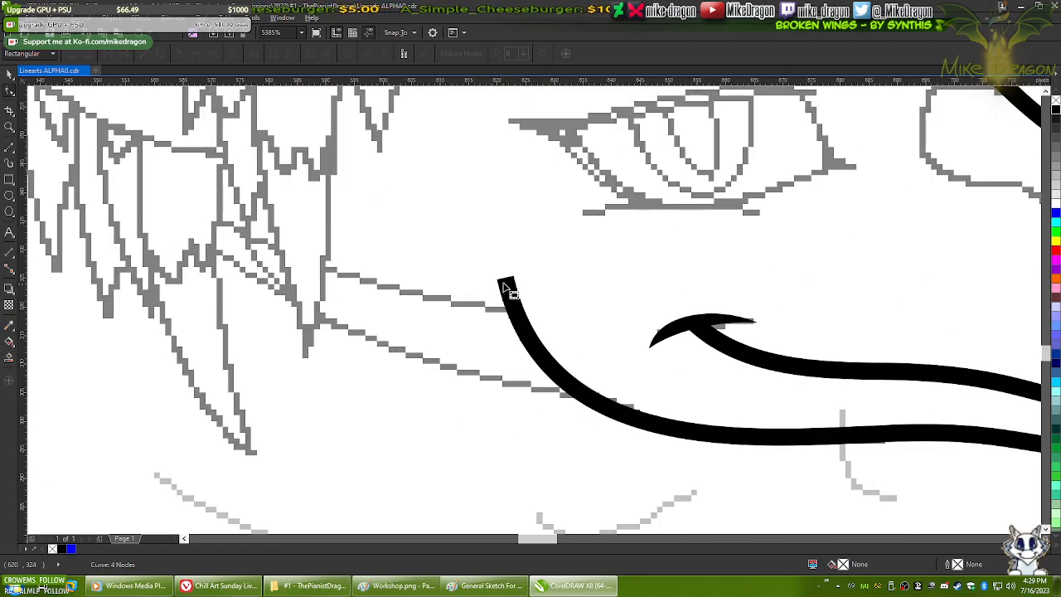
drag(573, 245, 196, 441)
mouse_move(588, 445)
mouse_down()
mouse_move(509, 360)
mouse_move(773, 570)
mouse_up()
scroll(562, 424, down, 4)
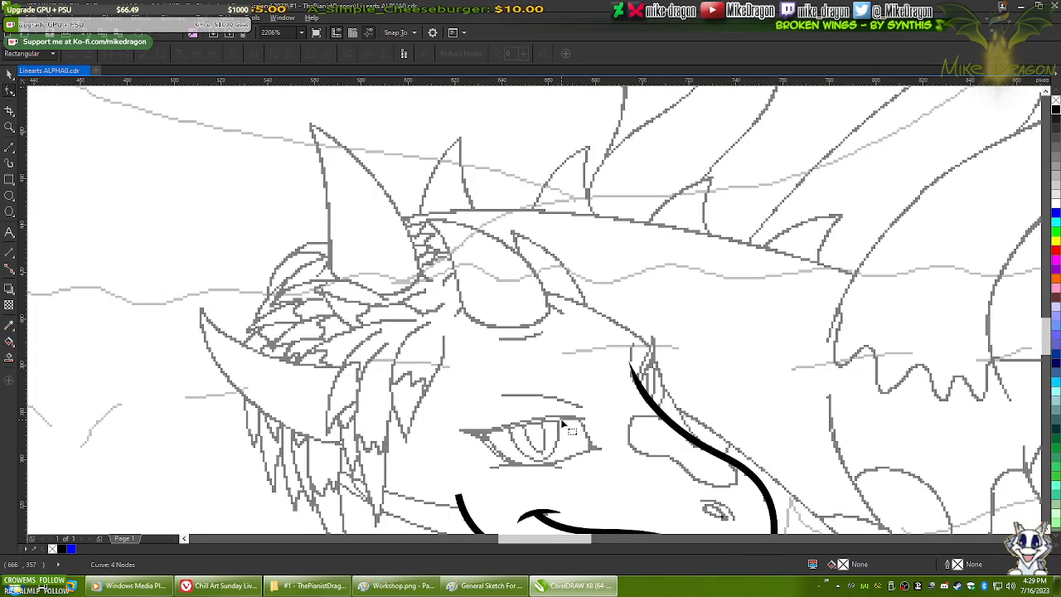
scroll(563, 469, down, 2)
scroll(474, 337, down, 1)
scroll(474, 340, up, 6)
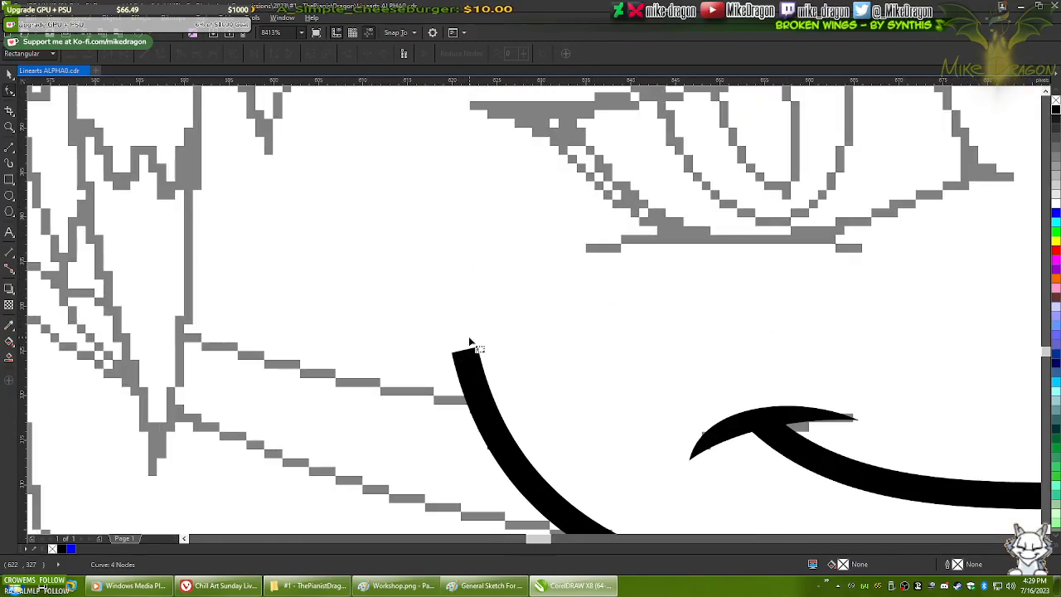
key(F10)
right_click(1056, 218)
drag(558, 422, 541, 340)
click(9, 73)
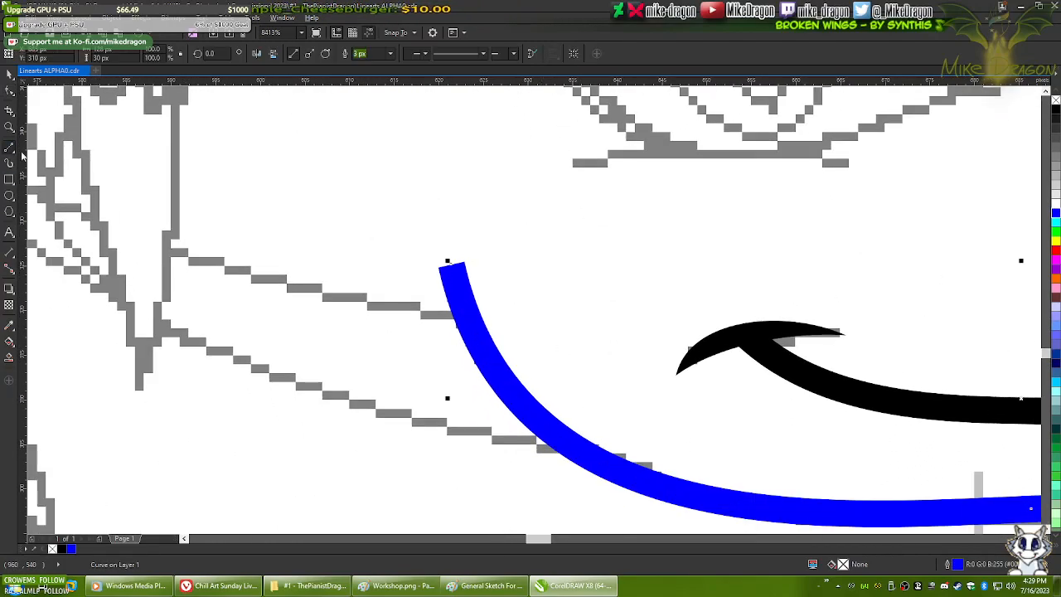
- Draw a narrow closed triangle over the jaw curve's rear end, pointing upward, and reduce its outline width
scroll(510, 336, up, 1)
drag(423, 269, 417, 190)
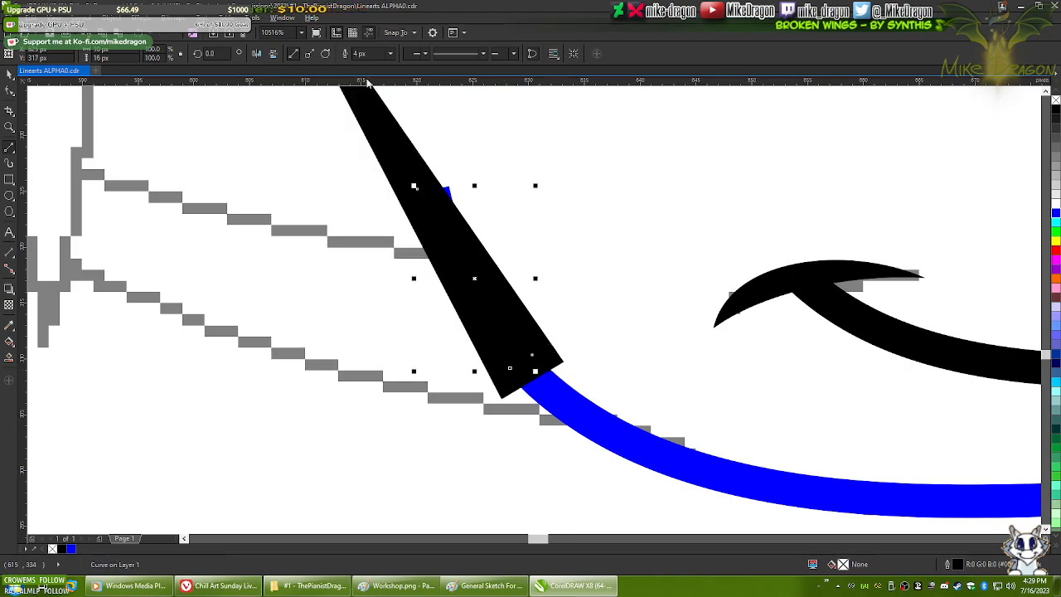
click(390, 53)
click(367, 80)
- Select all nodes of the triangle and convert its sides to curves
key(F10)
drag(356, 131, 637, 396)
right_click(517, 312)
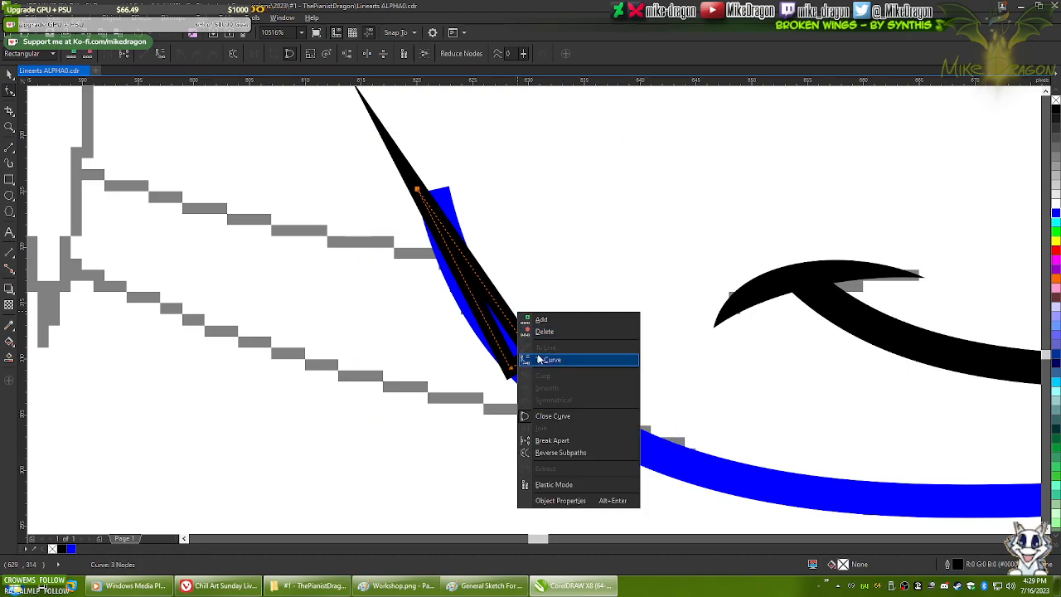
click(546, 359)
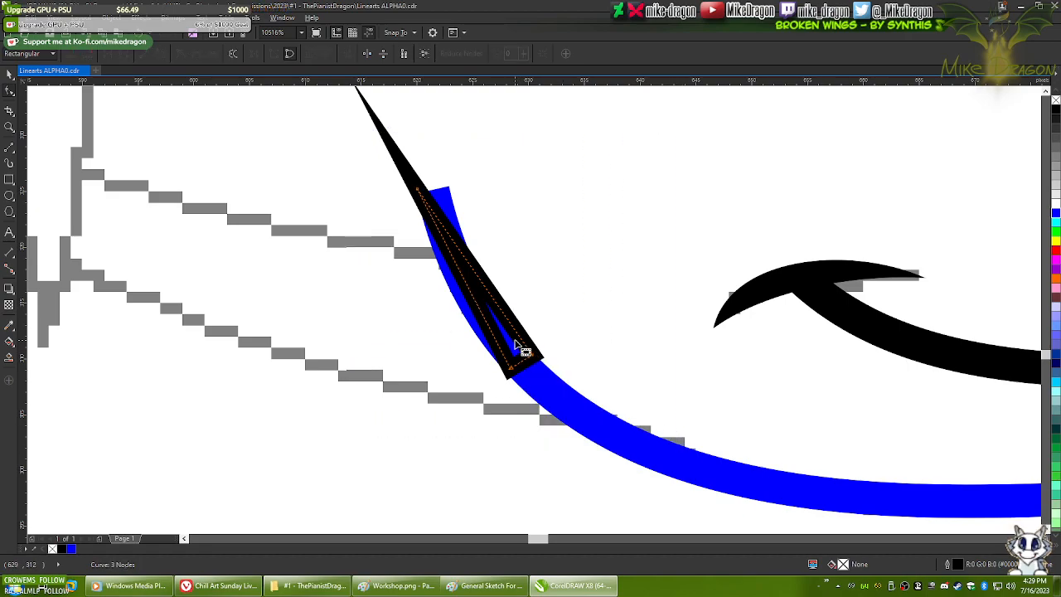
- Bend the triangle's two long sides to follow the blue jaw curve
scroll(515, 301, up, 1)
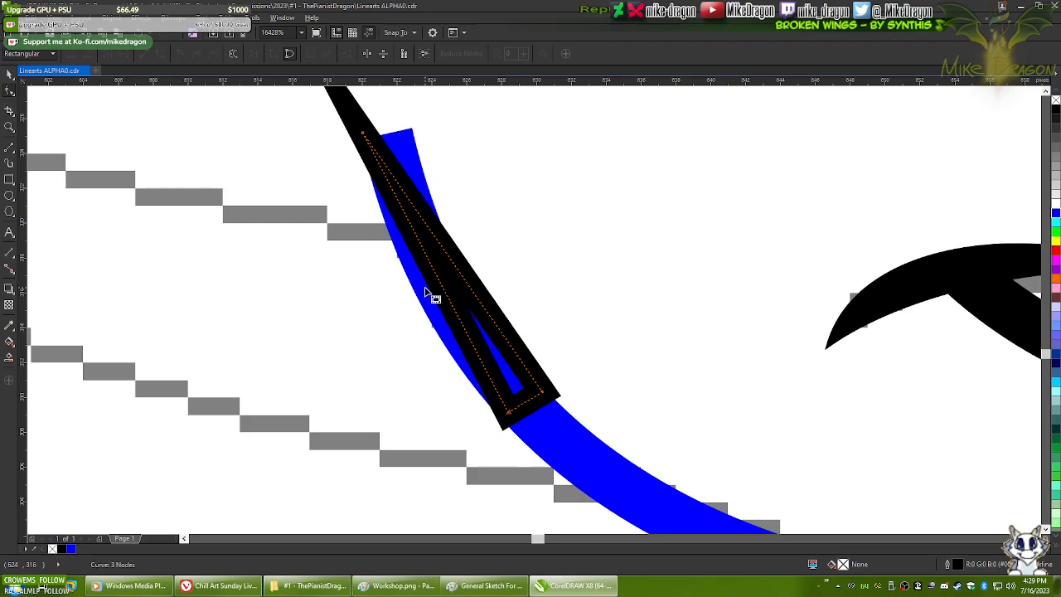
mouse_move(448, 297)
mouse_down()
mouse_move(427, 306)
mouse_move(453, 273)
mouse_move(448, 283)
mouse_up()
scroll(536, 452, up, 3)
drag(562, 225, 532, 243)
drag(436, 311, 450, 301)
scroll(582, 447, down, 2)
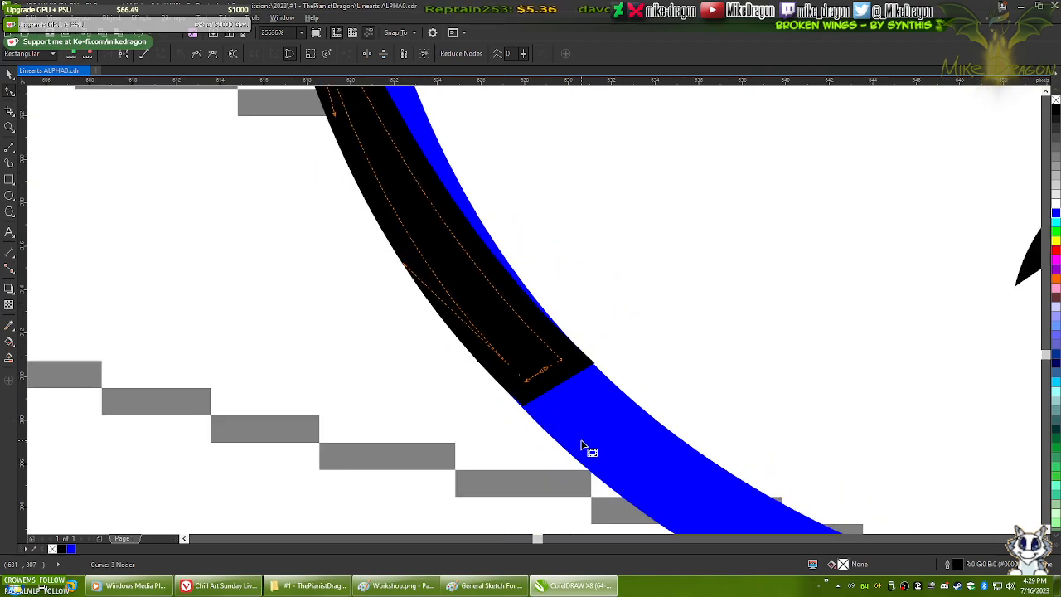
- Move the taper's tip node slightly inward at the jaw curve's rear end
scroll(583, 447, down, 2)
scroll(468, 330, down, 3)
scroll(446, 223, up, 2)
drag(424, 227, 439, 238)
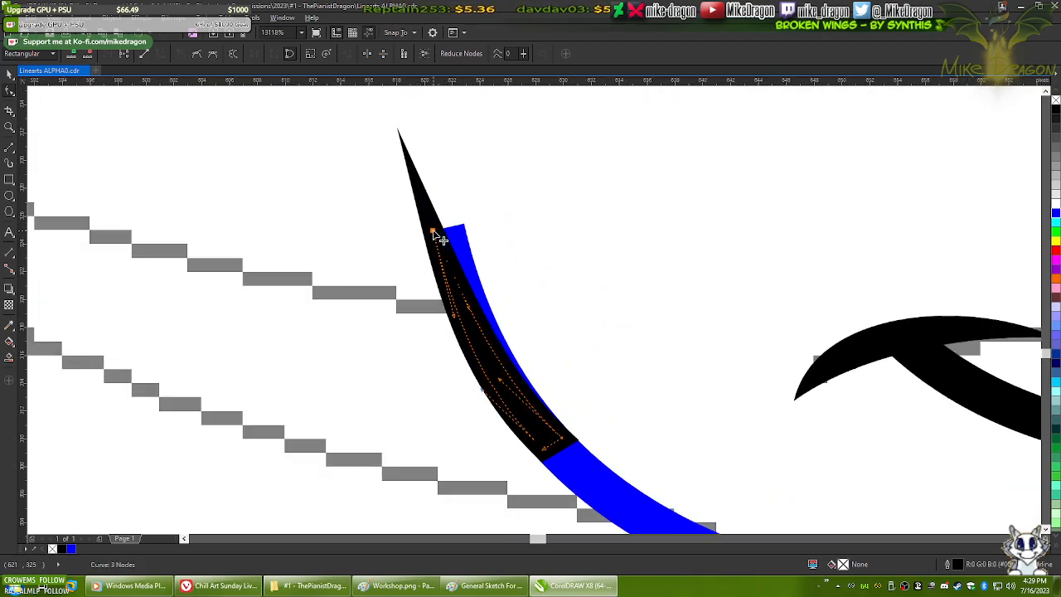
- Move the outer corner node of the taper's wide end farther down along the jaw curve's outer edge
scroll(580, 487, up, 2)
scroll(580, 487, up, 2)
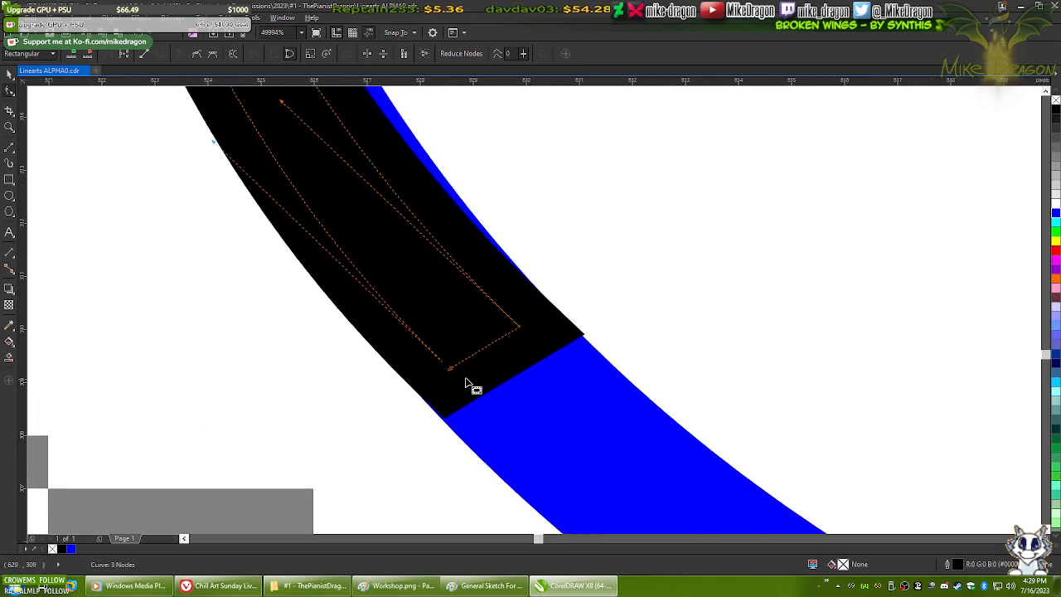
drag(449, 370, 484, 406)
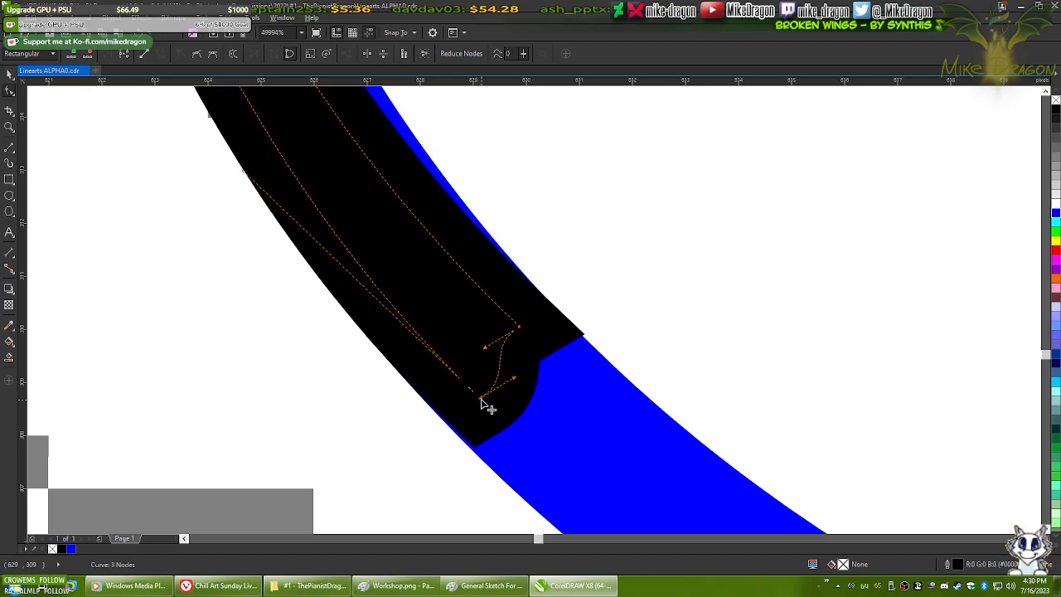
scroll(469, 461, up, 3)
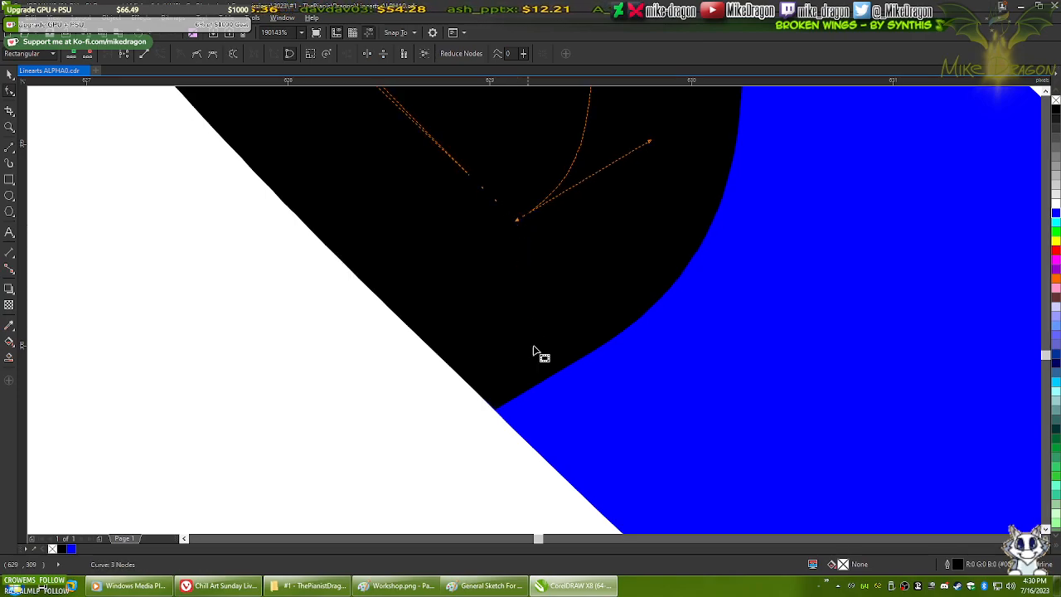
scroll(528, 320, down, 5)
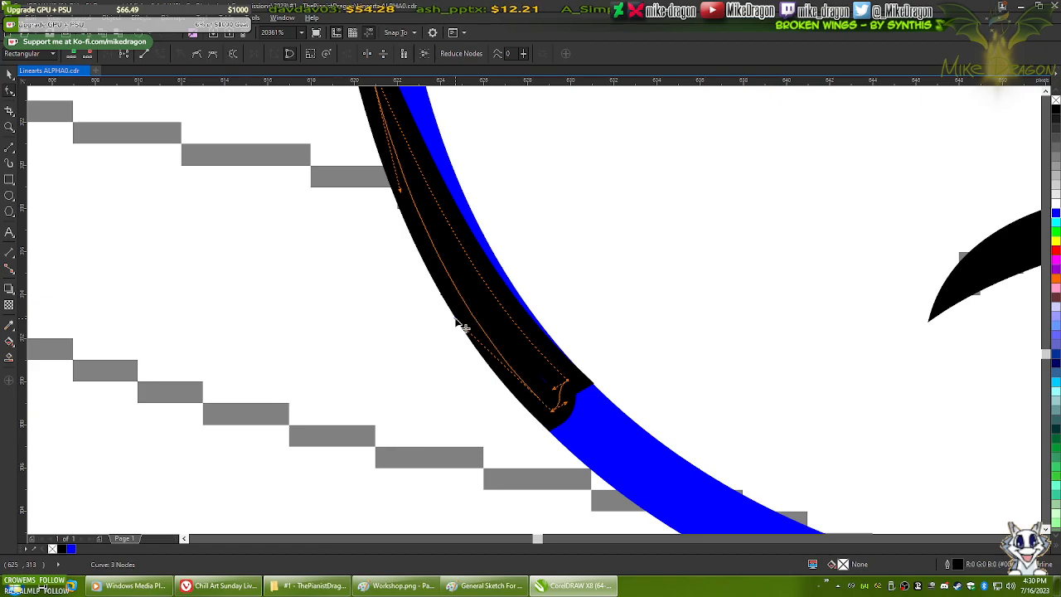
- Try to center the taper's tip node on the blue jaw curve and adjust the handles beneath it
scroll(511, 428, down, 1)
scroll(543, 375, up, 1)
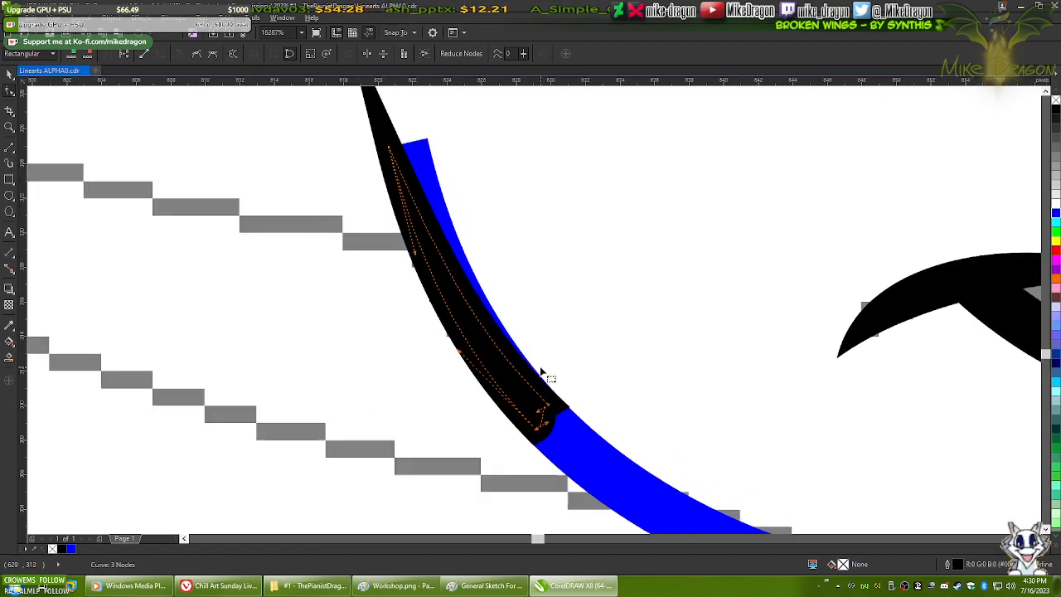
scroll(522, 374, down, 5)
scroll(431, 225, up, 7)
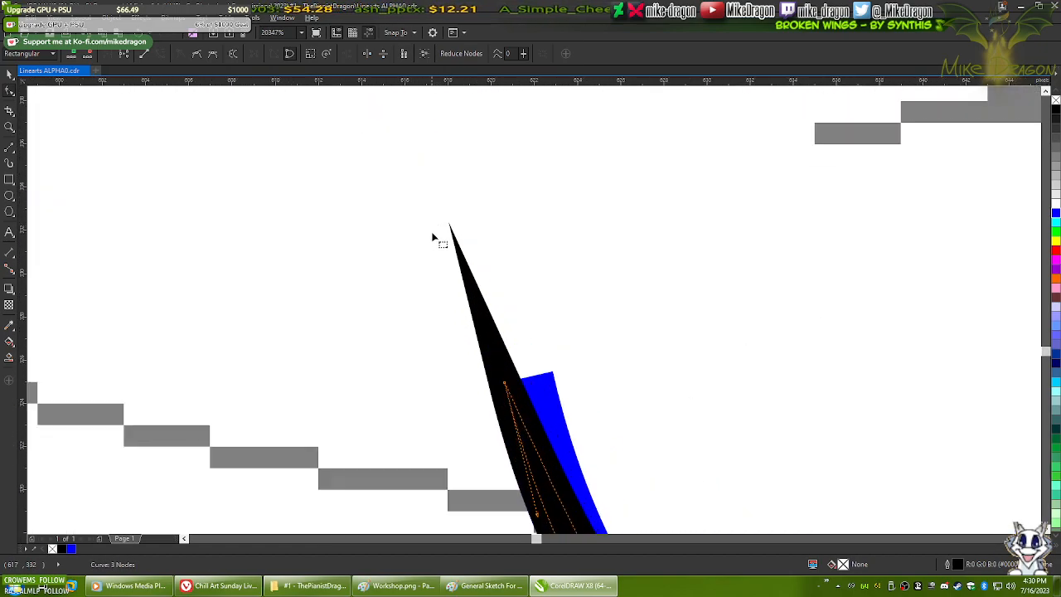
drag(614, 380, 544, 257)
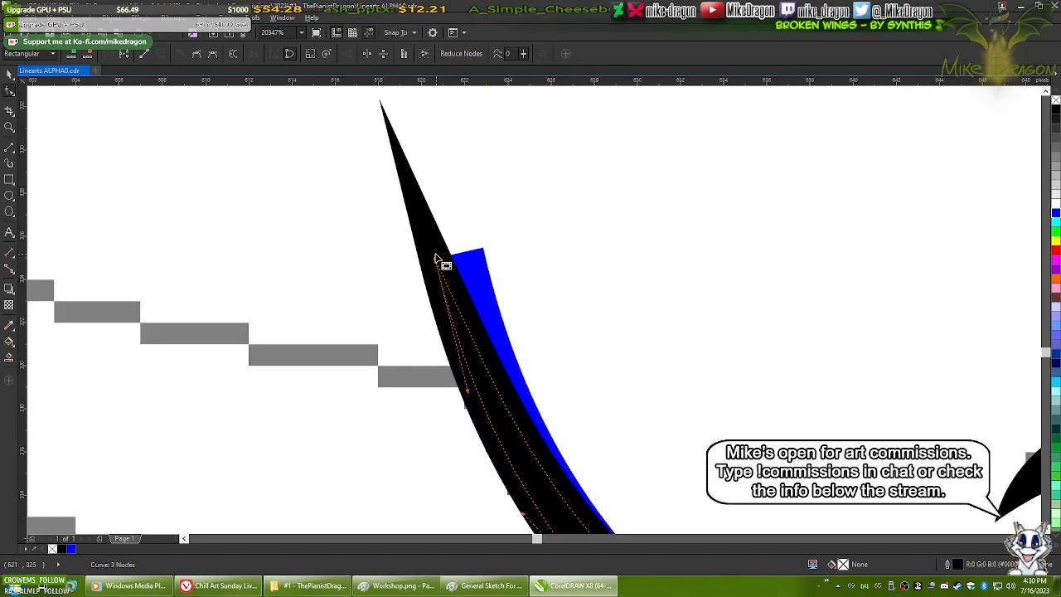
drag(435, 258, 447, 254)
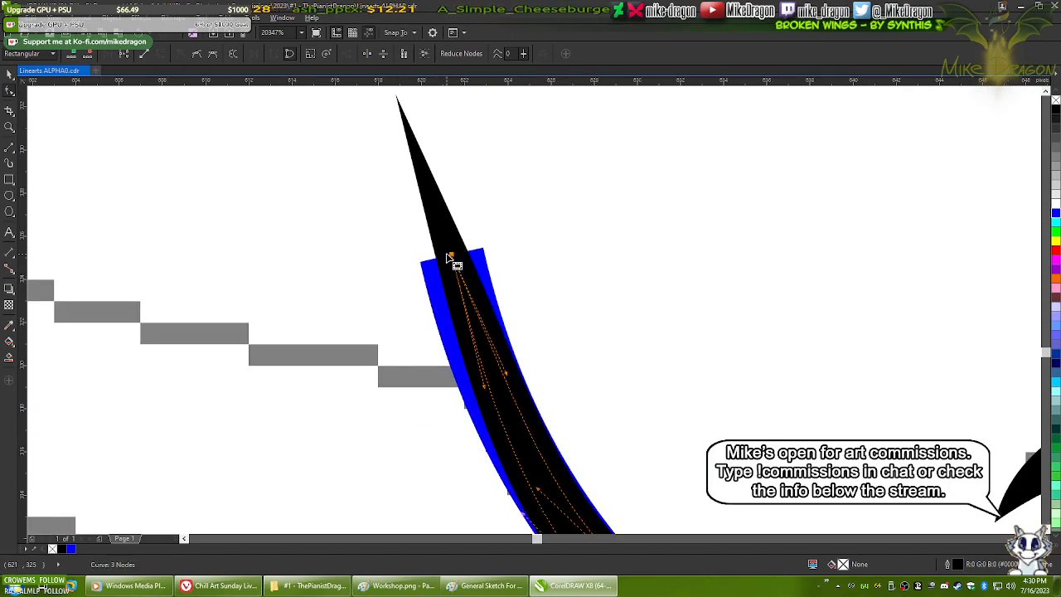
scroll(466, 257, down, 3)
scroll(469, 264, up, 2)
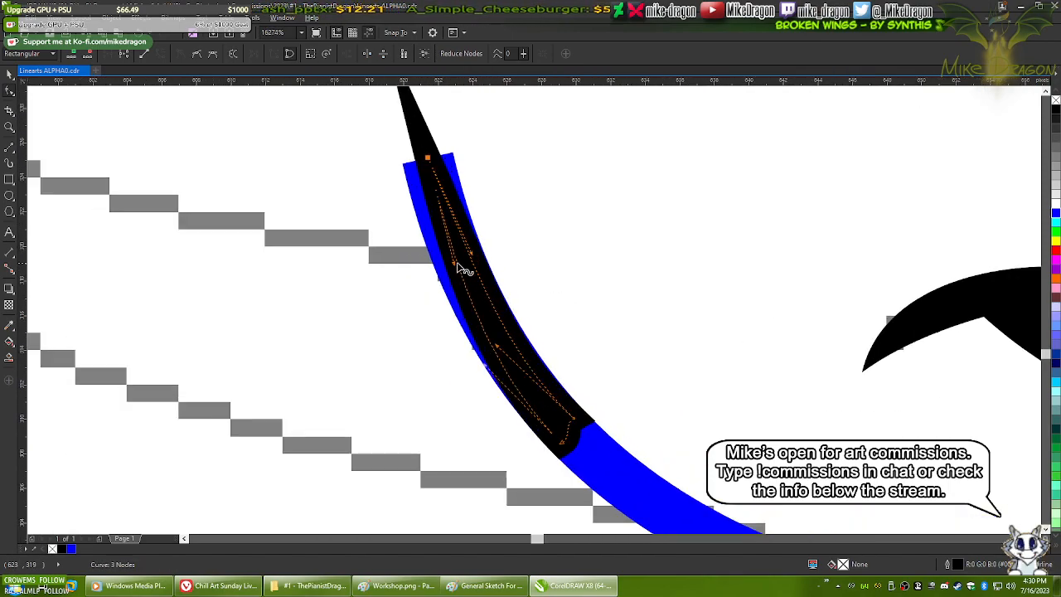
drag(454, 267, 441, 269)
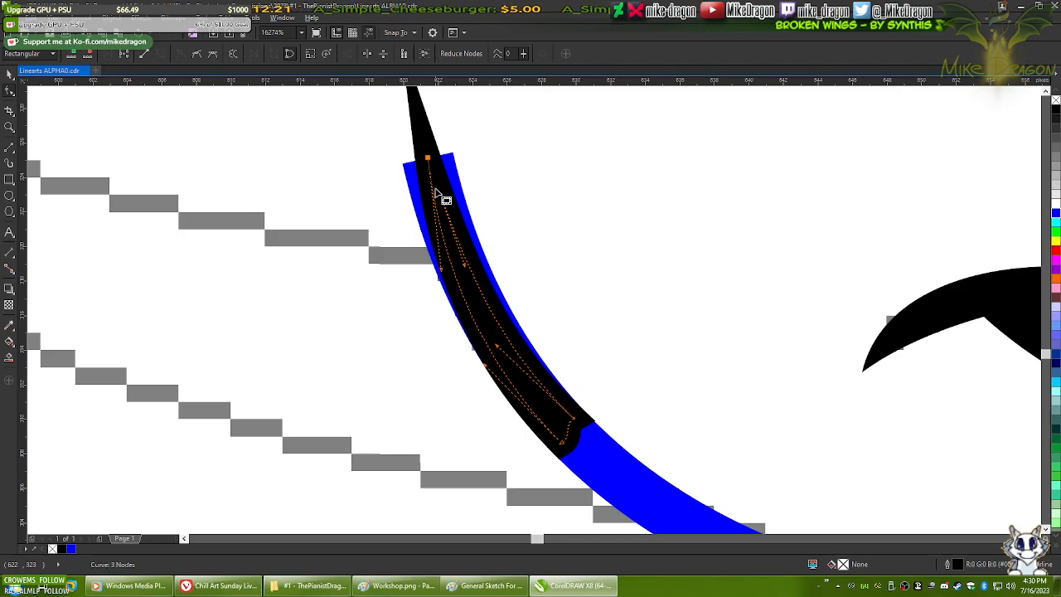
scroll(459, 340, down, 2)
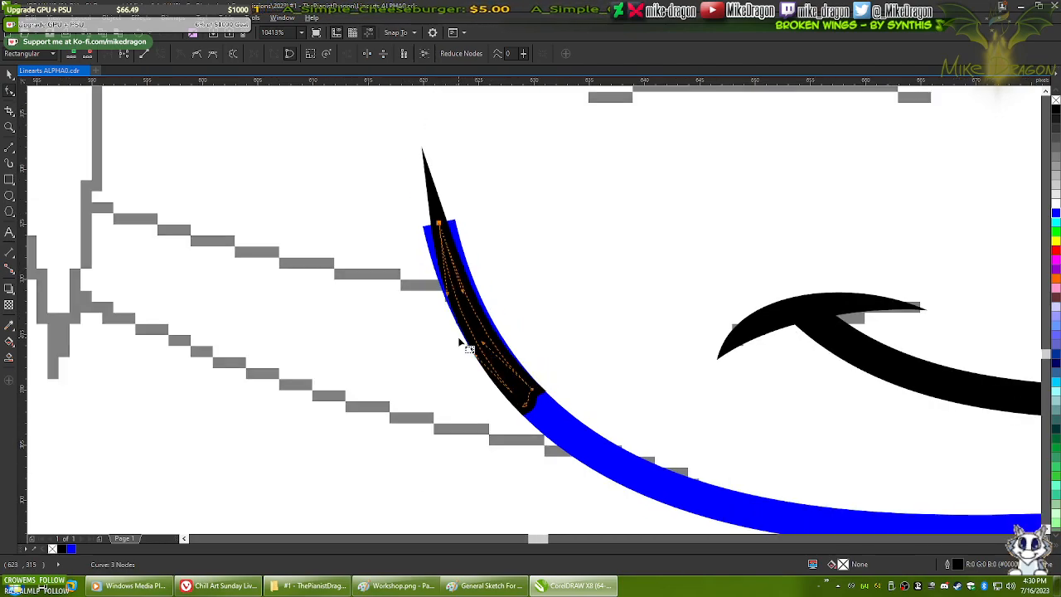
- Undo the latest changes to the taper's tip node and handles
key(ctrl+z)
key(ctrl+z)
key(ctrl+z)
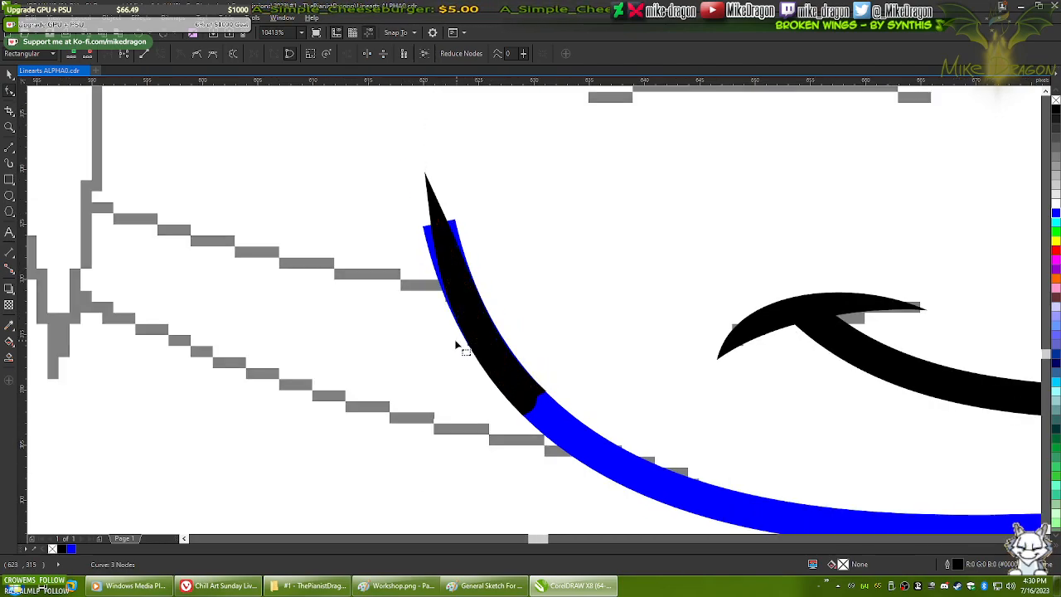
scroll(462, 228, up, 4)
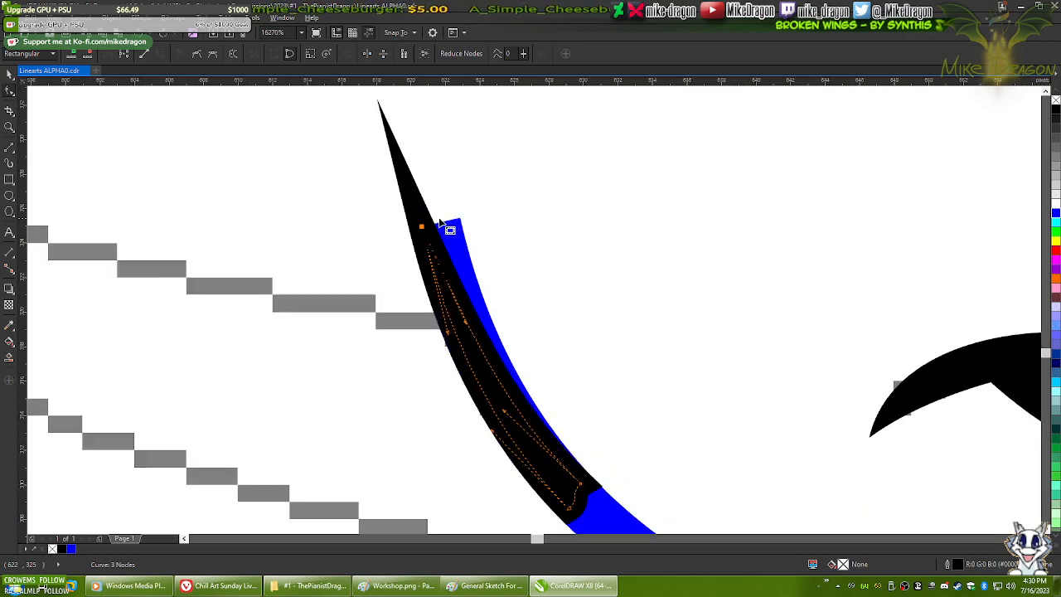
key(ctrl+z)
key(ctrl+z)
key(ctrl+z)
key(ctrl+z)
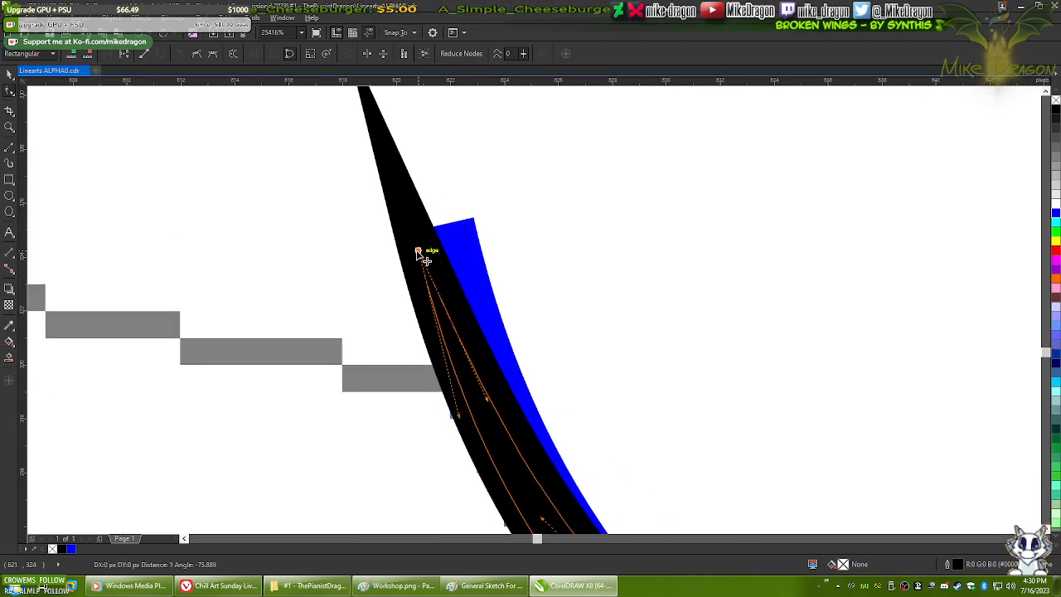
- Adjust the inner side's handle at the taper's tip node to refine that side's curvature
scroll(422, 235, down, 2)
scroll(473, 355, up, 2)
drag(449, 317, 440, 318)
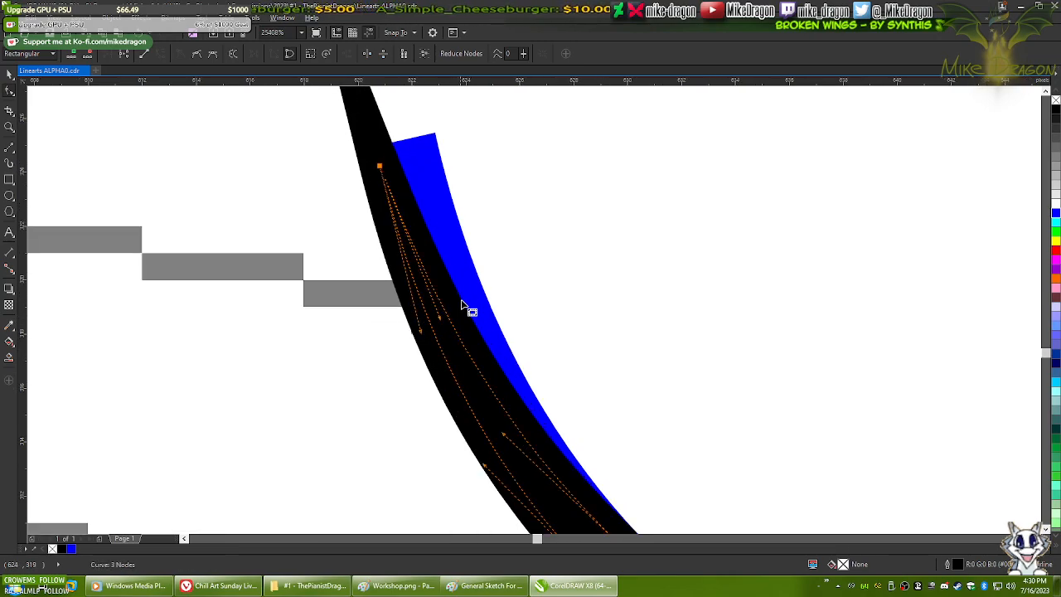
scroll(462, 304, down, 2)
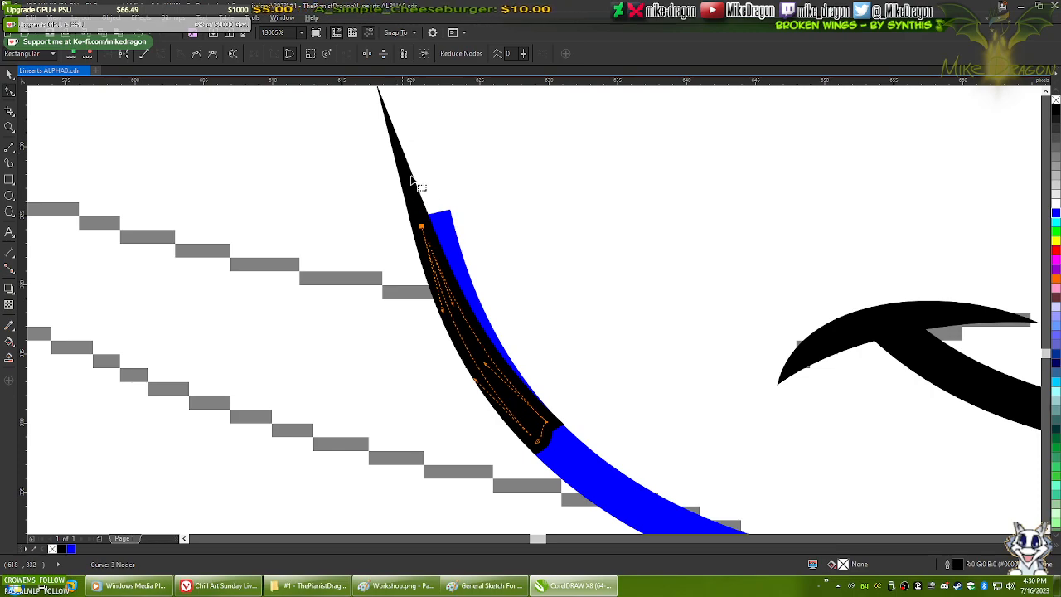
- Nudge the inner corner node of the taper's wide end slightly farther down along the jaw curve
scroll(528, 395, up, 3)
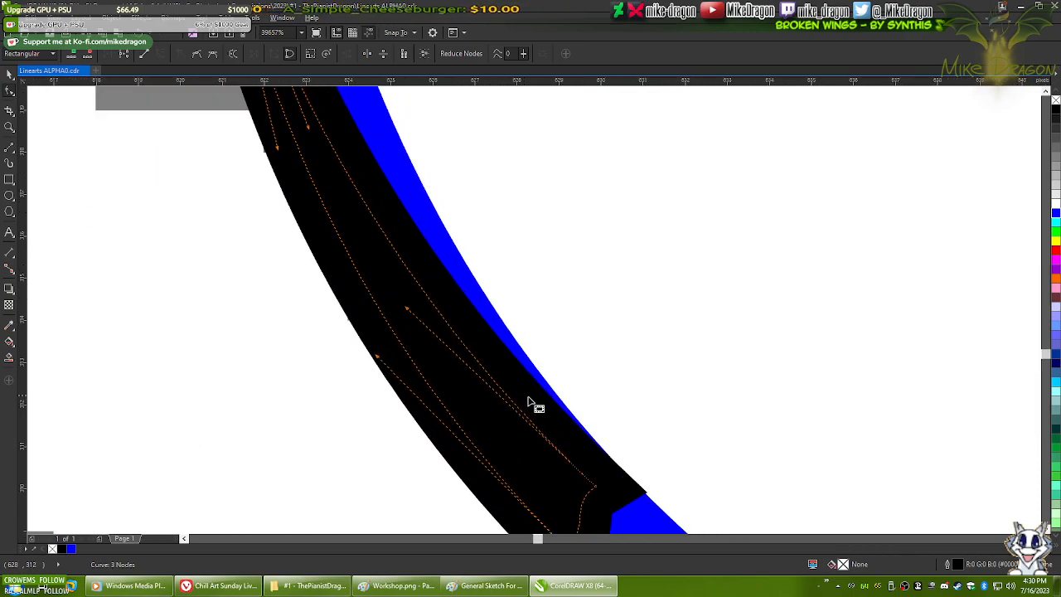
scroll(609, 504, up, 4)
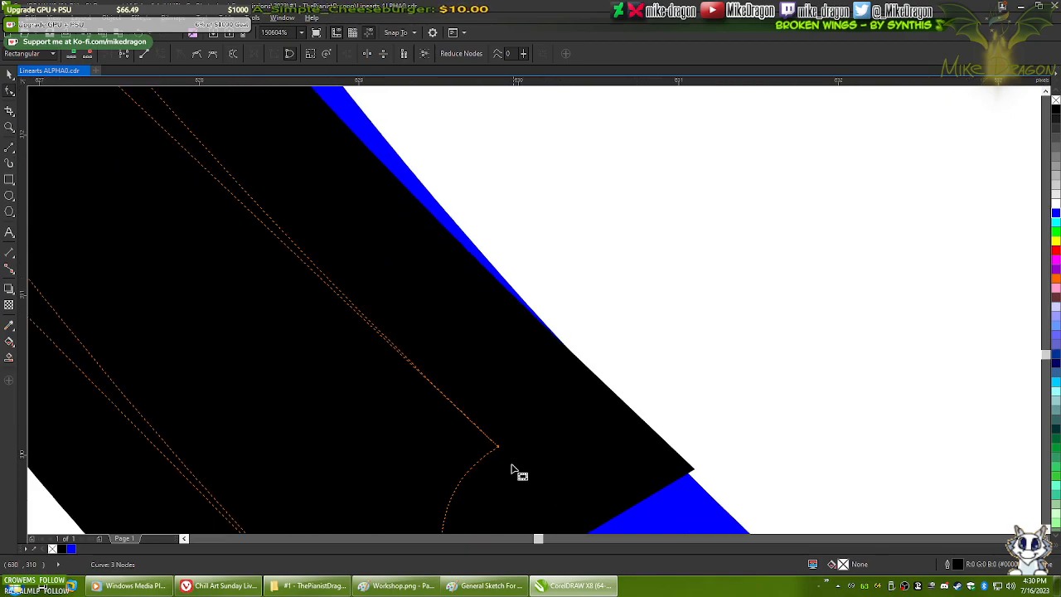
scroll(503, 485, up, 2)
drag(497, 406, 493, 415)
scroll(538, 477, down, 6)
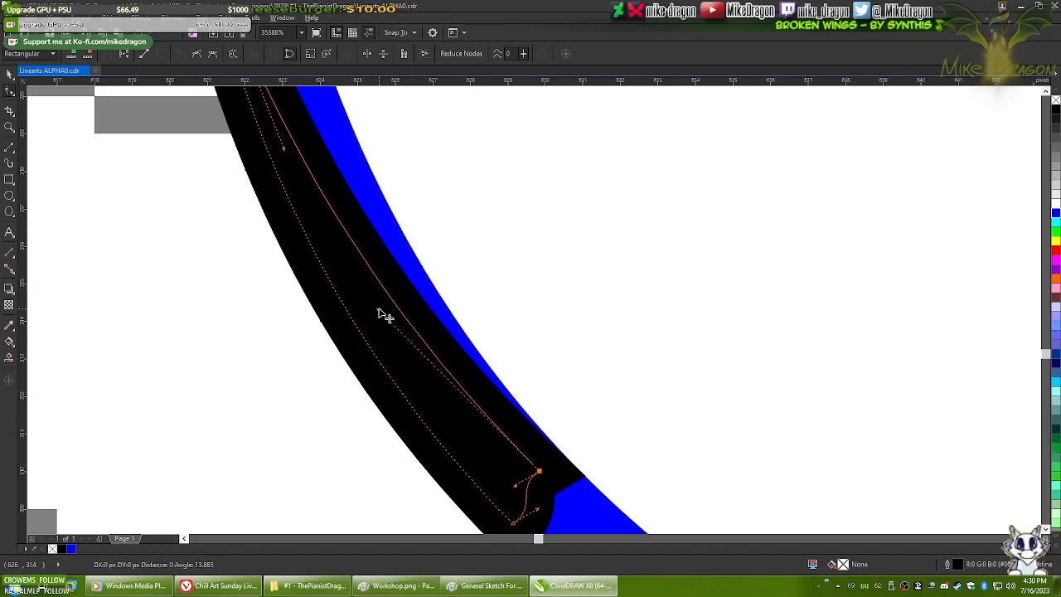
- Move the taper's tip node inward toward the centerline of the blue jaw curve
drag(549, 327, 632, 497)
drag(470, 287, 545, 493)
scroll(545, 492, up, 1)
scroll(548, 332, down, 3)
scroll(667, 423, up, 2)
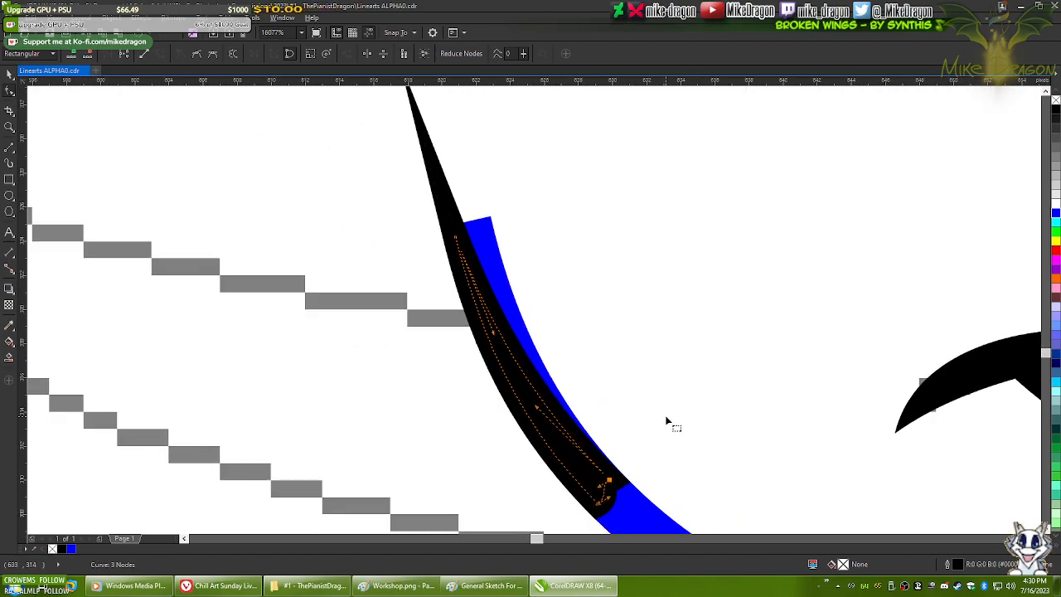
drag(455, 237, 463, 235)
scroll(463, 236, up, 4)
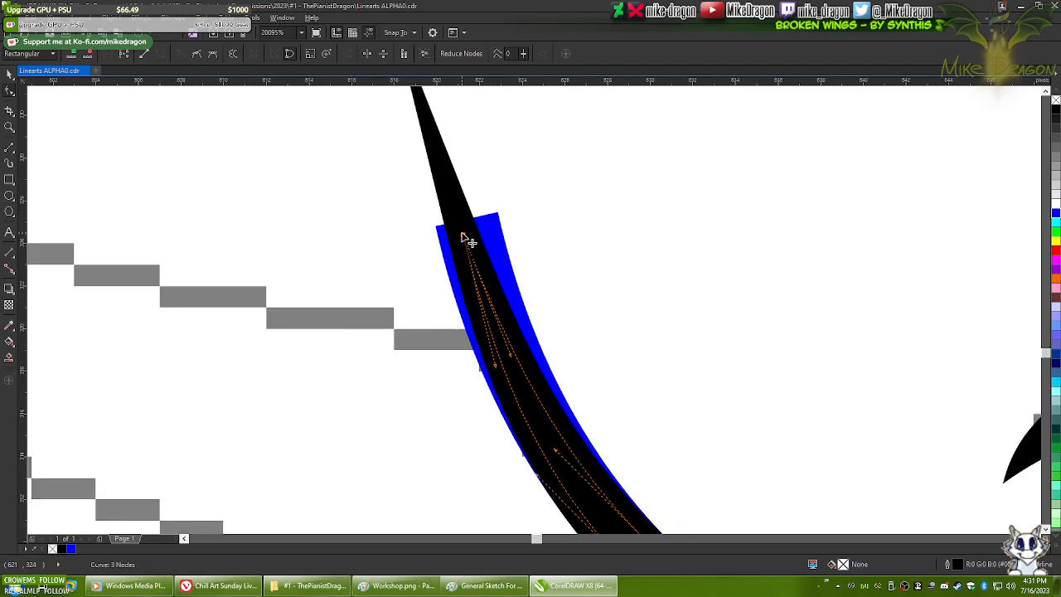
scroll(468, 240, down, 6)
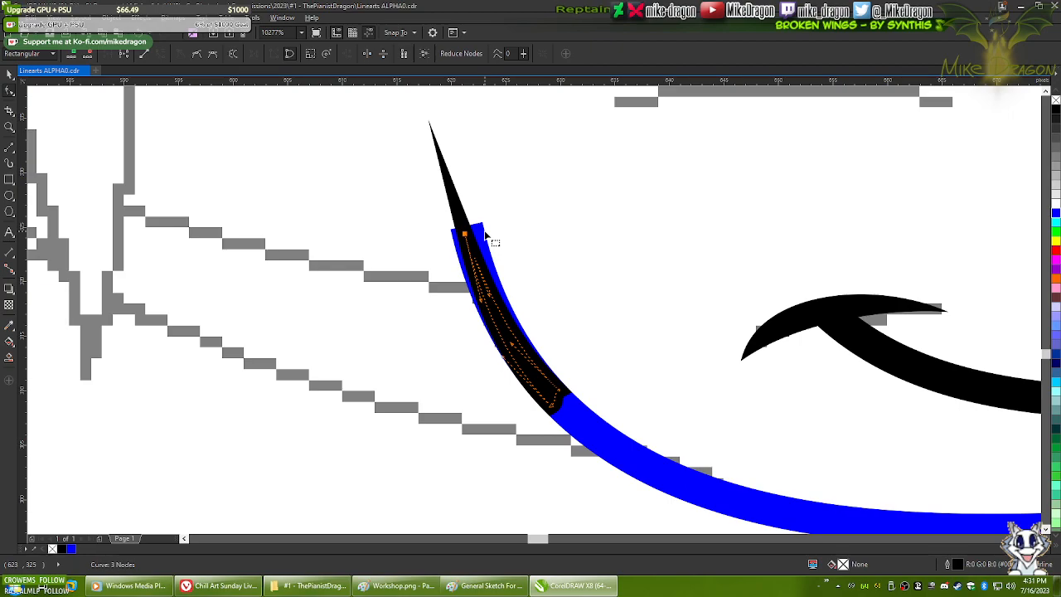
- Try shifting both handles of the taper's tip node toward the jaw curve's outer edge, and undo the handle changes
scroll(483, 264, up, 3)
drag(476, 351, 450, 341)
scroll(454, 346, down, 2)
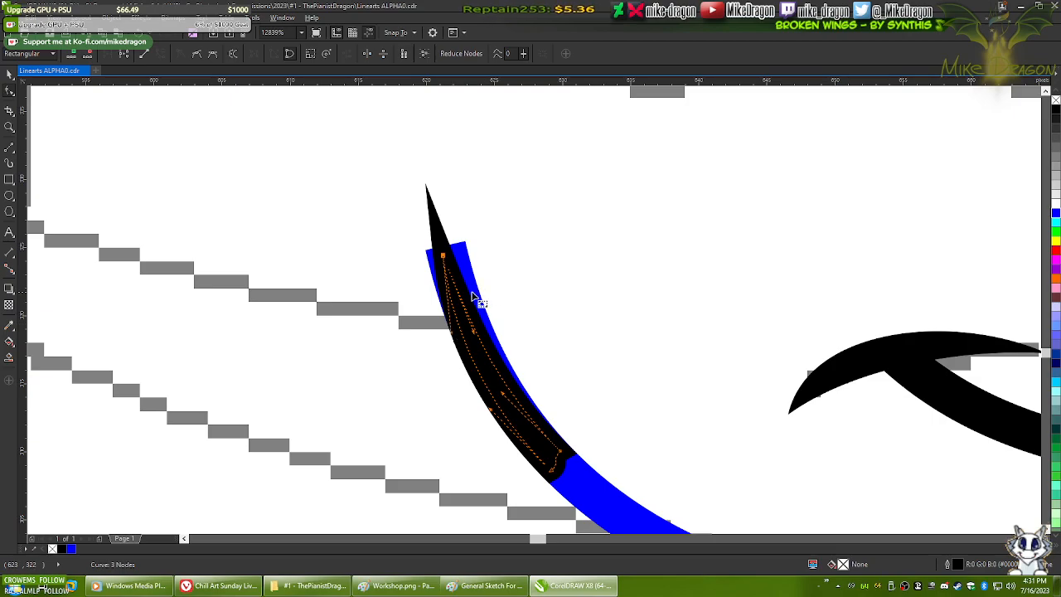
scroll(477, 301, up, 2)
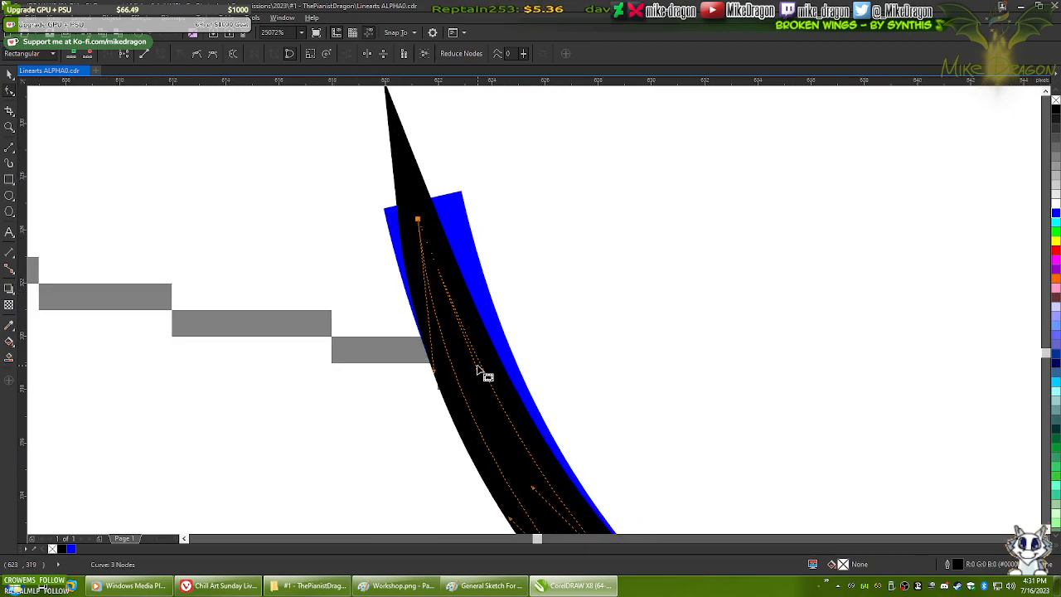
drag(485, 379, 461, 357)
scroll(461, 356, down, 3)
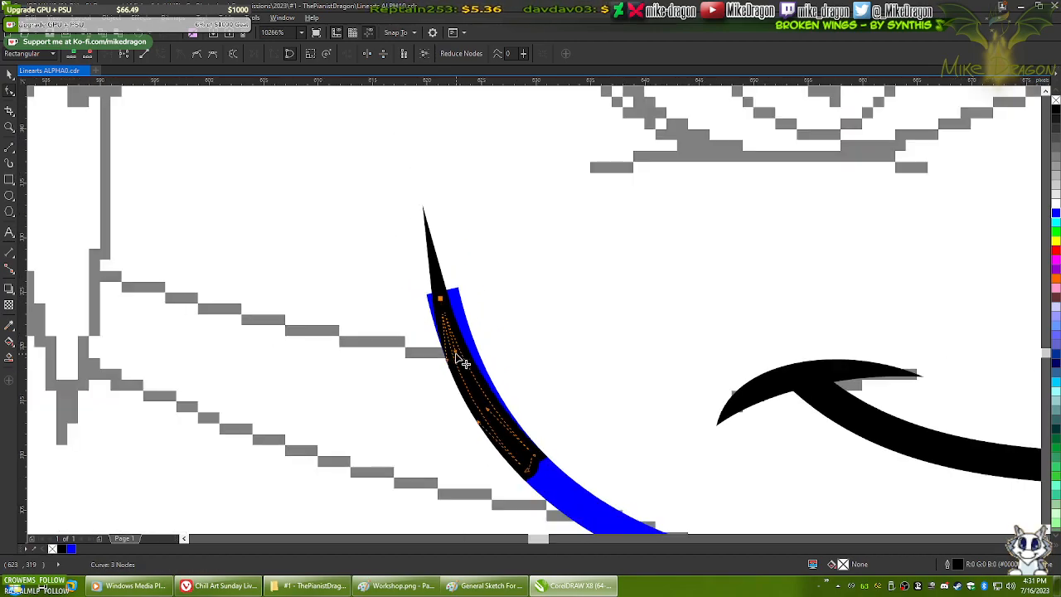
key(ctrl+z)
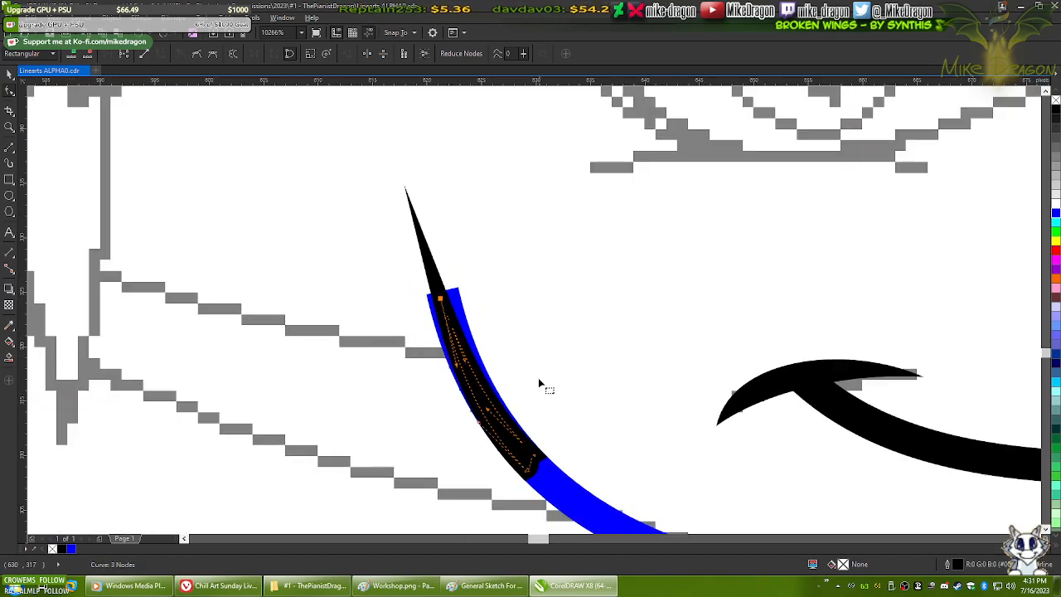
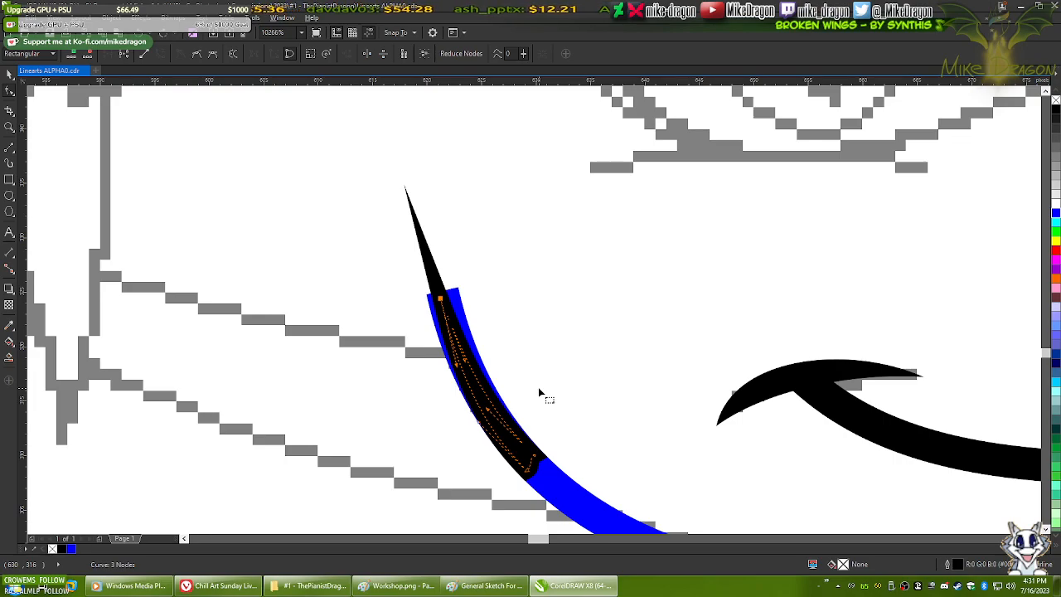
- Remove the taper's outline and fill the shape with black
click(1056, 102)
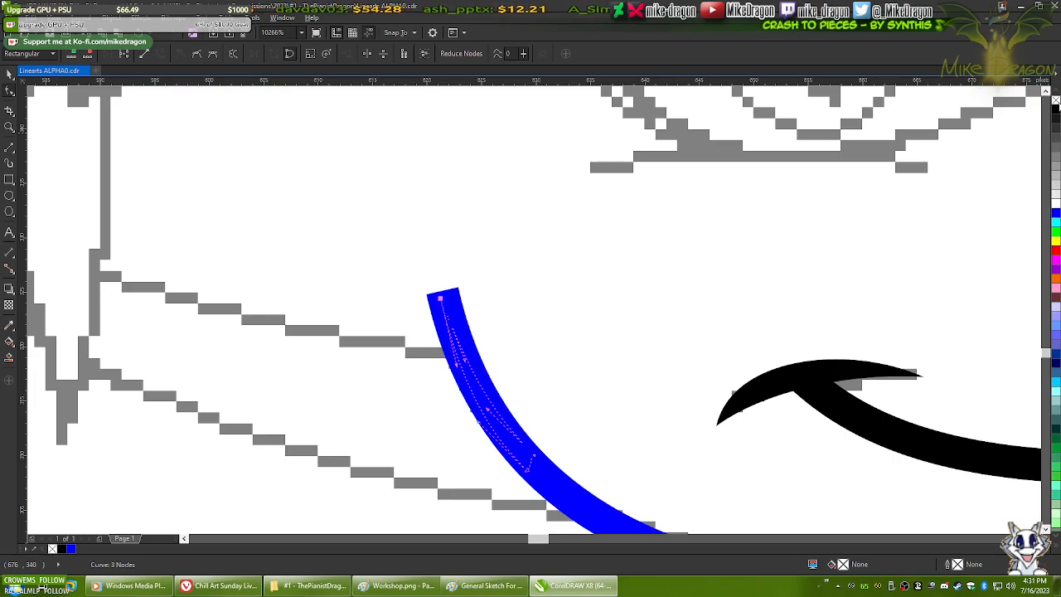
click(1056, 110)
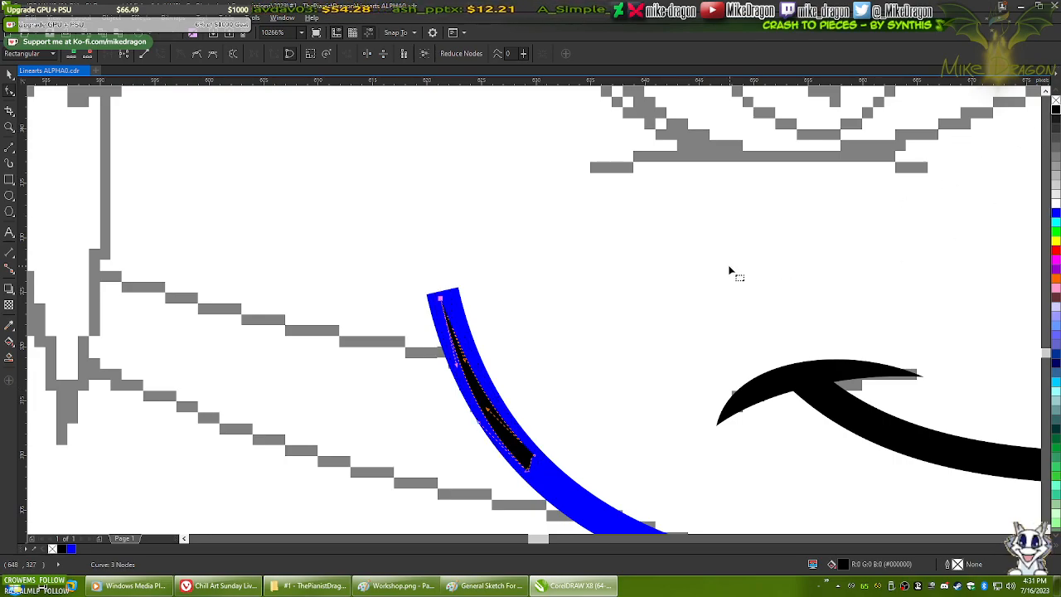
- Move the two corner nodes of the taper's wide end onto the inner and outer edges of the blue jaw curve
drag(556, 447, 608, 379)
scroll(535, 454, up, 3)
scroll(552, 447, up, 5)
scroll(521, 486, down, 2)
scroll(576, 450, up, 3)
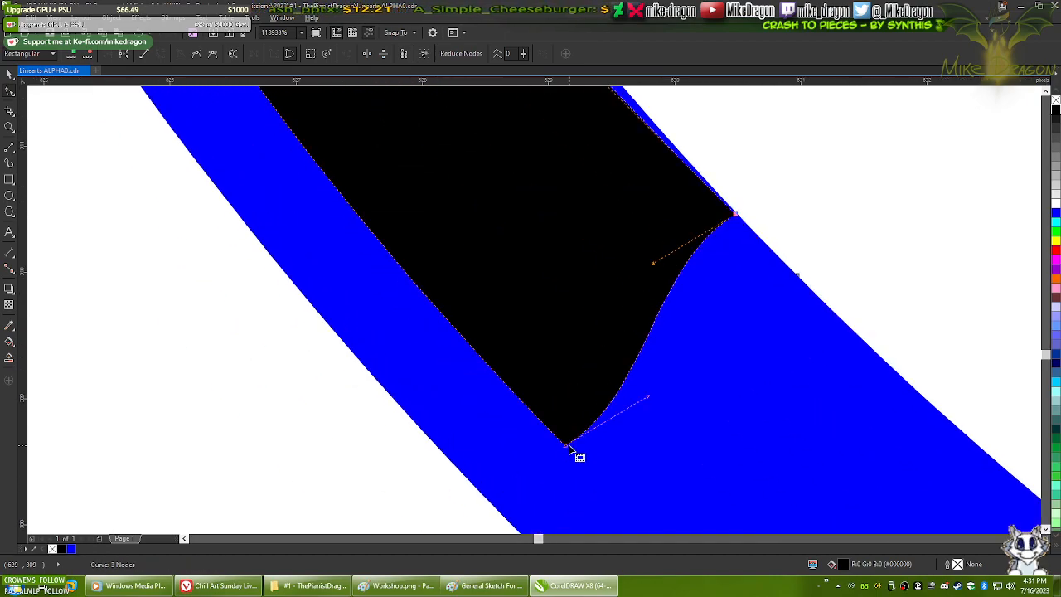
drag(568, 448, 500, 509)
scroll(506, 510, down, 6)
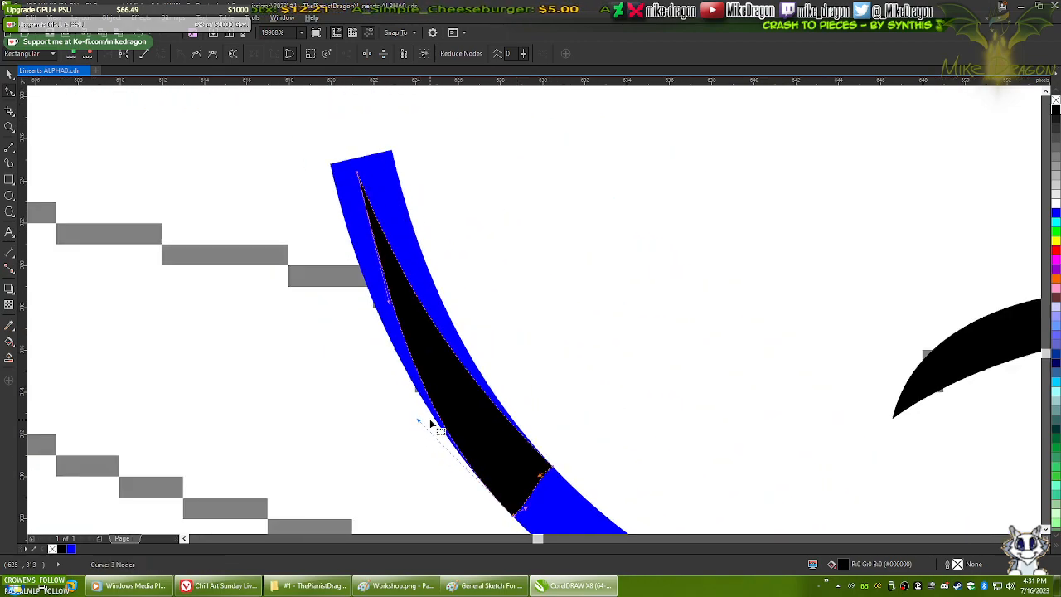
- Place the taper's tip just beyond the jaw curve's rear end and adjust the outer side's handles to follow the curve's outer edge
drag(404, 343, 443, 344)
scroll(403, 429, up, 2)
scroll(456, 329, down, 1)
scroll(484, 417, up, 2)
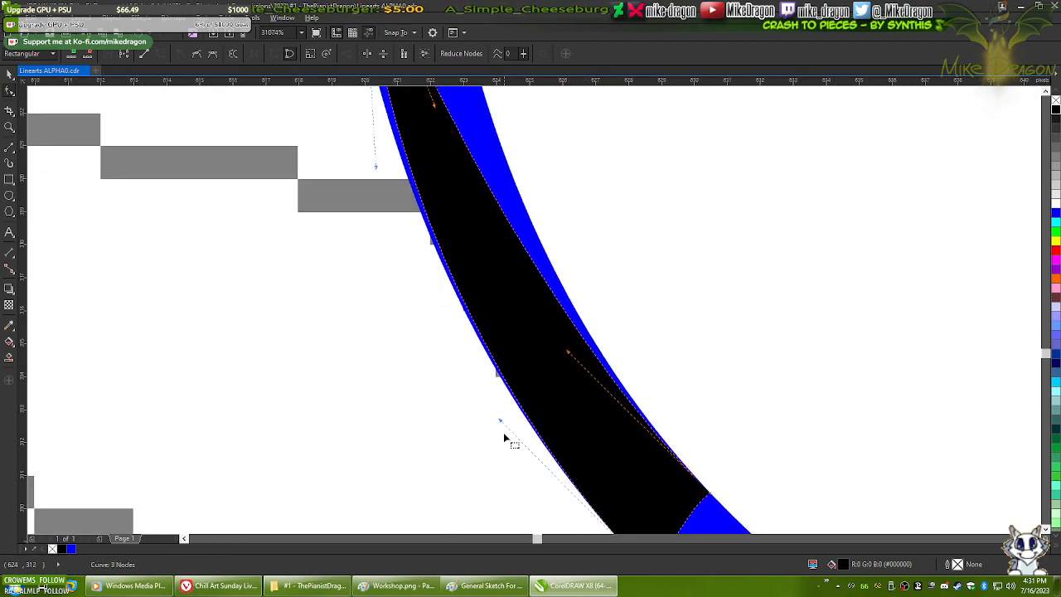
drag(502, 427, 497, 431)
scroll(481, 448, down, 2)
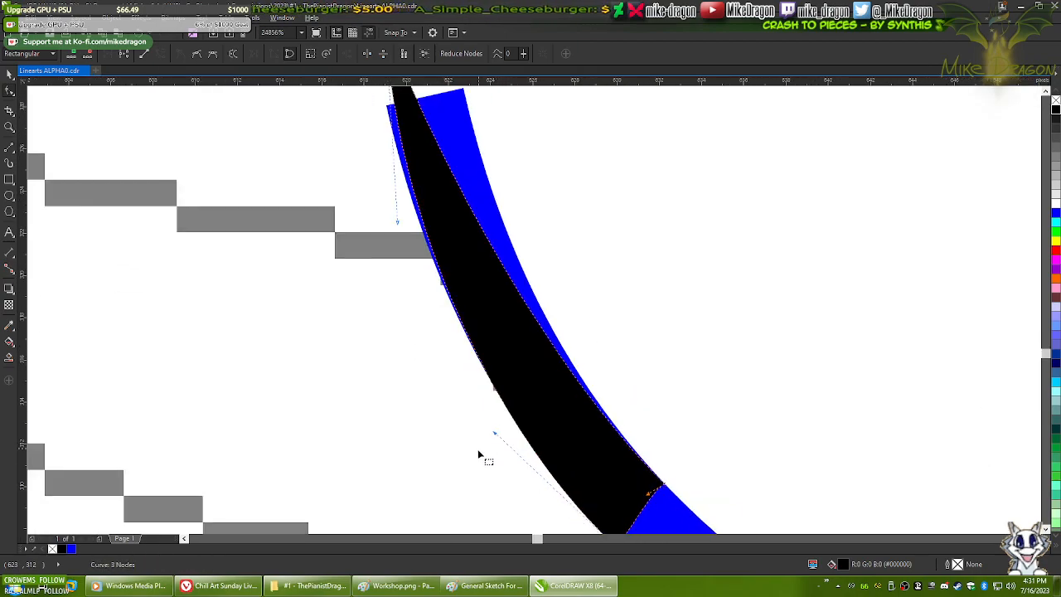
- Lengthen the inner handle of the taper's tip node to reshape the inner side's curvature
click(418, 180)
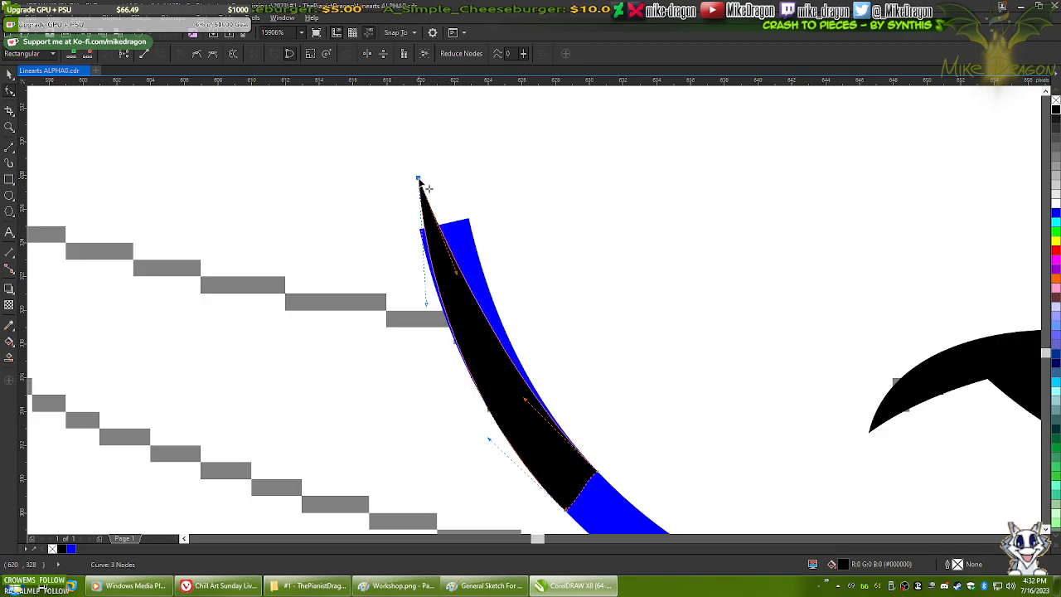
drag(456, 272, 453, 292)
scroll(548, 469, down, 2)
scroll(549, 466, up, 4)
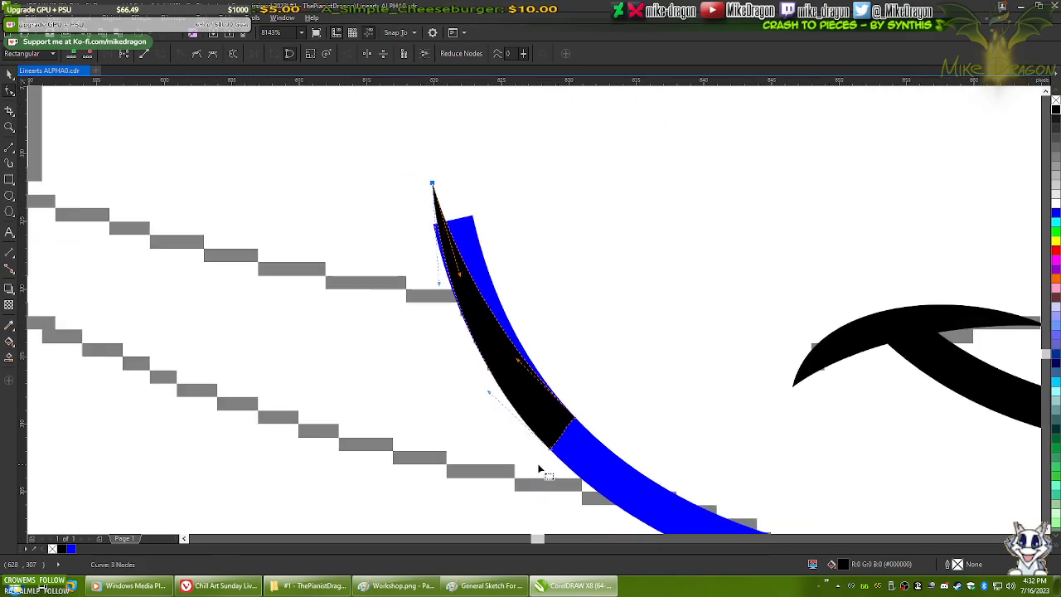
scroll(558, 457, down, 1)
scroll(557, 458, down, 5)
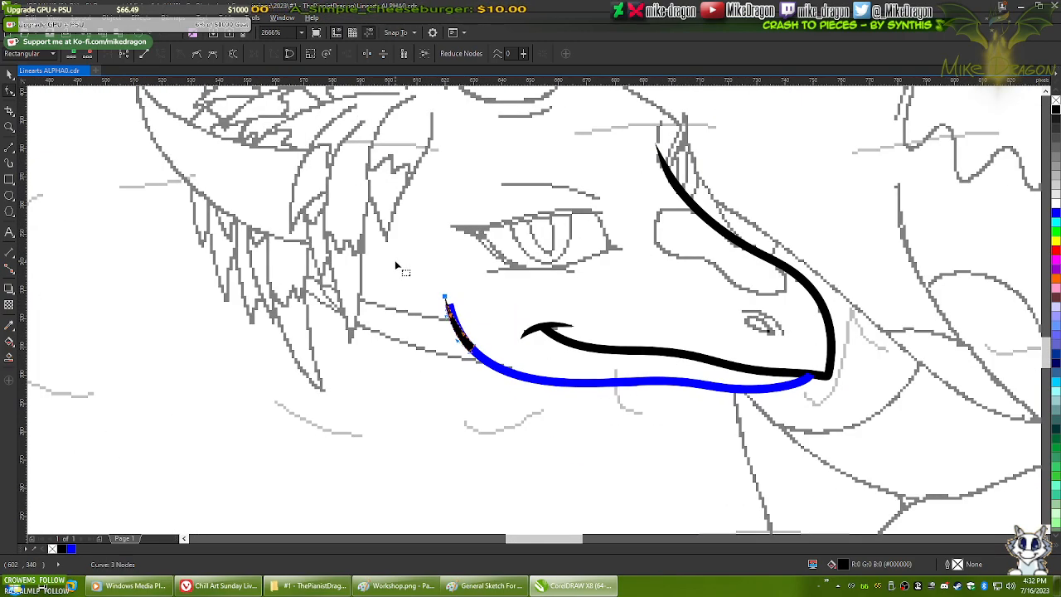
- Examine how the taper's sides and outer wide-end corner line up with the blue jaw curve's edges
scroll(426, 296, up, 5)
drag(720, 436, 580, 184)
scroll(581, 227, up, 4)
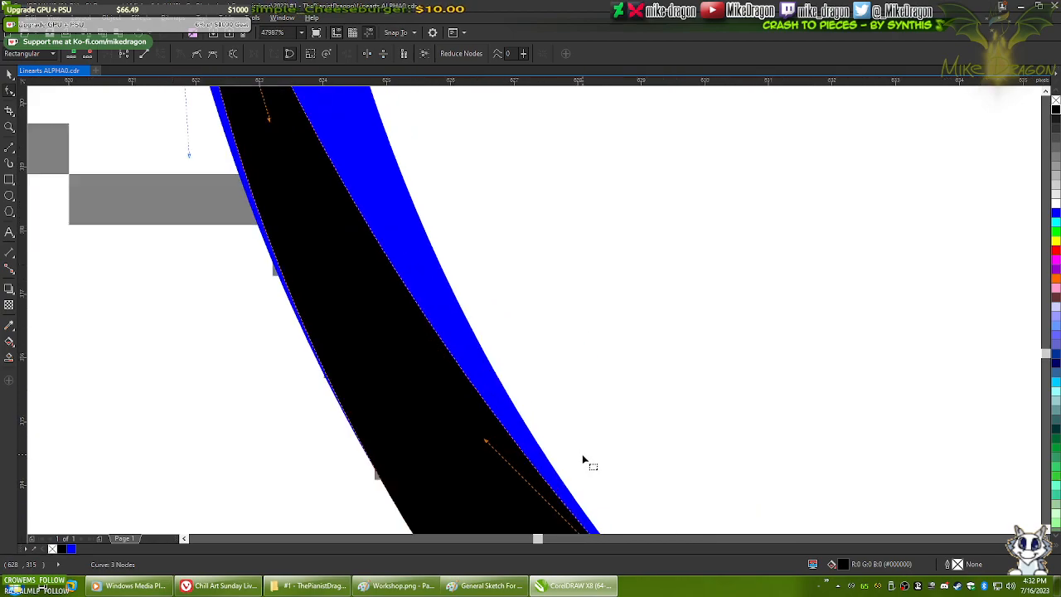
scroll(582, 456, up, 1)
drag(576, 490, 581, 166)
drag(578, 427, 450, 196)
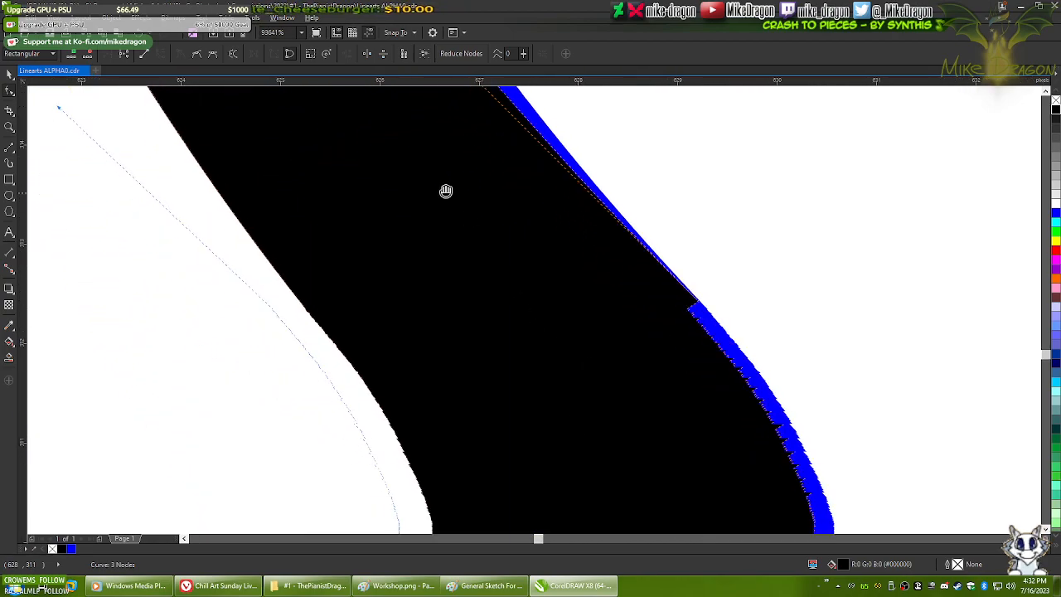
scroll(449, 195, down, 2)
scroll(602, 320, up, 1)
scroll(474, 378, up, 1)
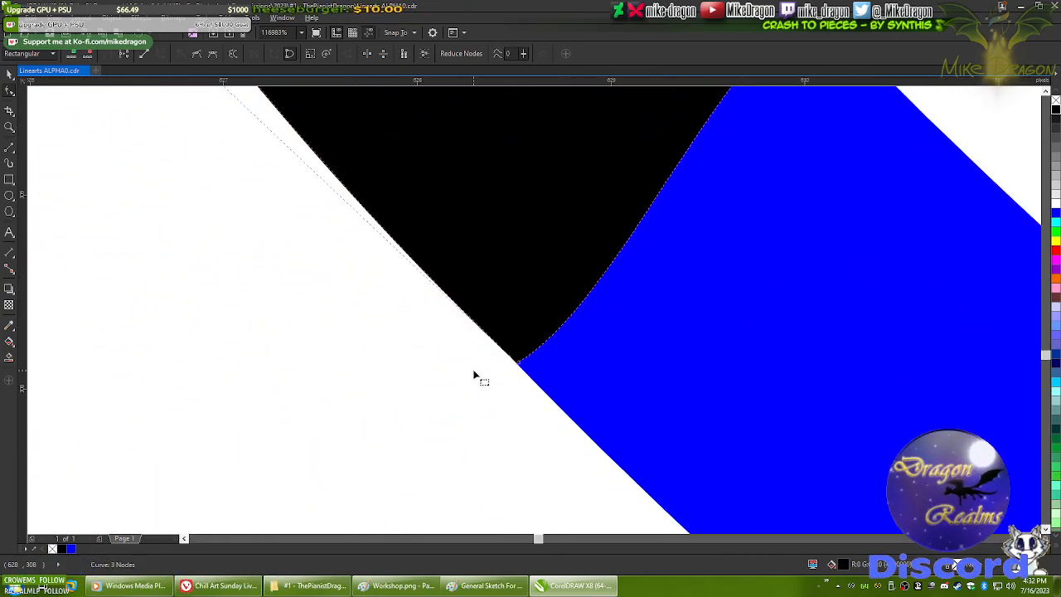
scroll(680, 339, up, 2)
click(388, 336)
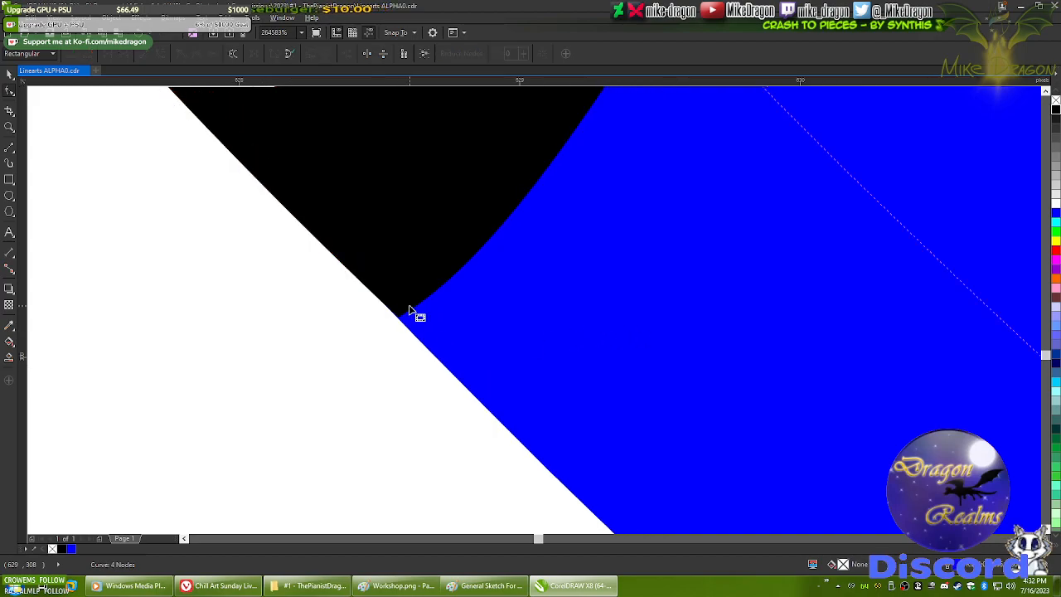
- Align the inner corner node of the taper's wide end exactly with the blue jaw curve's inner edge
drag(685, 170, 526, 383)
drag(607, 197, 446, 461)
drag(576, 268, 516, 441)
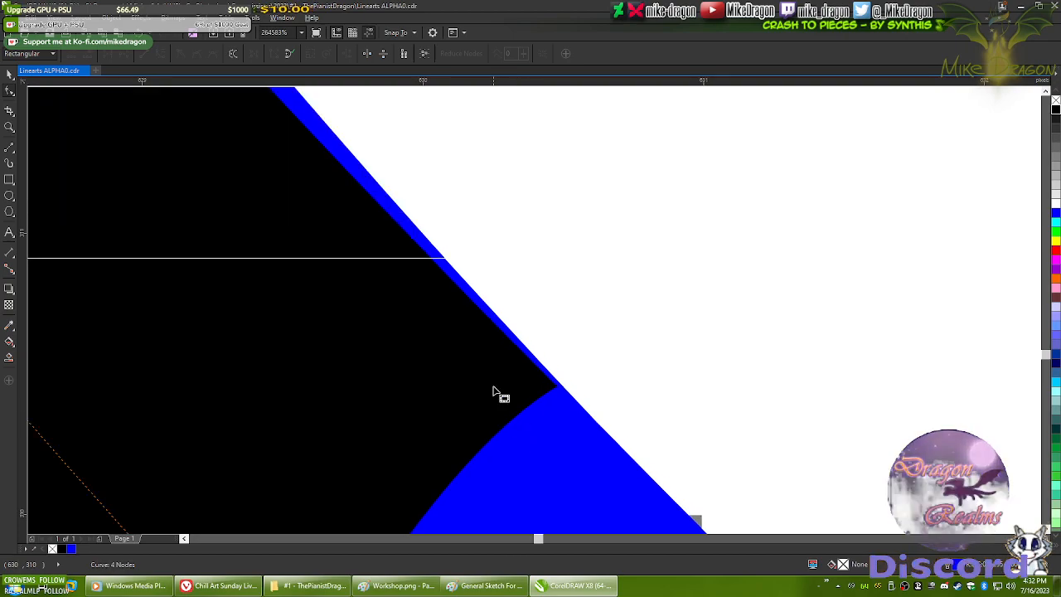
click(495, 391)
scroll(556, 382, up, 1)
click(536, 305)
drag(539, 309, 543, 310)
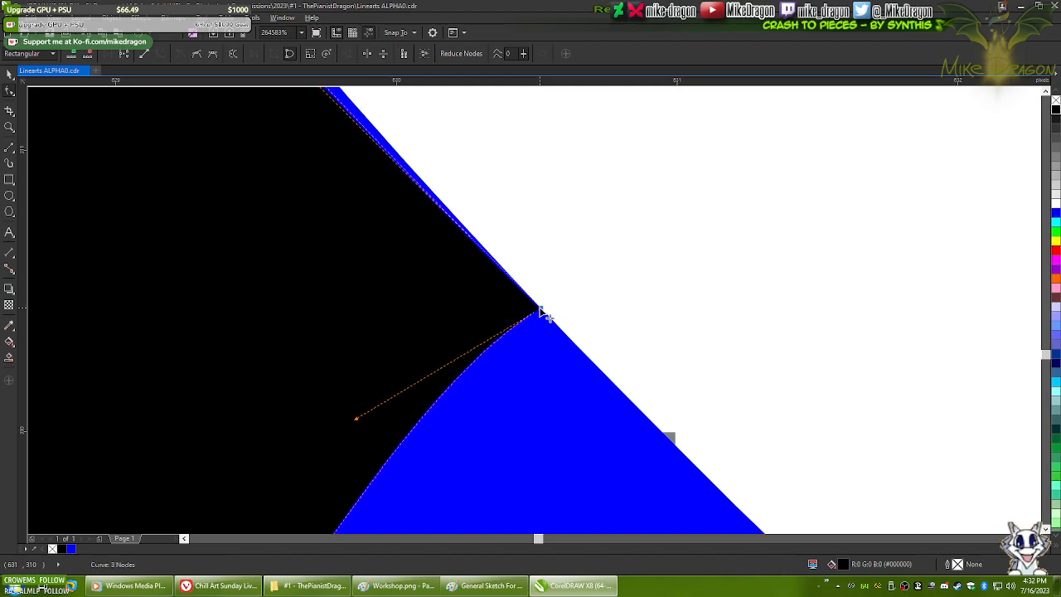
click(580, 356)
- Adjust the inner side's handle at the taper's wide-end corner to blend it with the jaw curve's inner edge
scroll(580, 458, down, 6)
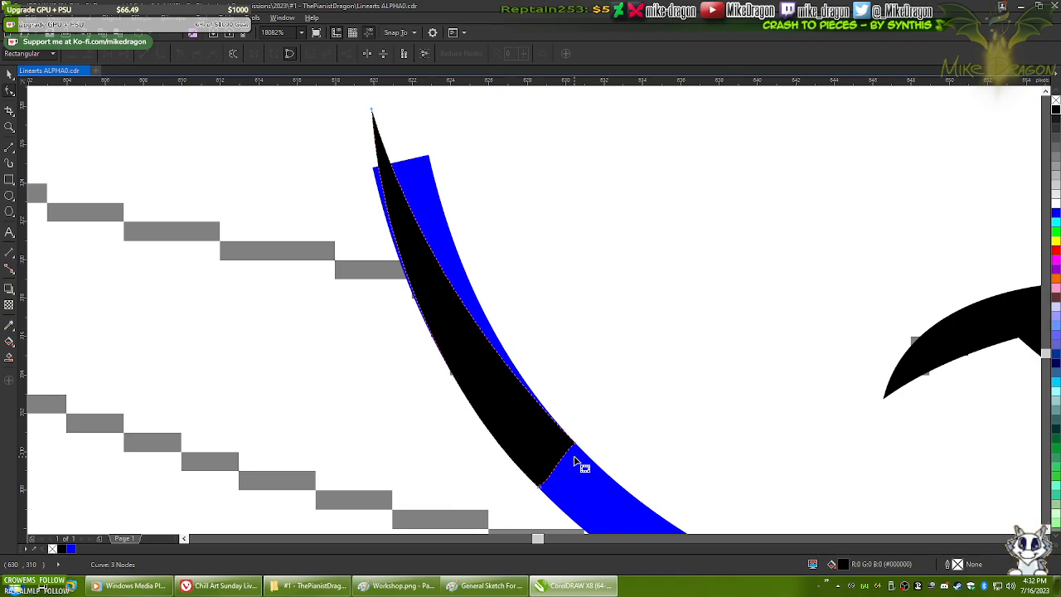
scroll(549, 417, up, 2)
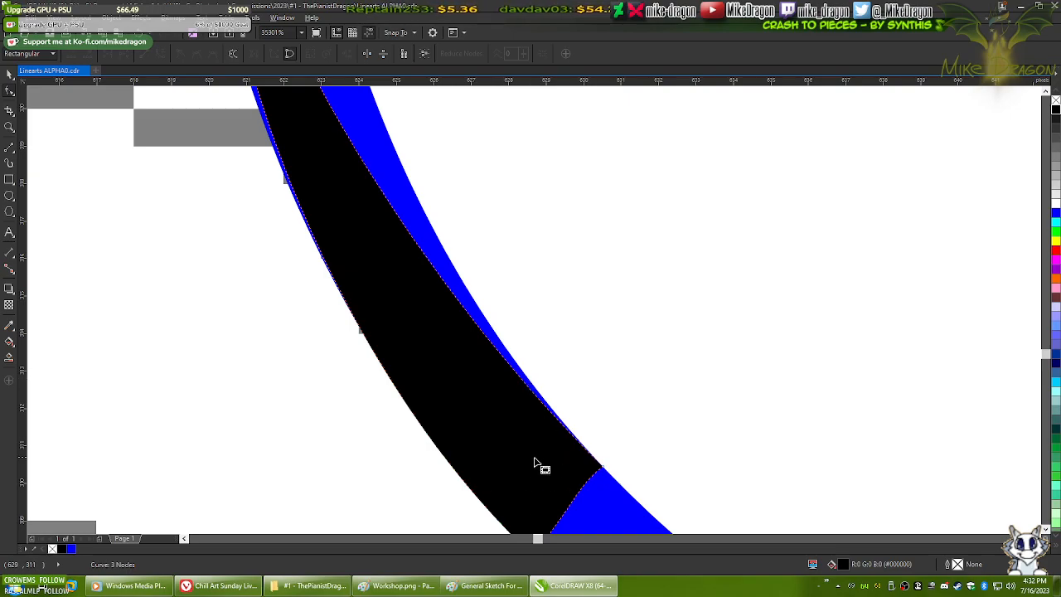
click(602, 470)
drag(442, 311, 458, 300)
drag(557, 277, 544, 355)
drag(484, 279, 567, 431)
drag(507, 332, 512, 378)
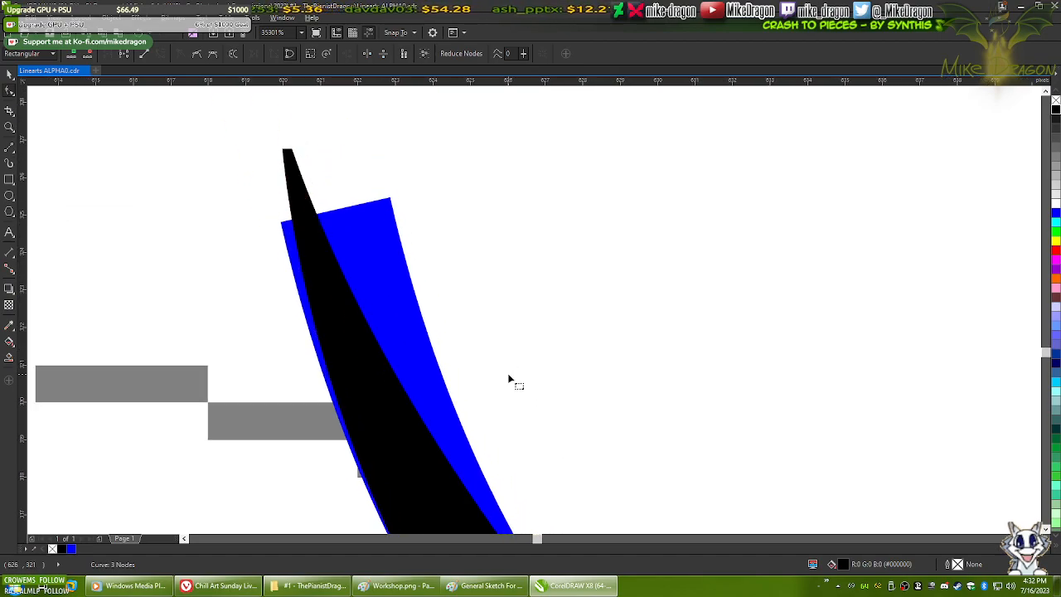
scroll(498, 379, down, 1)
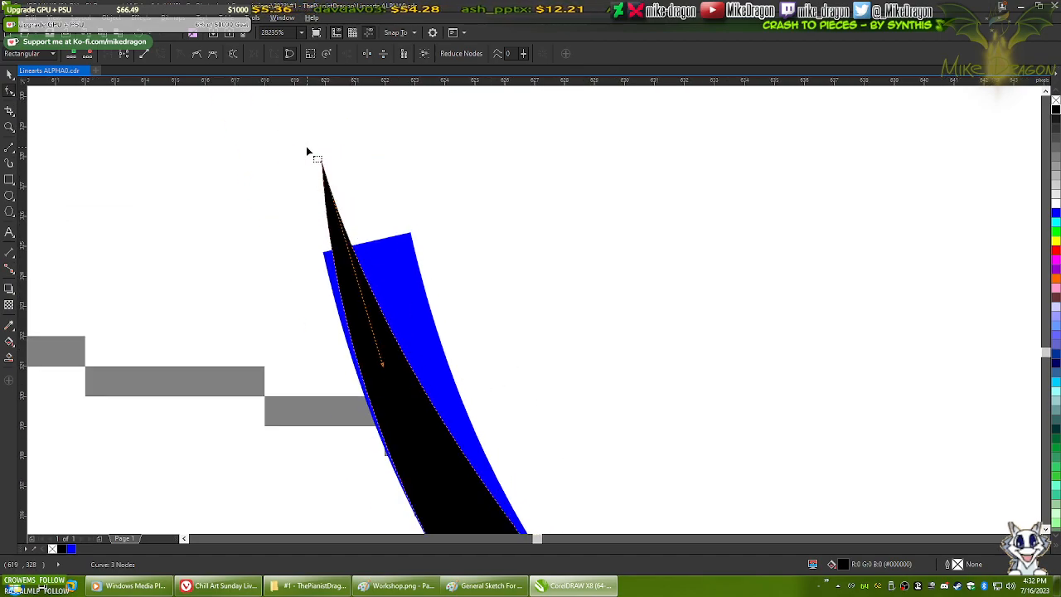
- Move the black taper's tip node slightly inward, away from the jaw curve's outer edge
scroll(306, 146, down, 4)
scroll(324, 146, up, 2)
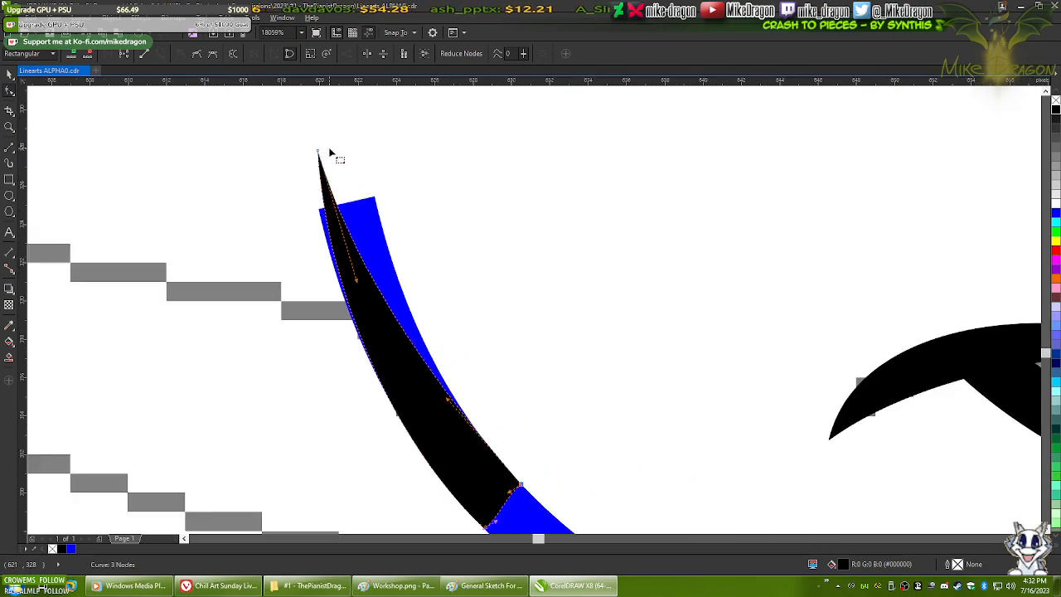
scroll(355, 304, up, 1)
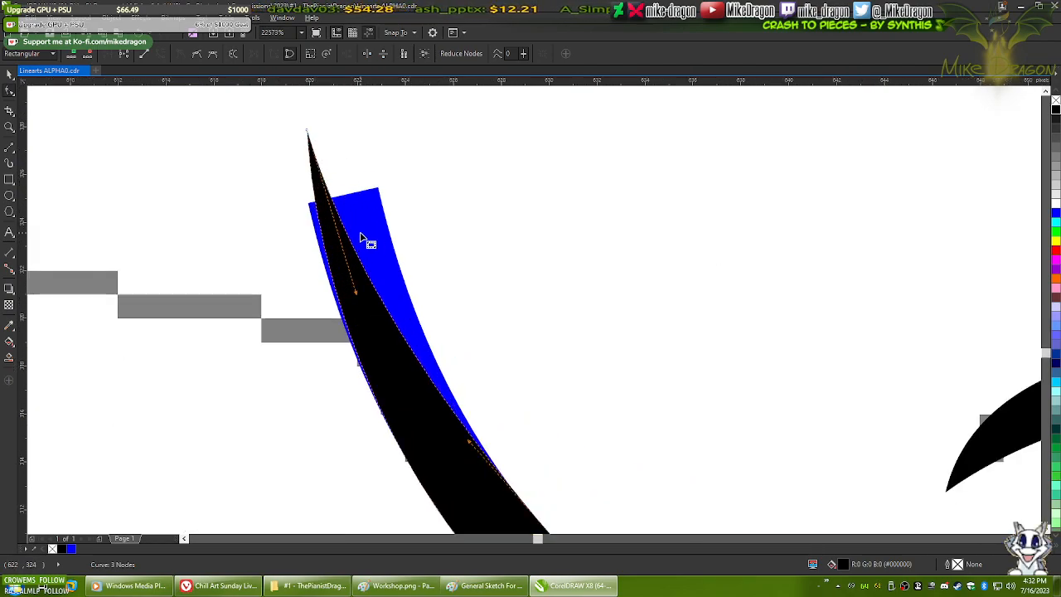
drag(308, 133, 319, 135)
- Lengthen the outer and inner handles of the taper's tip node so both sides bend along the jaw curve
click(367, 299)
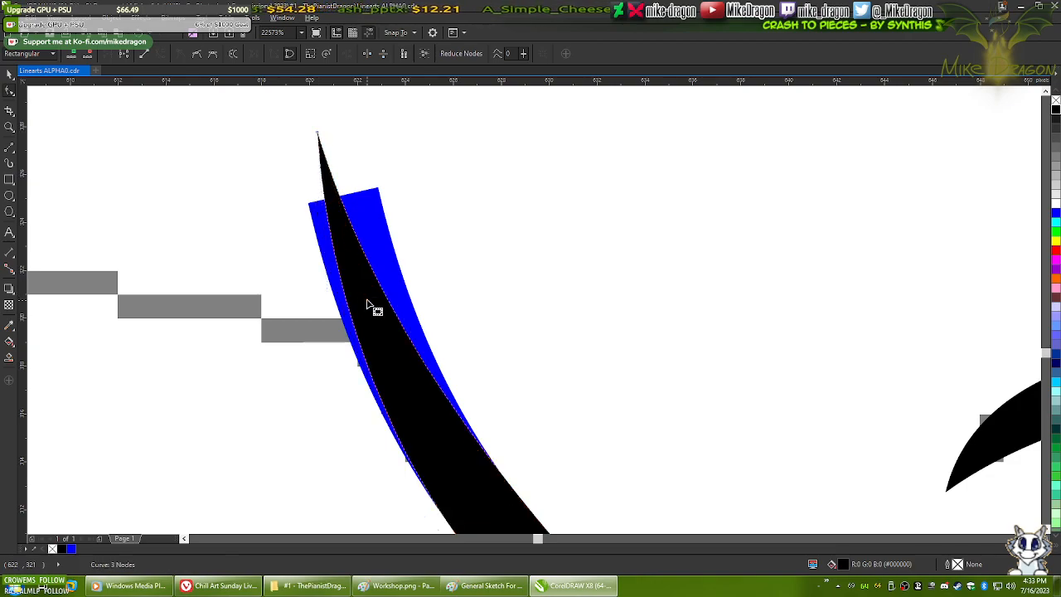
click(319, 134)
drag(329, 312, 329, 330)
drag(627, 361, 610, 299)
drag(354, 237, 361, 269)
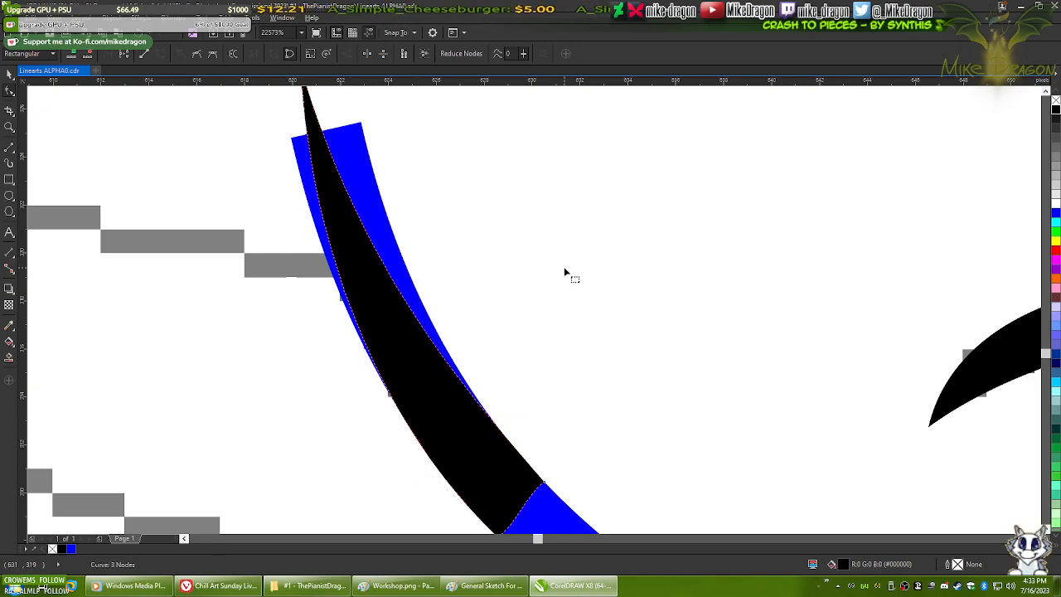
scroll(444, 245, down, 2)
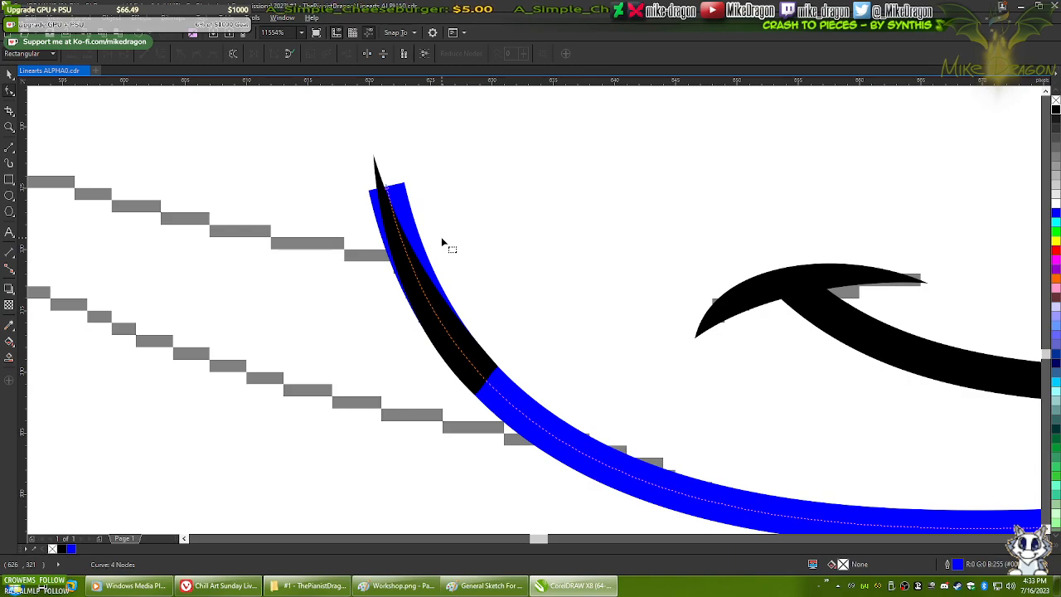
- Shorten the blue jaw curve so it ends inside the black taper's wide end, and colour its outline black
scroll(443, 245, up, 4)
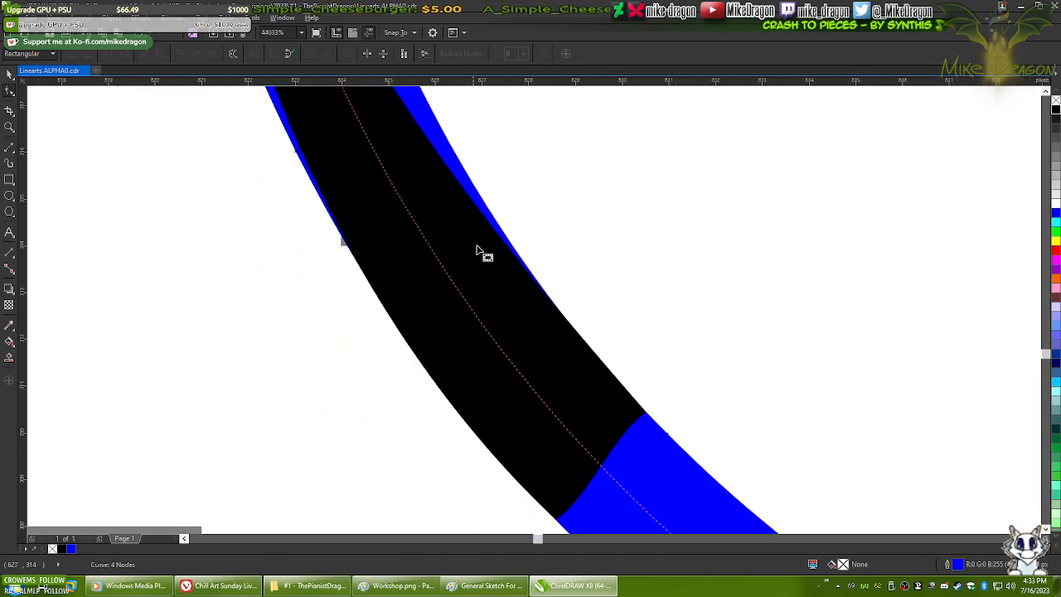
scroll(479, 242, up, 2)
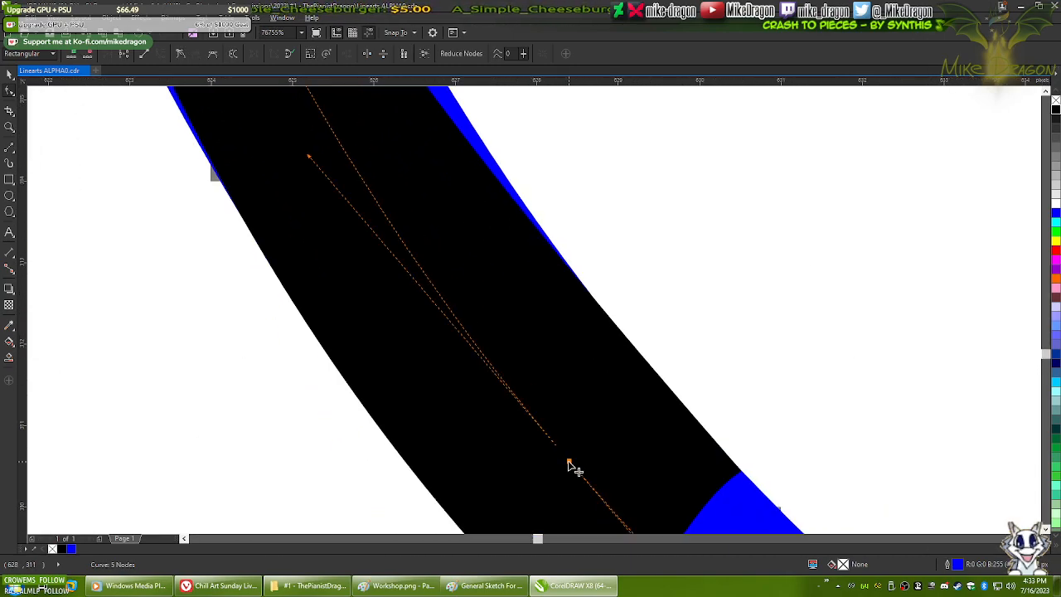
scroll(572, 466, down, 6)
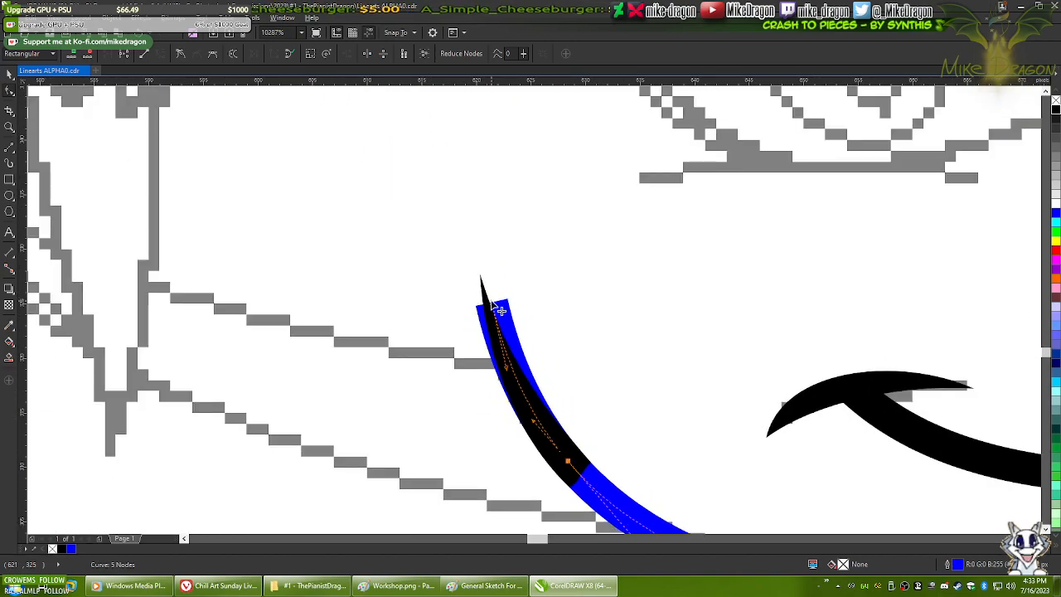
double_click(495, 307)
click(595, 496)
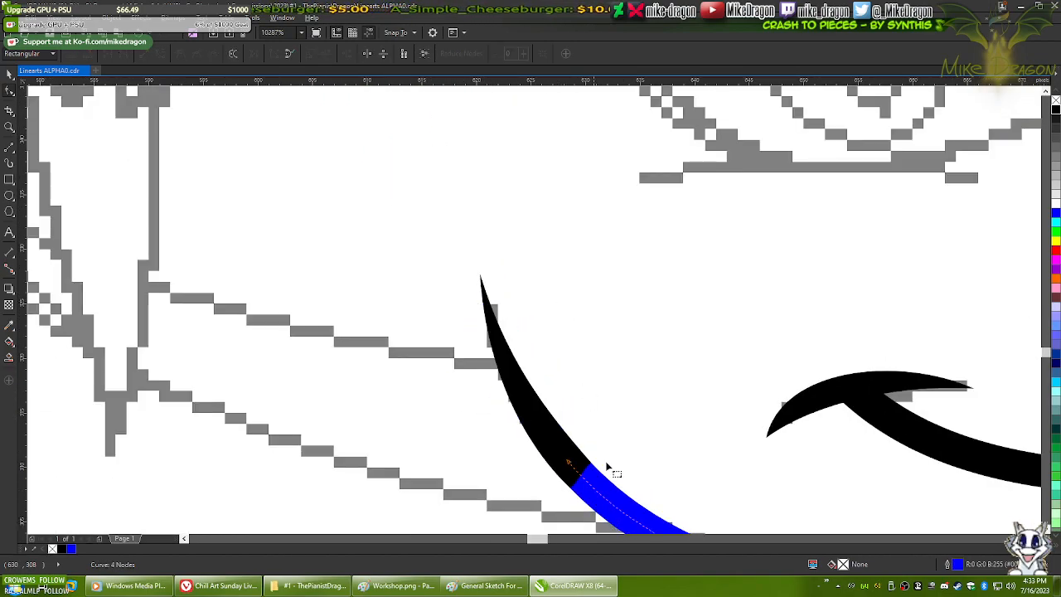
click(1056, 112)
drag(655, 403, 561, 244)
scroll(498, 232, up, 3)
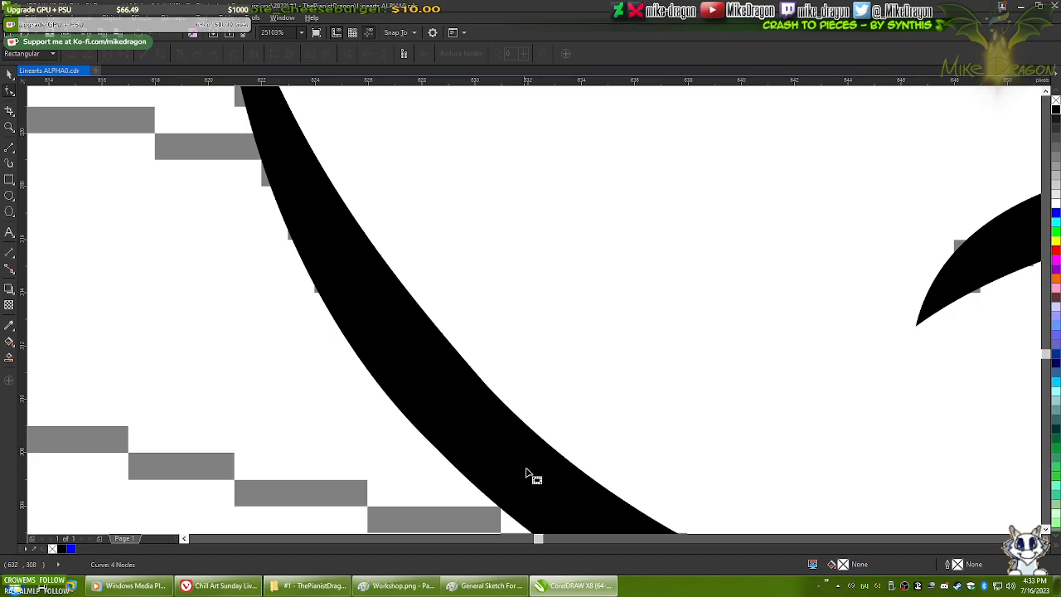
- Adjust the outer side's handle at the taper's wide-end corner to smooth the outer edge into the jaw curve
click(376, 344)
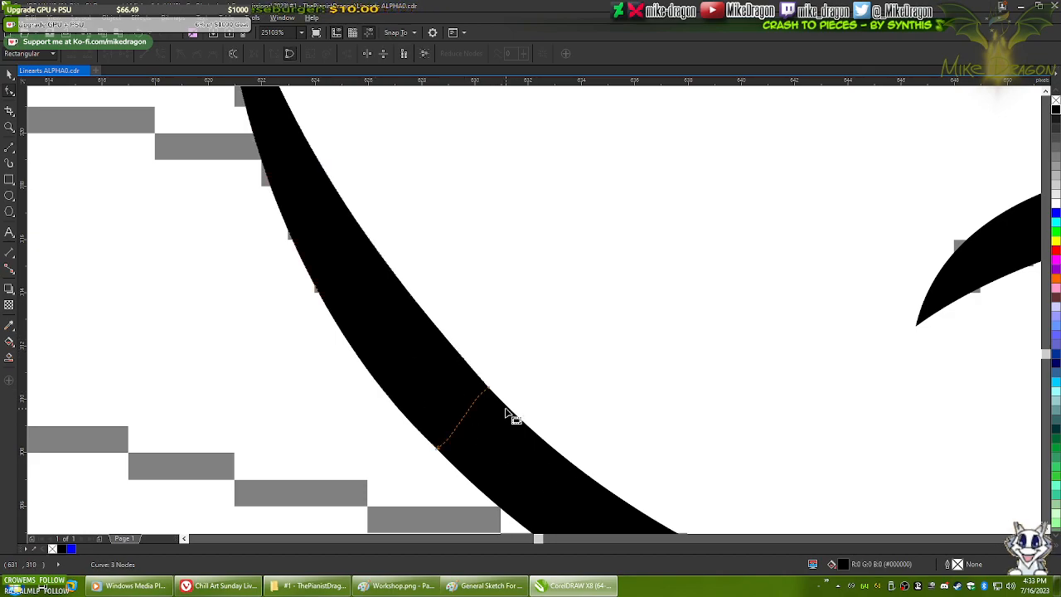
click(438, 448)
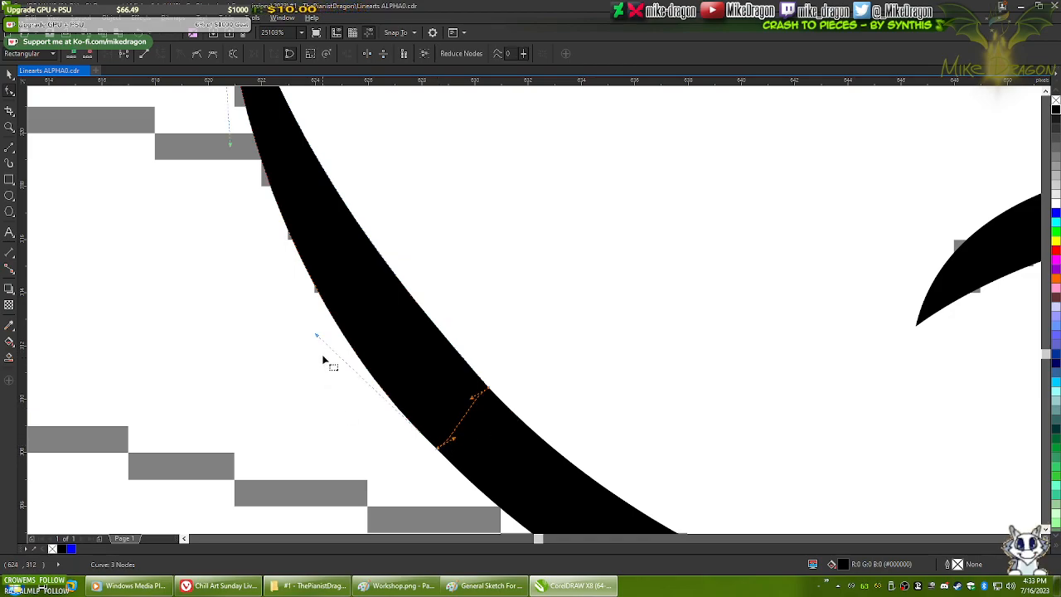
drag(316, 334, 311, 312)
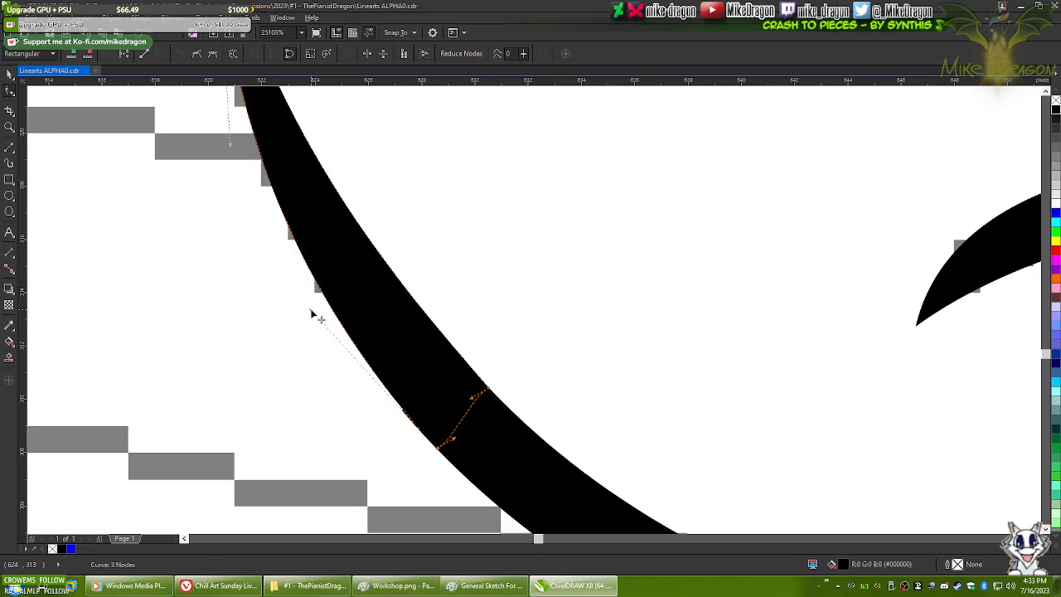
click(502, 316)
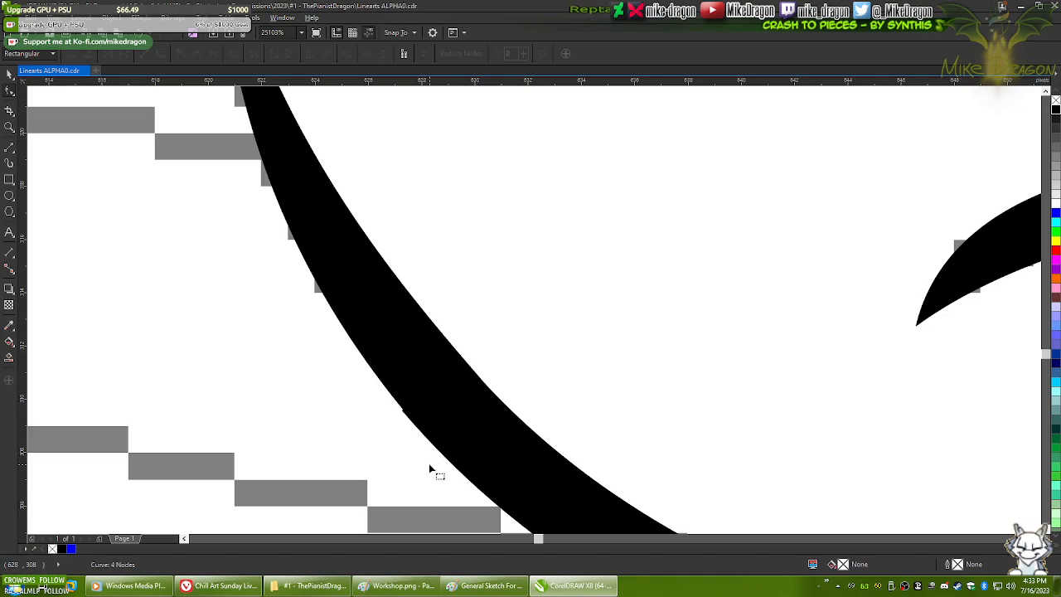
- Recolour the jaw curve's outline blue and trim its end back further within the black taper
scroll(429, 464, up, 3)
click(572, 358)
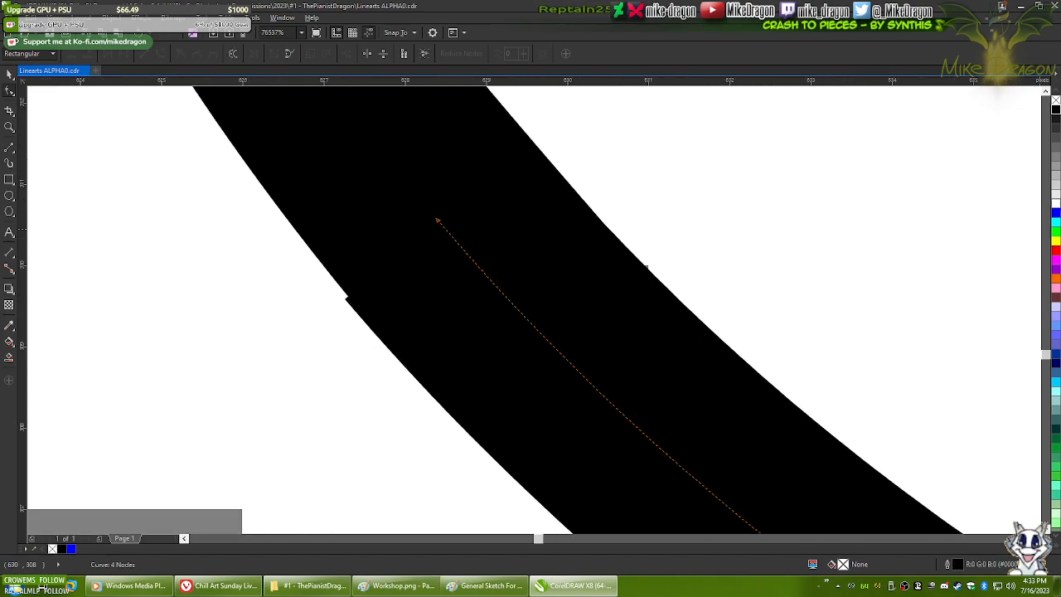
click(1056, 213)
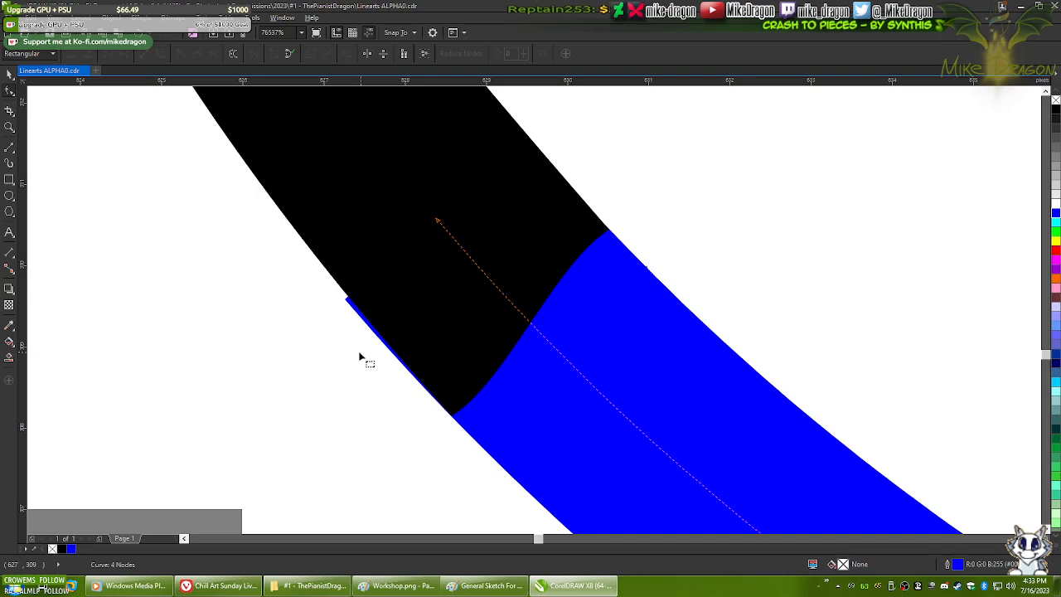
scroll(363, 332, up, 1)
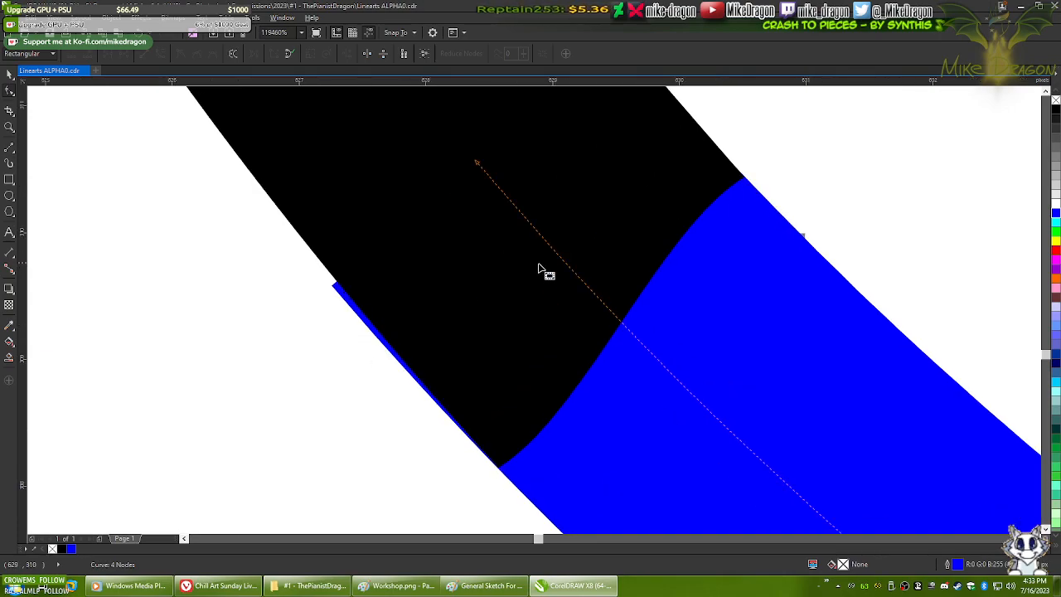
double_click(589, 291)
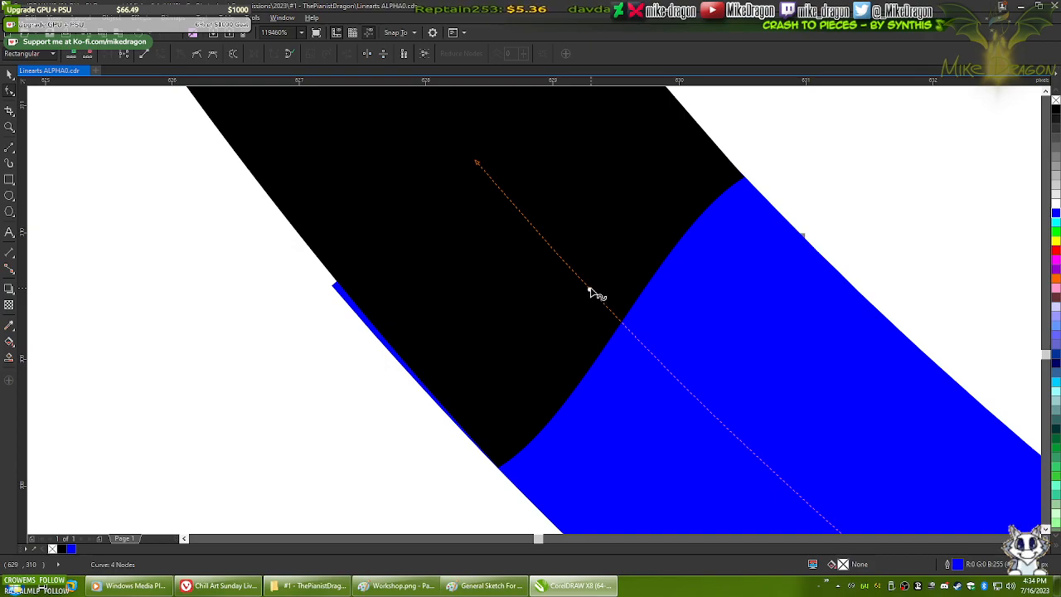
key(Delete)
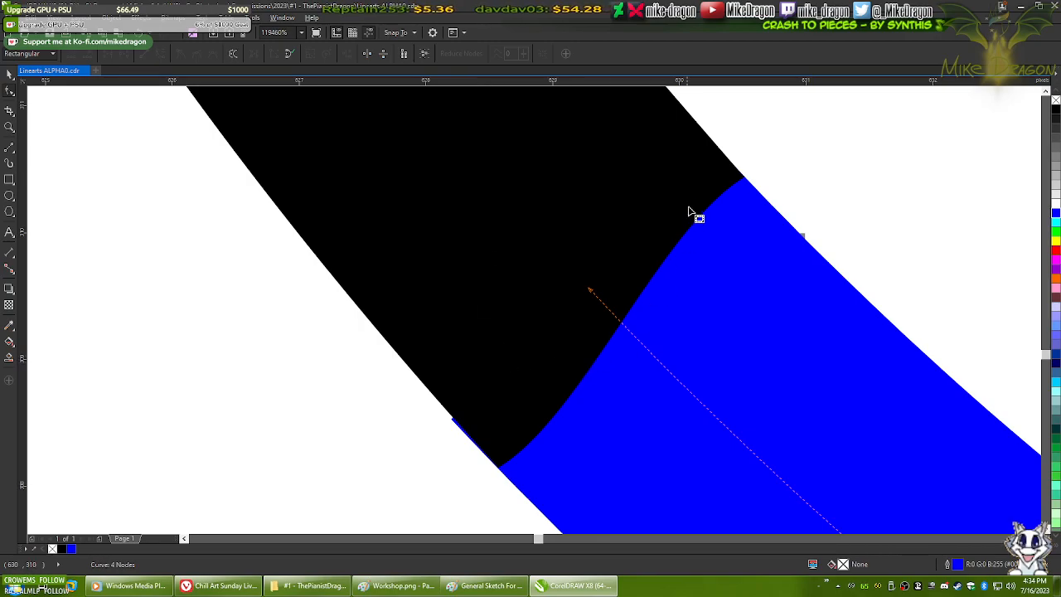
- Round the taper's wide end by extending the handles of its closing edge along both sides of the jaw curve
click(747, 180)
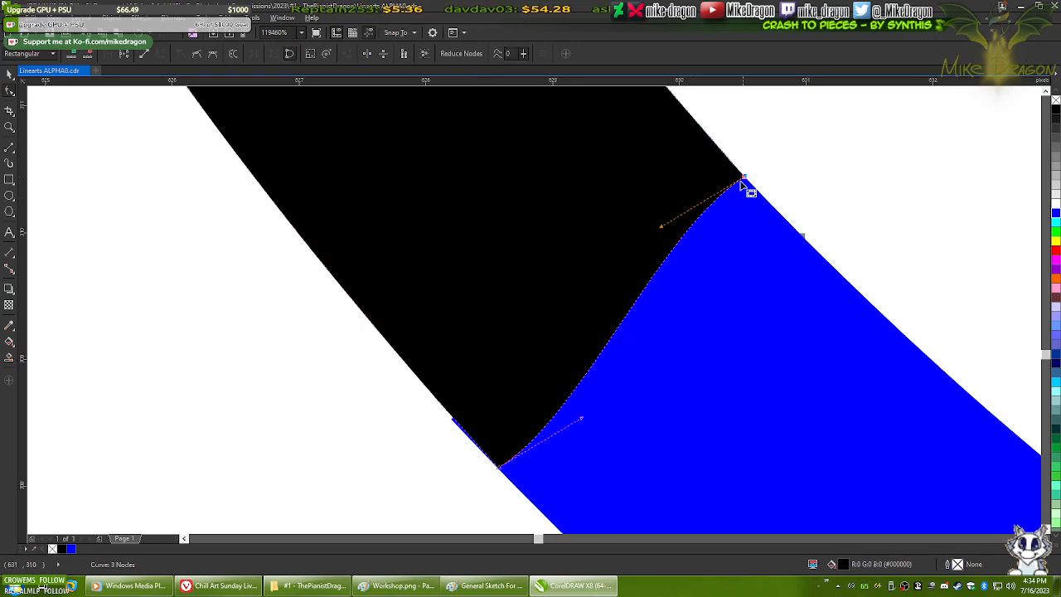
drag(667, 228, 1007, 469)
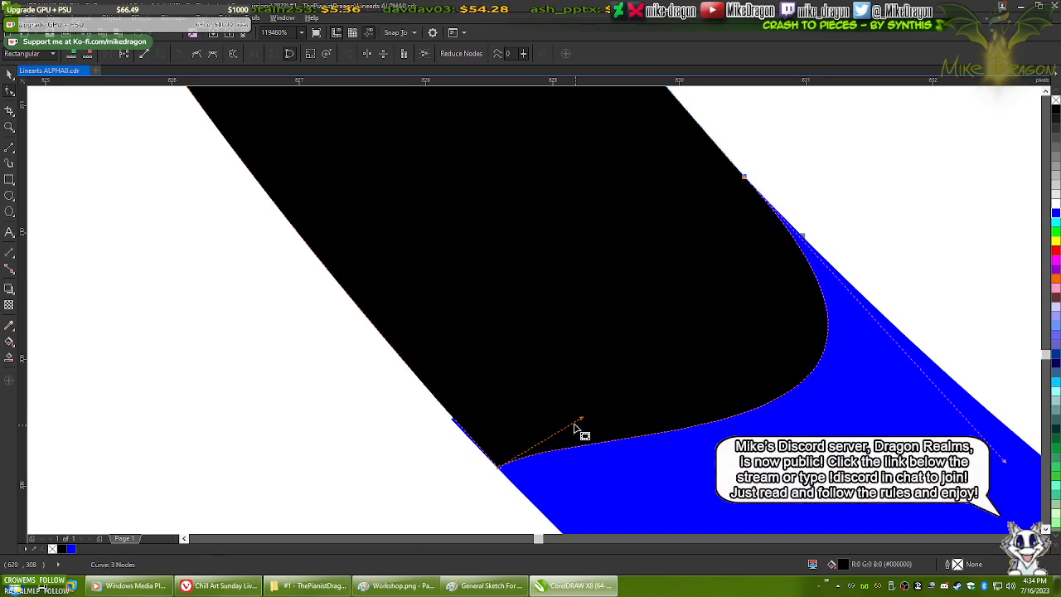
drag(585, 426, 616, 484)
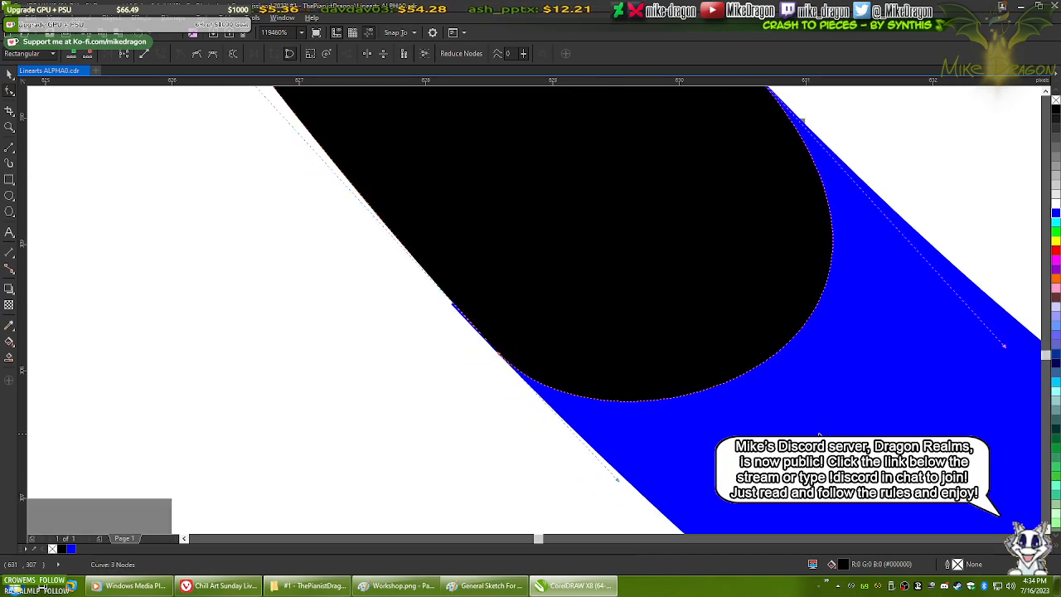
- Try to shift the outer corner node of the taper's rounded end along the jaw curve's outer edge
scroll(534, 261, up, 2)
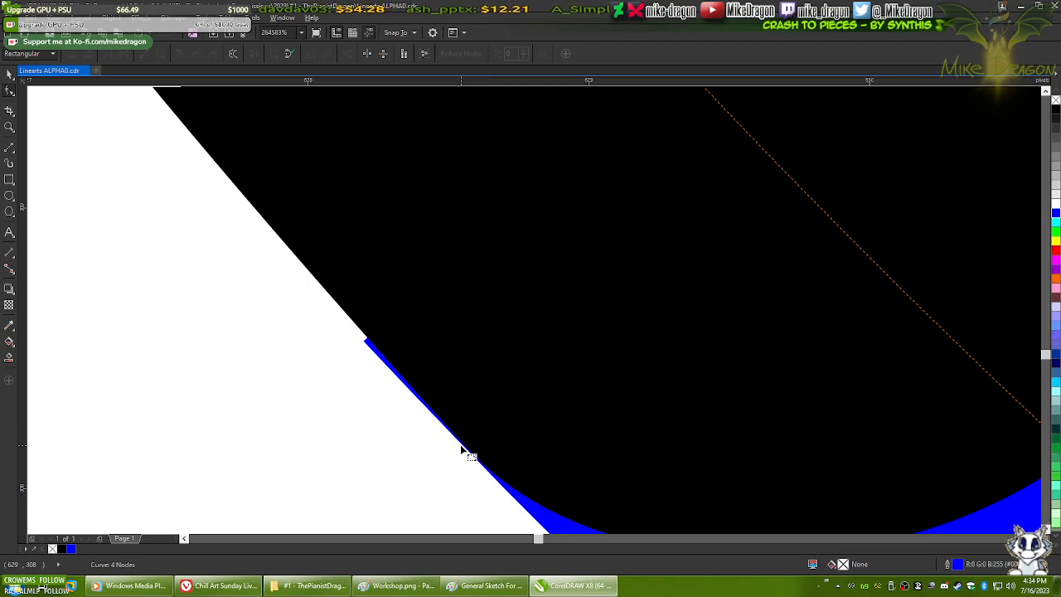
scroll(474, 437, up, 1)
click(514, 385)
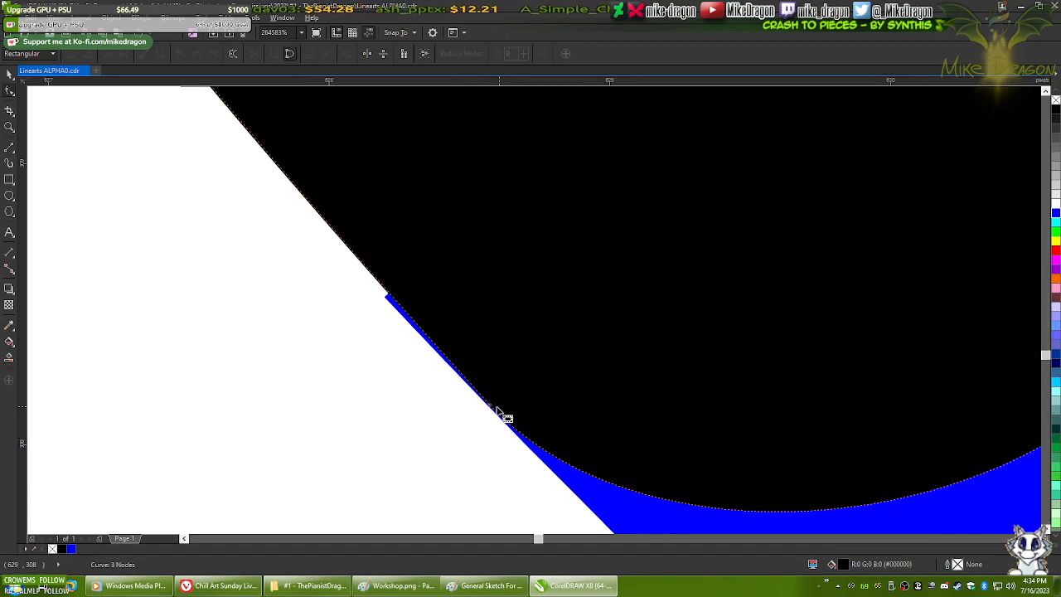
scroll(490, 413, up, 3)
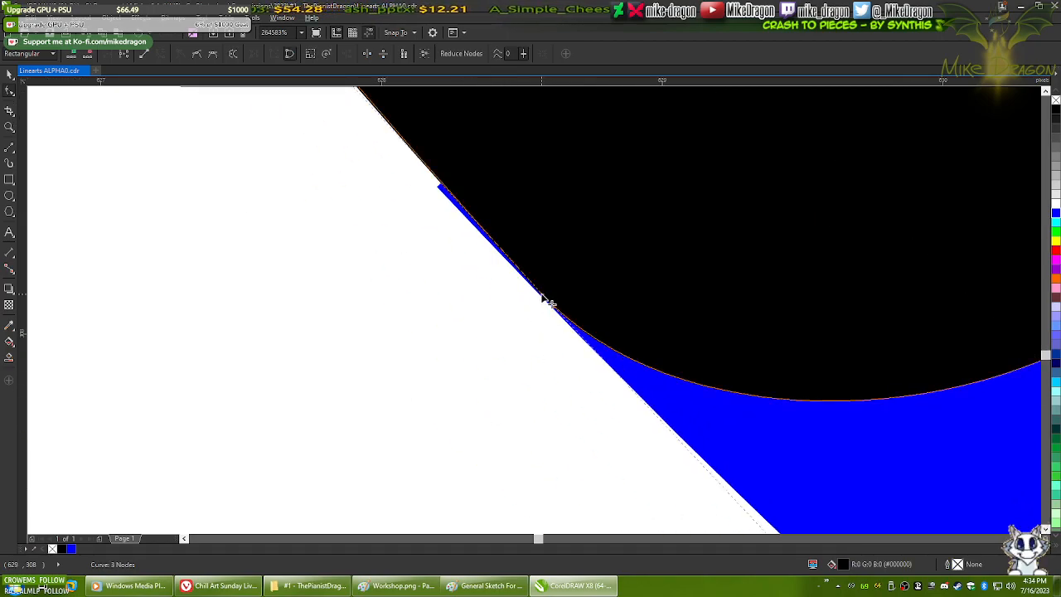
key(F10)
drag(546, 300, 563, 319)
key(ctrl+z)
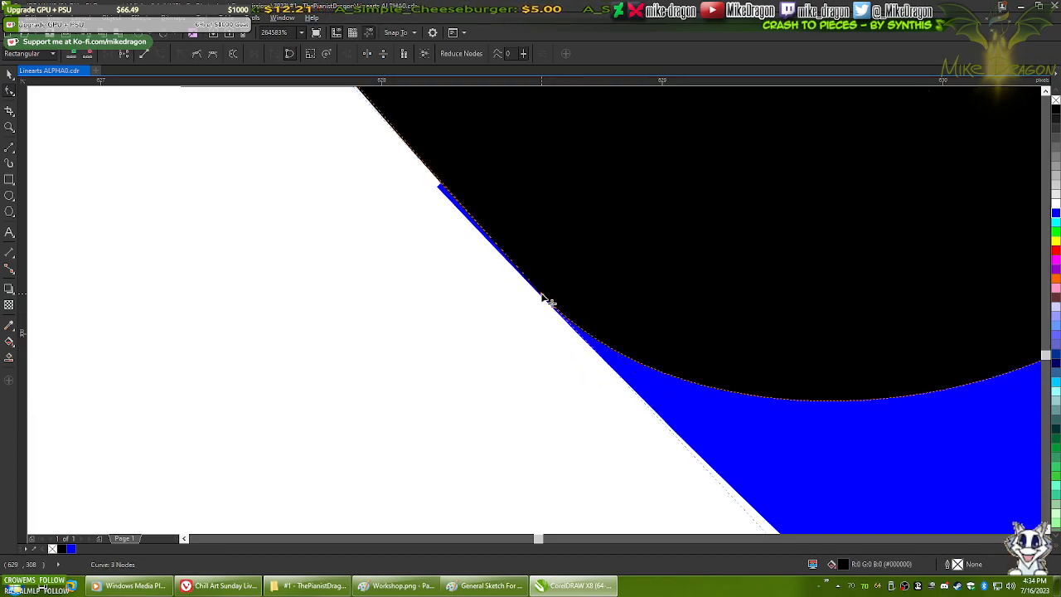
key(ctrl+z)
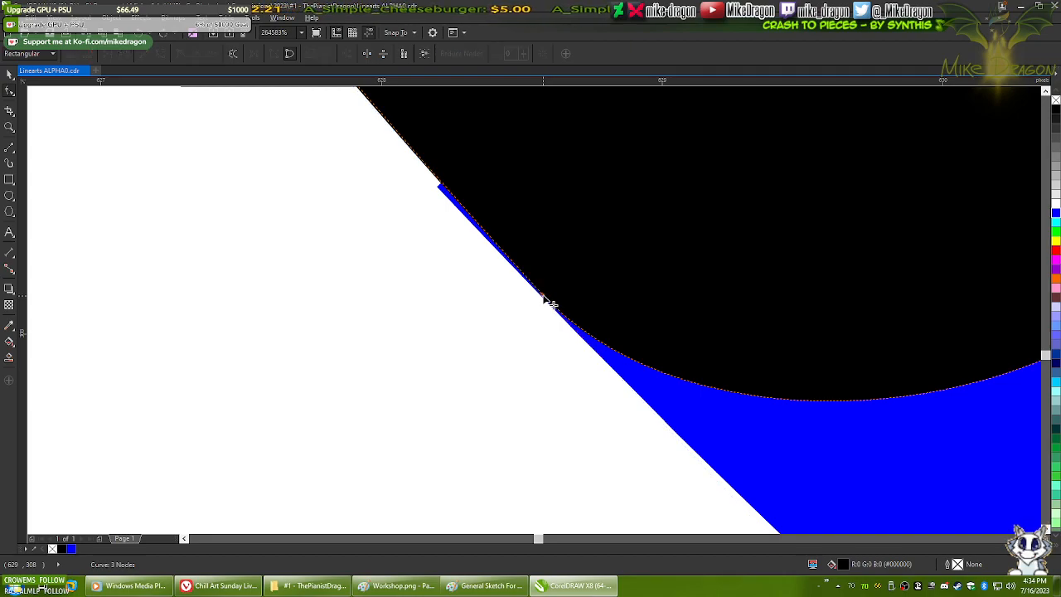
mouse_move(546, 298)
mouse_down()
mouse_move(533, 291)
mouse_move(556, 310)
mouse_up()
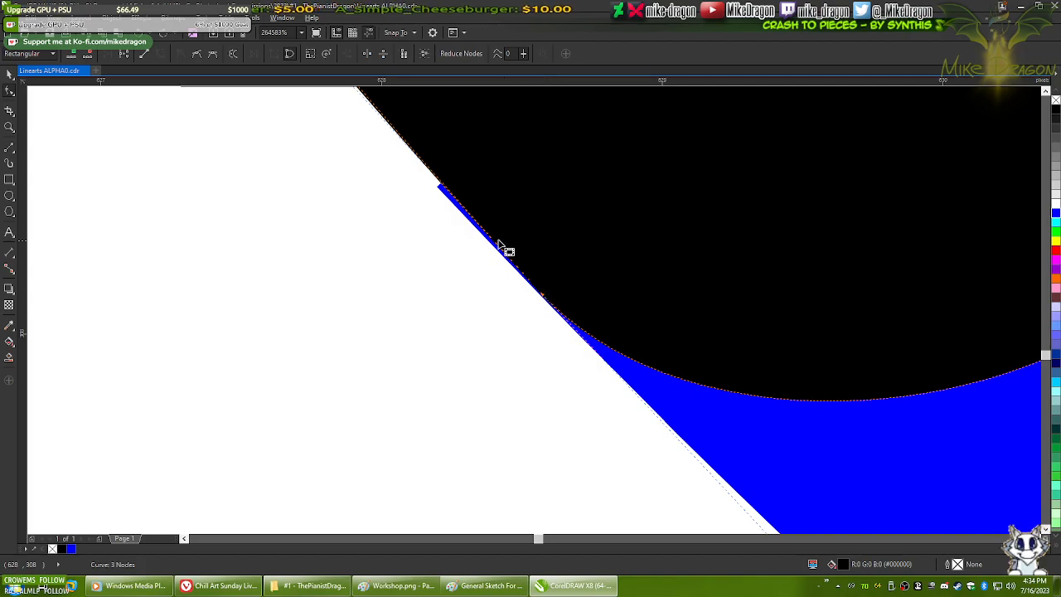
drag(472, 273, 452, 352)
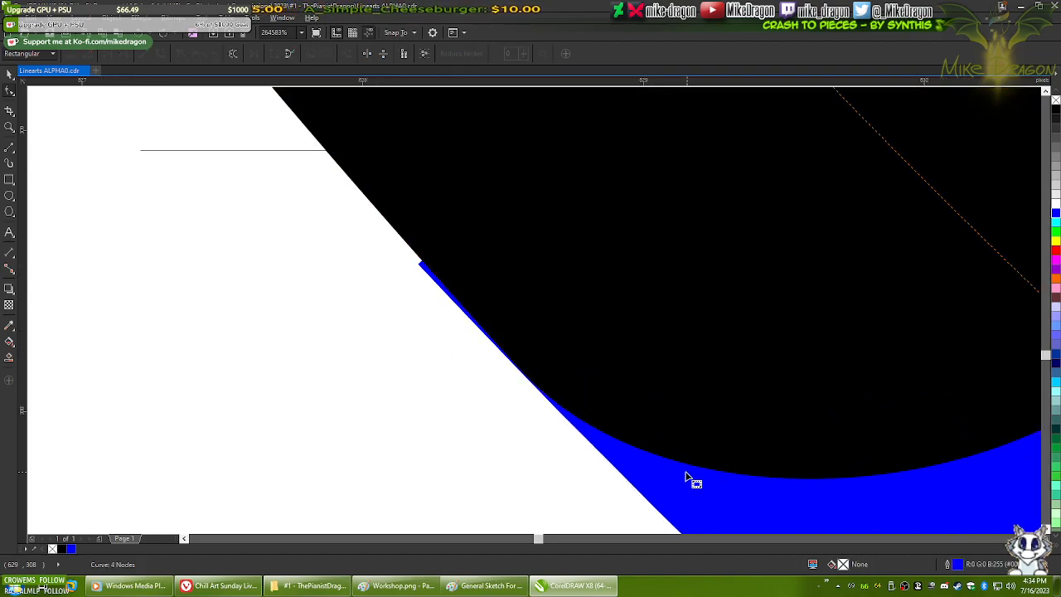
- Add a node near the blue jaw curve's end and delete the end node to hide the corner beside the taper
scroll(442, 372, down, 3)
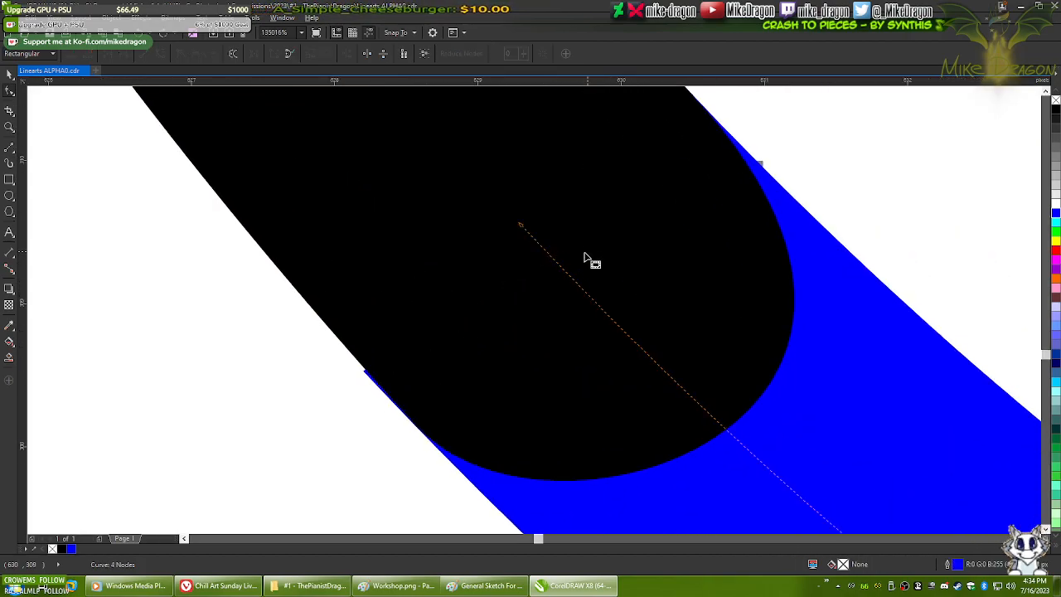
double_click(544, 253)
click(520, 224)
key(Delete)
mouse_move(660, 177)
mouse_down()
mouse_move(624, 261)
mouse_move(639, 204)
mouse_up()
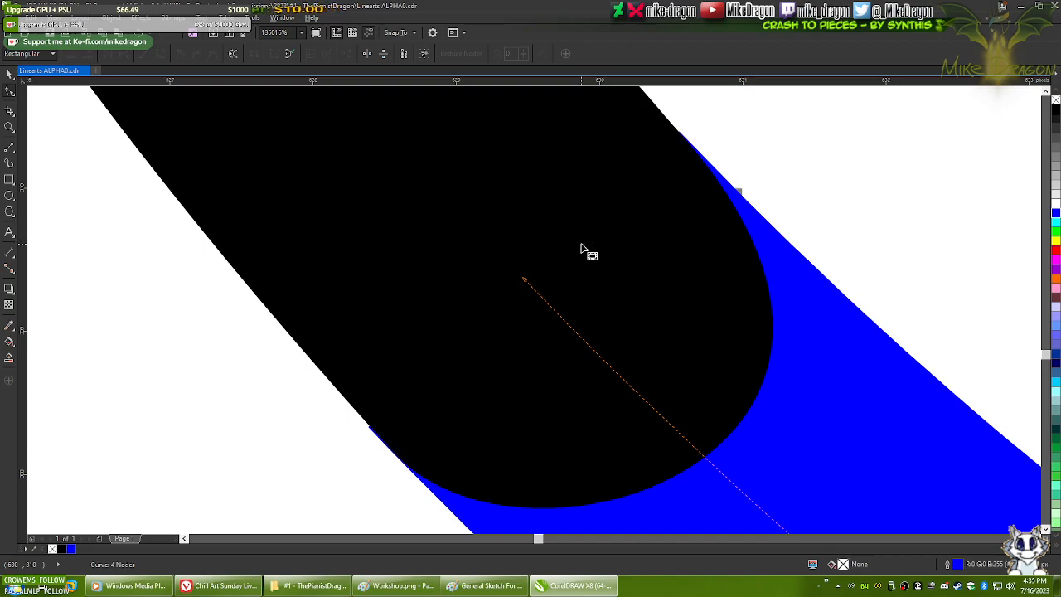
- Fine-tune the handle shaping the taper's outer side so its edge flows into the blue jaw curve
scroll(580, 249, down, 3)
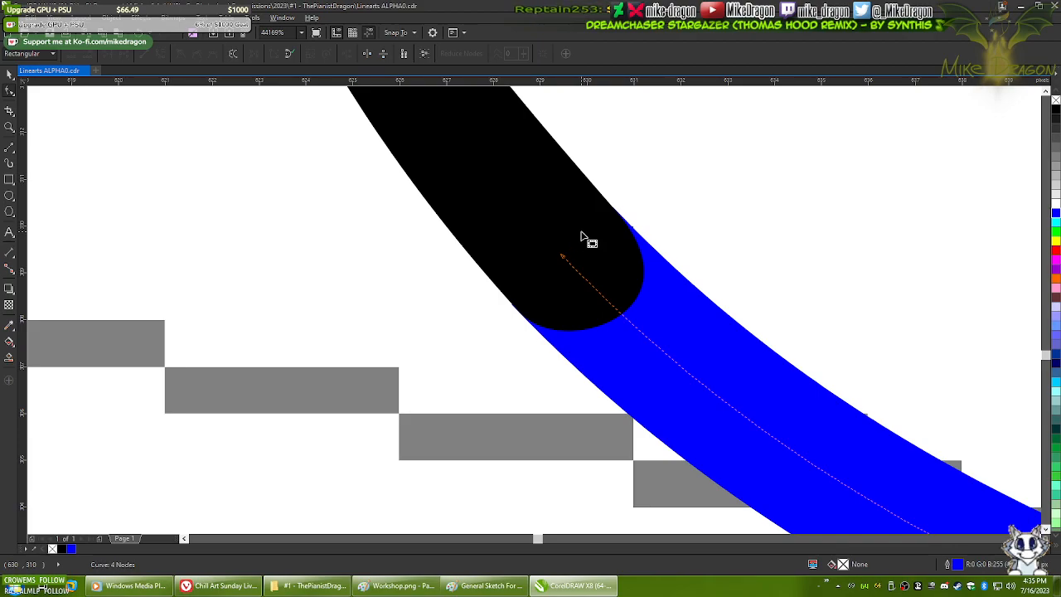
scroll(590, 242, up, 4)
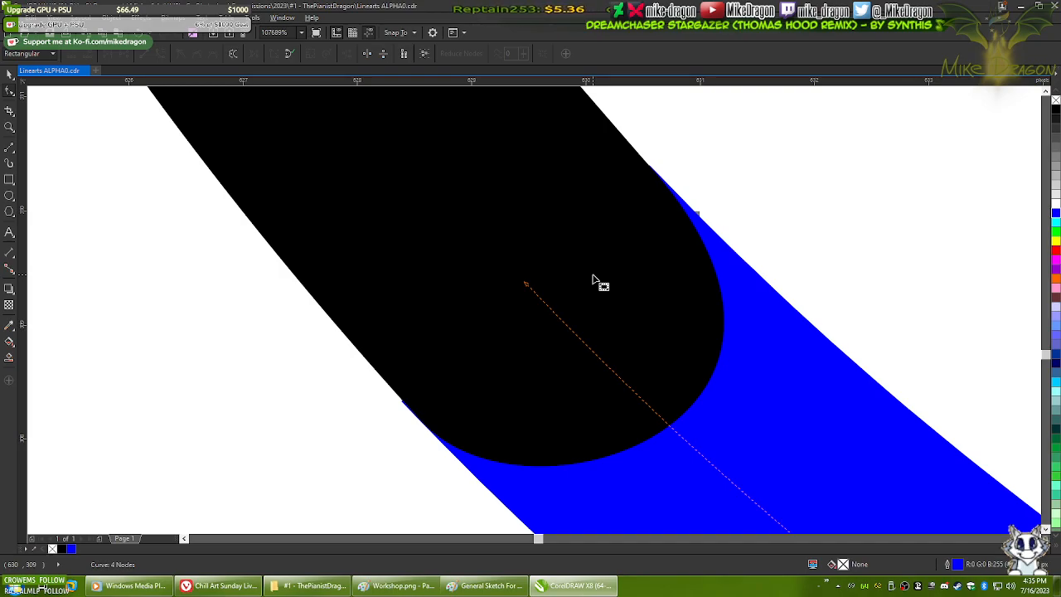
click(609, 243)
click(428, 431)
scroll(531, 477, down, 3)
drag(260, 213, 264, 224)
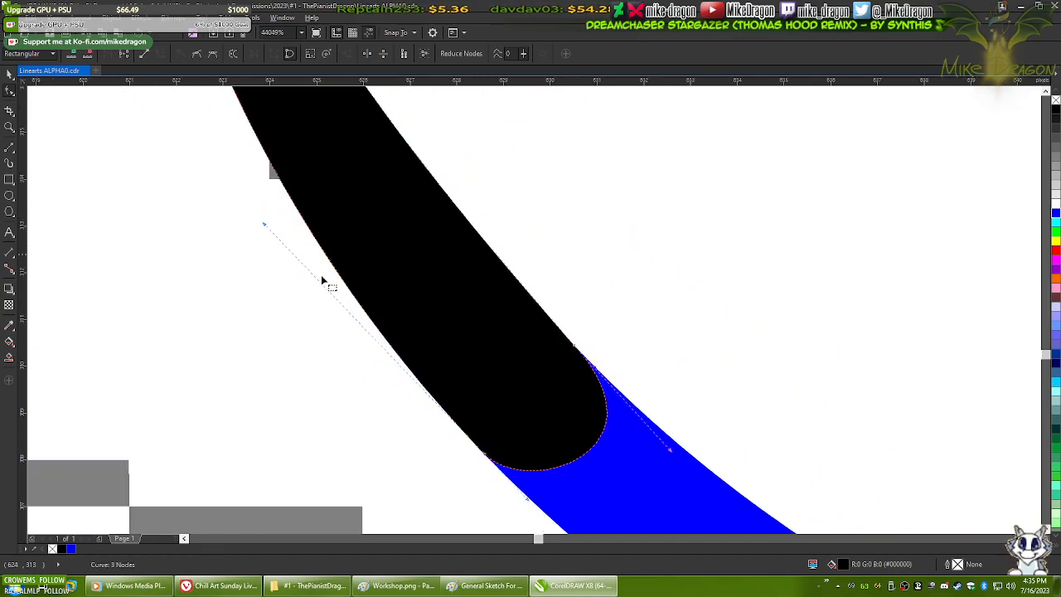
- Recolour the trimmed jaw curve's outline black to match the filled taper
click(601, 354)
scroll(591, 367, up, 1)
drag(643, 426, 625, 315)
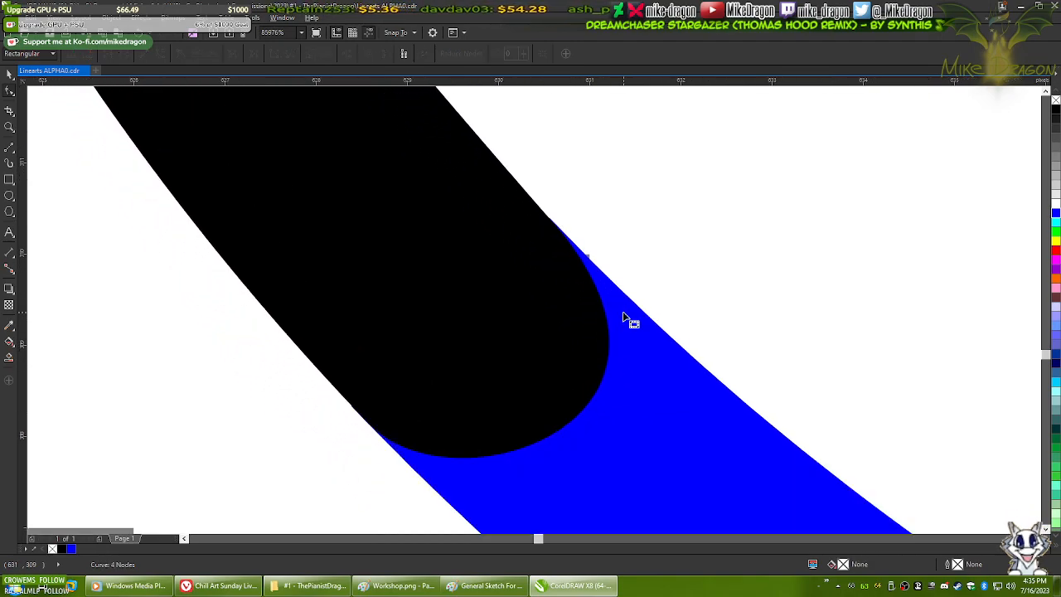
click(533, 236)
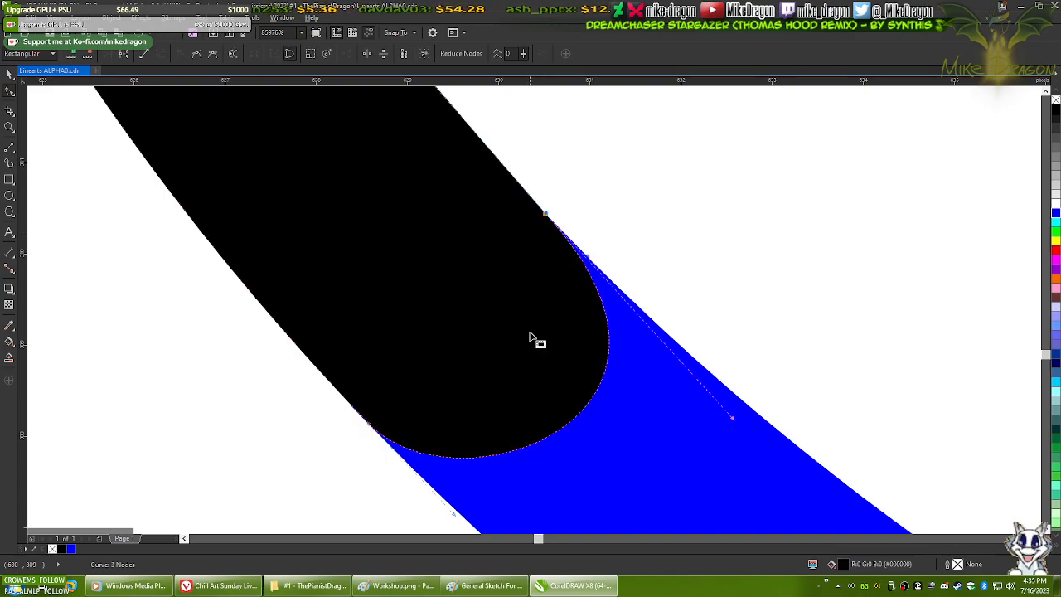
scroll(521, 350, up, 3)
double_click(448, 258)
click(580, 265)
click(614, 507)
click(1056, 112)
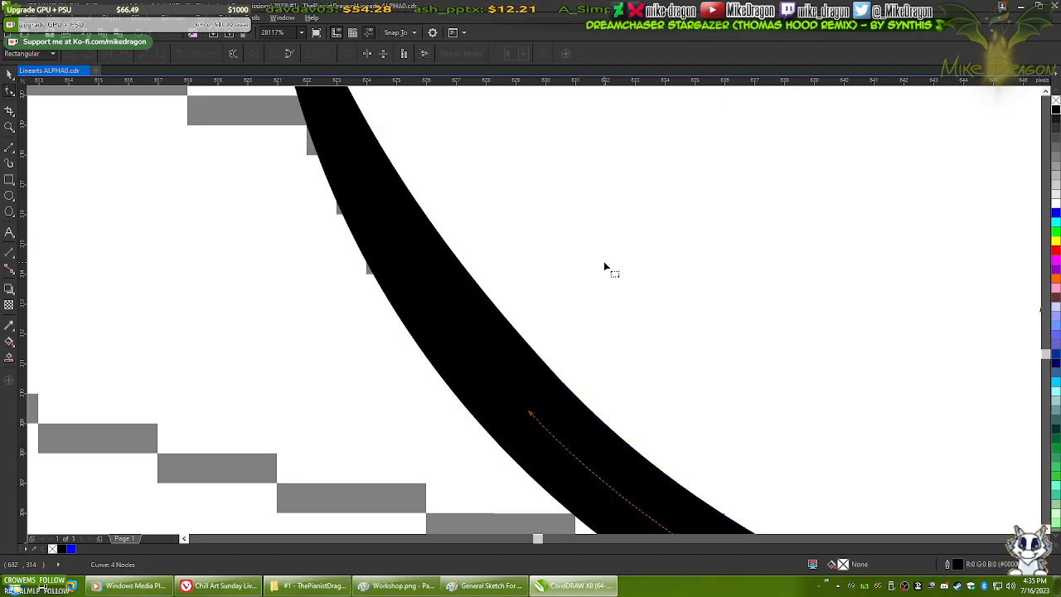
- Deselect the curves and check the lower jaw line against the whole dragon sketch and its head
scroll(604, 261, down, 3)
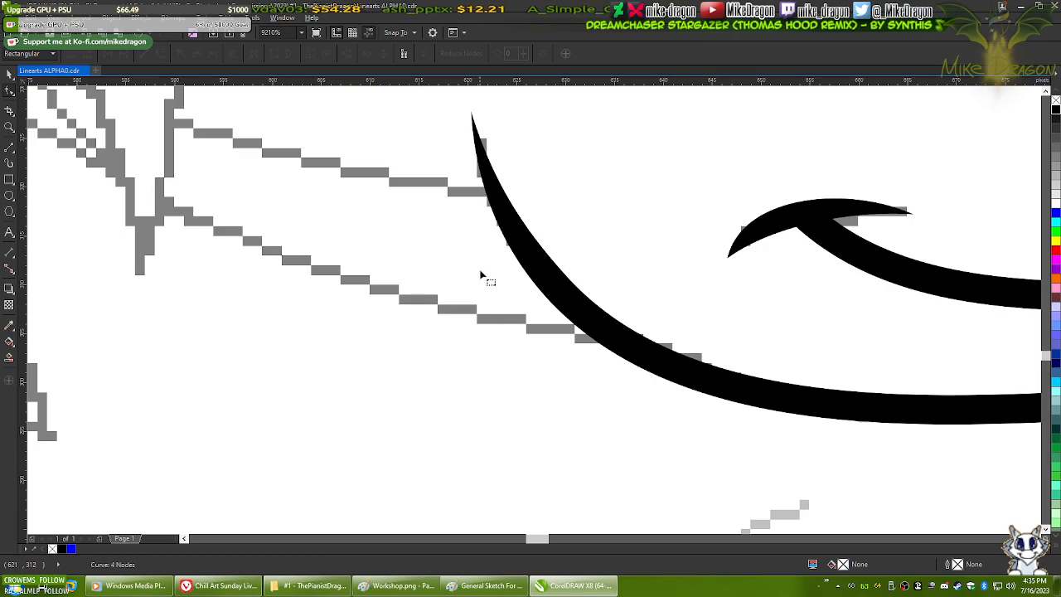
scroll(479, 273, down, 8)
click(7, 85)
click(79, 151)
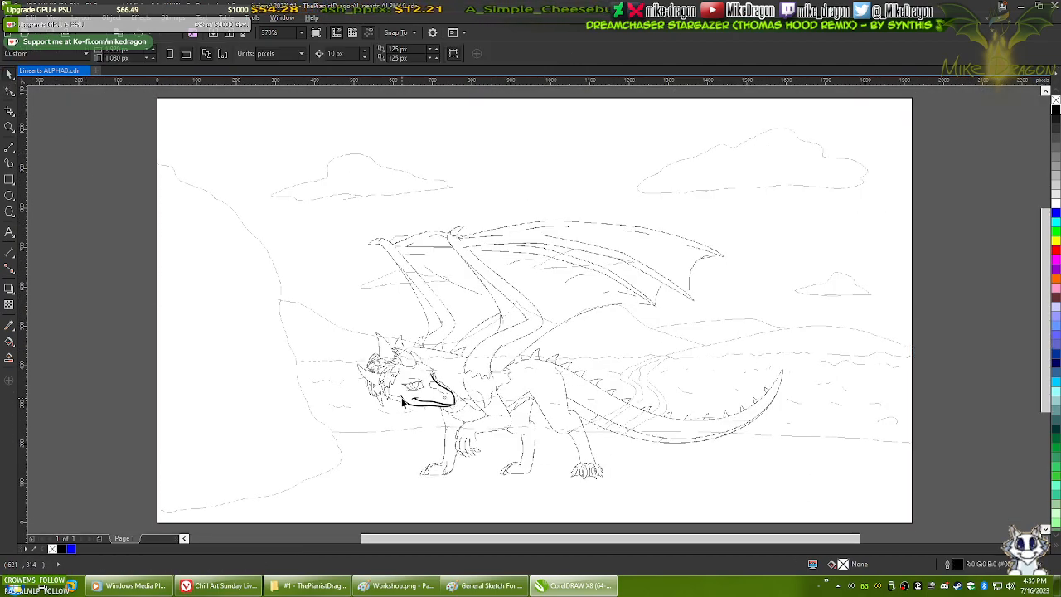
scroll(404, 403, up, 6)
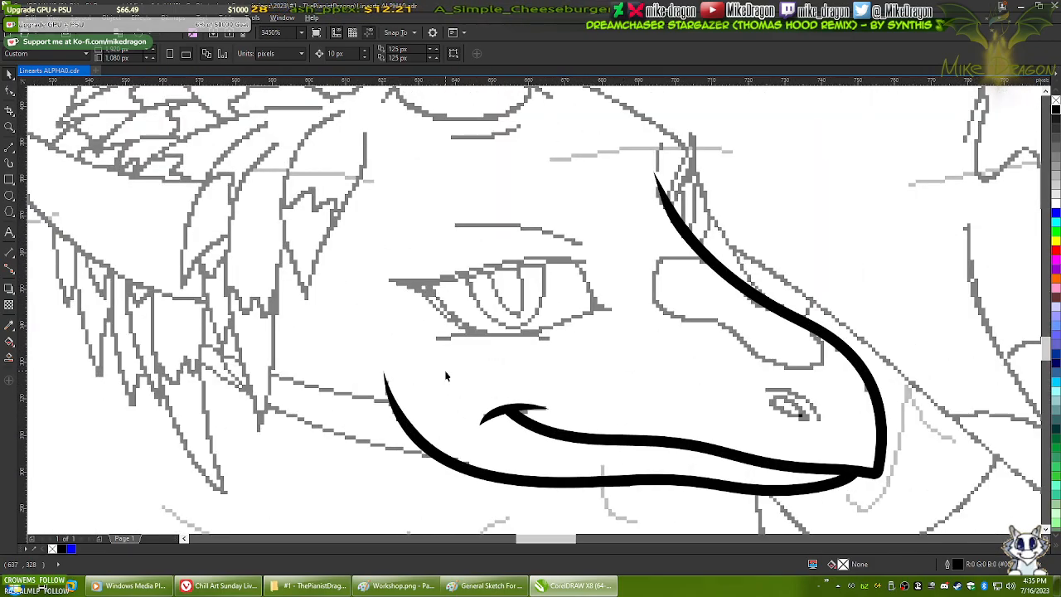
- Draw a two-segment line from the upper snout curve up to the sketched bump's peak and back down onto the snout curve
mouse_move(505, 351)
mouse_down()
mouse_move(509, 438)
mouse_move(372, 455)
mouse_move(299, 392)
mouse_up()
drag(398, 290, 372, 355)
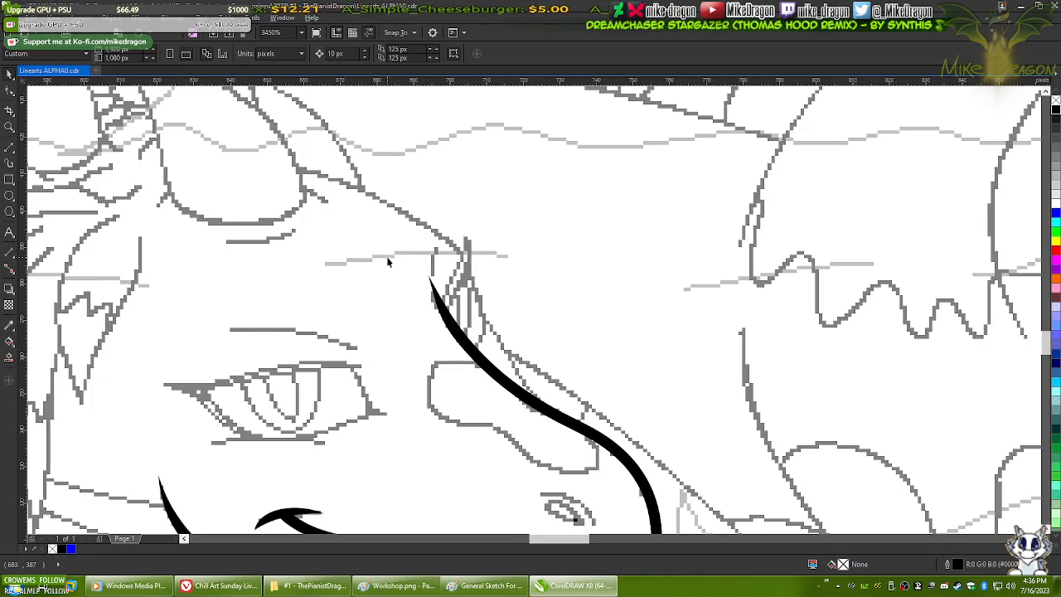
click(11, 149)
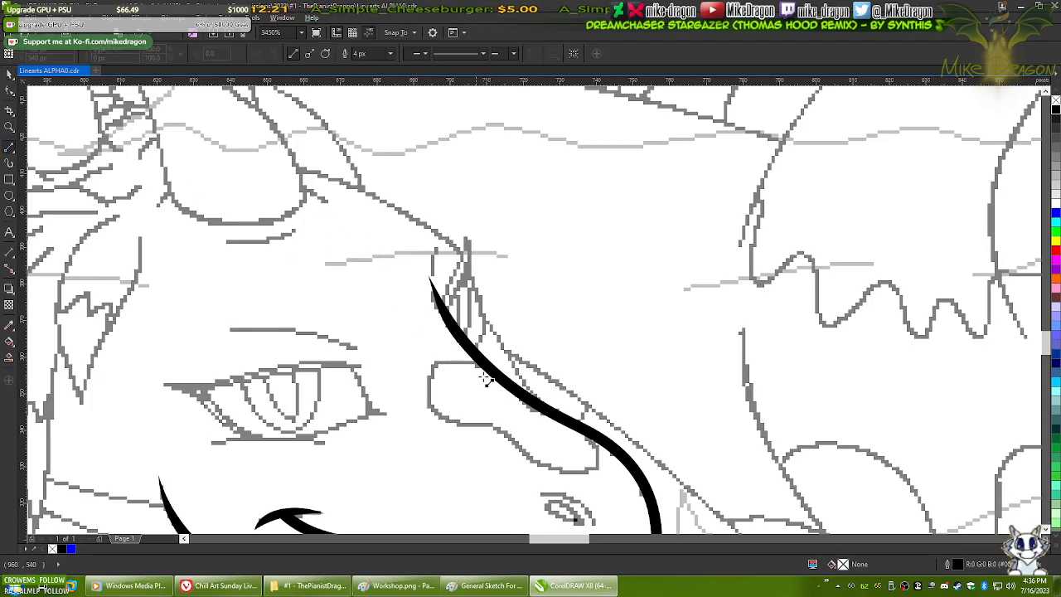
drag(515, 390, 515, 362)
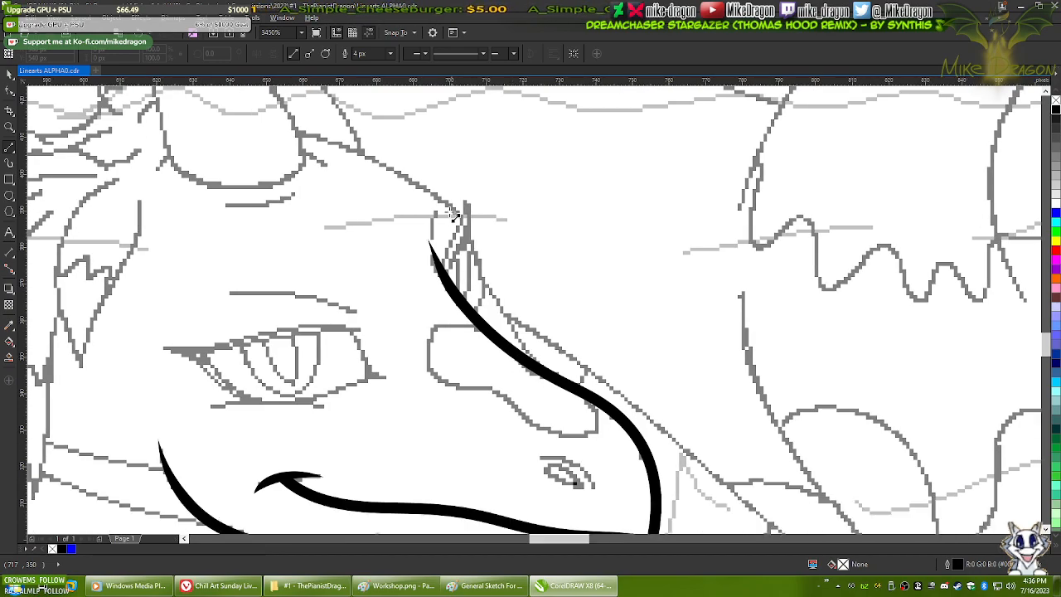
scroll(457, 253, up, 1)
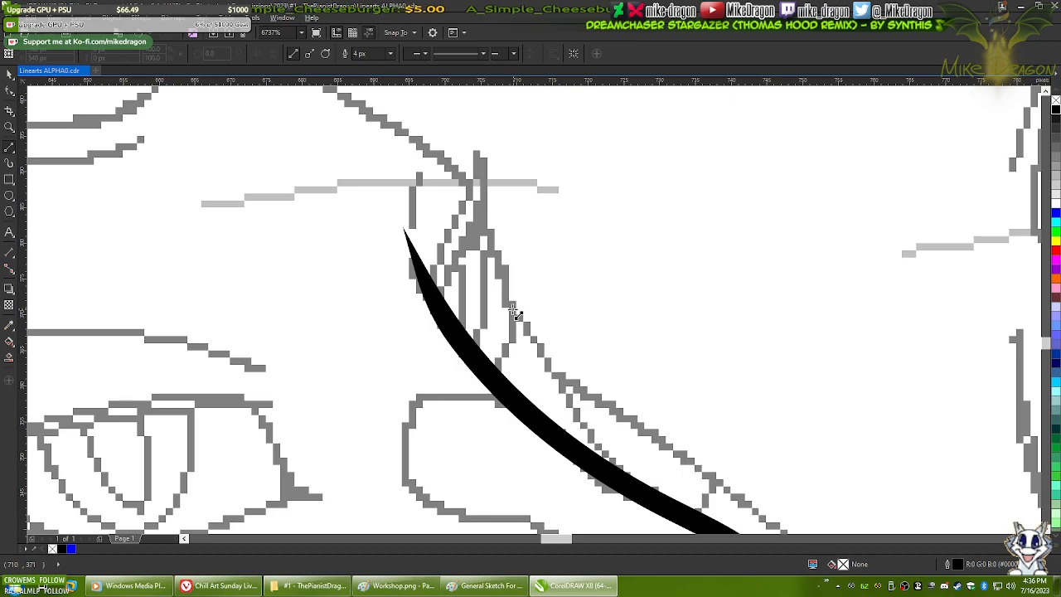
drag(497, 382, 488, 331)
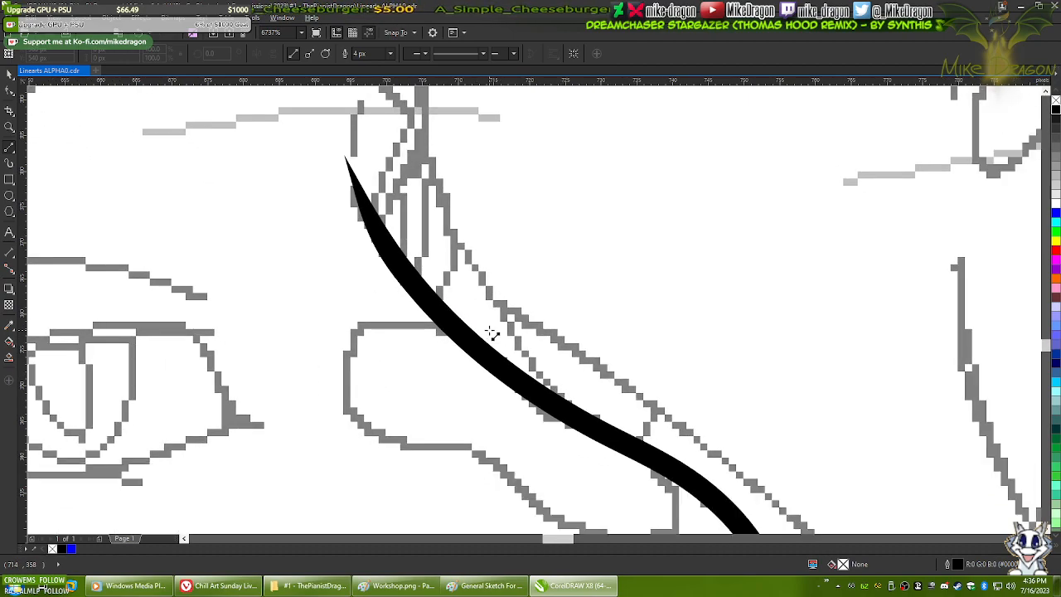
click(436, 307)
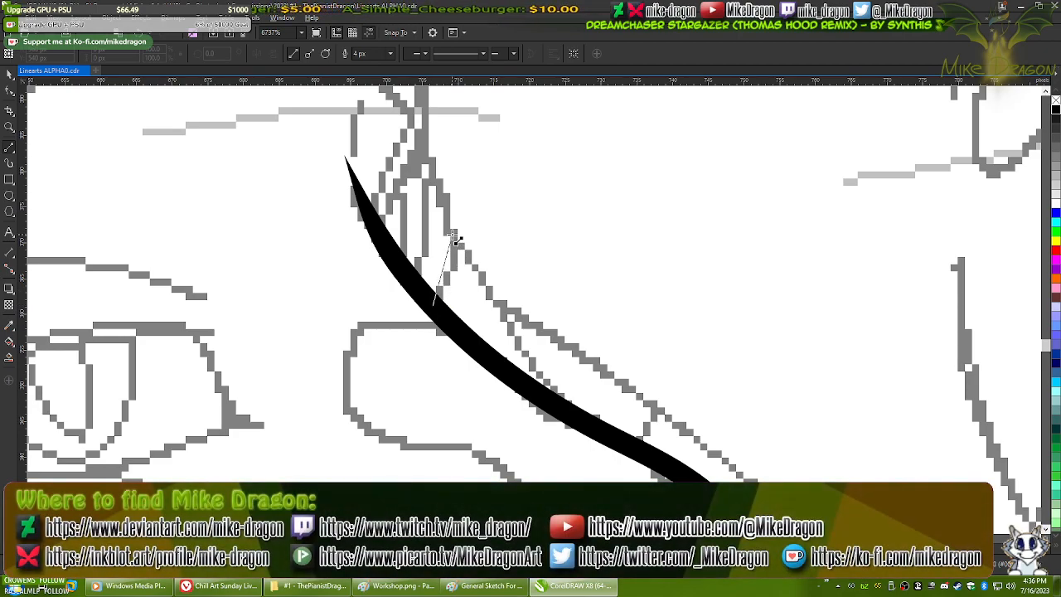
click(455, 238)
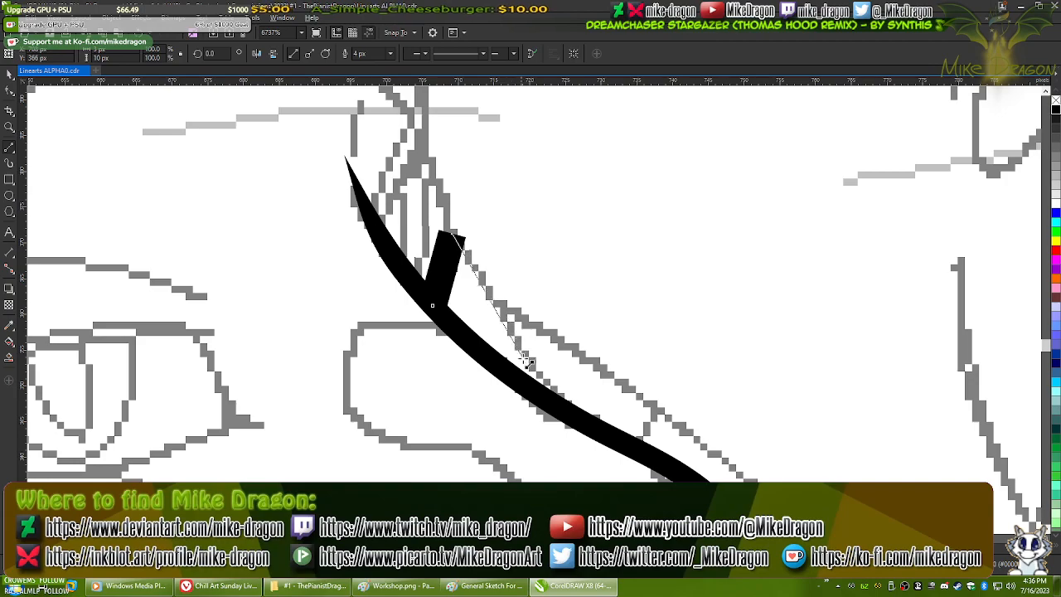
double_click(585, 425)
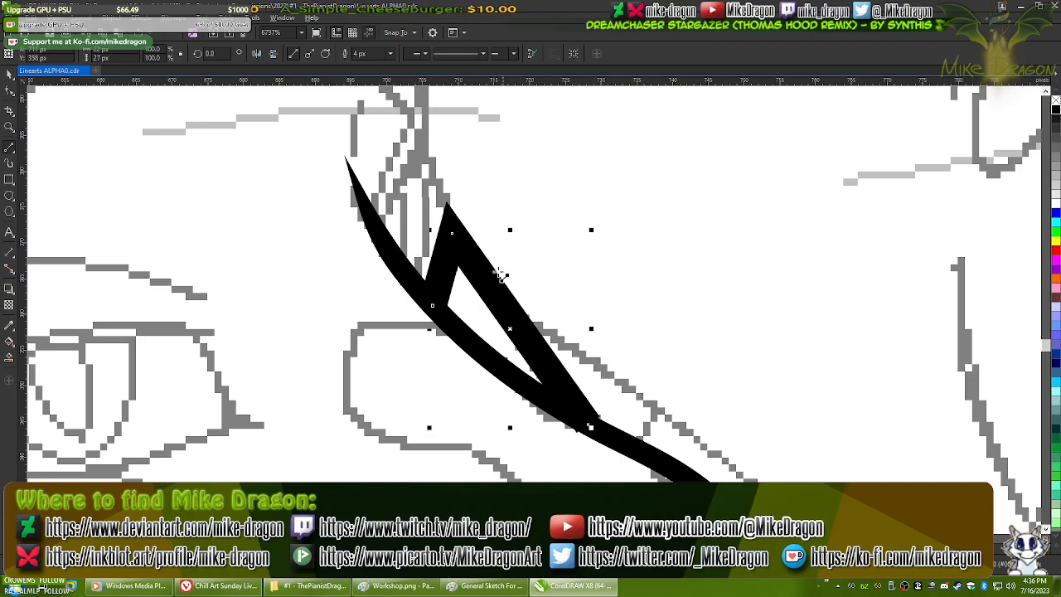
- Set the new line's outline width to 3 px and convert both of its segments to curves
click(390, 54)
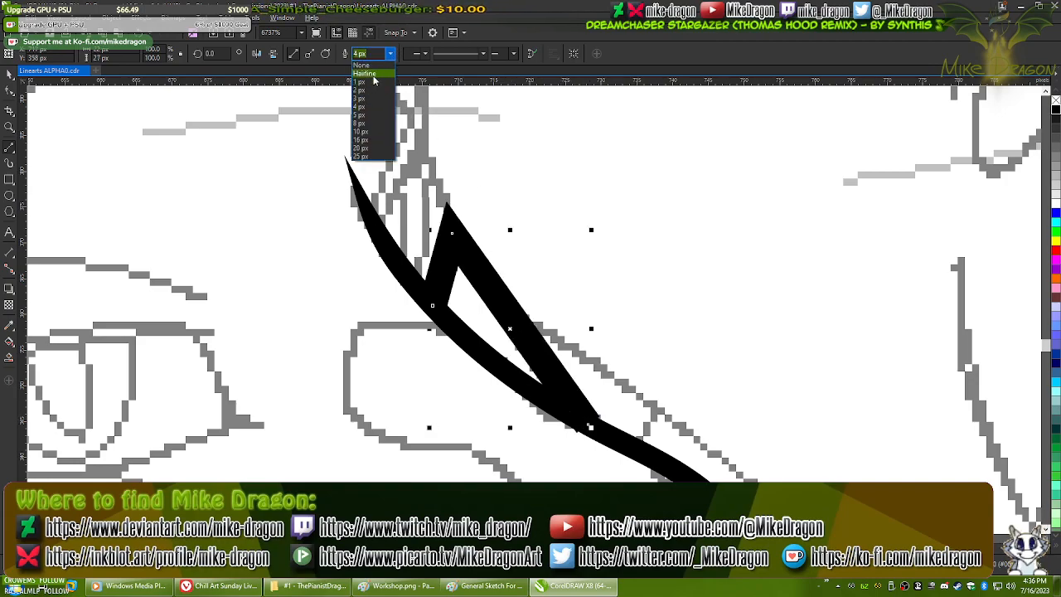
click(368, 99)
key(F10)
drag(324, 157, 701, 498)
right_click(471, 257)
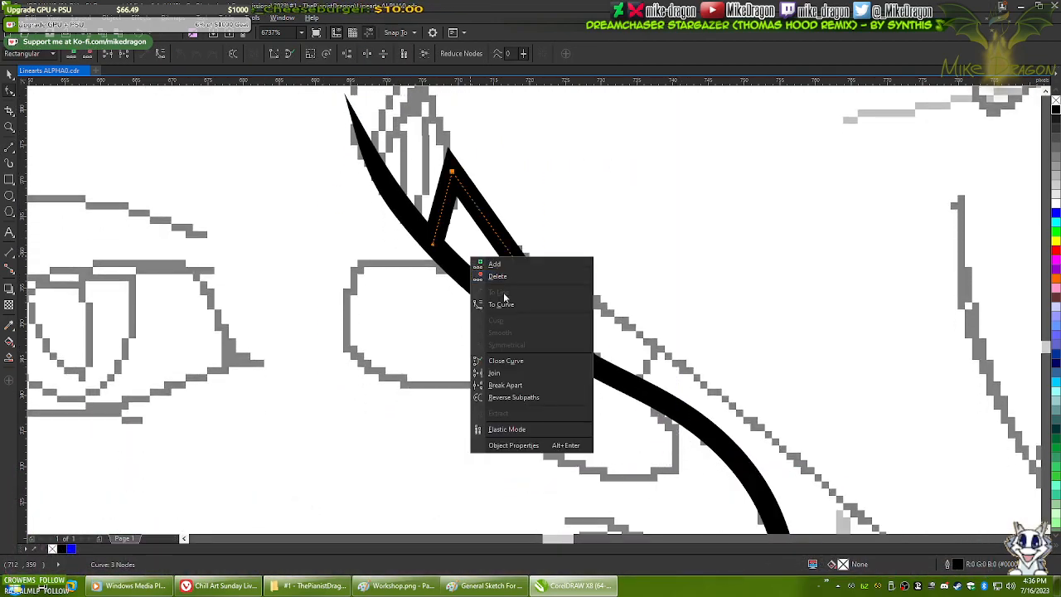
click(513, 303)
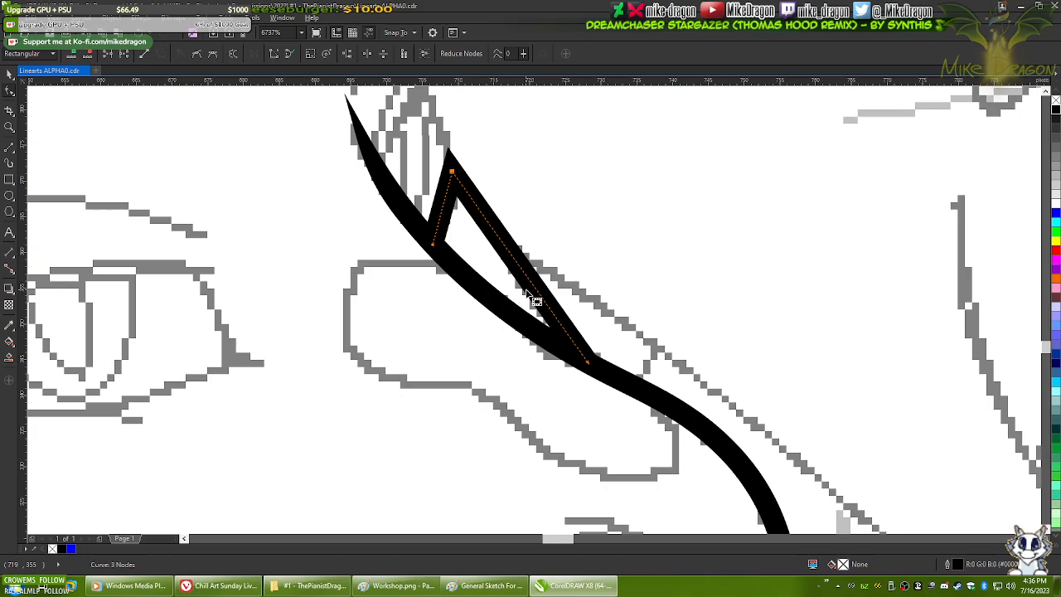
- Bend the bump's short rear segment and its long front segment outward to follow the sketch
click(529, 294)
scroll(529, 292, up, 1)
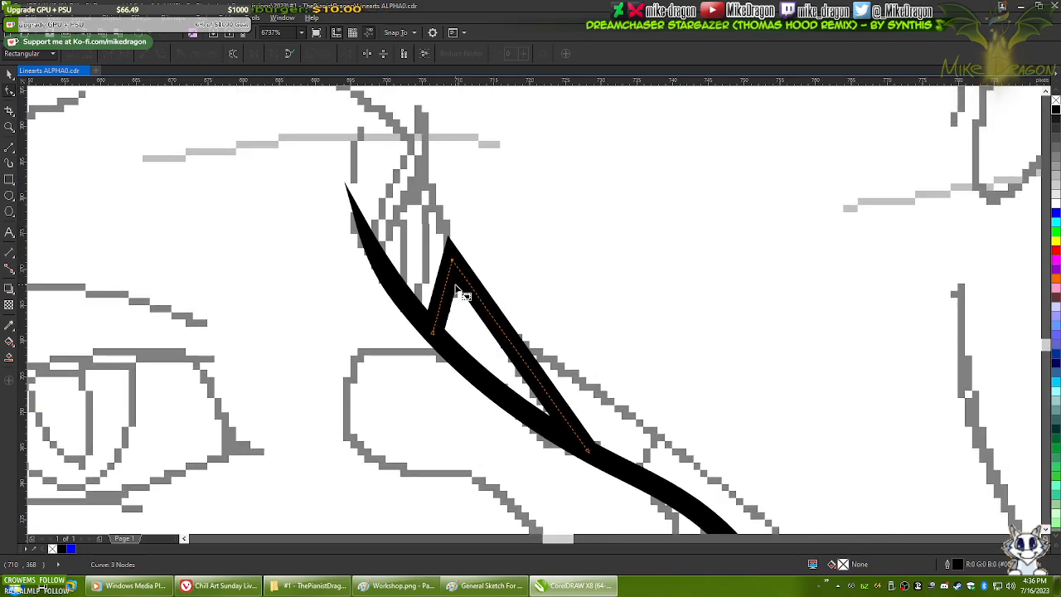
scroll(473, 302, up, 1)
mouse_move(431, 303)
mouse_down()
mouse_move(442, 302)
mouse_move(443, 315)
mouse_up()
scroll(422, 230, down, 2)
scroll(522, 332, up, 1)
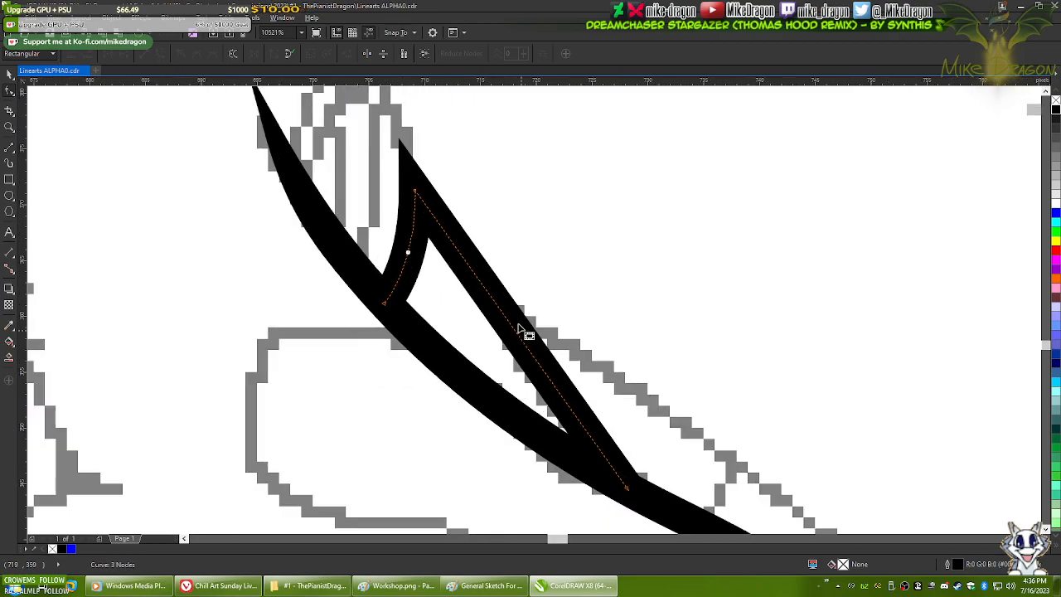
drag(470, 267, 478, 250)
- Adjust both handles of the bump's long front segment into an S-curve that flows into the snout line
click(627, 489)
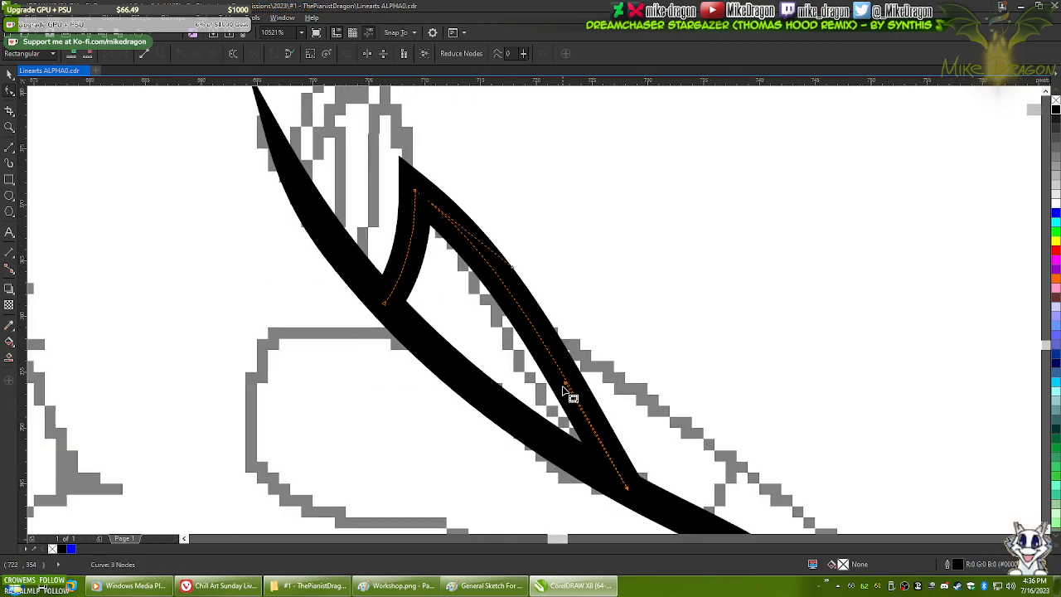
drag(569, 388, 491, 380)
click(512, 269)
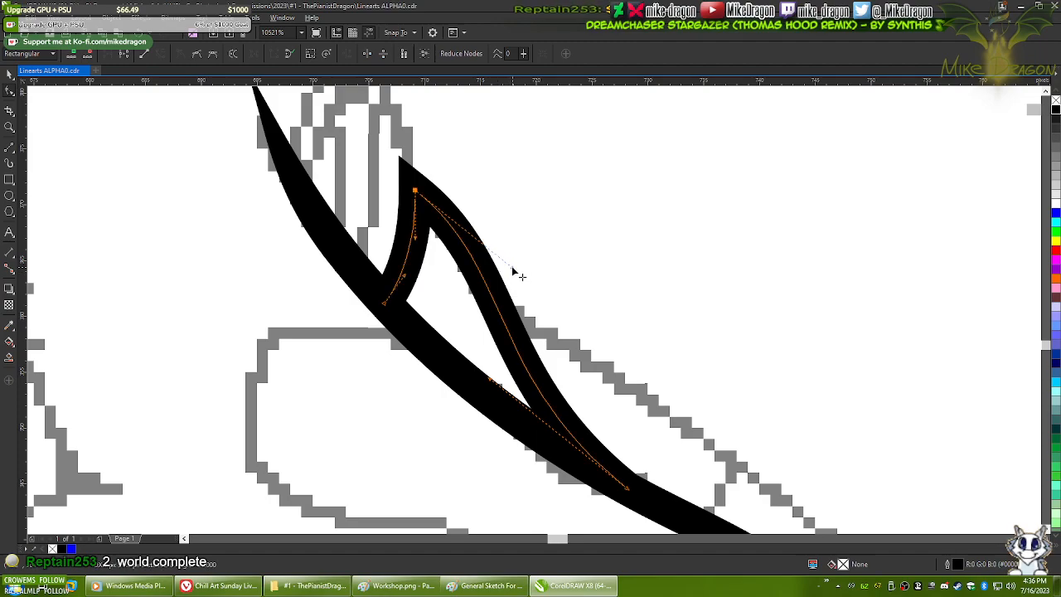
click(495, 383)
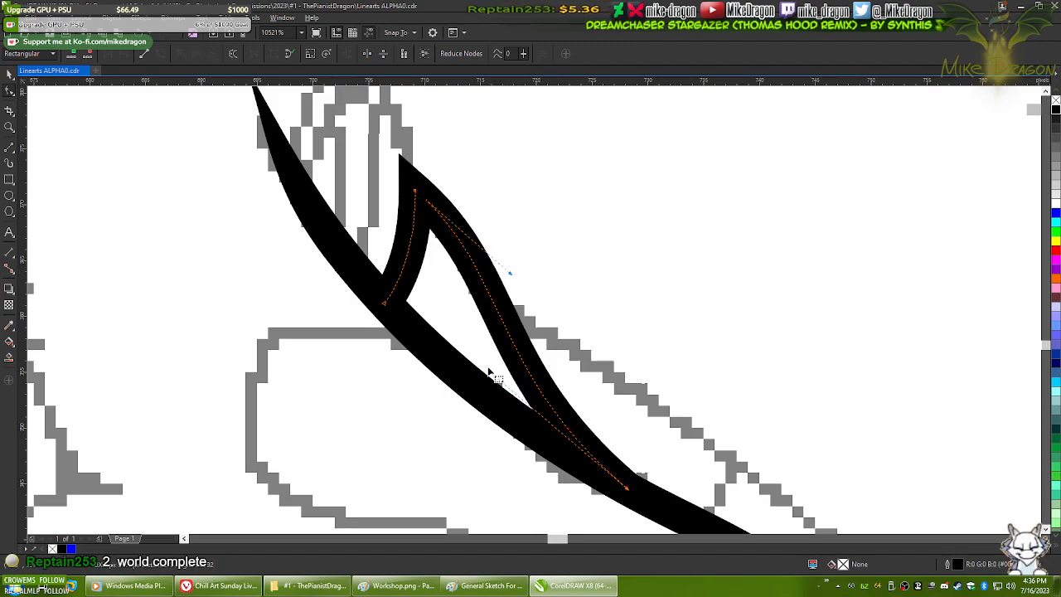
click(513, 278)
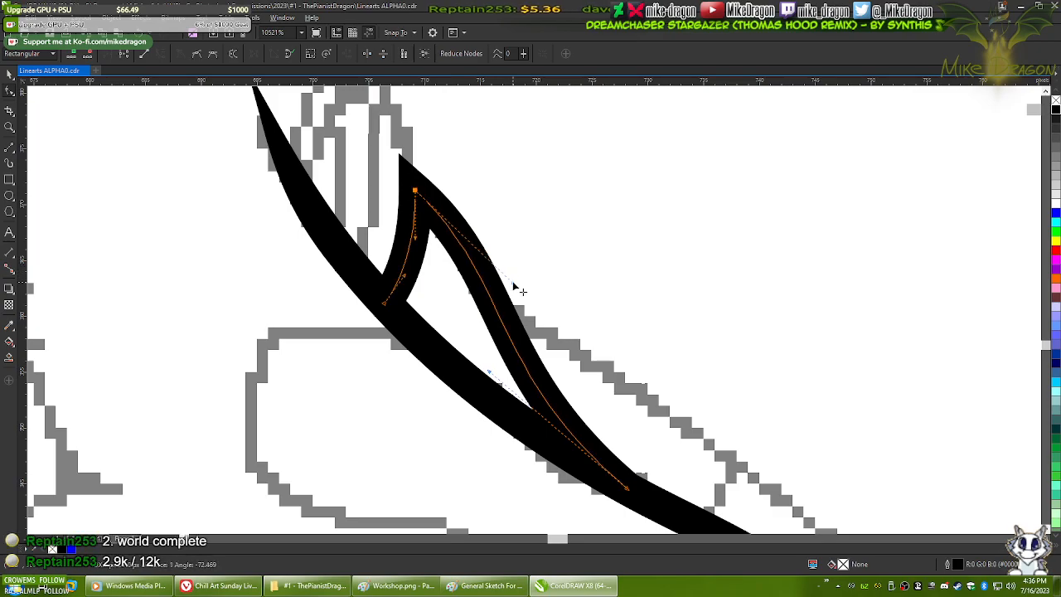
drag(513, 283, 514, 284)
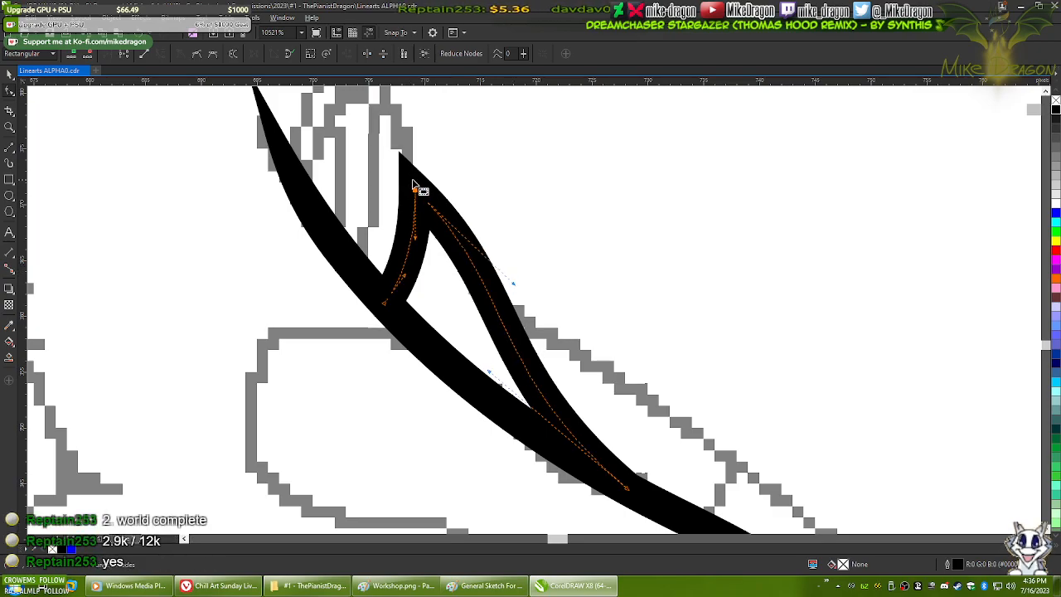
- Try rounding the bump's peak by adding a cusp node on each side of it and deleting the peak node
scroll(547, 315, up, 4)
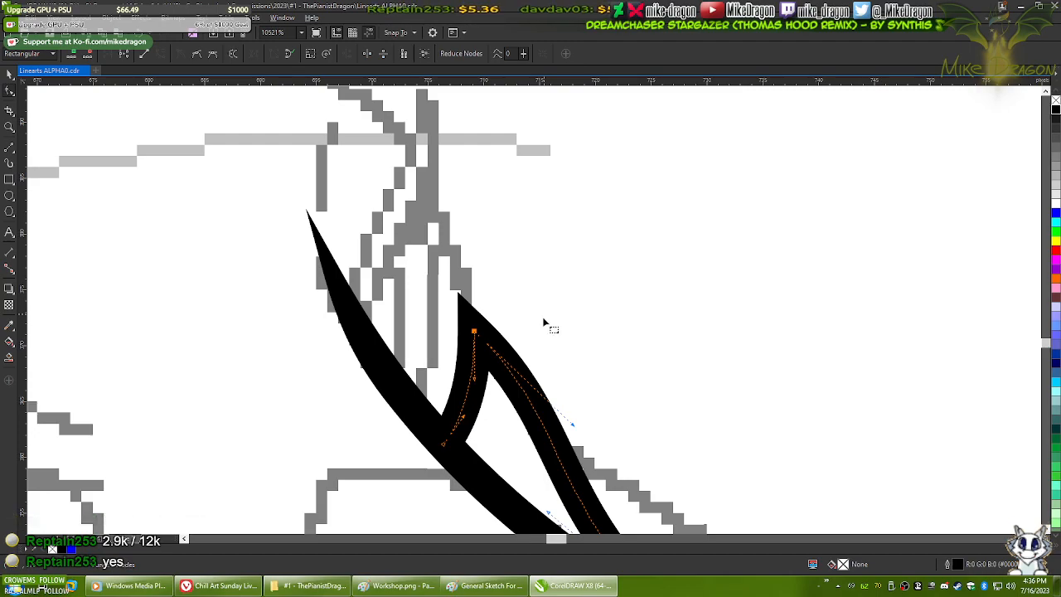
scroll(491, 350, up, 4)
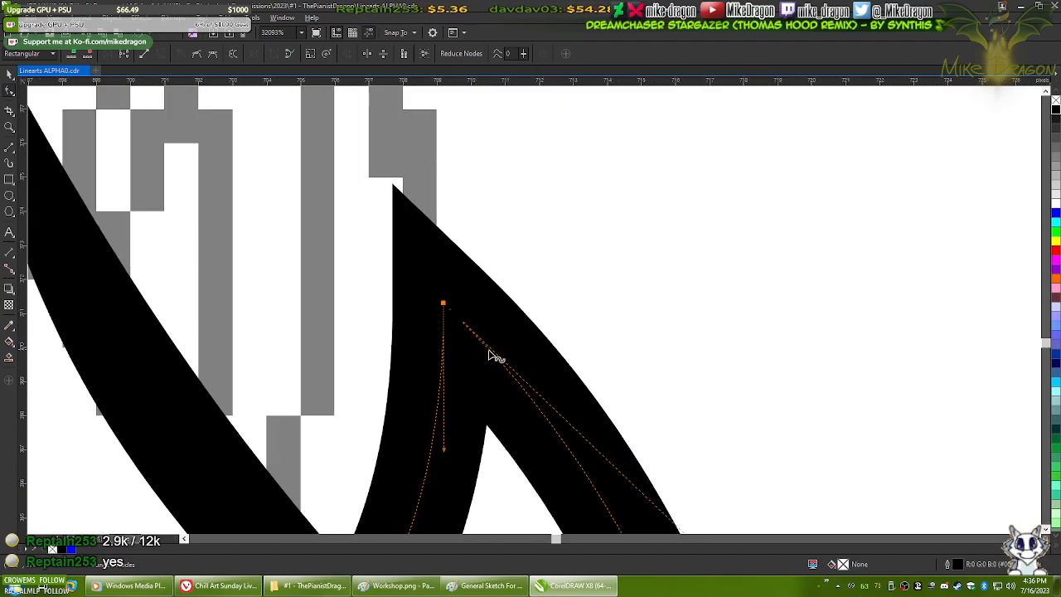
double_click(490, 354)
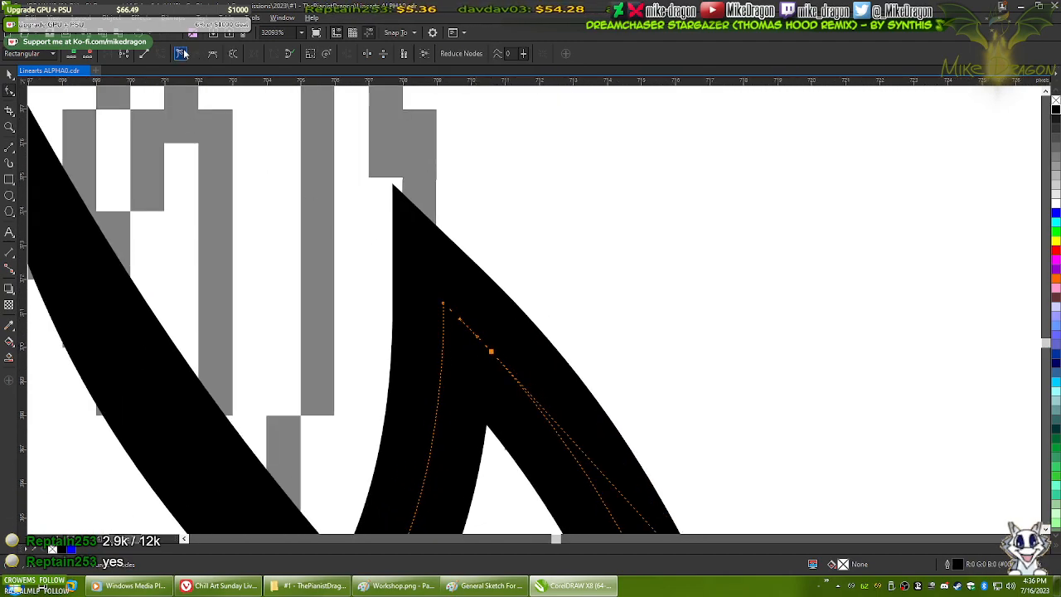
double_click(440, 382)
click(181, 54)
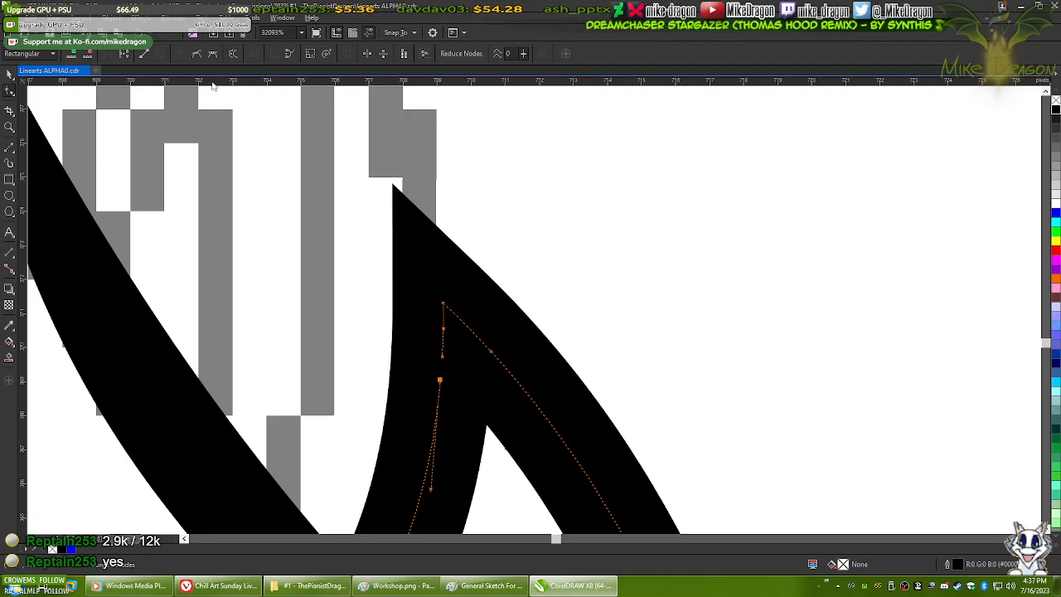
double_click(445, 304)
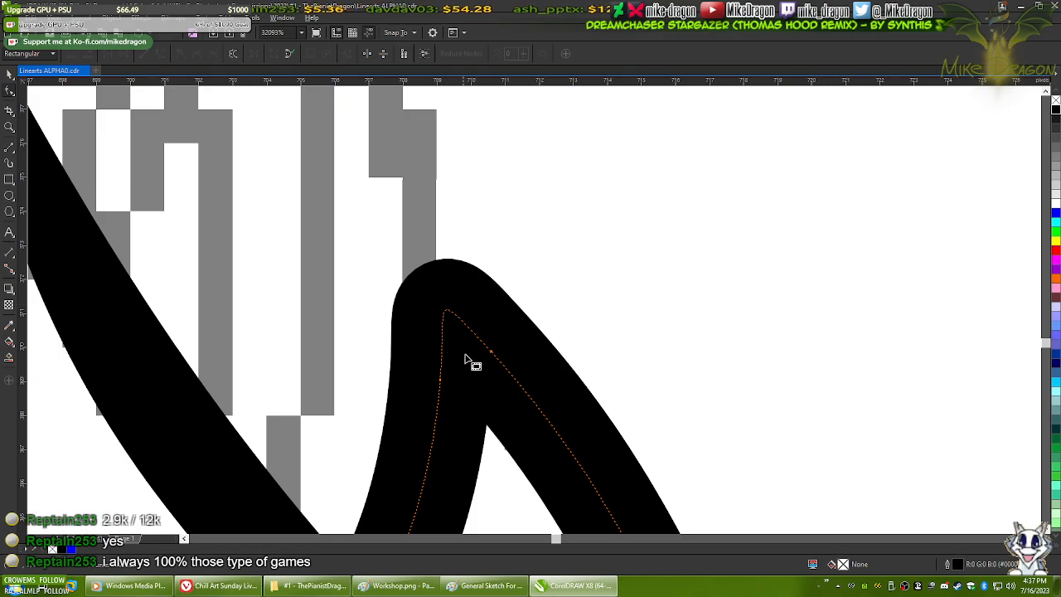
- Fine-tune the nodes beside the rounded peak, deselect the curve and check the bump against the sketch
click(443, 381)
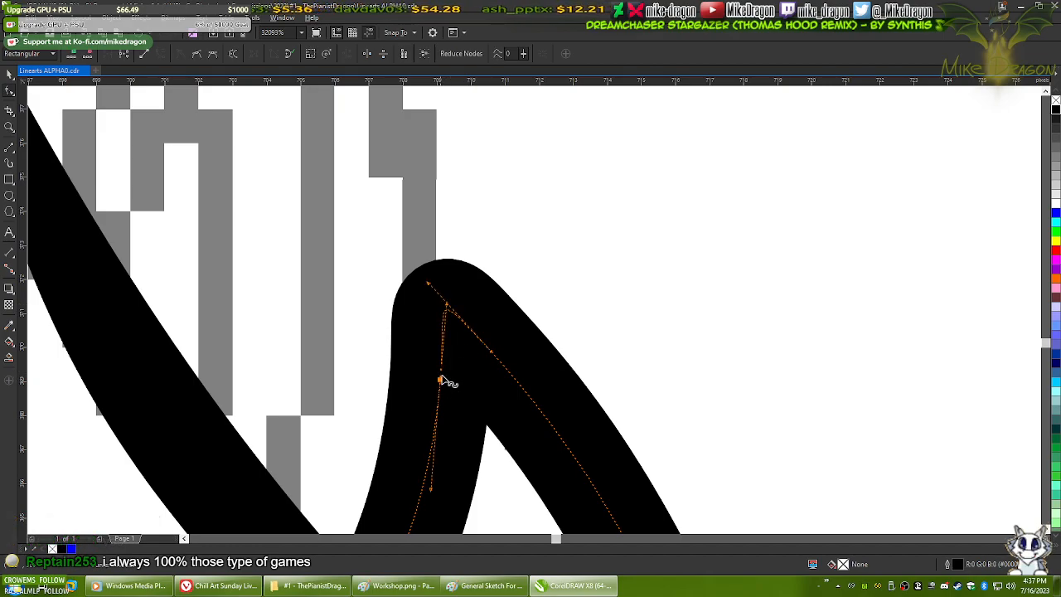
scroll(434, 282, up, 3)
drag(425, 299, 460, 336)
drag(532, 423, 520, 306)
scroll(503, 257, down, 4)
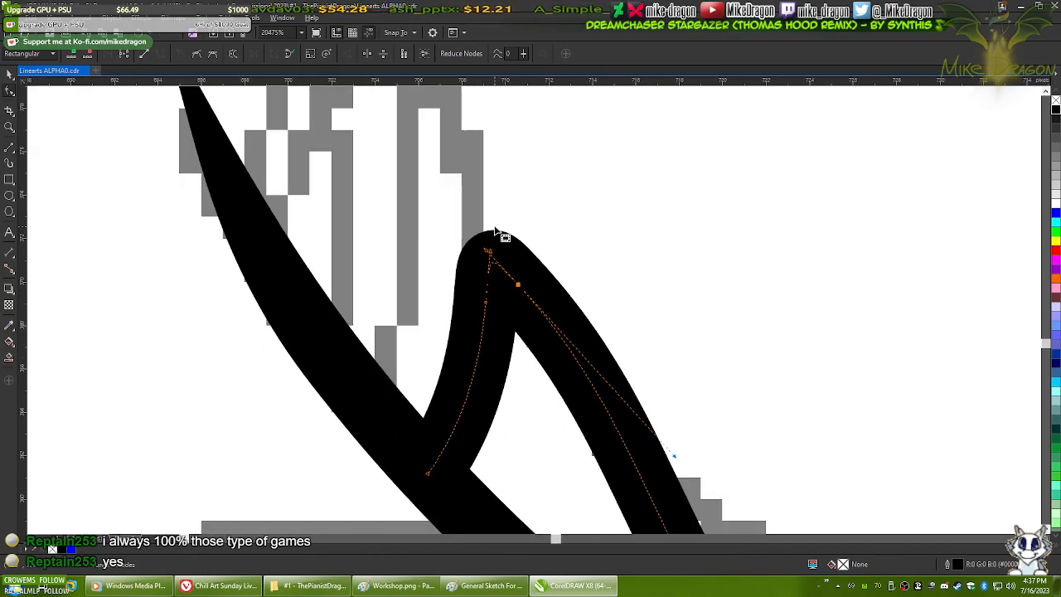
click(546, 232)
scroll(497, 231, down, 3)
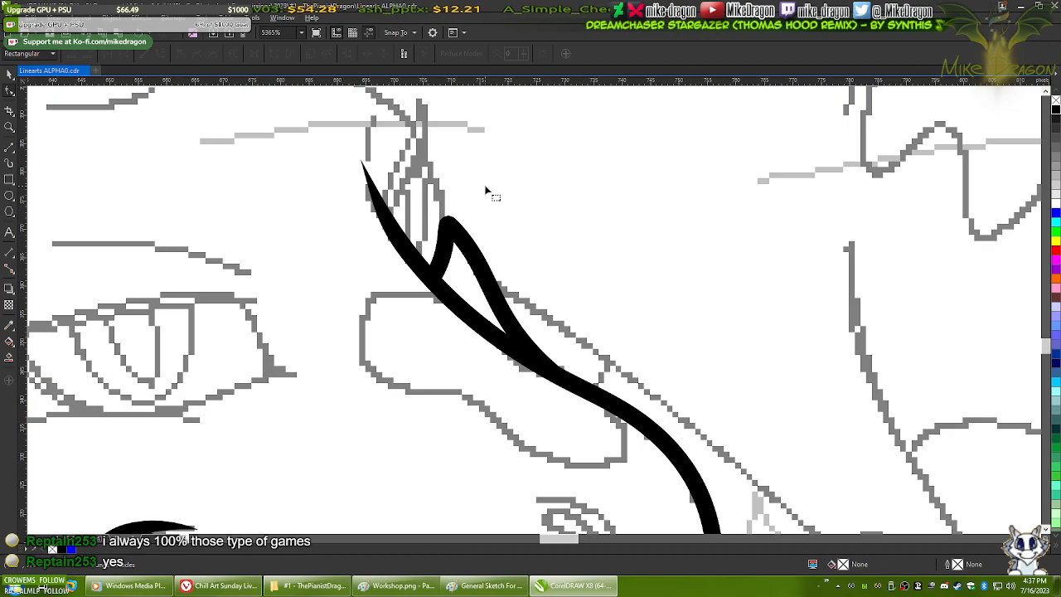
drag(460, 214, 471, 276)
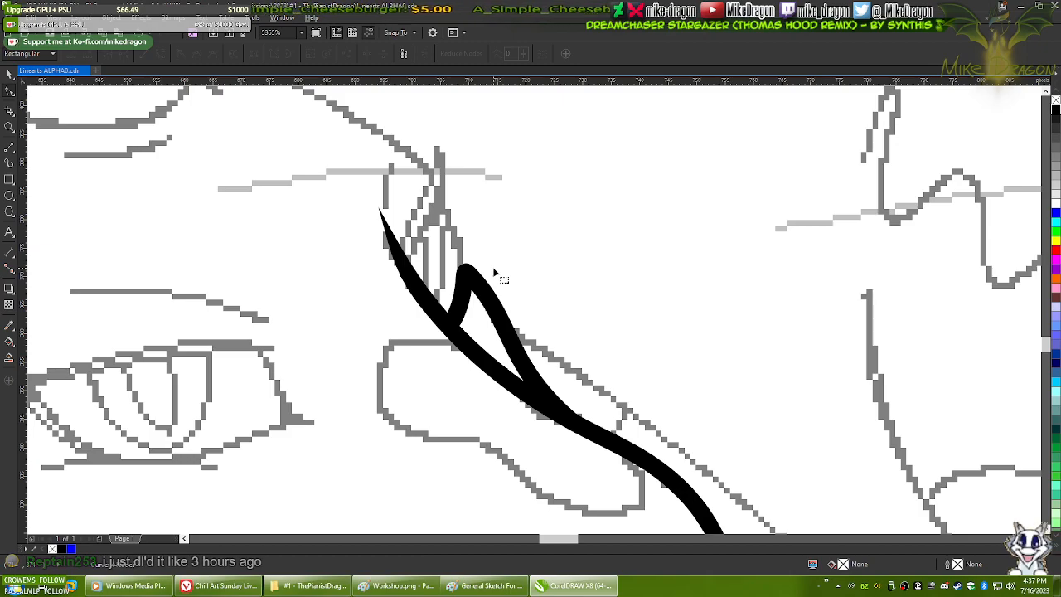
- Undo the rounding of the bump's peak and the added nodes, back to the sharp three-node curve
key(ctrl+z)
key(ctrl+z)
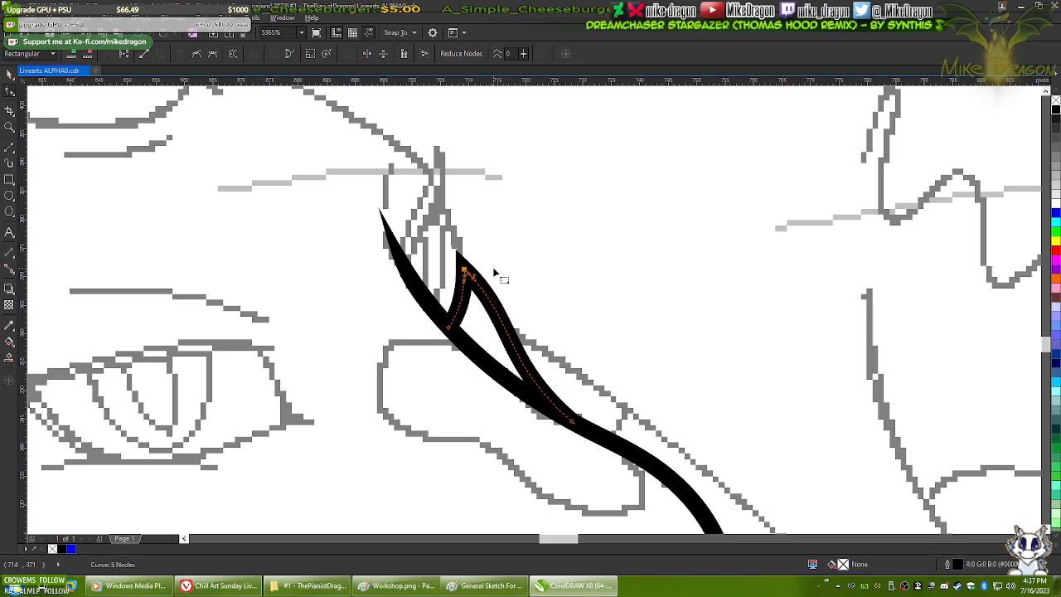
scroll(484, 277, up, 3)
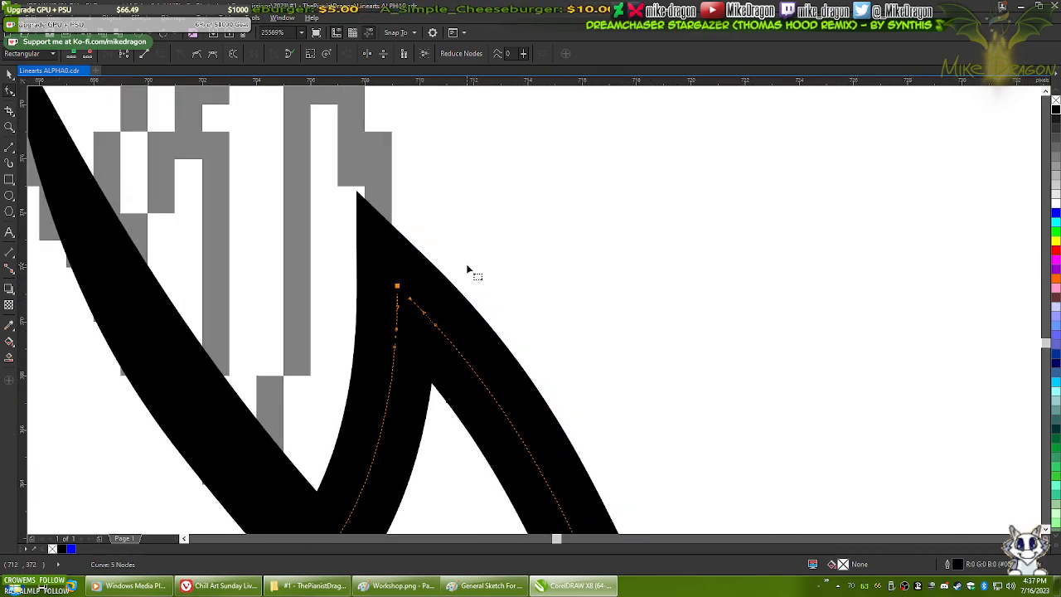
scroll(466, 264, down, 1)
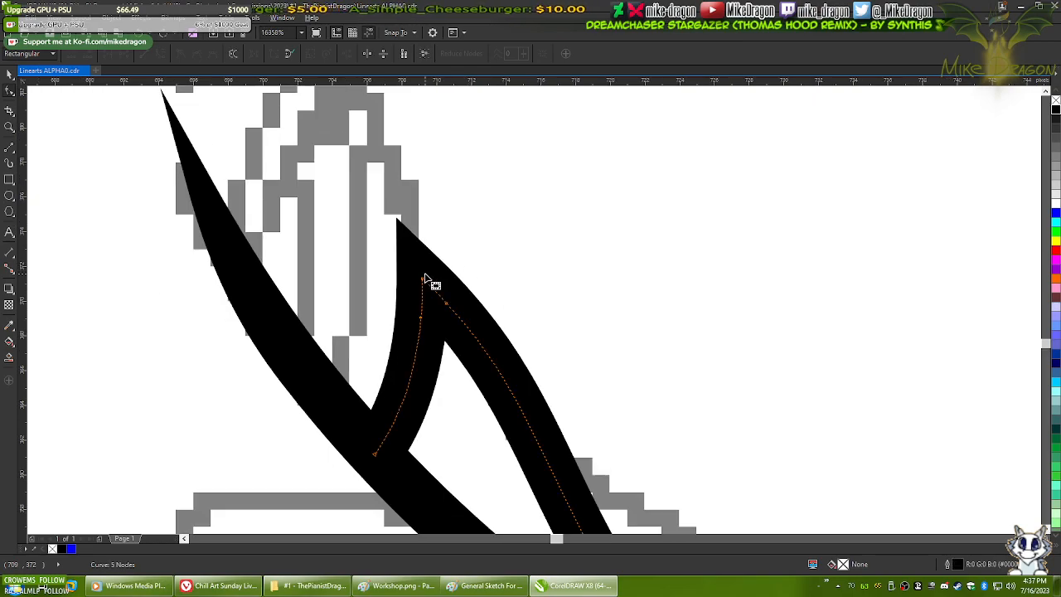
key(ctrl+z)
key(ctrl+z)
key(ctrl+z)
key(ctrl+z)
key(ctrl+z)
scroll(545, 291, down, 1)
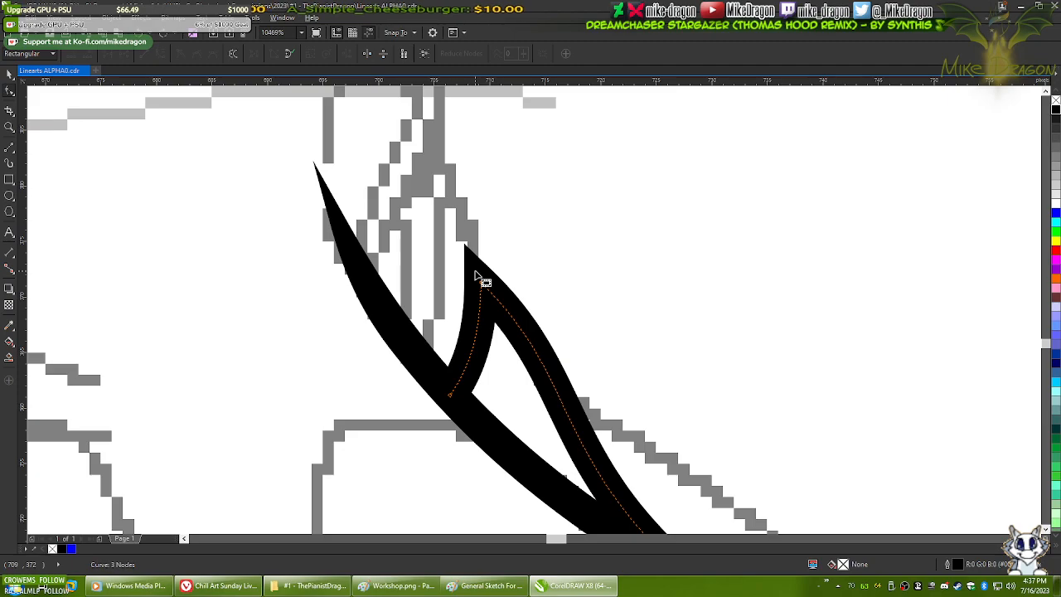
- Recolour the bump curve's outline blue to tell it apart from the black snout line
click(1055, 214)
key(space)
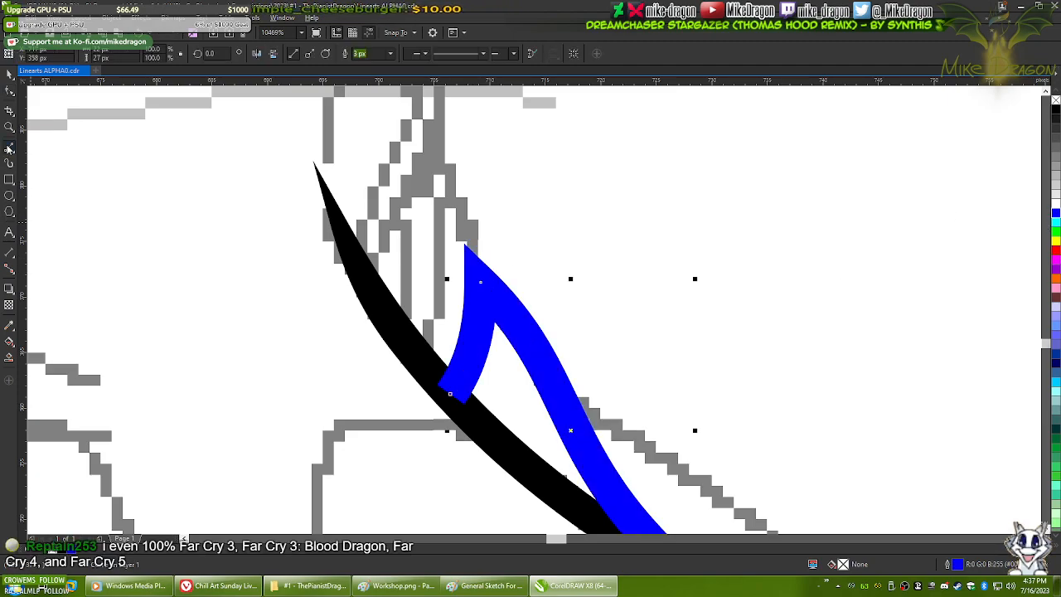
- Try a straight line from the blue bump's peak up along the sketched ridge, and undo it
scroll(423, 317, up, 1)
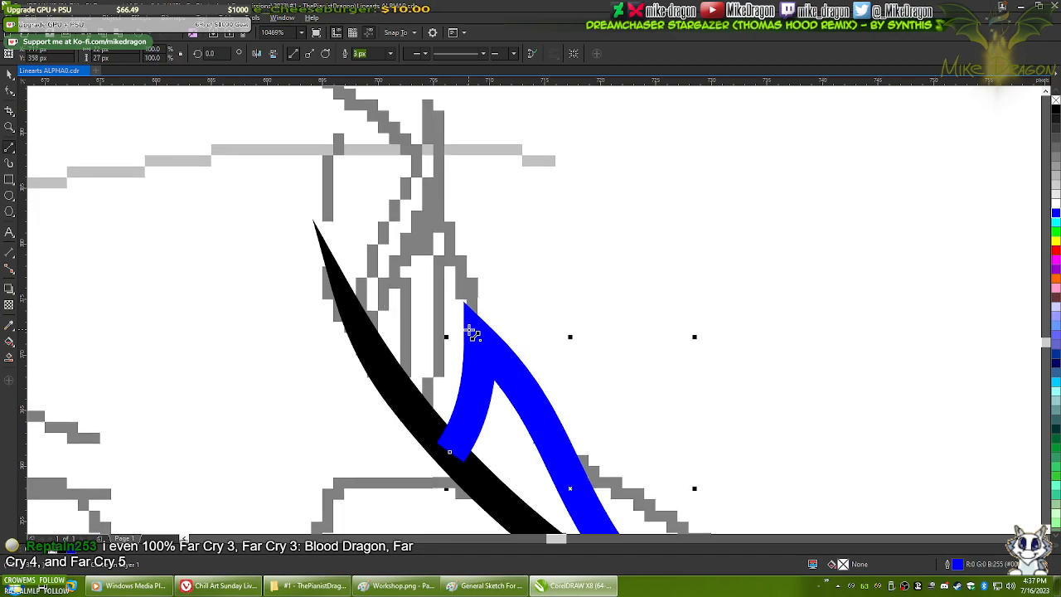
scroll(555, 344, down, 2)
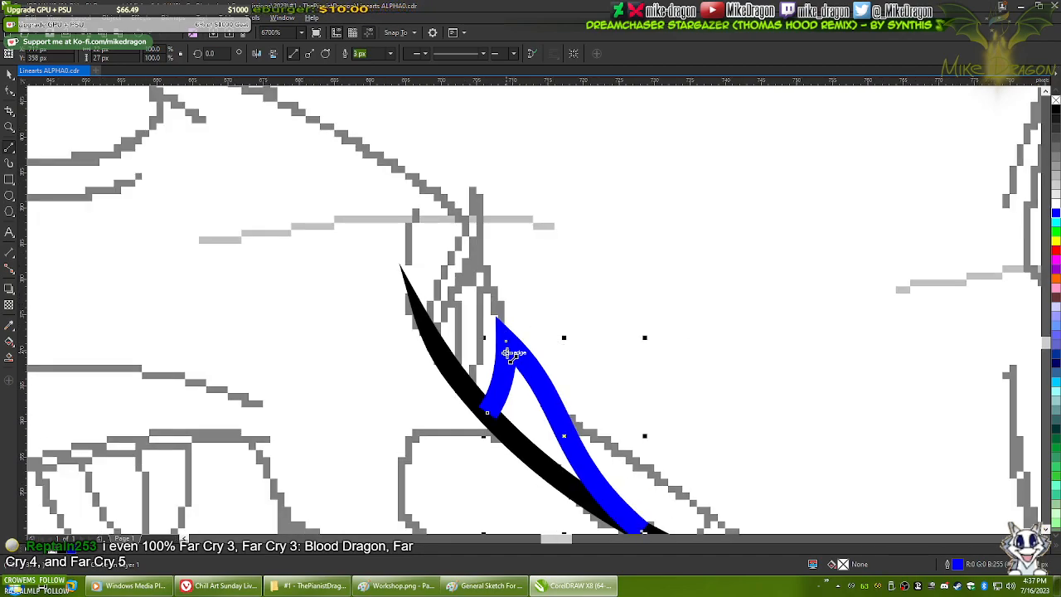
drag(506, 354, 481, 258)
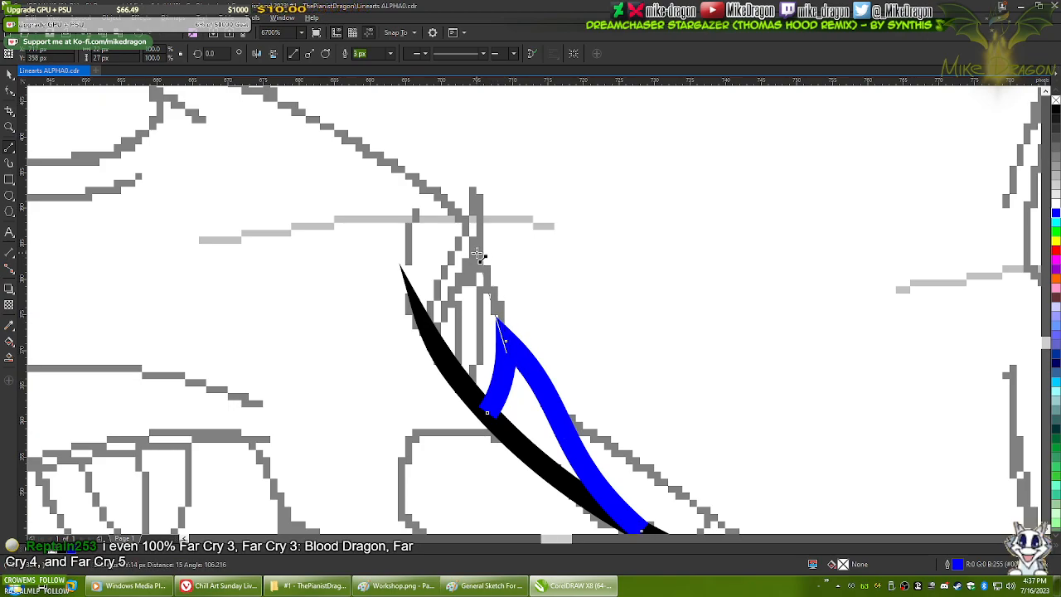
drag(478, 256, 478, 254)
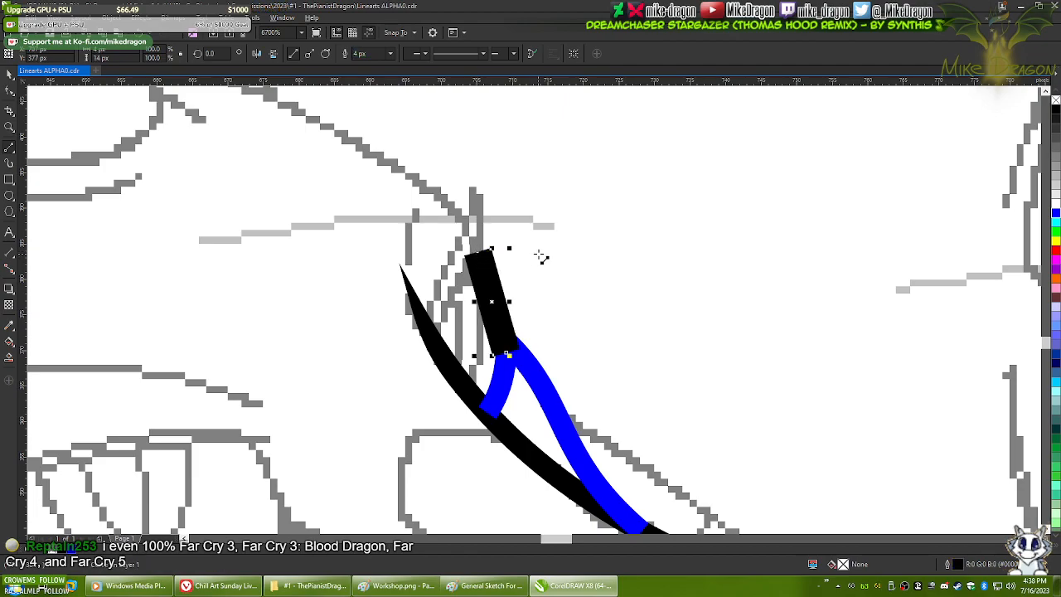
key(ctrl+z)
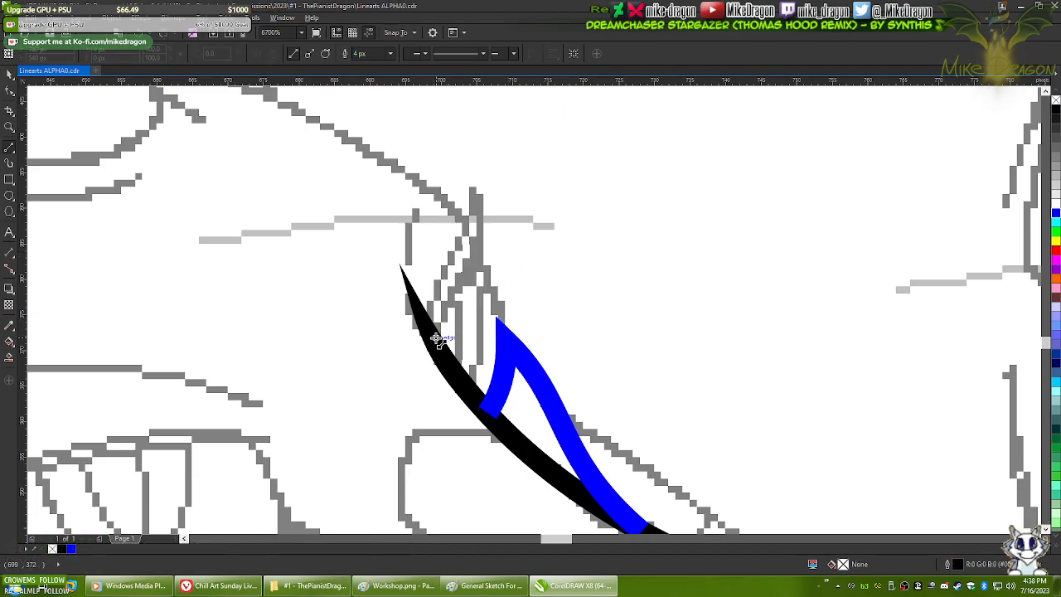
- Draw a two-segment line from the snout line's tapered end up to the ridge corner and on to the horn's base, 3 px wide
drag(437, 340, 478, 247)
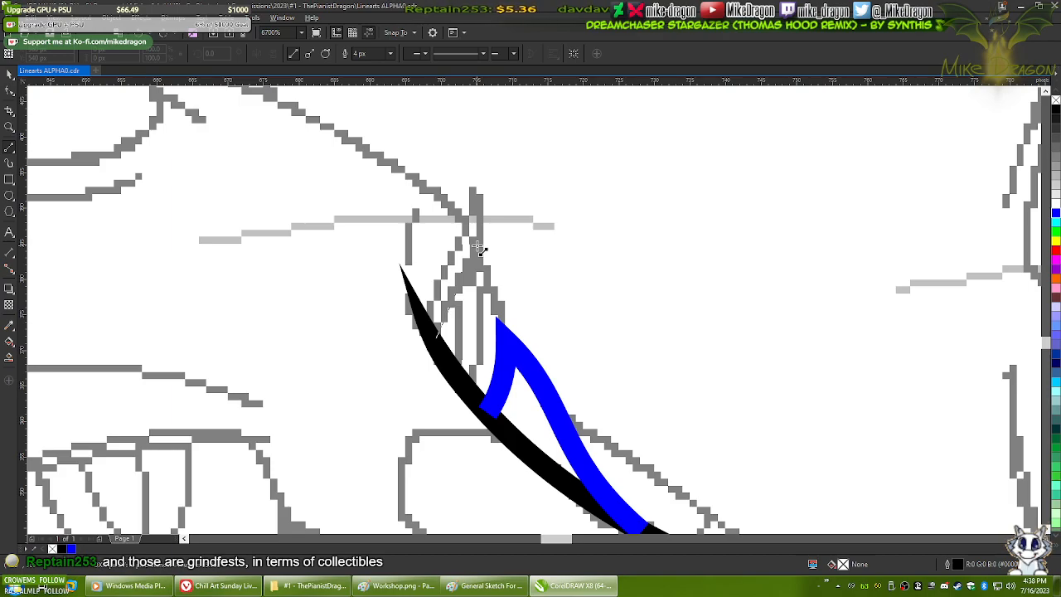
drag(478, 246, 593, 440)
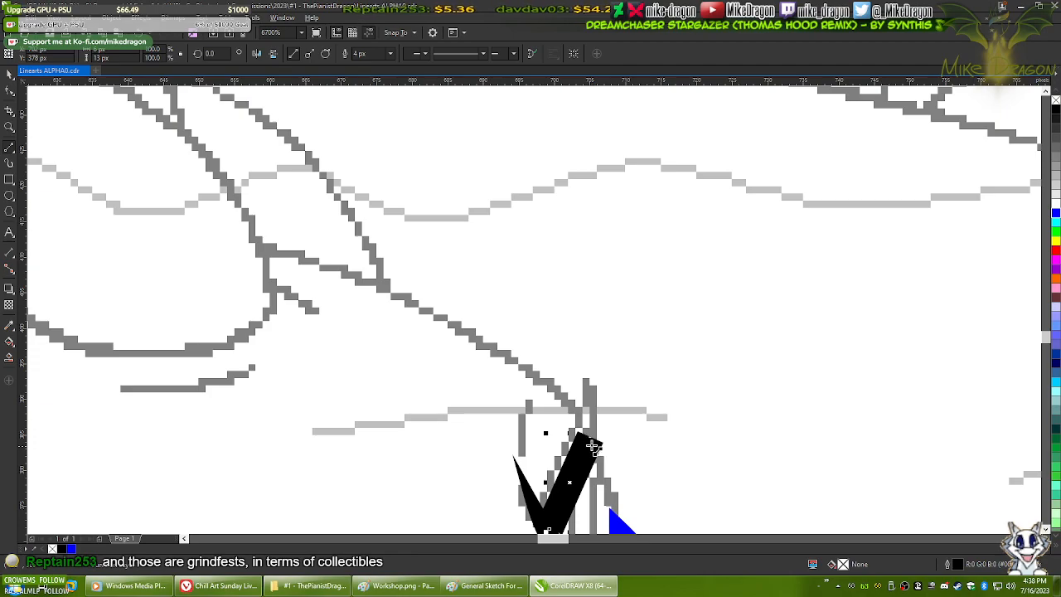
drag(592, 442, 263, 249)
scroll(337, 195, down, 2)
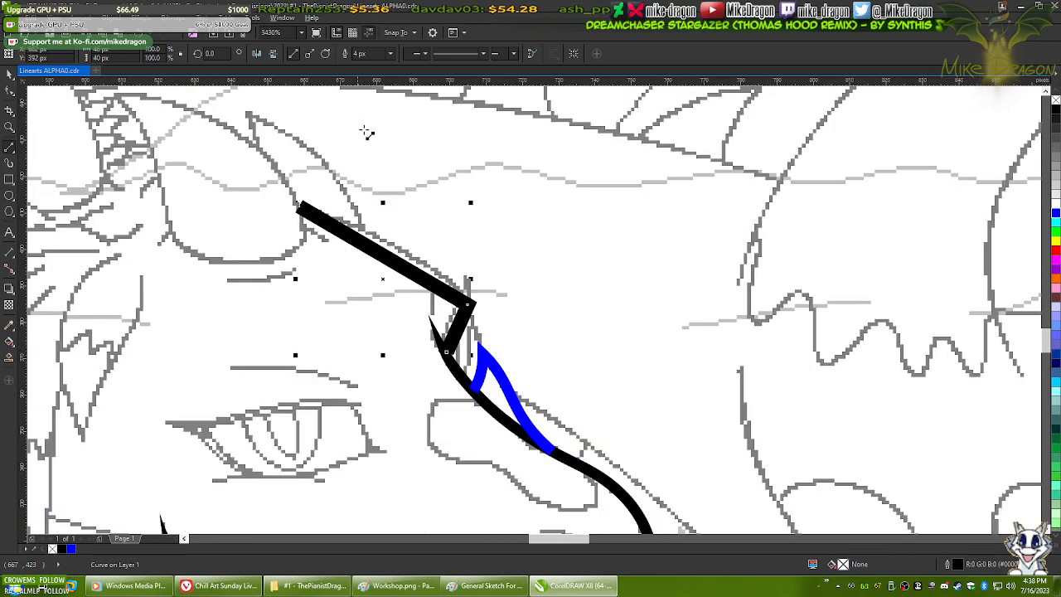
click(389, 53)
click(359, 89)
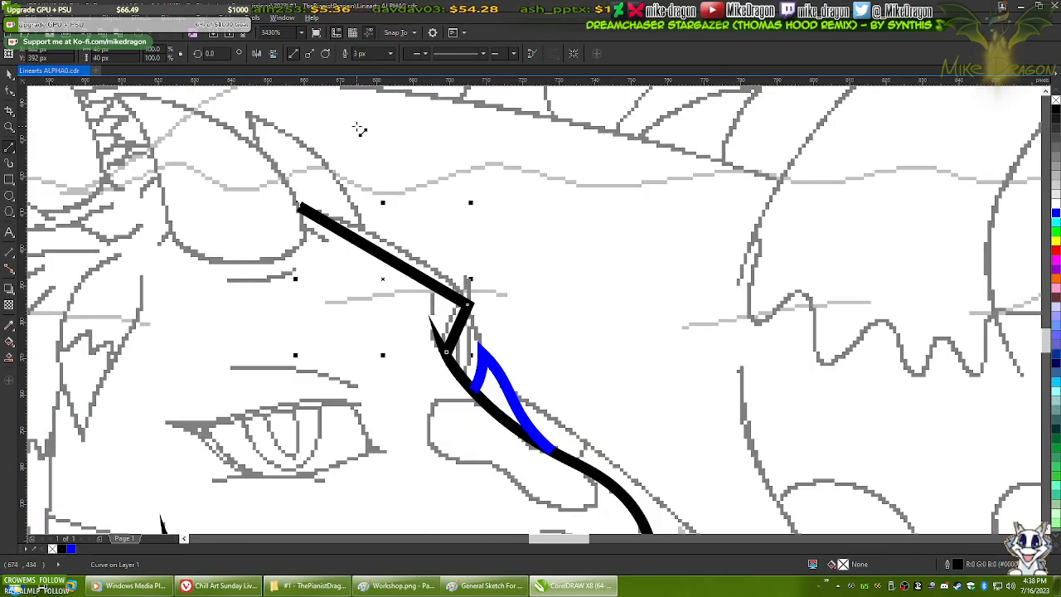
- Select all nodes of the new two-segment line and convert its segments to curves
key(F10)
drag(251, 165, 521, 397)
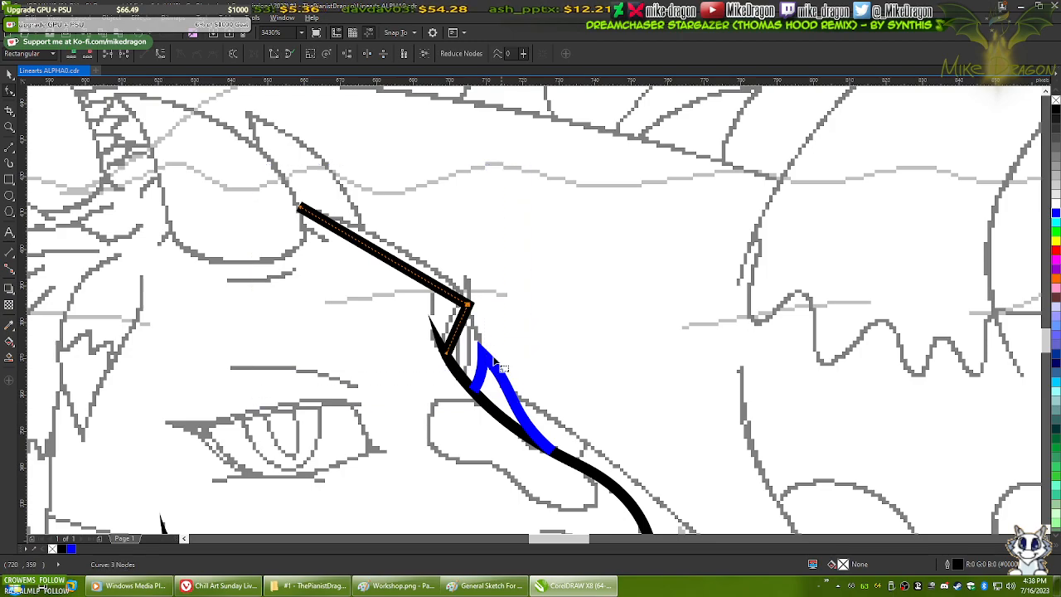
right_click(463, 318)
click(491, 365)
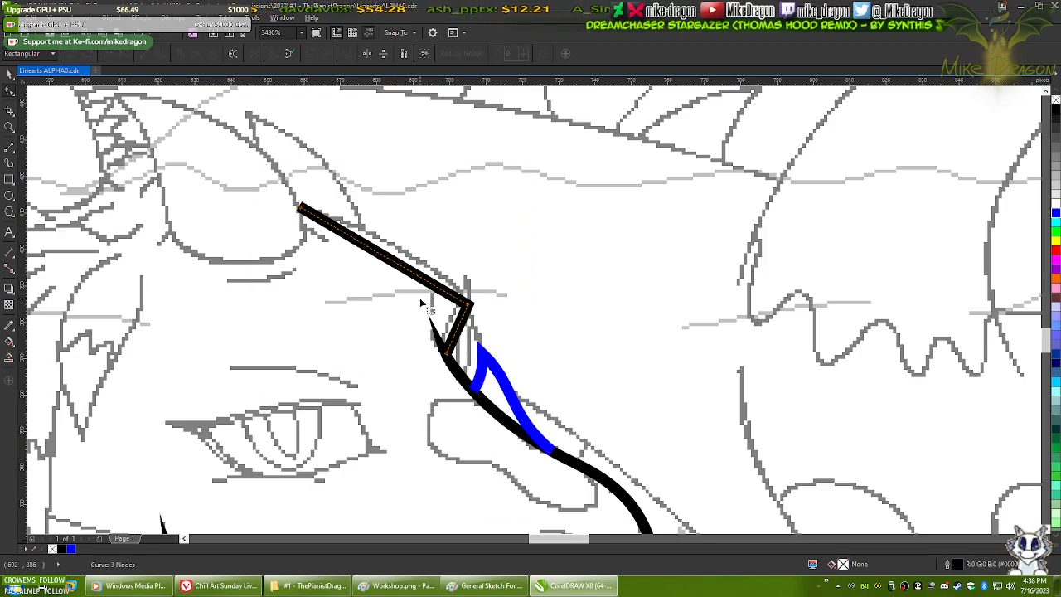
- Bend the long segment between the ridge corner and the horn's base outward to follow the sketched head line
scroll(423, 302, up, 3)
scroll(415, 286, up, 1)
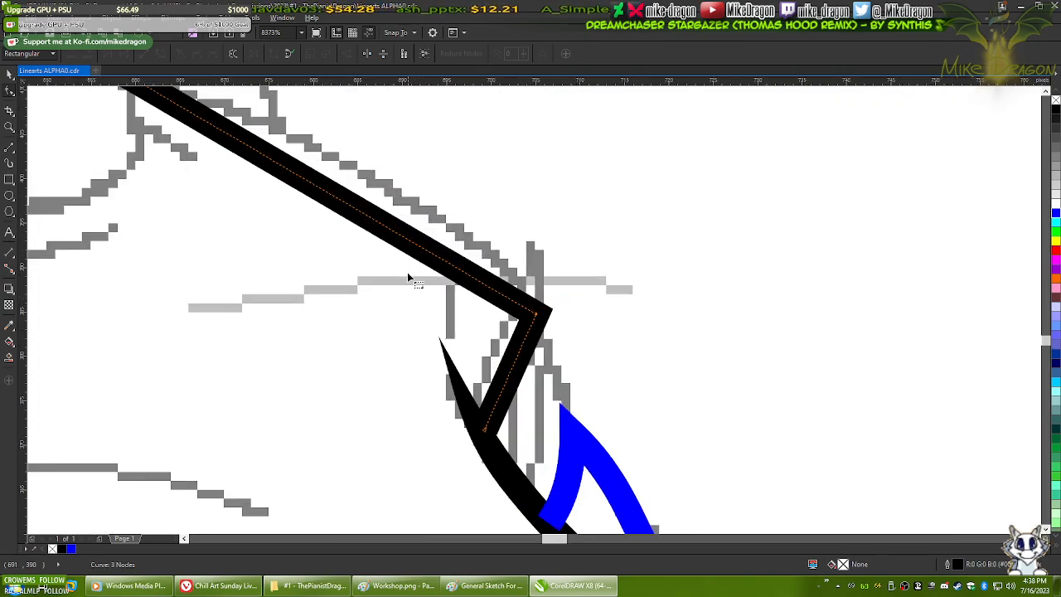
drag(397, 291, 418, 341)
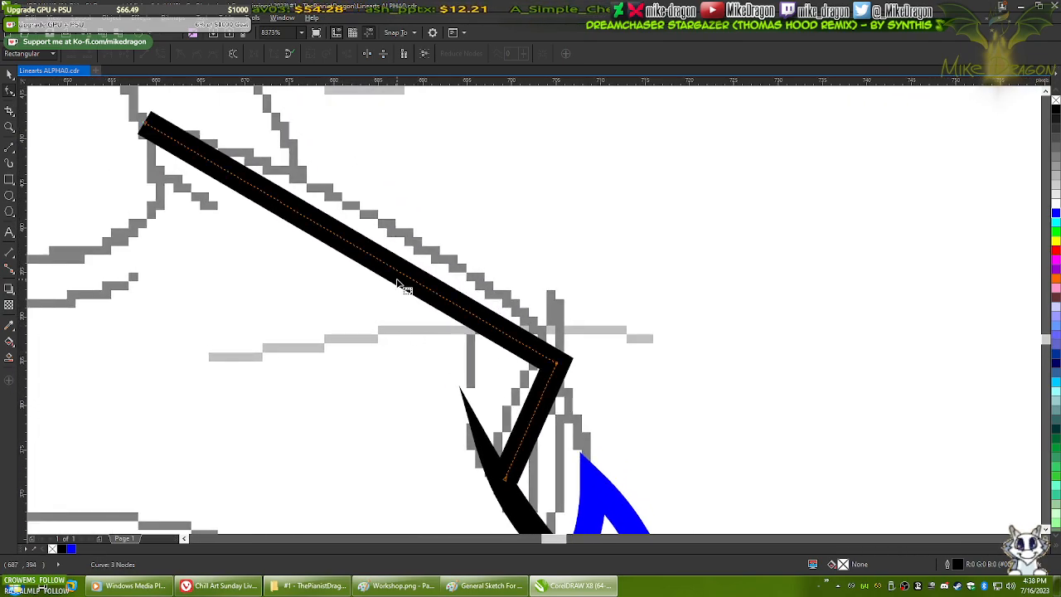
mouse_move(388, 268)
mouse_down()
mouse_move(413, 241)
mouse_move(434, 251)
mouse_move(424, 245)
mouse_up()
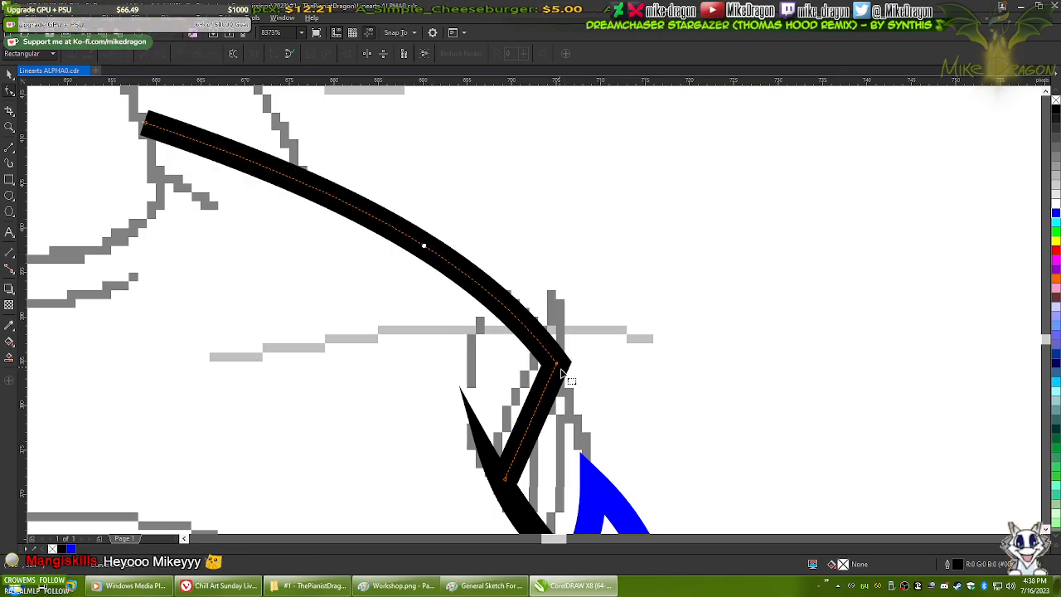
- Bend the short segment between the snout line and the ridge corner to follow the sketch
scroll(580, 439, up, 2)
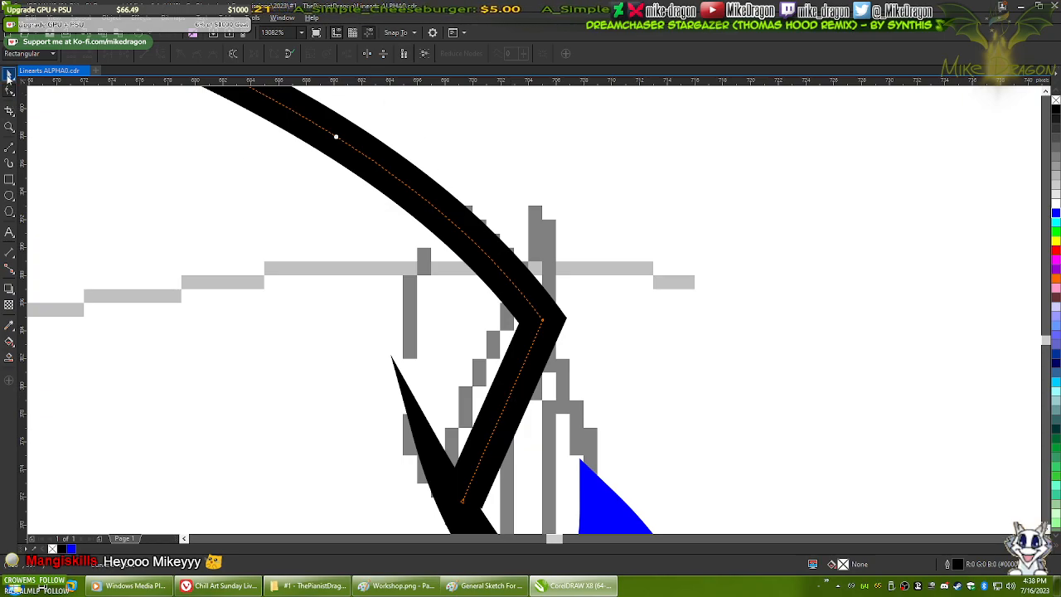
click(7, 74)
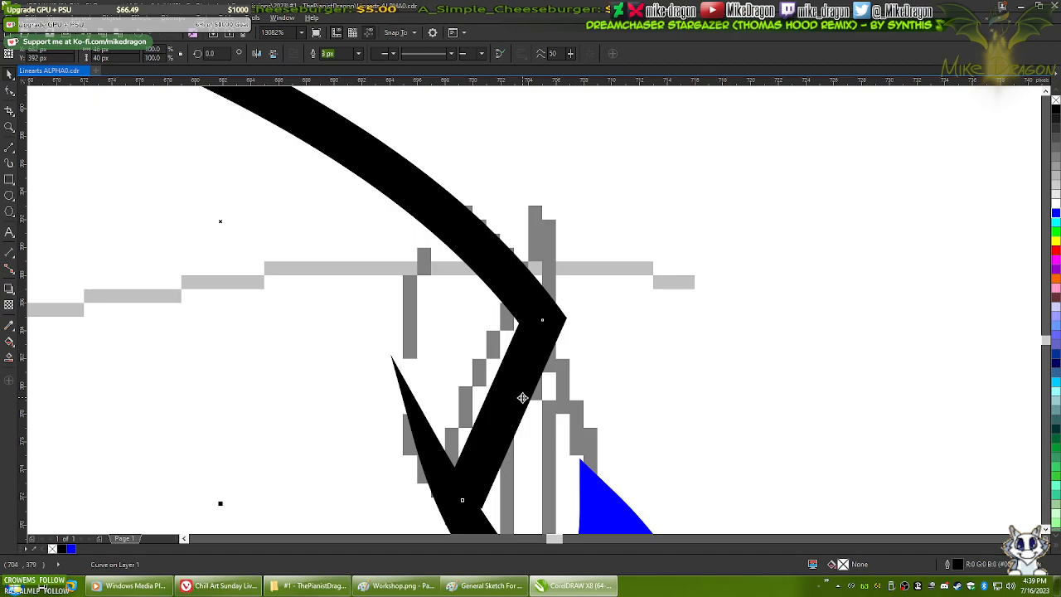
key(F10)
mouse_move(512, 404)
mouse_down()
mouse_move(503, 398)
mouse_move(513, 375)
mouse_up()
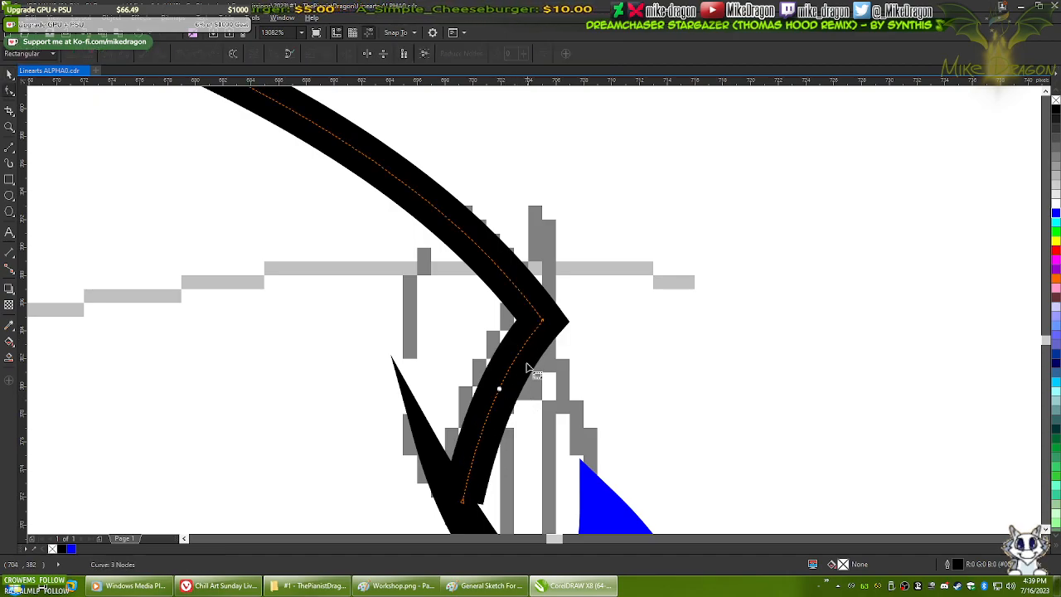
- Temporarily colour the new curve green, move its lower end node deeper into the snout line, and restore the black outline
scroll(539, 277, down, 1)
scroll(539, 278, down, 1)
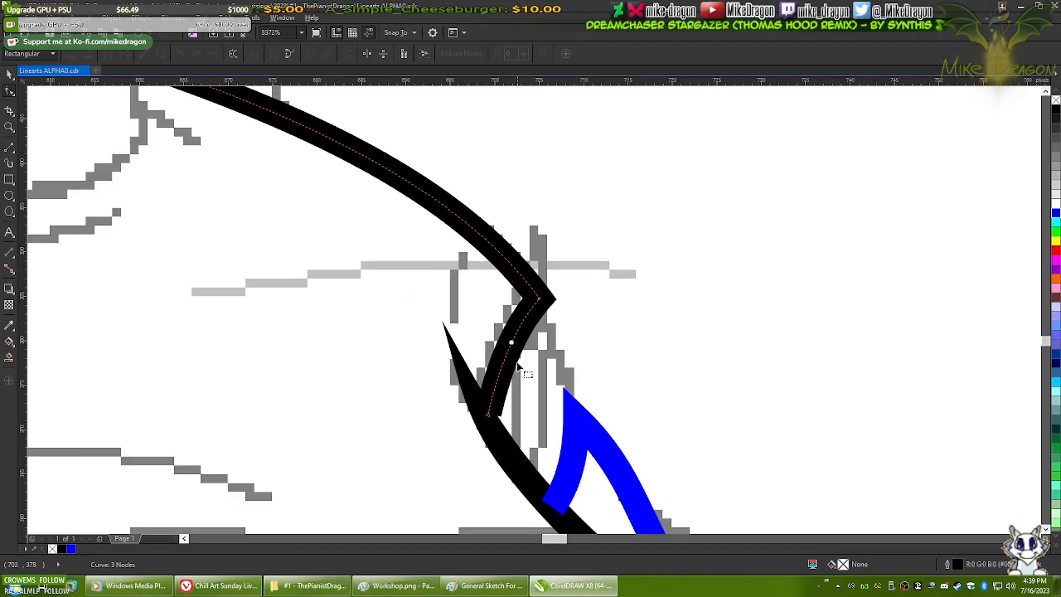
scroll(524, 372, up, 1)
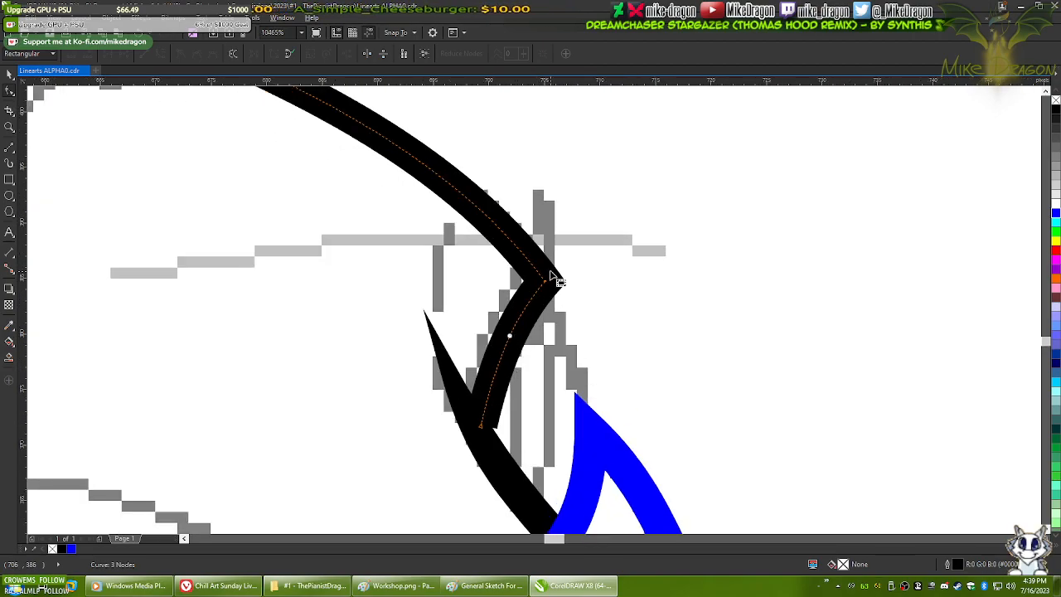
scroll(543, 306, up, 3)
scroll(498, 453, down, 2)
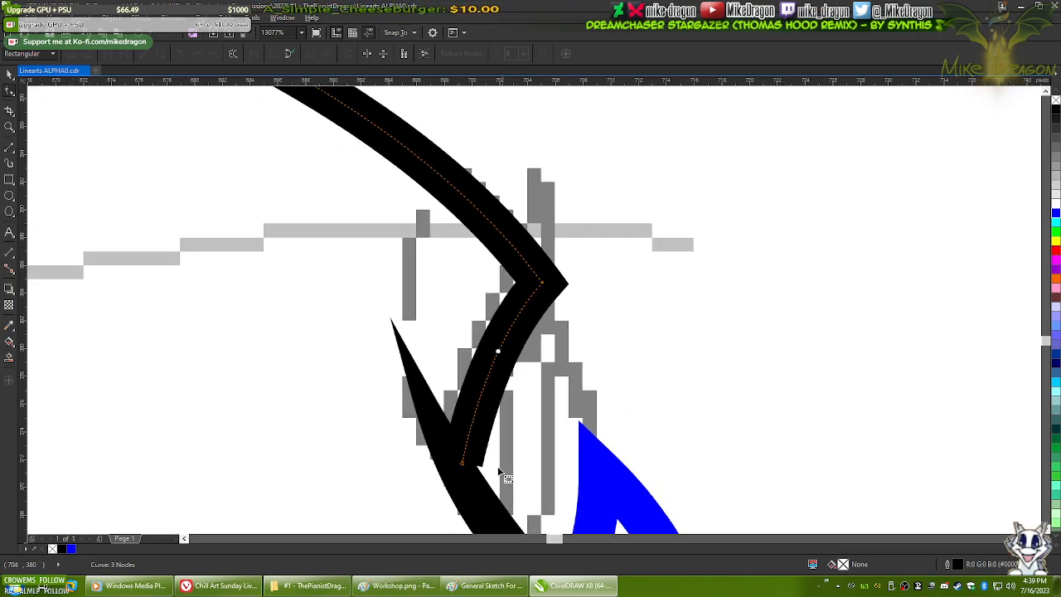
scroll(489, 448, up, 1)
scroll(460, 389, up, 4)
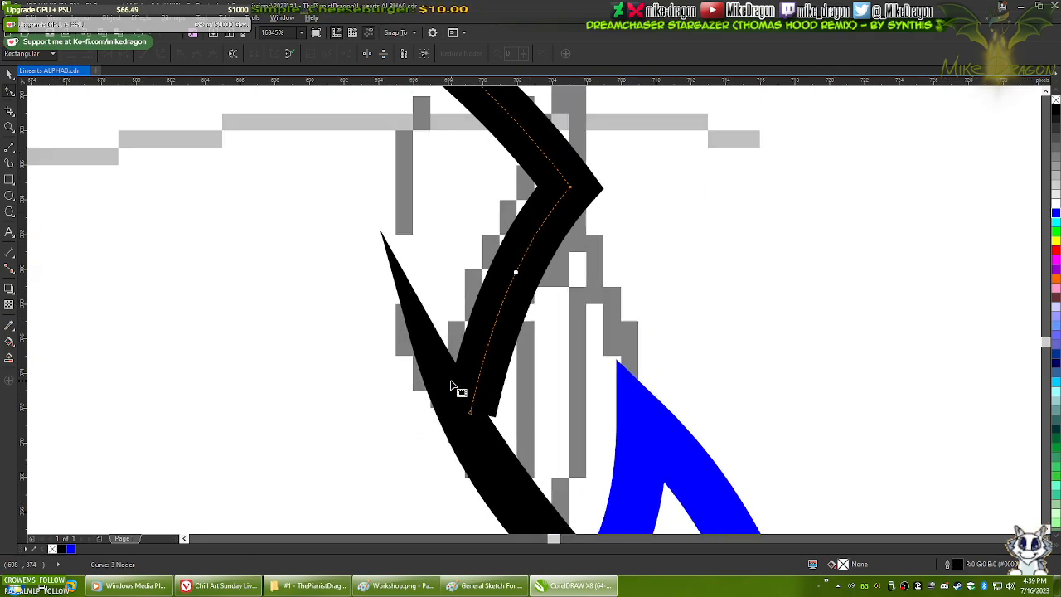
click(1053, 236)
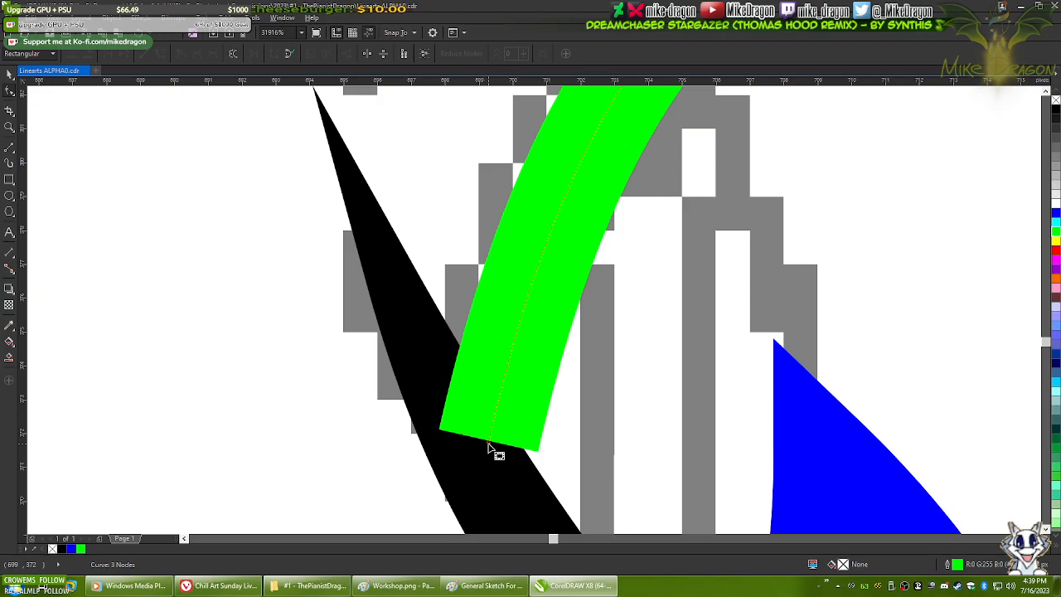
drag(495, 451, 486, 483)
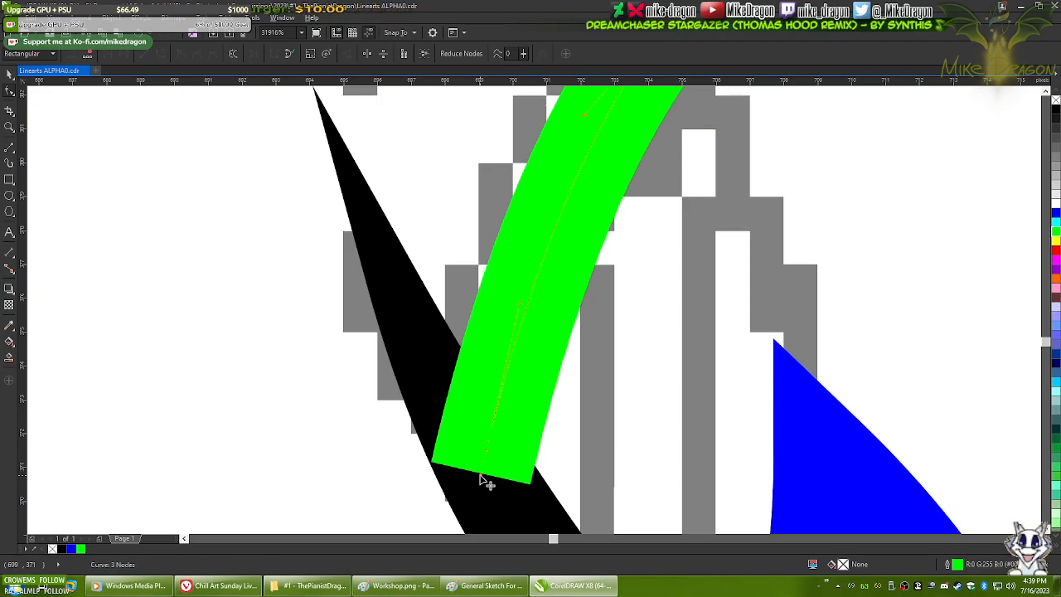
scroll(486, 482, down, 1)
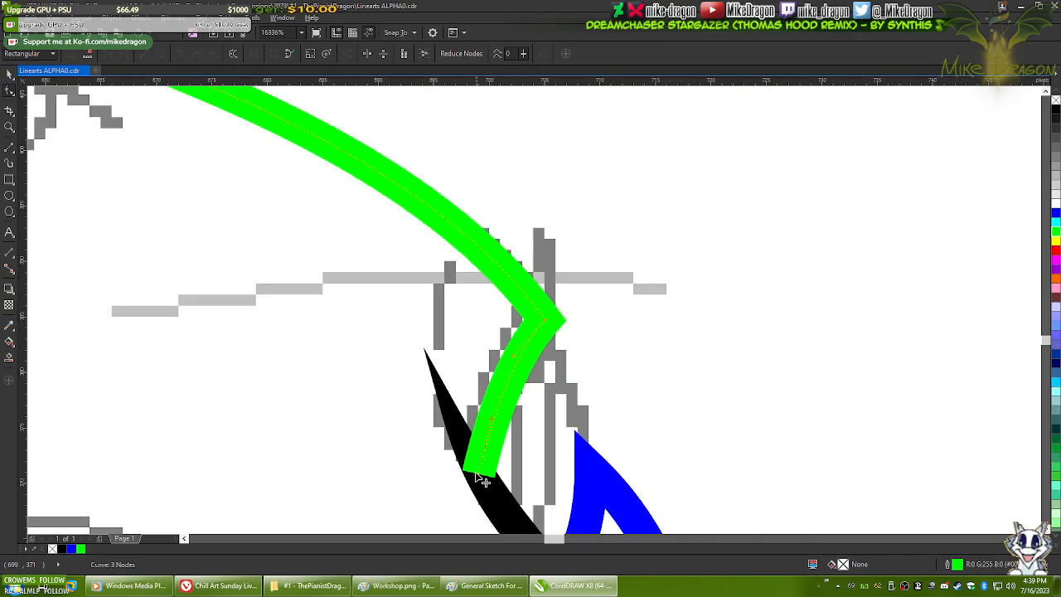
click(1056, 117)
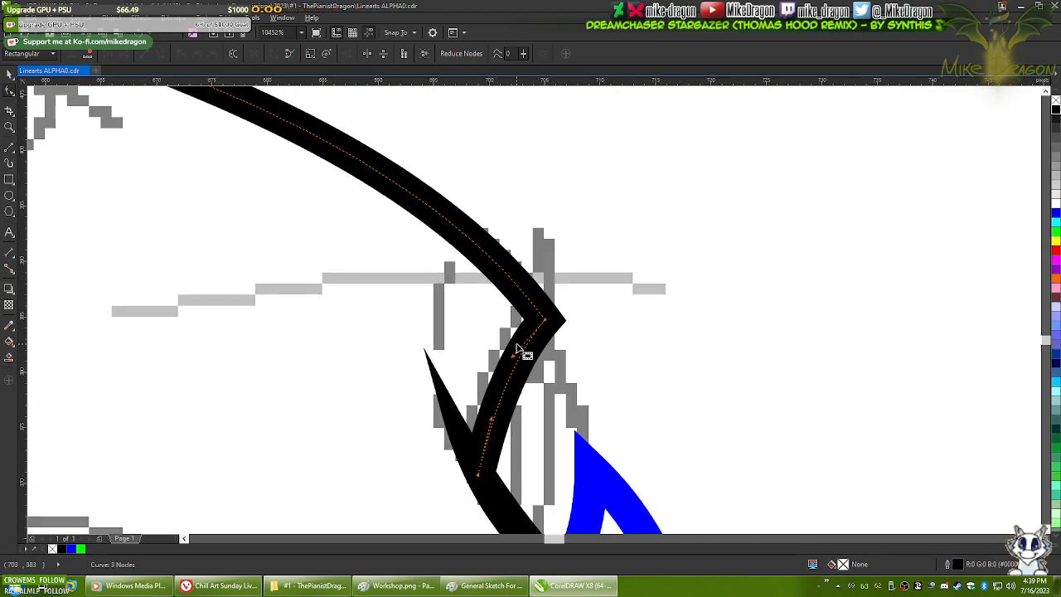
- Adjust both handles of the long head segment so it curves more steeply into the ridge corner
scroll(525, 352, down, 1)
scroll(525, 351, up, 2)
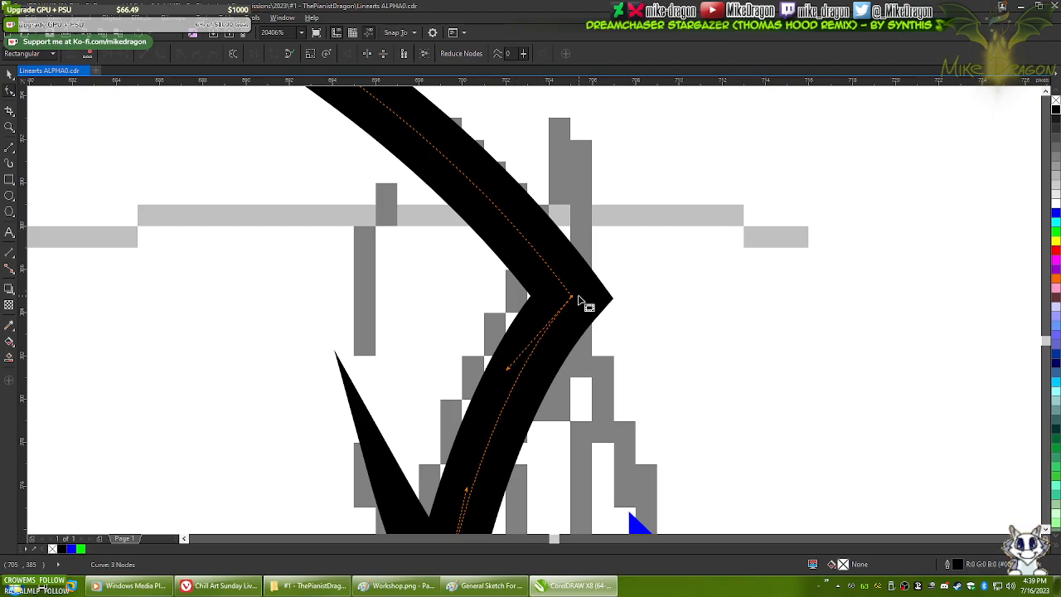
click(571, 297)
scroll(572, 298, down, 2)
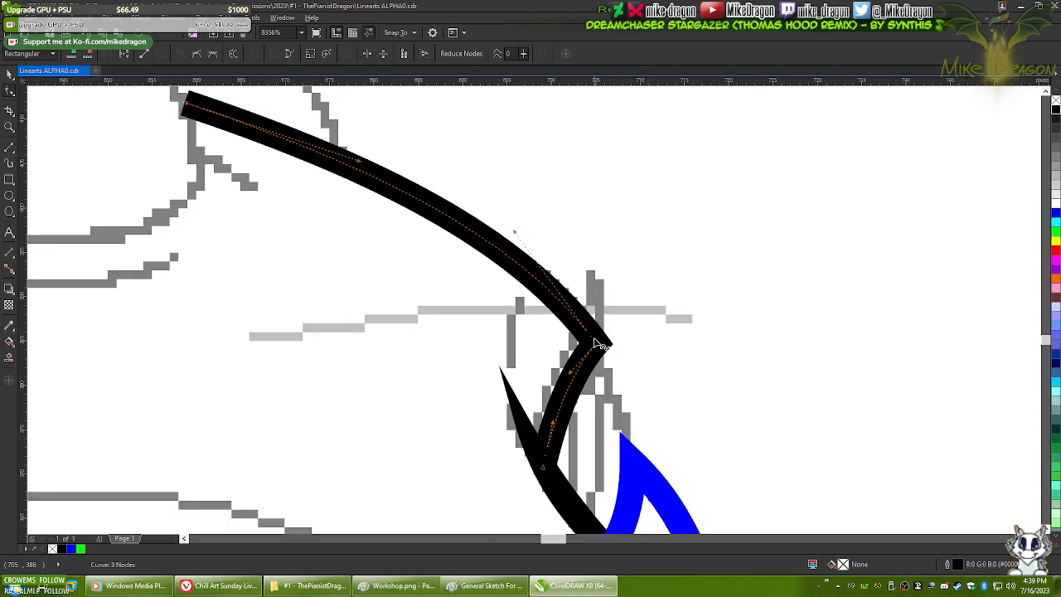
drag(516, 238, 561, 260)
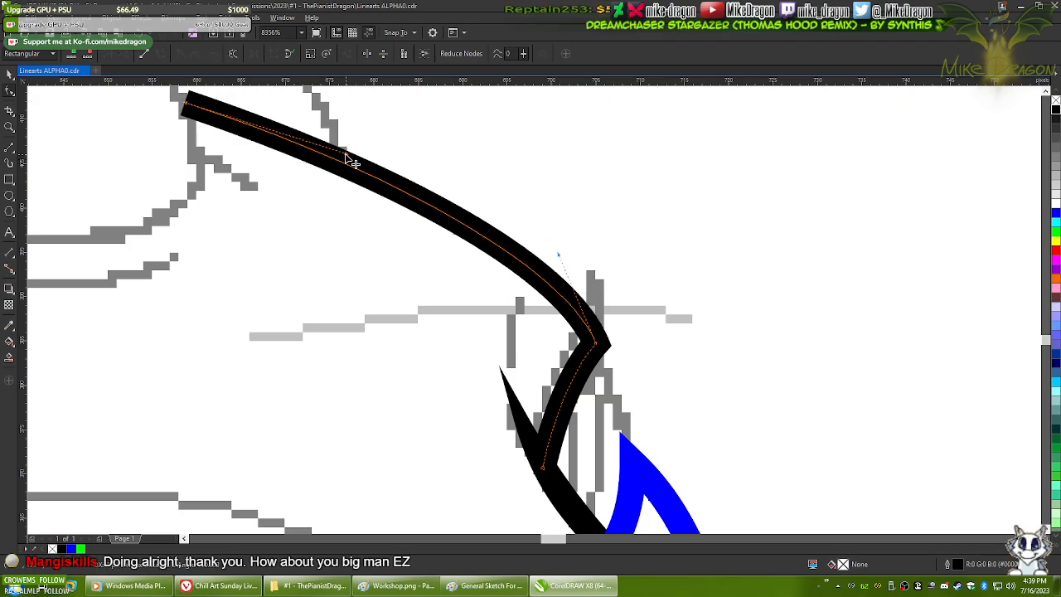
click(349, 158)
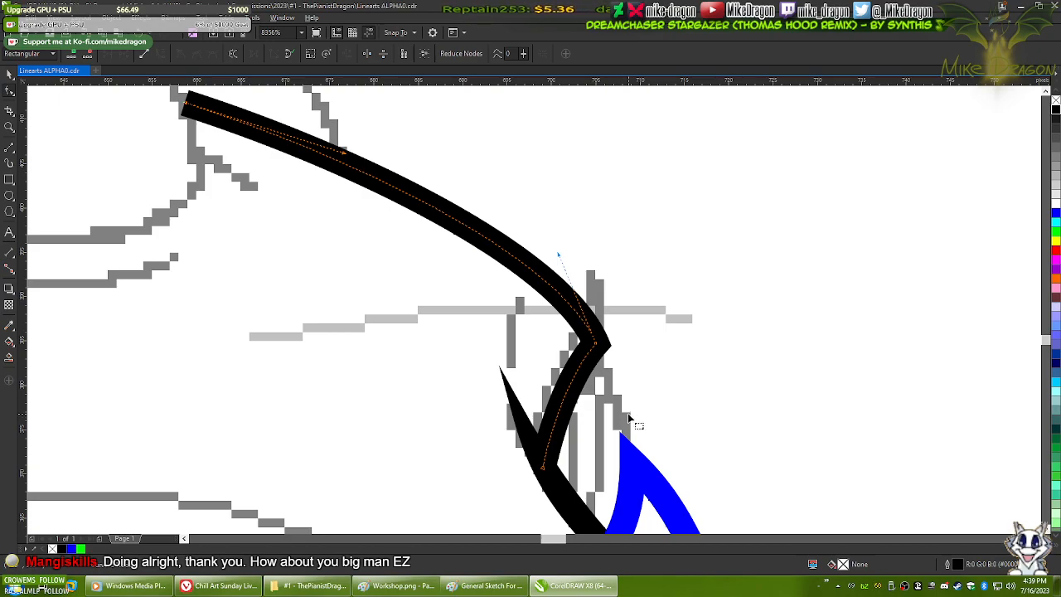
- Round the ridge corner by adding a node on each side of it and deleting the corner node
scroll(628, 413, up, 2)
scroll(623, 340, up, 2)
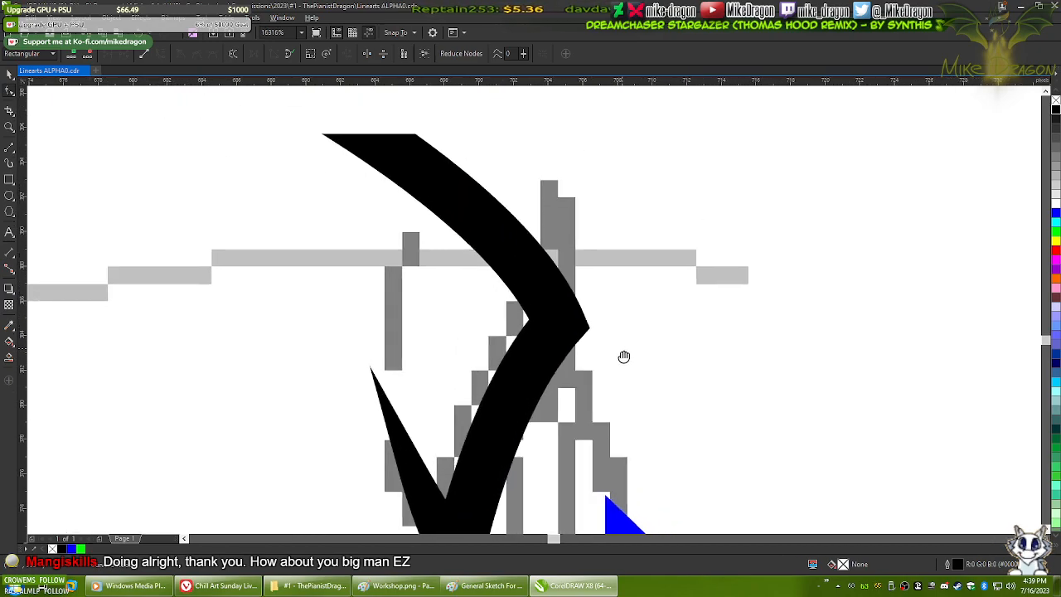
scroll(563, 363, up, 1)
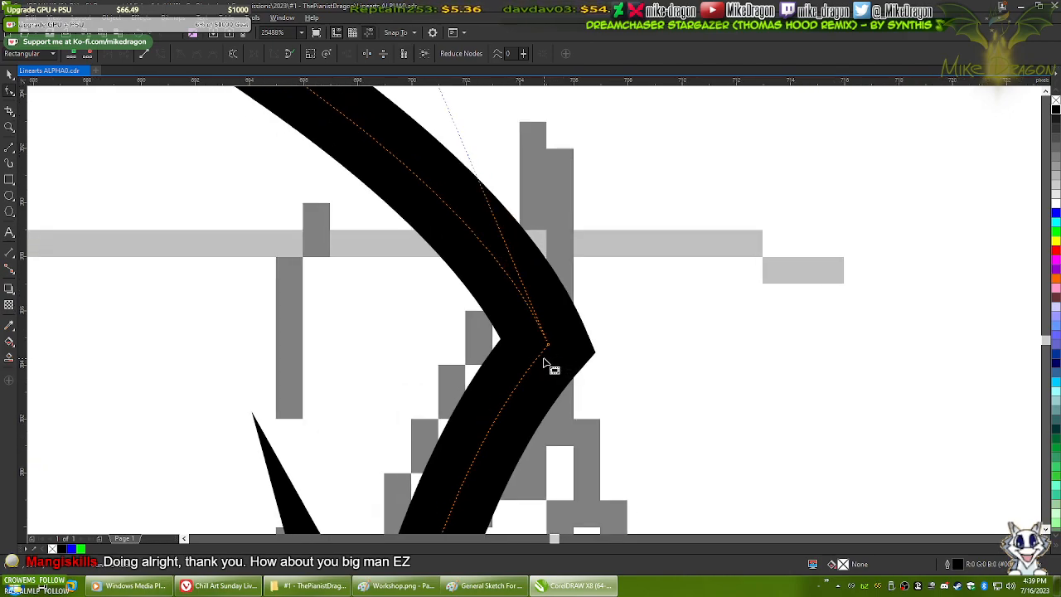
click(531, 307)
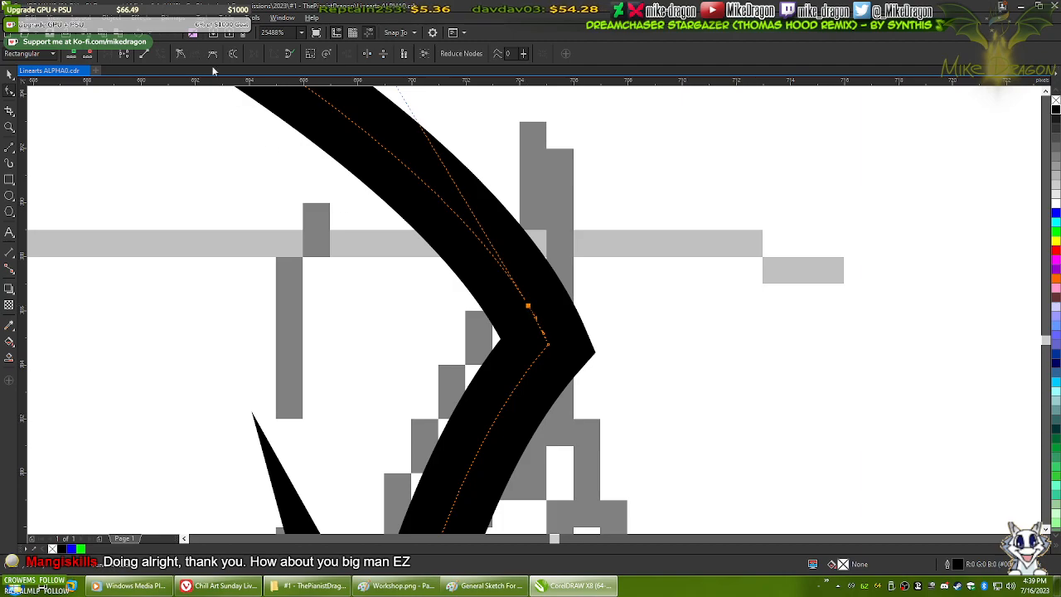
double_click(523, 376)
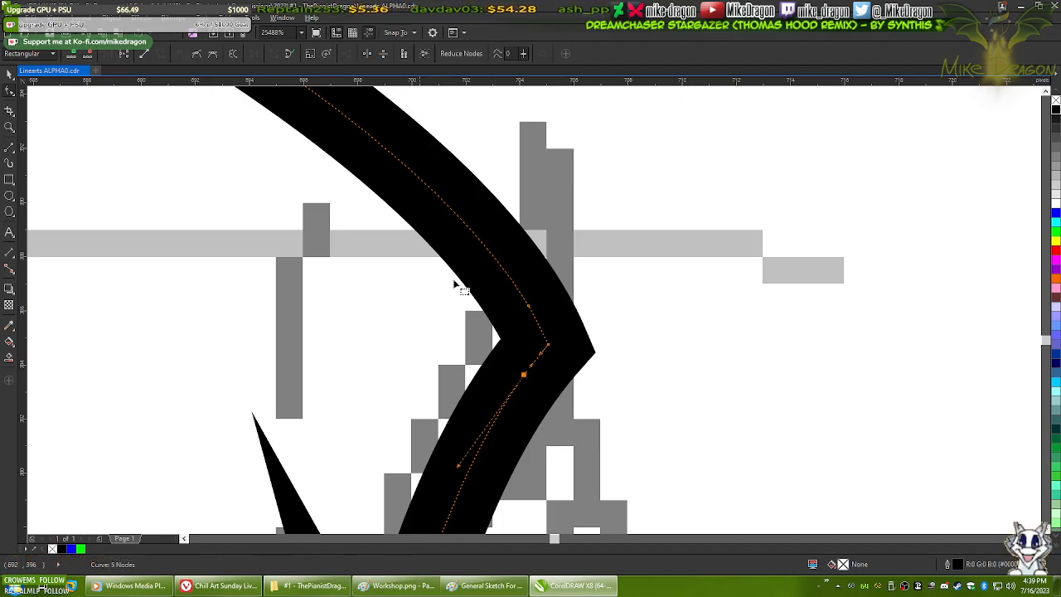
key(Delete)
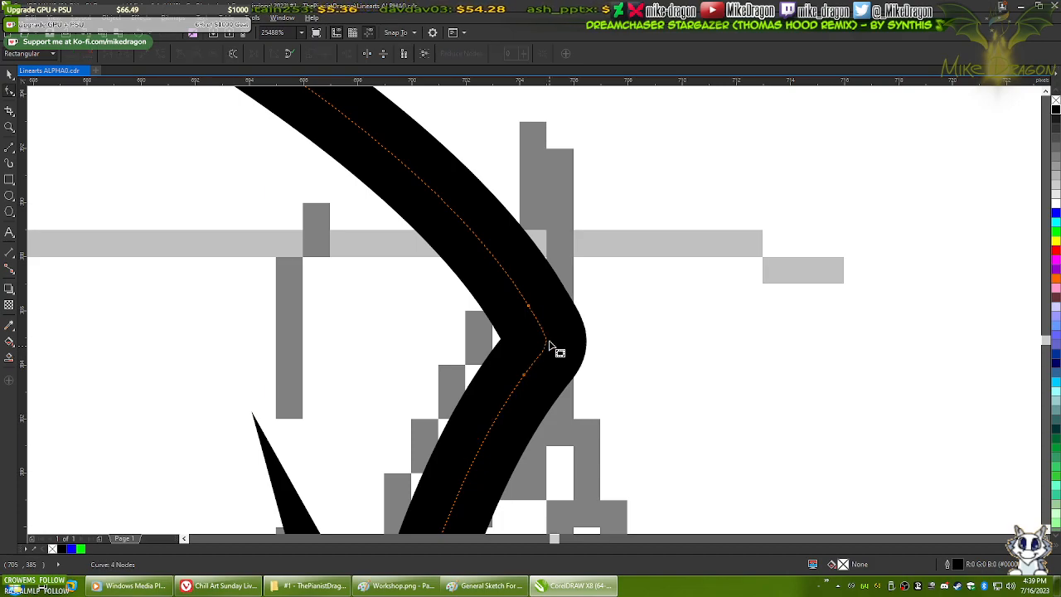
- Adjust the handles of the two nodes beside the ridge corner so the curve rounds it more smoothly
click(525, 375)
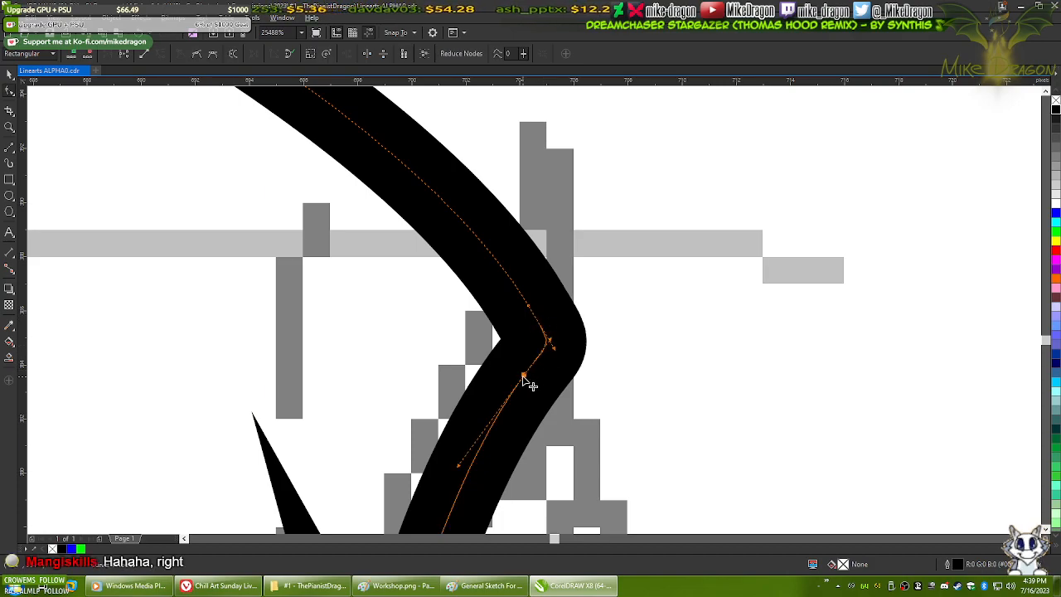
scroll(536, 352, up, 3)
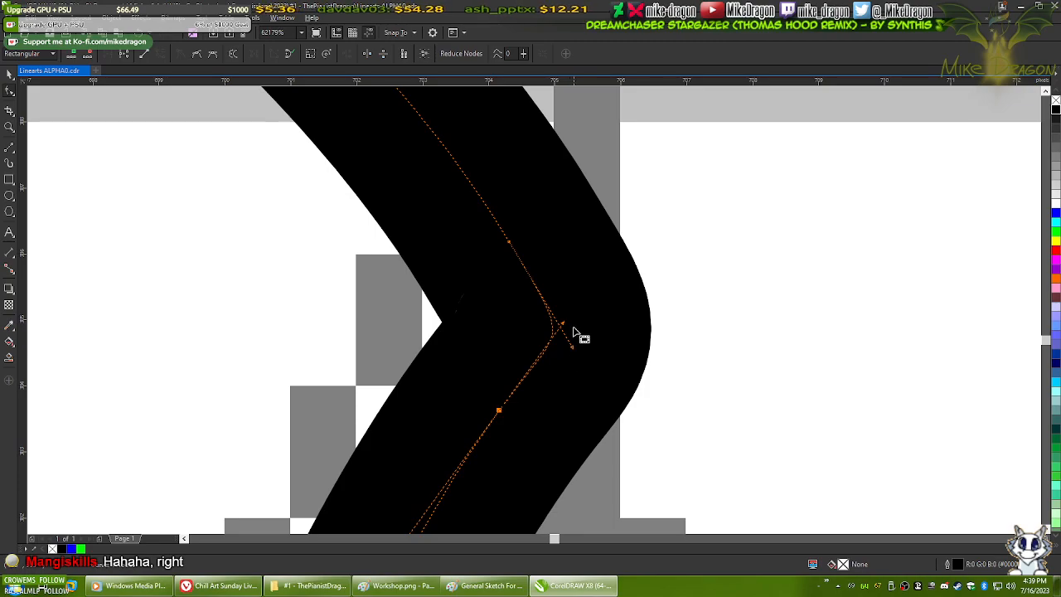
mouse_move(565, 326)
mouse_down()
mouse_move(555, 342)
mouse_move(575, 351)
mouse_move(570, 334)
mouse_up()
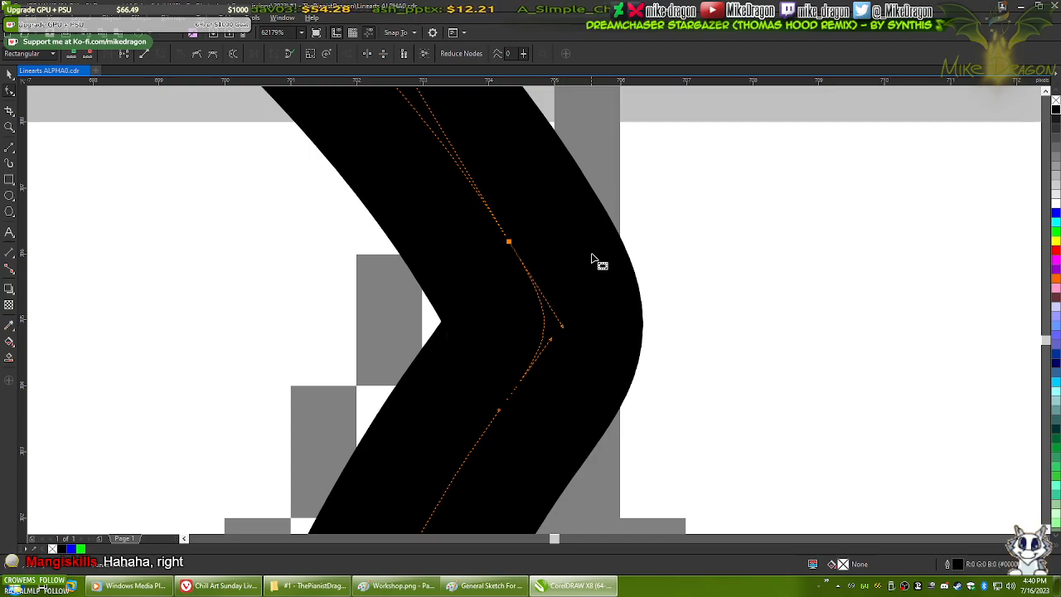
scroll(592, 267, down, 2)
scroll(596, 335, up, 1)
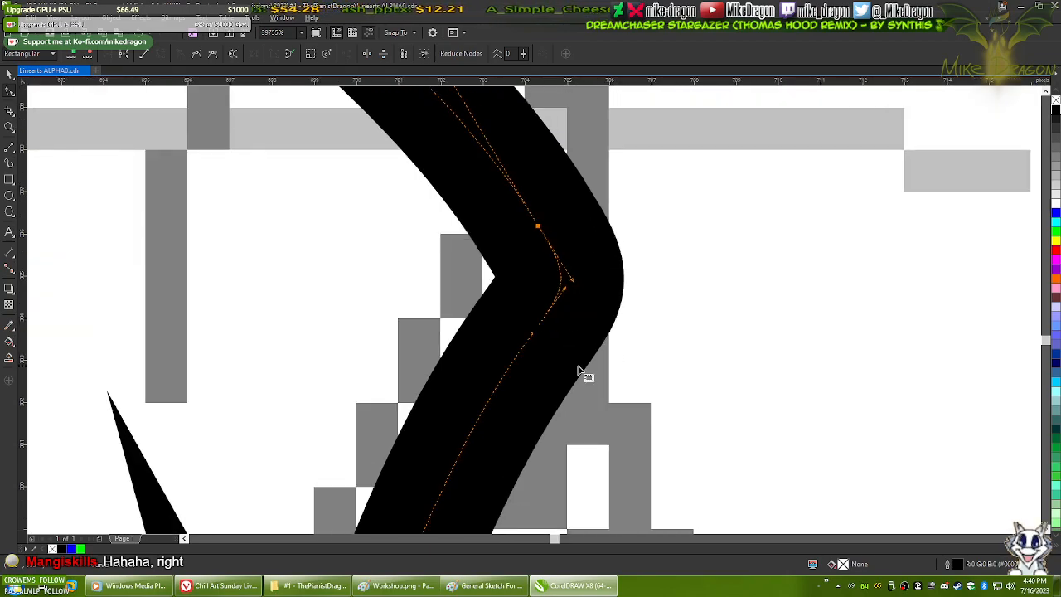
scroll(568, 296, up, 2)
drag(564, 288, 566, 285)
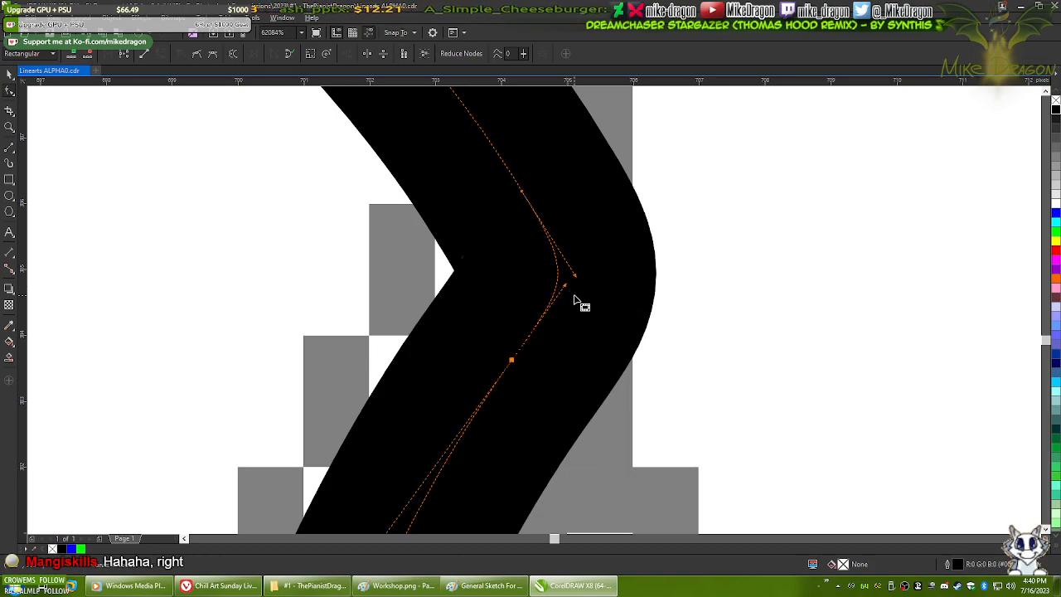
click(563, 292)
drag(569, 297, 574, 287)
scroll(618, 239, down, 1)
scroll(615, 237, down, 8)
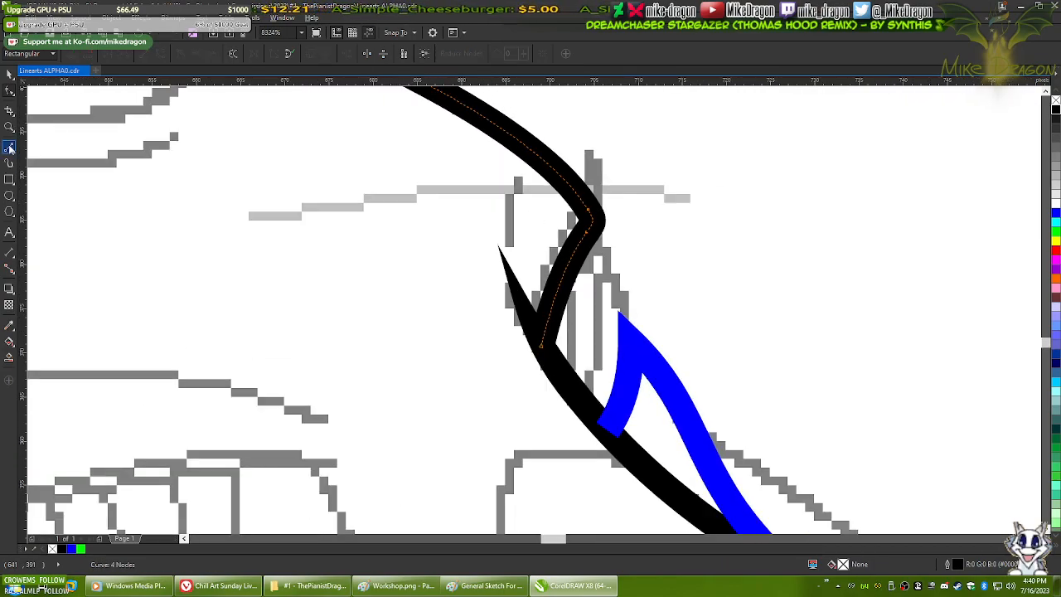
- Draw a straight 2-point line from the ridge corner down to the peak of the blue curve, with a 3 px outline
key(space)
scroll(634, 265, up, 4)
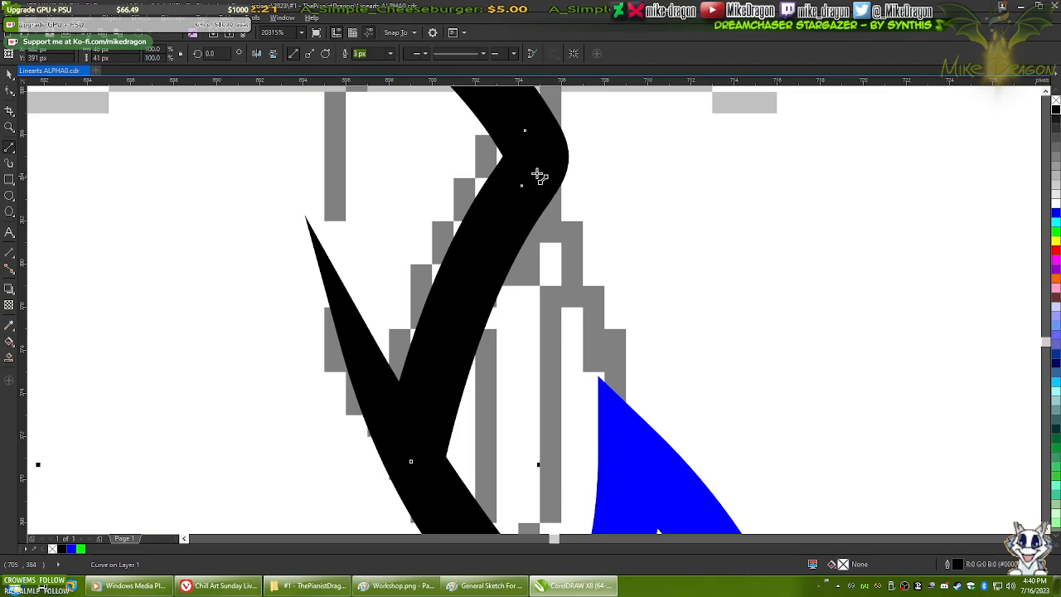
drag(532, 169, 629, 483)
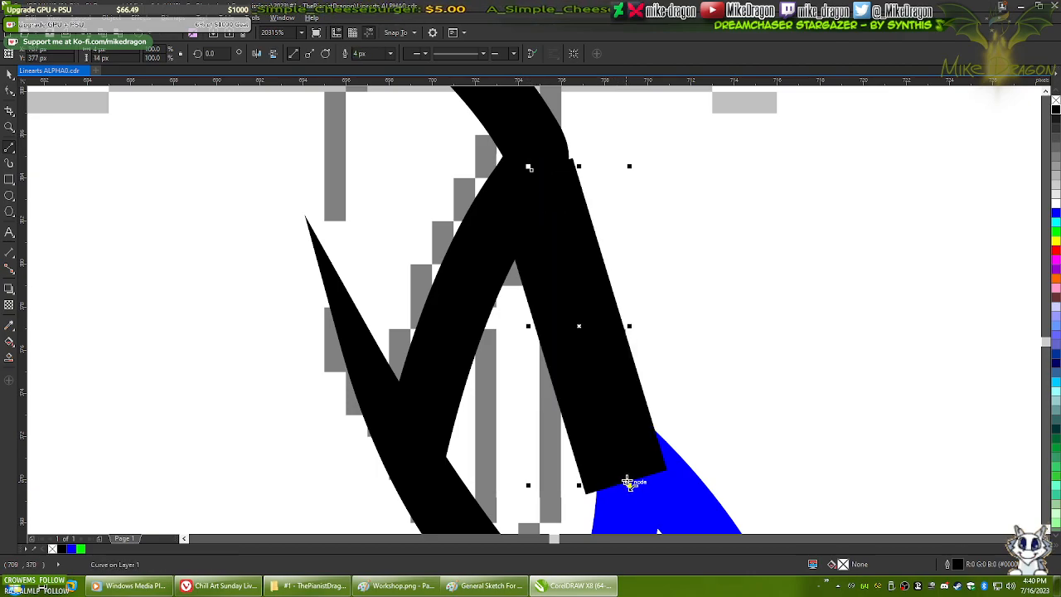
click(392, 55)
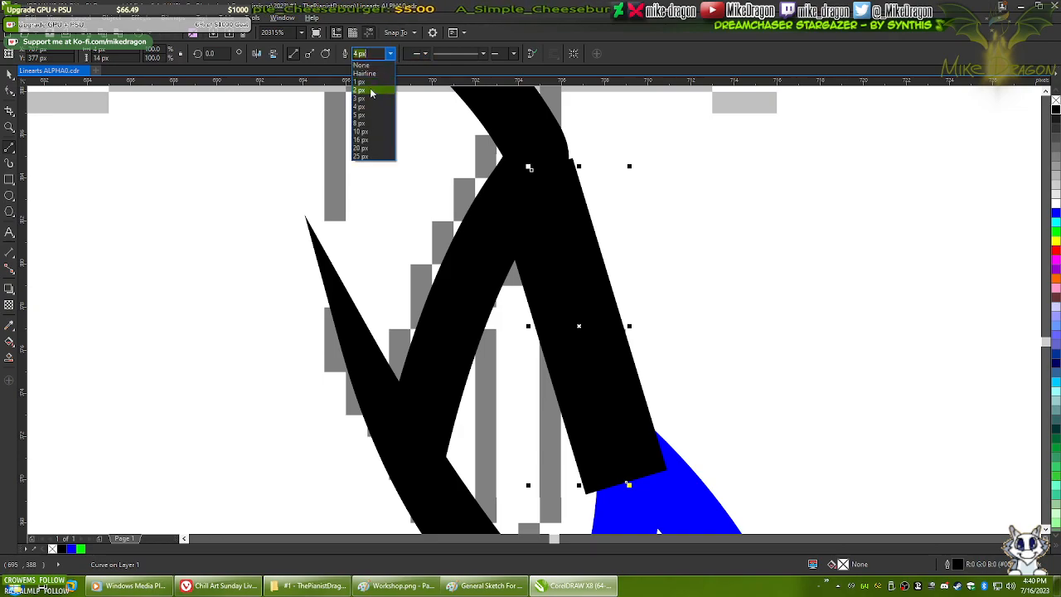
click(369, 98)
key(F10)
drag(473, 111, 721, 448)
right_click(605, 305)
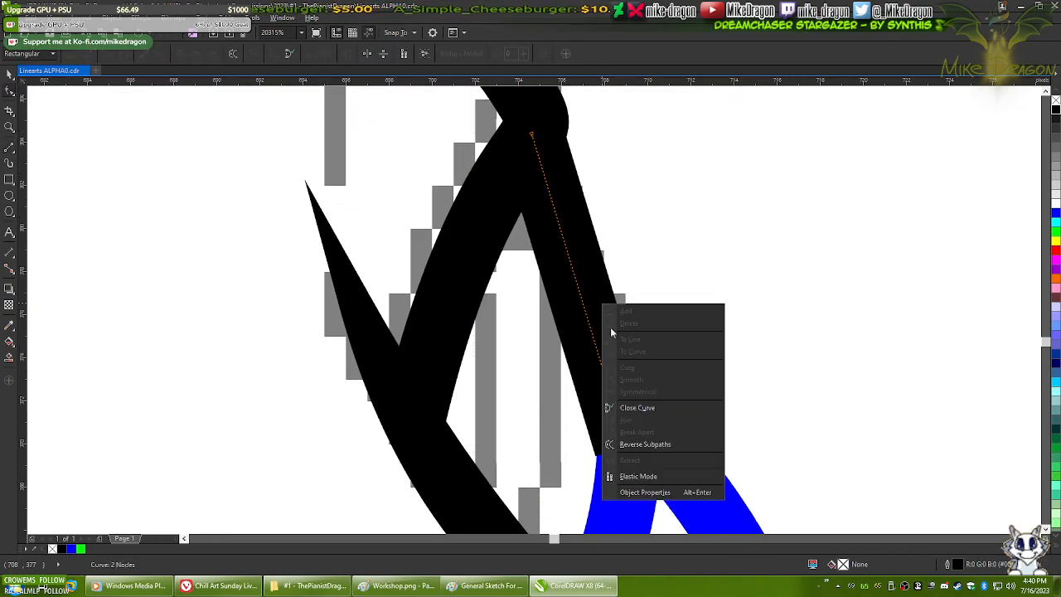
right_click(578, 237)
right_click(572, 232)
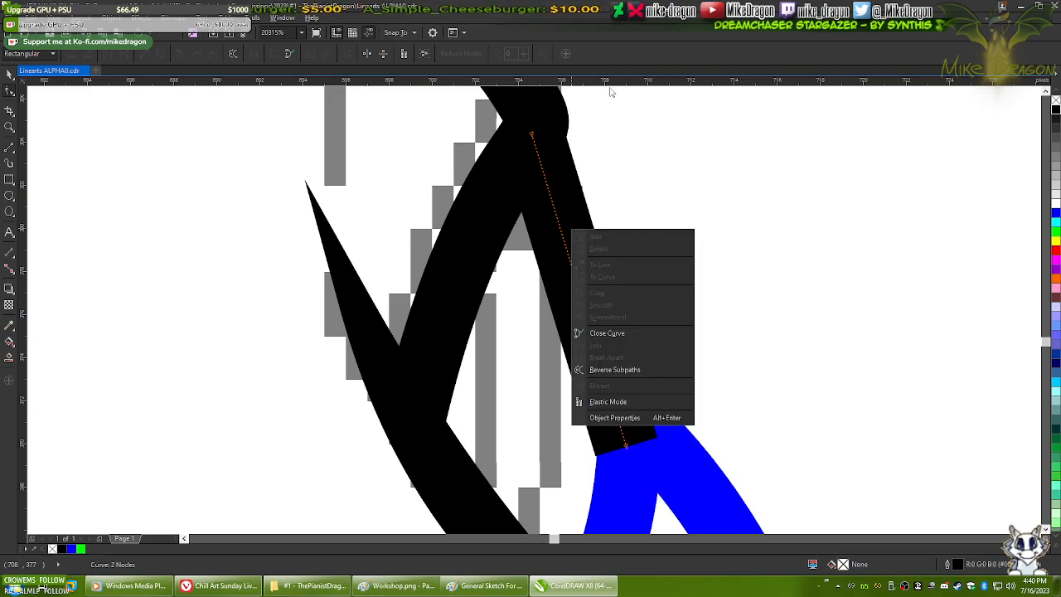
click(610, 95)
right_click(573, 260)
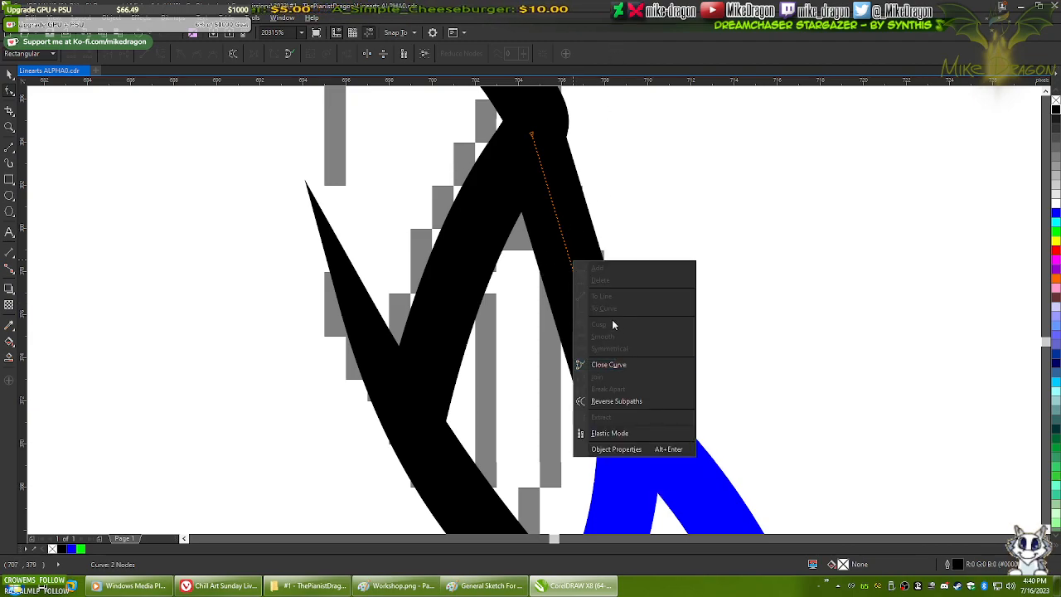
click(571, 220)
click(580, 289)
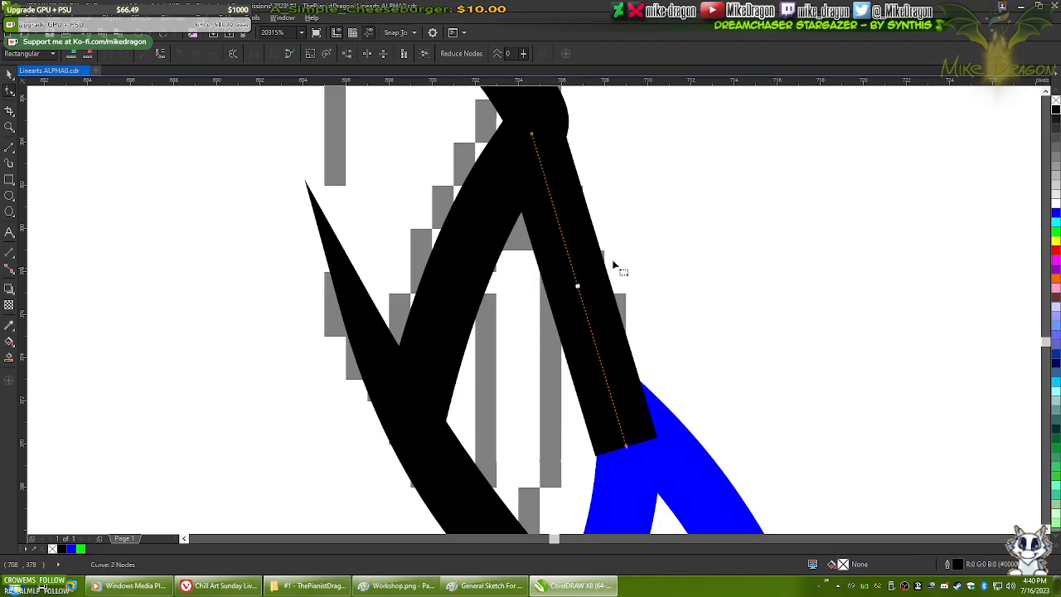
- Convert the new straight line to a curve and bow its middle slightly outward, away from the face
drag(484, 88, 745, 525)
right_click(595, 337)
click(618, 384)
click(597, 304)
drag(579, 296, 592, 296)
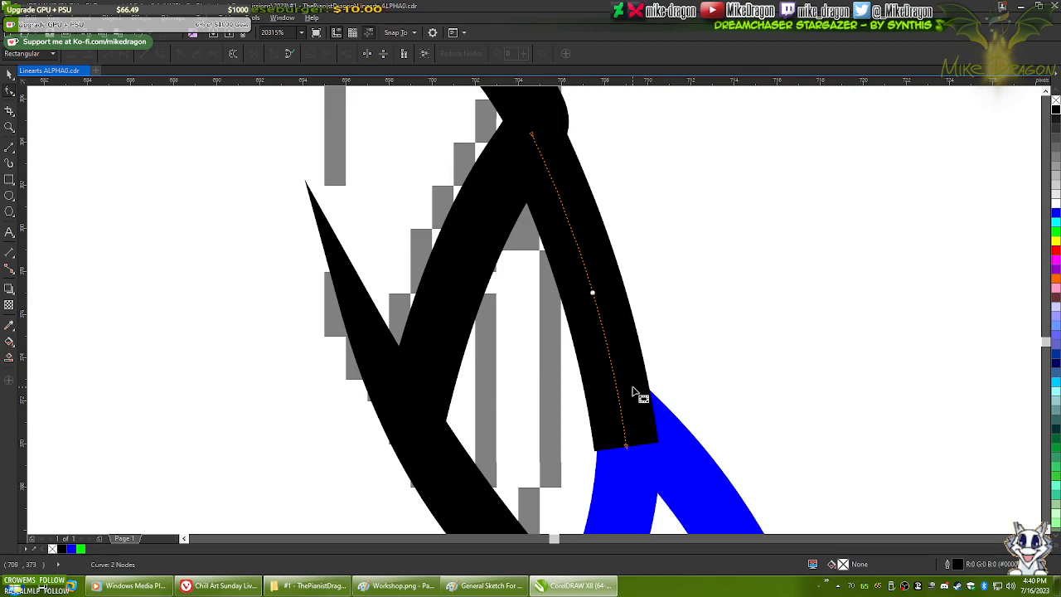
- Shift the lower handle of the bowed curve outward so it runs more steeply into the blue peak
scroll(611, 315, down, 2)
scroll(613, 375, up, 3)
drag(585, 300, 590, 298)
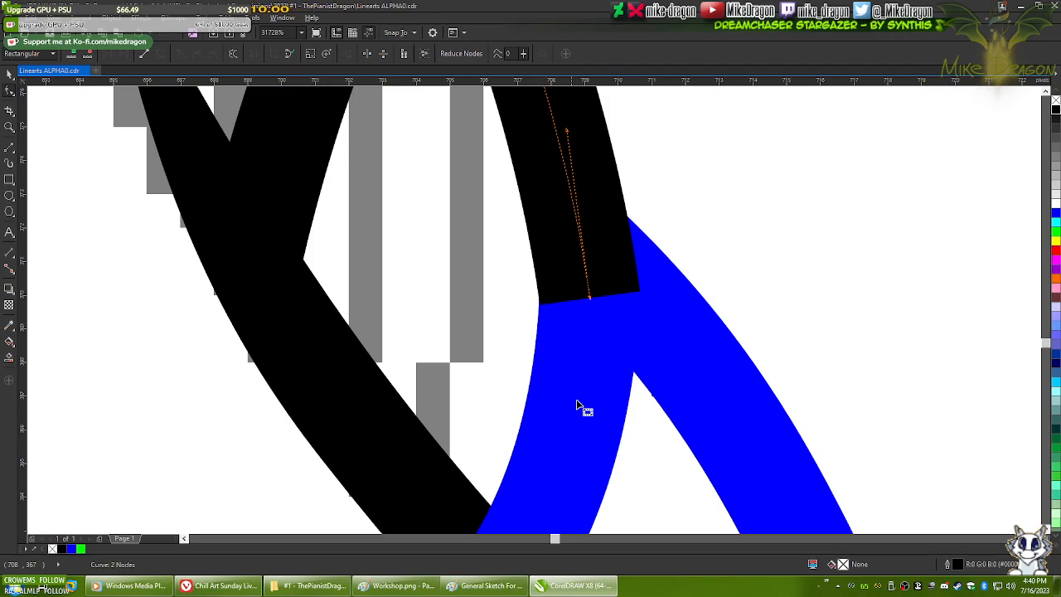
scroll(581, 408, down, 3)
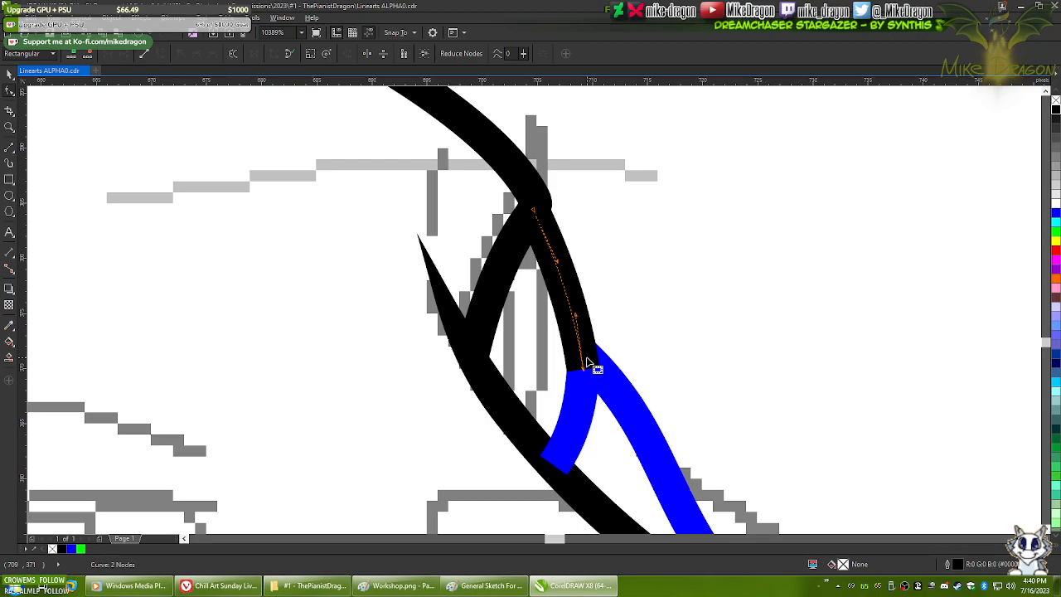
scroll(591, 365, up, 1)
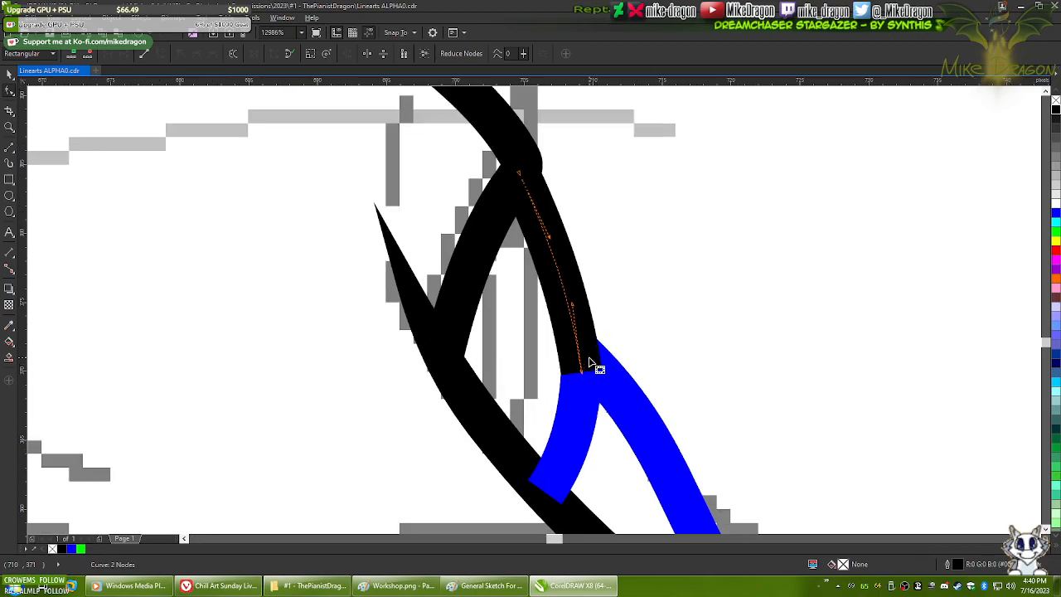
scroll(591, 365, up, 4)
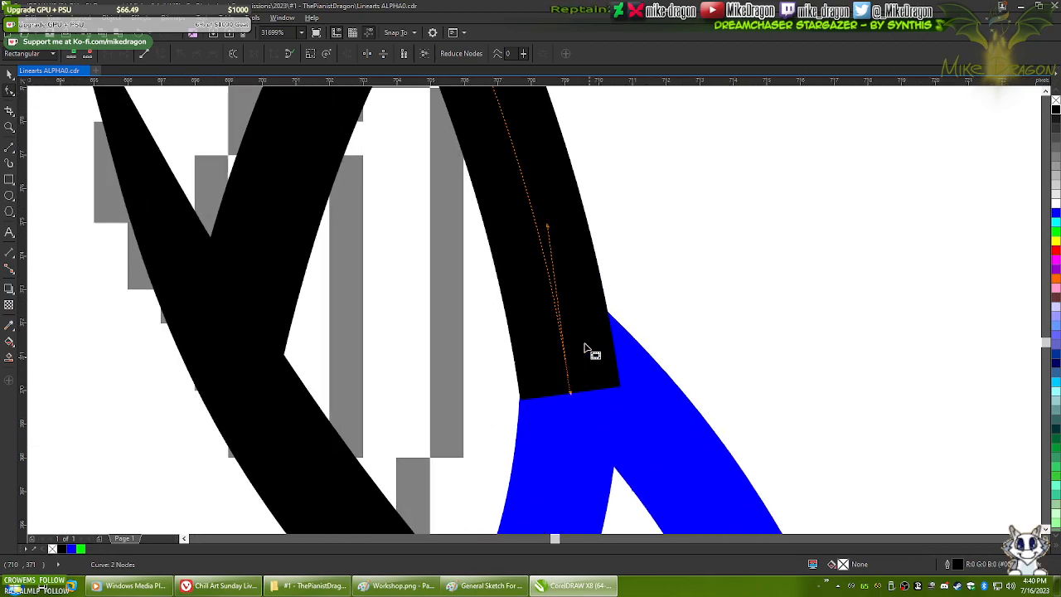
click(557, 226)
drag(556, 226, 559, 226)
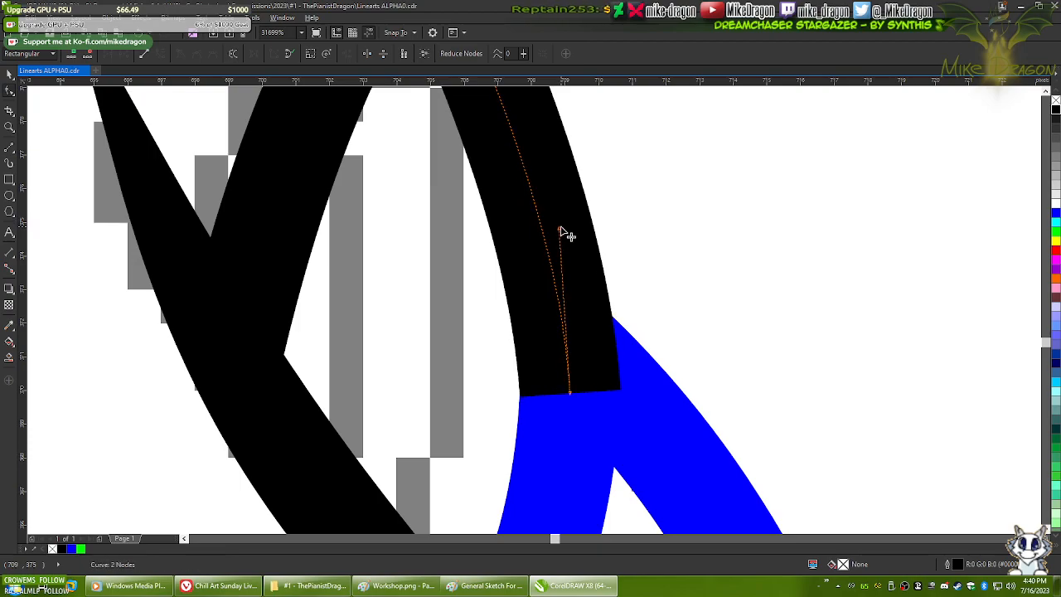
- Fine-tune the bowed curve by raising its lower and upper handles slightly outward, and deselect it
scroll(551, 411, up, 6)
scroll(552, 412, down, 5)
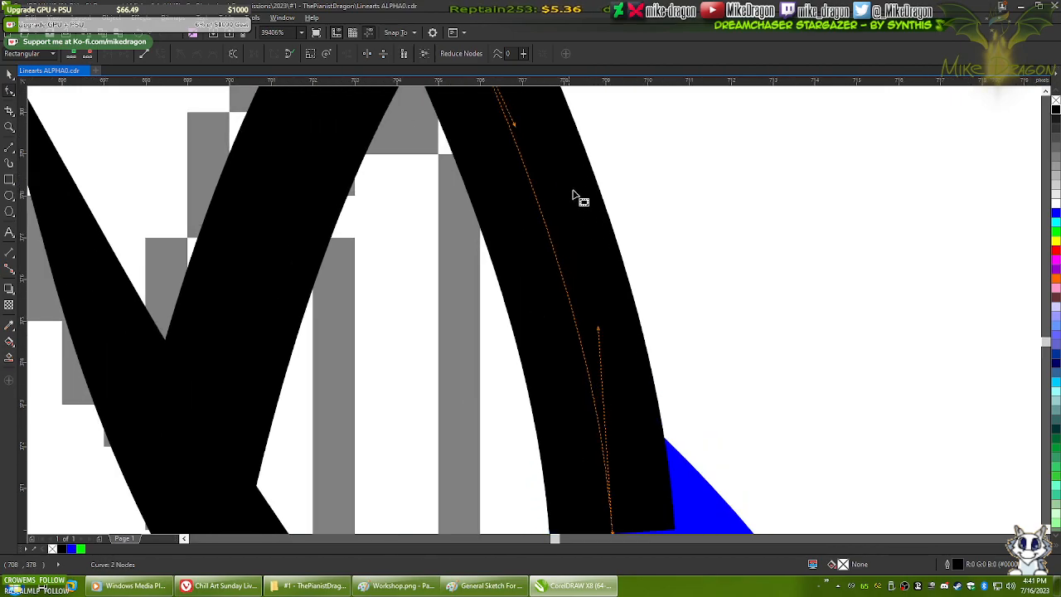
drag(599, 329, 603, 324)
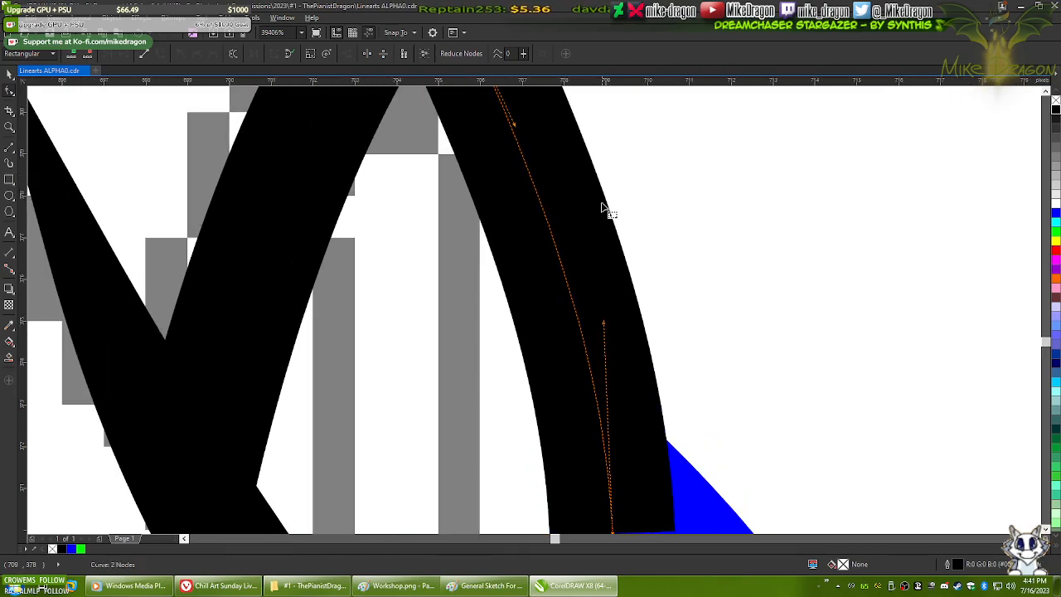
scroll(604, 211, down, 2)
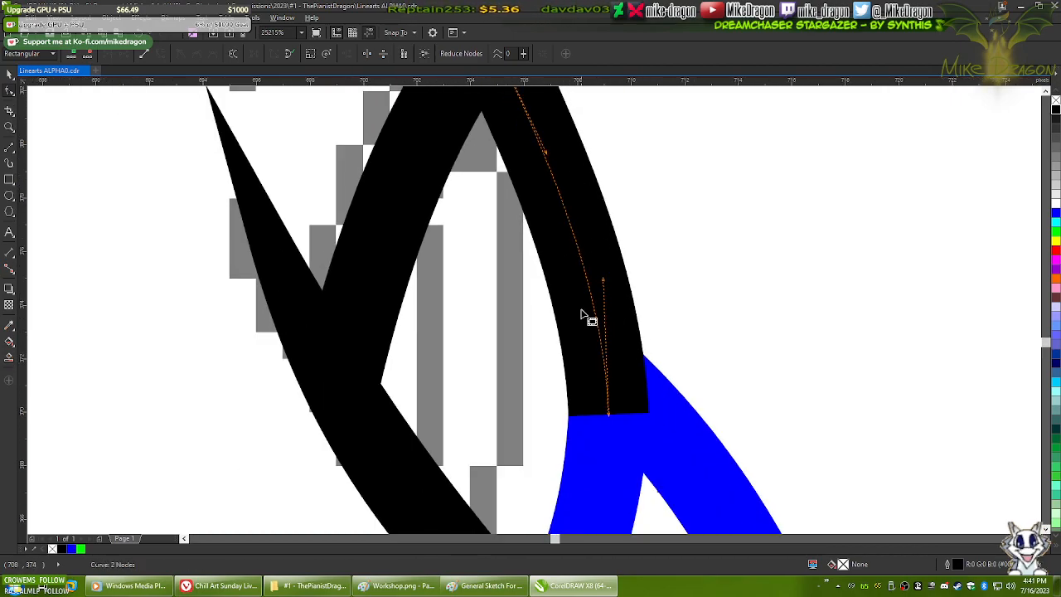
scroll(573, 225, down, 2)
drag(558, 206, 564, 195)
click(703, 239)
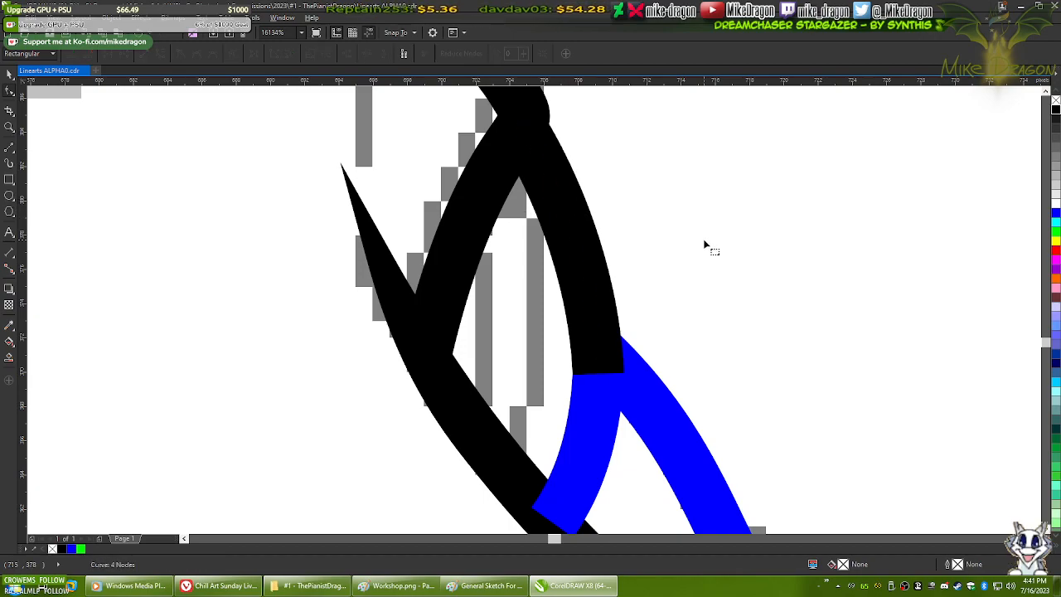
- Recolour the outline of the blue ridge curve above the snout black
scroll(481, 166, down, 5)
click(560, 274)
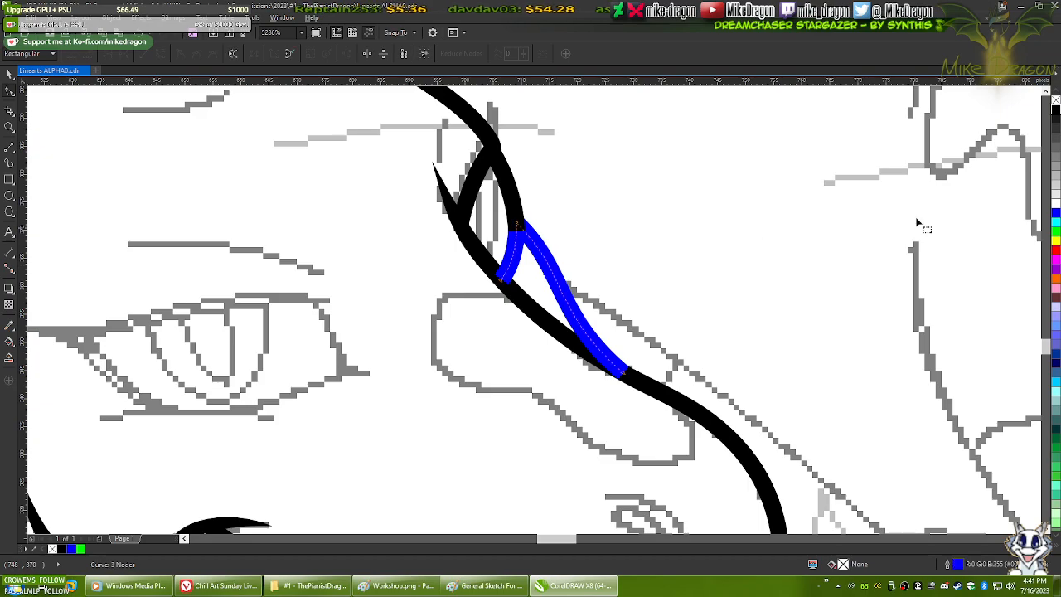
right_click(1055, 112)
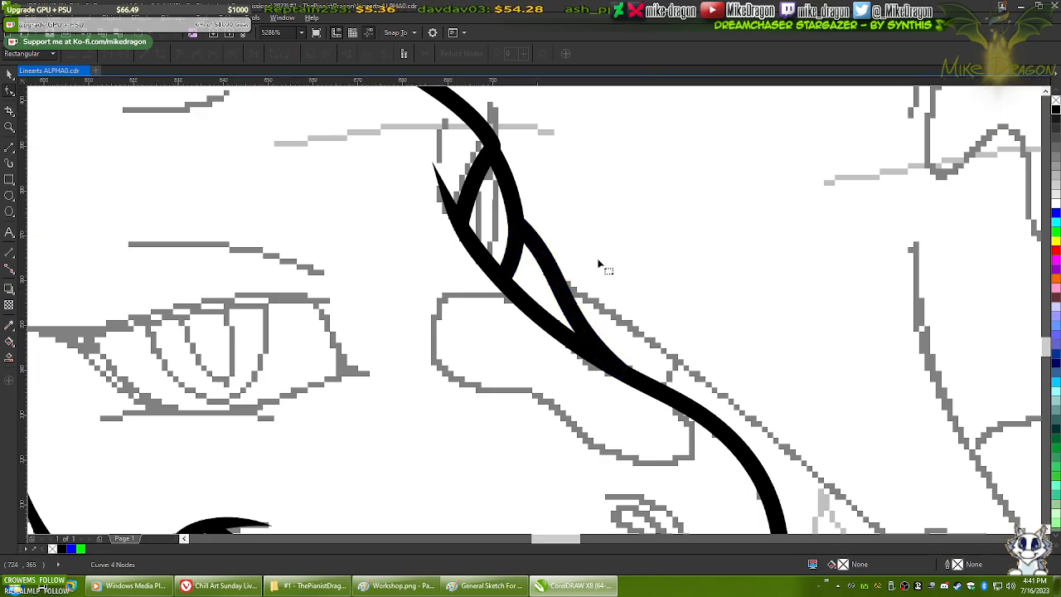
- Examine the traced ridge shapes, the head outline and the snout down to the nostril sketch
scroll(601, 261, down, 4)
scroll(593, 267, up, 4)
drag(575, 224, 553, 401)
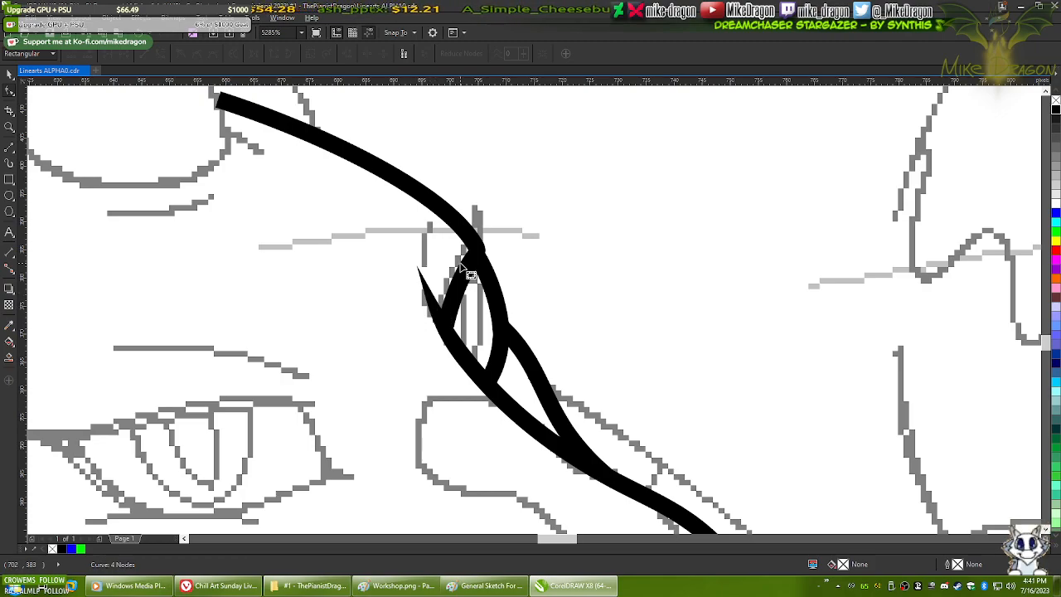
scroll(461, 266, down, 4)
drag(411, 363, 459, 284)
scroll(610, 372, up, 4)
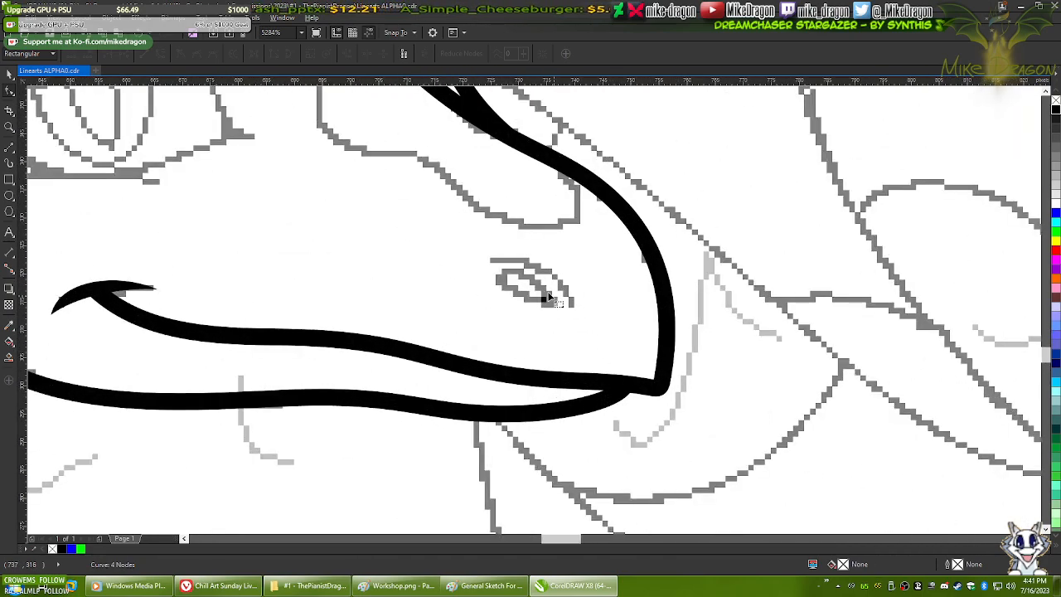
scroll(562, 265, up, 1)
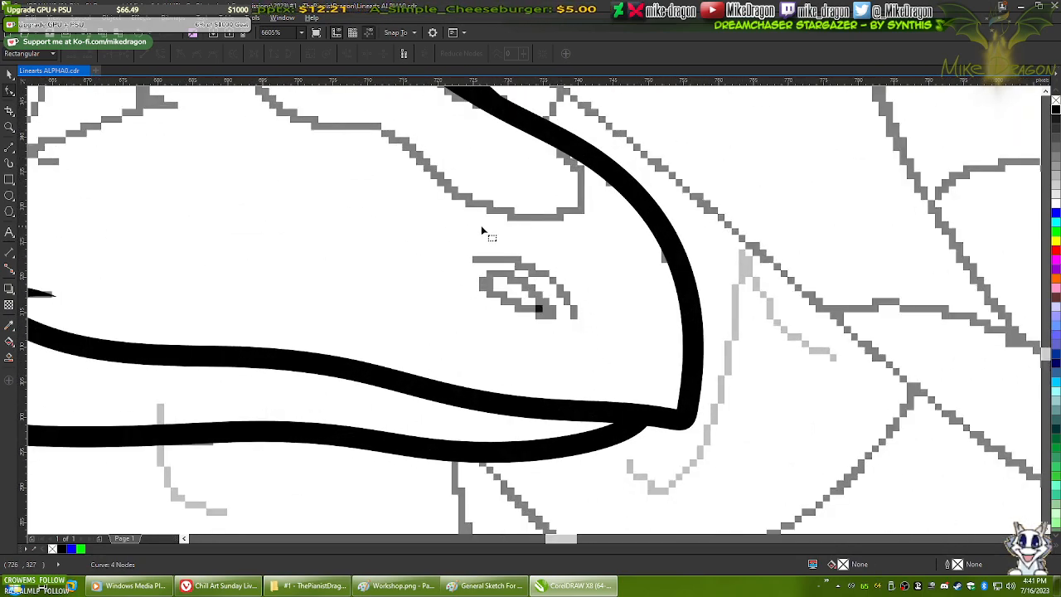
- Draw a straight two-segment line about 15 px wide and 9 px high, out and back between the ends of the sketched upper nostril fold
key(F4)
click(9, 75)
click(69, 150)
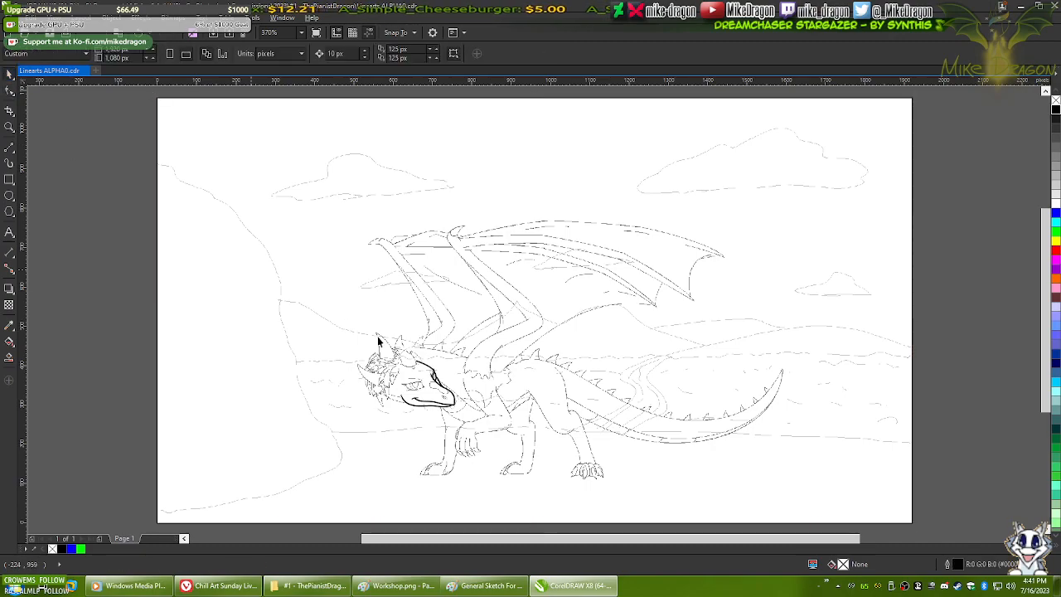
scroll(419, 382, up, 12)
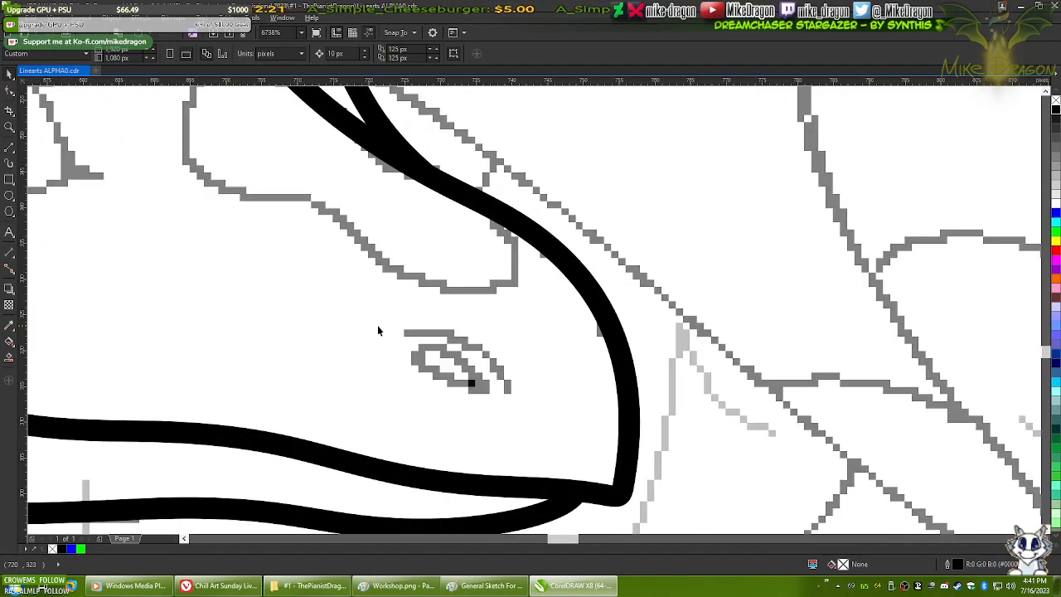
scroll(412, 369, up, 2)
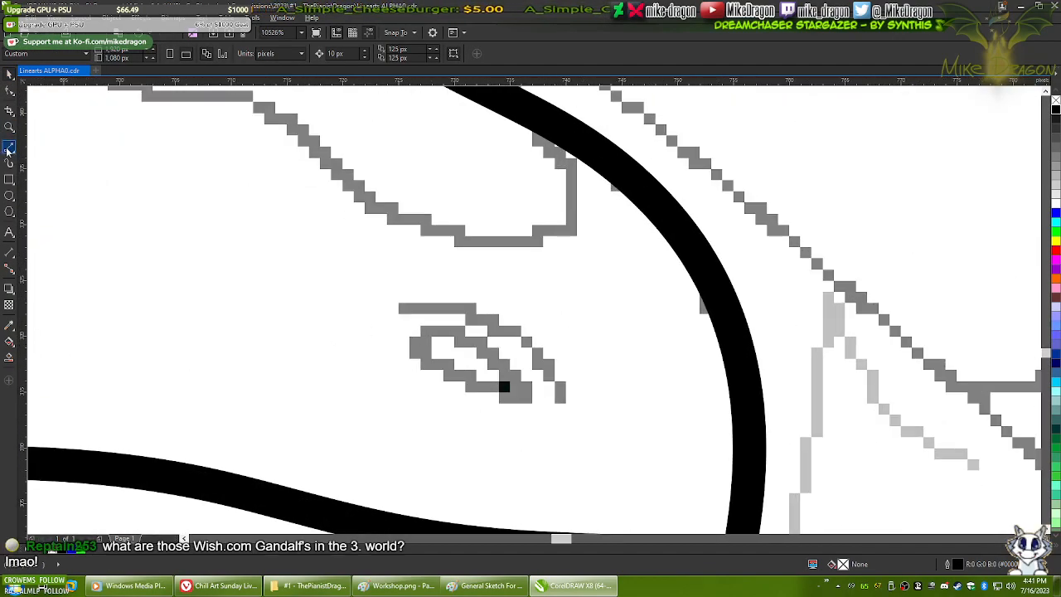
click(8, 149)
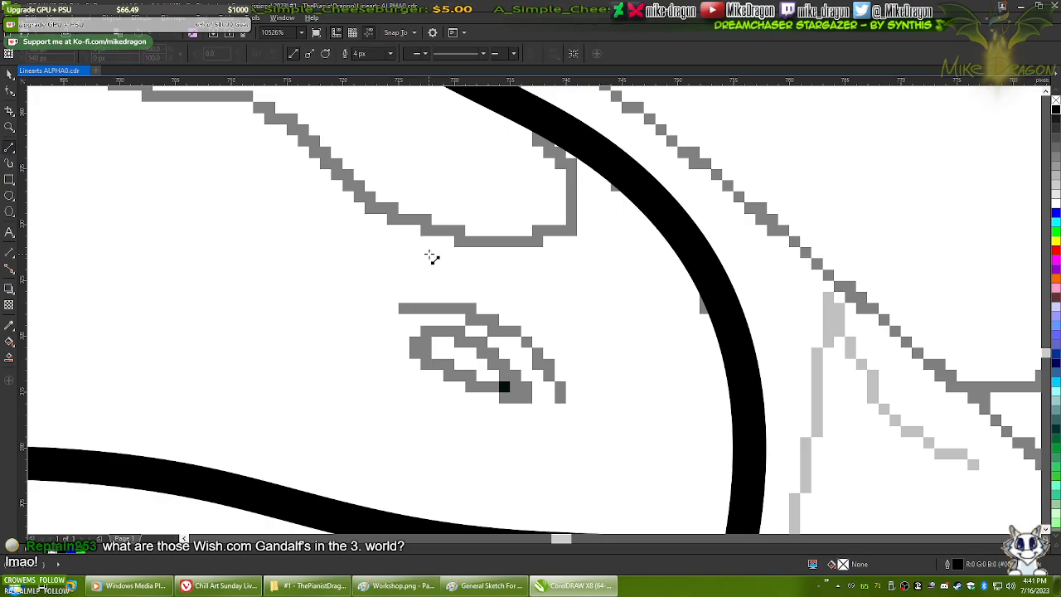
scroll(433, 258, down, 11)
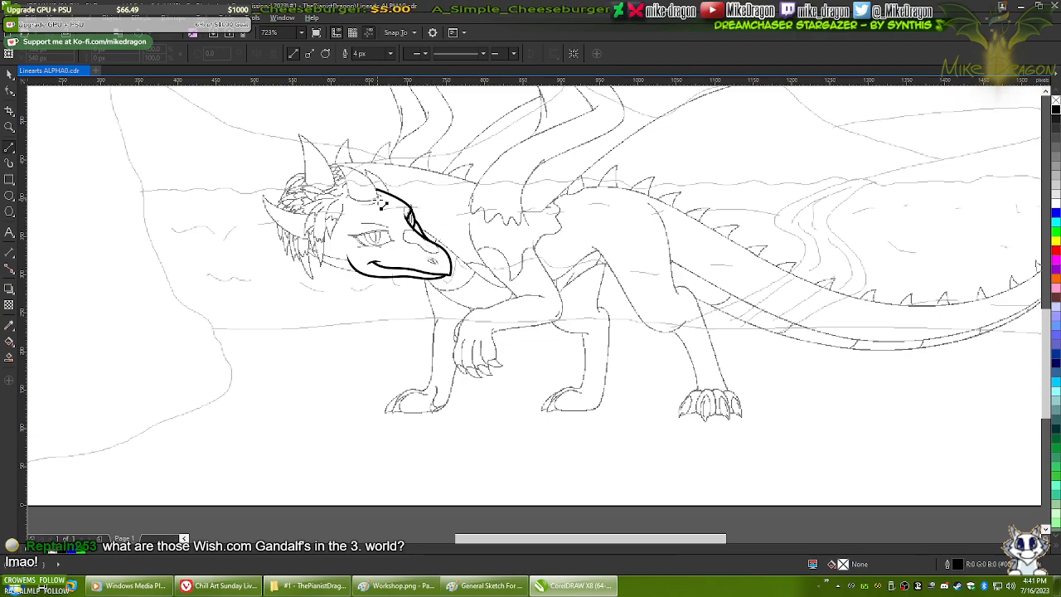
scroll(382, 203, up, 5)
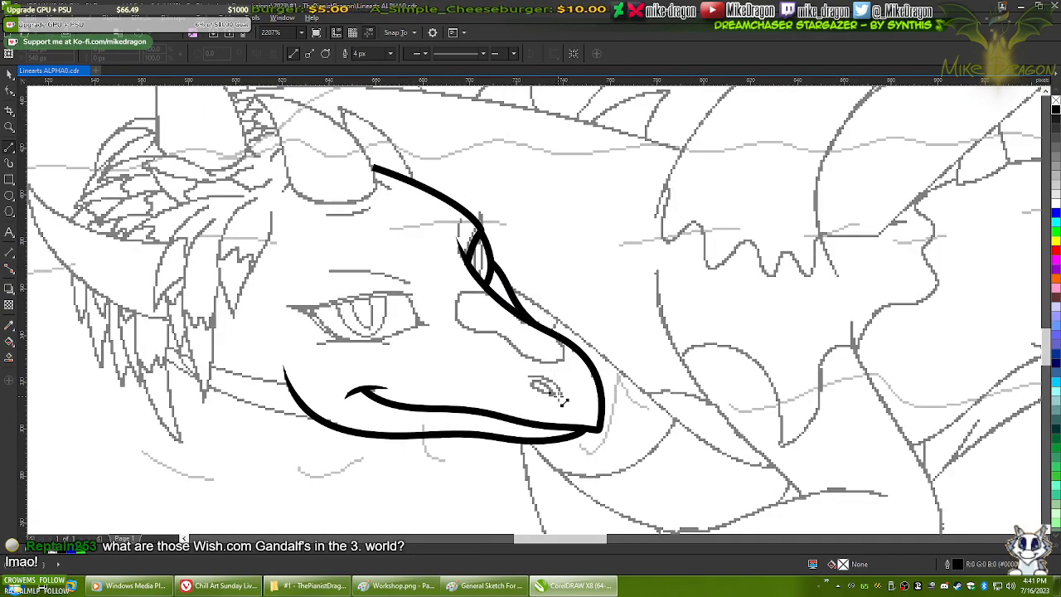
scroll(561, 390, up, 4)
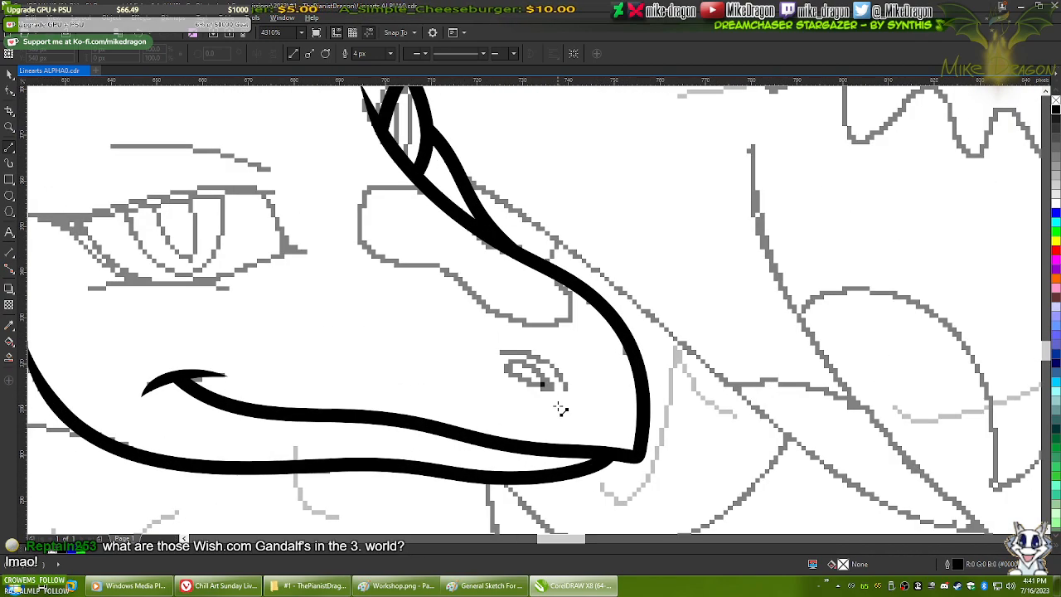
scroll(554, 383, up, 1)
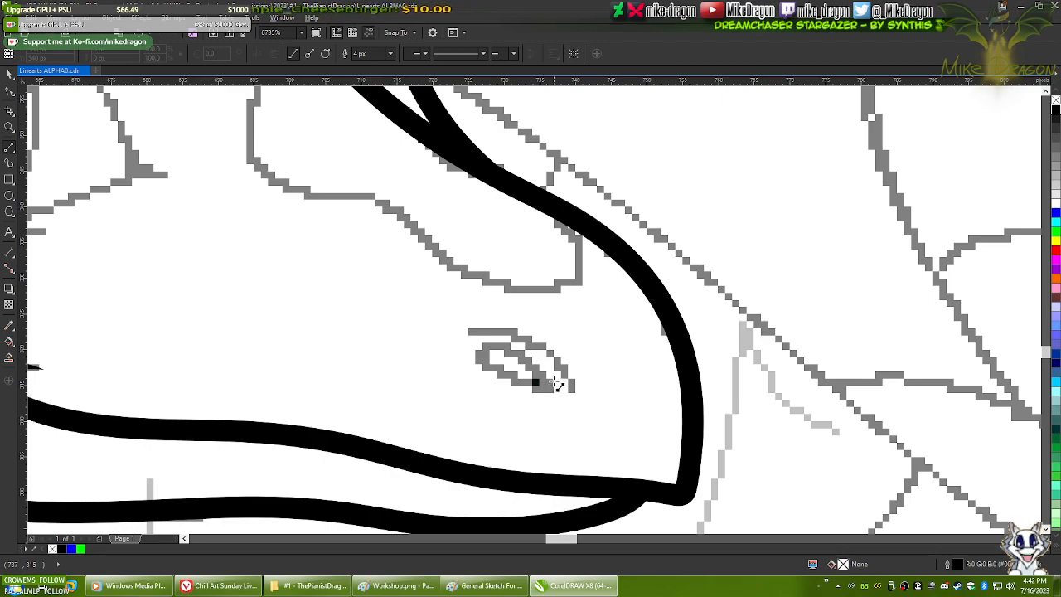
scroll(554, 383, up, 3)
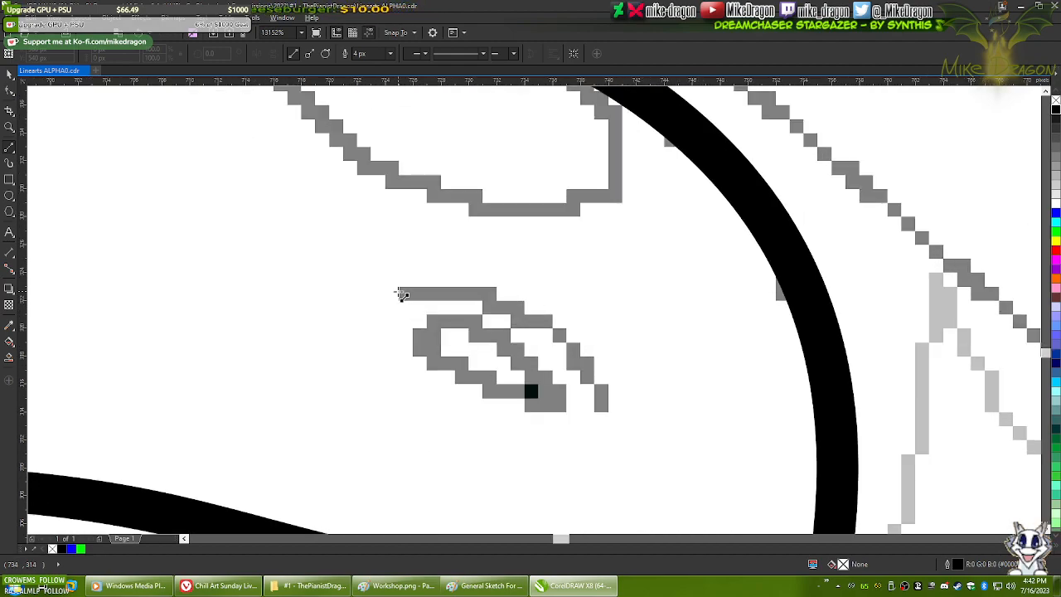
click(401, 294)
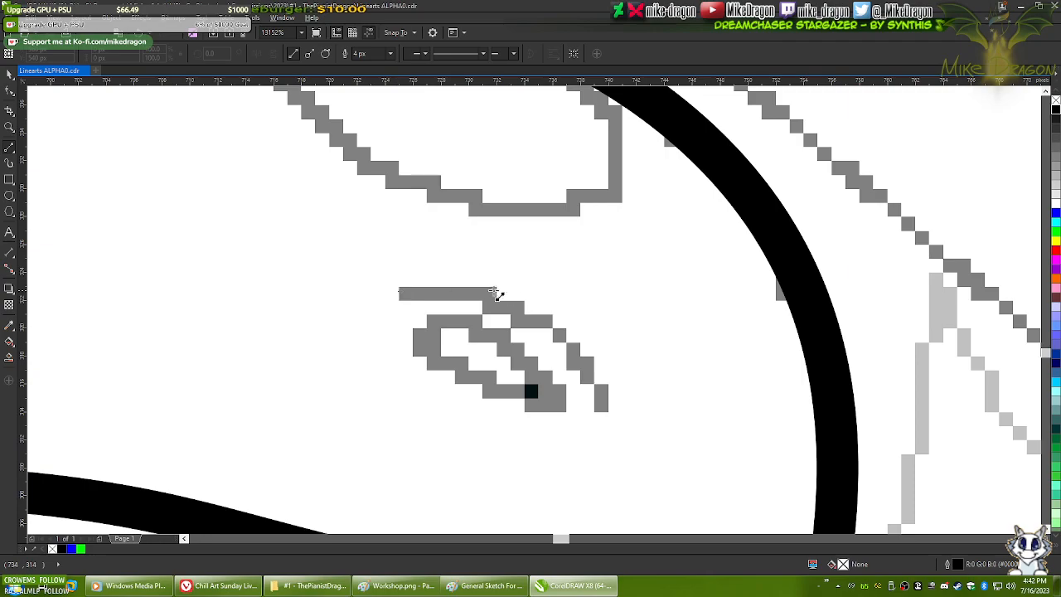
click(609, 414)
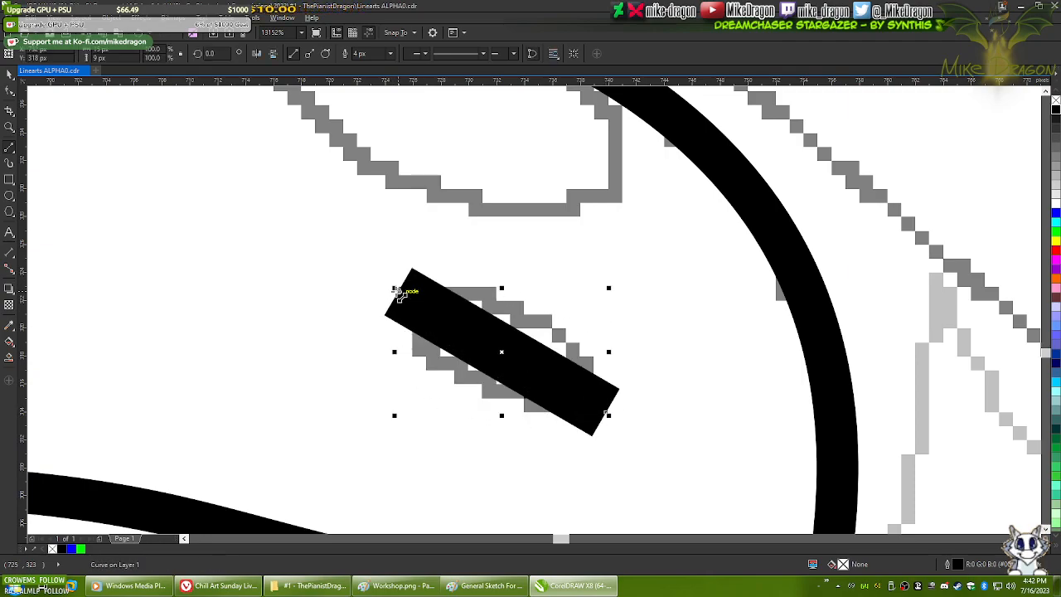
- Reduce the outline width of the new line over the nostril sketch
click(390, 53)
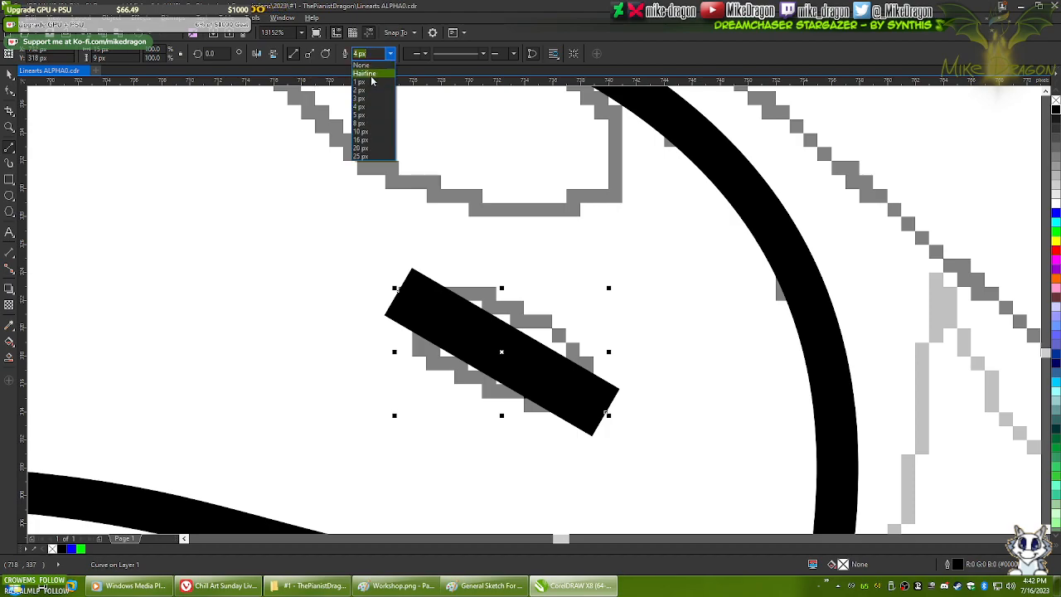
click(370, 75)
drag(334, 188, 698, 447)
key(ctrl+z)
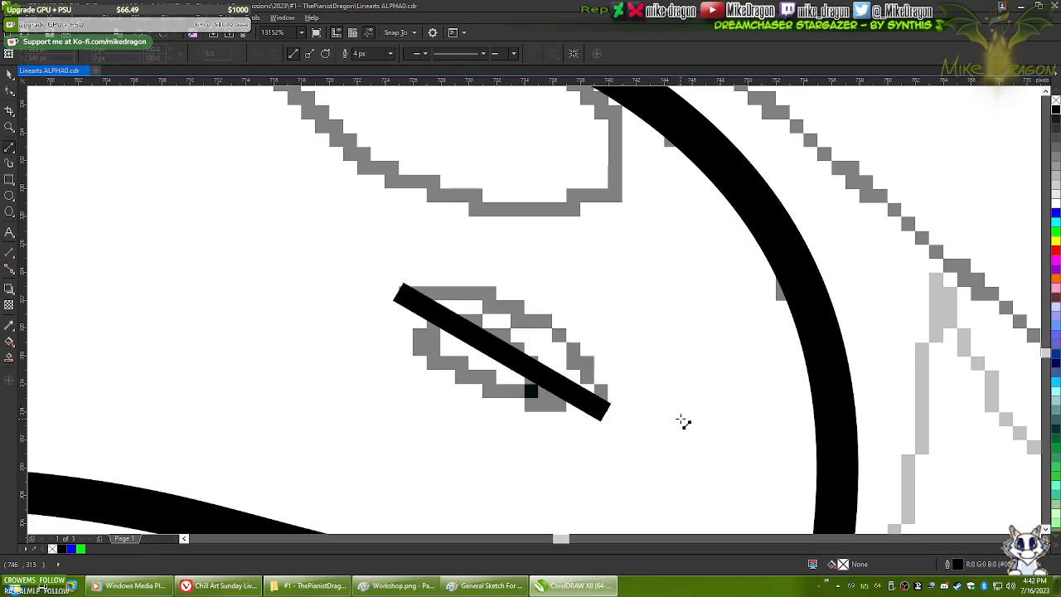
- Select the nodes of the nostril line and convert its straight segments to curves
key(F10)
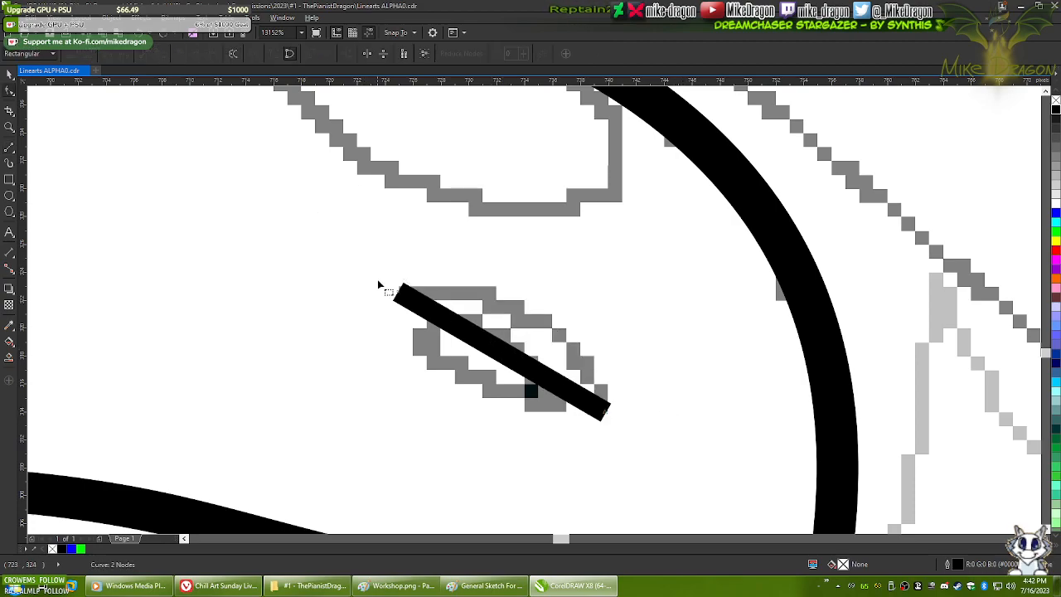
click(419, 307)
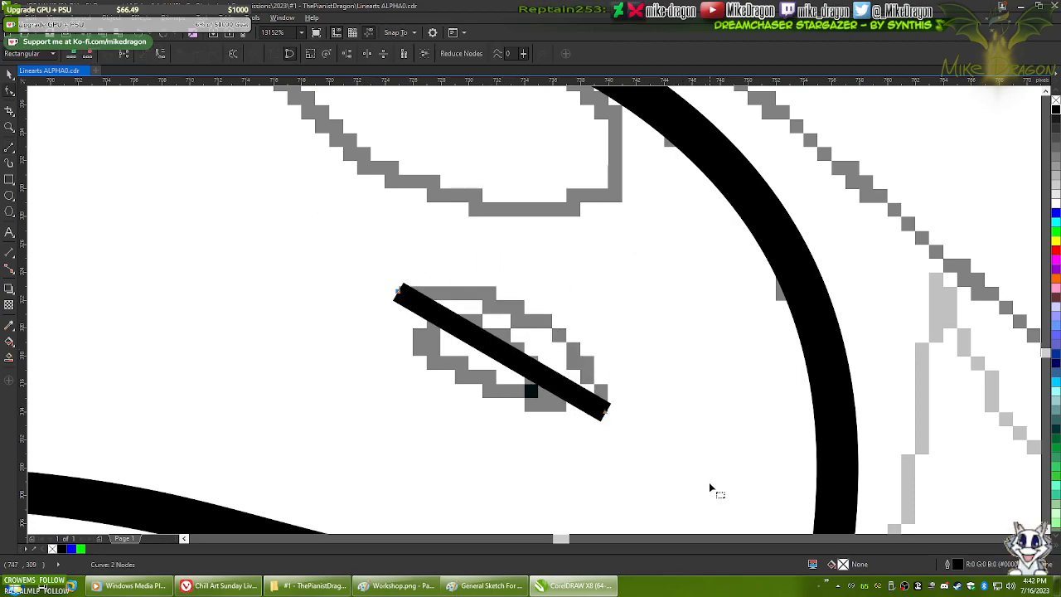
right_click(467, 308)
click(502, 355)
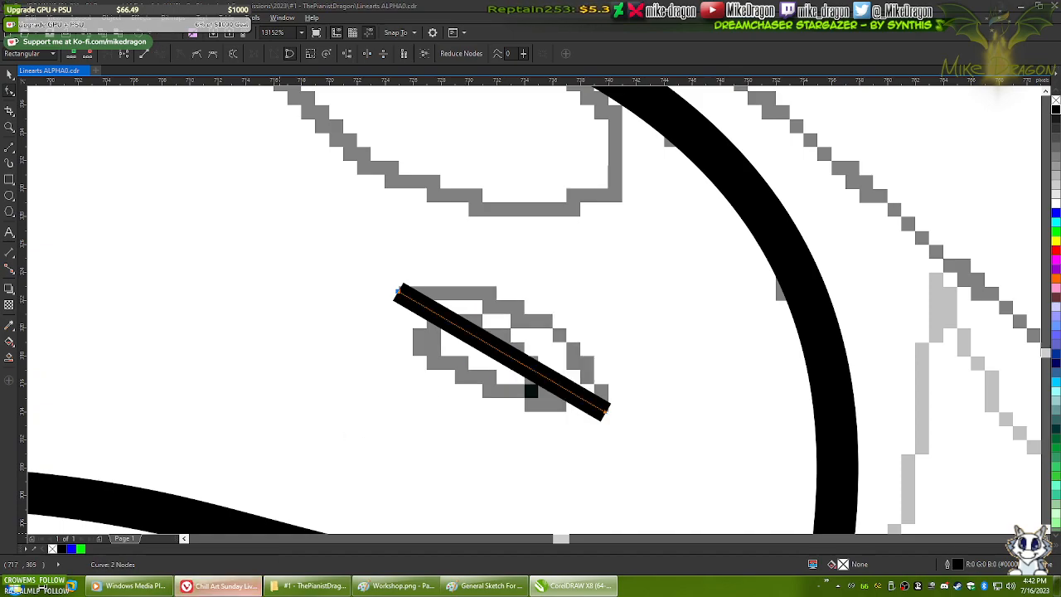
- Switch to the Vivaldi browser and search the web for Wizzrobes in a new tab
click(220, 585)
key(ctrl+t)
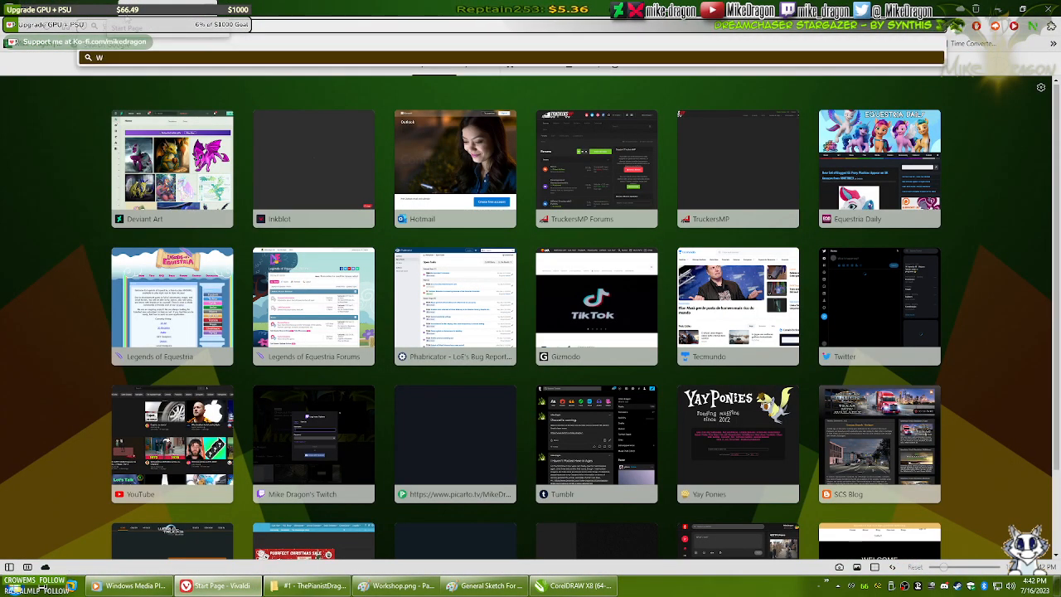
text(Wizro)
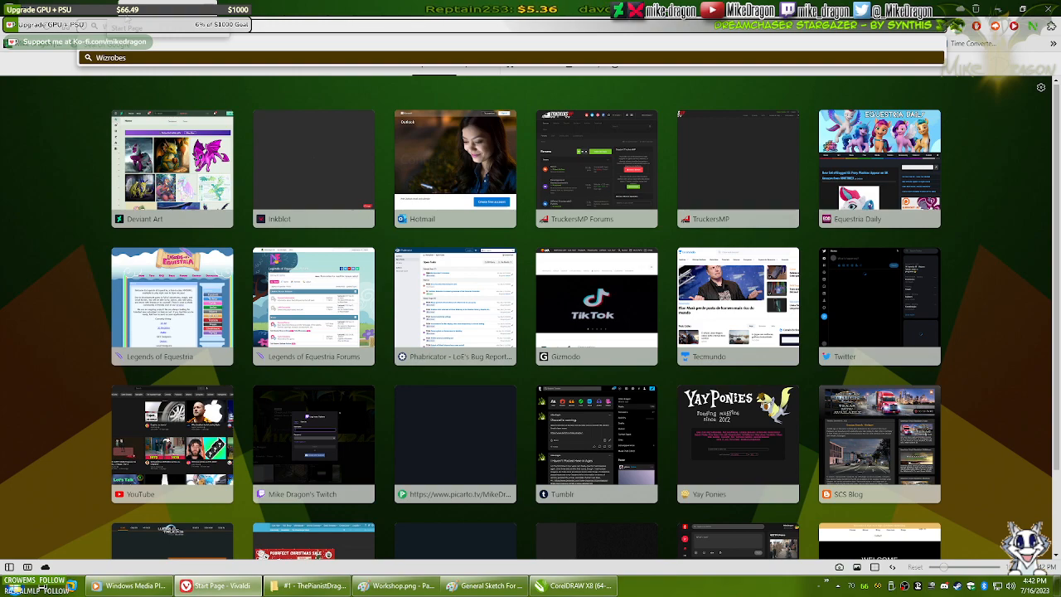
text(bes)
key(Return)
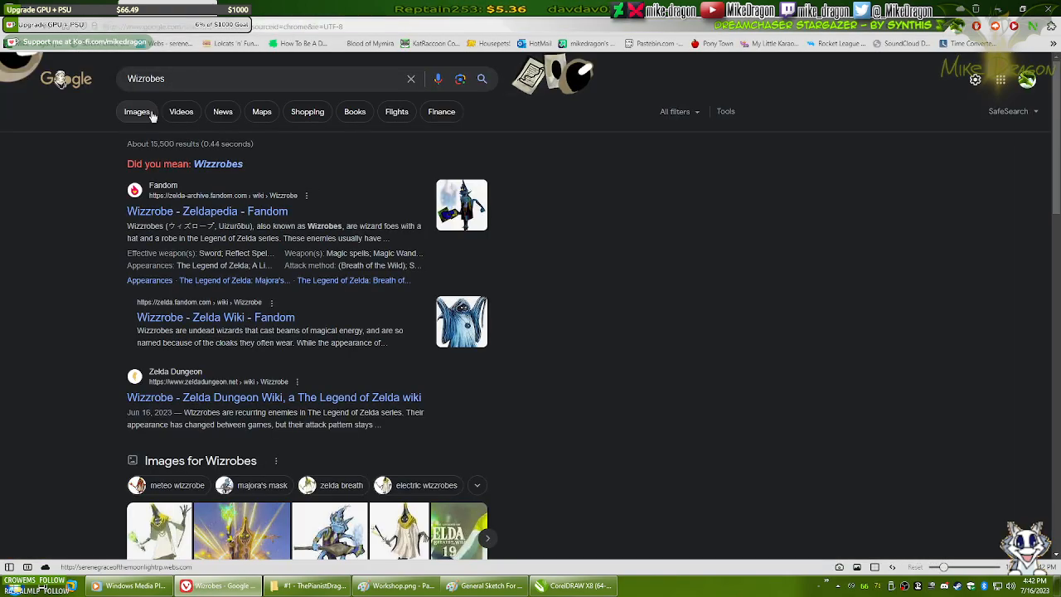
click(231, 165)
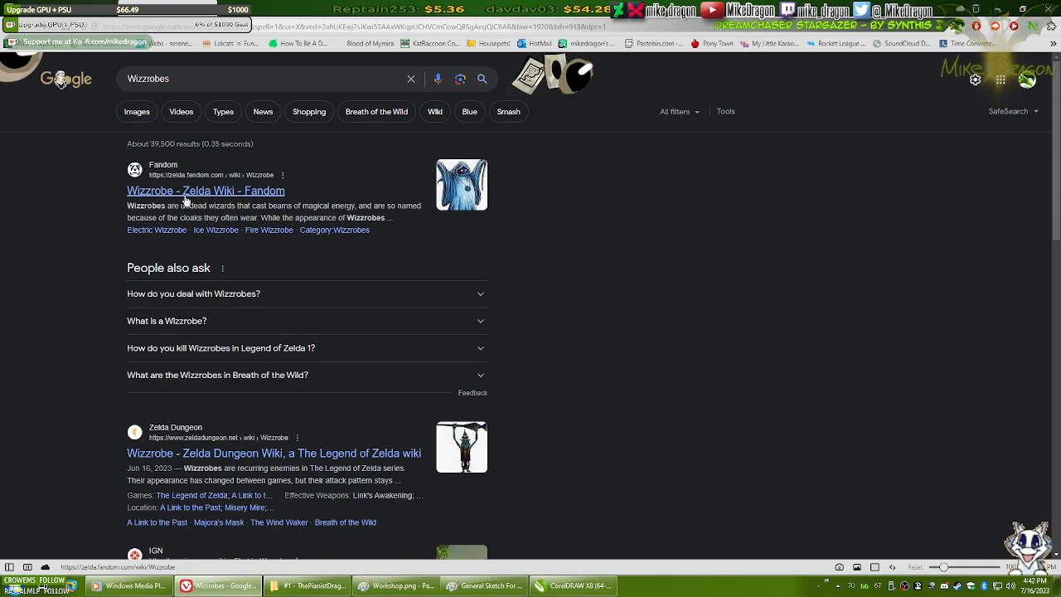
- View the Thunder Wizzrobe and BotW Zelda Wizzrobe TF pictures in the image results, close the tab and return to CorelDRAW
click(137, 111)
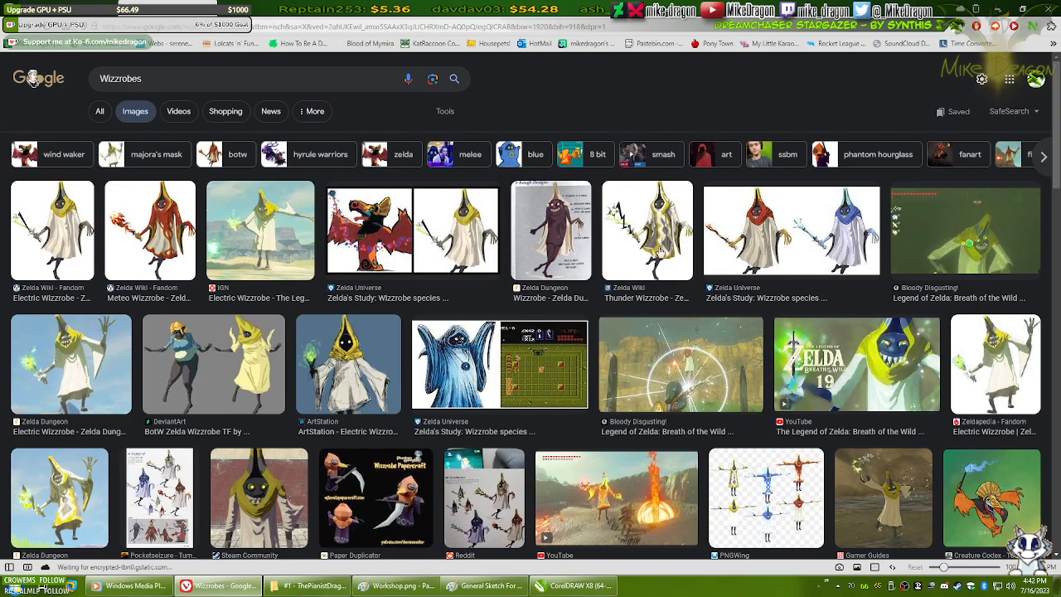
click(660, 250)
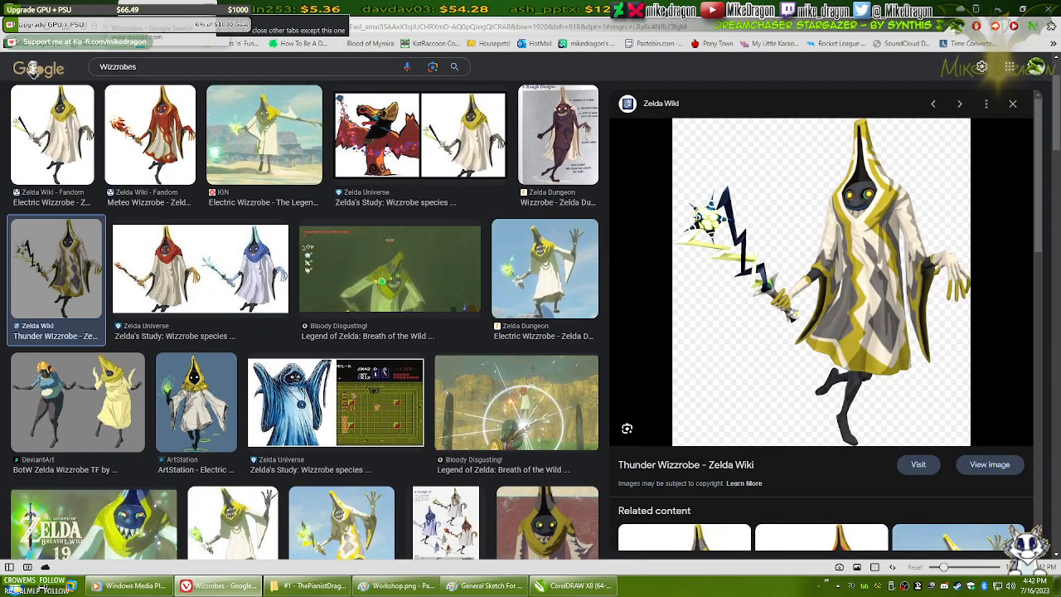
click(73, 403)
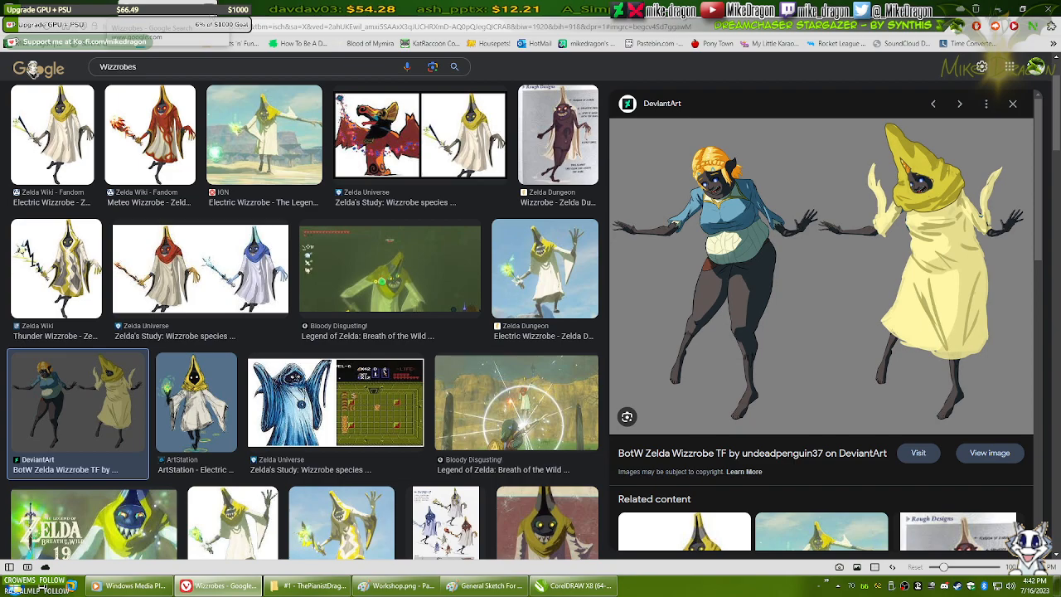
key(ctrl+w)
click(231, 588)
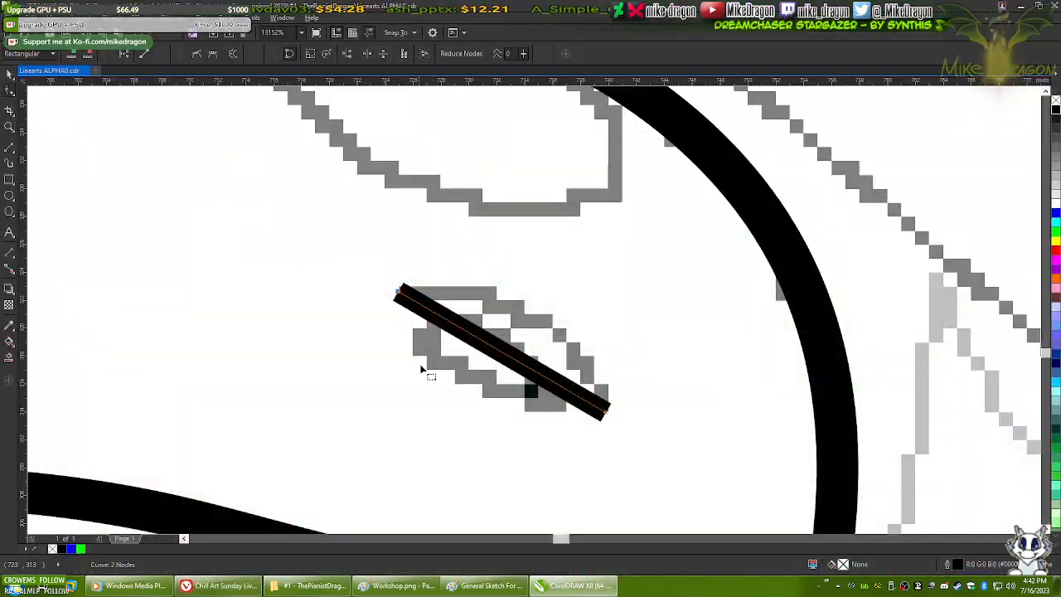
- Bend both segments of the nostril line upward into a crescent that follows the sketched upper nostril fold
drag(503, 352, 601, 314)
click(552, 328)
drag(487, 260, 492, 263)
drag(507, 360, 520, 333)
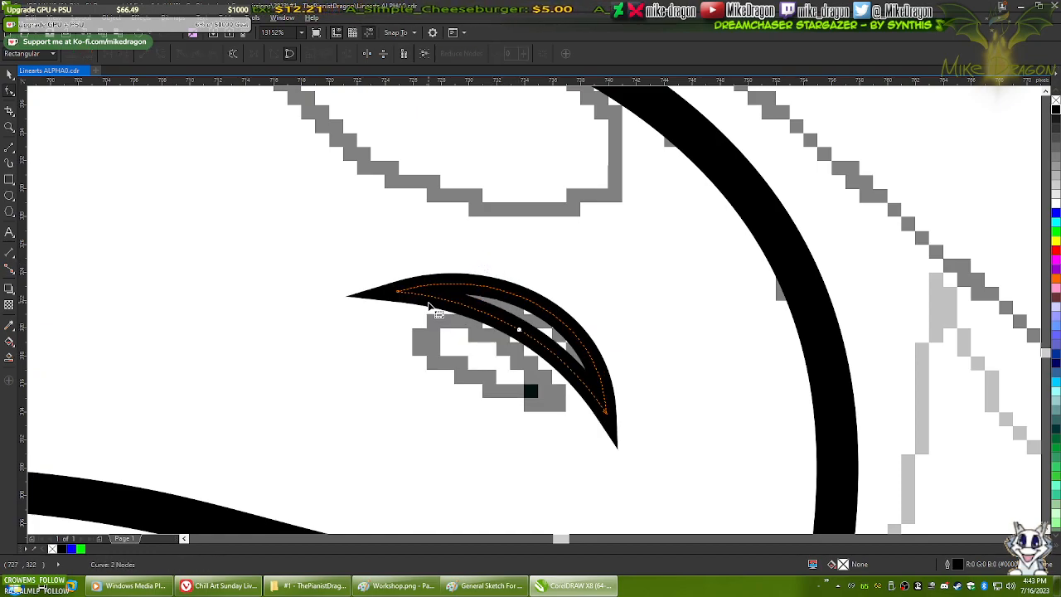
- Shift the crescent's upper-left tip slightly outward and adjust both handles of its upper arc
mouse_move(398, 292)
mouse_down()
mouse_move(397, 280)
mouse_move(396, 293)
mouse_up()
drag(485, 263, 508, 266)
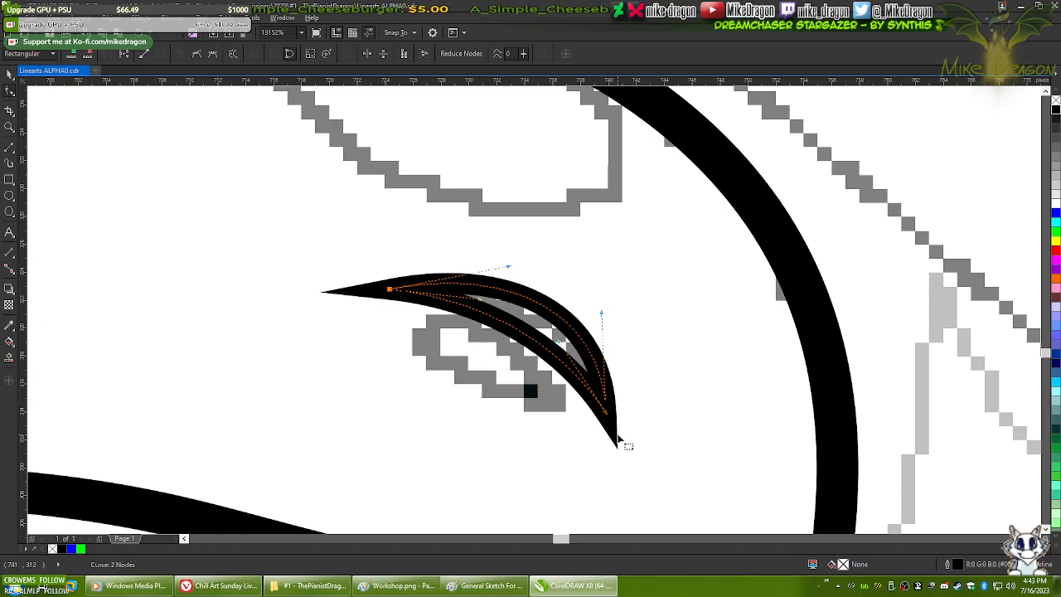
scroll(615, 383, up, 1)
drag(600, 296, 592, 293)
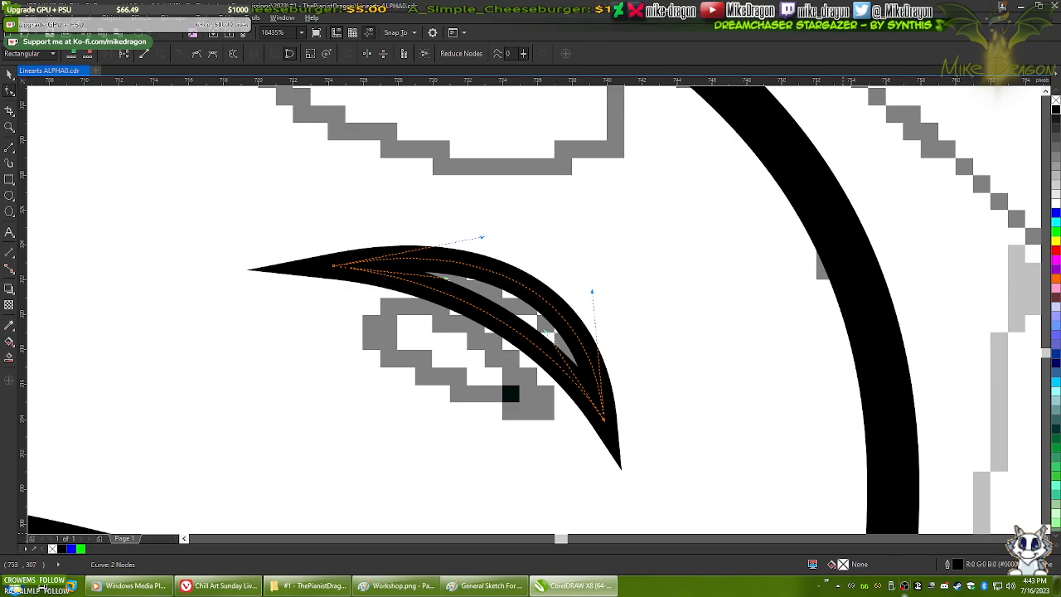
- Switch to Steam, view the Spyro Reignited Trilogy page in the library, and close the window to return to CorelDRAW
click(959, 587)
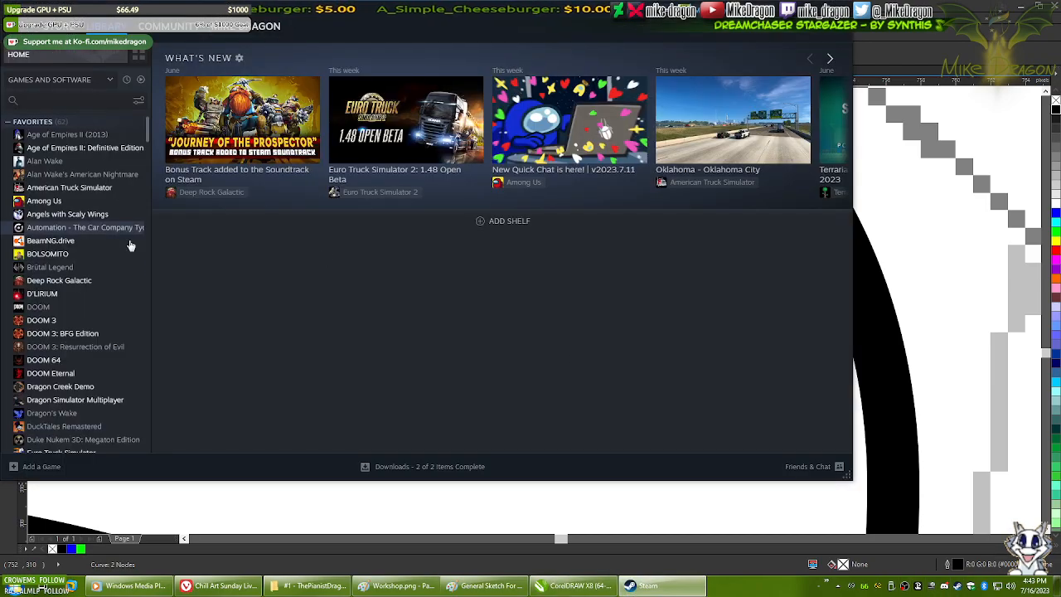
scroll(91, 274, down, 3)
scroll(69, 307, down, 1)
scroll(69, 313, down, 1)
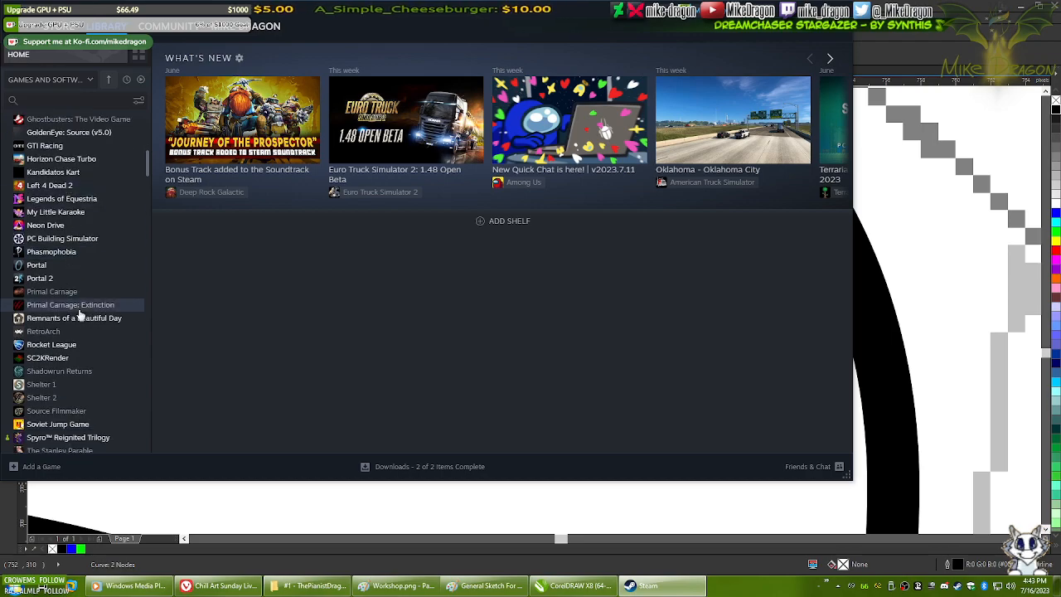
scroll(80, 315, down, 2)
click(79, 332)
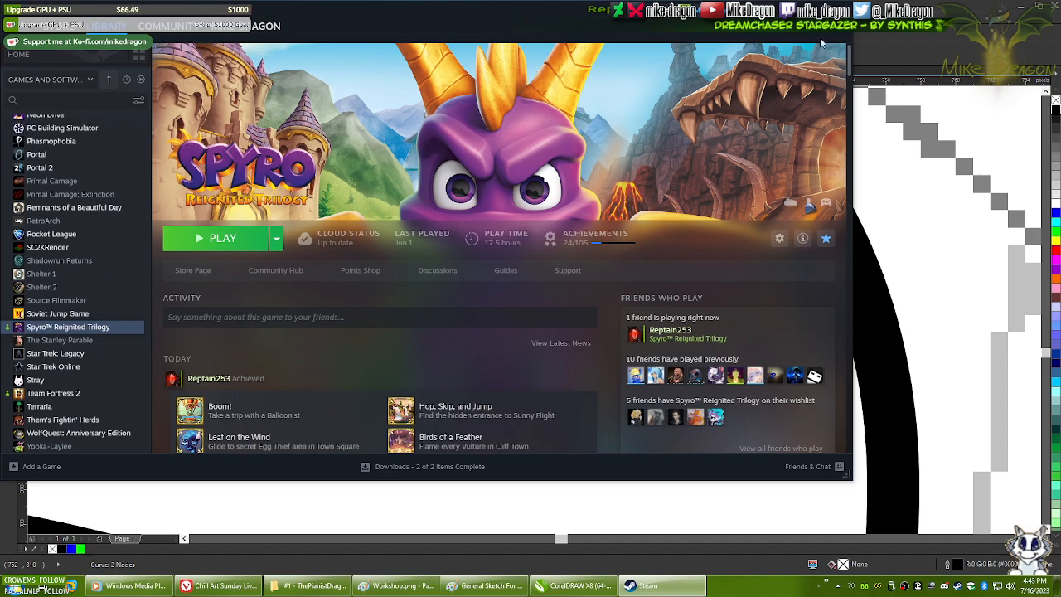
click(842, 8)
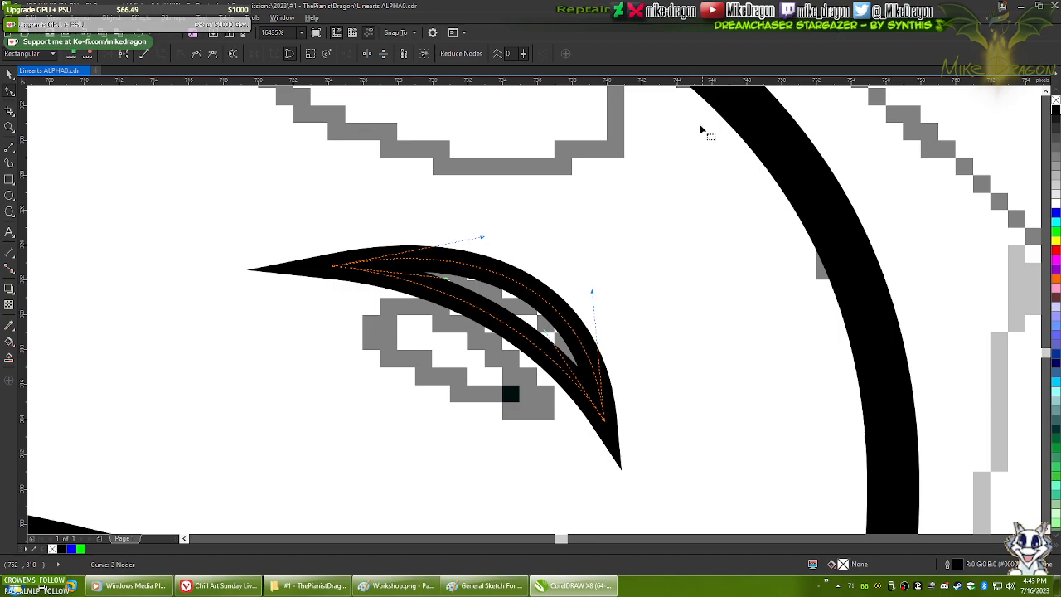
- Raise the crescent's lower arc with its lower-right handle, and give the shape a black fill with no outline
click(527, 304)
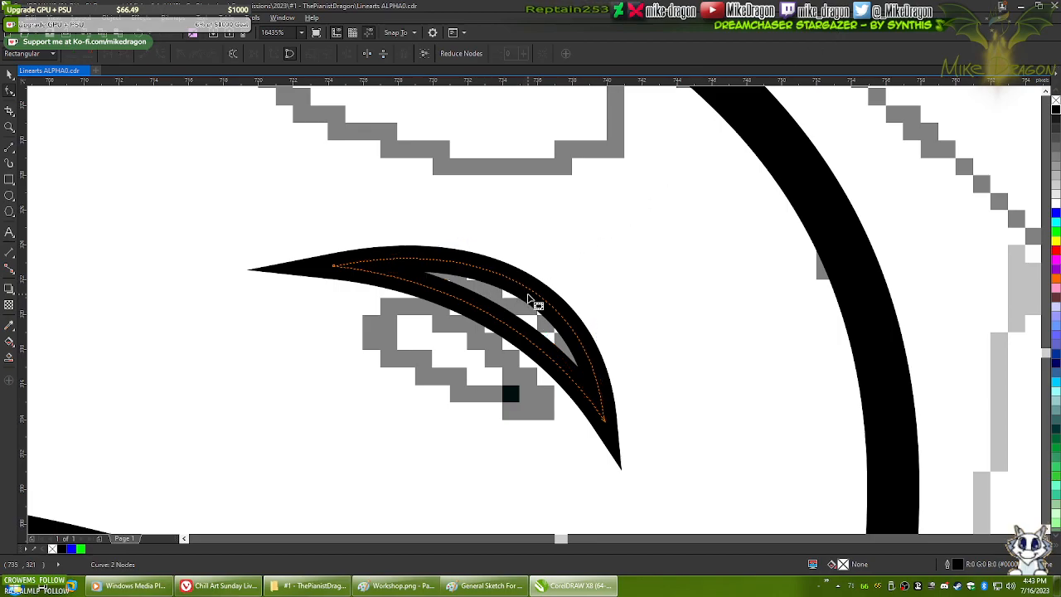
scroll(547, 328, up, 1)
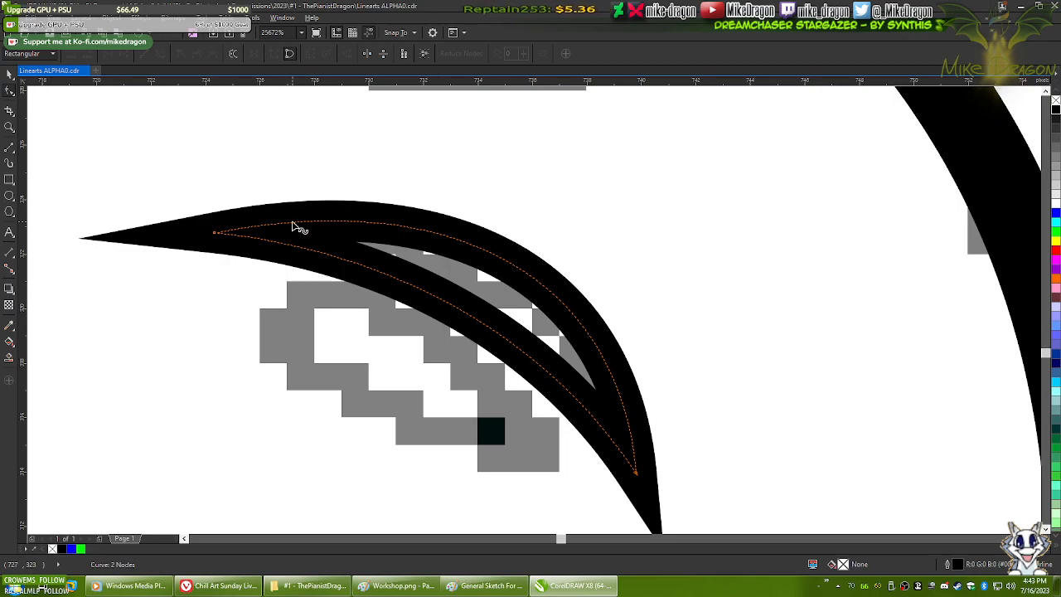
scroll(294, 225, down, 2)
scroll(383, 201, up, 1)
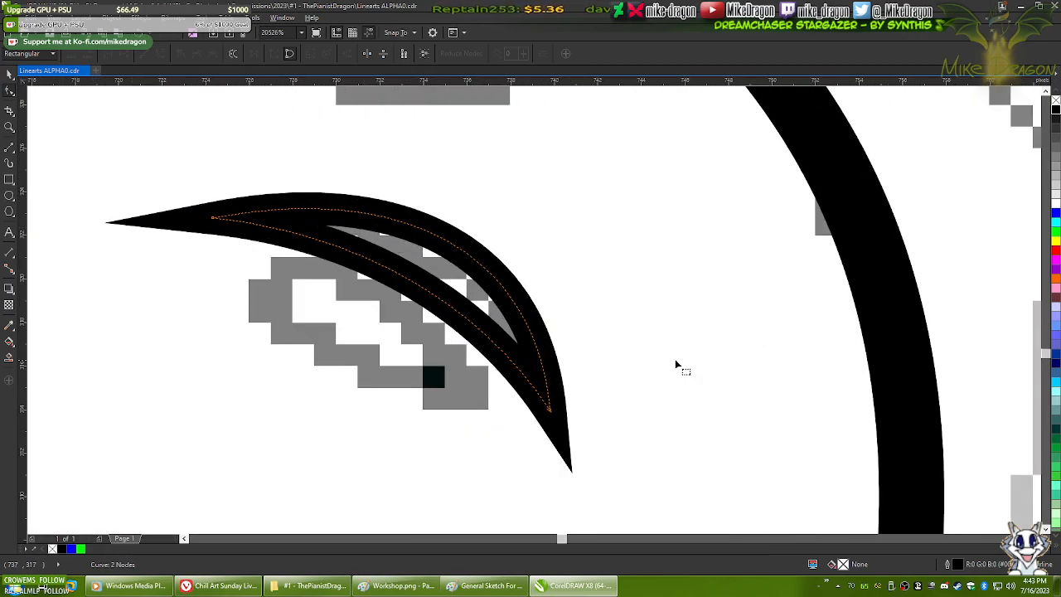
click(550, 410)
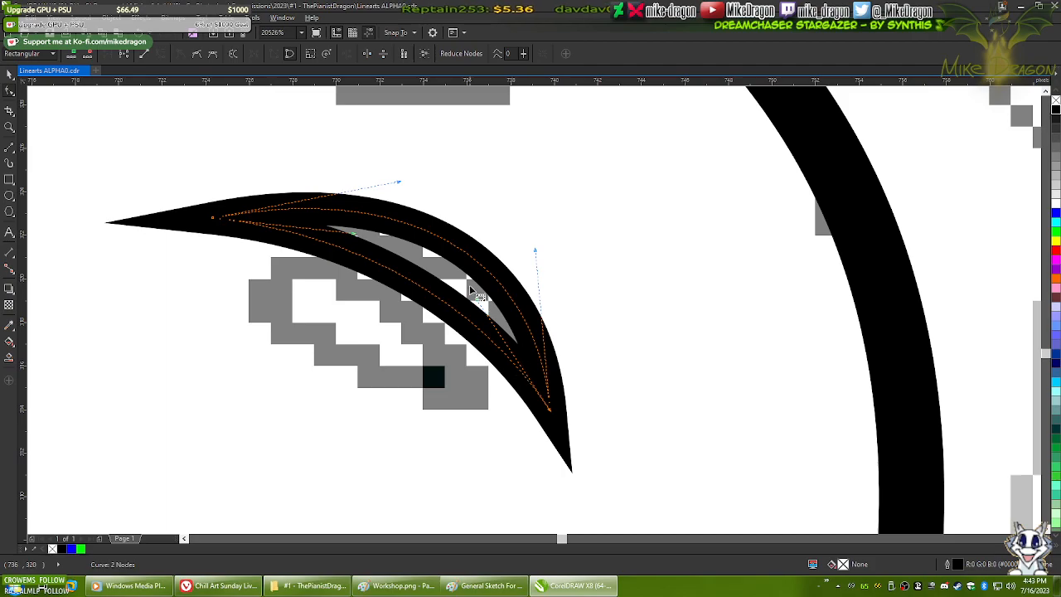
drag(477, 299, 481, 281)
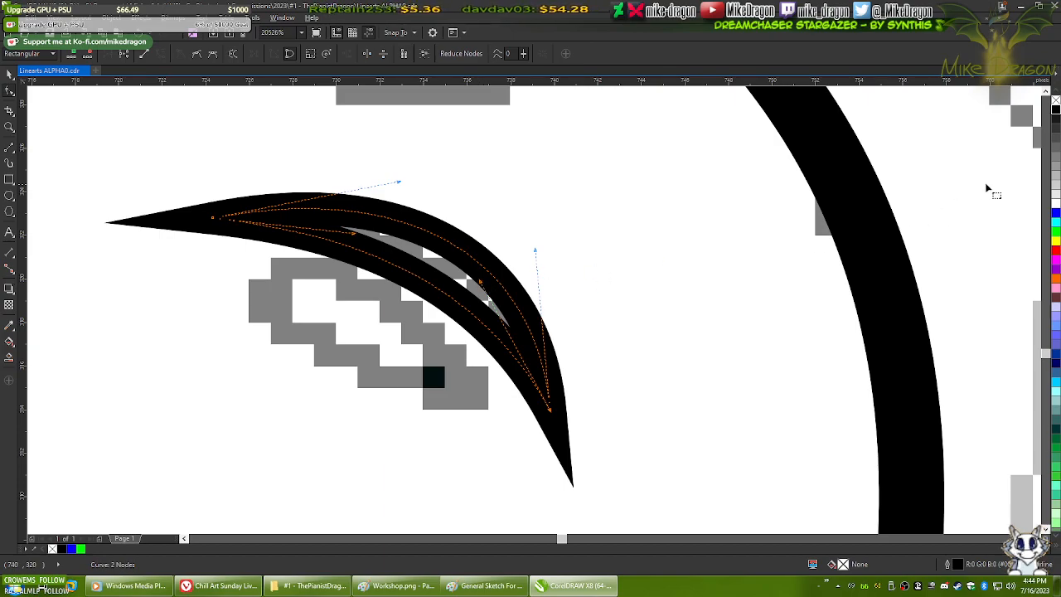
click(1055, 109)
right_click(1055, 100)
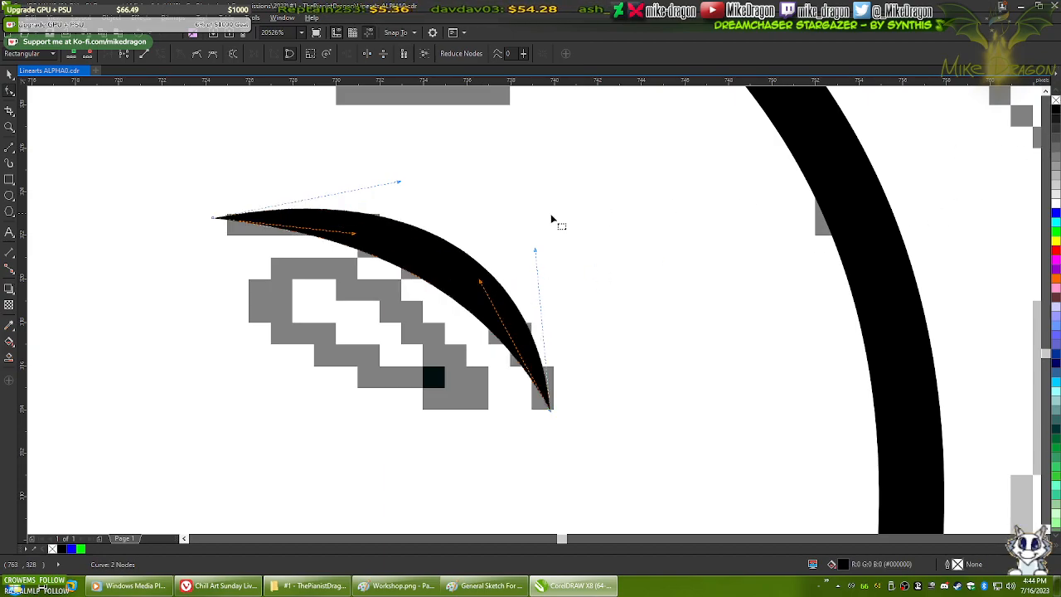
- Extend both tips of the crescent outward and adjust the handles of its upper and lower arcs to the sketched fold
drag(214, 220, 194, 224)
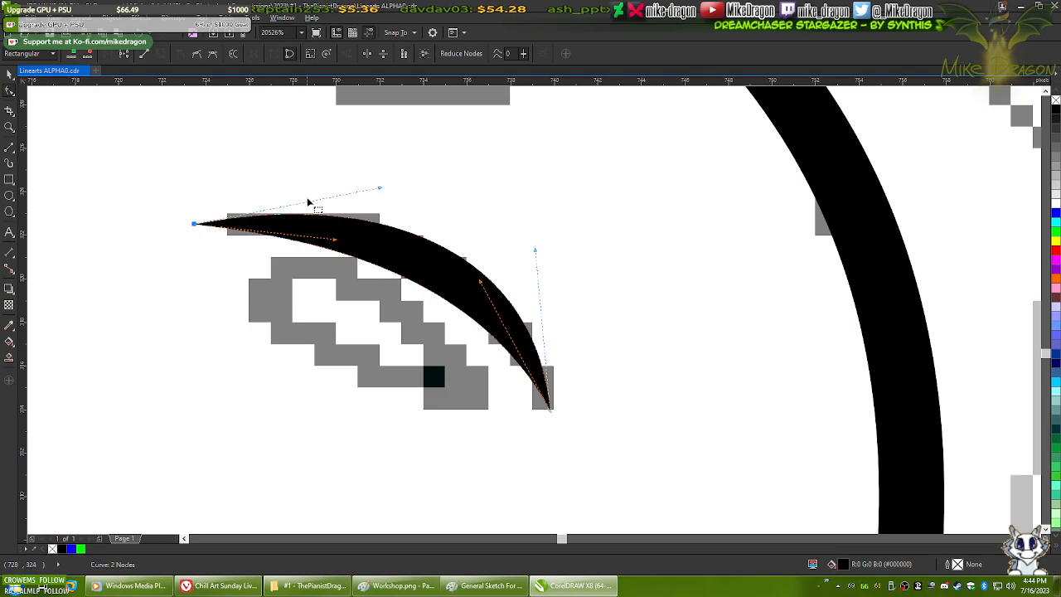
drag(381, 190, 406, 174)
drag(536, 250, 548, 256)
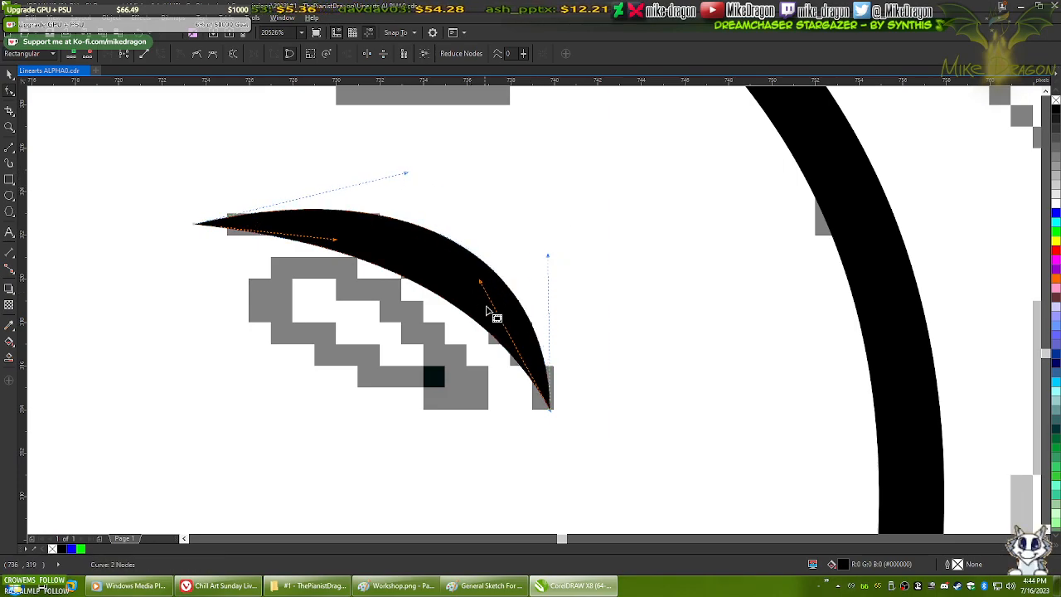
drag(548, 417, 553, 424)
drag(556, 277, 557, 271)
drag(483, 295, 486, 287)
drag(406, 178, 444, 179)
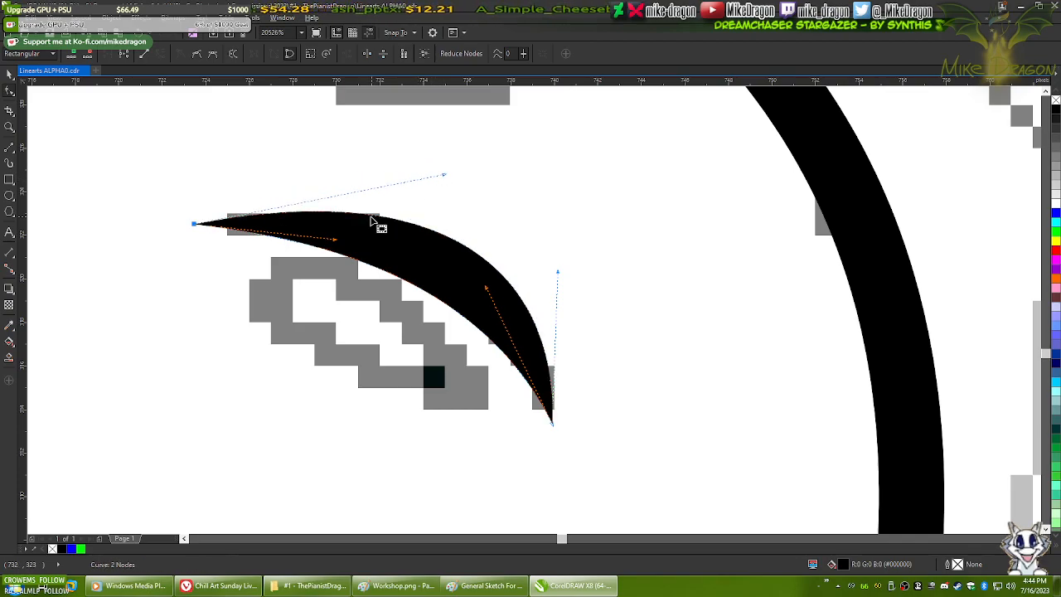
- Bend the crescent's lower arc upward, shift its left tip slightly outward and raise the upper arc's left handle
scroll(713, 345, down, 4)
scroll(510, 330, up, 4)
drag(502, 322, 567, 280)
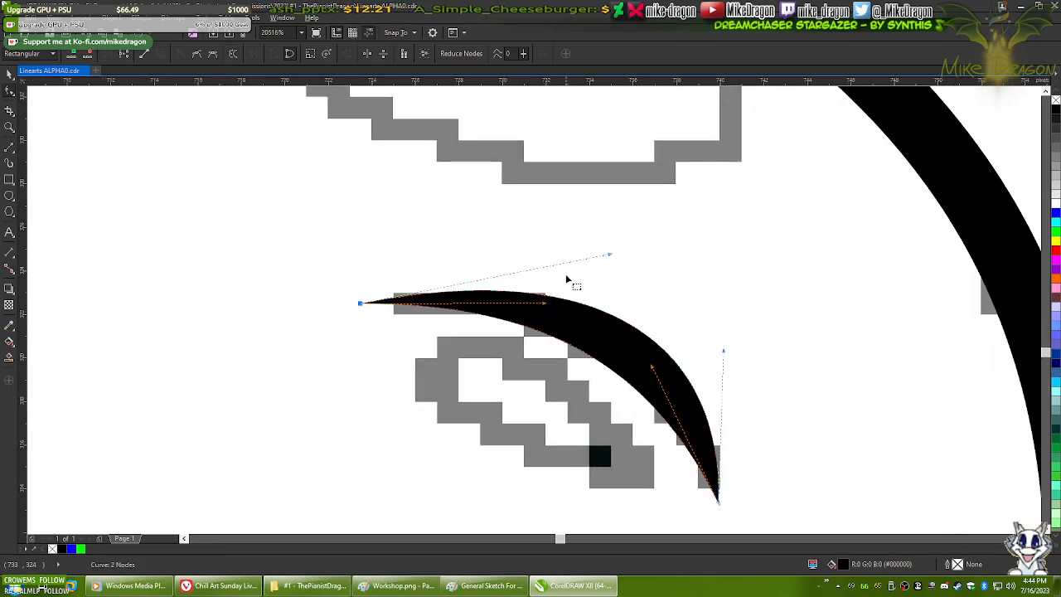
drag(359, 304, 352, 308)
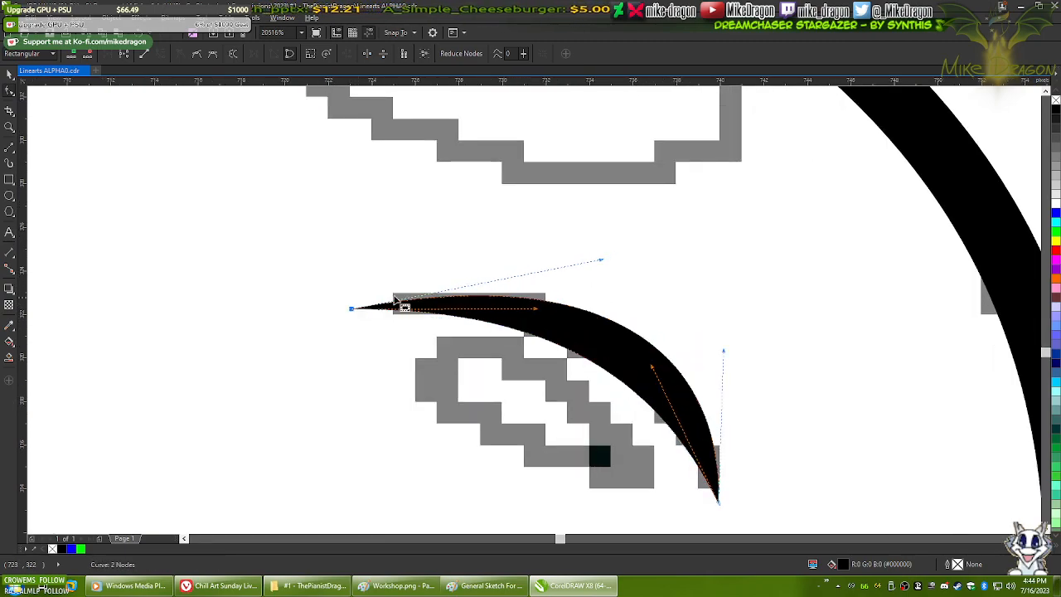
drag(602, 264, 598, 248)
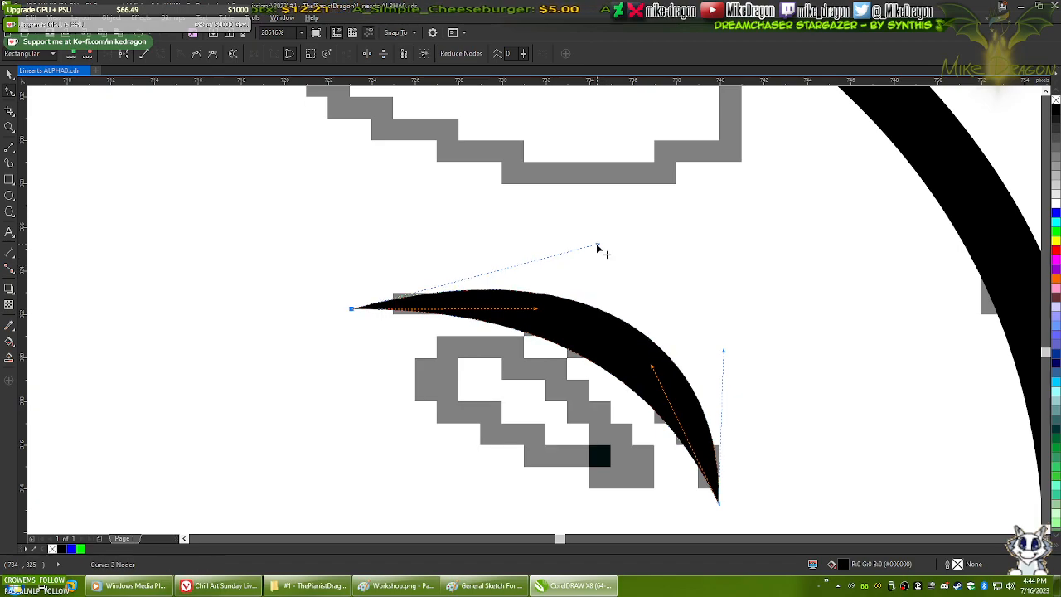
click(616, 273)
- Widen the crescent's upper arc with both its handles and lengthen the left handle of its lower arc
scroll(462, 213, down, 4)
scroll(550, 268, up, 3)
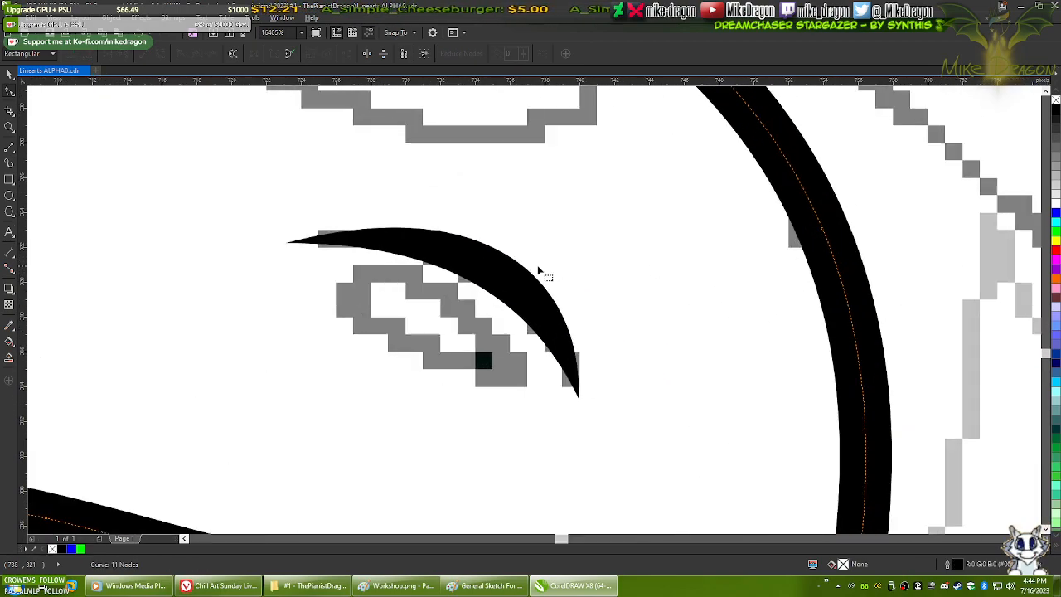
scroll(500, 282, up, 2)
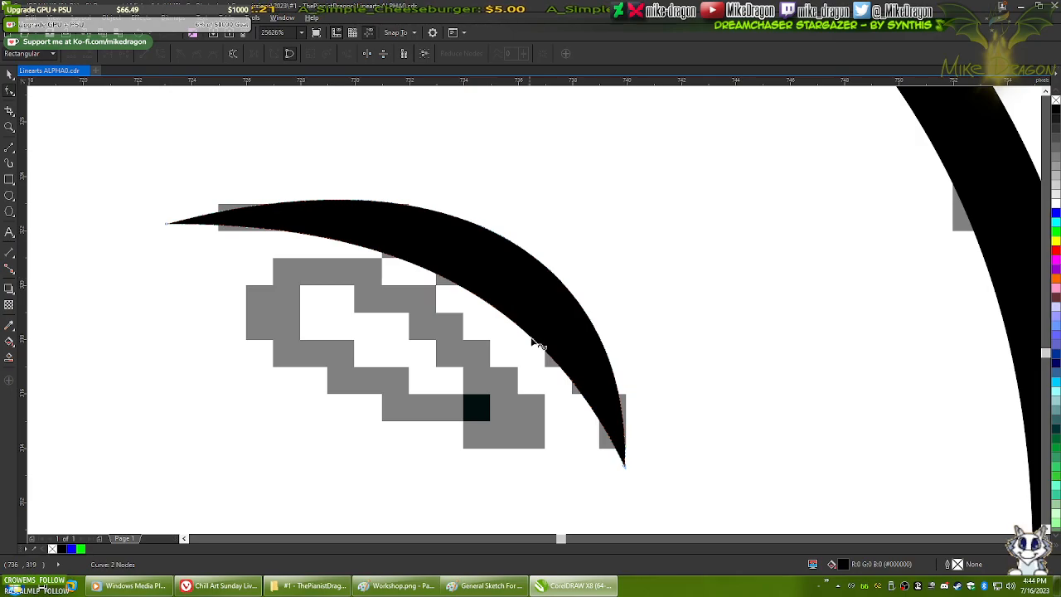
click(628, 471)
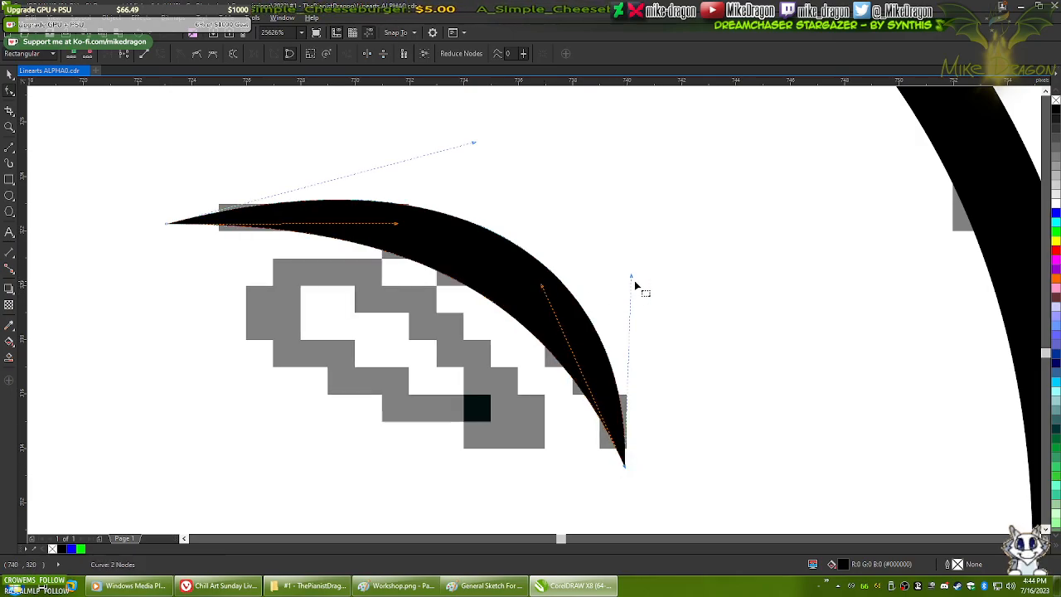
drag(631, 280, 643, 274)
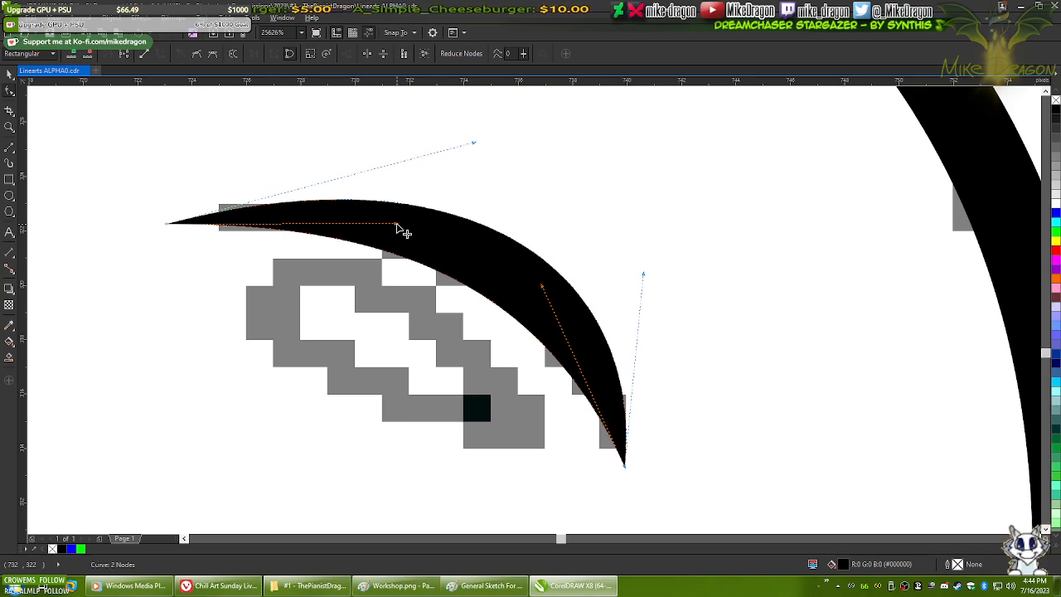
drag(397, 225, 433, 224)
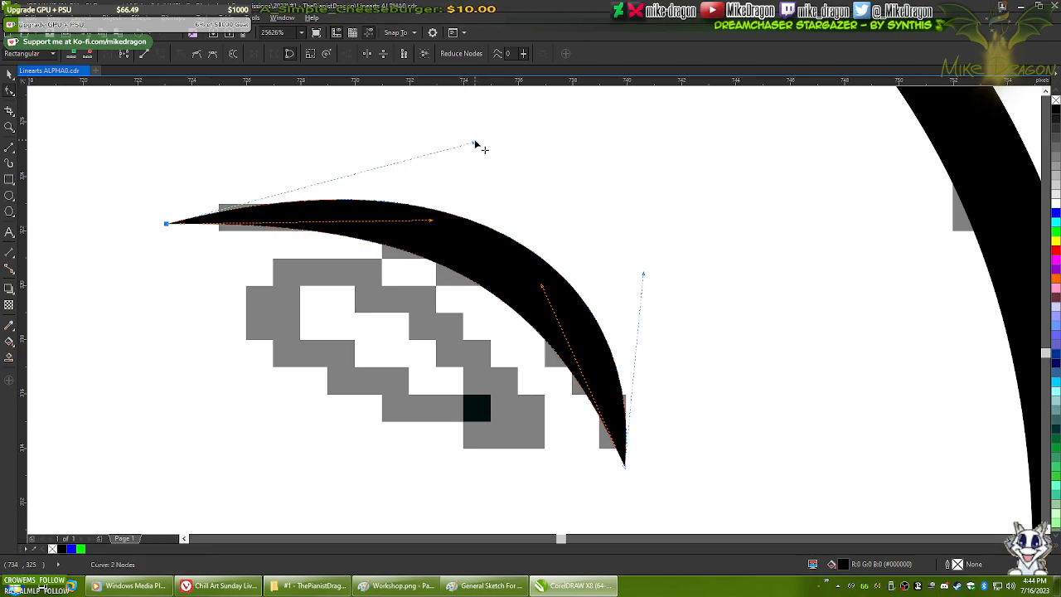
mouse_move(475, 145)
mouse_down()
mouse_move(490, 137)
mouse_move(466, 133)
mouse_move(481, 130)
mouse_up()
click(432, 320)
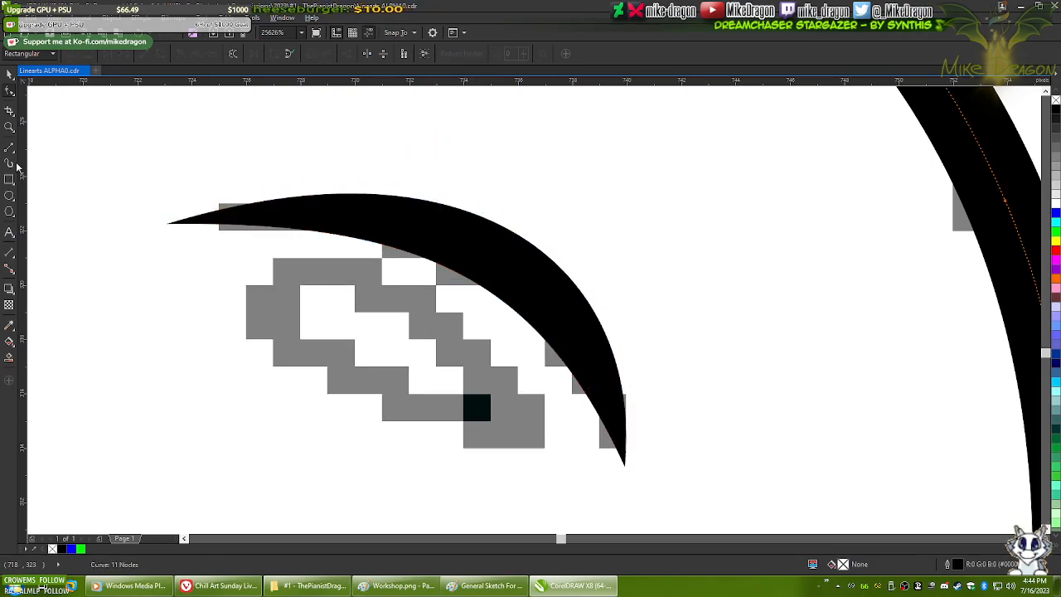
- Draw a closed four-sided outline of straight segments over the sketched nostril opening beneath the crescent
key(space)
scroll(654, 365, down, 2)
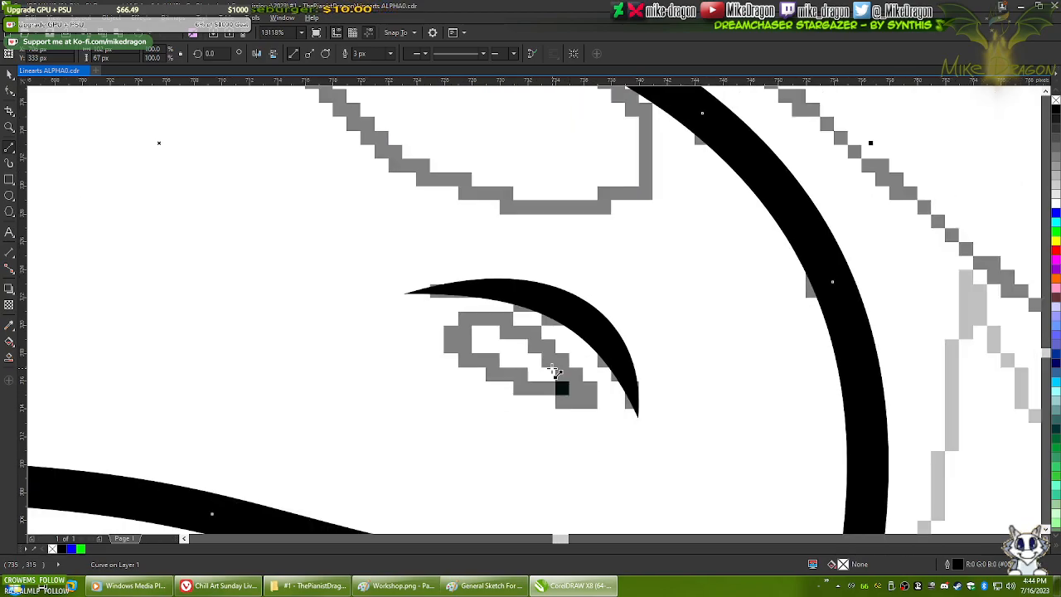
scroll(577, 450, down, 3)
scroll(569, 424, up, 4)
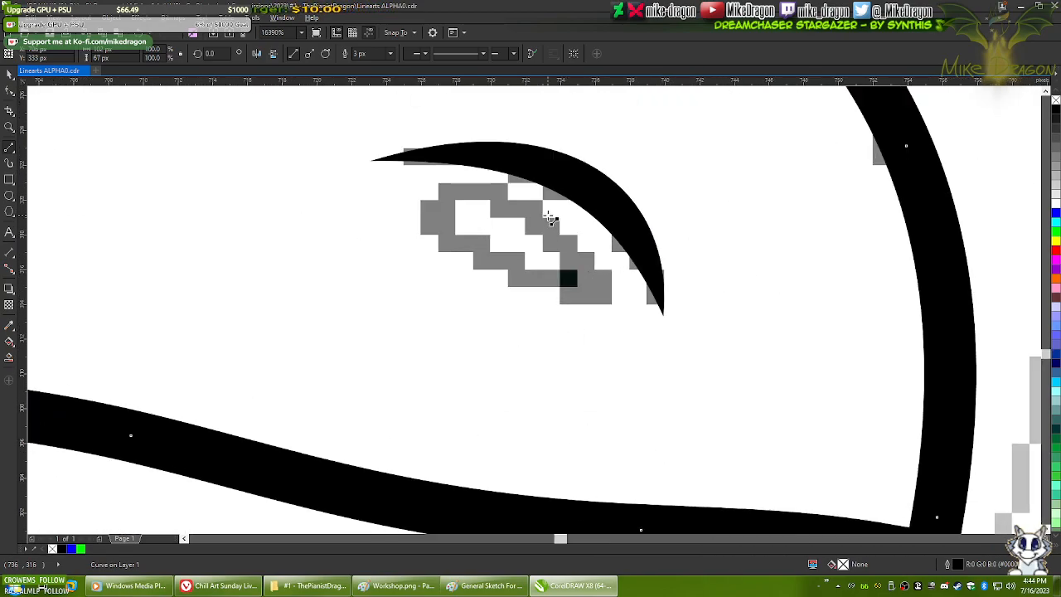
mouse_move(598, 292)
mouse_down()
mouse_move(498, 192)
mouse_move(432, 194)
mouse_move(423, 210)
mouse_up()
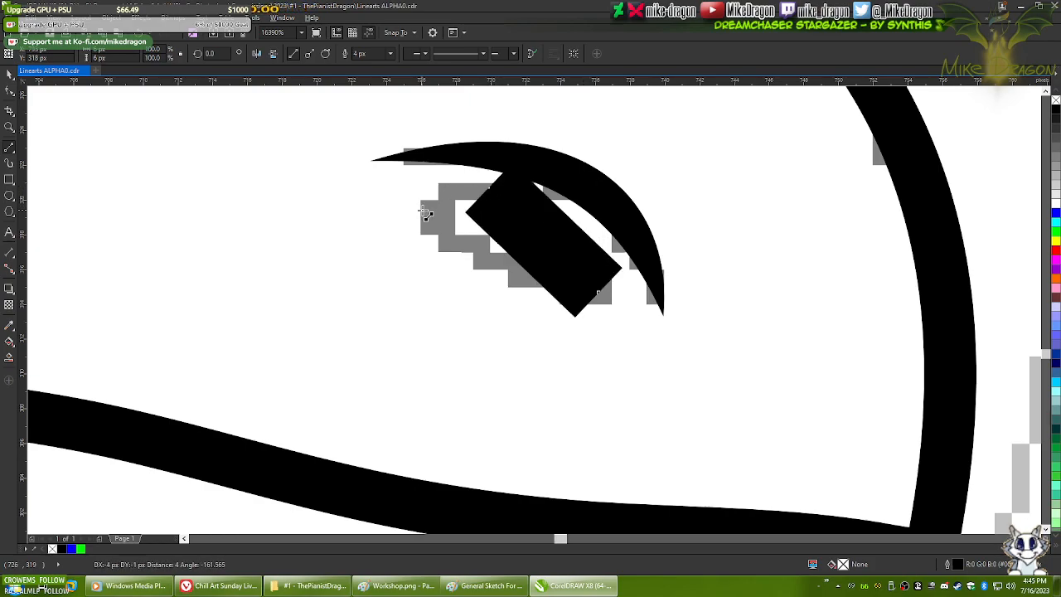
key(ctrl+z)
key(ctrl+z)
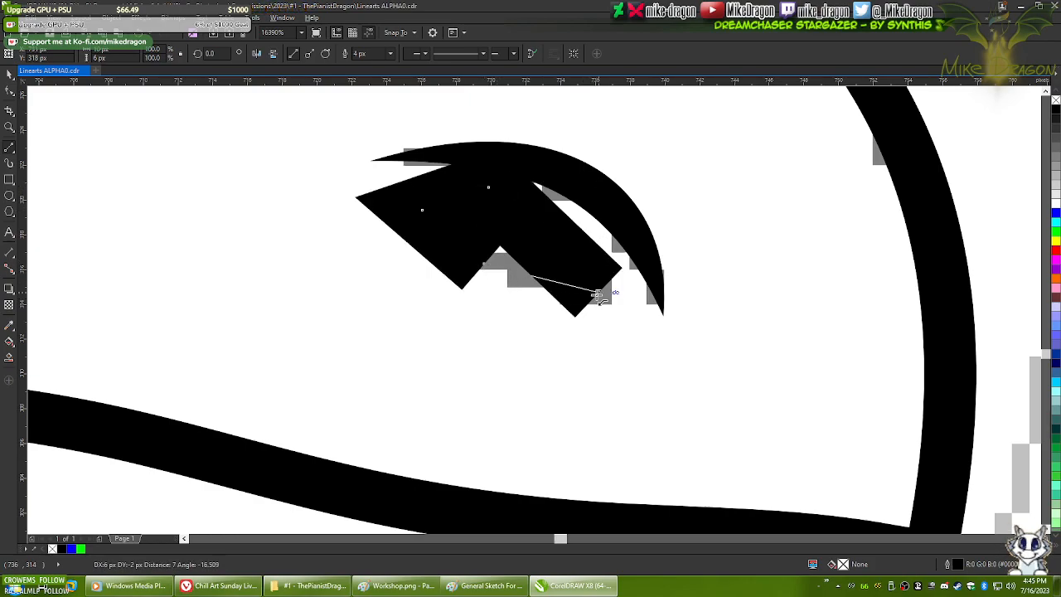
scroll(592, 301, down, 2)
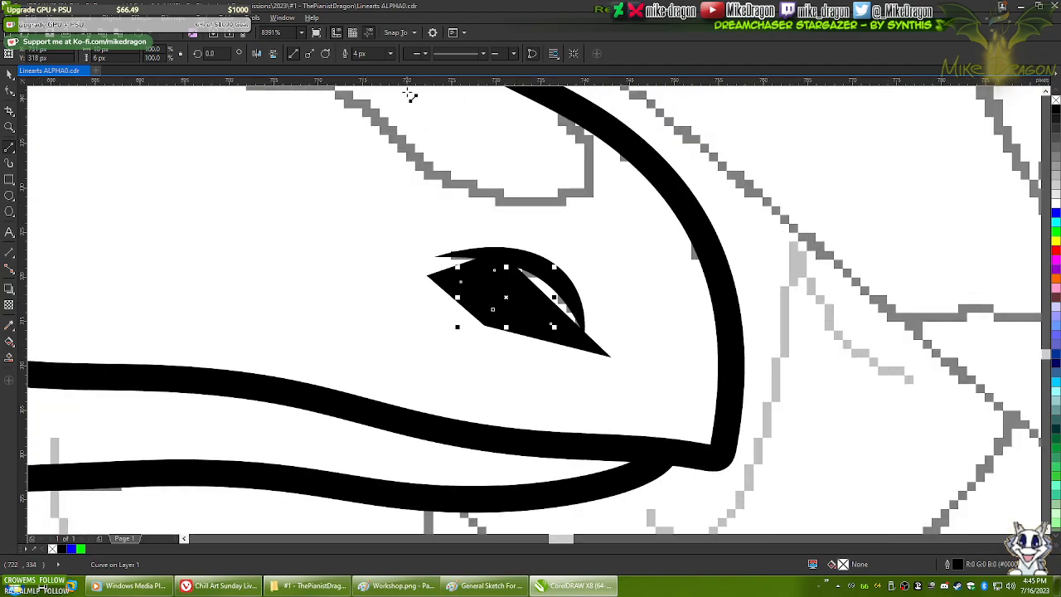
- Reduce the nostril outline's line width and convert all its segments to curves
click(391, 55)
click(374, 78)
key(F10)
drag(385, 189, 659, 432)
right_click(546, 338)
click(543, 340)
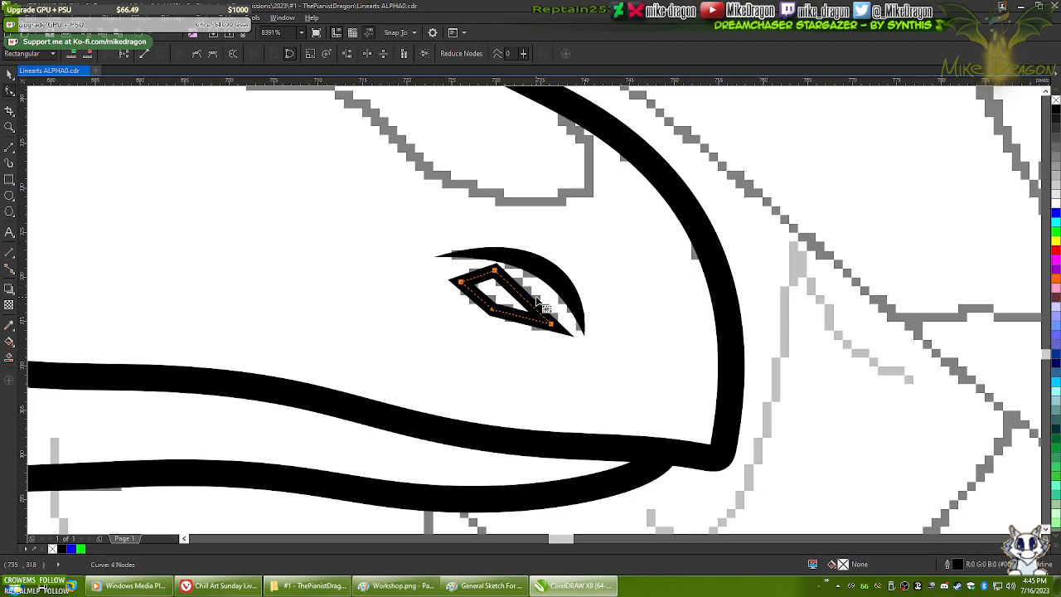
- Bend the nostril outline's segments outward into a teardrop with a rounded left end, following the sketched opening
scroll(526, 301, up, 1)
scroll(526, 306, up, 2)
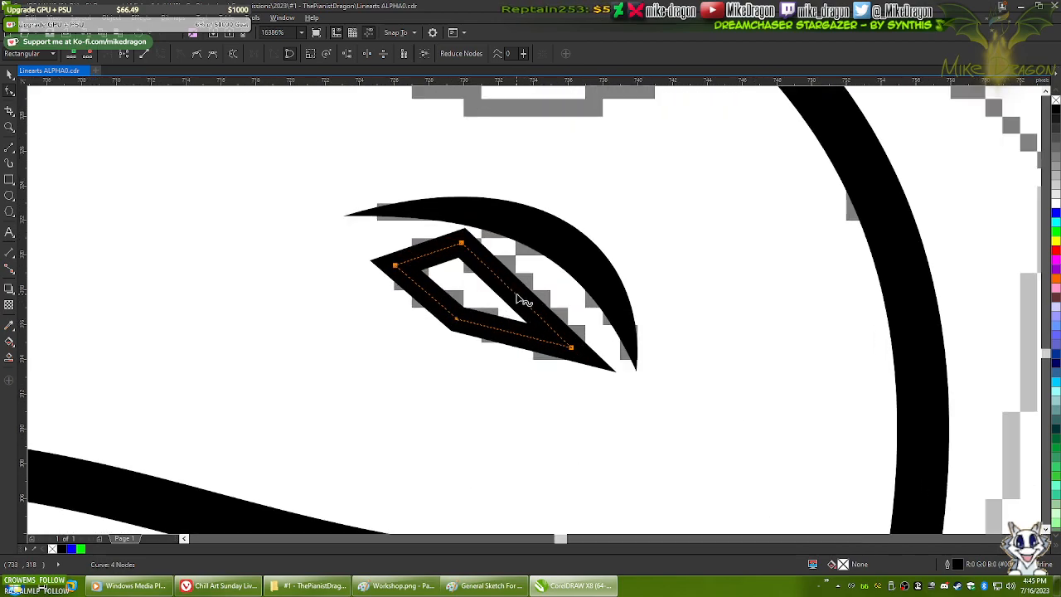
drag(513, 293, 531, 287)
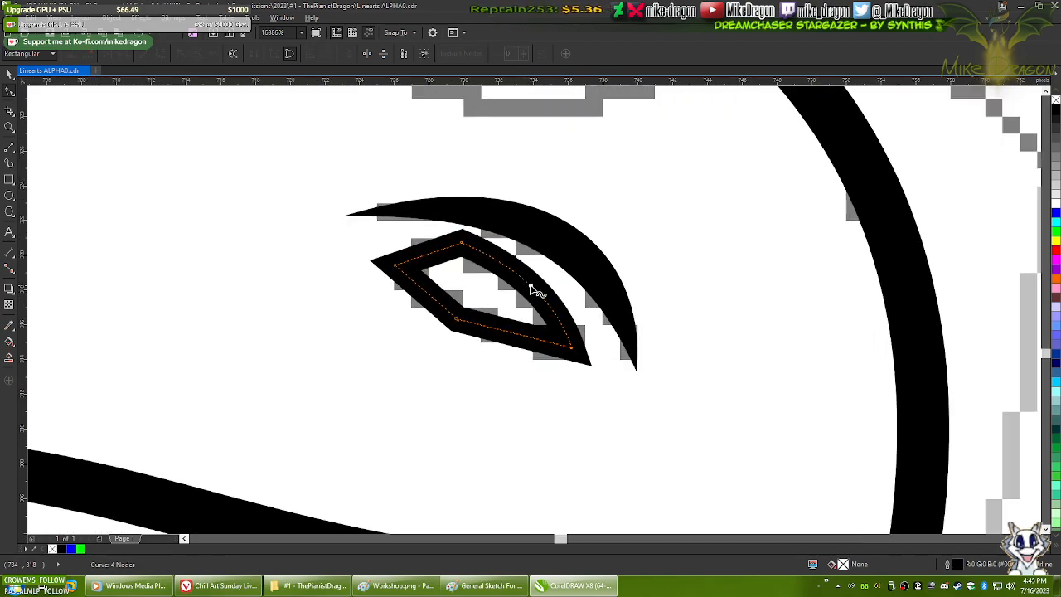
scroll(530, 287, down, 2)
scroll(461, 270, up, 2)
drag(461, 265, 454, 308)
scroll(460, 319, up, 2)
drag(576, 351, 578, 358)
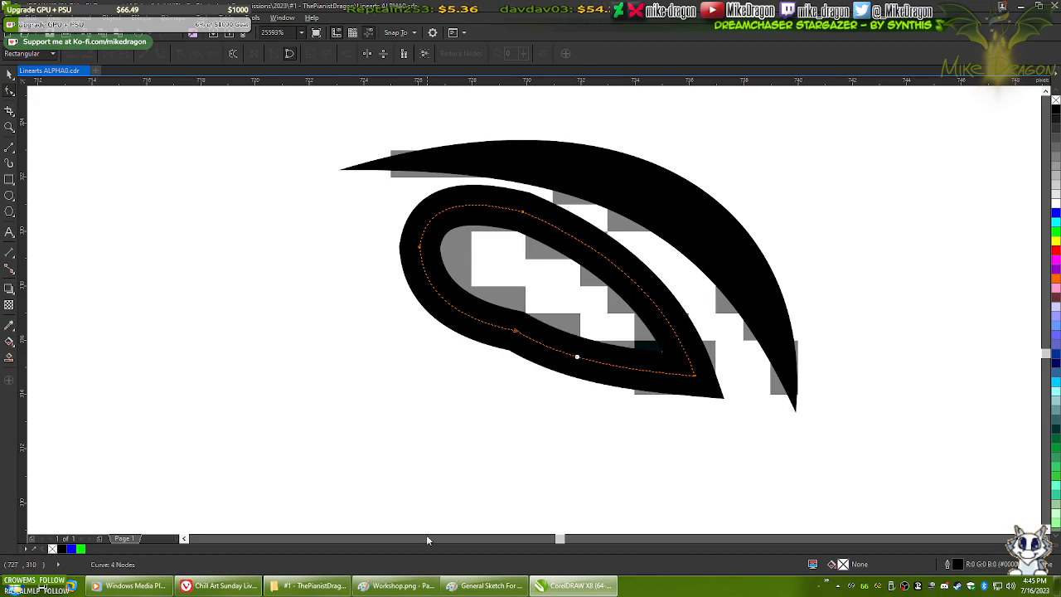
- Switch to Workshop.png in Paint, magnify the dragon's head to 600% to examine the nostril, and return to CorelDRAW
click(398, 586)
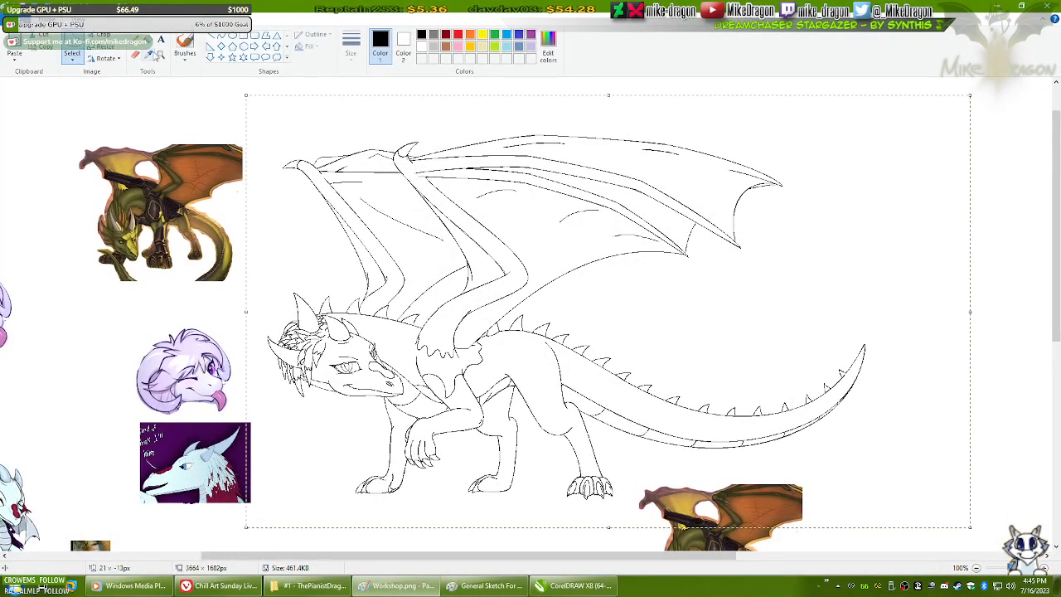
click(160, 54)
click(394, 335)
click(519, 448)
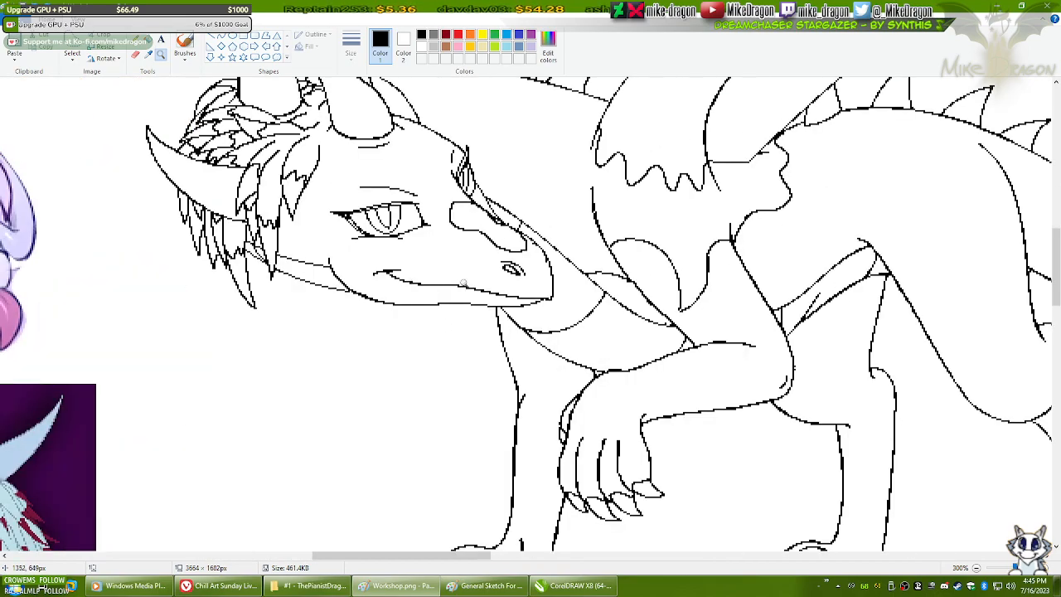
click(462, 286)
click(284, 210)
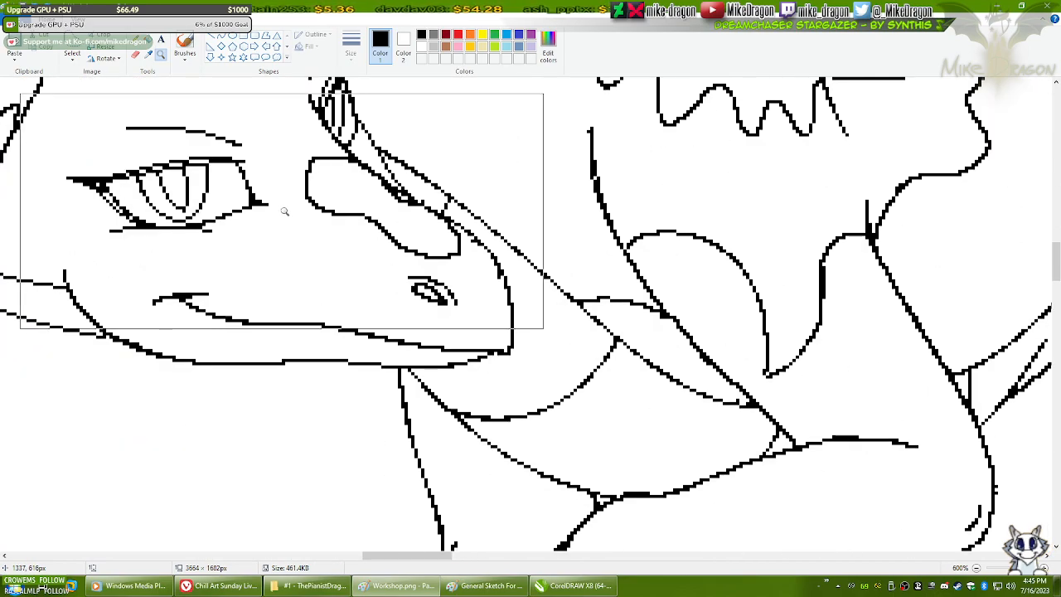
right_click(285, 211)
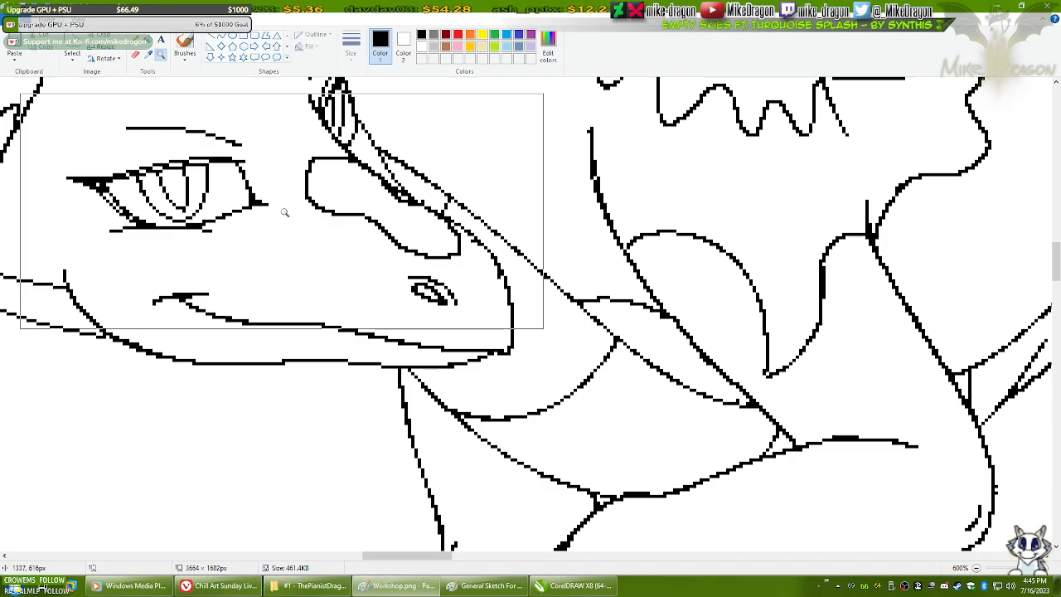
click(575, 586)
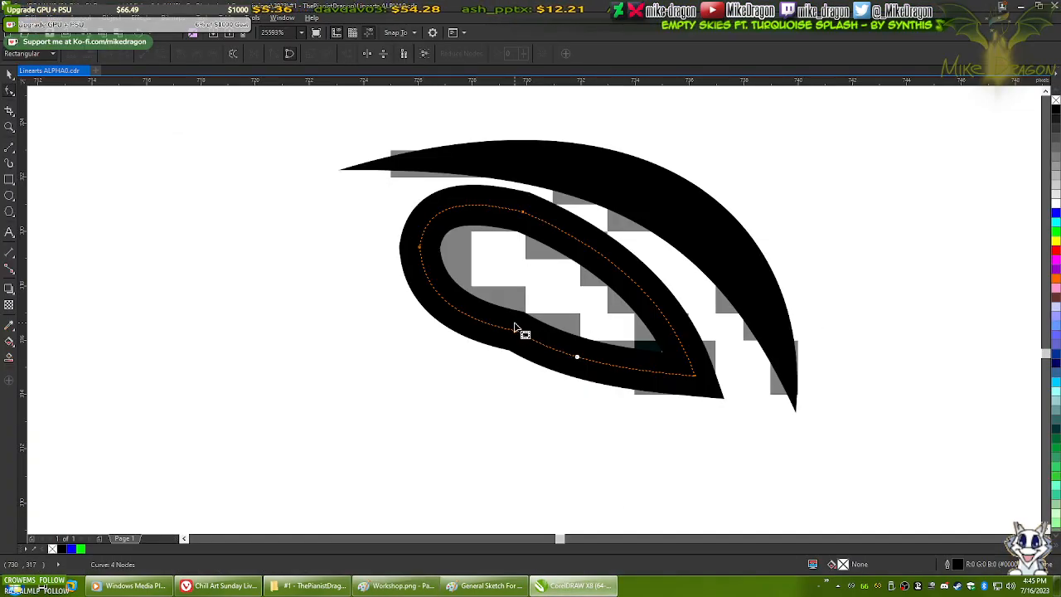
- Smooth the nostril outline by replacing its lower, left-end and upper nodes with one on each side of the rounded end and one along the upper edge
key(Delete)
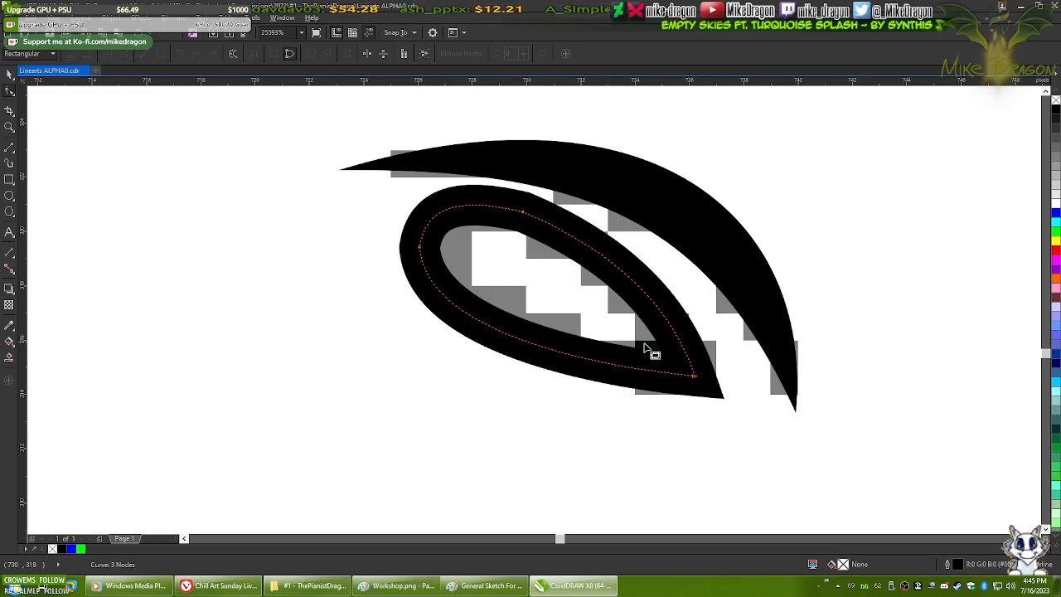
double_click(444, 295)
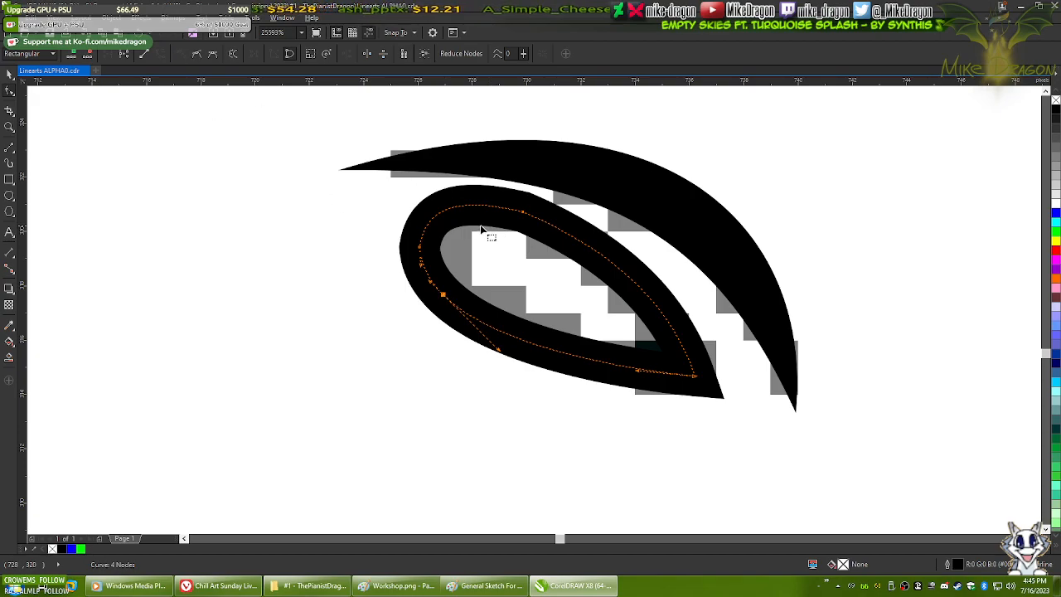
double_click(444, 210)
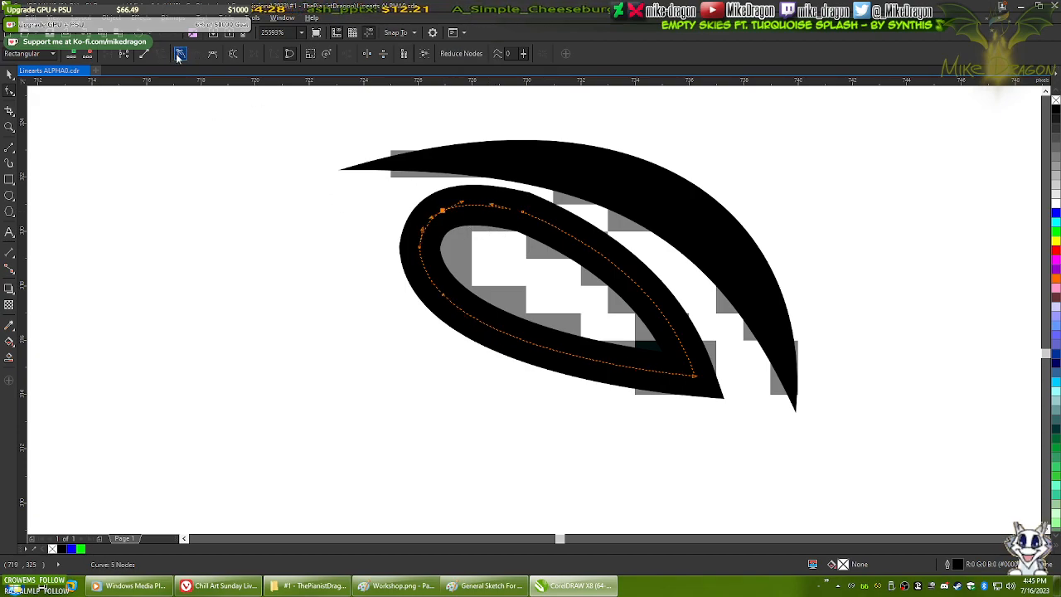
key(Delete)
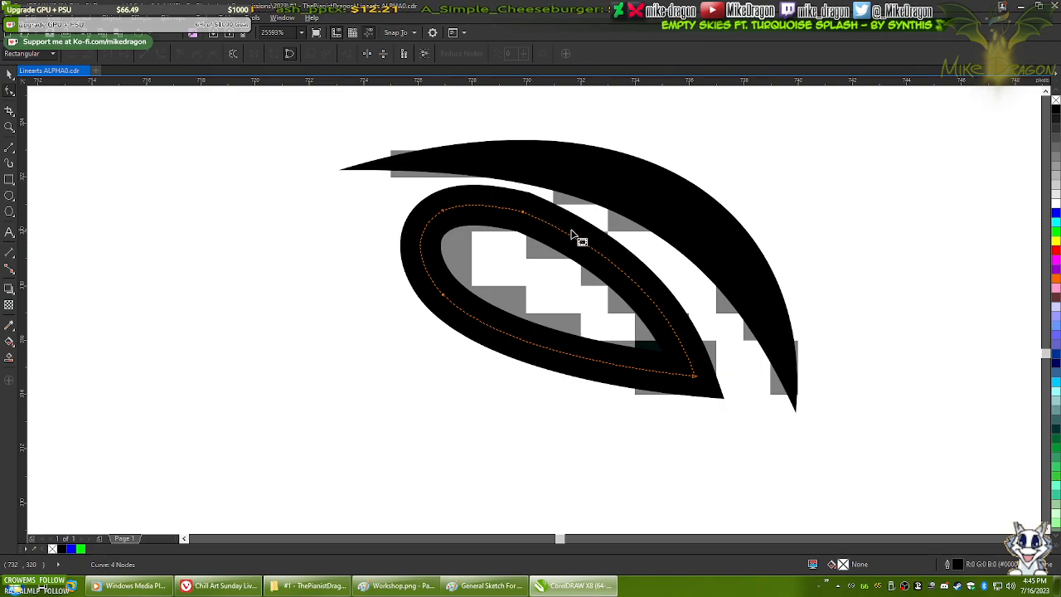
double_click(603, 256)
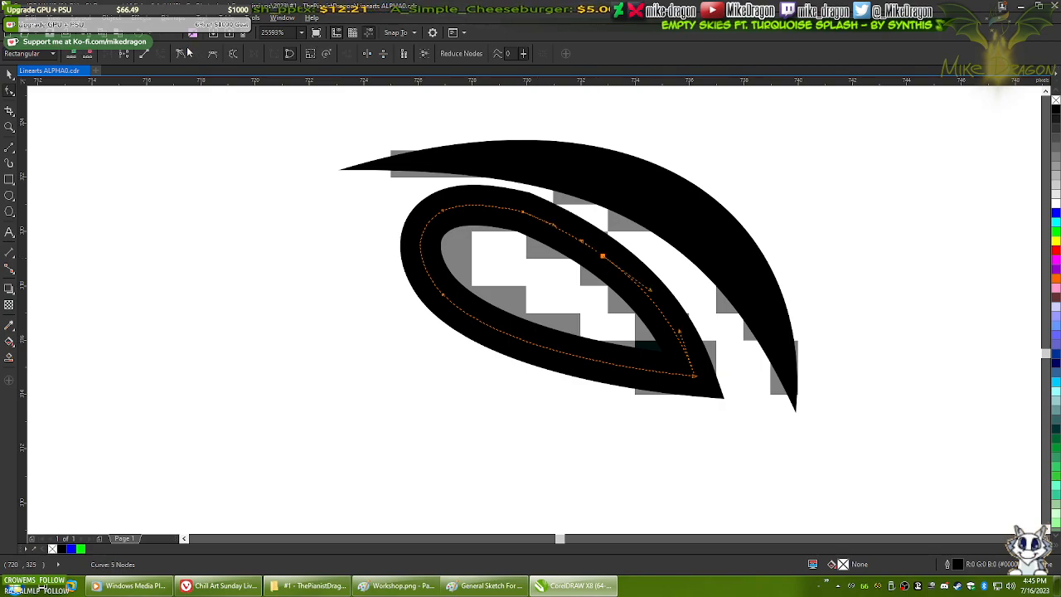
key(Delete)
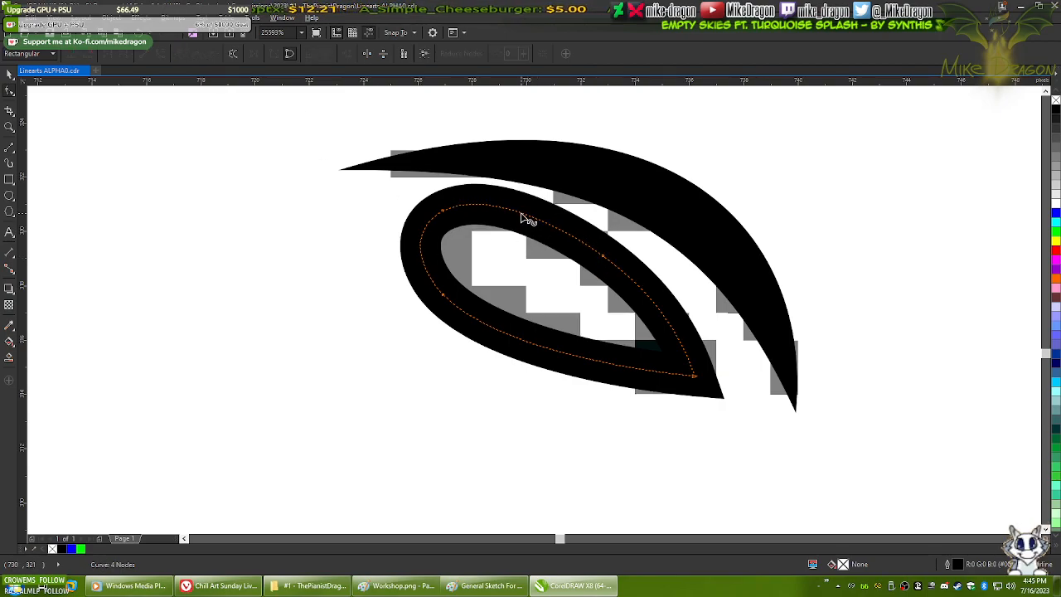
- Round the nostril outline's pointed right tip by adding a node on each side of it and deleting the corner node
scroll(763, 404, up, 2)
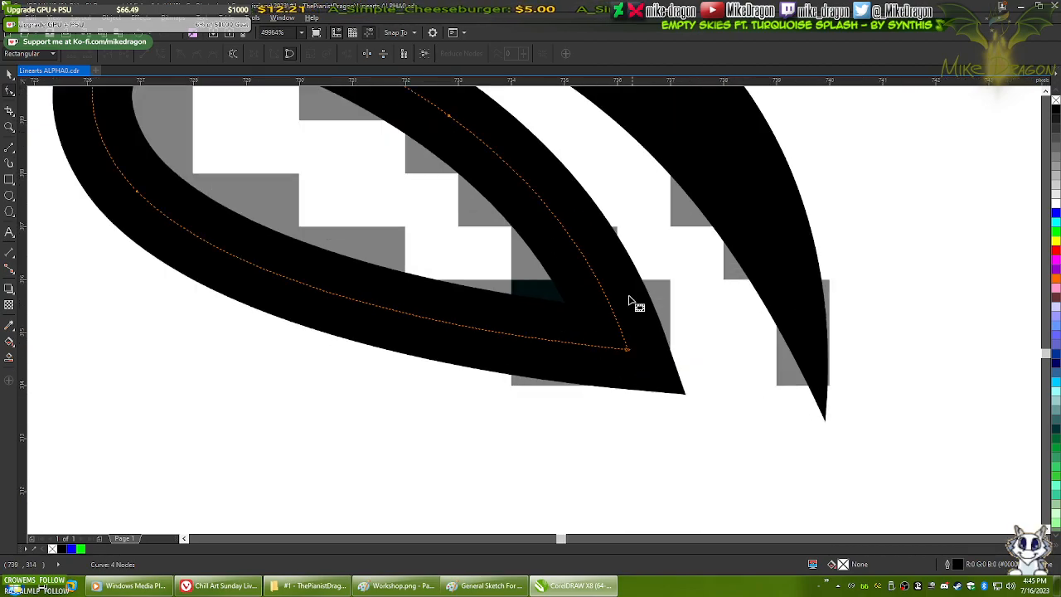
double_click(577, 247)
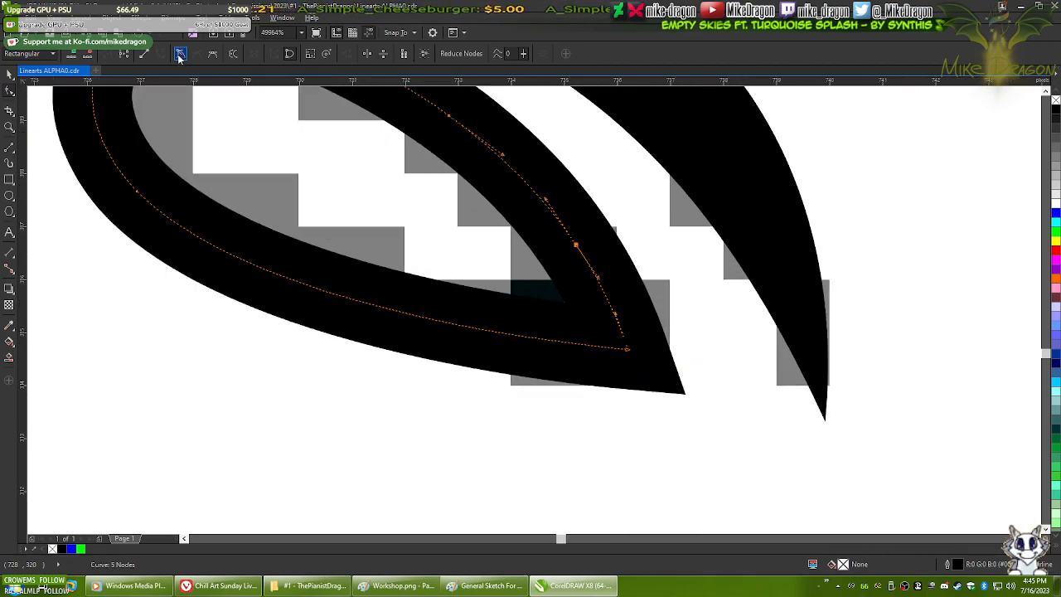
double_click(498, 332)
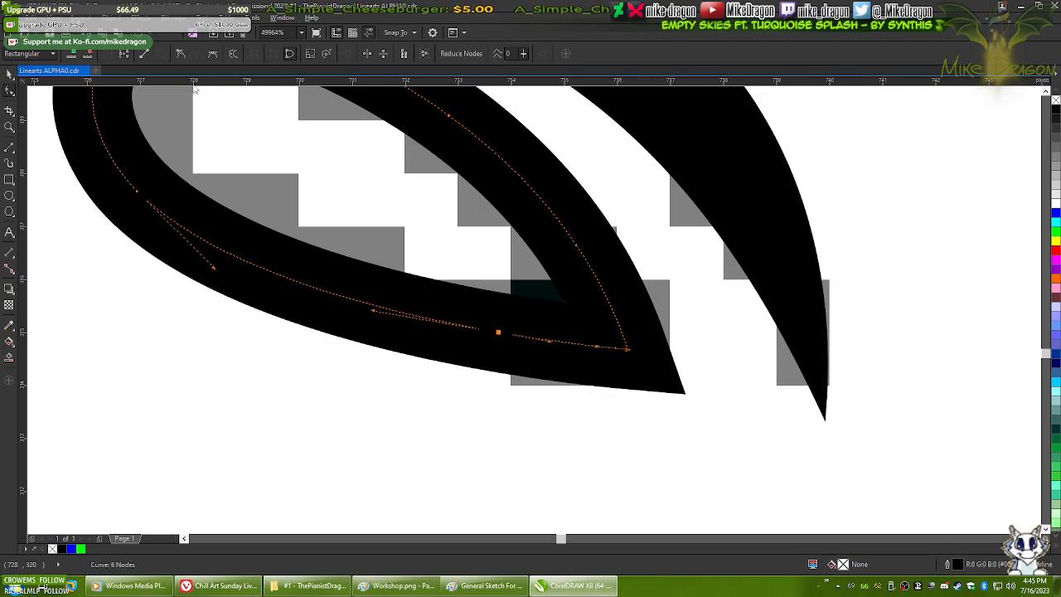
double_click(628, 350)
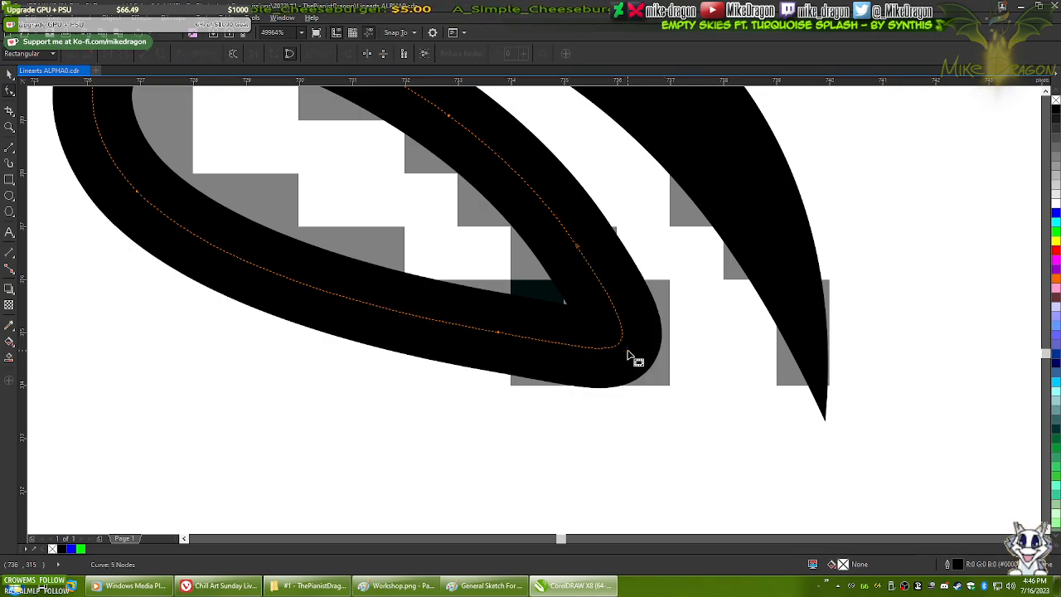
scroll(569, 358, down, 1)
scroll(548, 339, up, 1)
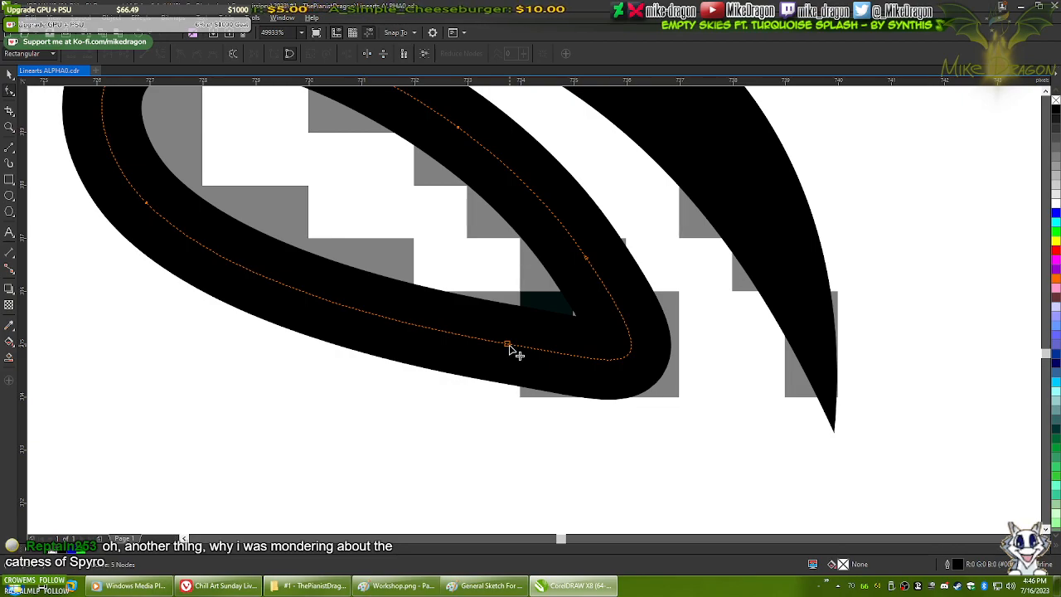
- Shorten the curve handles beside the nostril's right tip to refine its rounding against the sketch
click(508, 344)
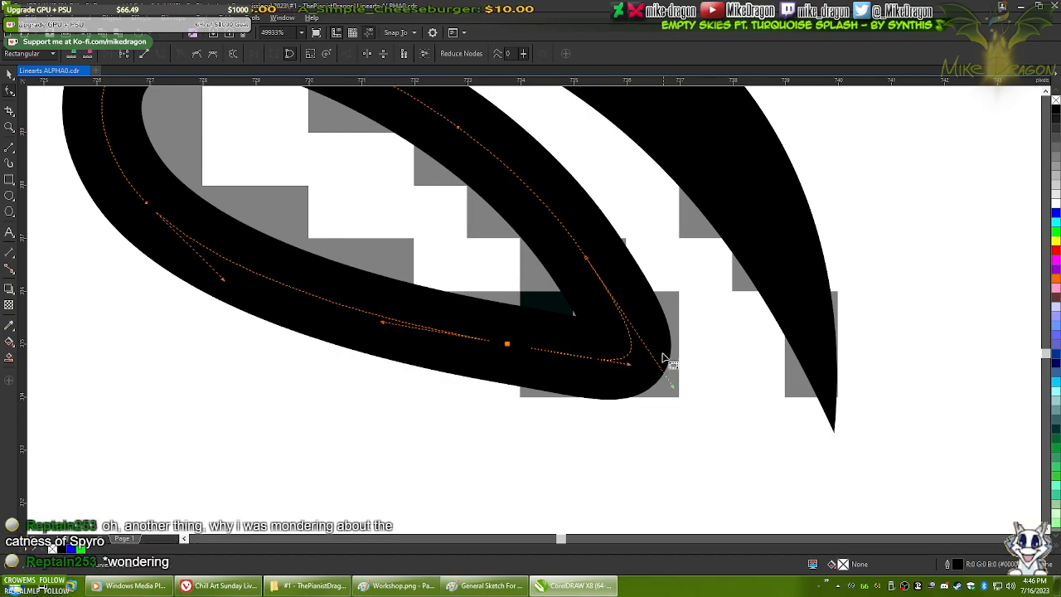
scroll(663, 357, up, 1)
mouse_move(678, 405)
mouse_down()
mouse_move(650, 362)
mouse_move(608, 364)
mouse_up()
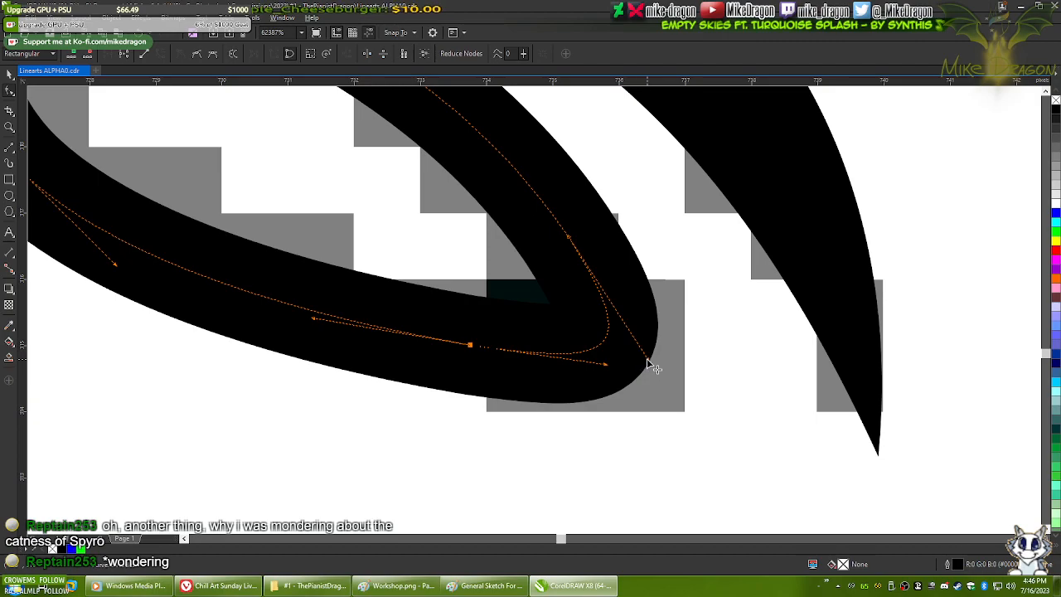
scroll(676, 437, down, 2)
click(634, 380)
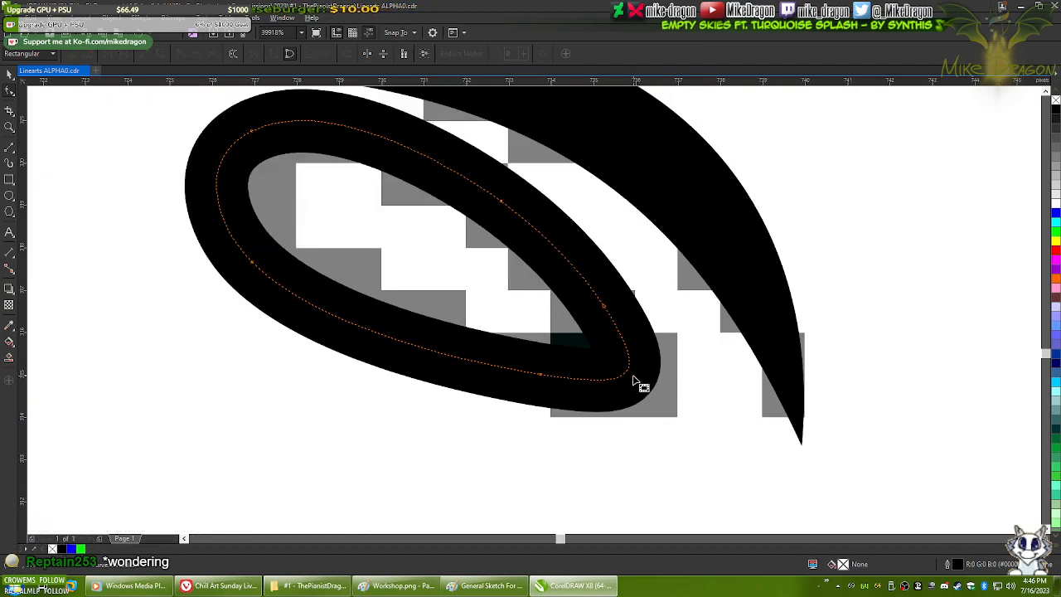
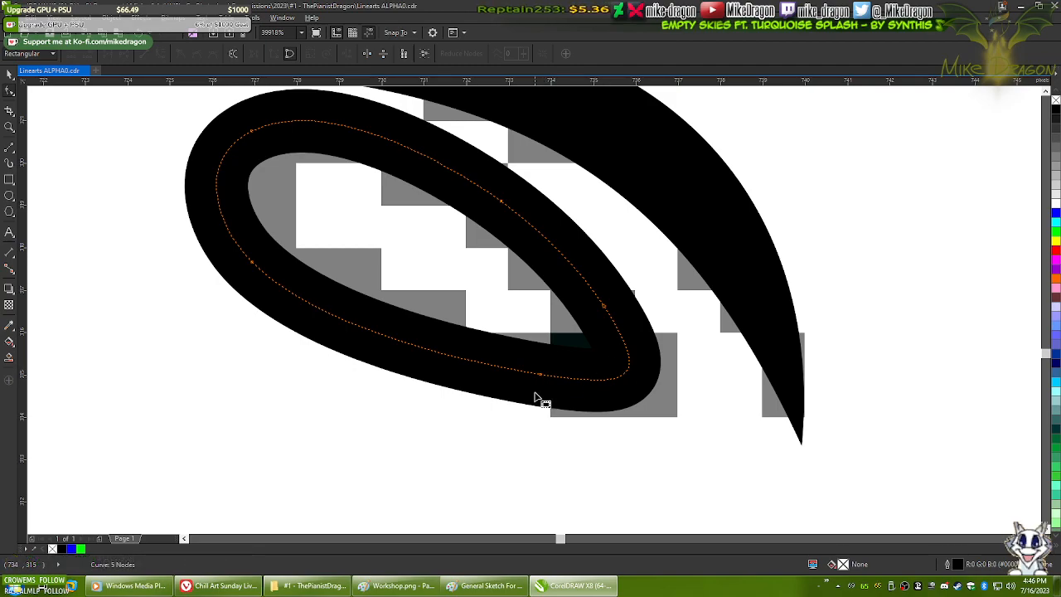
- Leave the finished nostril outline and select the large snout contour around it
scroll(543, 401, down, 2)
key(Tab)
scroll(506, 412, down, 3)
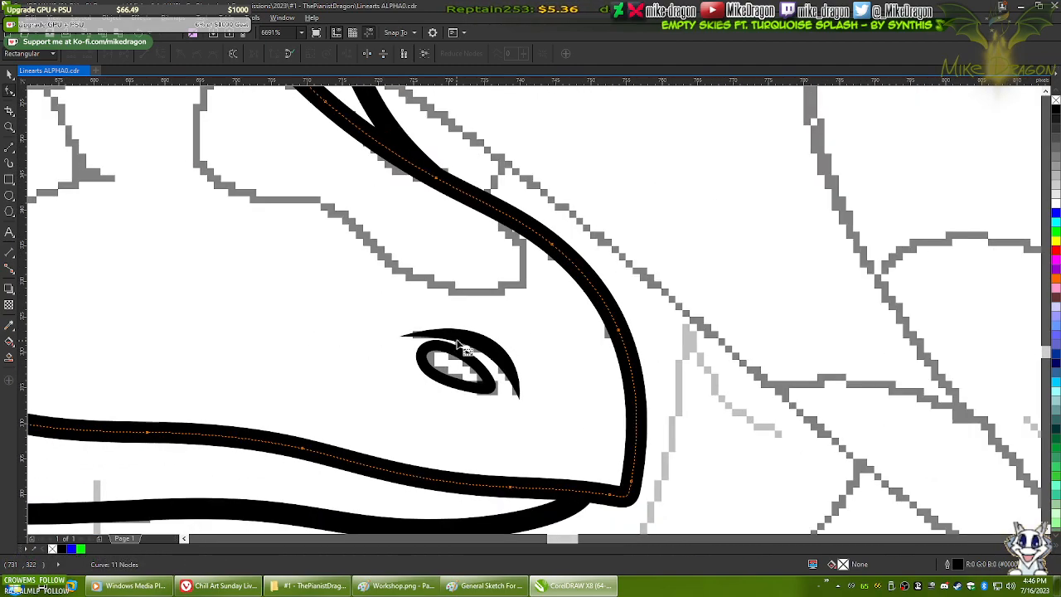
- Select the nostril's inner oval as a whole object
scroll(502, 301, up, 4)
scroll(502, 301, up, 2)
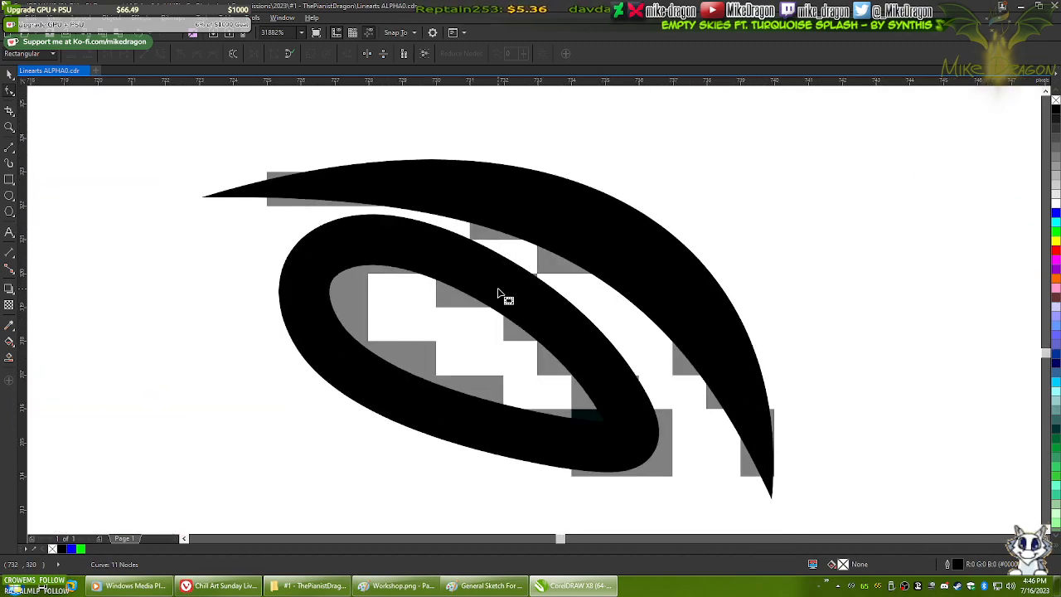
key(shift+Tab)
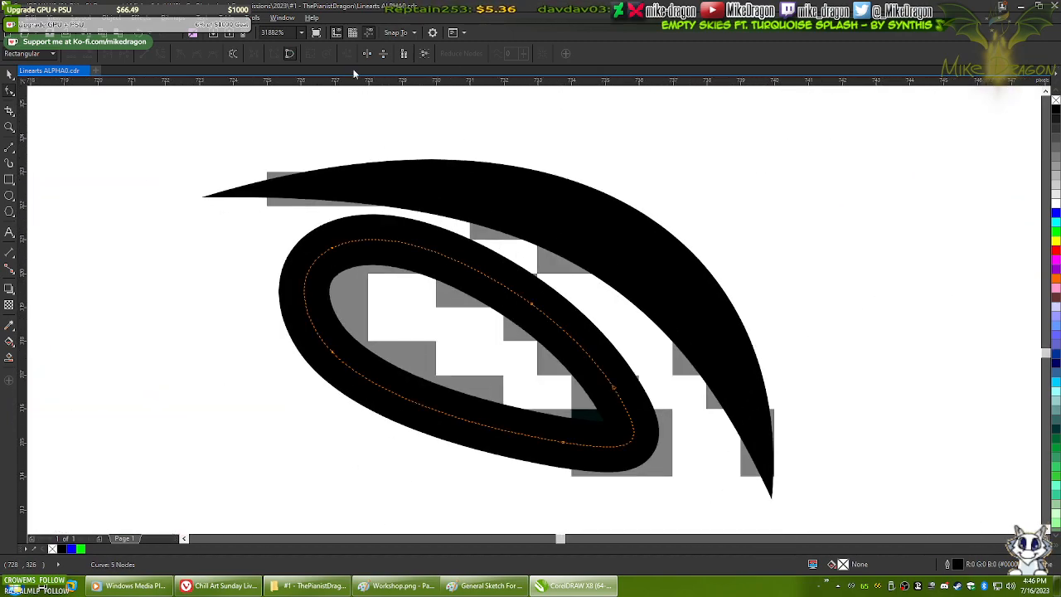
click(10, 75)
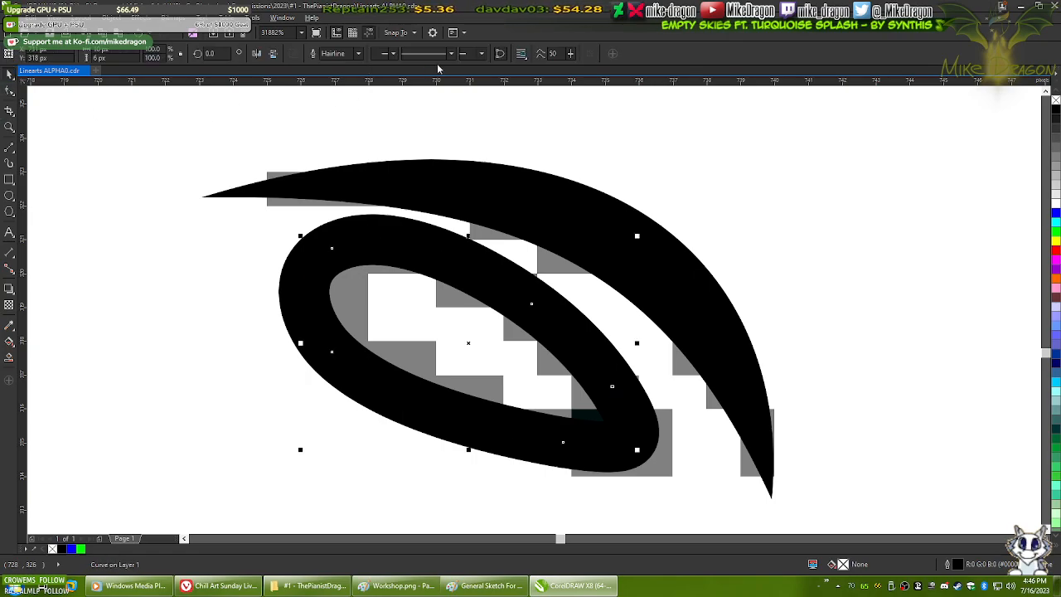
- Try hairline, 1 px and 2 px outline widths on the nostril oval to compare its thickness
click(358, 53)
click(329, 84)
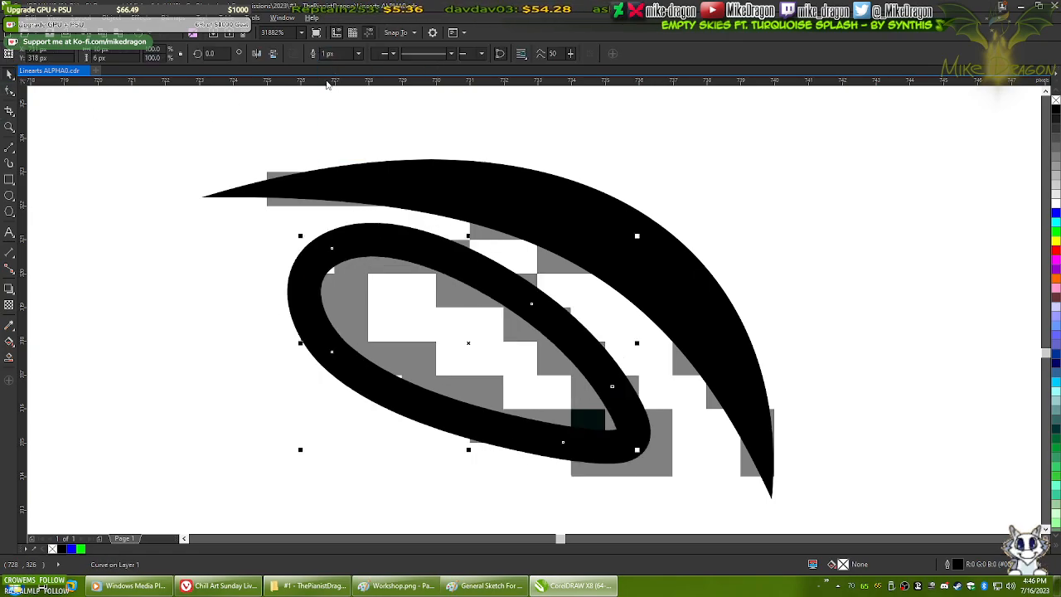
click(360, 53)
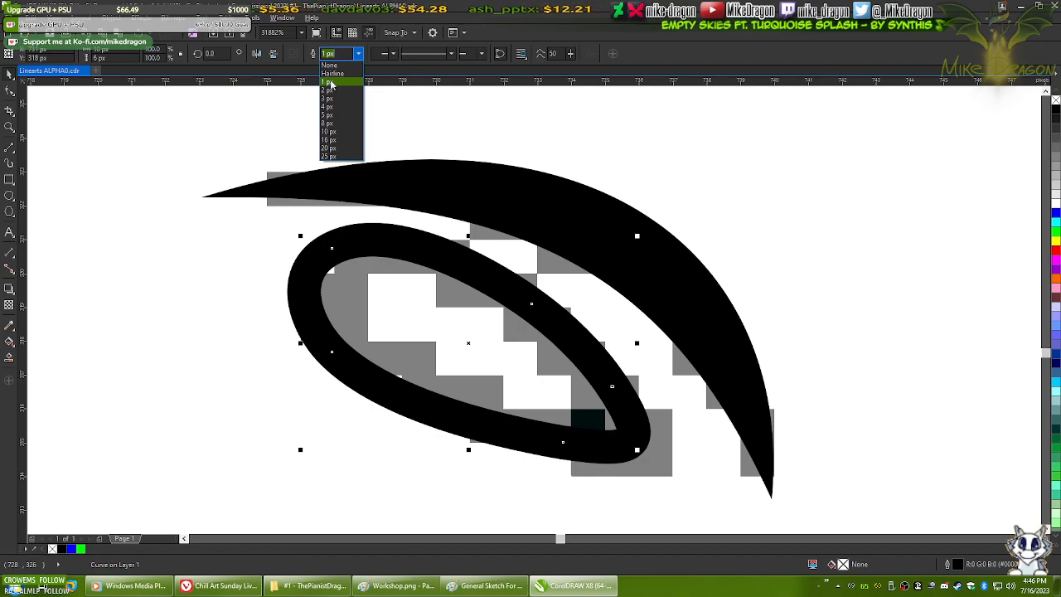
click(336, 77)
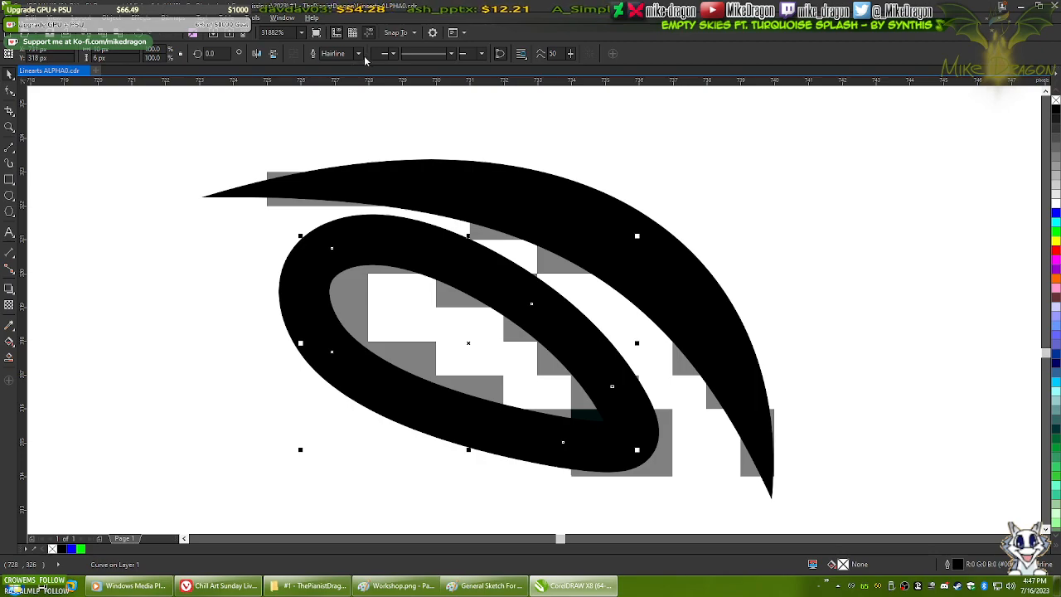
click(359, 54)
click(336, 78)
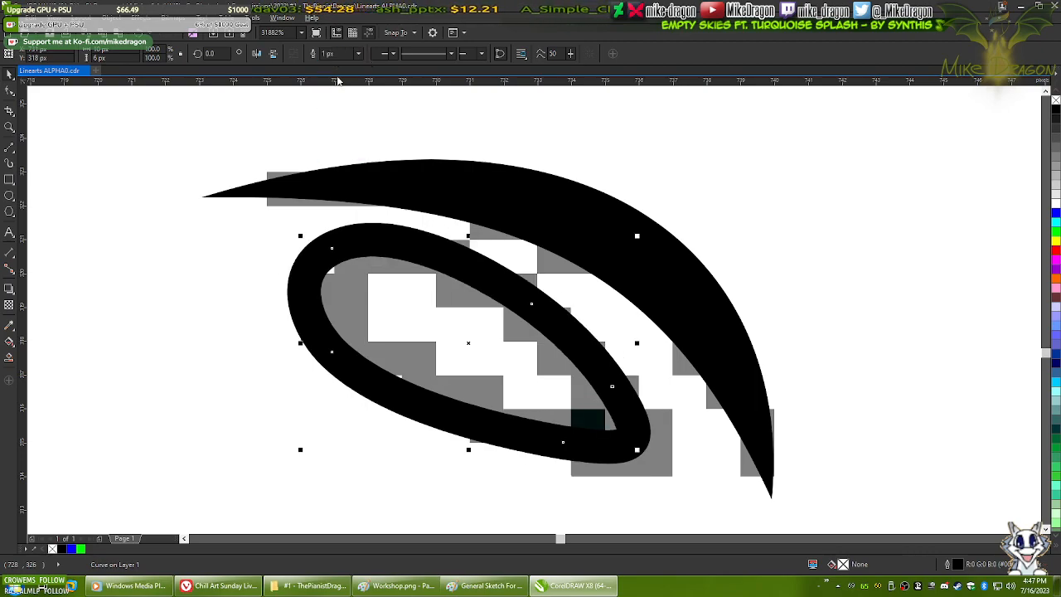
click(359, 54)
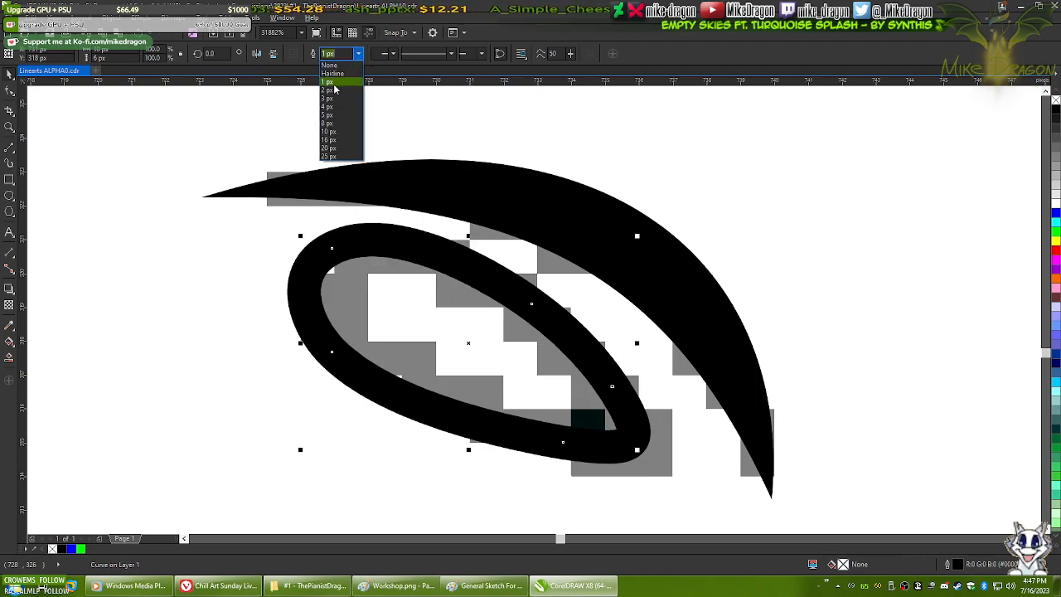
click(335, 90)
click(359, 54)
click(335, 74)
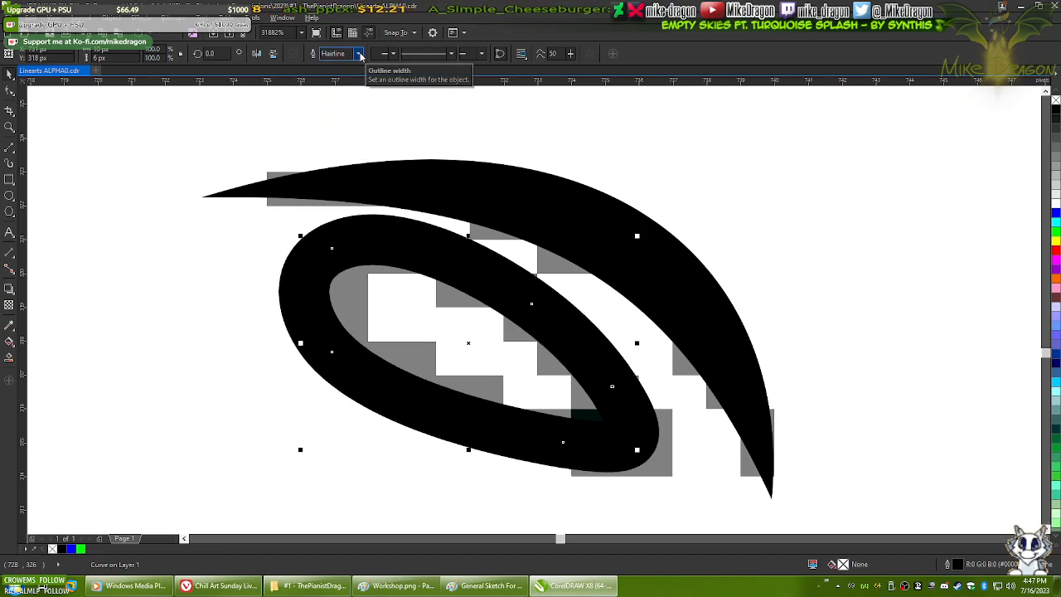
click(359, 54)
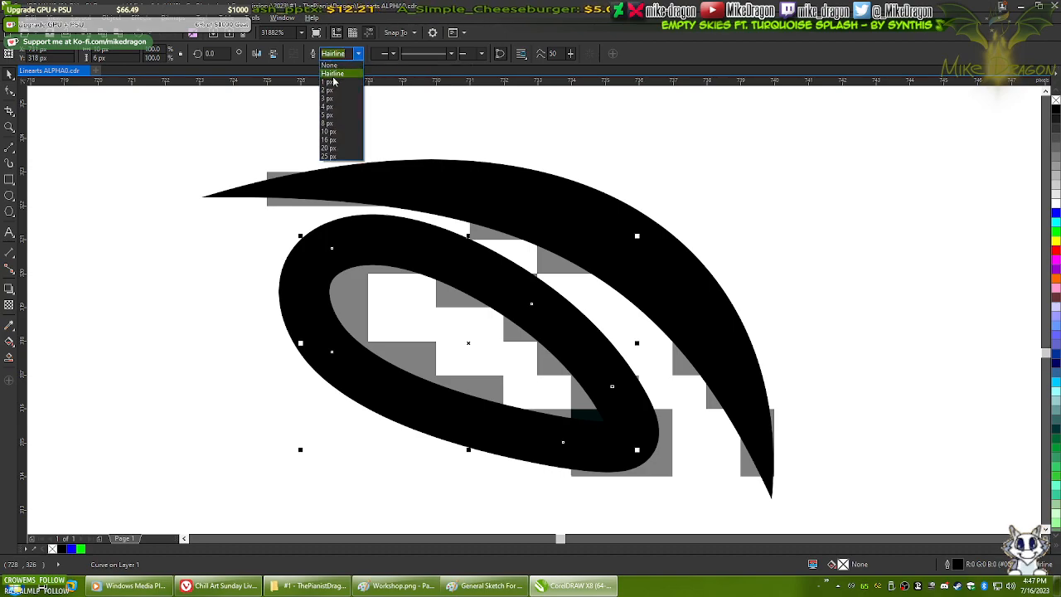
click(335, 81)
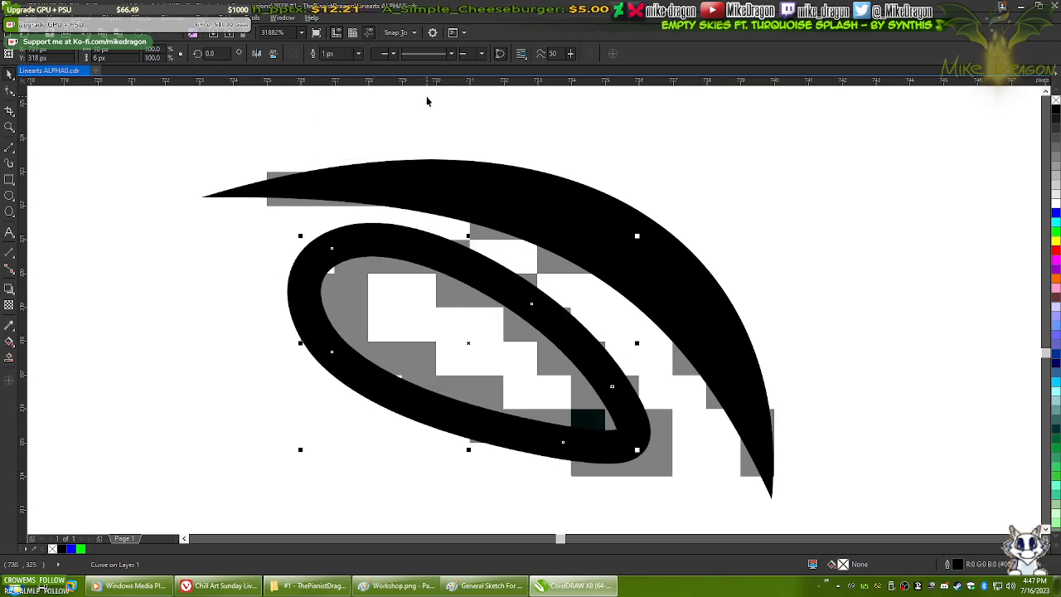
- Set the nostril oval's outline width to 2 px and color the outline blue
click(359, 54)
click(335, 92)
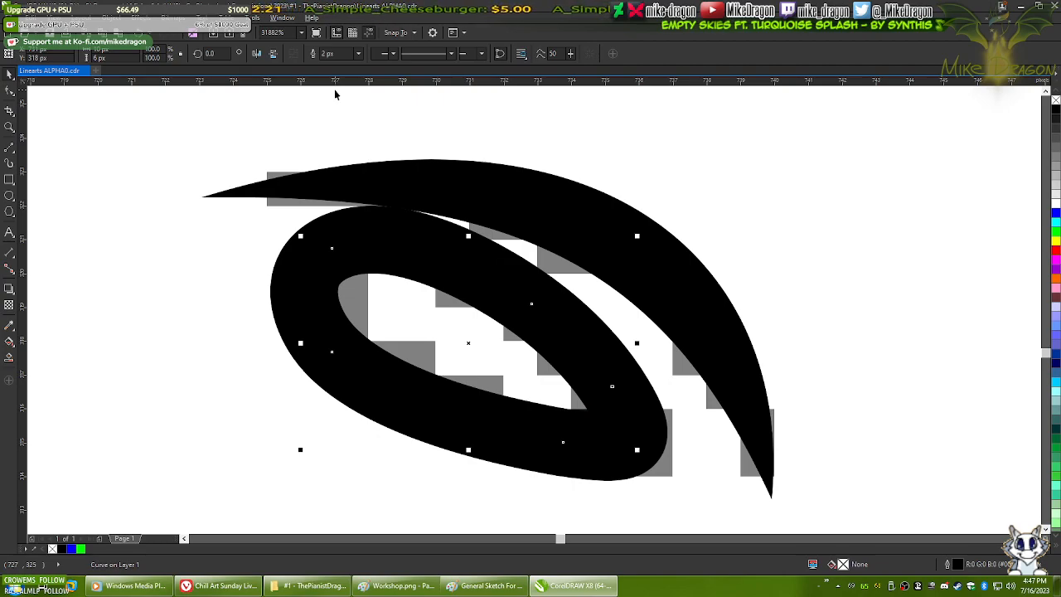
click(1056, 213)
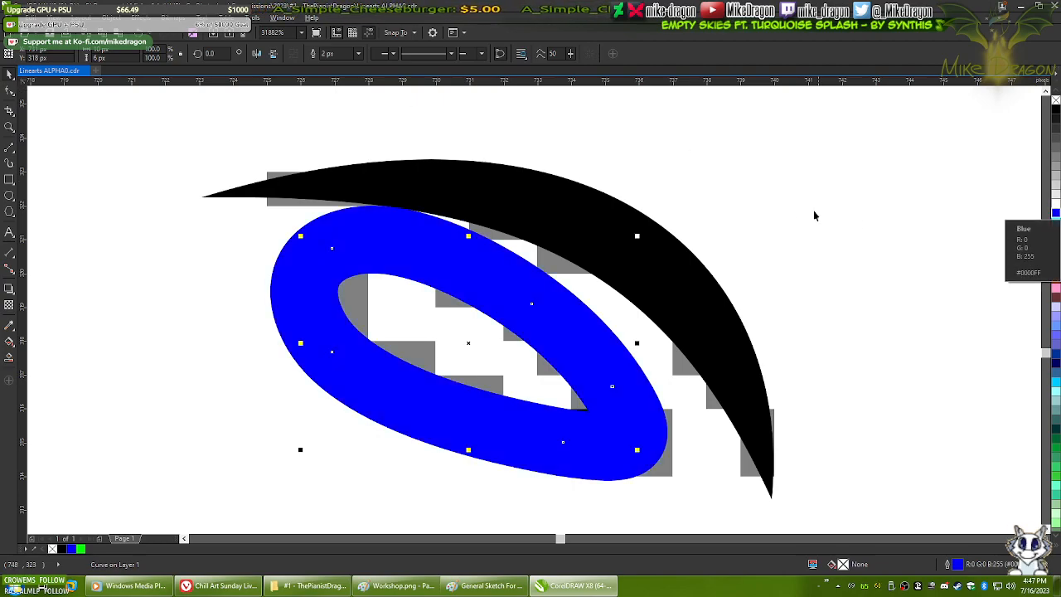
- Move the blue nostril oval slightly down and to the right, away from the tapered crease above it
key(F10)
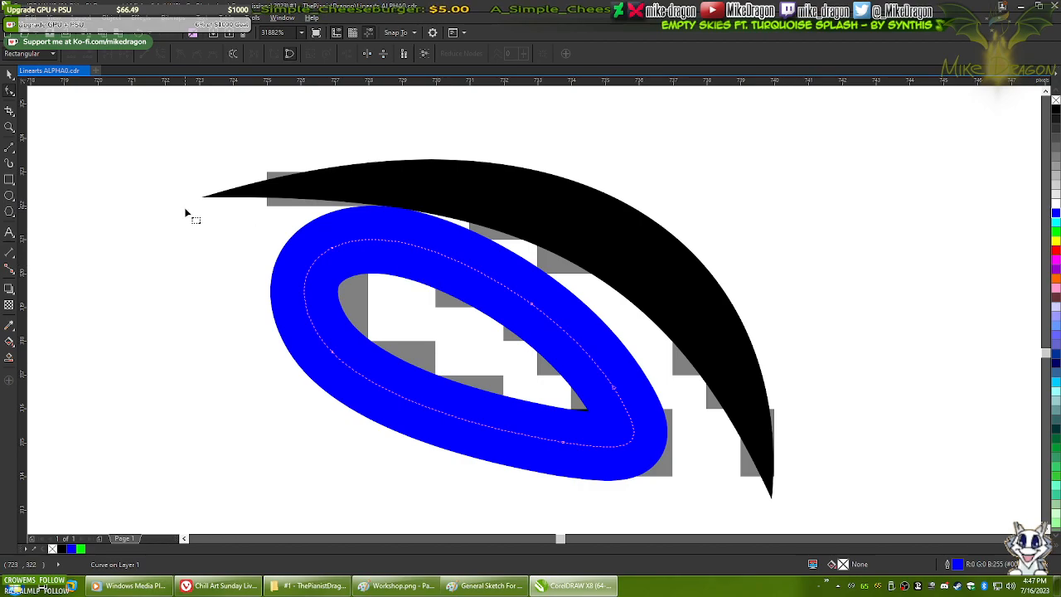
click(10, 73)
drag(346, 253, 359, 274)
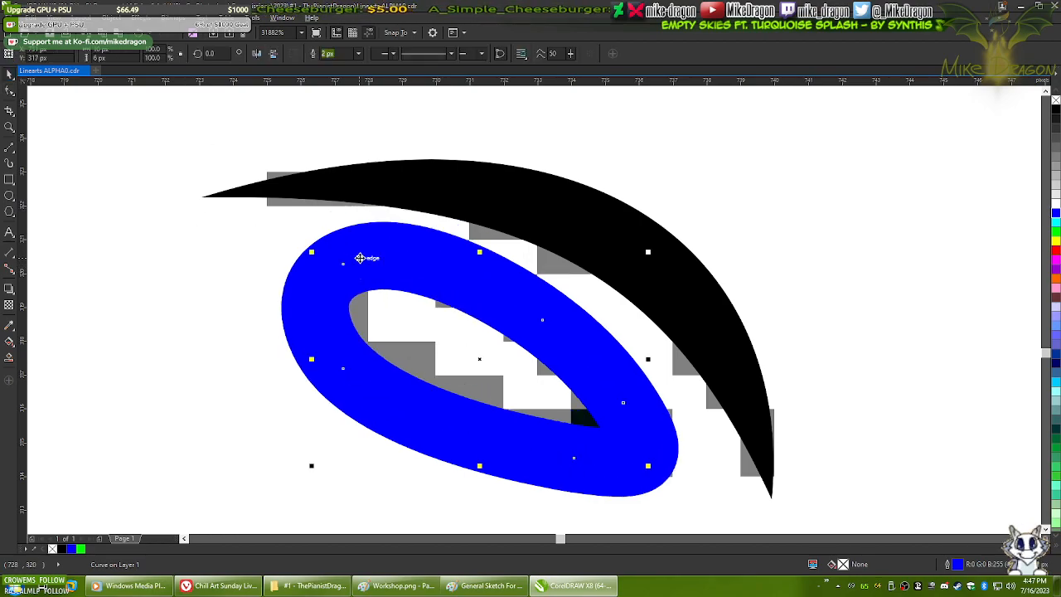
- Move the node on the nostril oval's lower edge slightly up and to the left
scroll(351, 216, down, 2)
scroll(500, 337, up, 2)
scroll(505, 365, down, 3)
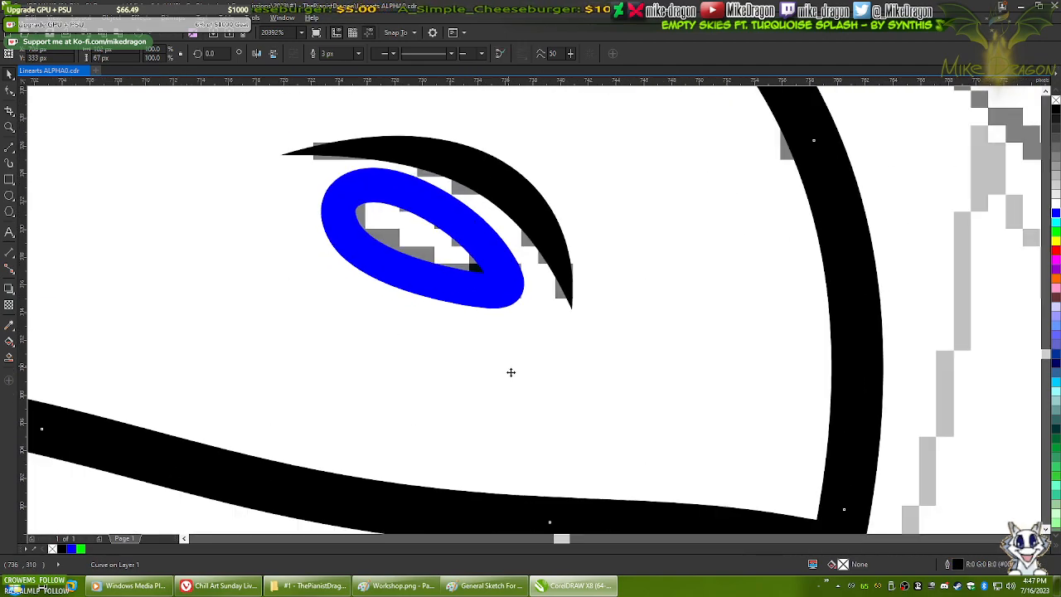
scroll(484, 276, down, 1)
scroll(496, 308, up, 4)
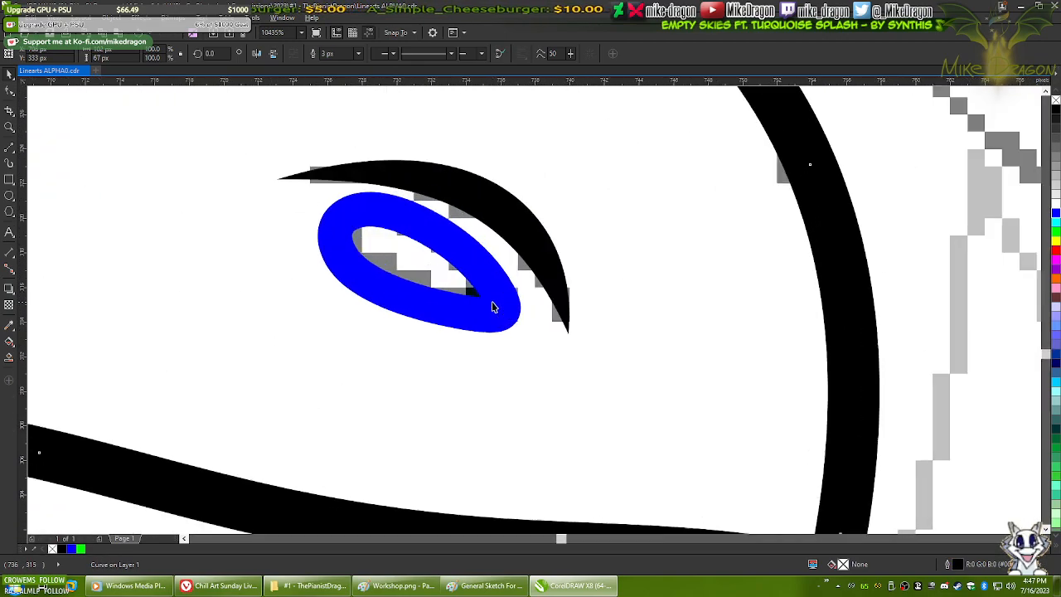
key(F10)
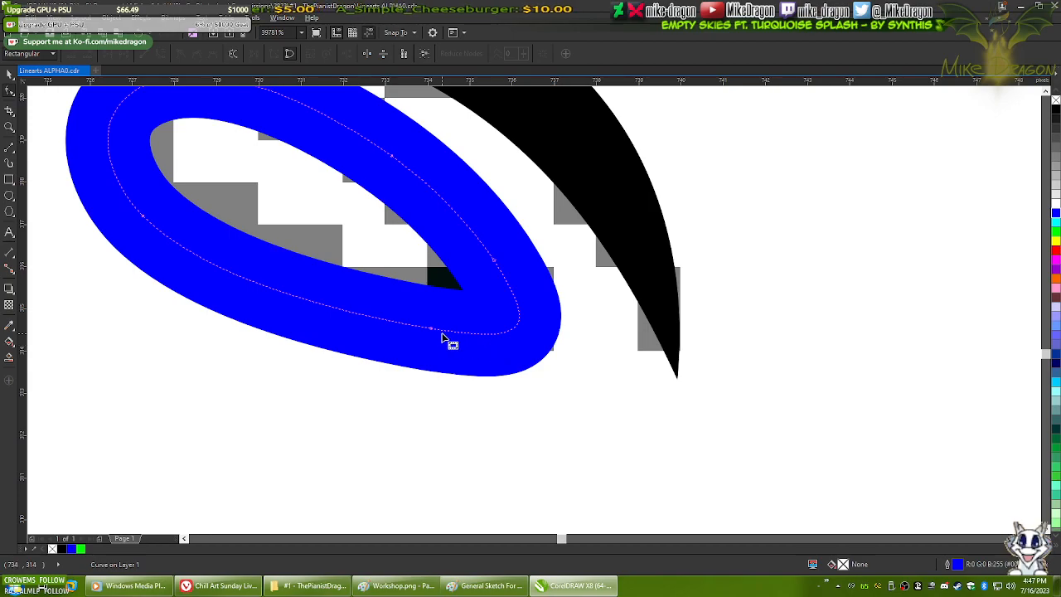
scroll(842, 360, up, 1)
scroll(844, 360, down, 1)
scroll(562, 317, up, 3)
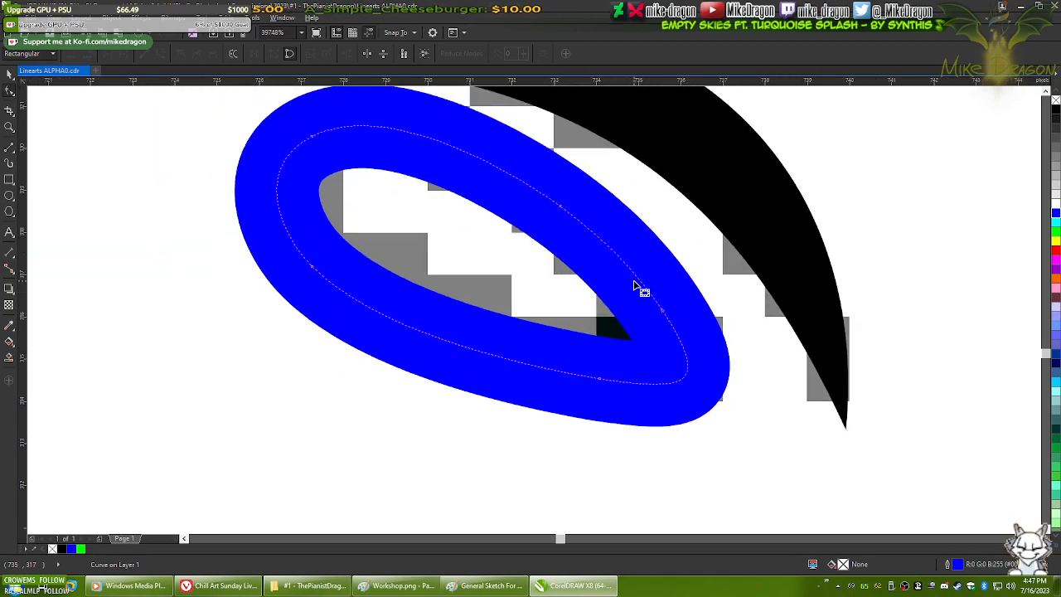
drag(583, 410, 571, 395)
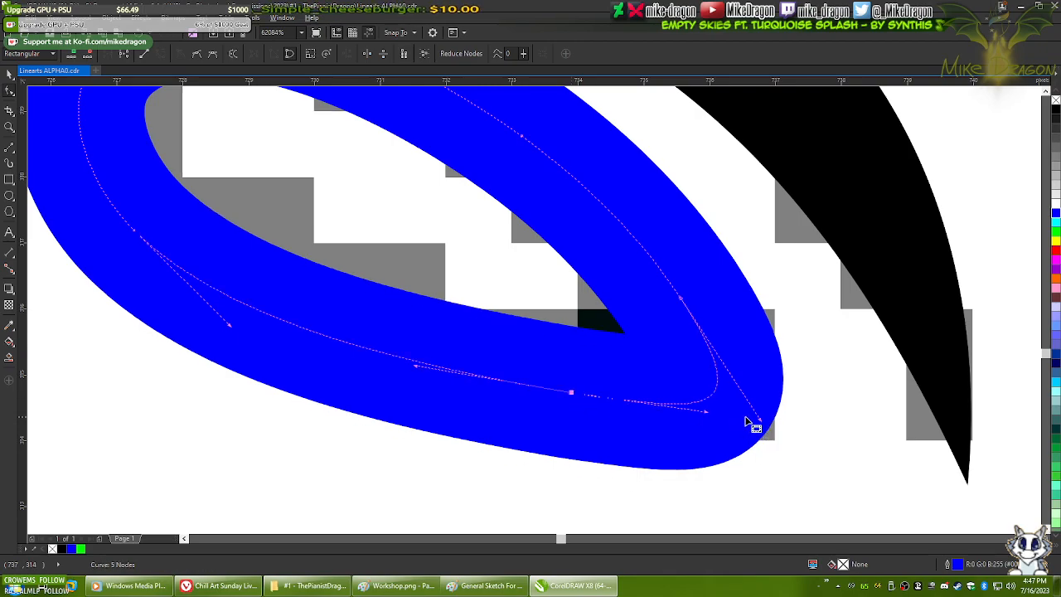
- Adjust the lower node and the curve handles around the oval's lower-right end to tighten its rounded tip over the sketch
drag(759, 420, 745, 398)
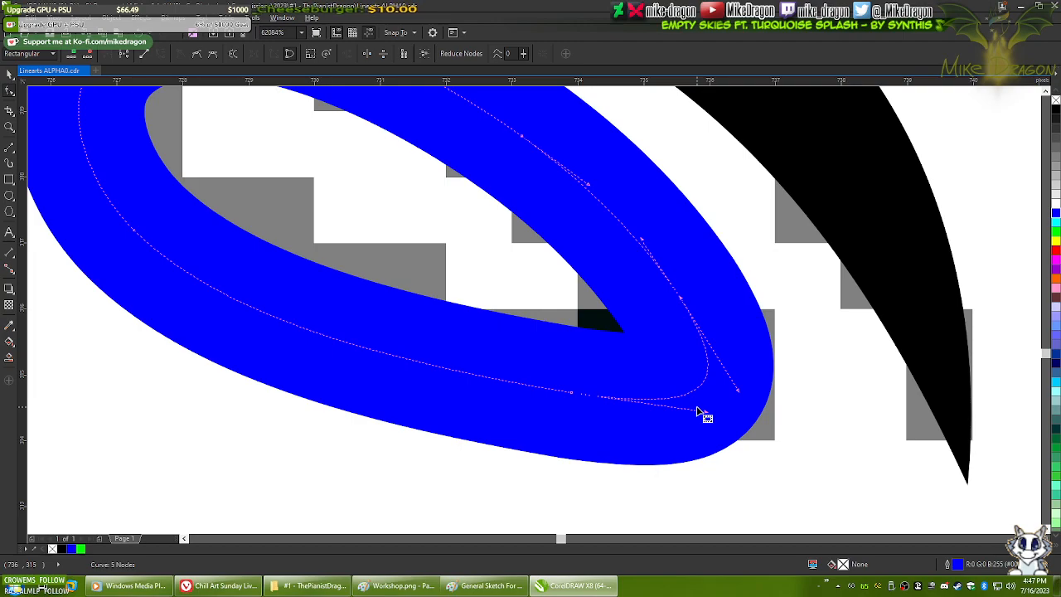
drag(706, 412, 698, 411)
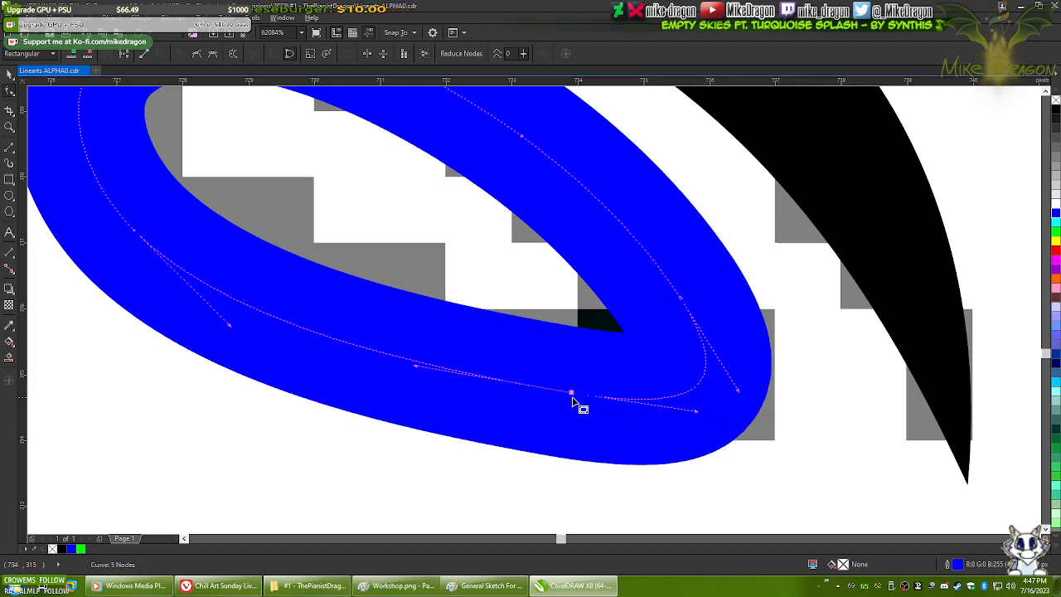
drag(571, 394, 558, 391)
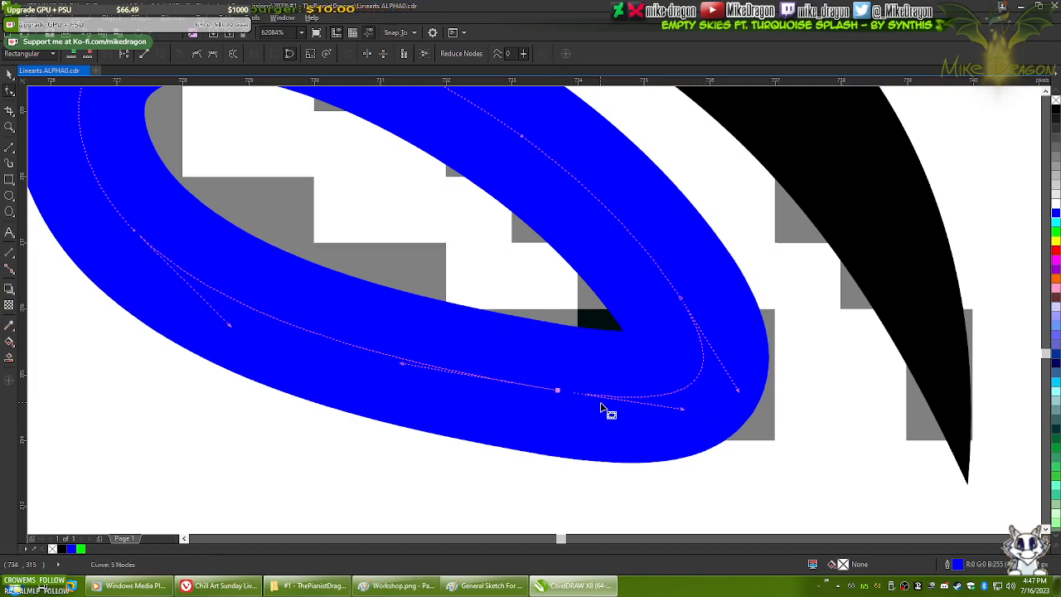
drag(681, 409, 688, 413)
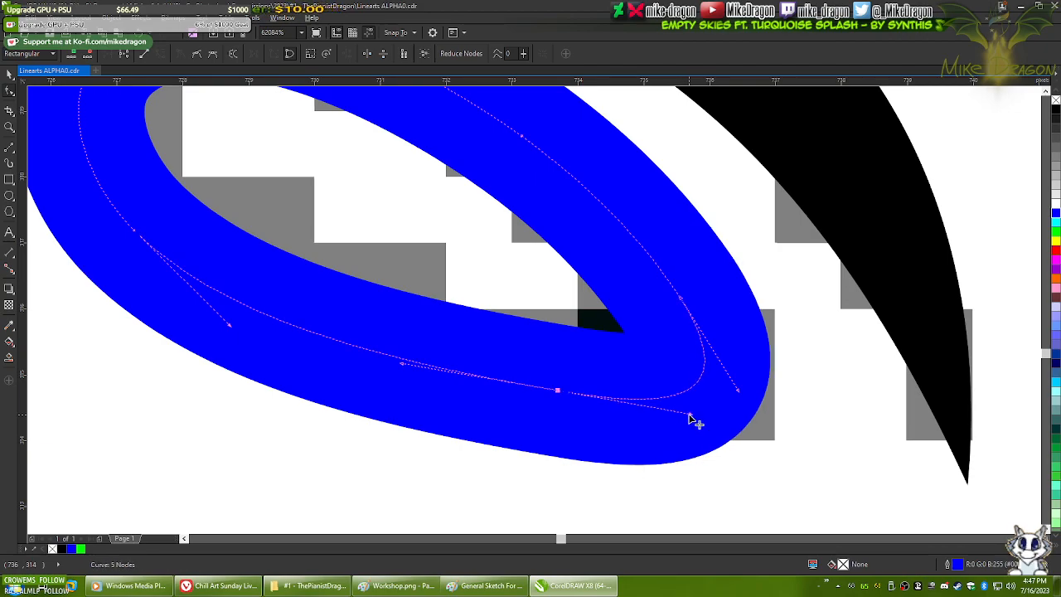
scroll(578, 466, down, 2)
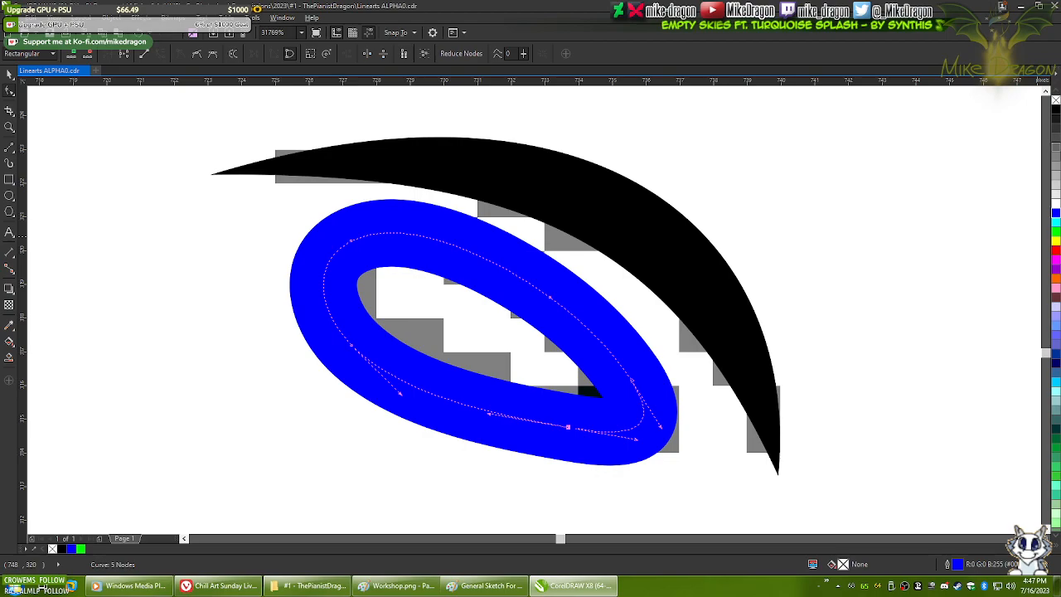
- Color the nostril oval's outline black, deselect it and fit the whole drawing in view
click(1053, 113)
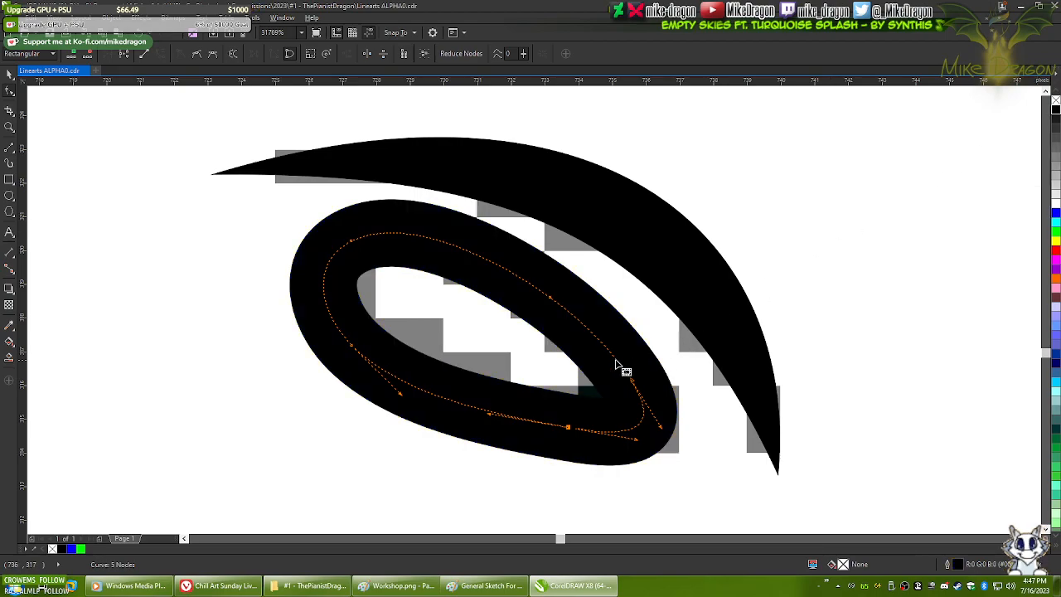
click(9, 75)
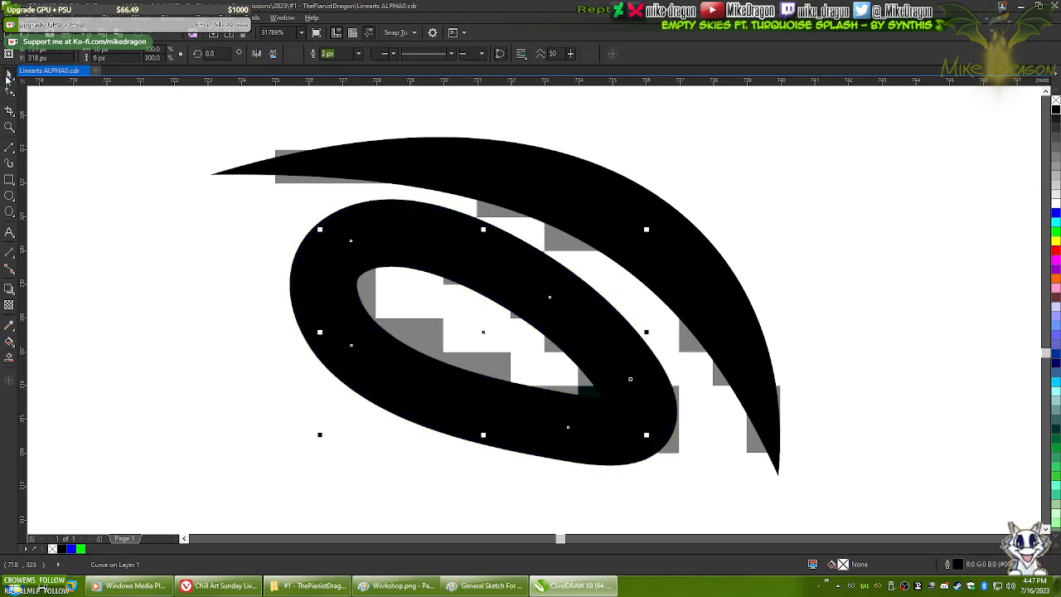
key(F4)
click(81, 278)
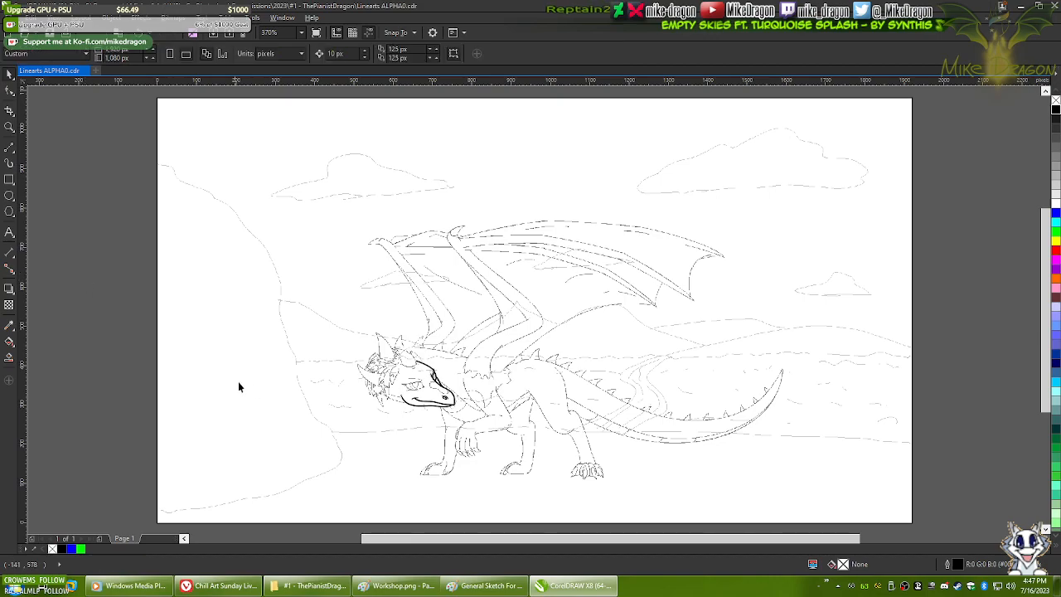
- Raise the upper curve of the tapered crease above the nostril by moving its left tip's upper curve handle slightly up and left
scroll(392, 443, up, 3)
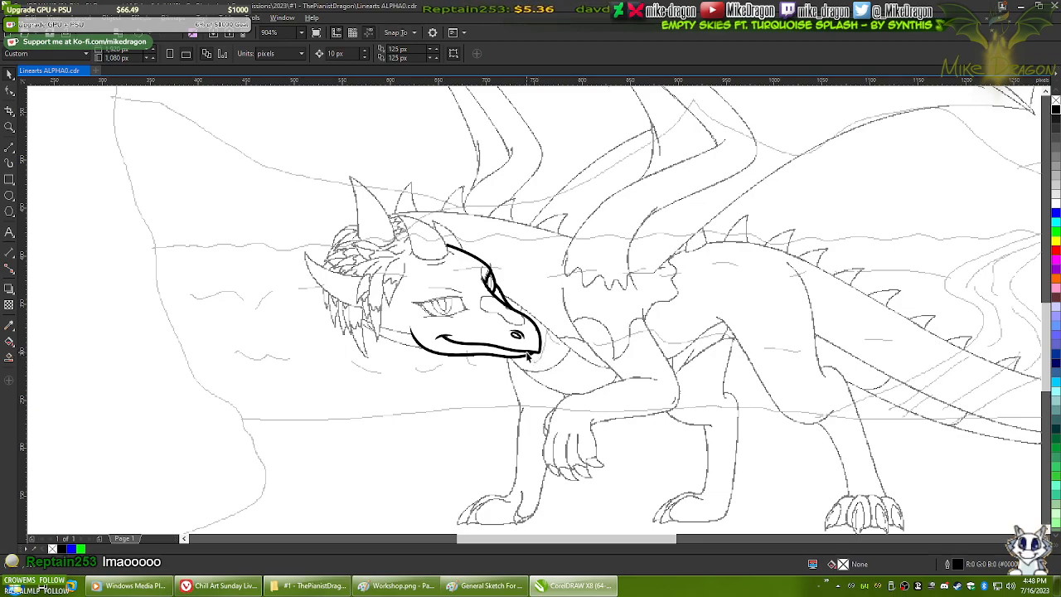
key(F4)
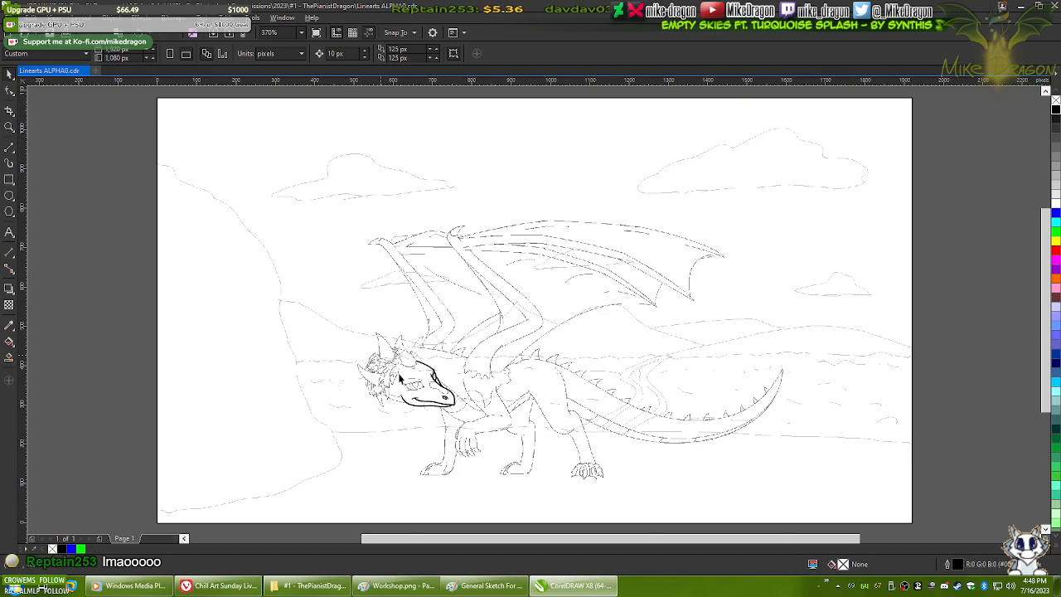
scroll(416, 406, up, 6)
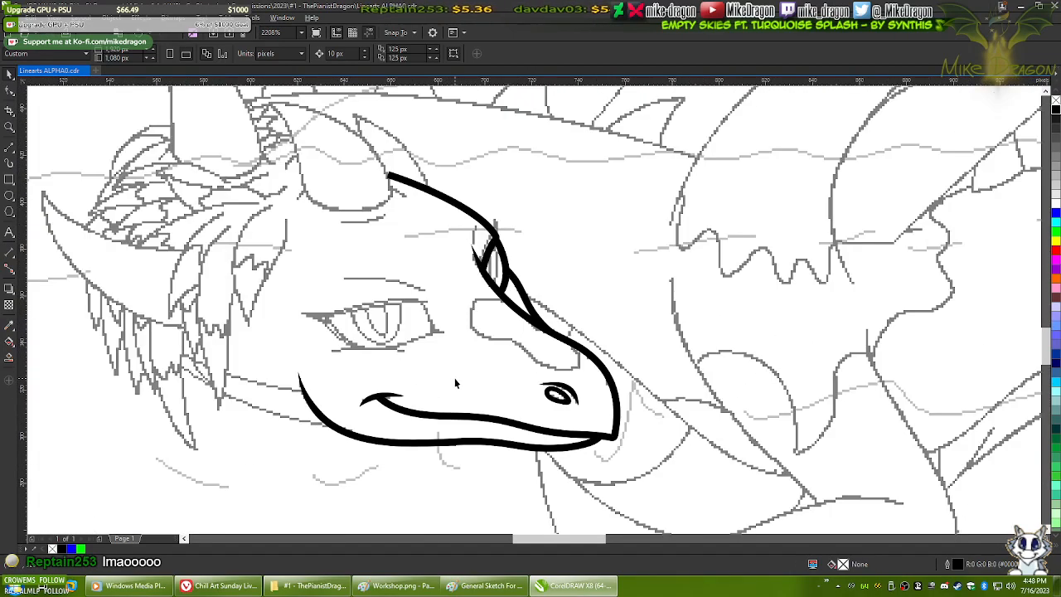
scroll(620, 455, up, 3)
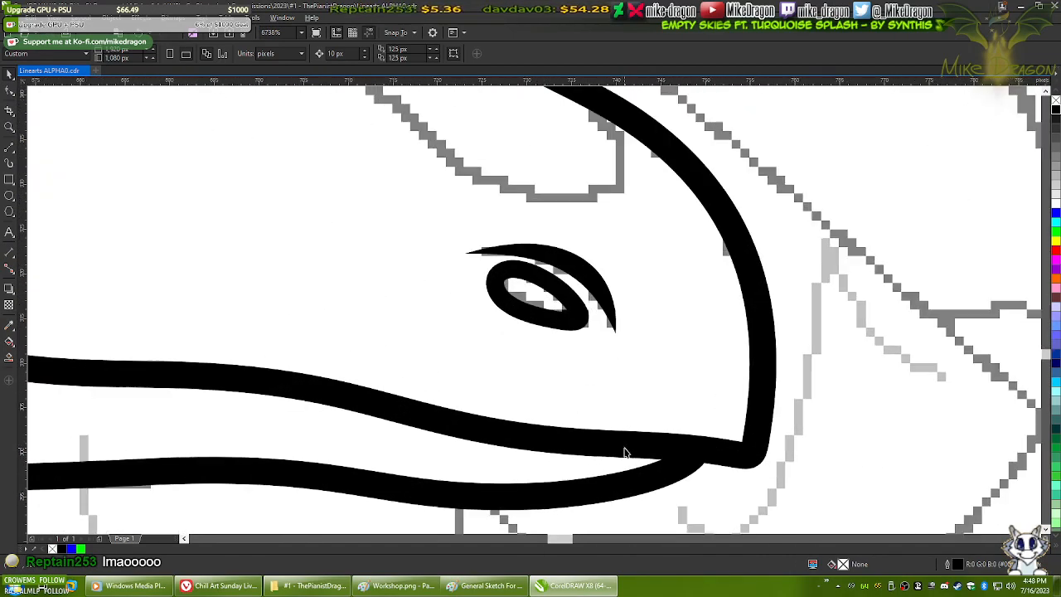
click(575, 264)
scroll(580, 223, up, 2)
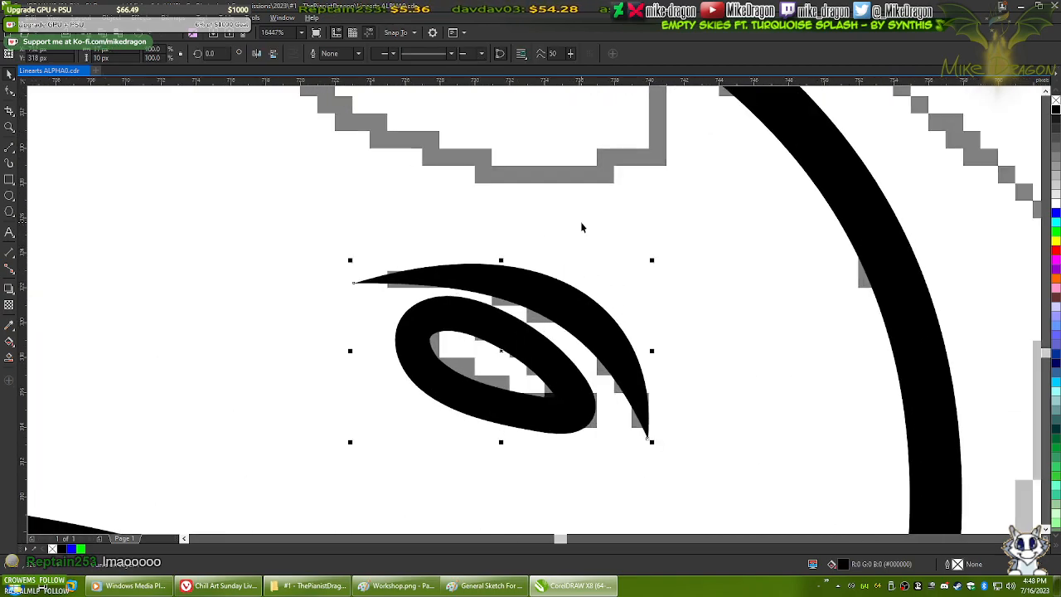
key(F10)
scroll(509, 274, up, 2)
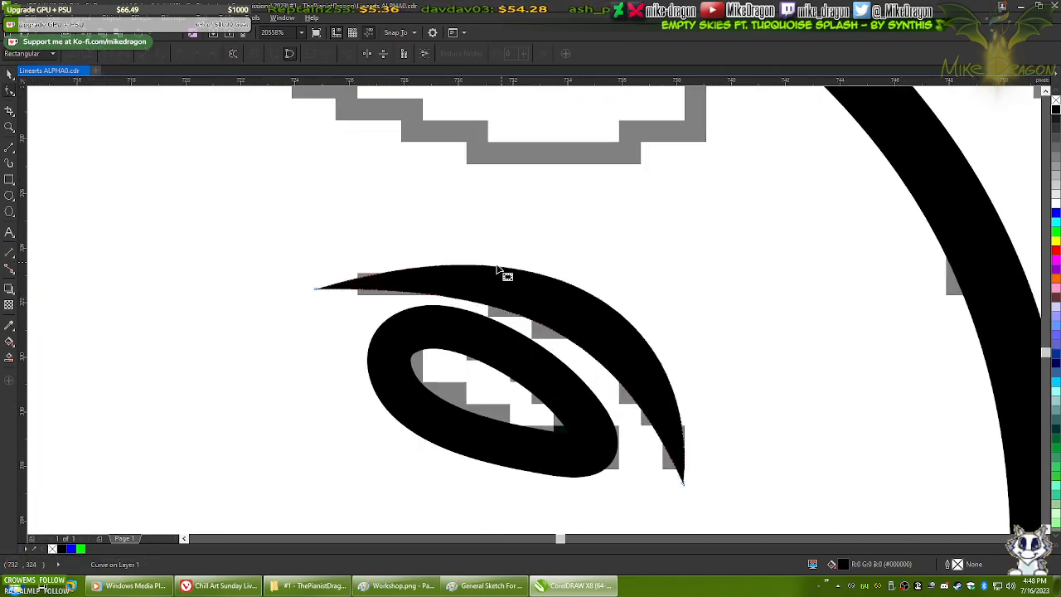
click(271, 298)
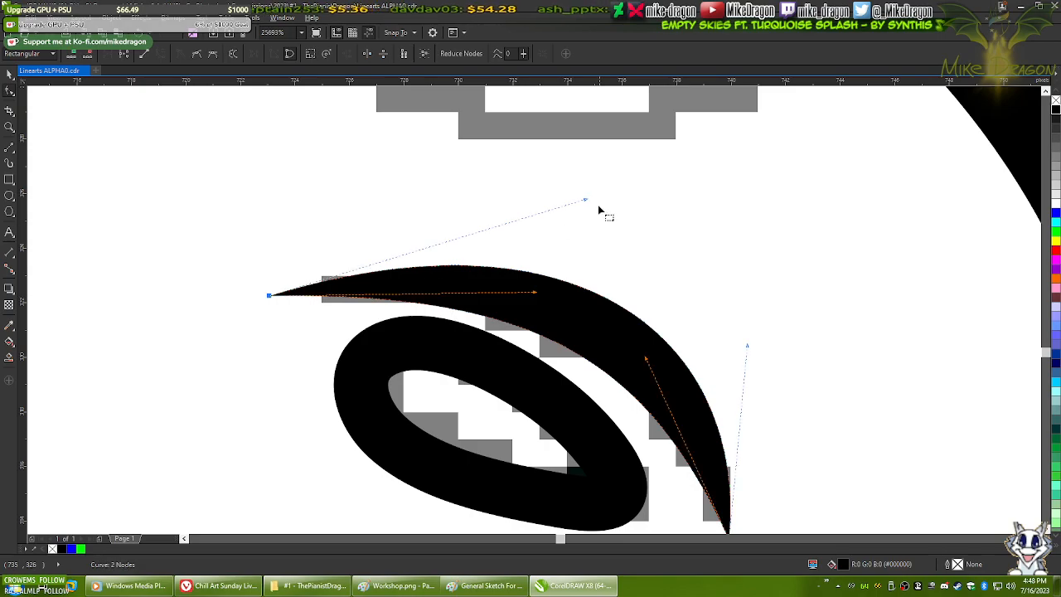
drag(580, 199, 565, 184)
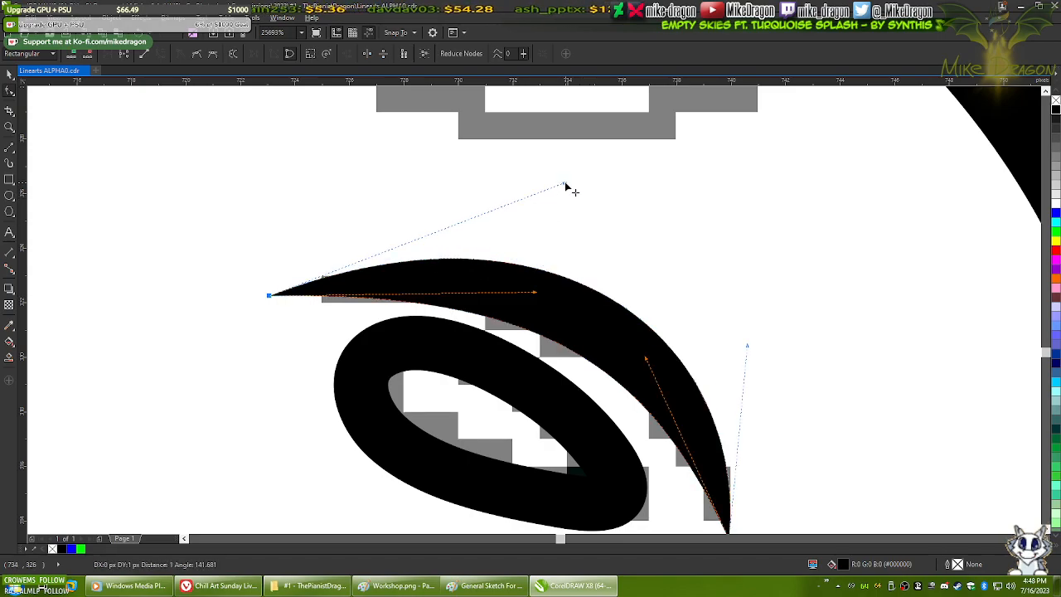
click(582, 267)
click(500, 308)
scroll(501, 307, down, 6)
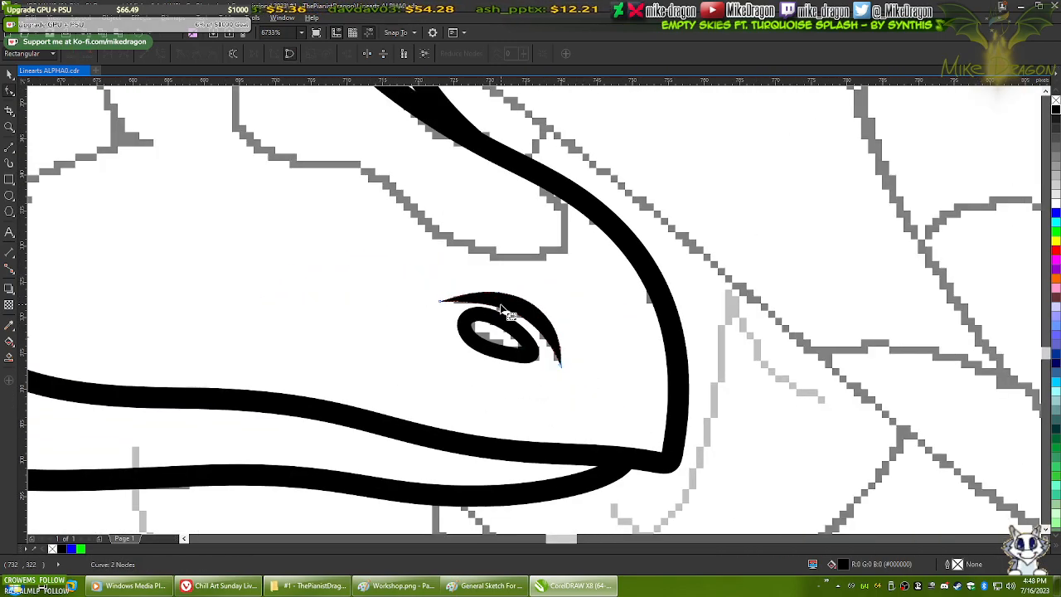
shift+click(592, 309)
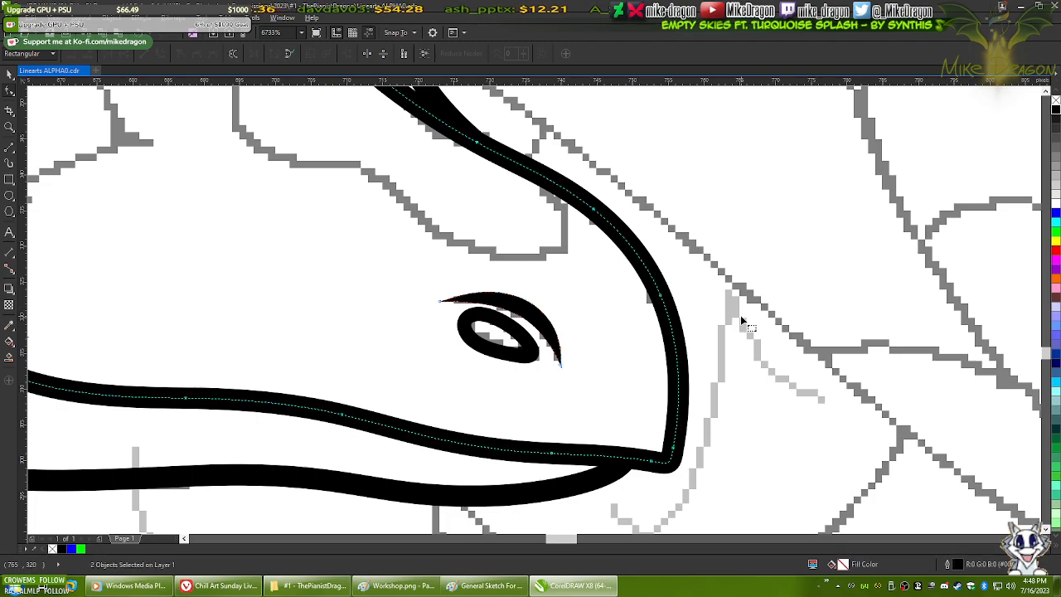
scroll(740, 315, down, 4)
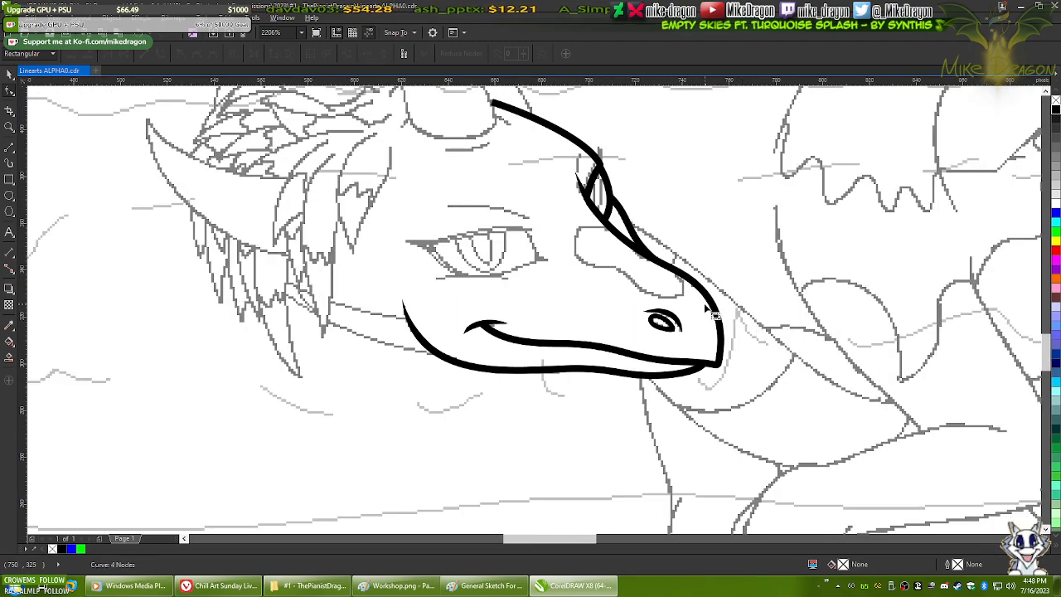
- Lift the crease's lower curve slightly with its left tip's lower handle, deselect it and fit the whole drawing in view
scroll(706, 308, up, 8)
click(382, 315)
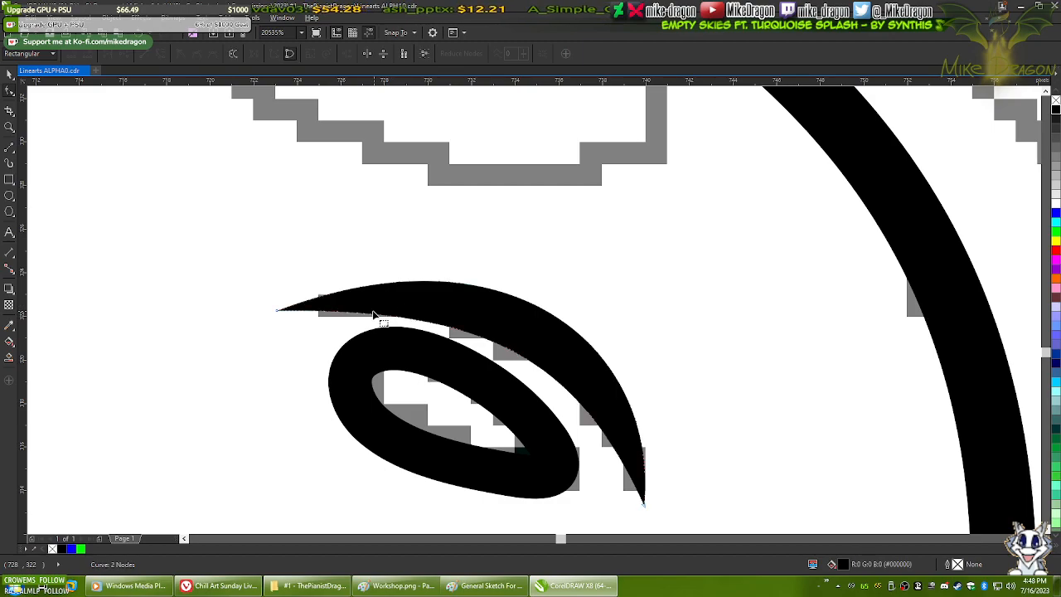
click(277, 312)
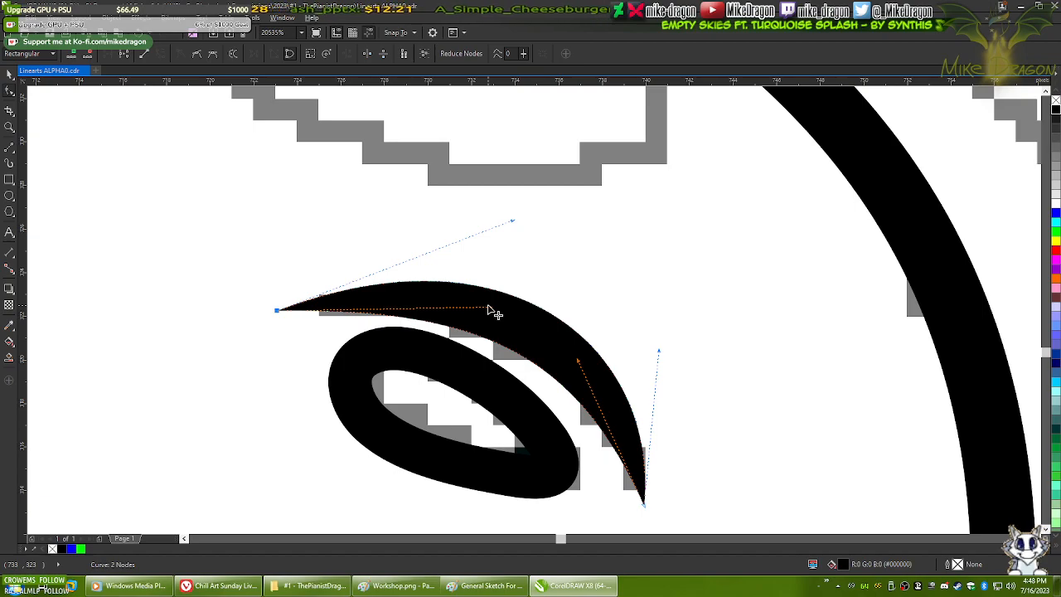
drag(490, 309, 491, 299)
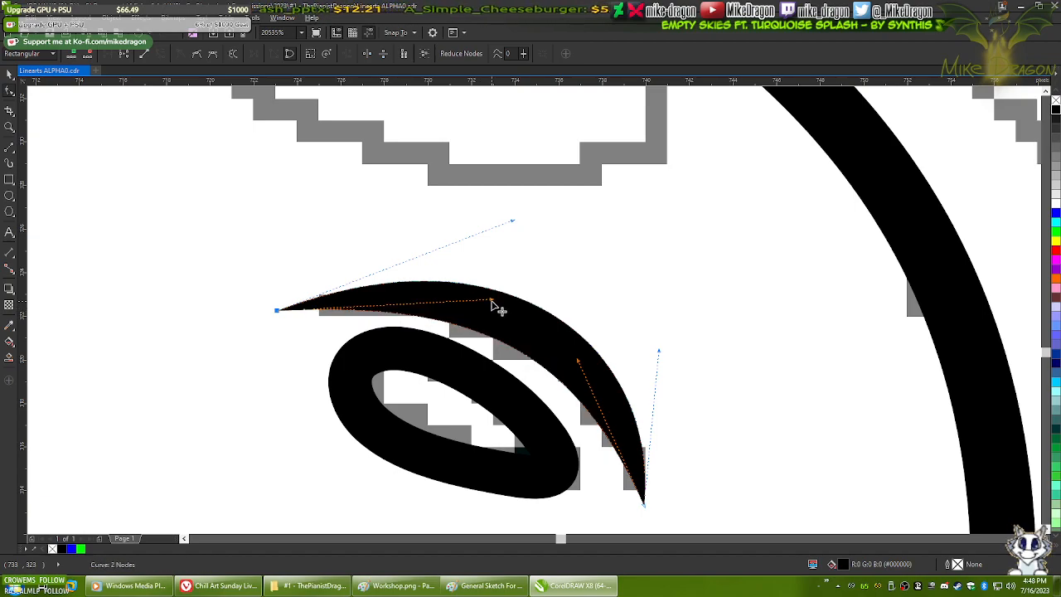
click(545, 262)
scroll(545, 261, down, 6)
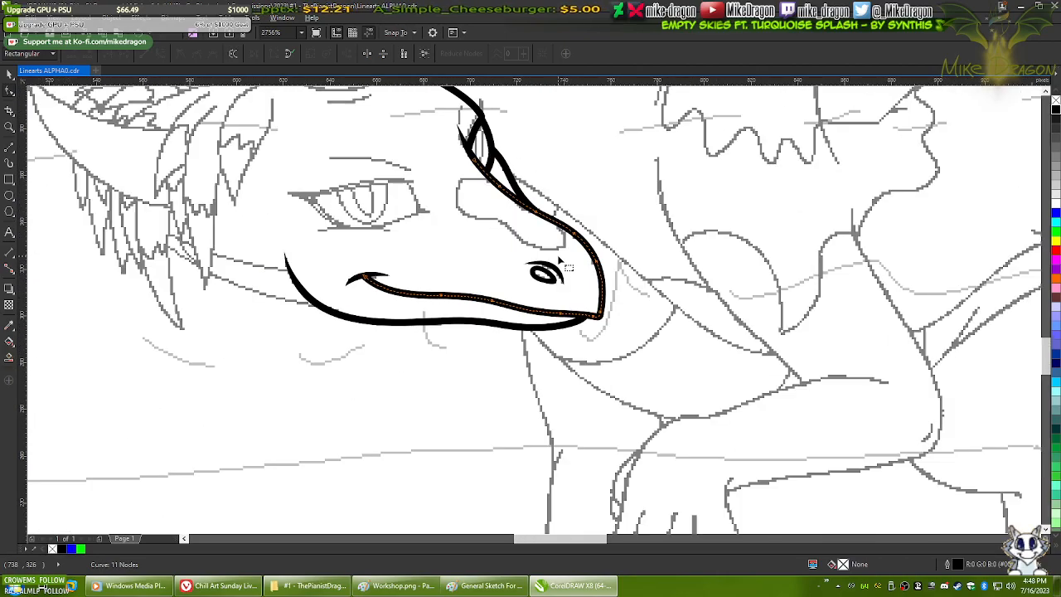
key(F4)
click(9, 74)
click(56, 131)
- Color the snout's outline curve blue
scroll(431, 404, up, 6)
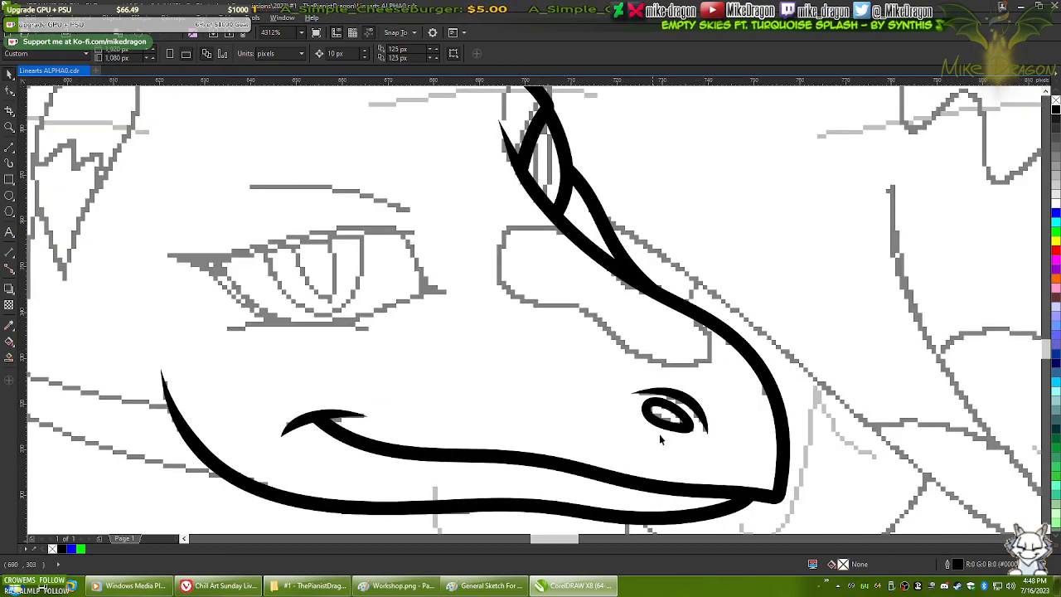
scroll(833, 378, up, 3)
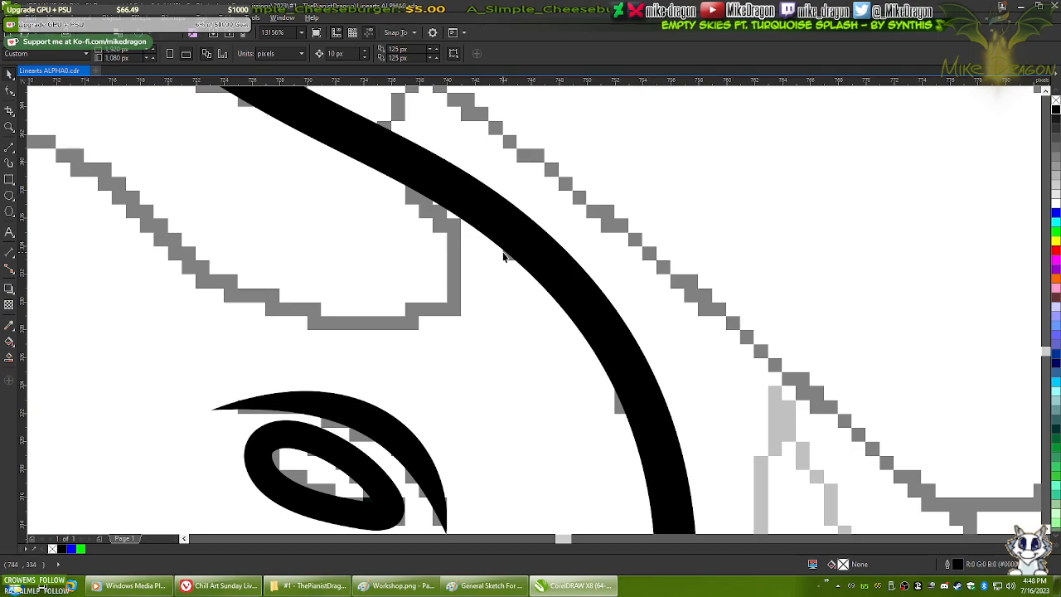
click(617, 340)
right_click(1055, 213)
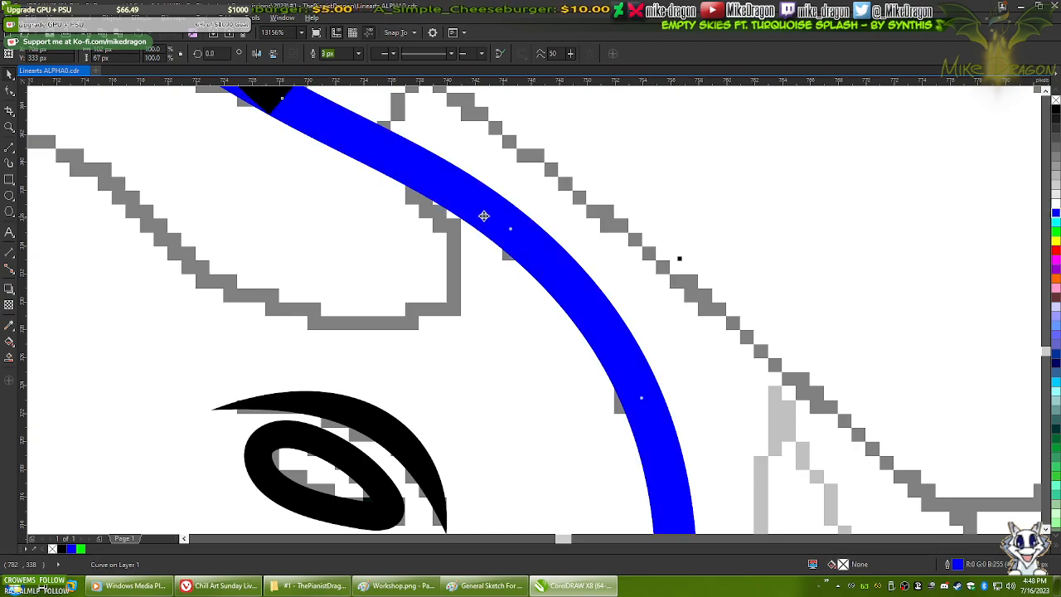
- Consult the Workshop.png sketch in Paint, and draw a 1 px straight line about 9 by 11 px along the blue snout curve's inner edge
click(10, 147)
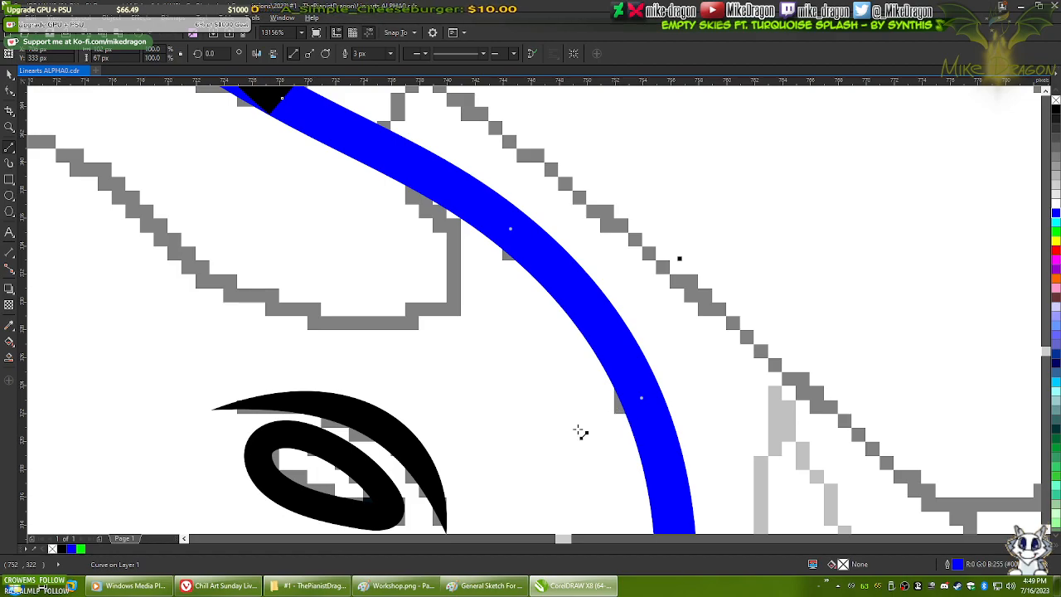
key(alt+Tab)
key(Escape)
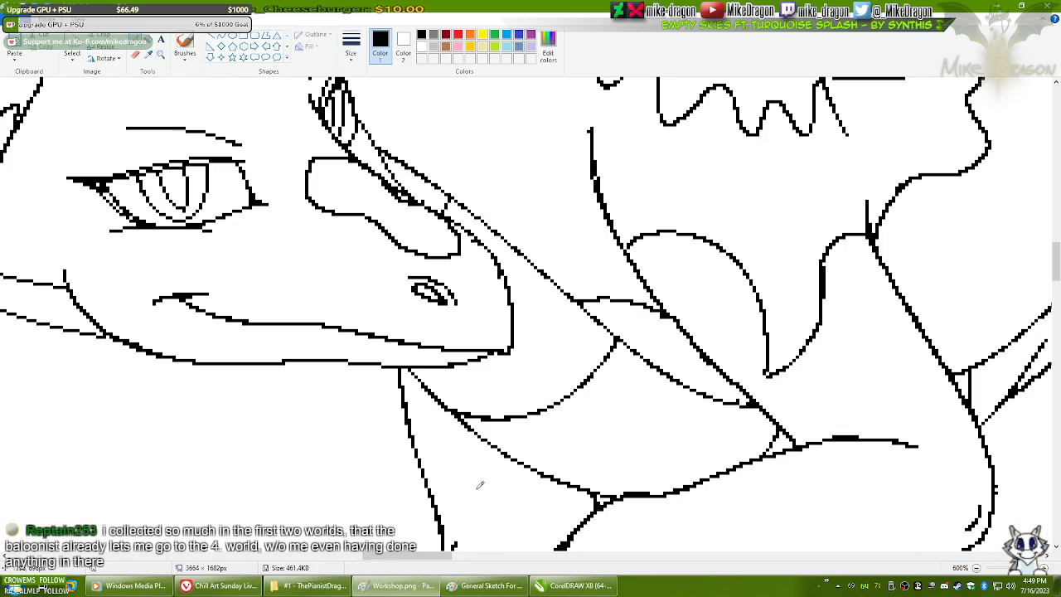
click(572, 586)
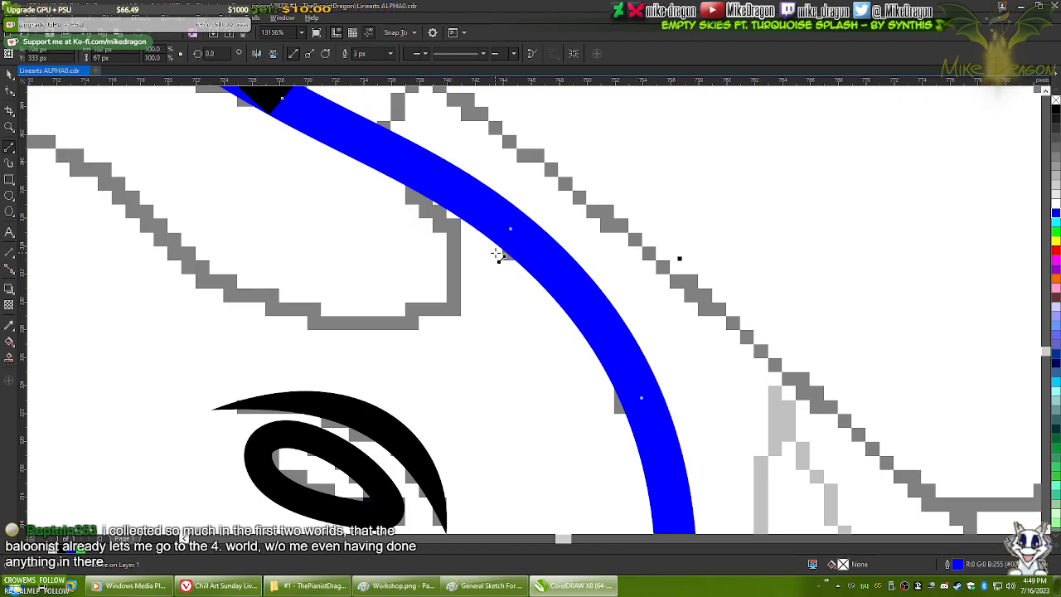
mouse_move(498, 256)
mouse_down()
mouse_move(628, 403)
mouse_move(625, 417)
mouse_move(623, 403)
mouse_move(626, 411)
mouse_move(467, 273)
mouse_move(492, 251)
mouse_up()
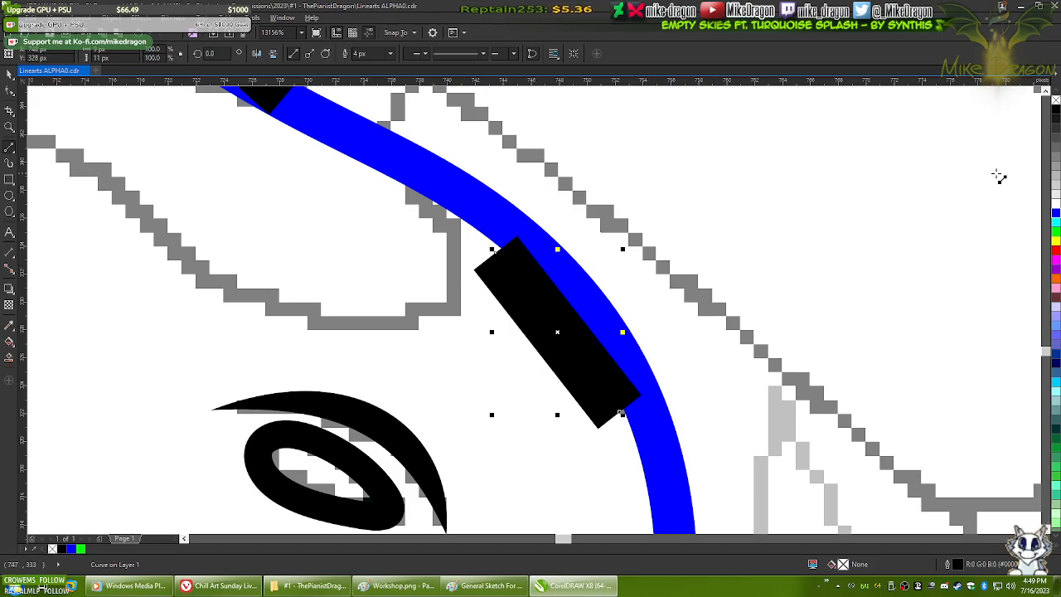
click(391, 55)
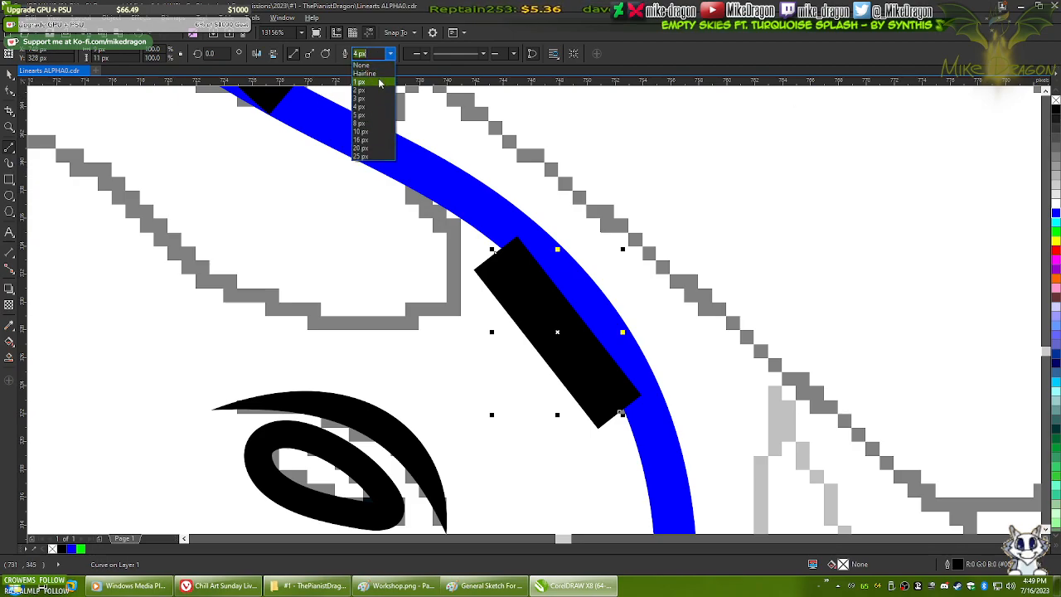
click(375, 82)
- Turn the straight line into a closed crescent with two curved sides over the blue snout curve, filled black with no outline
key(F10)
right_click(532, 346)
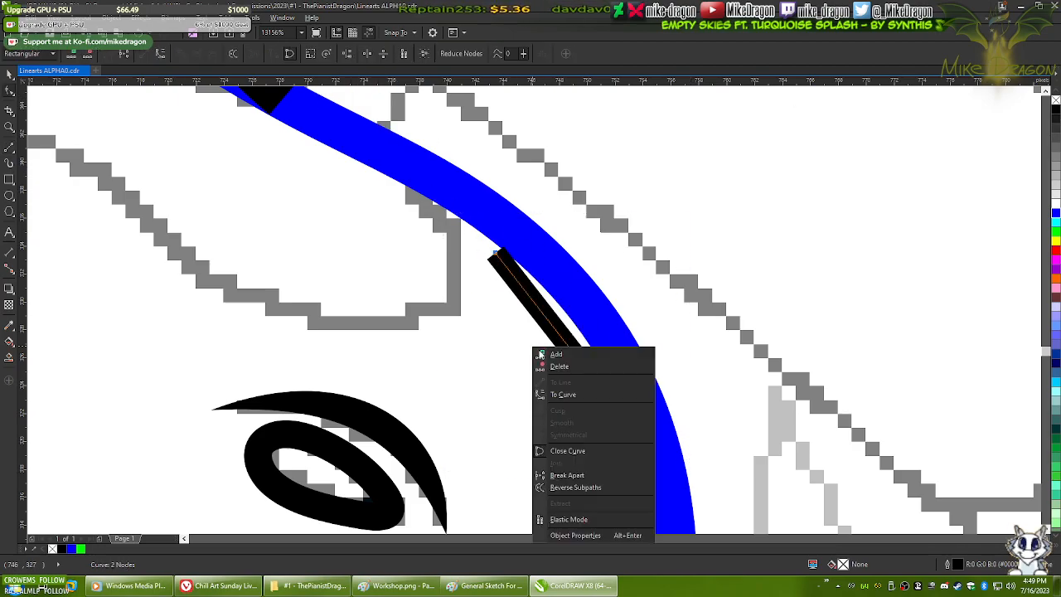
click(567, 397)
click(570, 342)
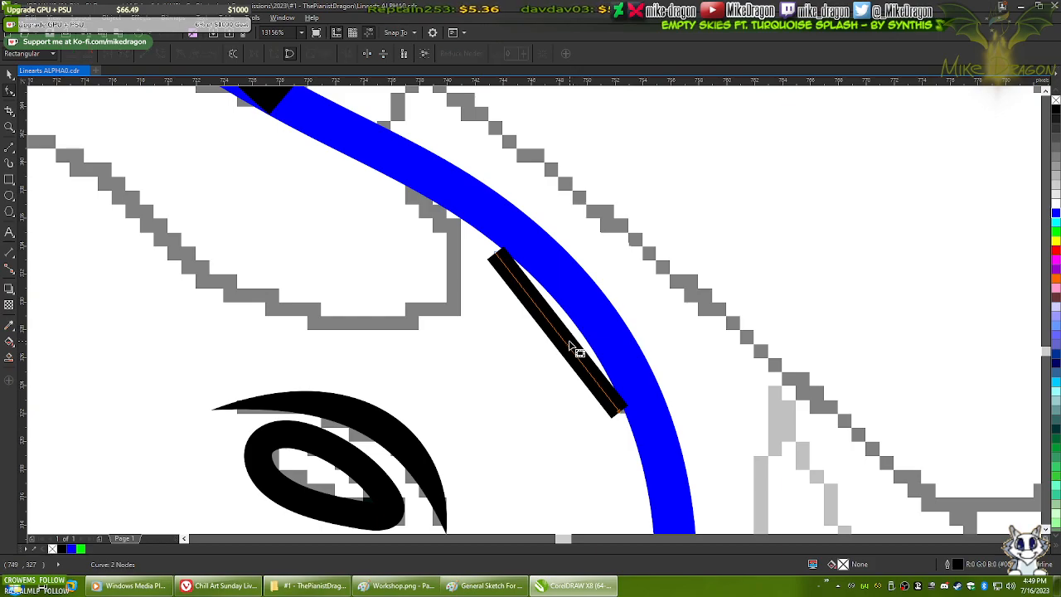
mouse_move(567, 344)
mouse_down()
mouse_move(571, 318)
mouse_move(595, 297)
mouse_move(655, 317)
mouse_up()
click(621, 414)
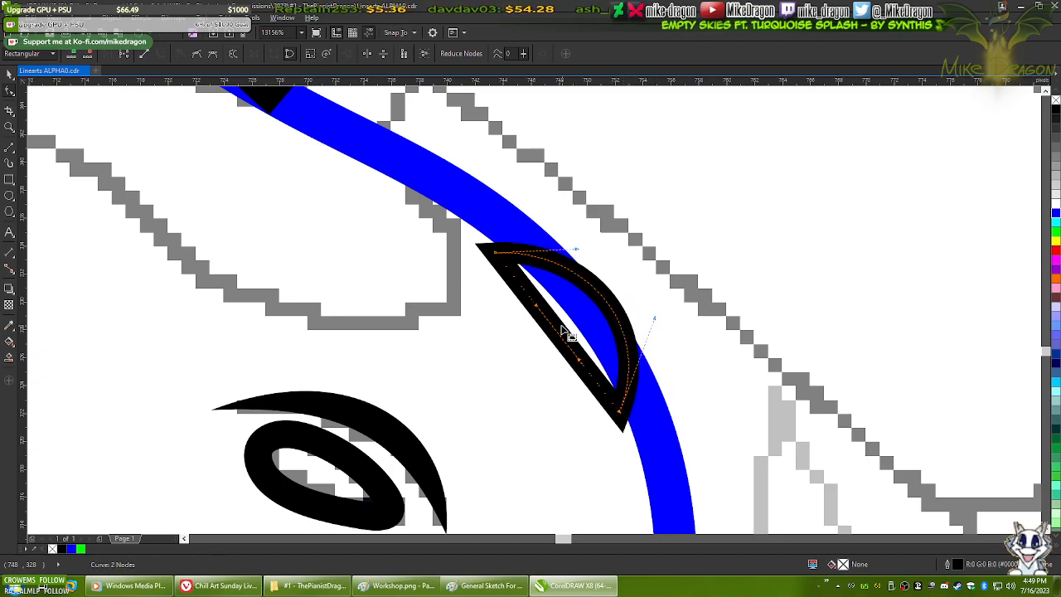
drag(560, 333, 571, 306)
drag(501, 260, 592, 249)
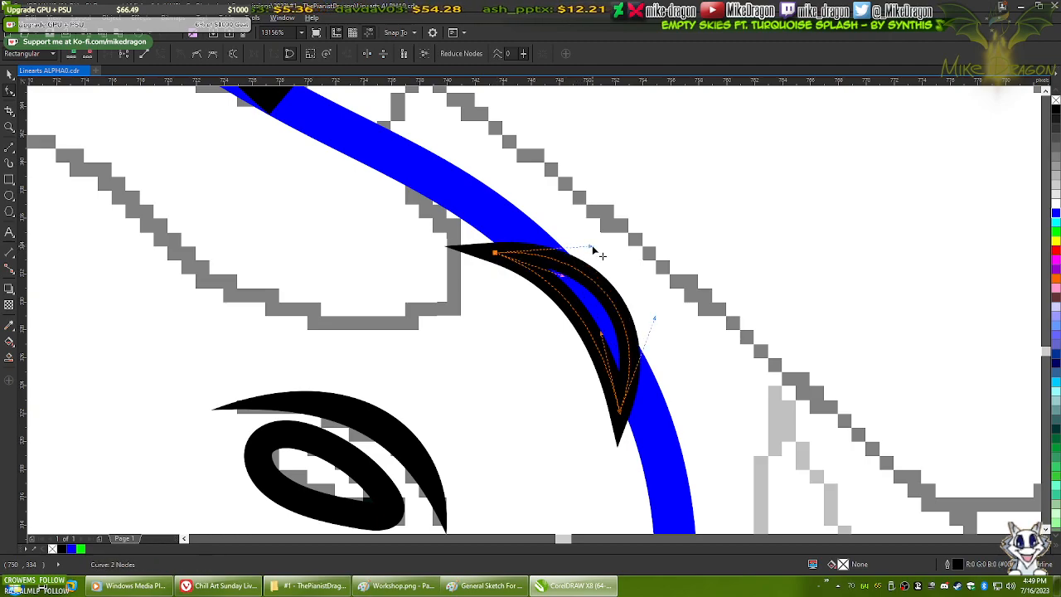
click(1056, 109)
right_click(1055, 101)
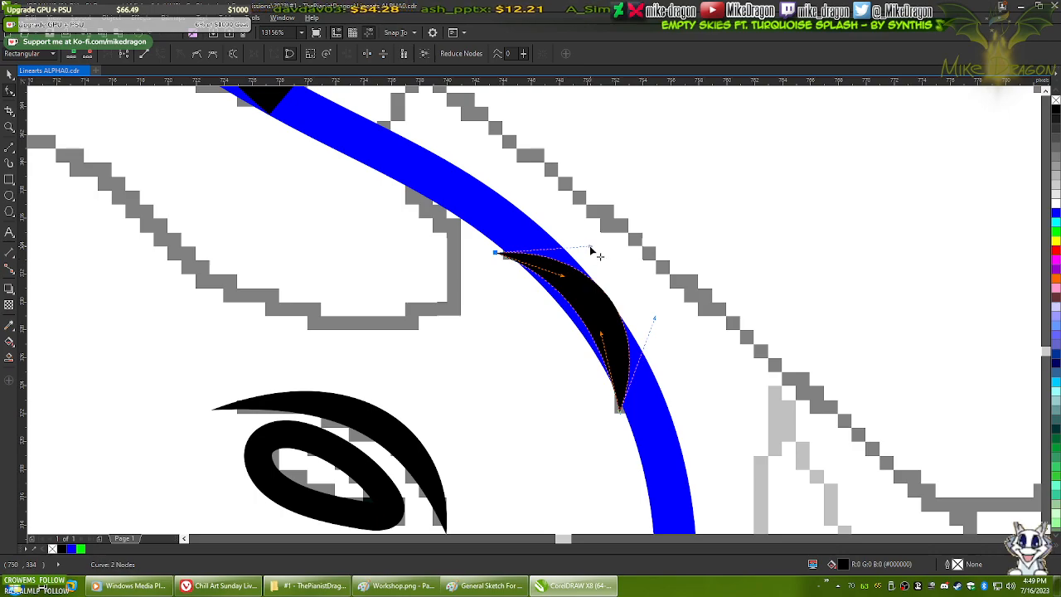
- Extend the crescent's upper tip up and left and its lower tip slightly downward, past the blue snout curve's inner edge
scroll(531, 253, up, 2)
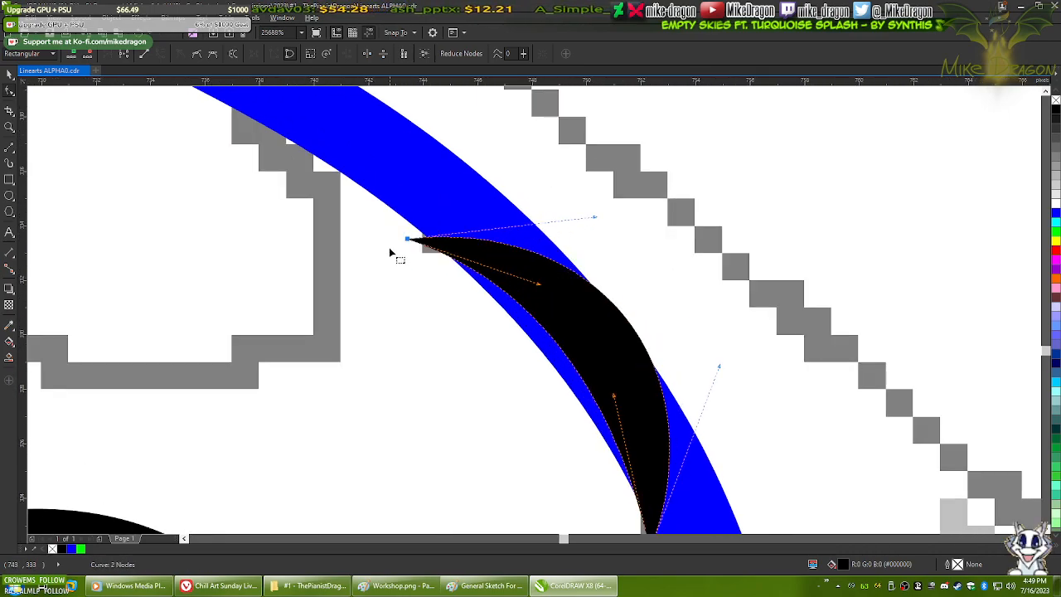
drag(406, 242, 387, 236)
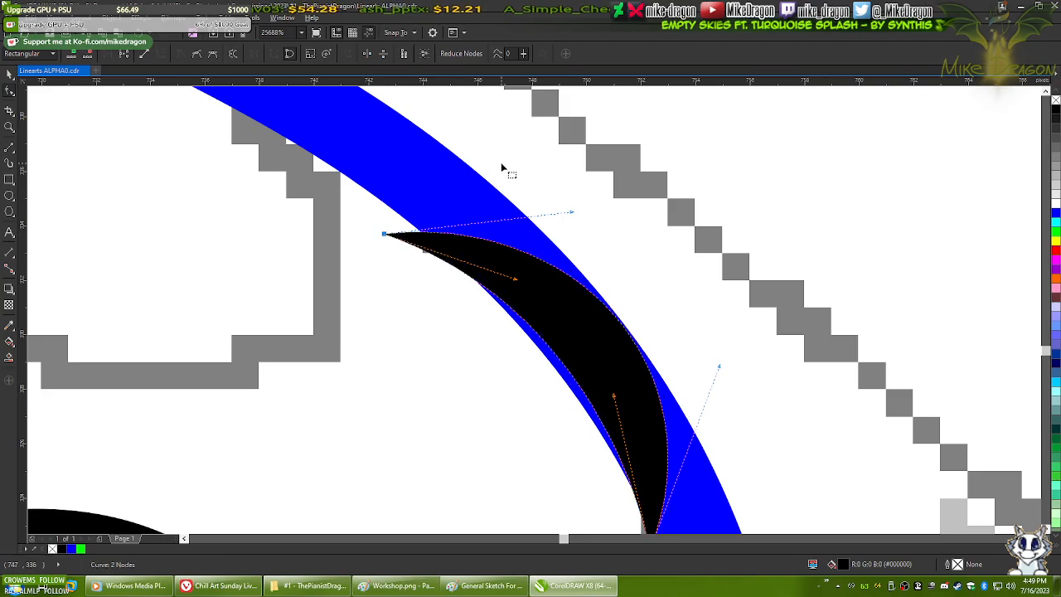
scroll(502, 167, down, 2)
scroll(609, 396, up, 1)
drag(598, 417, 593, 426)
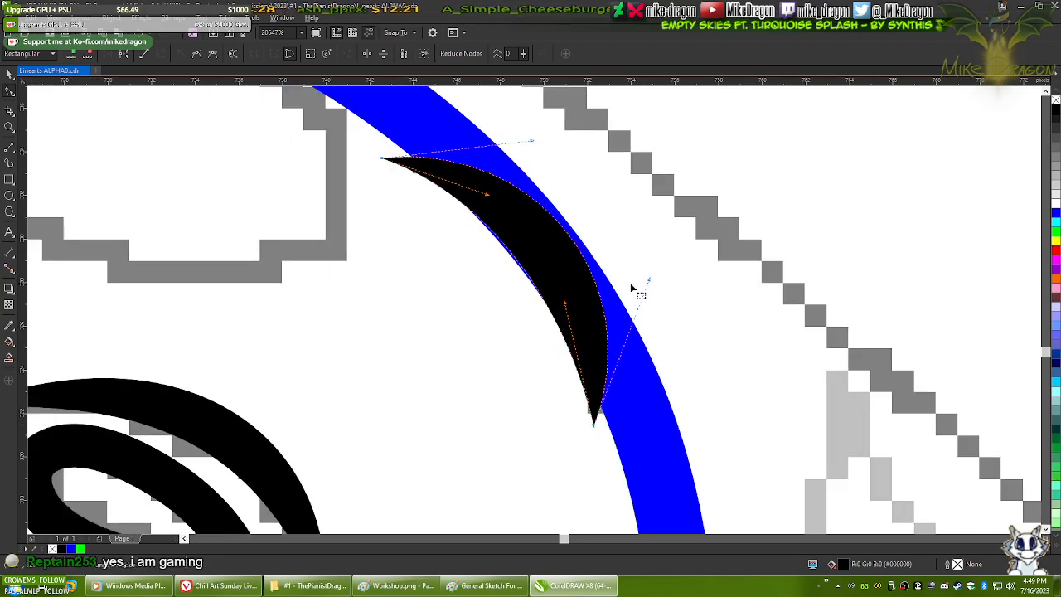
- Adjust the crescent's curve handles to push its outer side toward the blue curve's outer edge and its inner side slightly inward
drag(650, 284, 663, 273)
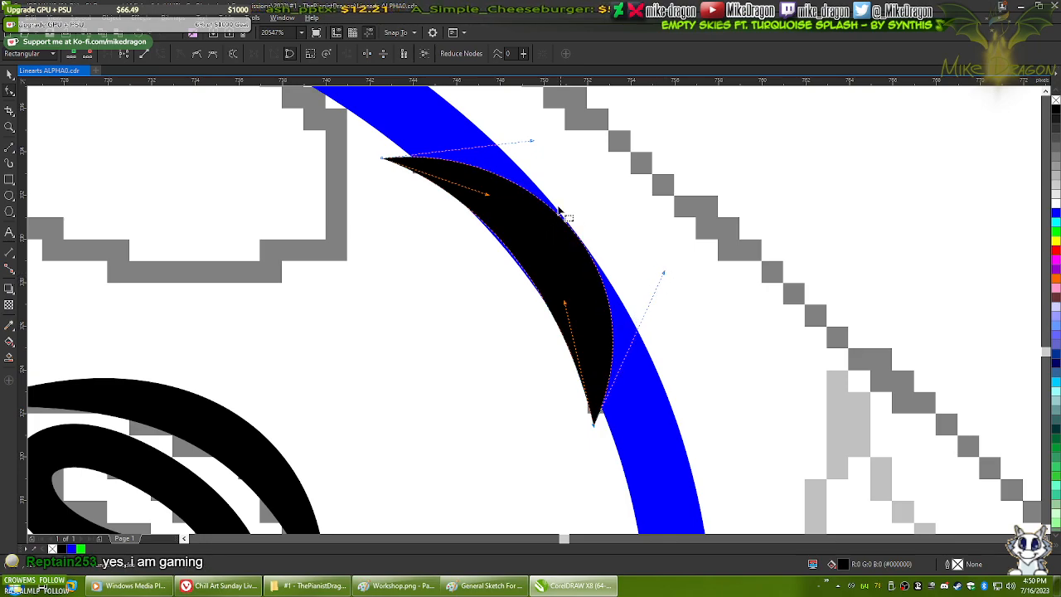
drag(533, 144, 536, 133)
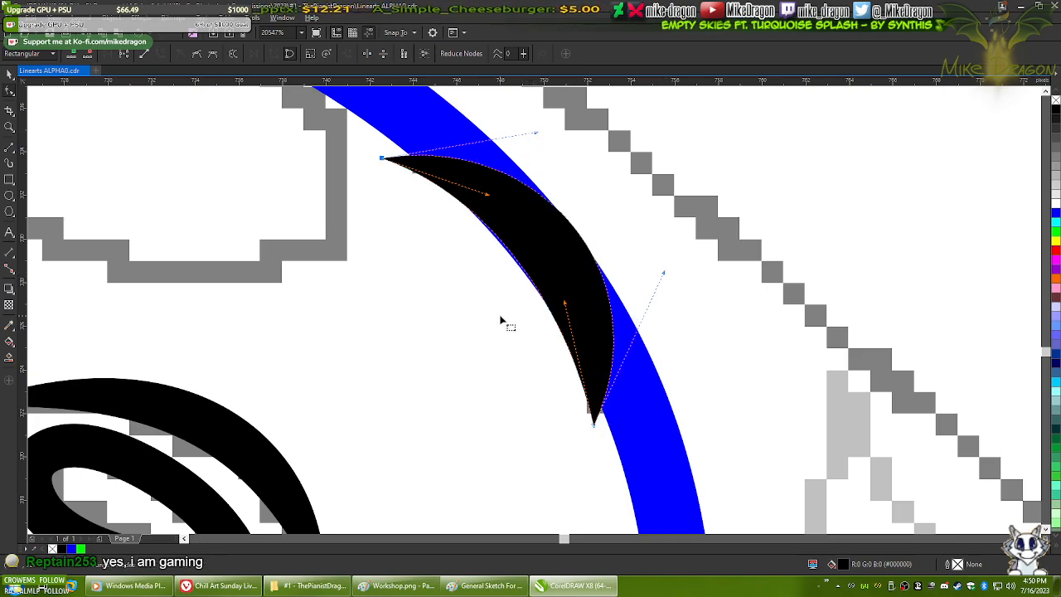
click(569, 304)
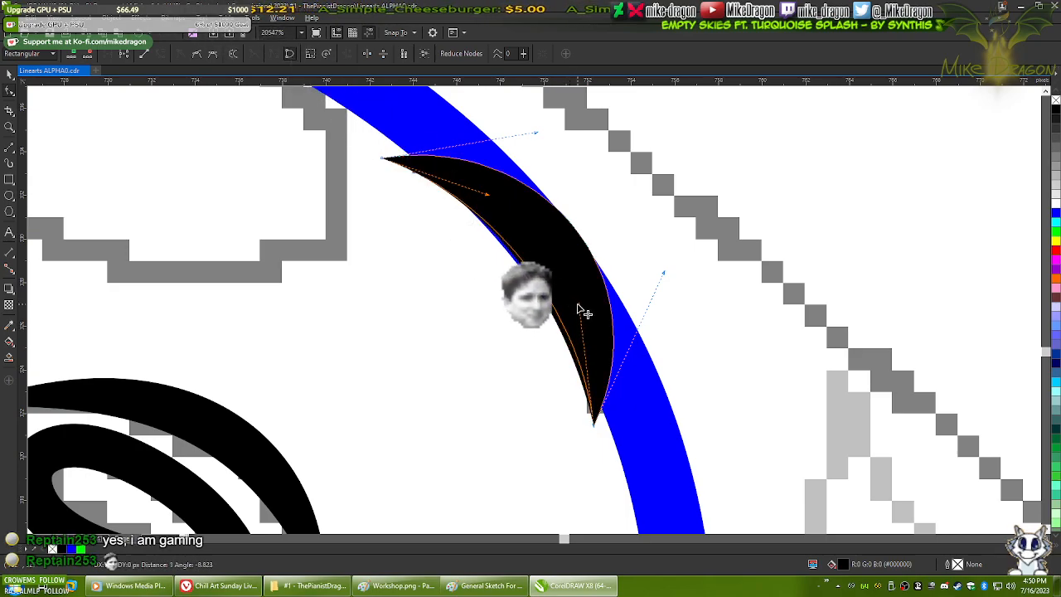
drag(578, 304, 579, 304)
drag(489, 195, 487, 189)
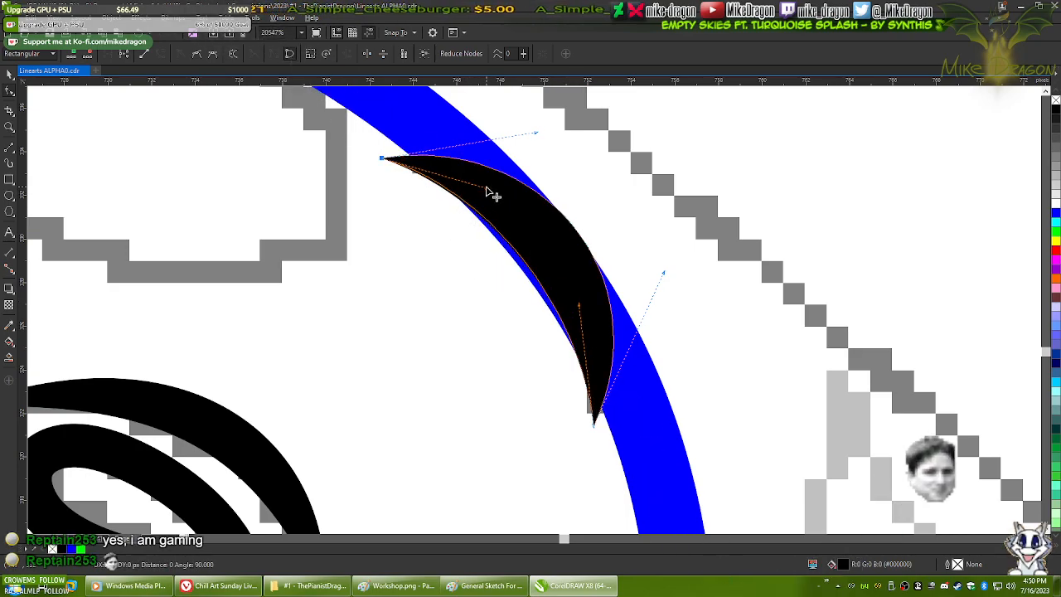
- Switch to the Vivaldi browser, open YouTube in a new tab, and search for "Medic gaming"
click(222, 586)
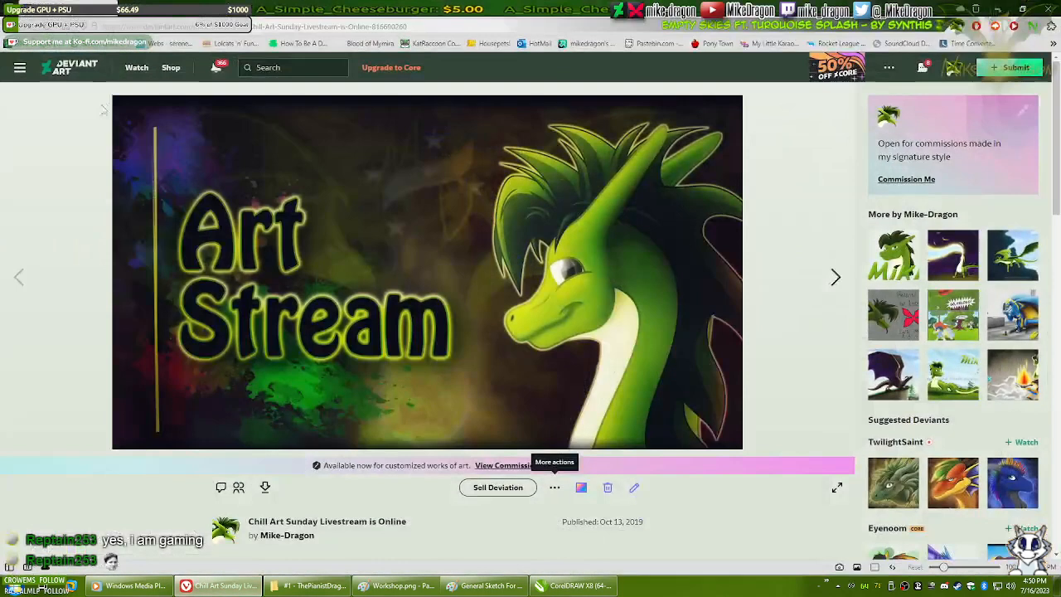
key(ctrl+t)
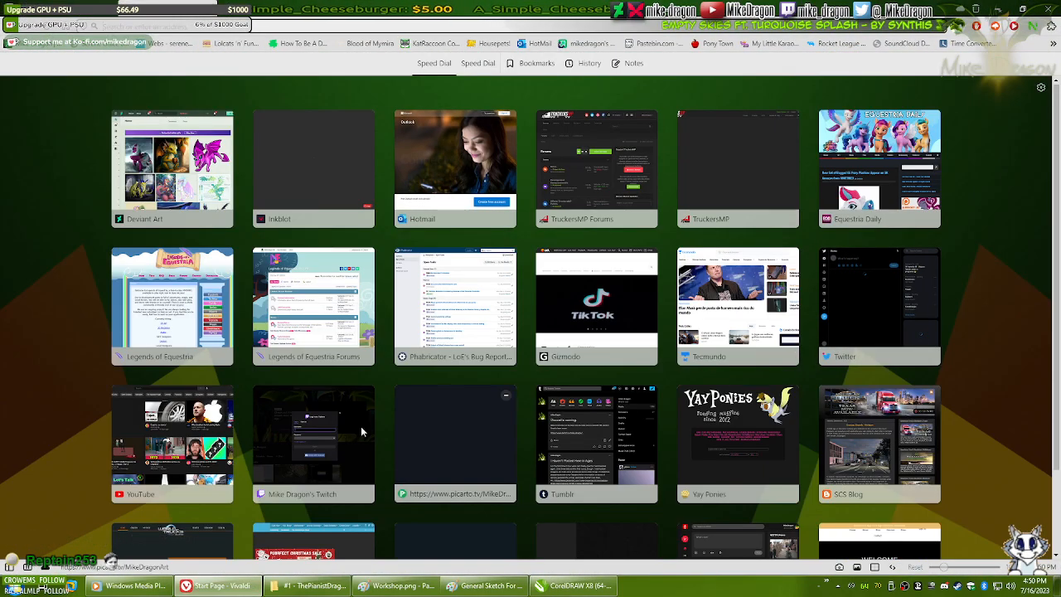
click(155, 438)
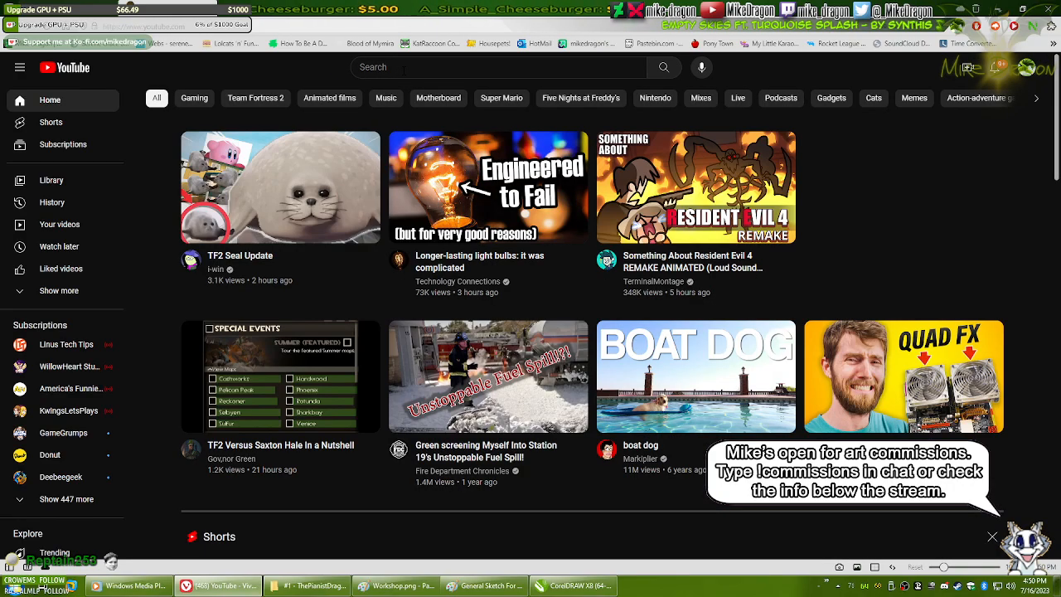
click(403, 68)
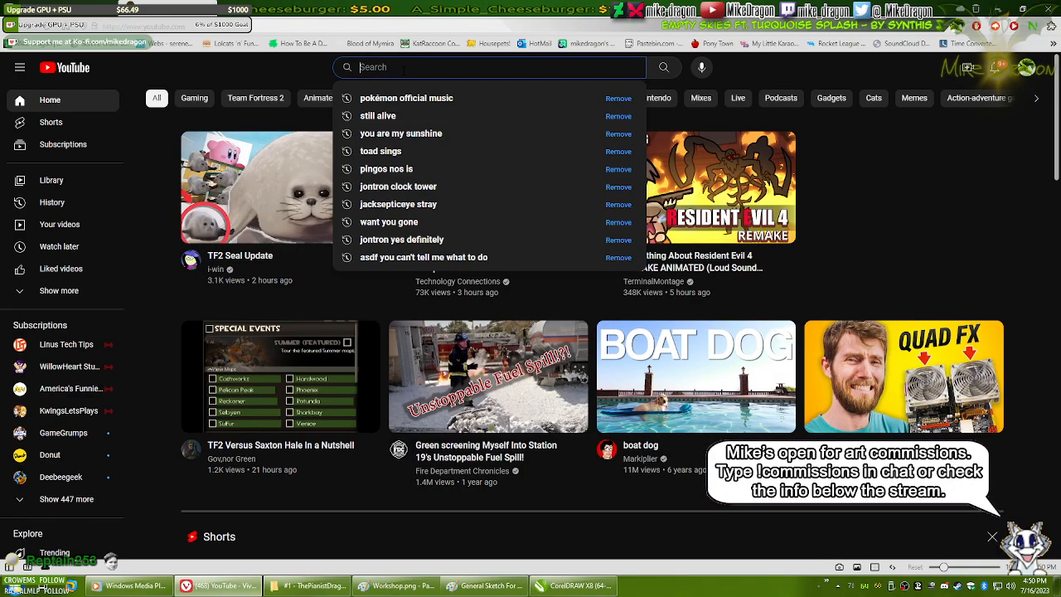
text(Medic gaming)
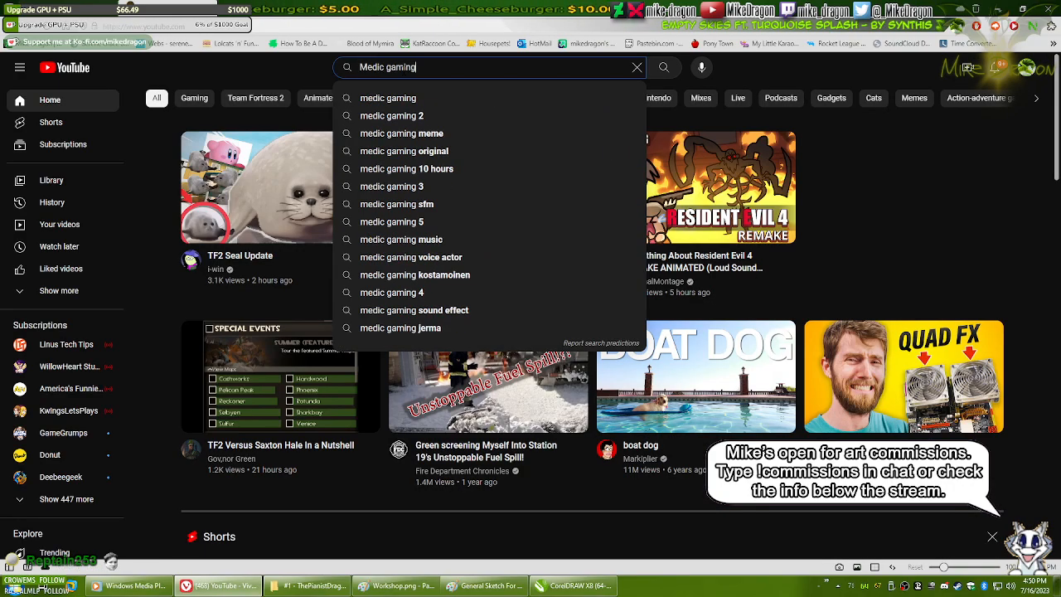
key(Return)
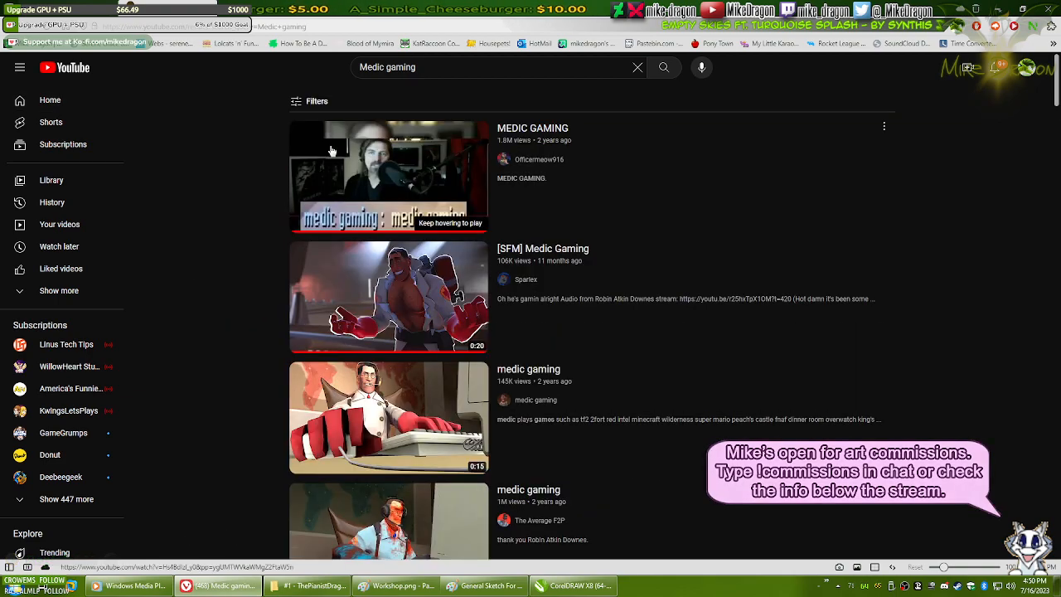
- Watch the "[SFM] Medic Gaming" video, close its tab, and return to CorelDRAW
scroll(224, 317, down, 2)
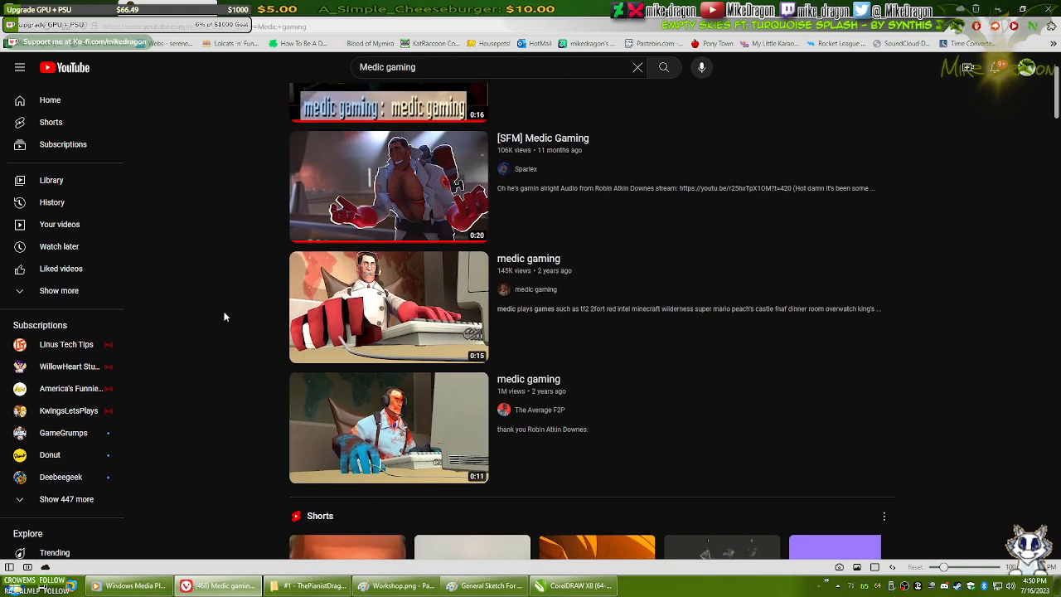
click(318, 183)
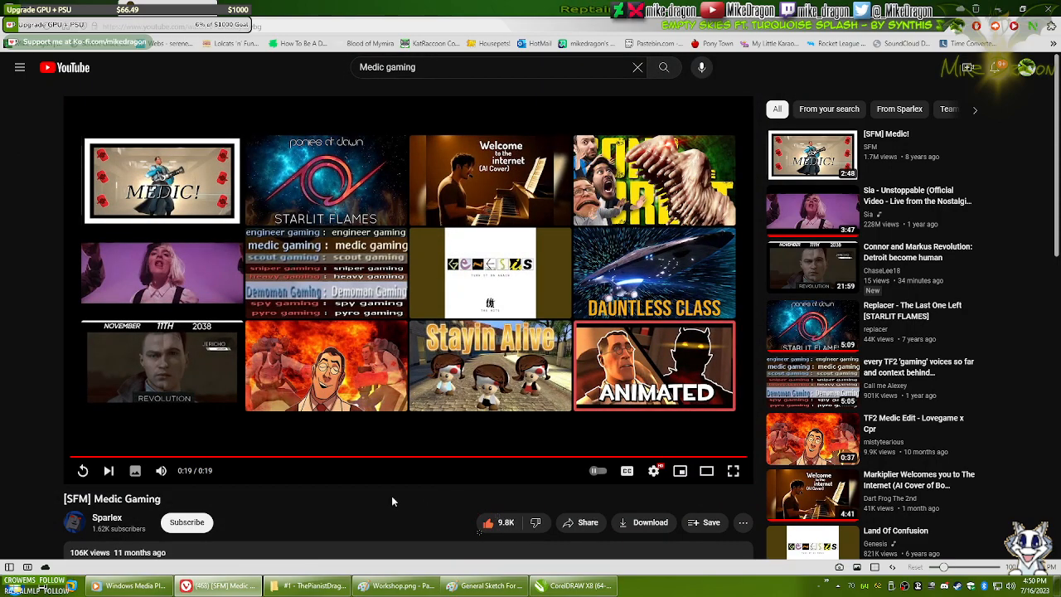
key(ctrl+w)
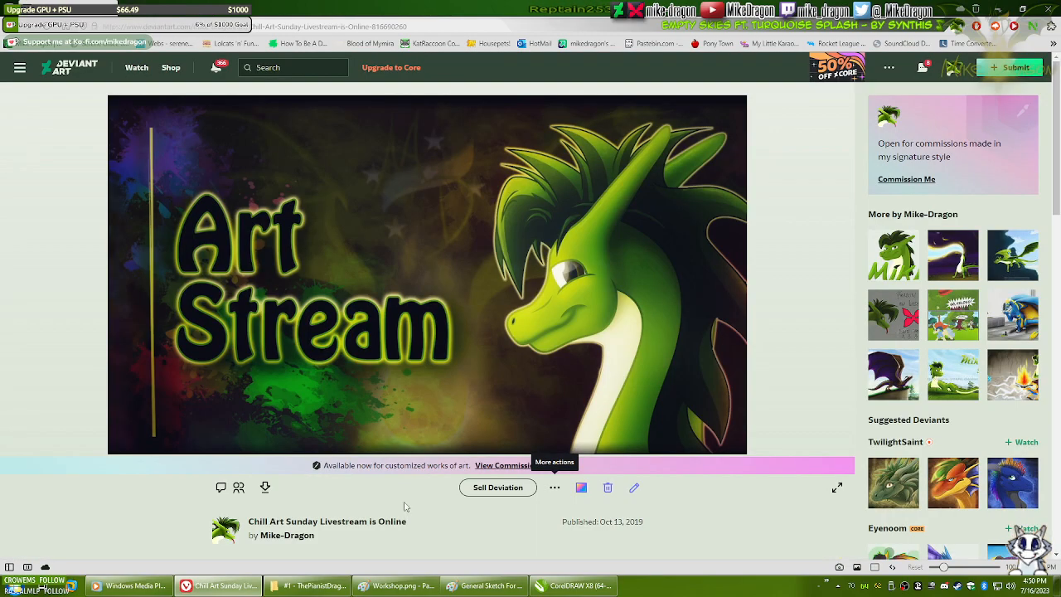
key(alt+Tab)
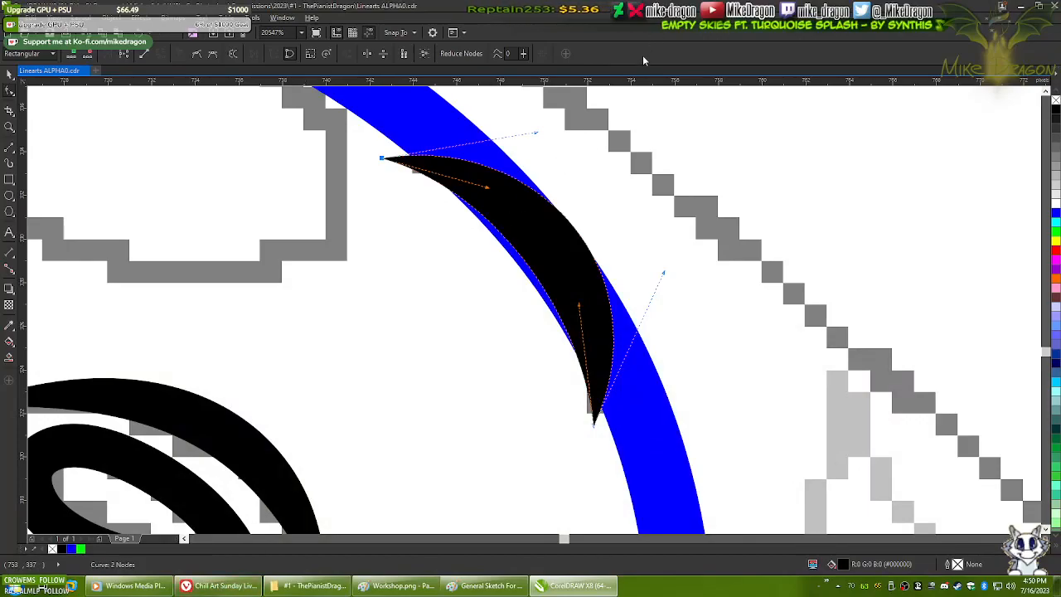
- Extend the crescent's lower tip slightly downward and adjust its curve handles, bulging the outer side past the blue snout curve's outer edge
click(567, 260)
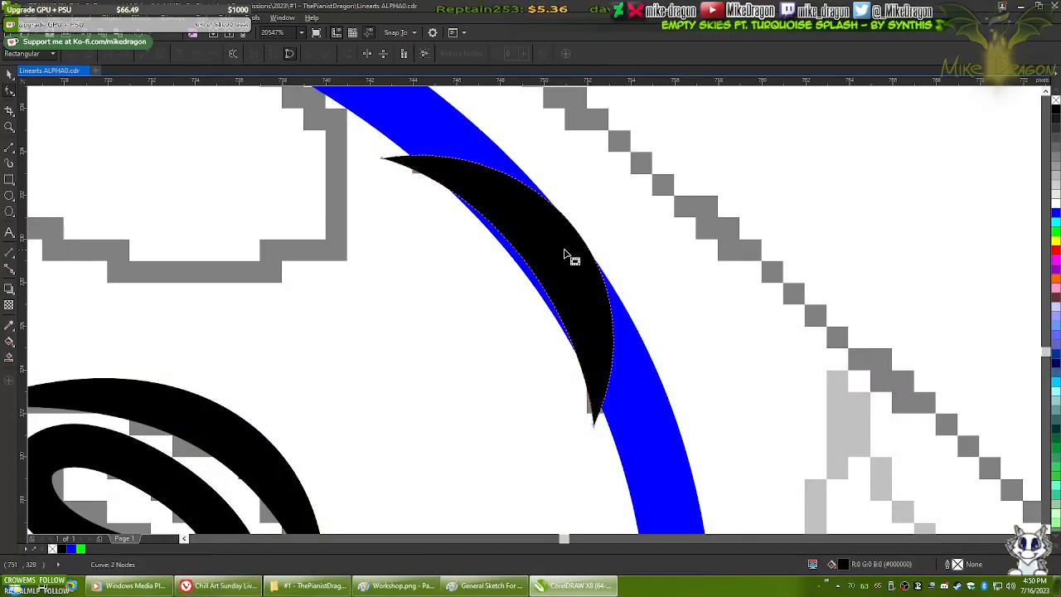
scroll(573, 257, up, 2)
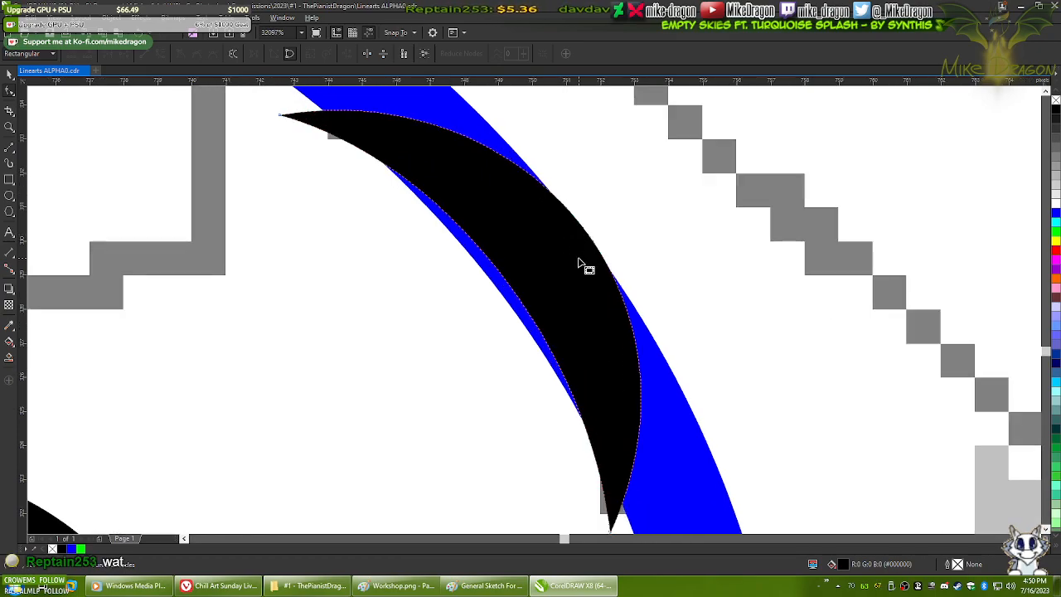
scroll(581, 263, down, 1)
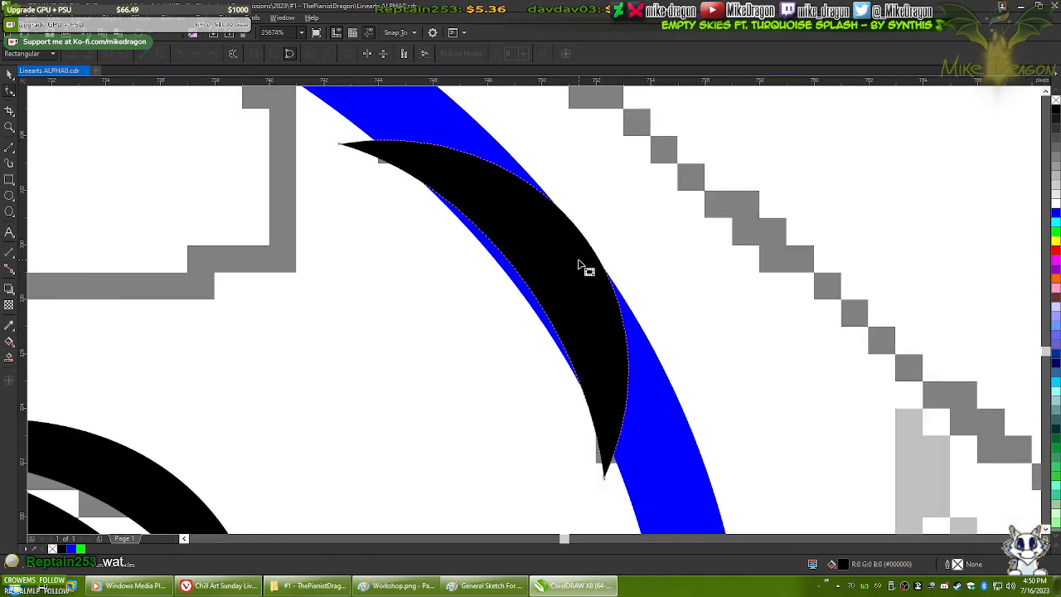
drag(605, 478, 602, 486)
drag(688, 296, 698, 265)
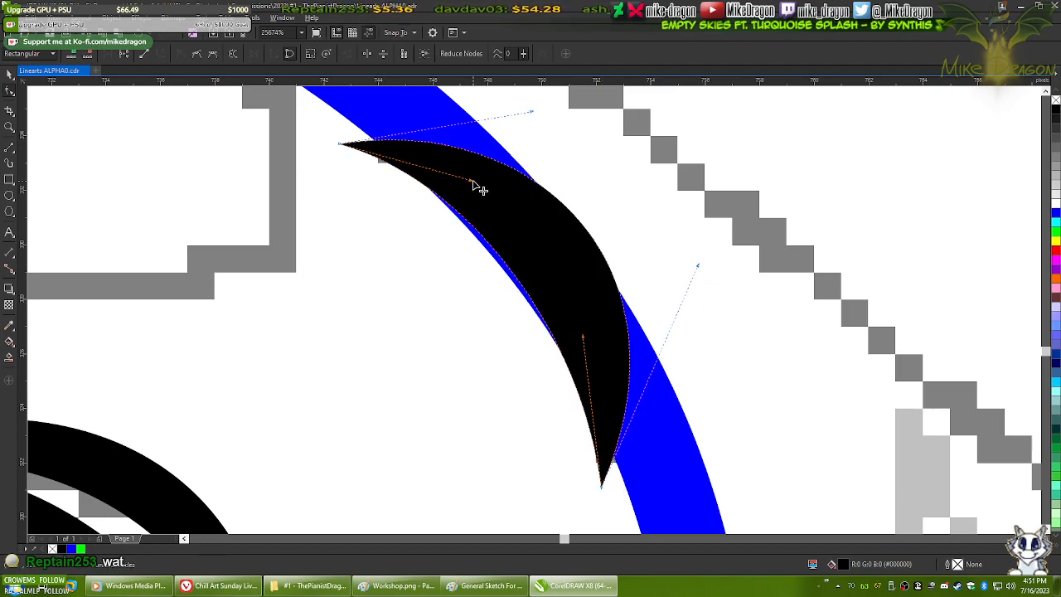
drag(535, 117, 549, 121)
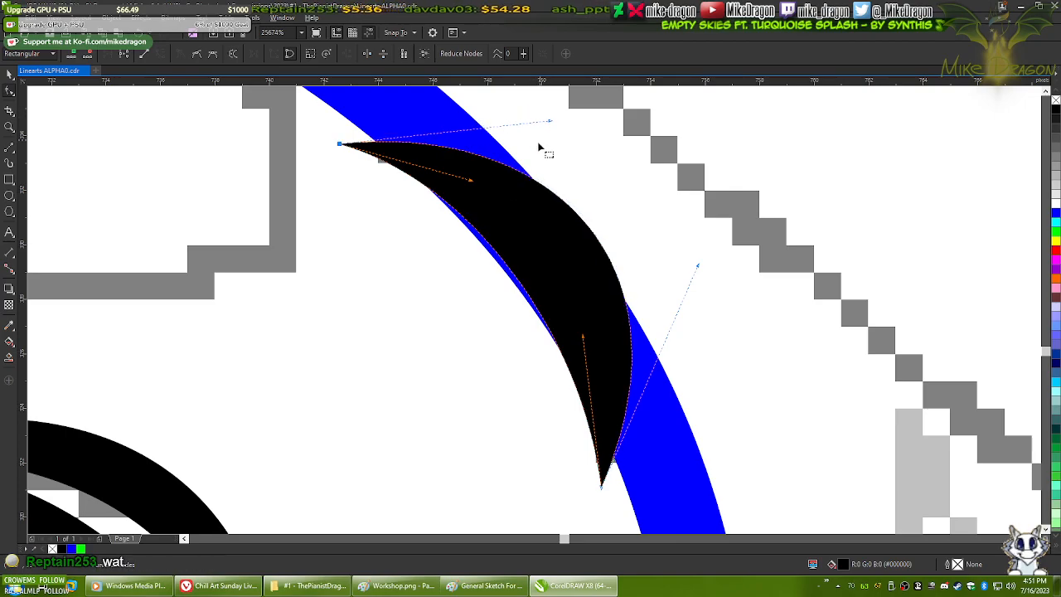
drag(471, 181, 476, 178)
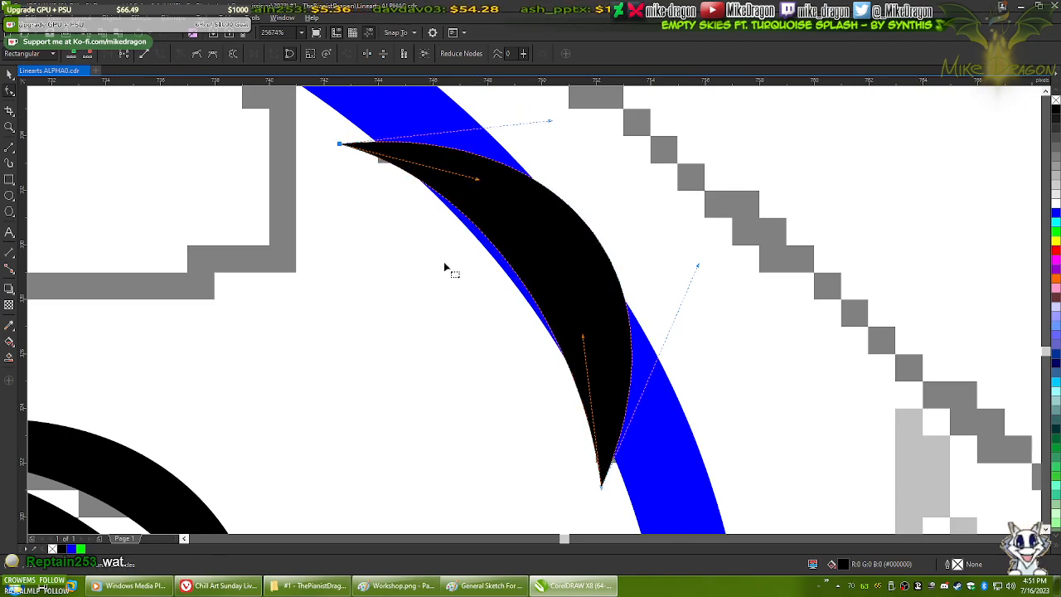
- Pull the crescent's outer side inward to sit within the blue snout curve's outer edge, and check its shape against the curve
click(430, 362)
scroll(435, 364, down, 2)
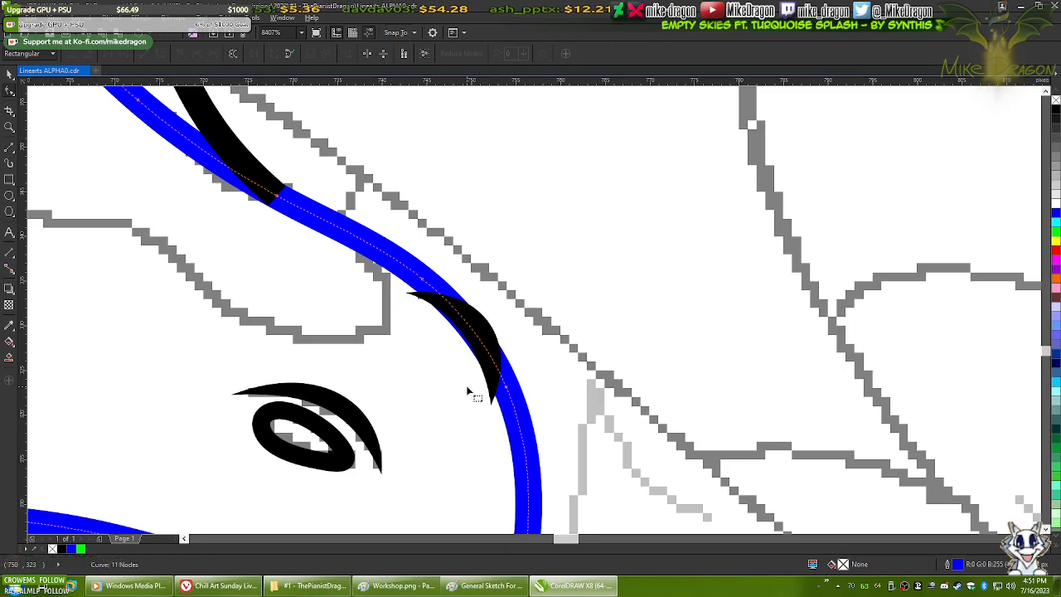
click(470, 317)
scroll(470, 319, up, 3)
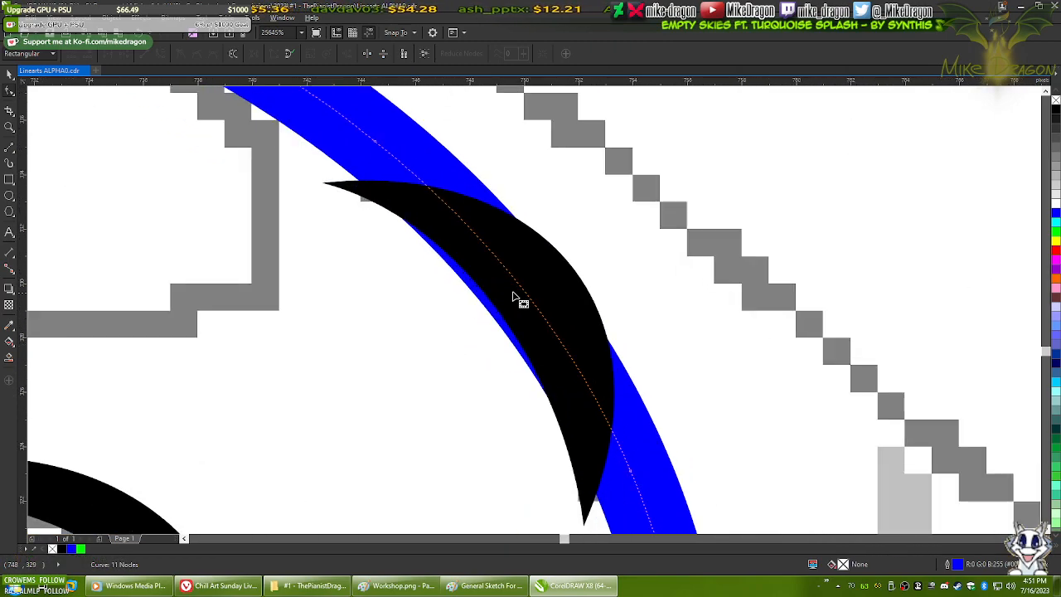
drag(575, 277, 545, 260)
scroll(614, 250, down, 1)
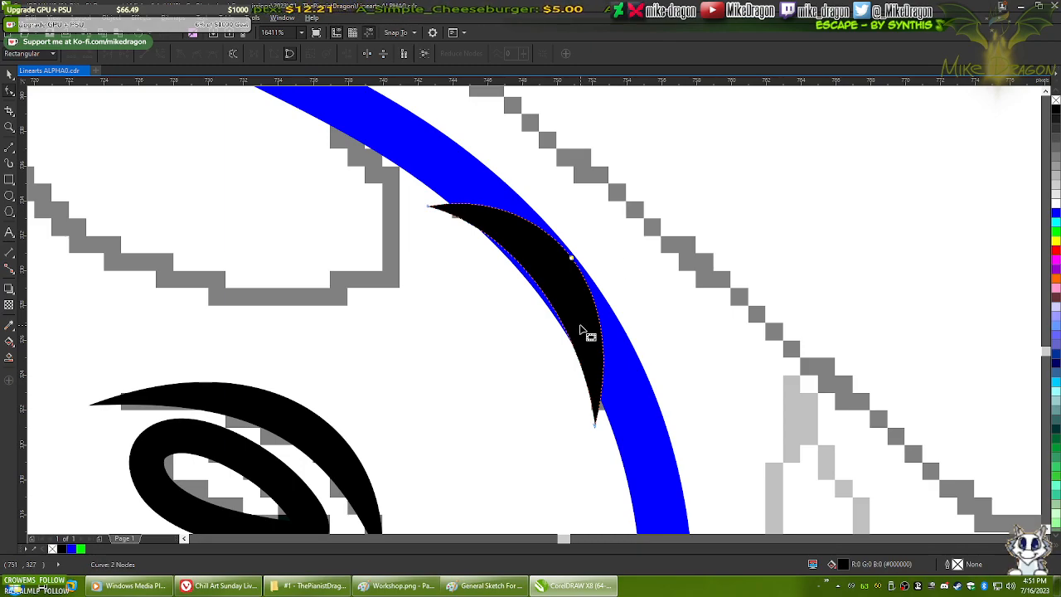
scroll(574, 345, up, 2)
click(524, 283)
scroll(575, 364, down, 2)
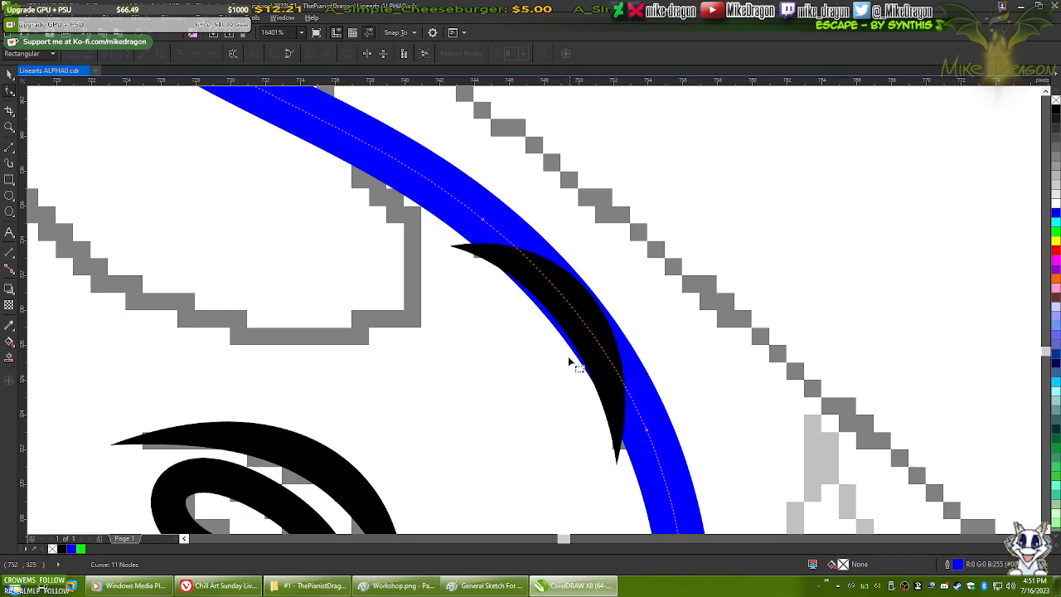
scroll(574, 365, up, 2)
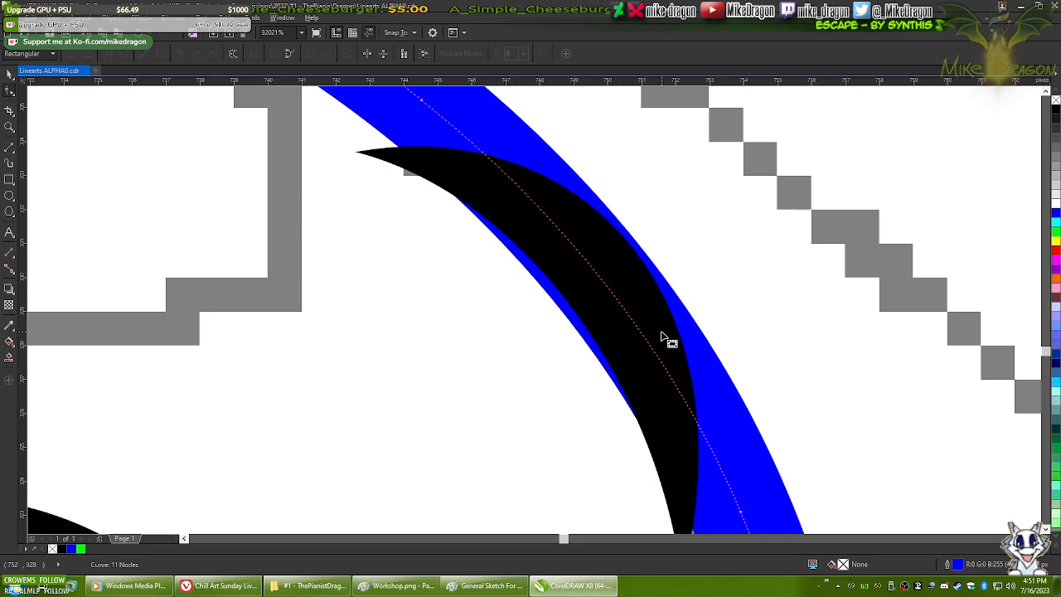
scroll(663, 340, down, 2)
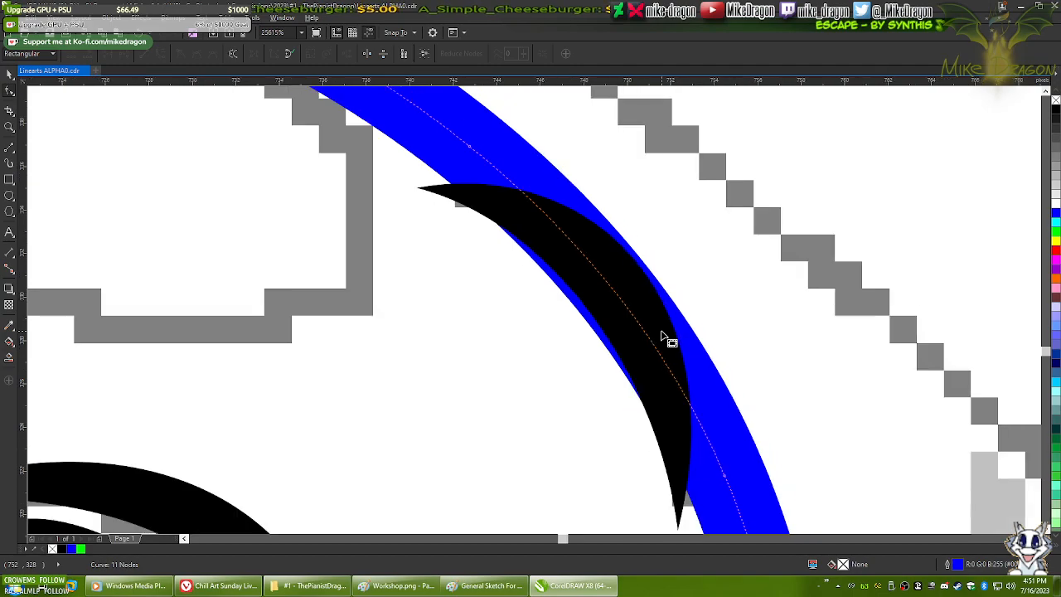
- Move the whole black crescent slightly up and right across the blue snout curve
click(597, 289)
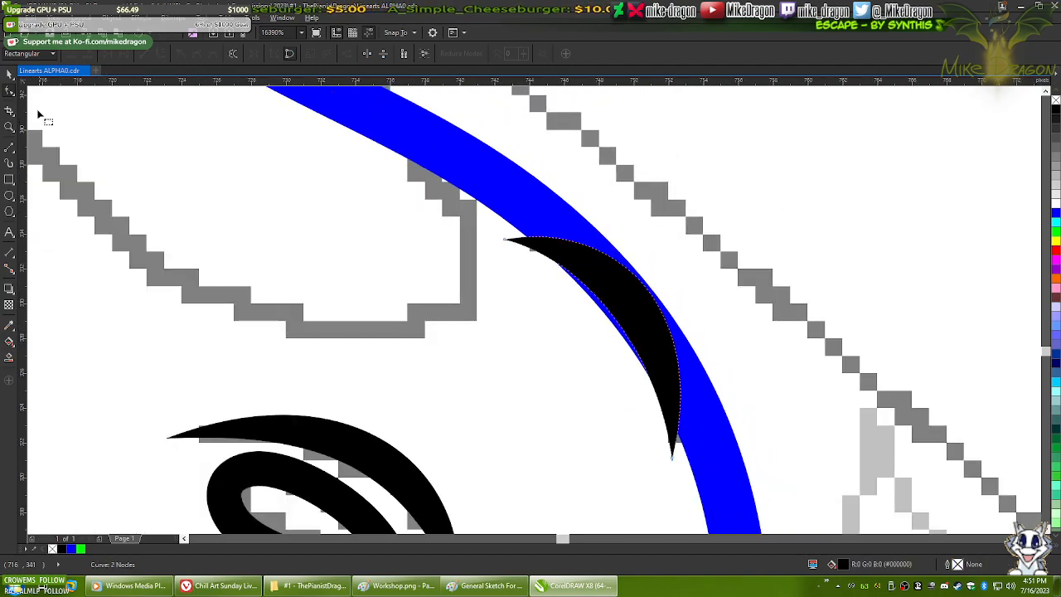
click(9, 75)
scroll(439, 153, down, 2)
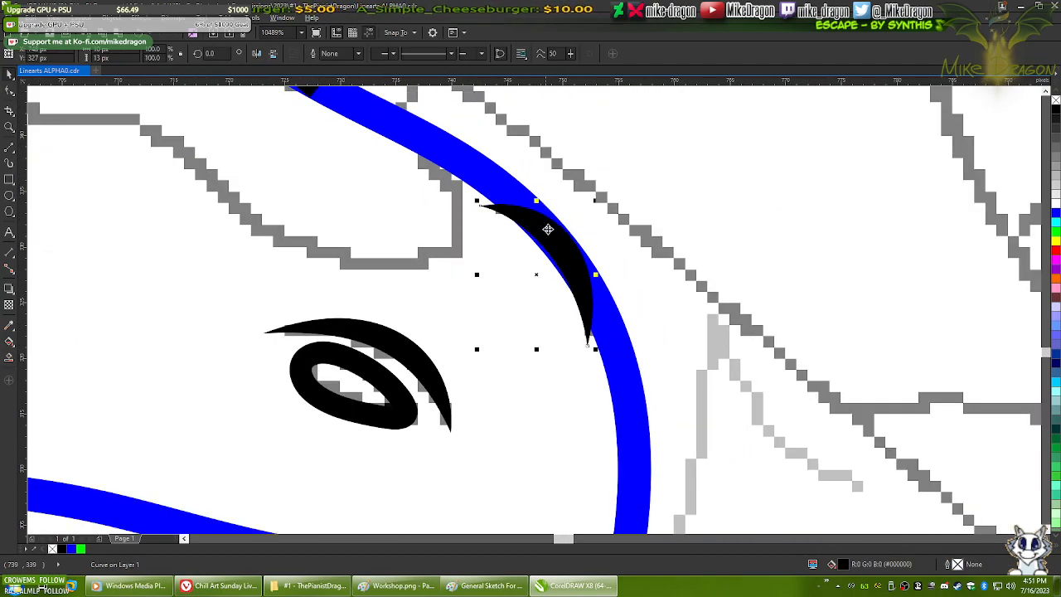
scroll(594, 277, up, 1)
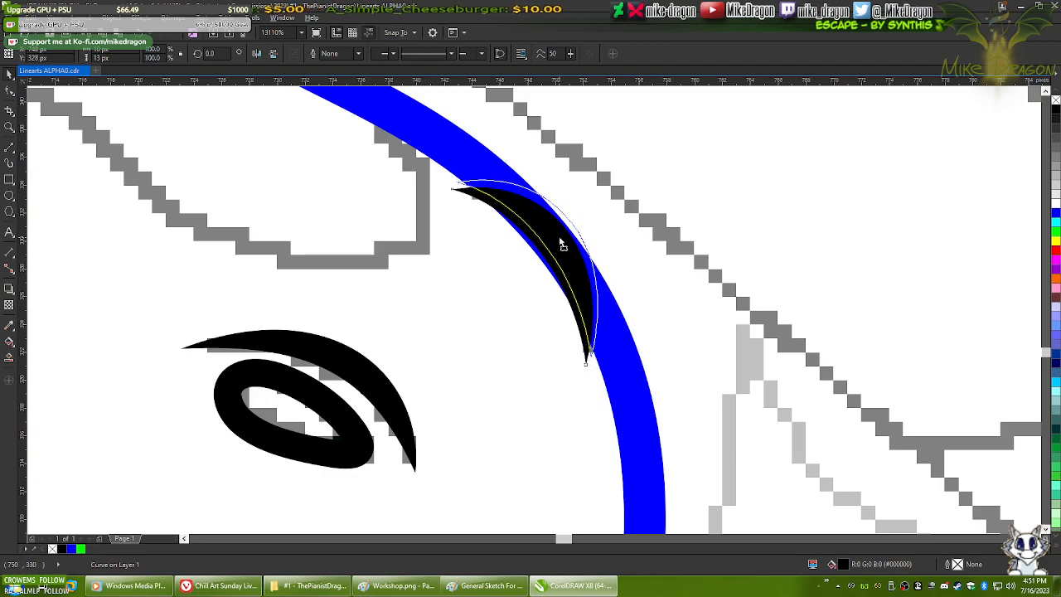
drag(554, 247, 562, 239)
click(634, 263)
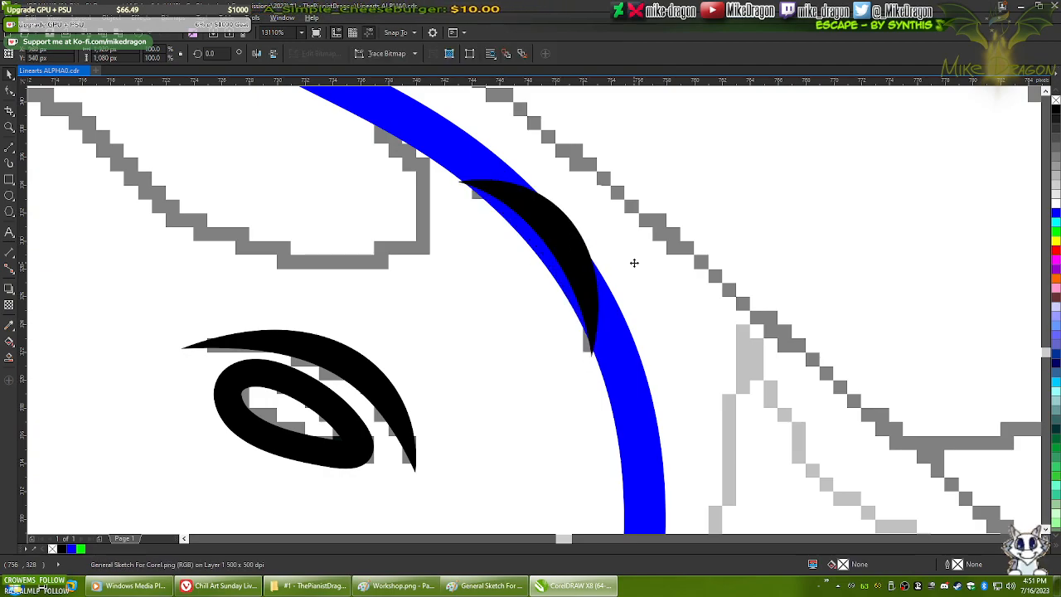
- Stretch both crescent tips back past the blue curve's inner edge, and shift its two sides outward to make the crescent slimmer
click(560, 238)
key(F10)
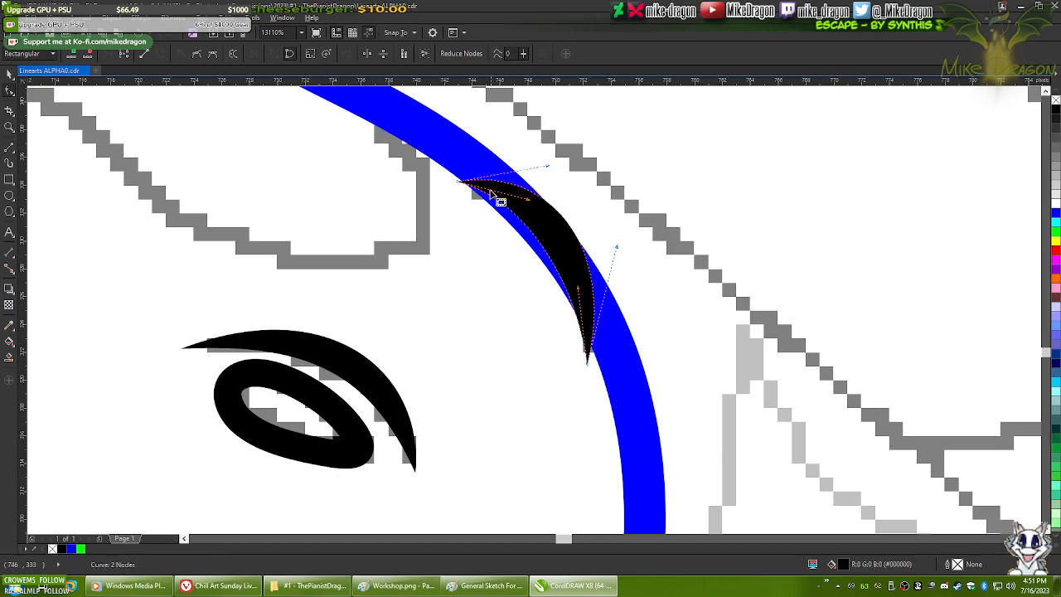
drag(456, 183, 450, 188)
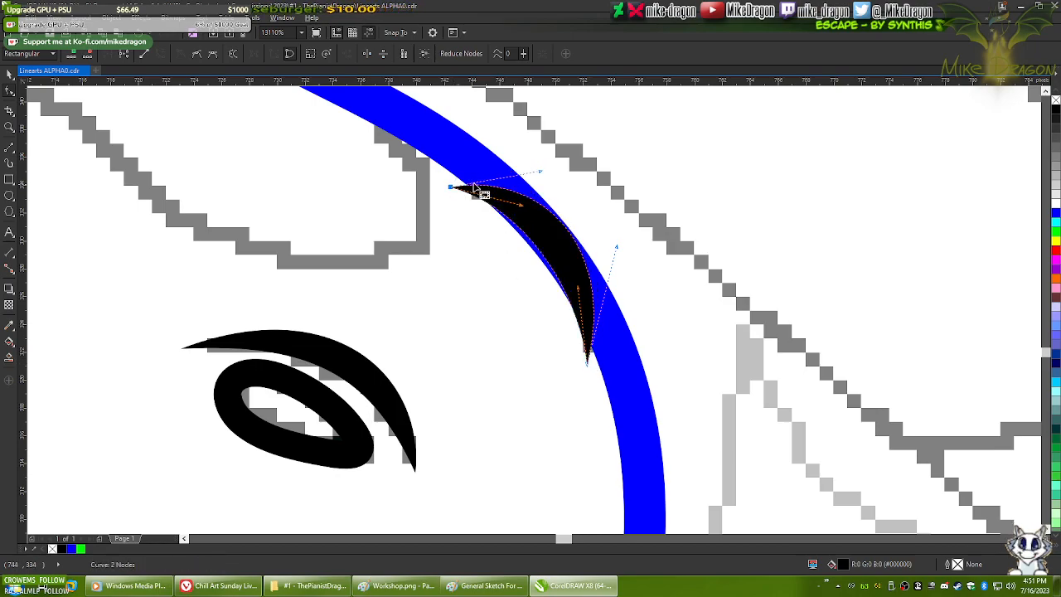
drag(541, 173, 563, 177)
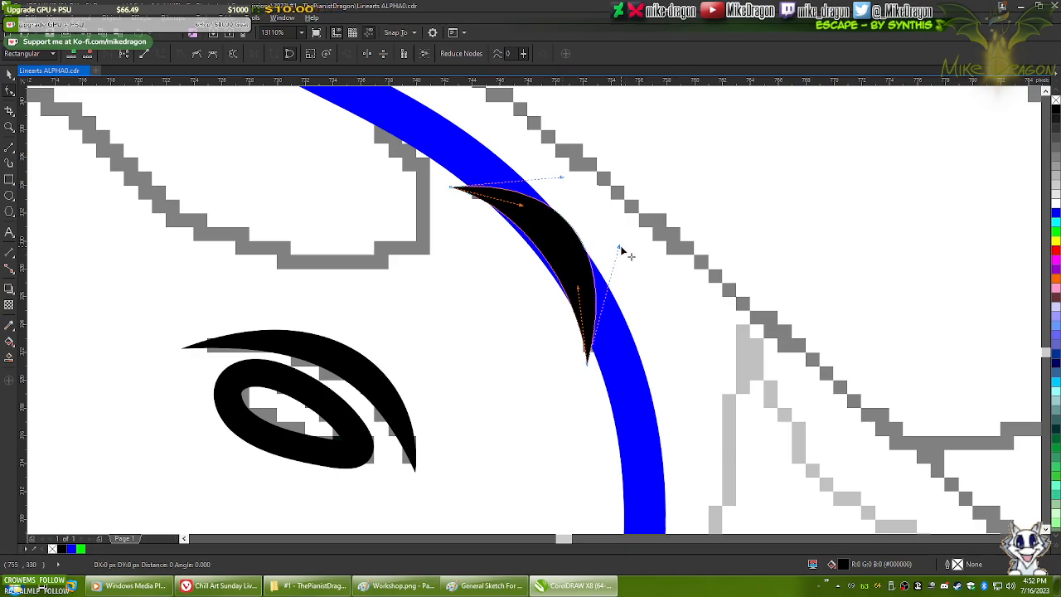
drag(537, 248, 545, 243)
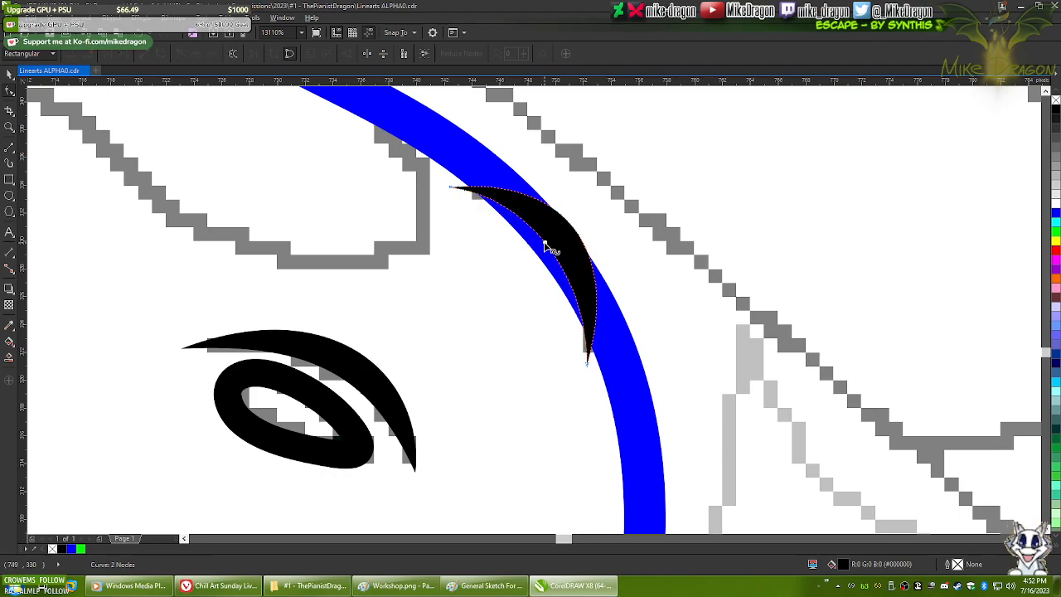
- Examine the slimmer crescent against the blue snout curve, view the whole dragon drawing, and clear the selection
scroll(522, 362, down, 1)
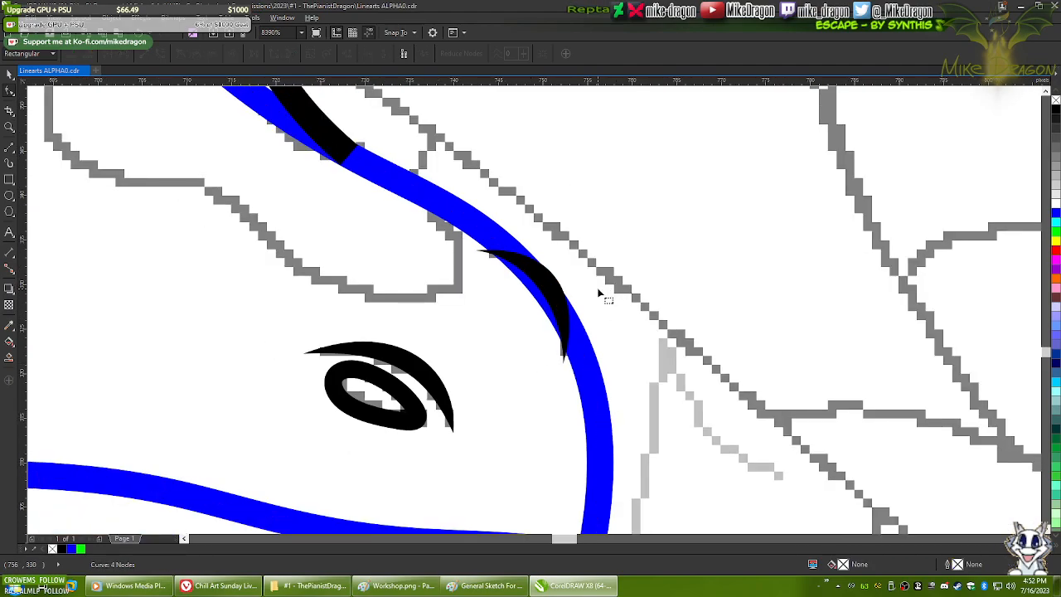
scroll(545, 295, up, 3)
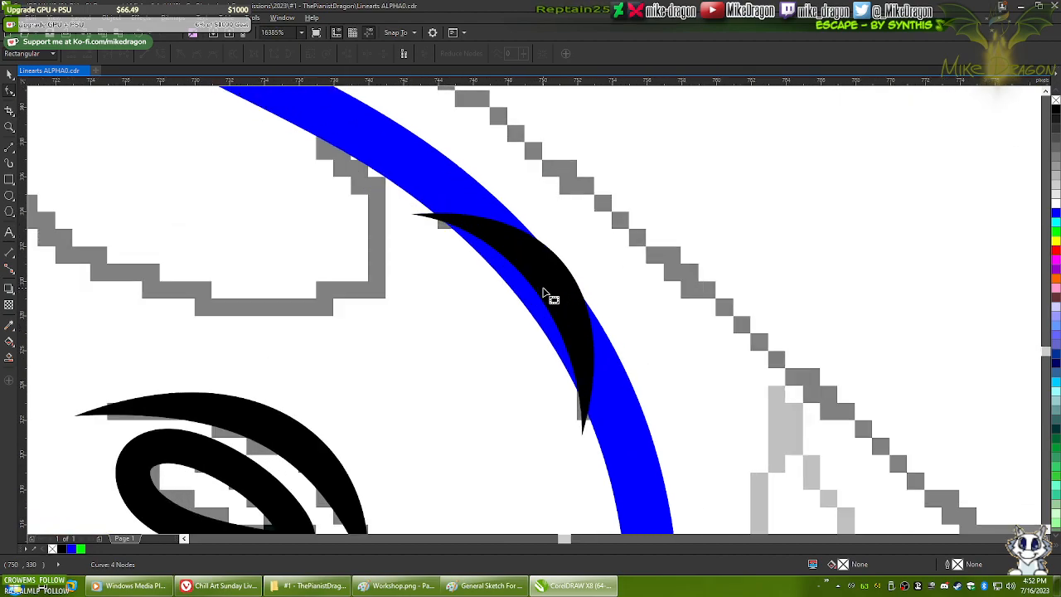
click(502, 290)
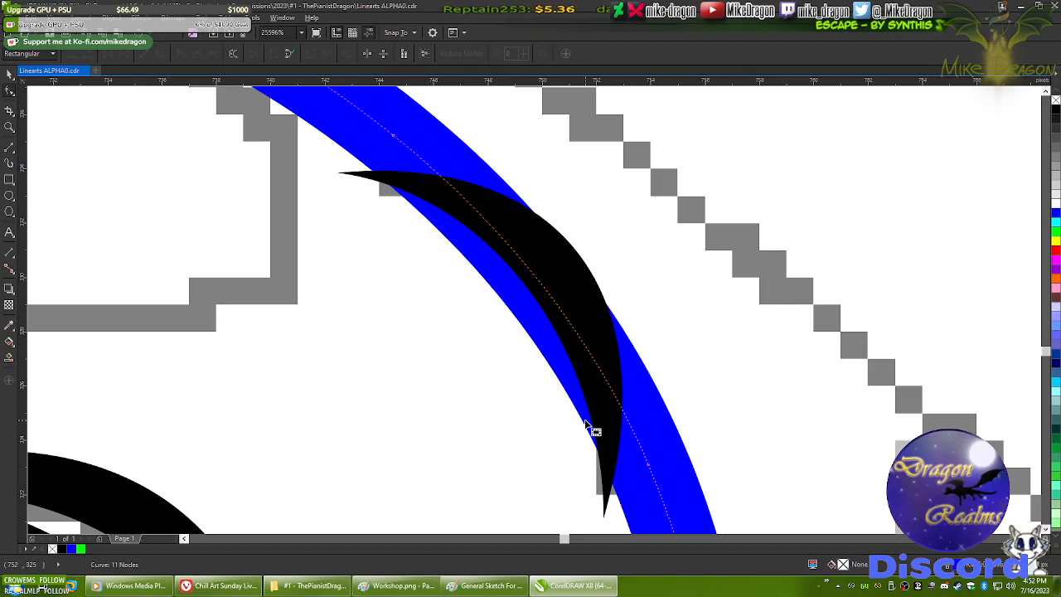
key(F4)
click(9, 75)
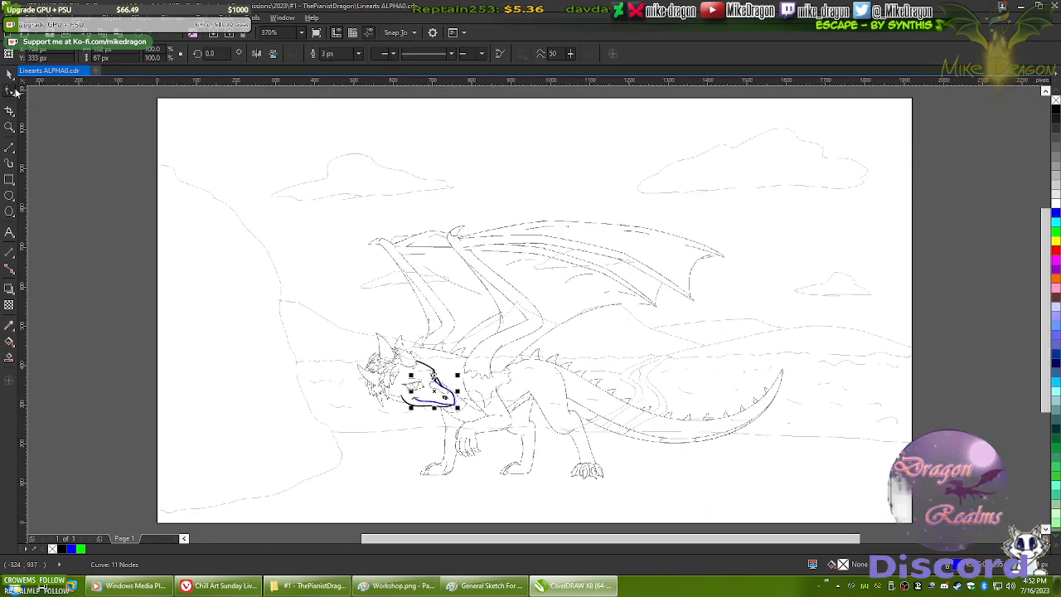
click(66, 181)
scroll(455, 409, up, 10)
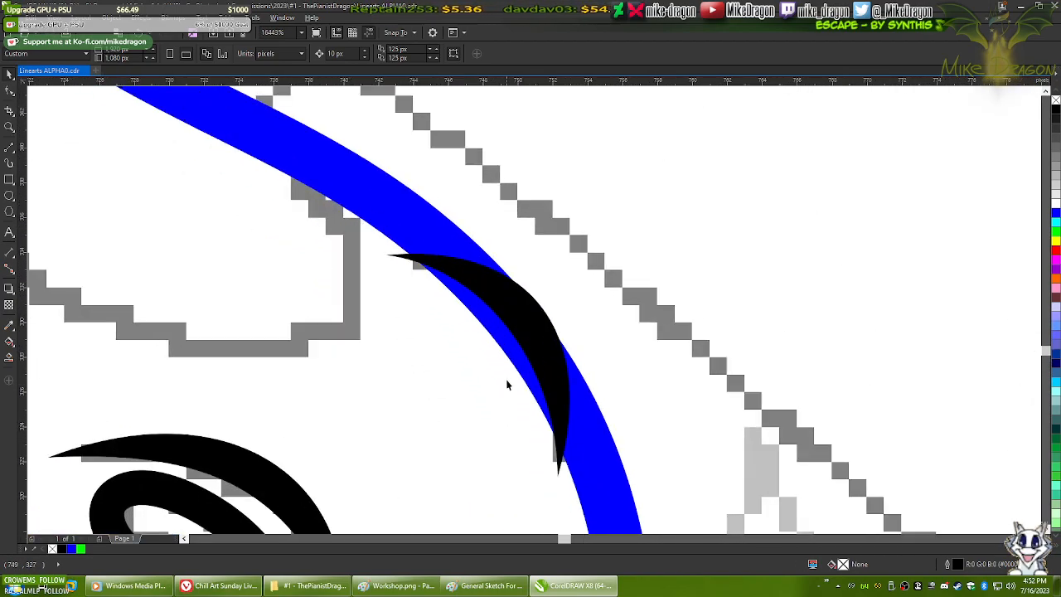
- Select the blue snout curve for node editing and make its node beneath the middle of the black crescent a cusp
click(430, 241)
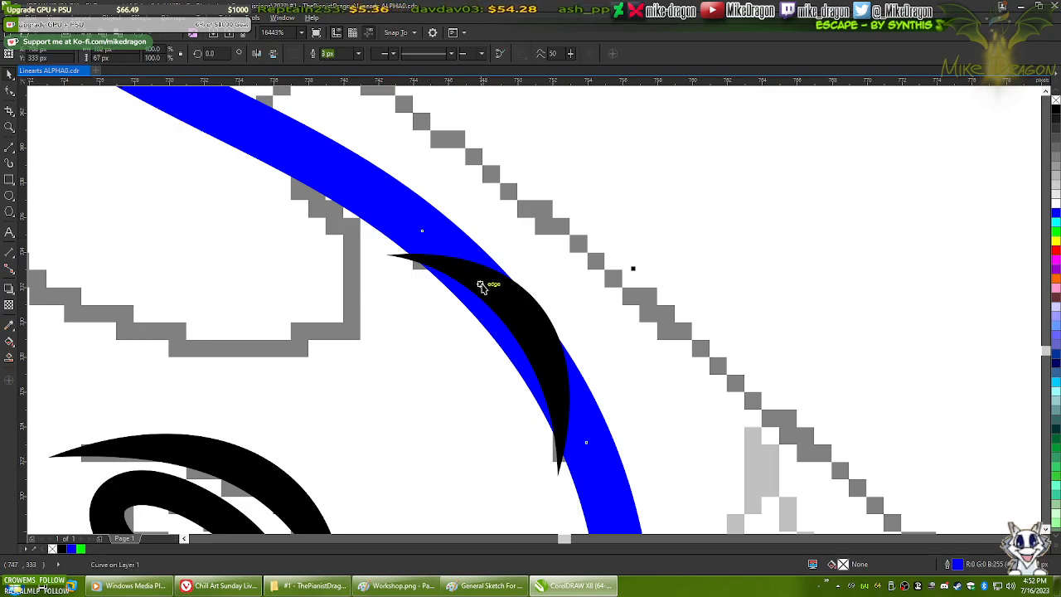
key(F10)
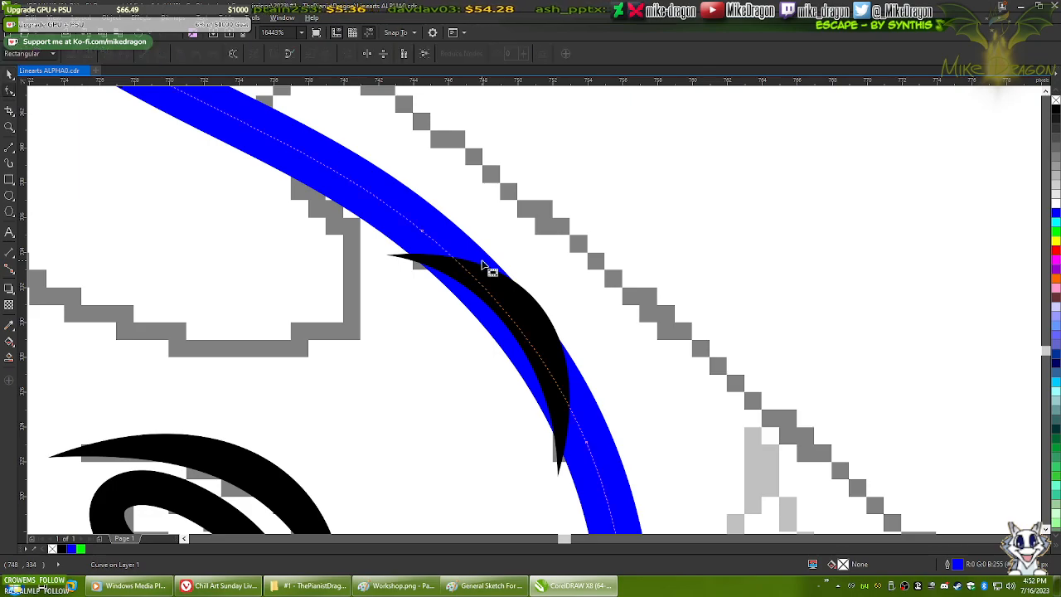
click(518, 328)
right_click(519, 328)
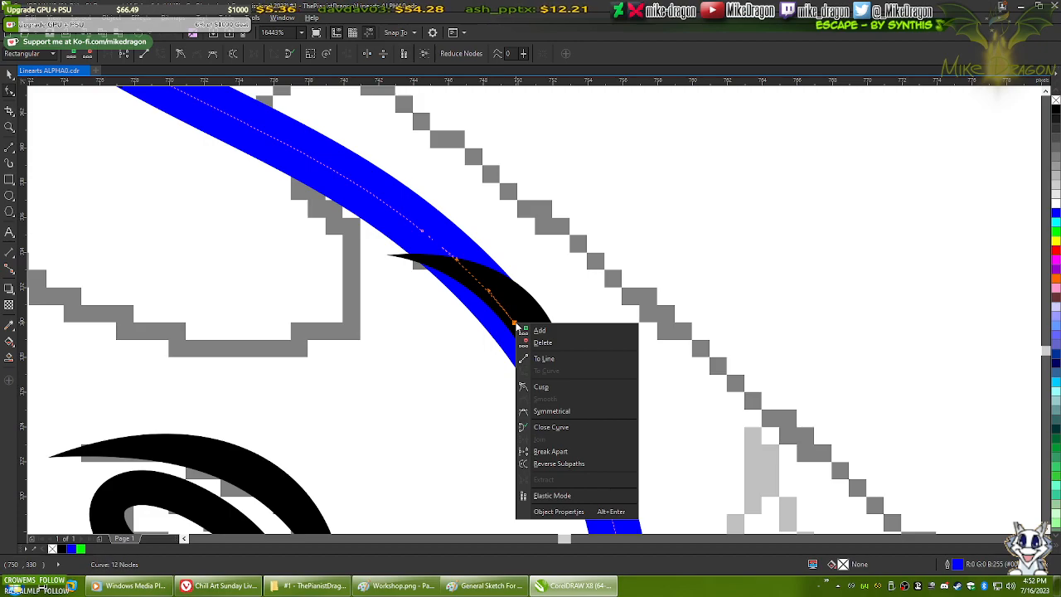
click(180, 55)
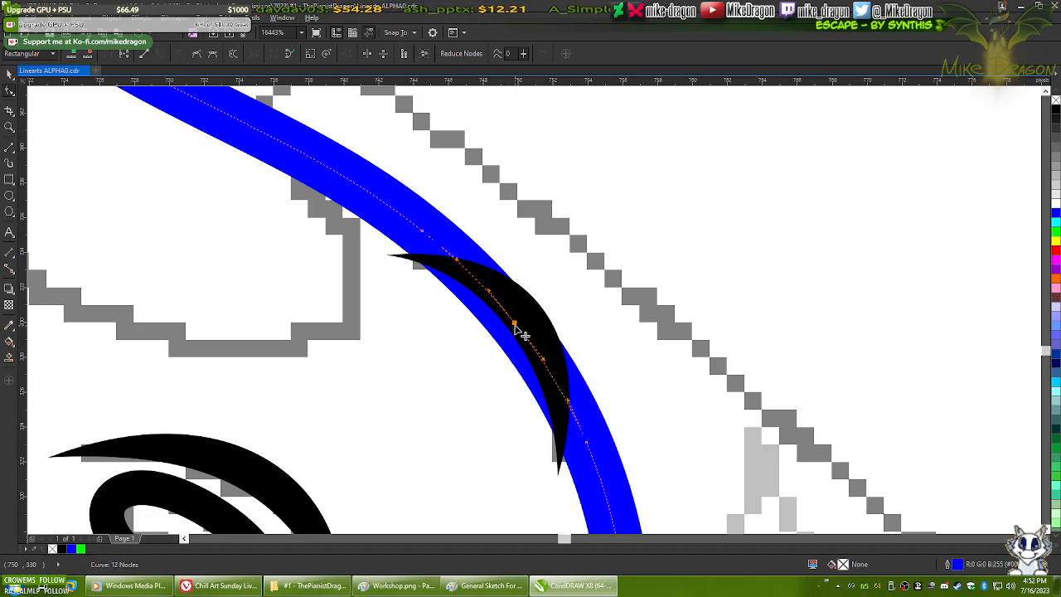
- Break the blue snout curve apart at the cusp node and delete its two segments beneath the black crescent
right_click(517, 329)
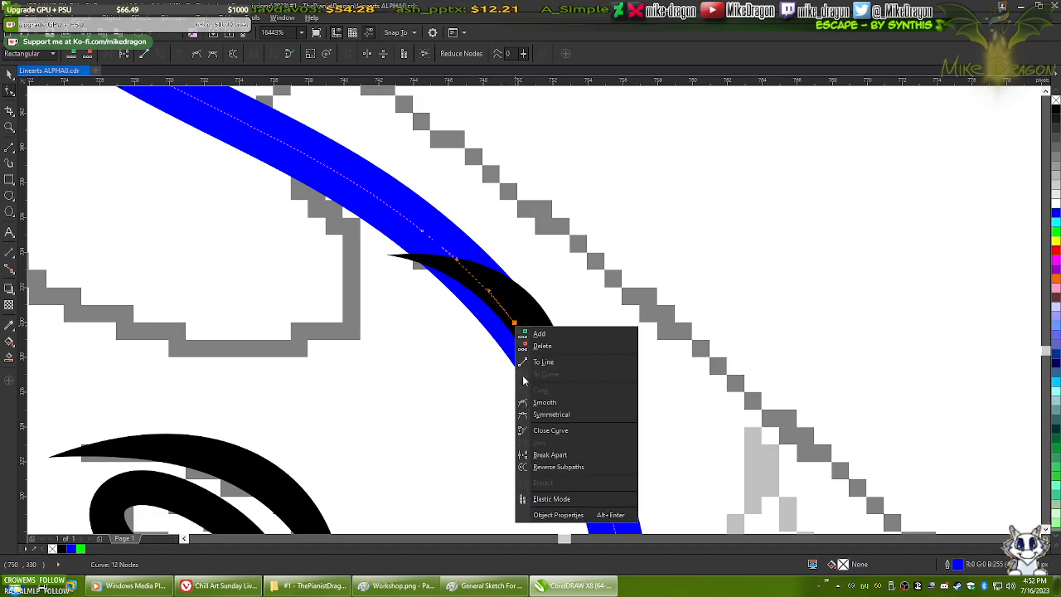
click(551, 455)
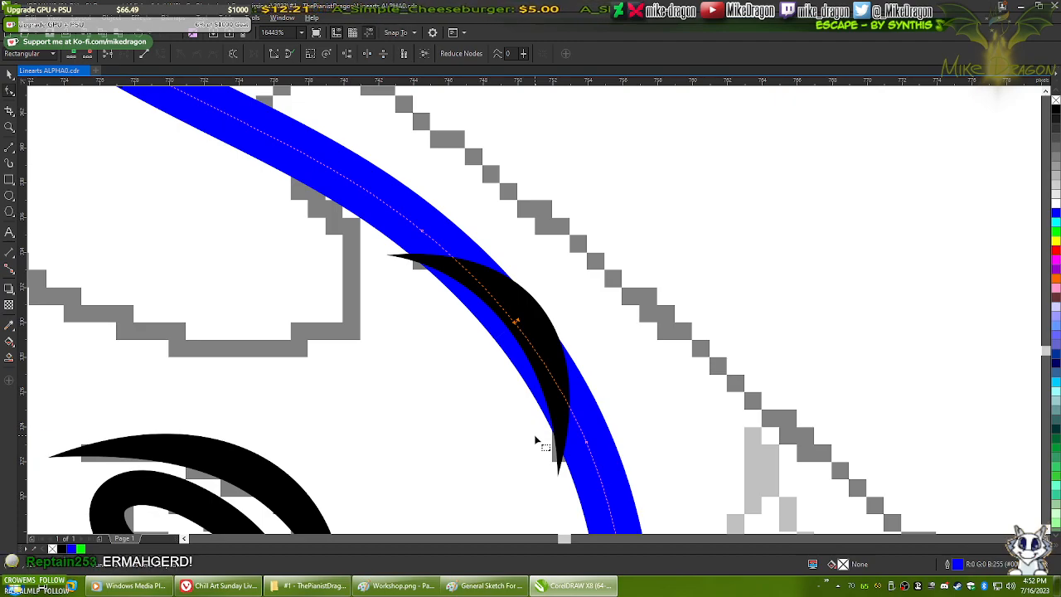
click(515, 325)
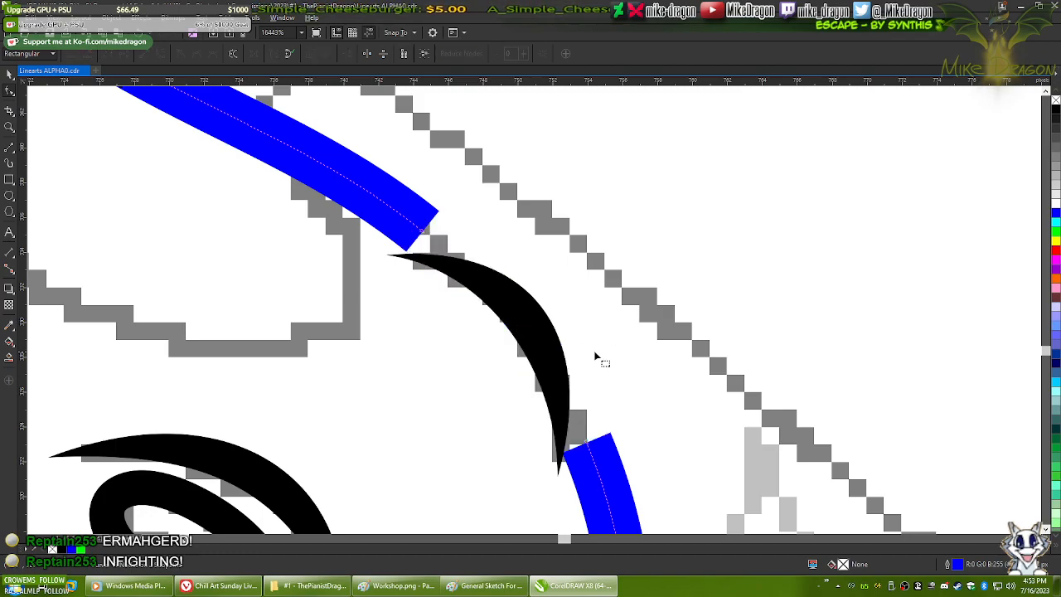
- Inspect the gap beside the crescent and start a polyline straight across it between the outer edges of the two blue ends
drag(609, 367, 599, 351)
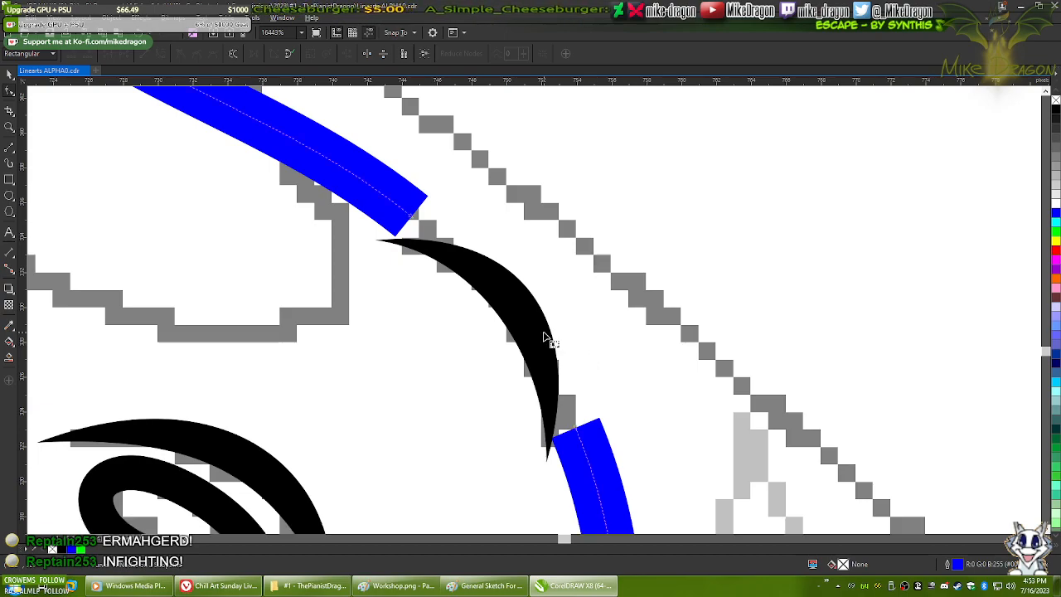
scroll(529, 360, up, 1)
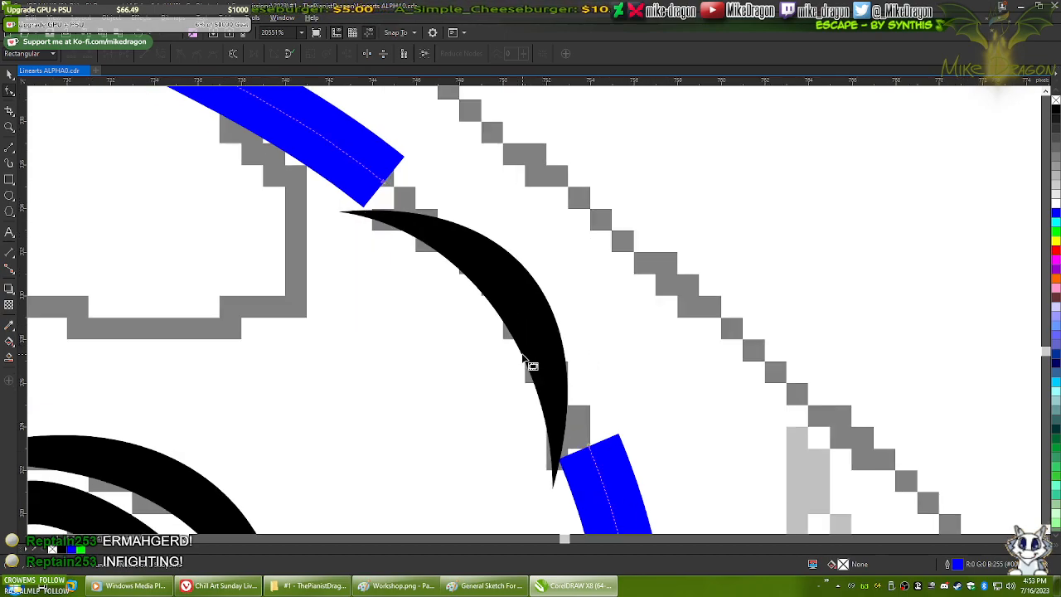
scroll(547, 364, up, 1)
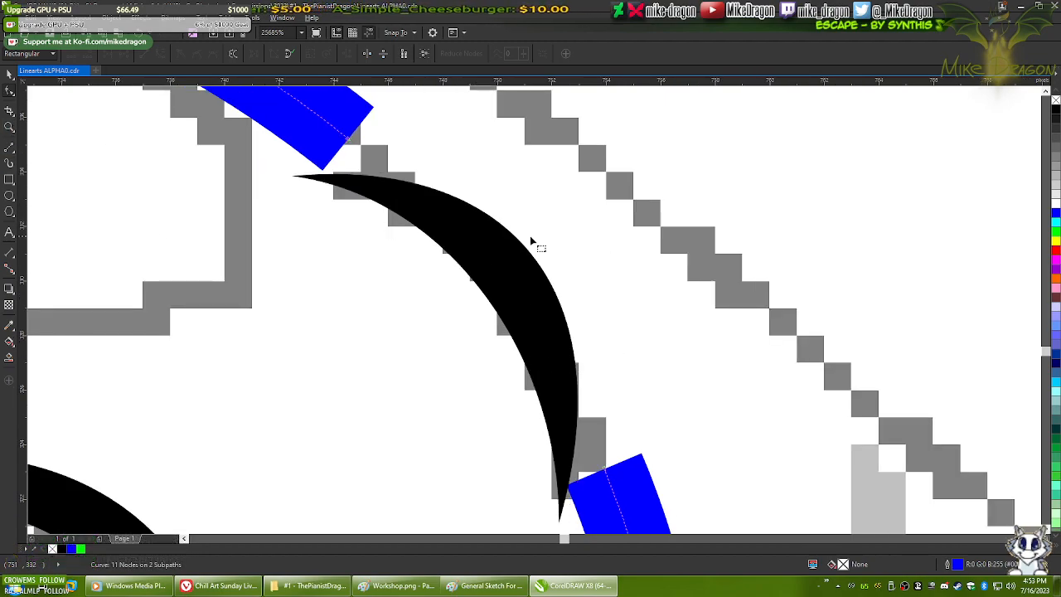
scroll(545, 248, down, 2)
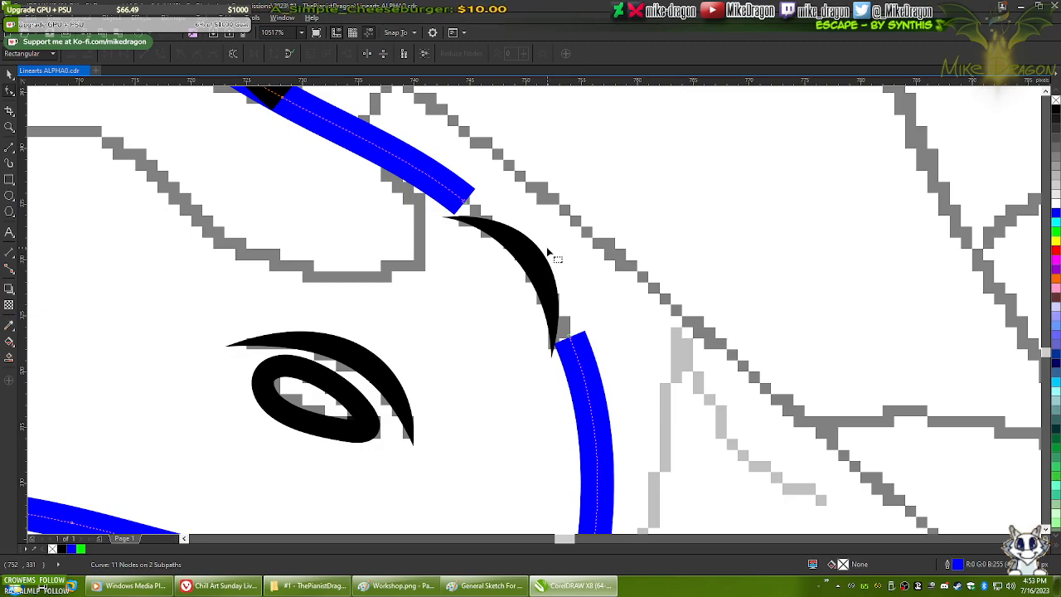
scroll(547, 246, up, 2)
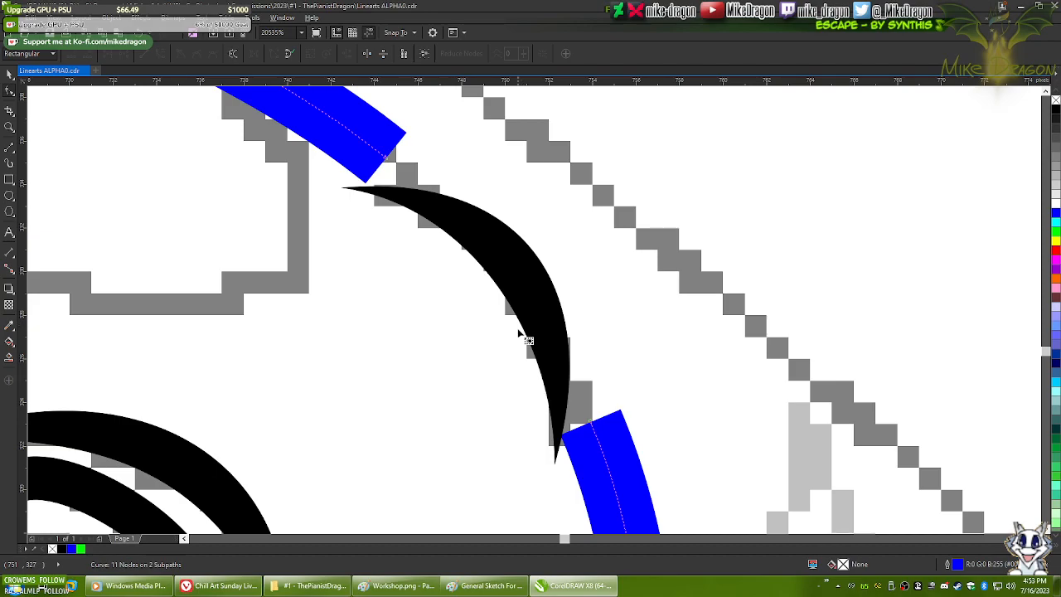
key(space)
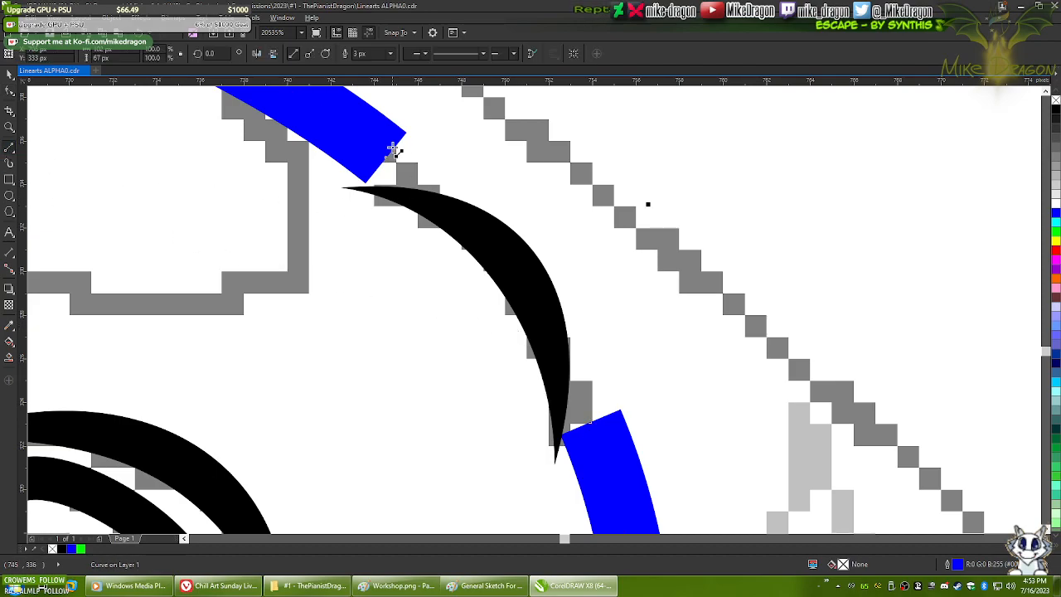
drag(397, 135, 618, 426)
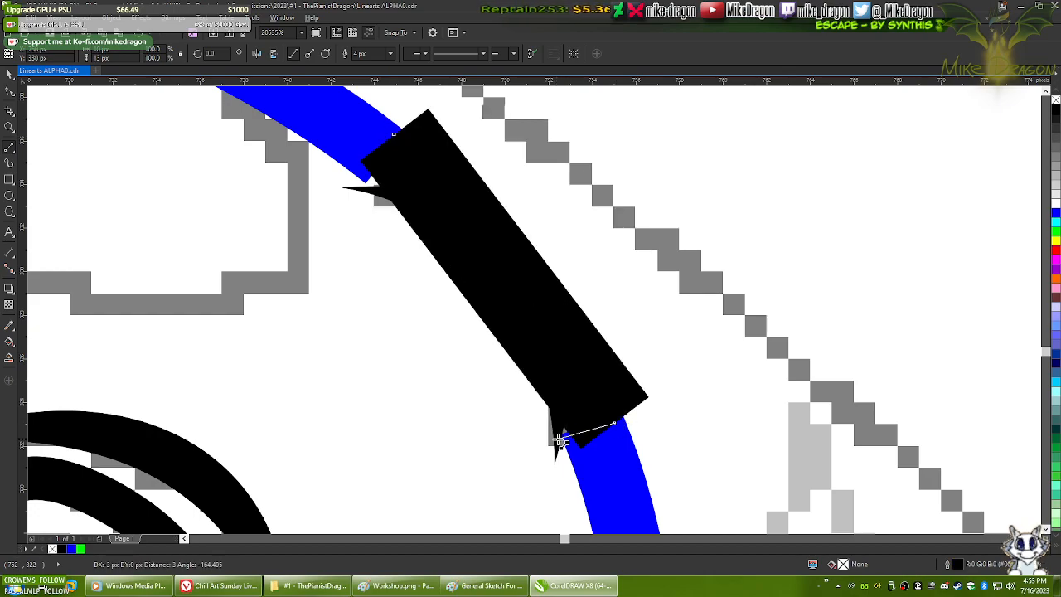
- Colour the new polyline's outline bright green and set its outline width to 1 px
click(1055, 232)
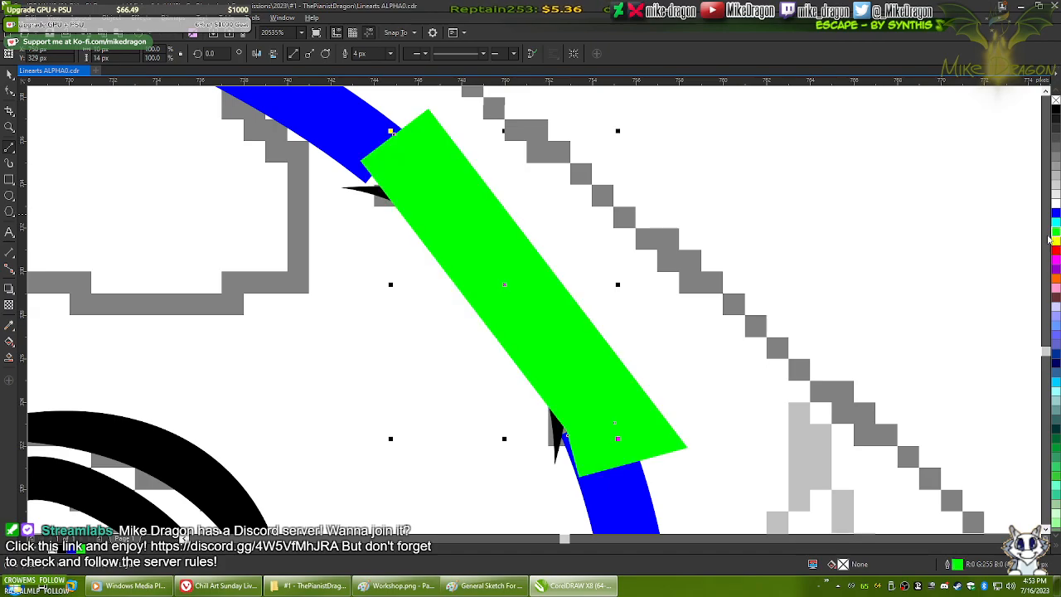
click(393, 54)
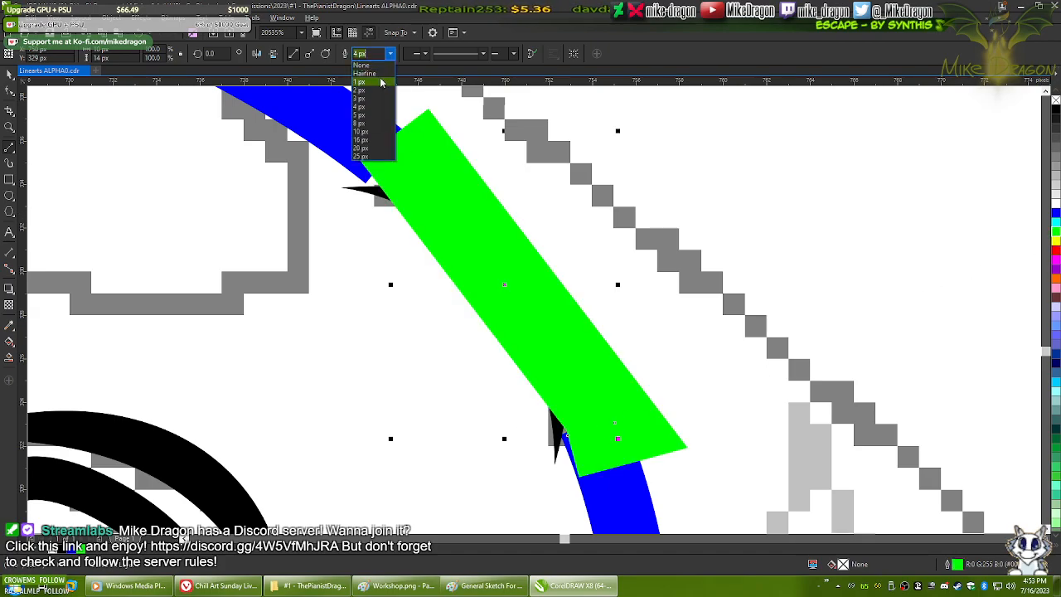
click(367, 73)
click(390, 54)
click(381, 81)
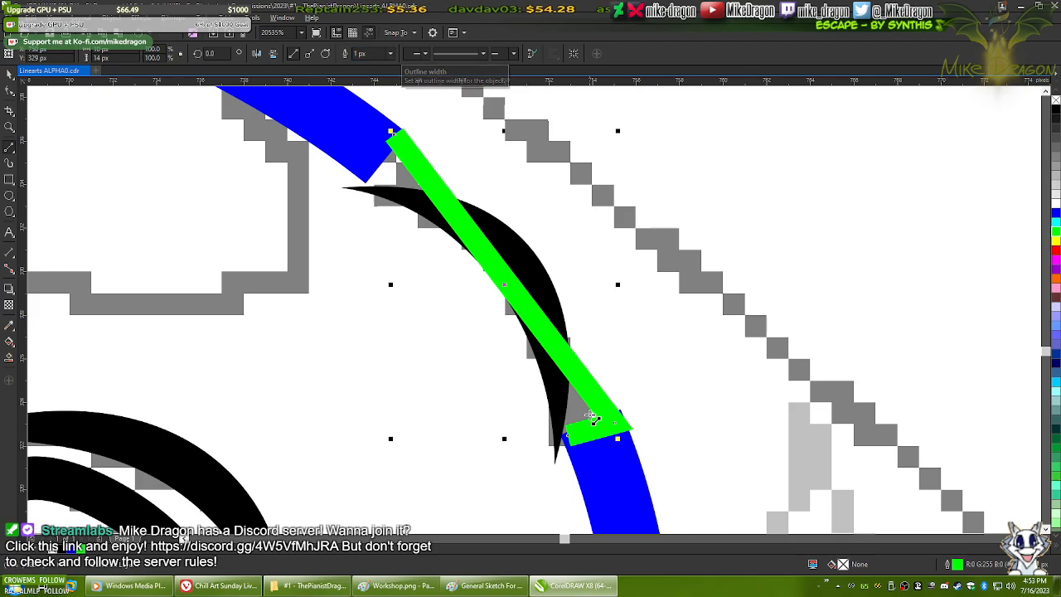
- Continue the green polyline along the crescent to the upper blue end's inner edge and close it at its starting point
drag(569, 436, 403, 199)
click(408, 200)
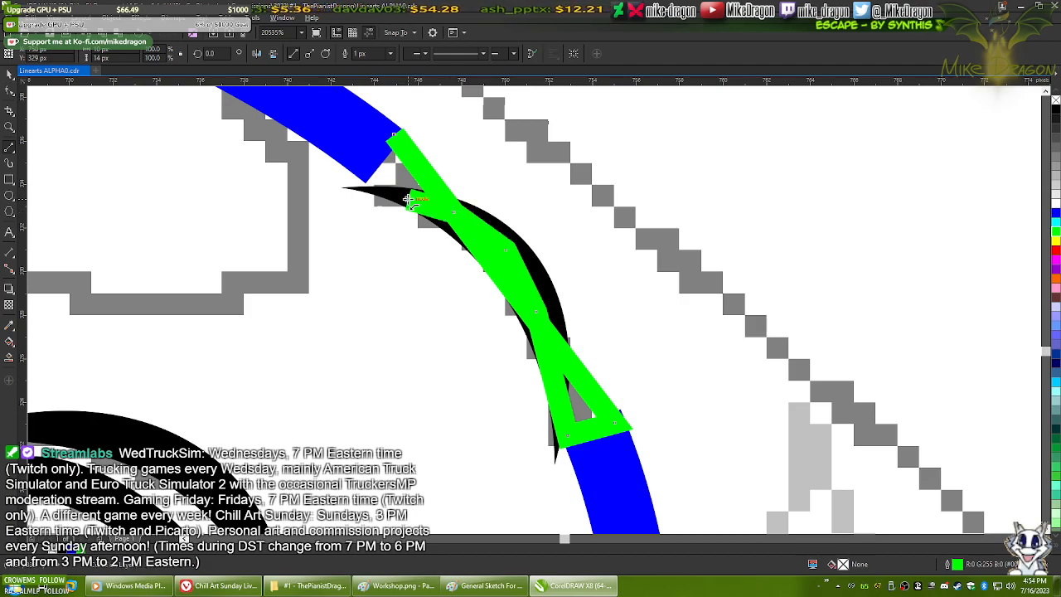
click(358, 172)
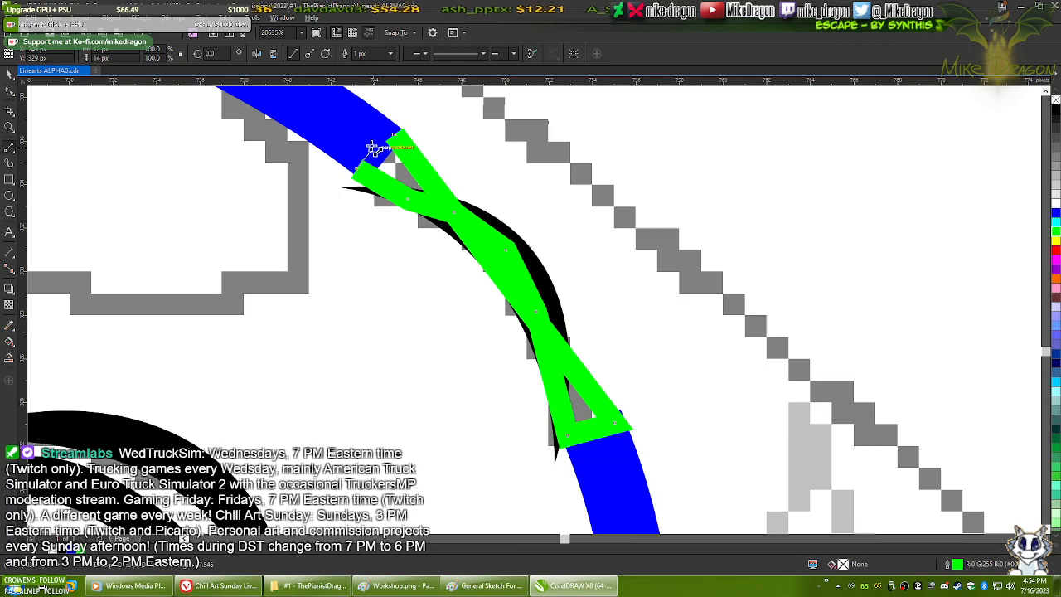
click(396, 133)
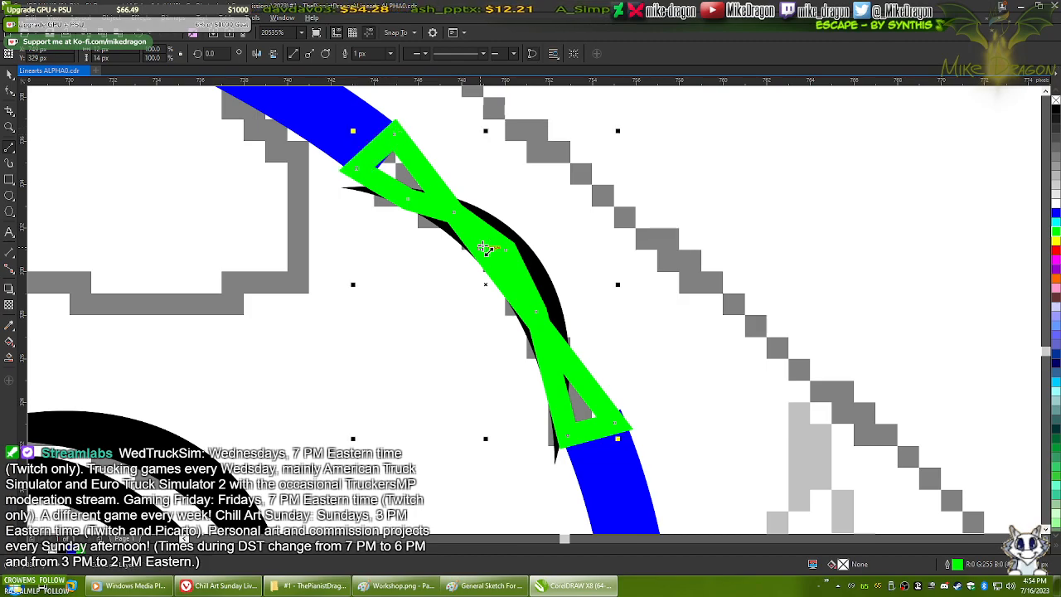
- Convert all segments of the green shape to curves and bow its long straight side outward to bridge the blue ends
key(F10)
drag(683, 487, 302, 105)
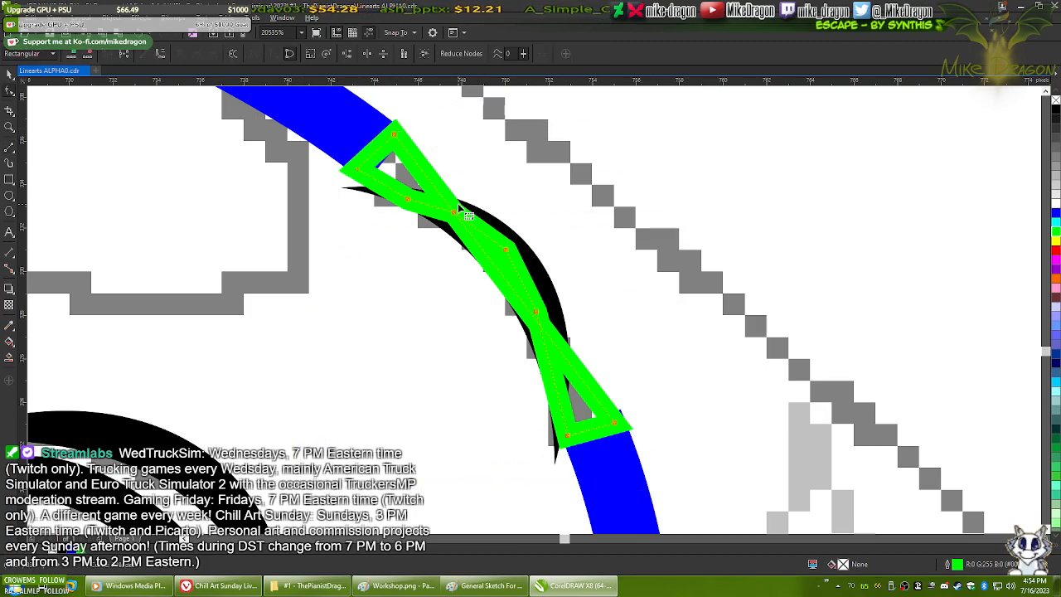
right_click(458, 203)
click(516, 253)
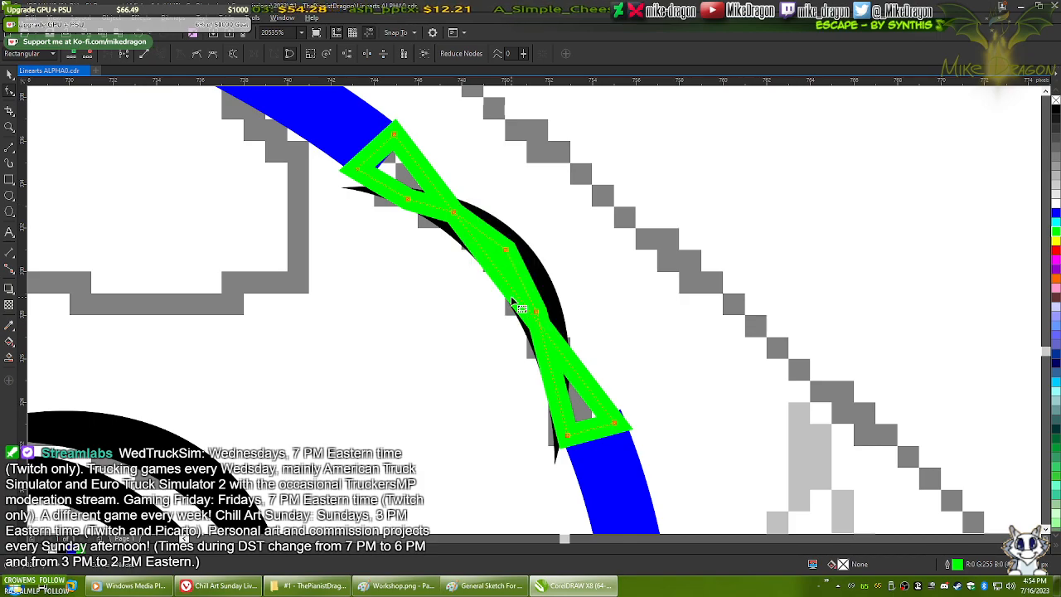
drag(501, 275, 540, 248)
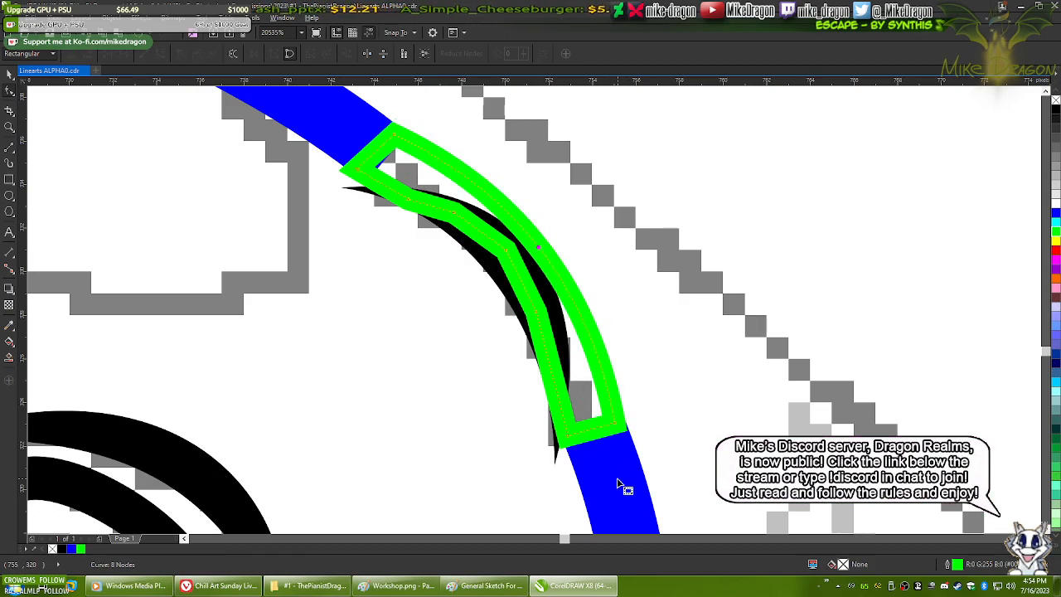
- Reposition the green shape's outer corners so its outer side lines up with the outer edges of both blue ends
scroll(622, 486, up, 5)
drag(627, 259, 674, 358)
scroll(674, 359, down, 6)
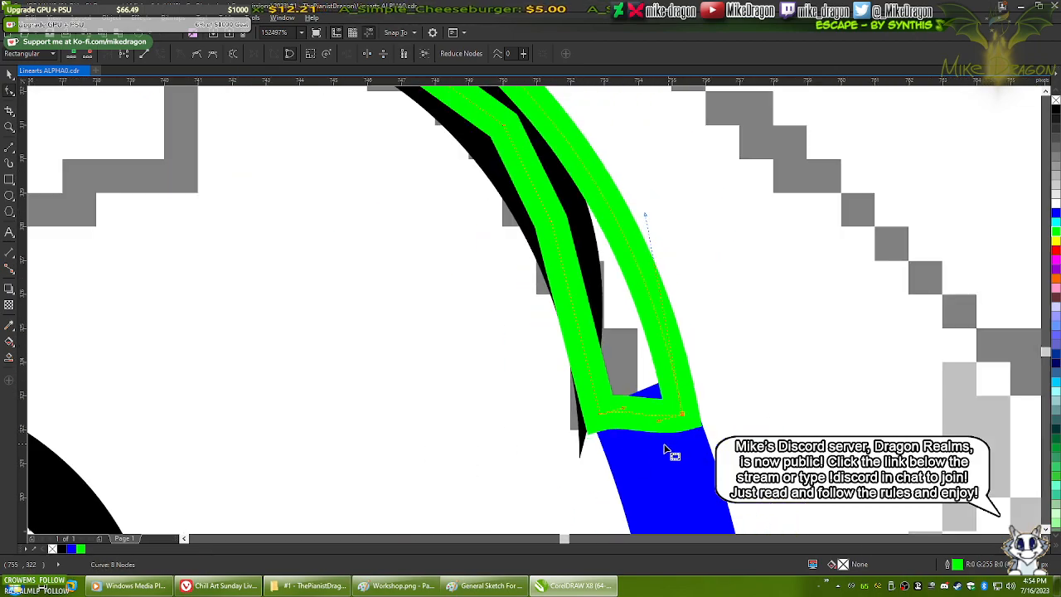
scroll(498, 238, up, 3)
scroll(531, 224, down, 3)
scroll(645, 380, up, 2)
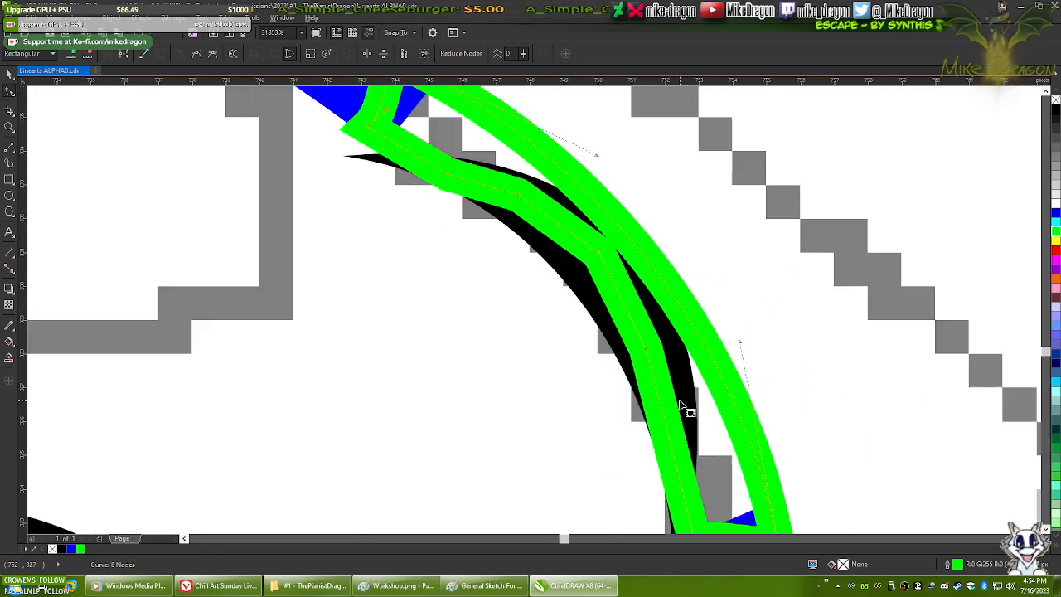
- Move the green shape's middle inner node down into the crescent, and pull its outer arc slightly inward
click(597, 264)
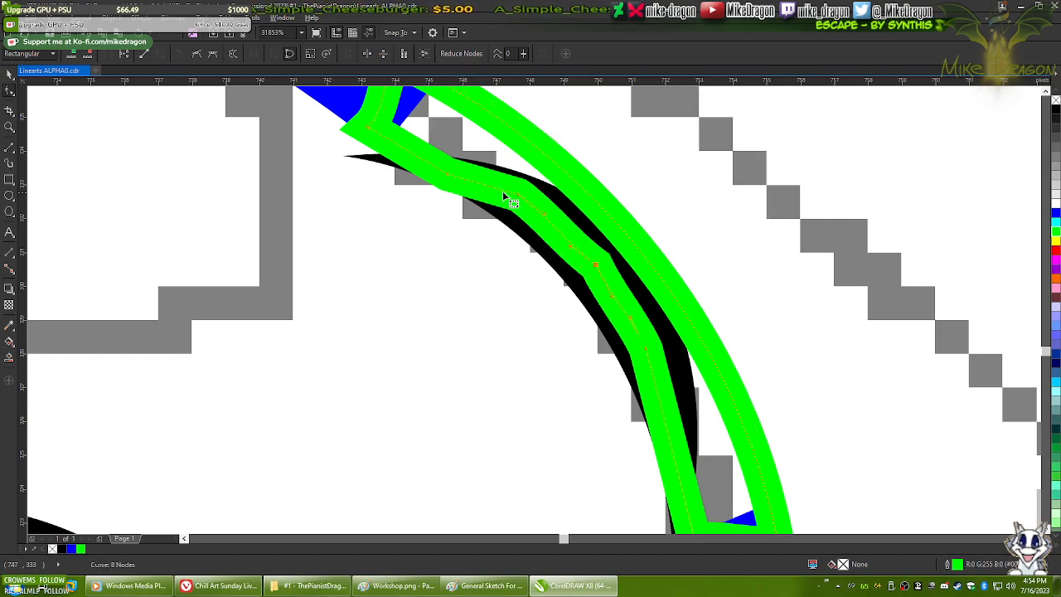
scroll(590, 214, down, 2)
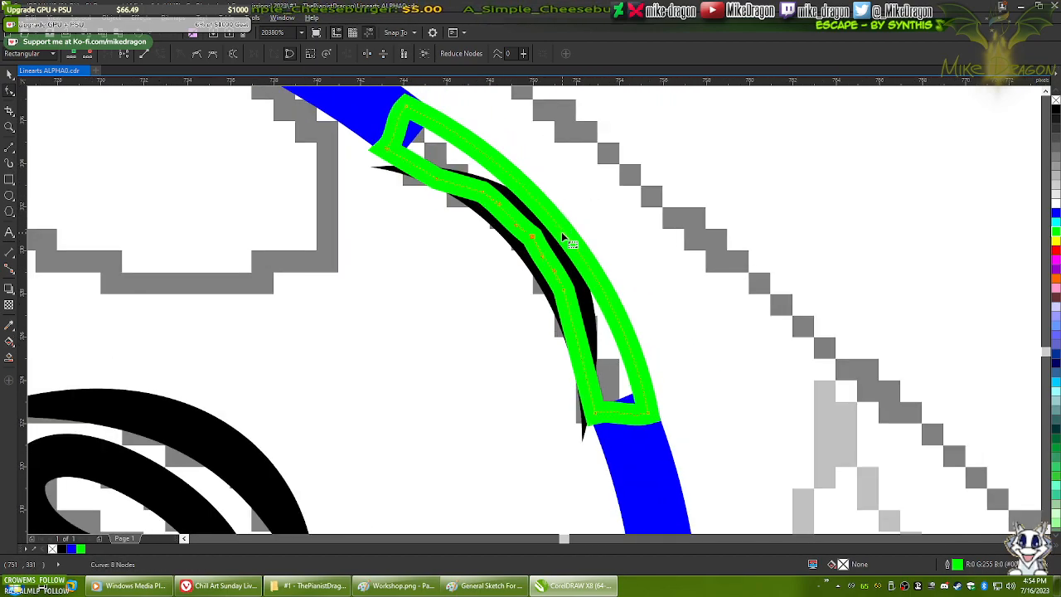
scroll(564, 236, up, 2)
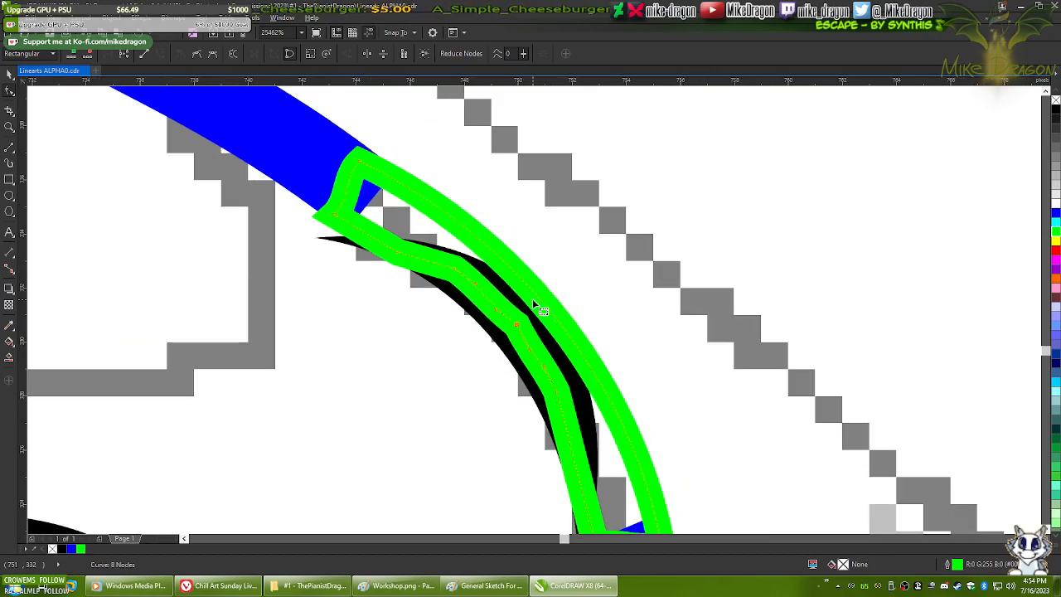
drag(535, 293, 529, 306)
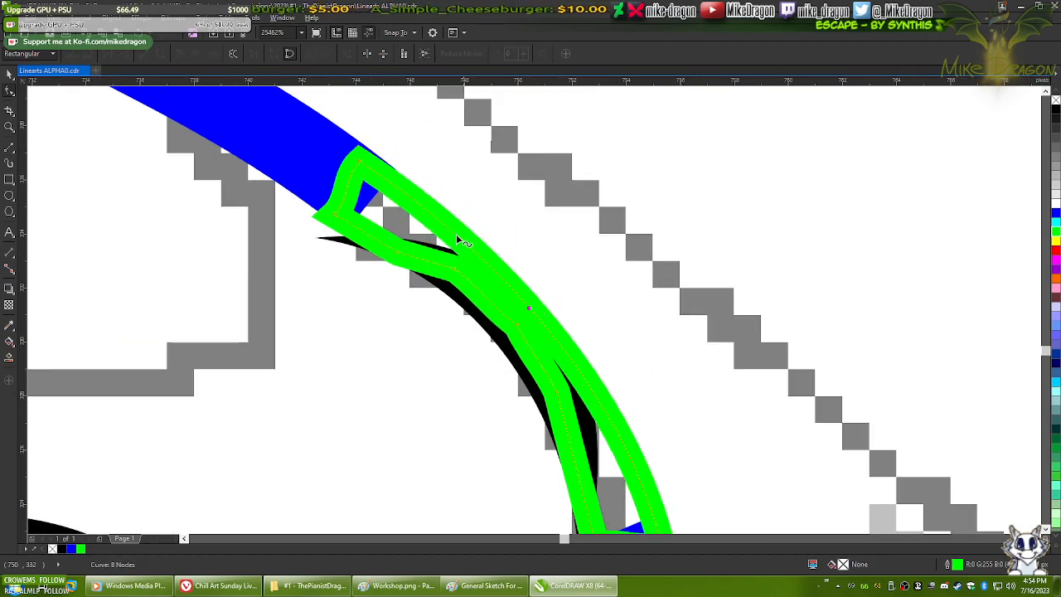
- Shift the green shape's upper outer corner node outward until its outline meets the blue curve's outer edge
scroll(362, 116, up, 2)
scroll(359, 280, up, 3)
scroll(345, 320, up, 4)
drag(355, 322, 382, 316)
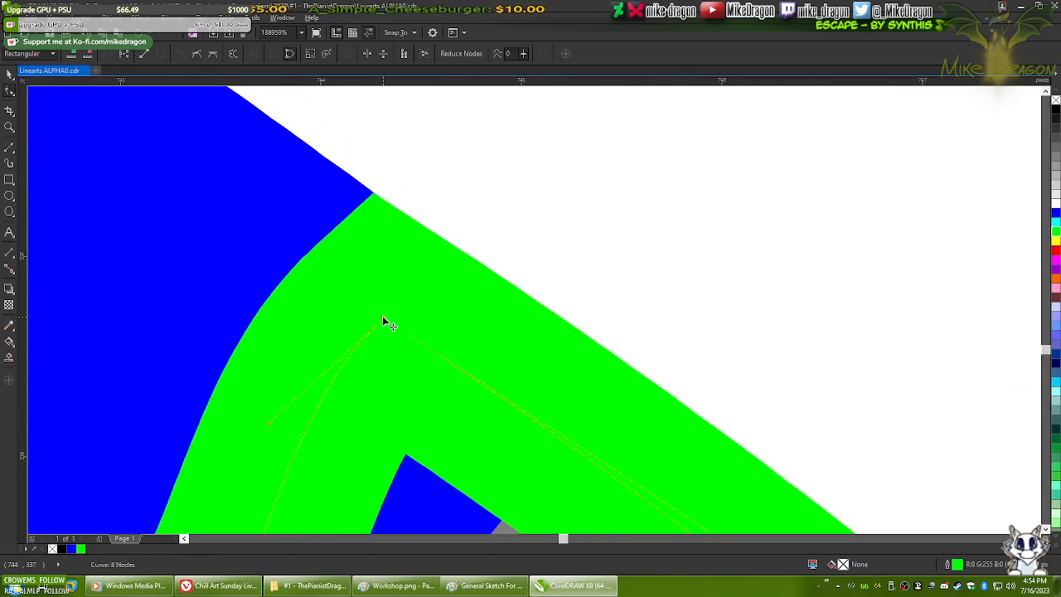
scroll(400, 141, down, 5)
scroll(400, 141, down, 3)
scroll(689, 343, down, 2)
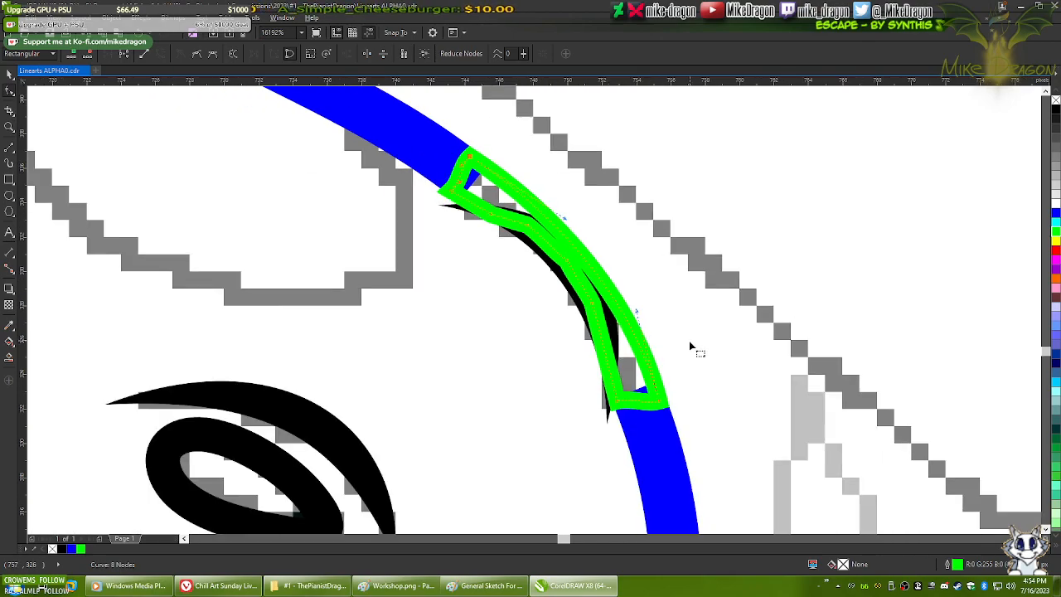
- Nudge the green shape's lower outer corner node inward and extend its arc handle so the outer side follows the blue curve's edge
scroll(685, 395, up, 4)
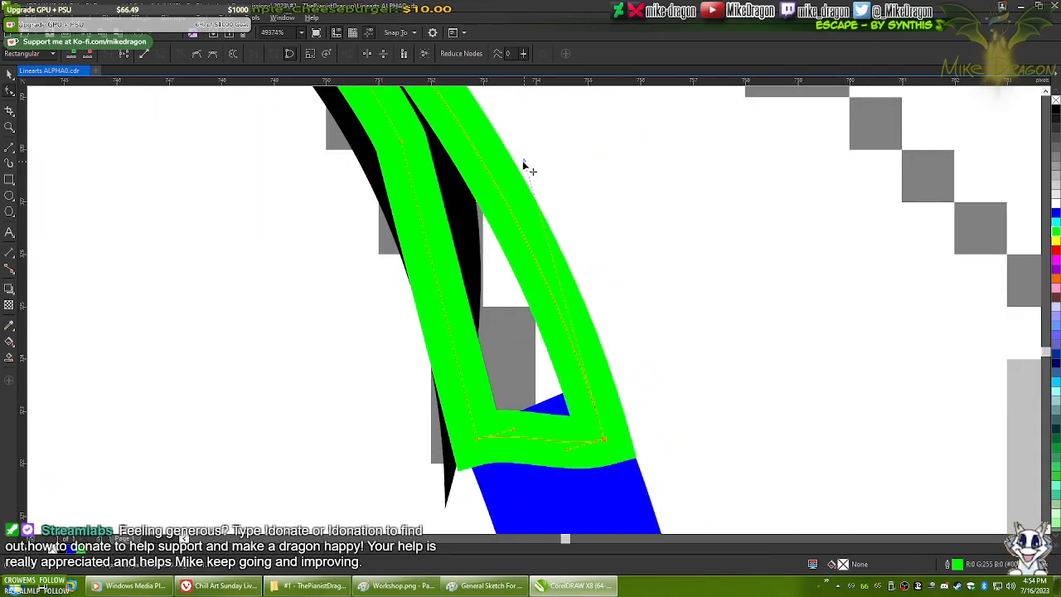
scroll(587, 358, up, 2)
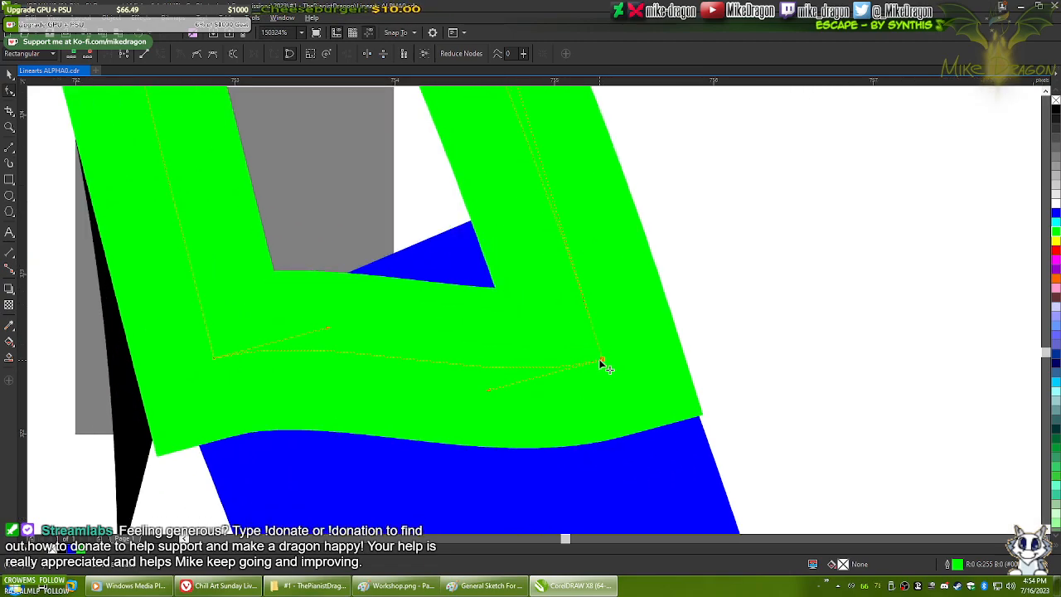
drag(601, 363, 597, 367)
scroll(601, 371, down, 3)
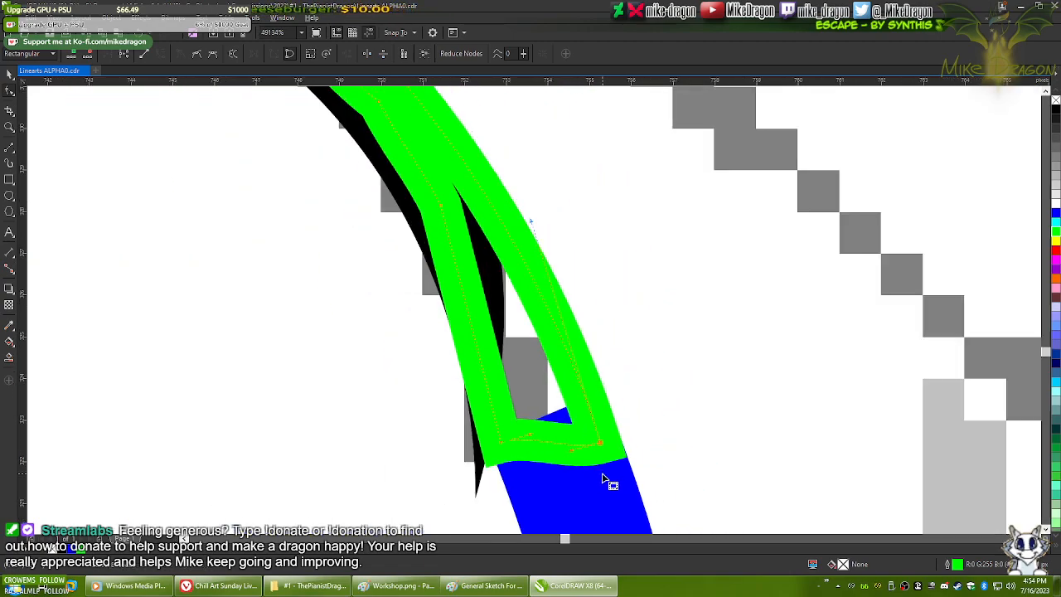
drag(531, 219, 510, 195)
scroll(635, 489, up, 3)
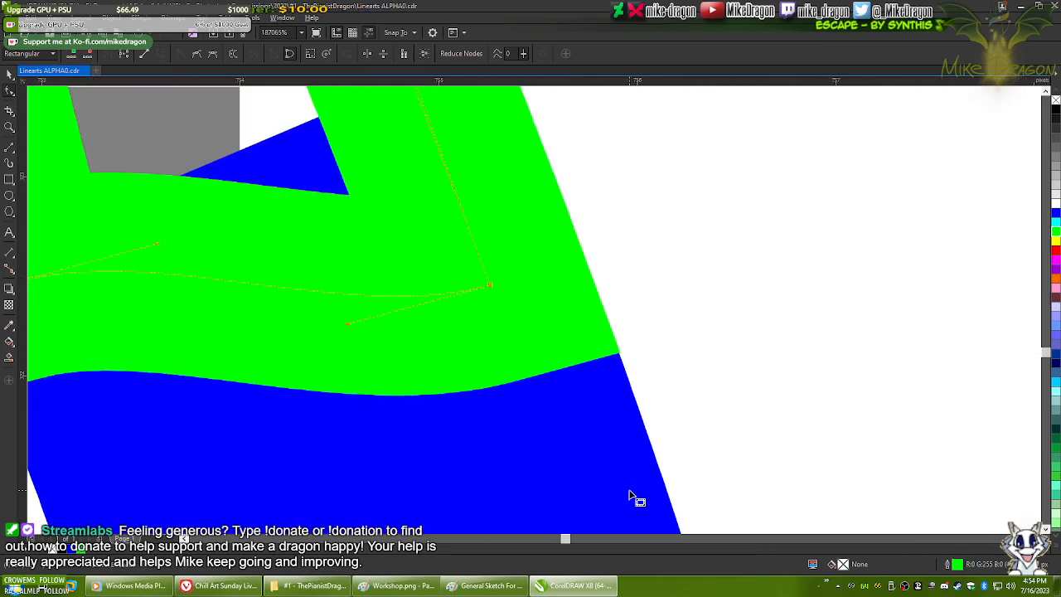
scroll(634, 493, down, 3)
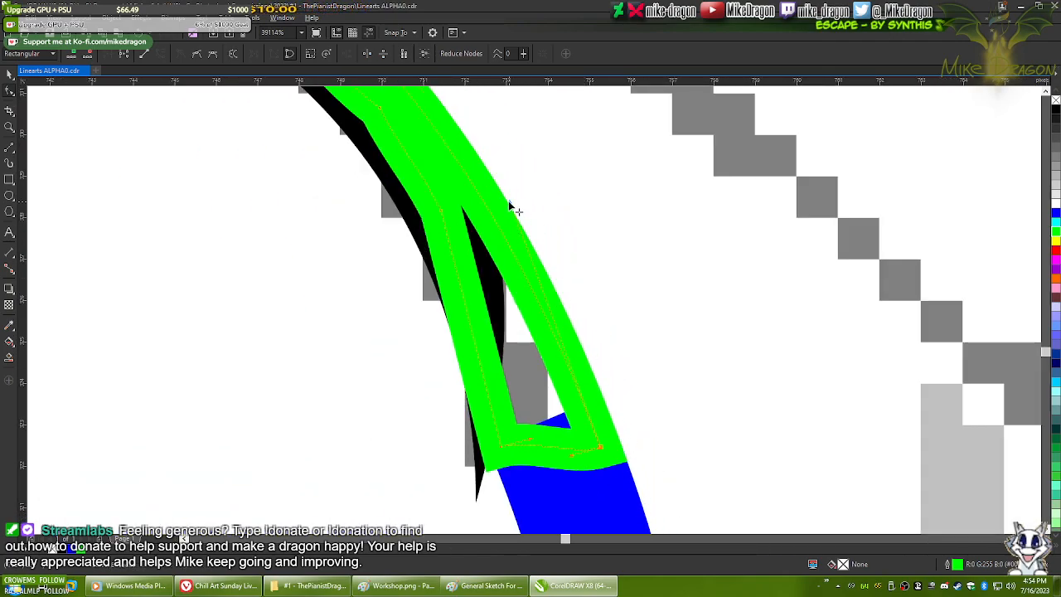
scroll(603, 446, up, 2)
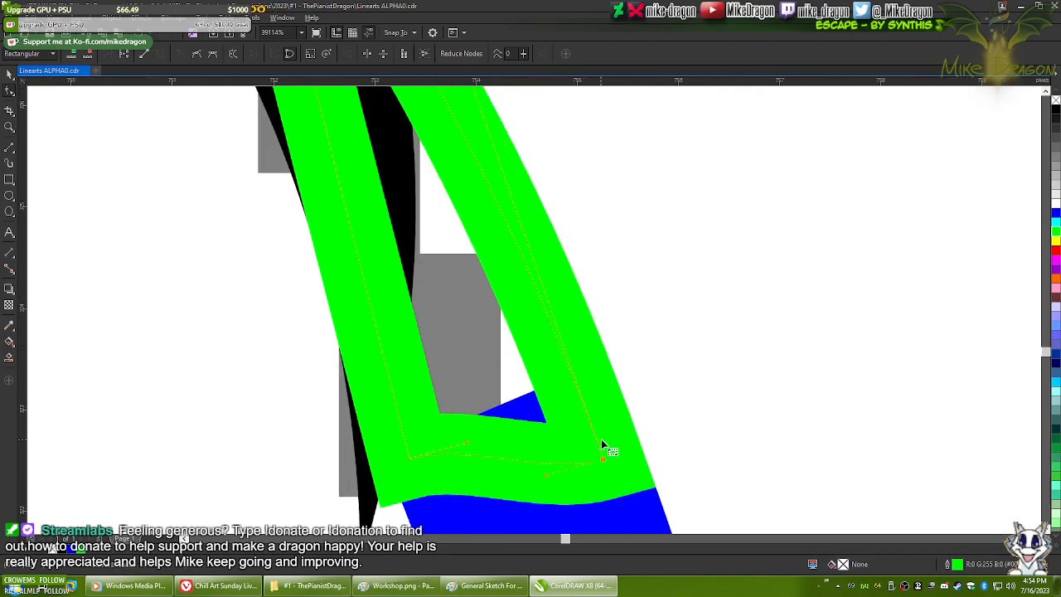
scroll(613, 489, up, 2)
scroll(638, 496, down, 4)
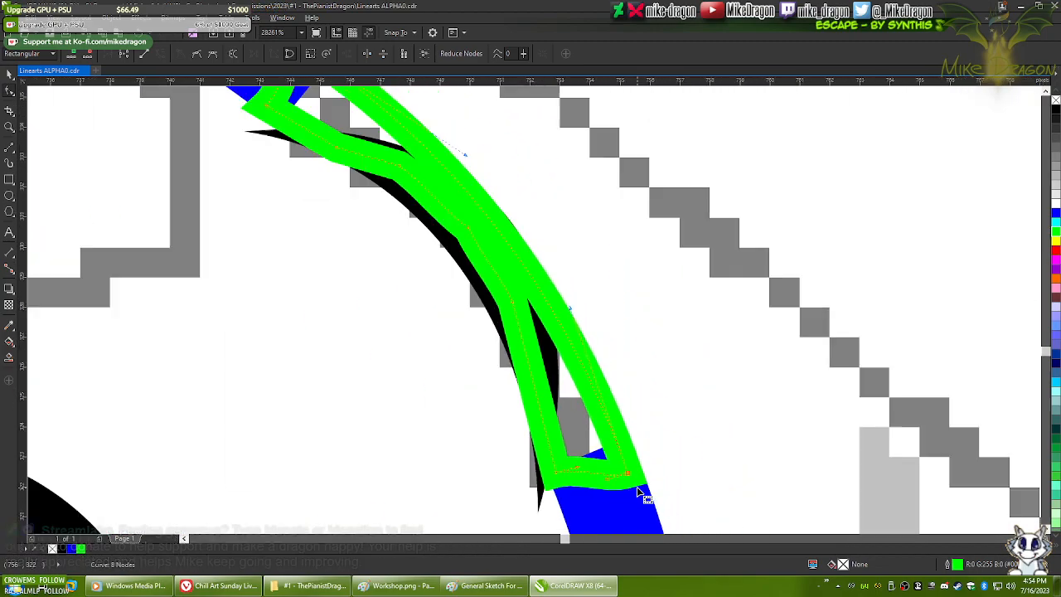
scroll(638, 495, down, 2)
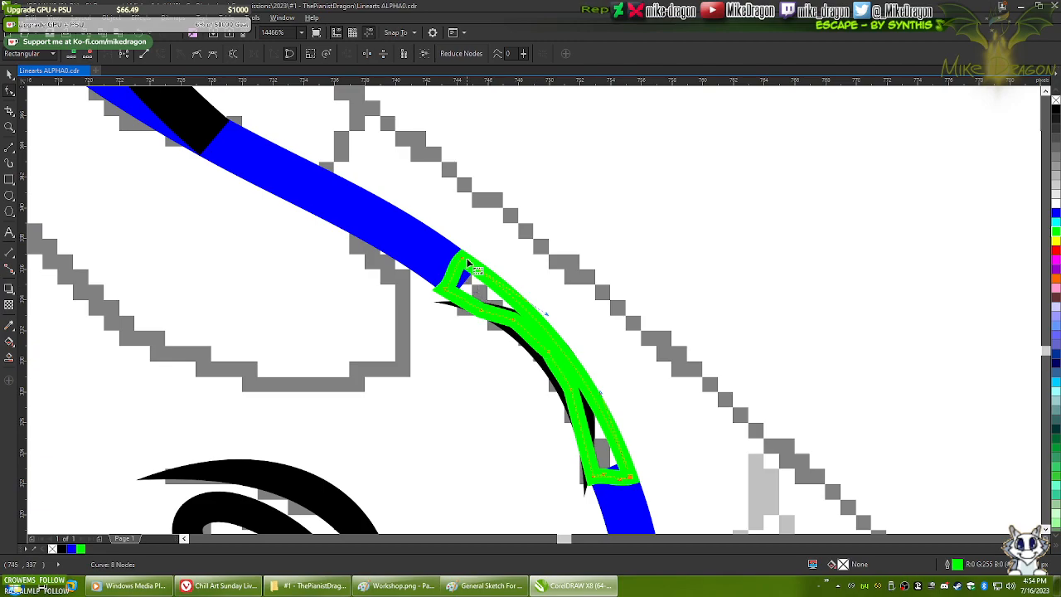
- Pull the outer arc's upper handle slightly inward and shift the green shape's upper outer corner node toward the blue curve's outer edge
scroll(462, 254, up, 7)
scroll(462, 253, down, 3)
scroll(422, 154, down, 2)
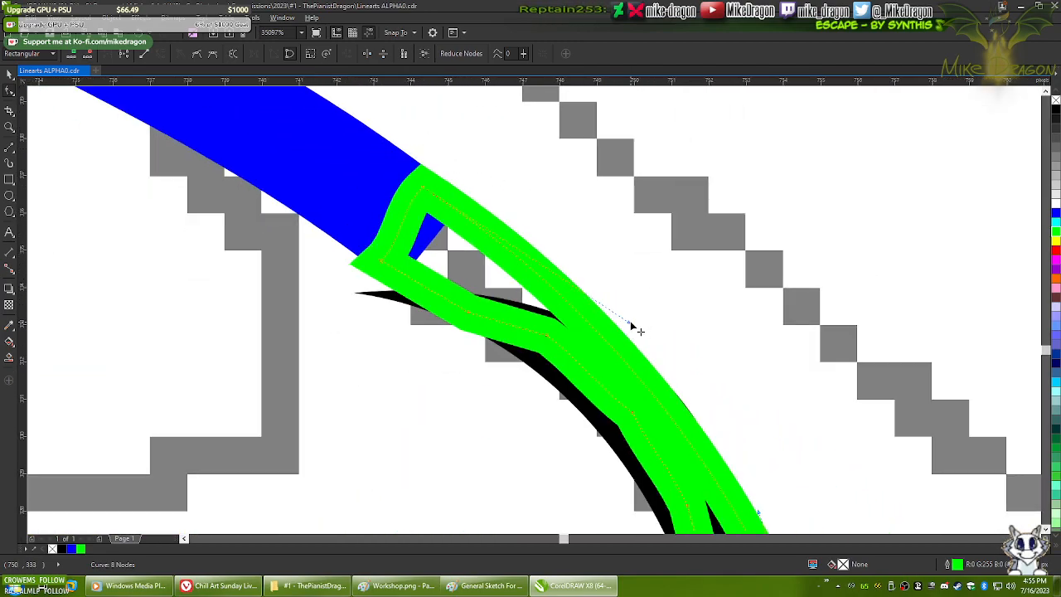
scroll(632, 309, up, 1)
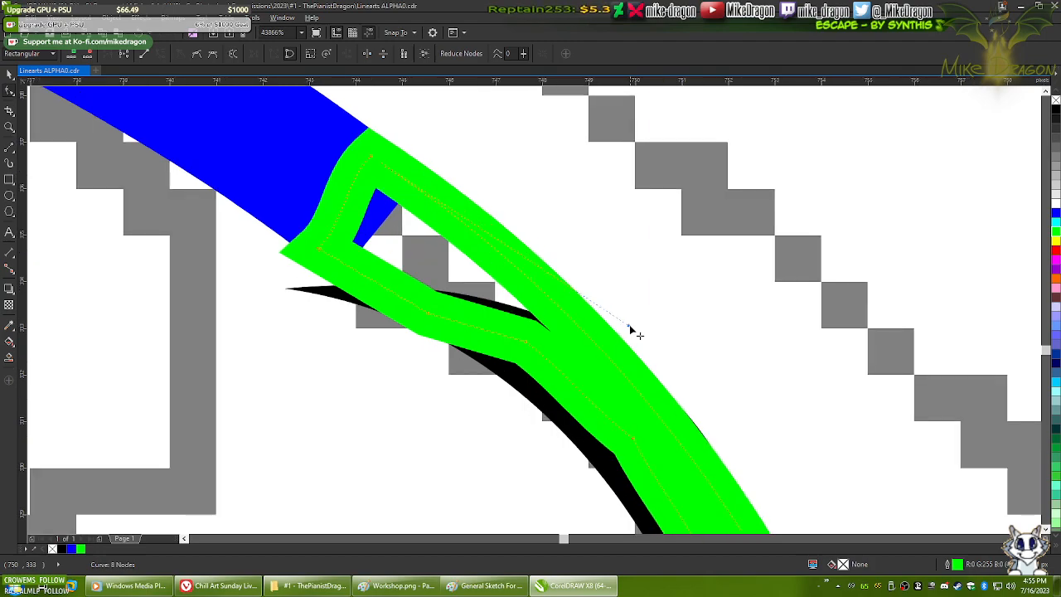
drag(644, 340, 649, 355)
scroll(575, 296, up, 8)
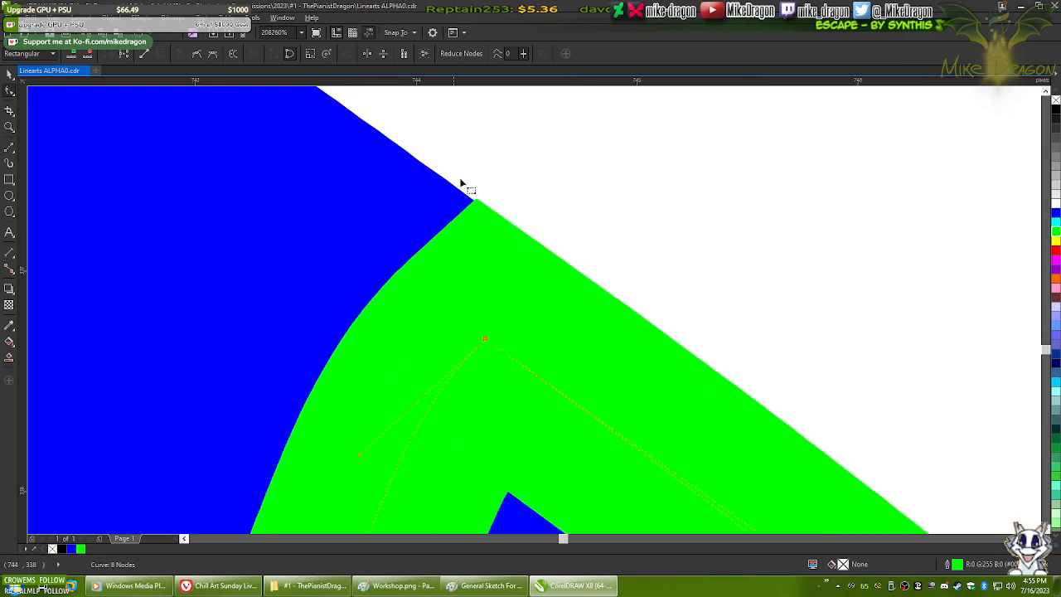
drag(478, 409, 466, 402)
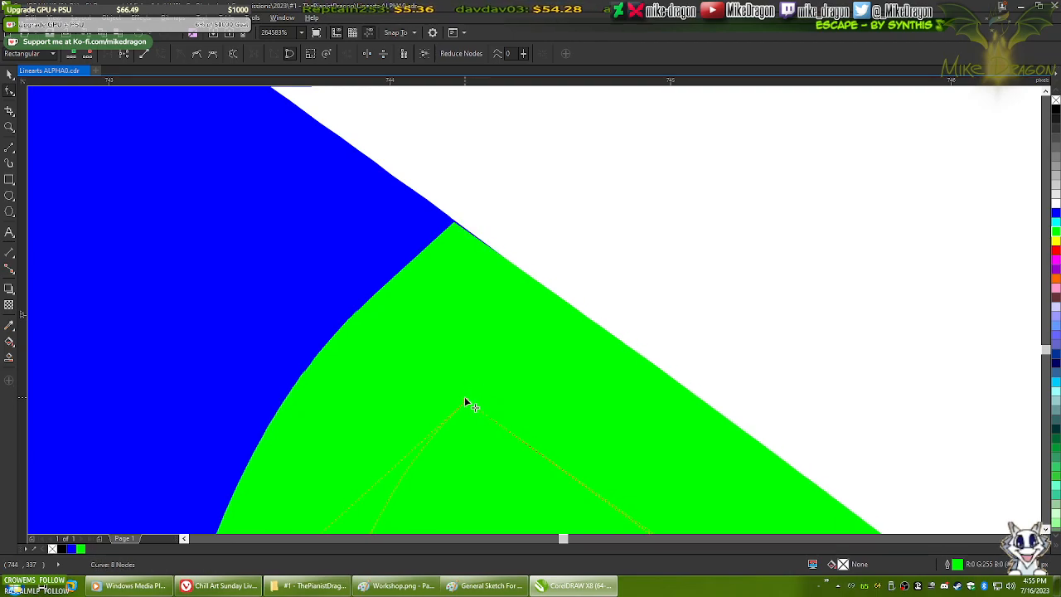
- Switch to Steam, look at the Team Fortress 2 page in the game library, and close the Steam window
click(973, 587)
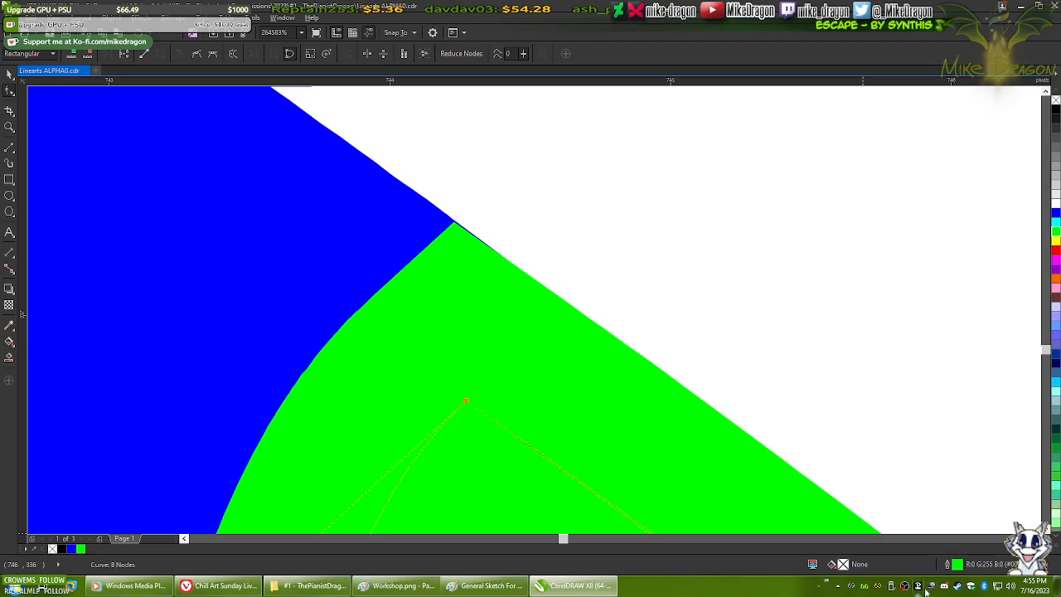
scroll(96, 300, down, 6)
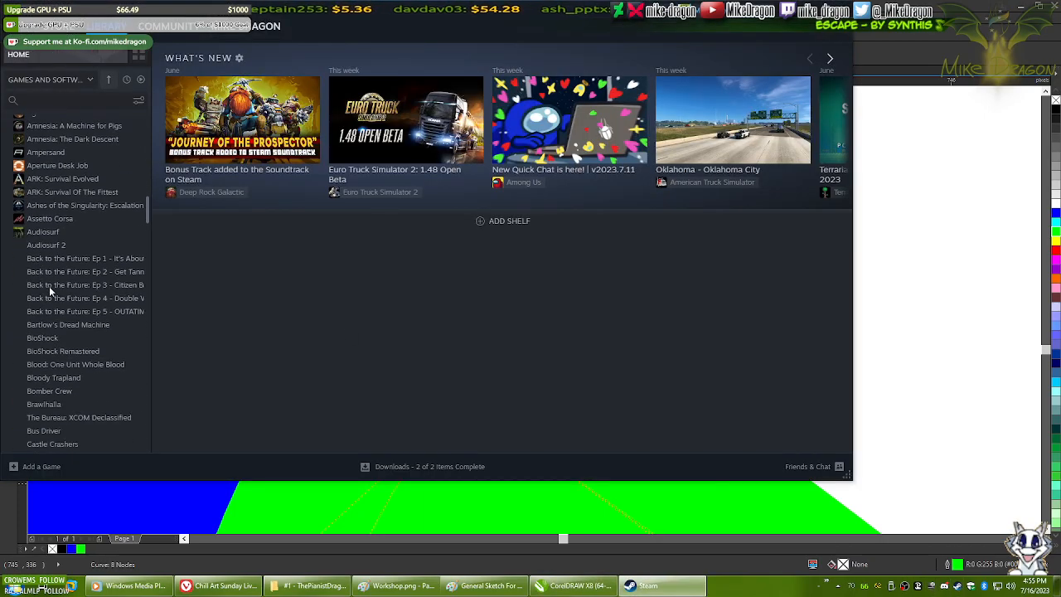
scroll(72, 246, down, 3)
scroll(59, 295, down, 10)
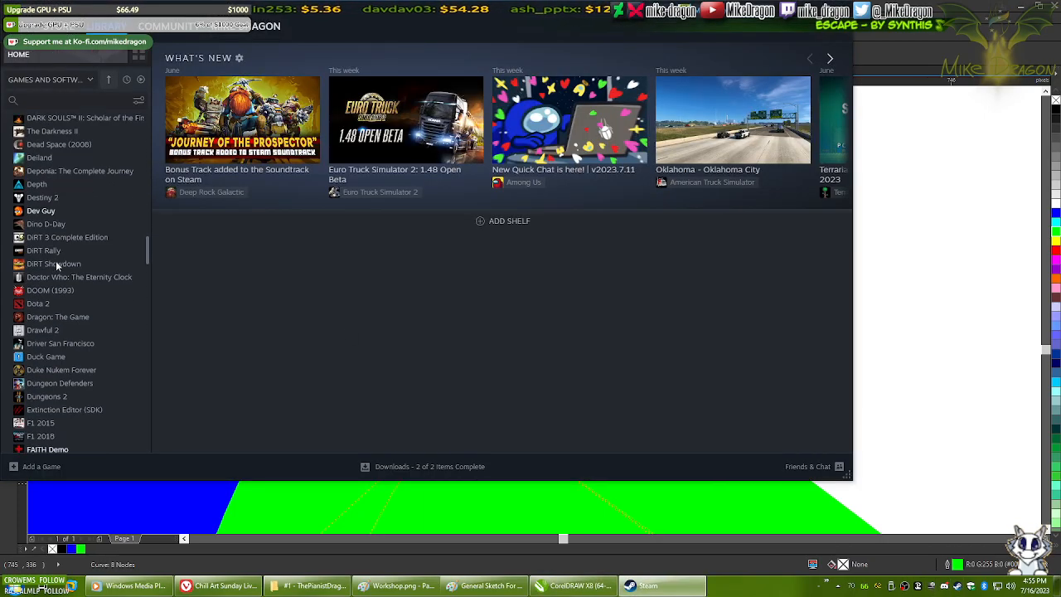
click(45, 338)
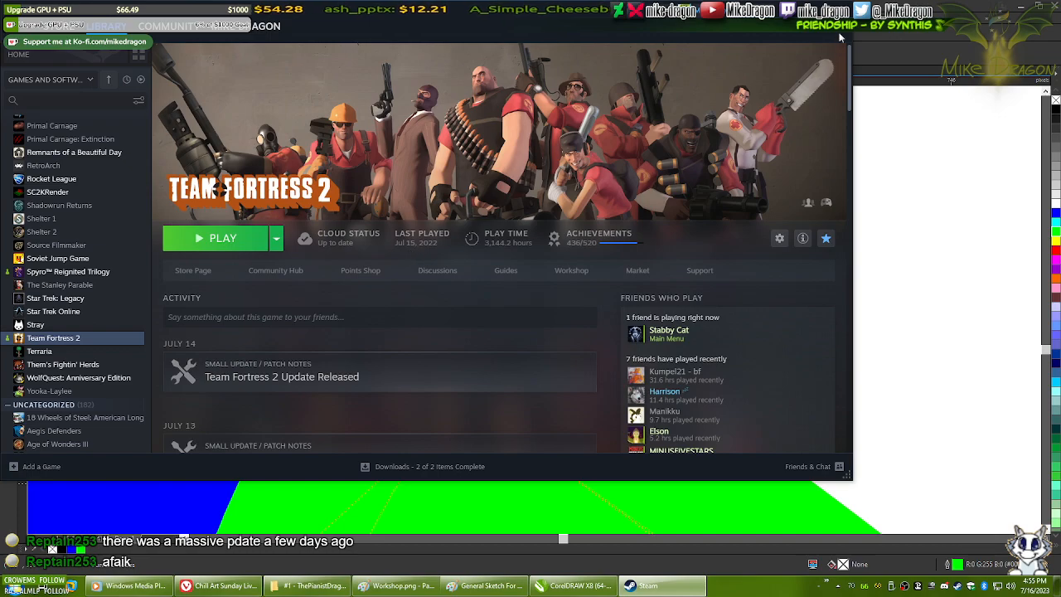
key(alt+F4)
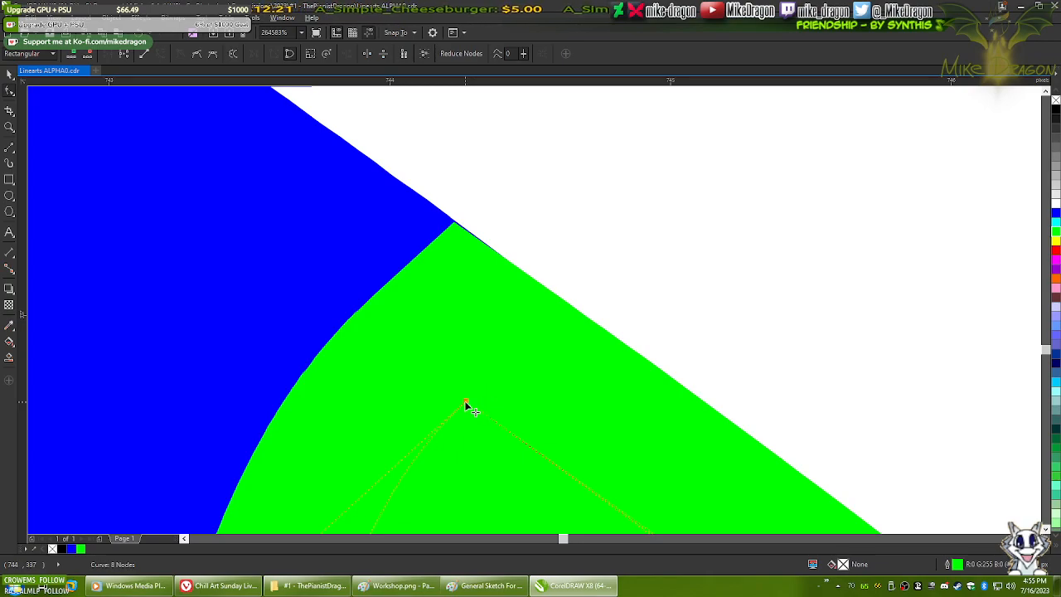
- Lower the handle of the green shape's upper outer corner slightly so its outline runs flush with the blue curve's outer edge
scroll(508, 271, down, 1)
scroll(489, 373, up, 1)
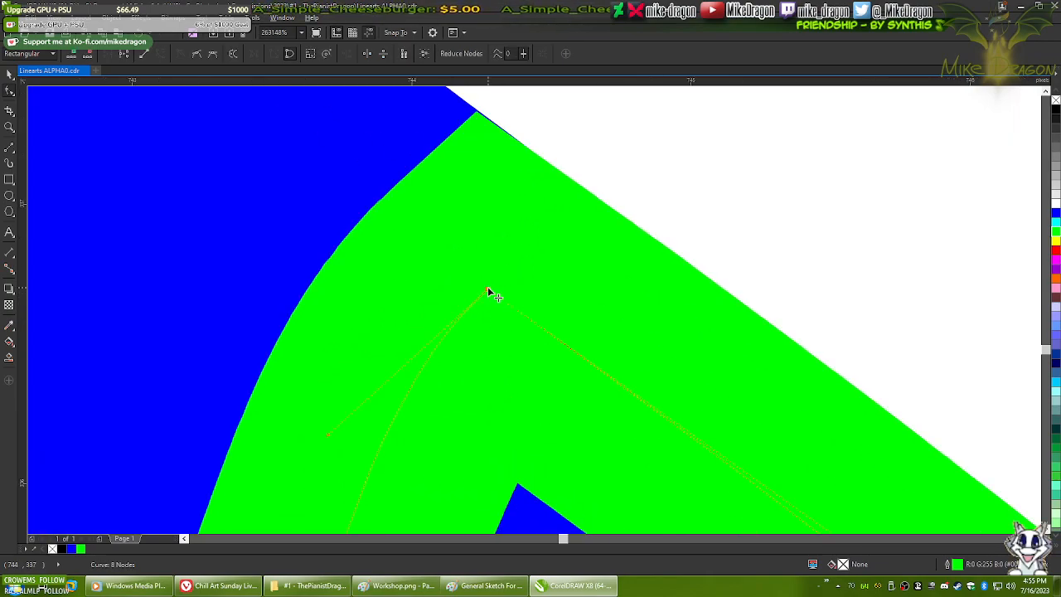
scroll(445, 195, down, 1)
scroll(445, 194, down, 3)
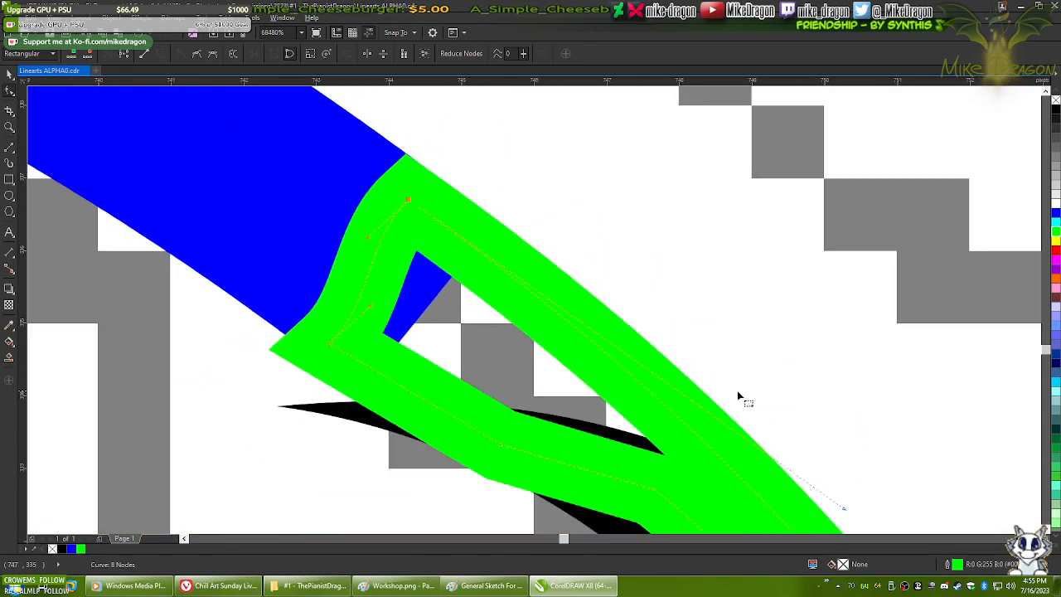
drag(846, 515, 843, 524)
scroll(379, 118, up, 2)
scroll(655, 466, up, 1)
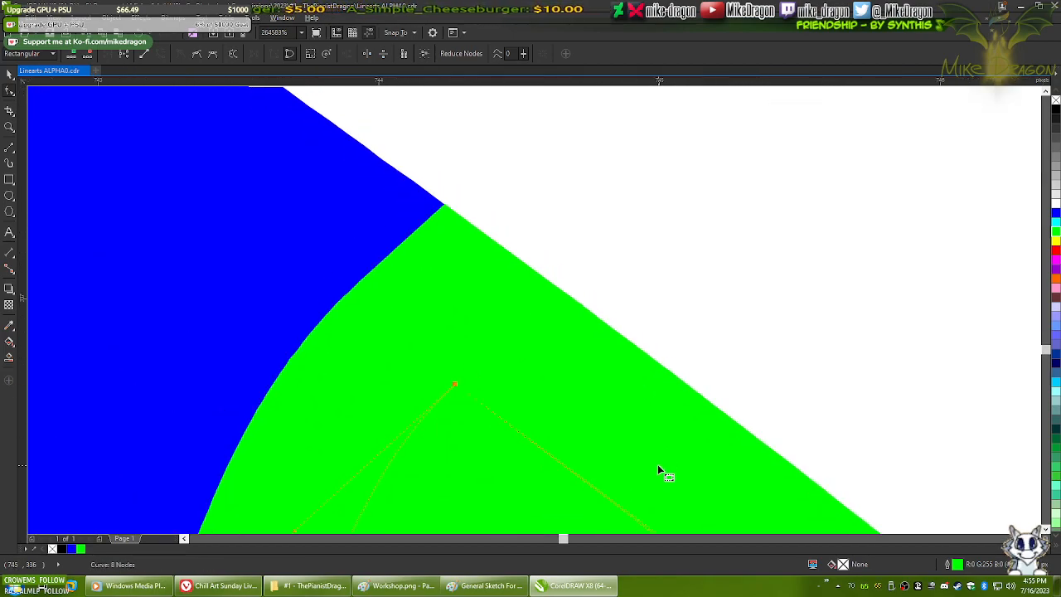
scroll(563, 174, down, 5)
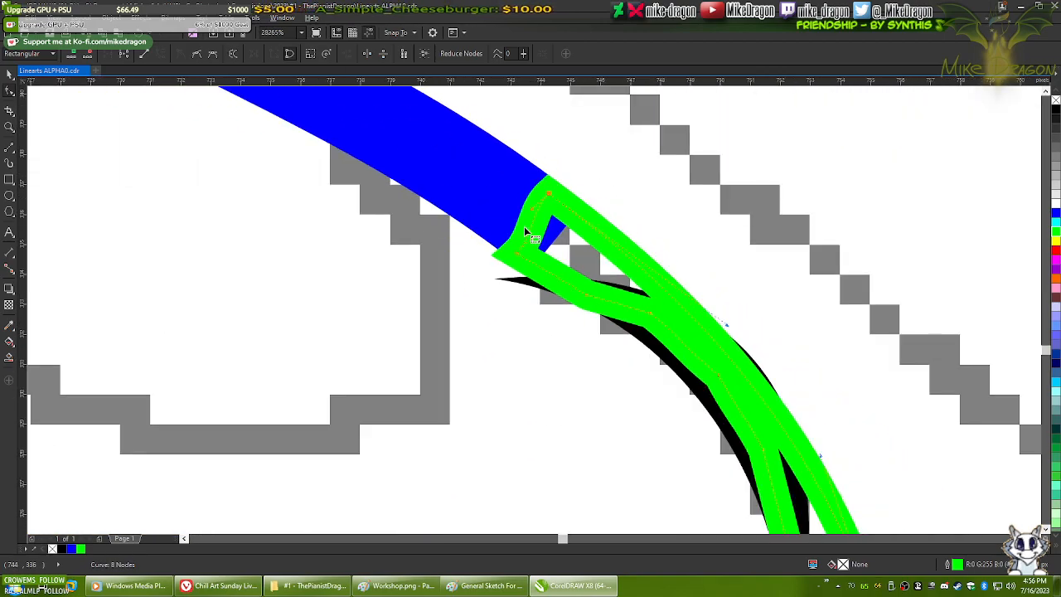
- Move the green shape's upper inner corner node onto the blue curve's inner edge and angle its lower handle along that edge
scroll(531, 224, up, 4)
drag(511, 259, 550, 200)
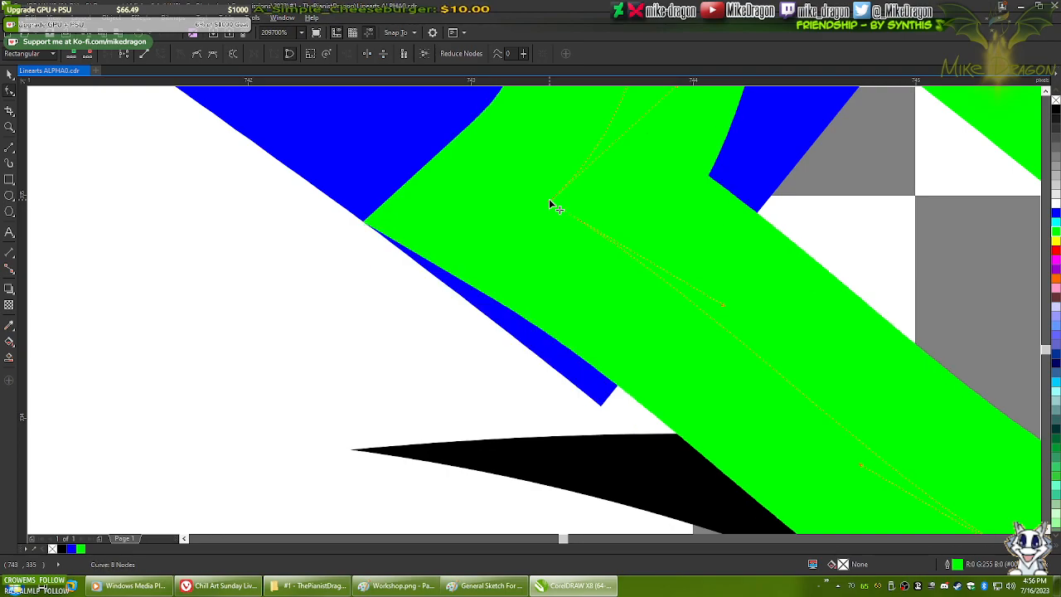
scroll(486, 170, down, 2)
mouse_move(608, 239)
mouse_down()
mouse_move(597, 270)
mouse_move(615, 257)
mouse_up()
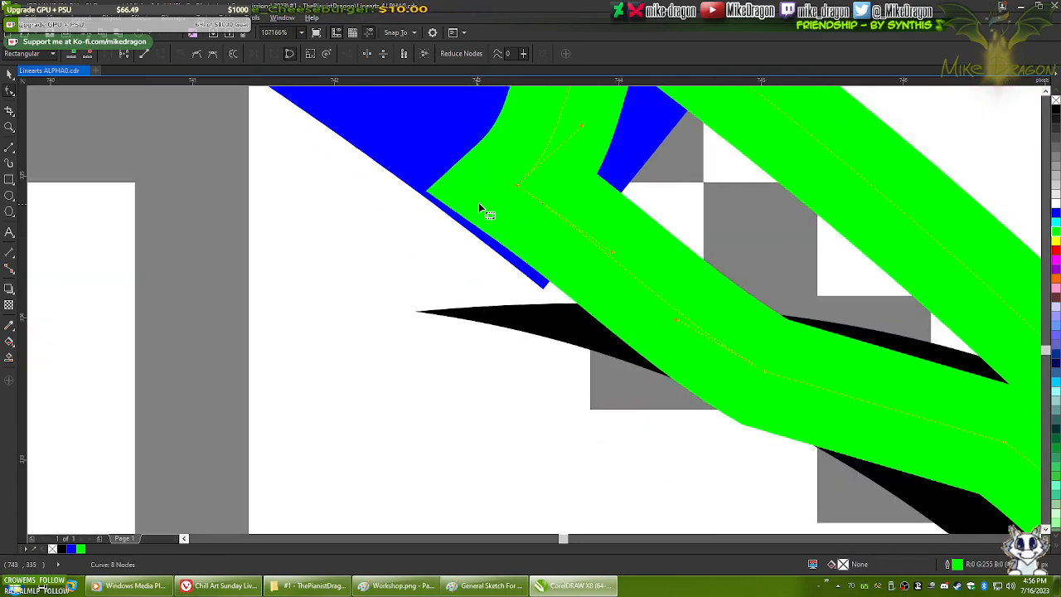
scroll(478, 203, up, 2)
drag(554, 170, 545, 177)
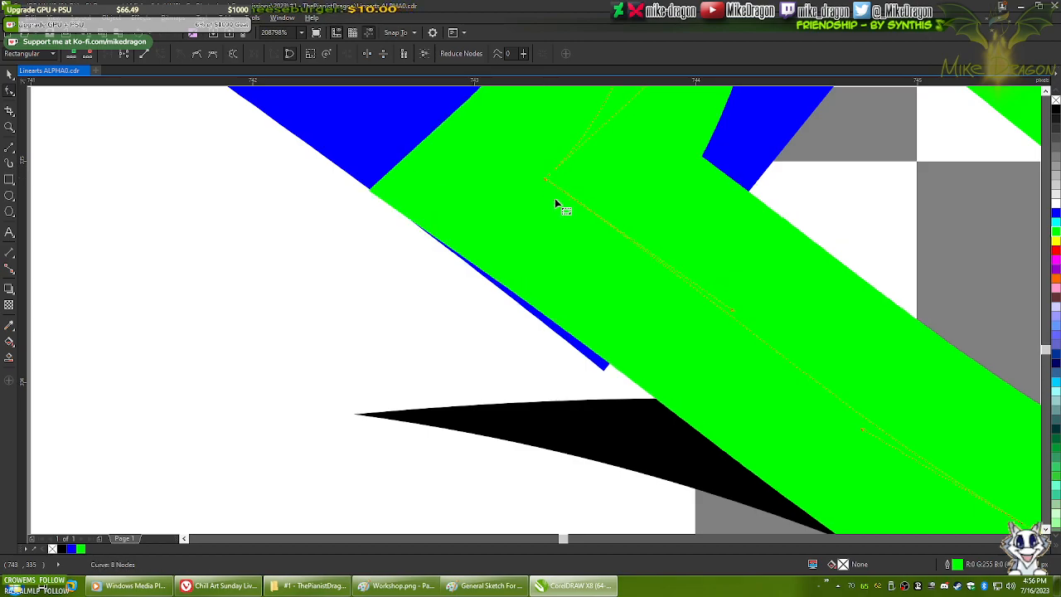
drag(735, 313, 726, 325)
scroll(524, 162, up, 1)
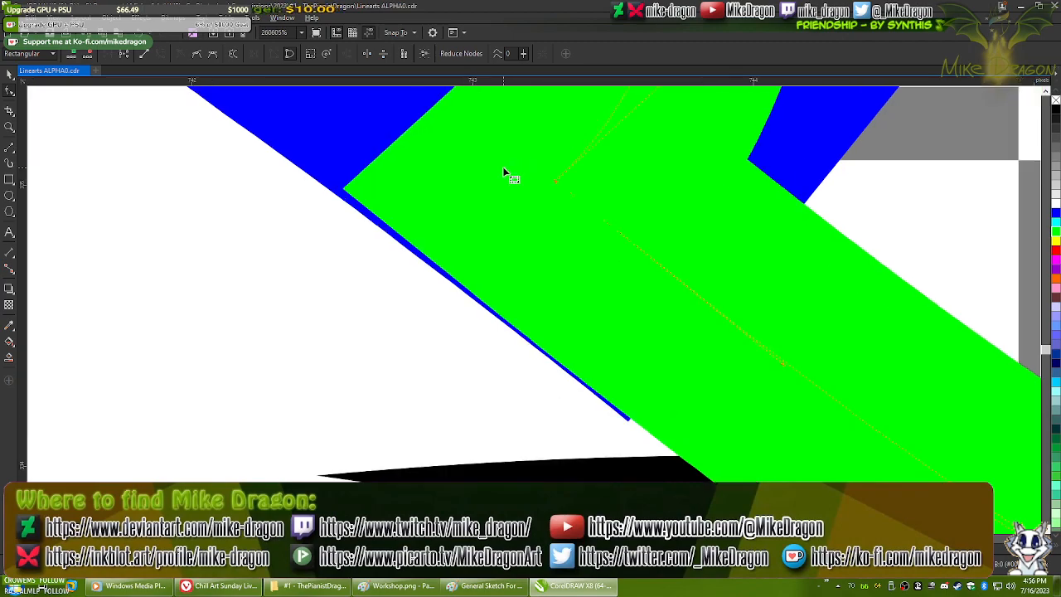
drag(561, 207, 539, 201)
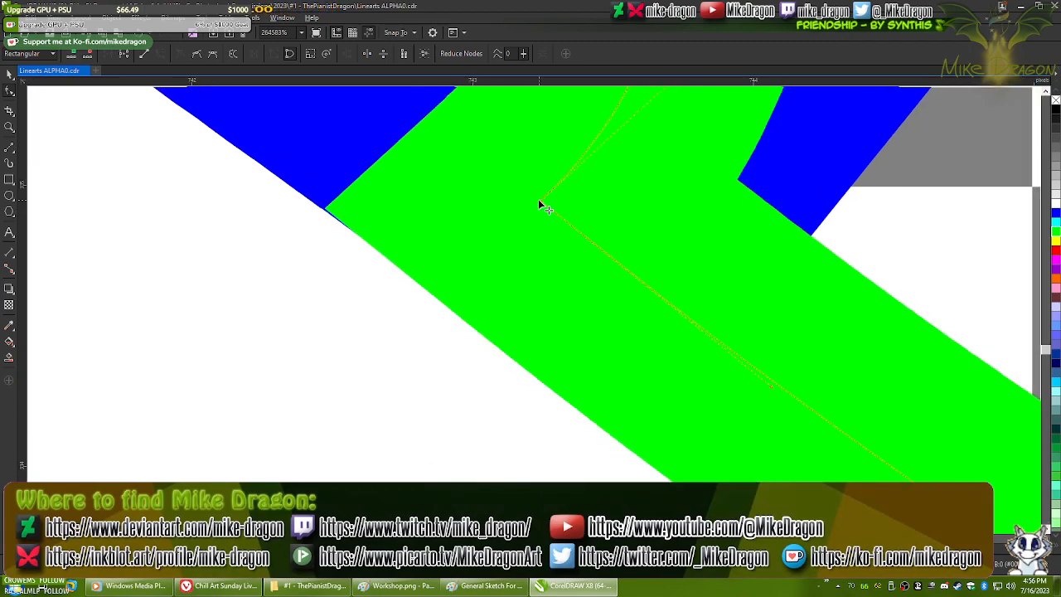
- Adjust both handles of the inner segment beside the upper inner corner so it continues the blue curve's inner edge smoothly
scroll(463, 197, down, 3)
drag(561, 266, 566, 265)
drag(661, 335, 671, 332)
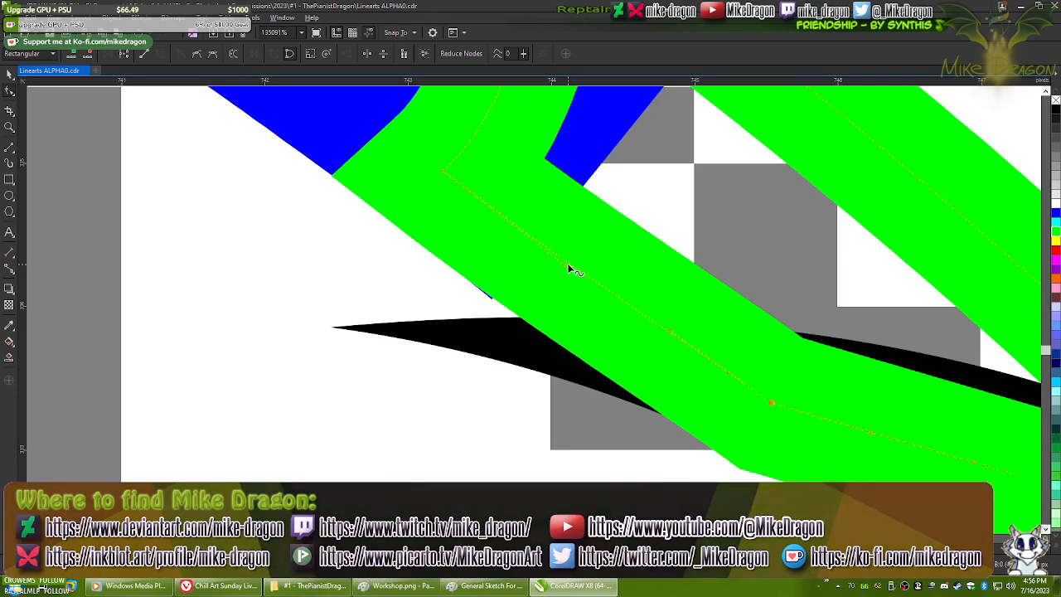
scroll(624, 300, down, 2)
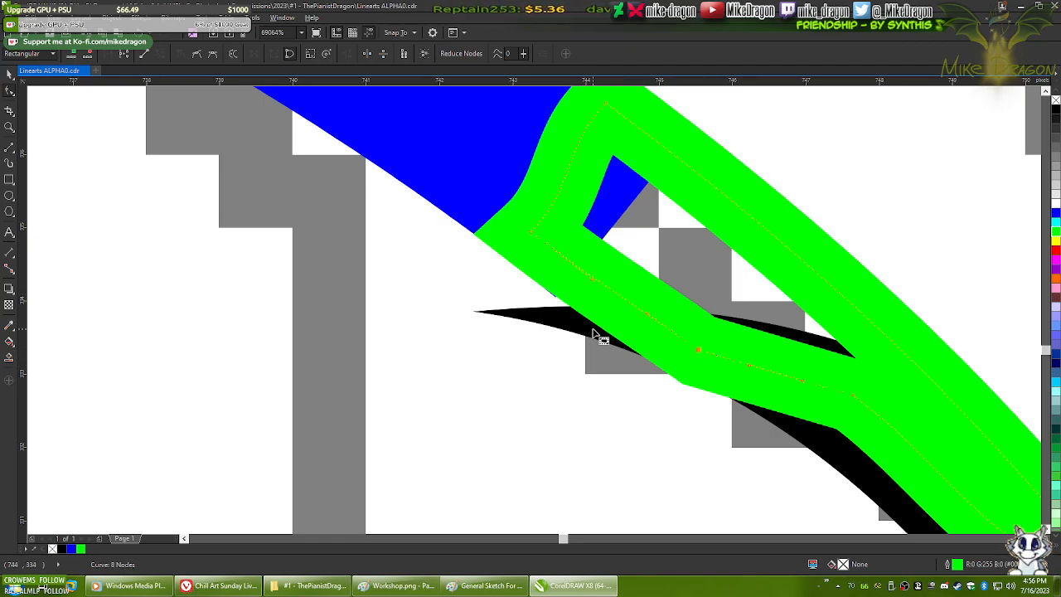
- Move the inner node after the upper inner corner closer to that corner, aligning the green outline with the crescent's lower edge
drag(698, 350, 641, 315)
scroll(640, 316, up, 2)
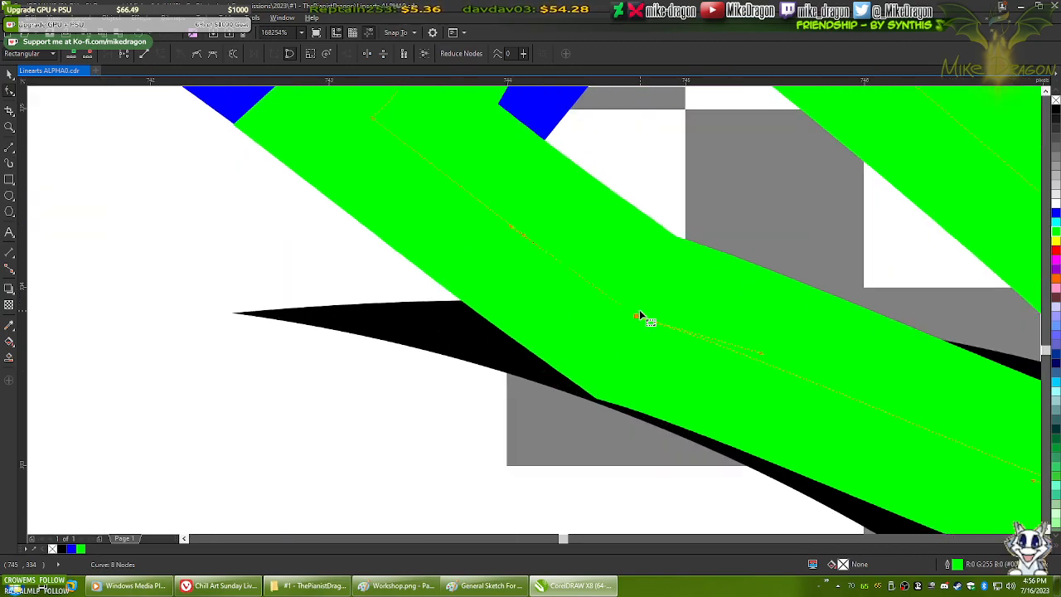
scroll(514, 340, down, 3)
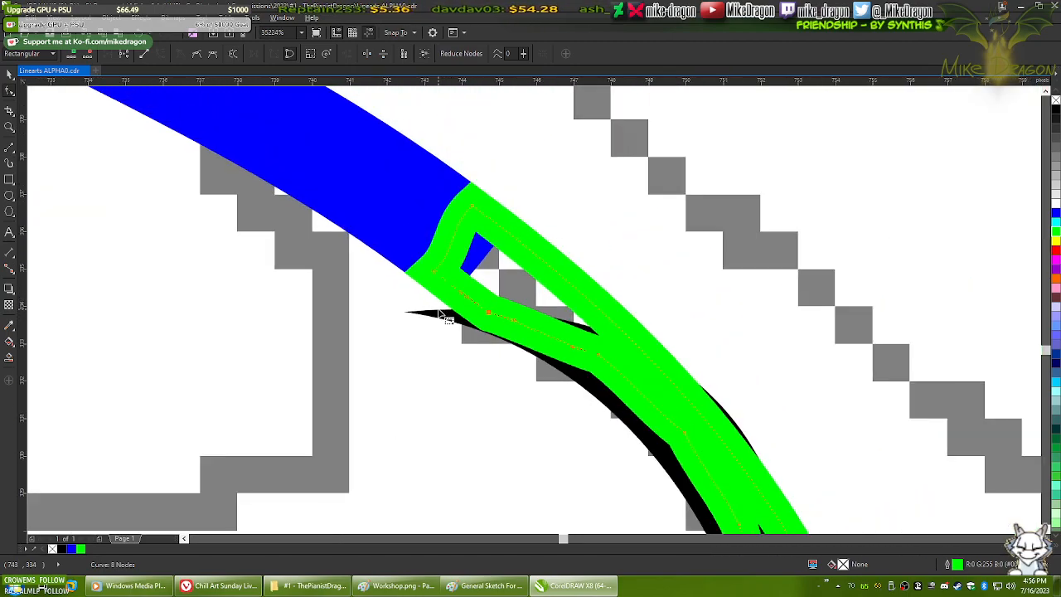
scroll(440, 313, up, 2)
scroll(457, 190, up, 2)
click(393, 204)
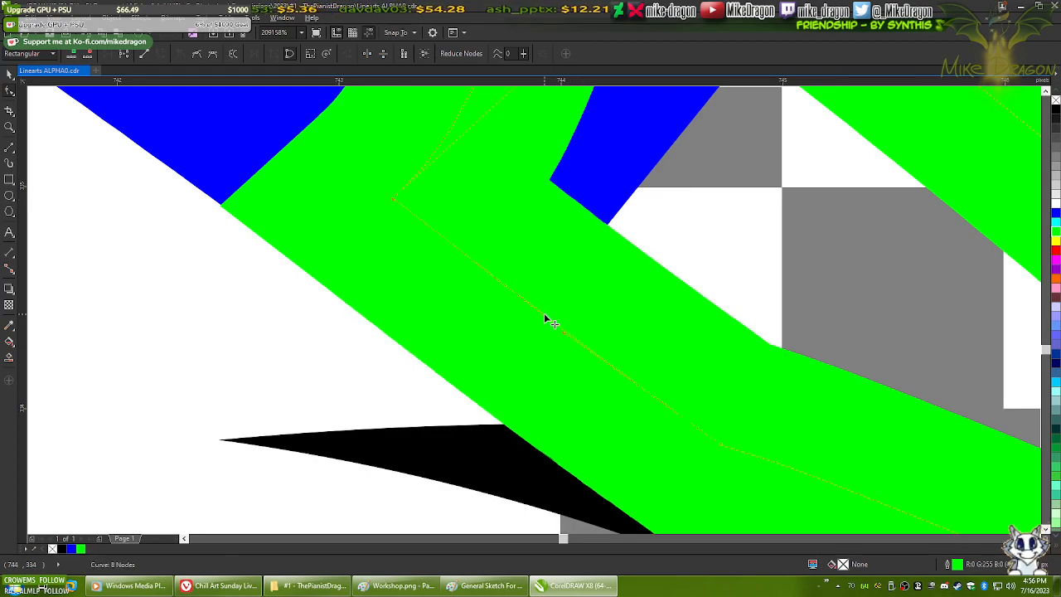
scroll(386, 213, down, 4)
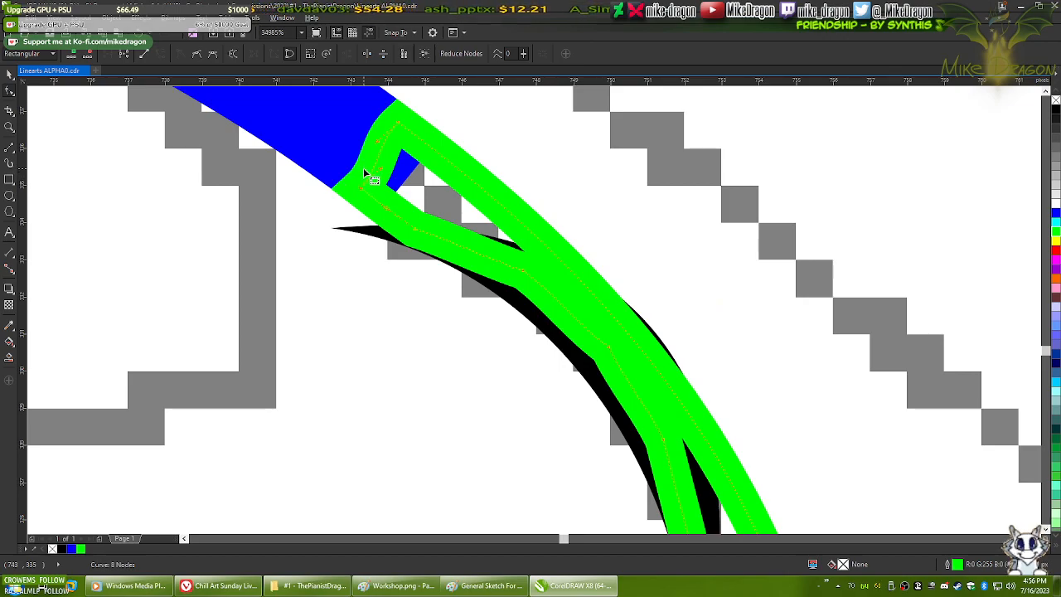
- Move the green shape's lower inner corner node onto the inner edge of the lower blue end
scroll(363, 167, down, 2)
scroll(539, 451, up, 5)
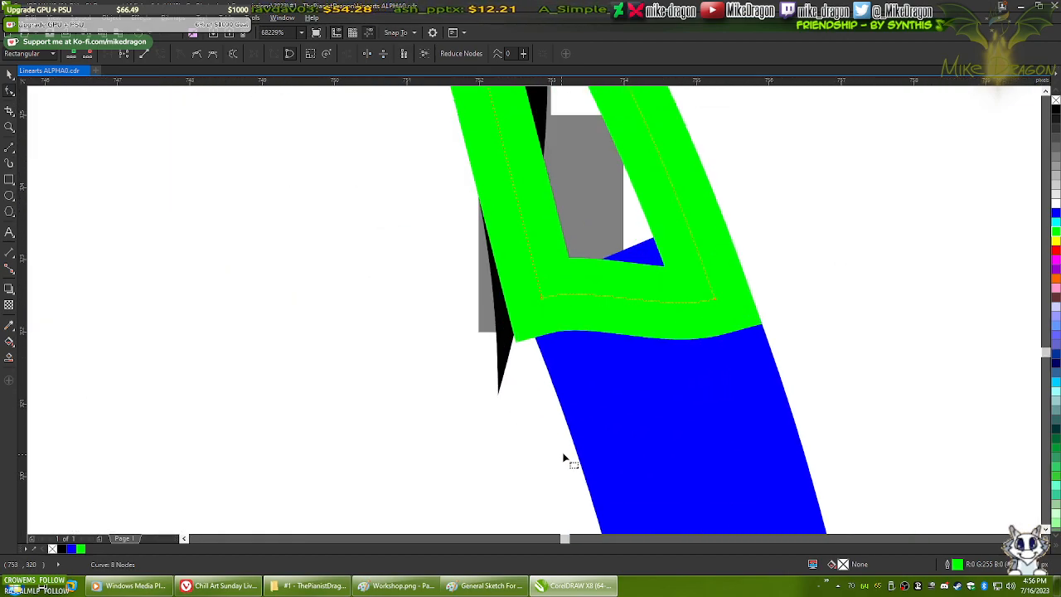
scroll(533, 296, up, 3)
scroll(521, 260, up, 2)
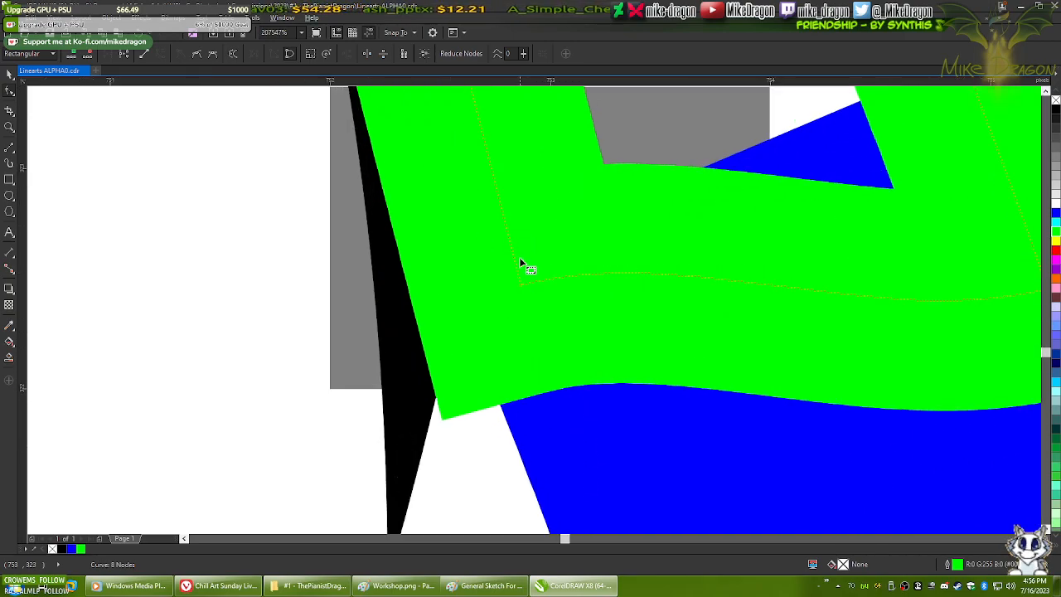
drag(523, 283, 577, 267)
scroll(605, 415, down, 5)
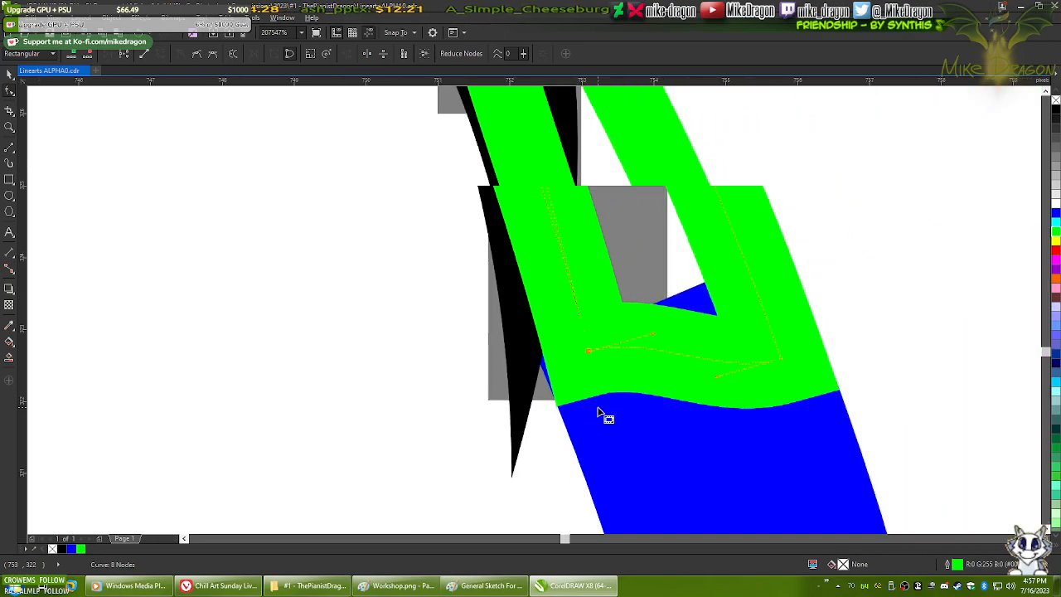
- Add a node midway along the green shape's lower inner segment and angle the lower inner corner's upper handle toward the black crescent
scroll(604, 394, down, 3)
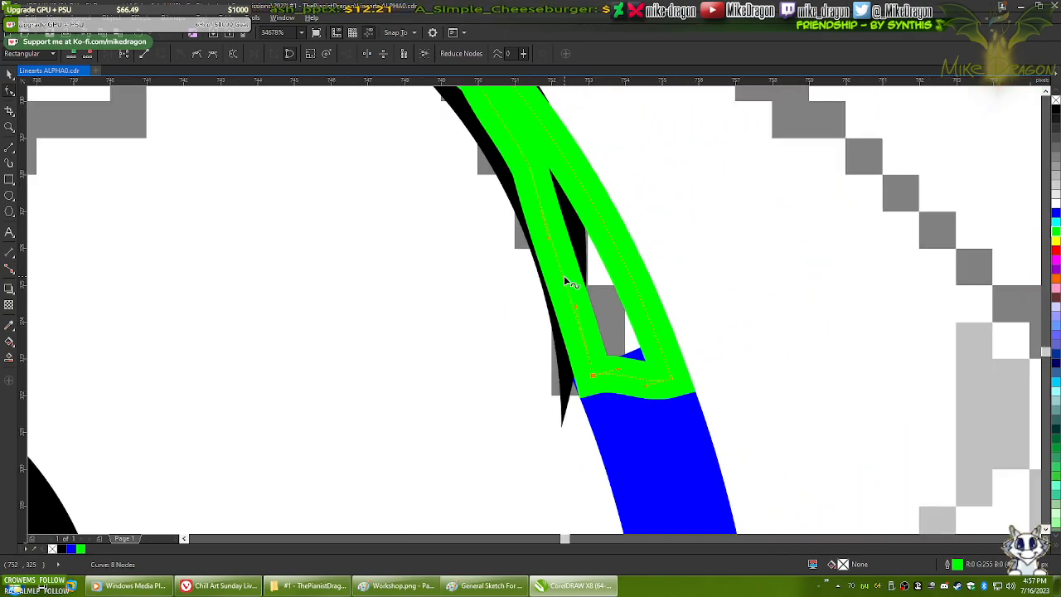
double_click(564, 277)
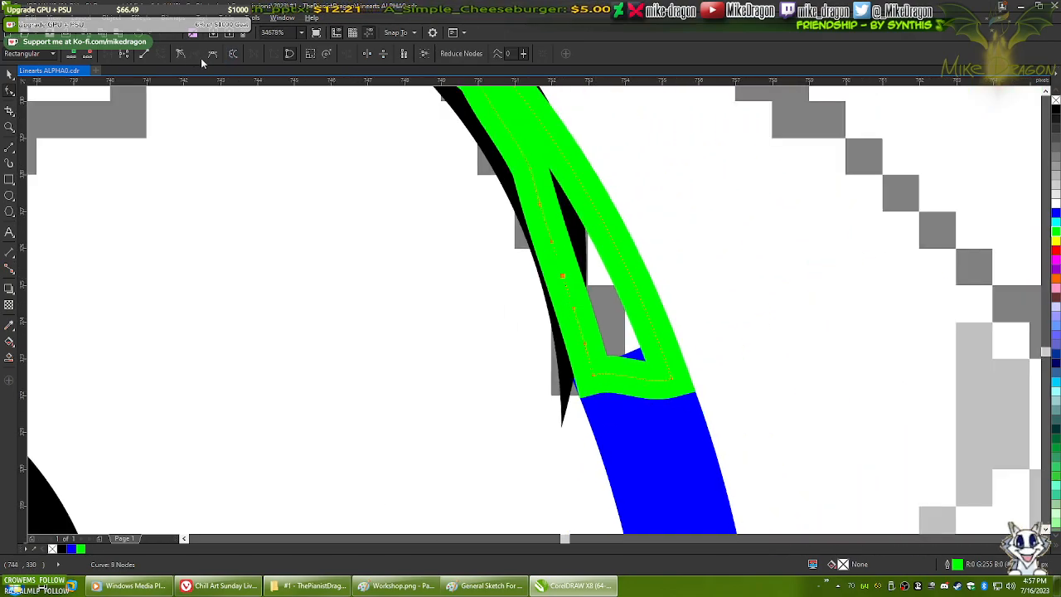
scroll(605, 384, up, 8)
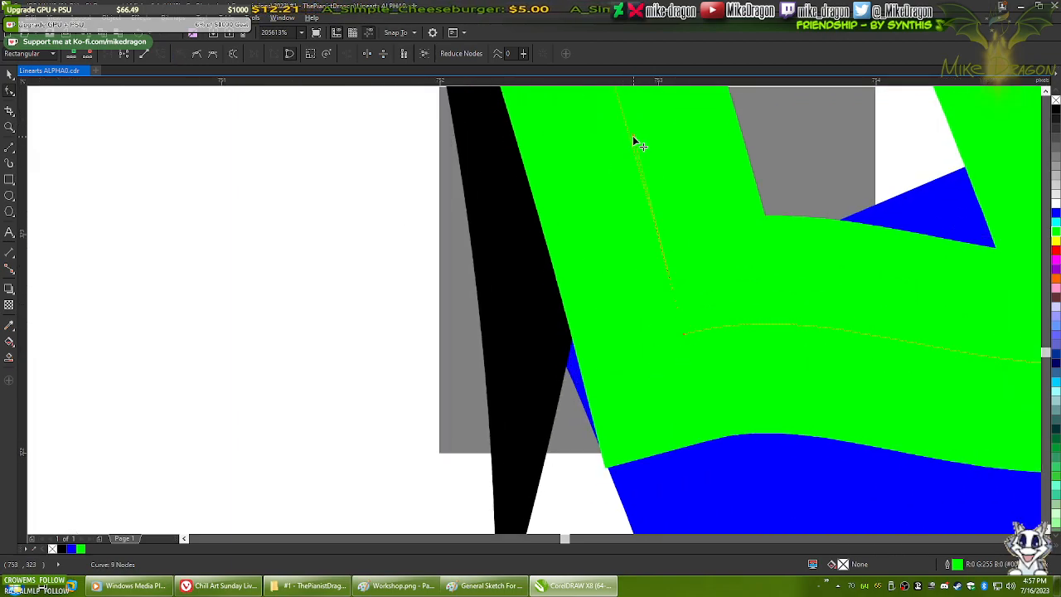
drag(633, 138, 594, 150)
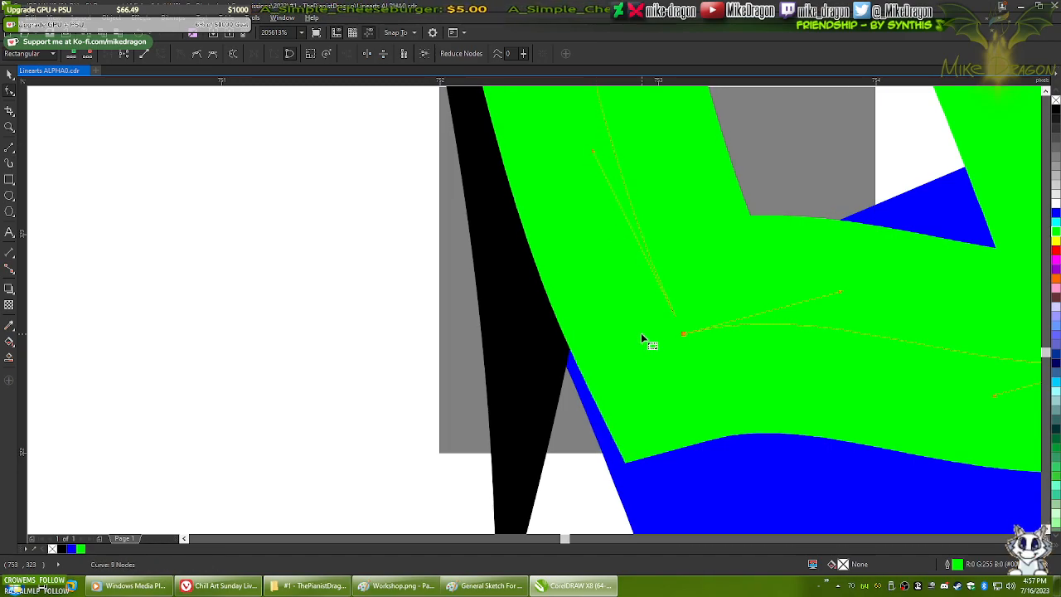
scroll(579, 355, up, 1)
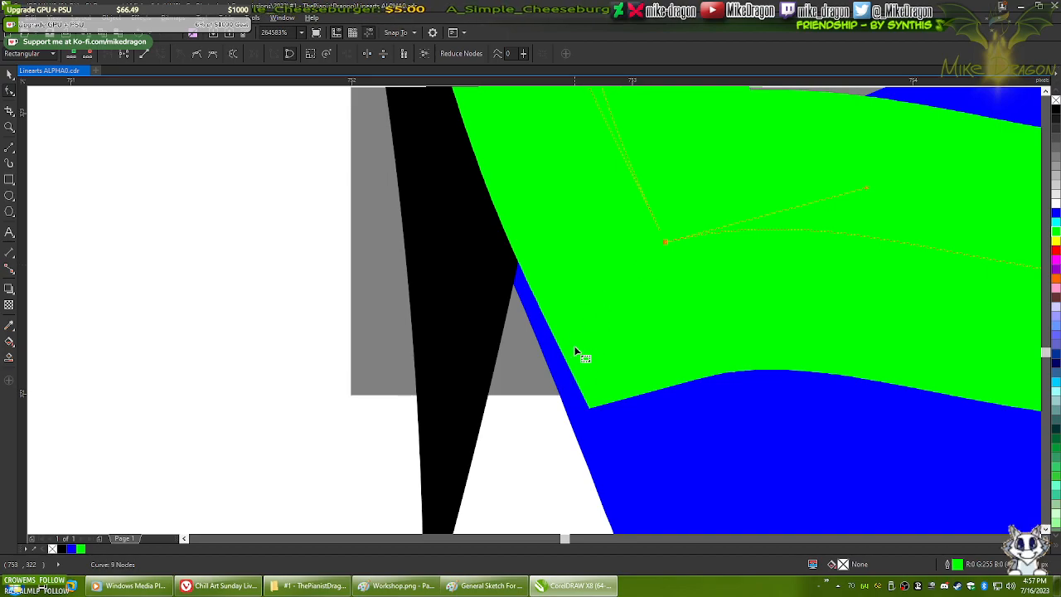
scroll(575, 348, down, 2)
scroll(491, 251, down, 1)
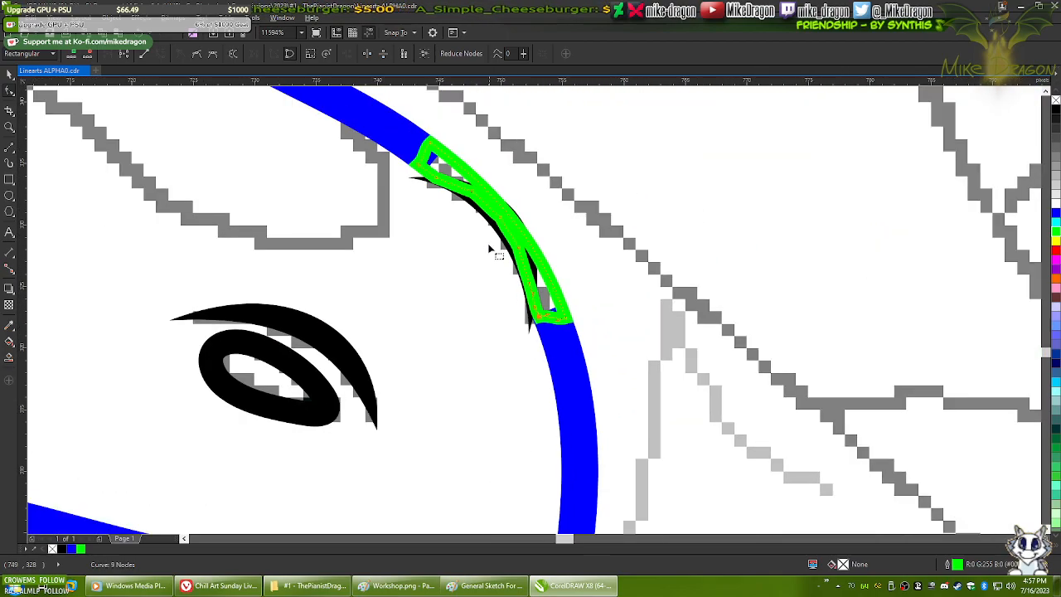
scroll(429, 147, up, 3)
scroll(552, 204, down, 3)
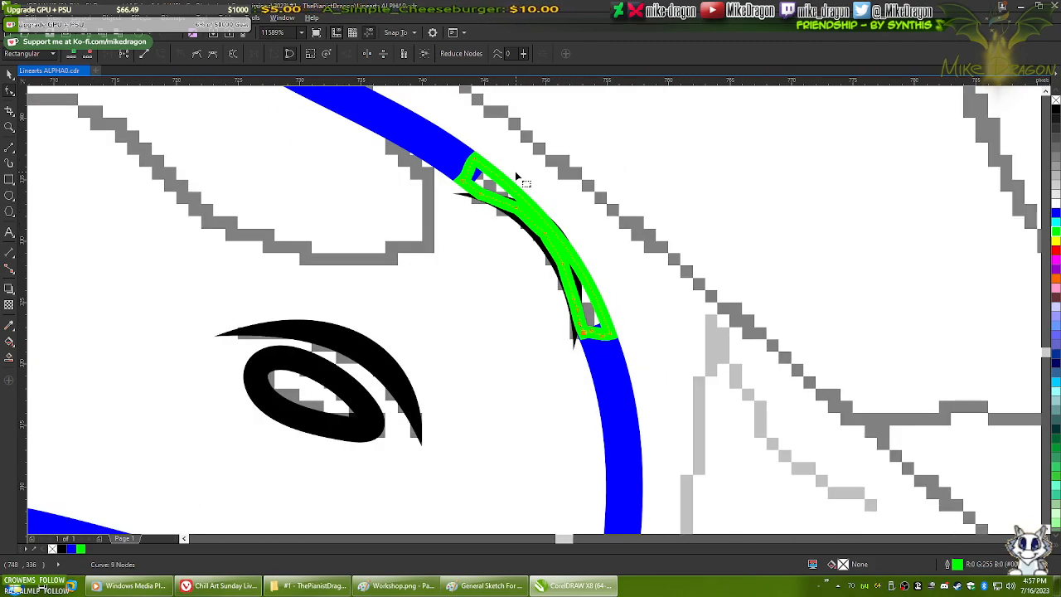
- Recolor the outlines of the blue snout curve and the green joining shape black
scroll(525, 182, down, 3)
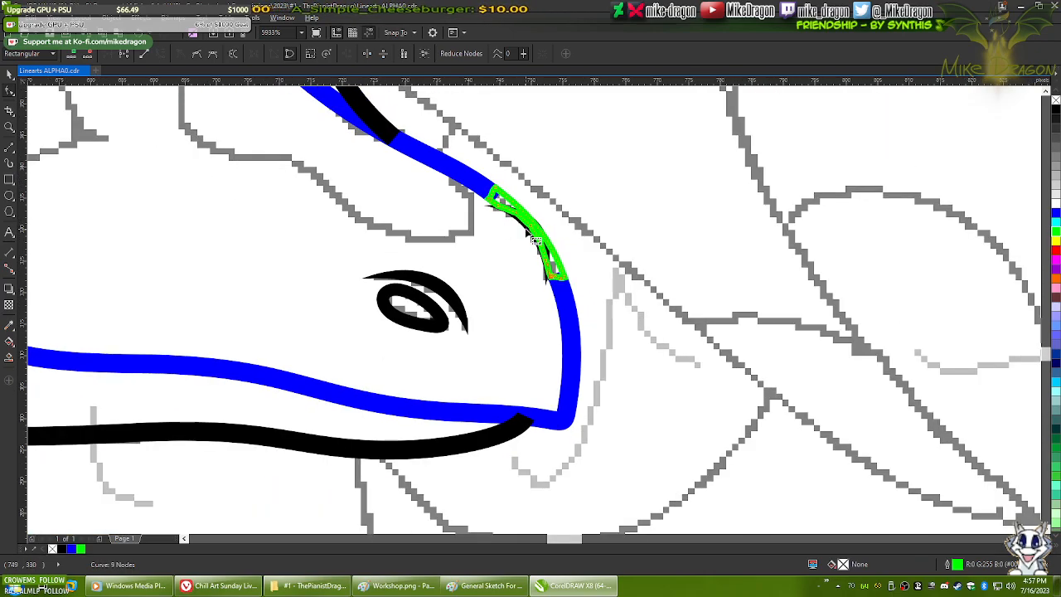
scroll(564, 210, up, 3)
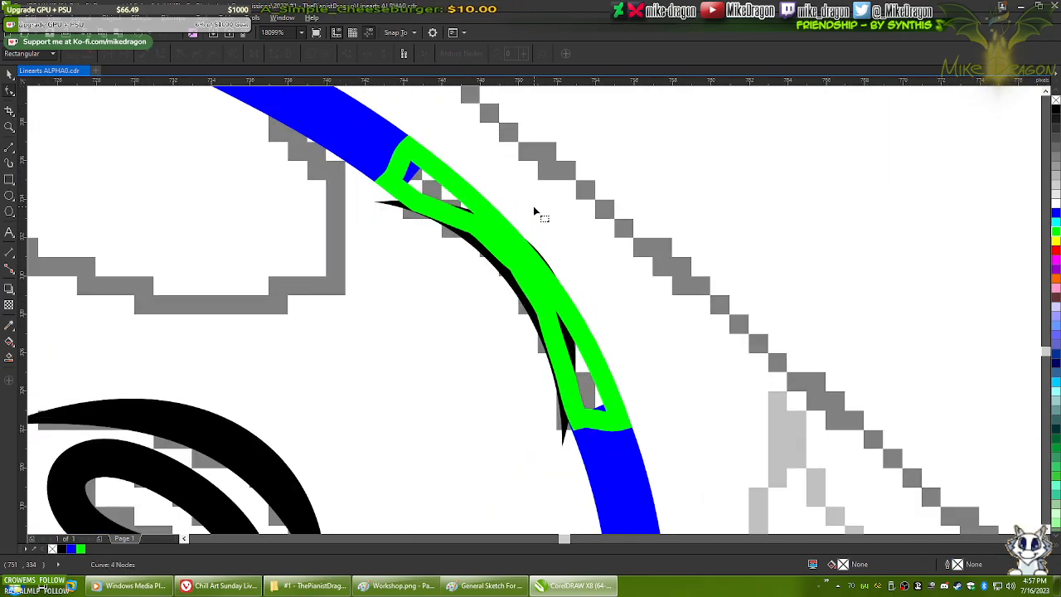
click(386, 147)
click(1056, 110)
click(456, 187)
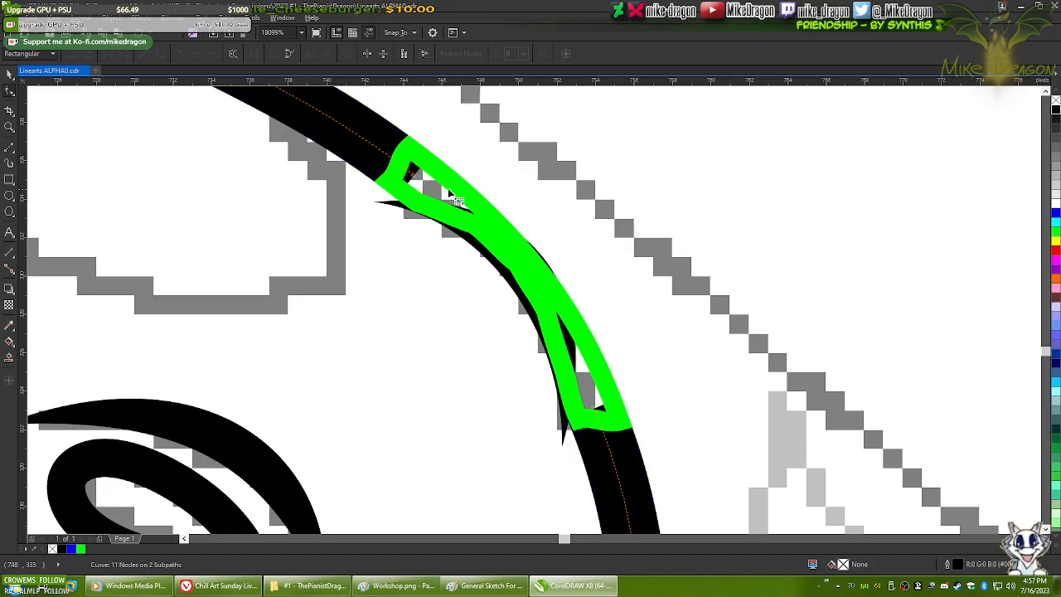
click(1057, 110)
click(597, 197)
scroll(597, 196, down, 3)
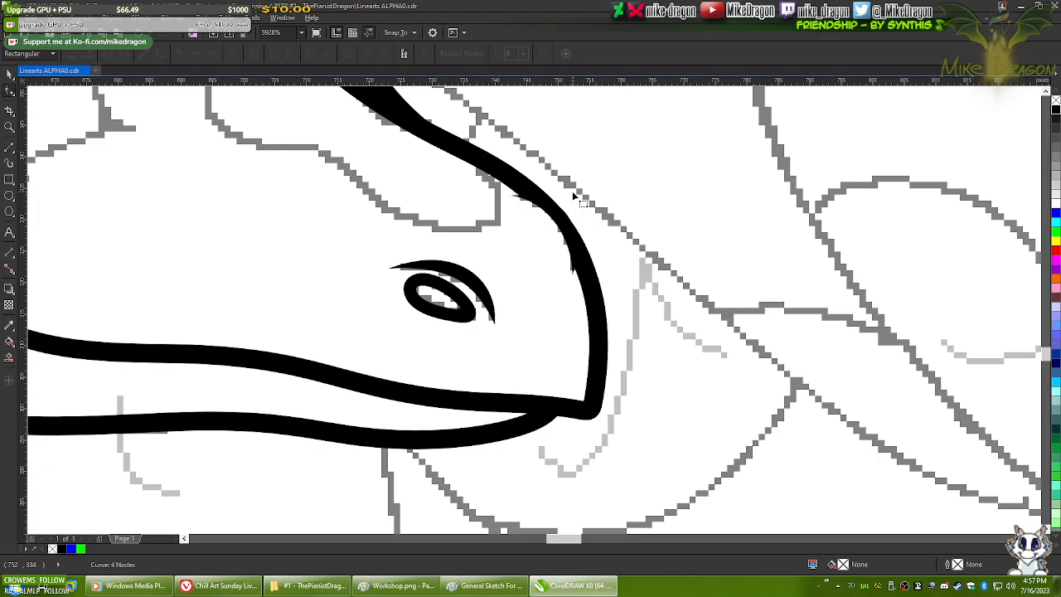
scroll(561, 178, up, 4)
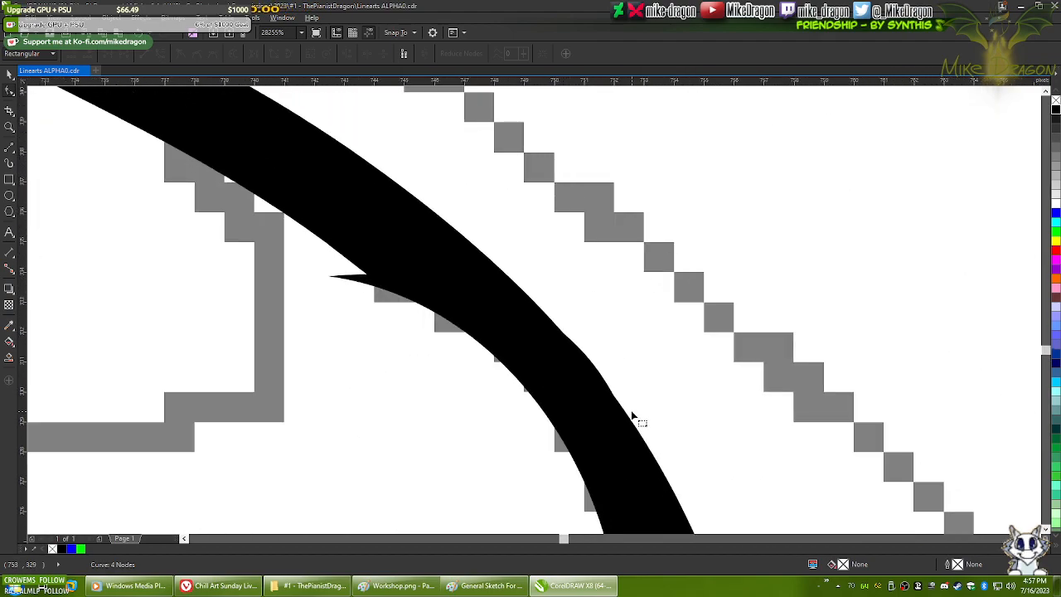
scroll(635, 409, down, 10)
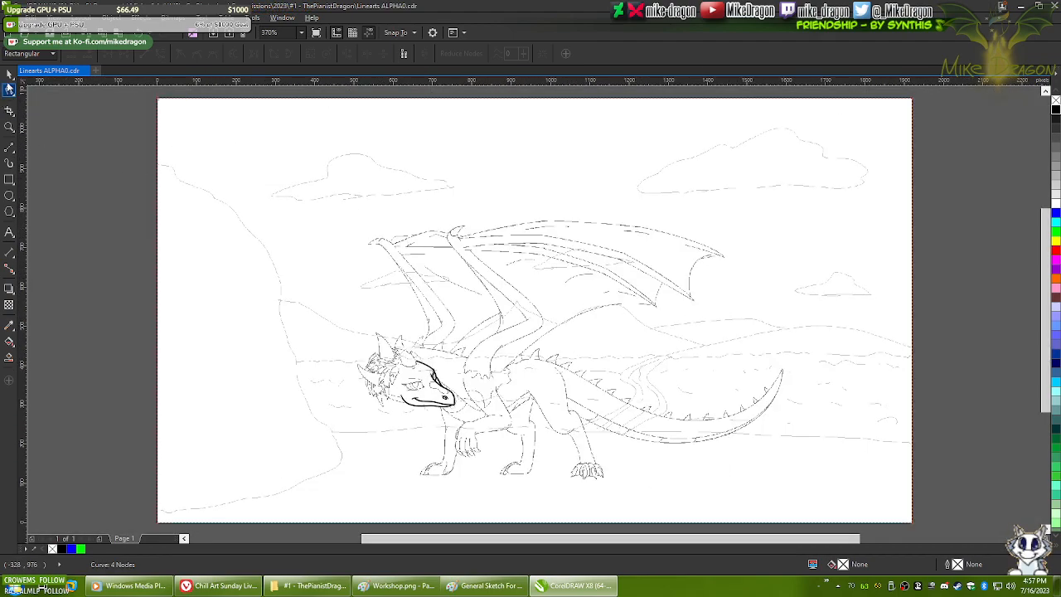
- Draw a closed two-node line about 36 px wide over the crease line above the eye and set its outline to Hairline
click(10, 75)
click(62, 155)
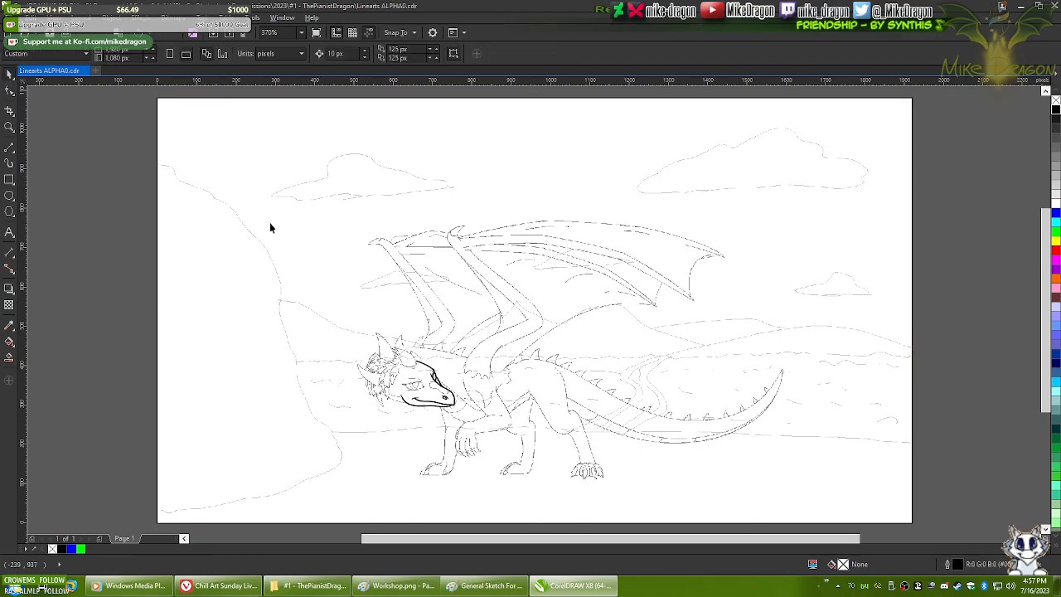
scroll(428, 418, up, 5)
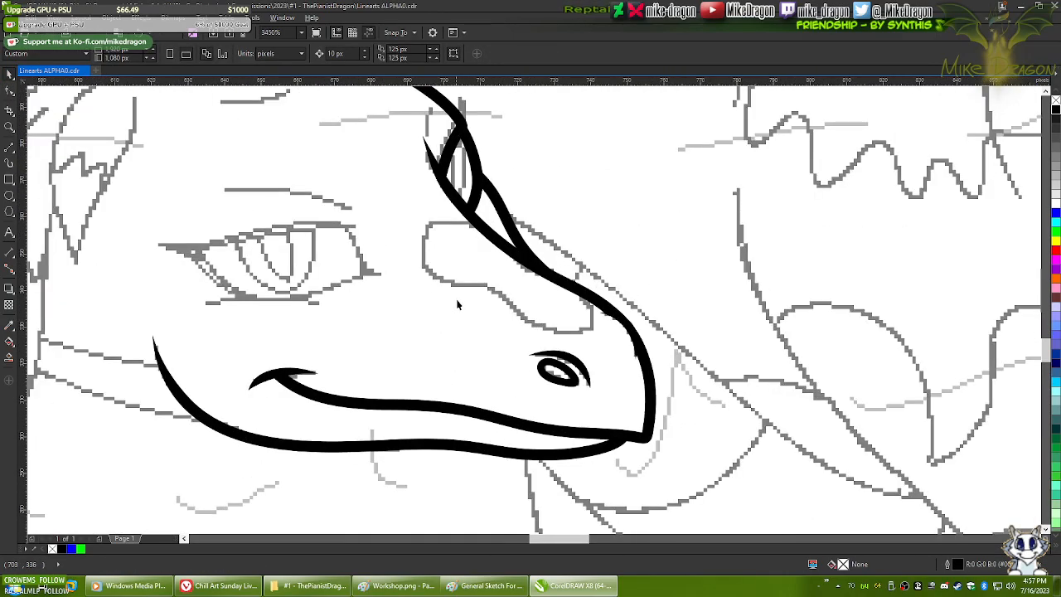
drag(447, 287, 608, 339)
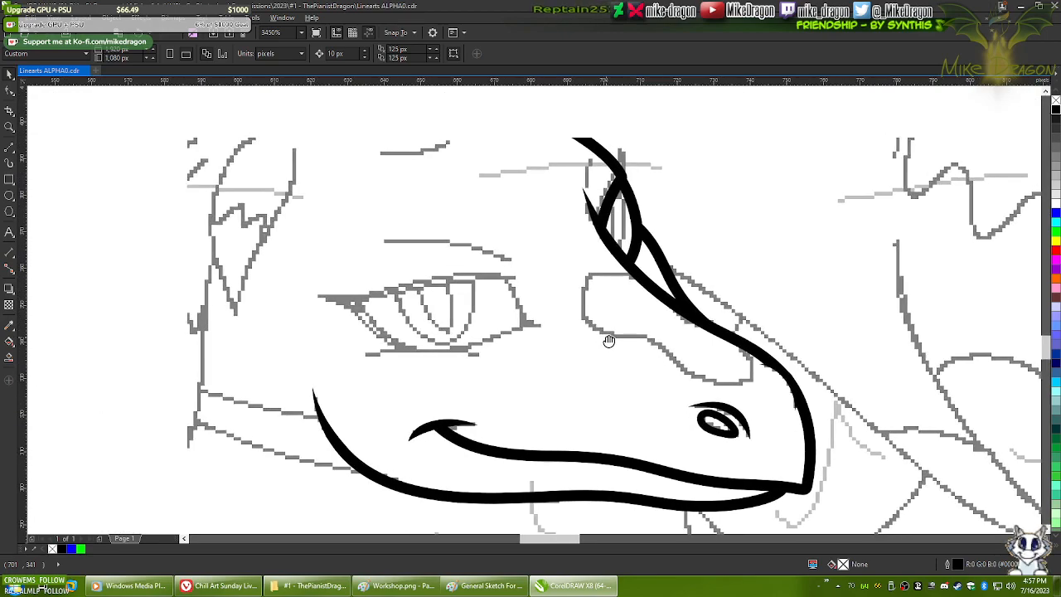
drag(513, 219, 578, 282)
scroll(529, 372, up, 3)
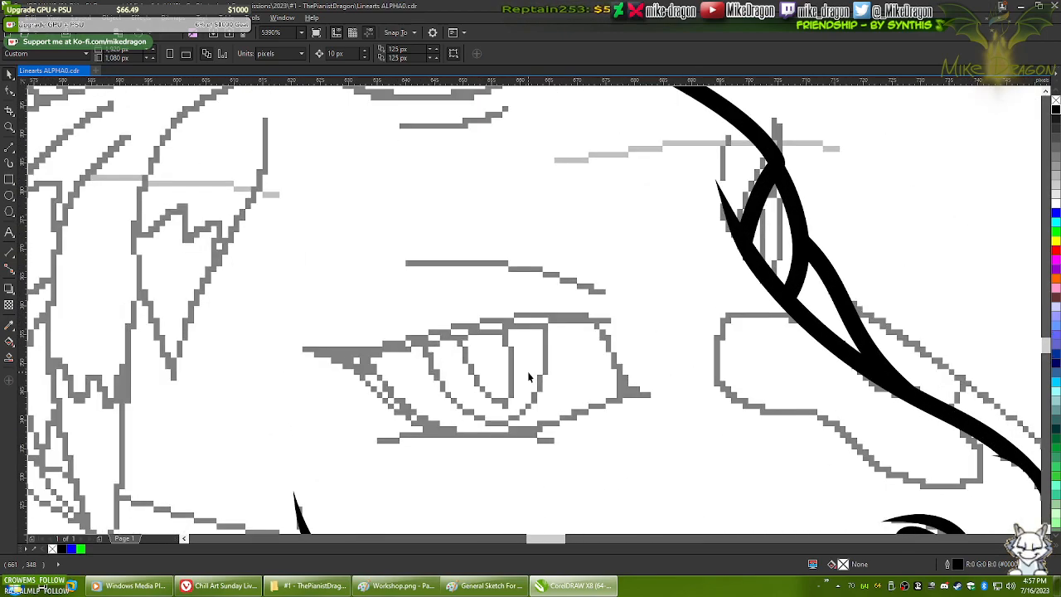
drag(651, 284, 607, 341)
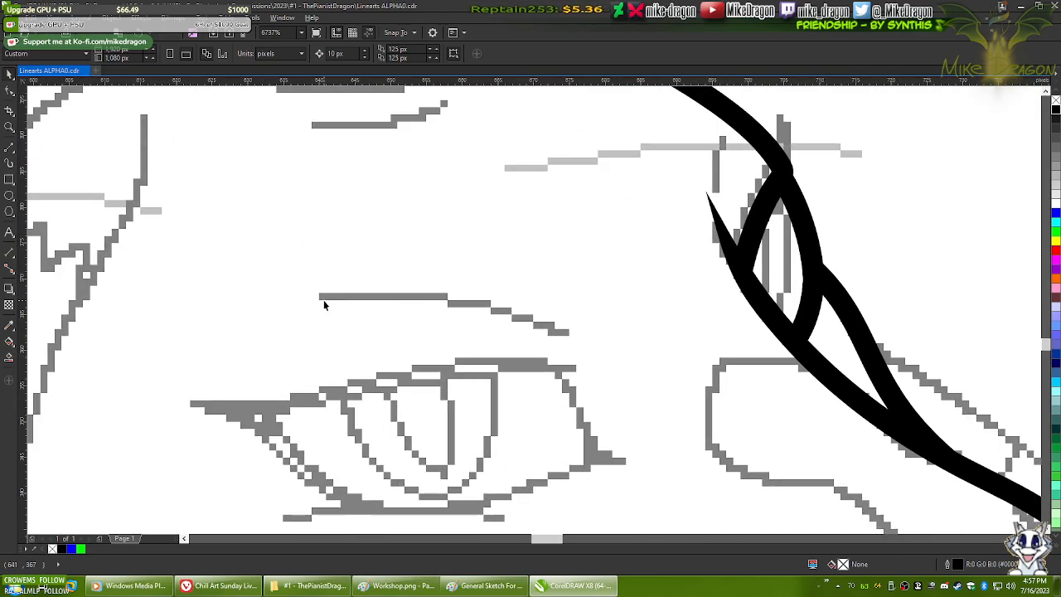
click(5, 146)
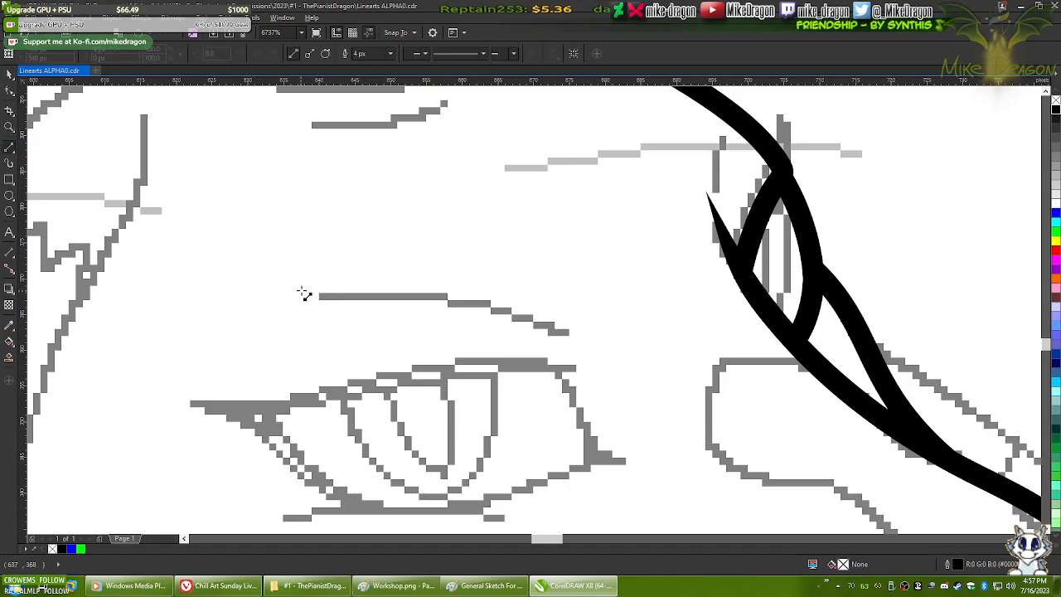
mouse_move(318, 296)
mouse_down()
mouse_move(429, 303)
mouse_move(570, 336)
mouse_up()
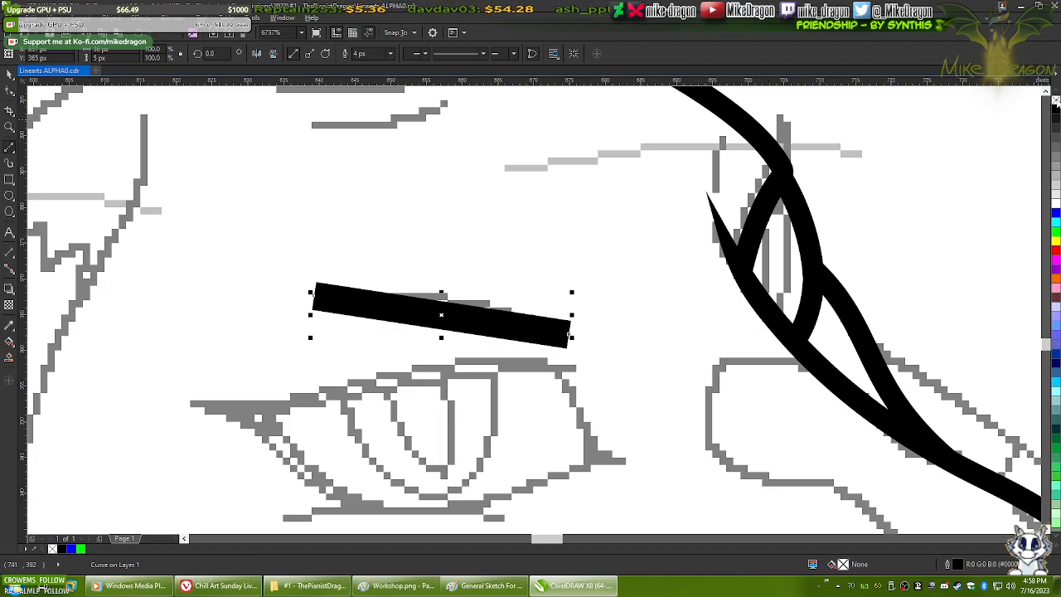
click(389, 54)
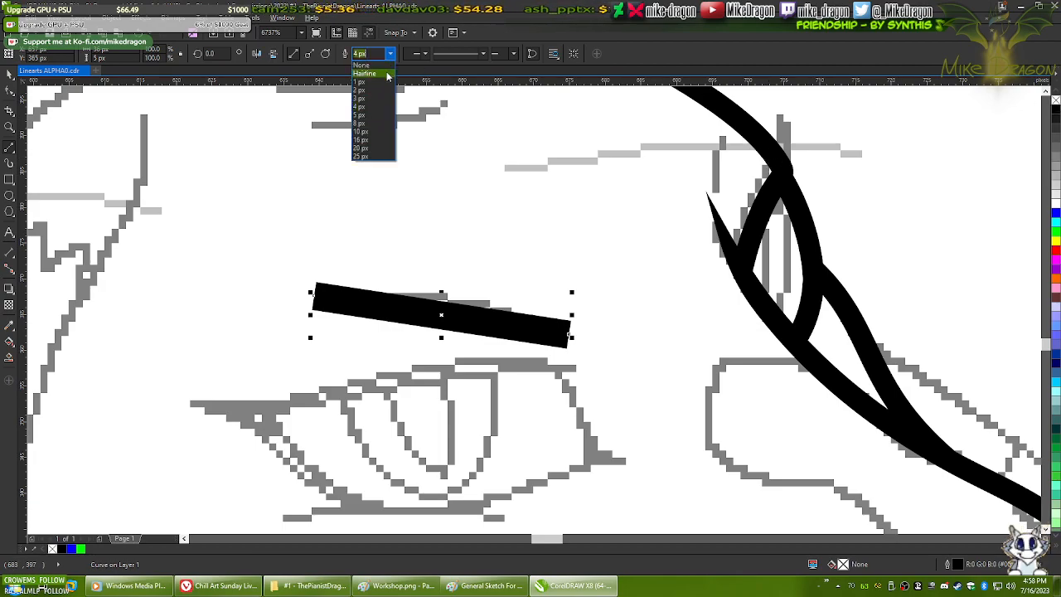
click(387, 76)
key(F10)
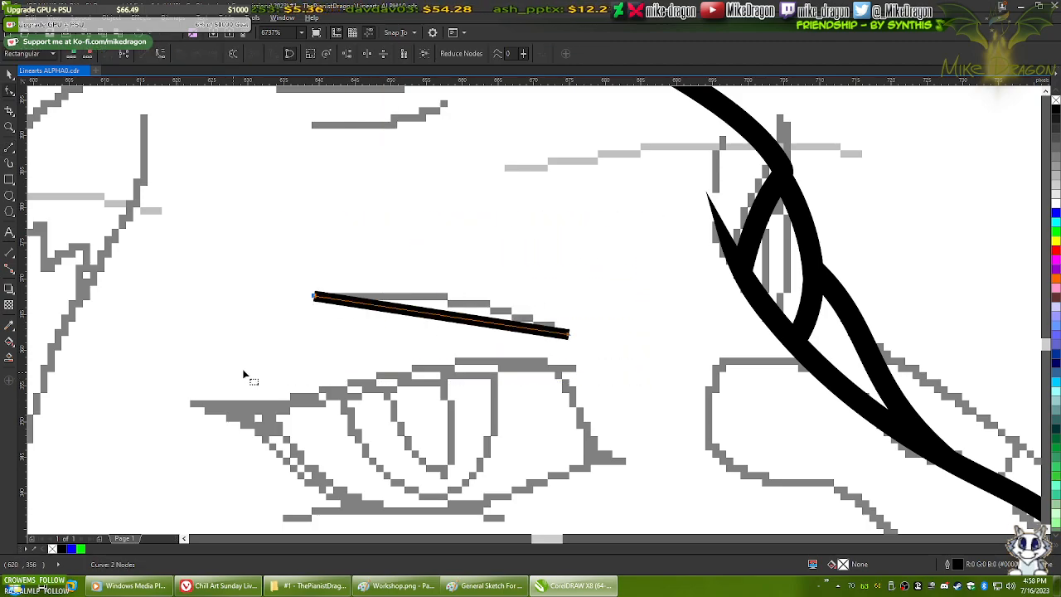
- Convert the line above the eye to curves, bend its upper segment along the sketch, fill it black and remove its outline
right_click(453, 323)
click(466, 368)
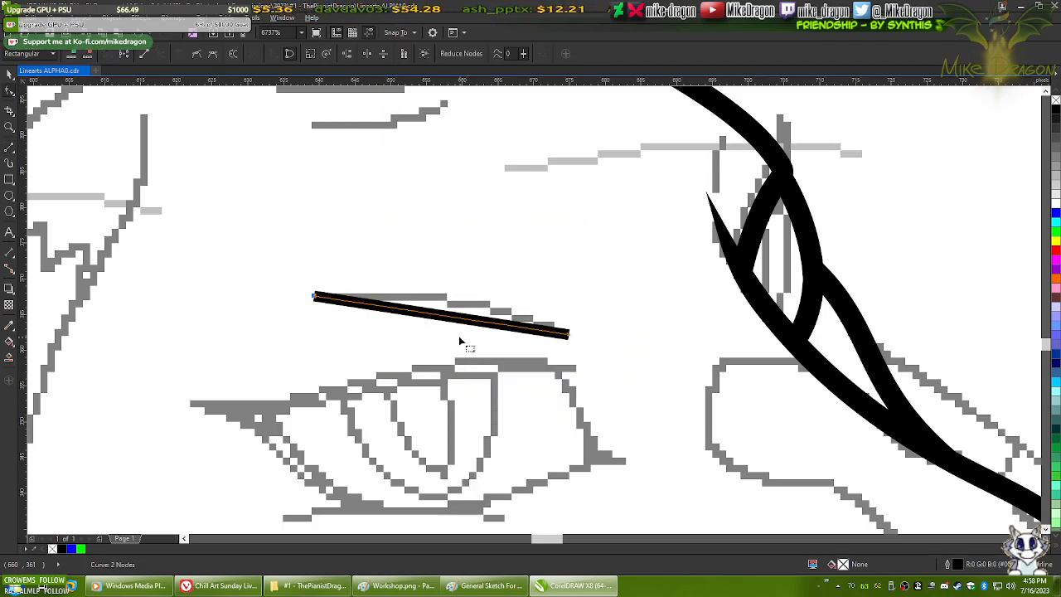
drag(448, 321, 450, 299)
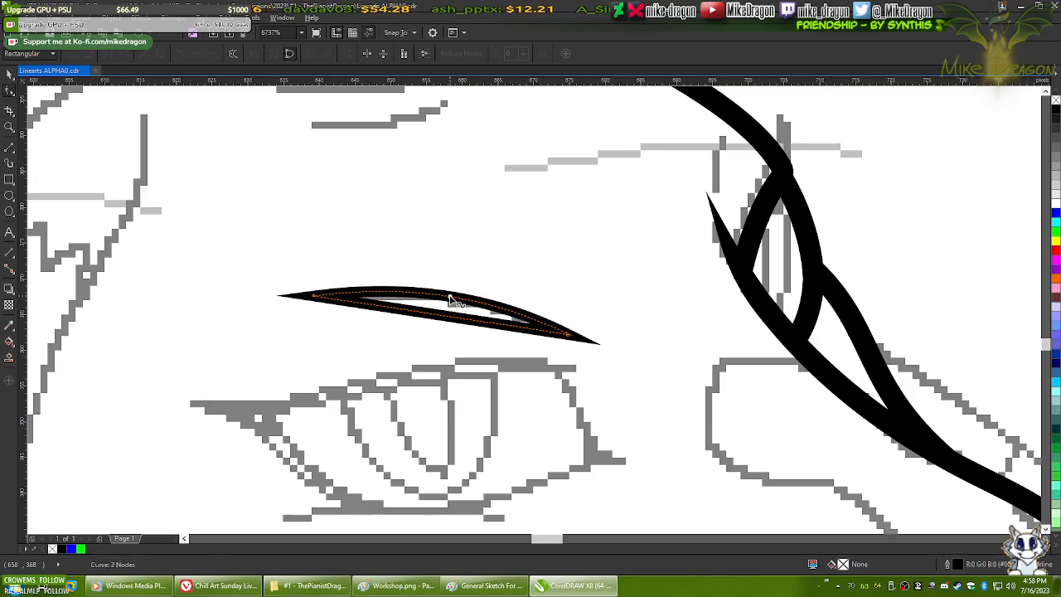
click(1056, 109)
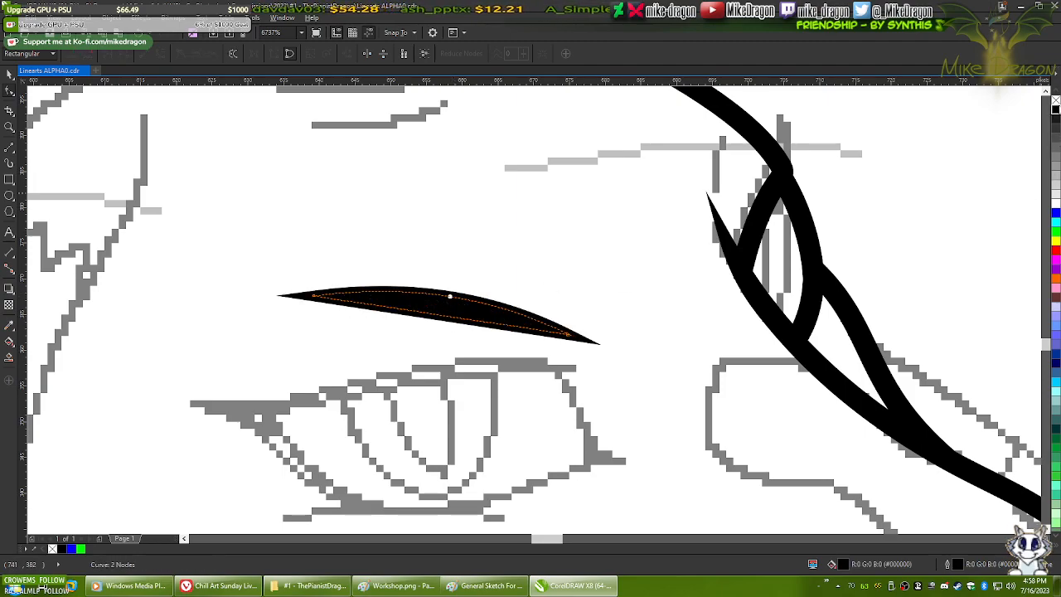
right_click(1056, 100)
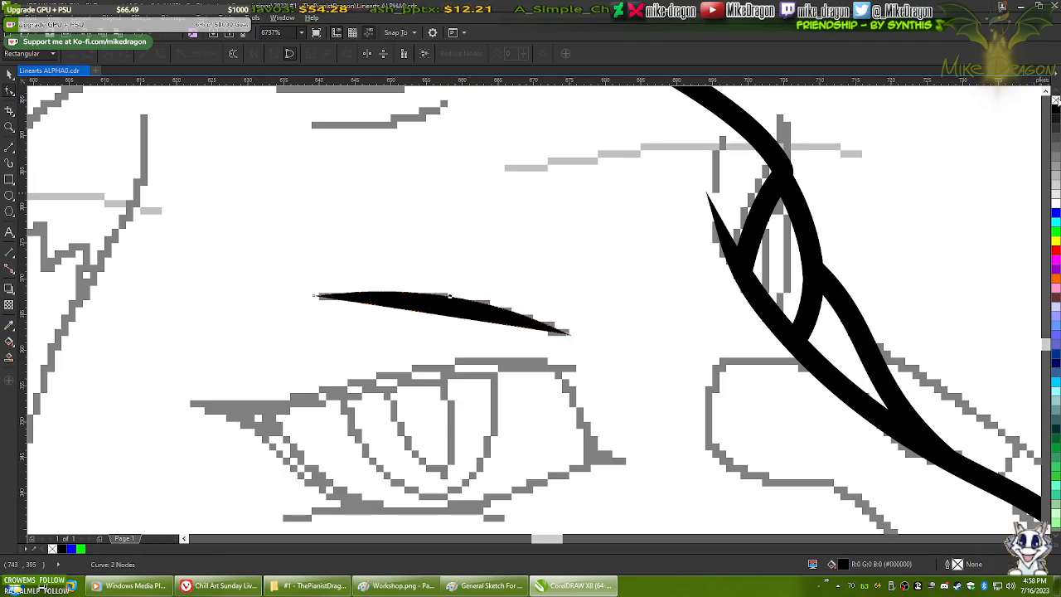
- Extend both tips of the crease shape slightly past the sketch line and bow its upper and lower edges upward
scroll(363, 327, up, 2)
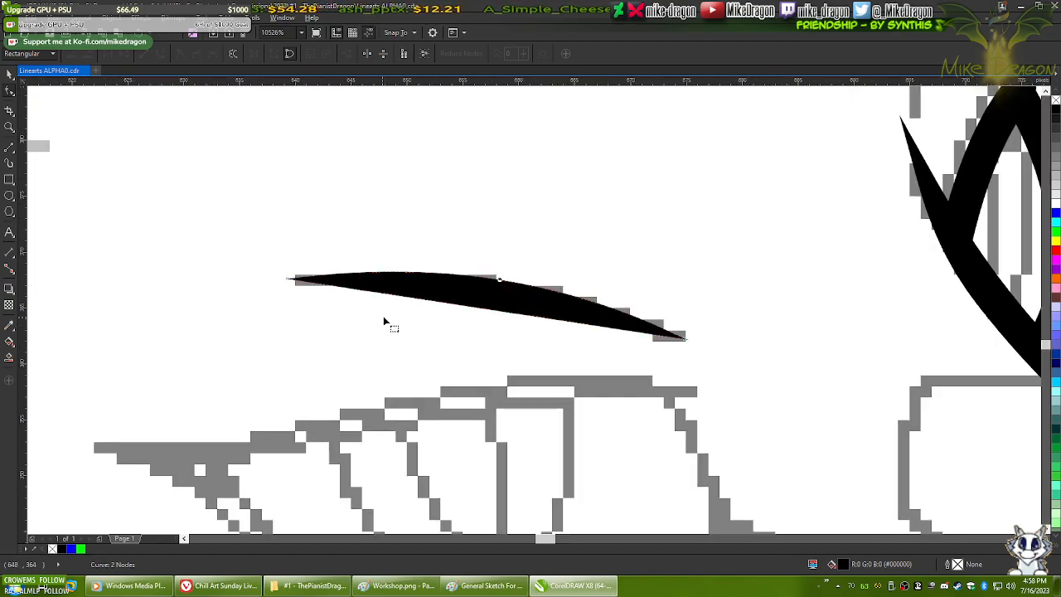
drag(265, 269, 237, 268)
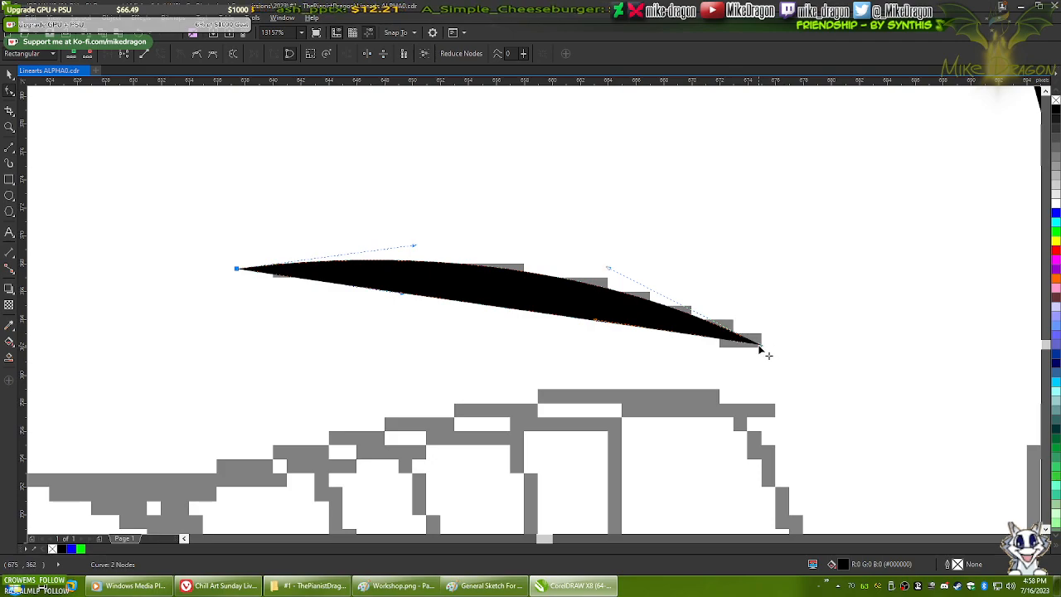
drag(763, 350, 779, 352)
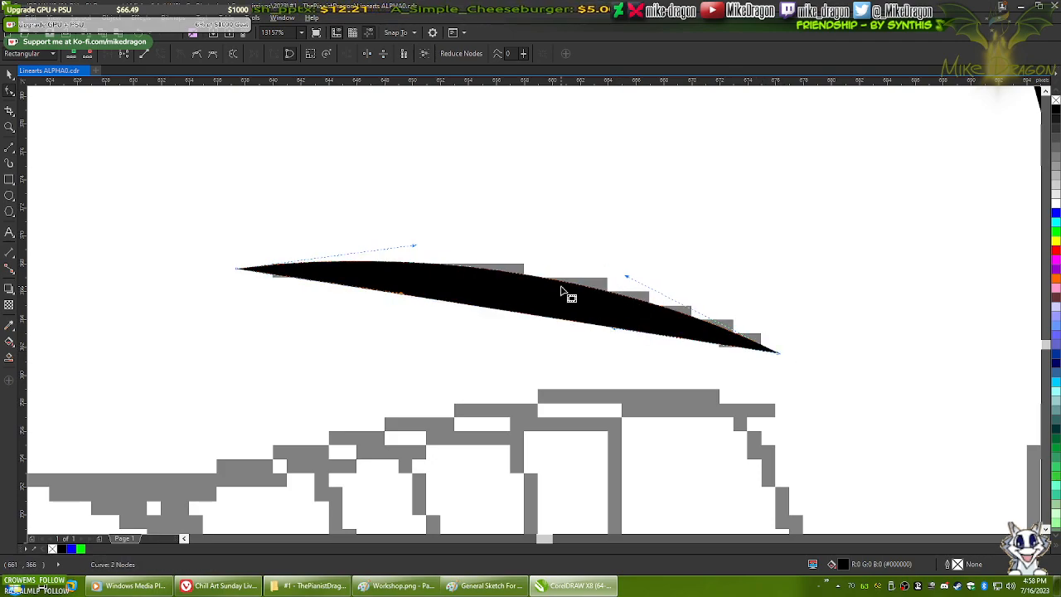
drag(553, 285, 565, 276)
click(531, 315)
drag(531, 315, 535, 305)
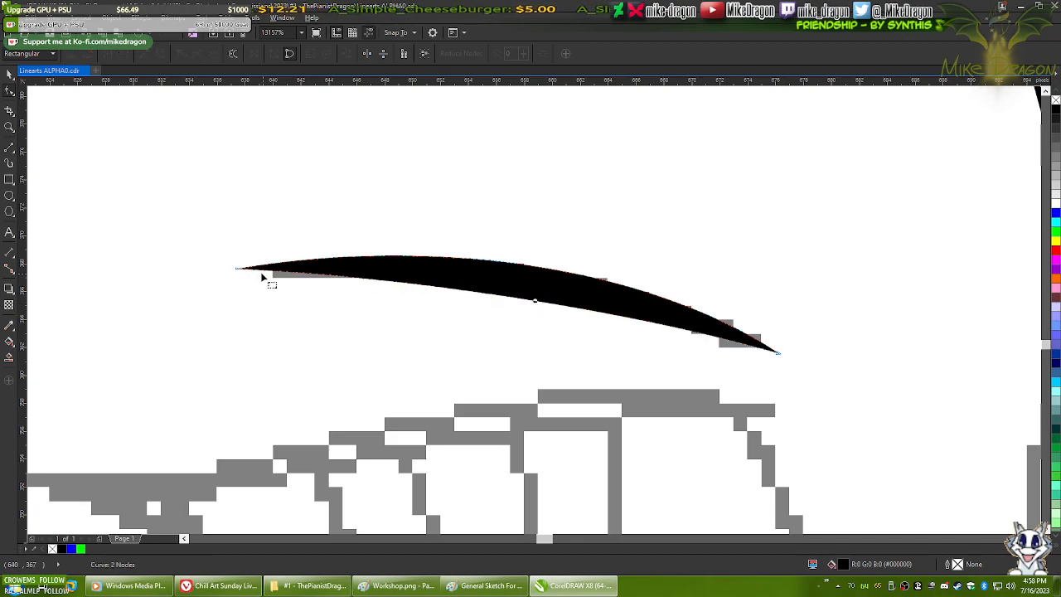
- Fine-tune the crease shape's two end nodes and their handles so it arches more strongly and tapers toward the inner eye corner
drag(237, 270, 231, 273)
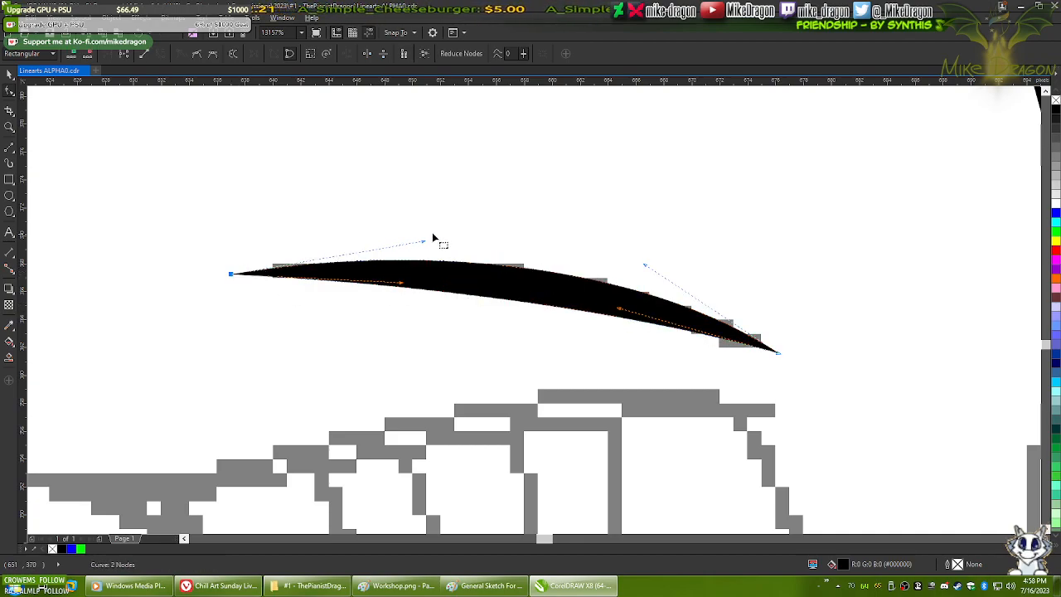
drag(427, 244, 422, 235)
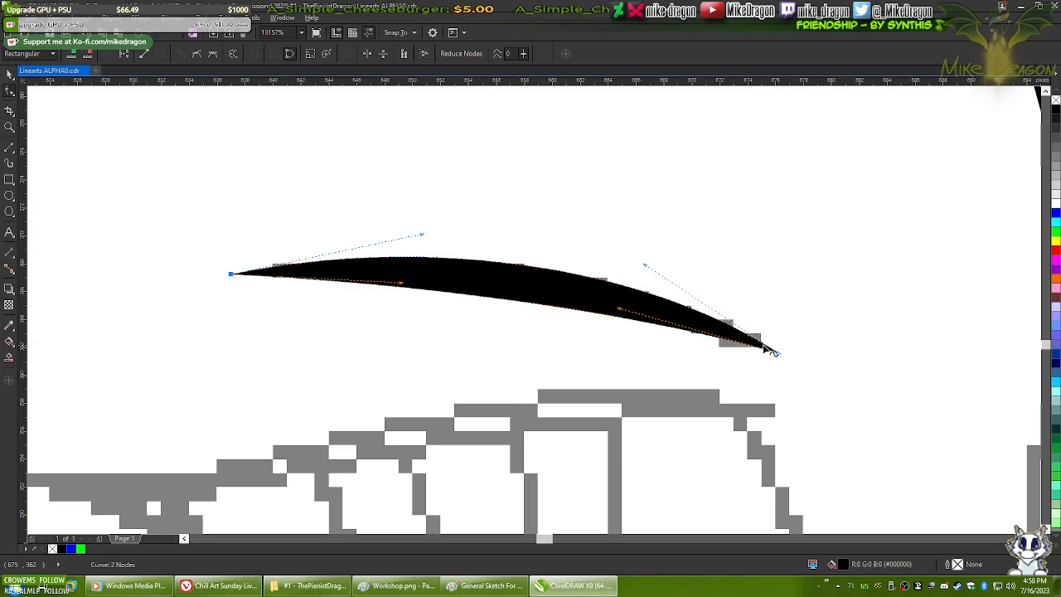
drag(781, 356, 773, 357)
drag(637, 274, 683, 261)
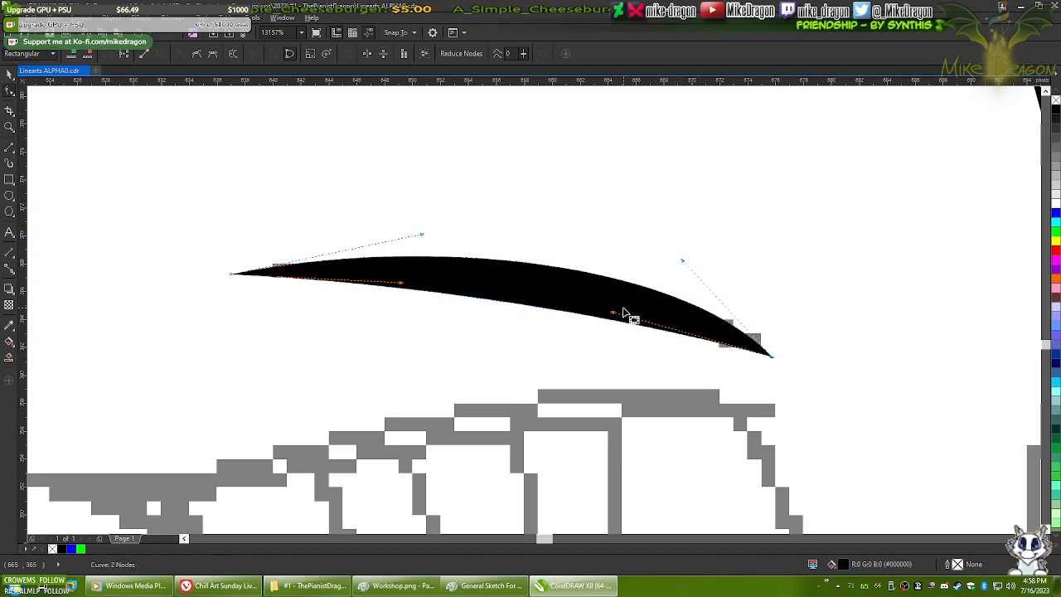
drag(613, 315, 613, 293)
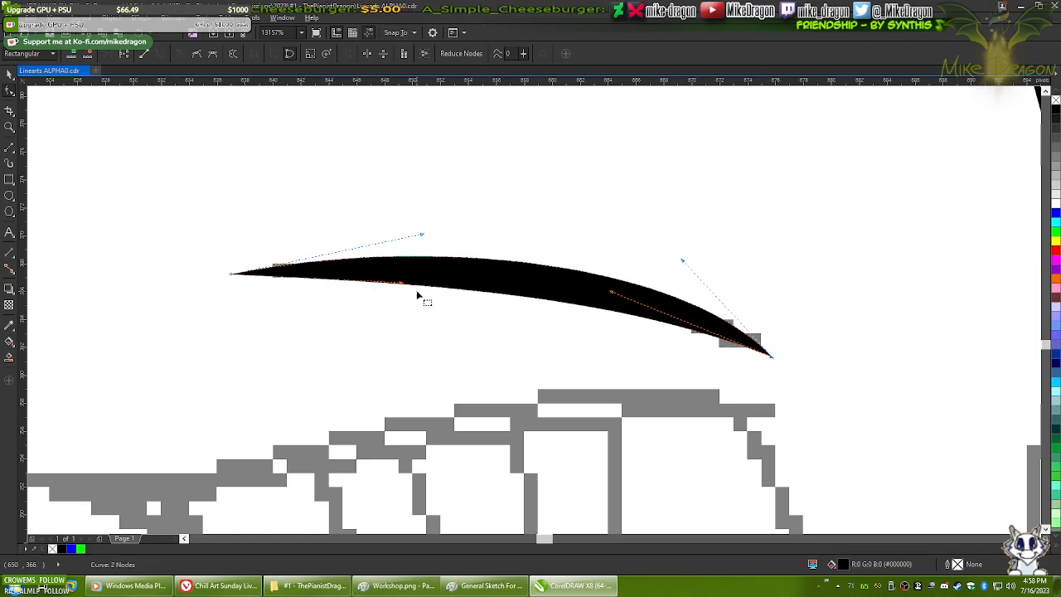
- Compare the crease line above the eye with the original sketch of the dragon's head in Paint, switching between Paint and CorelDRAW
click(398, 586)
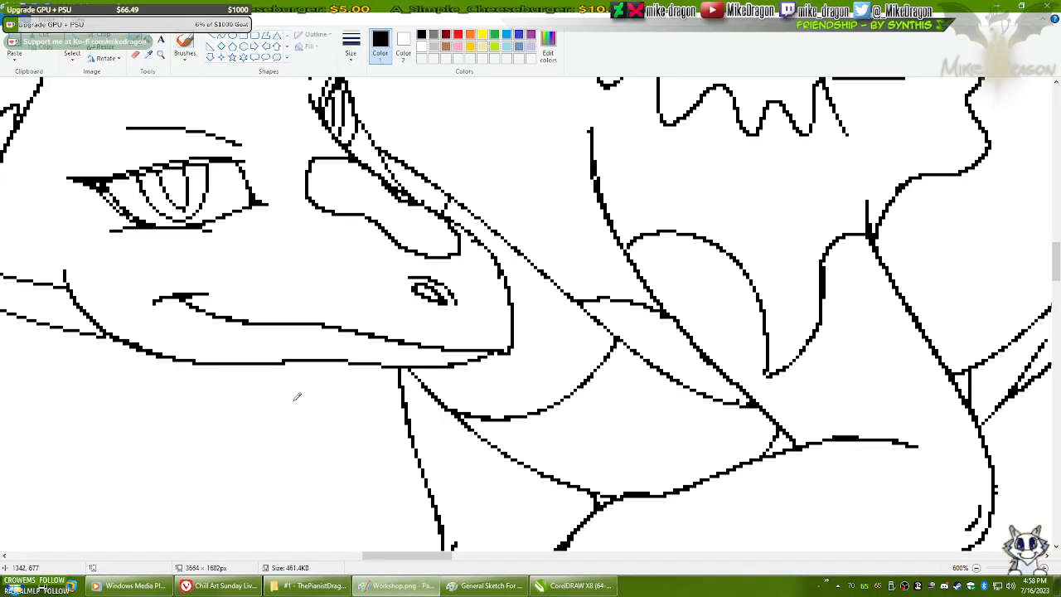
scroll(319, 356, up, 2)
mouse_move(436, 555)
mouse_down()
mouse_move(378, 557)
mouse_move(417, 567)
mouse_up()
key(alt+Tab)
scroll(631, 439, down, 10)
scroll(585, 407, up, 3)
scroll(585, 407, up, 2)
scroll(516, 304, down, 2)
drag(516, 295, 538, 339)
scroll(540, 266, up, 2)
scroll(539, 265, up, 3)
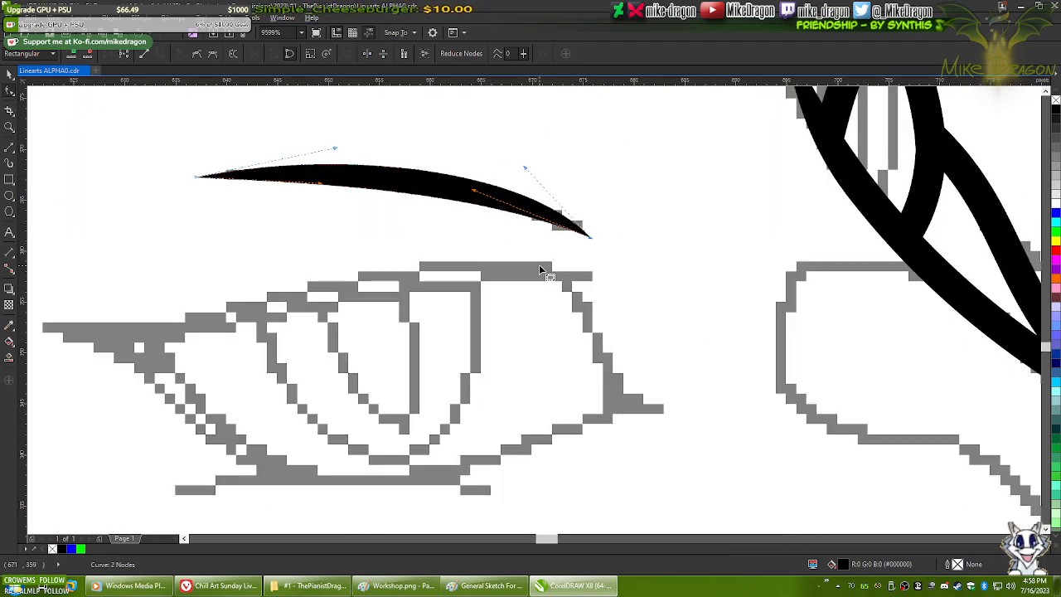
scroll(583, 319, down, 2)
key(alt+Tab)
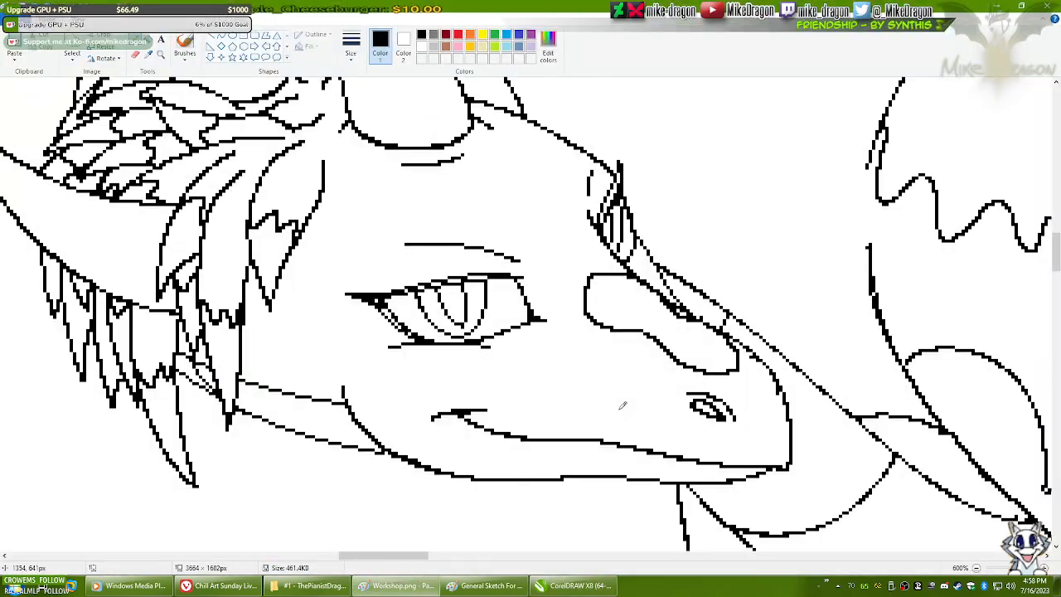
key(alt+Tab)
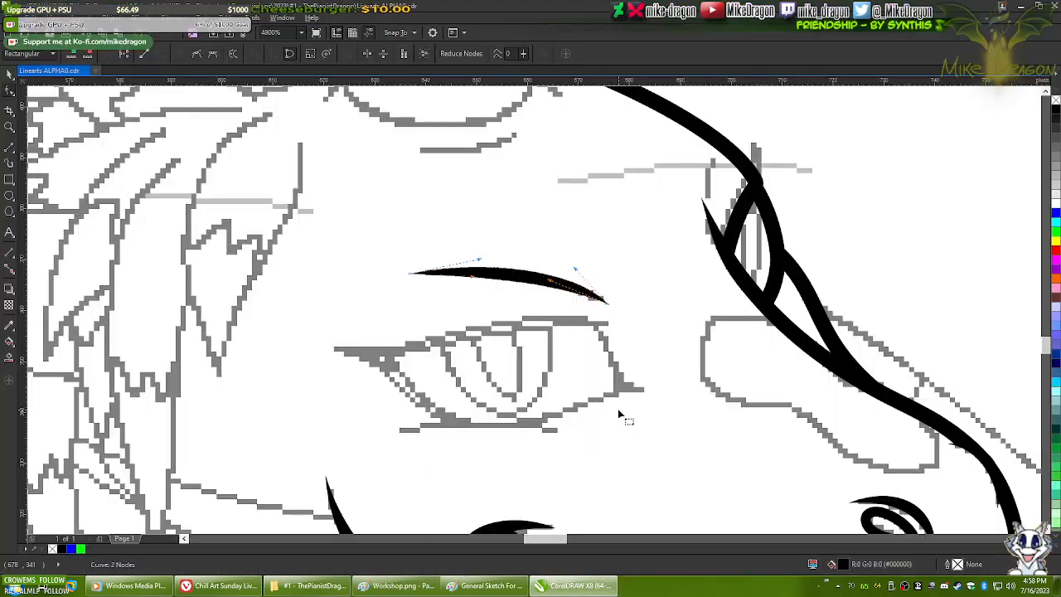
key(alt+Tab)
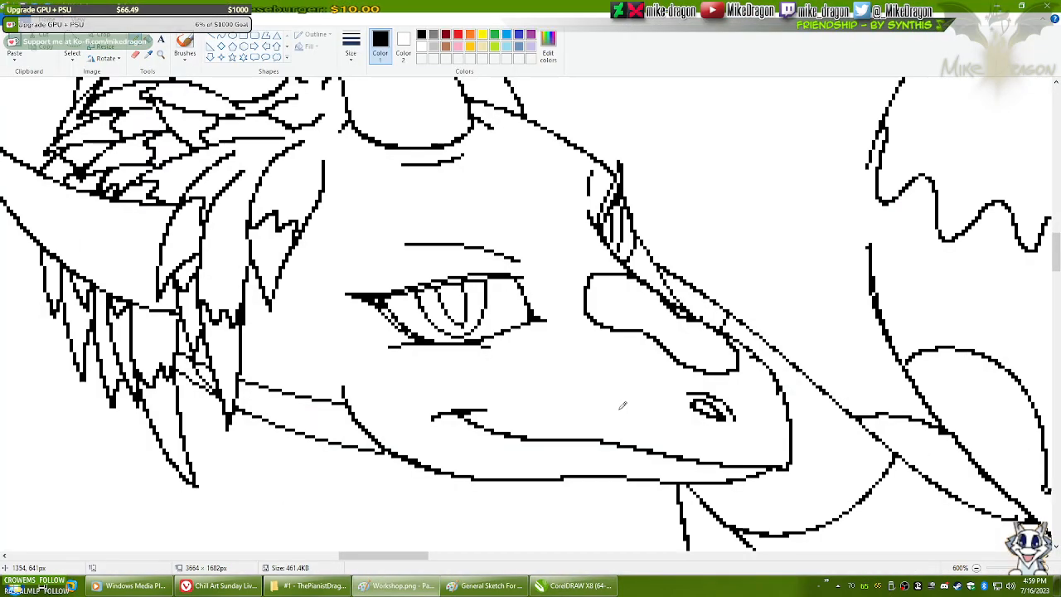
key(alt+Tab)
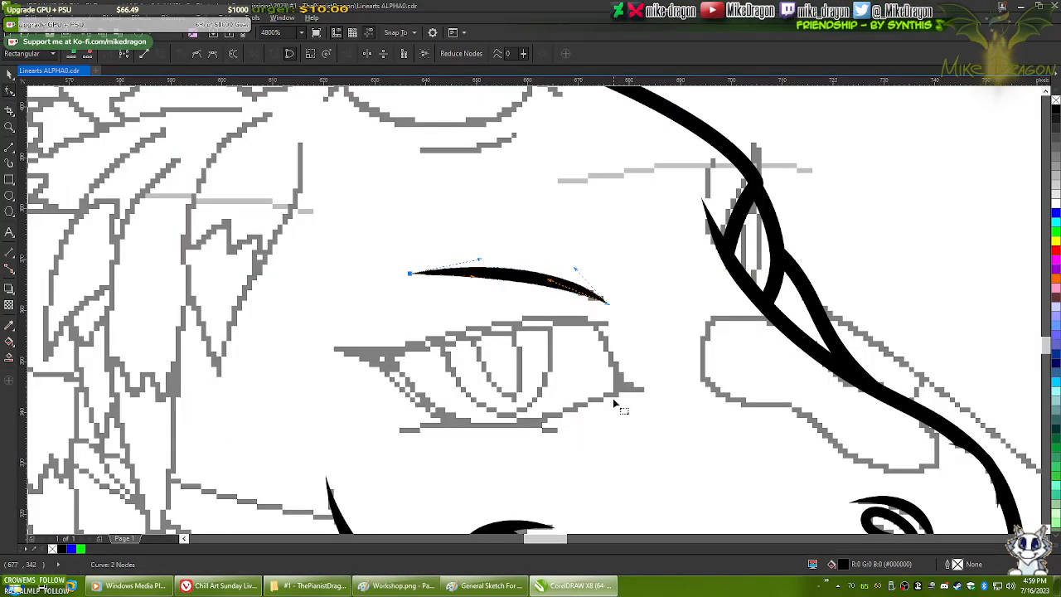
- Shift the crease shape's inner tip slightly down, adjust that end's curve handles to arch both edges higher, and deselect the shape
scroll(605, 277, up, 3)
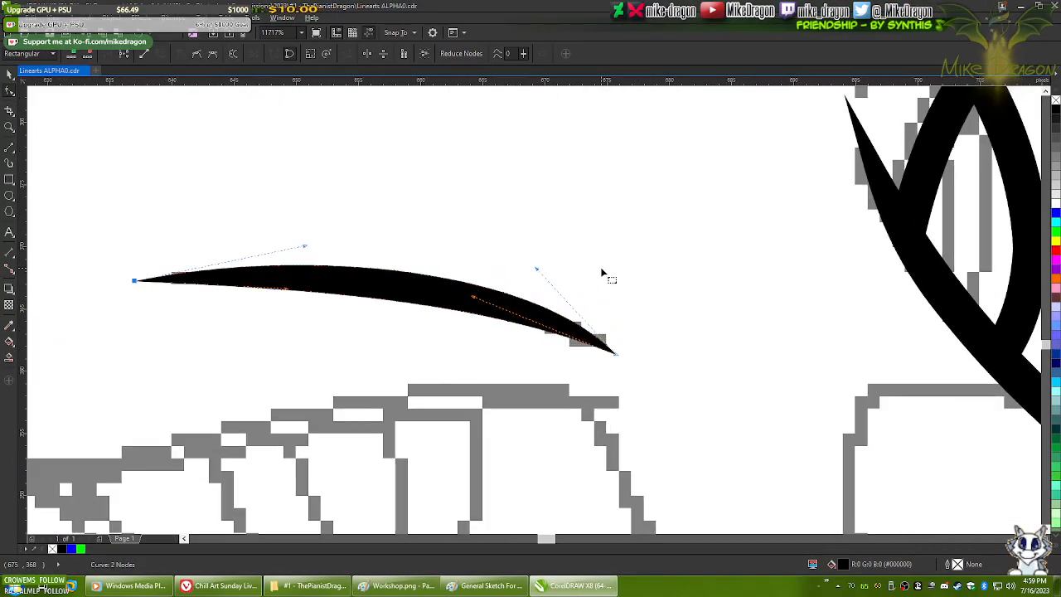
drag(615, 358, 613, 362)
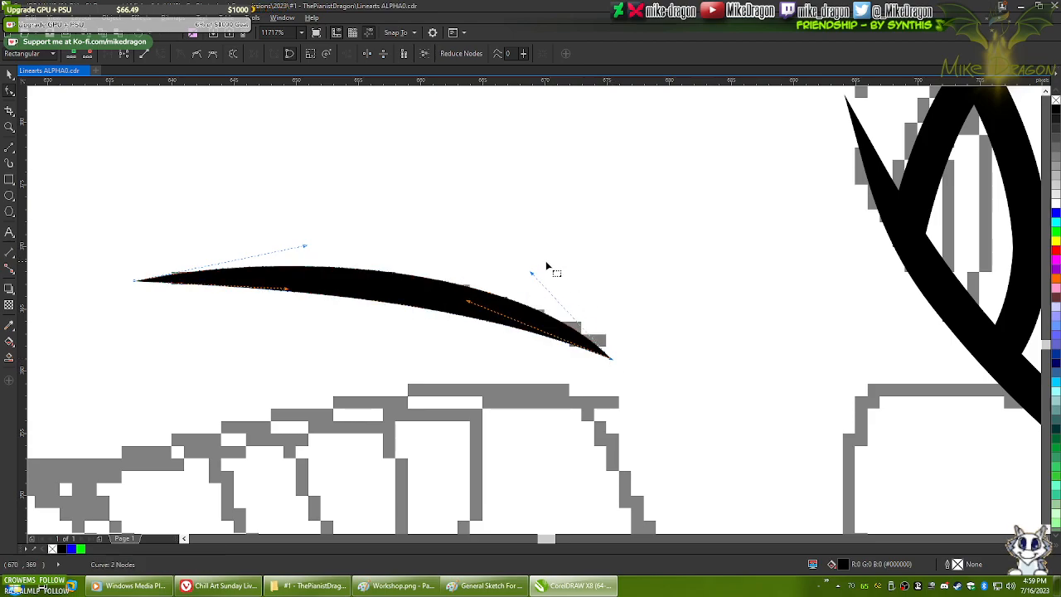
drag(532, 274, 548, 268)
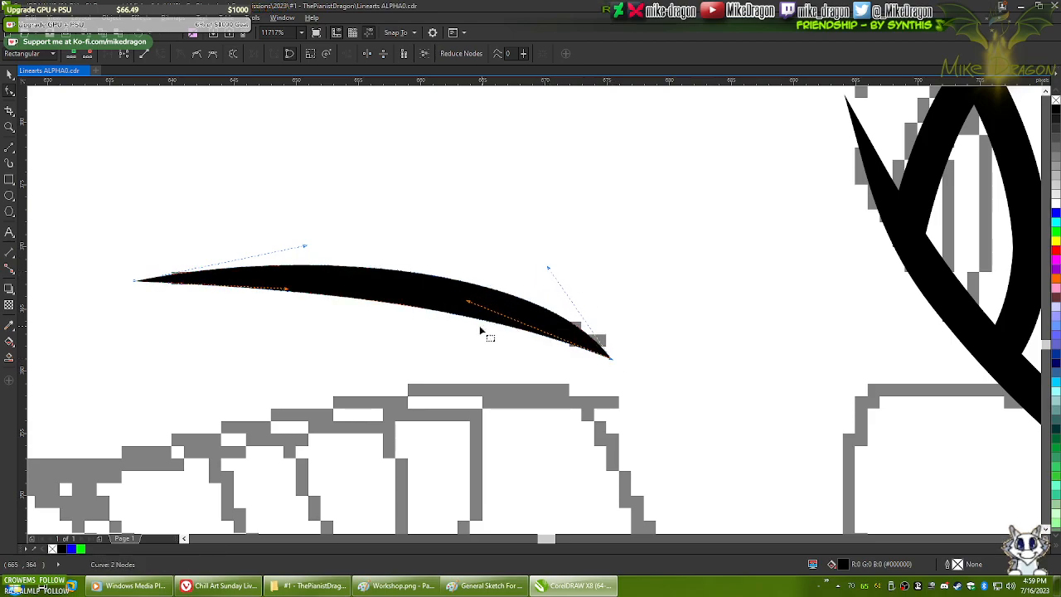
drag(473, 303, 501, 275)
click(599, 226)
scroll(593, 214, down, 3)
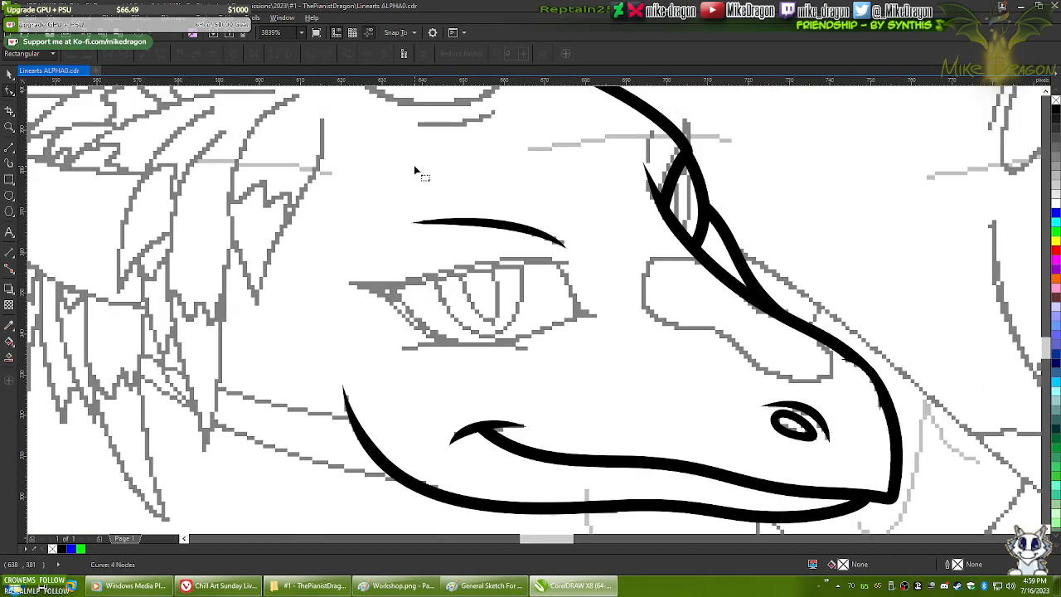
scroll(415, 170, down, 6)
click(159, 112)
key(space)
click(69, 142)
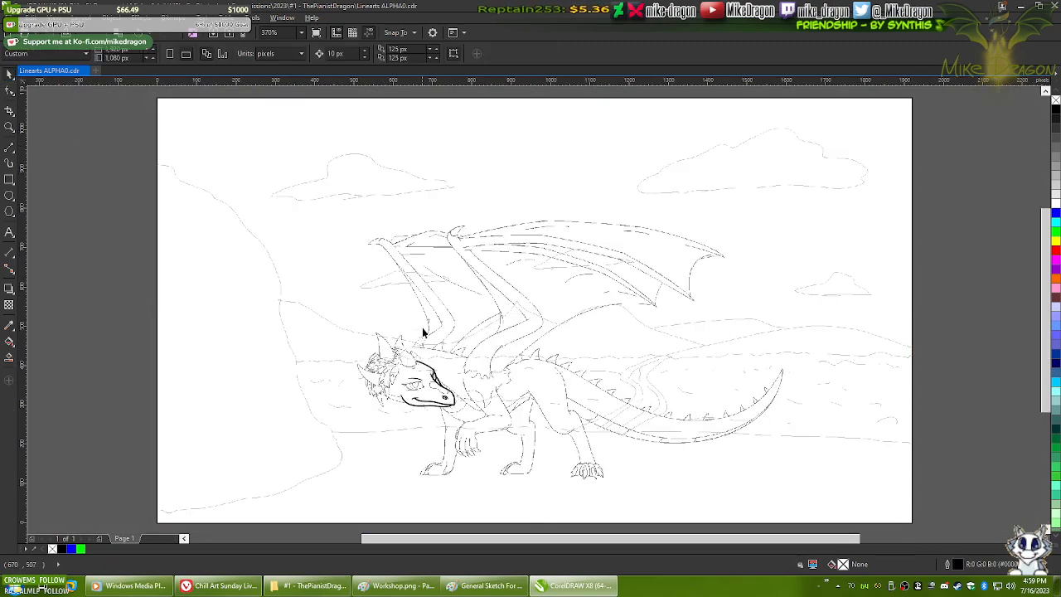
- Draw a closed two-node line about 7 px tall over the short vertical sketch stroke beside the far eye and set its outline to Hairline
scroll(414, 377, up, 4)
scroll(445, 359, up, 6)
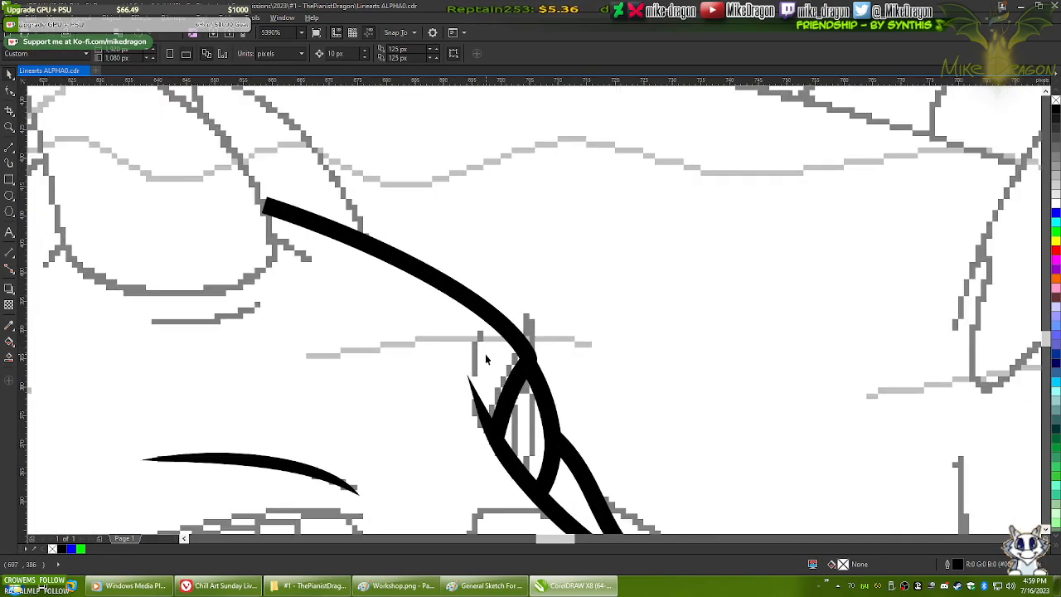
scroll(460, 259, down, 2)
scroll(464, 265, up, 2)
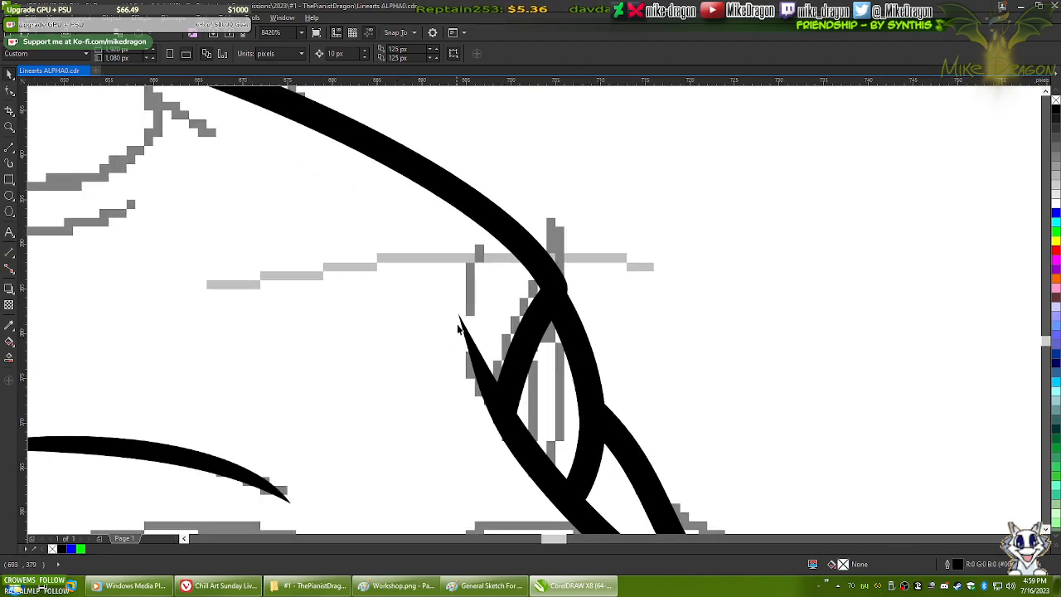
click(8, 148)
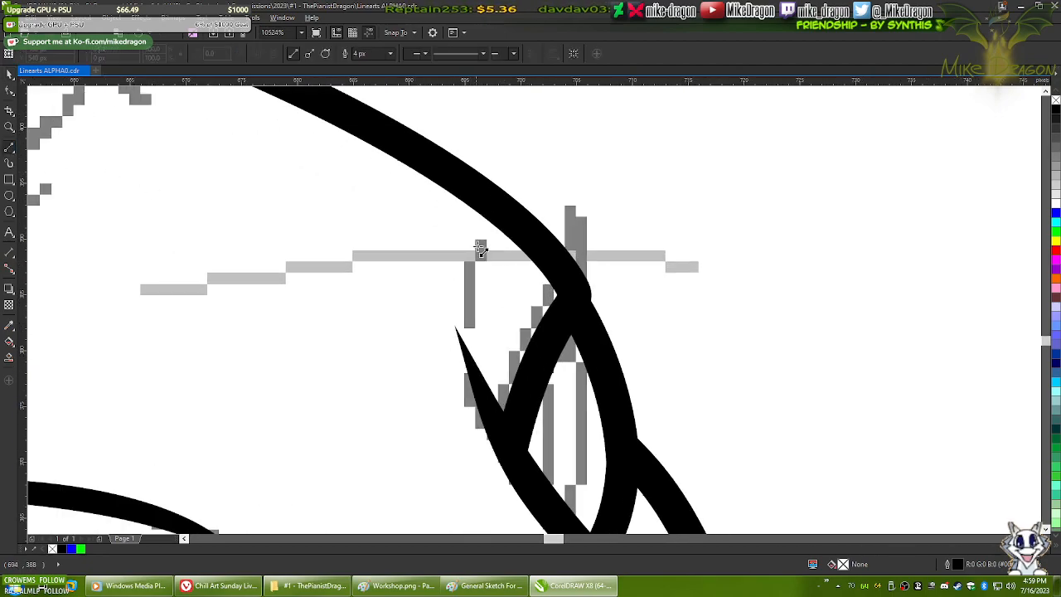
mouse_move(481, 243)
mouse_down()
mouse_move(461, 284)
mouse_move(471, 323)
mouse_up()
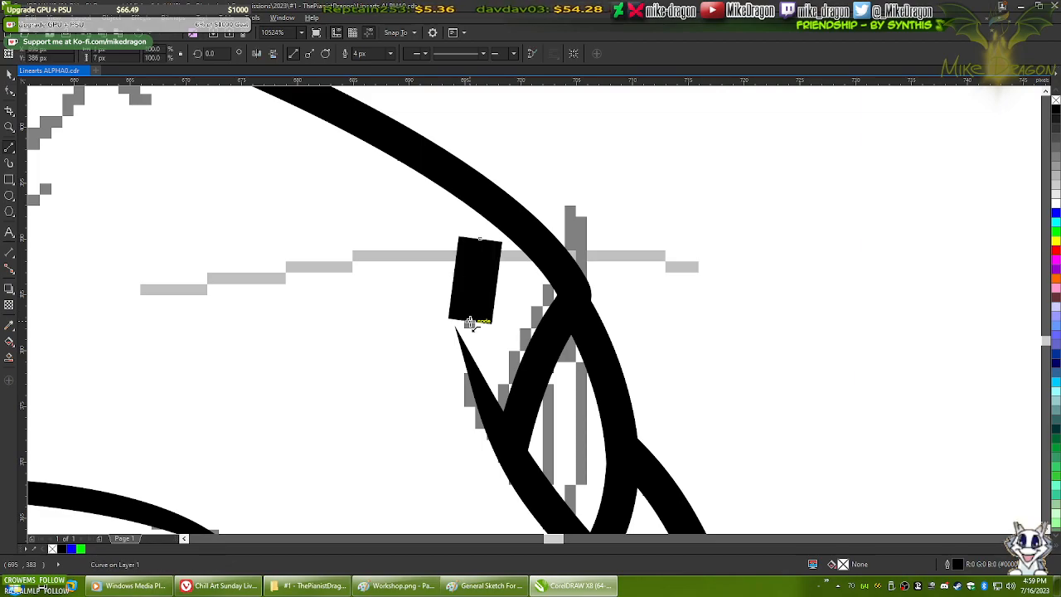
click(390, 53)
click(371, 71)
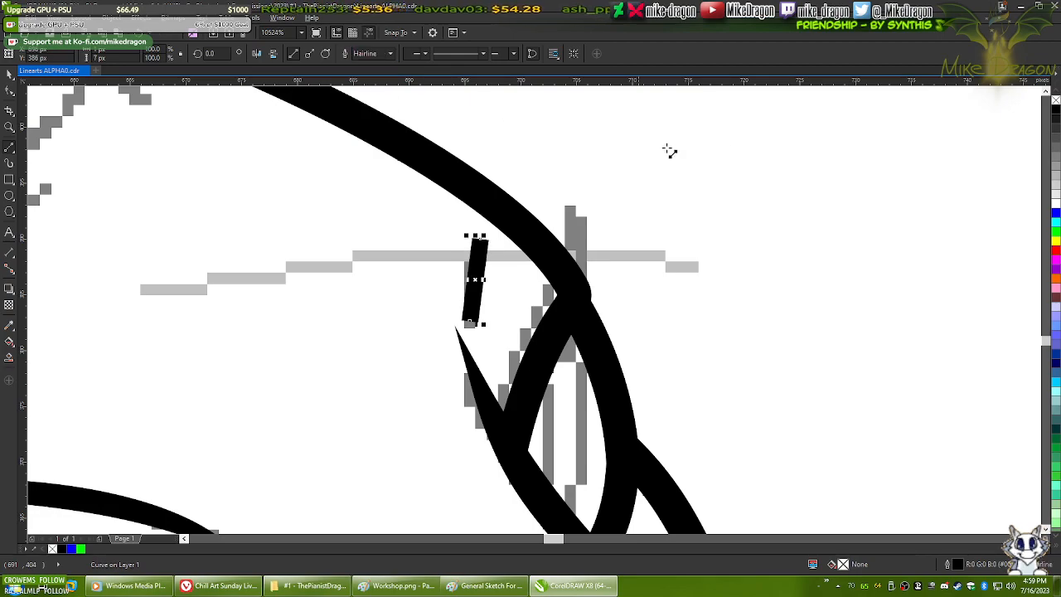
- Convert the short line beside the far eye to curves, bow one segment outward, fill it black and remove its outline
key(F10)
right_click(461, 291)
click(466, 333)
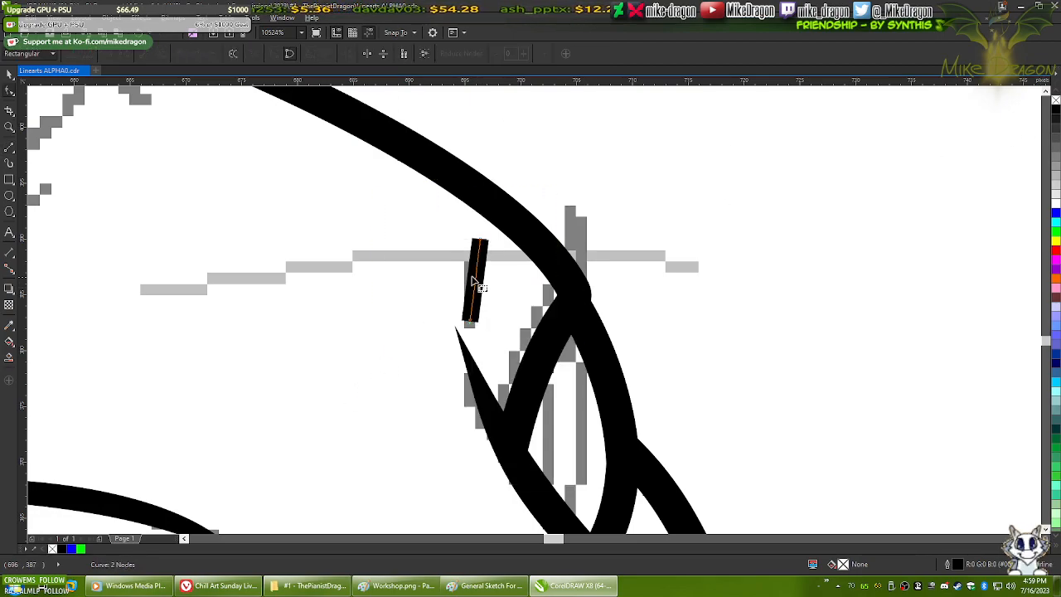
scroll(476, 282, up, 4)
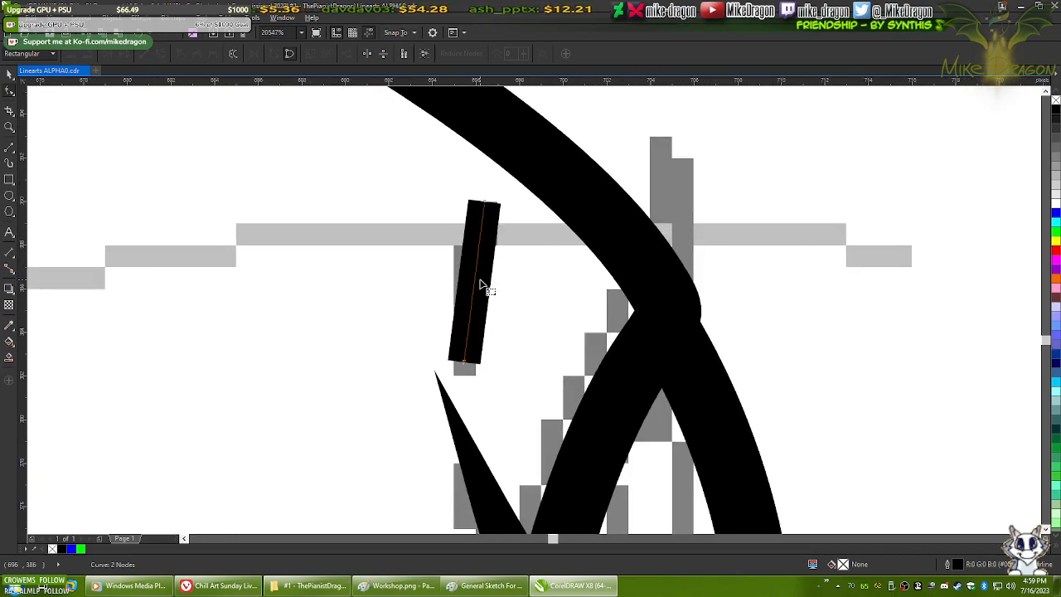
drag(477, 283, 460, 279)
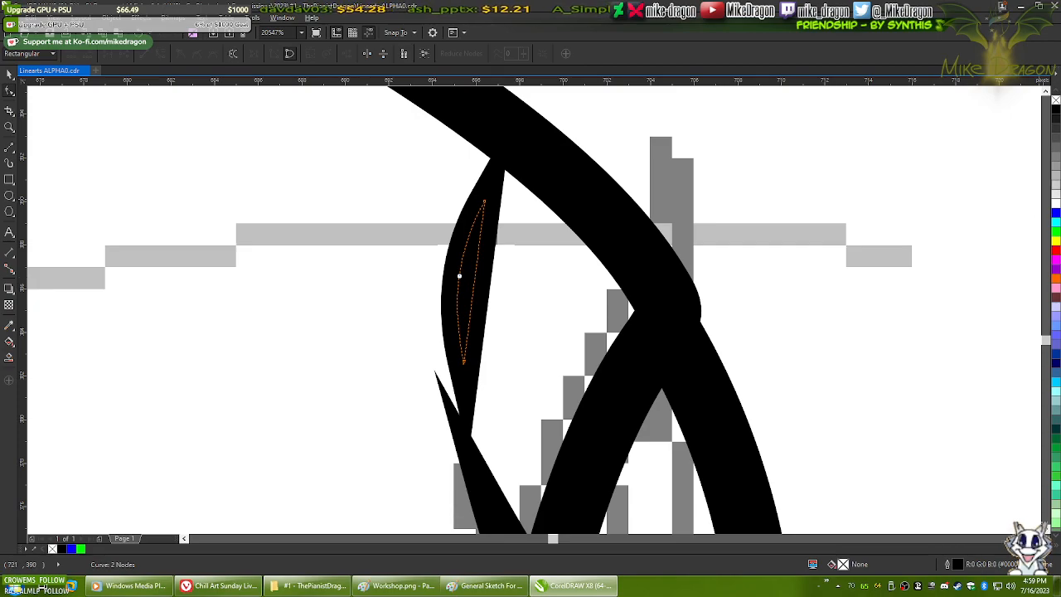
click(1057, 114)
right_click(1057, 102)
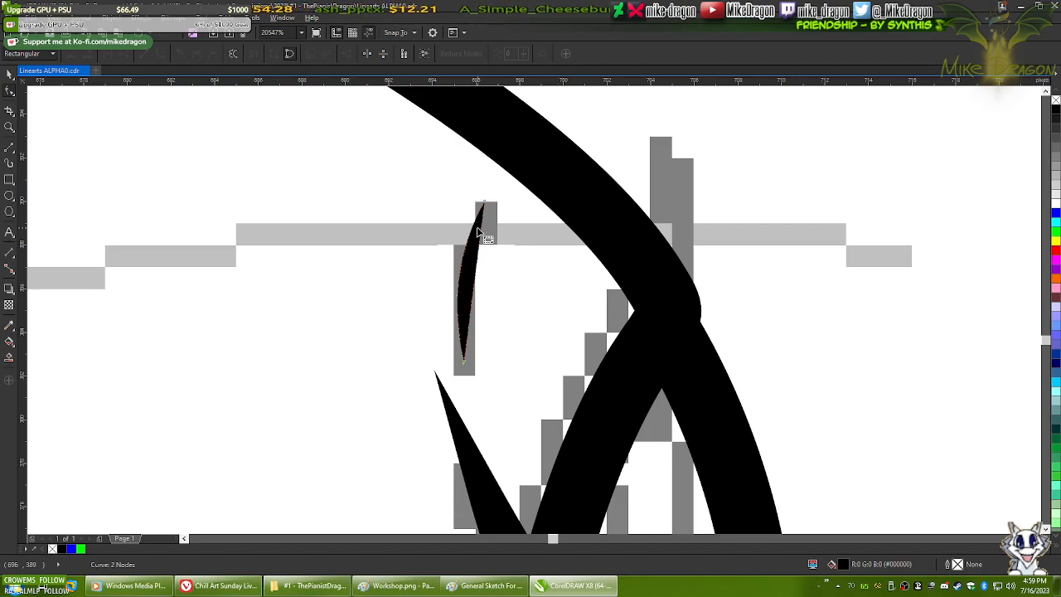
- Extend both tips of the short stroke to the ends of the sketch line and bow its outer edge further out
drag(486, 207, 494, 200)
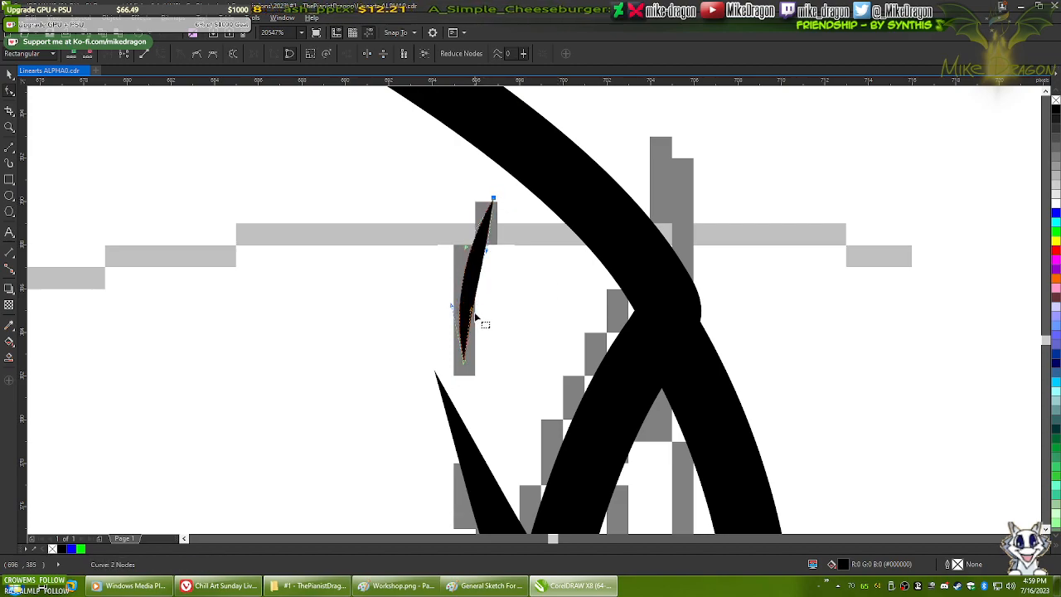
drag(465, 363, 464, 376)
scroll(445, 288, up, 2)
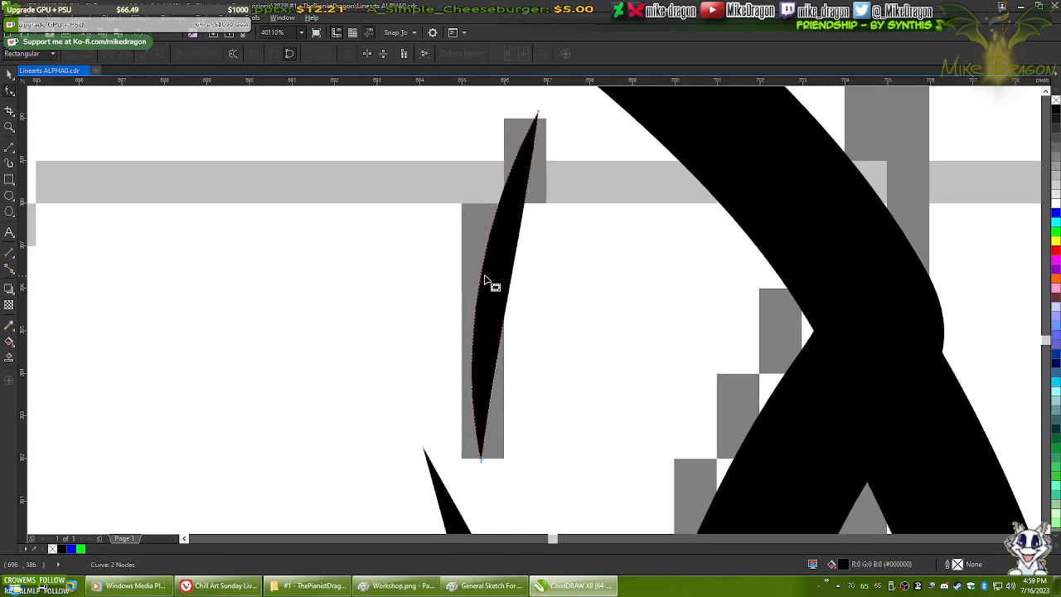
drag(481, 277, 464, 261)
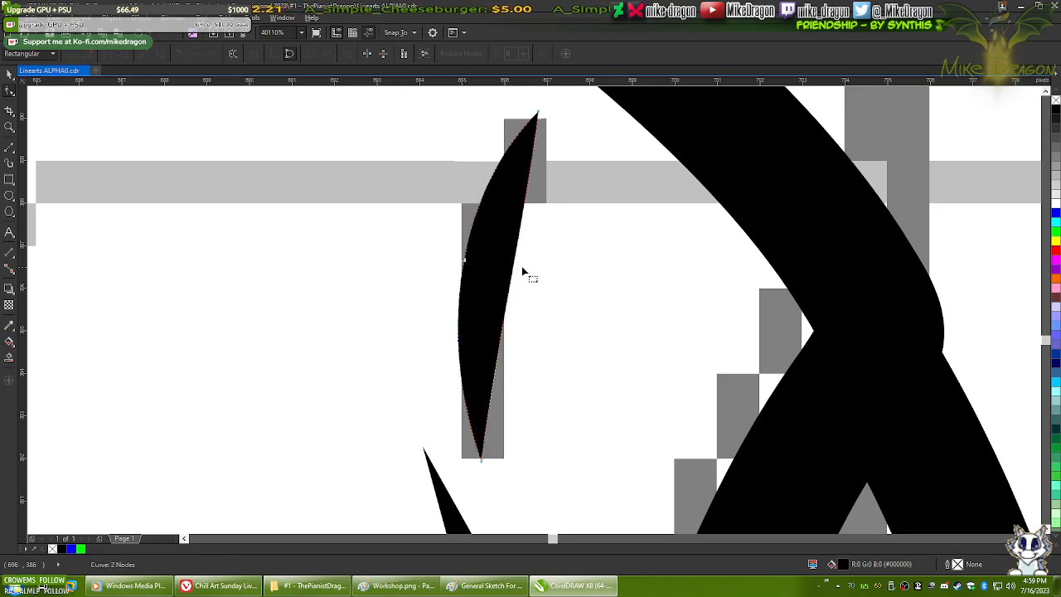
- Curve the short stroke's inner edge inward, lengthen its lower tip past the sketch line, and pull the outer edge's handles outward
click(538, 113)
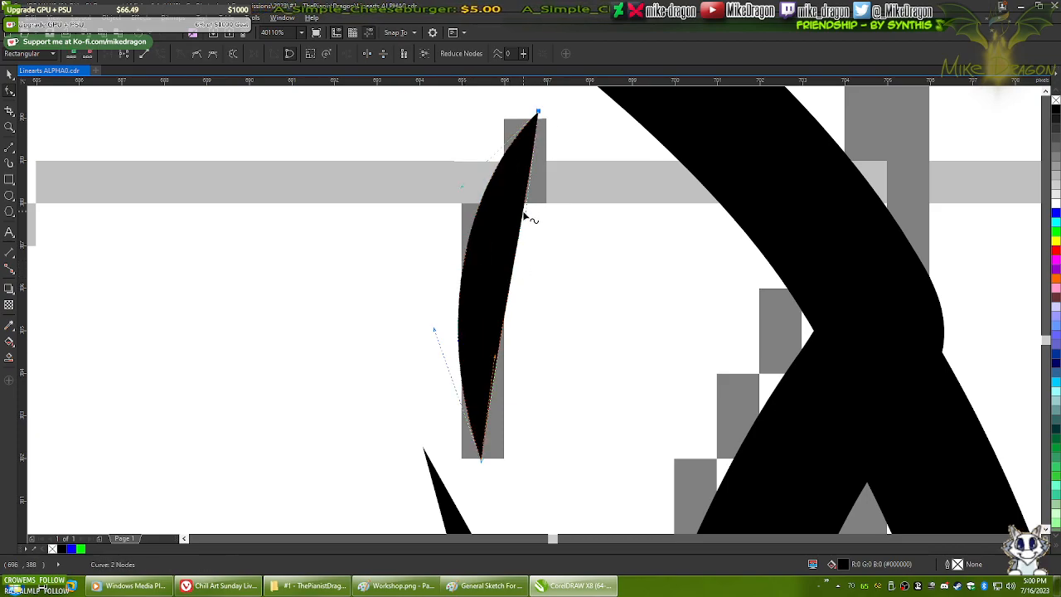
drag(528, 219, 476, 267)
drag(483, 465, 485, 488)
click(489, 386)
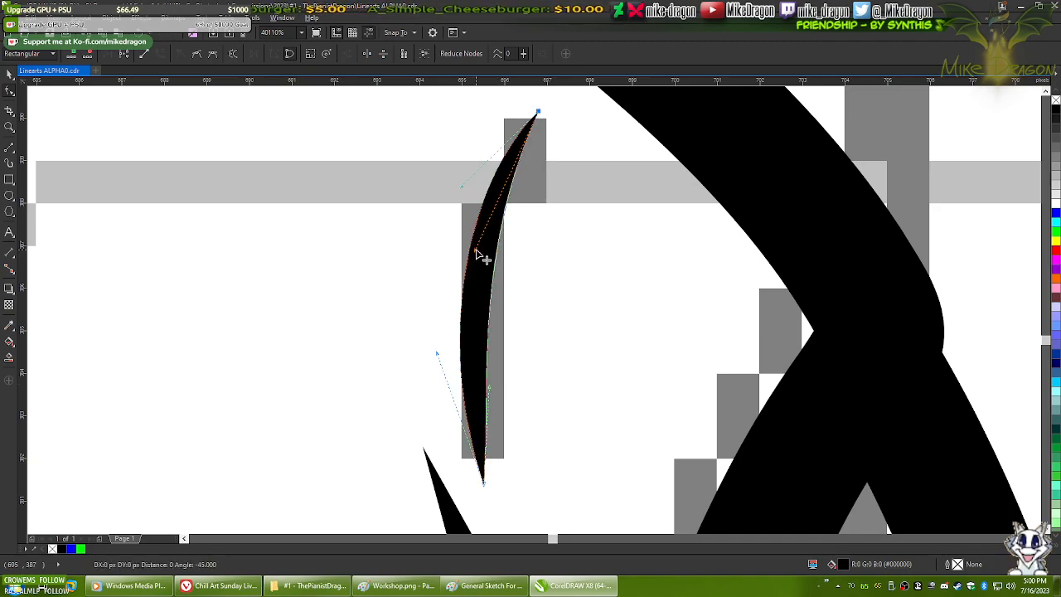
drag(440, 356, 412, 314)
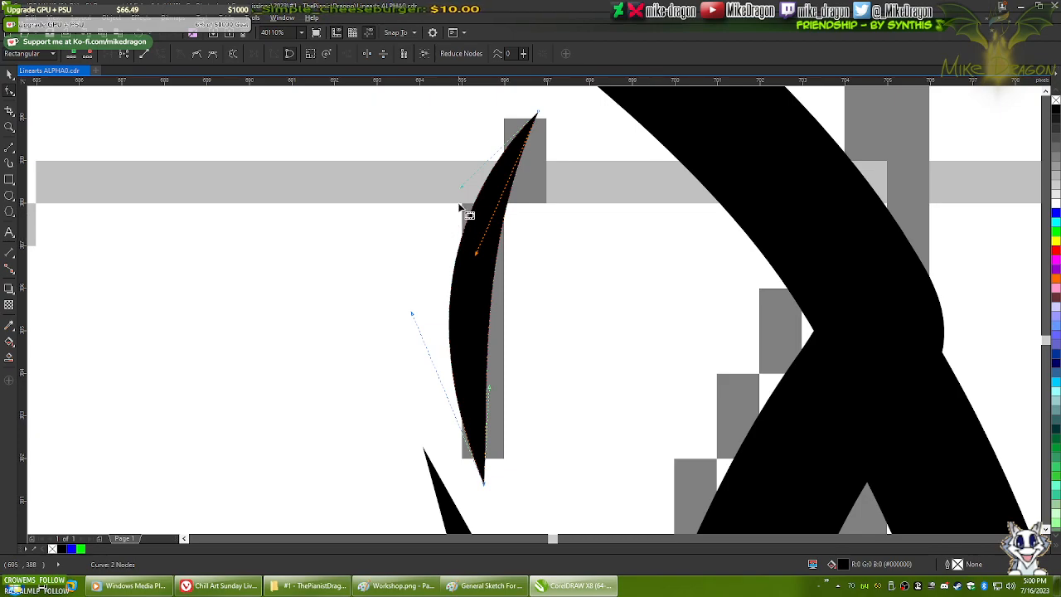
drag(461, 187, 448, 179)
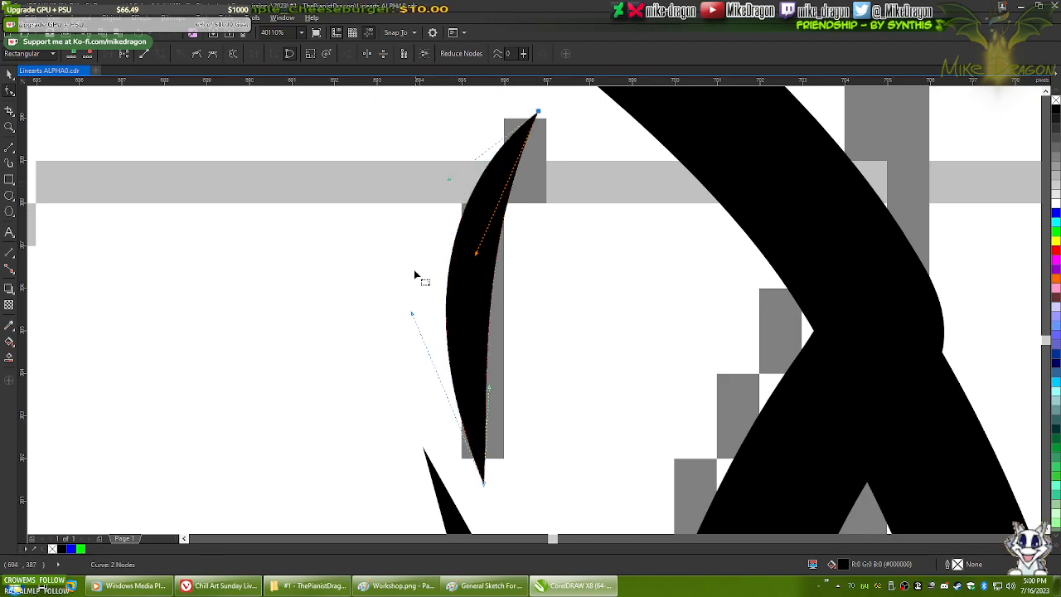
drag(413, 315, 420, 351)
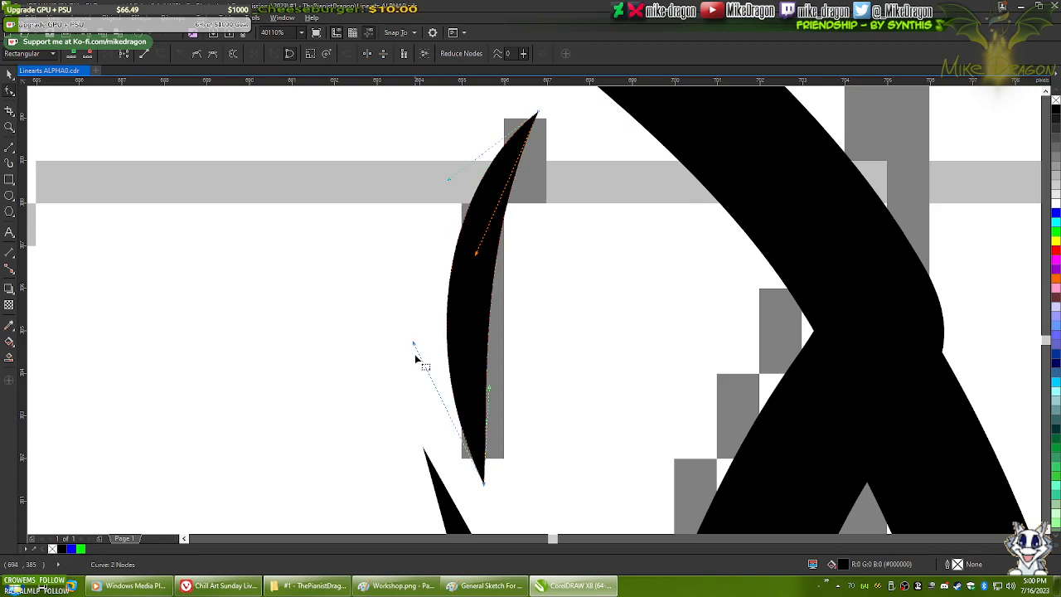
- Check the sketch in Paint and fine-tune the short stroke's handles at both end nodes to strengthen the bend of its two edges
click(403, 587)
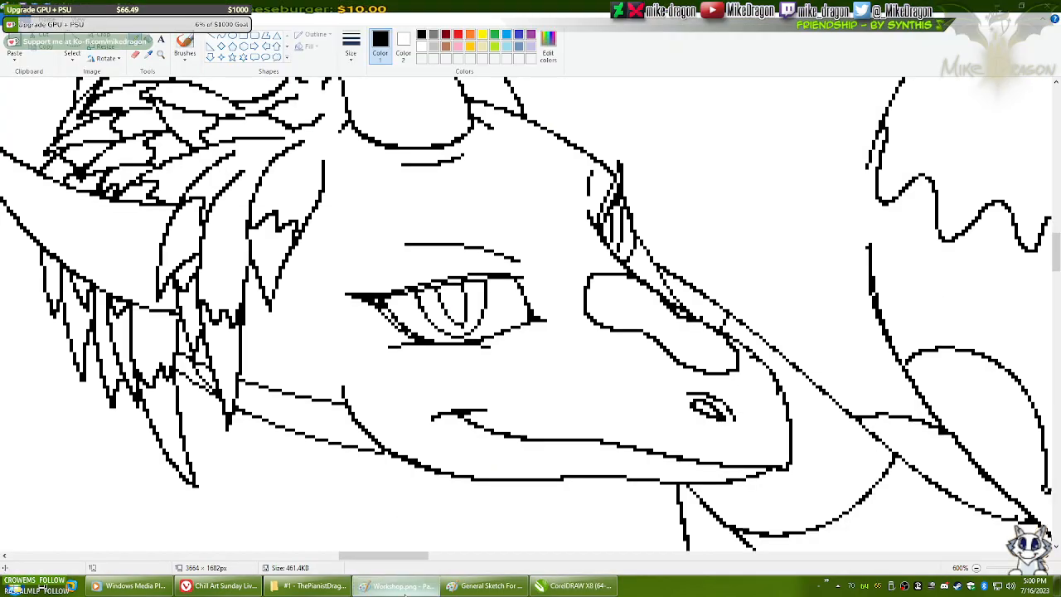
click(403, 587)
drag(448, 180, 445, 187)
drag(476, 254, 463, 264)
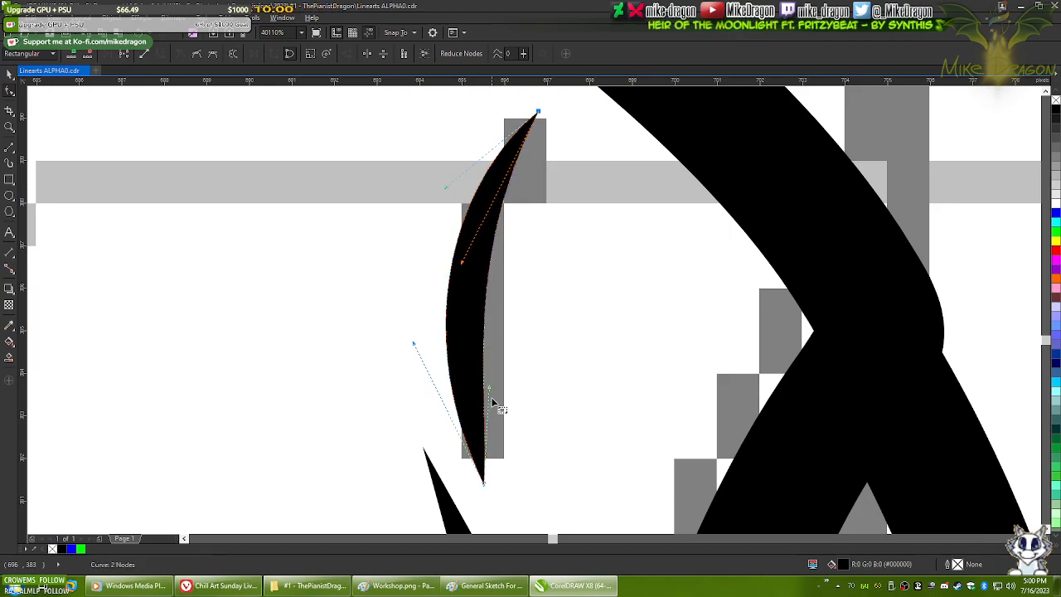
drag(490, 390, 481, 402)
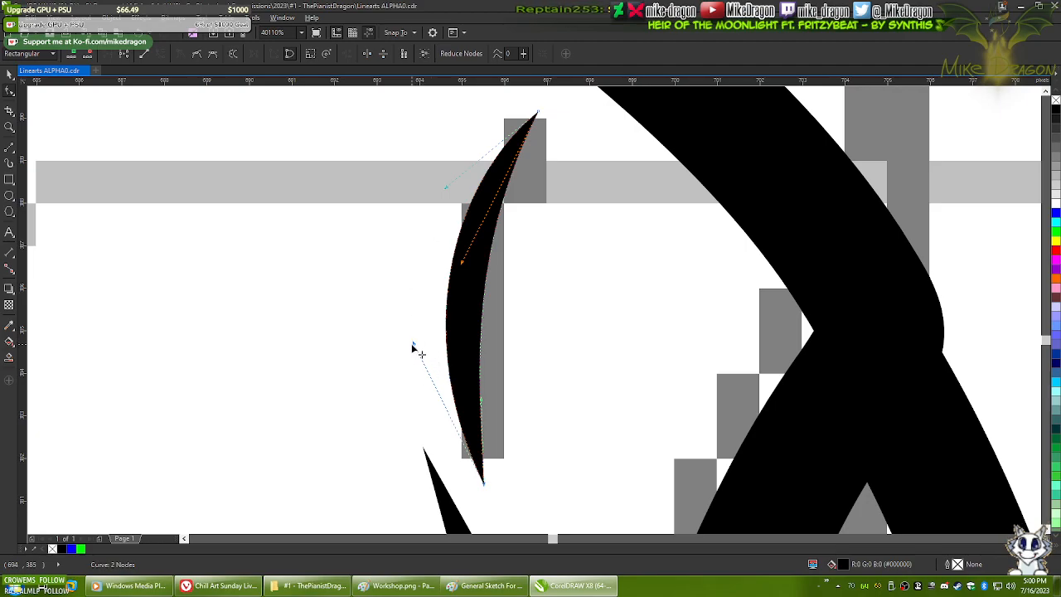
drag(413, 347, 413, 329)
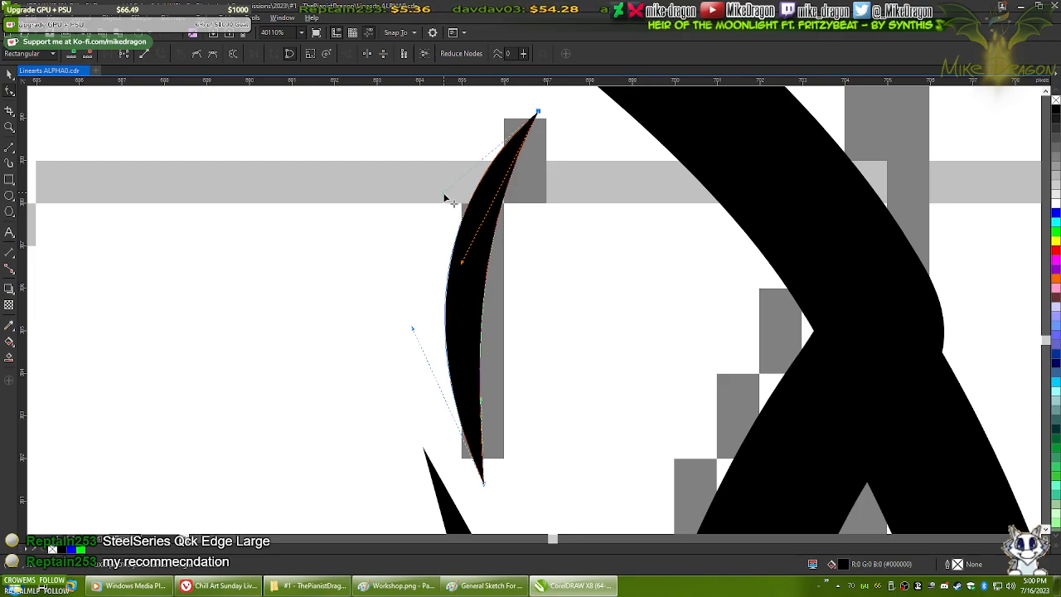
mouse_move(463, 264)
mouse_down()
mouse_move(438, 278)
mouse_move(457, 259)
mouse_up()
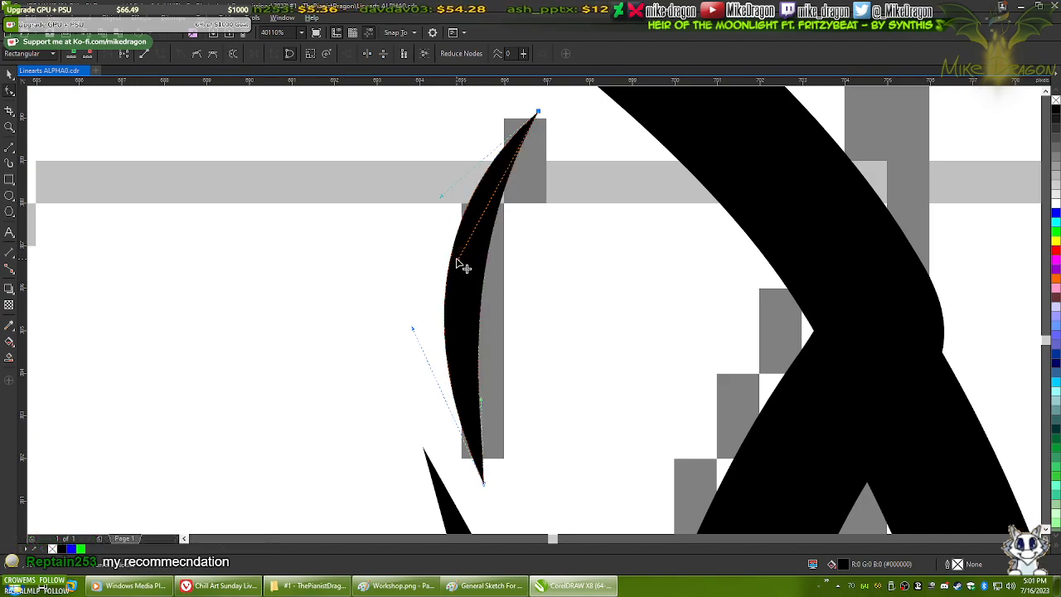
drag(413, 330, 404, 309)
drag(440, 201, 434, 214)
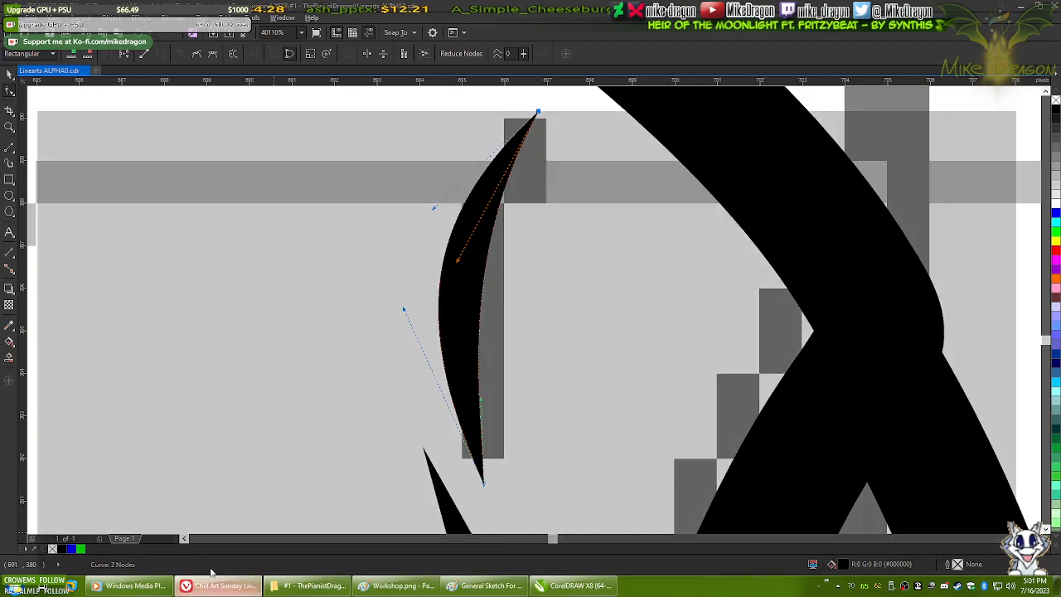
- Switch to the Vivaldi browser and search the web for "SteelSeries Qck Edge Large" in a new tab
click(217, 585)
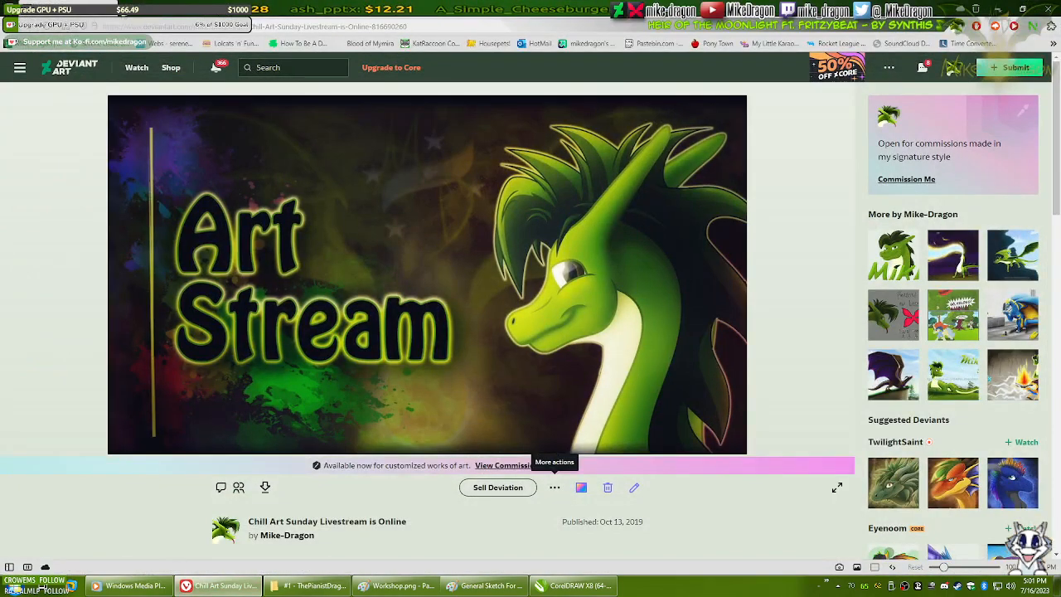
key(ctrl+t)
text(SteelSeries Qck Edge Large)
key(Return)
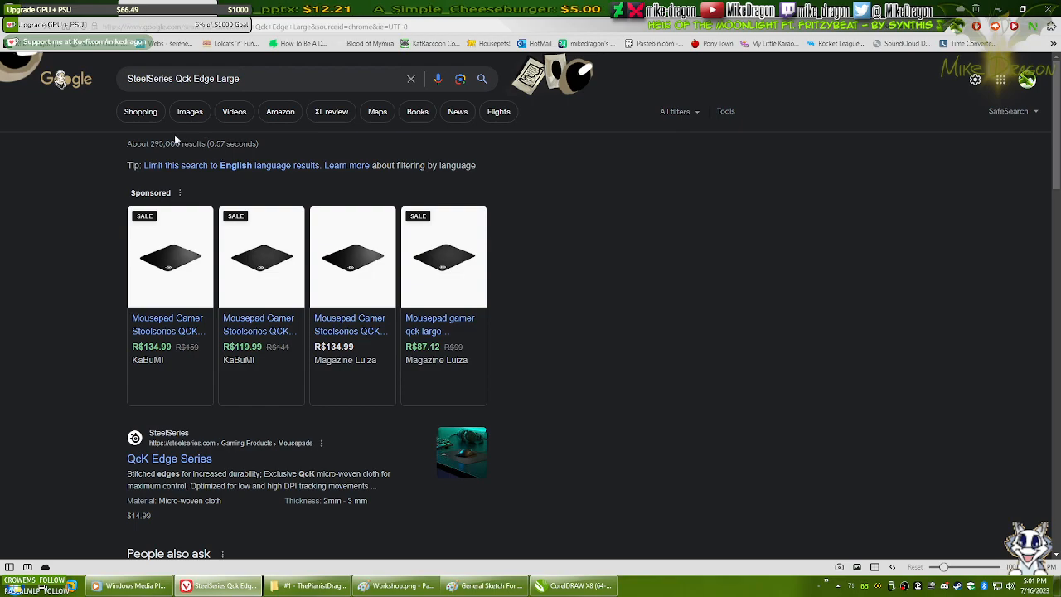
- Open the first KaBuM! offer for the large mouse pad, view its second product photo and check the cash price
click(163, 337)
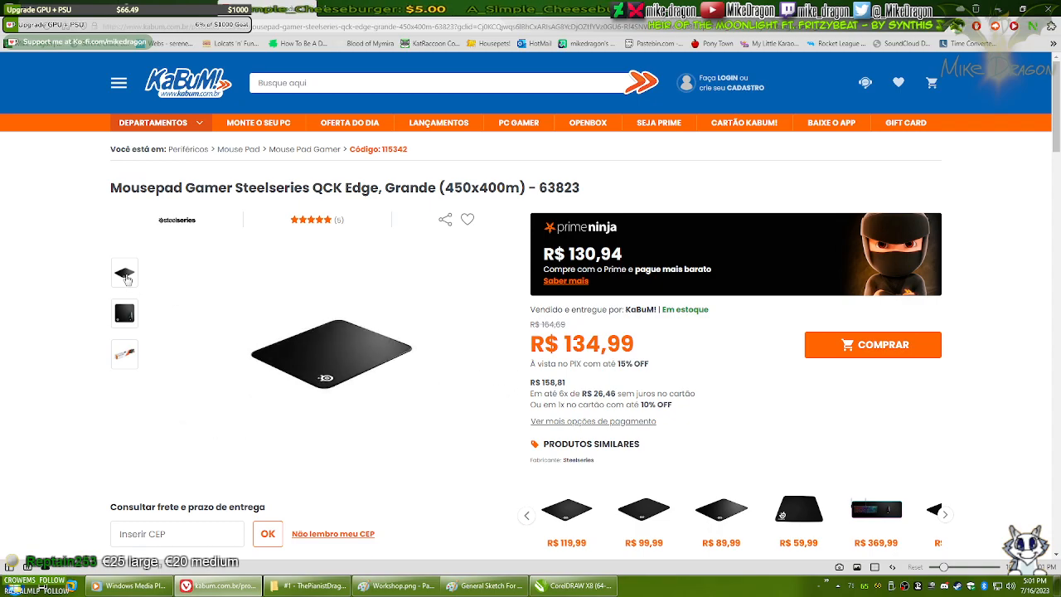
click(126, 316)
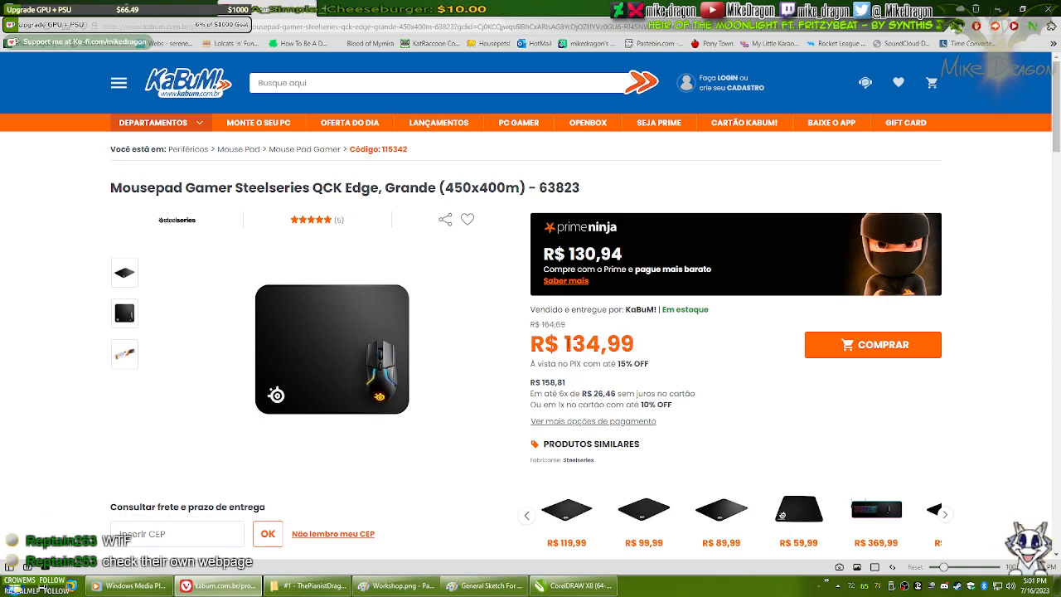
drag(564, 343, 639, 343)
click(605, 349)
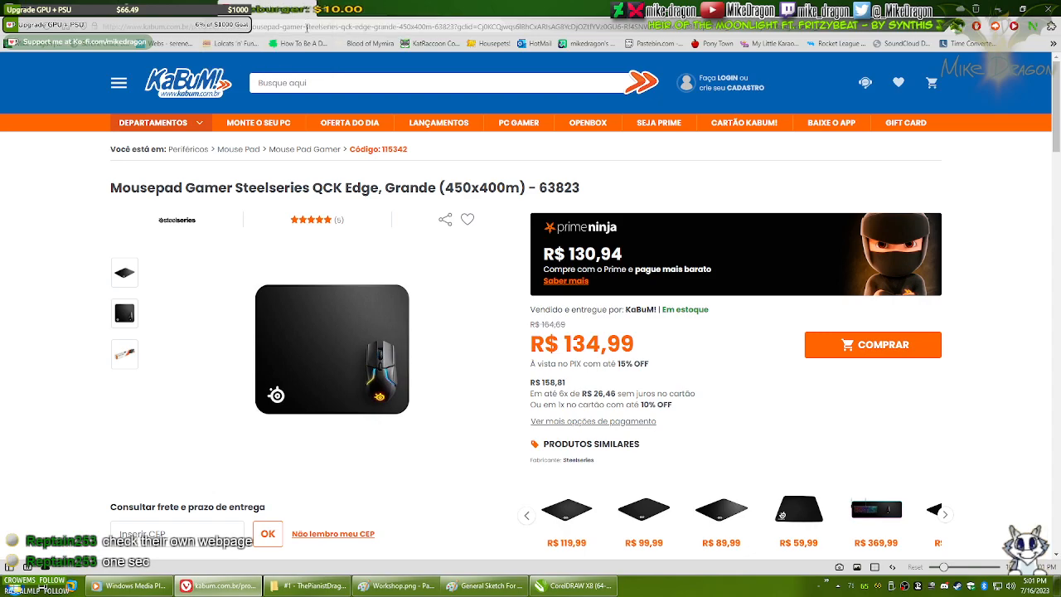
- Return to the Google results and change the search to "SteelSeries Qck Edge website"
double_click(319, 26)
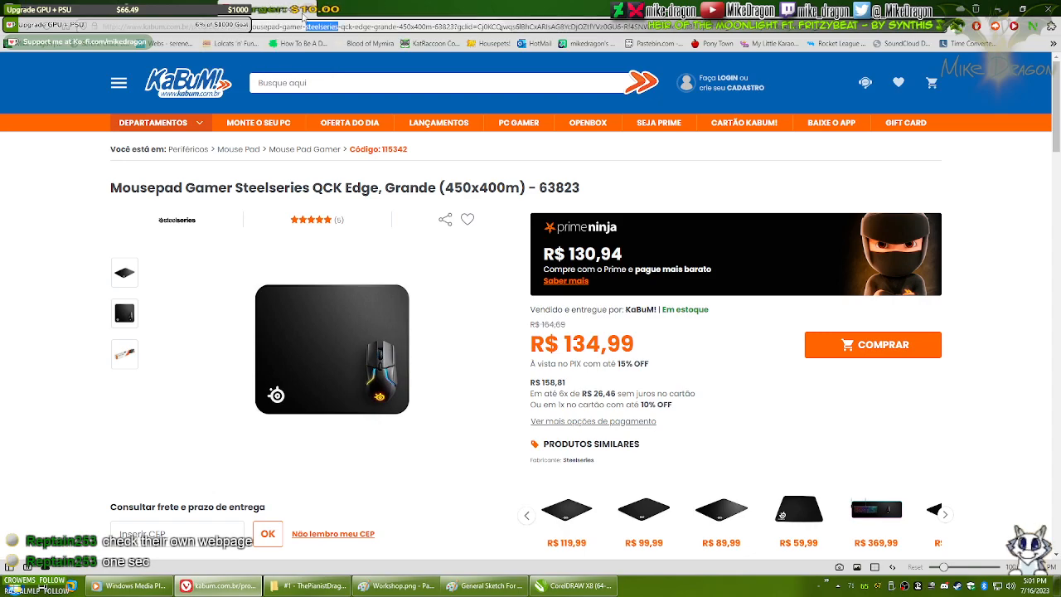
click(304, 12)
drag(174, 79, 316, 77)
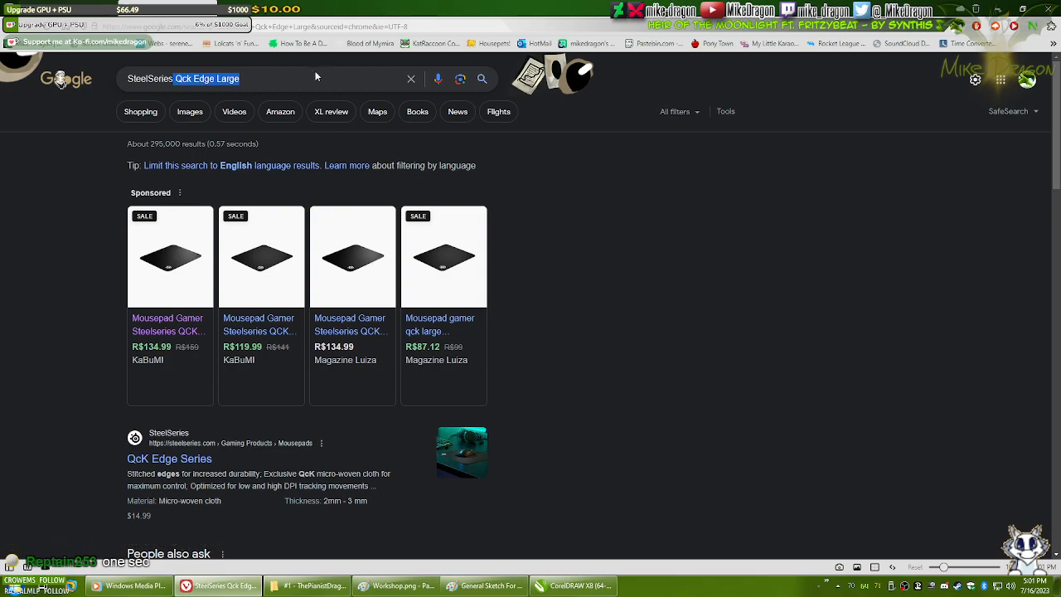
key(BackSpace)
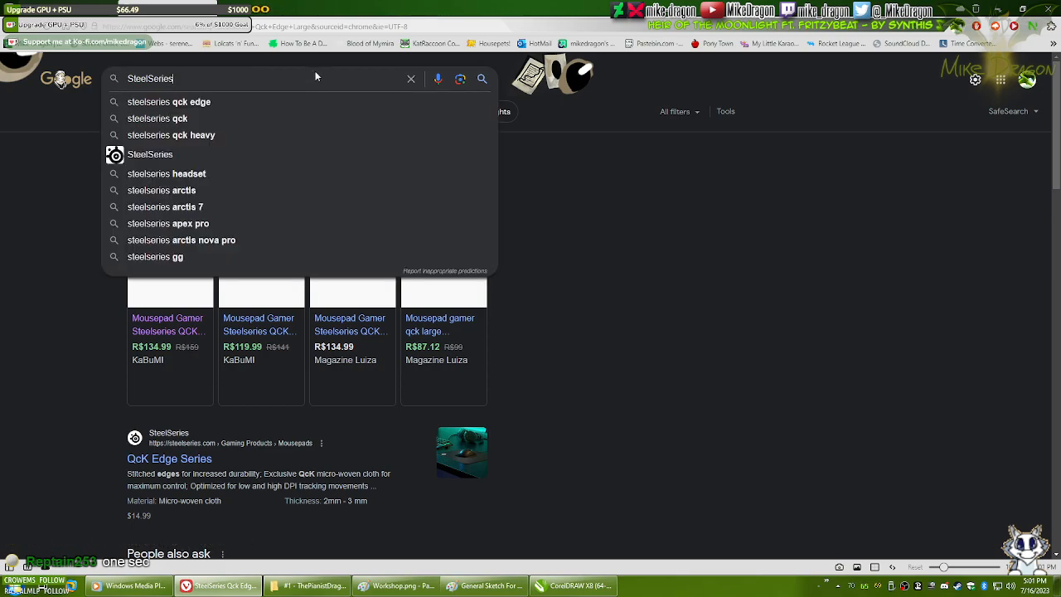
text(Qck Edge we)
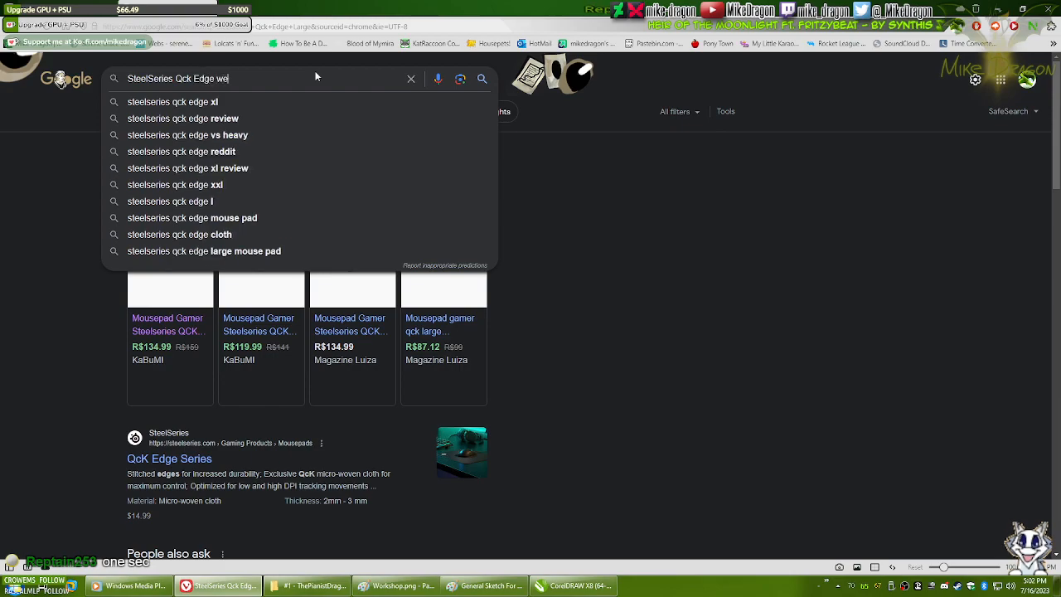
text(bsite)
key(Return)
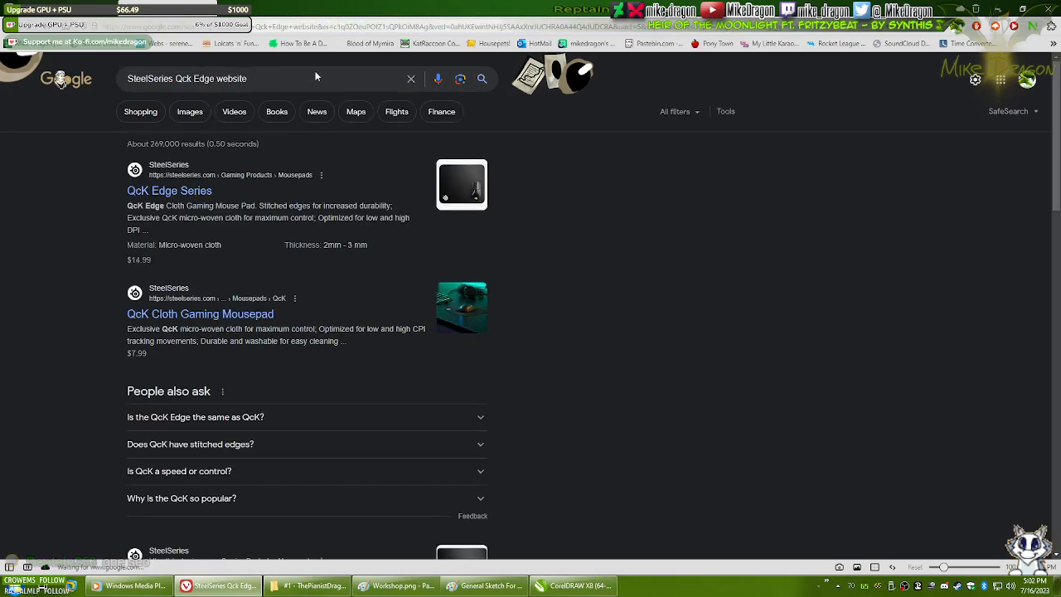
- Open the QcK Edge Series page on the SteelSeries site and check the price of the Medium size
click(166, 192)
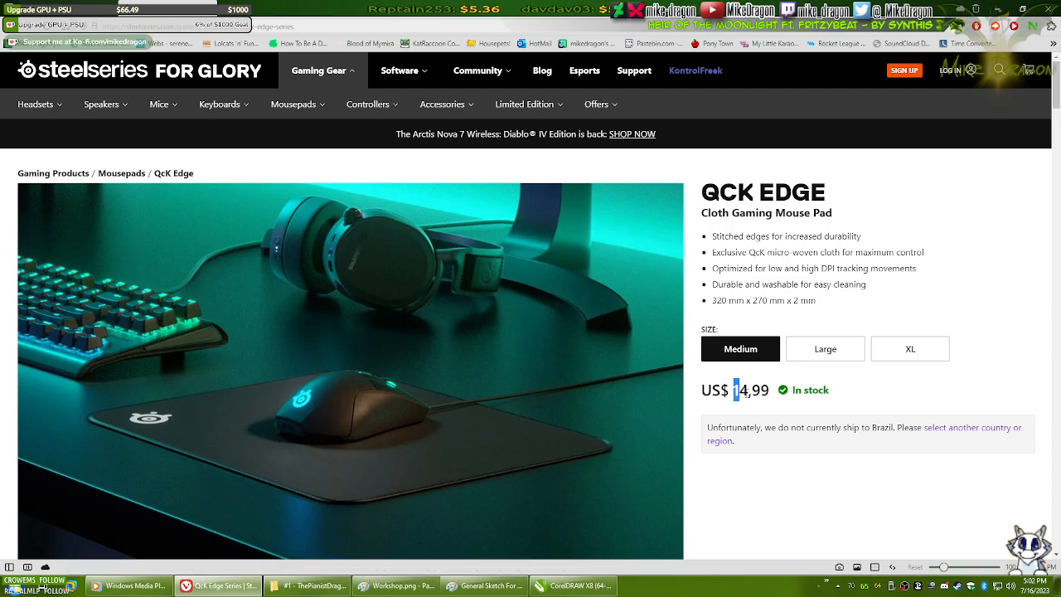
drag(735, 390, 769, 390)
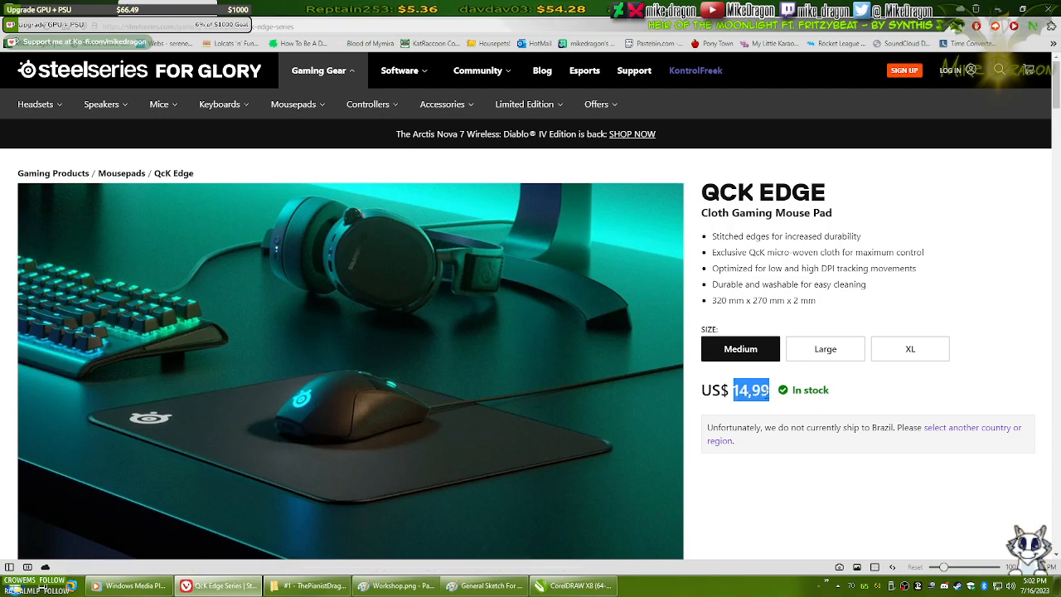
click(767, 394)
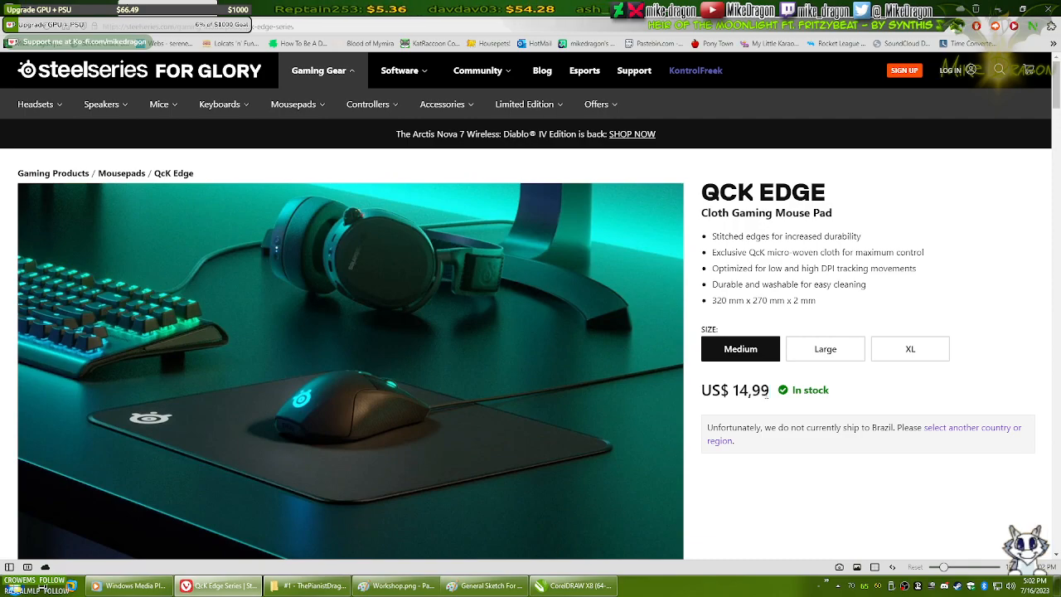
- Search for "Dollar to real" in a new tab and convert 14.99 United States Dollars to Brazilian Real
key(ctrl+t)
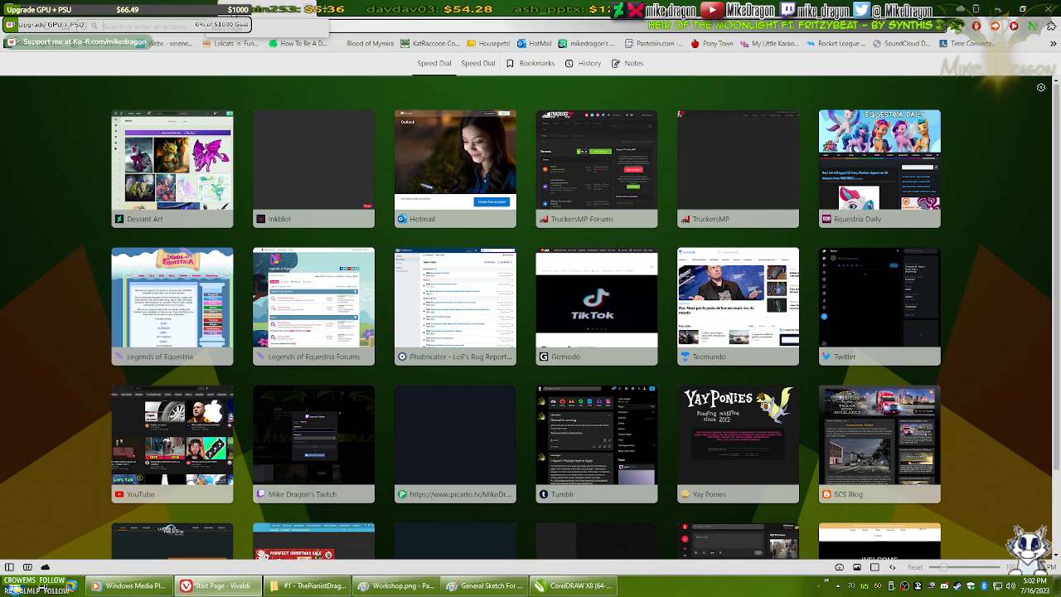
text(Dollar to real)
key(Return)
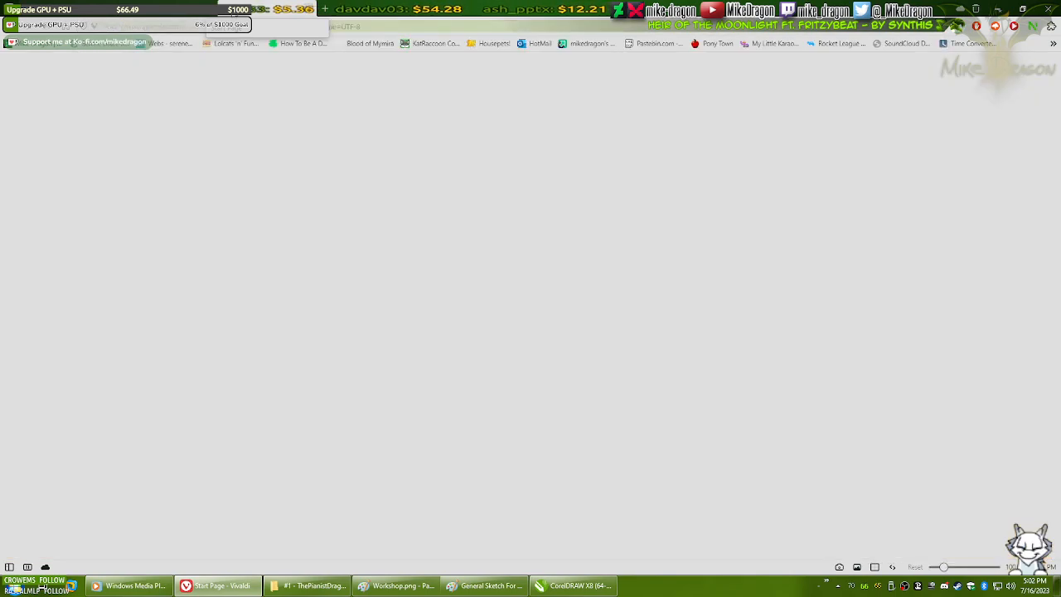
click(129, 251)
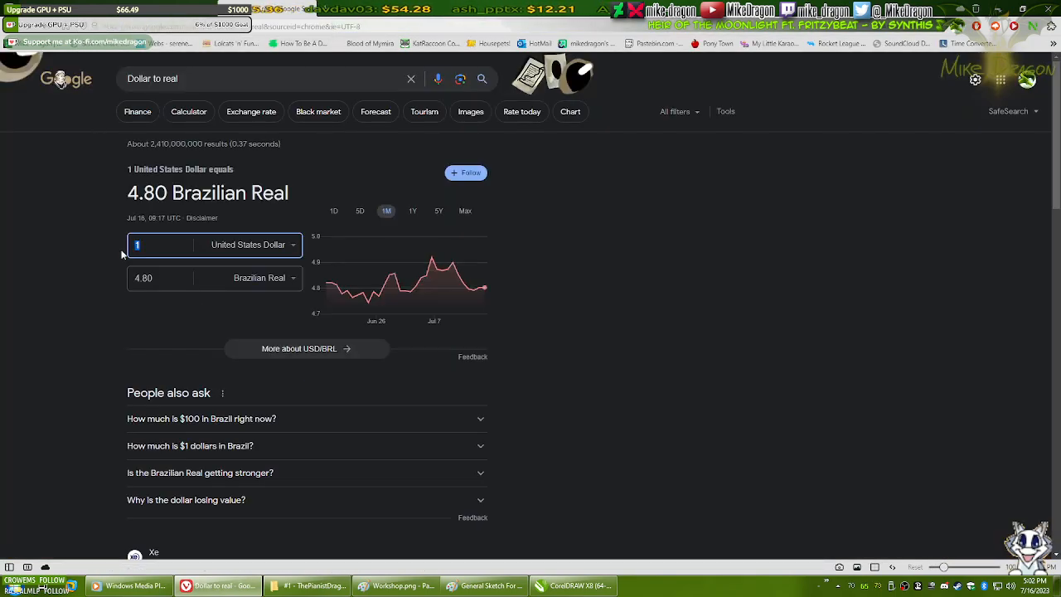
text(4.99)
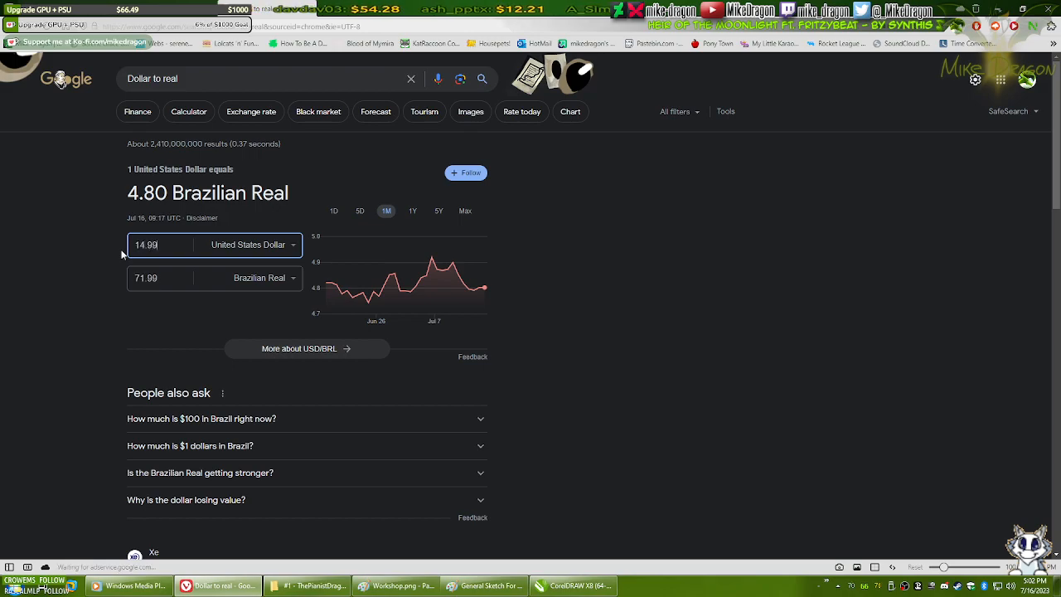
click(174, 278)
drag(173, 278, 107, 278)
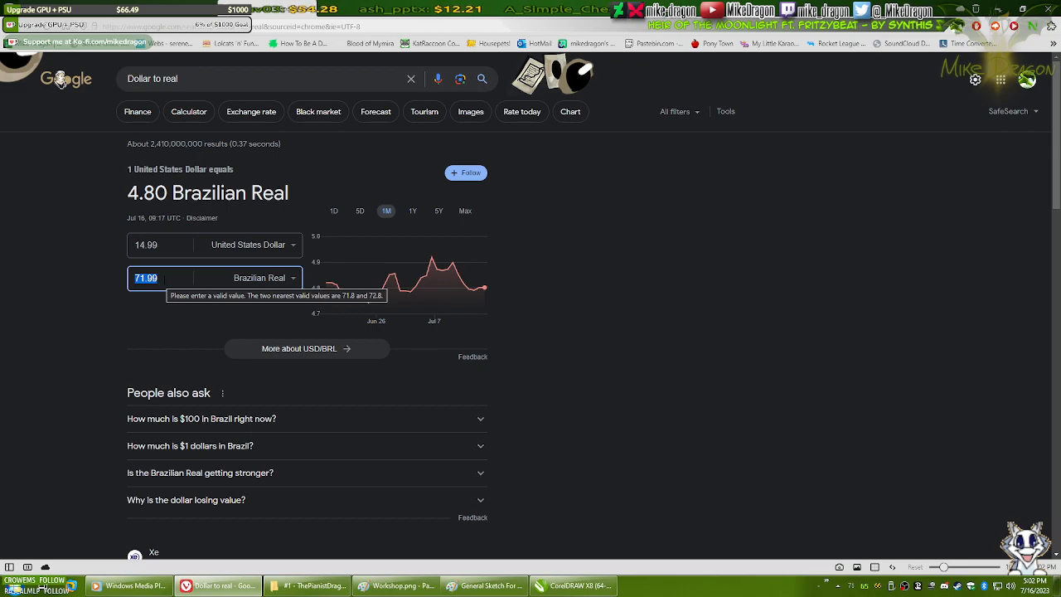
- Compare the Medium mouse pad's price on the SteelSeries page with the amount converted to Brazilian Real
key(ctrl+Tab)
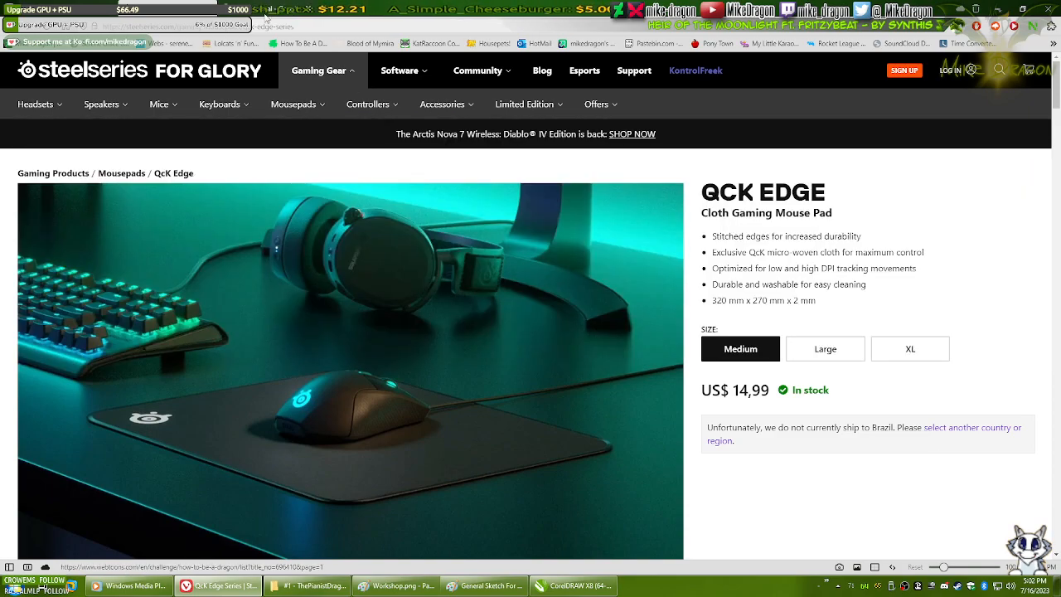
click(265, 16)
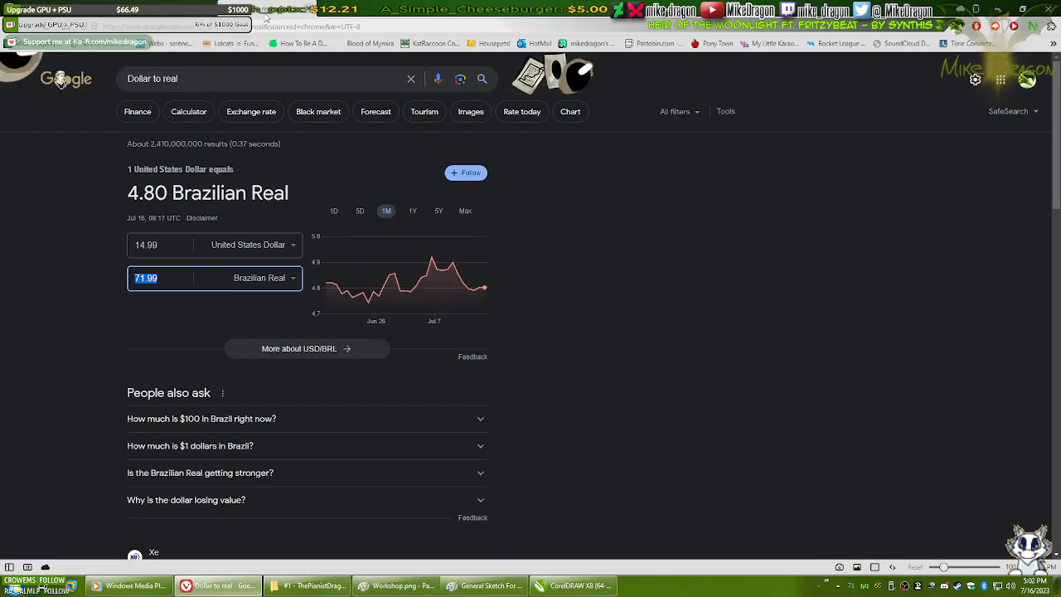
click(763, 292)
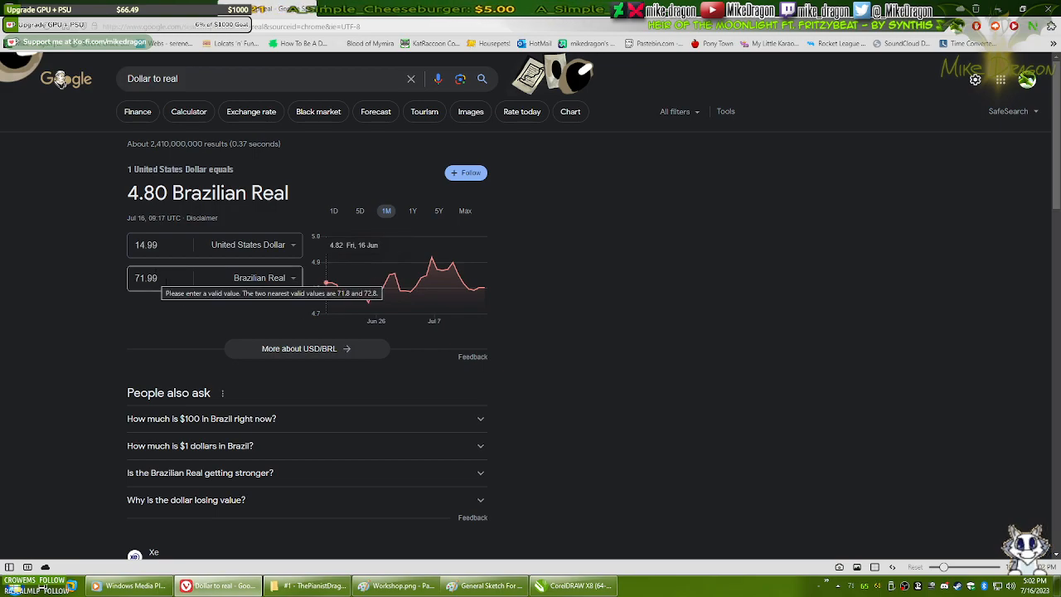
click(178, 233)
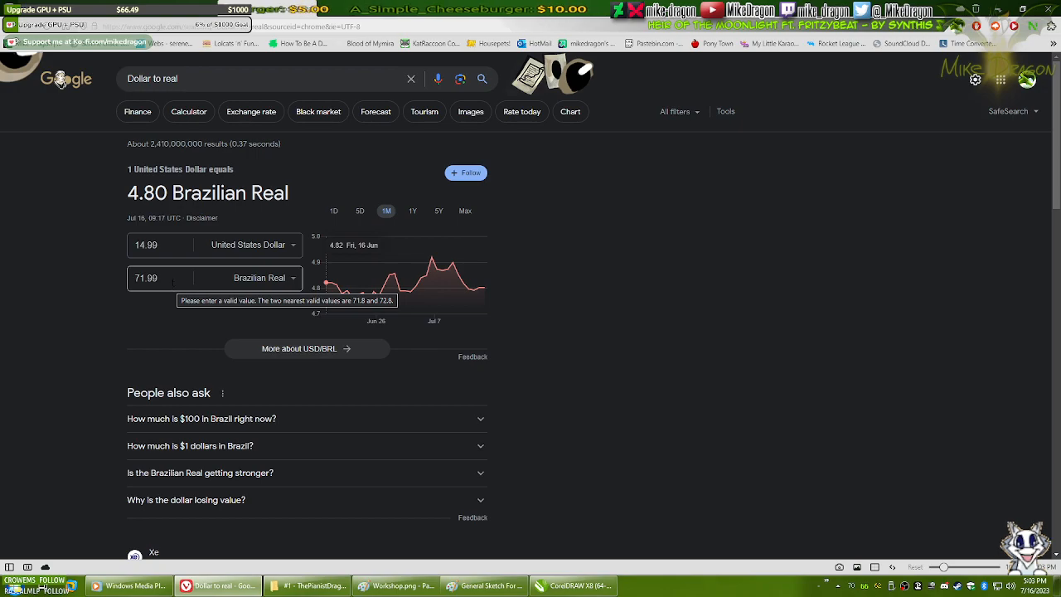
- Go back to the KaBuM! offer for the large Steelseries QCK Edge and examine its cash price
key(ctrl+t)
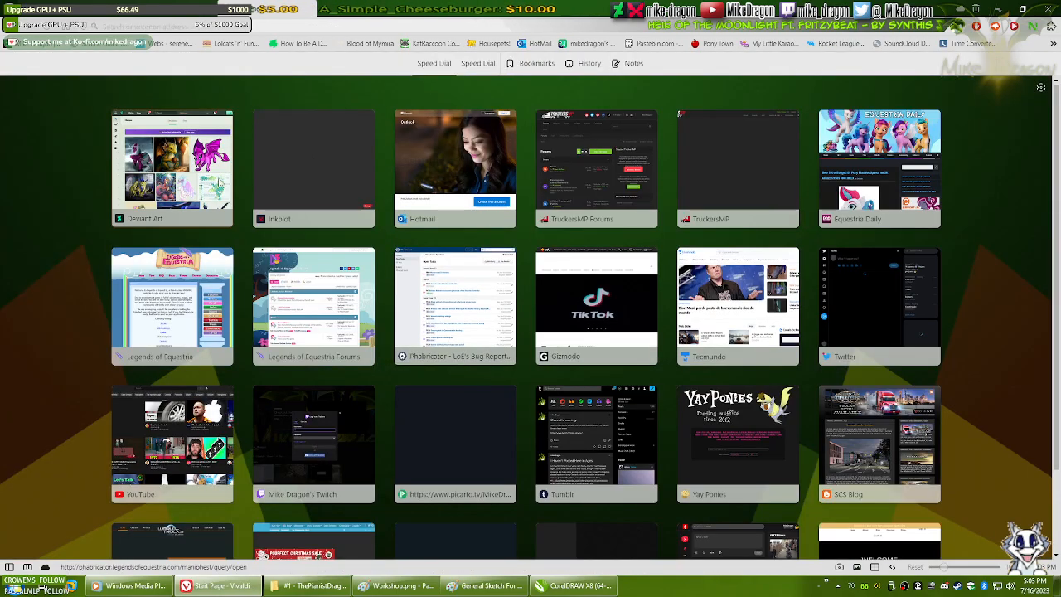
click(166, 5)
key(alt+Left)
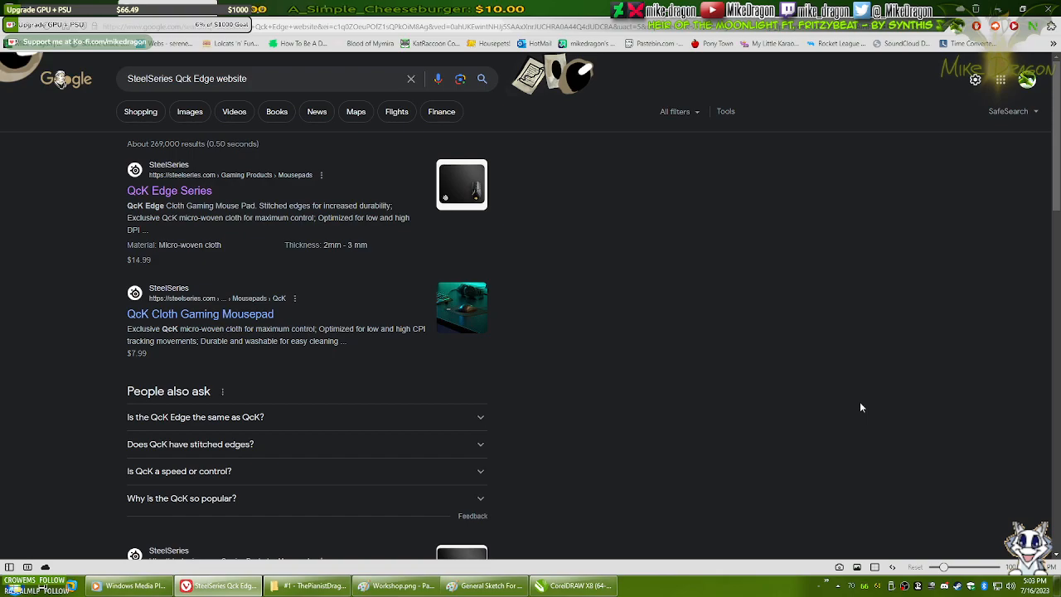
key(alt+Left)
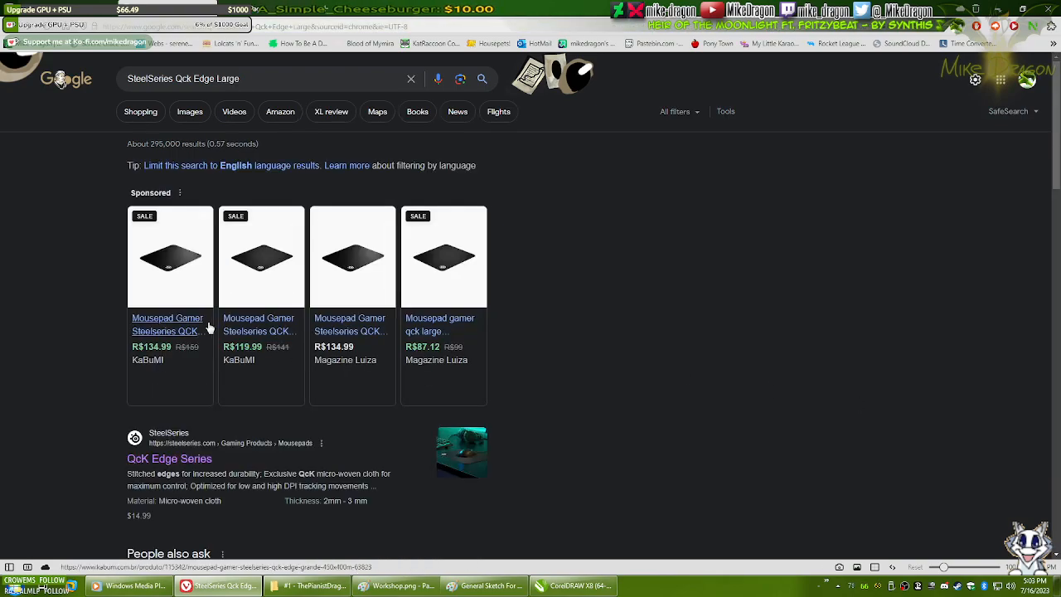
click(170, 332)
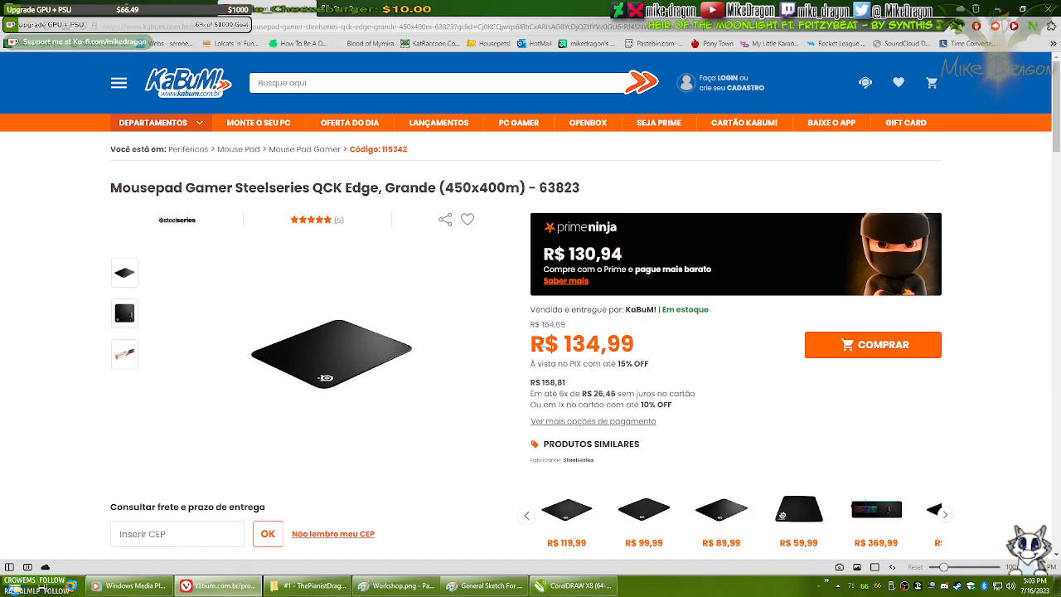
drag(529, 343, 637, 344)
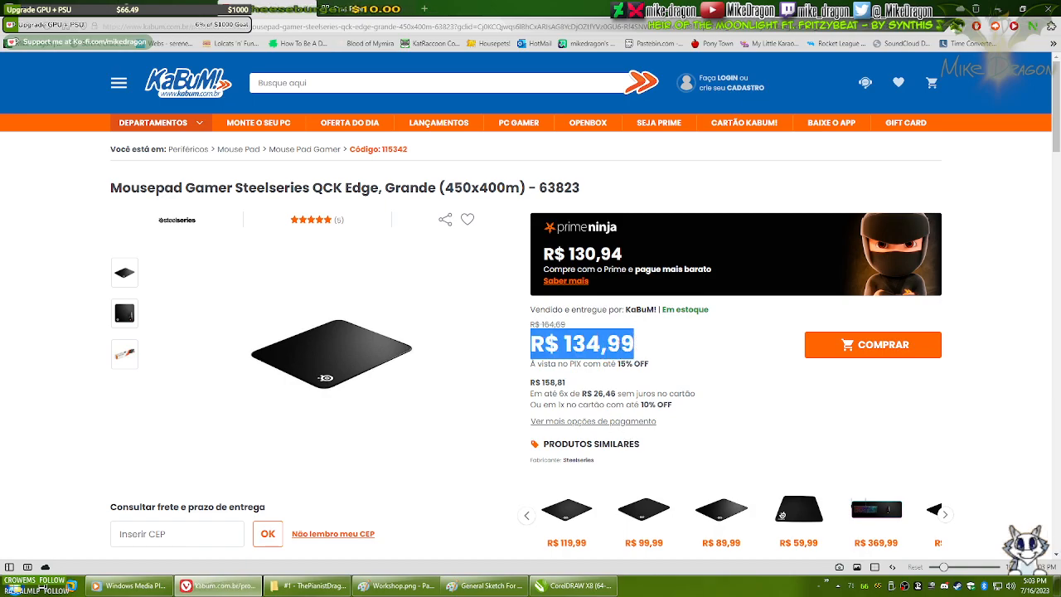
click(629, 344)
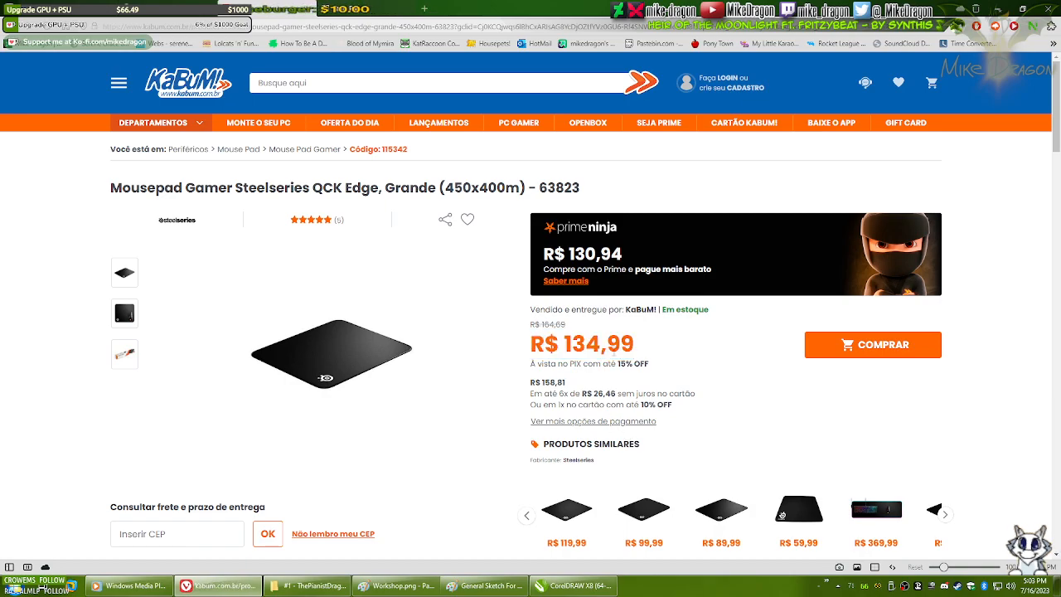
drag(564, 343, 602, 347)
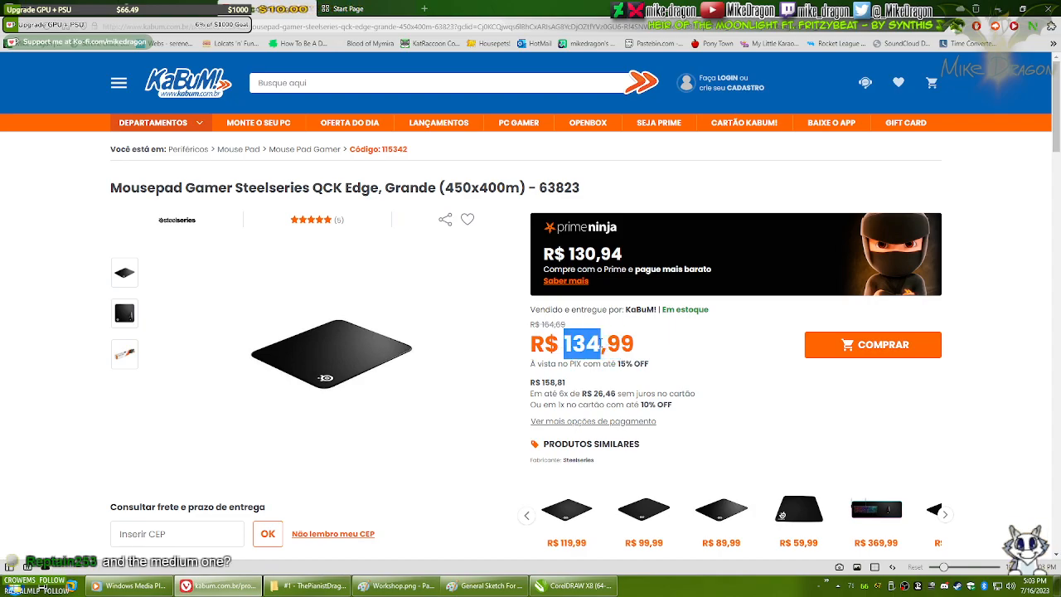
click(602, 348)
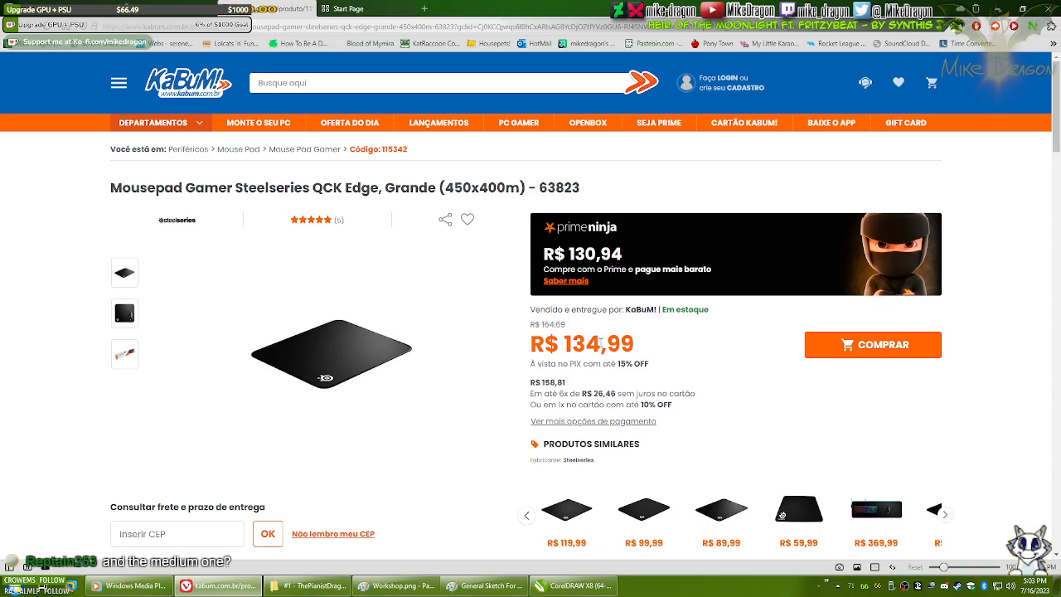
- Return to the SteelSeries QcK Edge page and compare the Large and XL sizes, ending with Large selected
key(ctrl+w)
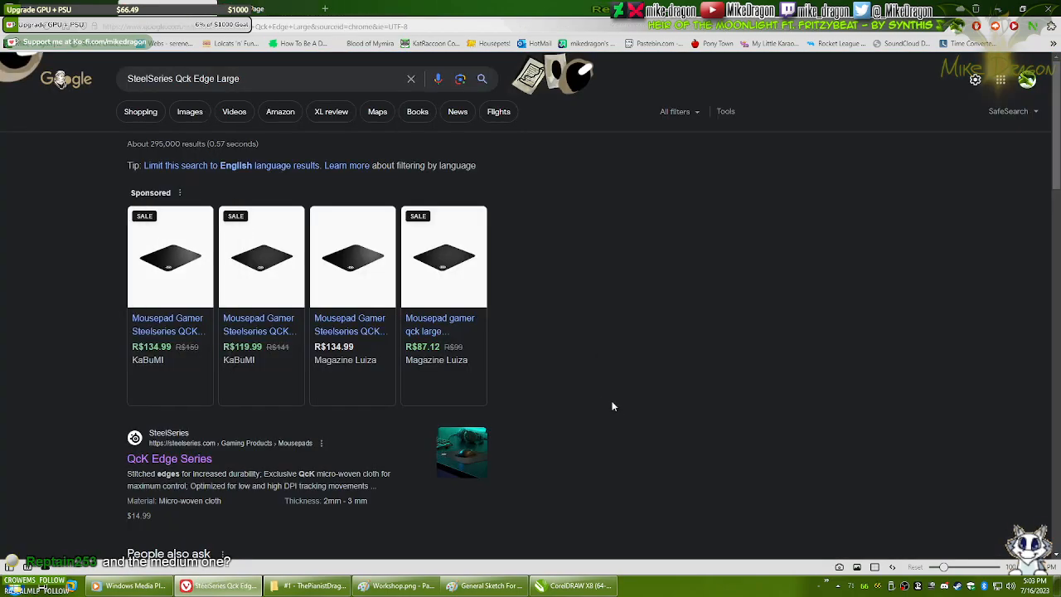
key(alt+Left)
key(alt+Left)
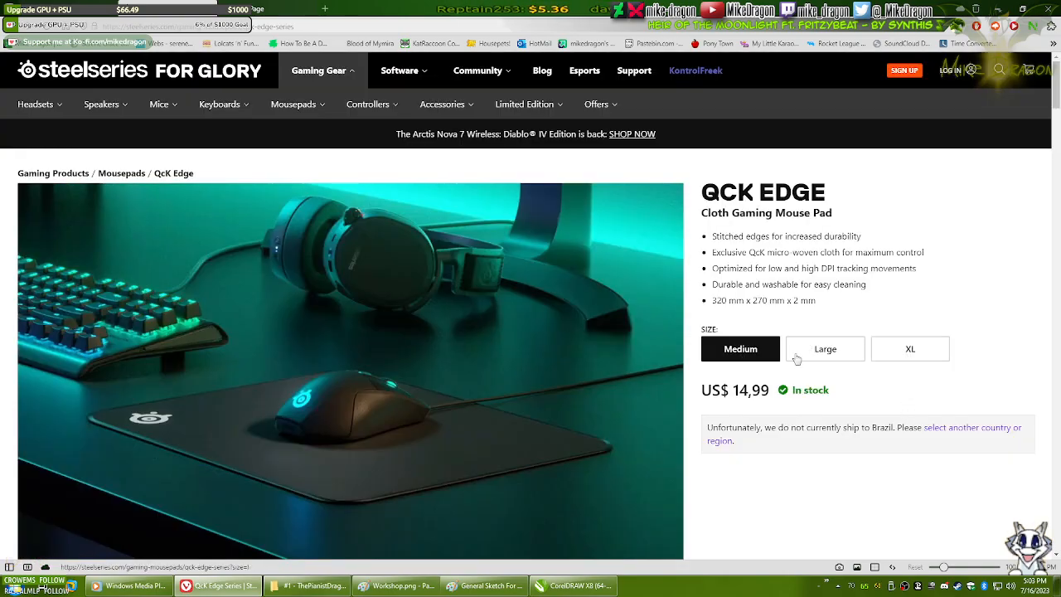
click(818, 350)
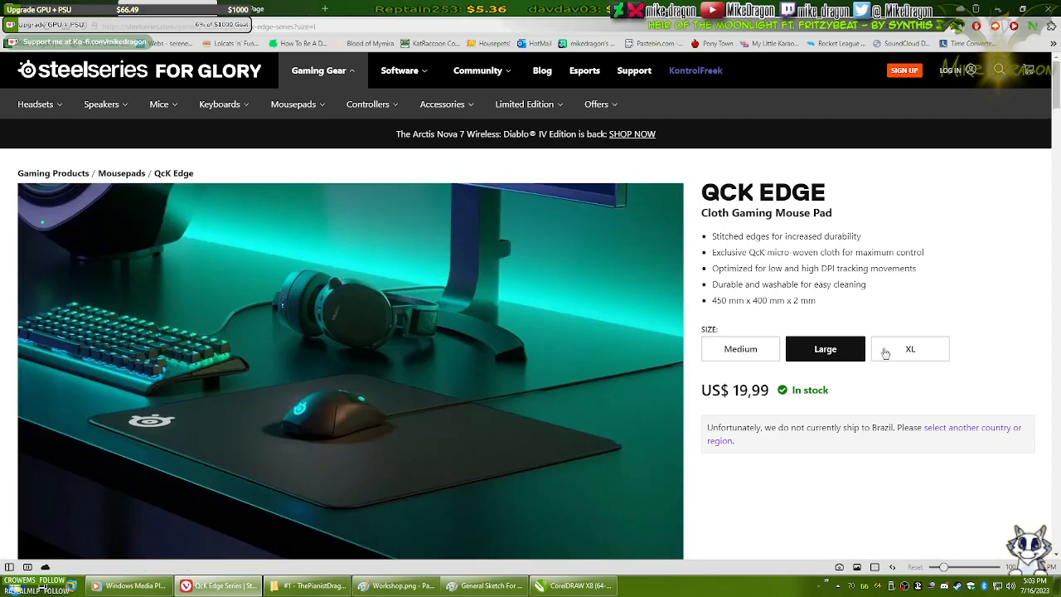
click(909, 354)
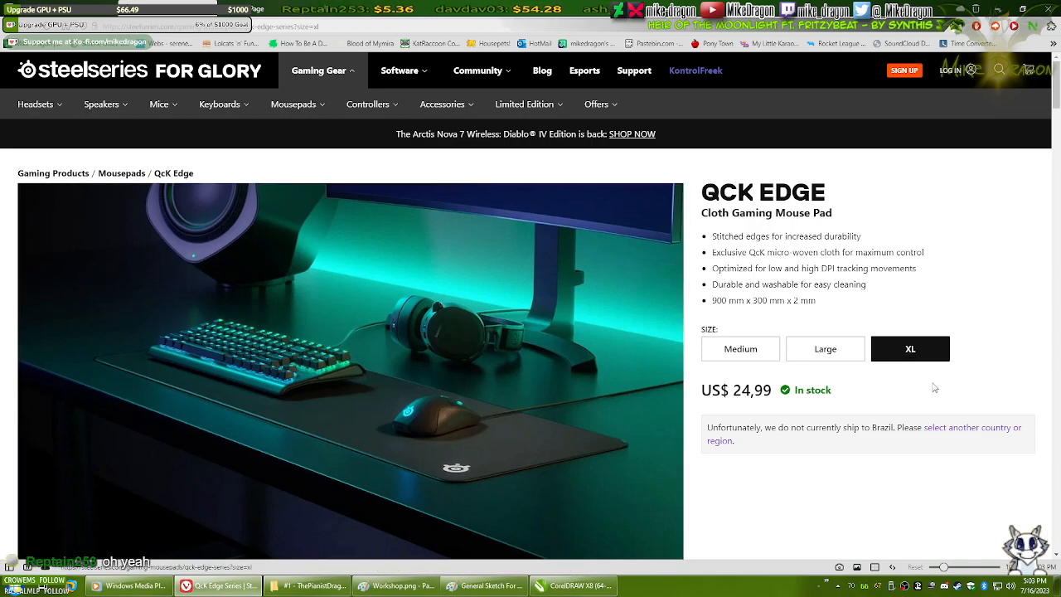
click(832, 352)
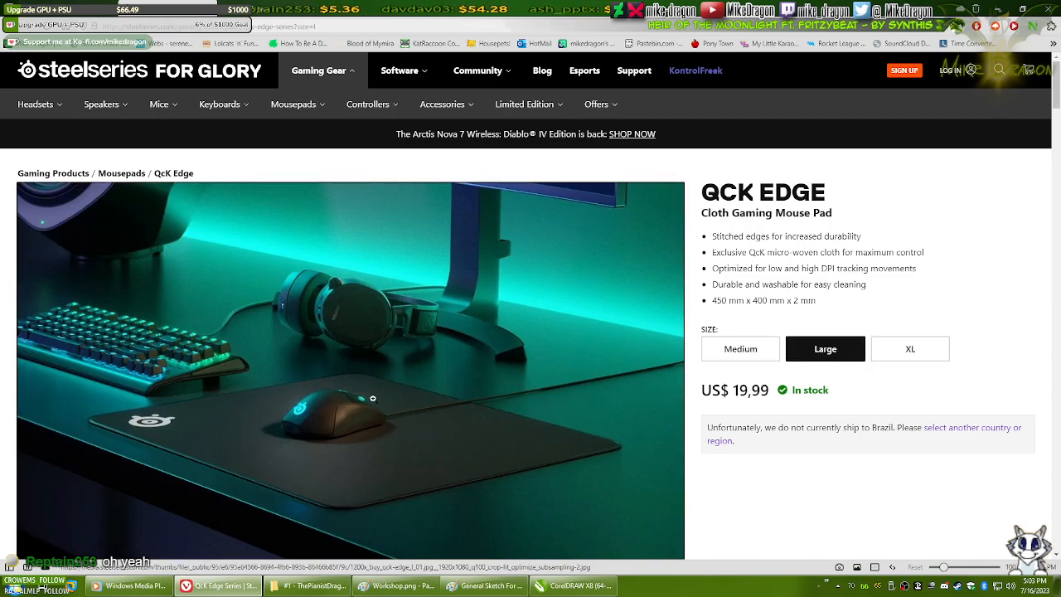
- Select the Medium size of the QcK Edge mouse pad and look through its product images and feature description
click(751, 355)
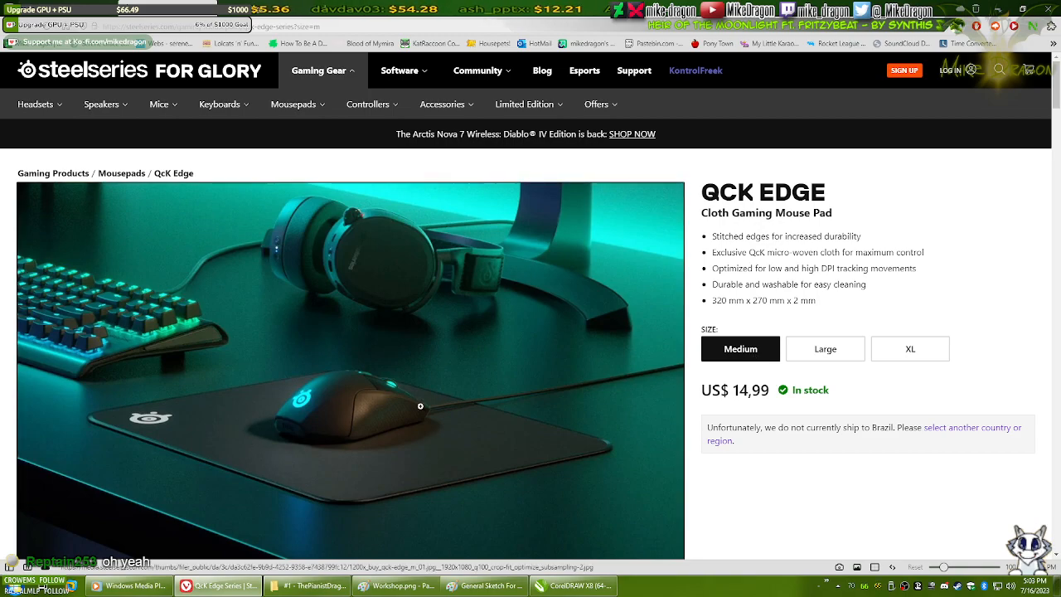
scroll(578, 394, down, 3)
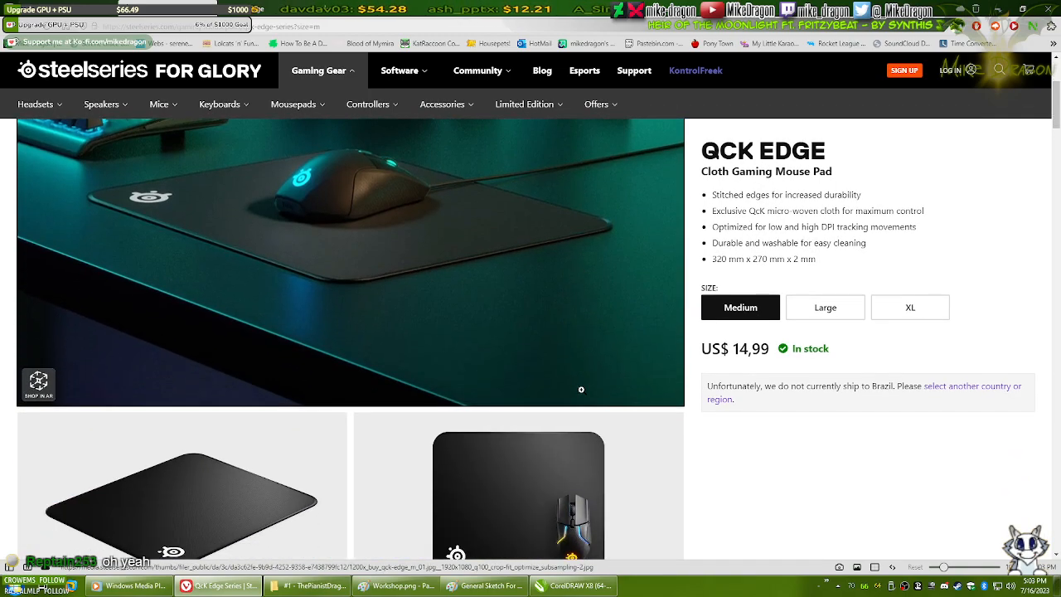
scroll(582, 389, down, 6)
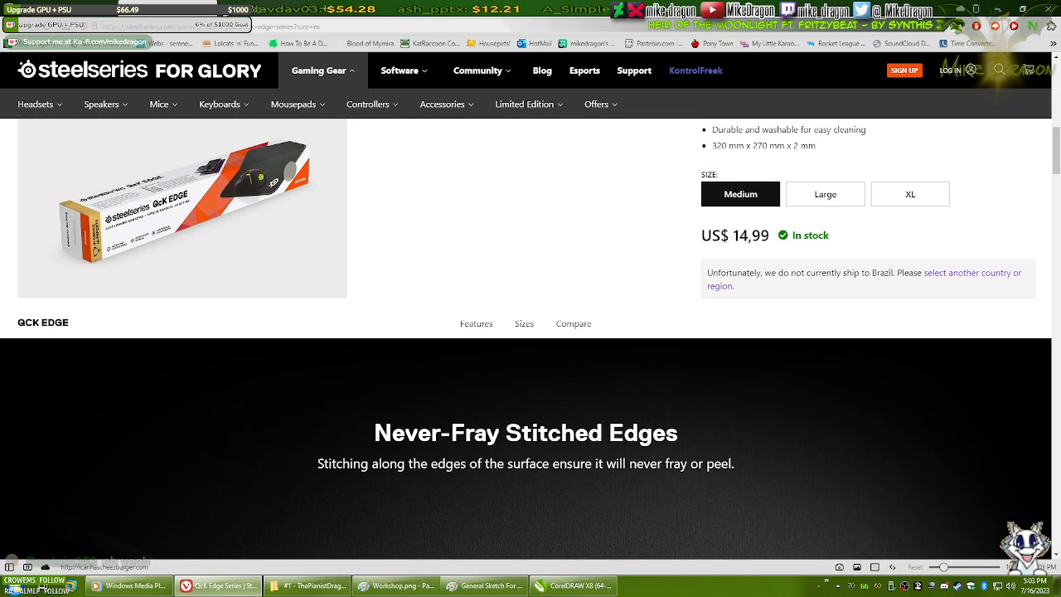
- Switch to CorelDRAW and extend the small crescent stroke's upper tip outward, adjusting the lower handle of its outer curve
key(alt+Tab)
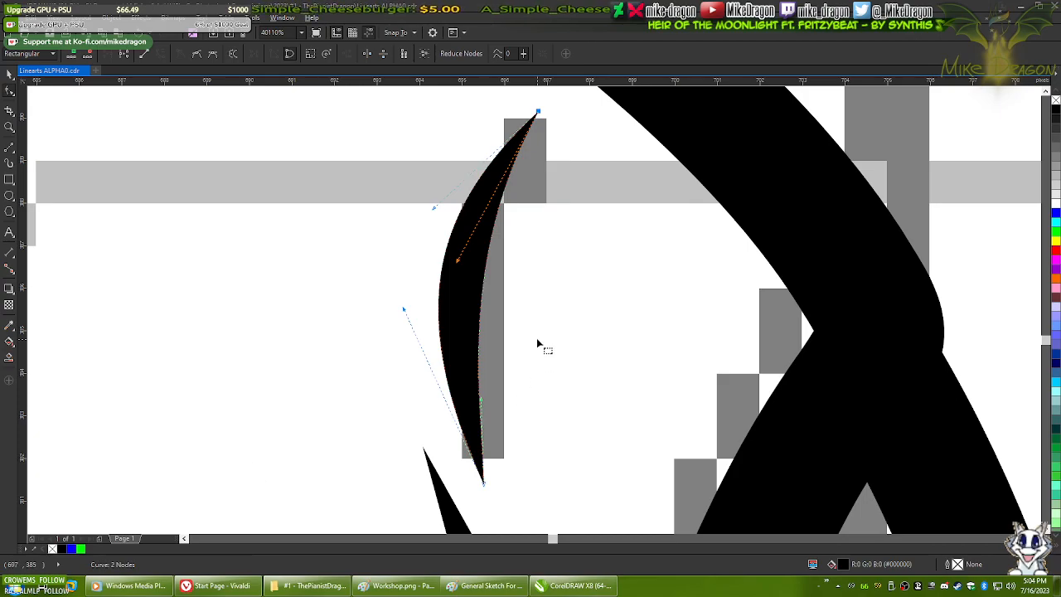
scroll(509, 295, down, 1)
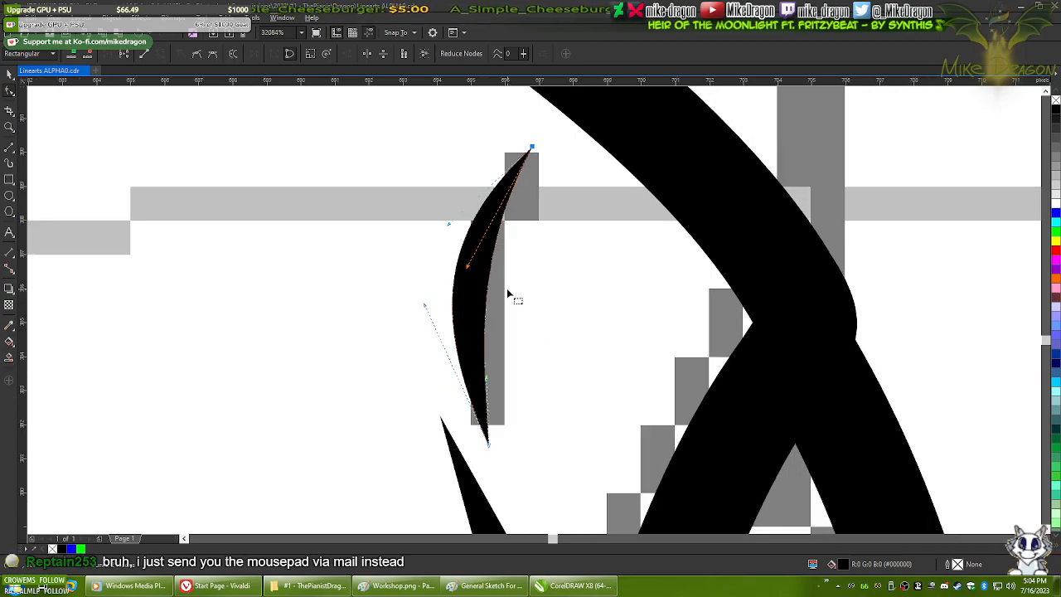
scroll(486, 304, down, 1)
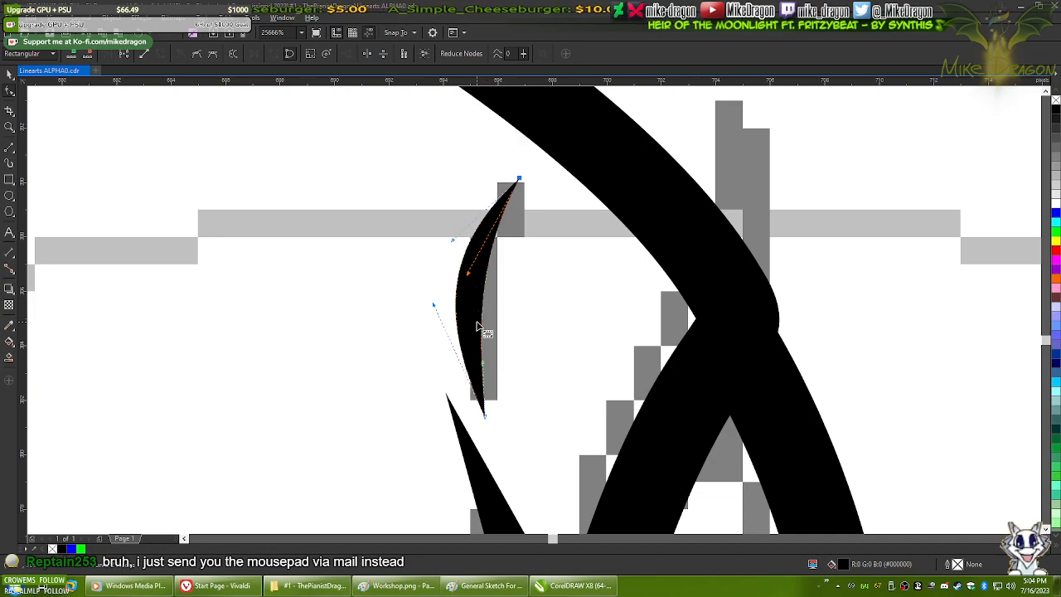
scroll(490, 286, up, 1)
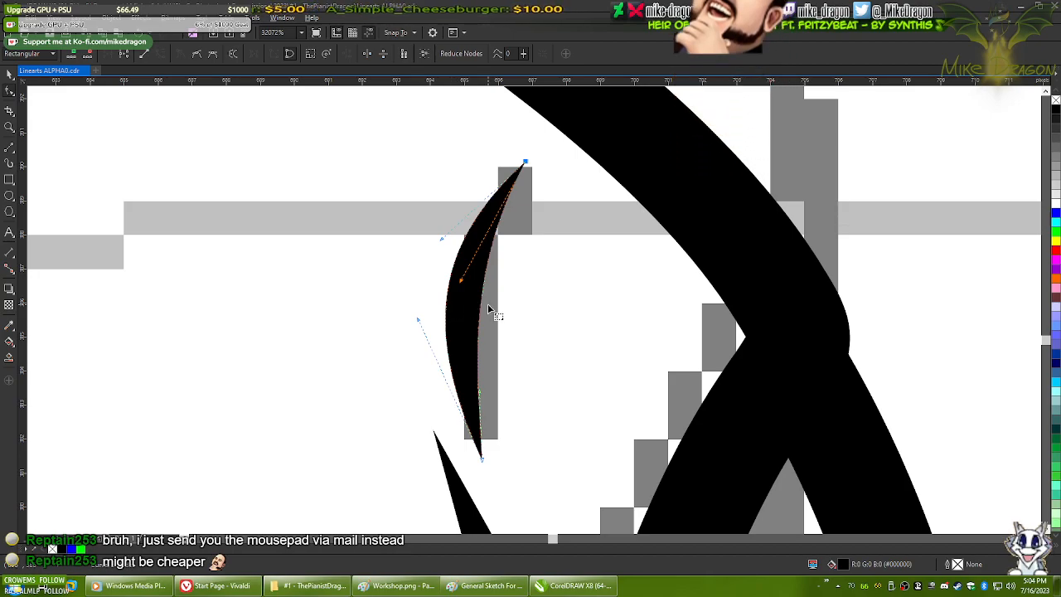
key(Escape)
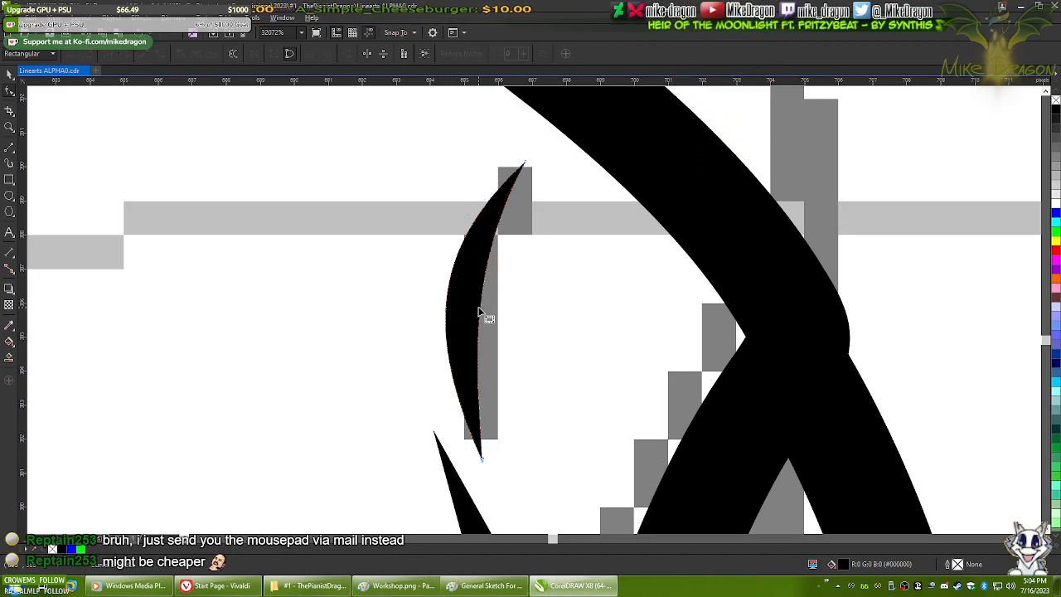
drag(524, 163, 535, 156)
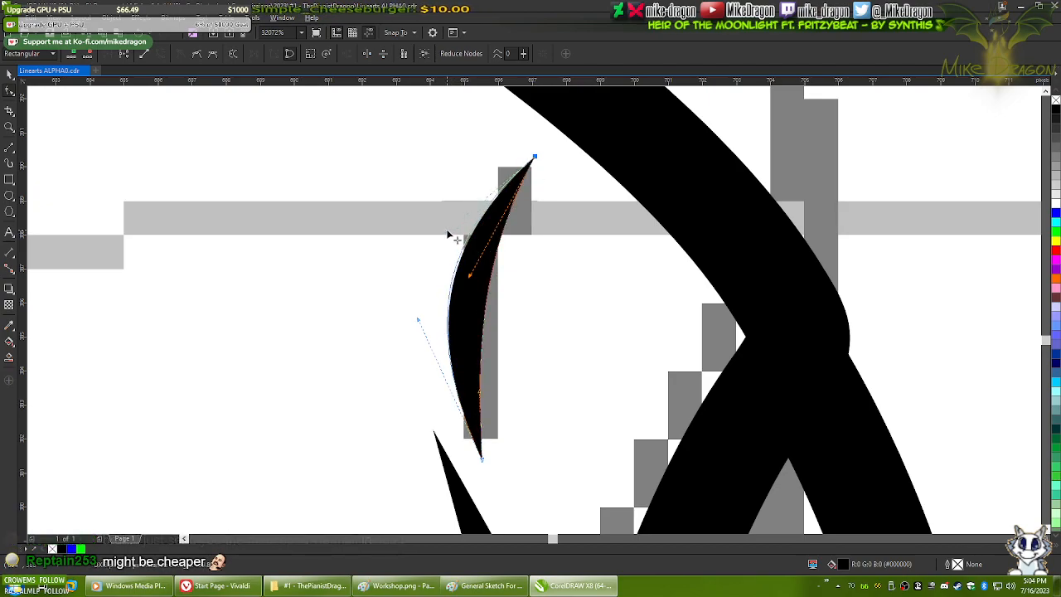
drag(418, 325, 417, 337)
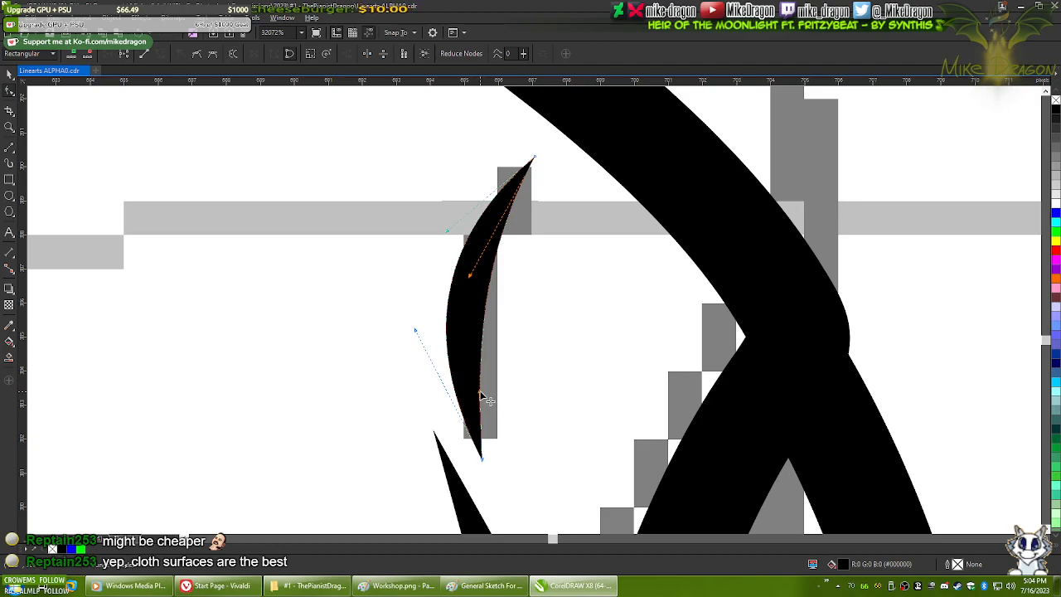
- Examine the small crescent stroke beside the thick forehead line against the sketch, both close up and on the full page
scroll(467, 315, down, 2)
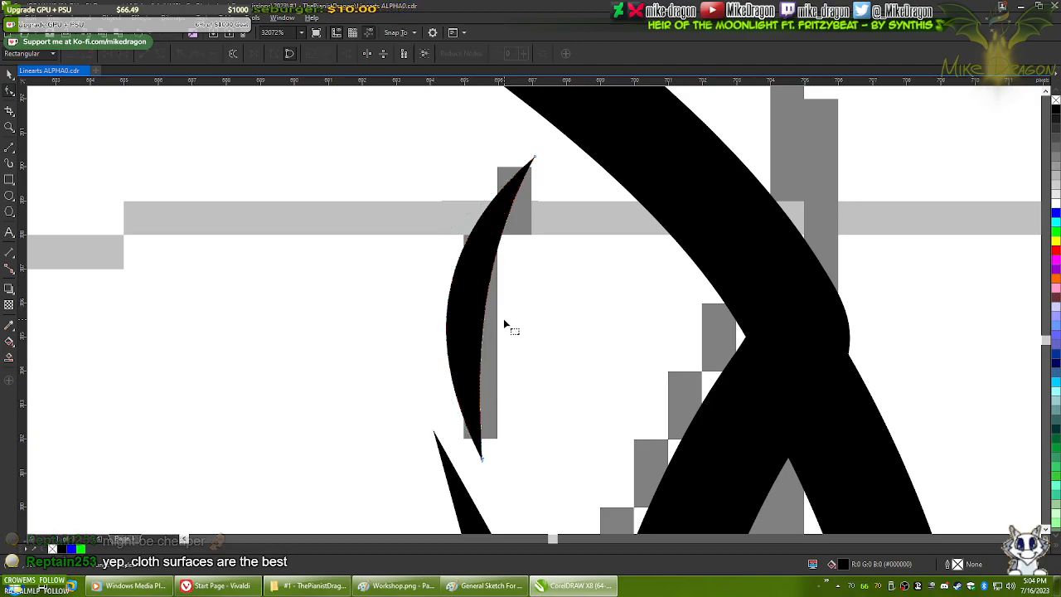
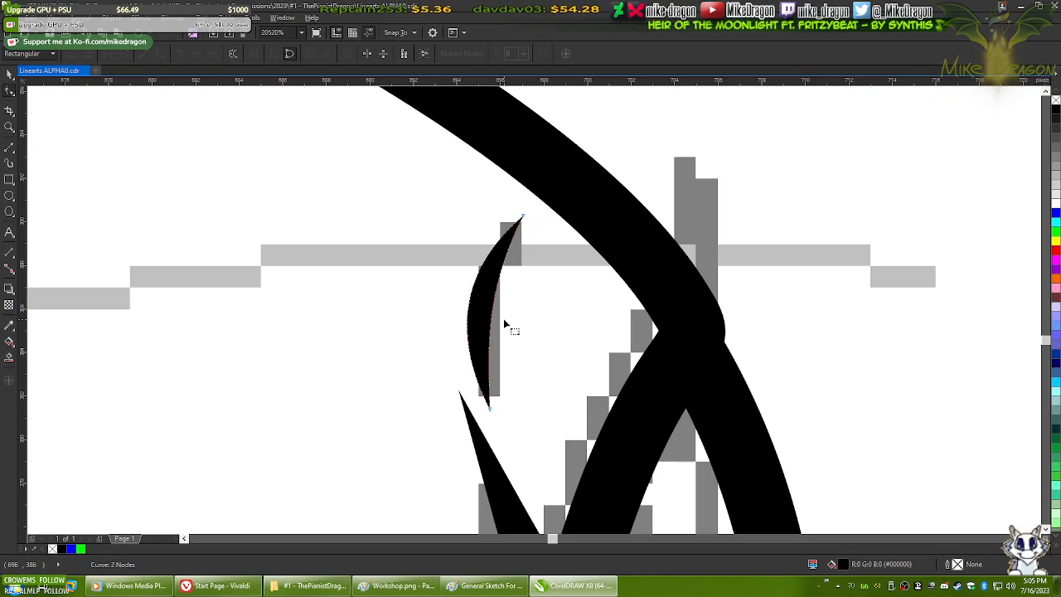
scroll(504, 321, down, 2)
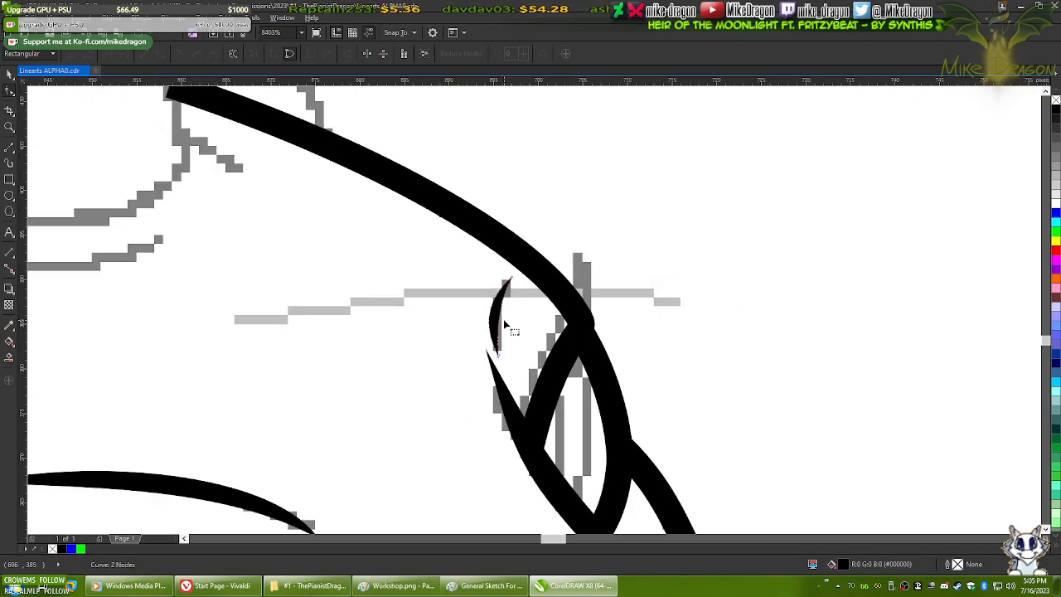
scroll(504, 319, up, 2)
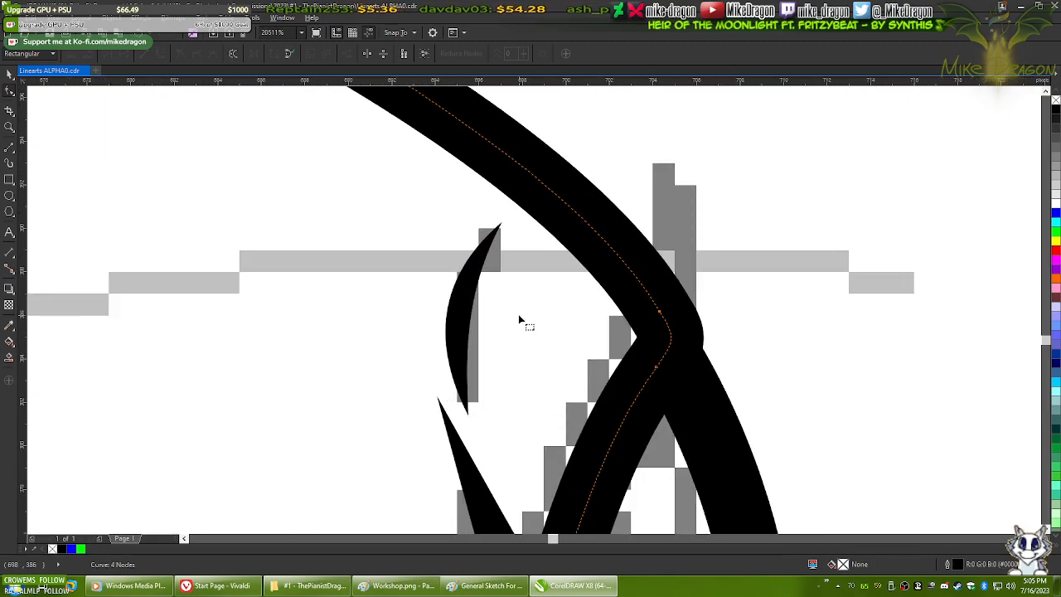
click(478, 287)
scroll(480, 285, up, 1)
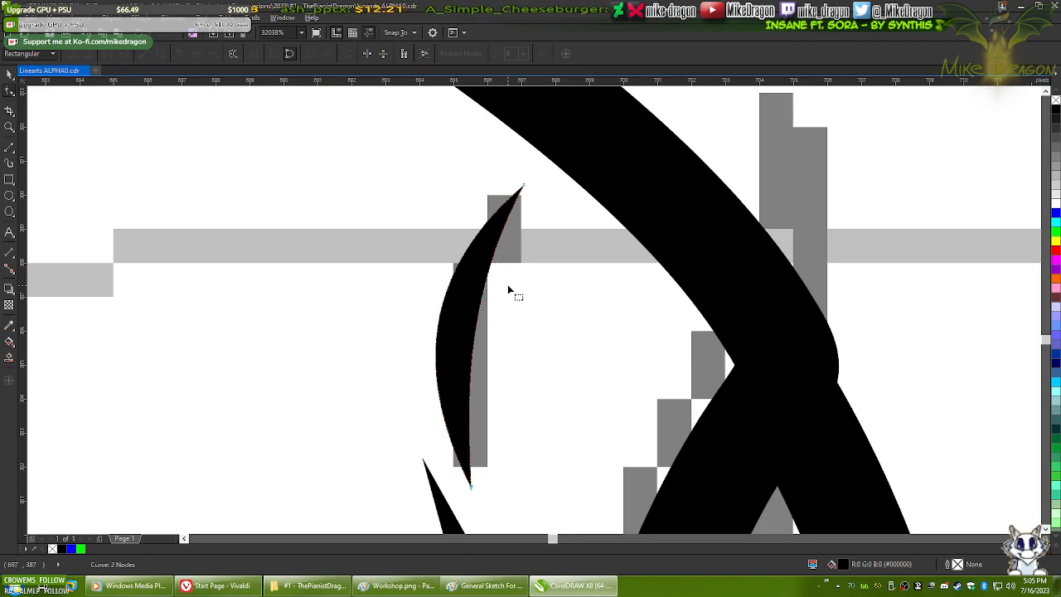
scroll(521, 300, down, 2)
scroll(521, 301, down, 4)
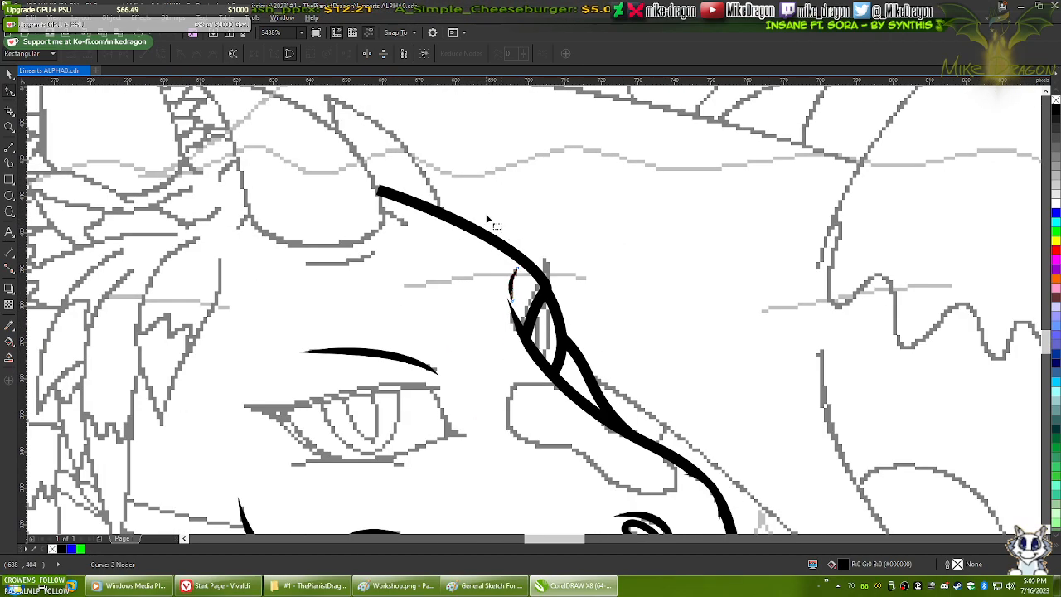
click(9, 75)
key(F4)
click(84, 202)
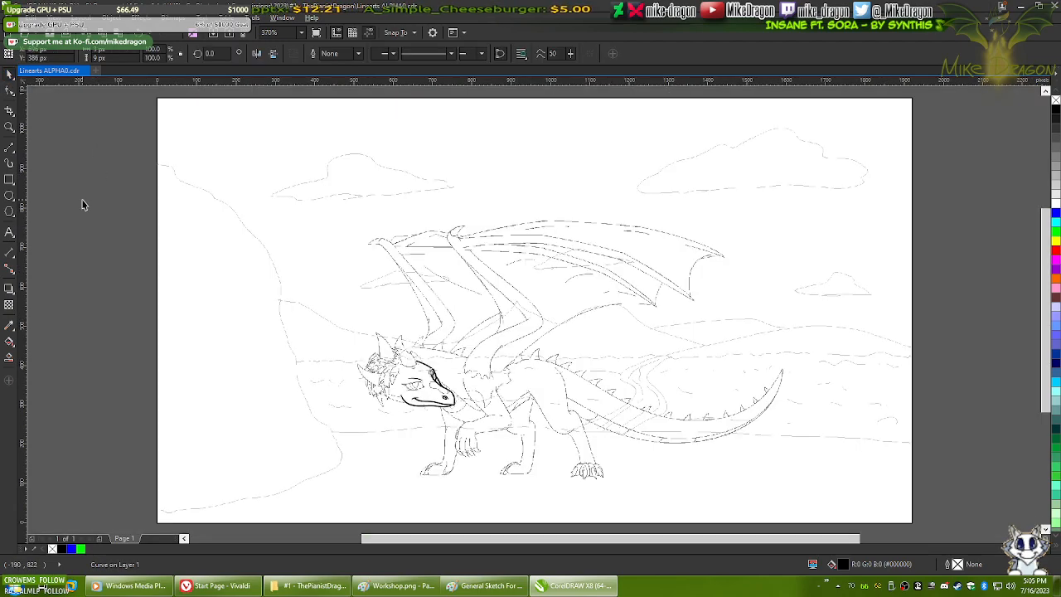
scroll(414, 364, up, 5)
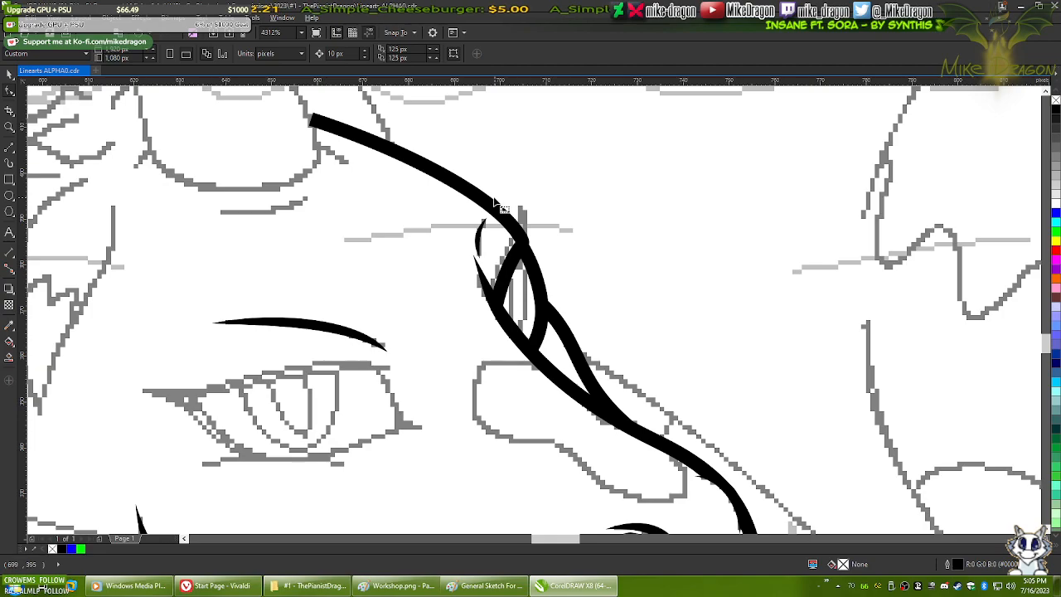
scroll(496, 202, up, 2)
scroll(496, 202, up, 5)
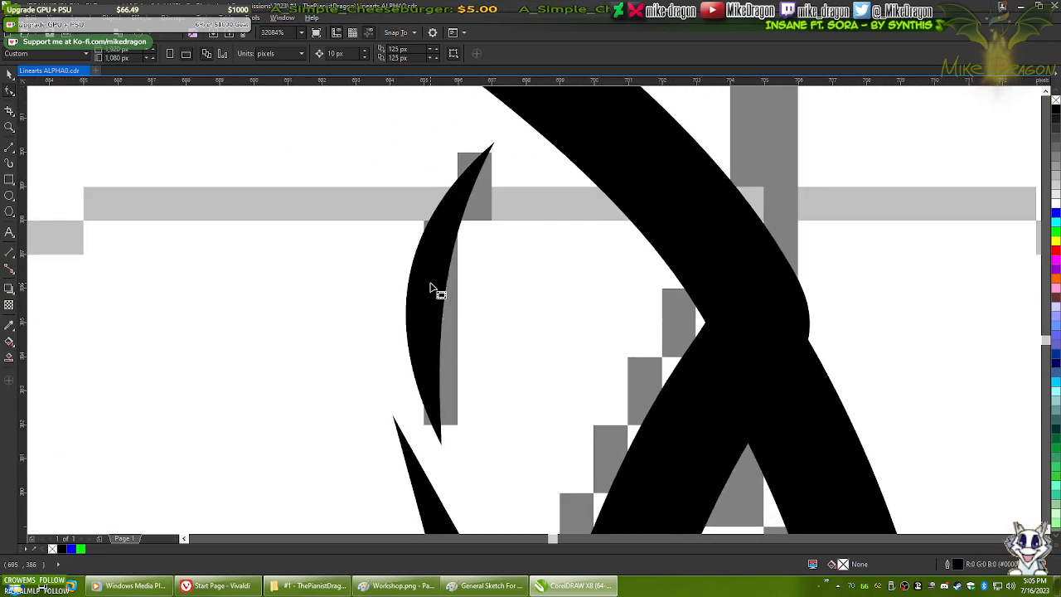
- Reshape the outer edge of the small crescent stroke by bending its curve segment, and view the whole page
key(F10)
click(448, 297)
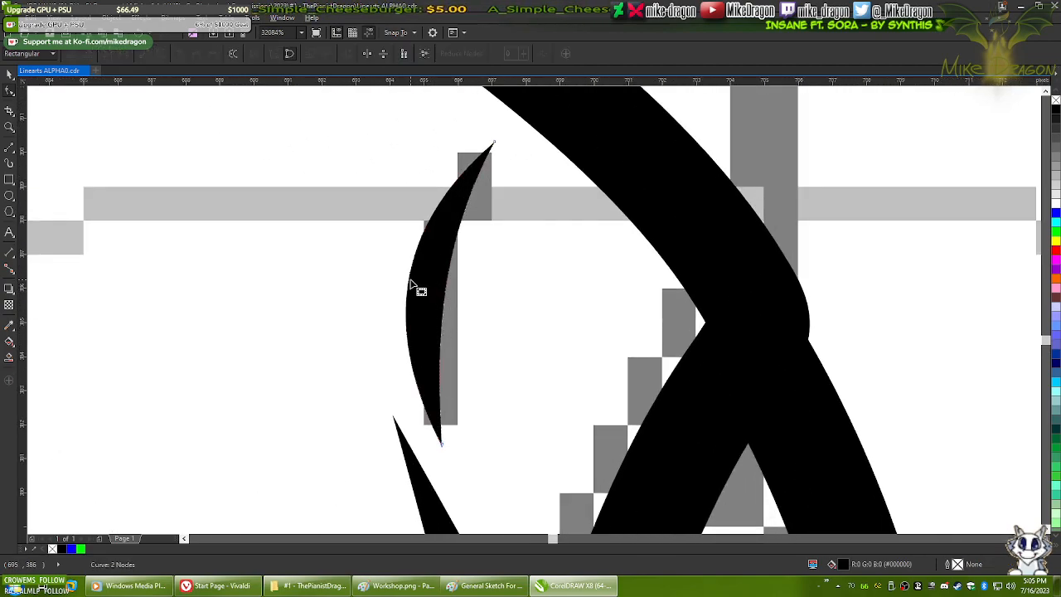
click(412, 285)
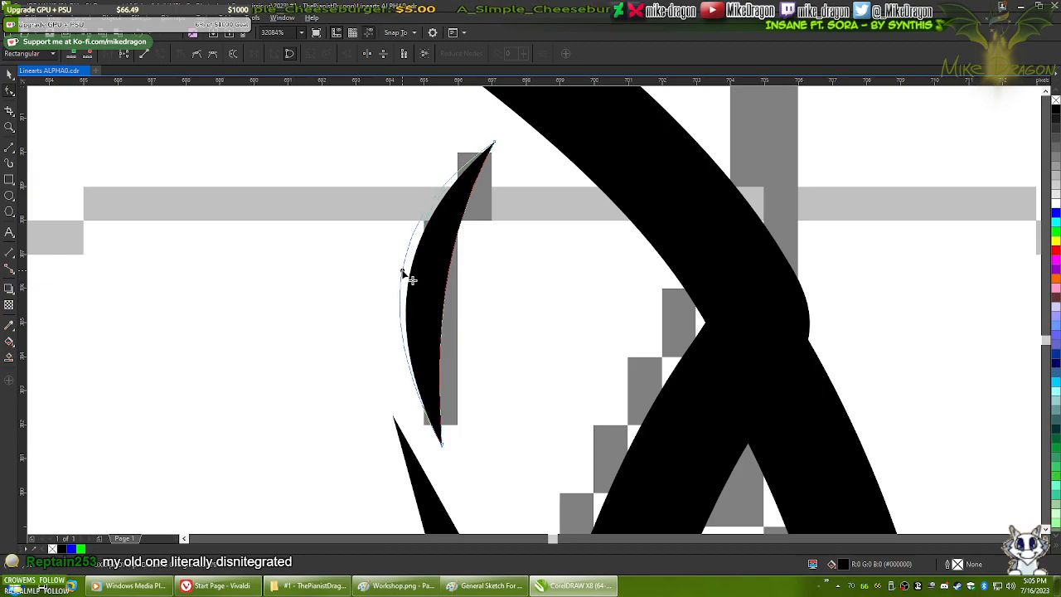
drag(403, 272, 429, 284)
click(9, 73)
scroll(543, 241, down, 2)
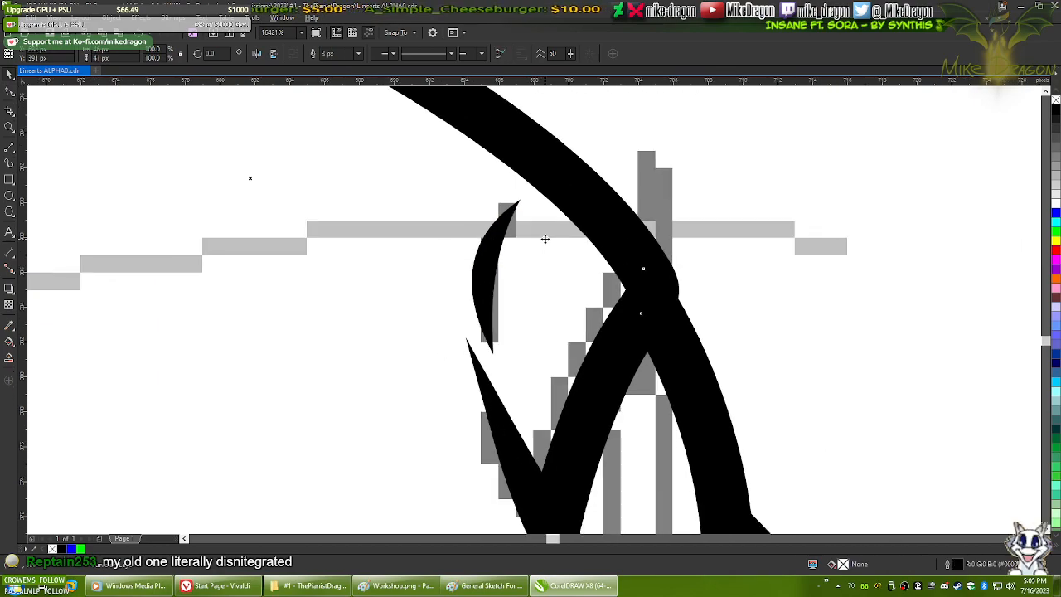
key(shift+F4)
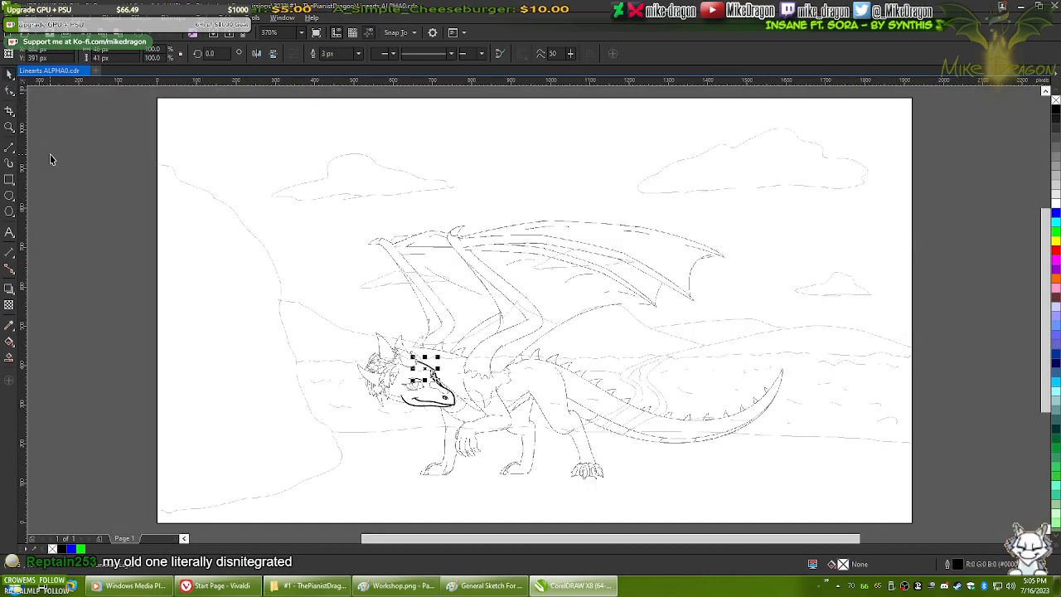
- Switch to the Vivaldi browser, search for "Mousepad", and open the Mercado Livre mouse pad listing from the results
click(187, 586)
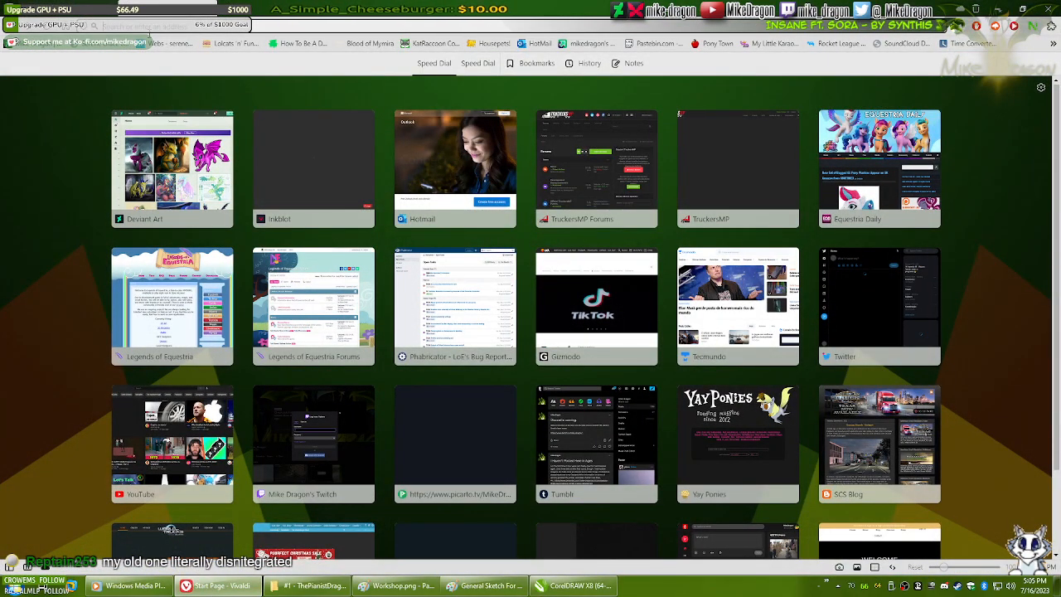
click(150, 32)
text(Mousepad)
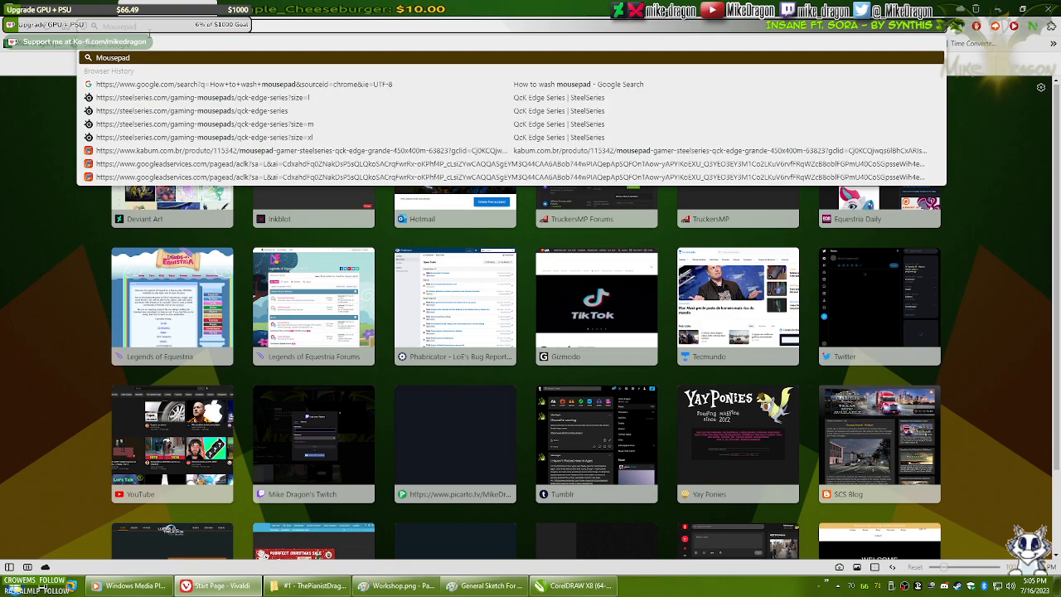
key(Return)
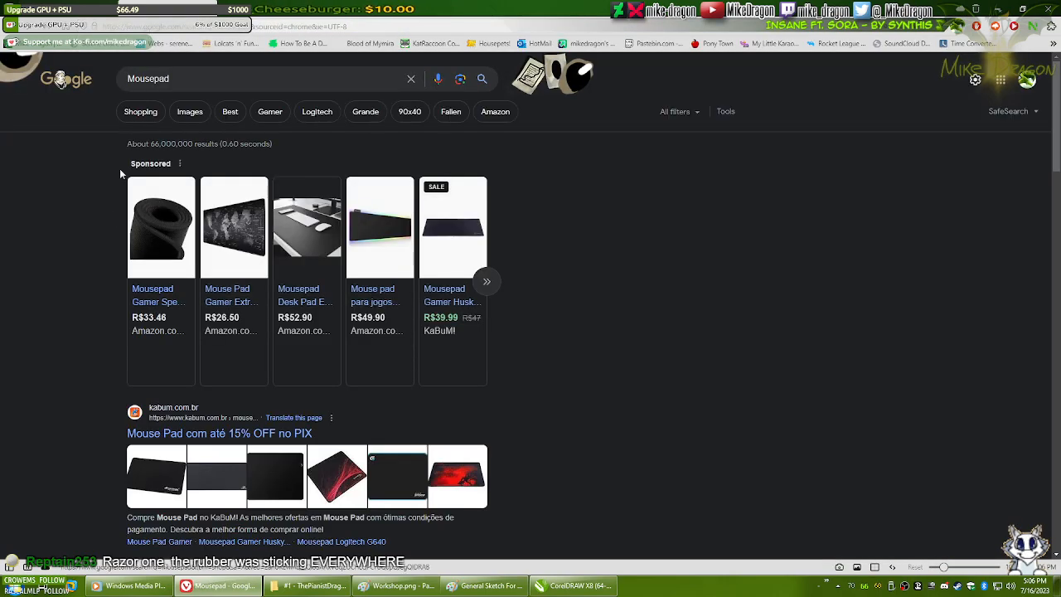
scroll(563, 338, down, 3)
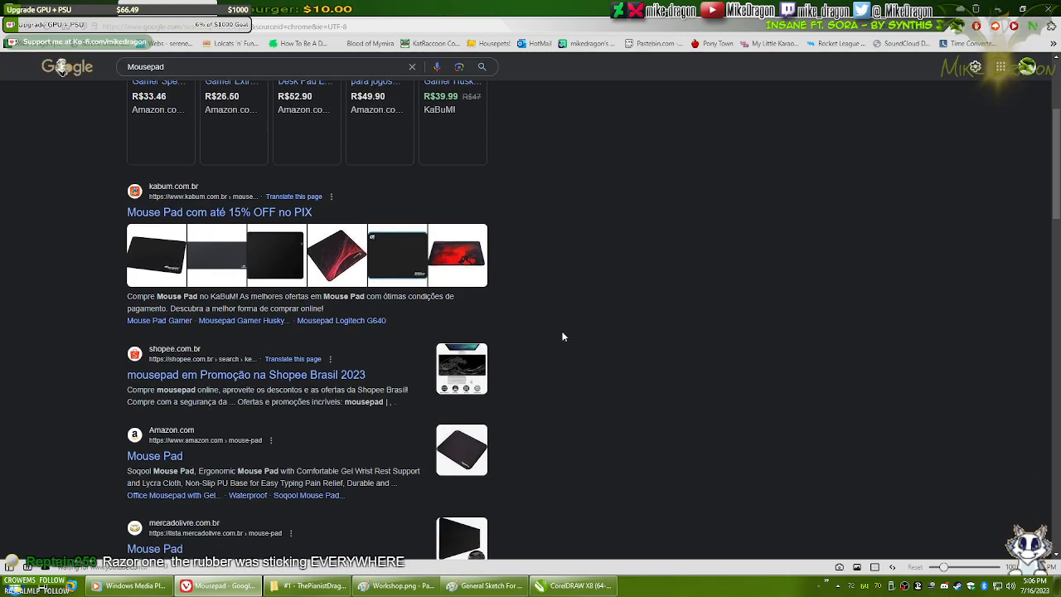
scroll(166, 444, down, 2)
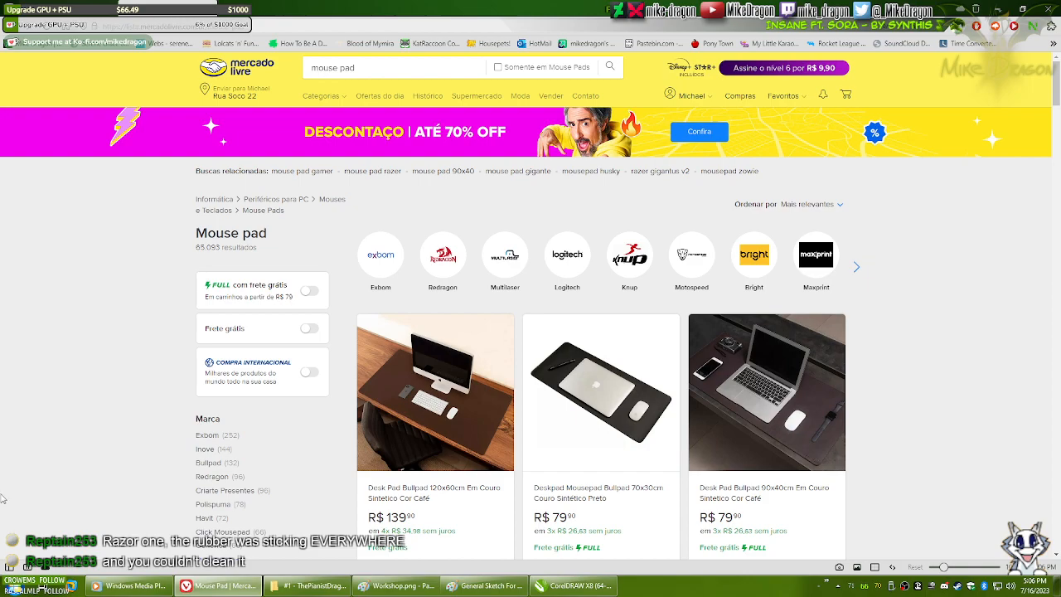
- Go back to the Google results and search for "Mousepad Sukram" instead
key(alt+Left)
scroll(513, 338, up, 4)
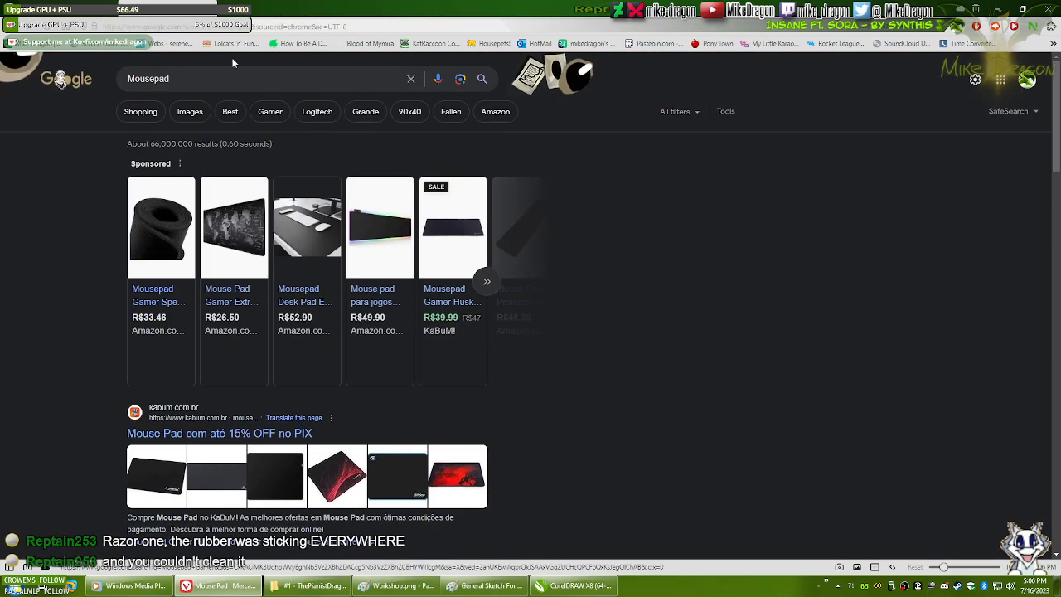
click(214, 80)
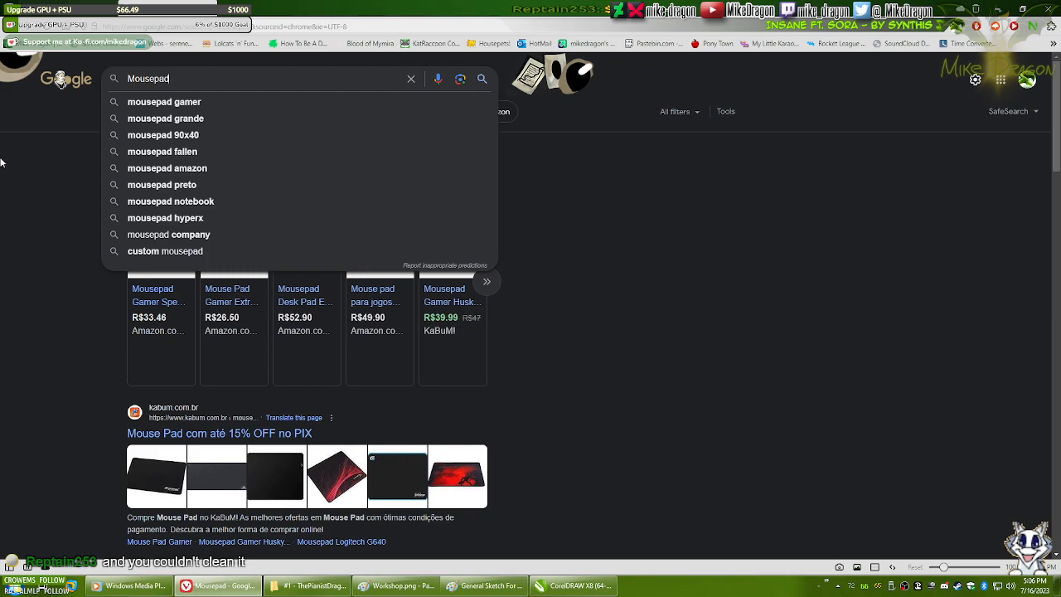
text(Sukram)
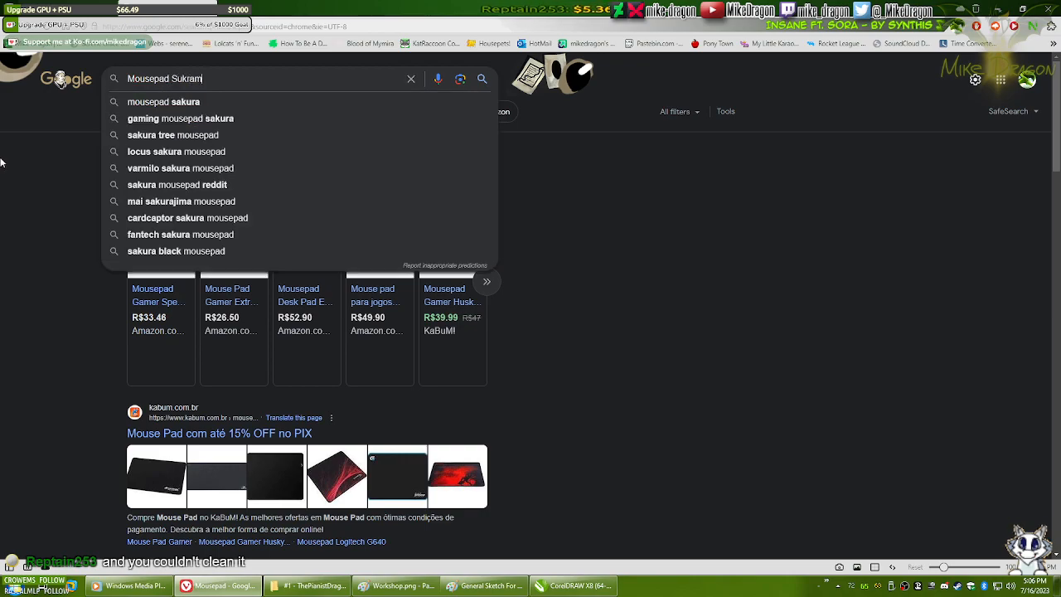
key(Return)
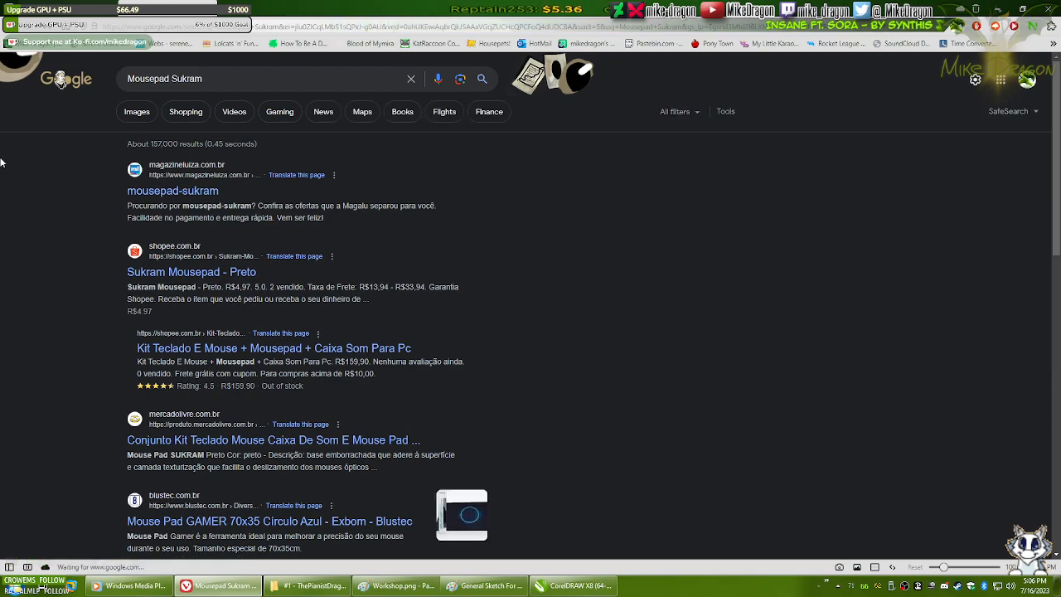
- Open the Magazine Luiza mousepad-sukram result and browse the listed mouse pads and their prices
click(165, 190)
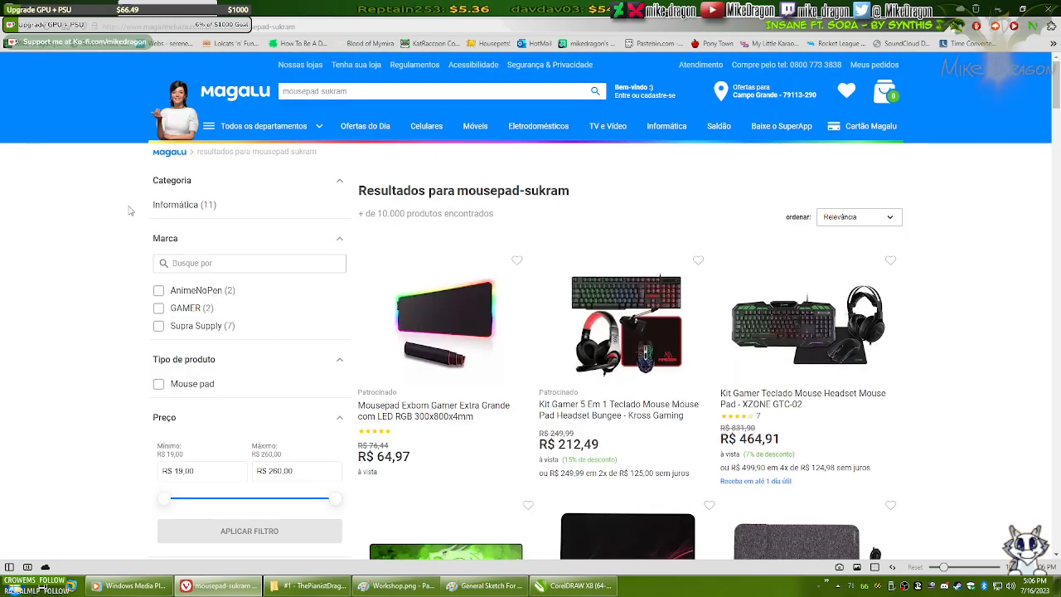
scroll(1056, 328, down, 5)
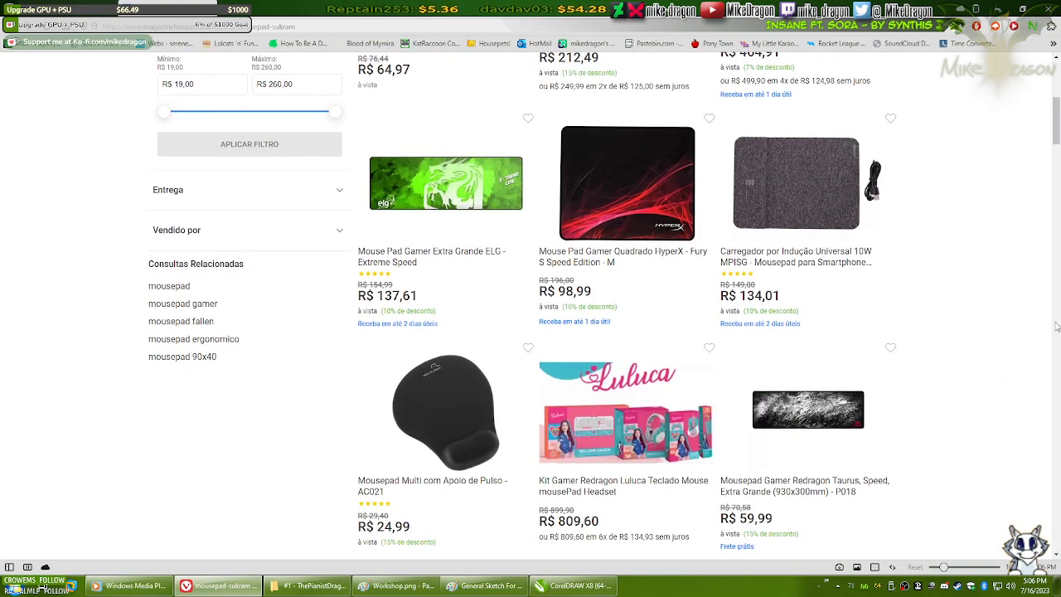
scroll(1056, 328, down, 3)
scroll(1057, 327, down, 3)
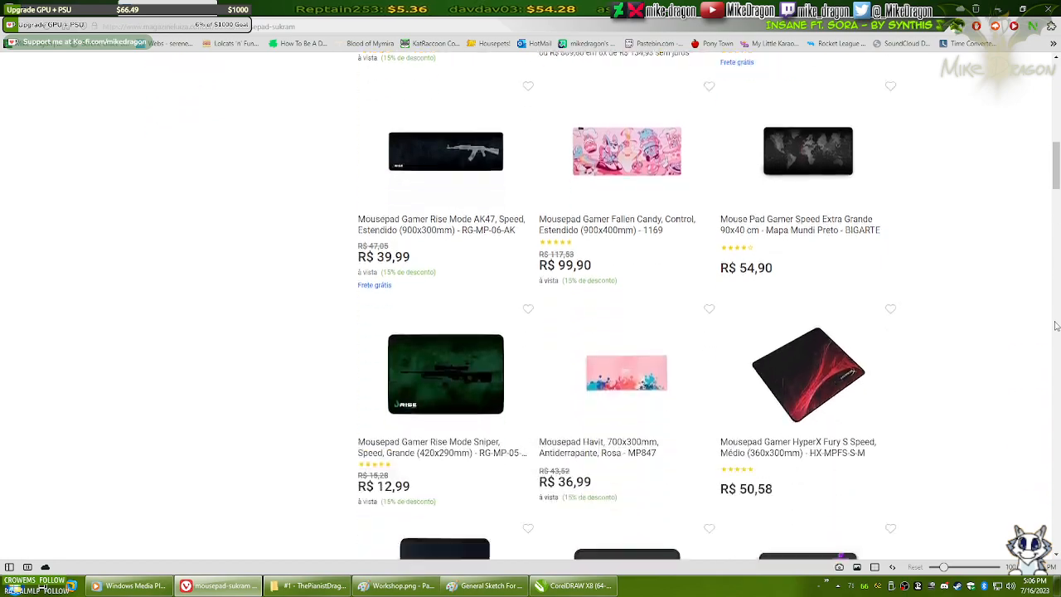
- Browse more of the Magazine Luiza mouse pads and open the Redragon Flicker P030 listing to check its price
scroll(1057, 328, down, 3)
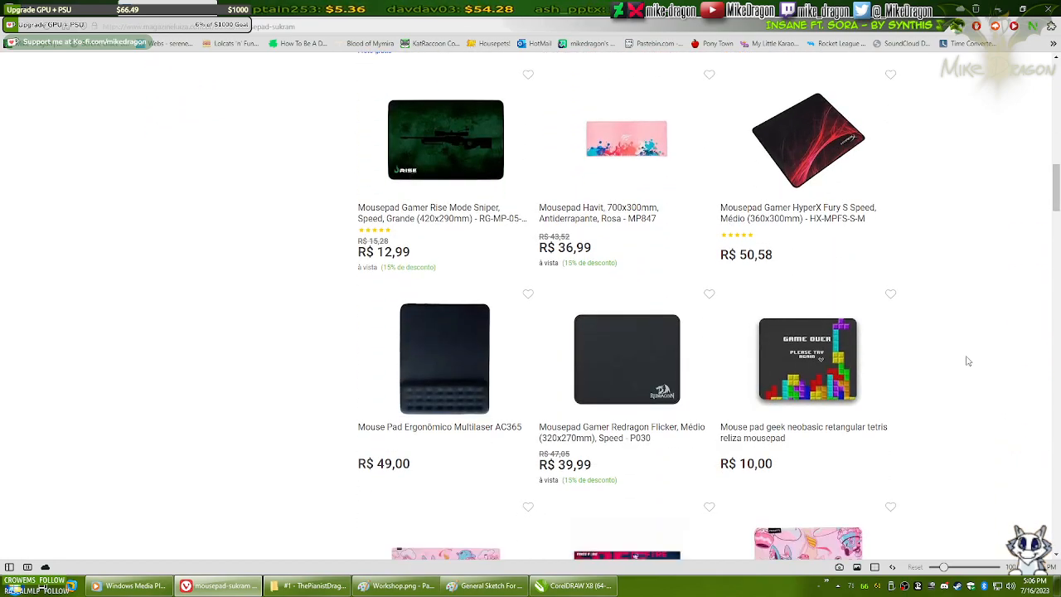
scroll(1036, 370, down, 1)
scroll(1036, 370, down, 3)
scroll(1036, 370, up, 2)
click(645, 324)
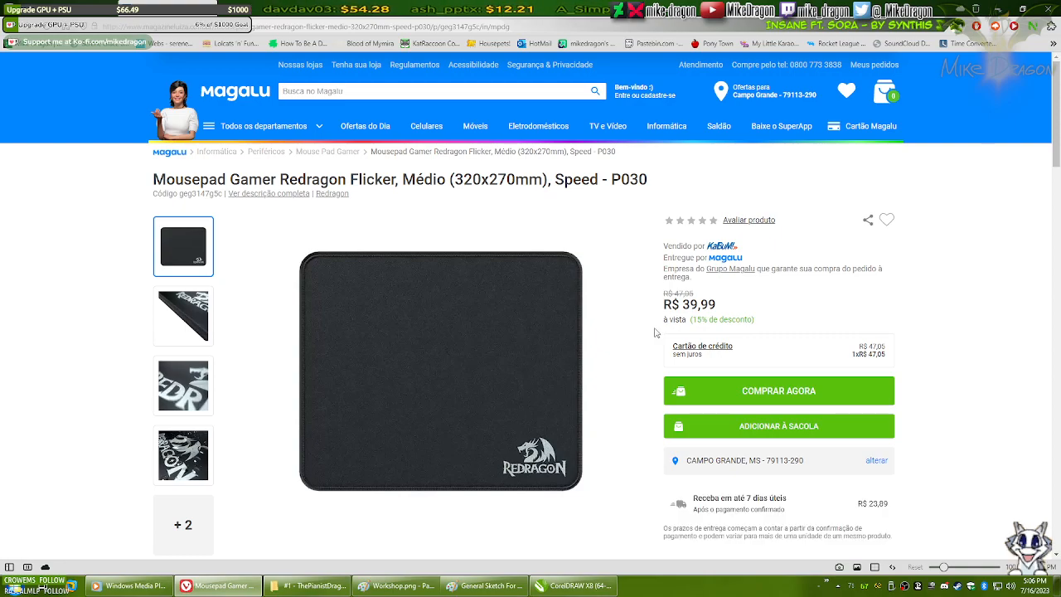
drag(682, 304, 718, 307)
click(723, 311)
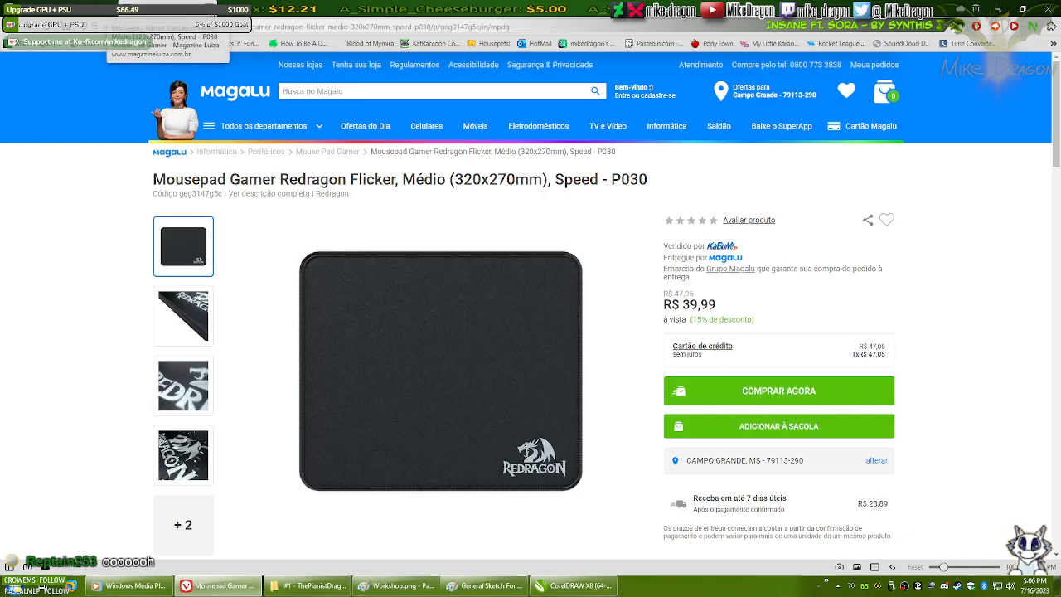
- Close the mouse pad page and switch back to CorelDRAW, focusing on the dragon's head and eye
click(208, 8)
click(572, 586)
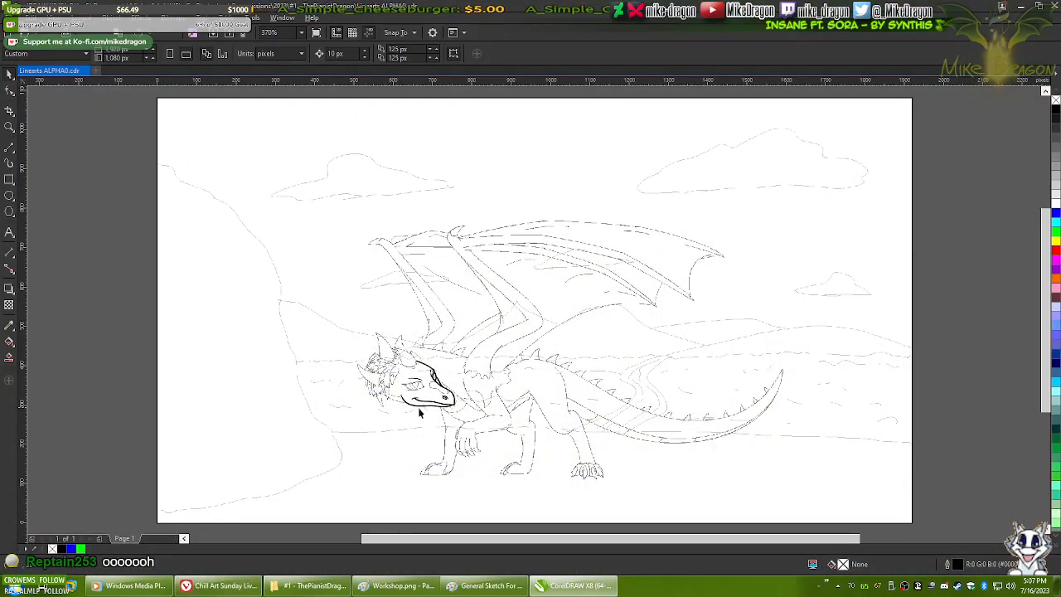
scroll(408, 380, up, 5)
scroll(404, 296, up, 1)
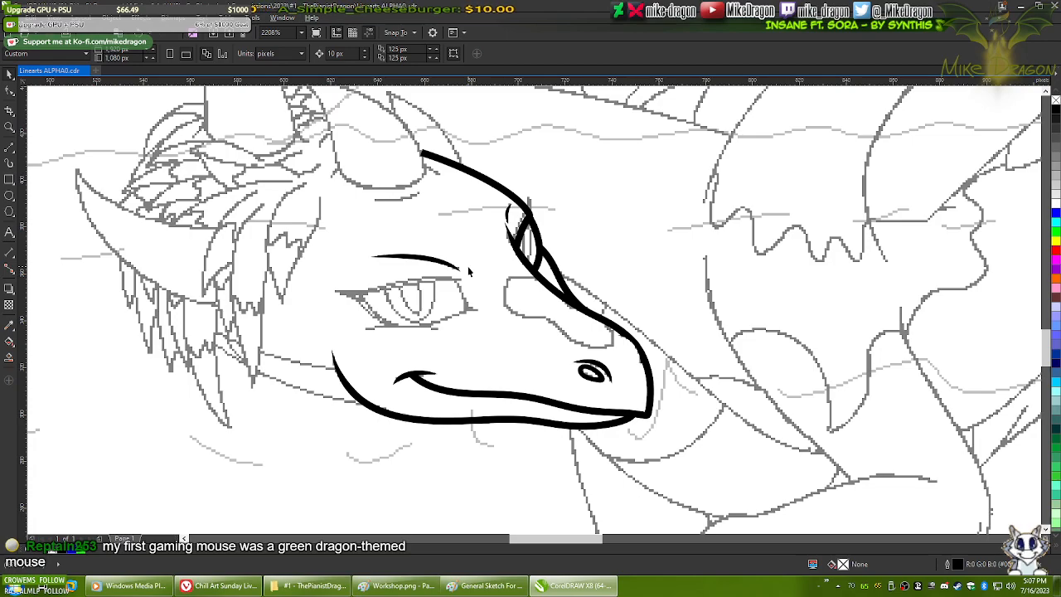
scroll(413, 288, up, 3)
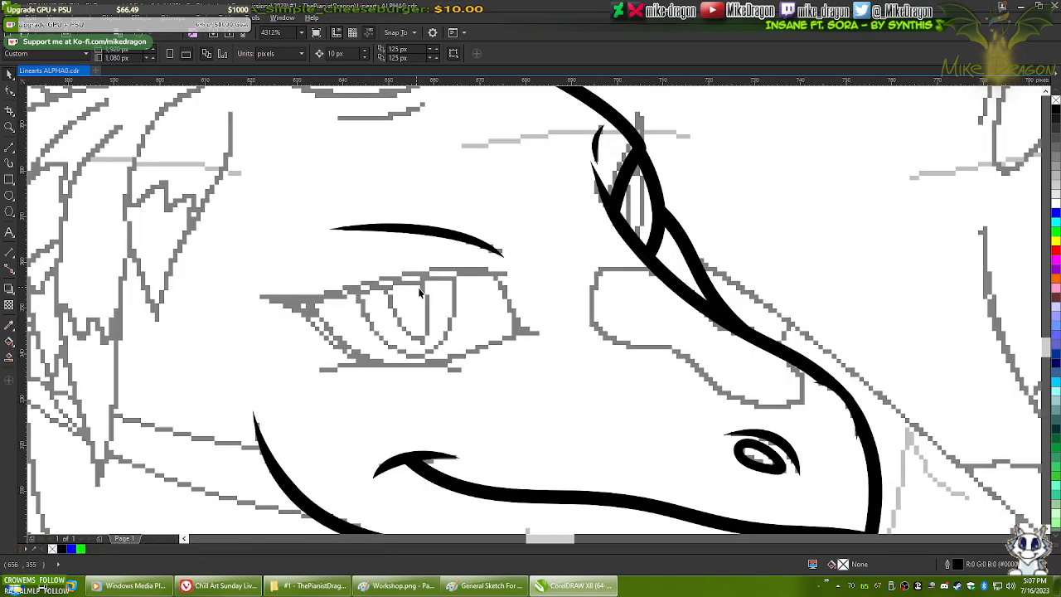
scroll(555, 276, down, 2)
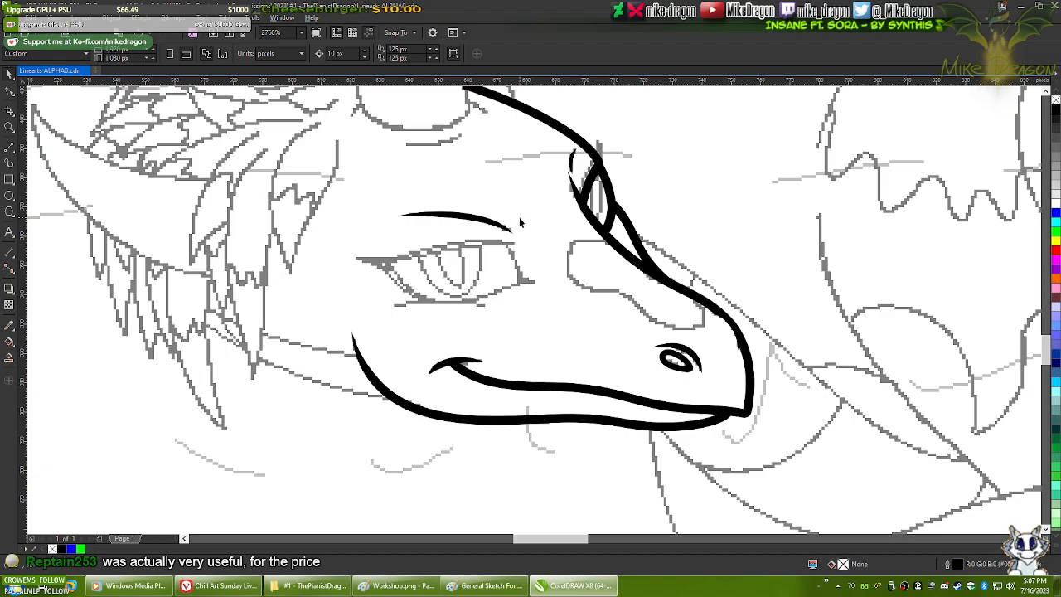
scroll(442, 251, up, 1)
drag(453, 242, 420, 310)
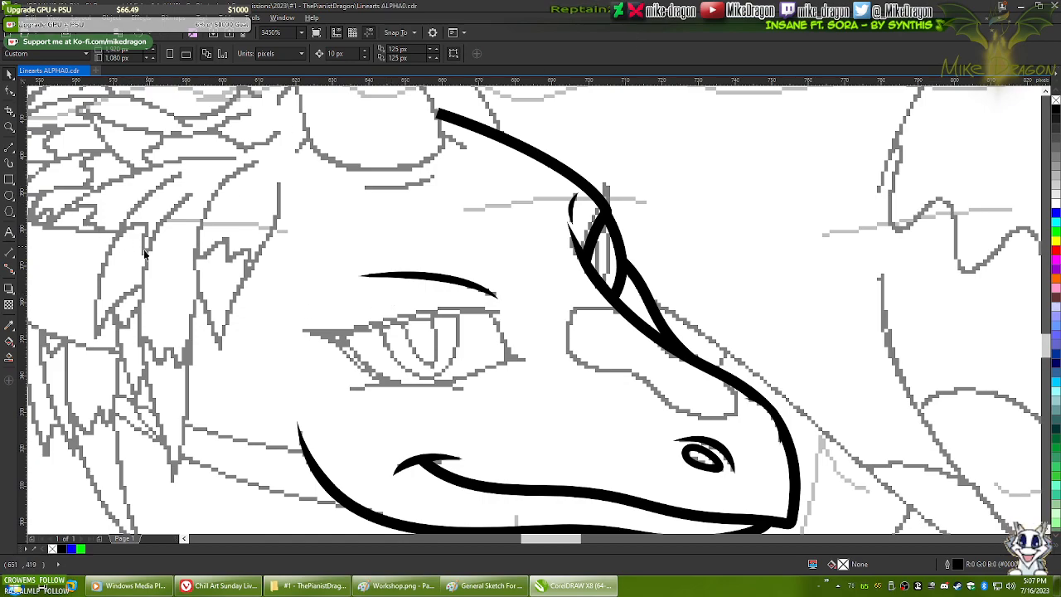
drag(318, 275, 349, 265)
key(ctrl+z)
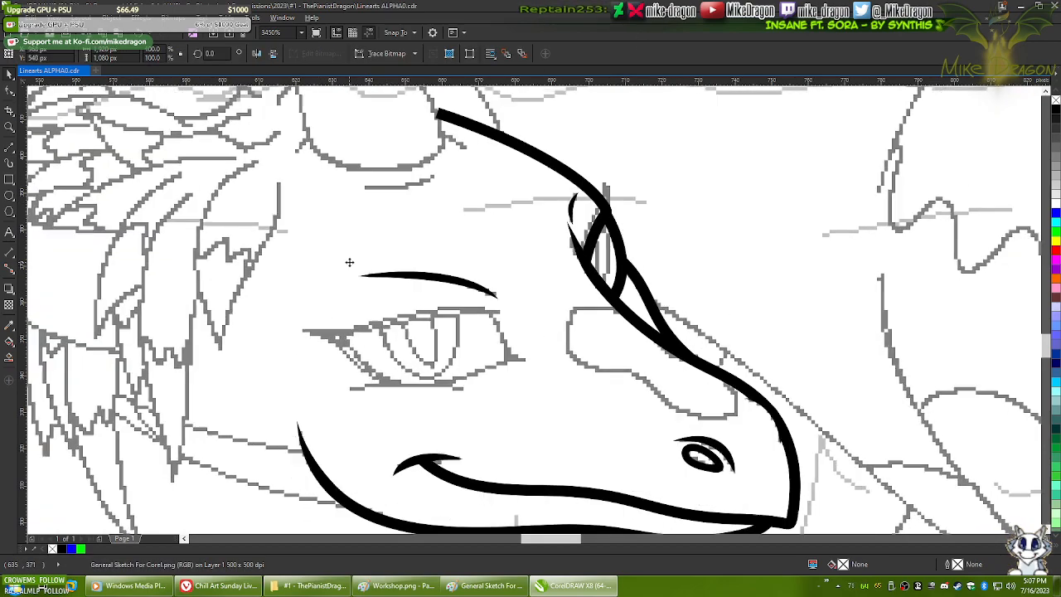
key(F4)
click(76, 246)
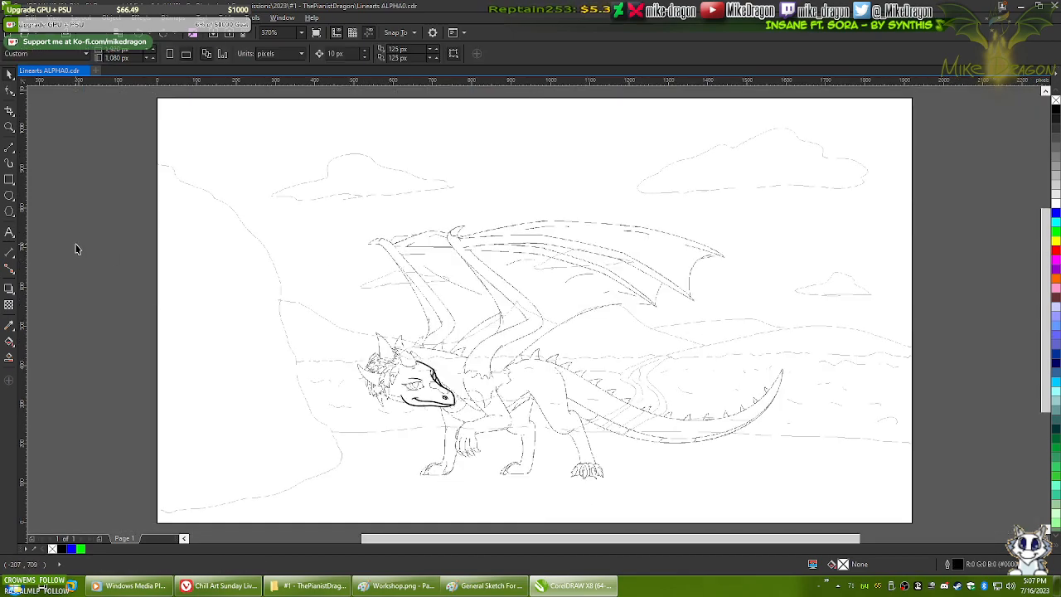
- Draw a closed three-point outline, about 53 by 39 px, over the rounded-base horn above the dragon's forehead
scroll(423, 398, up, 5)
scroll(448, 422, up, 3)
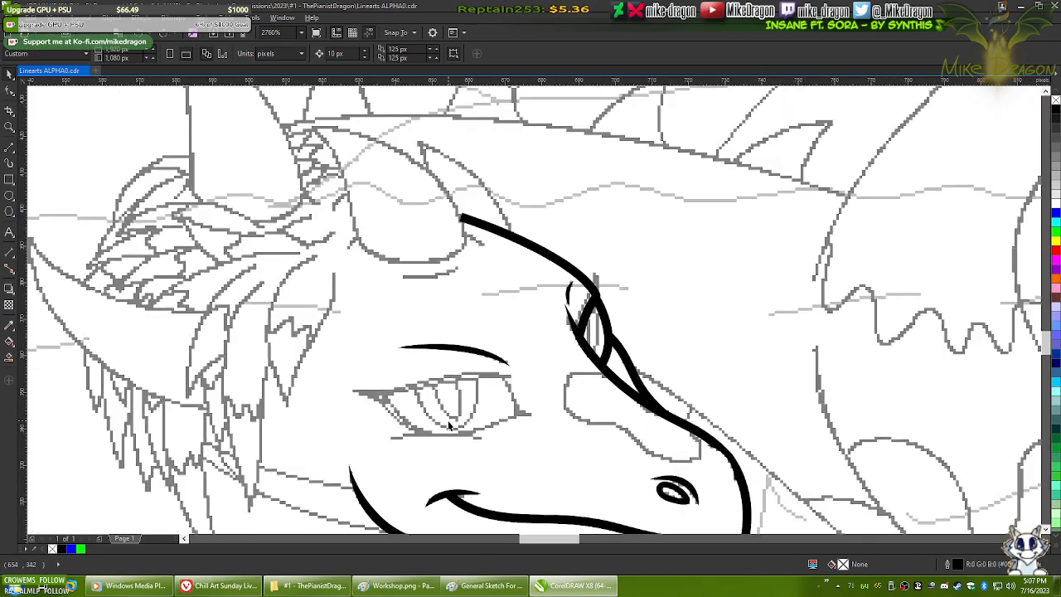
drag(468, 456, 471, 390)
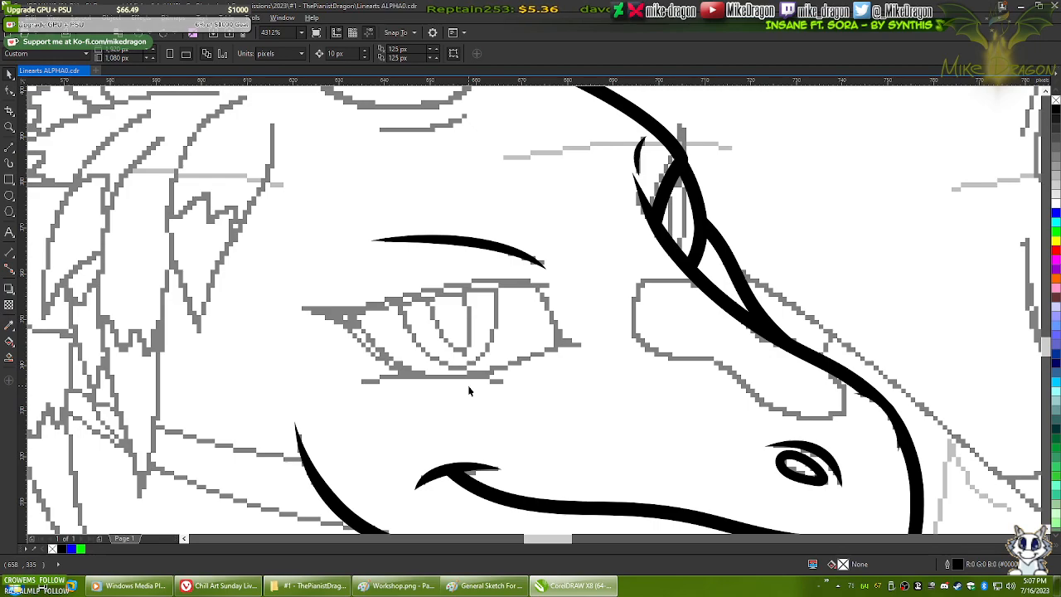
scroll(455, 335, up, 2)
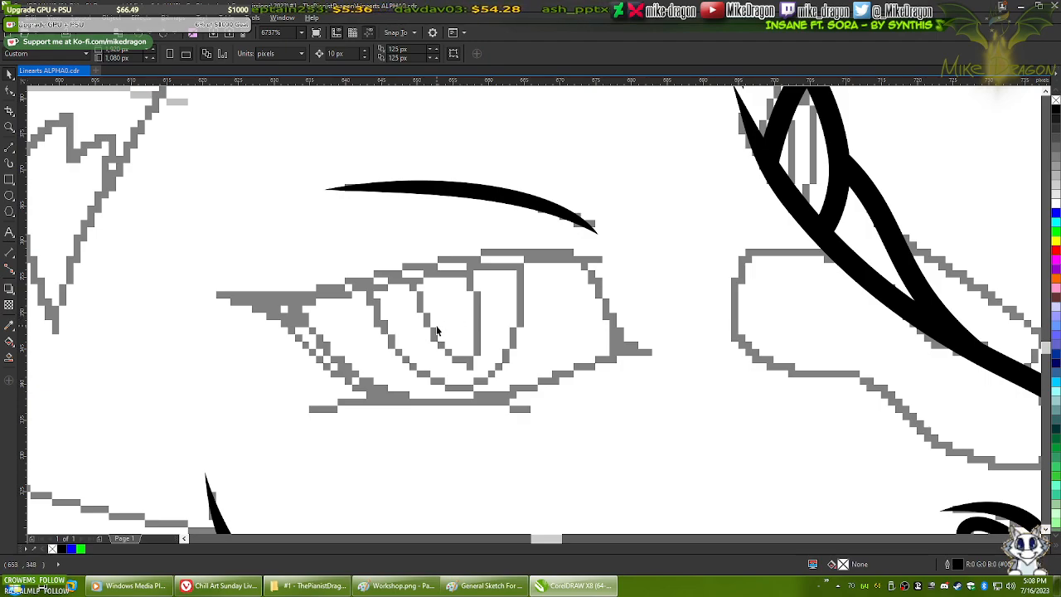
click(9, 149)
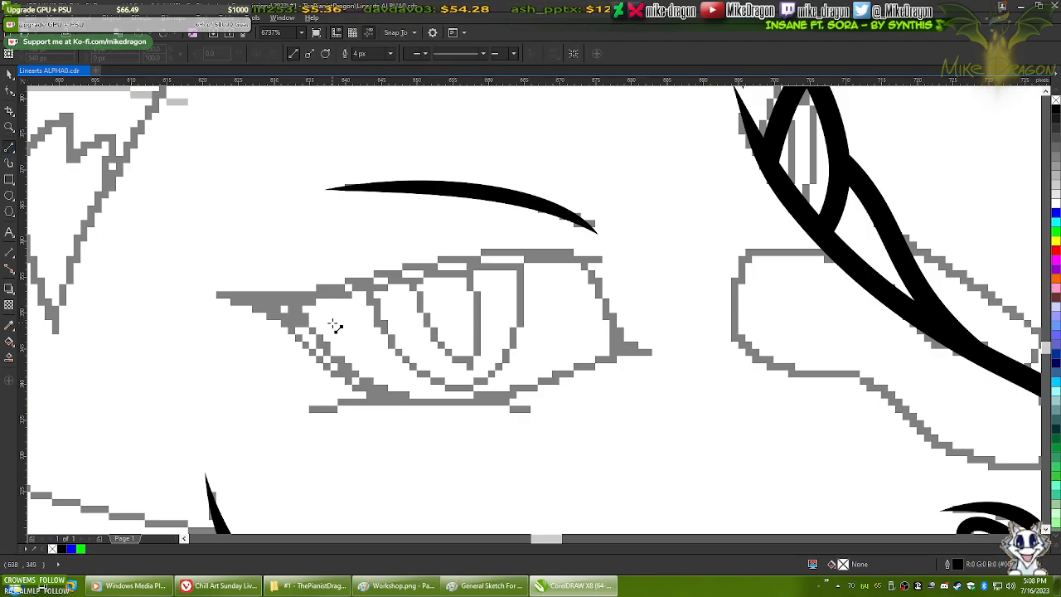
scroll(420, 307, down, 3)
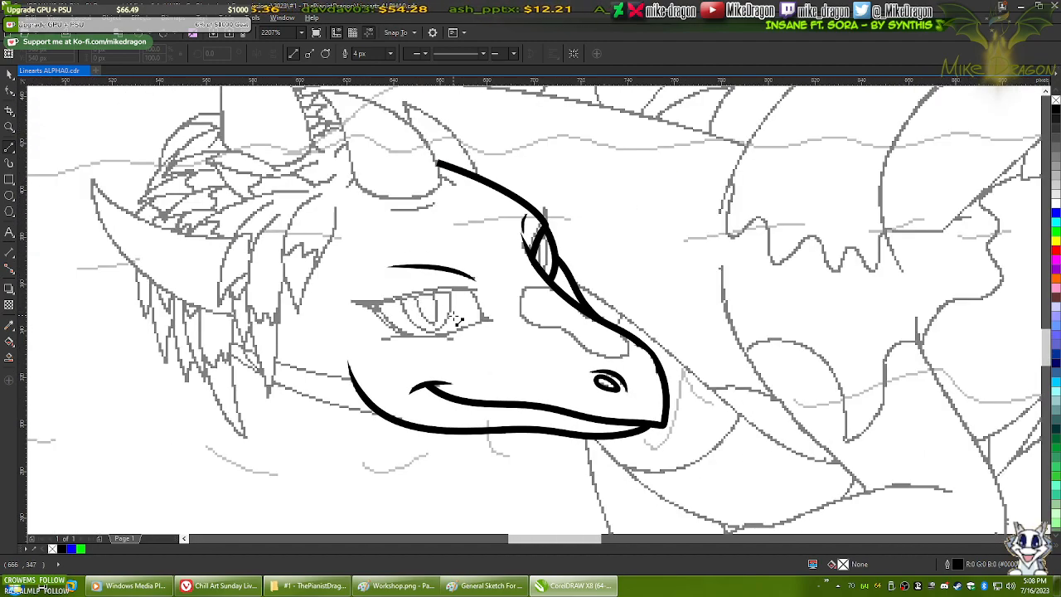
drag(454, 324, 617, 399)
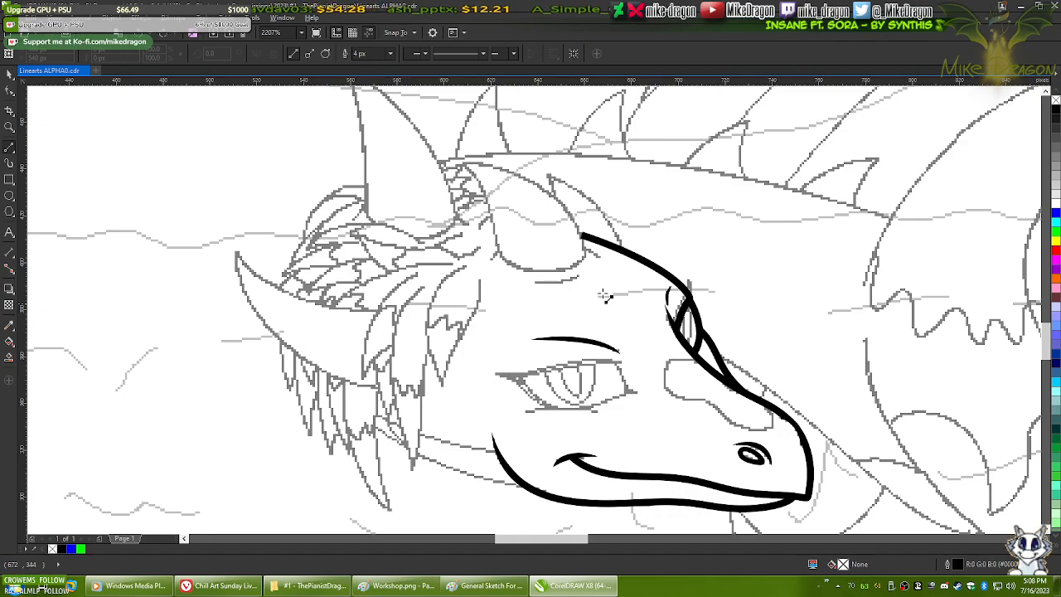
scroll(606, 309, up, 1)
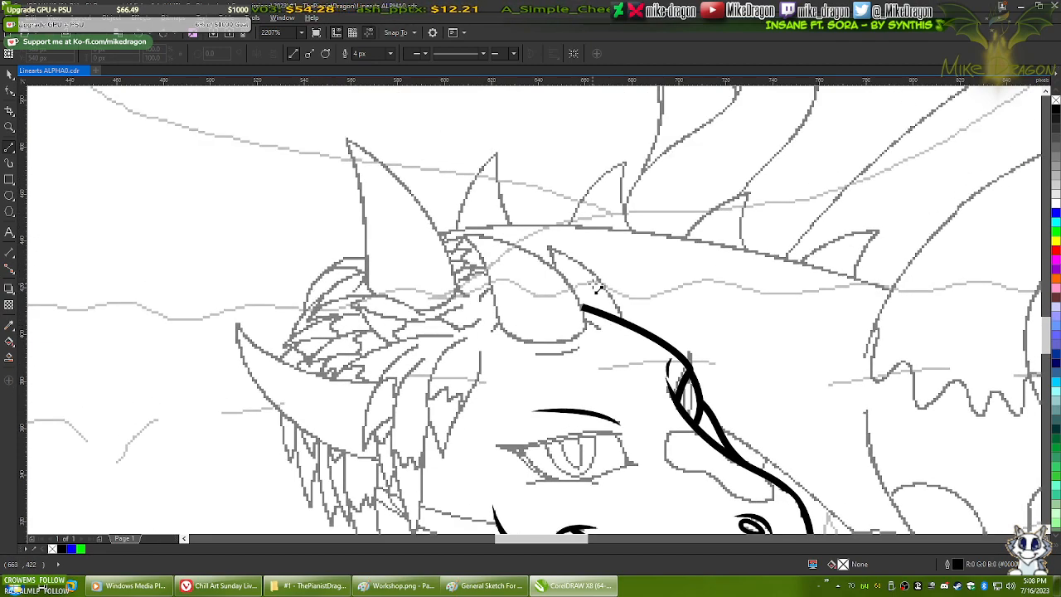
scroll(597, 286, up, 2)
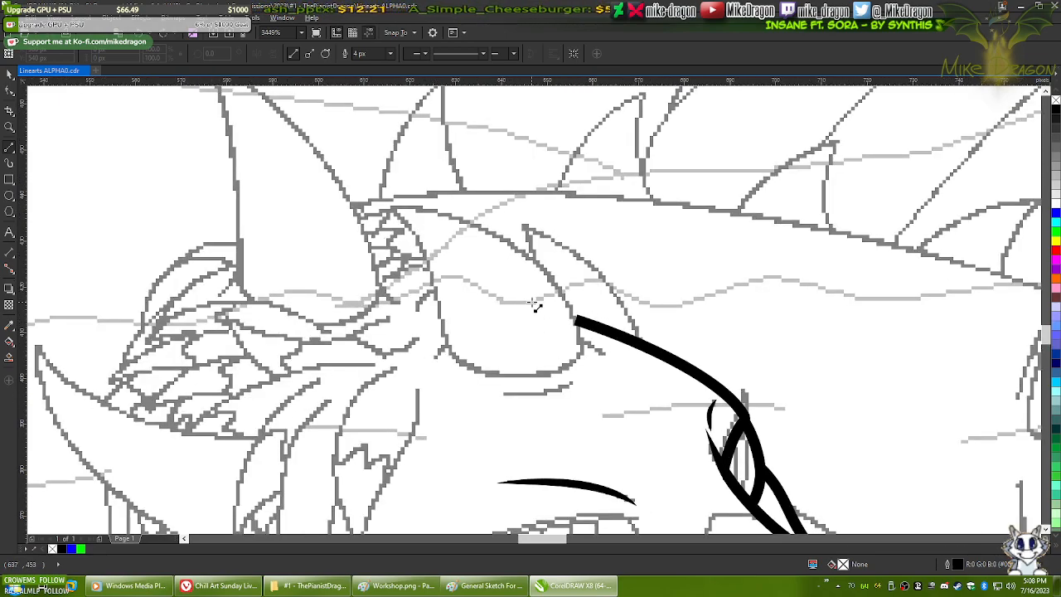
scroll(534, 305, up, 1)
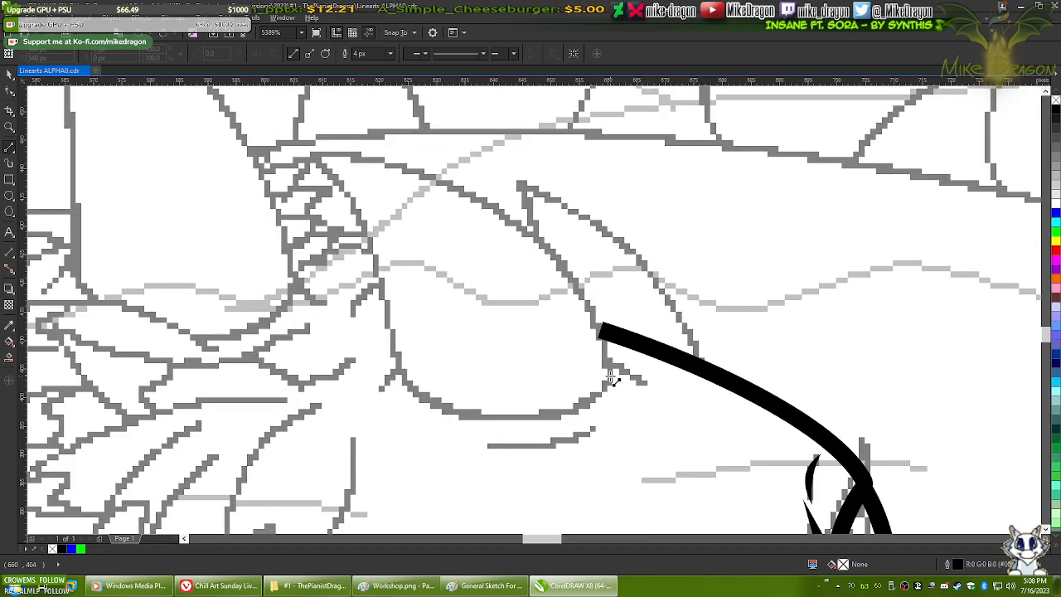
mouse_move(608, 373)
mouse_down()
mouse_move(610, 350)
mouse_move(385, 189)
mouse_move(311, 156)
mouse_move(398, 361)
mouse_move(505, 422)
mouse_move(543, 418)
mouse_move(609, 377)
mouse_up()
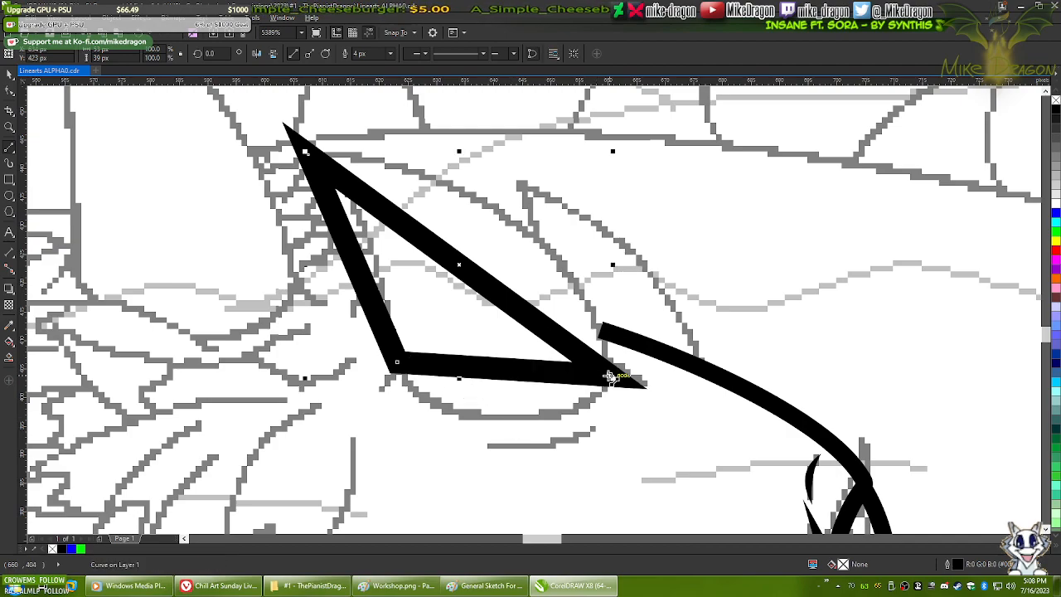
- Convert all segments of the horn triangle to curves and set its outline width to 3 px
key(F10)
drag(738, 466, 178, 100)
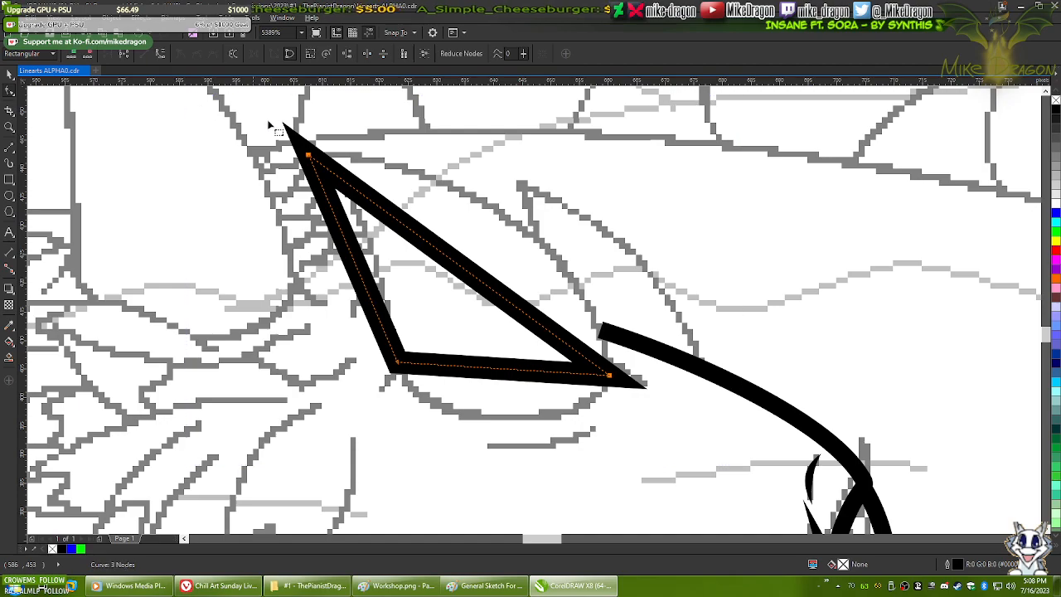
right_click(375, 212)
click(391, 254)
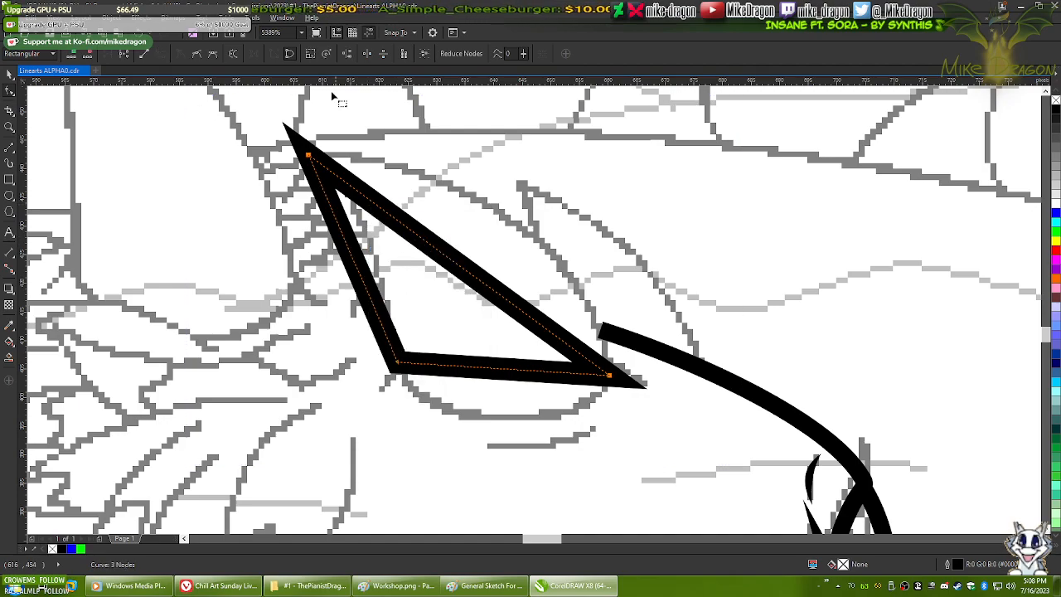
key(space)
click(359, 54)
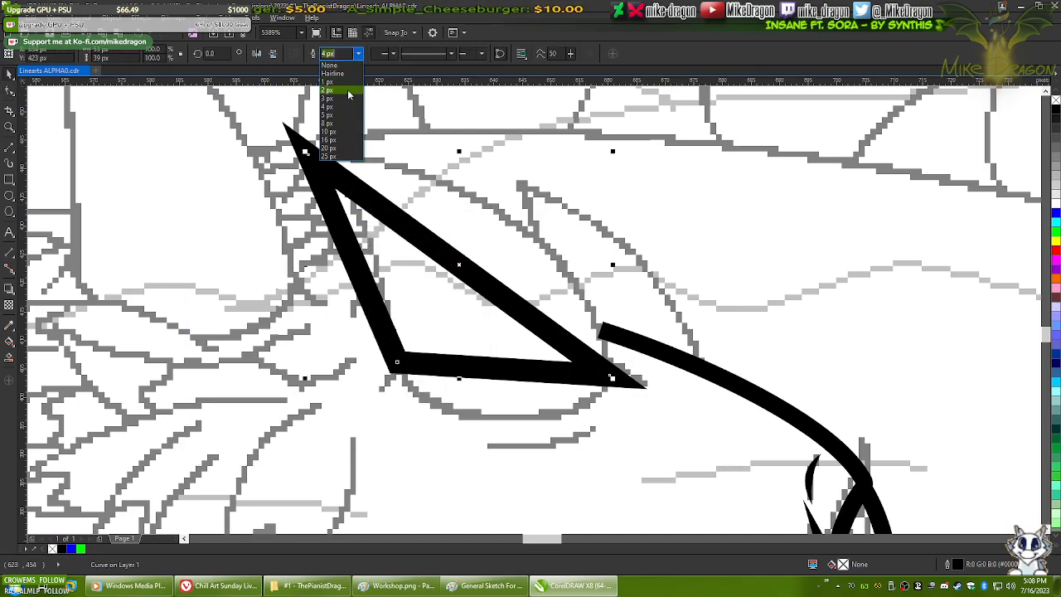
click(344, 97)
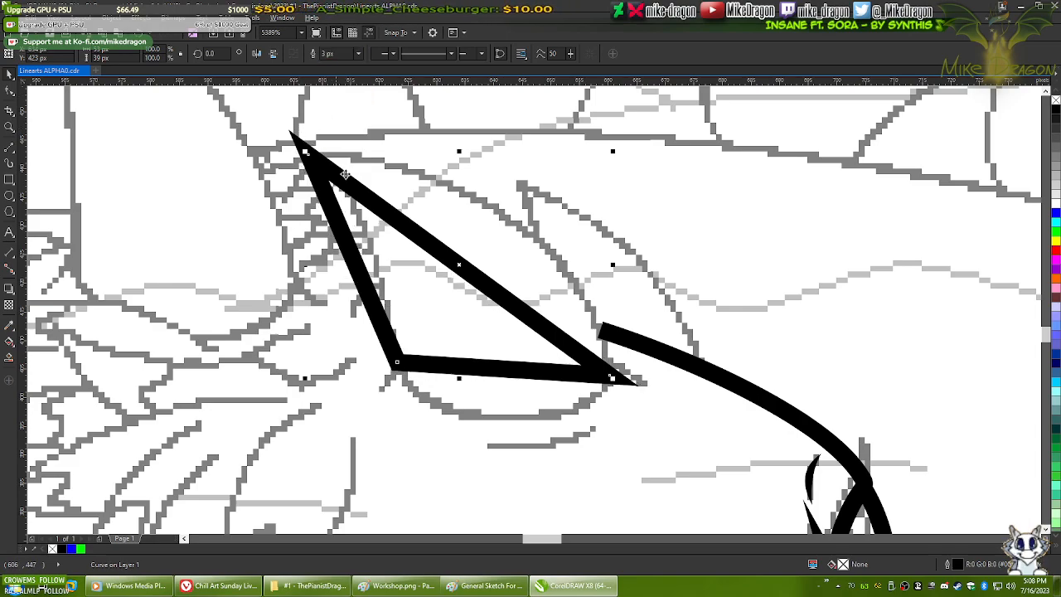
key(space)
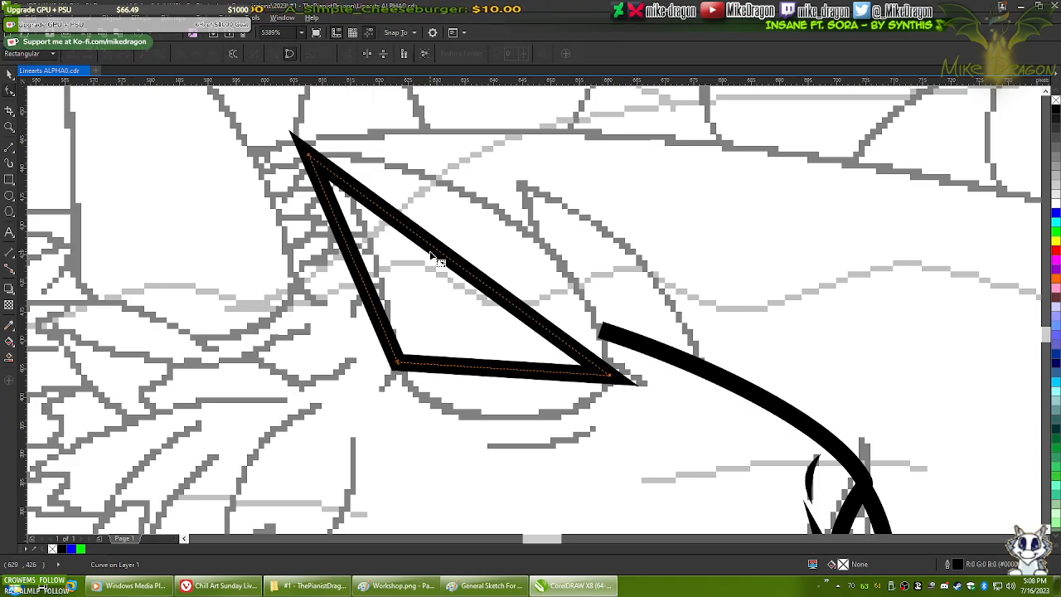
- Bend the triangle's long upper edge outward to follow the sketched outer curve of the horn
drag(443, 256, 492, 213)
click(610, 376)
drag(563, 246, 586, 247)
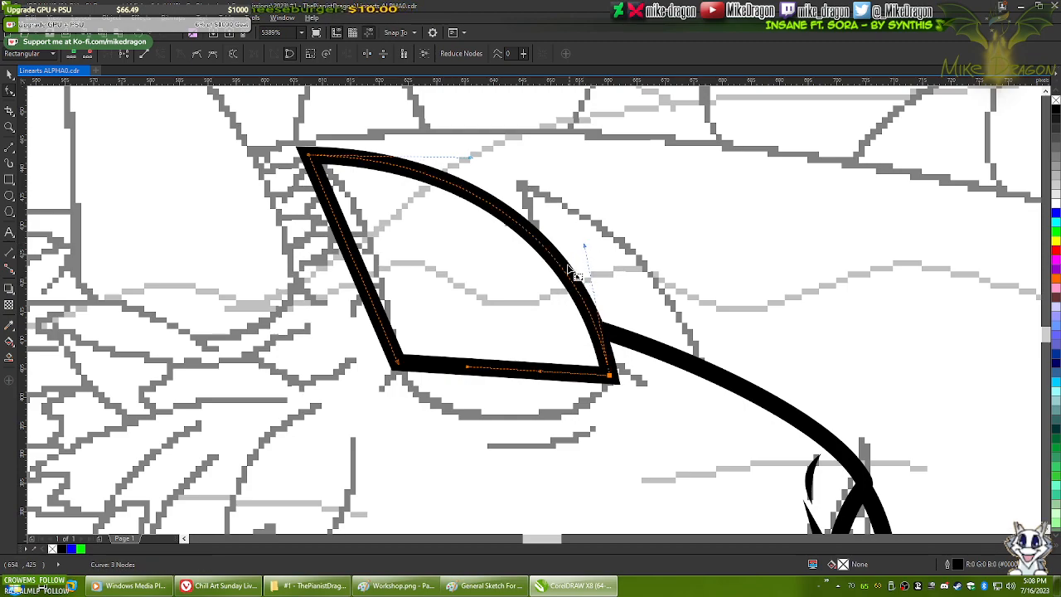
- Curve the triangle's lower edge downward and adjust its corner handle to match the horn's rounded base in the sketch
click(497, 372)
drag(503, 372, 459, 412)
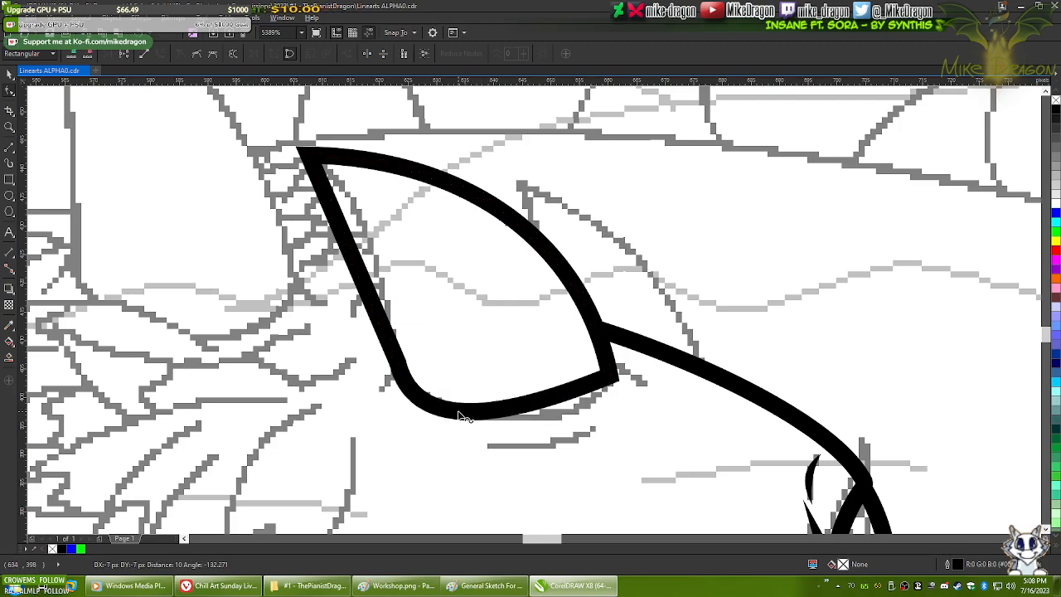
click(610, 377)
drag(492, 424, 587, 442)
drag(586, 445, 584, 434)
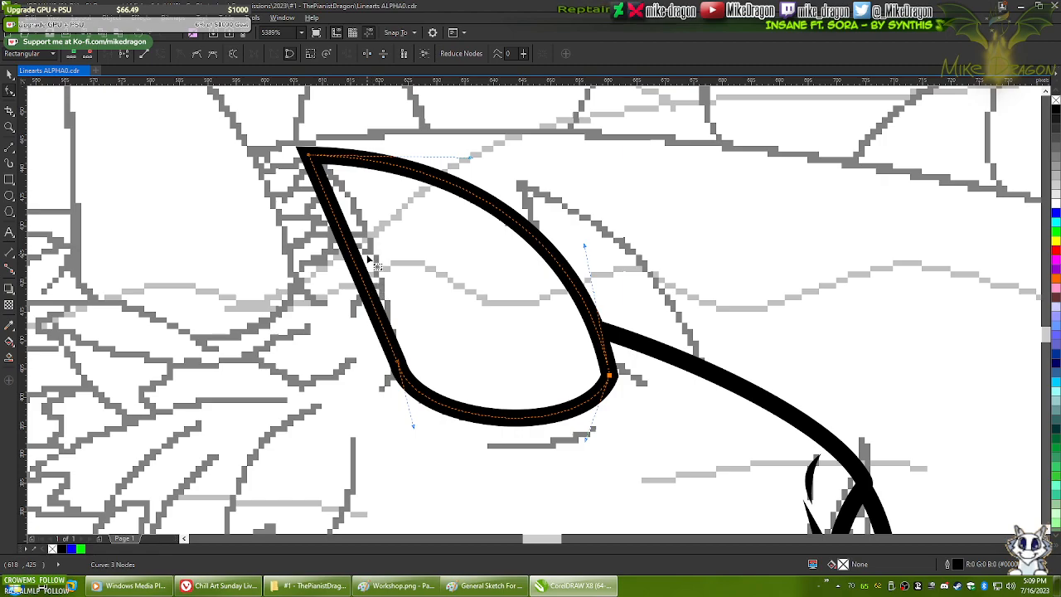
- Bend the horn's inner edge along the sketch line and fine-tune the outer curve's handle at the horn tip
drag(356, 265, 370, 233)
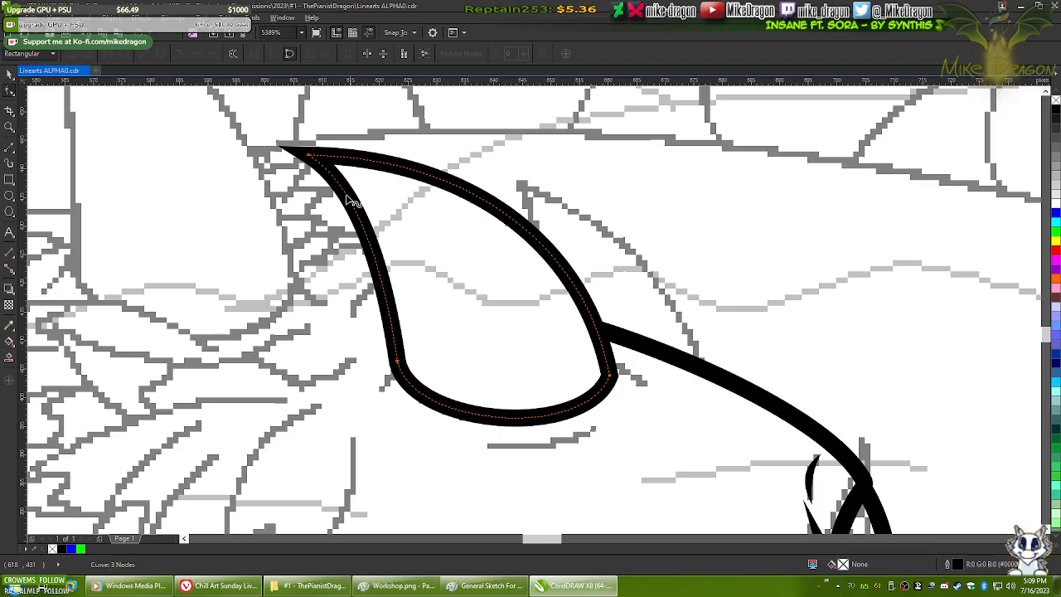
scroll(359, 135, up, 2)
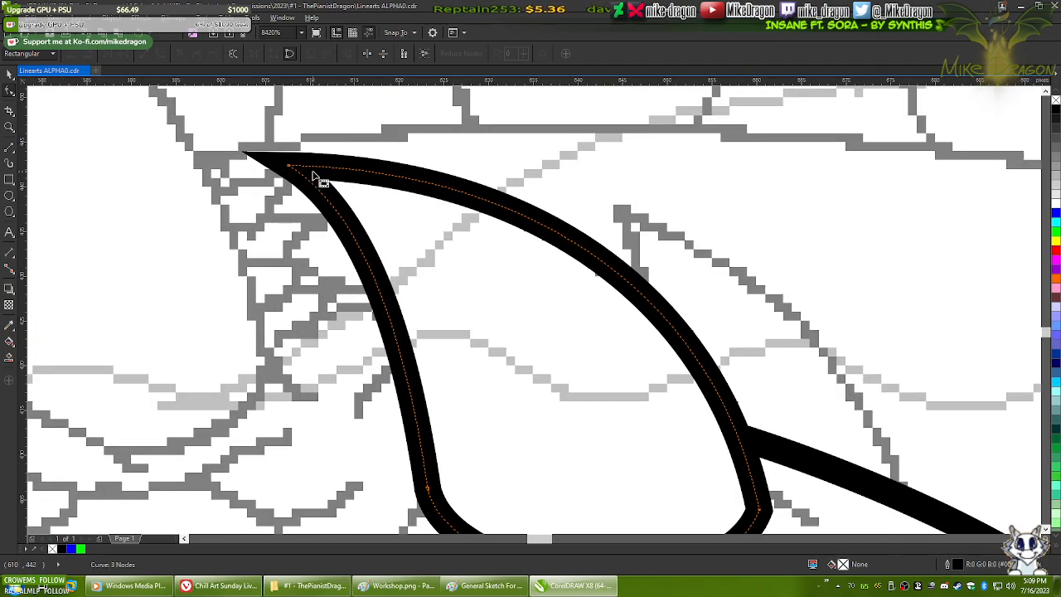
click(288, 166)
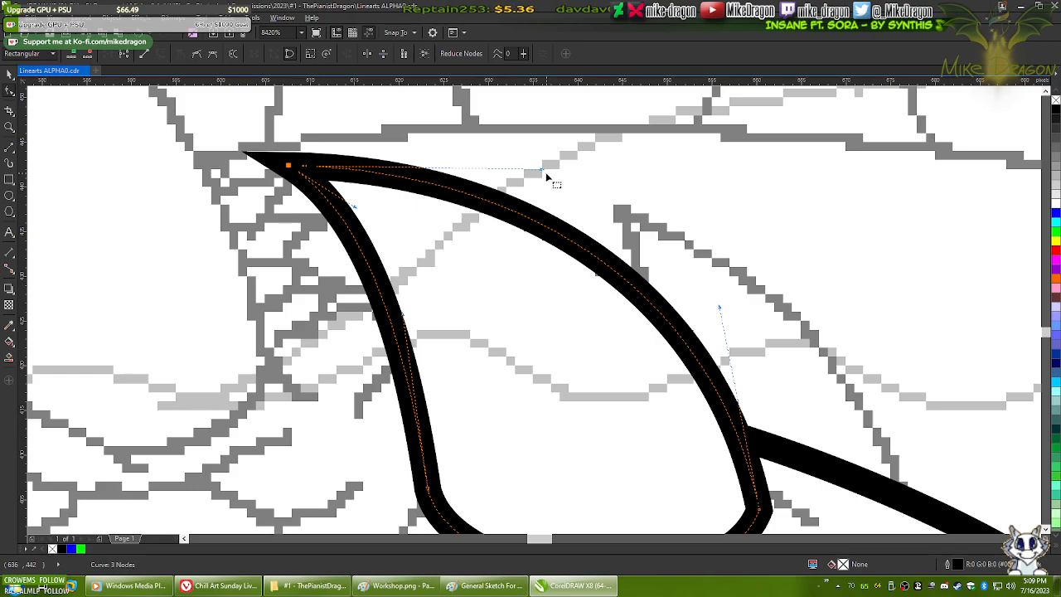
drag(544, 173, 546, 170)
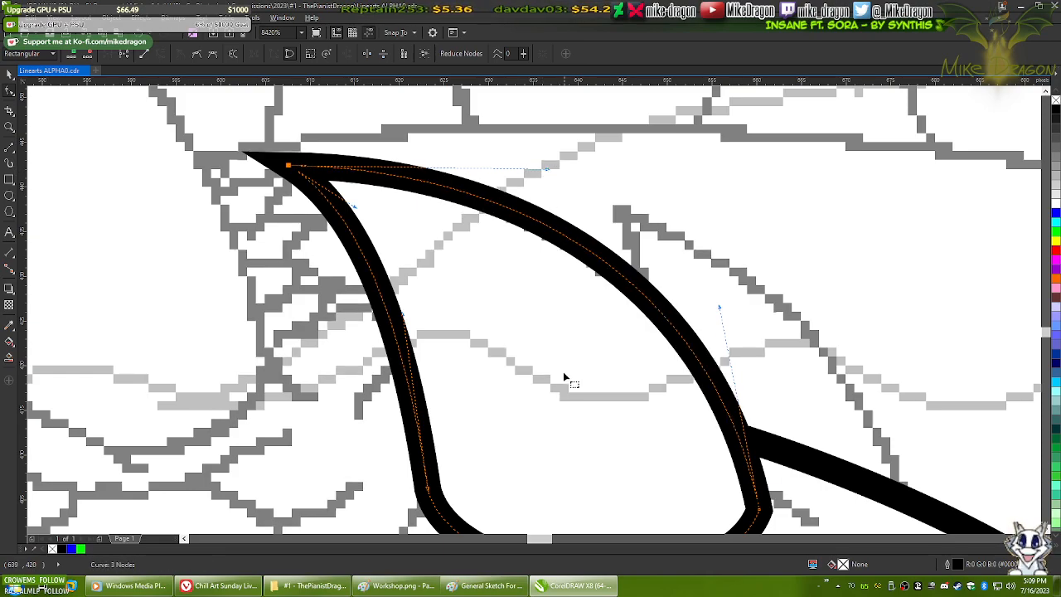
scroll(569, 373, up, 3)
scroll(511, 261, down, 2)
scroll(509, 264, down, 2)
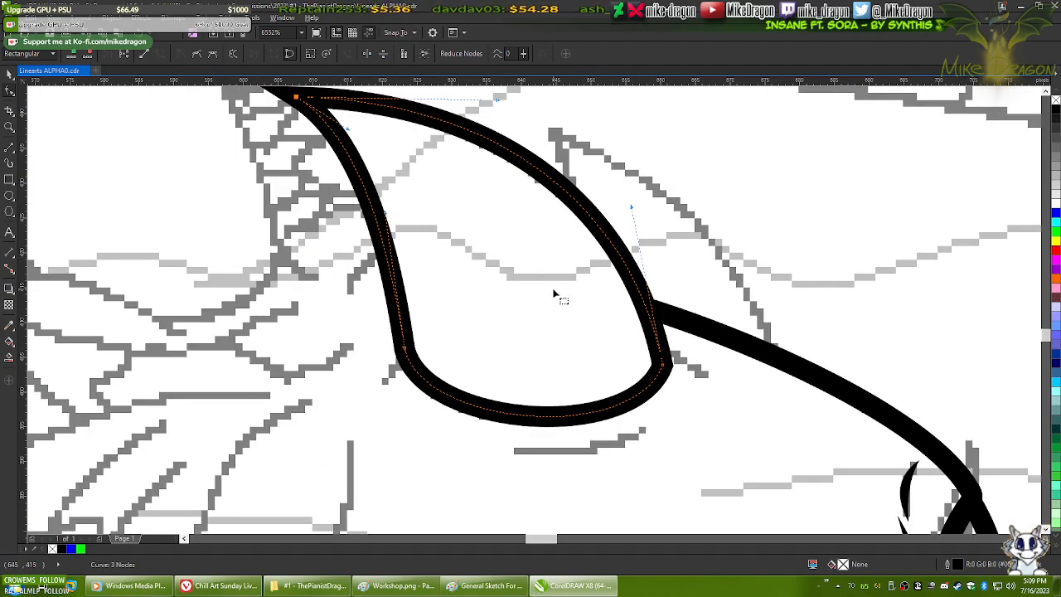
drag(483, 307, 509, 343)
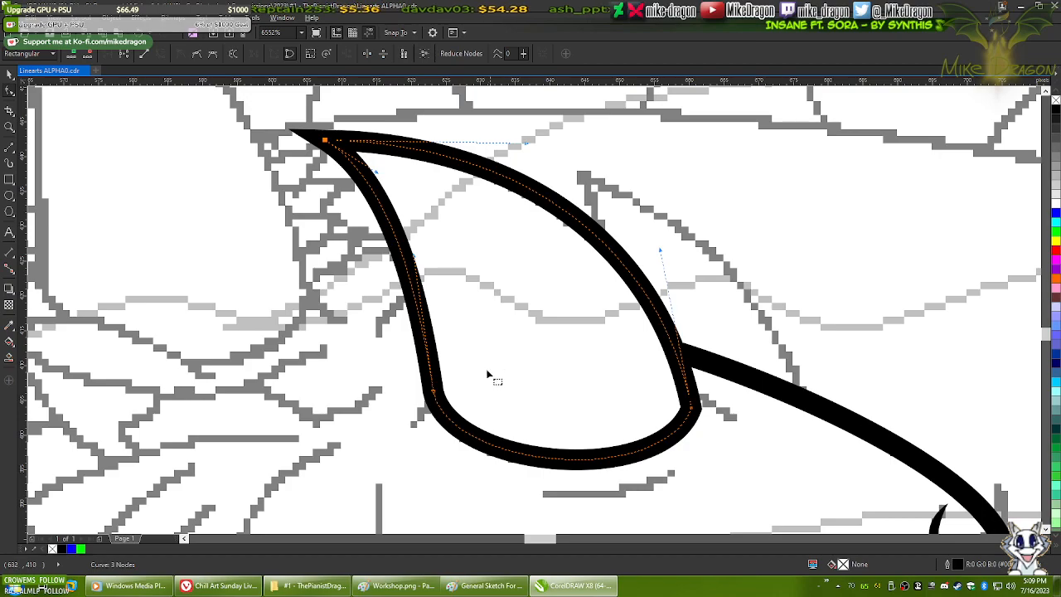
click(441, 405)
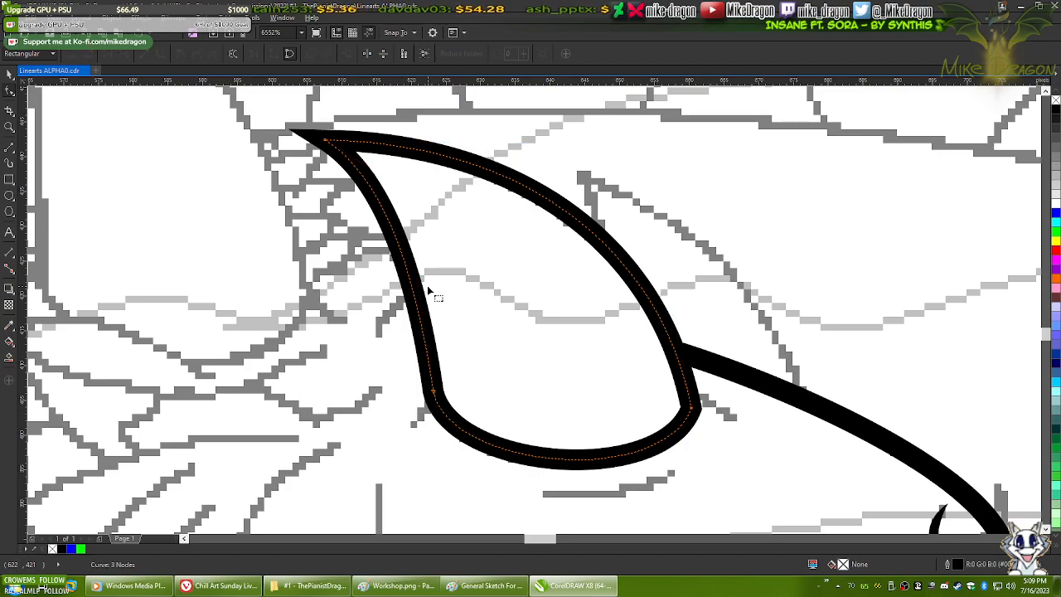
- Fine-tune the outer curve of the horn by nudging its handle near the corner at the horn's base
click(438, 397)
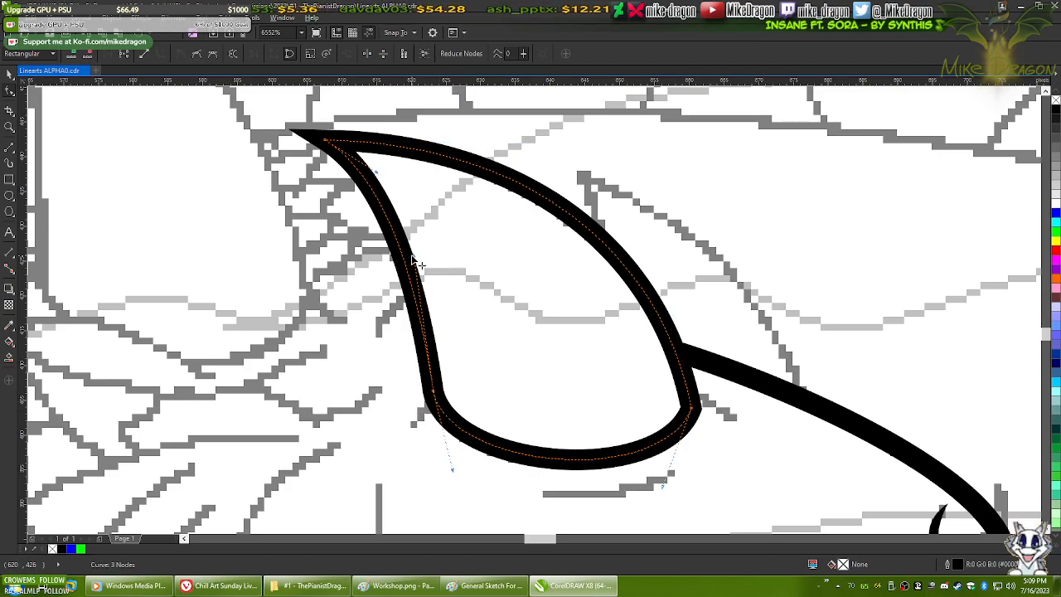
click(375, 152)
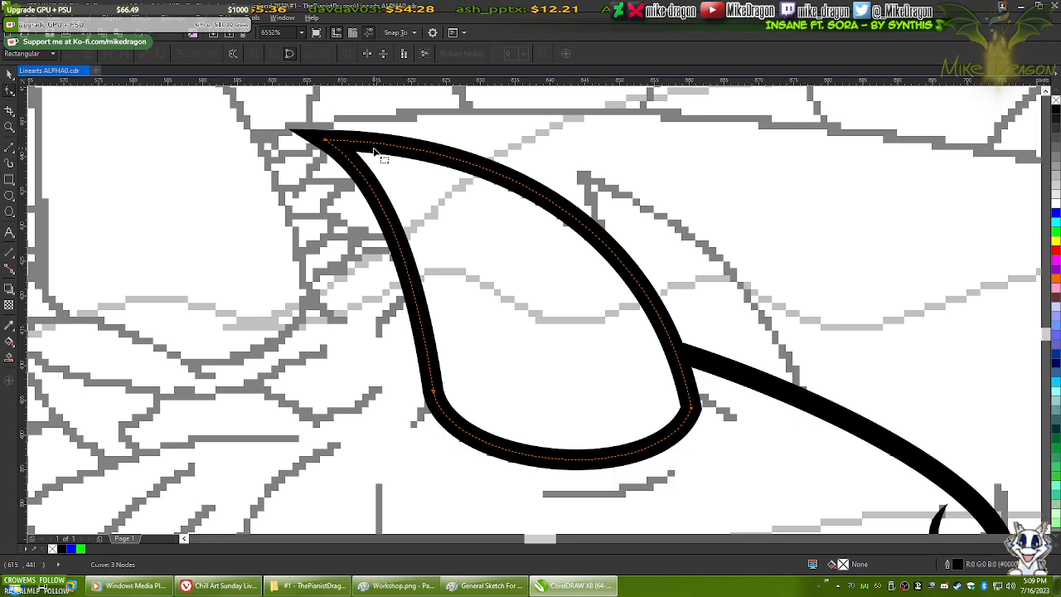
click(327, 143)
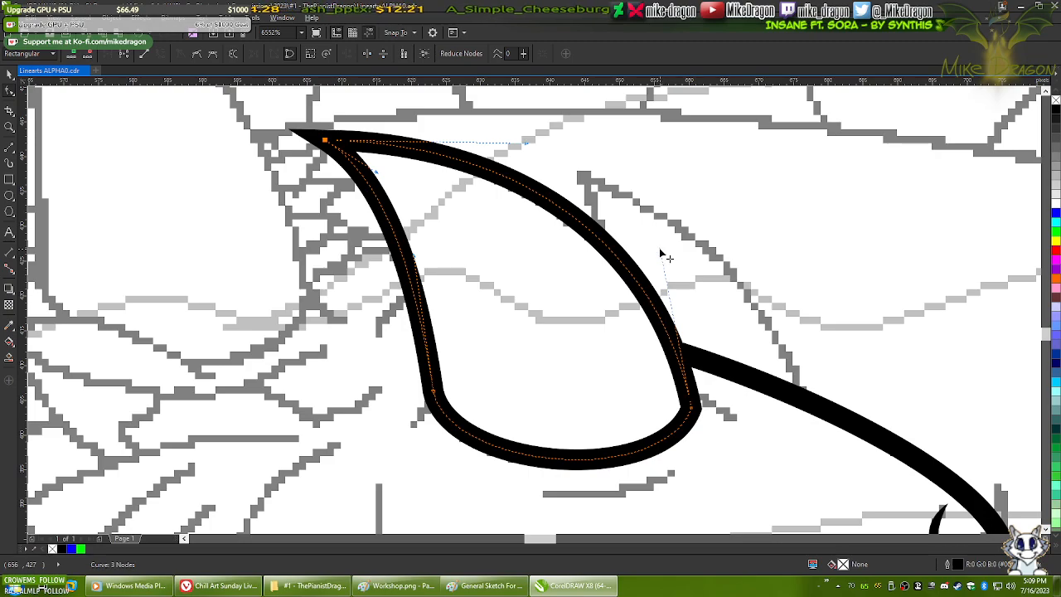
drag(661, 250, 665, 247)
- Replace the sharp corner node at the horn's base with two new nodes, one on each side of the corner
scroll(716, 472, up, 1)
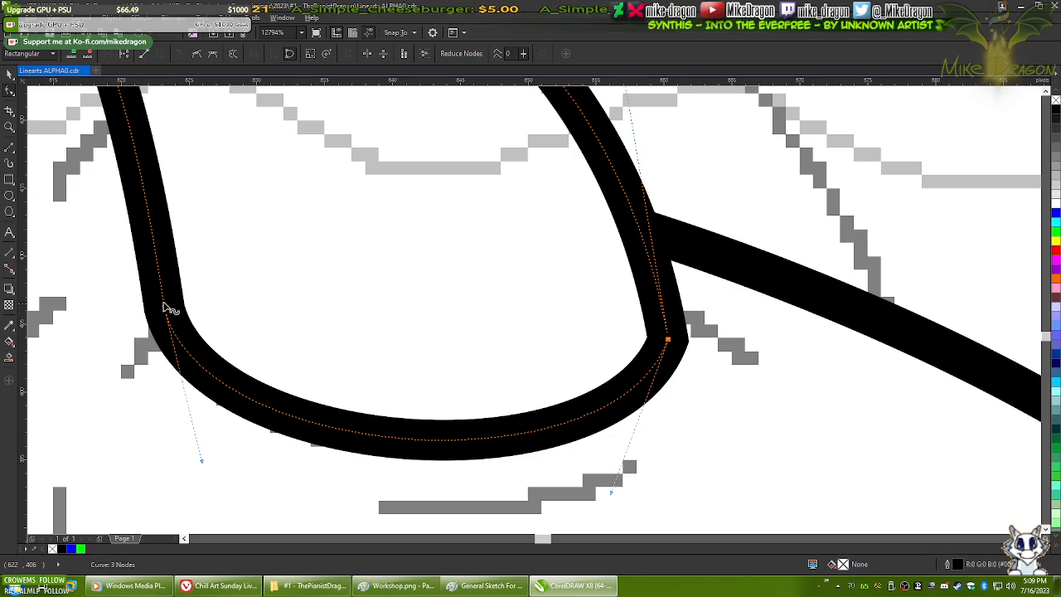
double_click(662, 305)
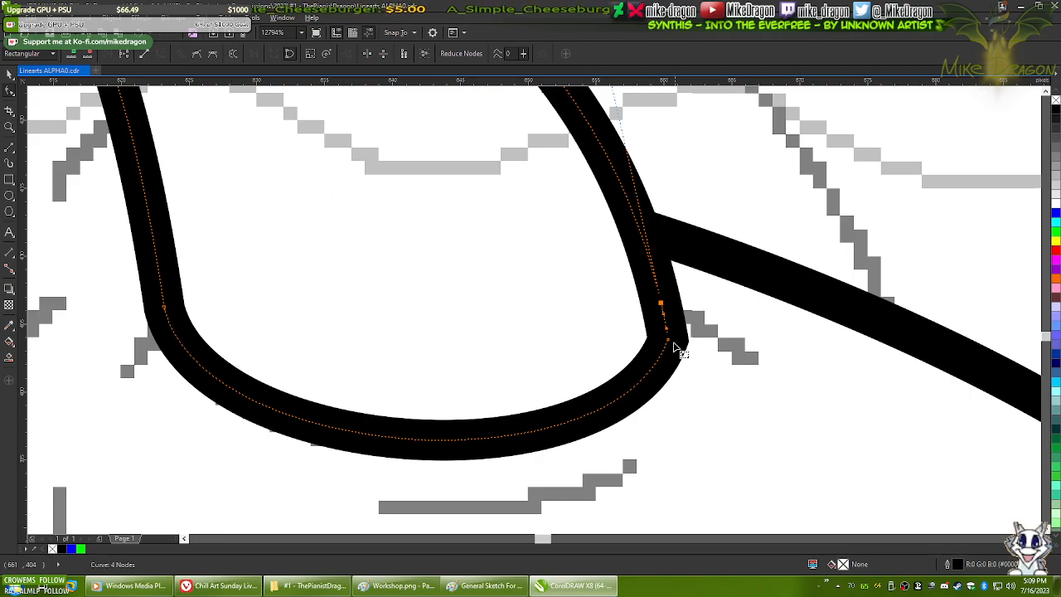
double_click(646, 374)
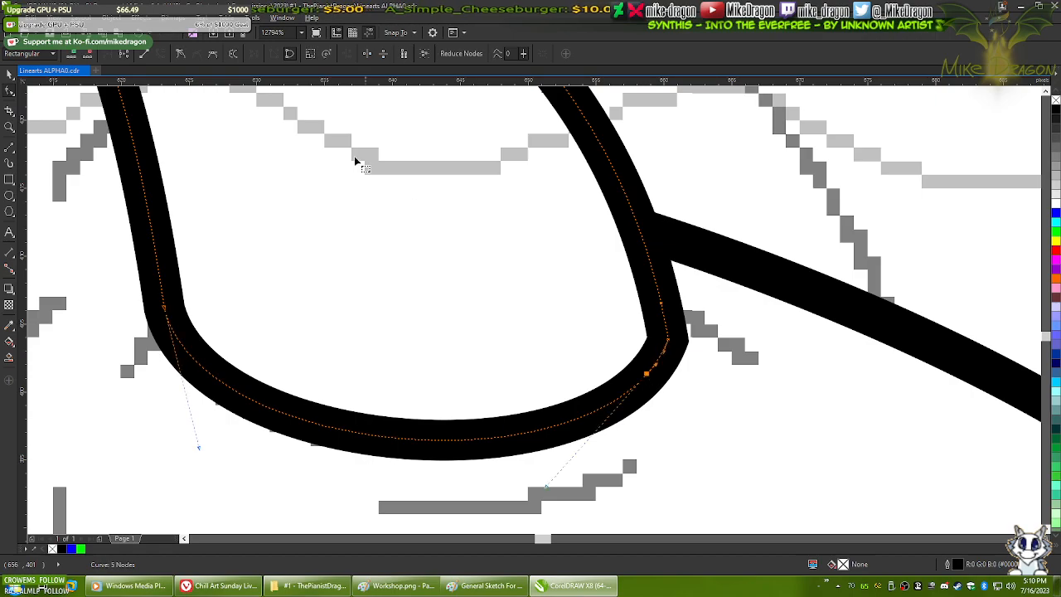
click(180, 53)
double_click(669, 341)
- Round the short segment between the two new nodes by pulling its lower handle inward toward the base curve
scroll(675, 314, up, 2)
click(628, 264)
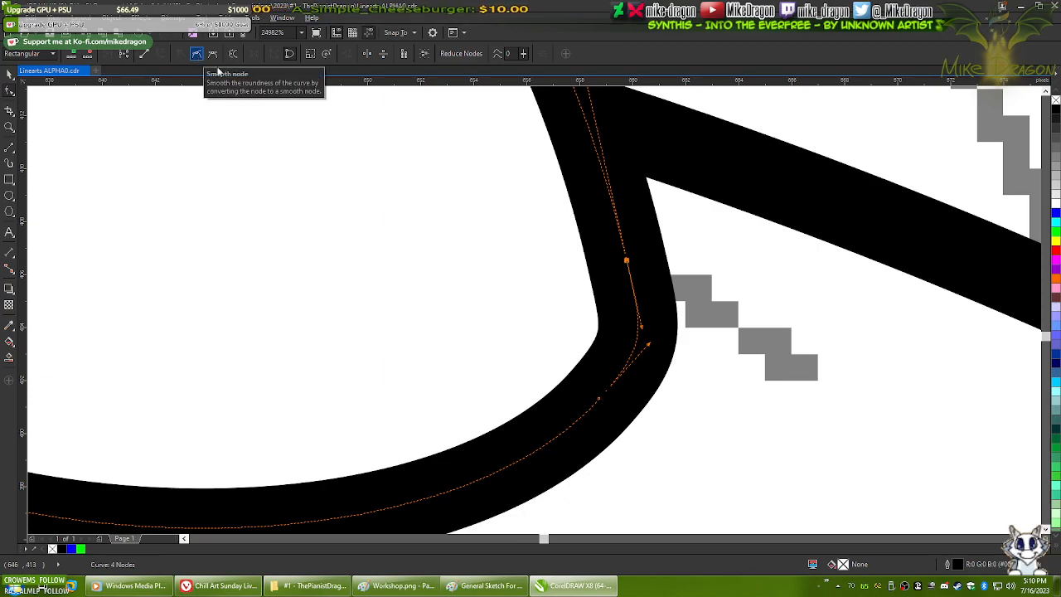
mouse_move(649, 347)
mouse_down()
mouse_move(632, 356)
mouse_move(639, 371)
mouse_up()
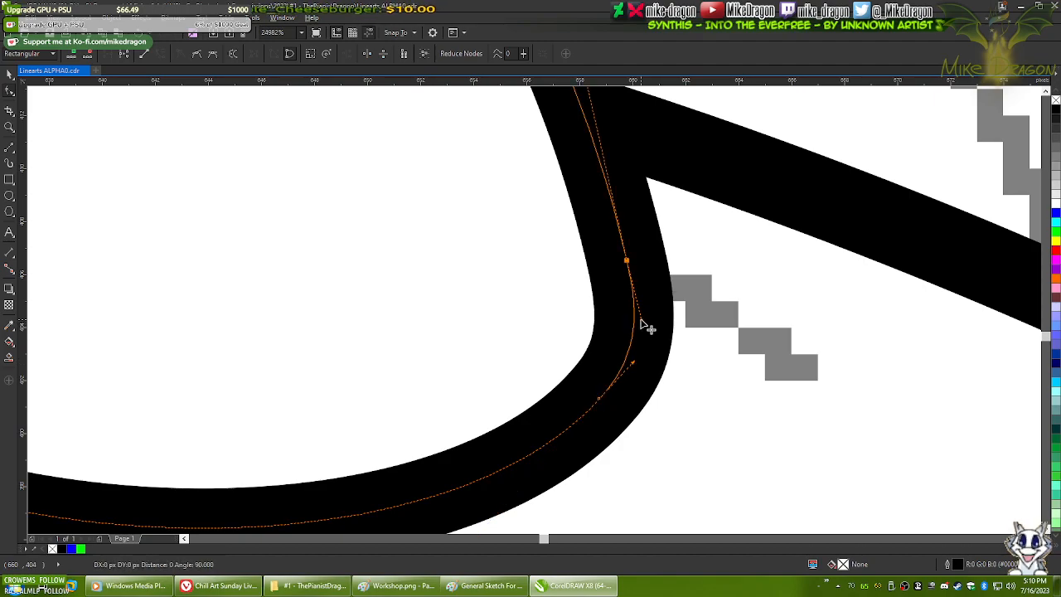
- Round the horn outline's lower-left corner by adding a node on each side and deleting the corner node
scroll(929, 343, down, 1)
scroll(930, 343, down, 1)
scroll(644, 325, up, 1)
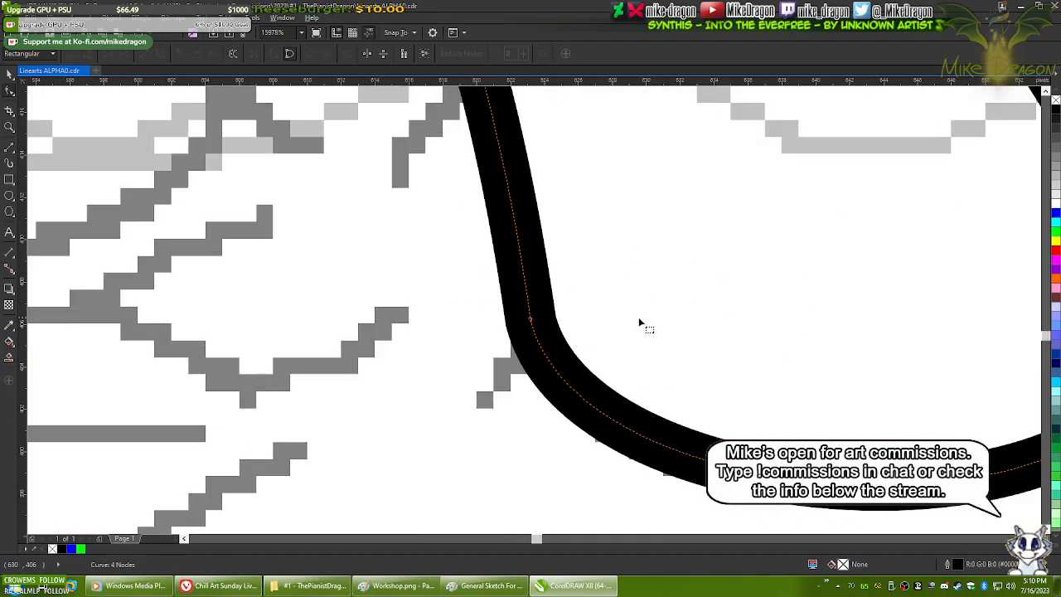
scroll(502, 340, up, 1)
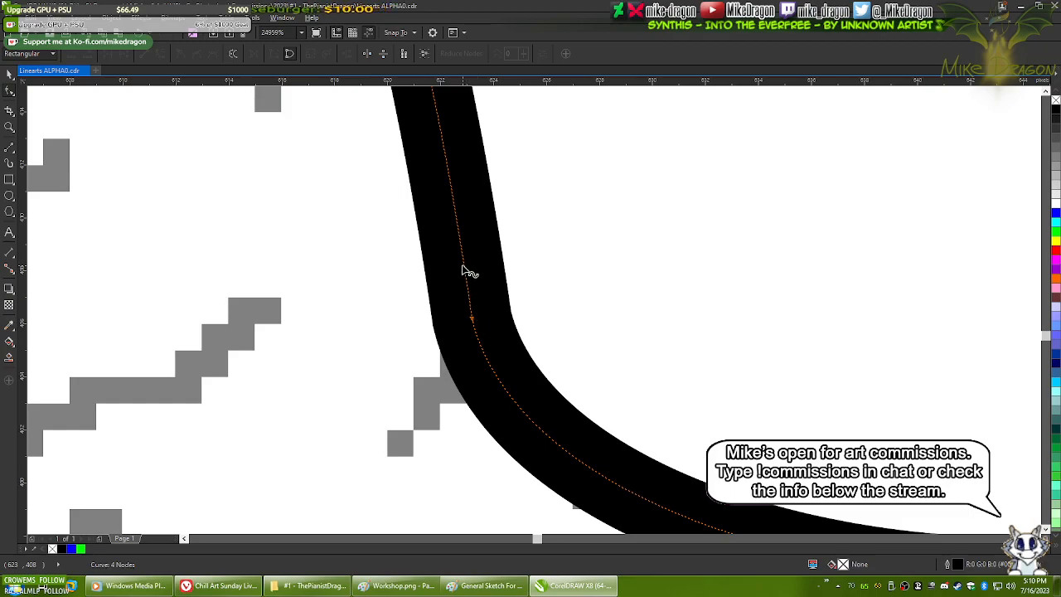
double_click(465, 265)
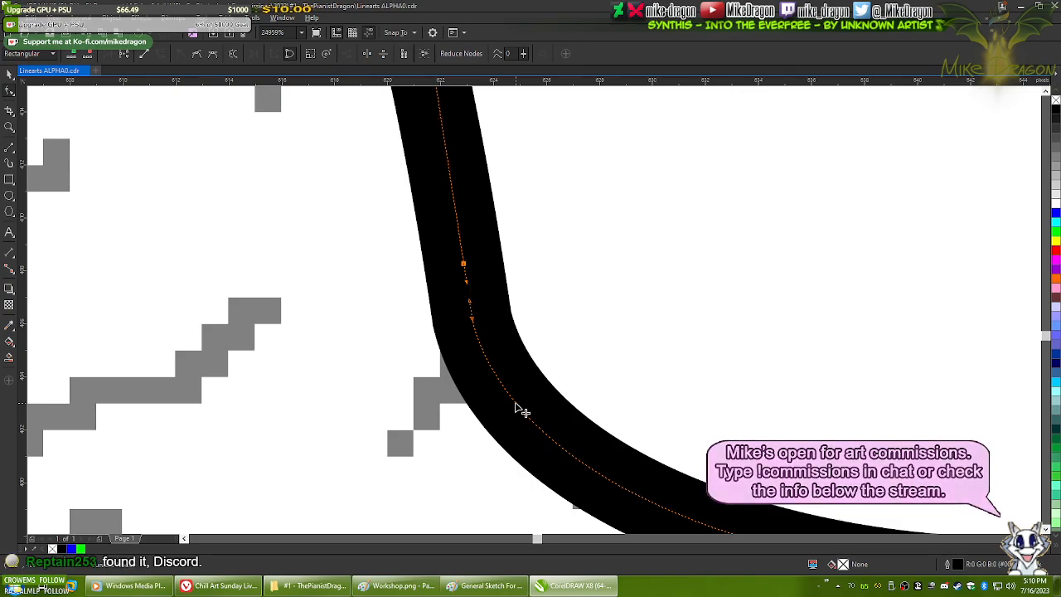
double_click(518, 405)
double_click(472, 319)
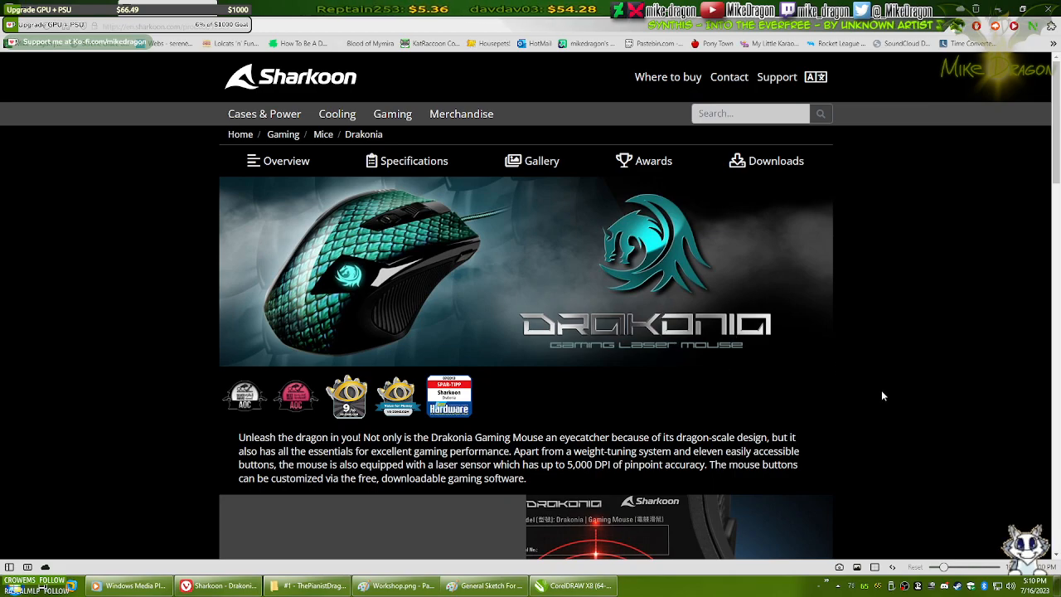
- Look through the Sharkoon Drakonia gaming mouse product page, close it, and return to the lineart
scroll(903, 395, down, 8)
scroll(902, 395, down, 5)
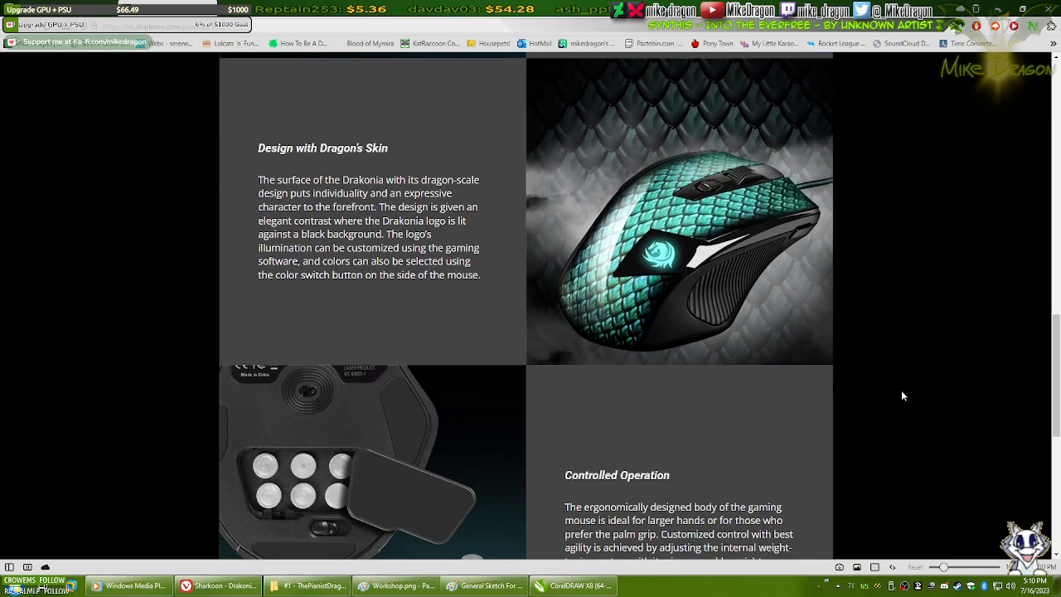
scroll(902, 396, down, 3)
scroll(902, 395, up, 5)
scroll(902, 396, down, 7)
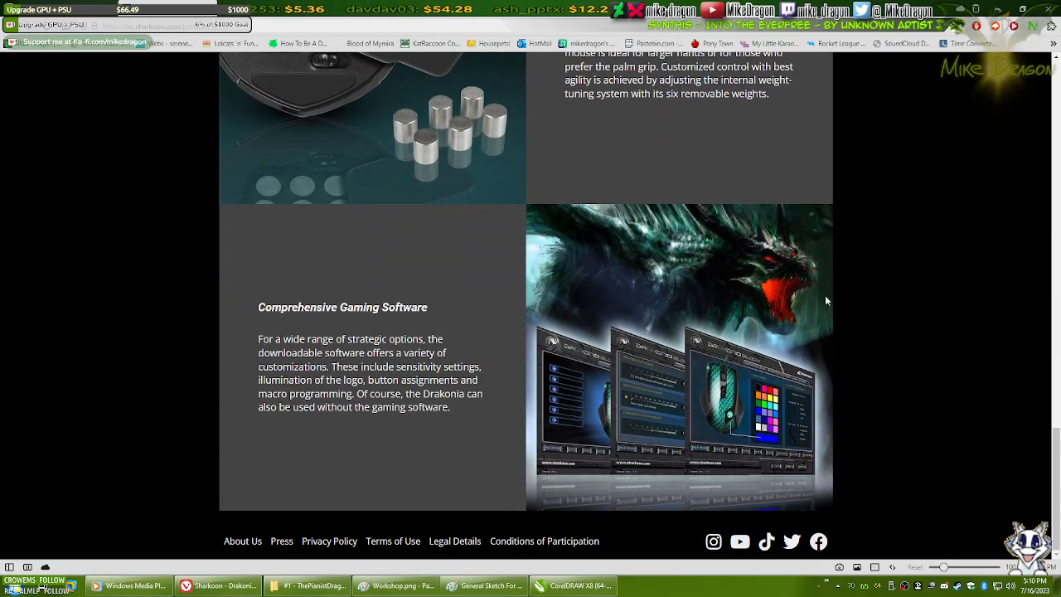
scroll(969, 373, up, 10)
scroll(965, 374, up, 4)
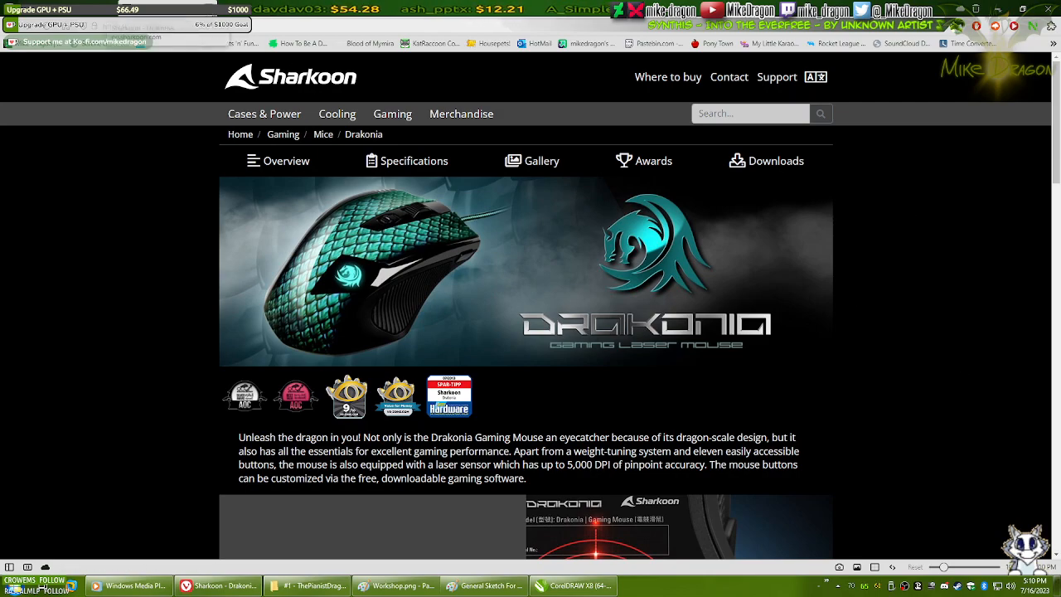
click(208, 7)
click(223, 593)
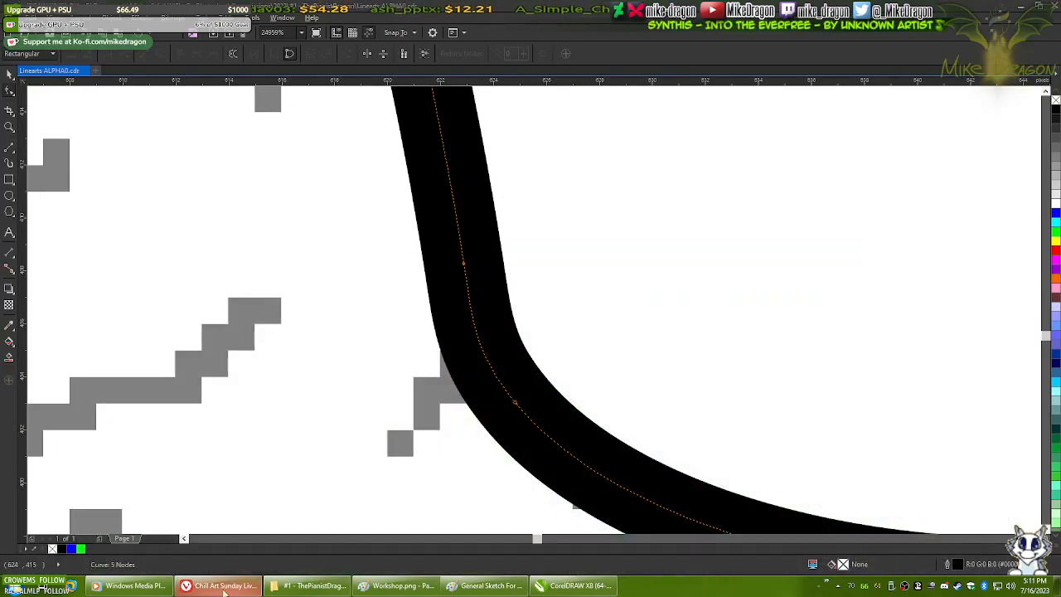
- Switch to the Vivaldi browser and search the web for "Redragon Centrophorus M601-3" in a new tab
click(223, 591)
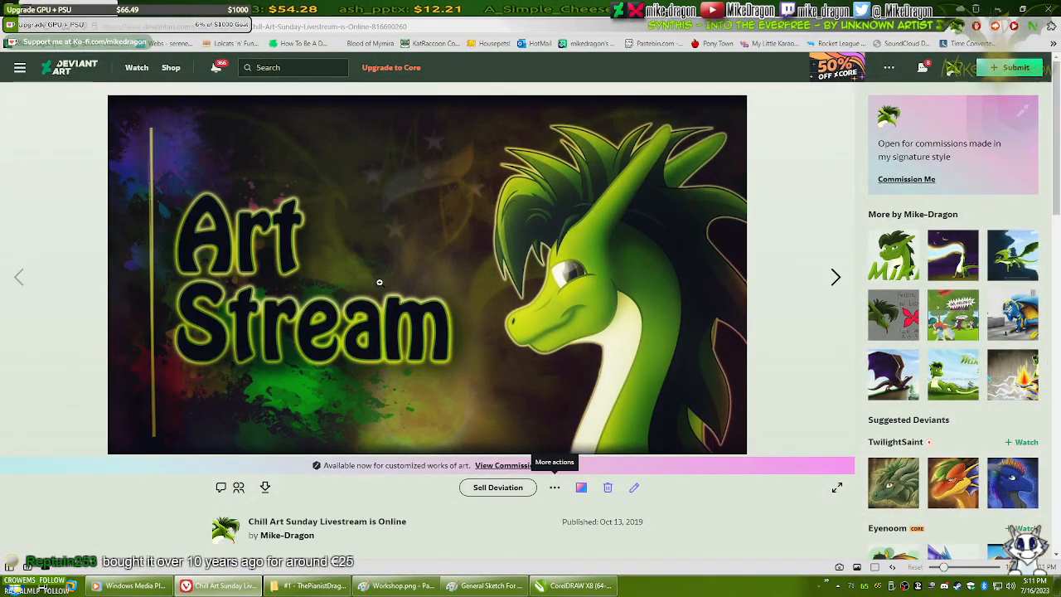
key(ctrl+t)
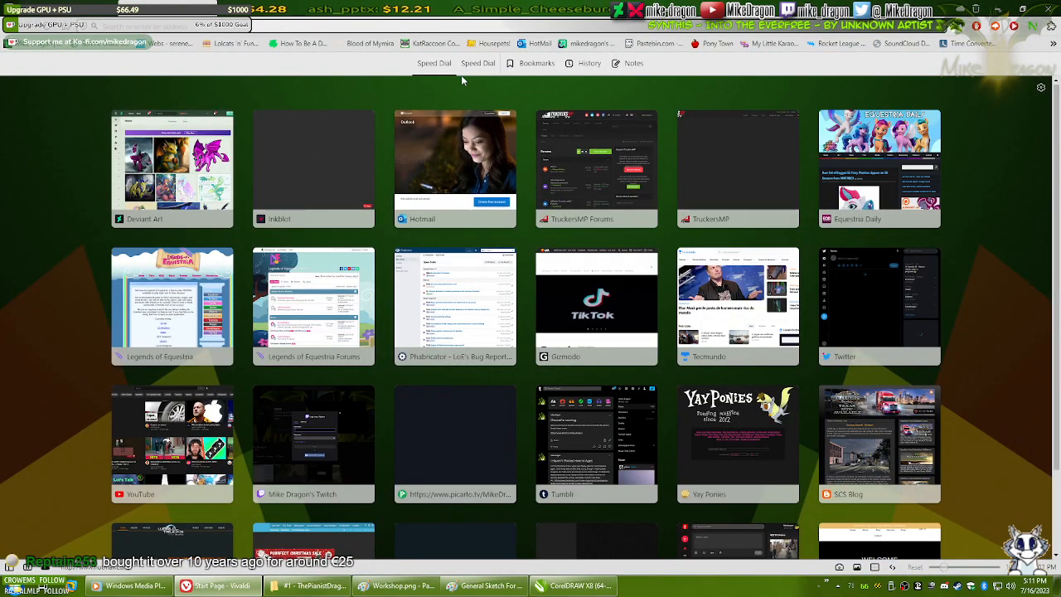
text(Reddragon)
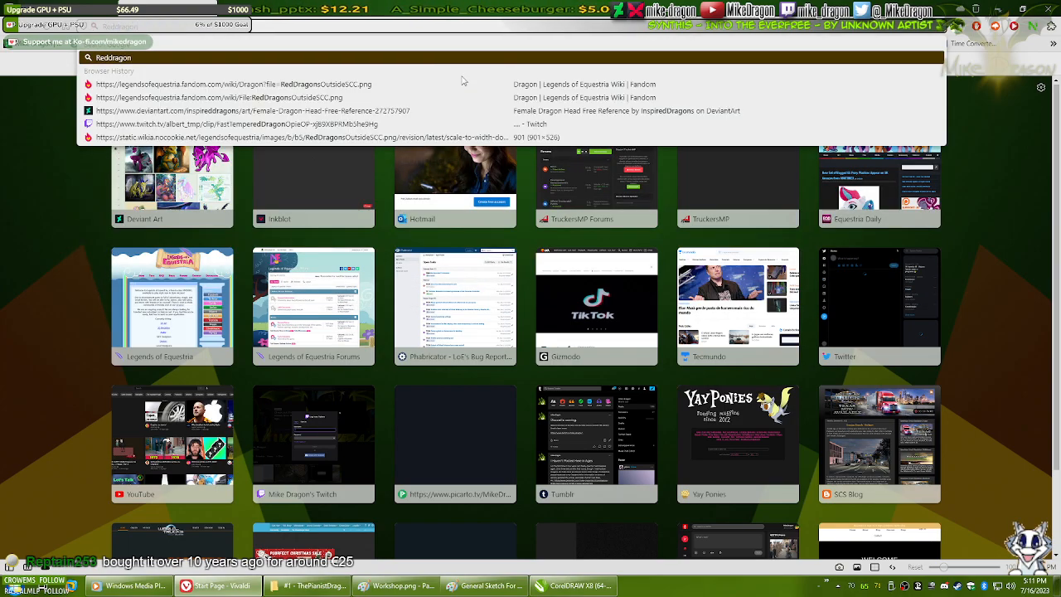
key(Left)
key(Left)
key(Left)
key(Left)
key(Left)
key(BackSpace)
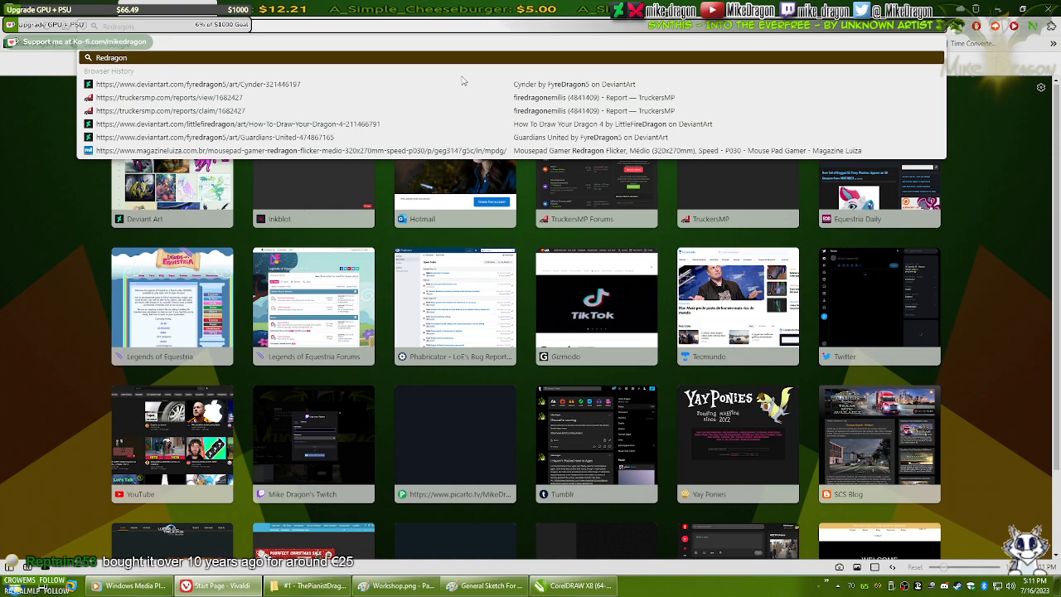
key(End)
text(Centr)
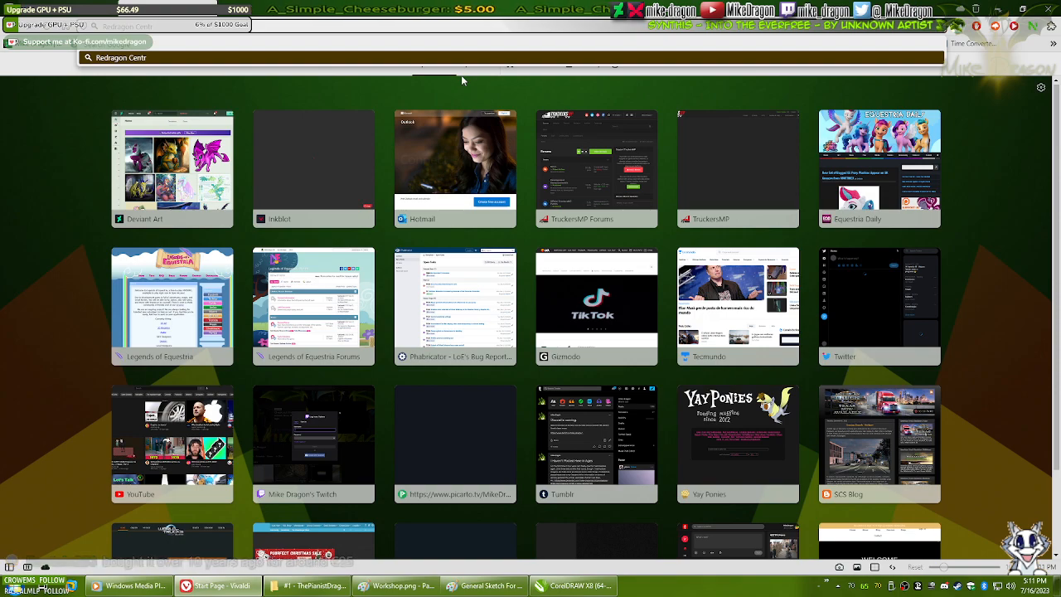
text(ophorus)
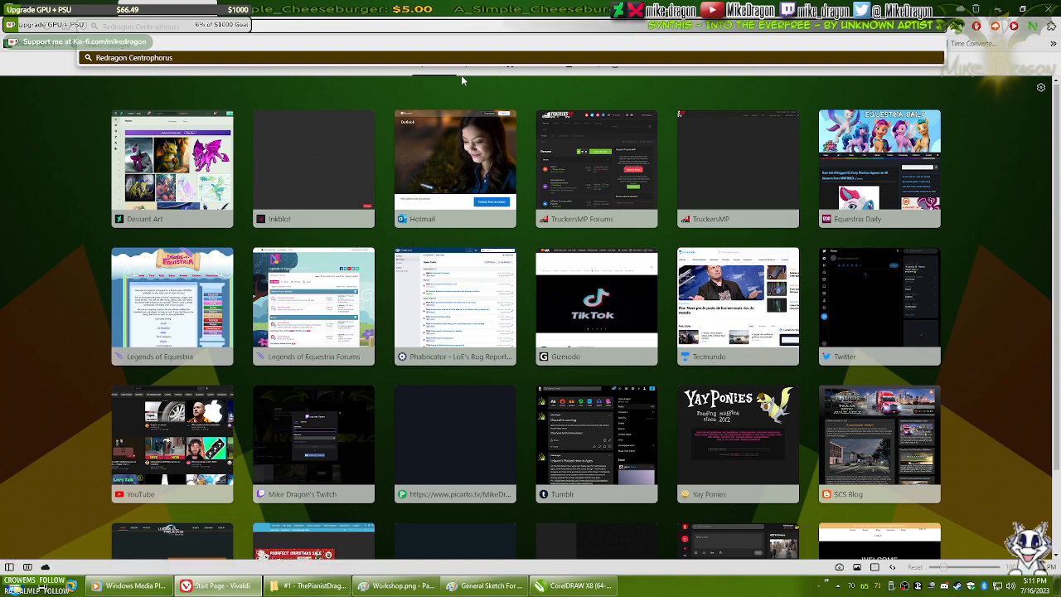
text( M601-3)
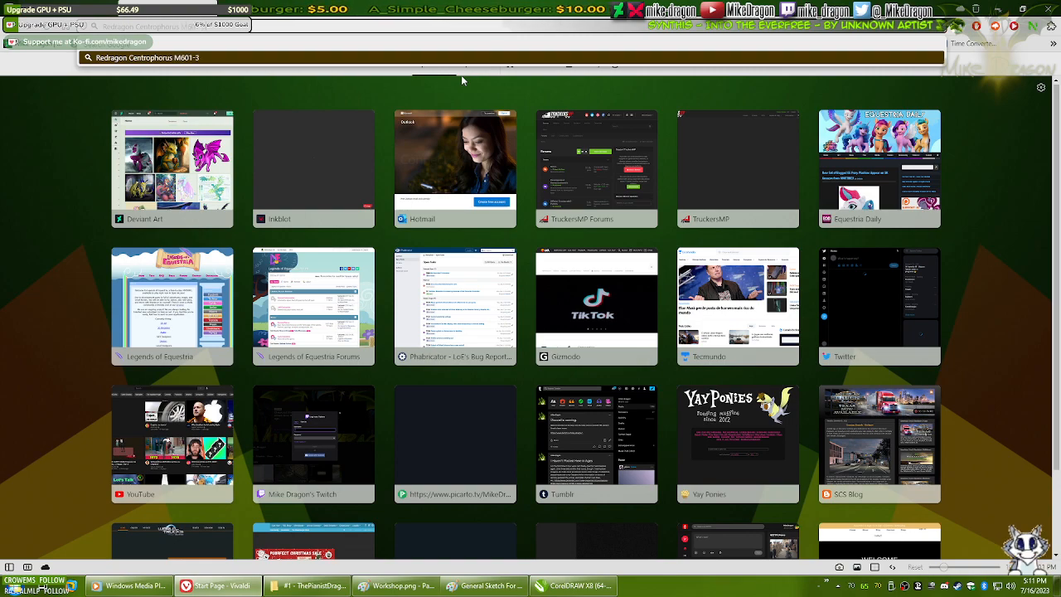
key(Return)
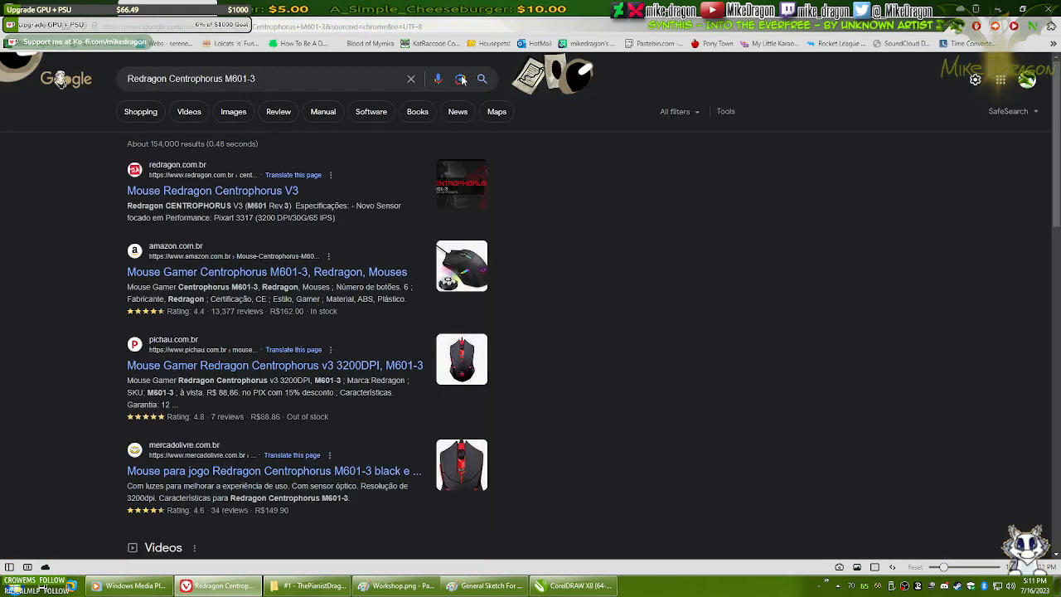
- View the image results, enlarge the first PATOLOCO mouse picture, and return to CorelDRAW
click(239, 114)
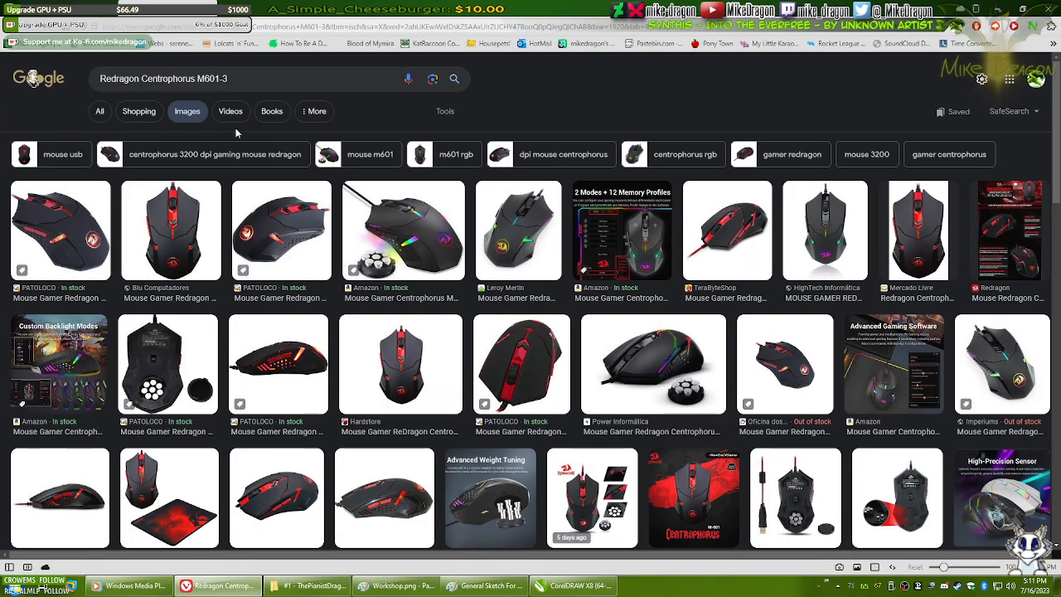
click(59, 230)
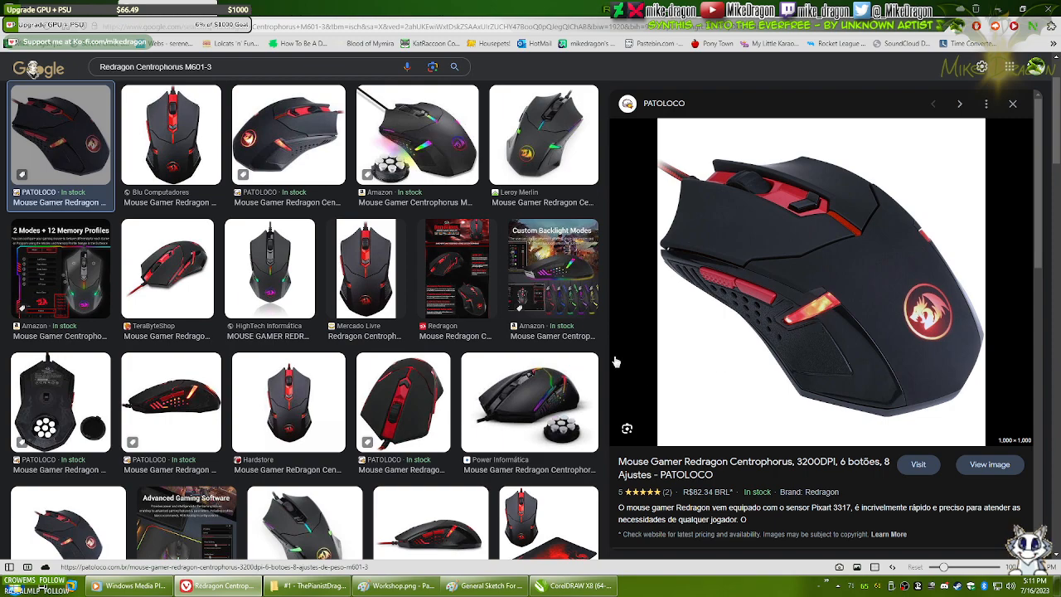
key(ctrl+w)
click(220, 585)
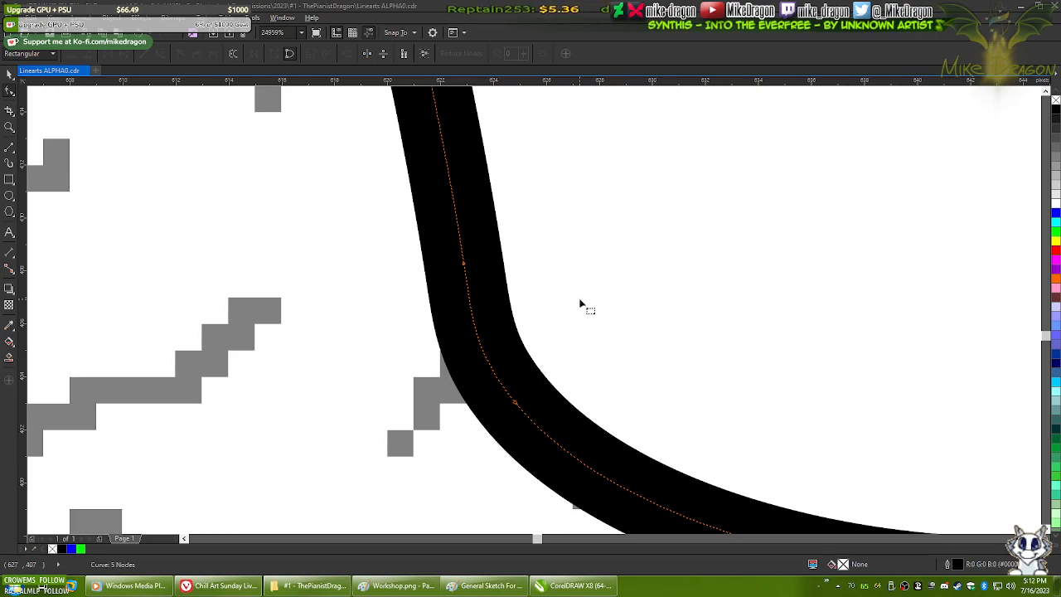
- Bring the horn outline's pointed upper tip into close view
scroll(580, 296, down, 2)
scroll(575, 290, down, 2)
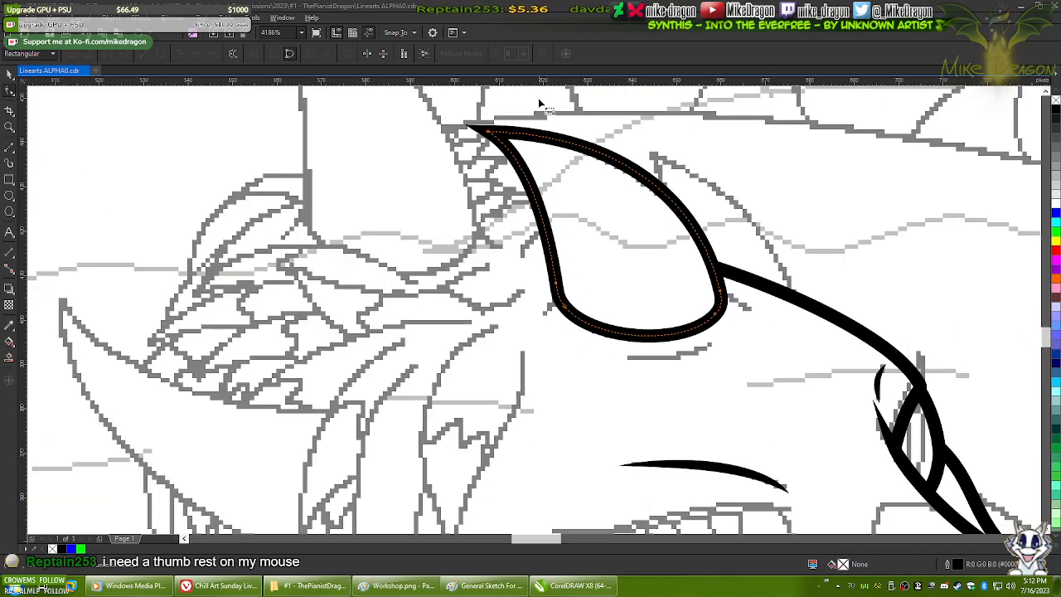
scroll(483, 119, up, 2)
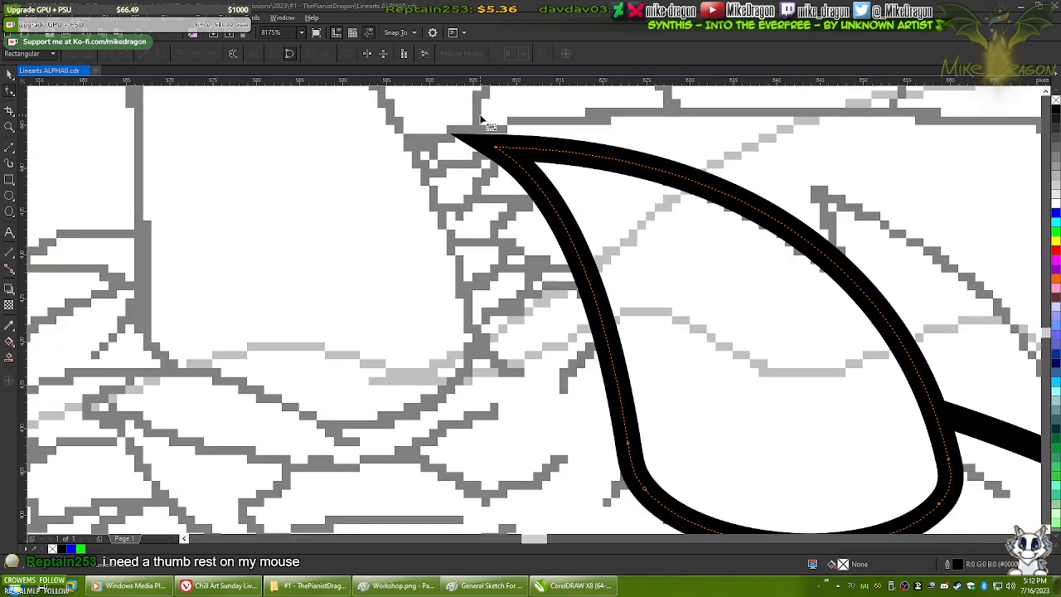
scroll(484, 118, up, 2)
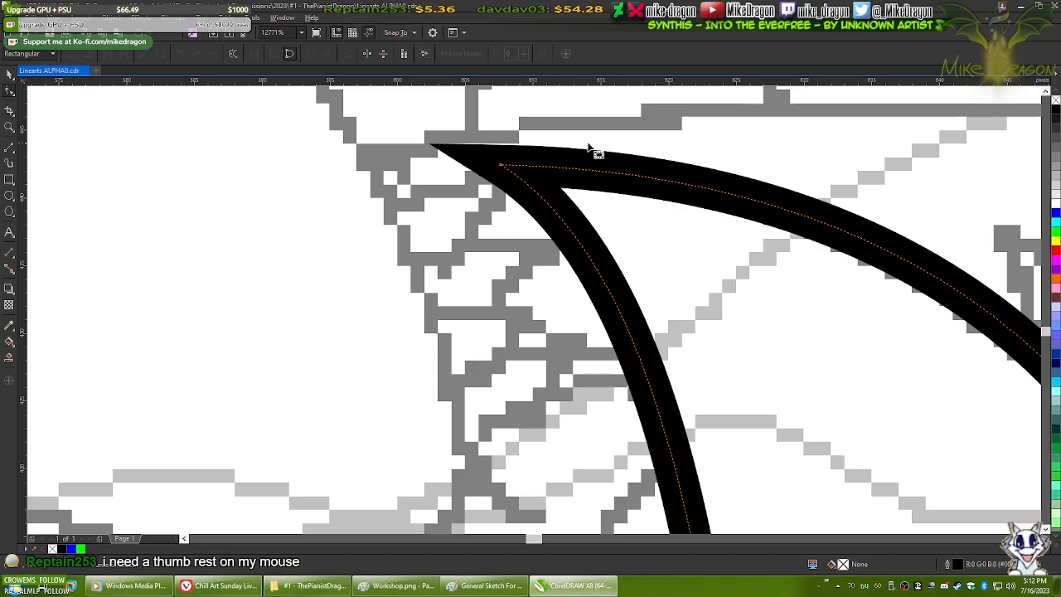
scroll(594, 150, up, 1)
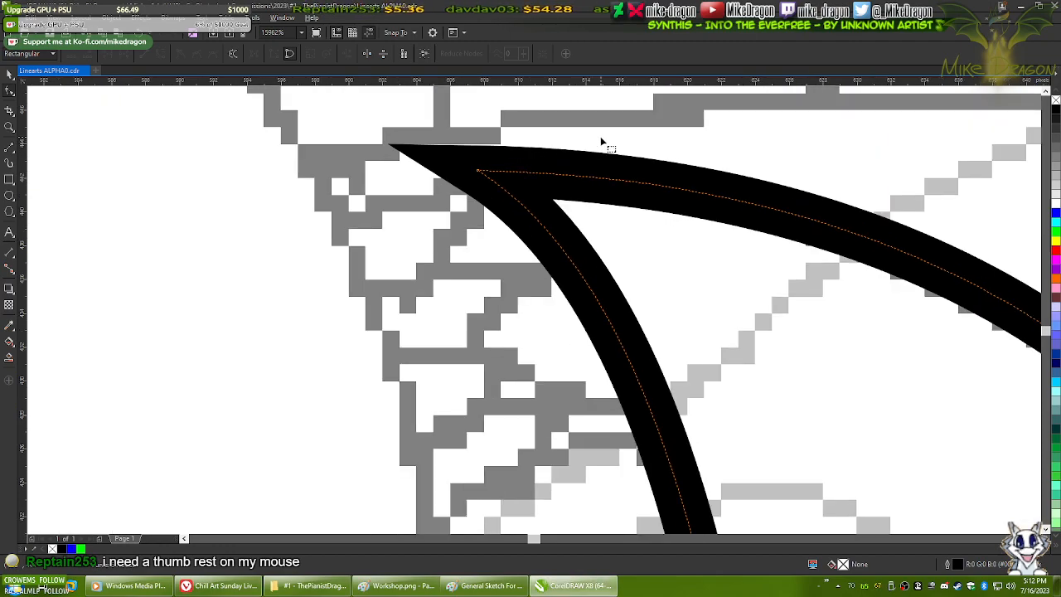
scroll(538, 185, up, 2)
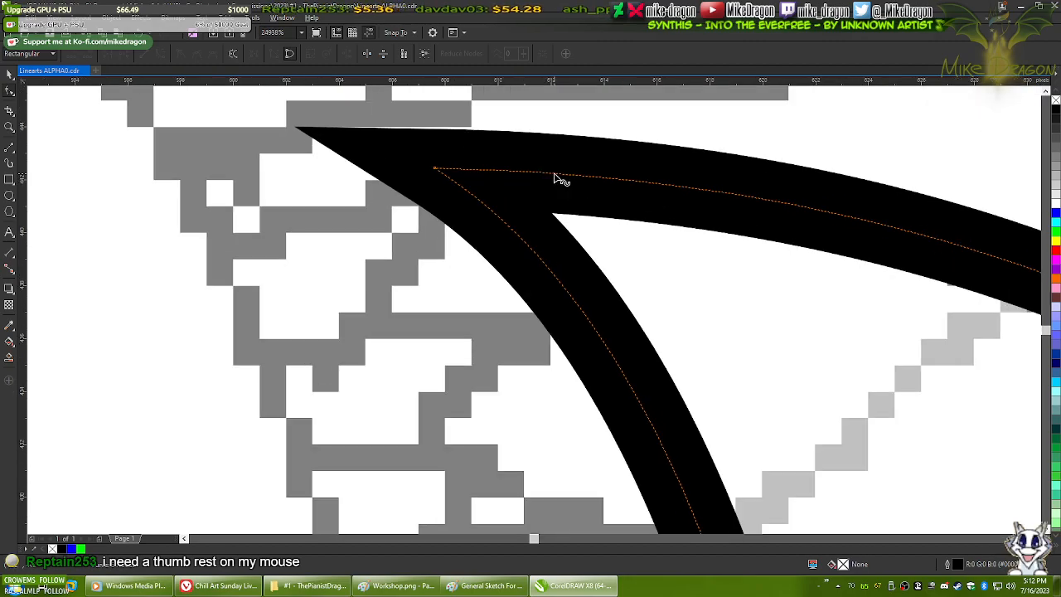
- Switch to the browser to view the enlarged Redragon mouse picture again, and return to the lineart in CorelDRAW
click(224, 585)
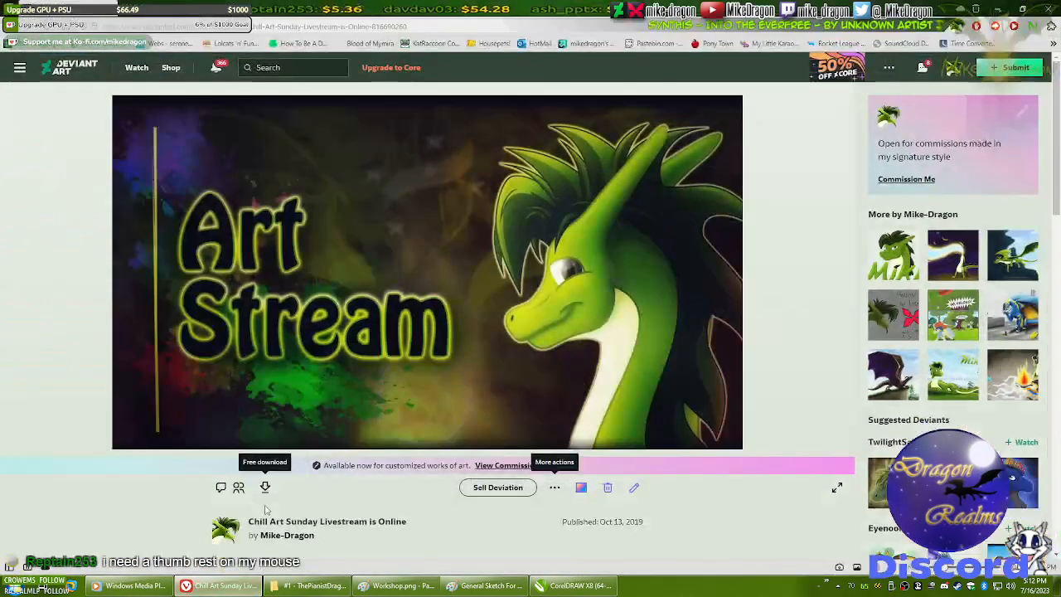
key(ctrl+Tab)
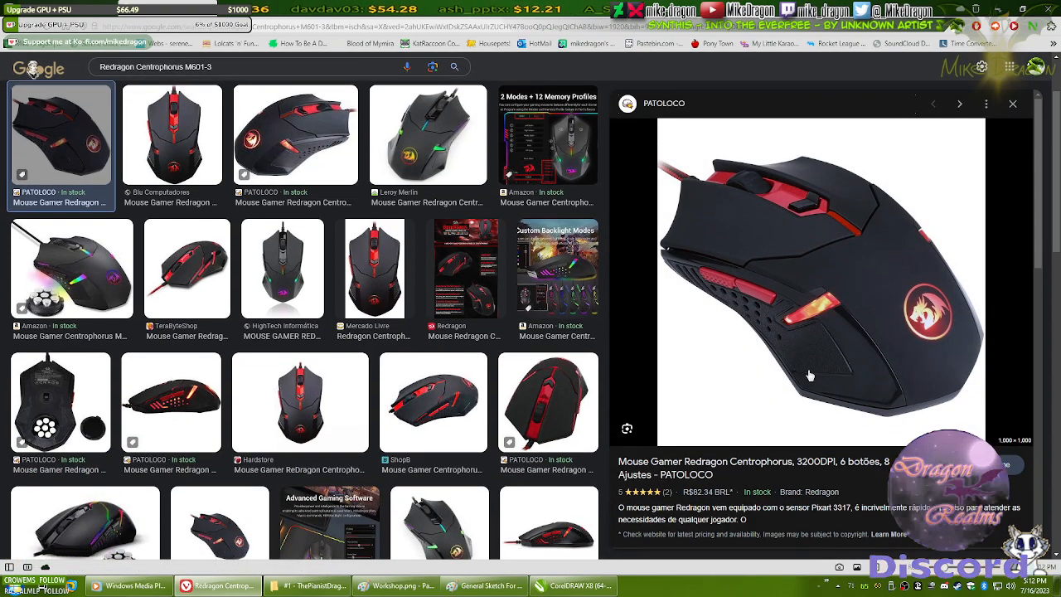
click(215, 588)
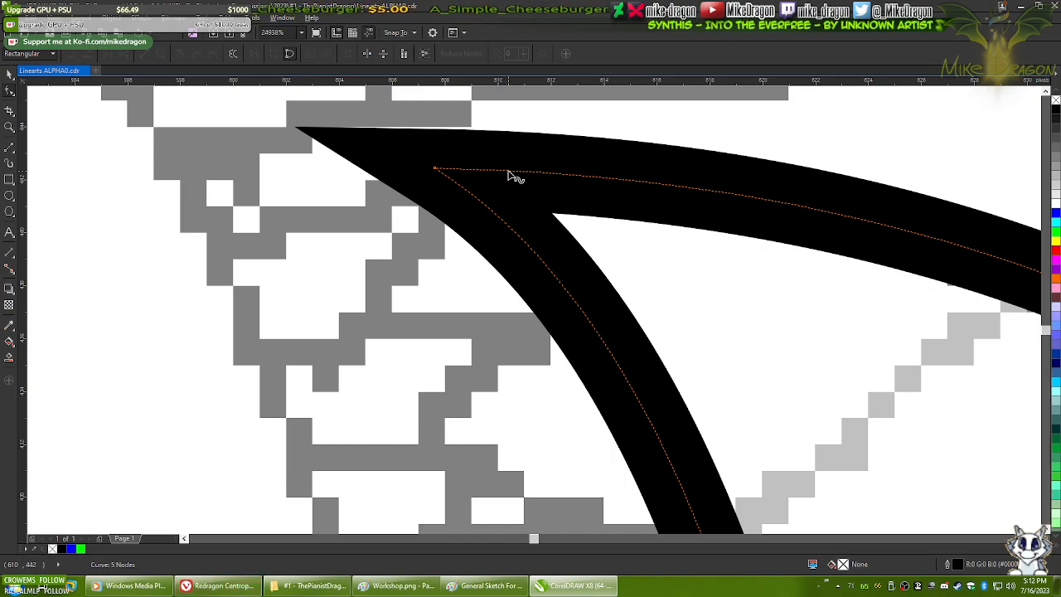
- Round the horn outline's pointed upper tip by adding a node on each side and deleting the tip node
double_click(506, 171)
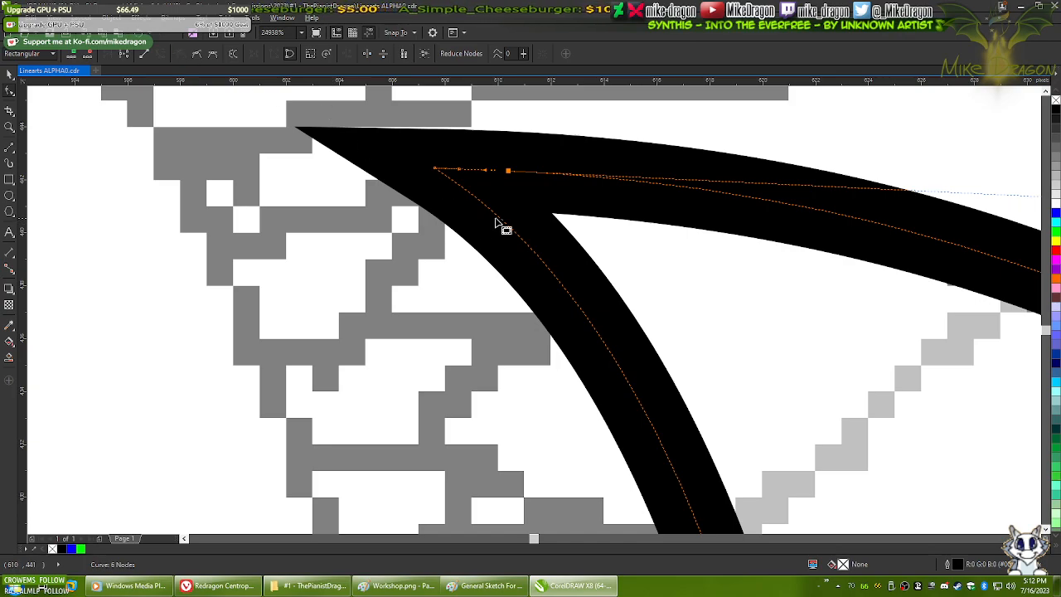
click(506, 224)
double_click(502, 221)
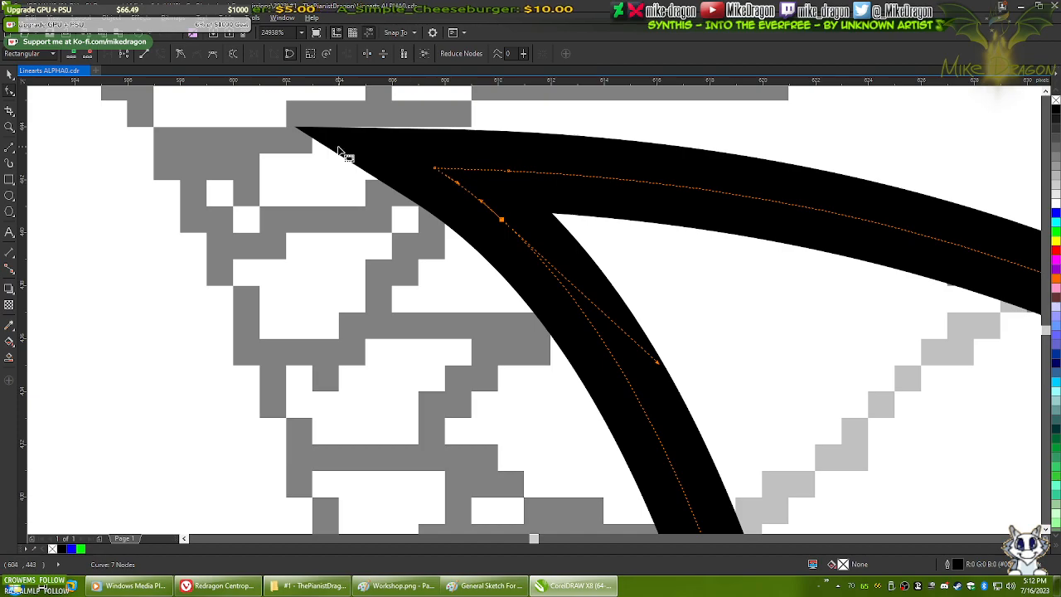
click(508, 170)
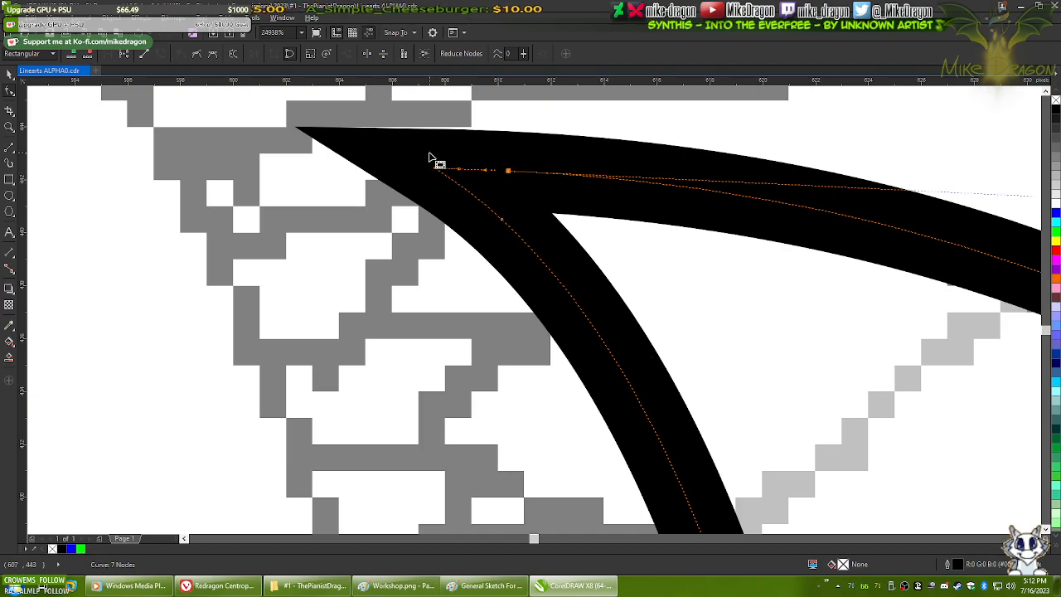
double_click(437, 171)
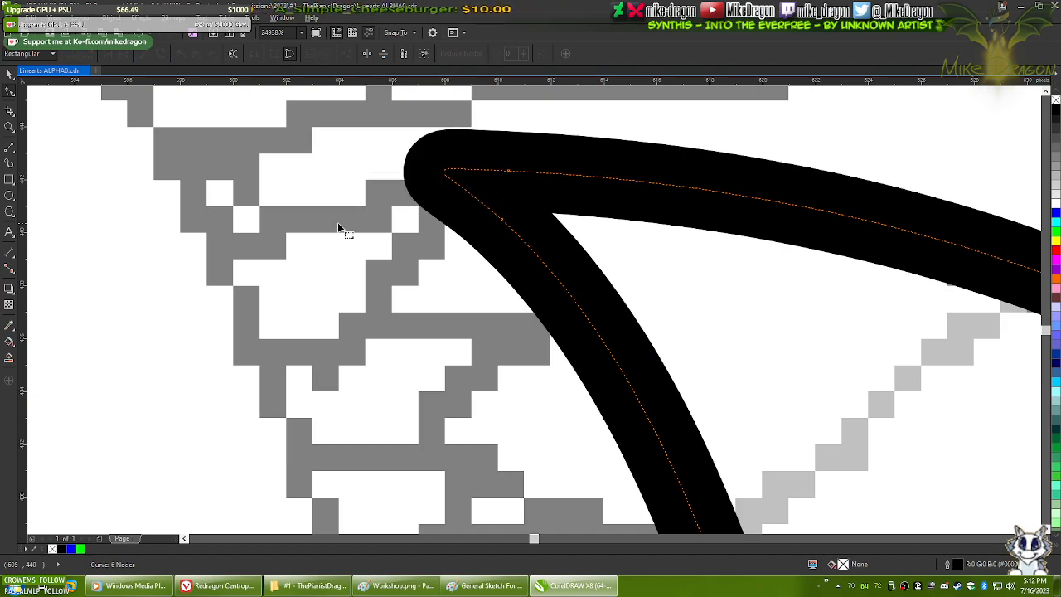
- Check the horn's rounded tip against the whole head and up close, and select the horn outline again
scroll(343, 224, down, 7)
click(440, 172)
scroll(439, 131, down, 3)
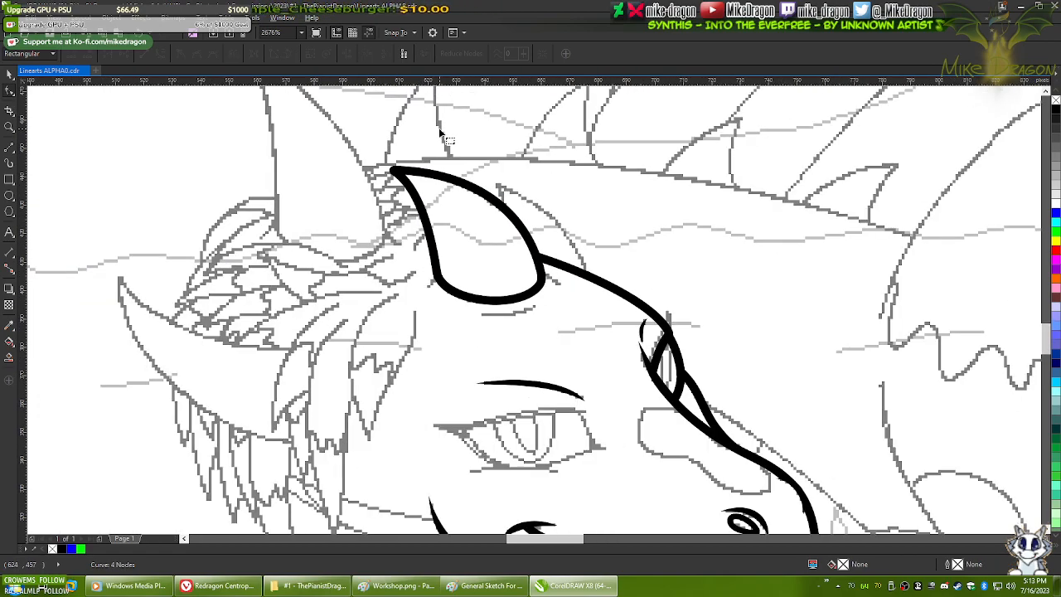
scroll(407, 137, up, 5)
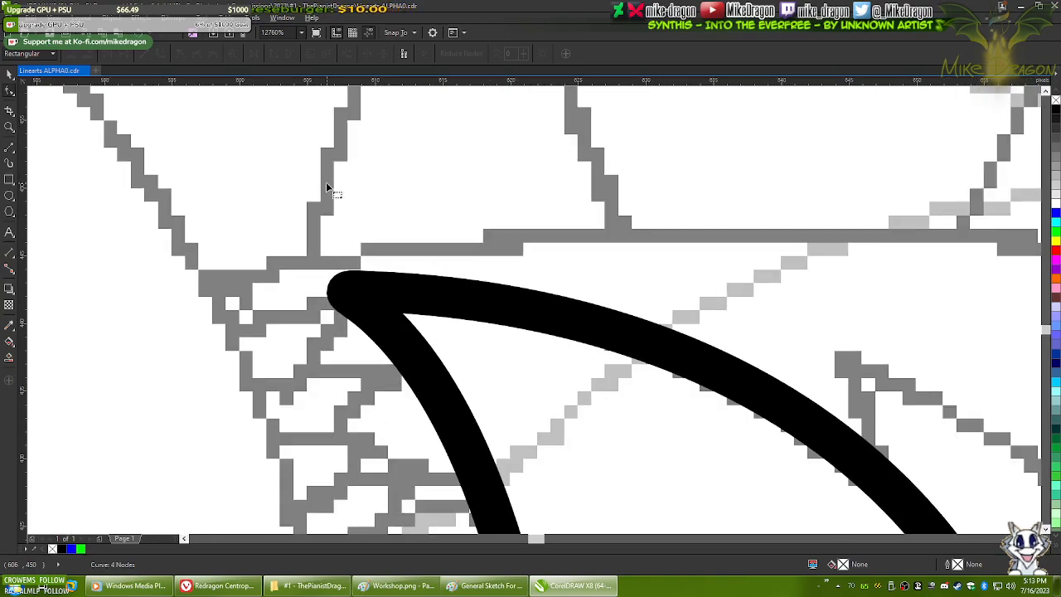
scroll(328, 188, up, 3)
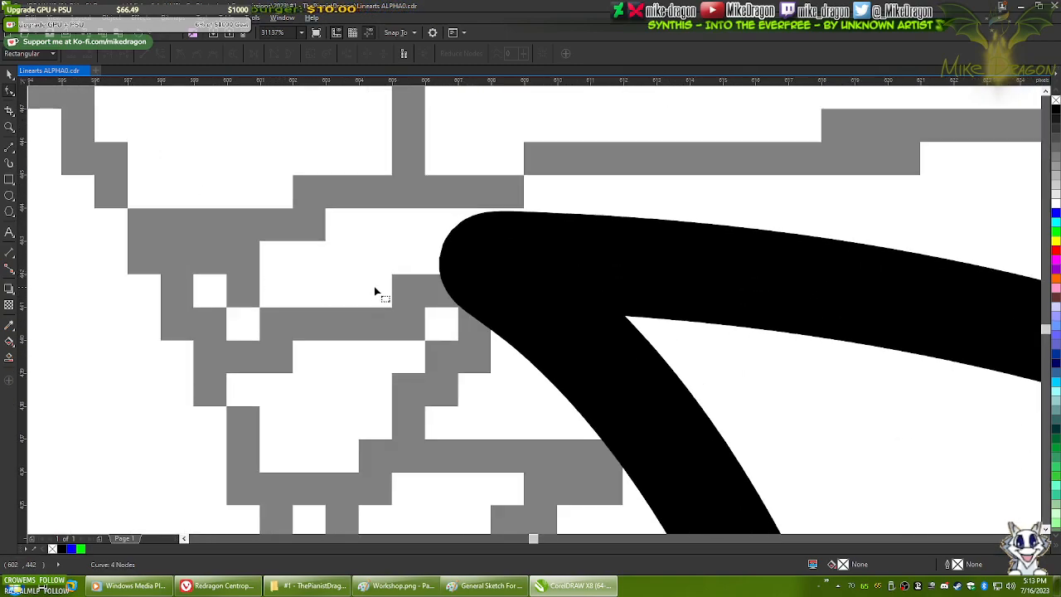
click(535, 265)
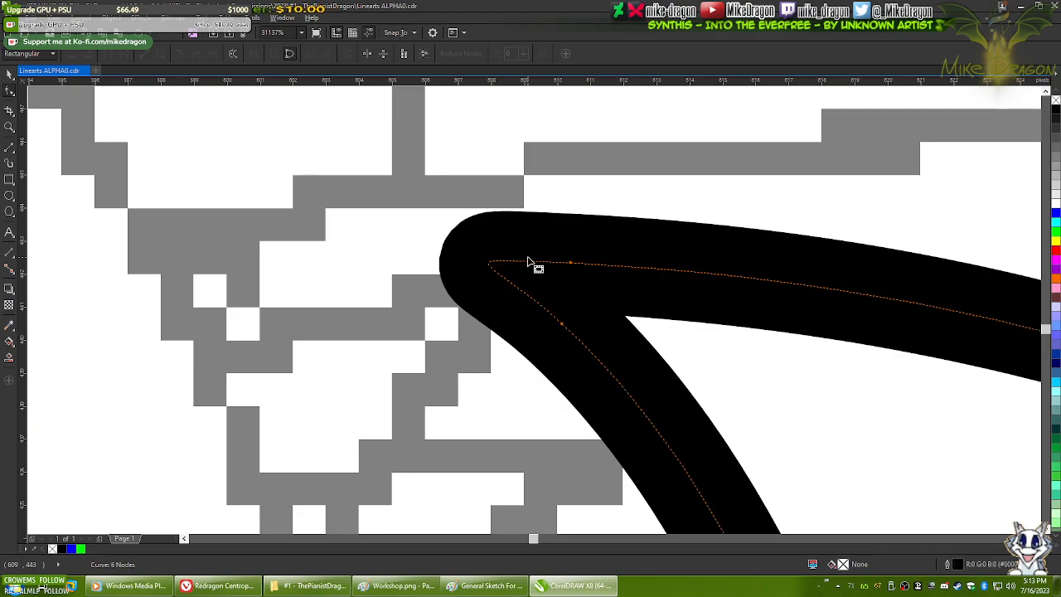
- Draw the smaller horn behind the rounded one as two straight segments, from the brow line to its tip and down to the front horn
scroll(578, 300, up, 2)
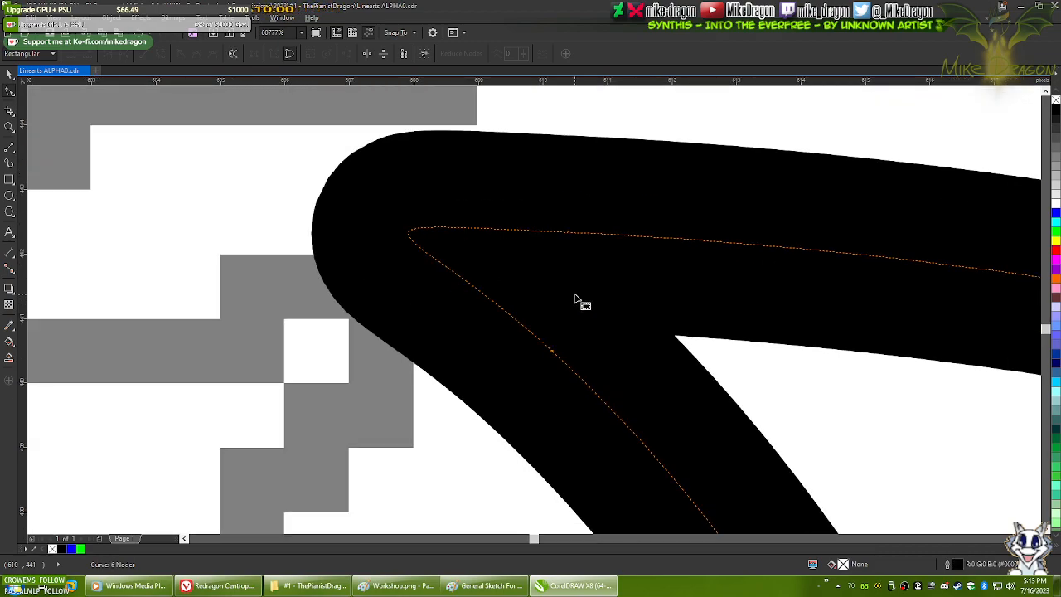
scroll(578, 300, down, 7)
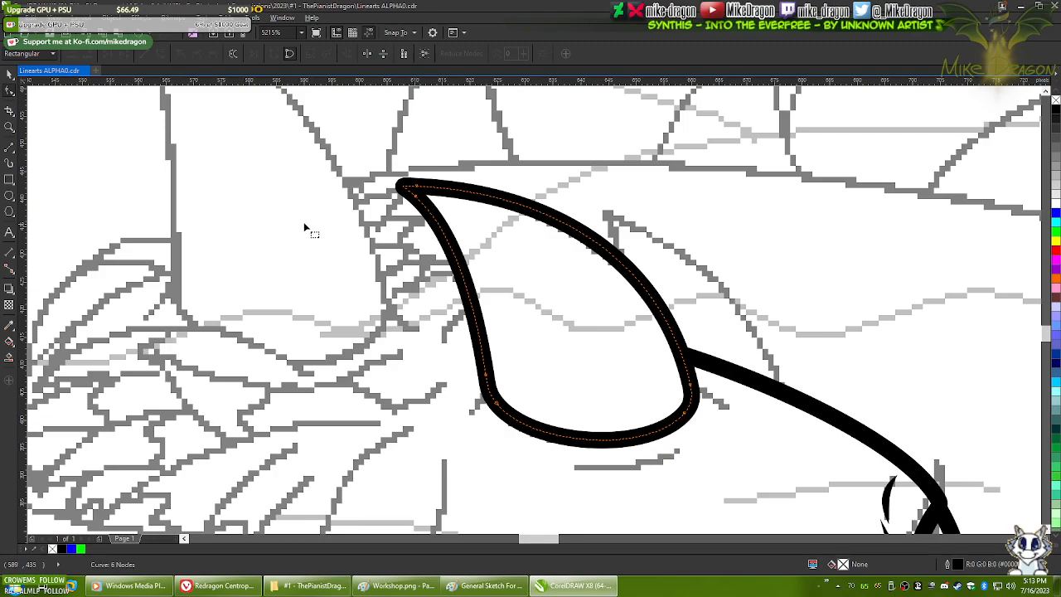
scroll(300, 229, up, 1)
scroll(373, 249, down, 2)
scroll(461, 268, up, 2)
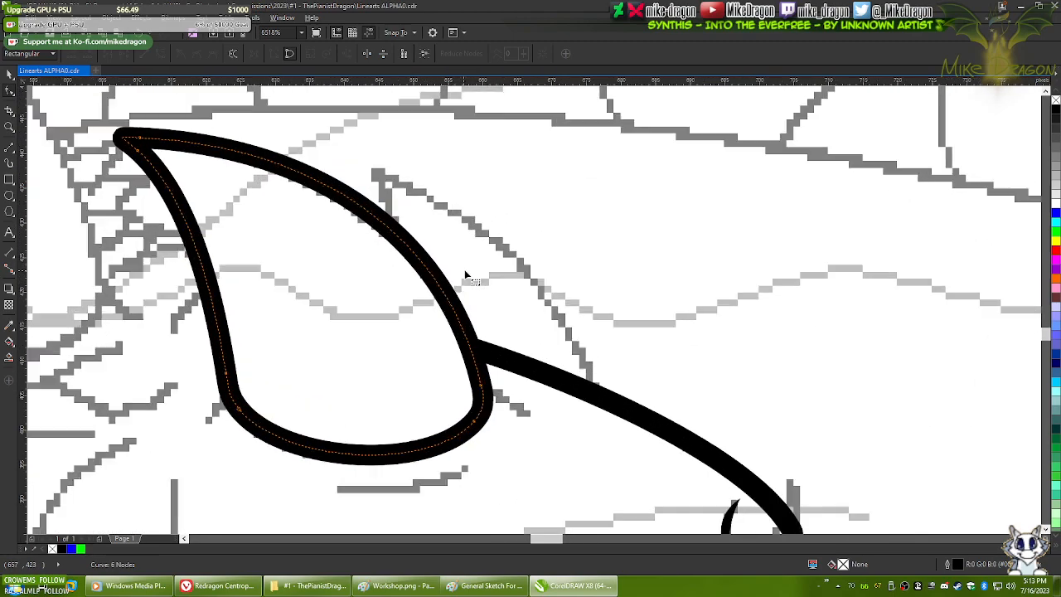
scroll(464, 275, up, 1)
click(10, 156)
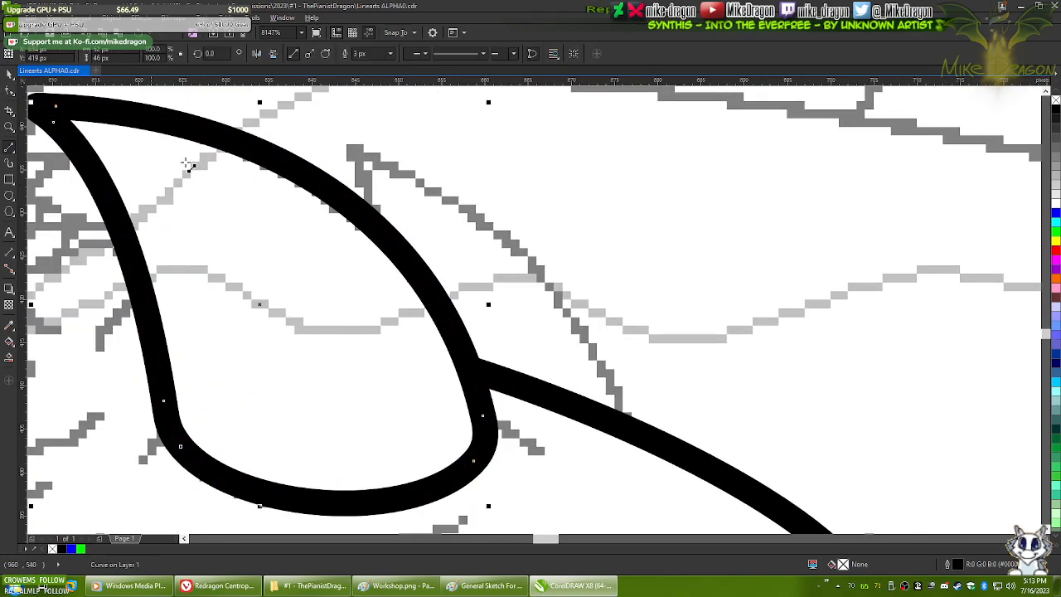
click(365, 162)
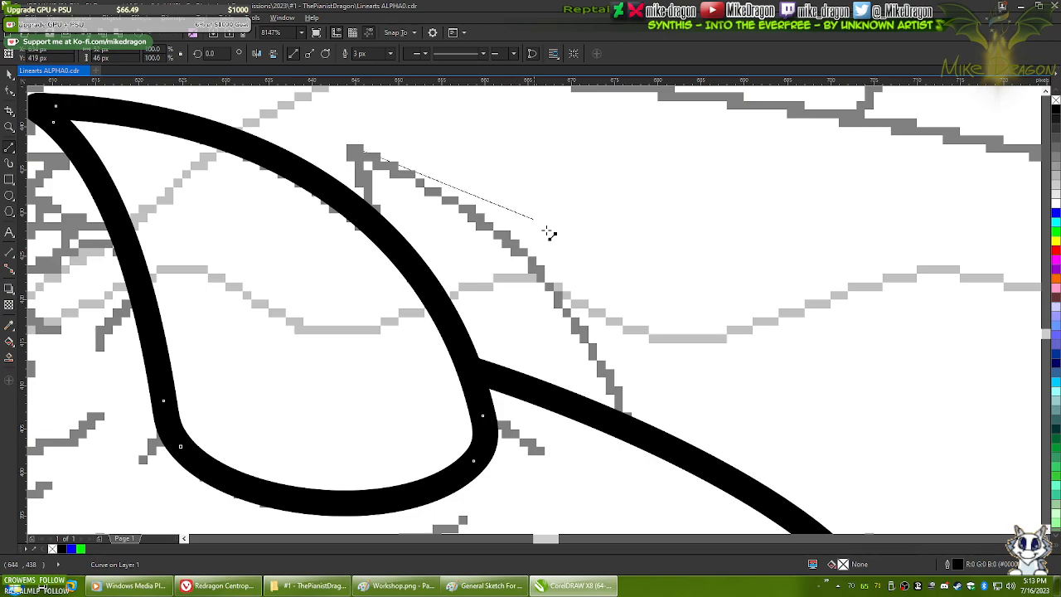
click(624, 427)
click(347, 144)
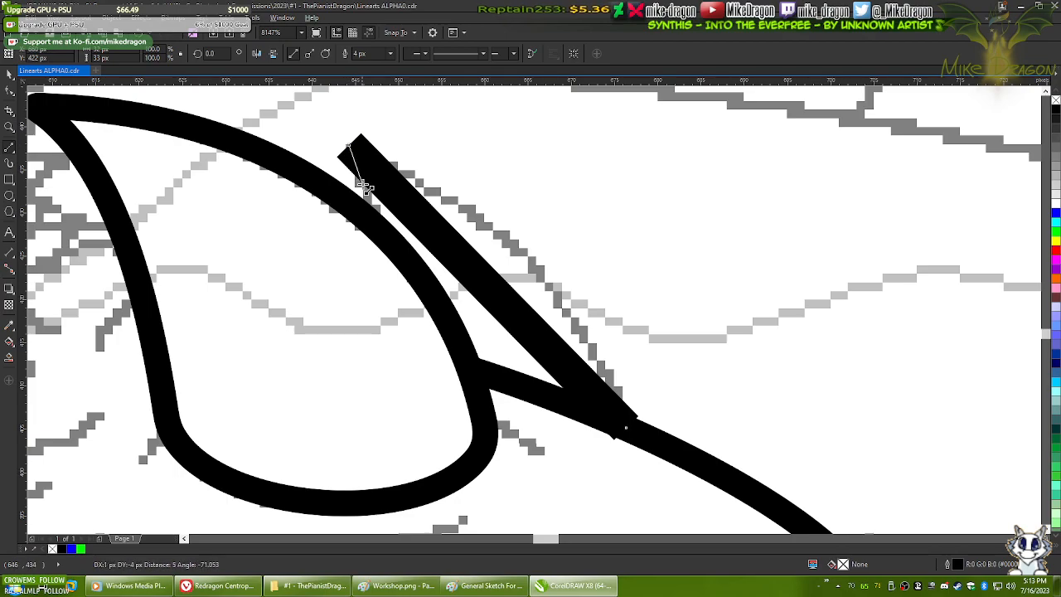
click(374, 225)
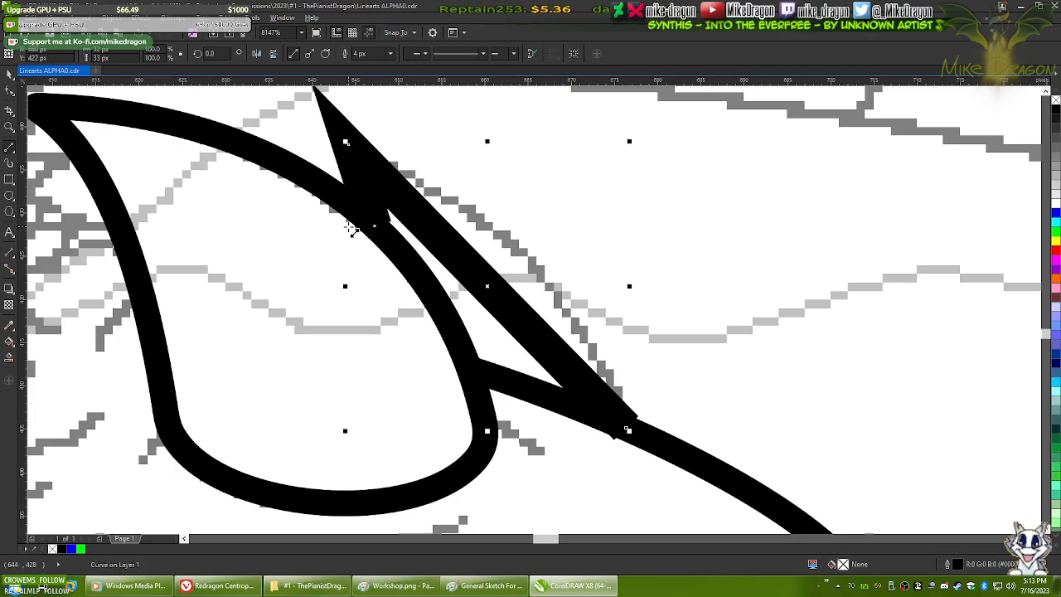
- Set the rear horn line's outline width to 3 px and convert its segments to curves
click(391, 53)
click(365, 99)
key(F10)
drag(309, 111, 713, 471)
right_click(475, 272)
click(500, 319)
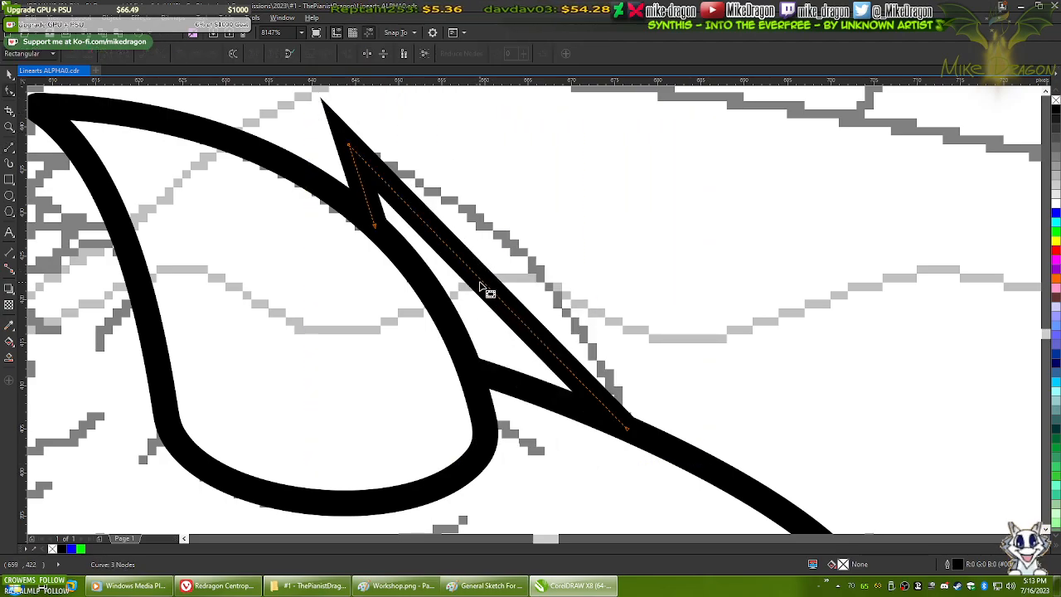
- Bend the rear horn's long outer edge and short inner edge outward to follow the sketch
mouse_move(490, 289)
mouse_down()
mouse_move(531, 265)
mouse_move(522, 257)
mouse_up()
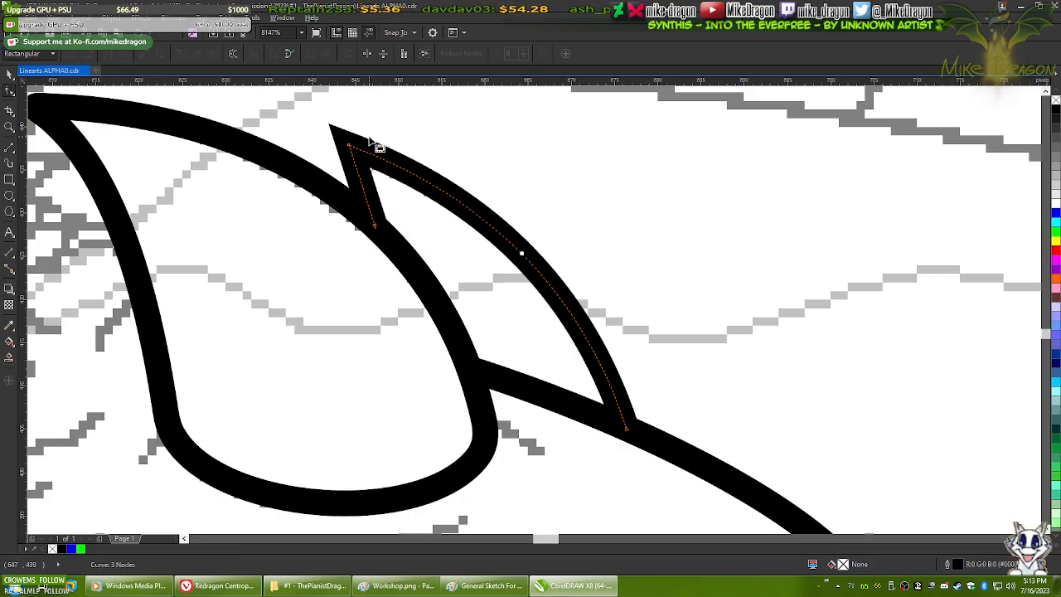
scroll(369, 166, up, 2)
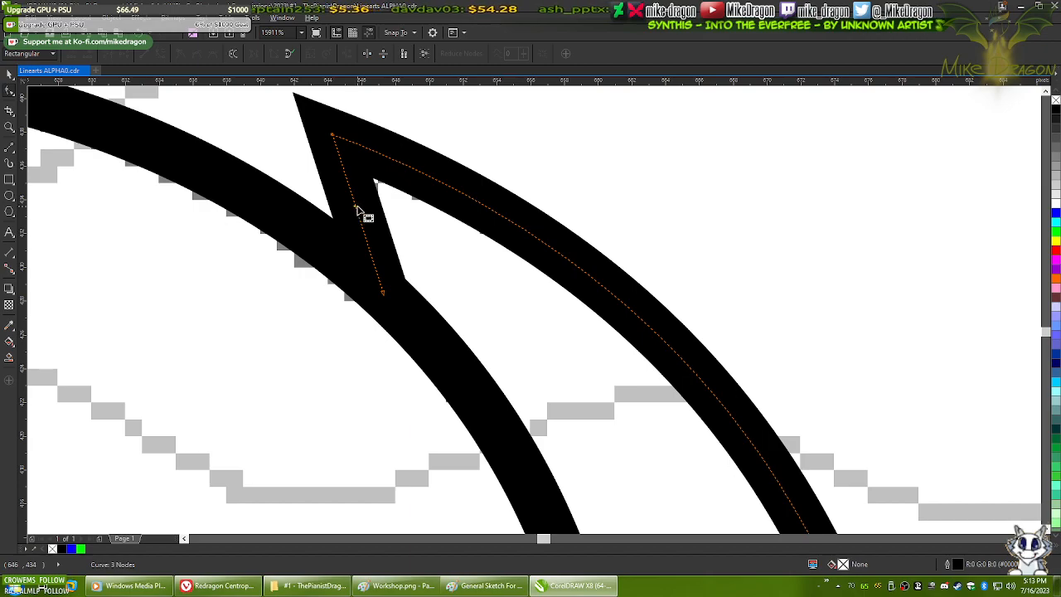
click(357, 212)
drag(357, 212, 371, 218)
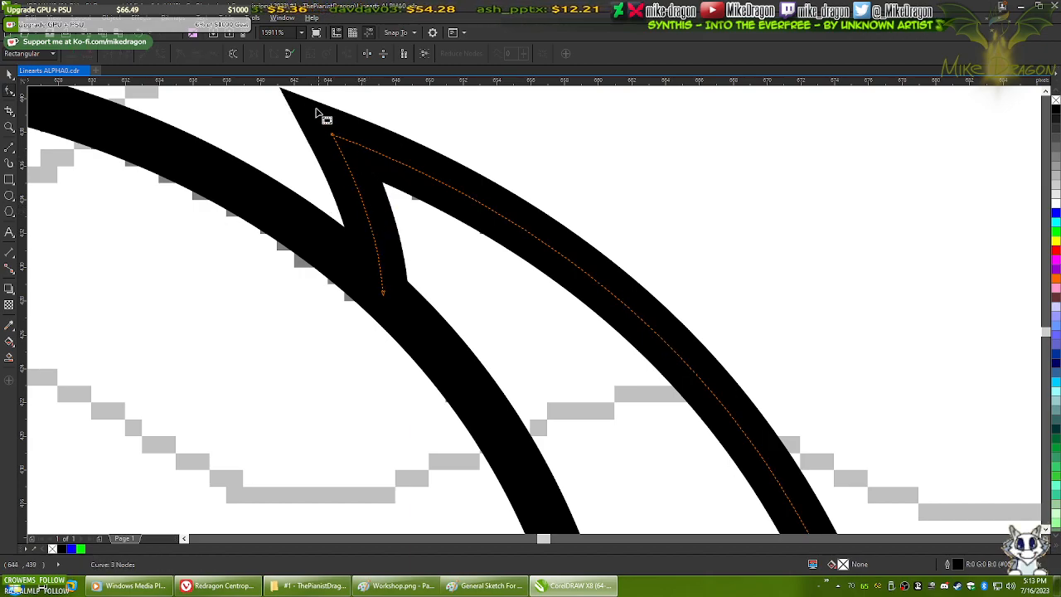
scroll(317, 110, down, 2)
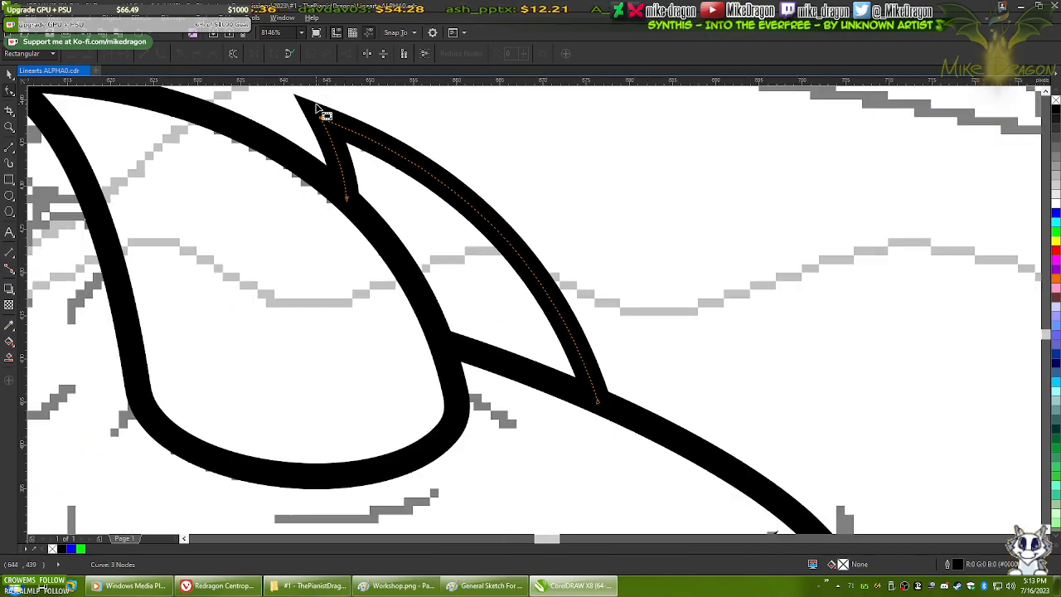
scroll(320, 108, up, 1)
click(669, 478)
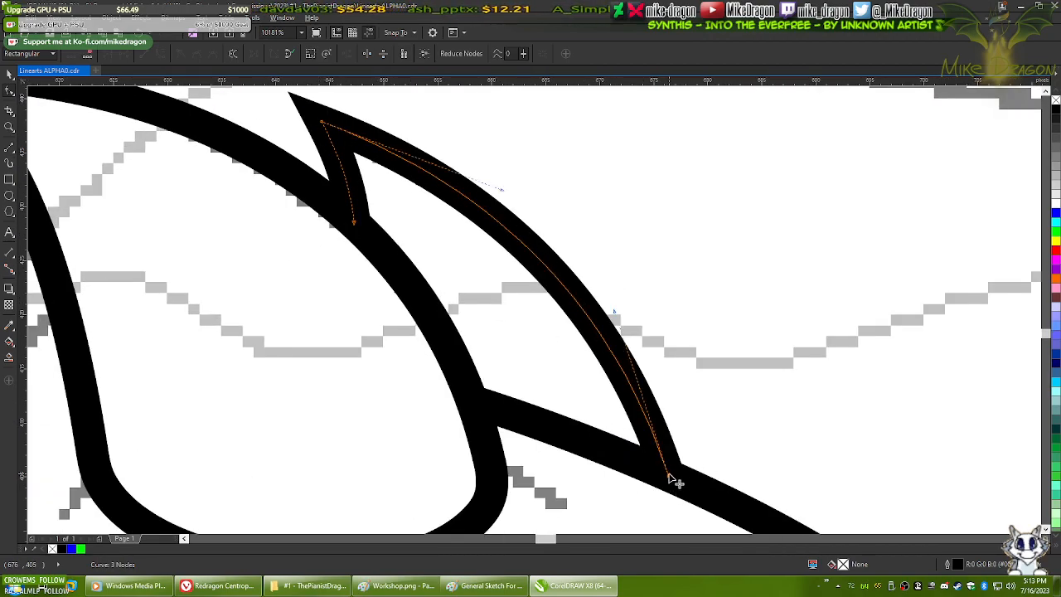
click(460, 205)
- Round the rear horn's pointed tip by adding a node on each side and deleting the tip node
scroll(304, 106, up, 2)
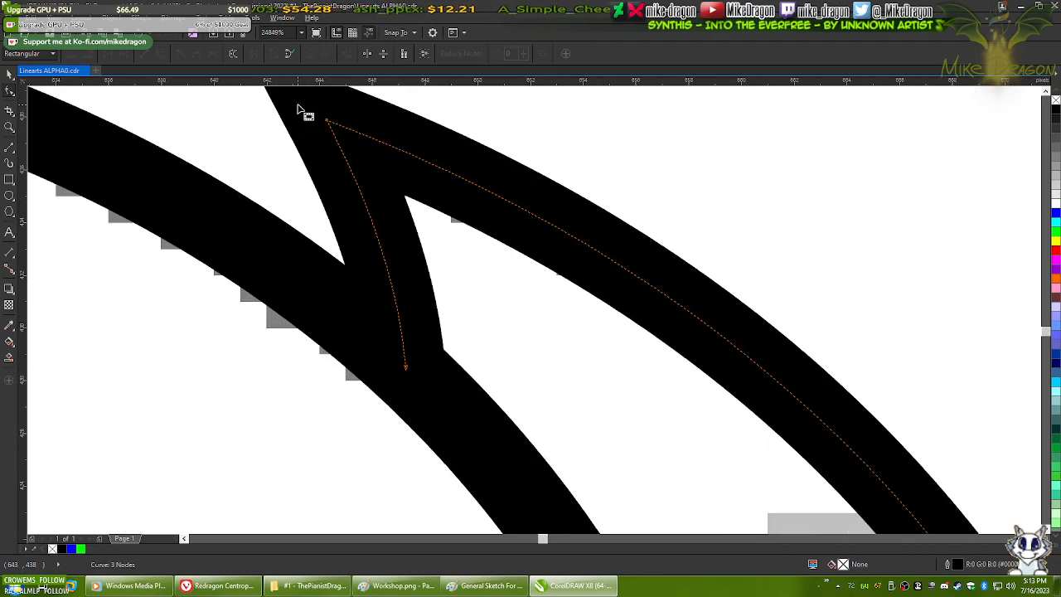
scroll(362, 174, up, 2)
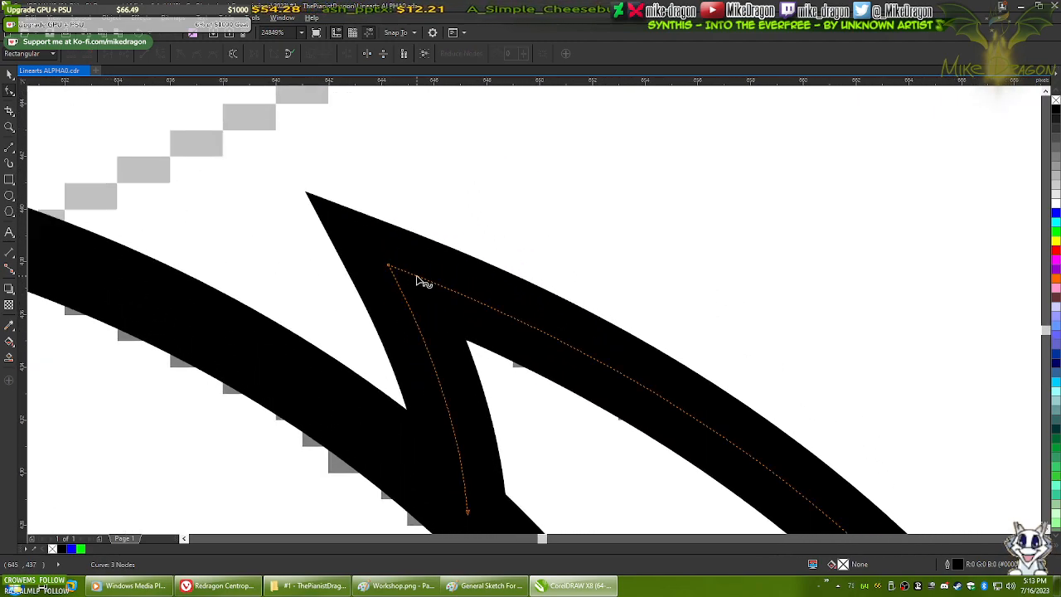
scroll(406, 279, up, 3)
double_click(501, 319)
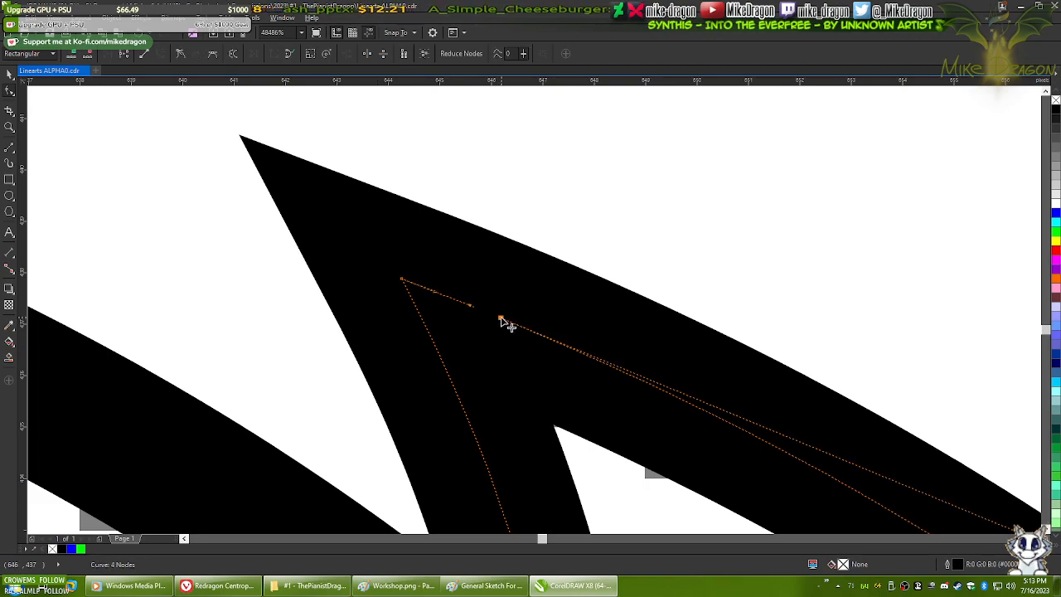
double_click(455, 387)
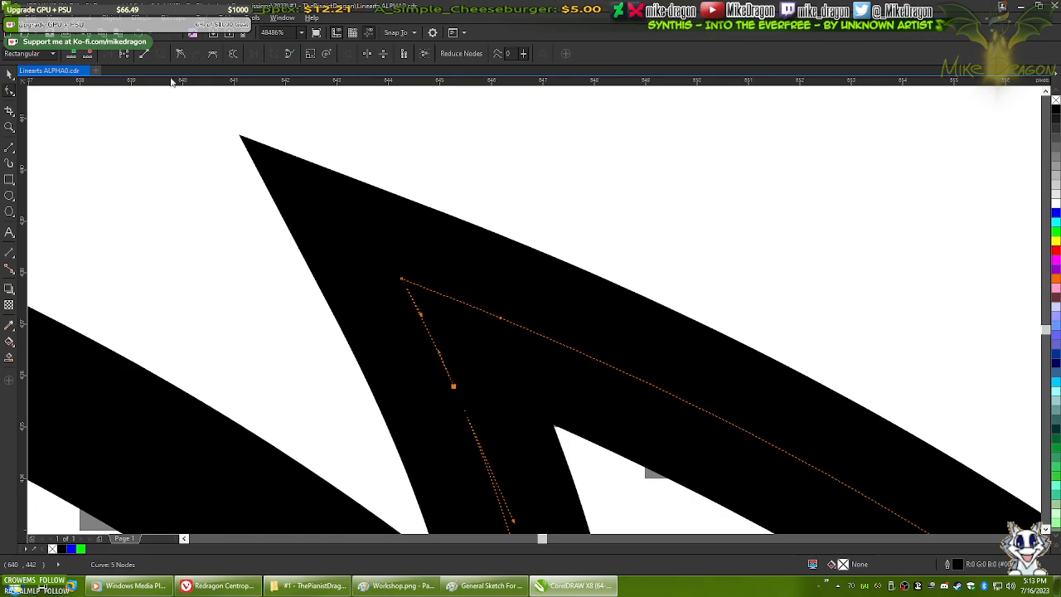
double_click(402, 278)
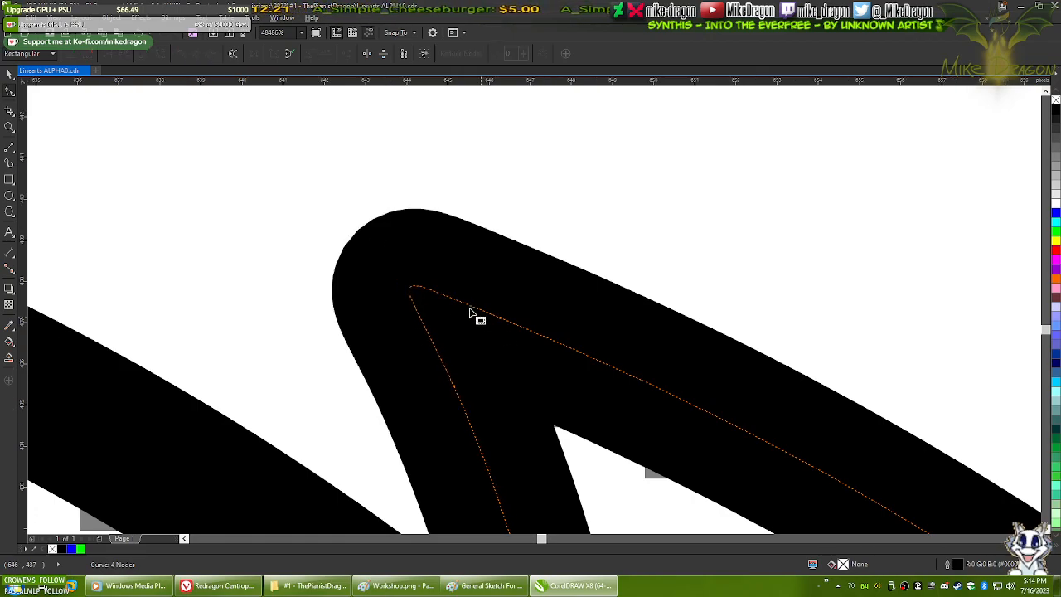
- Draw a small triangular spike over the short sketch stroke beside the front horn's lower right corner, with a thinner outline
scroll(360, 176, down, 6)
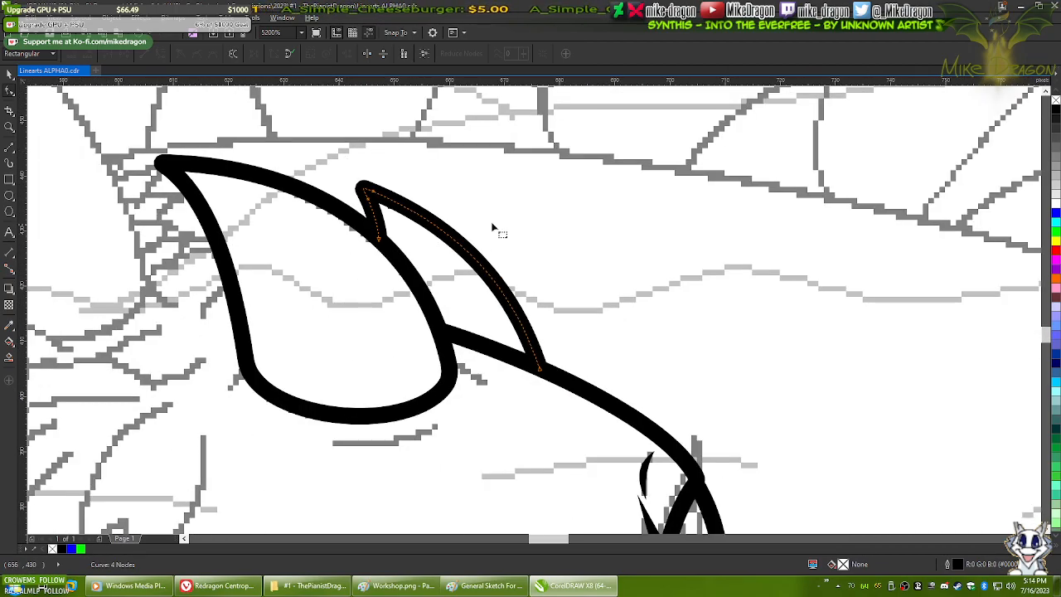
scroll(615, 183, down, 2)
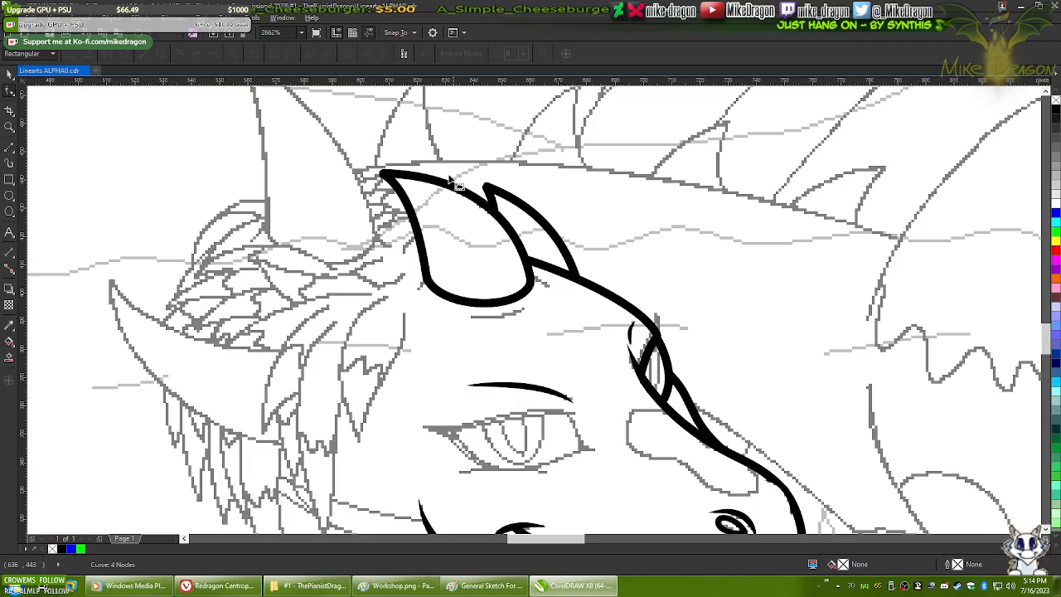
mouse_move(432, 326)
mouse_down()
mouse_move(503, 298)
mouse_move(423, 338)
mouse_up()
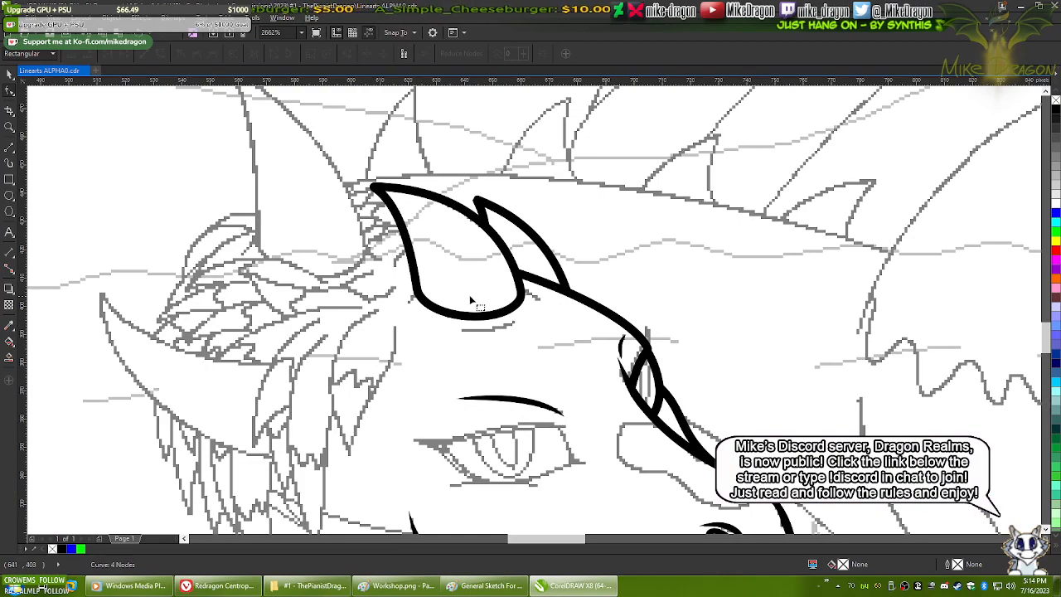
scroll(470, 300, up, 3)
click(9, 148)
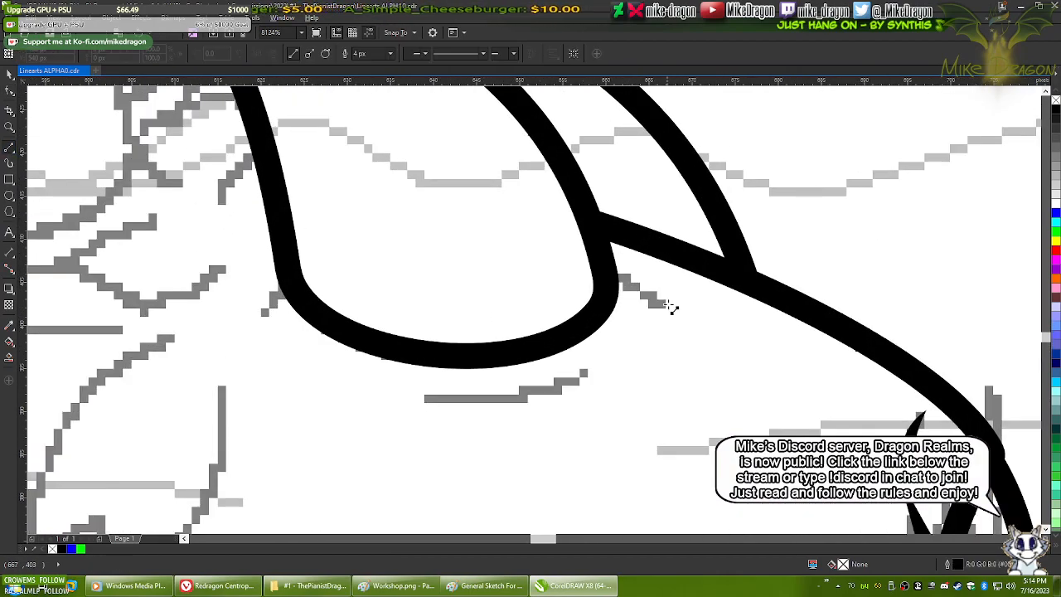
drag(664, 307, 611, 273)
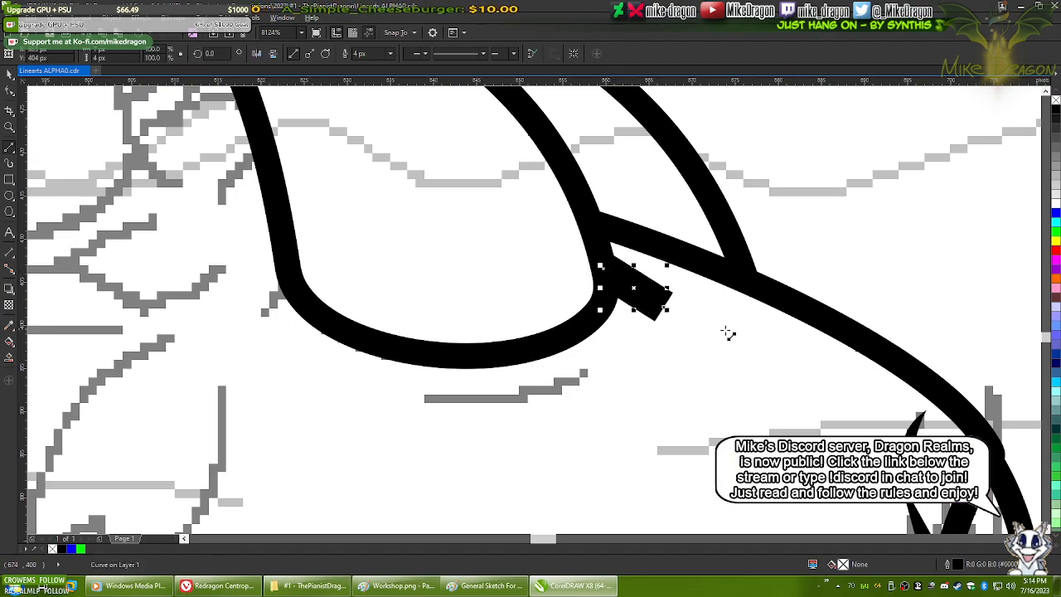
scroll(728, 332, up, 1)
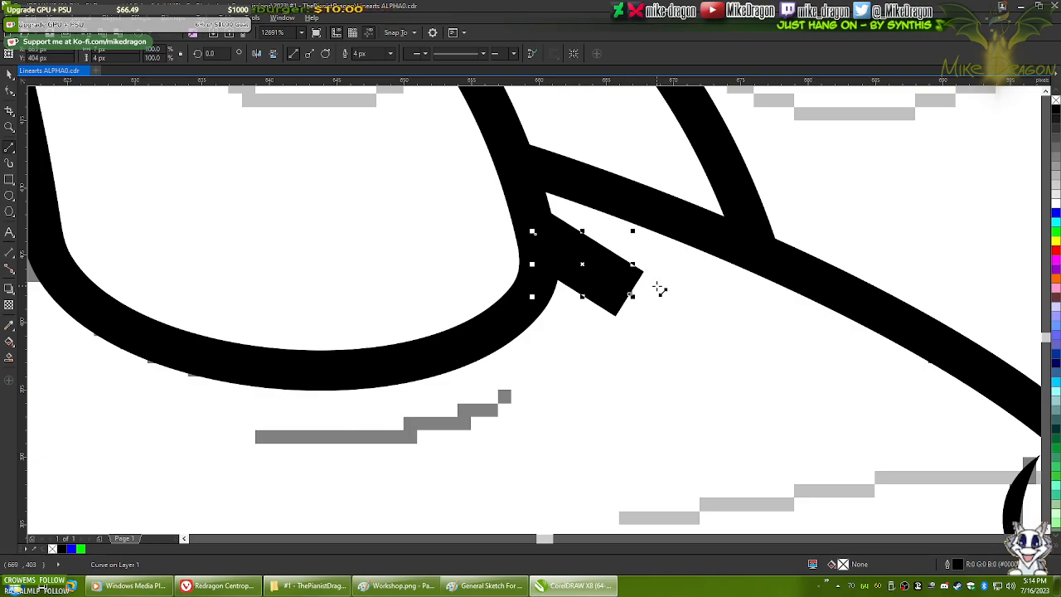
click(391, 53)
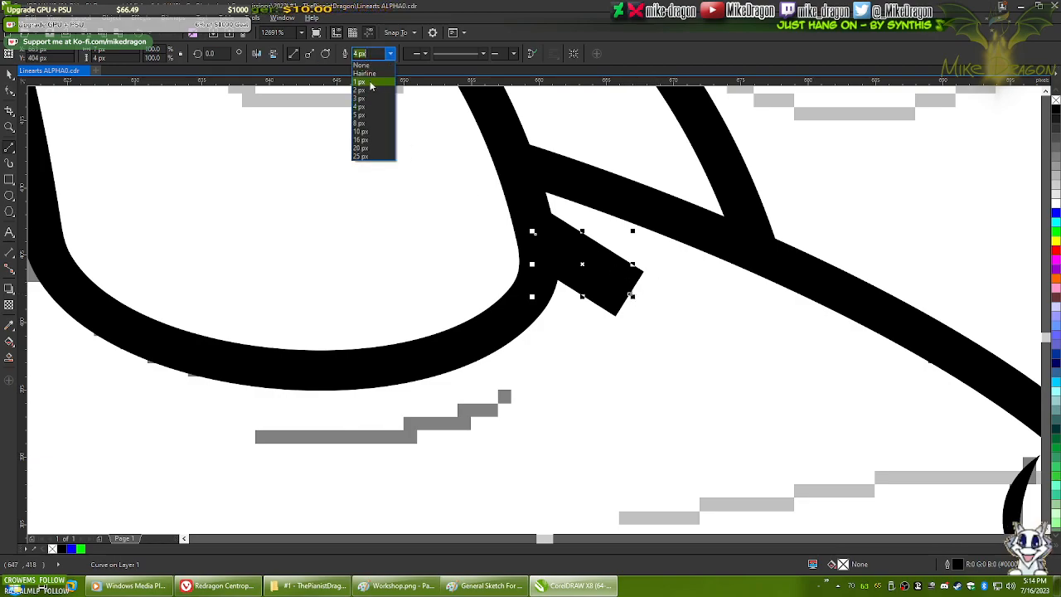
click(365, 73)
drag(631, 296, 538, 233)
- Select the small spike's nodes and convert its straight sides to curves
key(F10)
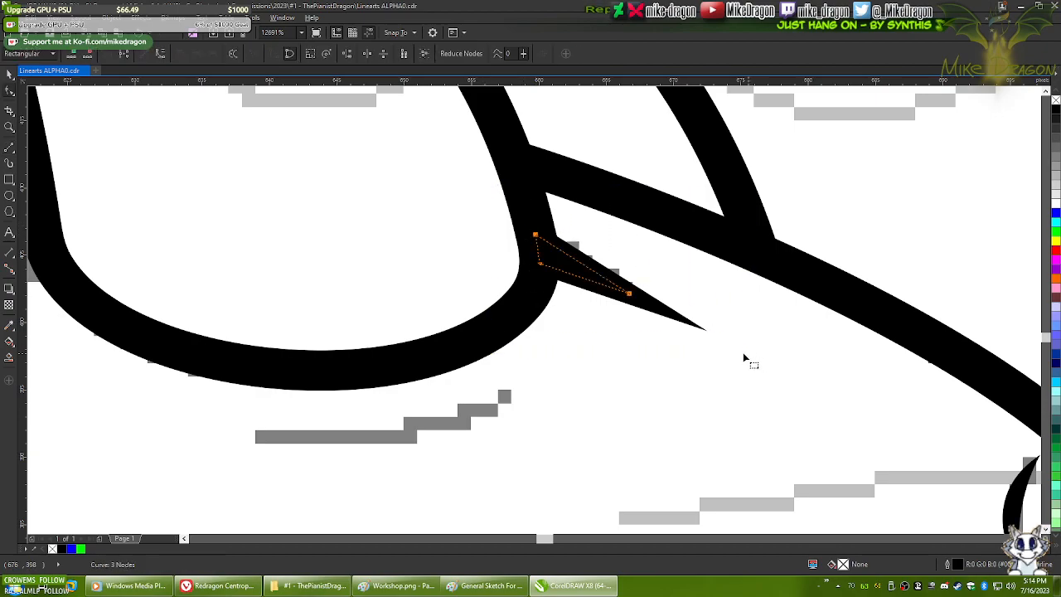
right_click(578, 269)
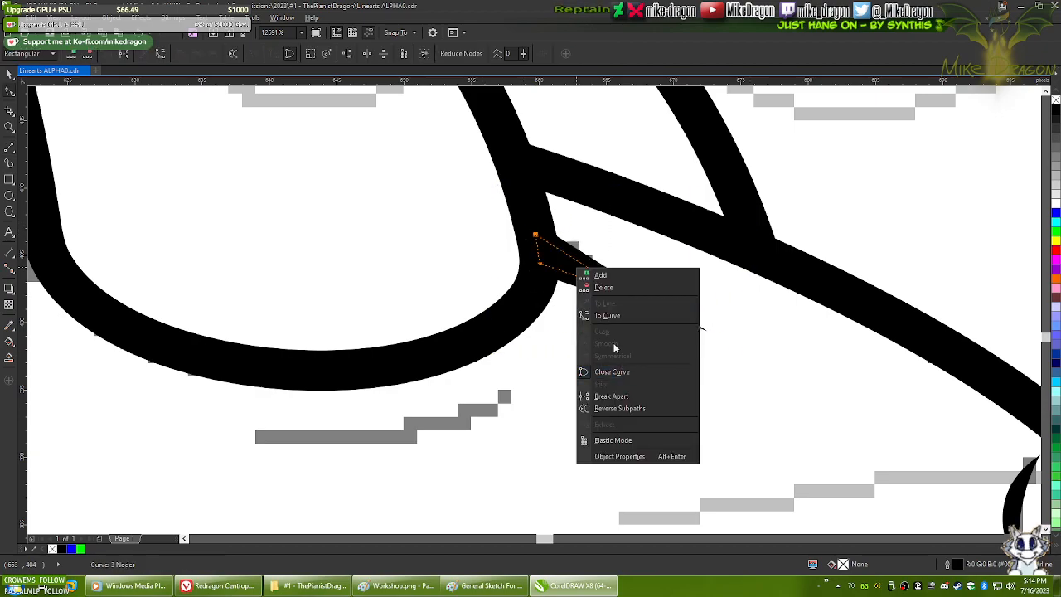
click(609, 315)
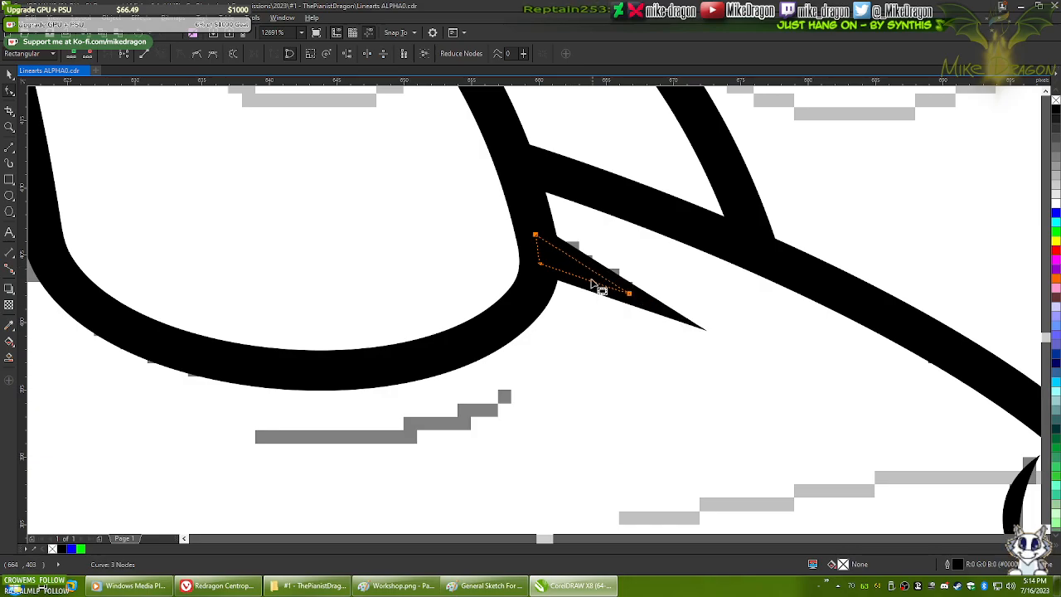
scroll(627, 246, up, 2)
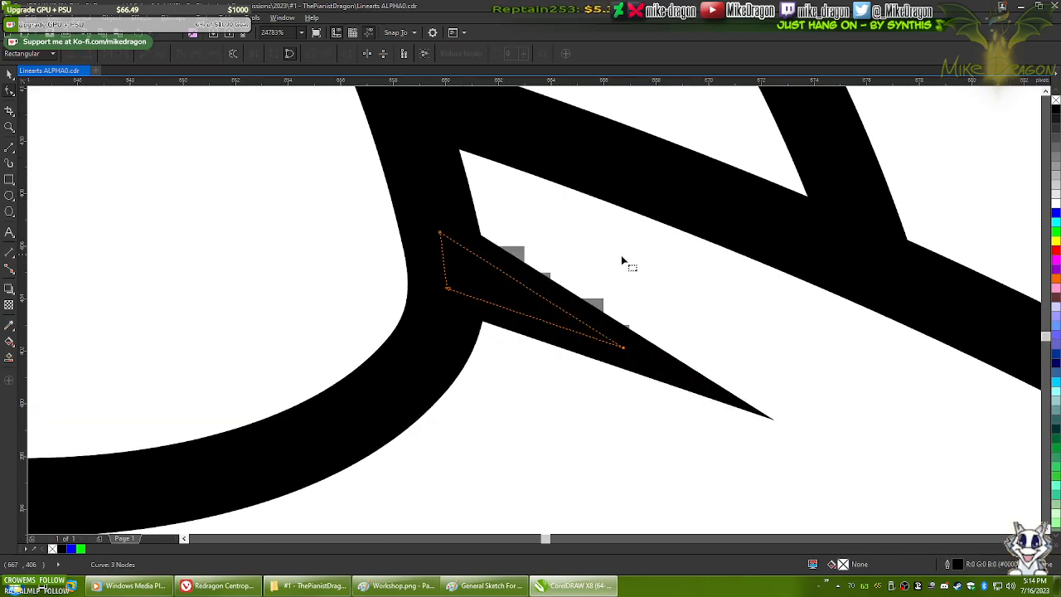
- Switch to the browser to view the Redragon Centrophorus M601-3 image results, and return to the lineart in CorelDRAW
click(223, 586)
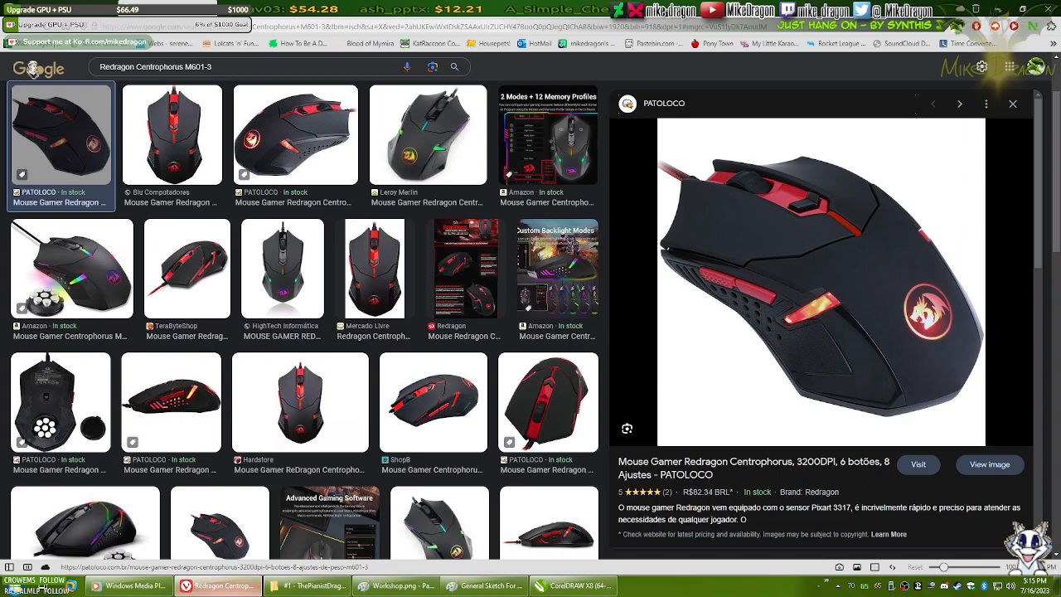
key(alt+Tab)
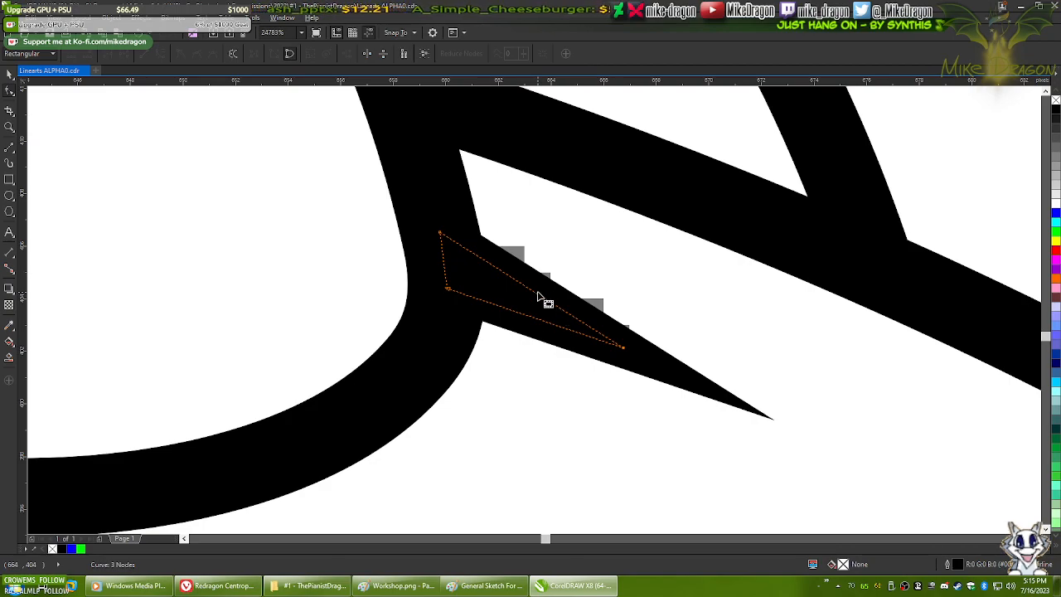
- Bend the small spike's upper and lower sides upward and curve its short side inside the horn's line
drag(537, 293, 544, 281)
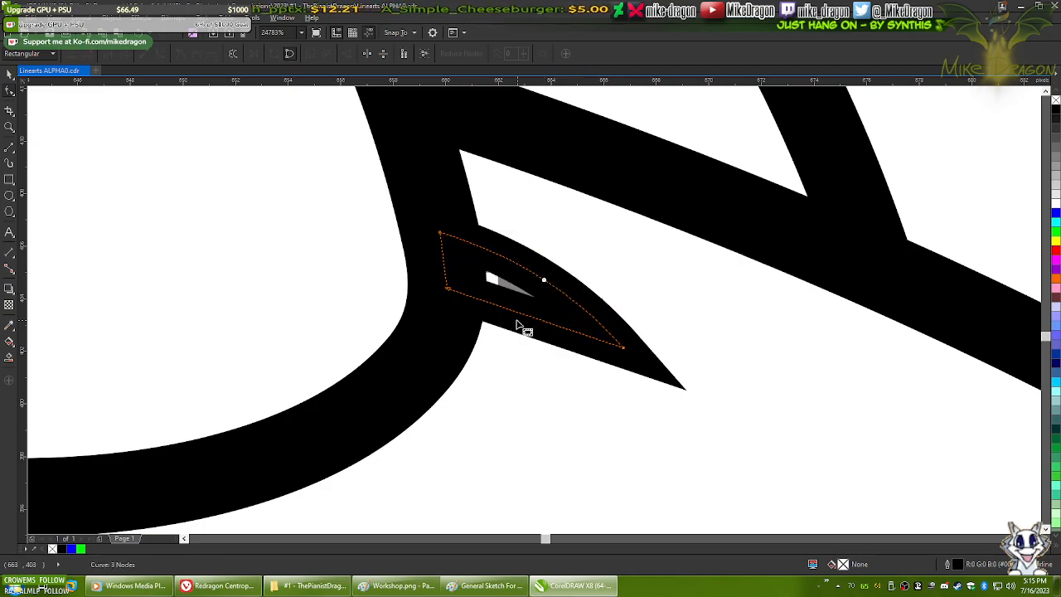
drag(514, 316, 512, 301)
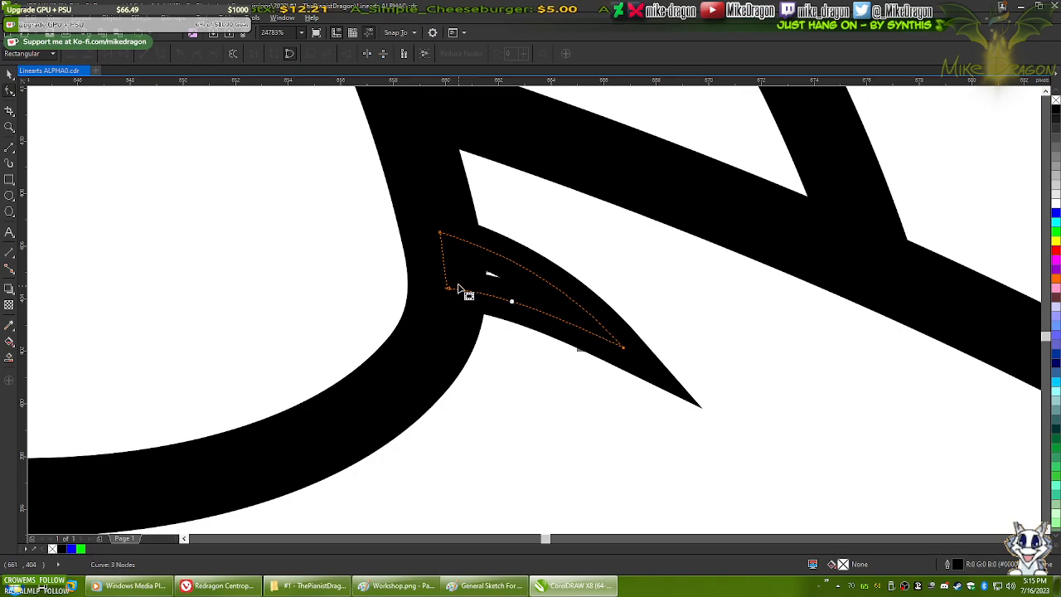
scroll(437, 242, up, 2)
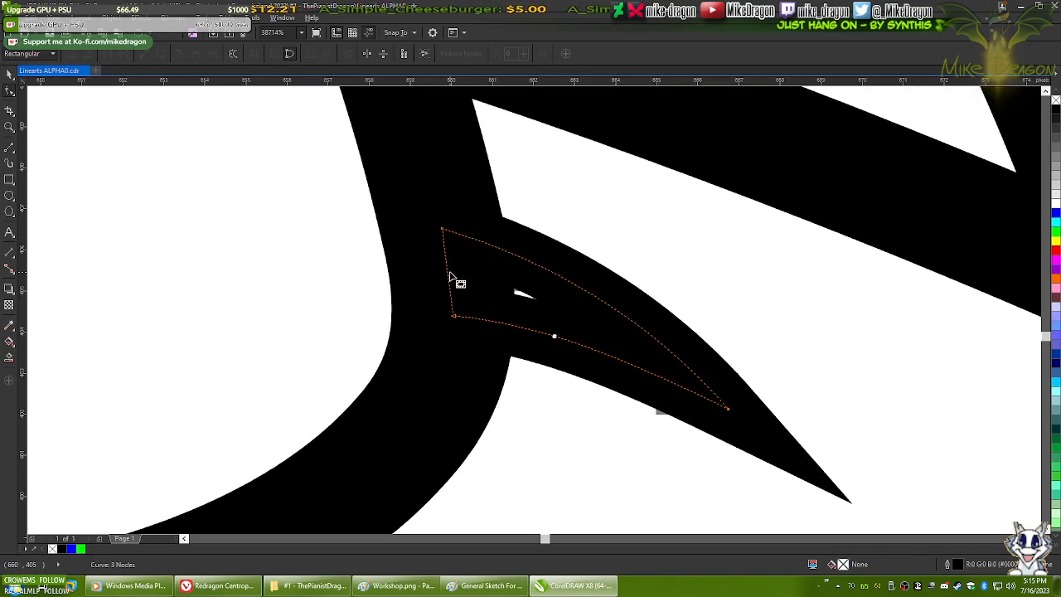
click(450, 274)
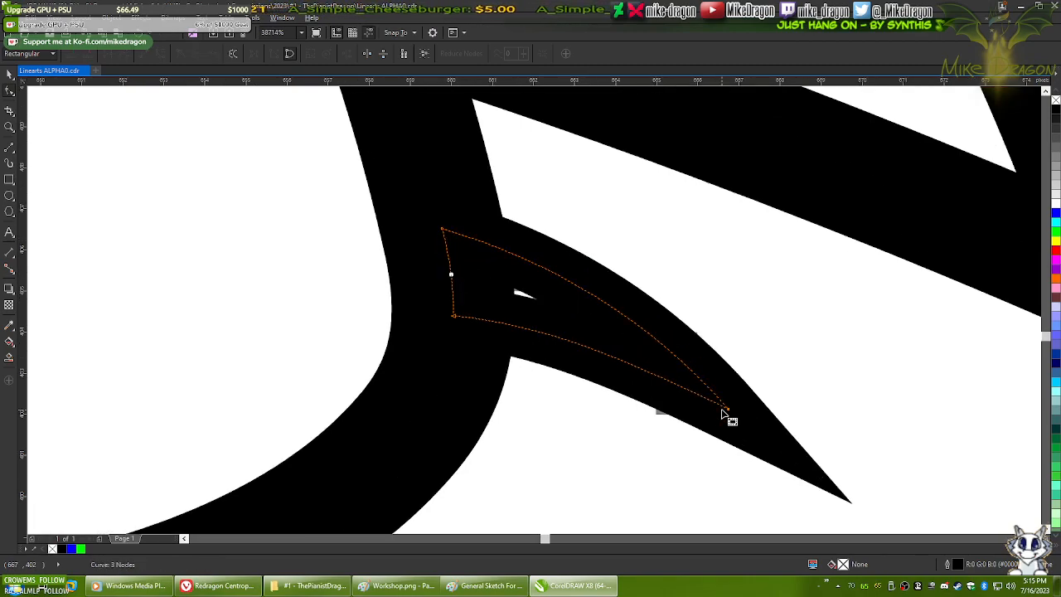
- Shorten the small spike by pulling its tip inward, nudge its upper base node down and readjust the curvature of both sides
drag(729, 409, 688, 388)
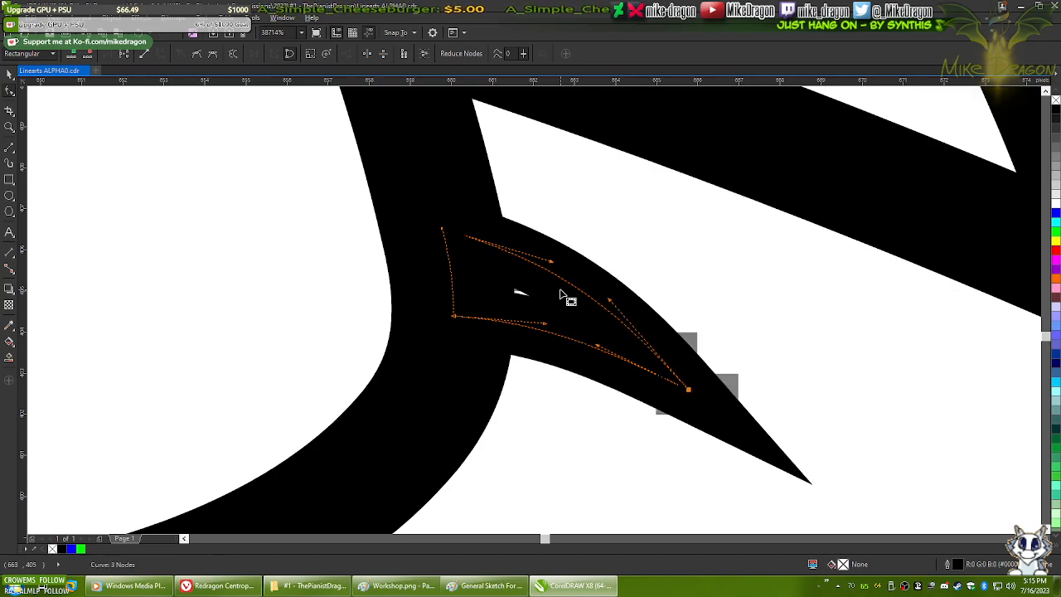
drag(609, 299, 623, 304)
drag(545, 323, 544, 321)
click(510, 268)
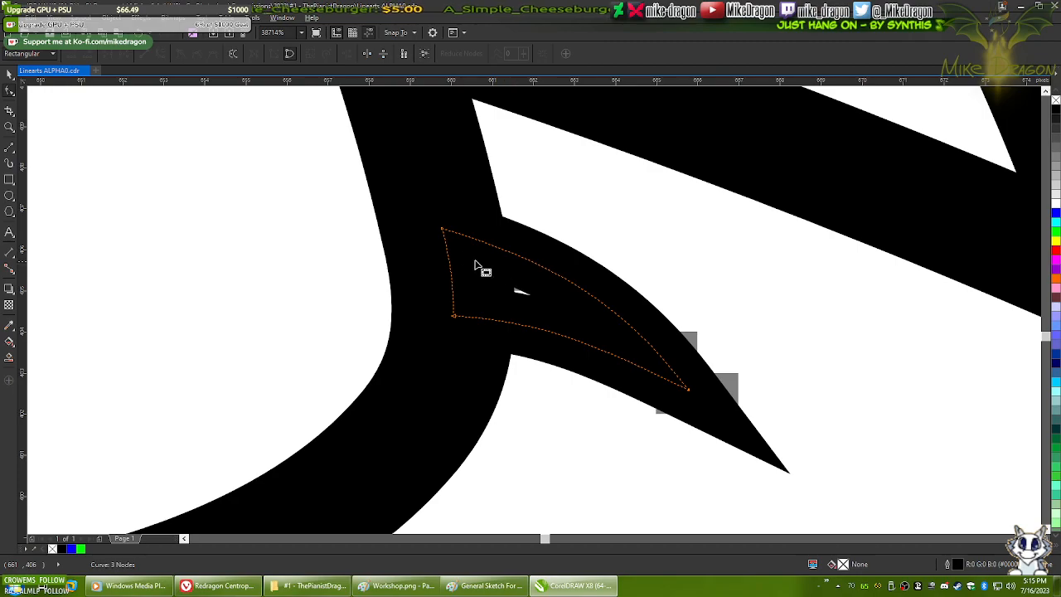
drag(442, 231, 443, 234)
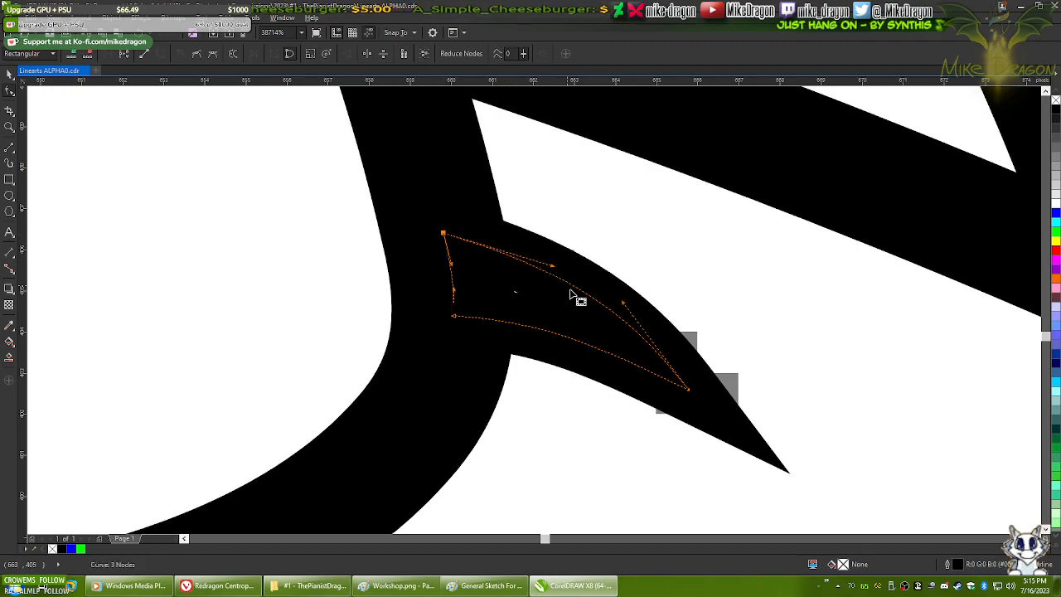
click(628, 305)
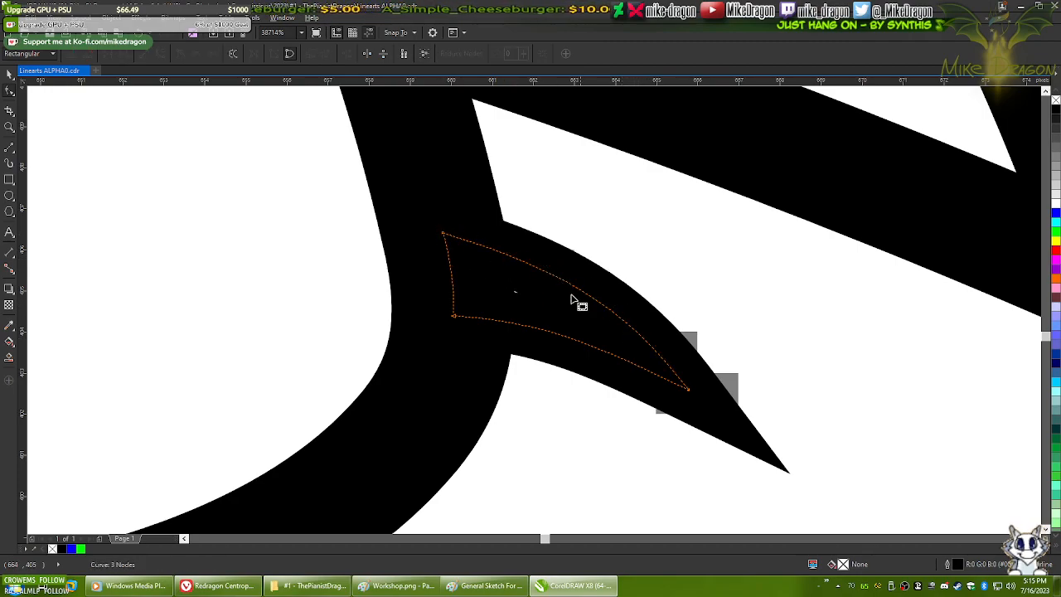
- Lower the small spike's upper base node further and refine its upper and lower curves to close the gap inside it
drag(445, 234, 446, 242)
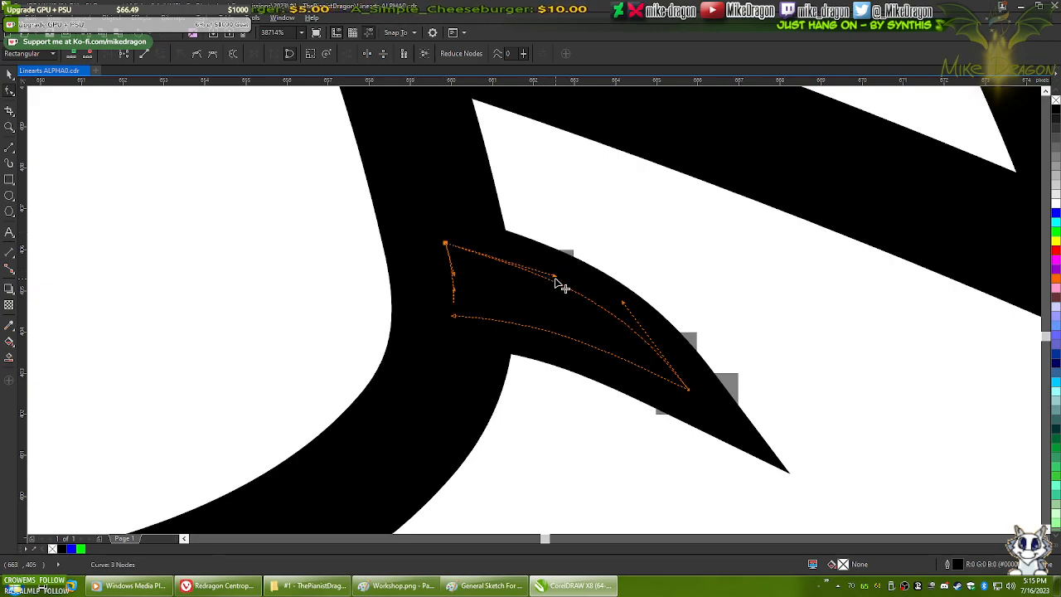
drag(561, 284, 558, 276)
click(634, 316)
mouse_move(635, 315)
mouse_down()
mouse_move(639, 325)
mouse_move(628, 308)
mouse_up()
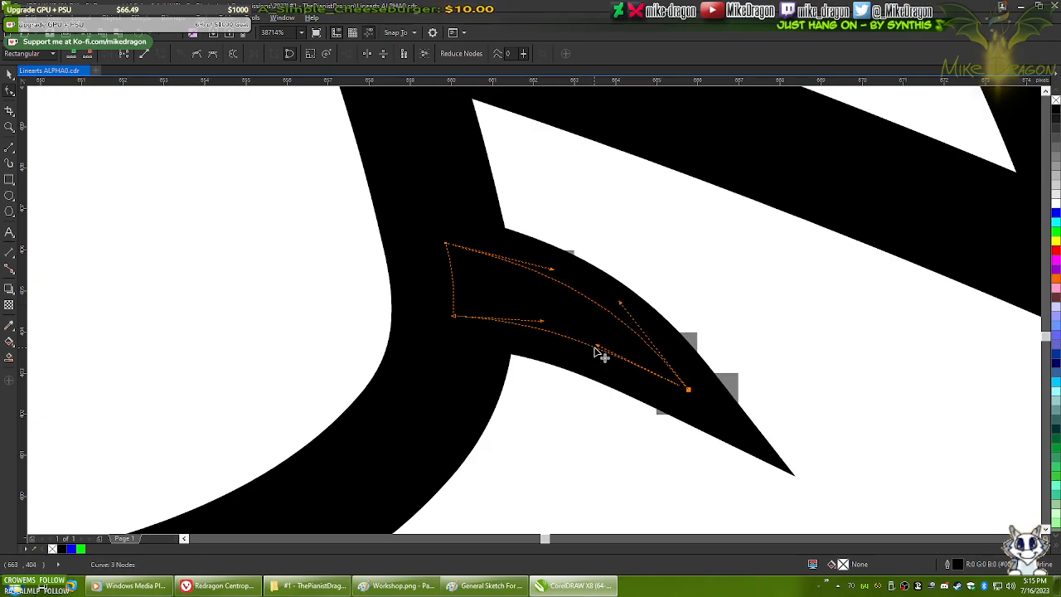
drag(601, 349, 598, 342)
click(545, 325)
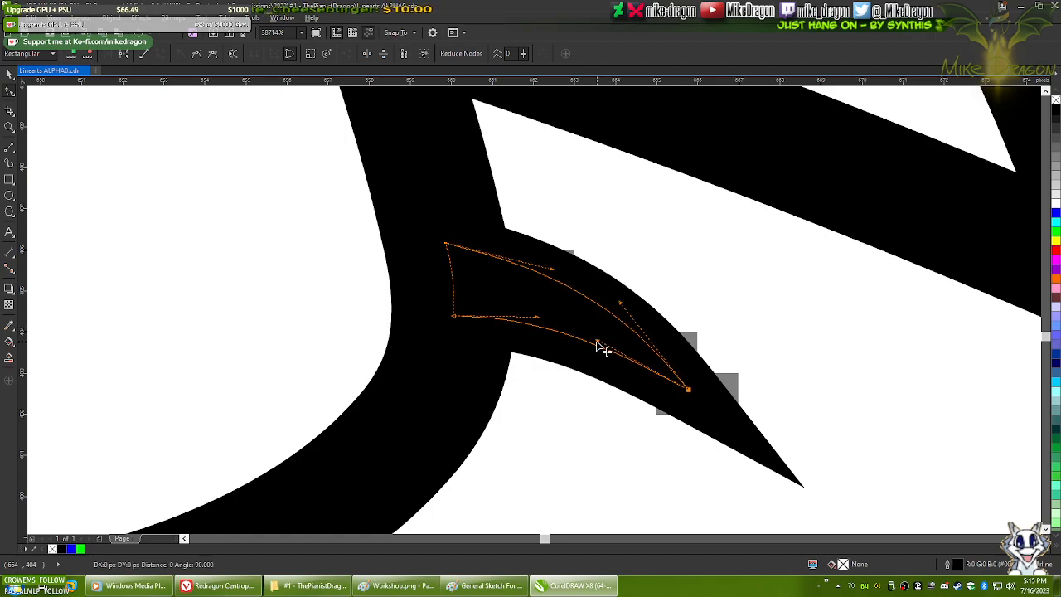
click(637, 311)
drag(637, 311, 641, 313)
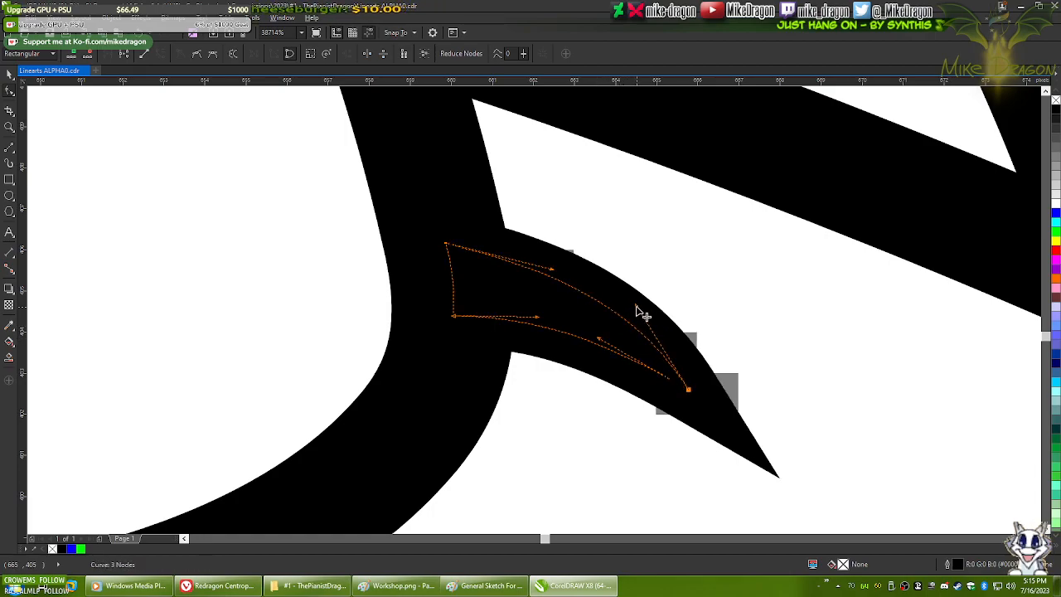
scroll(586, 246, down, 3)
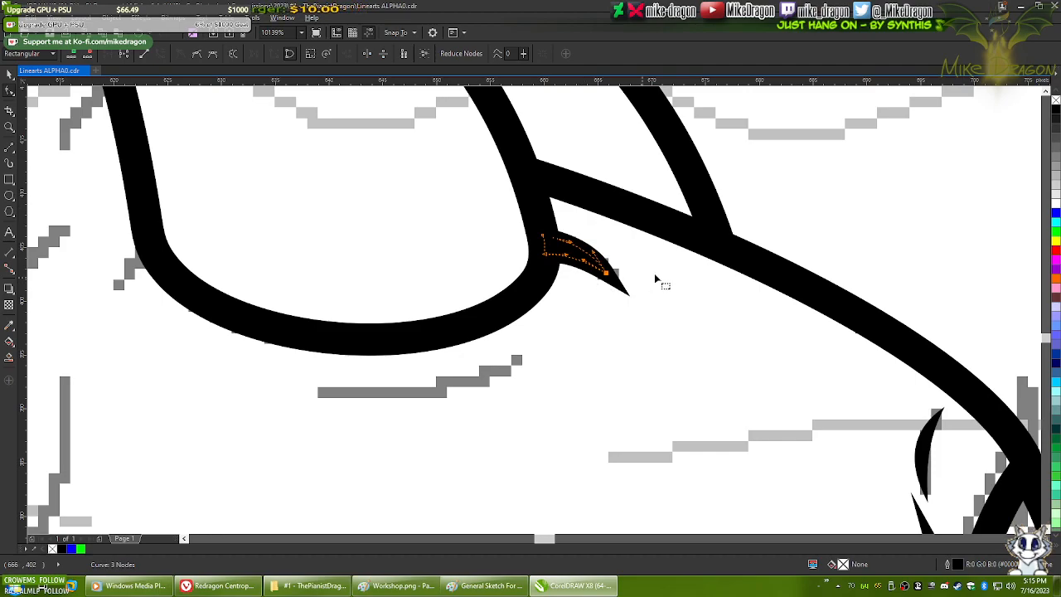
key(Tab)
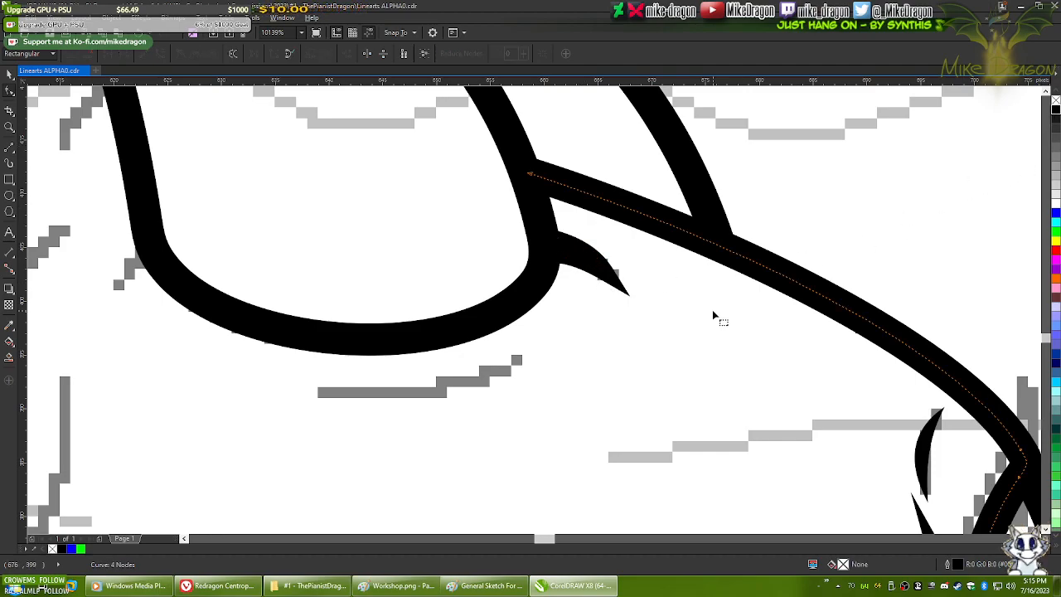
scroll(713, 313, down, 2)
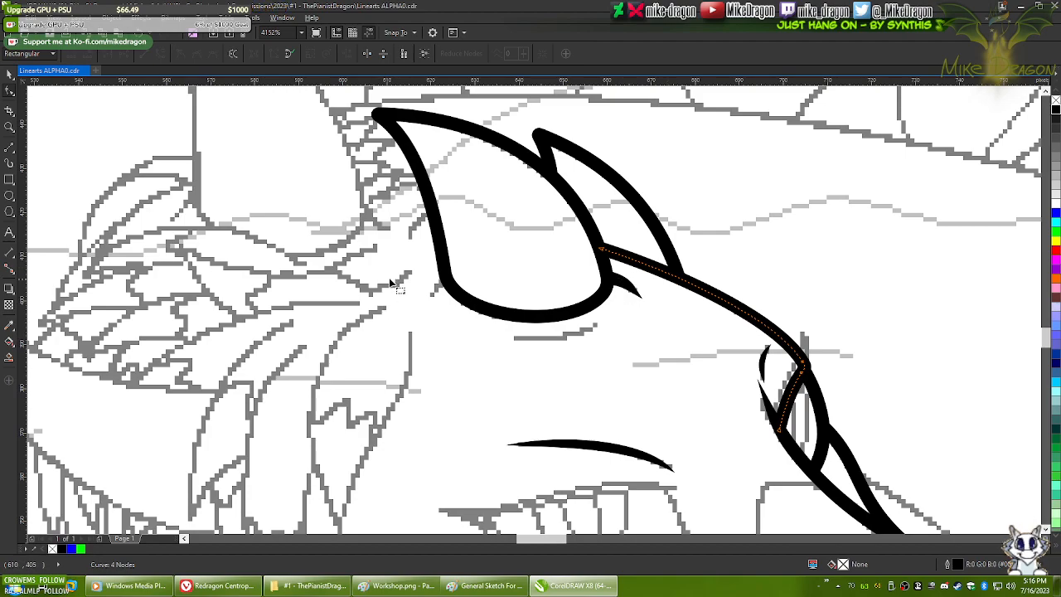
- Draw a small triangular spike over the short sketch stroke at the front horn's lower left corner, with a 3 px outline
scroll(394, 286, up, 3)
click(10, 148)
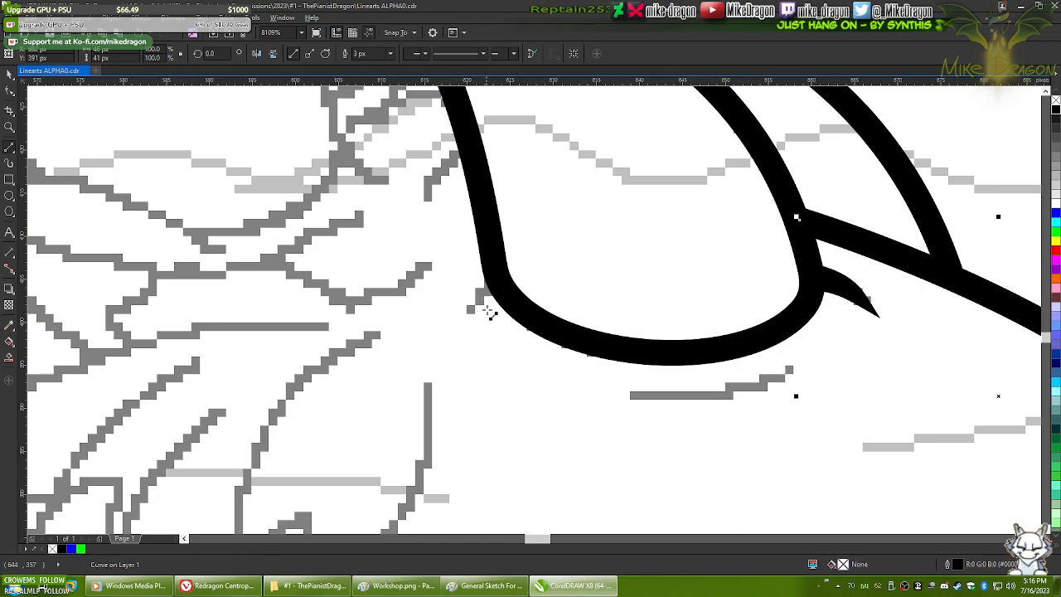
scroll(452, 309, up, 2)
mouse_move(461, 313)
mouse_down()
mouse_move(479, 256)
mouse_move(497, 249)
mouse_up()
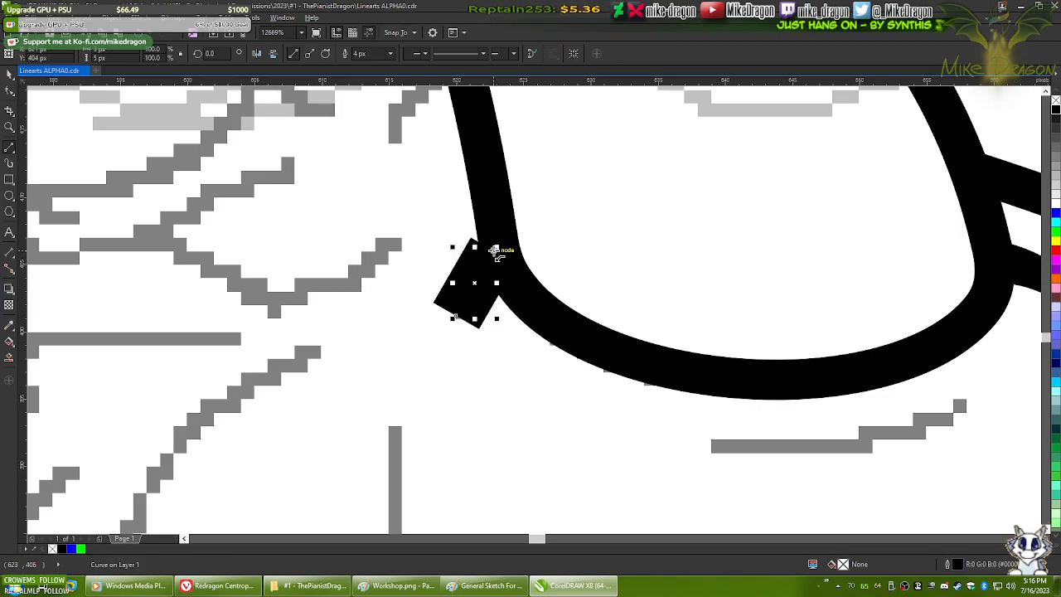
drag(511, 285, 455, 316)
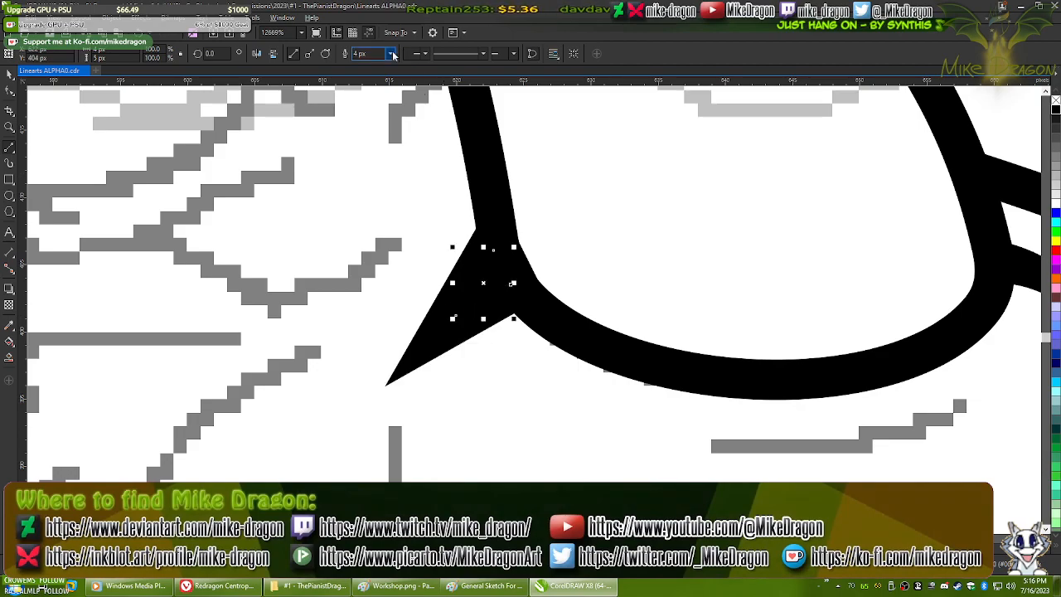
click(392, 54)
click(366, 98)
- Select all nodes of the left spike and convert its straight sides to curves
key(F10)
drag(579, 184, 408, 374)
right_click(469, 290)
click(492, 338)
click(488, 292)
- Bend the left spike's outer and lower sides upward so it forms a claw shape curving out of the horn's line
scroll(479, 283, up, 2)
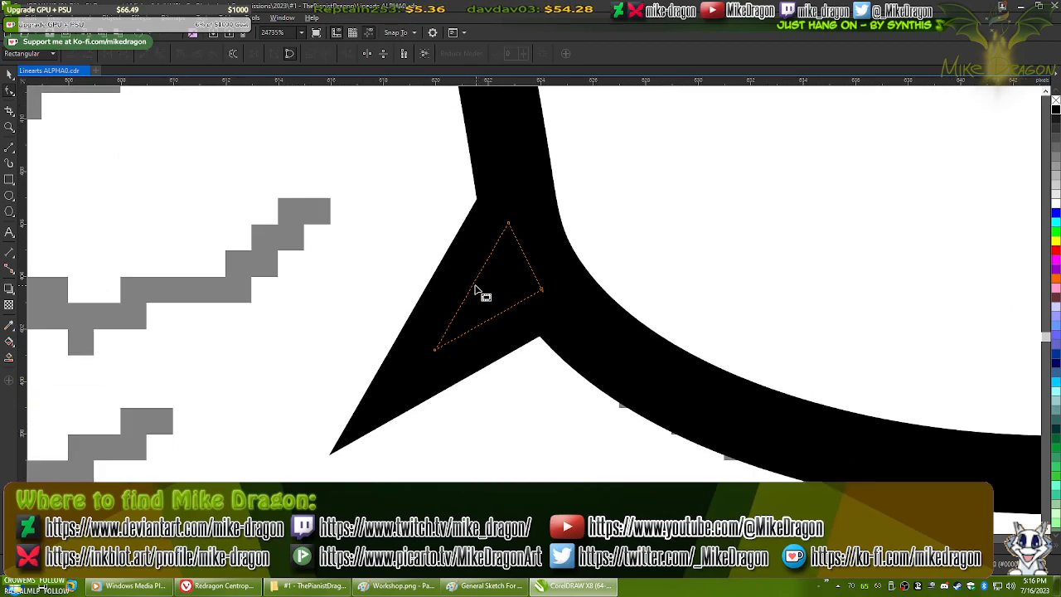
click(460, 285)
drag(460, 285, 458, 282)
drag(495, 316, 534, 275)
drag(440, 350, 441, 300)
drag(470, 257, 476, 250)
drag(444, 340, 465, 324)
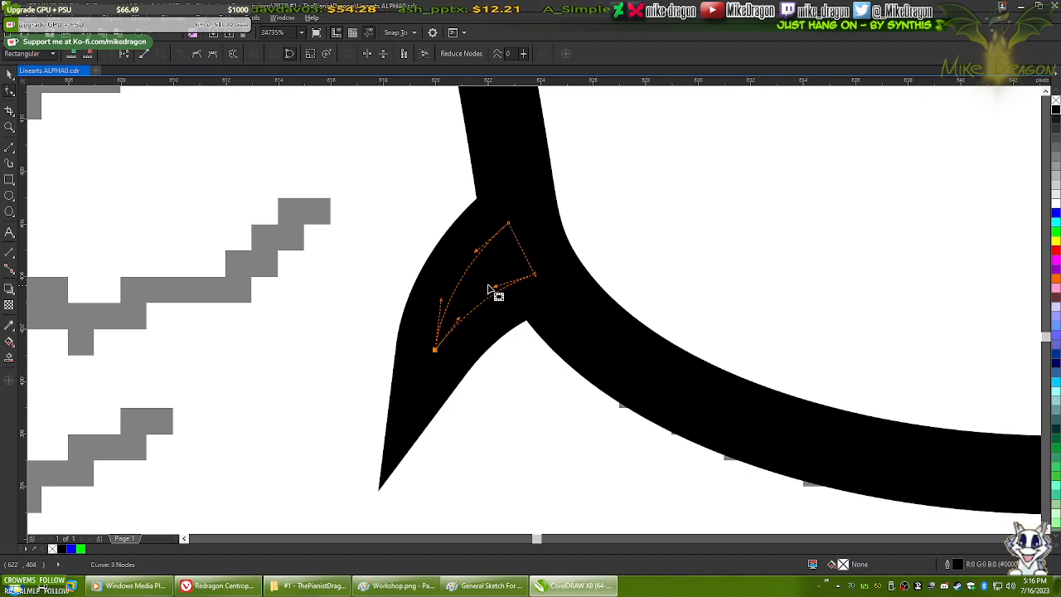
- Fill the left spike solid black without an outline, and move its tip and both base nodes outward to enlarge it
click(1056, 110)
click(1056, 102)
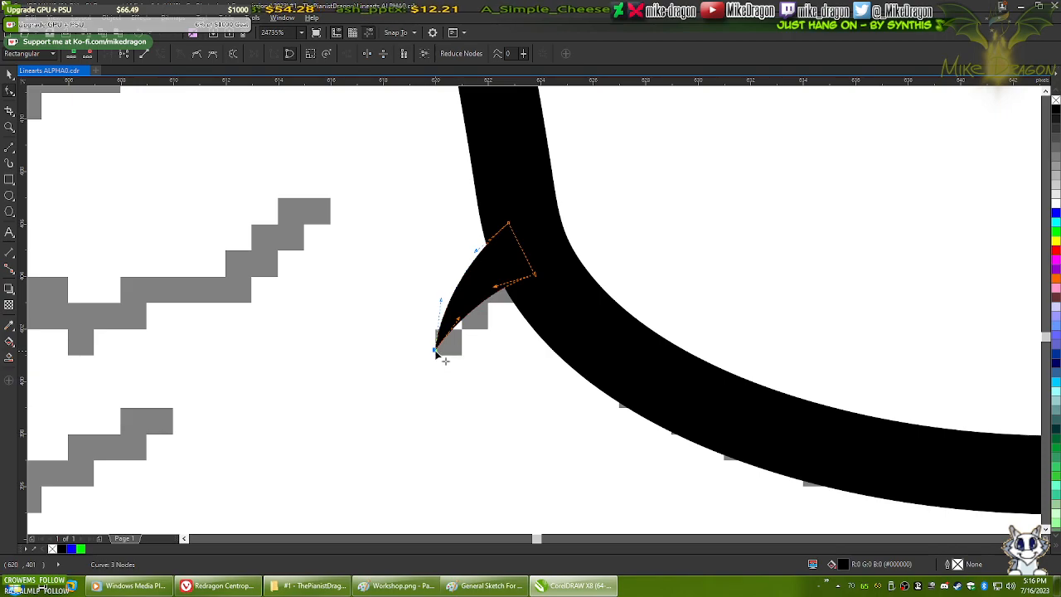
drag(442, 359, 437, 374)
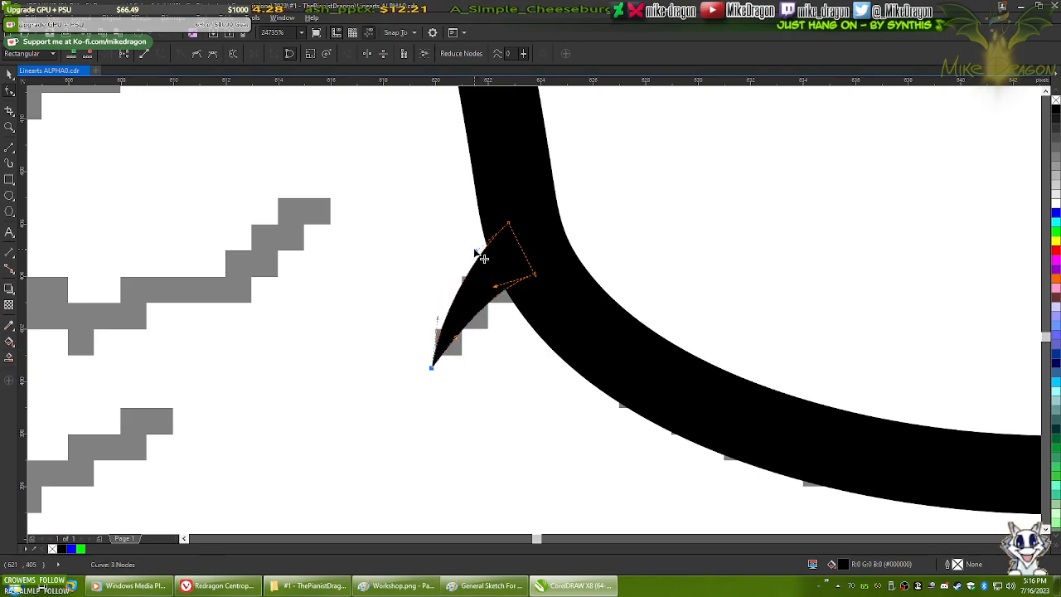
drag(511, 224, 505, 207)
drag(535, 274, 541, 284)
click(433, 368)
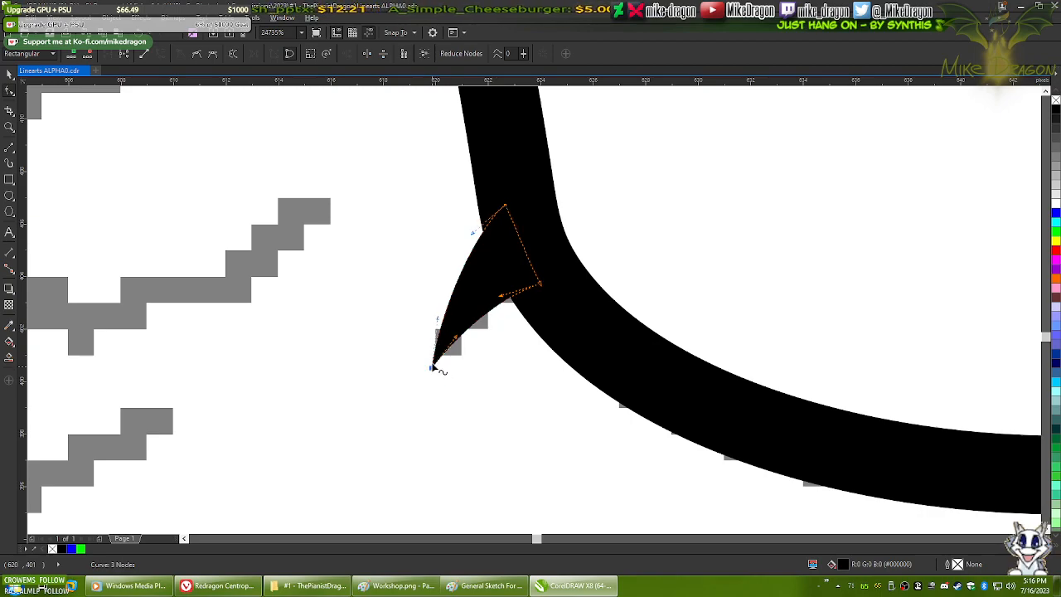
- Lengthen the left spike's tip downward, bulge its outer side and adjust its lower side's curve
drag(438, 321, 426, 311)
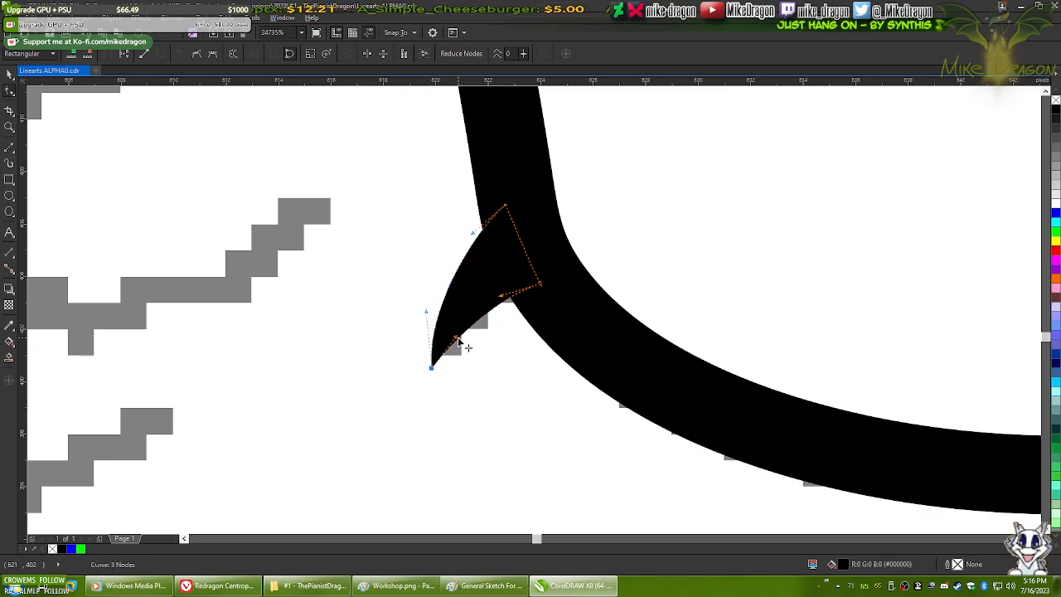
drag(432, 368, 429, 387)
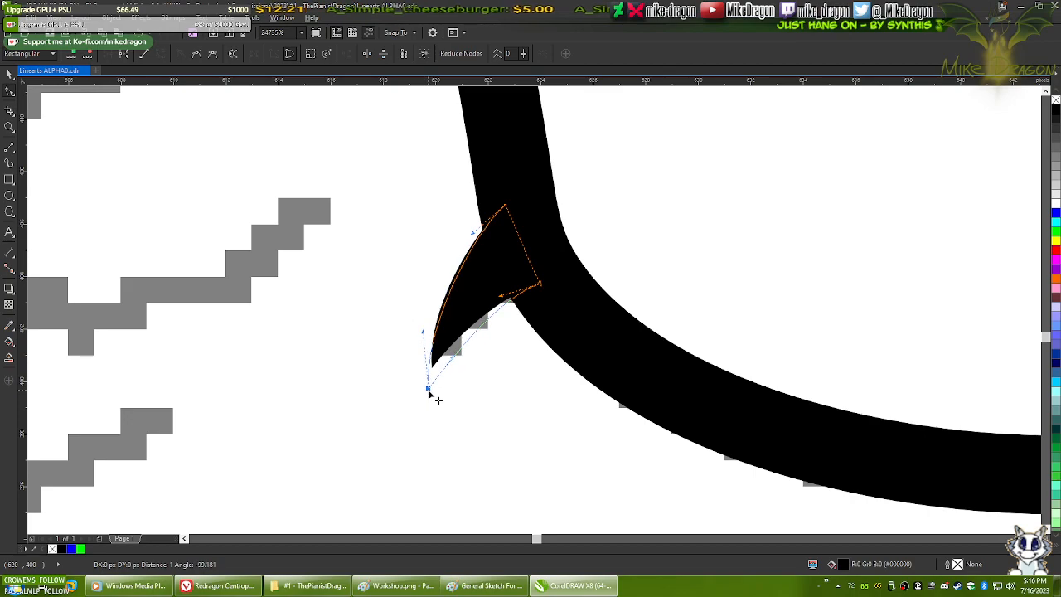
drag(423, 335, 416, 317)
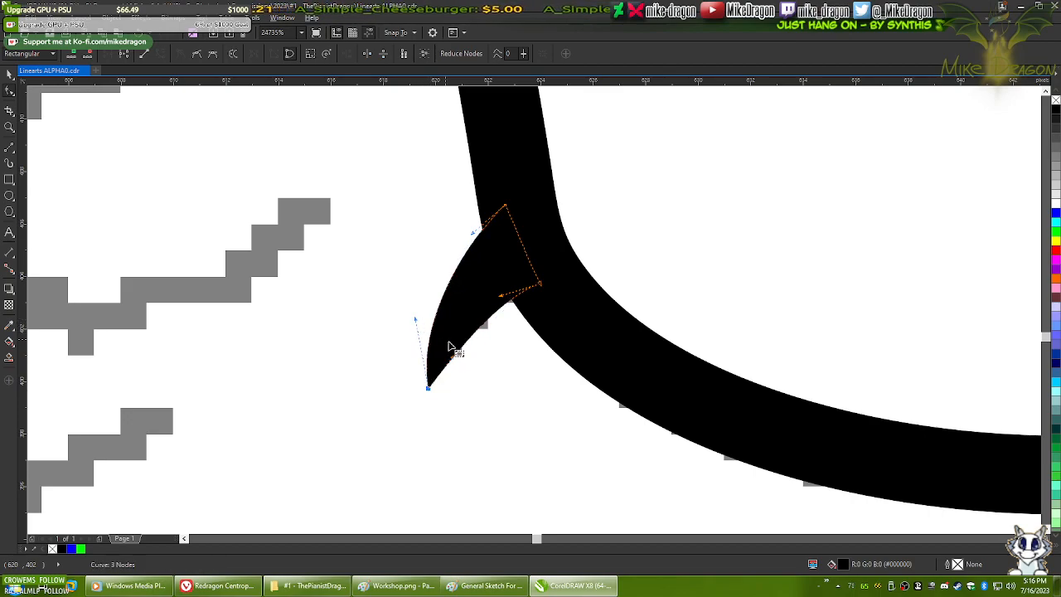
drag(451, 358, 448, 349)
drag(502, 296, 504, 307)
click(485, 348)
scroll(337, 246, down, 6)
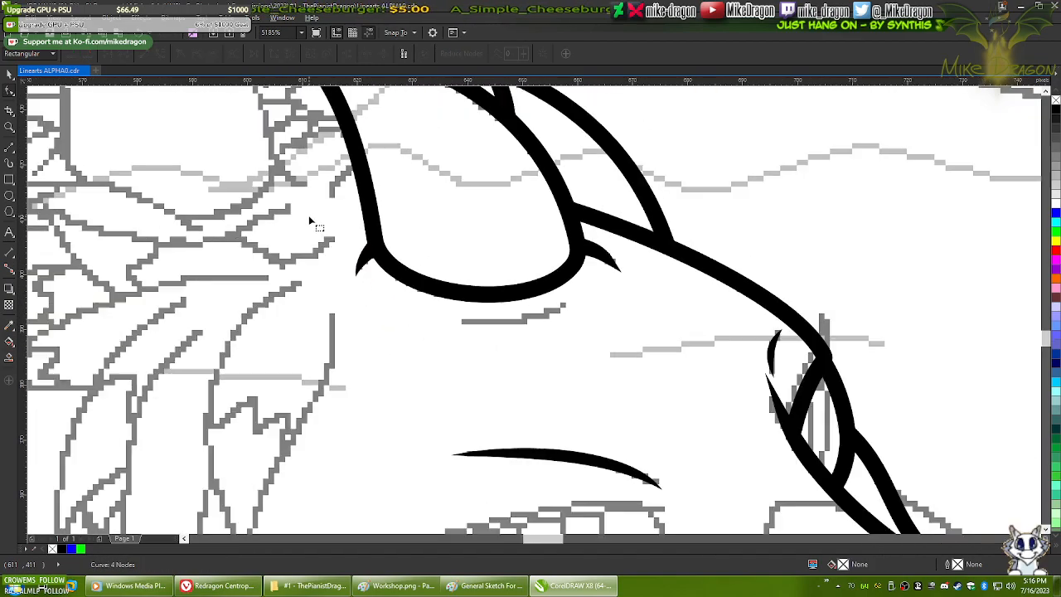
- Draw a closed two-node line about 19 px long over the sketch stroke beneath the front horn and give it a thinner outline
scroll(526, 327, up, 3)
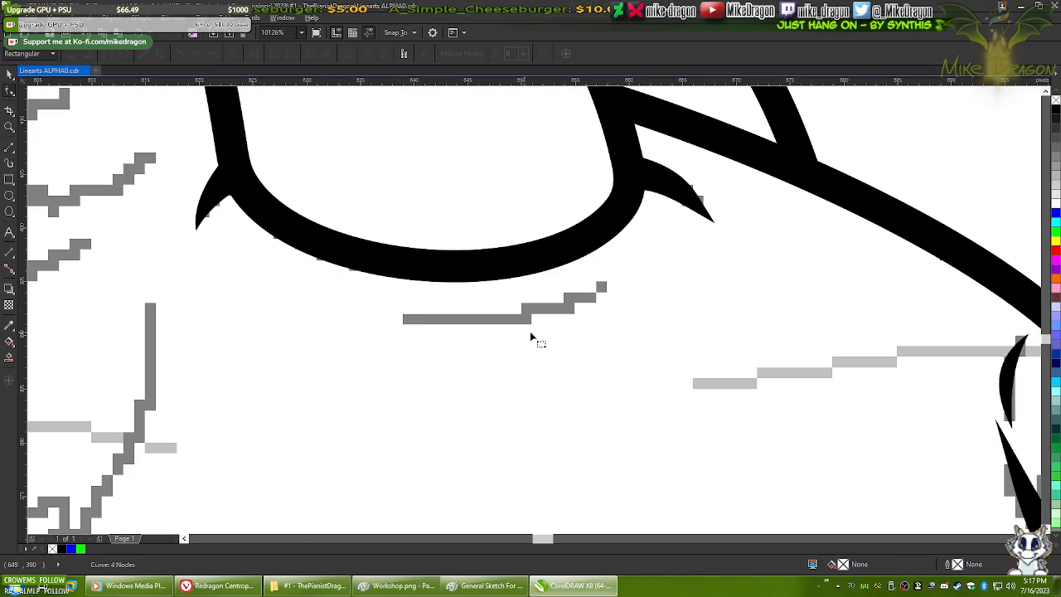
click(10, 150)
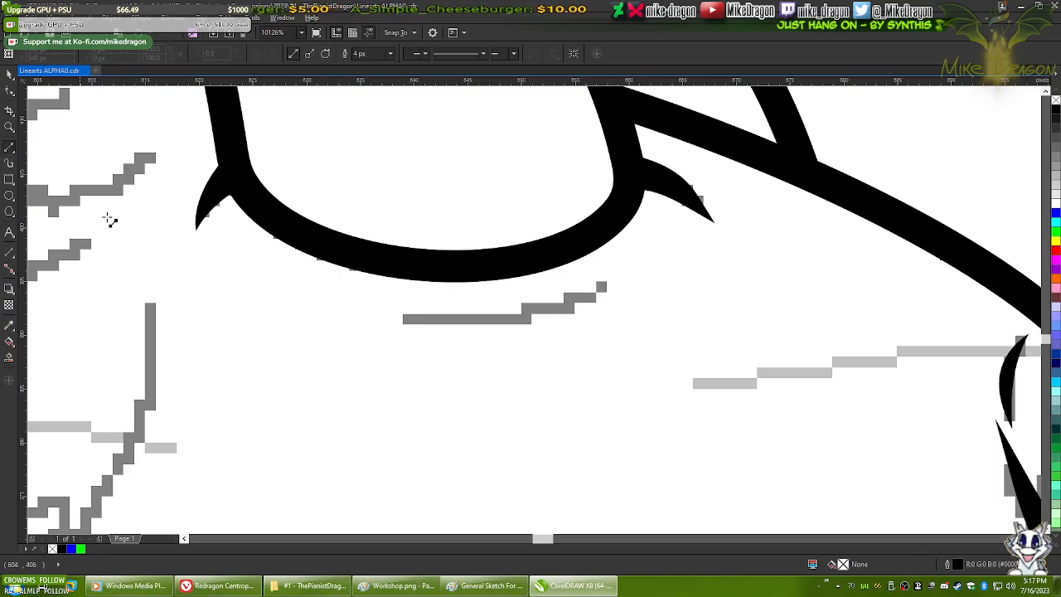
click(402, 318)
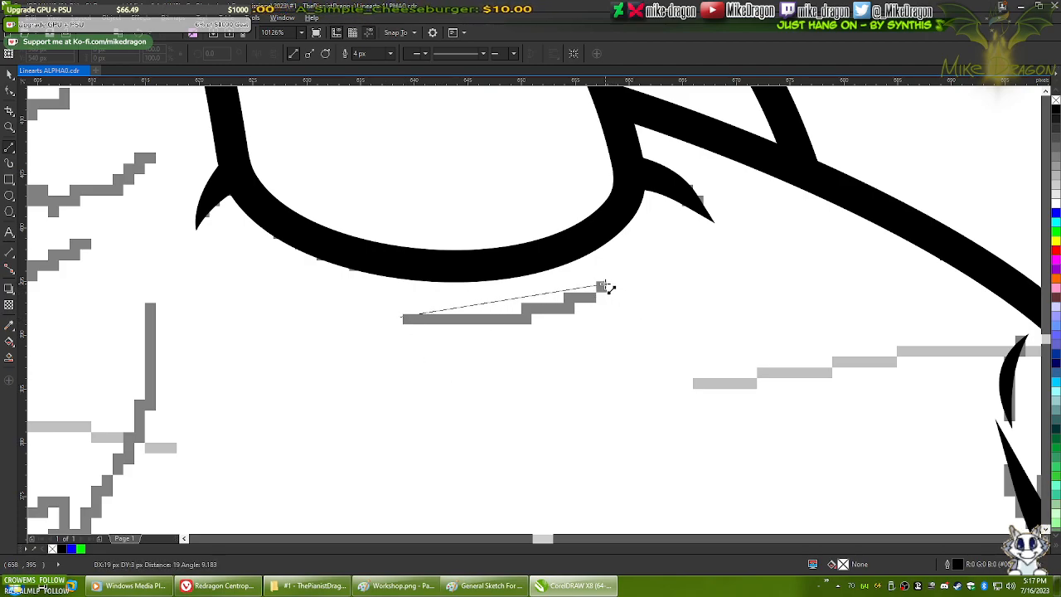
click(606, 286)
click(610, 285)
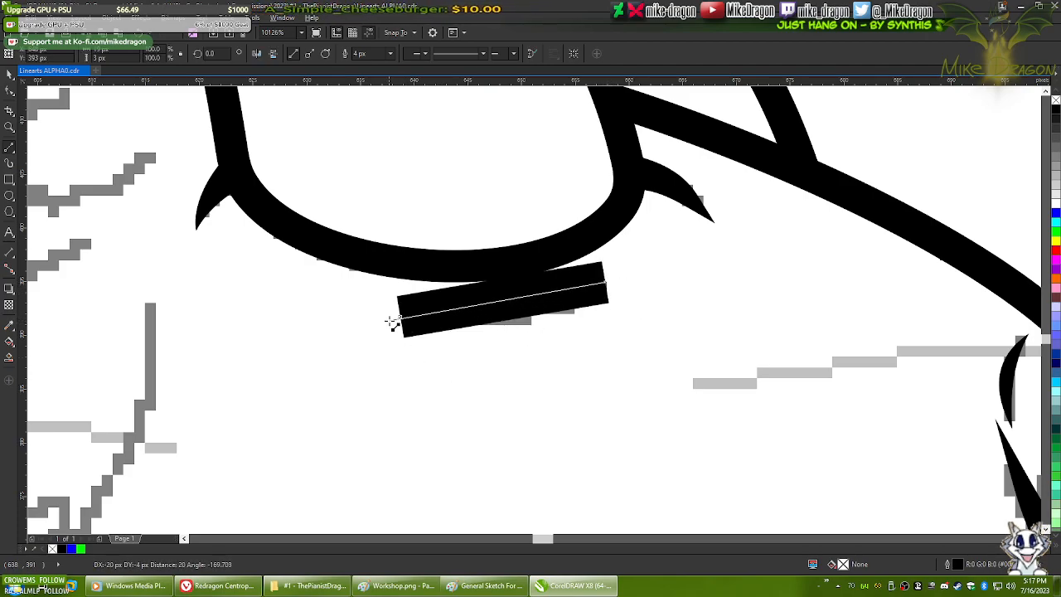
click(401, 317)
click(391, 55)
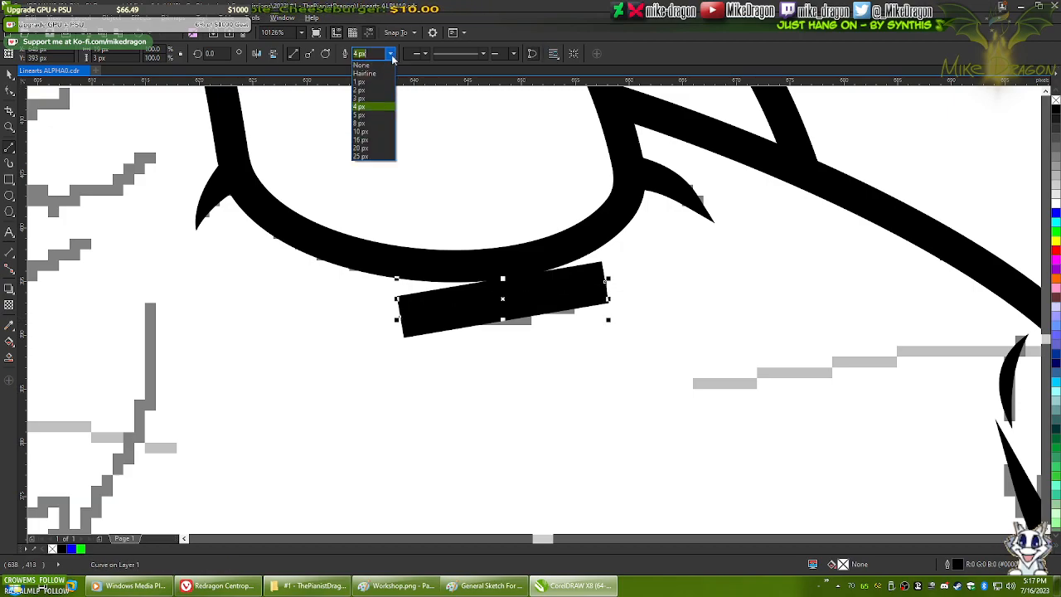
click(374, 77)
- Convert the segments of the line beneath the horn to curves and bend its lower side downward into a rounded arc
key(F10)
right_click(501, 347)
click(535, 392)
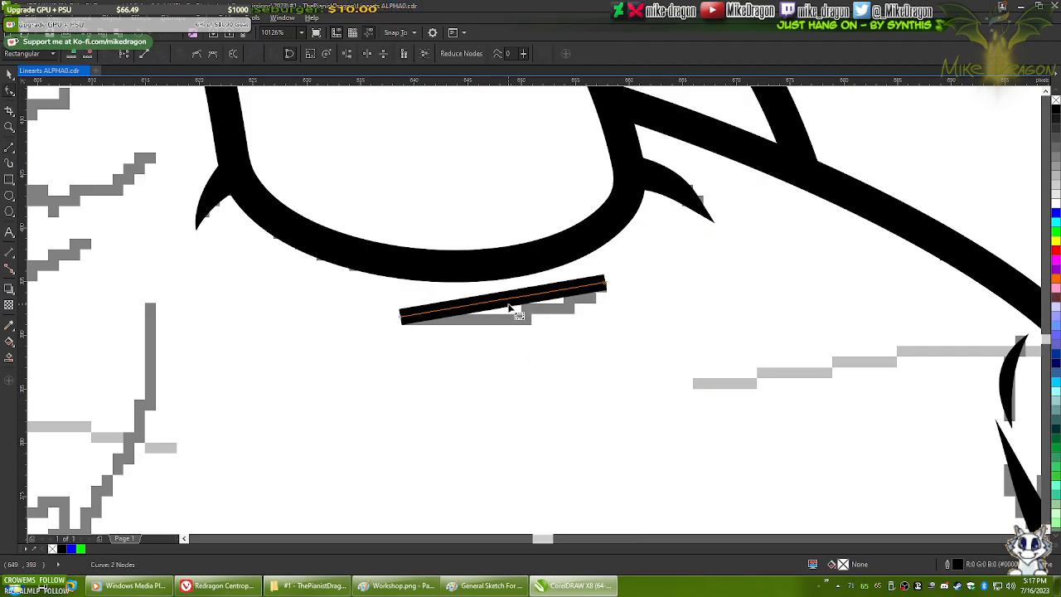
scroll(498, 313, up, 2)
drag(498, 288, 494, 330)
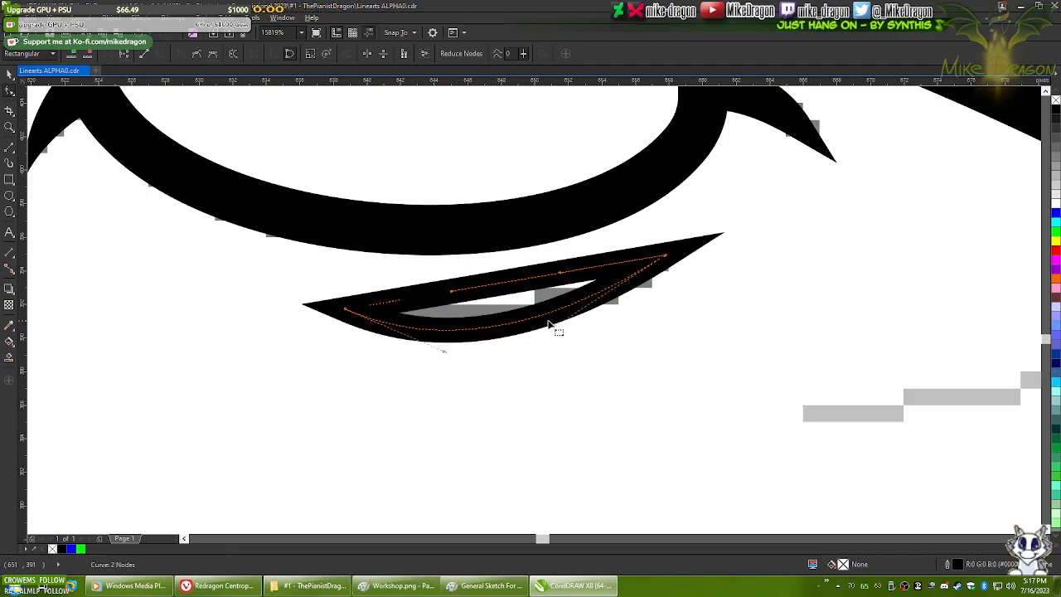
drag(559, 331, 636, 325)
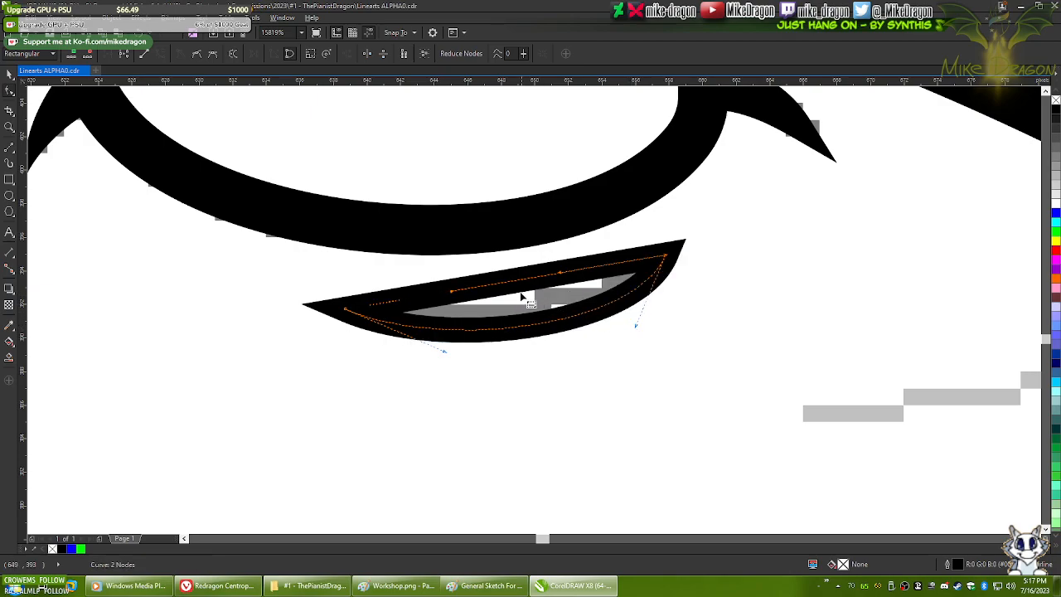
drag(445, 354, 427, 357)
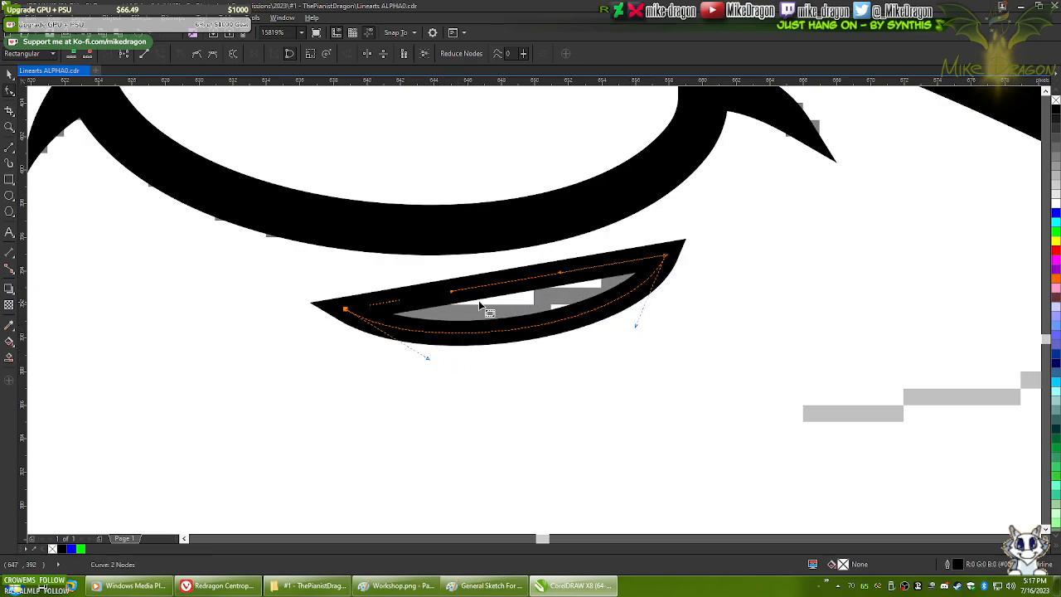
- Bend the upper side of the crease beneath the front horn downward and move both end nodes outward
drag(501, 288, 504, 304)
drag(666, 256, 680, 251)
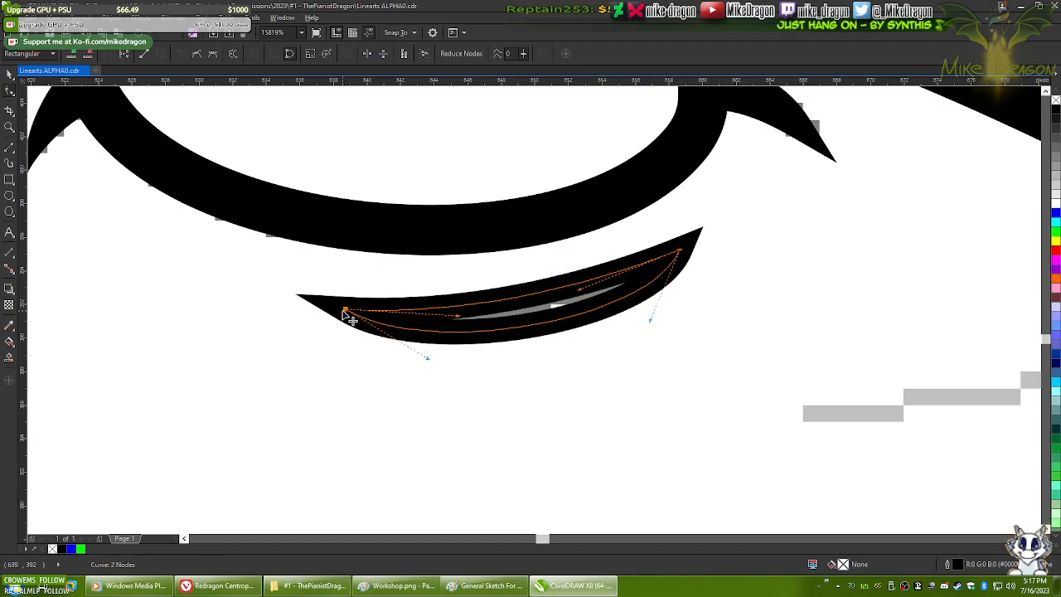
drag(346, 311, 328, 307)
click(530, 328)
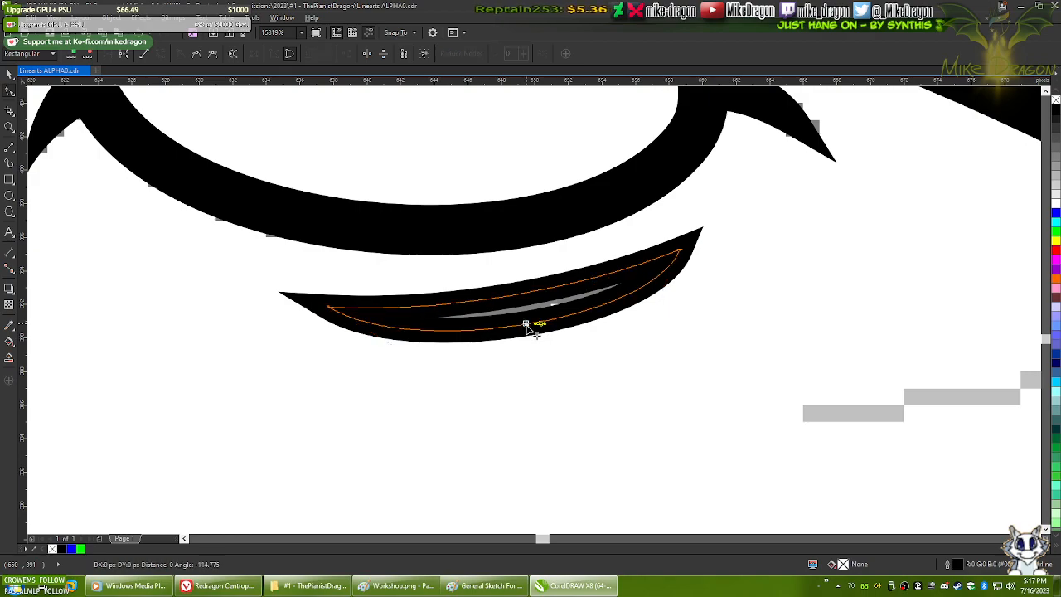
- Adjust the crease's lower and upper curves to follow the sketch stroke, and fill it solid black without an outline
drag(679, 255, 678, 269)
drag(654, 330, 621, 336)
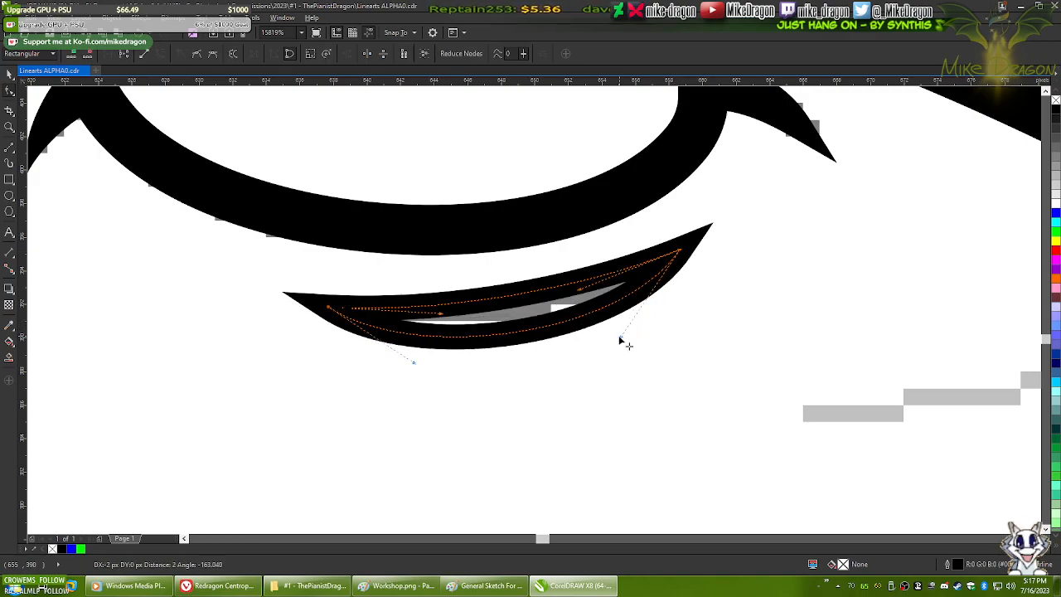
click(415, 368)
click(329, 308)
drag(414, 367, 431, 367)
click(502, 304)
drag(503, 302, 505, 308)
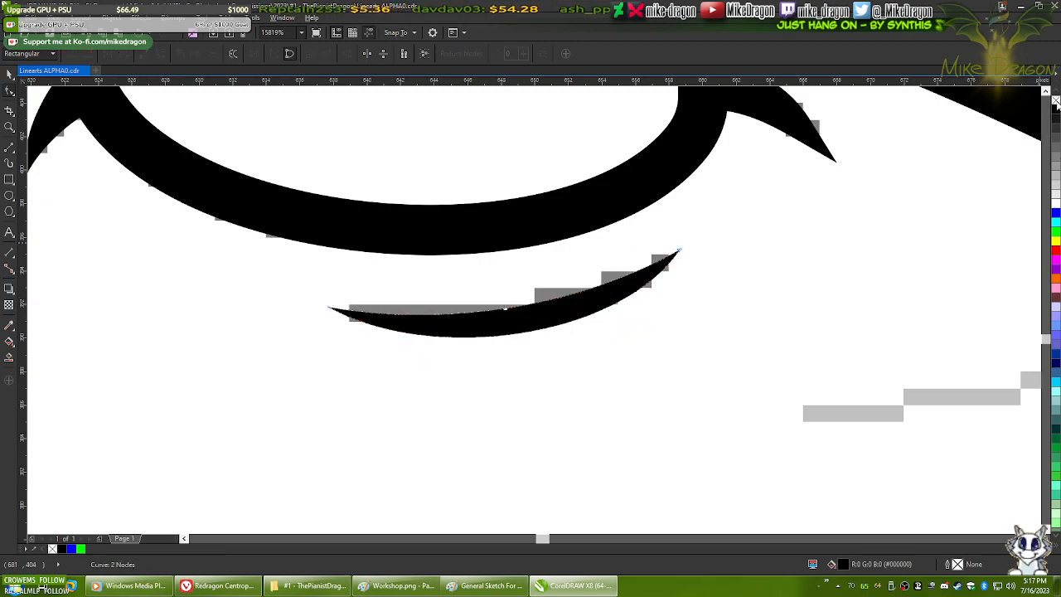
- Stretch both tips of the black crease outward and upward, and adjust the curve of its lower side
drag(677, 253, 691, 243)
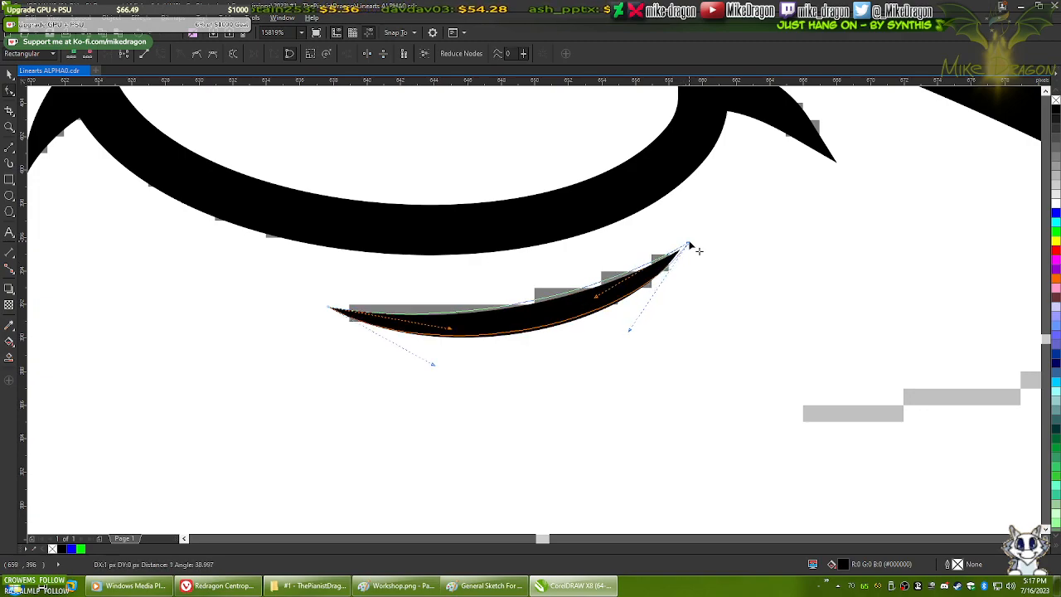
drag(327, 312, 307, 301)
drag(629, 330, 642, 333)
click(535, 331)
drag(535, 330, 535, 330)
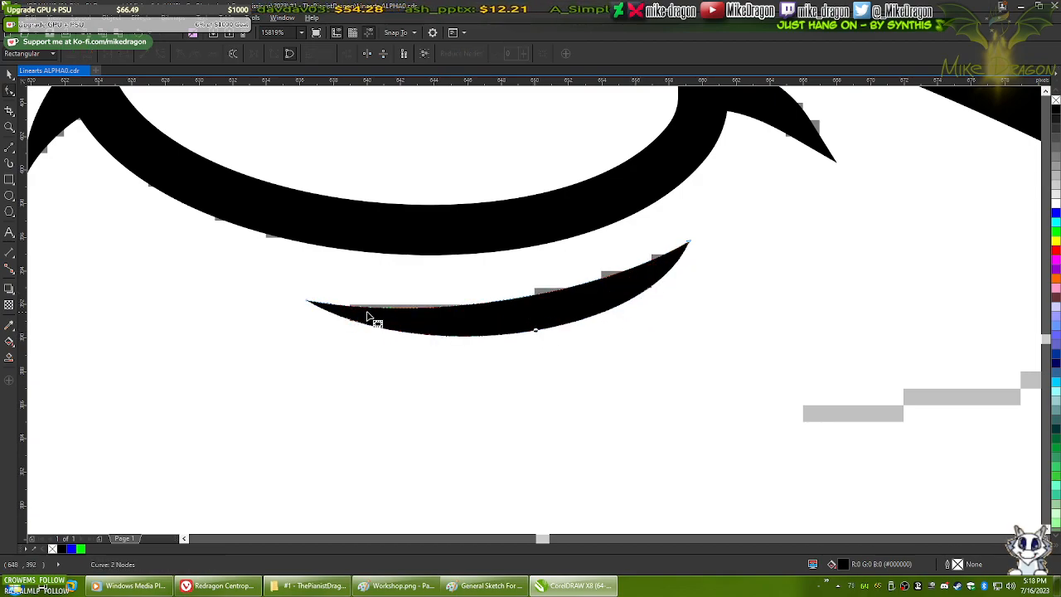
- Nudge the crease's right tip farther out and deepen its lower and upper arcs into a smooth tapered crescent
drag(690, 241, 697, 235)
drag(609, 291, 606, 296)
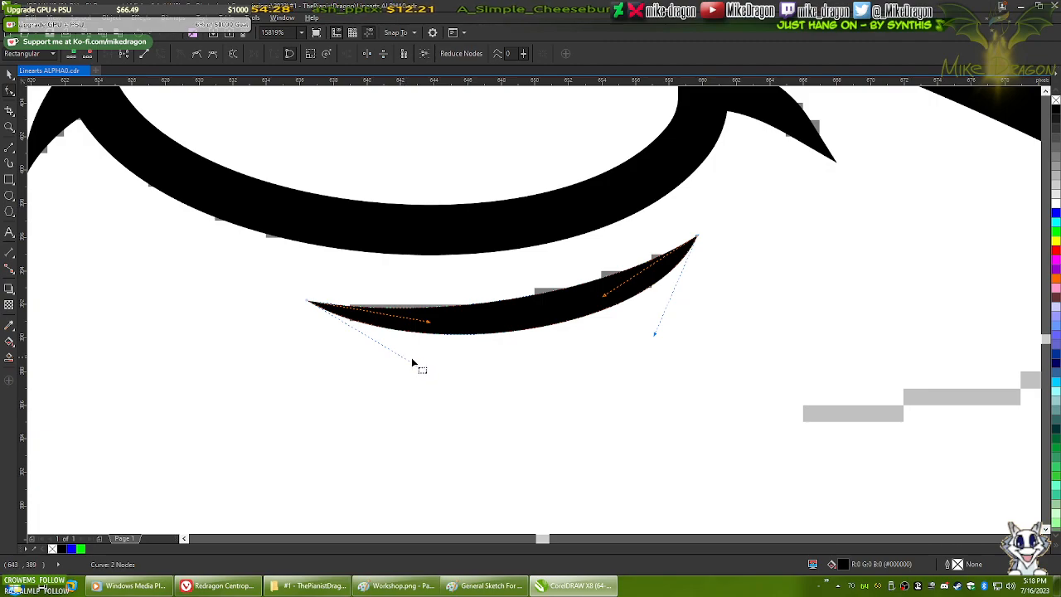
drag(416, 370, 412, 375)
click(432, 330)
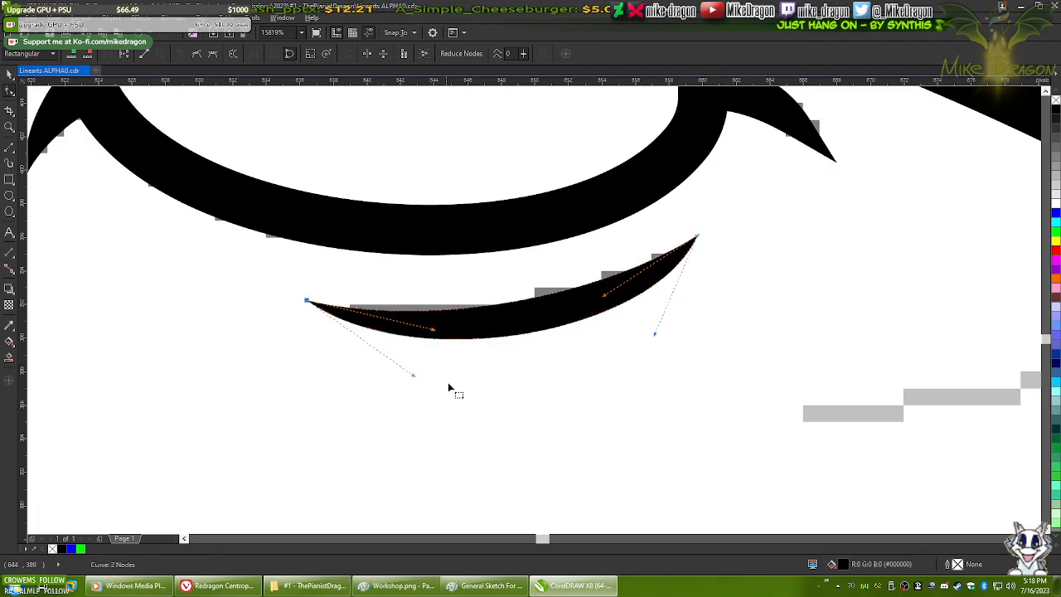
click(465, 402)
click(609, 291)
drag(610, 311, 651, 344)
click(580, 384)
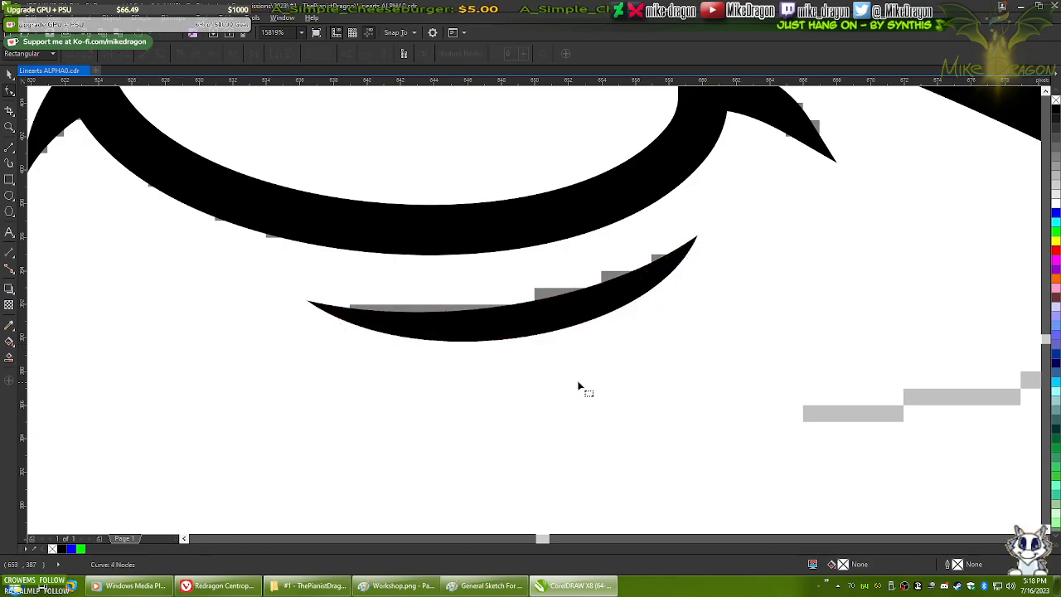
- Examine the whole dragon sketch and the untraced horns and hair around the inked head
scroll(580, 388, down, 4)
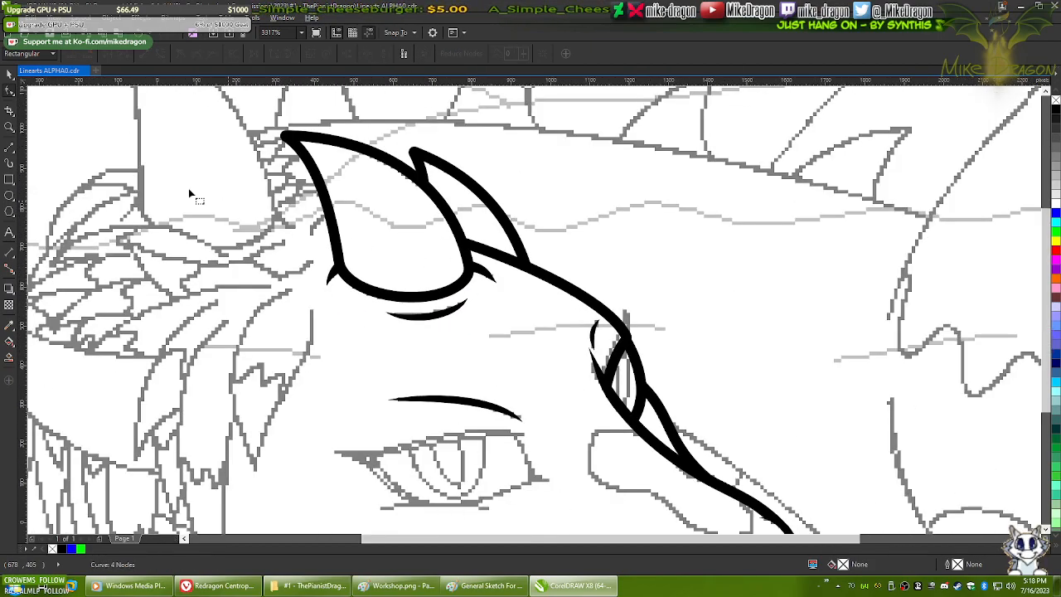
key(shift+F4)
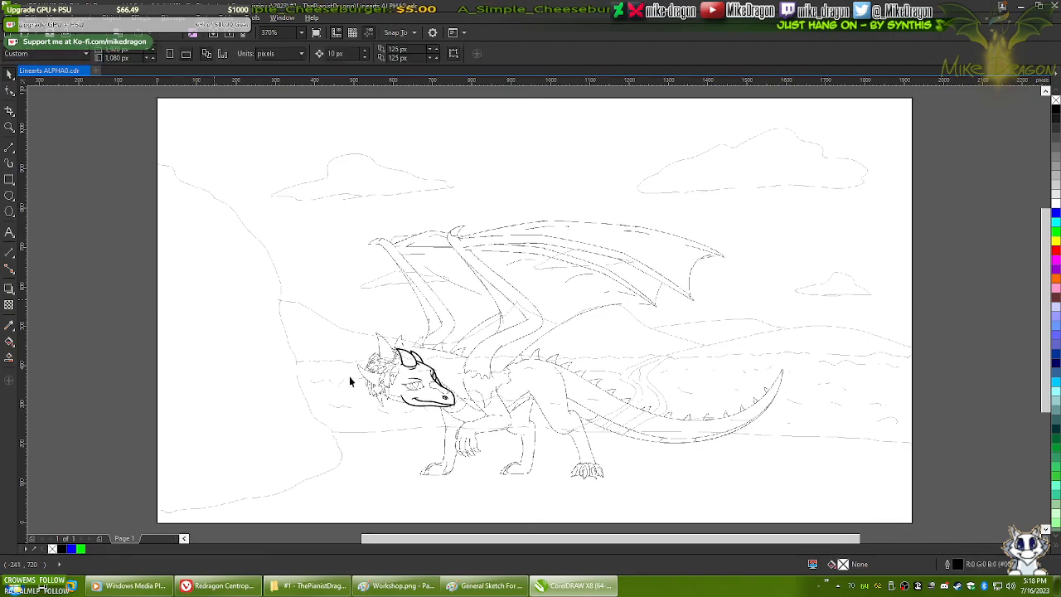
scroll(406, 440, up, 3)
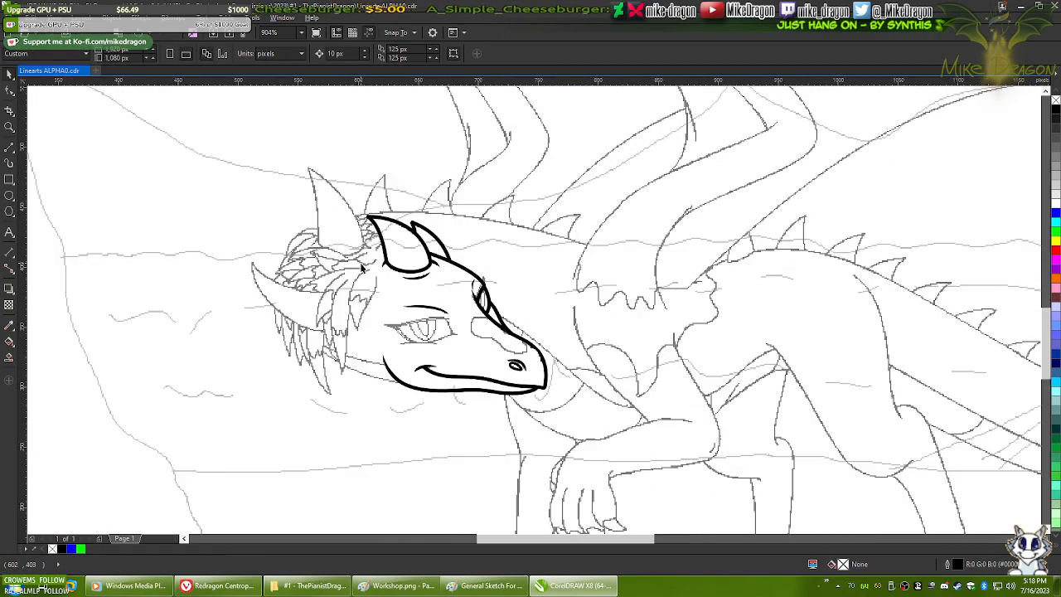
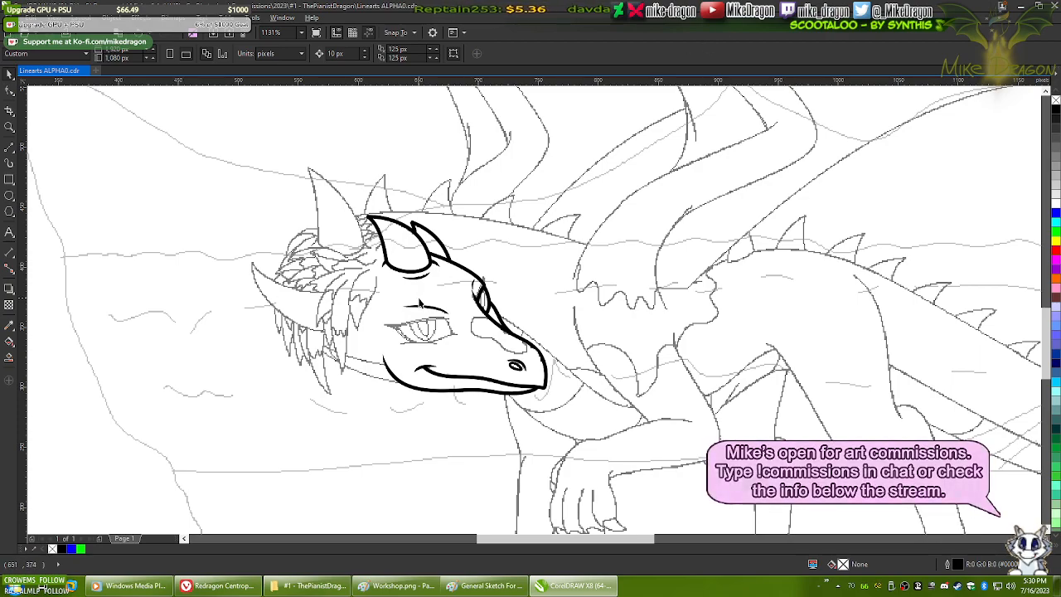
scroll(318, 281, up, 2)
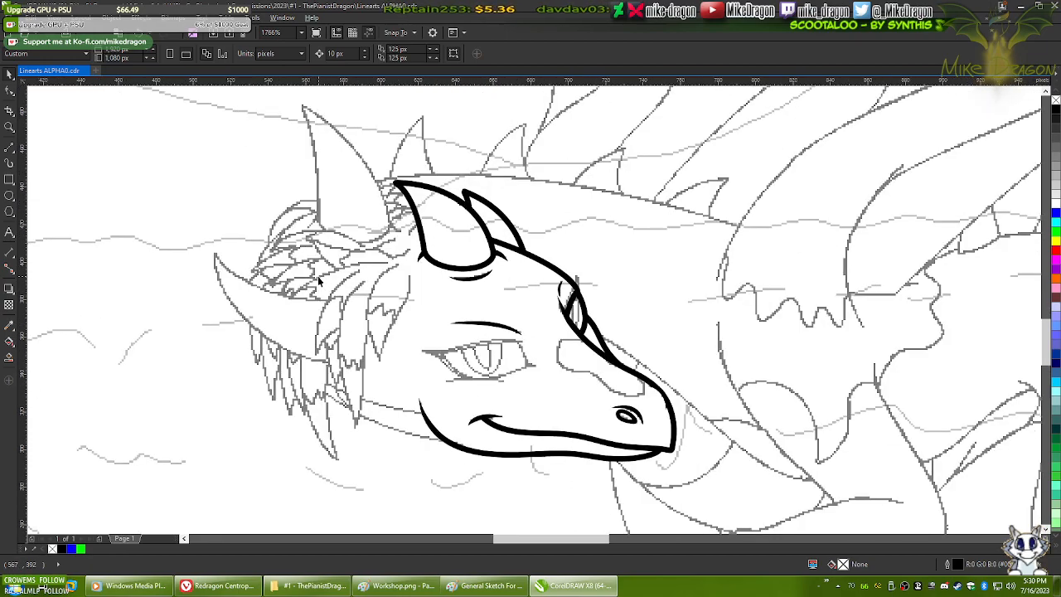
scroll(318, 280, up, 1)
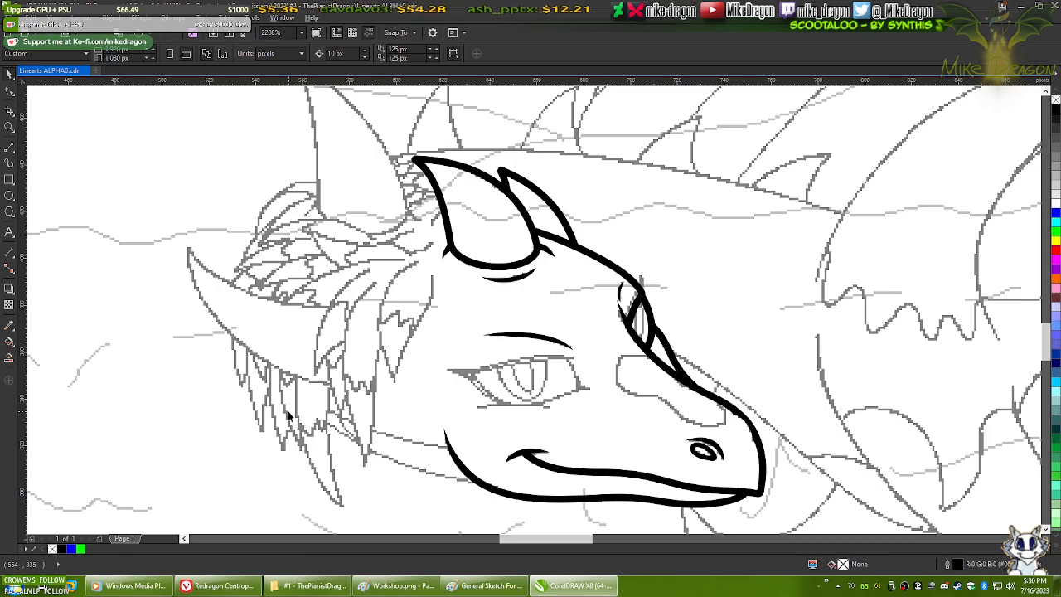
scroll(290, 404, down, 3)
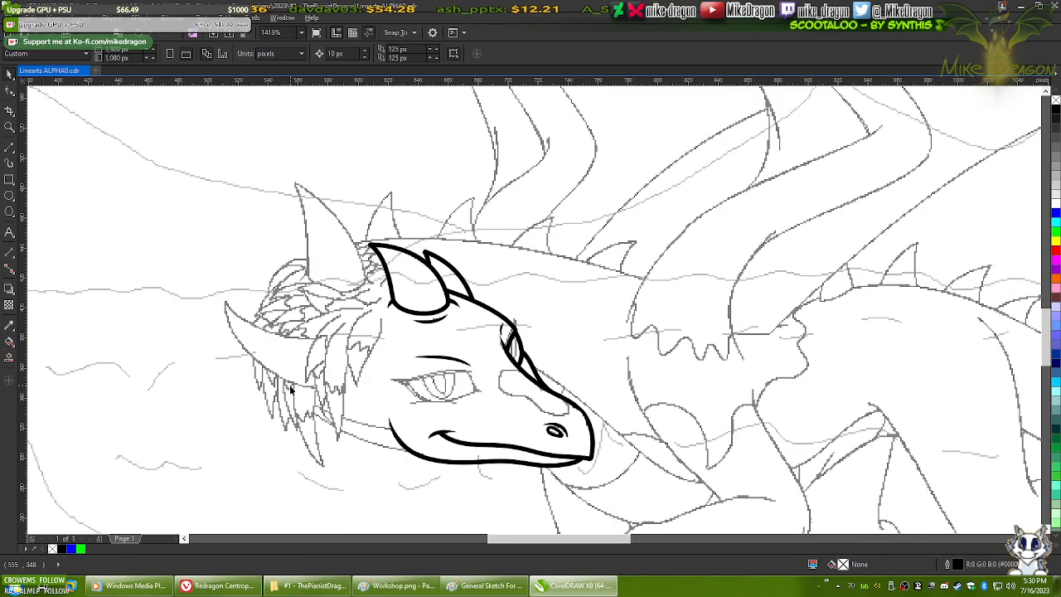
mouse_move(453, 437)
mouse_down()
mouse_move(434, 326)
mouse_move(377, 336)
mouse_up()
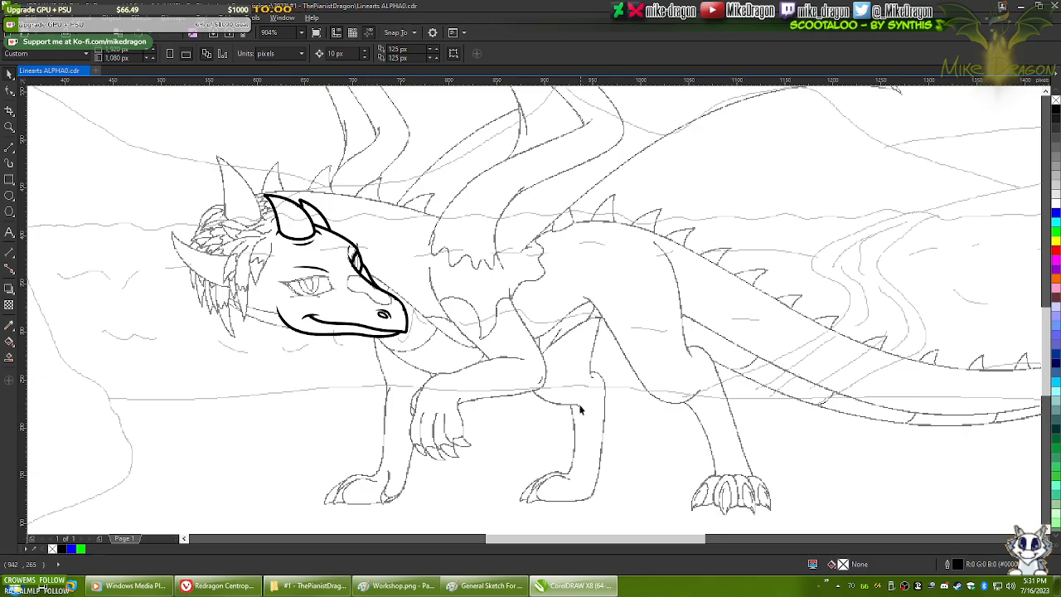
mouse_move(423, 262)
mouse_down()
mouse_move(458, 464)
mouse_move(444, 330)
mouse_up()
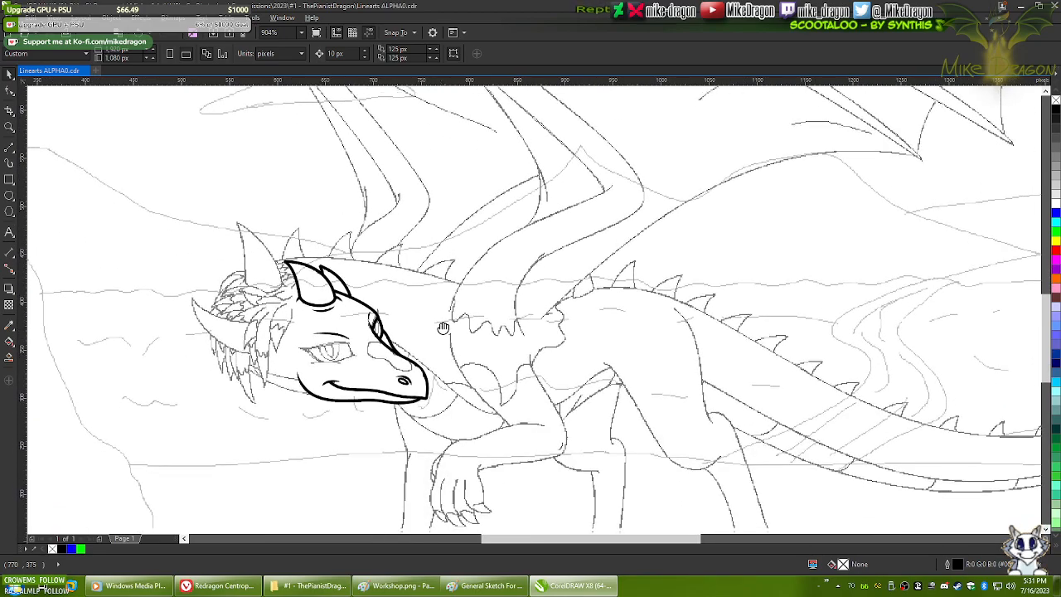
scroll(442, 324, down, 1)
scroll(442, 310, down, 1)
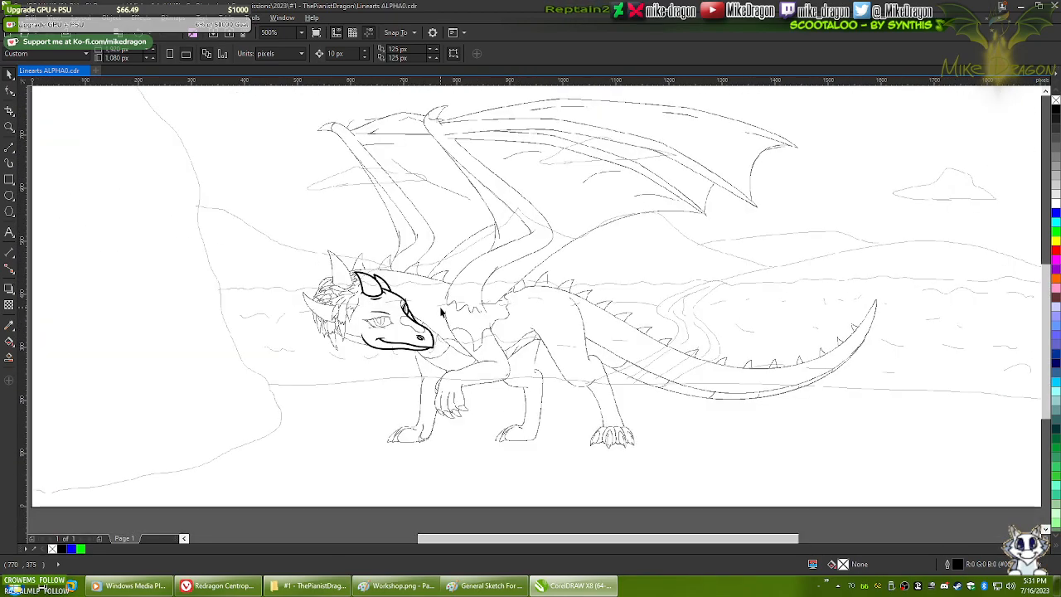
drag(521, 269, 528, 303)
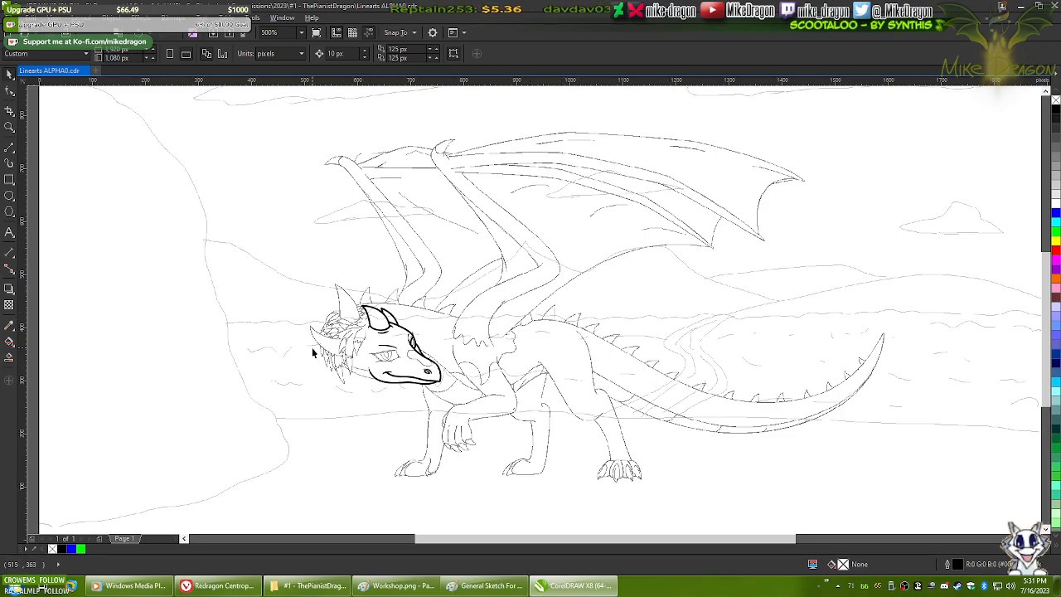
scroll(333, 352, up, 2)
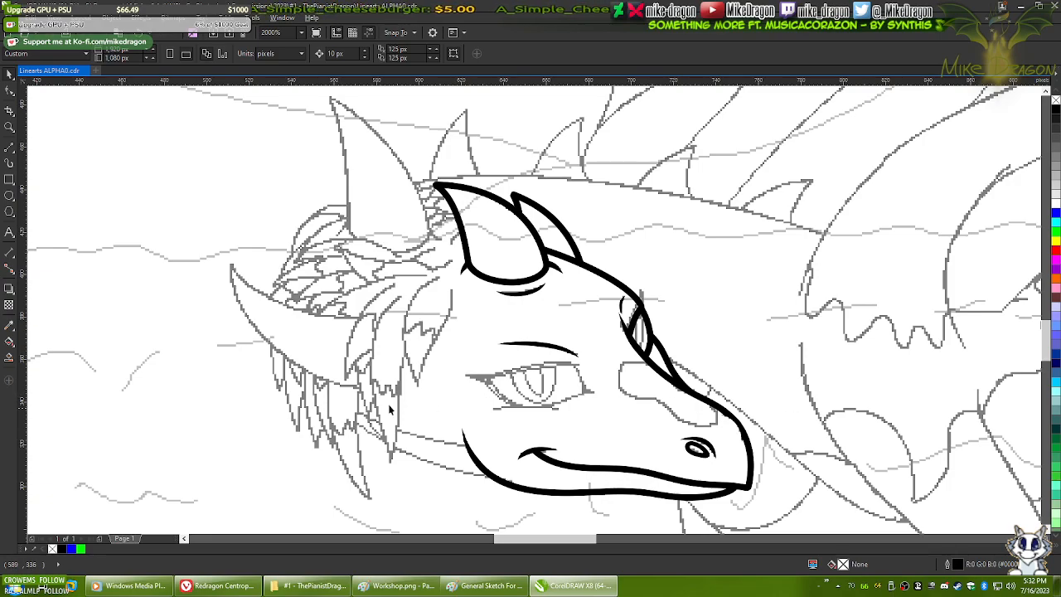
- Draw a closed four-node outline about 47 px wide and 73 px high over the tall rear horn and give it a thinner outline
scroll(371, 357, up, 1)
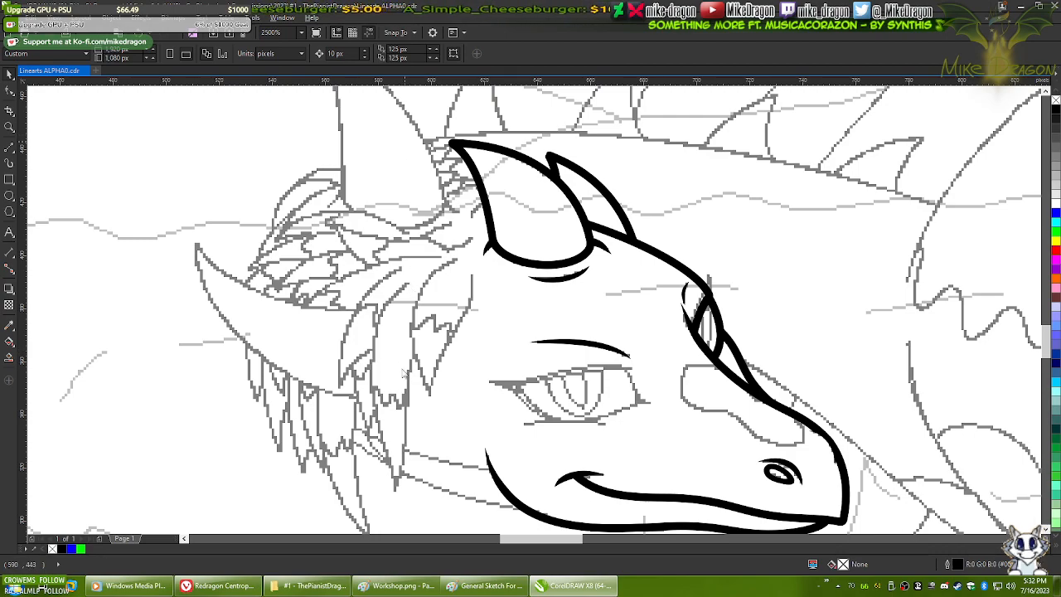
scroll(389, 252, up, 2)
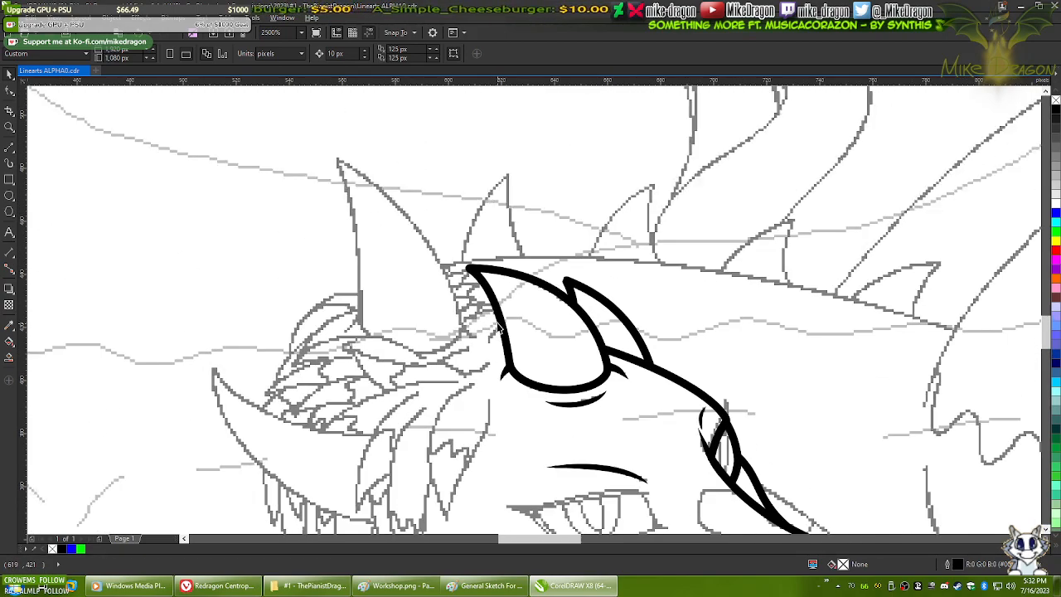
click(7, 145)
click(311, 106)
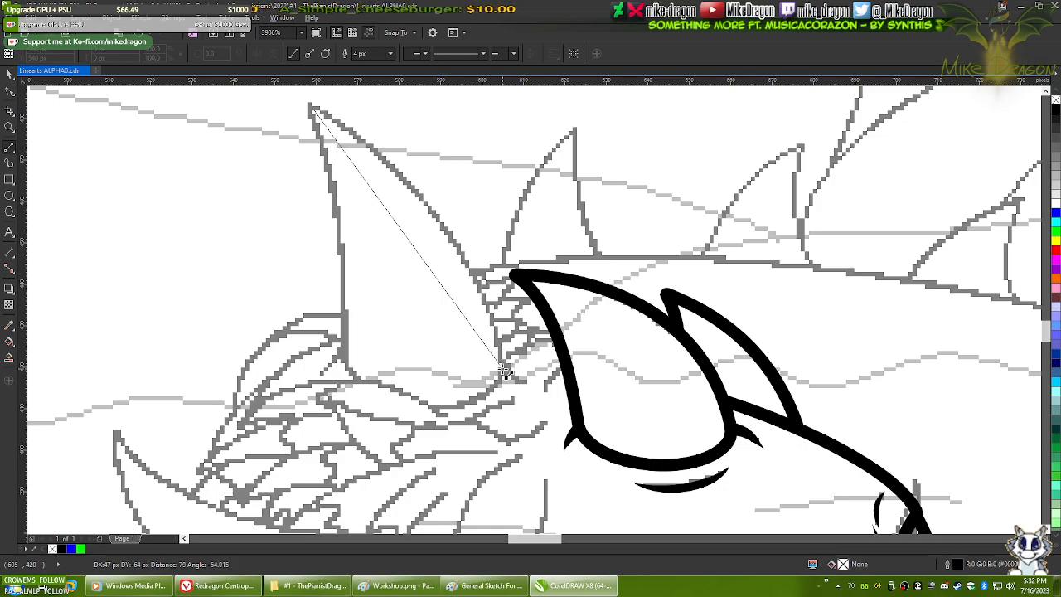
click(503, 370)
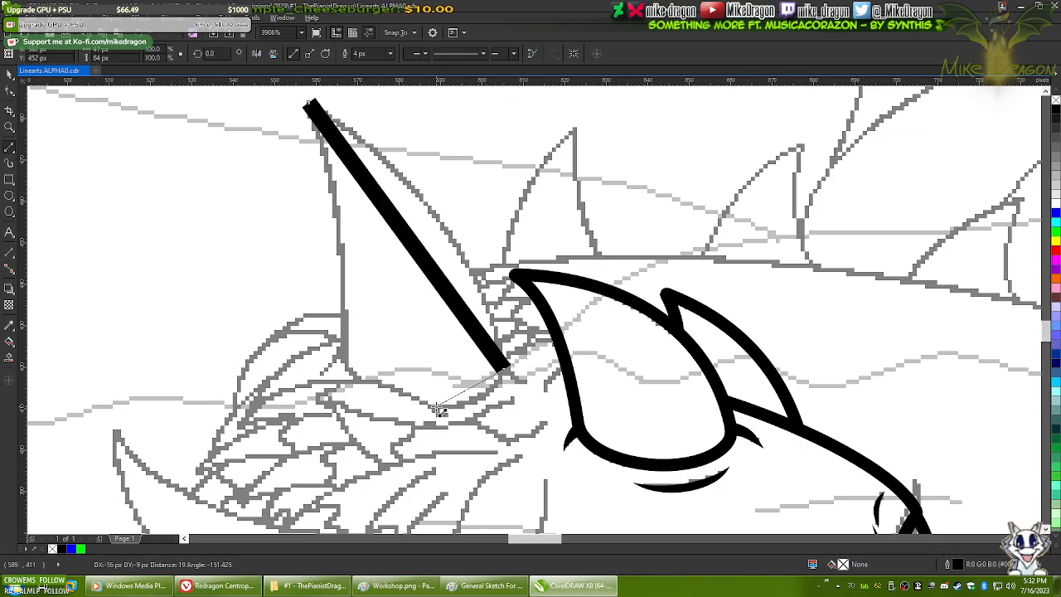
click(437, 407)
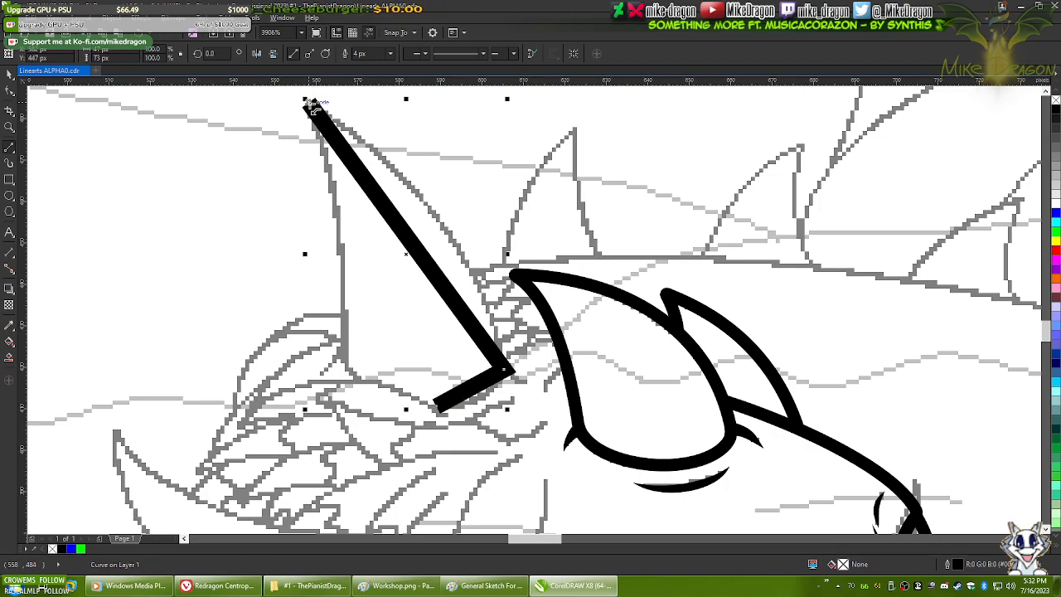
click(307, 101)
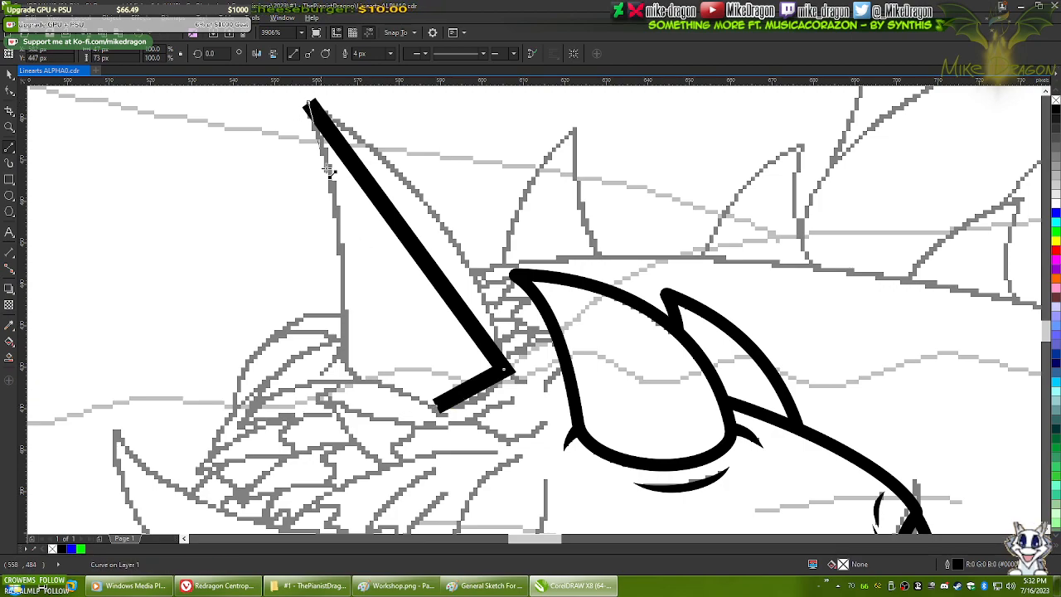
click(343, 355)
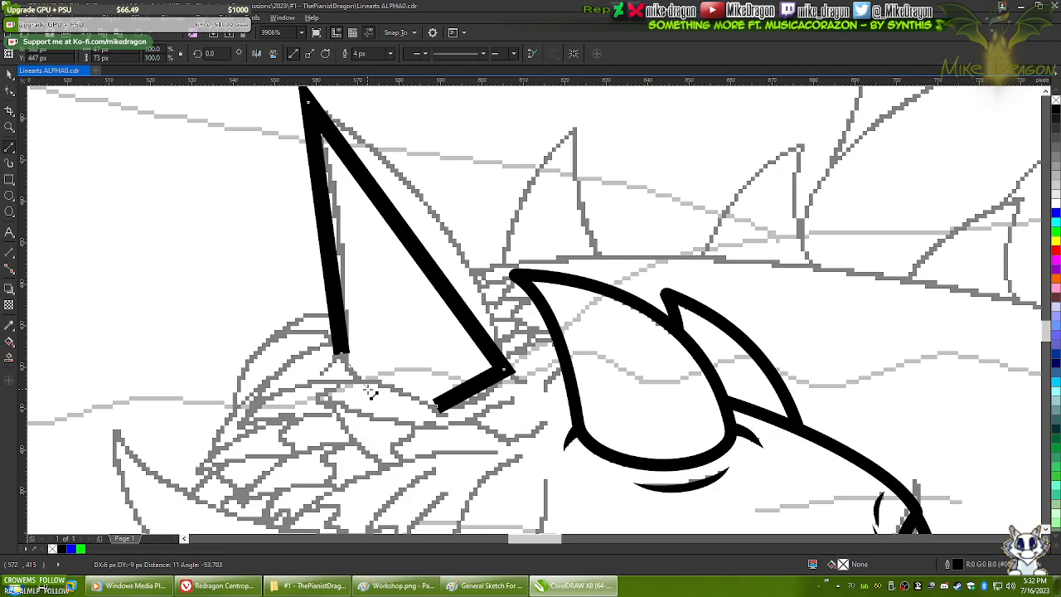
click(433, 405)
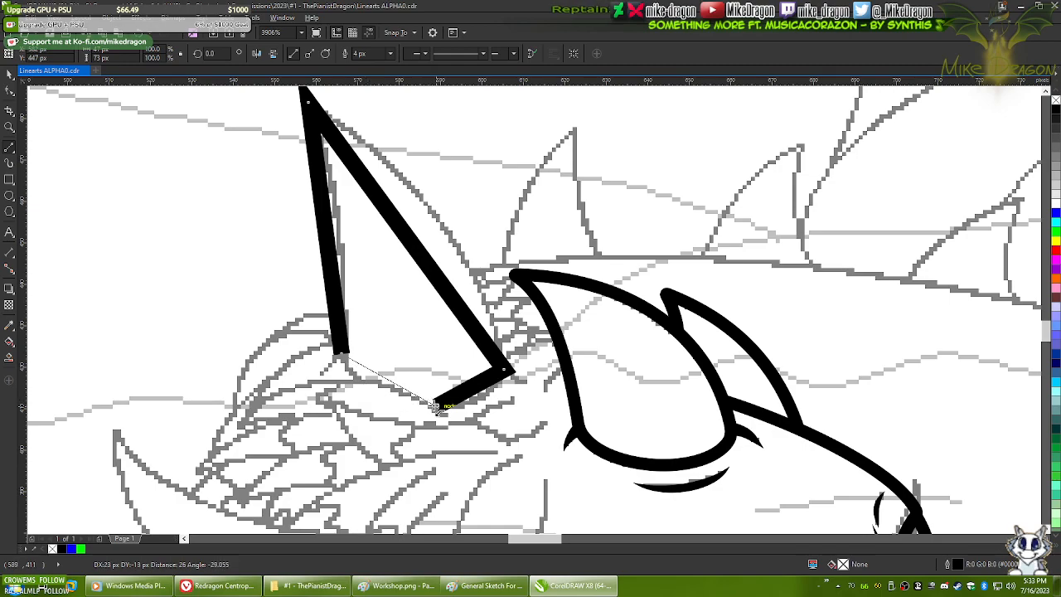
click(391, 53)
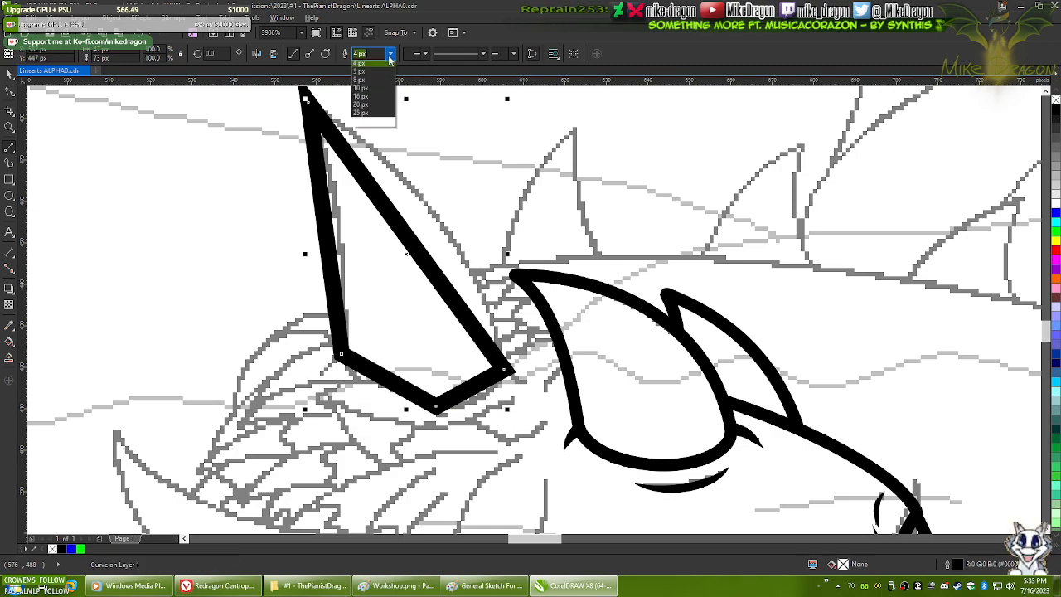
click(371, 101)
- Select all nodes of the tall rear horn's outline and convert its segments to curves
key(F10)
drag(557, 453, 224, 99)
right_click(341, 254)
click(382, 302)
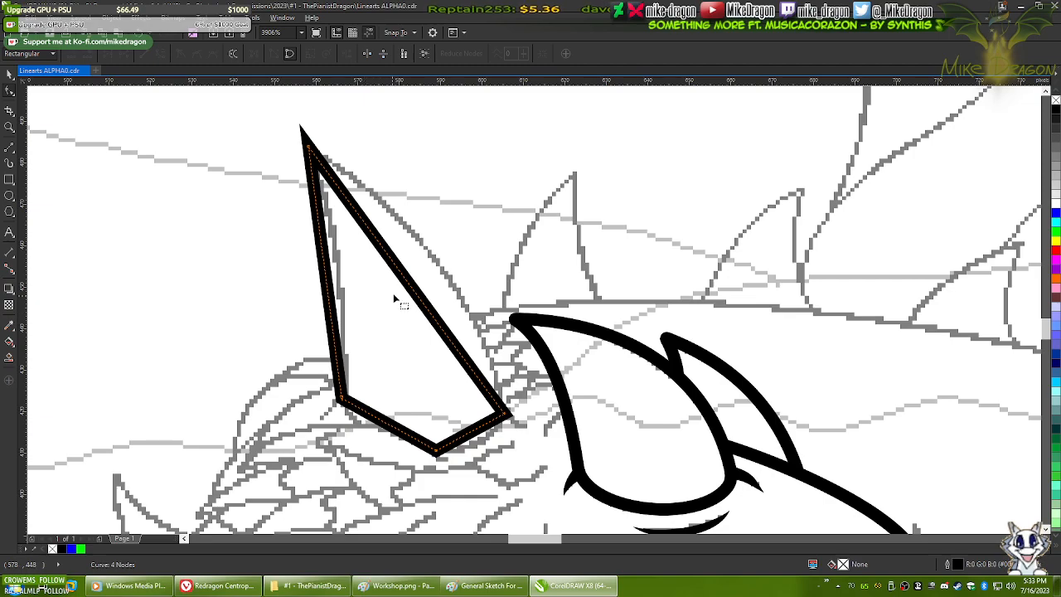
- Add a middle node to each long side of the rear horn, bowing the right side outward and the left side inward along the sketch
drag(412, 290, 442, 271)
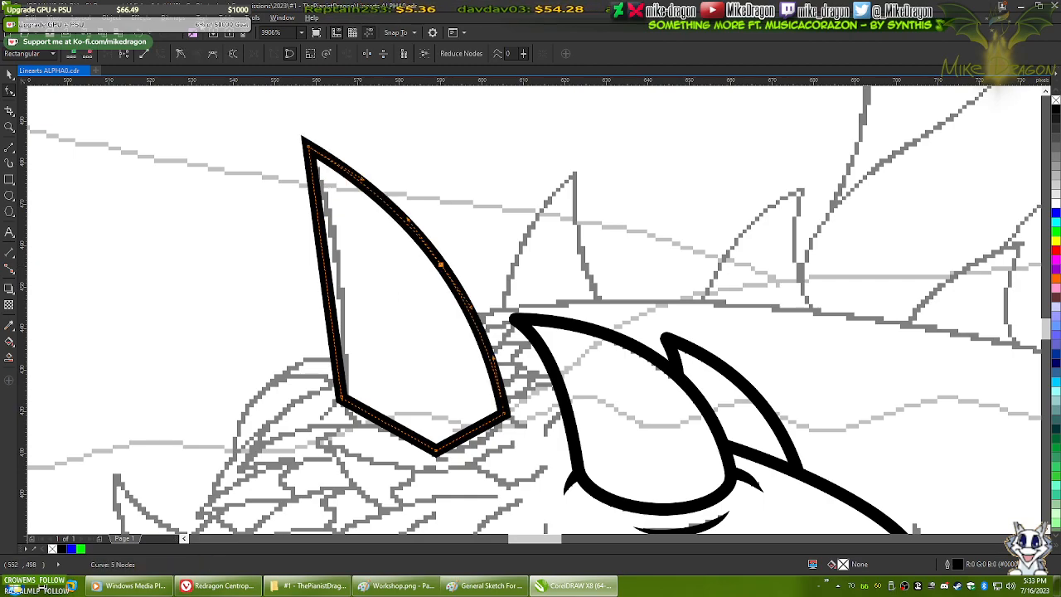
scroll(393, 288, up, 1)
drag(307, 238, 322, 243)
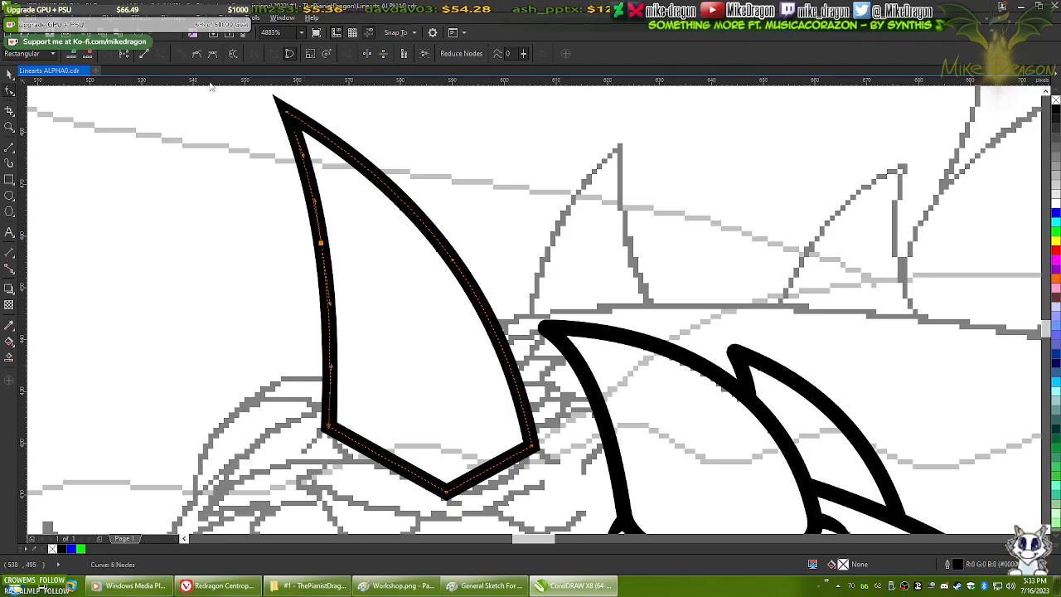
scroll(458, 495, up, 2)
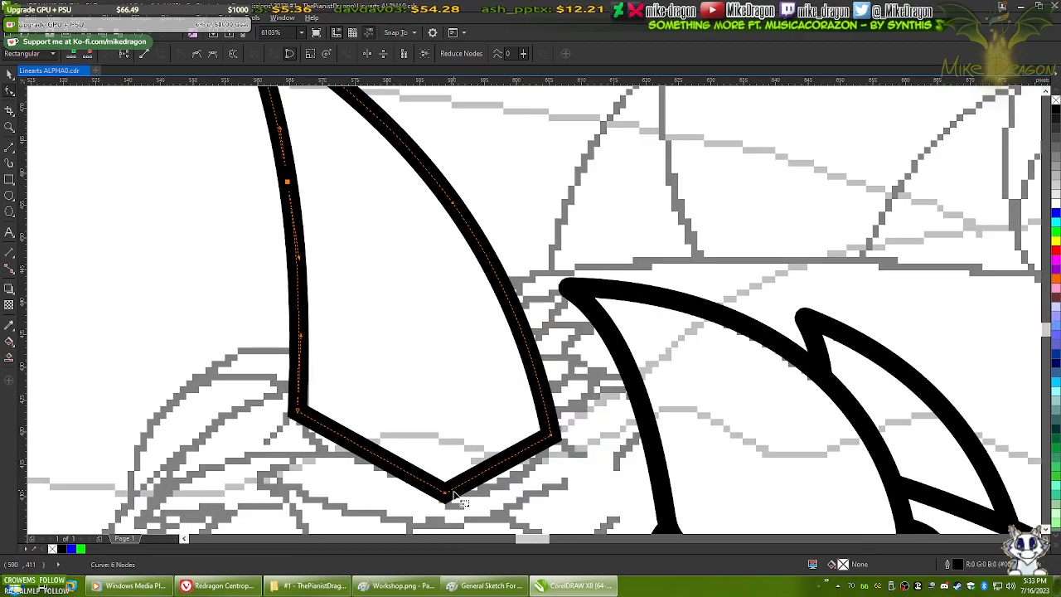
drag(470, 511, 478, 437)
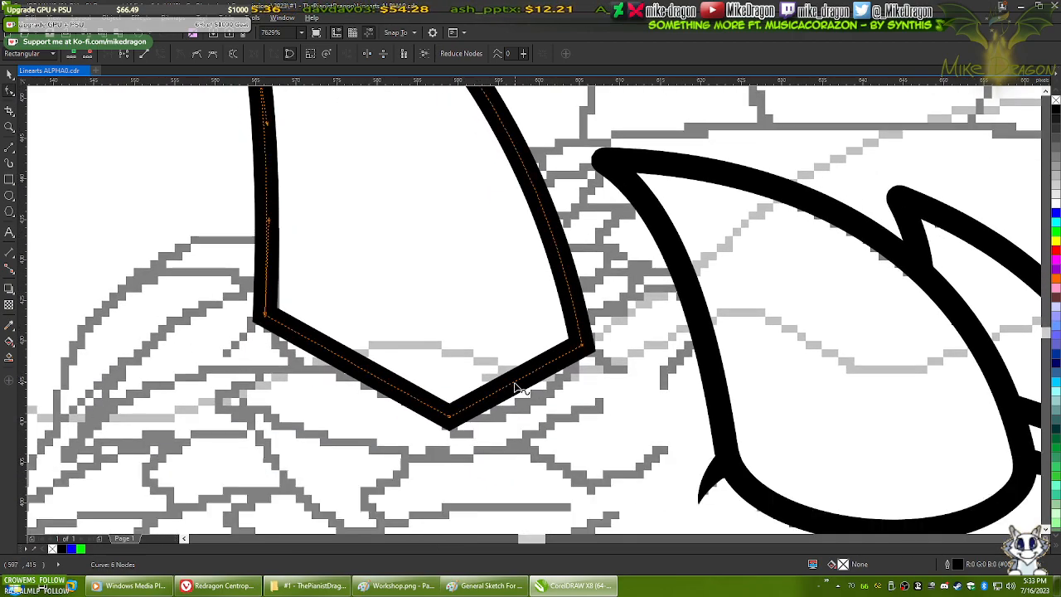
- Bow the rear horn's two lower base segments outward into one rounded base and delete the node between them
drag(511, 381, 524, 404)
drag(344, 361, 329, 389)
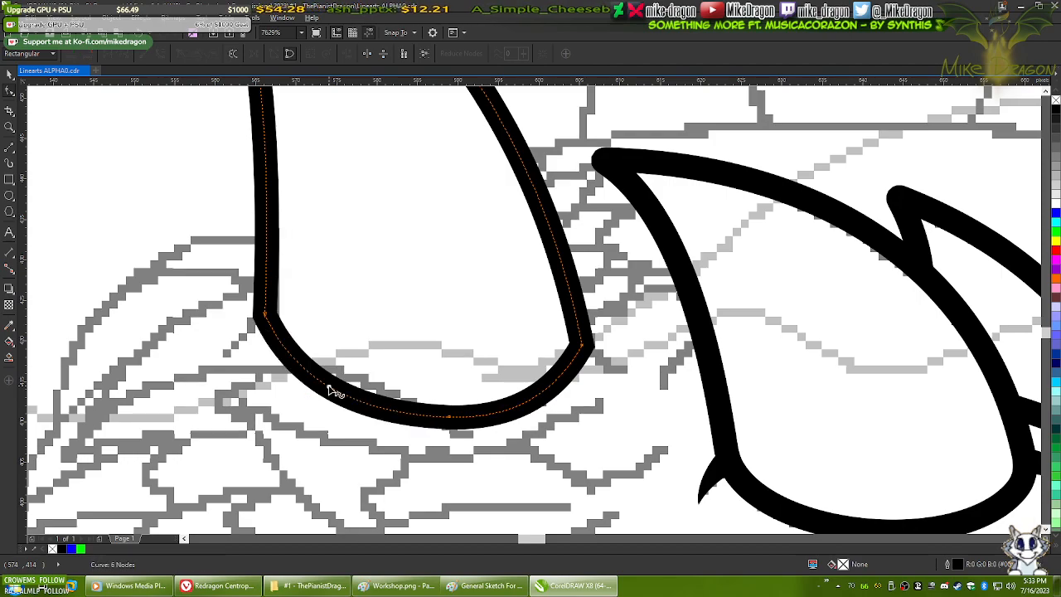
double_click(450, 422)
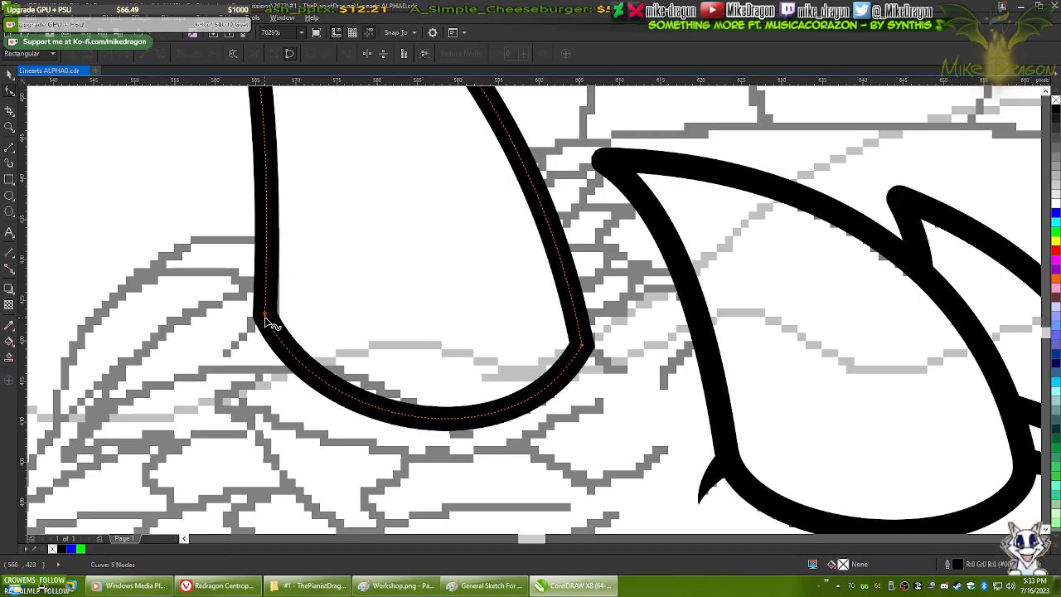
- Round the rear horn's pointed tip by adding a node on each side of it and deleting the tip node
drag(395, 217, 452, 457)
drag(360, 234, 438, 408)
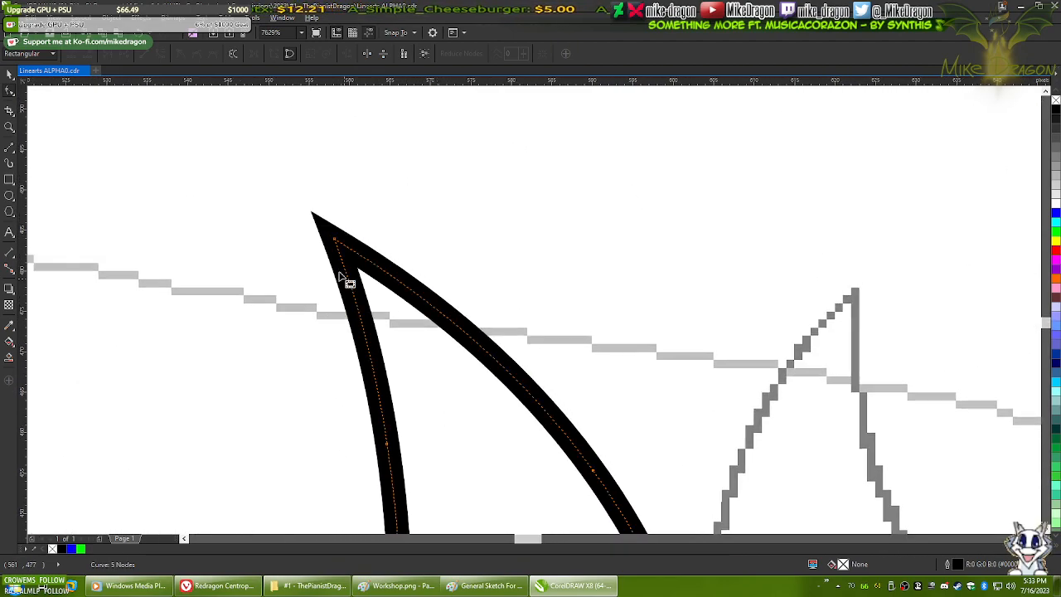
scroll(281, 181, up, 3)
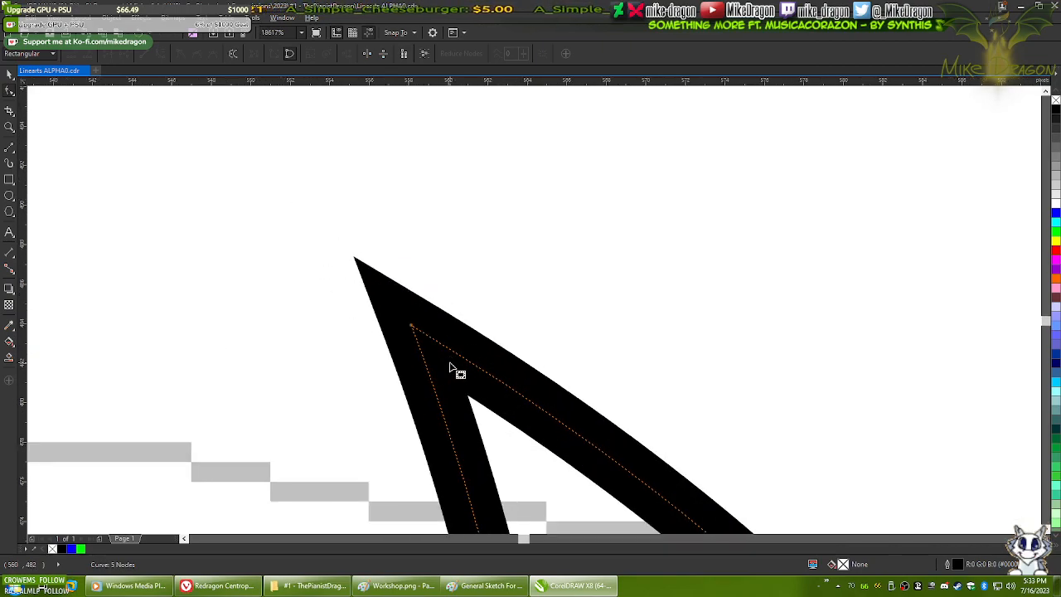
scroll(434, 362, up, 1)
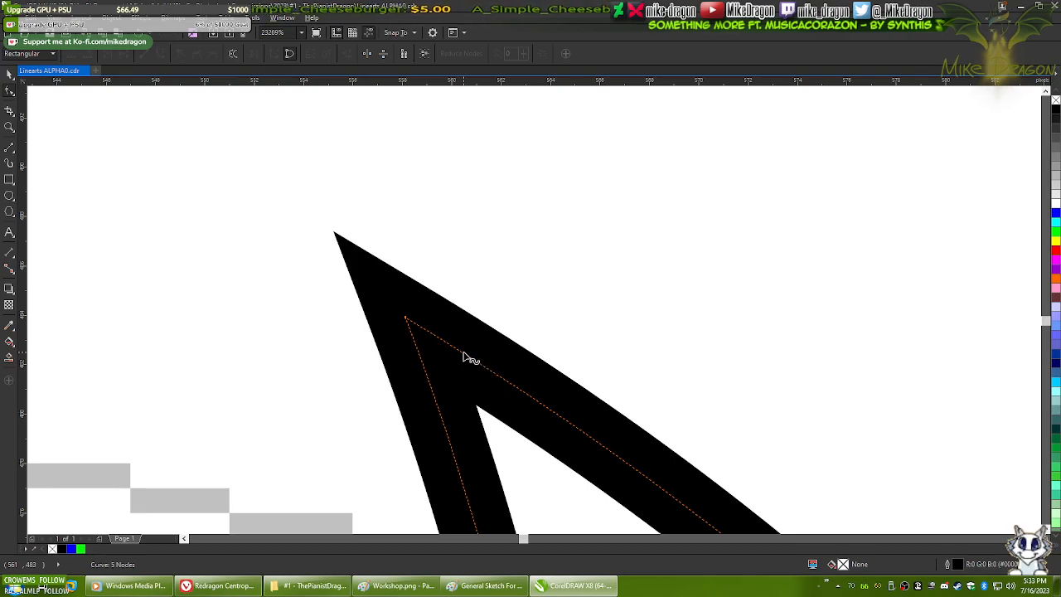
double_click(463, 354)
click(180, 54)
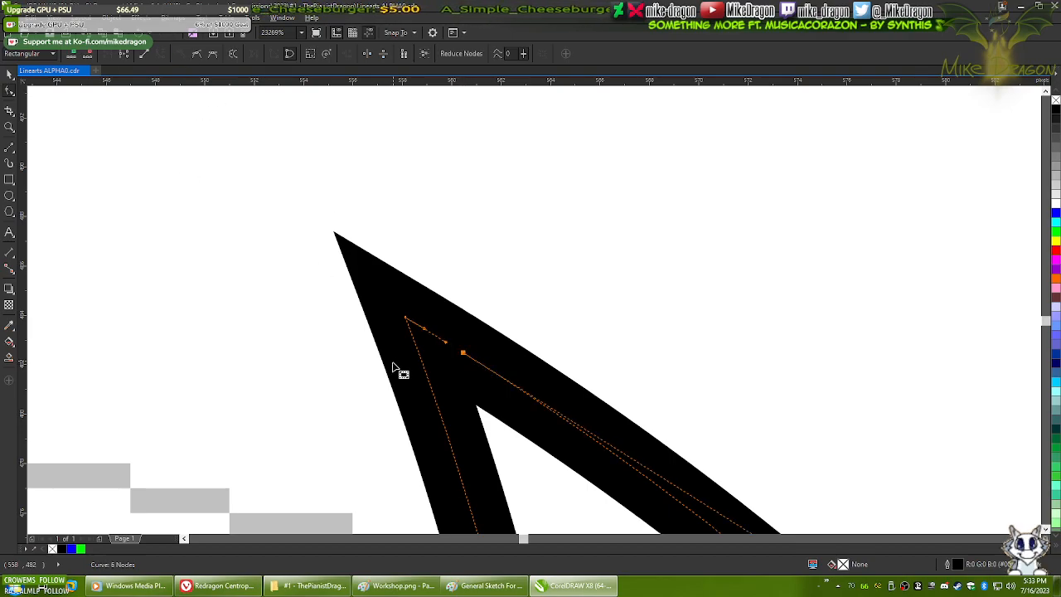
double_click(425, 372)
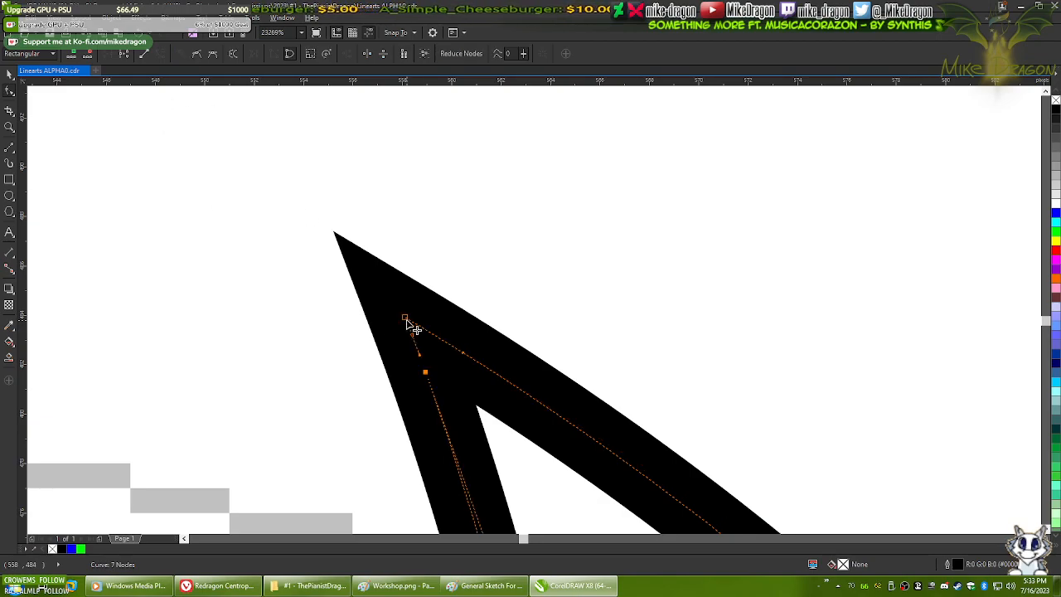
double_click(406, 320)
scroll(338, 221, down, 1)
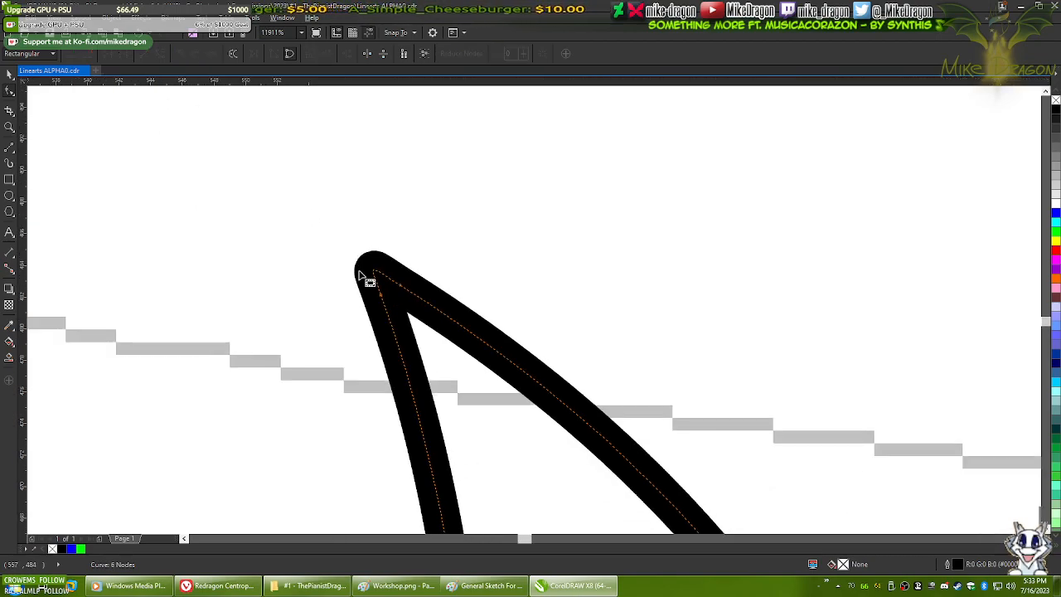
- Shorten the curve handles of both nodes beside the rear horn's tip to adjust the rounded point
scroll(365, 278, up, 1)
click(462, 311)
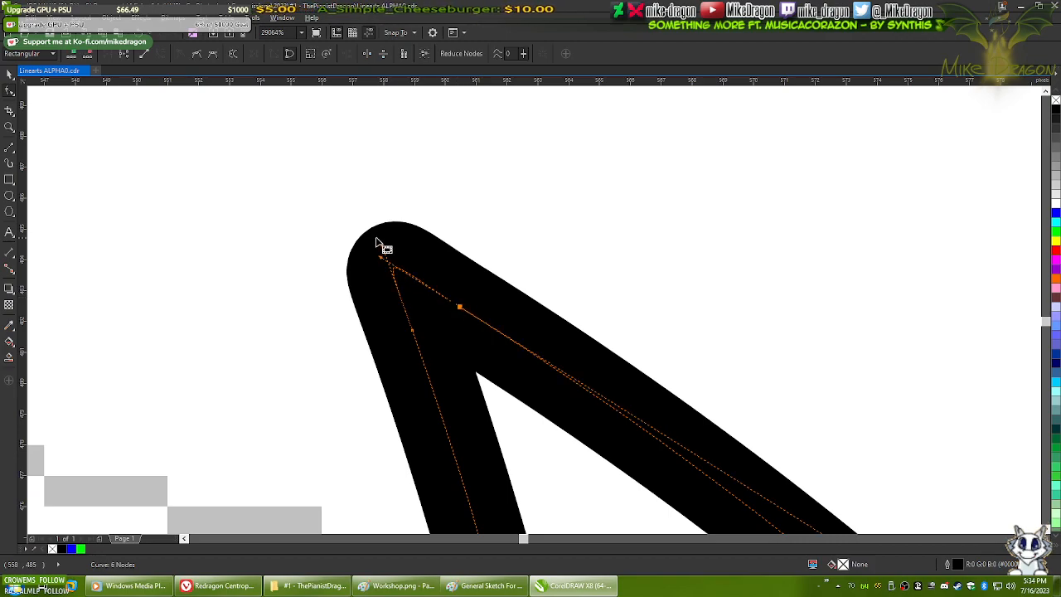
scroll(377, 242, up, 1)
scroll(374, 225, up, 1)
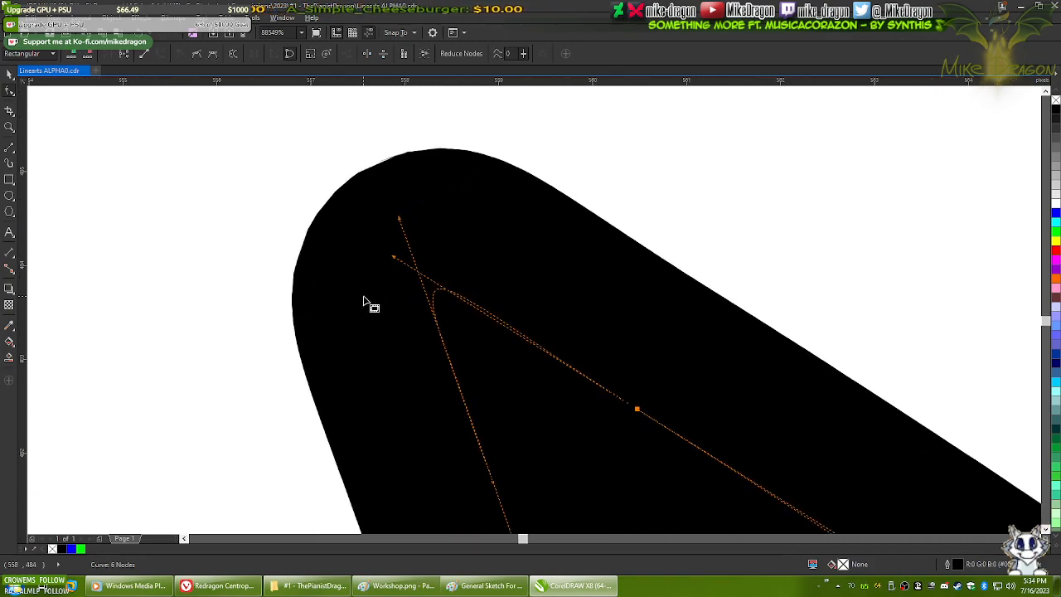
drag(406, 226, 412, 267)
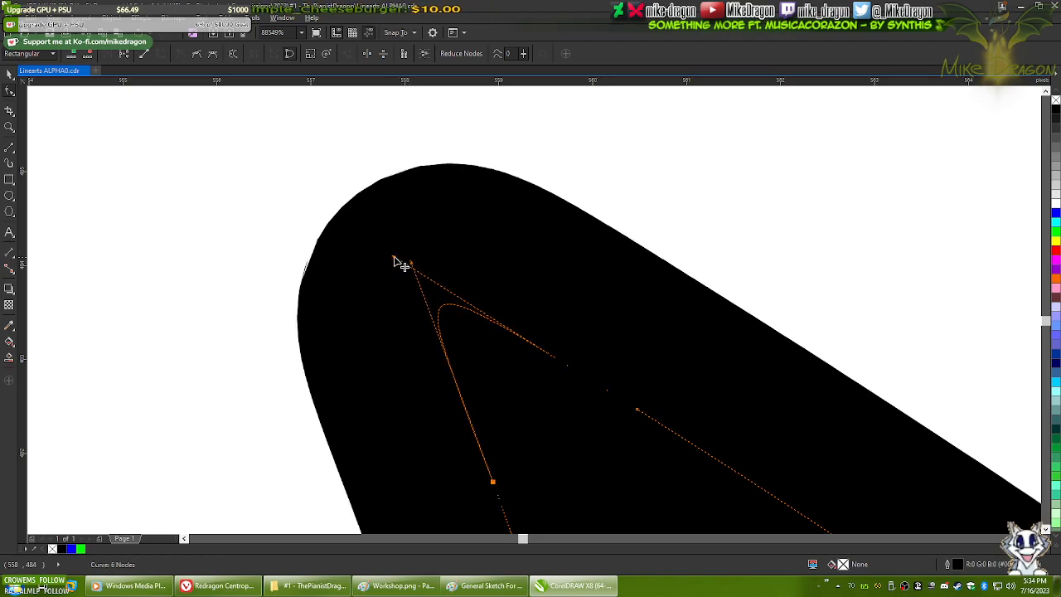
mouse_move(413, 267)
mouse_down()
mouse_move(419, 282)
mouse_move(407, 268)
mouse_up()
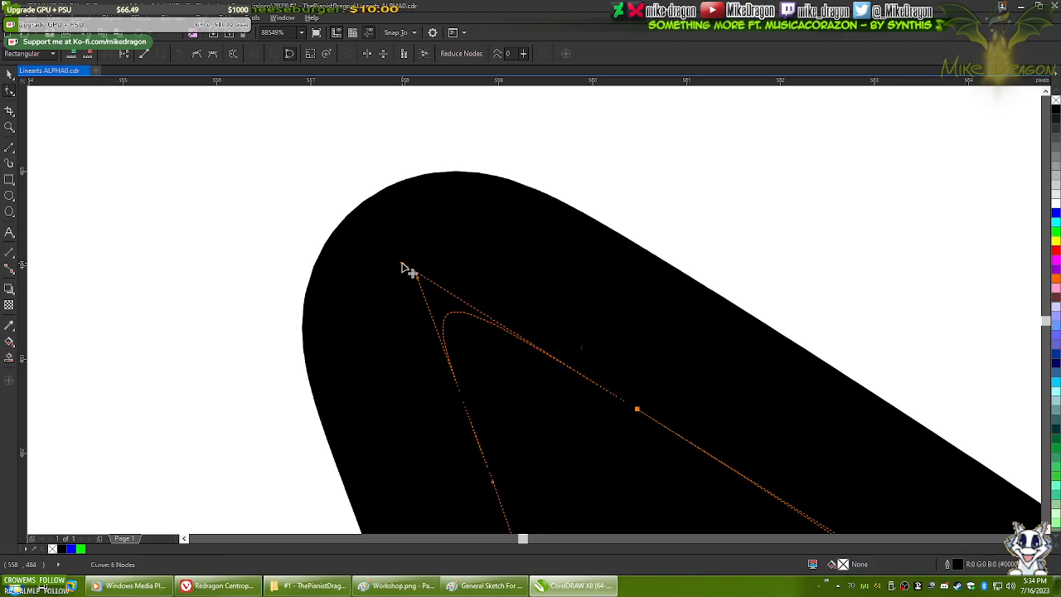
scroll(331, 124, down, 3)
scroll(331, 129, down, 2)
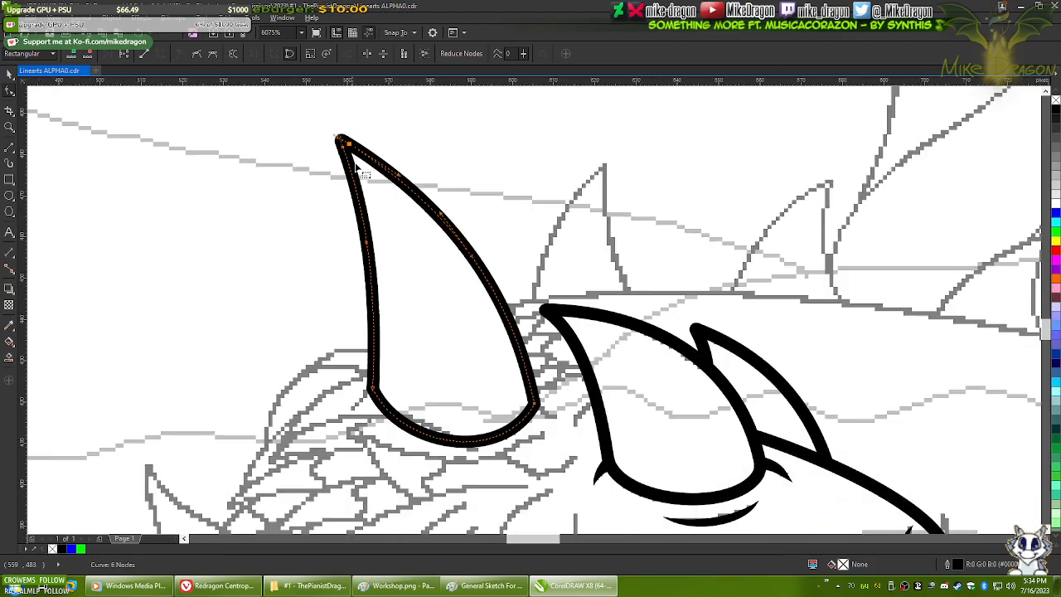
- Draw a closed three-node triangle about 6 px wide and 9 px high at the rear horn's lower-left corner, with a blue hairline outline
scroll(373, 379, up, 3)
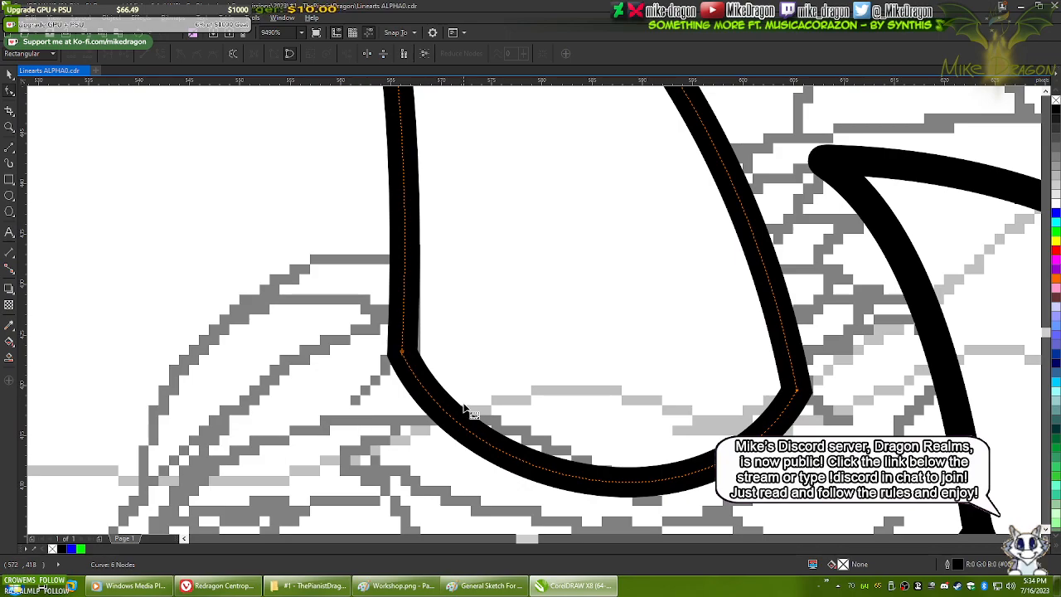
scroll(466, 408, up, 1)
drag(385, 414, 387, 388)
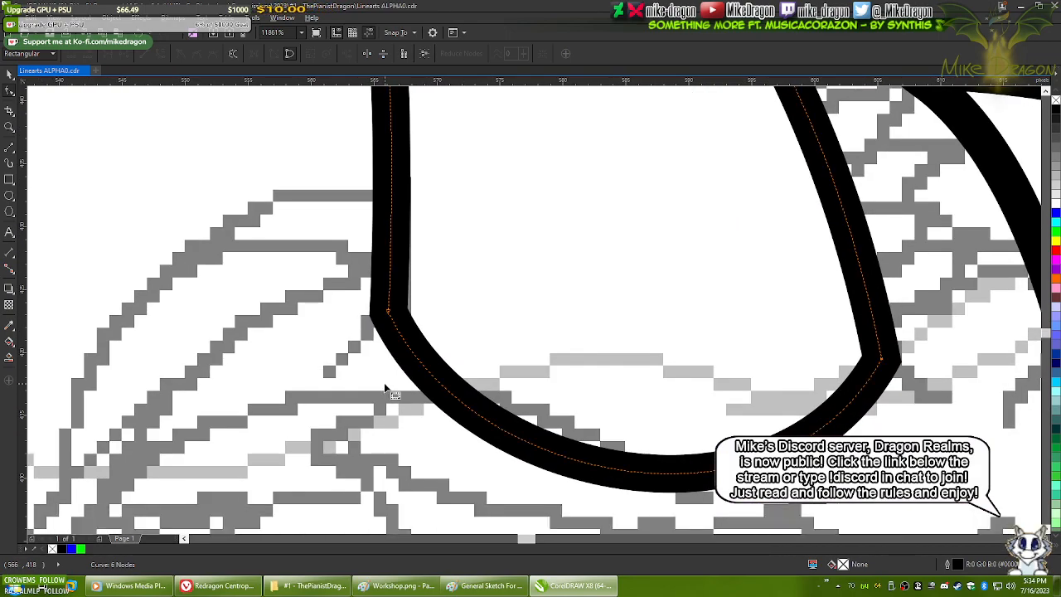
click(10, 149)
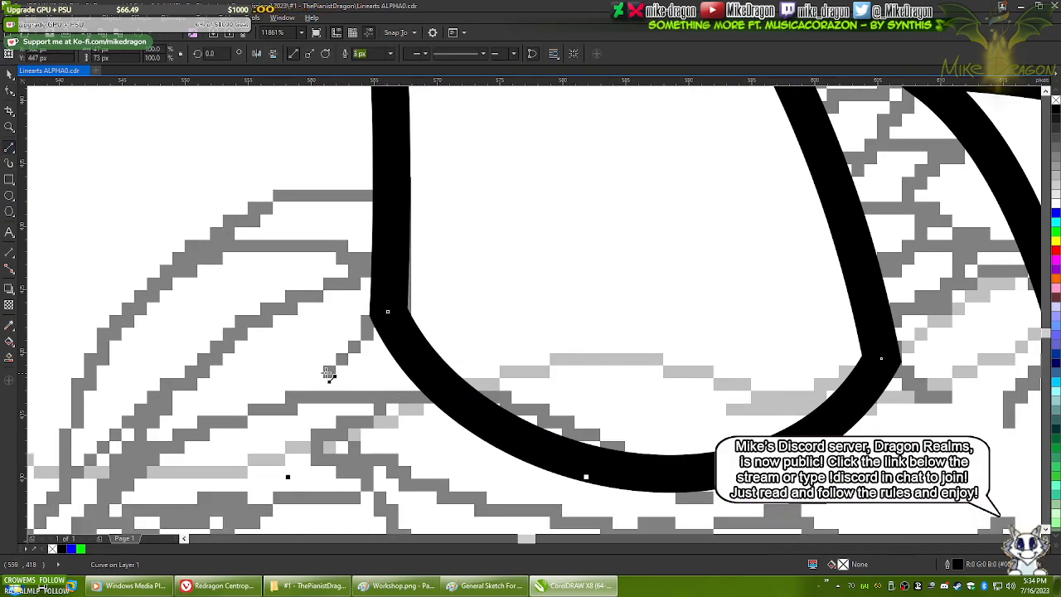
drag(326, 377, 379, 259)
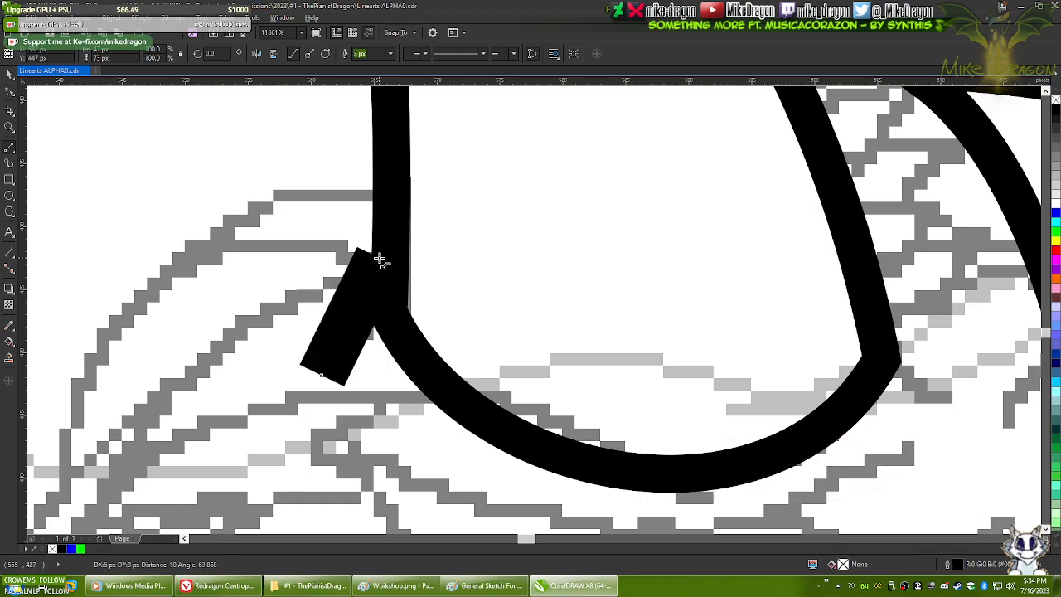
click(1056, 214)
click(391, 54)
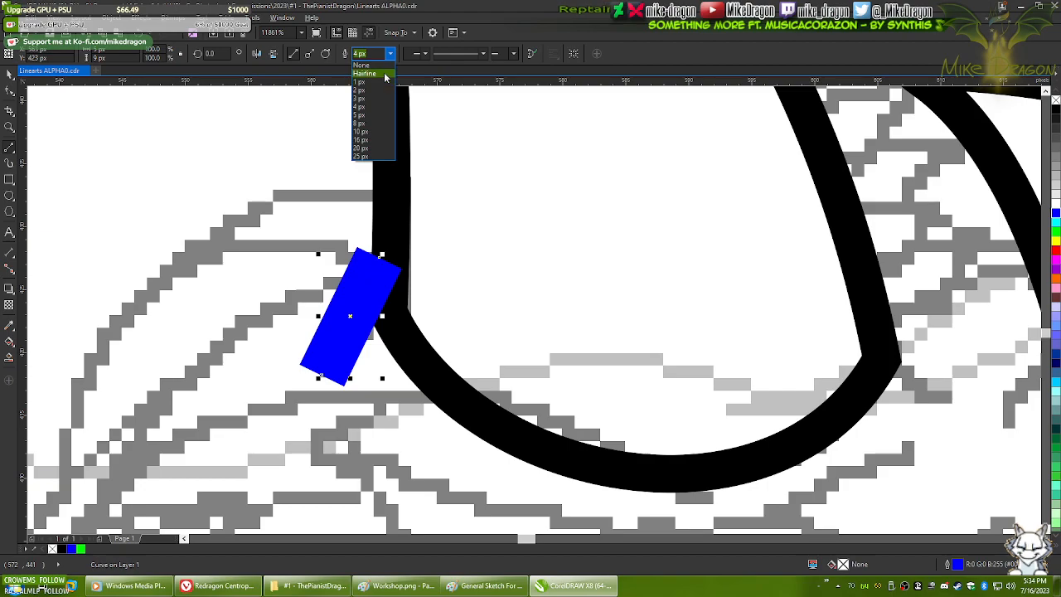
click(369, 77)
click(381, 259)
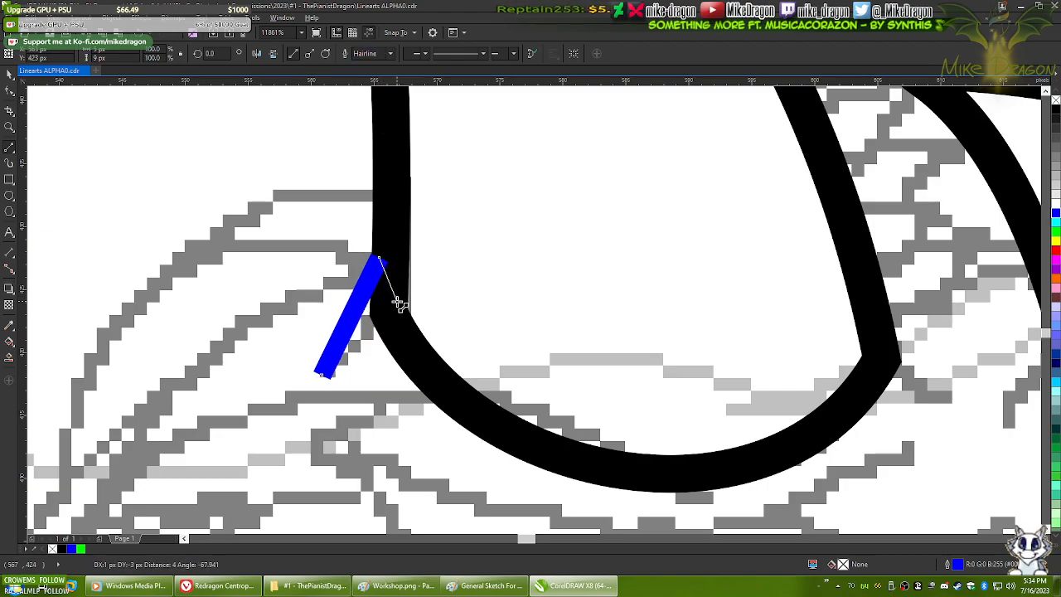
click(398, 302)
click(324, 375)
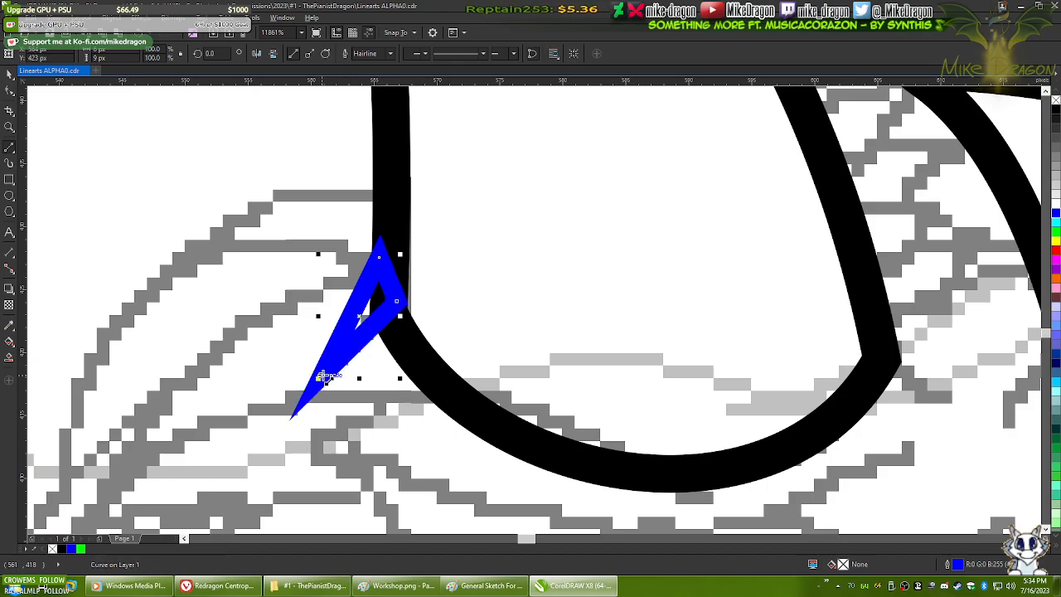
- Convert the blue triangle's segments to curves, then bow its lower-right side outward and its left side inward
key(F10)
drag(229, 431, 581, 180)
right_click(391, 290)
click(421, 339)
scroll(384, 311, up, 2)
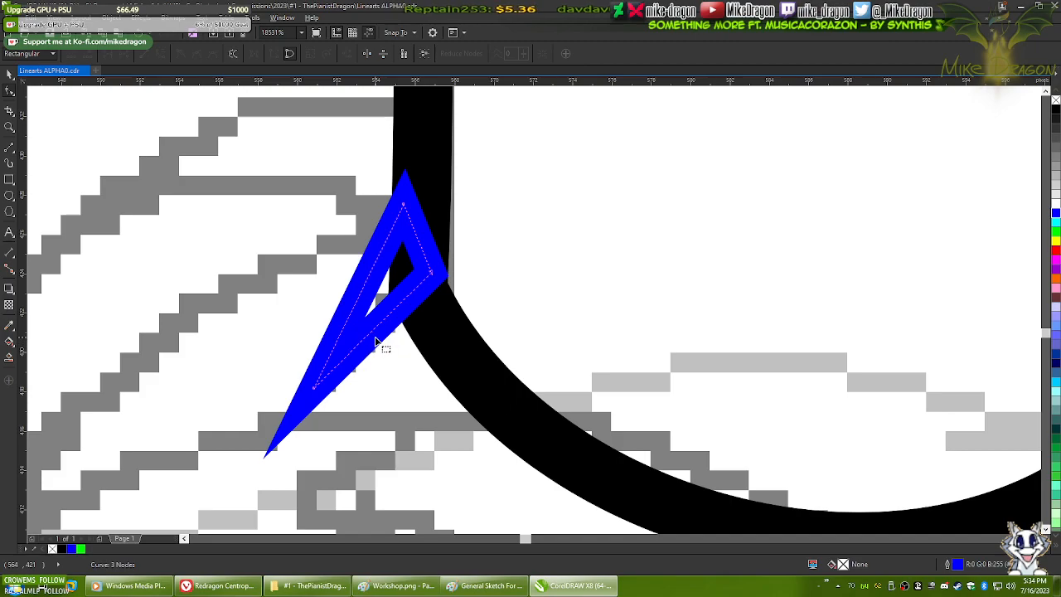
drag(377, 341, 383, 338)
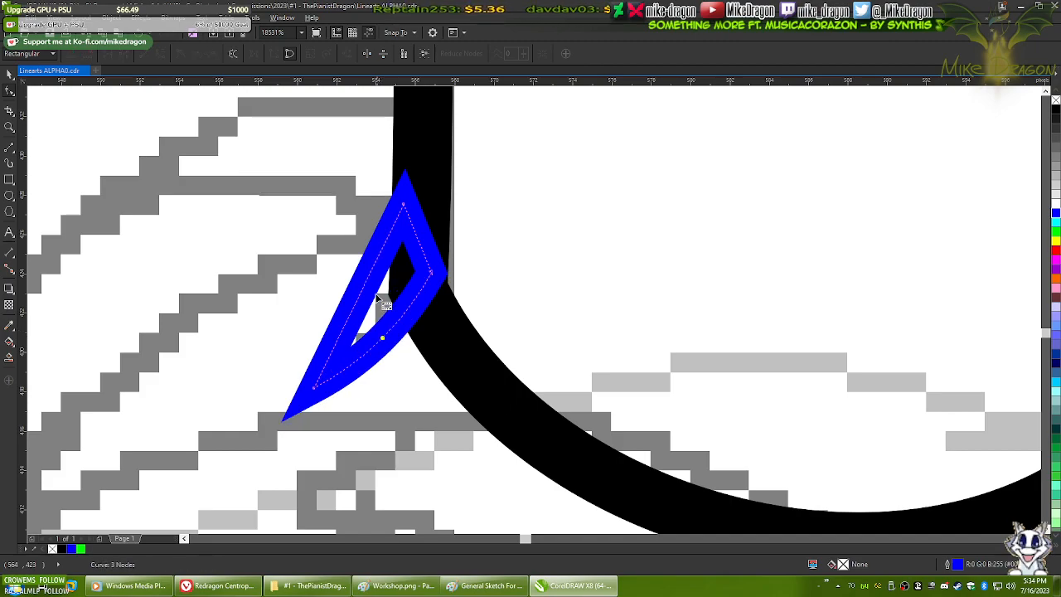
drag(364, 284, 373, 298)
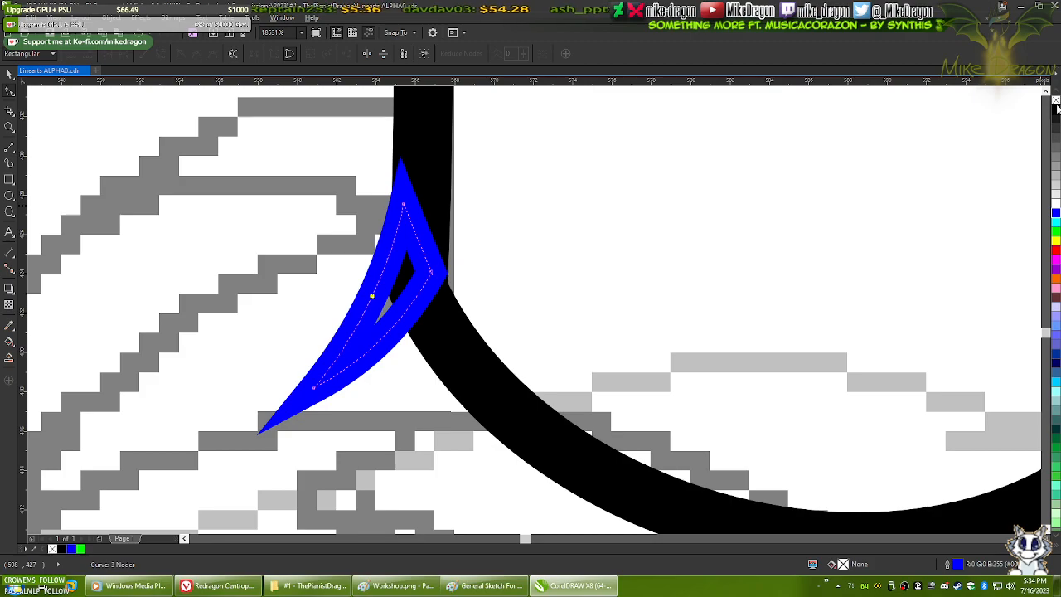
- Fill the crease shape blue without an outline and reposition its three nodes to follow the sketch and tuck into the horn's line
click(1056, 214)
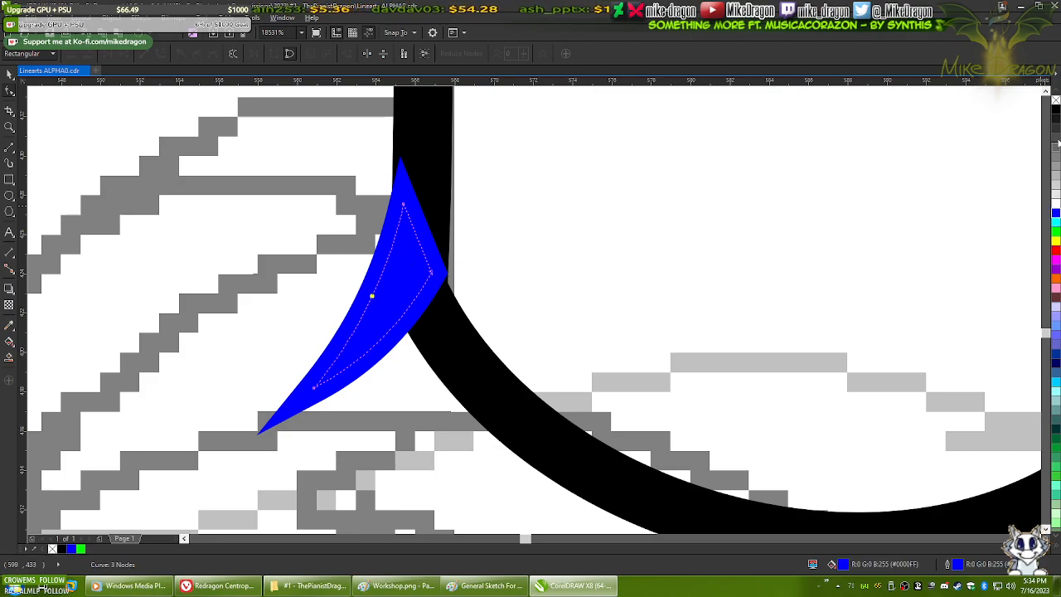
right_click(1056, 101)
drag(314, 389, 307, 397)
drag(404, 204, 399, 187)
drag(383, 274, 436, 281)
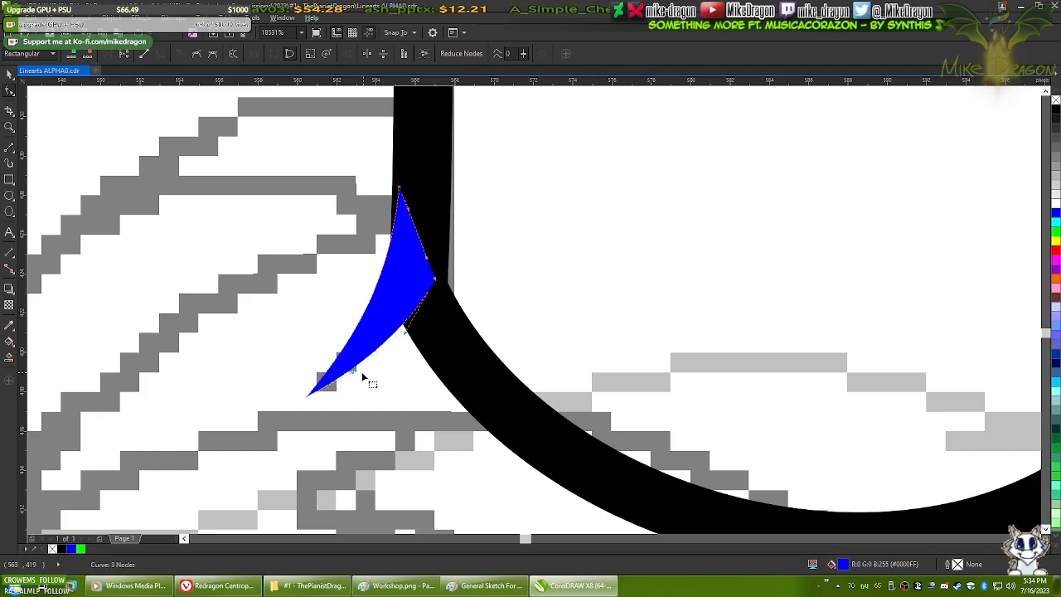
- Refine the crease's lower edge by adjusting its curve handles and nudge the lower tip node along the sketch
drag(351, 373, 357, 378)
drag(406, 333, 409, 335)
click(351, 349)
click(303, 397)
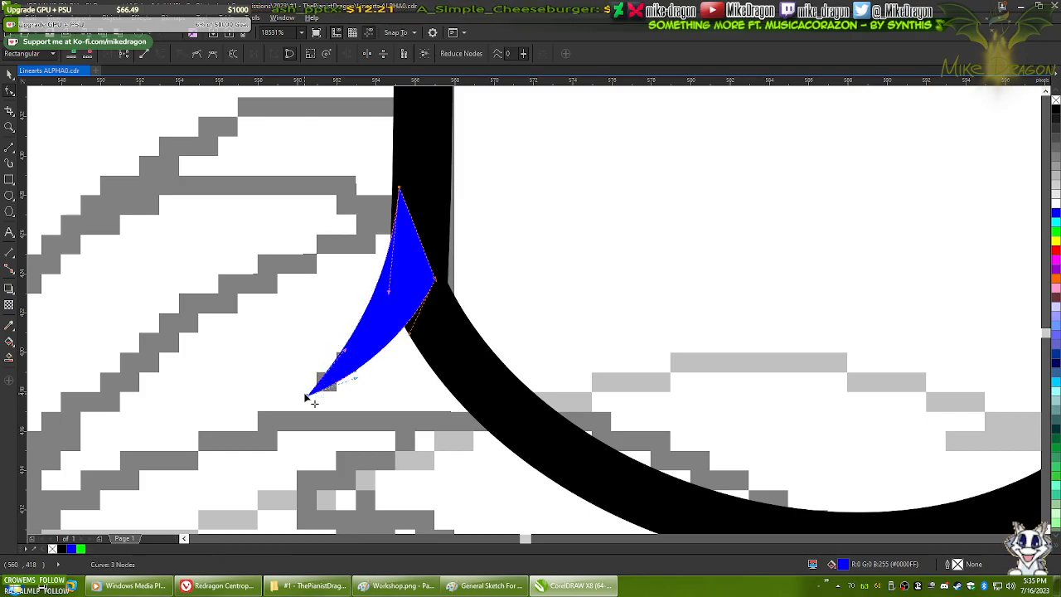
scroll(307, 398, up, 5)
click(358, 361)
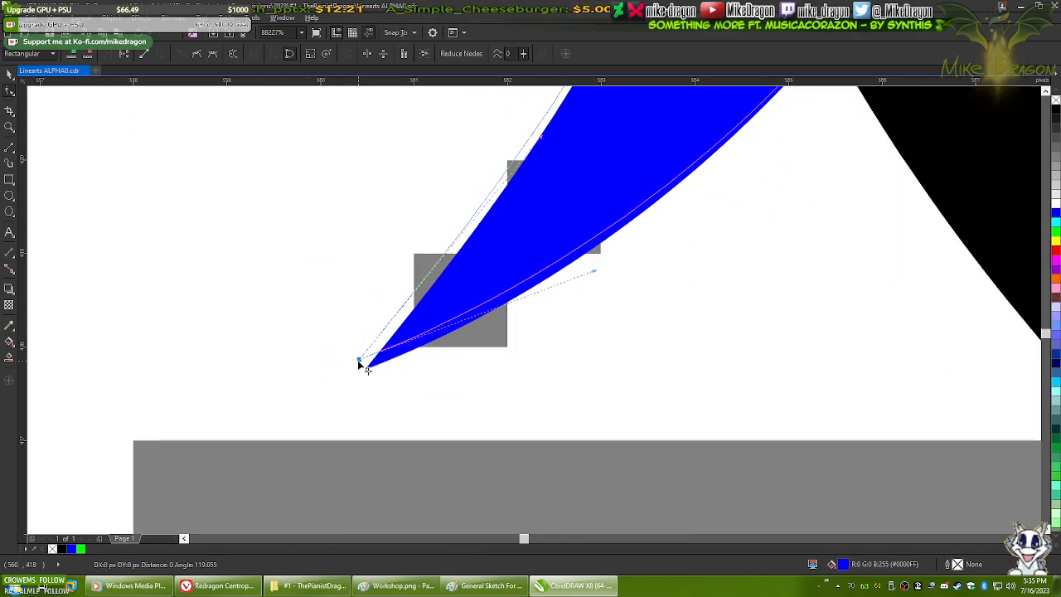
scroll(327, 390, down, 3)
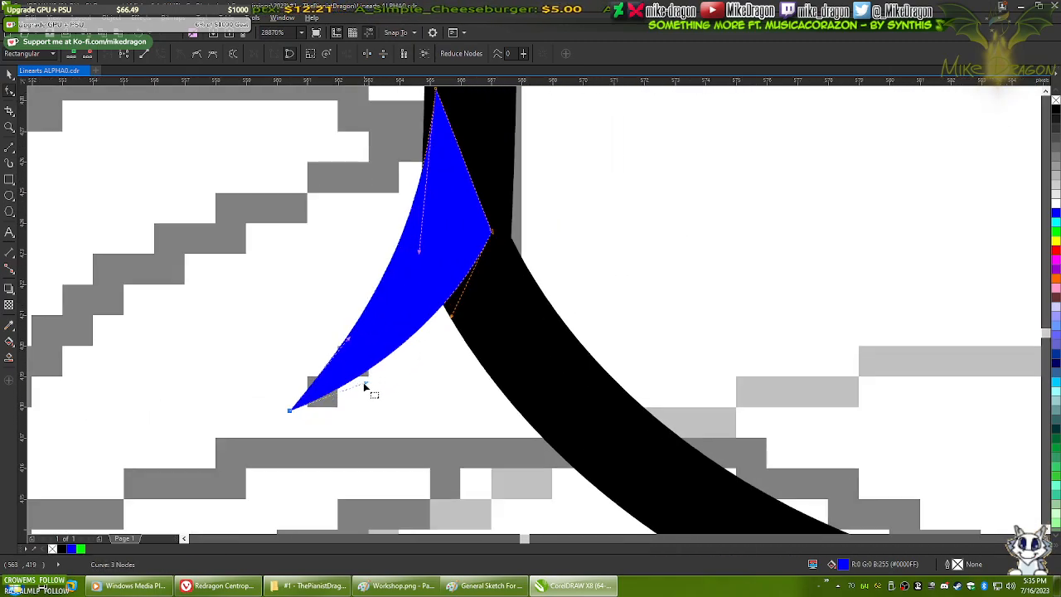
drag(366, 383, 369, 387)
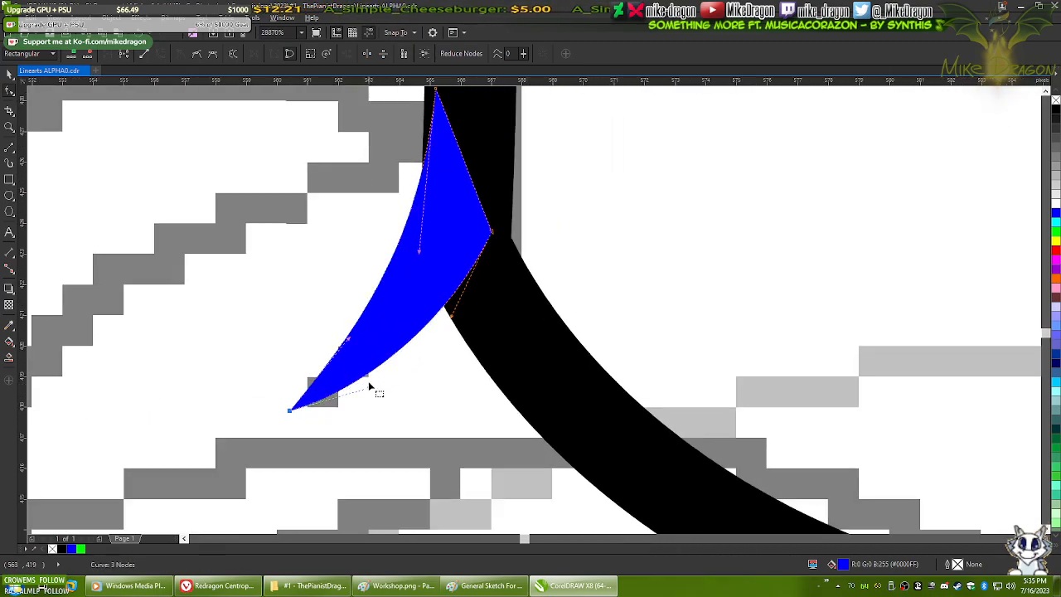
scroll(439, 290, down, 1)
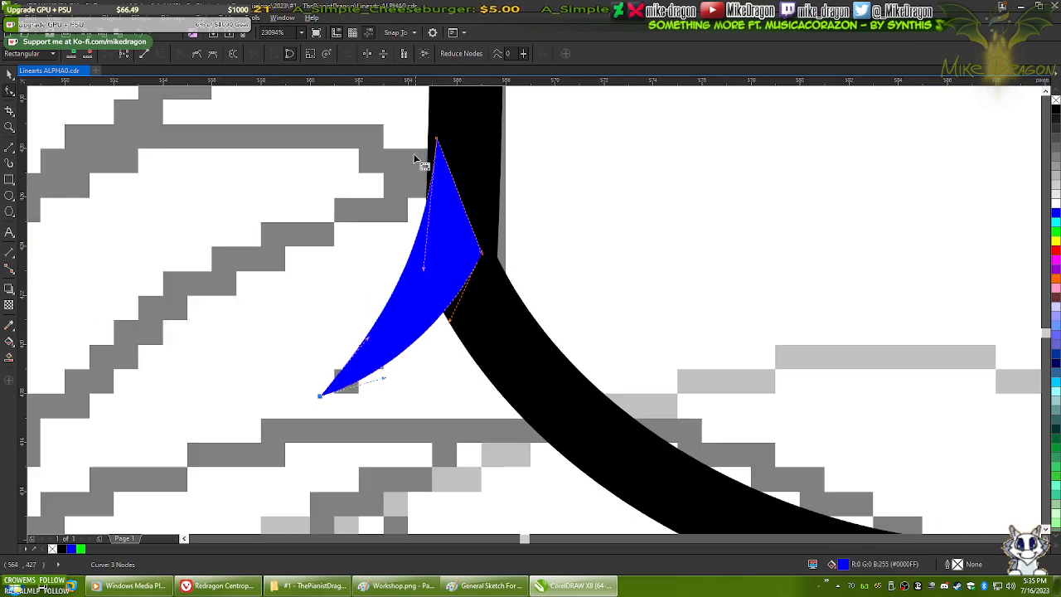
- Move the crease's top node toward the horn line's outer edge and pull its handle downward to blend the left side, keeping no outline
scroll(414, 136, up, 2)
drag(452, 147, 444, 151)
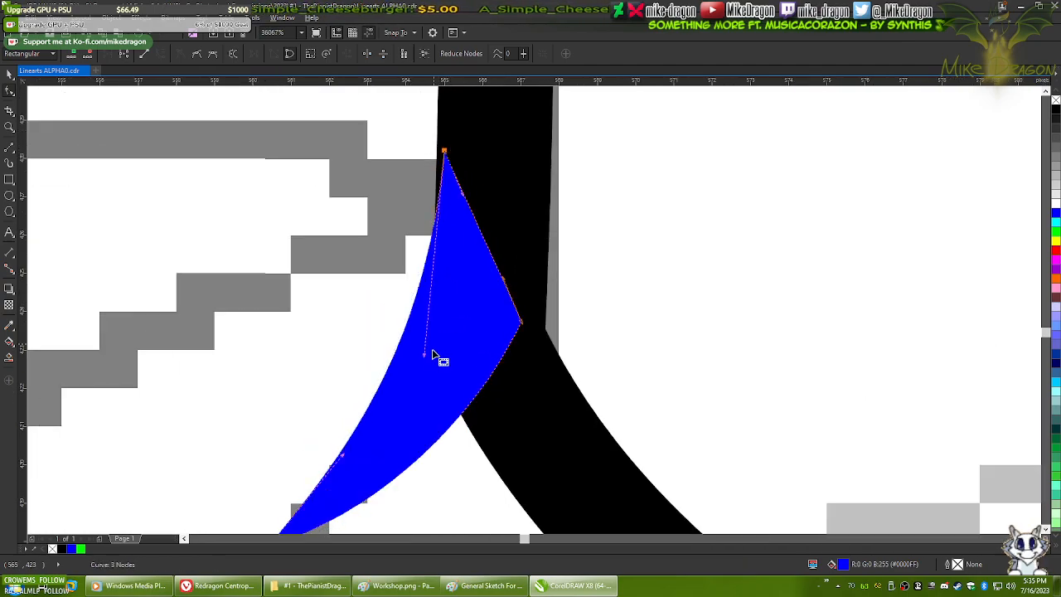
drag(425, 359, 438, 374)
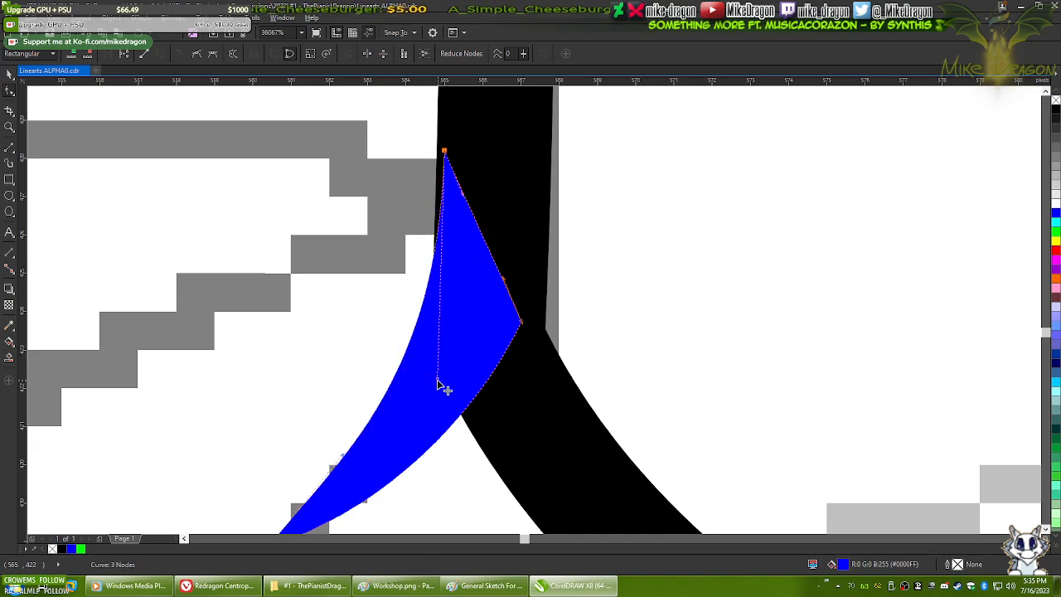
scroll(425, 311, down, 3)
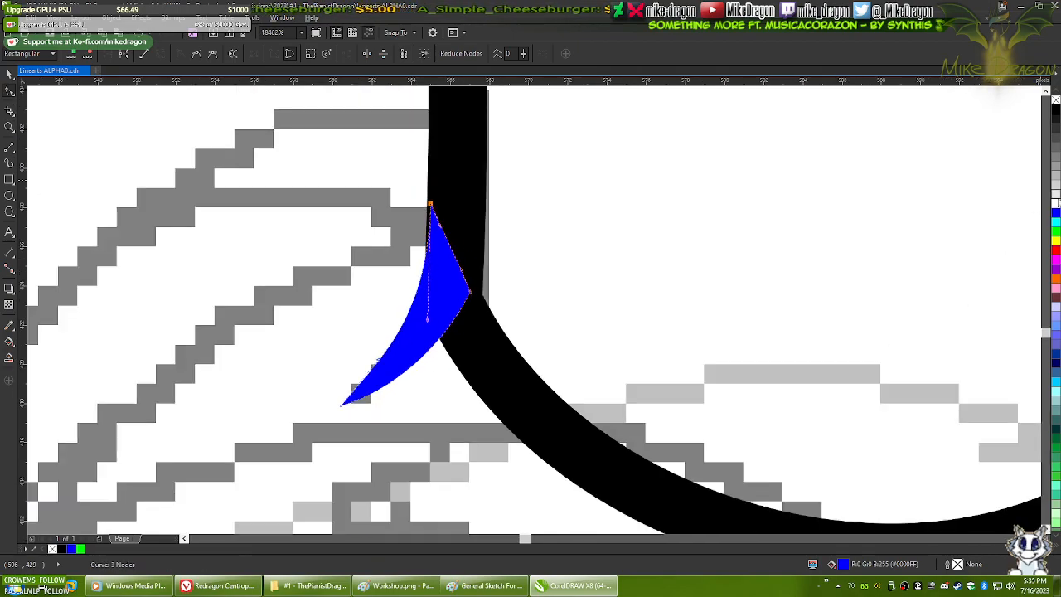
right_click(1055, 113)
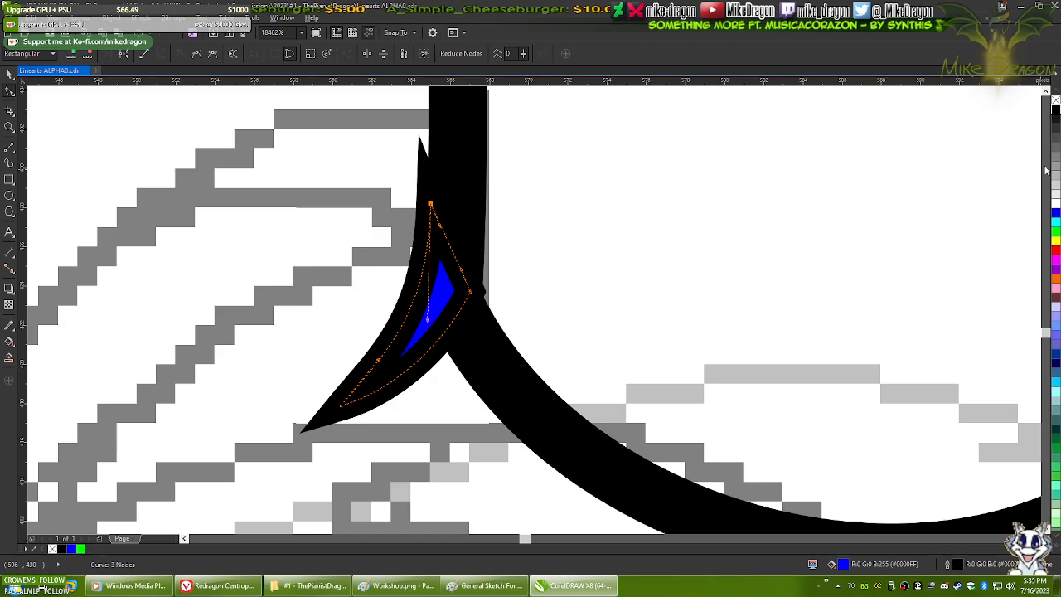
right_click(1055, 100)
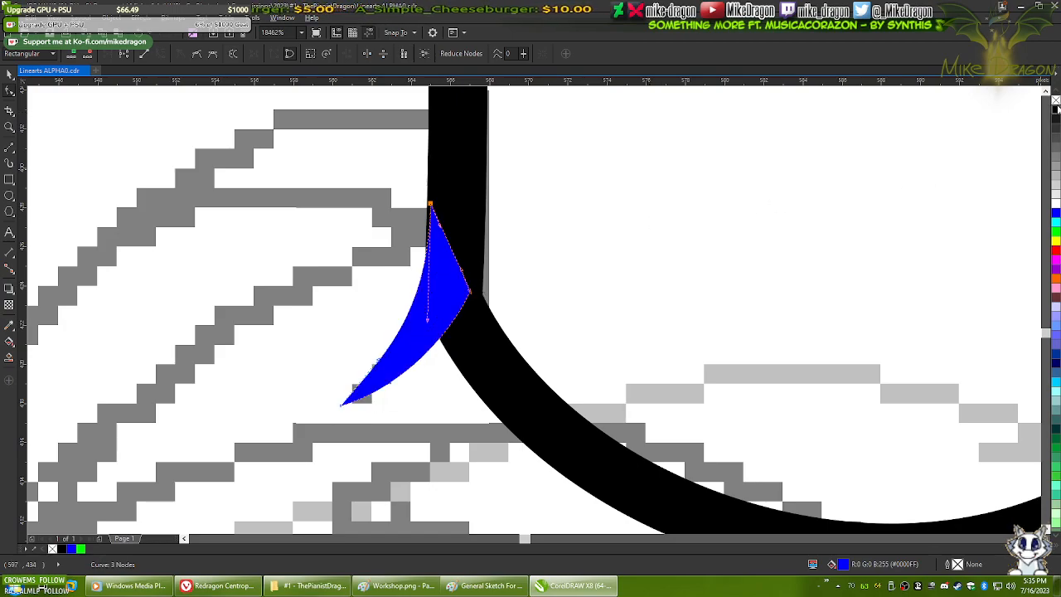
- Fill the crease black, then adjust its top node and long curve handle to blend its left side into the horn line
click(1056, 110)
click(640, 187)
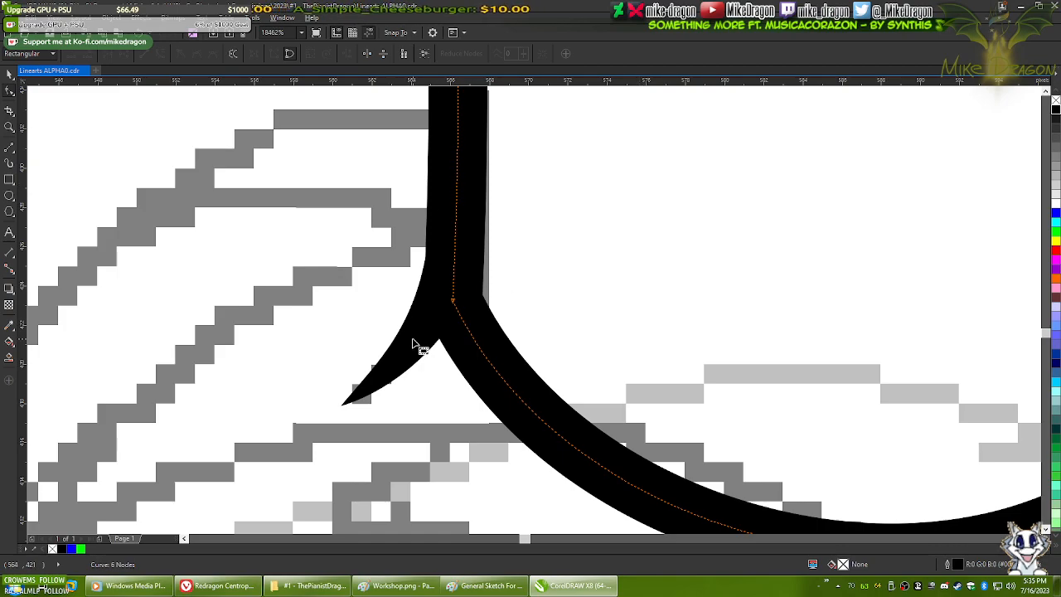
click(417, 348)
scroll(427, 242, up, 2)
scroll(427, 244, up, 2)
click(340, 305)
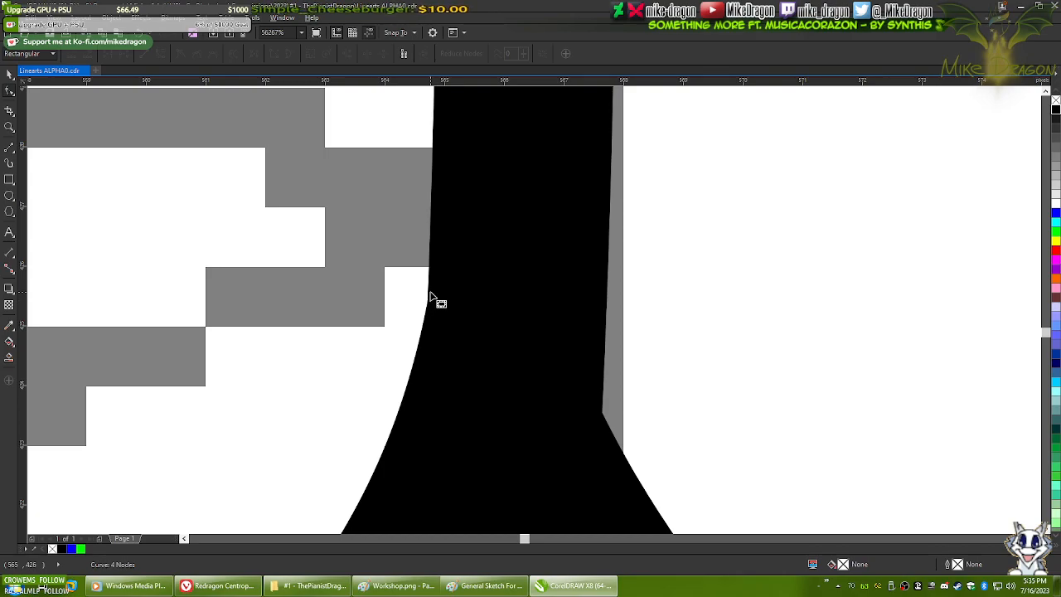
click(474, 249)
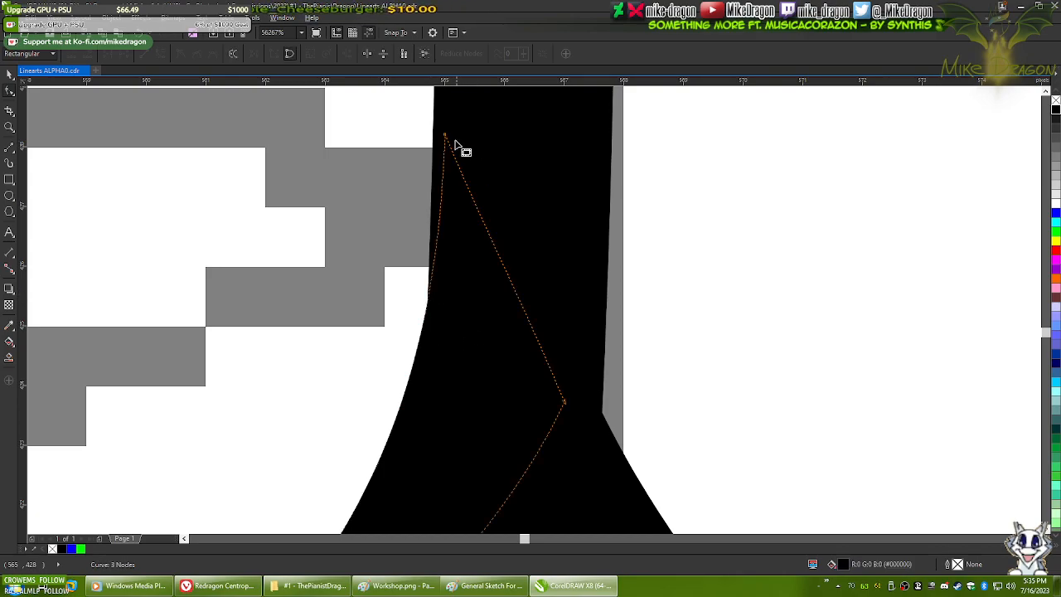
drag(446, 137, 439, 152)
scroll(472, 120, up, 1)
scroll(470, 116, down, 2)
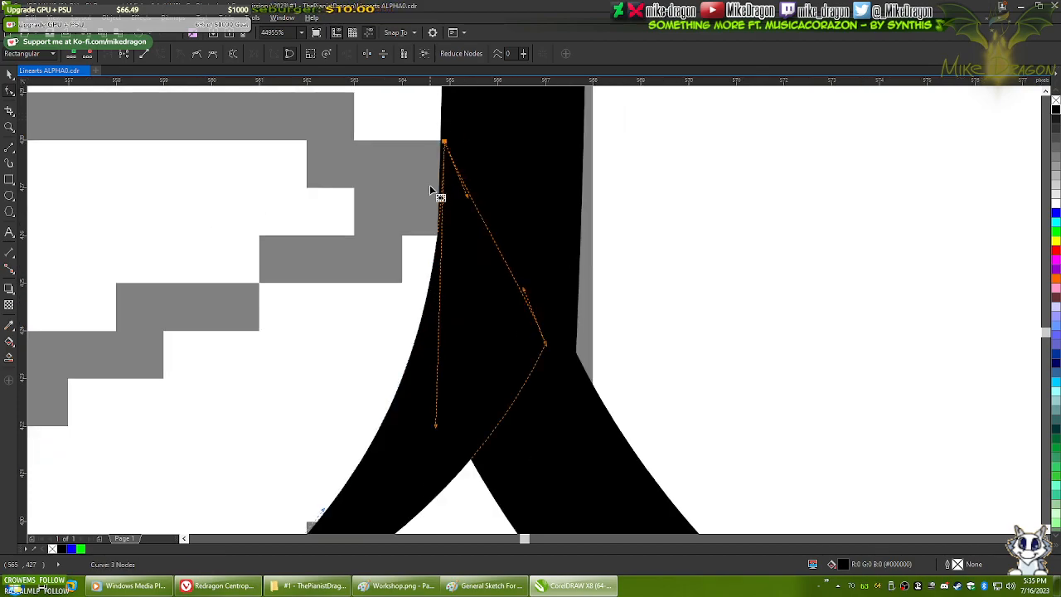
scroll(439, 199, down, 2)
scroll(419, 318, up, 1)
drag(445, 356, 448, 380)
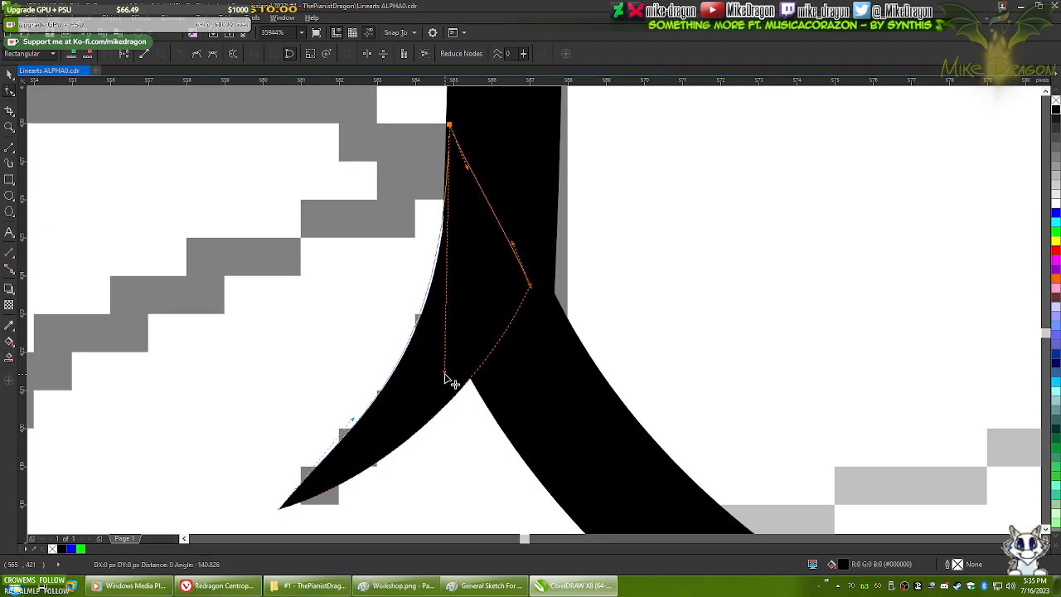
- Examine how the black crease meets the horn line's outer edge and inspect the lower corners of the horn
click(523, 204)
scroll(445, 190, up, 3)
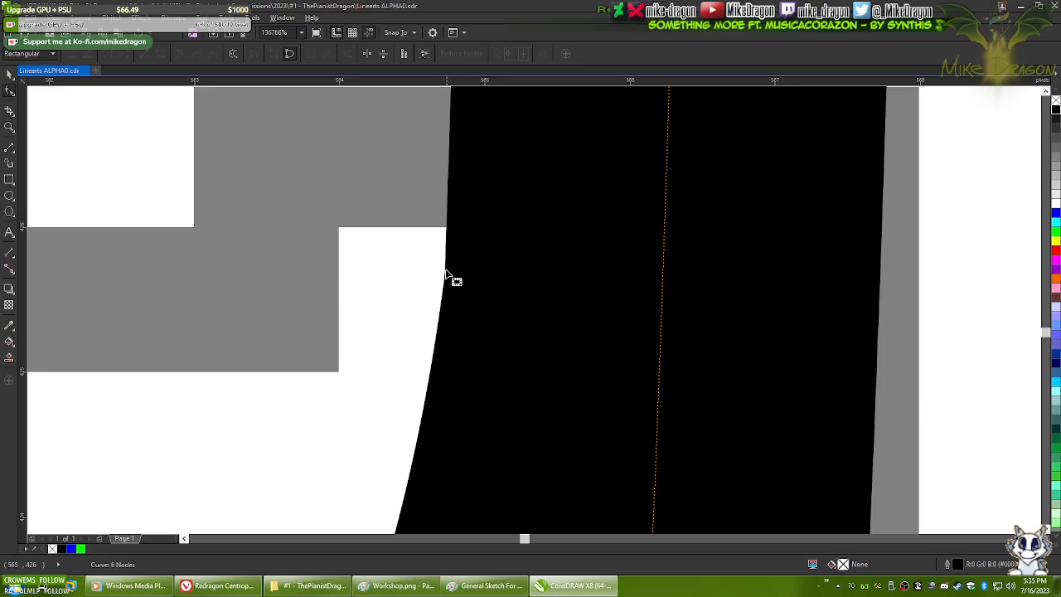
scroll(447, 272, down, 5)
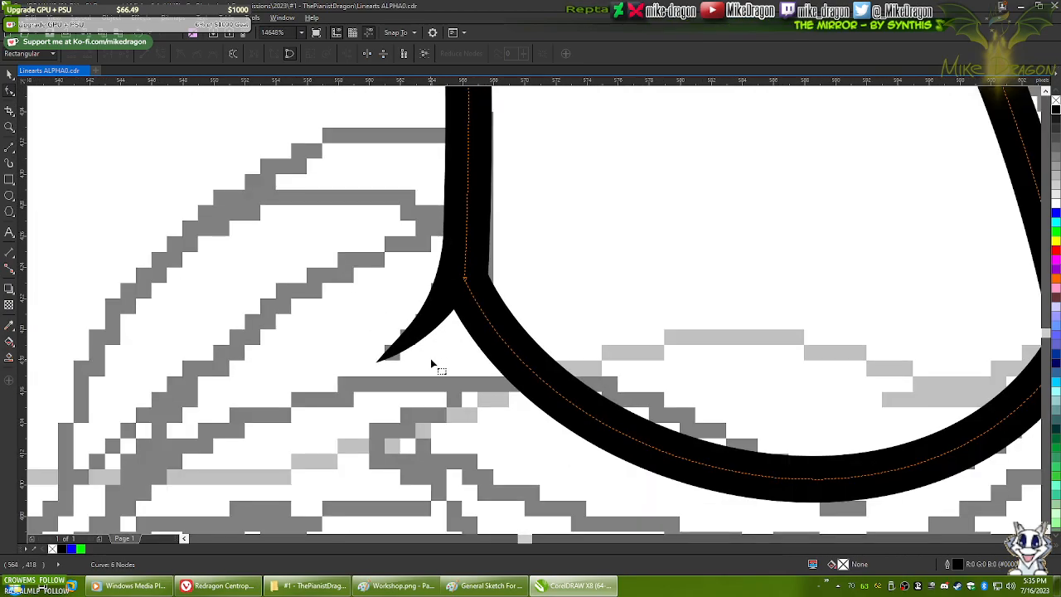
click(431, 359)
scroll(233, 271, down, 2)
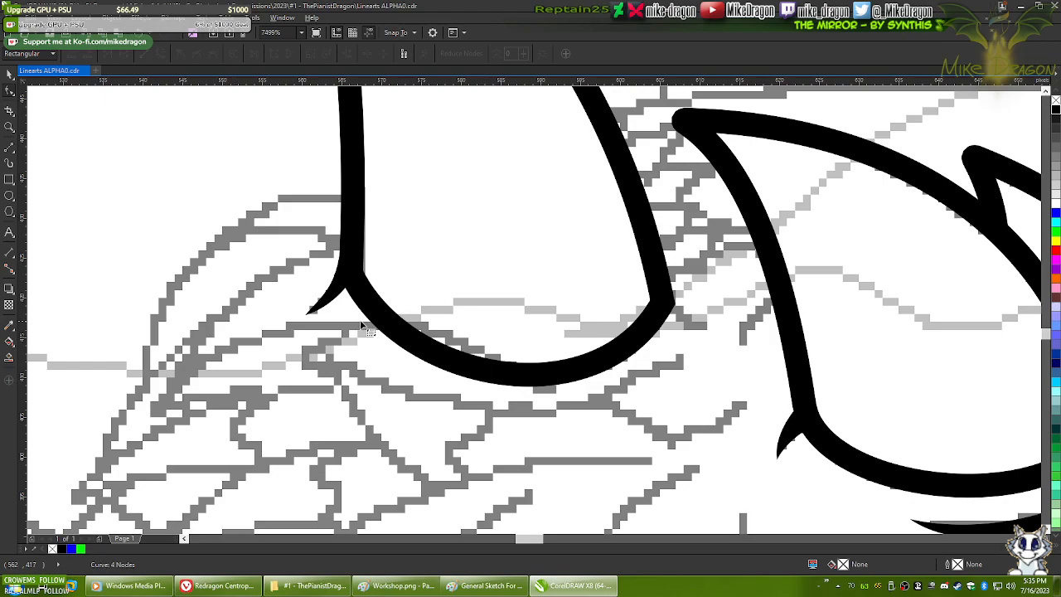
scroll(707, 308, up, 1)
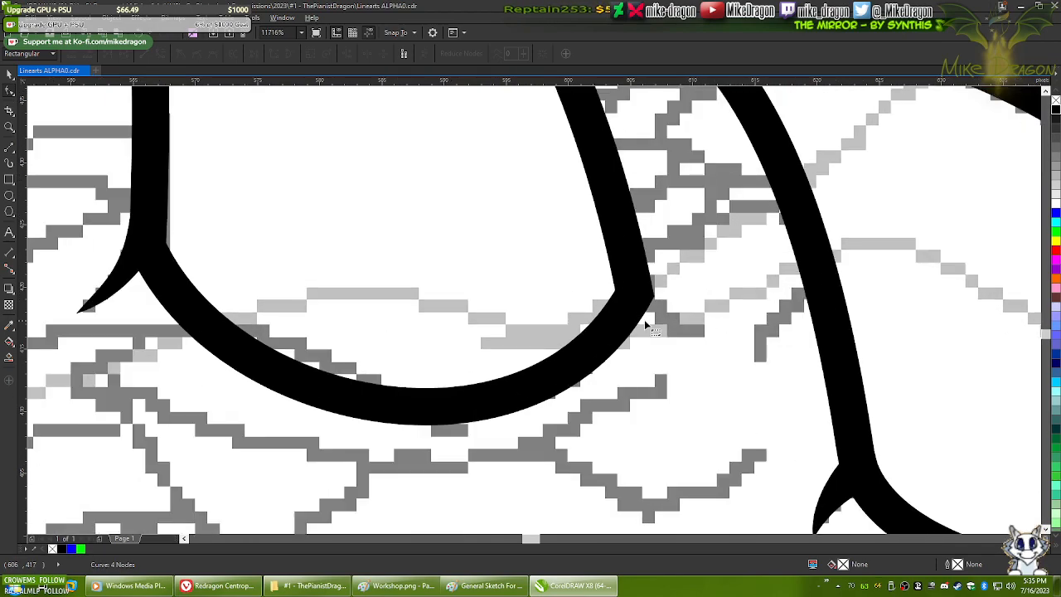
scroll(194, 308, down, 1)
scroll(207, 267, up, 2)
- Move the crease's inner node slightly down and right, deeper into the corner of the horn line
click(378, 300)
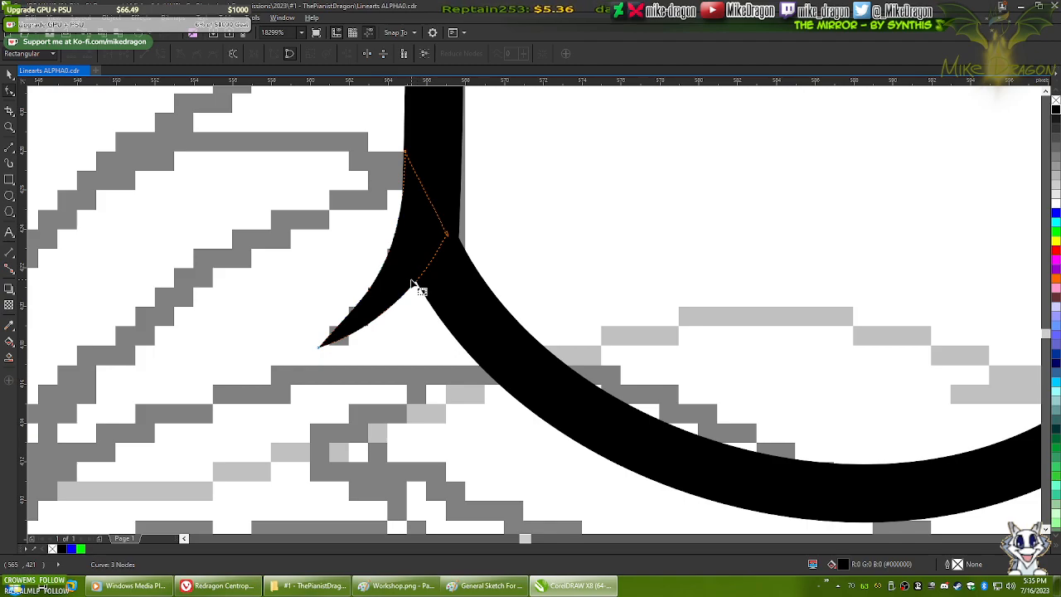
key(F10)
mouse_move(453, 241)
mouse_down()
mouse_move(461, 256)
mouse_move(455, 249)
mouse_up()
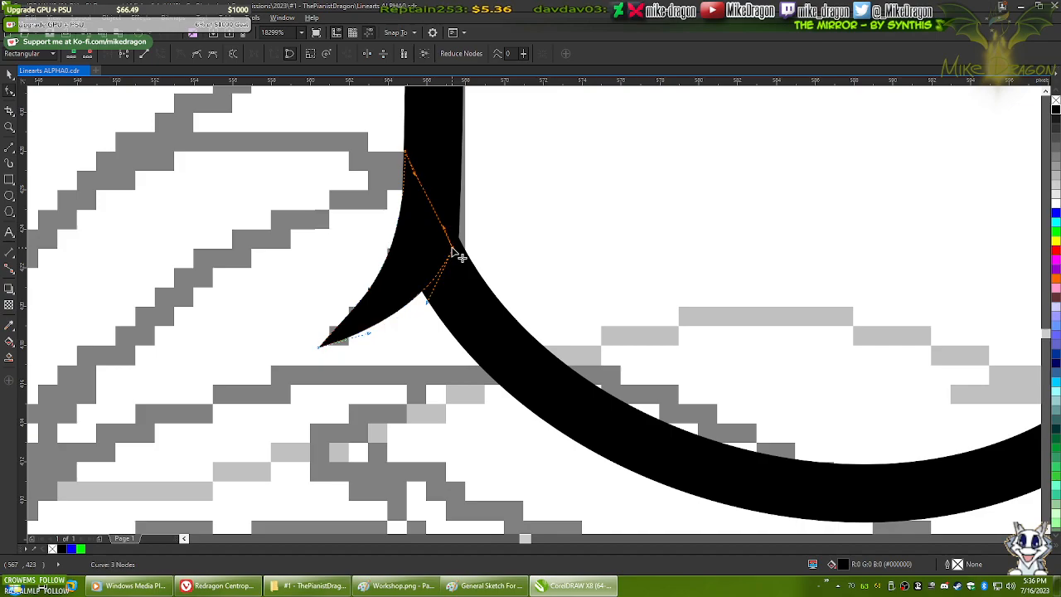
click(480, 252)
- Draw a closed triangle about 7 × 6 px from the horn's lower-right corner toward the sketched crease, with a blue outline
scroll(236, 271, down, 3)
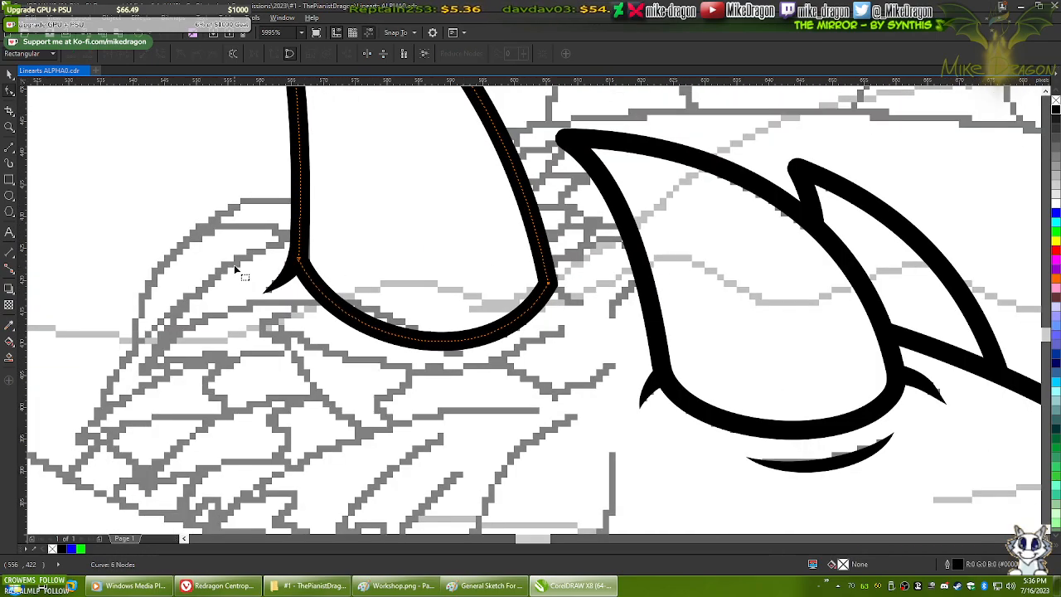
scroll(581, 296, up, 2)
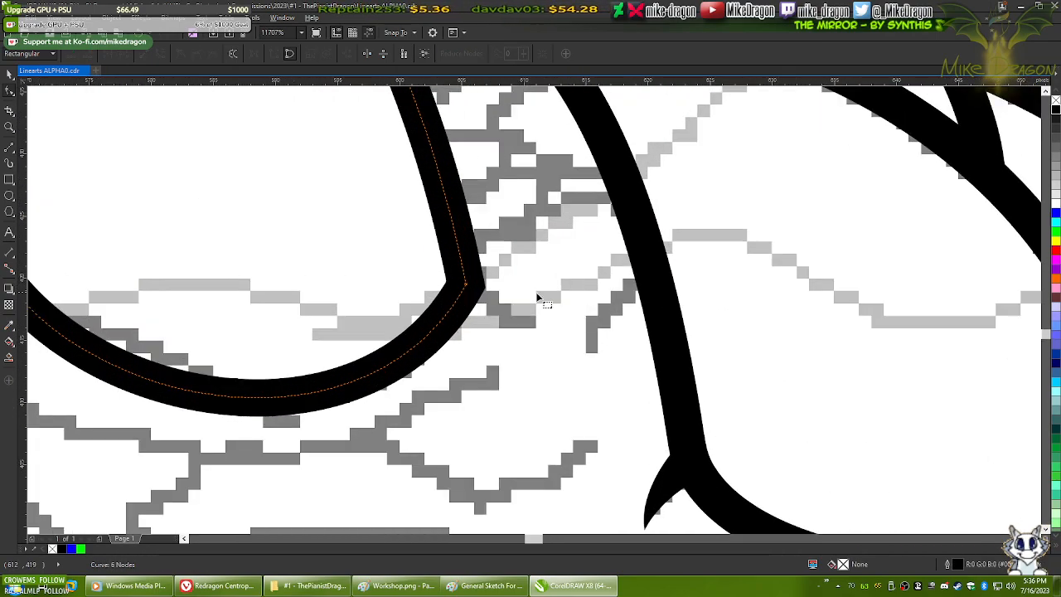
click(7, 150)
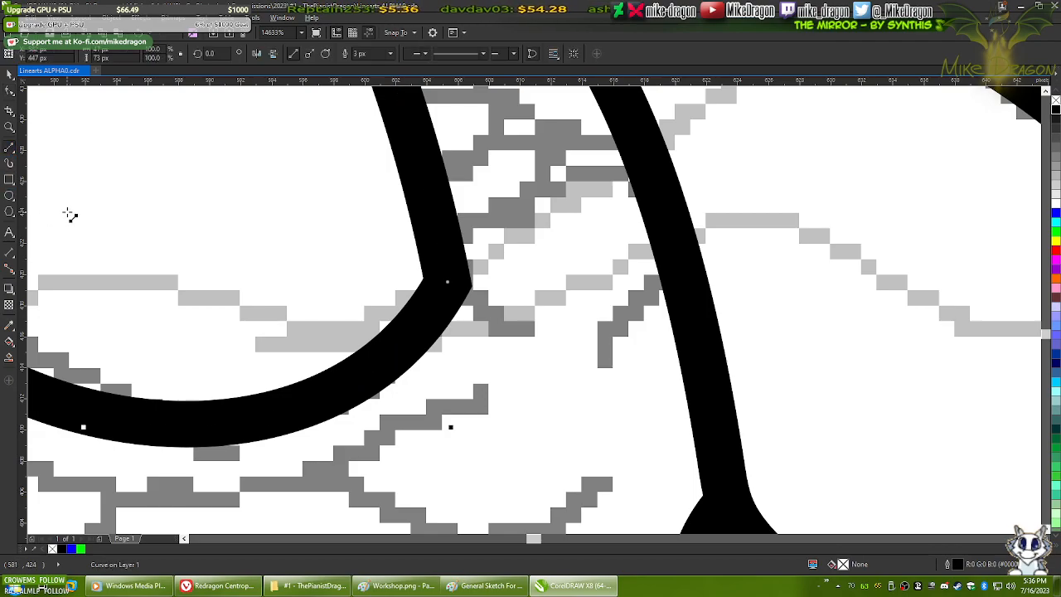
click(449, 230)
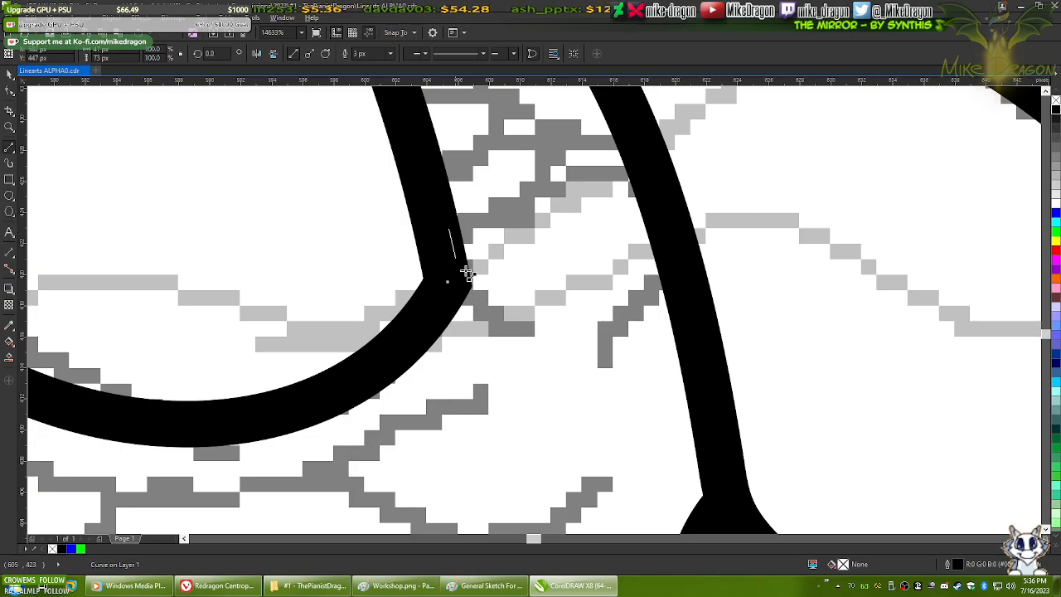
click(539, 330)
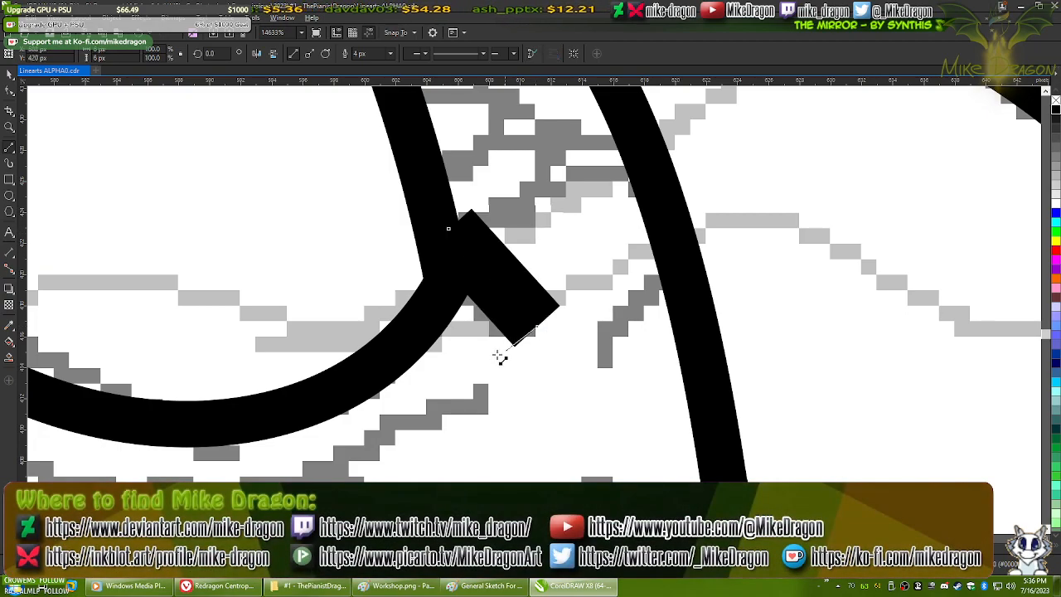
double_click(432, 282)
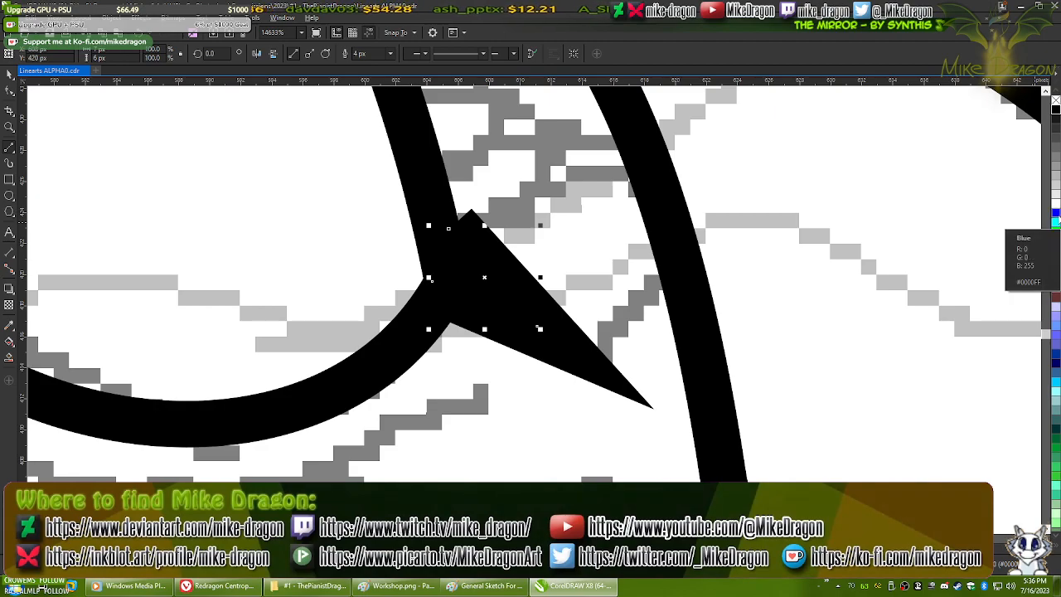
click(1055, 214)
click(431, 282)
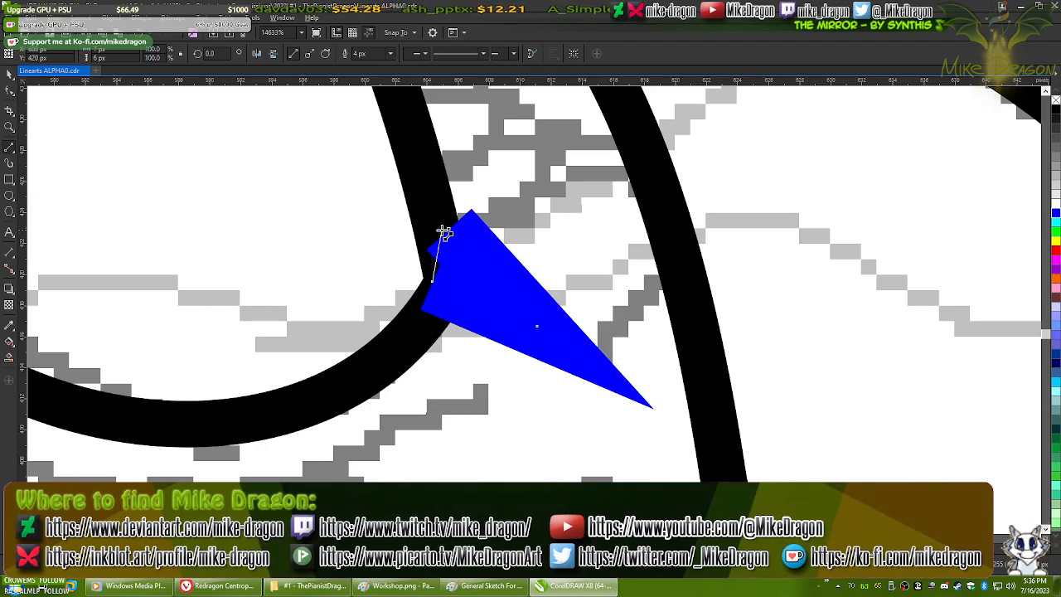
click(449, 229)
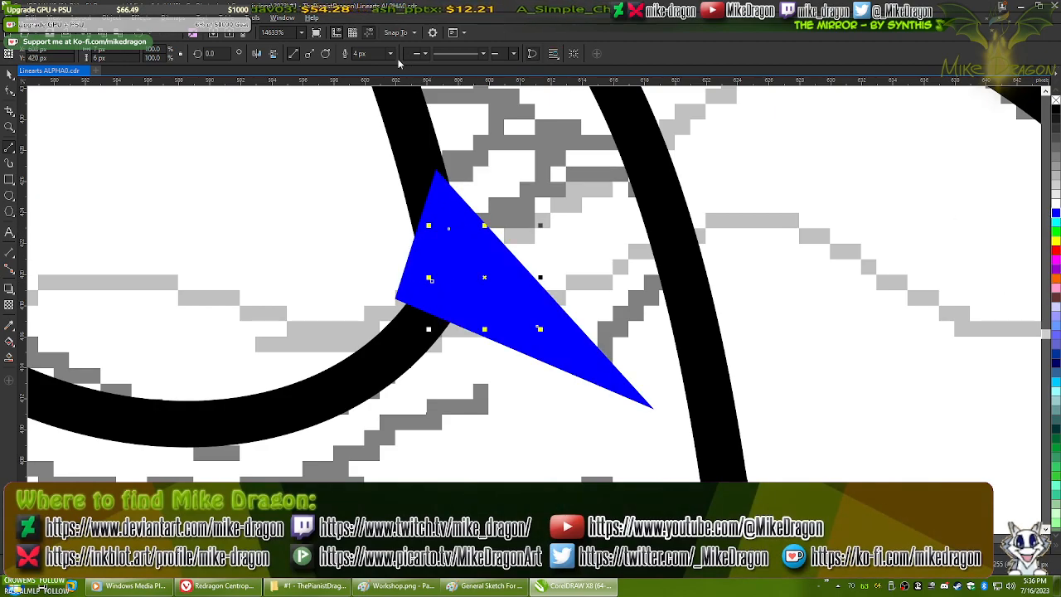
- Reduce the blue triangle's outline width and convert all its segments to curves
click(390, 53)
click(378, 147)
key(F10)
drag(339, 149, 646, 428)
right_click(484, 276)
click(512, 320)
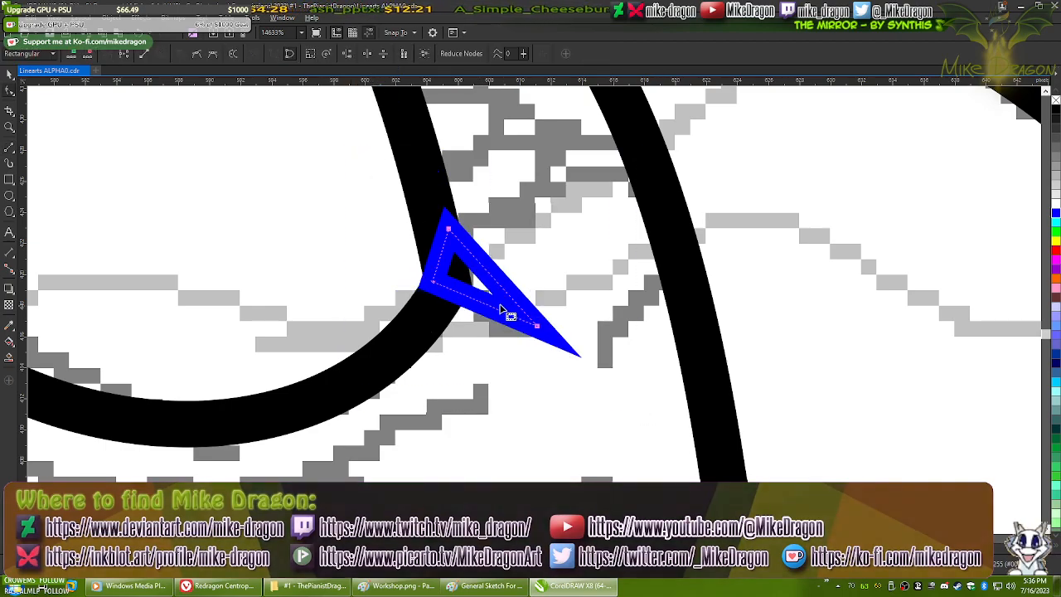
- Bow the triangle's lower side outward and its upper-right side inward to form a tapered crease along the sketch
scroll(477, 300, up, 1)
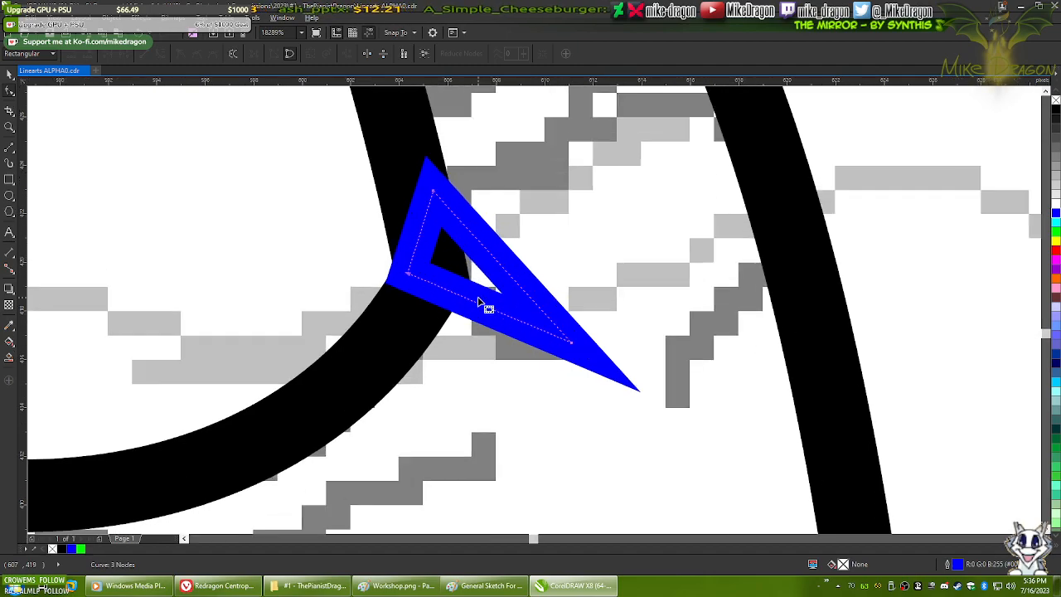
mouse_move(476, 307)
mouse_down()
mouse_move(462, 308)
mouse_move(466, 325)
mouse_up()
drag(504, 267, 484, 281)
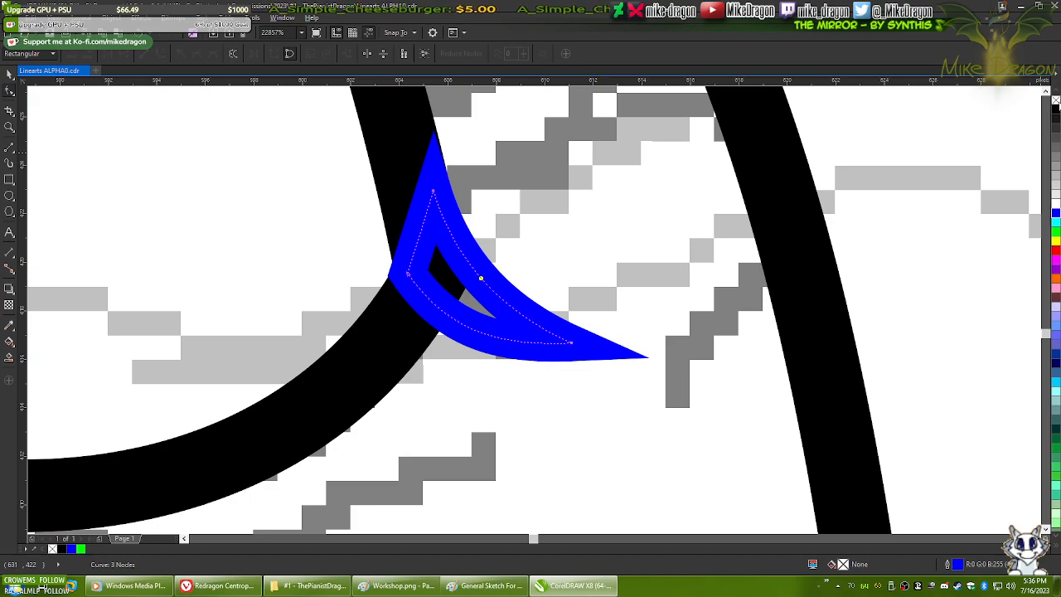
- Fill the right crease blue without an outline and reposition its three nodes, pulling the top node's handle down along the horn line
click(1056, 214)
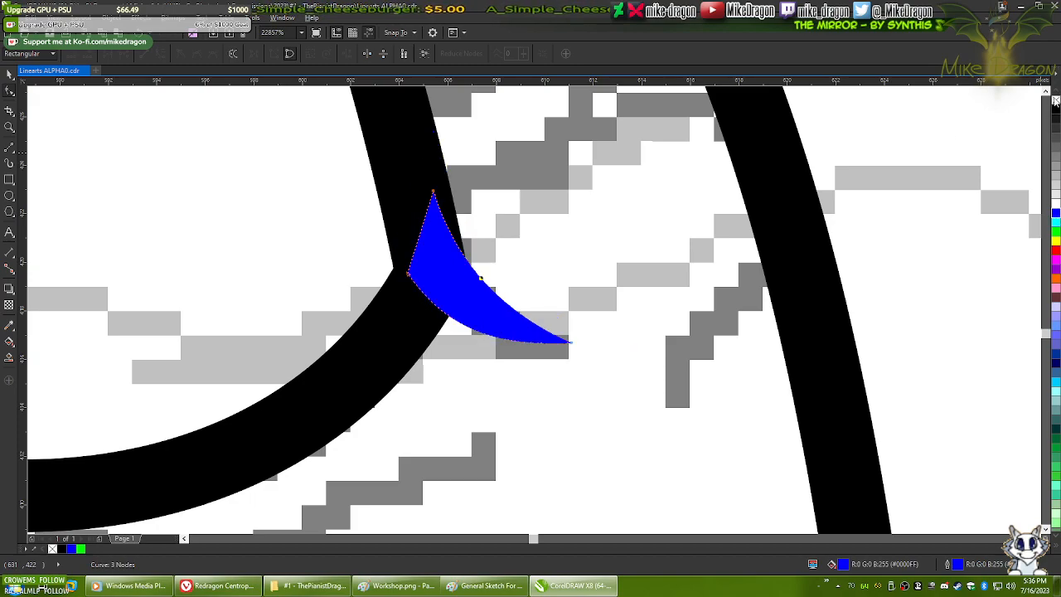
scroll(506, 349, up, 1)
drag(609, 344, 626, 358)
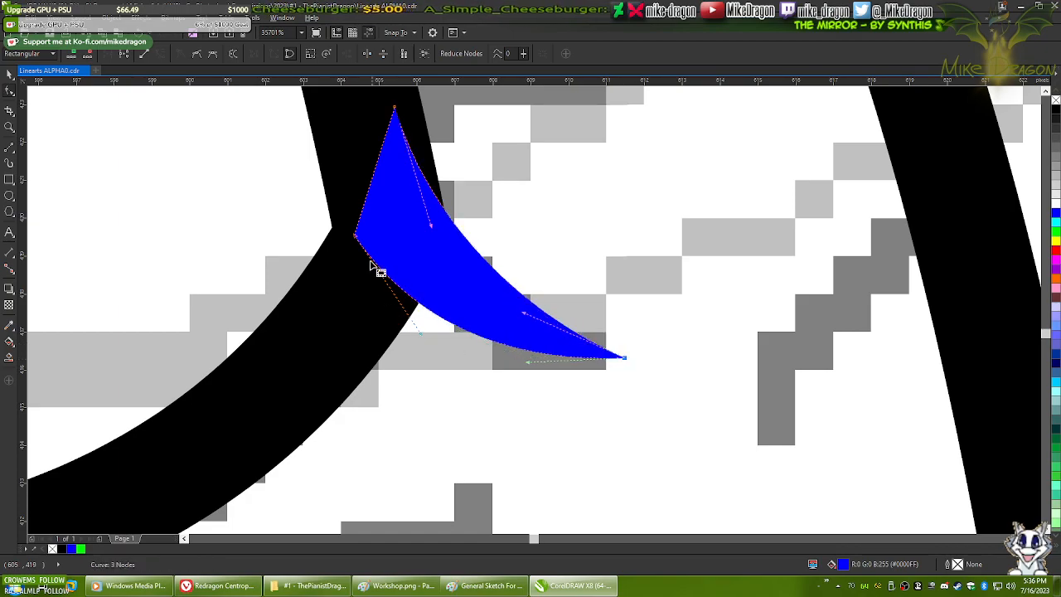
drag(356, 234, 339, 243)
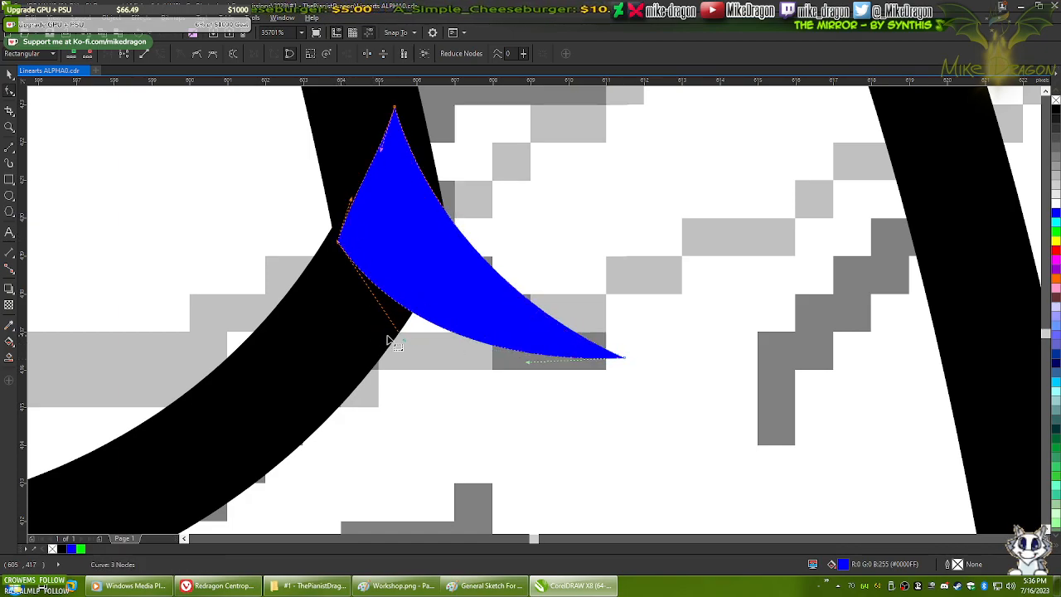
click(396, 109)
drag(397, 107, 416, 96)
drag(454, 230, 438, 265)
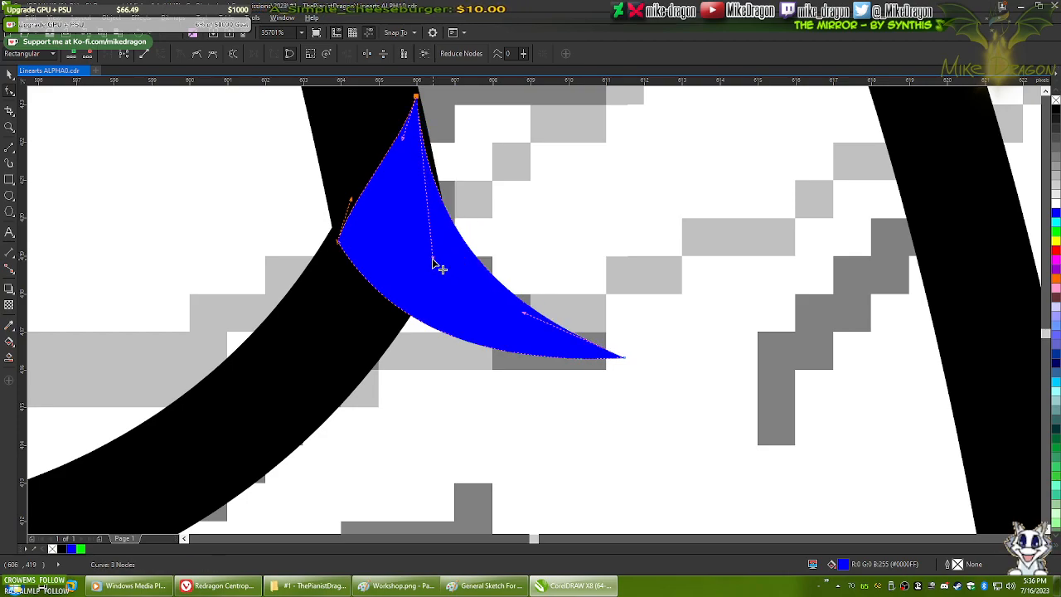
- Adjust both curve handles of the right crease's top node to blend its upper-right edge with the horn line and round its inner side
scroll(575, 418, down, 2)
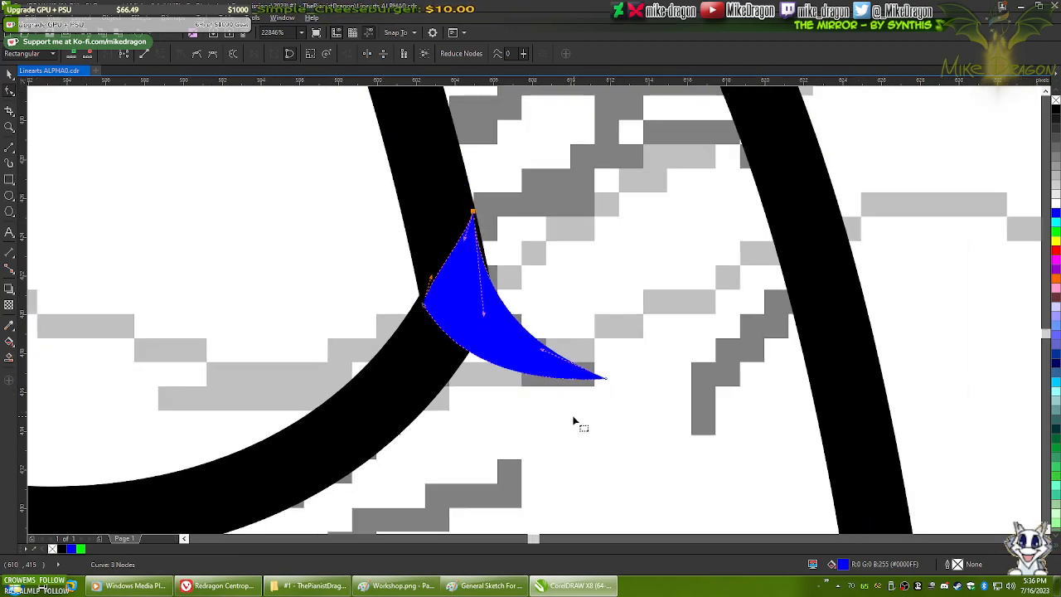
scroll(557, 350, up, 2)
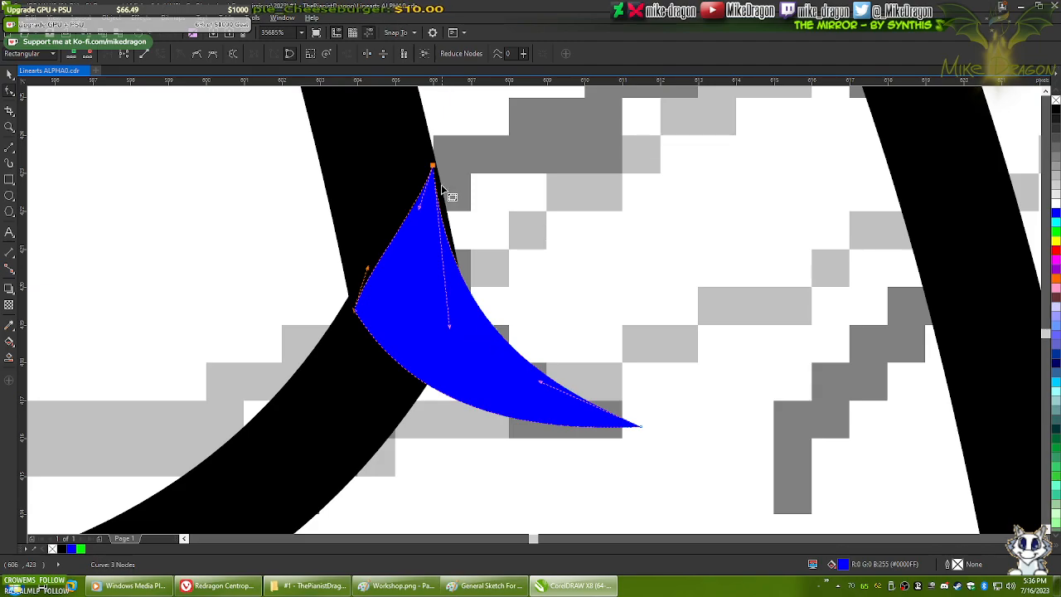
drag(445, 310, 459, 351)
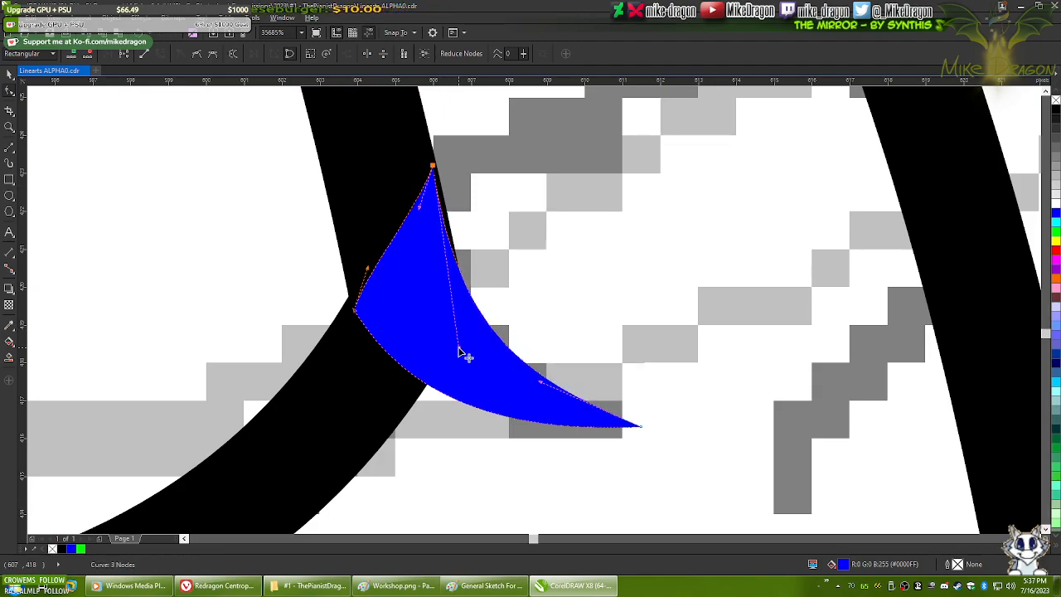
drag(419, 207, 407, 193)
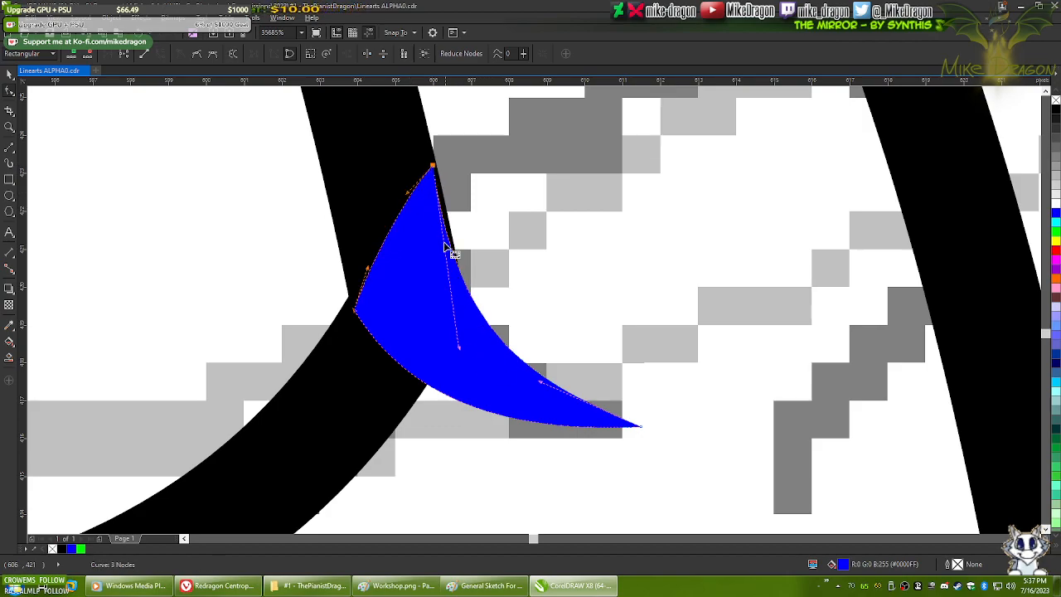
scroll(446, 169, up, 1)
scroll(447, 169, up, 1)
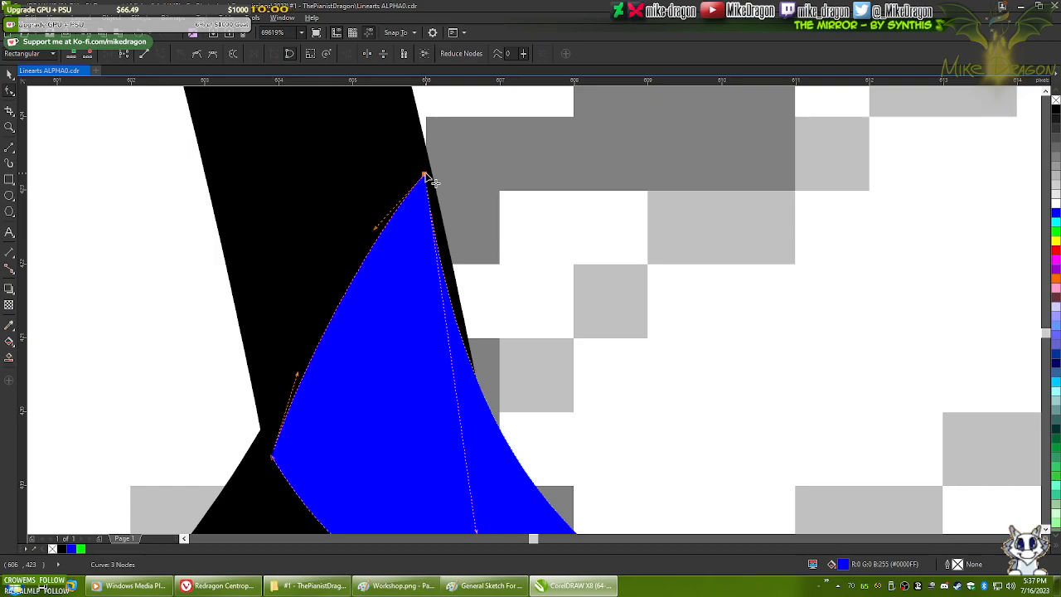
scroll(407, 133, down, 3)
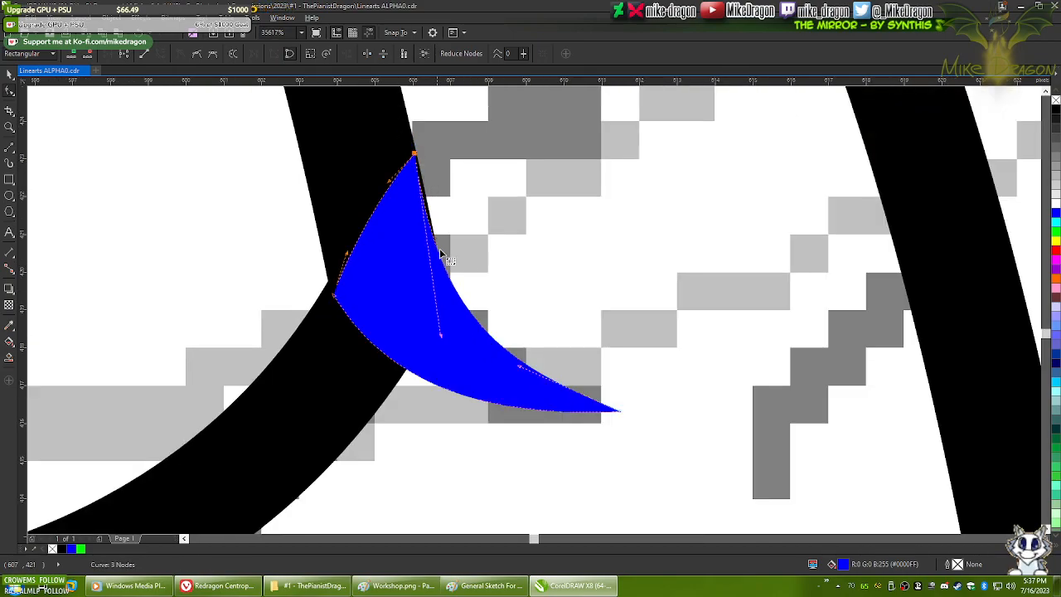
scroll(446, 253, up, 1)
scroll(528, 340, down, 1)
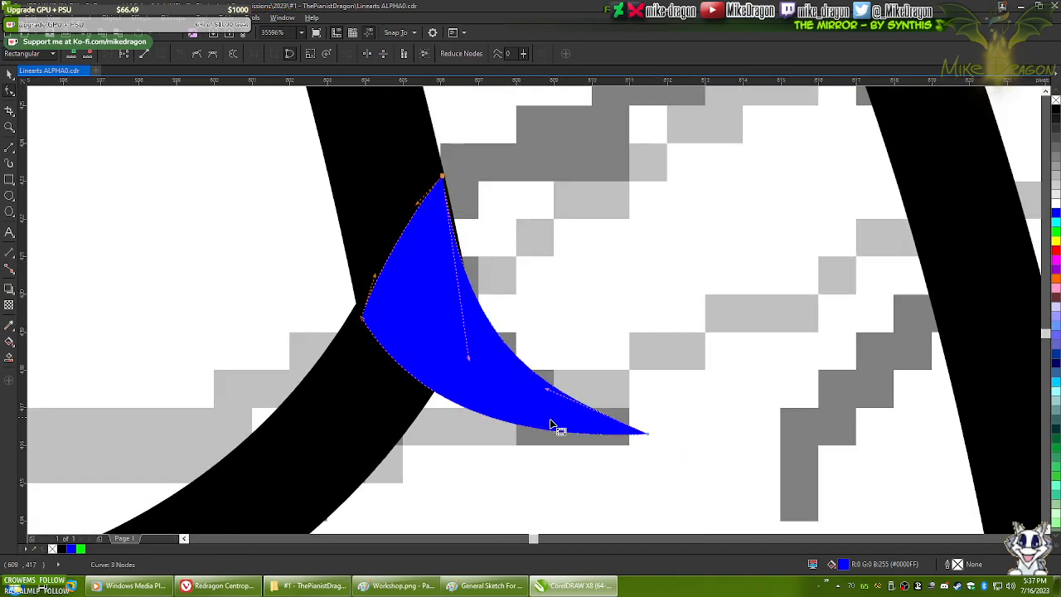
- Nudge the right crease's tip node slightly up and outward along the sketch line
scroll(581, 432, up, 1)
scroll(547, 416, up, 2)
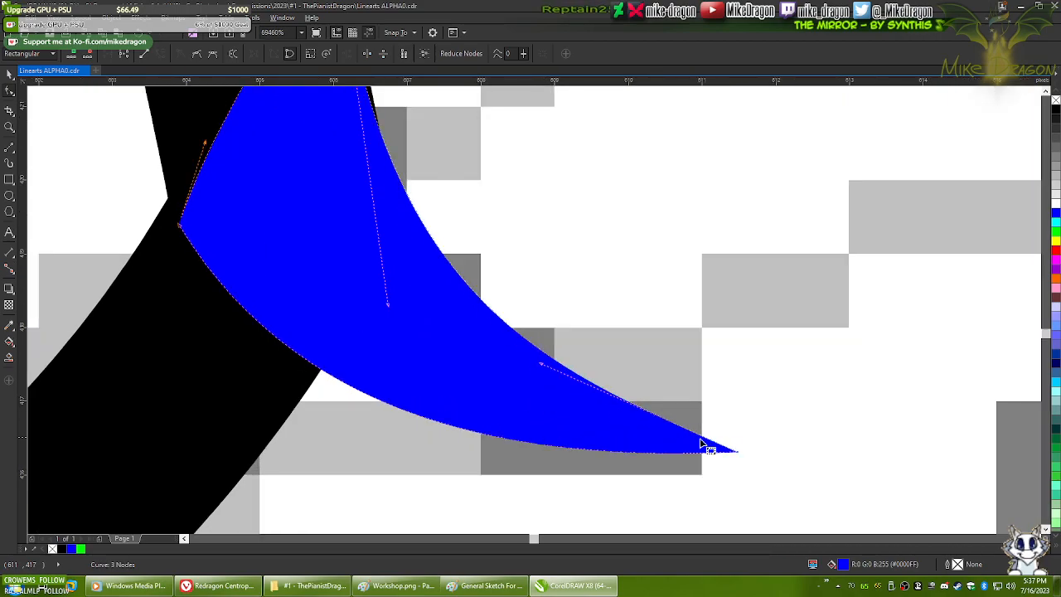
click(744, 451)
drag(743, 448, 743, 447)
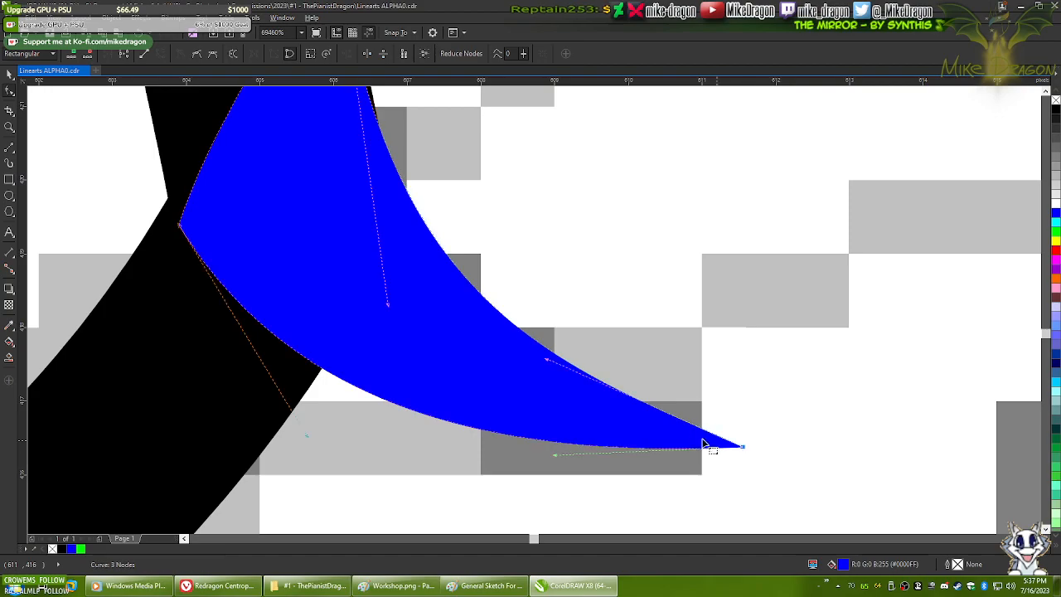
- Pull the lower handle of the right crease's tip slightly down, and recolour the crease black without an outline
drag(555, 455, 555, 477)
scroll(547, 431, down, 2)
scroll(547, 429, down, 1)
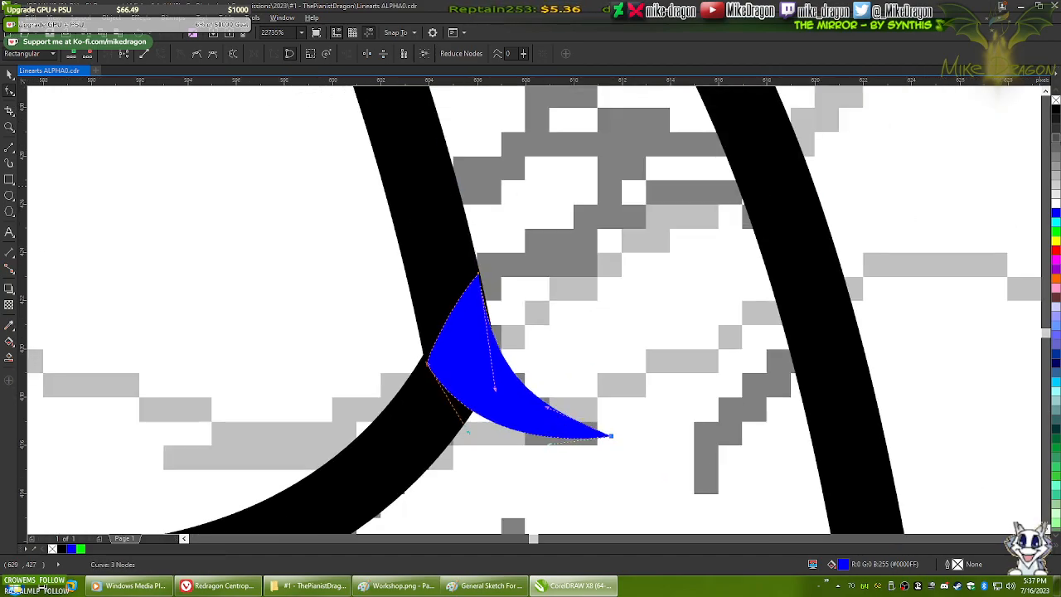
right_click(1055, 111)
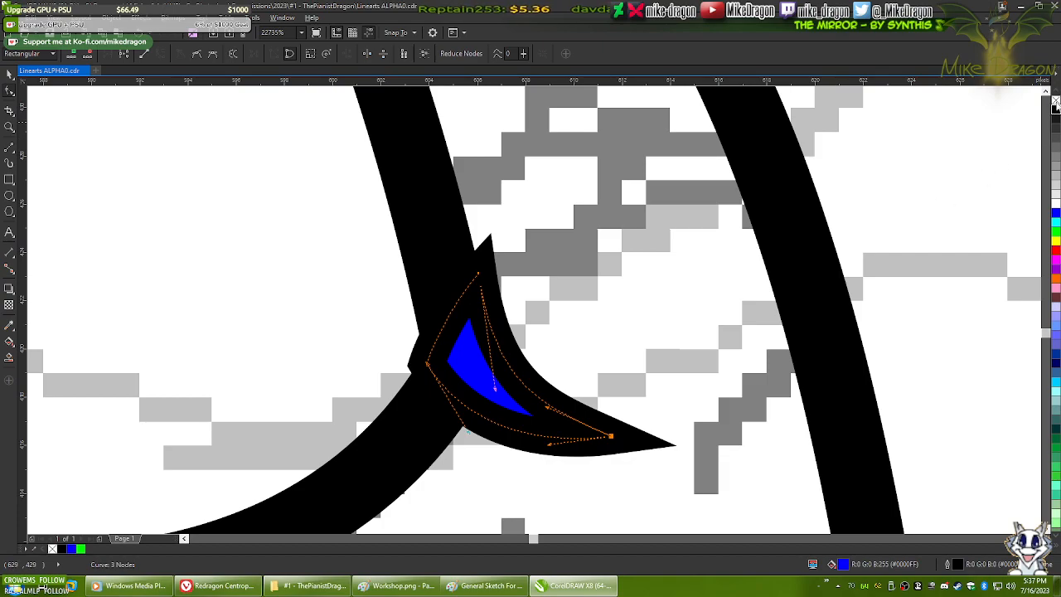
right_click(1056, 101)
click(1055, 100)
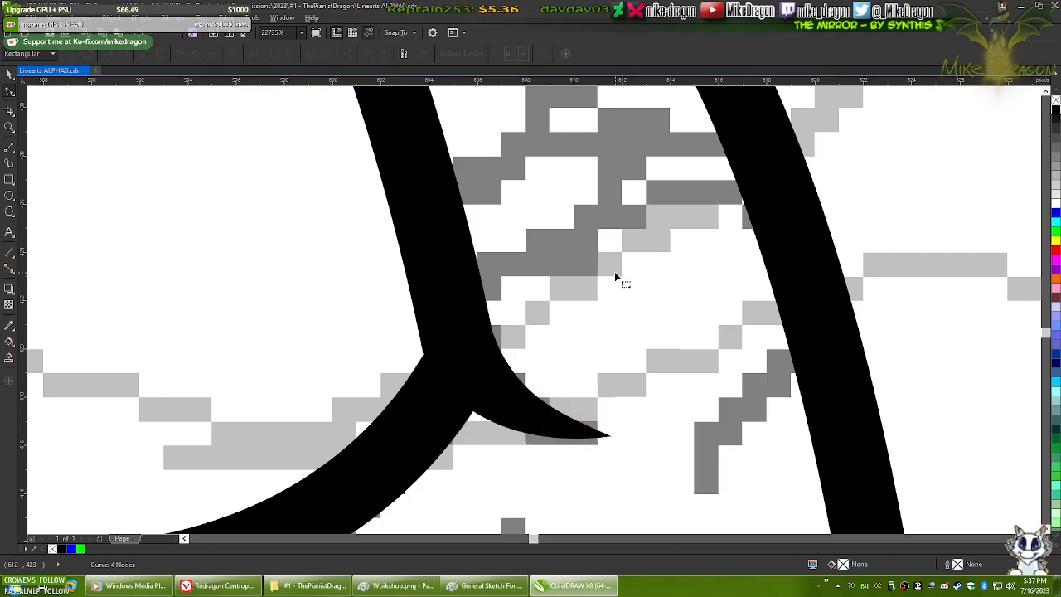
- Shift the right crease's inner node slightly outward and down inside the horn's black outline
scroll(471, 364, up, 2)
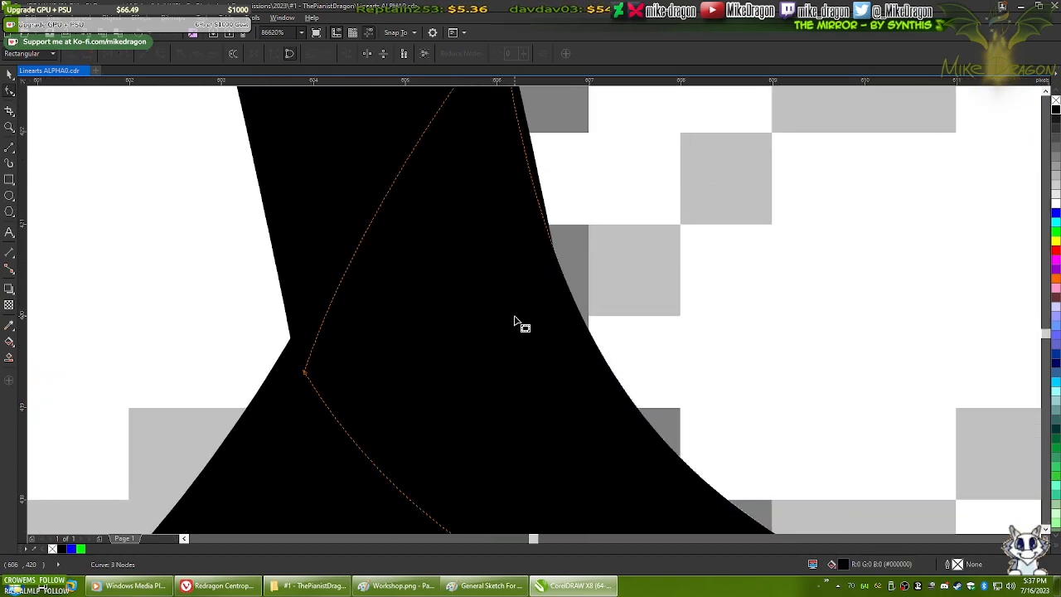
scroll(533, 353, down, 1)
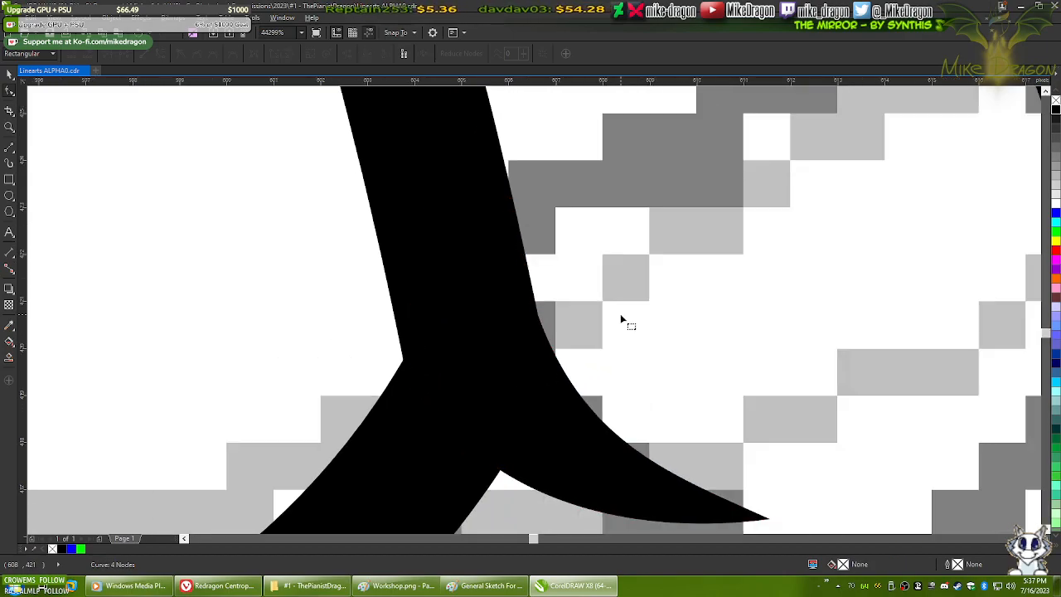
scroll(537, 332, down, 2)
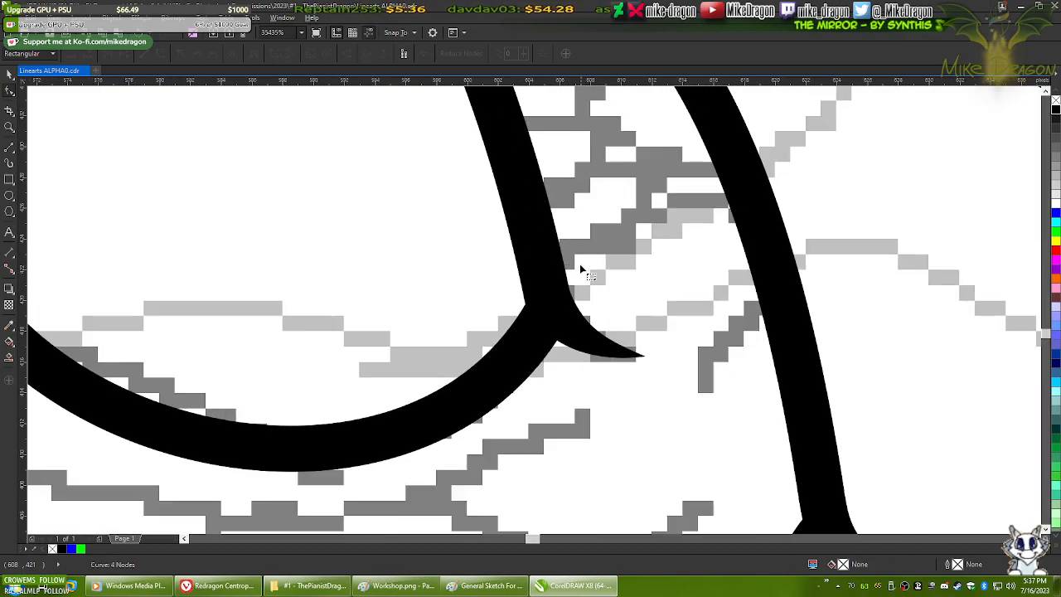
scroll(718, 249, down, 1)
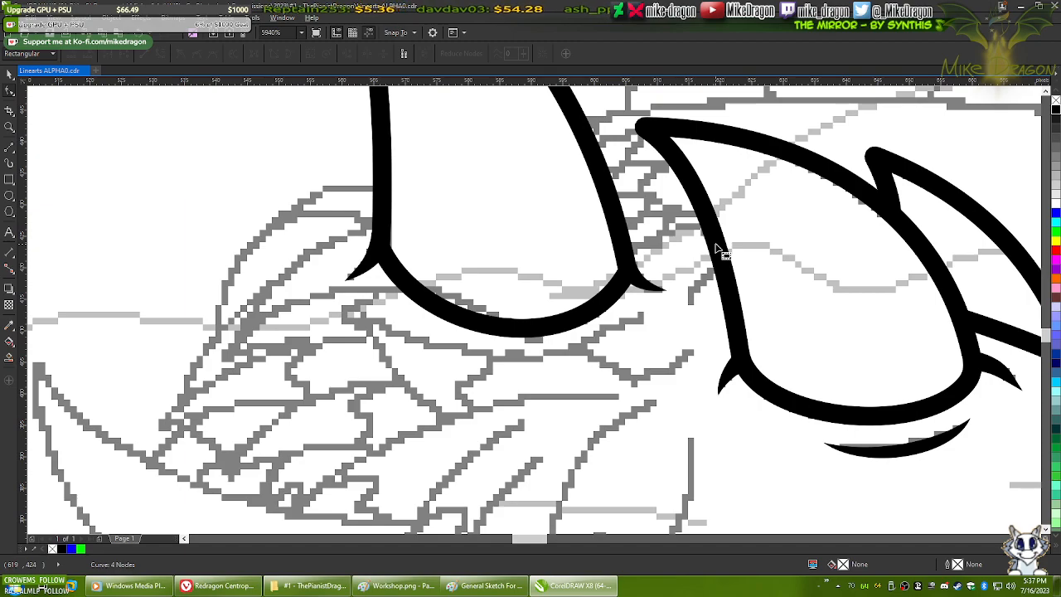
scroll(679, 289, up, 2)
click(403, 376)
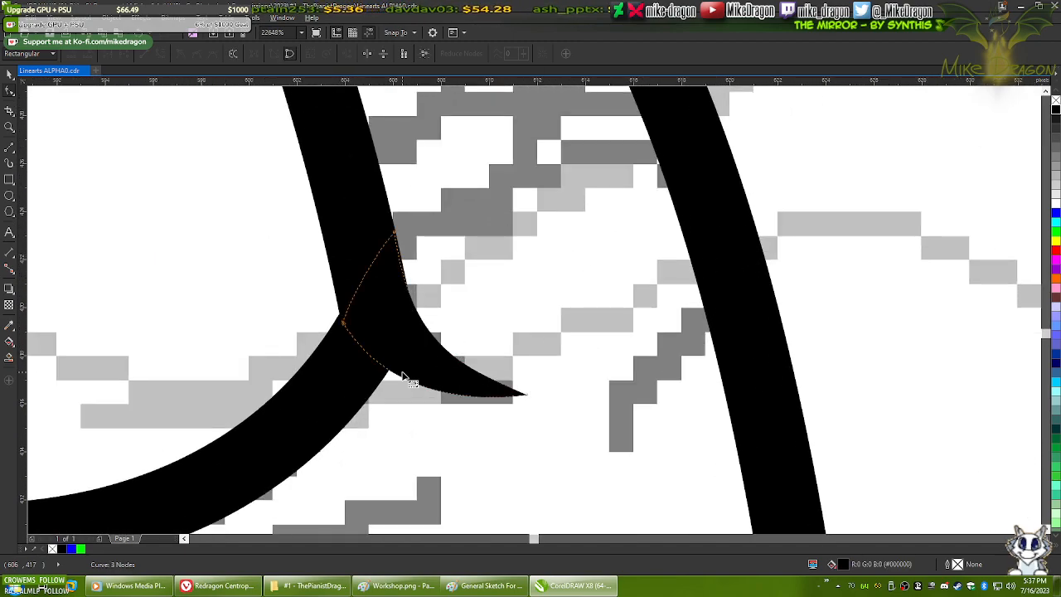
scroll(324, 358, up, 1)
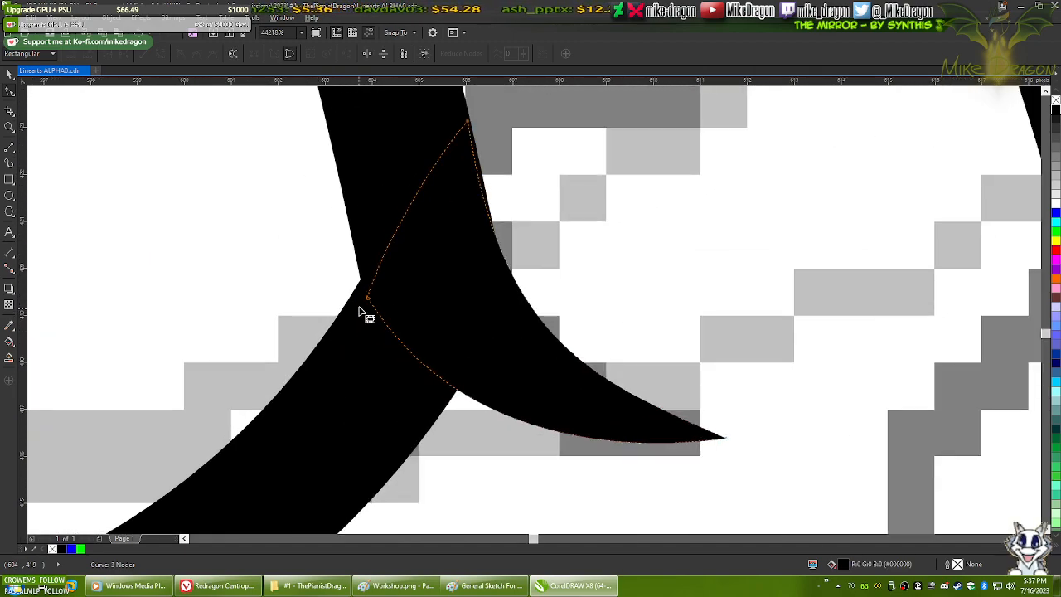
click(367, 299)
drag(367, 304, 360, 307)
click(254, 335)
click(642, 308)
- Deselect the crease, then examine the traced horns within the whole drawing and the untraced side horn beside the mane
scroll(642, 307, down, 5)
scroll(617, 294, down, 6)
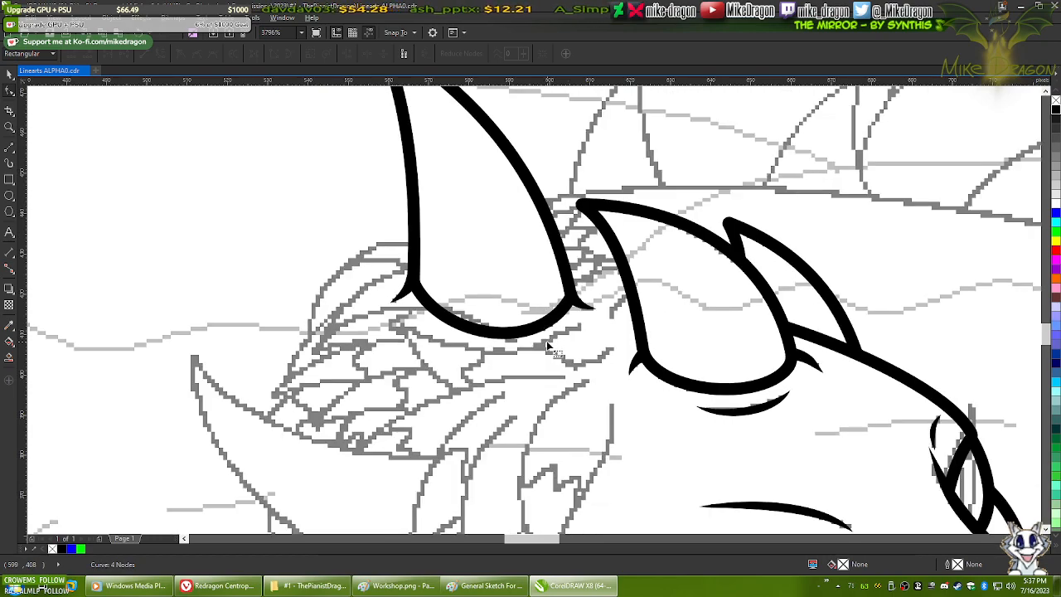
scroll(546, 340, down, 2)
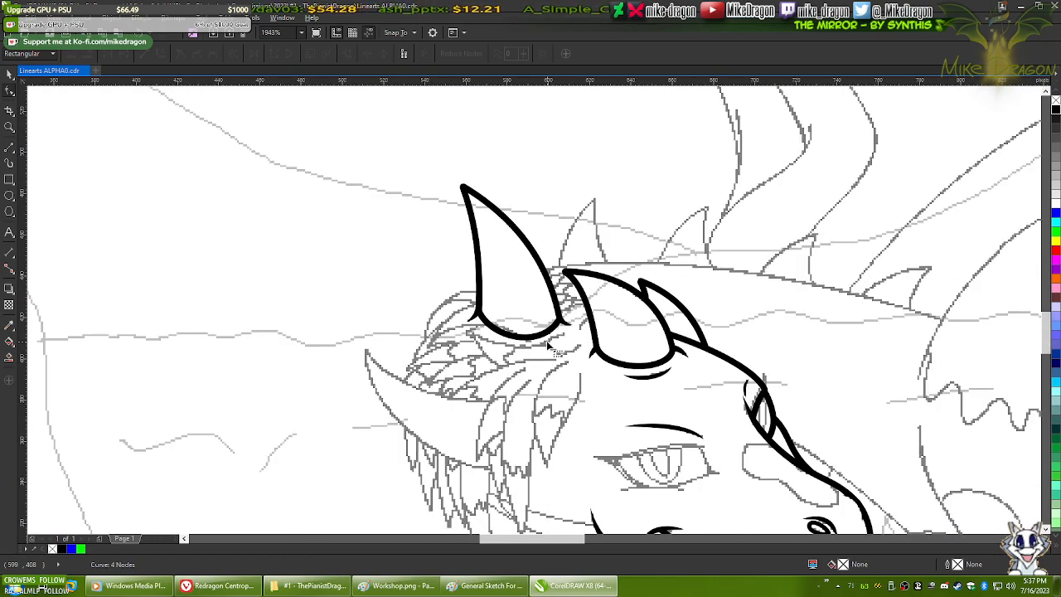
key(F4)
click(10, 75)
click(76, 158)
scroll(338, 376, up, 6)
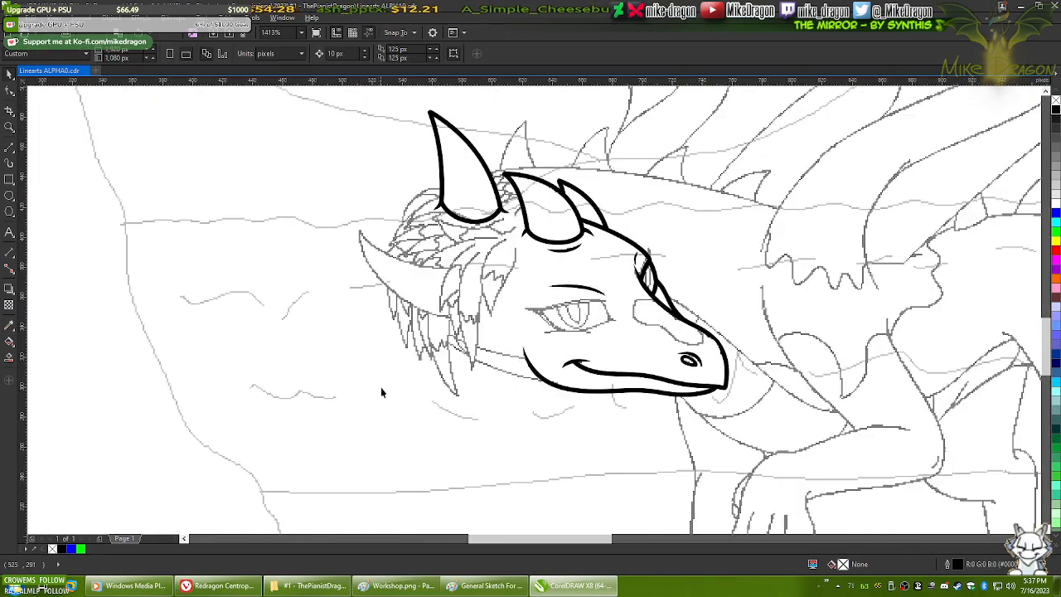
scroll(431, 231, up, 3)
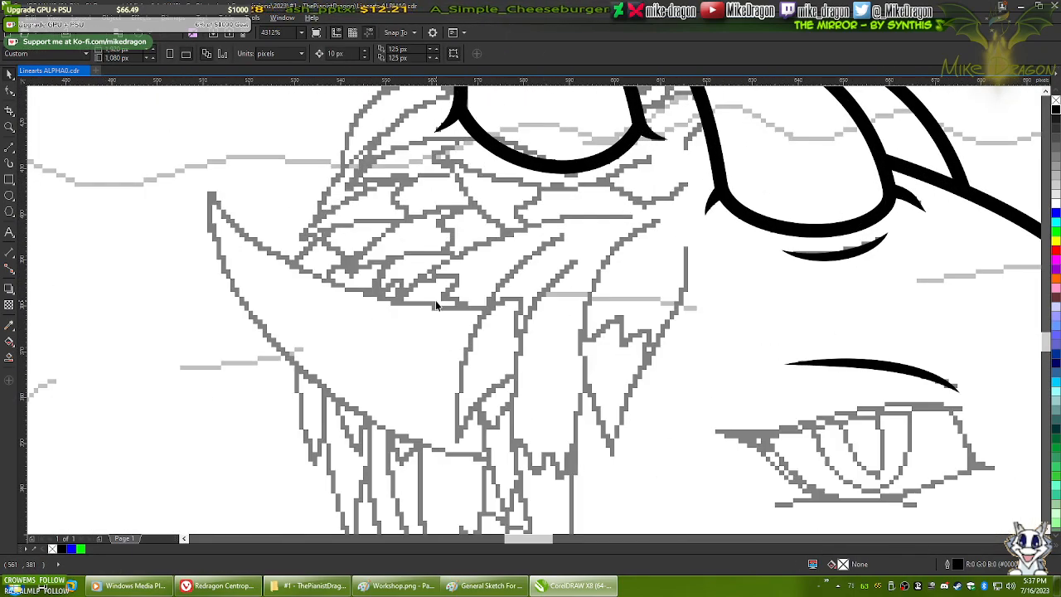
- Draw a 3 px straight line from the side horn's tip to its upper base and extend it from the tip to the lower base
click(9, 146)
click(213, 198)
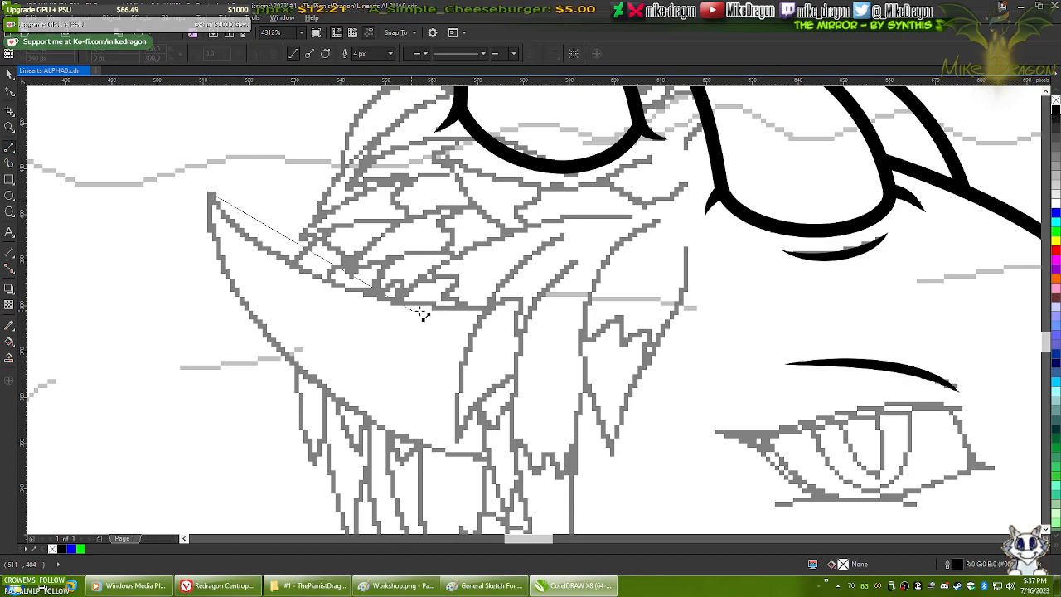
click(489, 309)
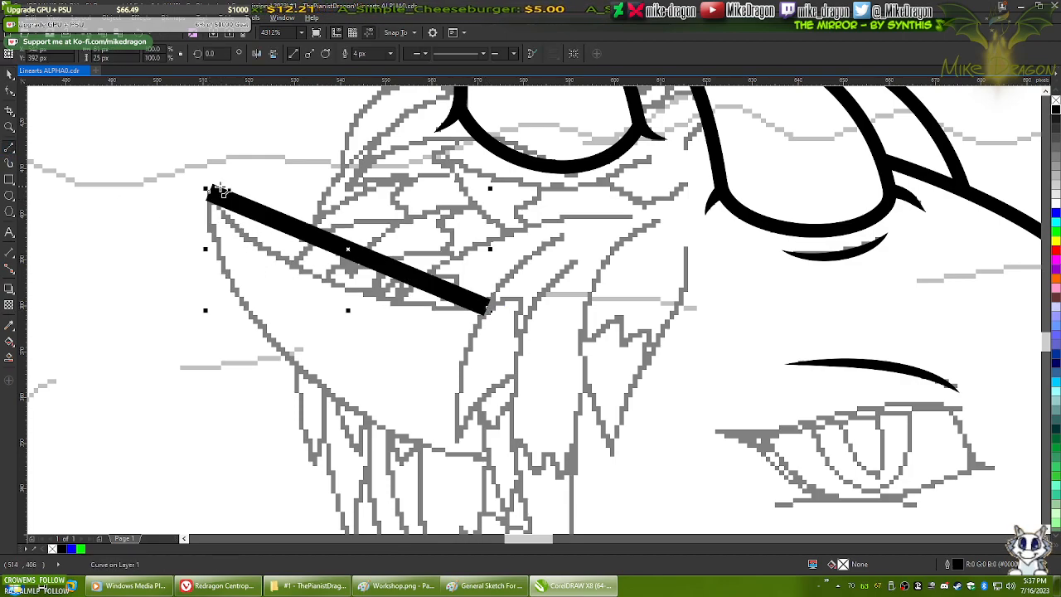
click(389, 53)
click(364, 98)
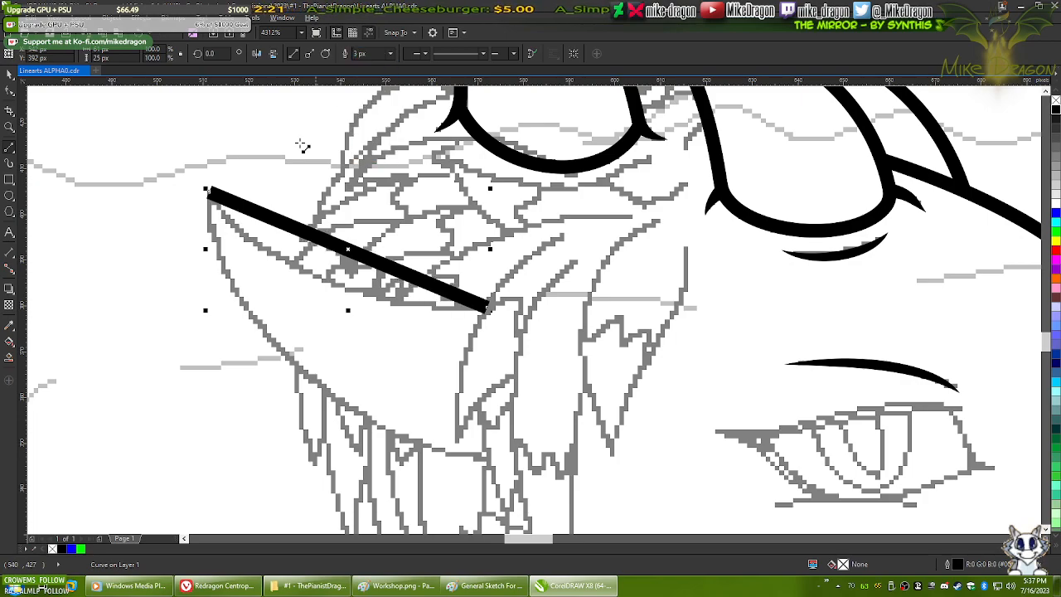
drag(207, 191, 211, 196)
key(ctrl+z)
click(211, 192)
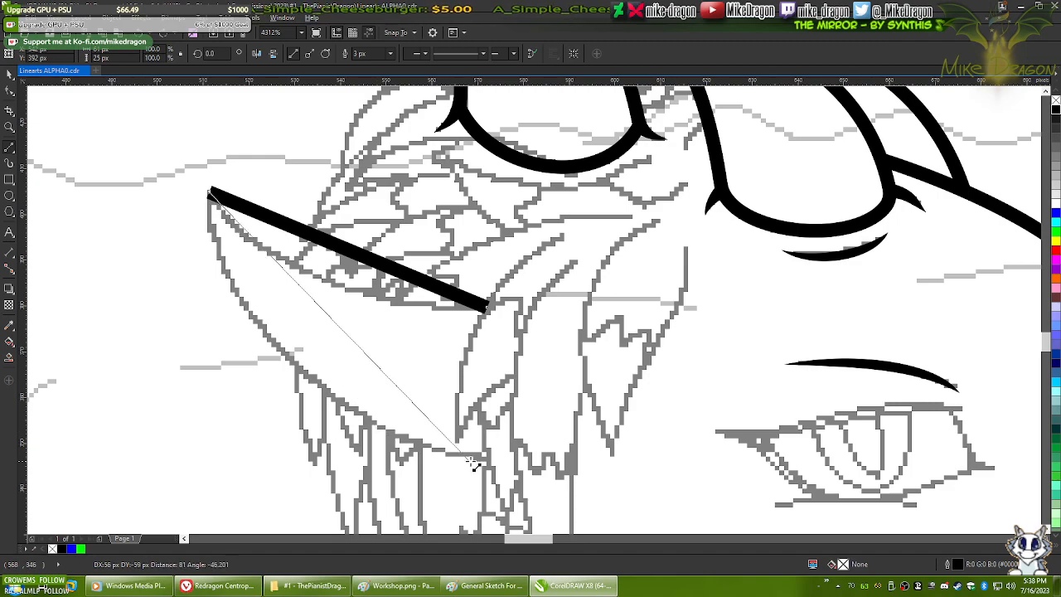
click(487, 461)
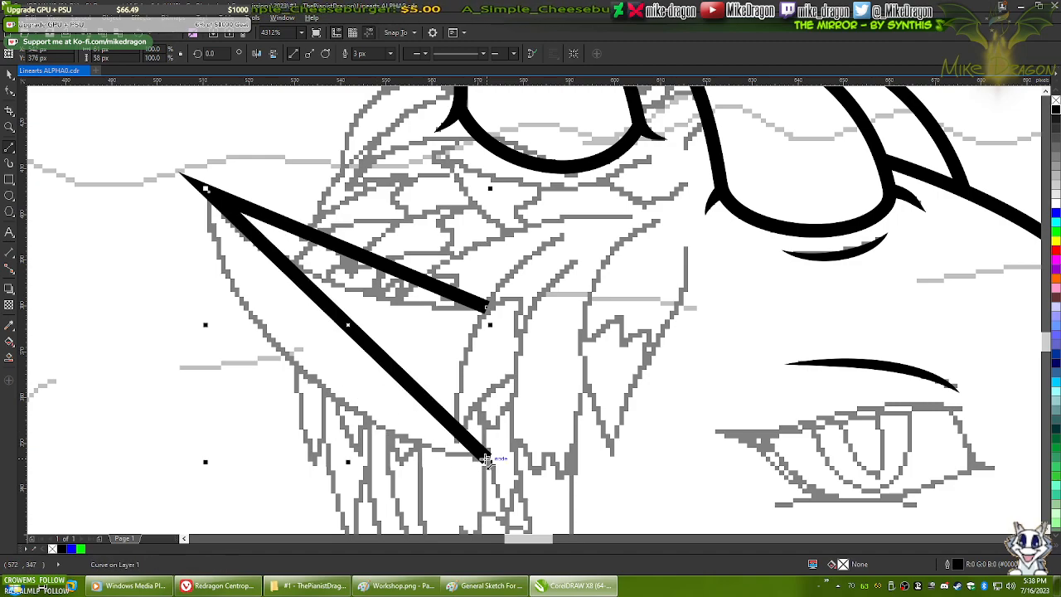
- Convert both lines of the side horn to curves and bow them along the sketched lower and upper edges
key(space)
drag(166, 156, 591, 458)
right_click(412, 303)
click(439, 351)
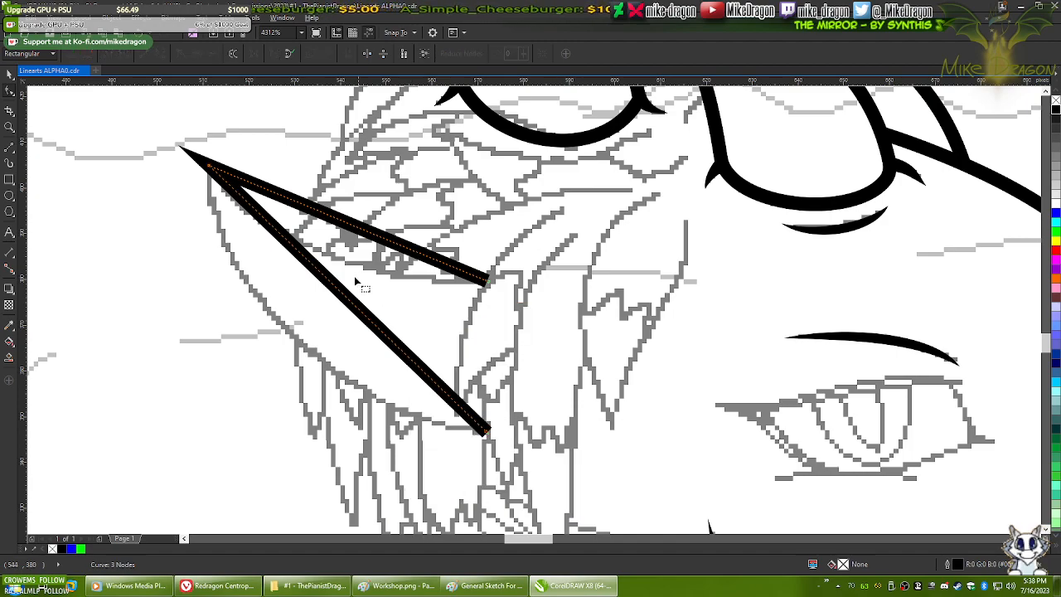
drag(346, 295, 275, 323)
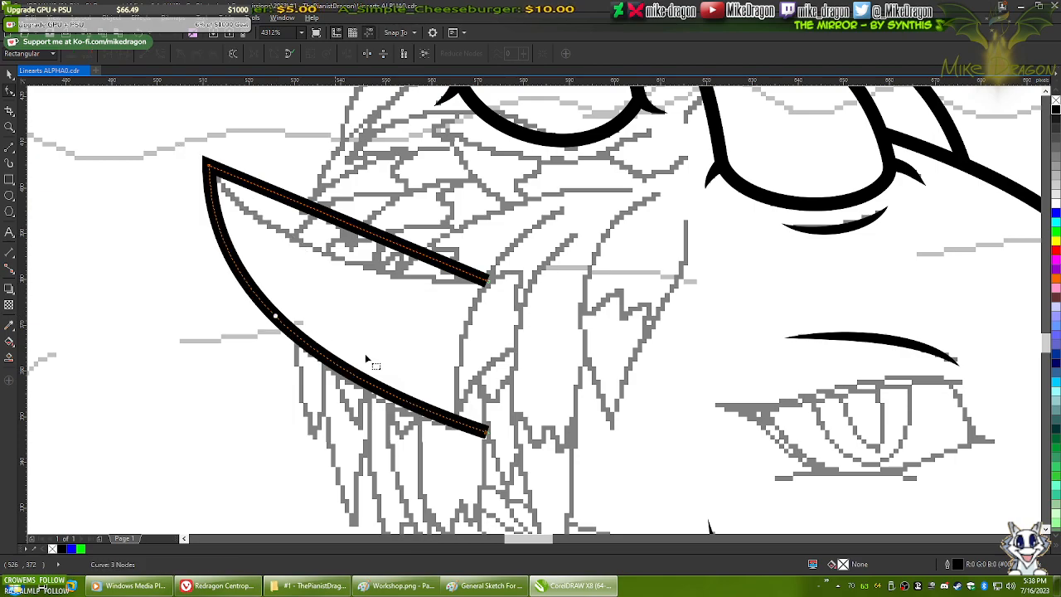
click(487, 433)
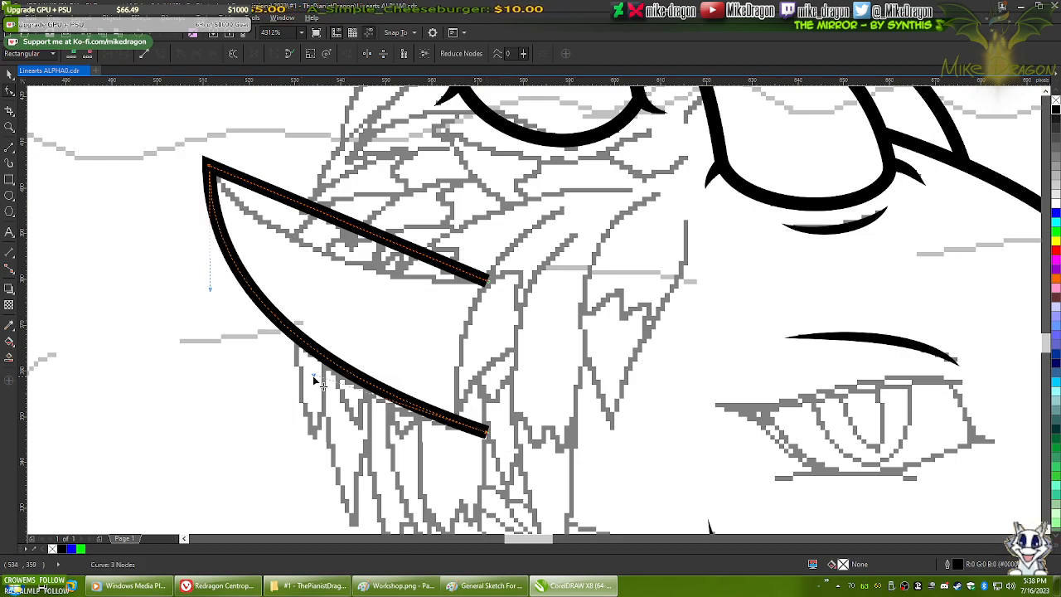
drag(315, 377, 326, 397)
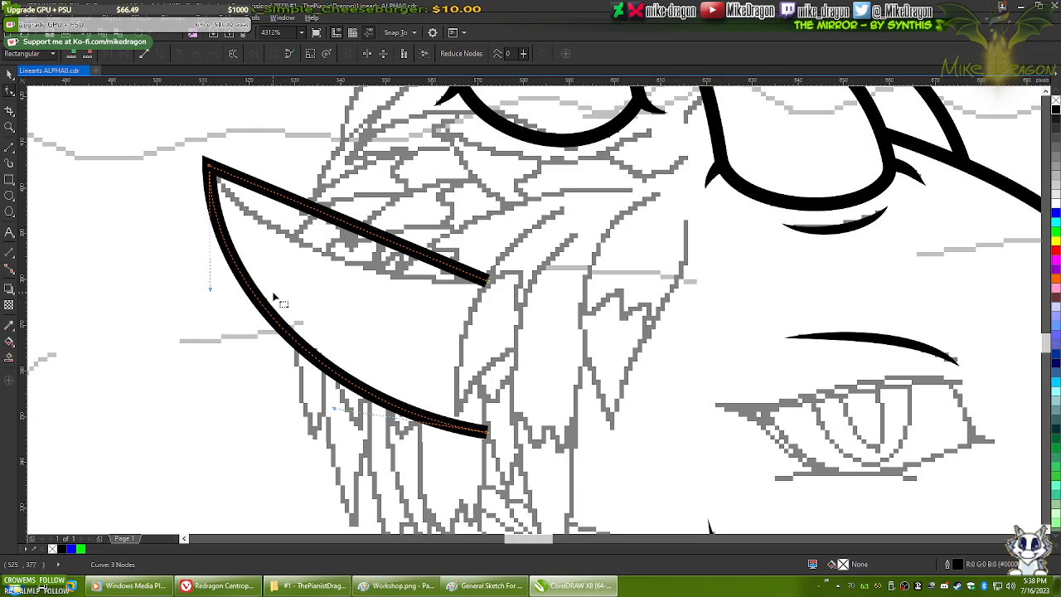
click(360, 231)
drag(360, 231, 349, 283)
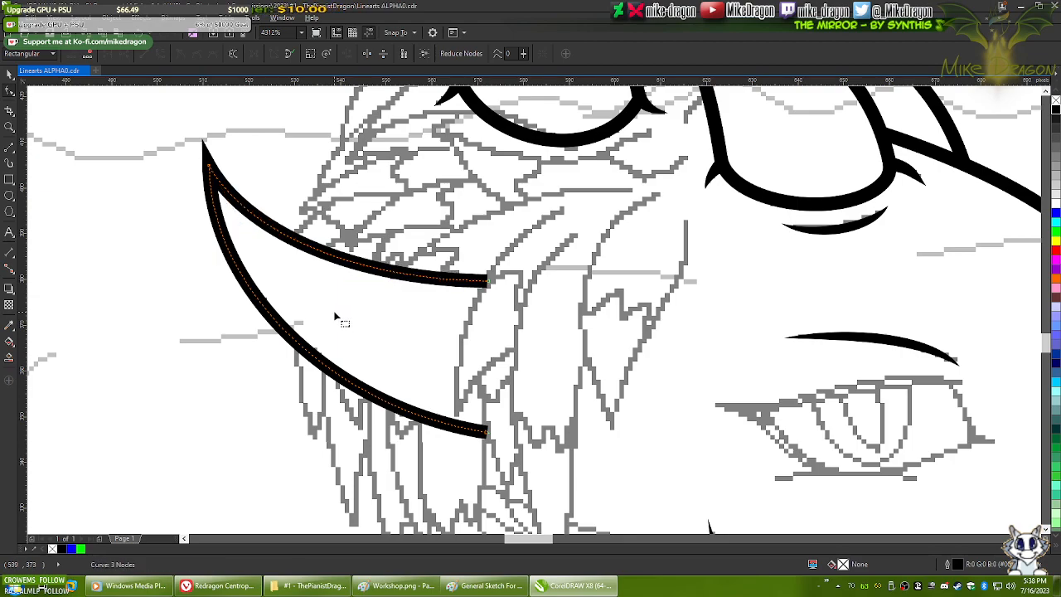
- Round the side horn's pointed tip by adding a cusp node on each side of it and deleting the tip node
scroll(550, 407, down, 5)
scroll(424, 312, up, 6)
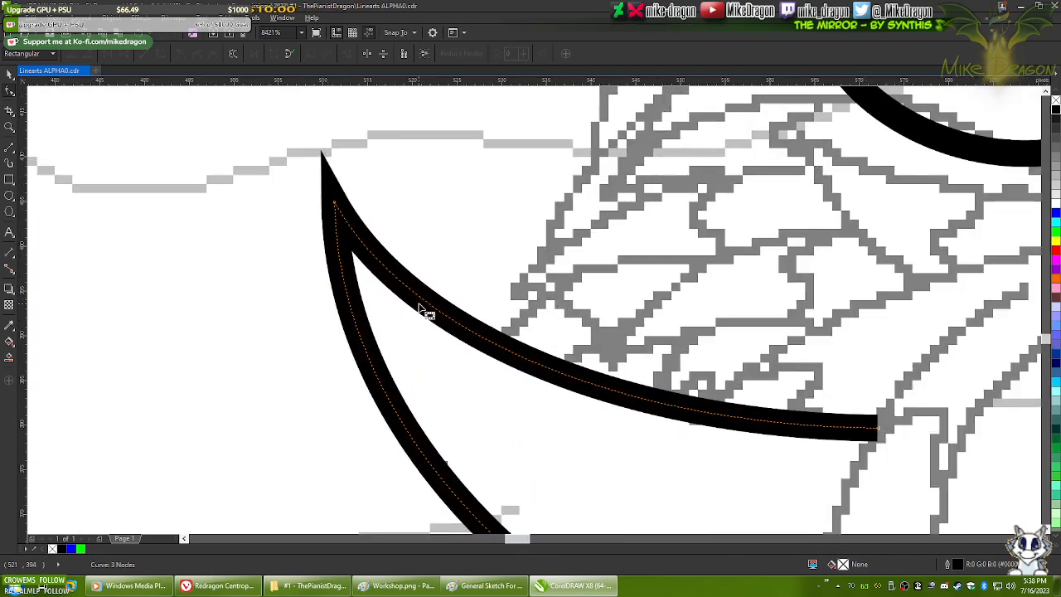
scroll(323, 161, up, 2)
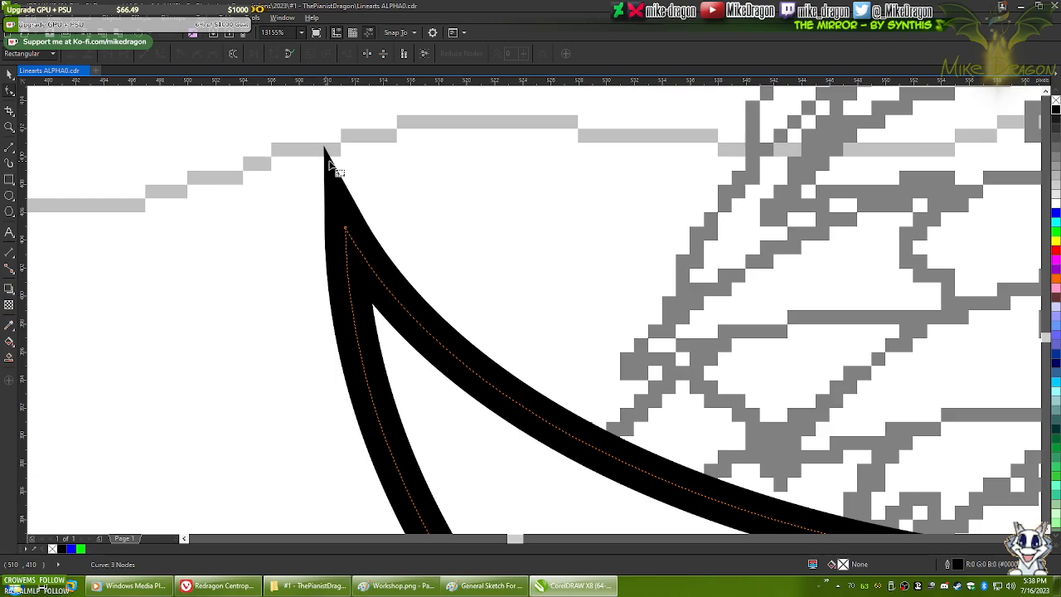
scroll(316, 245, up, 2)
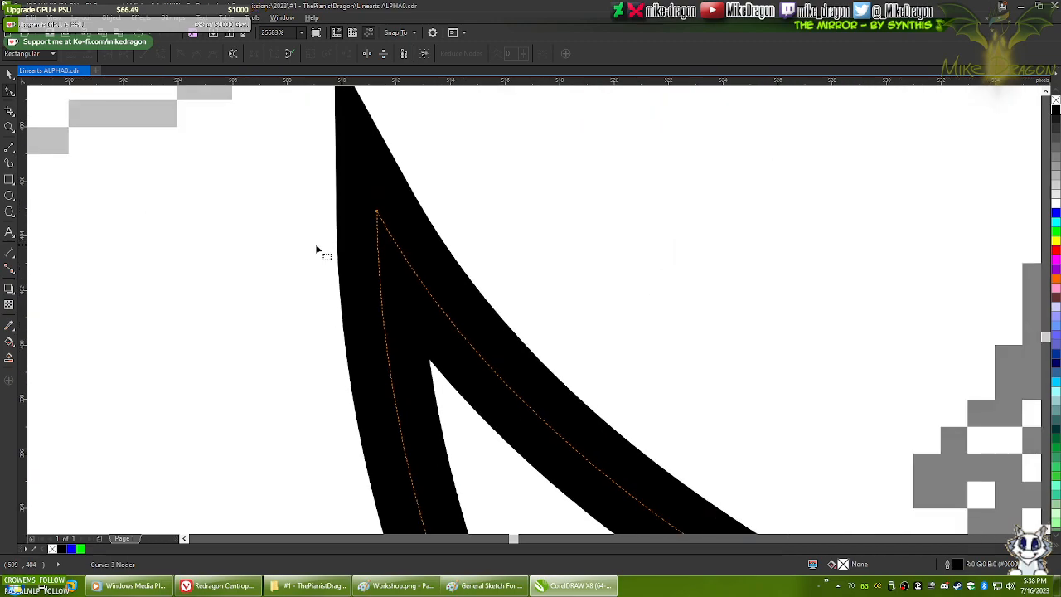
double_click(410, 268)
click(183, 58)
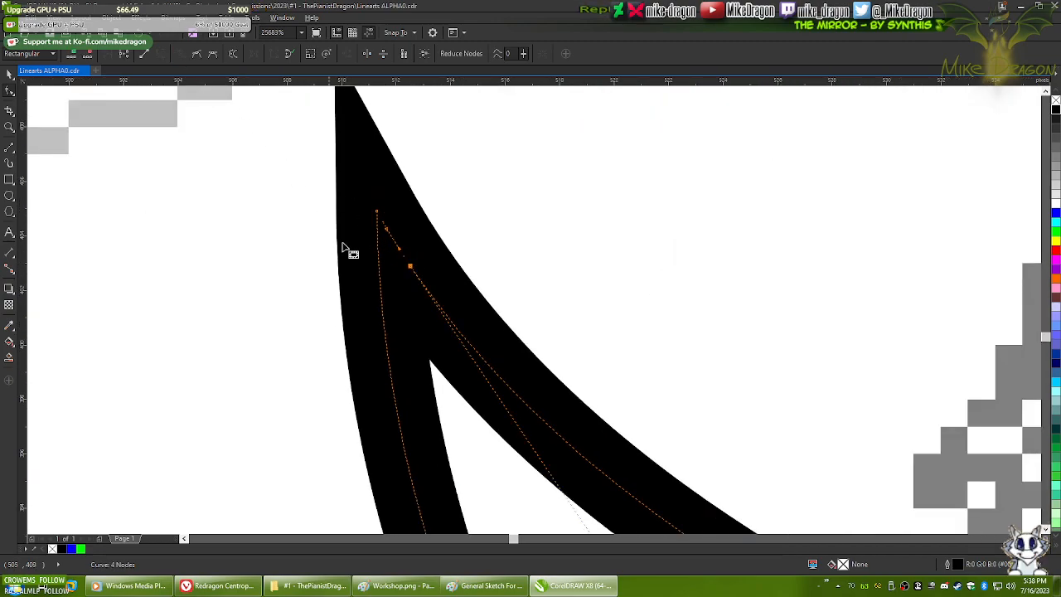
double_click(380, 277)
click(180, 54)
double_click(378, 214)
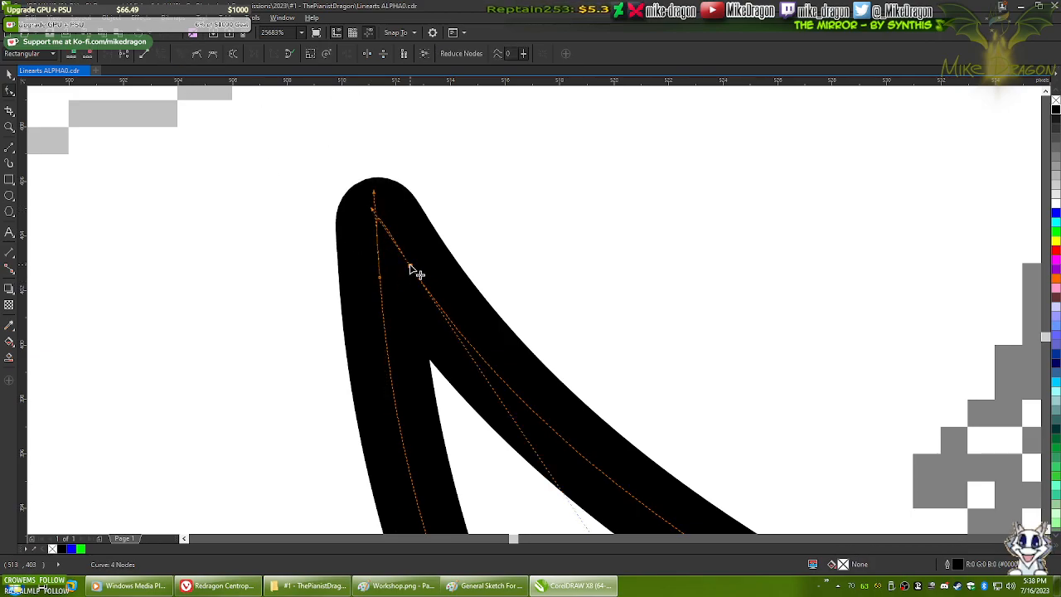
scroll(417, 251, down, 4)
scroll(301, 182, down, 4)
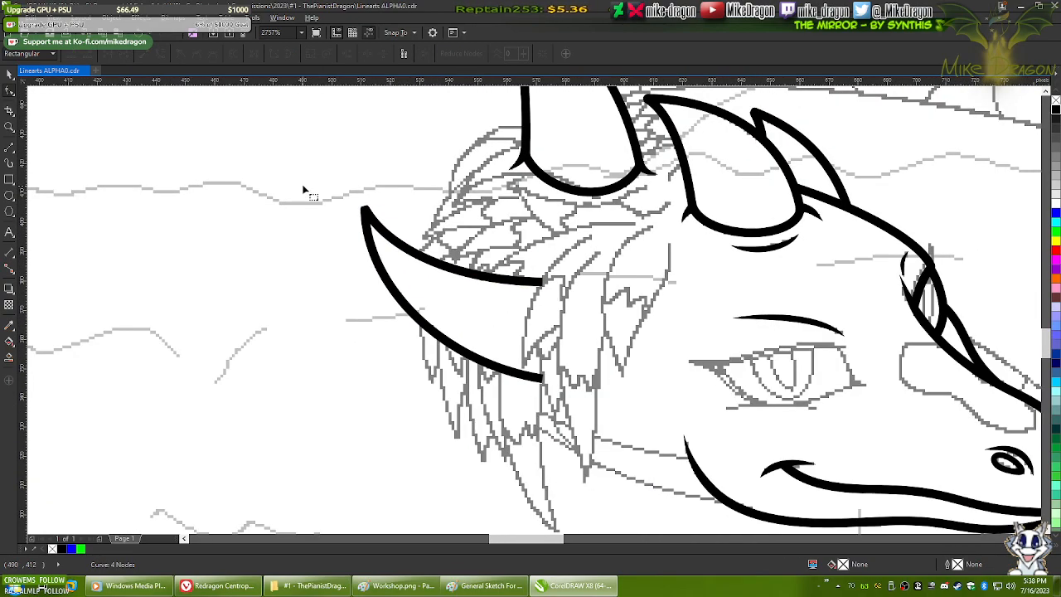
key(shift+F4)
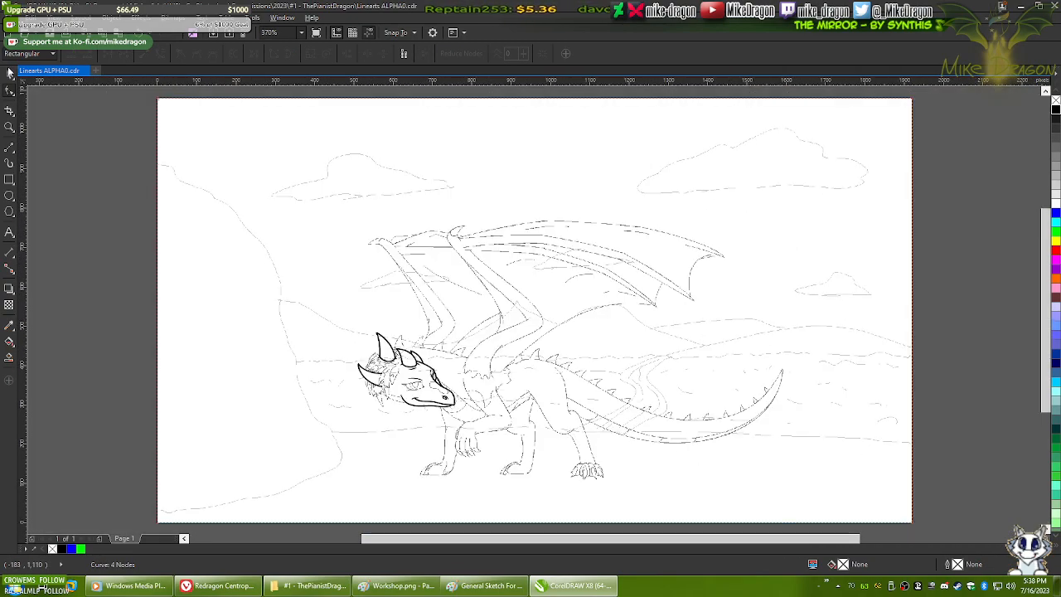
key(Escape)
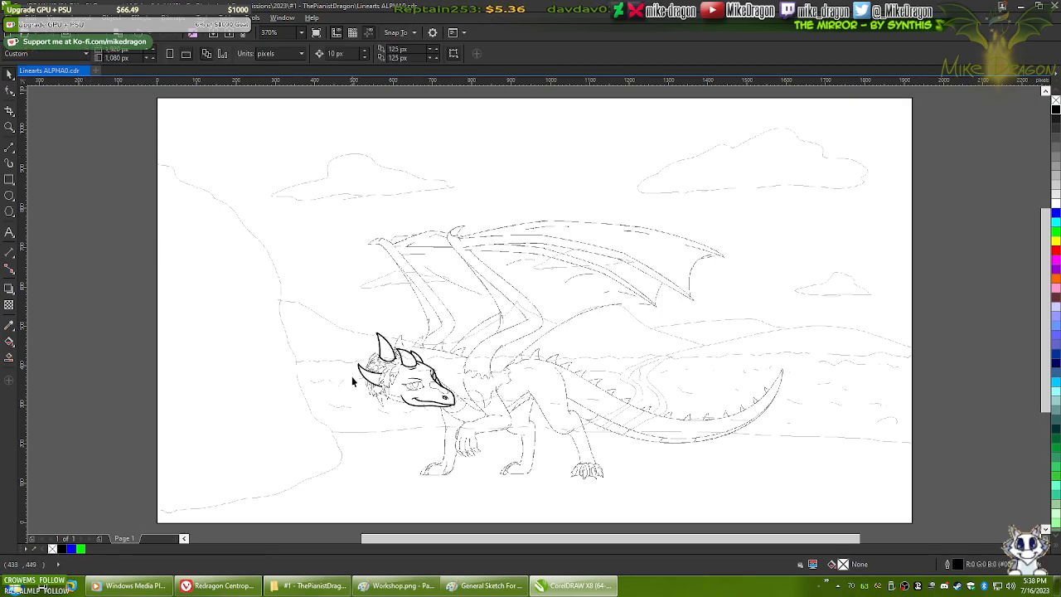
- Draw a 3 px straight line from the back of the lower jaw outline to the mane below the side horn
scroll(350, 376, up, 3)
scroll(452, 419, up, 2)
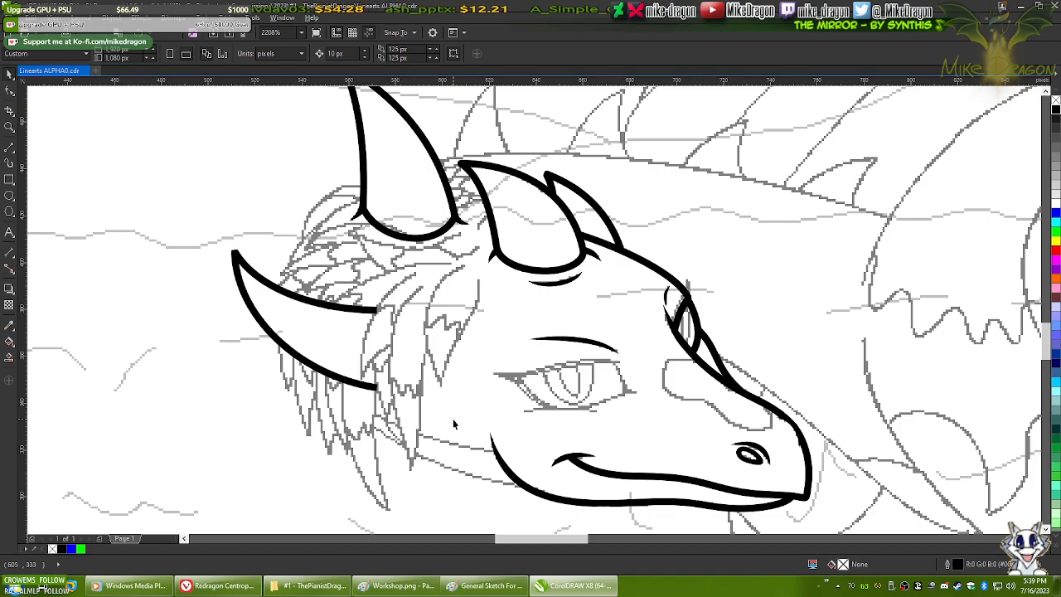
scroll(481, 491, up, 3)
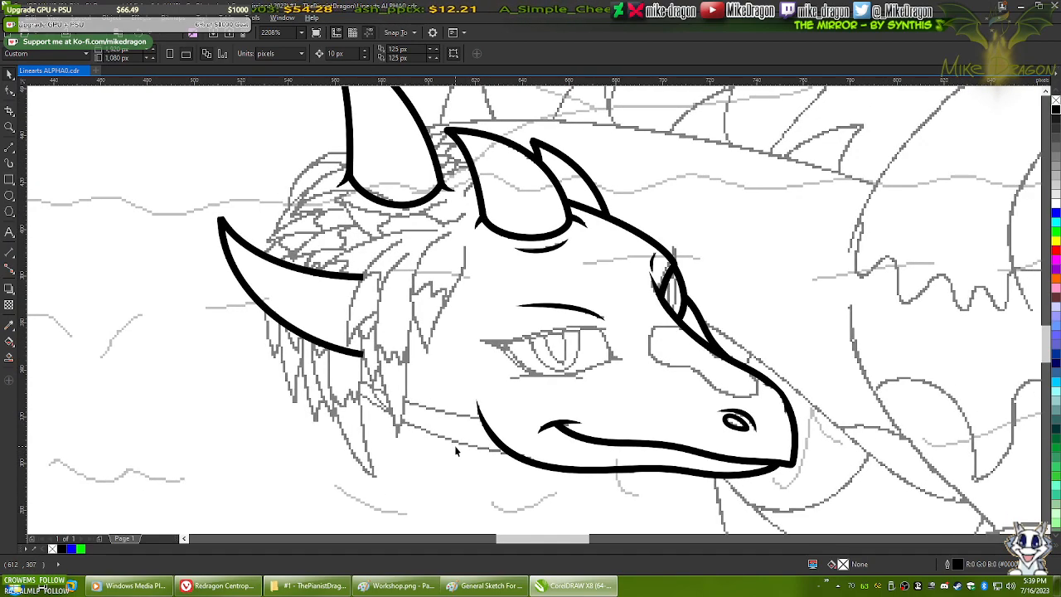
click(8, 147)
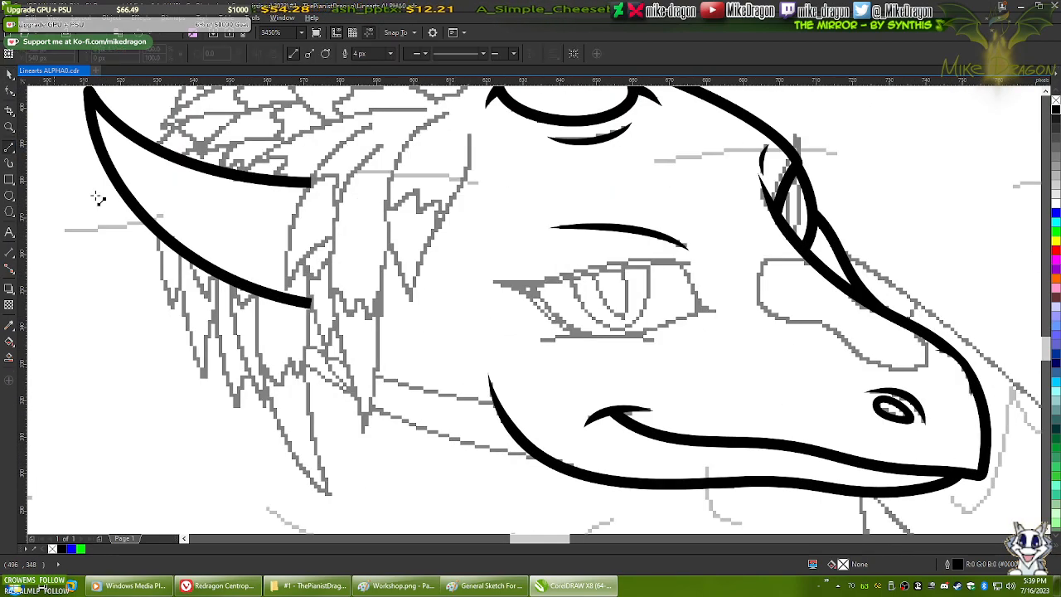
click(543, 458)
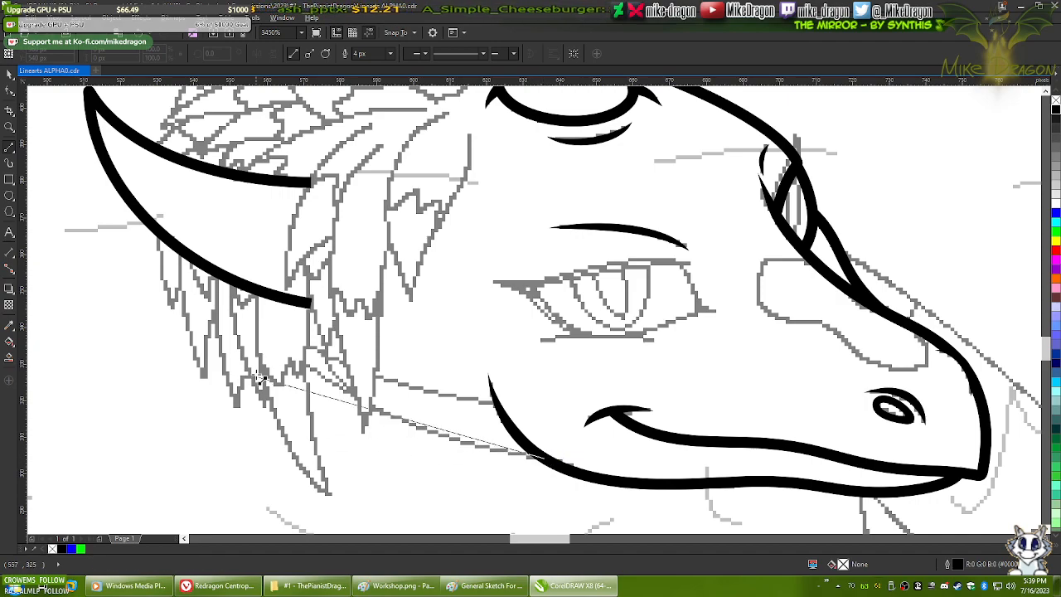
click(304, 365)
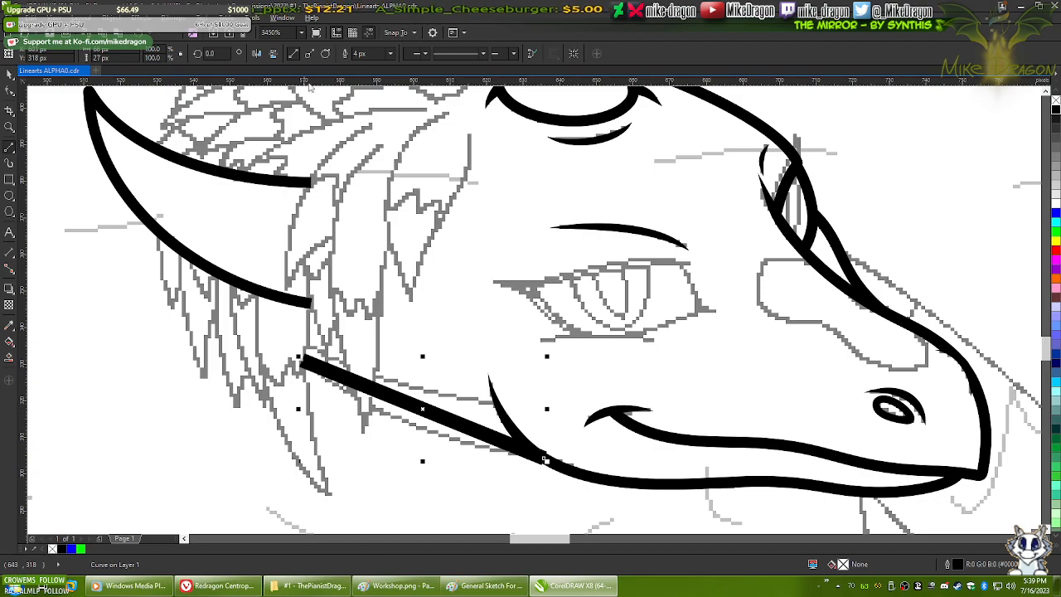
click(390, 53)
key(Escape)
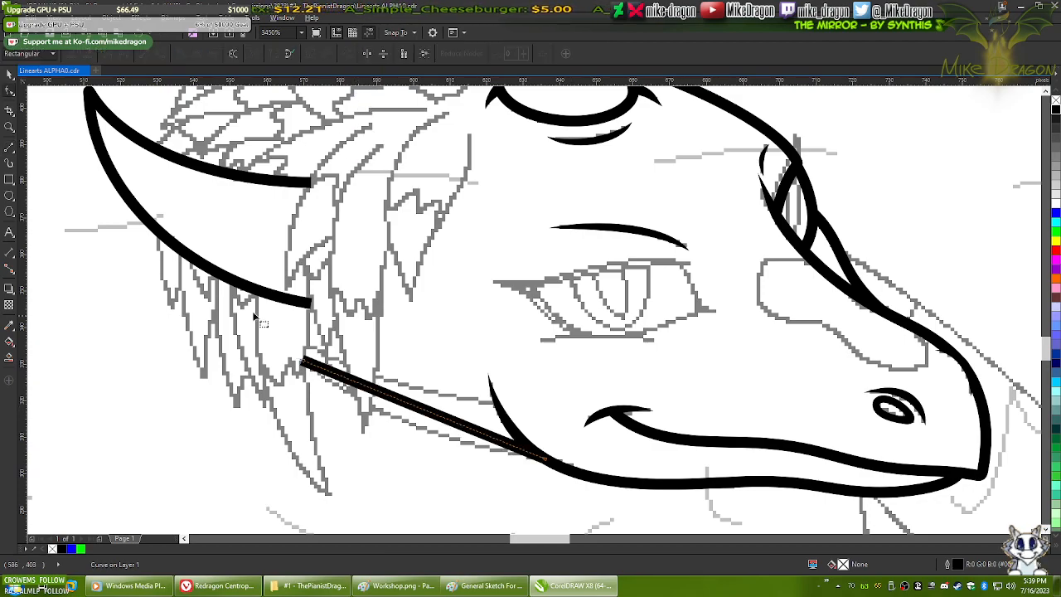
- Convert the line behind the jaw to a curve and bow it downward along the lower sketched edge
key(F10)
scroll(753, 531, down, 1)
scroll(753, 543, down, 1)
drag(229, 274, 671, 483)
right_click(387, 356)
click(419, 404)
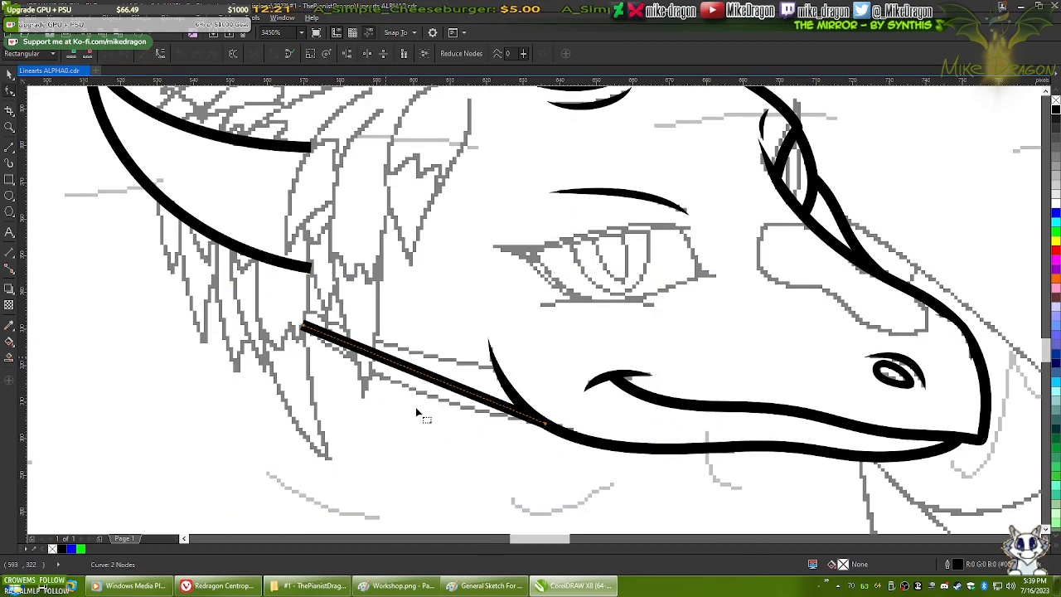
scroll(429, 365, up, 2)
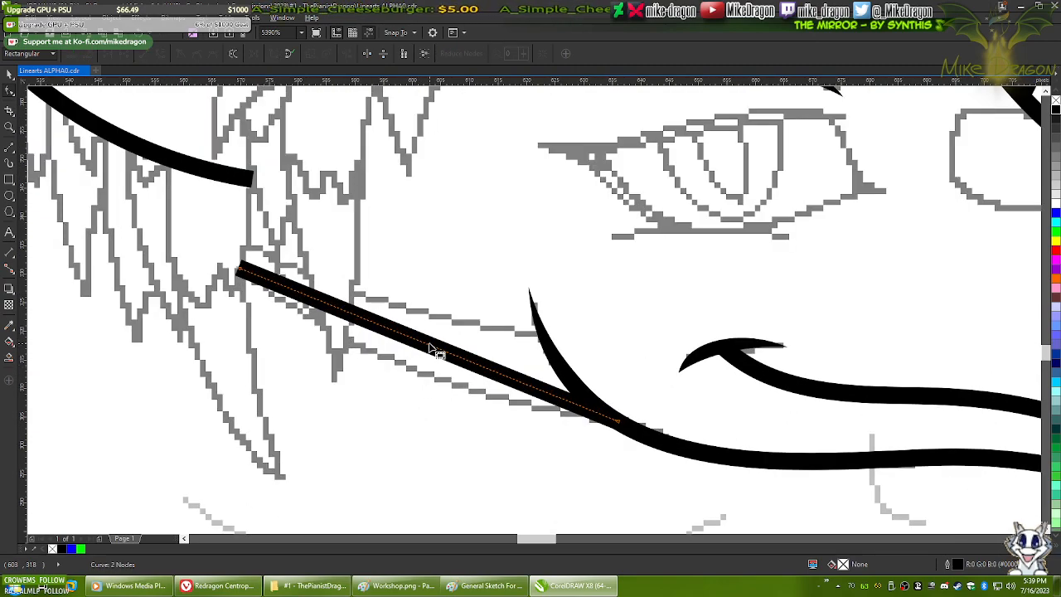
drag(432, 349, 412, 373)
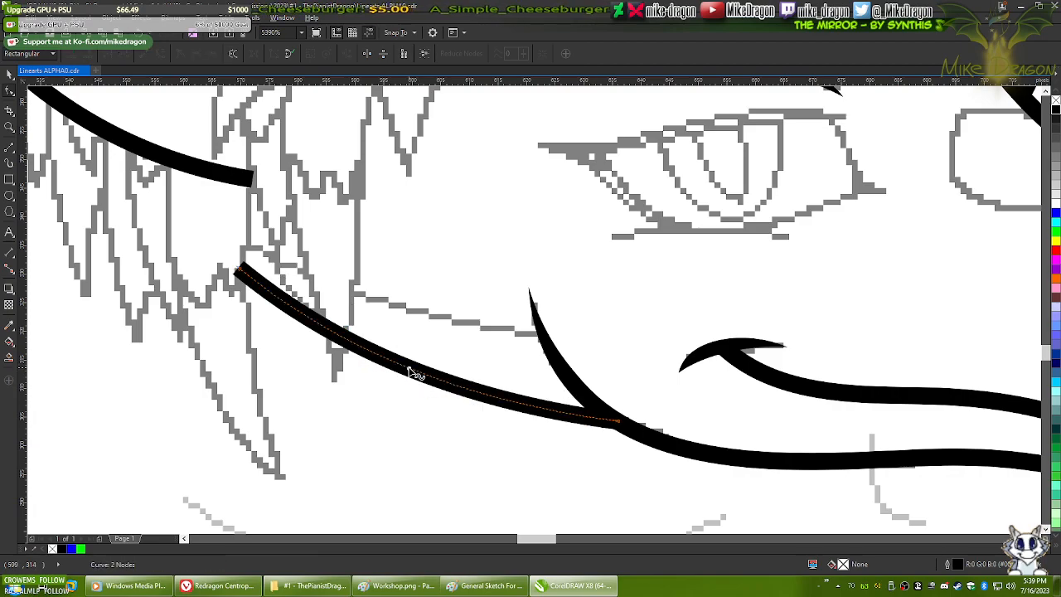
- Draw a second 3 px straight line above the first, from the mane to the upper part of the jaw's rear curve
click(10, 149)
drag(246, 251, 541, 338)
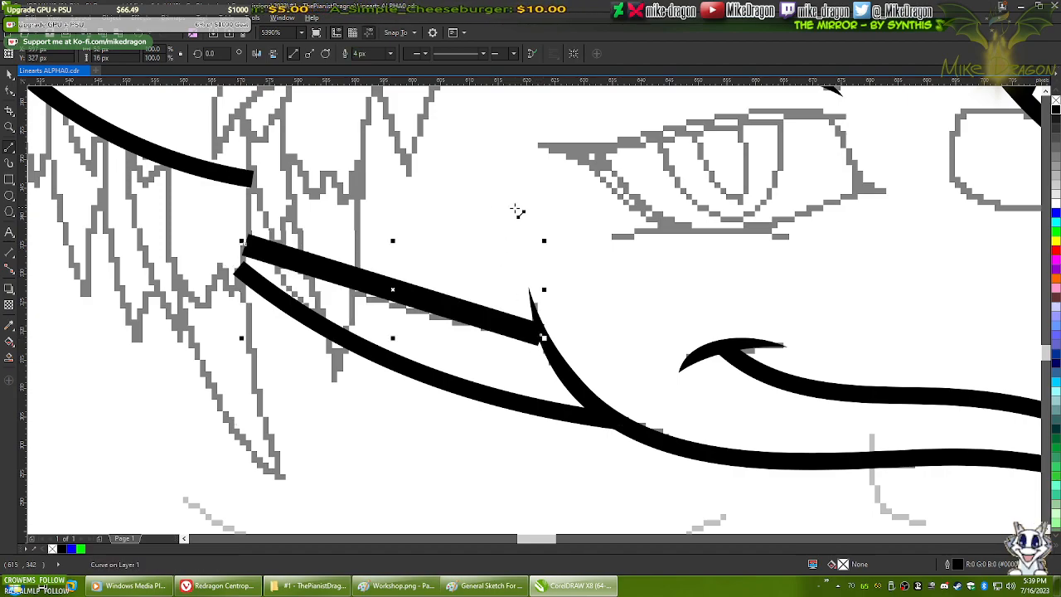
click(393, 54)
click(373, 96)
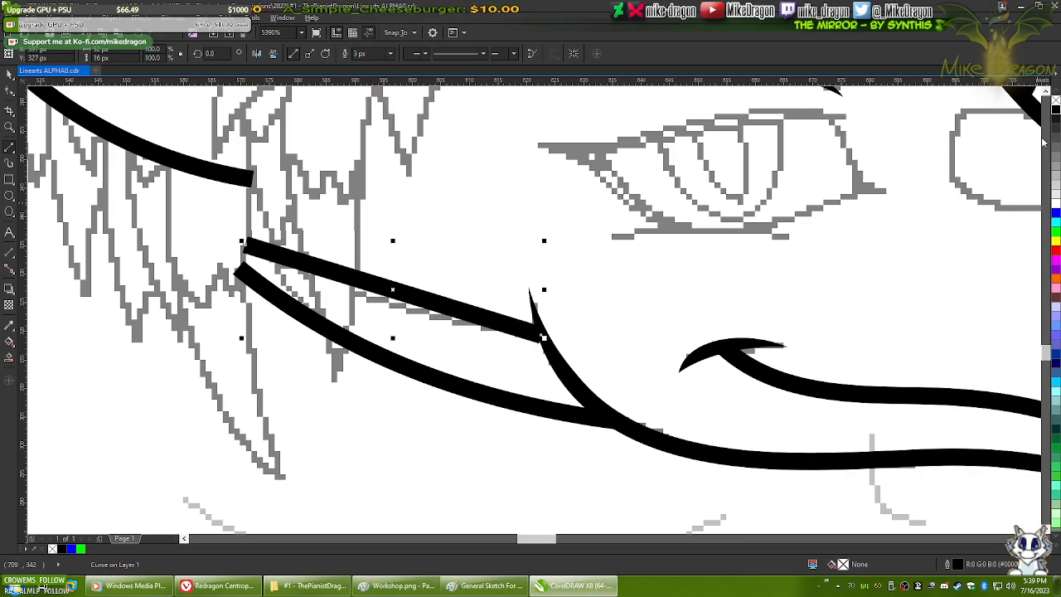
- Convert the upper line behind the jaw to a curve and bow it down along the sketched edge
key(F10)
drag(725, 234, 151, 423)
right_click(434, 334)
click(500, 377)
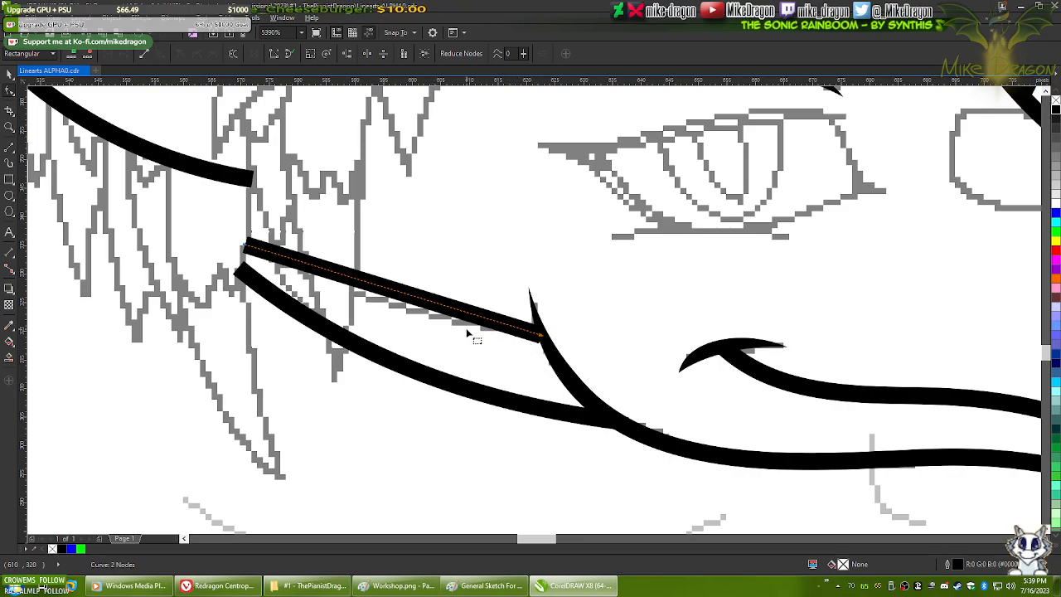
scroll(424, 338, up, 2)
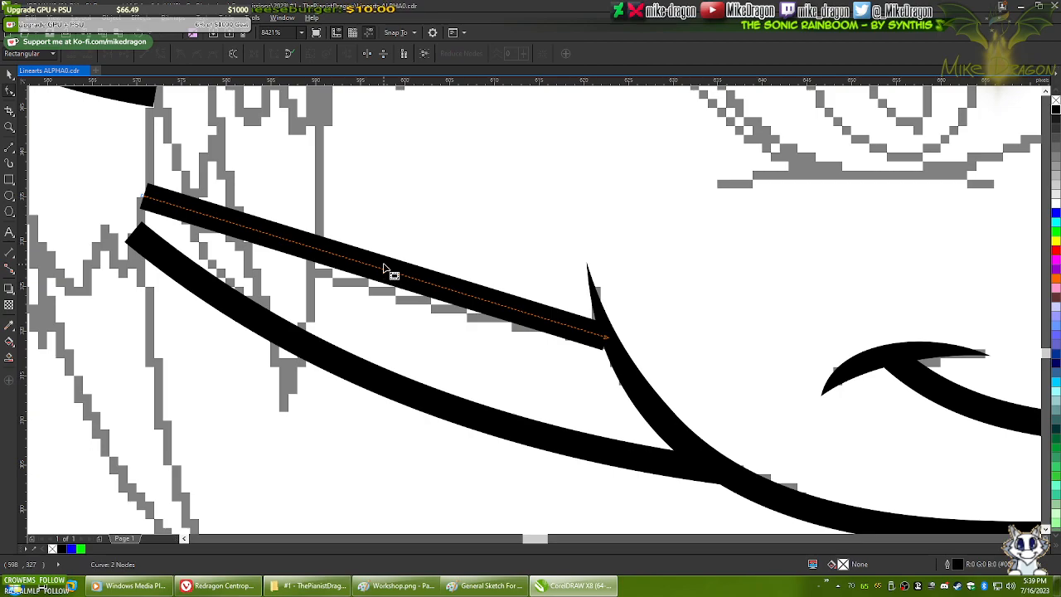
drag(381, 274, 383, 296)
- Colour the upper line blue to check its joint, move its end node further into the jaw outline, and colour it black again
click(517, 293)
scroll(614, 353, up, 6)
click(537, 340)
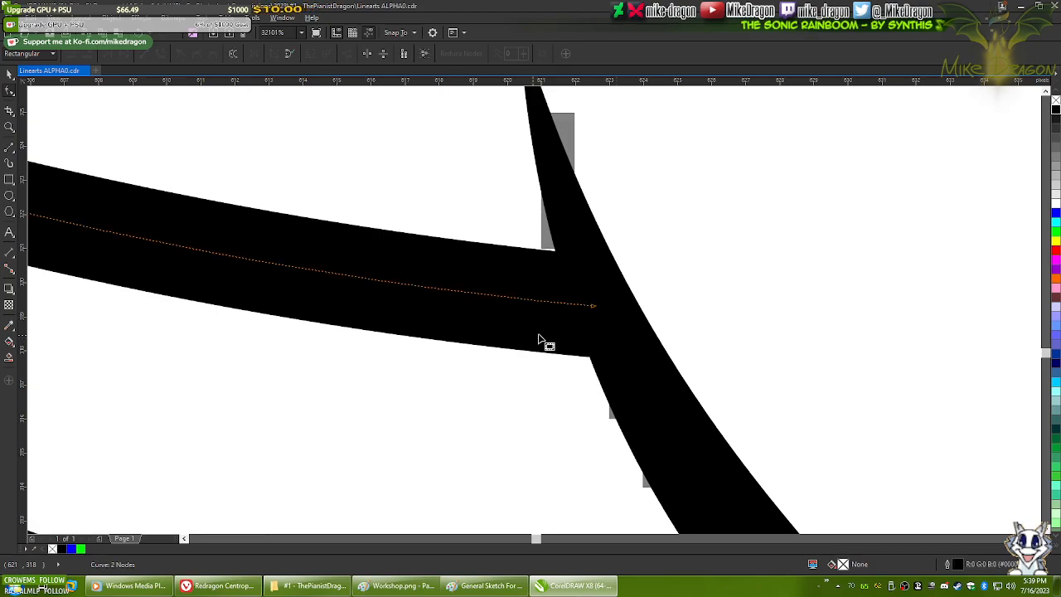
click(1055, 214)
scroll(761, 314, up, 7)
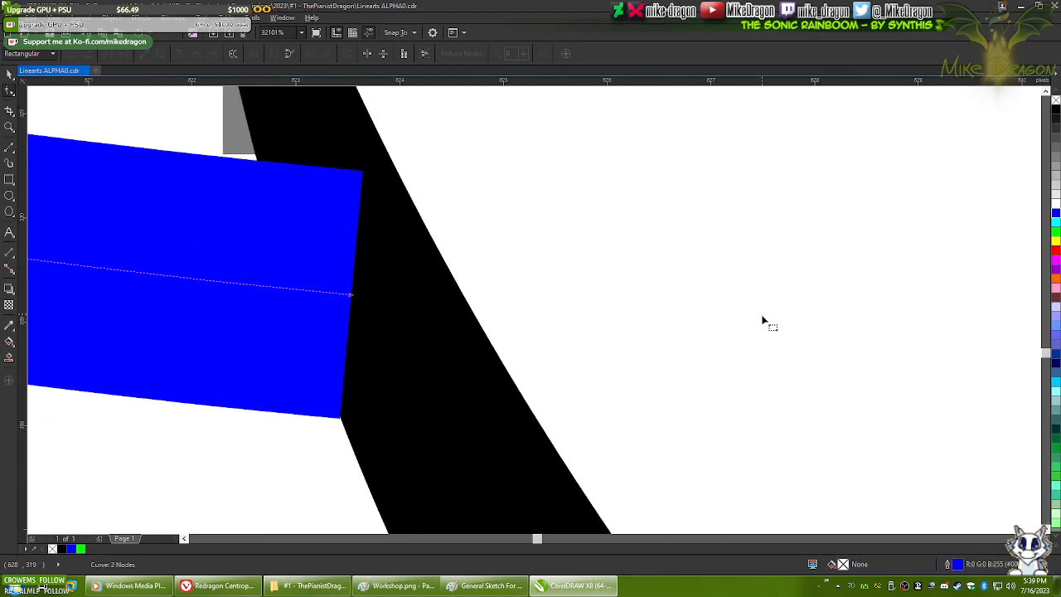
scroll(760, 309, down, 5)
scroll(423, 391, up, 7)
scroll(920, 272, up, 2)
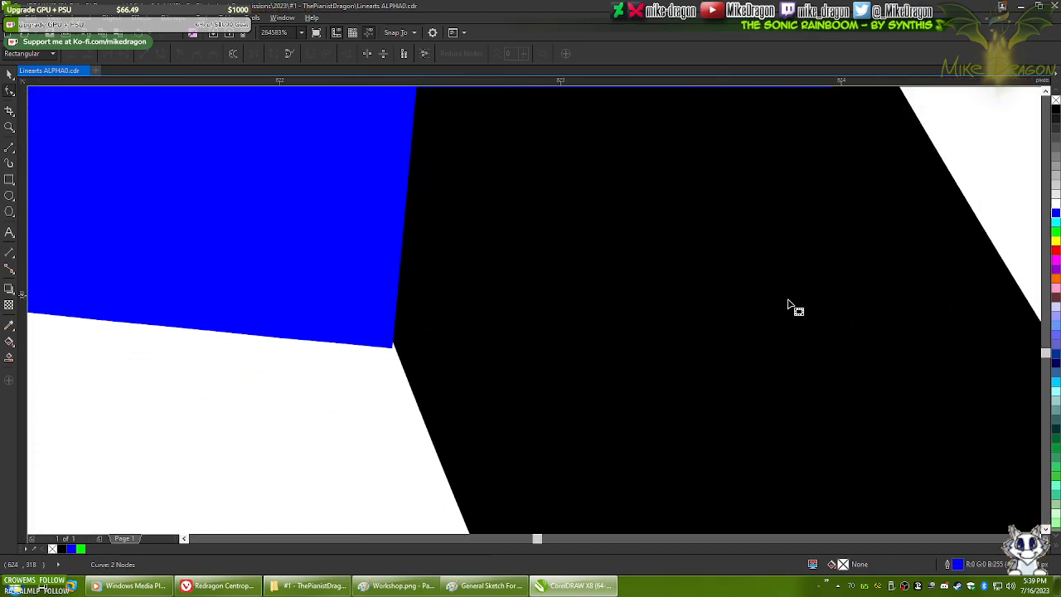
scroll(394, 350, down, 3)
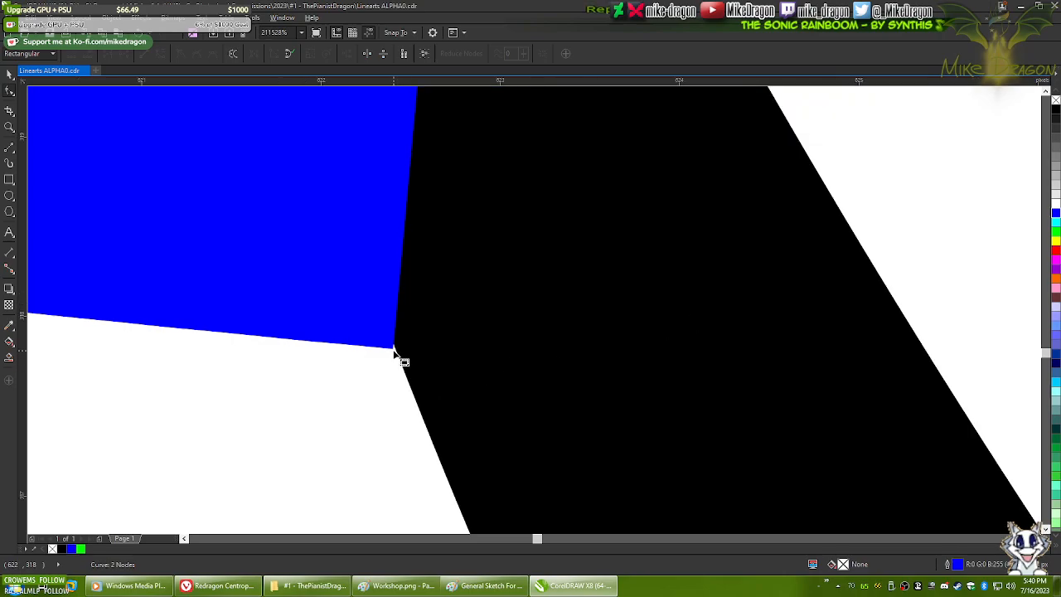
click(405, 264)
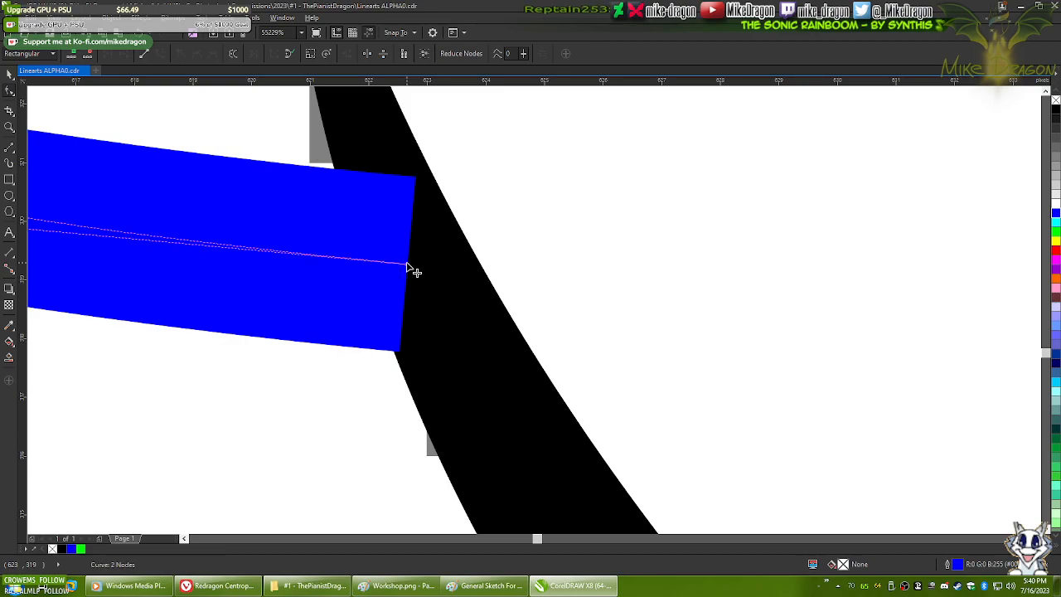
scroll(736, 280, down, 3)
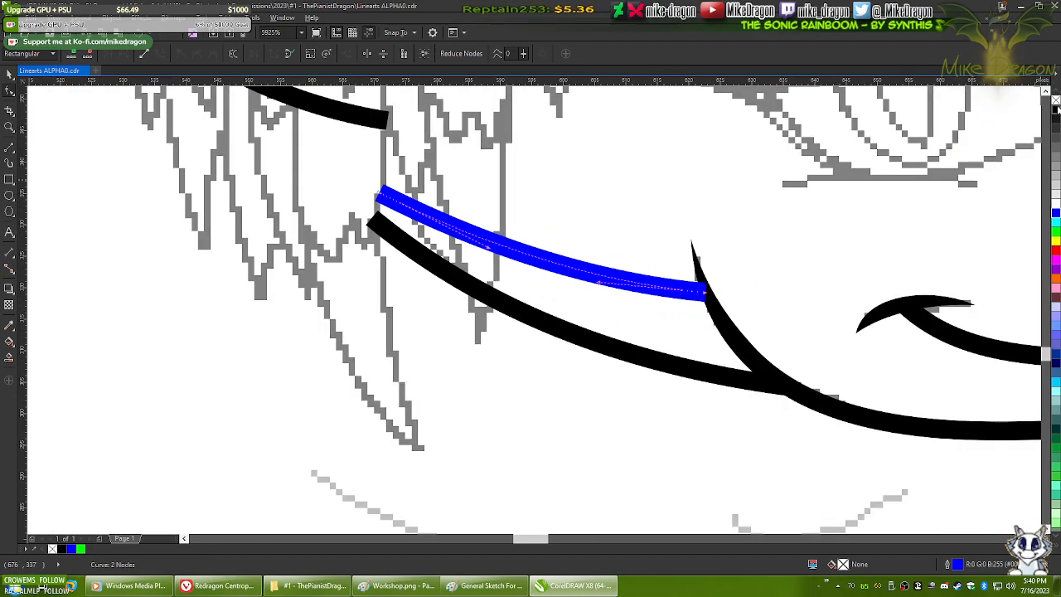
click(1056, 109)
scroll(306, 379, down, 1)
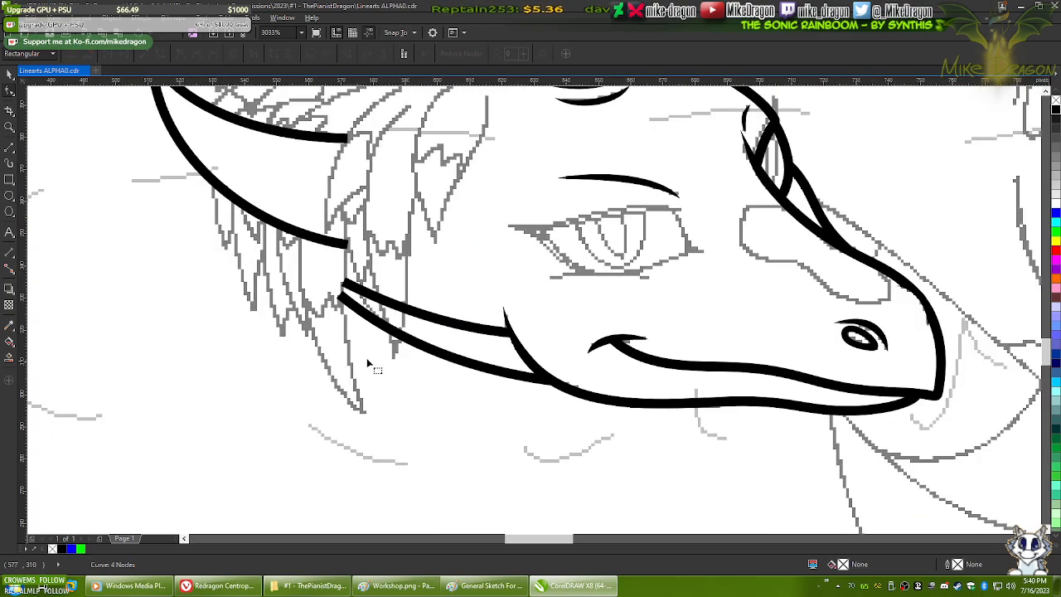
- Draw a short 3 px diagonal line joining the upper and lower lines behind the jaw near the mane
scroll(365, 365, up, 1)
scroll(611, 343, up, 1)
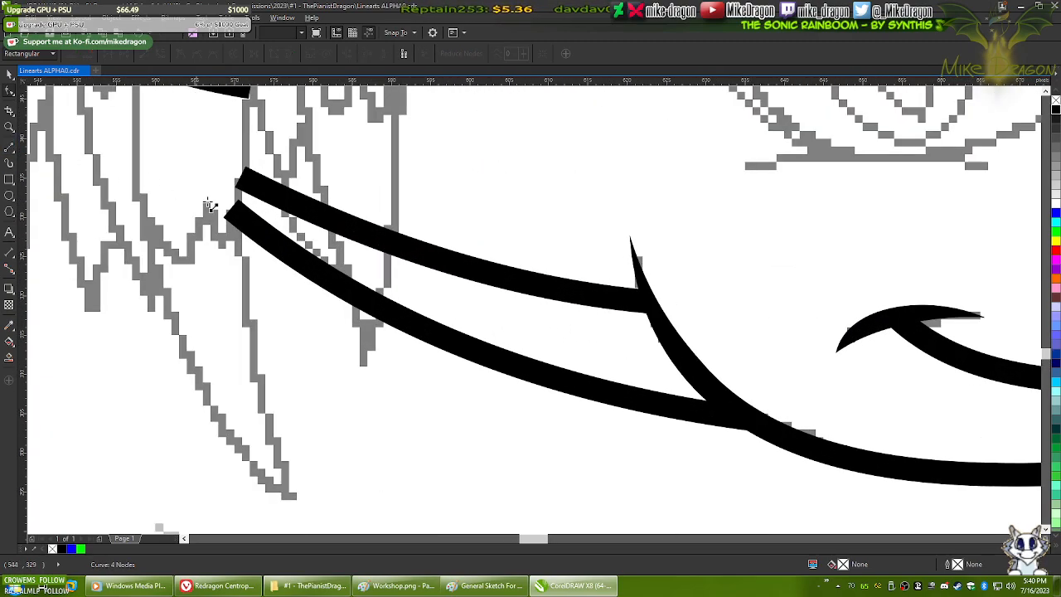
drag(276, 193, 371, 305)
click(390, 53)
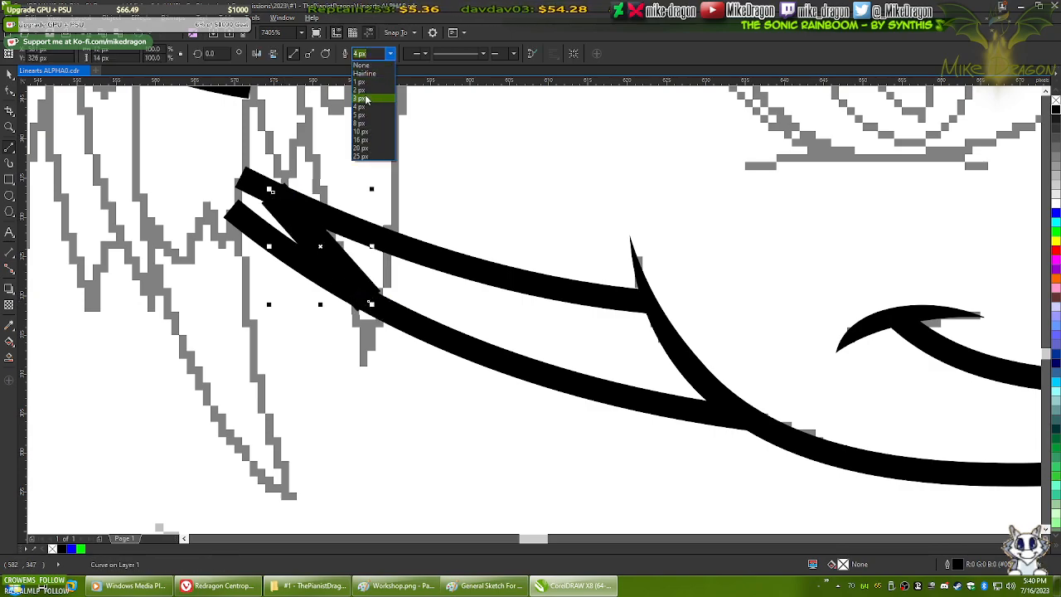
click(365, 92)
- Convert the short connecting line to a curve, bow it toward the lower line, and check the head within the whole drawing
key(F10)
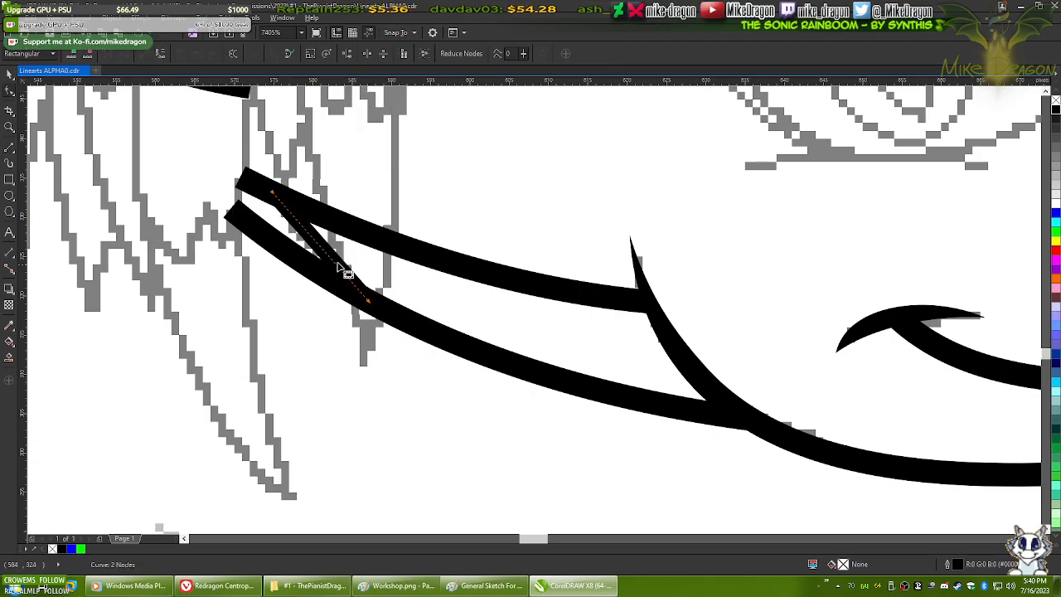
right_click(344, 269)
click(368, 312)
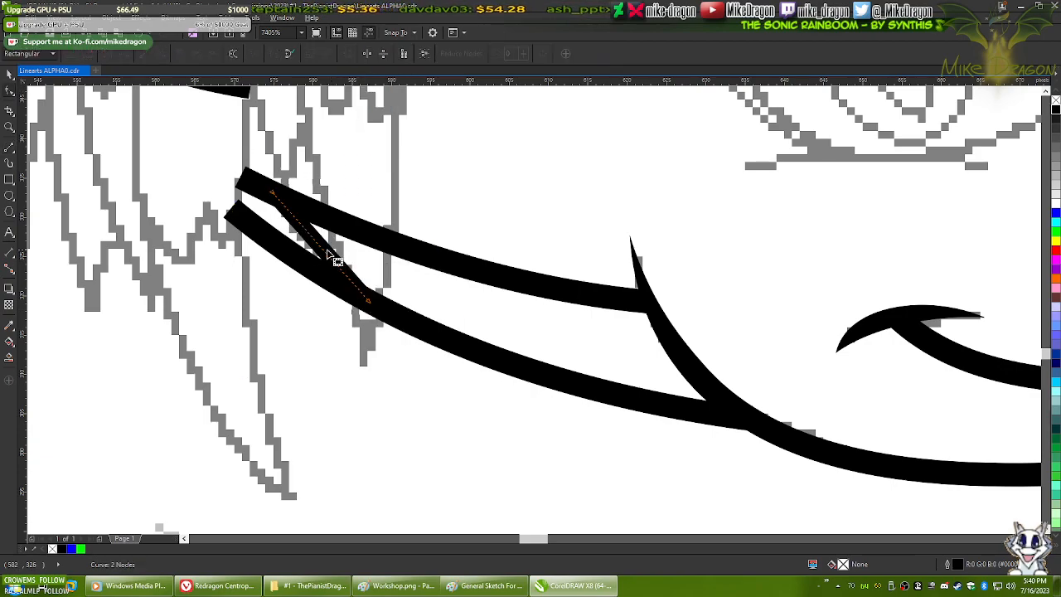
drag(322, 247, 304, 240)
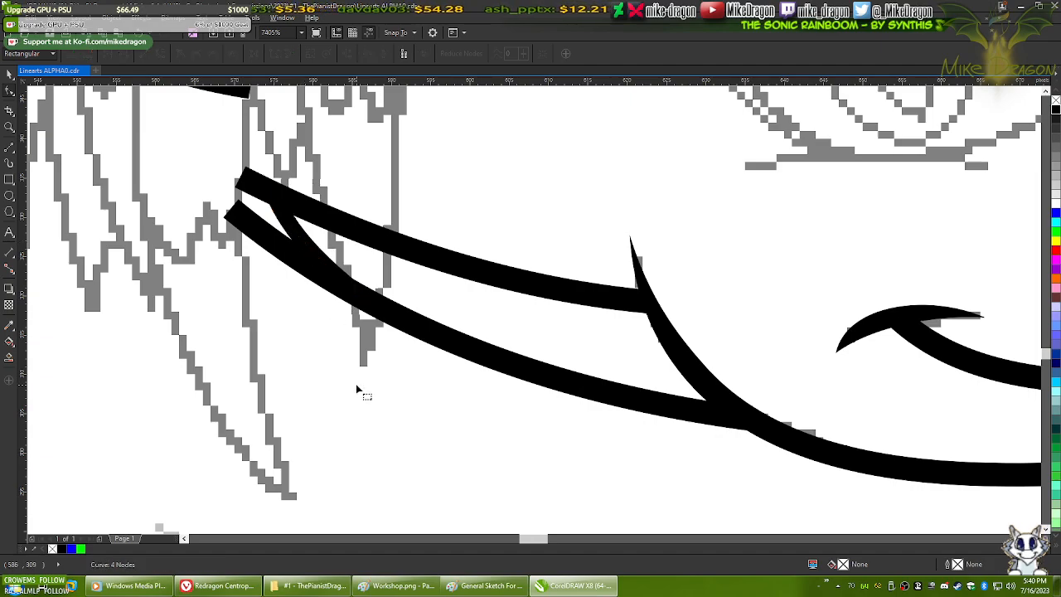
scroll(358, 390, down, 5)
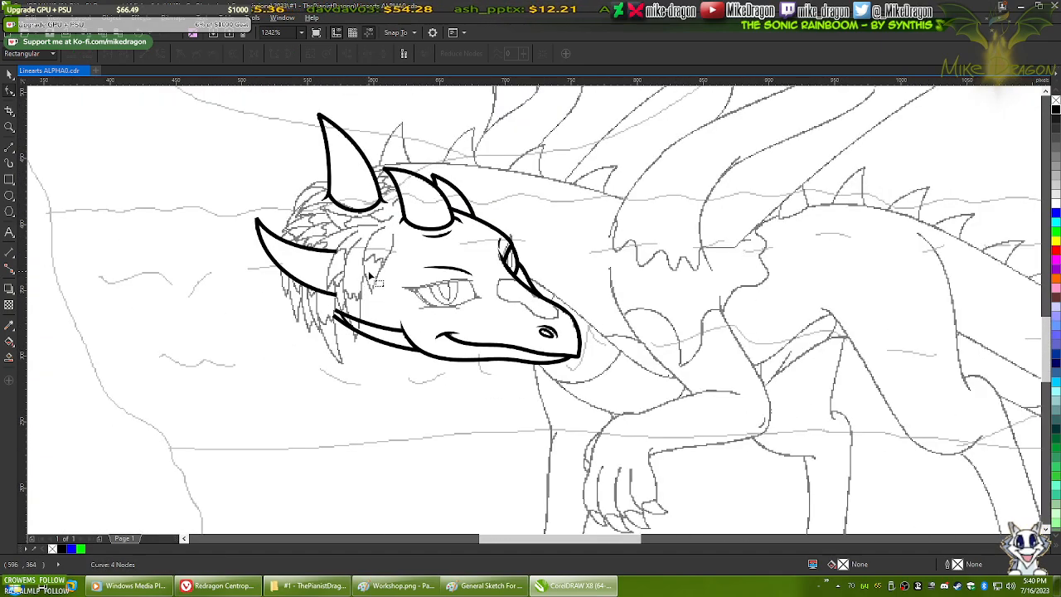
key(F4)
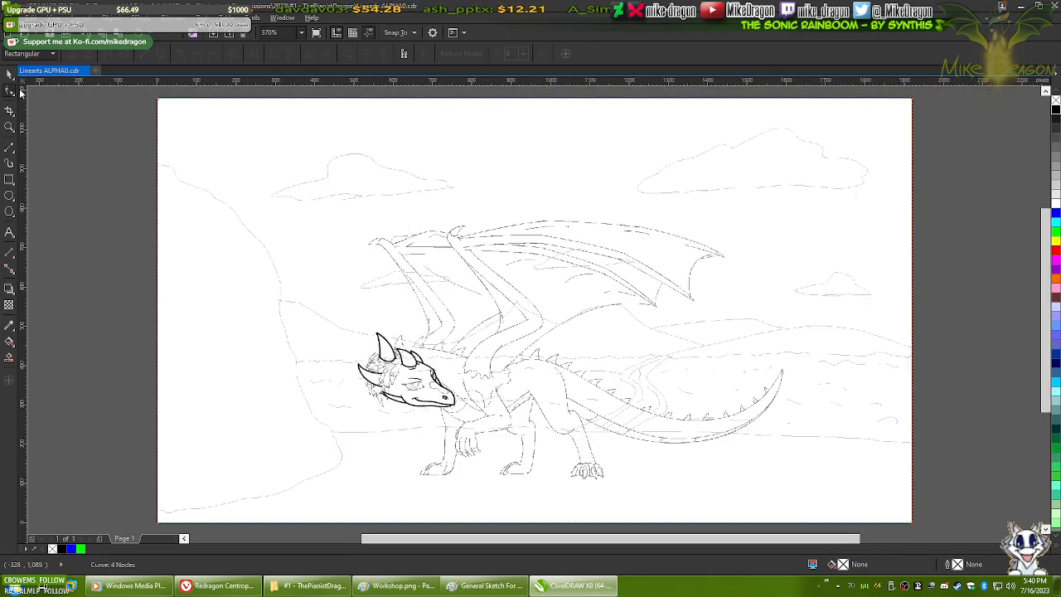
double_click(9, 75)
click(51, 152)
- Draw a straight line about 41 px long along the sketched upper eyelid, from the eye's rear corner to its front upper corner
scroll(348, 394, up, 5)
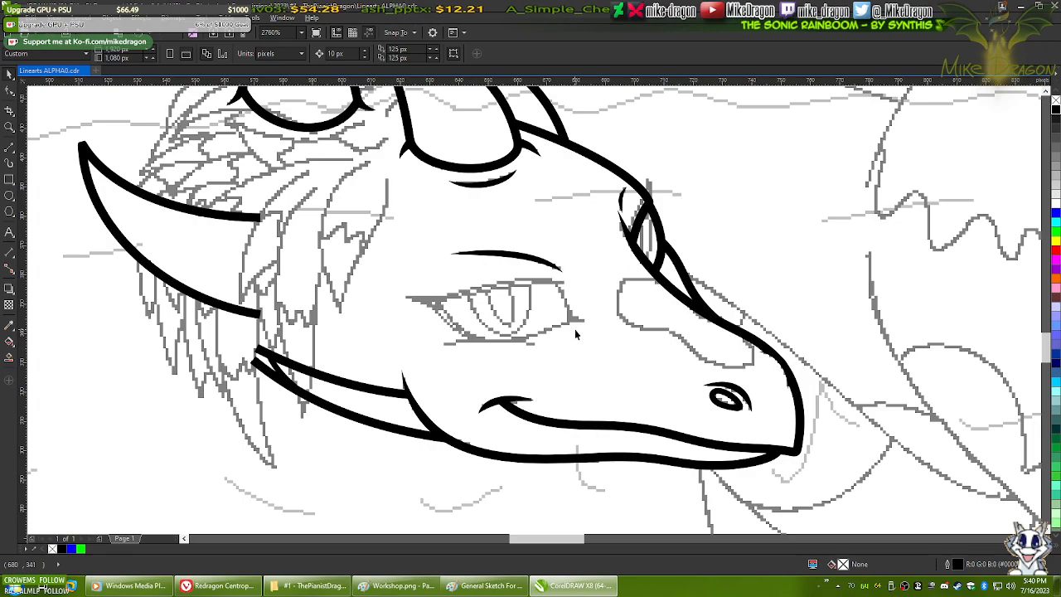
scroll(576, 334, up, 2)
click(9, 148)
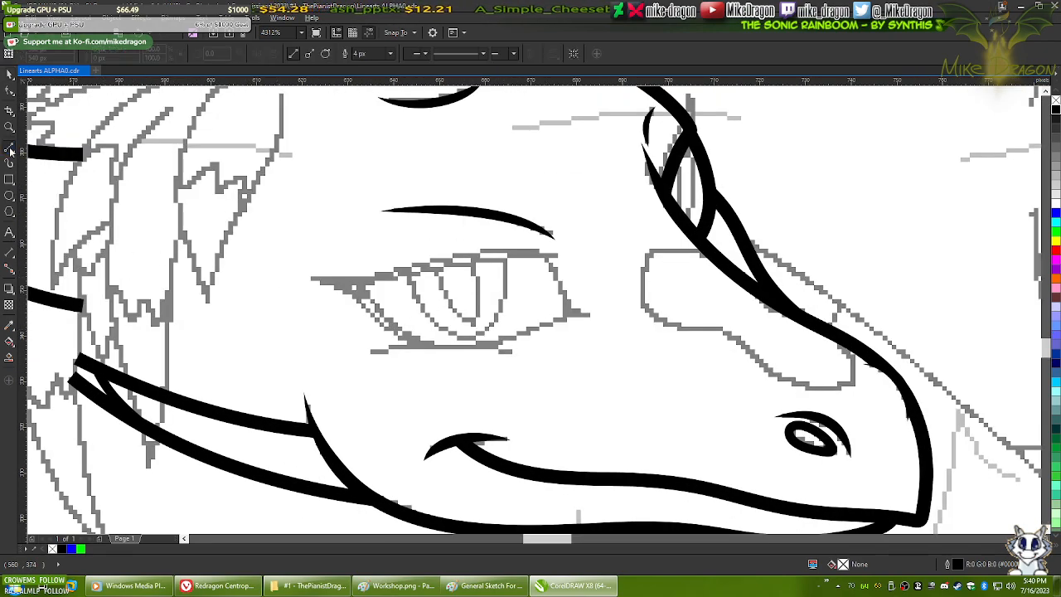
scroll(595, 290, down, 2)
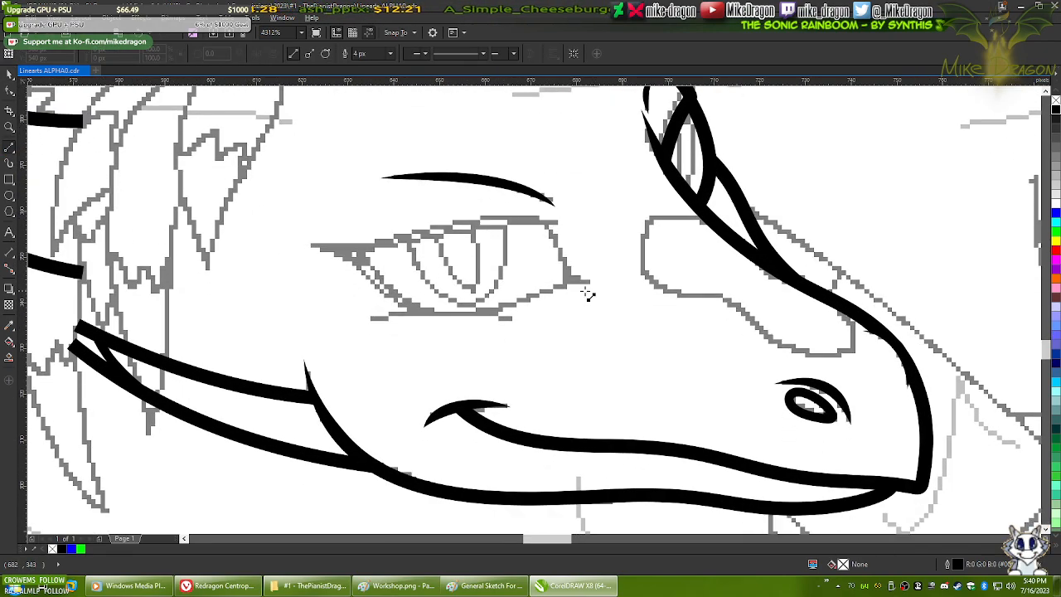
scroll(587, 294, up, 4)
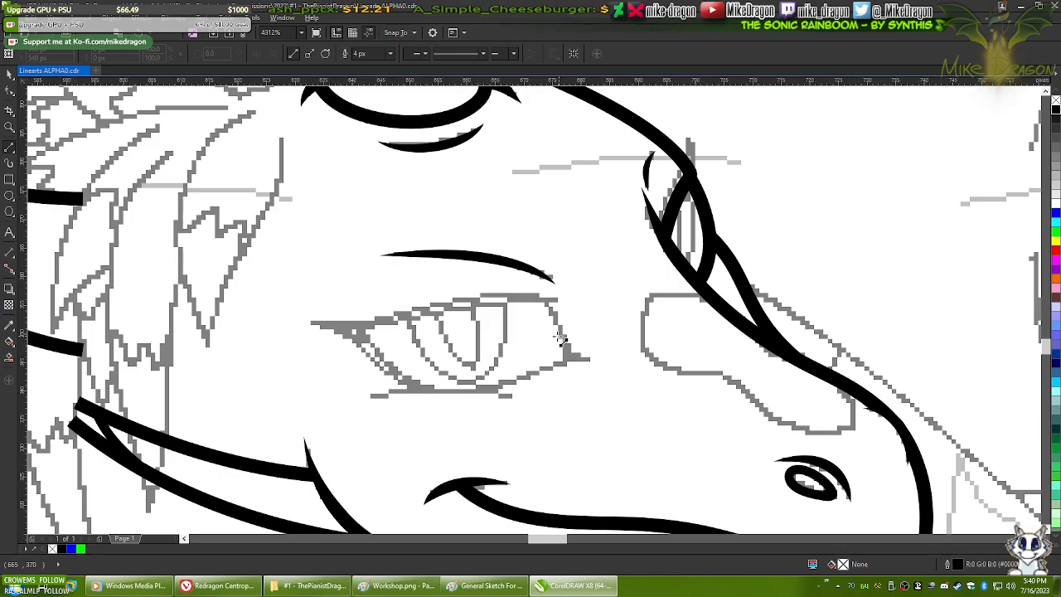
scroll(561, 339, up, 1)
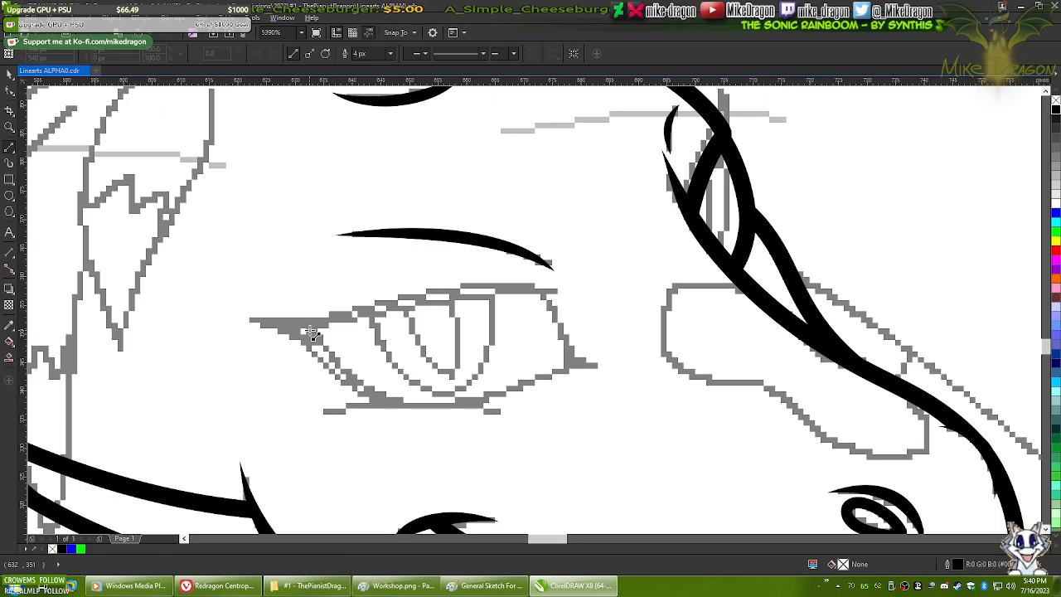
drag(371, 347, 406, 341)
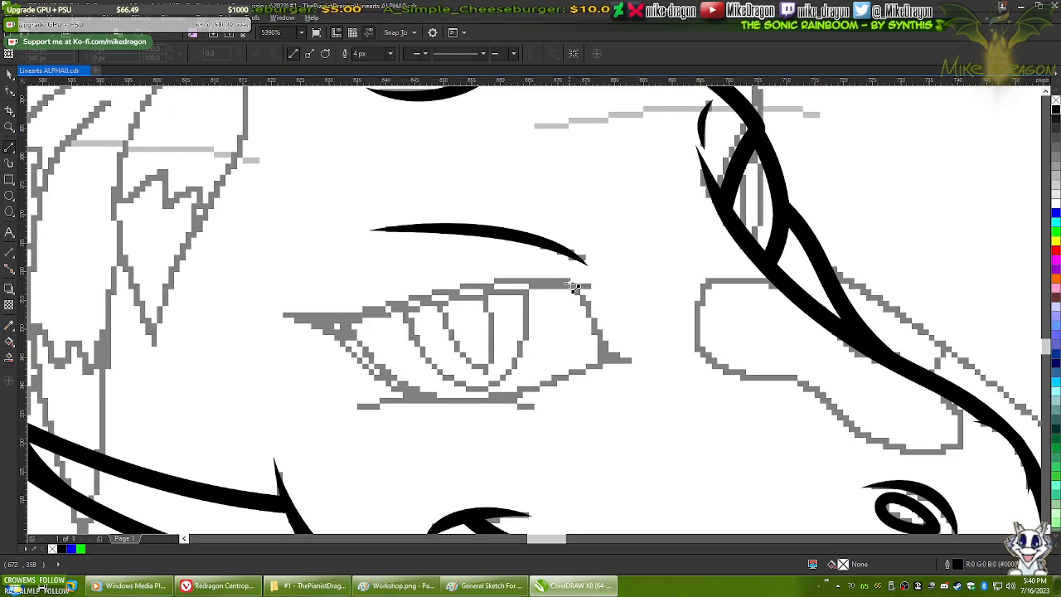
click(344, 326)
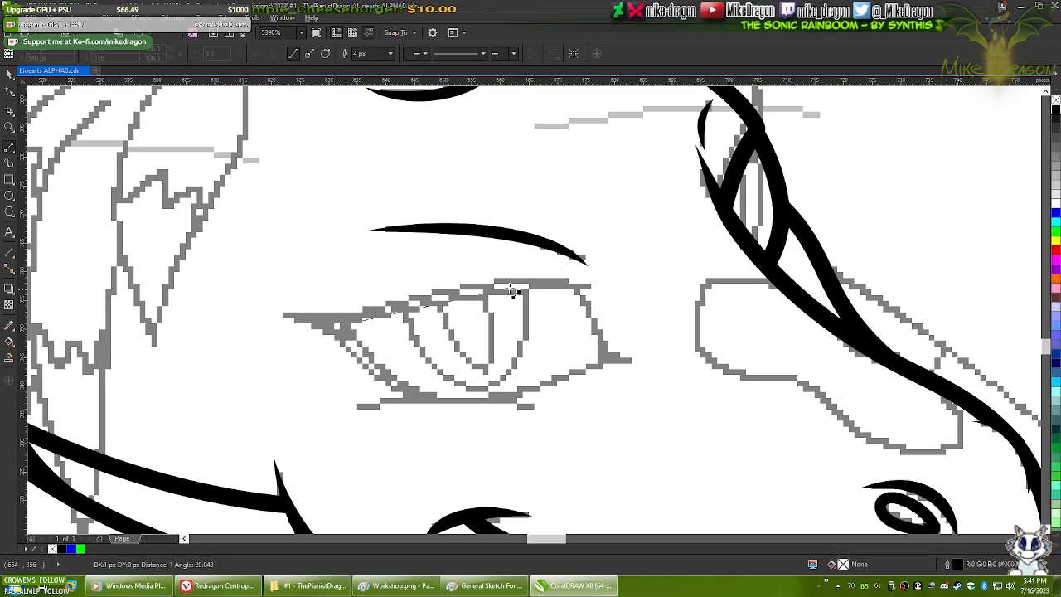
click(580, 291)
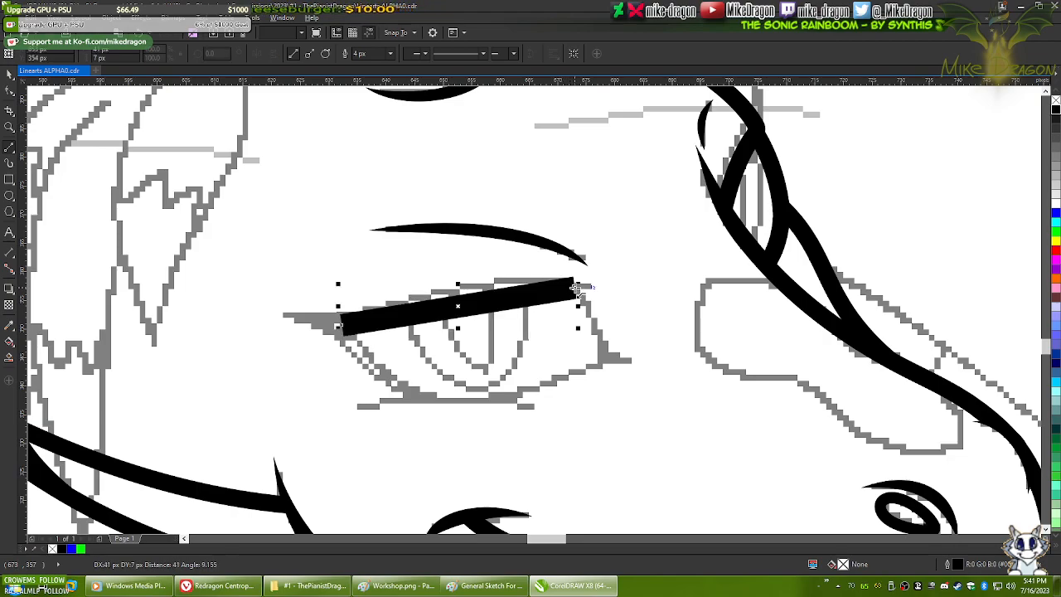
- Set the upper eyelid line to Hairline width and extend it into a closed four-cornered outline around the sketched eye
click(392, 53)
click(365, 74)
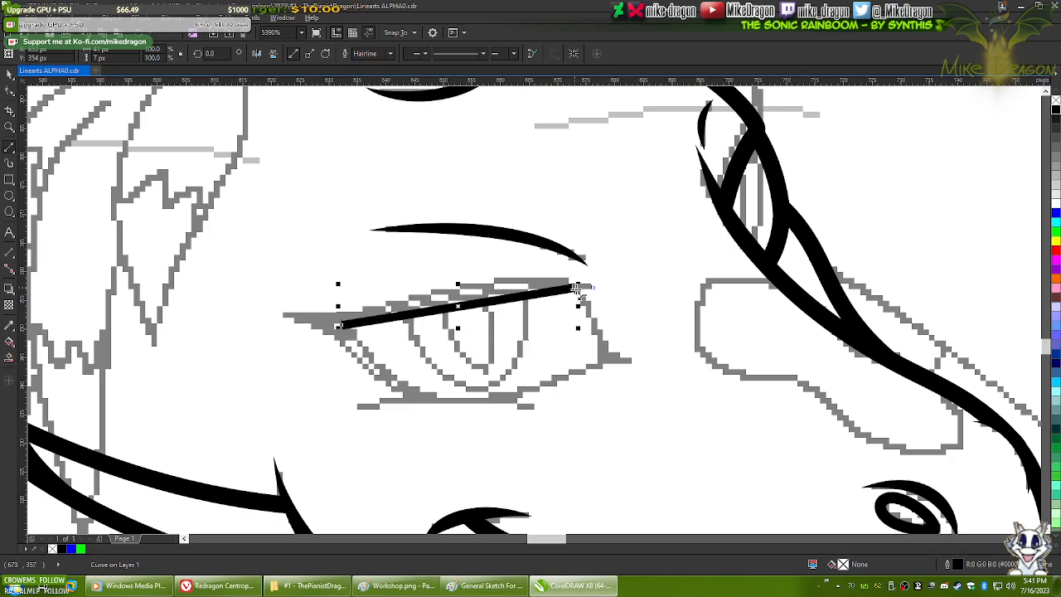
click(578, 289)
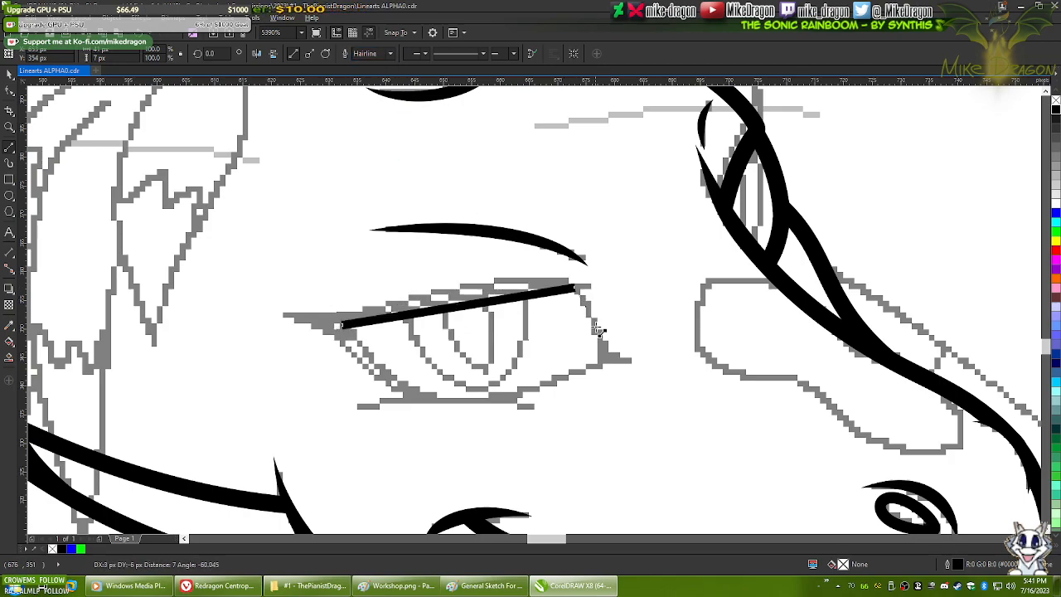
click(631, 362)
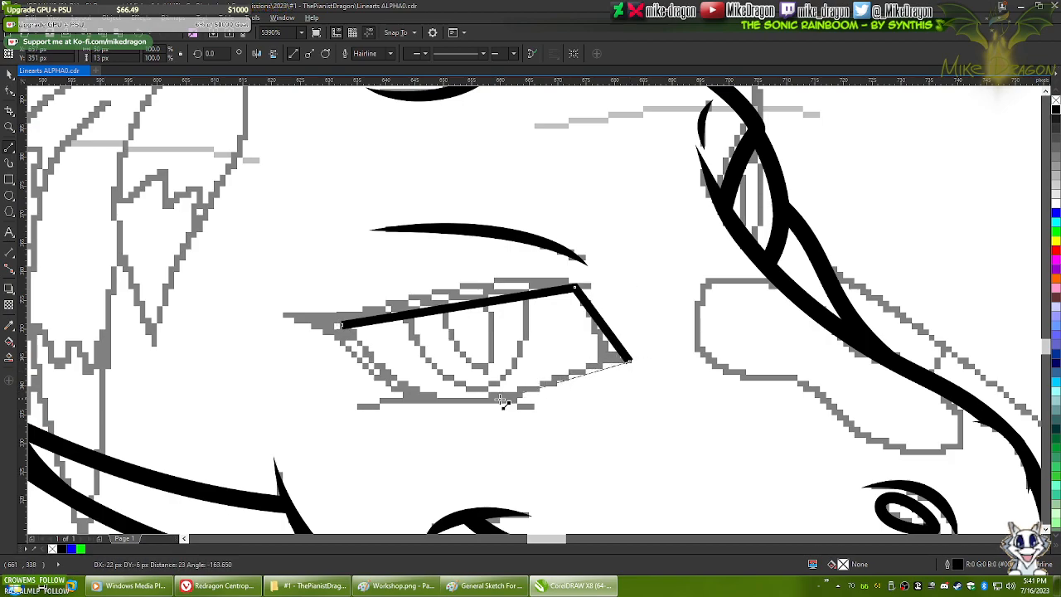
click(452, 408)
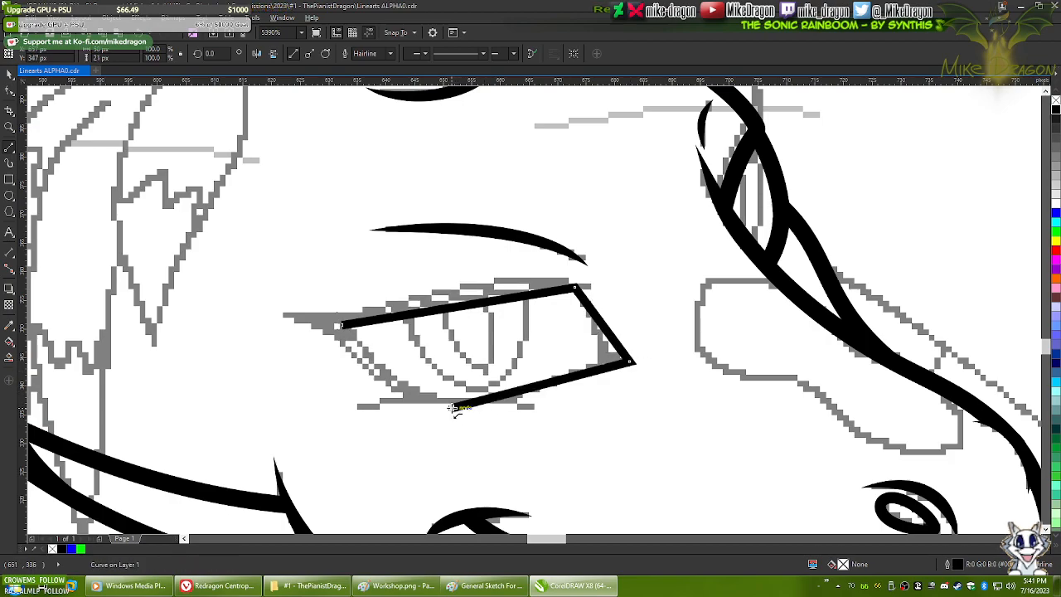
click(341, 326)
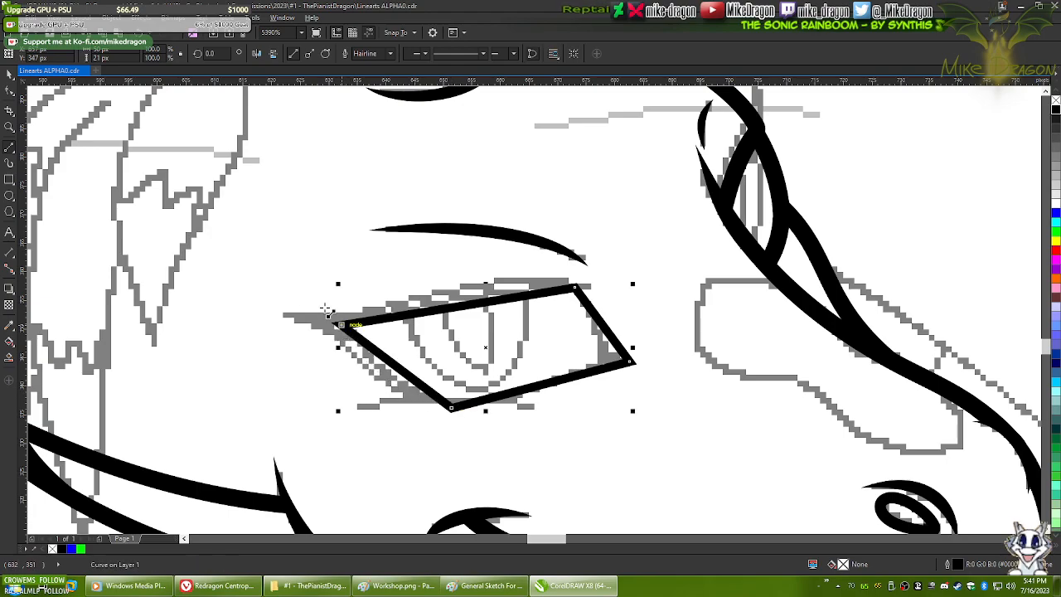
- Convert all segments of the eye outline to curves and bend the upper lid into a gentle wave along the sketch
key(F10)
drag(253, 225, 663, 467)
right_click(572, 331)
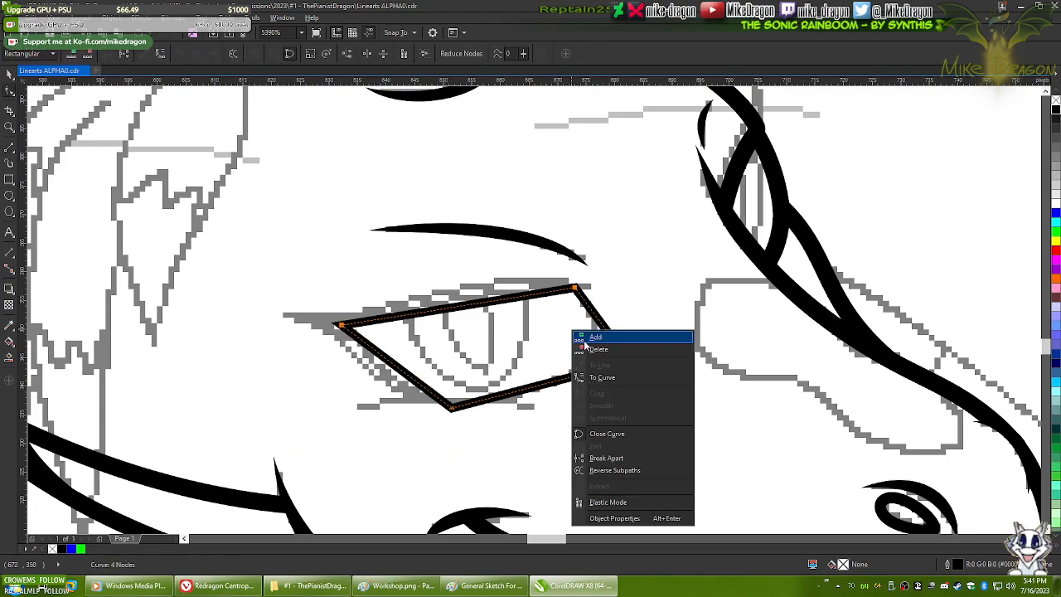
click(603, 379)
scroll(524, 360, up, 1)
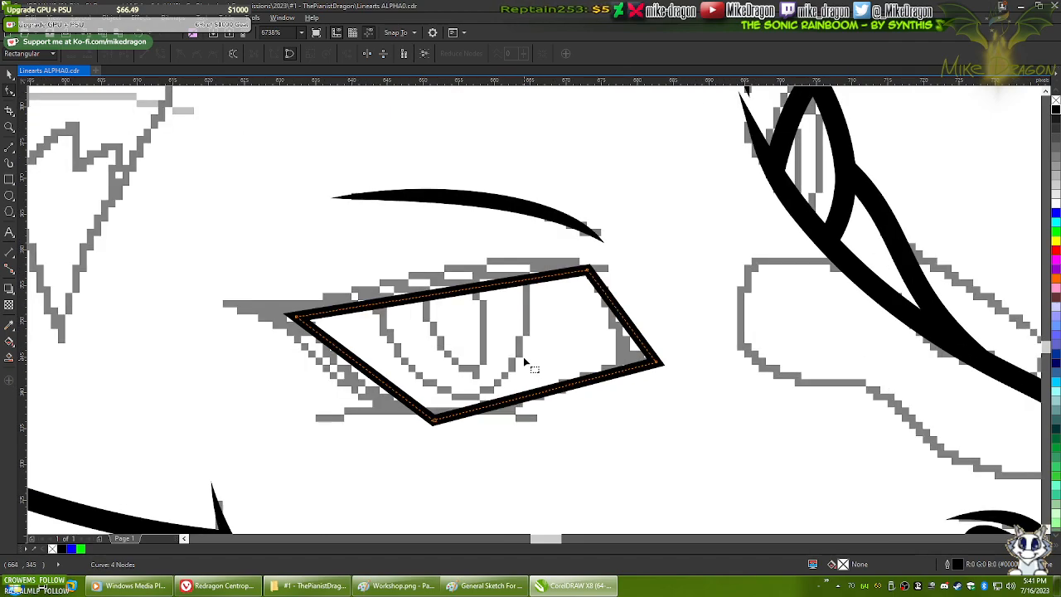
click(588, 270)
drag(491, 285, 462, 270)
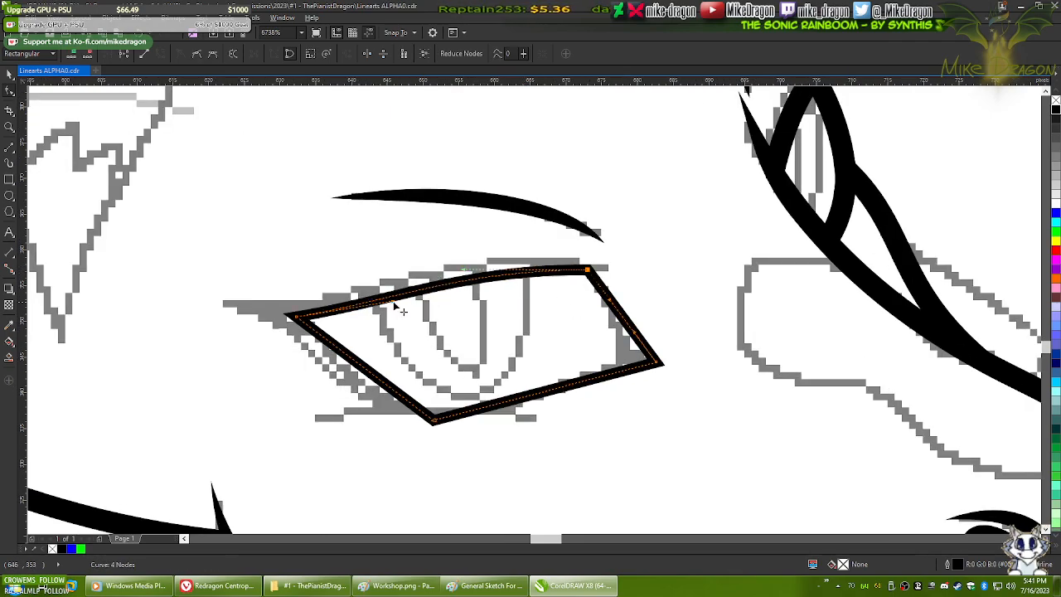
drag(393, 301, 393, 312)
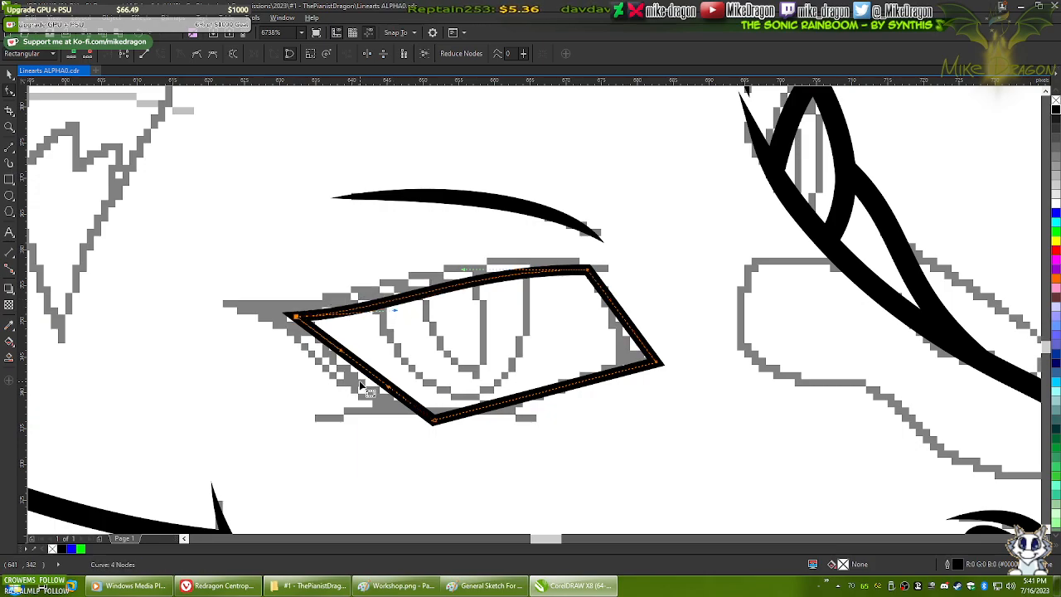
- Bend the outline's two lower segments so they follow the sketched lower lid from the rear corner to the front corner
scroll(369, 377, up, 1)
drag(365, 369, 354, 375)
click(736, 363)
drag(639, 374, 643, 369)
drag(550, 407, 566, 437)
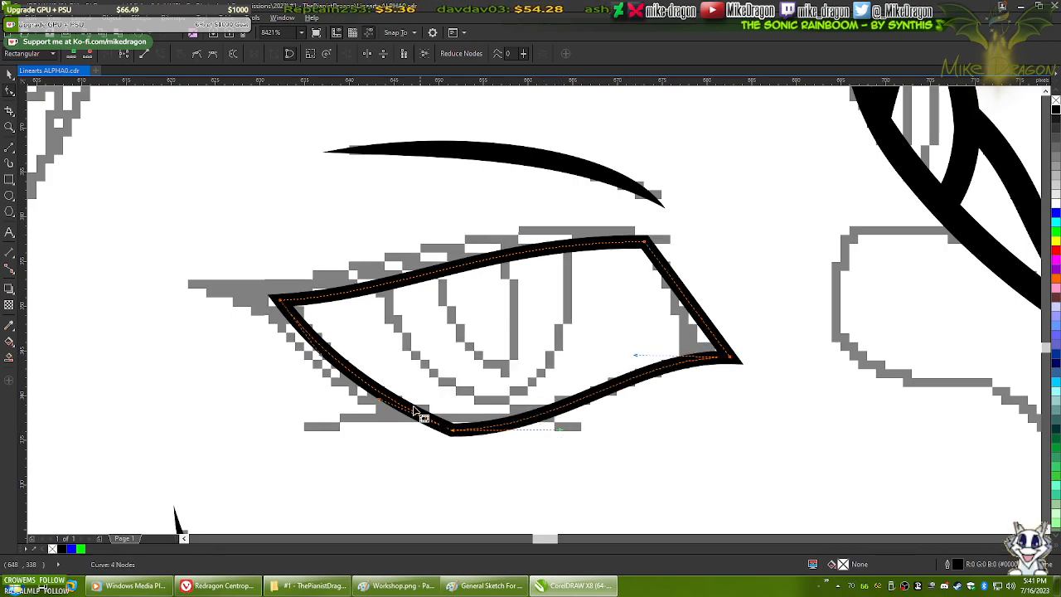
drag(381, 403, 378, 402)
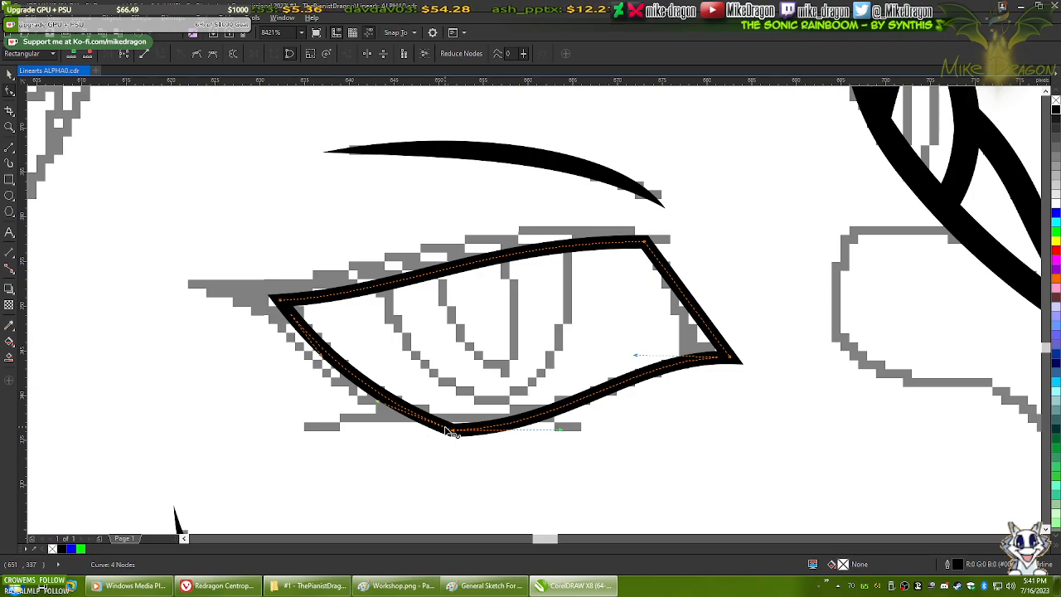
- Add a node on each lower lid segment and delete the bottom corner node to round the lower lid
double_click(369, 387)
double_click(593, 394)
click(181, 57)
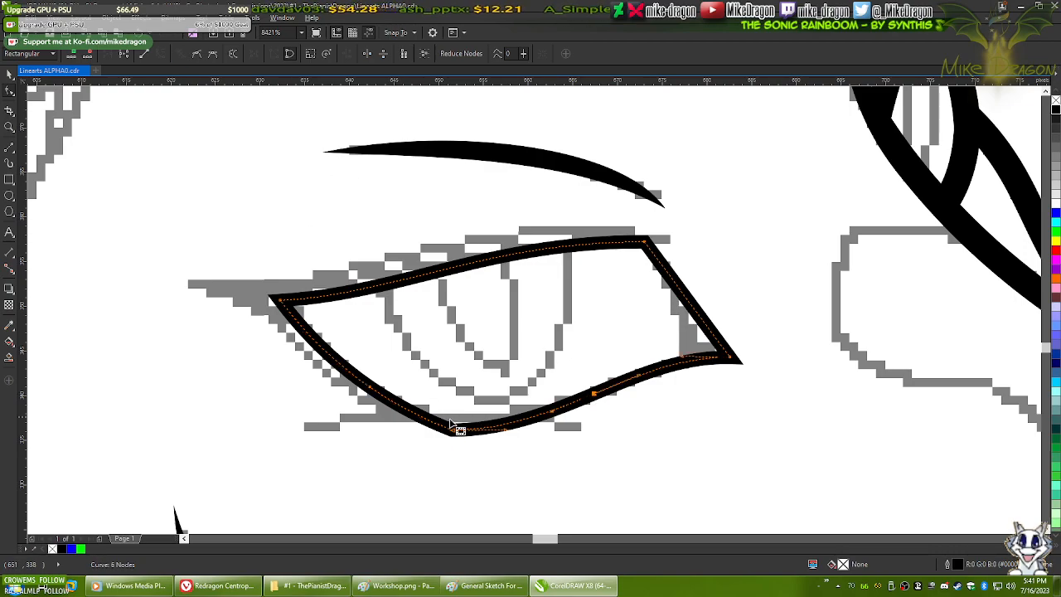
click(463, 442)
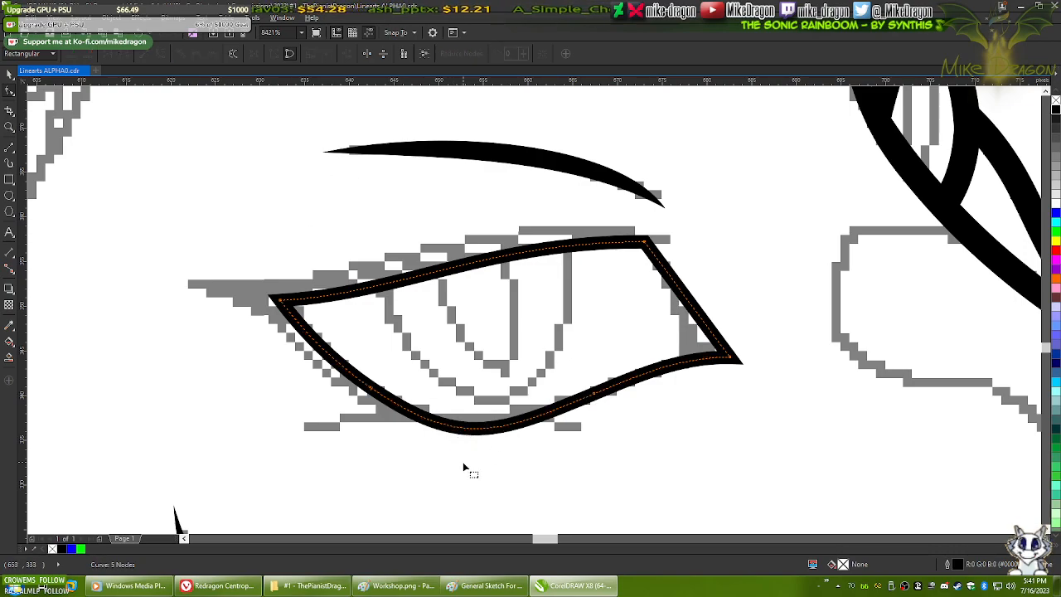
- Flatten the lower lid's curve onto the sketch and replace its rear node with one nearer the eye's bottom
scroll(494, 492, up, 2)
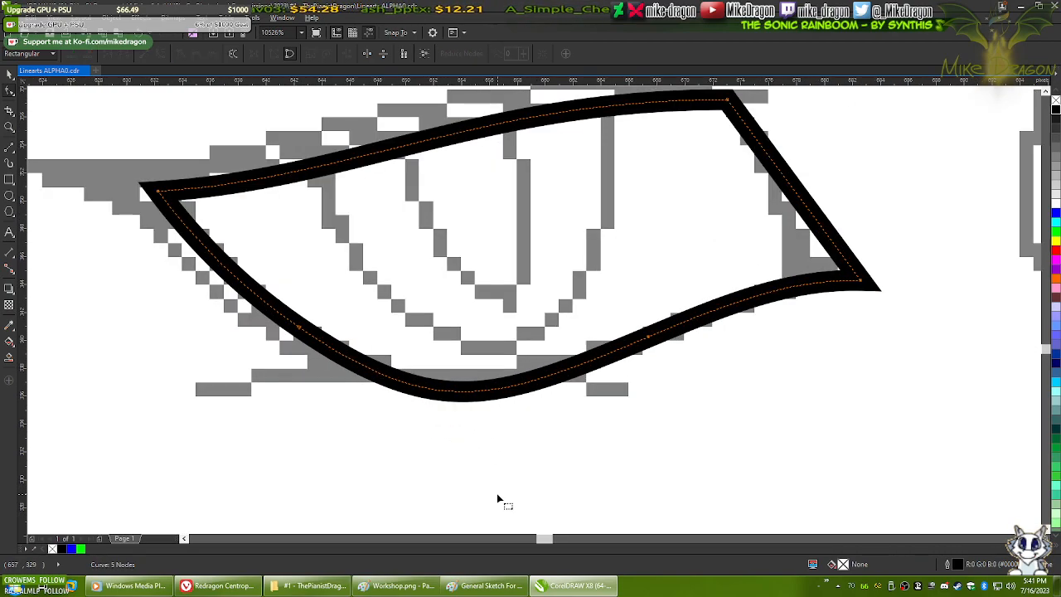
click(649, 338)
drag(439, 427, 442, 386)
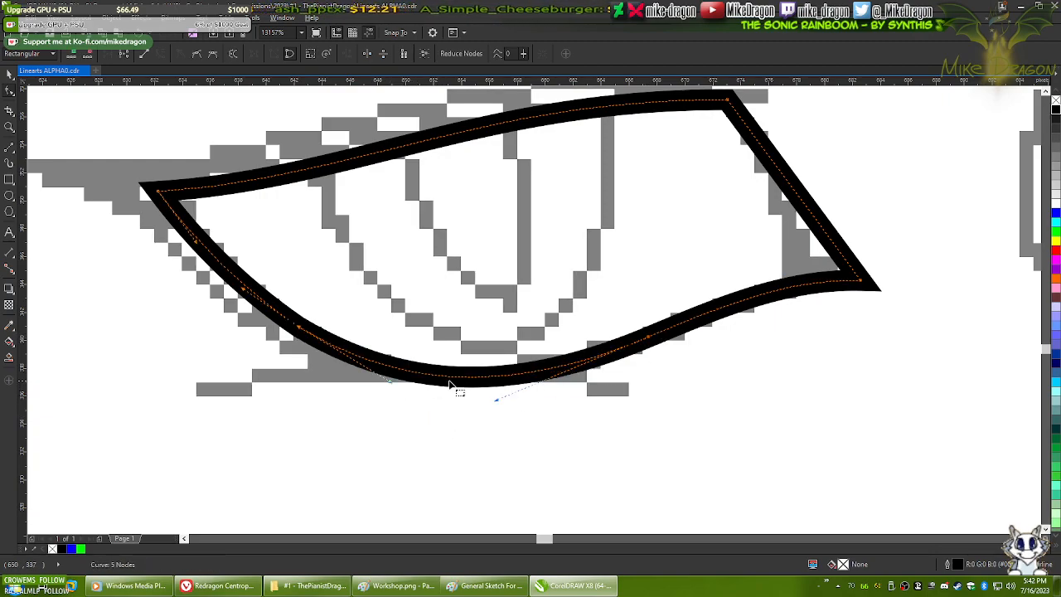
double_click(380, 363)
click(179, 55)
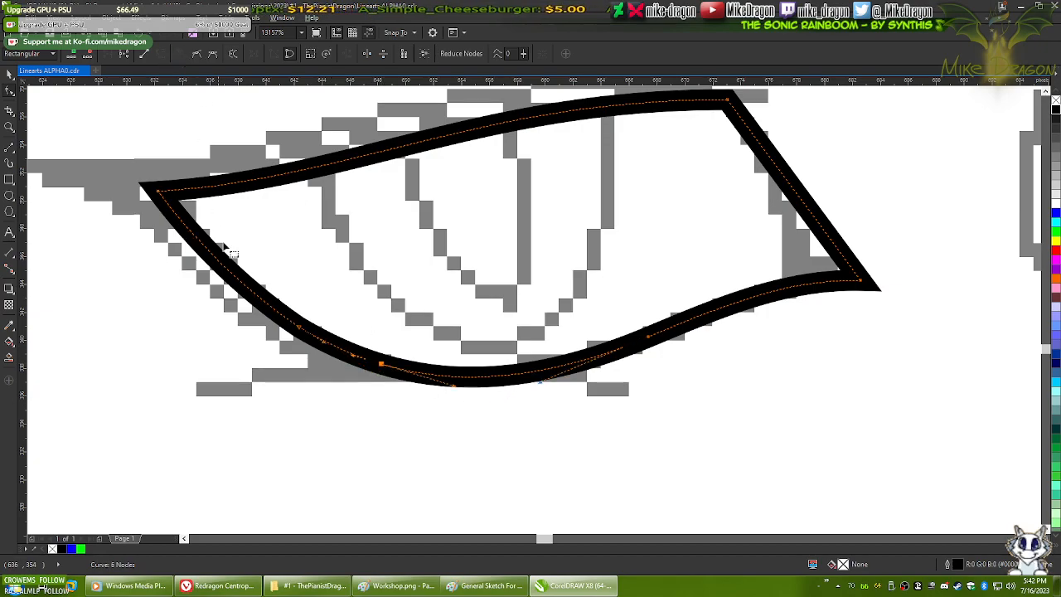
double_click(305, 334)
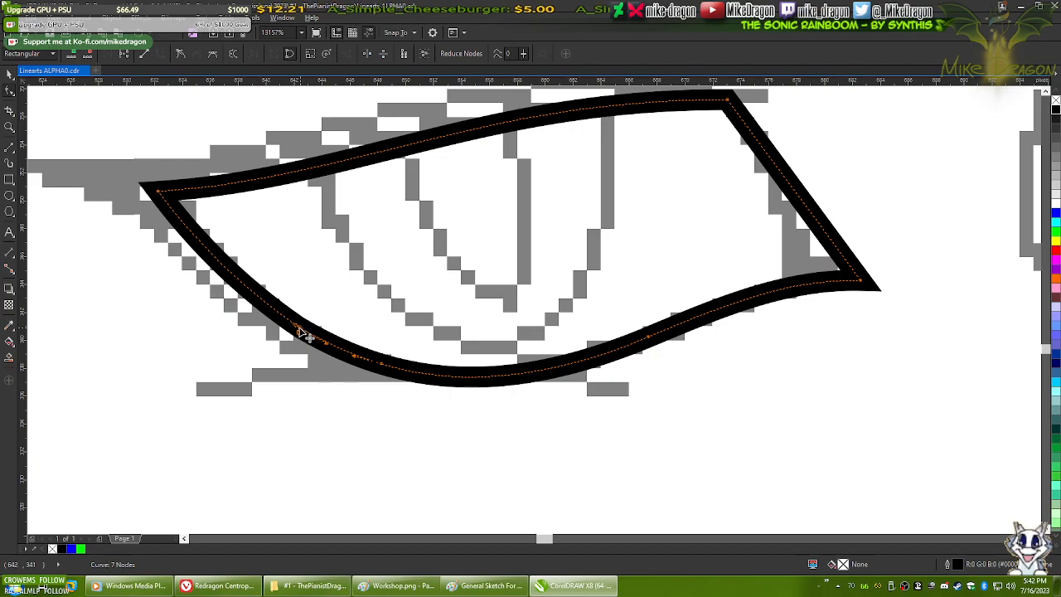
double_click(300, 329)
double_click(300, 329)
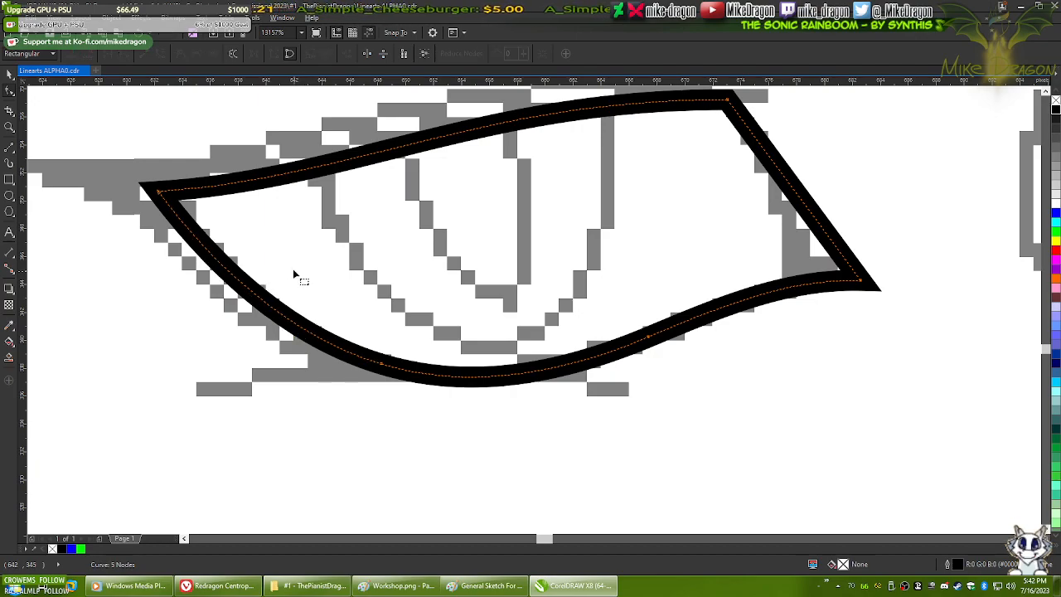
- Bend the eye outline's front edge into an S-curve that tapers into the pointed front corner
scroll(215, 330, down, 4)
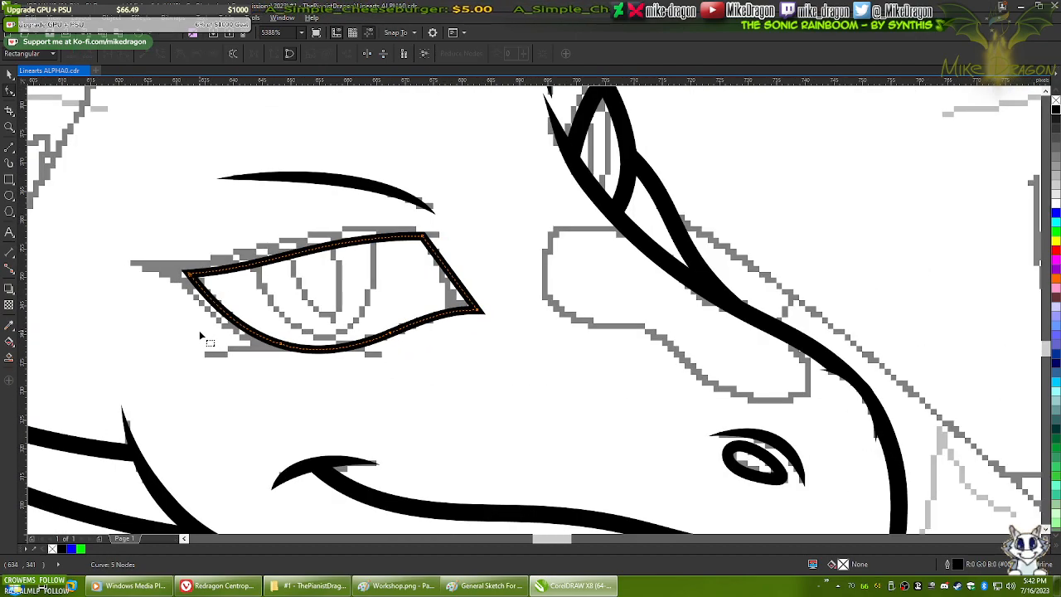
scroll(307, 290, up, 3)
scroll(497, 305, up, 1)
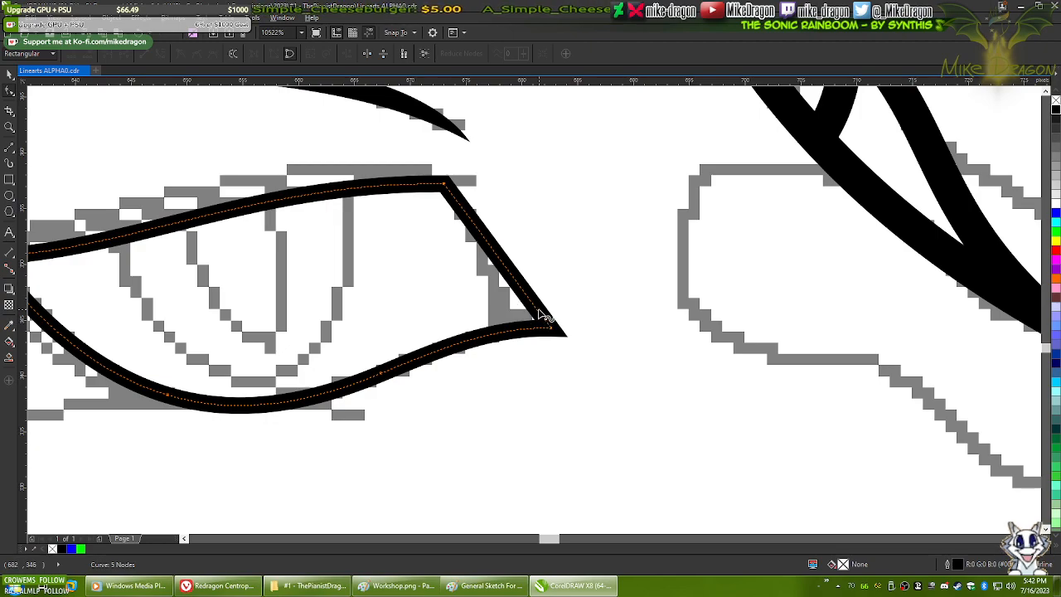
click(551, 328)
drag(521, 287, 481, 305)
drag(498, 235, 496, 306)
scroll(750, 353, down, 3)
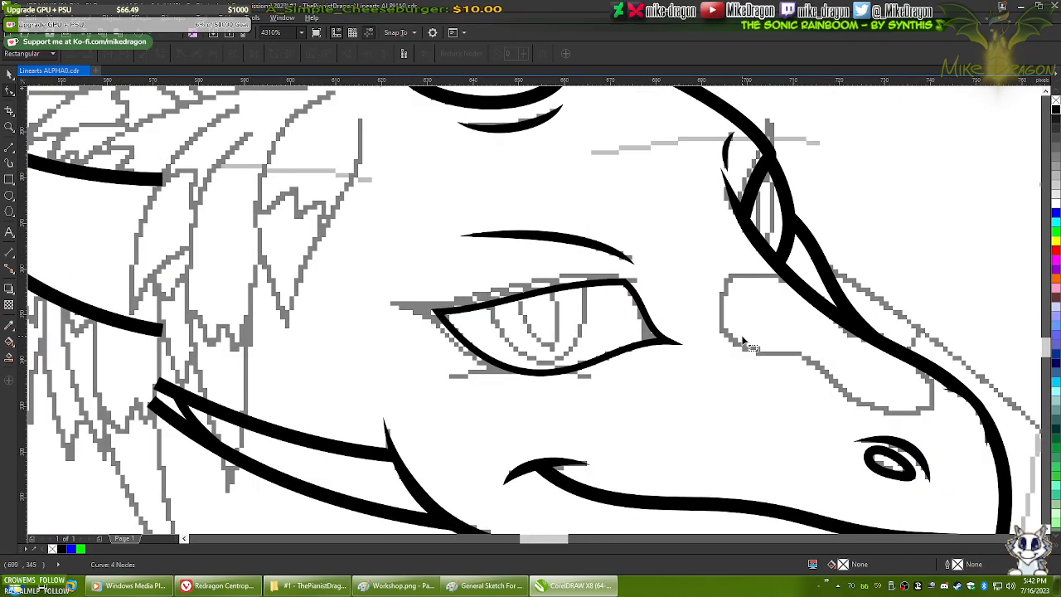
- Examine the eye outline's shape against the sketch and the rest of the head
drag(746, 419, 674, 356)
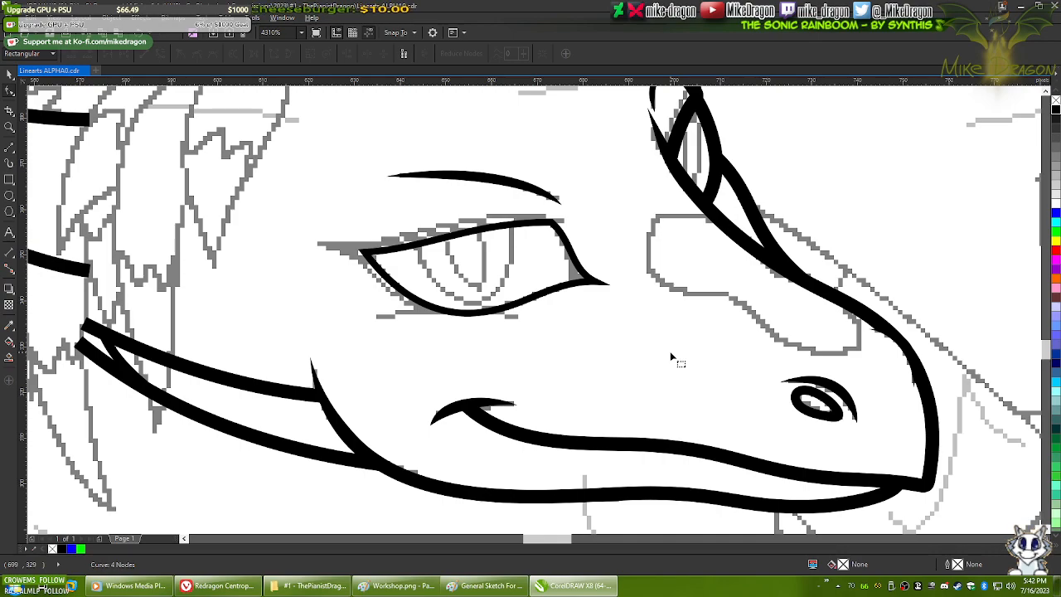
scroll(605, 235, up, 2)
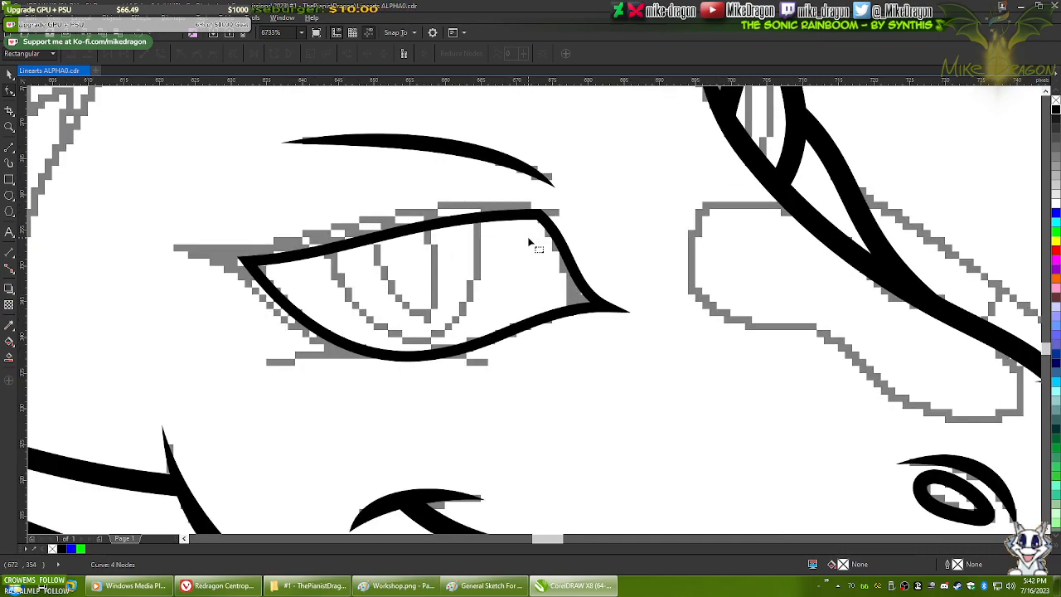
scroll(531, 242, up, 1)
click(553, 209)
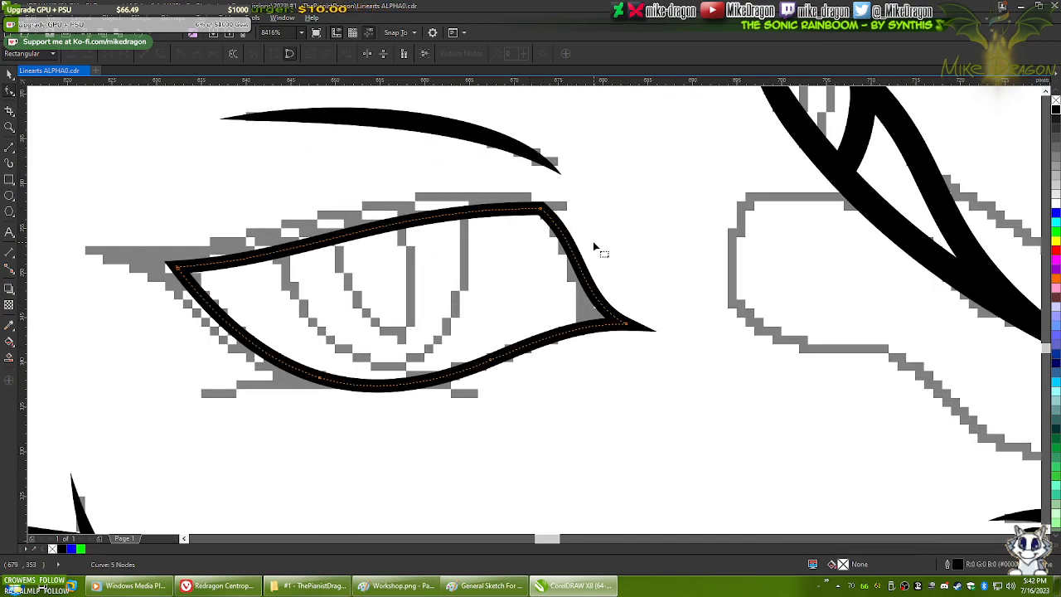
drag(461, 315, 475, 355)
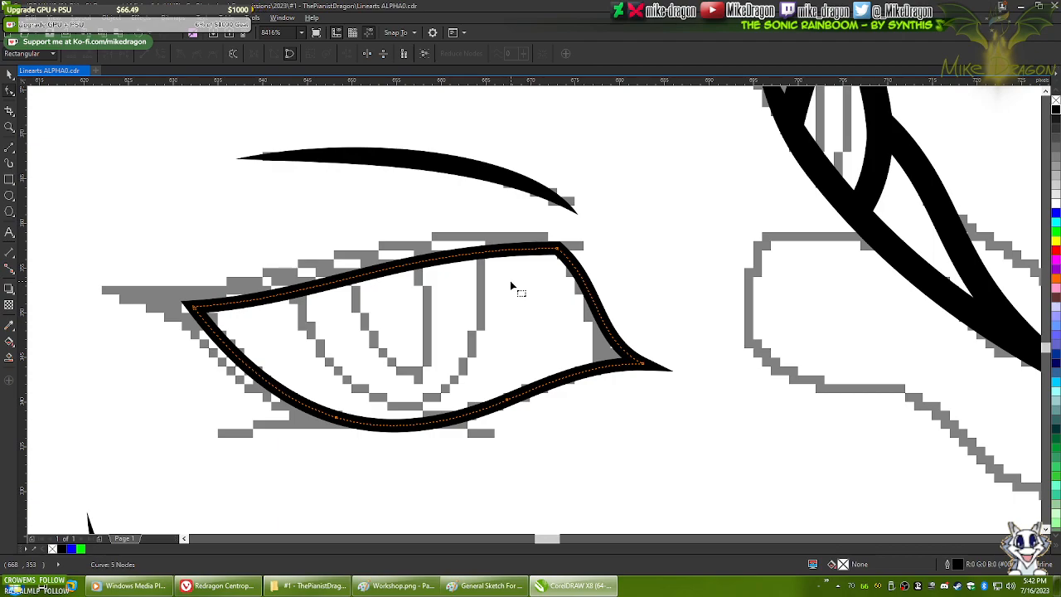
scroll(511, 289, down, 2)
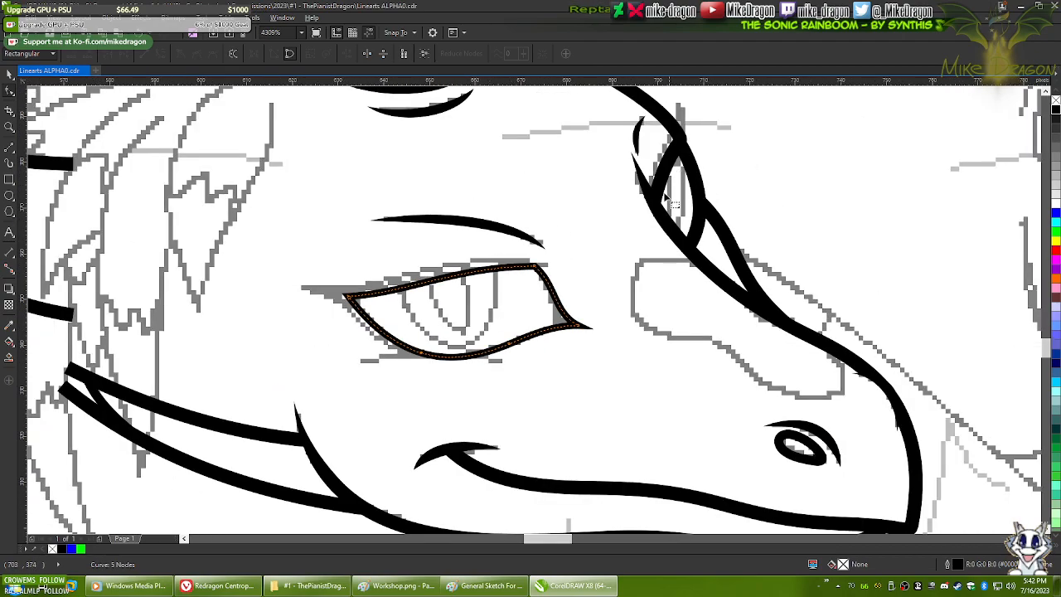
scroll(489, 291, up, 1)
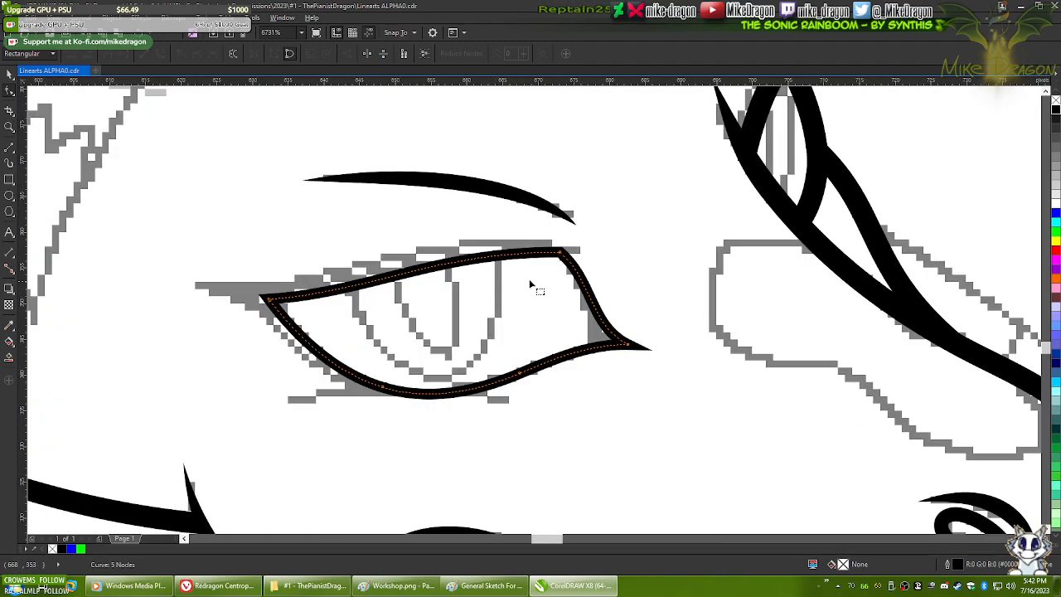
scroll(593, 303, up, 3)
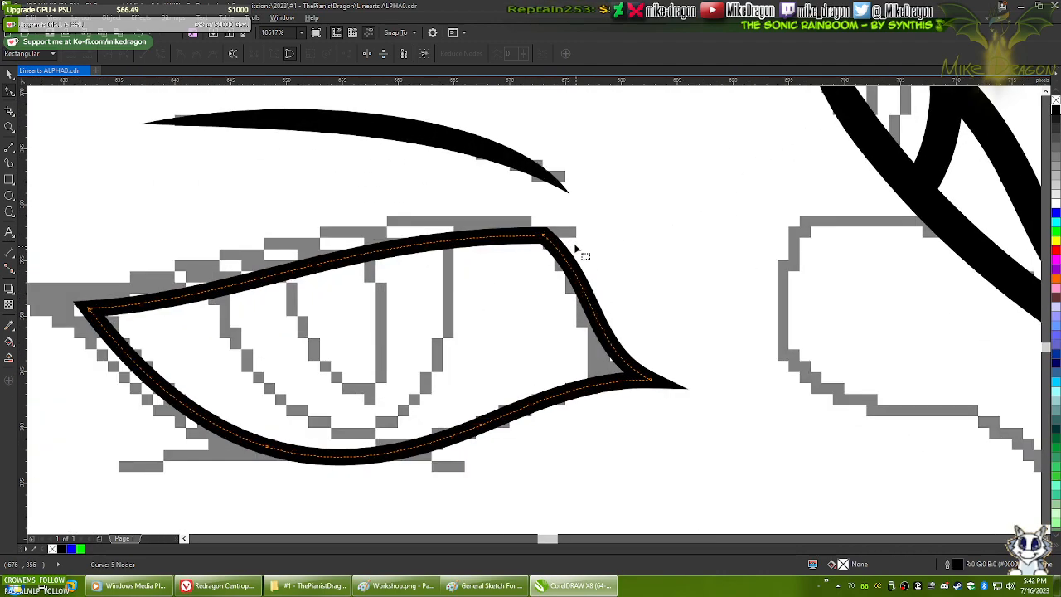
- Try to nudge the eye outline's front upper corner node slightly outward
click(549, 234)
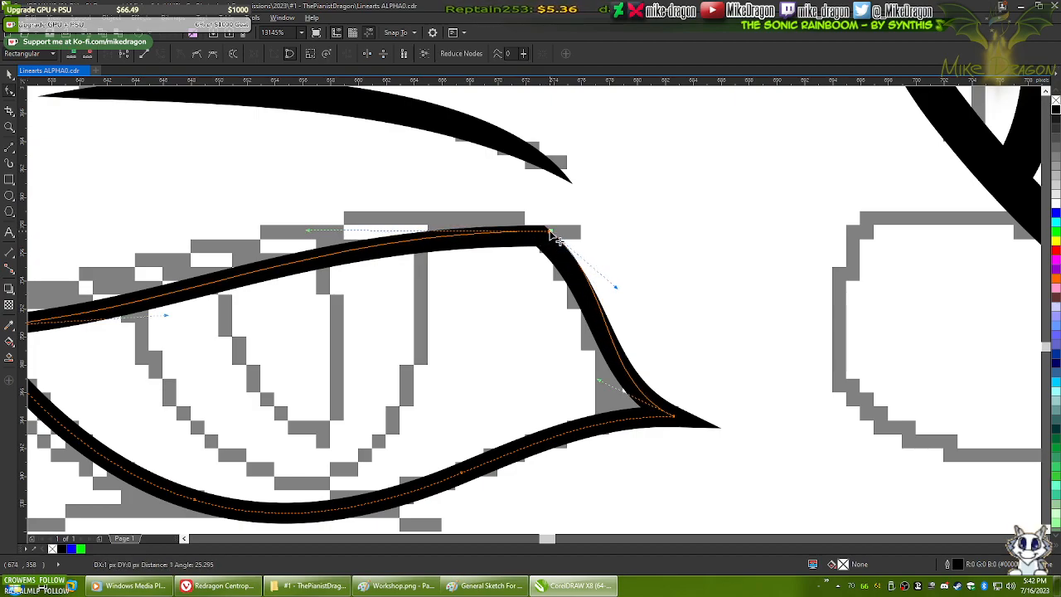
drag(557, 238, 557, 238)
drag(753, 281, 810, 262)
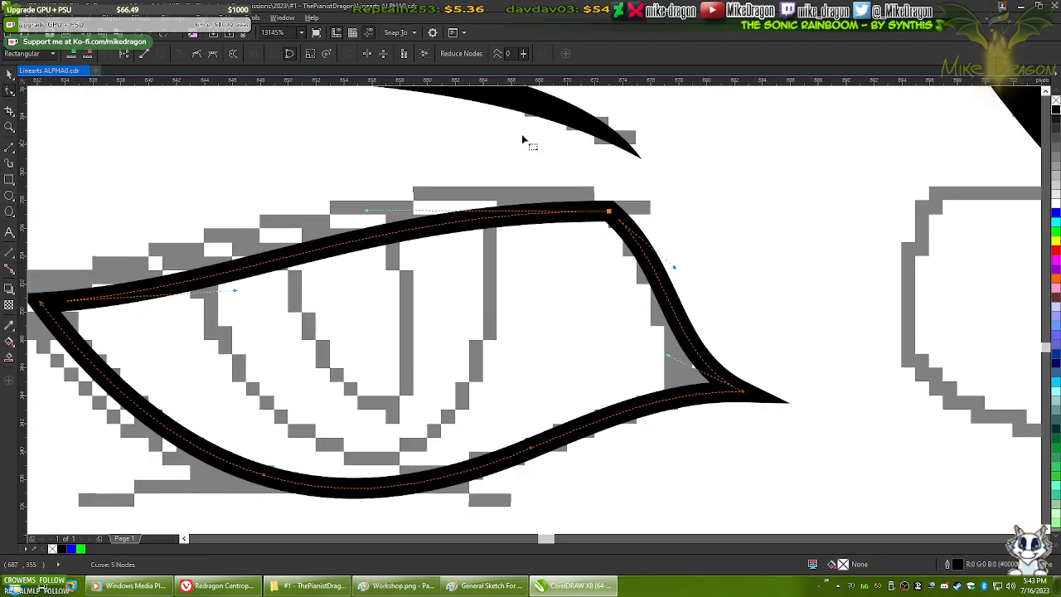
- Set the eye outline's width to 3 px and compare its weight with the other head lines
click(10, 75)
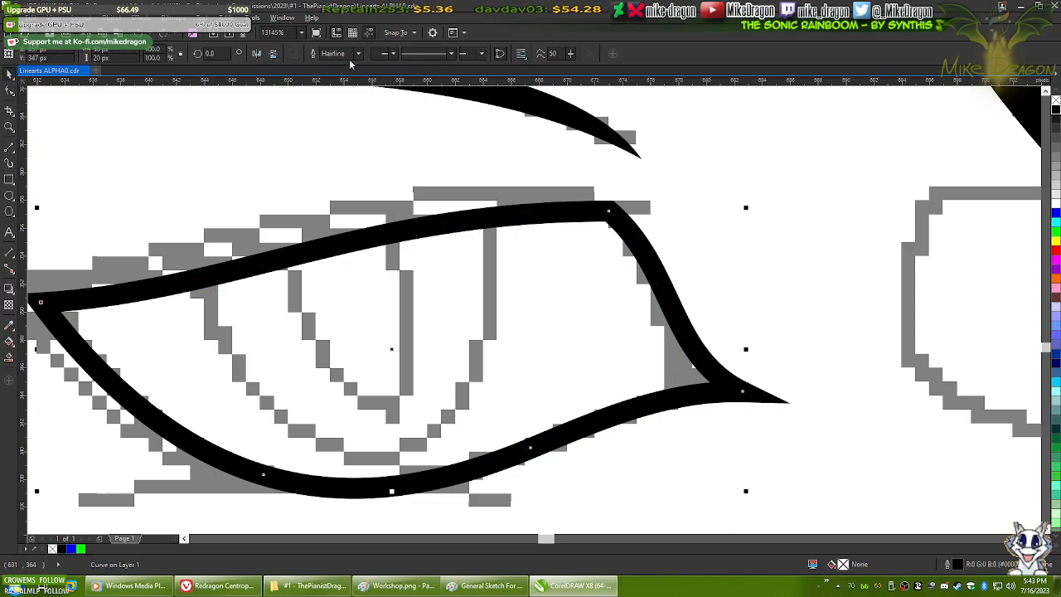
click(358, 53)
click(342, 99)
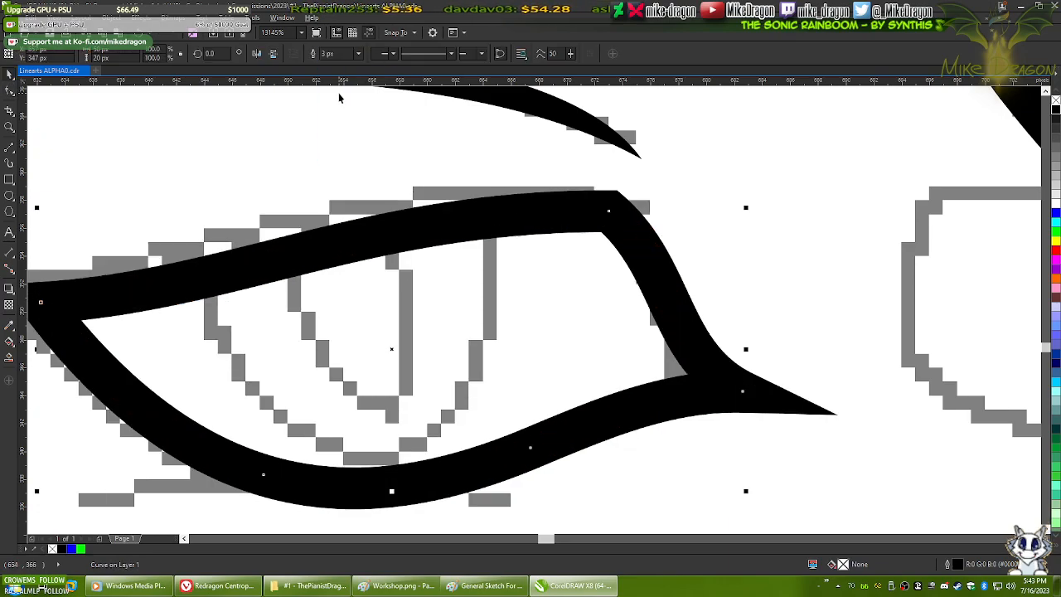
scroll(597, 258, down, 5)
scroll(597, 257, up, 1)
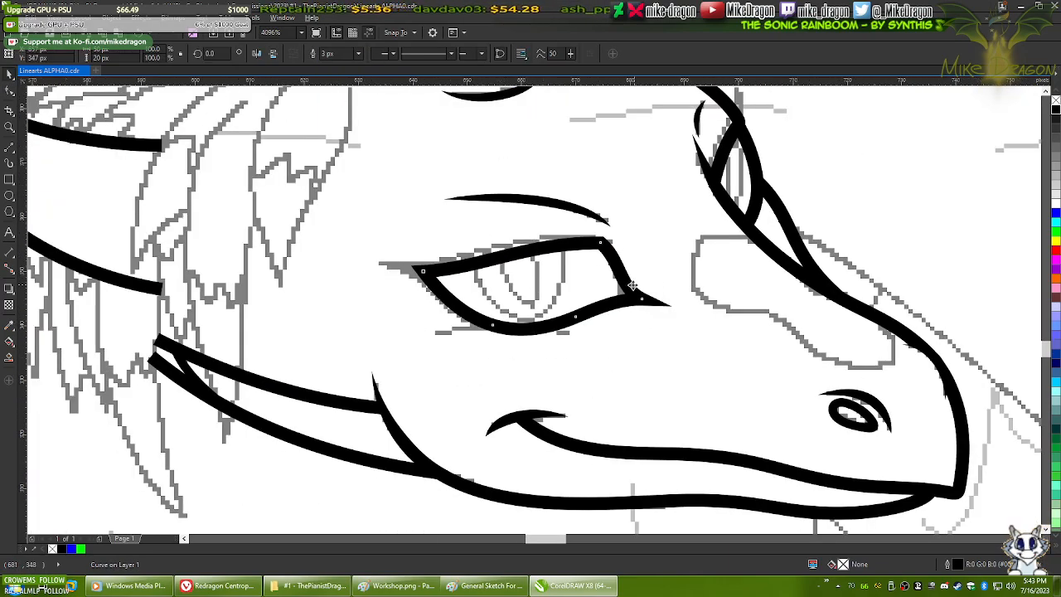
- Pull the eye outline's pointed front corner node inward and bow the front edge outward, checking the shape against the sketch in Paint
scroll(633, 285, up, 3)
key(F10)
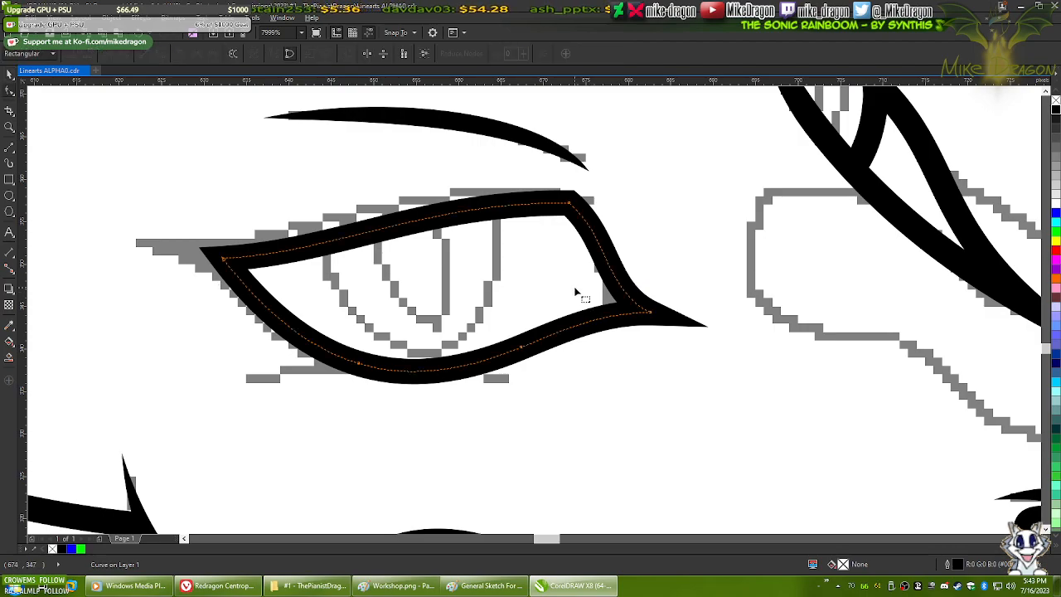
scroll(576, 291, up, 3)
scroll(600, 297, down, 5)
scroll(630, 290, up, 2)
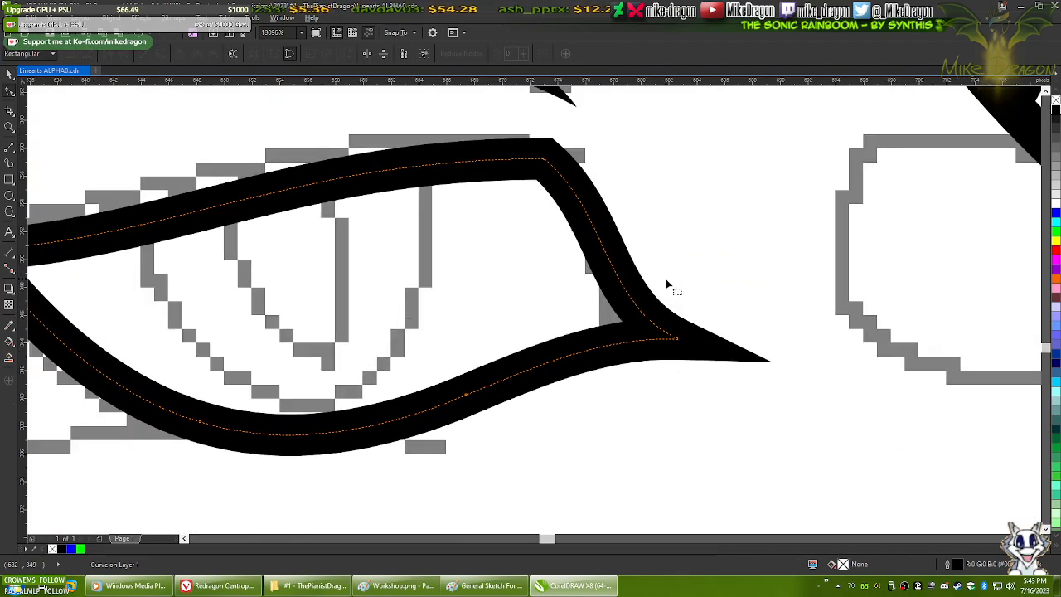
drag(680, 337, 661, 337)
click(396, 587)
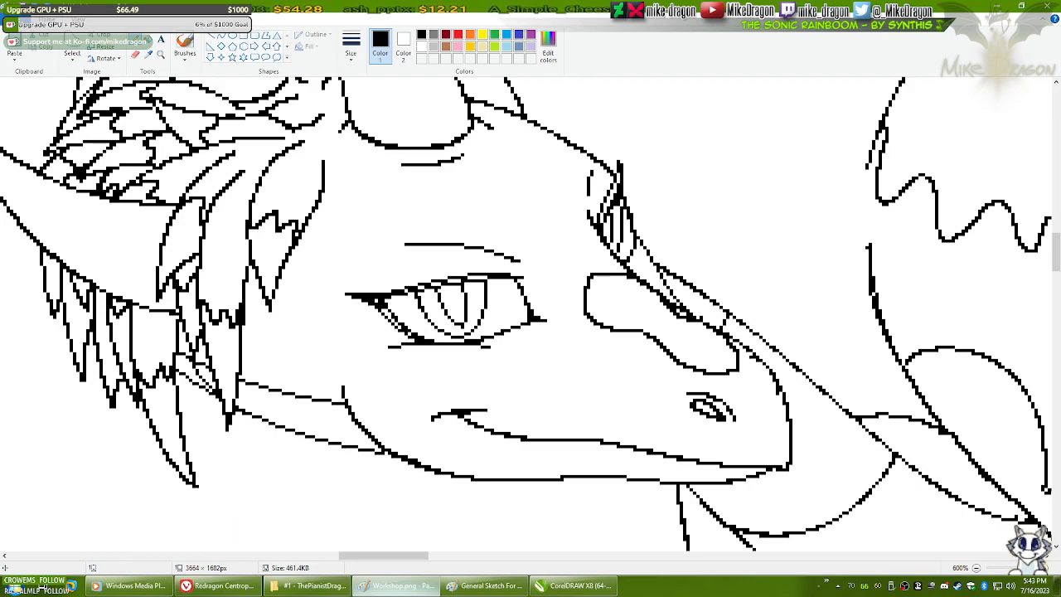
key(alt+Tab)
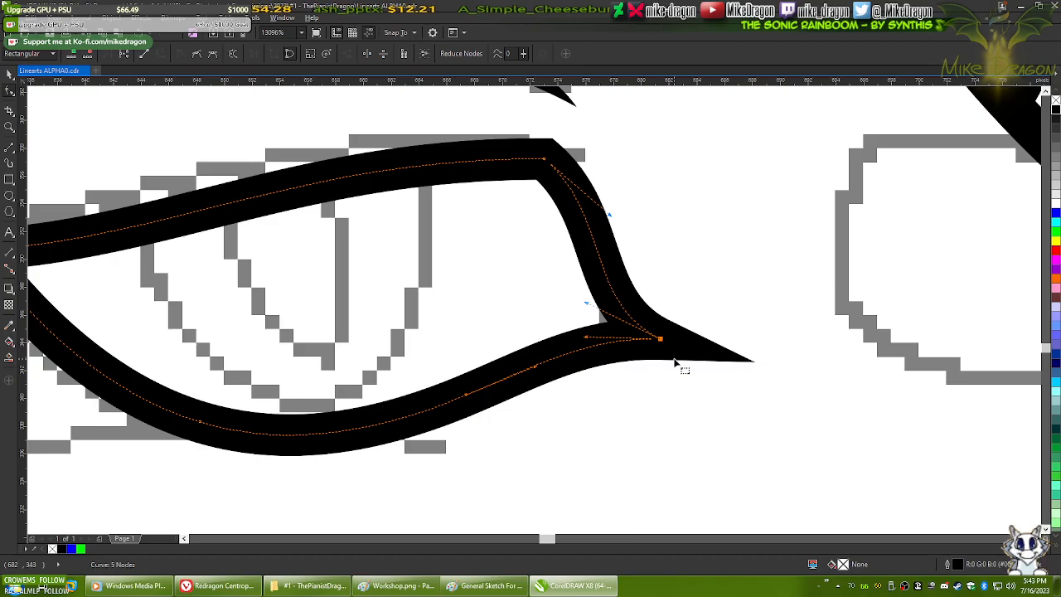
key(alt+Tab)
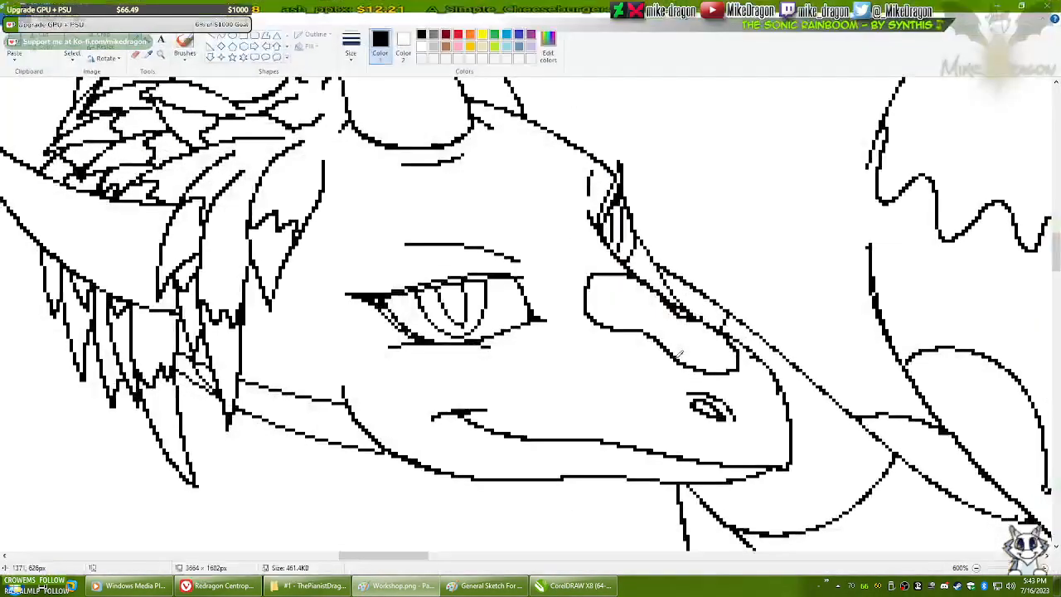
key(alt+Tab)
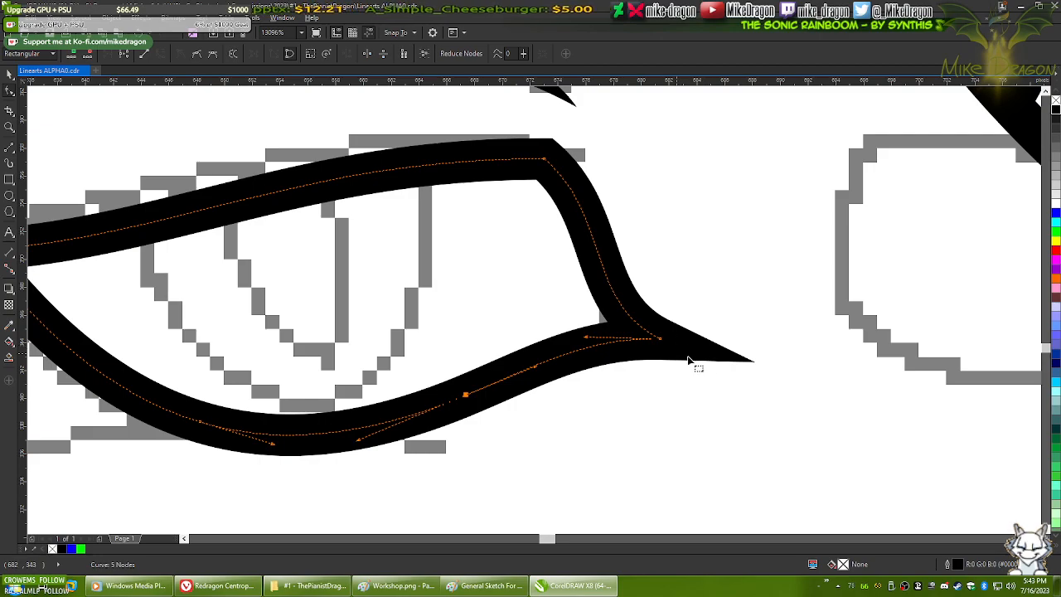
drag(660, 340, 611, 343)
drag(539, 307, 606, 235)
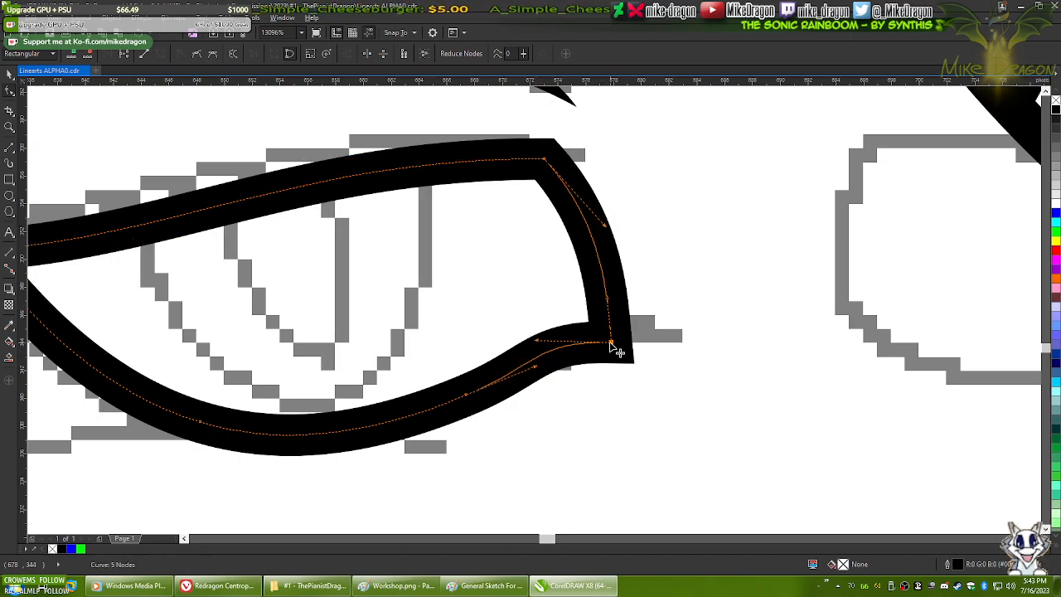
- Raise the eye outline's front lower corner slightly, align the lower lid's handle with it, and delete the extra node on the lower lid
scroll(614, 348, up, 2)
drag(622, 346, 617, 325)
drag(435, 316, 437, 336)
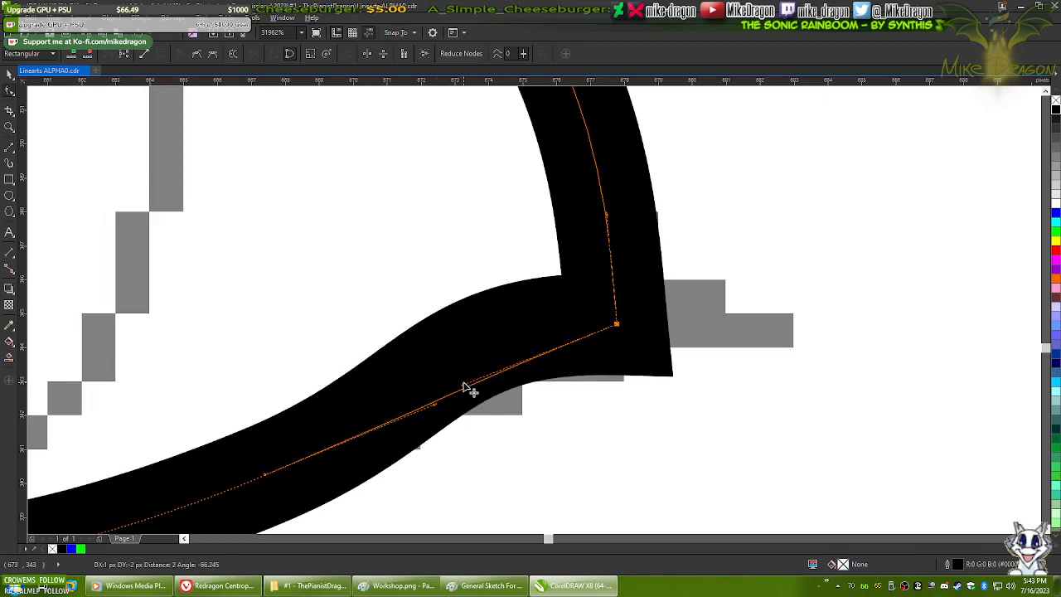
scroll(543, 320, down, 2)
double_click(453, 378)
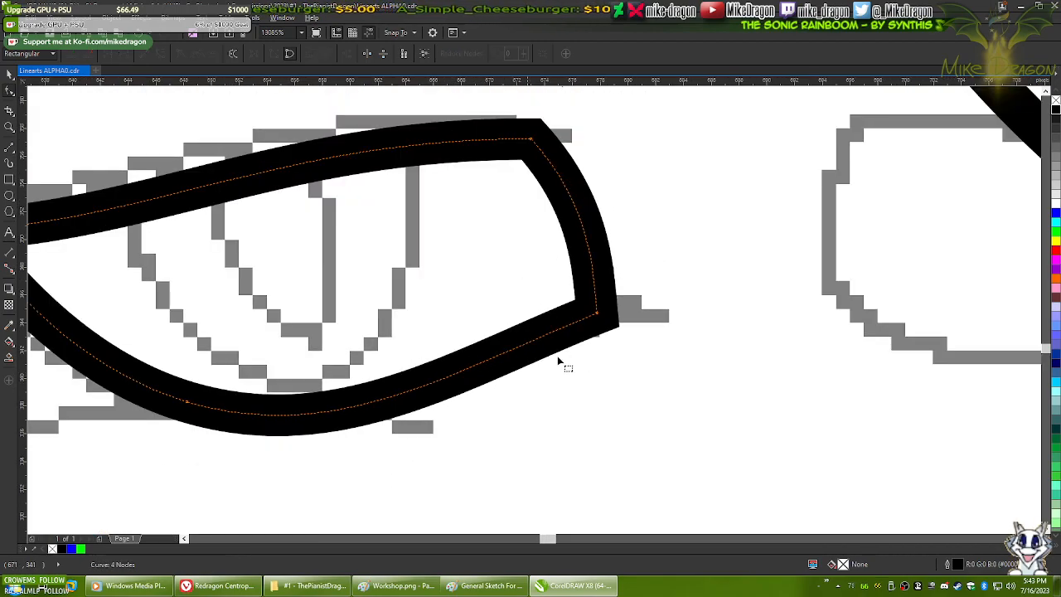
- Compare the eye with the sketch in Paint and adjust the lower lid's two handles so it rises in a soft S-curve to the front corner
scroll(684, 346, down, 1)
key(alt+Tab)
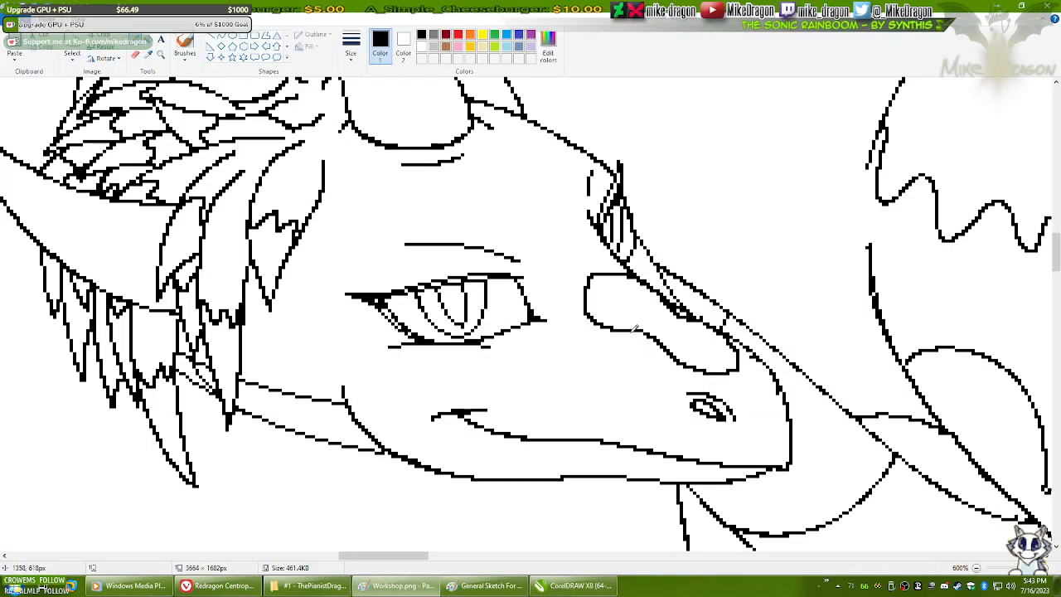
key(alt+Tab)
scroll(639, 340, up, 1)
click(621, 324)
drag(513, 363, 511, 343)
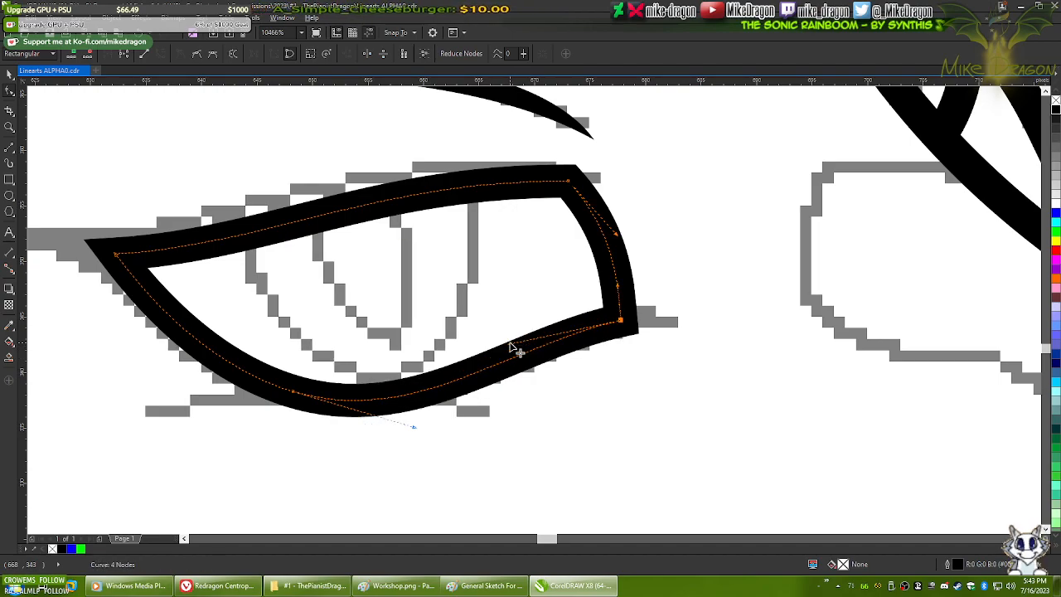
drag(417, 430, 422, 430)
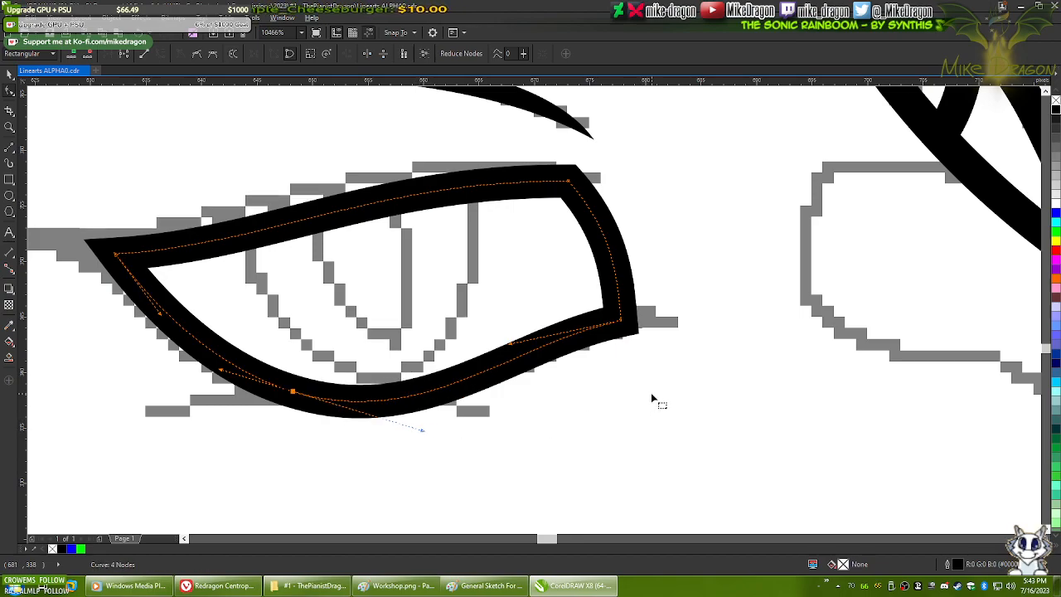
- Slightly soften the upper bulge of the eye outline's front edge and check it against the sketch in Paint
click(620, 321)
click(624, 241)
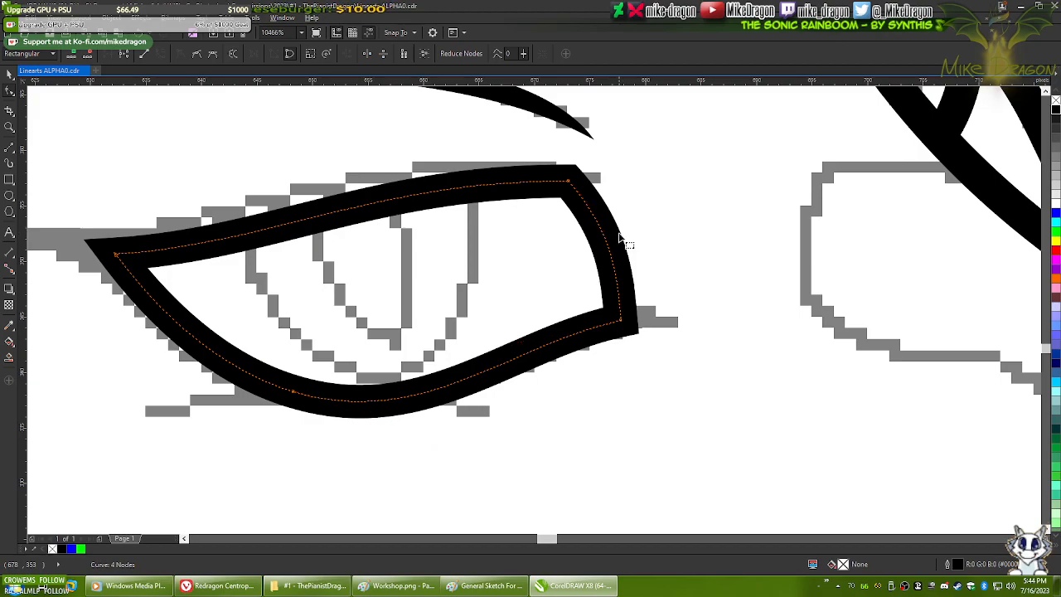
click(568, 180)
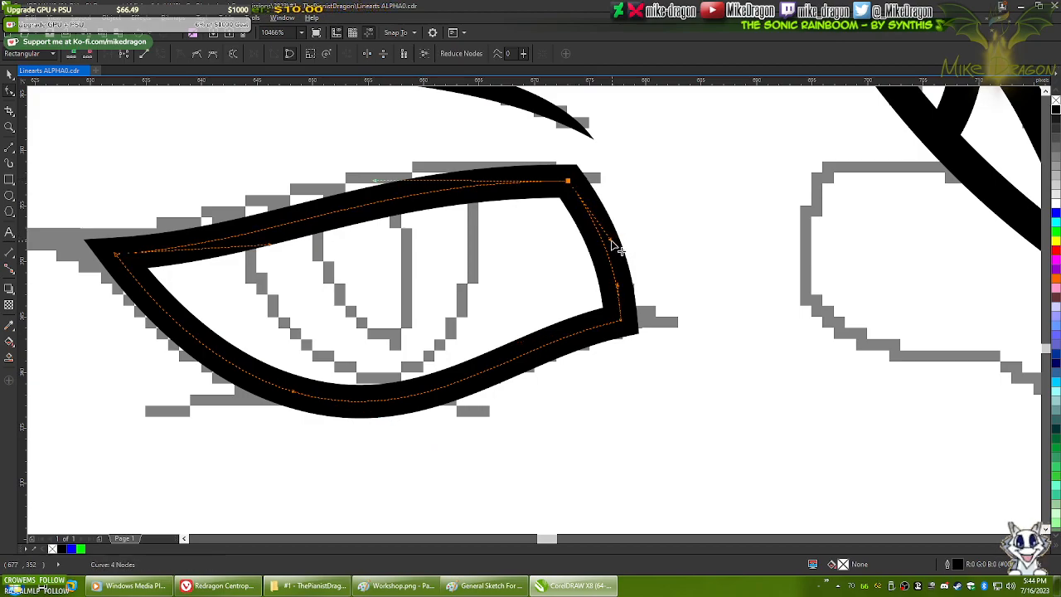
key(alt+Tab)
key(alt+Tab)
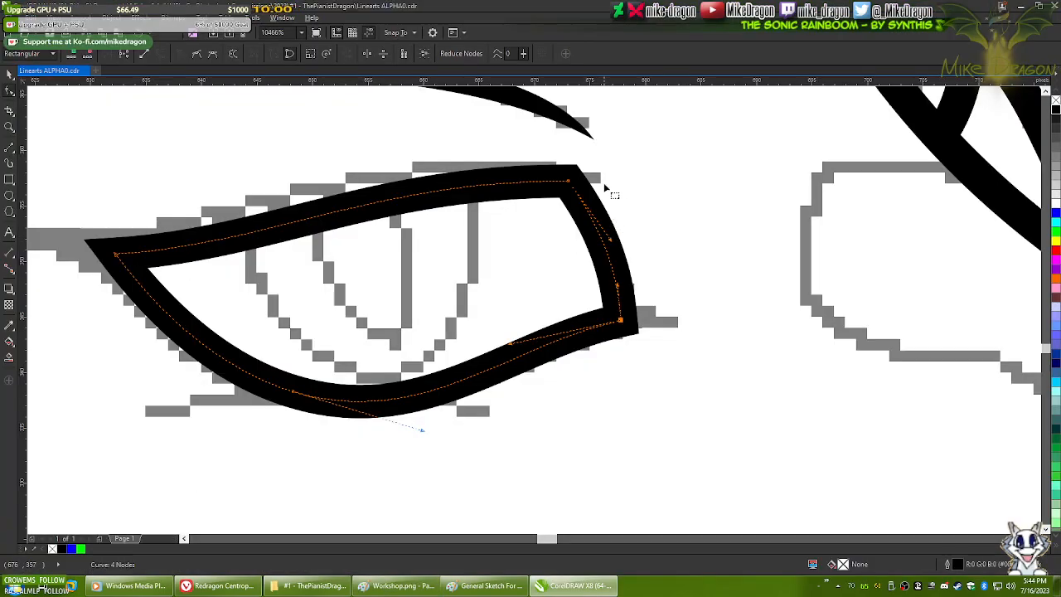
- Examine the eye outline's front upper corner and overall shape against the sketch in Paint
scroll(544, 158, up, 2)
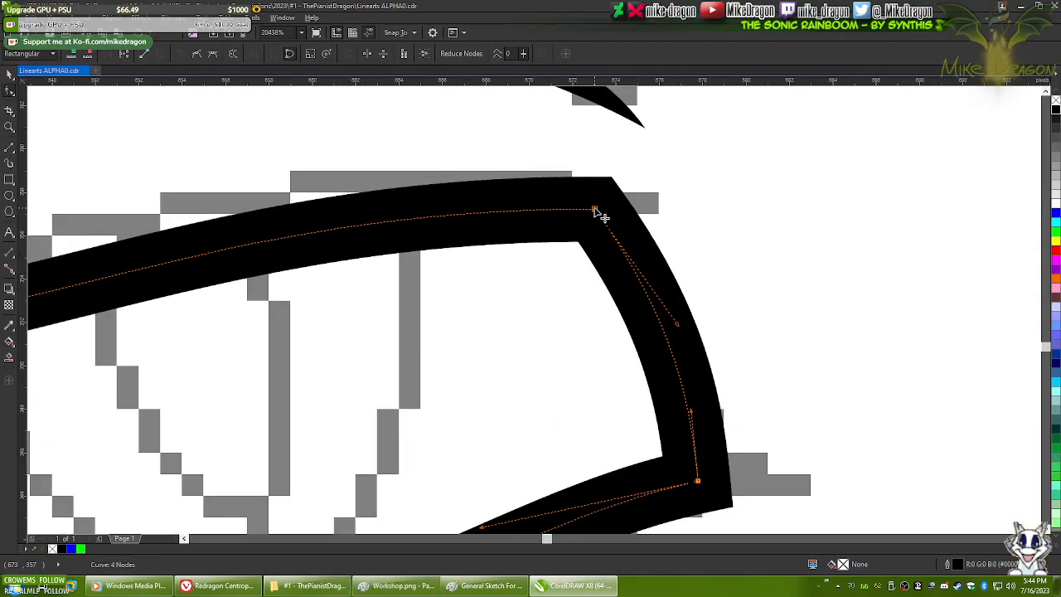
click(595, 210)
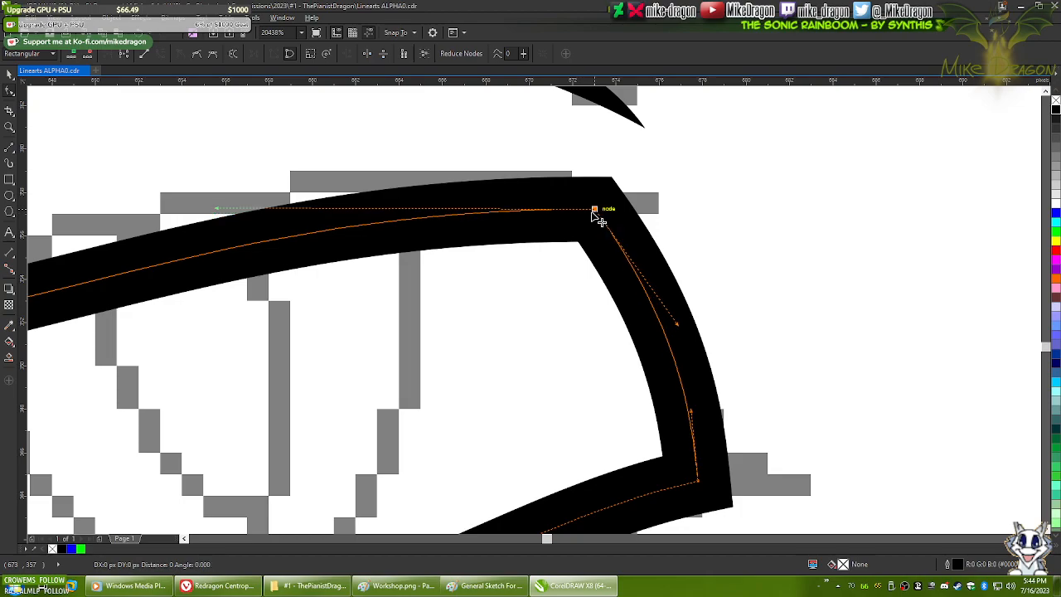
scroll(841, 241, down, 2)
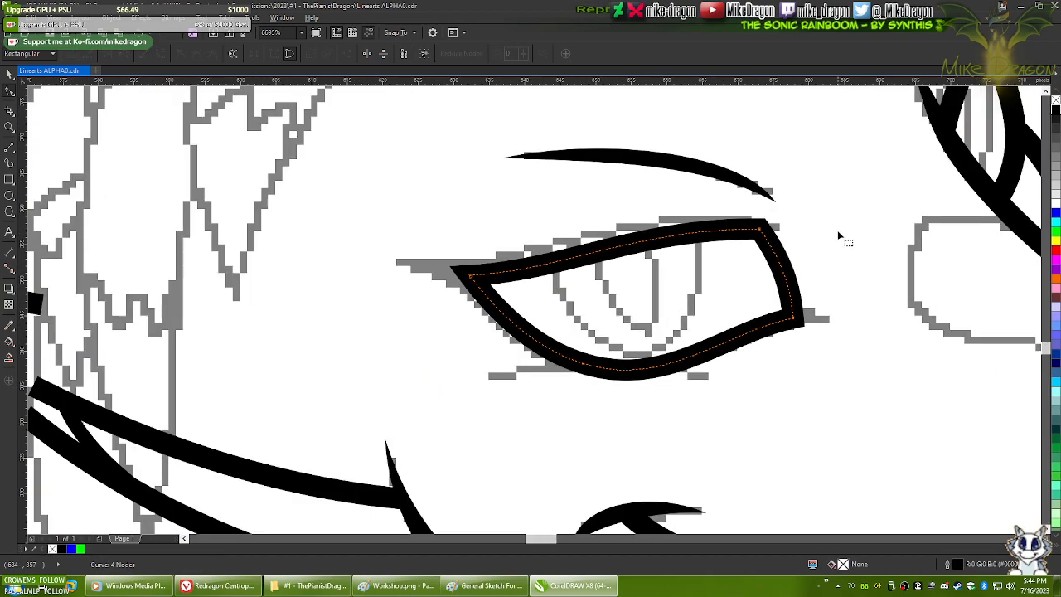
scroll(292, 197, down, 1)
scroll(491, 218, up, 2)
key(alt+Tab)
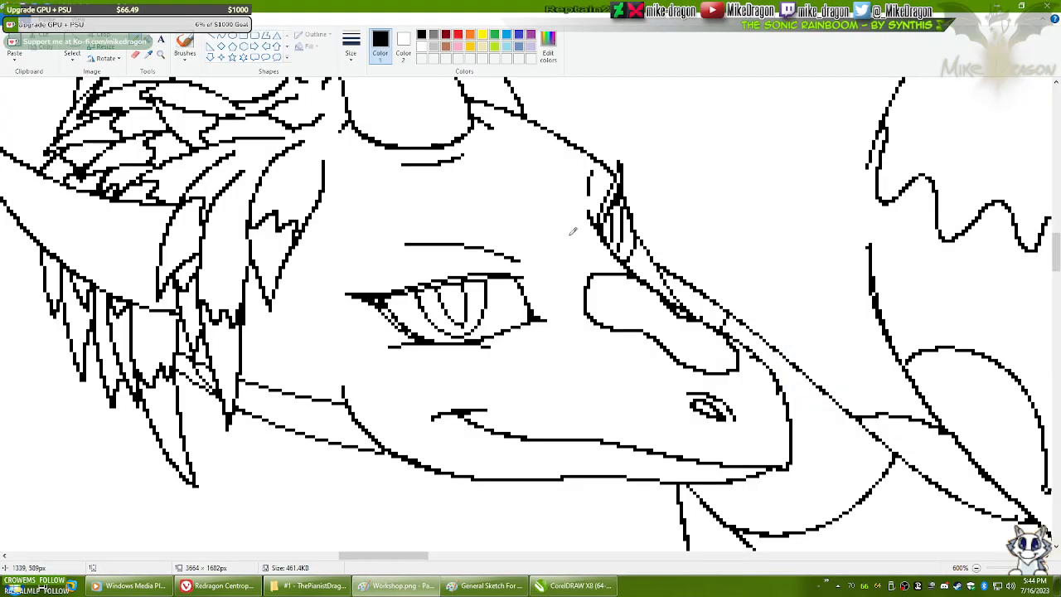
key(alt+Tab)
scroll(578, 224, up, 2)
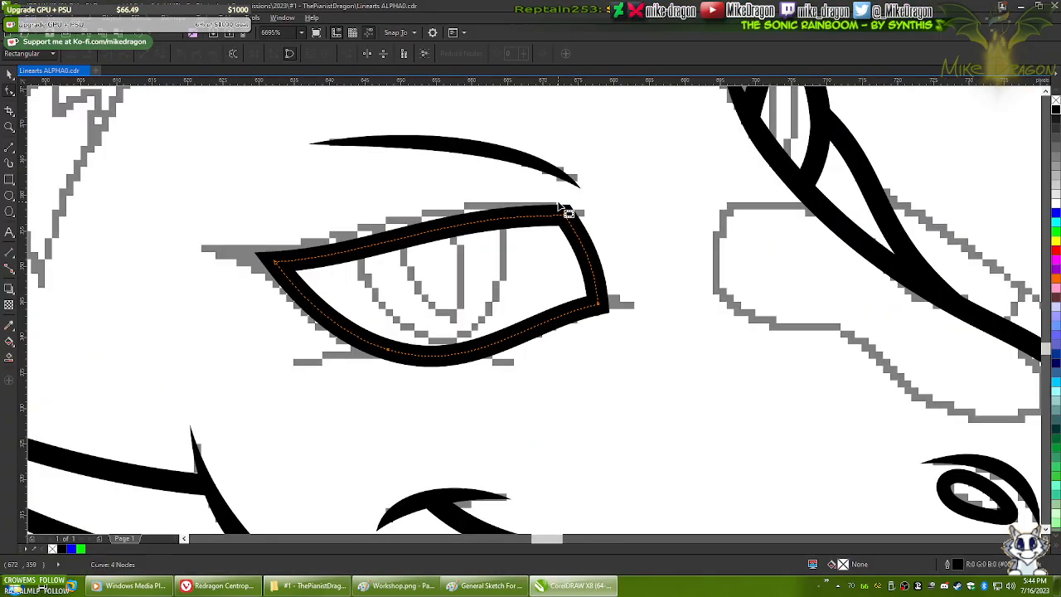
- Lower the eye outline's front upper corner node slightly and bend the upper lid into a shallow S-curve, comparing it with the sketch
click(572, 233)
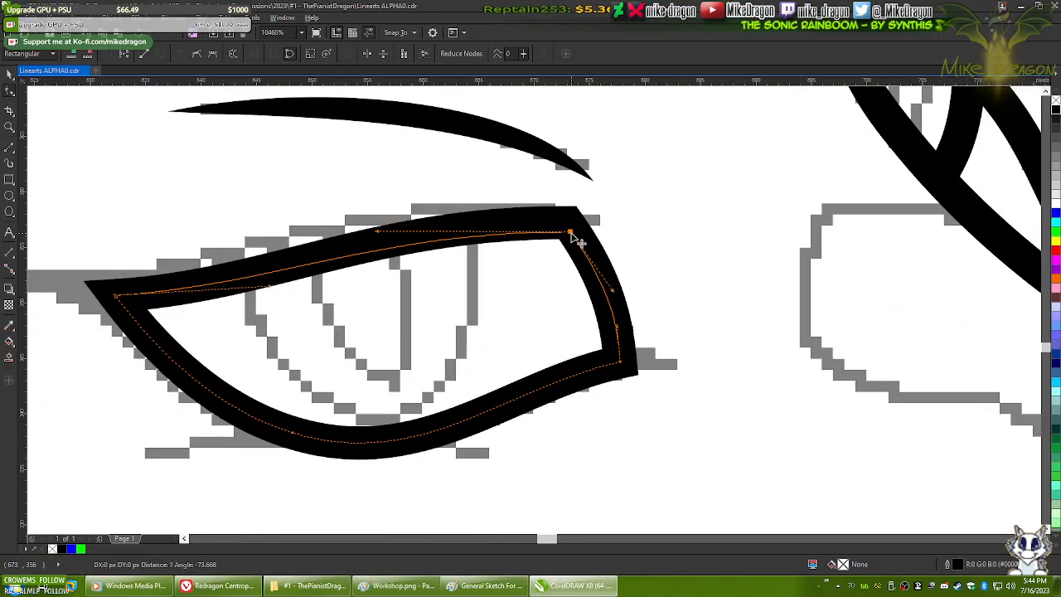
drag(569, 224, 572, 233)
drag(273, 294, 290, 300)
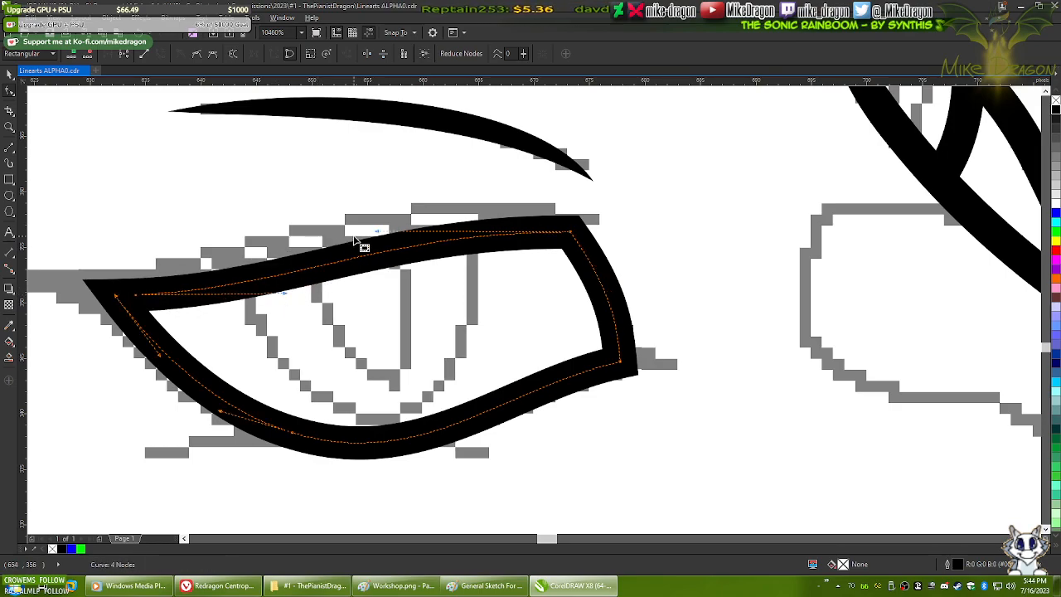
drag(384, 232, 362, 218)
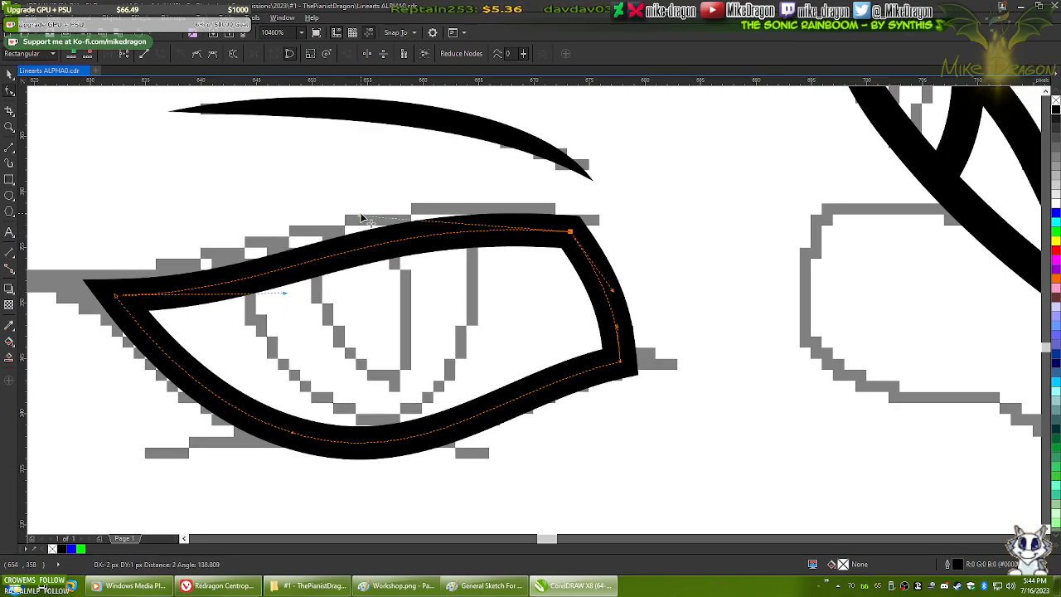
drag(285, 292, 325, 296)
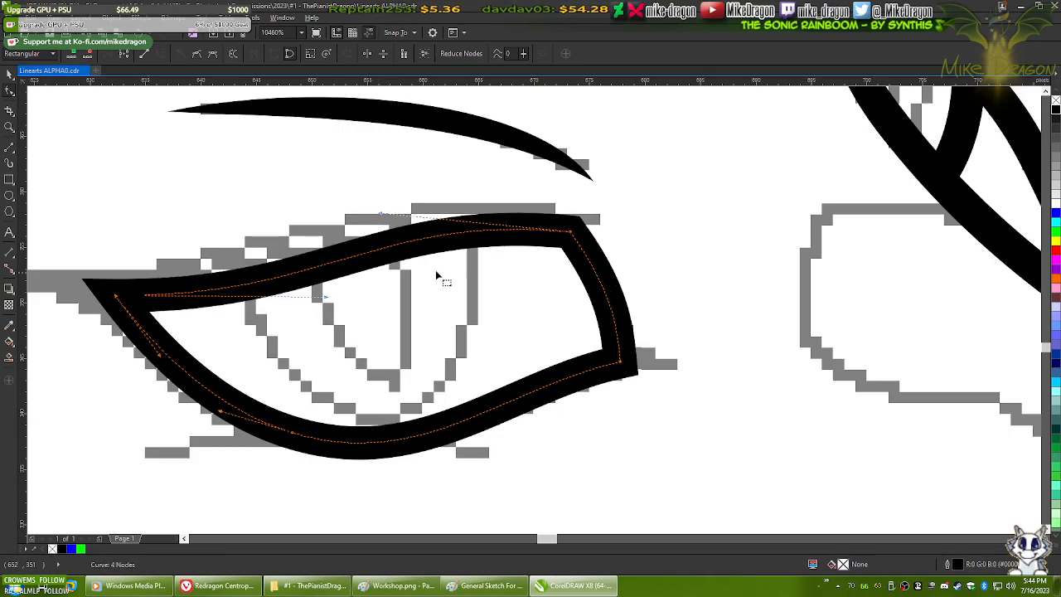
scroll(476, 233, down, 5)
key(alt+Tab)
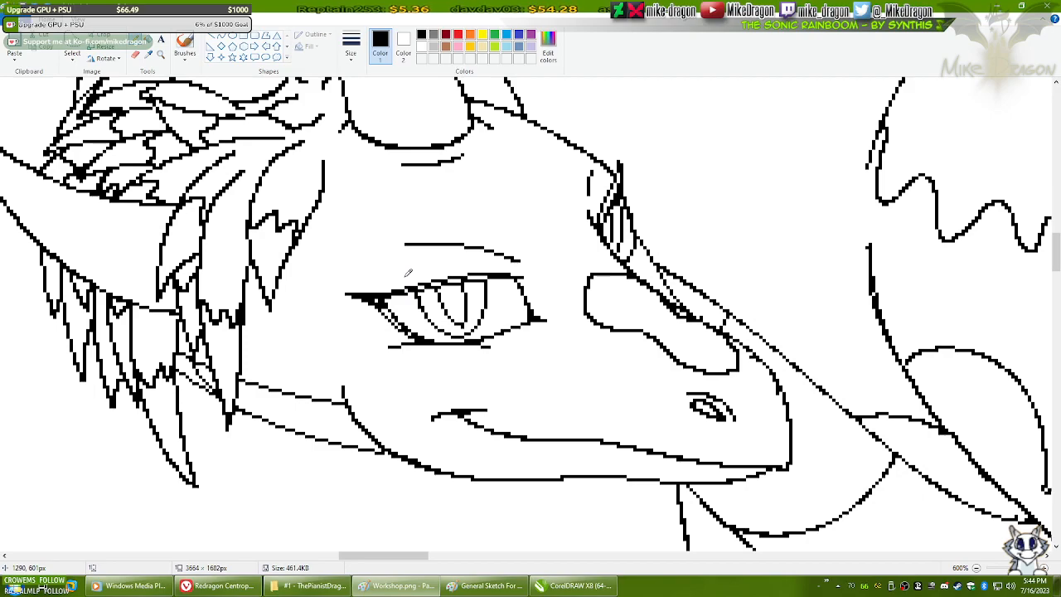
key(alt+Tab)
- Reduce the upper lid's S-curve by refining its front and rear handles, and compare the eye with the sketch in Paint
scroll(398, 230, up, 2)
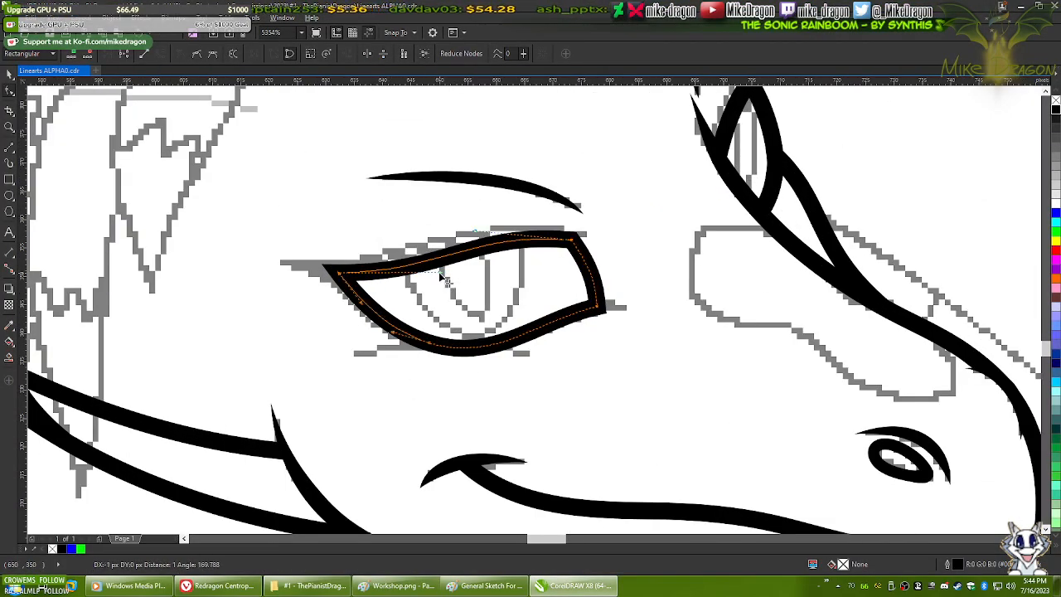
scroll(444, 255, up, 1)
scroll(444, 255, up, 1)
drag(492, 222, 487, 231)
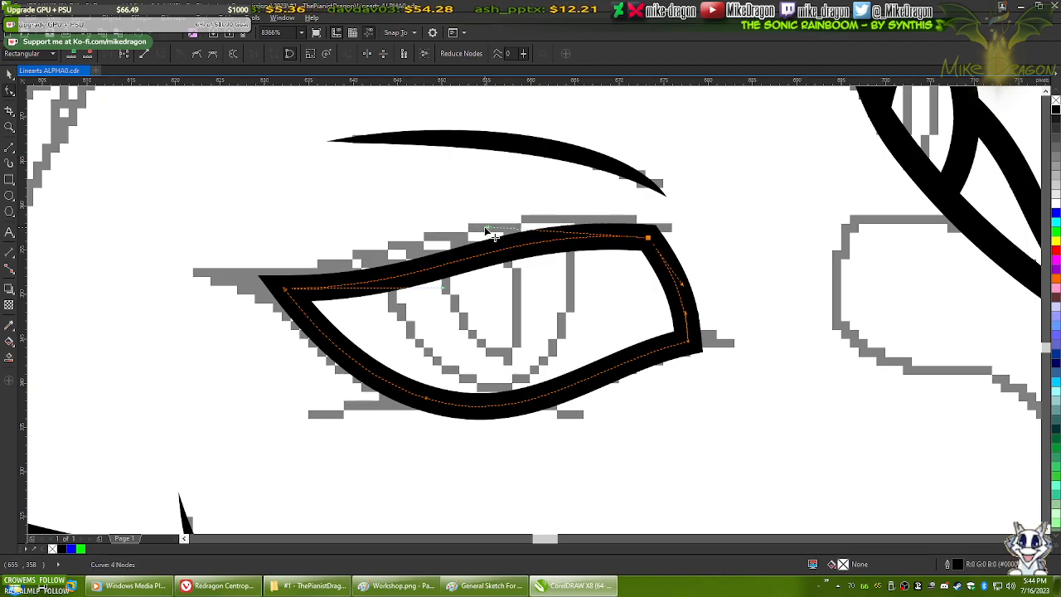
key(alt+Tab)
key(alt+Tab)
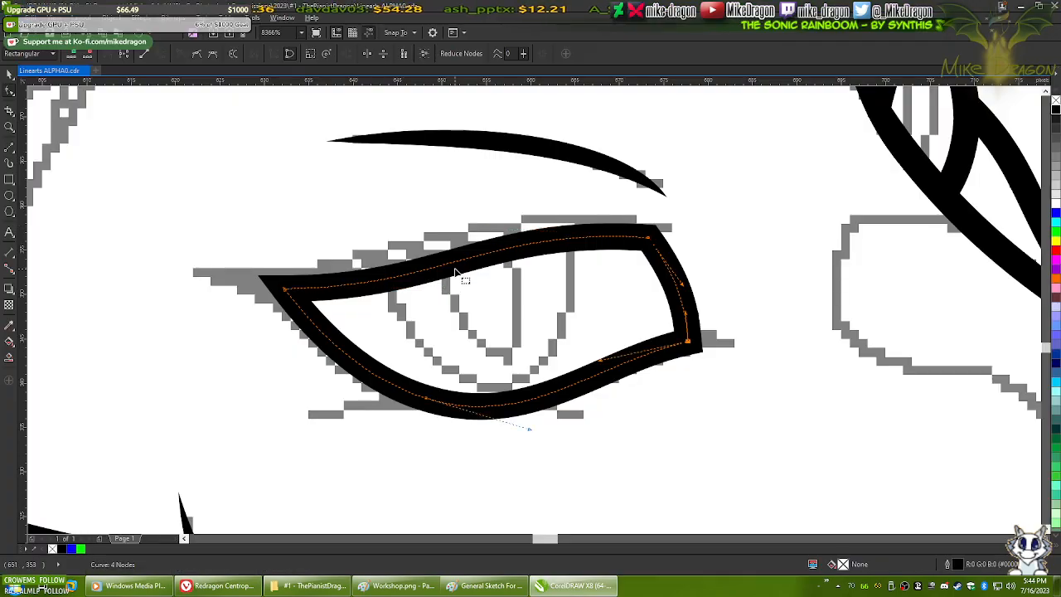
- Straighten the rear half of the upper lid and tighten its arch near the front upper corner, then review the eye within the whole head
click(334, 310)
click(285, 291)
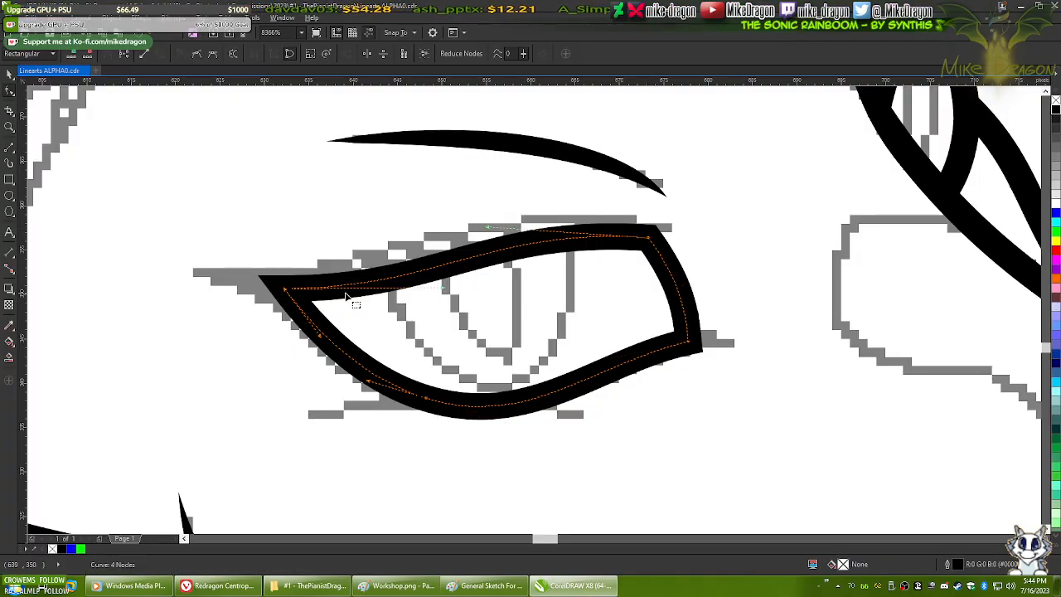
mouse_move(441, 287)
mouse_down()
mouse_move(438, 276)
mouse_move(486, 240)
mouse_move(513, 233)
mouse_up()
key(alt+Tab)
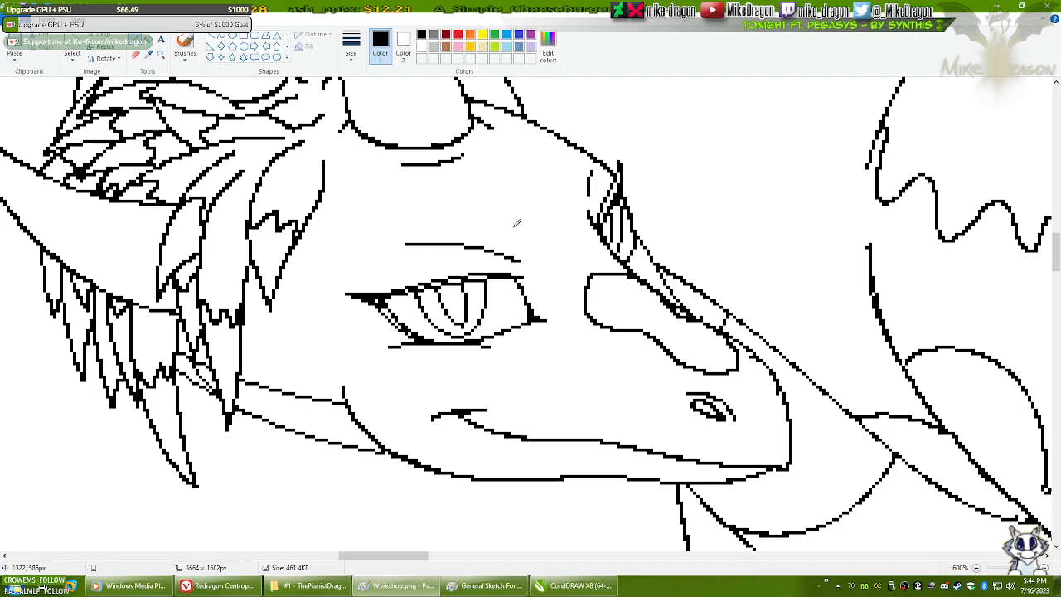
key(alt+Tab)
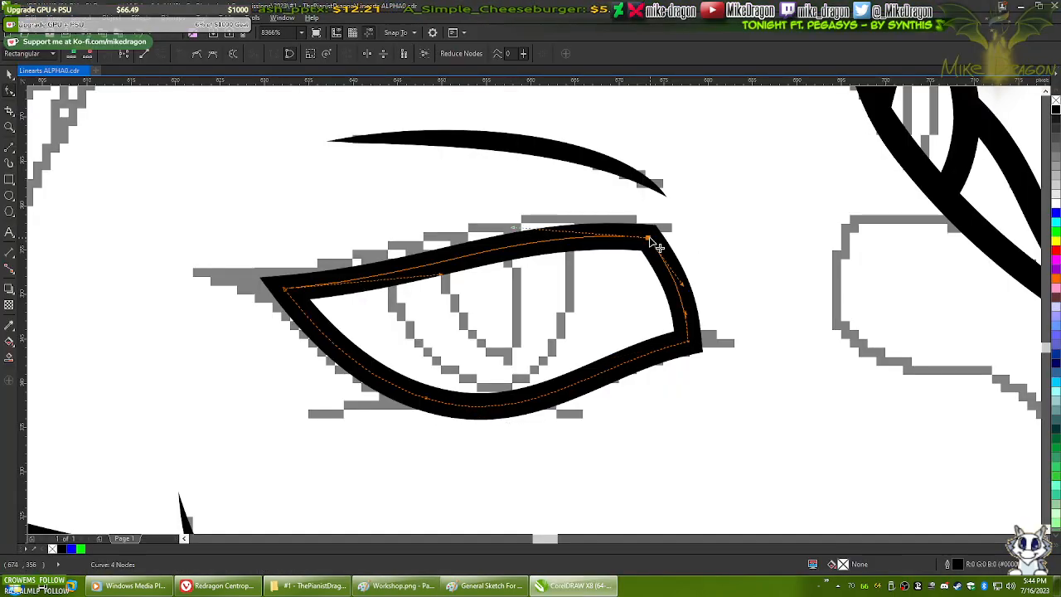
drag(512, 229, 525, 224)
click(501, 178)
scroll(547, 247, down, 5)
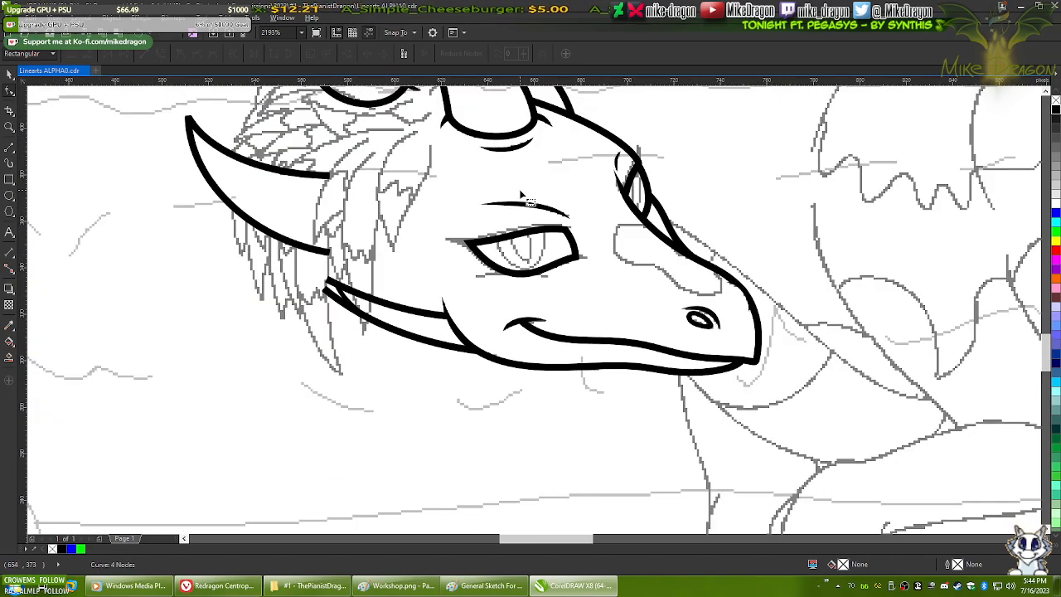
scroll(524, 199, up, 4)
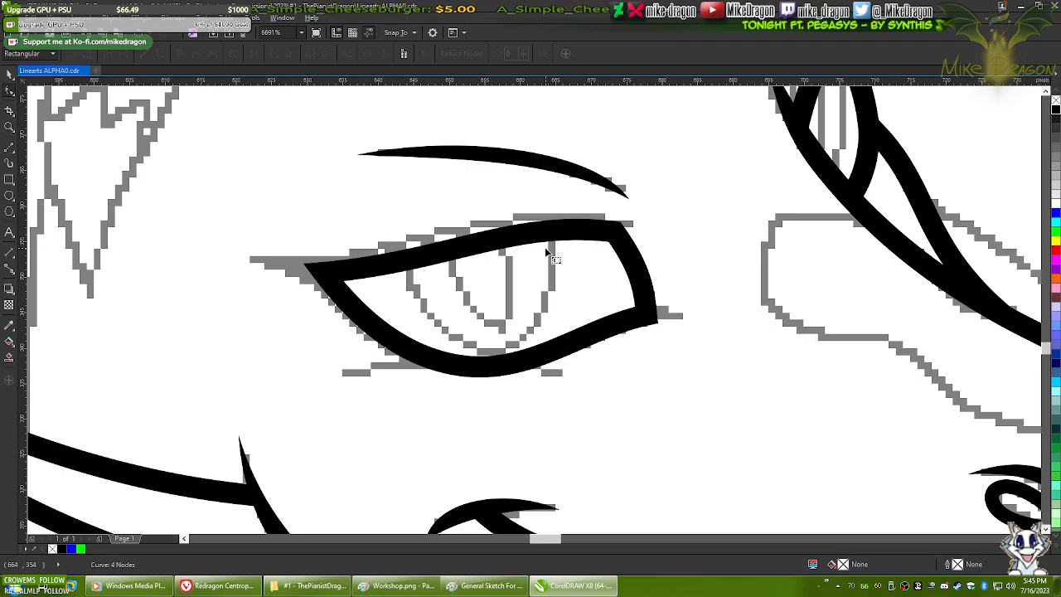
- Draw a straight line about 55 px long from the sketched rear lash tip to just past the eye's front upper corner
click(9, 147)
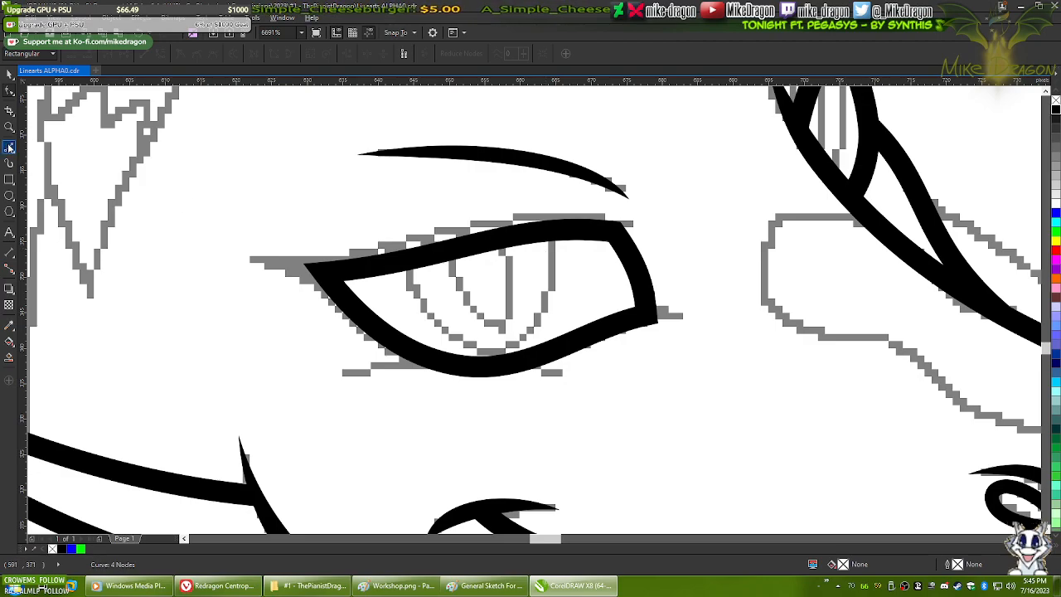
click(249, 259)
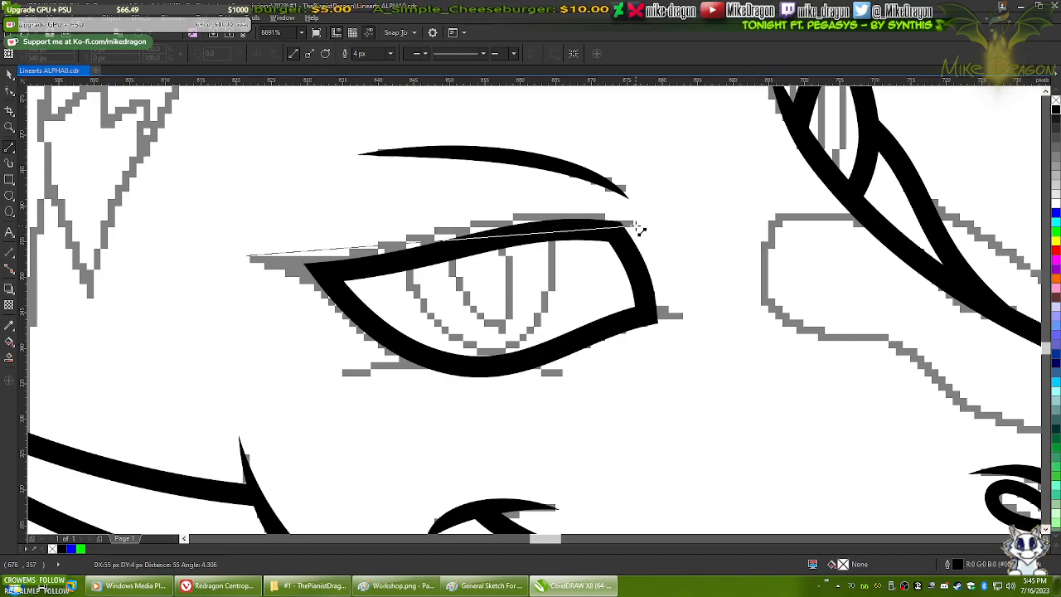
click(636, 224)
key(alt+Tab)
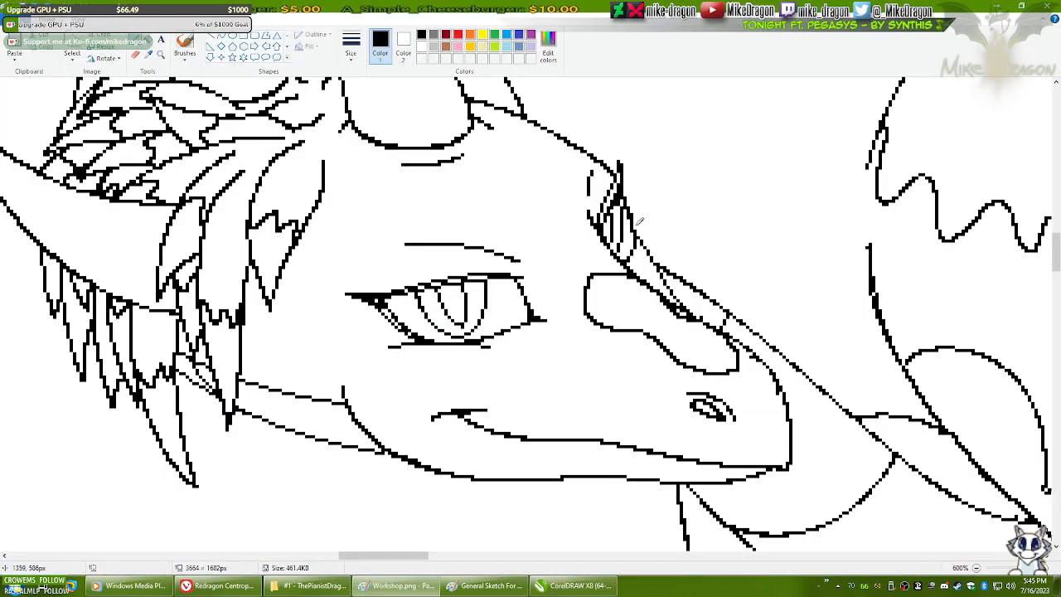
key(alt+Tab)
- Give the new upper lash line a hairline-width blue outline
click(390, 54)
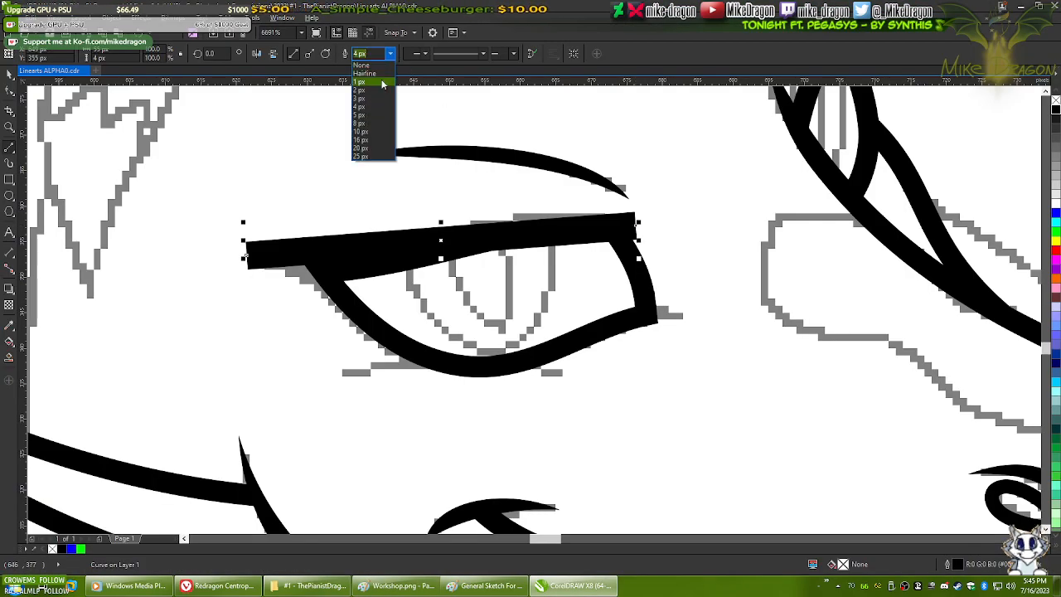
click(386, 80)
click(1055, 214)
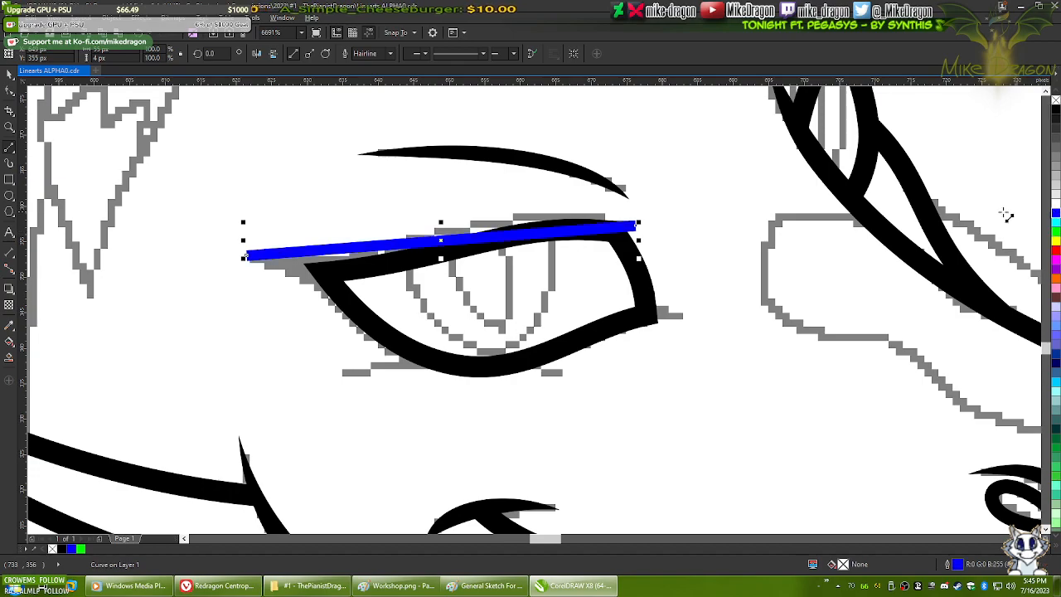
- Continue the blue lash line with straight segments back along the upper lid and close the shape at the rear lash tip
drag(636, 224, 542, 233)
drag(542, 233, 487, 240)
drag(488, 240, 369, 267)
mouse_move(368, 267)
mouse_down()
mouse_move(317, 272)
mouse_move(247, 256)
mouse_up()
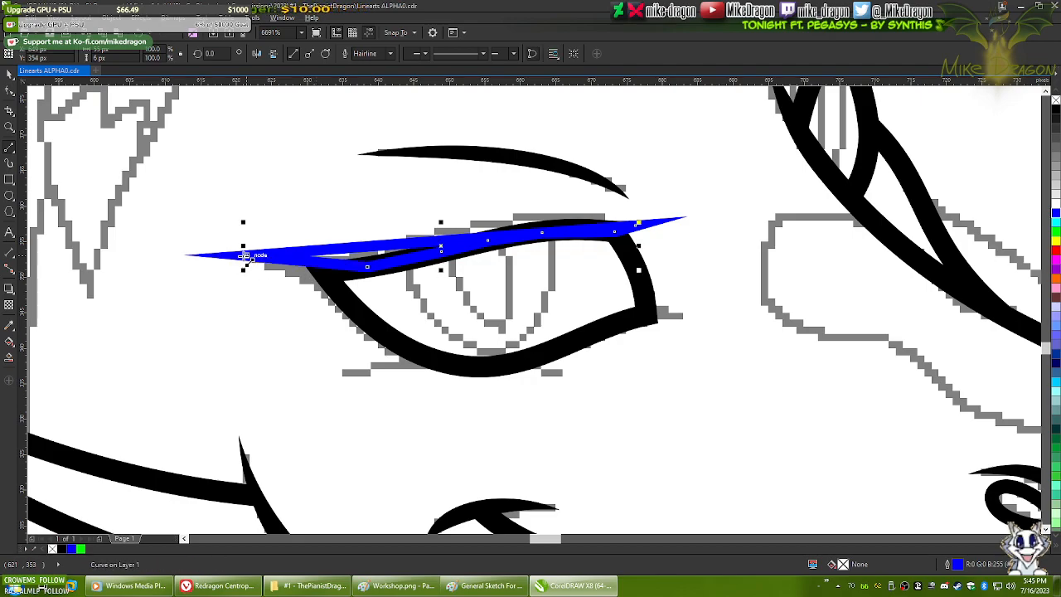
- Undo the last segment, continue the blue eyelash outline around the outer eye corner and along the lower lid, and close it at the lash tip
key(ctrl+z)
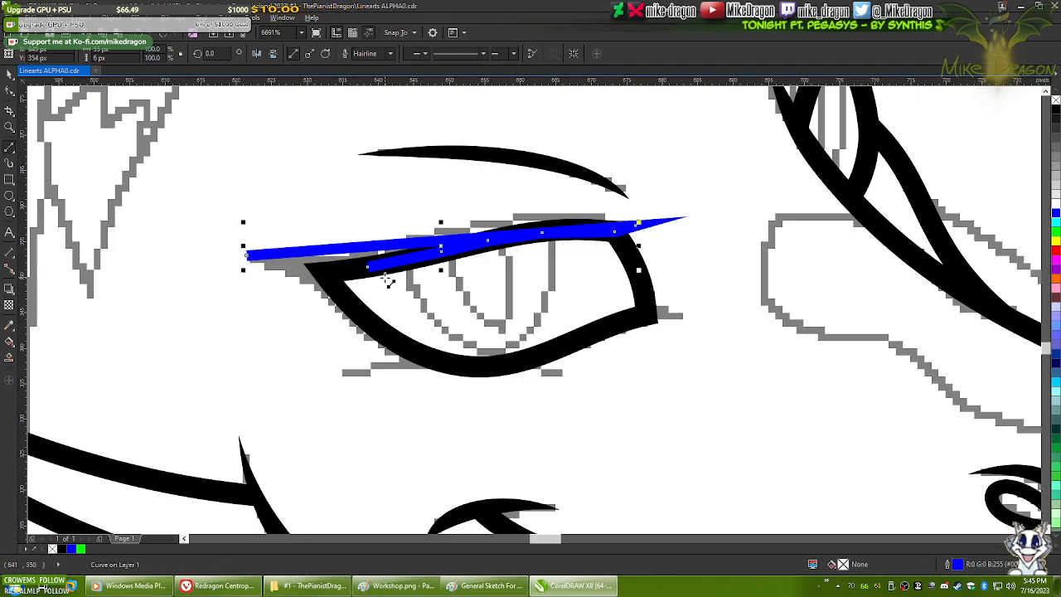
click(368, 267)
click(323, 272)
click(340, 294)
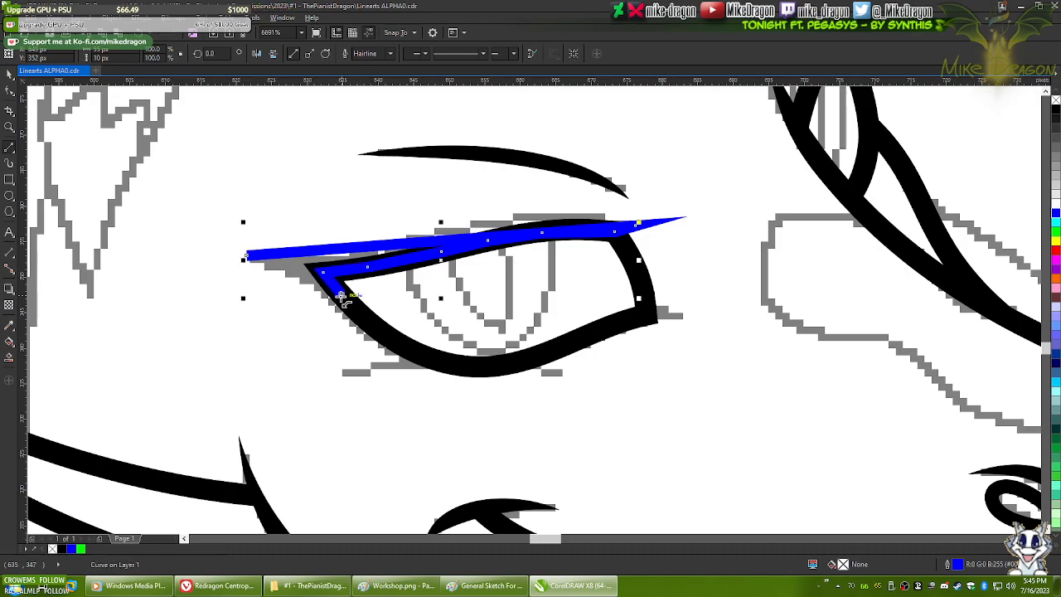
click(373, 324)
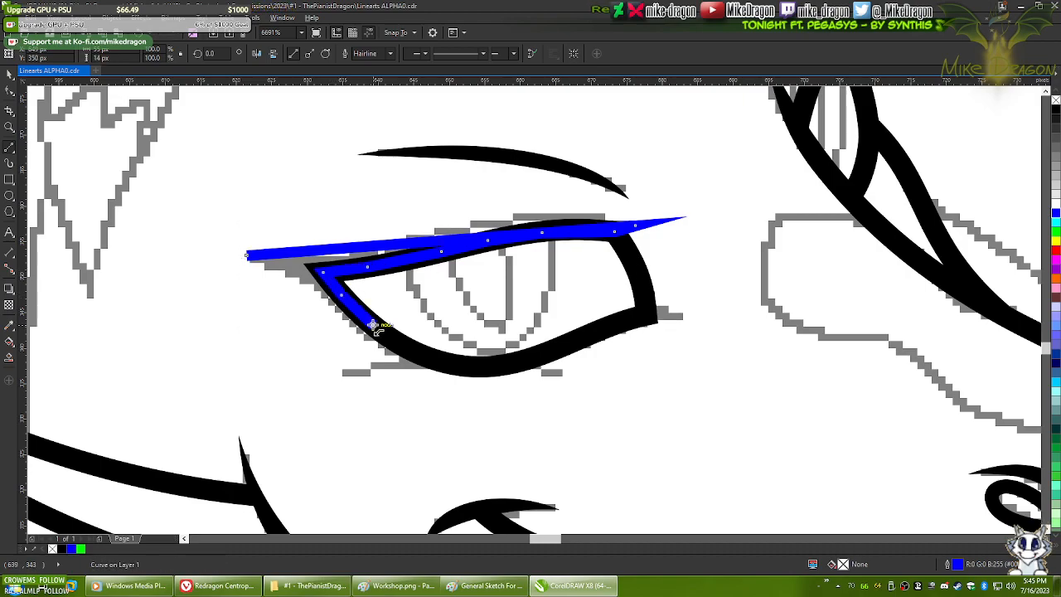
click(416, 351)
drag(252, 254, 233, 253)
- Select all nodes of the blue eyelash shape and convert its segments to curves
drag(191, 139, 783, 454)
right_click(467, 274)
click(520, 321)
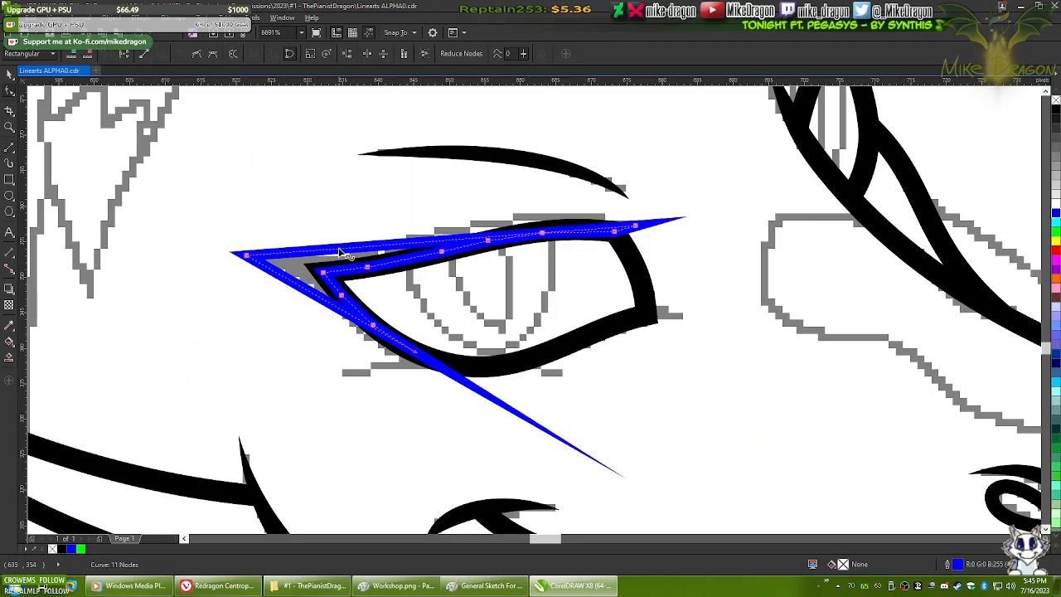
- Bend the eyelash shape's upper edge into a smooth S-curve following the sketched upper lid, adjusting the handles at both ends
scroll(347, 257, up, 1)
click(358, 267)
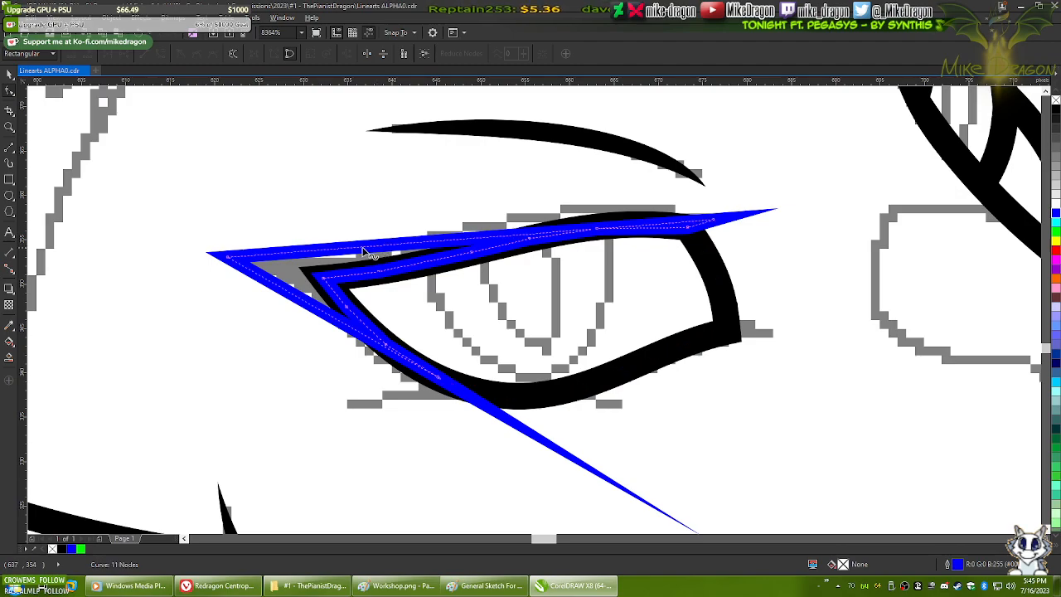
drag(359, 246, 356, 264)
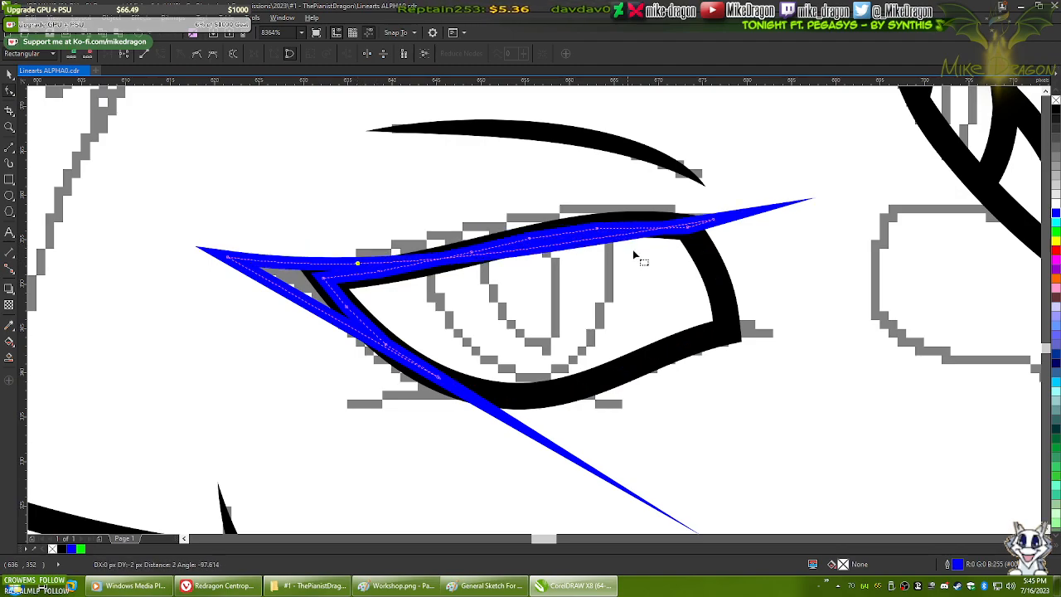
click(711, 220)
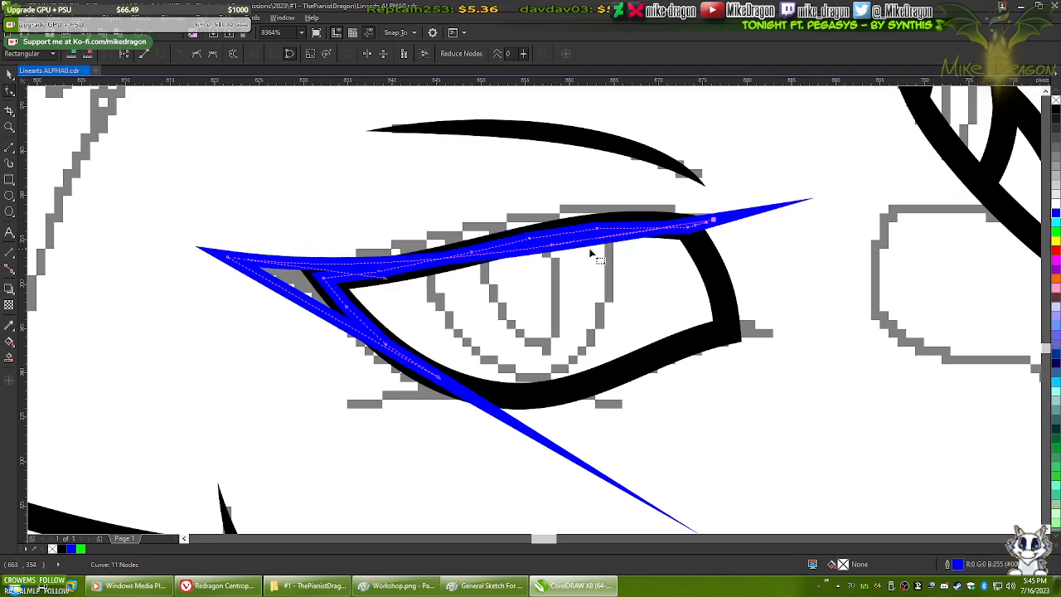
drag(554, 252, 539, 182)
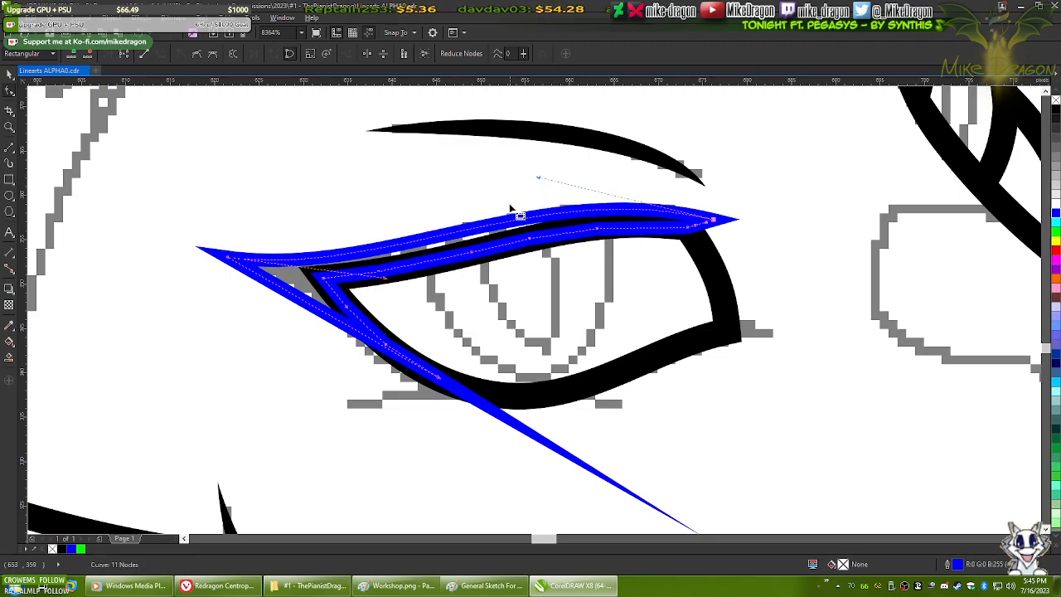
drag(385, 280, 474, 273)
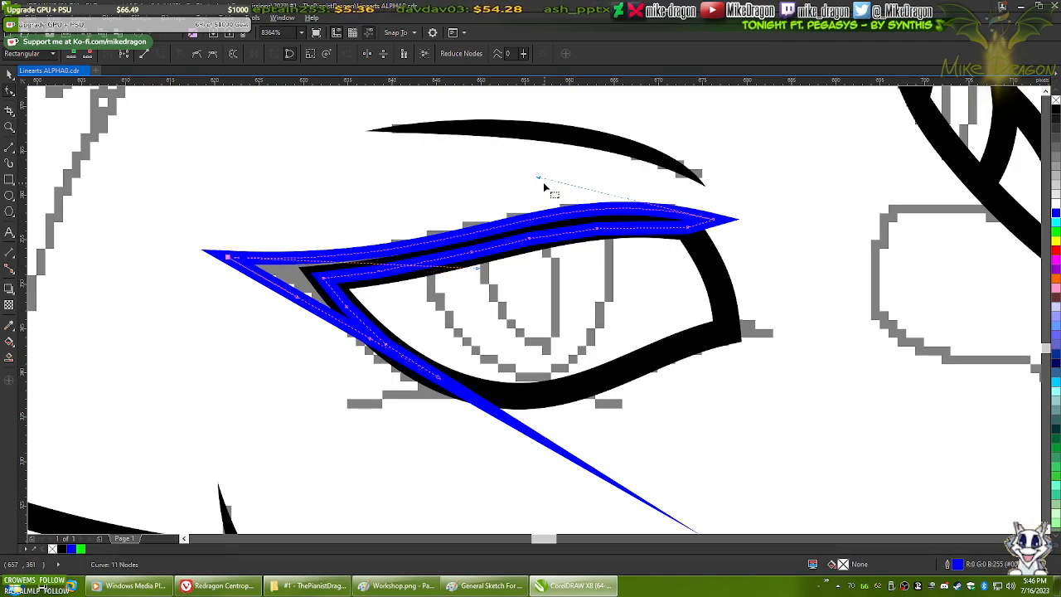
drag(541, 177, 481, 190)
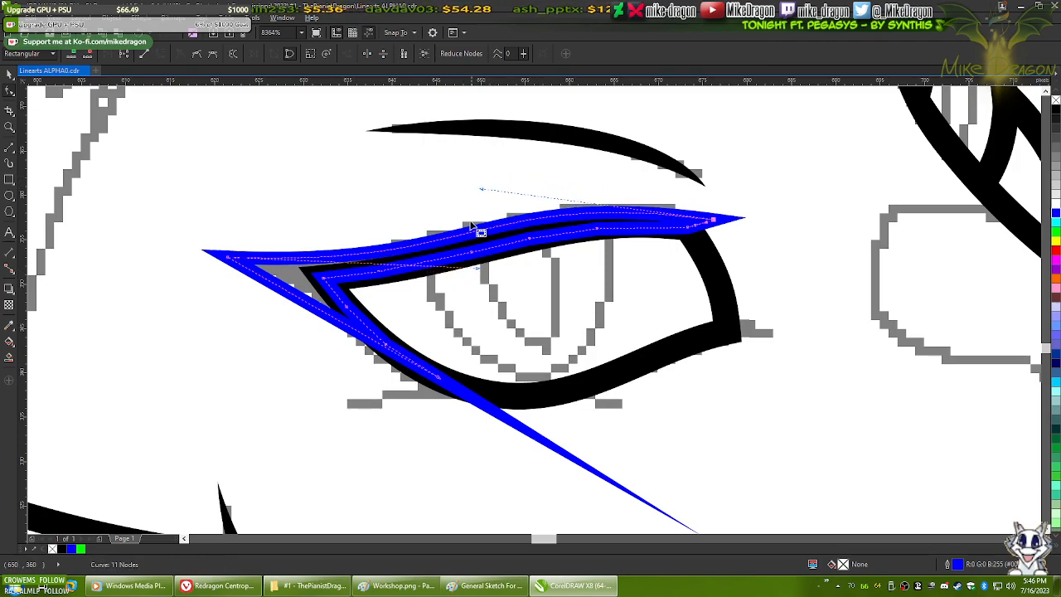
drag(479, 269, 480, 261)
- Curve the eyelash shape's lower outer edge along the sketch and move its end node farther along the lower lid
drag(315, 300, 371, 329)
click(439, 378)
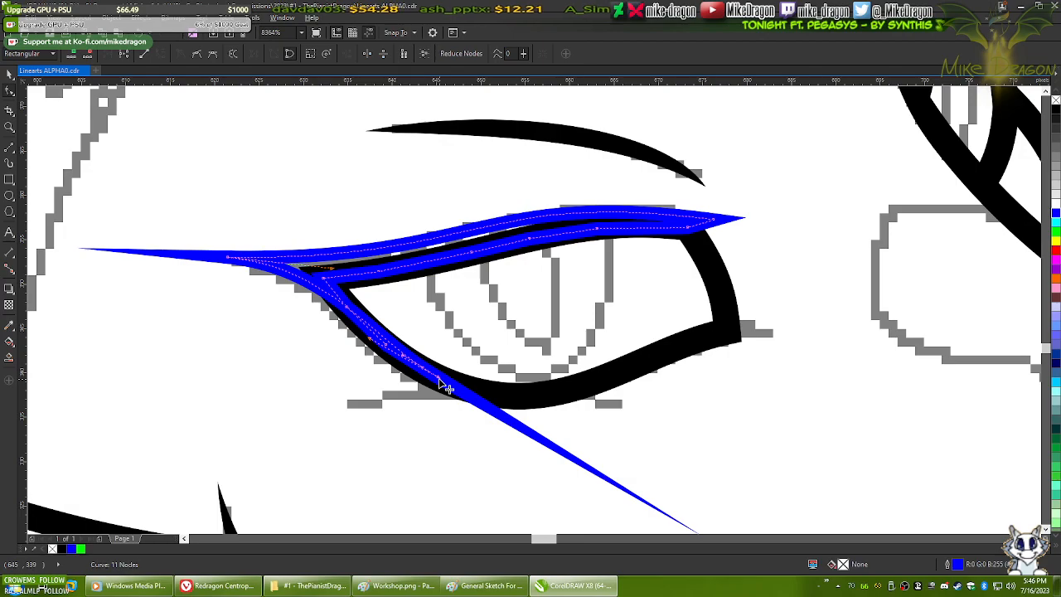
drag(367, 350, 339, 378)
drag(440, 378, 456, 386)
drag(355, 387, 312, 355)
click(231, 259)
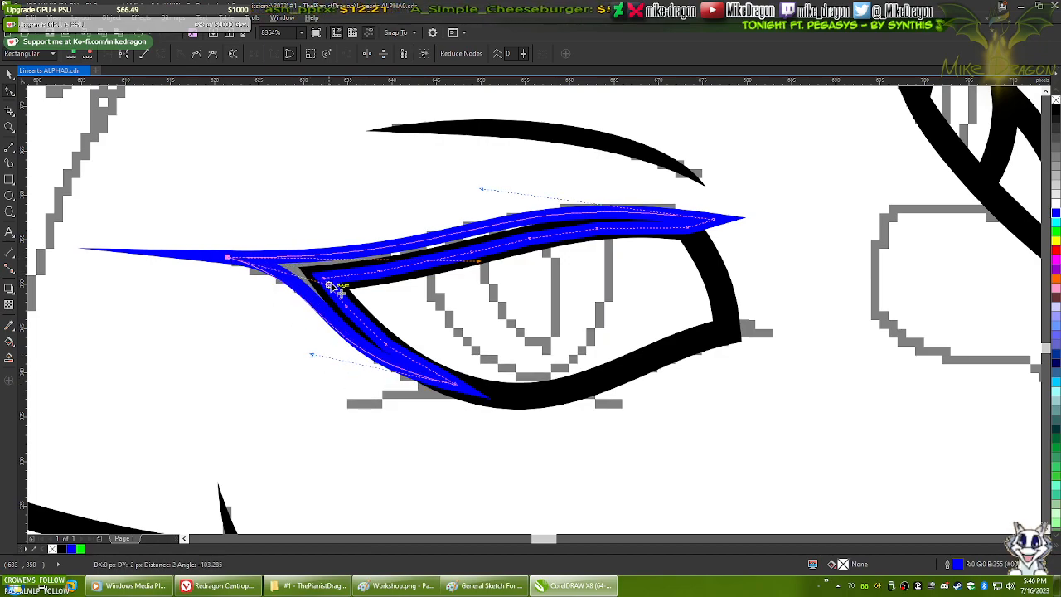
drag(335, 282, 273, 308)
- Move the outer tip node about 1 px inward and adjust the lower edge's handles to match the sketch
scroll(282, 317, up, 2)
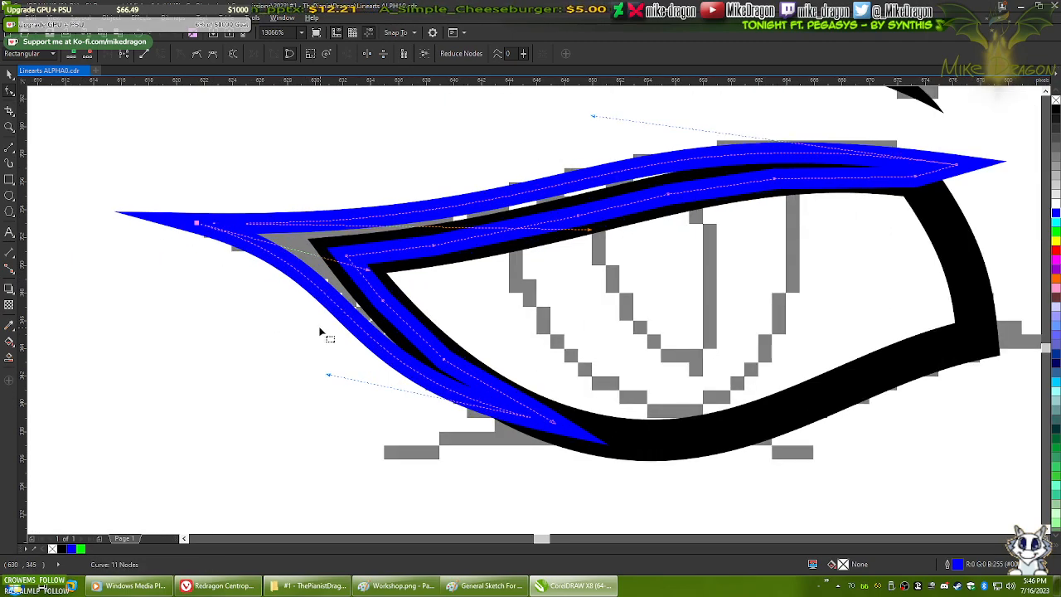
drag(199, 224, 220, 226)
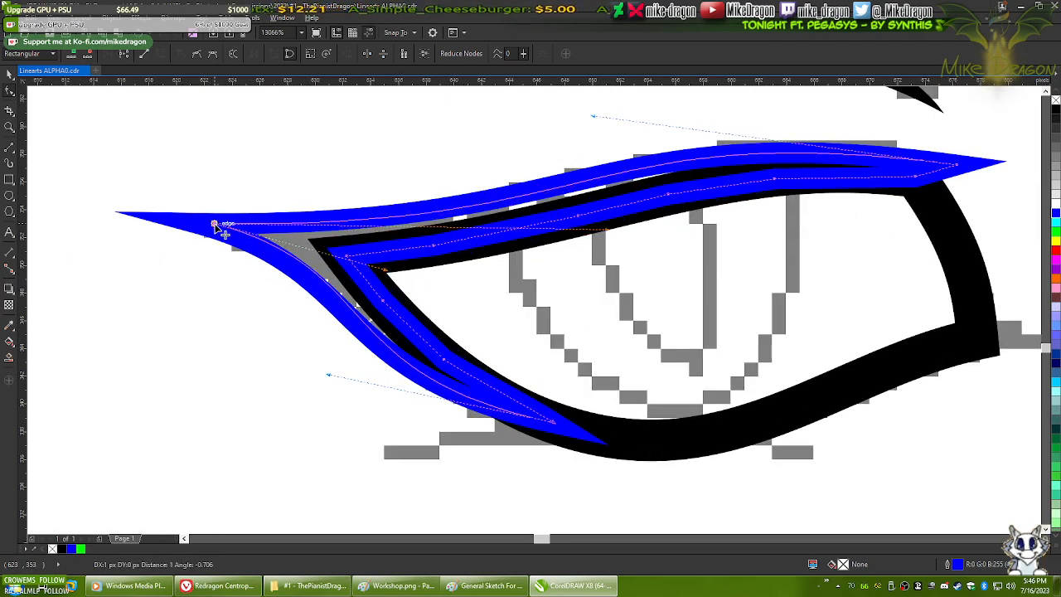
drag(387, 270, 378, 275)
drag(328, 377, 352, 364)
drag(379, 277, 365, 271)
drag(352, 365, 363, 365)
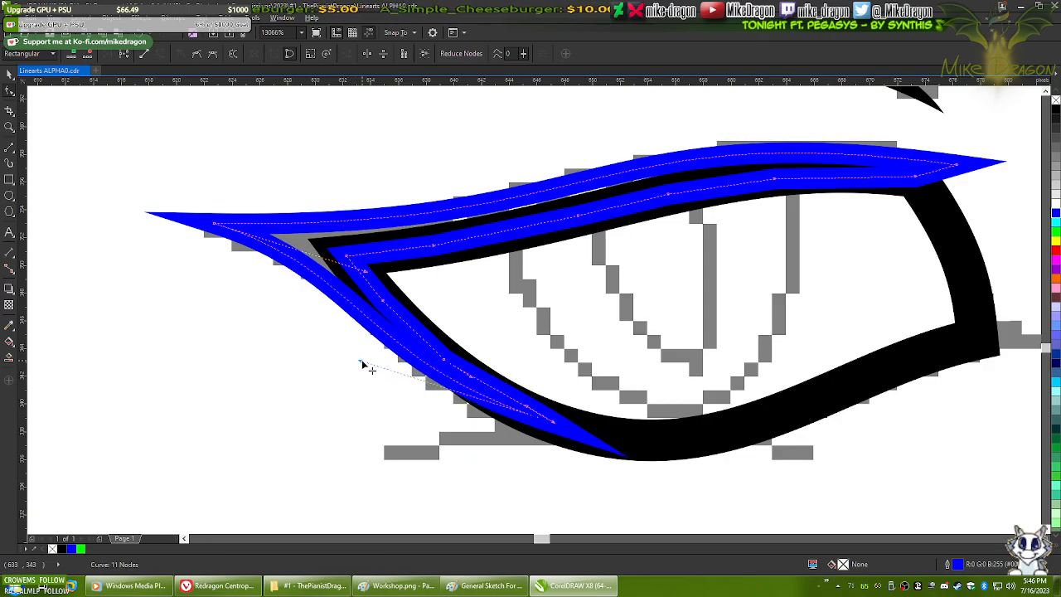
- Bend the short end segment on the lower lid outward to give the eyelash shape a rounded end
mouse_move(564, 436)
mouse_down()
mouse_move(532, 422)
mouse_move(572, 424)
mouse_up()
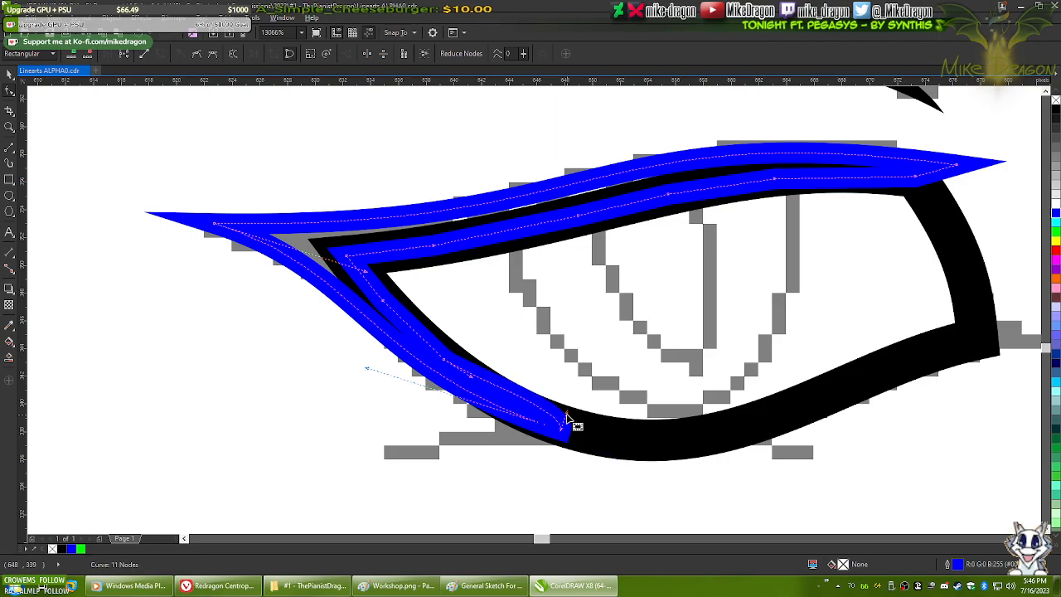
scroll(569, 422, up, 2)
click(594, 413)
drag(594, 413, 533, 426)
scroll(534, 426, down, 3)
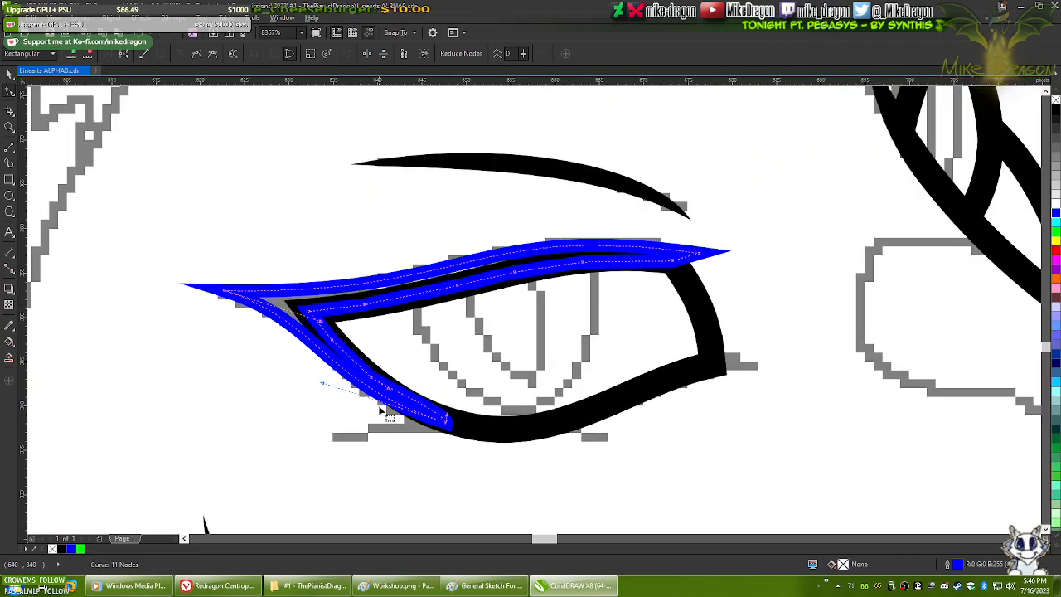
- Adjust the upper edge's handle at the inner eye corner and reshape the underside of that tip by moving its node and handle
click(699, 252)
drag(469, 225, 498, 214)
scroll(736, 258, up, 1)
scroll(735, 258, up, 2)
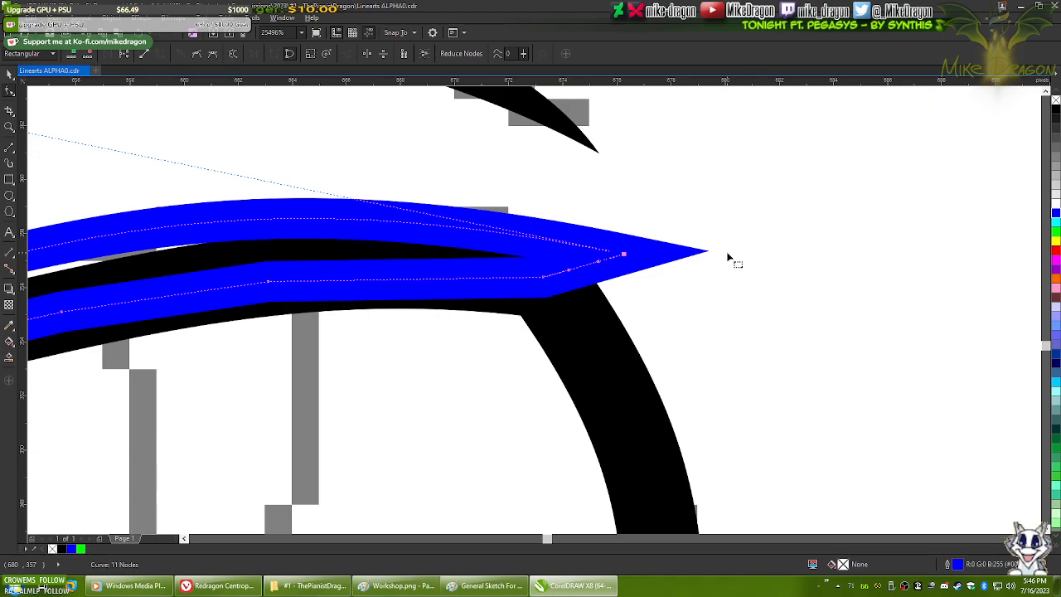
key(alt+Tab)
key(alt+Tab)
drag(543, 277, 480, 264)
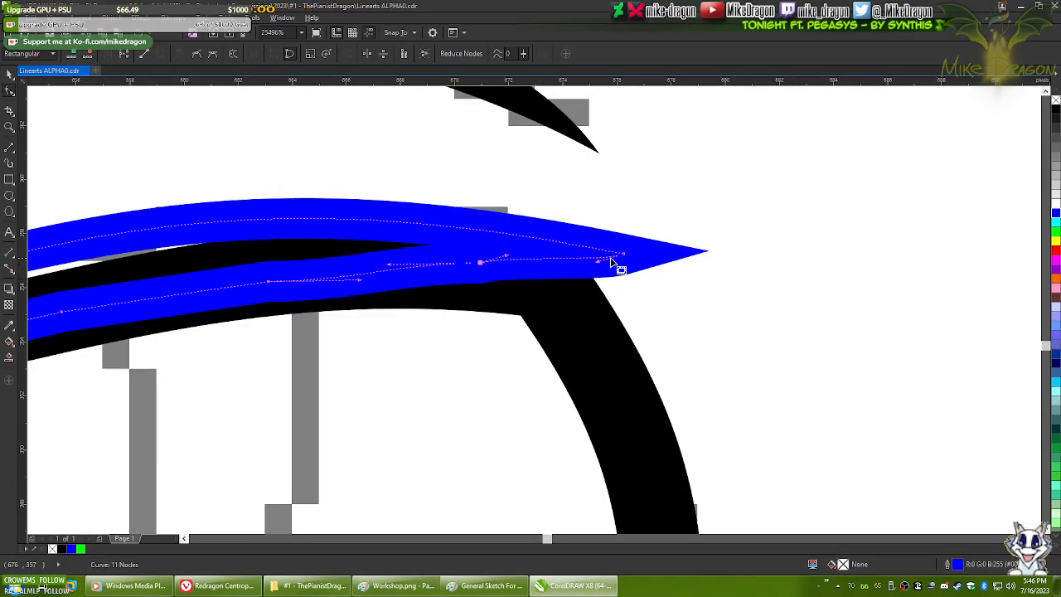
drag(606, 267, 556, 258)
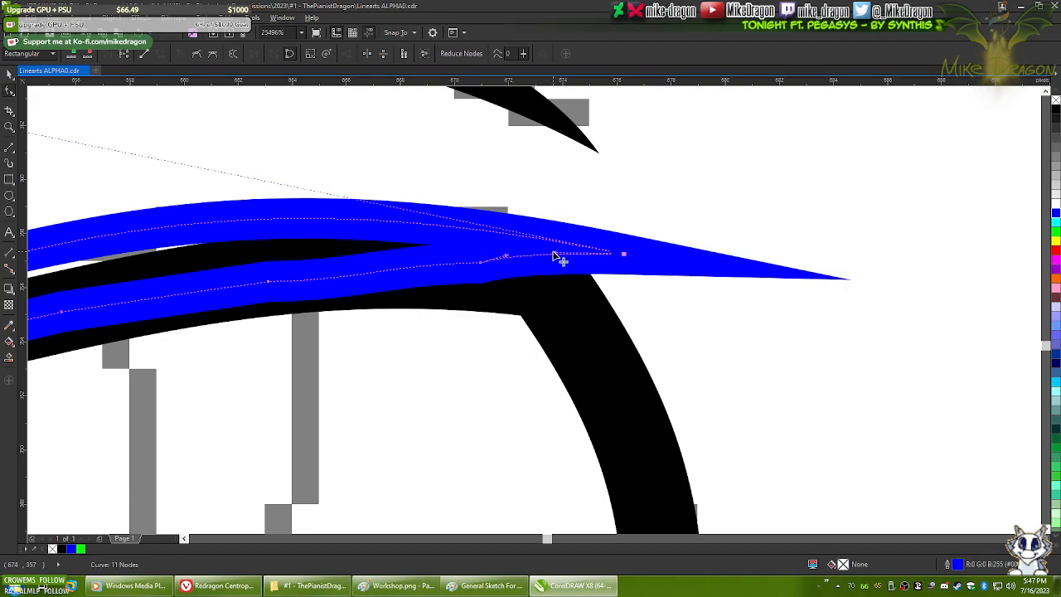
- Move the node beneath the inner tip back along the lid and shift the tip's end node about 2 px toward the outer corner
scroll(755, 255, down, 3)
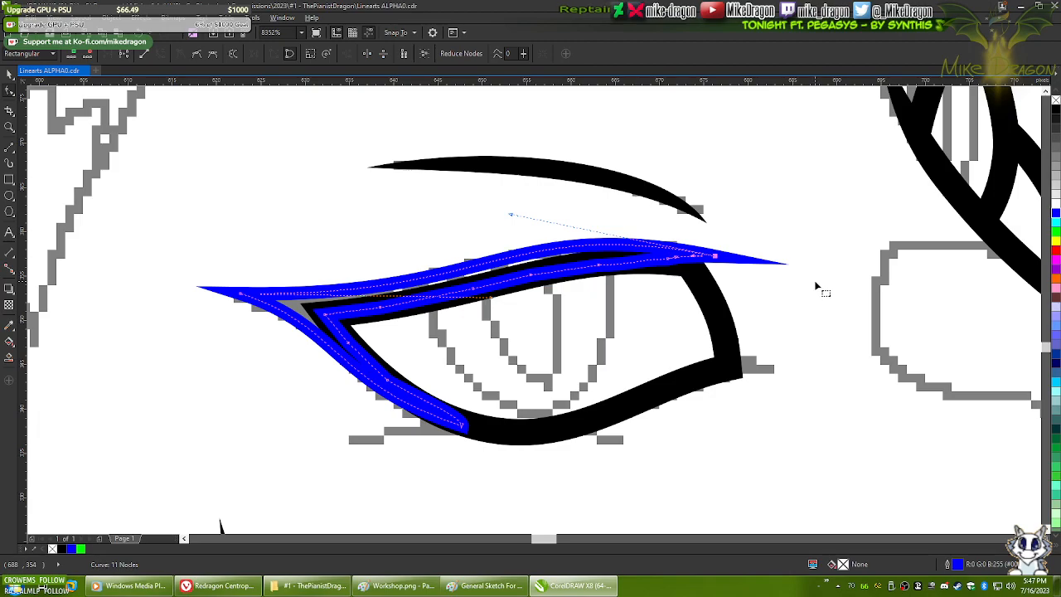
scroll(758, 290, up, 4)
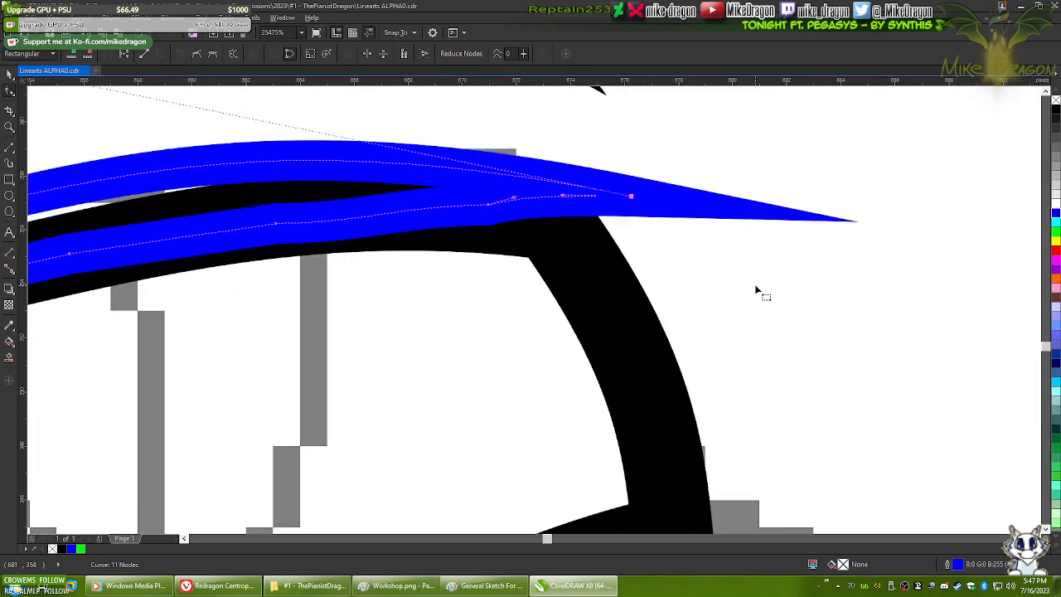
drag(422, 184, 351, 188)
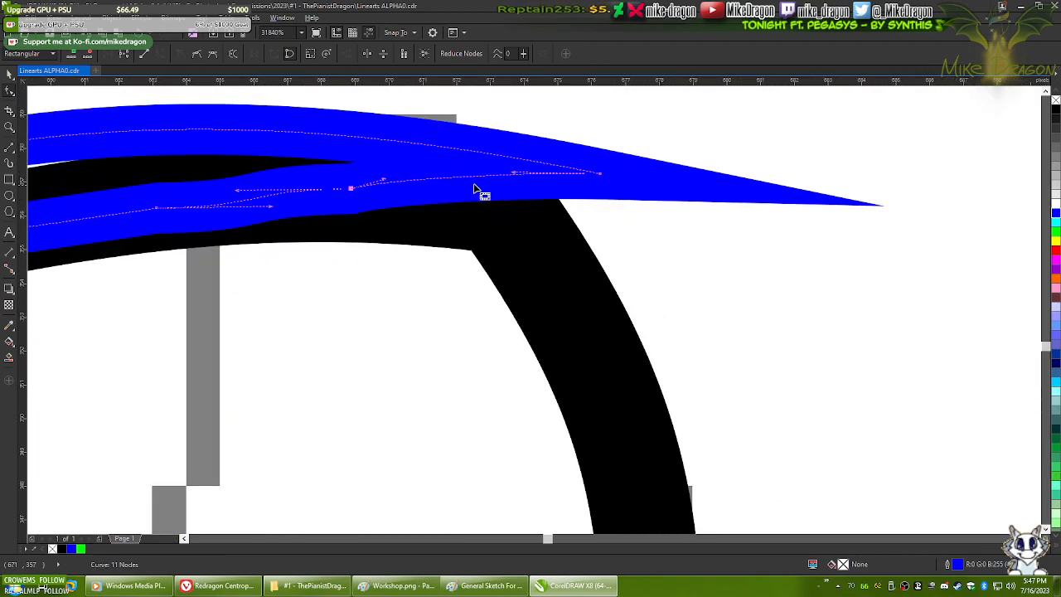
drag(602, 174, 549, 174)
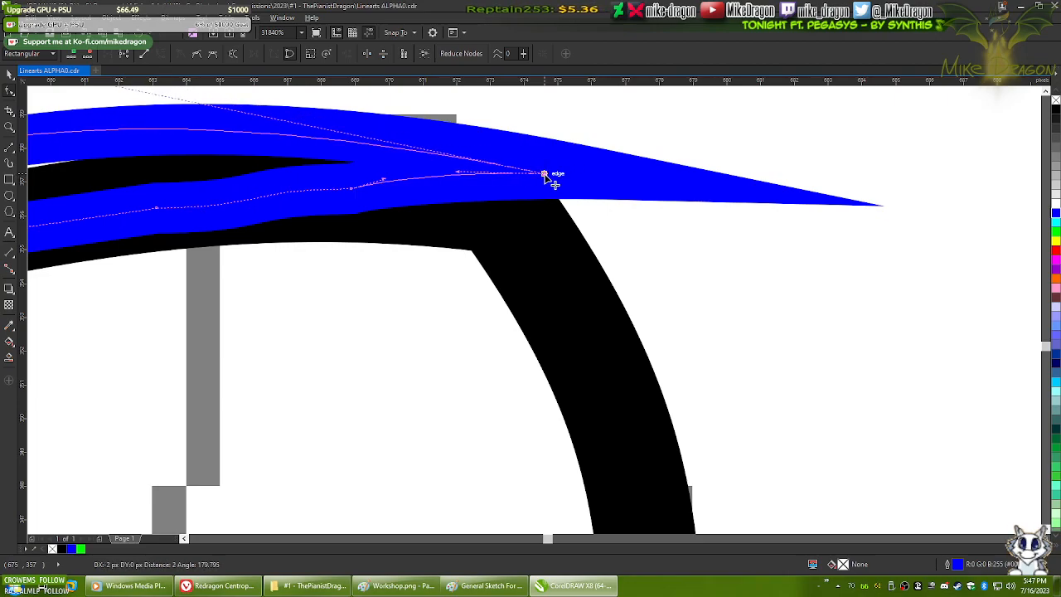
- Fine-tune the handles and lift the middle of the eyelash shape's upper edge slightly to follow the sketch
scroll(702, 243, down, 3)
scroll(680, 207, up, 1)
drag(322, 162, 384, 161)
scroll(854, 256, down, 2)
scroll(315, 225, up, 2)
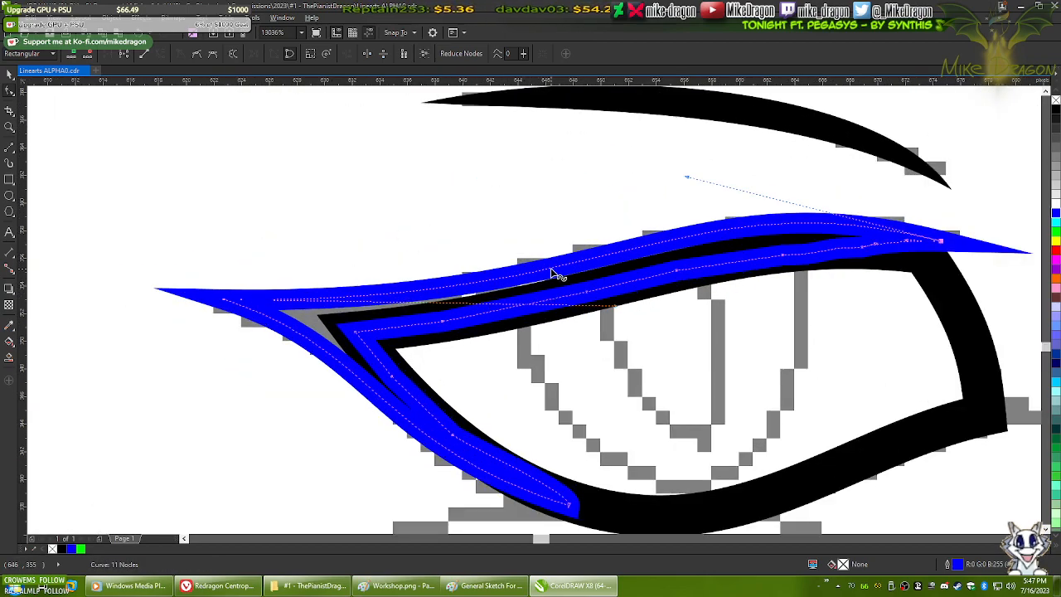
scroll(558, 278, up, 2)
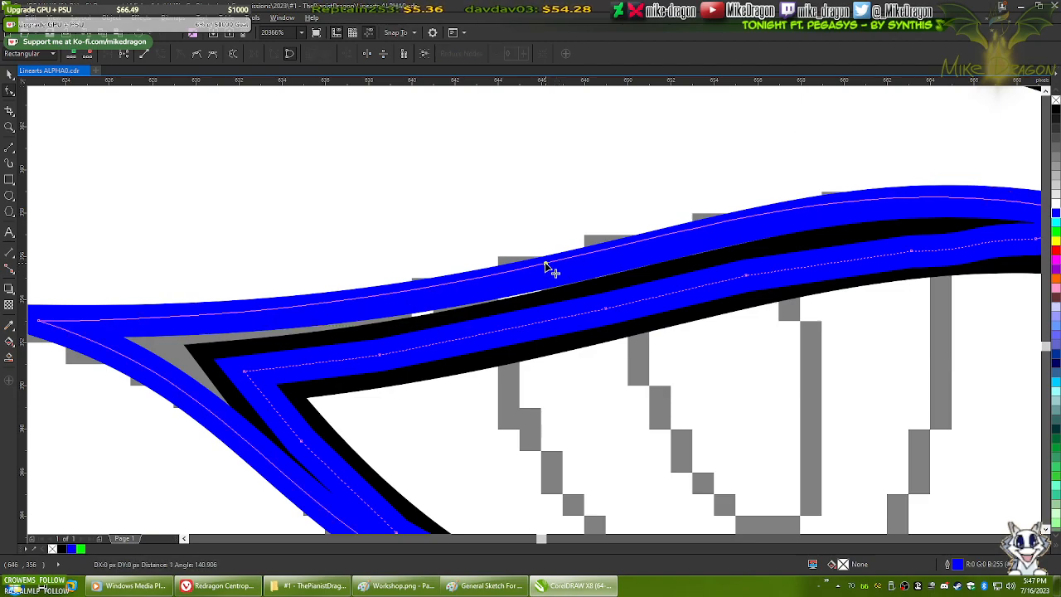
scroll(423, 269, down, 2)
scroll(423, 270, down, 5)
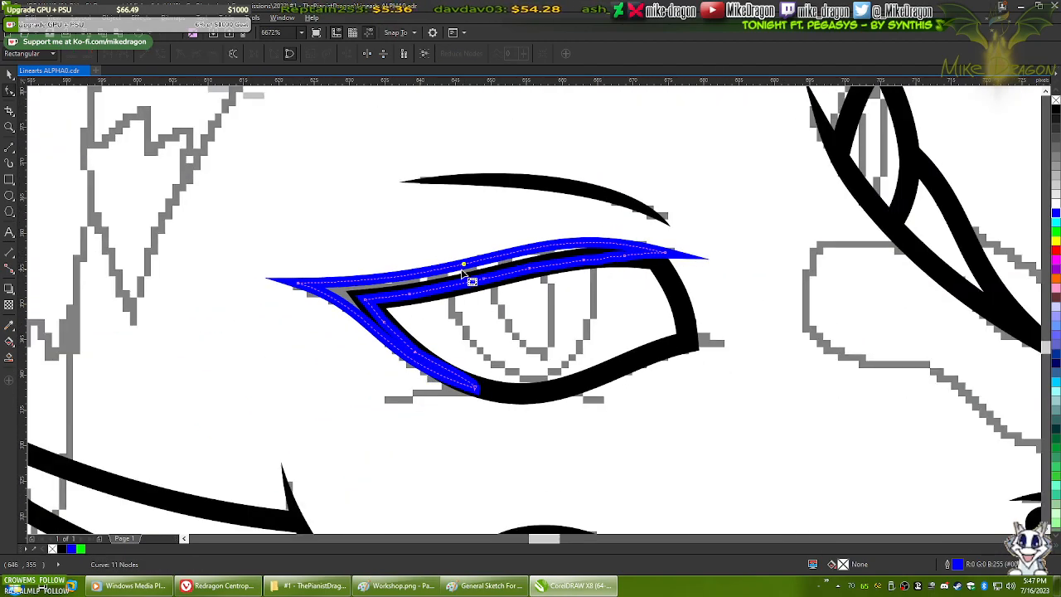
scroll(531, 264, up, 2)
scroll(670, 240, up, 2)
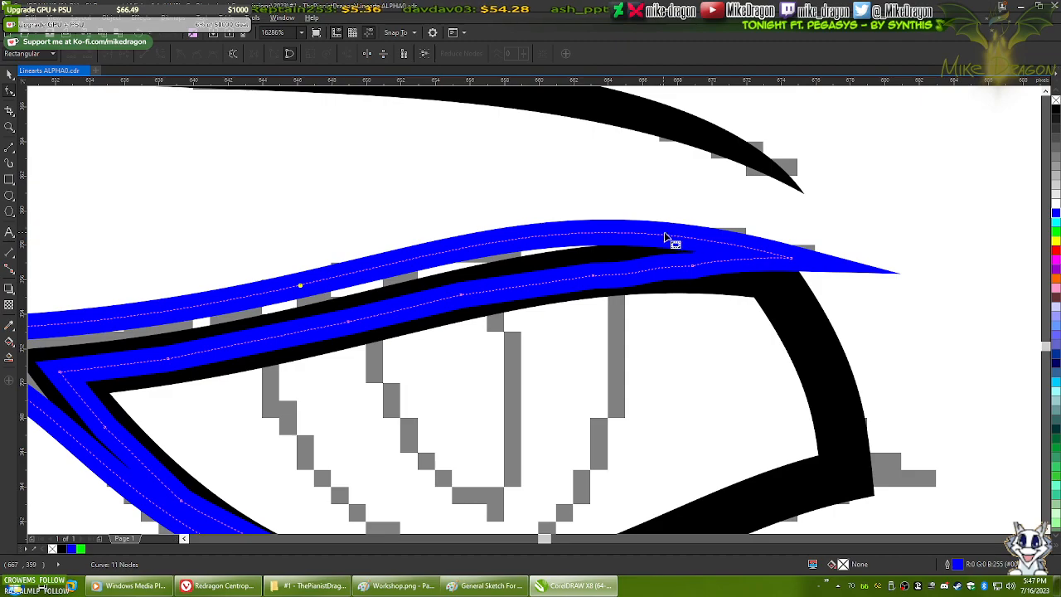
- Add a cusp node midway along the upper edge and lower the inner tip's handle to flatten the curve there
click(791, 259)
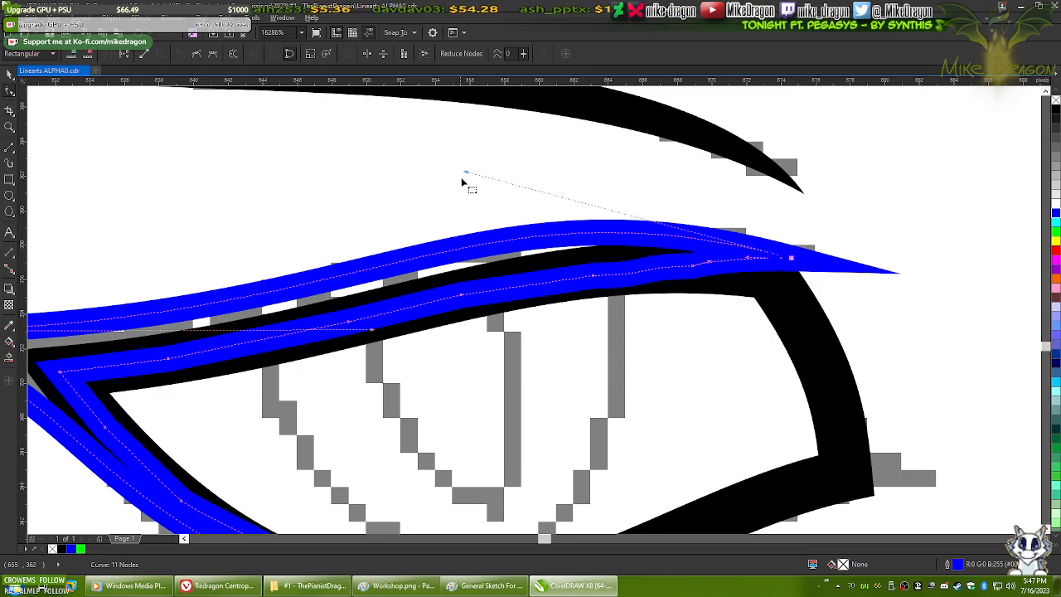
double_click(308, 284)
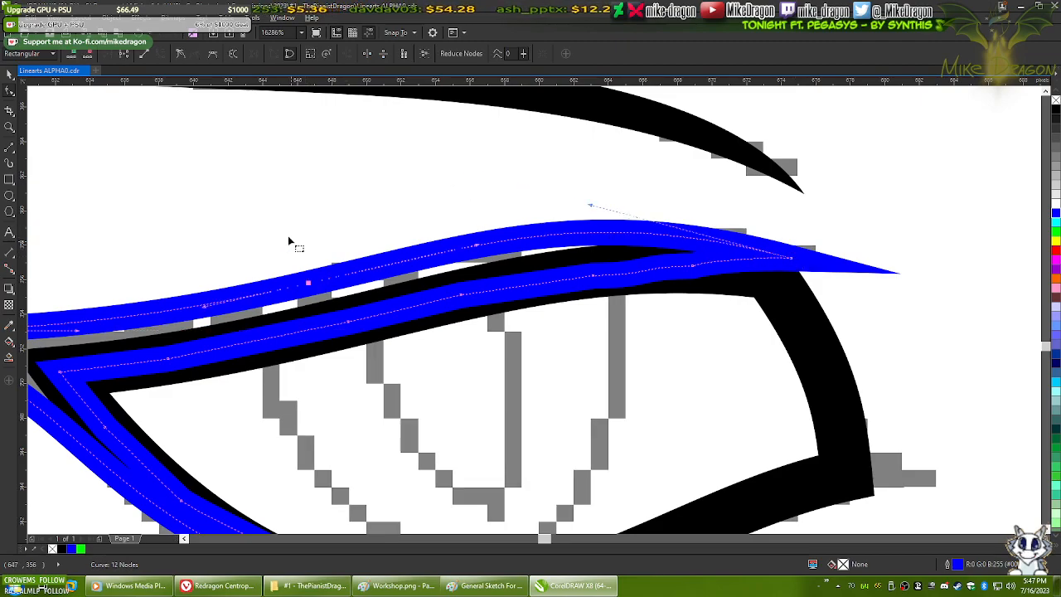
click(181, 58)
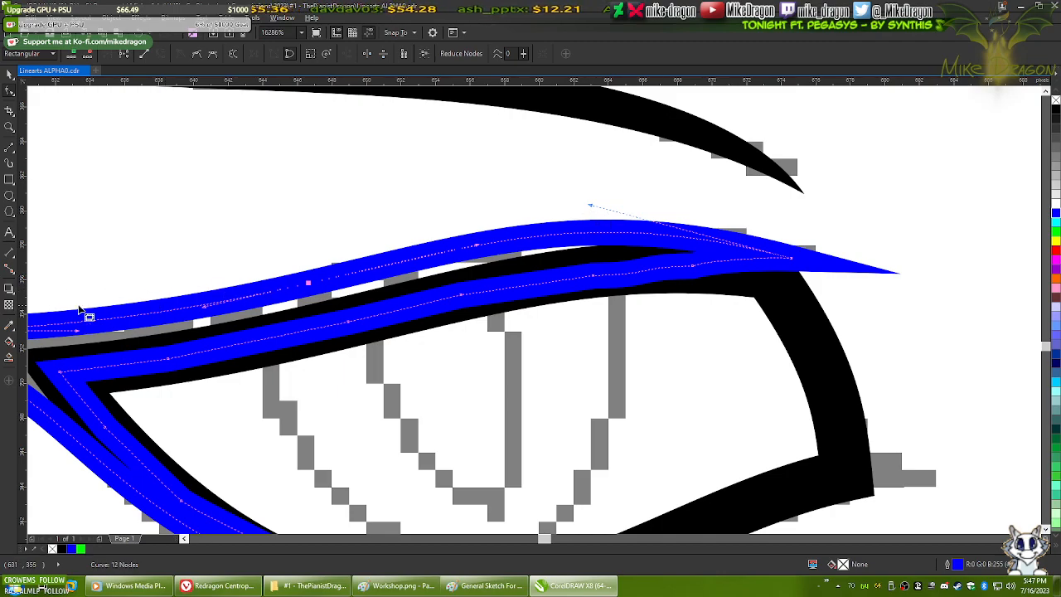
drag(590, 206, 595, 223)
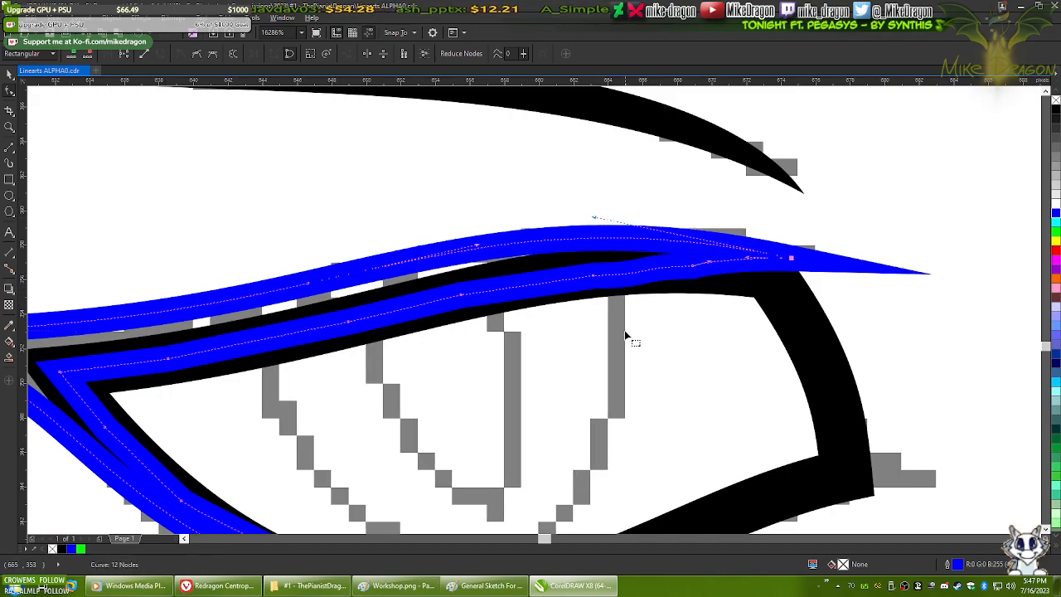
scroll(624, 328, down, 4)
scroll(304, 185, down, 2)
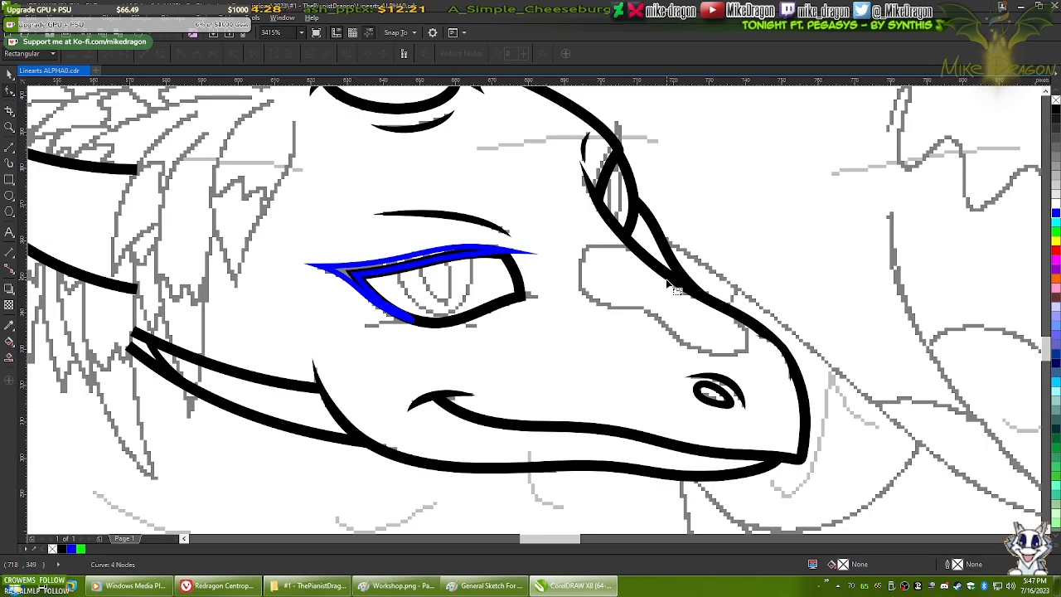
scroll(529, 255, up, 3)
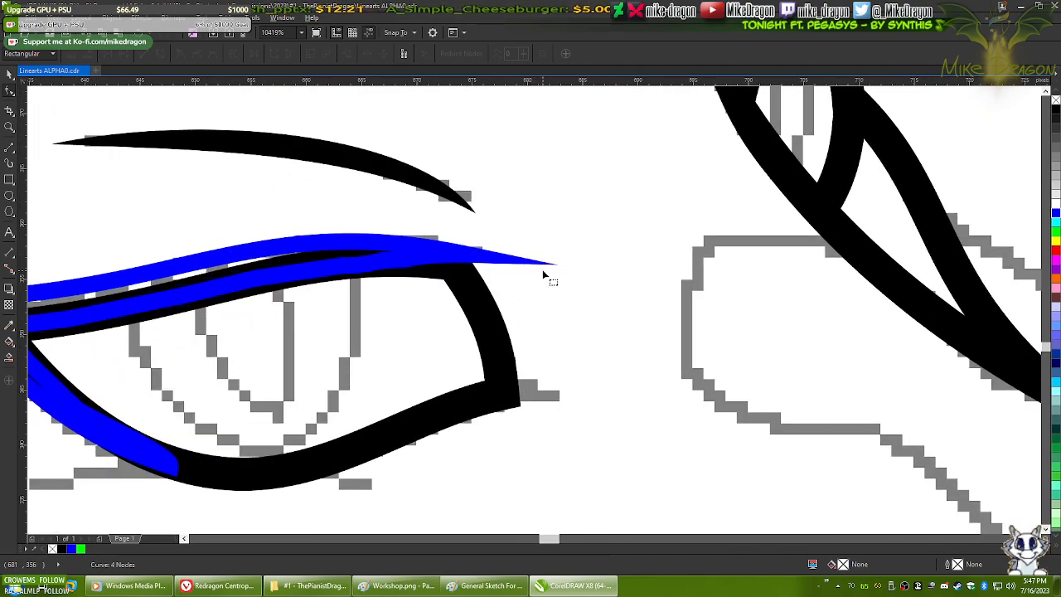
drag(531, 303, 655, 287)
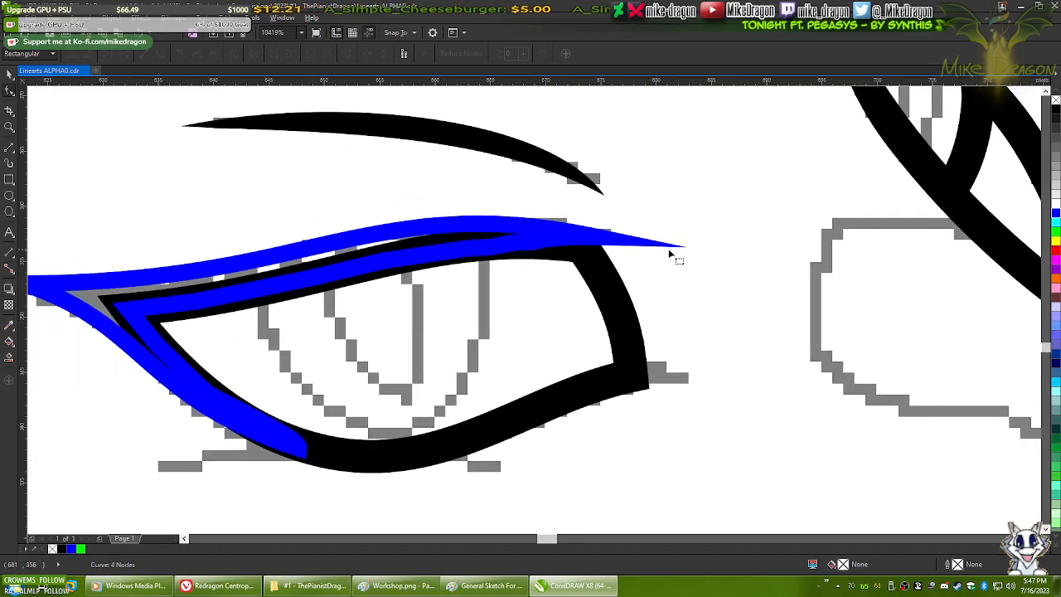
- Give the blue eyelash shape a black fill and a black outline, and deselect it to view the whole head
drag(462, 251, 554, 255)
click(554, 255)
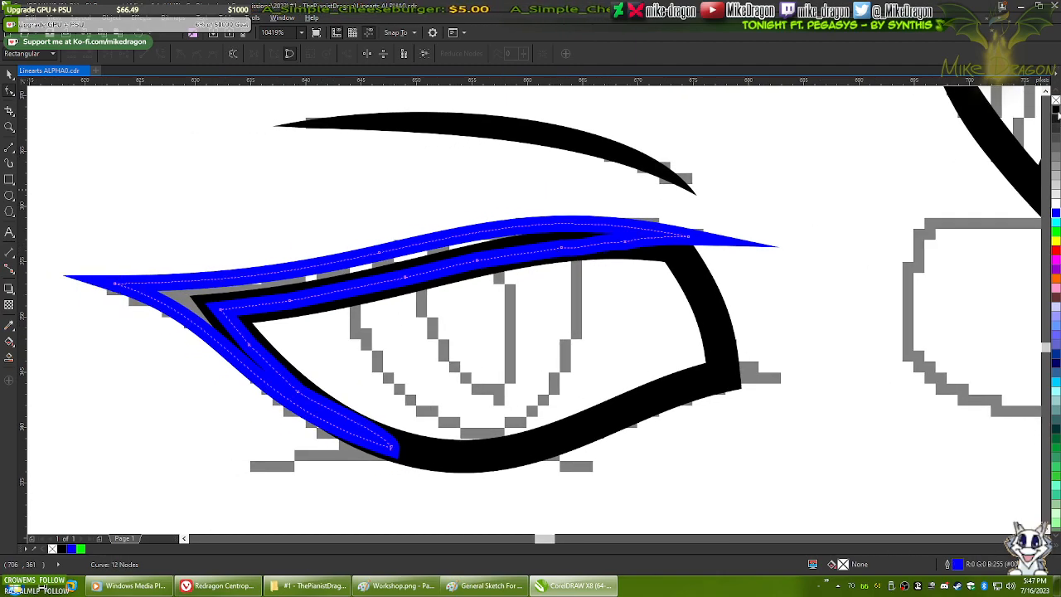
right_click(1057, 112)
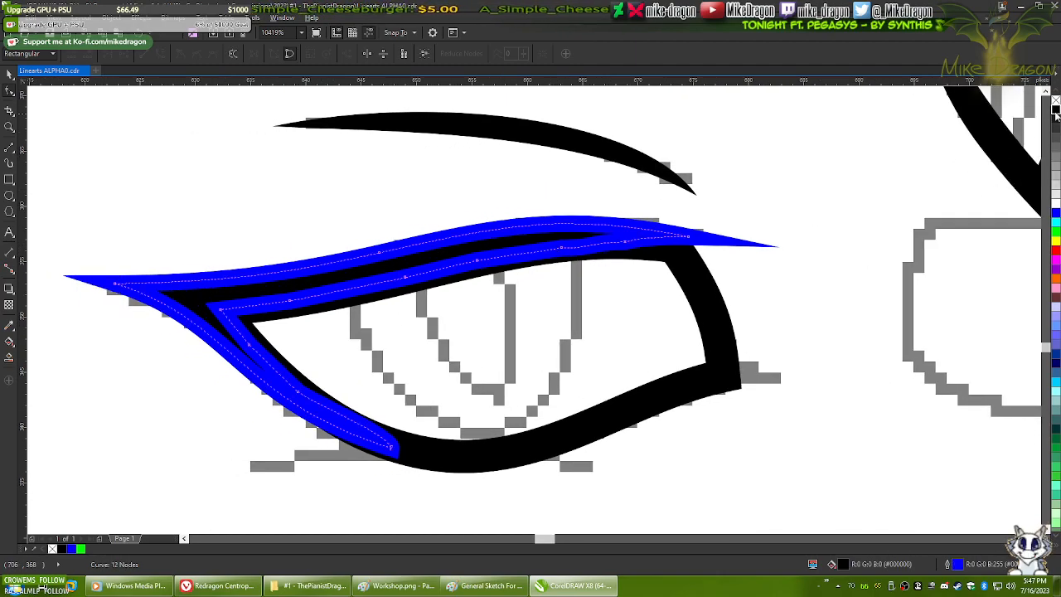
click(1056, 112)
click(785, 190)
scroll(214, 248, down, 3)
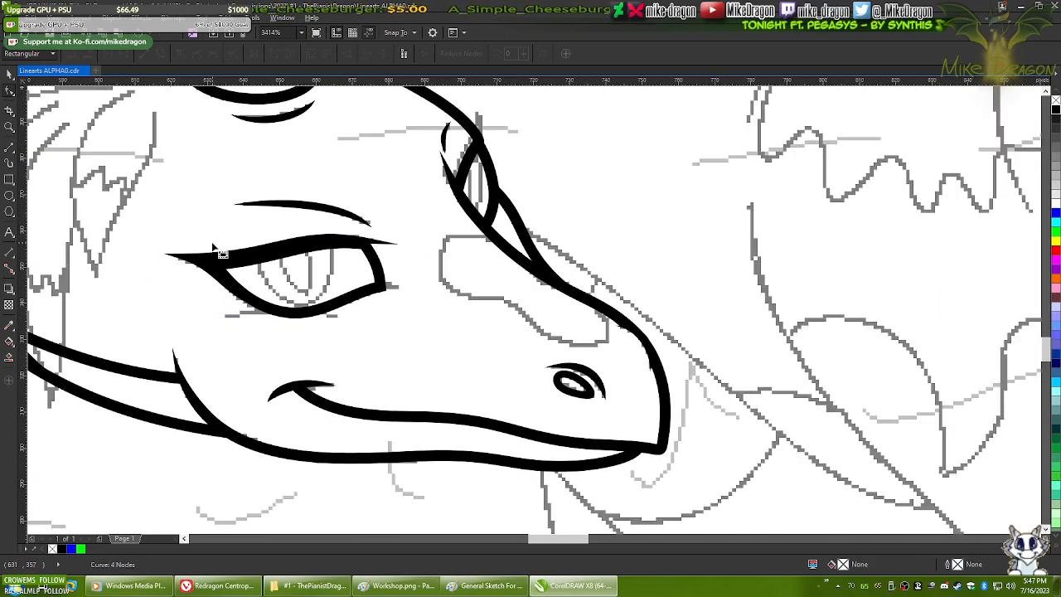
scroll(448, 323, down, 5)
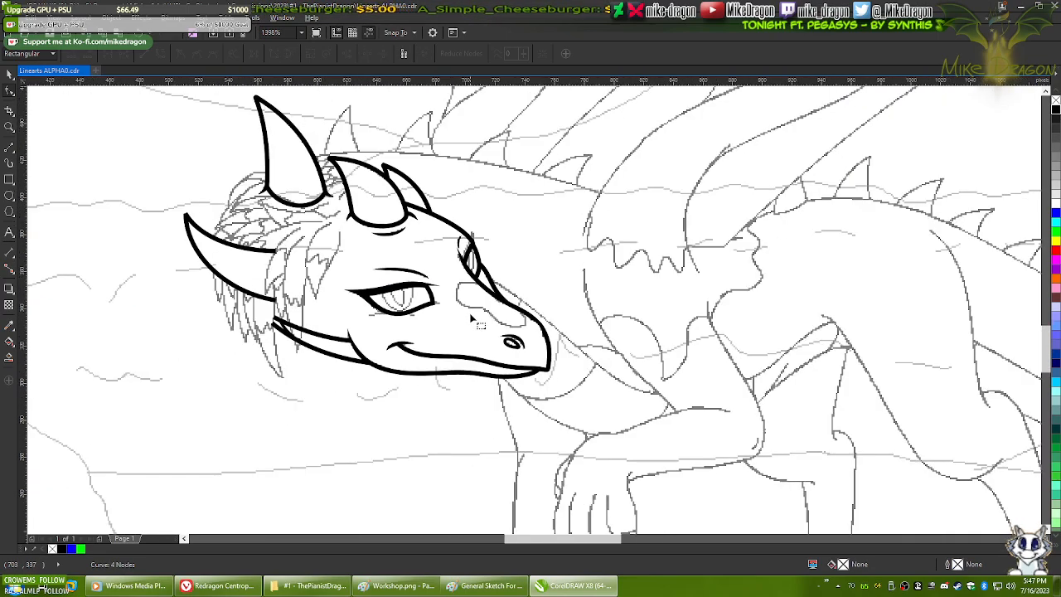
- Compare the traced eye with the original sketch in Workshop.png in Paint and return to CorelDRAW
scroll(469, 320, up, 4)
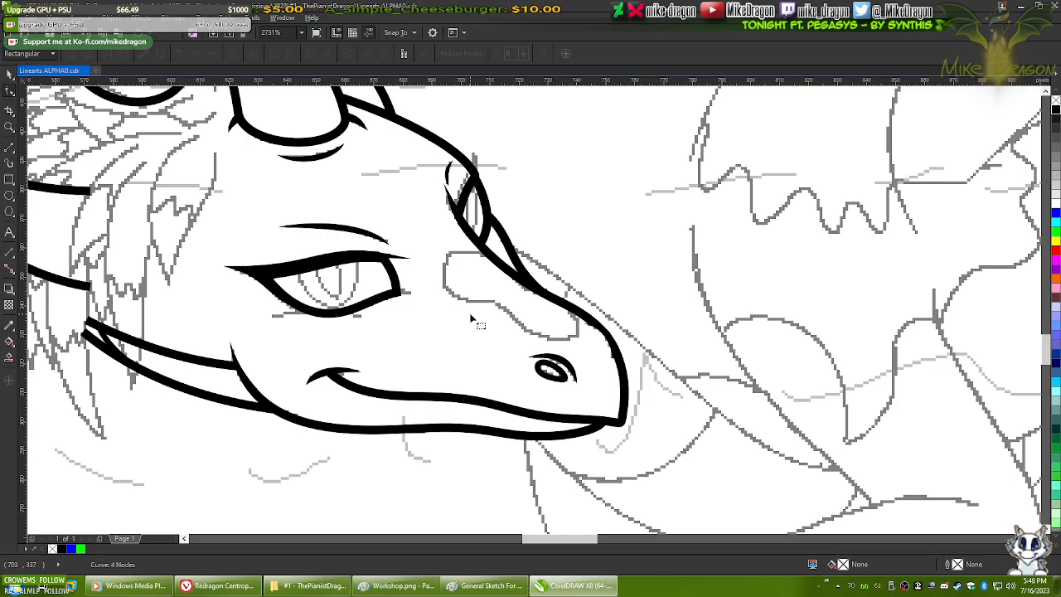
key(alt+Tab)
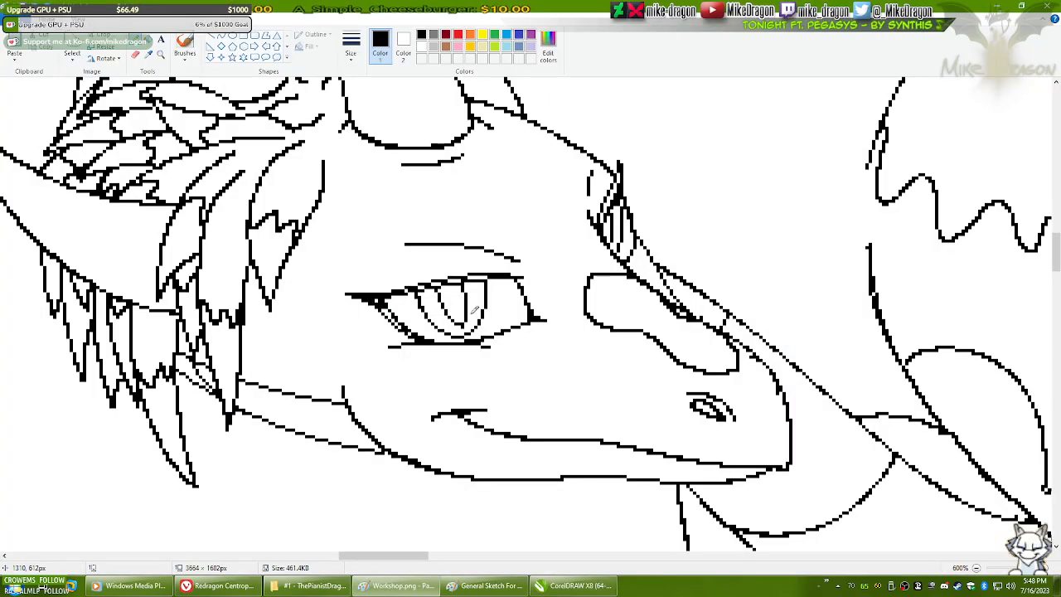
key(alt+Tab)
- Change the eyelash shape's outline back to blue so it stands apart from the black eye outline
scroll(350, 263, up, 4)
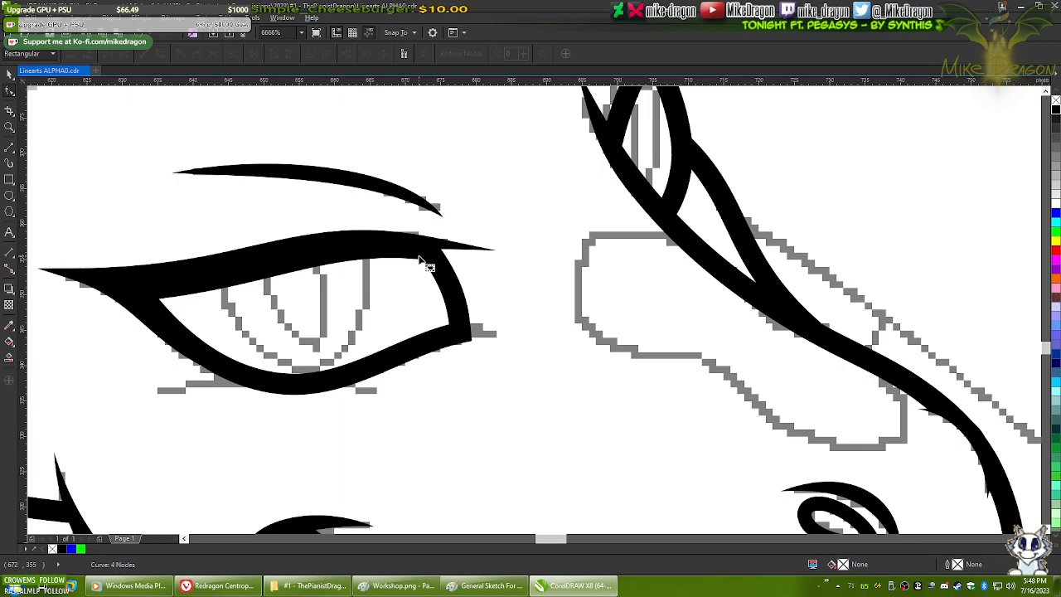
click(397, 244)
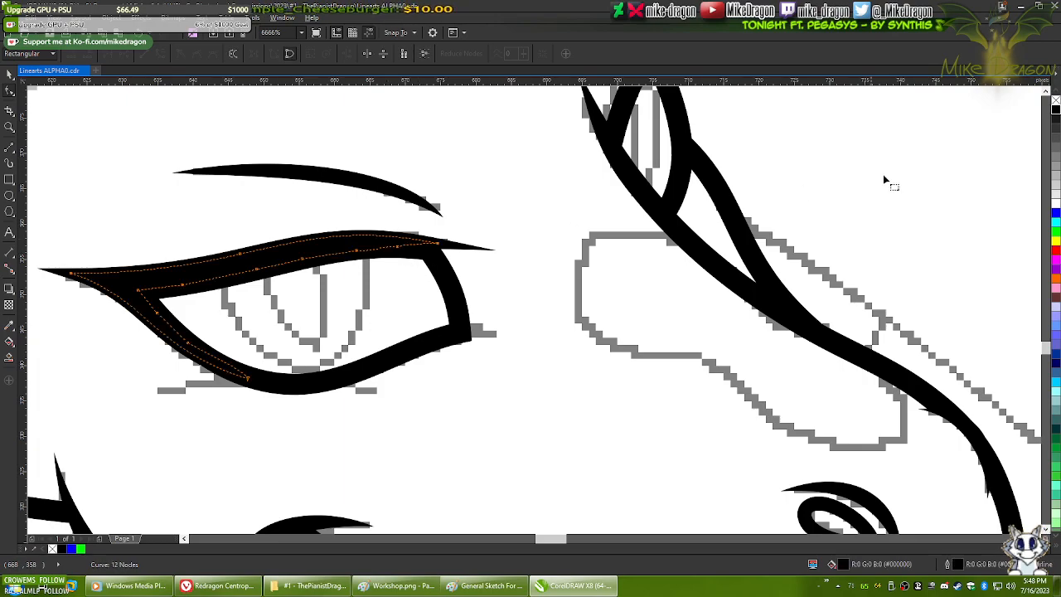
click(1055, 213)
scroll(321, 272, up, 2)
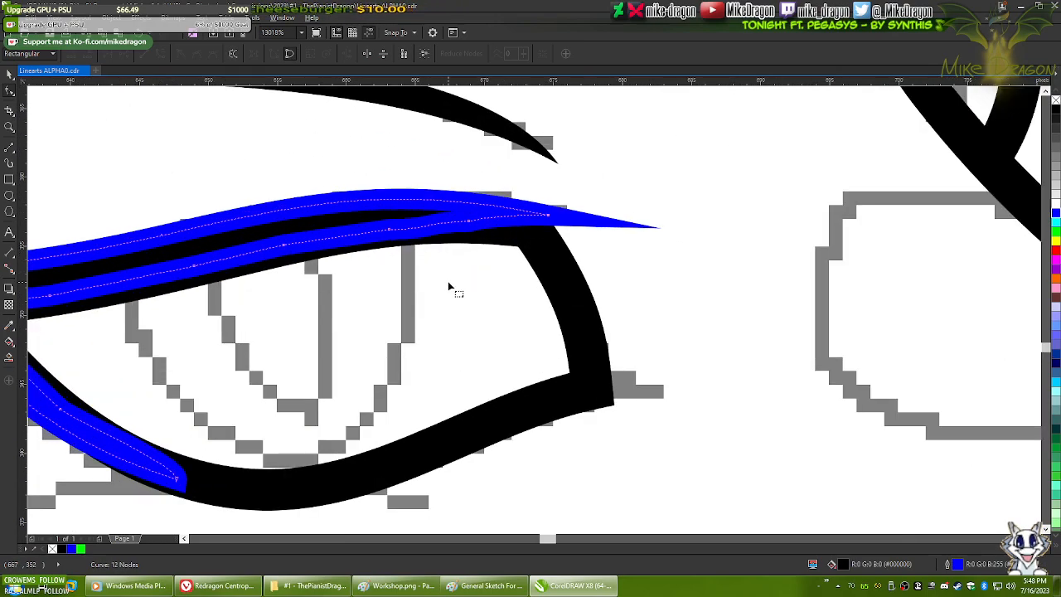
drag(448, 286, 623, 312)
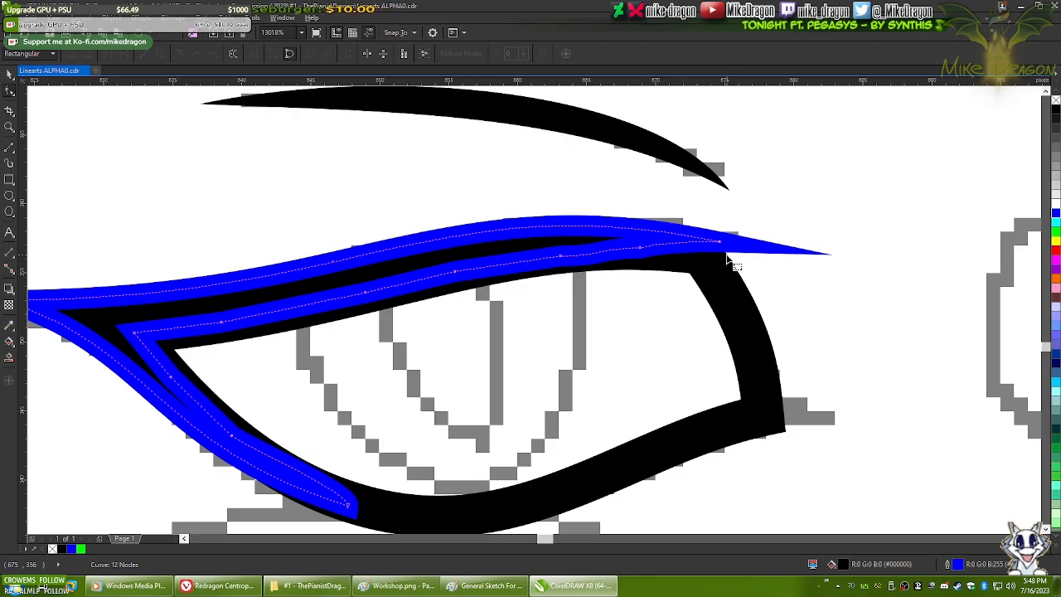
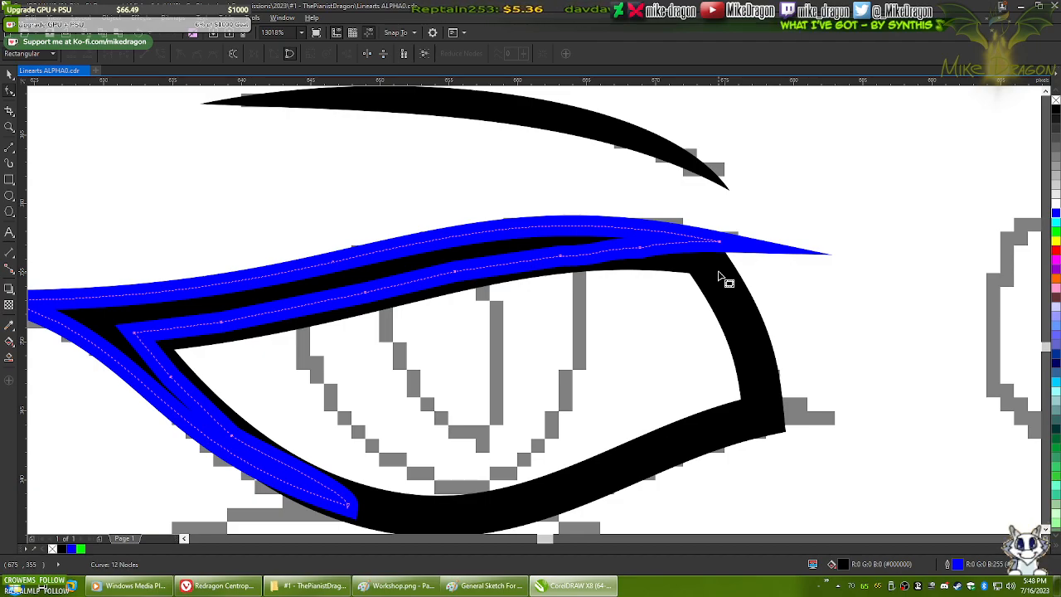
- Try to raise the eye outline's upper edge with the outer top node's handle and undo the change
click(719, 274)
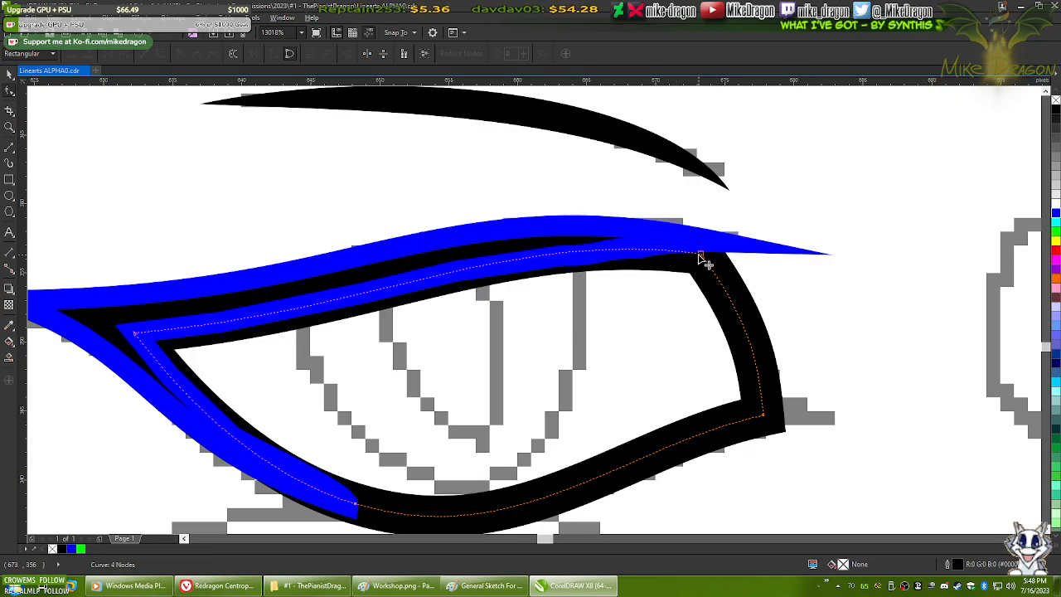
click(703, 257)
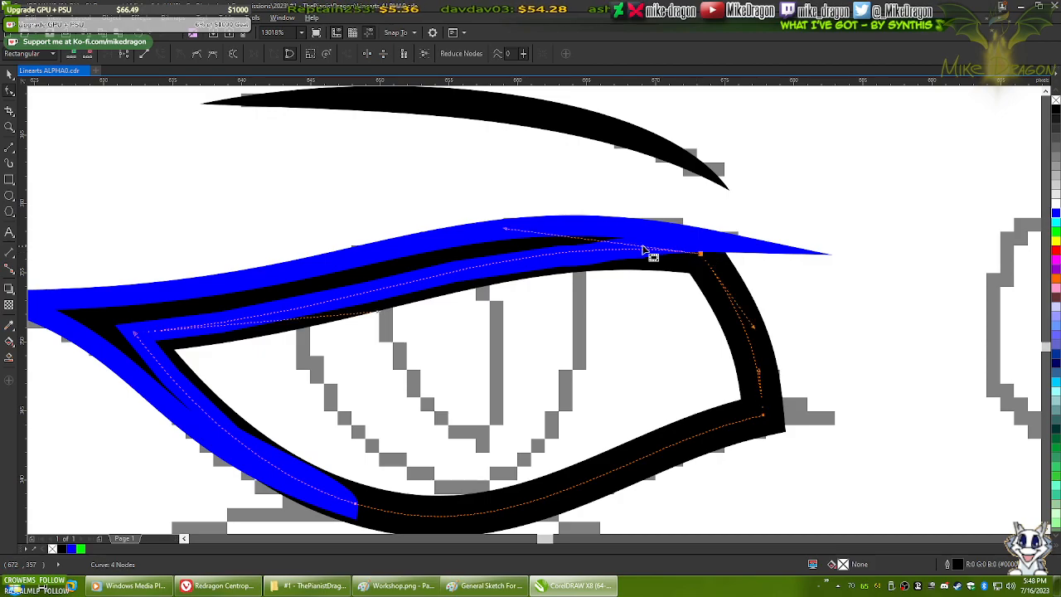
drag(508, 233, 610, 203)
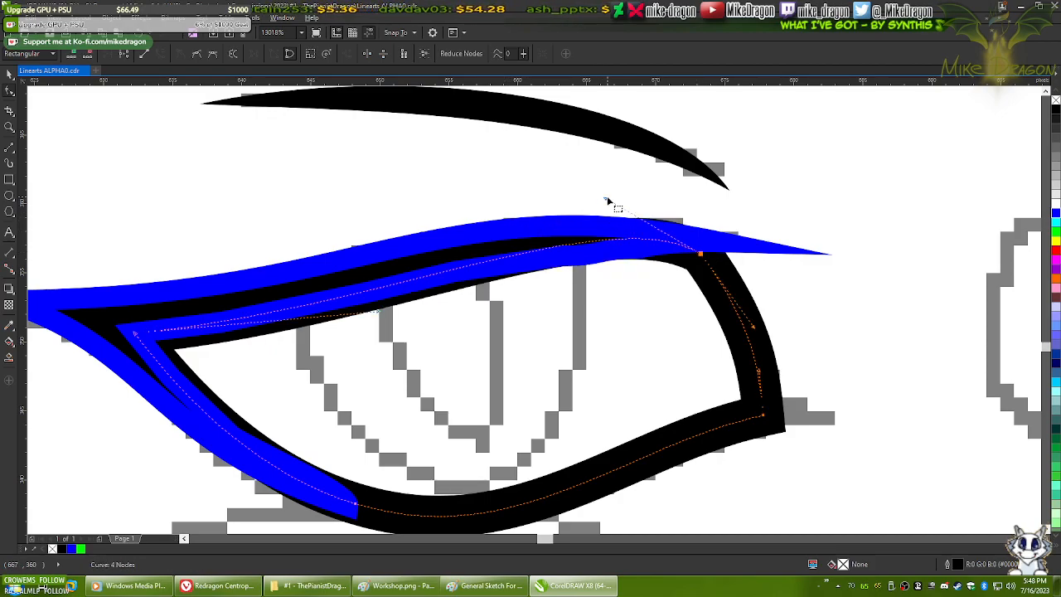
key(ctrl+z)
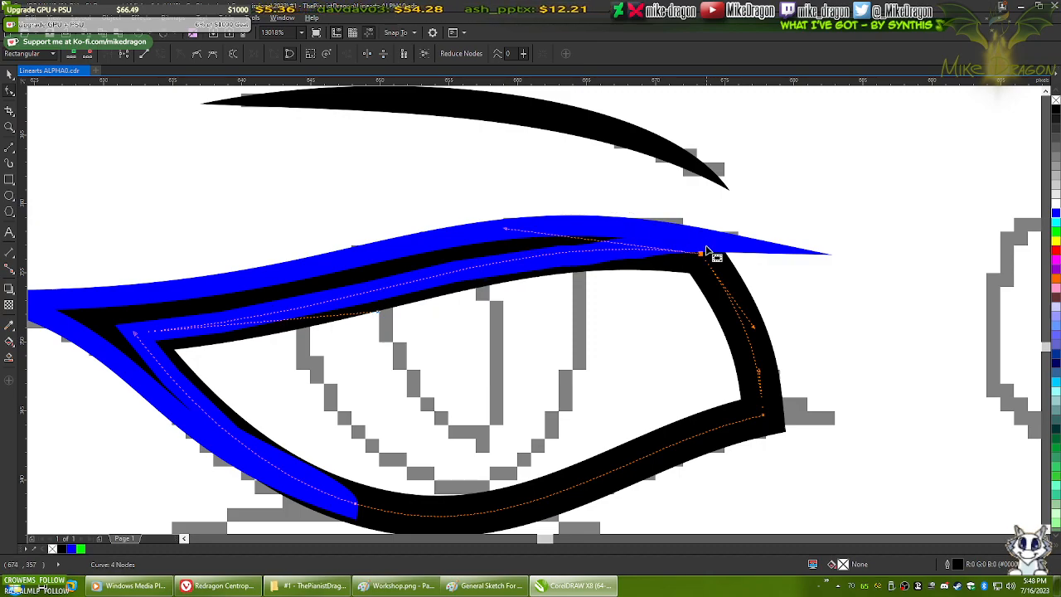
- Break the black eye outline apart at its upper outer corner node
key(F4)
click(10, 73)
click(55, 150)
scroll(413, 386, up, 8)
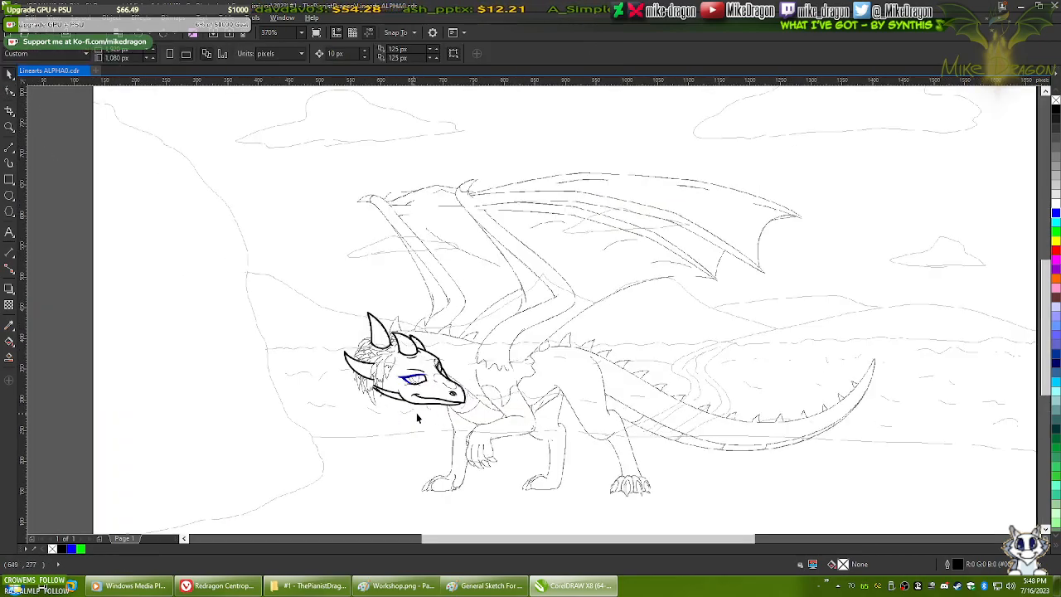
click(553, 297)
scroll(551, 297, up, 2)
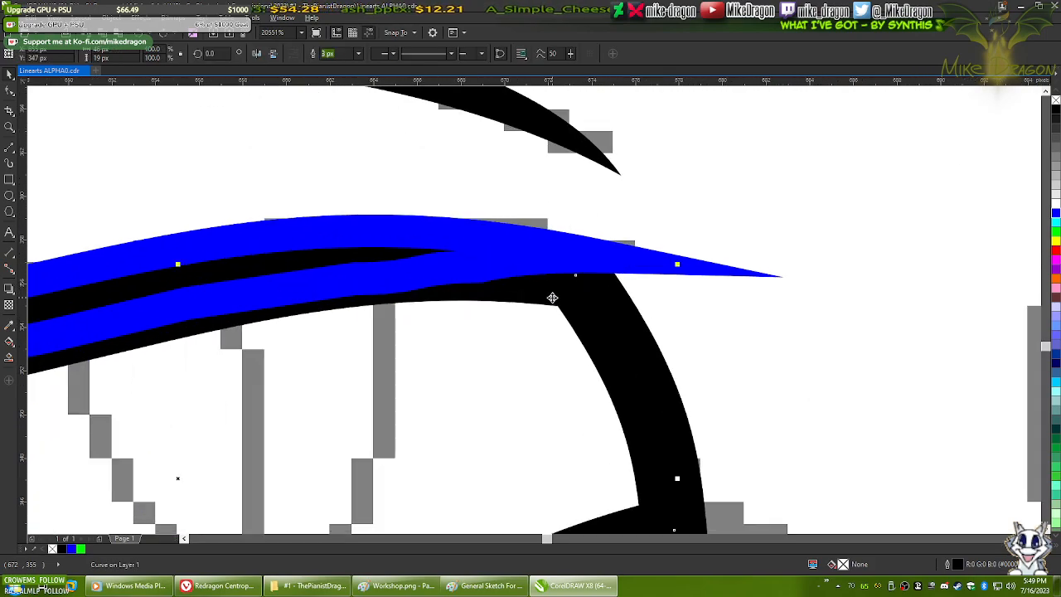
key(F10)
right_click(576, 279)
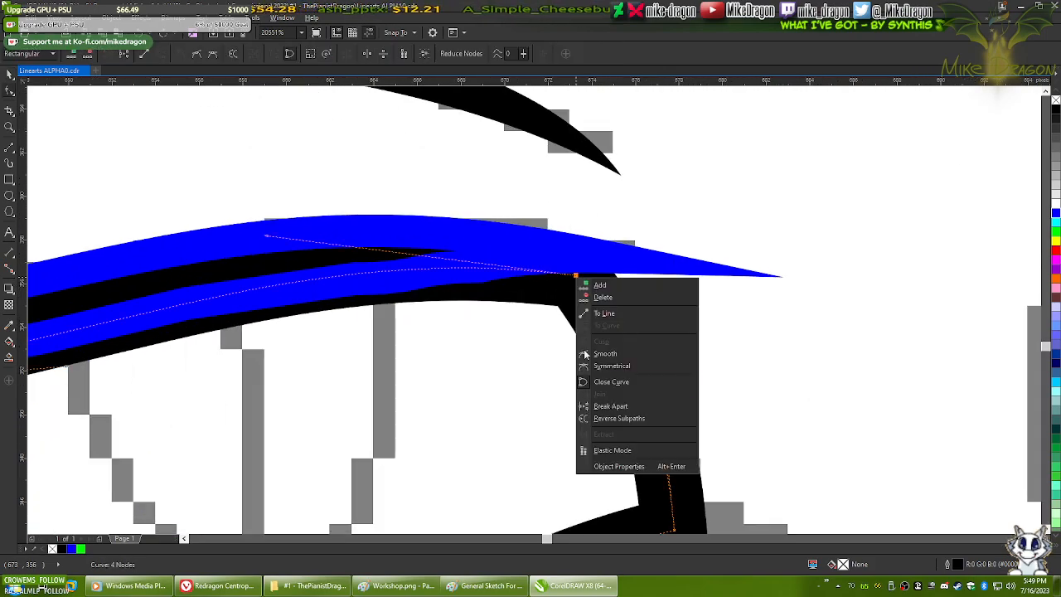
click(631, 406)
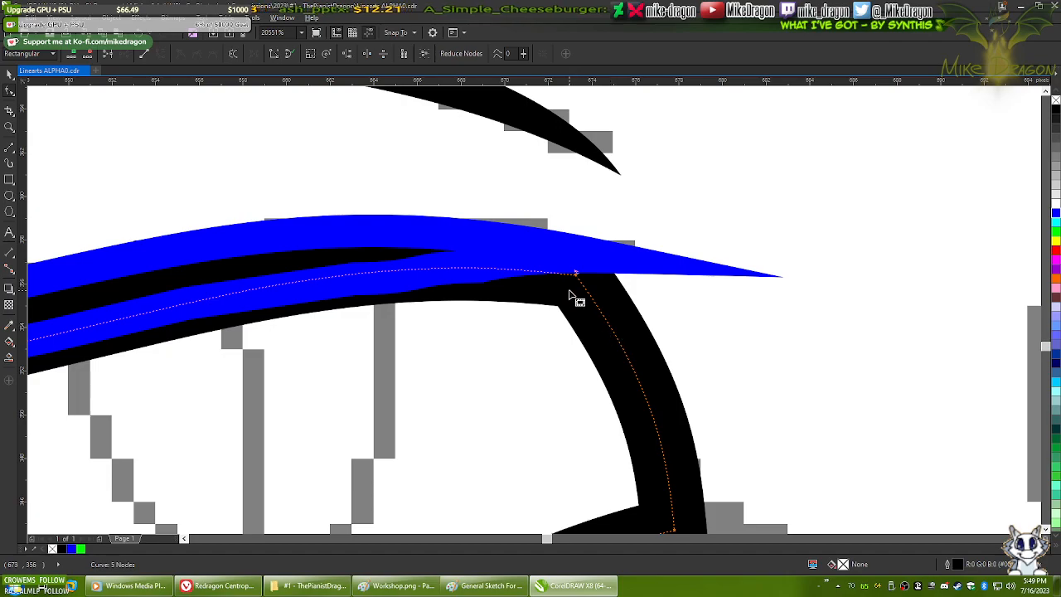
- Pull the upper lid line's separated end node up and away from the outer corner line
scroll(573, 296, down, 2)
scroll(391, 299, up, 1)
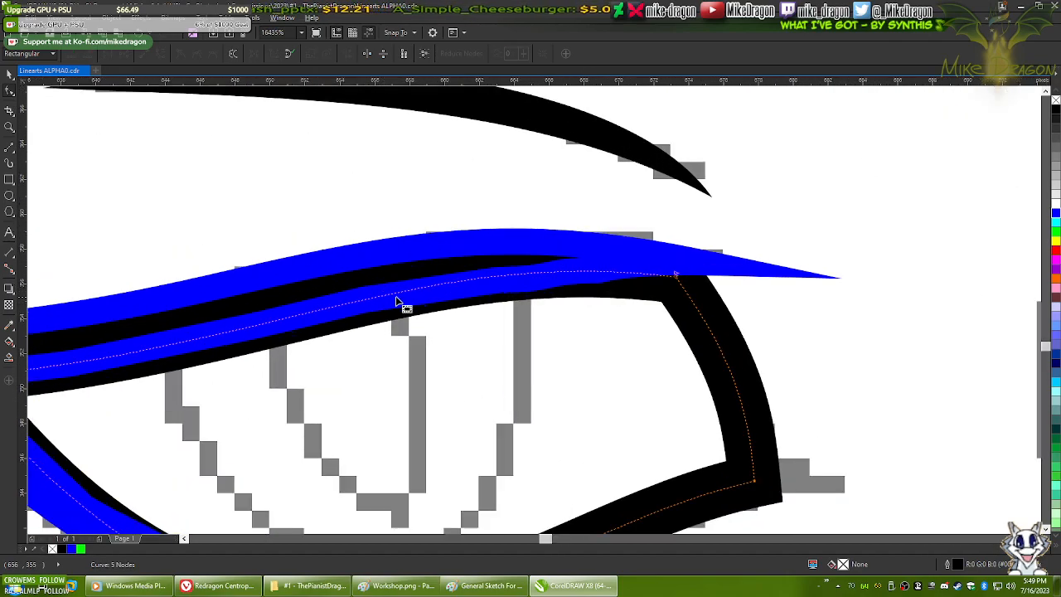
scroll(605, 308, down, 3)
scroll(645, 290, up, 1)
scroll(663, 286, up, 3)
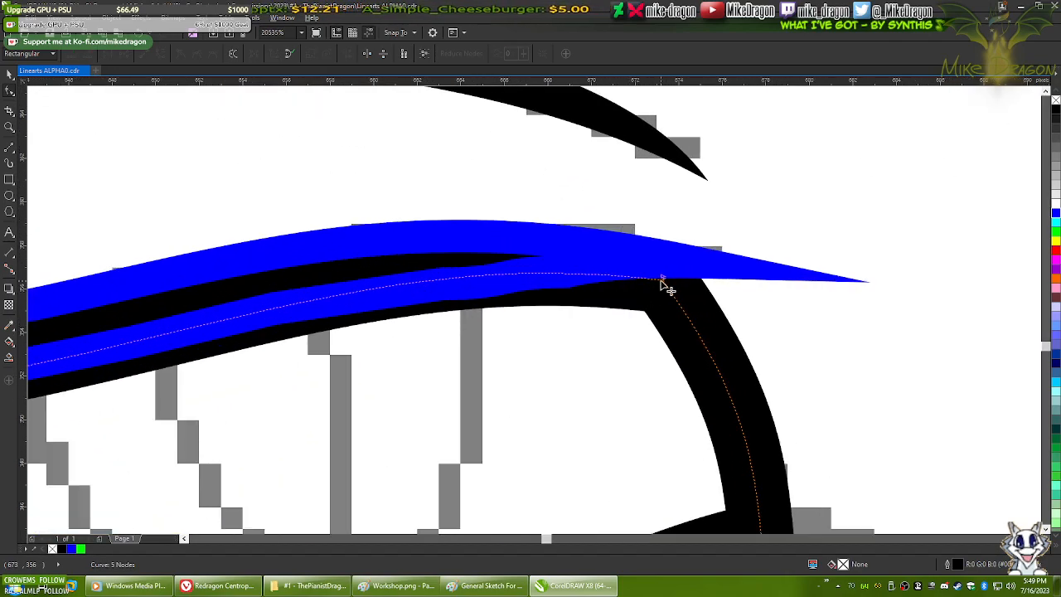
drag(669, 282, 643, 251)
scroll(741, 215, down, 3)
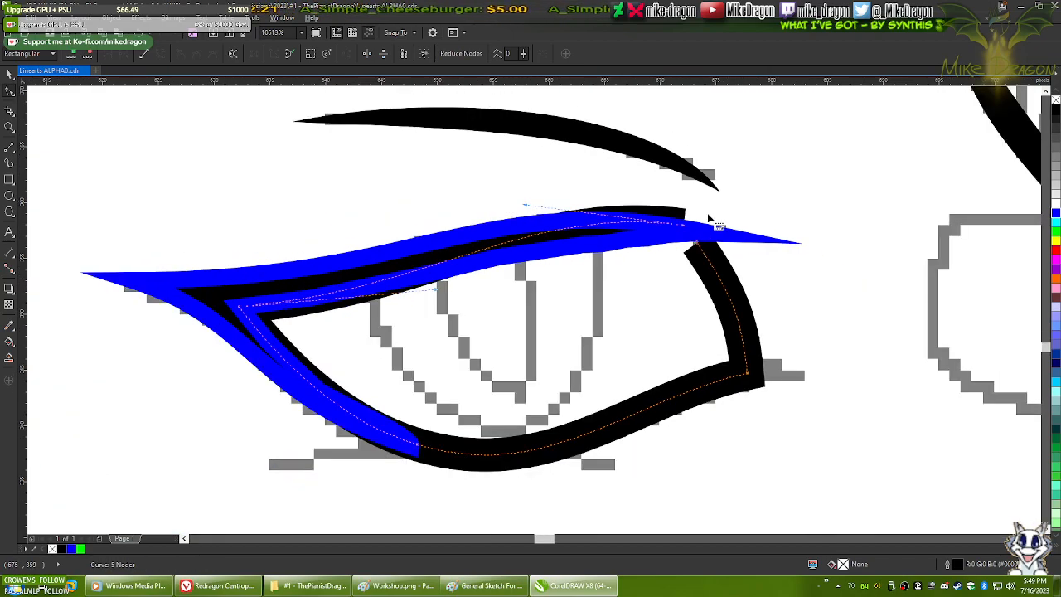
- Move the outer corner line's upper end node about 1 px up along its curve, beneath the blue eyelash shape
scroll(703, 240, up, 4)
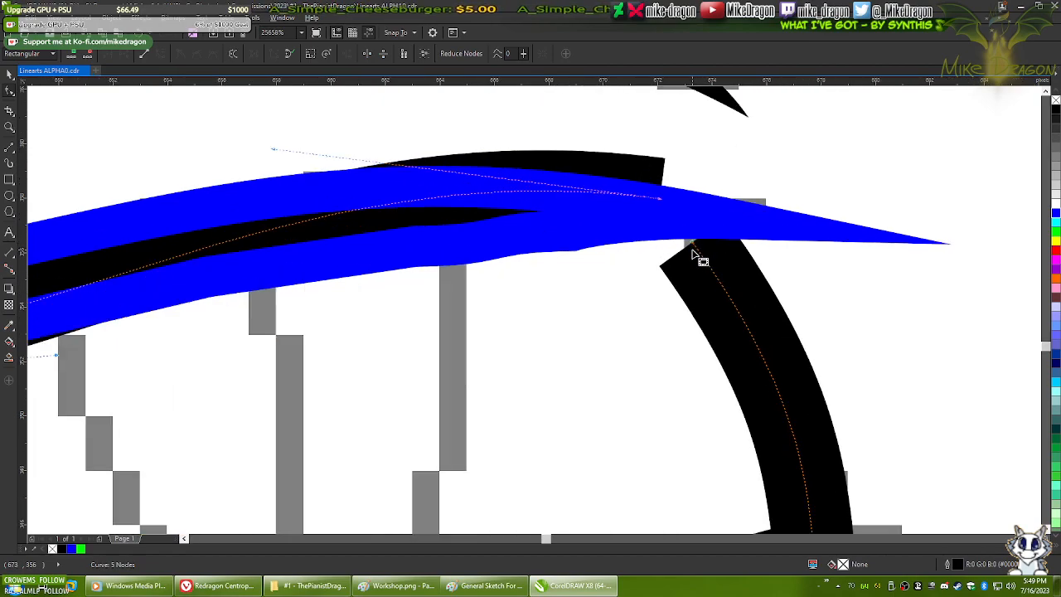
drag(692, 243, 681, 219)
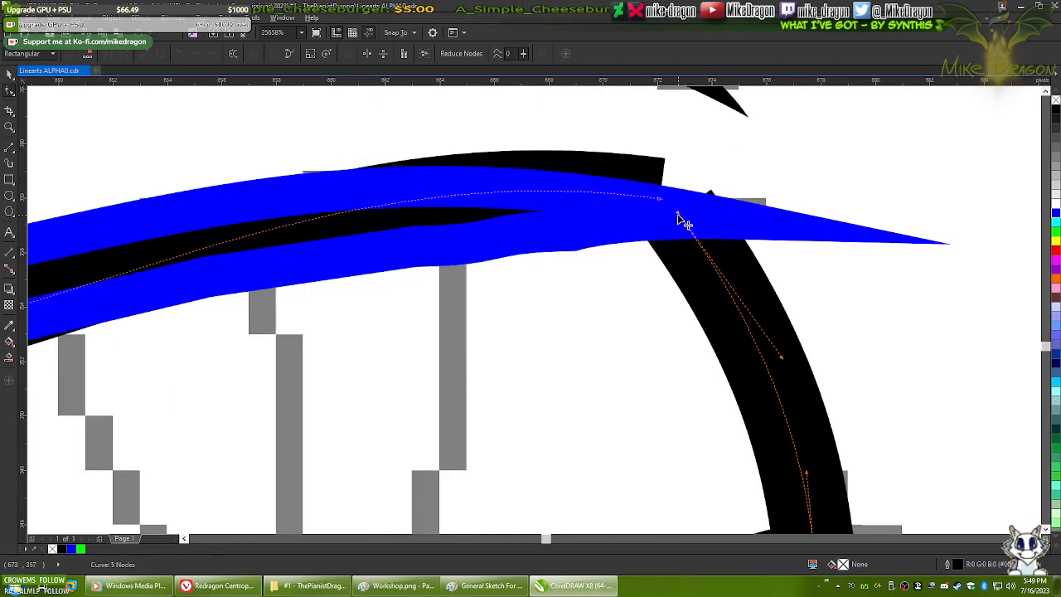
scroll(692, 214, up, 3)
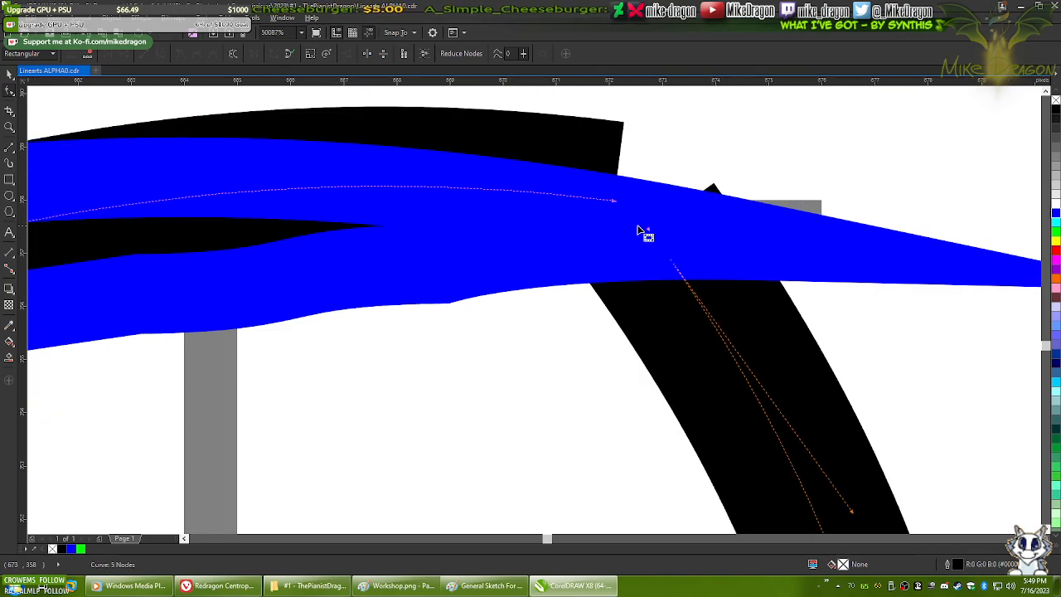
drag(650, 232, 654, 235)
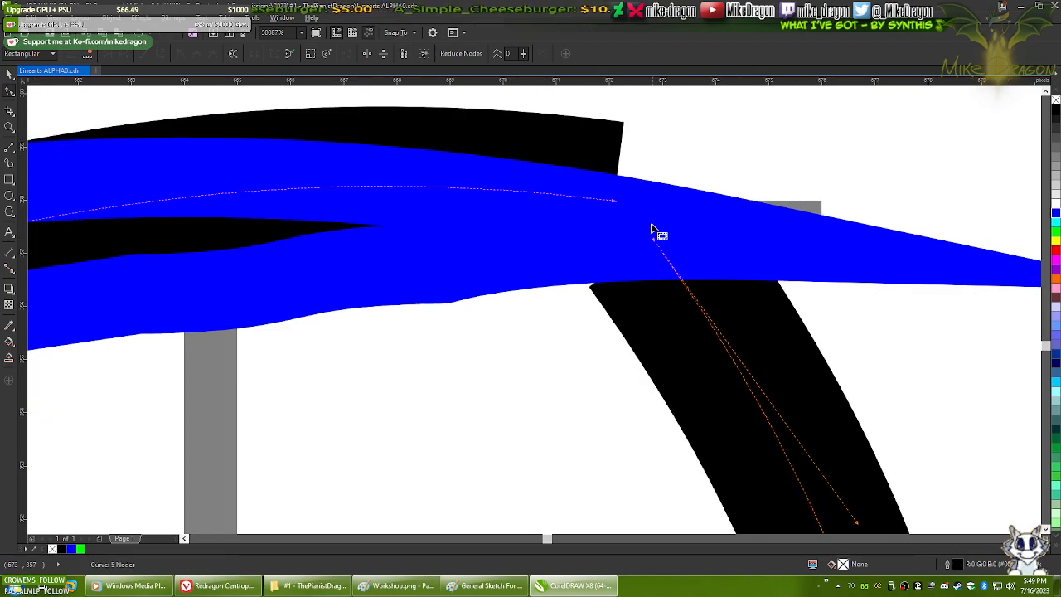
scroll(653, 218, down, 3)
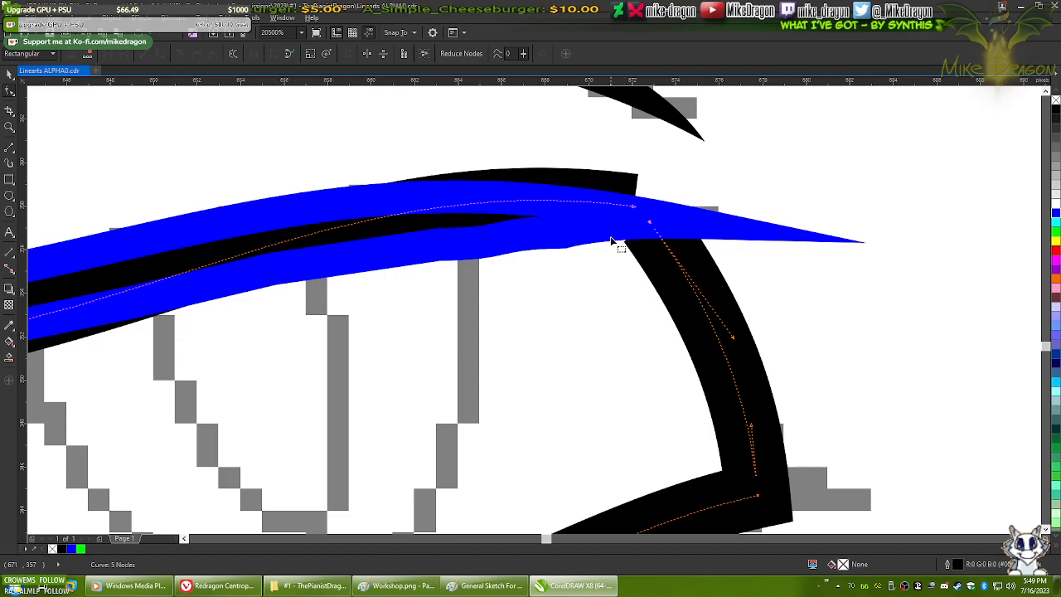
- Delete the upper lid line's loose end node to remove the black line beneath the eyelash shape
scroll(617, 244, down, 2)
scroll(507, 252, up, 2)
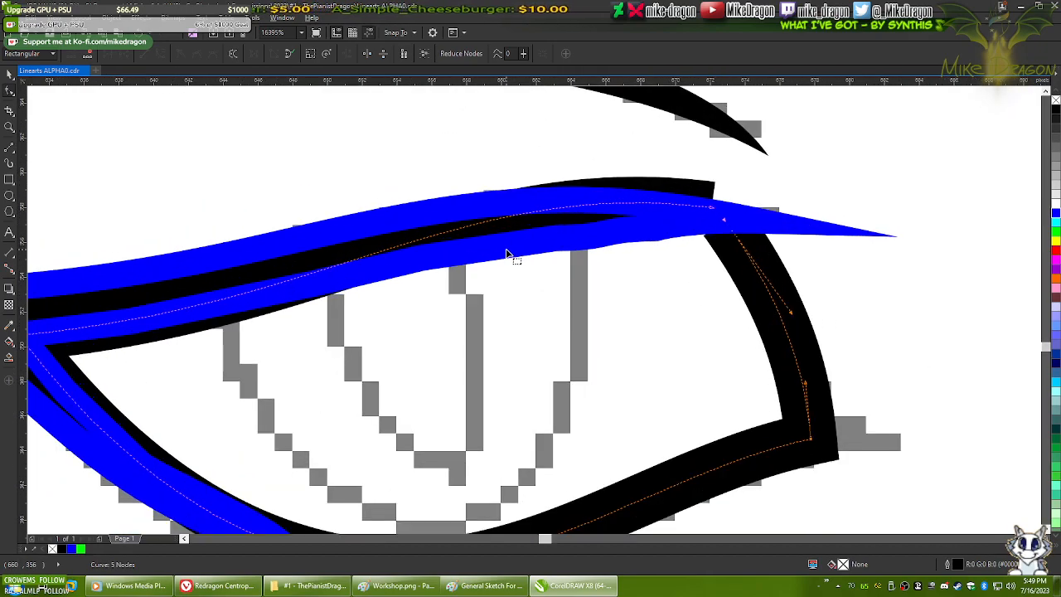
scroll(615, 239, down, 1)
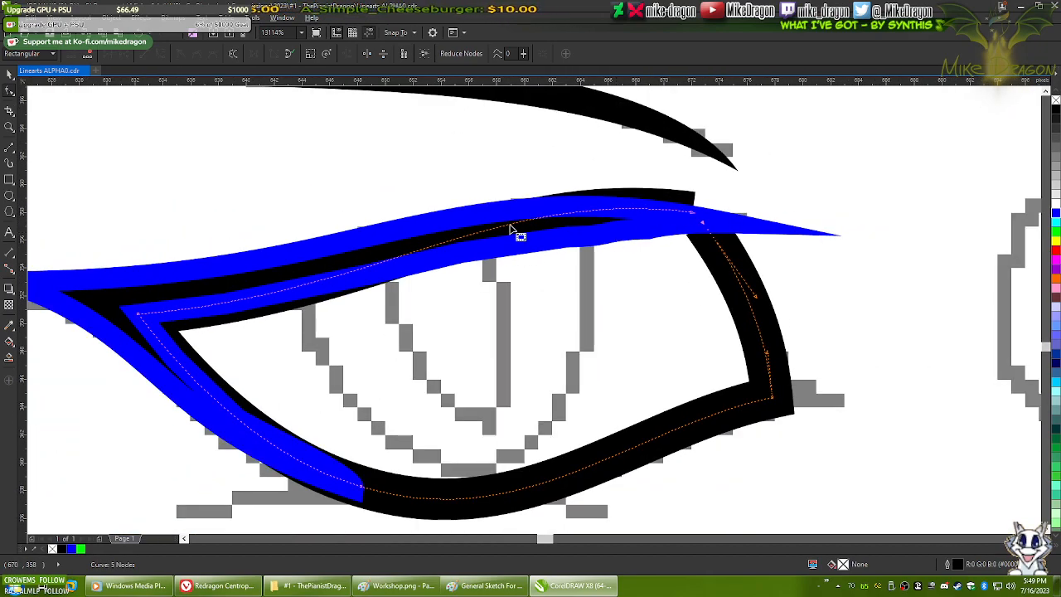
double_click(699, 220)
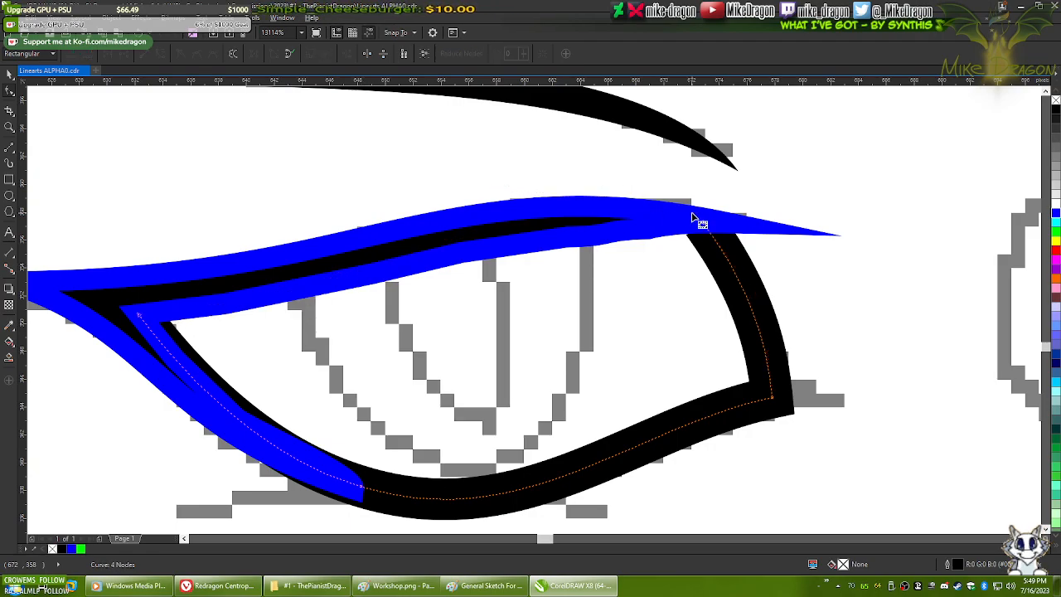
scroll(609, 269, down, 1)
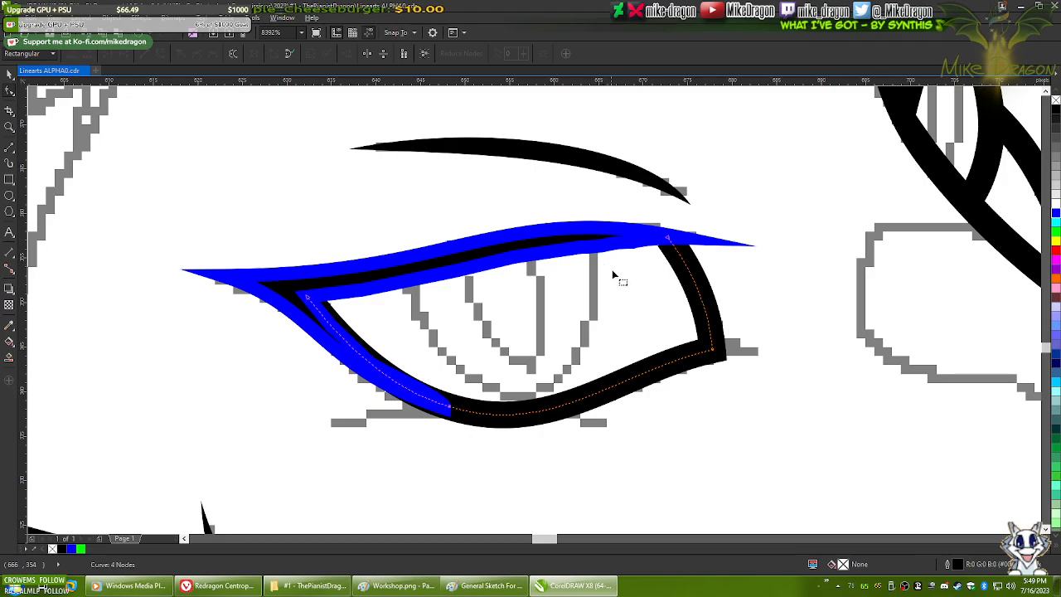
- Draw a straight line about 42 px wide from the outer corner line's upper end to the inner corner, along the upper lid
scroll(634, 281, up, 1)
scroll(633, 282, up, 1)
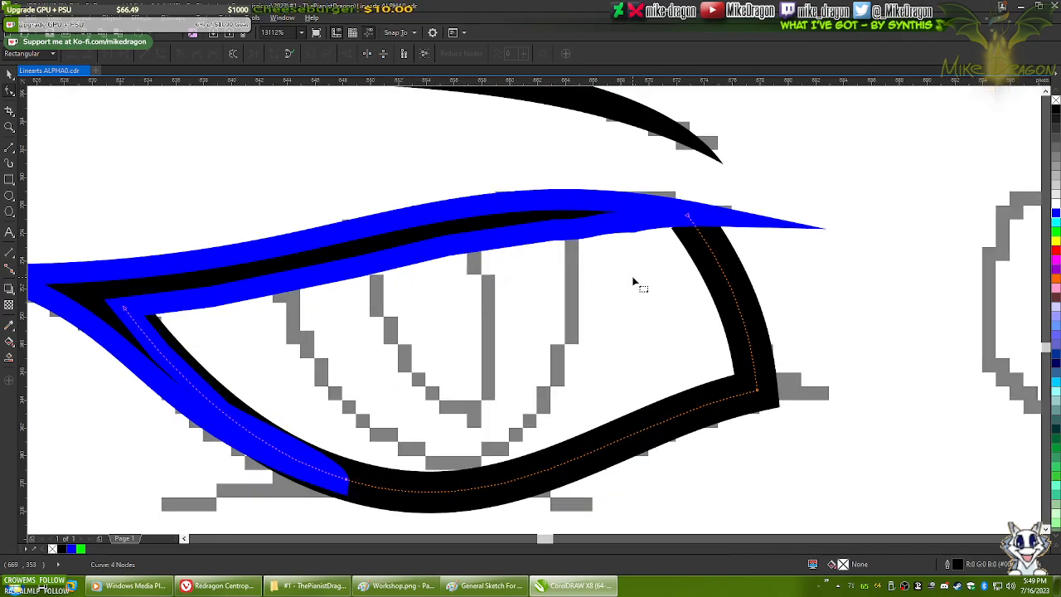
key(F5)
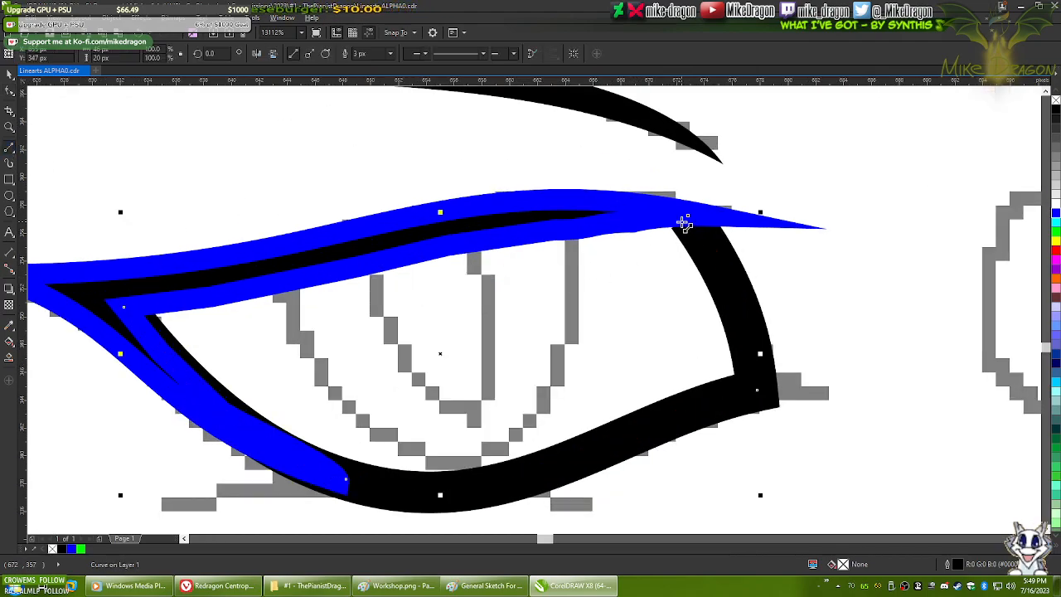
scroll(661, 213, up, 1)
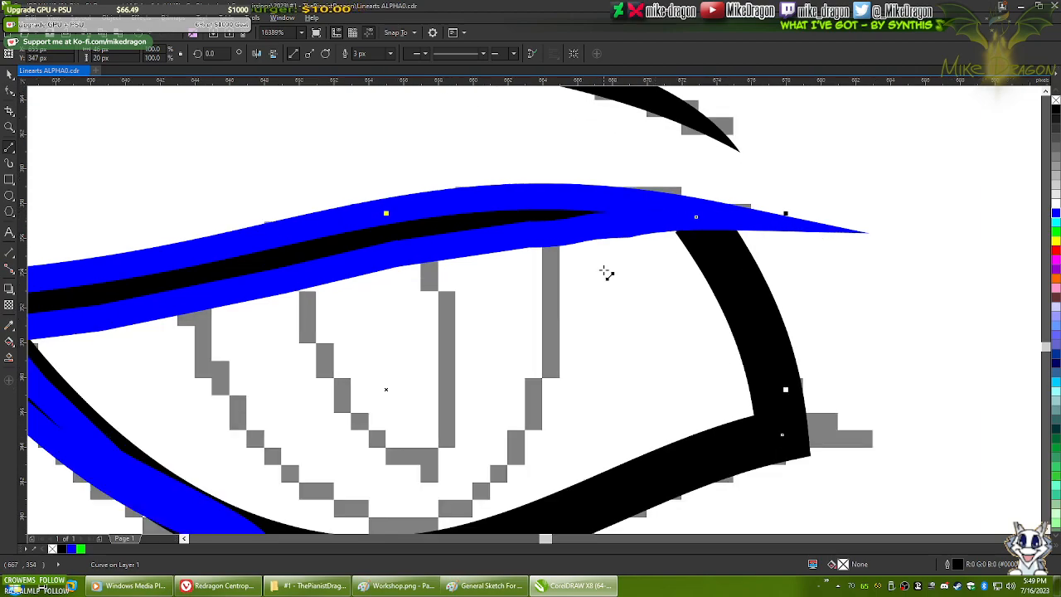
drag(607, 274, 670, 256)
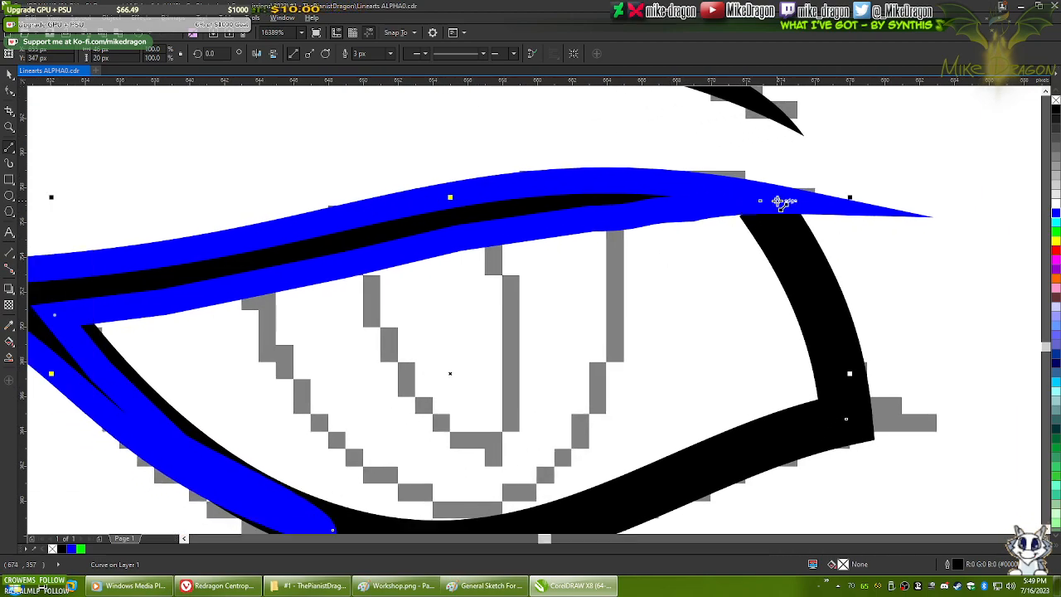
key(F10)
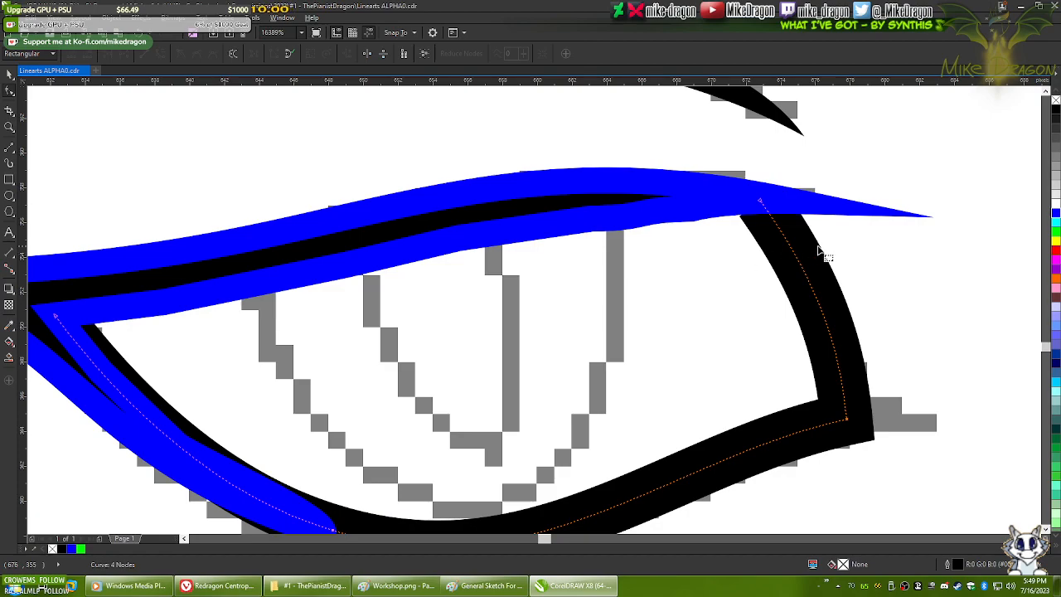
click(782, 107)
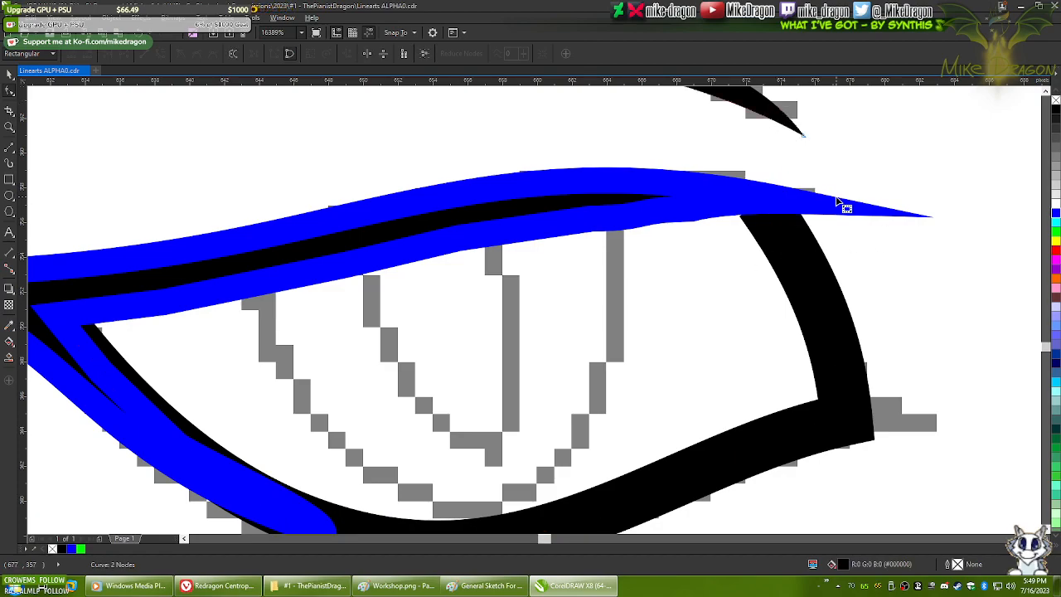
key(space)
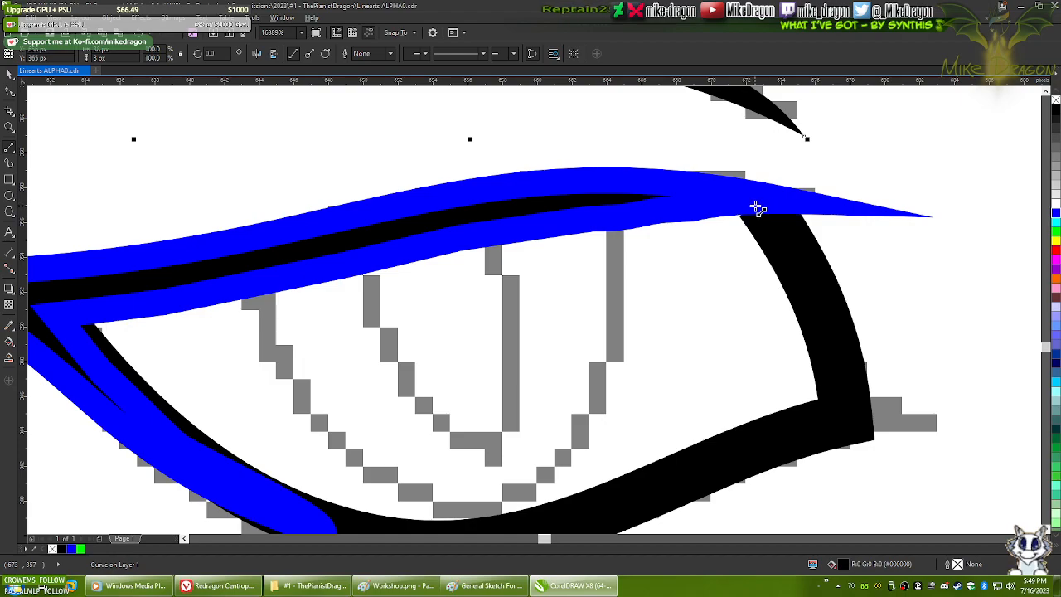
mouse_move(760, 206)
mouse_down()
mouse_move(426, 237)
mouse_move(58, 314)
mouse_move(157, 320)
mouse_move(230, 307)
mouse_up()
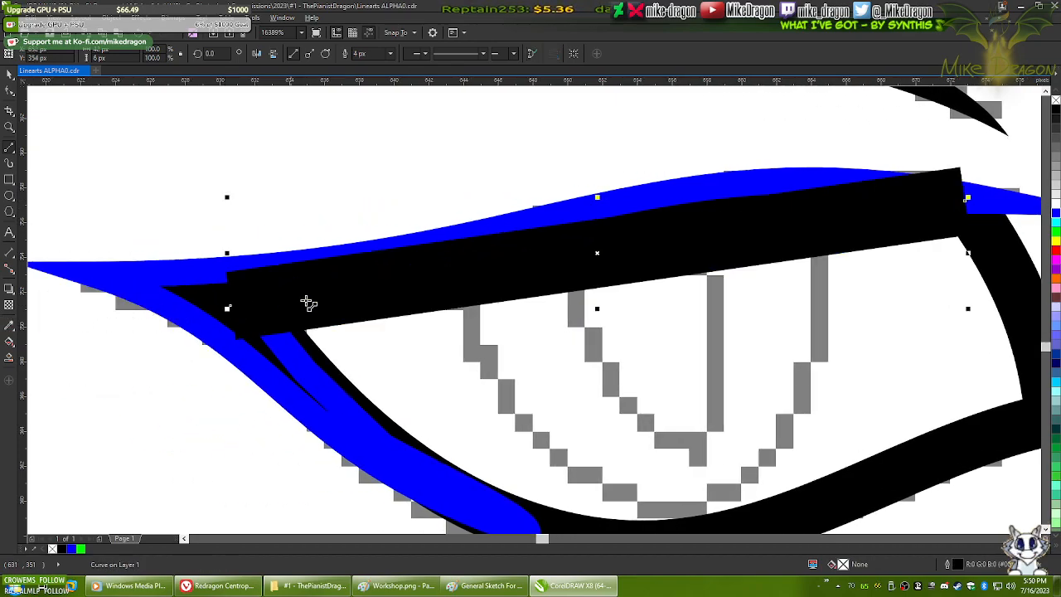
- Set the new upper lid line's outline to green at 1 px and convert its segment to a curve
click(1056, 233)
click(391, 54)
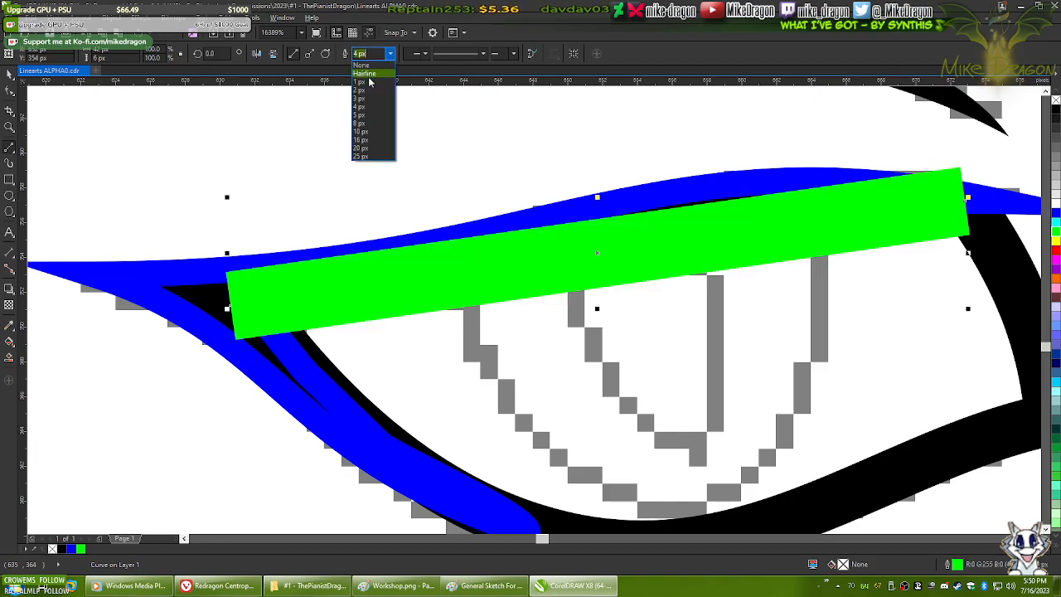
click(369, 82)
click(179, 173)
drag(160, 140, 936, 363)
right_click(770, 284)
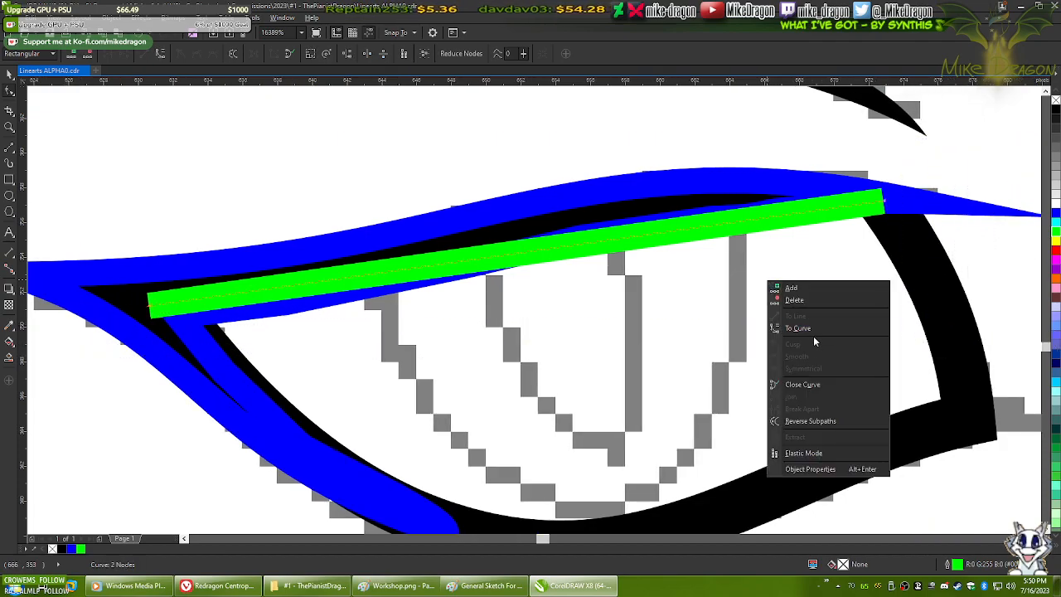
click(823, 330)
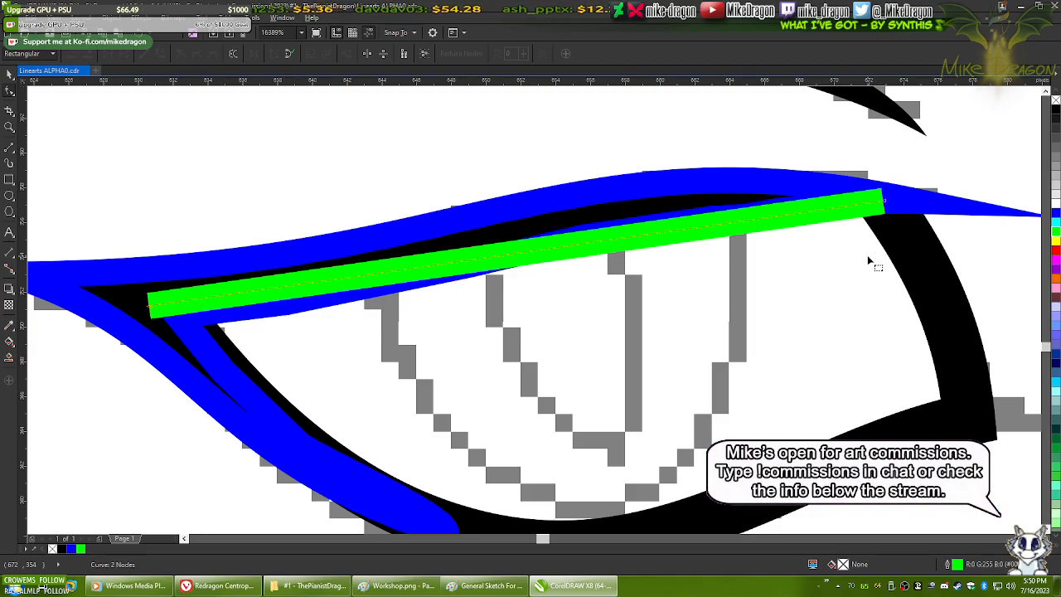
- Bend the green line into a shallow S-curve along the upper lid and check it against the Workshop.png sketch
drag(868, 261, 831, 268)
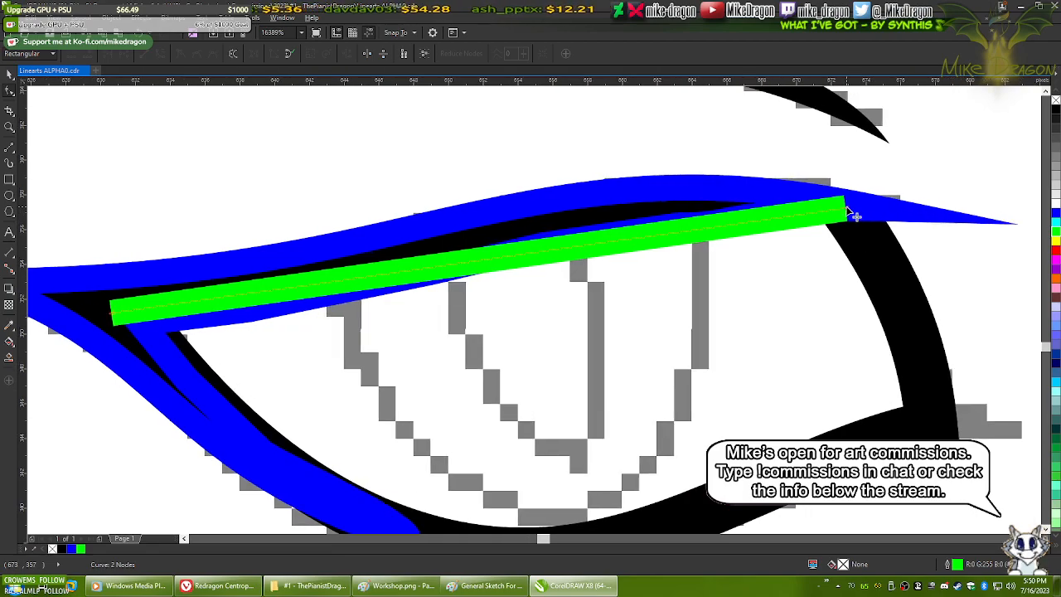
scroll(725, 243, up, 1)
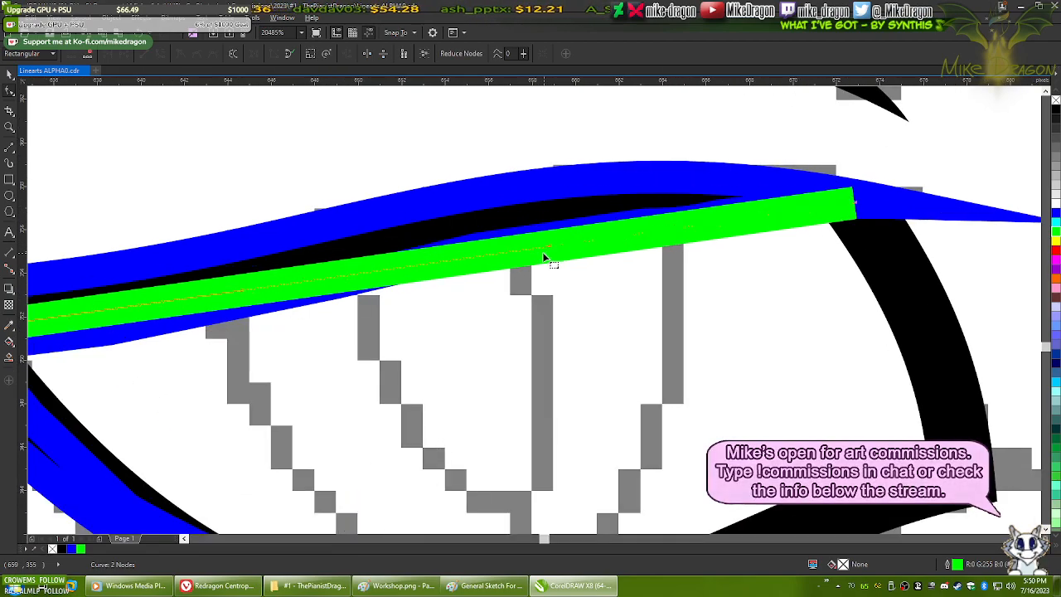
drag(550, 245, 550, 192)
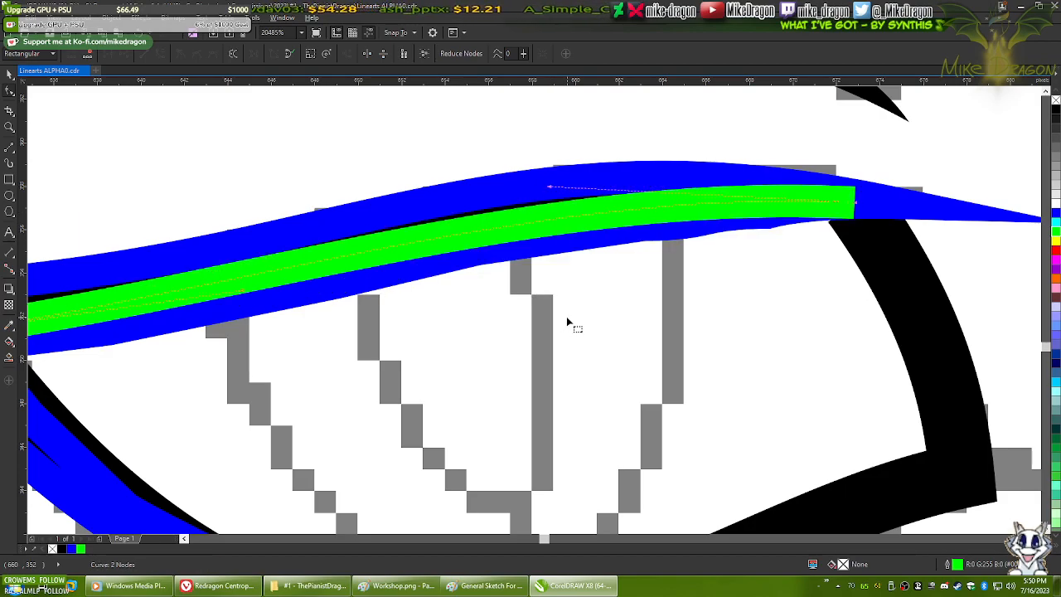
drag(567, 317, 683, 290)
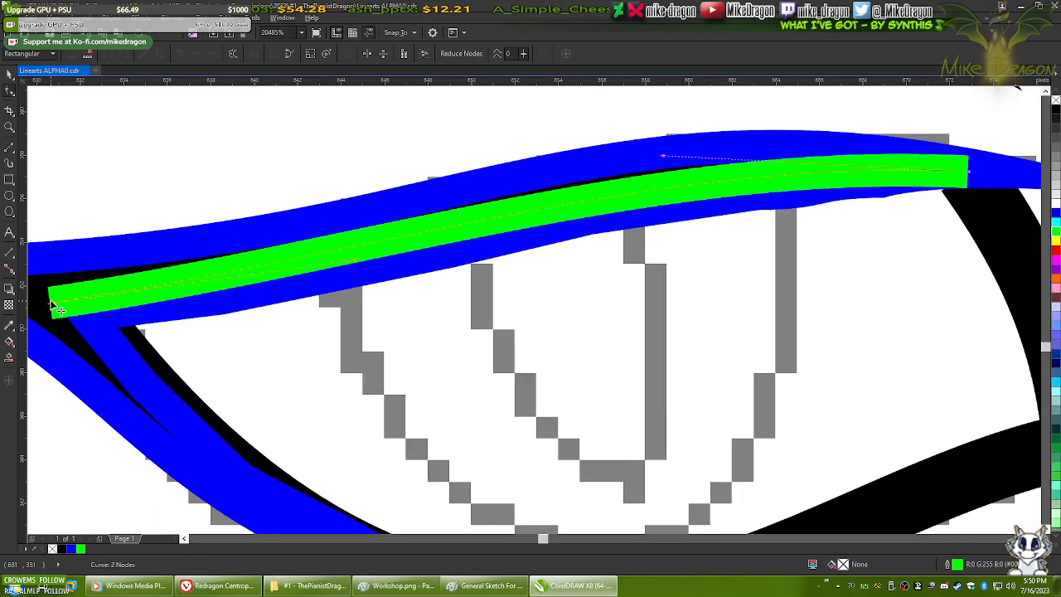
drag(360, 268, 363, 319)
scroll(514, 312, down, 3)
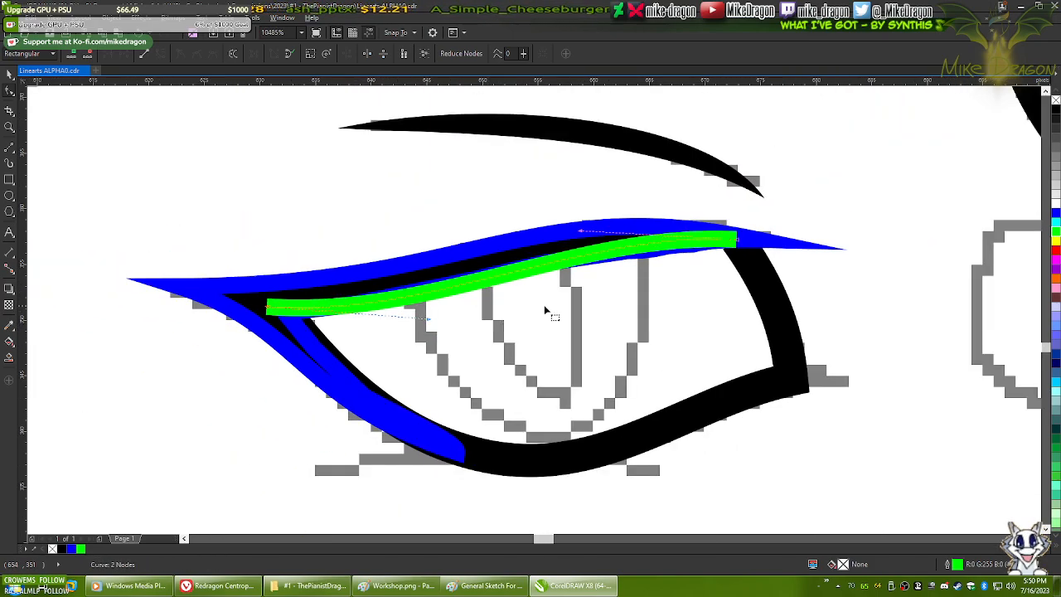
scroll(537, 311, up, 2)
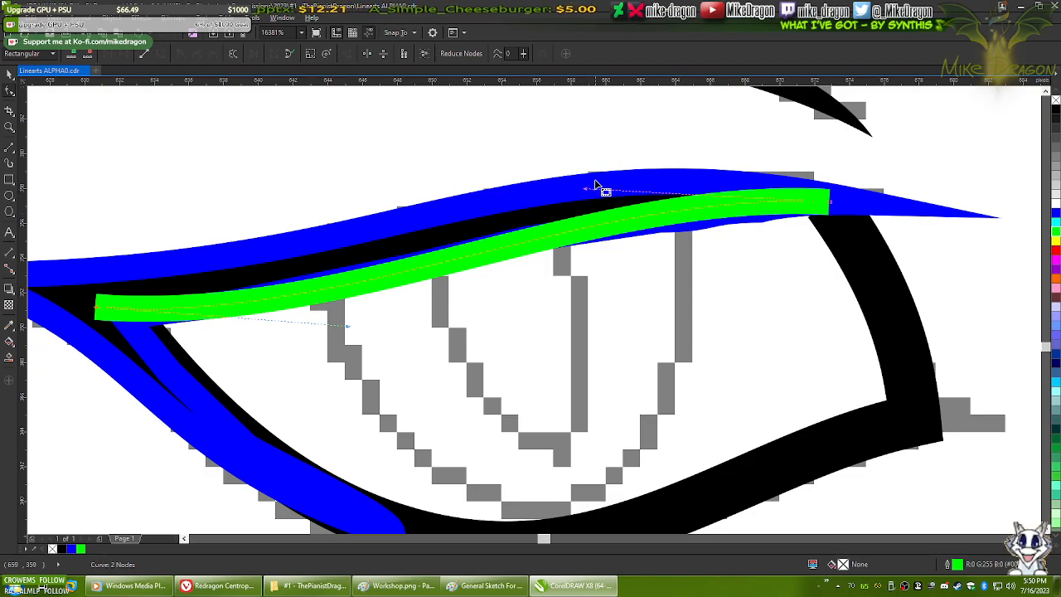
click(381, 588)
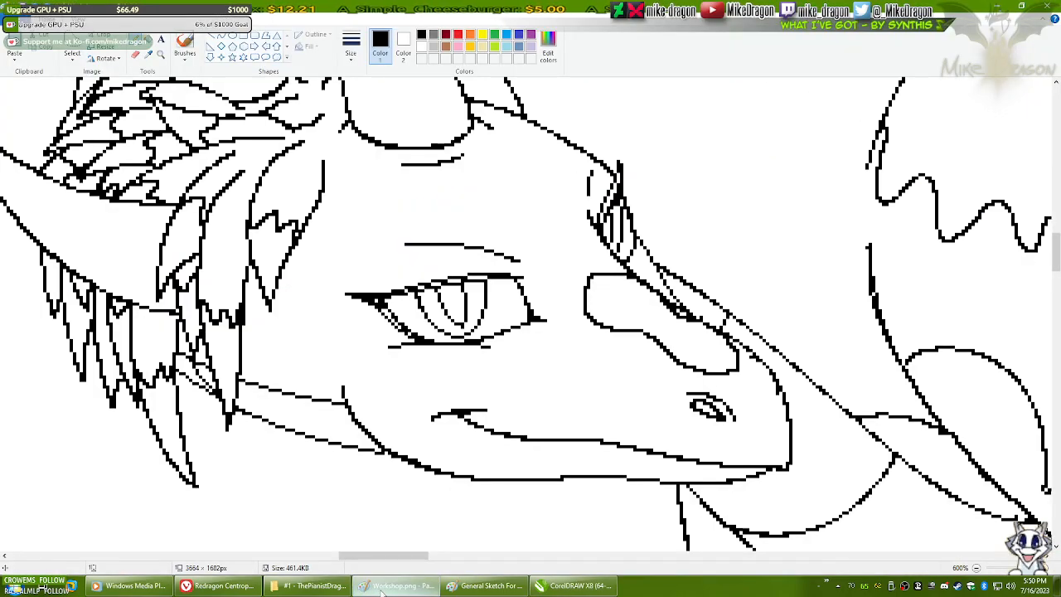
click(381, 589)
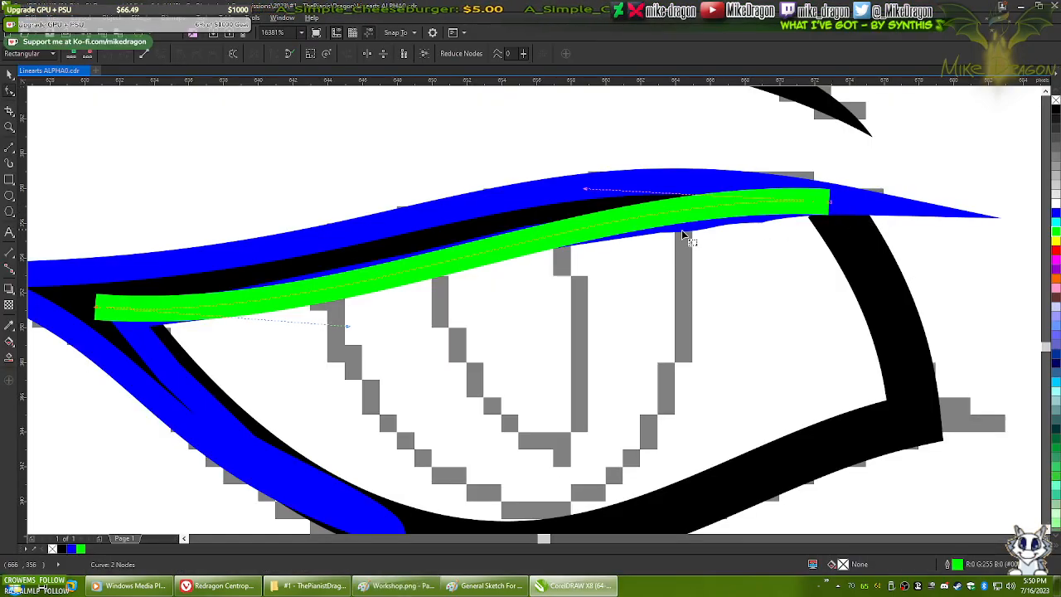
- Move the green line's outer end node slightly outward, over the top of the black outer corner line
drag(830, 203, 845, 208)
scroll(912, 226, up, 2)
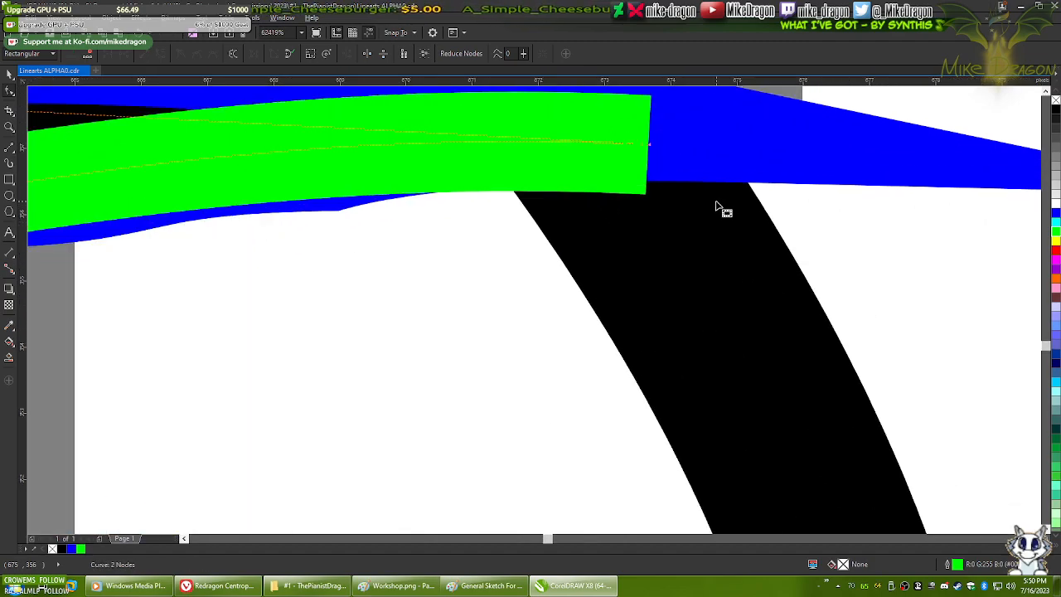
scroll(719, 200, down, 2)
scroll(761, 189, up, 4)
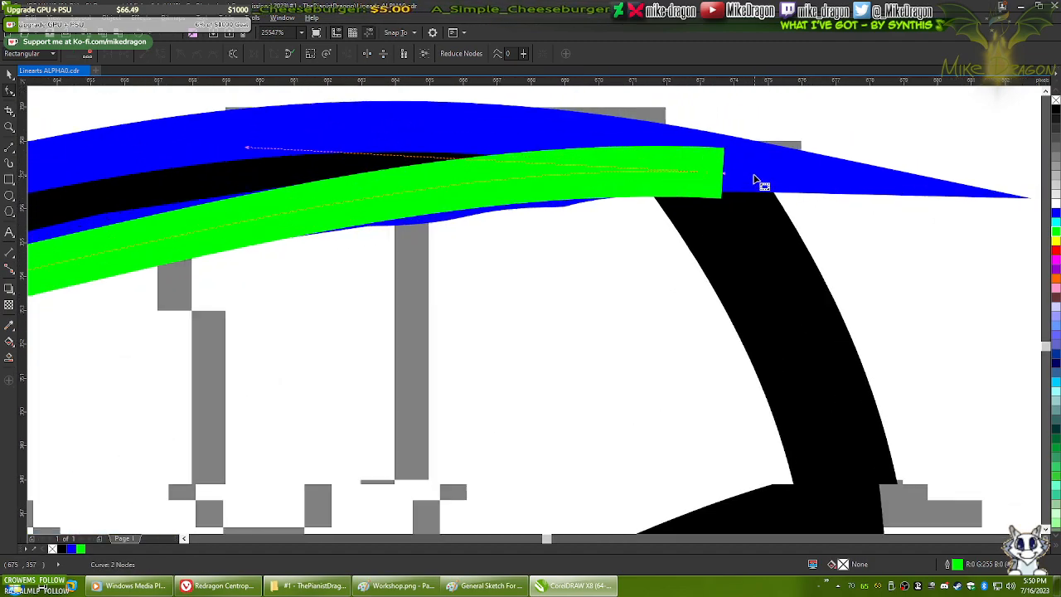
drag(717, 178, 763, 177)
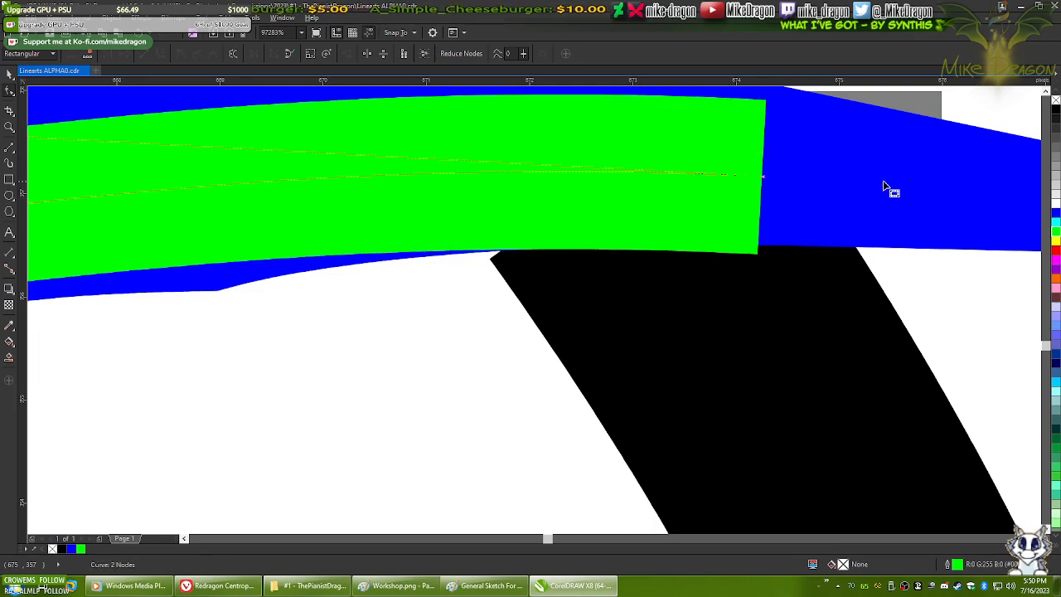
scroll(912, 182, down, 3)
scroll(931, 172, down, 1)
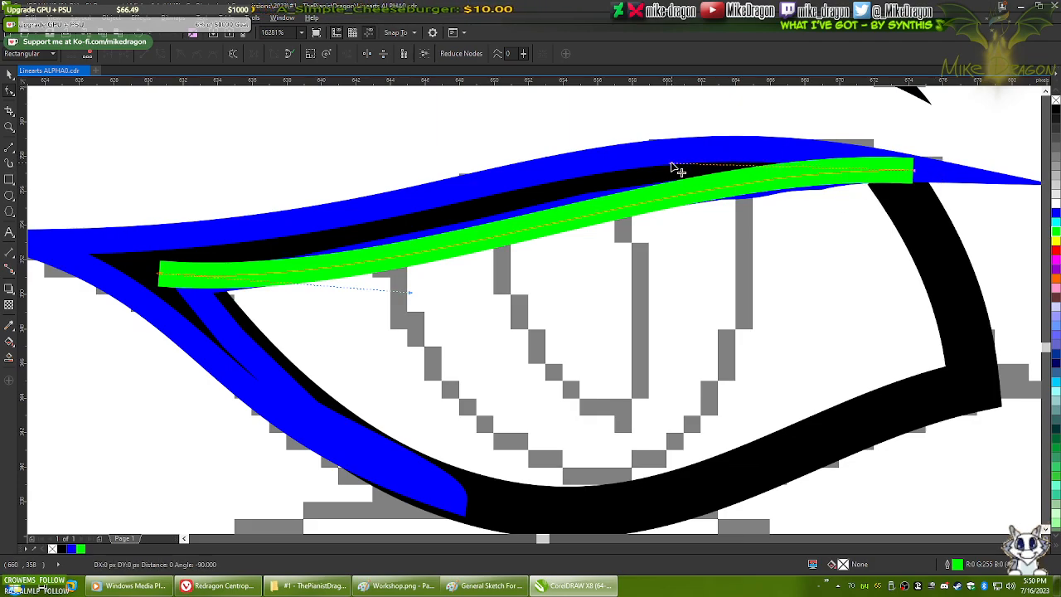
scroll(970, 174, up, 3)
scroll(771, 178, up, 1)
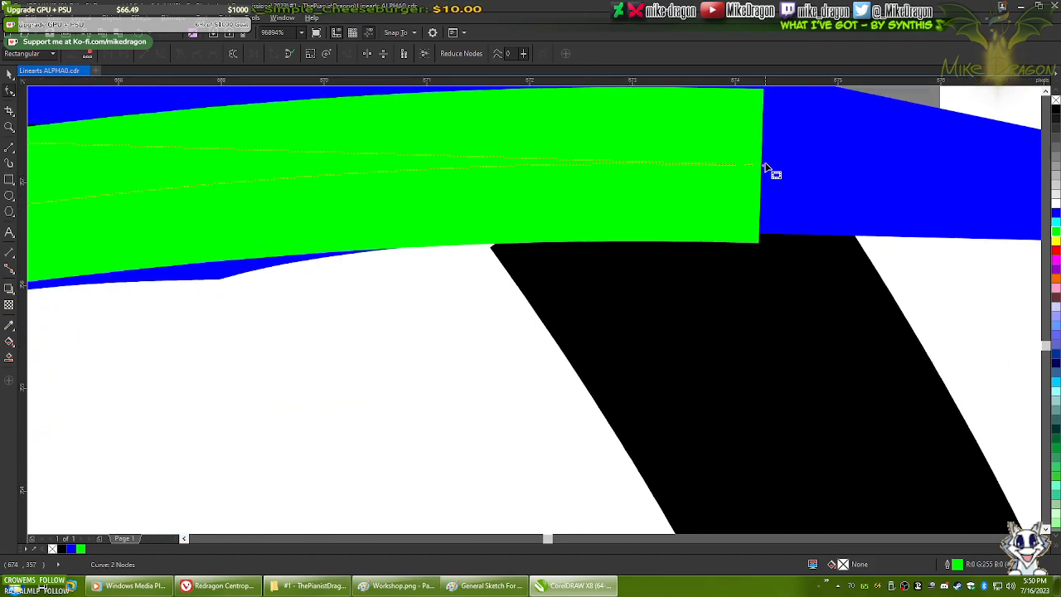
drag(764, 164, 789, 177)
scroll(937, 209, down, 3)
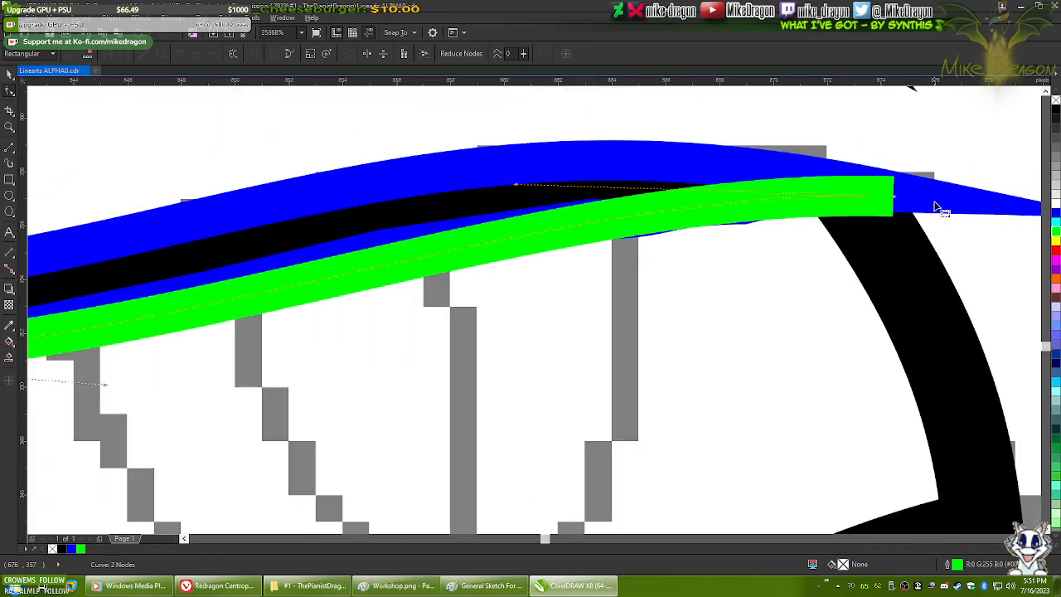
- Flatten the curve at the green line's inner end and move that end node about 1.5 px further into the inner corner
scroll(937, 209, down, 3)
scroll(927, 217, up, 1)
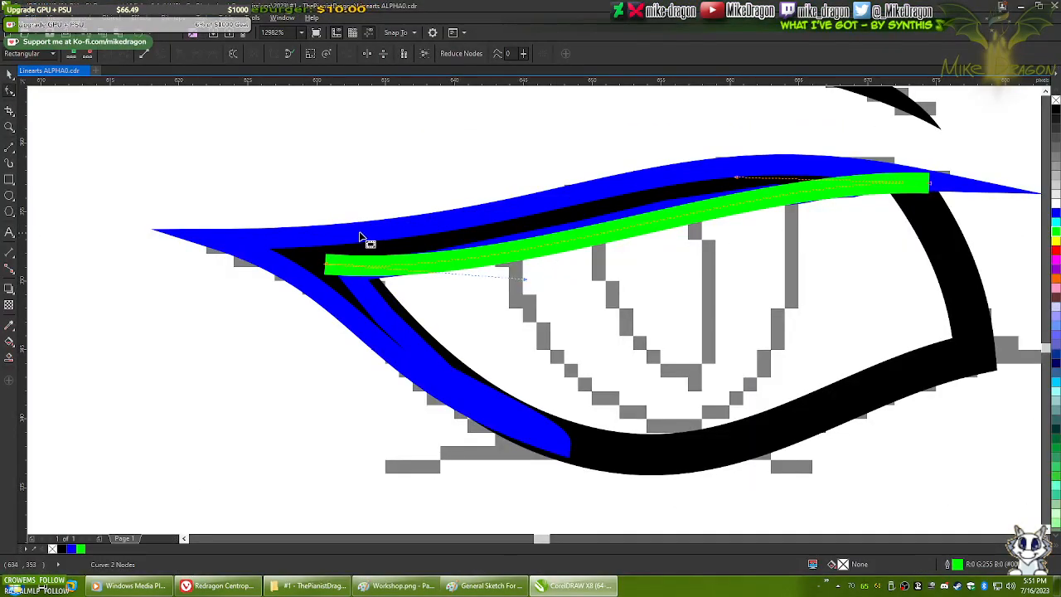
scroll(360, 238, down, 3)
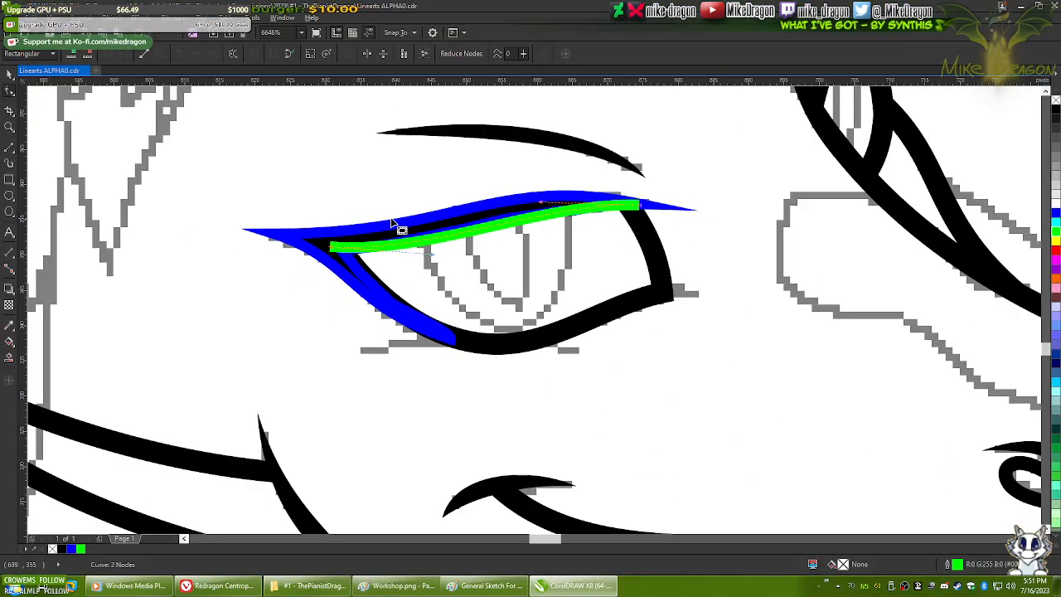
scroll(398, 225, up, 2)
drag(455, 282, 431, 270)
scroll(418, 273, up, 2)
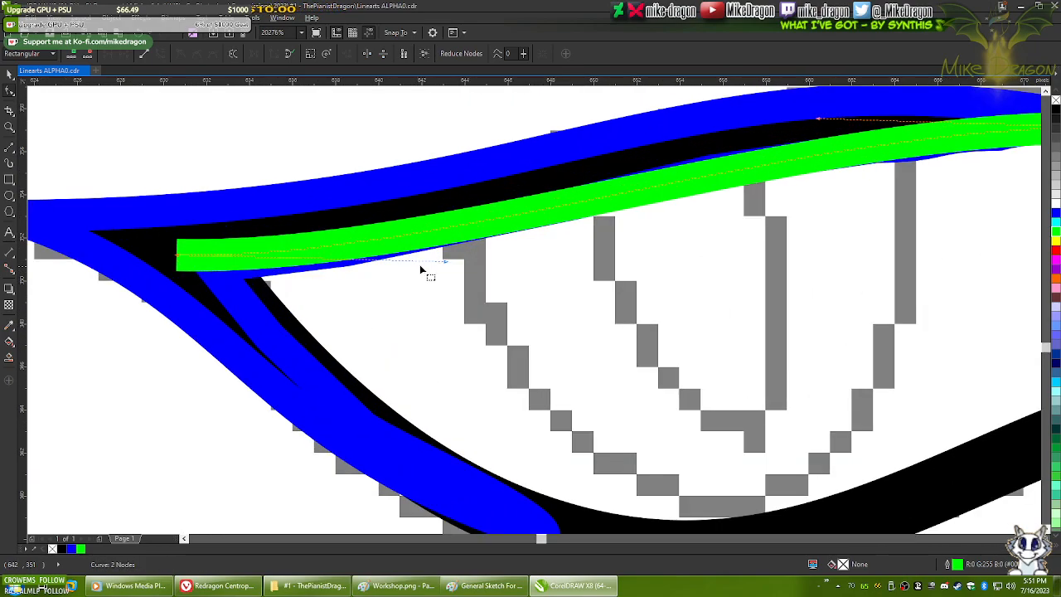
drag(181, 262, 144, 262)
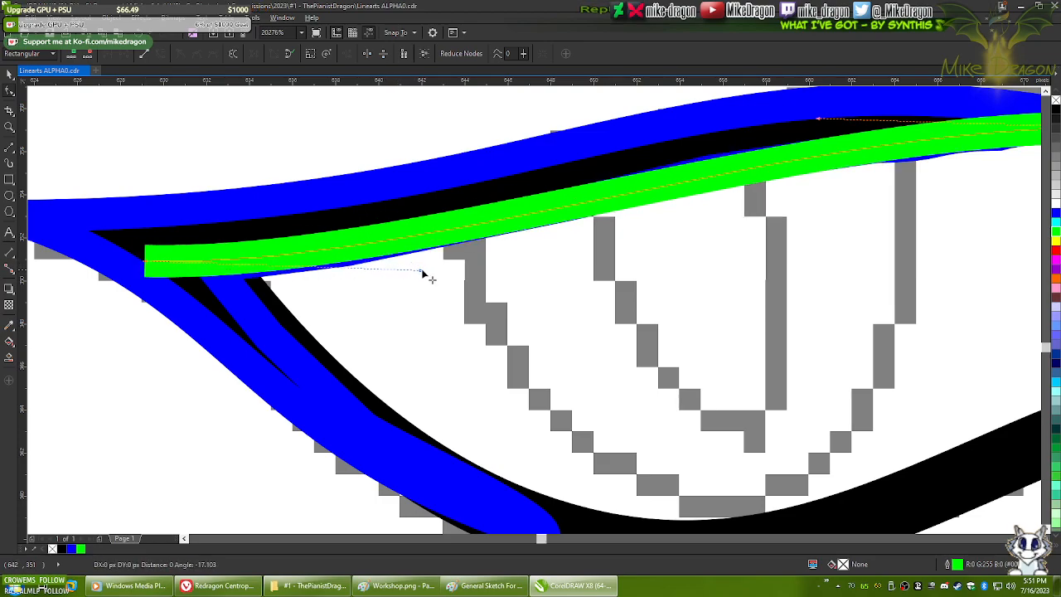
scroll(431, 276, down, 3)
scroll(493, 227, up, 2)
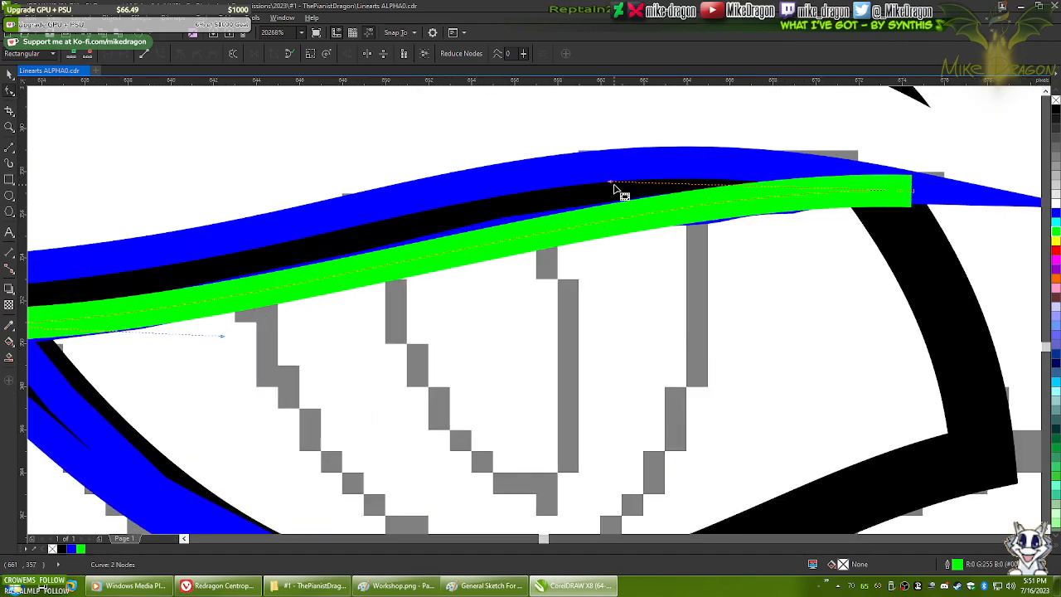
- Lengthen the curve handle of the green line's outer end so the line follows the lid's lower edge more closely
drag(611, 183, 543, 171)
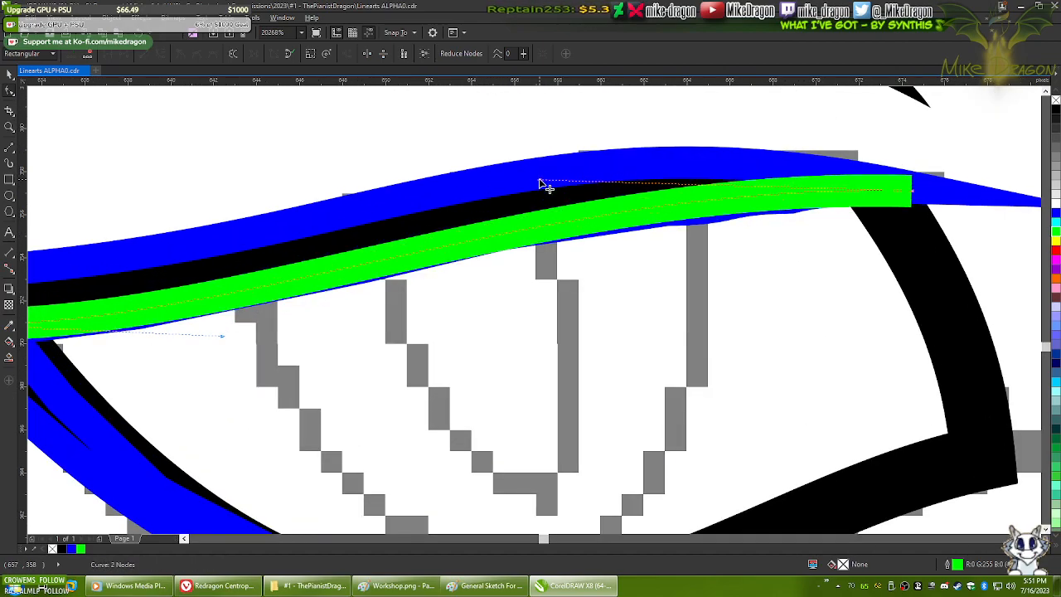
scroll(540, 191, down, 2)
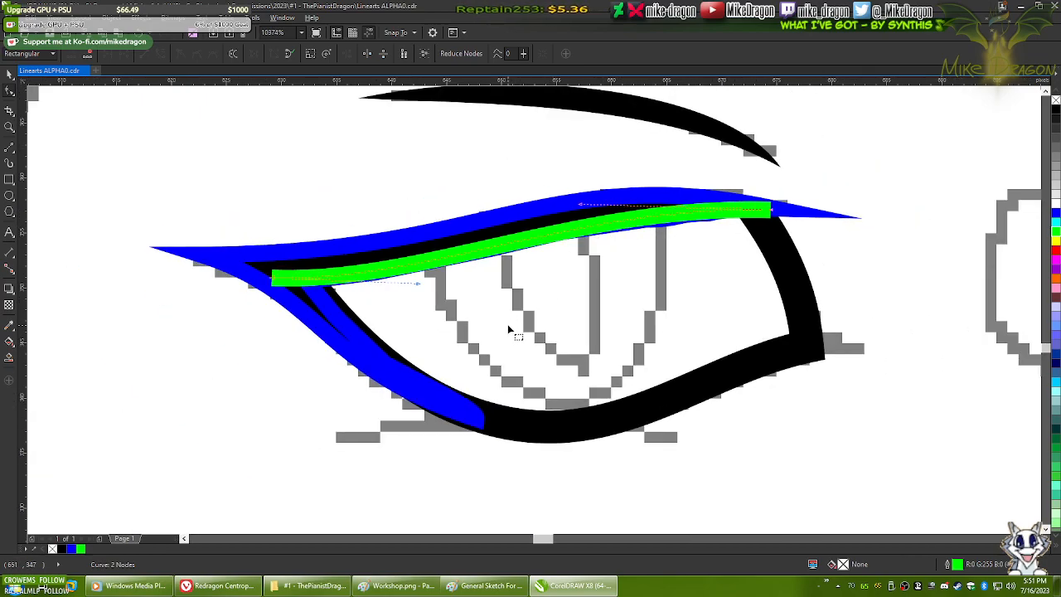
scroll(424, 316, down, 4)
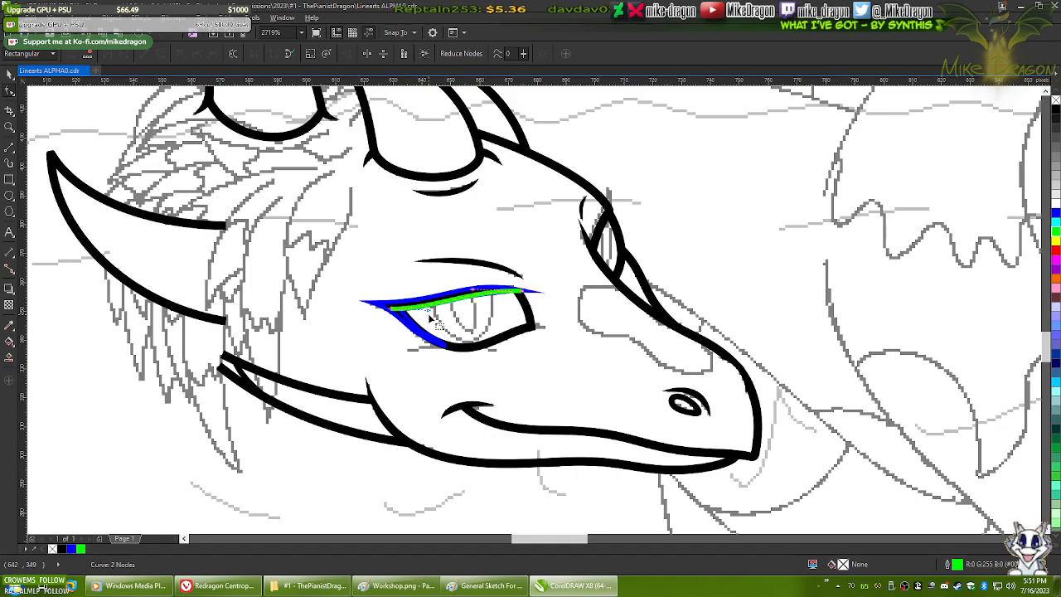
- Raise the blue eyelash shape's lower-edge node near the inner corner, above the green guide line
scroll(426, 313, up, 4)
scroll(428, 316, up, 5)
click(270, 129)
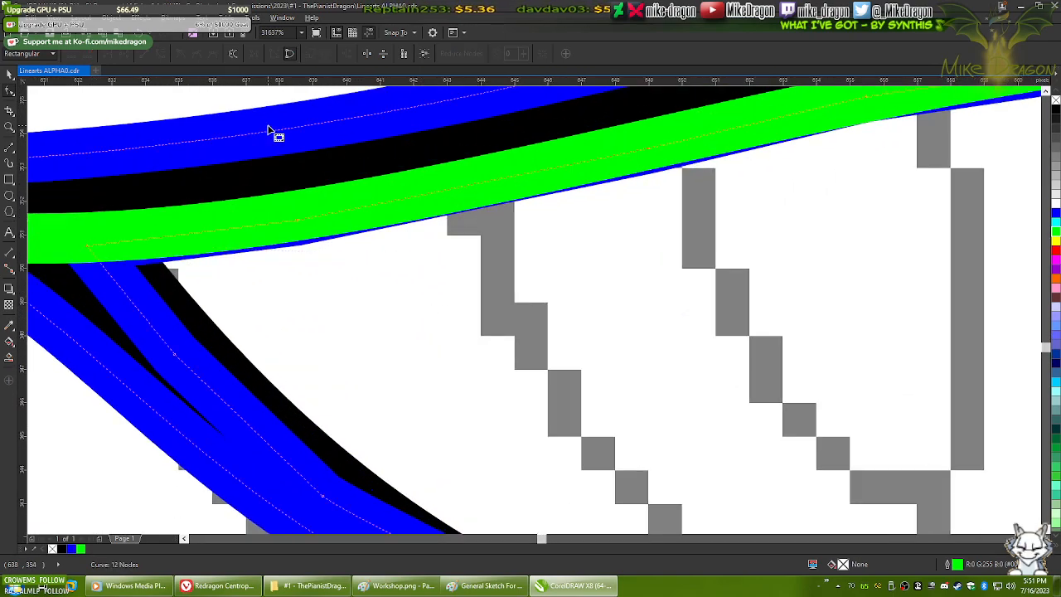
scroll(364, 231, down, 3)
scroll(201, 224, up, 3)
scroll(203, 226, up, 2)
drag(537, 224, 518, 178)
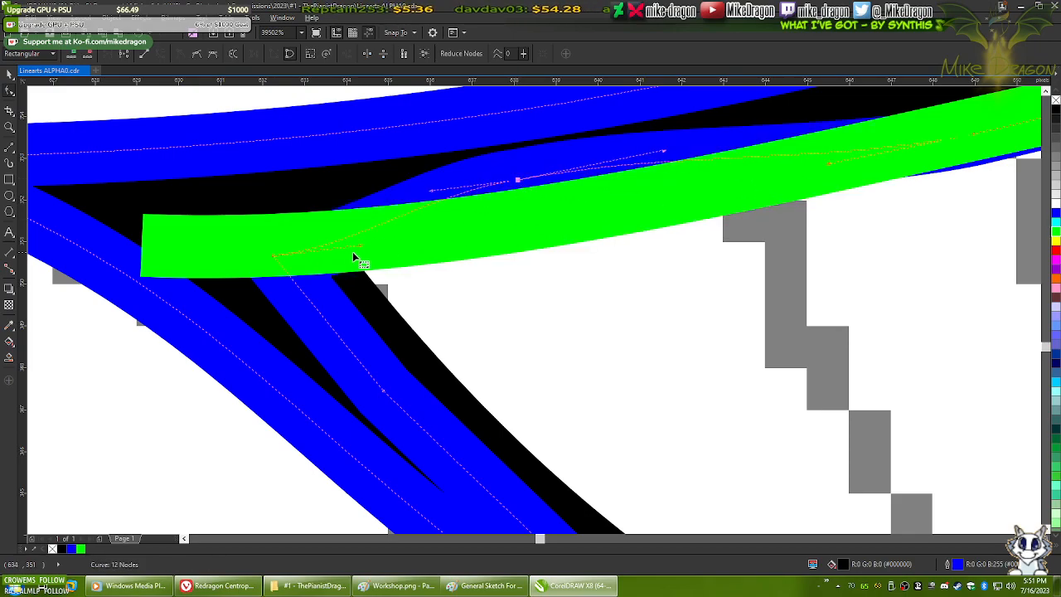
- Move the eyelash's remaining lower-edge nodes toward the outer corner upward, so the blue outline stays above the green line's lower edge
scroll(772, 240, right, 5)
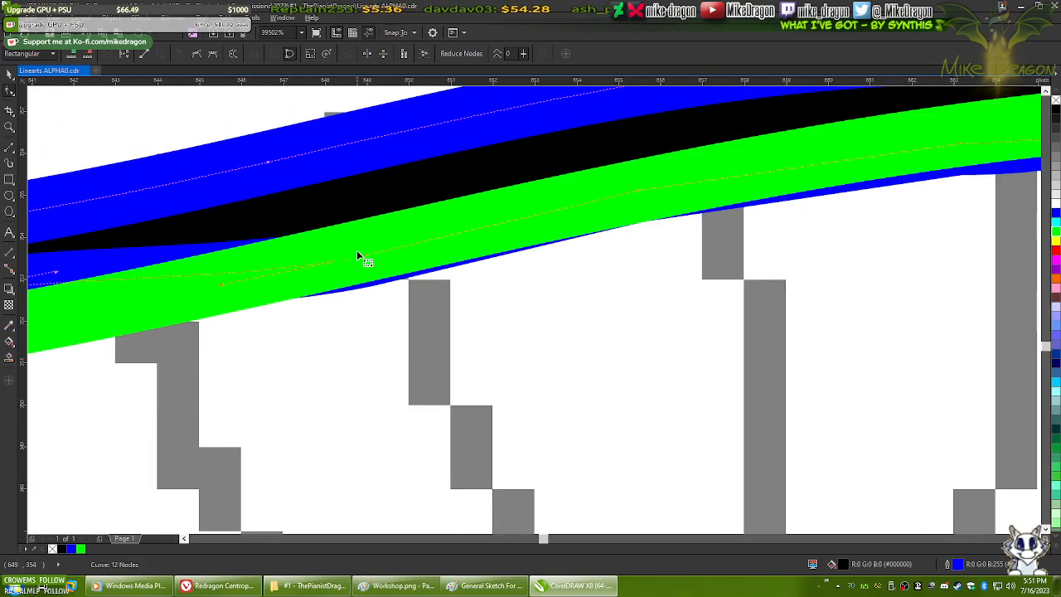
scroll(486, 293, right, 2)
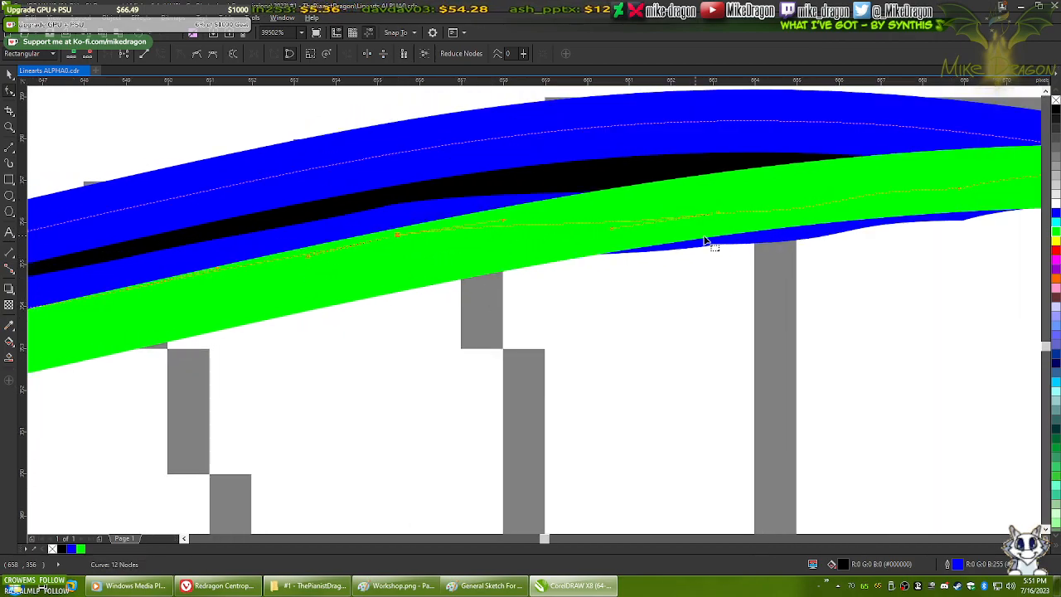
scroll(452, 257, right, 3)
drag(450, 257, 595, 233)
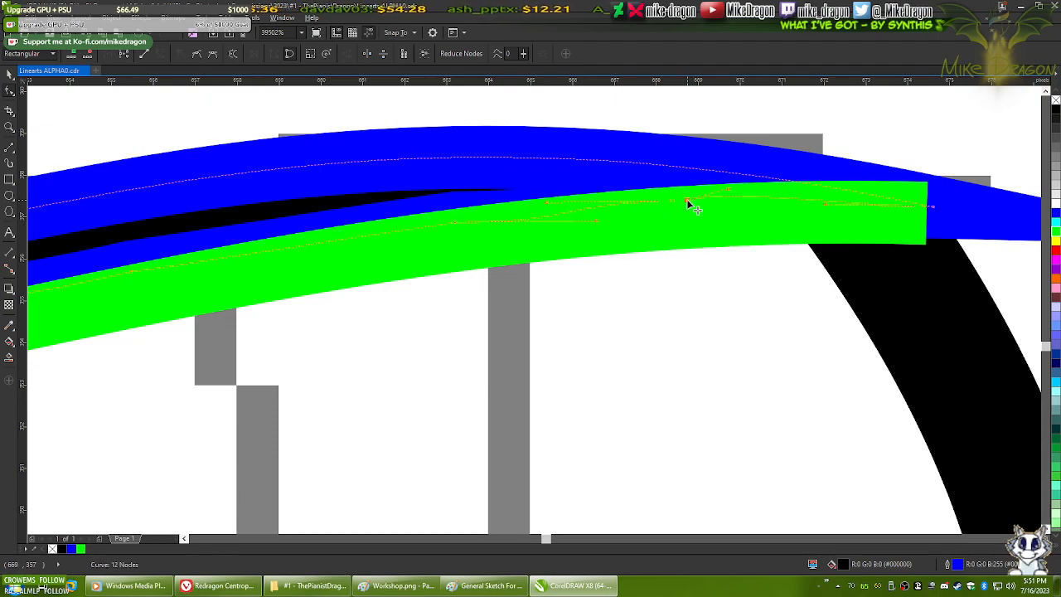
- Set the outlines of the blue eyelash shape and the green upper lid line to black
scroll(929, 238, down, 1)
scroll(929, 239, down, 5)
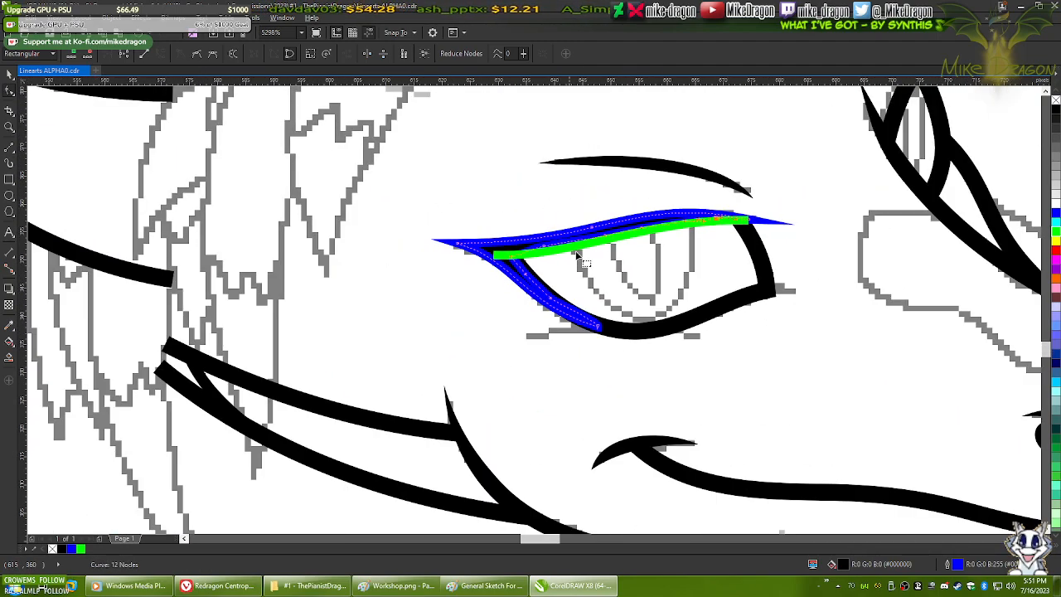
scroll(687, 266, up, 3)
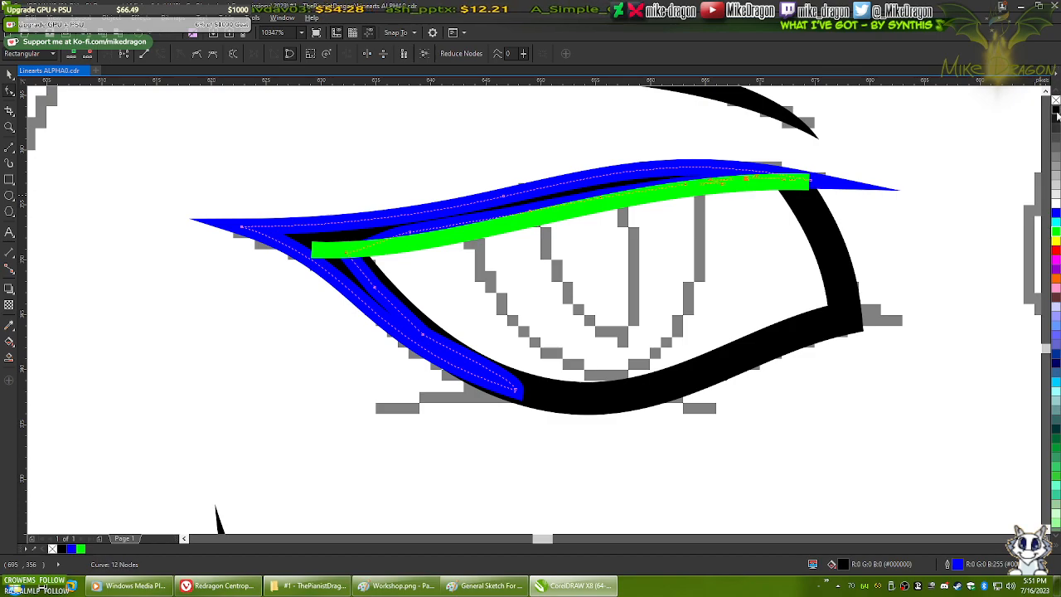
click(1057, 111)
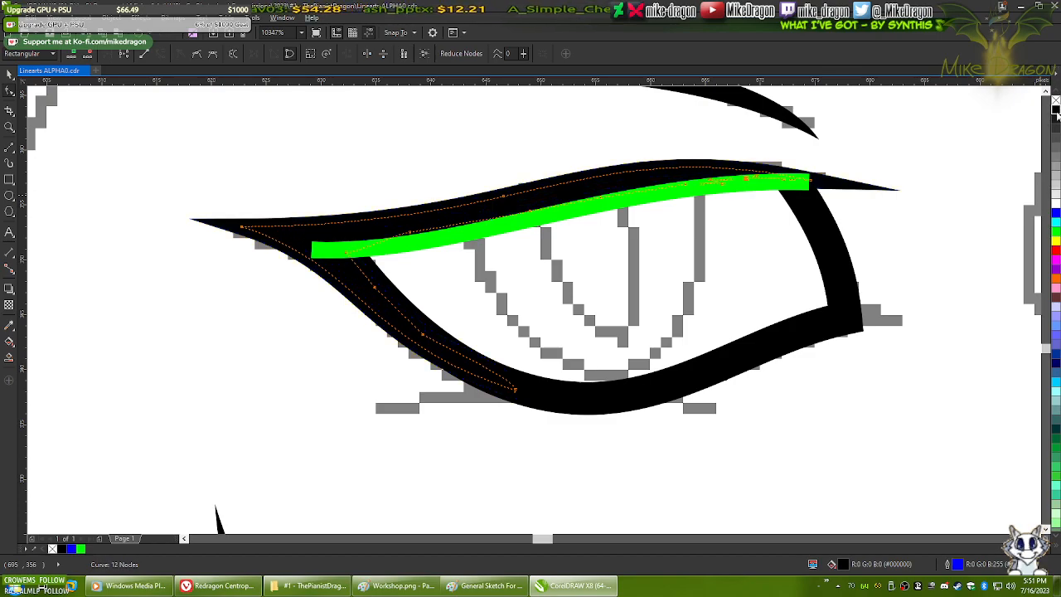
click(581, 208)
right_click(1057, 111)
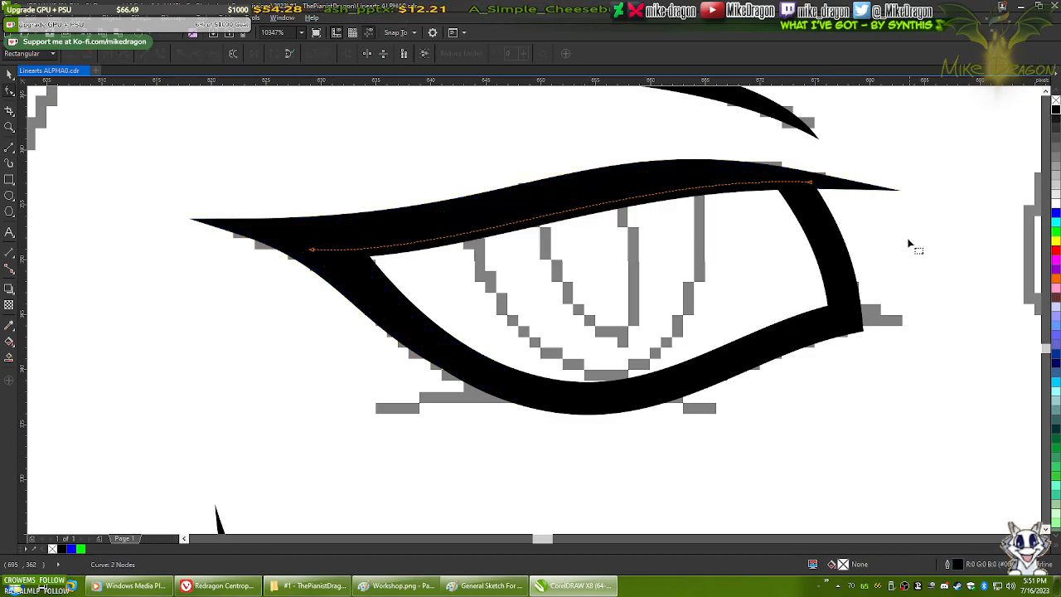
scroll(733, 276, down, 4)
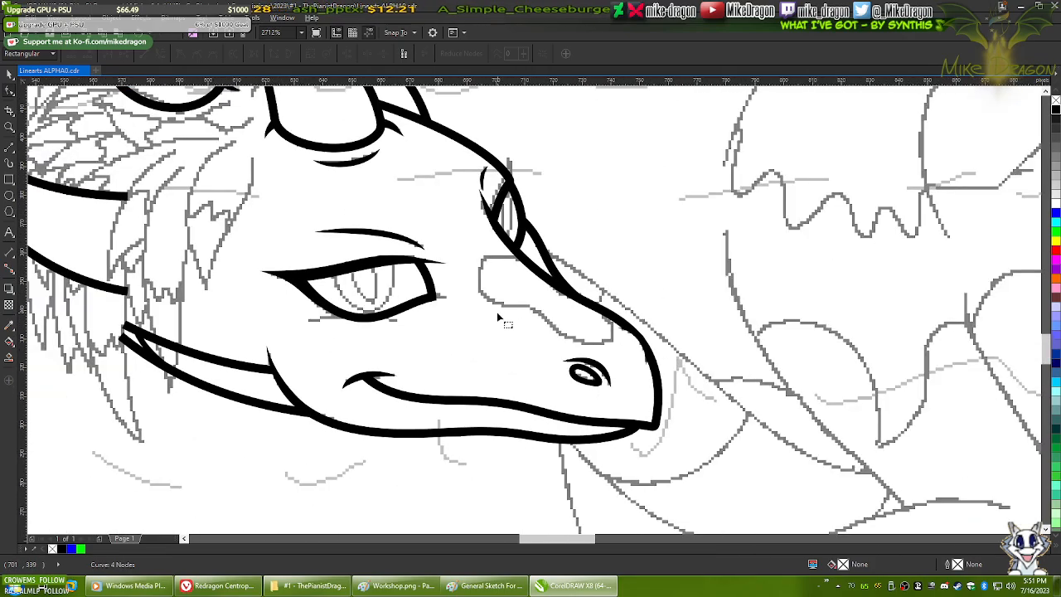
drag(498, 317, 579, 291)
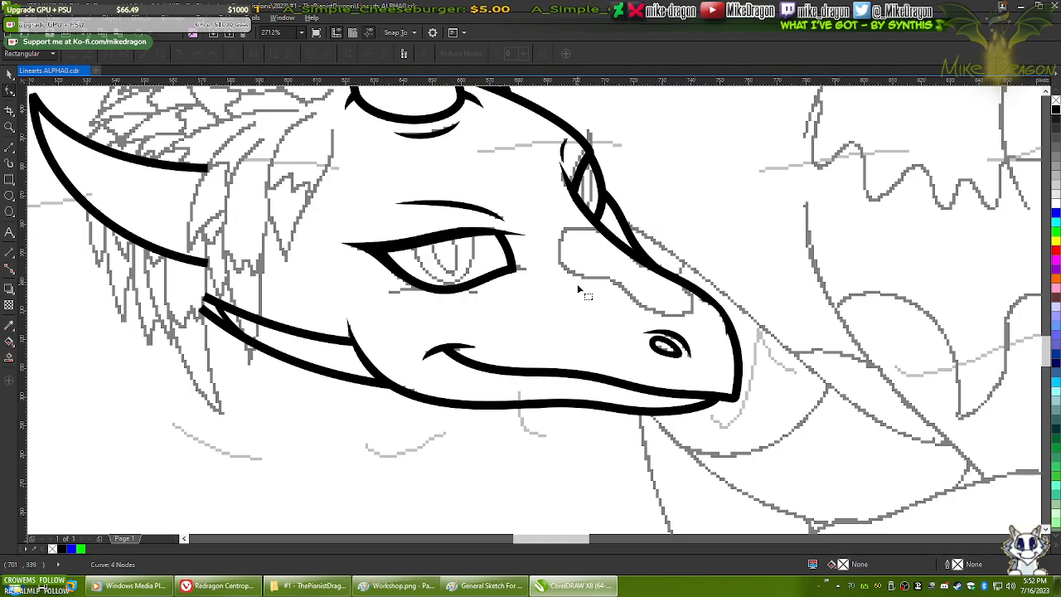
- Switch to the browser and open the artwork "YCH - Braveheart Does a Blep" enlarged from the Mike-Dragon DeviantArt profile
click(218, 585)
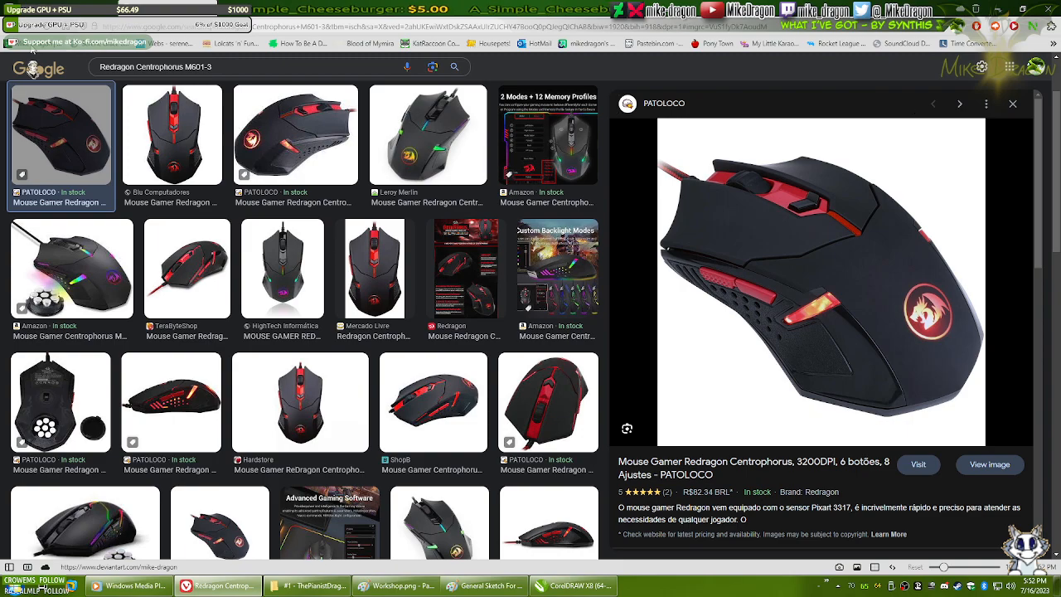
click(32, 48)
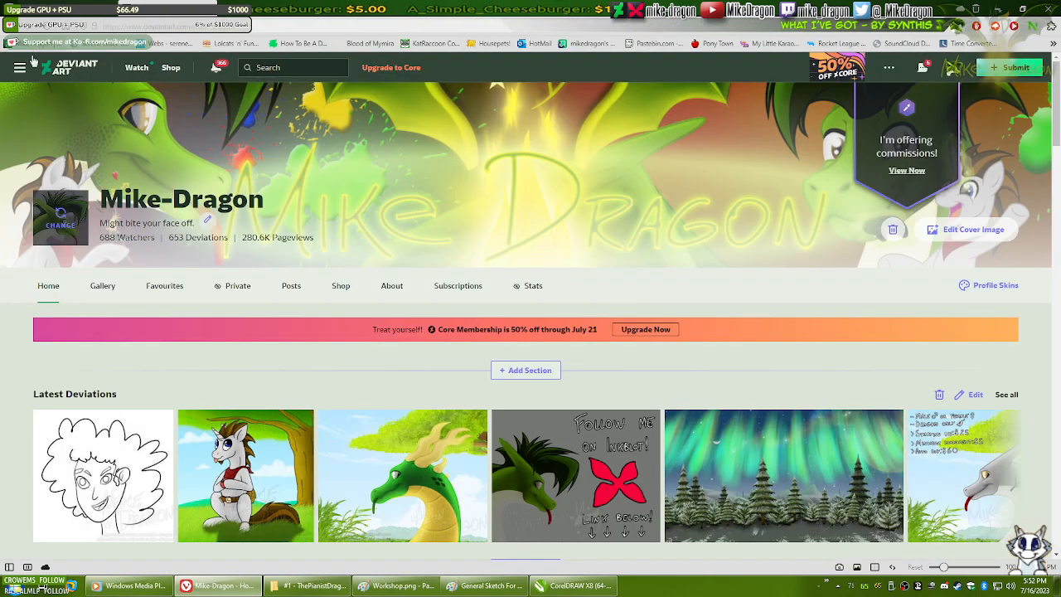
scroll(572, 249, down, 5)
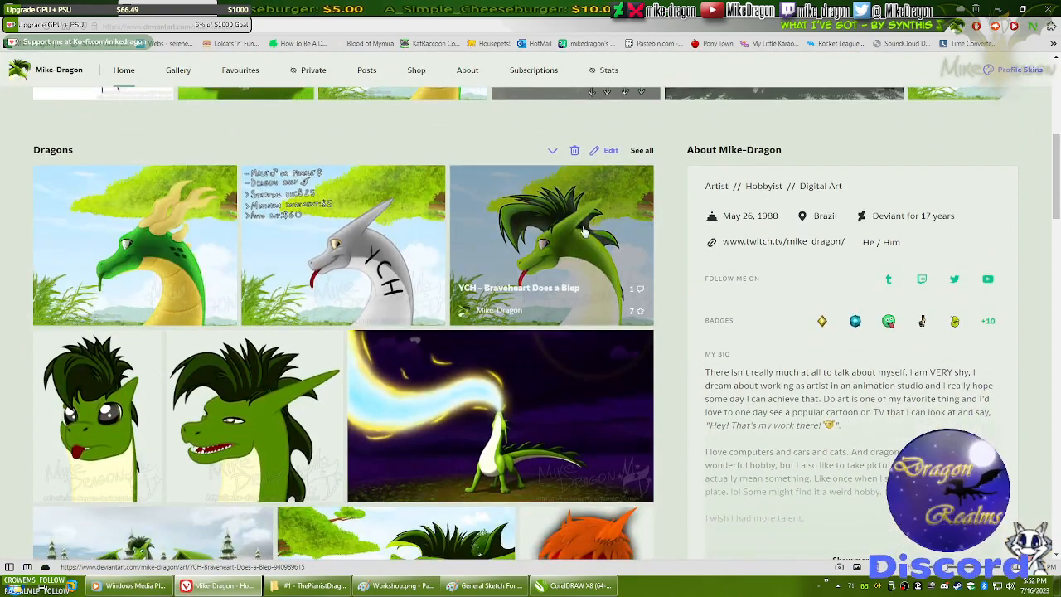
click(580, 227)
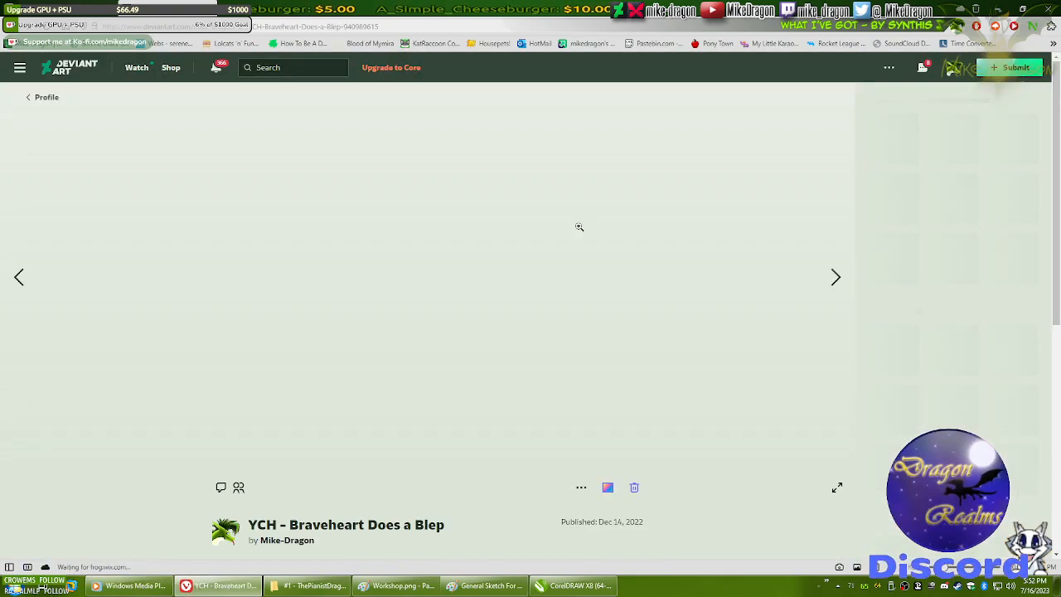
click(543, 301)
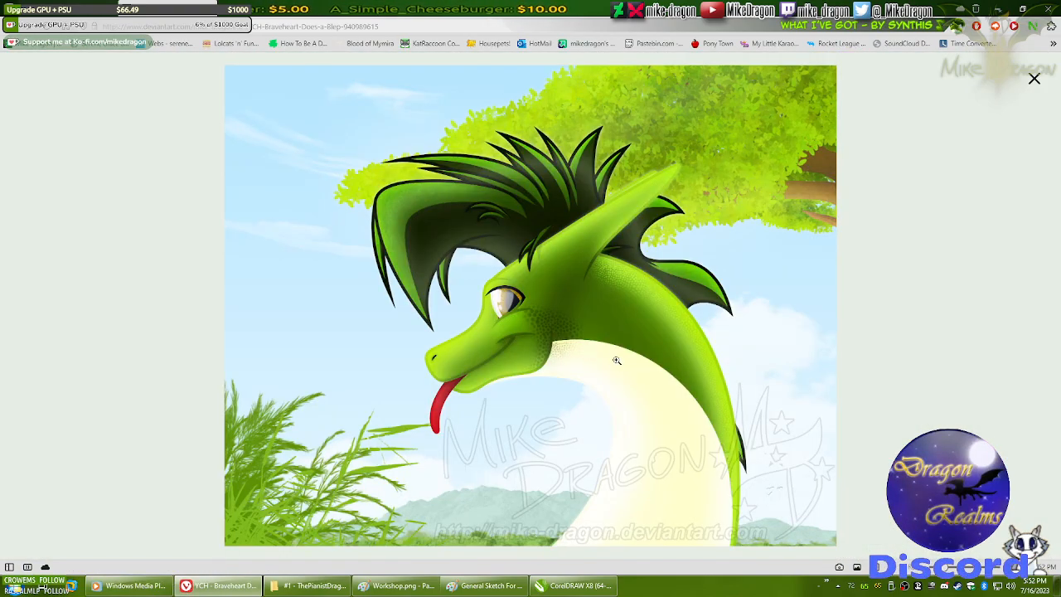
click(617, 360)
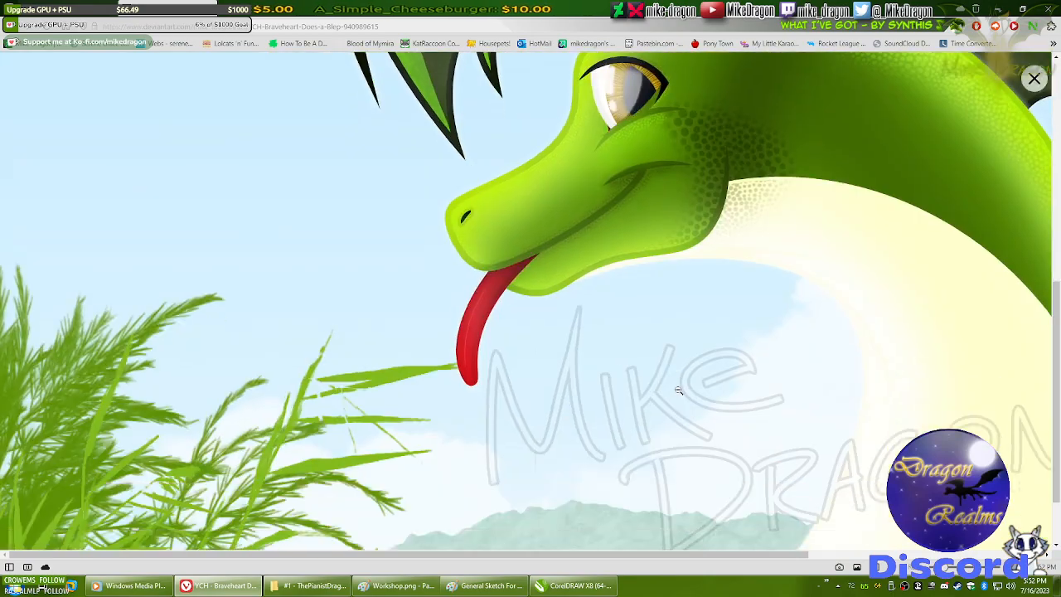
- Enlarge the artwork further and bring the green dragon's eye into view as a reference
scroll(729, 388, up, 4)
scroll(733, 386, up, 7)
scroll(733, 386, down, 5)
drag(960, 568, 969, 569)
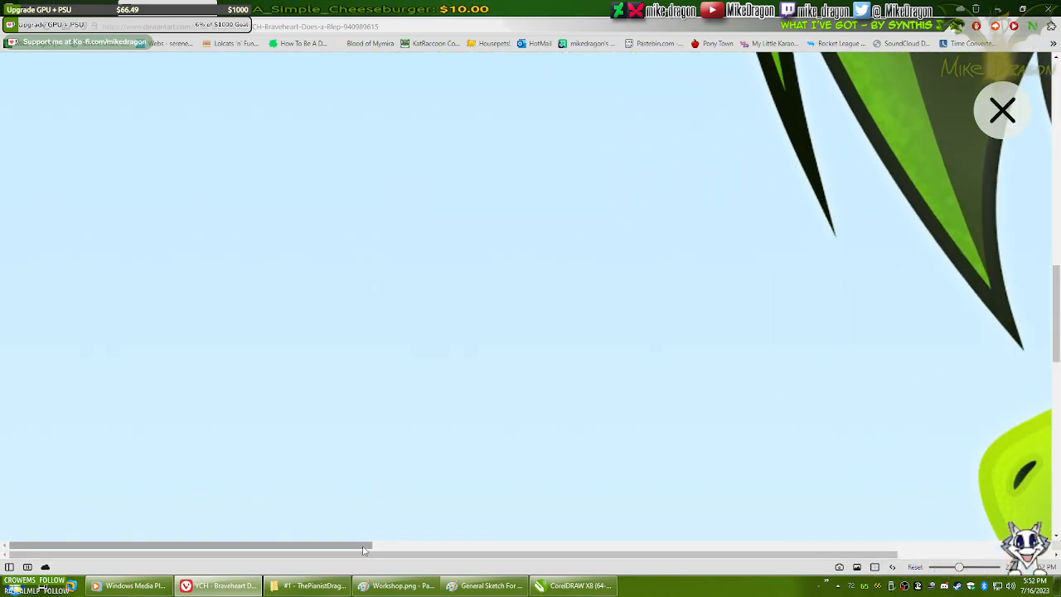
click(390, 544)
scroll(331, 261, up, 2)
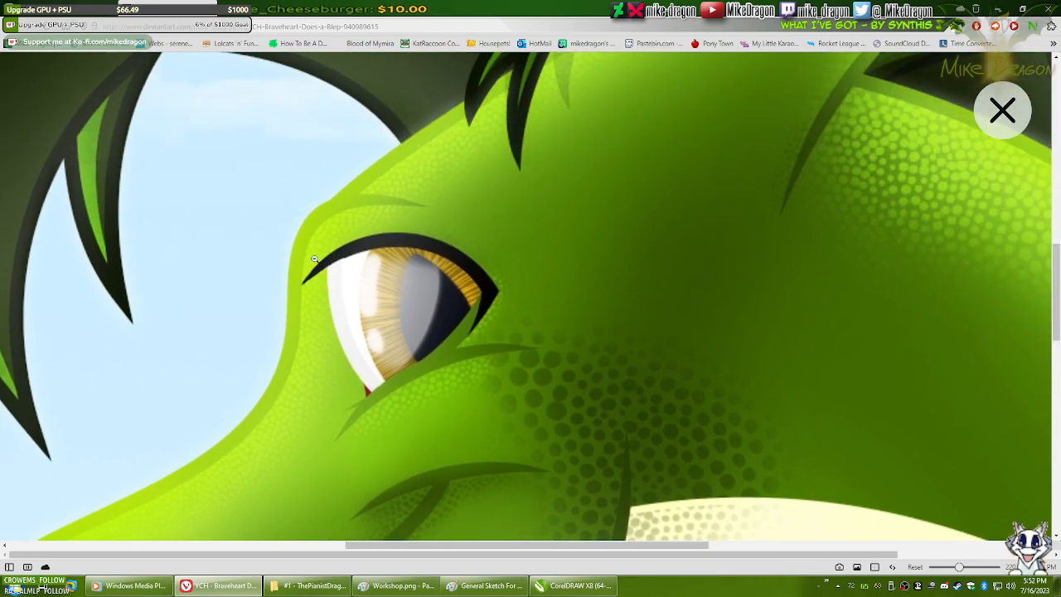
- Compare the eye in the reference artwork with the eye lineart in CorelDRAW, examining the eyelash and lid shapes
click(398, 586)
click(572, 586)
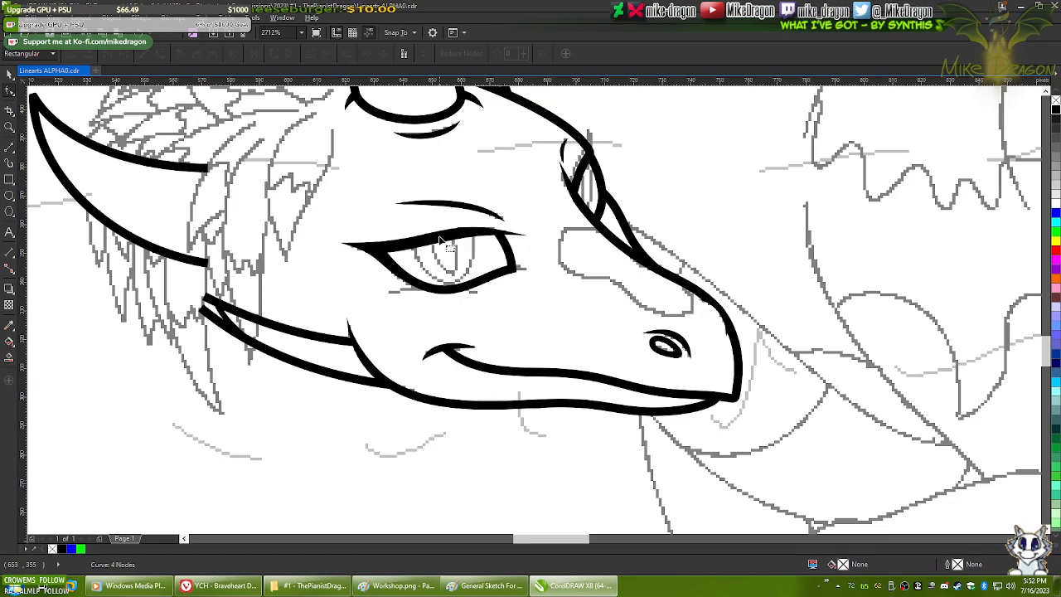
click(219, 585)
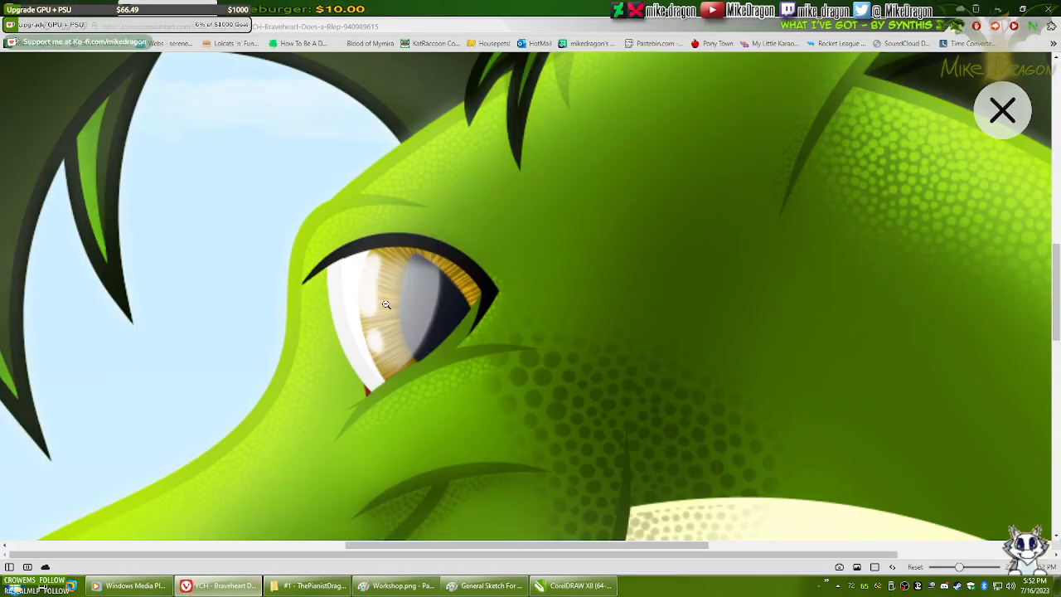
scroll(406, 308, left, 1)
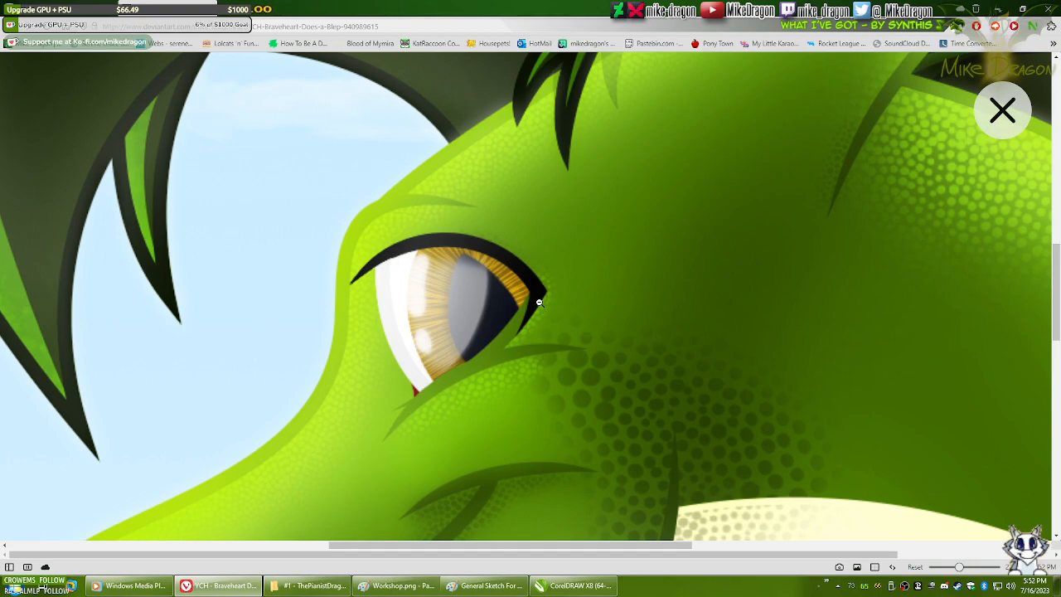
click(576, 586)
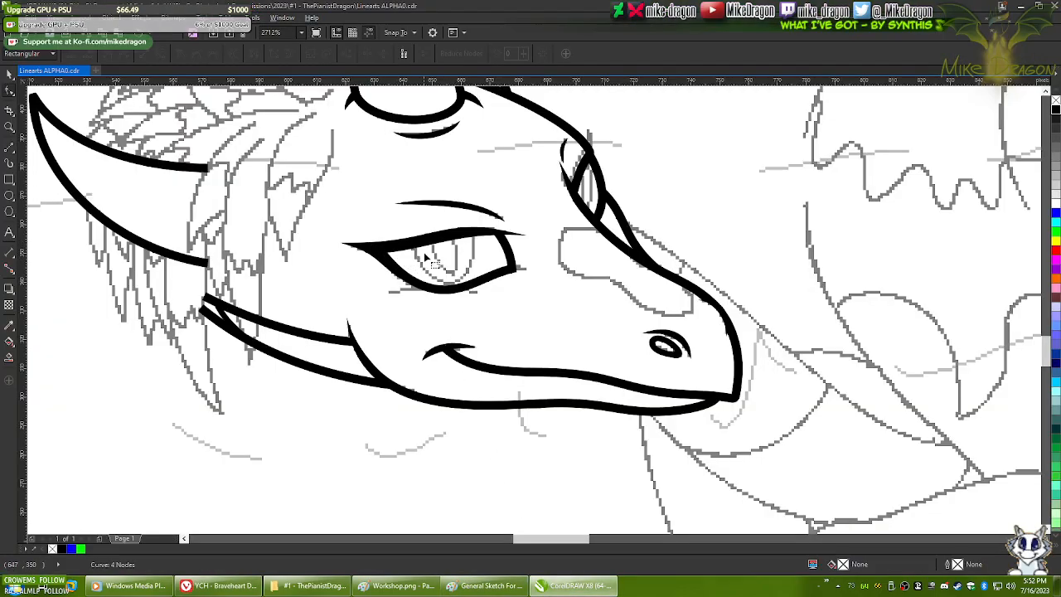
click(219, 585)
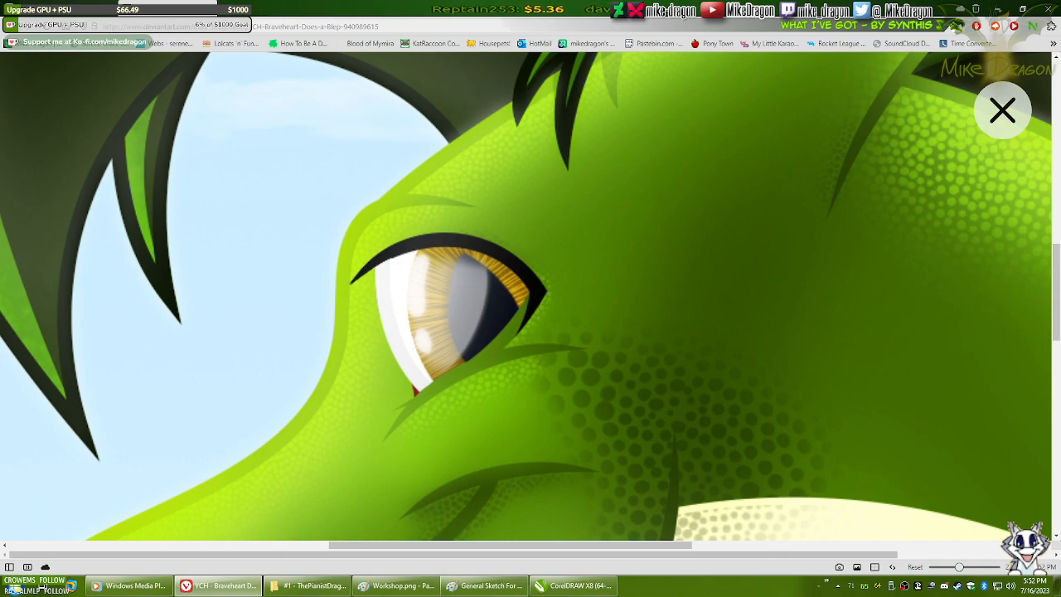
click(575, 586)
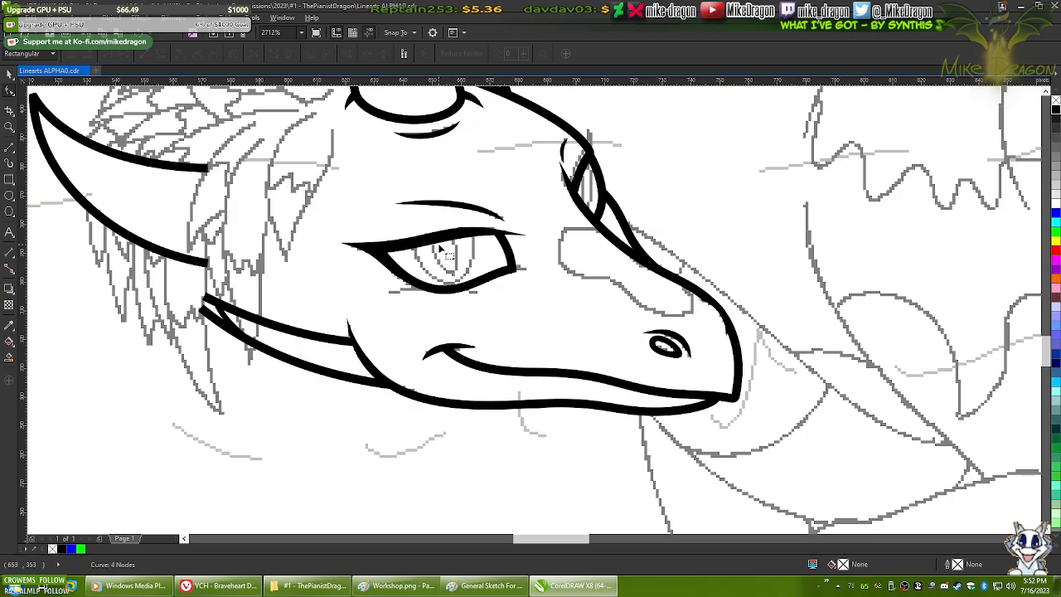
key(alt+Tab)
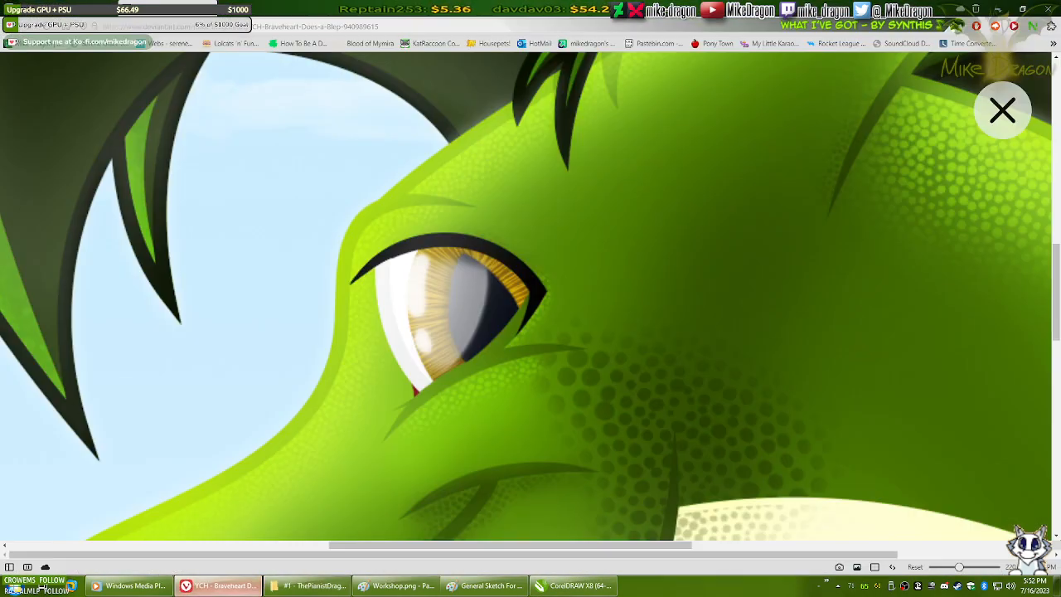
key(alt+Tab)
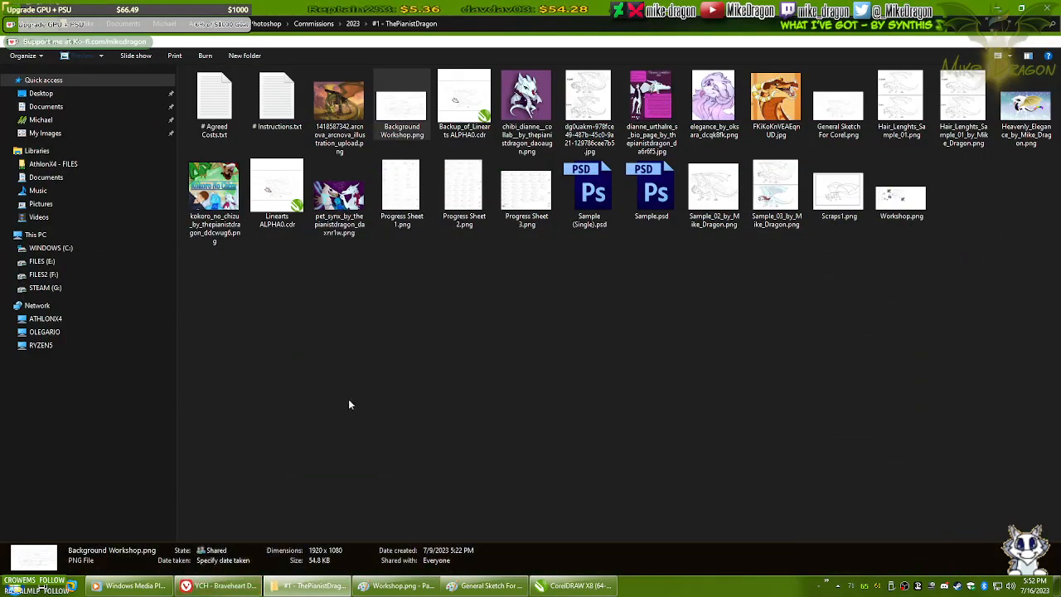
click(572, 585)
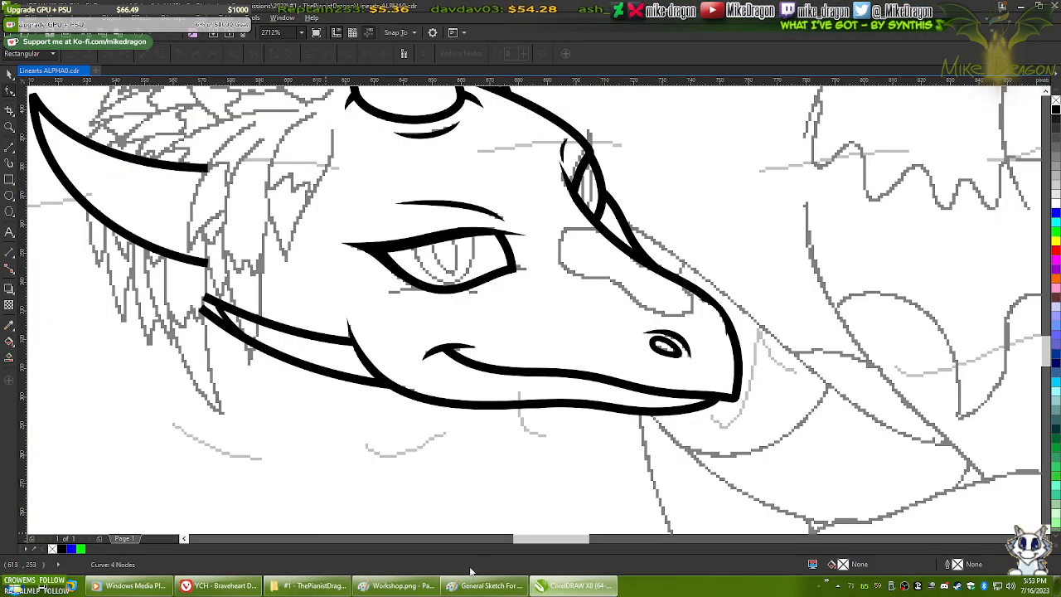
click(220, 586)
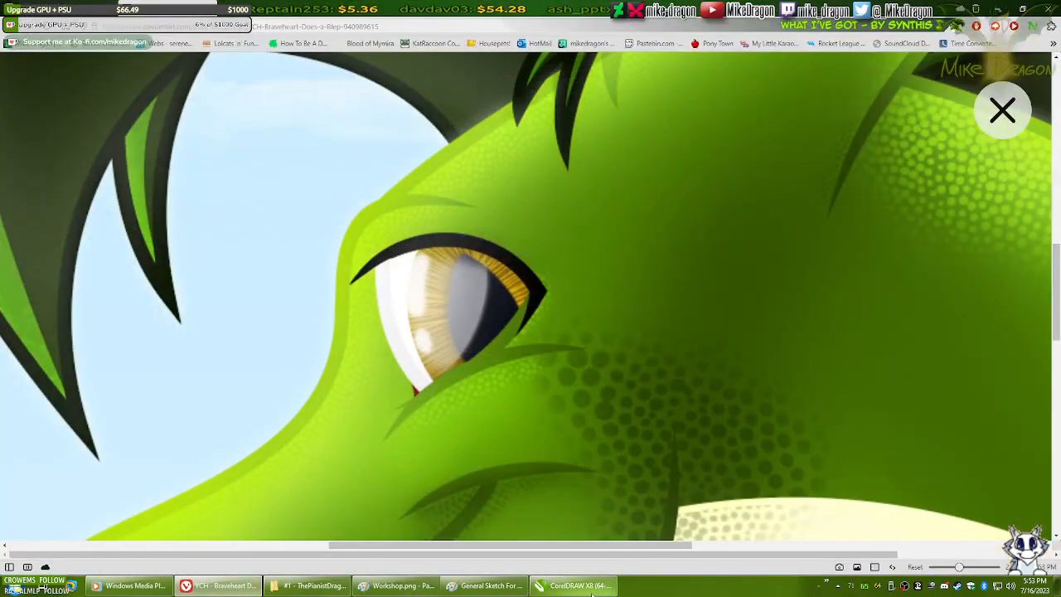
click(590, 589)
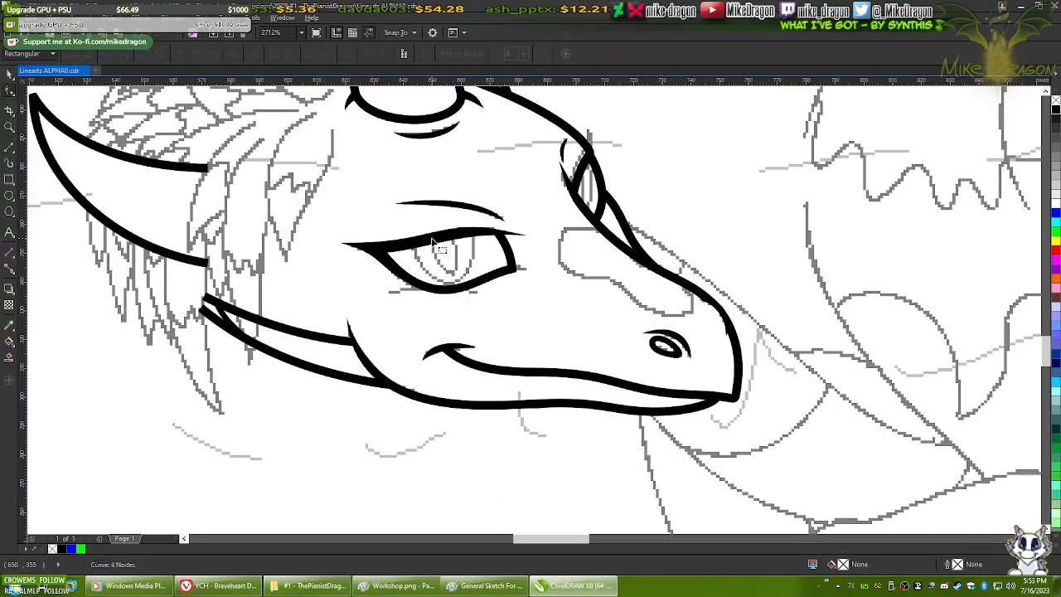
- Adjust the upper-edge curve handle at the eyelash's outer end node, angling it upward to bend the edge into a shorter tip
scroll(433, 242, up, 3)
click(605, 222)
click(664, 225)
click(570, 214)
scroll(580, 214, up, 2)
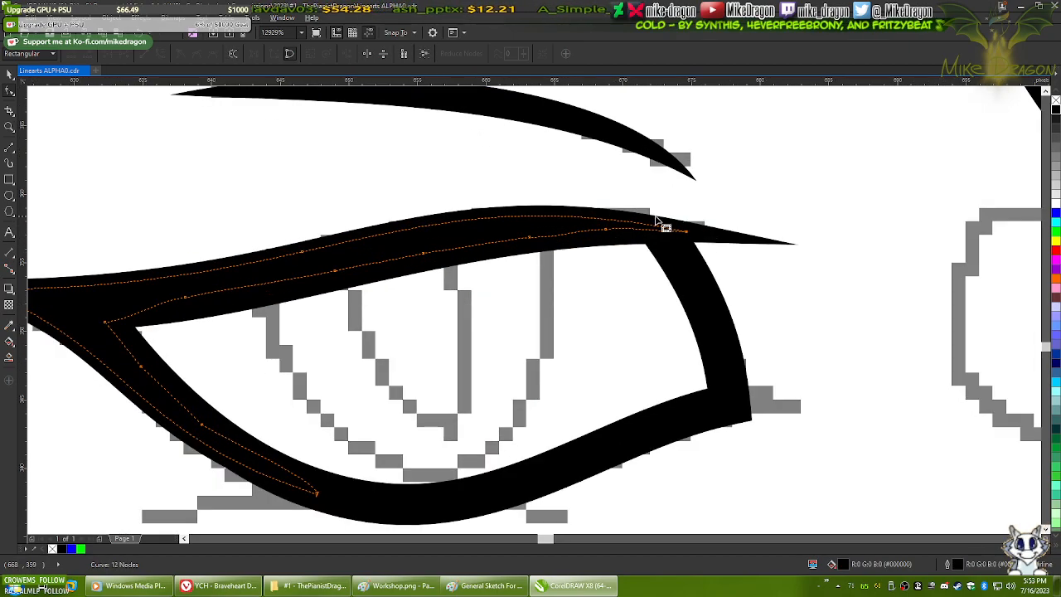
click(687, 234)
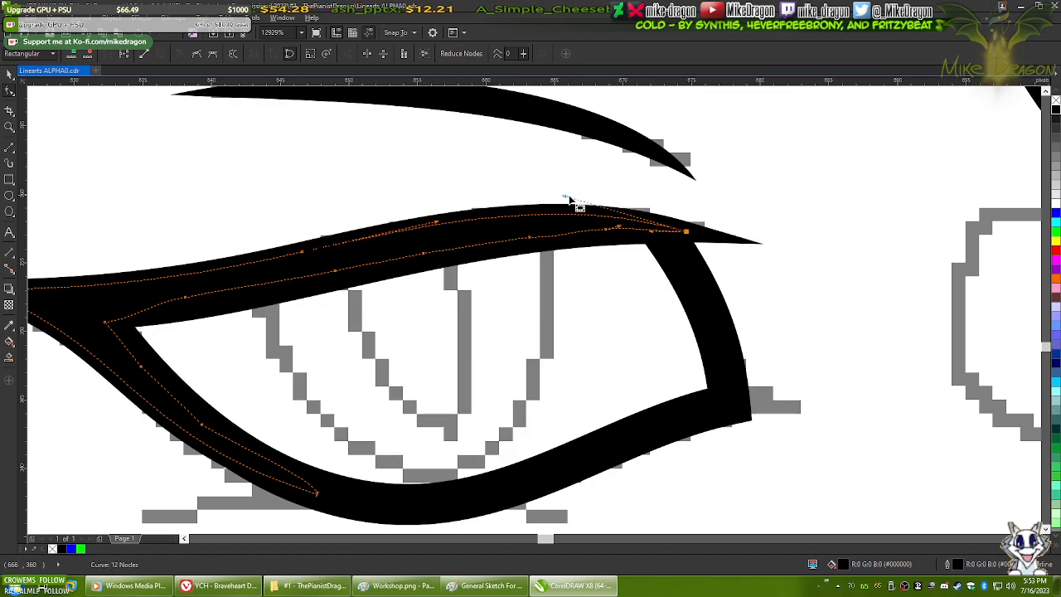
- Lower the node midway along the eyelash's upper edge slightly to thin the lash there
scroll(722, 199, down, 1)
scroll(502, 233, up, 2)
scroll(493, 224, down, 2)
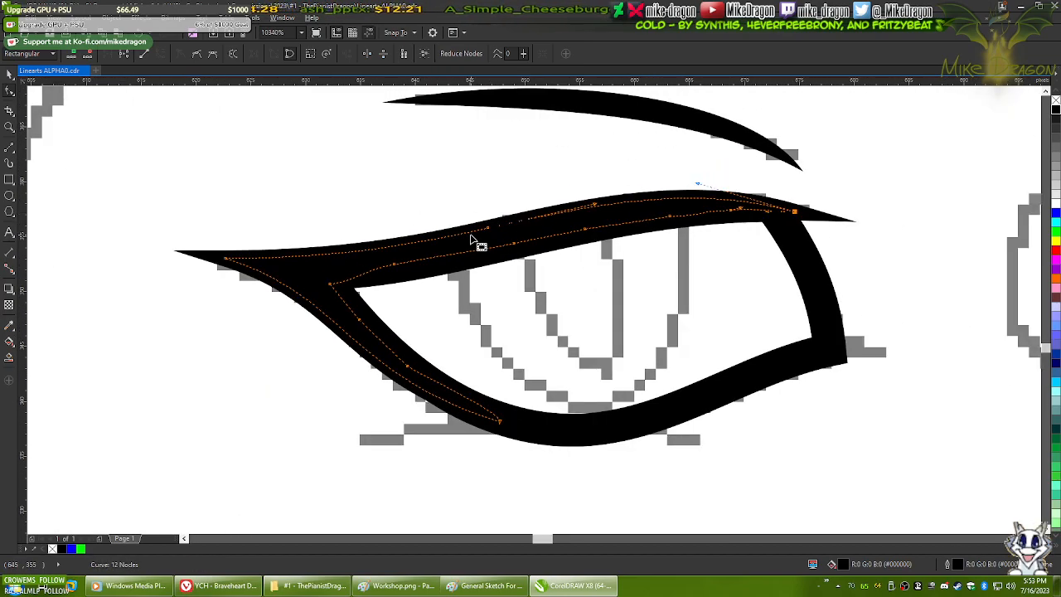
scroll(488, 231, up, 1)
click(493, 227)
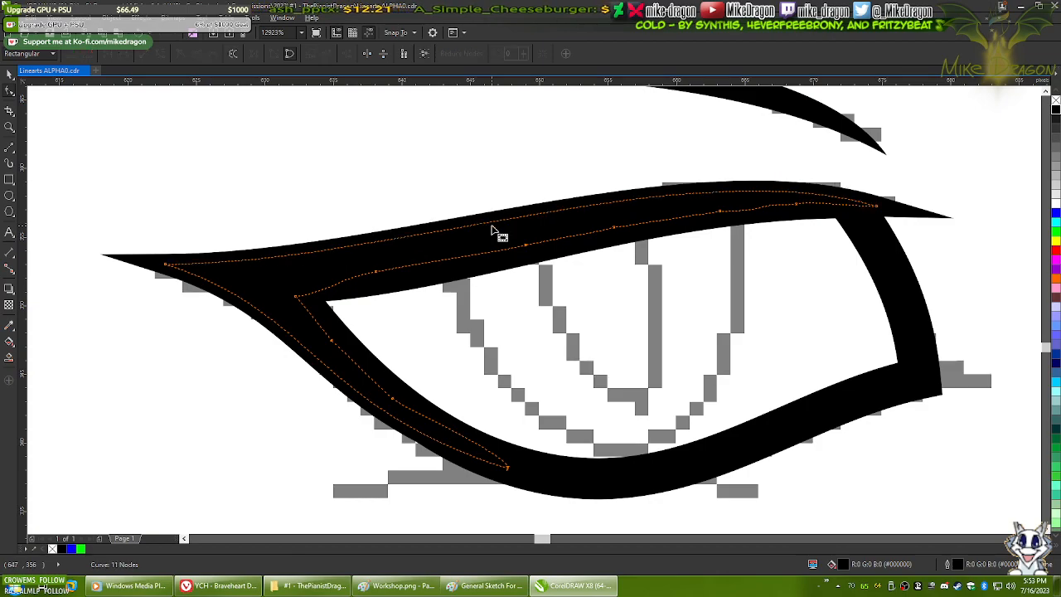
drag(492, 228, 495, 239)
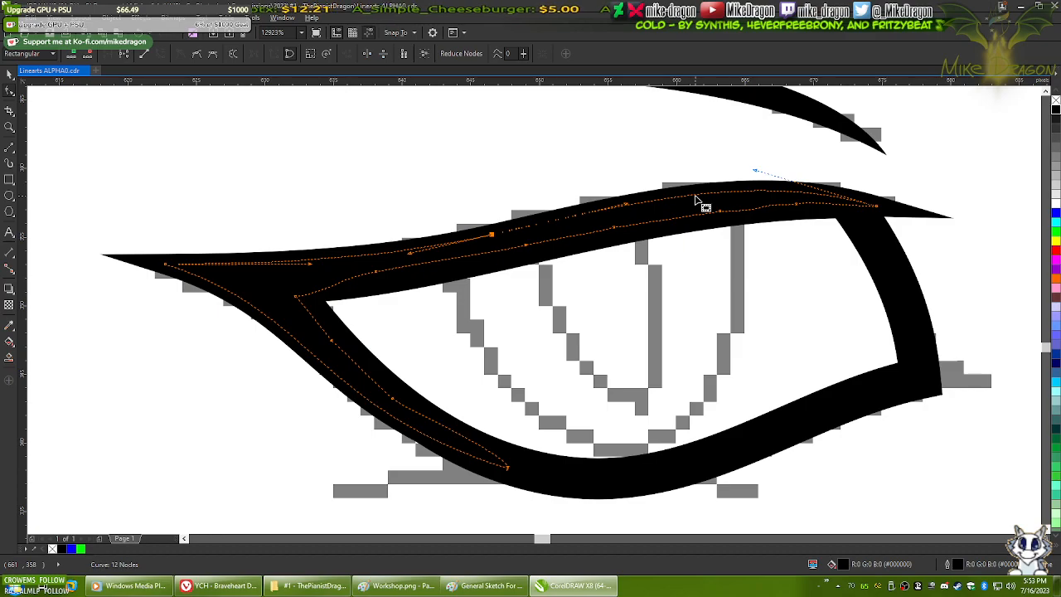
- Bend the snout-side segment of the eyelash's upper edge slightly downward to flatten and thin the lash there
drag(699, 199, 688, 205)
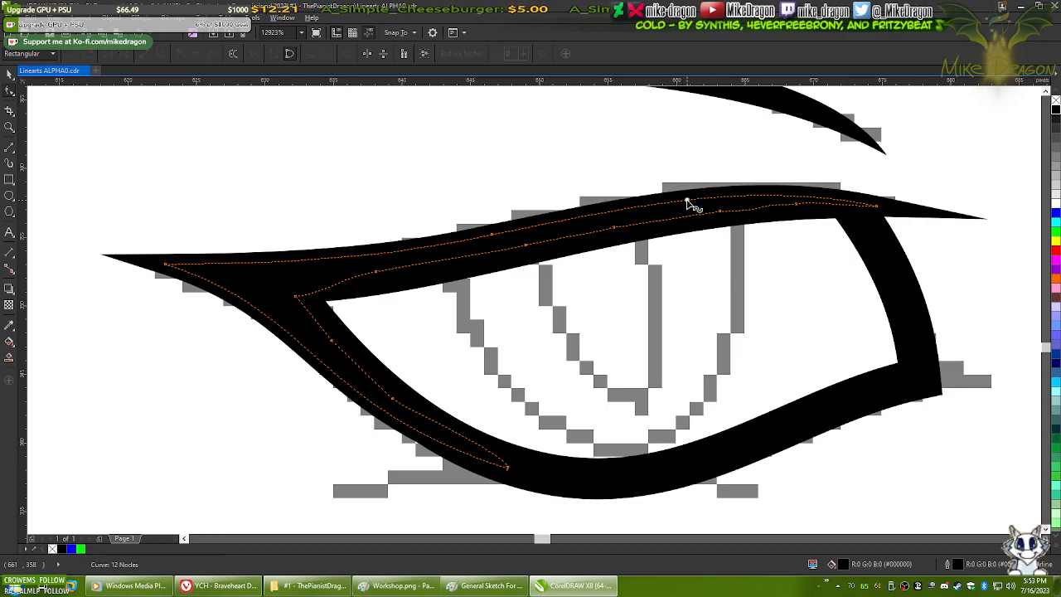
click(775, 257)
scroll(487, 201, down, 3)
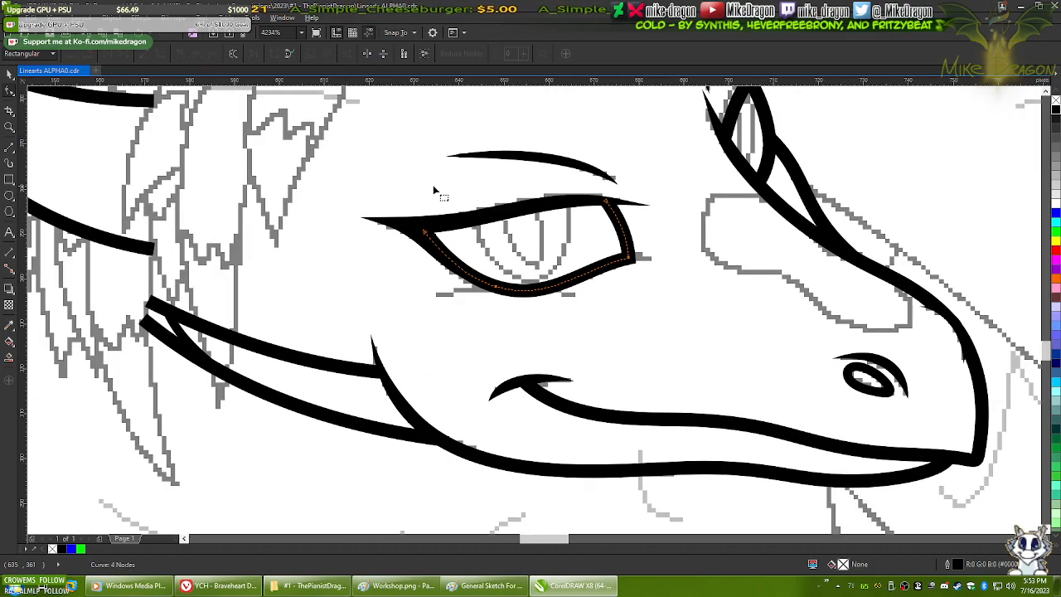
click(536, 329)
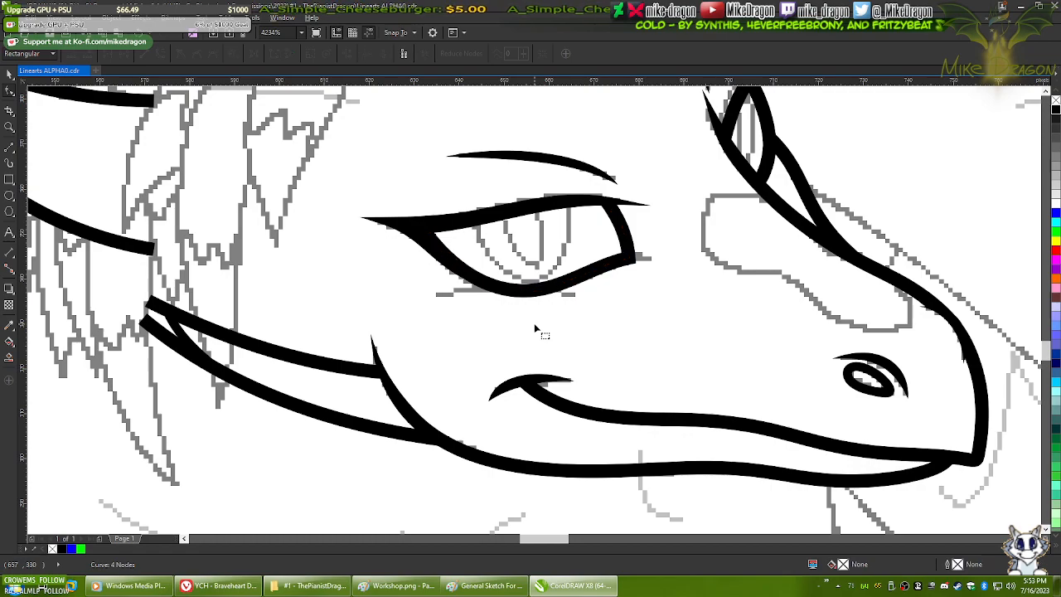
- Bend the eyelash's outer lower edge slightly inward near the rear corner of the eye to taper the back tip
scroll(372, 197, up, 2)
click(456, 278)
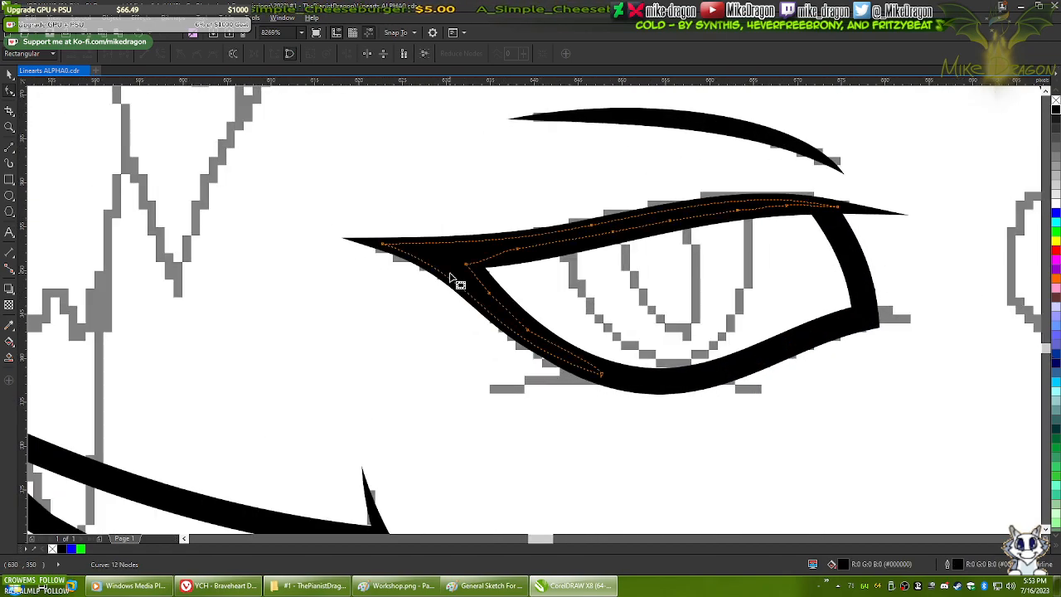
scroll(456, 273, up, 1)
scroll(456, 268, up, 1)
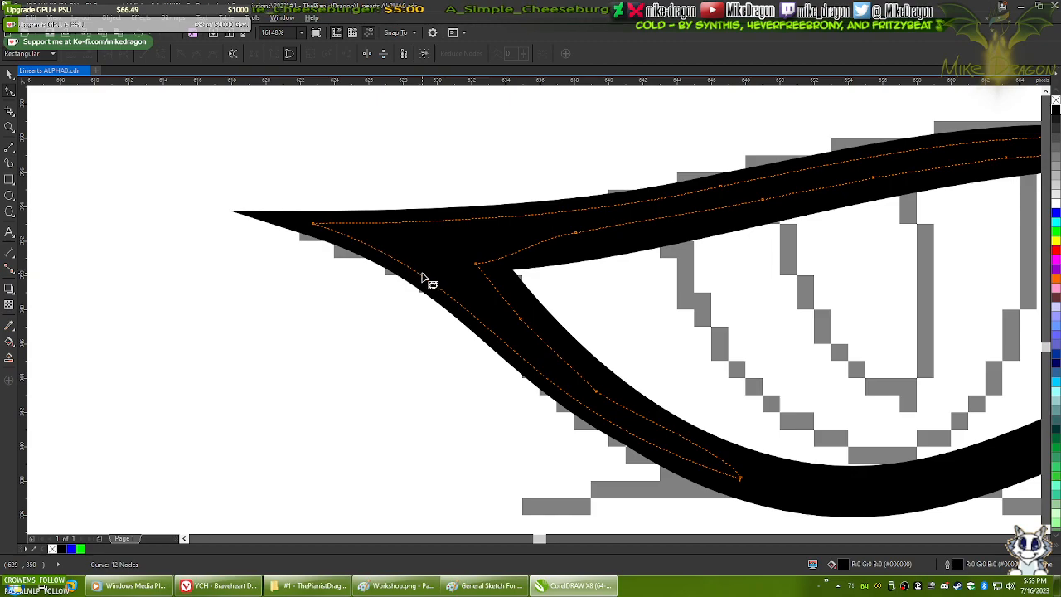
mouse_move(430, 282)
mouse_down()
mouse_move(422, 278)
mouse_move(435, 276)
mouse_up()
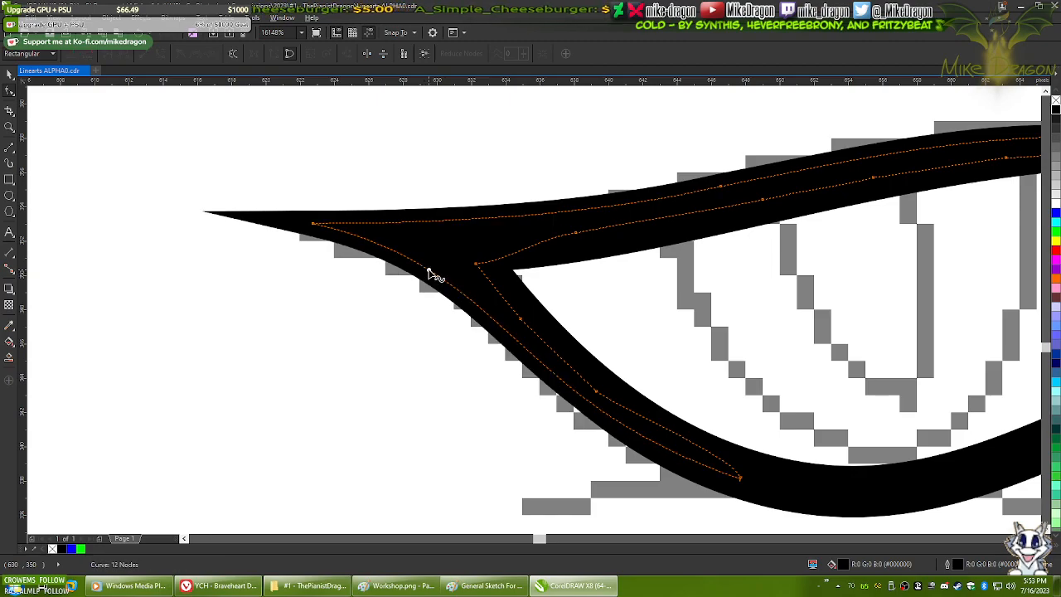
click(249, 301)
scroll(228, 300, down, 3)
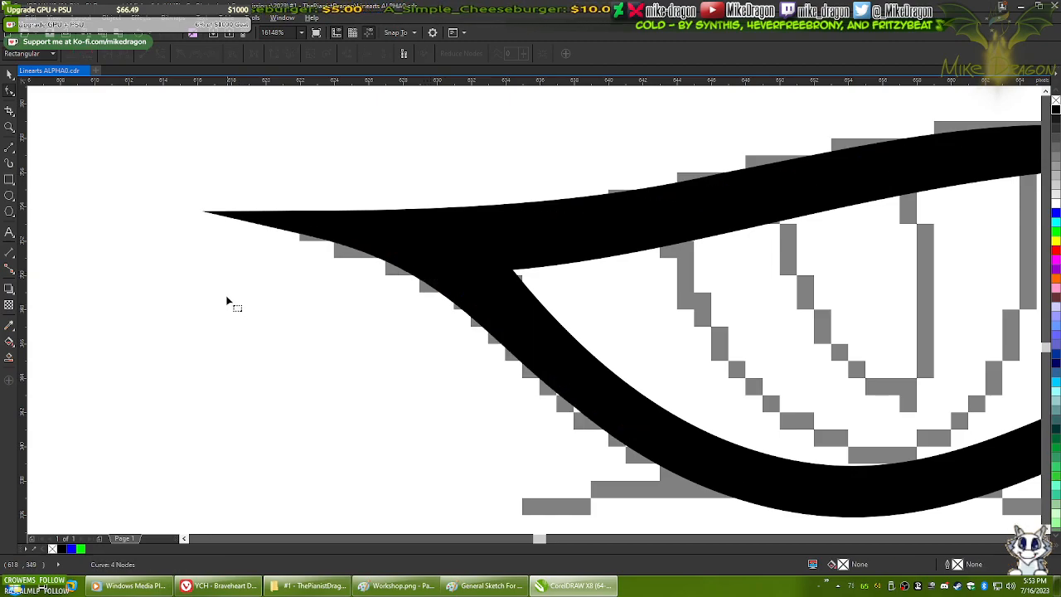
scroll(527, 205, down, 1)
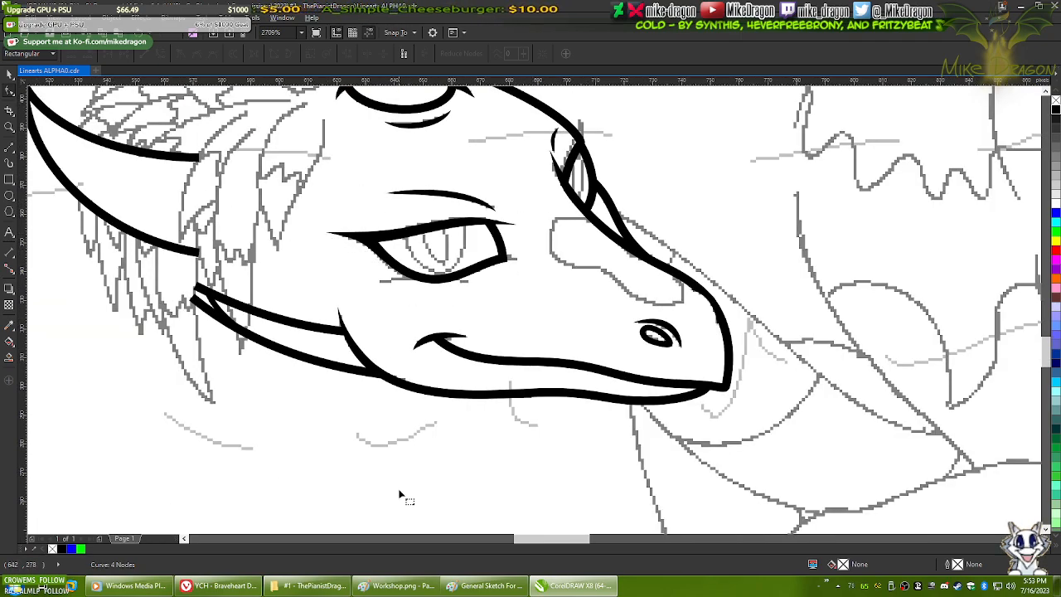
- Readjust the curve of the eyelash's outer lower edge between its rear tip and the lower lid
click(400, 585)
key(alt+Tab)
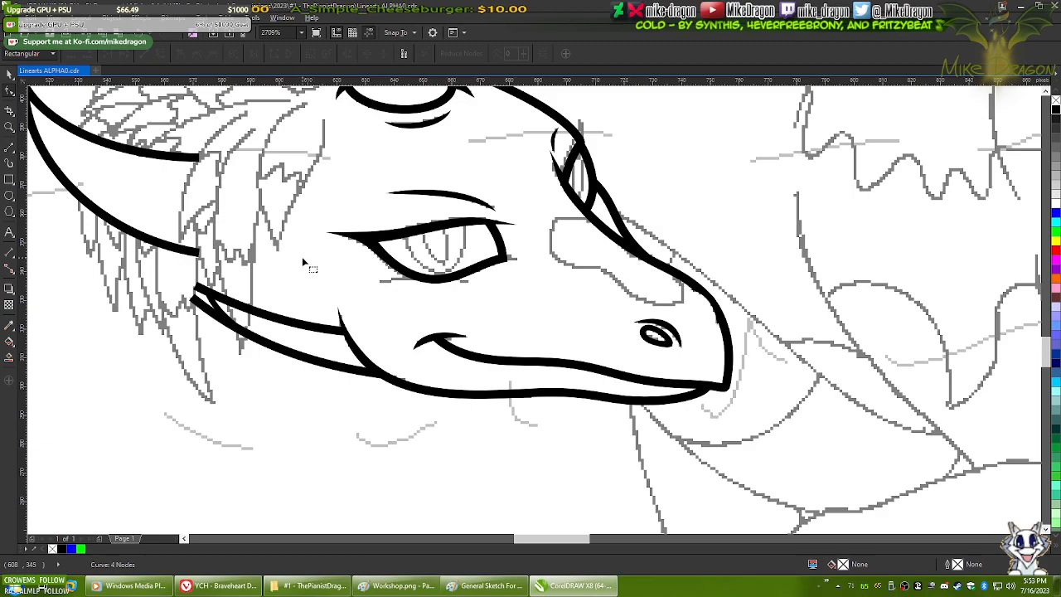
scroll(311, 259, up, 3)
scroll(498, 202, up, 1)
click(421, 201)
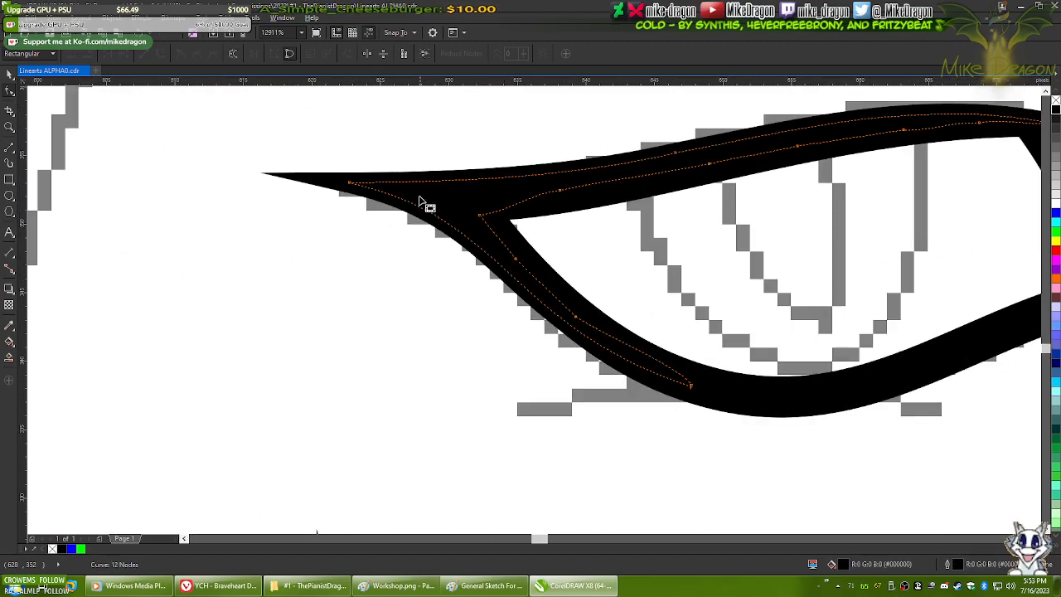
drag(436, 232, 374, 199)
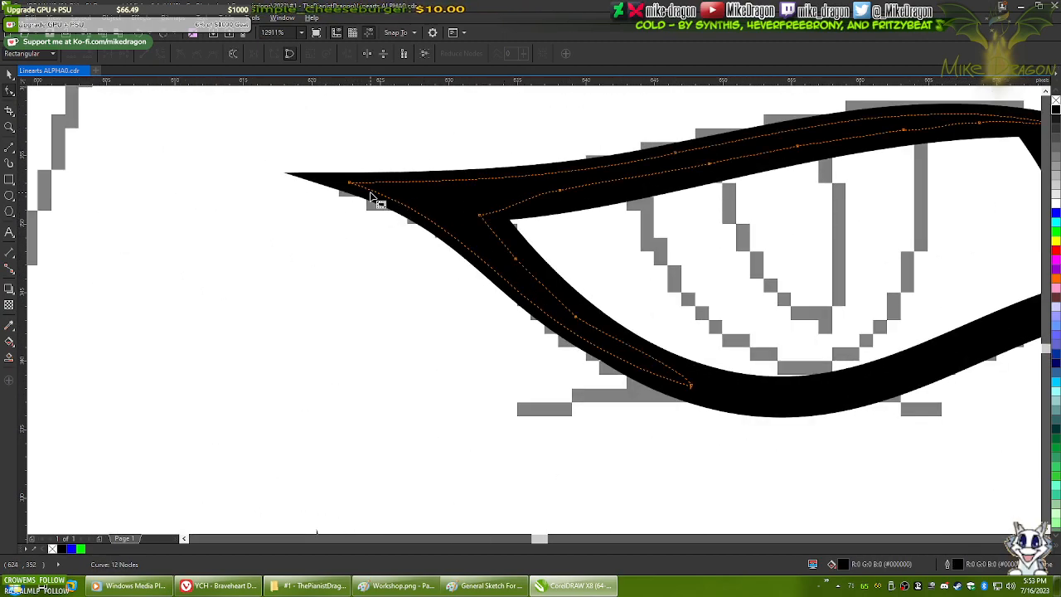
- Adjust both curve handles of the eyelash's rear tip node, lowering the upper-edge handle to form a concave, sharper tip
click(349, 183)
drag(498, 227, 513, 227)
drag(493, 185, 492, 199)
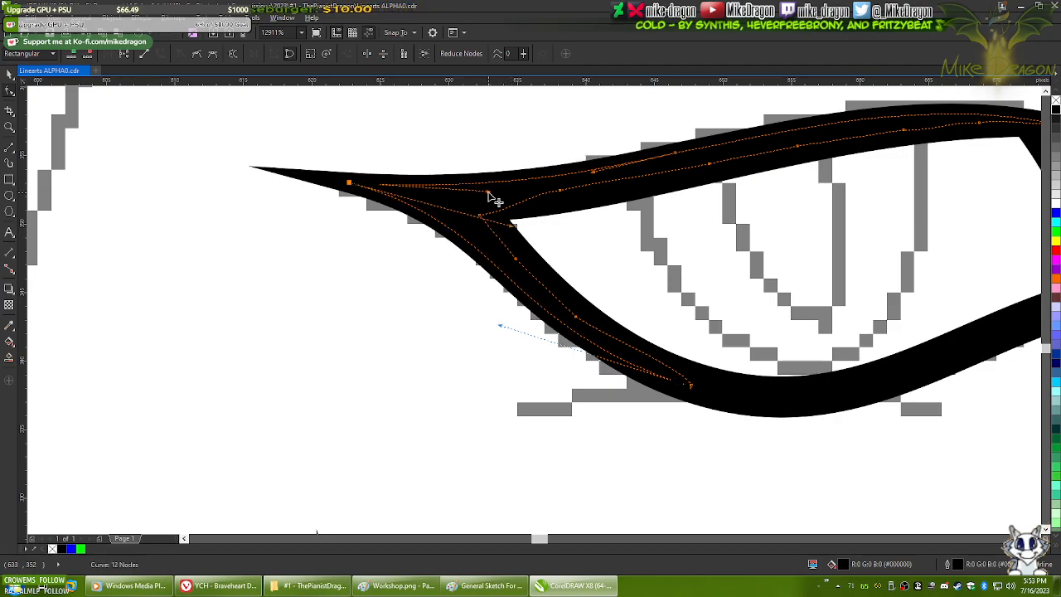
click(377, 289)
scroll(143, 267, down, 3)
scroll(652, 294, down, 2)
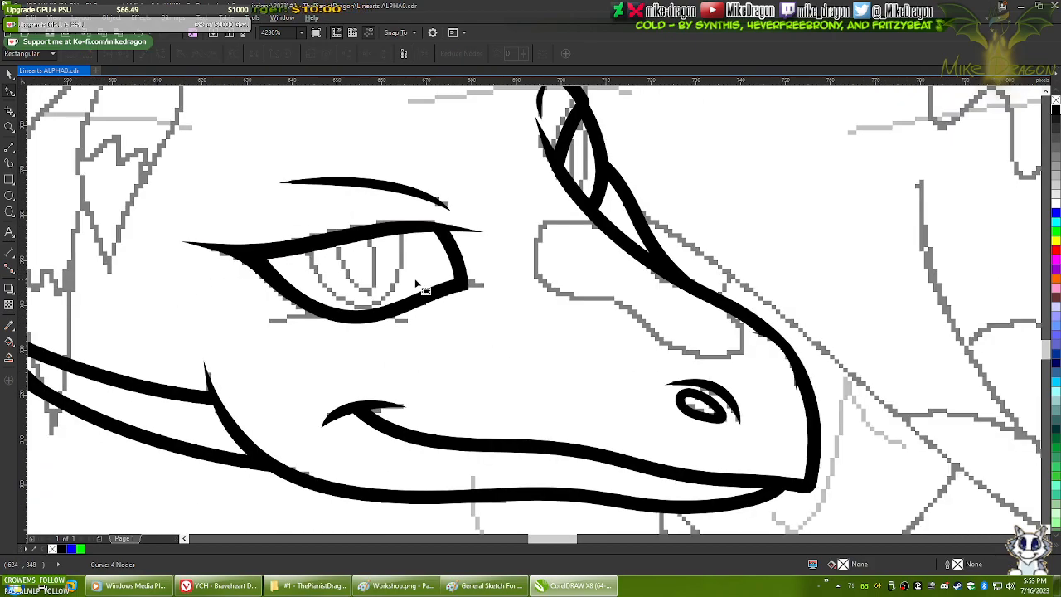
- Compare the eye lineart with the original eye in the Workshop.png sketch in Paint, examining the lash and lid shapes
scroll(632, 295, up, 2)
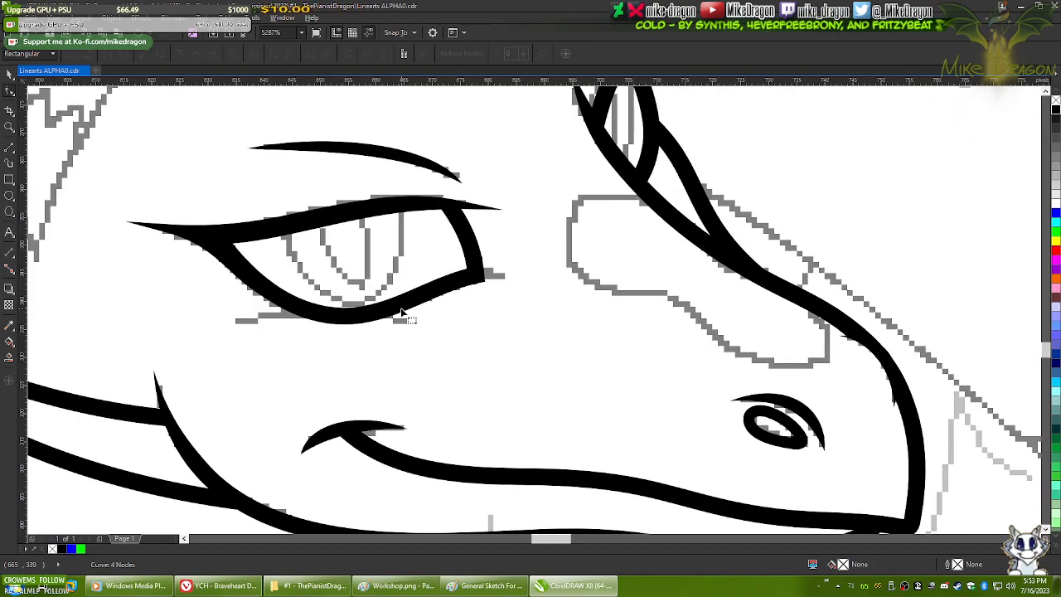
key(alt+Tab)
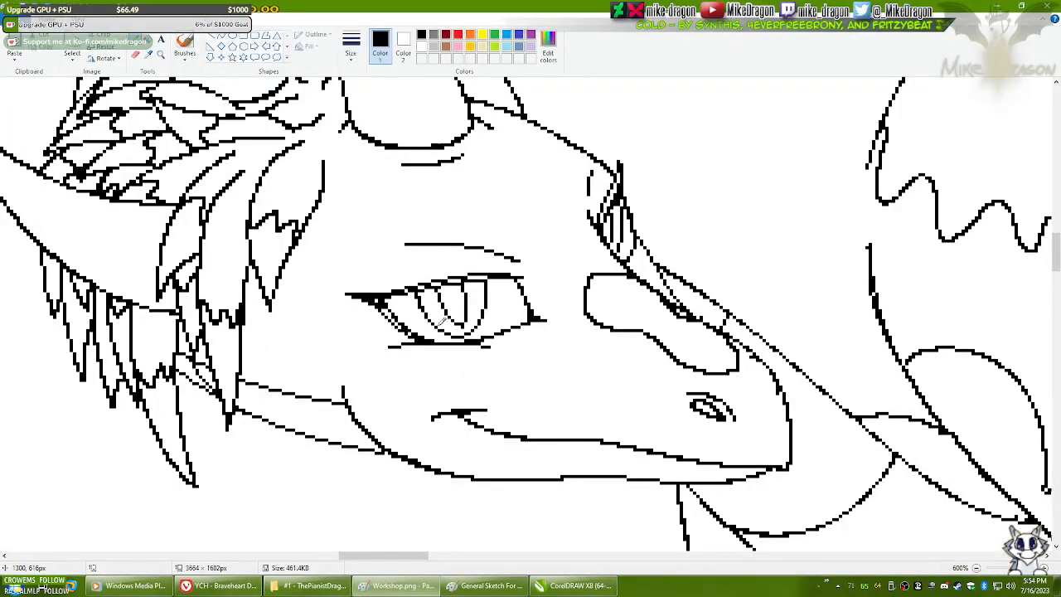
key(alt+Tab)
scroll(525, 343, up, 2)
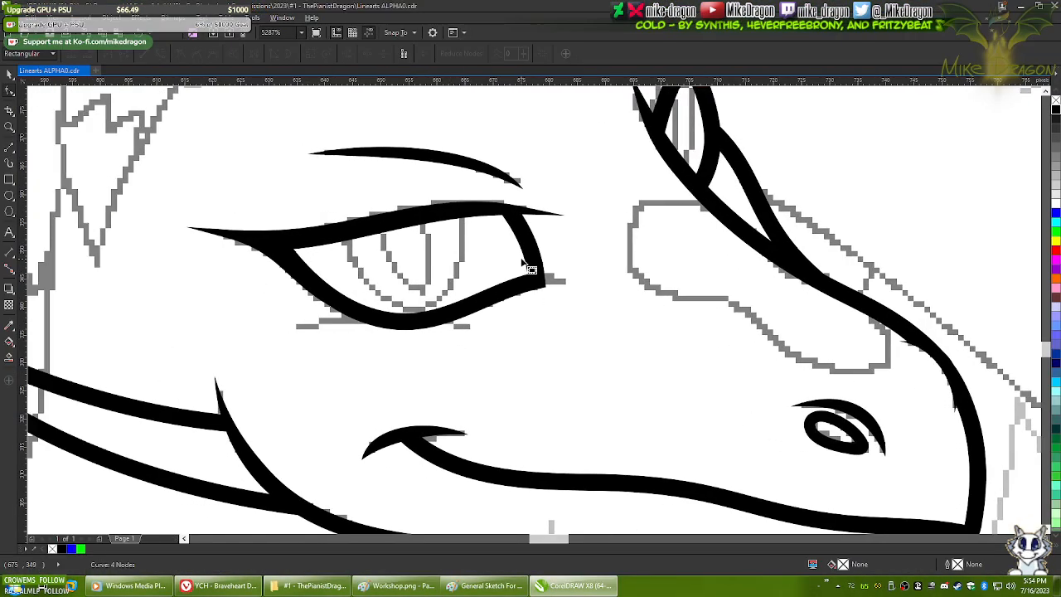
drag(533, 391, 763, 437)
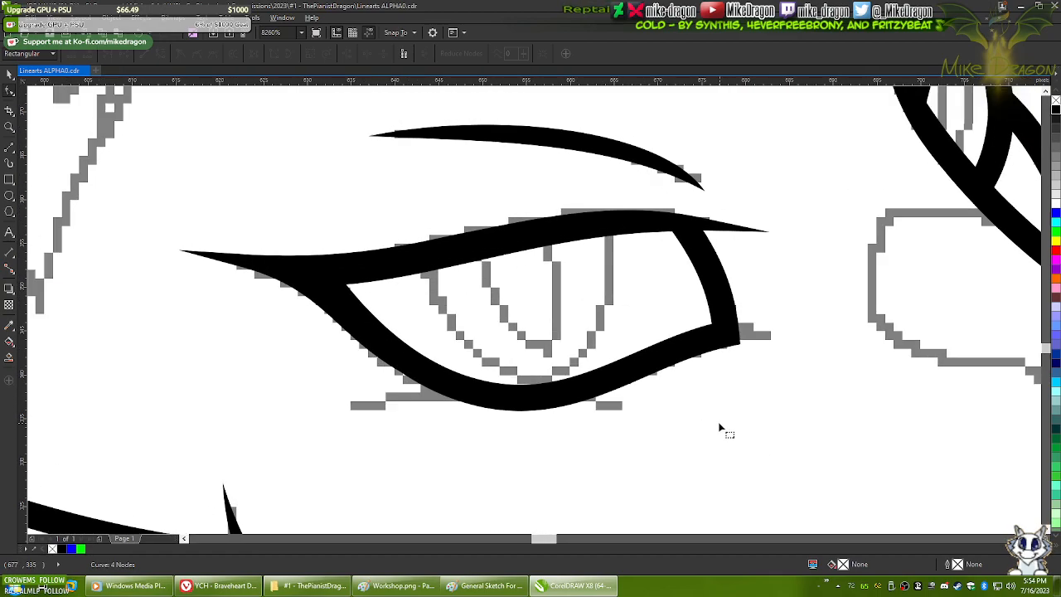
- Delete the full-page sketch image behind the lineart so only the vector dragon head remains on the page
key(F4)
click(9, 73)
click(71, 185)
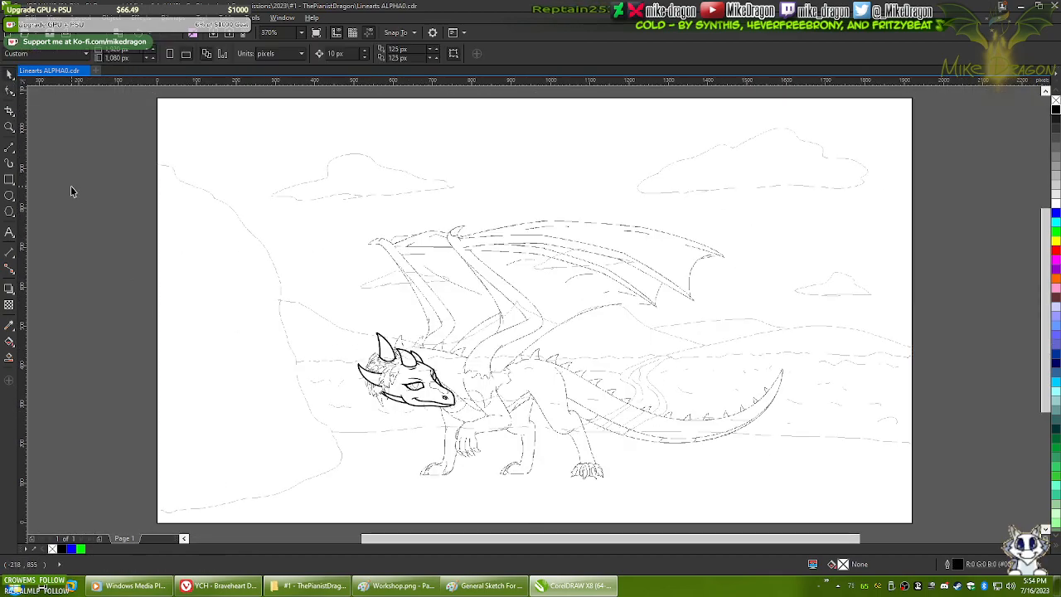
click(282, 176)
key(Delete)
- Export the lineart as TEMP.png into the commission folder as a transparent PNG at a resolution of 500
click(11, 17)
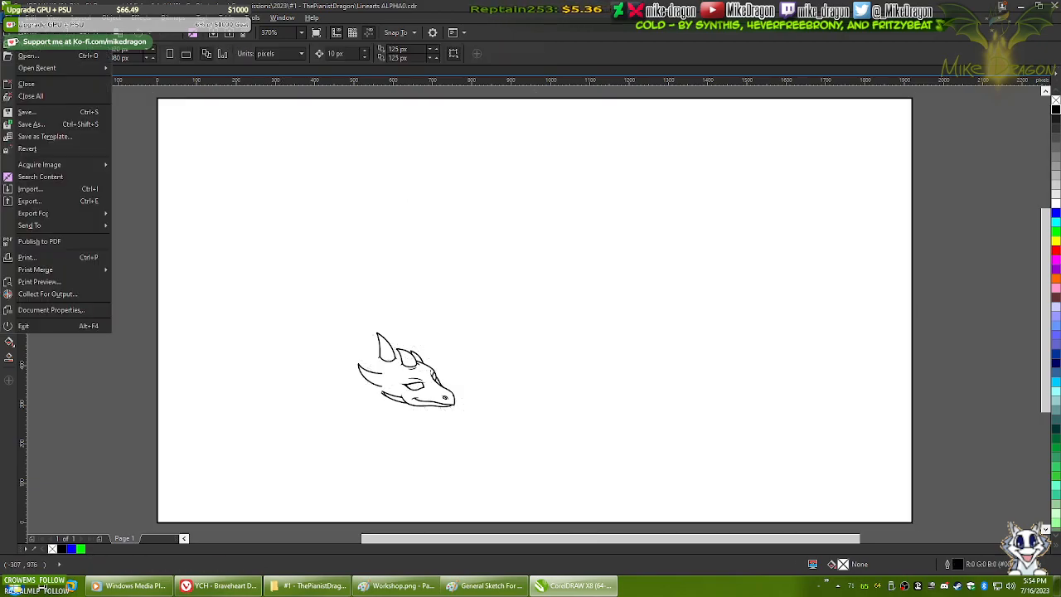
click(30, 201)
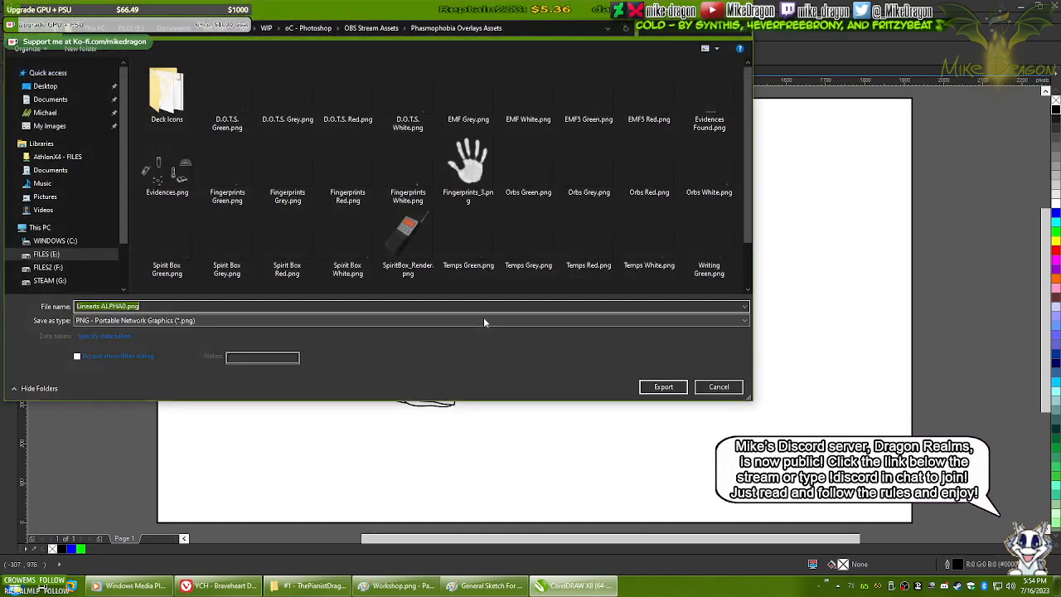
click(307, 585)
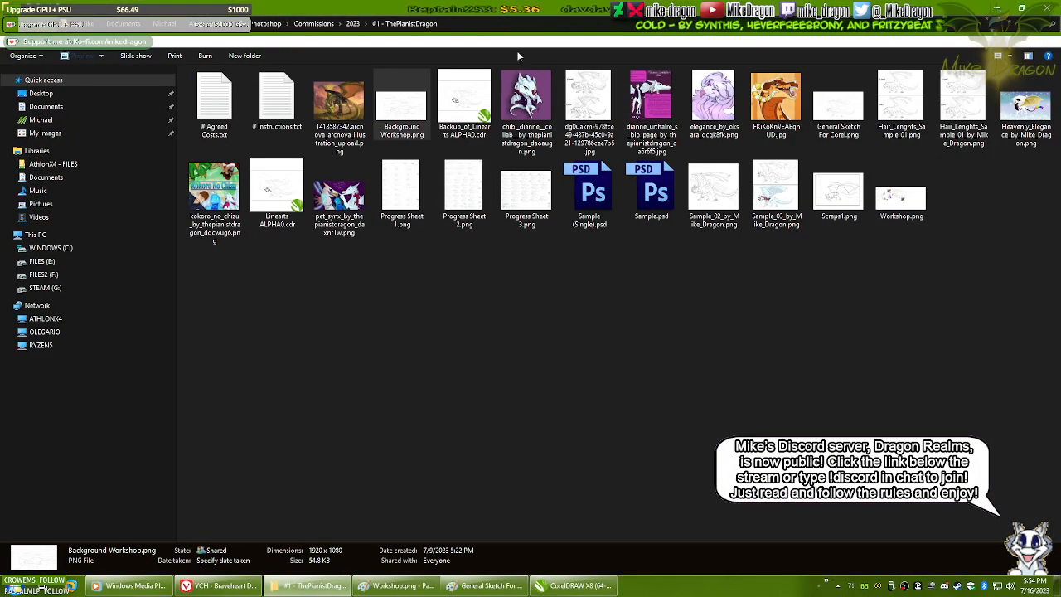
key(alt+Tab)
text(E:\Documents\Michael\Art\WIP\oC - Photoshop\Commissions\2023\#1 - ThePianistDragon\TEMP)
key(Escape)
key(Return)
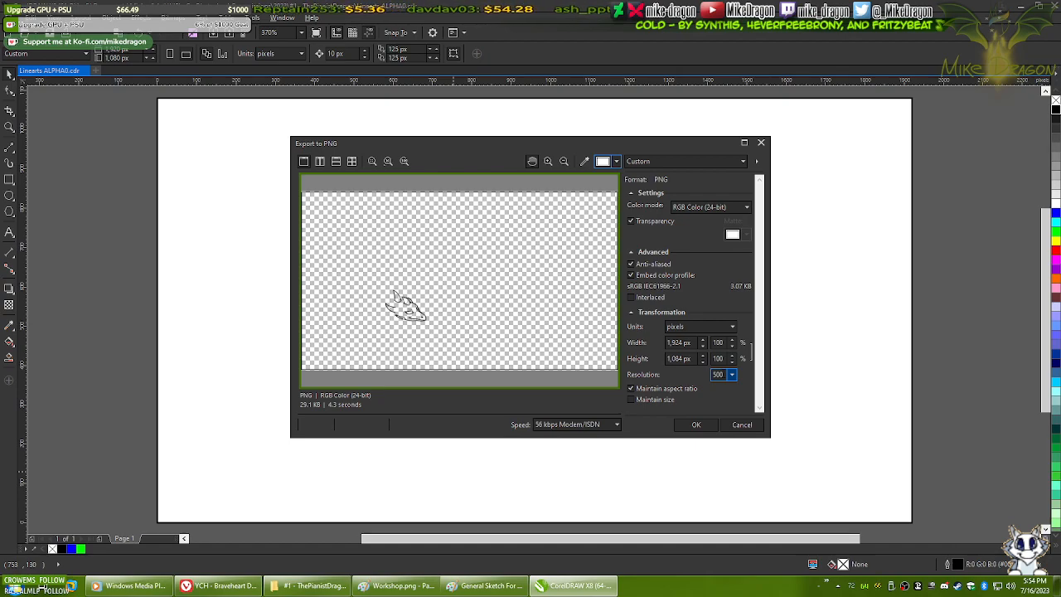
click(695, 425)
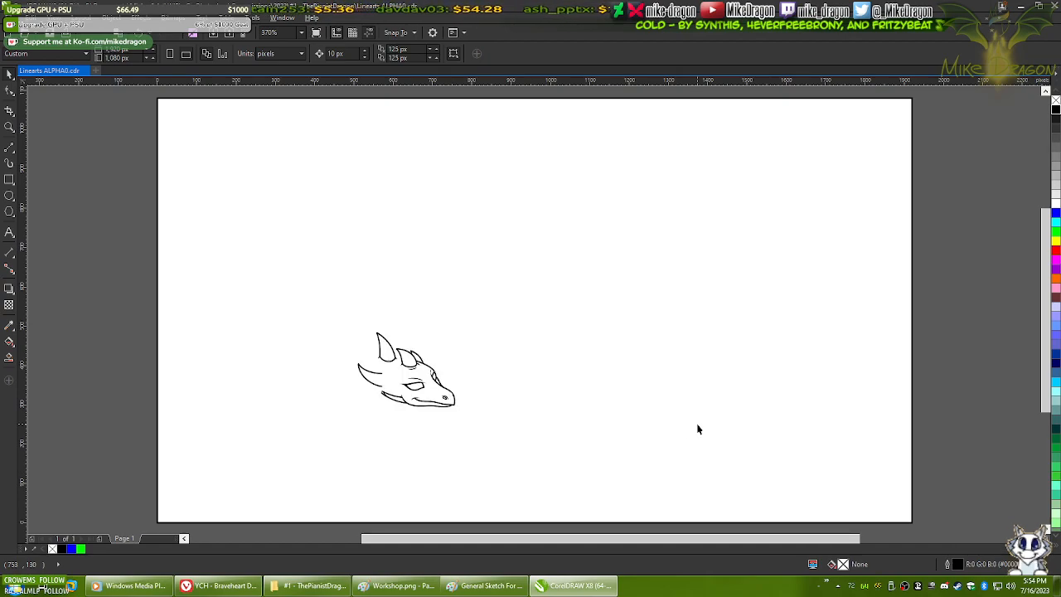
- Open the exported TEMP.png from the commission folder in the photo viewer and check the dragon head at actual size
click(311, 585)
drag(713, 360, 768, 399)
key(t)
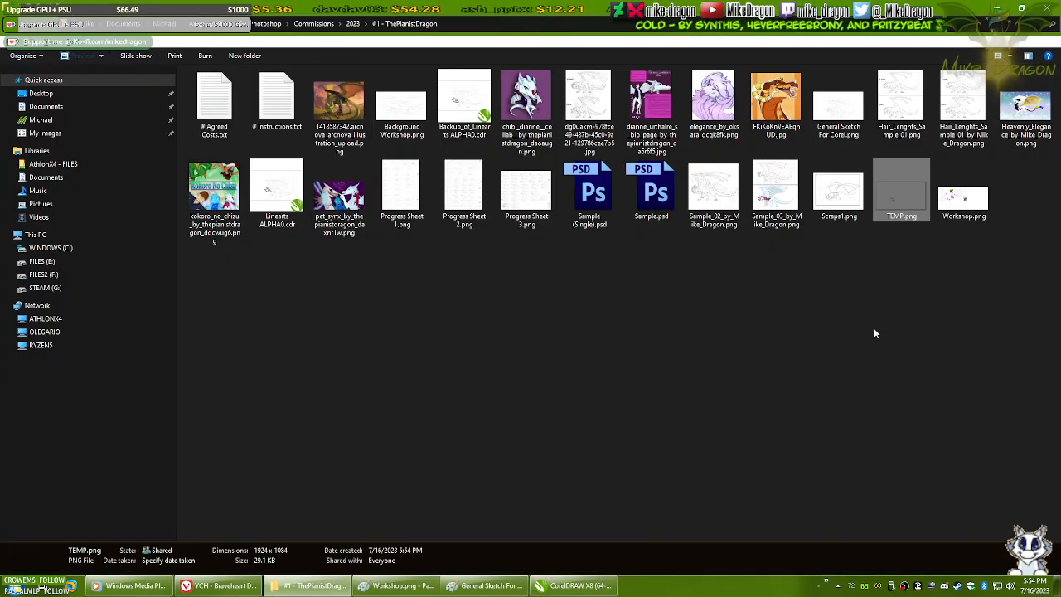
key(Return)
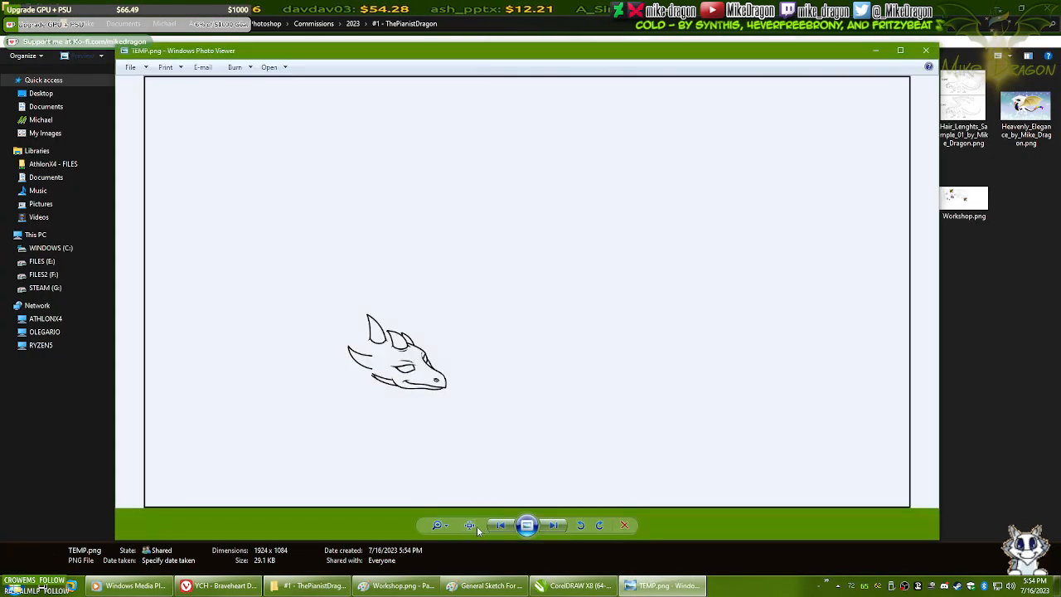
click(469, 525)
scroll(316, 403, up, 1)
scroll(316, 403, down, 1)
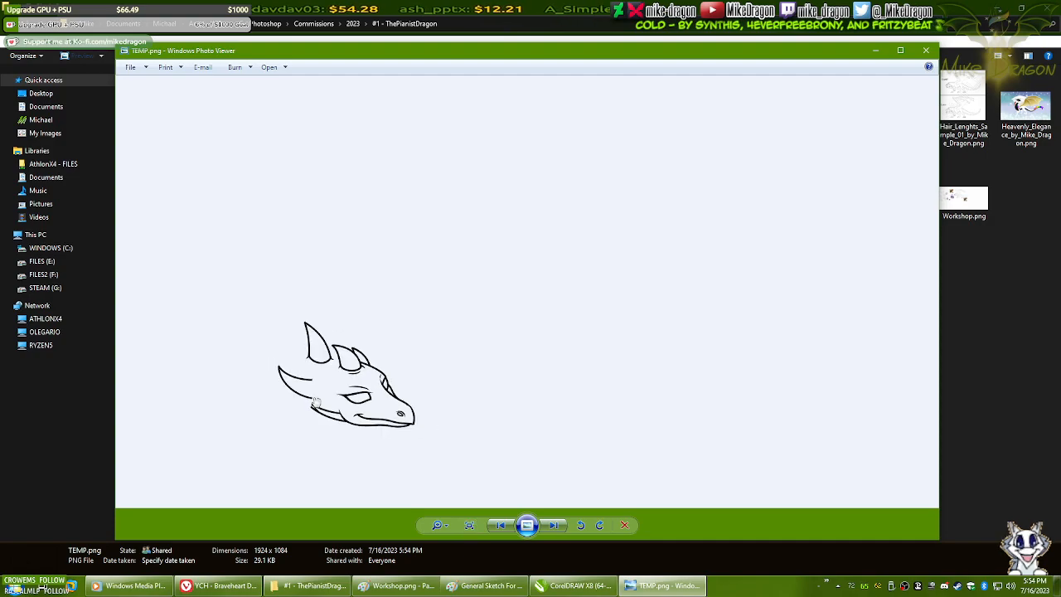
key(Escape)
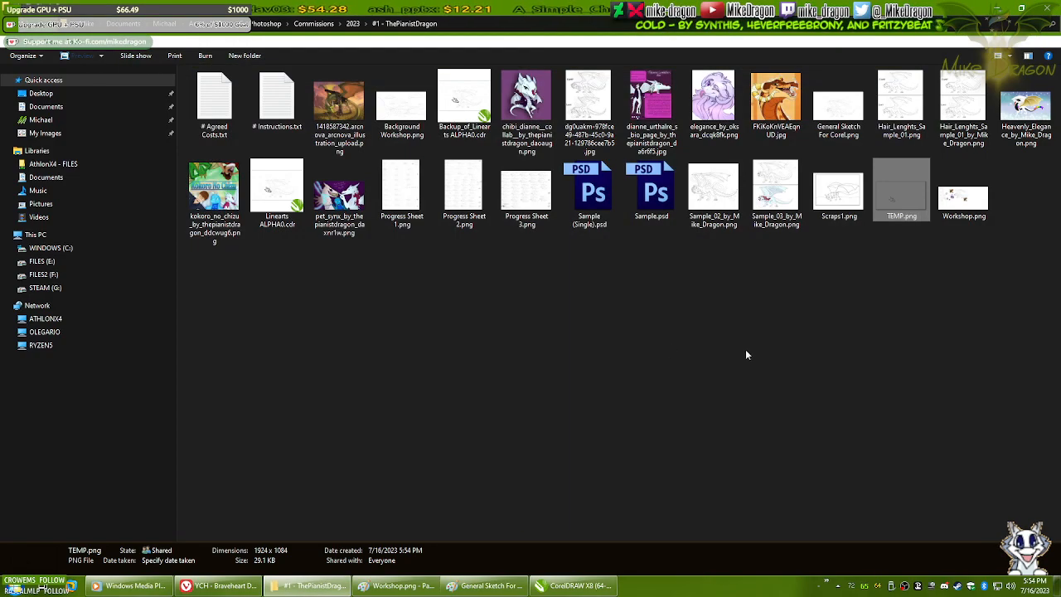
- Export the lineart again from CorelDRAW as a PNG, replacing TEMP.png and setting the resolution to 1000
click(572, 586)
click(10, 17)
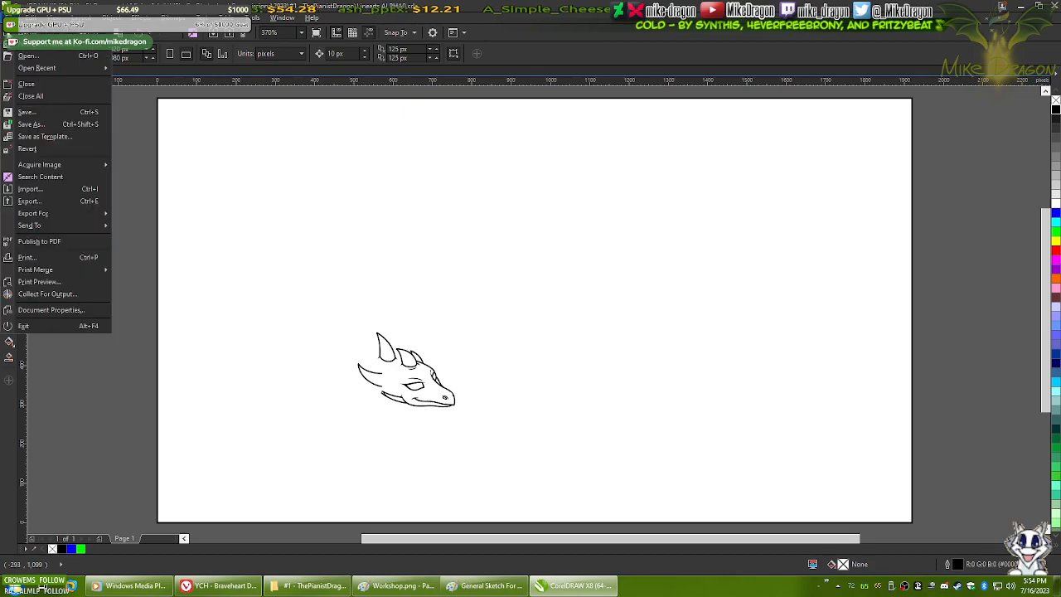
click(29, 201)
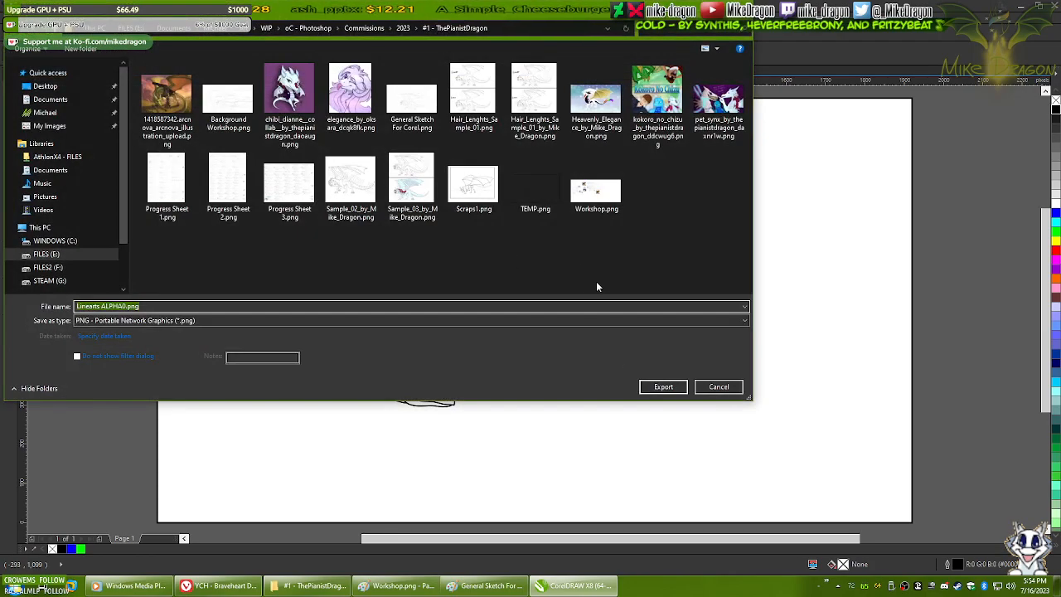
double_click(537, 196)
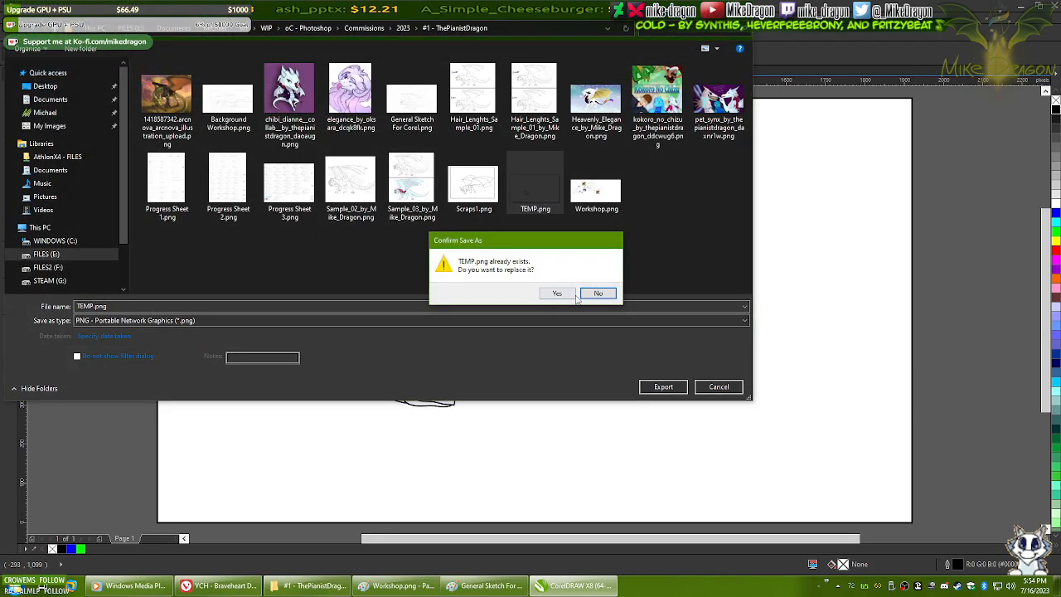
click(564, 294)
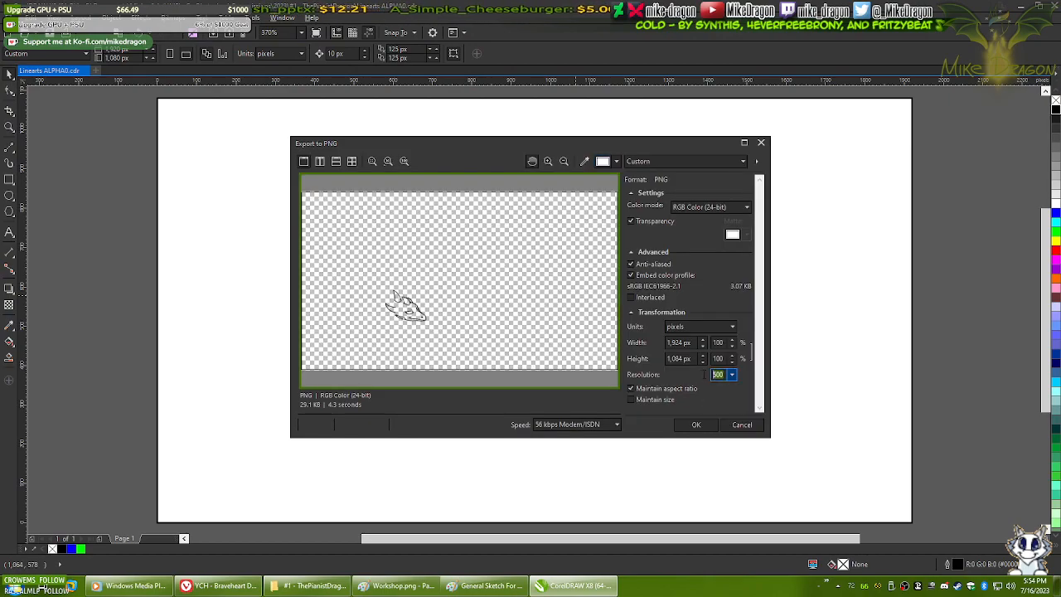
text(1000)
click(701, 424)
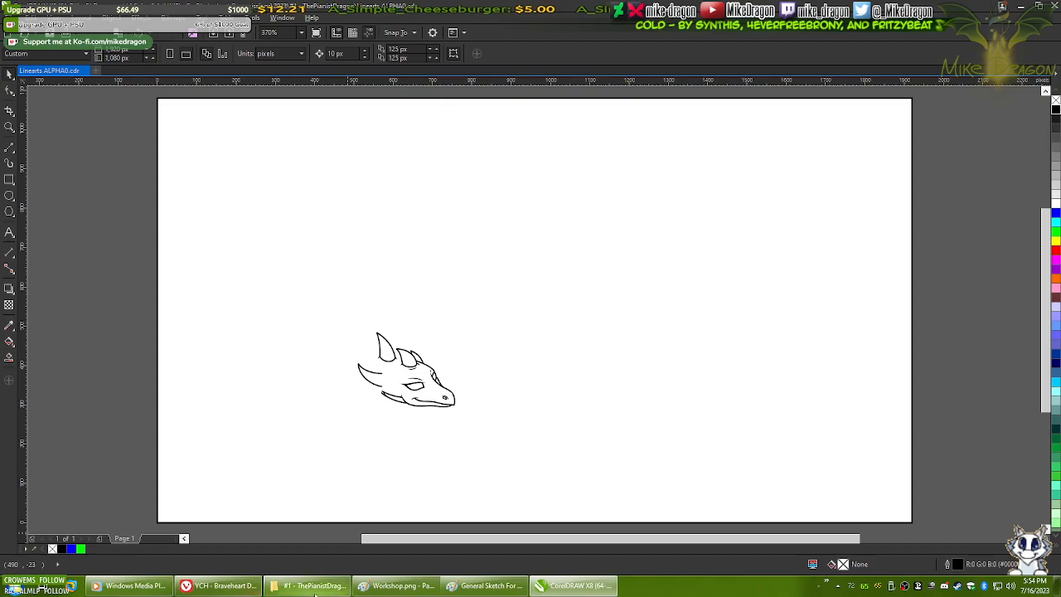
- Open the re-exported TEMP.png from the commission folder and examine the dragon's eye and face lines up close
click(315, 589)
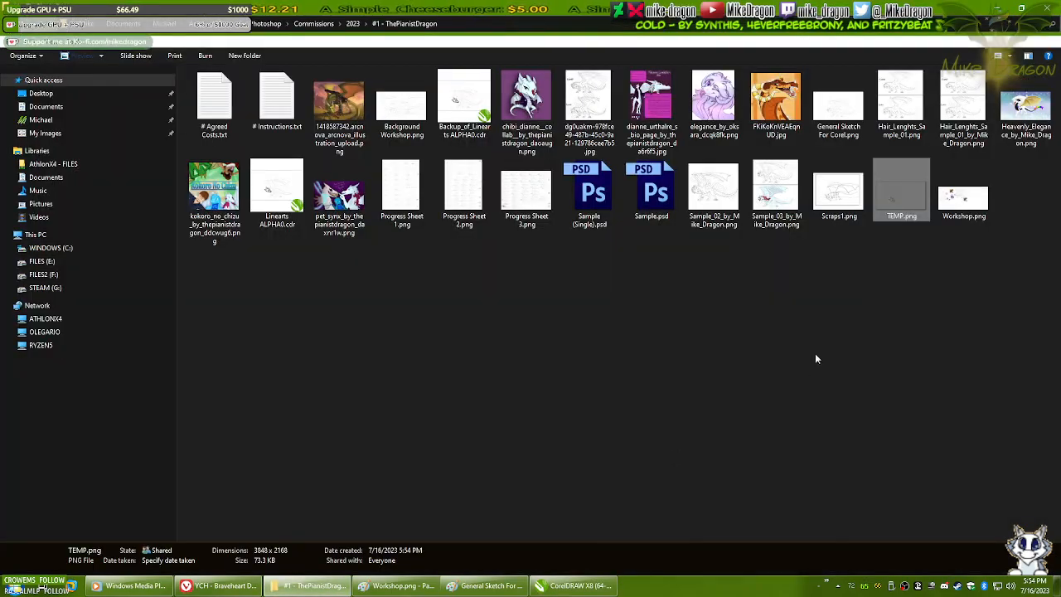
double_click(900, 195)
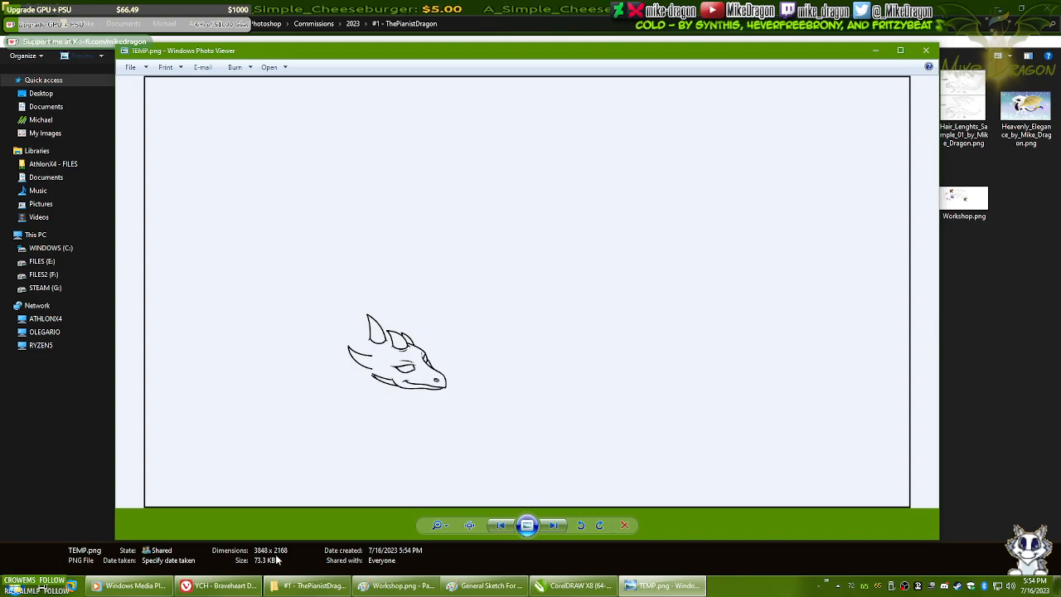
click(473, 527)
drag(236, 460, 495, 227)
scroll(468, 260, up, 5)
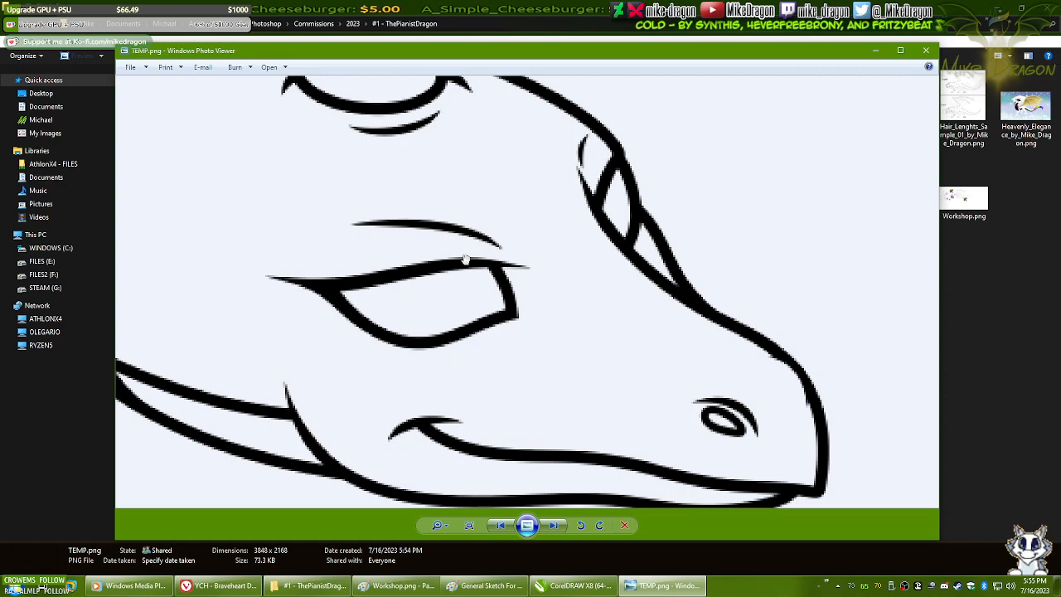
- Examine the face lines and the whole dragon head in TEMP.png at different magnifications, and close the image
drag(532, 326, 557, 297)
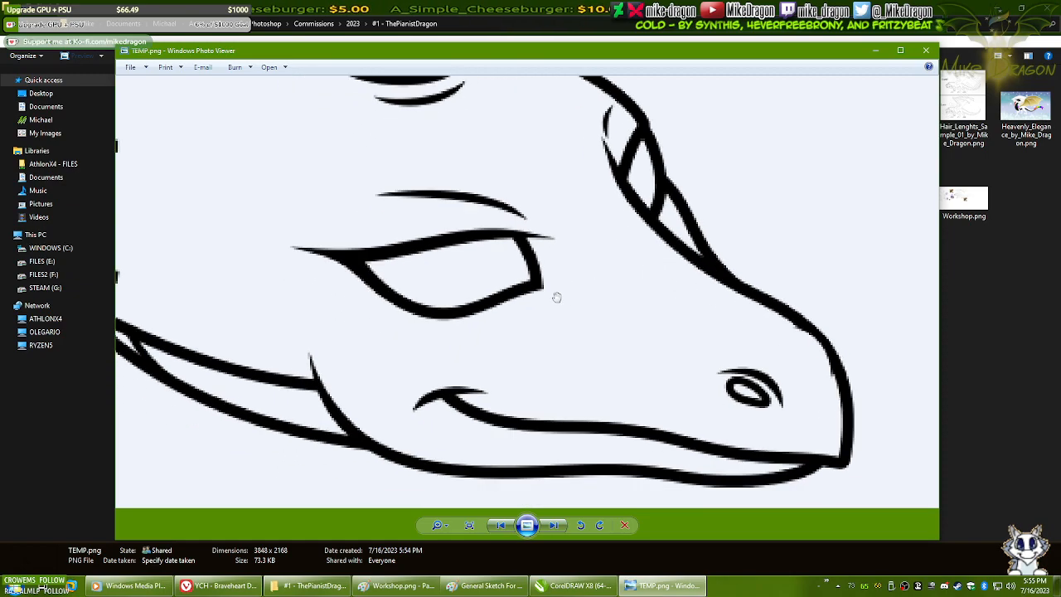
scroll(557, 297, down, 8)
scroll(403, 399, up, 6)
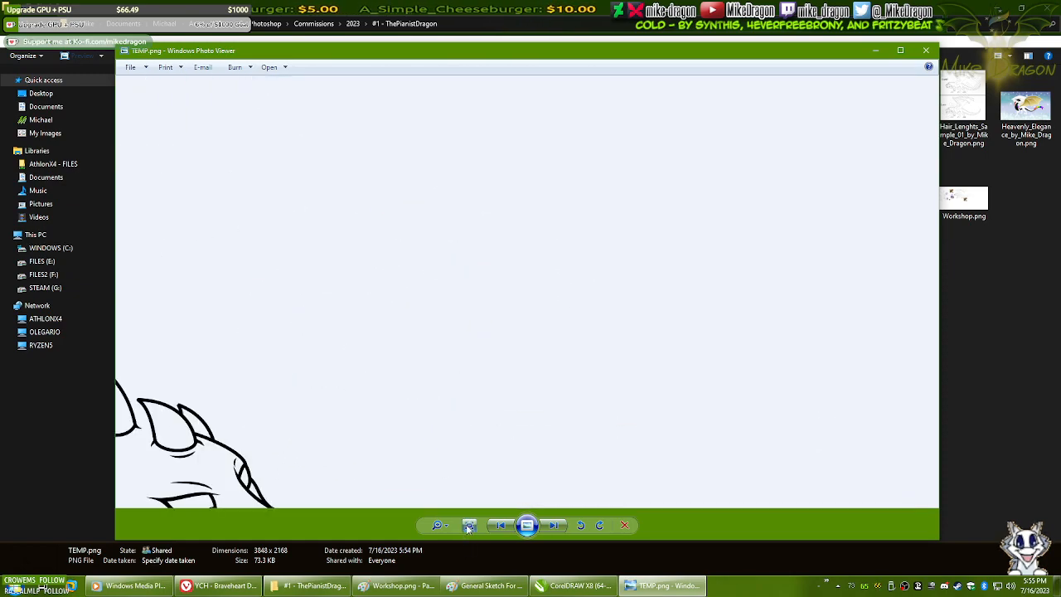
drag(402, 399, 613, 252)
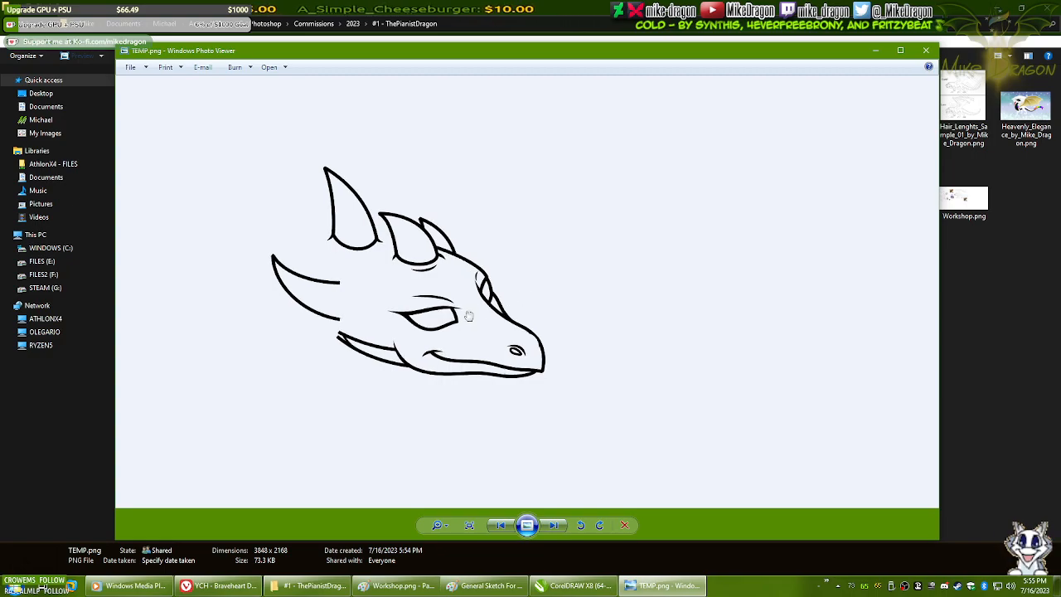
scroll(381, 317, up, 3)
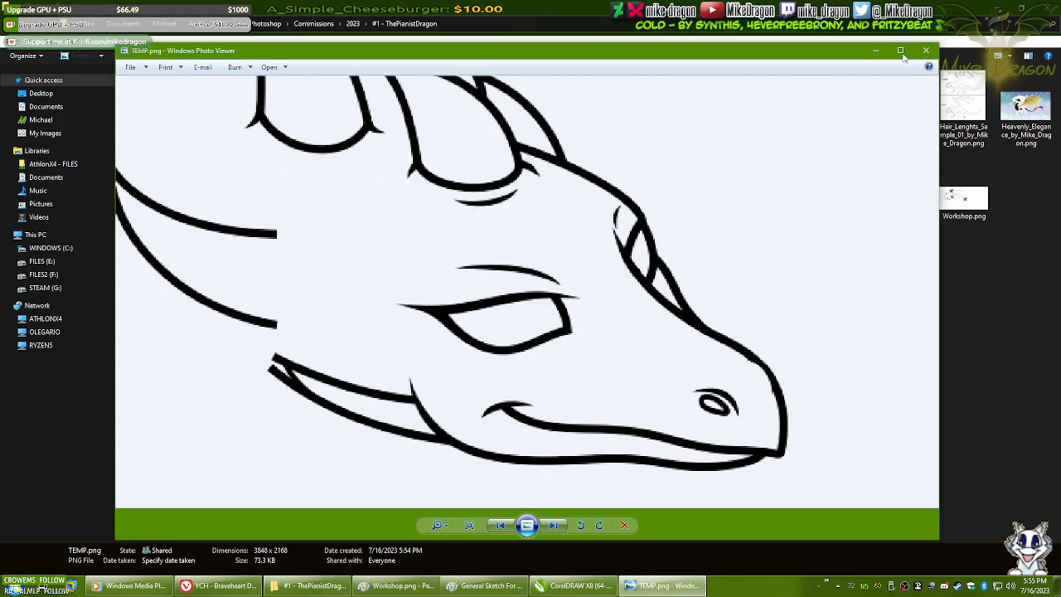
click(926, 50)
- Export the lineart from CorelDRAW as a PNG, replacing TEMP.png and setting the resolution to 1500
click(573, 586)
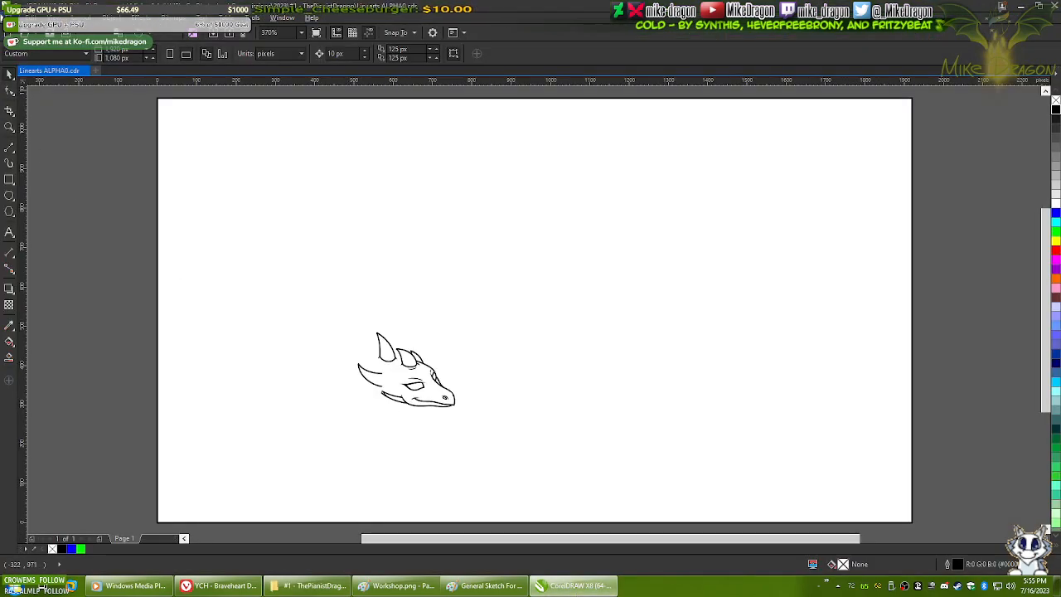
click(10, 18)
click(44, 199)
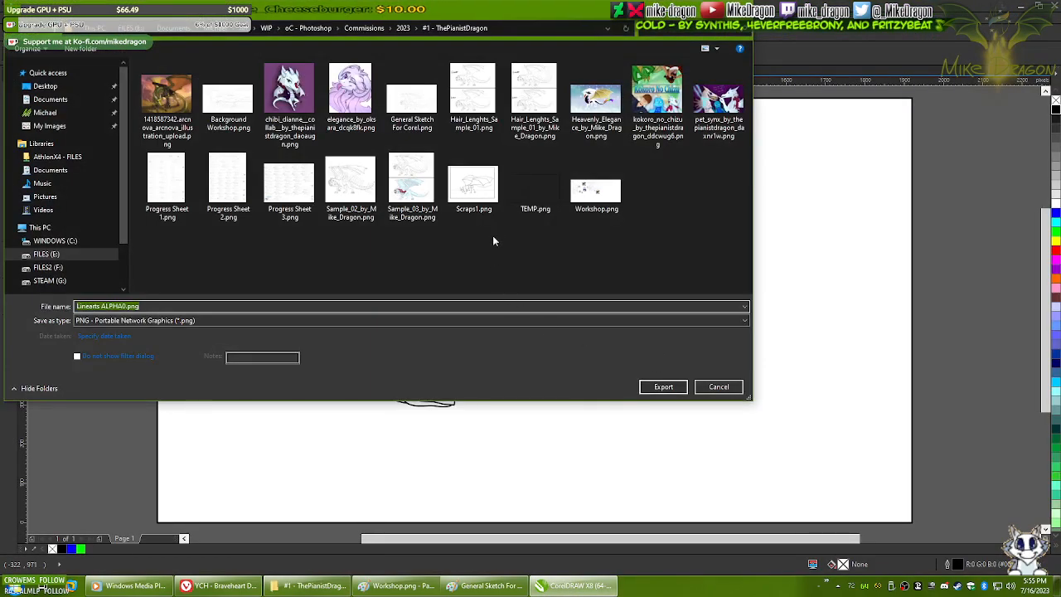
double_click(535, 191)
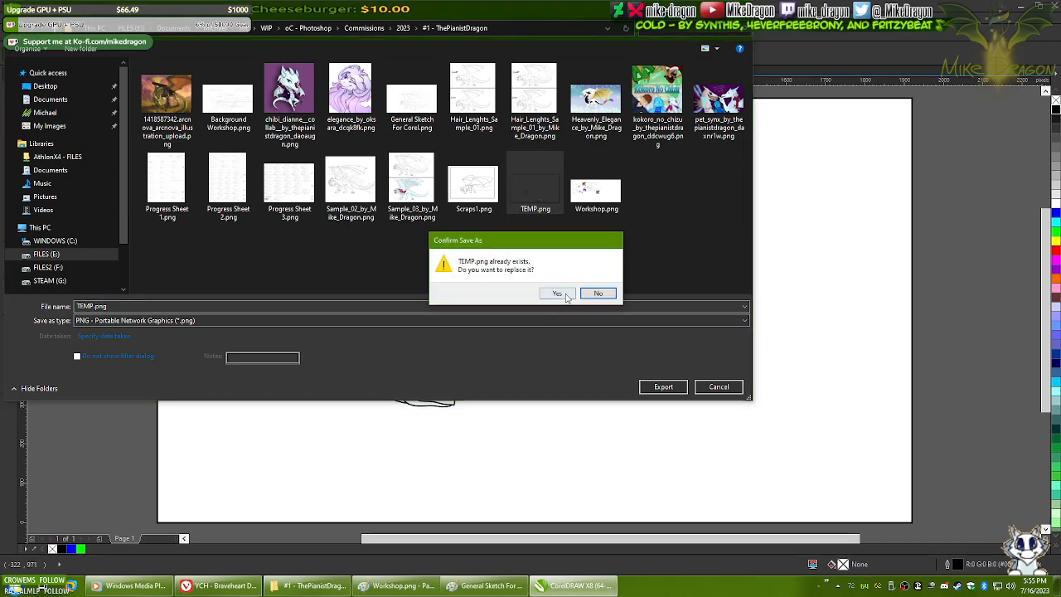
click(559, 294)
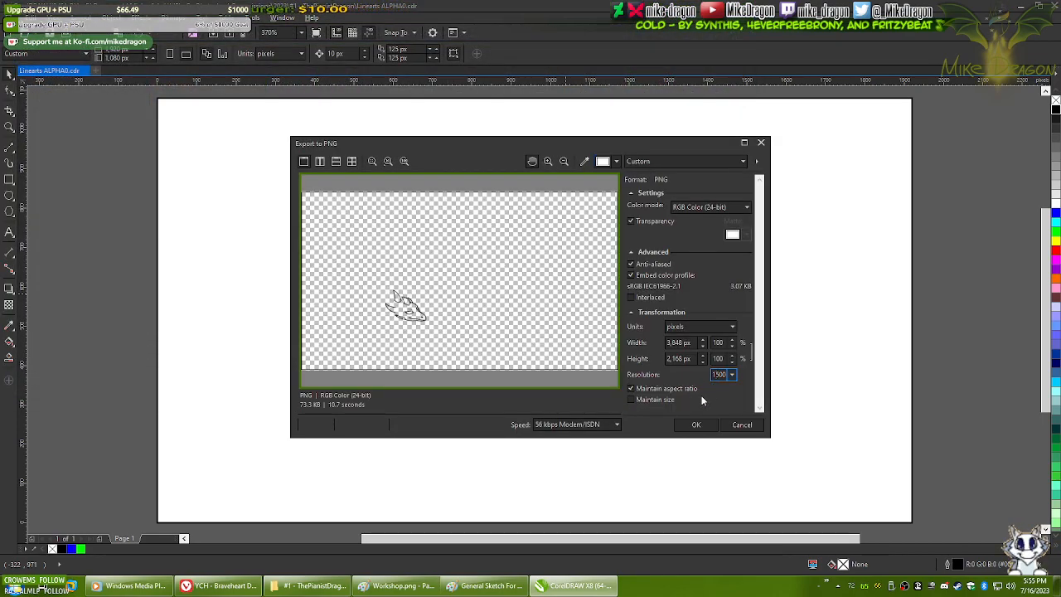
key(Return)
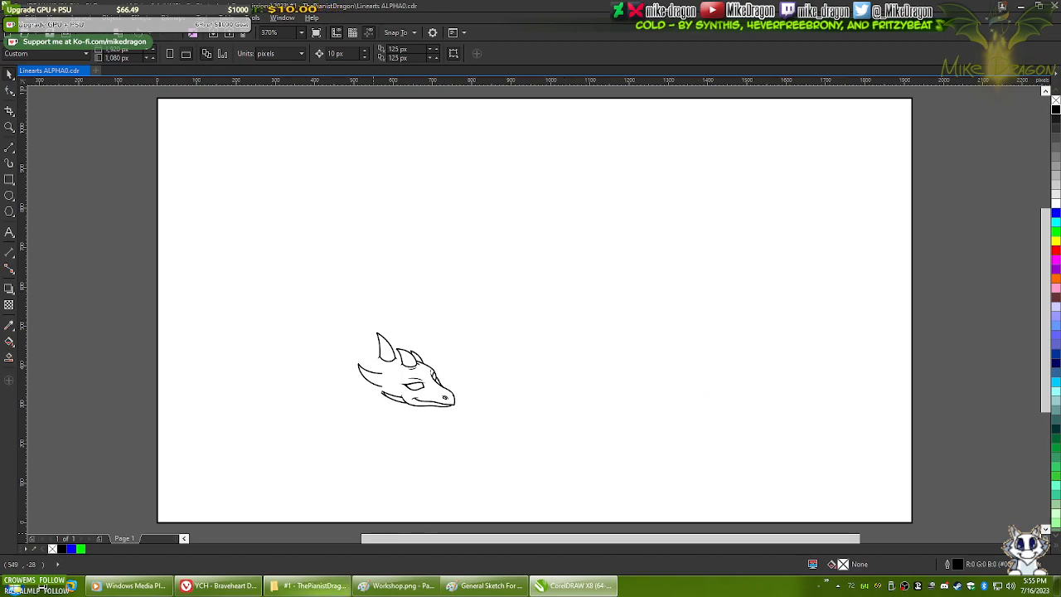
- Open the newly exported TEMP.png from the commission folder and examine the whole dragon head enlarged
key(alt+Tab)
click(884, 204)
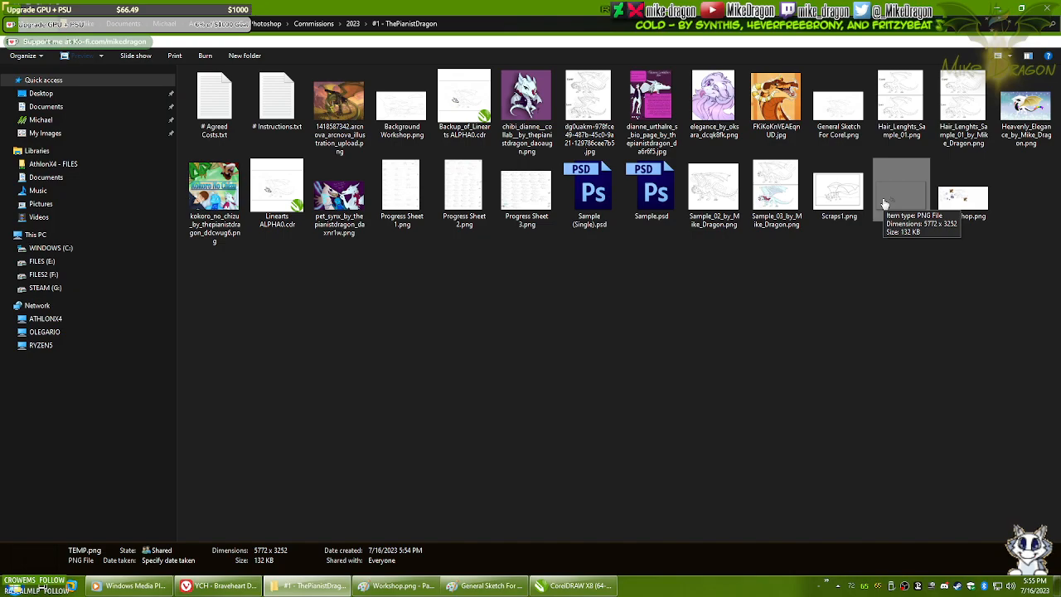
double_click(884, 204)
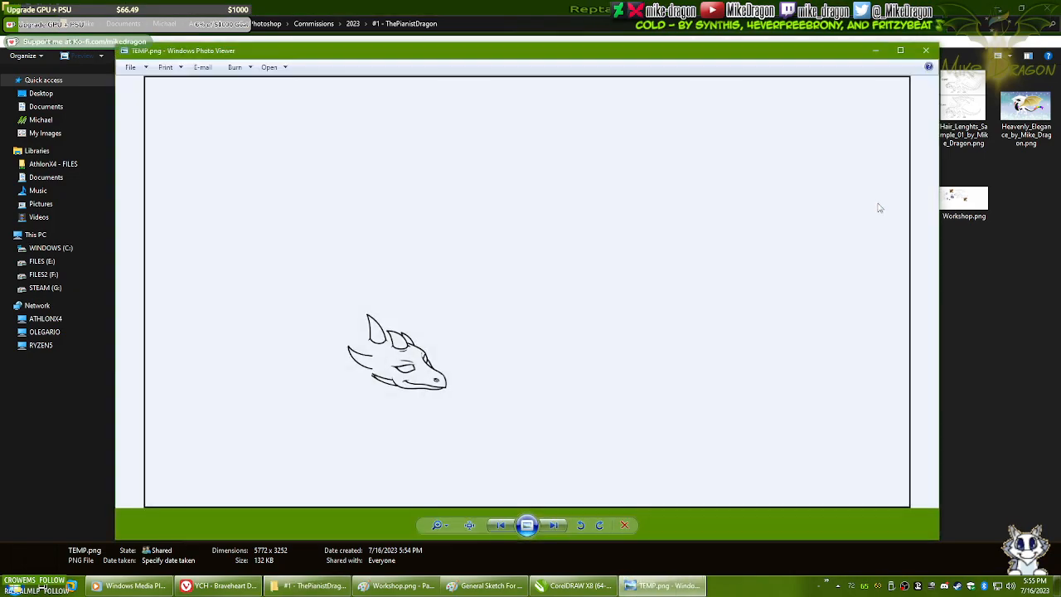
scroll(545, 230, up, 5)
mouse_move(450, 334)
mouse_down()
mouse_move(613, 383)
mouse_move(576, 383)
mouse_up()
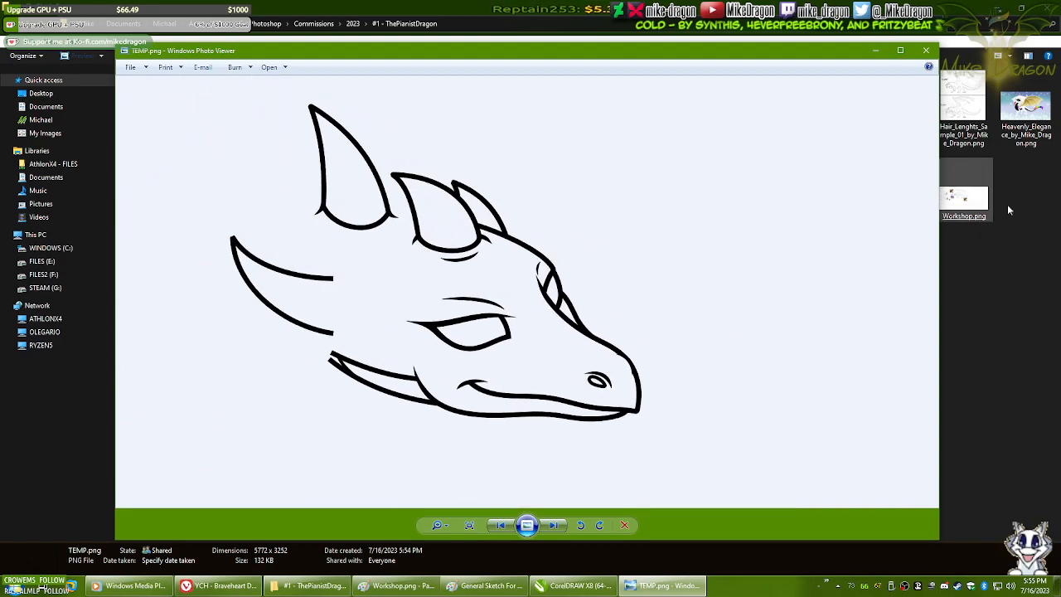
- Open the Heavenly_Elegance artwork from the commission folder at actual size and examine the dragon's head
double_click(1027, 106)
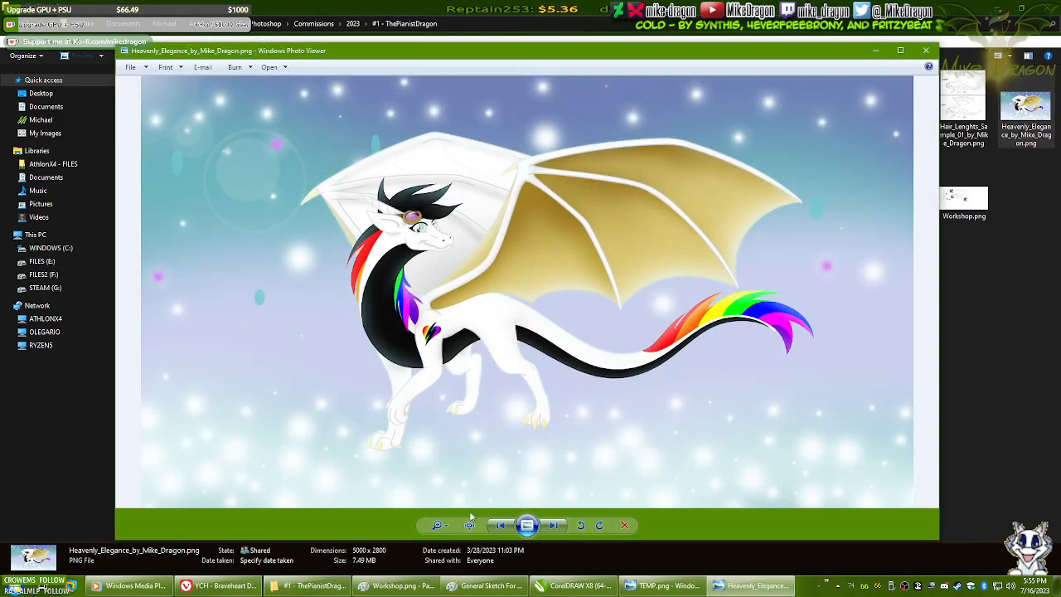
click(470, 525)
mouse_move(205, 202)
mouse_down()
mouse_move(514, 465)
mouse_move(444, 471)
mouse_up()
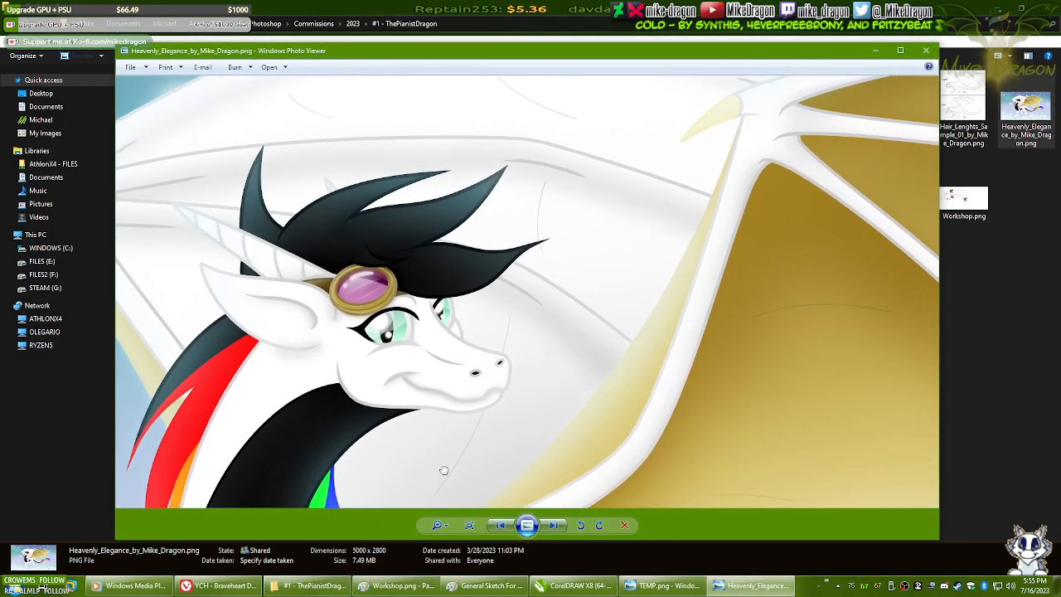
drag(307, 323, 332, 342)
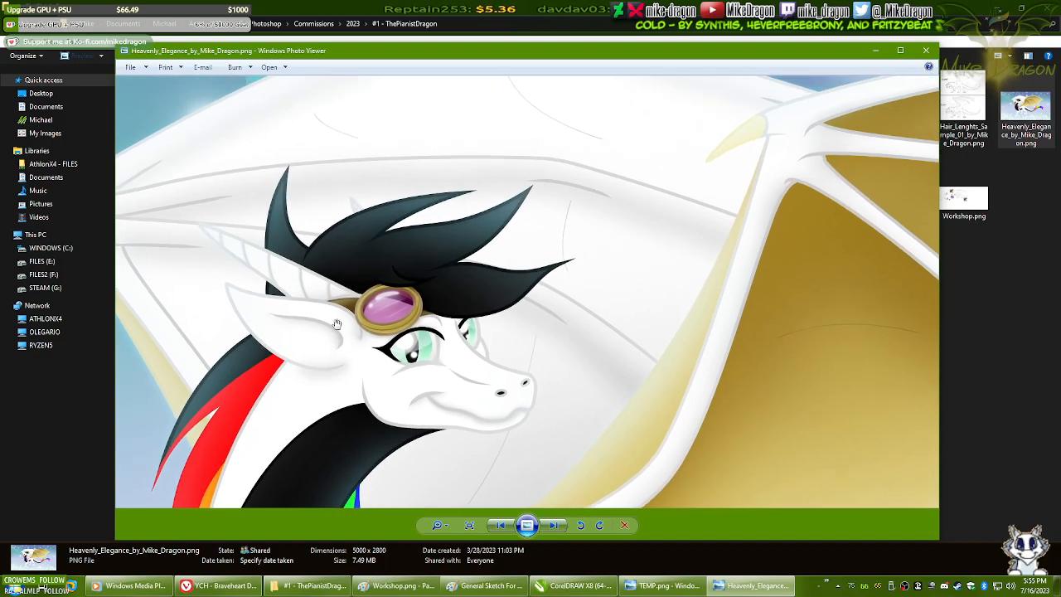
drag(332, 341, 365, 323)
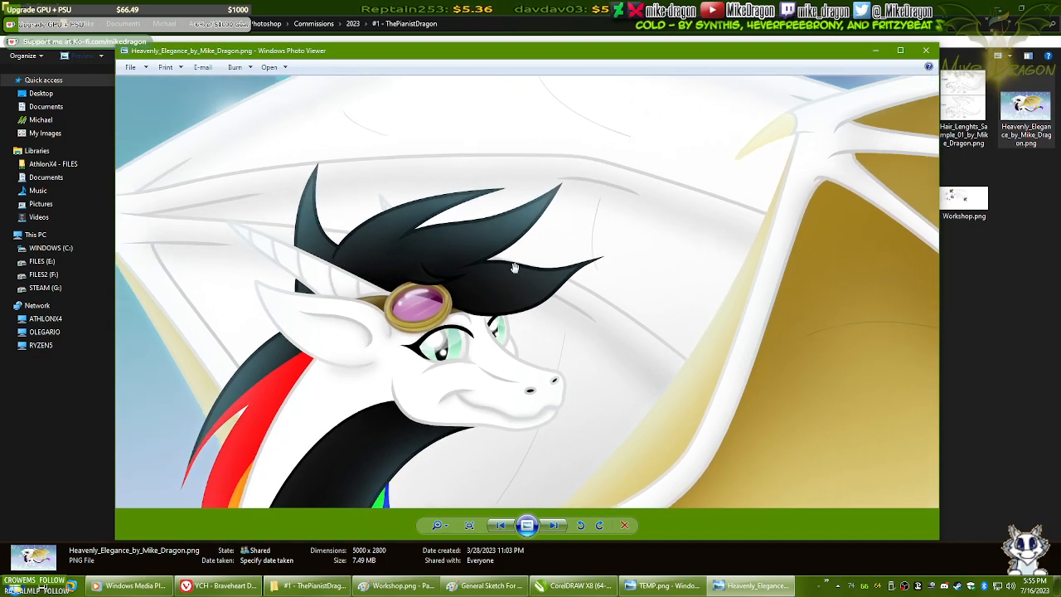
- Compare the head size and line thickness in TEMP.png with the Heavenly_Elegance artwork, and close TEMP.png
click(663, 586)
click(747, 588)
click(663, 586)
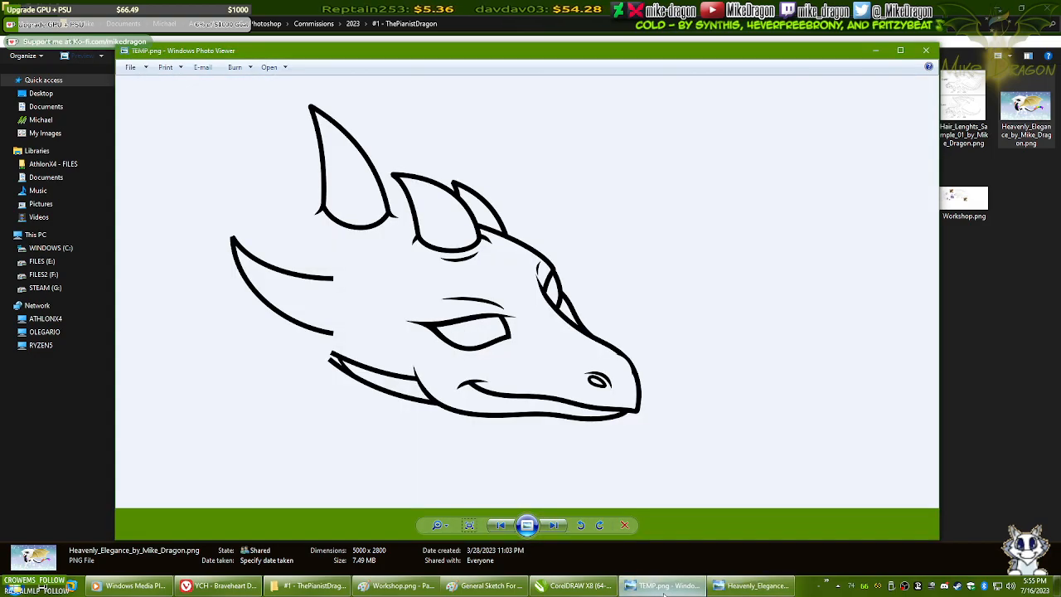
click(751, 587)
click(668, 586)
click(750, 587)
click(693, 586)
click(747, 586)
click(746, 586)
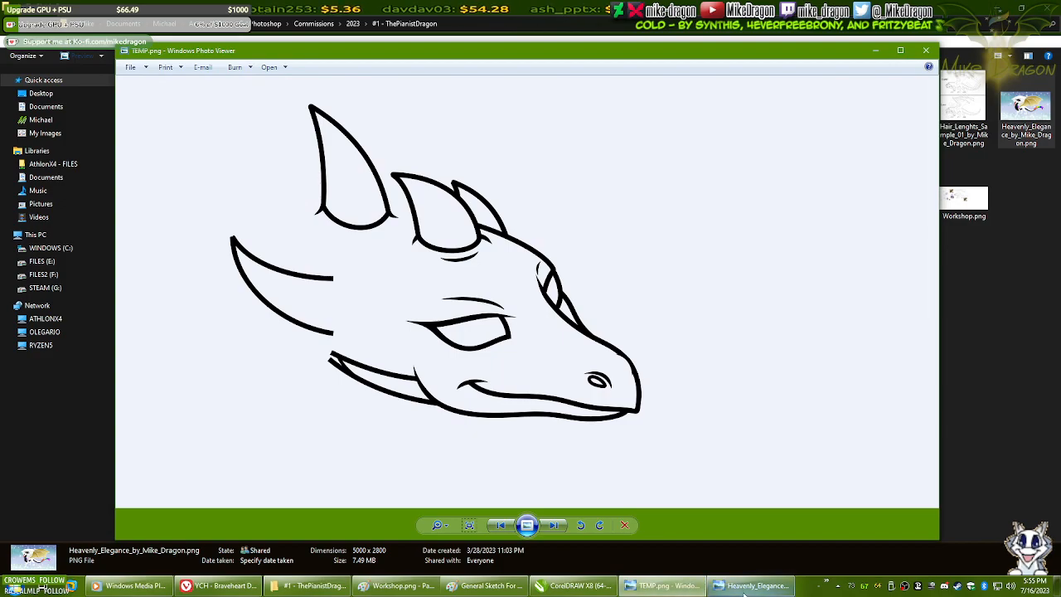
click(746, 587)
click(693, 592)
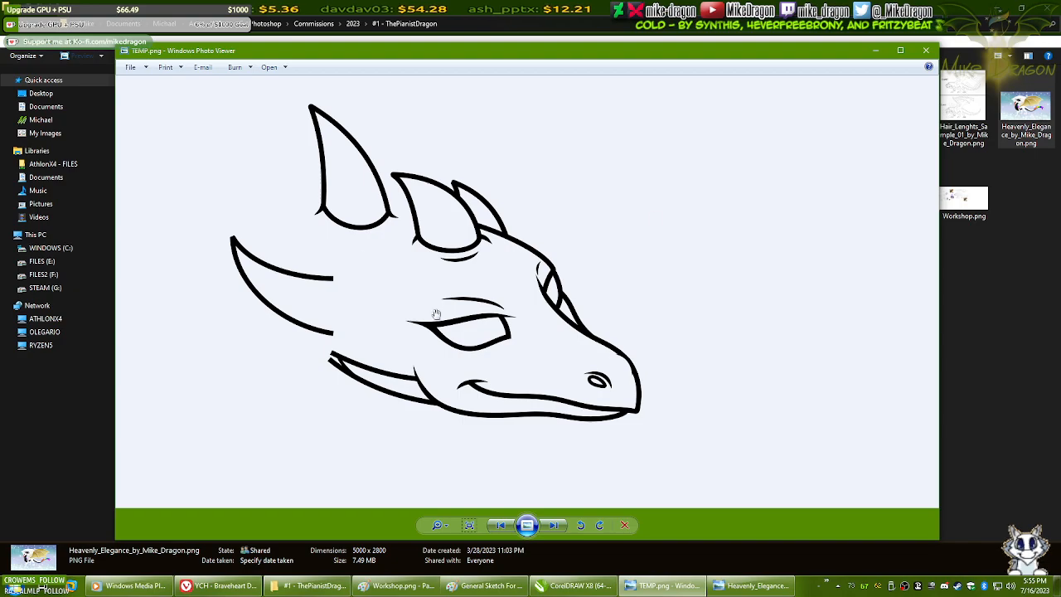
click(926, 50)
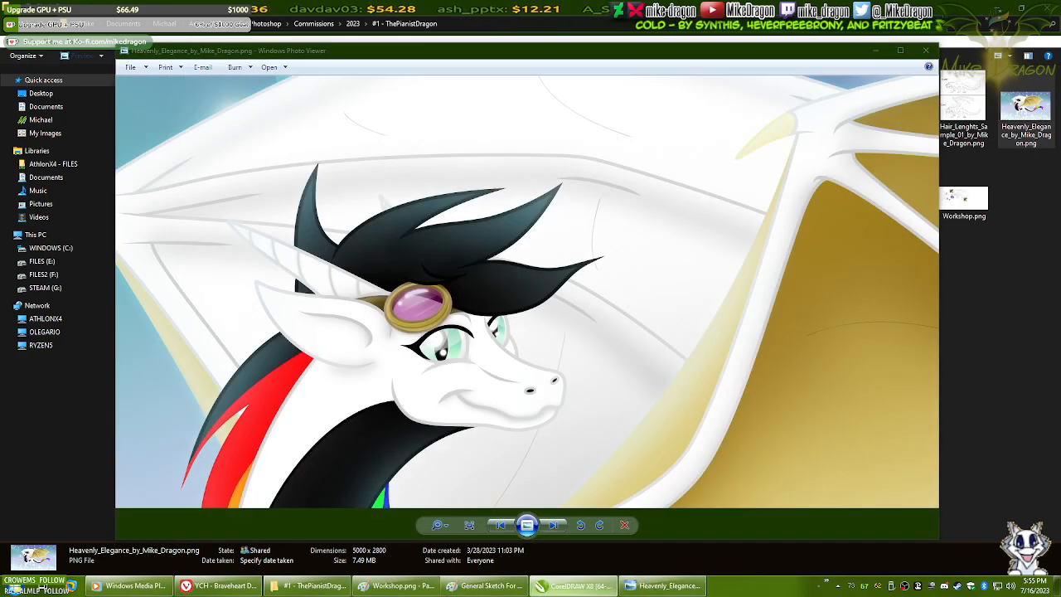
- Export the lineart from CorelDRAW as a PNG, replacing TEMP.png and setting the resolution to 1200
key(alt+Tab)
click(11, 17)
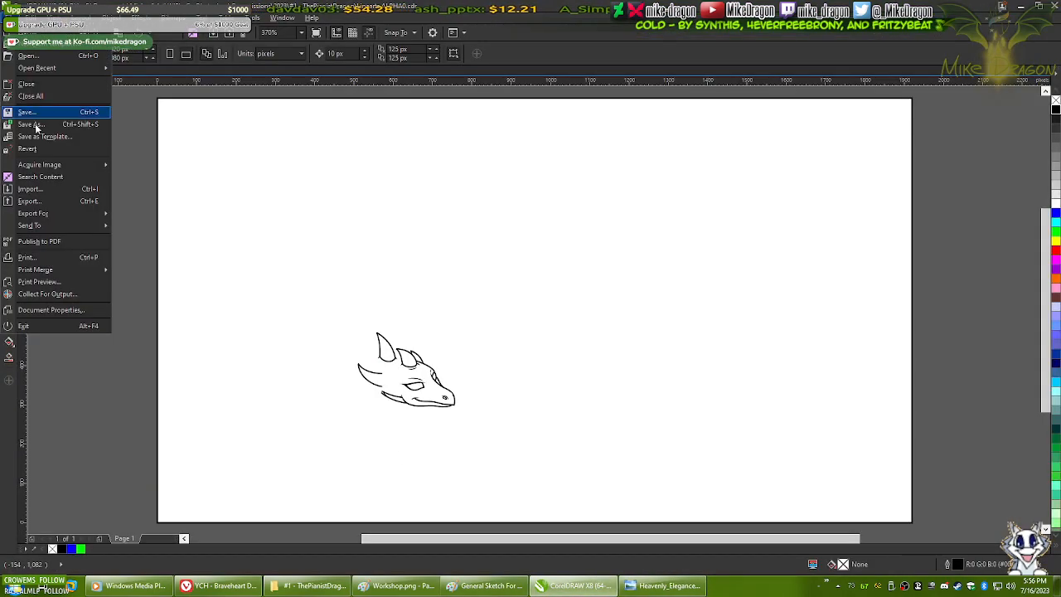
click(30, 205)
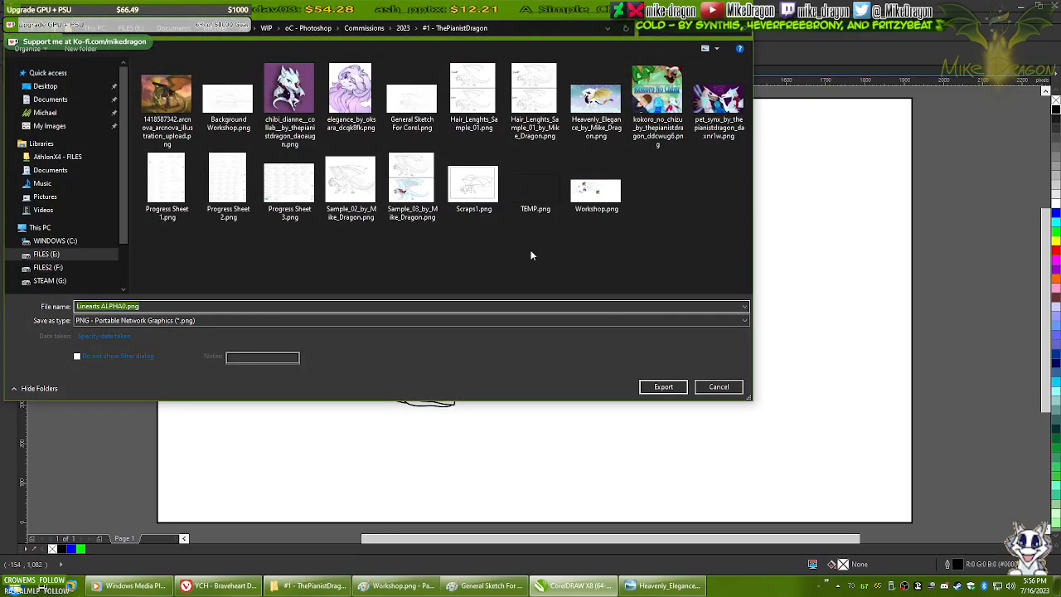
double_click(535, 189)
key(y)
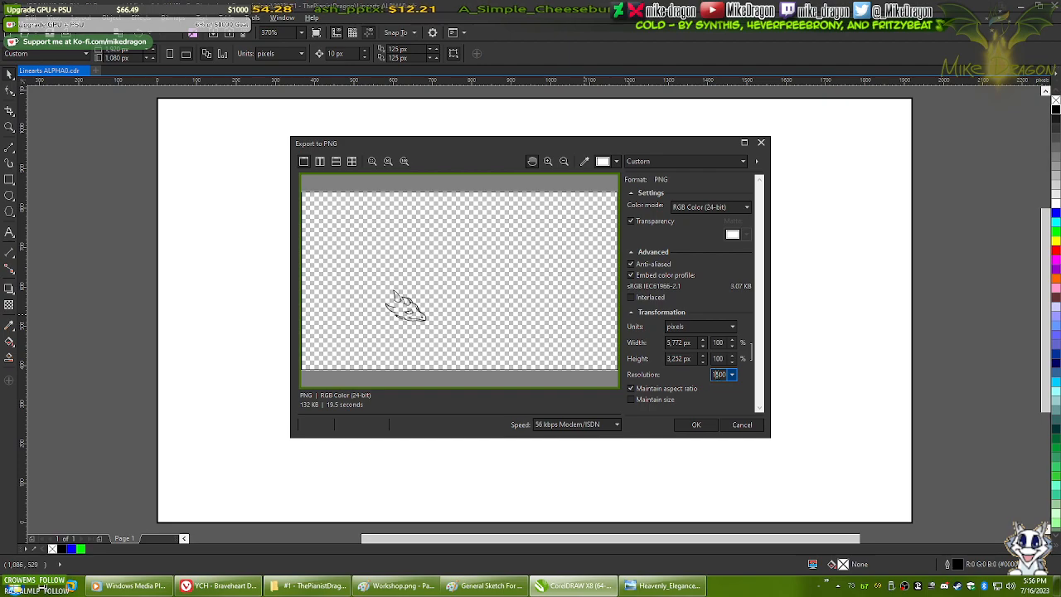
click(702, 425)
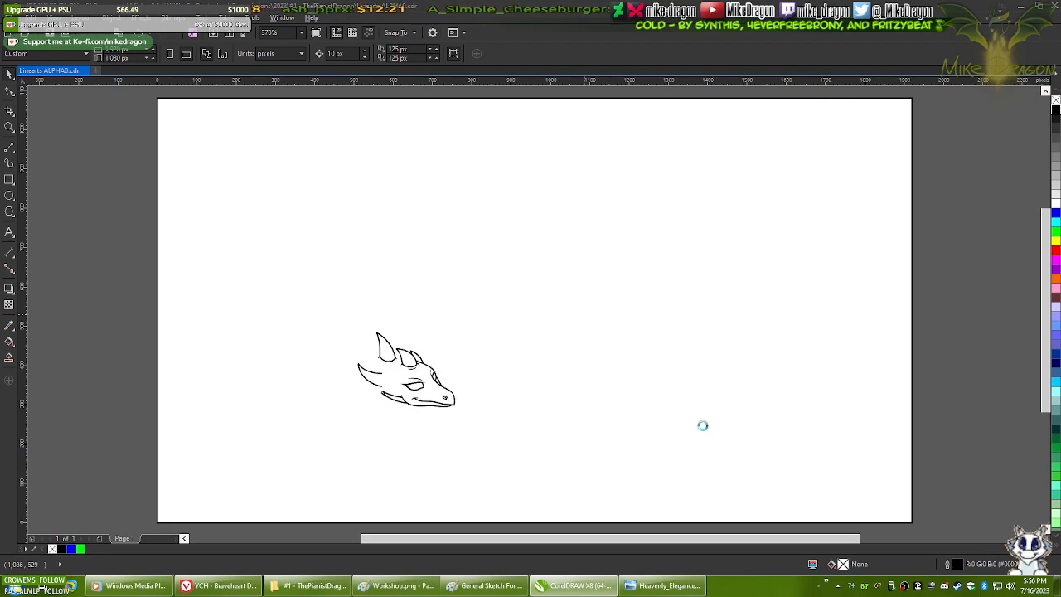
- Open the updated TEMP.png, compare its dragon head at actual size with the Heavenly_Elegance artwork, and close both images
click(306, 585)
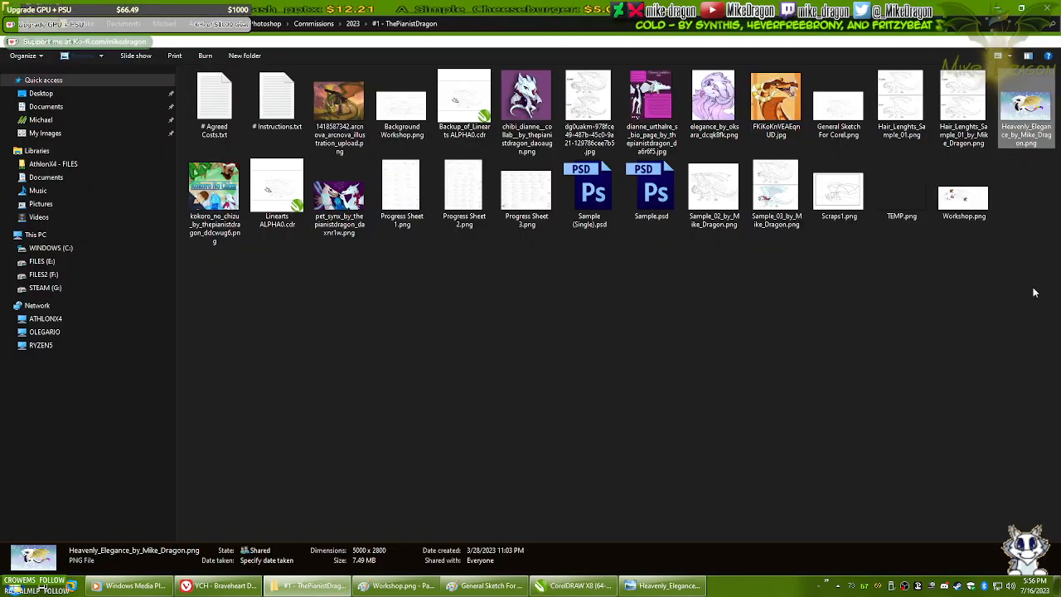
double_click(894, 201)
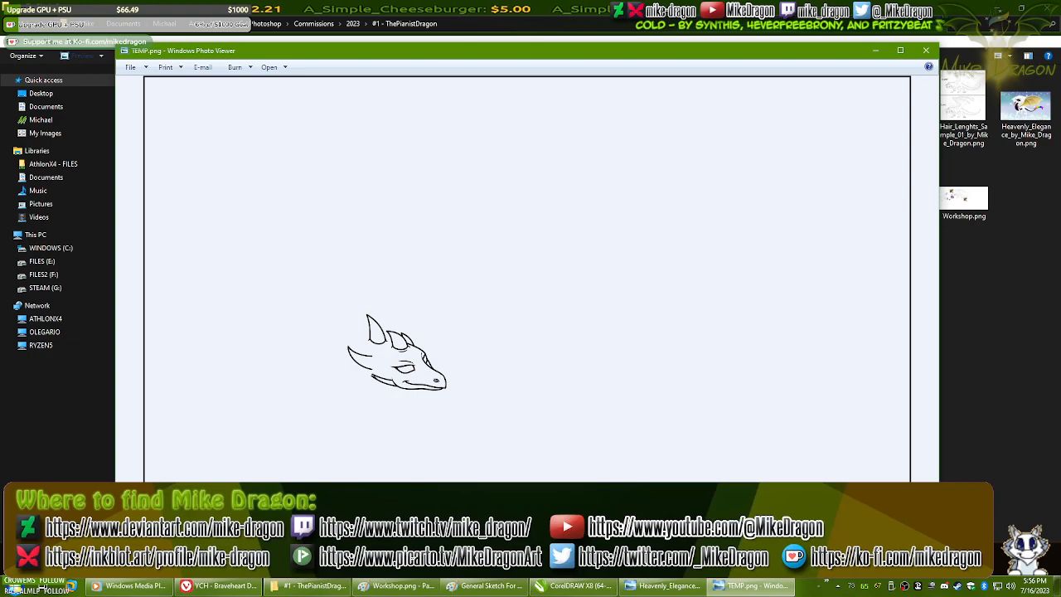
click(452, 524)
drag(327, 445, 652, 192)
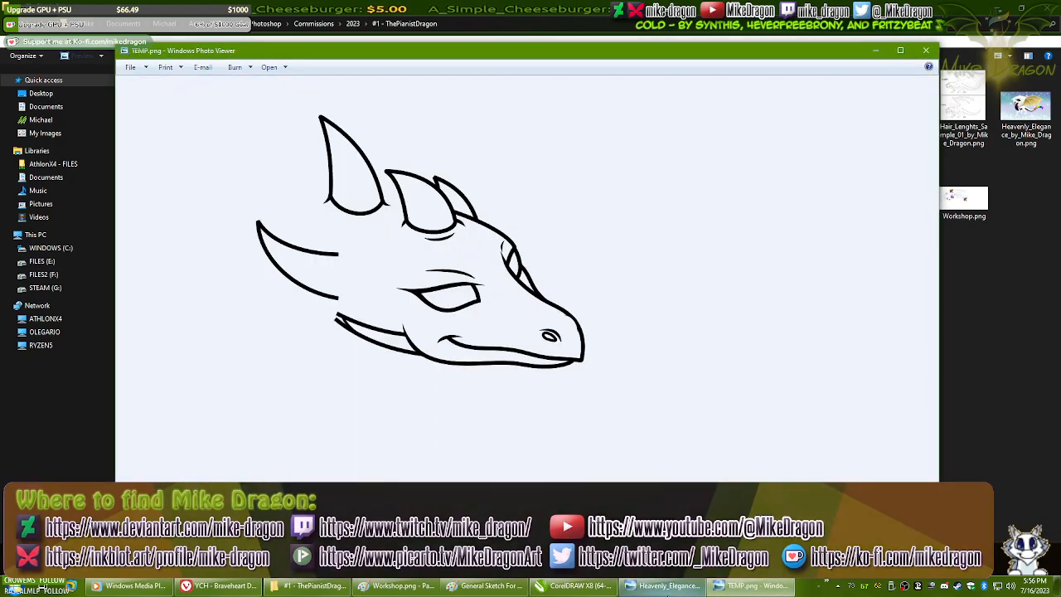
click(668, 587)
click(927, 52)
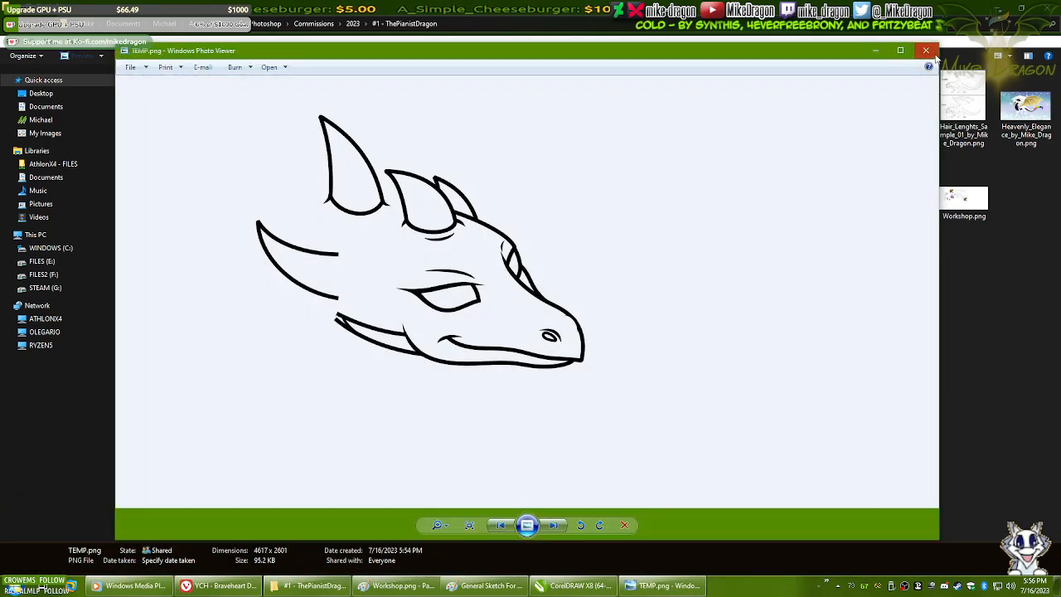
click(928, 51)
- Open General Sketch For Corel.png from the commission folder for editing in Paint
click(414, 585)
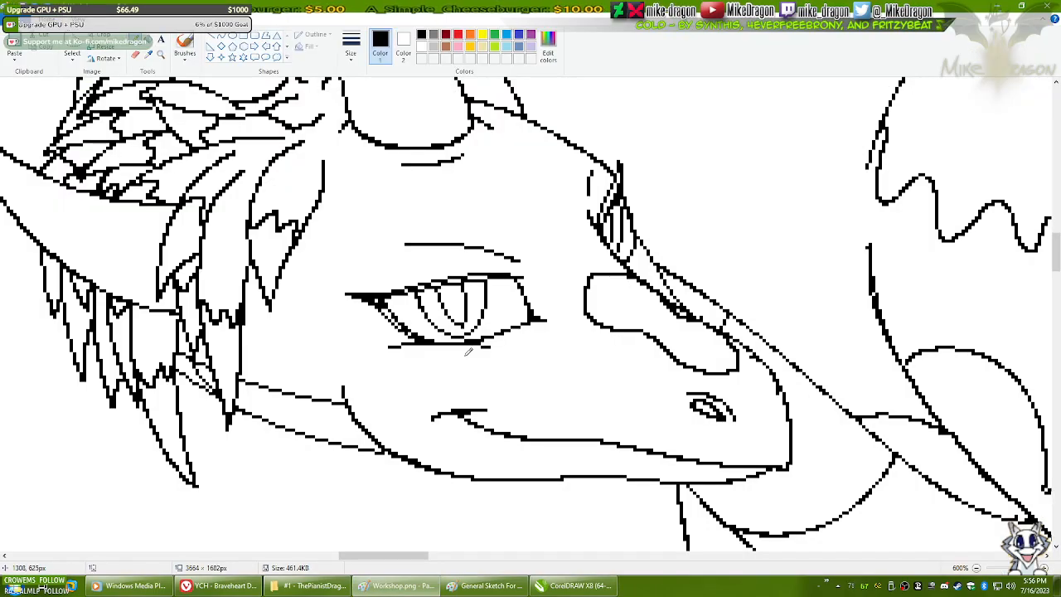
click(309, 585)
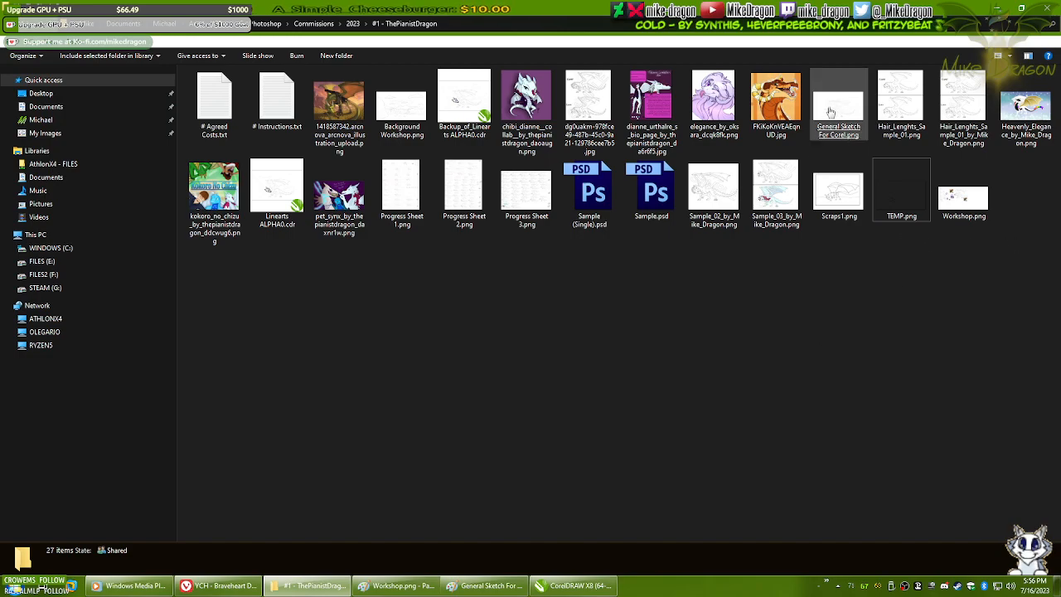
click(830, 111)
right_click(830, 111)
click(759, 143)
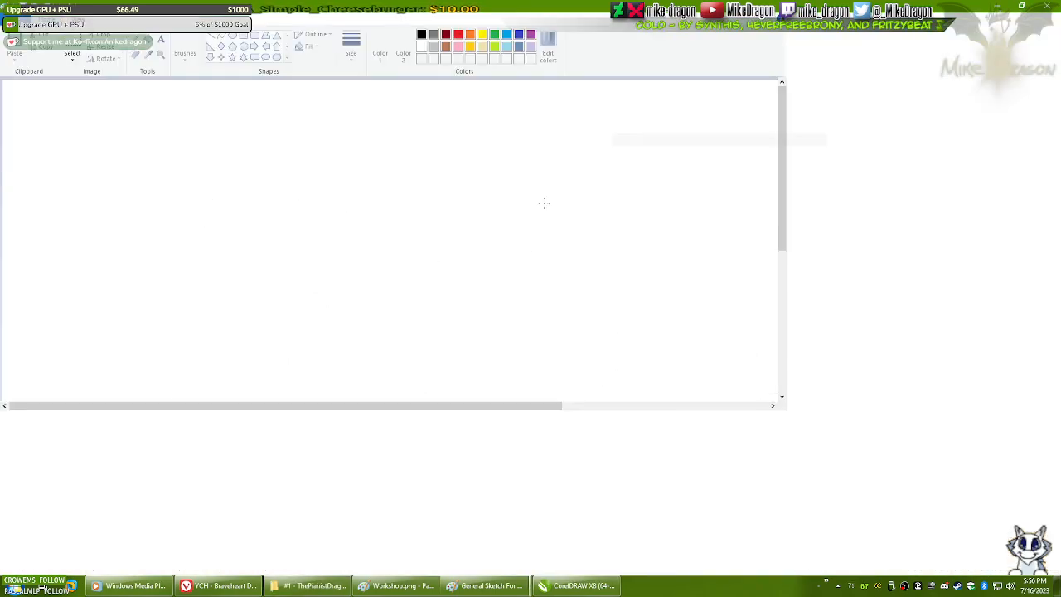
- Handwrite the note "Export at 1200 Resolution" in black in the sketch's empty upper area, and close the image
click(160, 55)
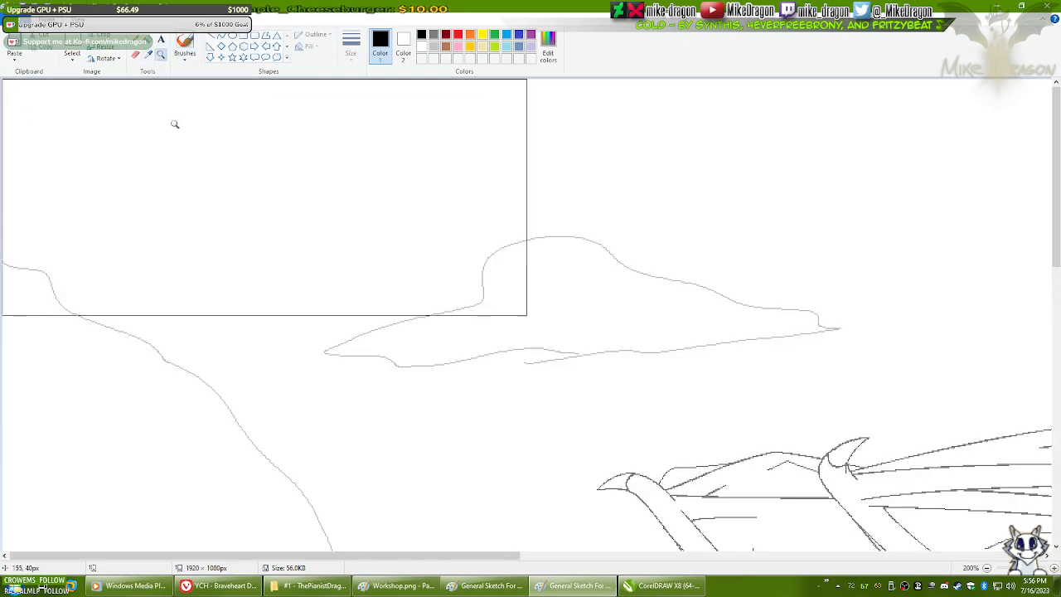
click(173, 124)
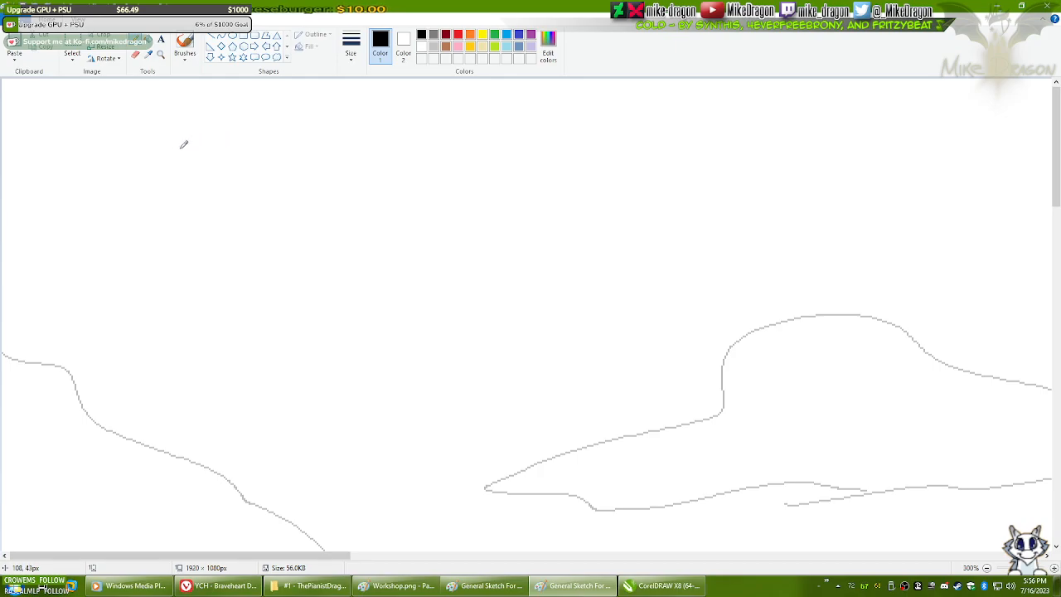
drag(154, 131, 170, 145)
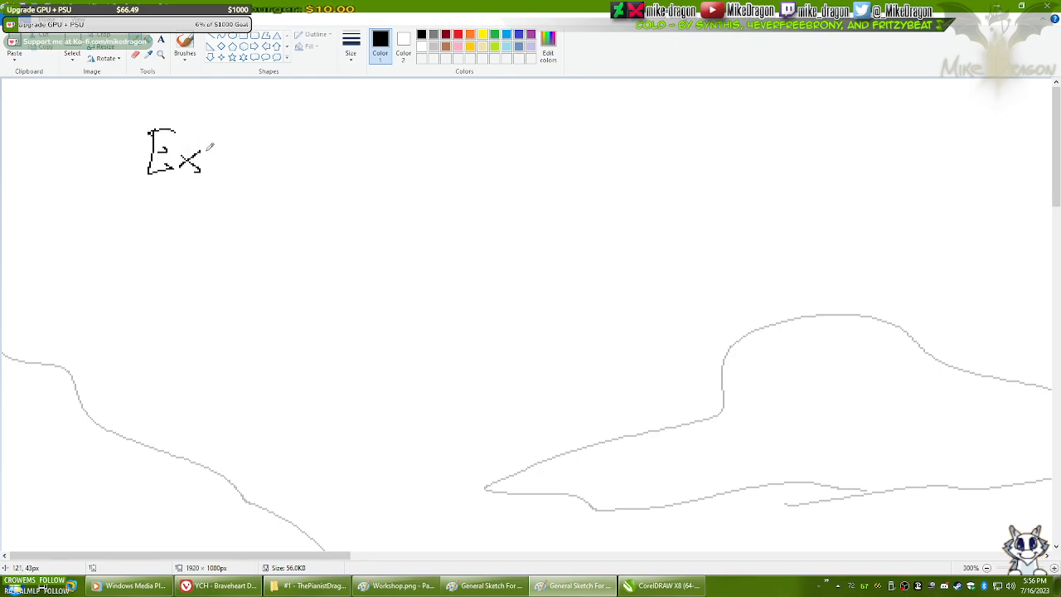
drag(235, 148, 219, 159)
mouse_move(247, 146)
mouse_down()
mouse_move(281, 145)
mouse_move(290, 165)
mouse_move(328, 145)
mouse_move(383, 145)
mouse_move(388, 170)
mouse_up()
drag(372, 159, 395, 169)
drag(401, 144, 491, 155)
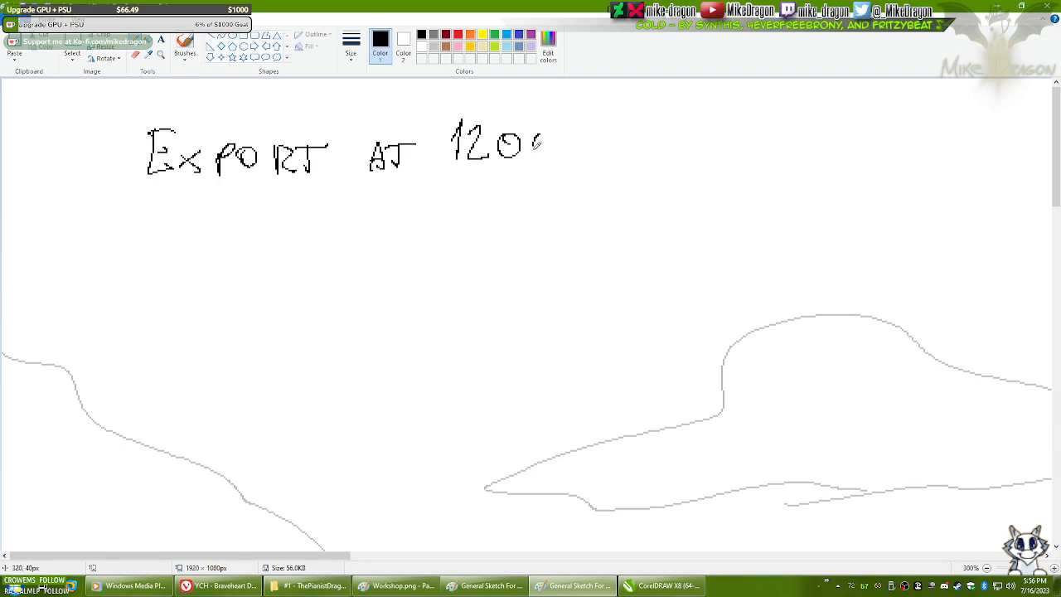
mouse_move(630, 147)
mouse_down()
mouse_move(641, 156)
mouse_move(675, 146)
mouse_up()
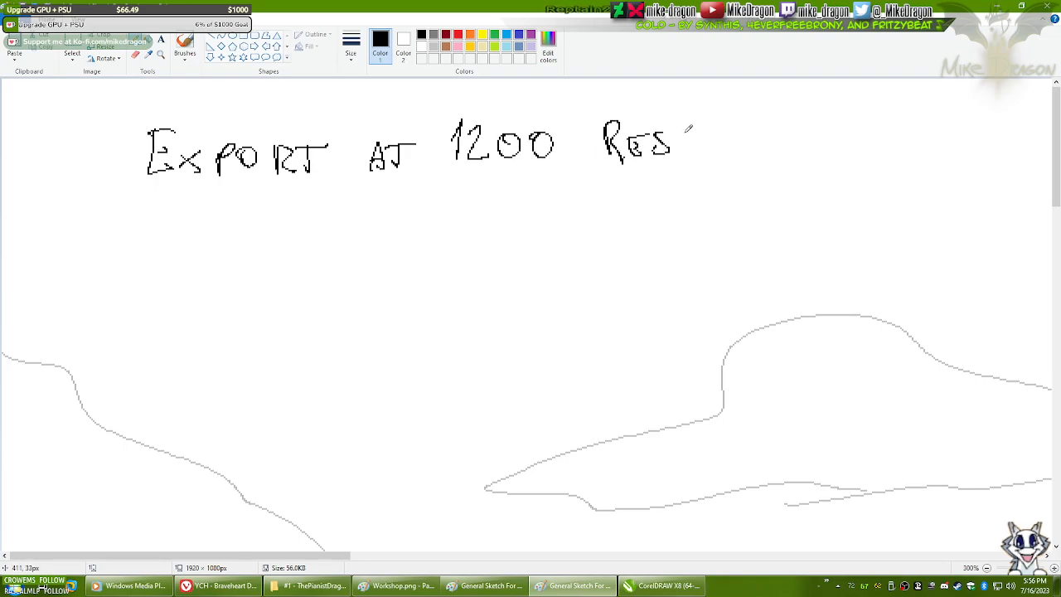
key(ctrl+z)
mouse_move(685, 131)
mouse_down()
mouse_move(721, 146)
mouse_move(741, 126)
mouse_up()
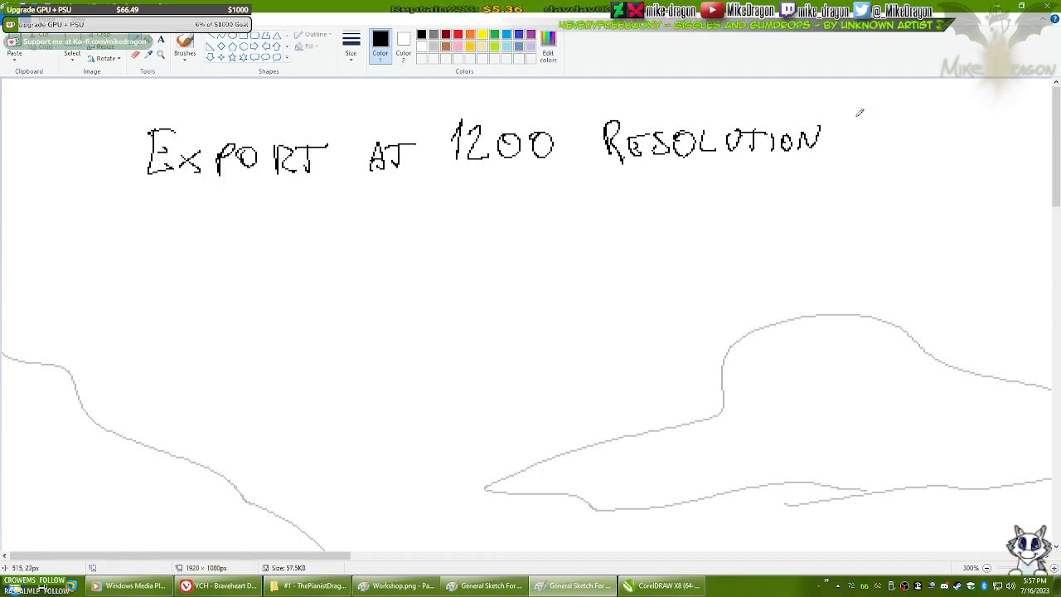
click(1051, 5)
- Open TEMP.png from the #1 - ThePianistDragon folder in Photoshop
drag(692, 352, 811, 401)
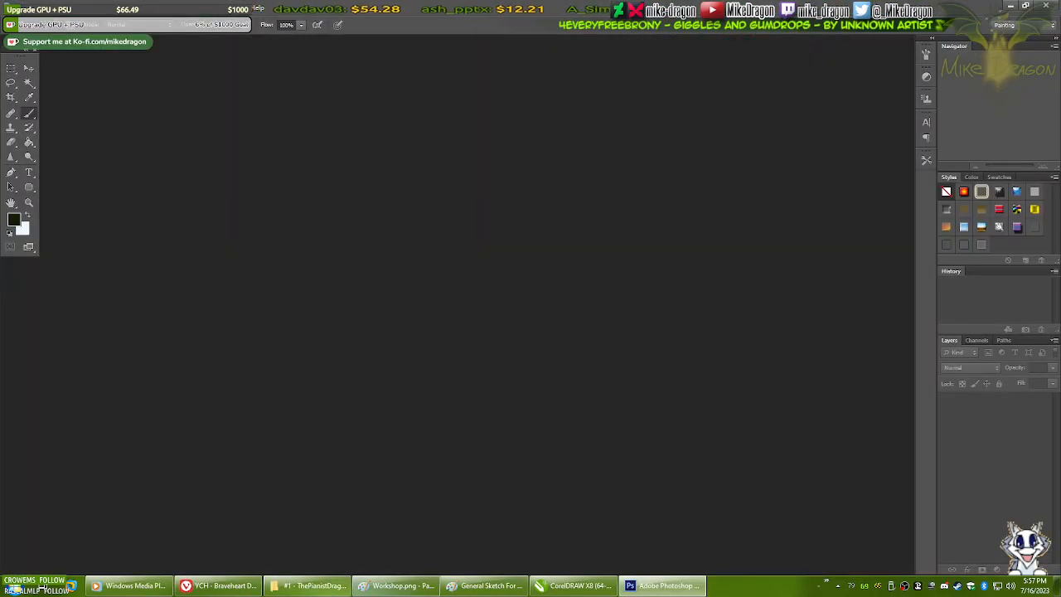
click(342, 587)
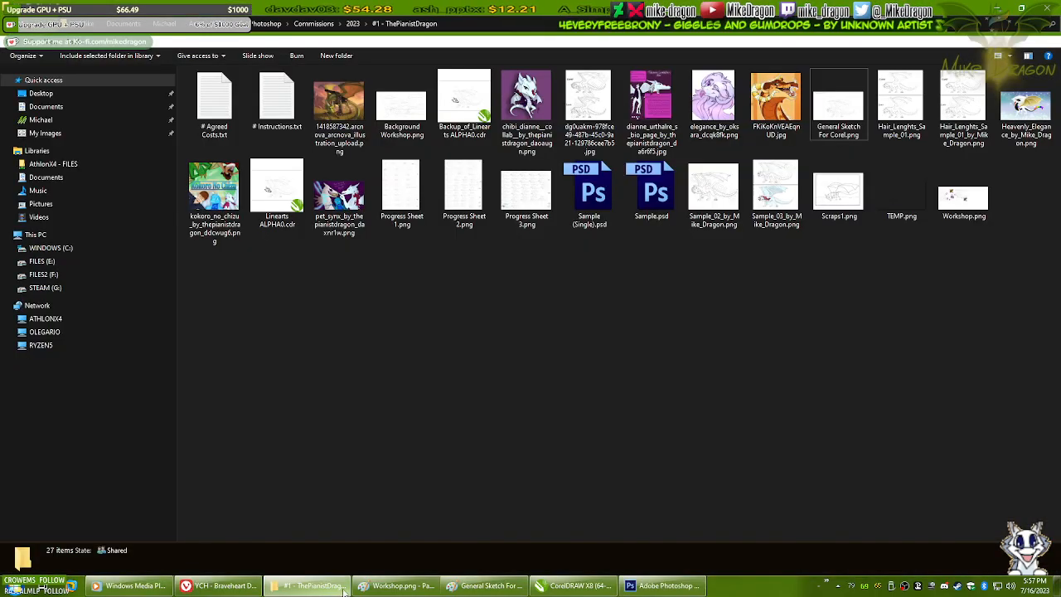
drag(900, 199, 634, 304)
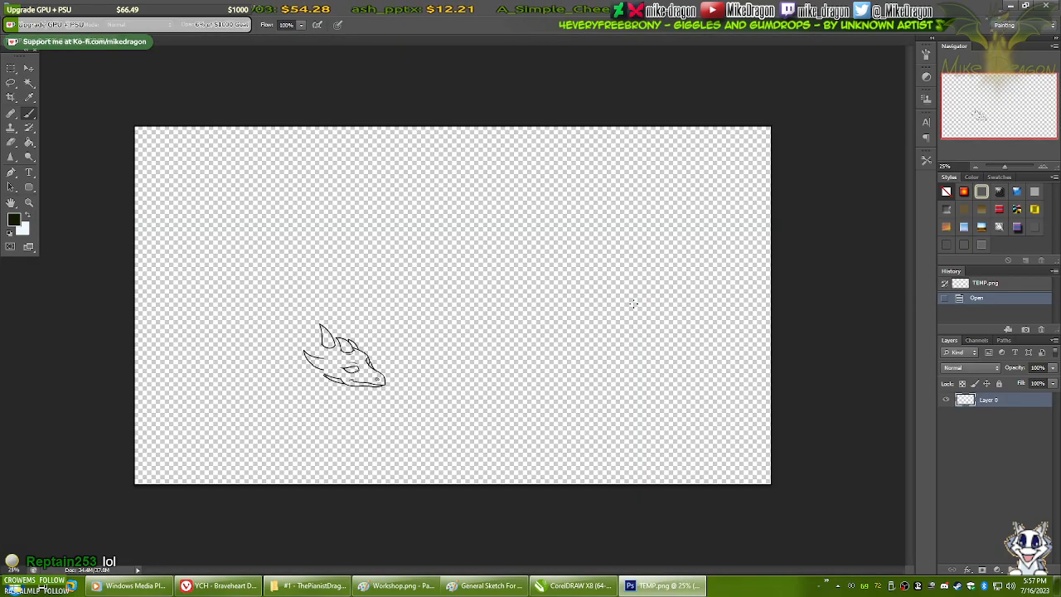
- Examine the line quality of the dragon head around the eye and snout at close range
key(ctrl+plus)
key(ctrl+plus)
key(ctrl+plus)
key(ctrl+plus)
key(ctrl+plus)
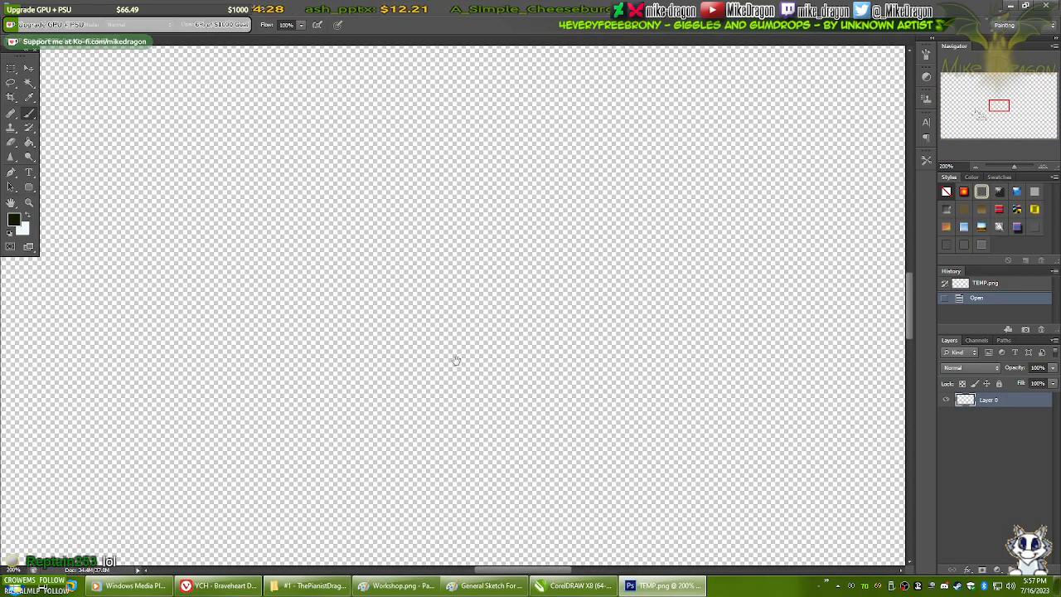
drag(457, 361, 613, 254)
drag(398, 357, 635, 189)
drag(350, 408, 662, 252)
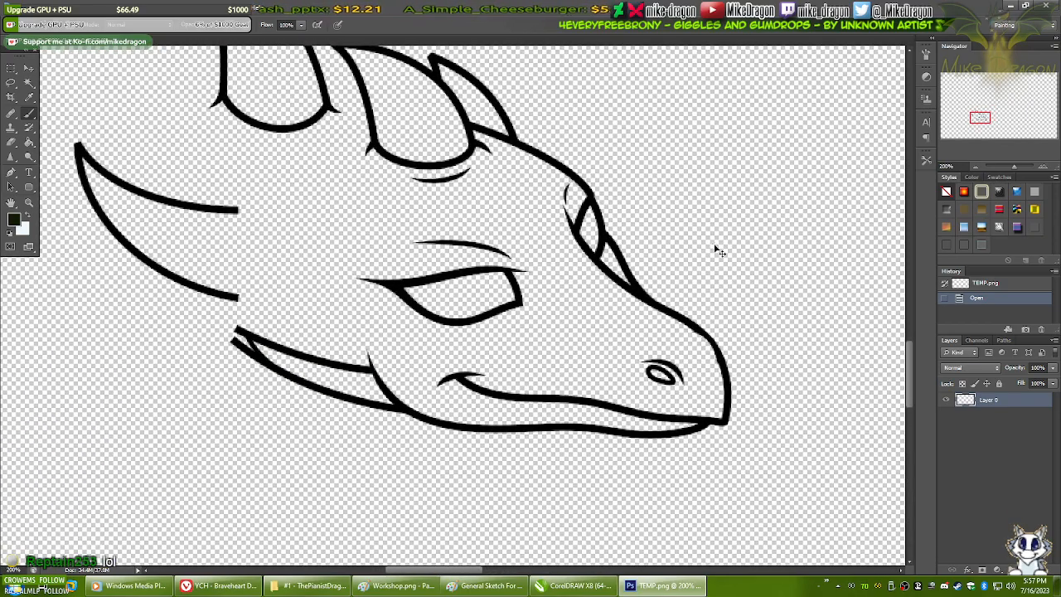
key(ctrl+plus)
key(ctrl+plus)
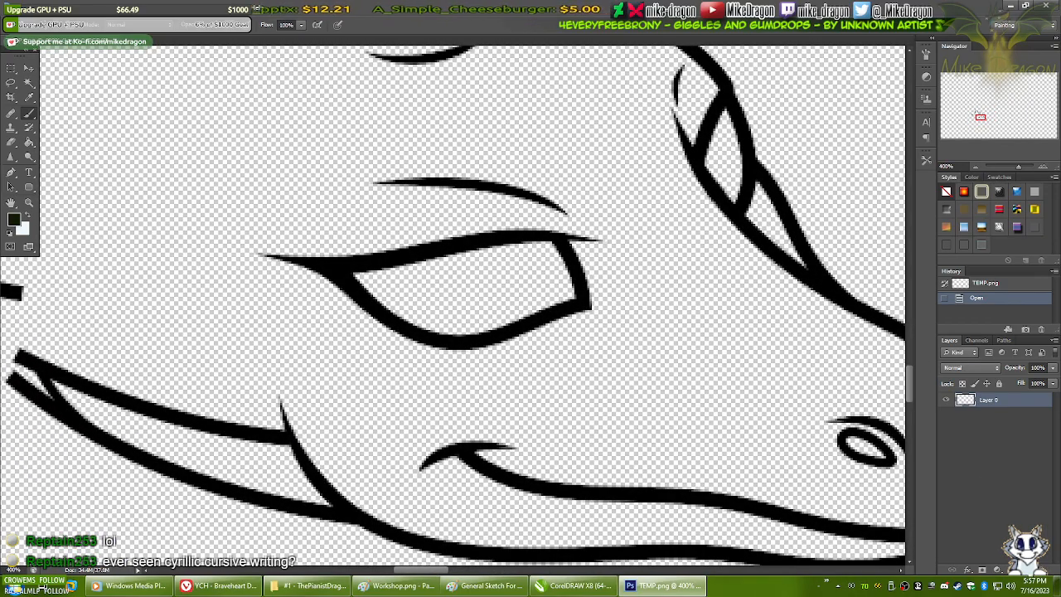
- Fill a new layer beneath the lineart with light grey, and make the lineart layer active again
key(ctrl+shift+alt+n)
drag(982, 402, 989, 435)
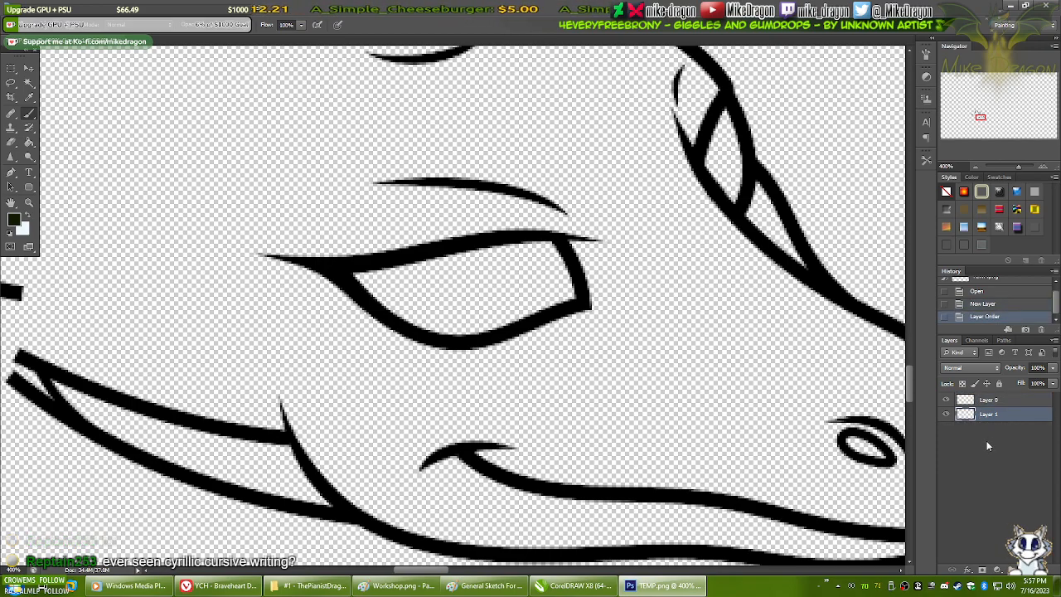
key(g)
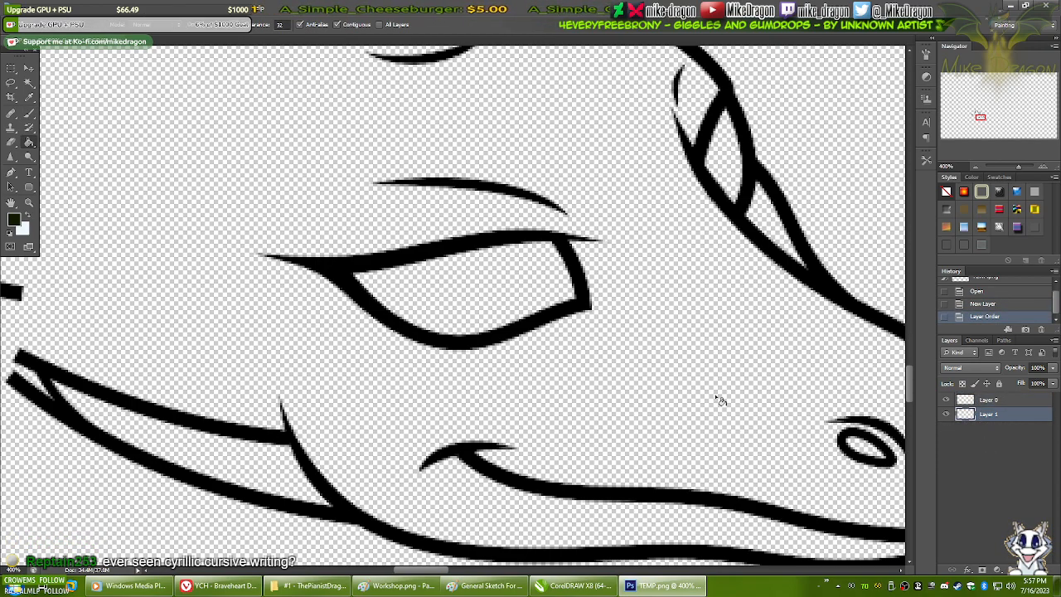
key(x)
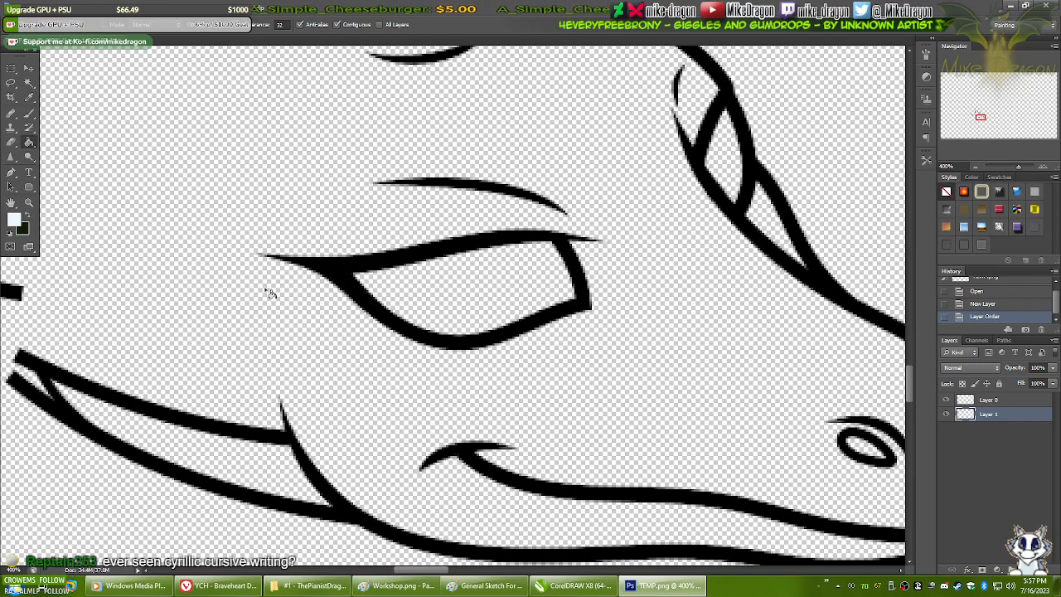
click(15, 219)
drag(357, 258, 320, 275)
click(588, 222)
click(478, 264)
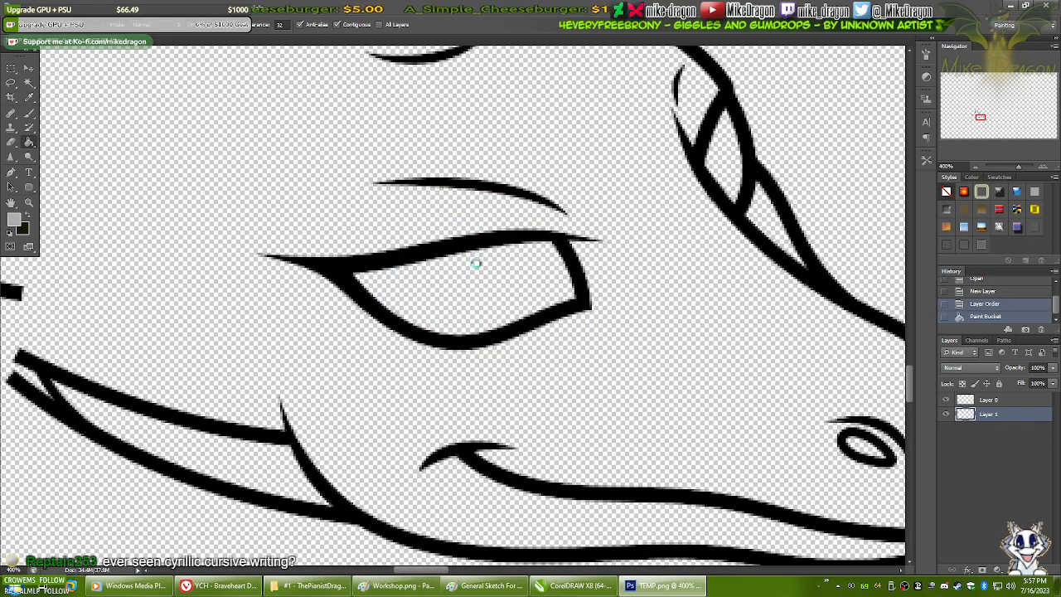
click(976, 404)
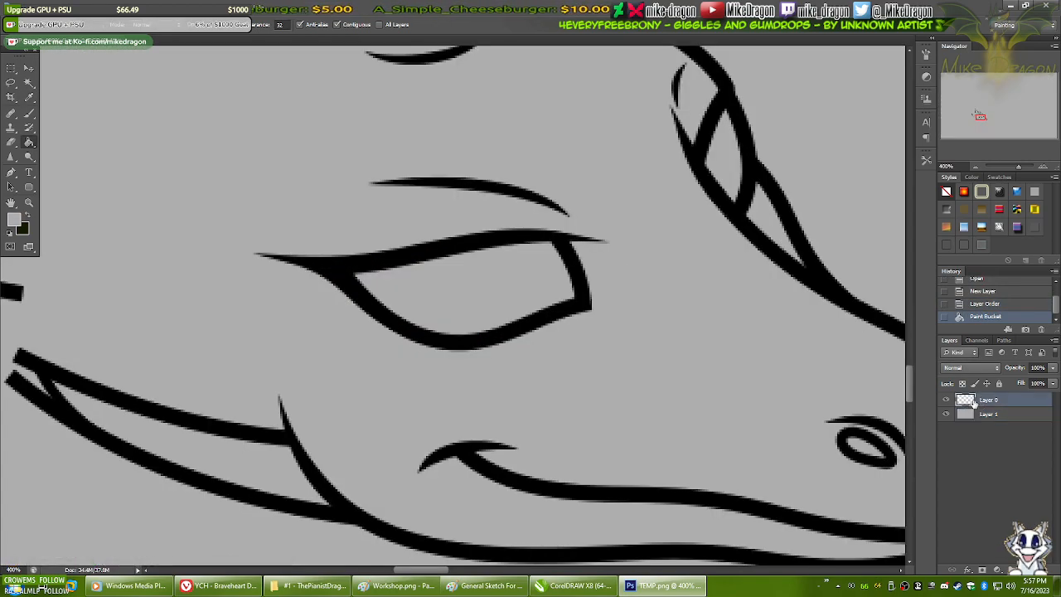
- Examine the dragon head's lines against the grey background at several magnifications, ending close on the eye
key(ctrl+minus)
key(ctrl+minus)
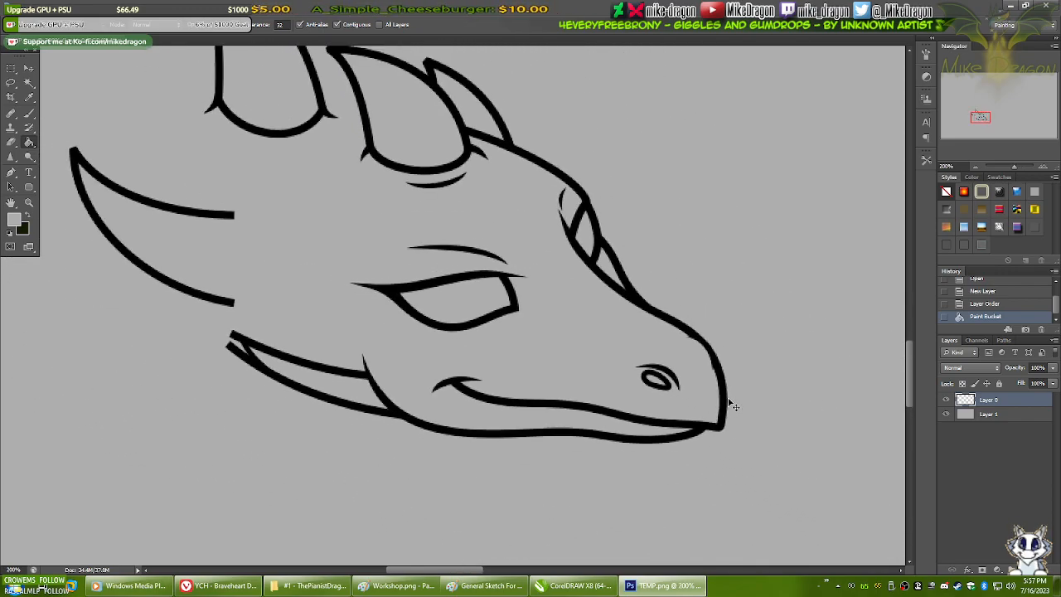
key(ctrl+plus)
key(ctrl+plus)
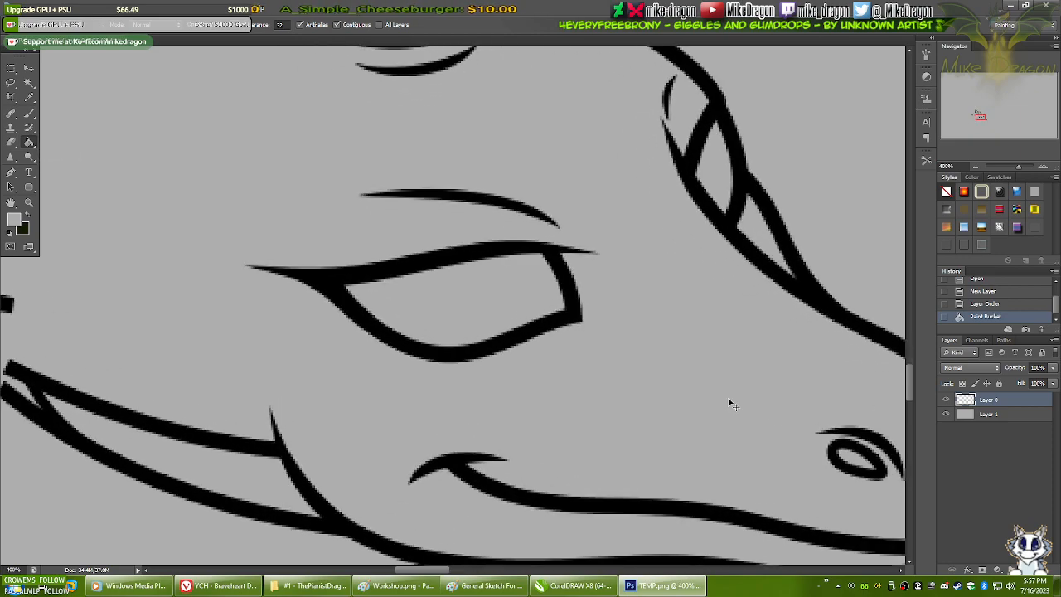
key(ctrl+minus)
key(ctrl+minus)
key(ctrl+plus)
key(ctrl+plus)
key(ctrl+plus)
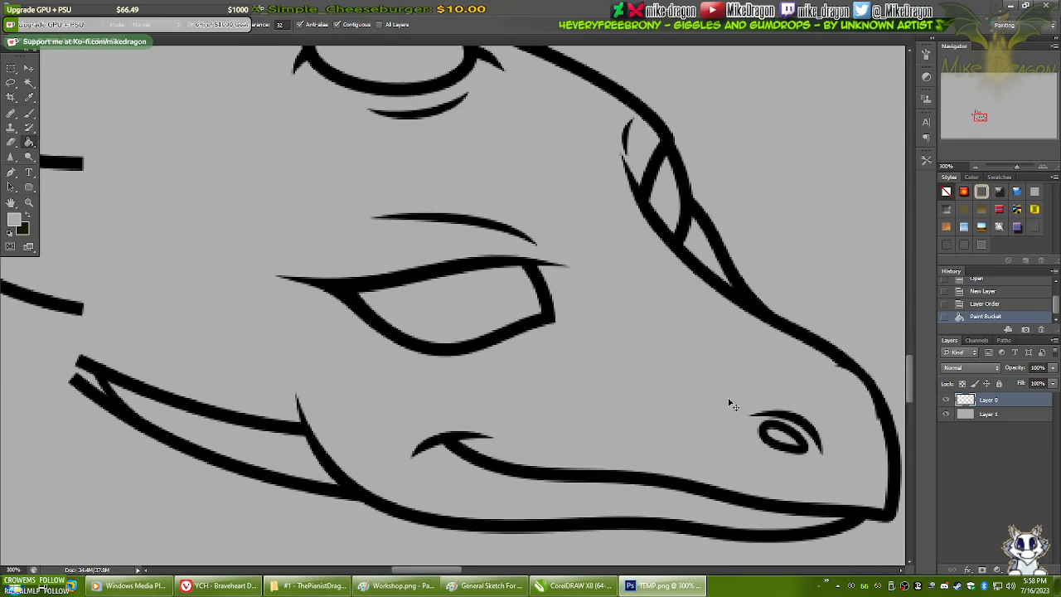
drag(569, 457, 608, 375)
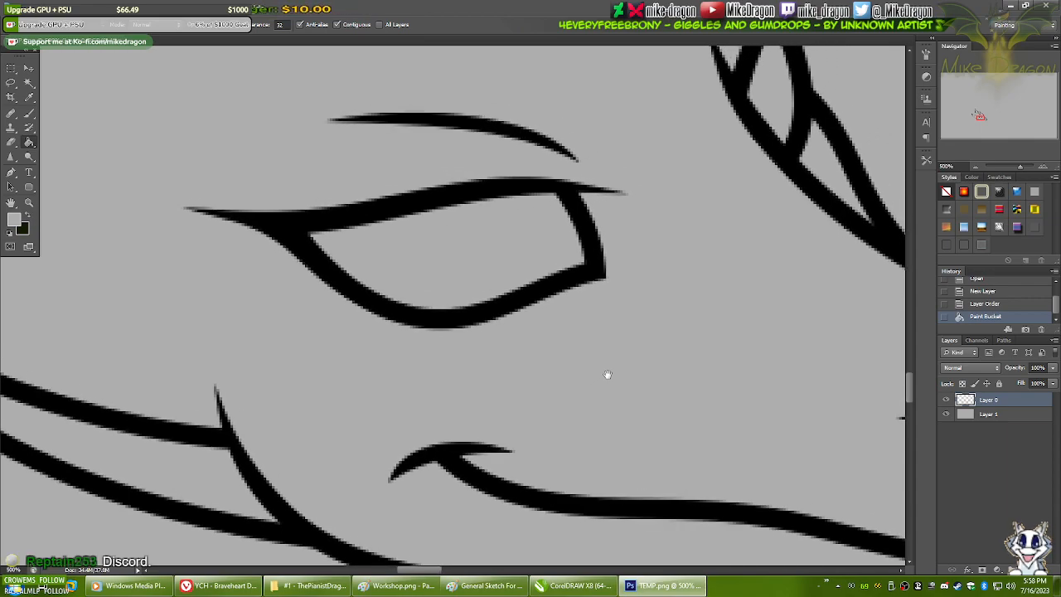
mouse_move(521, 310)
mouse_down()
mouse_move(542, 387)
mouse_move(548, 349)
mouse_up()
- Lock the lineart layer's transparent pixels and brush the eye's short front edge line with near-white f7f7f7
click(962, 383)
click(14, 219)
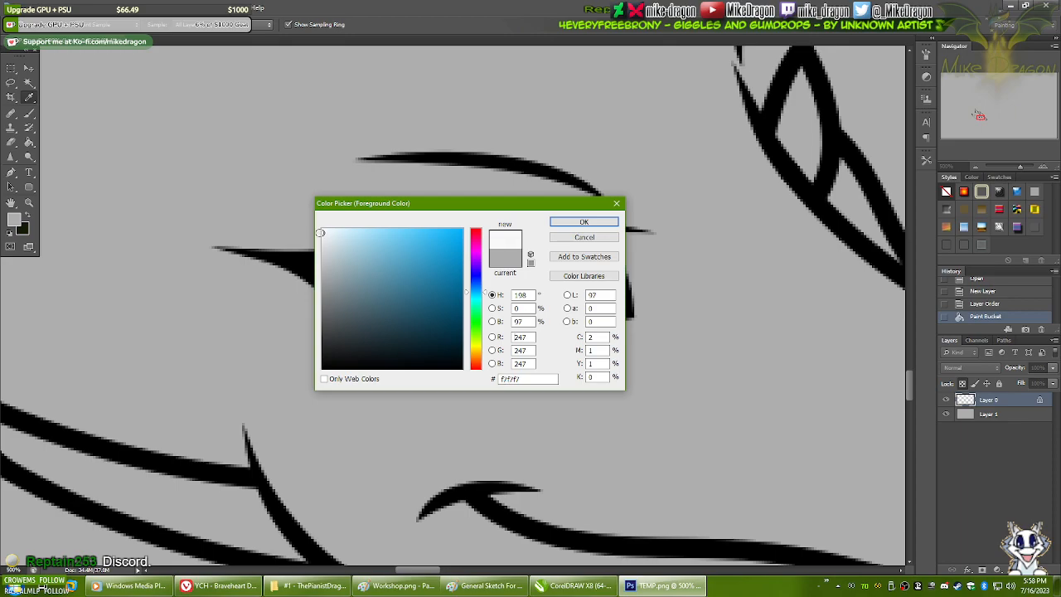
click(584, 222)
key(b)
mouse_move(606, 289)
mouse_down()
mouse_move(644, 283)
mouse_move(610, 275)
mouse_move(621, 258)
mouse_move(598, 253)
mouse_move(587, 241)
mouse_up()
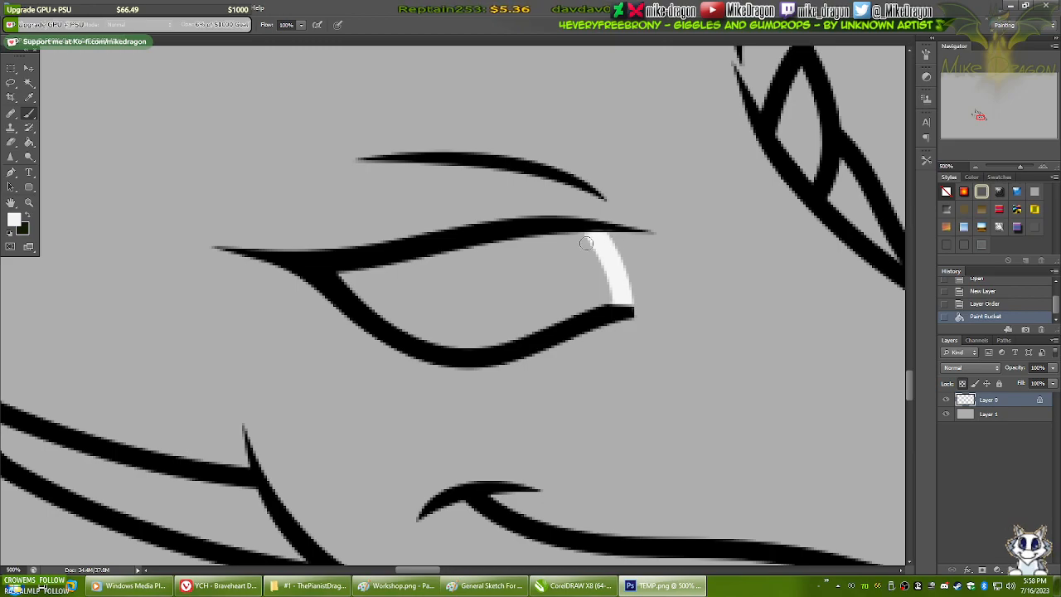
click(587, 242)
- Swap the foreground and background colors and set the foreground to pure black, 000000
key(x)
click(16, 221)
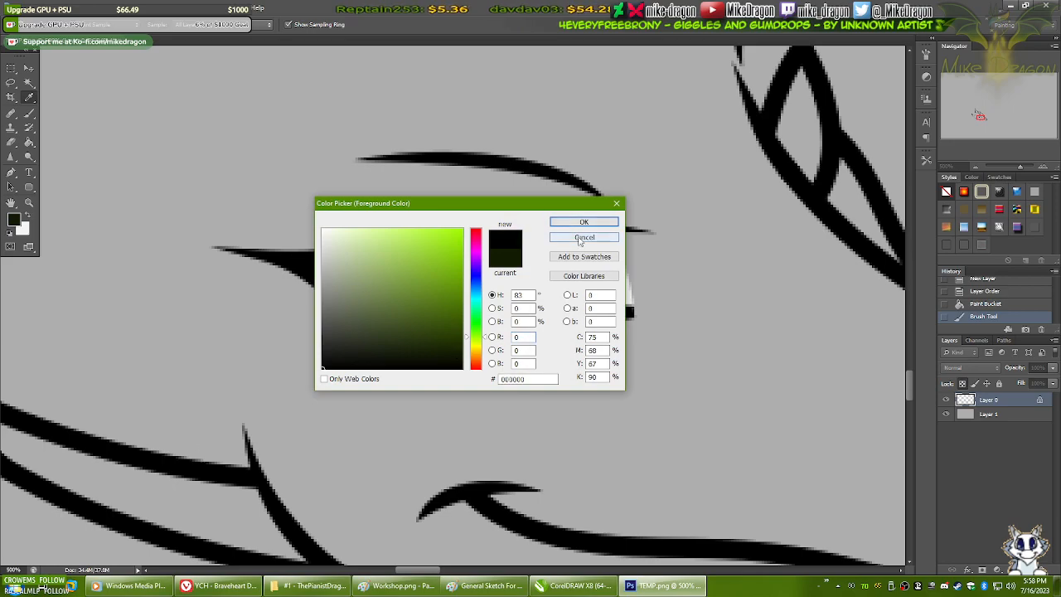
click(579, 240)
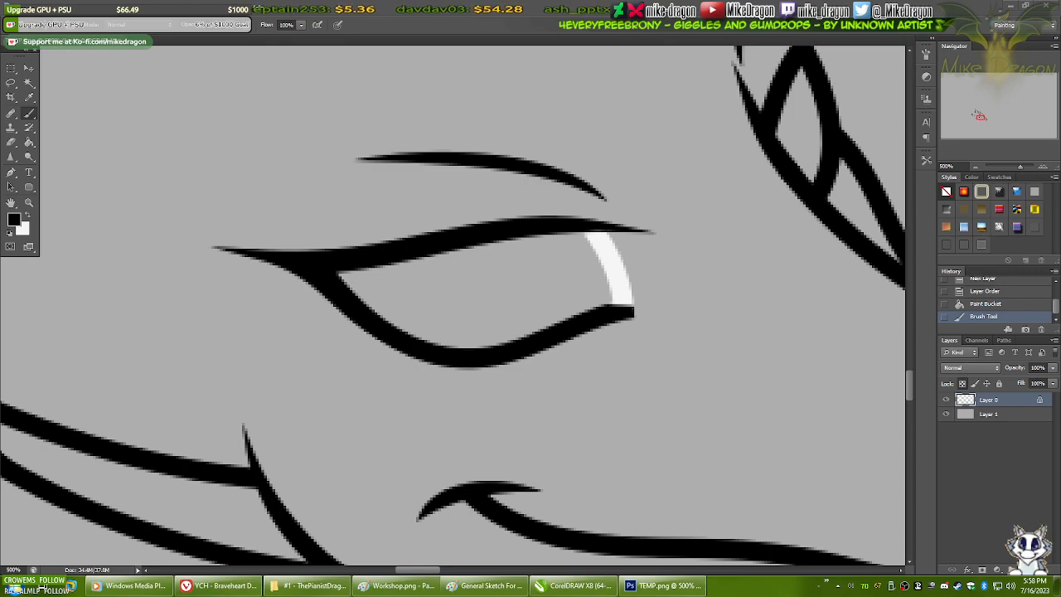
- Try a handwriting-like scribble below the dragon's head in Workshop.png, undo it, and return to TEMP.png in Photoshop
key(alt+Tab)
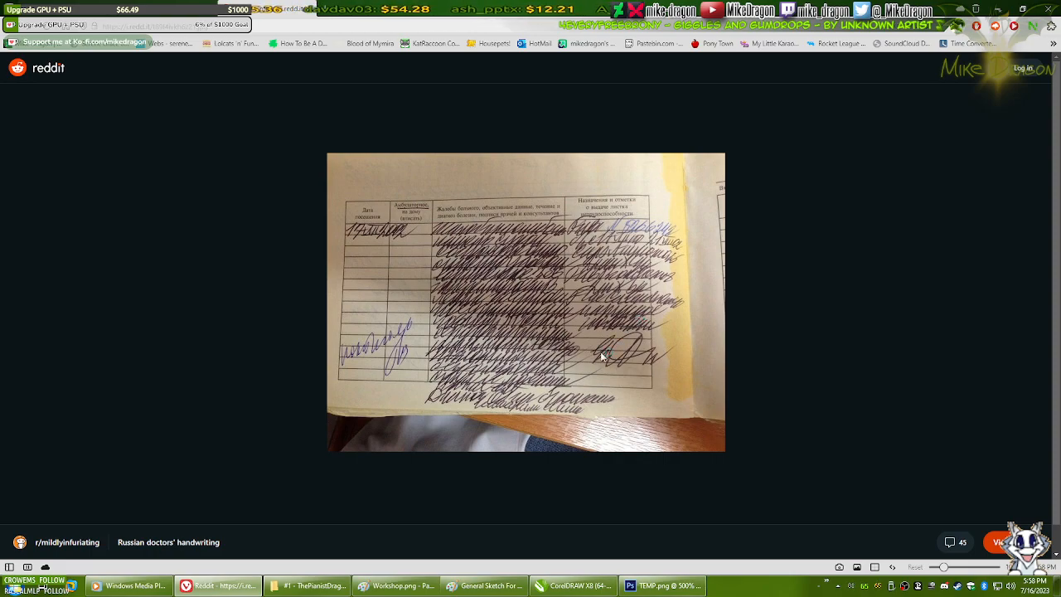
click(396, 586)
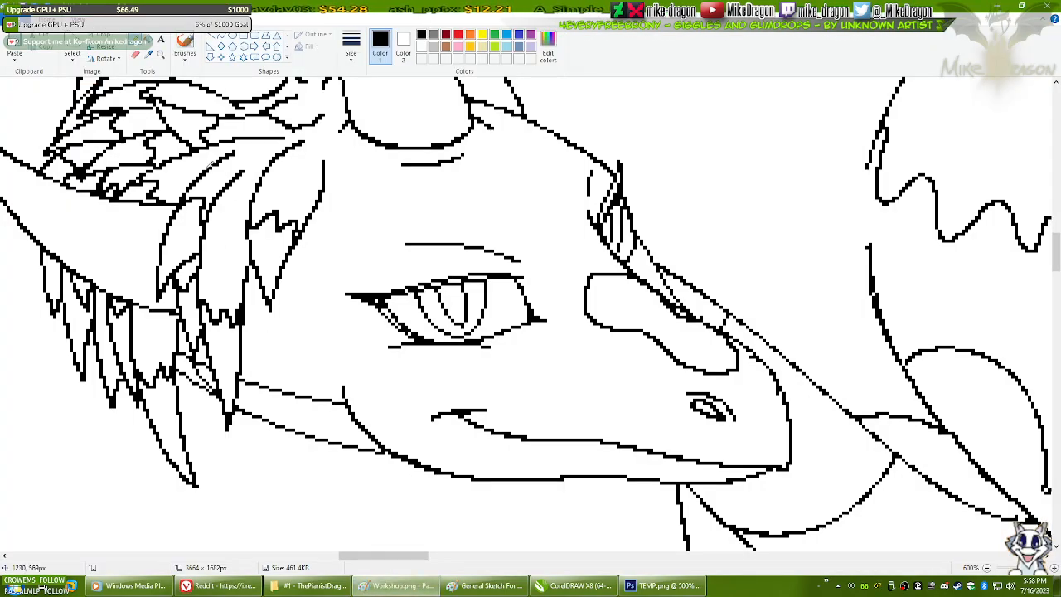
scroll(211, 165, down, 3)
mouse_move(45, 406)
mouse_down()
mouse_move(68, 355)
mouse_move(57, 393)
mouse_move(86, 398)
mouse_move(139, 359)
mouse_move(179, 353)
mouse_move(221, 382)
mouse_move(290, 349)
mouse_up()
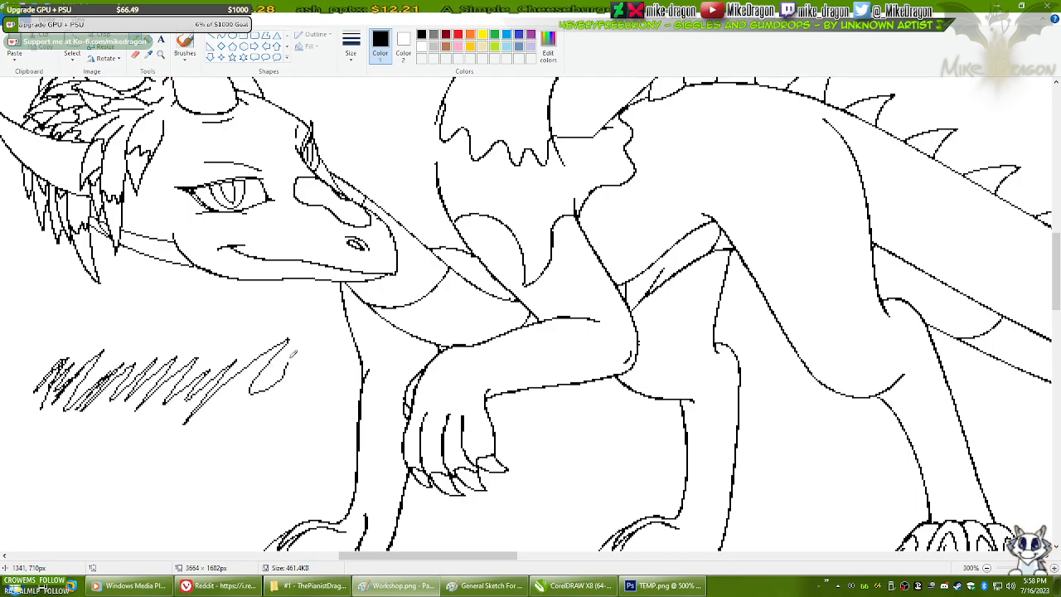
key(ctrl+z)
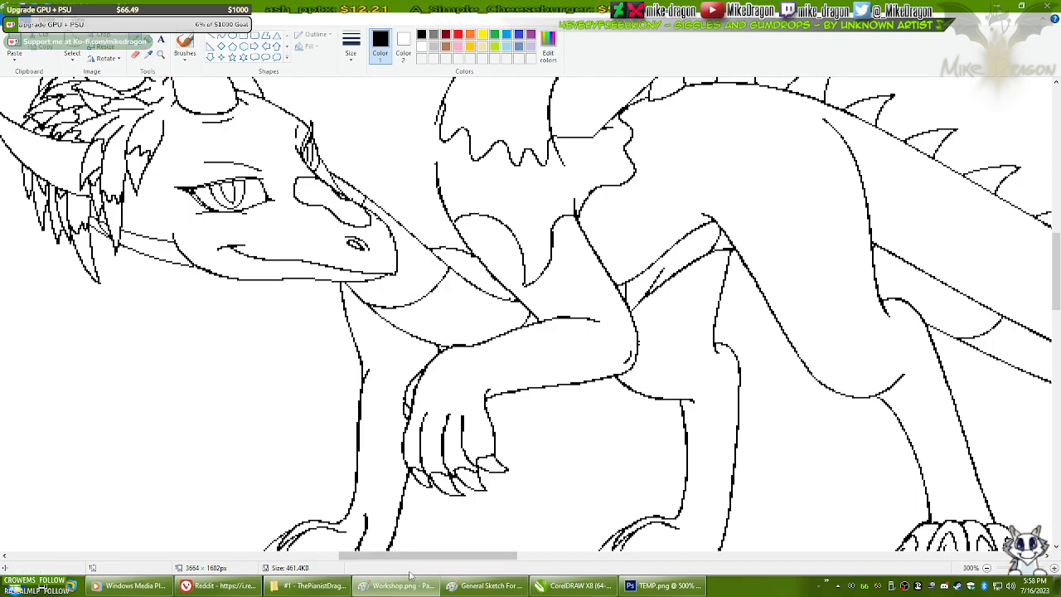
click(219, 585)
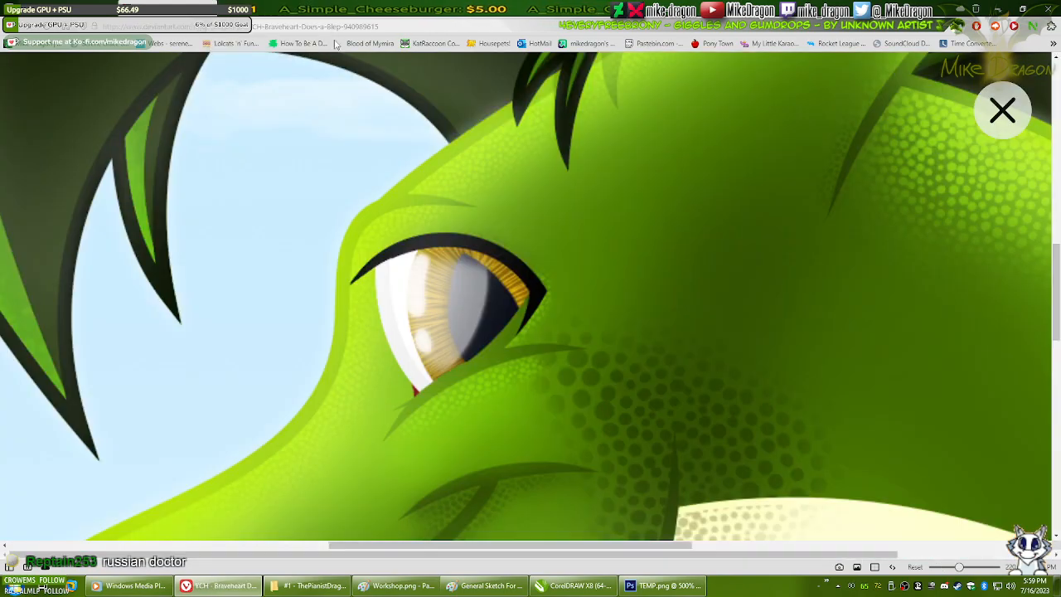
click(309, 10)
click(654, 587)
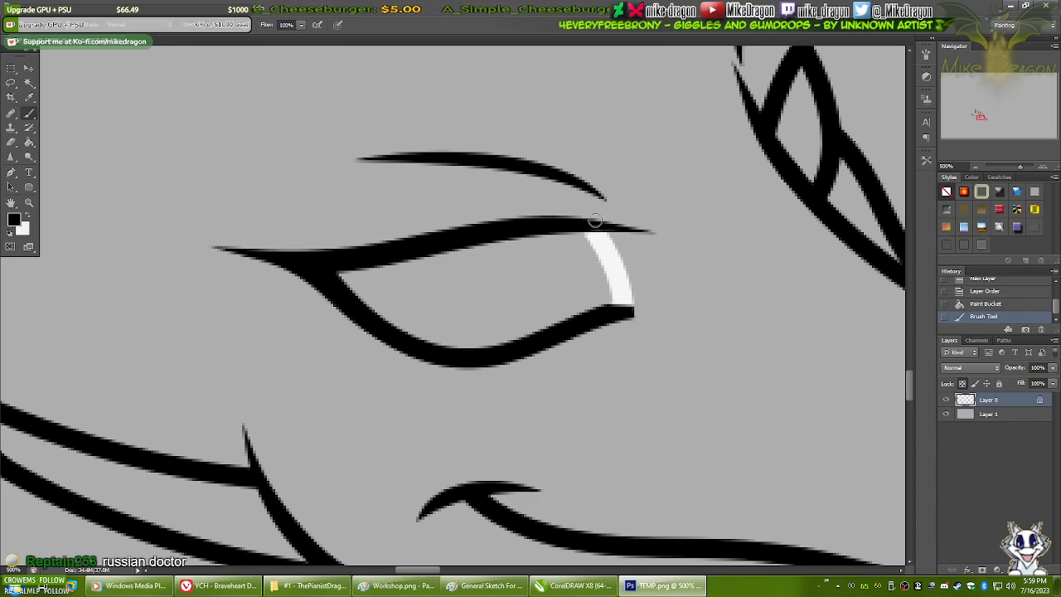
- Touch up the eye outline in black where the white edge line meets the upper and lower lids
mouse_move(605, 222)
mouse_down()
mouse_move(585, 221)
mouse_move(630, 217)
mouse_up()
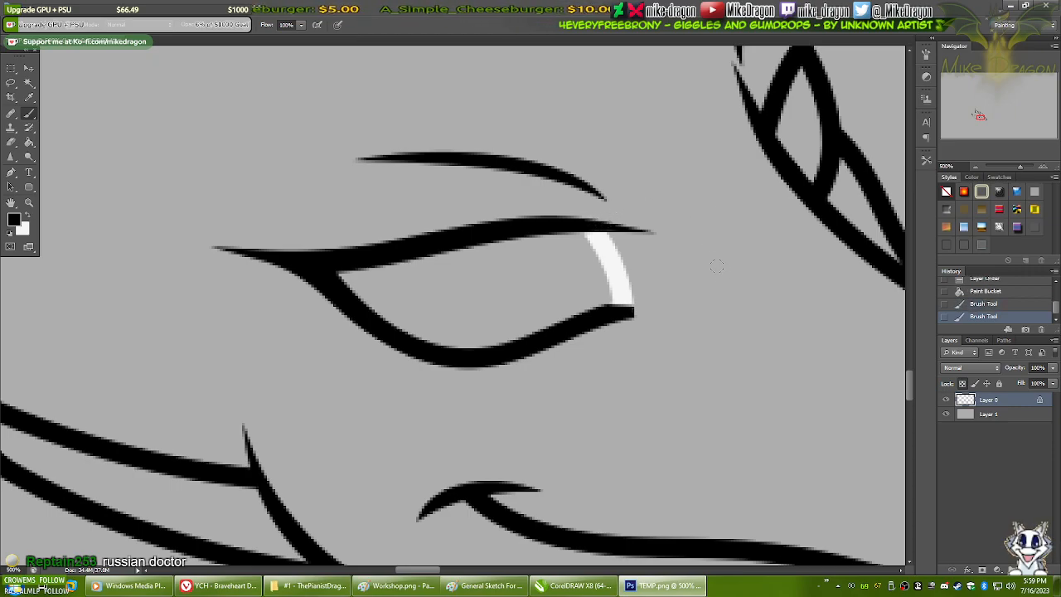
key(x)
key(x)
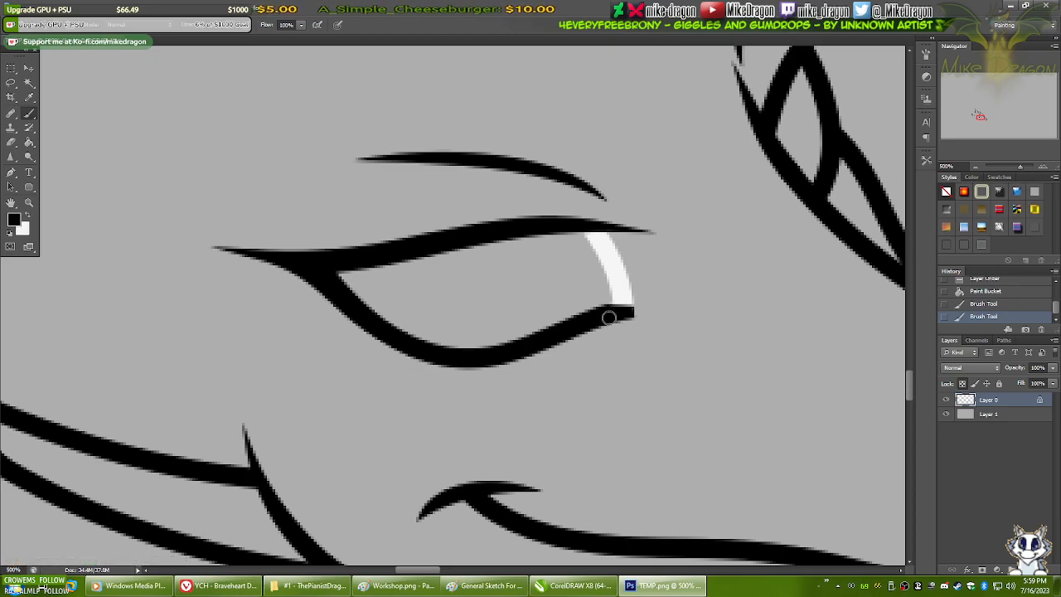
drag(623, 310, 615, 313)
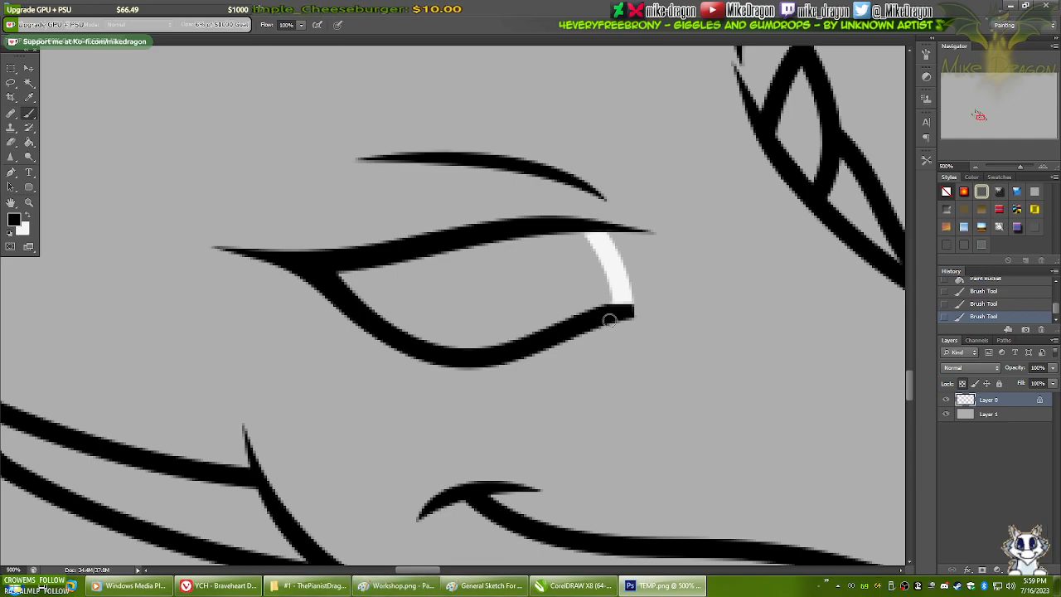
- Swap the foreground and background colors and change the white foreground to green, 36a300
key(x)
click(12, 219)
mouse_move(322, 258)
mouse_down()
mouse_move(316, 242)
mouse_move(337, 242)
mouse_up()
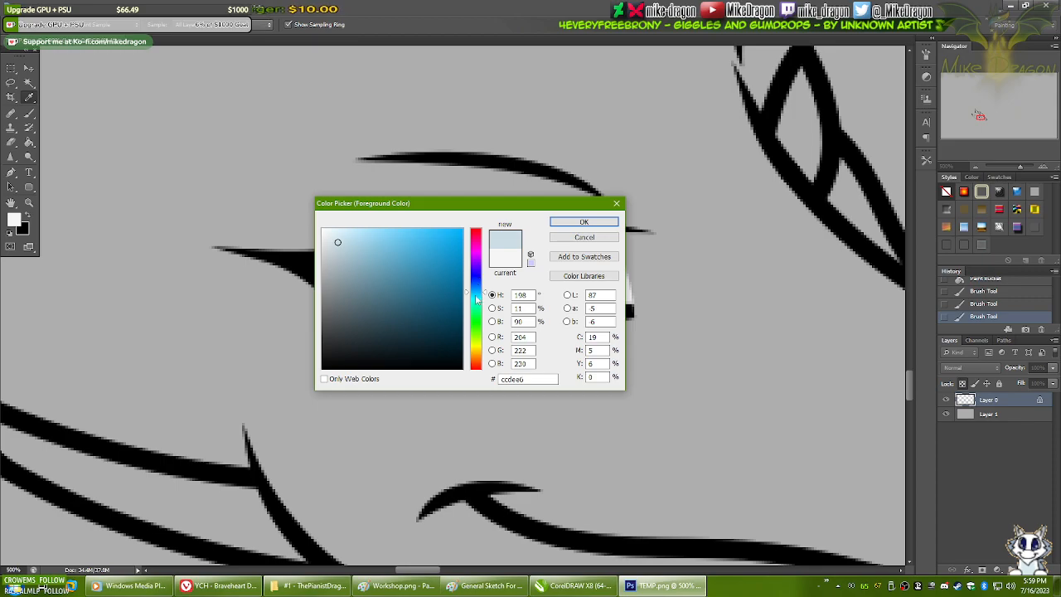
drag(484, 296, 478, 319)
mouse_move(358, 252)
mouse_down()
mouse_move(378, 249)
mouse_move(454, 284)
mouse_move(481, 278)
mouse_up()
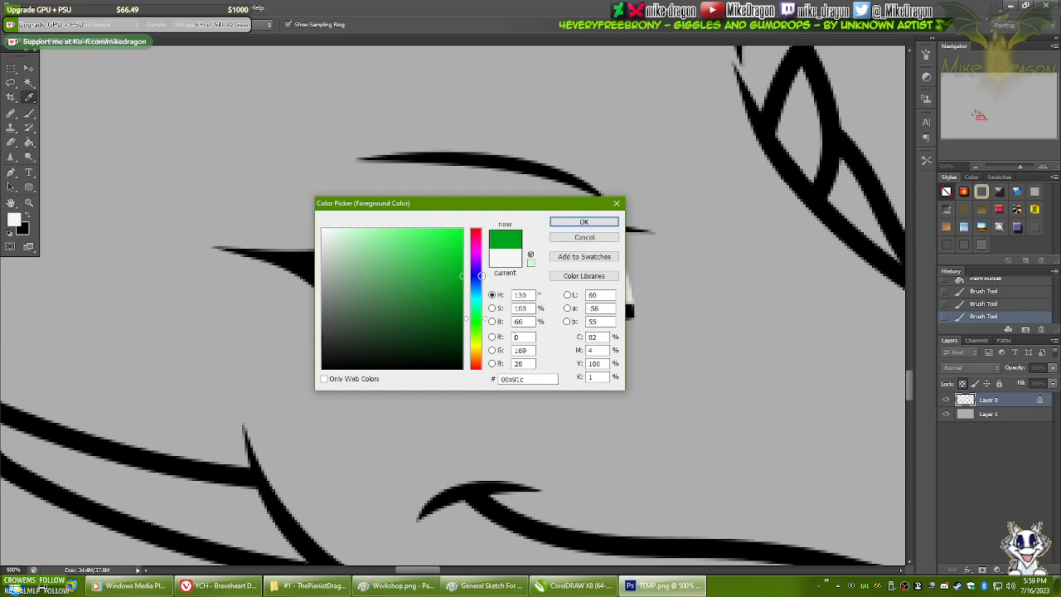
drag(481, 328, 481, 330)
click(584, 222)
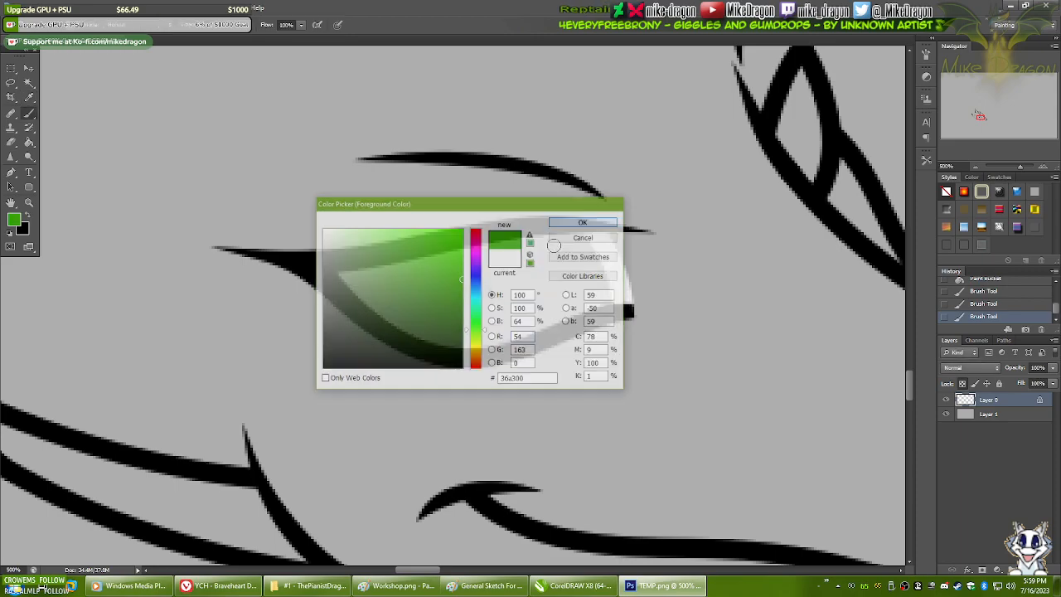
- Brush most of the eye's lower lid line green up to the front corner, and dab black on the white edge's lower end
mouse_move(361, 314)
mouse_down()
mouse_move(379, 332)
mouse_move(369, 335)
mouse_move(459, 337)
mouse_move(439, 357)
mouse_move(540, 337)
mouse_move(463, 359)
mouse_move(505, 355)
mouse_move(587, 312)
mouse_up()
drag(651, 312, 621, 290)
key(x)
key(x)
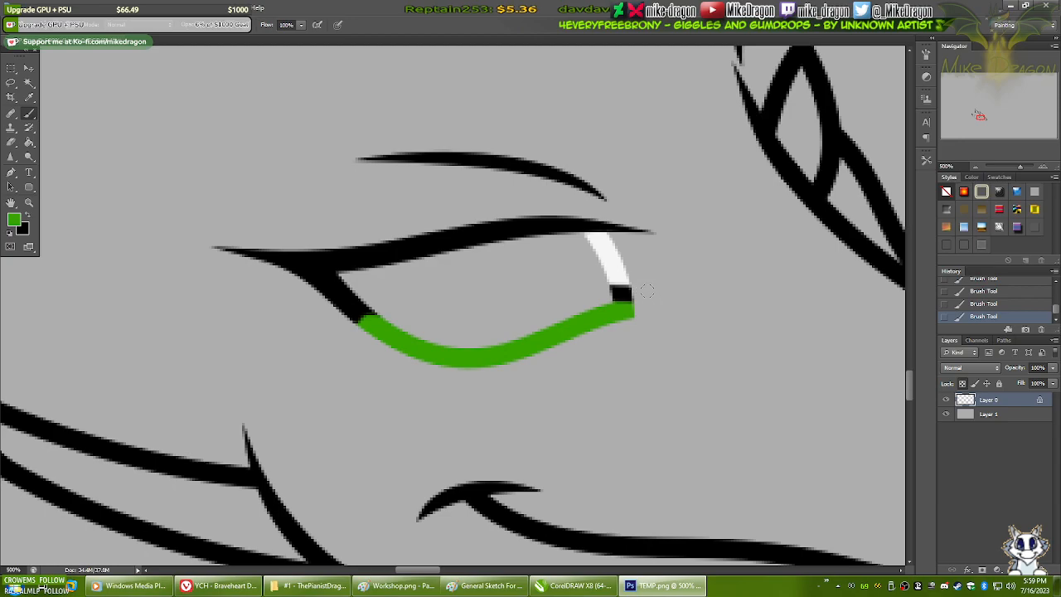
- Sample the near-white from the eye's front edge line and paint over the black dab at its lower end
click(14, 218)
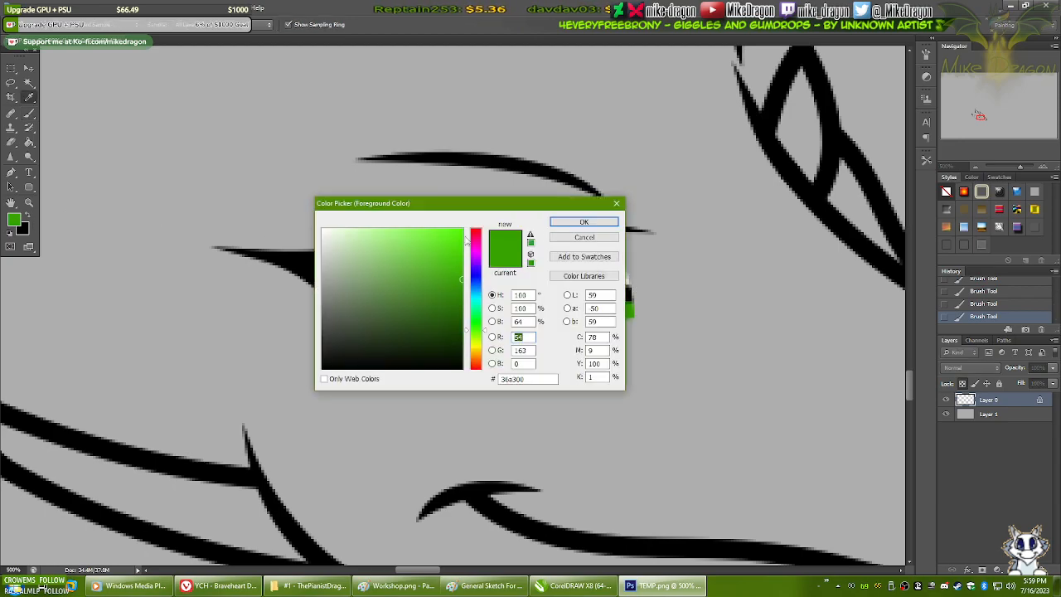
click(583, 222)
alt+click(614, 250)
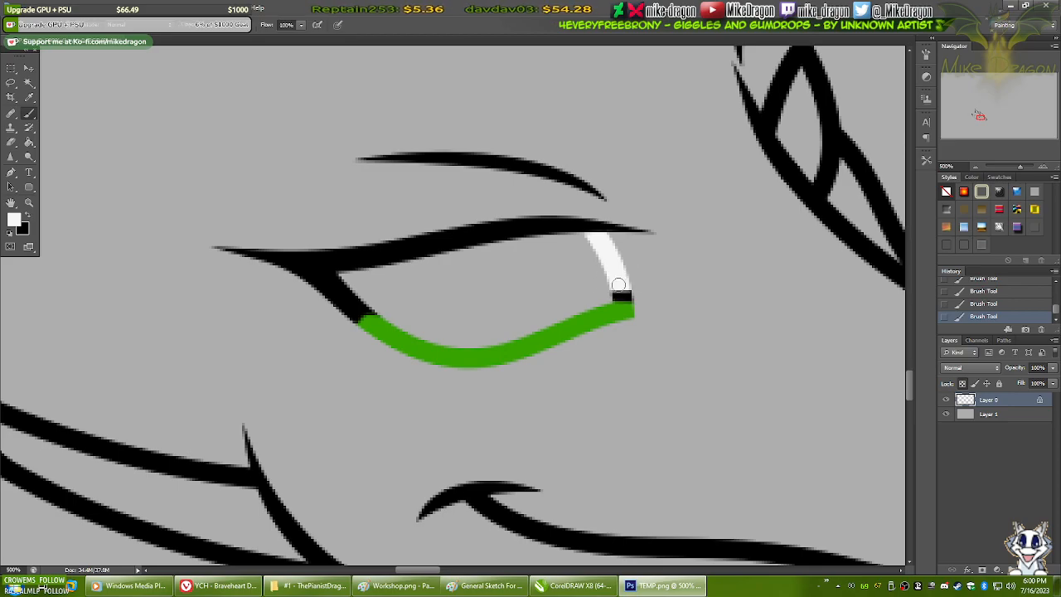
drag(624, 284, 624, 296)
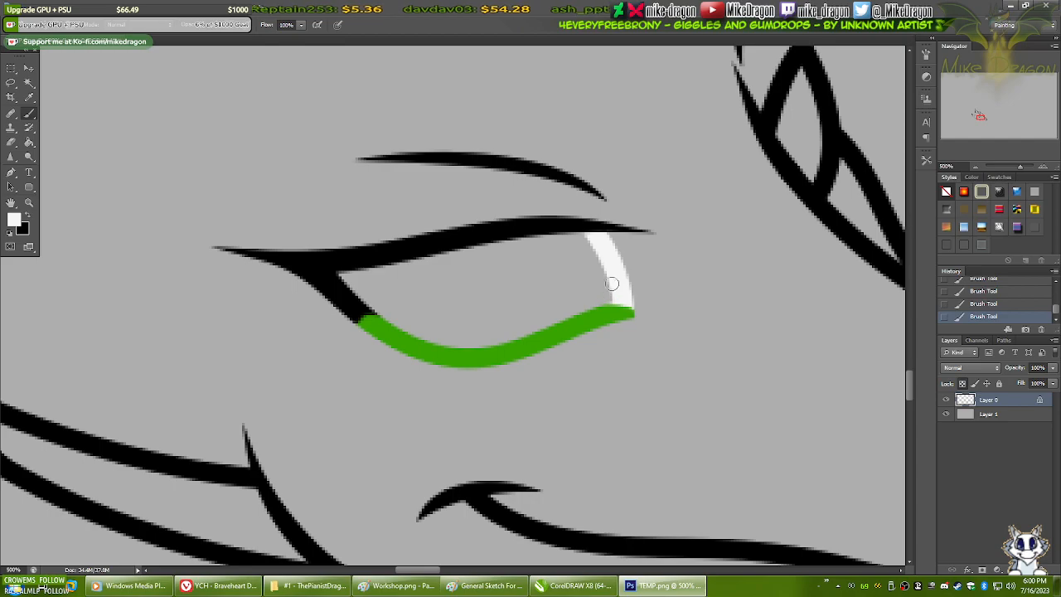
- Touch up the eye's lower front corner where green meets white, and sample the lid's green as the foreground color
key(x)
drag(635, 319, 624, 315)
key(x)
key(i)
click(568, 326)
key(b)
mouse_move(627, 317)
mouse_down()
mouse_move(594, 320)
mouse_move(626, 315)
mouse_up()
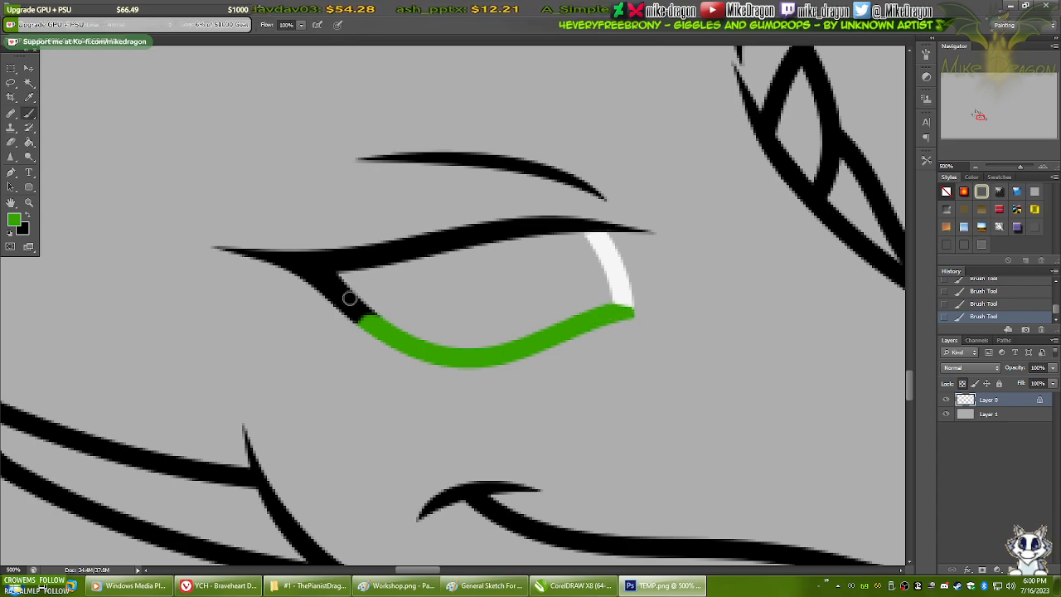
- Brush the remaining black back part of the lower lid green until it meets the upper lid line
mouse_move(378, 324)
mouse_down()
mouse_move(324, 303)
mouse_move(336, 307)
mouse_move(321, 286)
mouse_move(339, 284)
mouse_up()
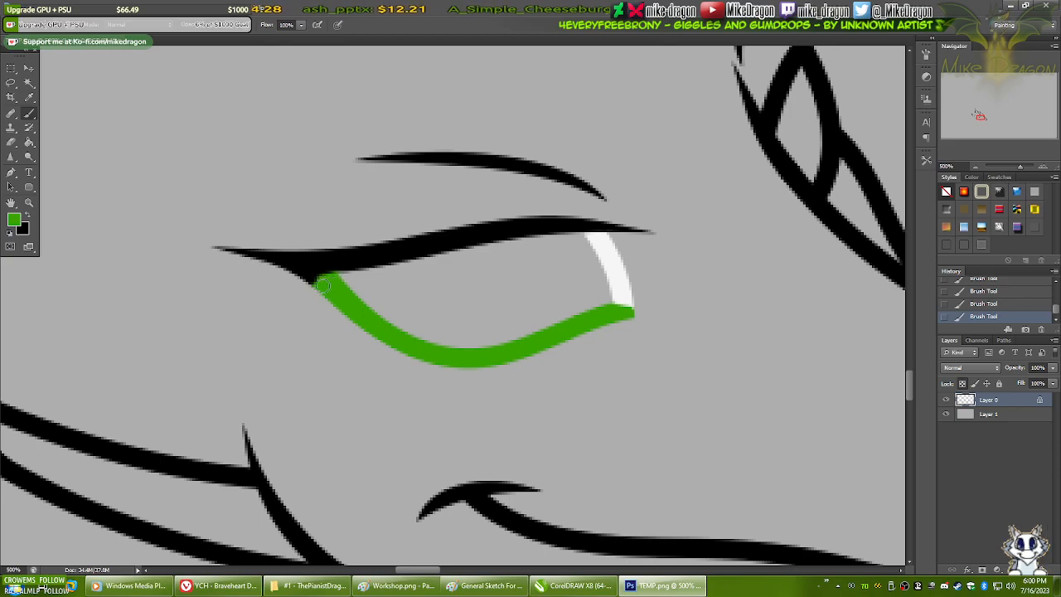
key(x)
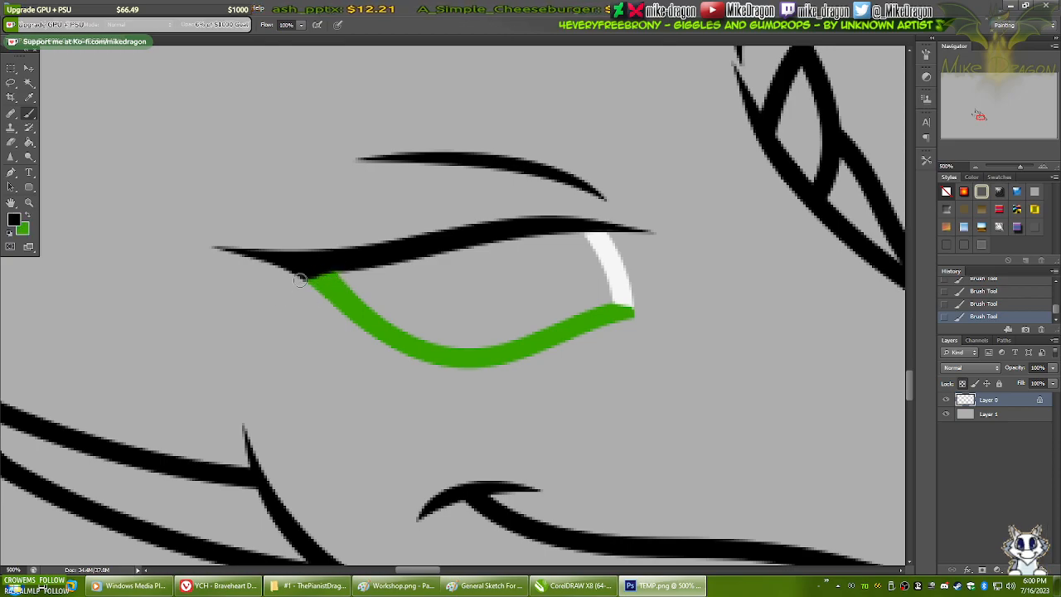
key(x)
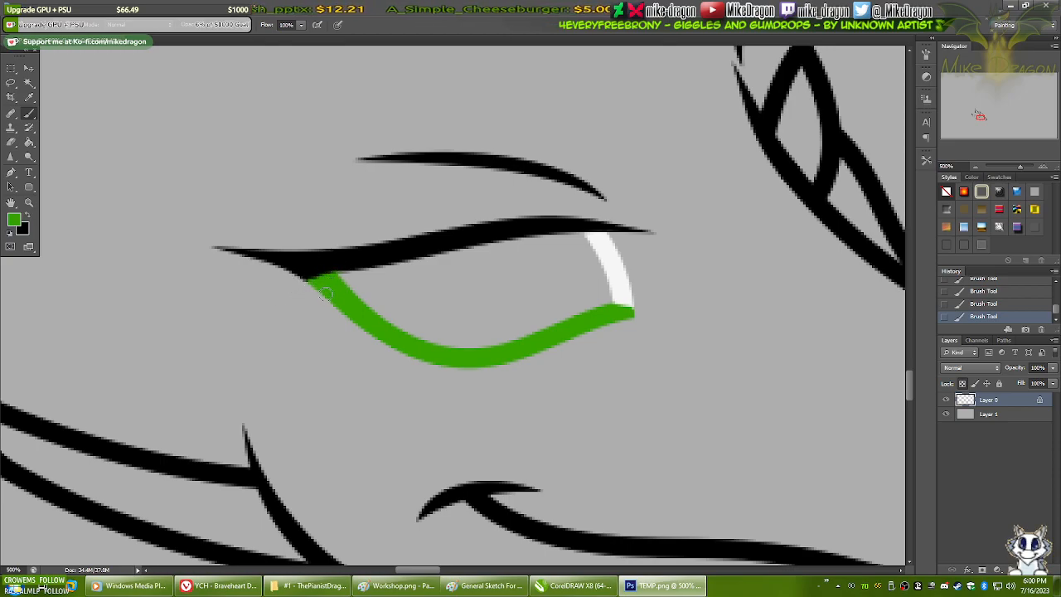
mouse_move(321, 282)
mouse_down()
mouse_move(301, 279)
mouse_move(315, 281)
mouse_up()
- Start a Pen path at the eye's back corner and check the eye in Workshop.png and the browser's dragon artwork
key(p)
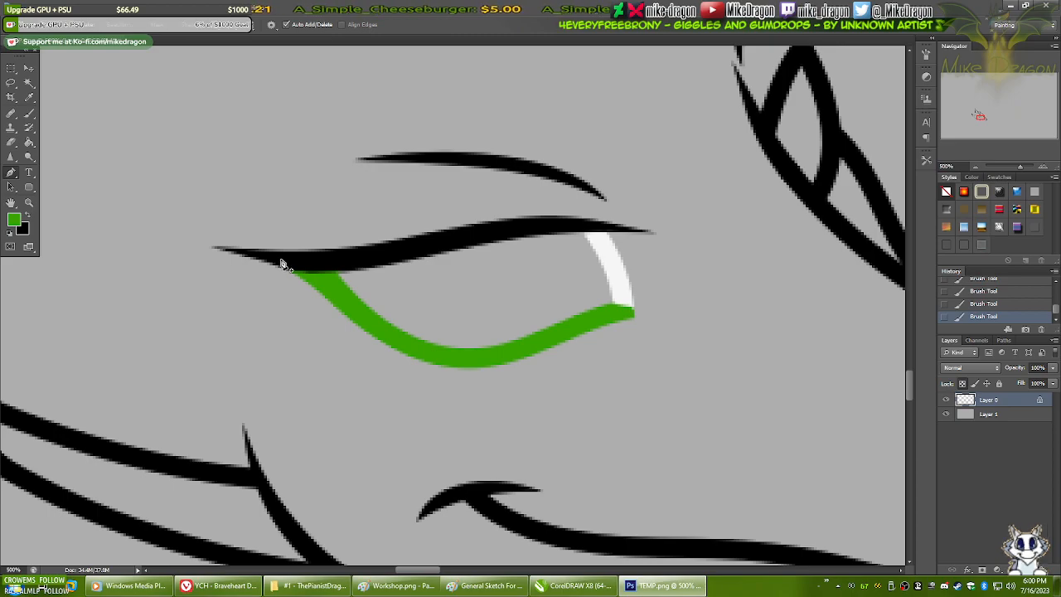
click(282, 263)
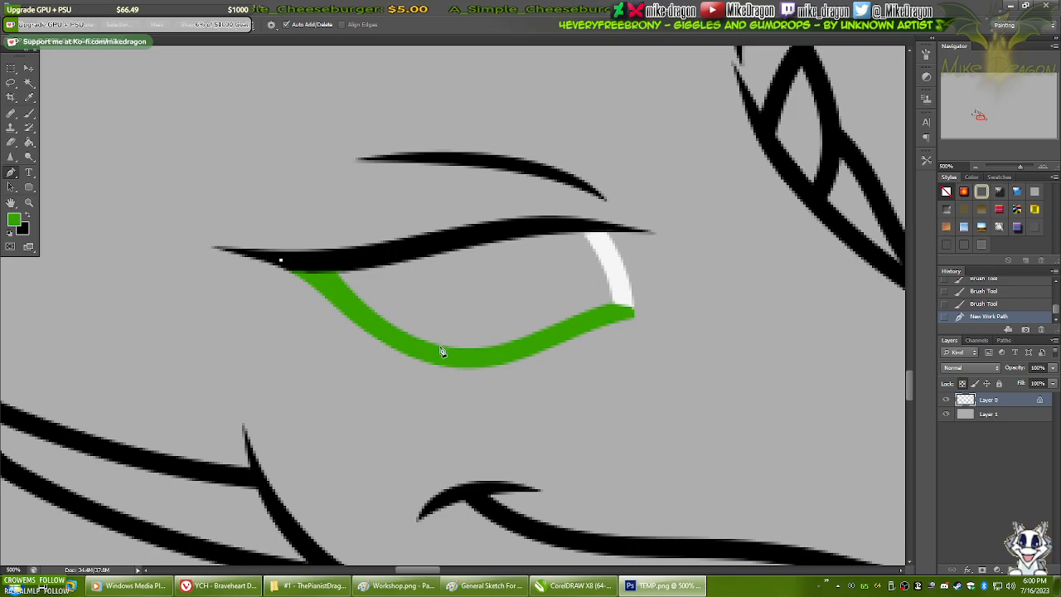
click(392, 586)
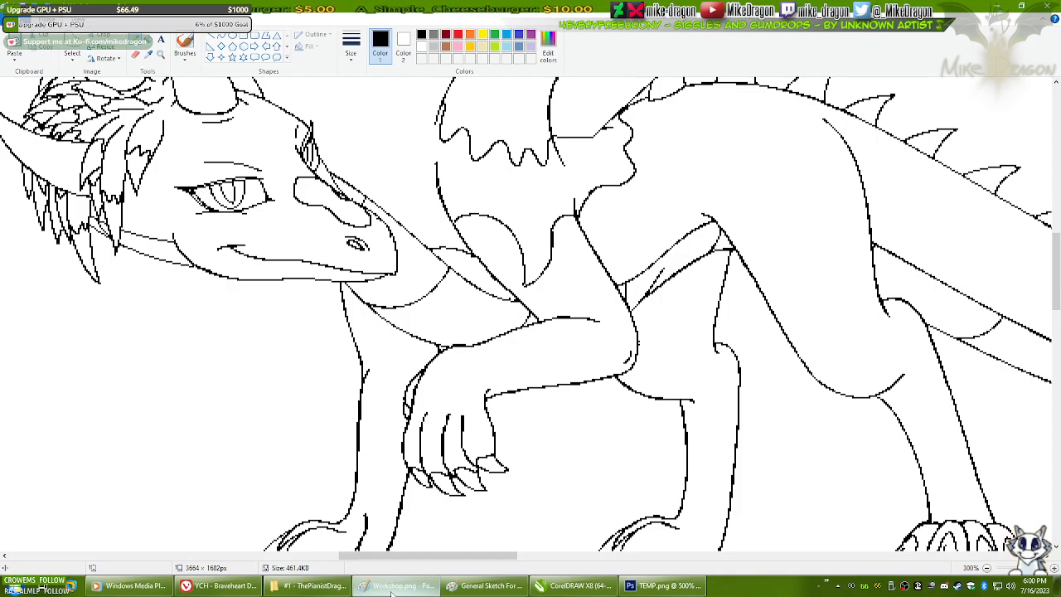
click(392, 586)
click(224, 586)
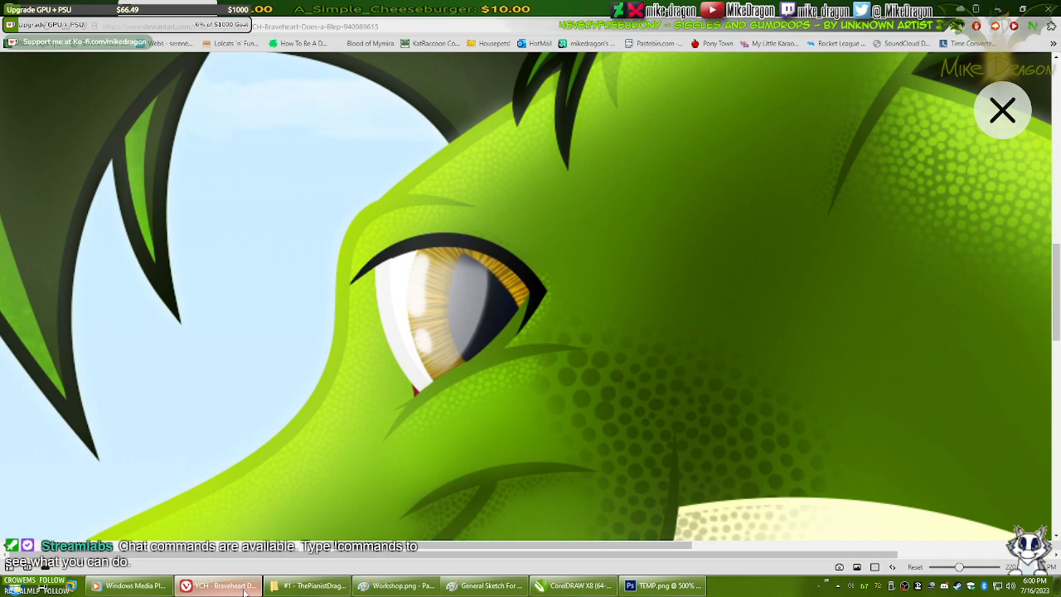
click(245, 591)
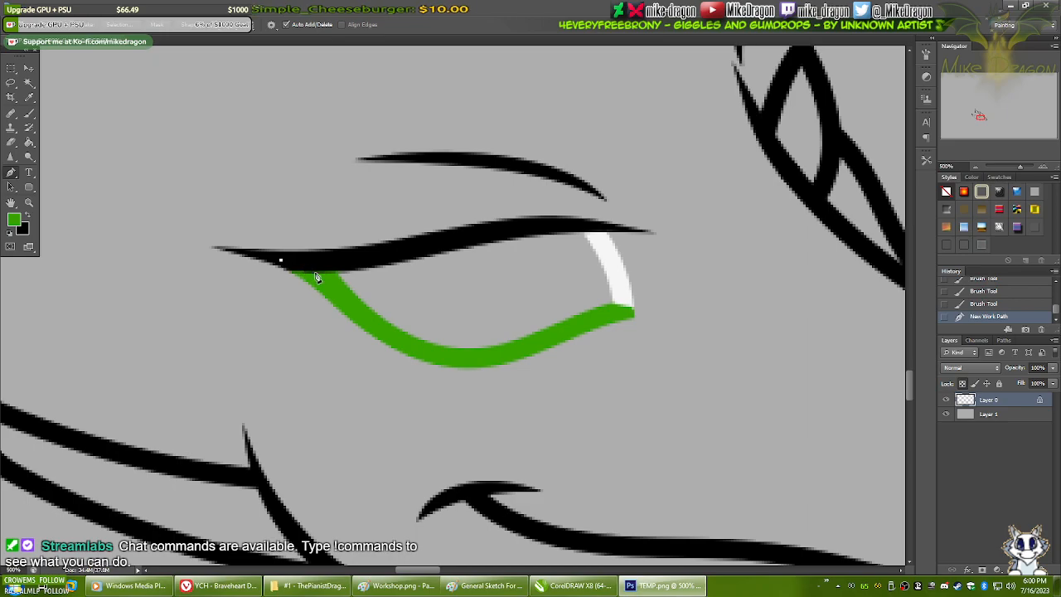
key(alt+Tab)
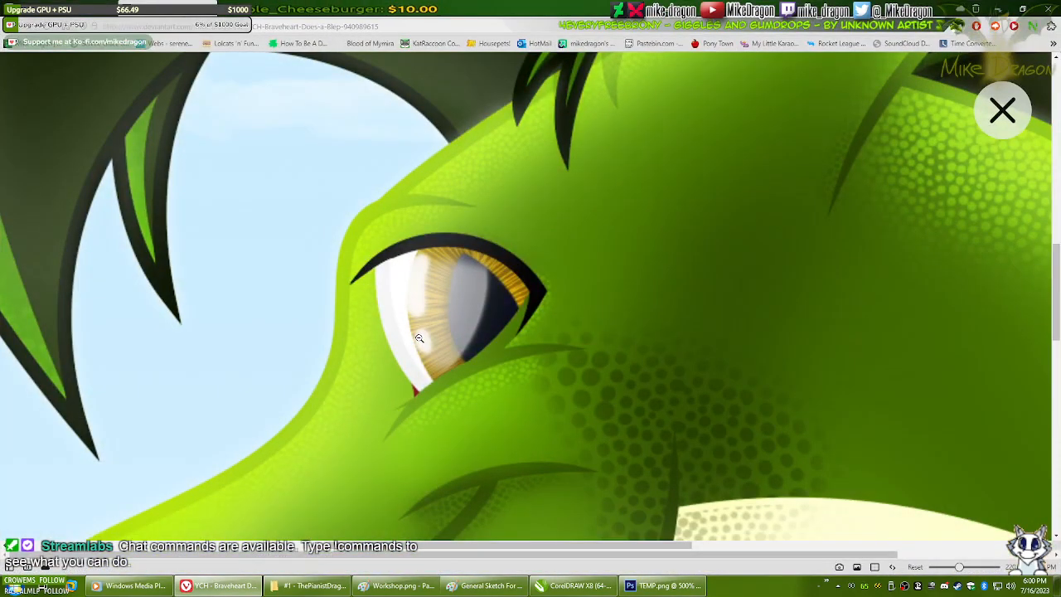
key(alt+Tab)
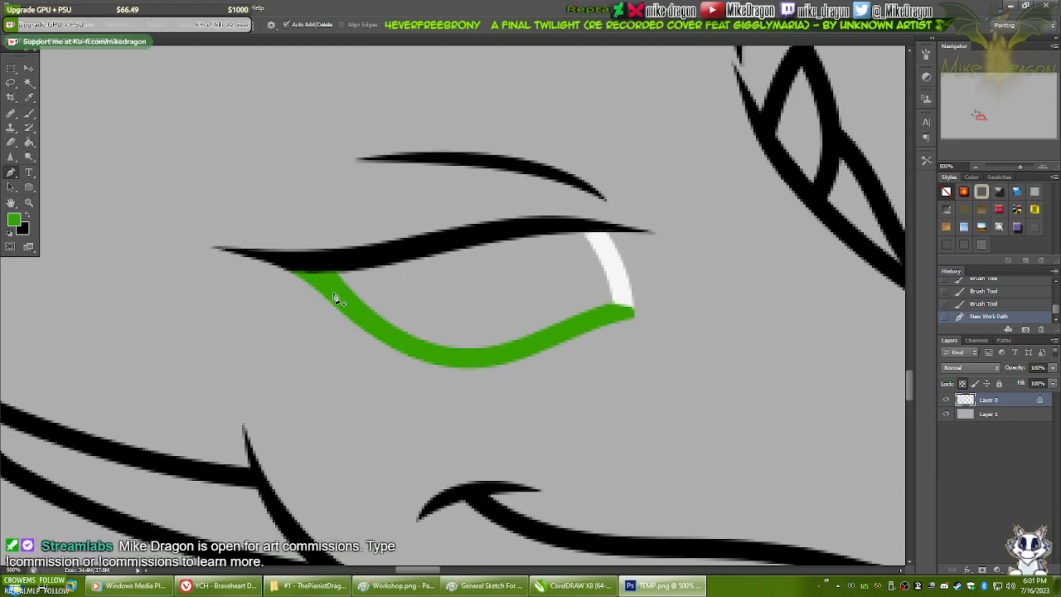
- Draw a closed four-point Pen path around the back half of the green lower lid and activate the Convert Point tool
click(459, 348)
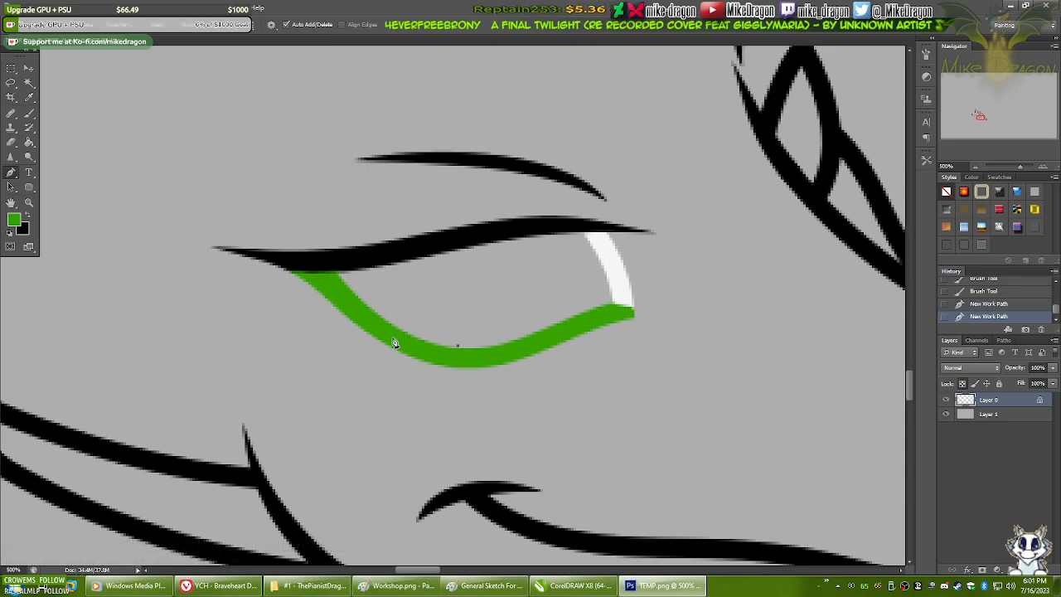
click(298, 263)
click(231, 263)
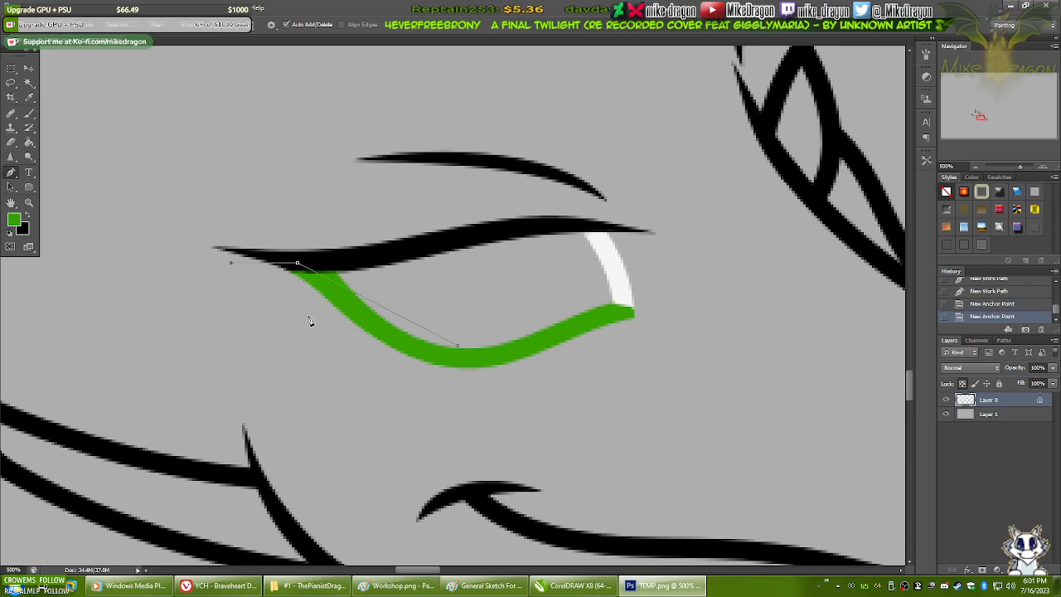
click(356, 370)
click(460, 350)
drag(12, 173, 58, 217)
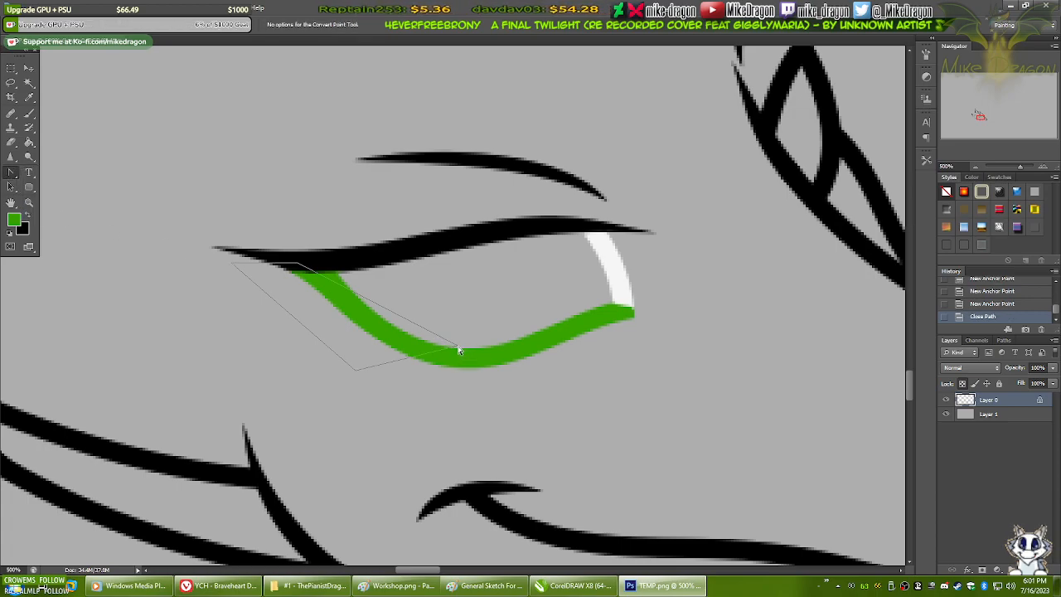
- Curve the path's front anchor along the green lower lid and move its upper anchor to the lid's inner back corner
drag(458, 345, 298, 284)
mouse_move(458, 357)
mouse_down()
mouse_move(454, 372)
mouse_move(450, 360)
mouse_up()
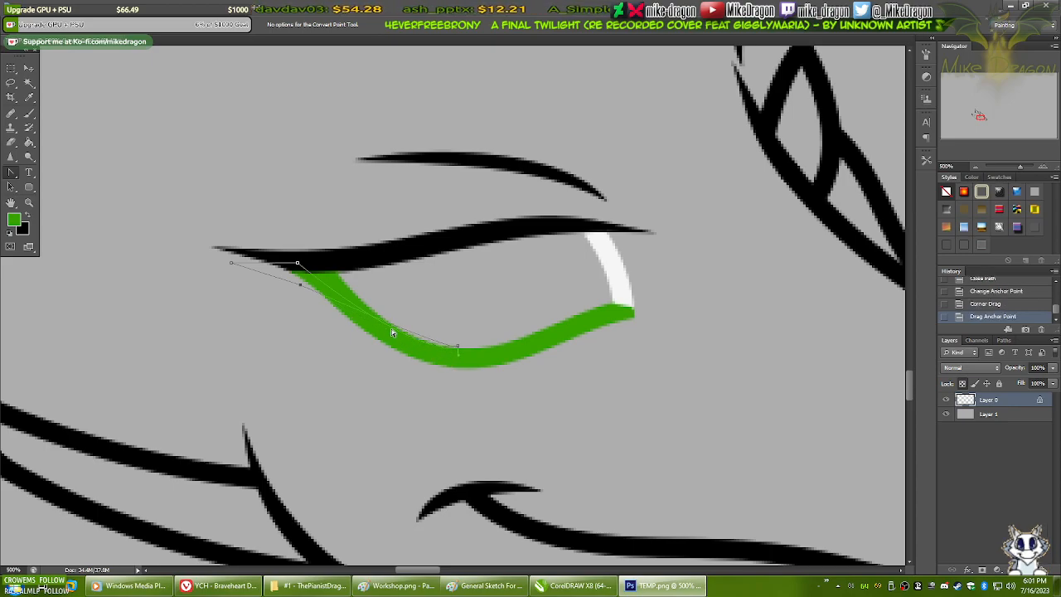
click(458, 348)
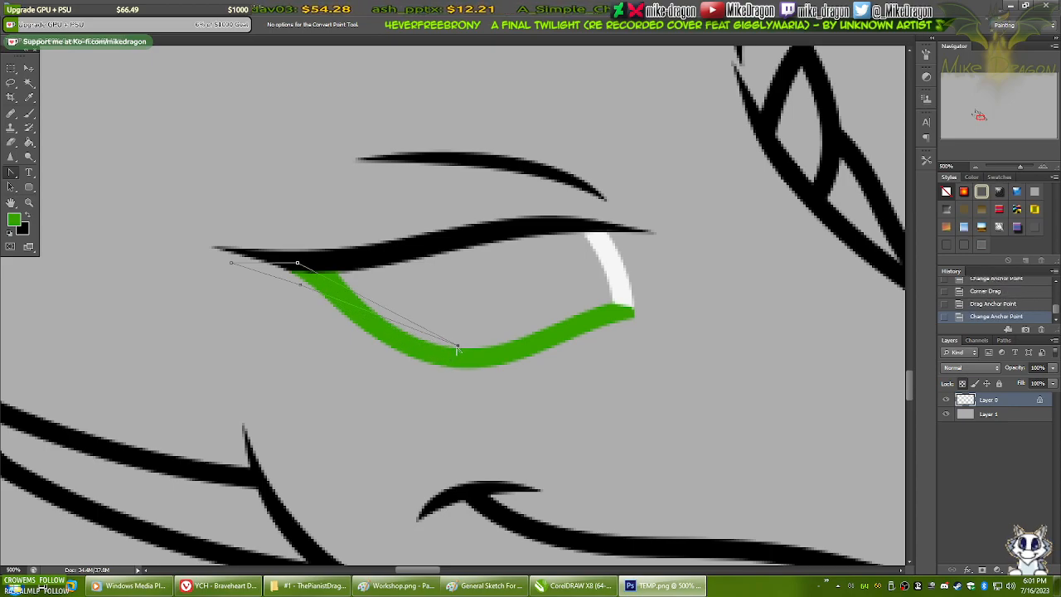
drag(460, 346, 401, 359)
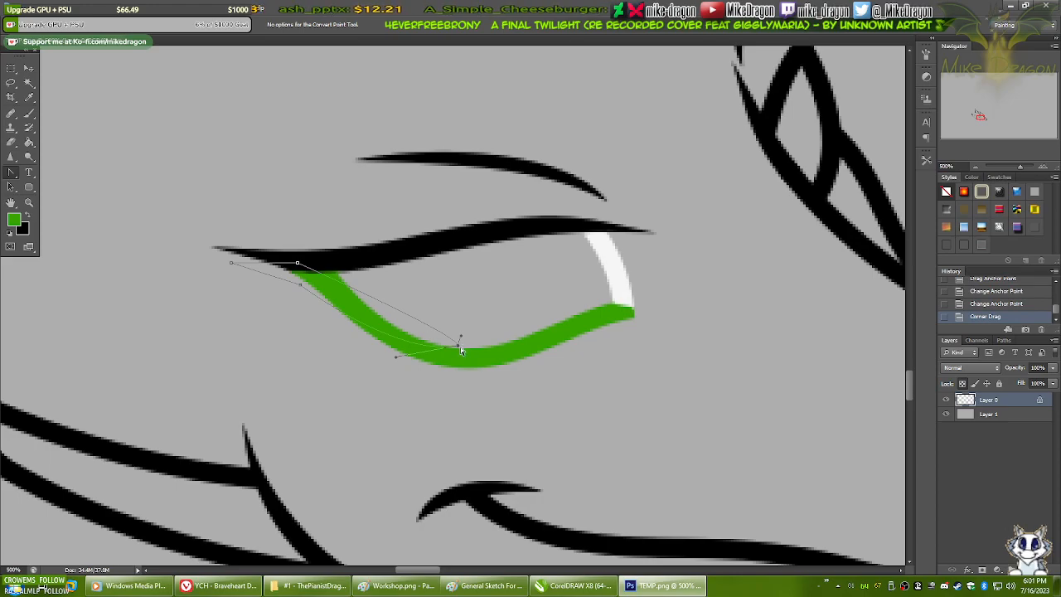
drag(466, 340, 367, 369)
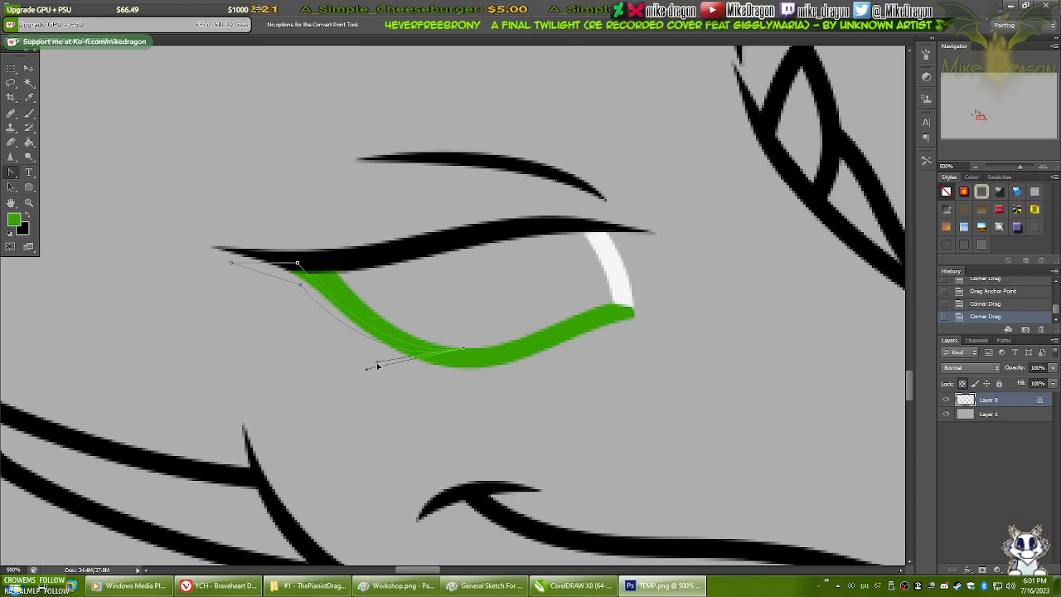
drag(376, 362, 376, 362)
drag(298, 263, 332, 270)
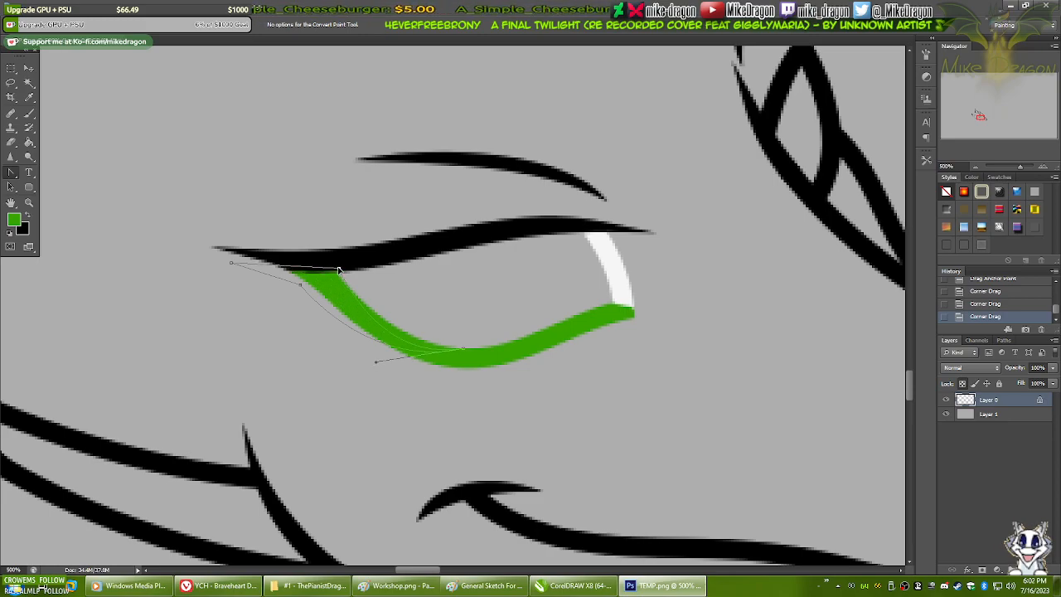
drag(338, 270, 339, 269)
- Check the reference eye in the browser and Workshop.png, and fit the path in TEMP.png to the lid's inner edge and back corner
key(alt+Tab)
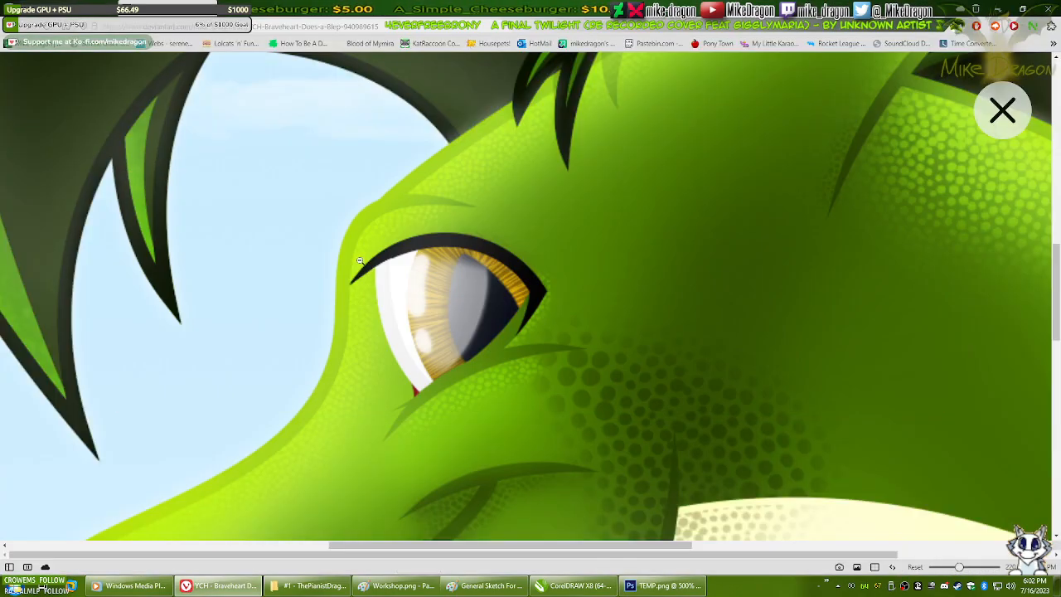
key(alt+Tab)
key(alt+Tab)
key(alt+Tab)
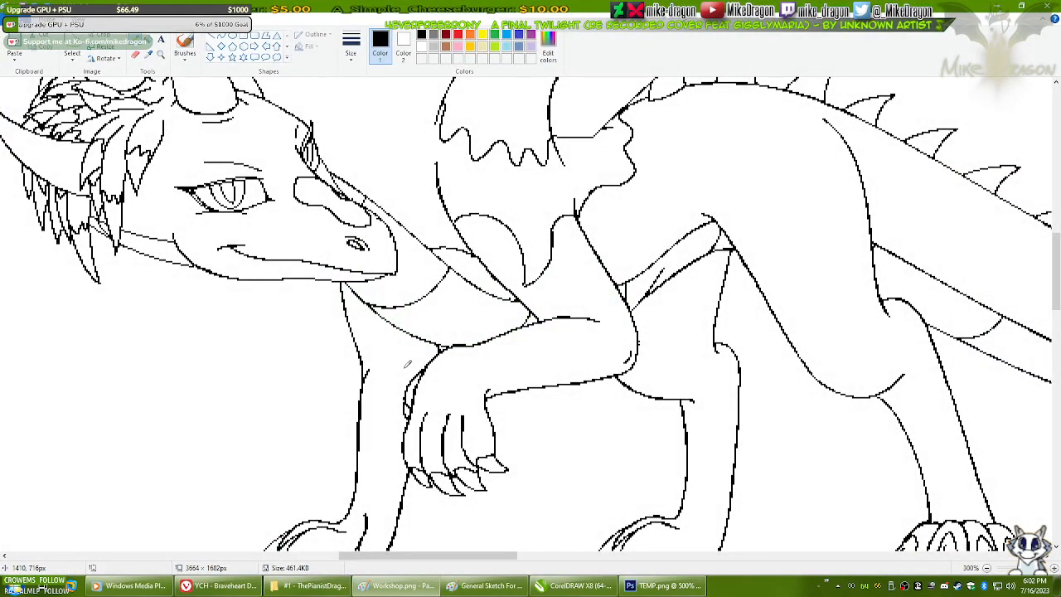
key(alt+Tab)
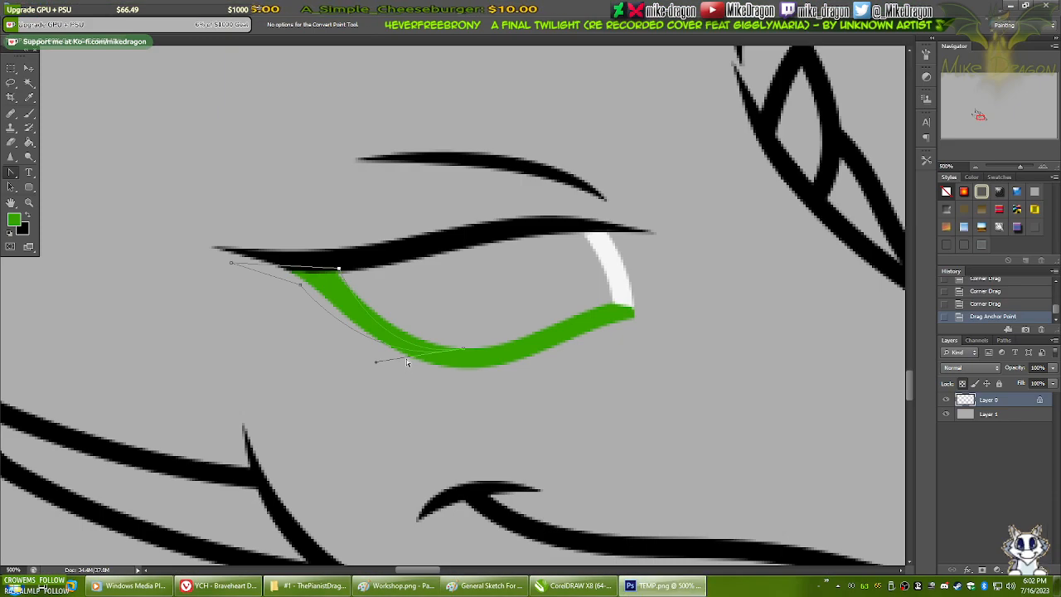
drag(300, 285, 286, 273)
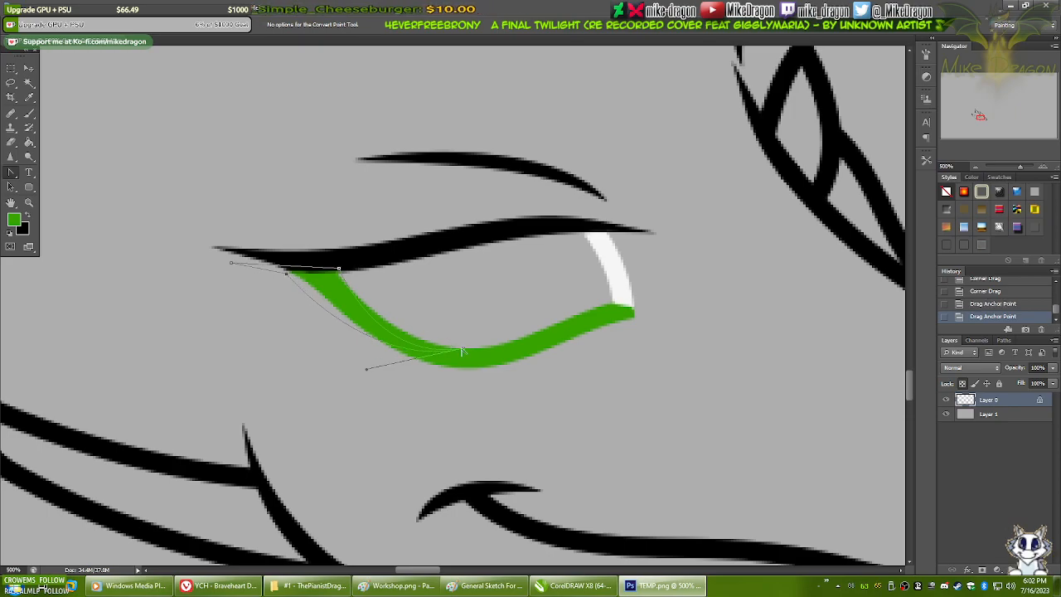
drag(439, 354, 374, 334)
click(419, 353)
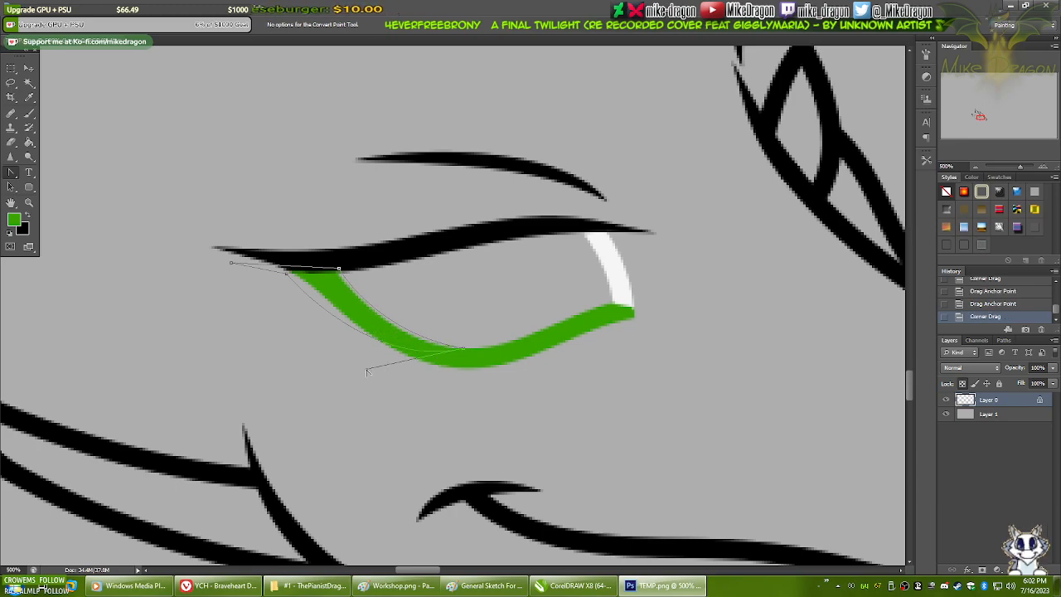
- Adjust the path's front handle and rear anchor, giving that anchor a curve handle that follows the green lid's outer back edge
drag(368, 370, 345, 358)
drag(347, 353, 358, 356)
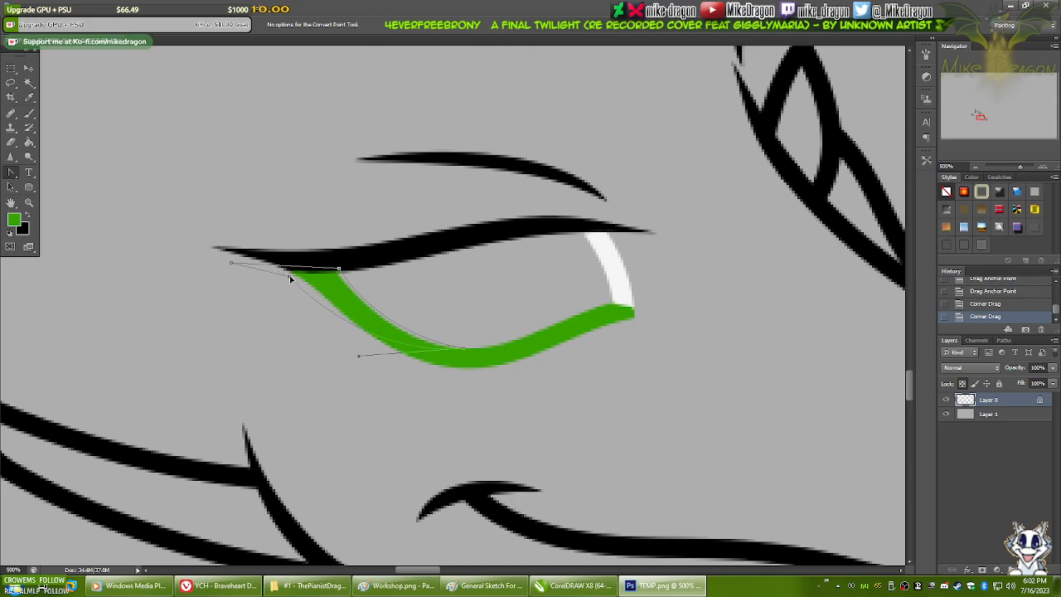
click(291, 276)
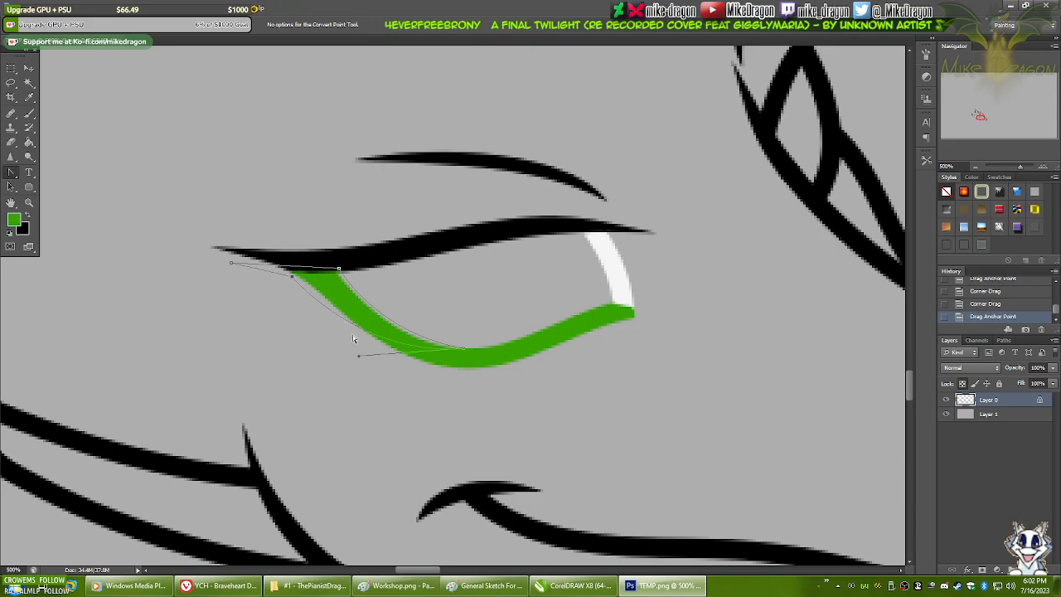
click(296, 284)
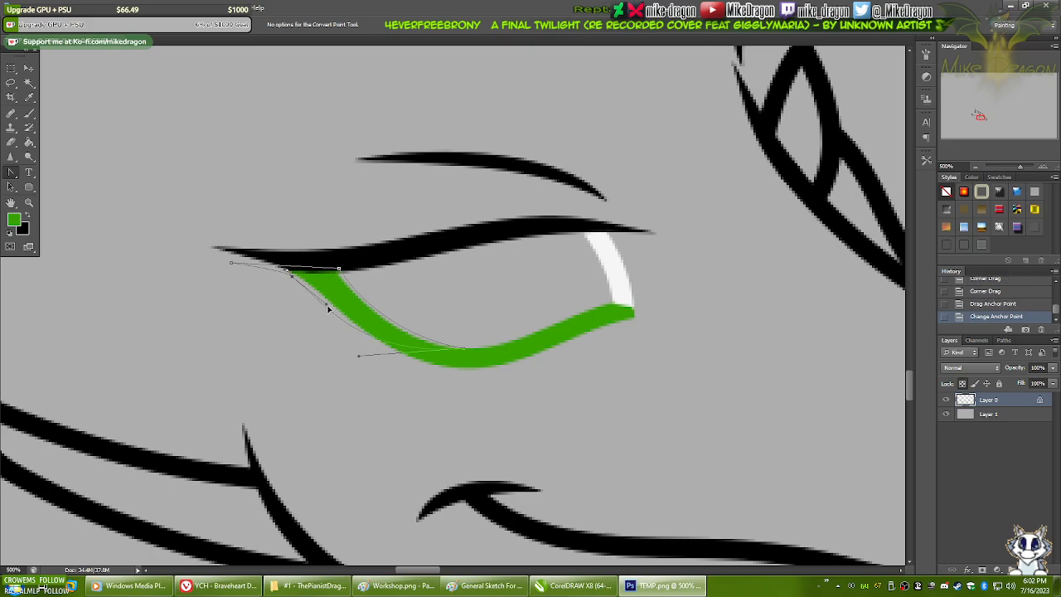
click(359, 355)
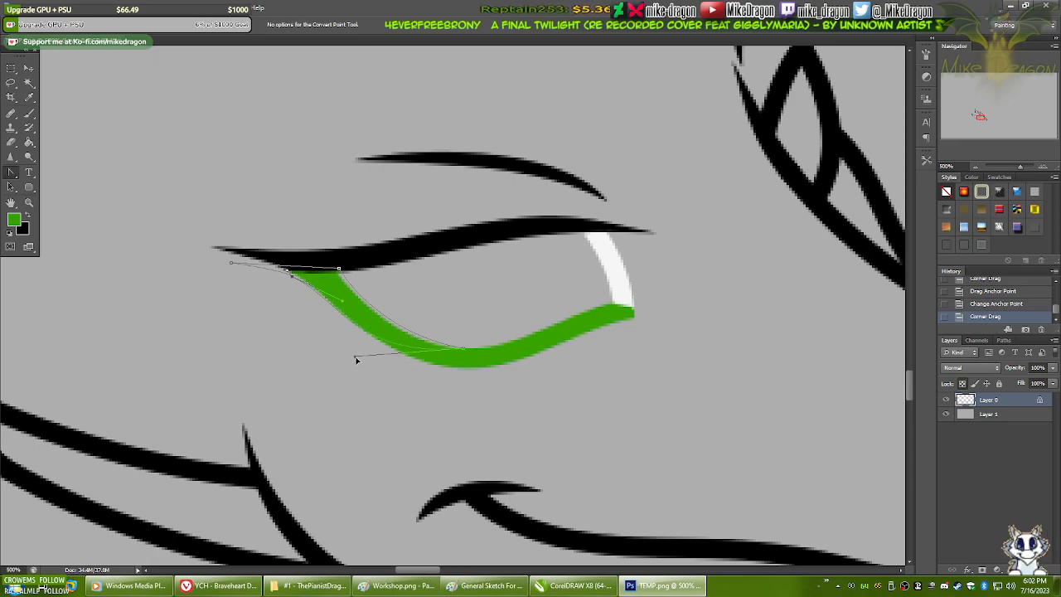
drag(359, 362, 359, 359)
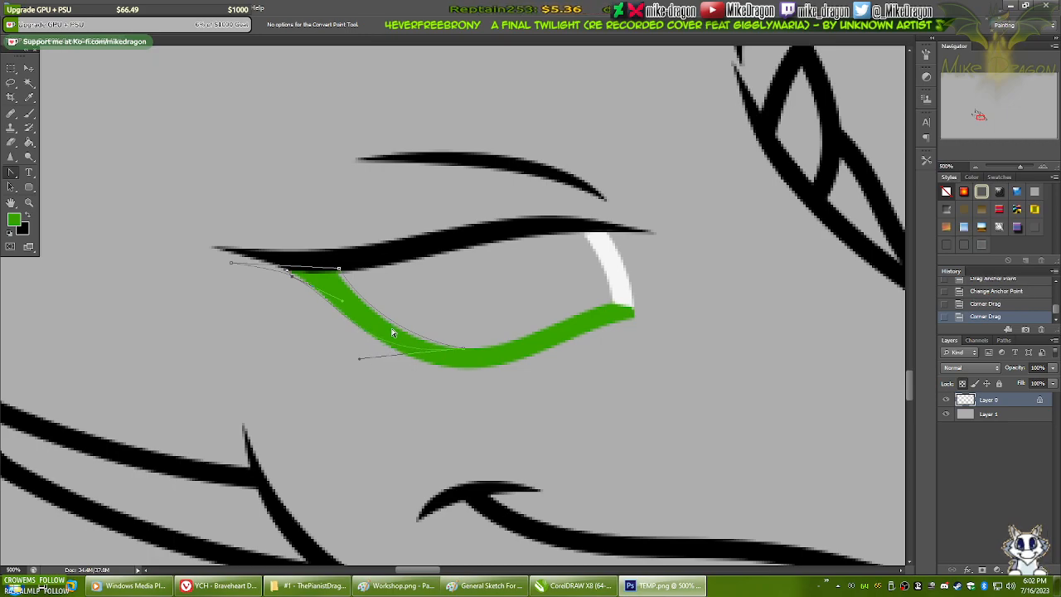
- Turn the path into a selection, swap the foreground colour to black, paint the selected back of the lid and deselect
right_click(378, 332)
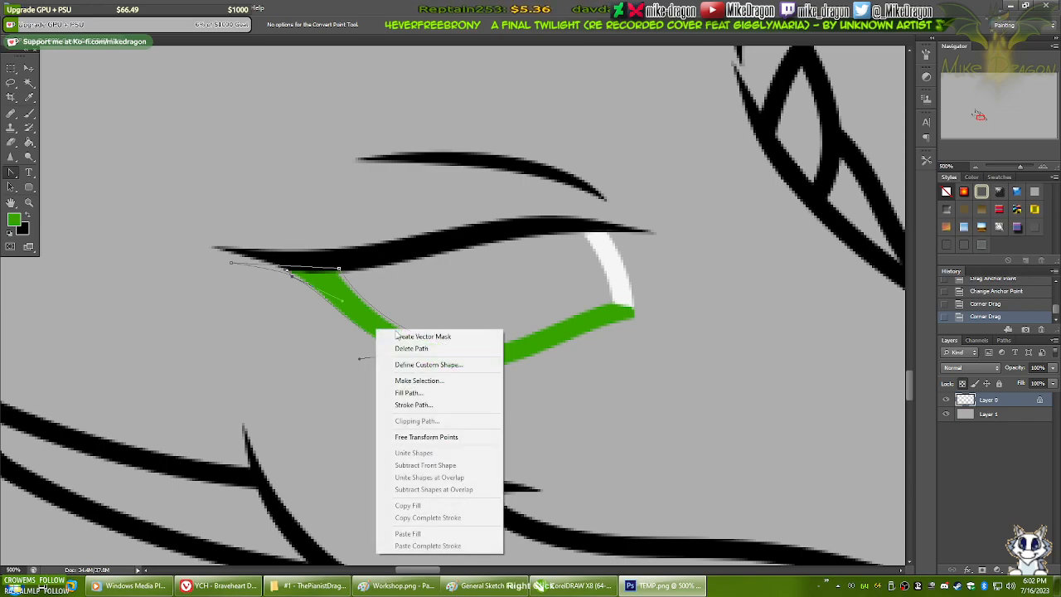
click(424, 376)
key(Return)
key(x)
key(b)
mouse_move(444, 361)
mouse_down()
mouse_move(413, 358)
mouse_move(467, 354)
mouse_move(395, 363)
mouse_move(449, 340)
mouse_move(383, 347)
mouse_move(423, 327)
mouse_move(345, 343)
mouse_move(395, 311)
mouse_move(331, 332)
mouse_move(364, 310)
mouse_move(326, 317)
mouse_move(373, 287)
mouse_move(300, 297)
mouse_move(334, 276)
mouse_move(308, 265)
mouse_move(274, 274)
mouse_up()
key(ctrl+d)
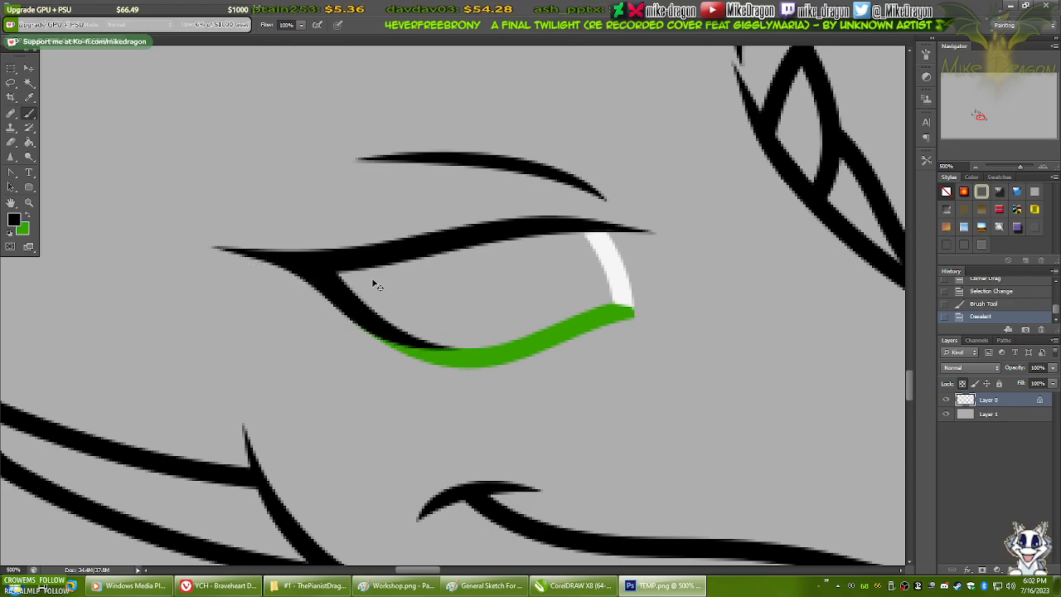
- Check the blackened eye corner against the whole head, and undo the black paint and the selection to recover the path
key(ctrl+minus)
key(ctrl+minus)
key(ctrl+minus)
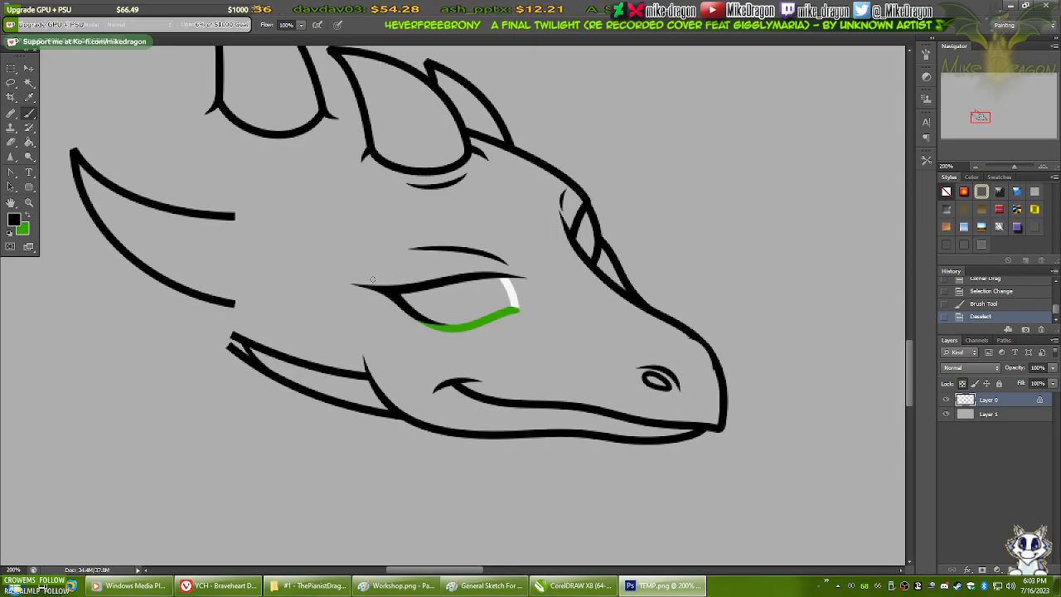
key(ctrl+plus)
key(ctrl+plus)
key(ctrl+plus)
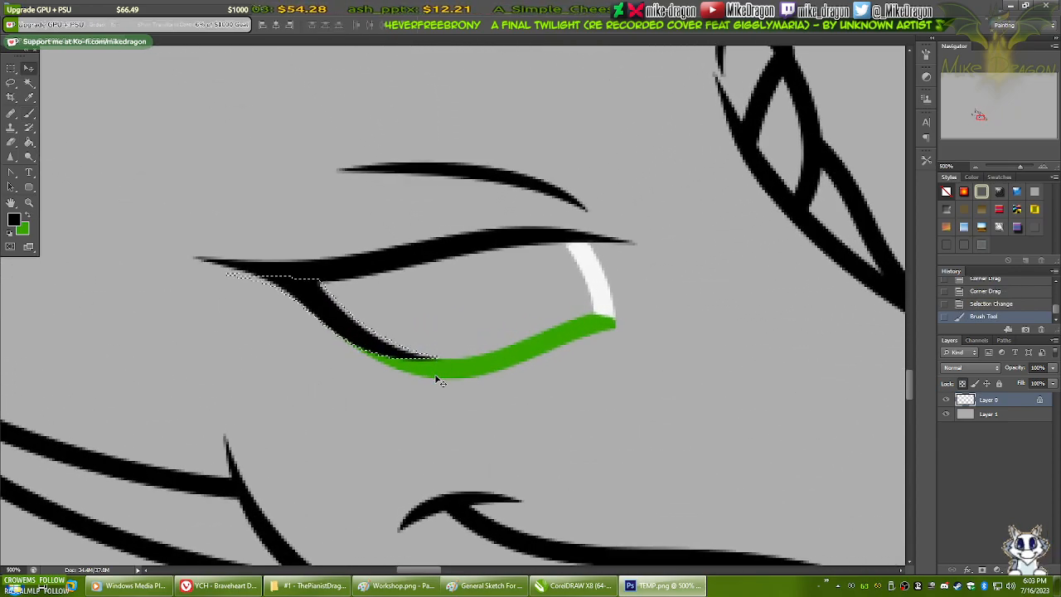
key(ctrl+alt+z)
key(ctrl+alt+z)
key(ctrl+alt+z)
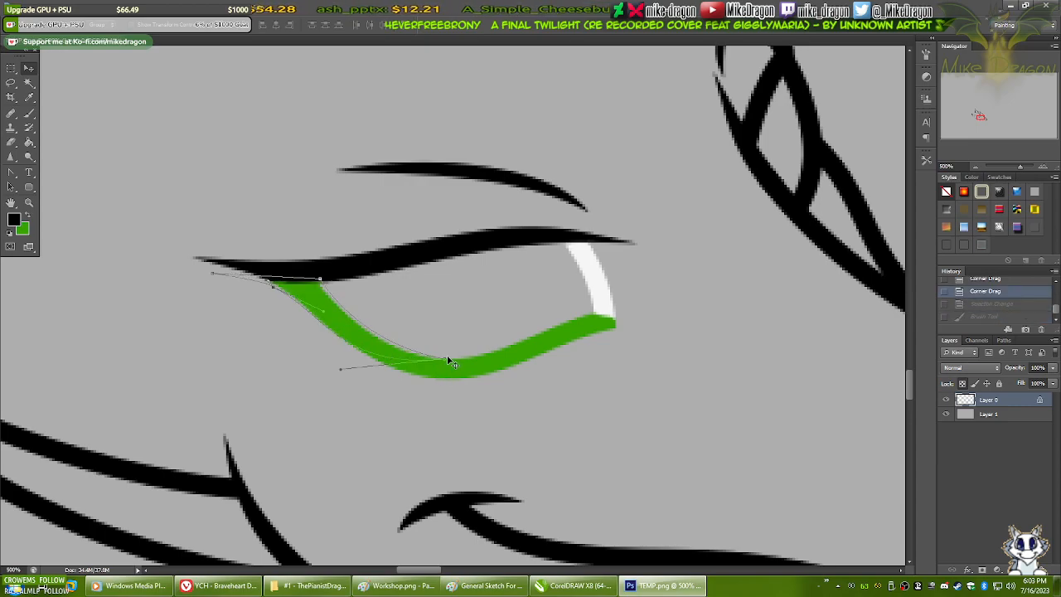
- Move the path's front anchor to the lid's lower edge with the Convert Point tool, retract its handle and shift the upper anchor back
click(12, 173)
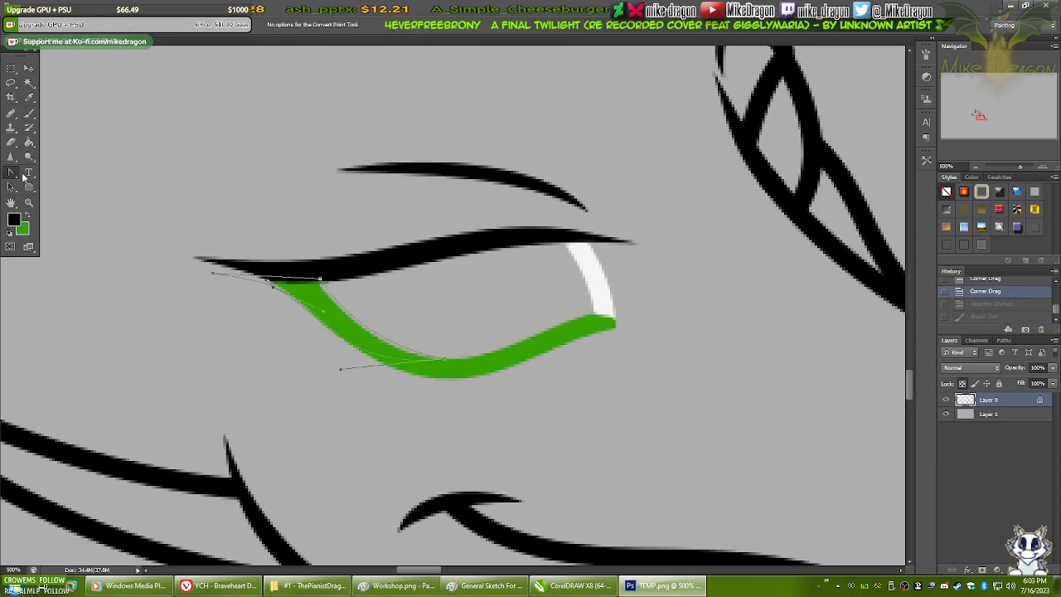
scroll(390, 353, up, 1)
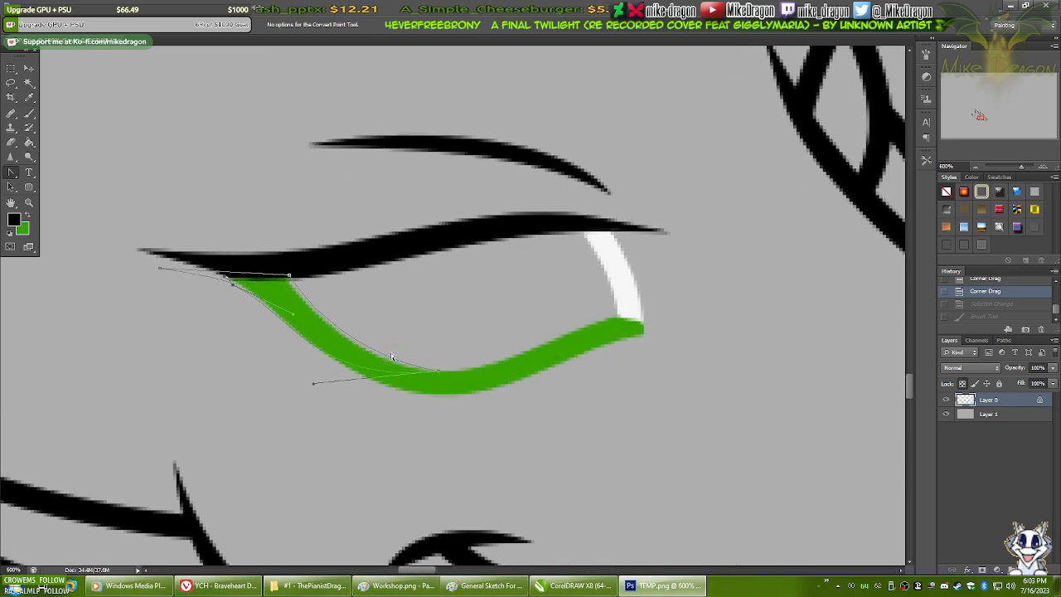
drag(365, 445, 486, 413)
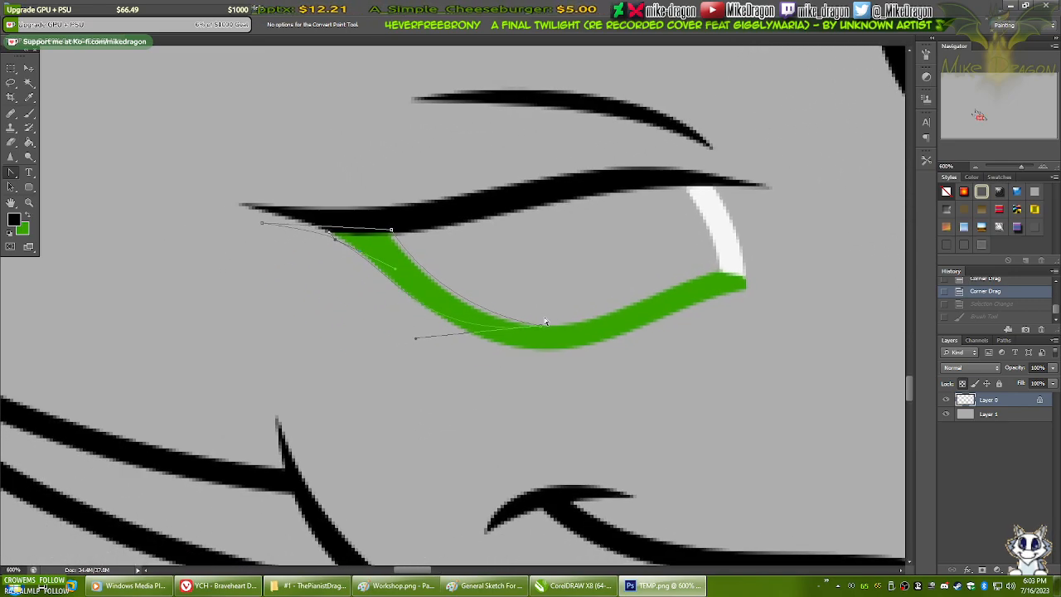
drag(543, 329, 548, 352)
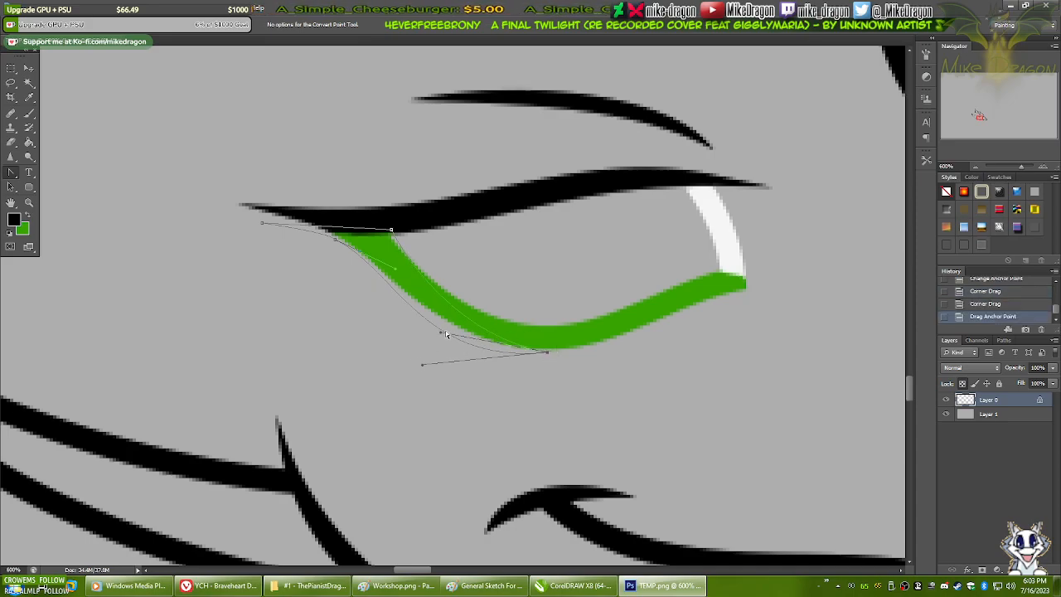
drag(441, 333, 432, 325)
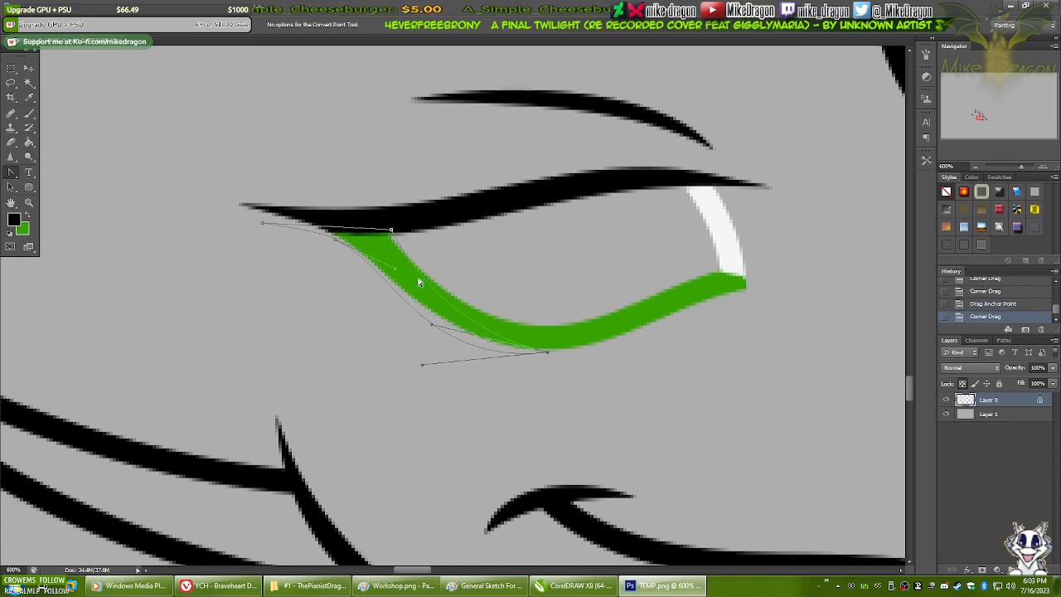
drag(392, 232, 368, 234)
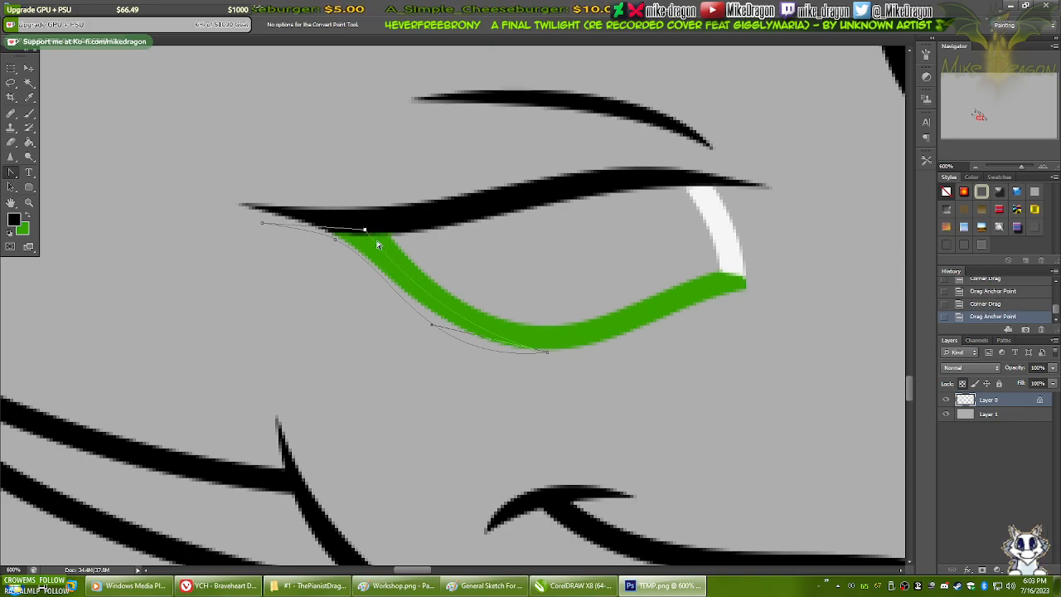
- Check the eye in Workshop.png and refit the path's front anchor and curve handles in TEMP.png to the lid's lower edge
click(400, 586)
click(401, 586)
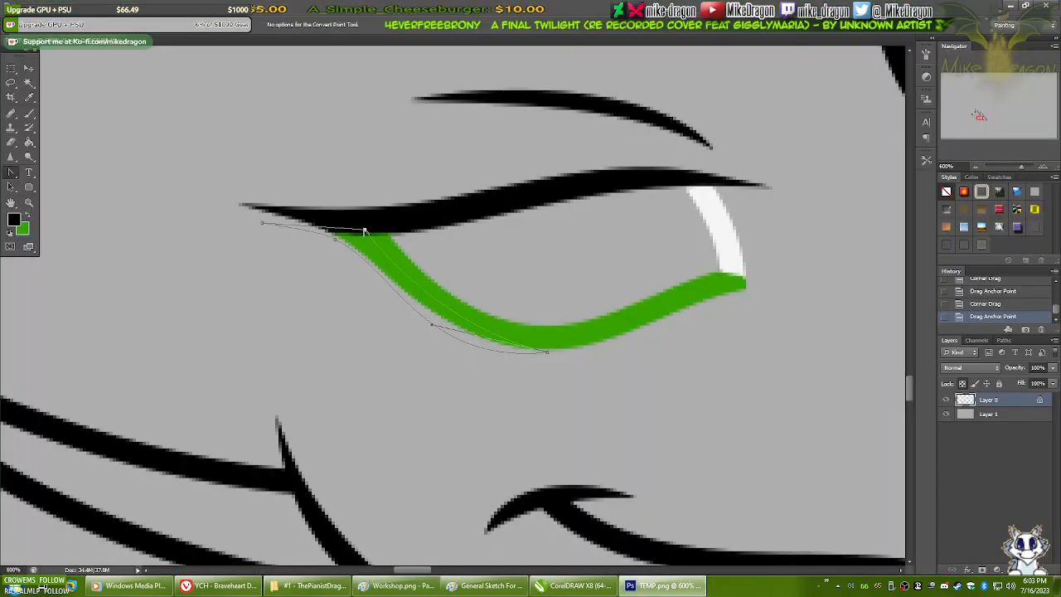
drag(359, 231, 383, 235)
drag(432, 326, 411, 318)
drag(546, 353, 549, 347)
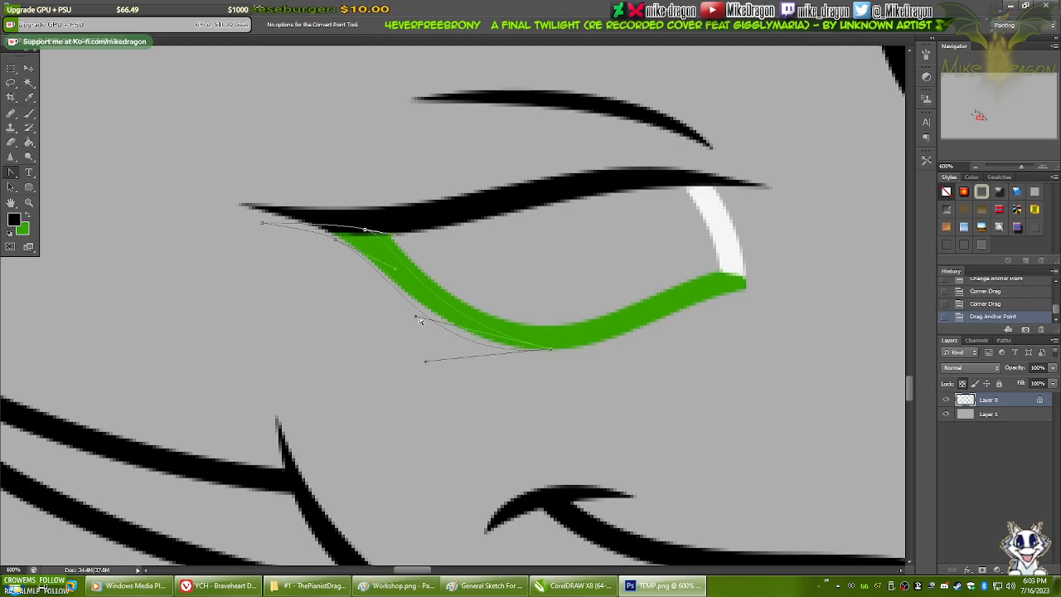
drag(417, 318, 424, 331)
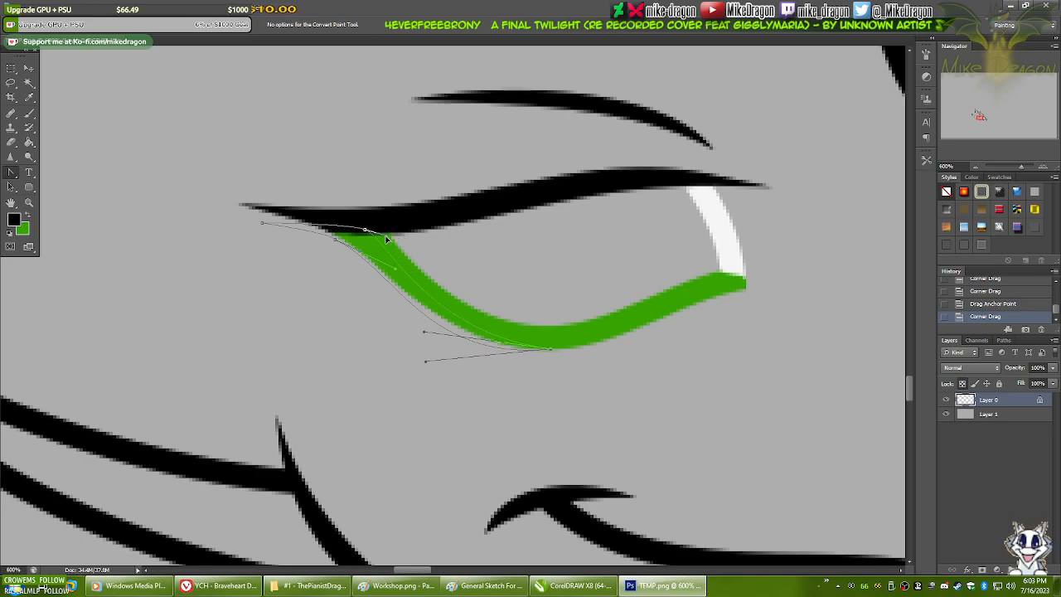
- Reposition the path's upper anchor under the upper lid line and angle its handles to taper the shape along the lower lid
mouse_move(386, 235)
mouse_down()
mouse_move(355, 230)
mouse_move(395, 228)
mouse_up()
drag(425, 333, 401, 326)
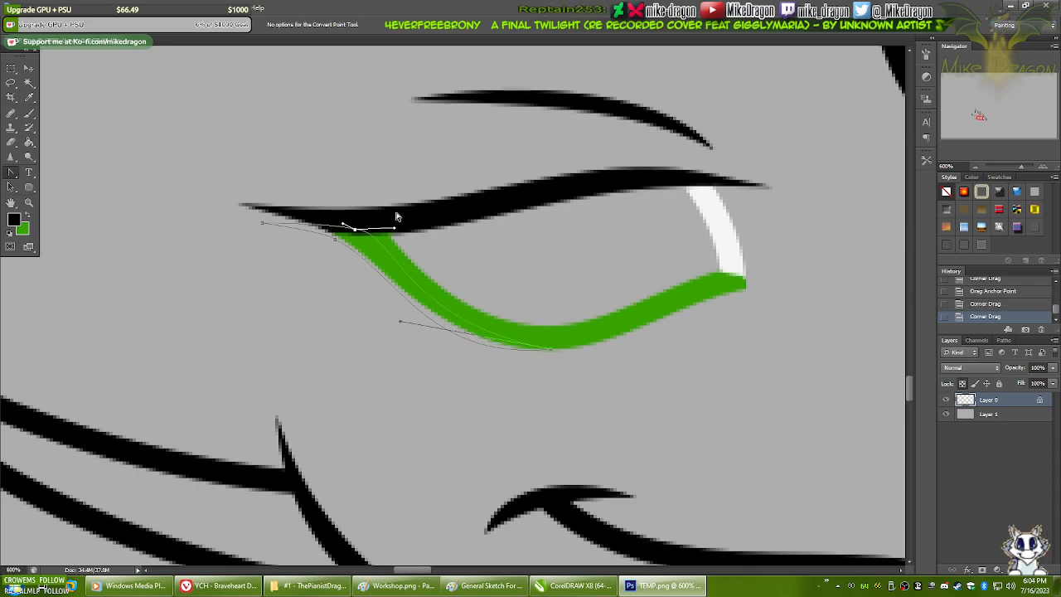
drag(399, 233, 362, 231)
drag(401, 325, 425, 333)
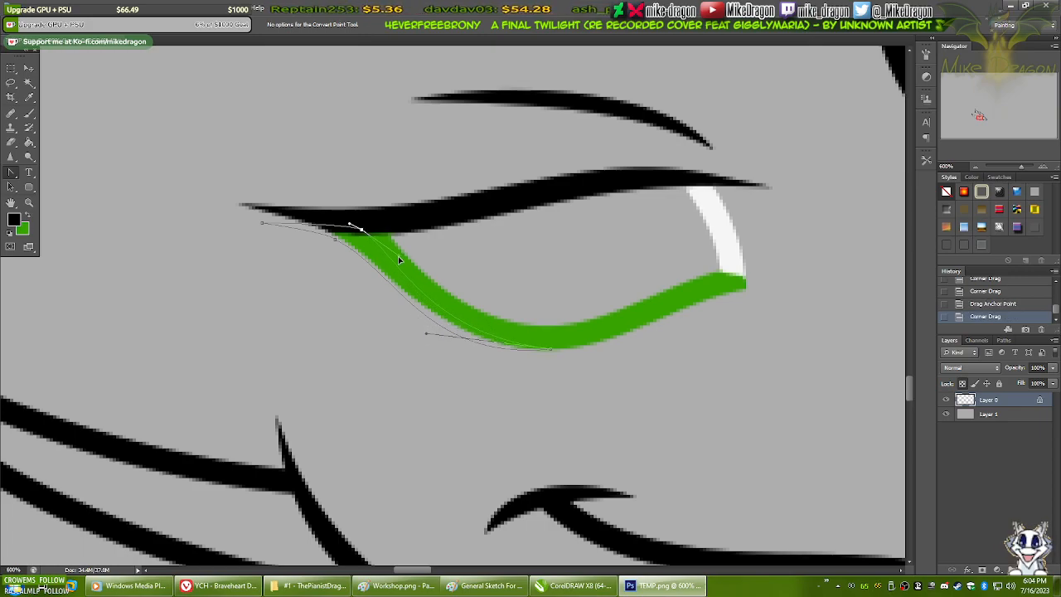
drag(400, 259, 400, 259)
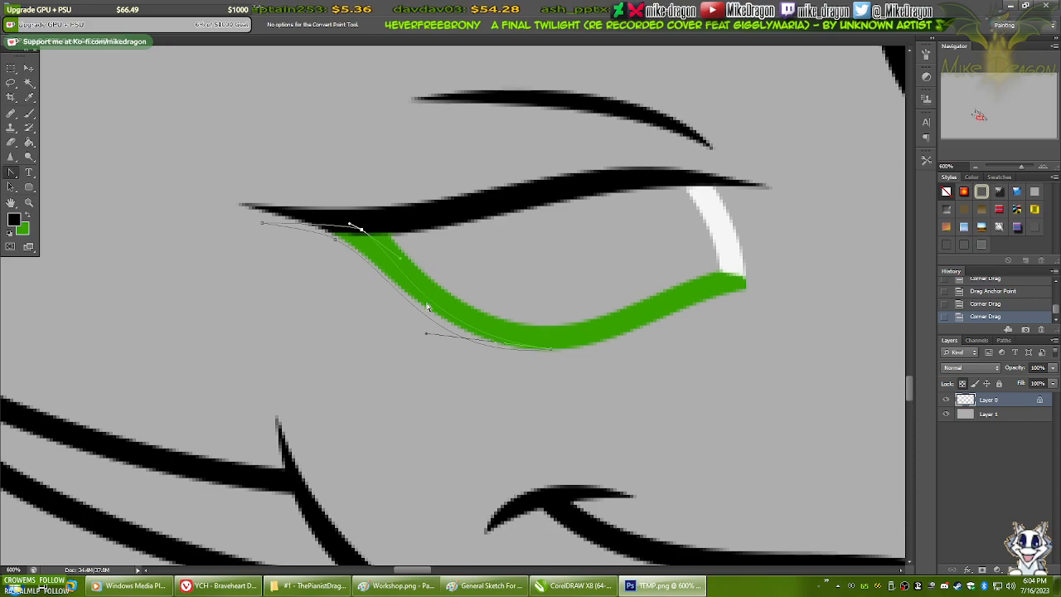
- Make a selection from the tapered path, paint it black with a 19 px hard brush and deselect
right_click(427, 307)
click(461, 359)
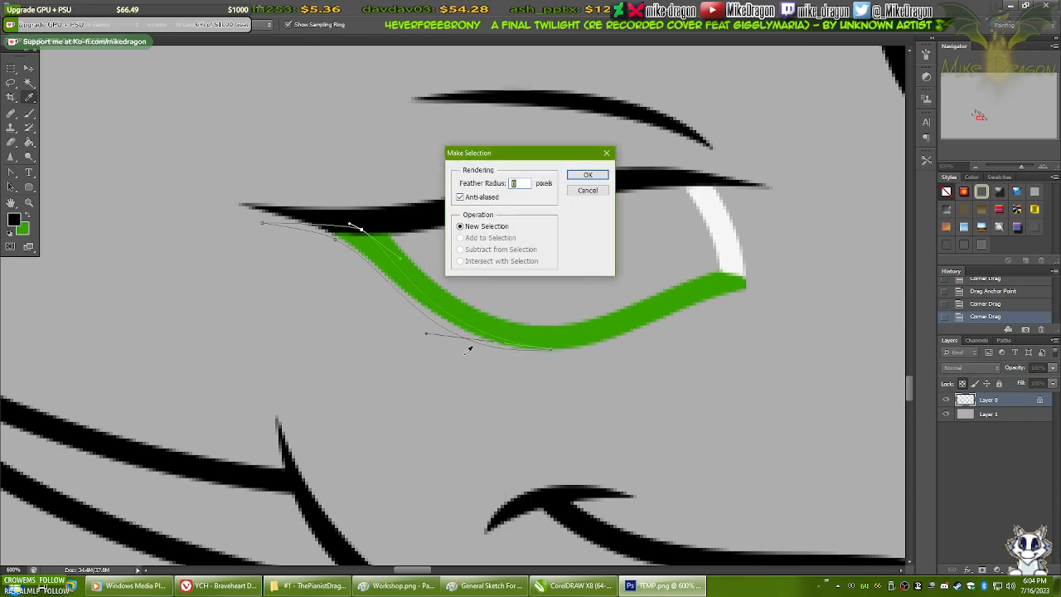
key(Return)
key(b)
right_click(495, 273)
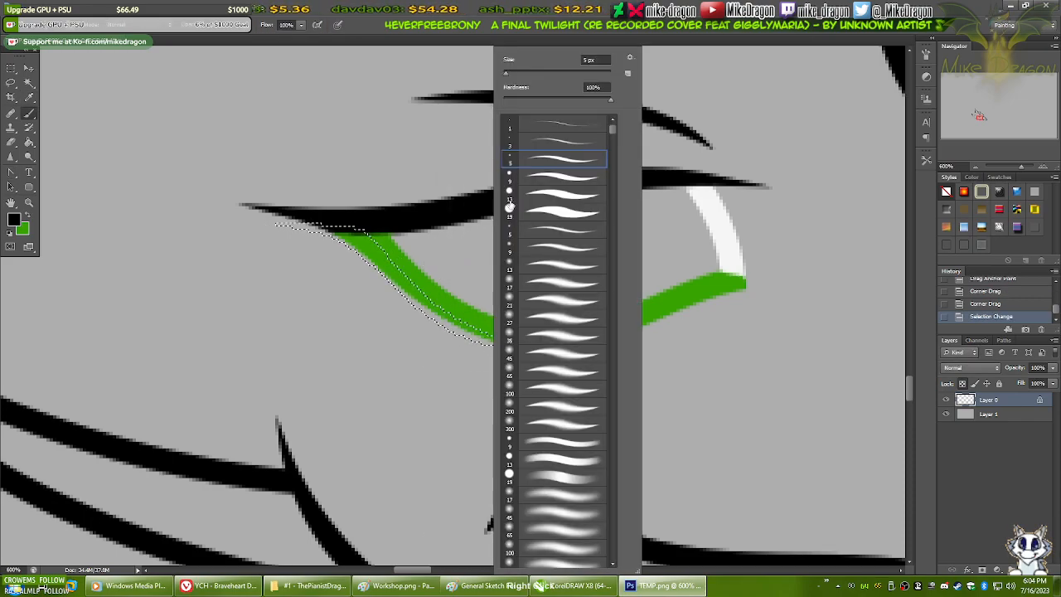
click(510, 207)
mouse_move(374, 214)
mouse_down()
mouse_move(383, 293)
mouse_move(415, 327)
mouse_move(572, 359)
mouse_move(466, 331)
mouse_move(554, 371)
mouse_move(298, 231)
mouse_up()
key(ctrl+d)
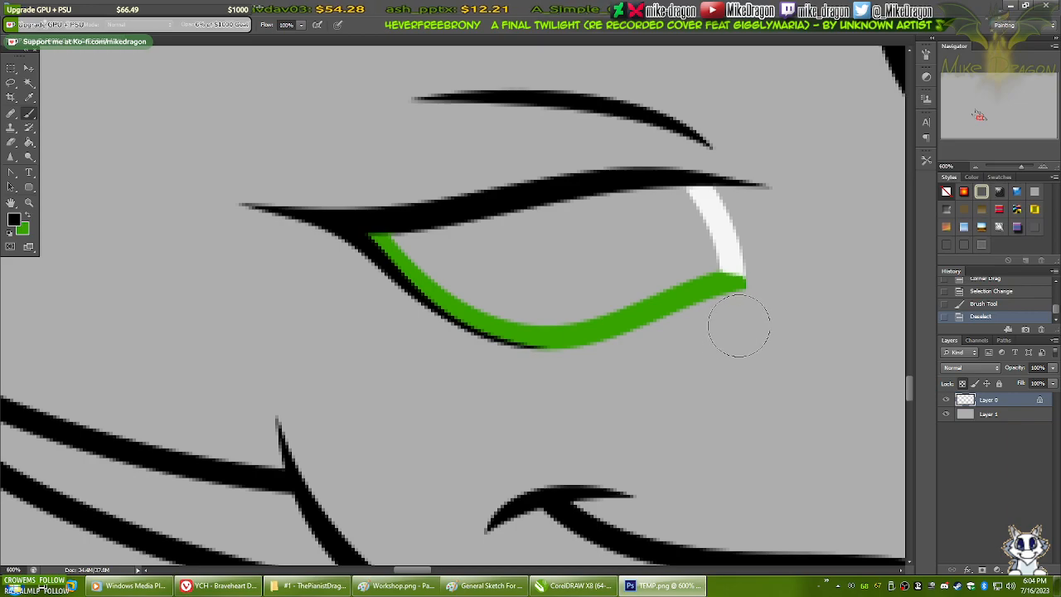
- Paint black over the green at the eye's inner back corner with a 5 px hard brush, thickening the start of the taper
key(ctrl+minus)
key(ctrl+minus)
key(ctrl+plus)
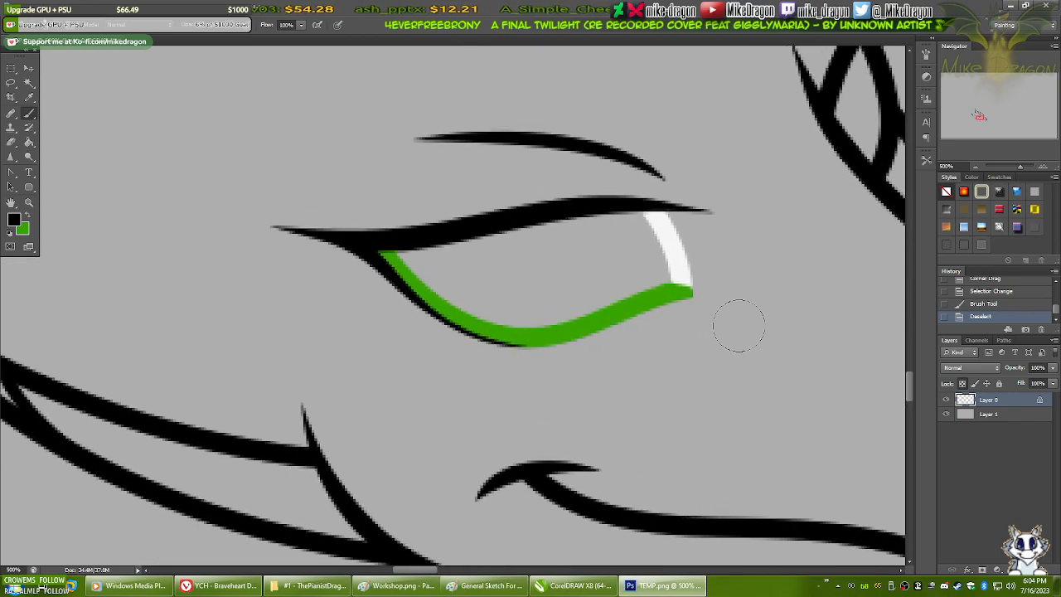
right_click(738, 325)
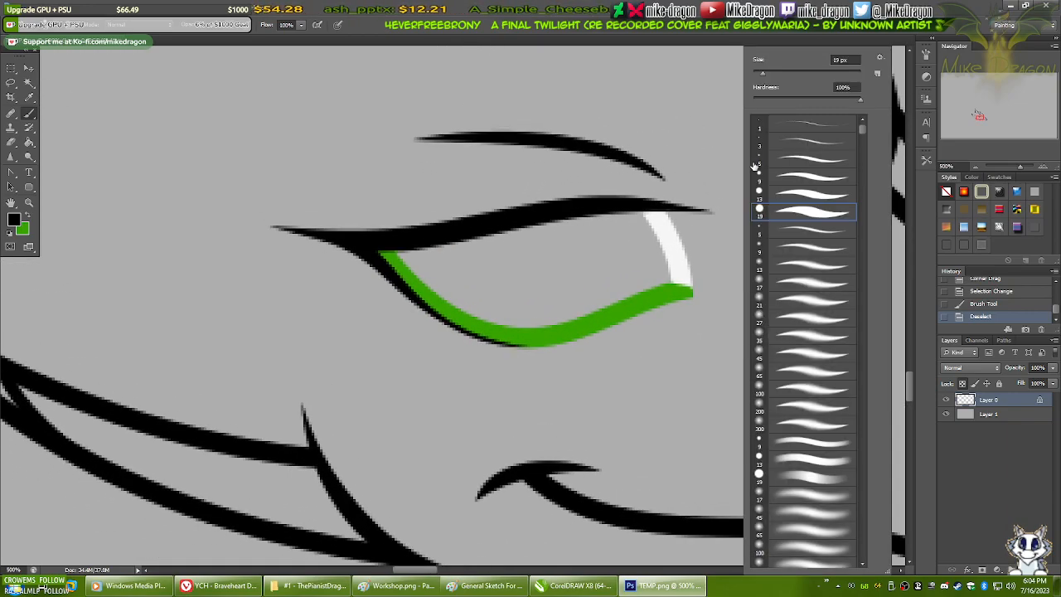
mouse_move(377, 242)
mouse_down()
mouse_move(403, 290)
mouse_move(386, 251)
mouse_move(389, 235)
mouse_move(400, 242)
mouse_move(386, 242)
mouse_move(406, 294)
mouse_up()
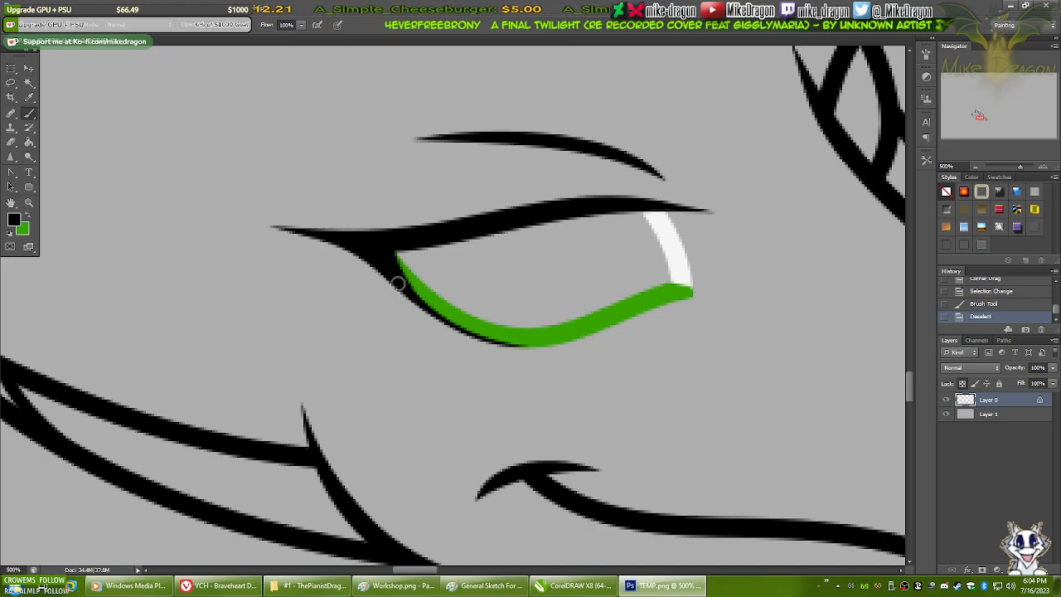
drag(416, 311, 388, 266)
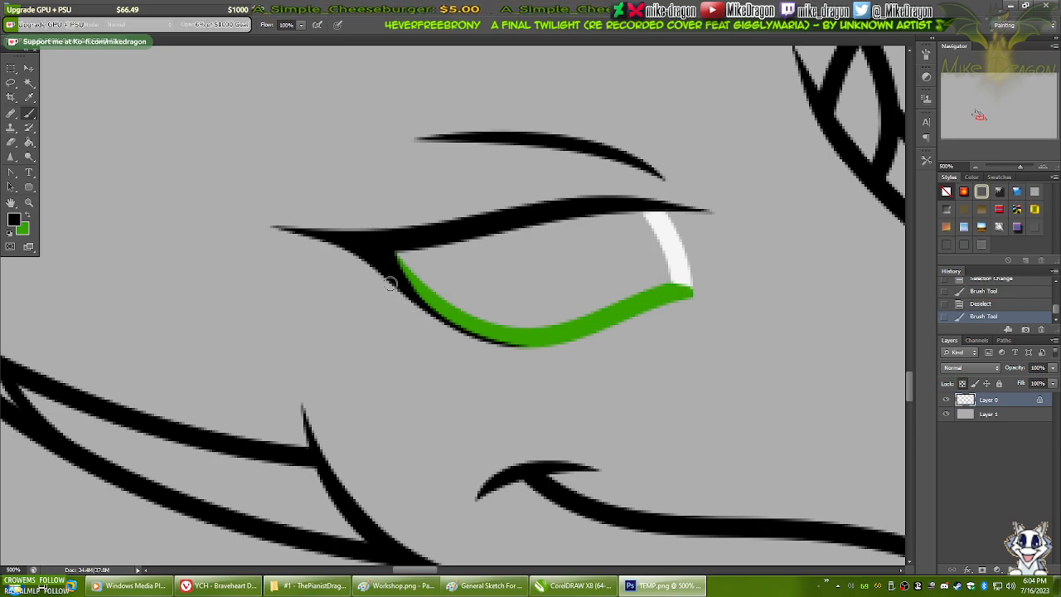
drag(405, 314, 405, 330)
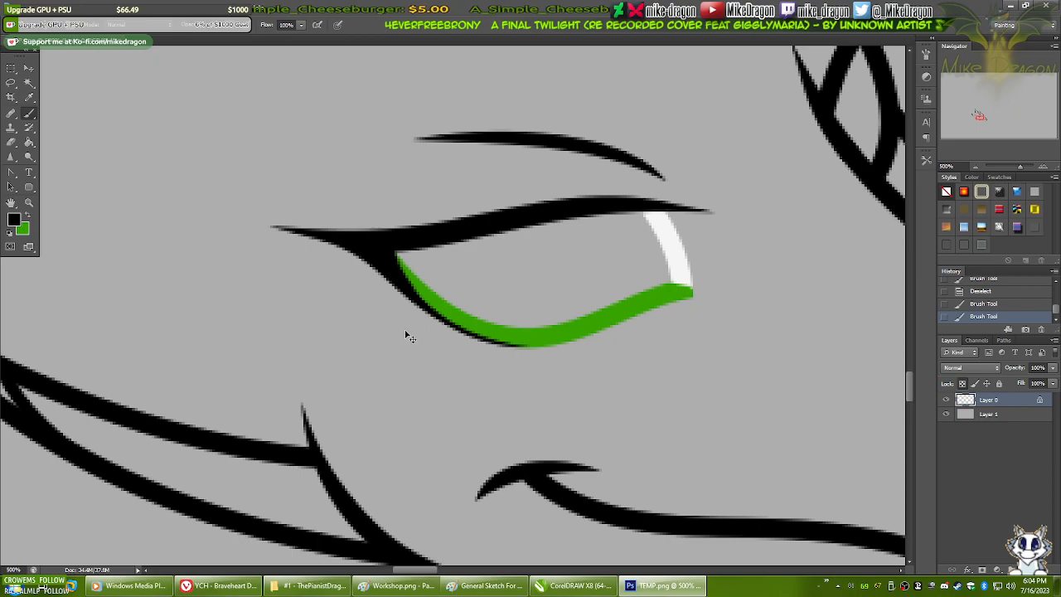
- Examine the tapered eye corner at several zoom levels, compare it with the eye lineart in CorelDRAW and return to TEMP.png
key(ctrl+minus)
key(ctrl+minus)
key(ctrl+minus)
key(ctrl+minus)
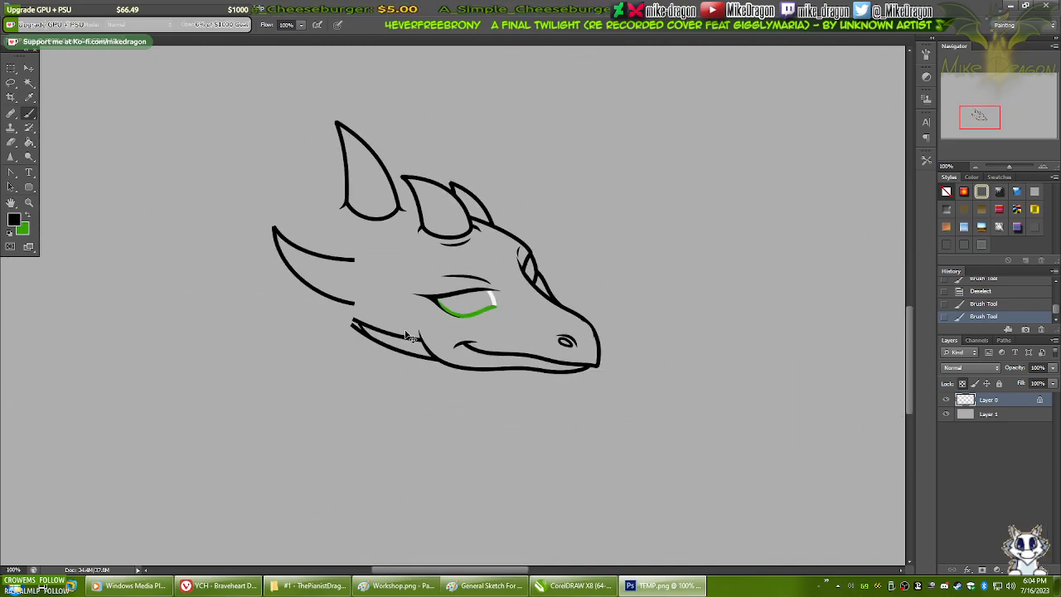
key(ctrl+minus)
key(ctrl+plus)
key(ctrl+plus)
key(ctrl+plus)
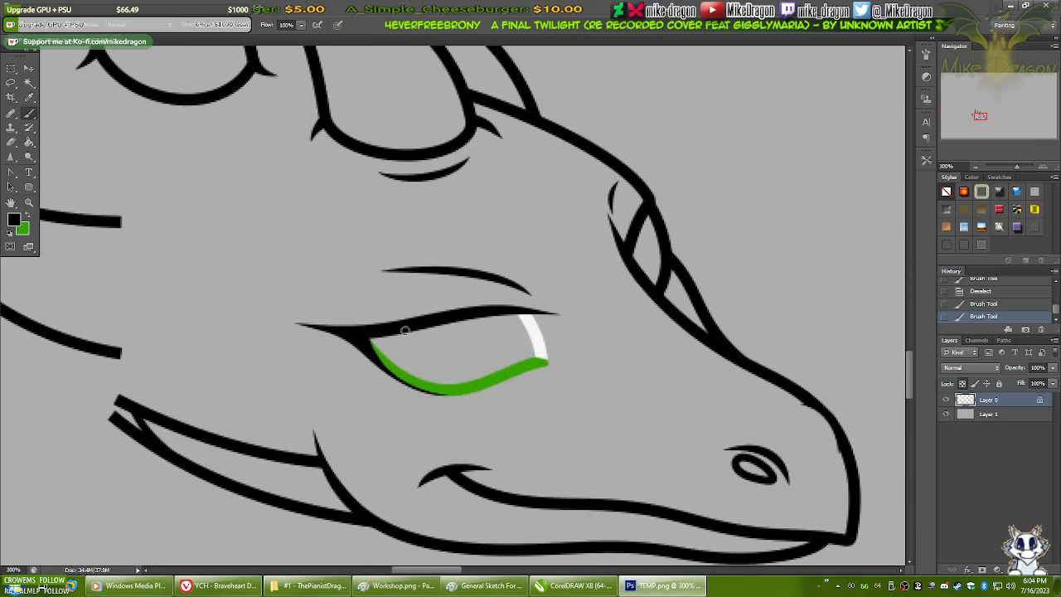
key(ctrl+minus)
click(611, 590)
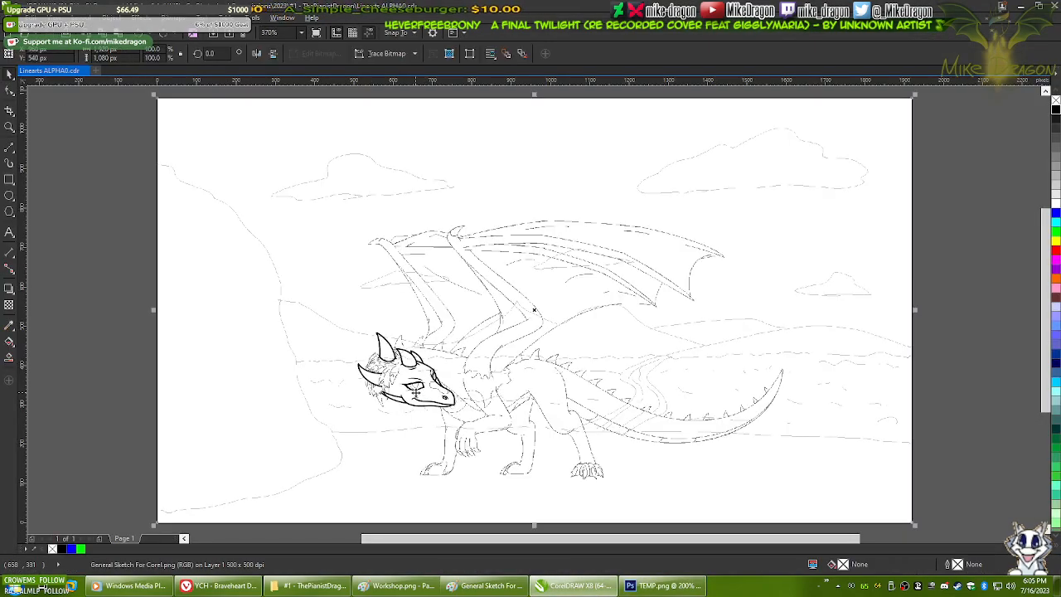
scroll(419, 393, up, 5)
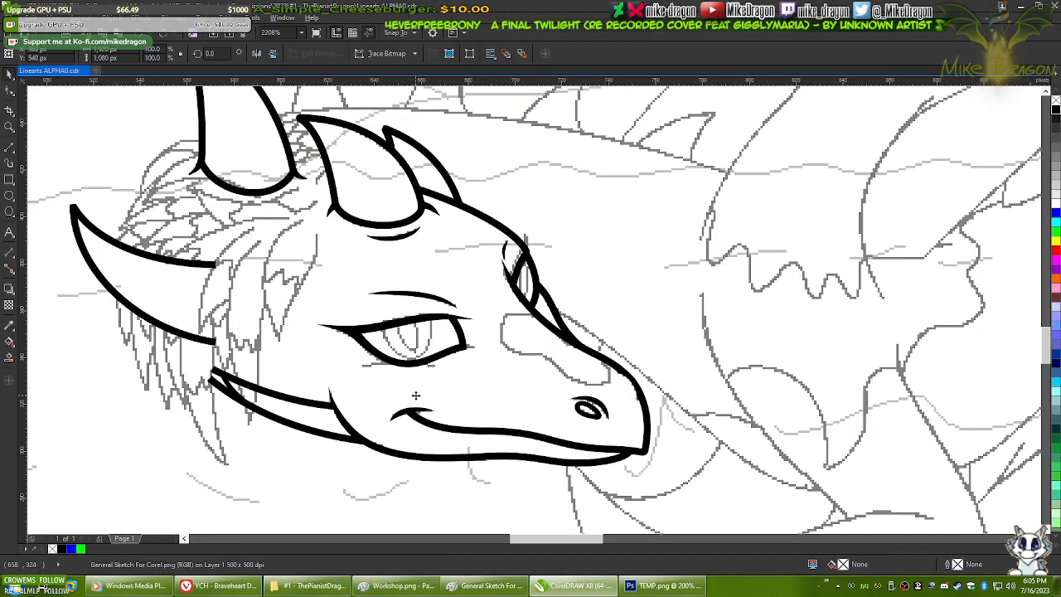
click(661, 587)
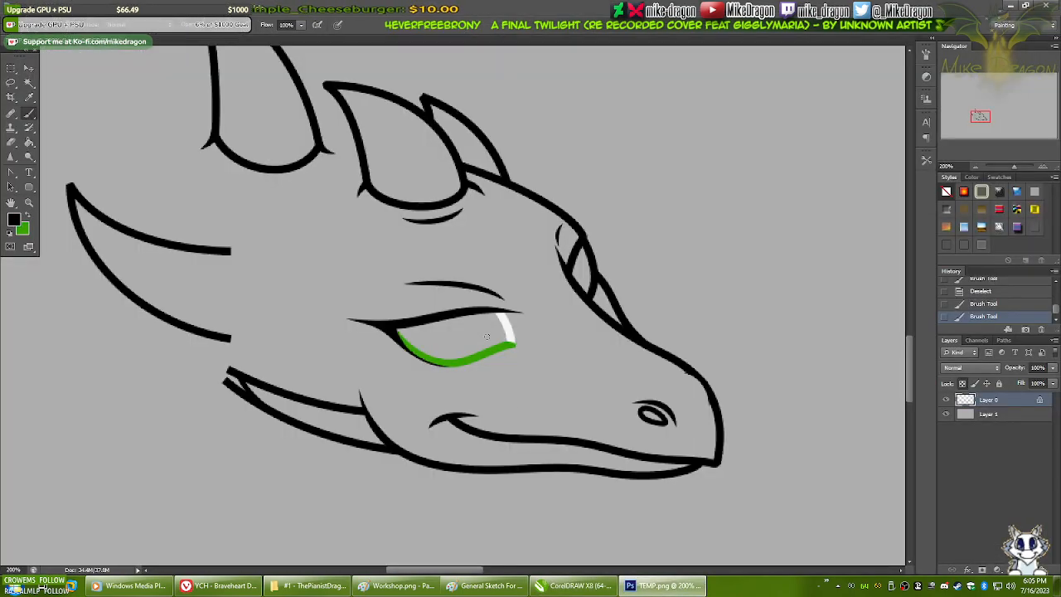
- Compare the eye test with the CorelDRAW lineart, then add an empty layer between TEMP.png's lineart and the grey background
click(574, 586)
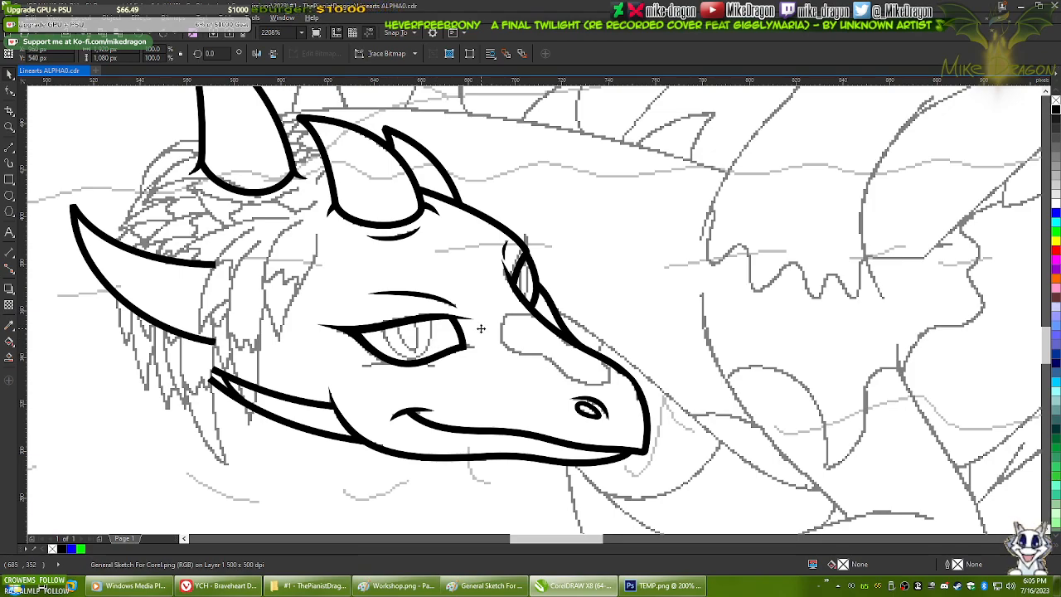
click(663, 587)
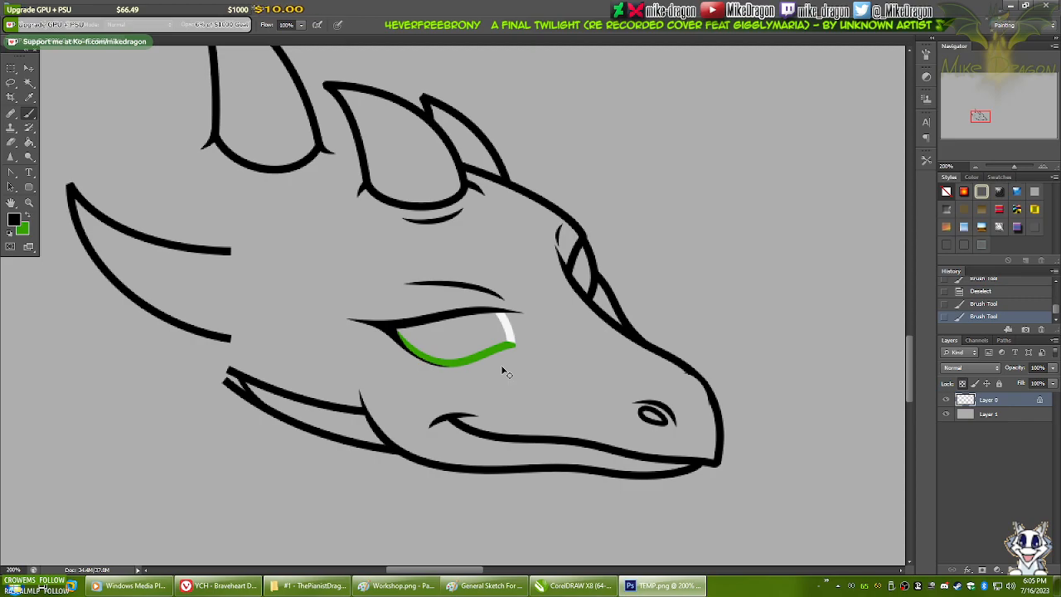
scroll(551, 438, up, 2)
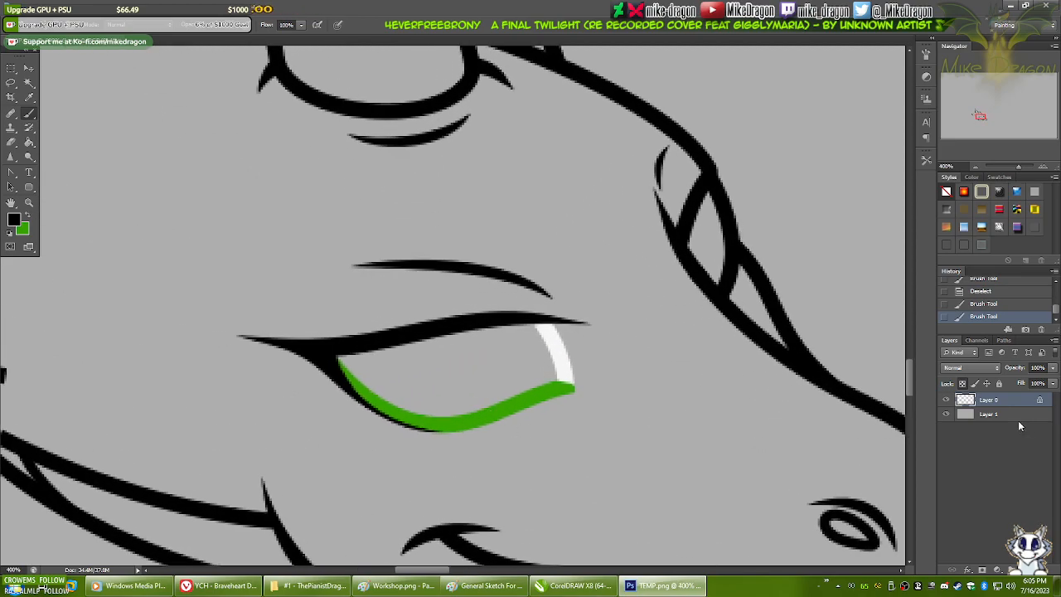
click(1003, 417)
key(ctrl+shift+alt+n)
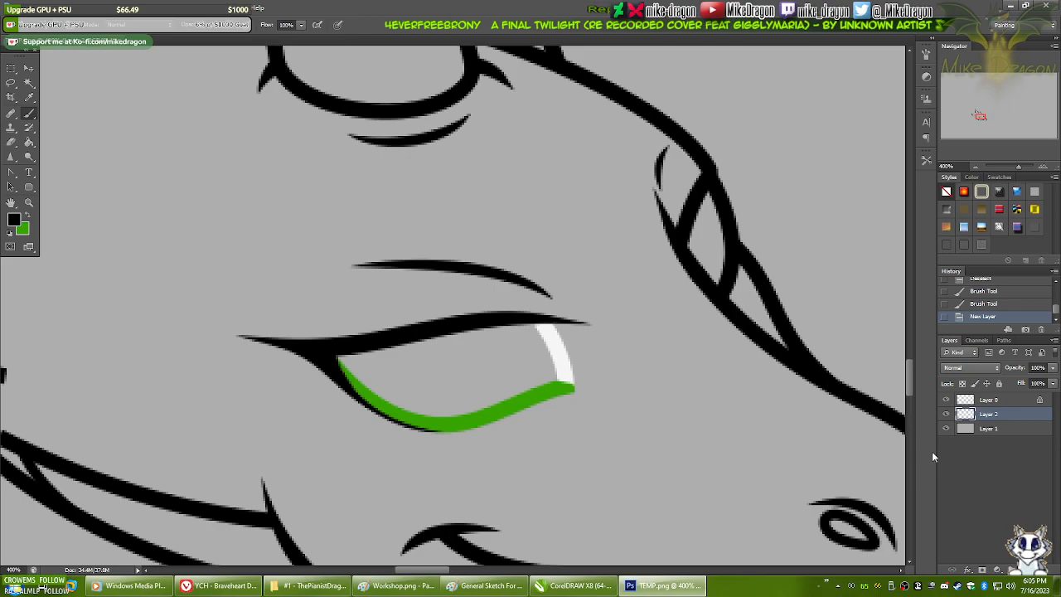
- Close Photoshop with the TEMP.png test and return to the full page of Linearts ALPHA0.cdr in CorelDRAW with nothing selected
key(ctrl+0)
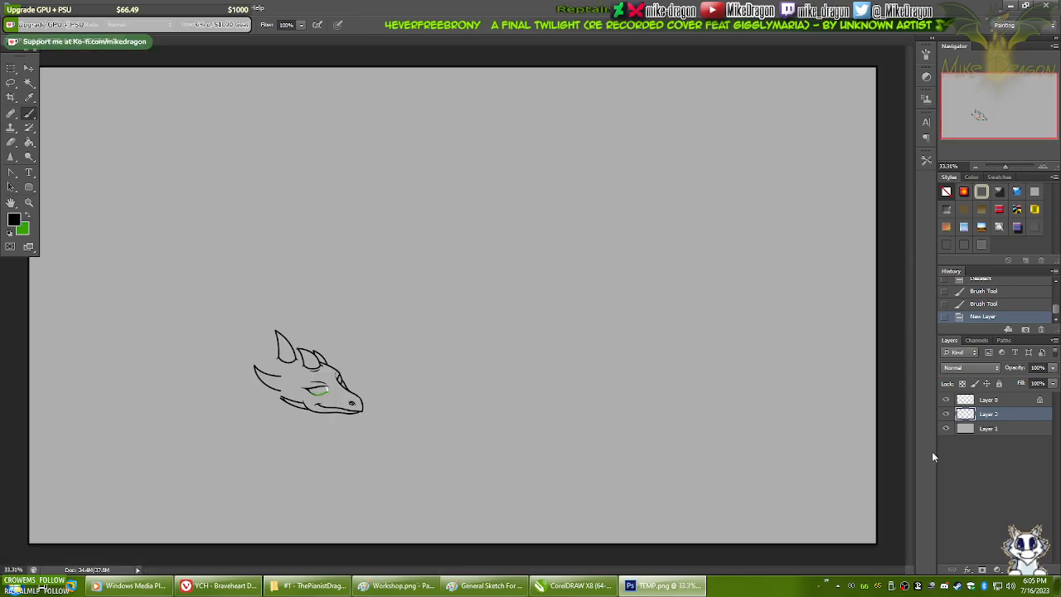
click(1049, 5)
click(535, 218)
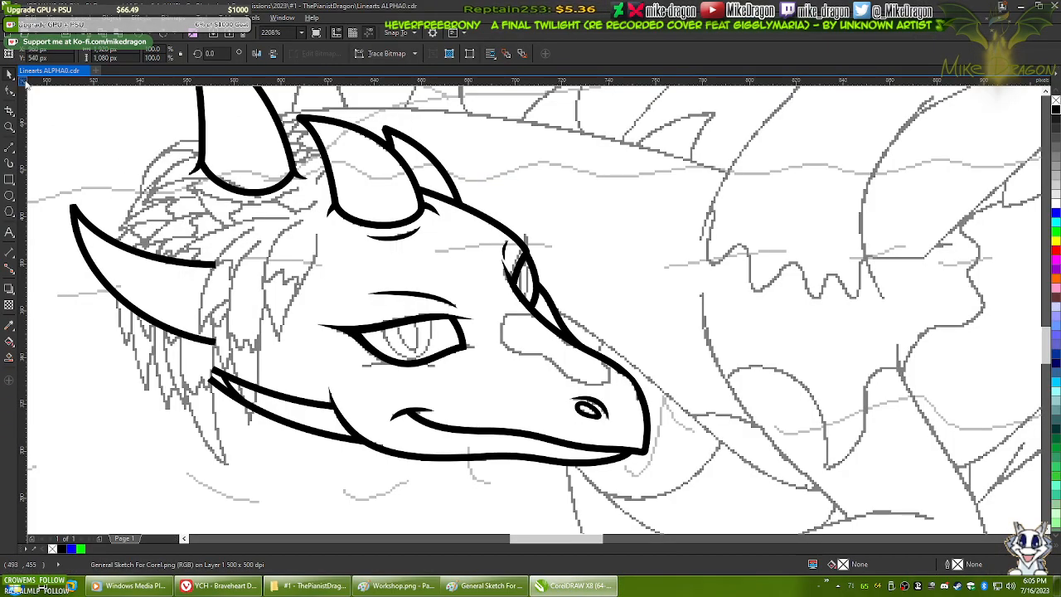
key(shift+F4)
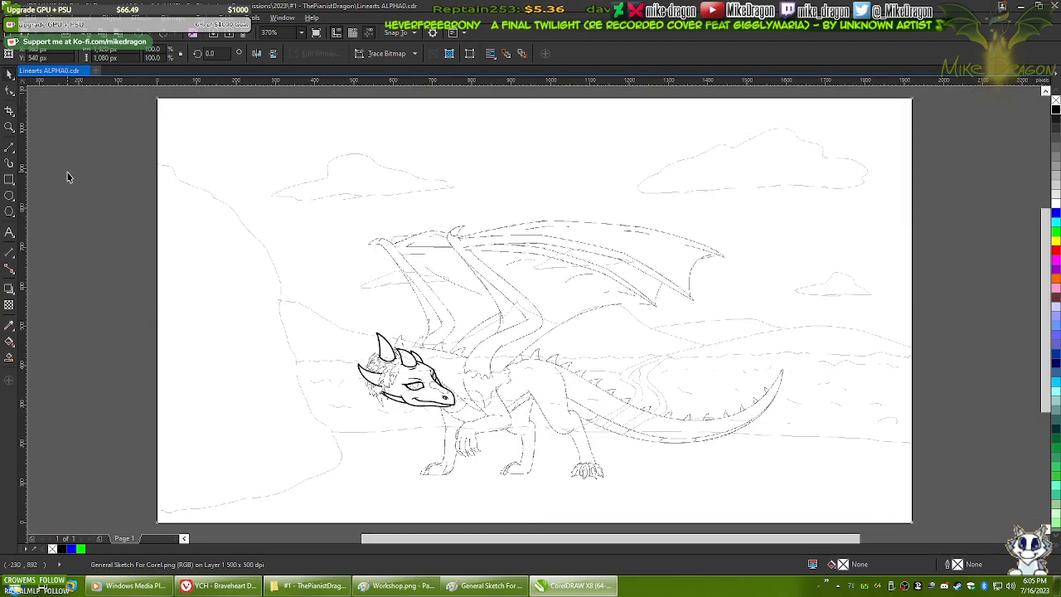
click(69, 179)
- Recolor the outline that forms the near eye's lower lid and front edge blue
scroll(332, 419, up, 6)
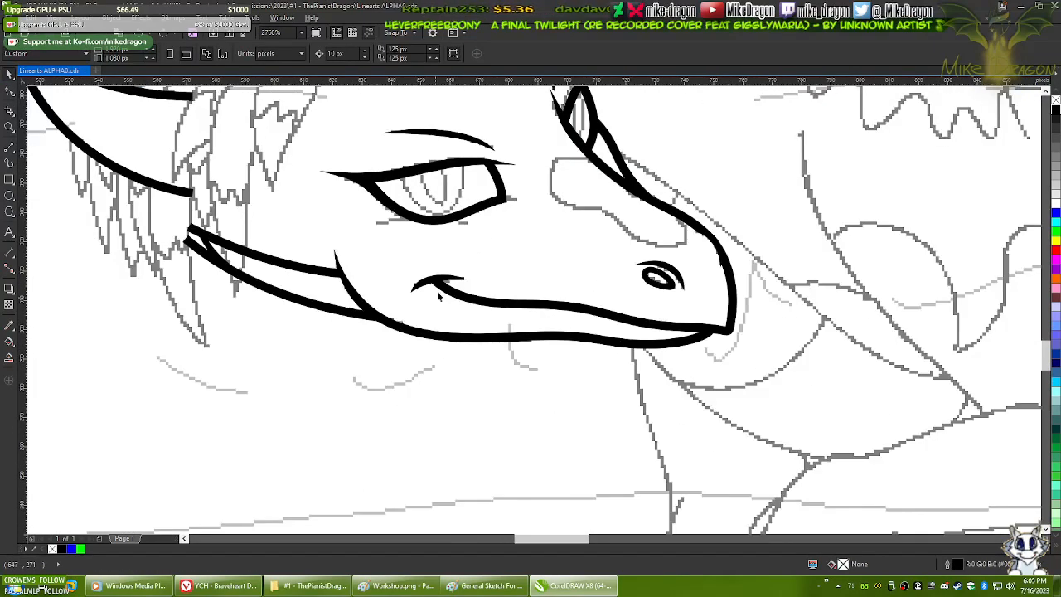
drag(474, 236, 481, 355)
scroll(477, 353, up, 3)
drag(546, 323, 601, 383)
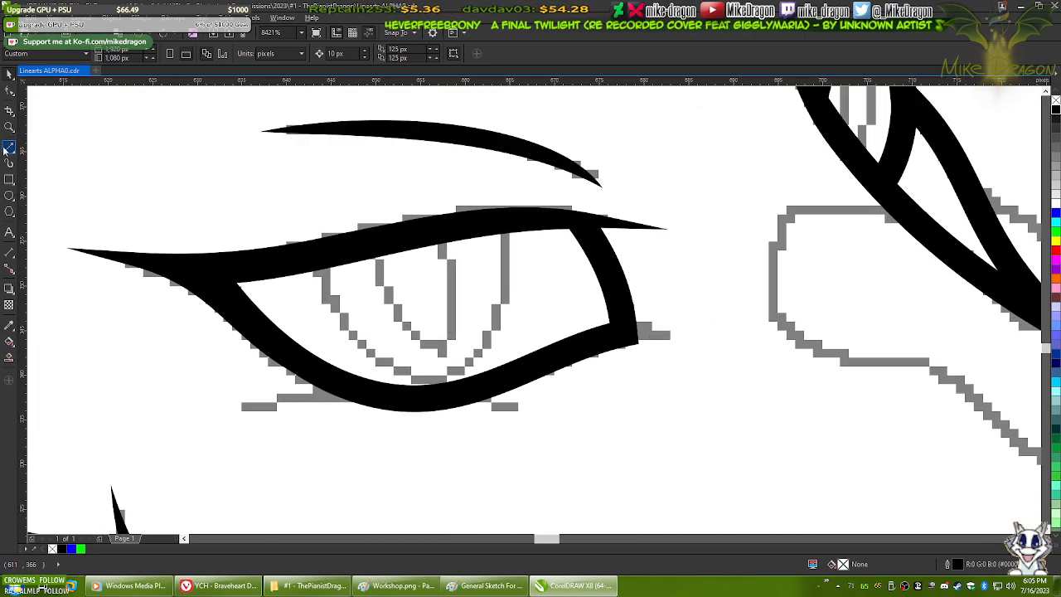
key(F5)
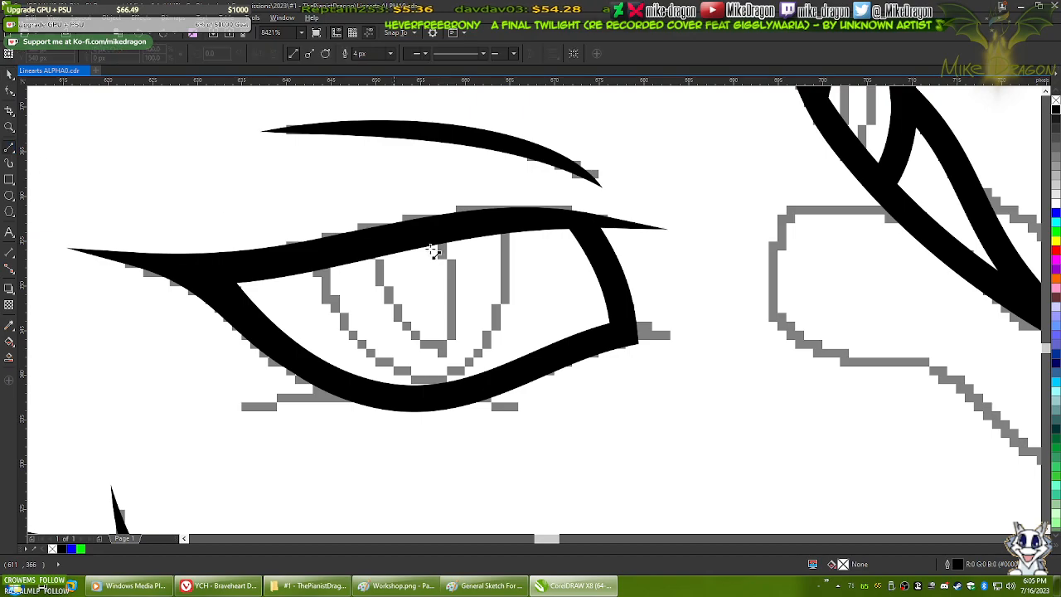
click(631, 342)
click(1056, 216)
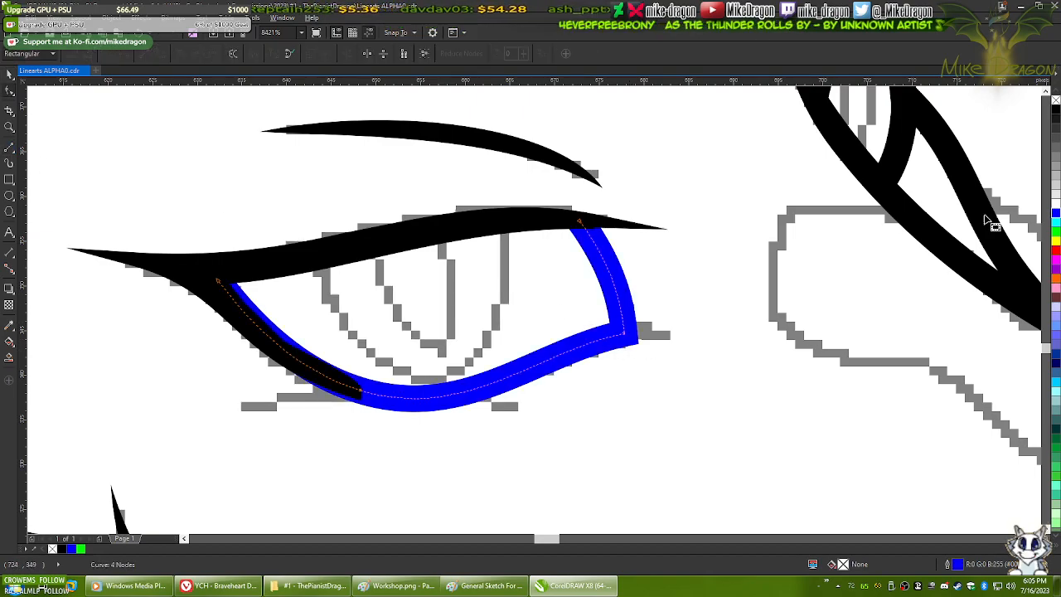
key(ctrl+Page_Down)
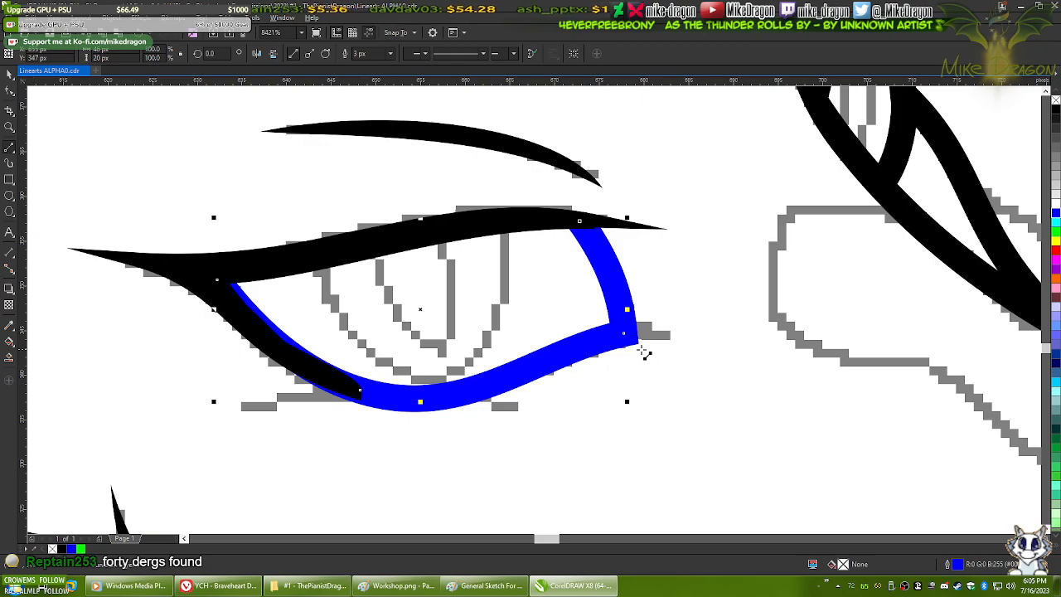
- Draw a closed four-point black shape with a 3 px outline over the front corner of the eye
scroll(639, 350, up, 1)
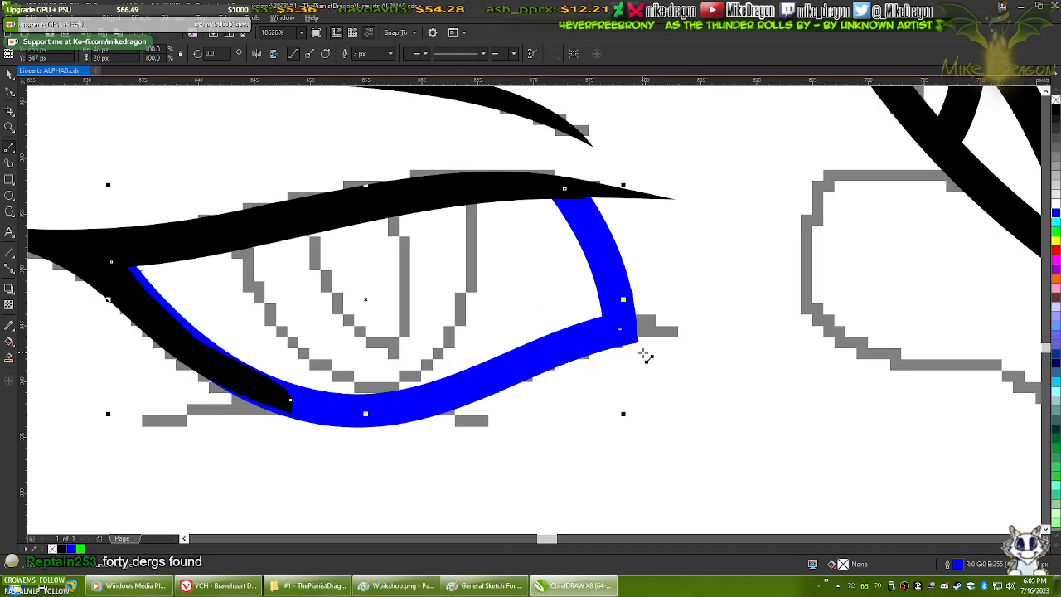
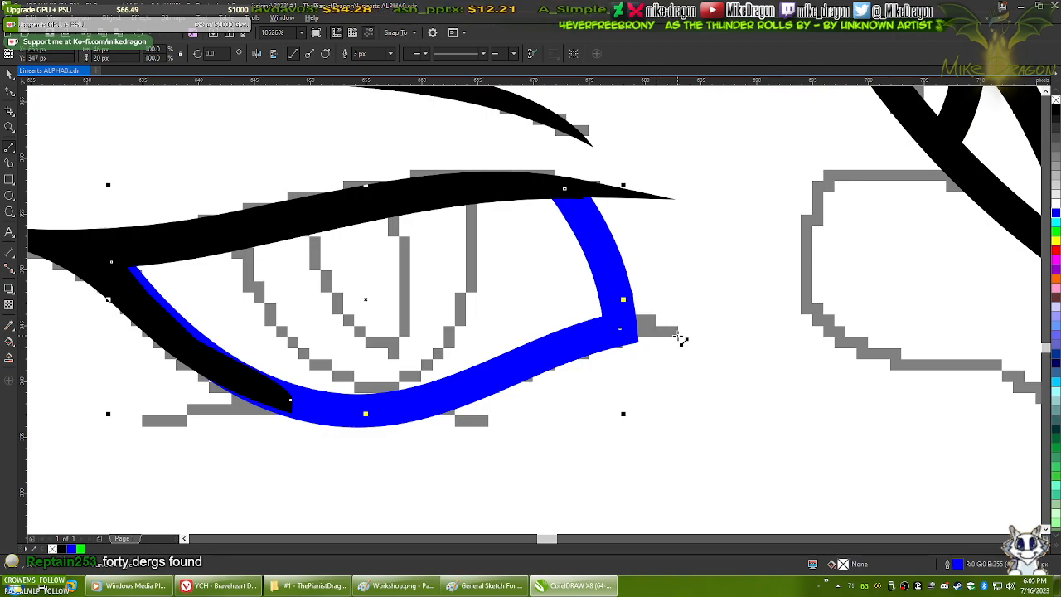
click(659, 323)
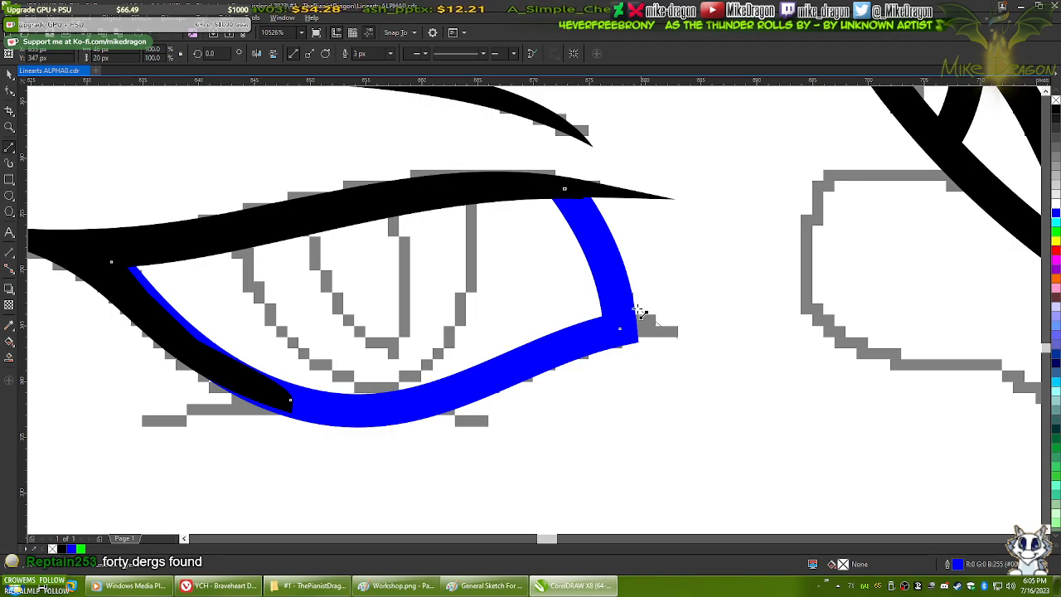
double_click(622, 288)
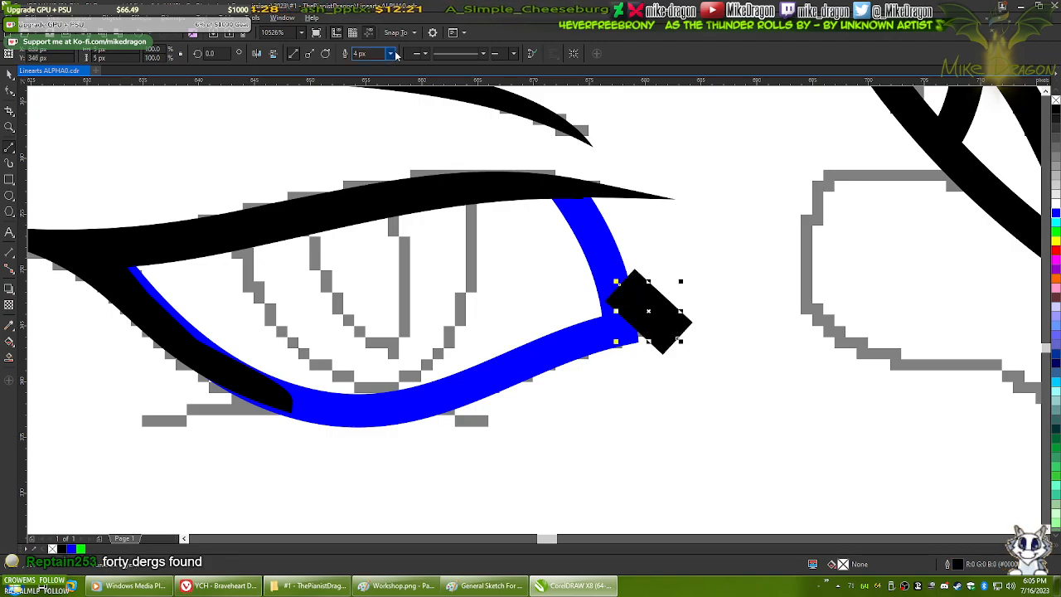
click(371, 54)
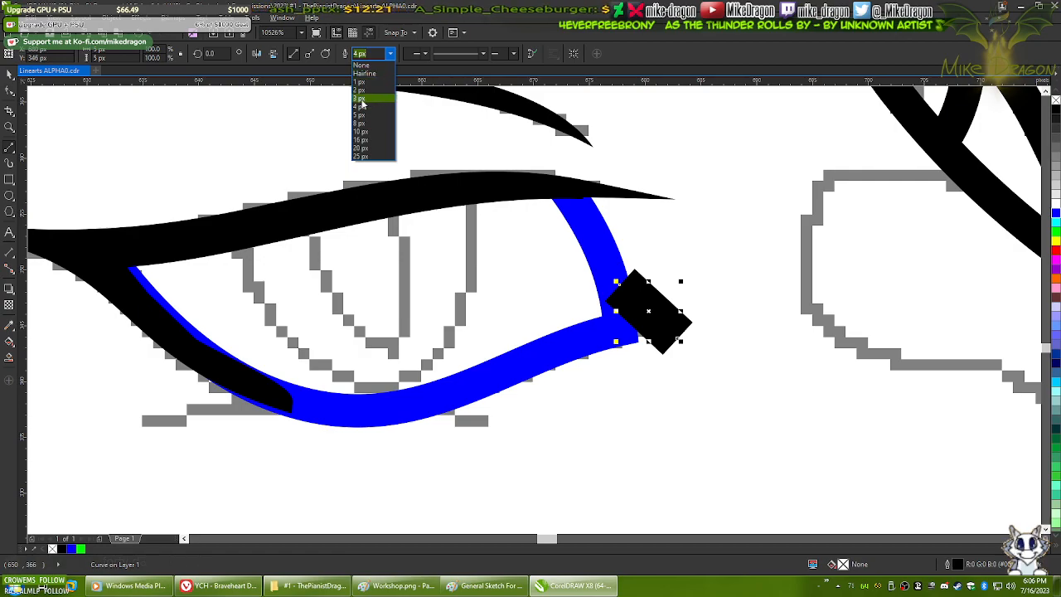
click(364, 98)
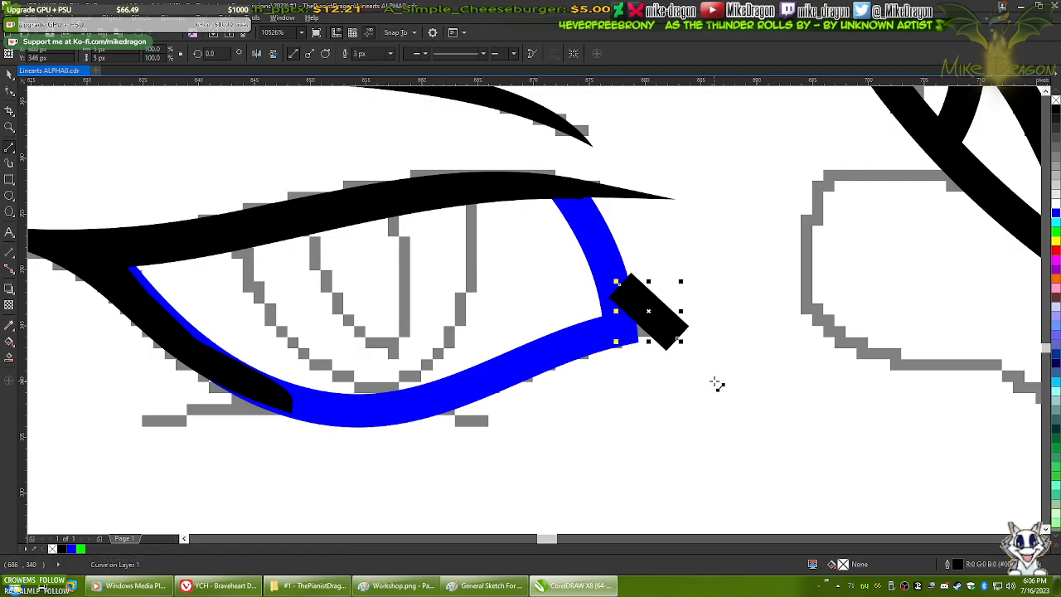
scroll(681, 387, up, 1)
mouse_move(680, 327)
mouse_down()
mouse_move(563, 344)
mouse_move(605, 309)
mouse_up()
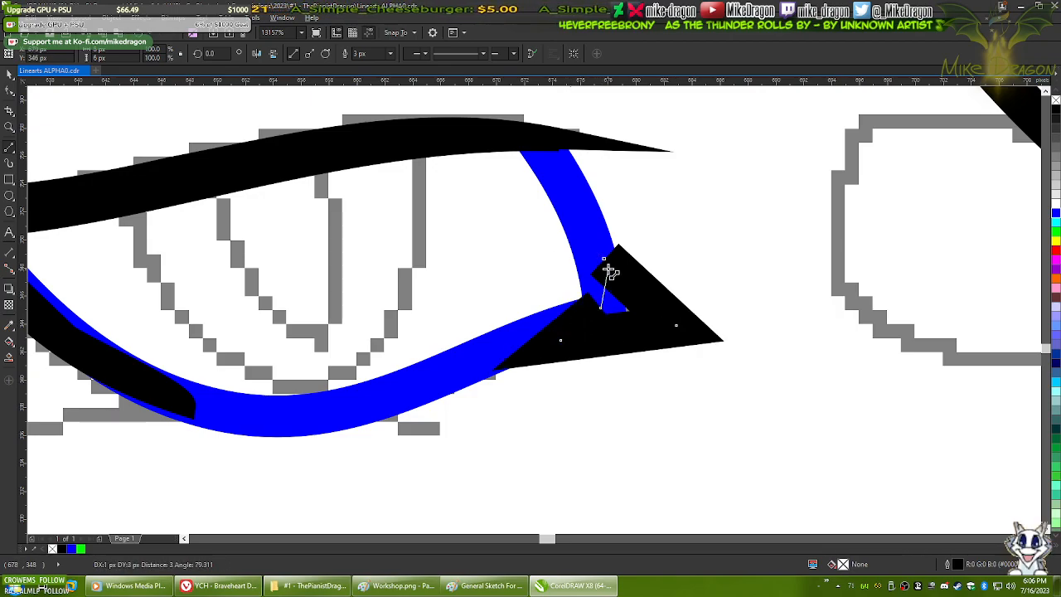
- Set the corner shape's outline to Hairline and convert all its segments to curves
key(space)
click(391, 54)
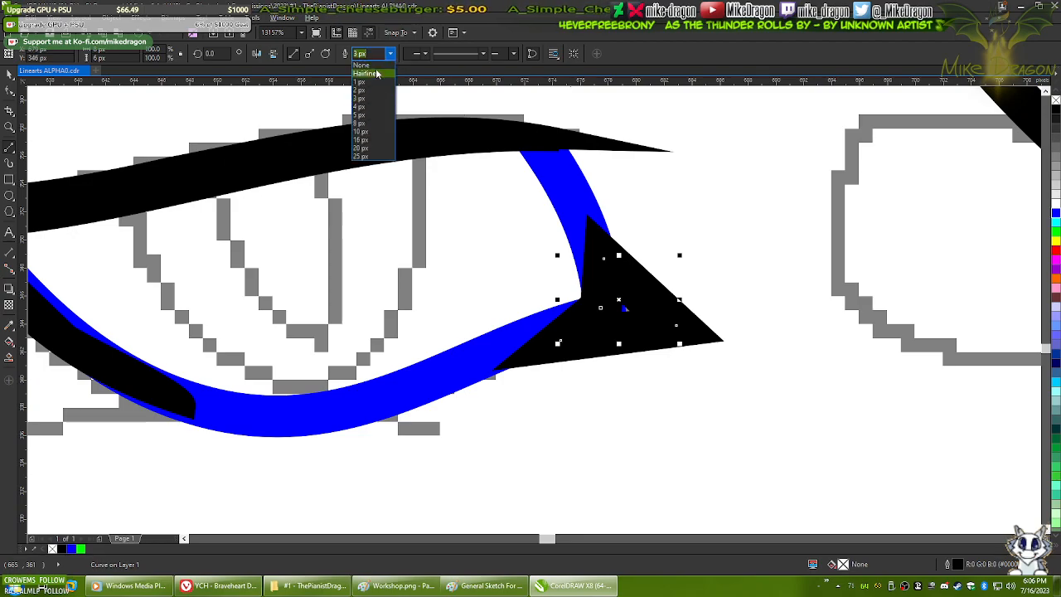
click(369, 73)
key(F10)
drag(767, 212, 522, 391)
right_click(628, 307)
click(656, 354)
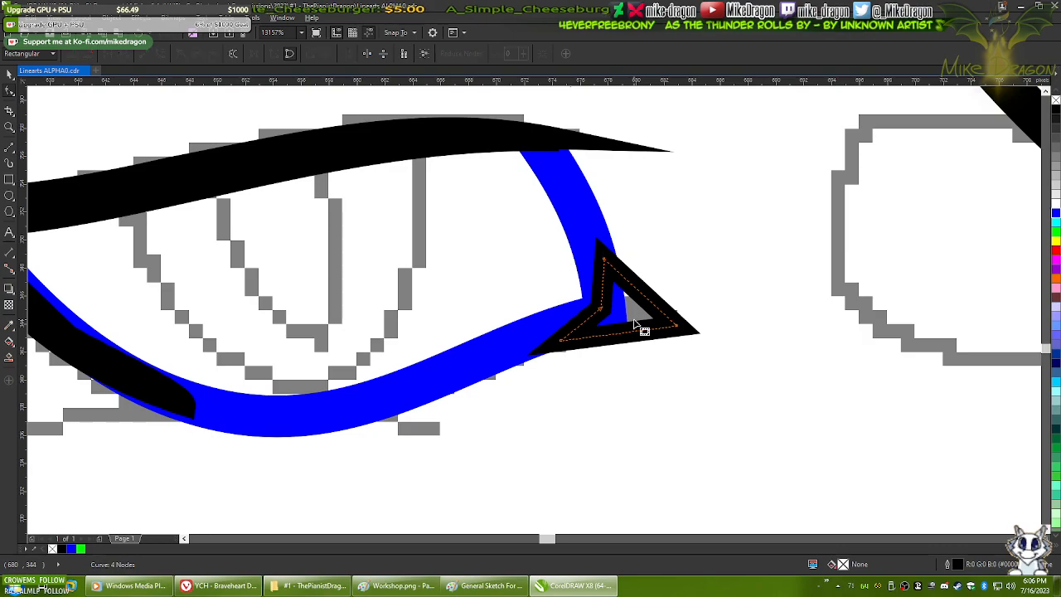
- Bend the corner shape's outer and lower edges inward, reposition its rear tip and curve the inner edge along the lower lid
scroll(644, 307, up, 1)
drag(644, 301, 631, 315)
drag(614, 357, 605, 340)
scroll(563, 364, up, 1)
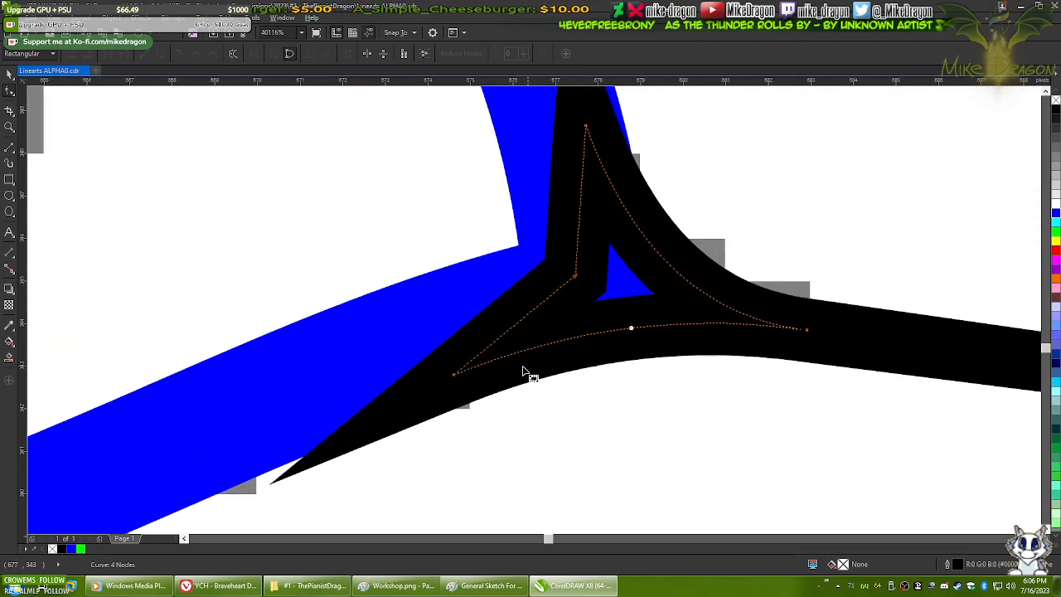
drag(454, 378, 444, 359)
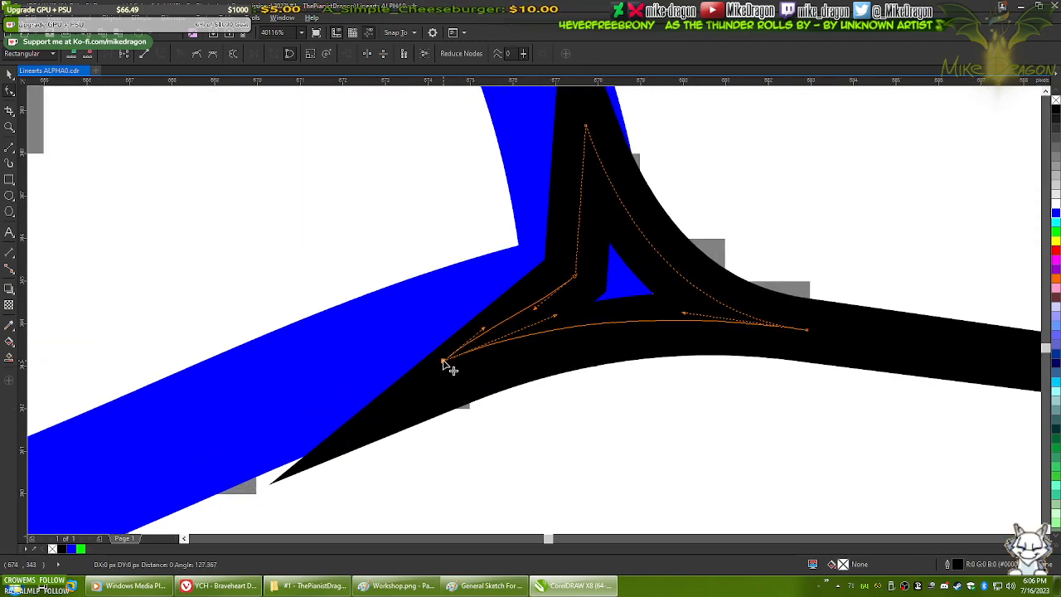
scroll(450, 348, up, 1)
drag(560, 303, 567, 322)
scroll(415, 305, down, 1)
scroll(571, 311, up, 1)
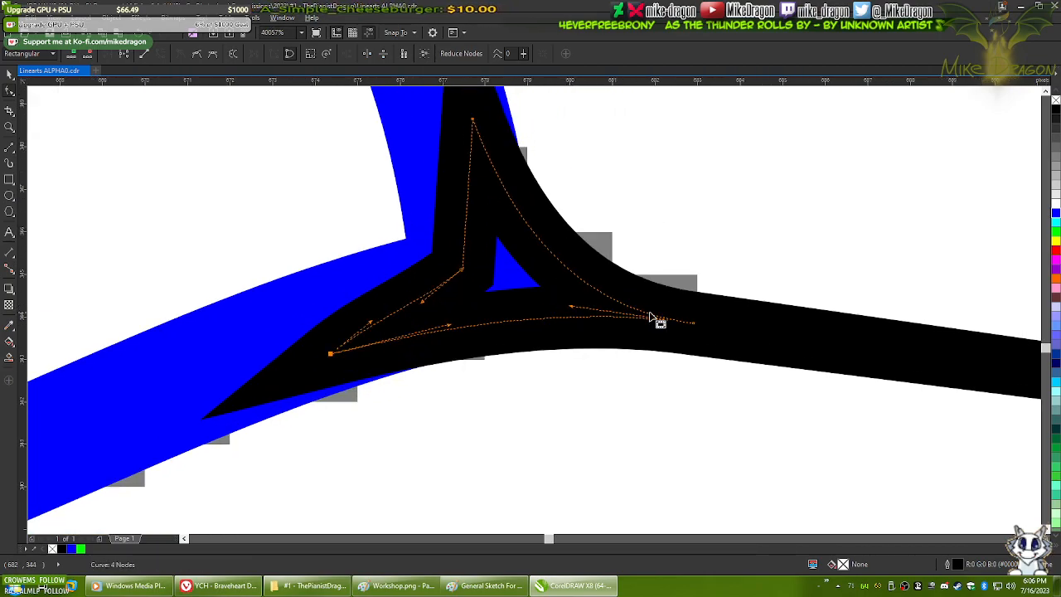
- Angle the upper curve handle at the corner shape's outer tip to shorten the long outline spike
click(648, 313)
scroll(611, 294, down, 4)
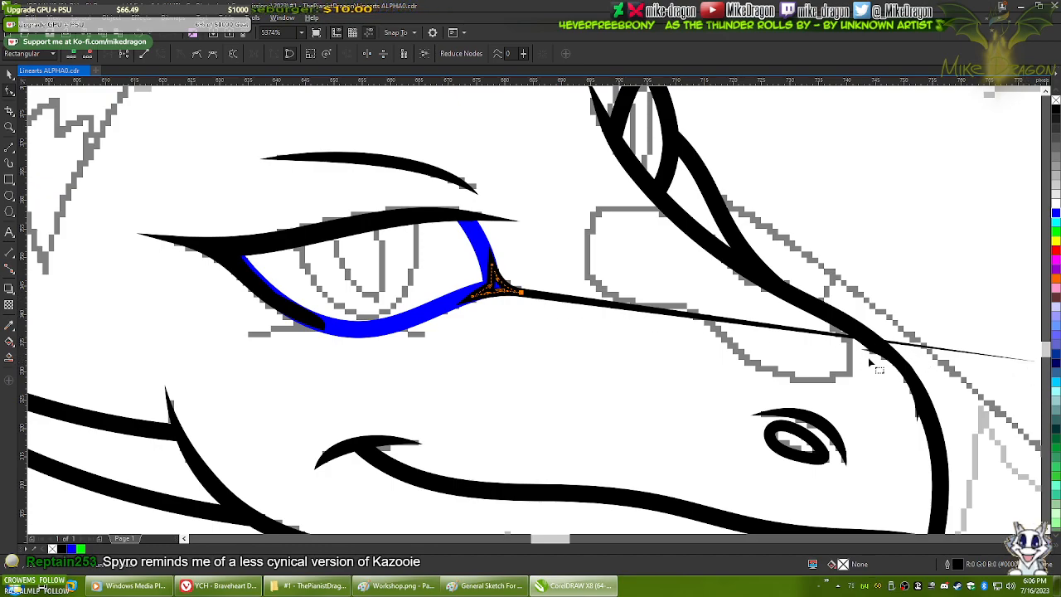
scroll(518, 290, up, 4)
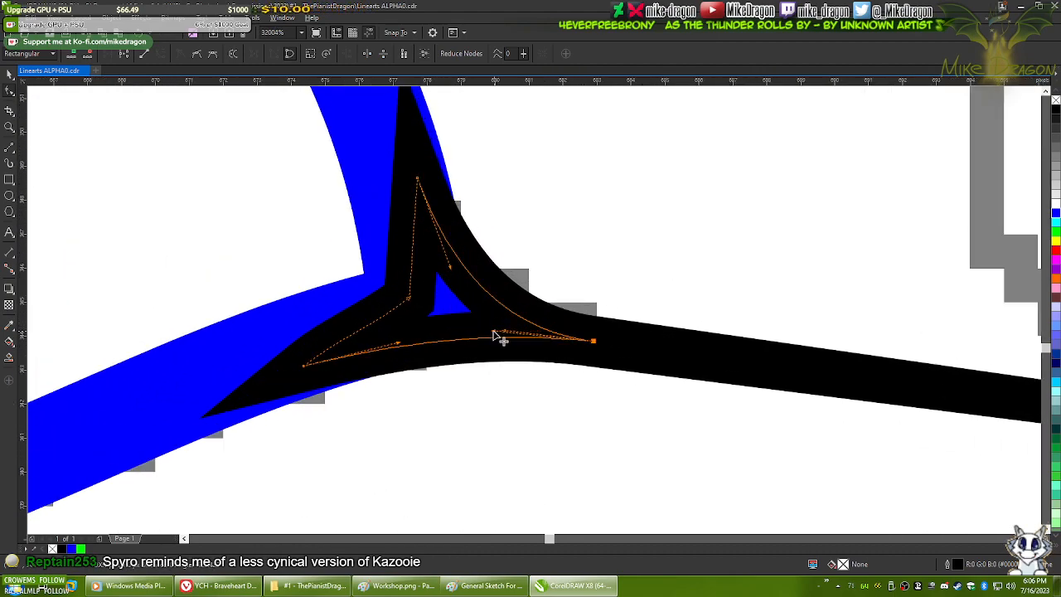
drag(507, 334, 510, 323)
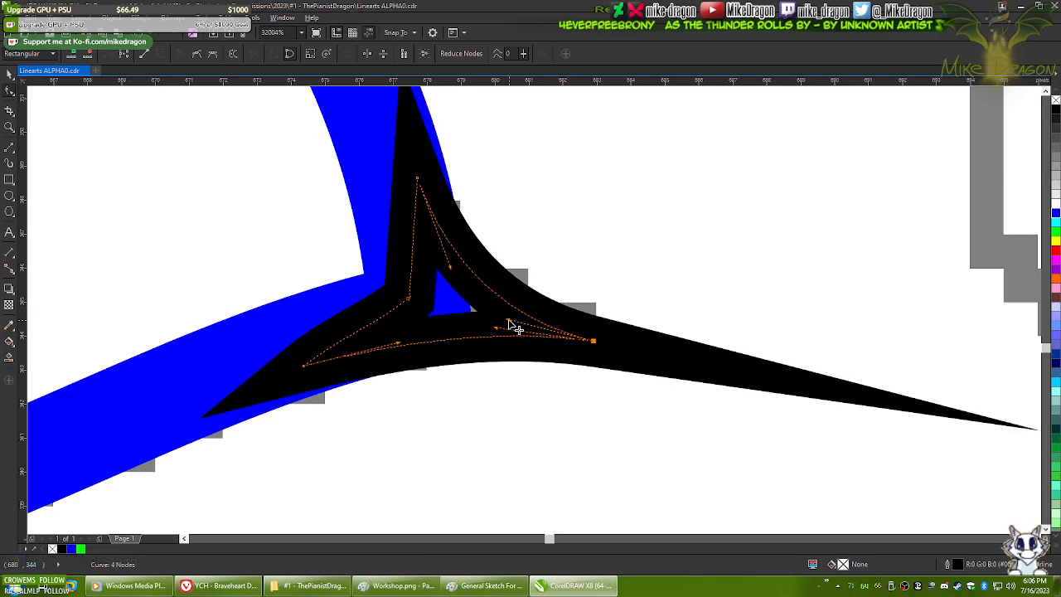
scroll(580, 330, down, 3)
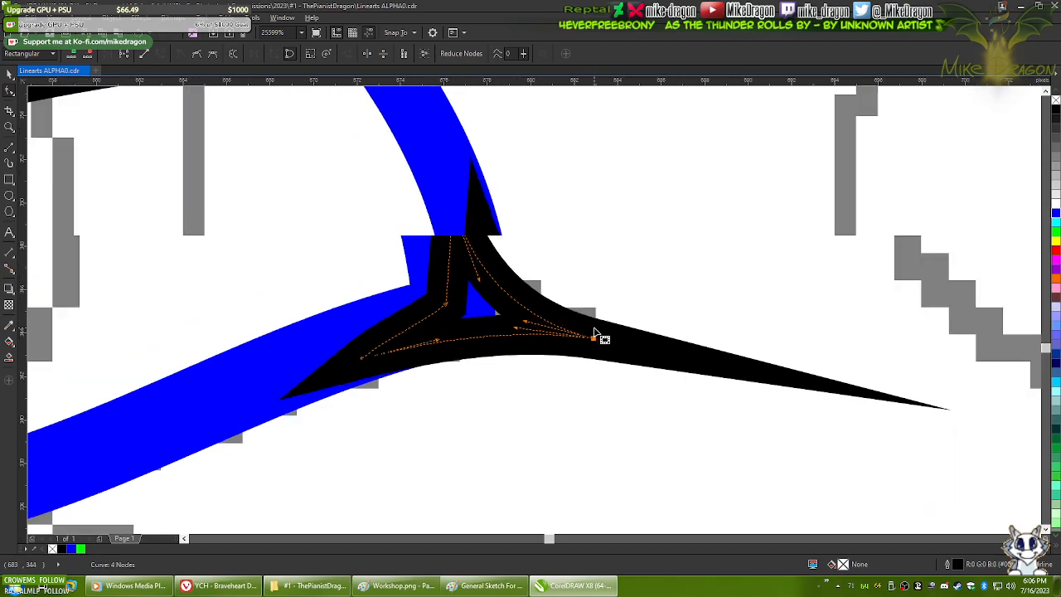
scroll(539, 323, up, 3)
scroll(486, 183, up, 3)
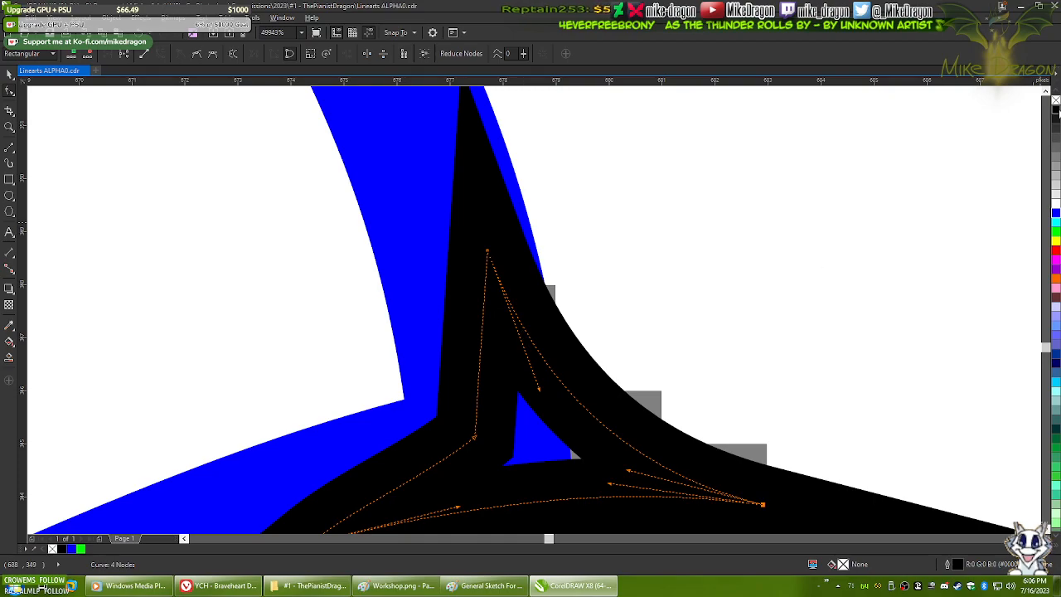
- Fill the corner shape black, remove its outline and pull its outer tip slightly outward
click(1056, 112)
right_click(1056, 100)
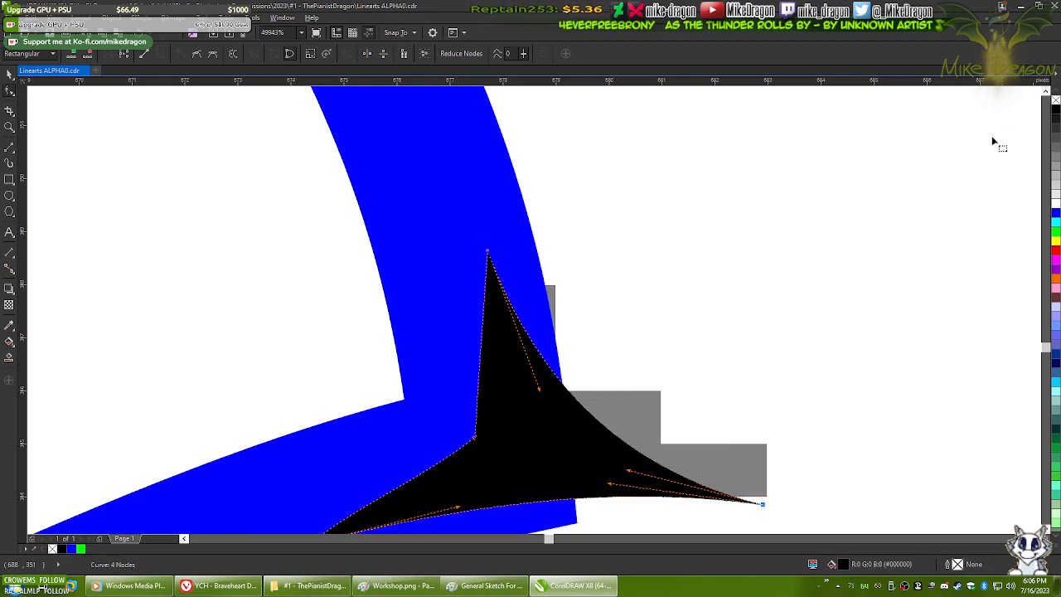
scroll(521, 152, down, 3)
scroll(533, 245, up, 2)
drag(713, 387, 726, 381)
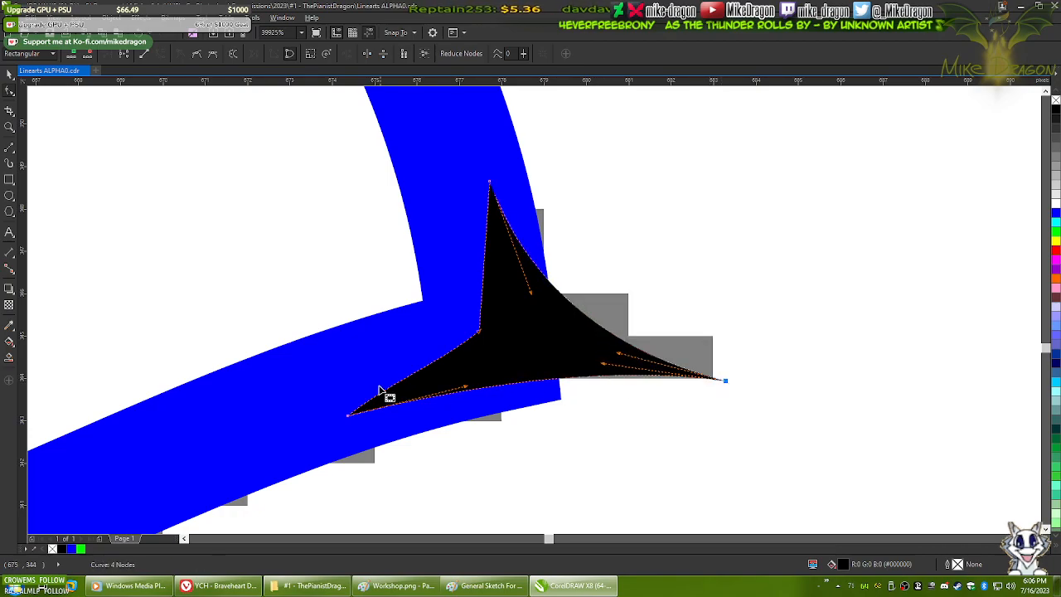
- Extend the corner shape's rear tip to the lid's lower edge and its upper tip up the eye's front edge, then reshape the outer curve
drag(351, 416, 310, 468)
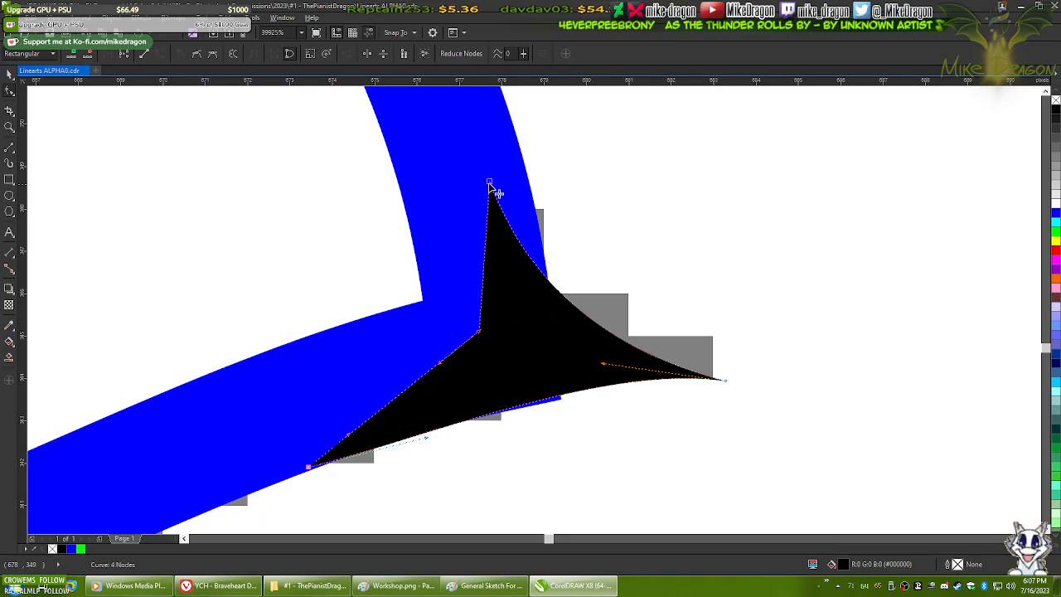
drag(491, 182, 500, 101)
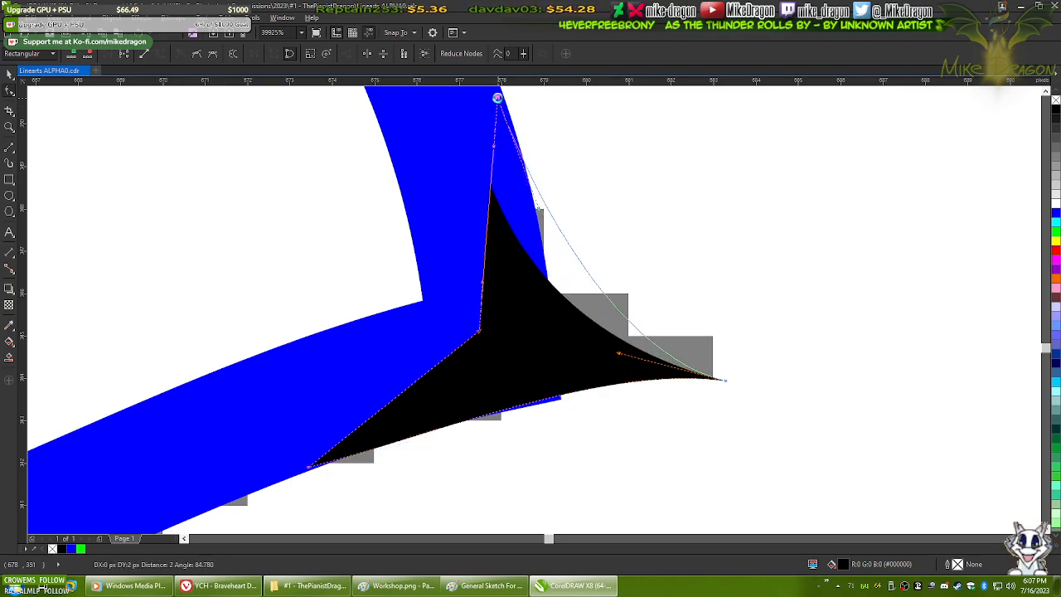
drag(621, 360, 571, 317)
scroll(511, 129, down, 1)
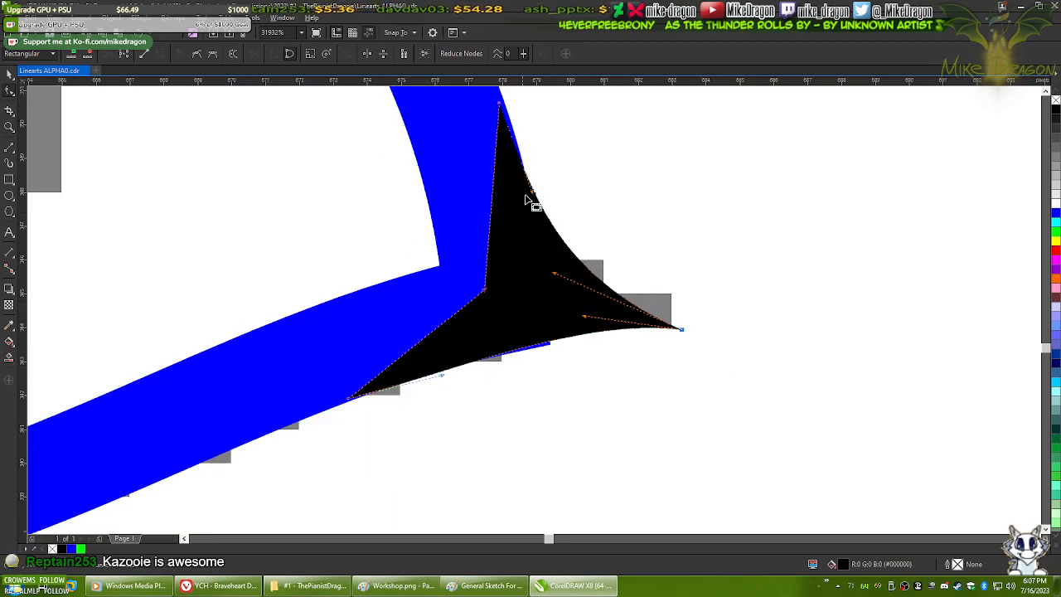
scroll(559, 356, up, 1)
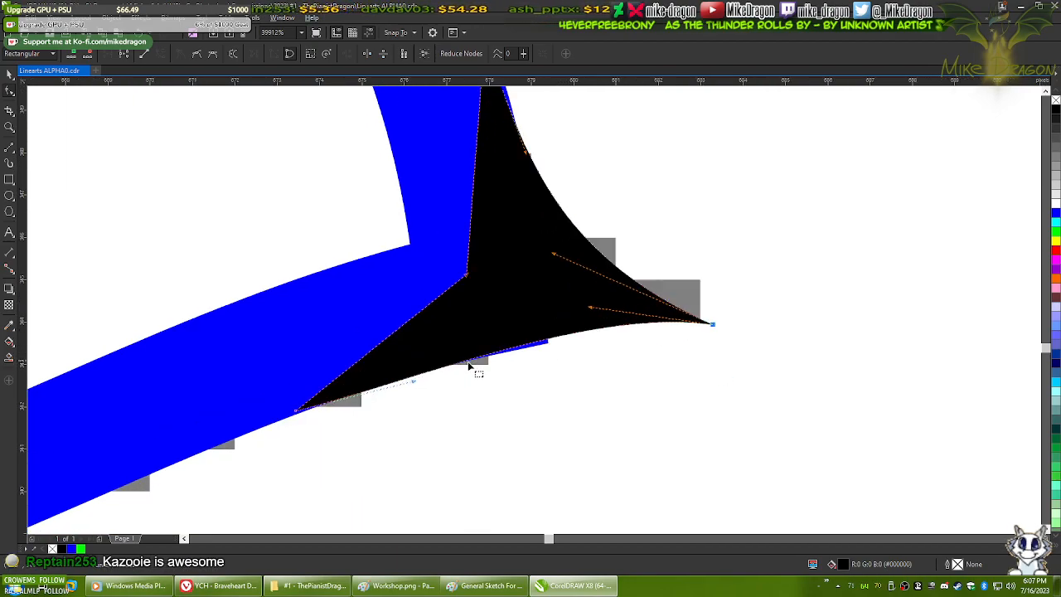
- Reshape the corner shape's lower edge with its two curve handles so it follows the lid outline and flattens toward the outer tip
click(414, 385)
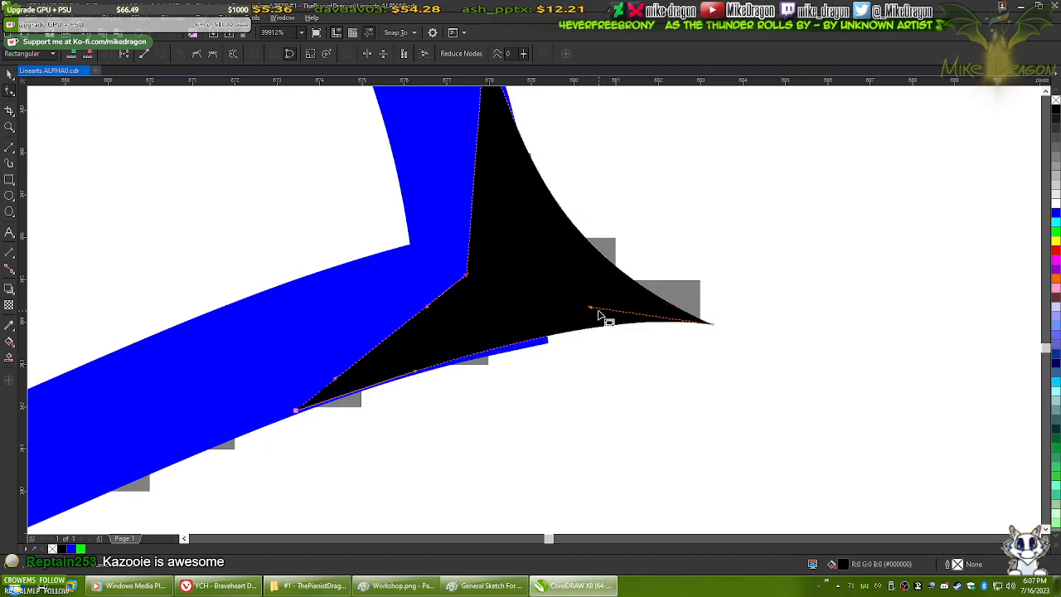
drag(594, 313, 576, 331)
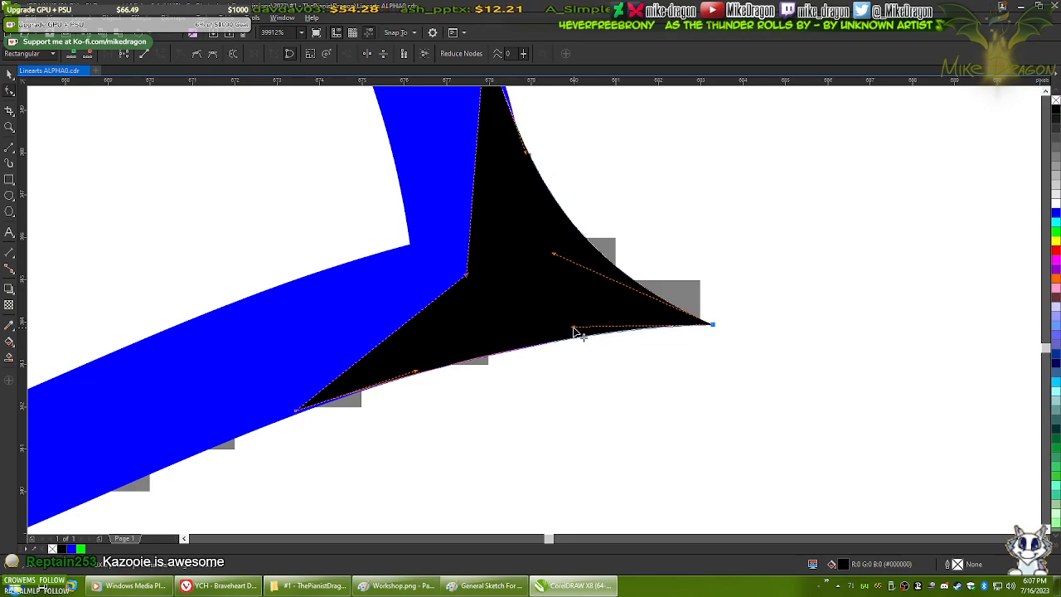
scroll(575, 330, up, 3)
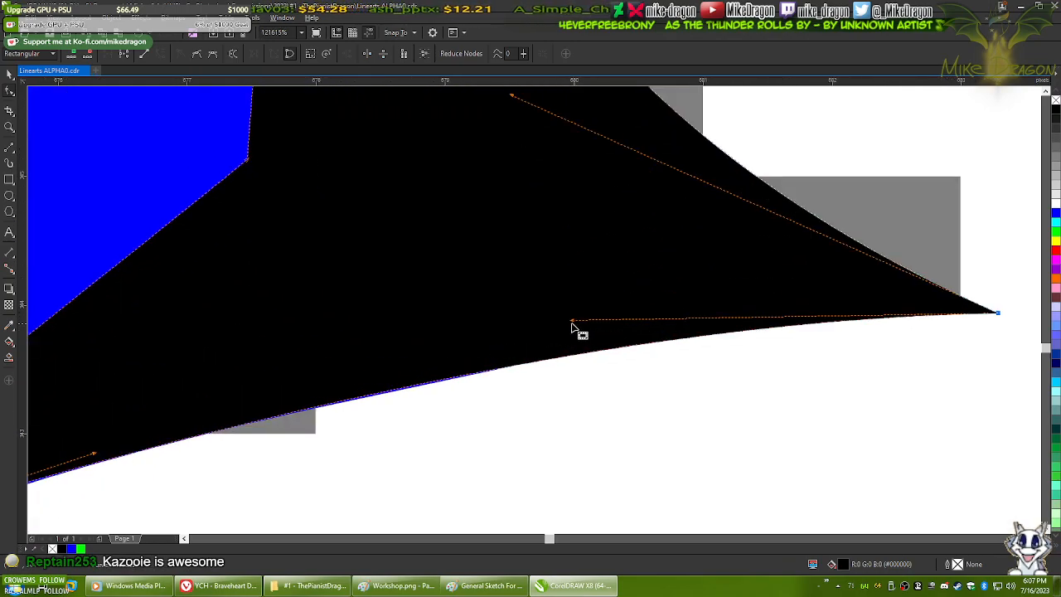
scroll(569, 332, down, 1)
scroll(570, 335, down, 2)
- Move the corner shape's upper tip farther up along the front edge of the blue eye outline
drag(652, 199, 613, 280)
scroll(480, 214, up, 2)
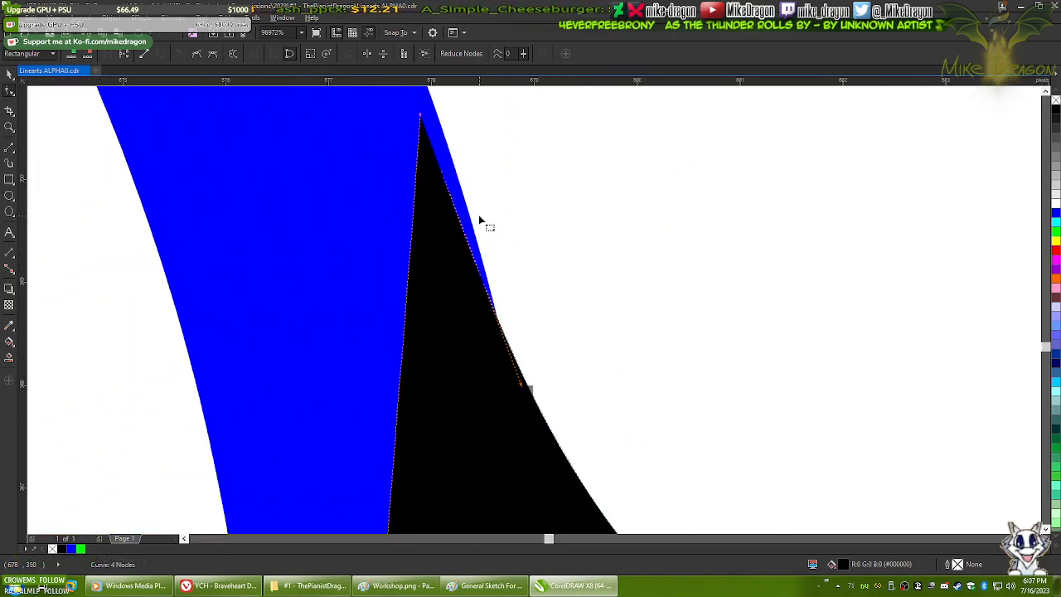
drag(512, 168, 517, 303)
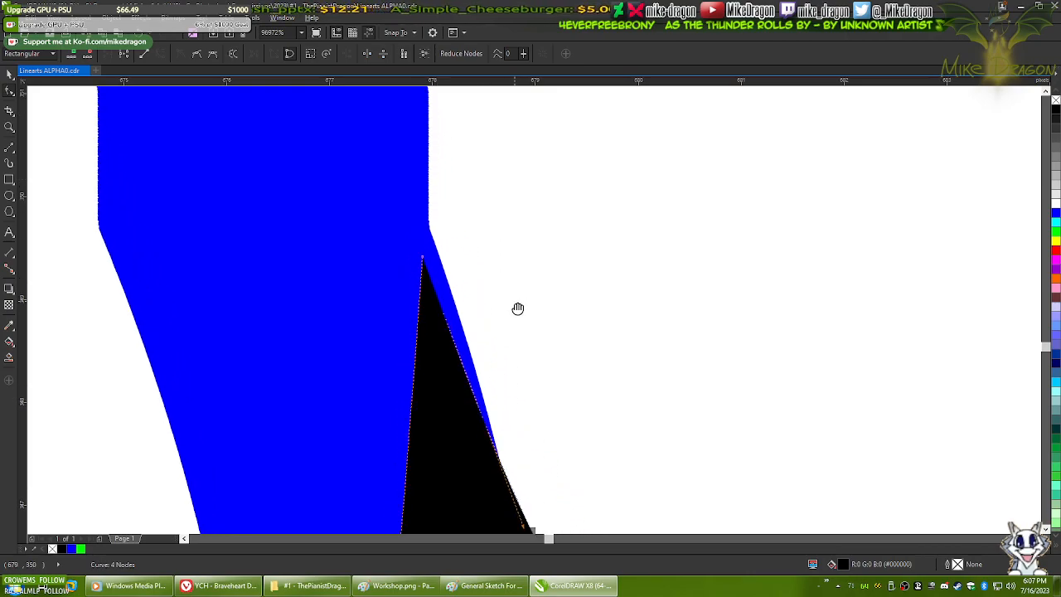
click(423, 253)
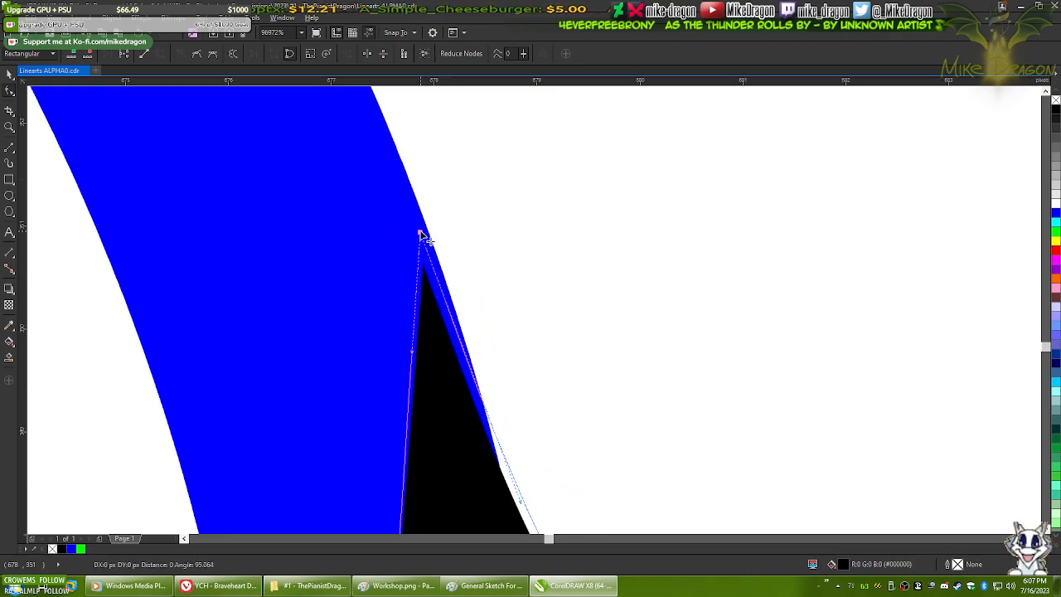
- Examine how the black corner shape's tips and outer curve fit the blue eye outline and the pixel sketch
scroll(464, 149, down, 2)
scroll(464, 148, down, 1)
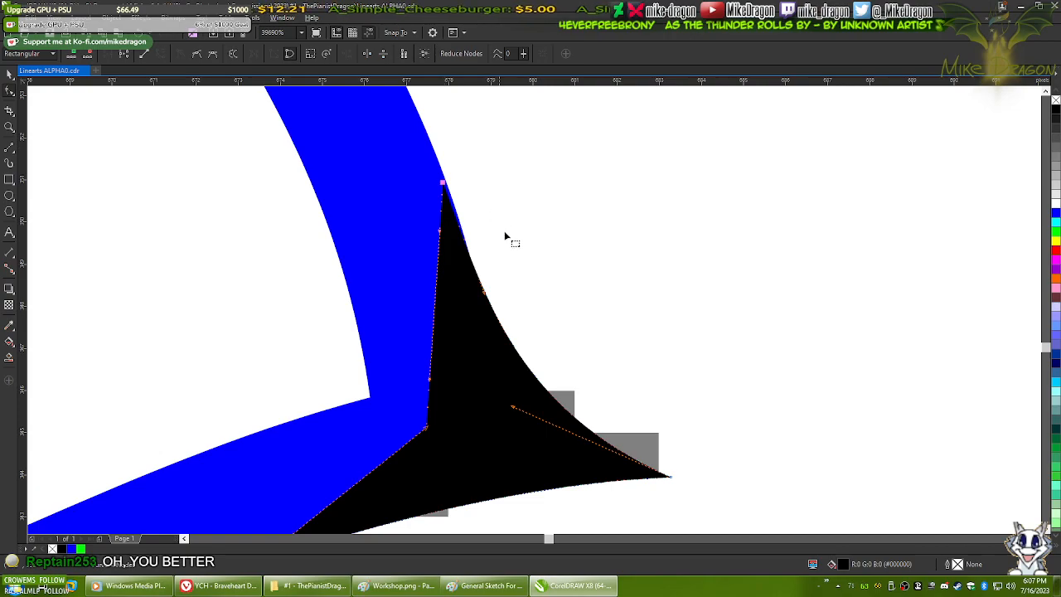
scroll(556, 333, up, 1)
scroll(501, 275, down, 1)
scroll(535, 441, up, 1)
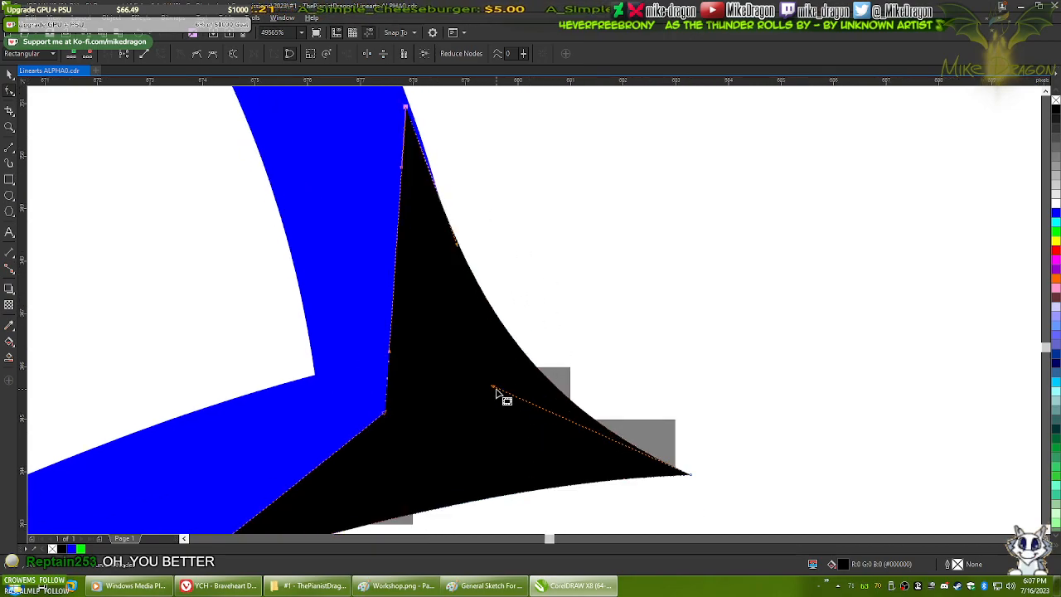
scroll(498, 211, down, 2)
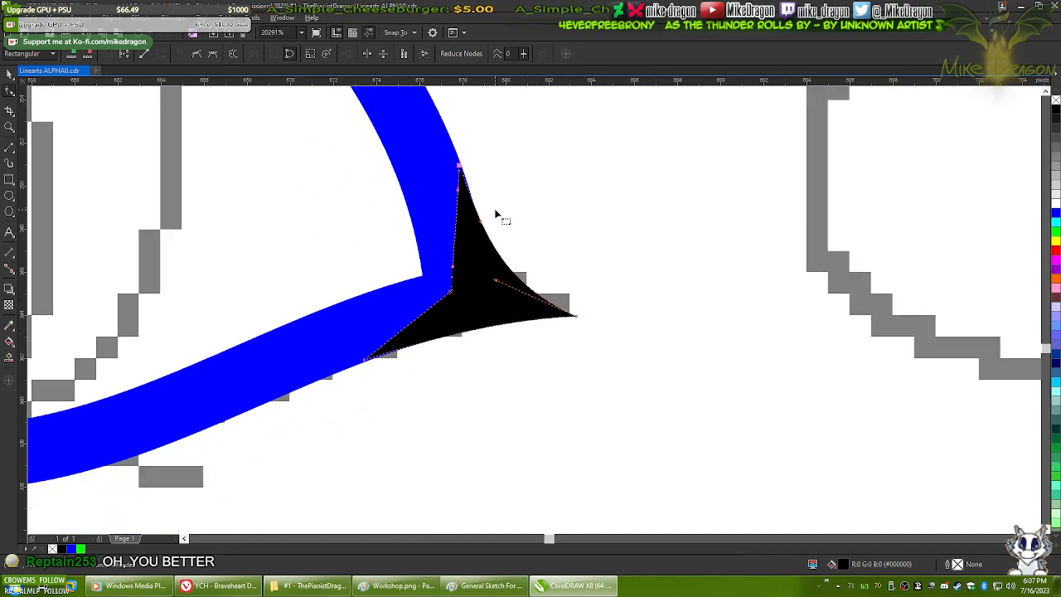
scroll(496, 213, up, 1)
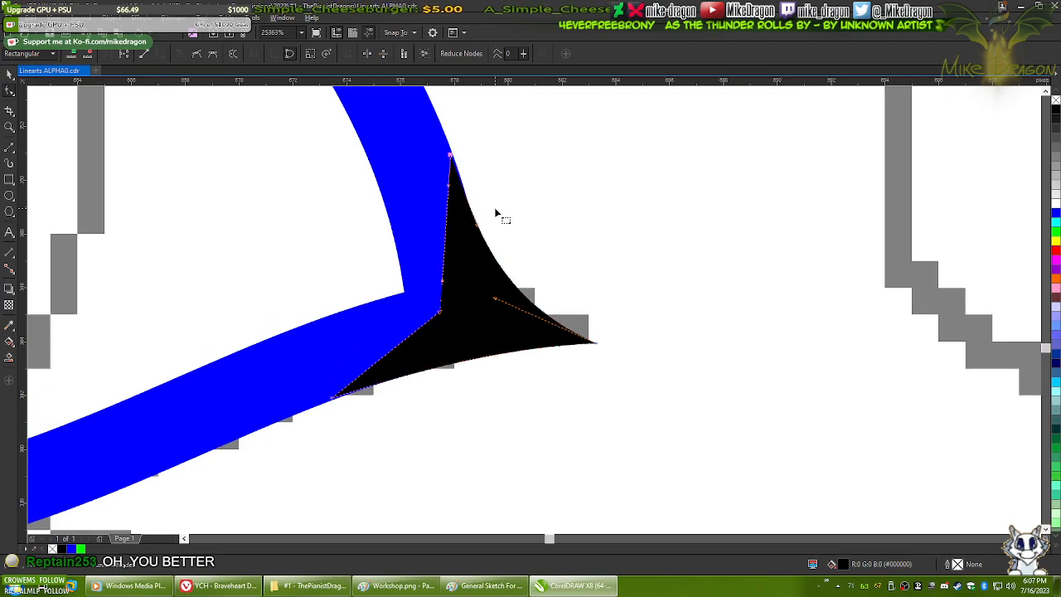
scroll(495, 211, up, 5)
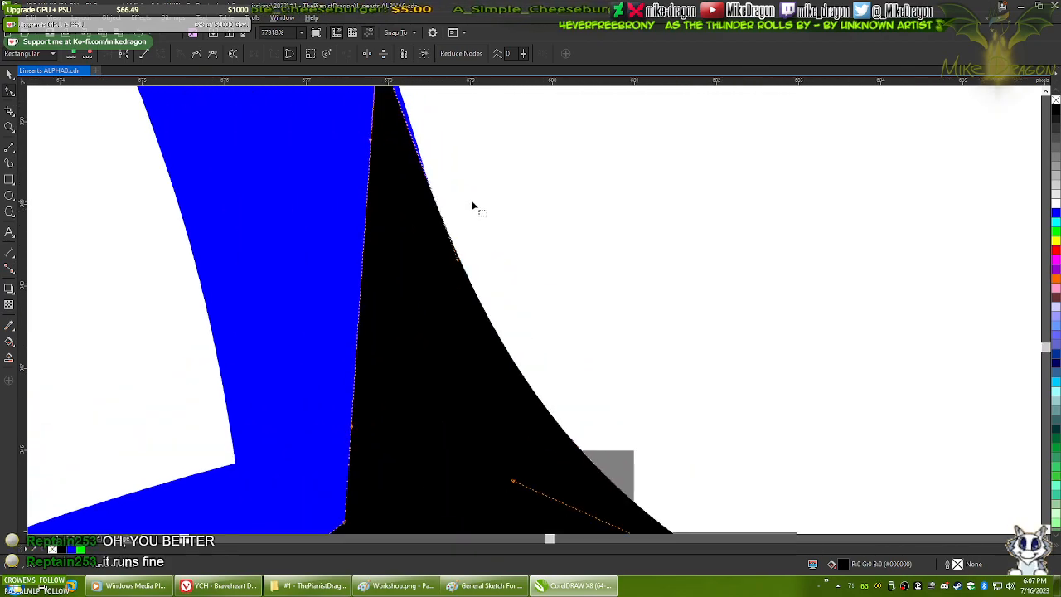
- Try to reshape the outer edge of the black corner shape by moving its top node's curve handle
click(473, 205)
drag(486, 155, 481, 301)
click(391, 239)
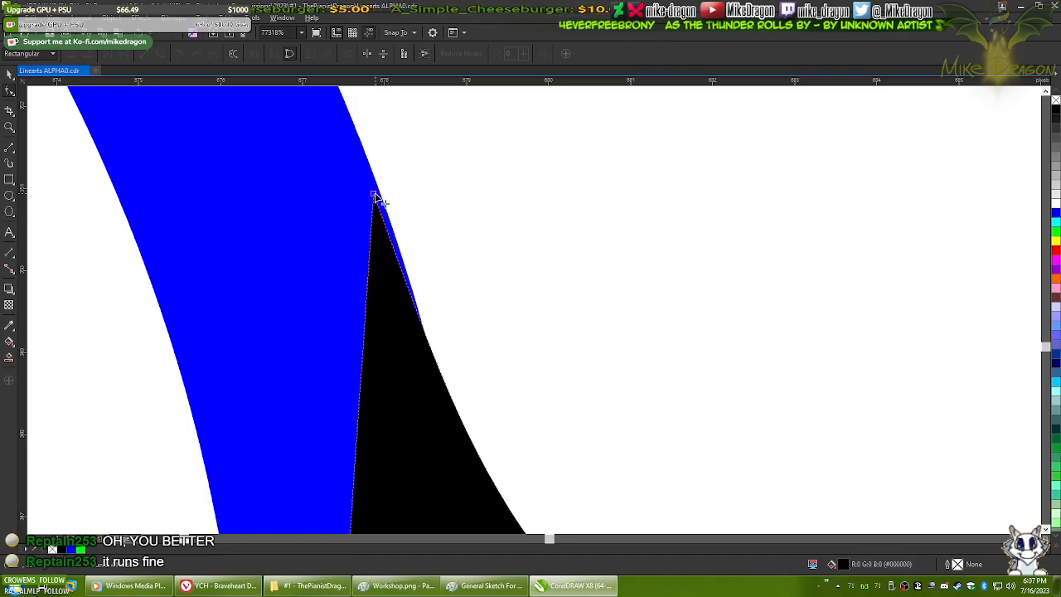
click(374, 196)
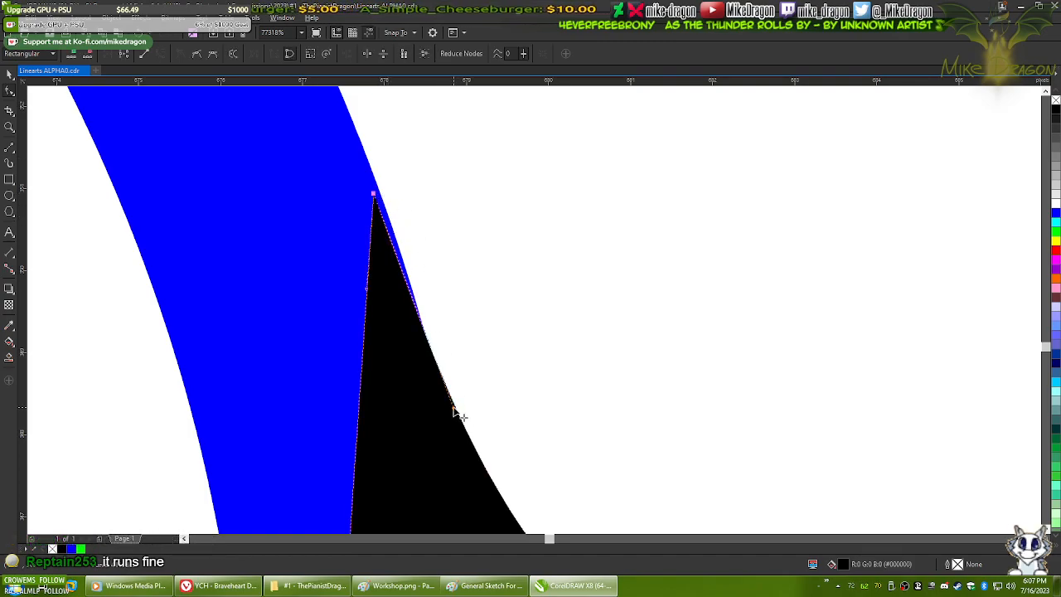
drag(453, 408, 448, 391)
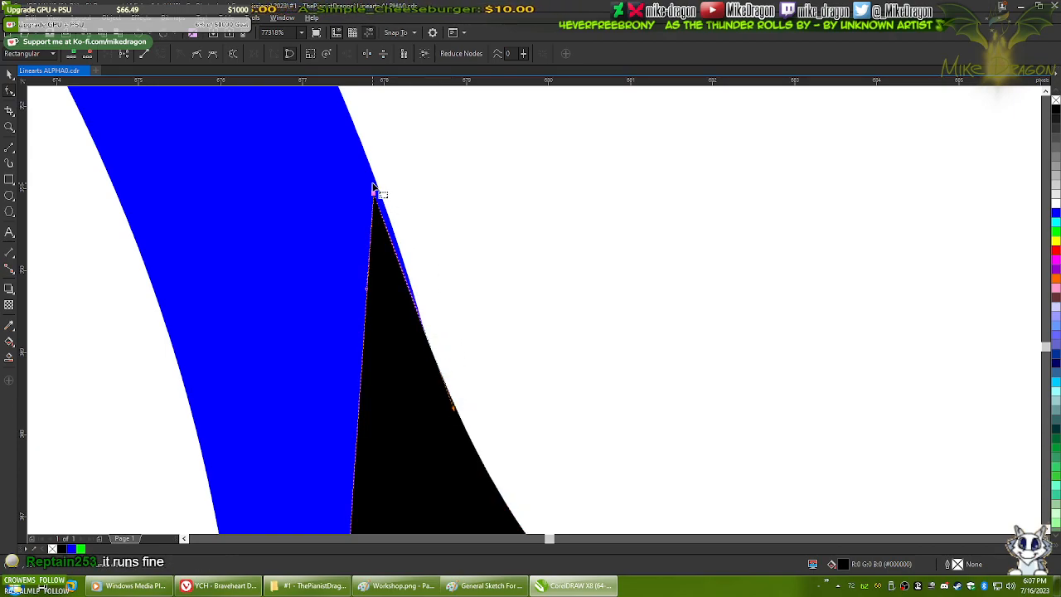
- Move the black corner shape's top node onto the outer edge of the blue outline
scroll(379, 195, up, 3)
drag(425, 262, 433, 235)
scroll(447, 207, up, 1)
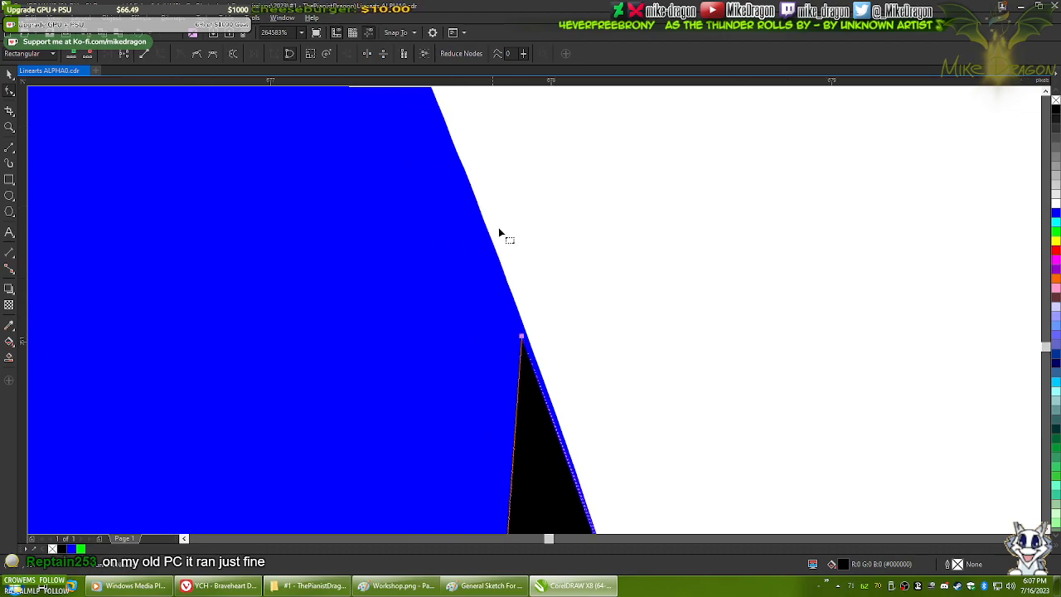
drag(524, 338, 528, 344)
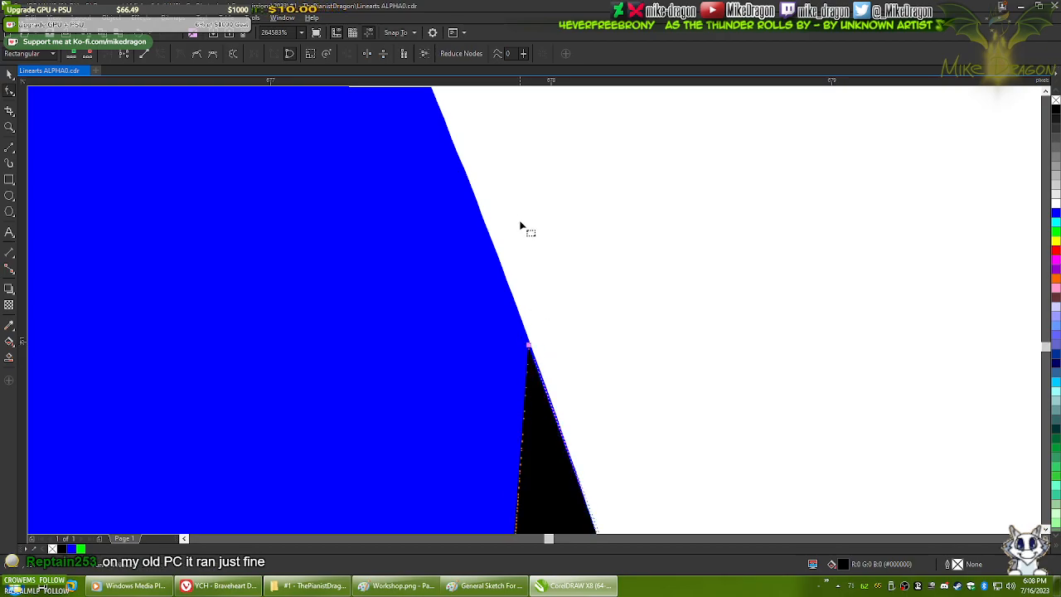
scroll(515, 214, down, 3)
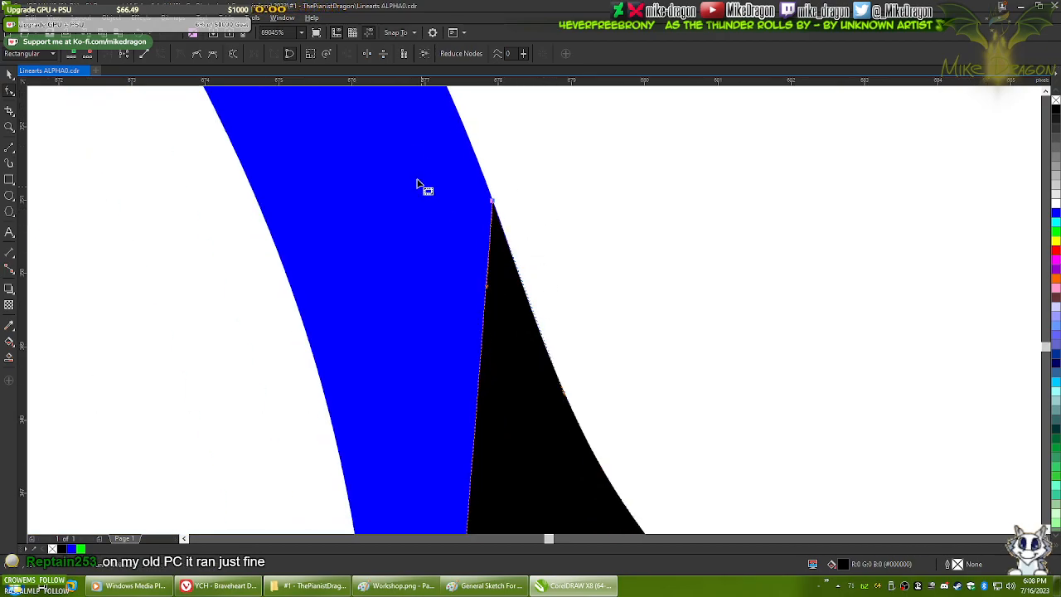
scroll(429, 201, down, 2)
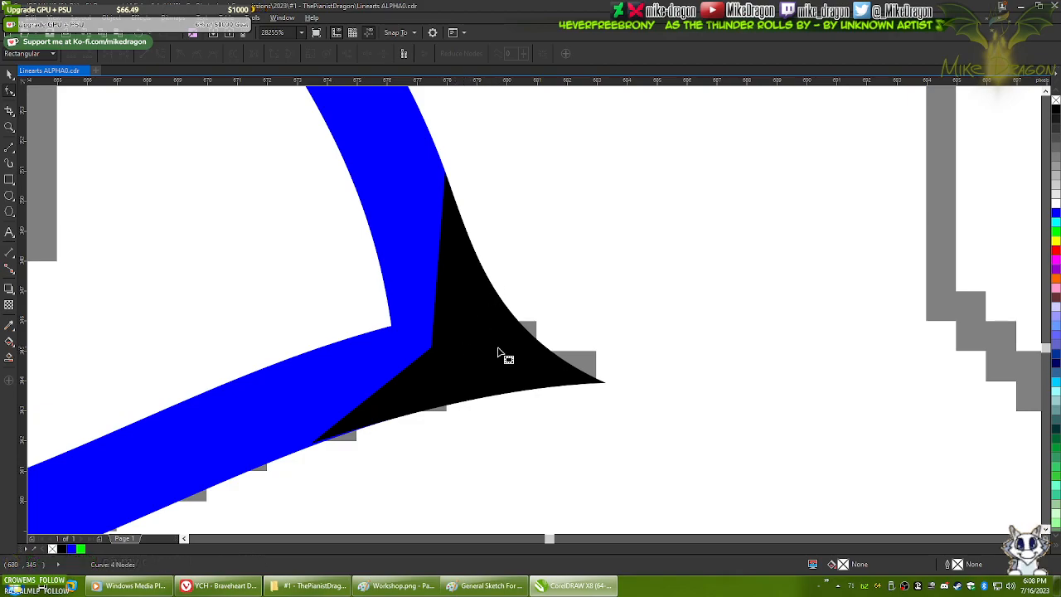
scroll(493, 390, up, 4)
scroll(391, 440, down, 4)
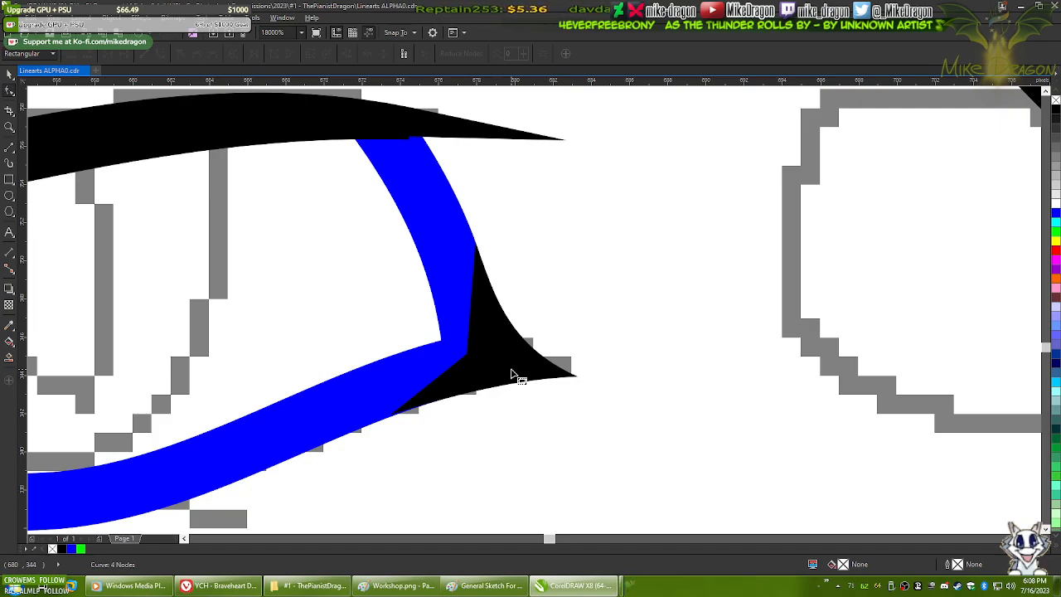
- Open Project64, widen the default plugin notes column of the game list to read the full compatibility notes, and close the emulator
click(635, 585)
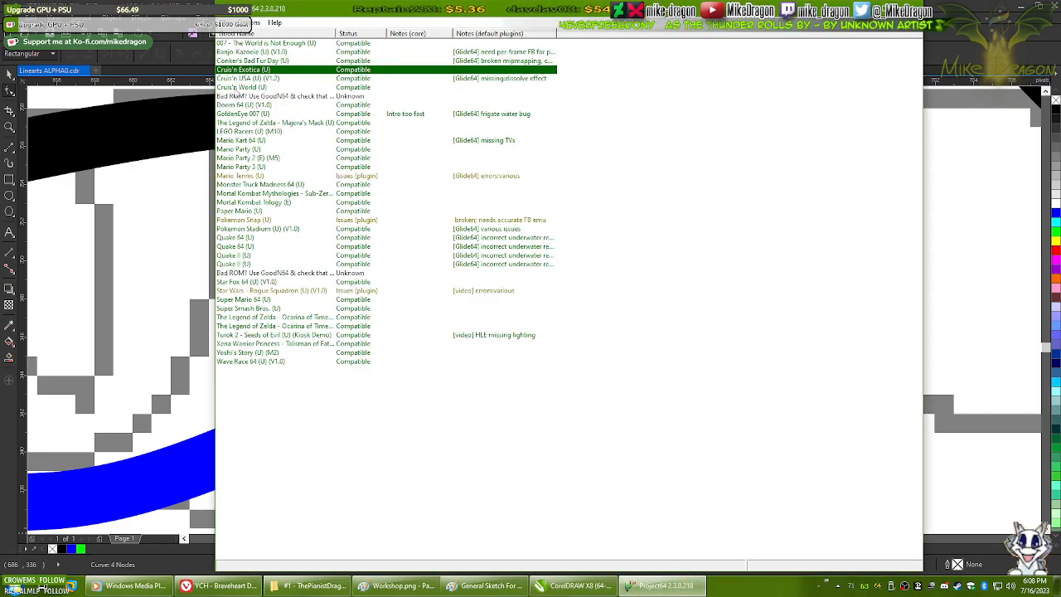
click(238, 53)
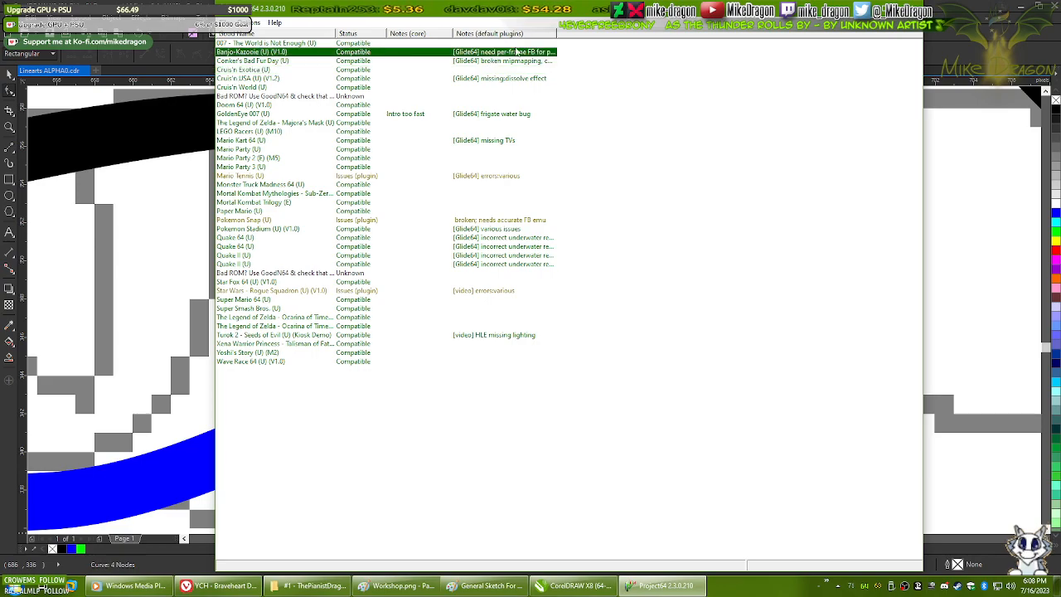
drag(559, 33, 654, 29)
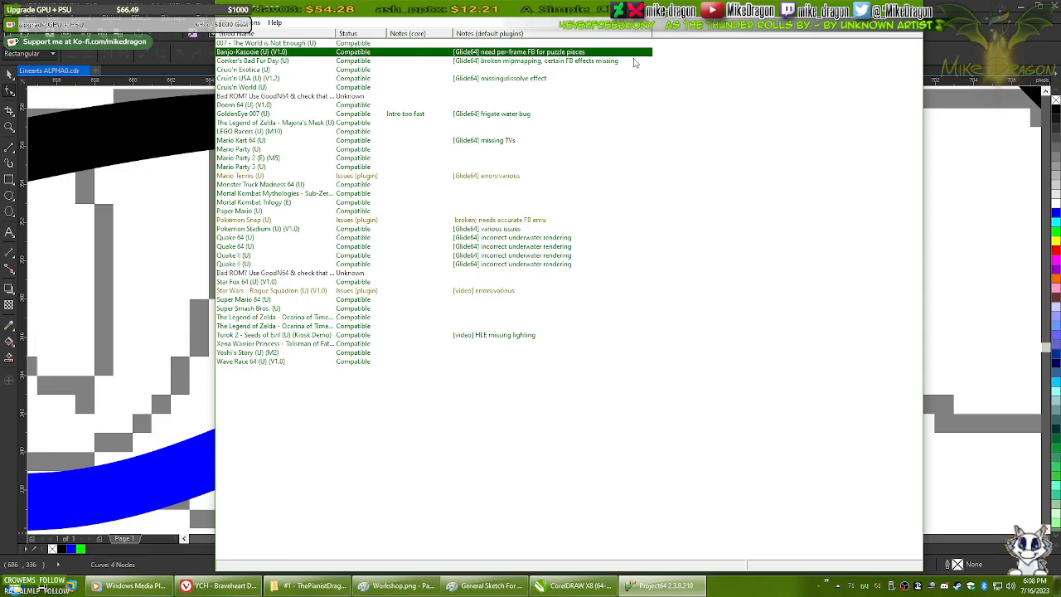
click(247, 238)
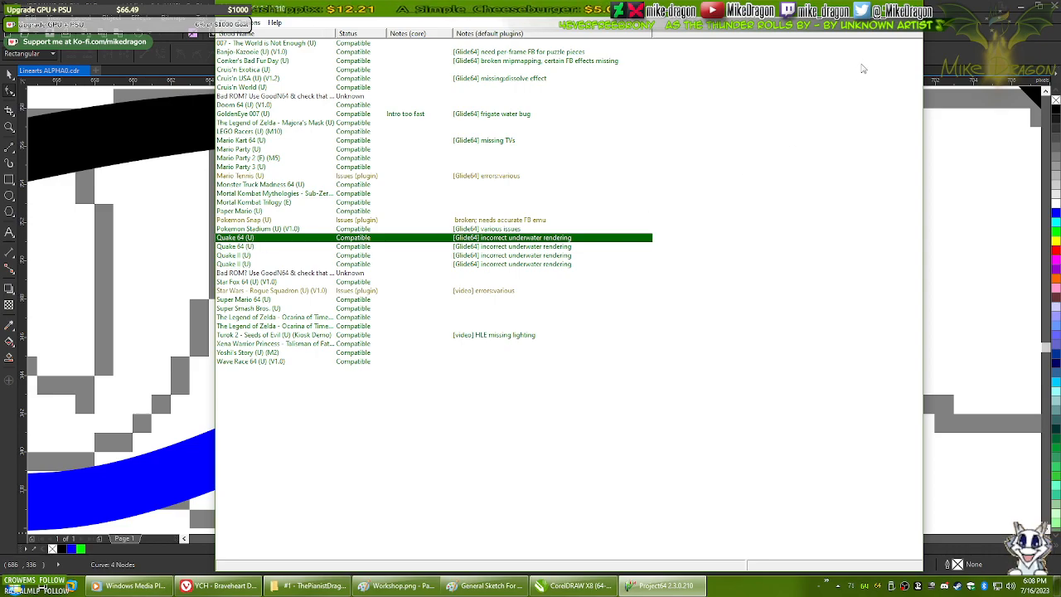
click(251, 53)
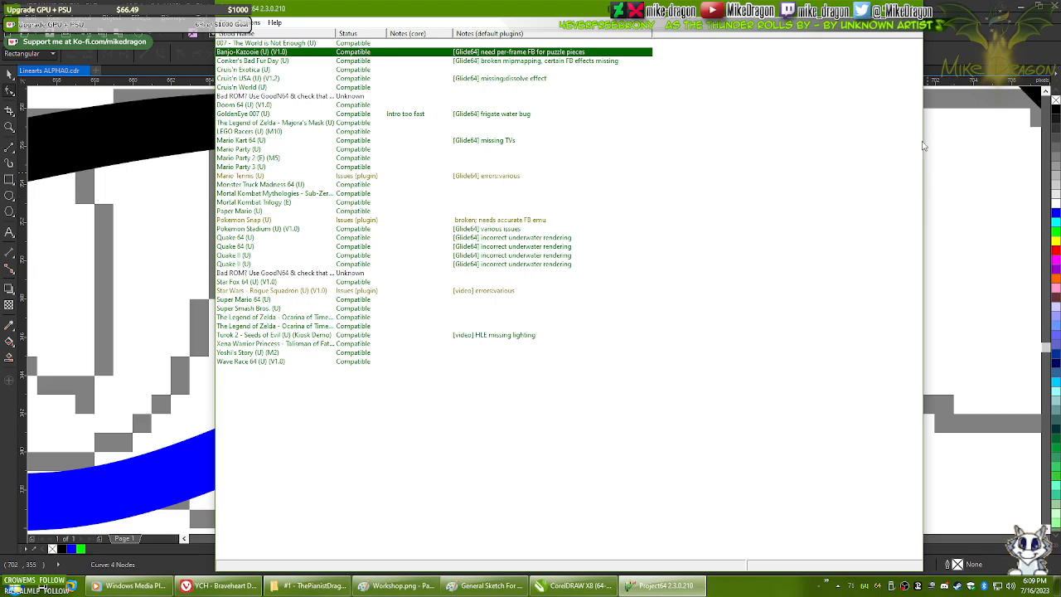
click(911, 4)
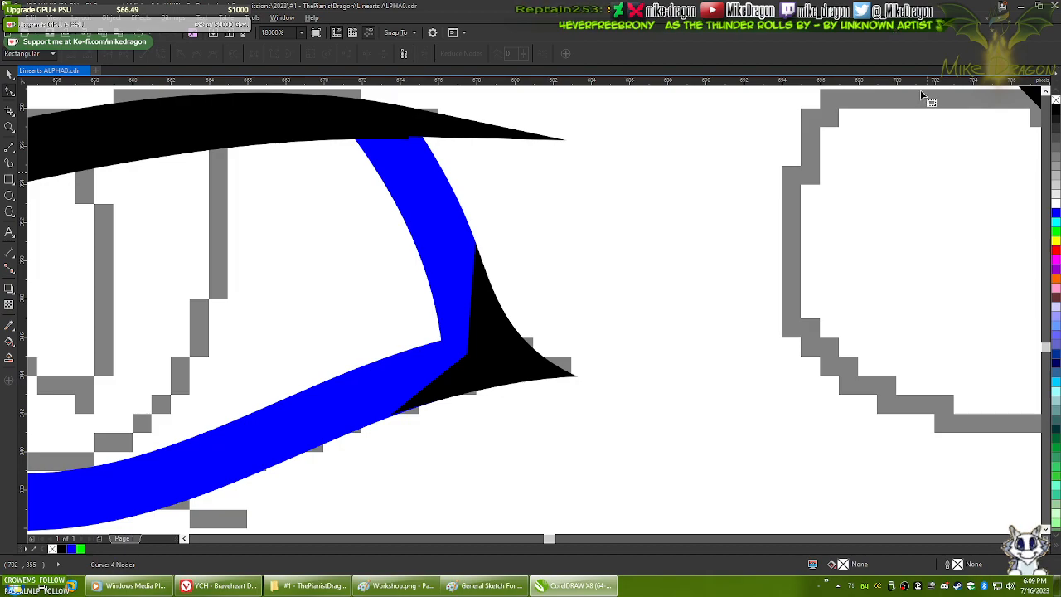
- Pair the 8BitDo Pro 2 controller in the Windows Bluetooth settings and close the settings
double_click(984, 587)
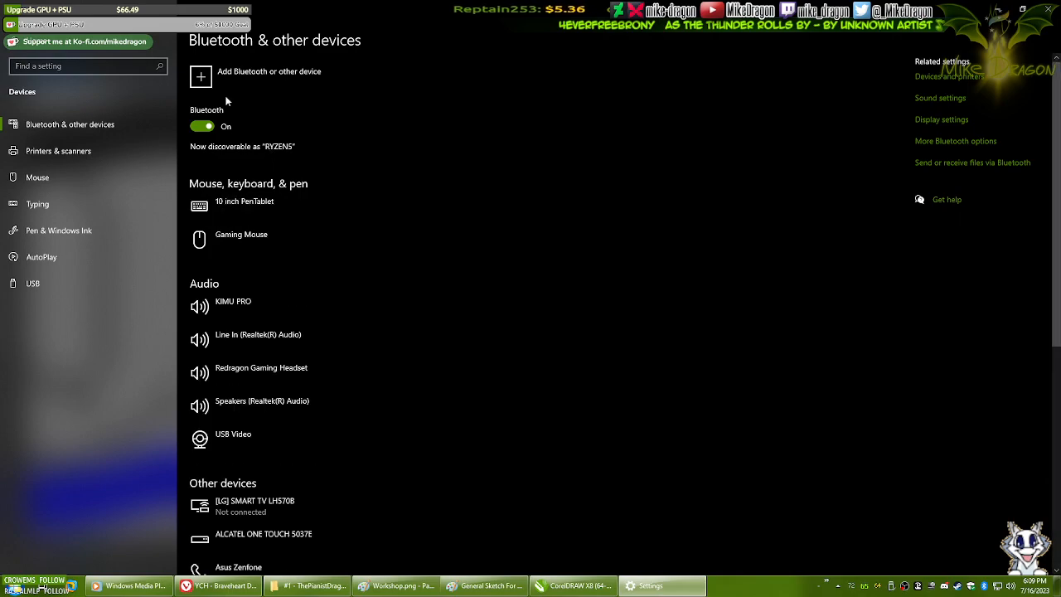
click(253, 72)
click(430, 190)
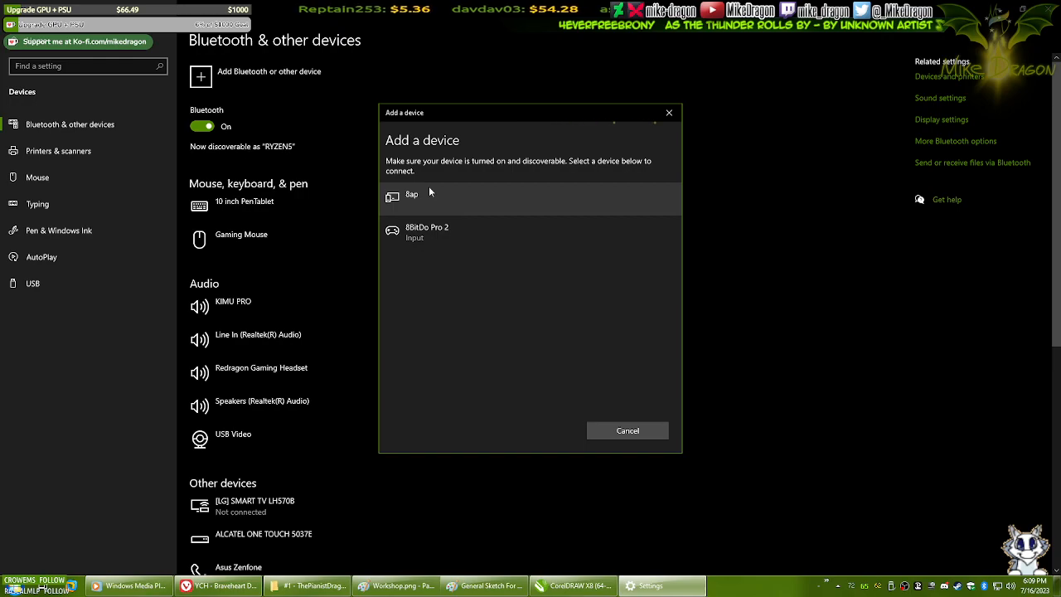
click(421, 232)
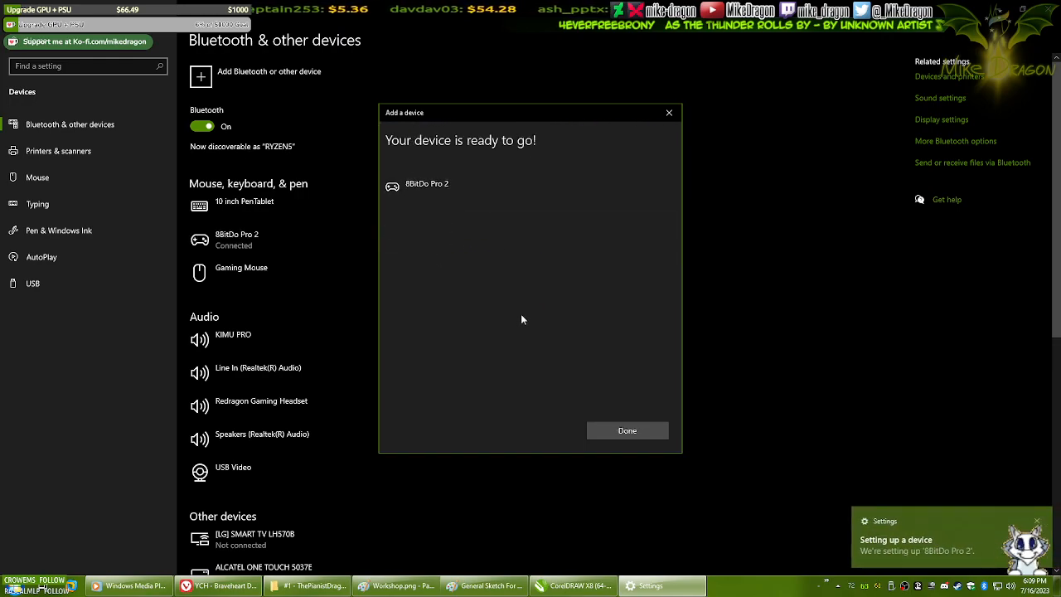
click(642, 432)
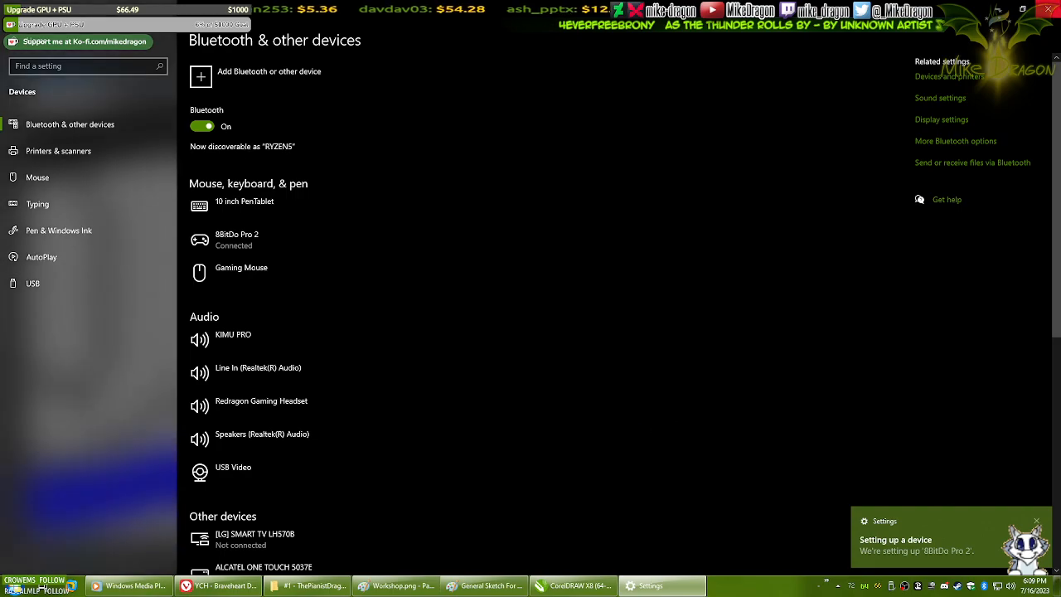
click(1048, 10)
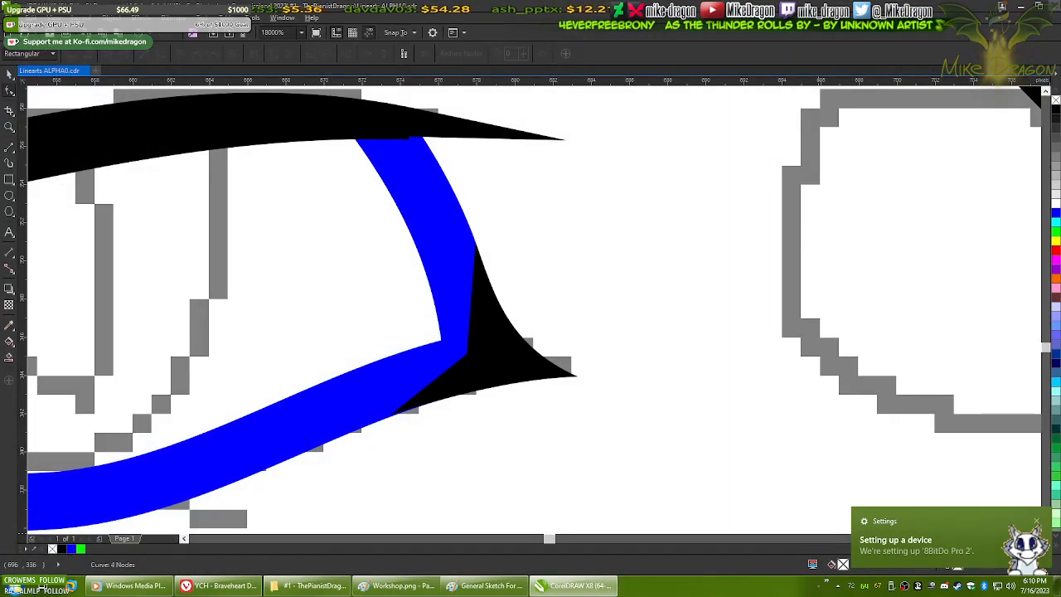
- Minimize the open windows and launch Nintendo 64 - Project64 from the Emulators folder on the desktop
click(1021, 7)
click(1022, 7)
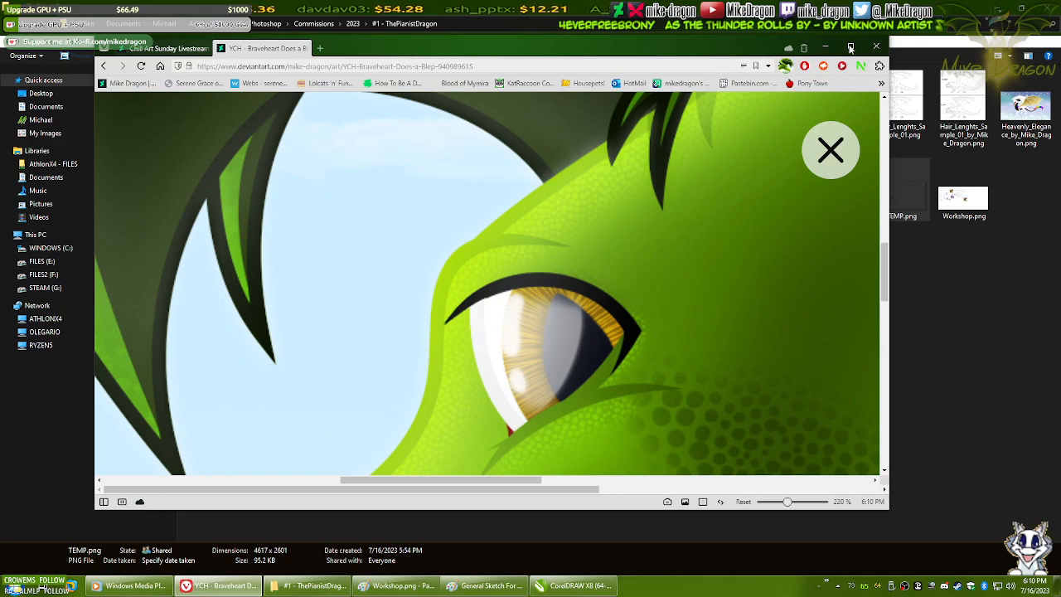
click(851, 48)
click(999, 8)
click(999, 8)
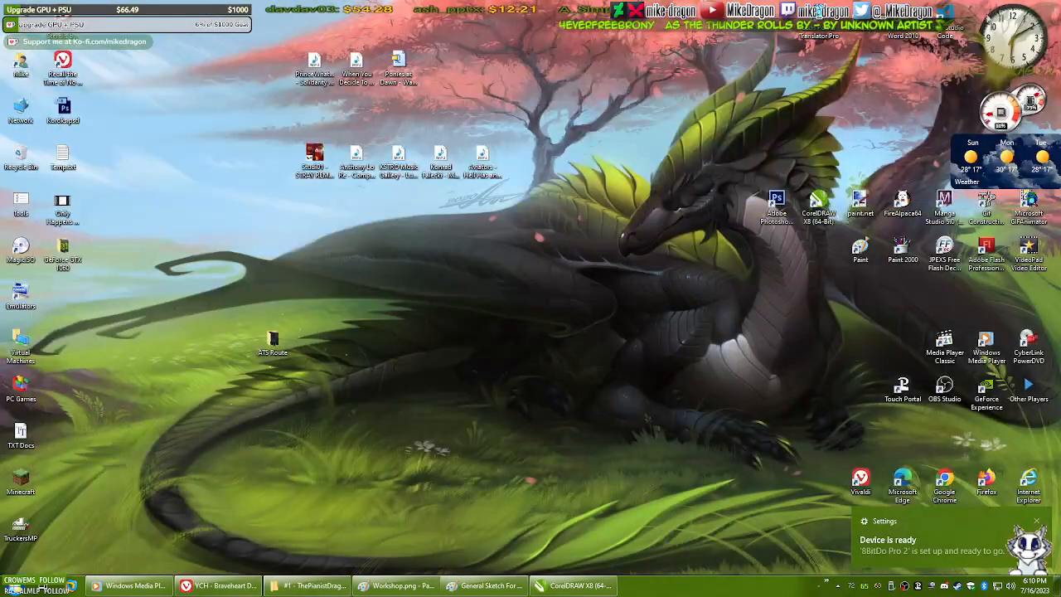
double_click(21, 292)
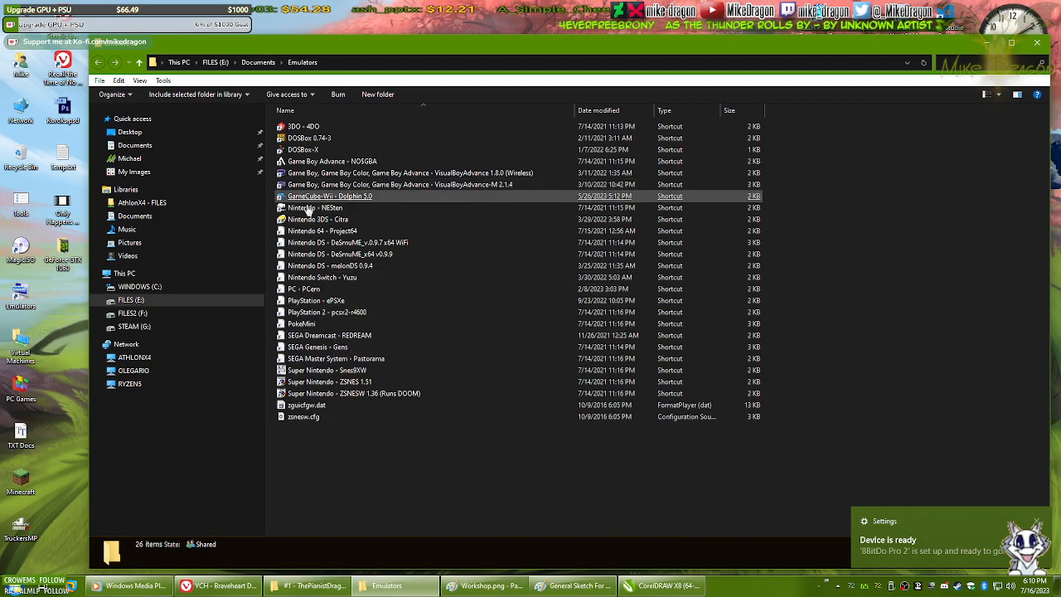
double_click(302, 230)
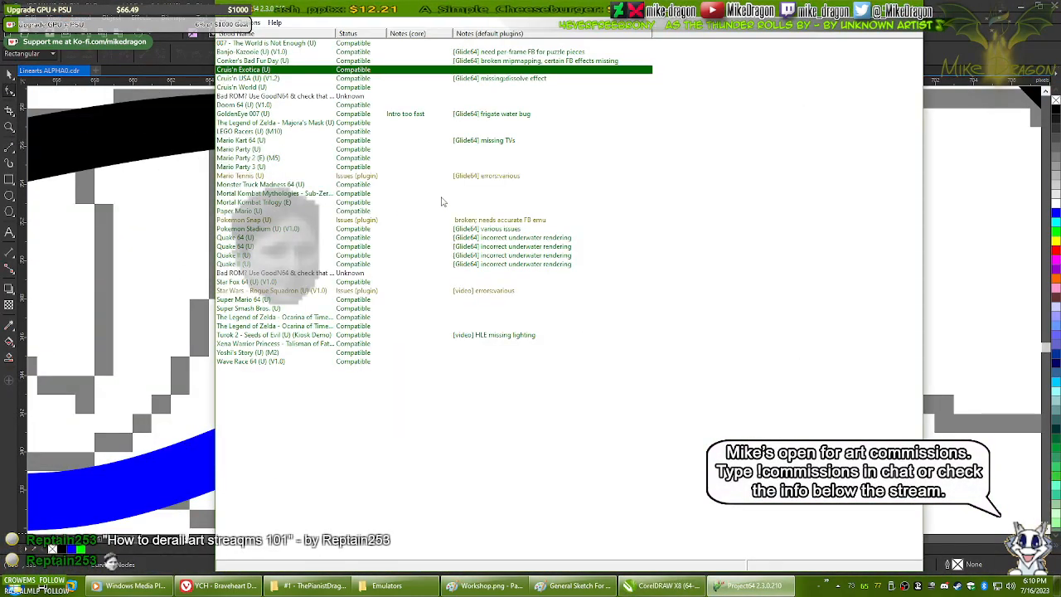
double_click(253, 61)
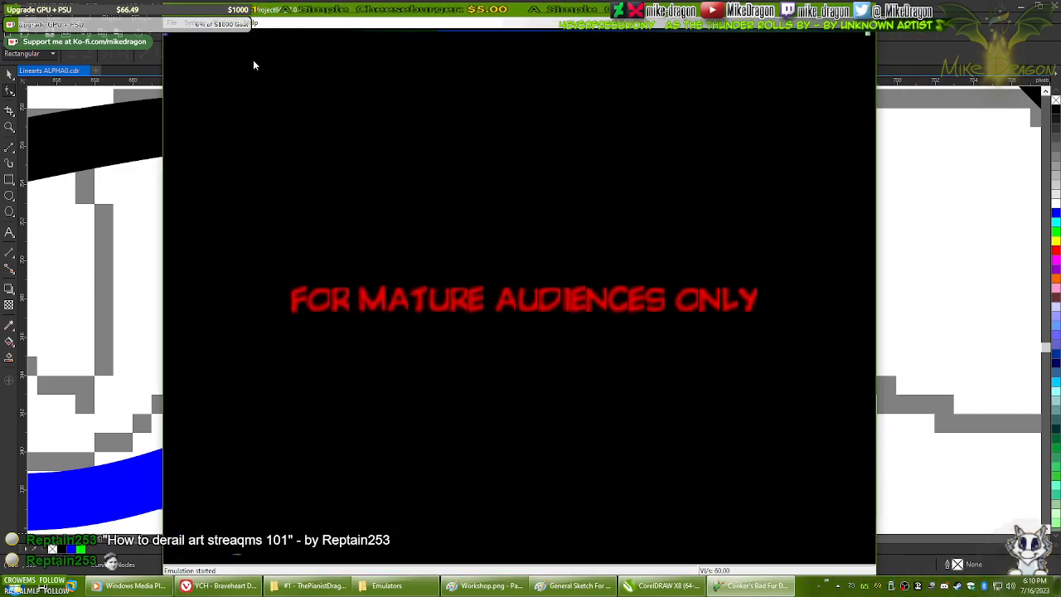
click(170, 22)
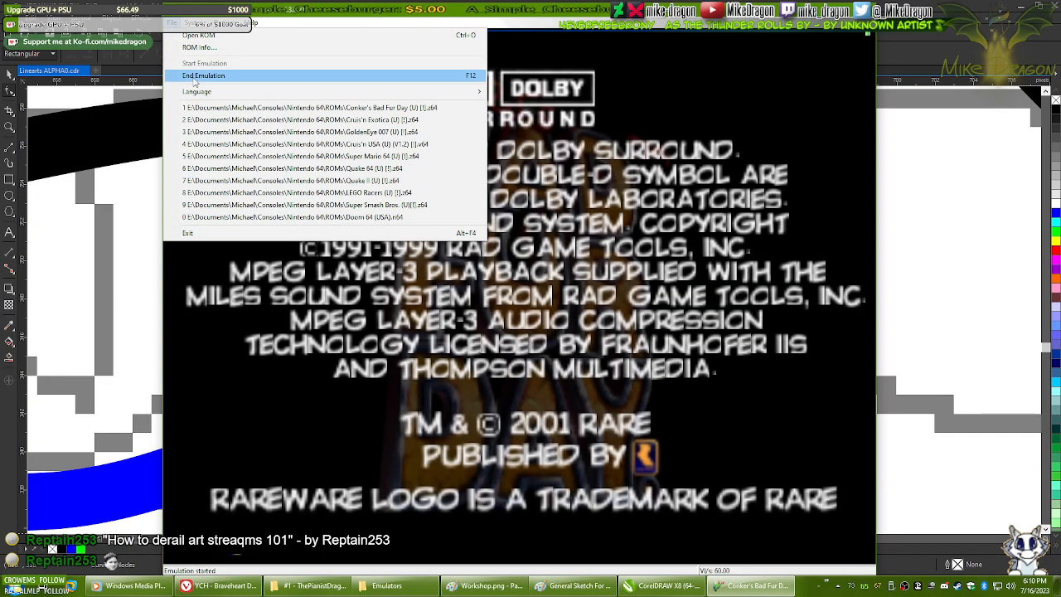
click(203, 75)
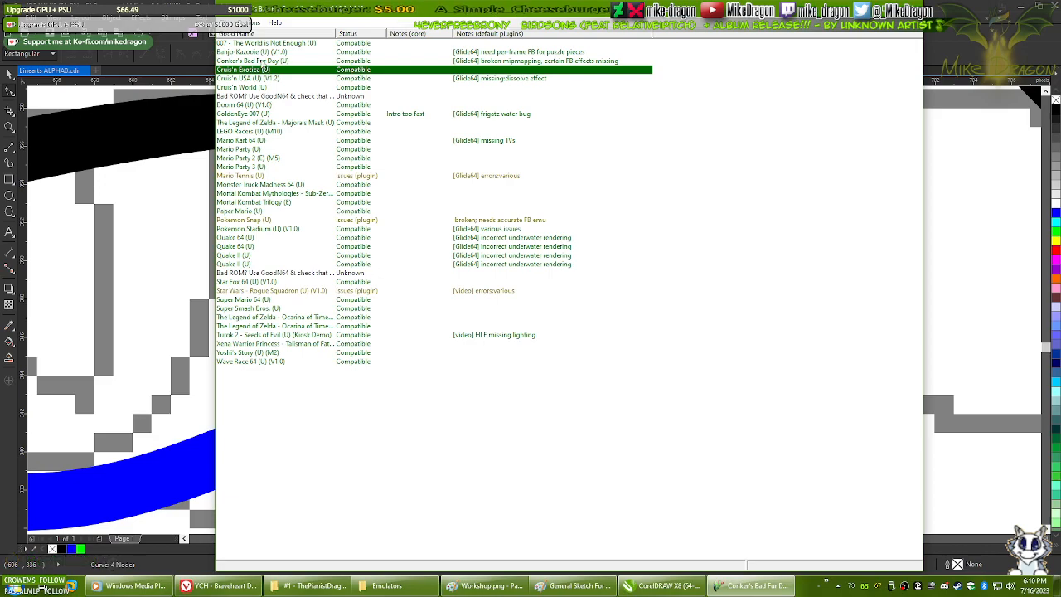
- Launch Banjo-Kazooie (U) (V1.0) from the game list and turn off the frame rate limit
double_click(259, 52)
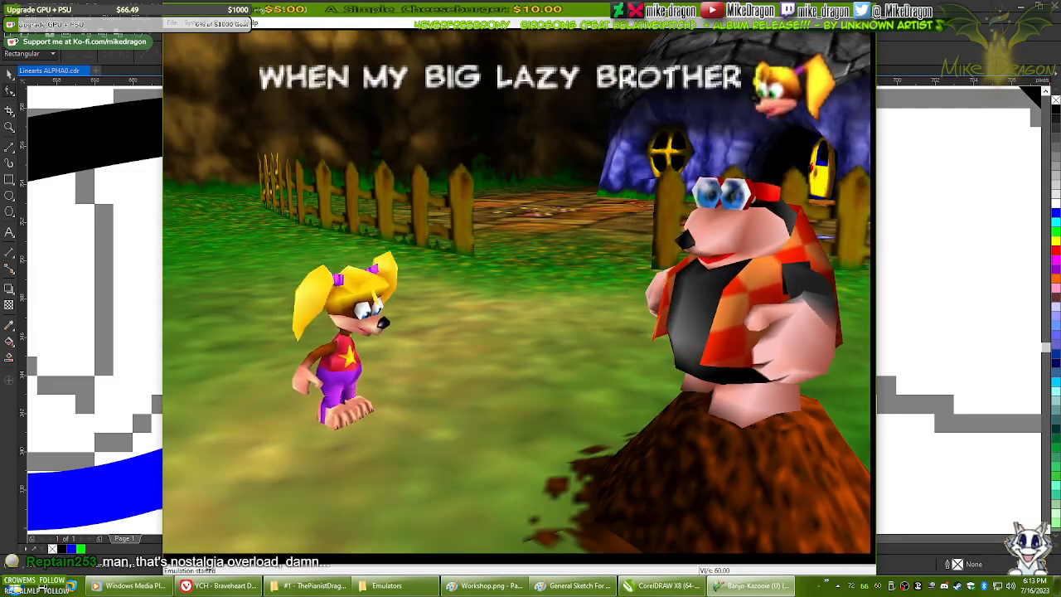
click(193, 23)
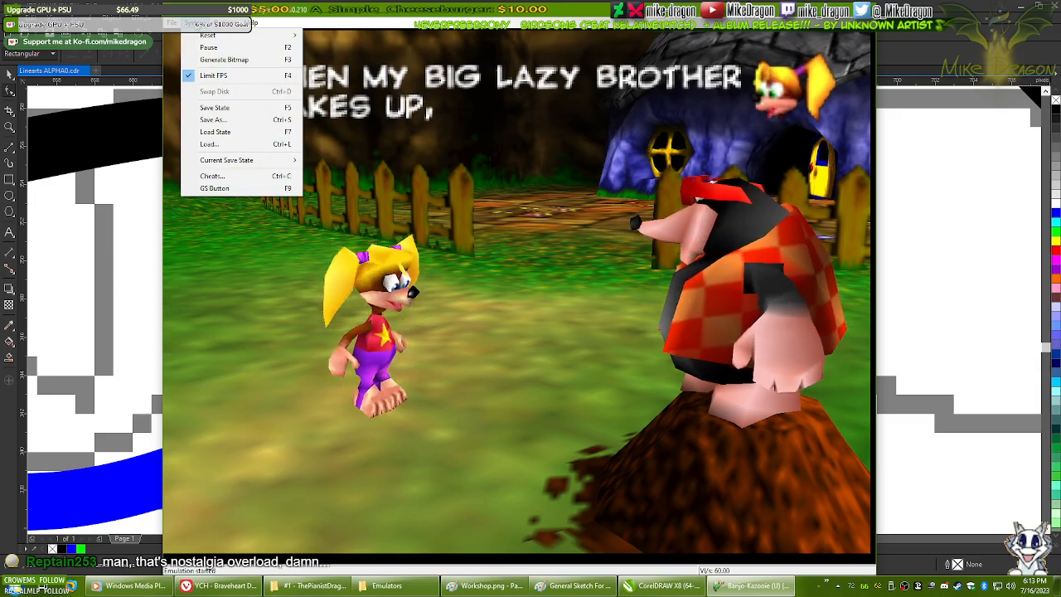
click(213, 76)
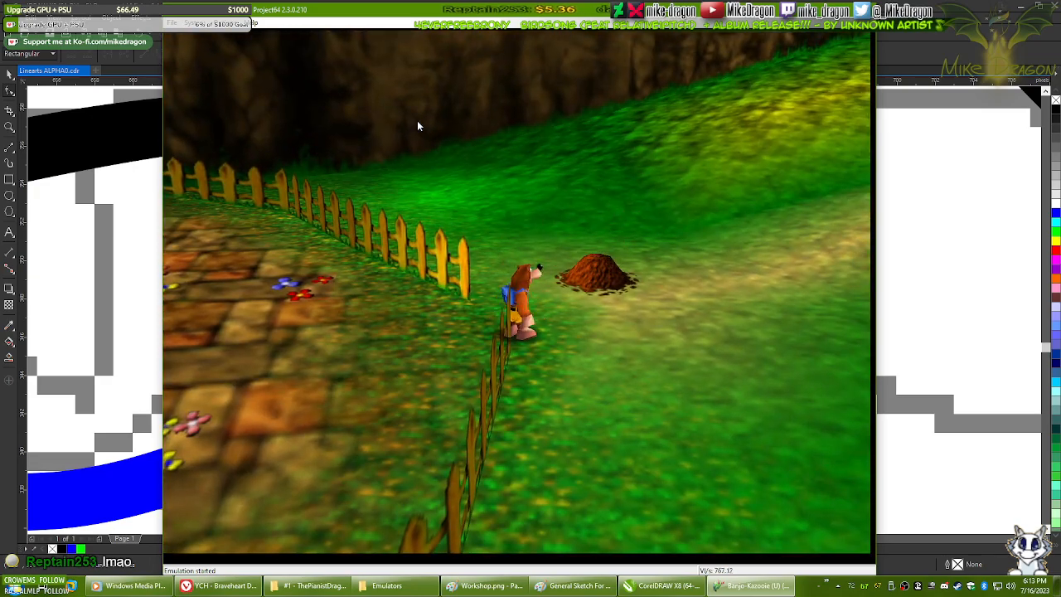
key(Right)
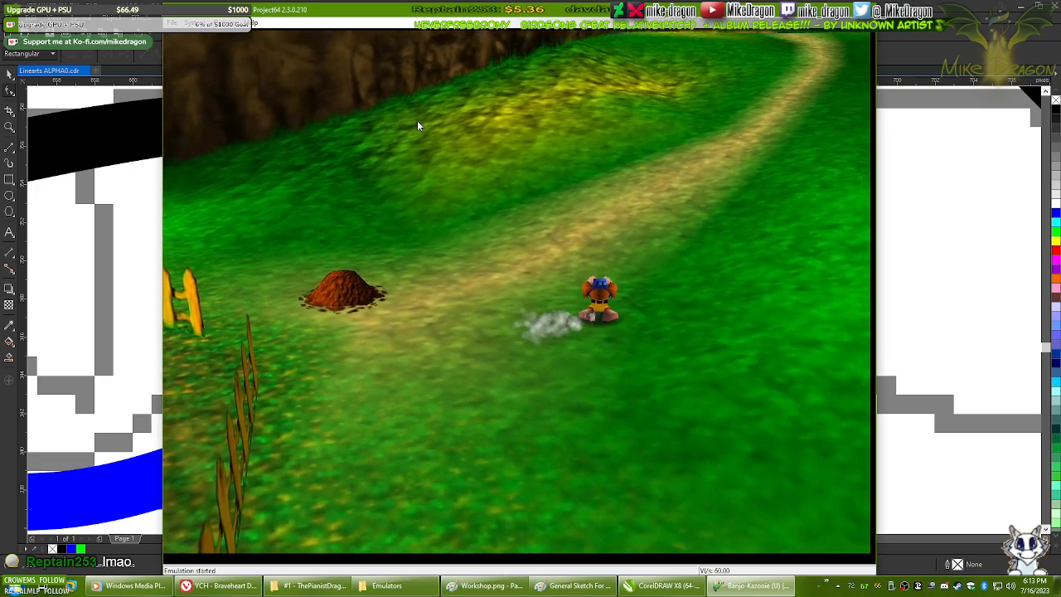
key(Left)
key(Right)
key(x)
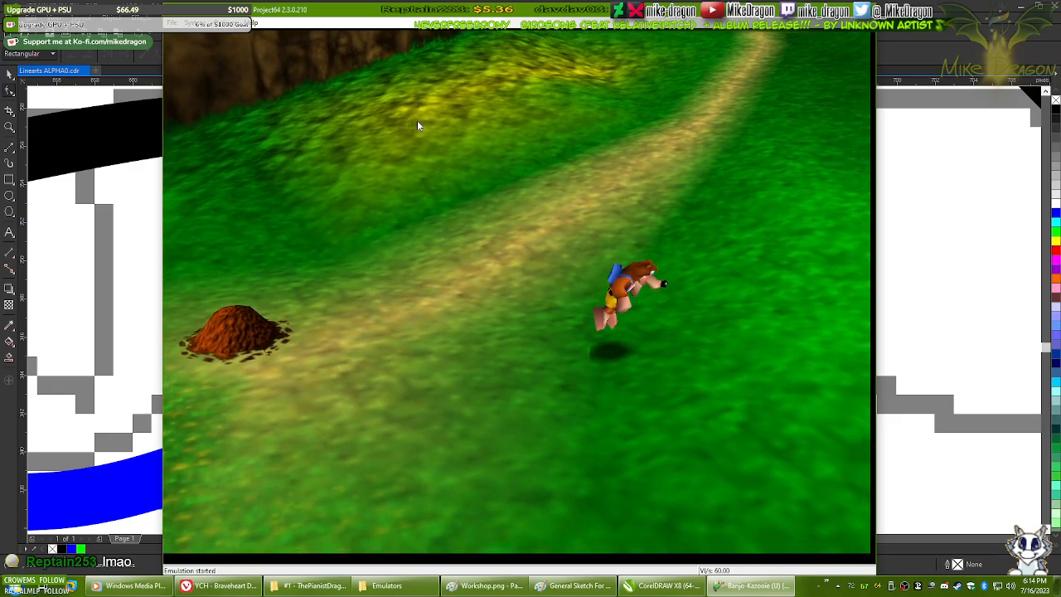
key(Up)
key(x)
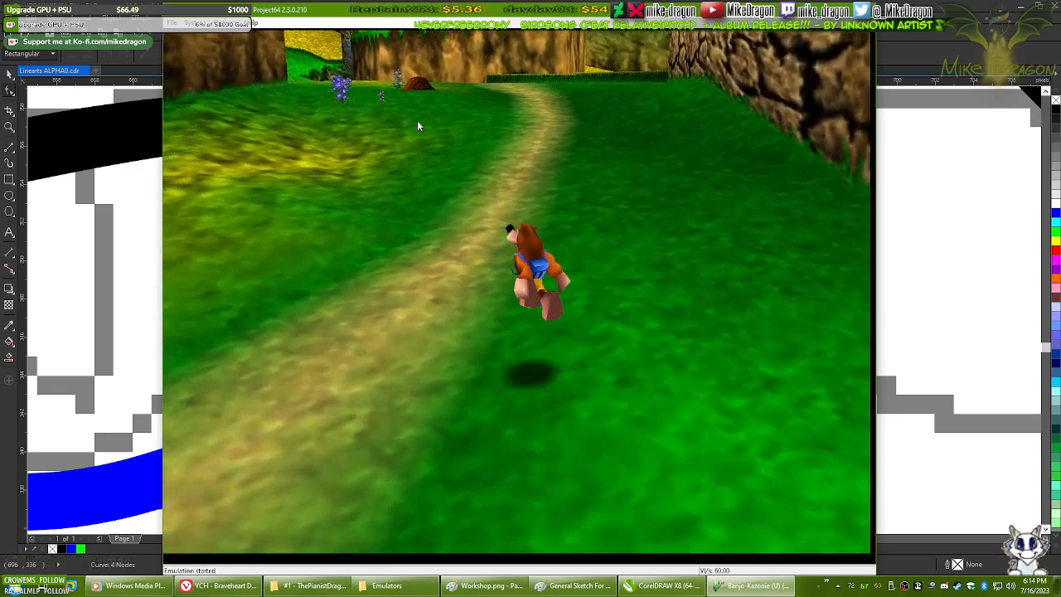
key(Right)
key(Down)
key(x)
key(Left)
key(x)
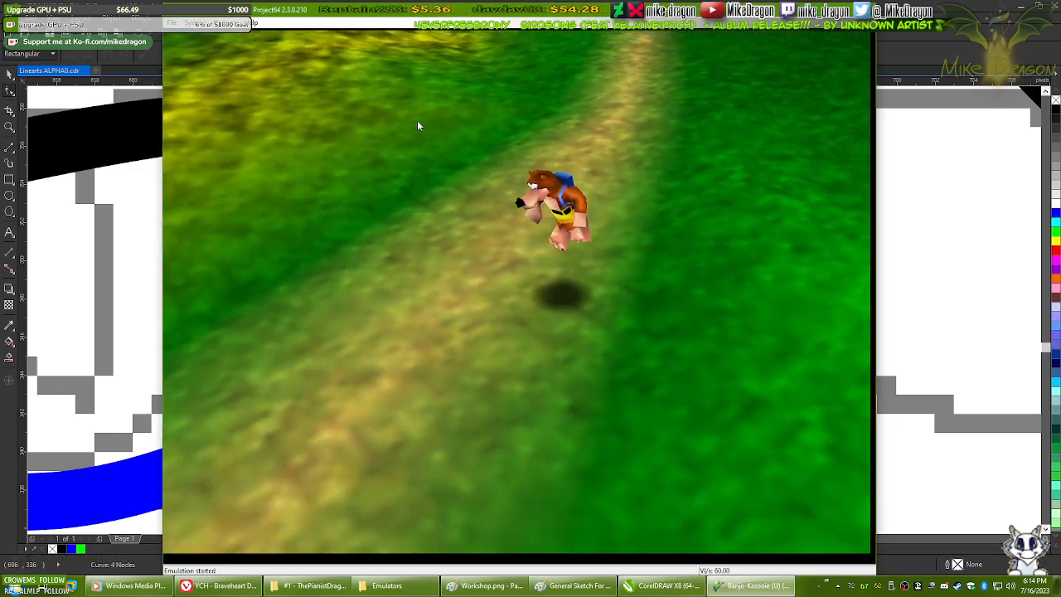
key(Right)
key(Left)
key(x)
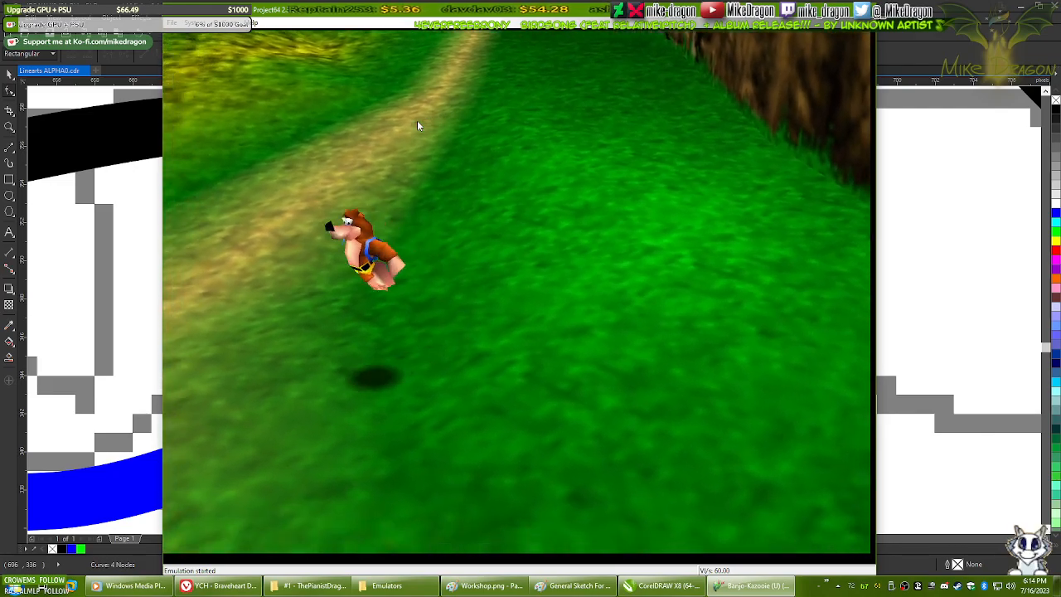
key(Right)
key(x)
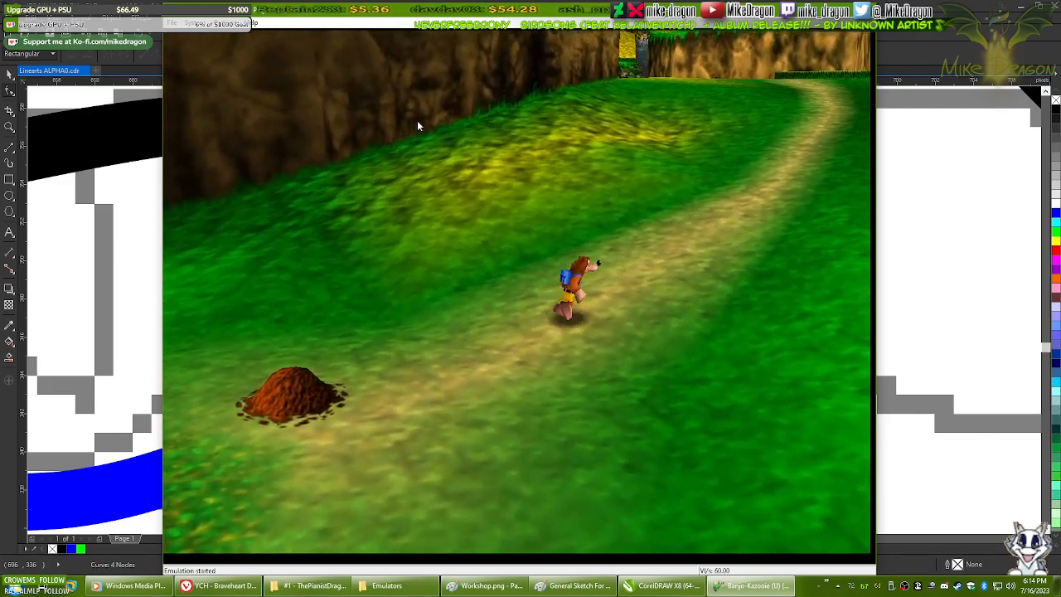
- Run and jump the bear around the grassy path to try out the game controls, and close the emulator
key(Left)
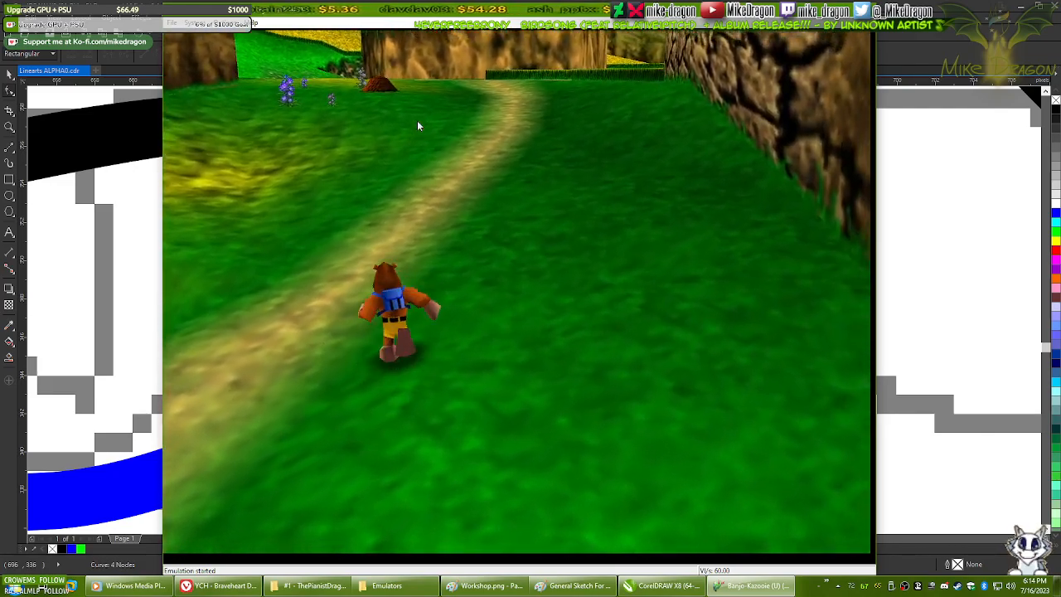
key(x)
key(Right)
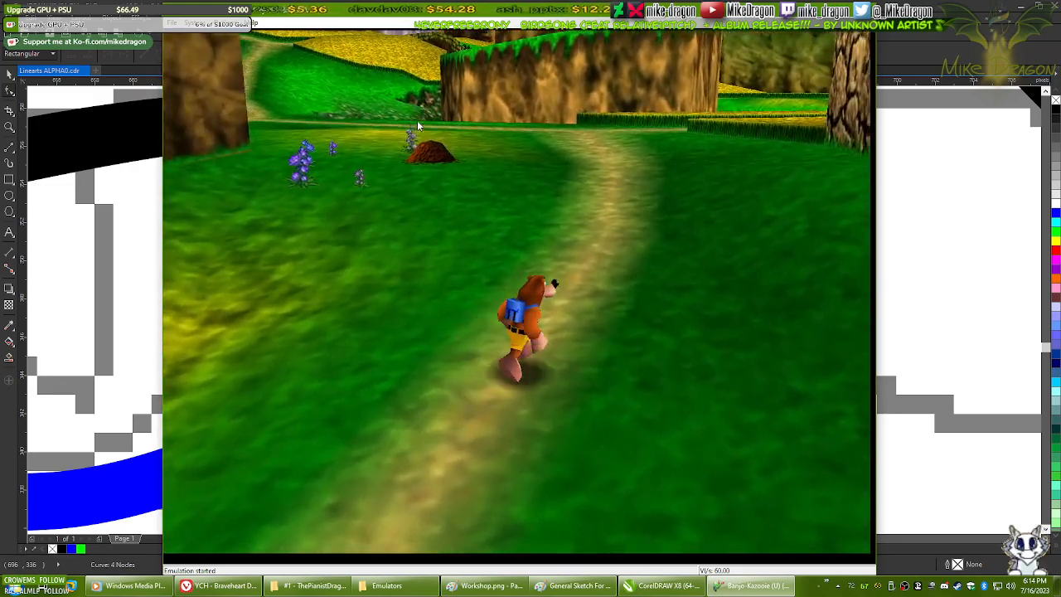
key(c)
key(Left)
key(x)
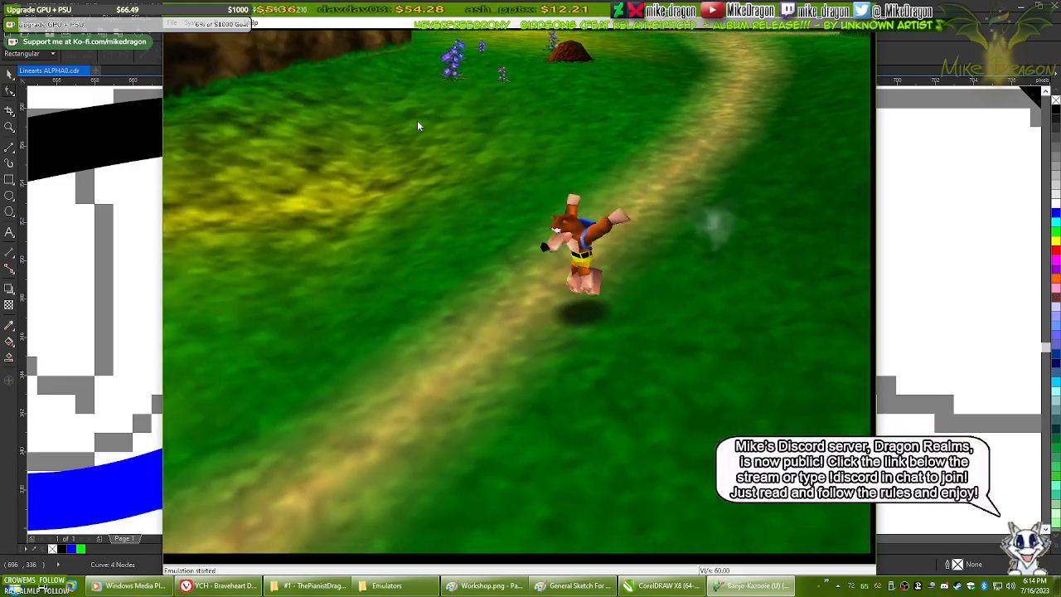
key(Right)
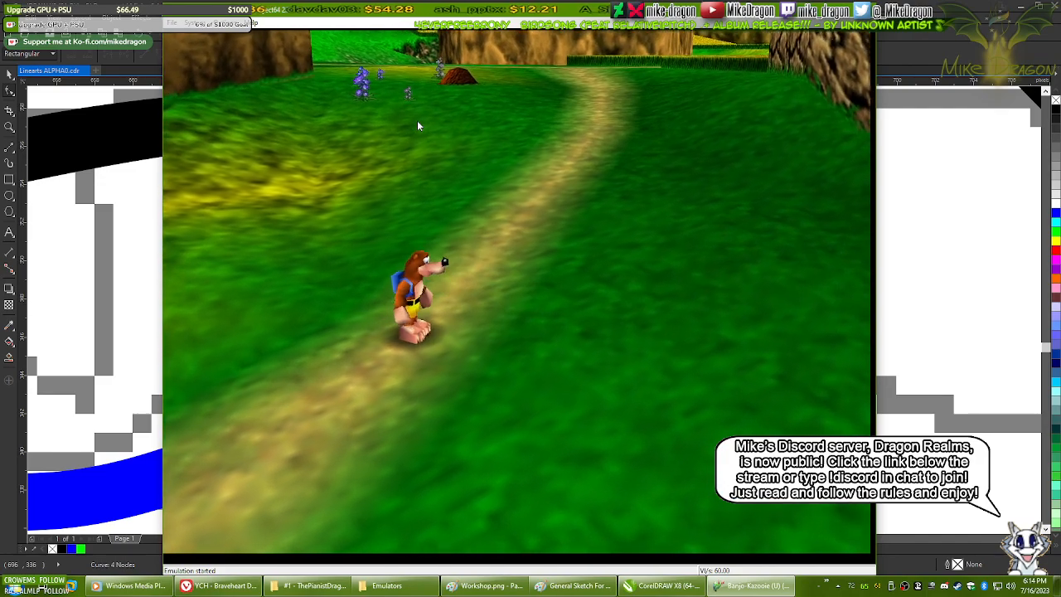
key(z)
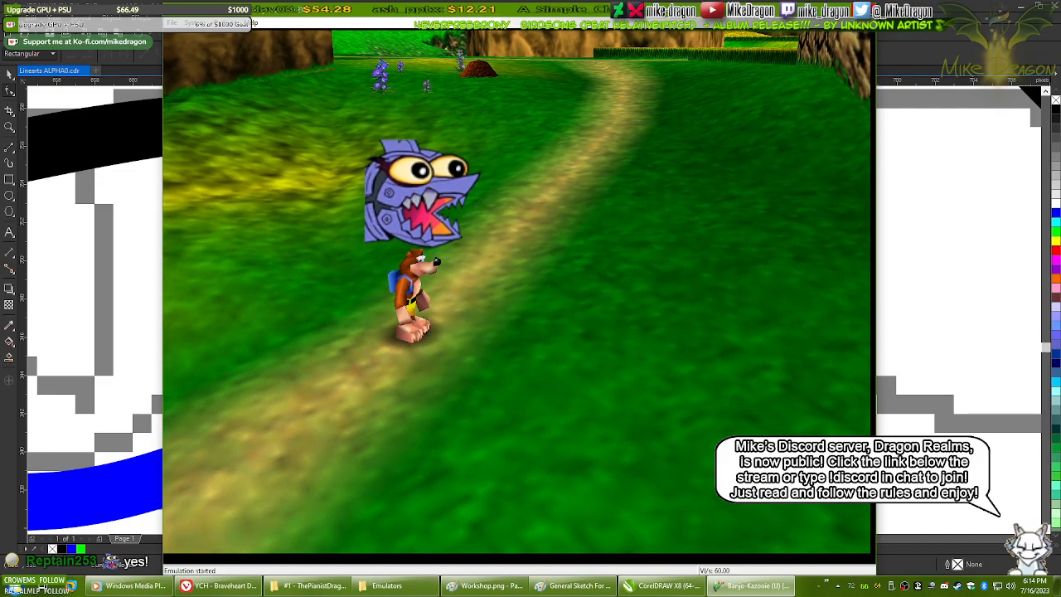
click(859, 7)
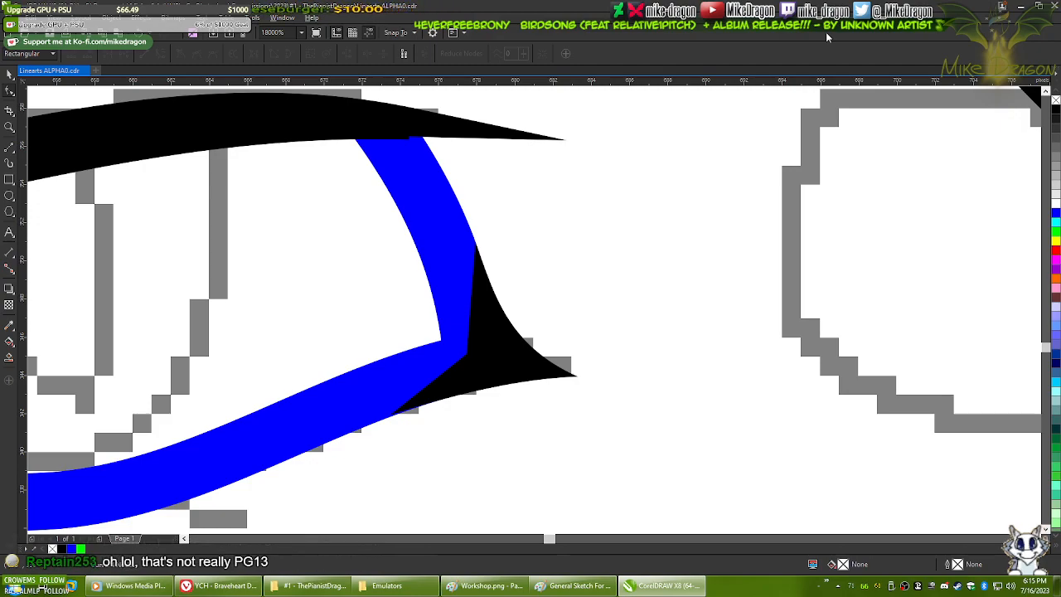
- Set the outline colour of the blue curve around the dragon's eye to black and check it against the whole page
scroll(738, 325, down, 2)
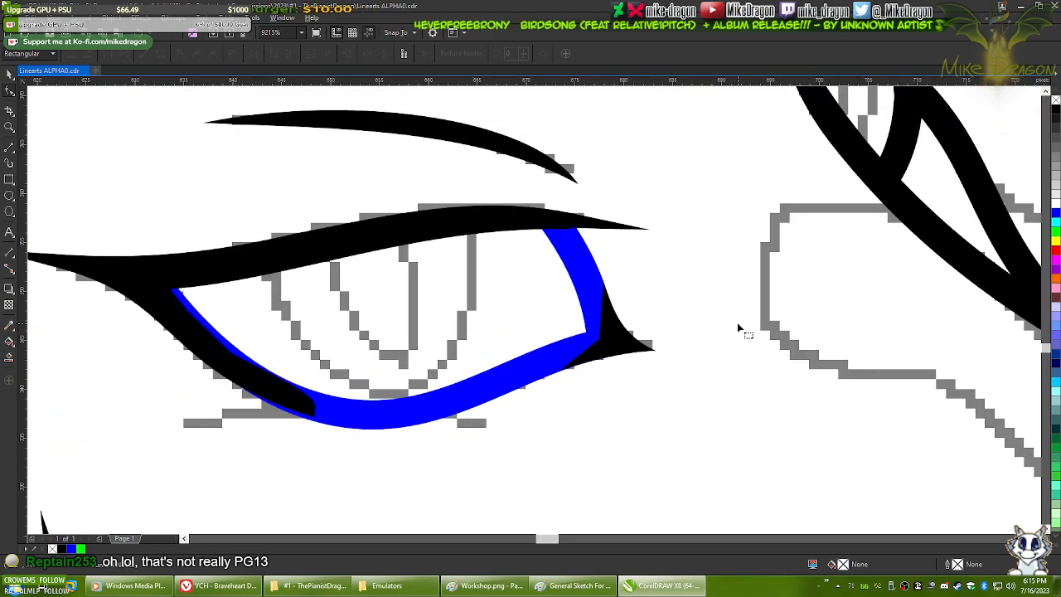
click(523, 375)
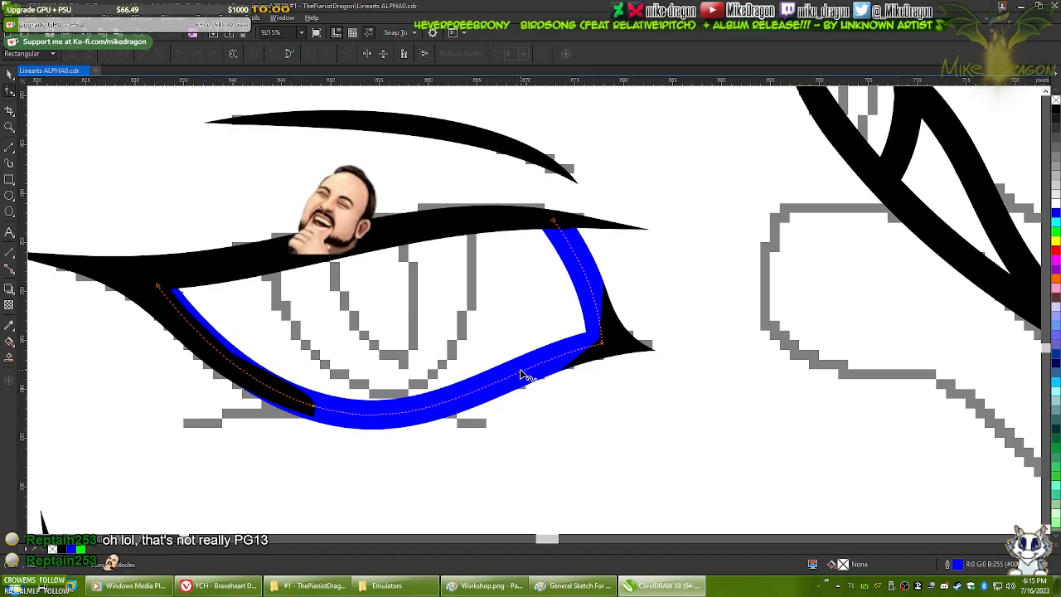
scroll(522, 375, up, 3)
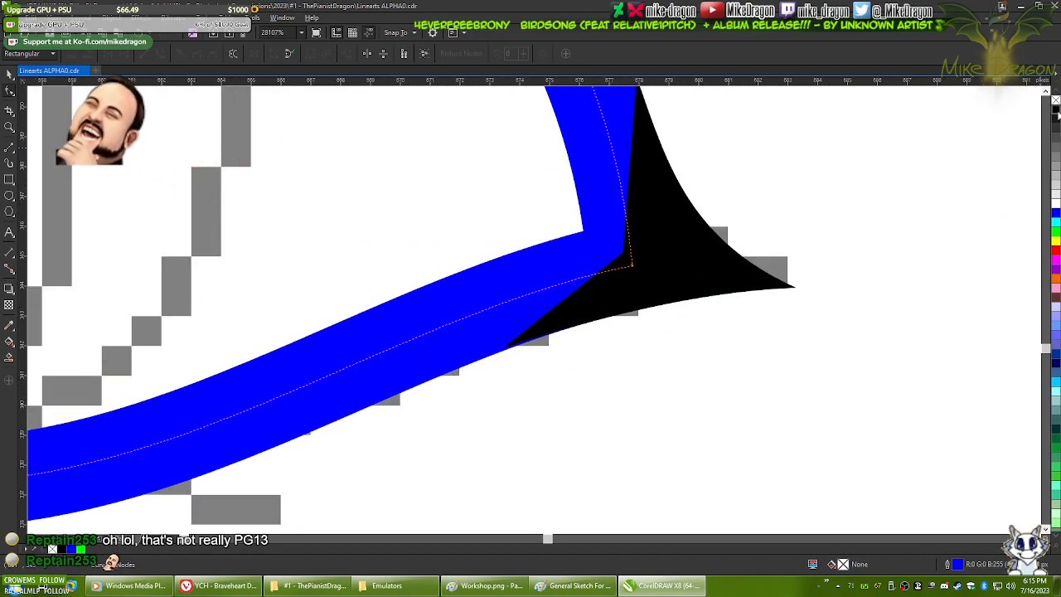
click(1056, 112)
scroll(706, 396, down, 5)
scroll(715, 272, down, 2)
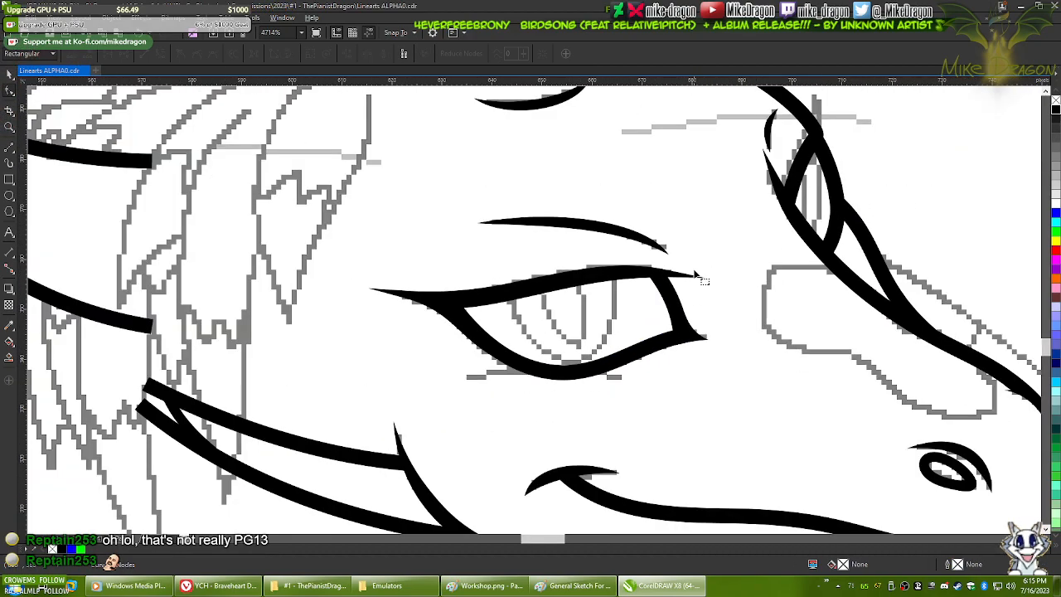
scroll(720, 371, up, 3)
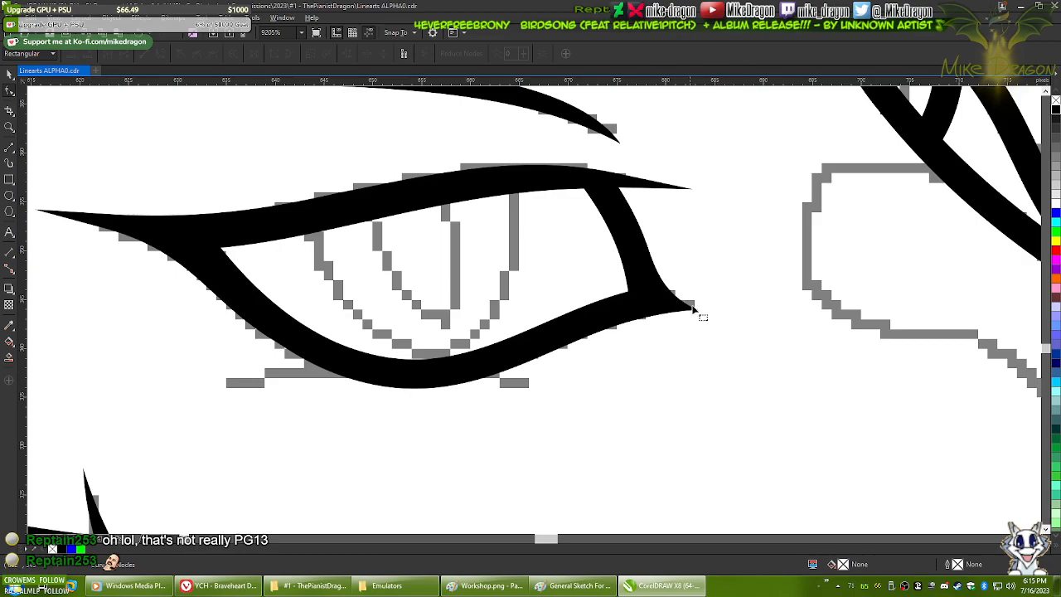
key(shift+F4)
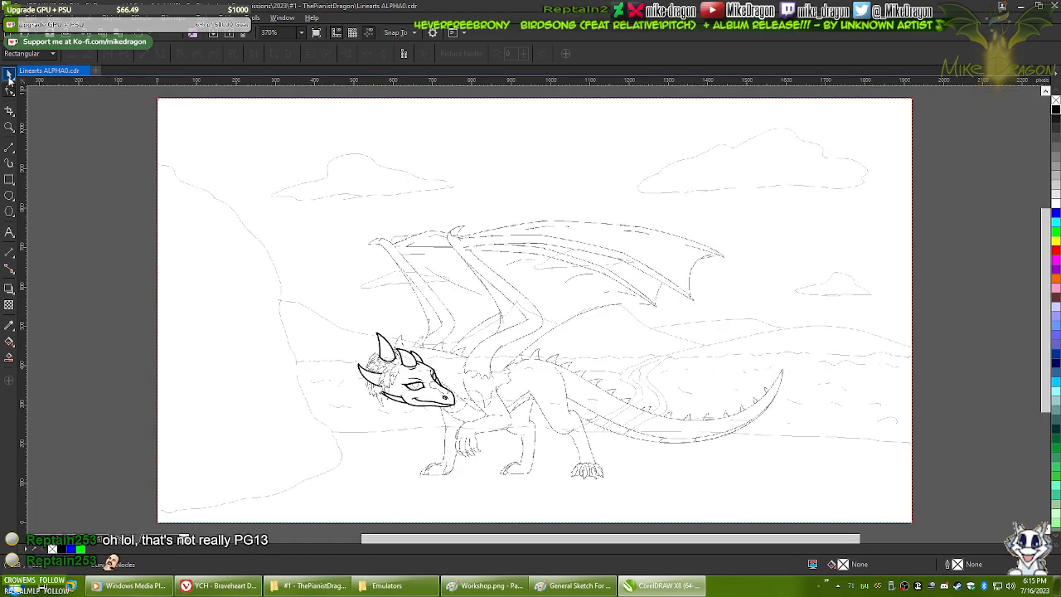
- Select the lower eye outline curve on the dragon's head and set its outline colour to blue
click(8, 75)
scroll(427, 326, up, 8)
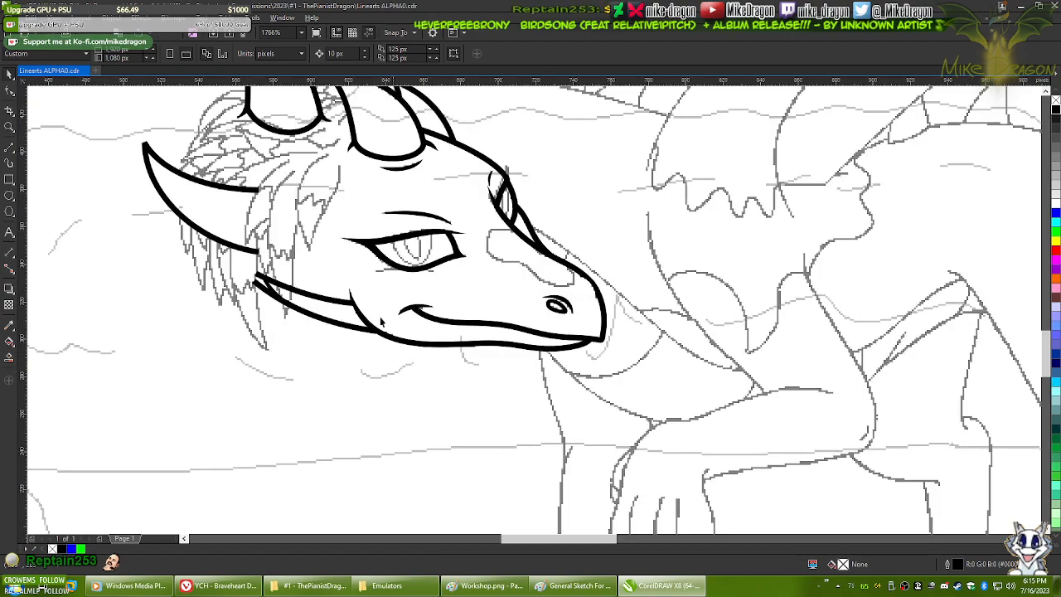
scroll(427, 325, up, 2)
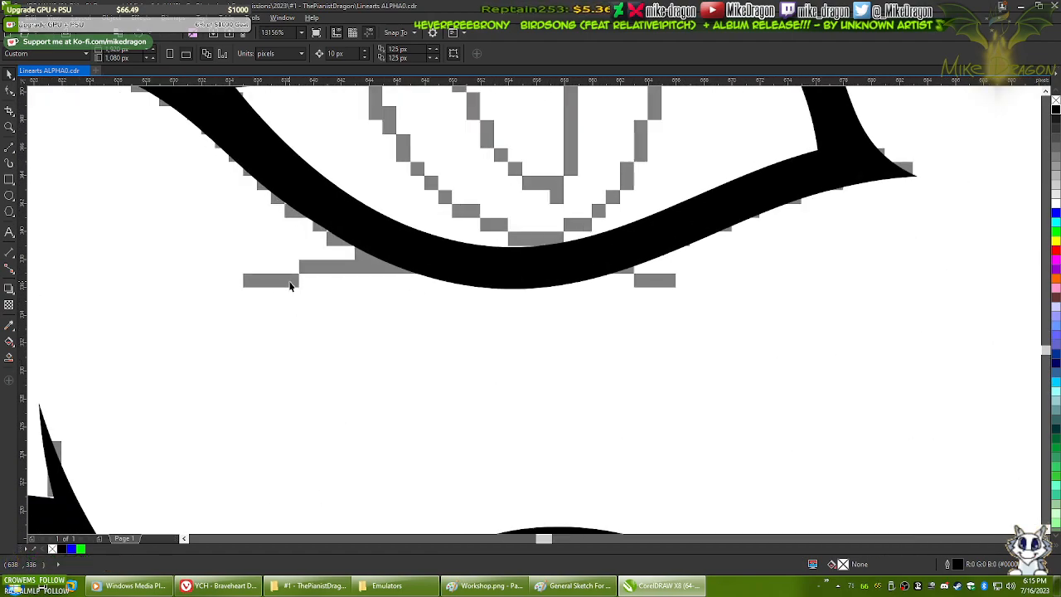
click(646, 238)
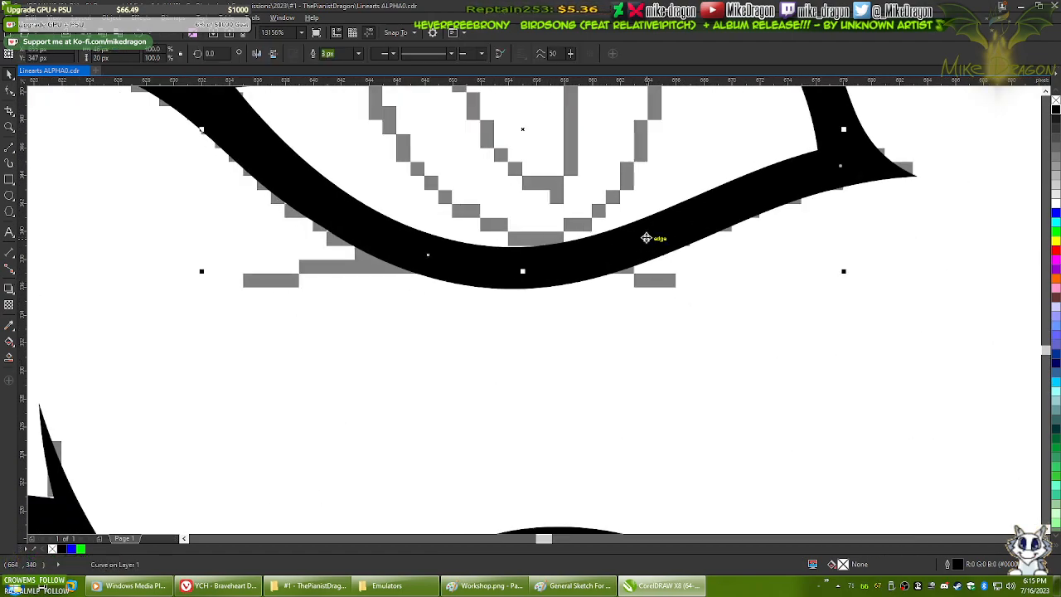
click(1056, 214)
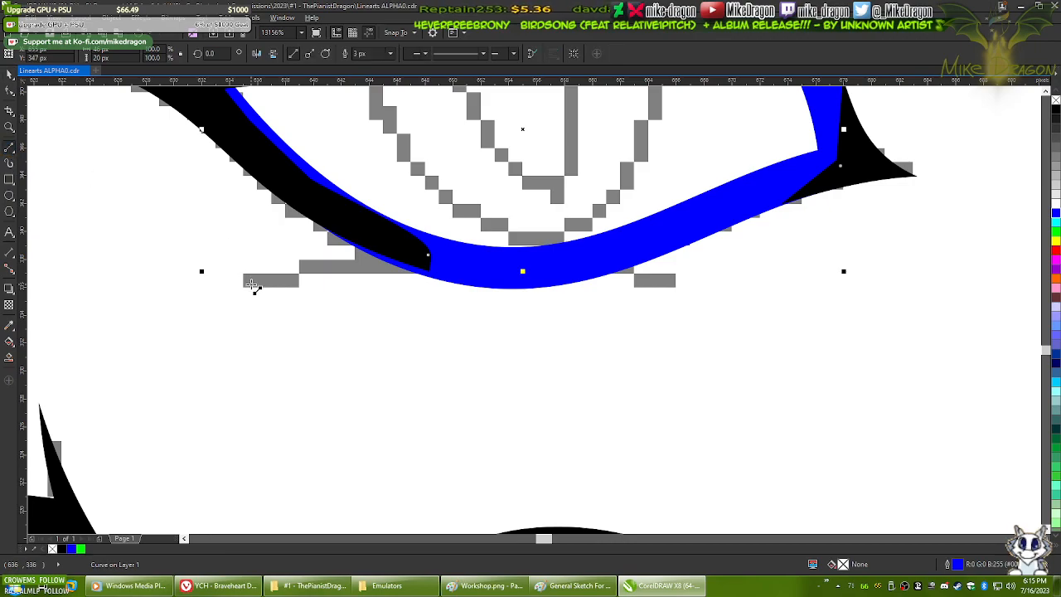
- Draw a closed two-node horizontal line about 31 px long over the sketch mark below the eye and reduce its outline width
drag(246, 285, 677, 286)
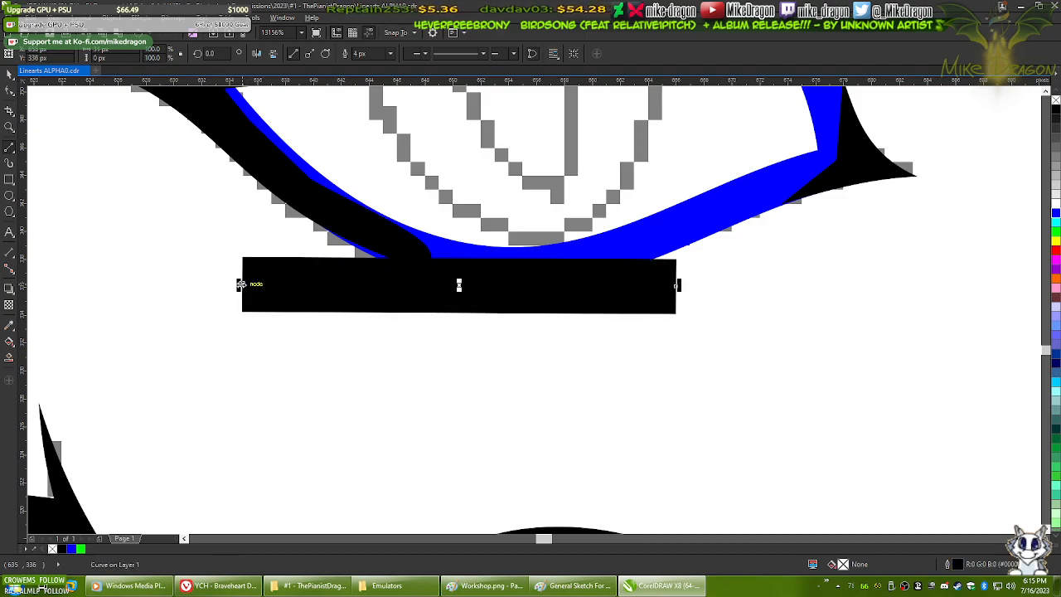
click(391, 54)
click(369, 75)
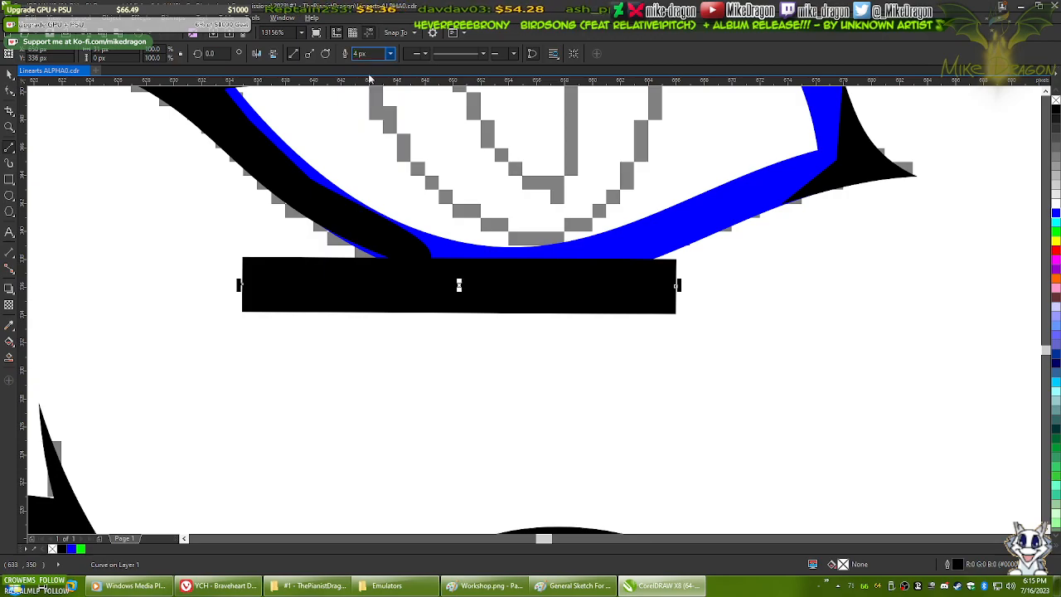
- Convert the new line's segments to curves, bend one upward into a shallow arch and lengthen the arch's shape through the right node's handle
key(F10)
drag(154, 138, 769, 415)
right_click(576, 307)
click(606, 351)
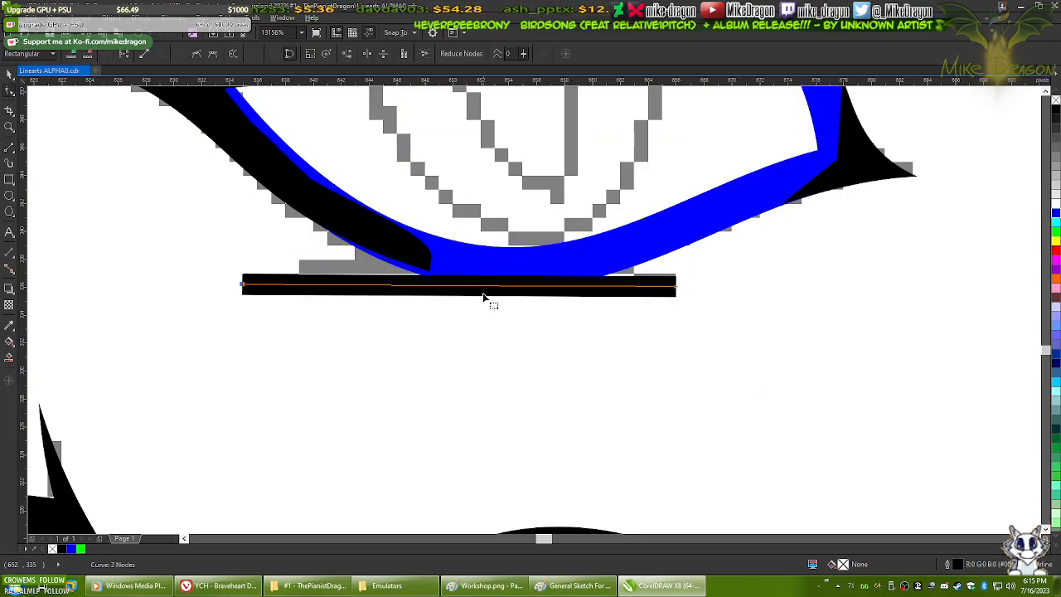
scroll(479, 305, up, 2)
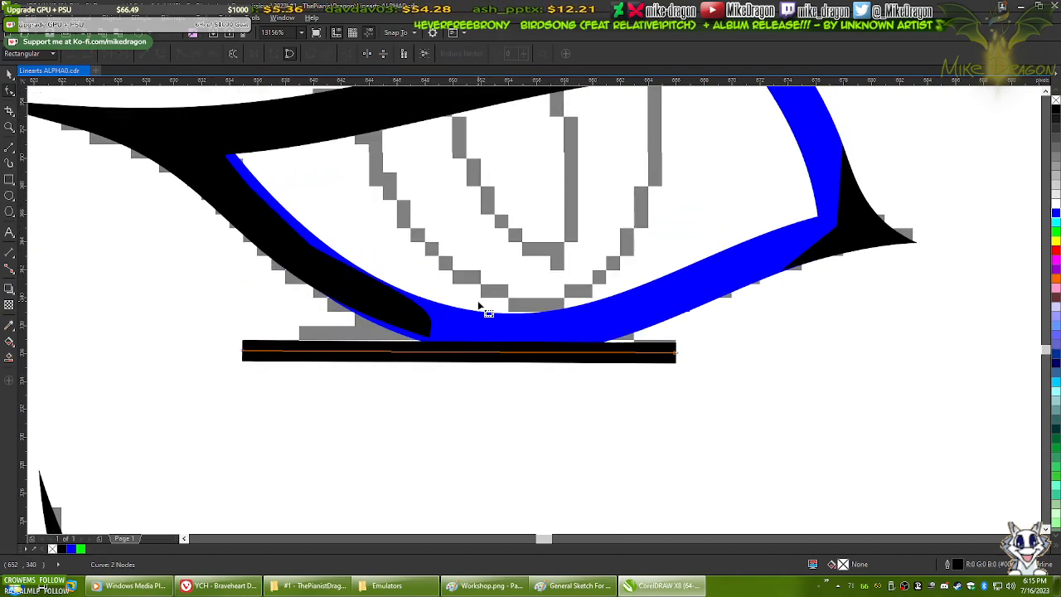
drag(445, 356, 446, 308)
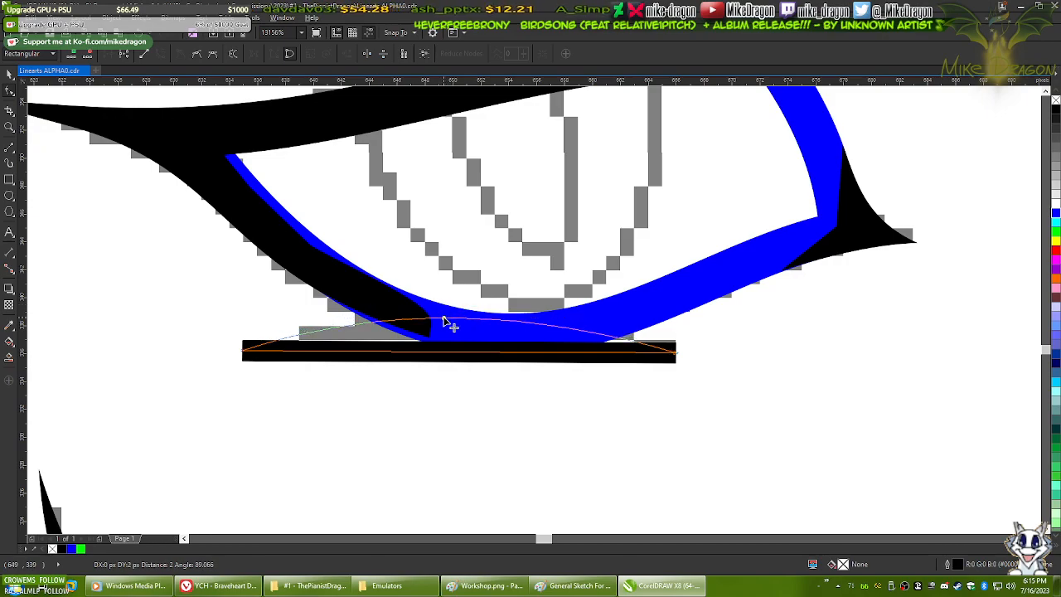
click(436, 320)
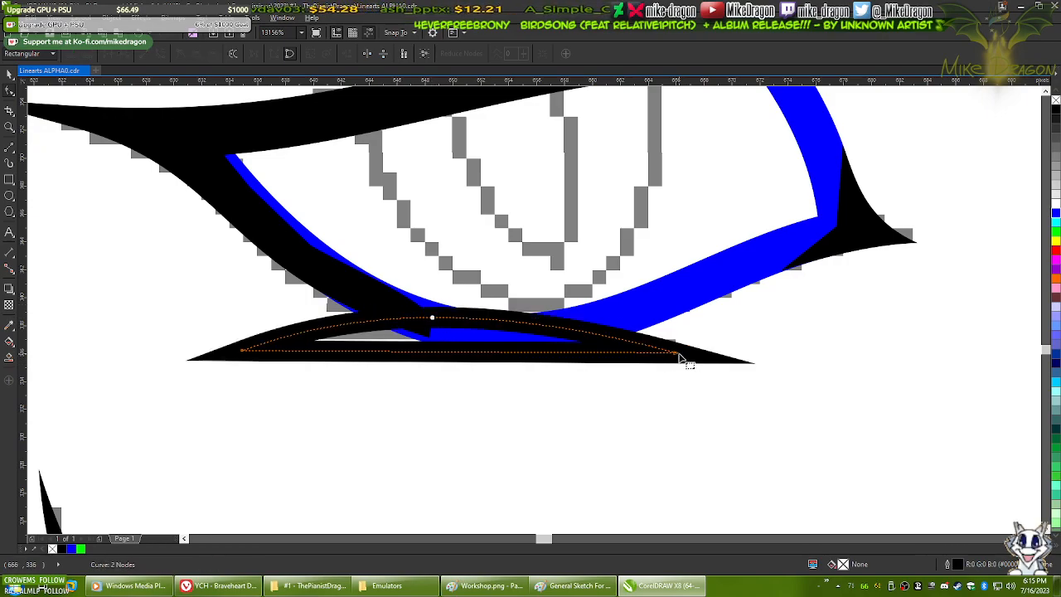
click(681, 356)
drag(524, 316, 575, 312)
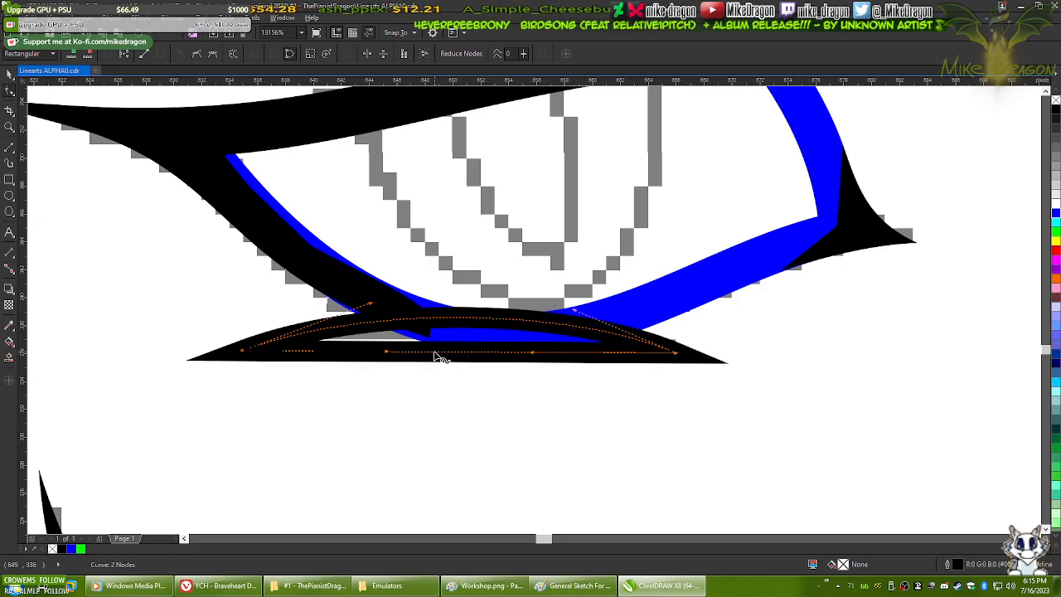
- Bend the straight lower segment of the under-eye shape slightly upward to form a thin crescent
scroll(440, 357, up, 2)
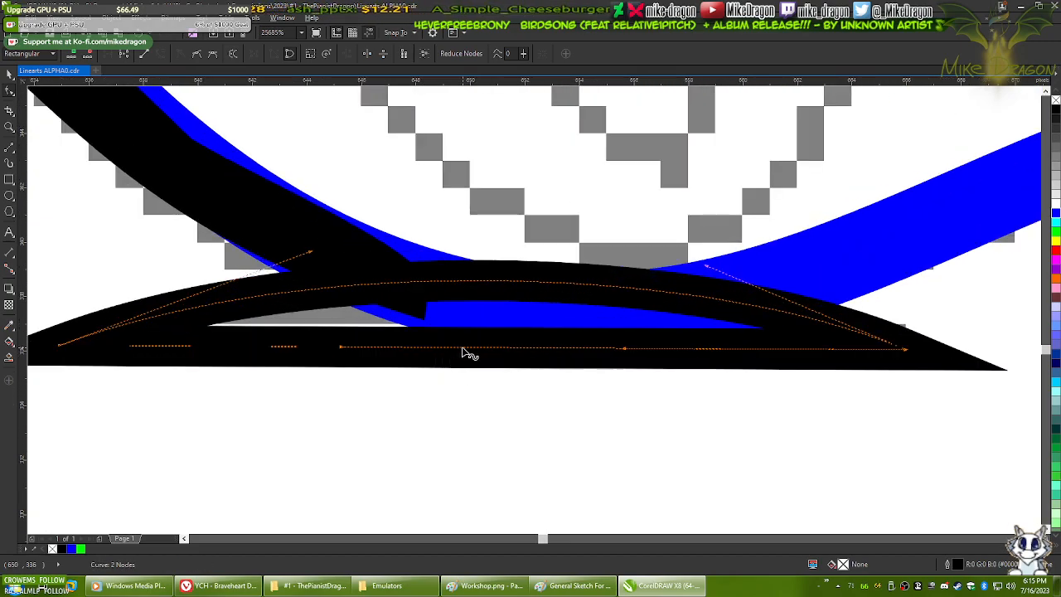
drag(467, 337, 509, 301)
scroll(498, 292, down, 2)
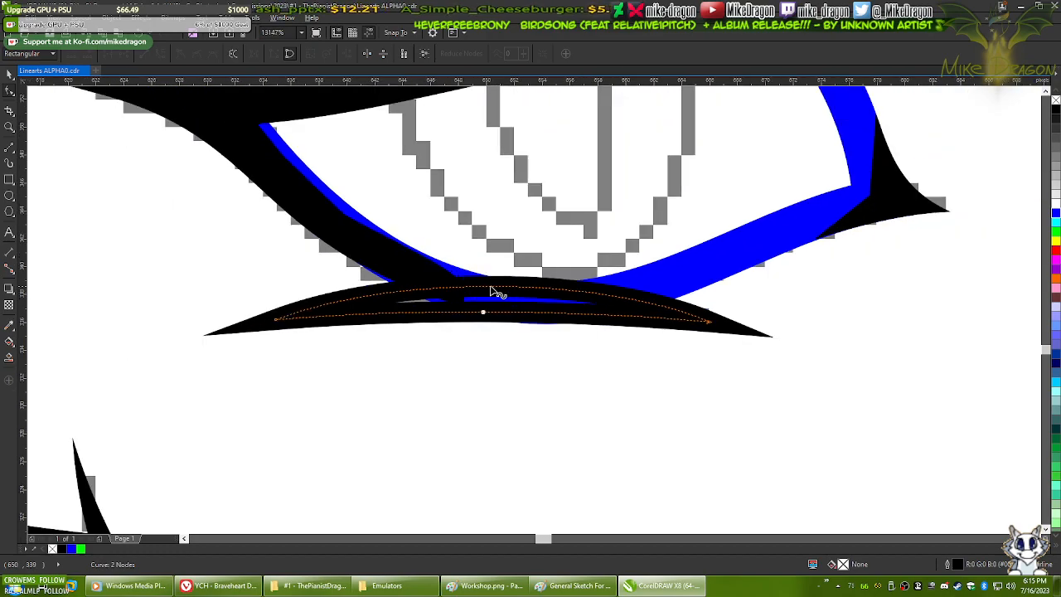
scroll(494, 292, up, 1)
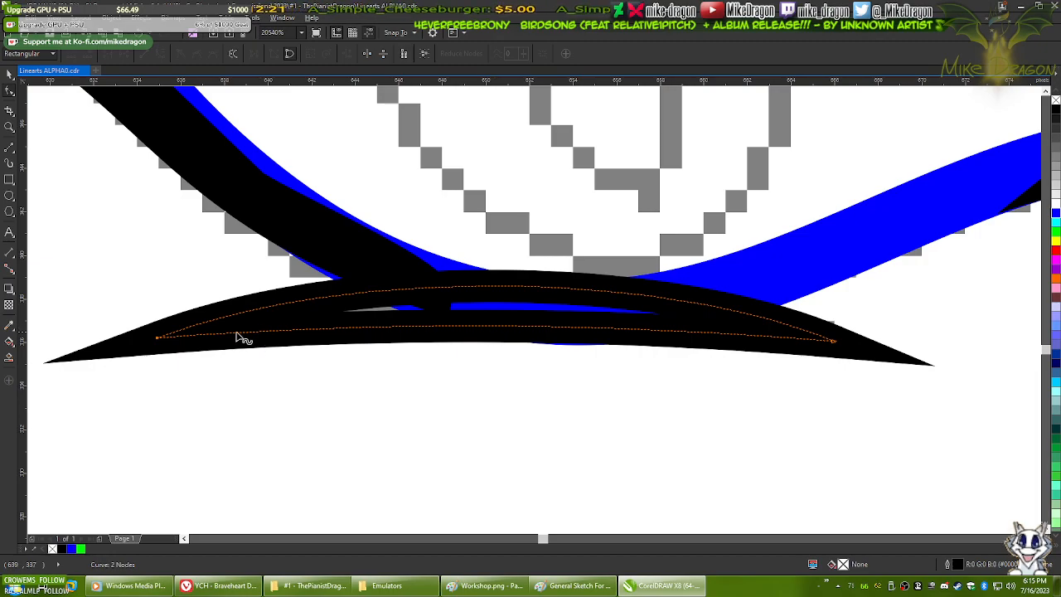
scroll(445, 301, down, 3)
scroll(466, 313, up, 2)
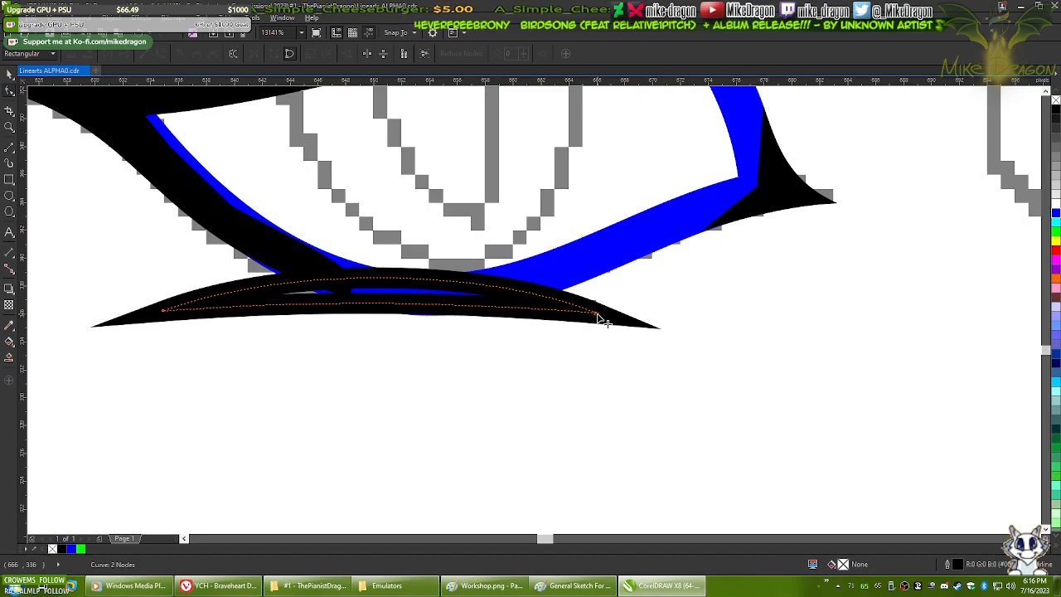
- Move the right and left end nodes of the under-eye crescent slightly inward
scroll(603, 322, up, 1)
drag(550, 373, 701, 371)
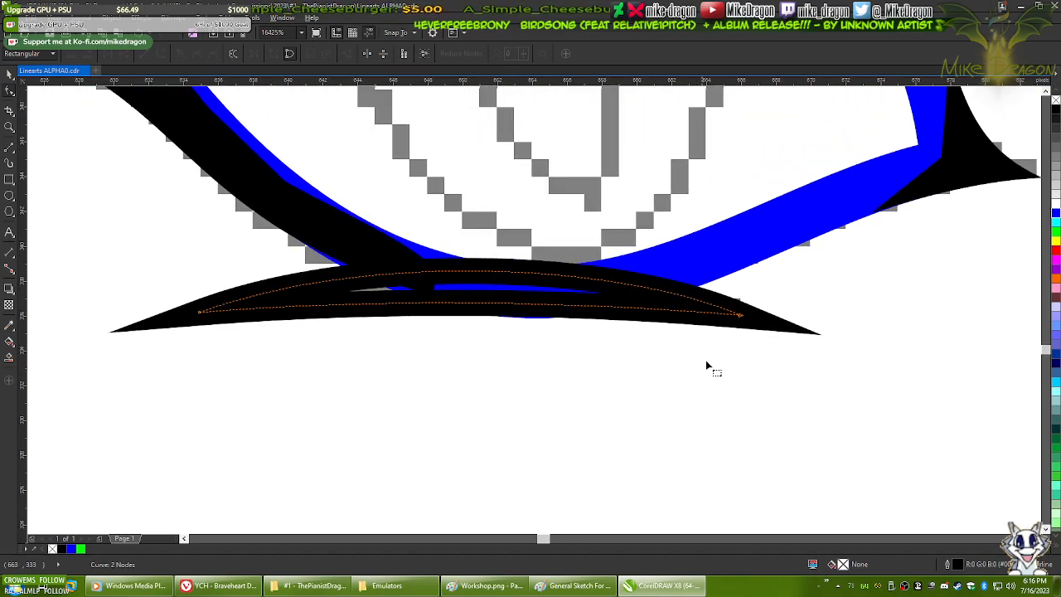
click(739, 315)
drag(739, 315, 724, 317)
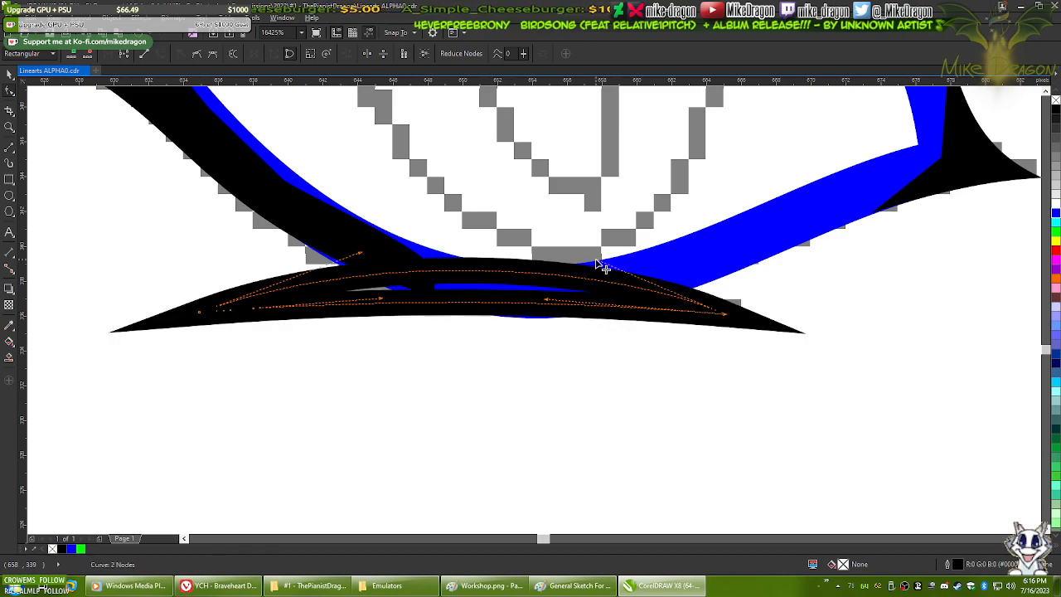
drag(201, 309, 216, 310)
- Adjust the upper and lower curve handles of the crescent's left node to refine its arcs and left tip
drag(378, 253, 367, 258)
drag(396, 305, 396, 294)
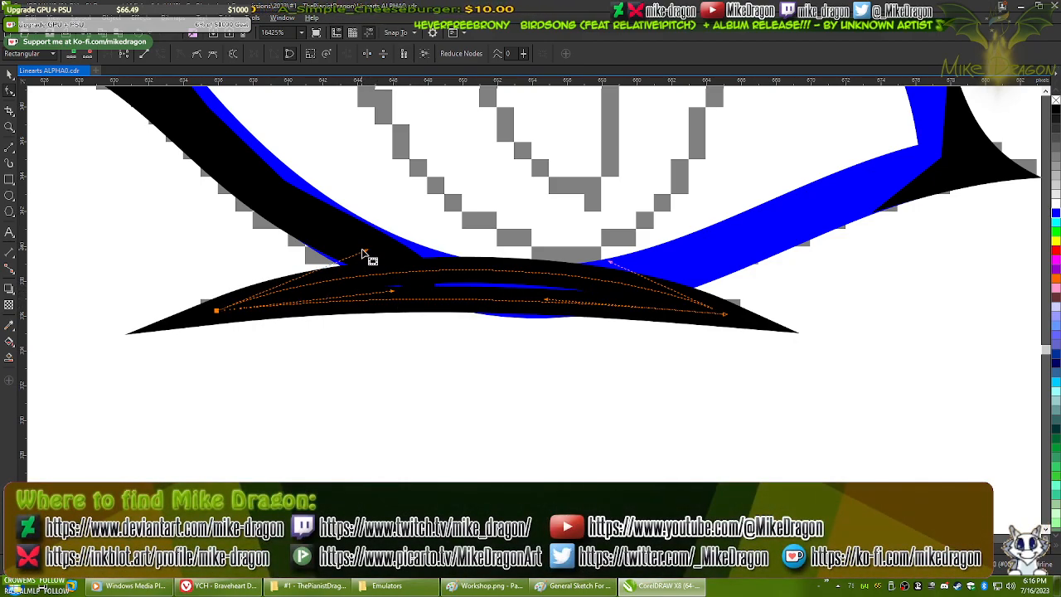
drag(367, 252, 375, 256)
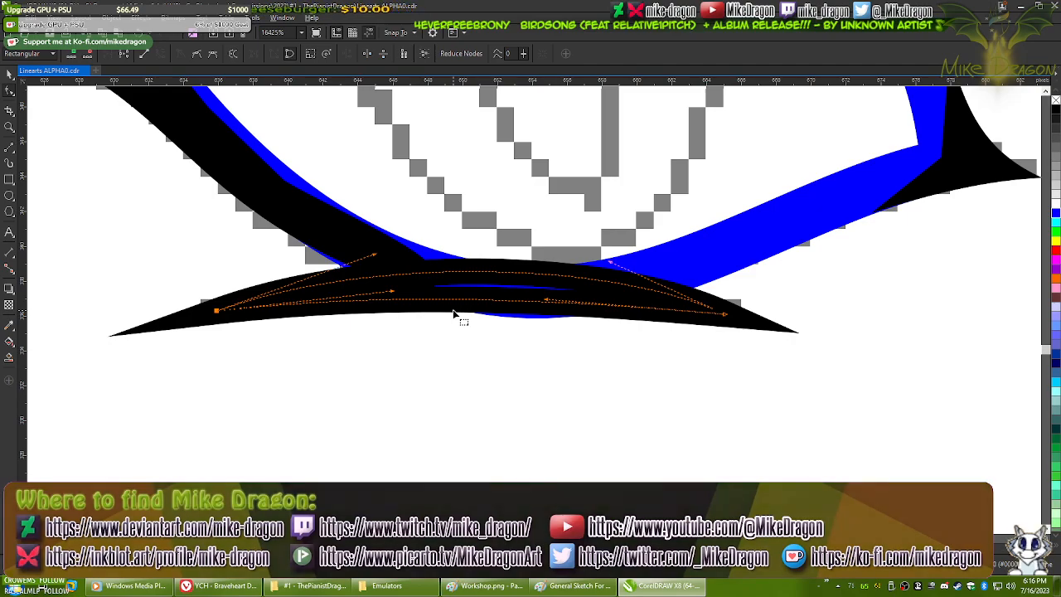
click(586, 291)
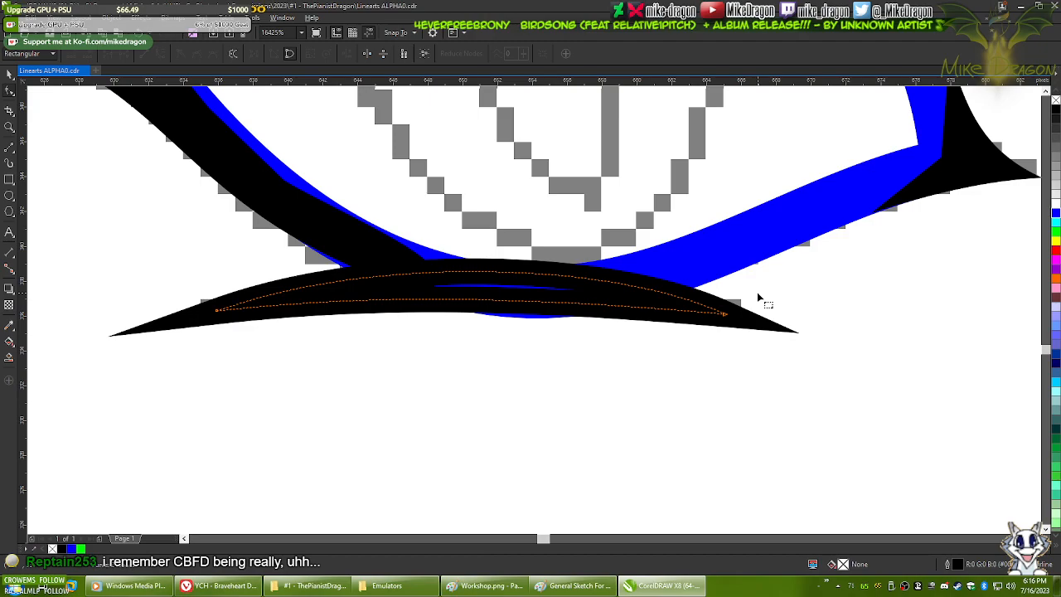
drag(588, 353, 635, 411)
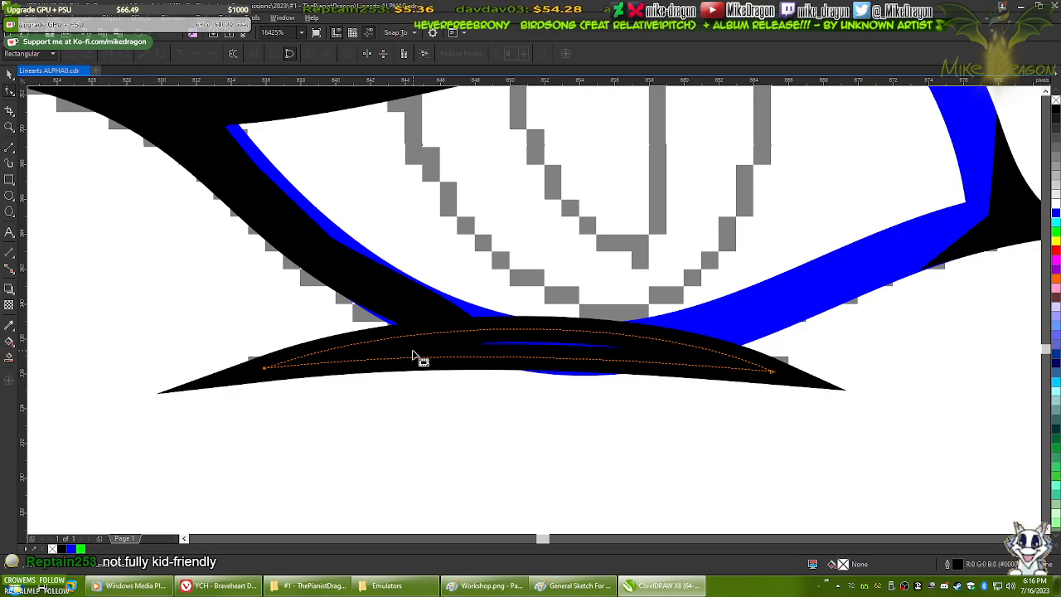
click(264, 367)
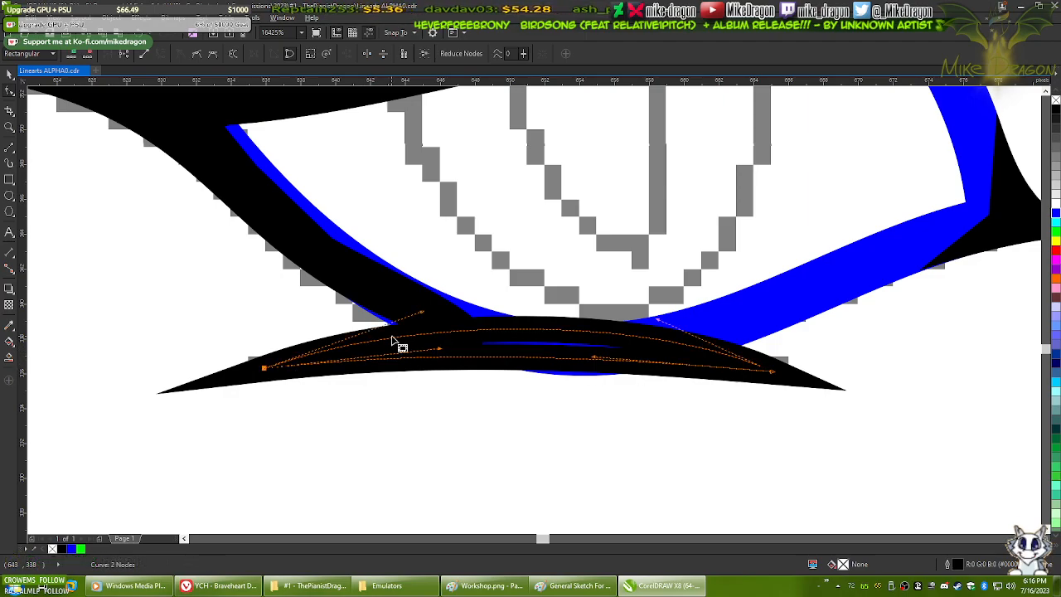
drag(423, 318, 442, 312)
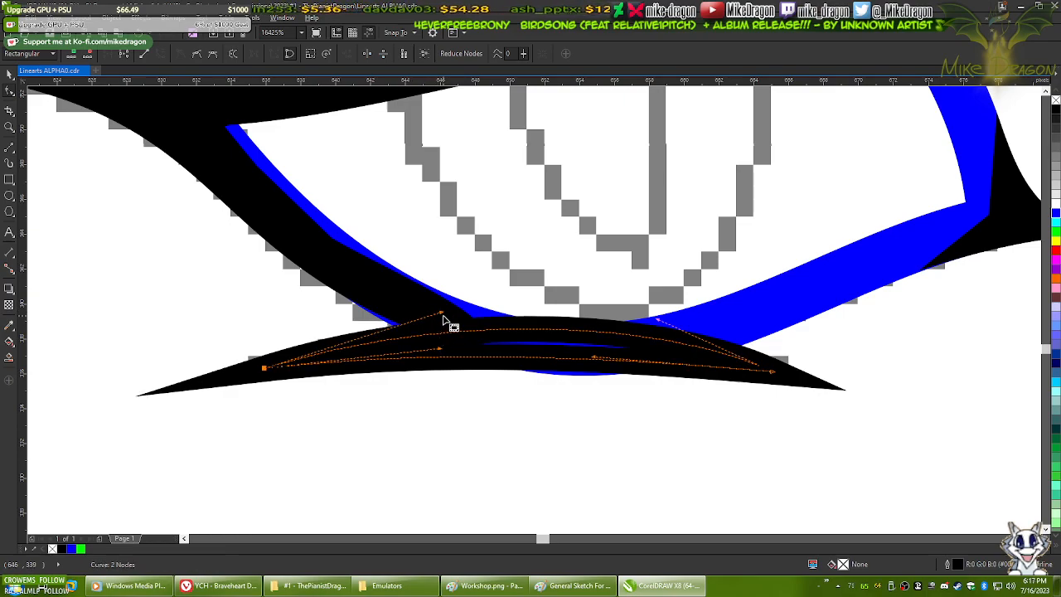
- Undo the last handle change at the crescent's left end and nudge the right node's upper handle to extend the right tip
key(ctrl+z)
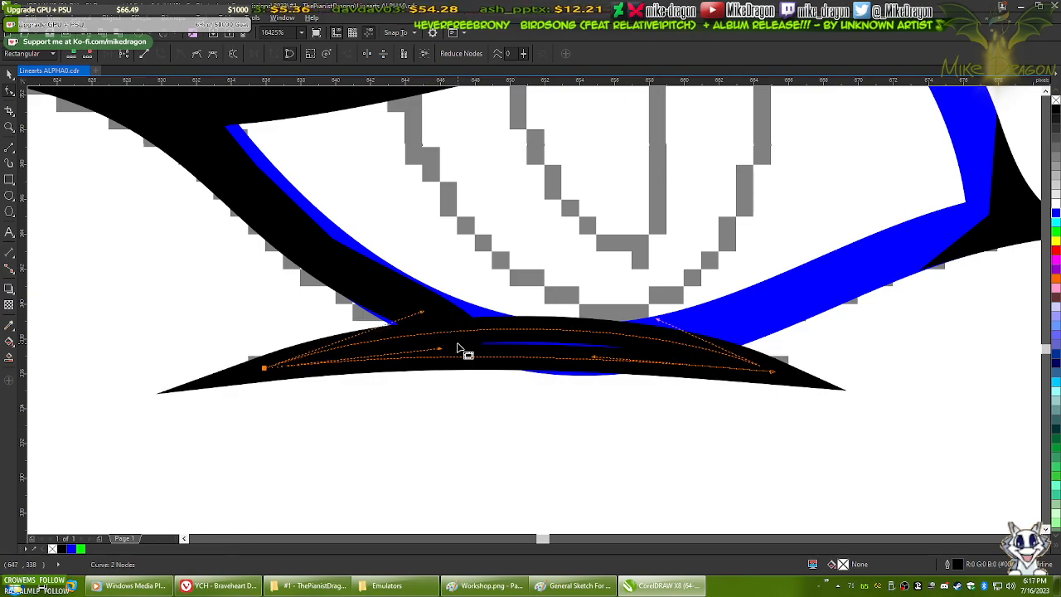
click(458, 344)
click(774, 372)
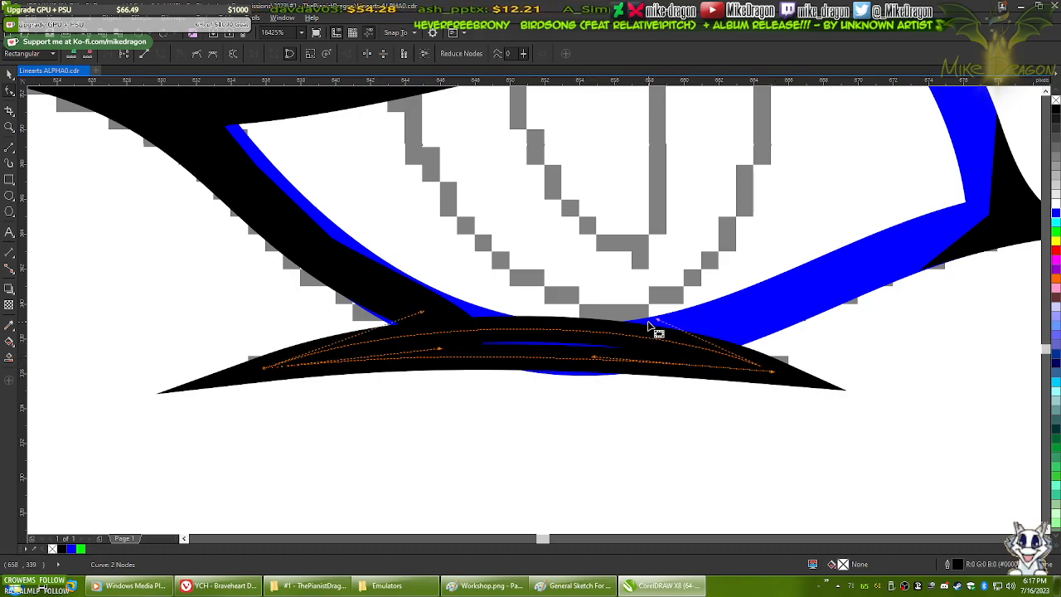
drag(651, 327, 650, 326)
scroll(493, 274, down, 3)
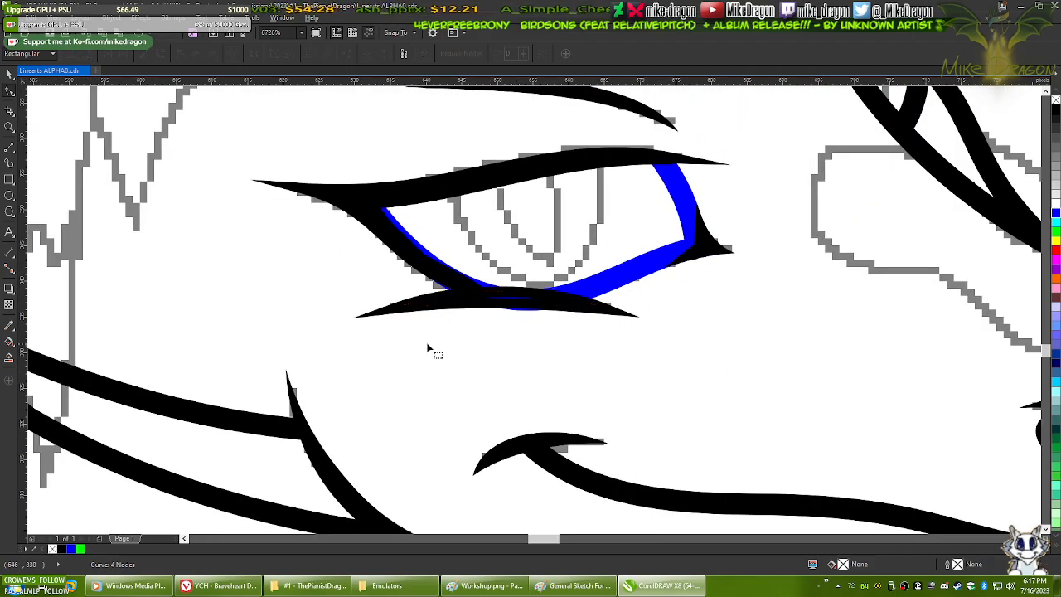
- Examine the under-eye crescent's shape and tips against the eye, mouth line and underlying pixel sketch
scroll(432, 348, down, 3)
scroll(430, 360, up, 3)
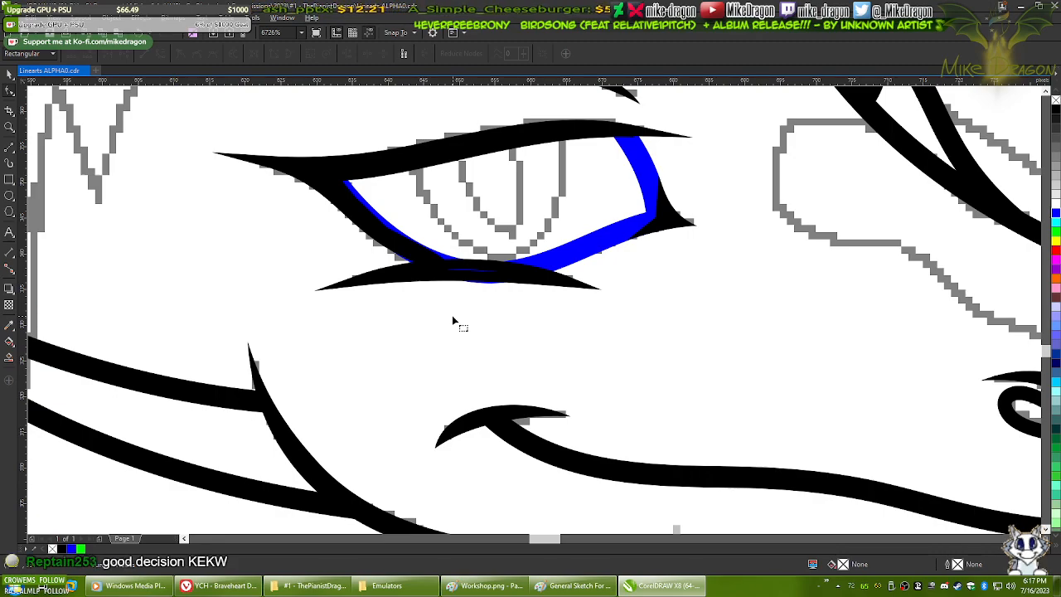
scroll(444, 259, up, 3)
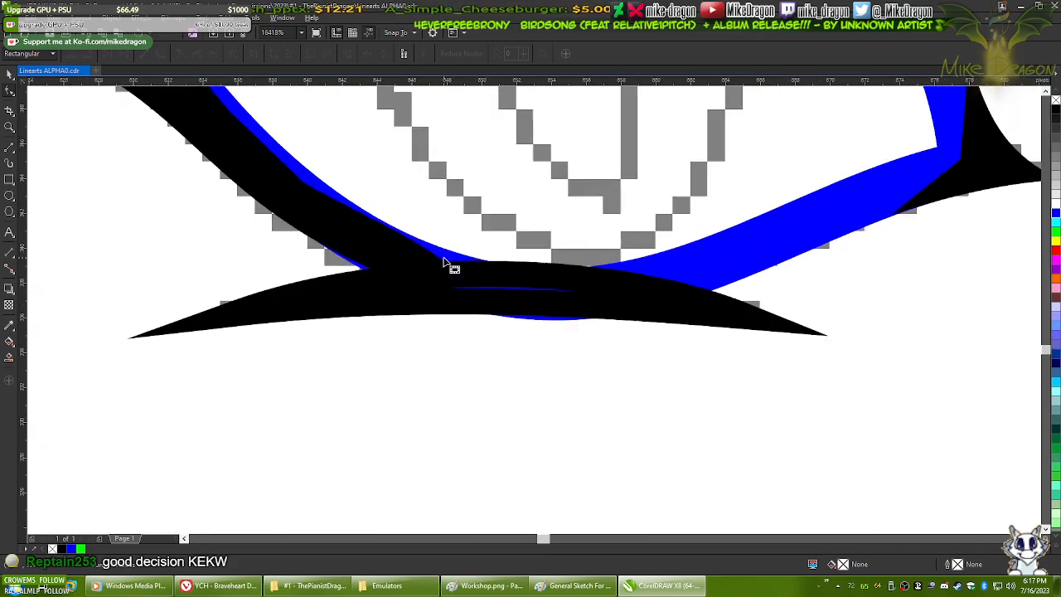
click(513, 315)
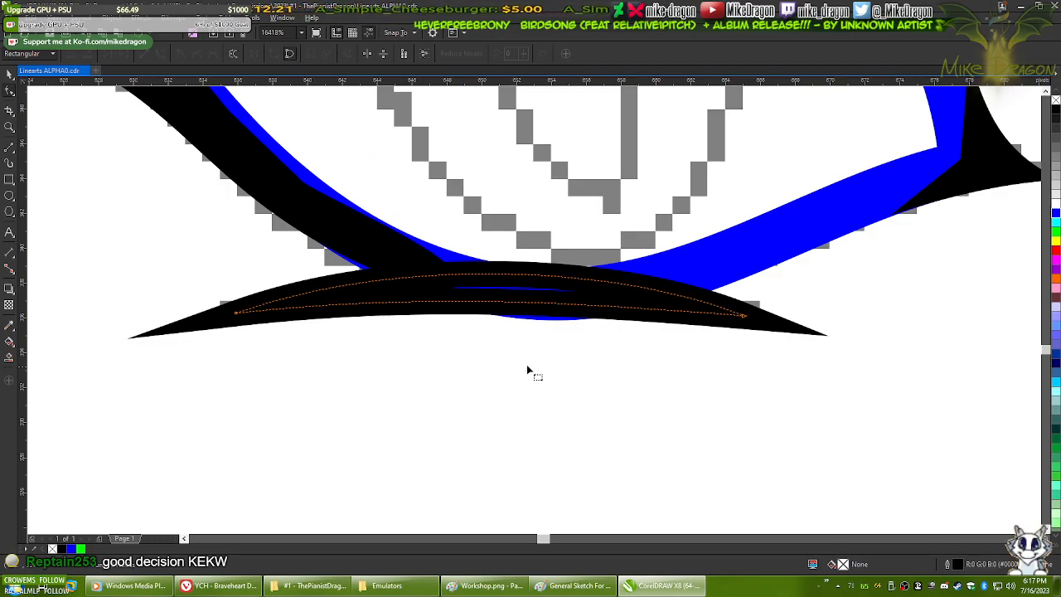
drag(527, 378, 527, 383)
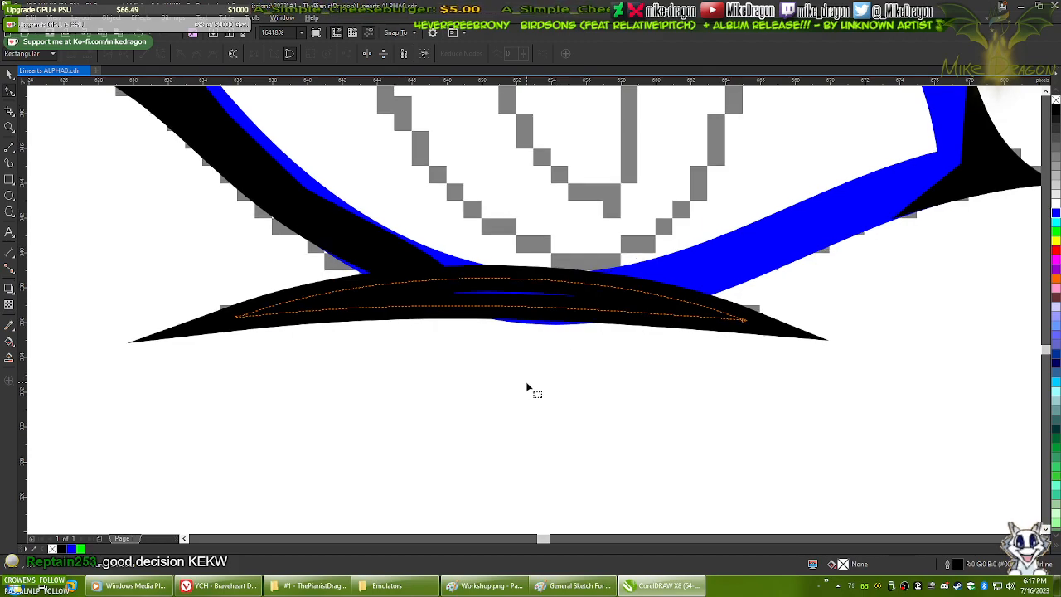
scroll(528, 386, down, 3)
drag(527, 401, 517, 354)
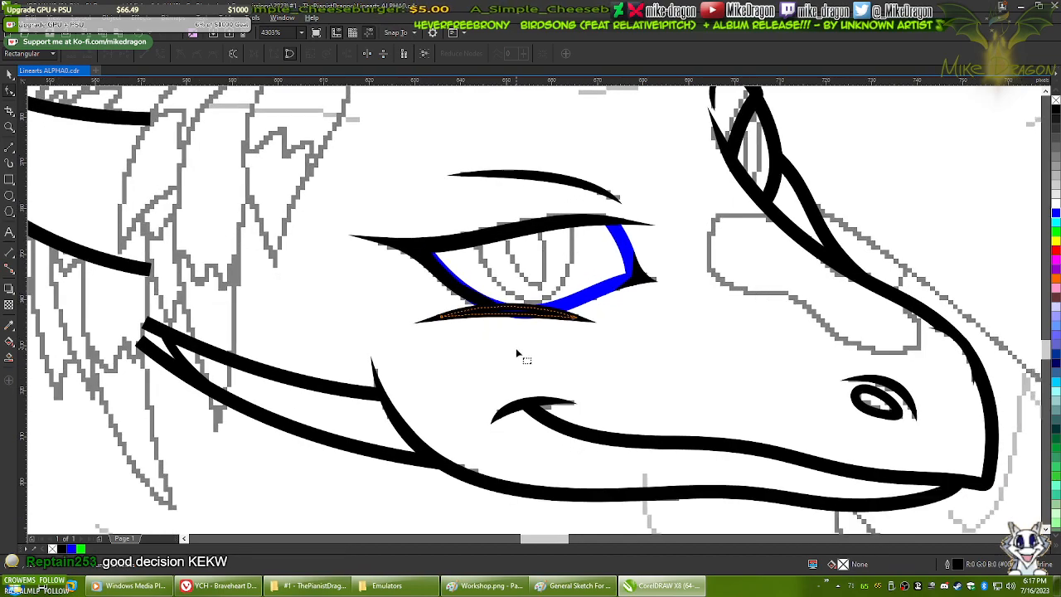
click(556, 335)
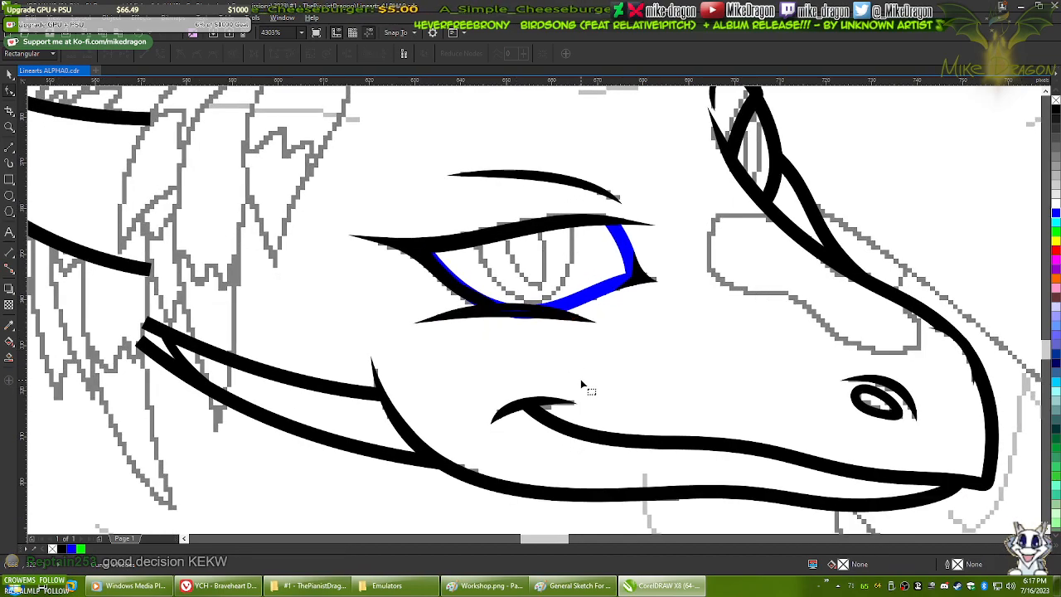
scroll(581, 385, up, 3)
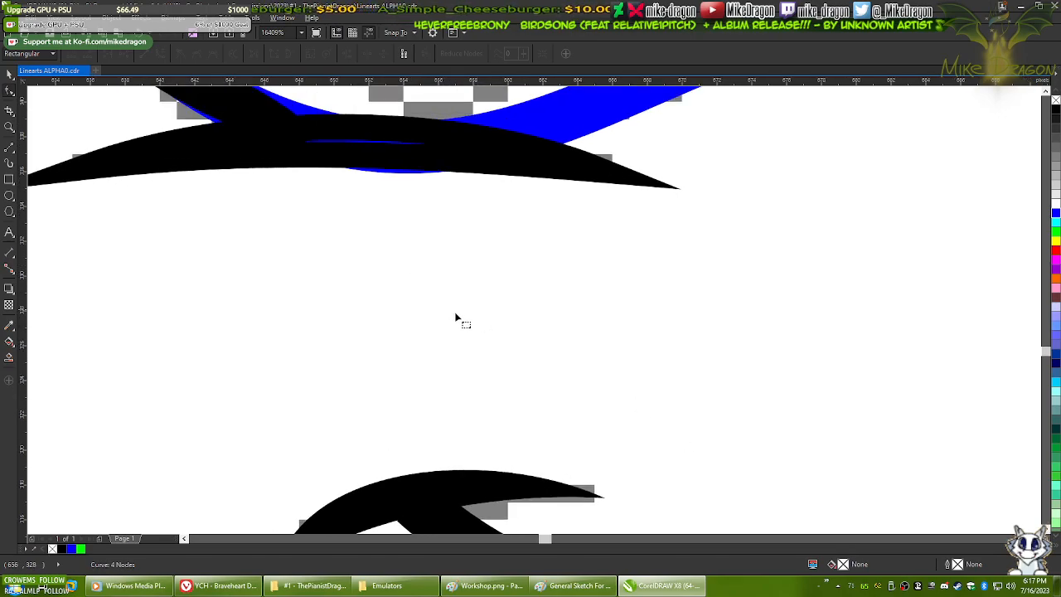
drag(449, 307, 622, 422)
click(618, 279)
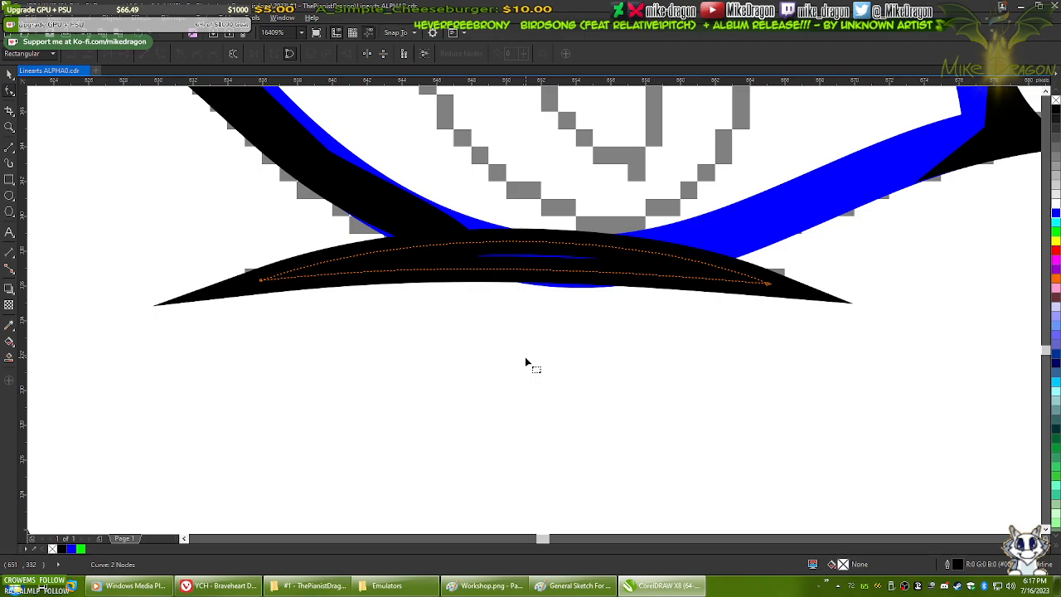
scroll(525, 362, down, 2)
drag(442, 339, 466, 342)
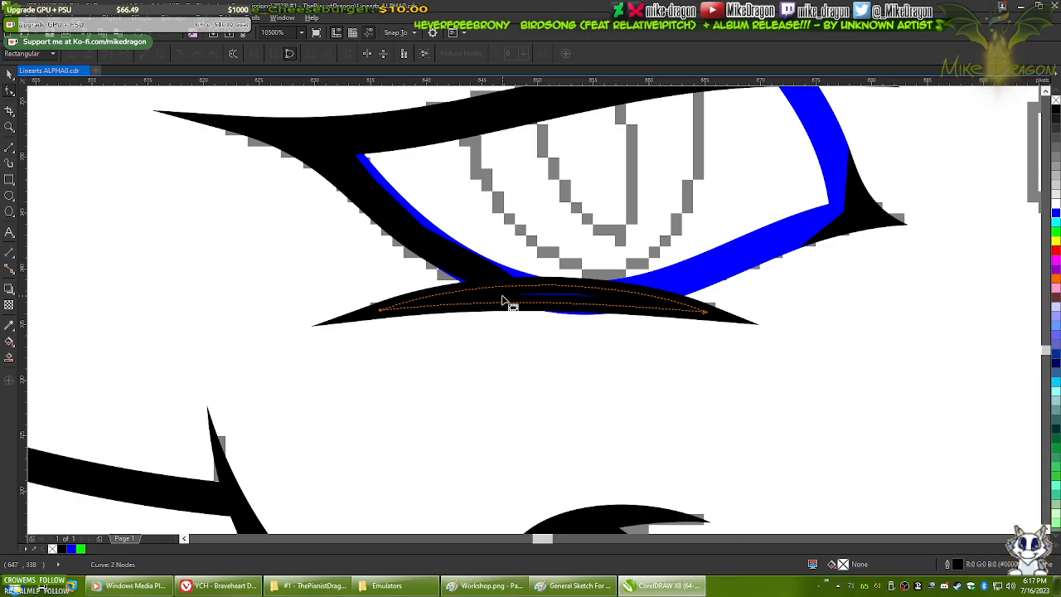
scroll(502, 298, up, 2)
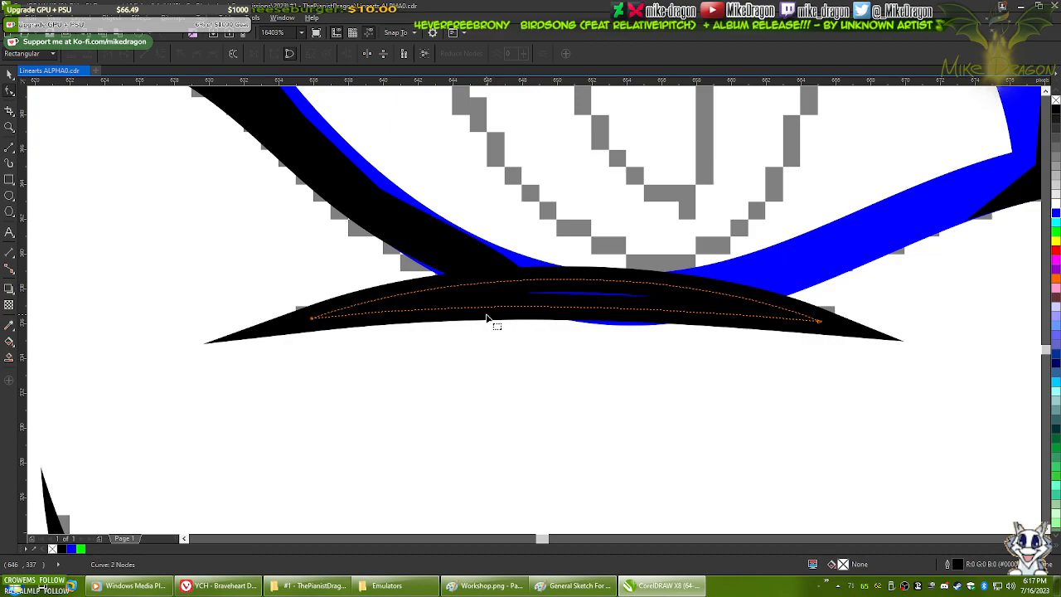
- Raise the upper curve handle of the crescent's left node to steepen the arch and lengthen the left tip
click(311, 318)
drag(484, 301, 481, 258)
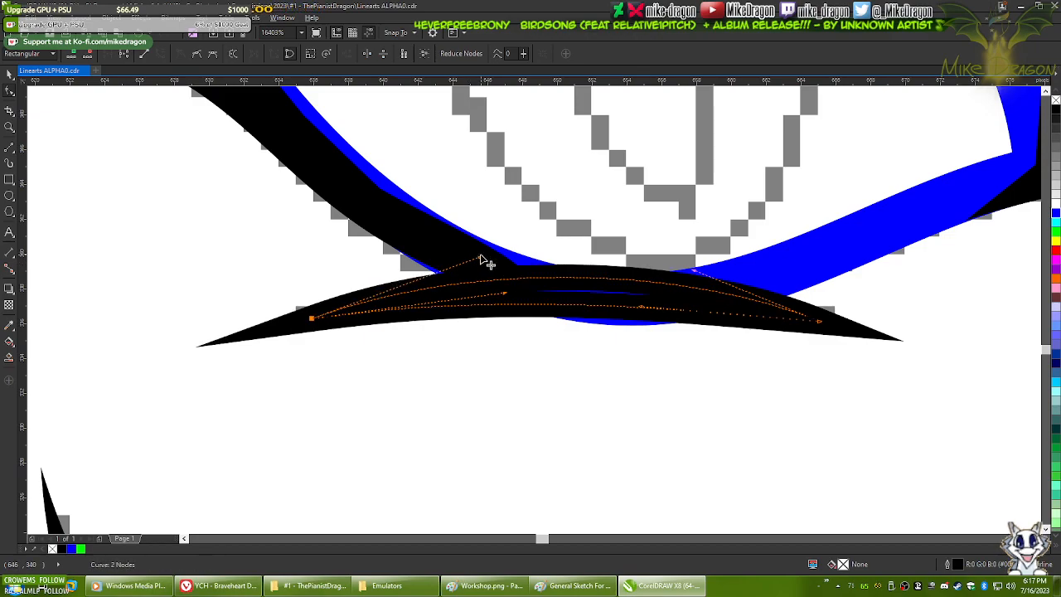
scroll(417, 246, down, 1)
scroll(576, 268, up, 1)
click(535, 266)
scroll(530, 224, down, 2)
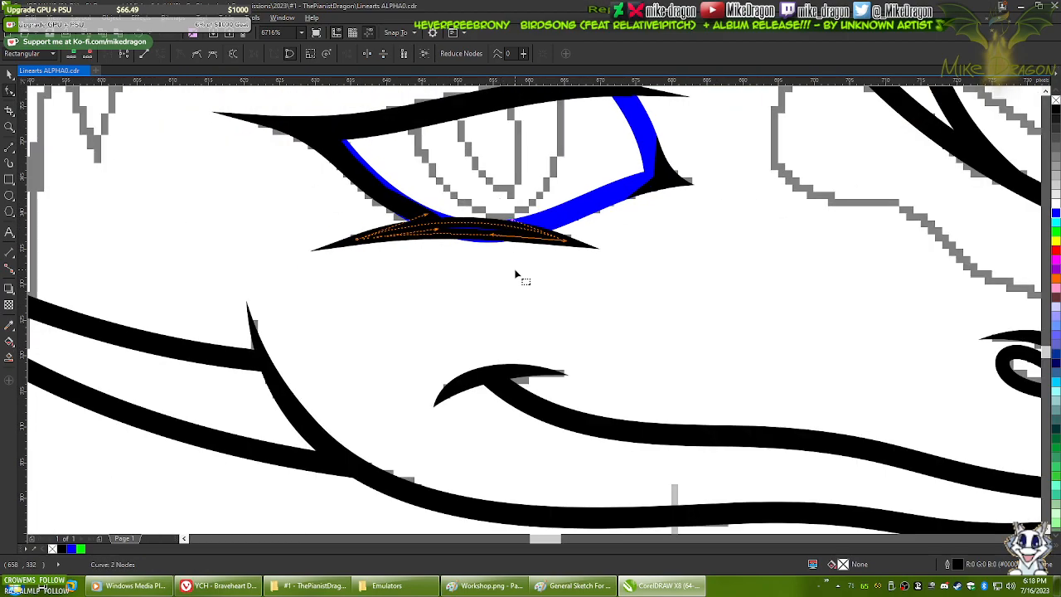
- Change the under-eye crescent's outline colour to bright green
click(1056, 237)
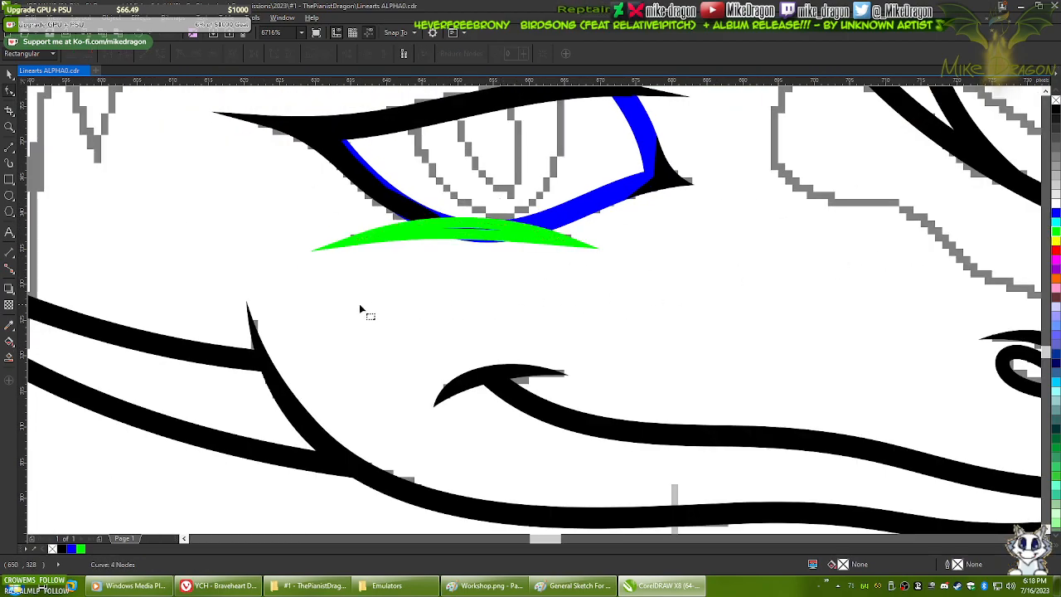
scroll(365, 307, down, 1)
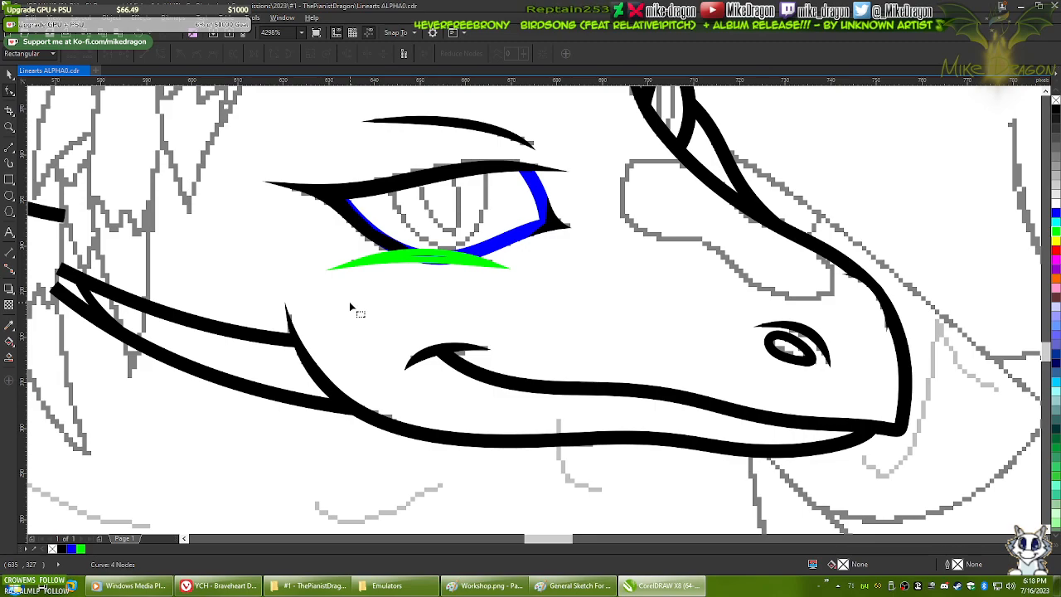
scroll(361, 278, up, 1)
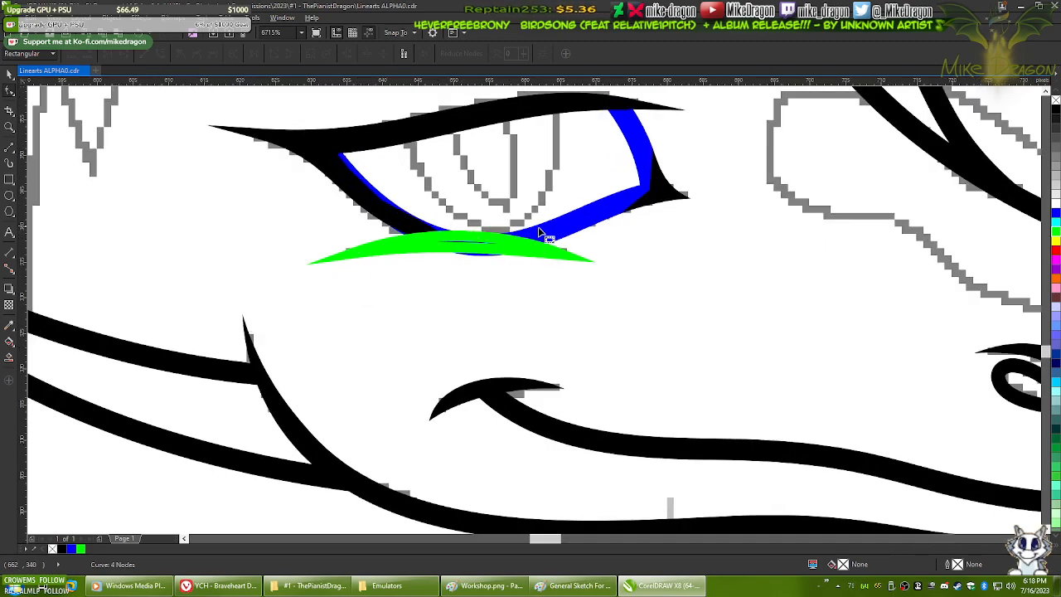
- Check the under-eye line in the Workshop.png sketch in Paint and shift the green crescent's upper arc slightly to the left
click(494, 580)
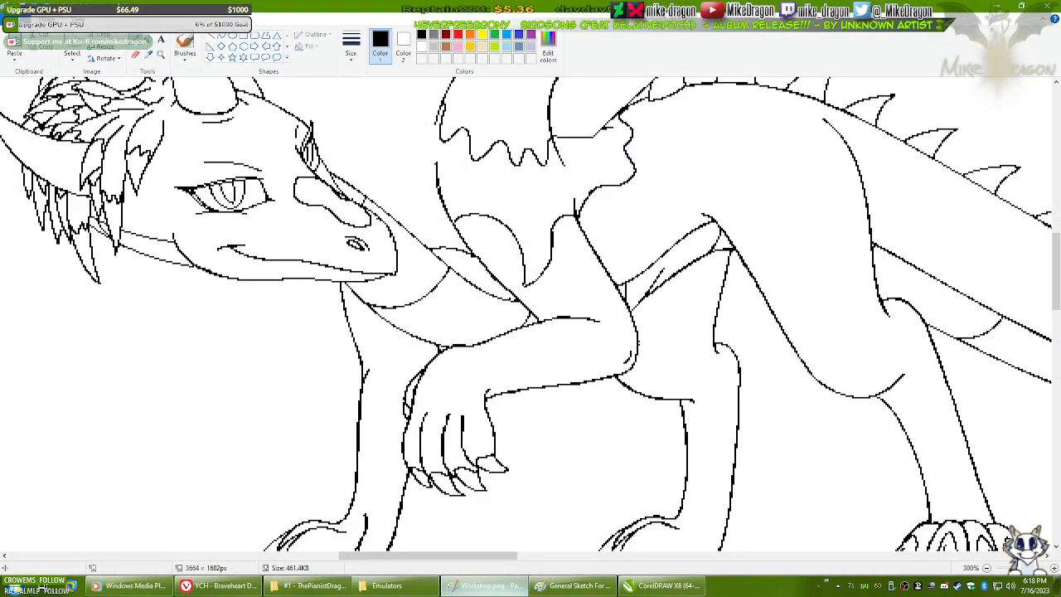
key(alt+Tab)
click(467, 240)
scroll(466, 238, up, 1)
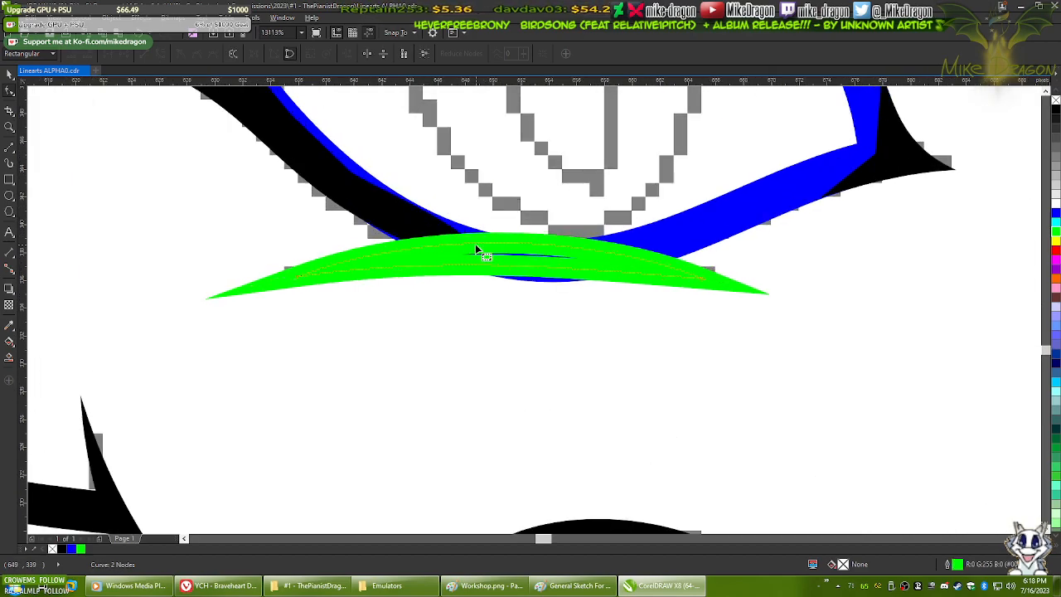
drag(473, 244, 457, 244)
- Compare the reshaped green crescent with the under-eye line in the Workshop.png sketch in Paint
scroll(422, 250, down, 3)
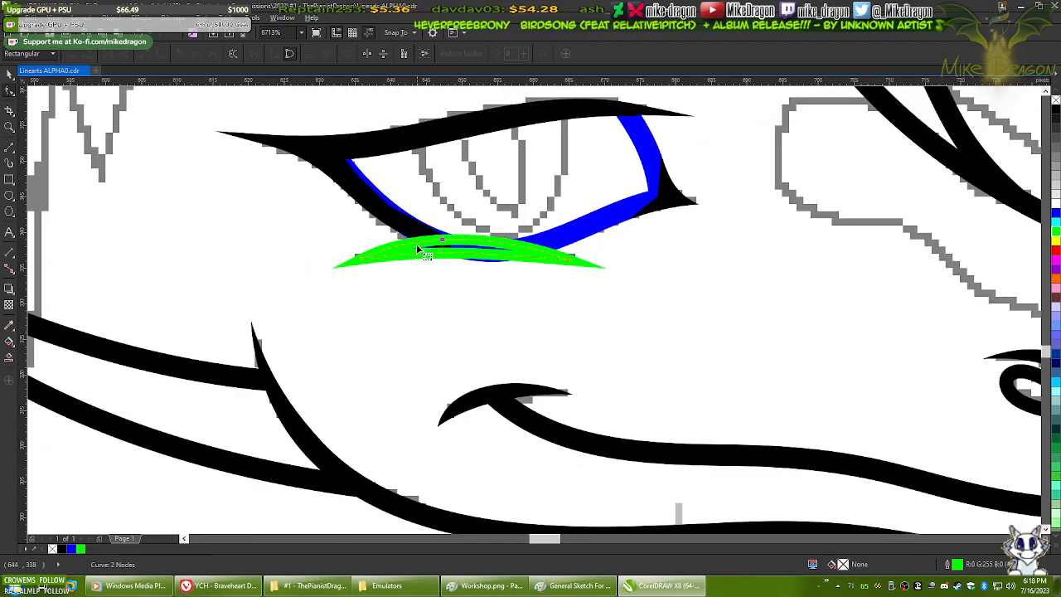
scroll(418, 251, up, 4)
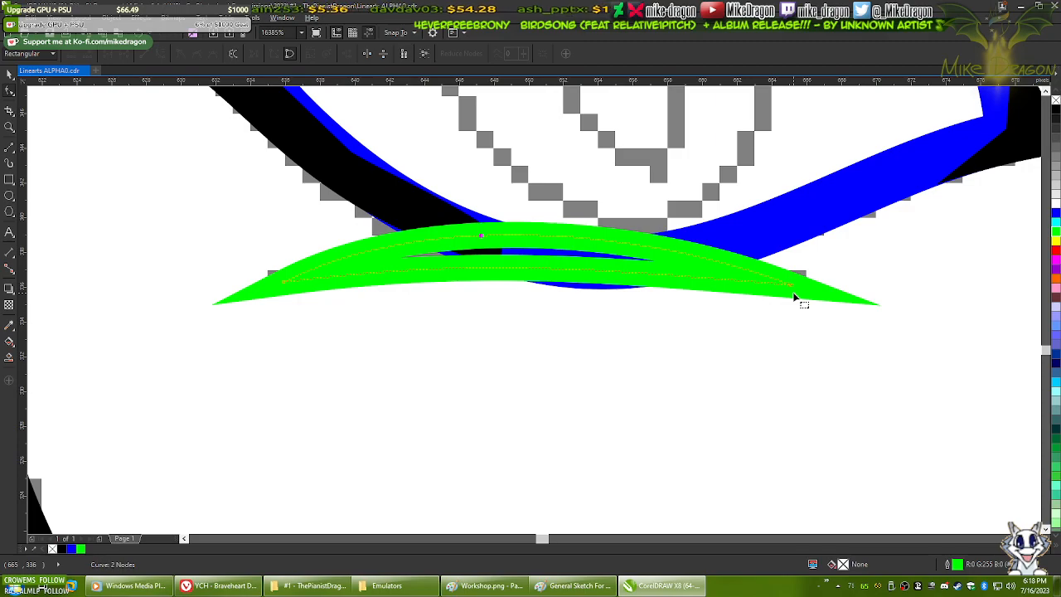
click(489, 586)
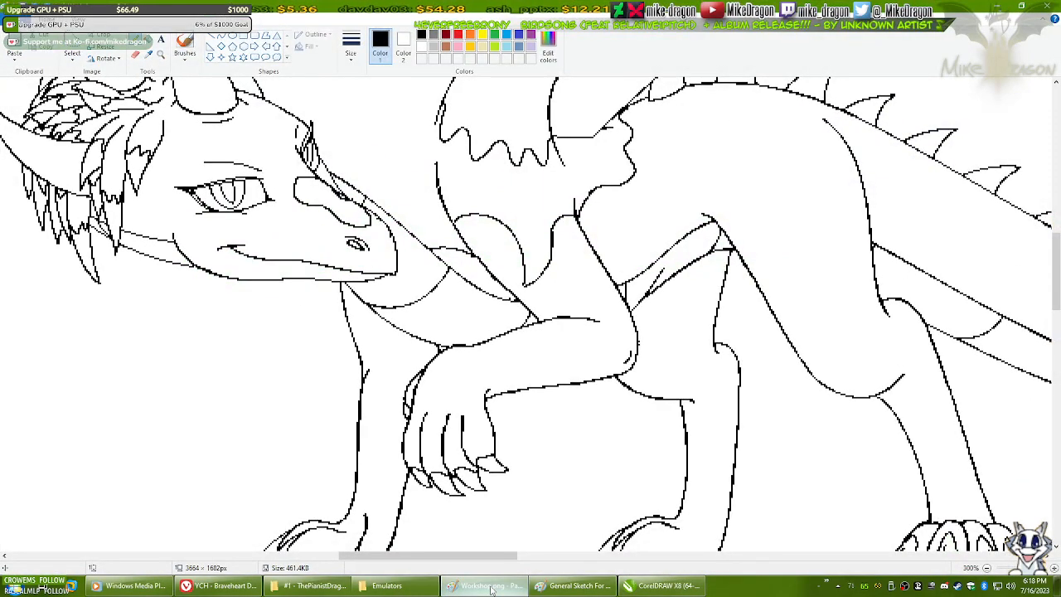
click(491, 589)
scroll(524, 238, down, 4)
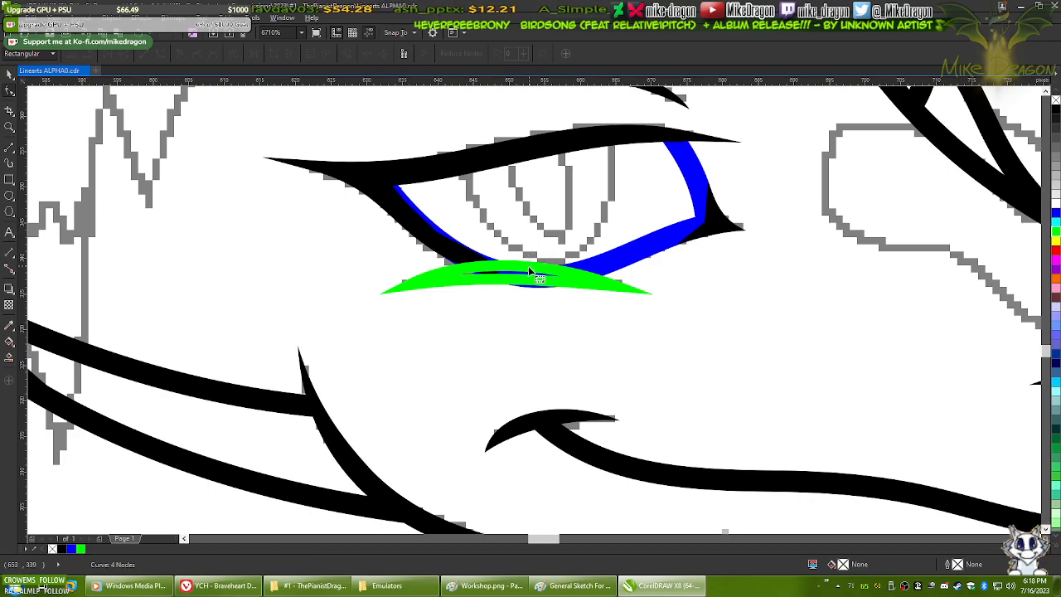
- Try adding a node to the blue lower-eye line and bending the segment left of it upward beneath the green crescent
scroll(529, 268, up, 5)
click(754, 257)
scroll(507, 274, up, 1)
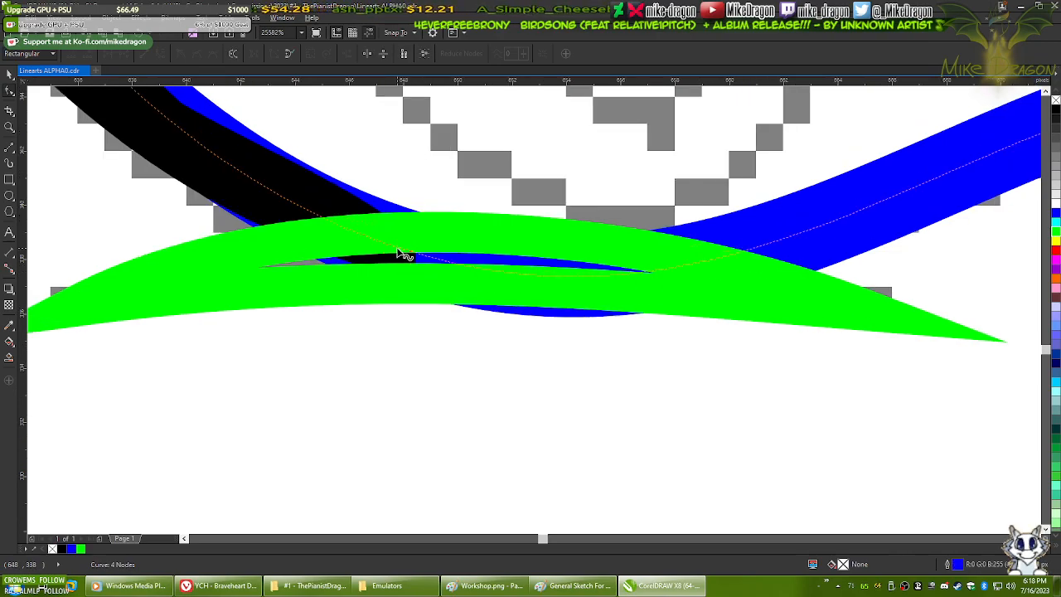
double_click(676, 269)
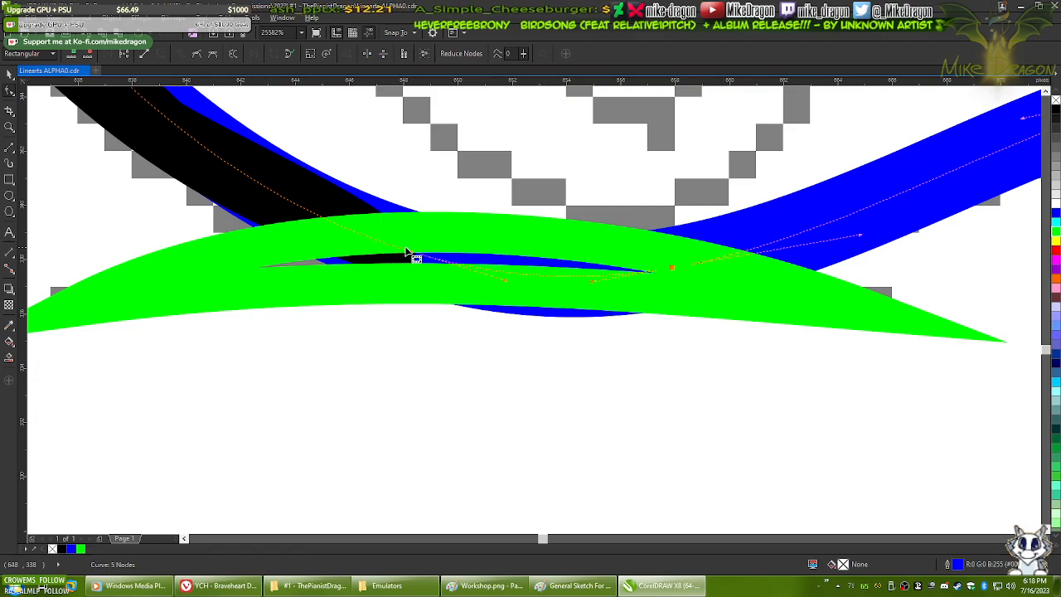
drag(543, 280, 541, 263)
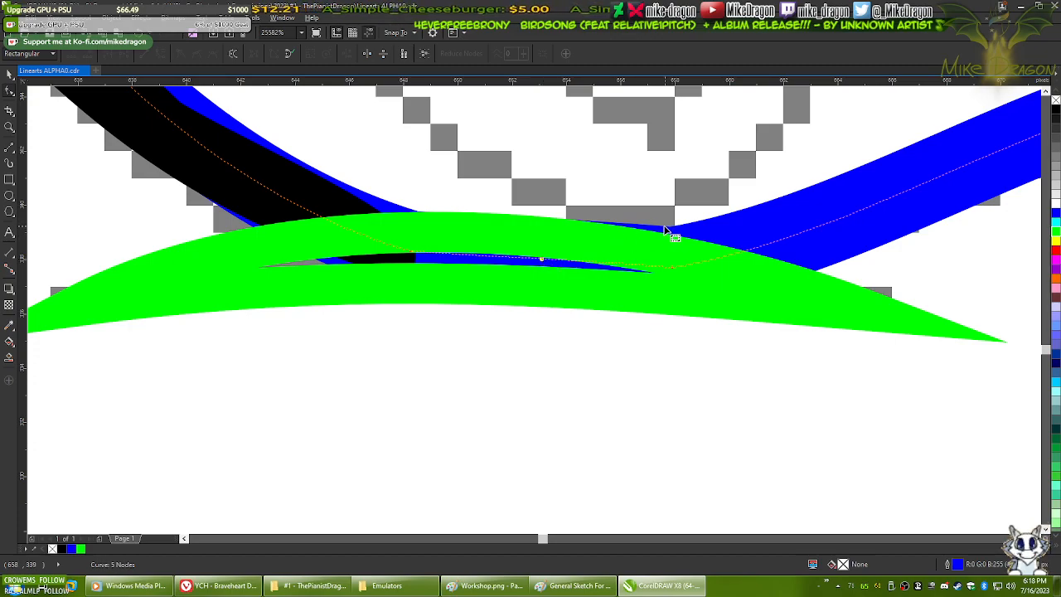
scroll(672, 224, up, 3)
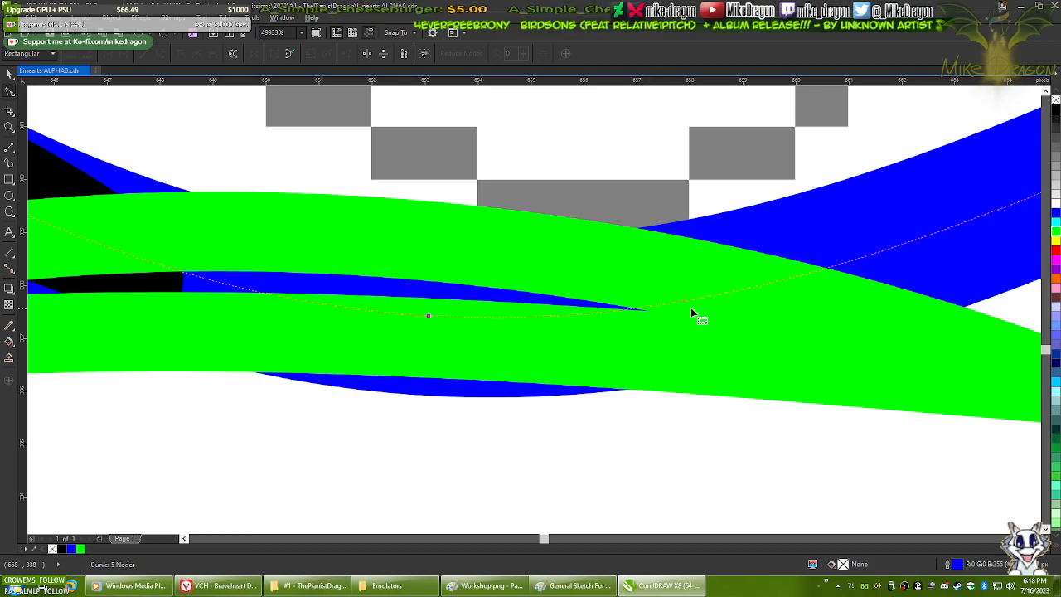
key(Delete)
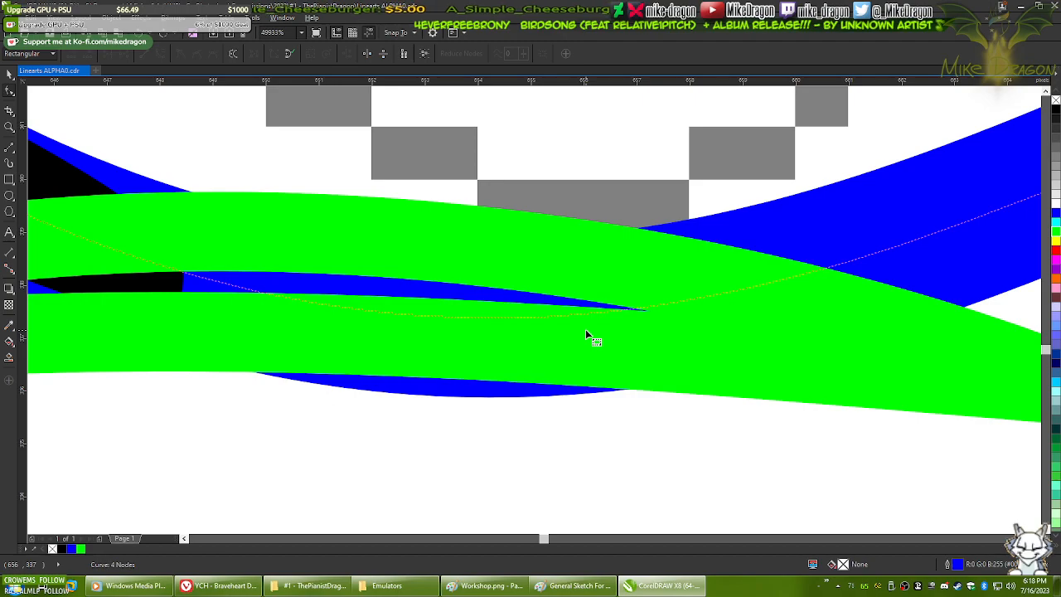
- Add a node near the lowest point of the blue lower-eye line and bend the segment left of it up into the crescent's gap
drag(586, 331, 675, 320)
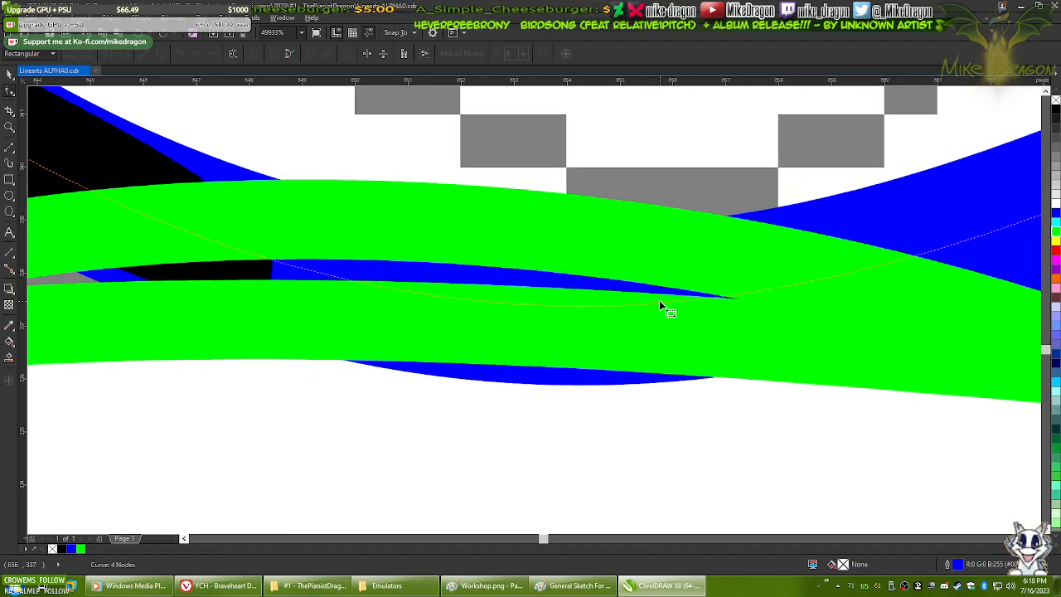
double_click(665, 302)
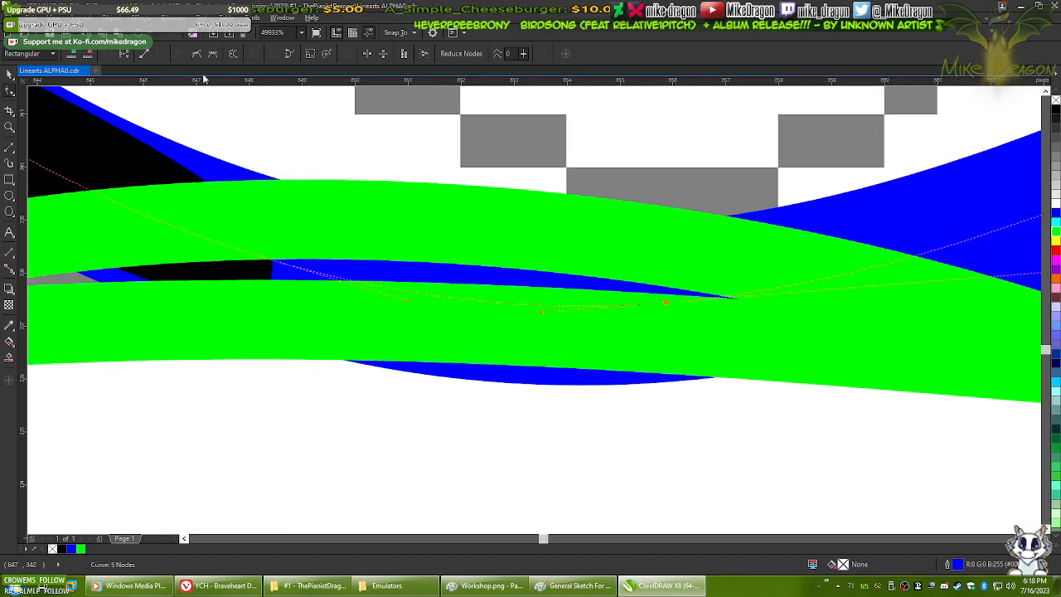
drag(471, 302, 469, 272)
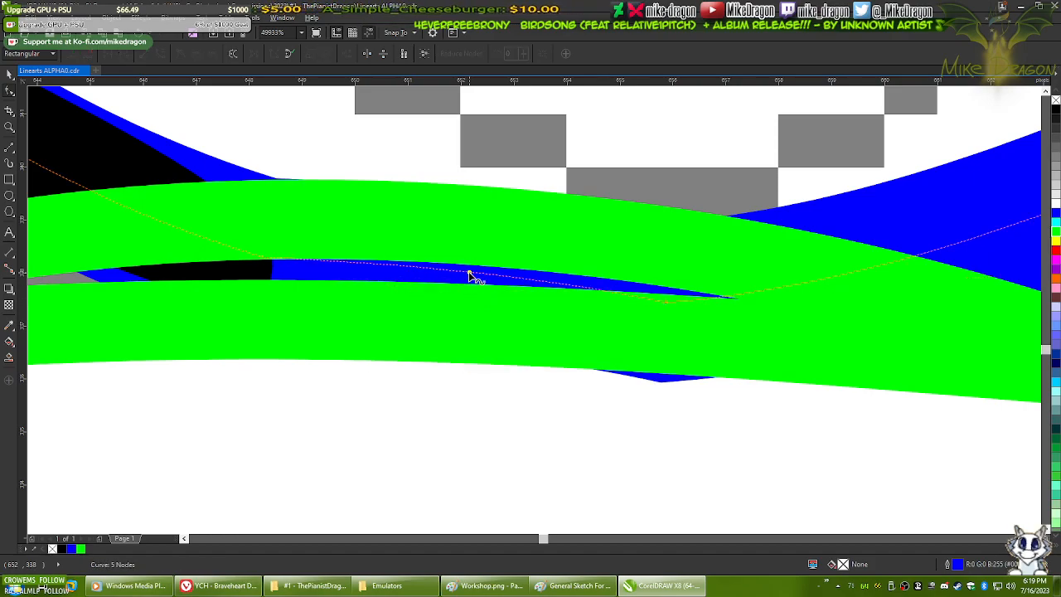
- Add a node on each side of the blue lower-eye line's lowest point and raise the lowest and left nodes into the crescent's gap
scroll(719, 283, up, 2)
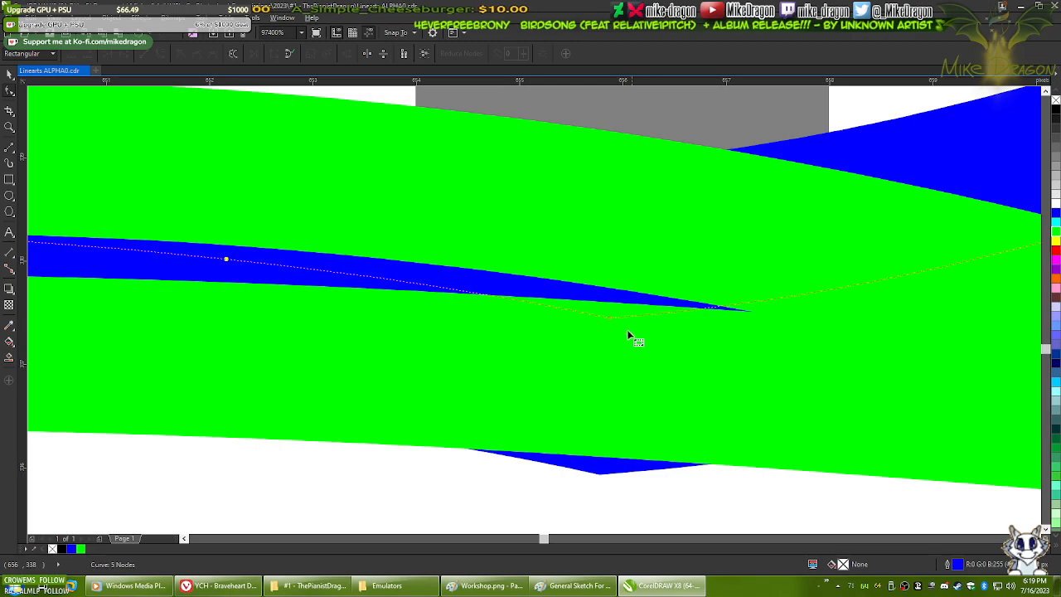
double_click(524, 298)
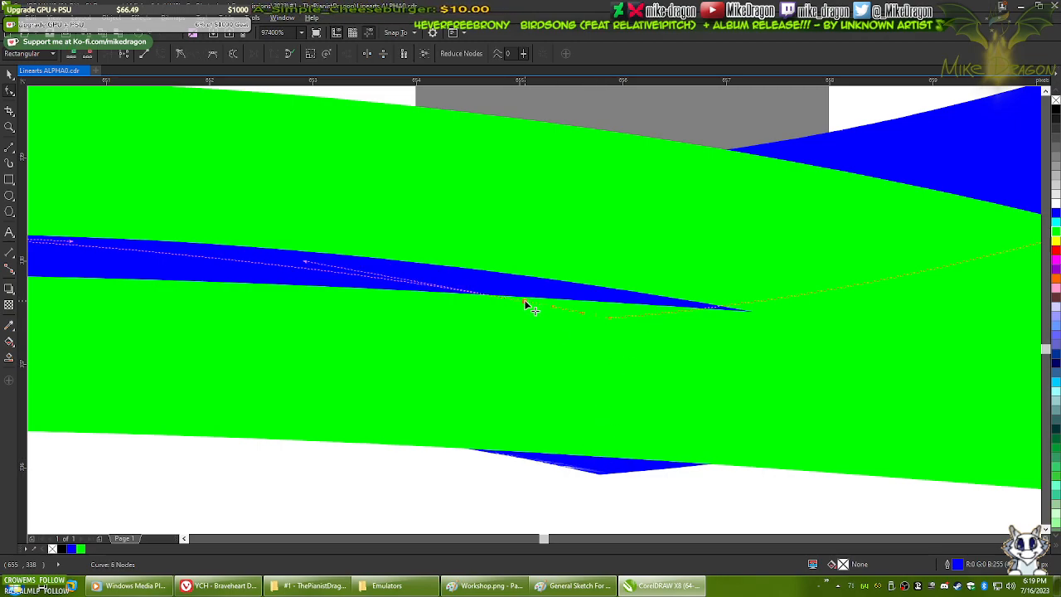
click(681, 309)
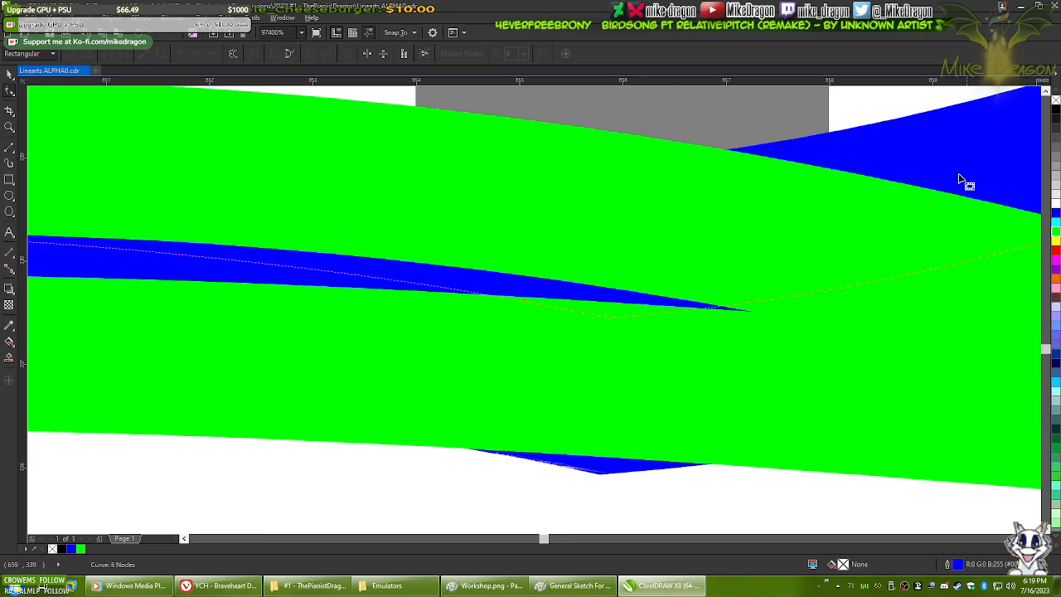
click(688, 310)
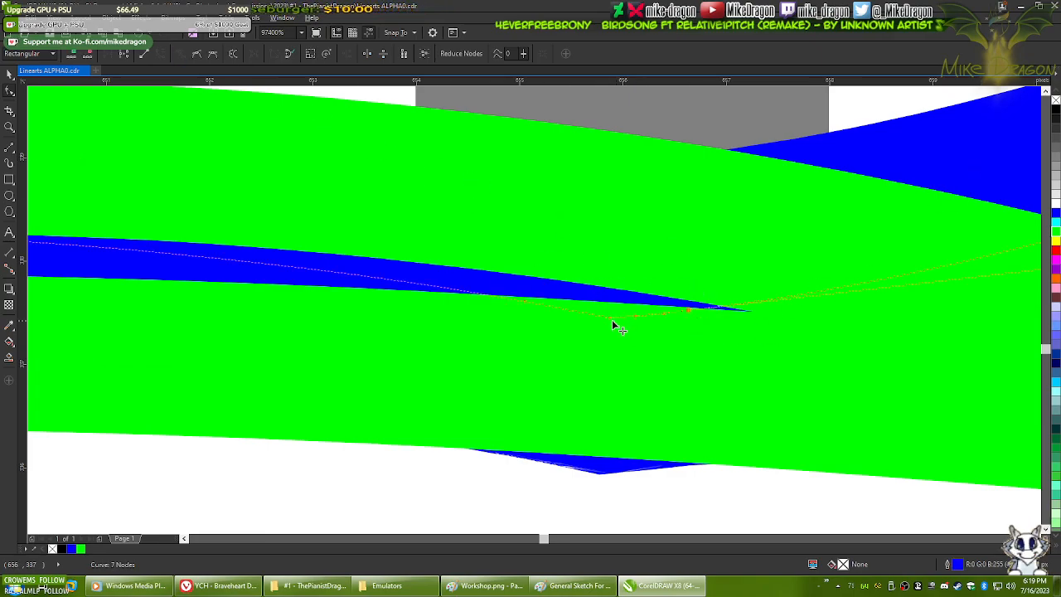
drag(606, 318, 607, 299)
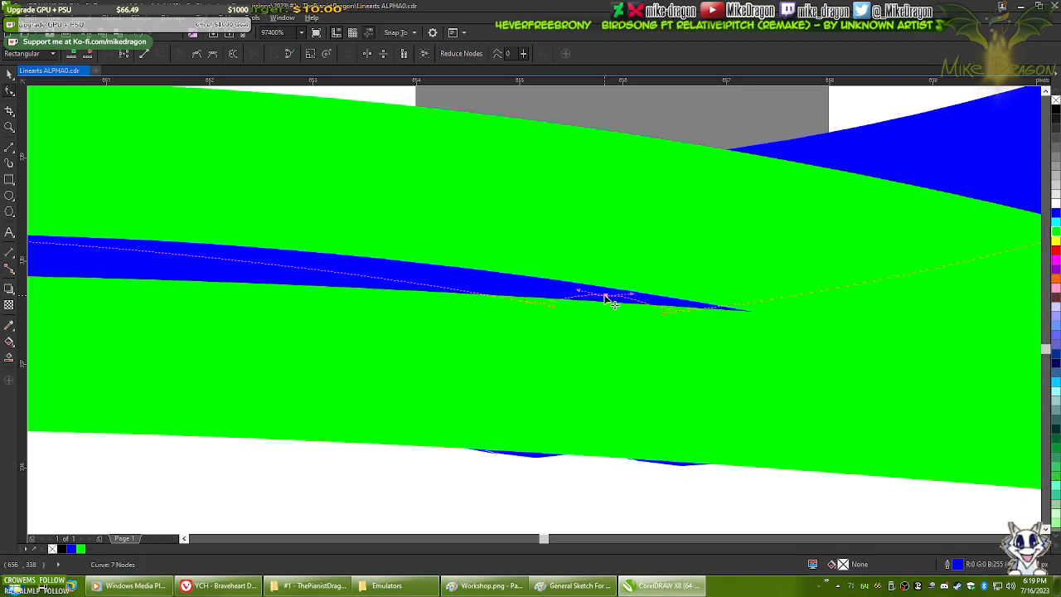
drag(521, 311, 524, 290)
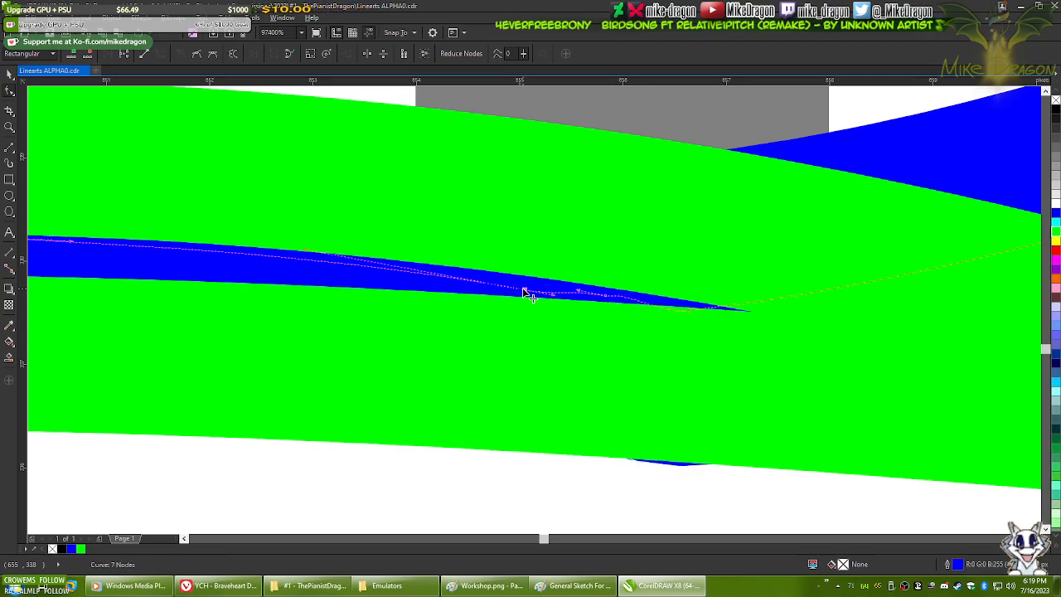
- Add a node farther right on the blue line, delete the one near the gap's tip, and bend the joining segment down into the gap
click(690, 307)
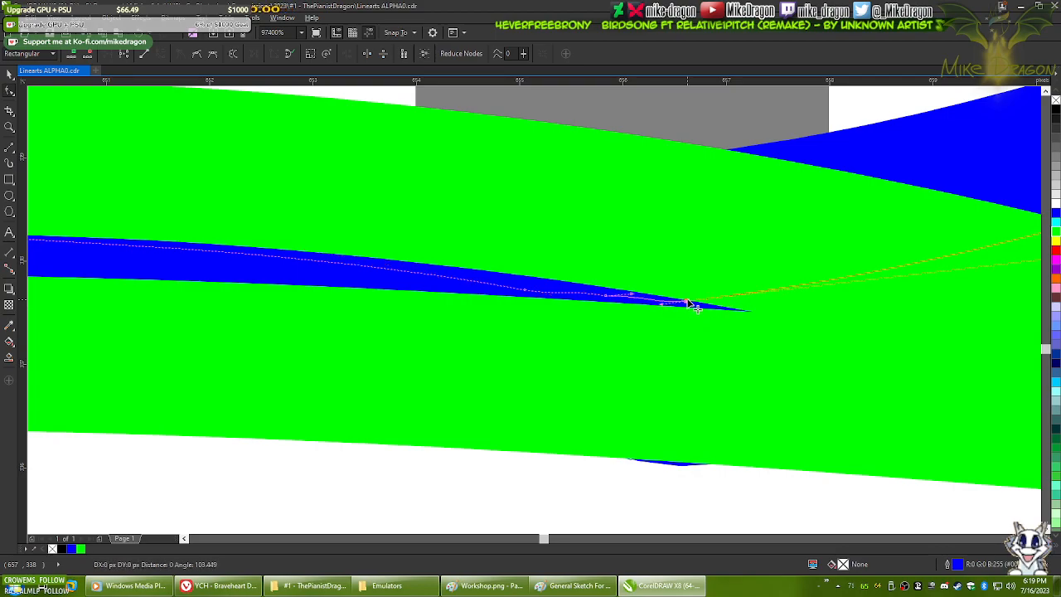
double_click(822, 293)
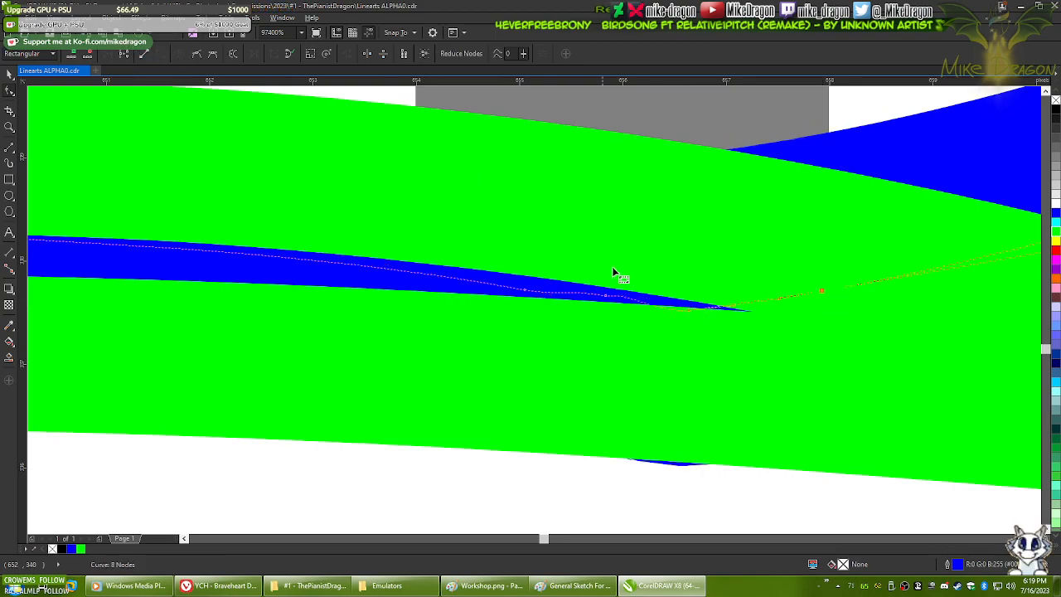
drag(688, 310, 686, 302)
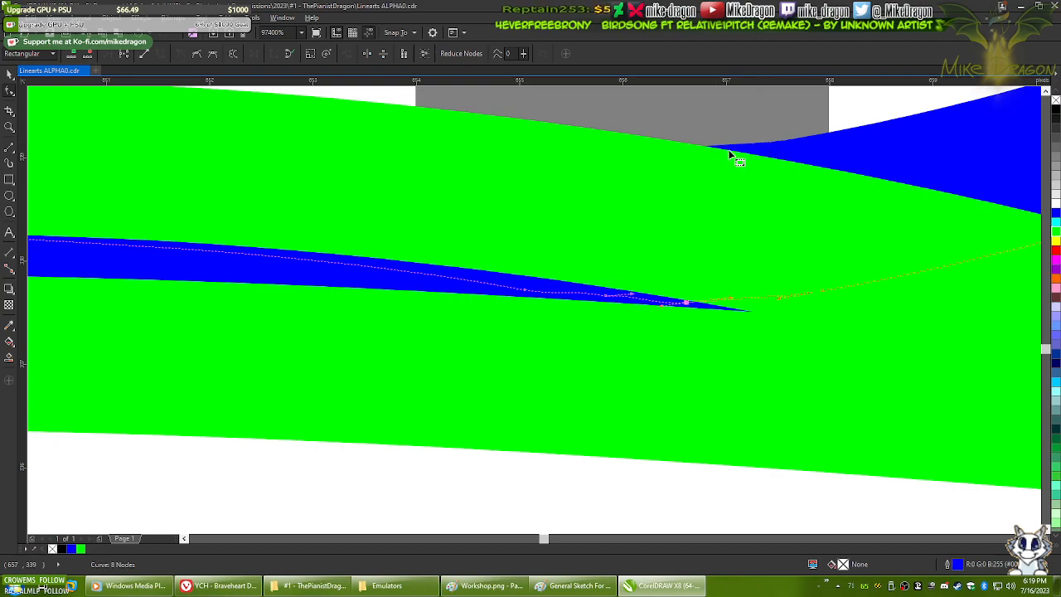
key(ctrl+z)
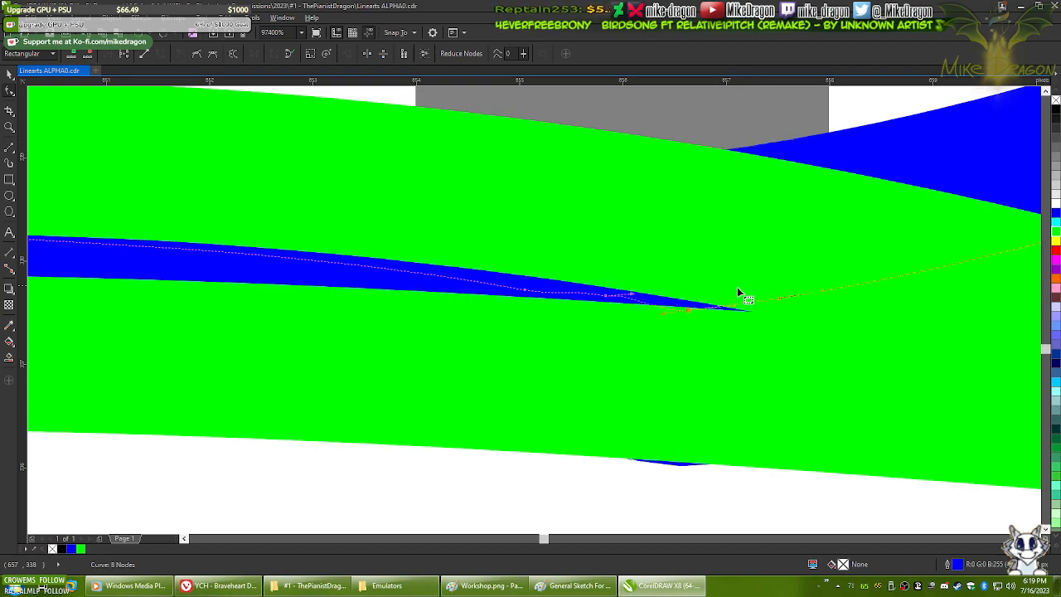
double_click(688, 312)
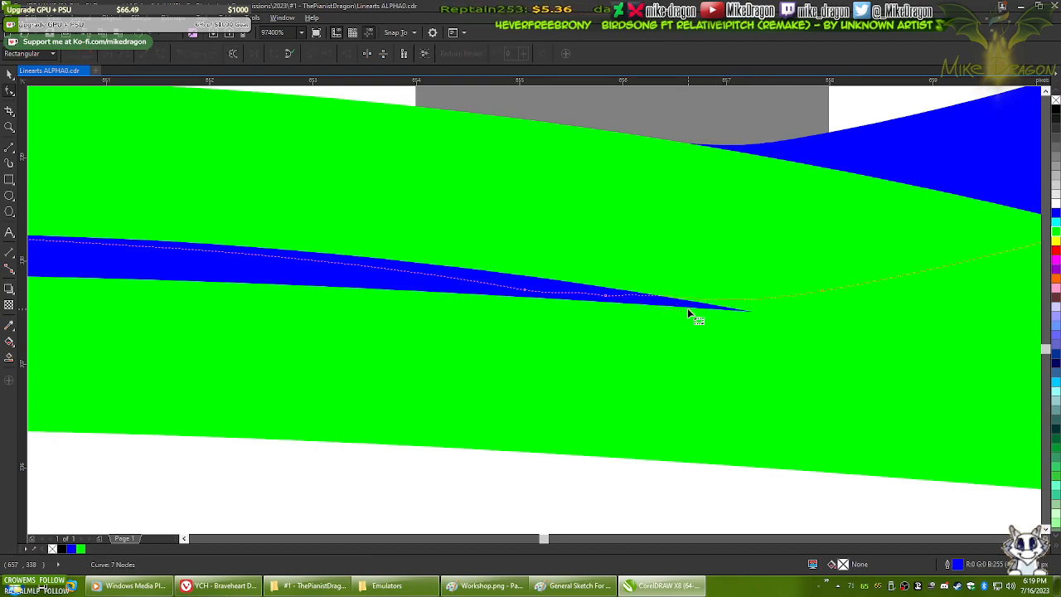
click(606, 294)
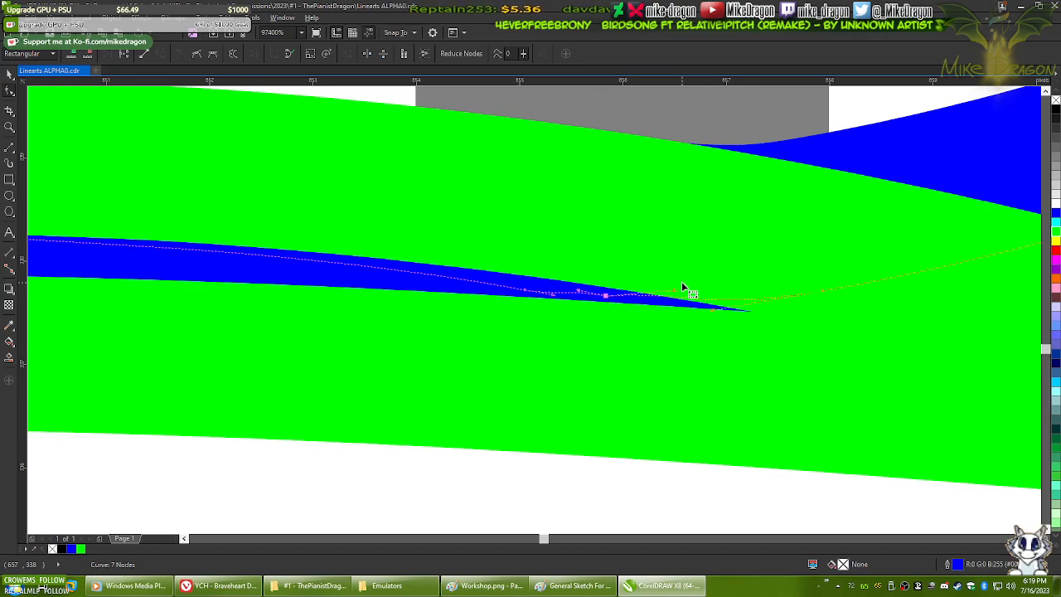
drag(676, 296, 676, 309)
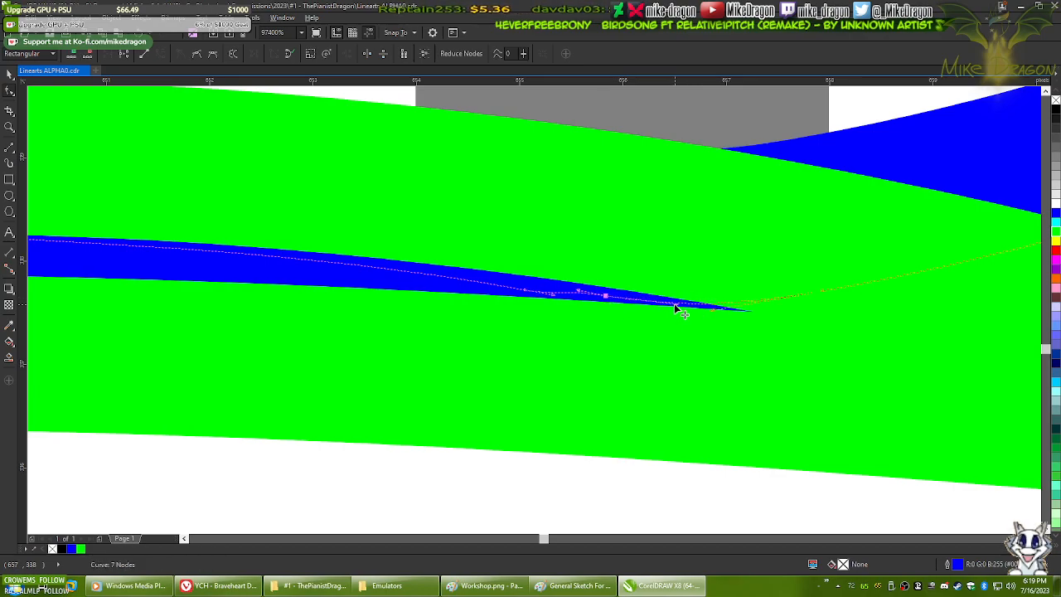
- Recolor the blue lower-eye line and the green under-eye crescent black, and clear the selection
scroll(637, 331, down, 2)
scroll(637, 340, up, 2)
scroll(637, 341, down, 5)
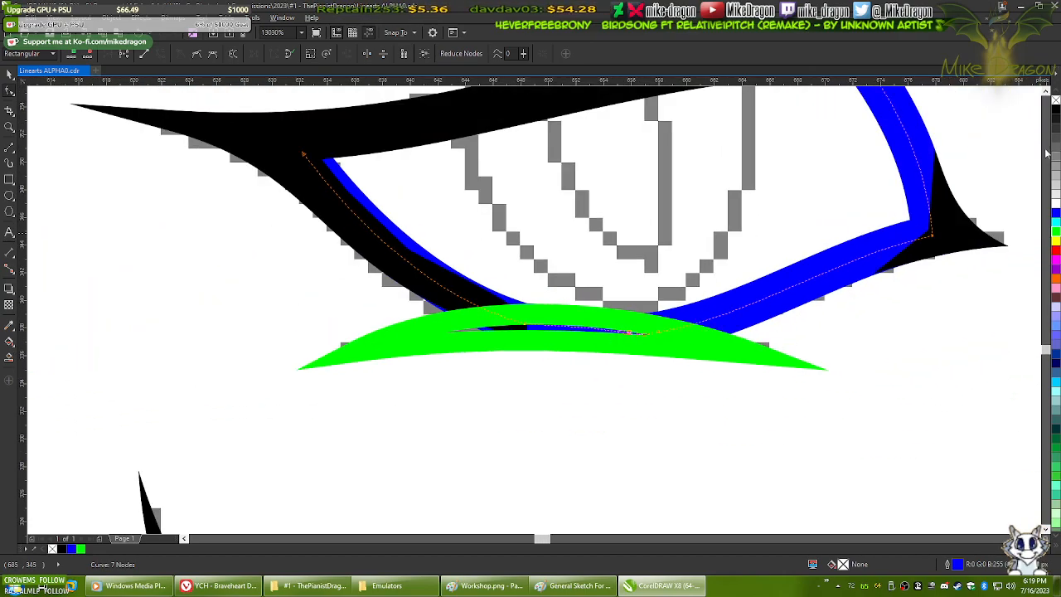
click(1056, 110)
click(725, 354)
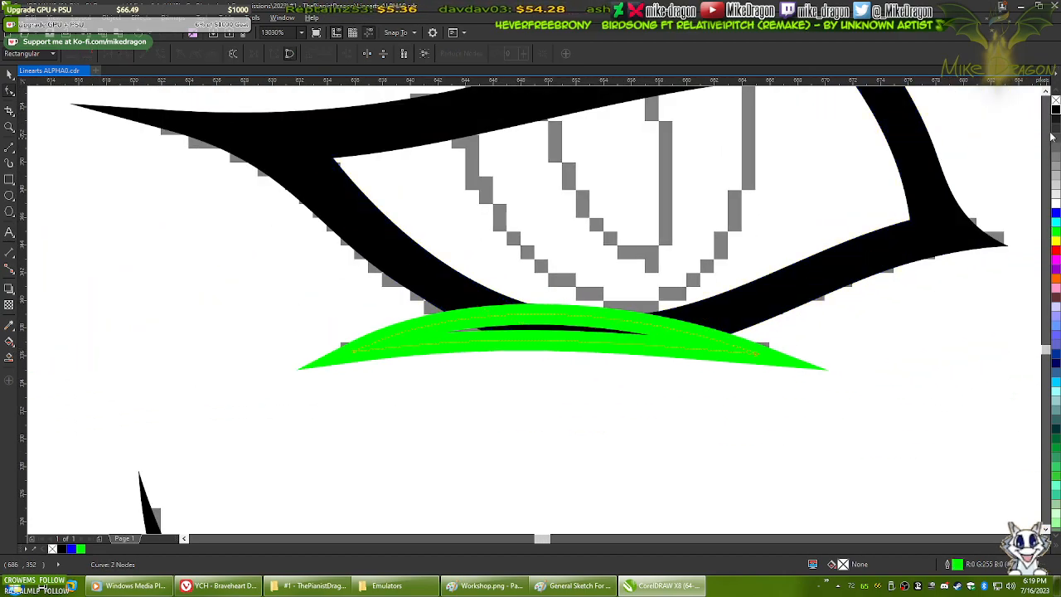
click(1055, 110)
click(581, 282)
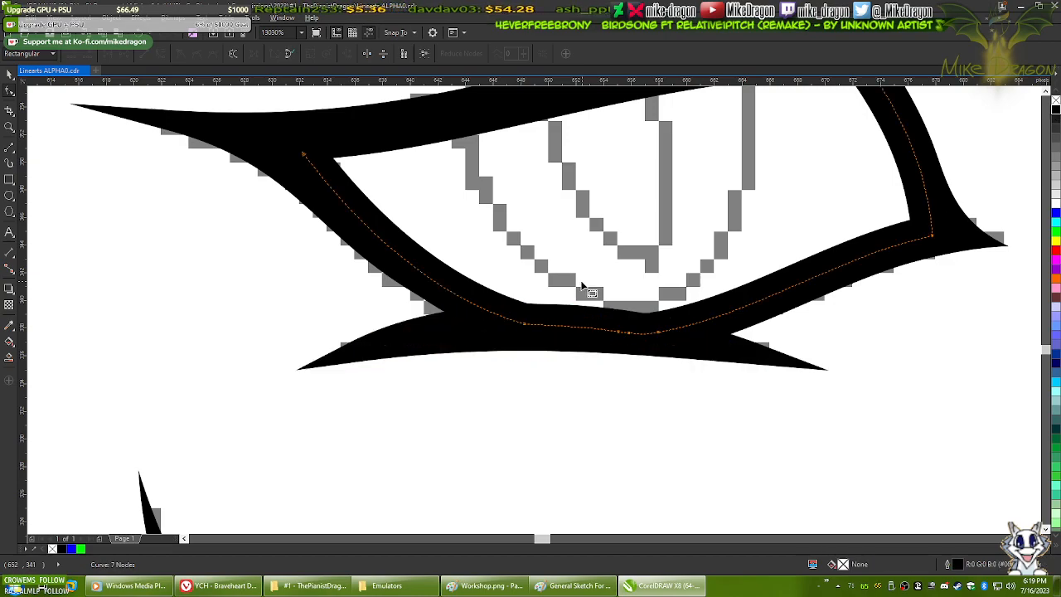
scroll(581, 281, down, 2)
click(577, 338)
scroll(578, 339, down, 1)
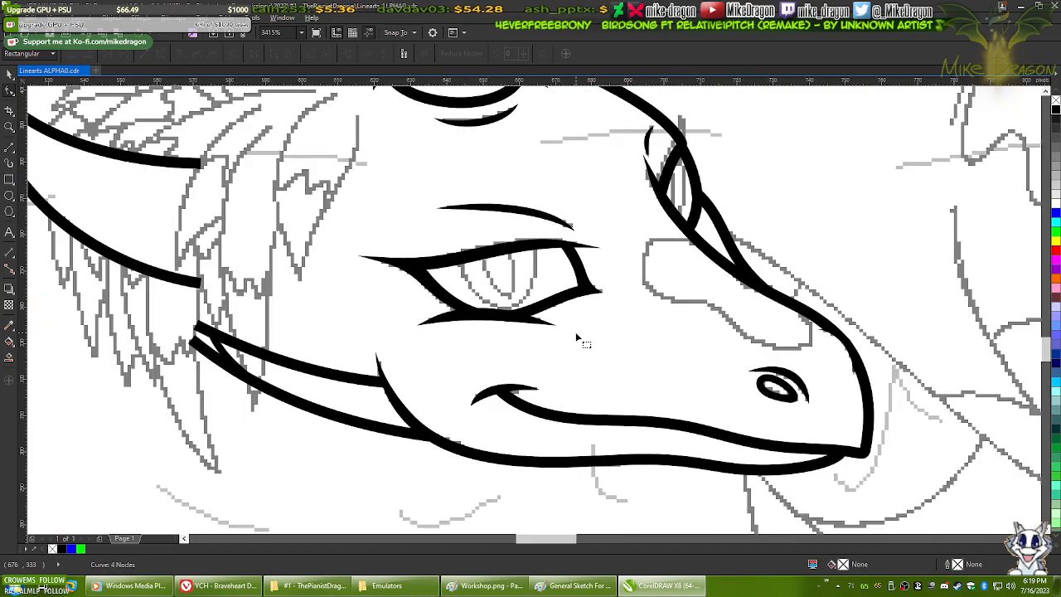
key(shift+F4)
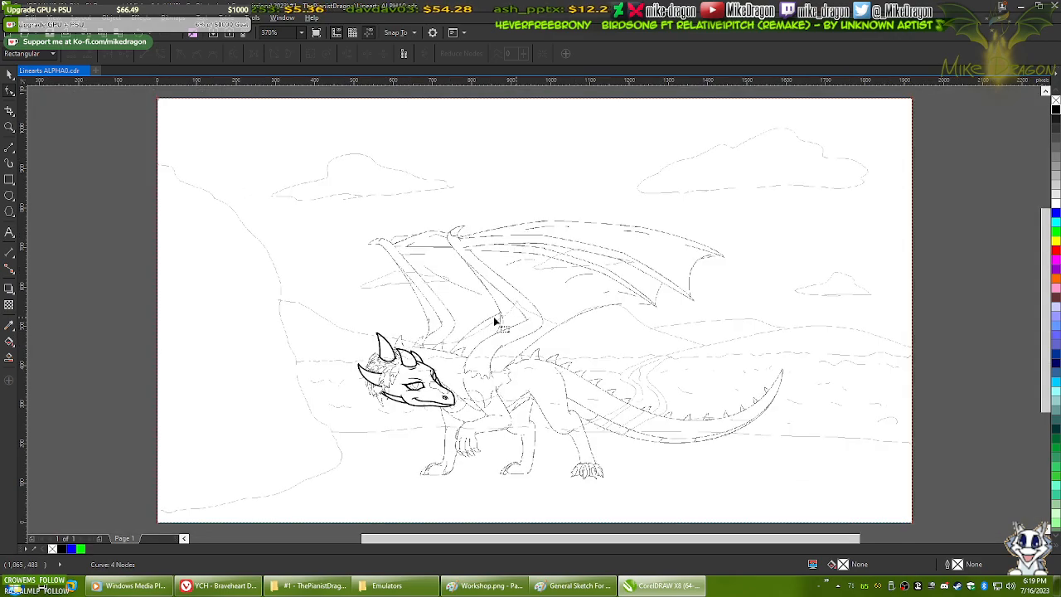
click(55, 192)
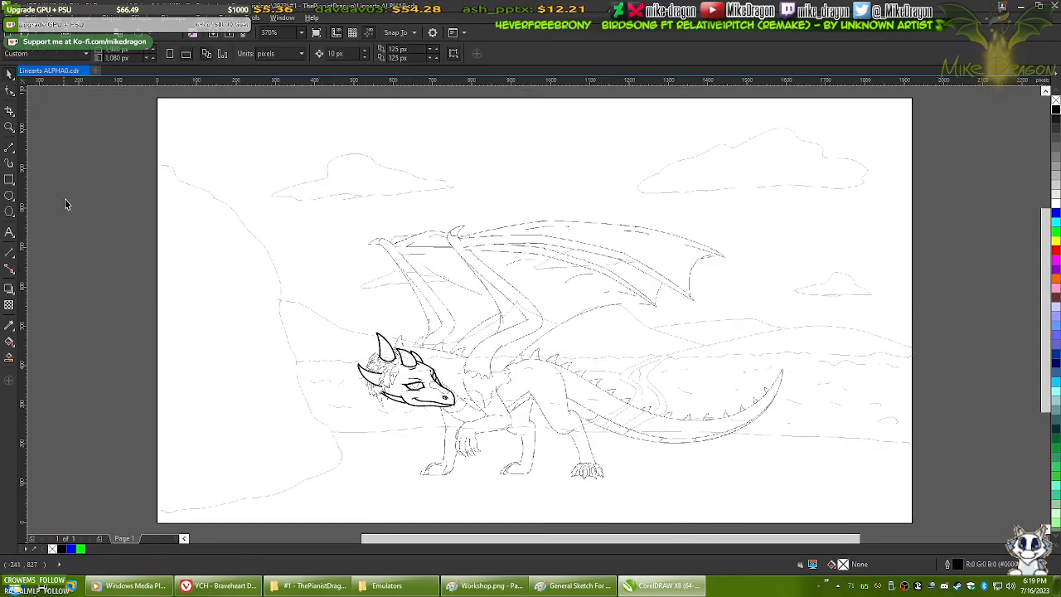
- Recolor the head outline curve that ends at the far brow ridge blue
scroll(419, 414, up, 6)
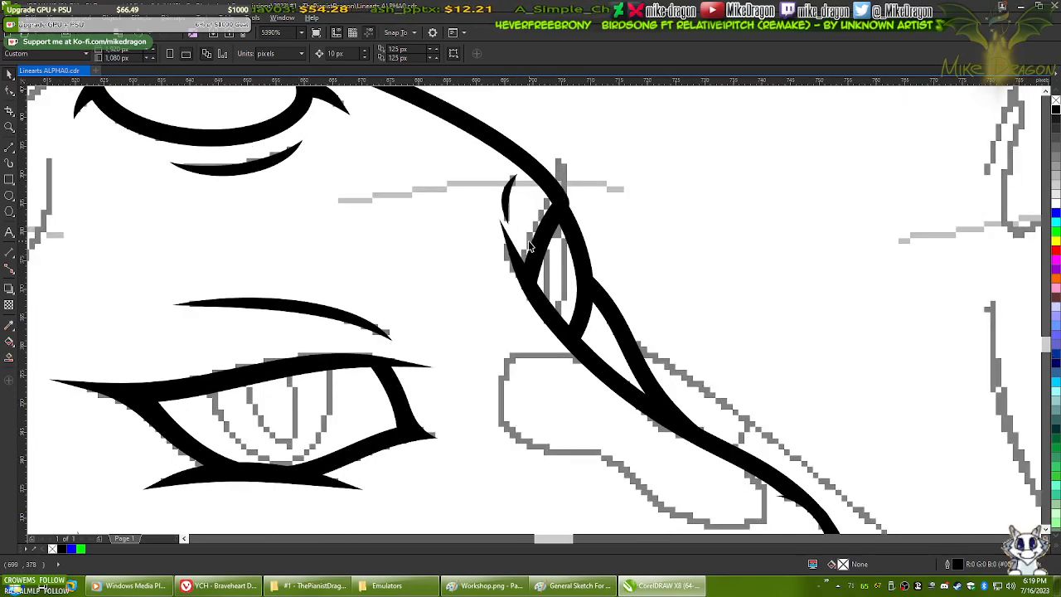
scroll(557, 205, up, 2)
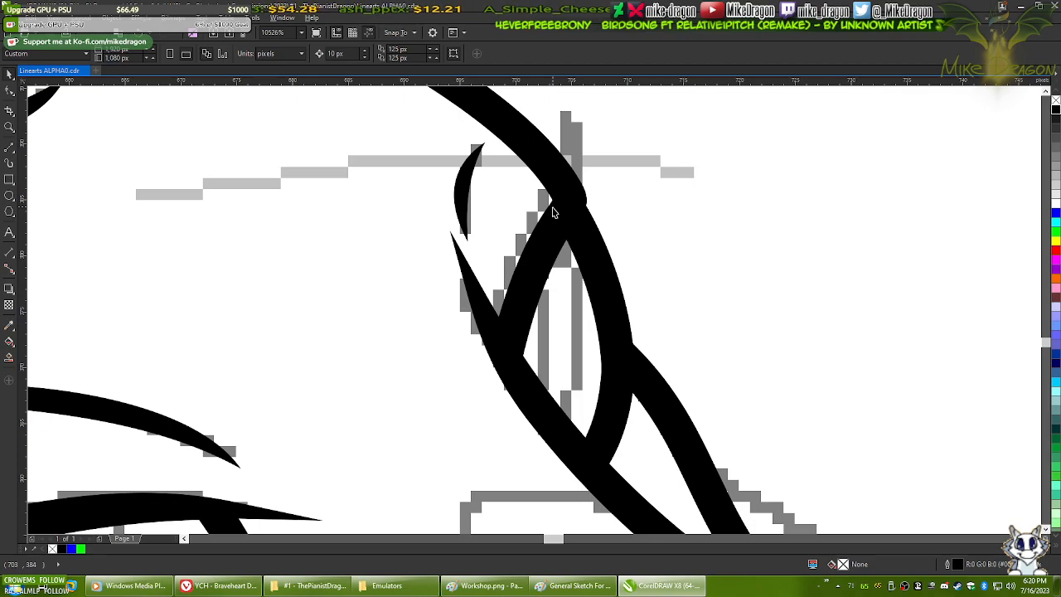
scroll(555, 218, up, 1)
scroll(558, 223, down, 1)
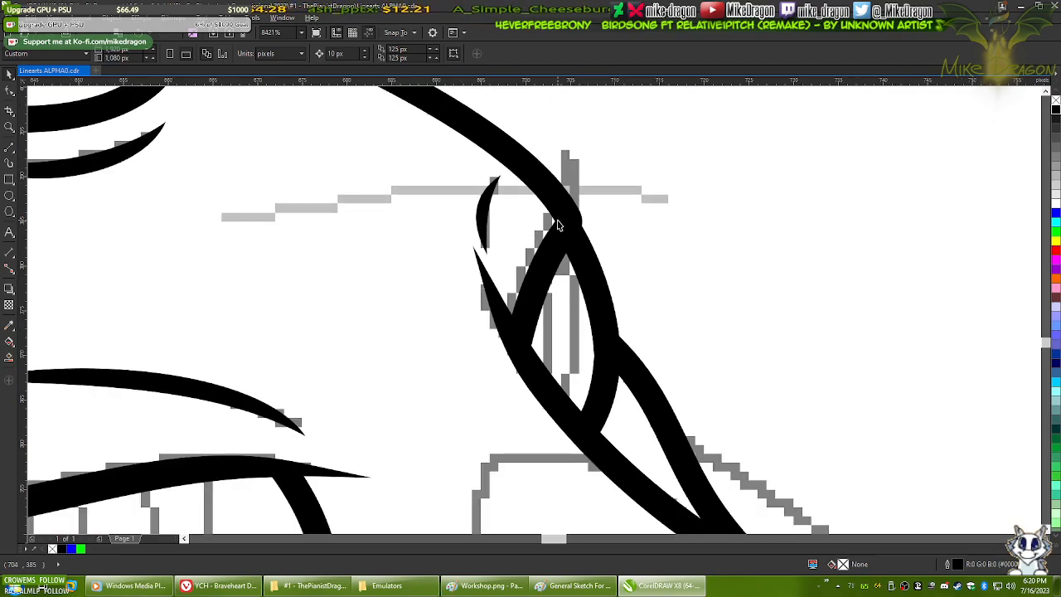
click(11, 148)
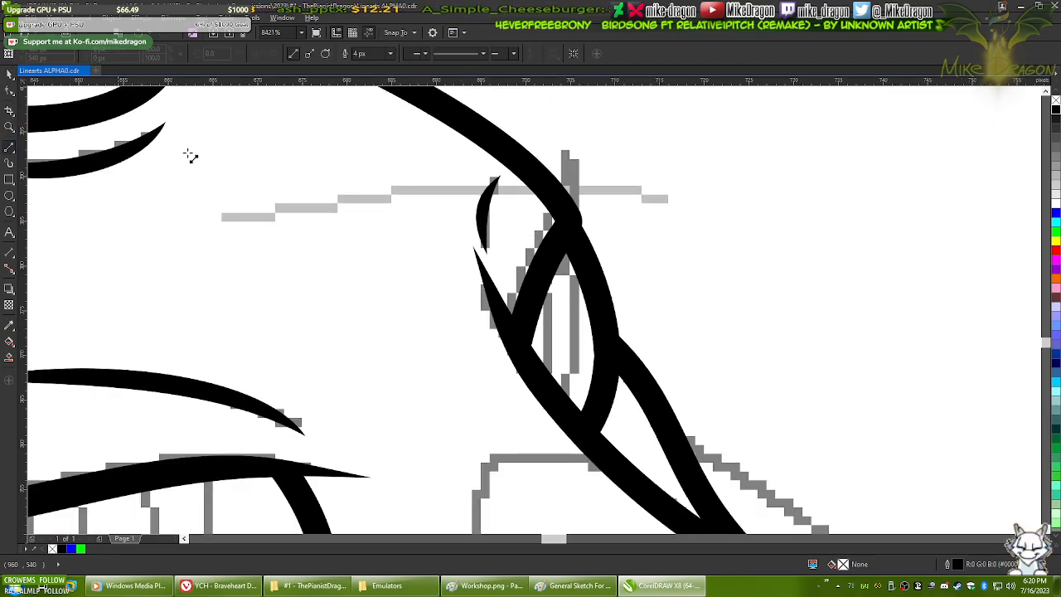
key(F10)
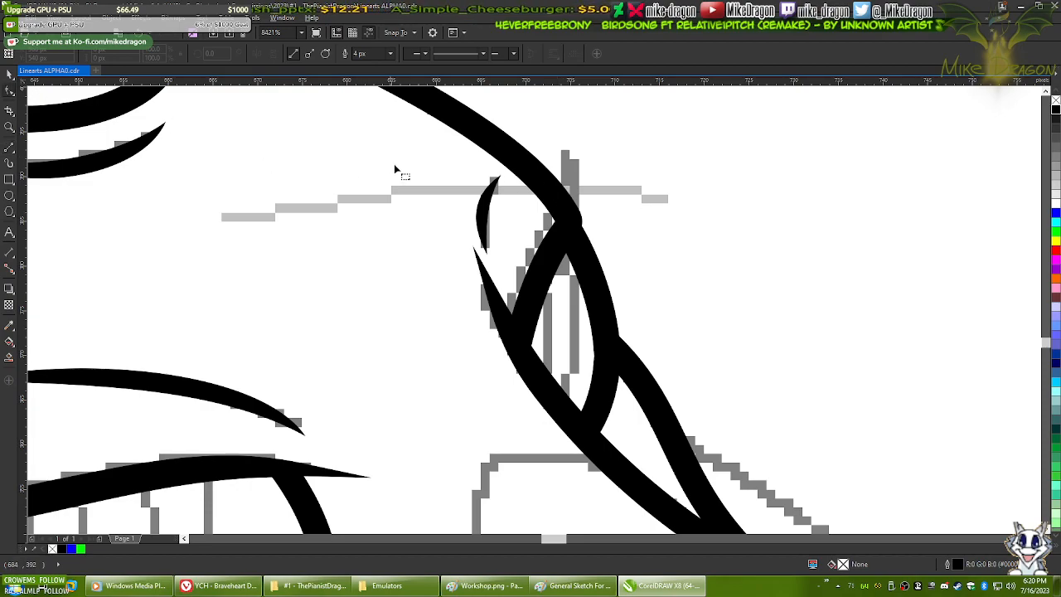
click(534, 175)
click(1055, 214)
- Draw a closed four-point shape over the far brow crease, rising from its lower end to the gray sketch line's top
click(9, 147)
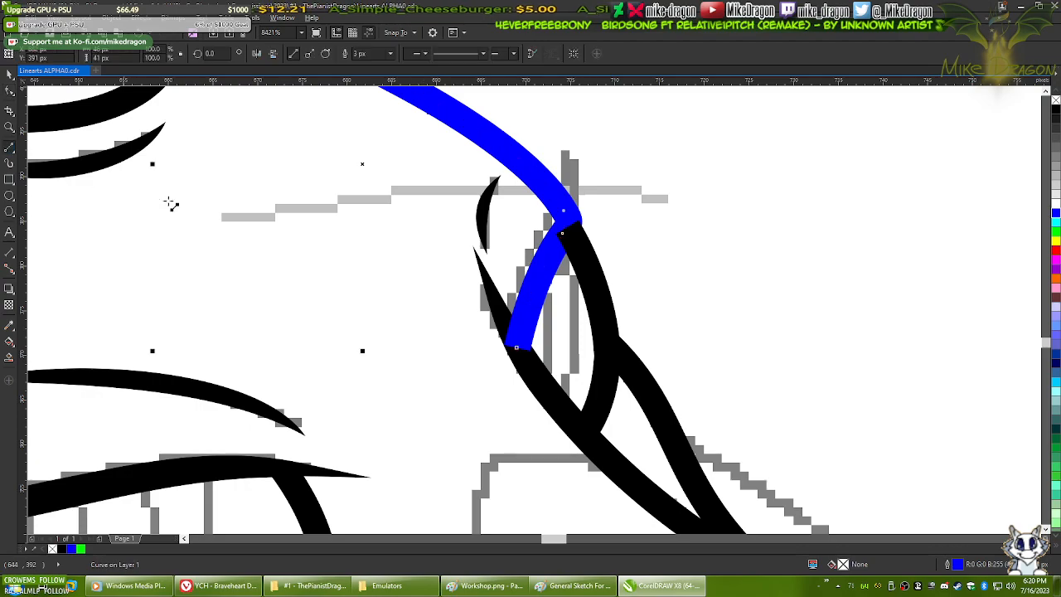
click(514, 342)
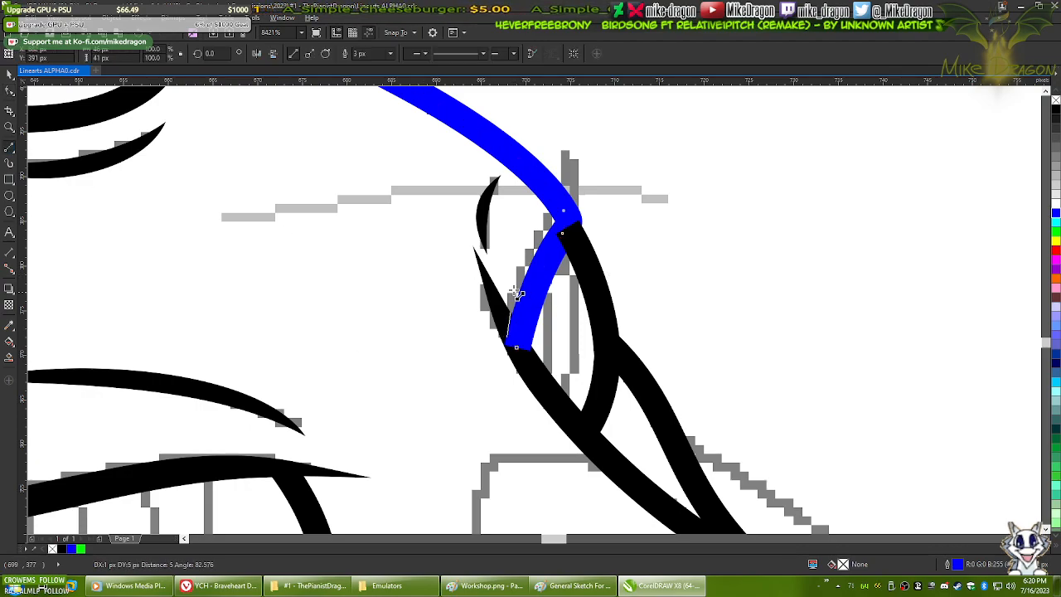
click(561, 205)
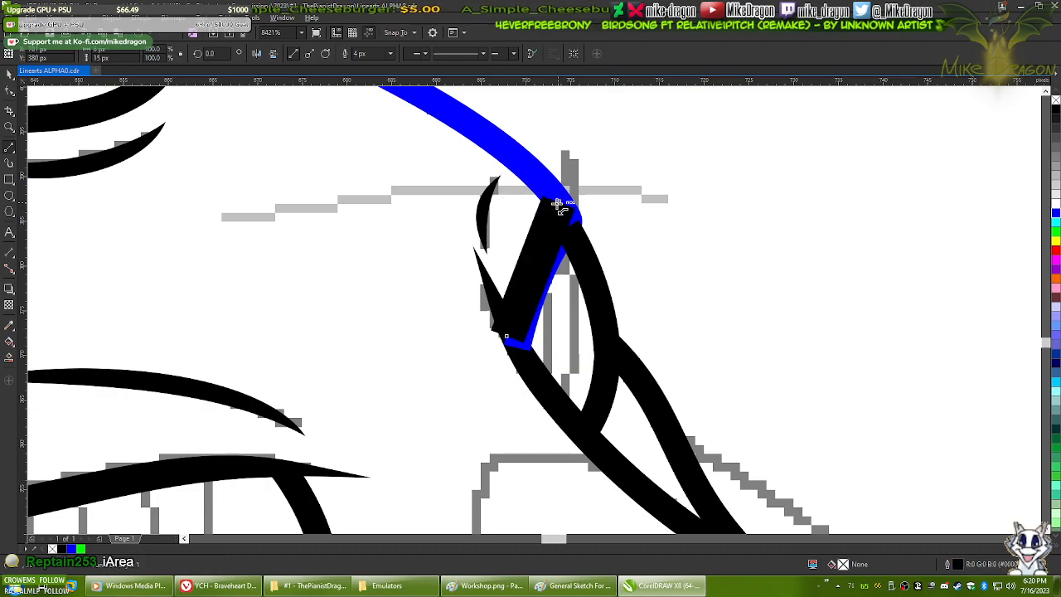
click(563, 152)
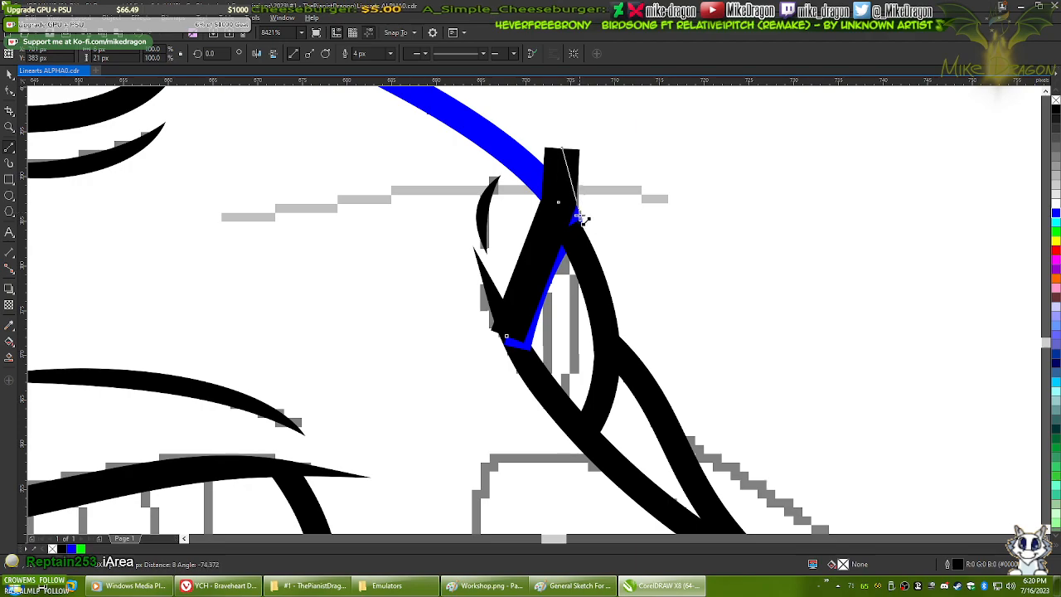
click(575, 221)
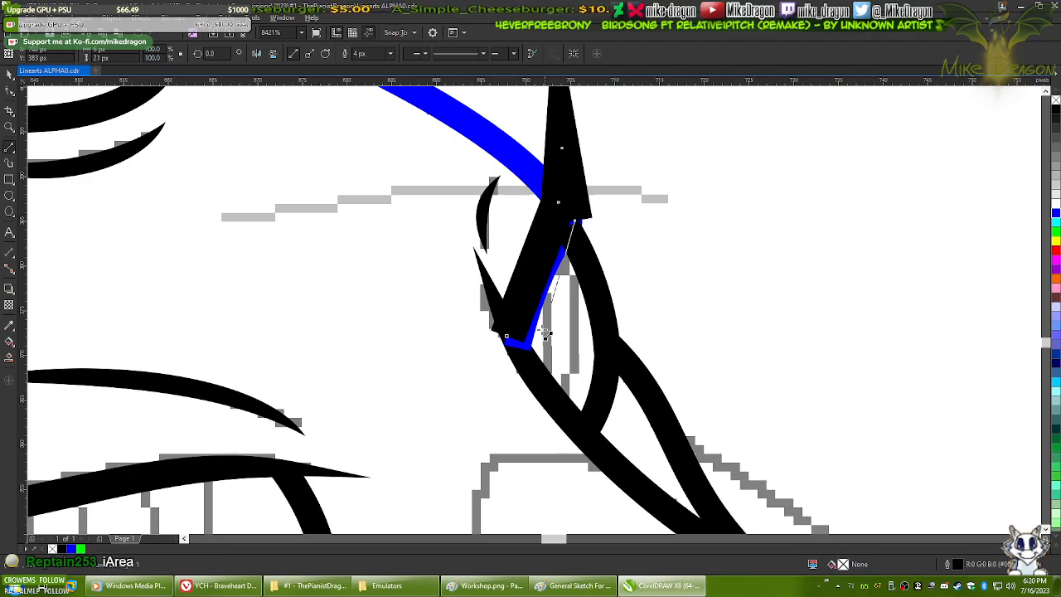
click(508, 336)
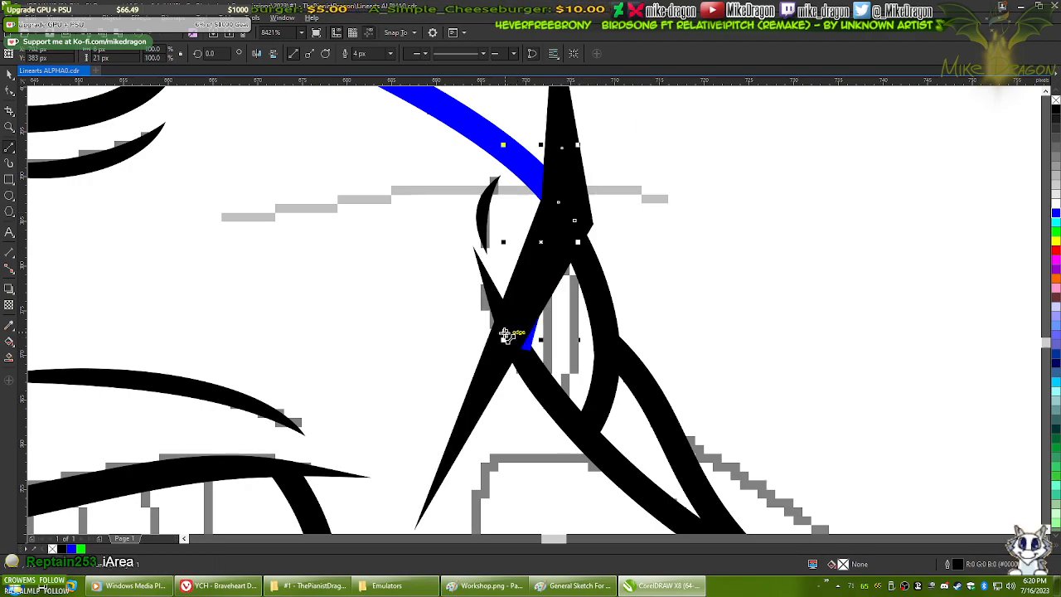
- Set the new brow shape's outline to Hairline width and green, and select all its nodes
click(390, 53)
click(381, 75)
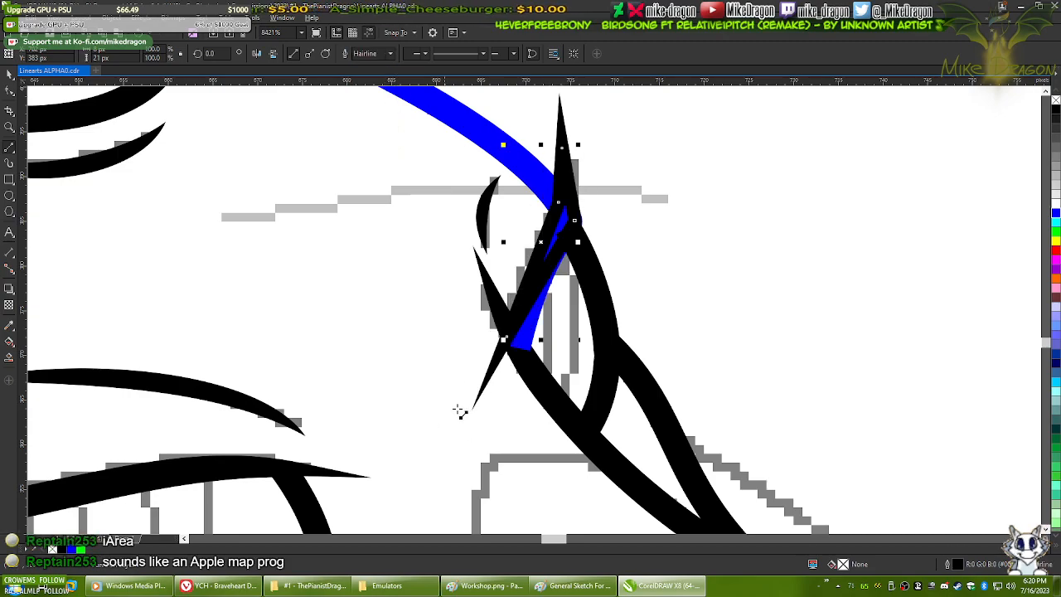
right_click(1056, 231)
key(F10)
drag(416, 387, 682, 101)
scroll(659, 113, up, 1)
scroll(523, 292, up, 1)
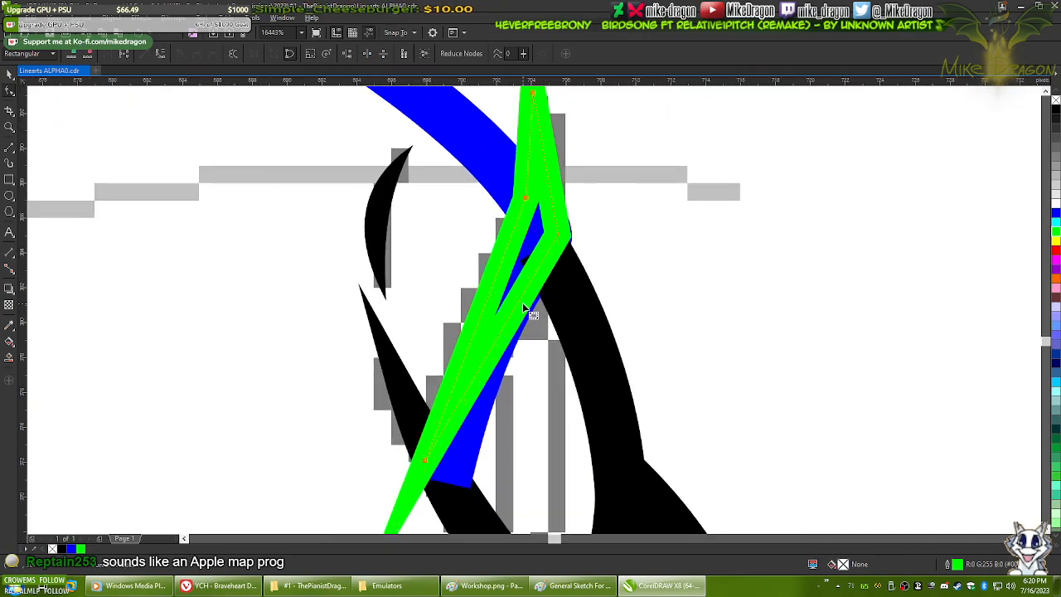
- Convert all straight segments of the green brow shape to curves
click(516, 256)
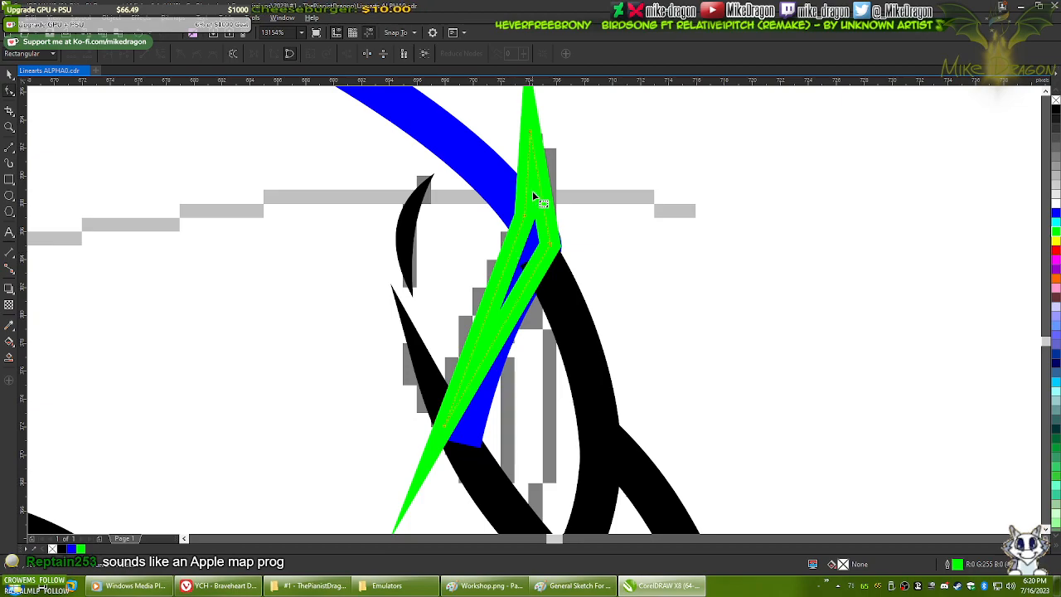
scroll(536, 169, up, 2)
drag(540, 179, 549, 182)
drag(611, 90, 315, 502)
right_click(495, 293)
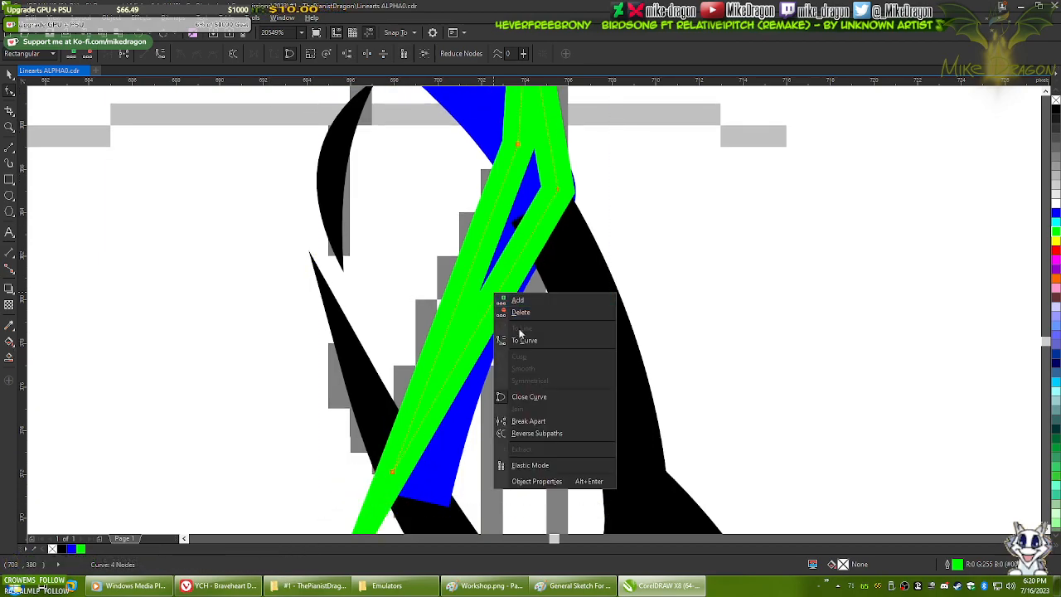
click(523, 339)
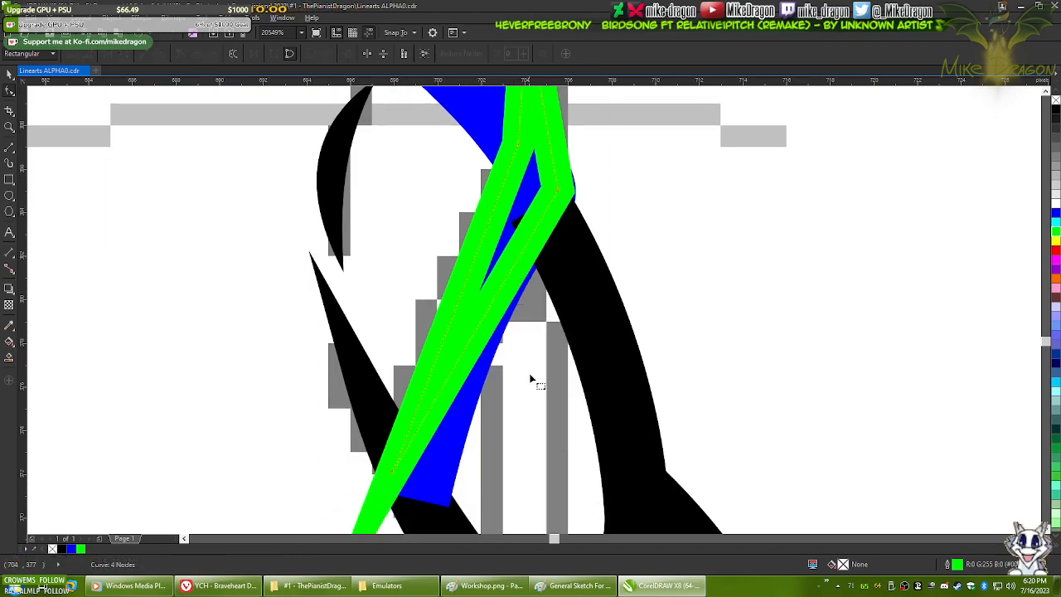
- Bend the green brow shape's short upper edges and bow its long left edge outward along the gray sketch line
scroll(530, 373, down, 2)
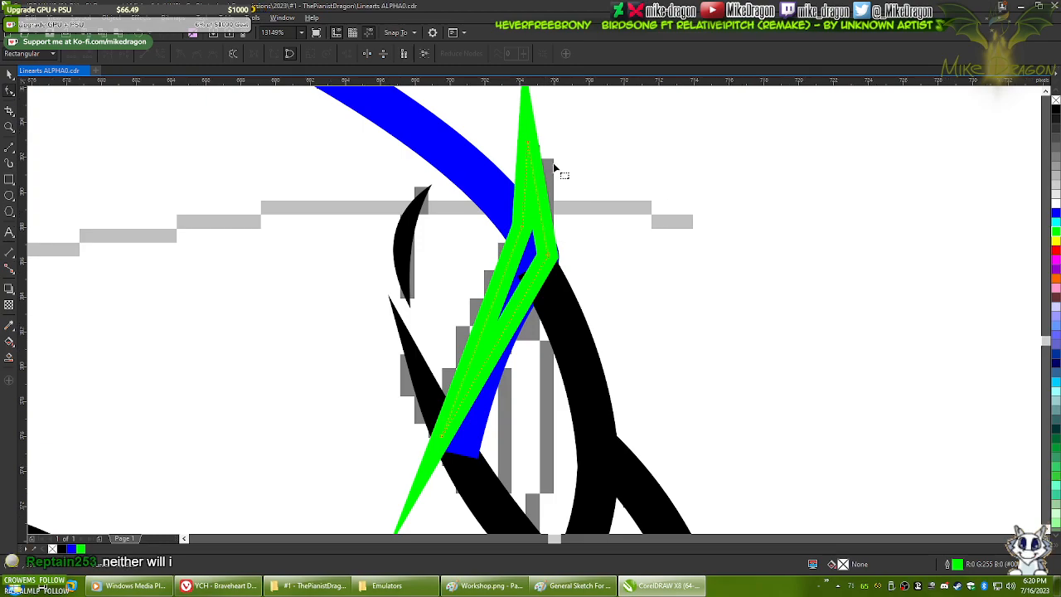
scroll(554, 170, up, 1)
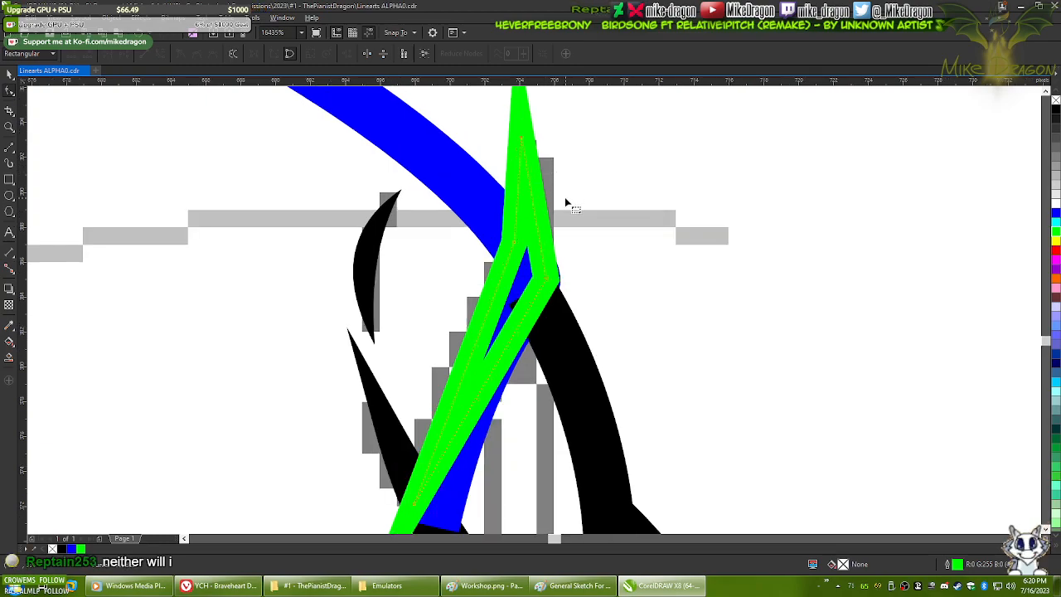
drag(535, 212, 545, 217)
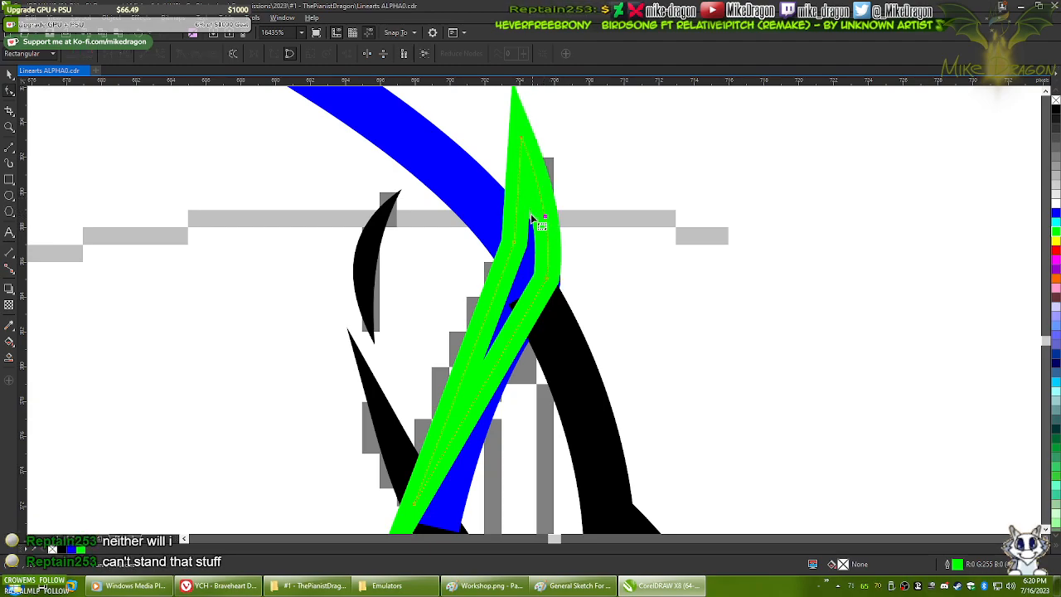
click(524, 209)
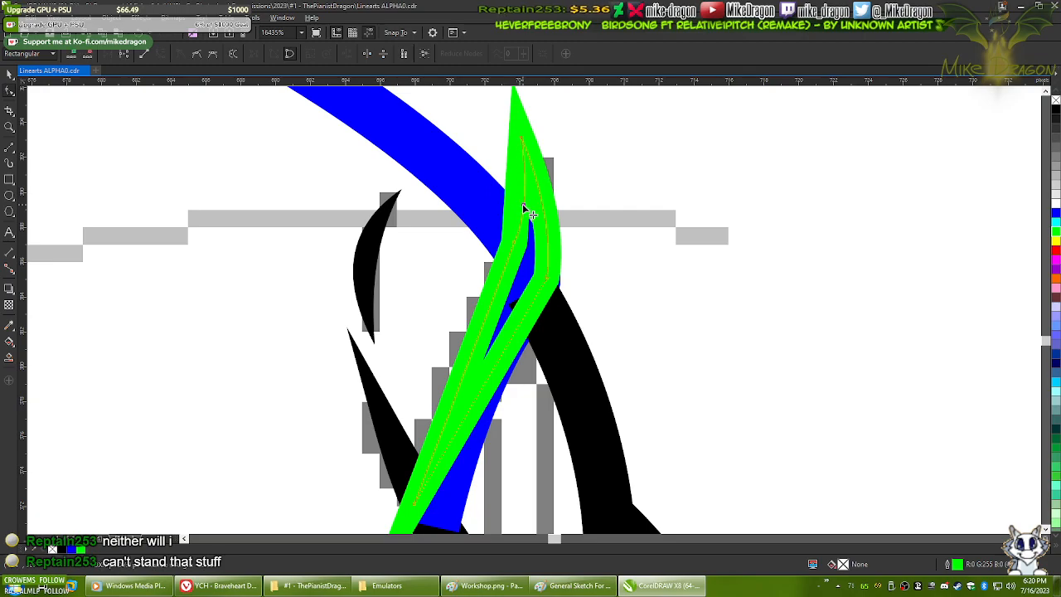
drag(524, 206, 522, 204)
scroll(544, 187, down, 1)
scroll(531, 236, up, 1)
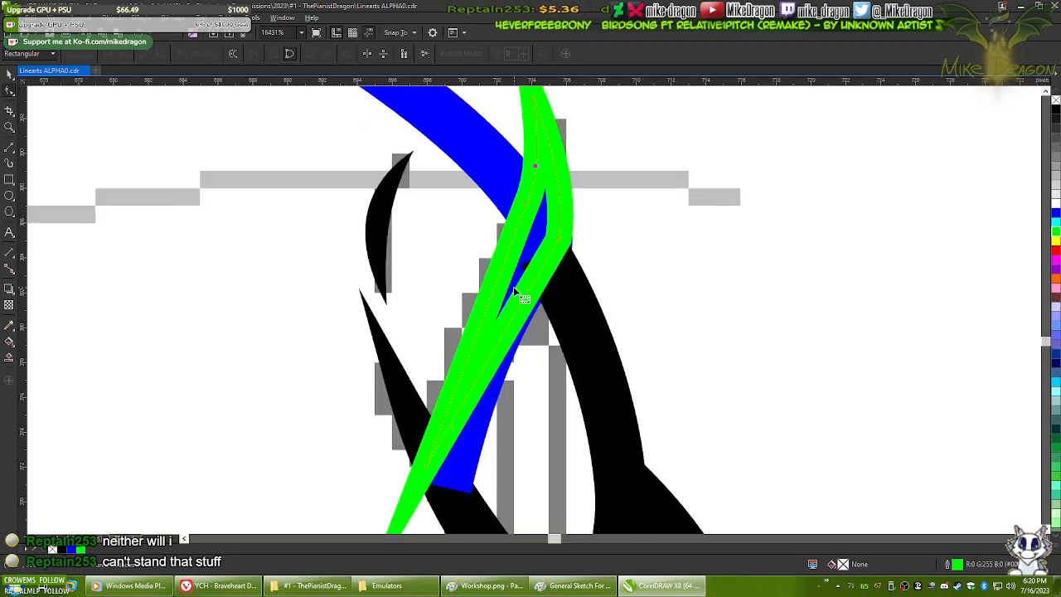
click(427, 471)
drag(448, 373, 427, 355)
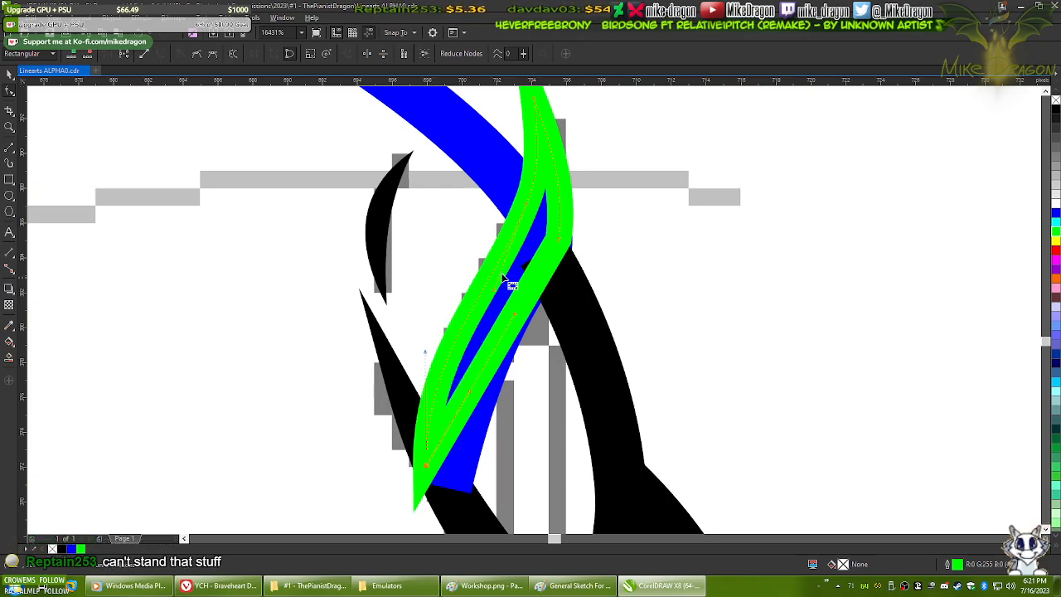
- Lower the tip node of the green brow shape slightly toward the head outline
scroll(512, 189, up, 2)
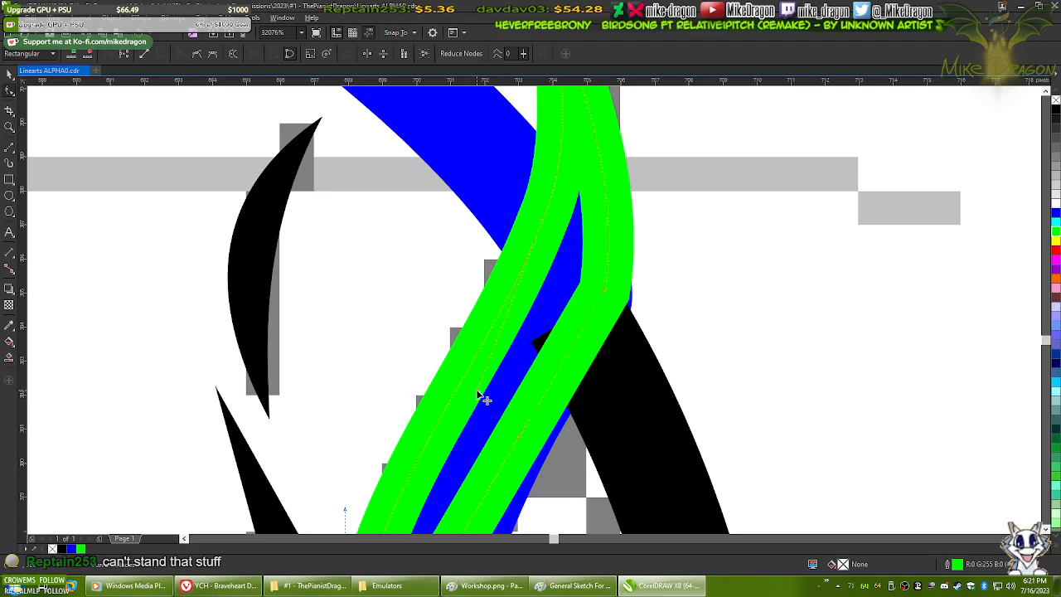
scroll(533, 220, down, 3)
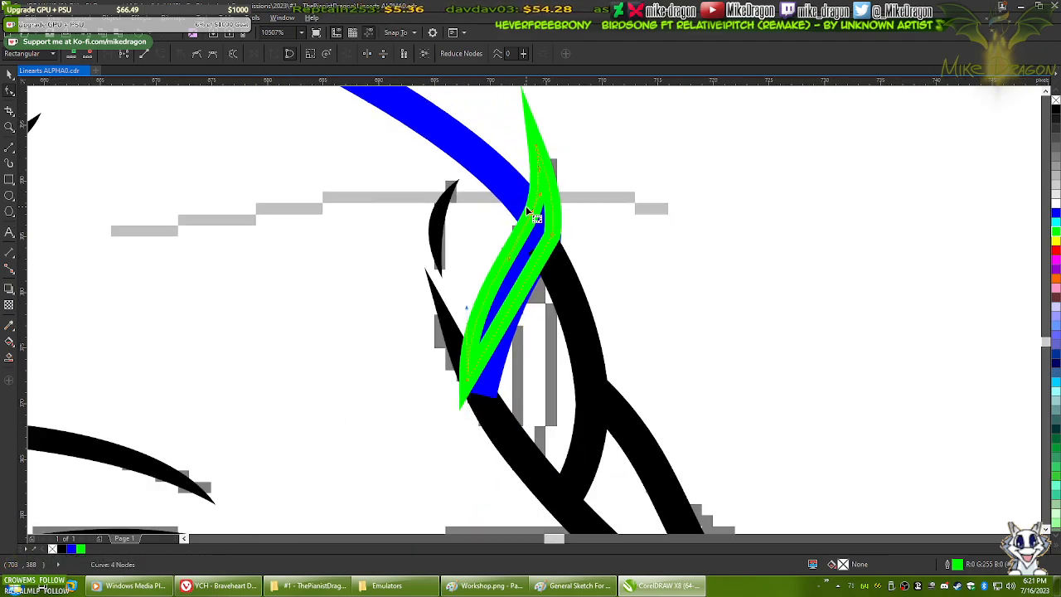
scroll(537, 195, up, 2)
scroll(535, 186, up, 2)
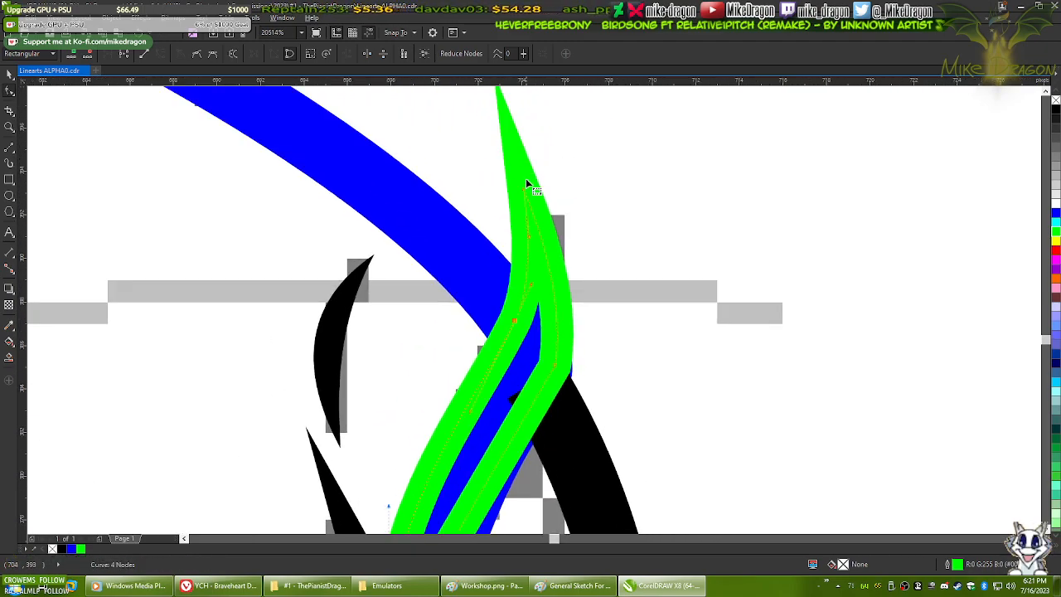
drag(524, 189, 531, 212)
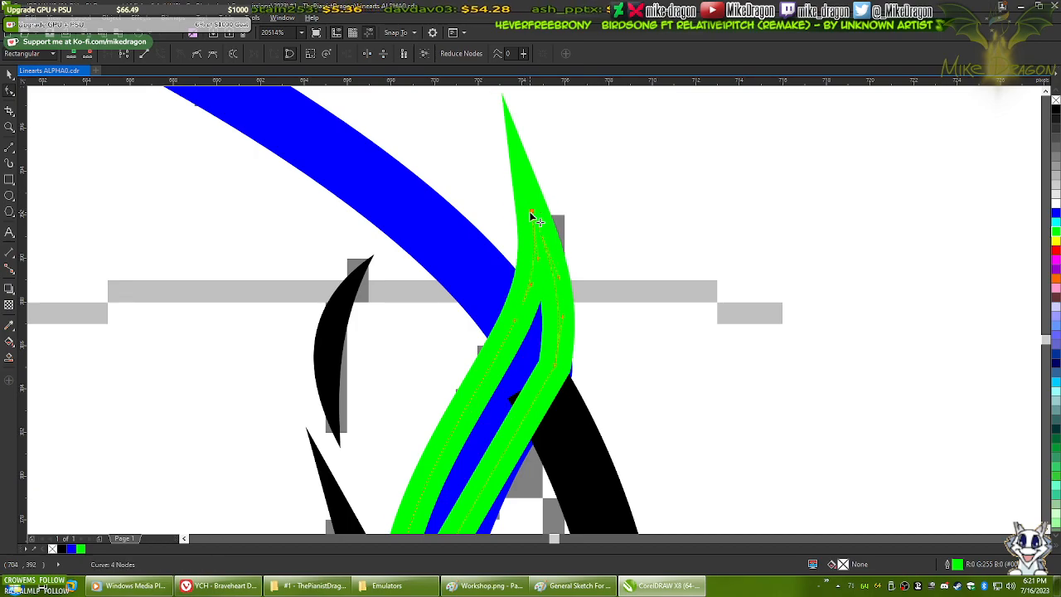
- Move the green brow shape's right corner node inward and shift its tip node slightly down and right
scroll(559, 272, down, 2)
scroll(562, 324, up, 2)
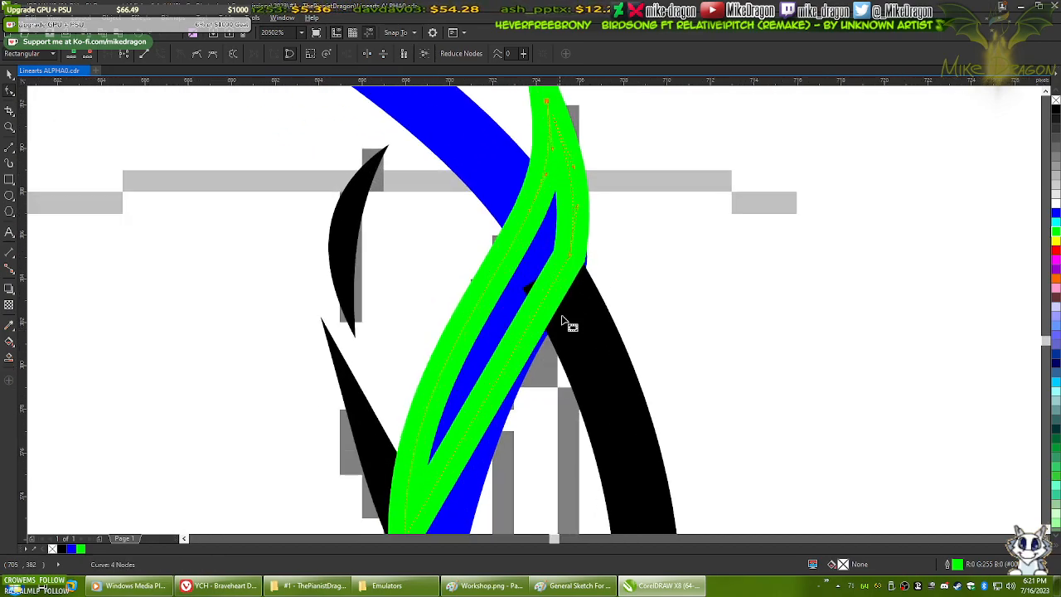
scroll(571, 257, down, 2)
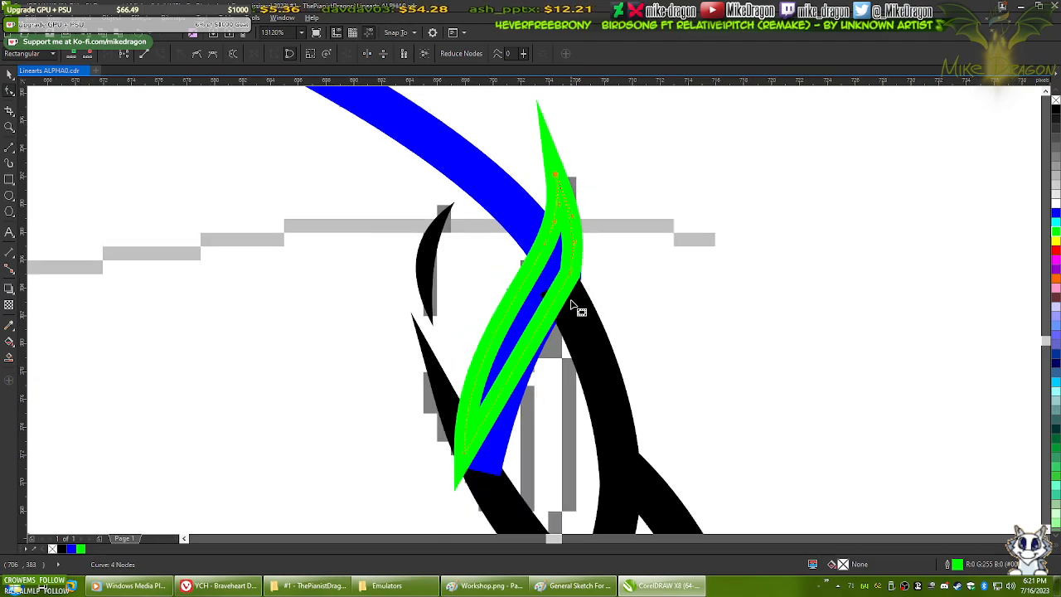
scroll(572, 276, up, 1)
mouse_move(572, 276)
mouse_down()
mouse_move(564, 289)
mouse_move(561, 275)
mouse_up()
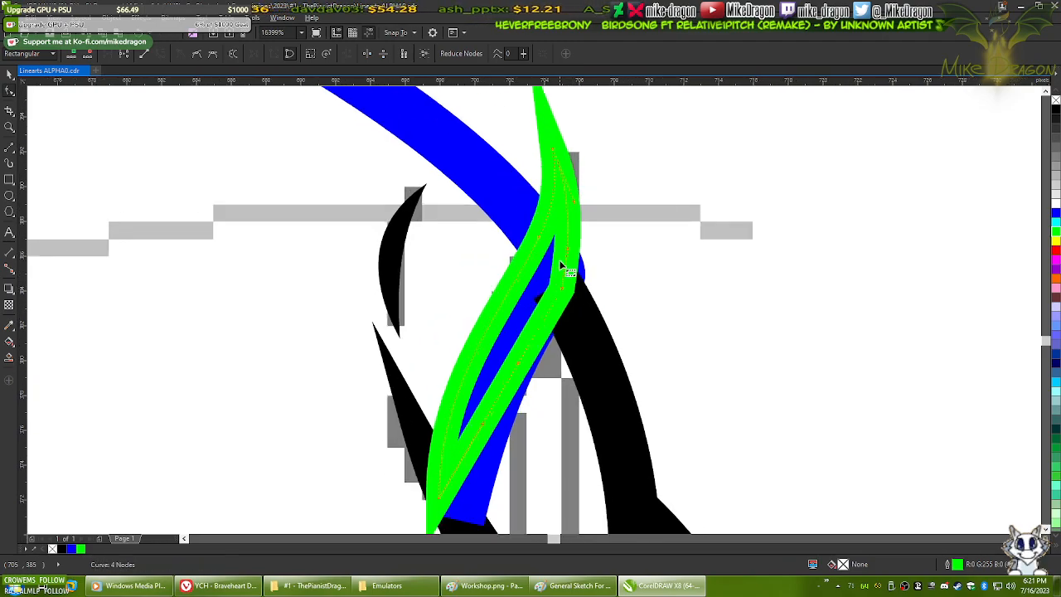
drag(554, 154, 560, 166)
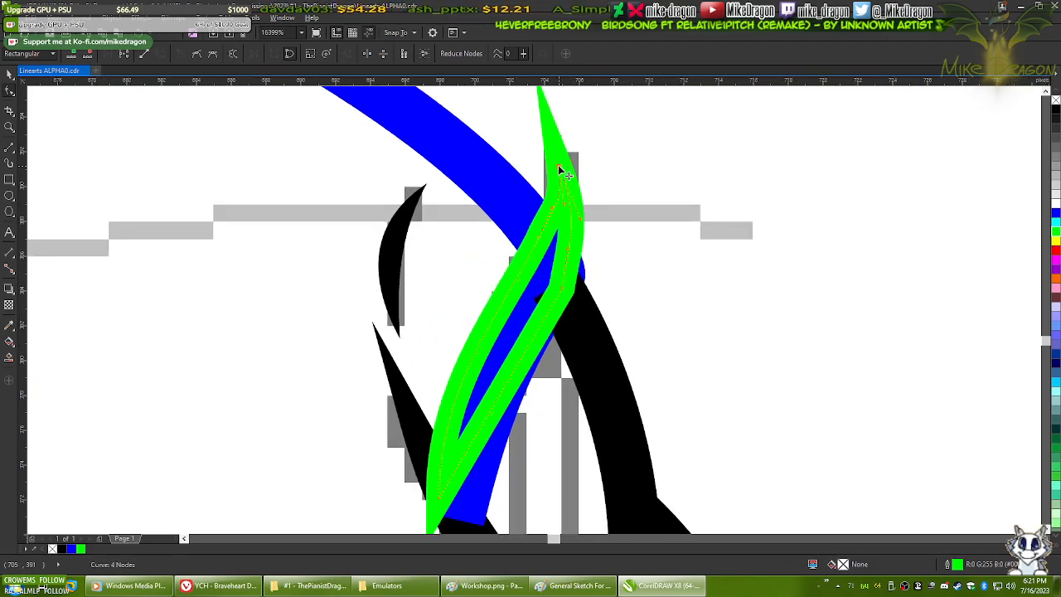
scroll(561, 164, down, 2)
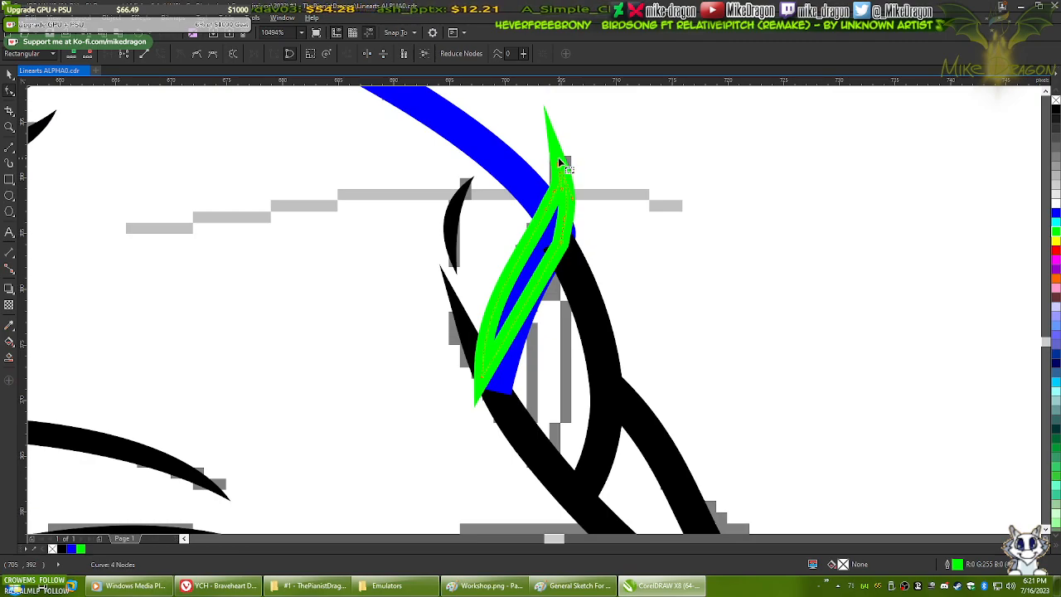
- Give the far brow shape a solid green fill and remove its outline
click(1055, 113)
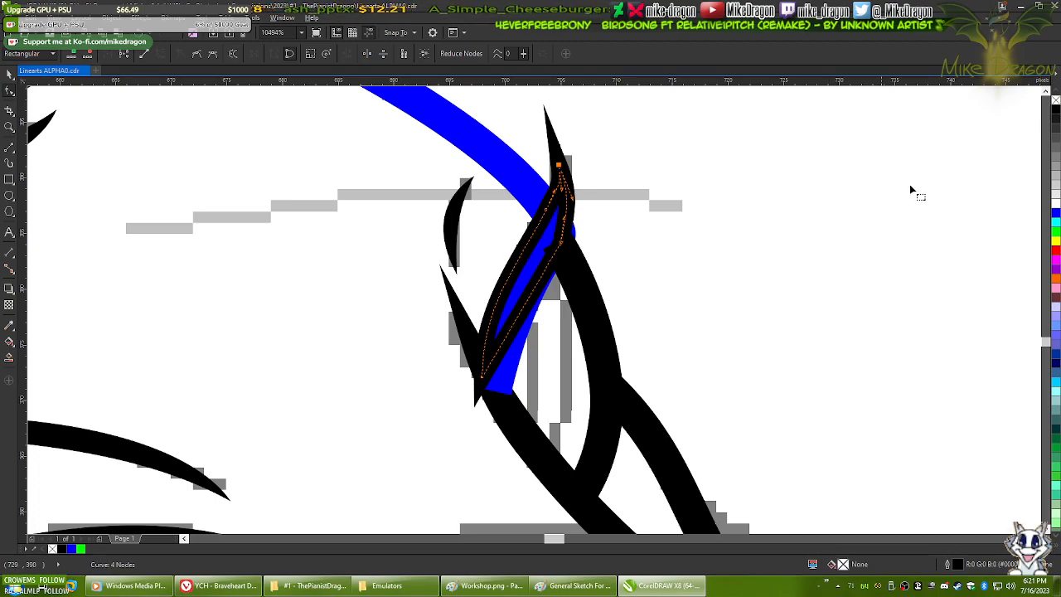
click(1057, 236)
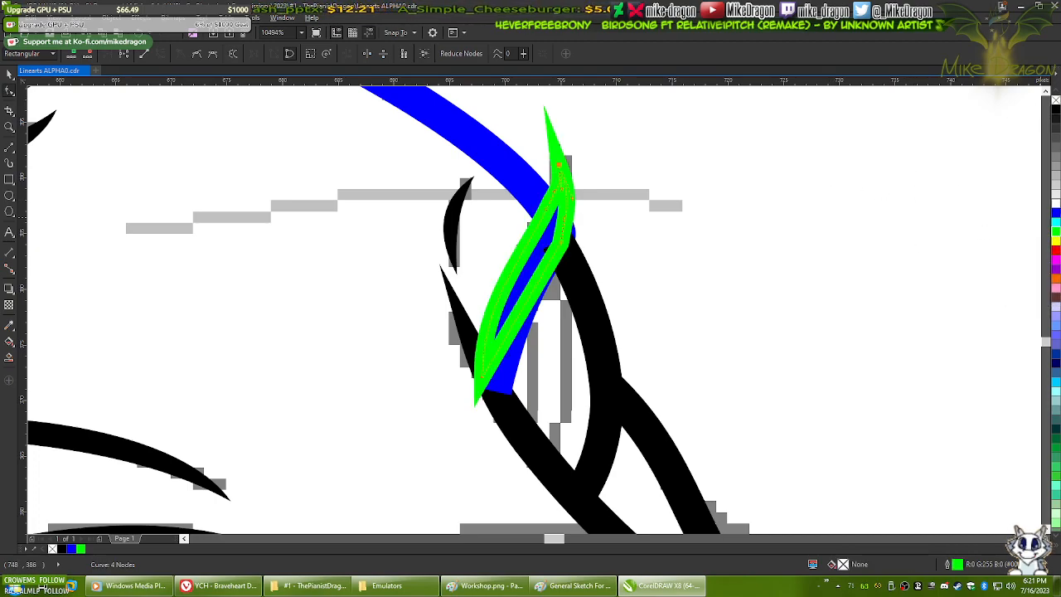
click(1056, 236)
right_click(1056, 100)
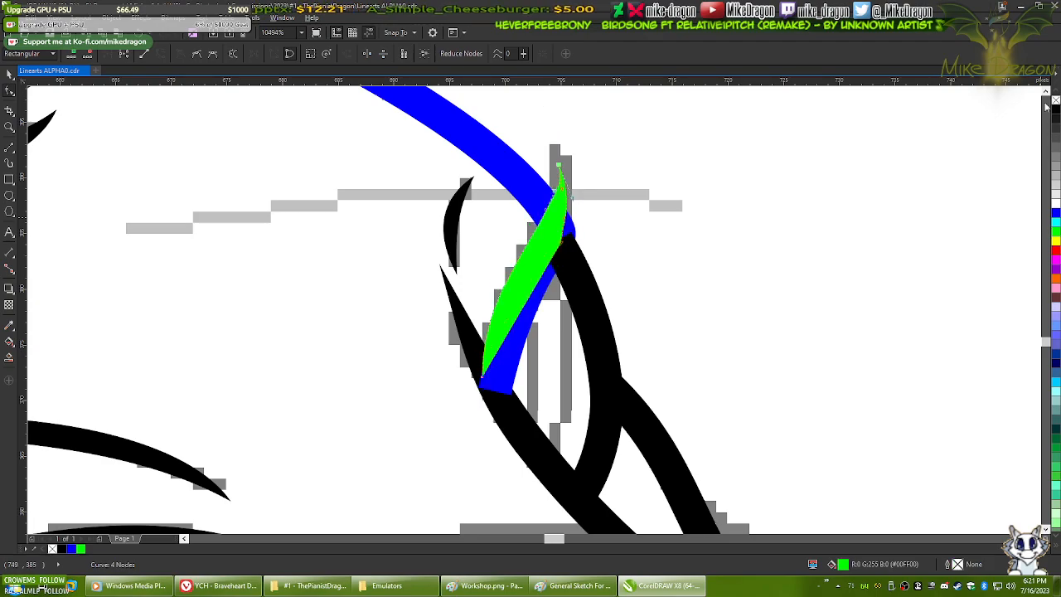
- Raise the green crease's tip to the top of the gray sketch line and bow its upper right edge outward
scroll(513, 178, up, 1)
scroll(547, 165, up, 1)
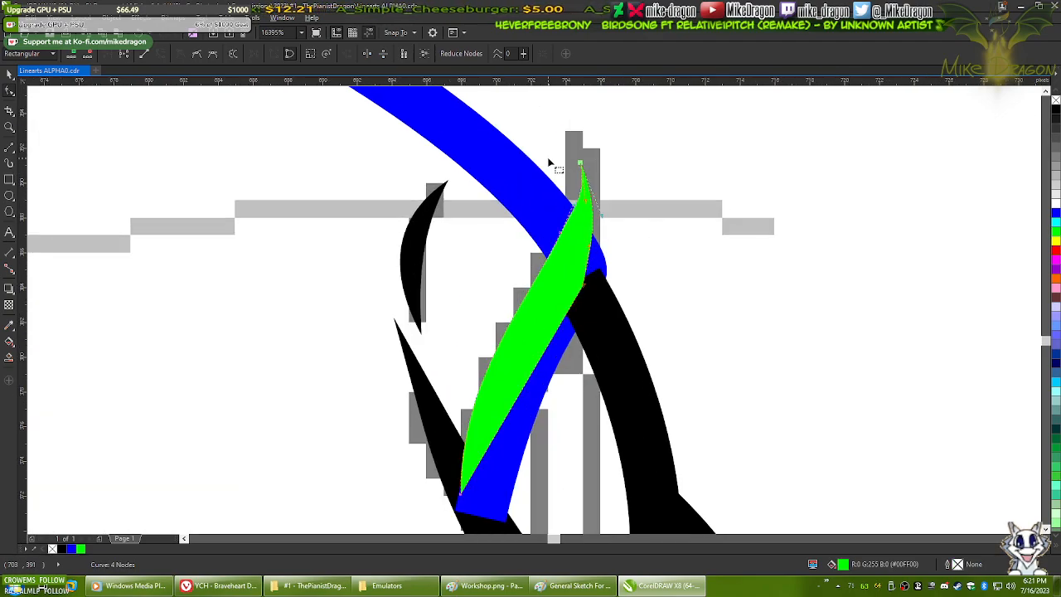
drag(580, 163, 578, 129)
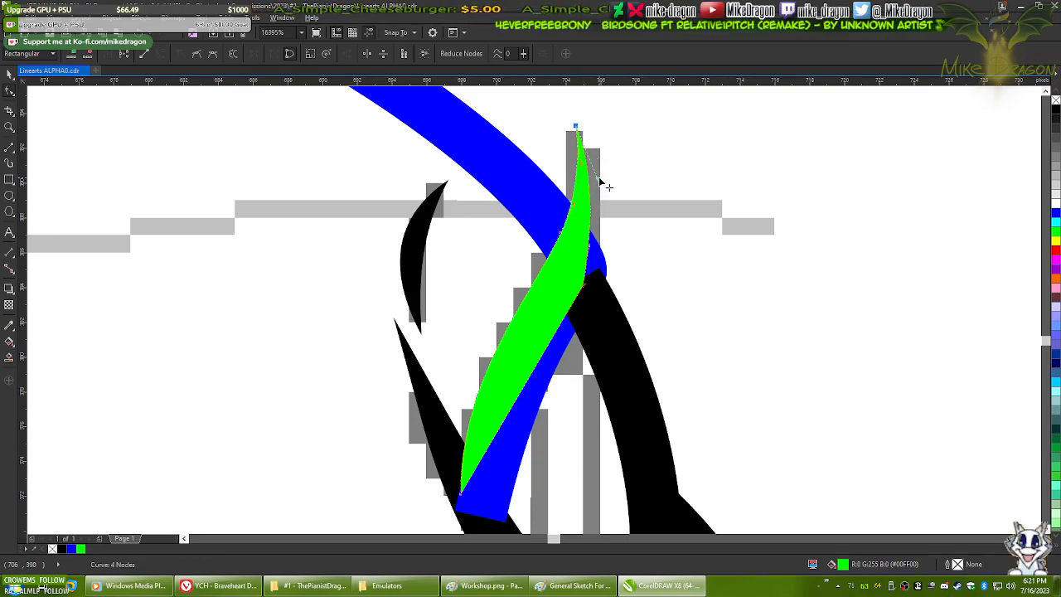
drag(599, 179, 620, 194)
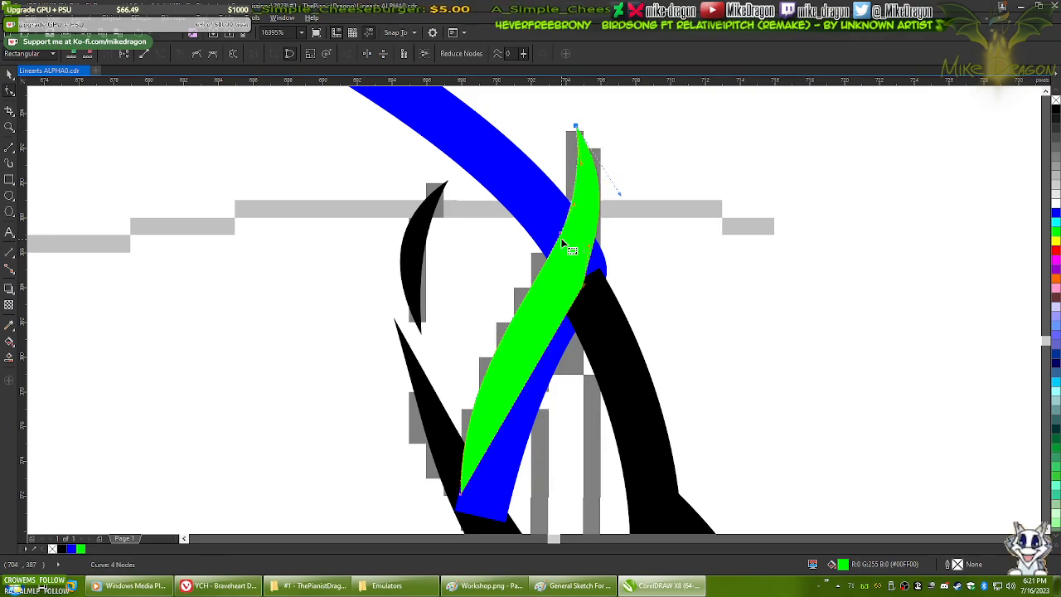
- Bow the green crease's lower left edge farther outward and smooth its curve at the middle left node
click(461, 500)
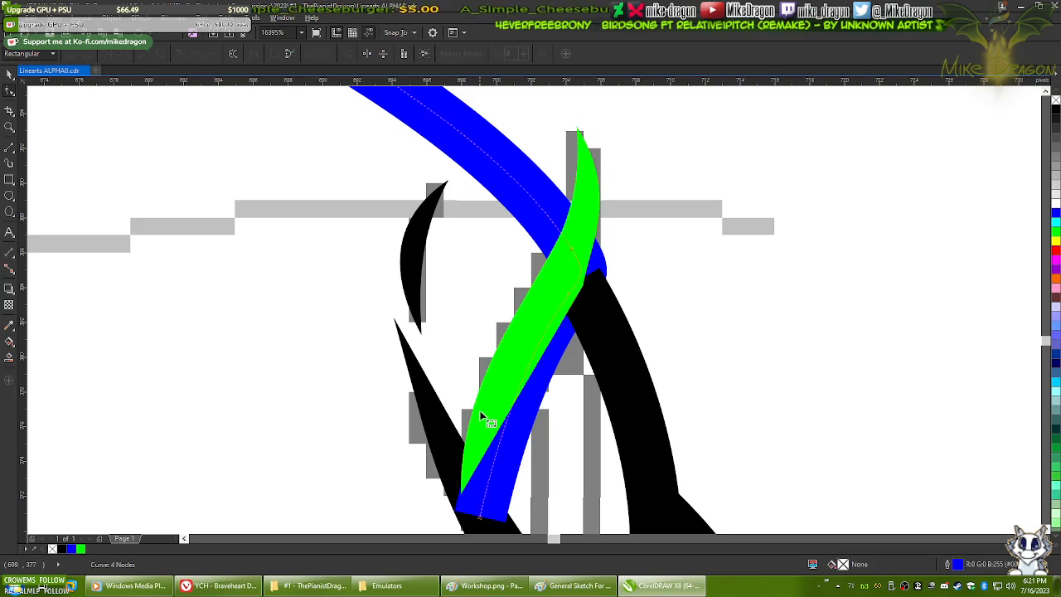
click(464, 495)
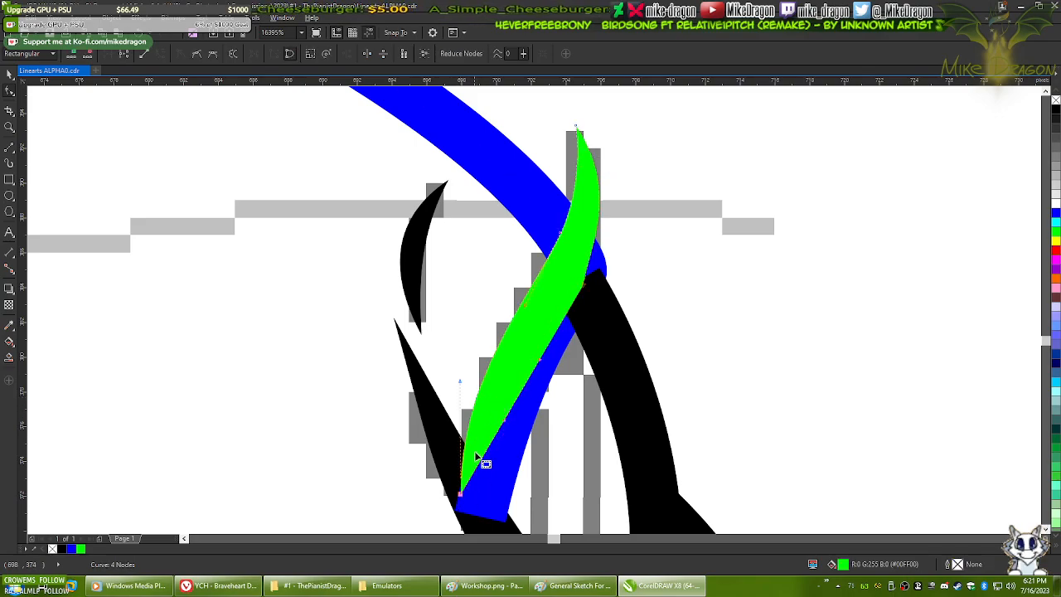
drag(462, 384, 445, 372)
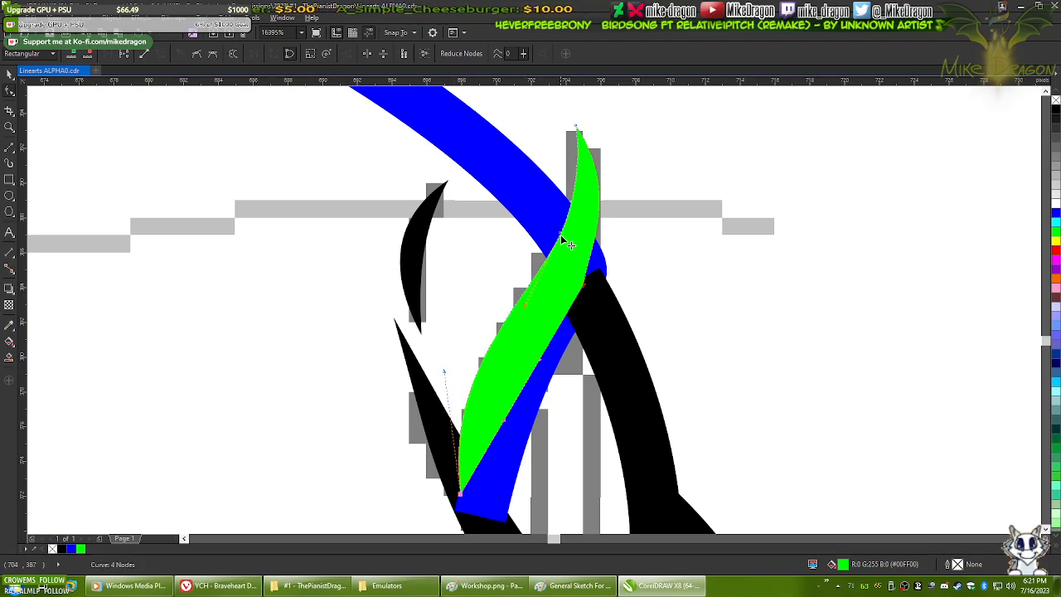
click(529, 313)
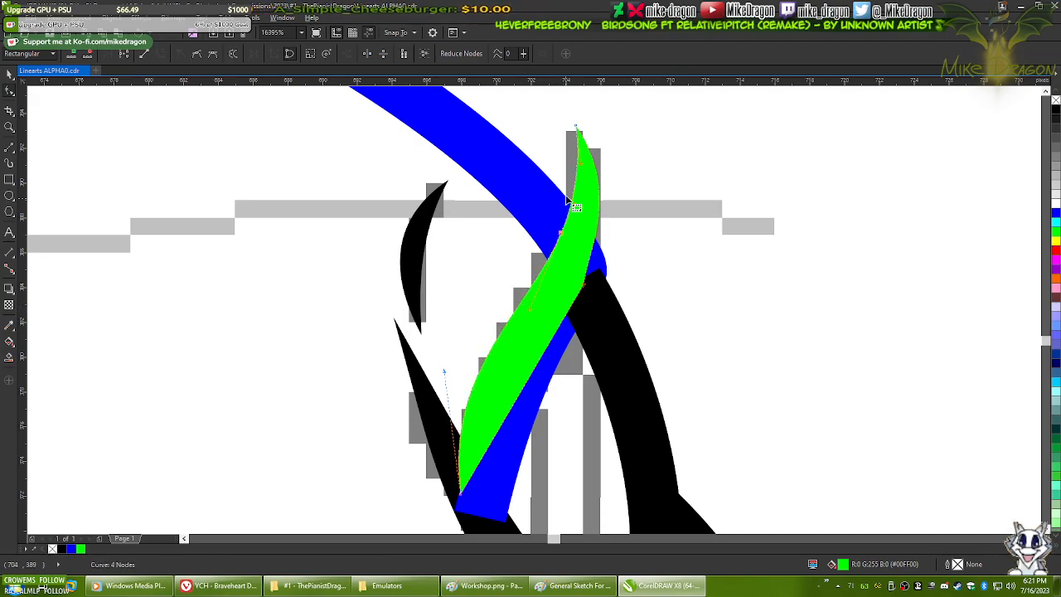
- Shift the green crease's tip left onto the sketch line's corner and round the right edge below it
click(578, 130)
drag(578, 130, 567, 129)
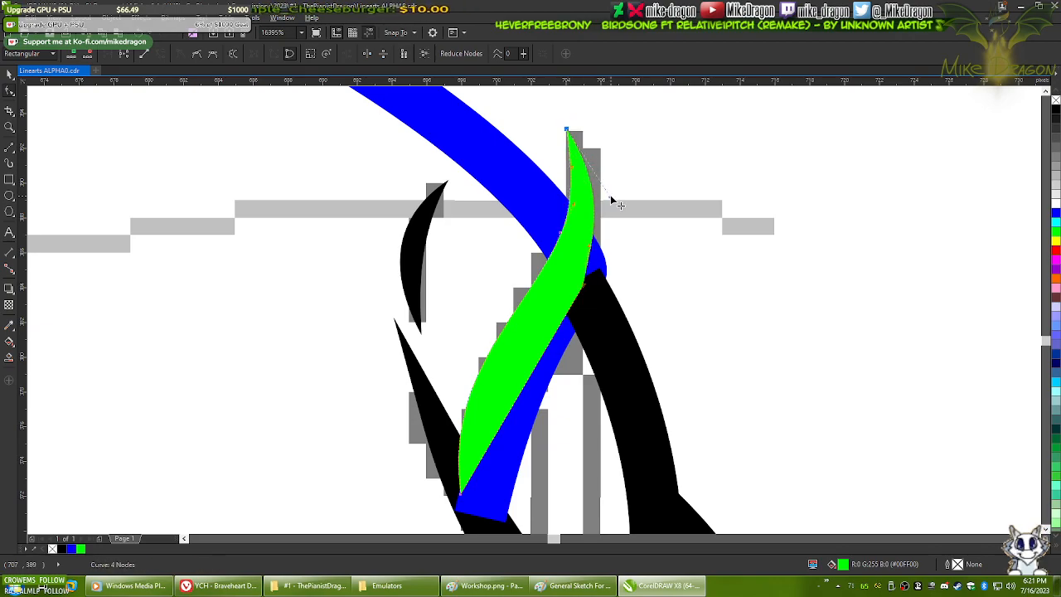
drag(613, 202, 619, 202)
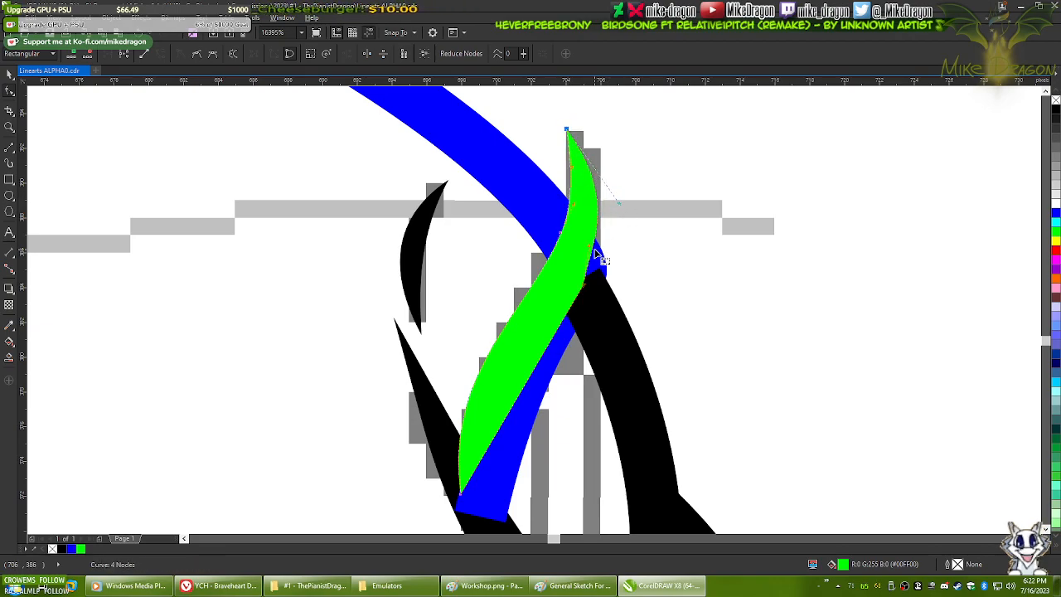
drag(589, 247, 596, 267)
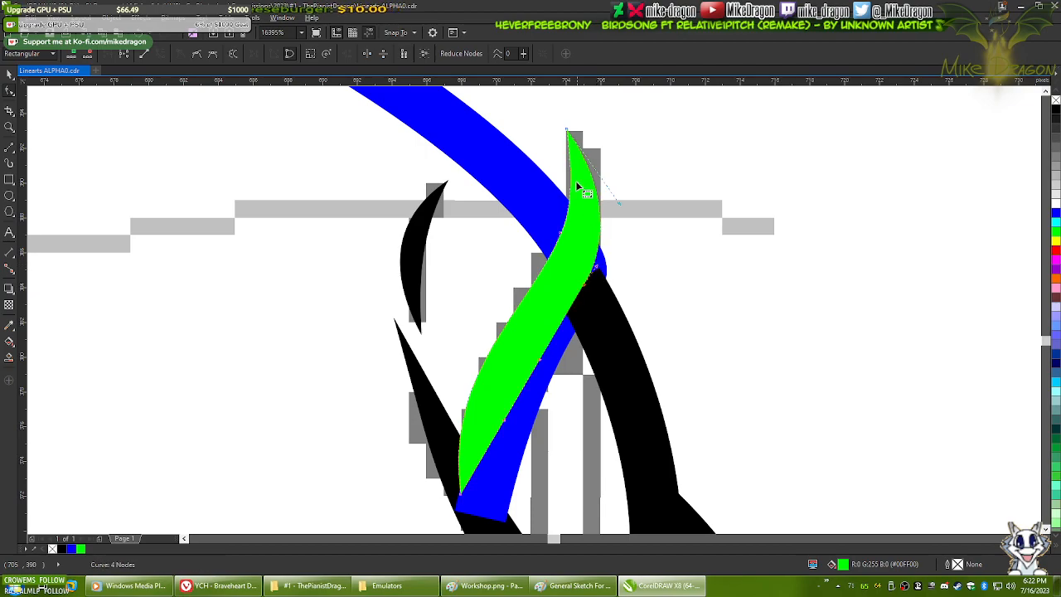
click(579, 191)
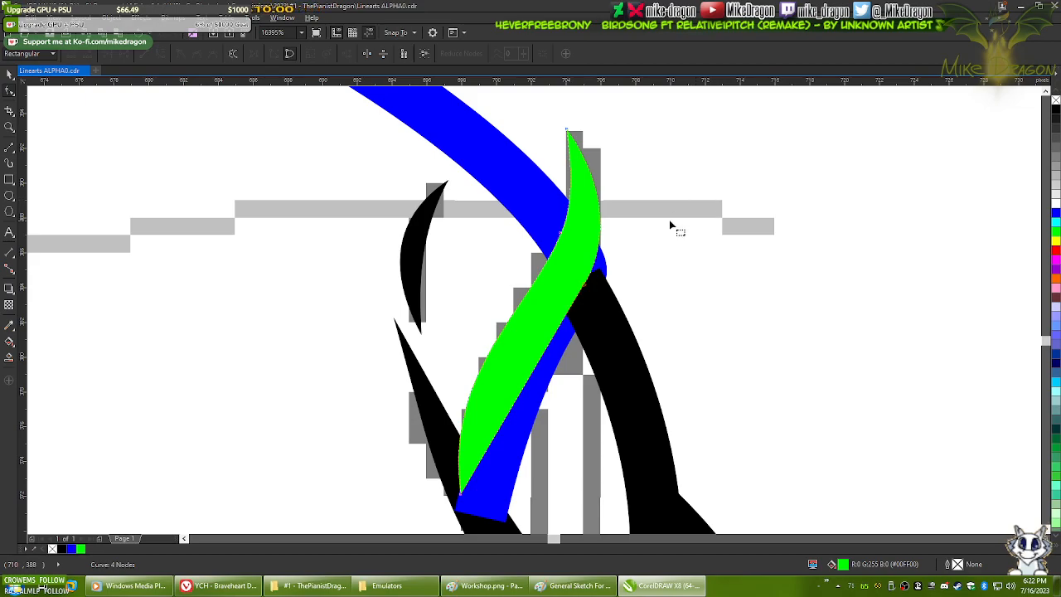
- Refine the green crease's left edge by adjusting the lower curve handle of its middle node
scroll(624, 217, down, 2)
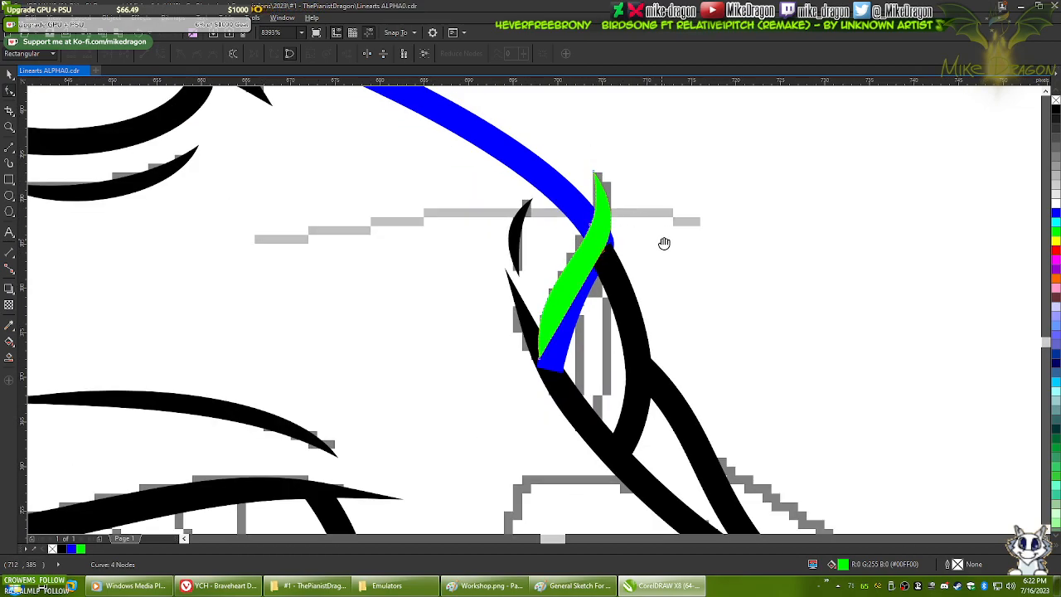
drag(663, 245, 628, 277)
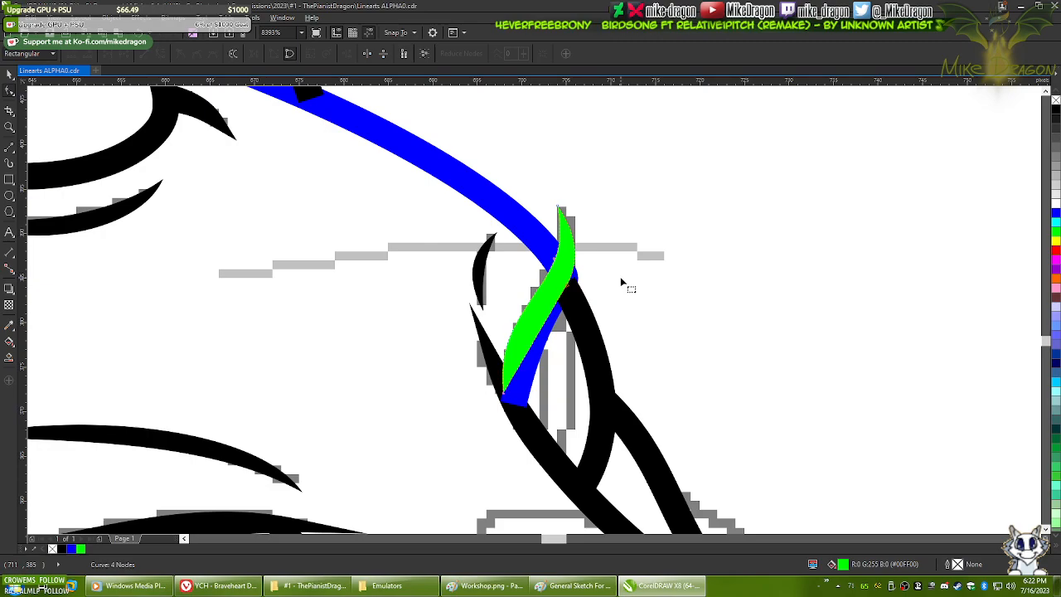
drag(627, 277, 618, 288)
scroll(581, 289, up, 2)
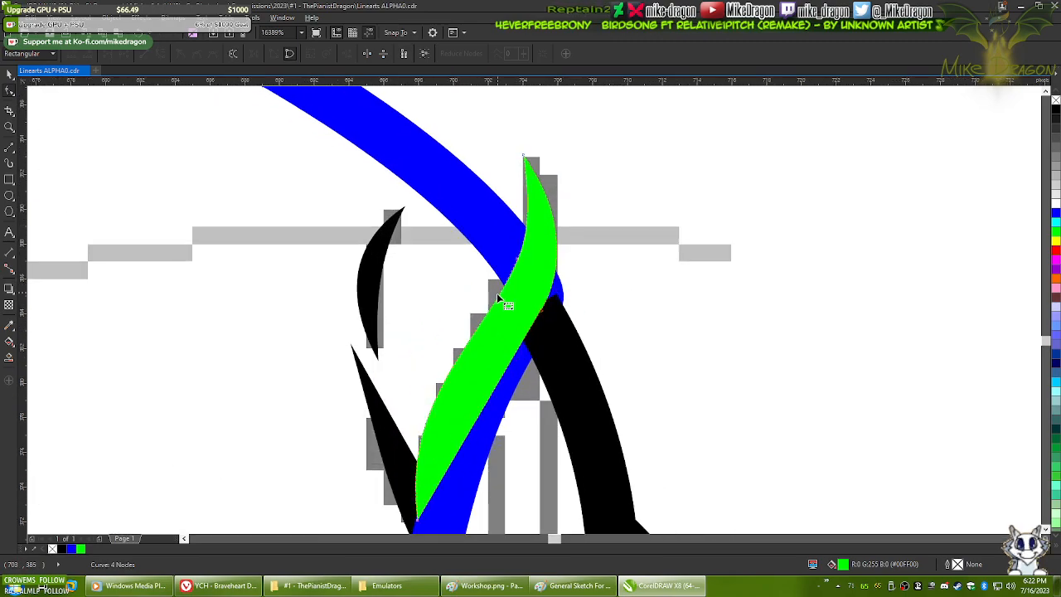
scroll(516, 286, up, 1)
click(525, 252)
drag(486, 345, 488, 329)
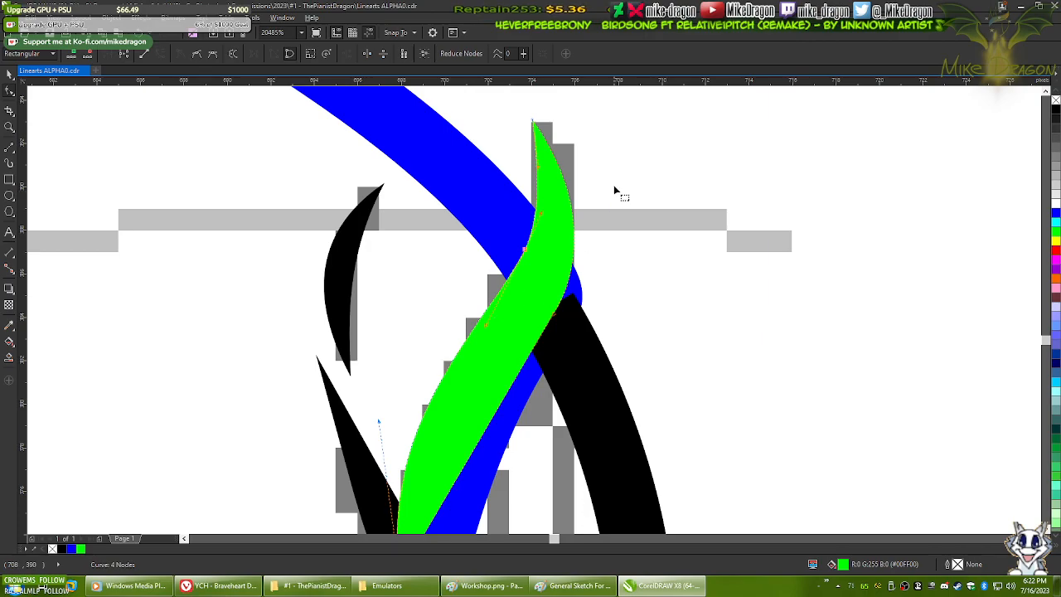
- Switch to Workshop.png in Paint and examine the sketch around the dragon's far brow and head
scroll(613, 187, down, 2)
scroll(612, 189, up, 1)
scroll(462, 320, up, 1)
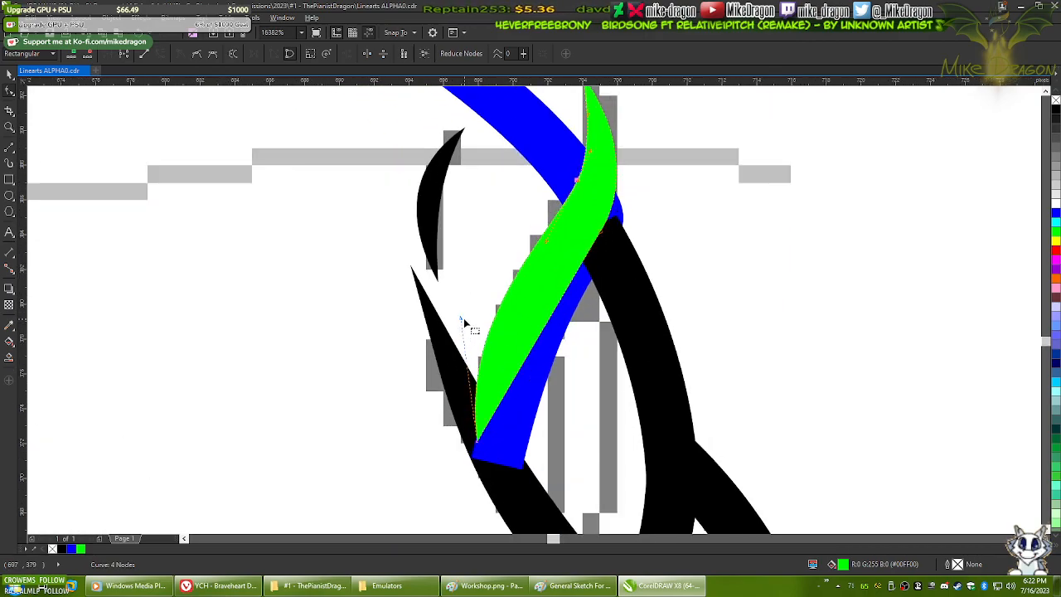
click(483, 585)
scroll(480, 477, up, 2)
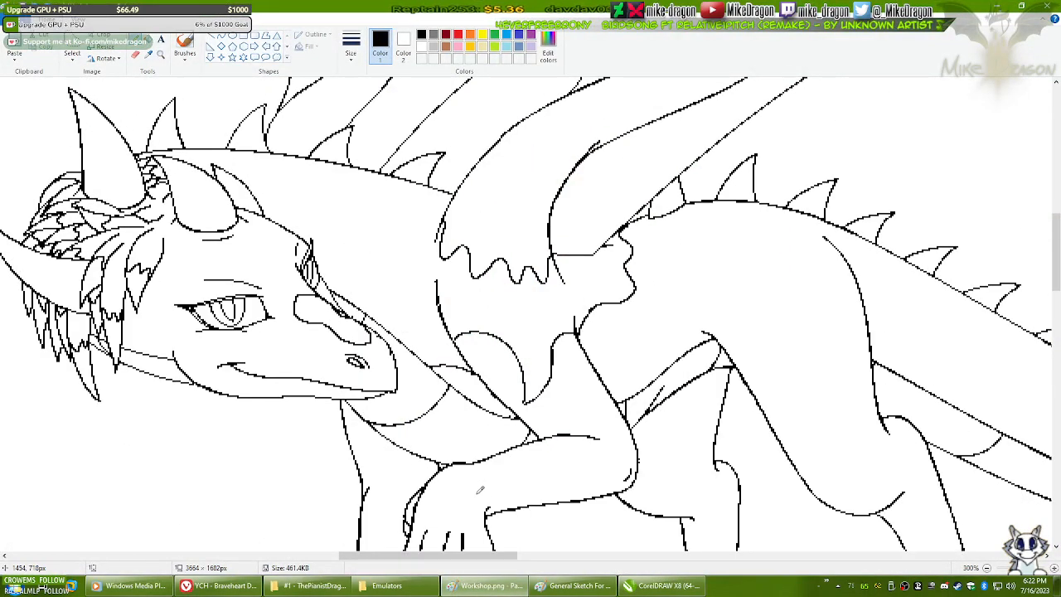
- Return to the CorelDRAW line art and shorten the curve handle at the green crease's bottom node to refine its lower left edge
drag(480, 555, 448, 555)
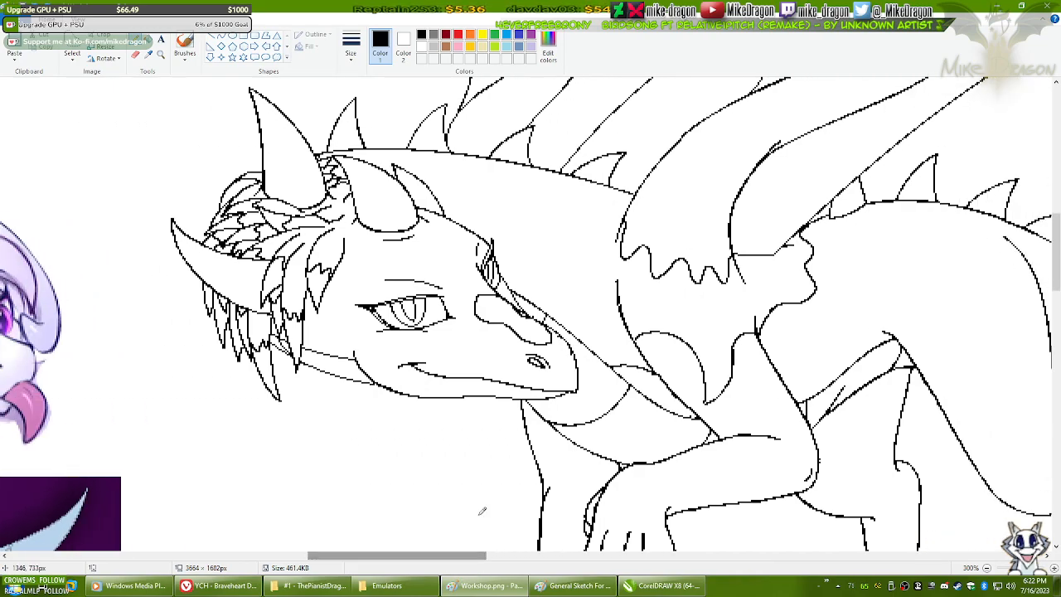
click(669, 592)
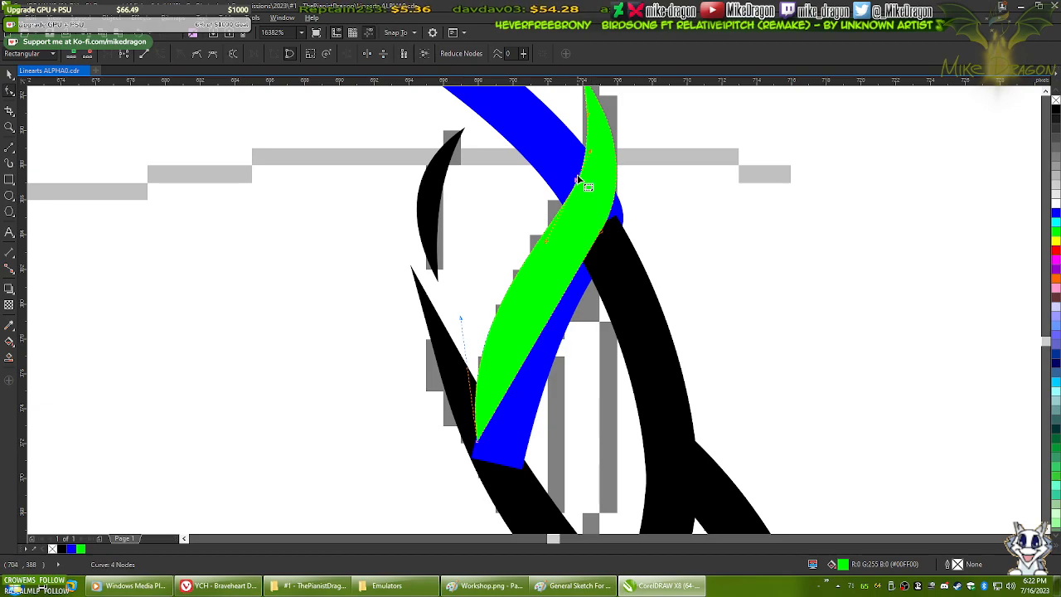
scroll(611, 229, down, 1)
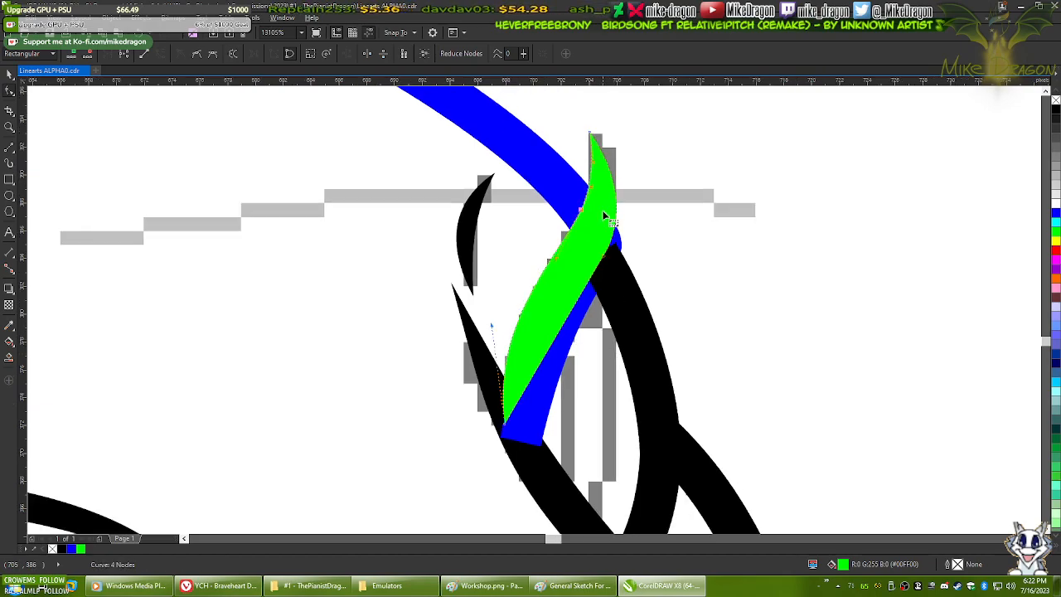
scroll(611, 229, up, 1)
drag(464, 368, 469, 386)
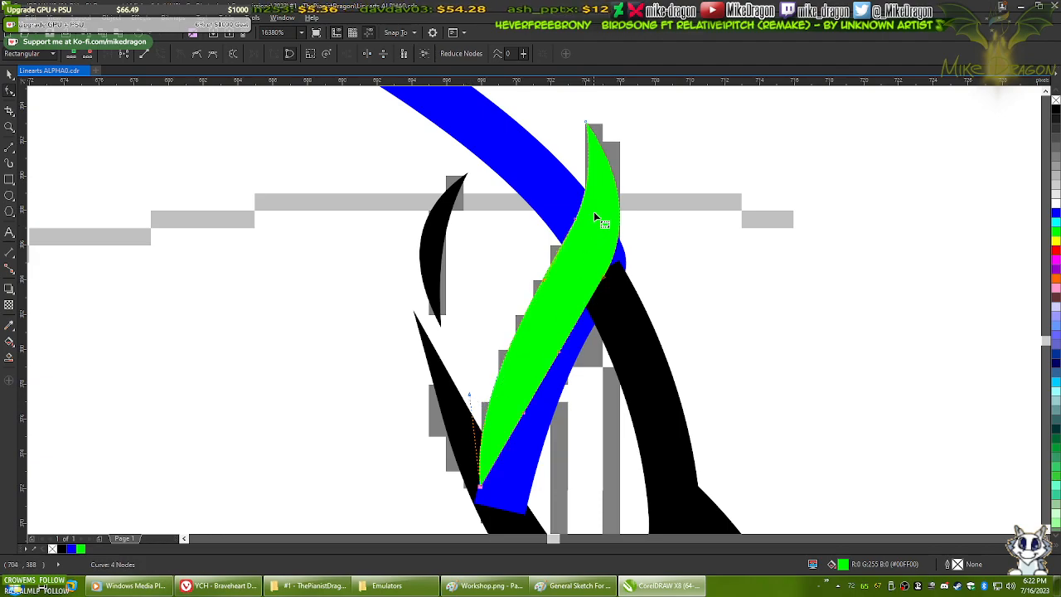
scroll(630, 197, down, 4)
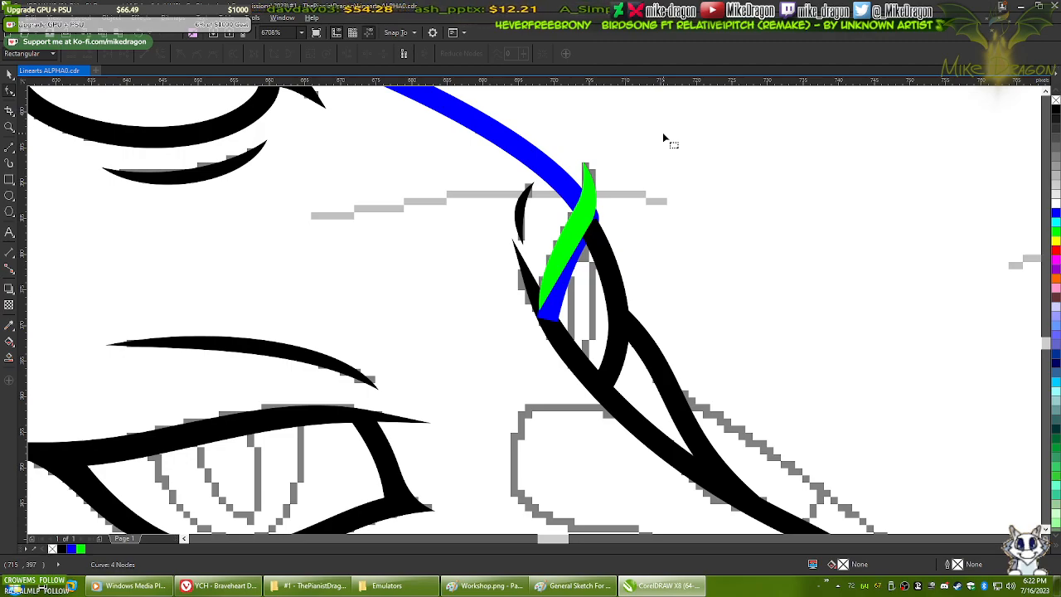
- Compare with the Paint sketch, and shift the lower node of the green crease's right edge down and slightly inward
click(488, 586)
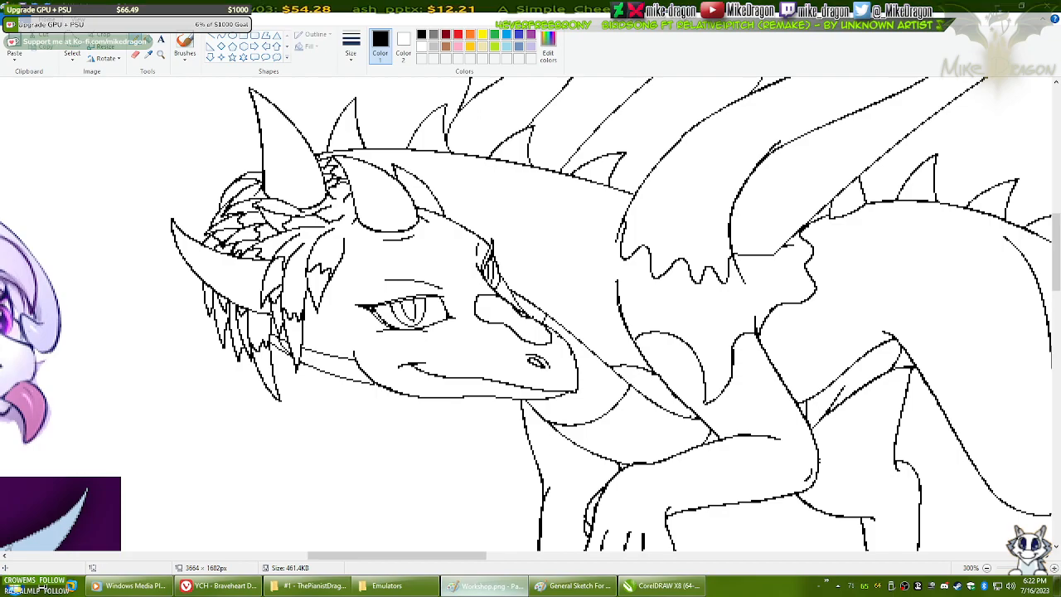
click(487, 586)
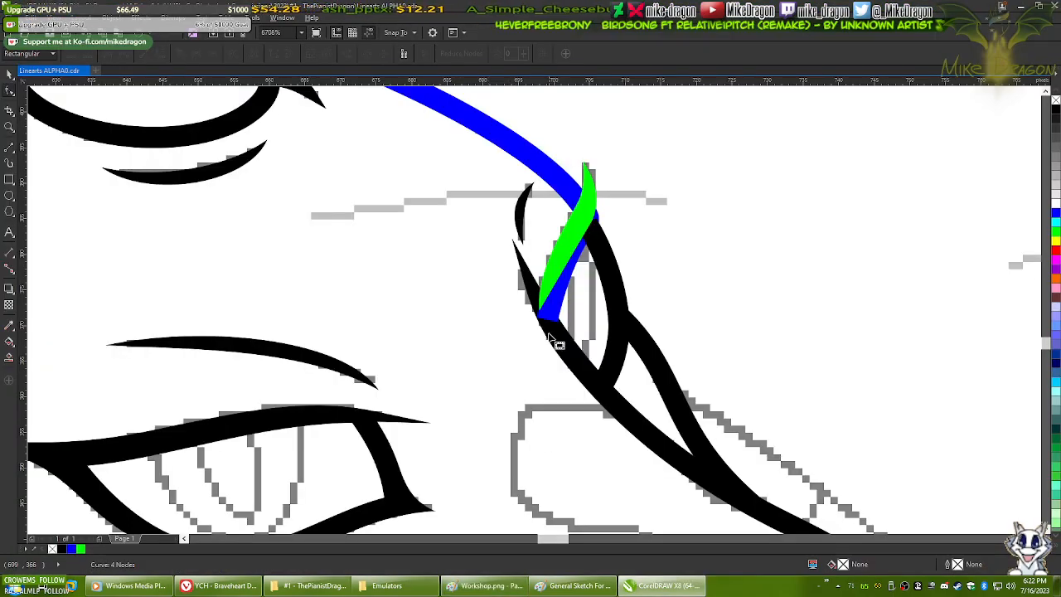
scroll(607, 197, up, 1)
scroll(572, 211, up, 2)
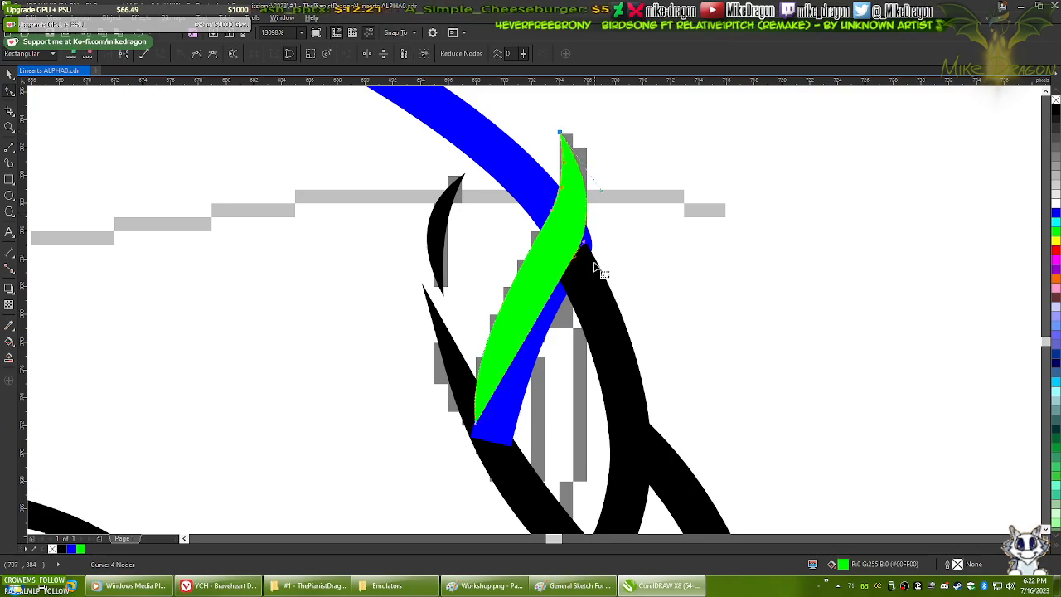
scroll(583, 256, up, 3)
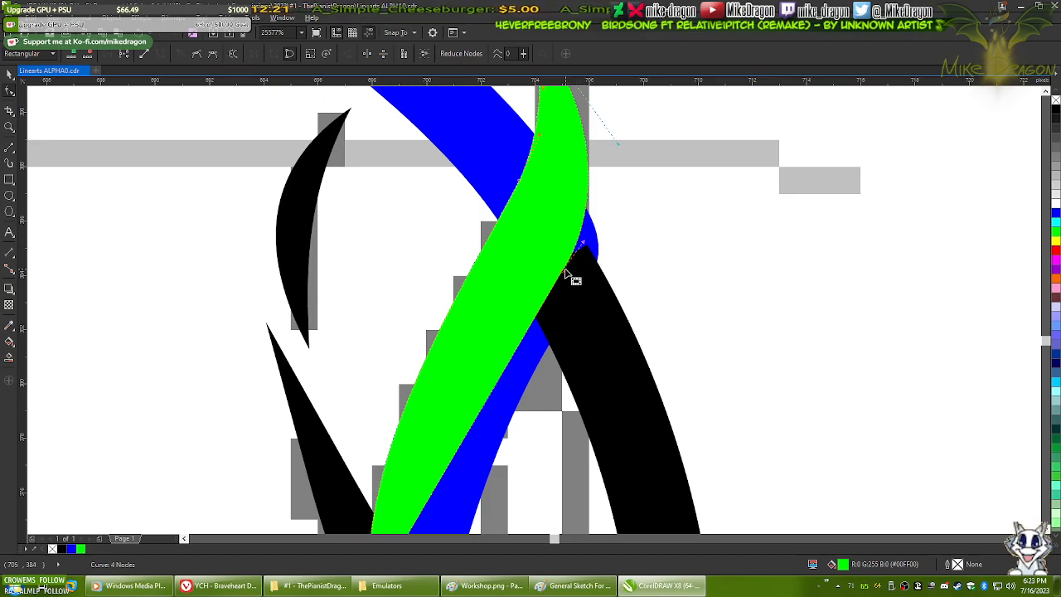
drag(570, 278, 564, 305)
scroll(561, 328, down, 1)
scroll(578, 282, up, 1)
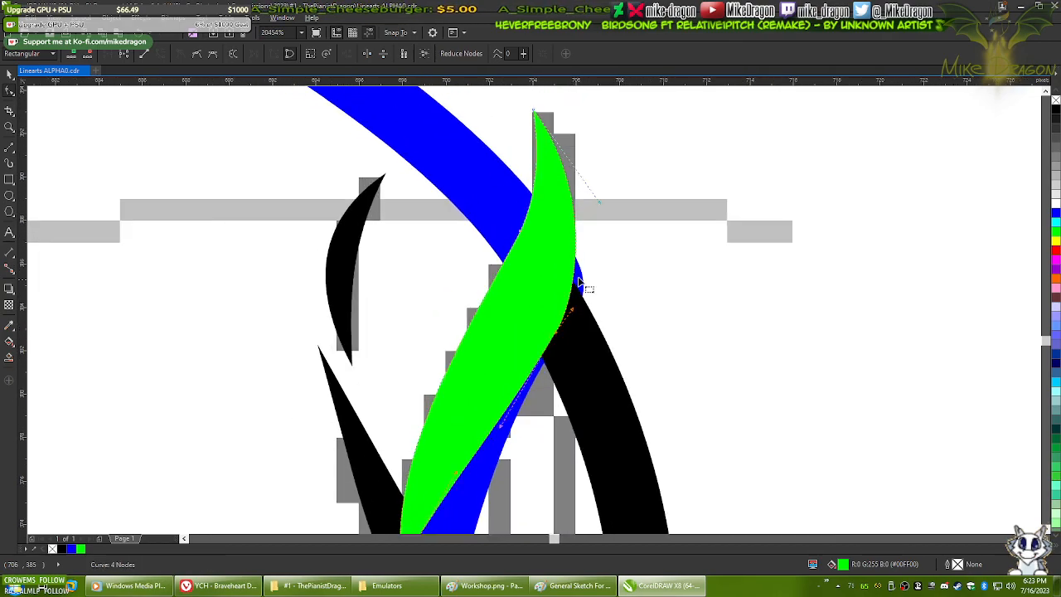
- Lengthen the curve handle at the green crease's tip to bow its upper right edge outward over the blue line
drag(594, 200, 610, 235)
click(575, 312)
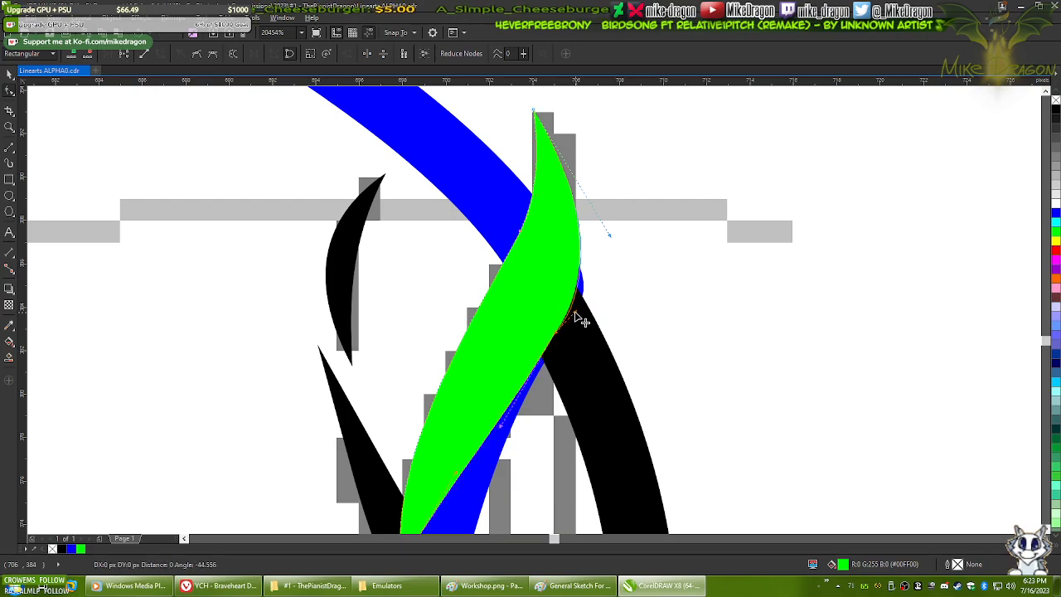
scroll(626, 299, down, 1)
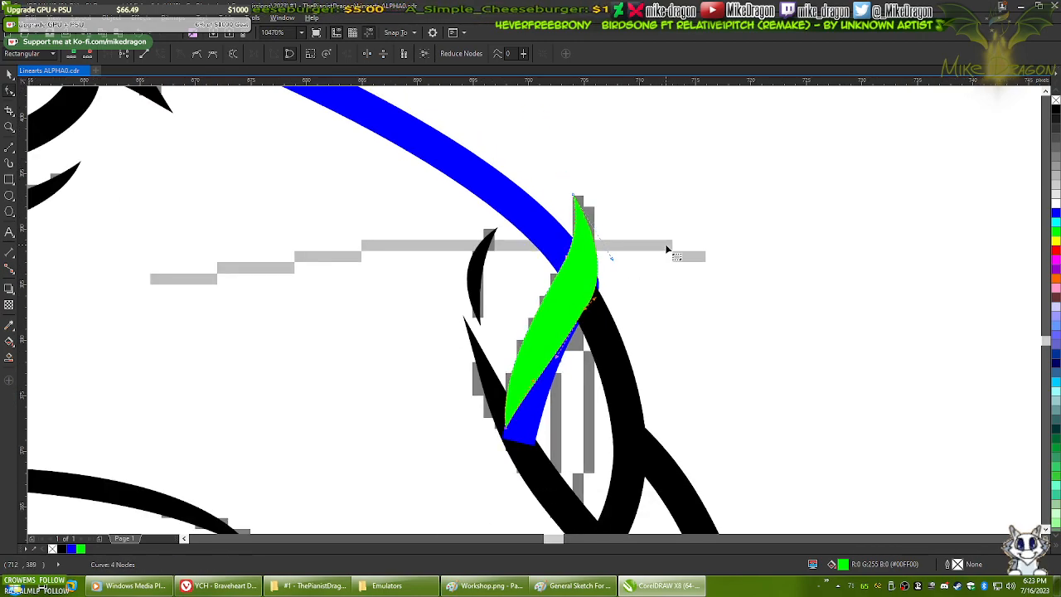
scroll(634, 273, up, 2)
scroll(596, 287, down, 1)
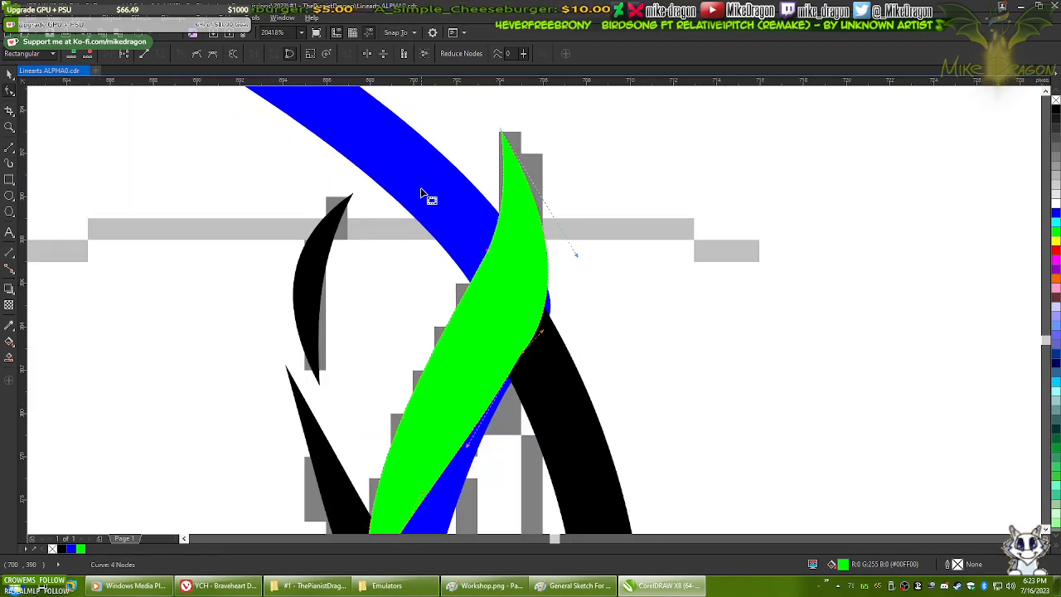
- Pull in the curve of the blue brow line's bend so its corner stays hidden beneath the green crease
click(422, 192)
scroll(502, 315, up, 2)
click(470, 362)
click(520, 291)
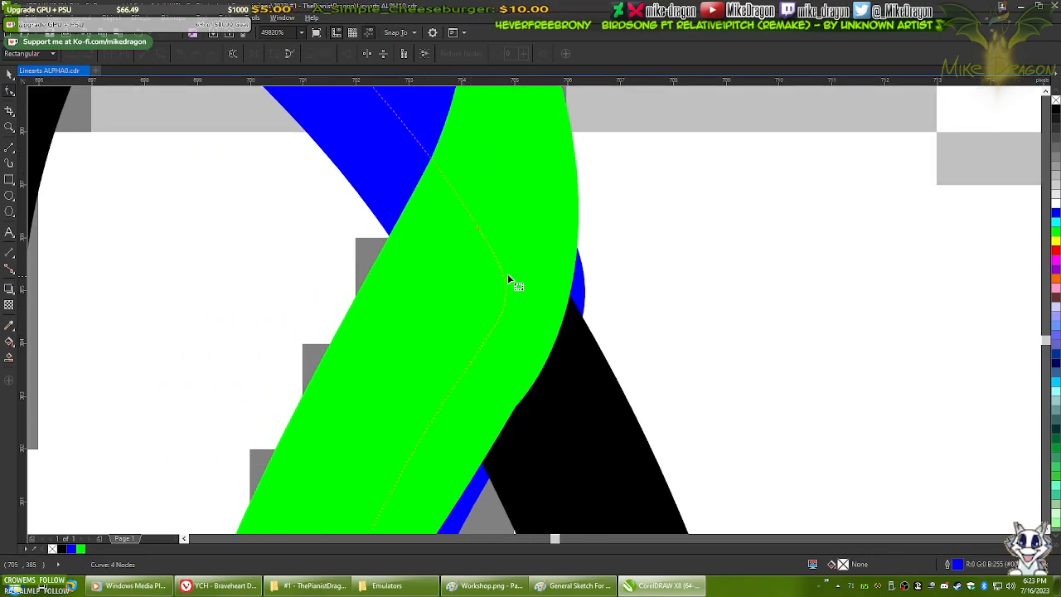
click(504, 262)
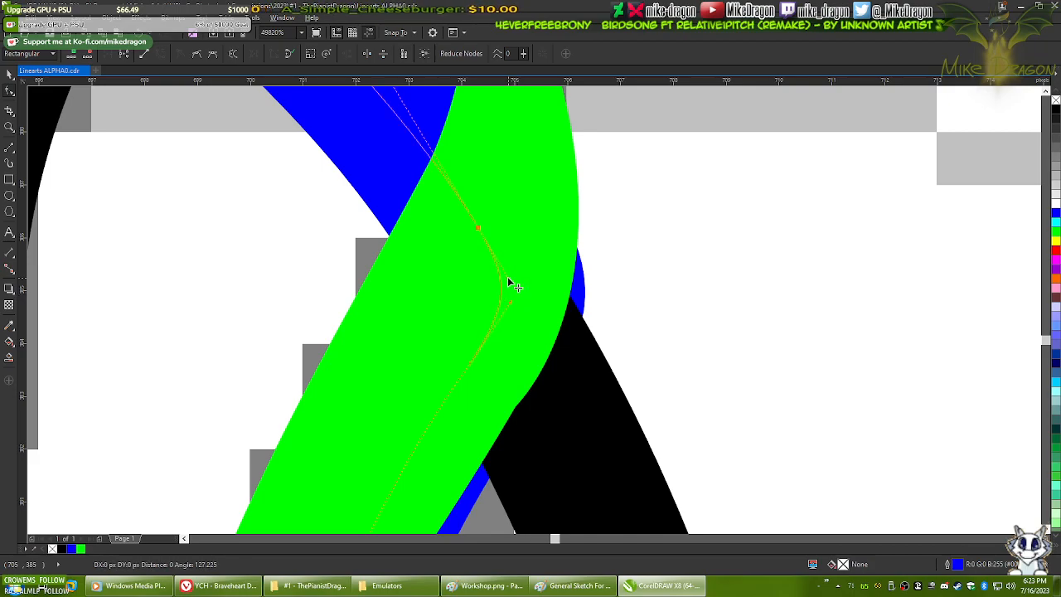
drag(499, 267, 499, 265)
drag(512, 306, 489, 334)
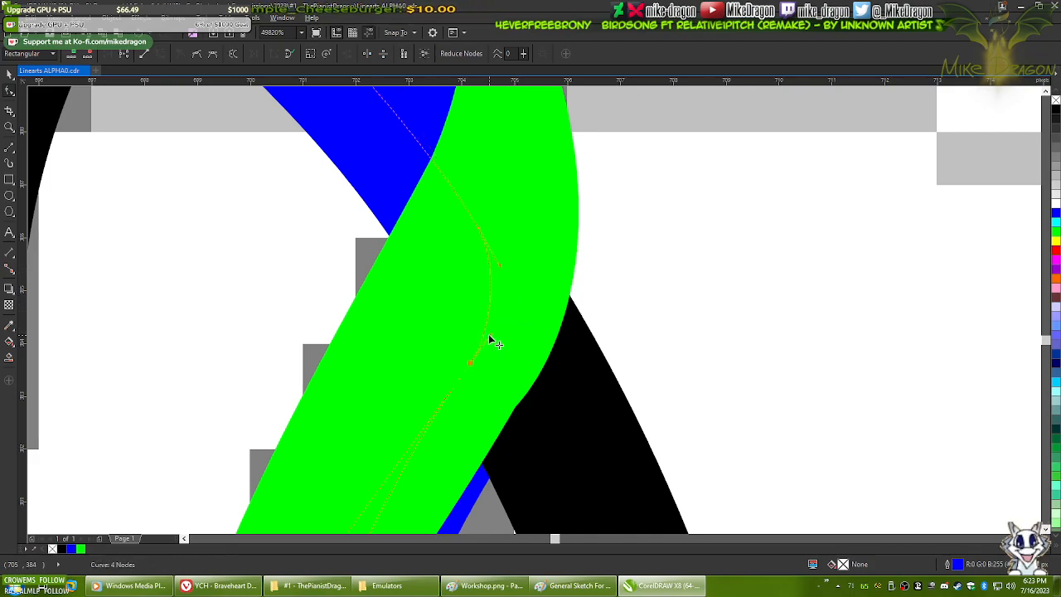
scroll(508, 325, down, 4)
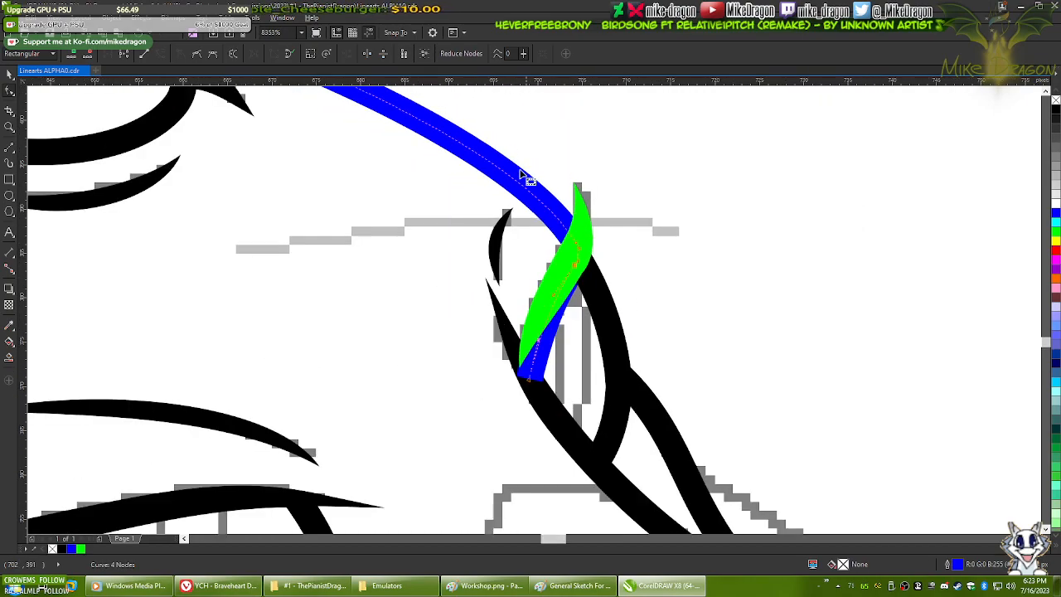
- Recolor the blue brow line's outline and the green crease's fill to black
click(1057, 110)
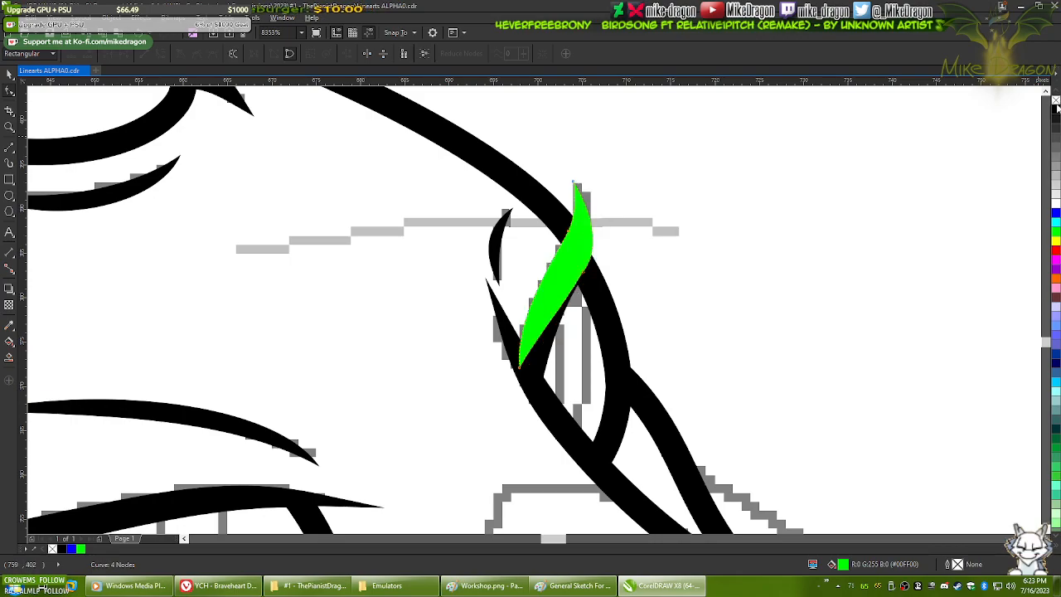
click(1056, 111)
scroll(676, 124, down, 3)
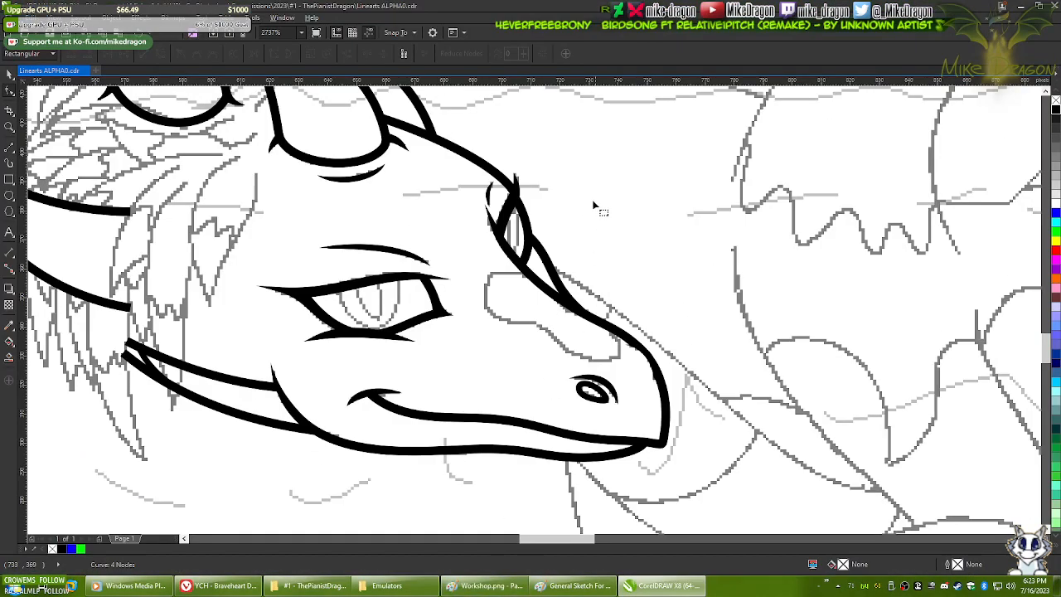
- Bend the lower end of the brow line leftward with its bottom node's handle to follow the sketch at the far eye's edge
scroll(517, 206, up, 4)
click(479, 363)
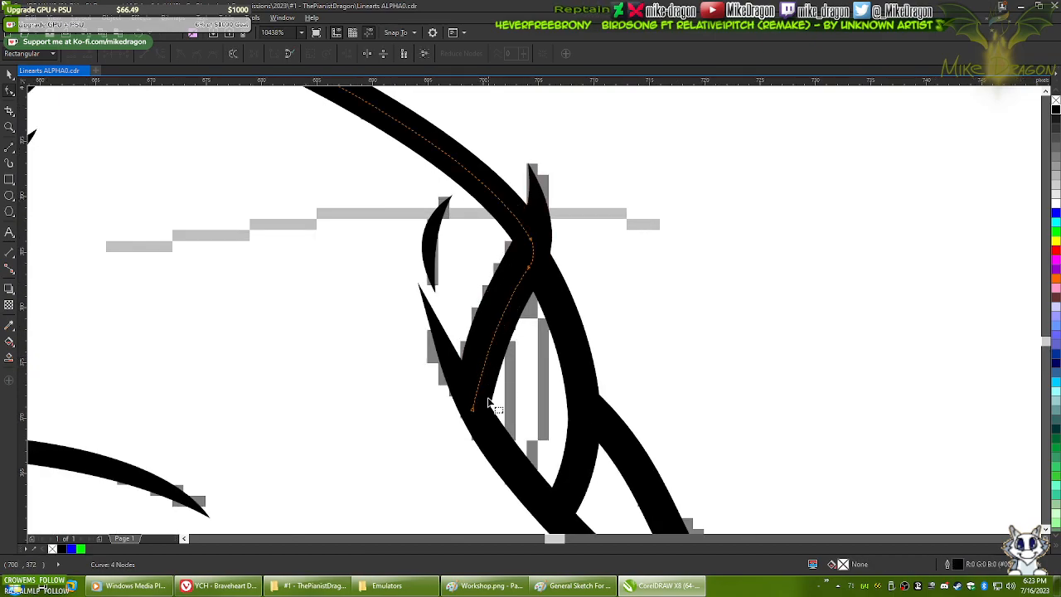
scroll(479, 389, up, 1)
click(465, 411)
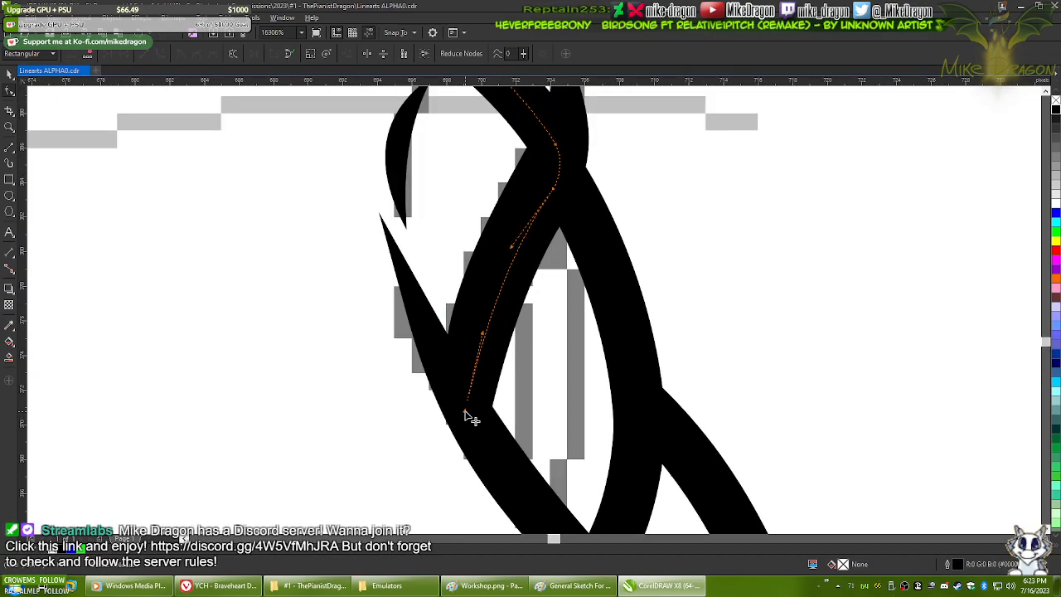
drag(480, 332, 467, 337)
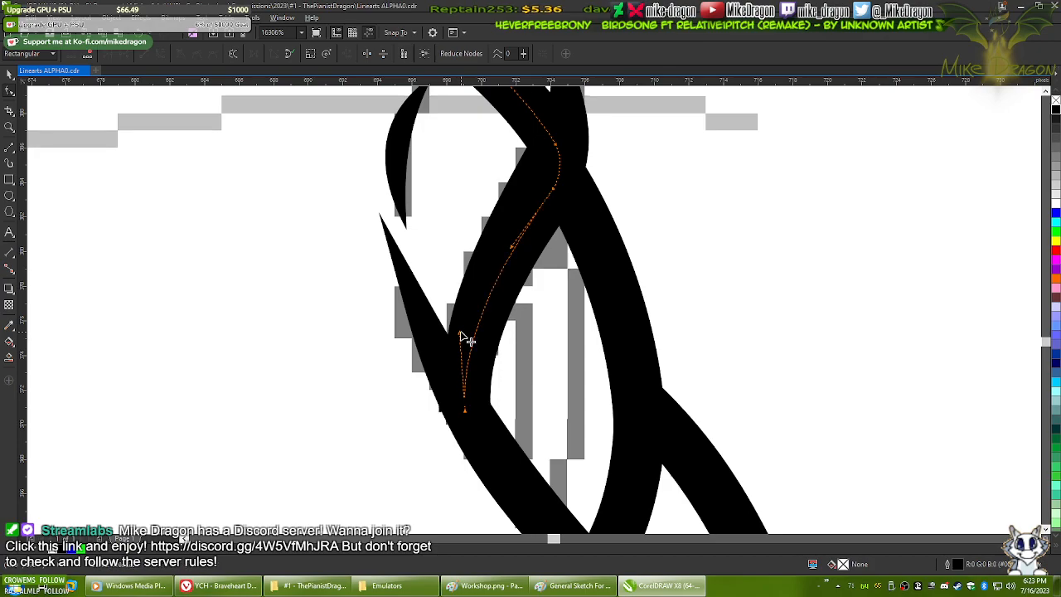
click(549, 370)
- Examine the finished brow crease against the whole drawing, the dragon's head and the unlined sketch marking on the snout
scroll(541, 323, down, 3)
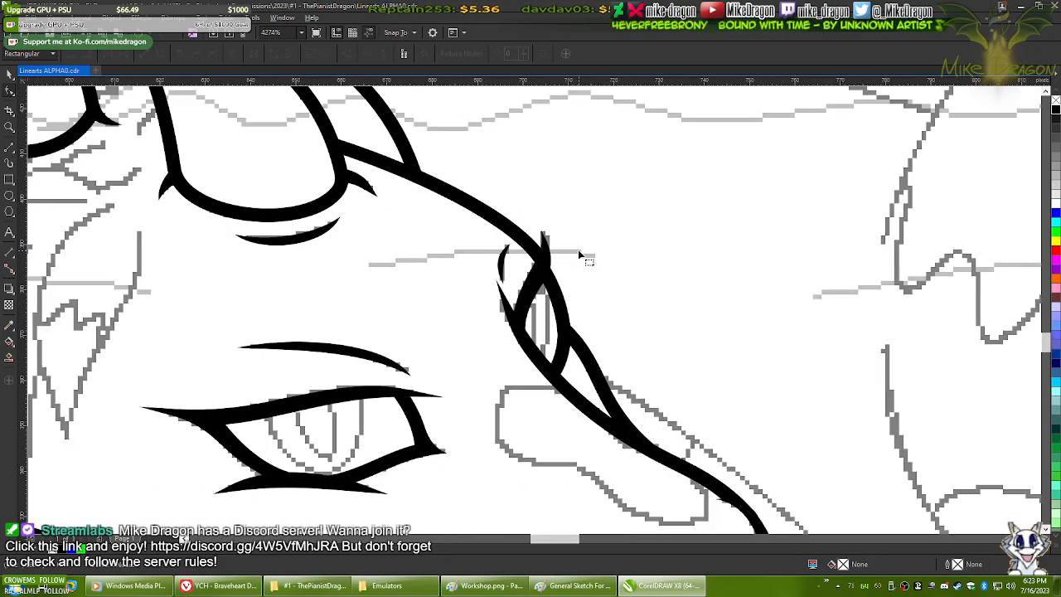
scroll(579, 253, down, 2)
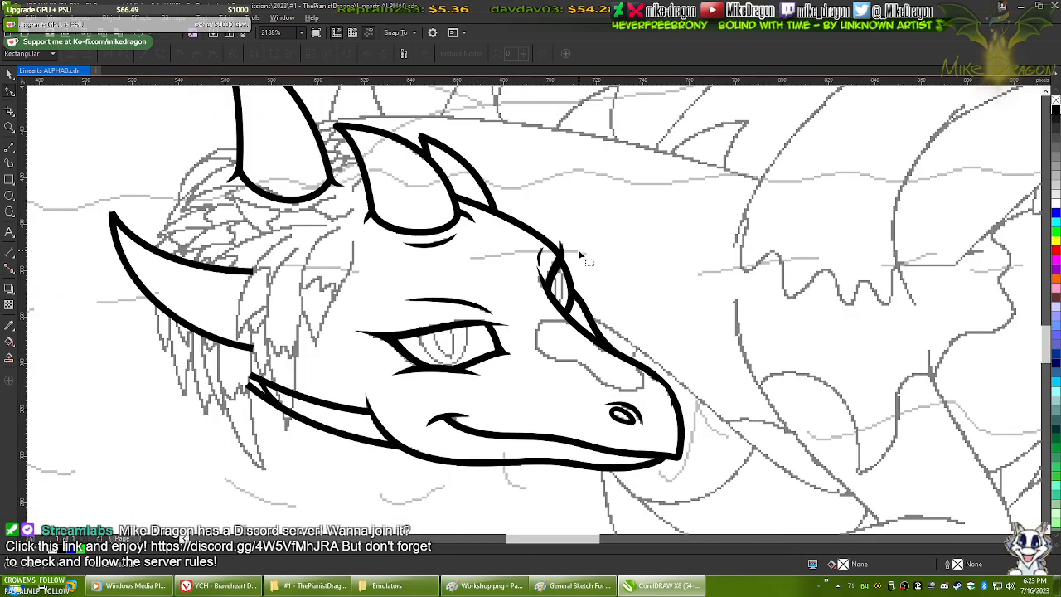
key(F4)
click(9, 75)
click(58, 235)
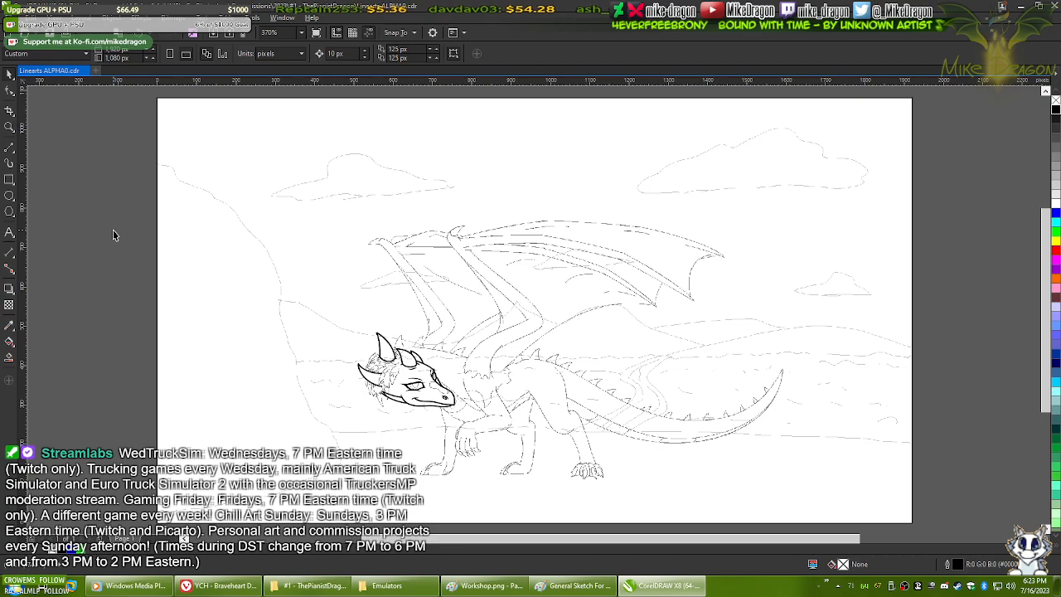
scroll(410, 419, up, 4)
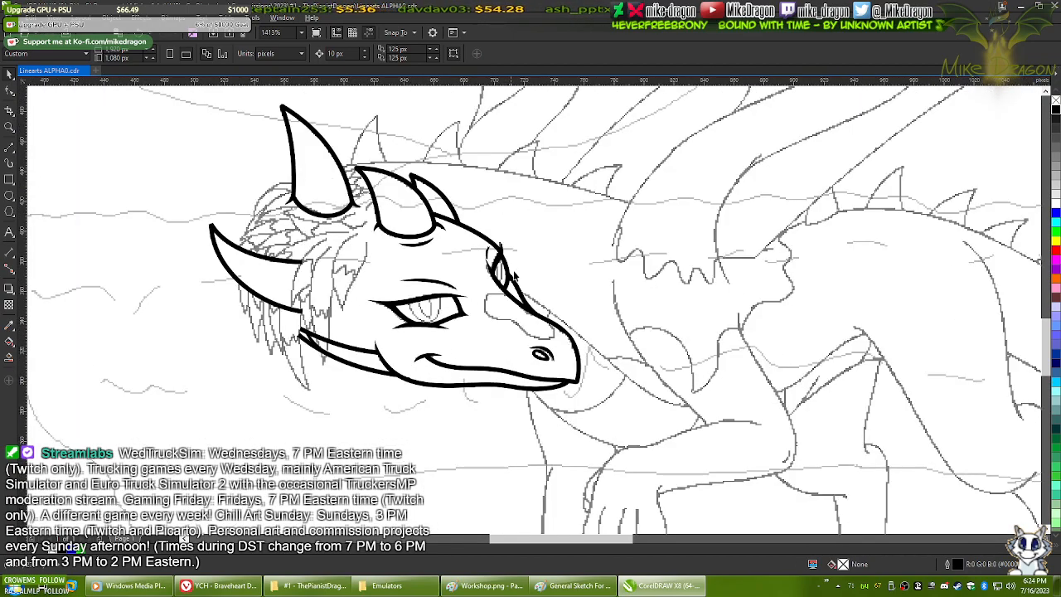
scroll(487, 290, up, 4)
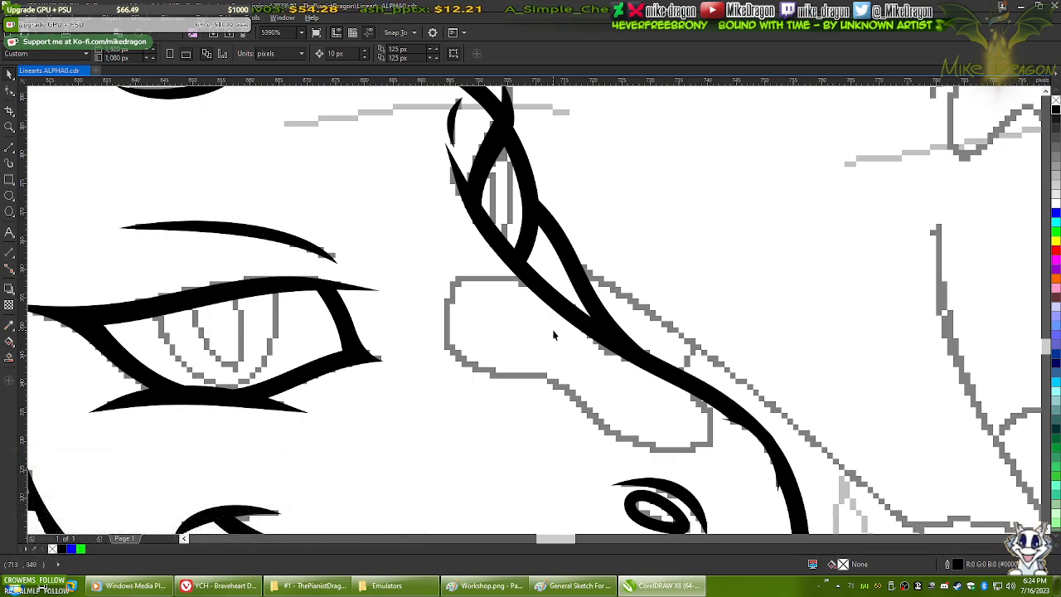
scroll(554, 335, down, 2)
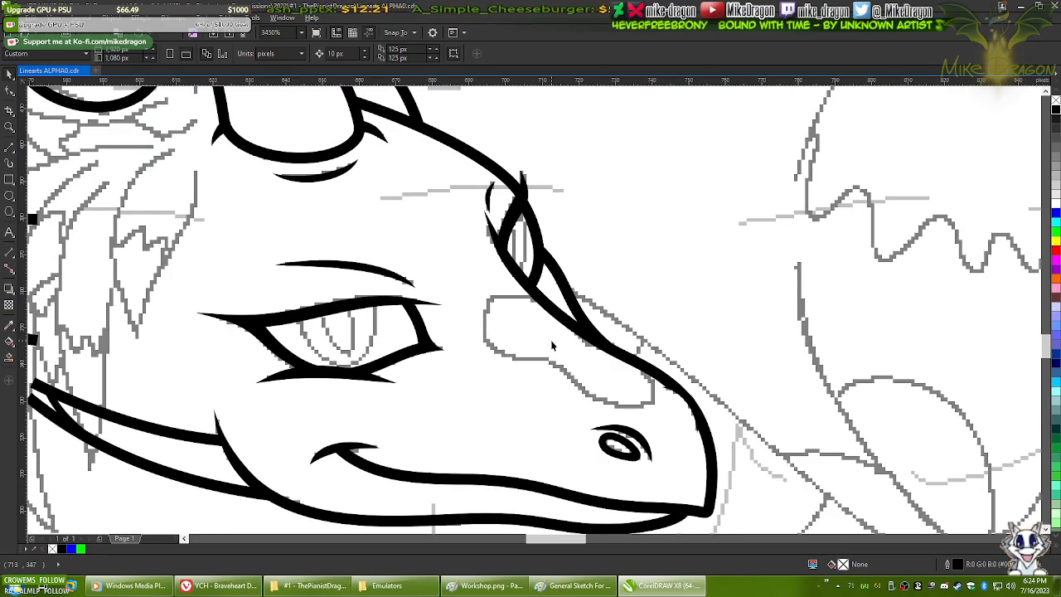
- Draw an open straight-segment path around the sketched marking on the snout below the far eye, ending on the snout's upper contour
click(12, 151)
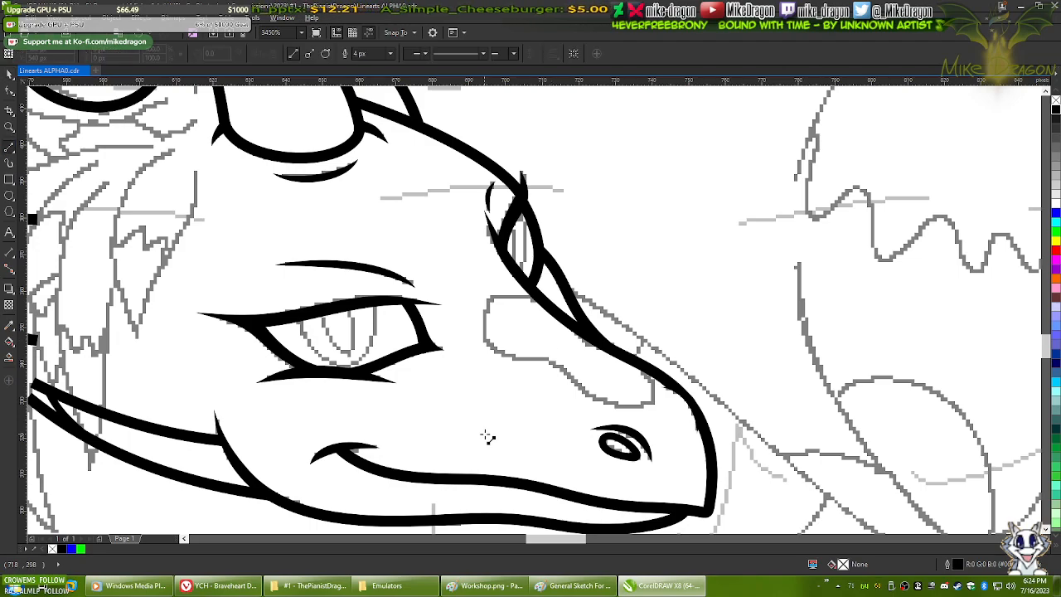
scroll(590, 427, up, 2)
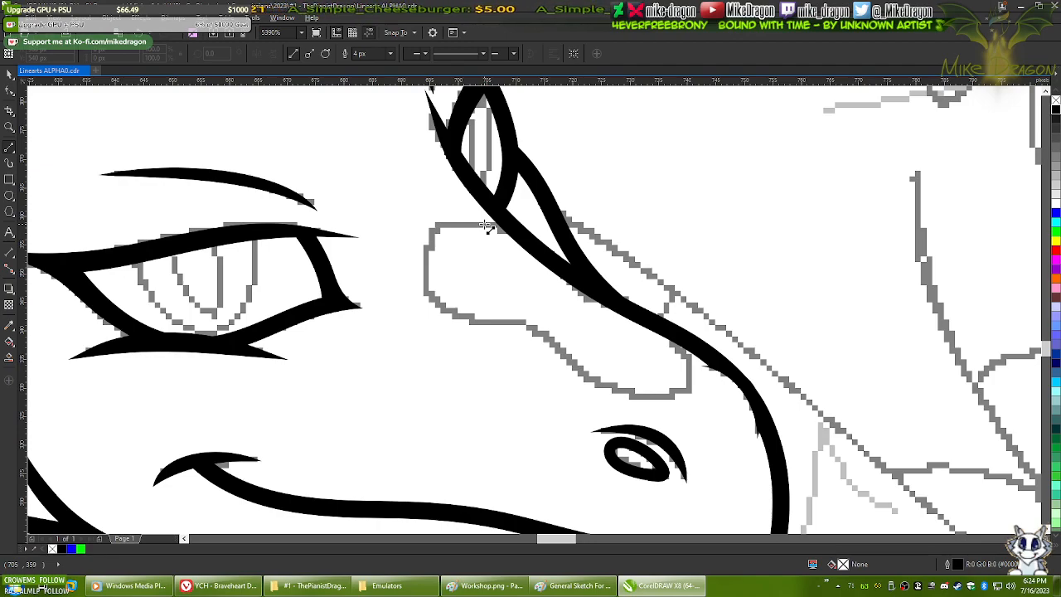
mouse_move(481, 230)
mouse_down()
mouse_move(437, 309)
mouse_move(540, 335)
mouse_move(527, 326)
mouse_up()
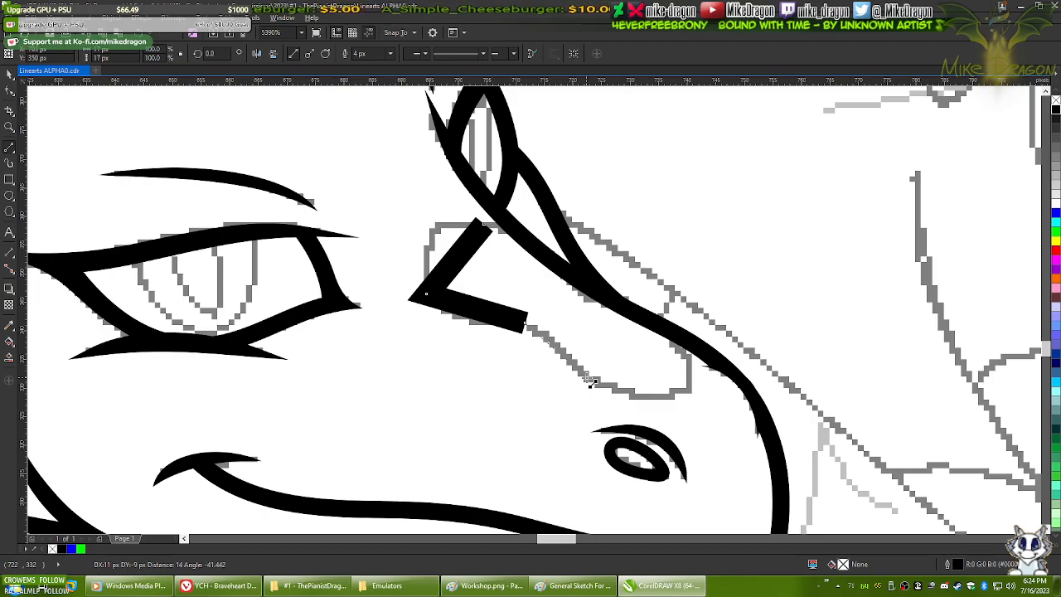
click(590, 382)
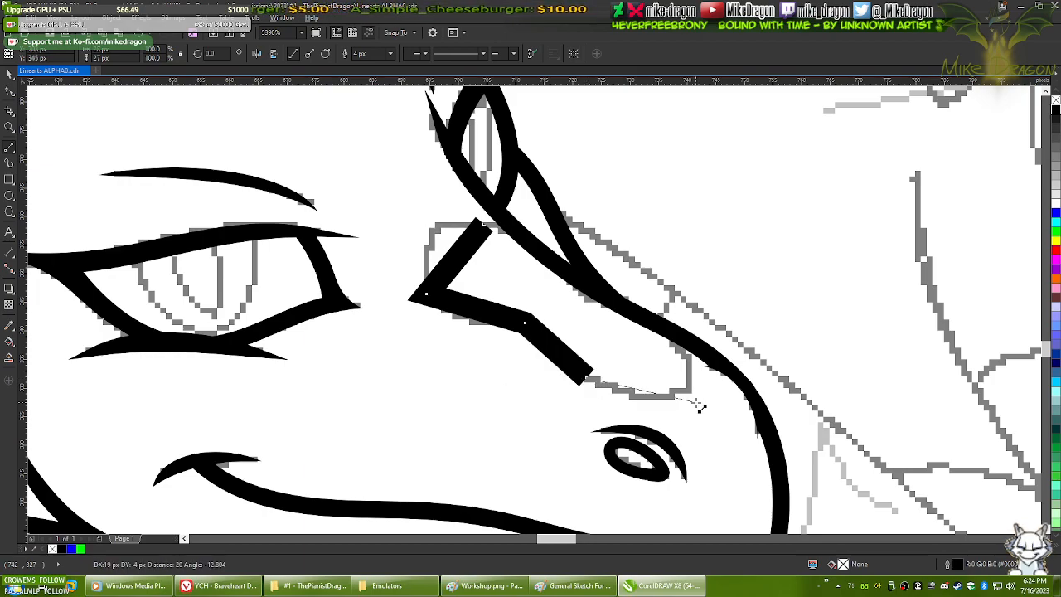
click(689, 392)
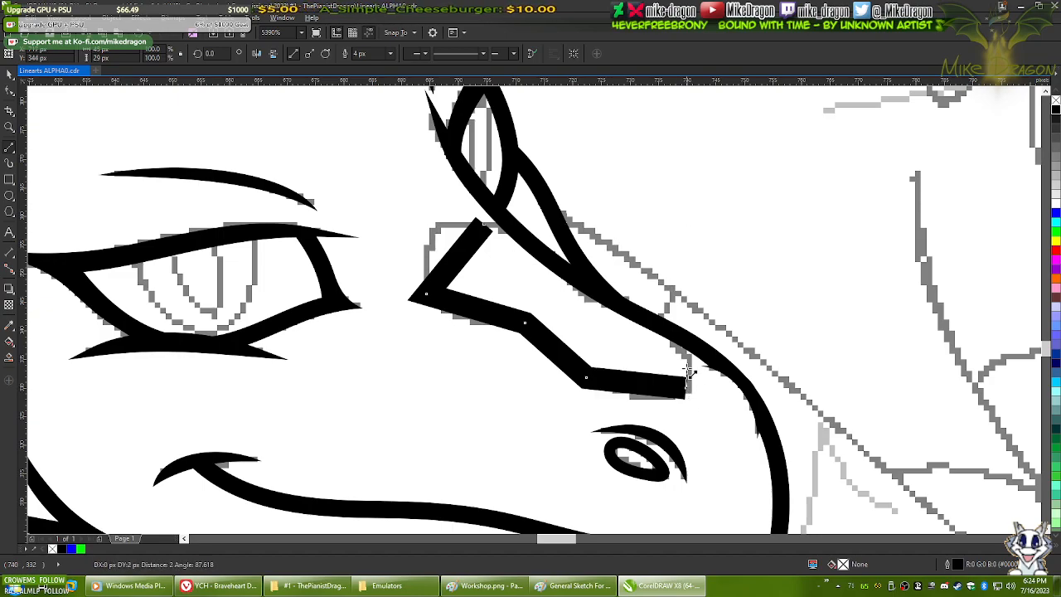
double_click(668, 332)
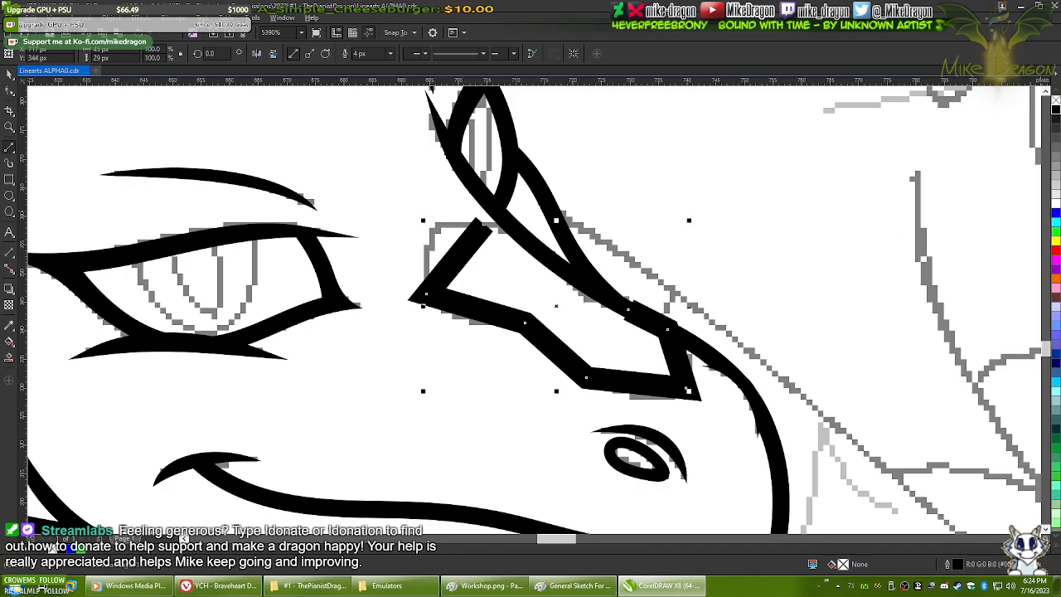
- Set the new snout marking path's outline to green with a hairline width
right_click(1056, 232)
click(391, 54)
click(365, 74)
scroll(630, 309, up, 2)
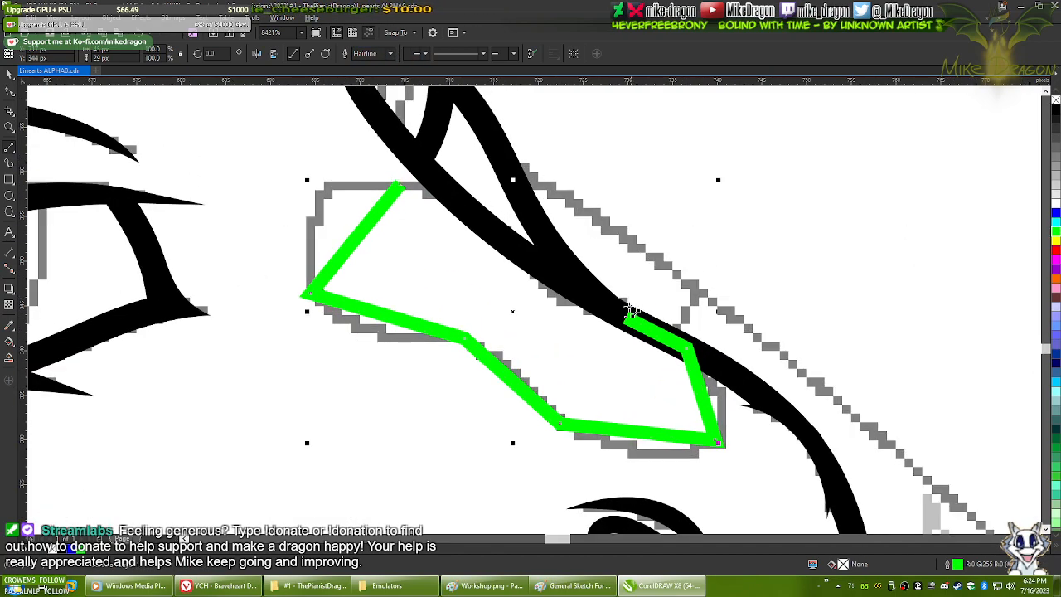
- Close the snout marking's path with straight segments along the snout's upper contour back to its first node
click(629, 321)
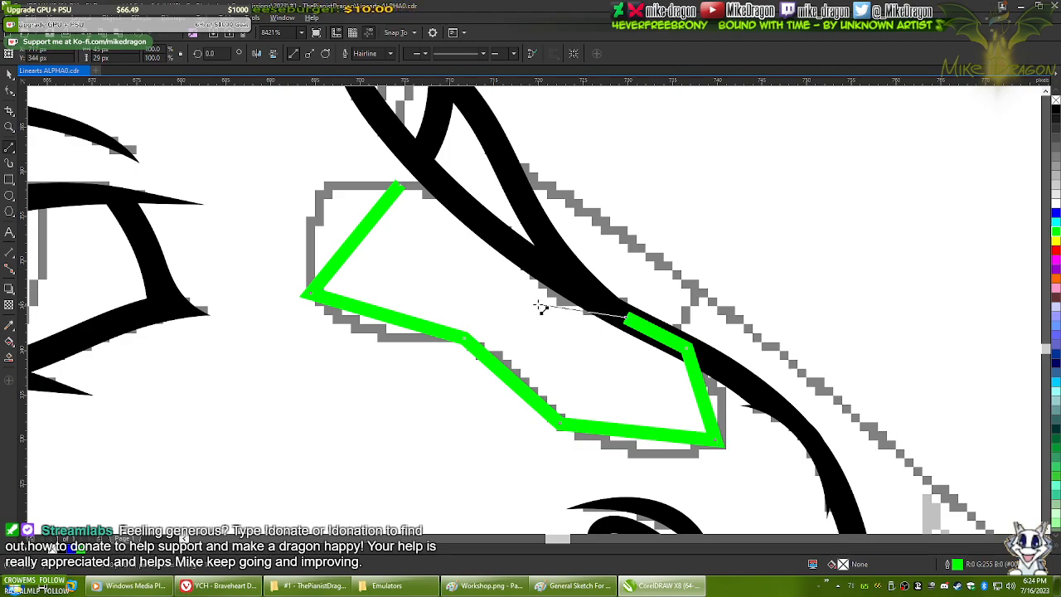
click(516, 248)
click(400, 184)
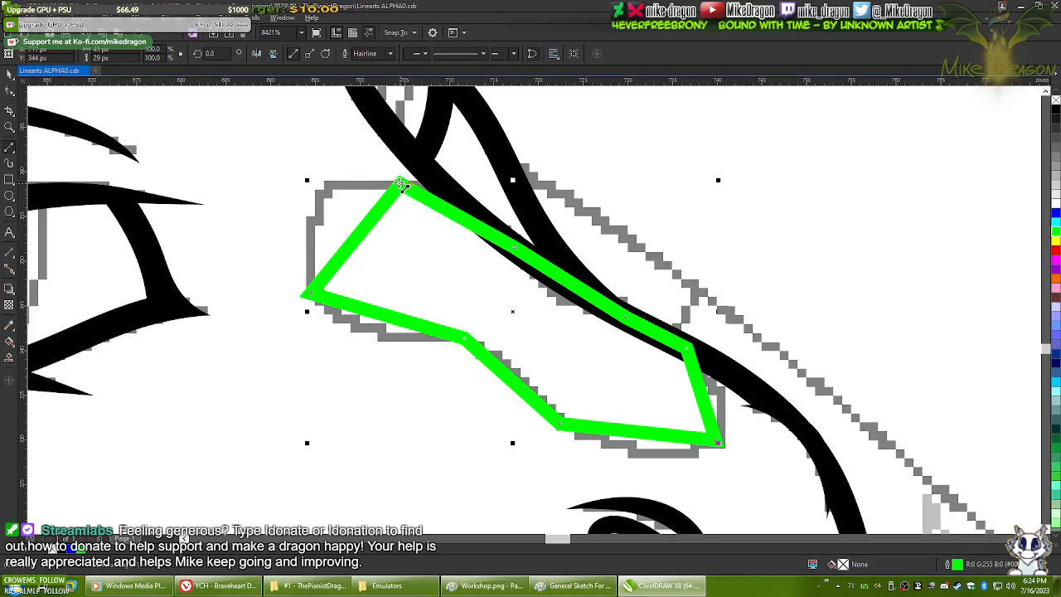
- Convert all straight segments of the closed snout marking path to curves
key(F10)
drag(232, 116, 602, 385)
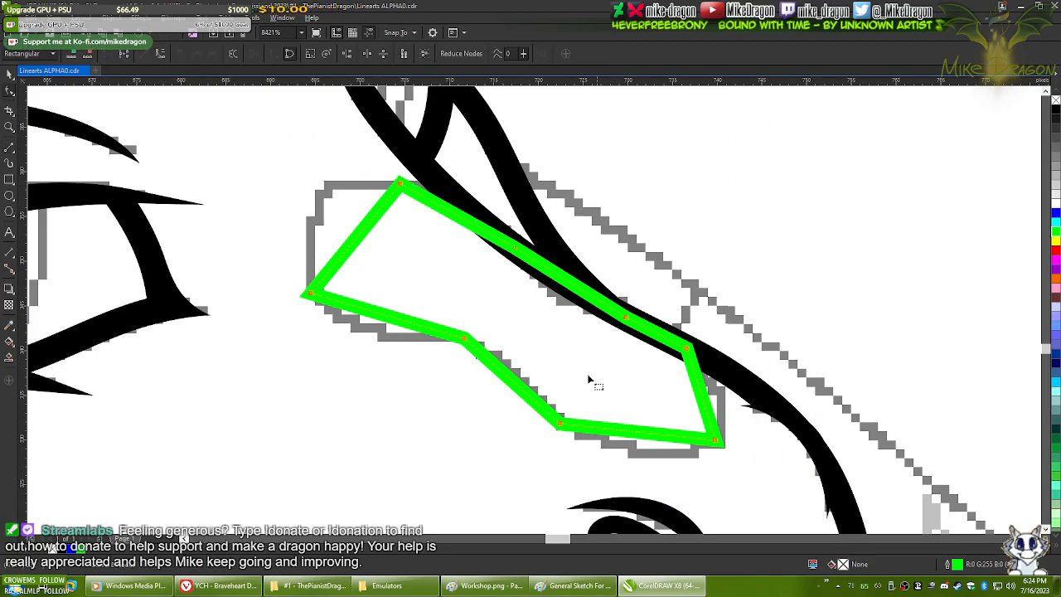
right_click(571, 369)
click(593, 419)
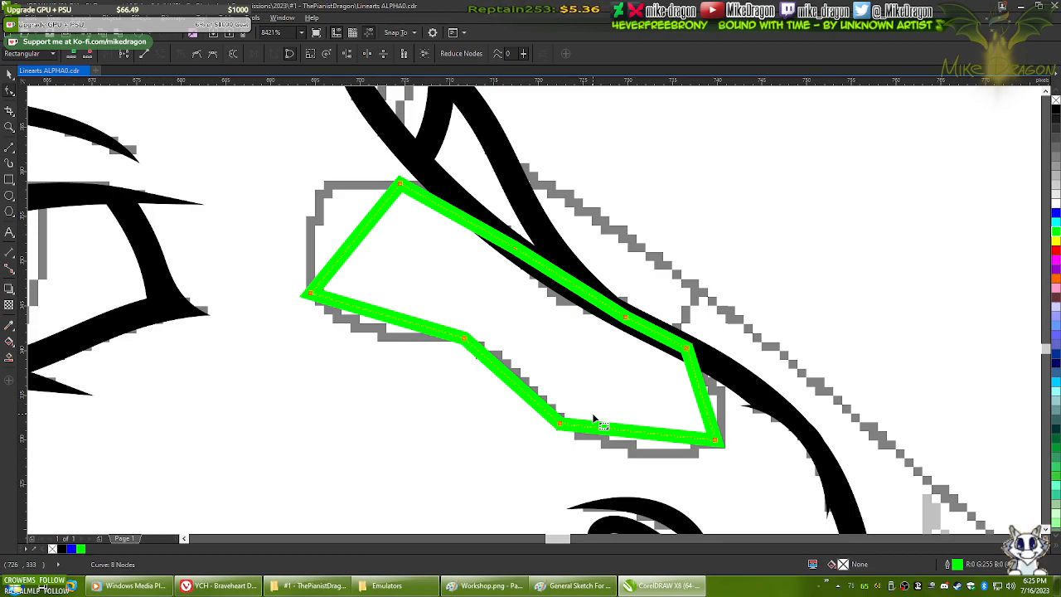
drag(268, 138, 846, 505)
right_click(573, 344)
click(495, 307)
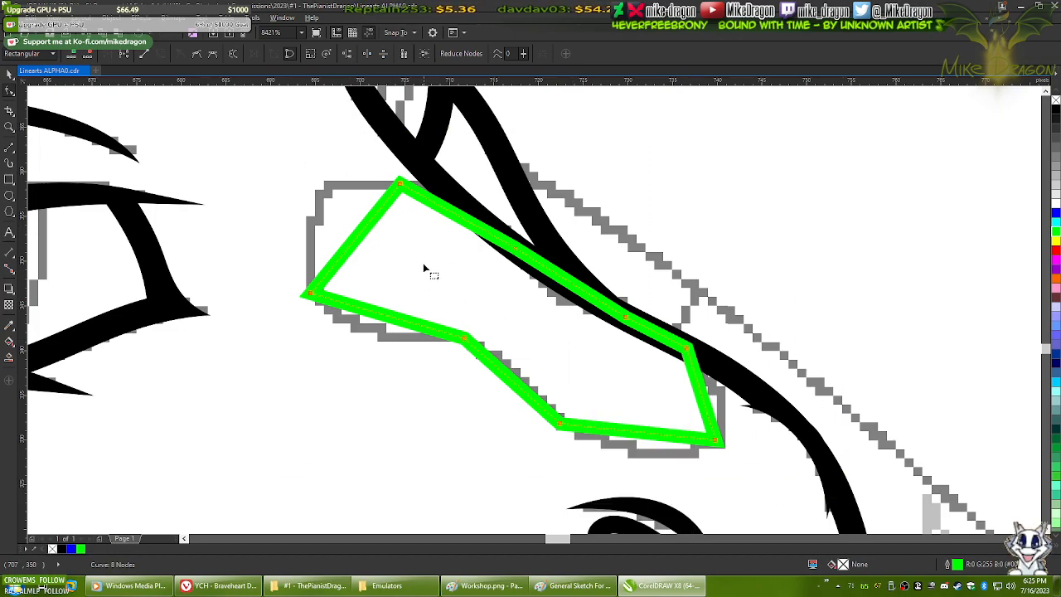
- Bend the marking's eye-side end and adjoining lower-edge segments to match the sketch, adding a node on each bulge
drag(362, 229, 325, 193)
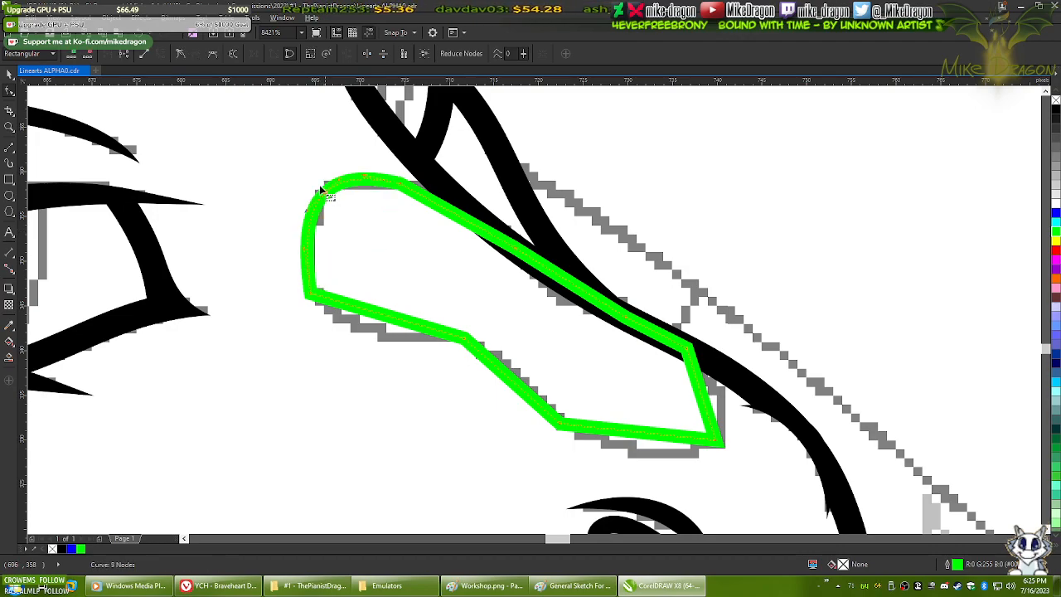
drag(386, 325, 384, 340)
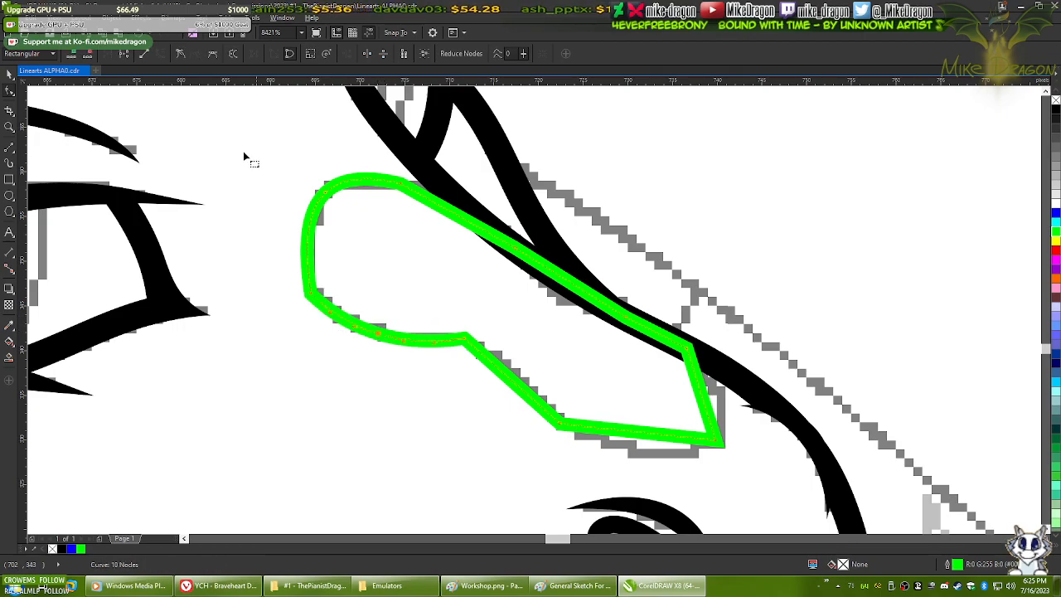
drag(505, 374, 512, 369)
double_click(512, 368)
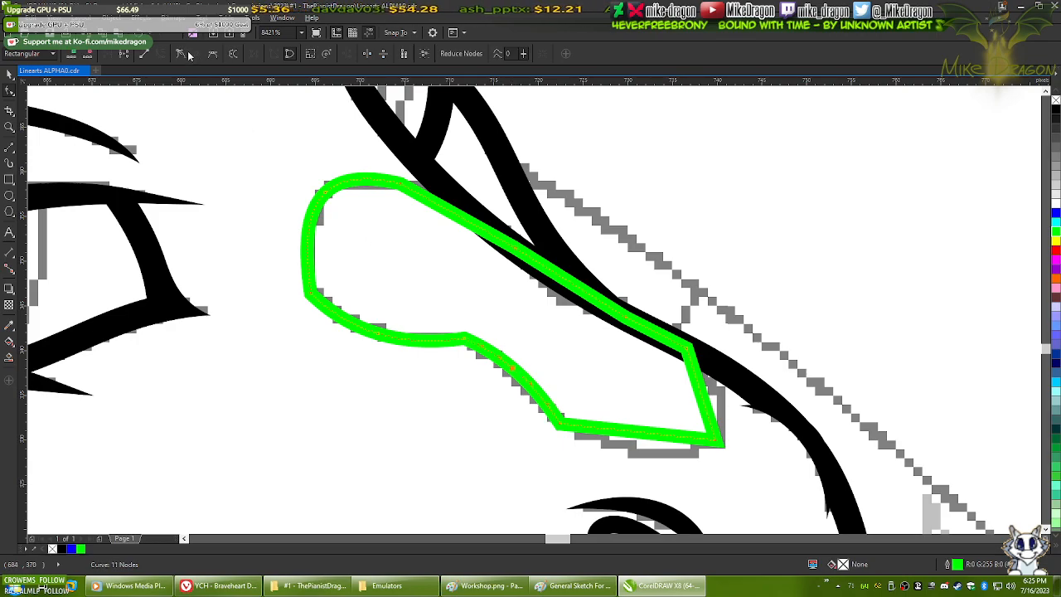
- Bow the marking's nostril-side bottom and end segments outward along the sketch, adding a node at each bulge
drag(674, 434, 644, 453)
double_click(644, 454)
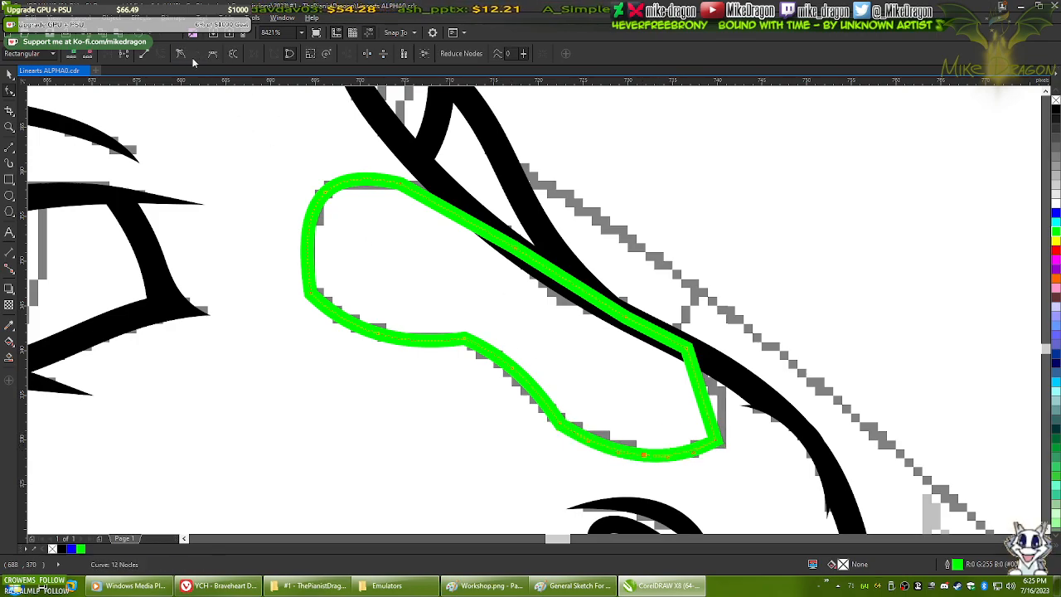
drag(700, 392, 718, 396)
double_click(718, 396)
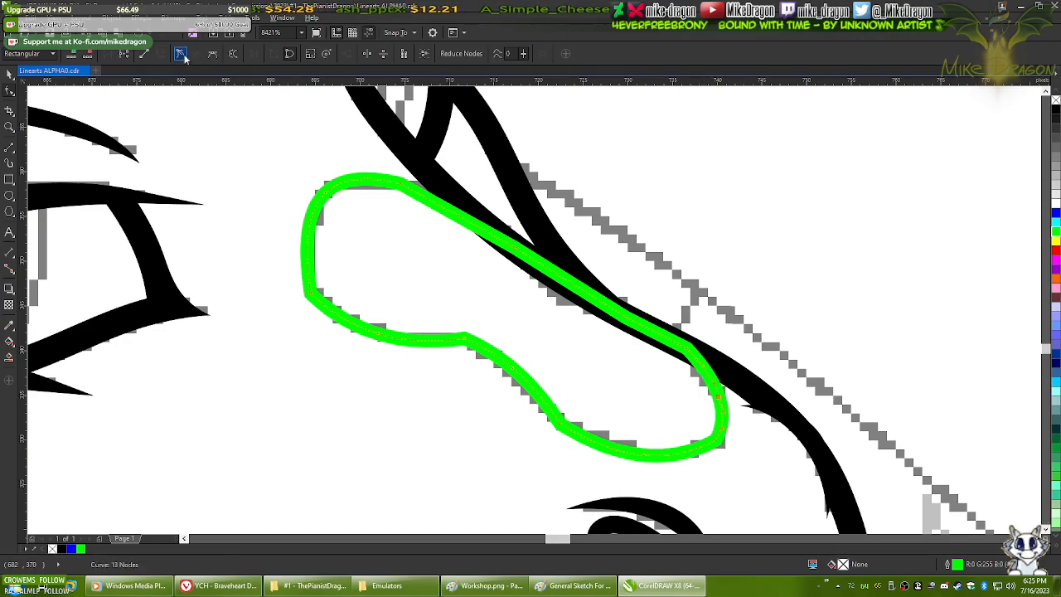
- Bulge the marking's upper edge near the eye outward and its middle inward, adding a node at each bend
drag(447, 210, 454, 202)
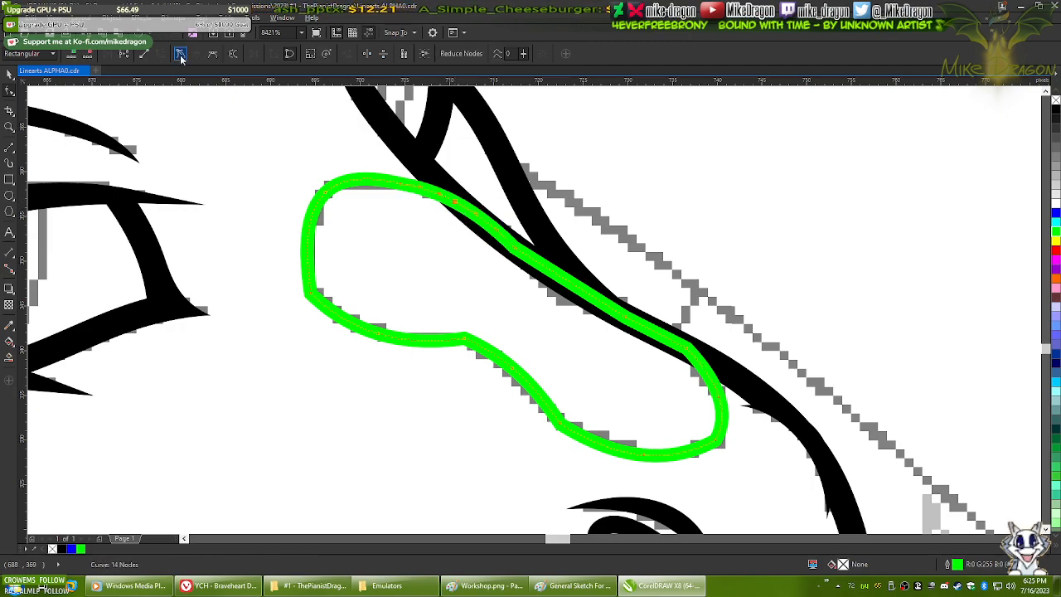
drag(564, 284, 555, 304)
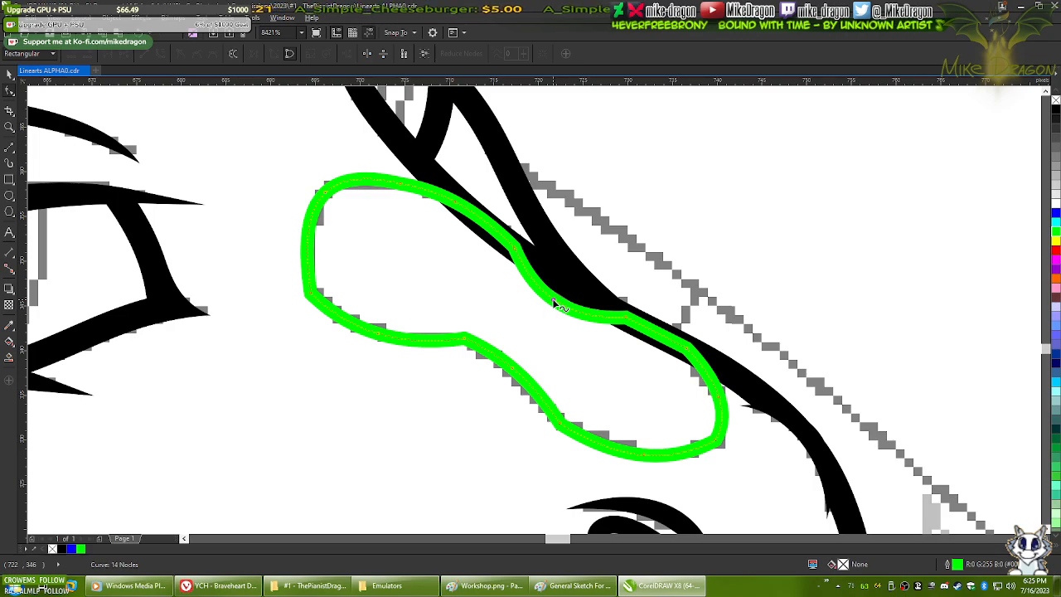
drag(553, 301, 553, 306)
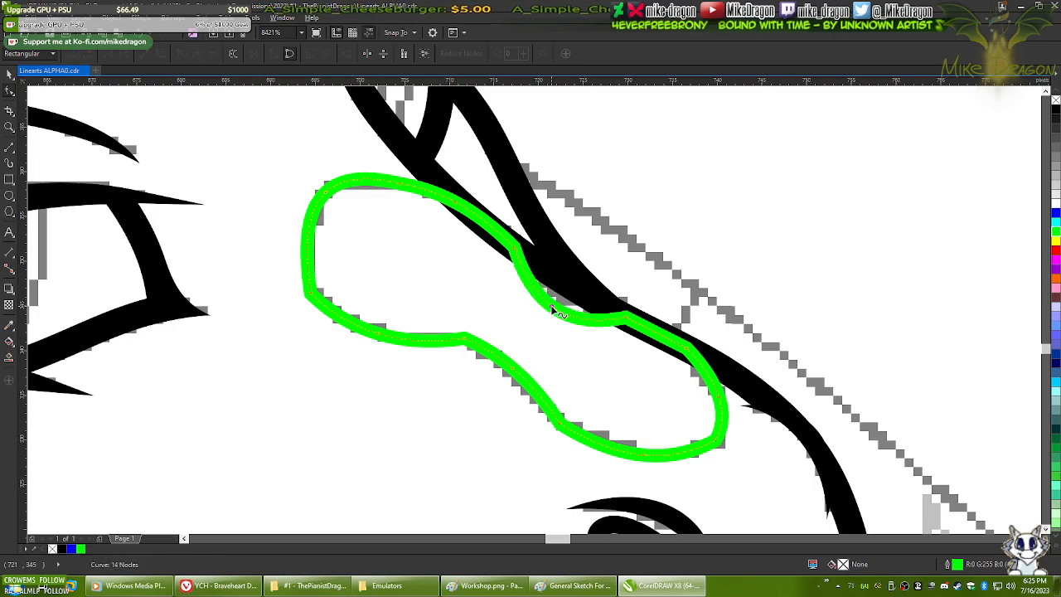
double_click(553, 311)
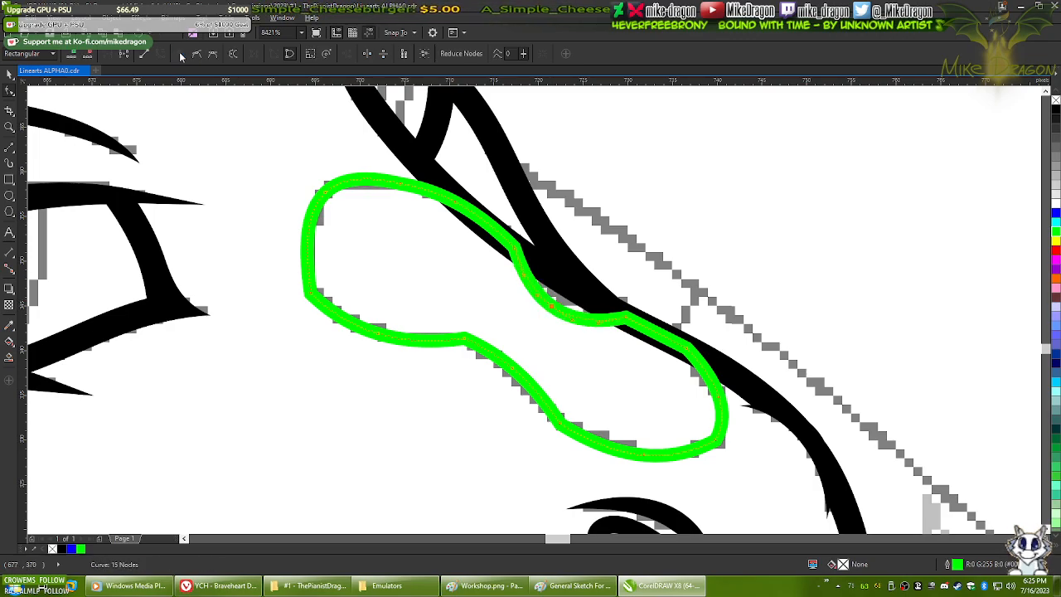
- Remove the extra node beyond the upper edge's inward bend and reshape the curve there with the neighbouring handles
drag(628, 322, 655, 335)
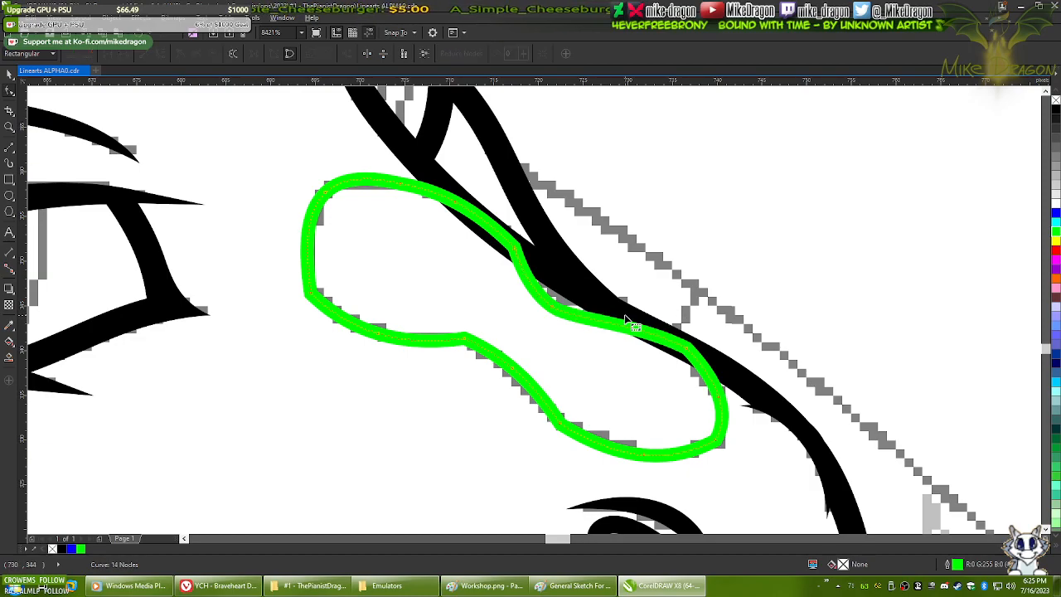
double_click(553, 313)
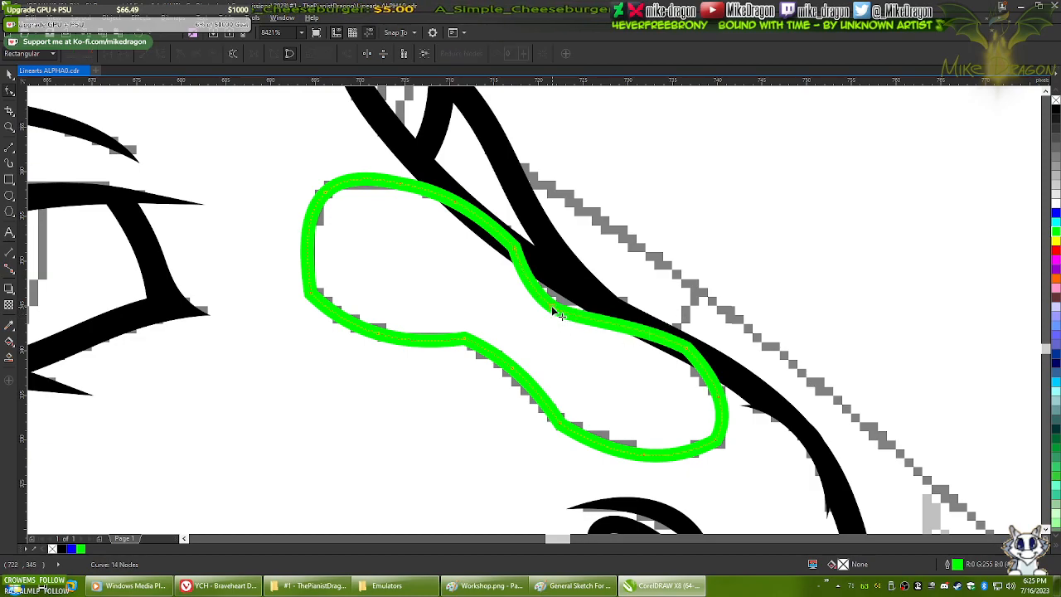
click(645, 330)
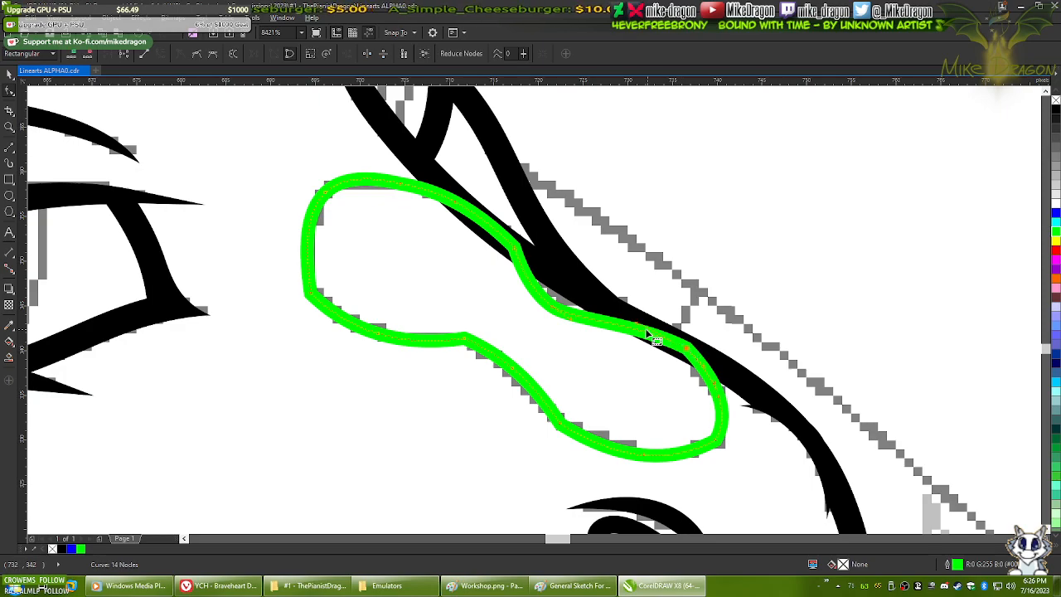
drag(637, 323, 622, 304)
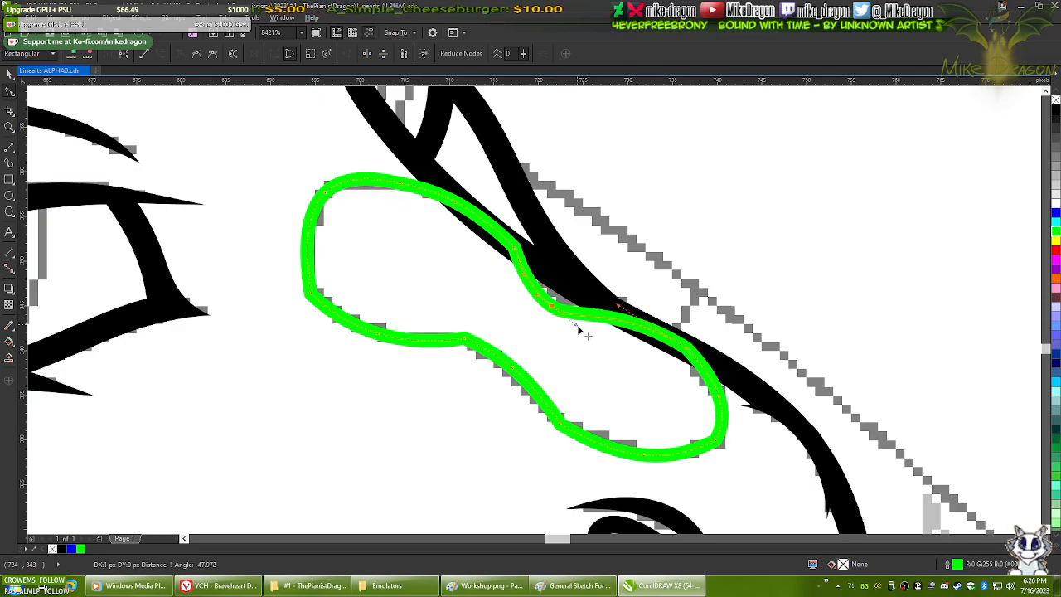
drag(592, 337, 587, 329)
- Check the snout marking in Workshop.png in Paint, closing the Emulators folder window before returning to CorelDRAW
click(485, 585)
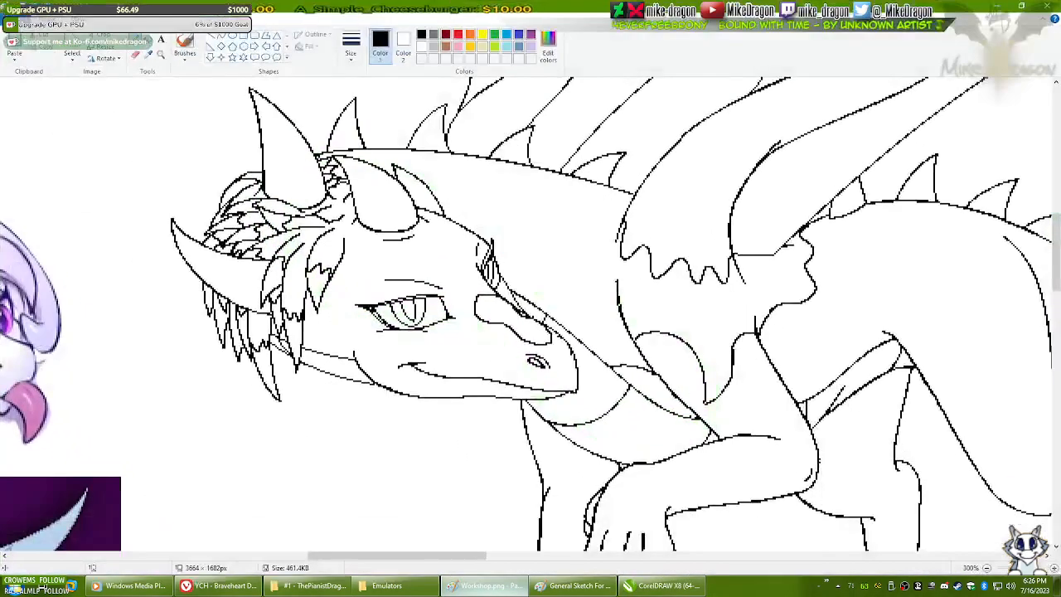
right_click(390, 585)
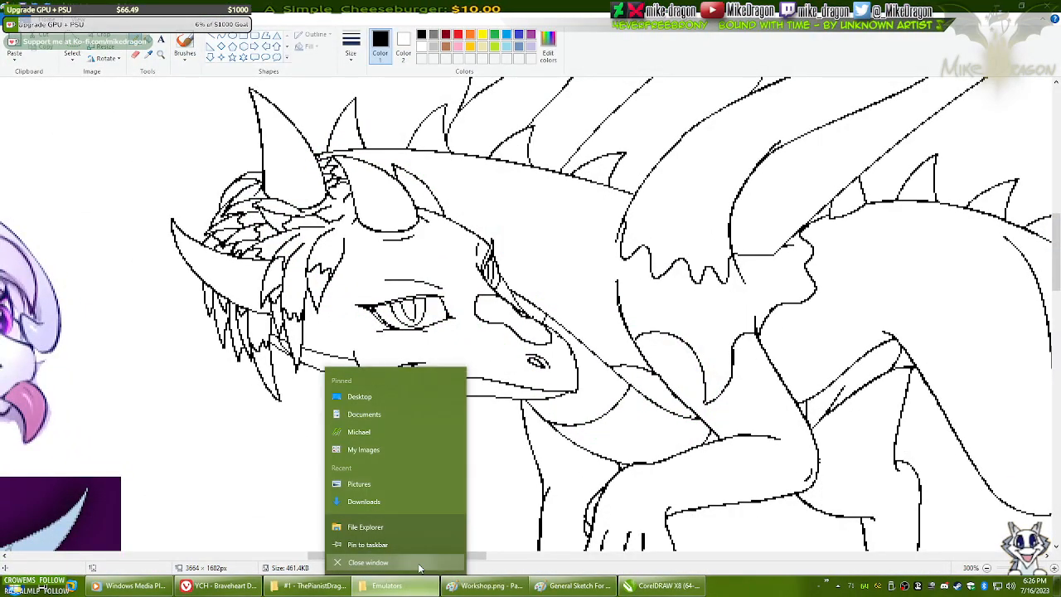
click(417, 570)
mouse_move(417, 587)
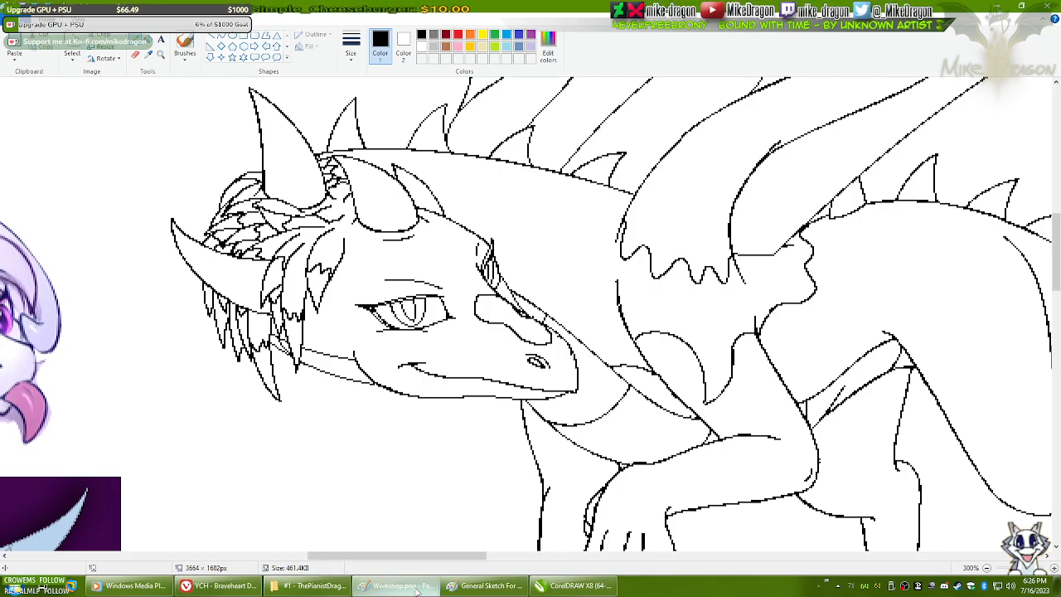
click(574, 585)
- Delete the corner node above the upper edge's inward bend and adjust the adjacent handles for a smooth S-curve
key(Delete)
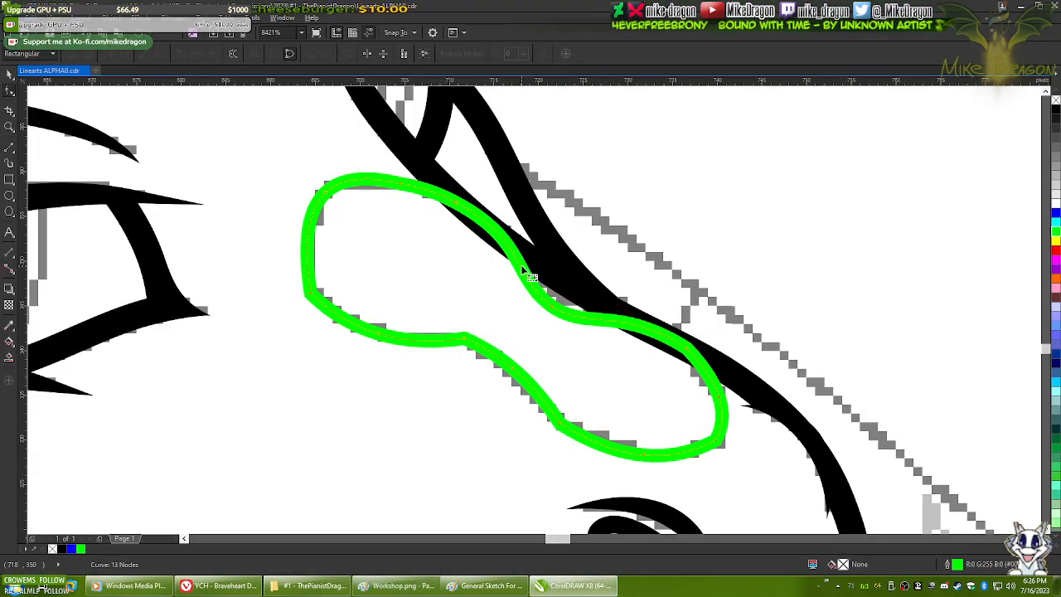
click(549, 306)
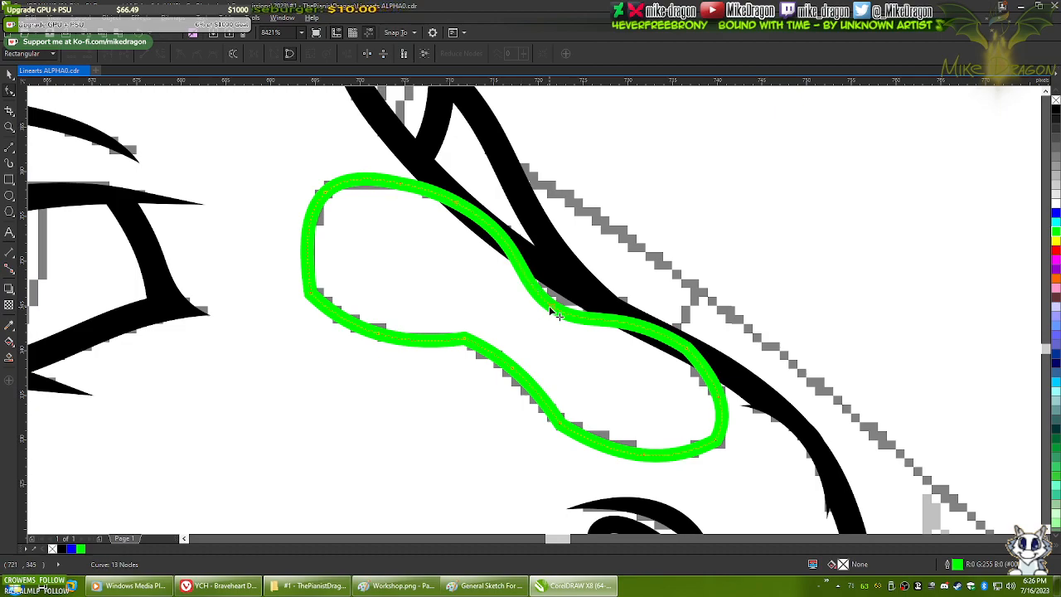
drag(510, 276, 521, 239)
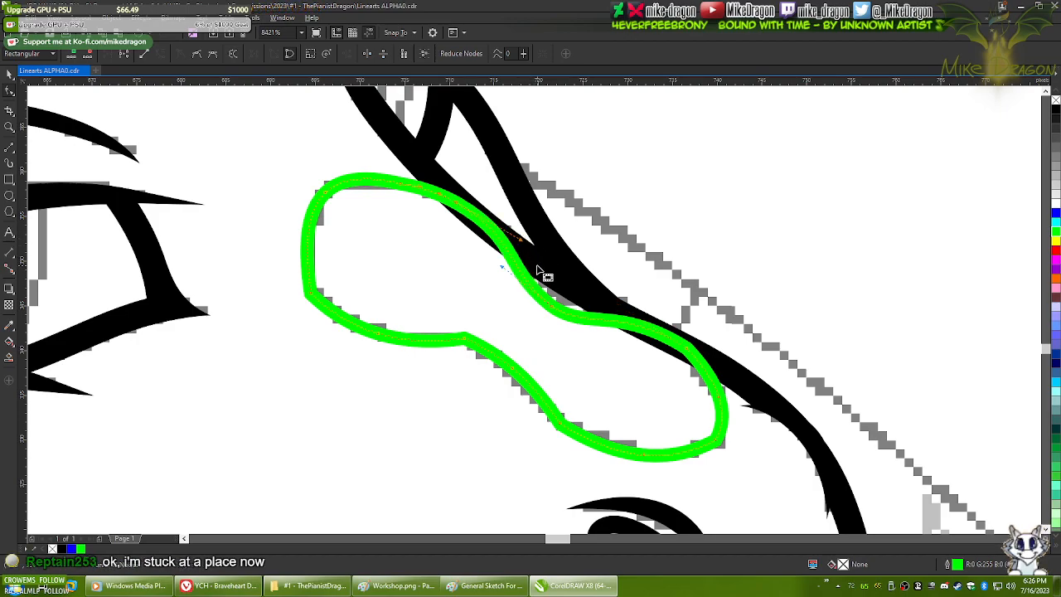
key(Escape)
click(557, 313)
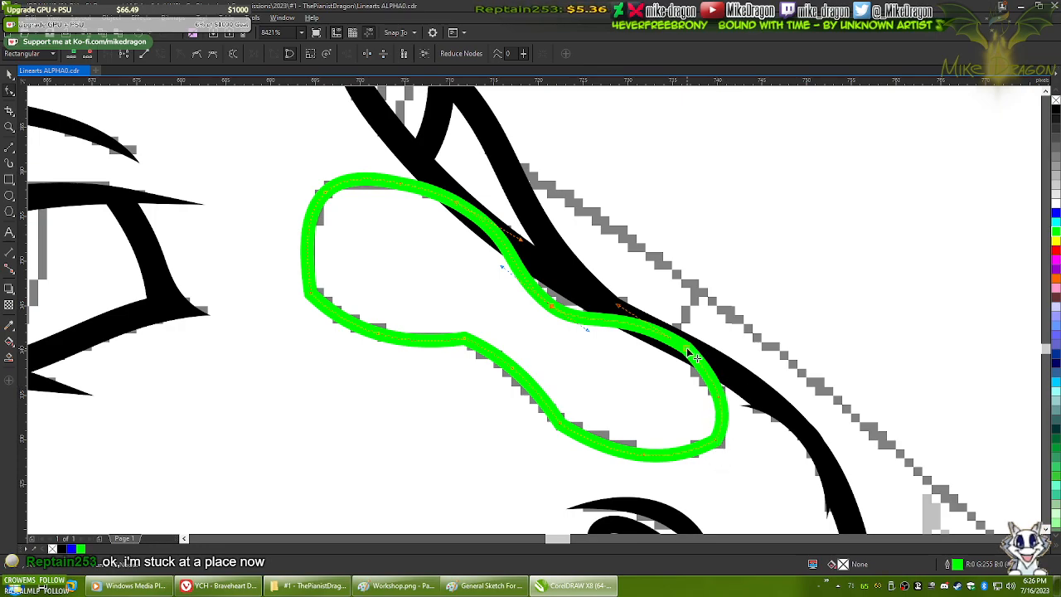
- Smooth the upper and lower corners at the marking's rounded end near the nostril
scroll(758, 398, up, 3)
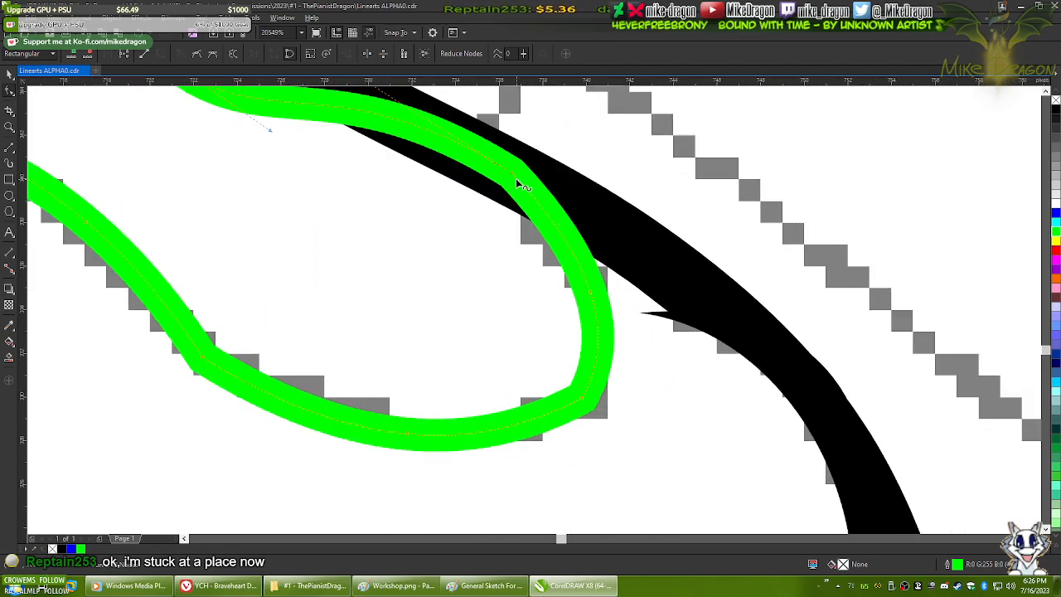
scroll(704, 276, down, 2)
drag(612, 236, 631, 249)
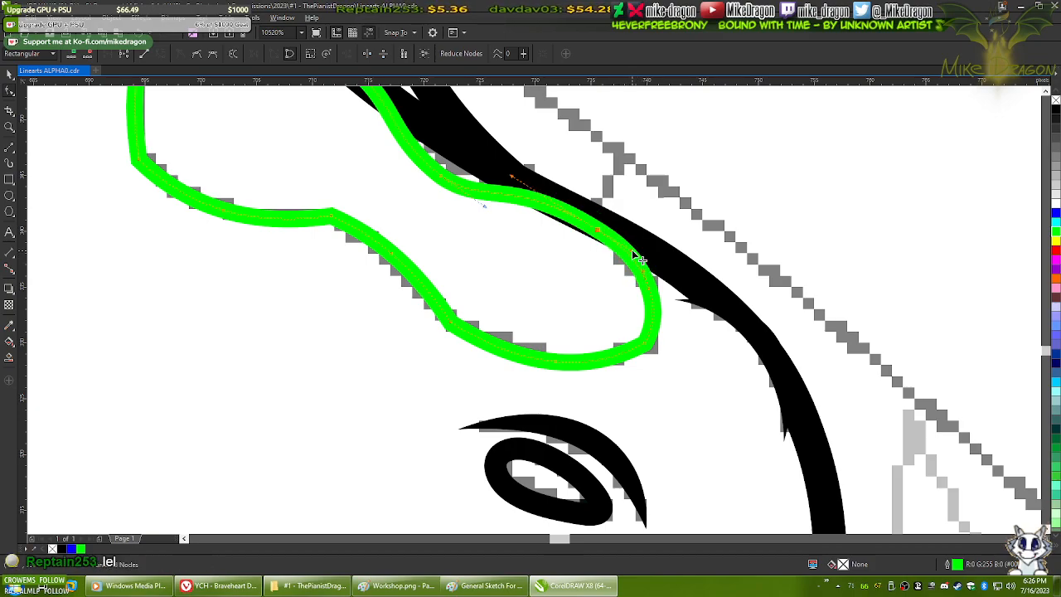
double_click(644, 343)
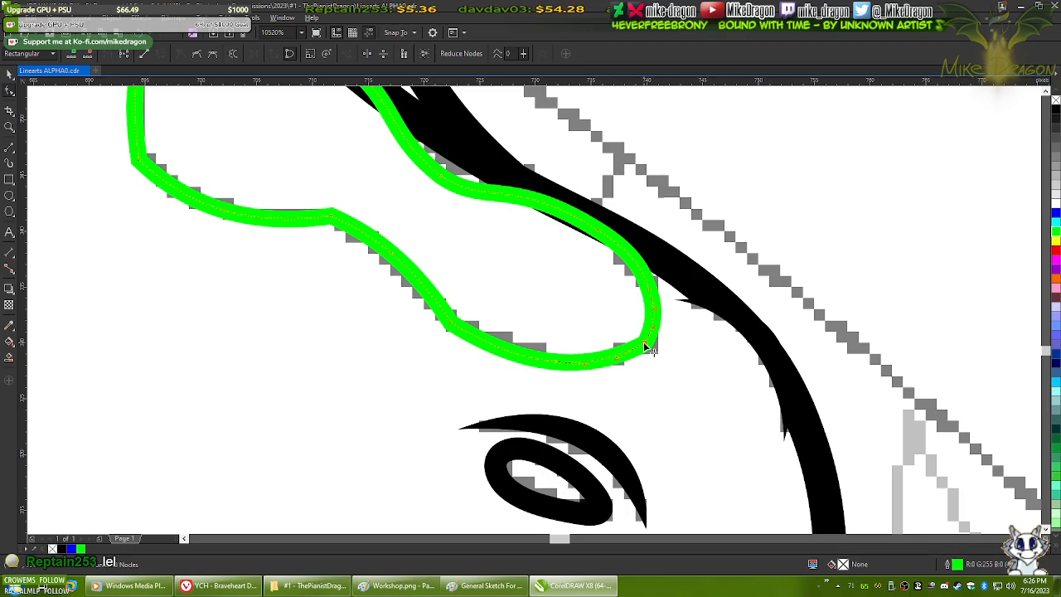
click(700, 374)
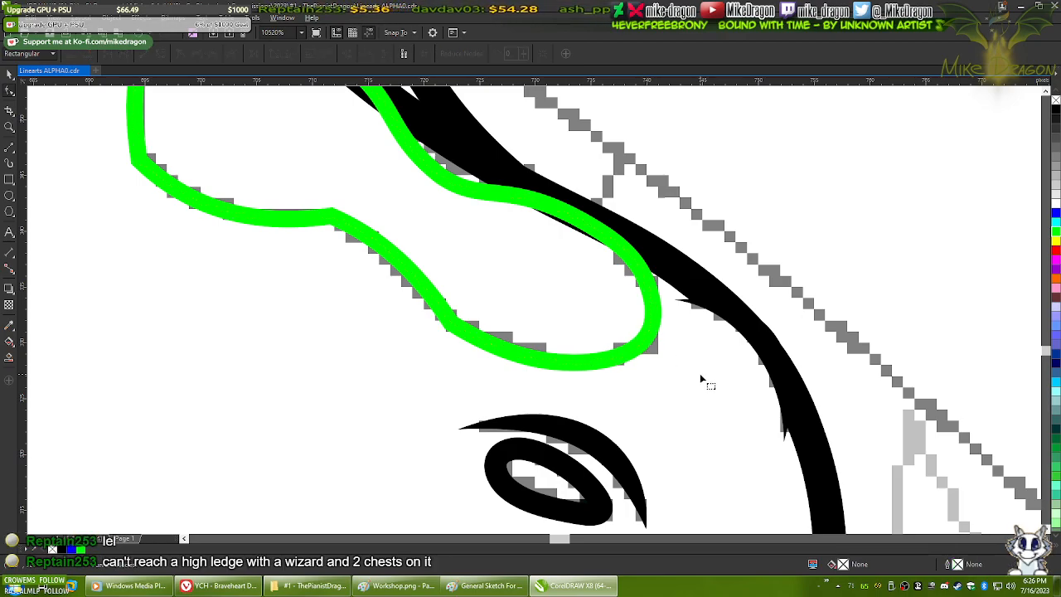
- Smooth the corner on the snout marking's lower edge where the rounded end near the nostril begins
drag(728, 352, 803, 424)
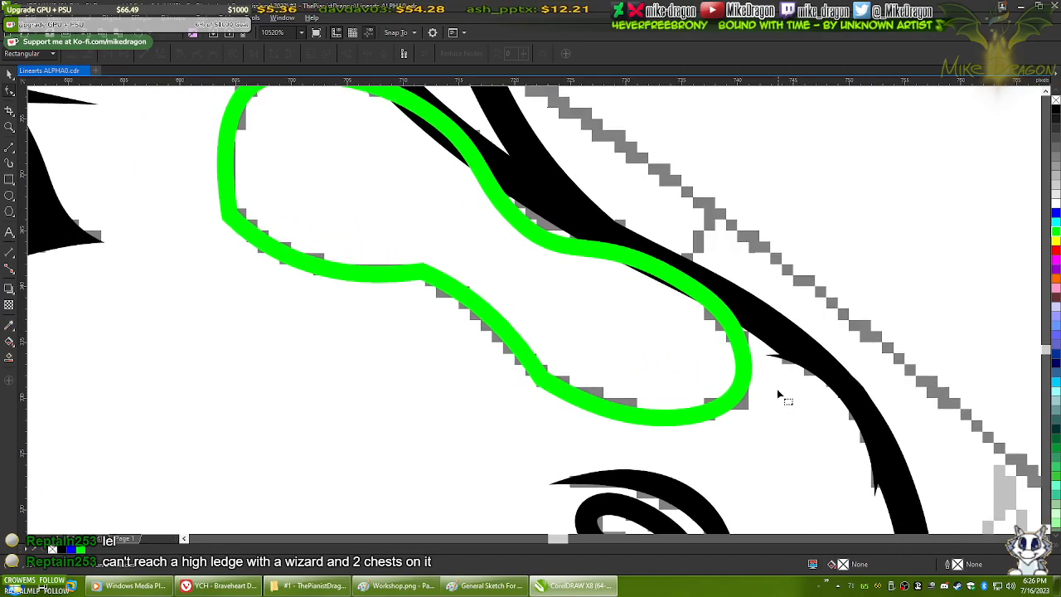
click(556, 390)
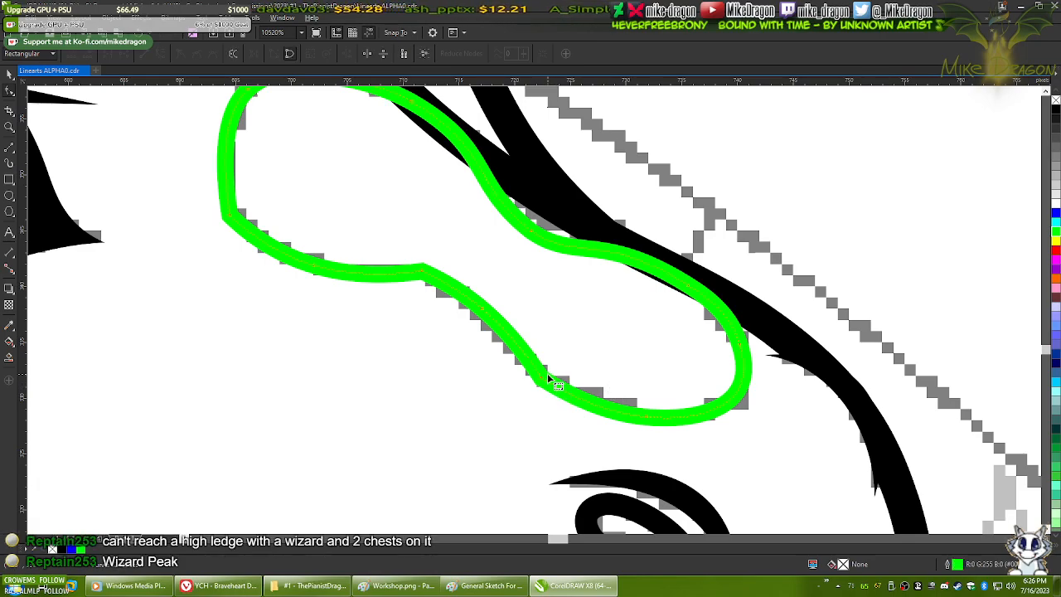
drag(564, 333, 639, 358)
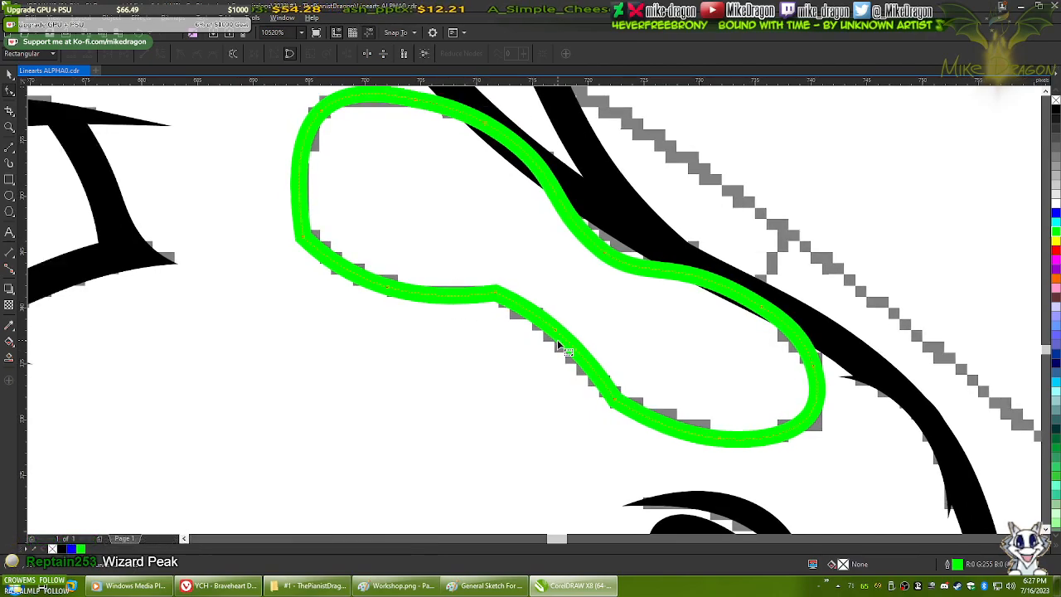
click(615, 398)
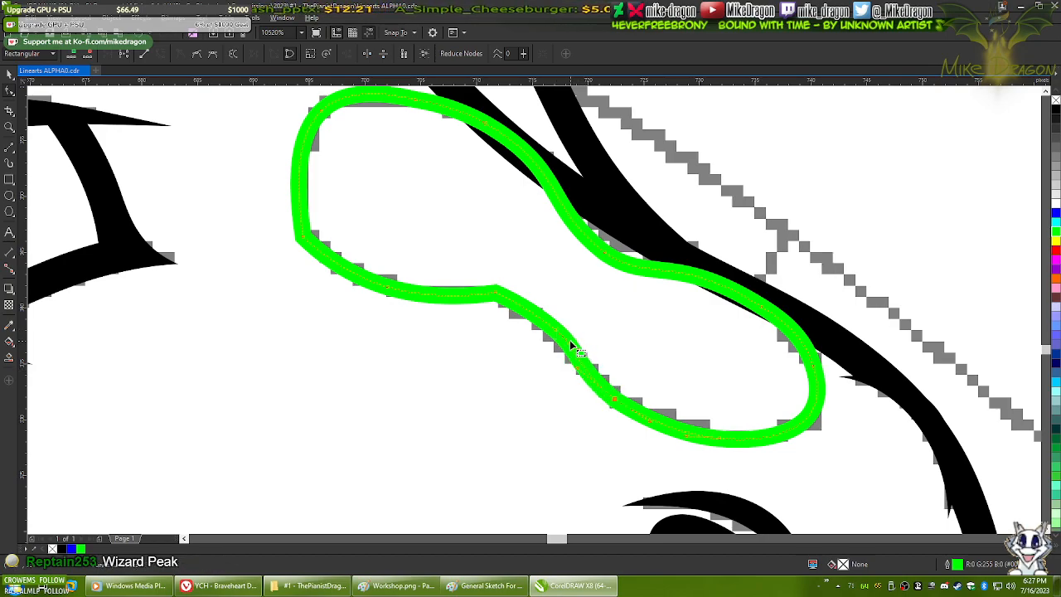
- Delete the sharp corner node in the middle of the marking's lower edge
click(496, 292)
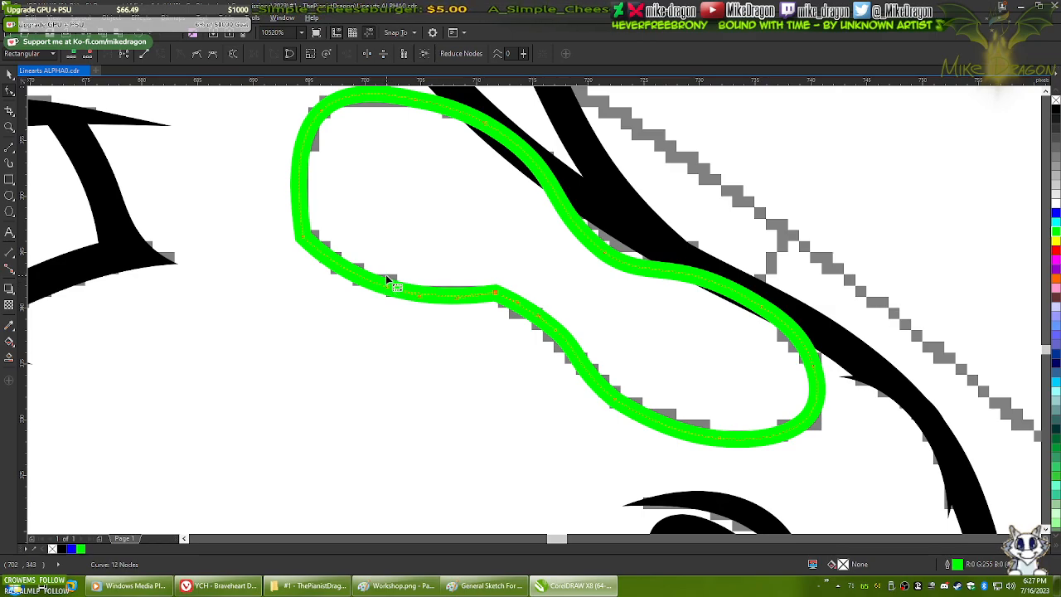
click(489, 303)
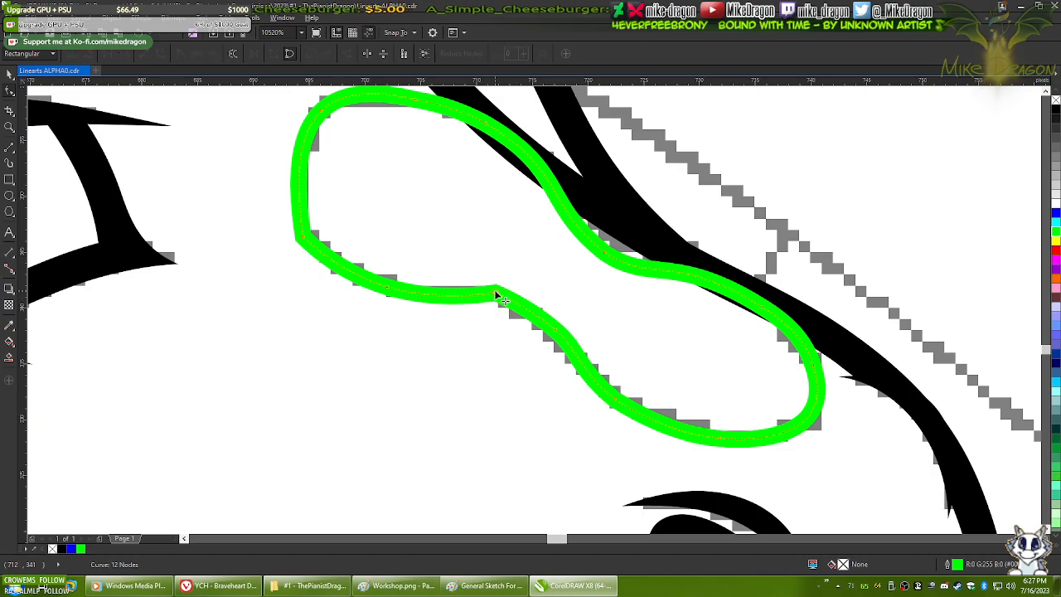
drag(498, 296, 555, 344)
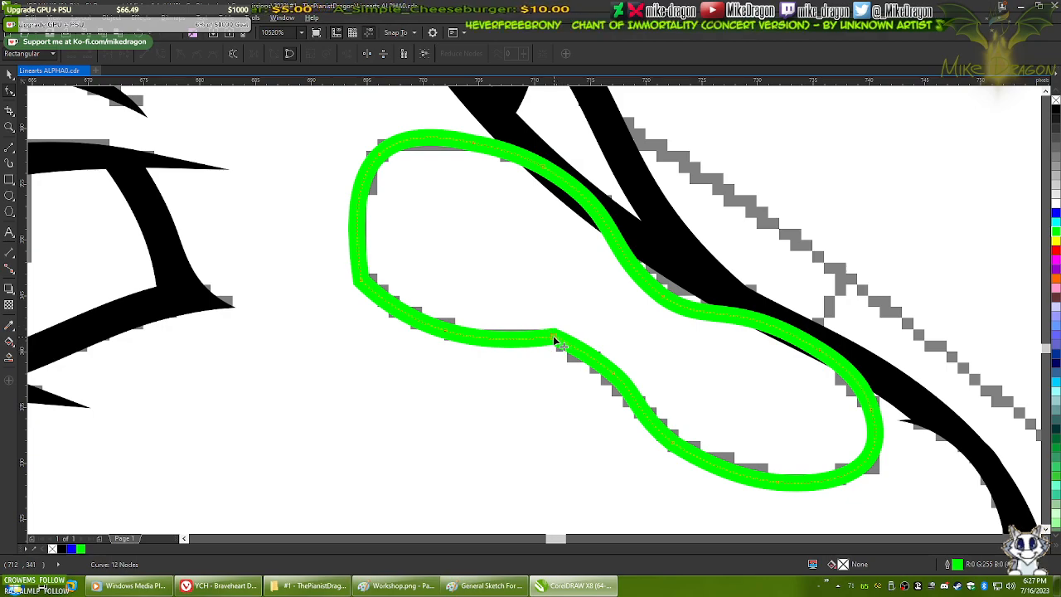
click(554, 338)
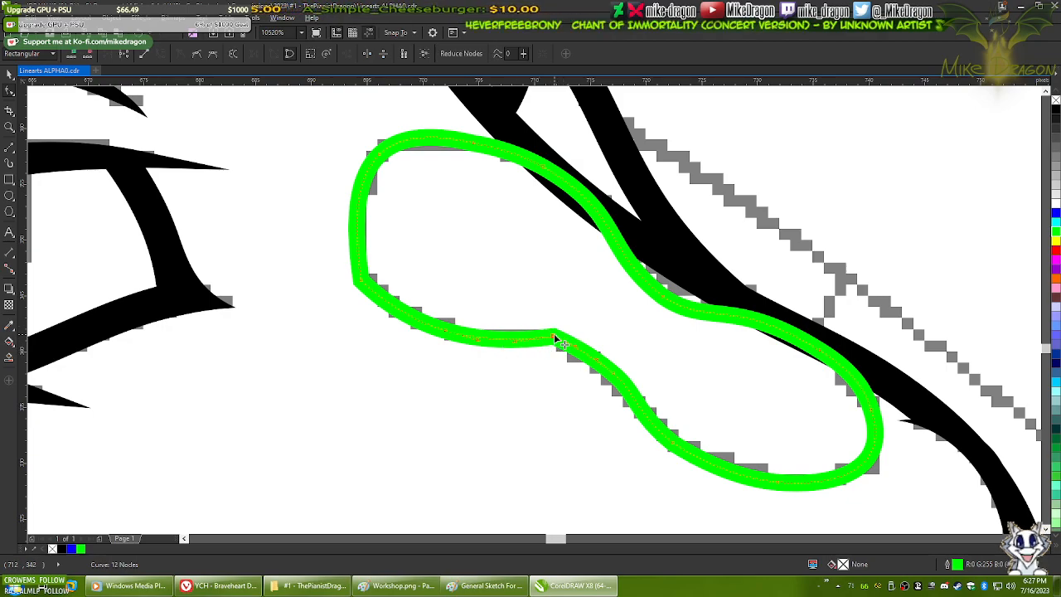
key(Delete)
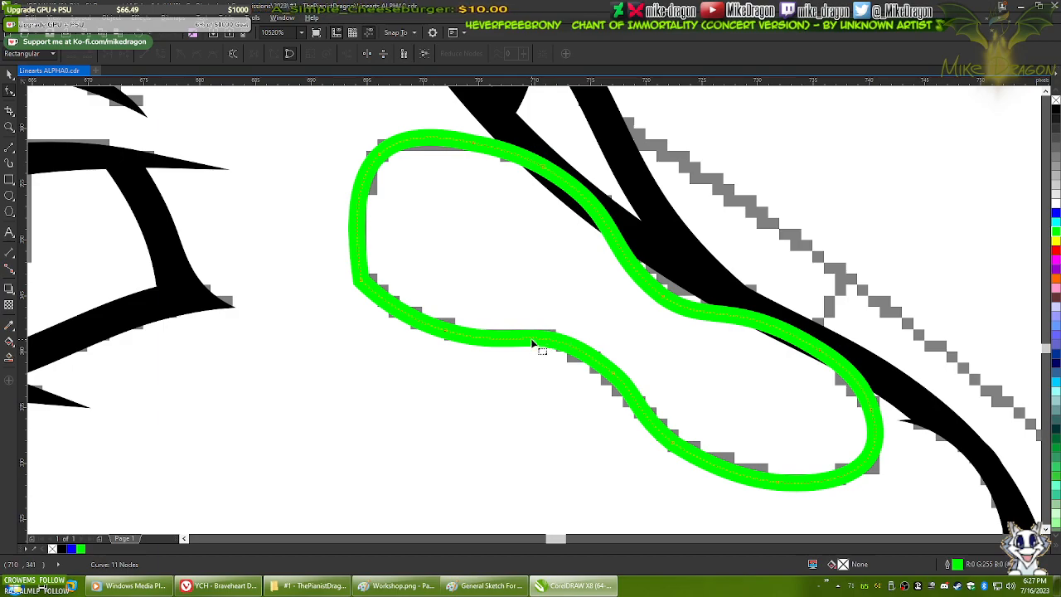
- Adjust the handles of the nodes beside the lower edge's inward bend to form a smooth S-curve along the sketch
click(439, 330)
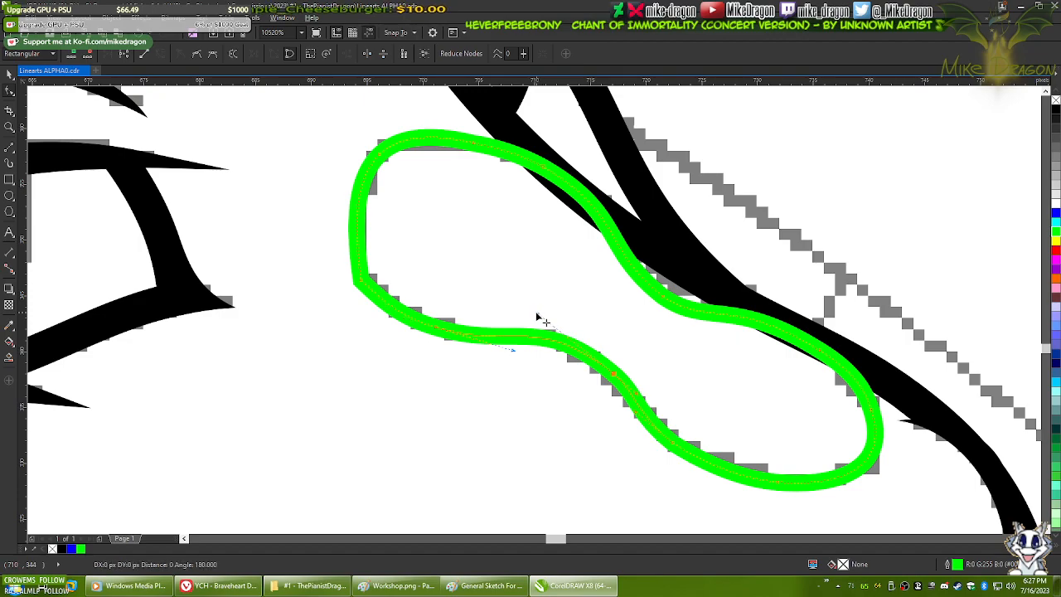
click(624, 379)
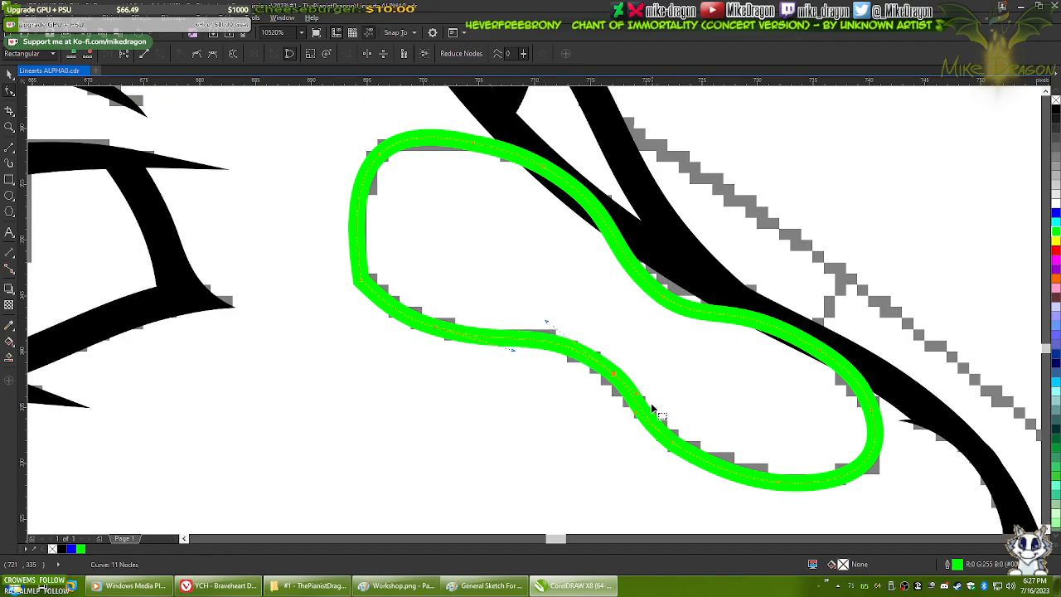
click(622, 393)
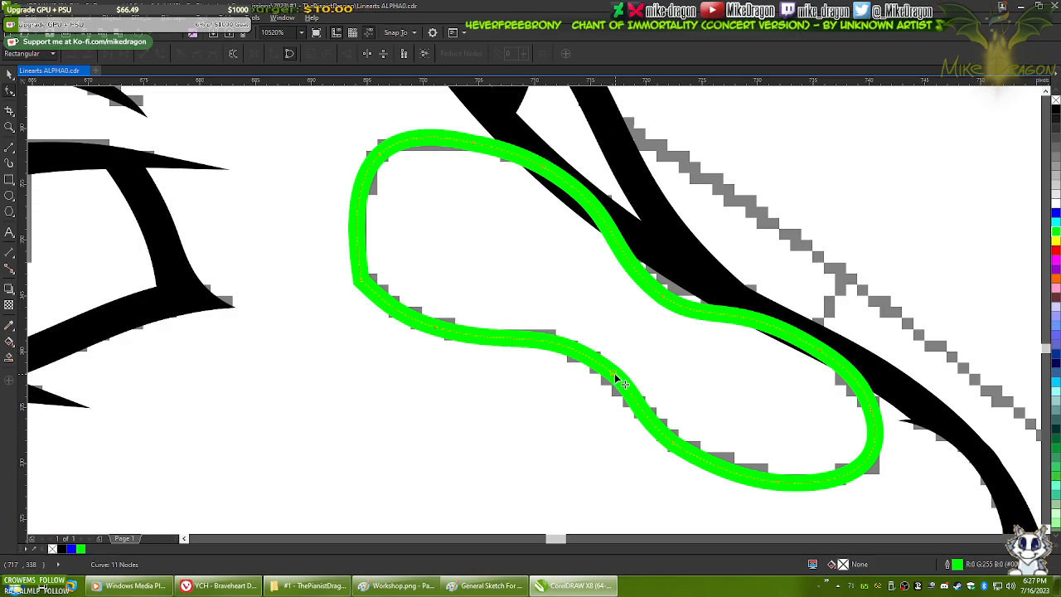
scroll(744, 495, up, 2)
click(636, 420)
click(541, 311)
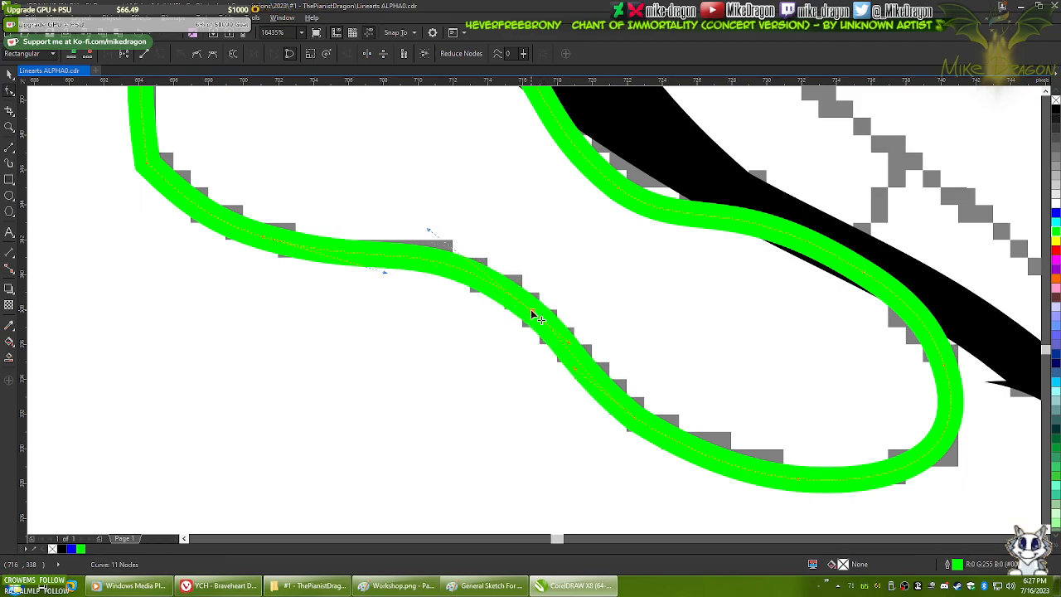
scroll(659, 448, down, 2)
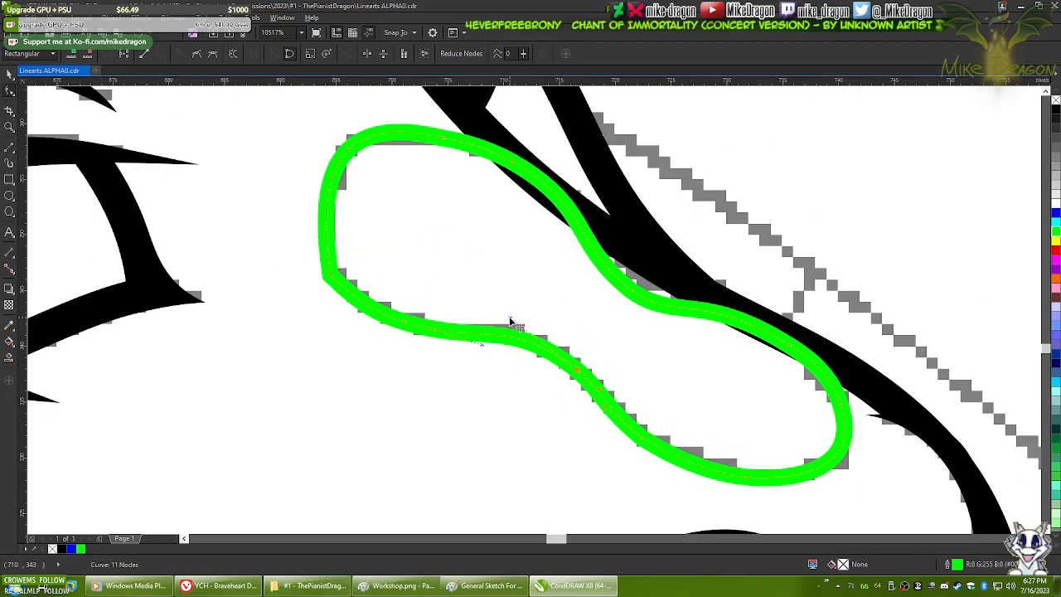
- Delete the lower corner node at the marking's wide end and adjust the neighbouring handles to round that end
double_click(328, 276)
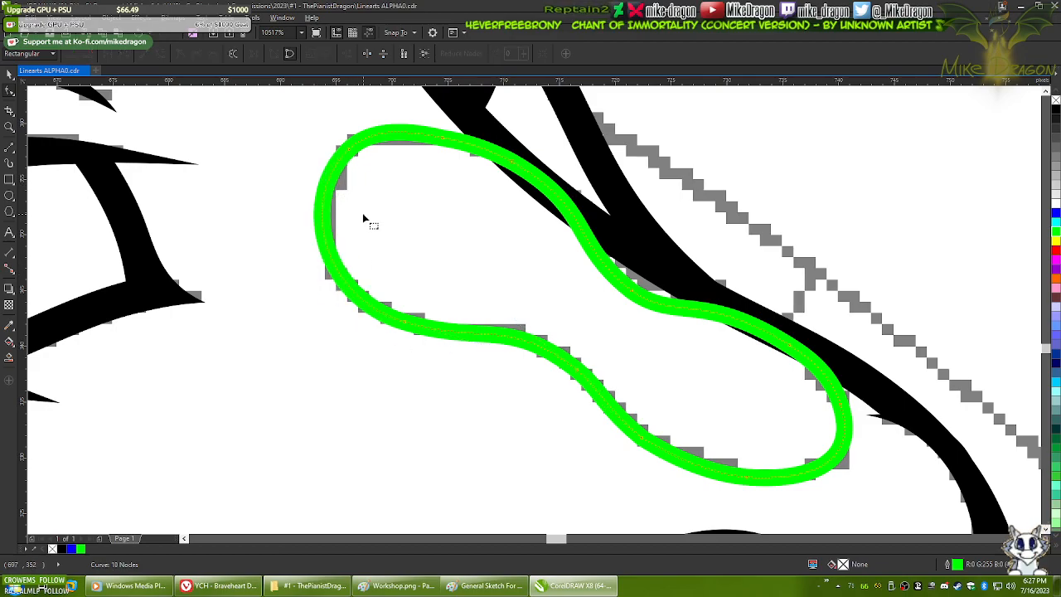
click(349, 152)
mouse_move(297, 198)
mouse_down()
mouse_move(313, 217)
mouse_move(308, 190)
mouse_up()
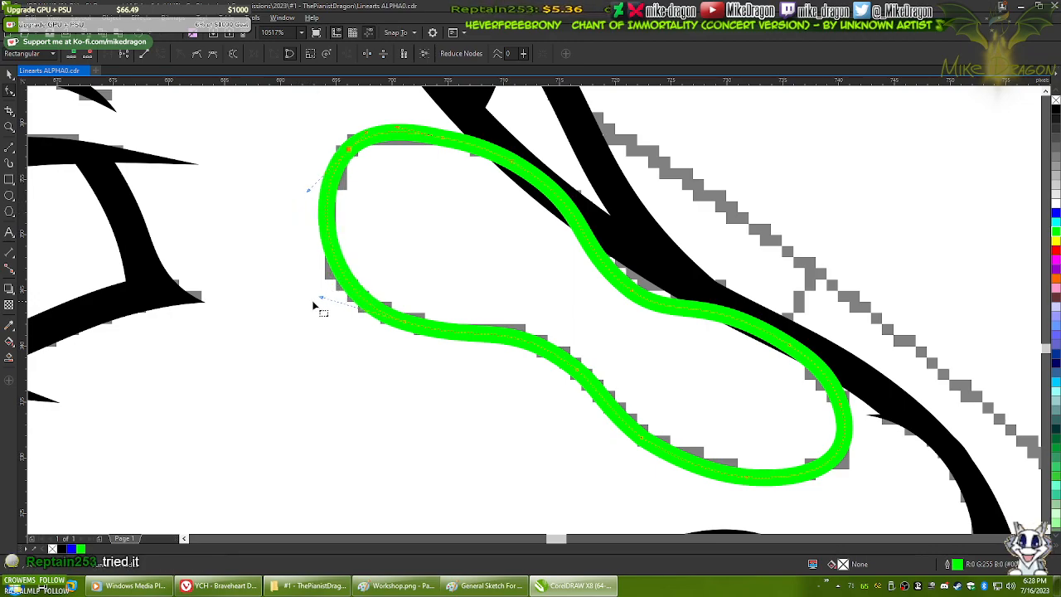
drag(322, 299, 313, 299)
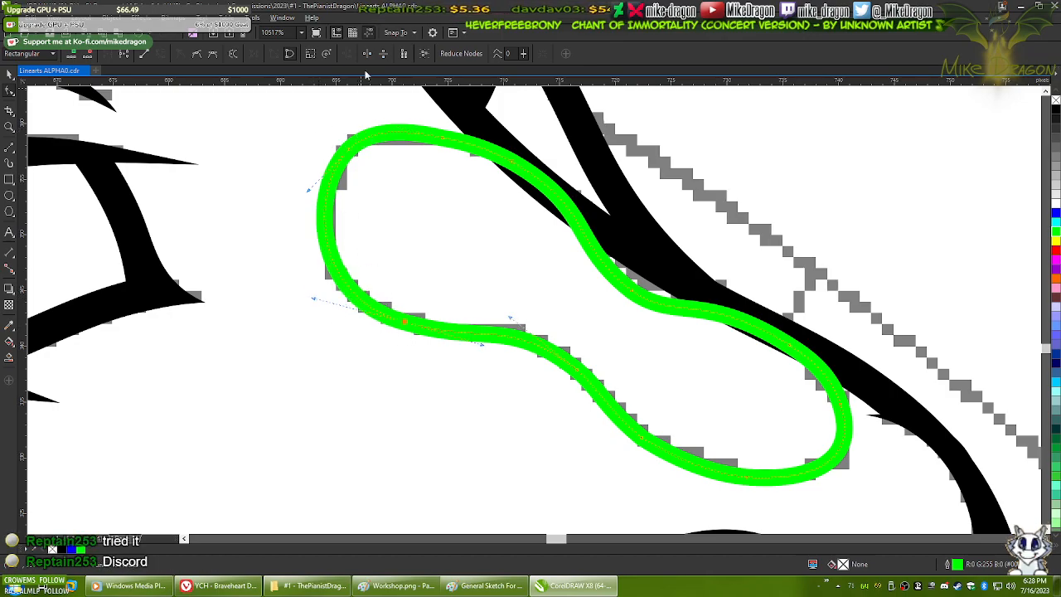
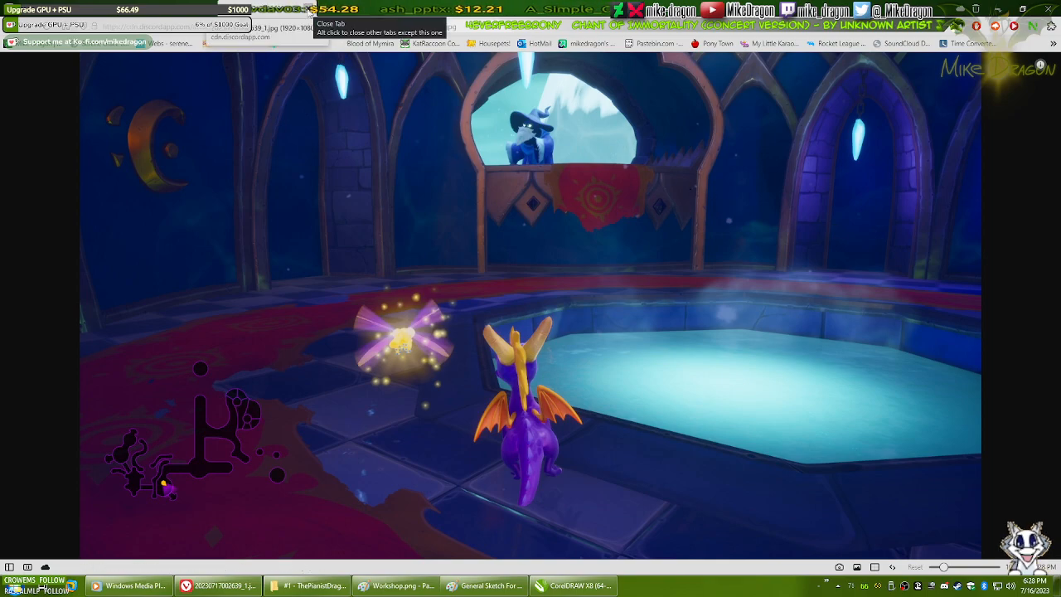
- Examine the dragon game screenshot in the browser, enlarging it, close its tab and switch back to CorelDRAW
click(163, 489)
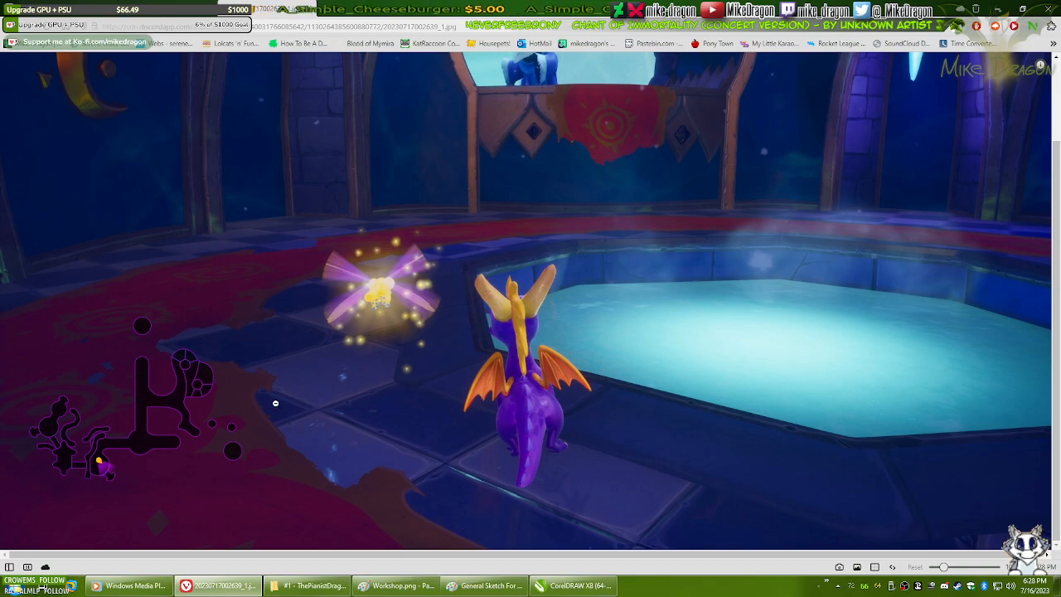
scroll(537, 143, up, 1)
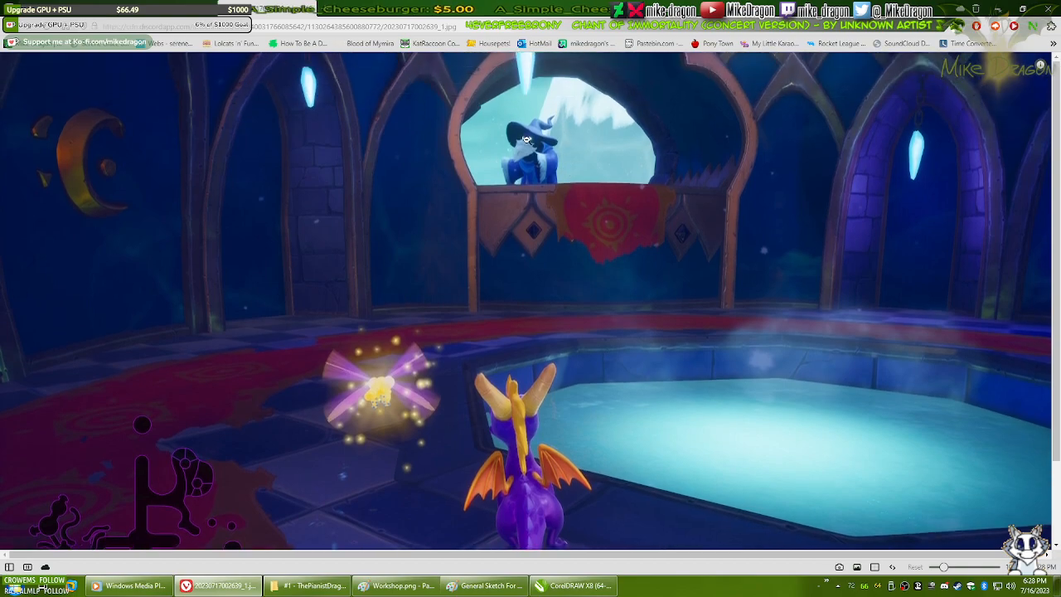
click(309, 9)
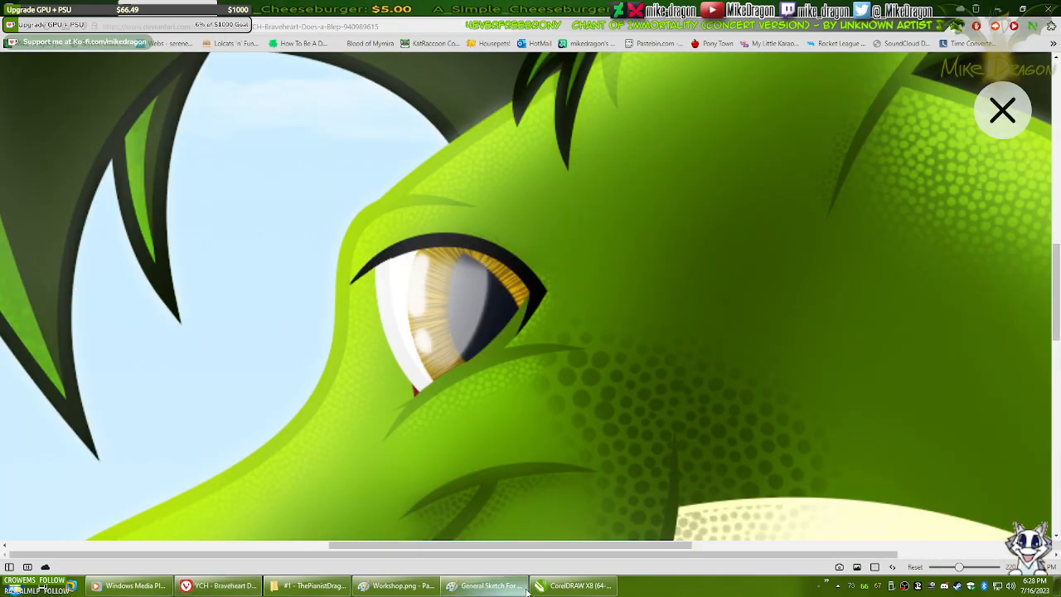
click(572, 586)
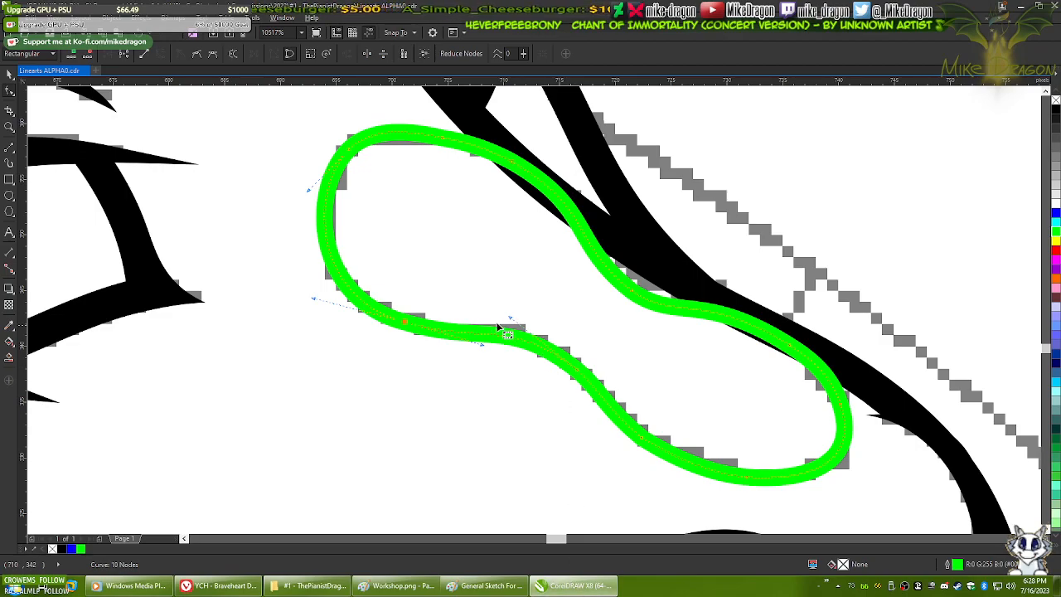
- Delete the extra node on the upper edge of the marking's wide end
click(354, 151)
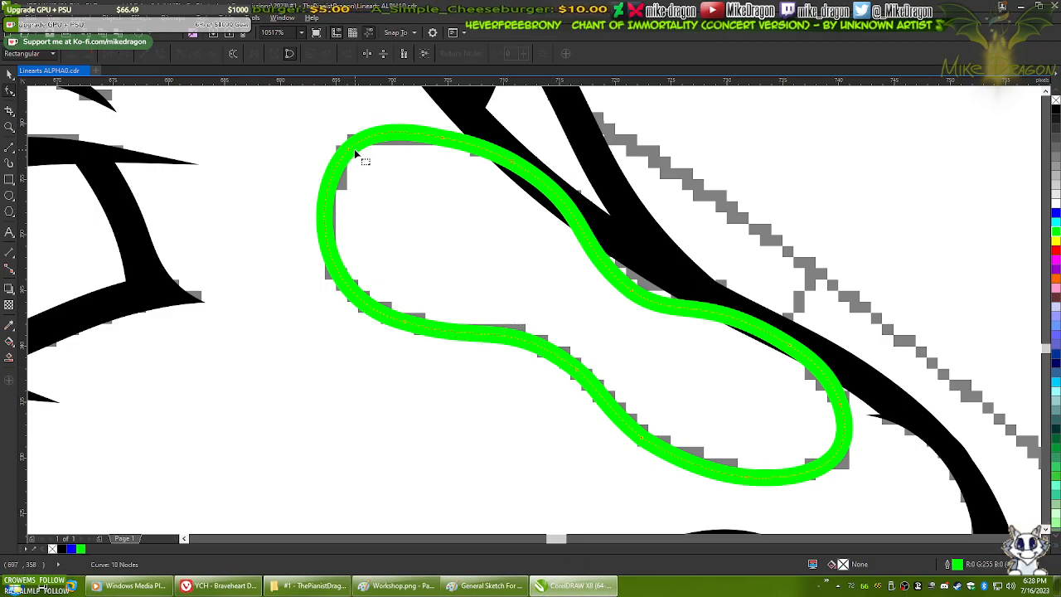
double_click(440, 142)
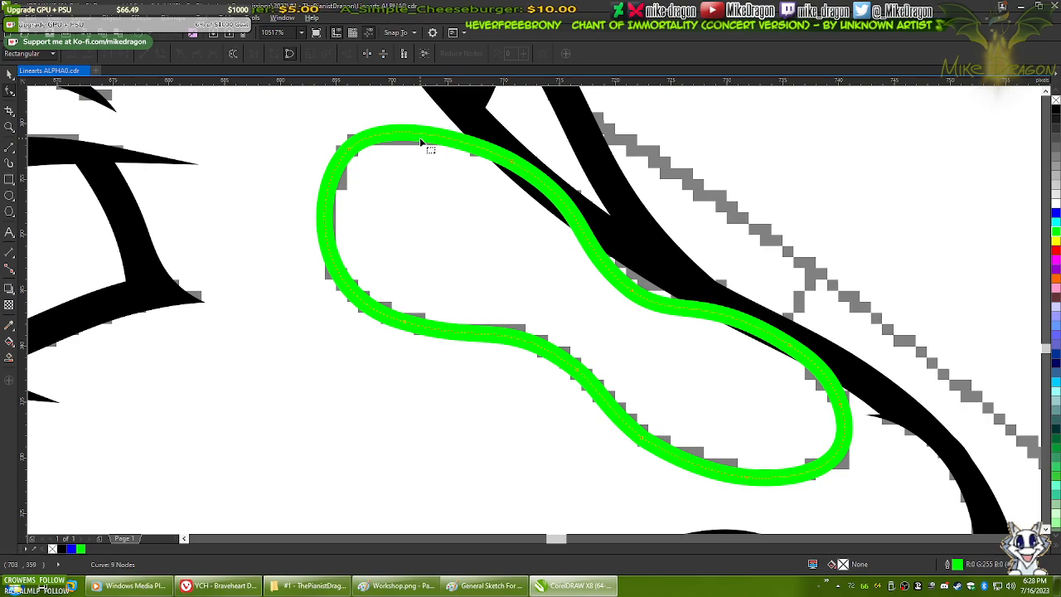
scroll(394, 134, up, 4)
scroll(390, 134, down, 5)
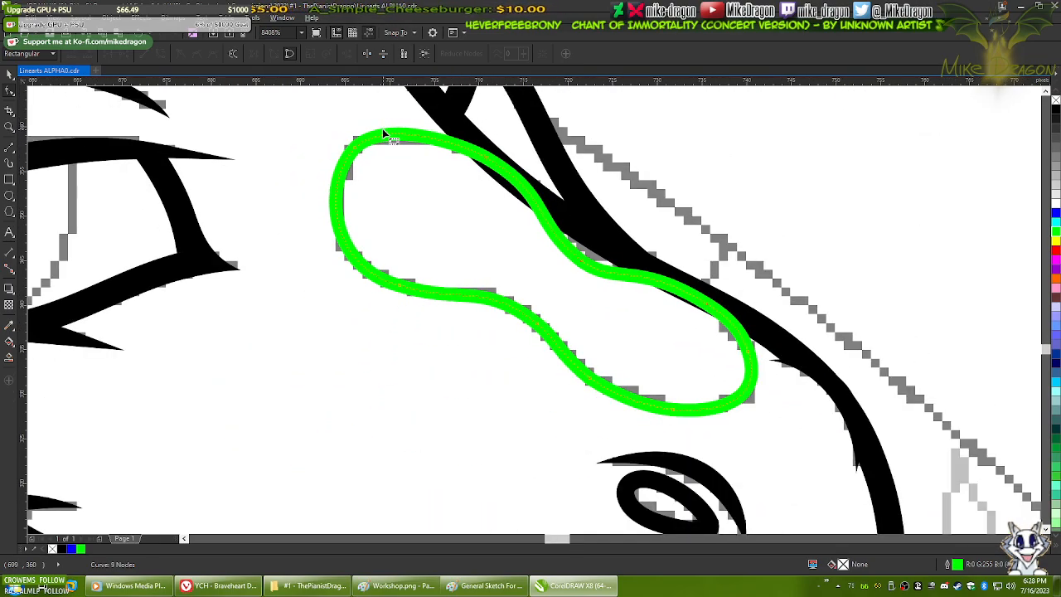
- Check the whole head against Workshop.png in Paint and recolour the snout marking's outline black in CorelDRAW
scroll(386, 131, down, 3)
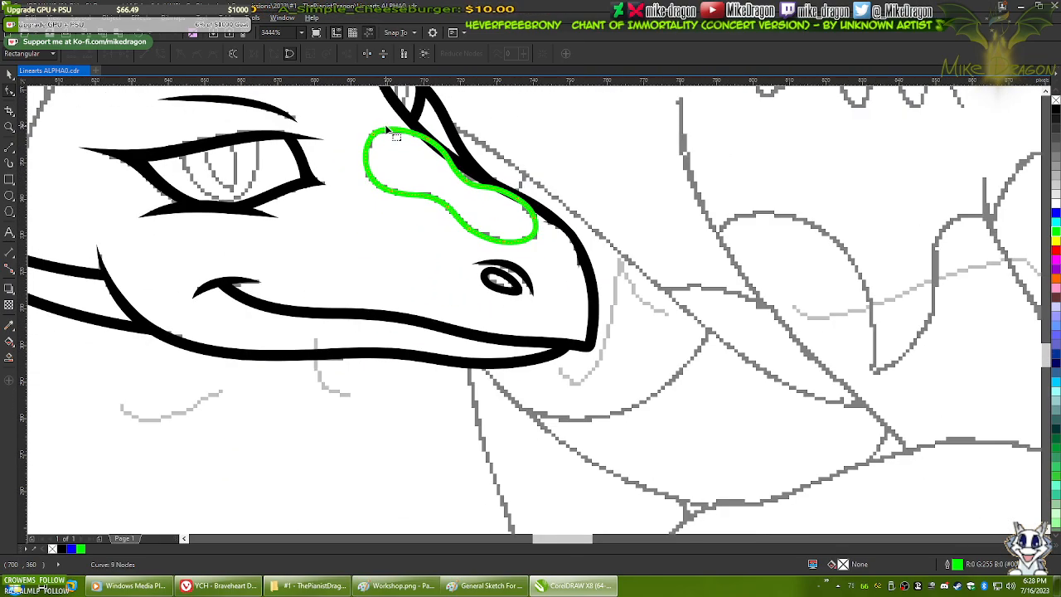
drag(434, 260, 533, 395)
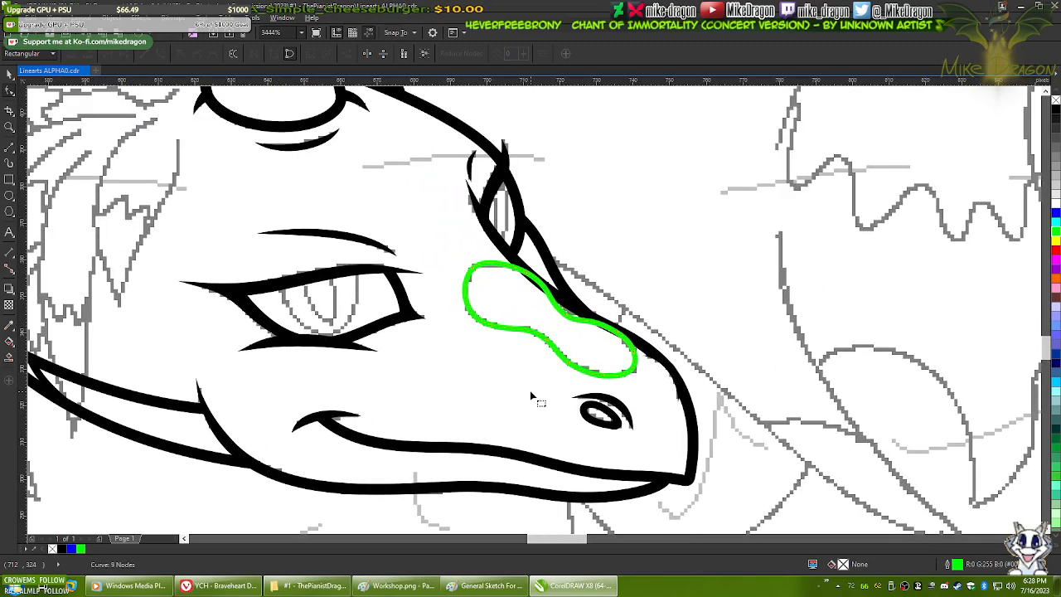
click(404, 585)
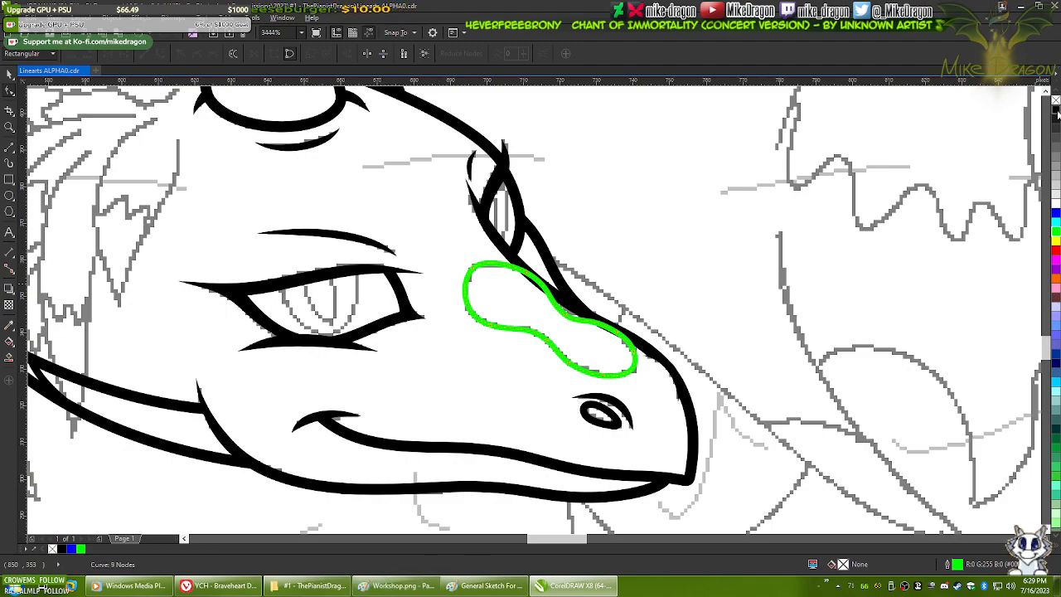
scroll(607, 176, down, 2)
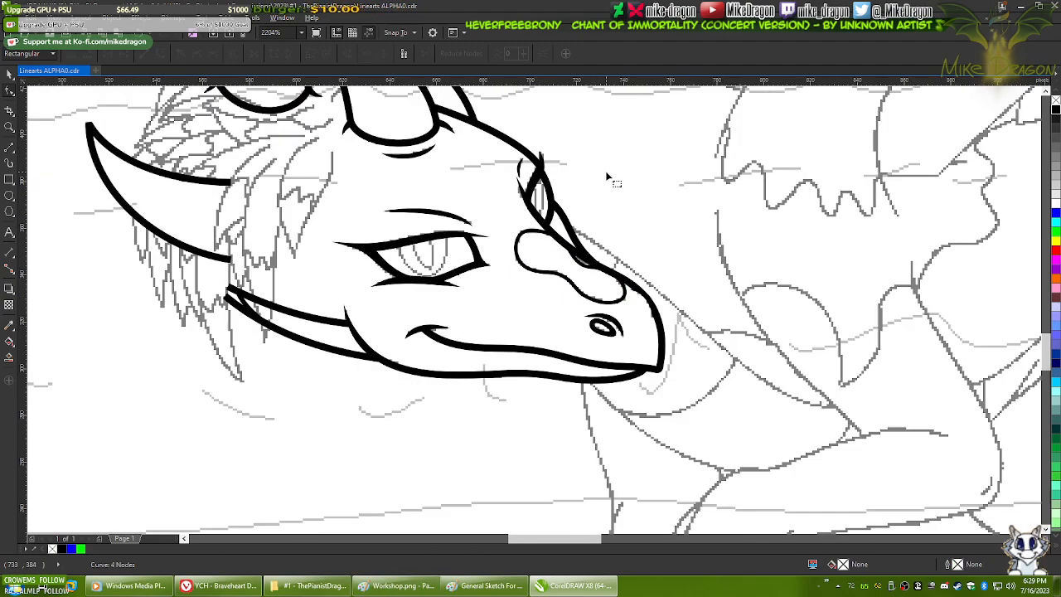
- Move the General Sketch For Corel.png bitmap off the page to the right and inspect the dragon head's bare line art
key(shift+F4)
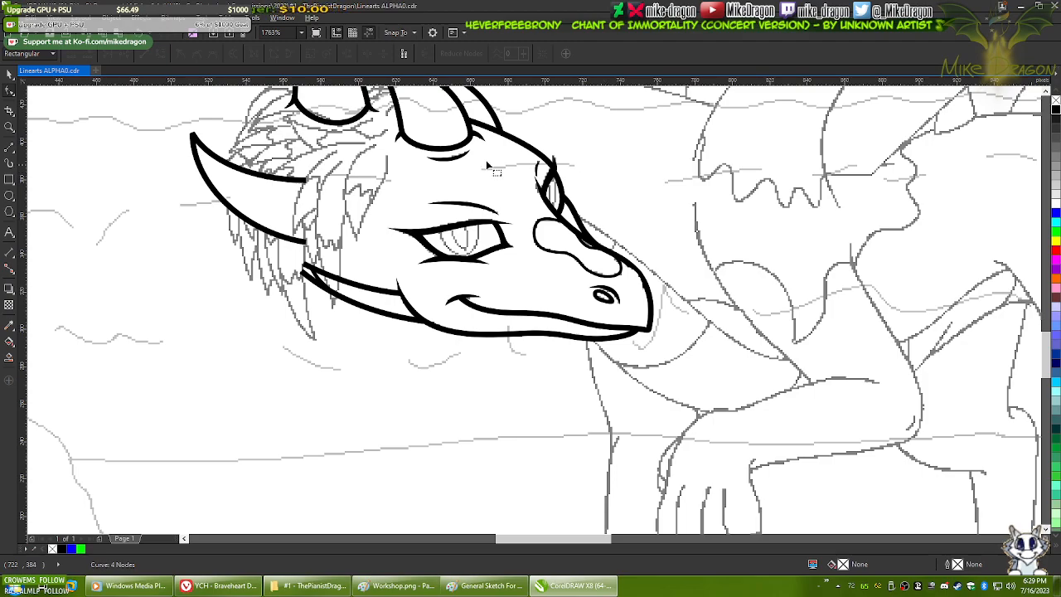
click(54, 160)
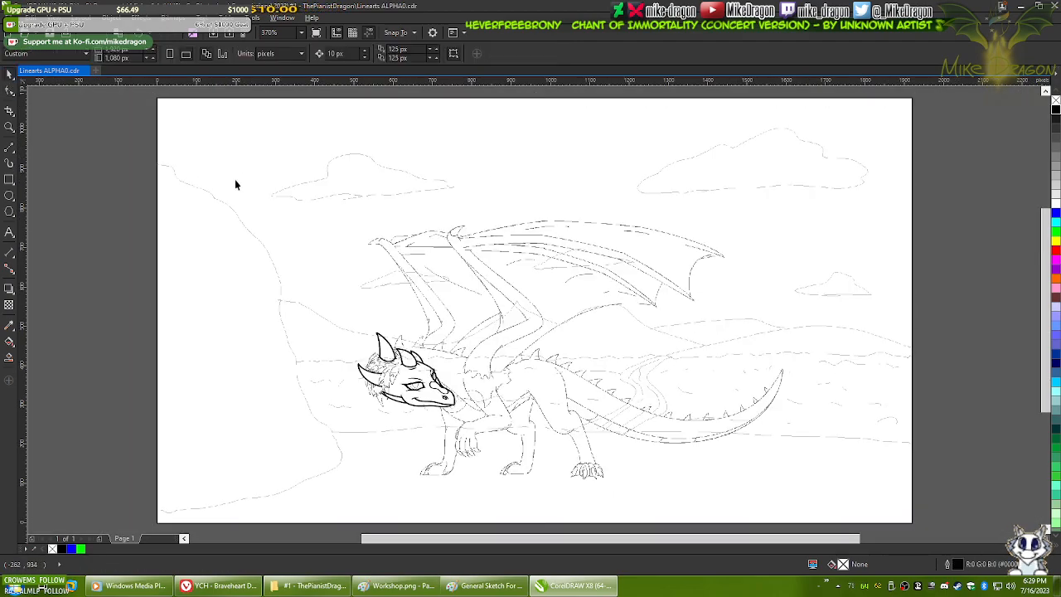
mouse_move(186, 117)
mouse_down()
mouse_move(697, 223)
mouse_move(791, 194)
mouse_up()
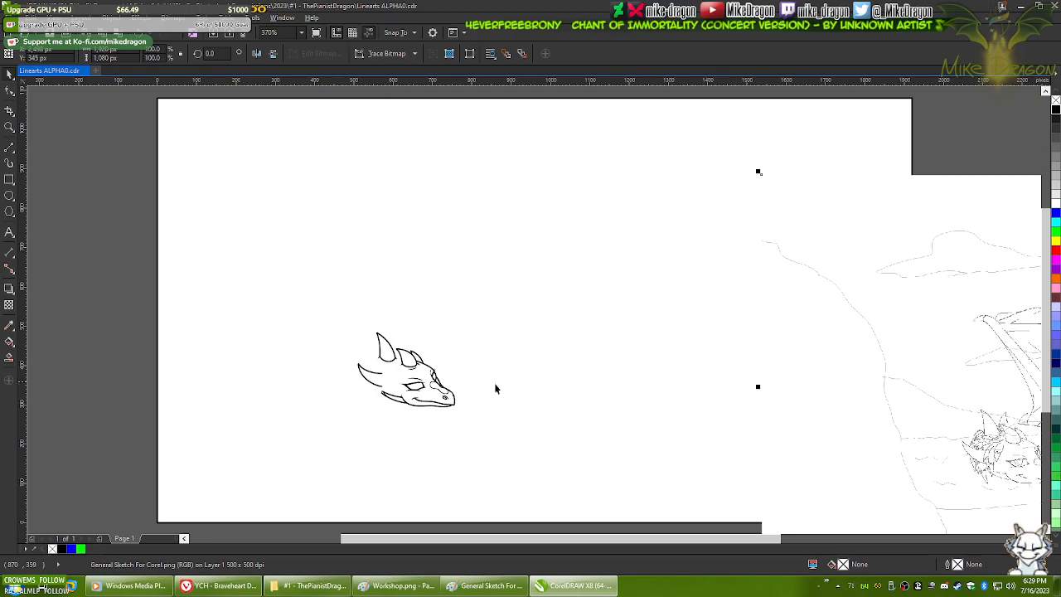
scroll(434, 417, up, 5)
scroll(352, 397, down, 3)
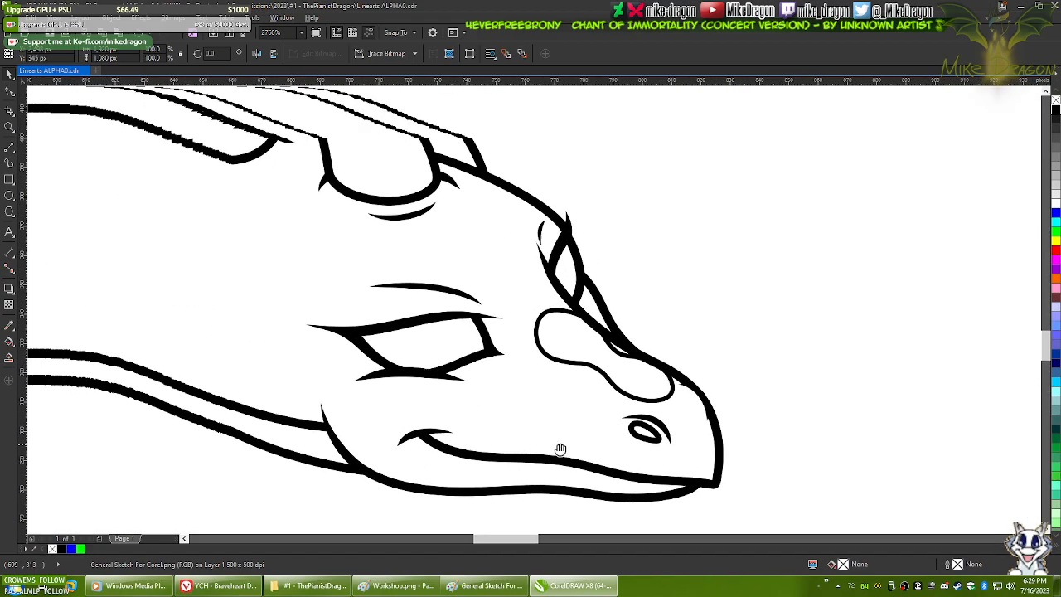
mouse_move(660, 455)
mouse_down()
mouse_move(647, 387)
mouse_move(640, 406)
mouse_up()
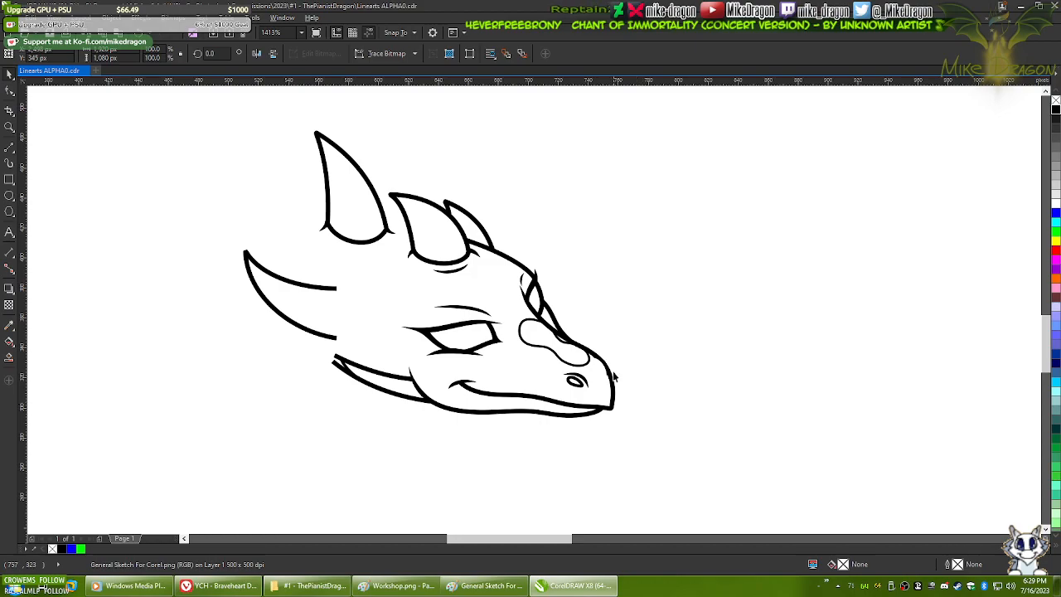
scroll(614, 377, up, 2)
drag(689, 357, 818, 397)
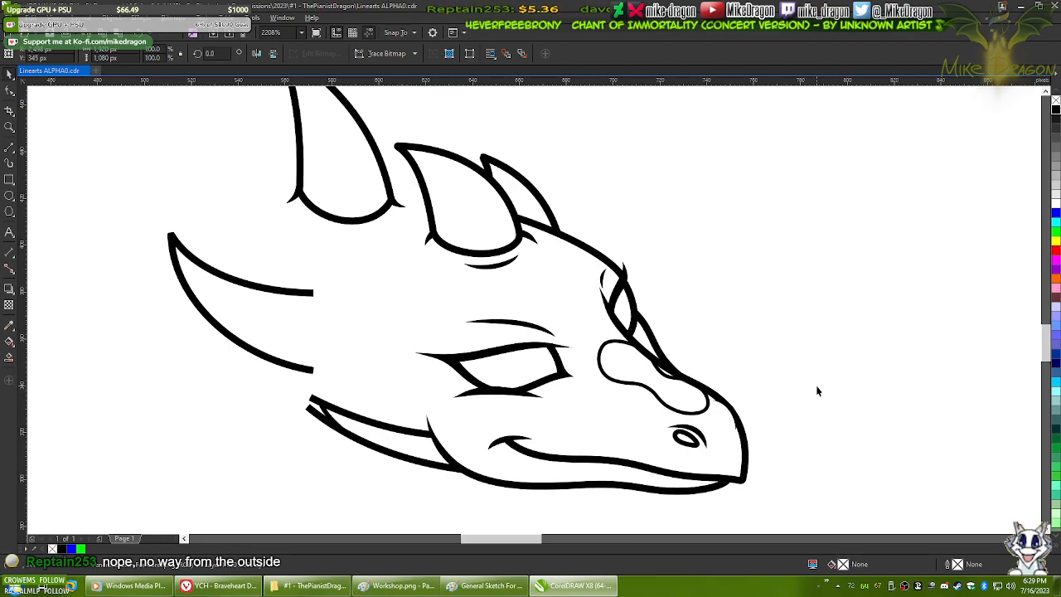
- Bring the General Sketch For Corel.png bitmap back onto the page and view the dragon head against the full-body sketch
scroll(817, 391, down, 2)
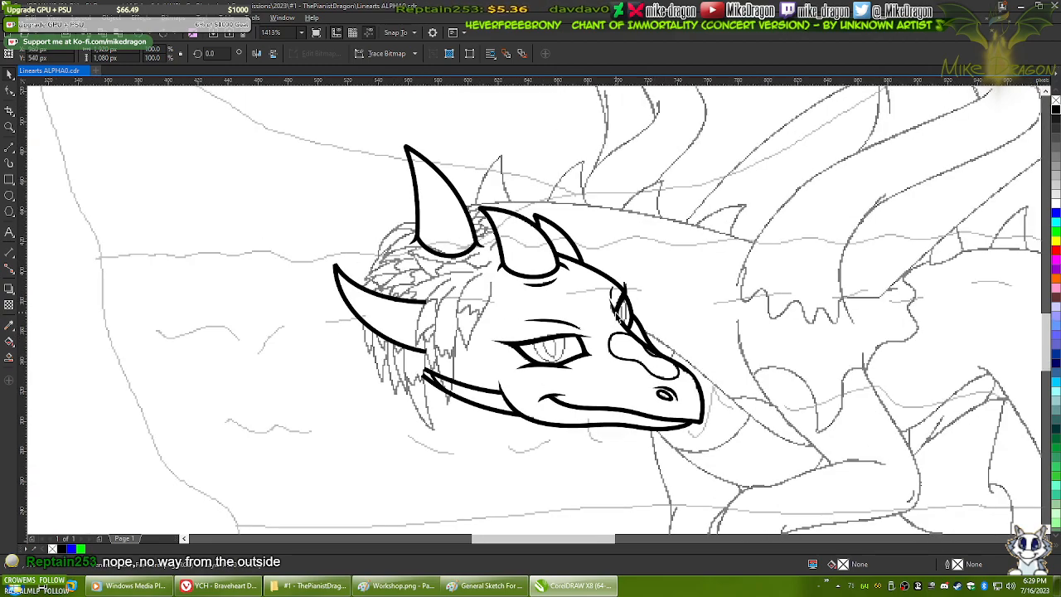
scroll(622, 318, down, 3)
scroll(608, 363, up, 1)
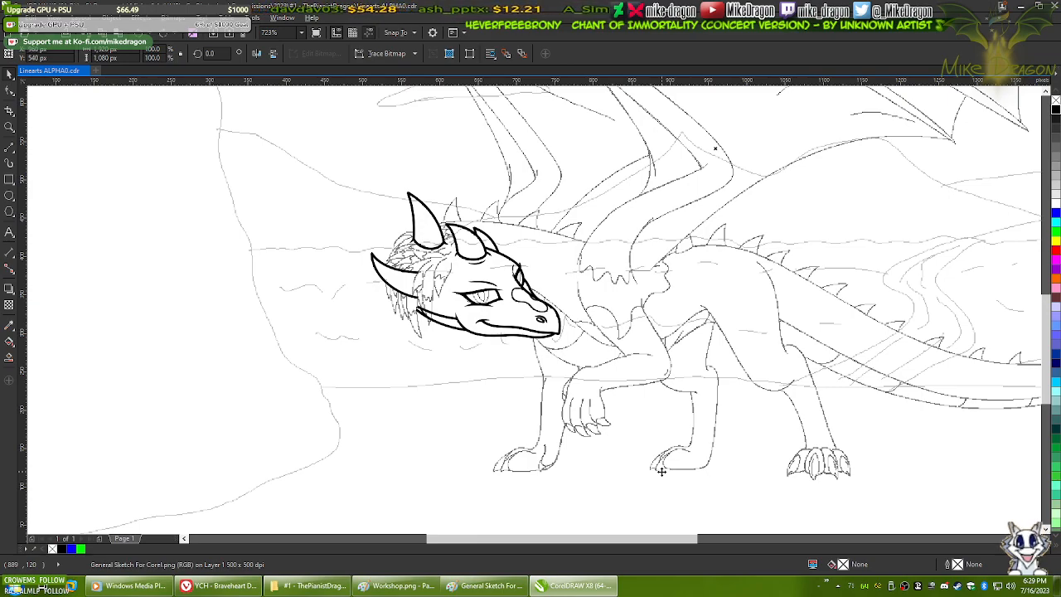
drag(565, 539, 609, 538)
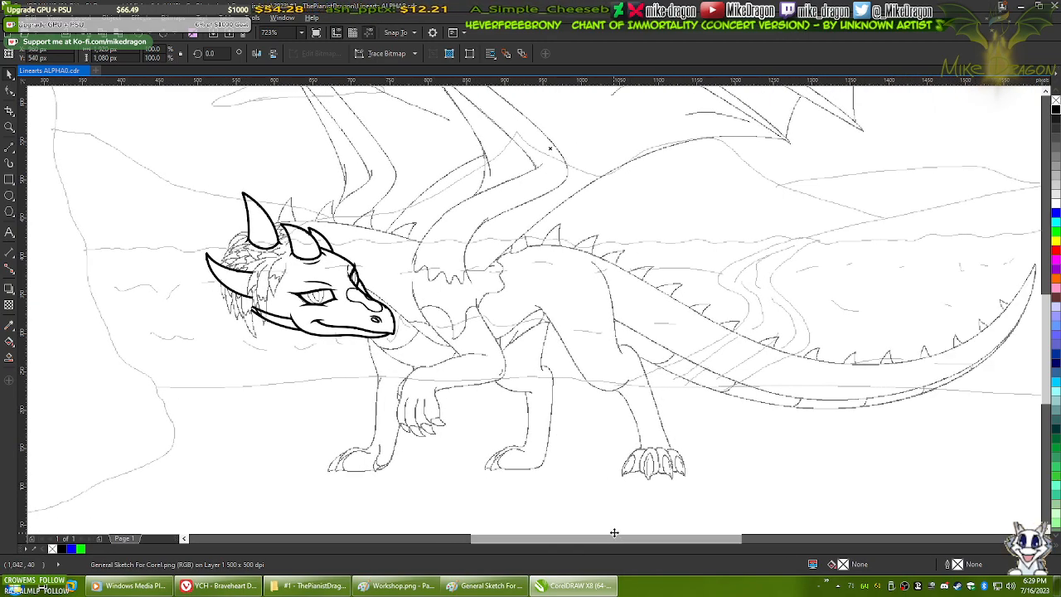
- Open the Steam library, find Spyro Reignited Trilogy and launch the game
right_click(958, 587)
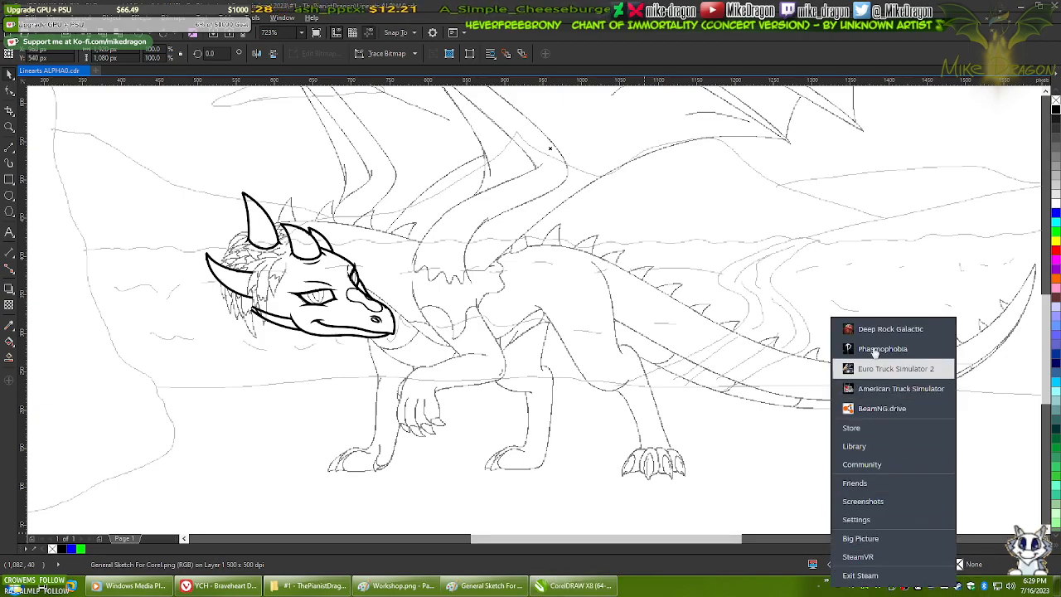
click(744, 586)
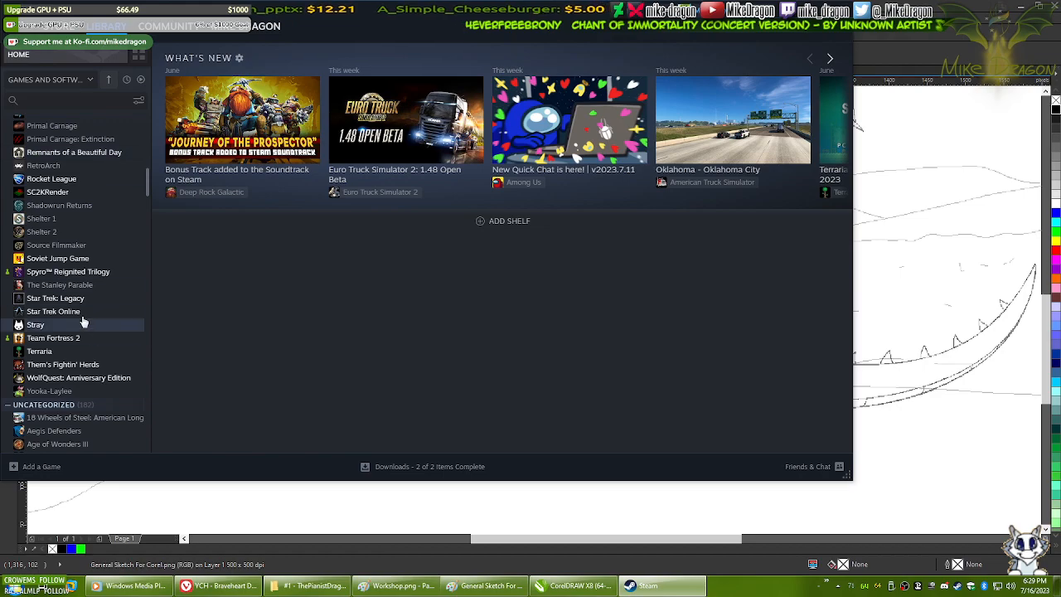
scroll(54, 267, up, 4)
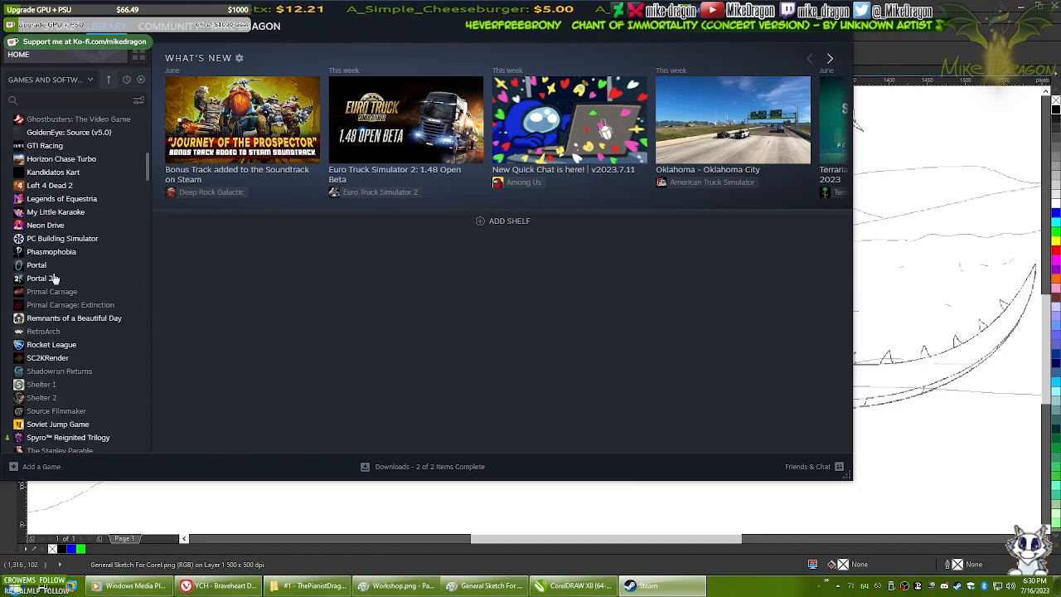
click(72, 437)
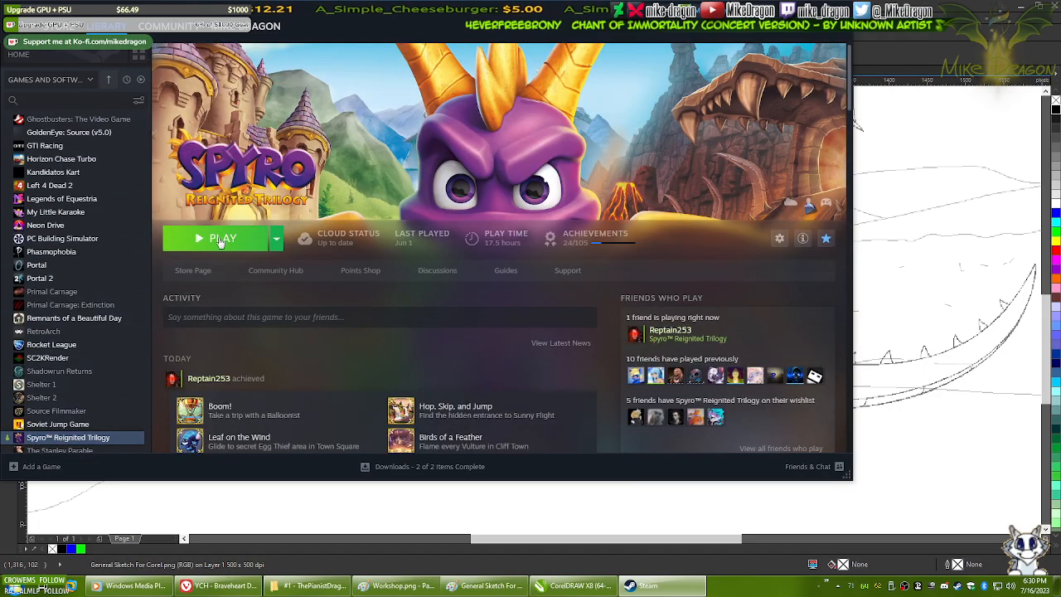
click(243, 250)
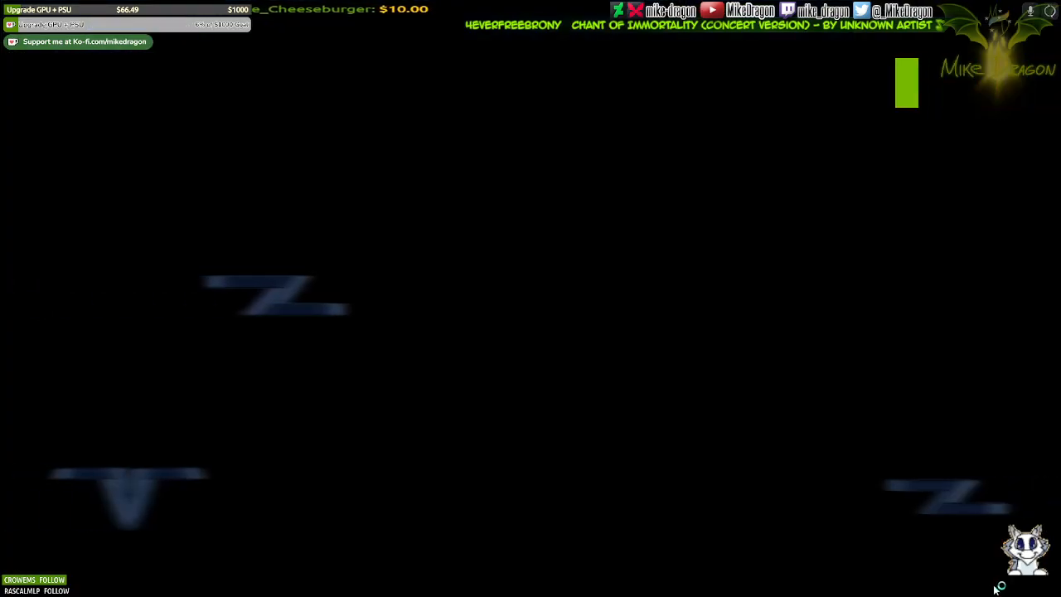
- Leave the game for the Windows Bluetooth & other devices settings and remove the 8BitDo Pro 2 controller
key(super)
right_click(985, 587)
click(983, 480)
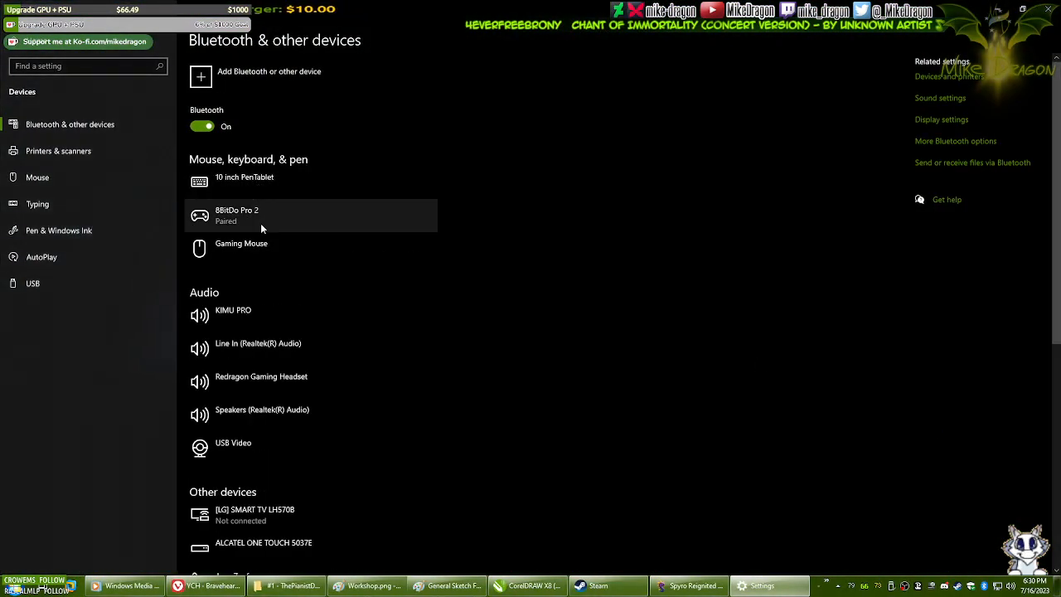
click(260, 217)
click(398, 251)
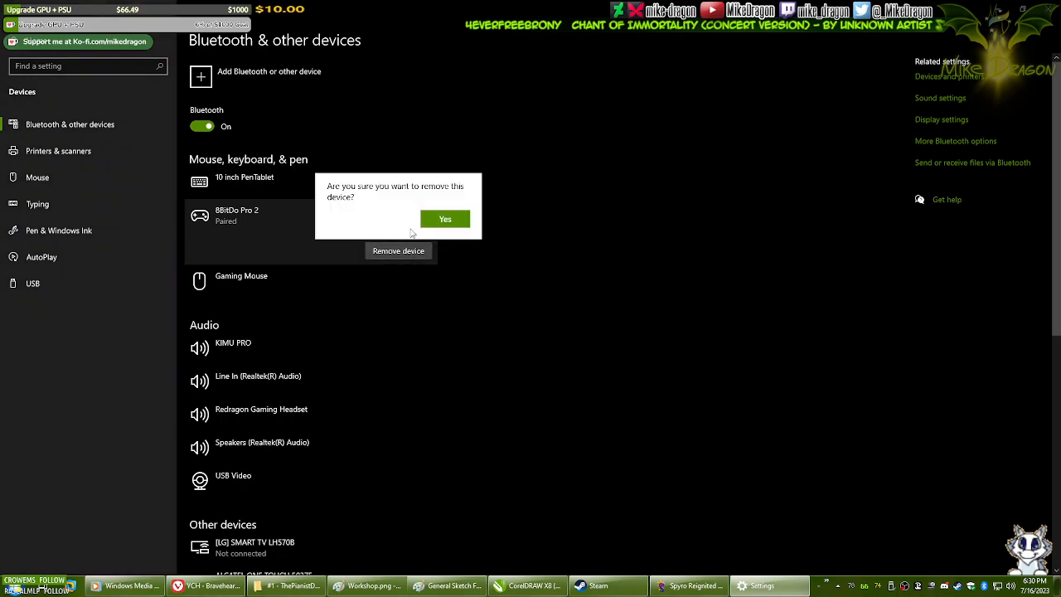
click(445, 218)
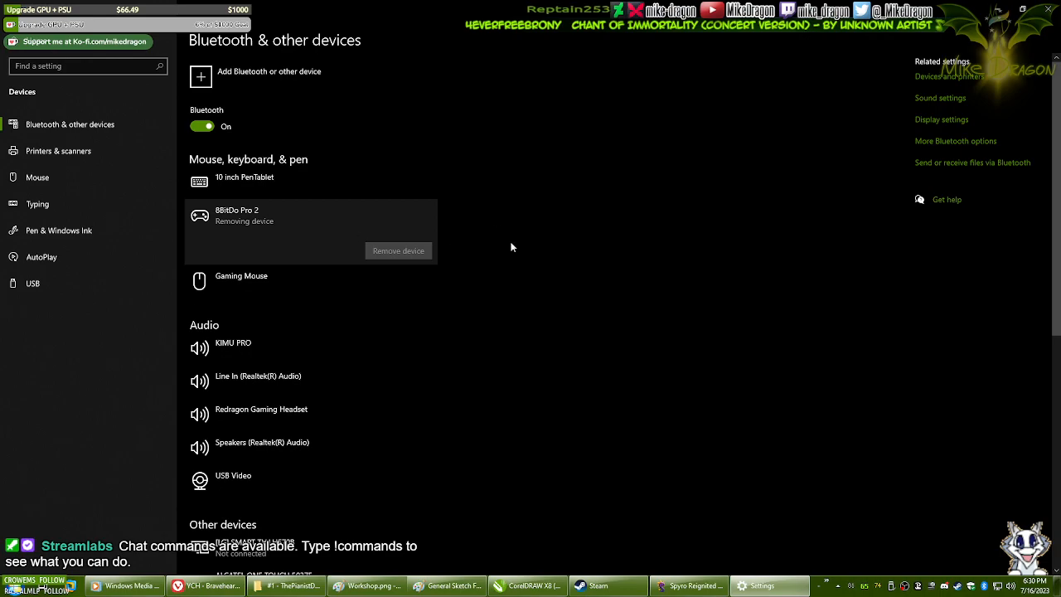
scroll(578, 223, down, 1)
scroll(578, 224, up, 1)
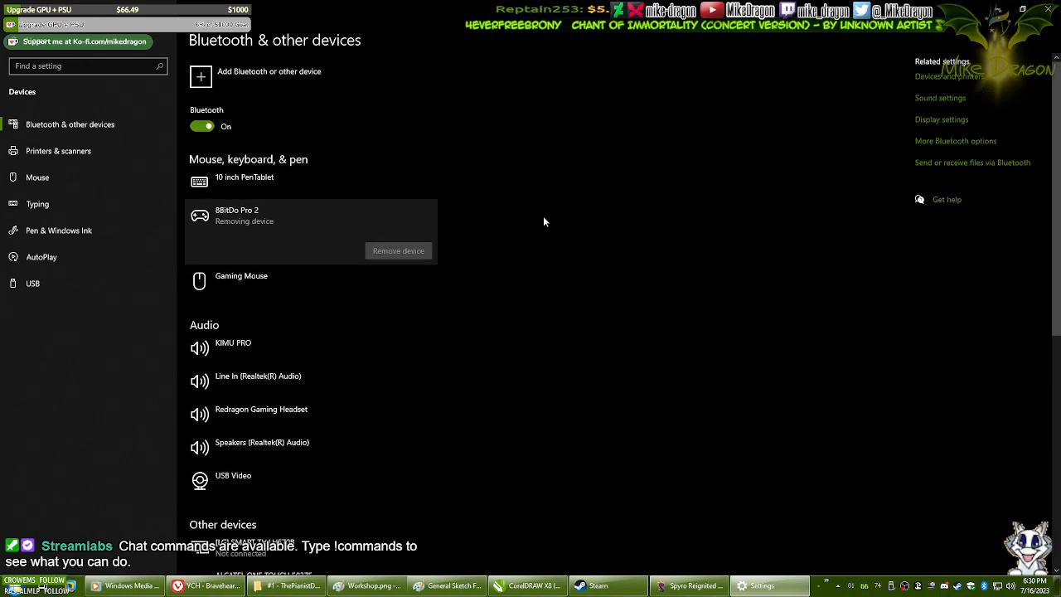
click(269, 93)
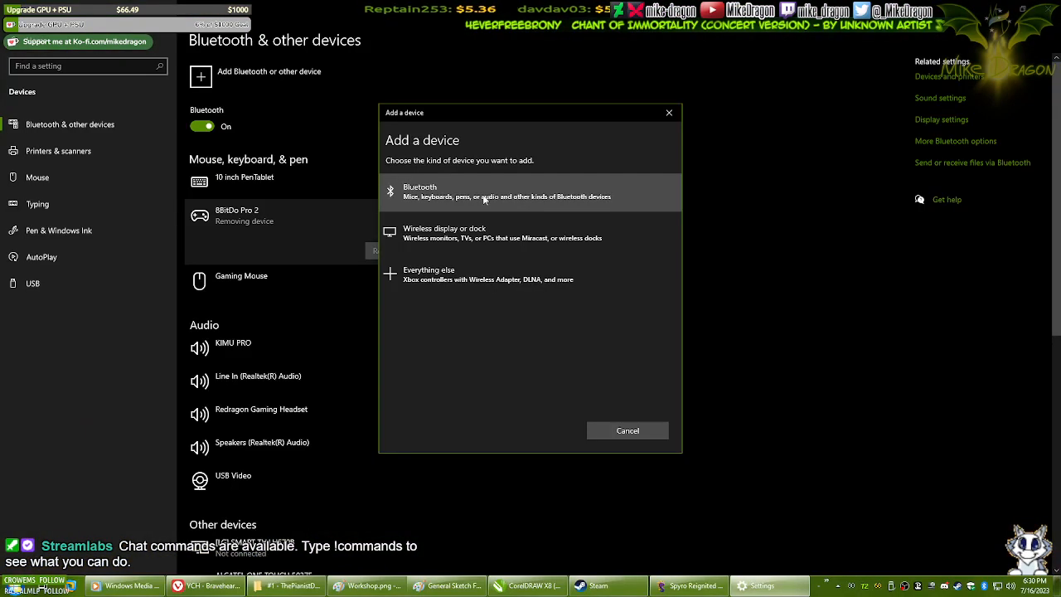
click(483, 194)
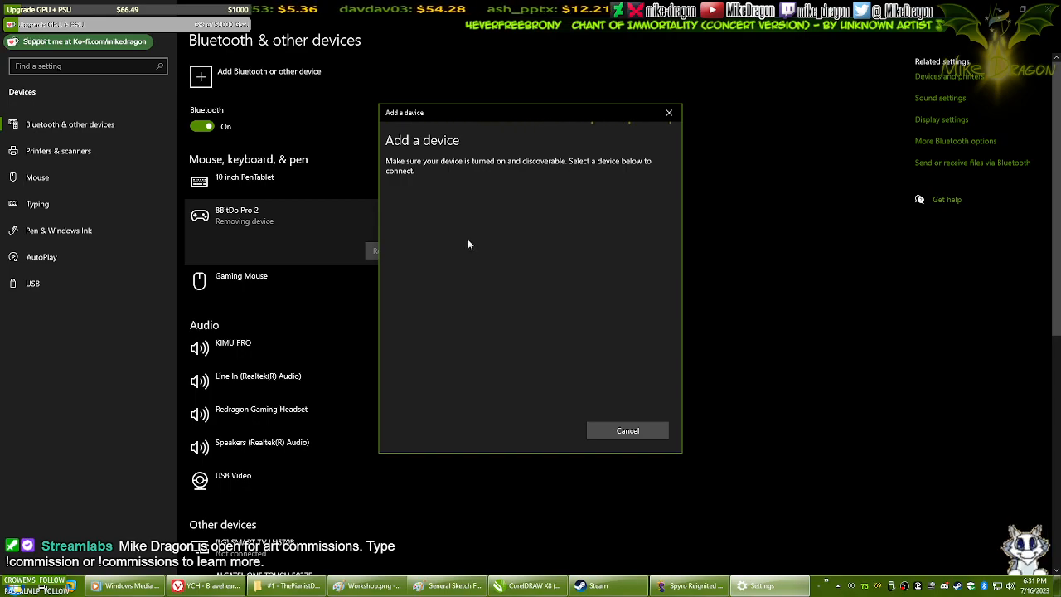
click(638, 431)
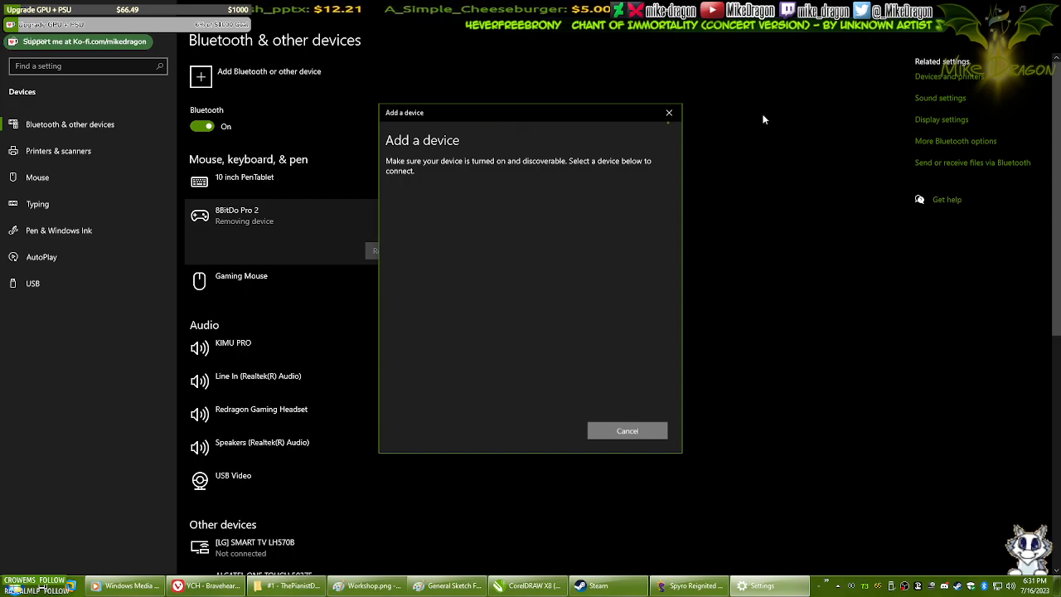
click(670, 114)
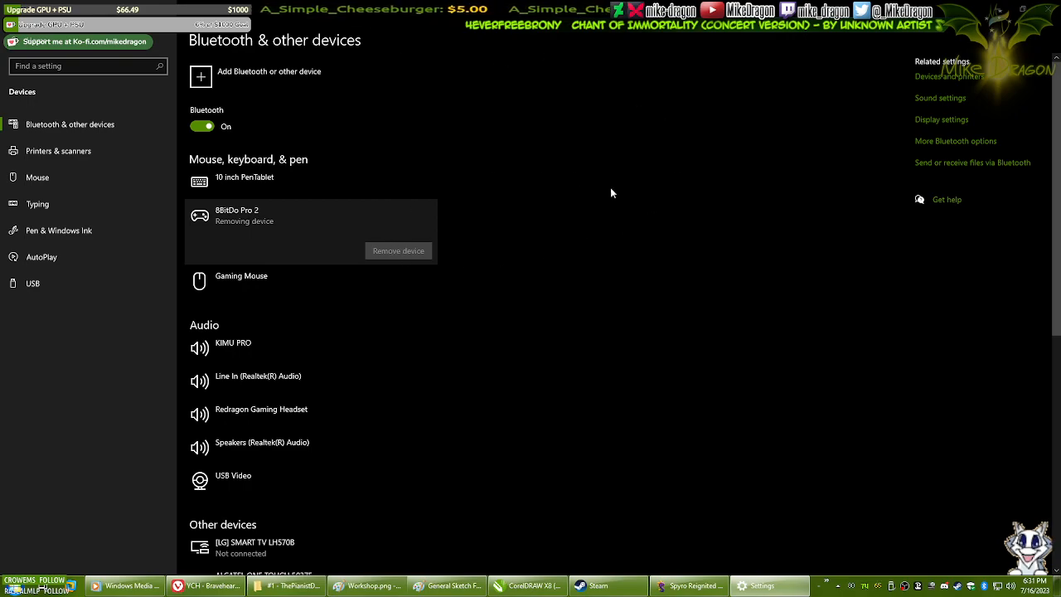
- Check the running game, reopen the Bluetooth & other devices settings and retry removing the 8BitDo Pro 2 controller
click(695, 585)
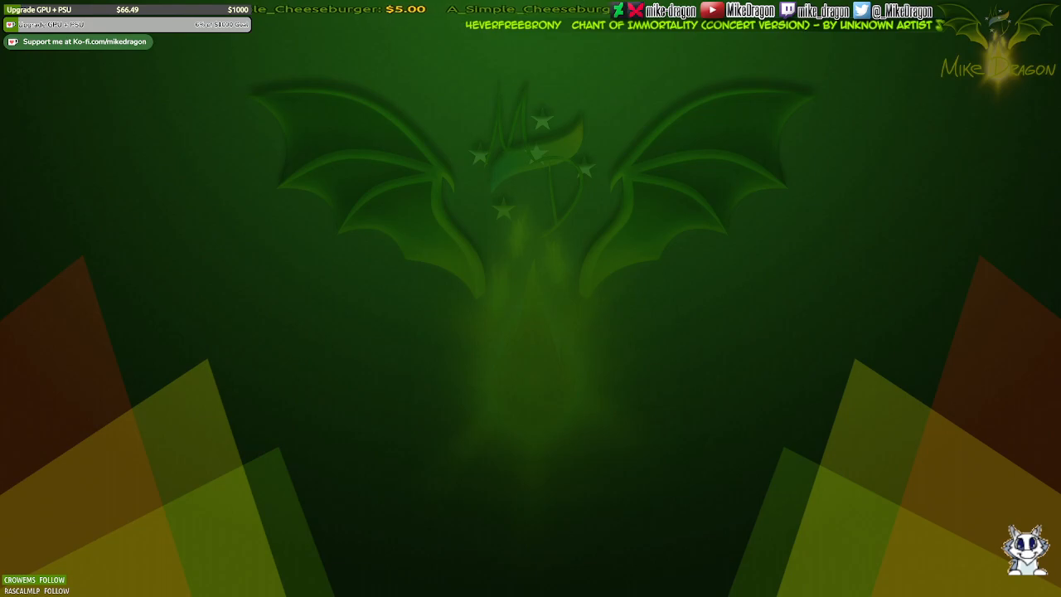
key(alt+Tab)
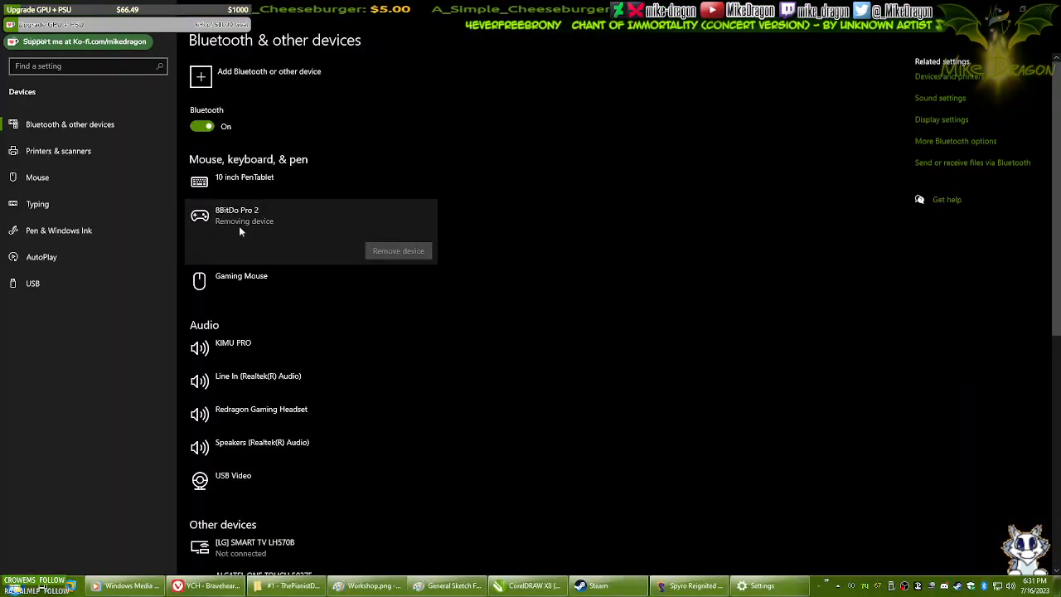
right_click(771, 585)
click(774, 564)
double_click(985, 587)
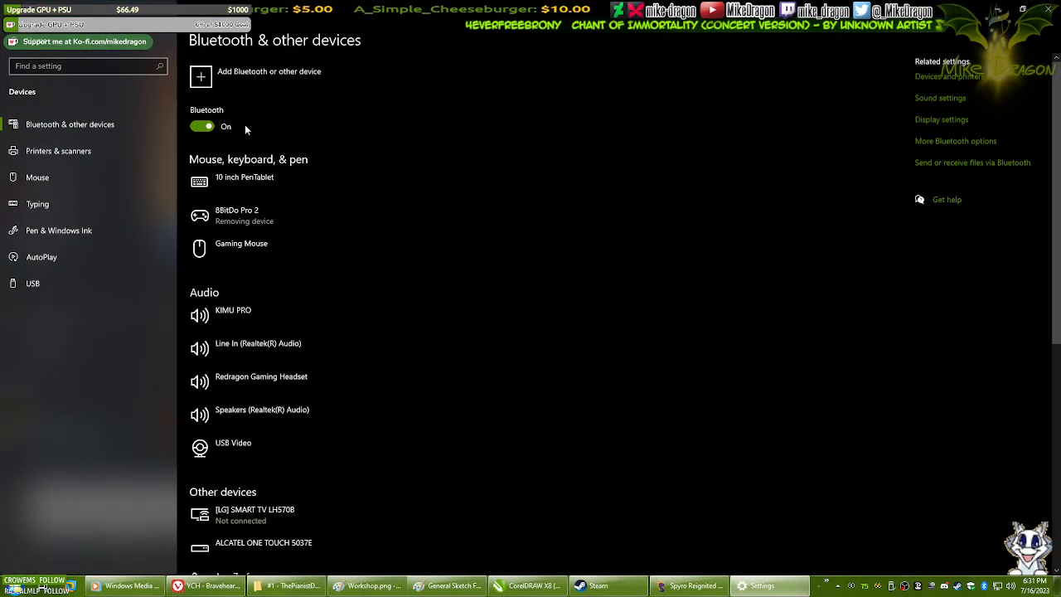
click(276, 212)
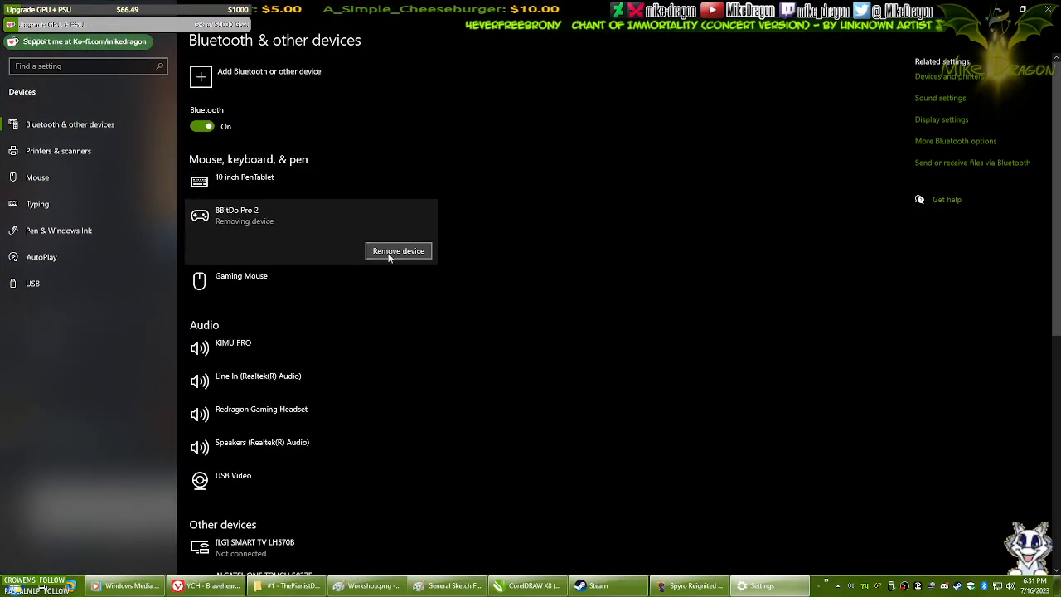
click(389, 251)
click(446, 220)
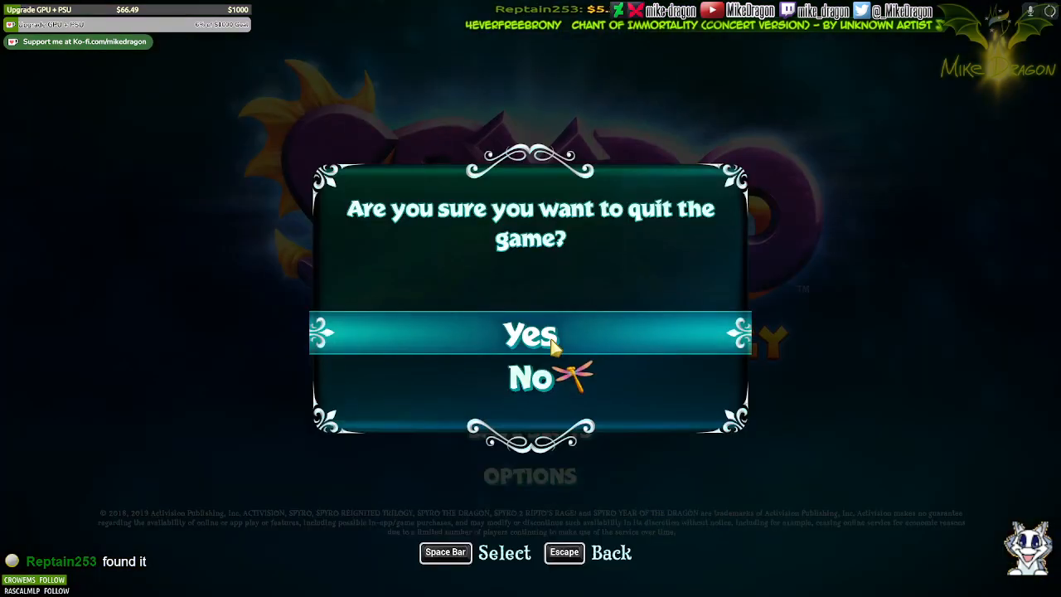
- Leave the game, resume the playlist in Windows Media Player at the next track, and switch back to CorelDRAW
key(Escape)
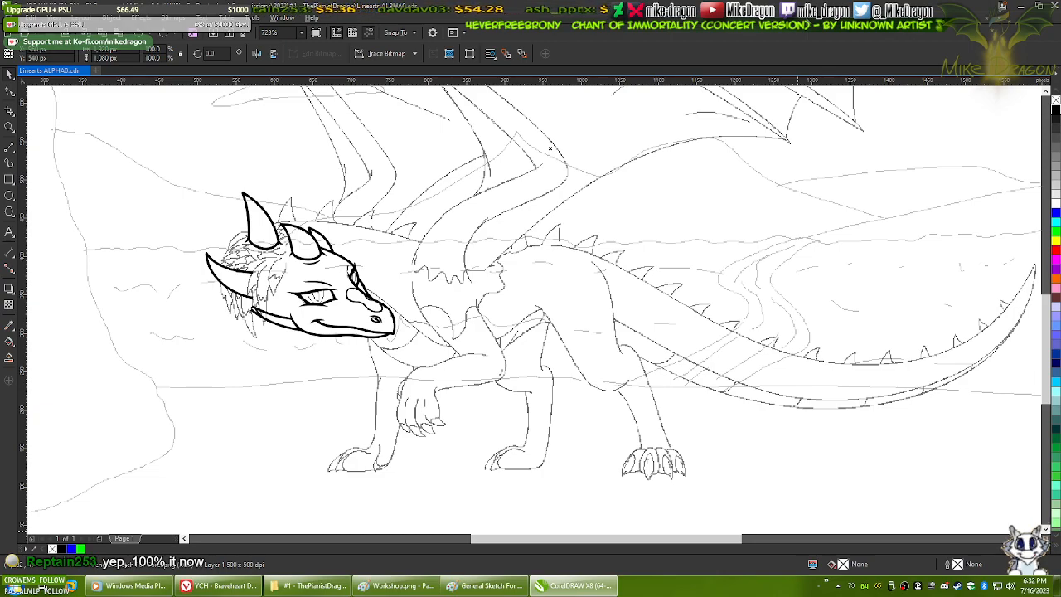
click(133, 585)
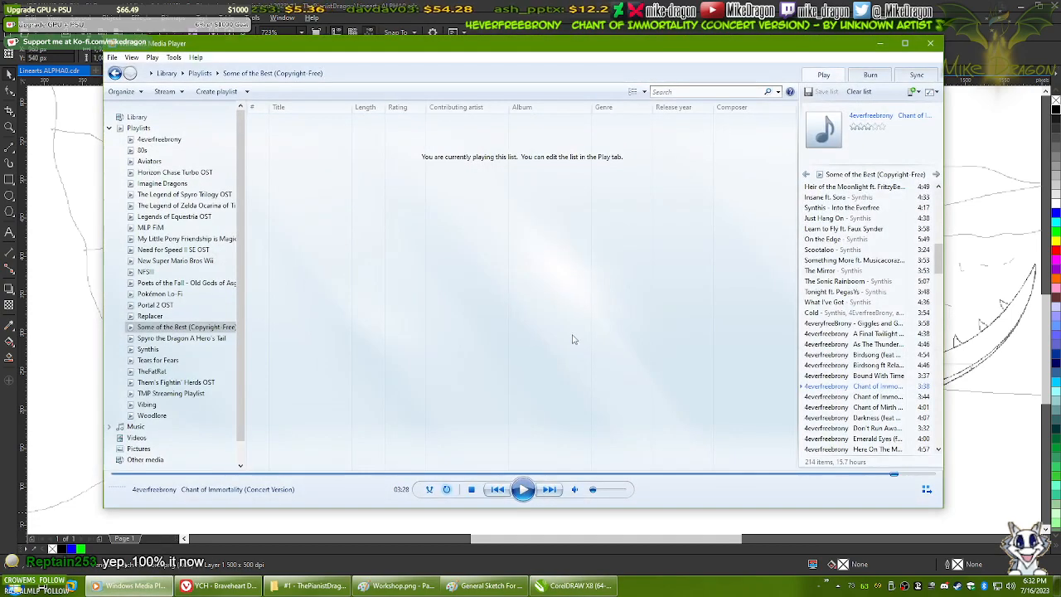
click(525, 490)
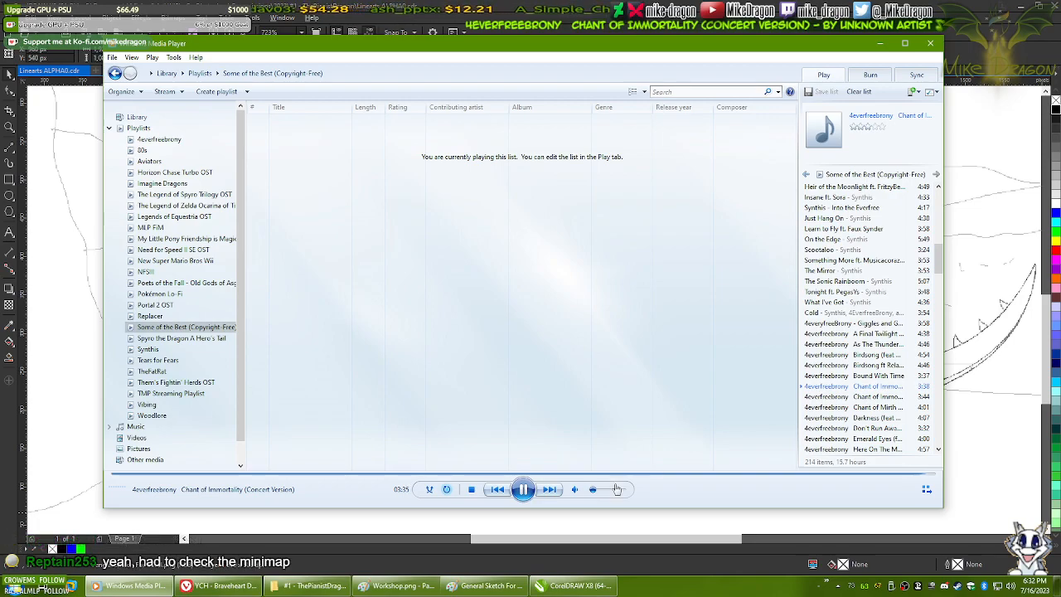
click(553, 493)
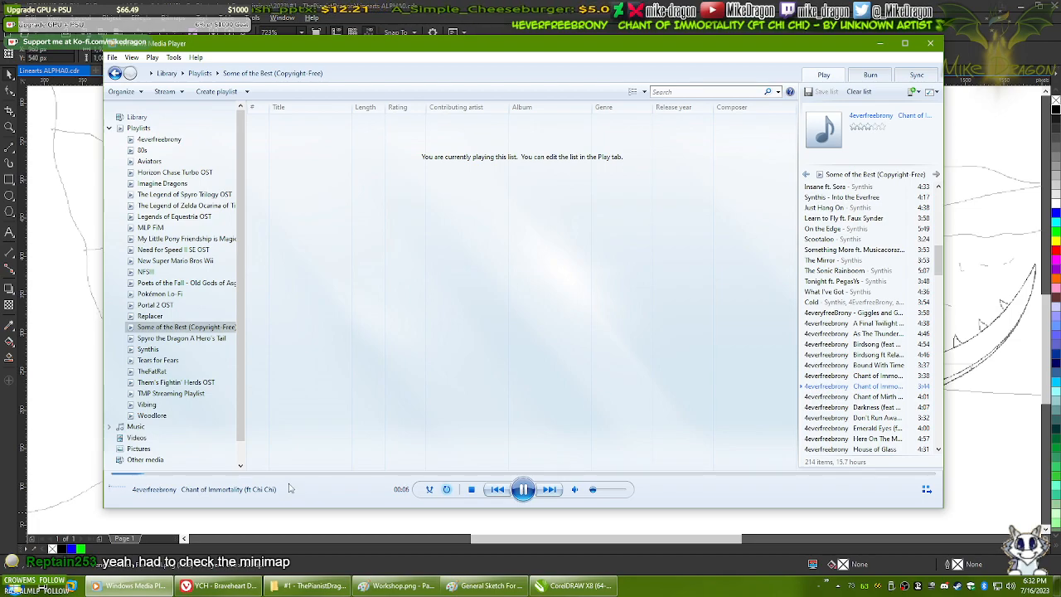
click(572, 585)
- Examine the dragon's head line art up close, comparing the horns and cheek with the sketched hair behind them
mouse_move(602, 403)
mouse_down()
mouse_move(605, 367)
mouse_move(618, 365)
mouse_move(627, 390)
mouse_up()
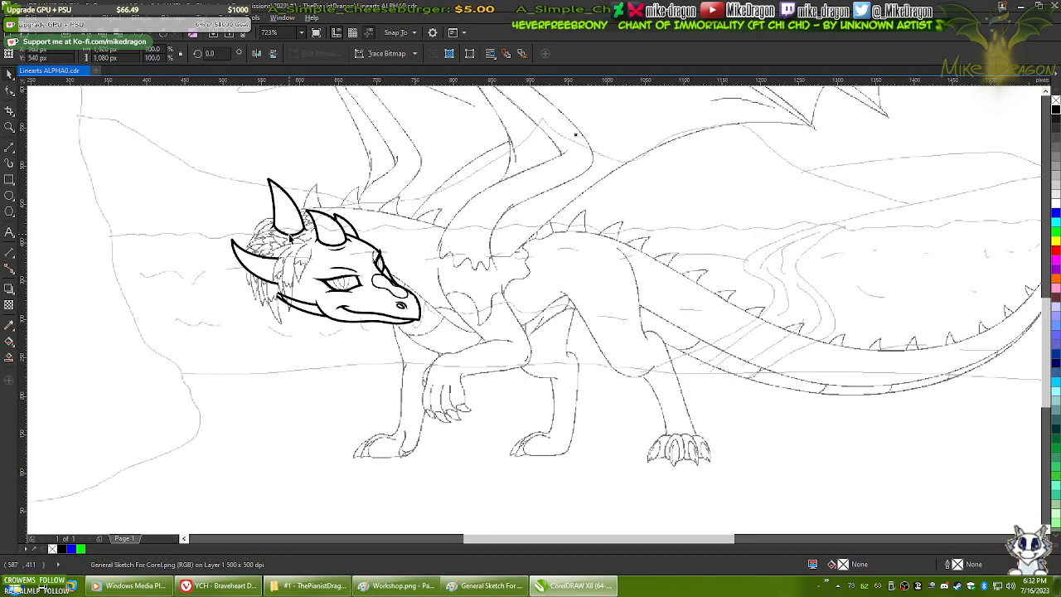
scroll(242, 243, up, 2)
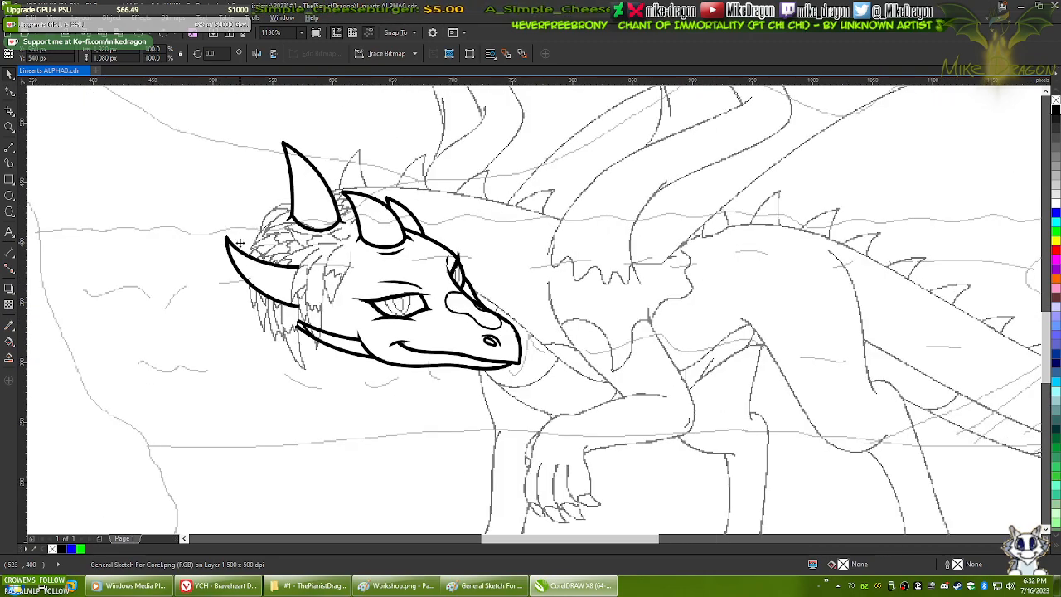
drag(432, 283, 509, 301)
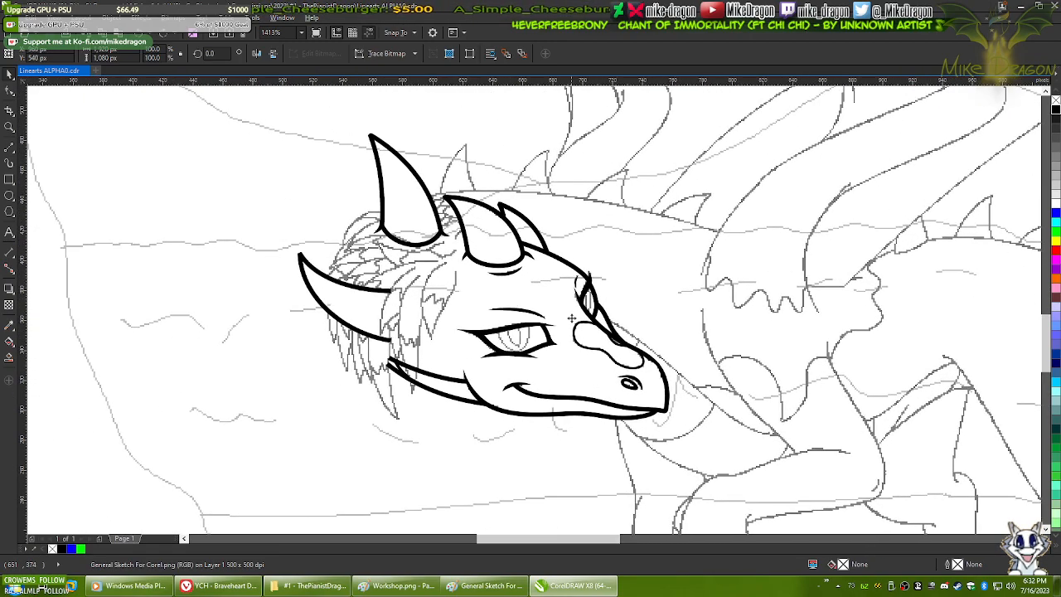
drag(395, 338, 435, 343)
scroll(514, 365, up, 1)
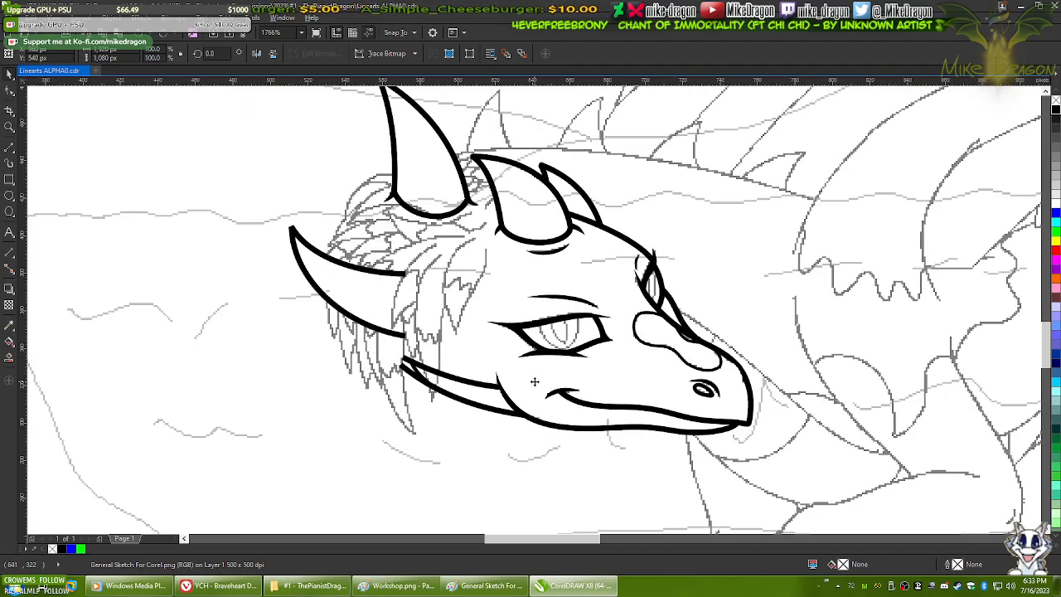
drag(389, 270, 413, 309)
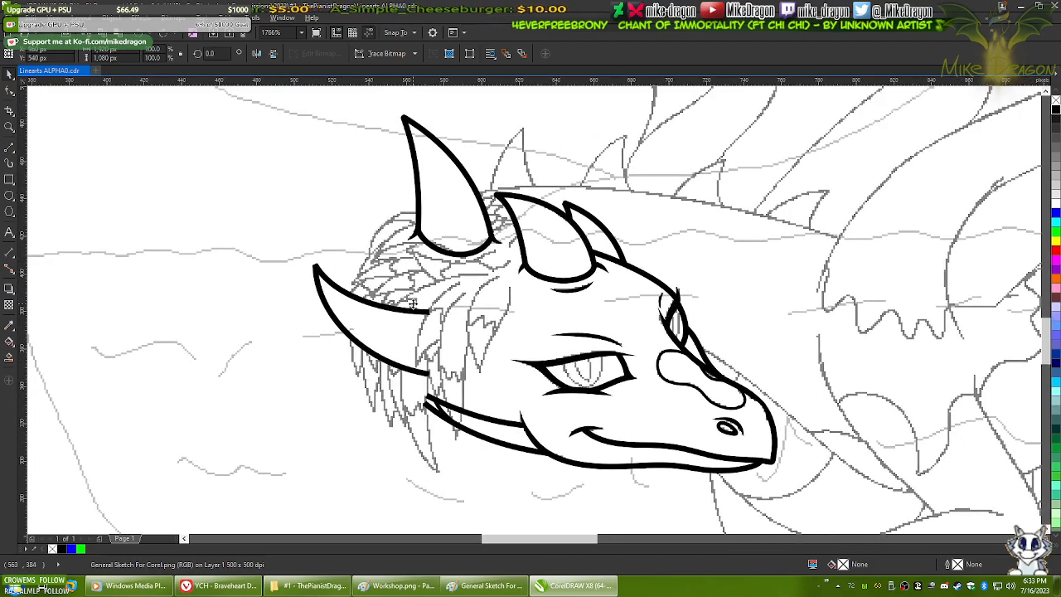
scroll(413, 309, up, 1)
mouse_move(540, 348)
mouse_down()
mouse_move(550, 369)
mouse_move(565, 361)
mouse_up()
scroll(481, 359, up, 1)
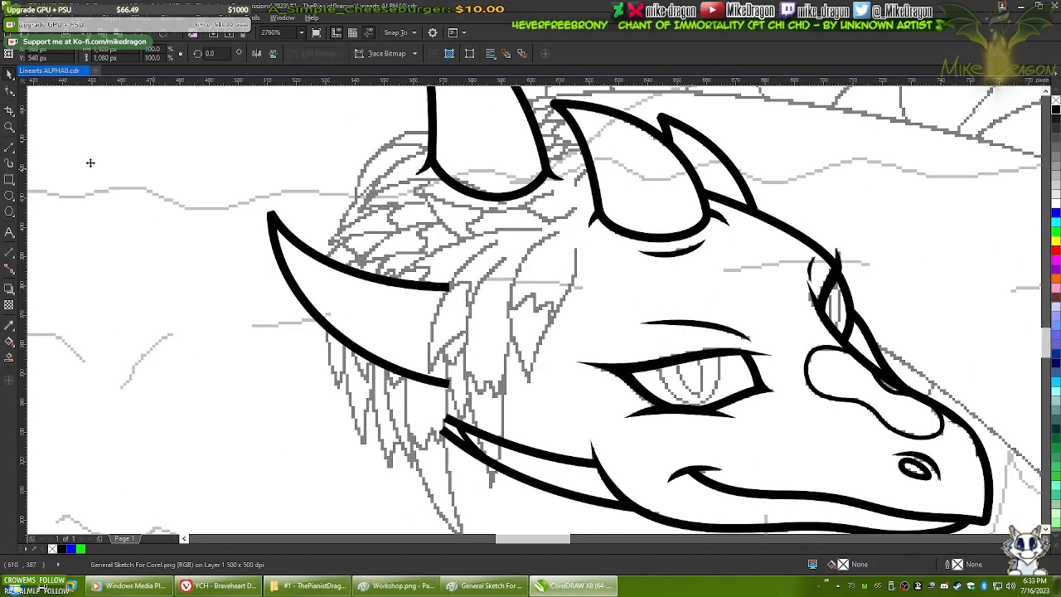
- Review the inked dragon head against the full-page sketch and return to the Pick tool
key(Escape)
scroll(547, 294, up, 2)
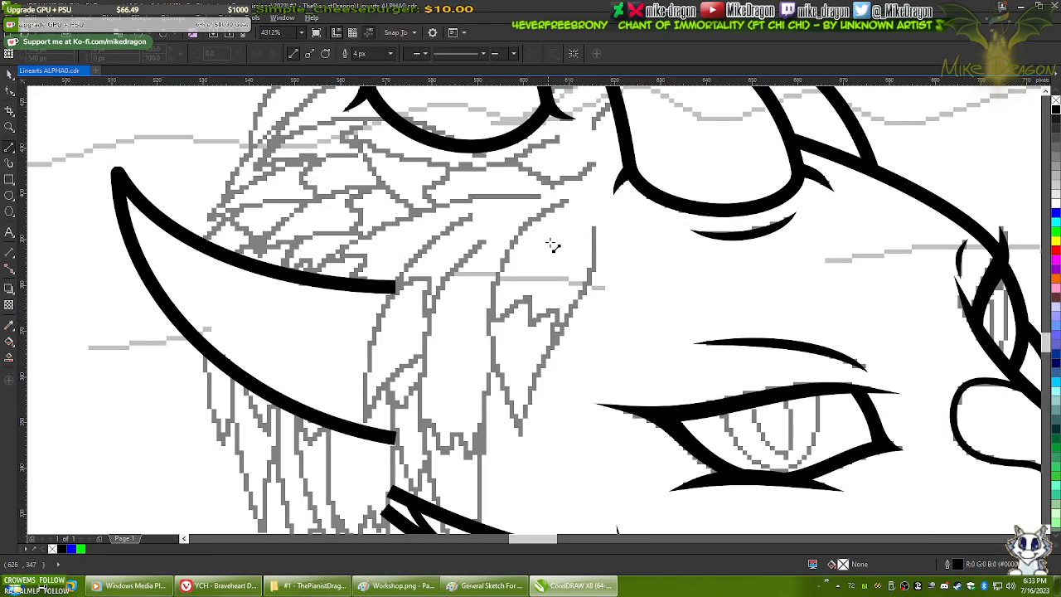
scroll(551, 249, down, 4)
drag(583, 206, 541, 246)
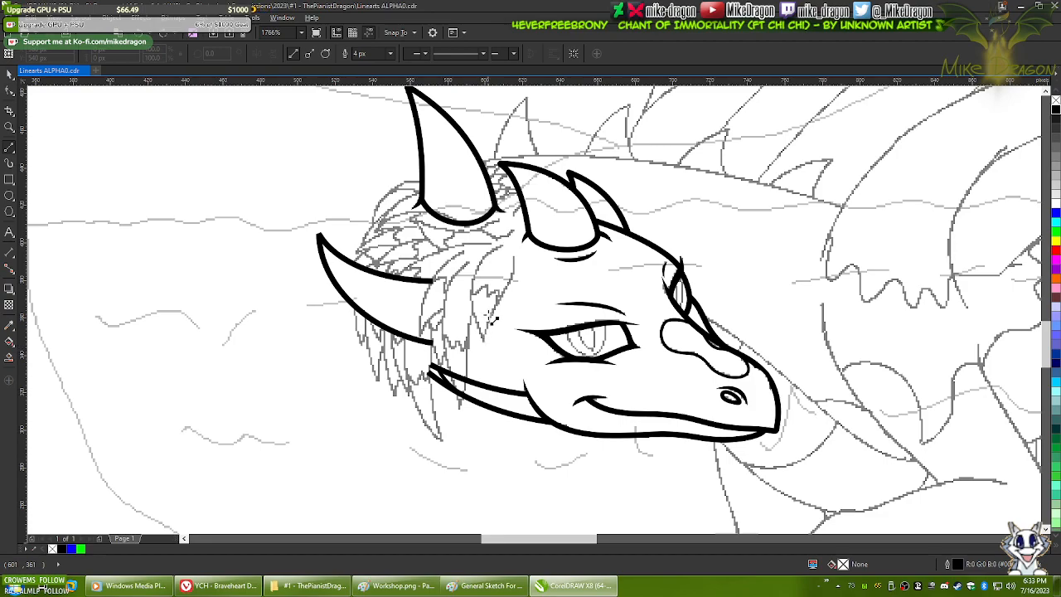
mouse_move(515, 288)
mouse_down()
mouse_move(511, 305)
mouse_move(447, 341)
mouse_up()
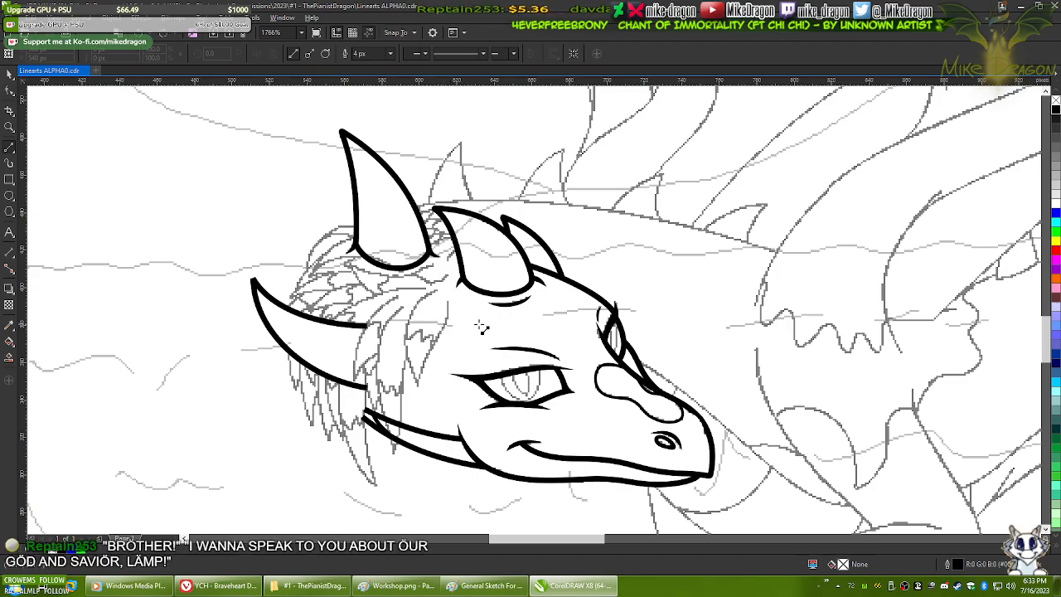
scroll(482, 327, down, 4)
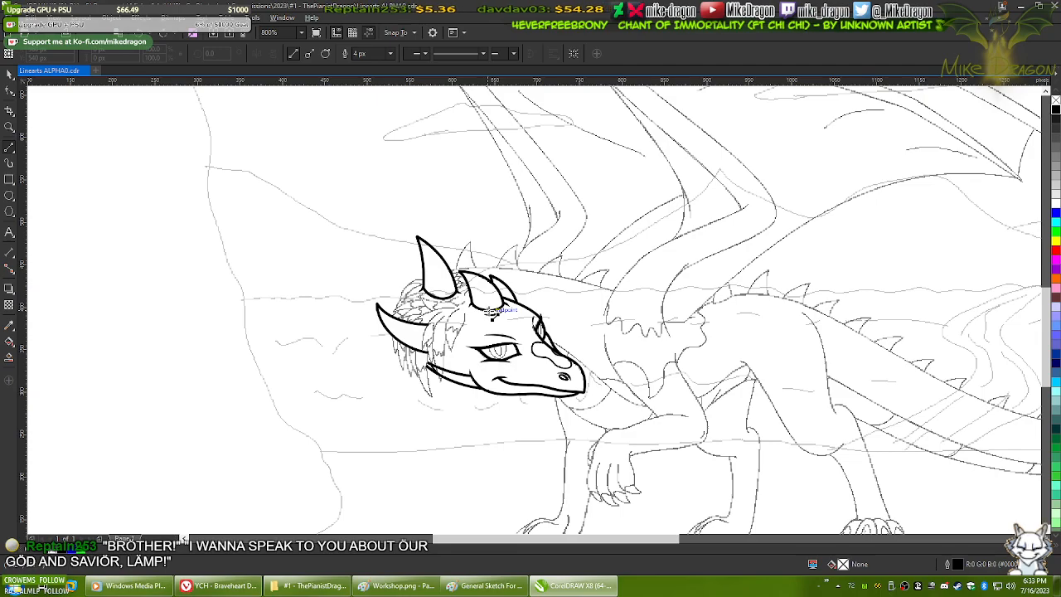
scroll(494, 319, down, 2)
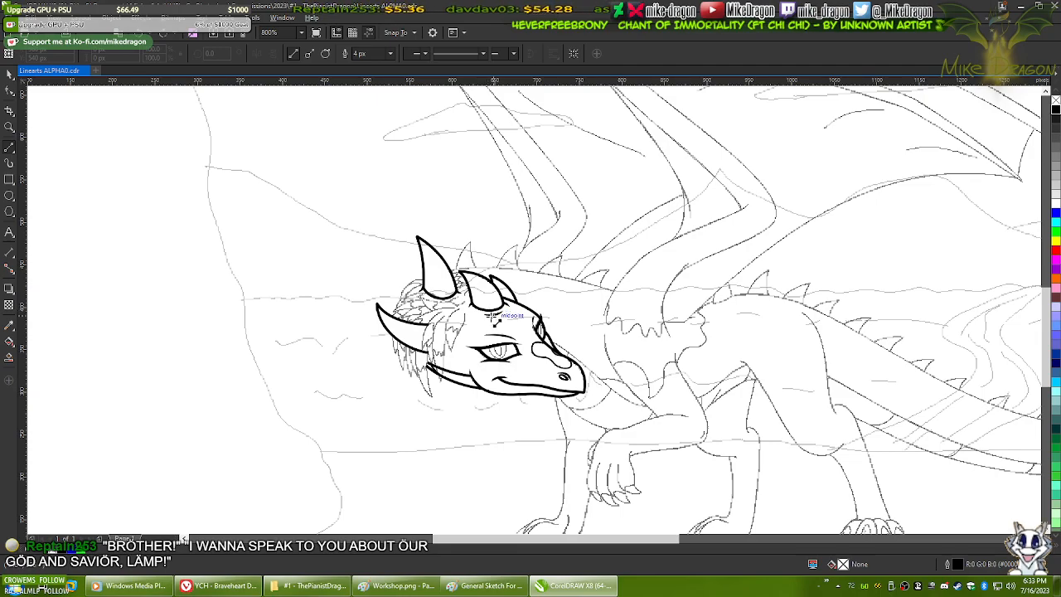
scroll(471, 329, down, 1)
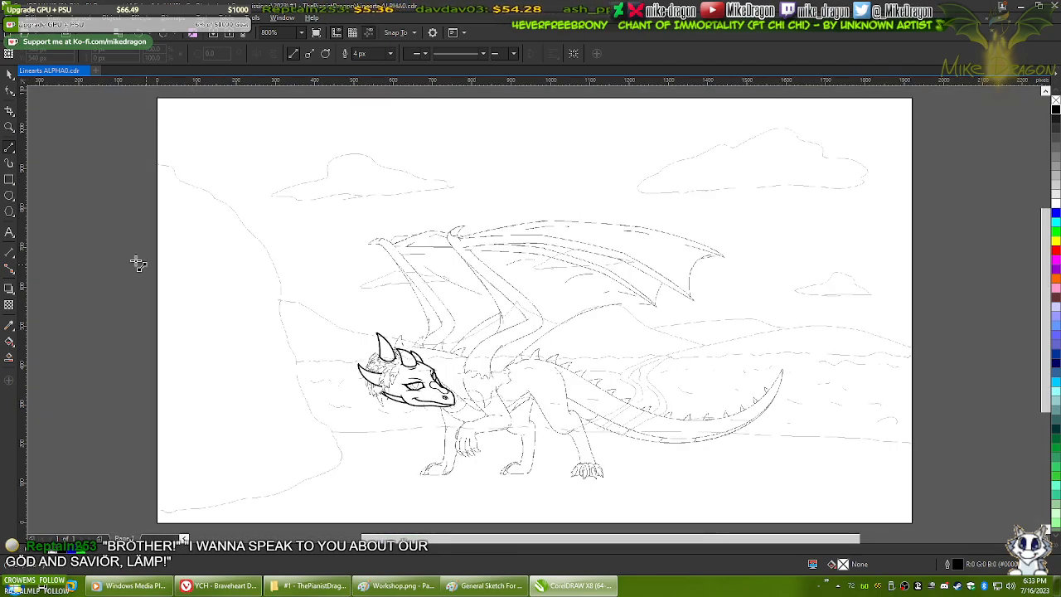
click(7, 75)
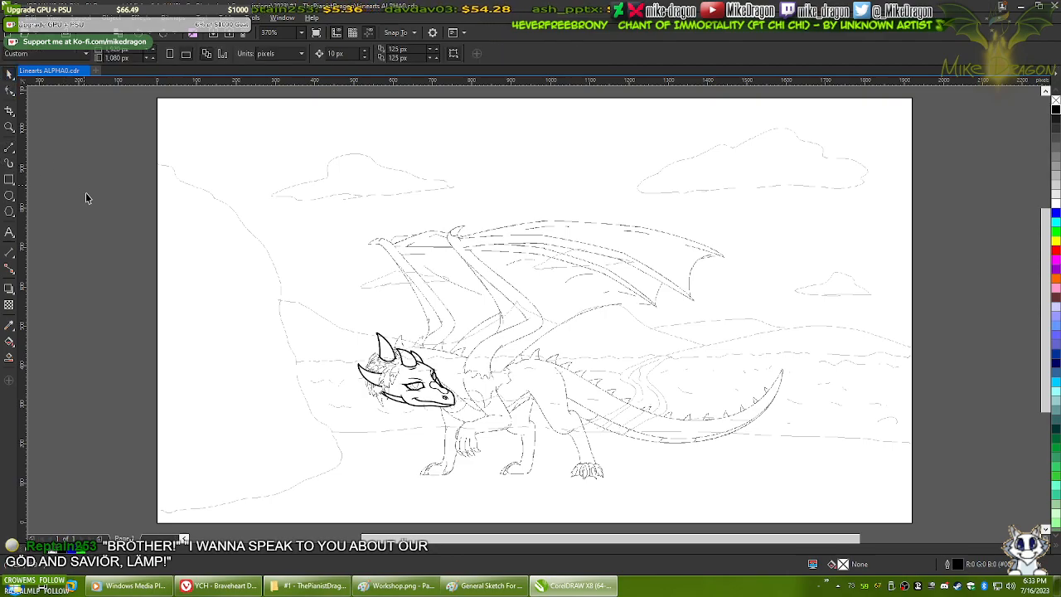
- Examine the head line art and the sketched hair around the horns, checking it again at full-page view
scroll(454, 459, up, 3)
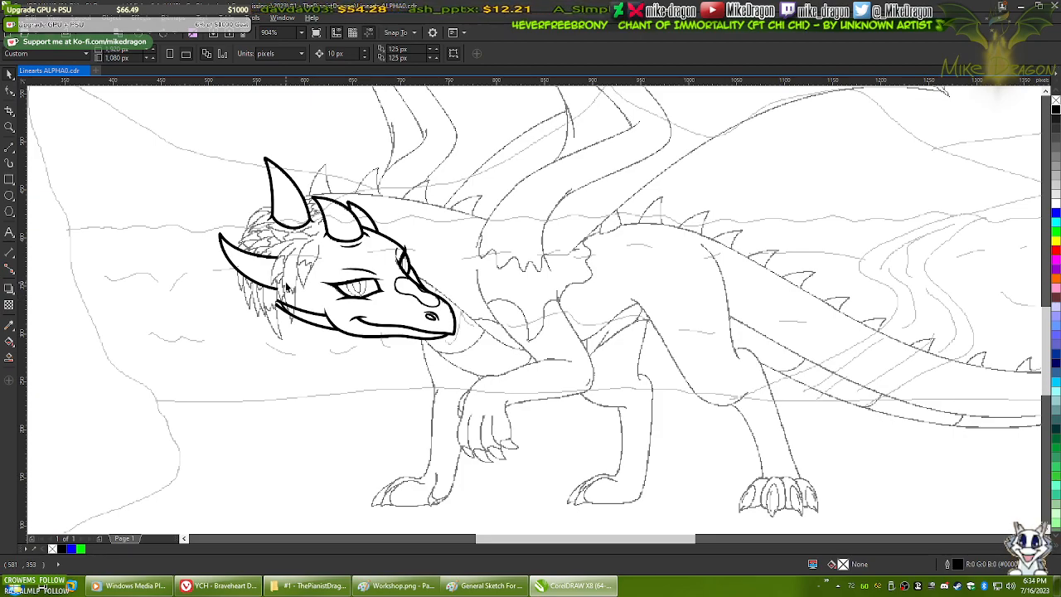
scroll(268, 259, up, 2)
scroll(267, 259, up, 1)
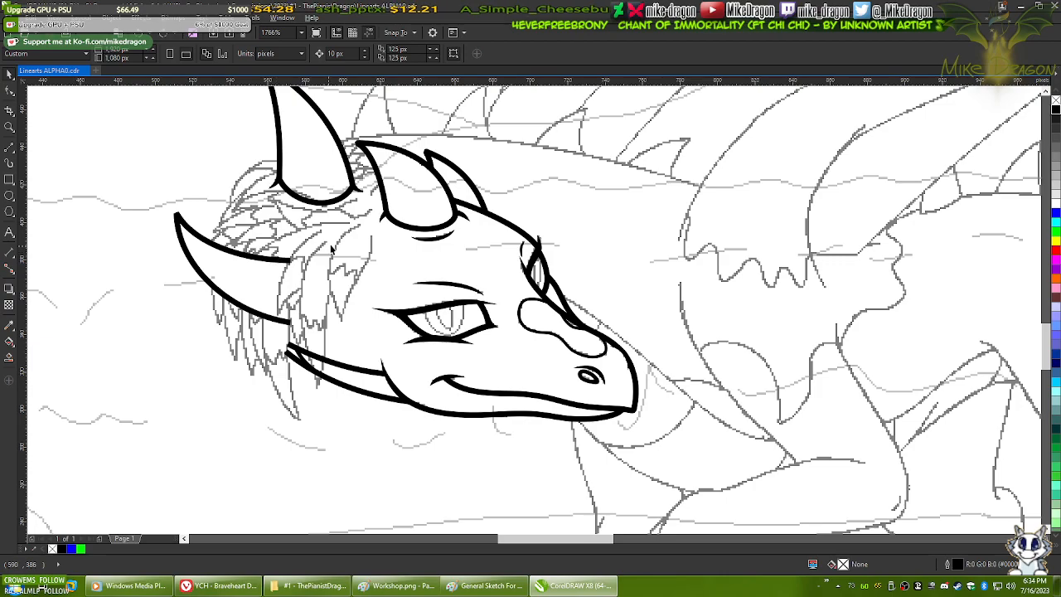
drag(348, 250, 379, 291)
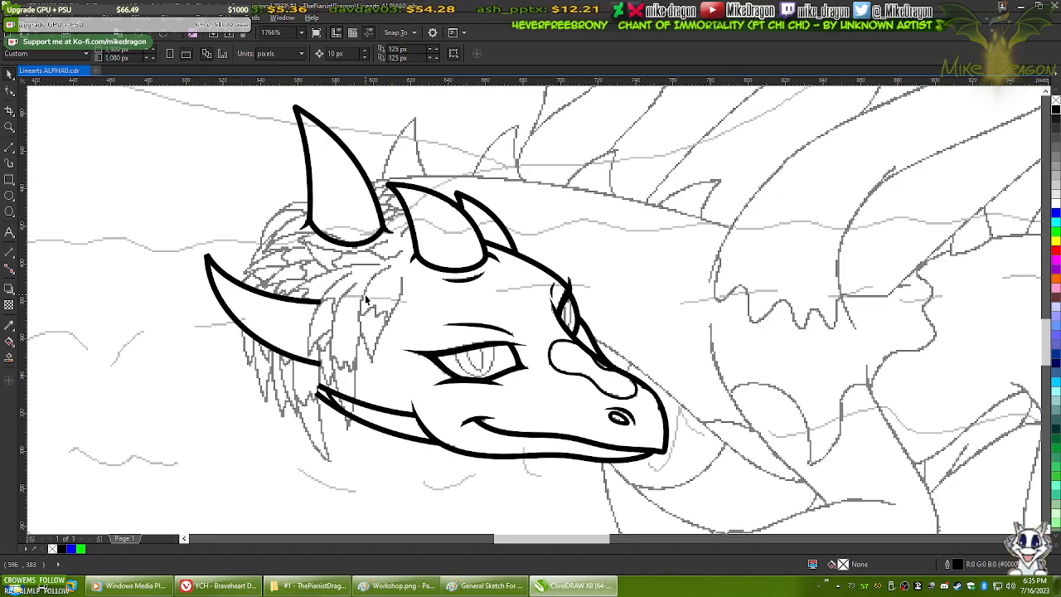
scroll(349, 383, down, 1)
scroll(502, 373, down, 3)
scroll(415, 292, up, 2)
scroll(519, 363, down, 2)
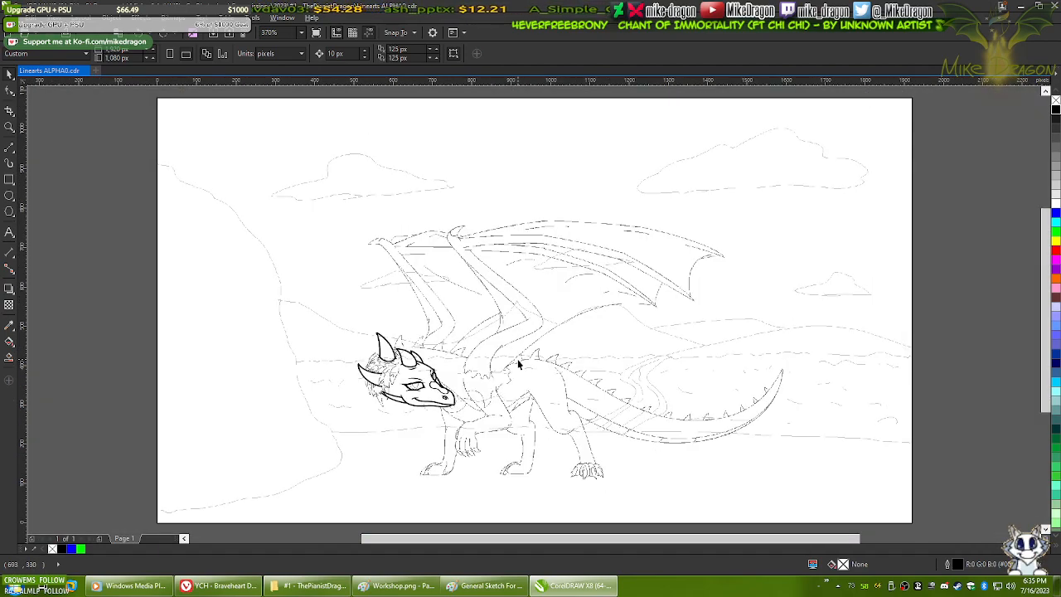
scroll(396, 404, up, 3)
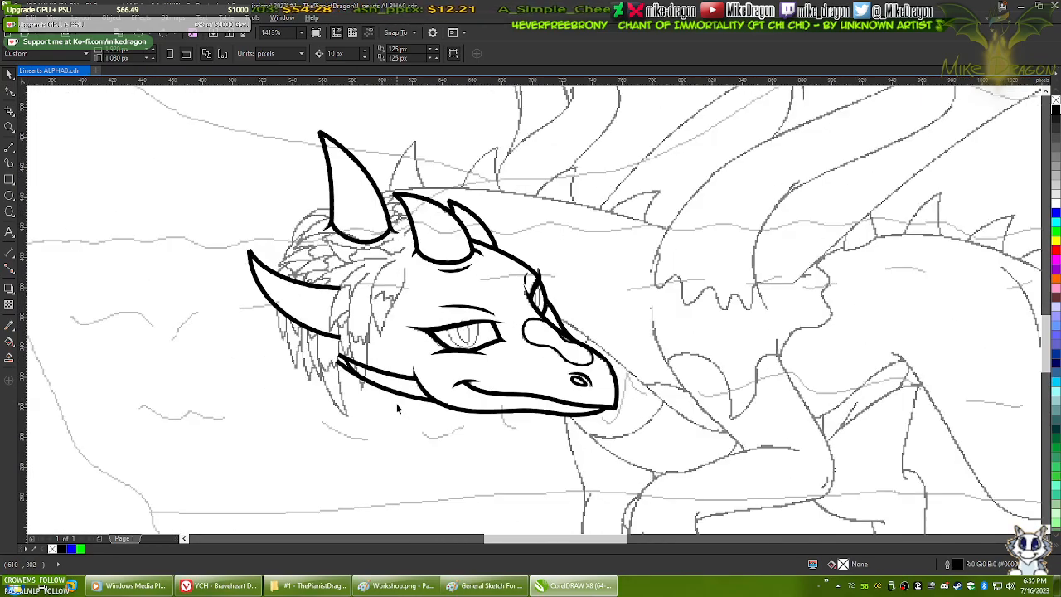
drag(454, 288, 499, 324)
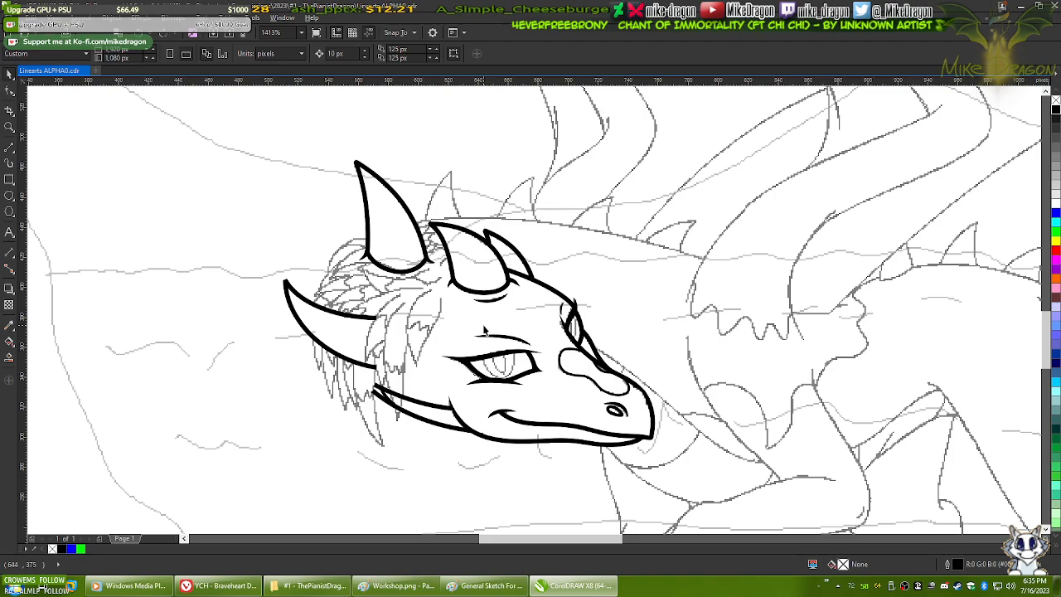
scroll(485, 330, up, 1)
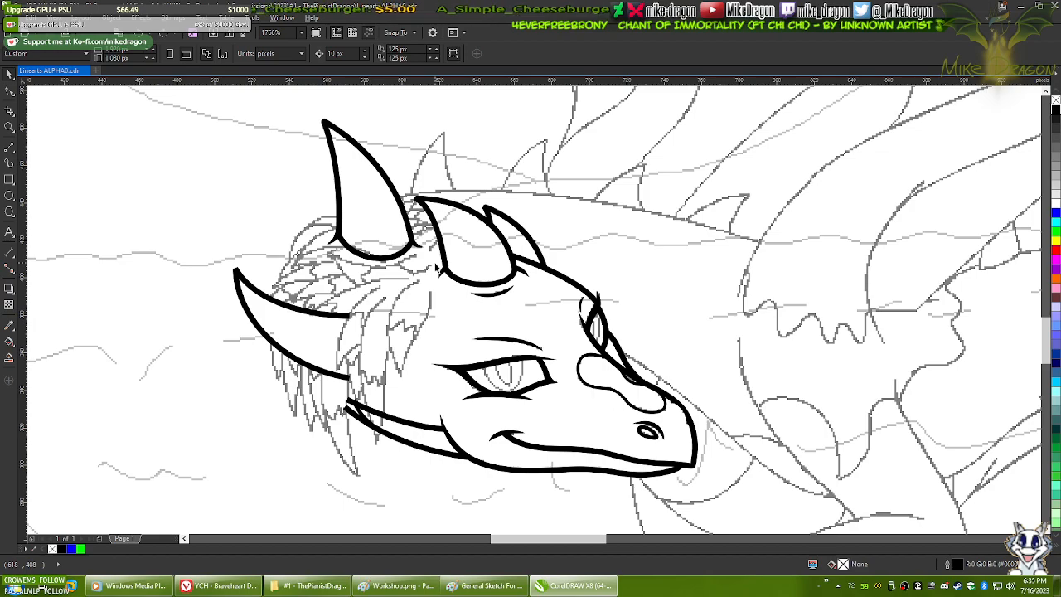
key(shift+F4)
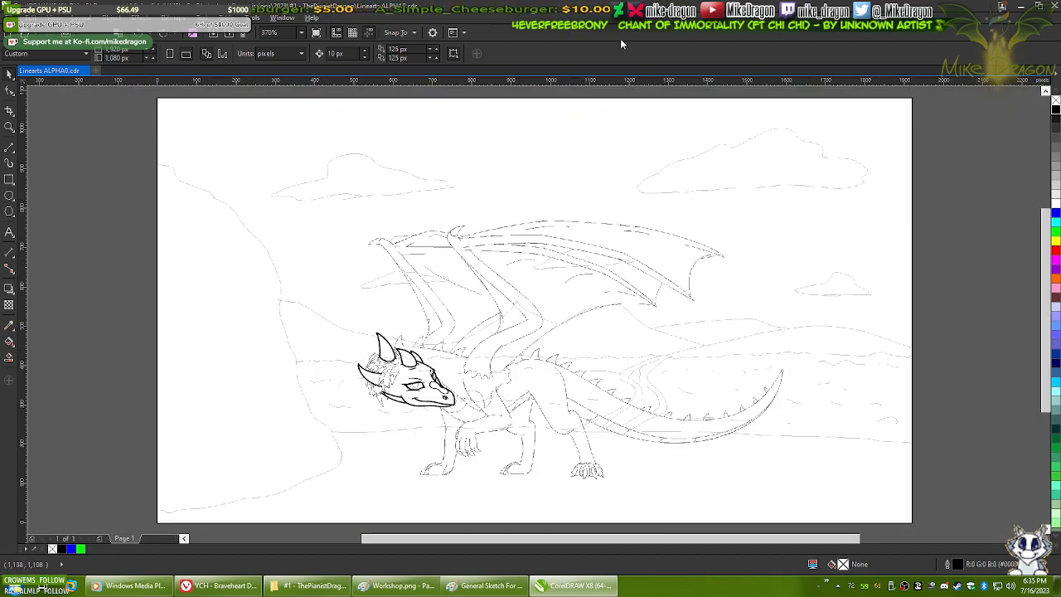
- Close CorelDRAW and the Braveheart artwork tab, and minimize Windows Media Player and the browser
click(1056, 6)
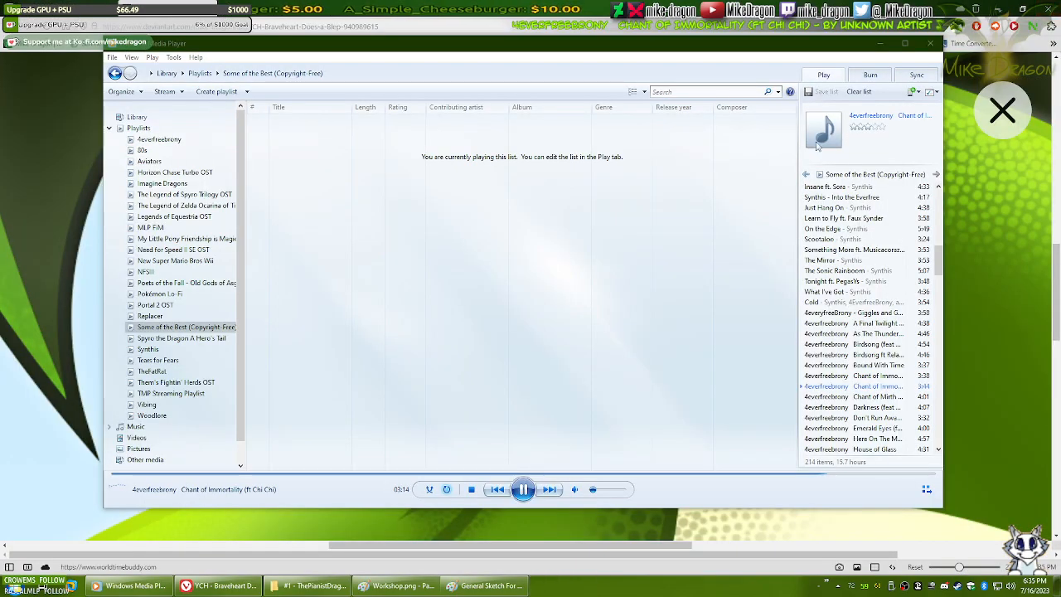
click(882, 42)
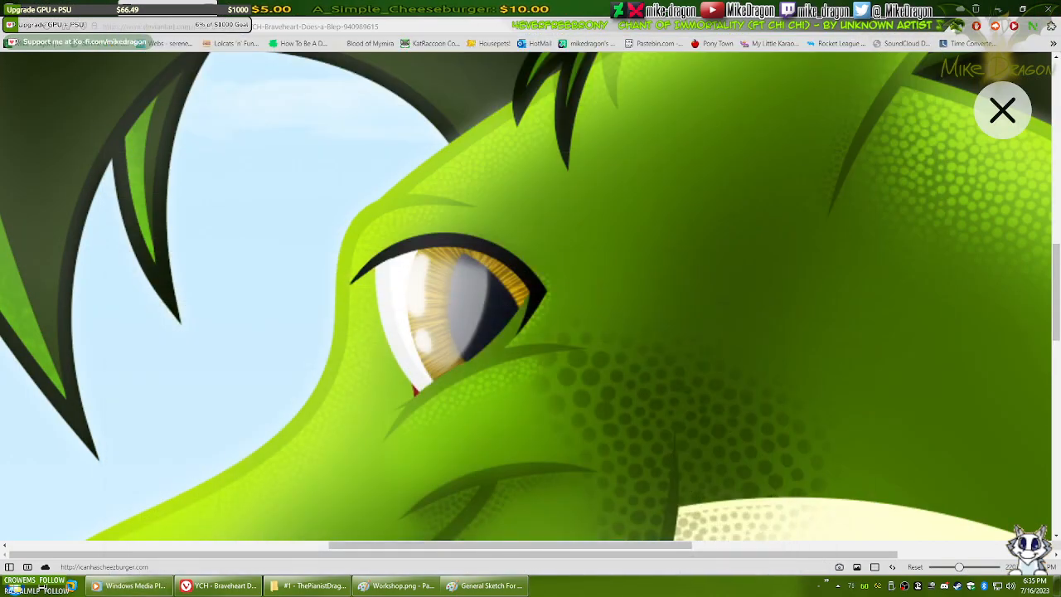
click(209, 5)
click(219, 592)
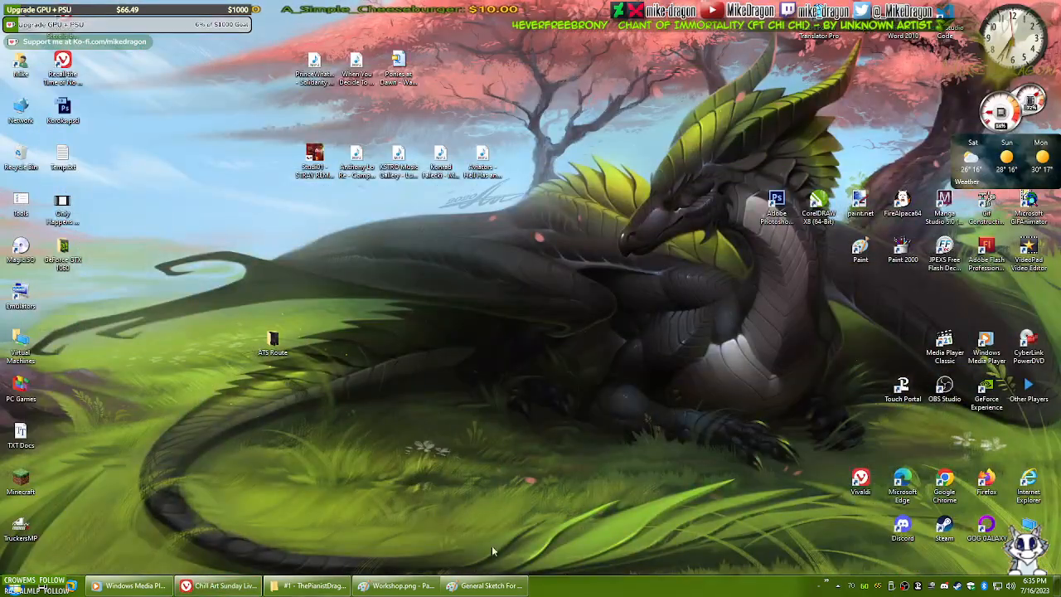
- Close the Workshop.png and General Sketch For Corel.png images open in Paint
click(398, 586)
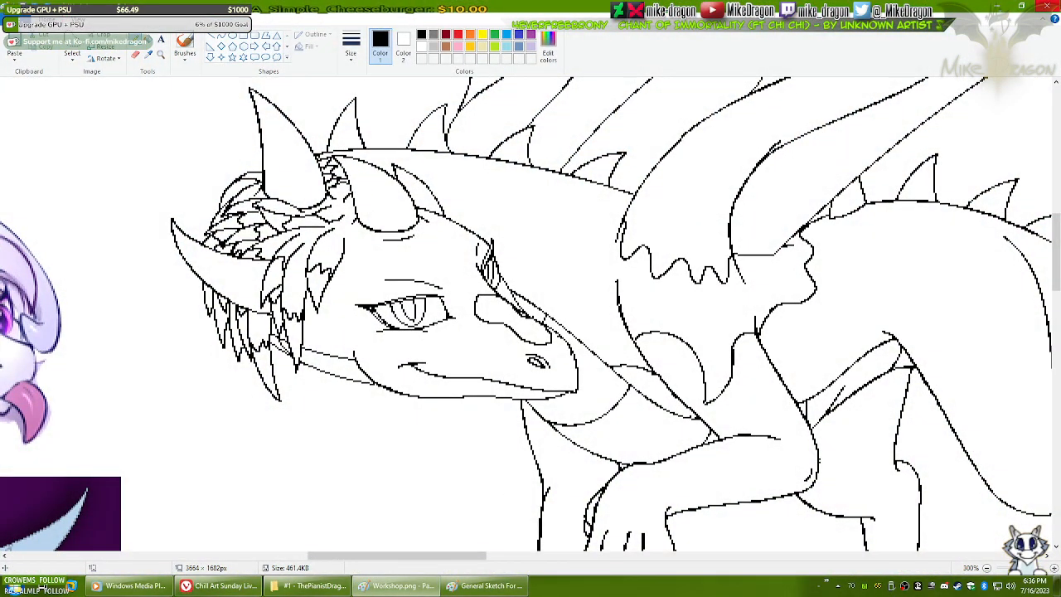
click(1048, 5)
click(396, 586)
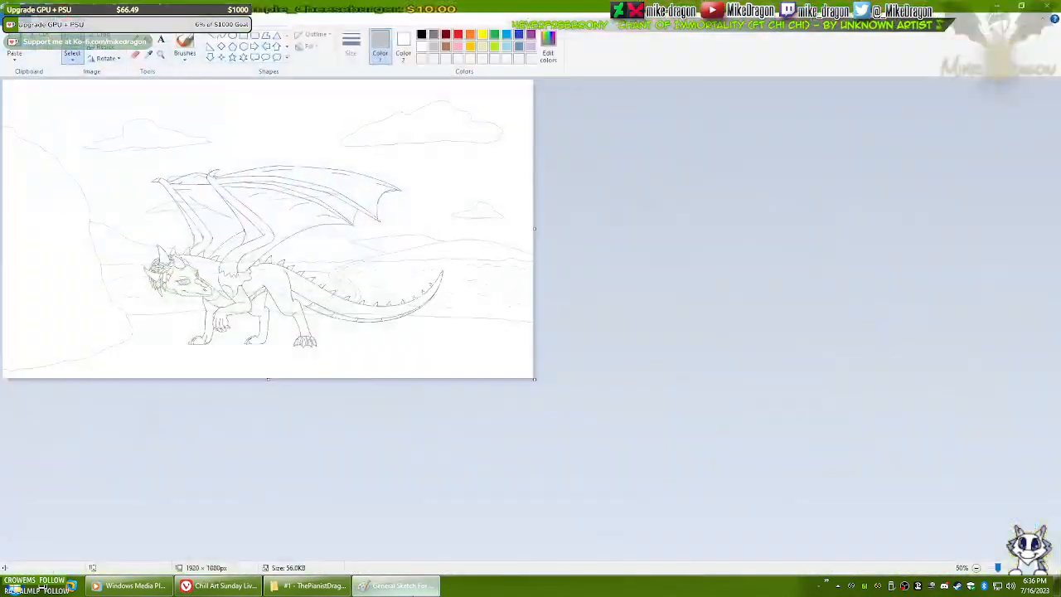
click(1048, 5)
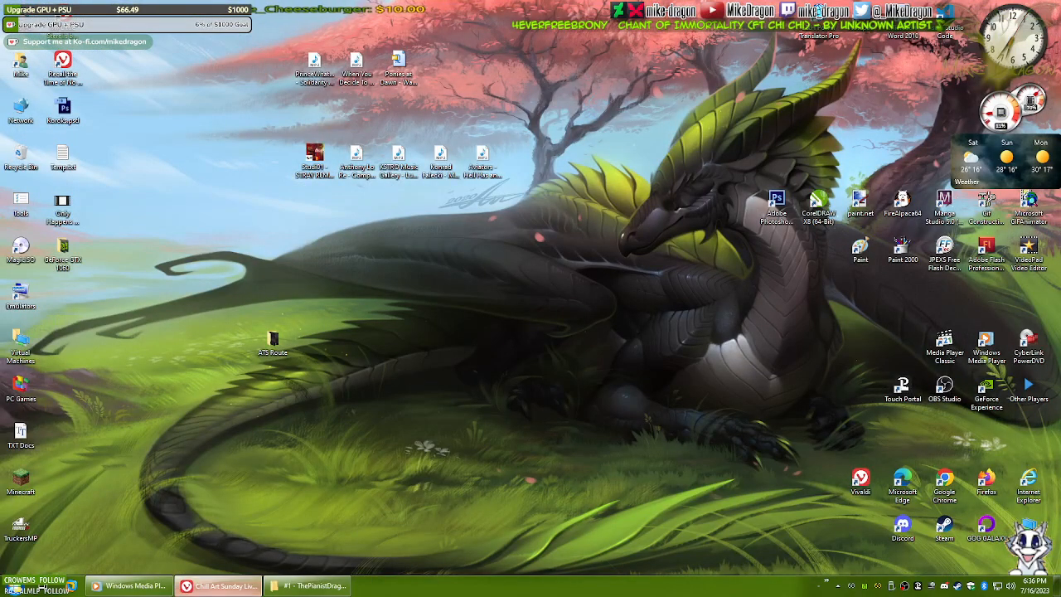
- Reopen the Windows Bluetooth & other devices settings, try again to remove the 8BitDo Pro 2 controller, and return to the desktop
click(220, 587)
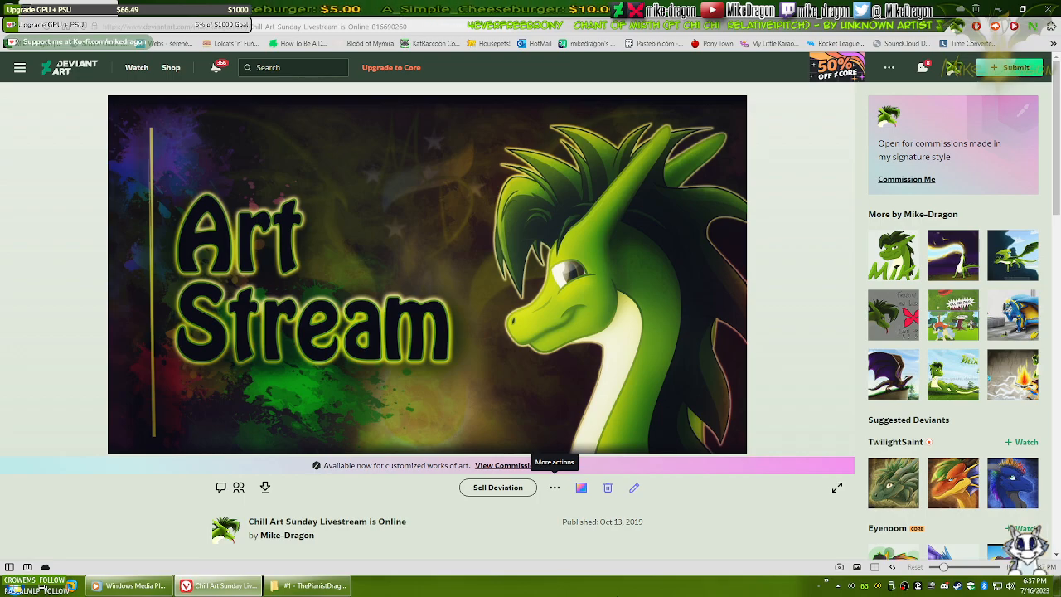
double_click(985, 586)
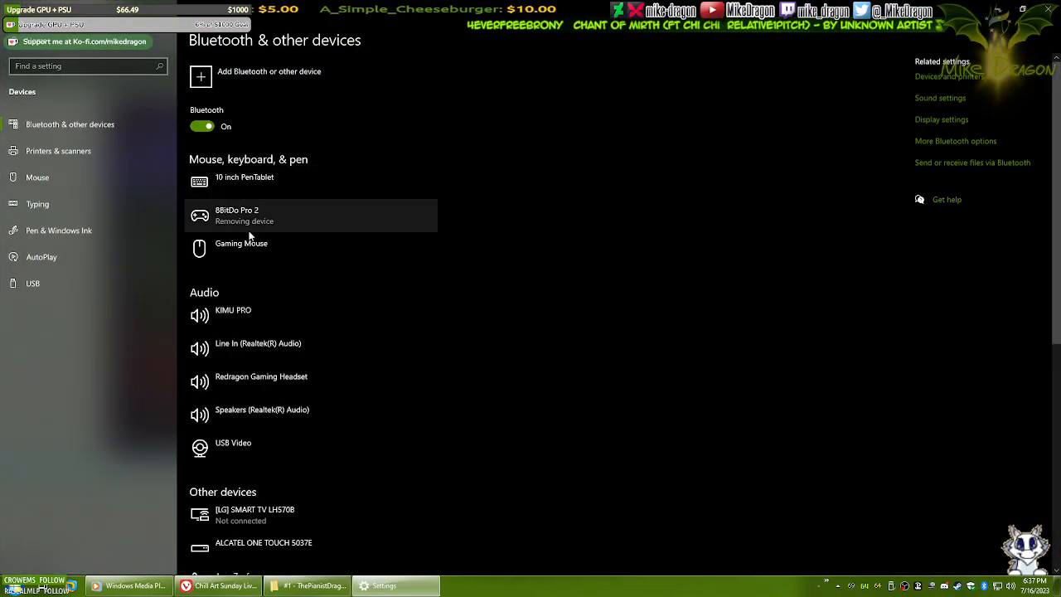
click(252, 222)
click(393, 251)
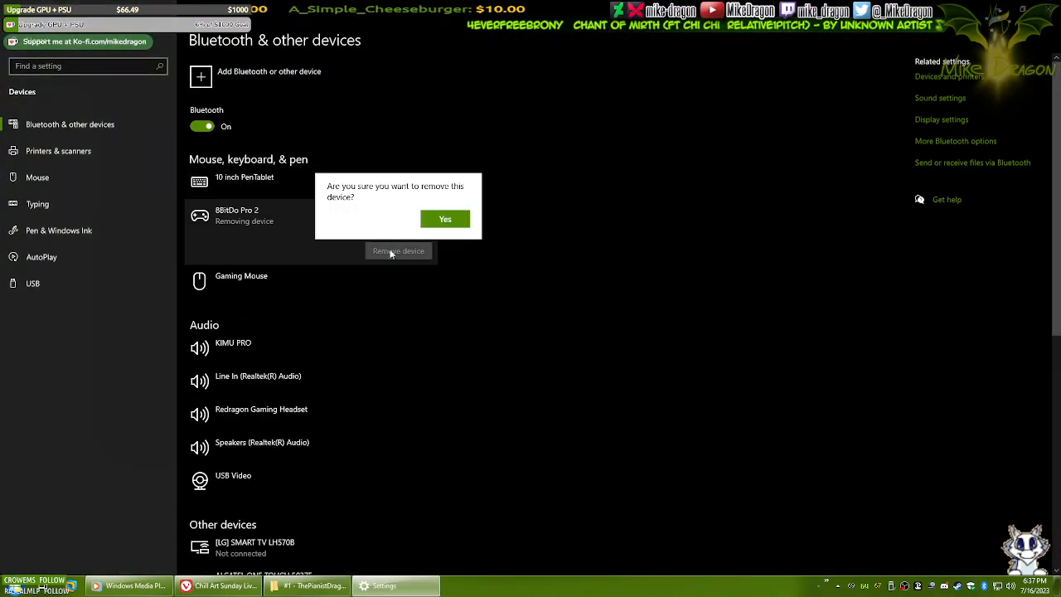
click(445, 221)
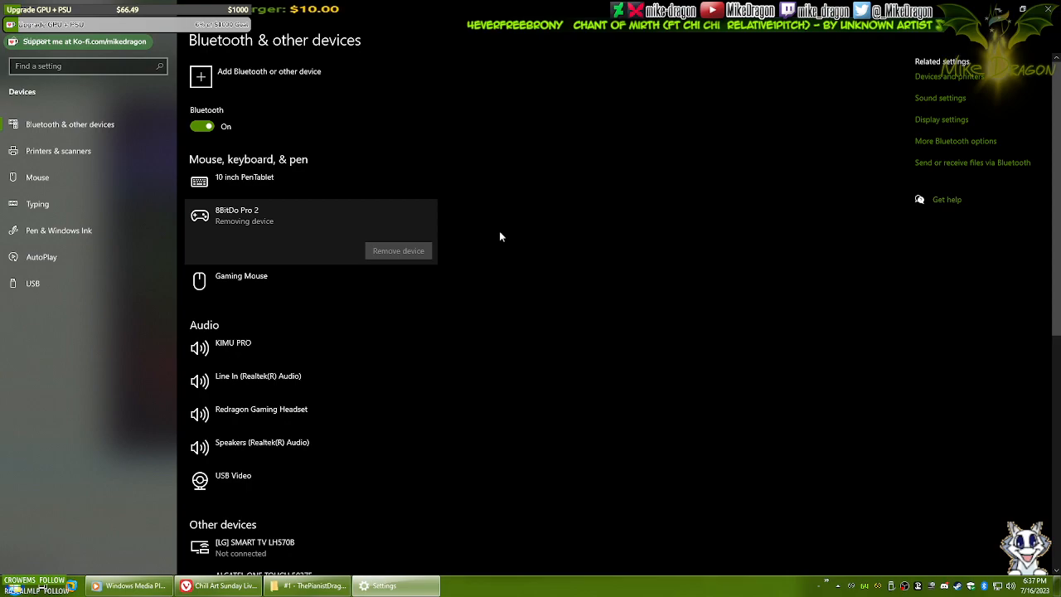
scroll(586, 221, down, 5)
scroll(591, 221, up, 5)
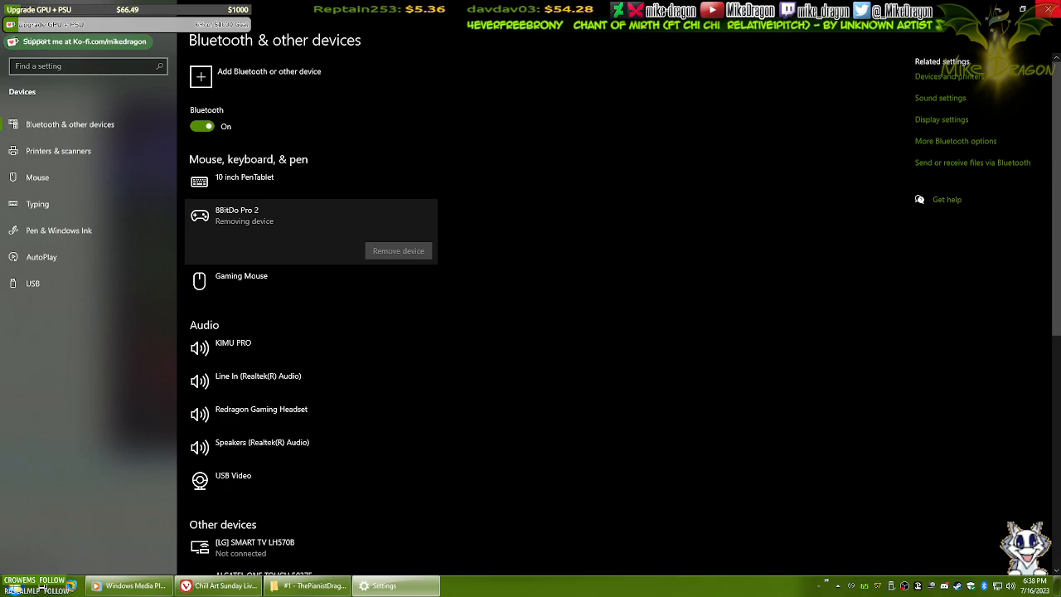
click(1049, 9)
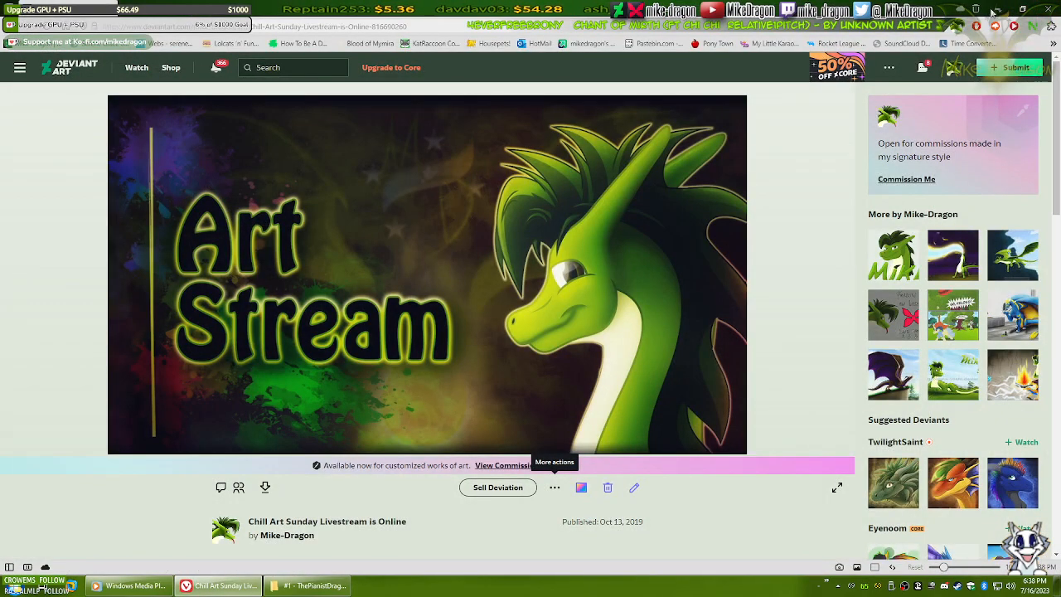
click(997, 10)
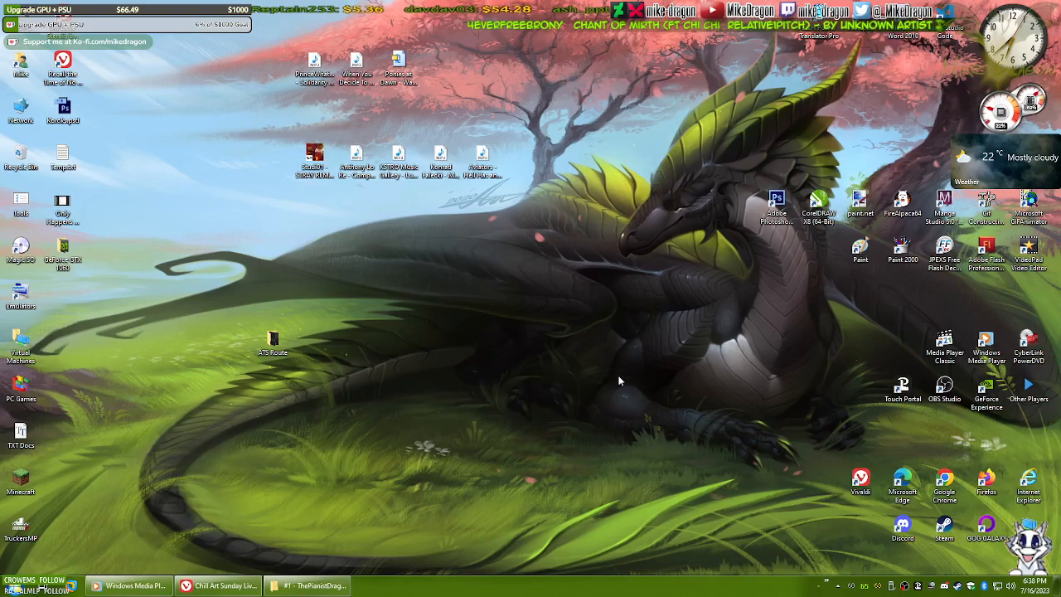
- Reopen Linearts ALPHA0.cdr in CorelDRAW from the commission folder and check the dragon's head line art up close
click(220, 586)
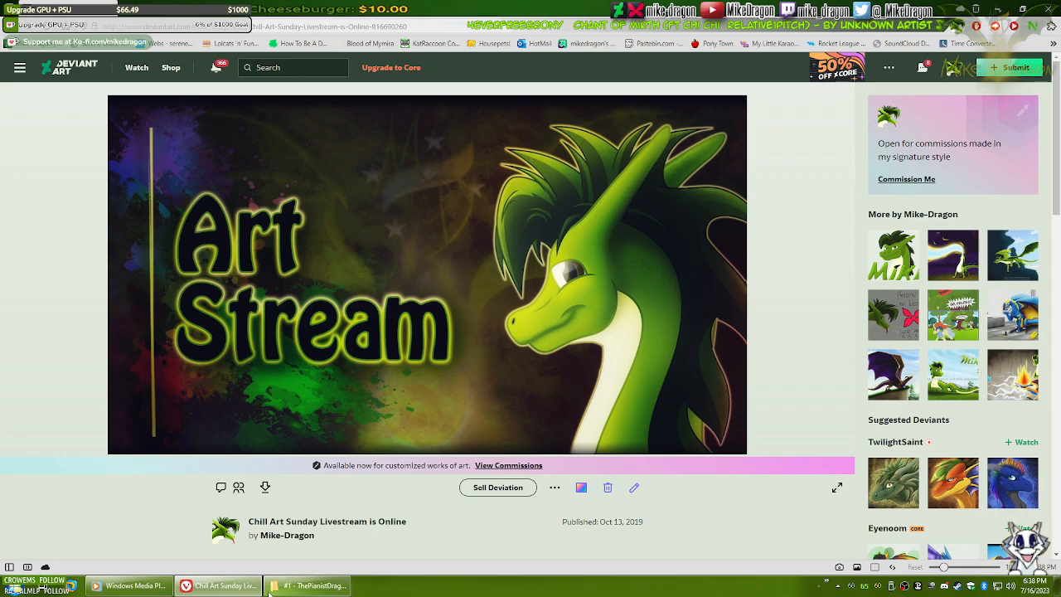
click(307, 585)
click(695, 406)
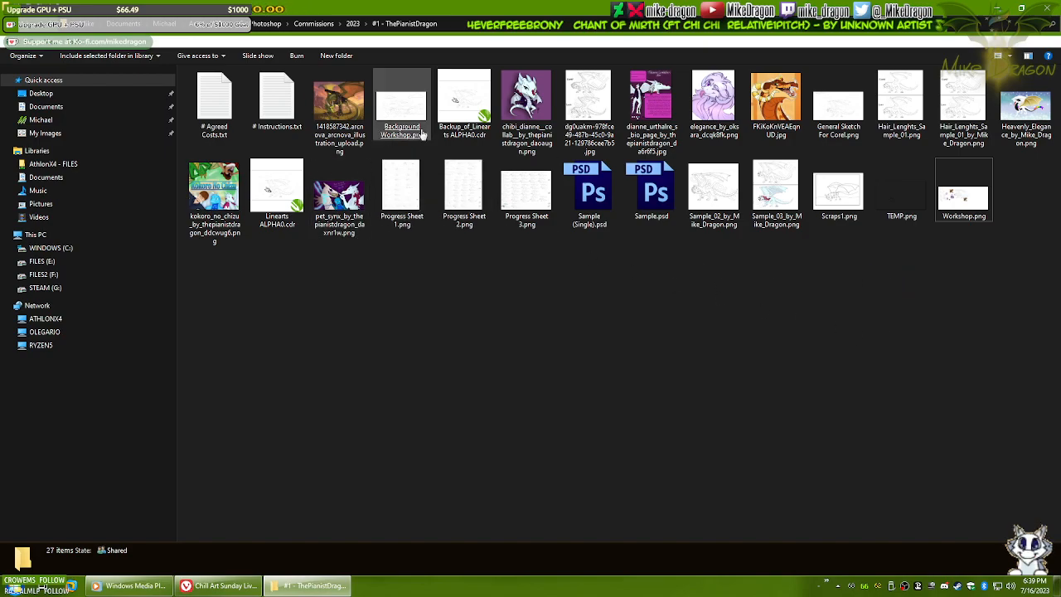
click(288, 219)
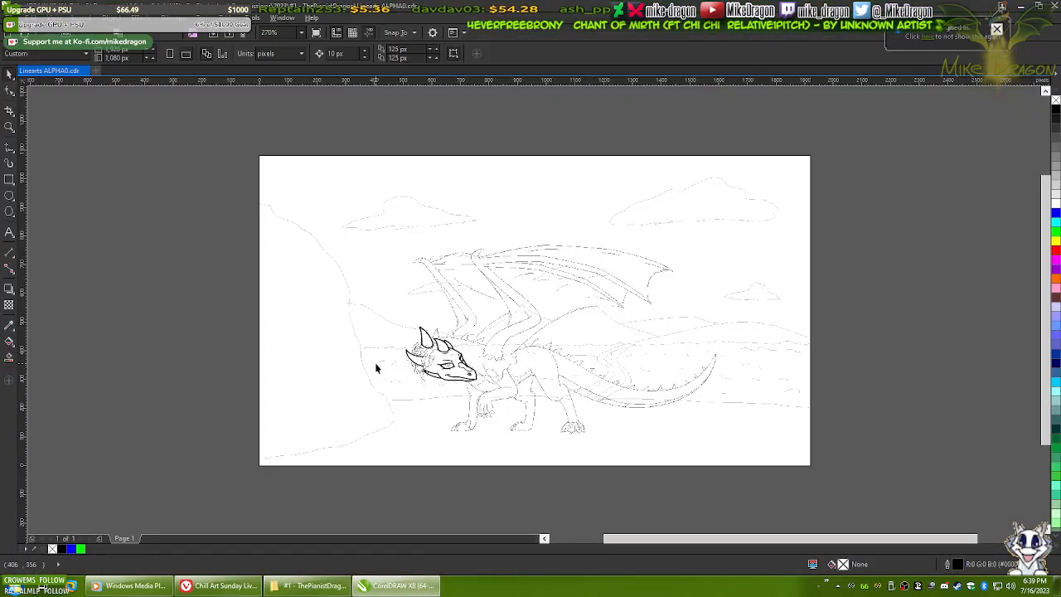
scroll(375, 362, up, 10)
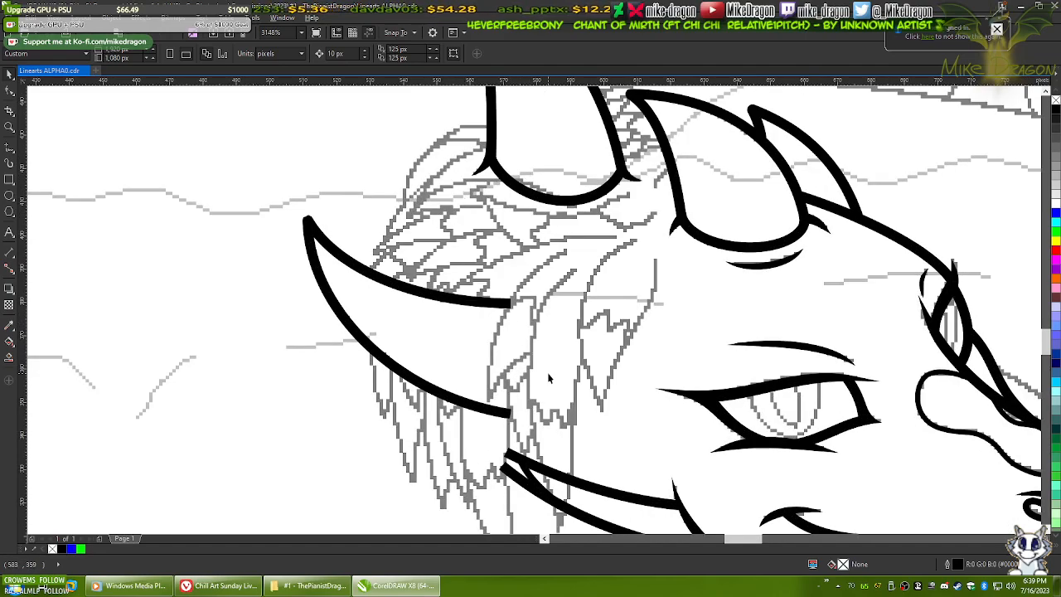
scroll(547, 372, up, 3)
scroll(509, 338, down, 4)
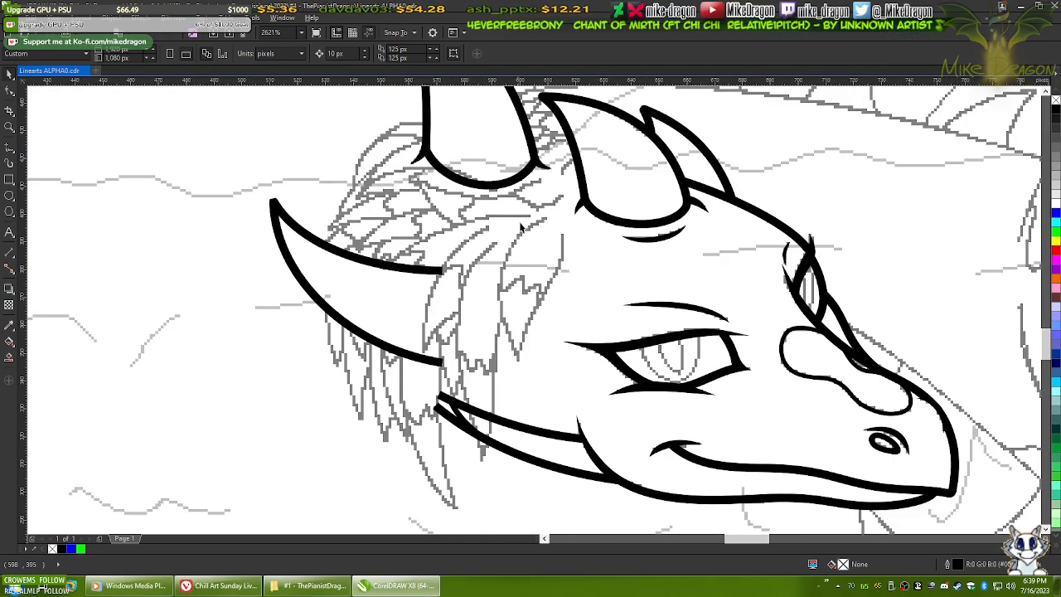
- Close CorelDRAW and the commission folder window
click(1053, 7)
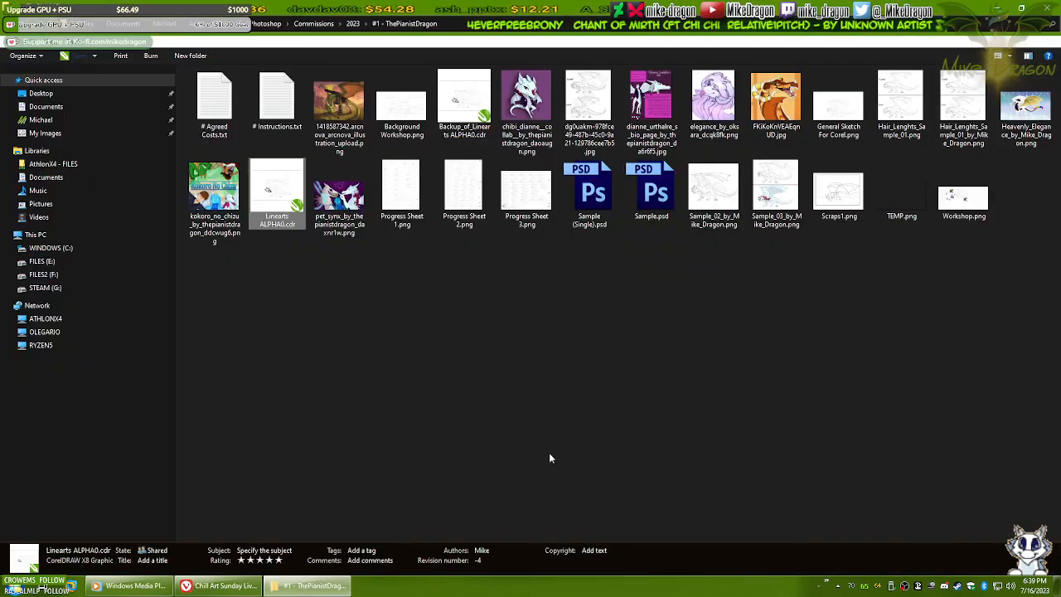
drag(568, 433, 701, 338)
click(1053, 6)
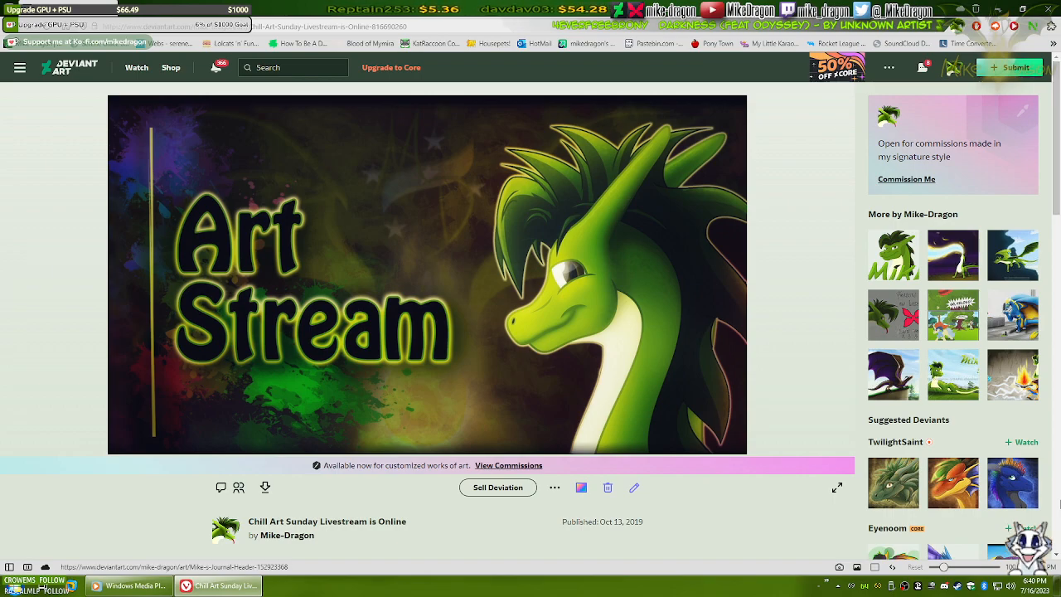
- Open SoonTm.gif from the Memes folder to show it in IrfanView, and close the image and the folder window
right_click(828, 585)
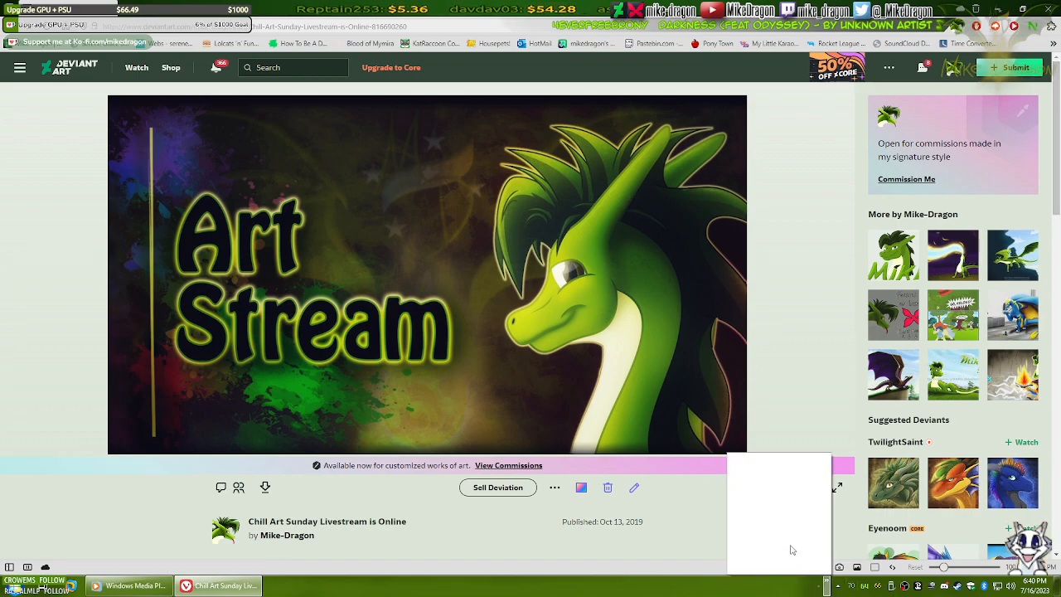
click(792, 548)
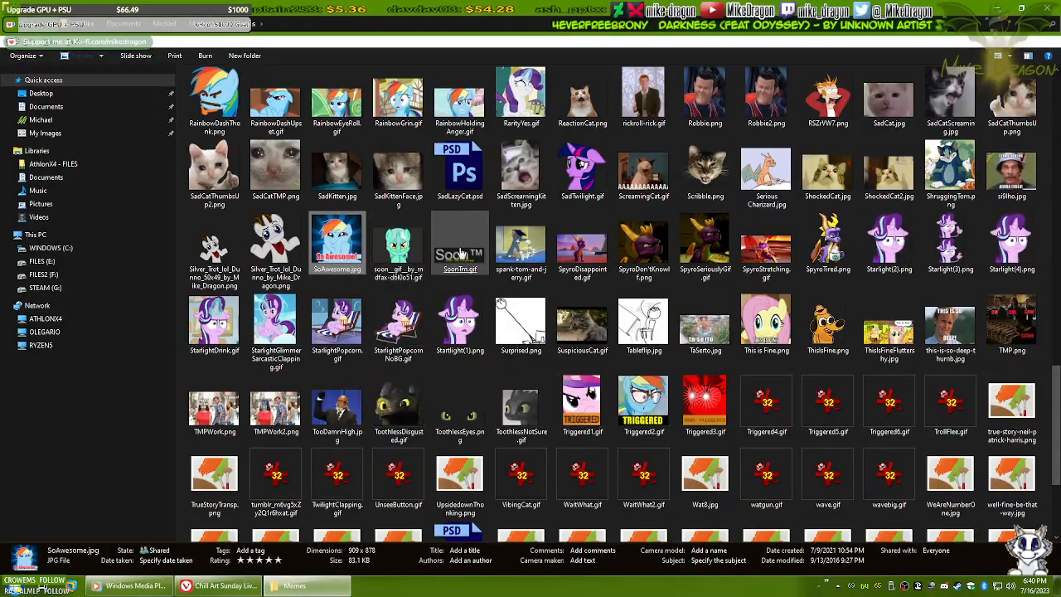
double_click(463, 242)
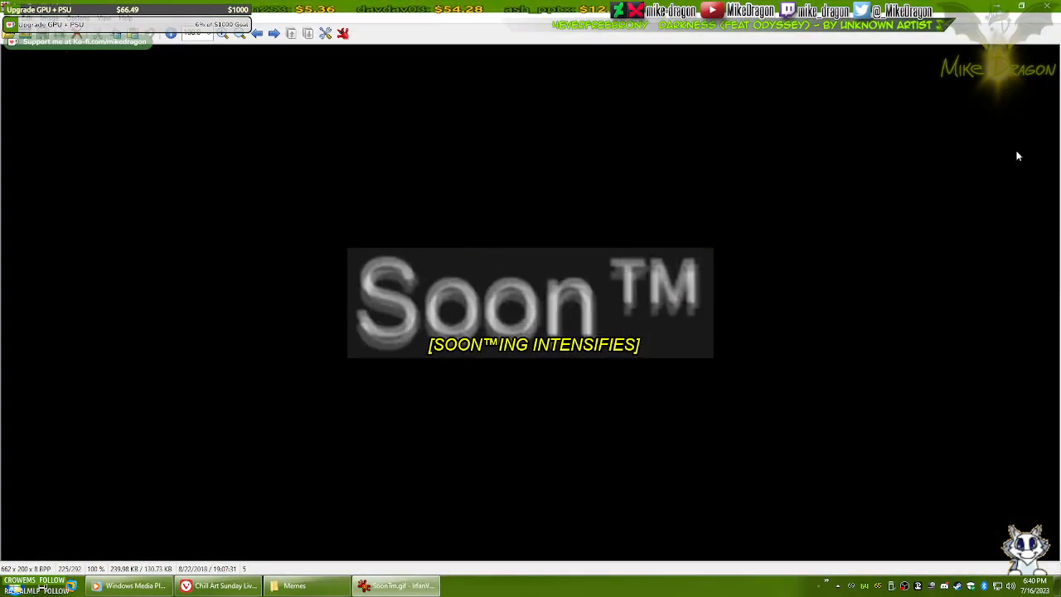
click(1048, 5)
click(1047, 7)
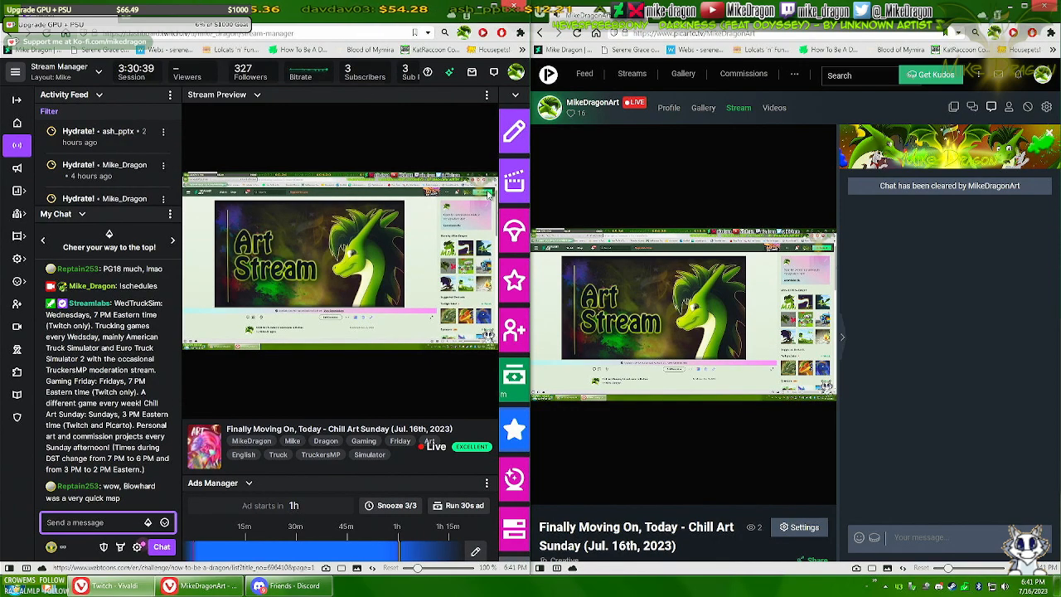
- Highlight the Twitch entry in the maximized Picarto channel page's Where to Find Me list, and return the window to its side-by-side layout
scroll(713, 478, down, 4)
scroll(715, 489, down, 4)
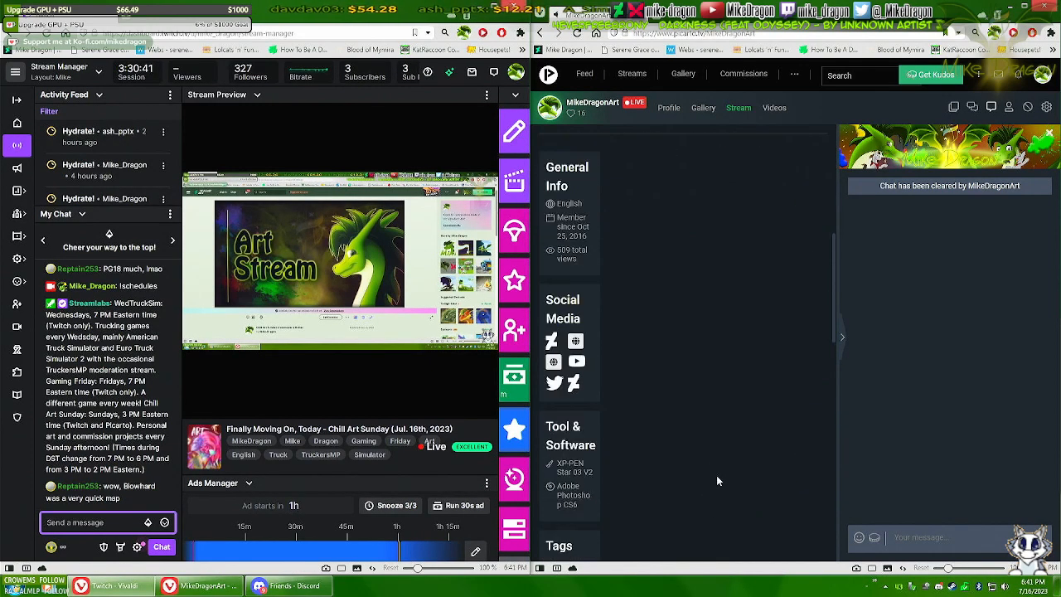
click(1024, 8)
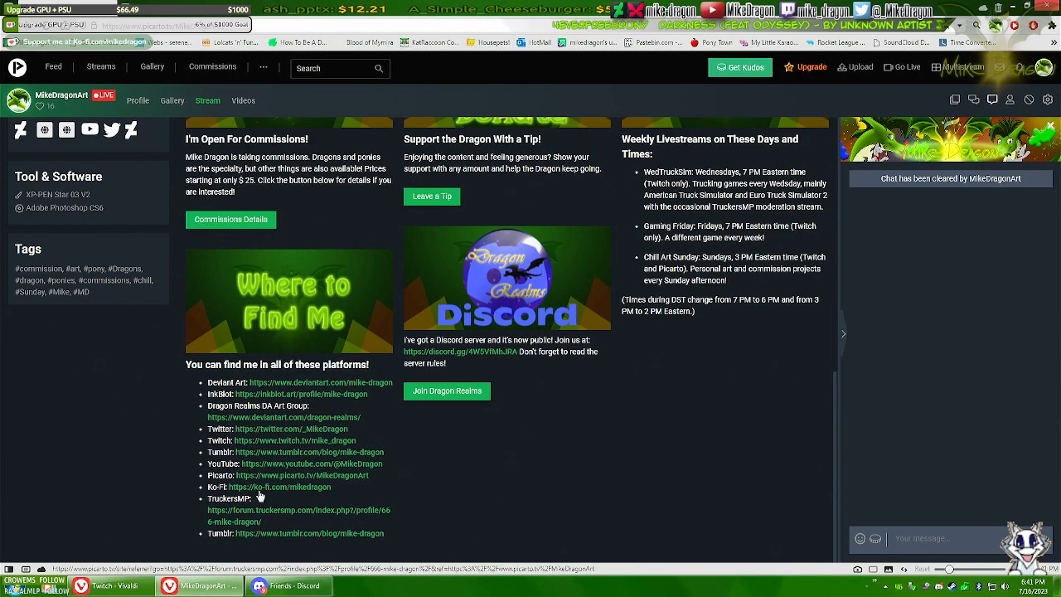
drag(208, 441, 384, 449)
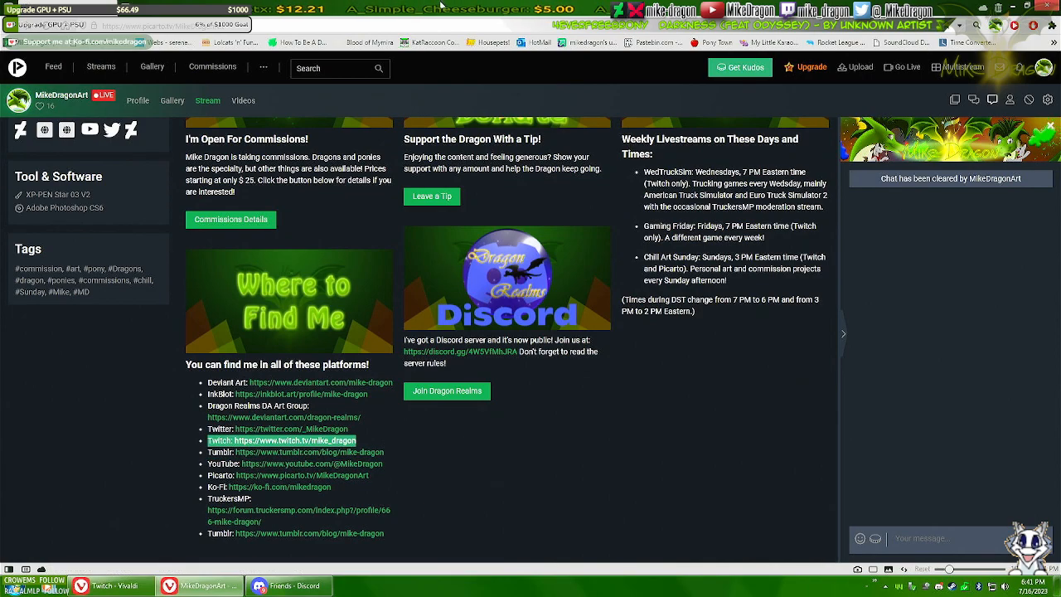
drag(441, 5, 1060, 238)
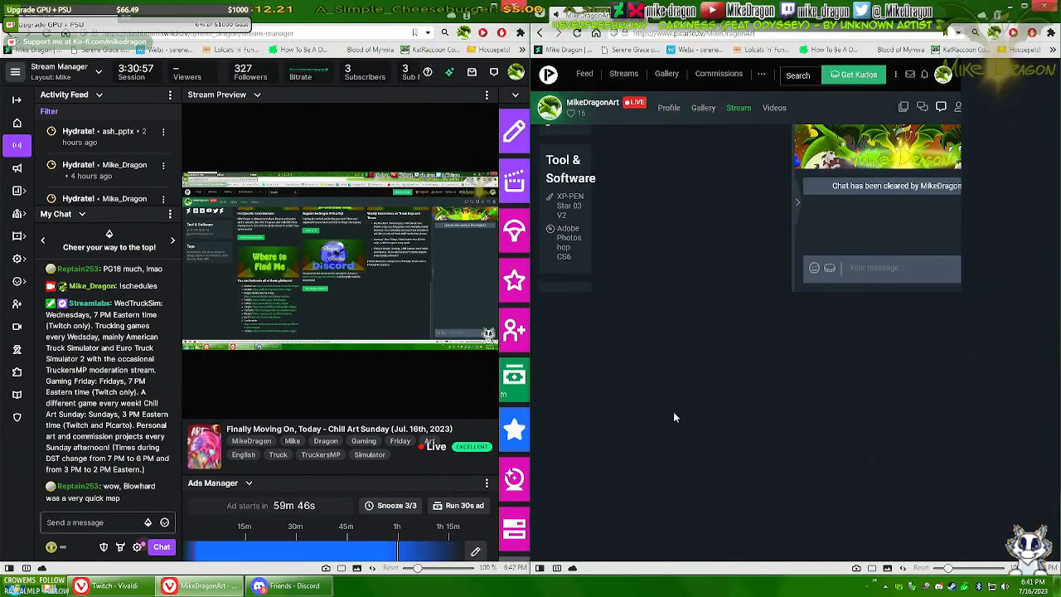